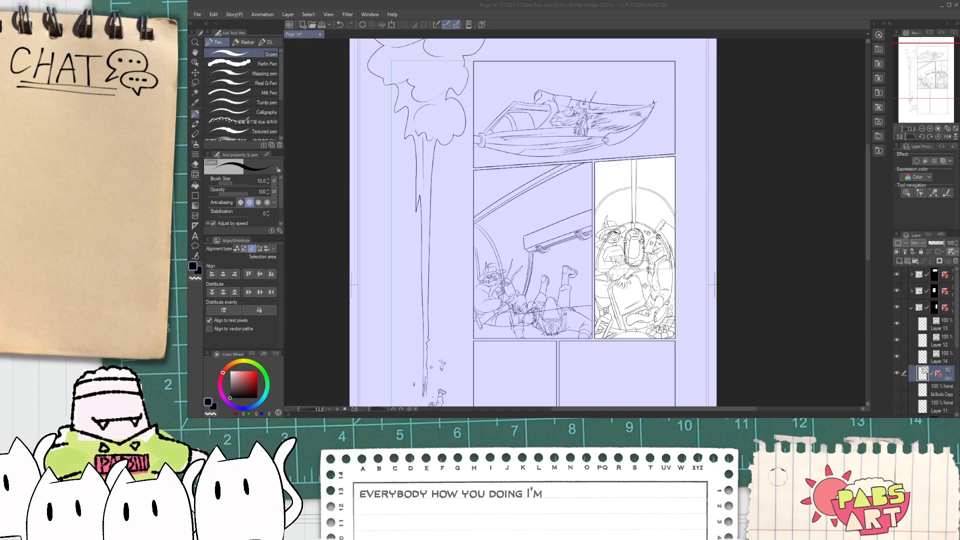
- Show the Folder 2 Copy rough sketch layer over the page's lower panels
{"action": "key", "text": "space"}
{"action": "left_click_drag", "start_coordinate": [575, 280], "coordinate": [577, 171]}
{"action": "scroll", "coordinate": [930, 340], "scroll_direction": "down", "scroll_amount": 5}
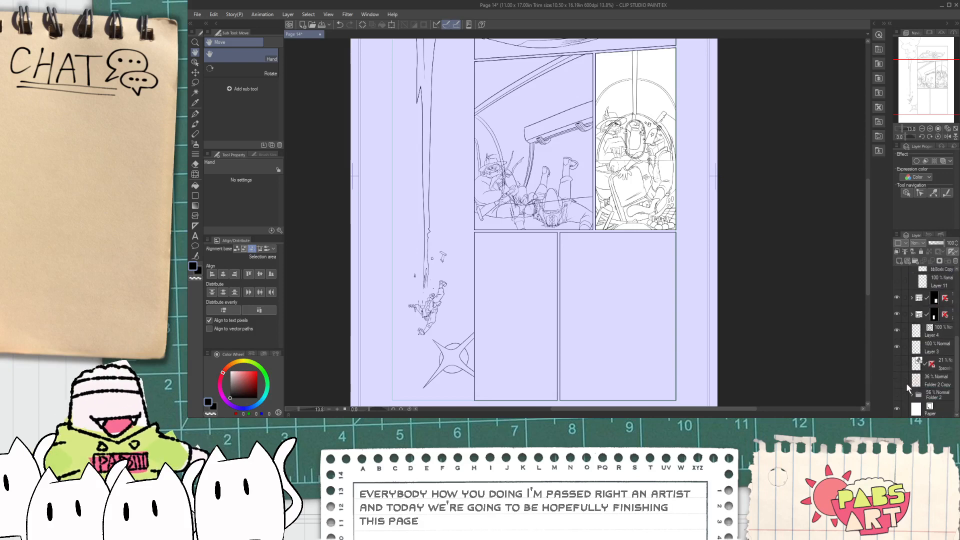
{"action": "left_click", "coordinate": [897, 380]}
{"action": "scroll", "coordinate": [663, 344], "scroll_direction": "up", "scroll_amount": 3}
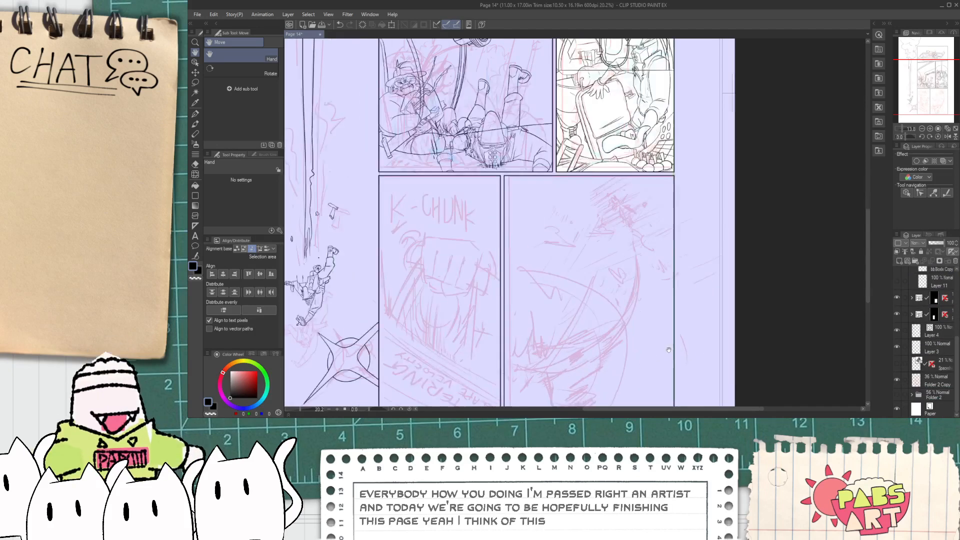
{"action": "left_click_drag", "start_coordinate": [663, 344], "coordinate": [733, 287]}
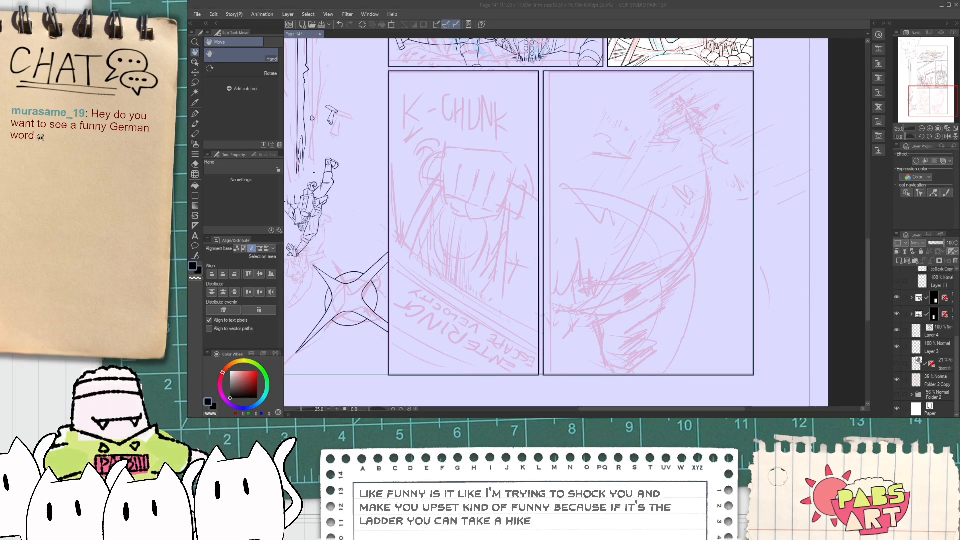
- Select Layer 4 and switch to the G-pen for the lower panels
{"action": "left_click", "coordinate": [729, 4]}
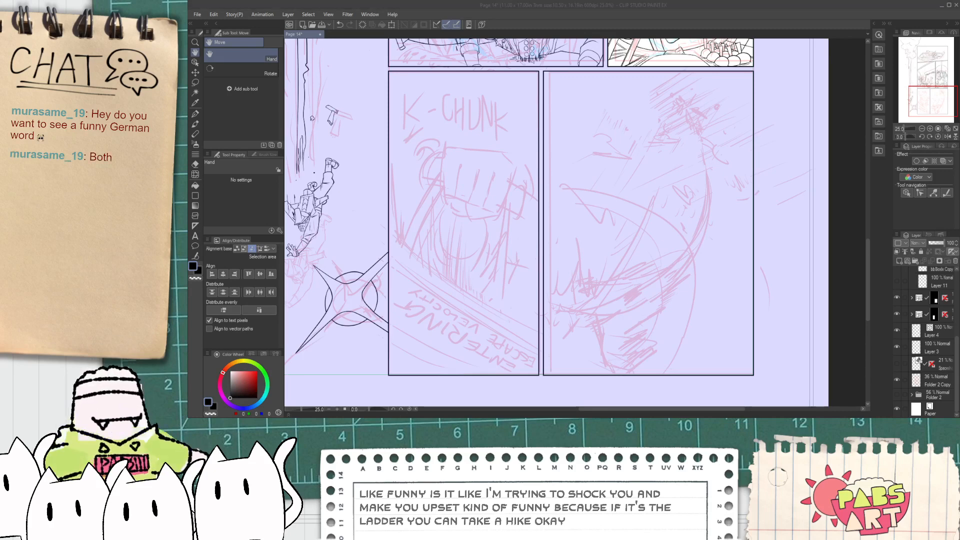
{"action": "left_click", "coordinate": [854, 6]}
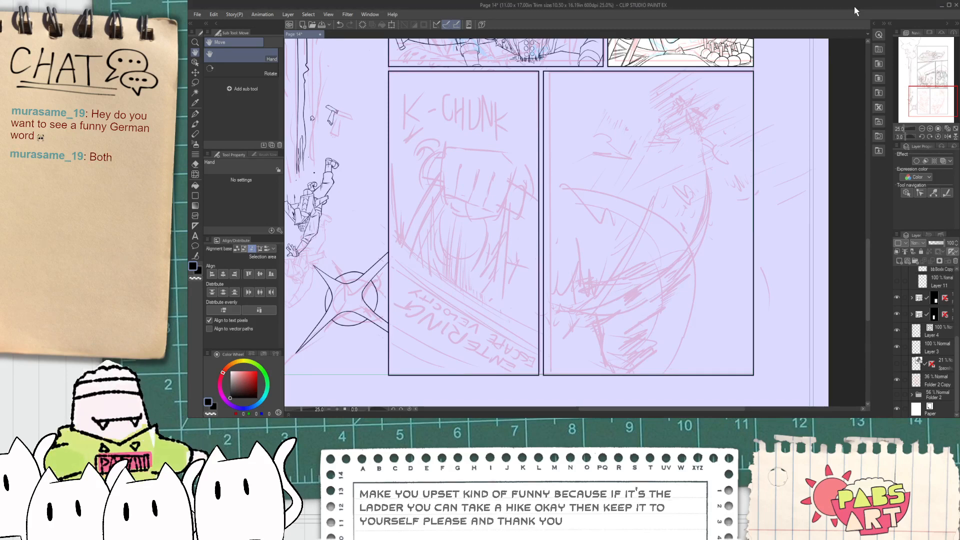
{"action": "left_click_drag", "start_coordinate": [846, 326], "coordinate": [876, 332]}
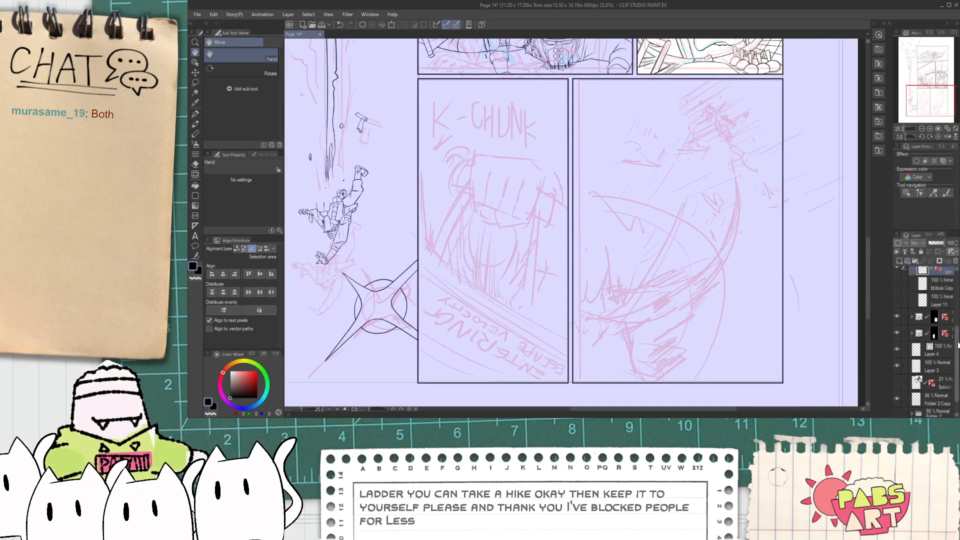
{"action": "left_click", "coordinate": [939, 332]}
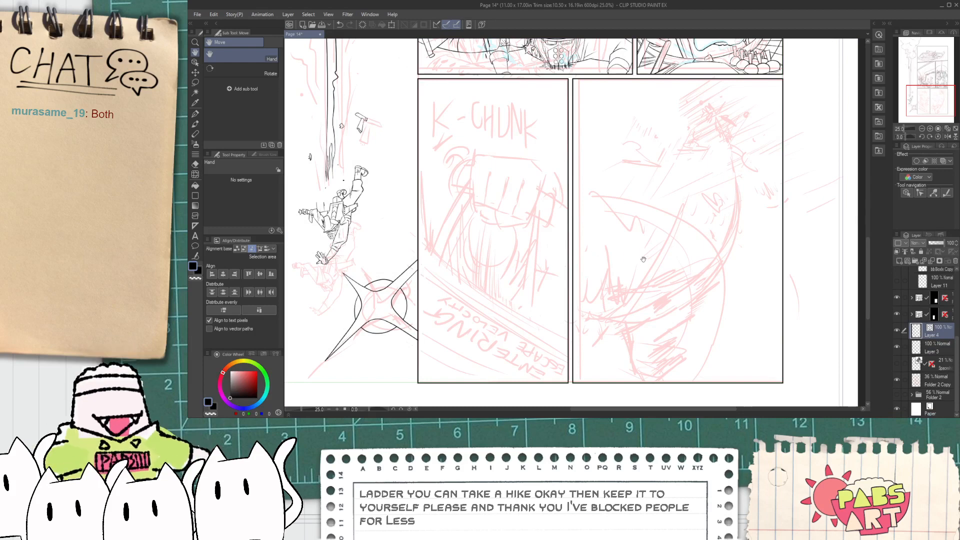
{"action": "left_click_drag", "start_coordinate": [557, 338], "coordinate": [562, 324]}
{"action": "key", "text": "p"}
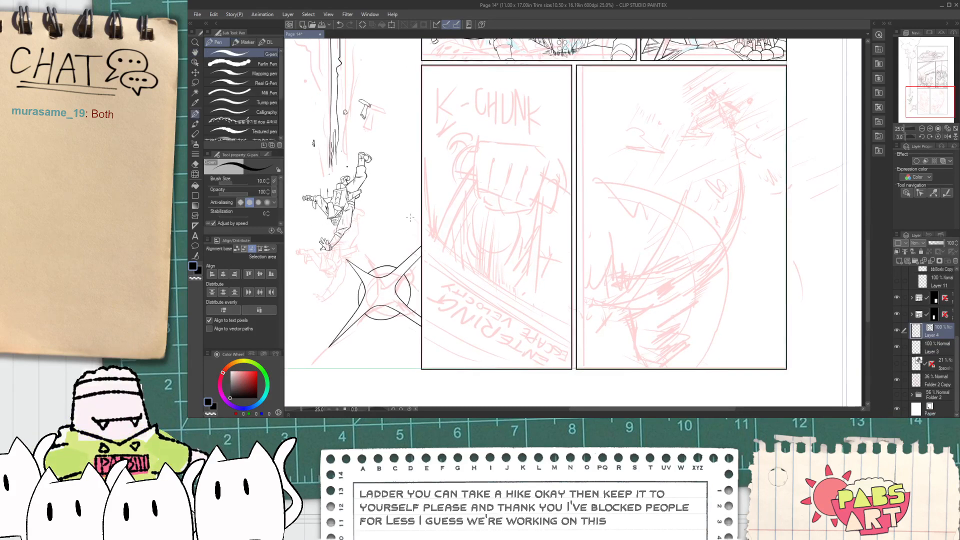
{"action": "scroll", "coordinate": [423, 232], "scroll_direction": "up", "scroll_amount": 1}
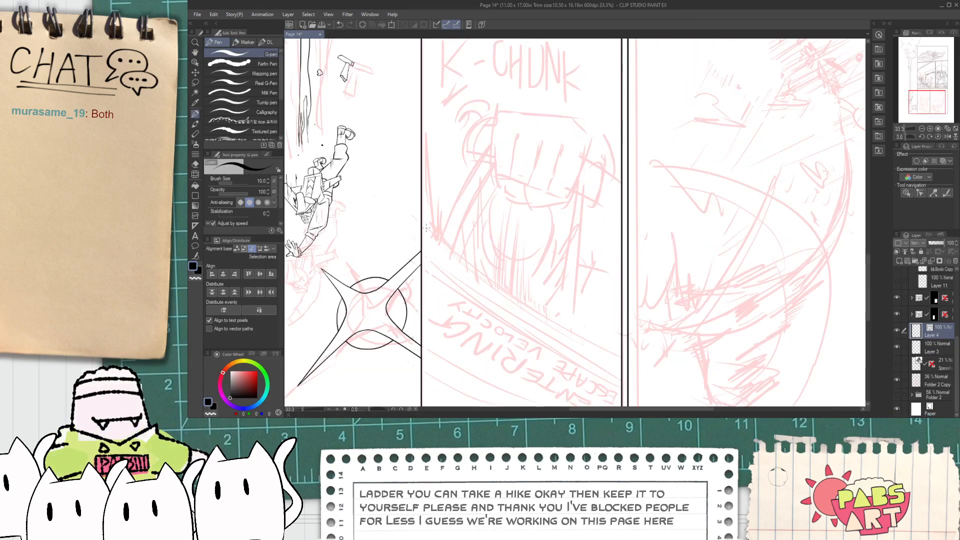
{"action": "scroll", "coordinate": [427, 228], "scroll_direction": "down", "scroll_amount": 2}
{"action": "scroll", "coordinate": [408, 224], "scroll_direction": "up", "scroll_amount": 2}
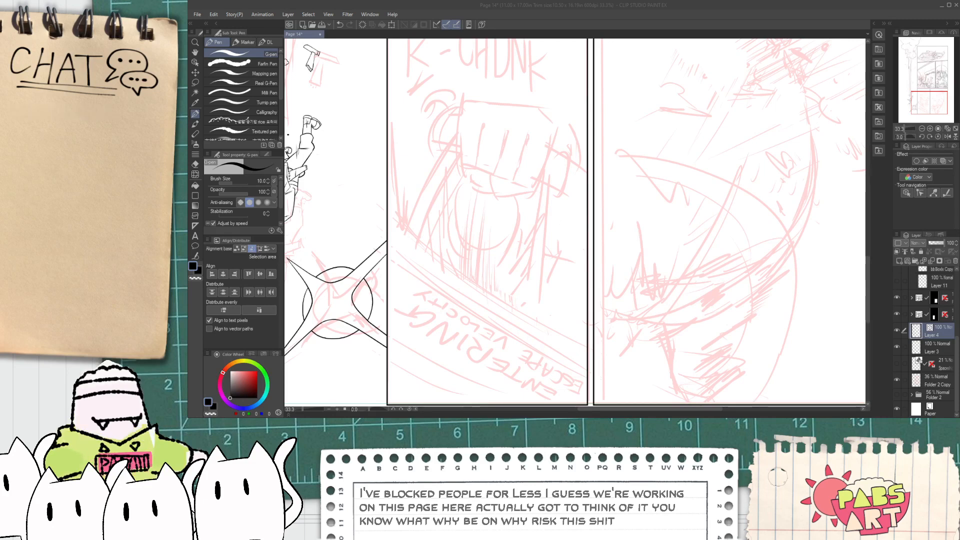
- Examine the rough sketch of the K-CHUNK panel and its surroundings at different magnifications
{"action": "left_click", "coordinate": [489, 6]}
{"action": "key", "text": "ctrl+minus"}
{"action": "key", "text": "ctrl+minus"}
{"action": "key", "text": "ctrl+minus"}
{"action": "key", "text": "space"}
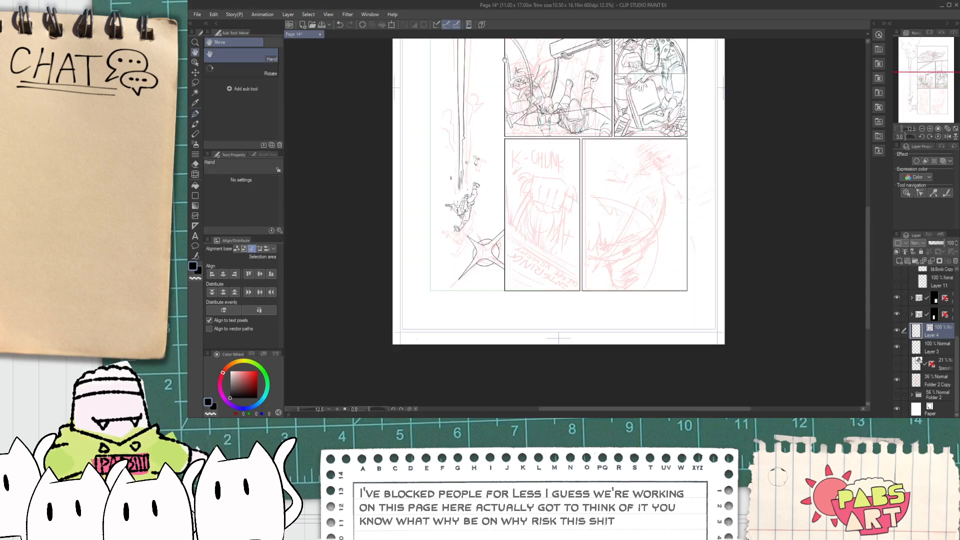
{"action": "key", "text": "ctrl+plus"}
{"action": "key", "text": "ctrl+plus"}
{"action": "key", "text": "ctrl+plus"}
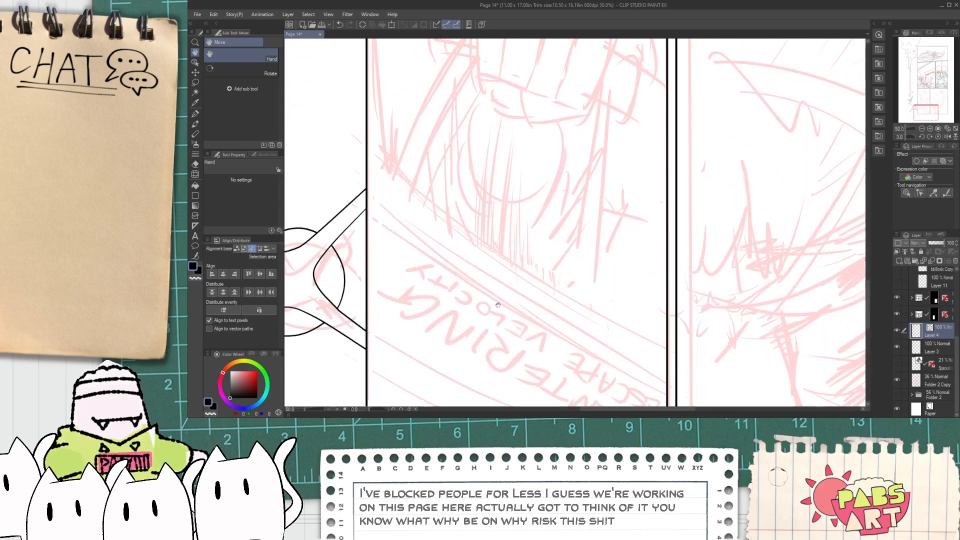
{"action": "left_click_drag", "start_coordinate": [416, 190], "coordinate": [420, 198]}
{"action": "key", "text": "ctrl+minus"}
{"action": "key", "text": "ctrl+minus"}
{"action": "key", "text": "ctrl+minus"}
{"action": "key", "text": "ctrl+minus"}
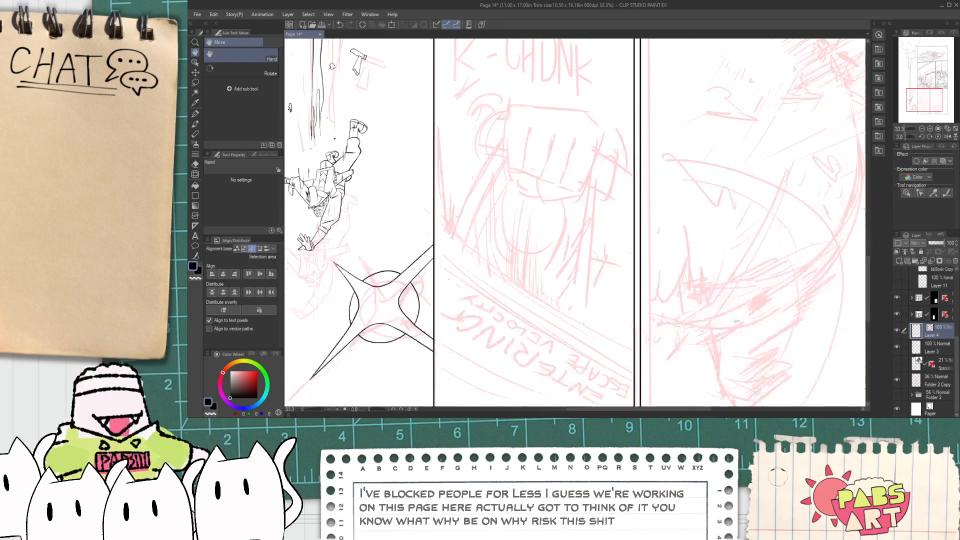
- Move Layer 4 into the K-CHUNK panel's folder and place that folder above the neighbouring panel folder
{"action": "left_click_drag", "start_coordinate": [928, 330], "coordinate": [920, 316]}
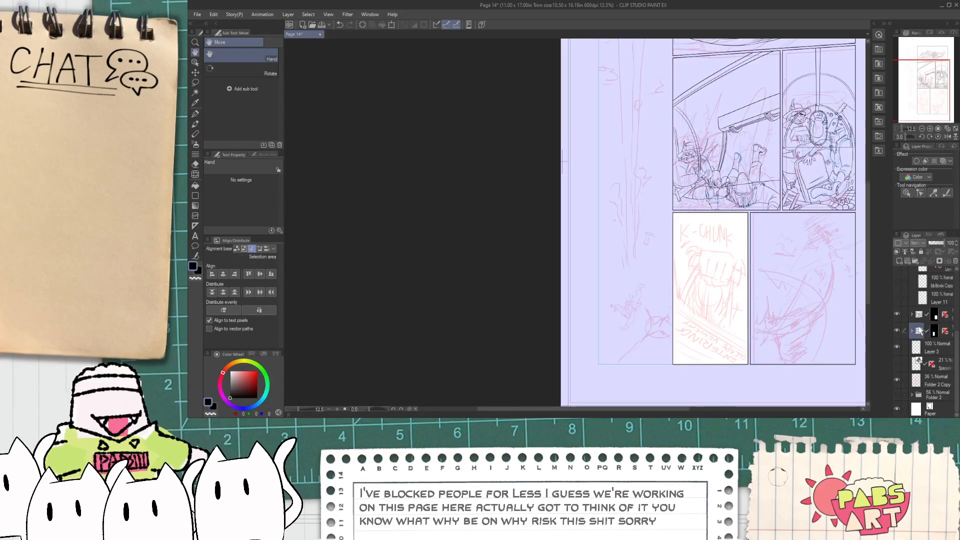
{"action": "left_click", "coordinate": [912, 331]}
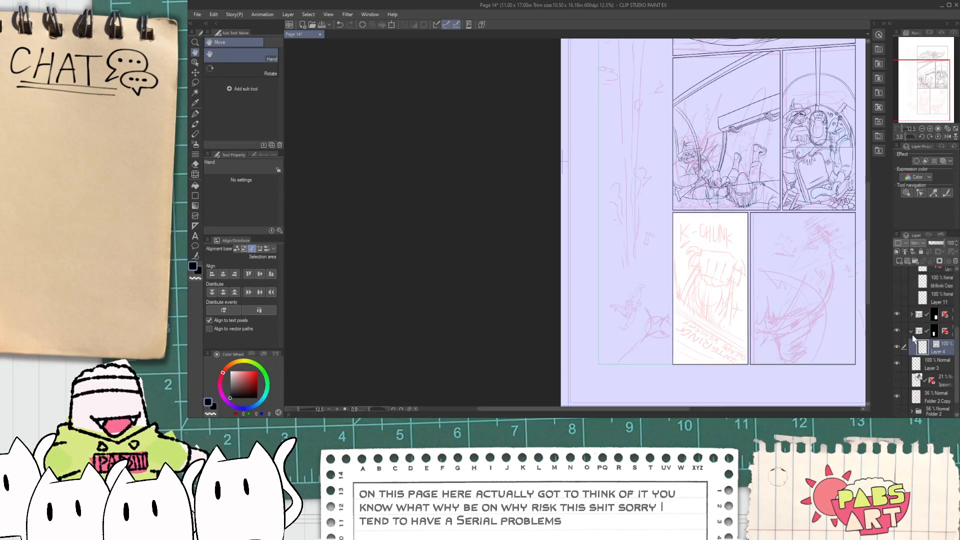
{"action": "left_click", "coordinate": [943, 338]}
{"action": "left_click", "coordinate": [944, 333]}
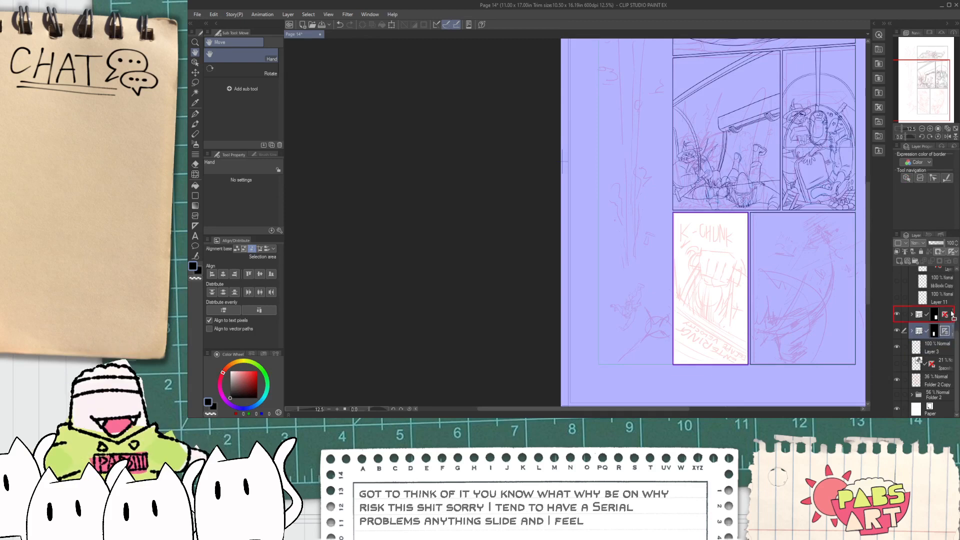
{"action": "left_click", "coordinate": [950, 314]}
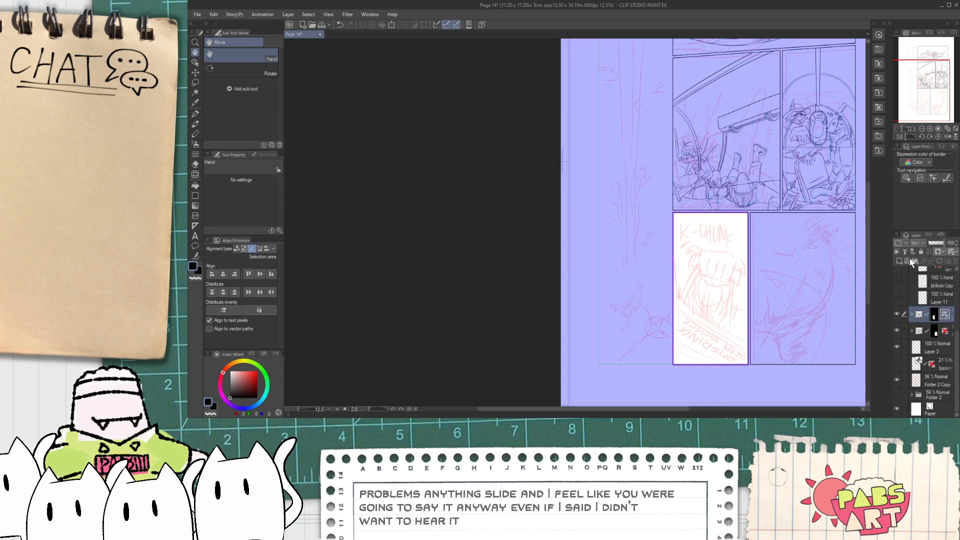
{"action": "left_click", "coordinate": [912, 315]}
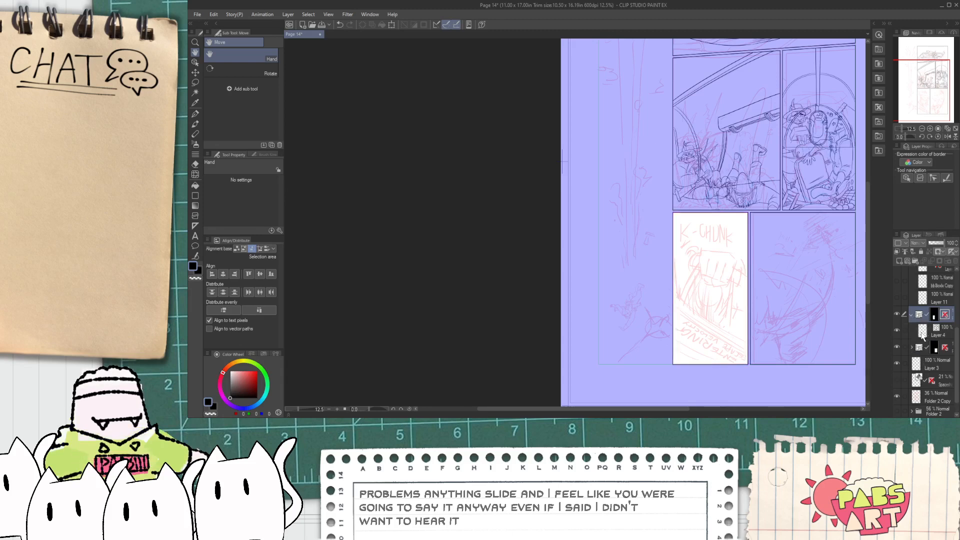
{"action": "left_click", "coordinate": [923, 334]}
{"action": "scroll", "coordinate": [761, 344], "scroll_direction": "up", "scroll_amount": 4}
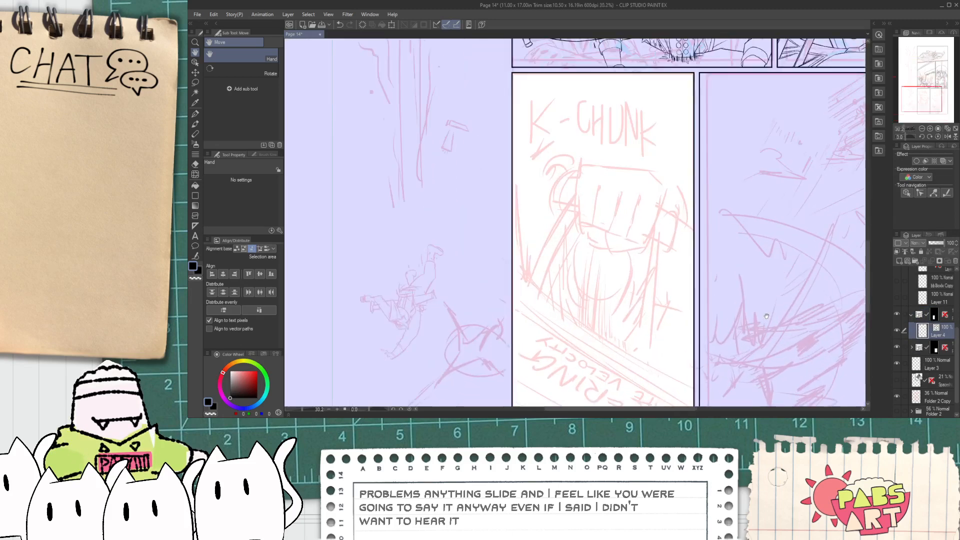
{"action": "left_click_drag", "start_coordinate": [731, 276], "coordinate": [654, 192]}
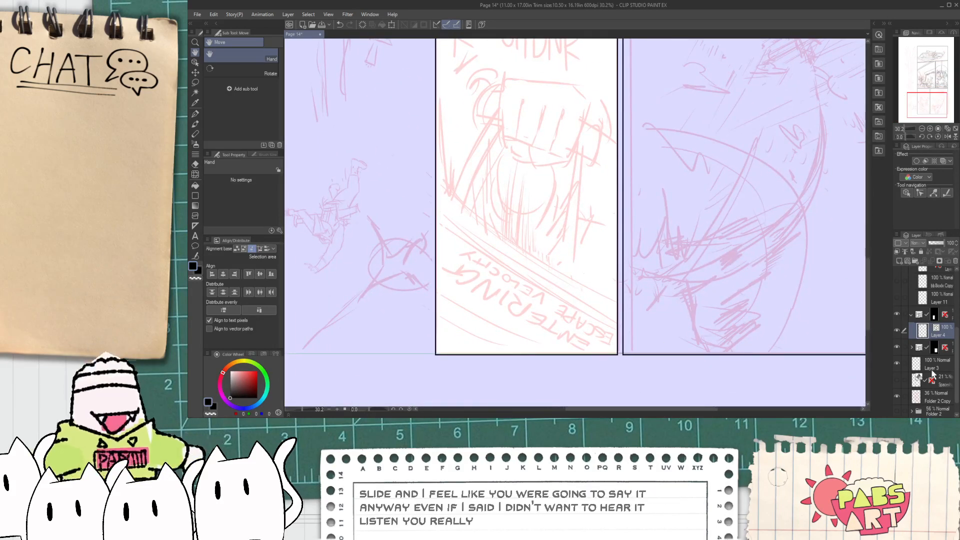
- Move Layer 4 out below the panel folders and prepare two new layers in the K-CHUNK folder for G-pen inking
{"action": "scroll", "coordinate": [958, 350], "scroll_direction": "up", "scroll_amount": 3}
{"action": "left_click_drag", "start_coordinate": [959, 350], "coordinate": [938, 392]}
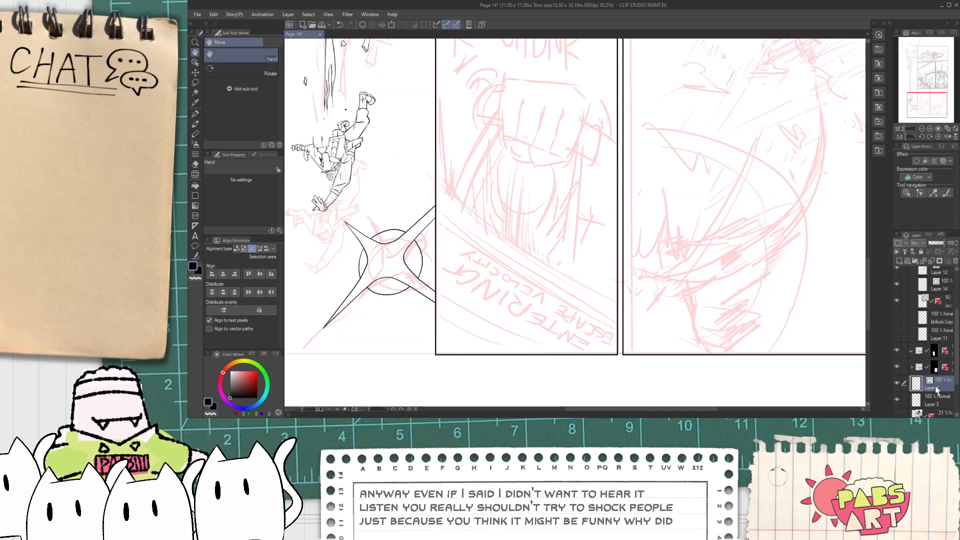
{"action": "left_click", "coordinate": [950, 354]}
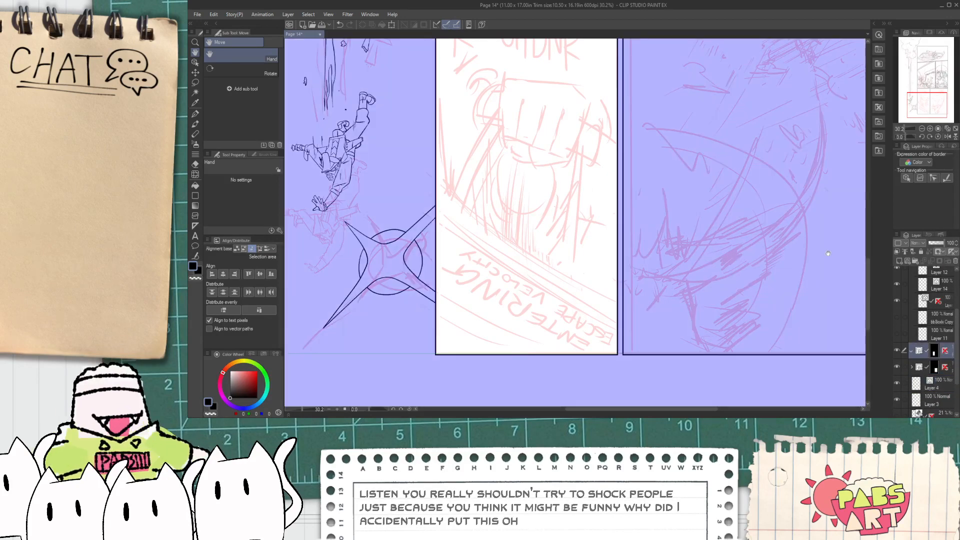
{"action": "key", "text": "alt+bracketleft"}
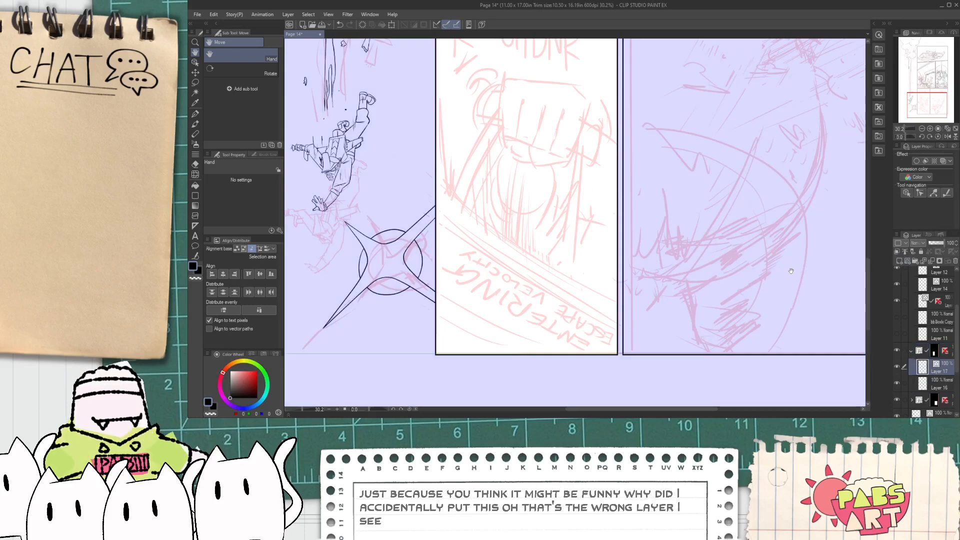
{"action": "left_click_drag", "start_coordinate": [515, 224], "coordinate": [523, 283]}
{"action": "key", "text": "p"}
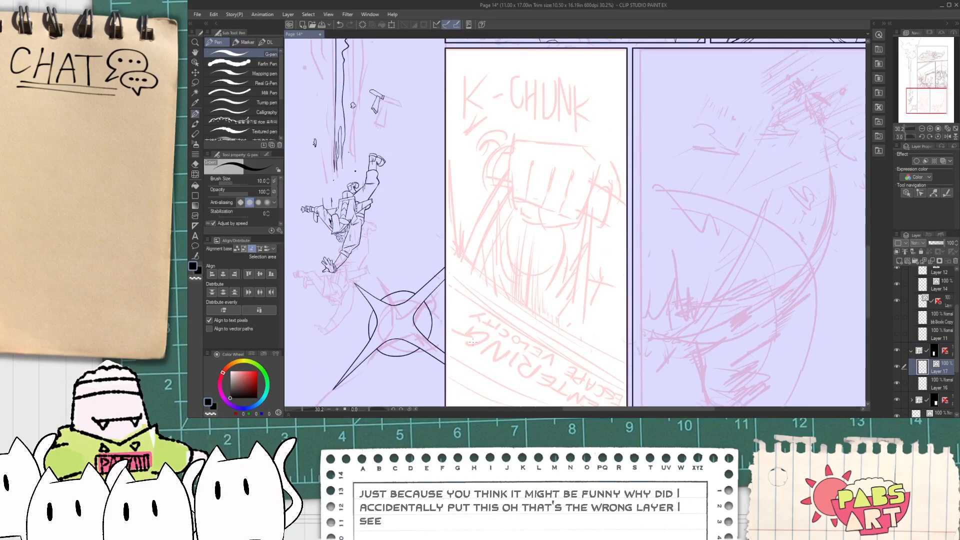
- Examine how the K-CHUNK panel's caption band sits next to the sparkle outside the panel
{"action": "left_click_drag", "start_coordinate": [488, 360], "coordinate": [433, 291]}
{"action": "scroll", "coordinate": [419, 278], "scroll_direction": "down", "scroll_amount": 1}
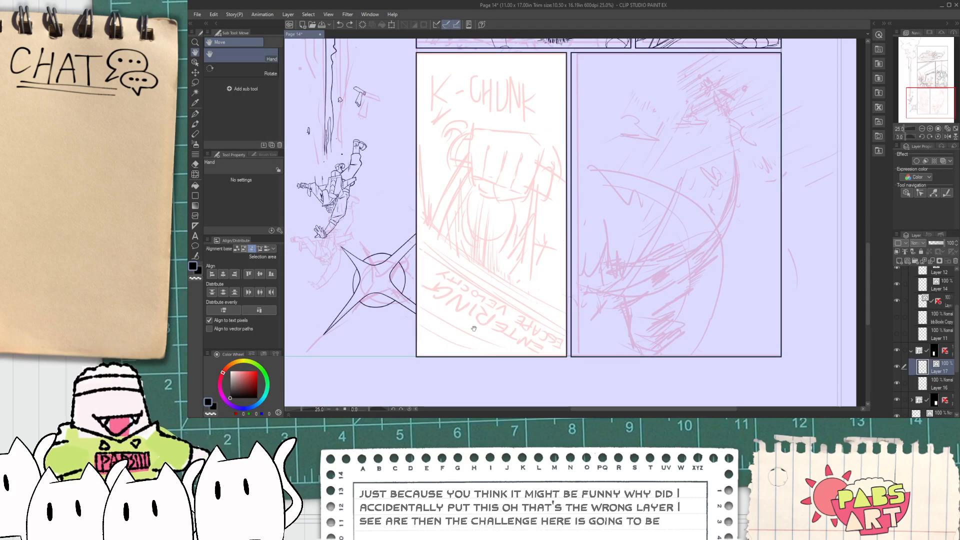
{"action": "scroll", "coordinate": [462, 315], "scroll_direction": "up", "scroll_amount": 4}
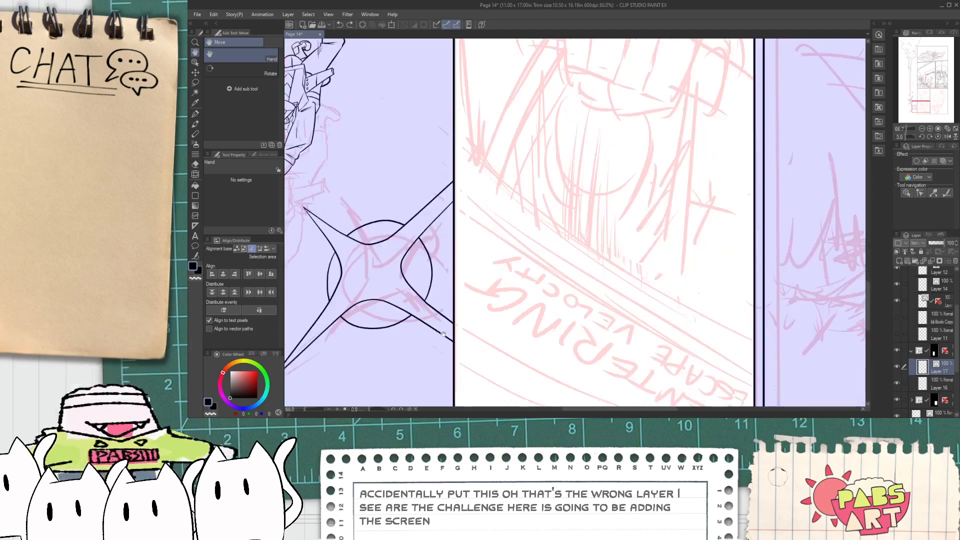
{"action": "scroll", "coordinate": [445, 335], "scroll_direction": "down", "scroll_amount": 1}
{"action": "scroll", "coordinate": [443, 331], "scroll_direction": "down", "scroll_amount": 1}
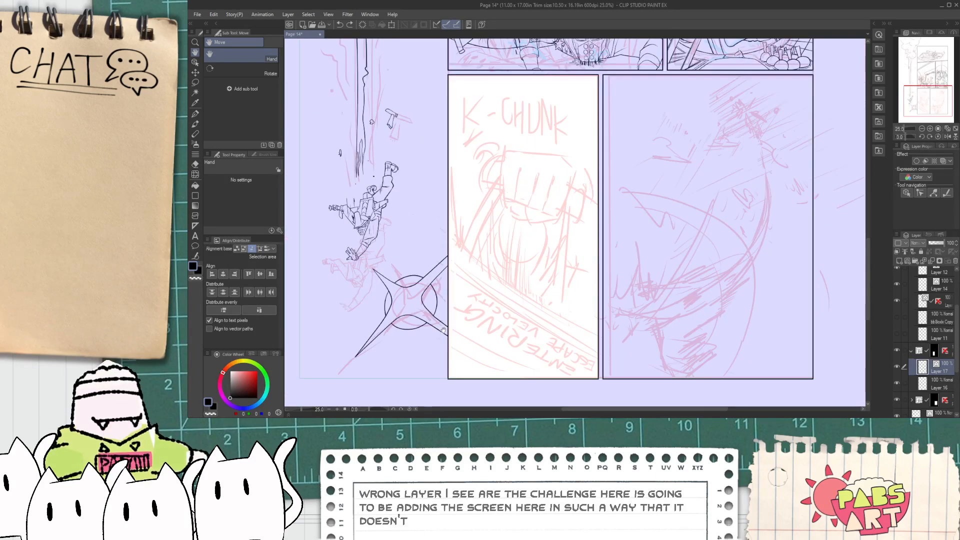
{"action": "scroll", "coordinate": [435, 323], "scroll_direction": "up", "scroll_amount": 1}
{"action": "scroll", "coordinate": [422, 312], "scroll_direction": "down", "scroll_amount": 1}
{"action": "scroll", "coordinate": [421, 311], "scroll_direction": "down", "scroll_amount": 2}
- Rotate the canvas sideways and try inking the diagonal edges of the ENTERING ESCAPE VELOCITY band with the G-pen
{"action": "left_click_drag", "start_coordinate": [365, 410], "coordinate": [386, 410]}
{"action": "left_click_drag", "start_coordinate": [694, 195], "coordinate": [564, 195]}
{"action": "scroll", "coordinate": [564, 195], "scroll_direction": "up", "scroll_amount": 3}
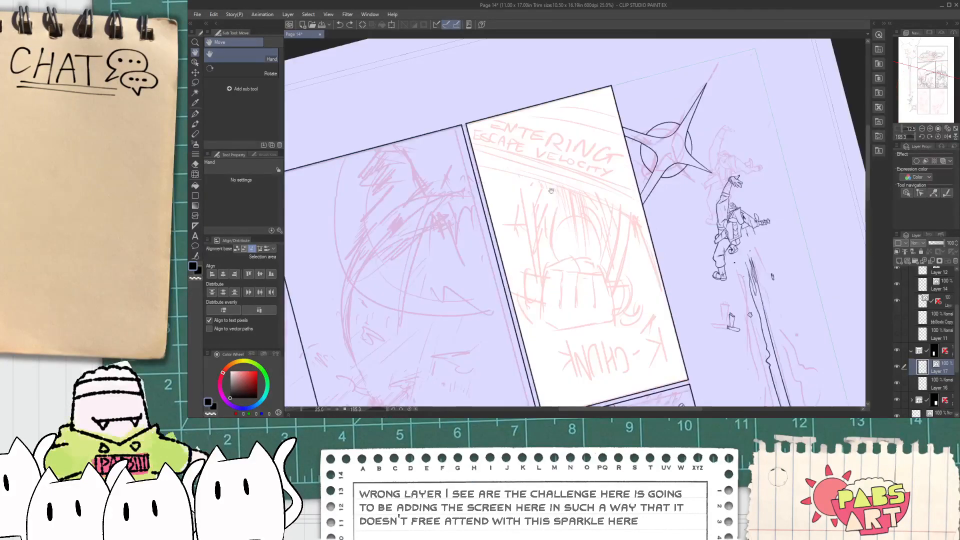
{"action": "left_click", "coordinate": [301, 408]}
{"action": "left_click_drag", "start_coordinate": [387, 409], "coordinate": [380, 409]}
{"action": "key", "text": "p"}
{"action": "mouse_move", "coordinate": [466, 197]}
{"action": "left_mouse_down"}
{"action": "mouse_move", "coordinate": [445, 233]}
{"action": "mouse_move", "coordinate": [468, 169]}
{"action": "left_mouse_up"}
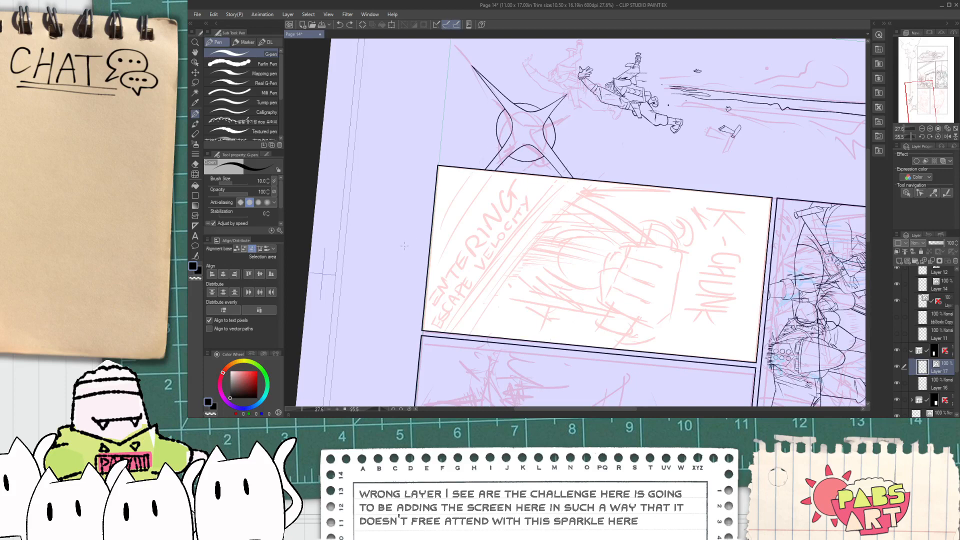
{"action": "left_click_drag", "start_coordinate": [434, 207], "coordinate": [468, 169]}
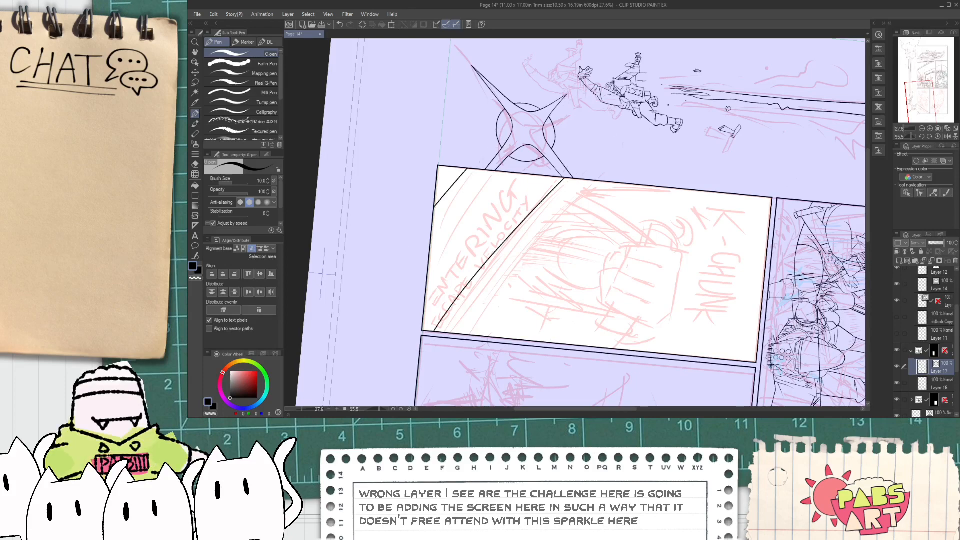
- Undo the diagonal lines inked around the ENTERING ESCAPE VELOCITY band
{"action": "key", "text": "ctrl+z"}
{"action": "key", "text": "ctrl+z"}
{"action": "key", "text": "ctrl+z"}
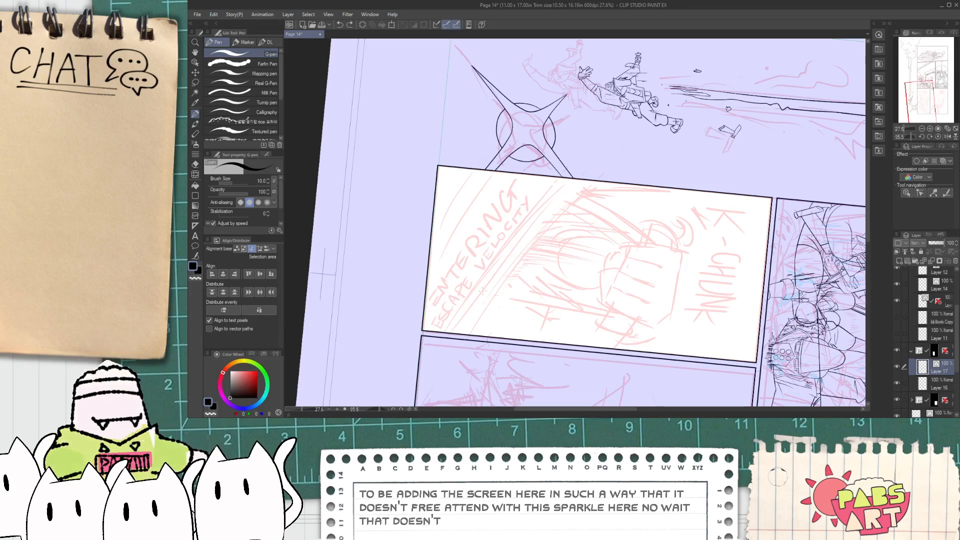
{"action": "key", "text": "ctrl+y"}
{"action": "key", "text": "ctrl+z"}
{"action": "key", "text": "ctrl+y"}
{"action": "key", "text": "ctrl+z"}
{"action": "key", "text": "ctrl+z"}
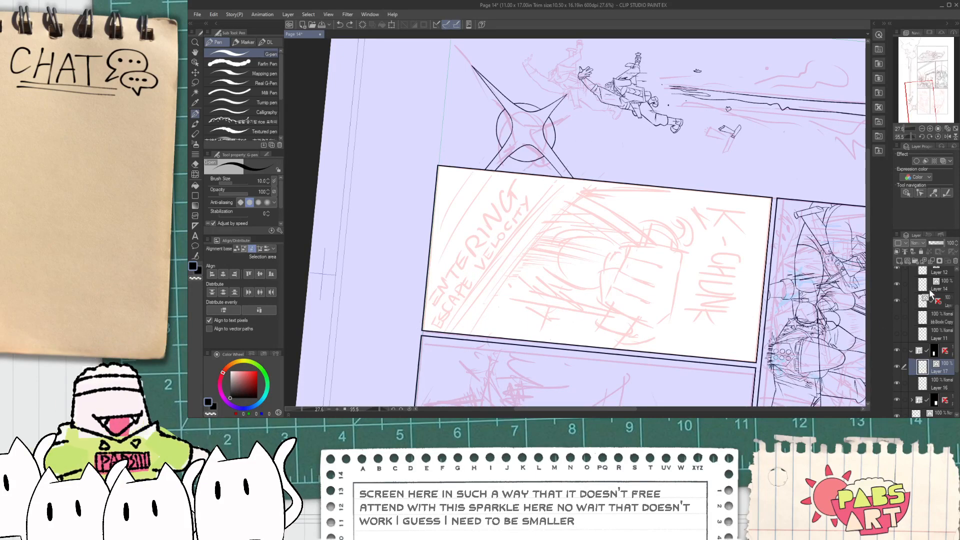
- Make Layer 4 active and ink a new inner edge for the sparkle's lower-left ray with the G-pen, crossing the panel border
{"action": "left_click", "coordinate": [898, 320]}
{"action": "scroll", "coordinate": [957, 366], "scroll_direction": "down", "scroll_amount": 2}
{"action": "left_click_drag", "start_coordinate": [959, 366], "coordinate": [959, 375]}
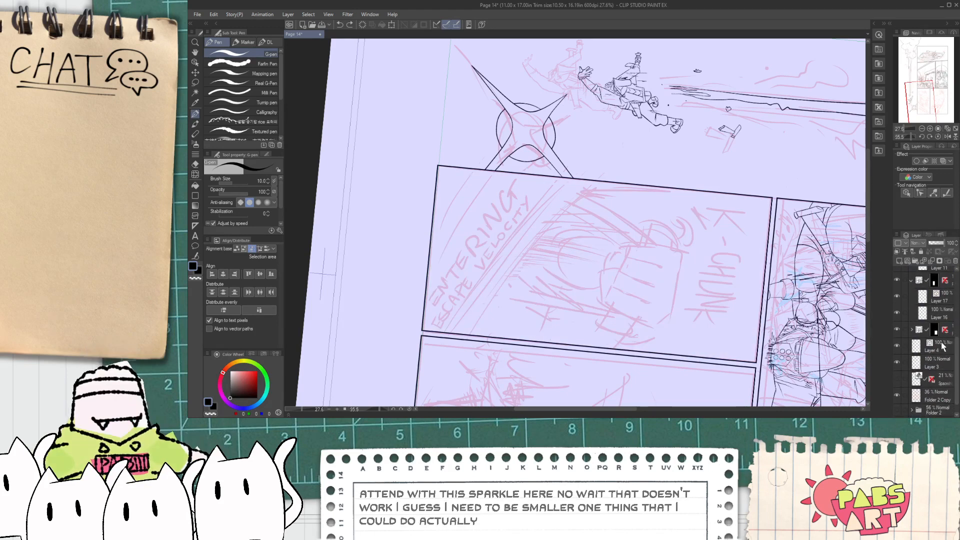
{"action": "left_click", "coordinate": [936, 350]}
{"action": "scroll", "coordinate": [525, 167], "scroll_direction": "up", "scroll_amount": 2}
{"action": "key", "text": "space"}
{"action": "left_click_drag", "start_coordinate": [474, 176], "coordinate": [519, 246]}
{"action": "scroll", "coordinate": [578, 210], "scroll_direction": "up", "scroll_amount": 2}
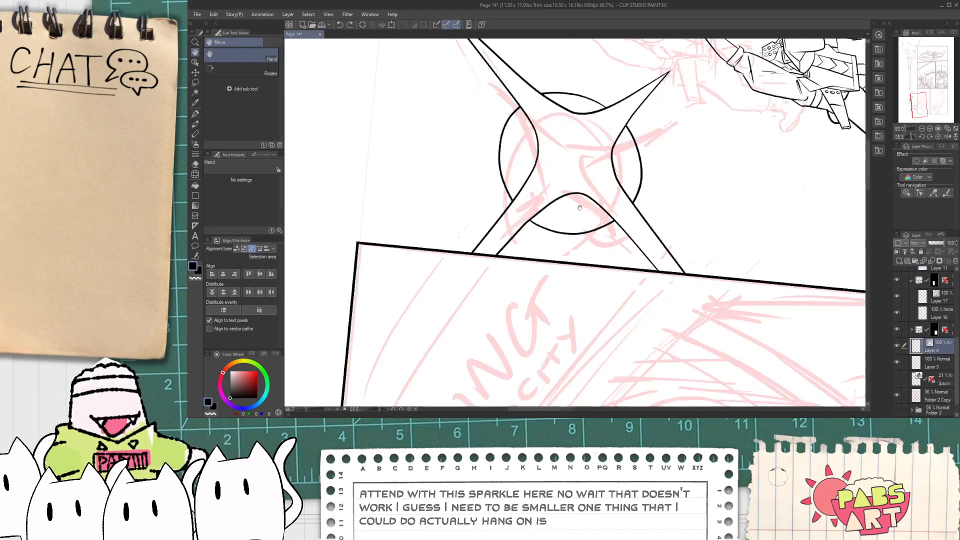
{"action": "left_click_drag", "start_coordinate": [575, 182], "coordinate": [424, 272]}
{"action": "key", "text": "ctrl+z"}
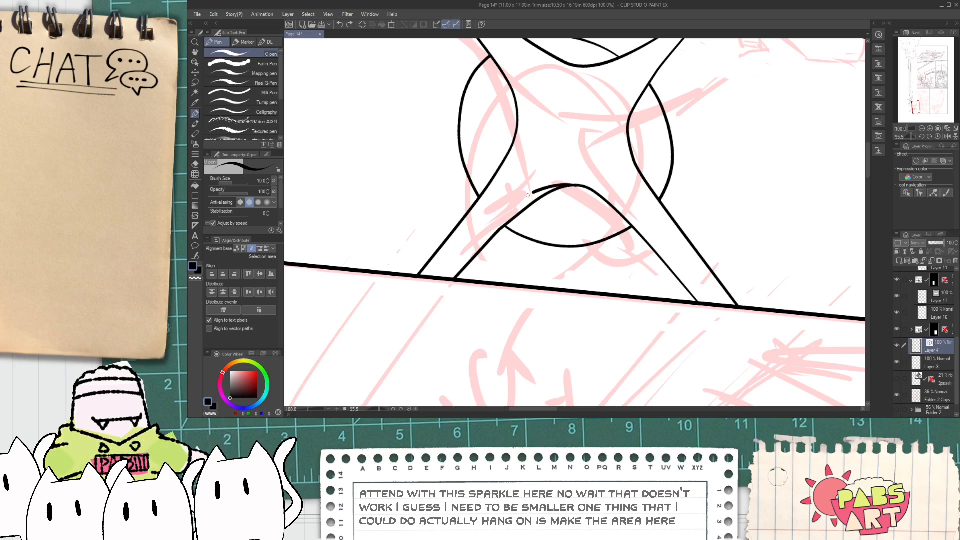
{"action": "left_click_drag", "start_coordinate": [564, 185], "coordinate": [405, 322]}
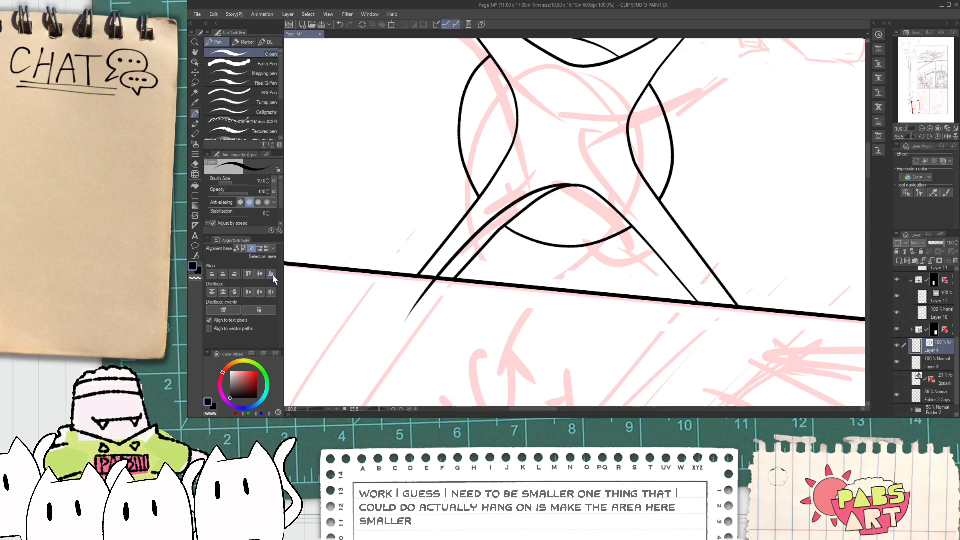
- Erase the lower-left ray's old inner edge with the vector eraser and connect the new stroke to the remaining arch curve
{"action": "key", "text": "e"}
{"action": "left_click_drag", "start_coordinate": [470, 270], "coordinate": [502, 215]}
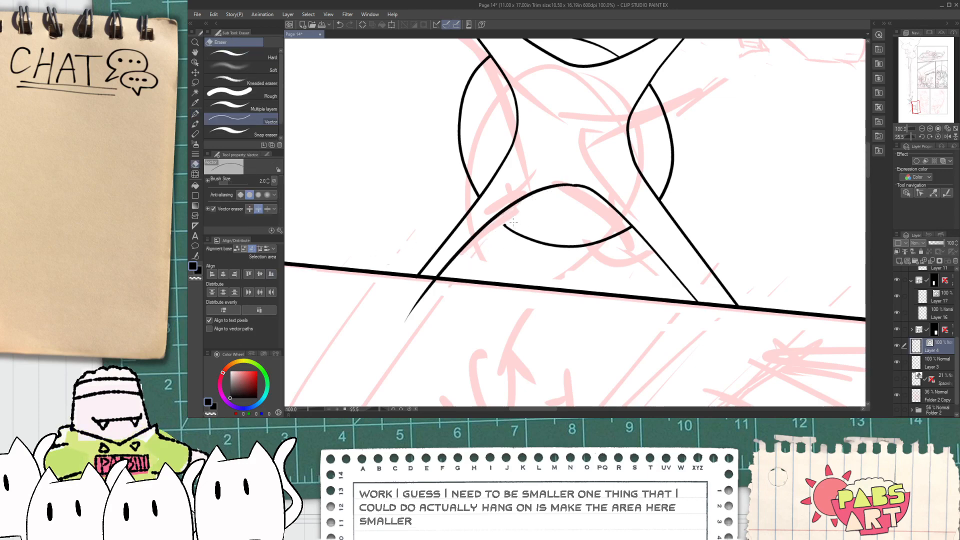
{"action": "scroll", "coordinate": [514, 222], "scroll_direction": "up", "scroll_amount": 2}
{"action": "left_click", "coordinate": [195, 256]}
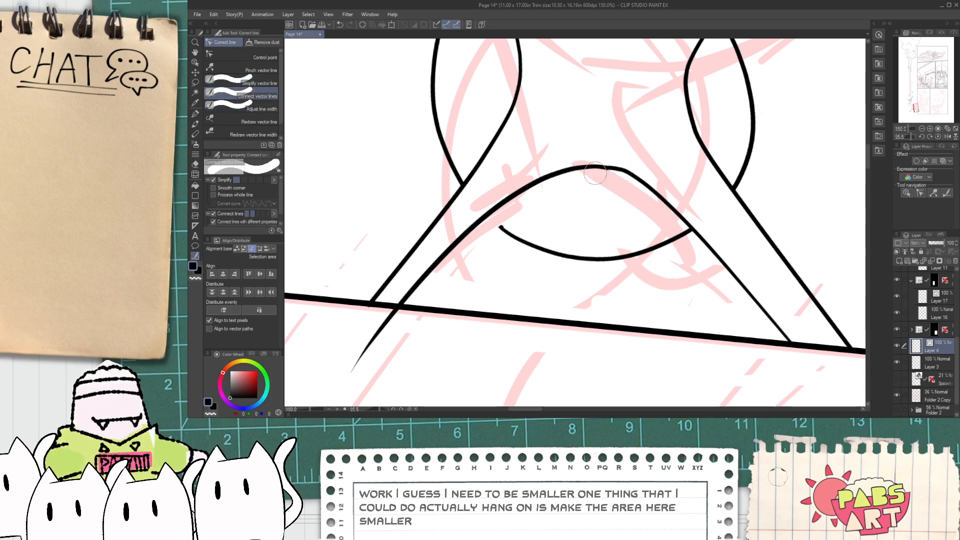
- Examine the control points around the bump at the peak of the joined arch curve
{"action": "left_click", "coordinate": [257, 58]}
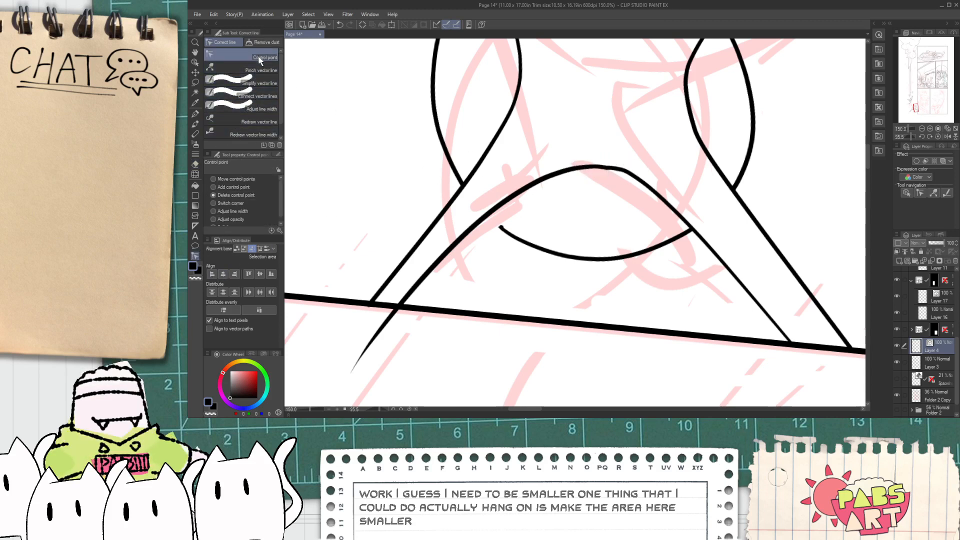
{"action": "scroll", "coordinate": [595, 198], "scroll_direction": "up", "scroll_amount": 2}
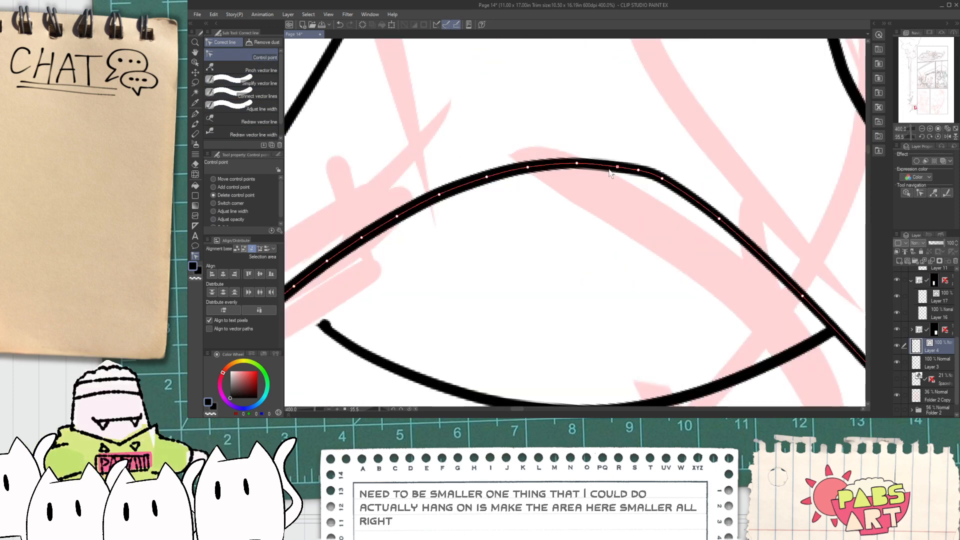
{"action": "scroll", "coordinate": [617, 182], "scroll_direction": "down", "scroll_amount": 1}
{"action": "scroll", "coordinate": [617, 181], "scroll_direction": "down", "scroll_amount": 2}
{"action": "key", "text": "space"}
{"action": "left_click_drag", "start_coordinate": [614, 179], "coordinate": [600, 193]}
{"action": "scroll", "coordinate": [600, 193], "scroll_direction": "up", "scroll_amount": 4}
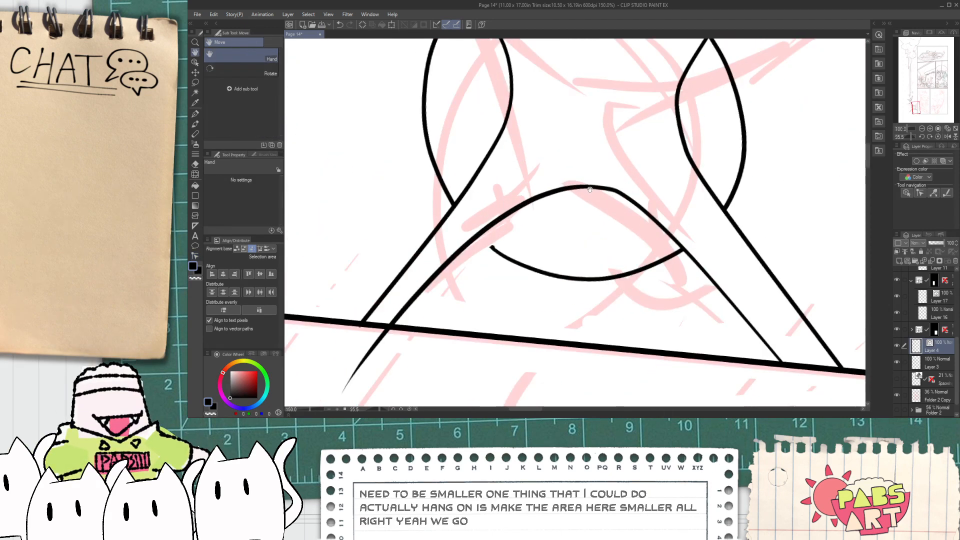
{"action": "key", "text": "o"}
{"action": "left_click", "coordinate": [610, 183]}
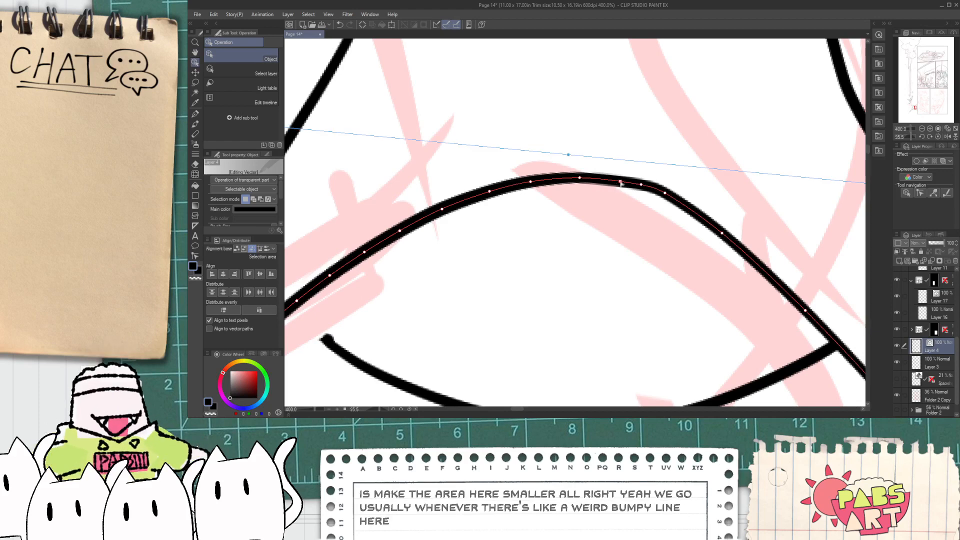
{"action": "scroll", "coordinate": [611, 183], "scroll_direction": "down", "scroll_amount": 2}
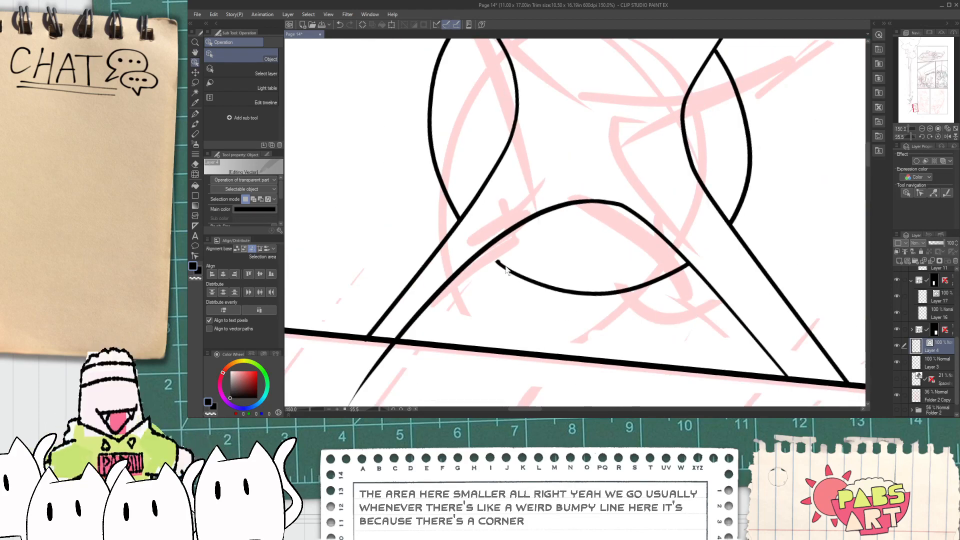
- Extend the left end of the sparkle's bottom arc so it meets the lower-left ray's new inner edge
{"action": "left_click", "coordinate": [515, 258]}
{"action": "scroll", "coordinate": [515, 258], "scroll_direction": "up", "scroll_amount": 2}
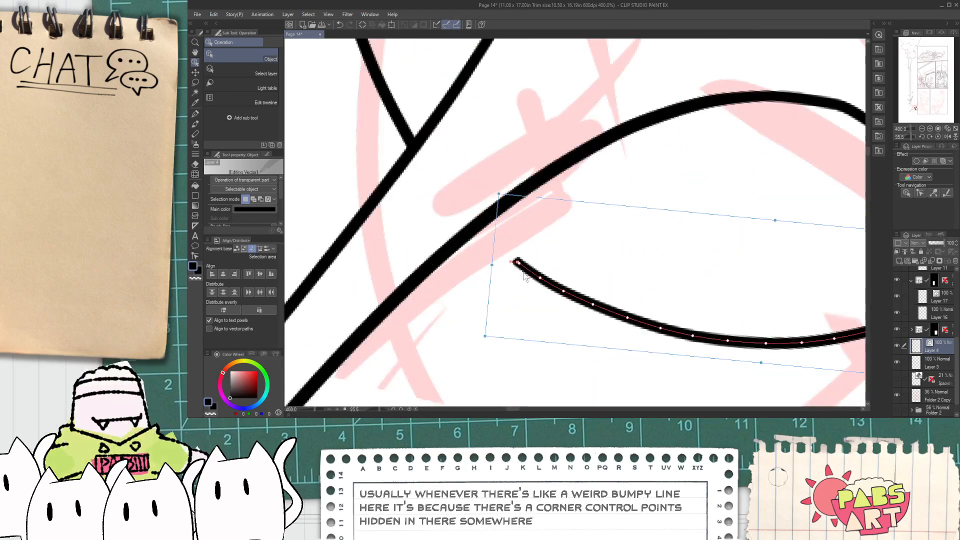
{"action": "left_click", "coordinate": [511, 263]}
{"action": "mouse_move", "coordinate": [479, 228]}
{"action": "left_mouse_down"}
{"action": "mouse_move", "coordinate": [468, 213]}
{"action": "mouse_move", "coordinate": [480, 221]}
{"action": "left_mouse_up"}
{"action": "left_click_drag", "start_coordinate": [518, 263], "coordinate": [479, 221]}
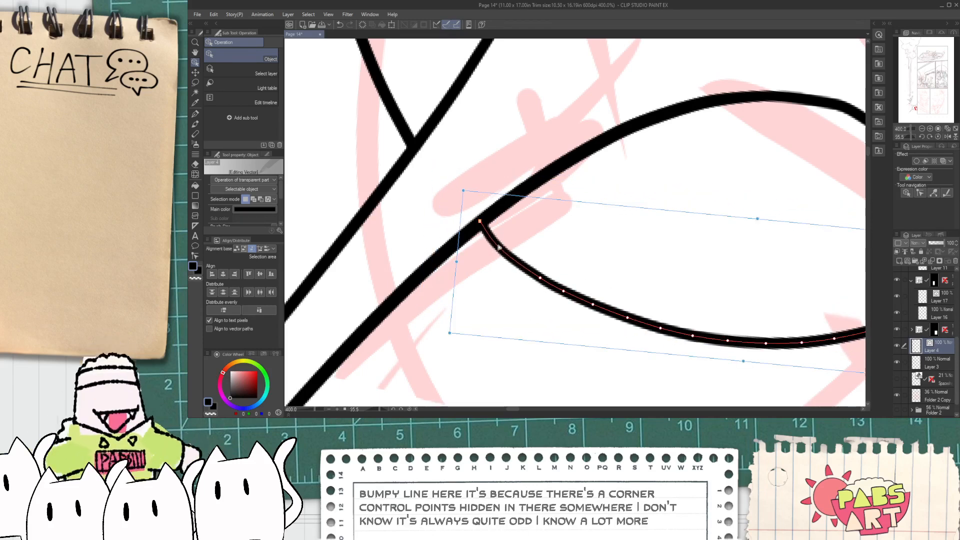
- Trim the part of the lower-left ray's new edge that overshoots the panel border
{"action": "scroll", "coordinate": [518, 260], "scroll_direction": "down", "scroll_amount": 4}
{"action": "key", "text": "e"}
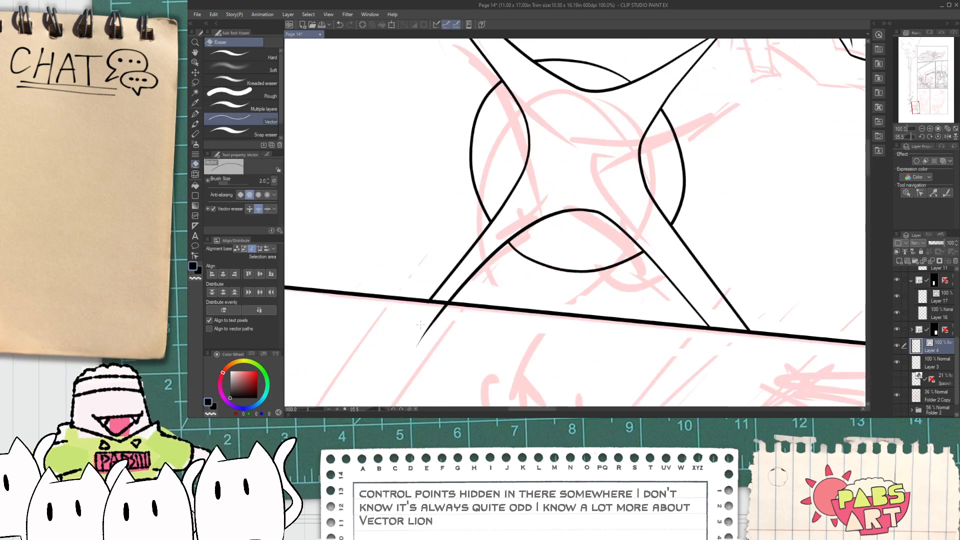
{"action": "key", "text": "ctrl+plus"}
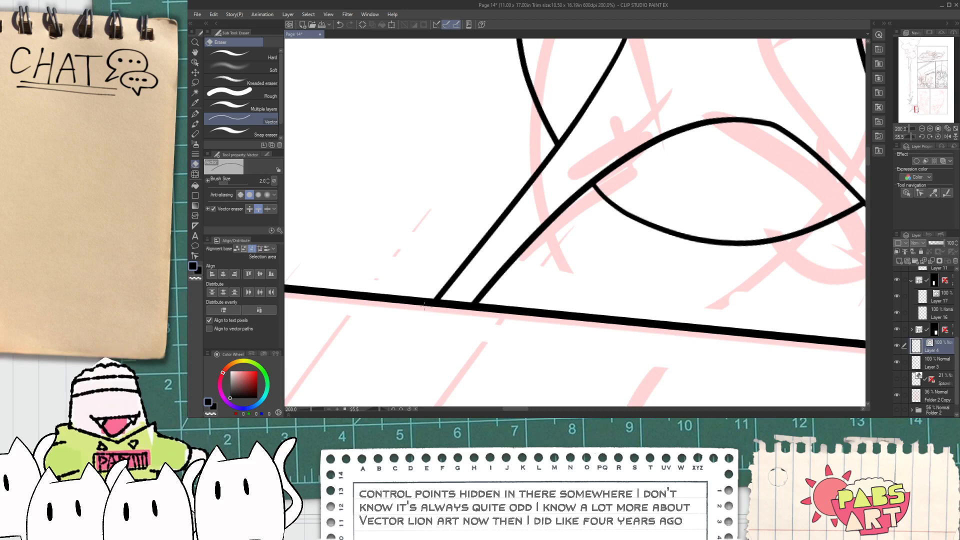
- Ink new inner and outer edges for the sparkle's lower-right ray with the G-pen, carrying both across the panel border
{"action": "scroll", "coordinate": [441, 305], "scroll_direction": "down", "scroll_amount": 4}
{"action": "mouse_move", "coordinate": [388, 239]}
{"action": "left_mouse_down"}
{"action": "mouse_move", "coordinate": [367, 238]}
{"action": "mouse_move", "coordinate": [571, 375]}
{"action": "left_mouse_up"}
{"action": "scroll", "coordinate": [367, 238], "scroll_direction": "up", "scroll_amount": 2}
{"action": "key", "text": "p"}
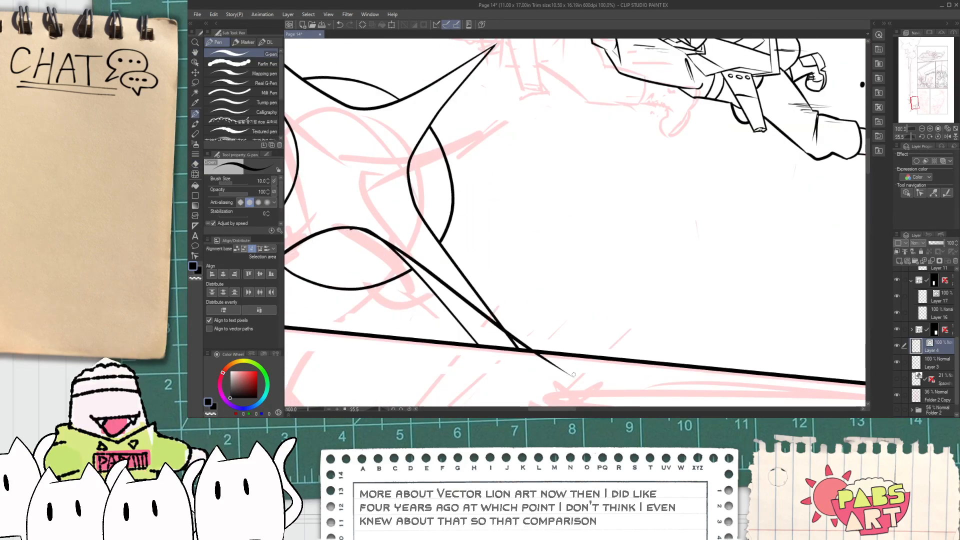
{"action": "left_click_drag", "start_coordinate": [410, 182], "coordinate": [574, 349]}
{"action": "key", "text": "ctrl+z"}
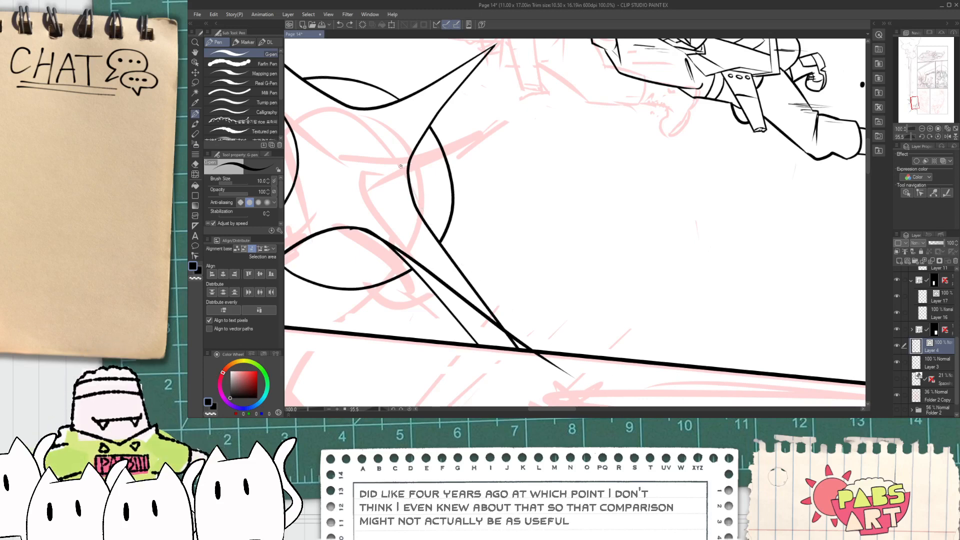
{"action": "left_click_drag", "start_coordinate": [417, 207], "coordinate": [569, 354]}
- Erase the lower-right ray's old edges and the new strokes' overshoot beyond the panel border with the vector eraser
{"action": "key", "text": "e"}
{"action": "left_click", "coordinate": [495, 313]}
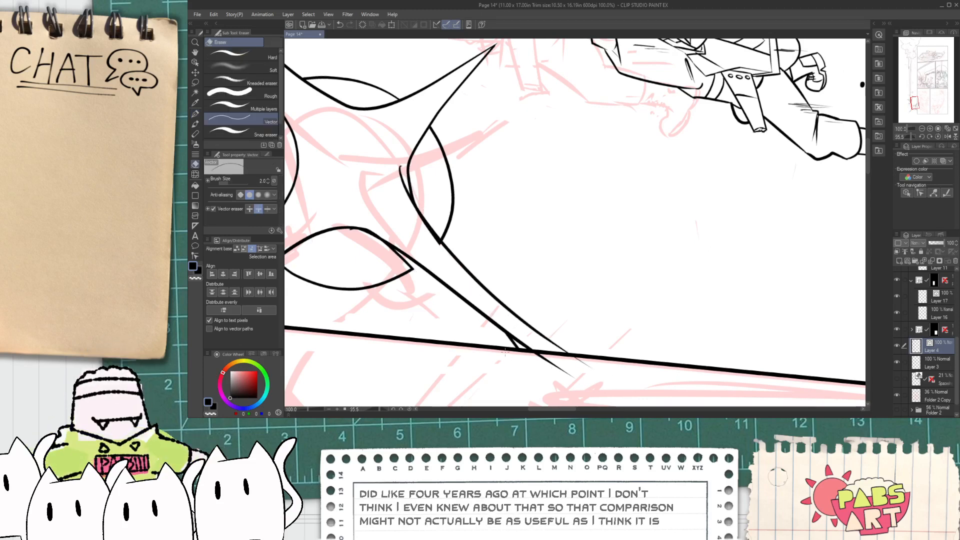
{"action": "left_click", "coordinate": [528, 358]}
{"action": "scroll", "coordinate": [559, 361], "scroll_direction": "down", "scroll_amount": 4}
{"action": "scroll", "coordinate": [466, 265], "scroll_direction": "up", "scroll_amount": 6}
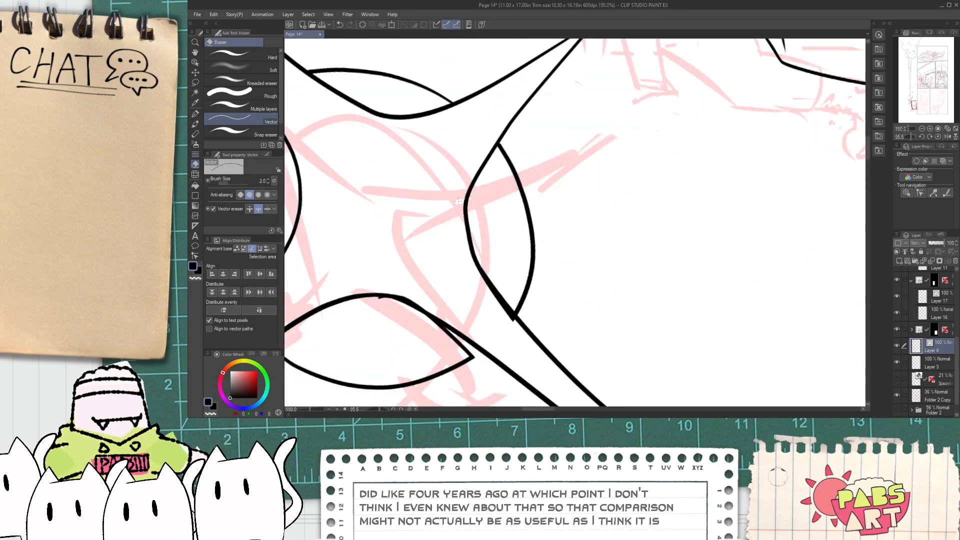
{"action": "scroll", "coordinate": [440, 337], "scroll_direction": "up", "scroll_amount": 2}
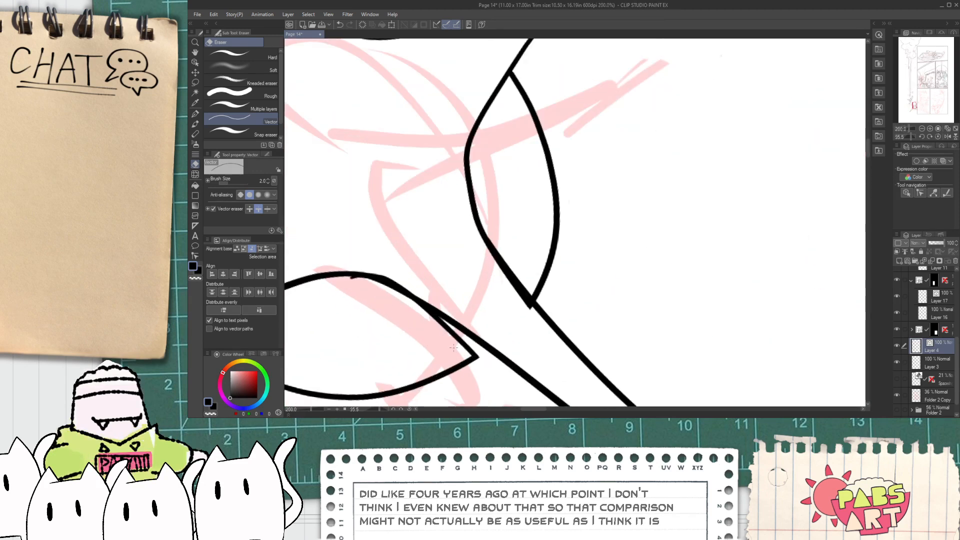
- Erase the leftover piece of the lower-right ray's old inner edge at the end of the bottom arc
{"action": "key", "text": "o"}
{"action": "left_click", "coordinate": [459, 343]}
{"action": "left_click", "coordinate": [415, 351]}
{"action": "left_click", "coordinate": [434, 338]}
{"action": "left_click", "coordinate": [439, 352]}
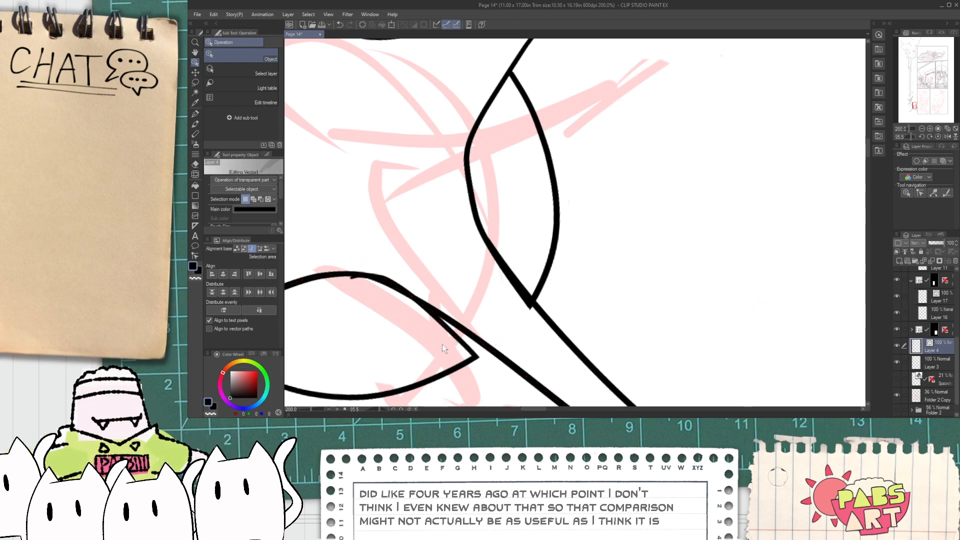
{"action": "key", "text": "e"}
{"action": "left_click", "coordinate": [461, 349]}
- Connect the lower-right ray's new inner edge to the arch curve at its peak with Connect vector lines
{"action": "left_click", "coordinate": [195, 255]}
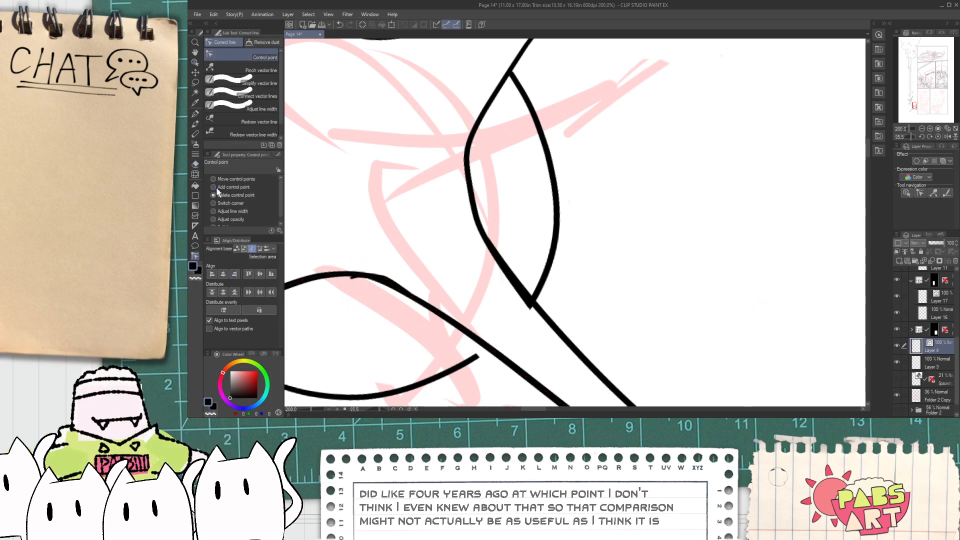
{"action": "left_click", "coordinate": [256, 95]}
{"action": "left_click_drag", "start_coordinate": [375, 279], "coordinate": [330, 268]}
- Erase the doubled line where the lower-right ray's outer edge meets the side arc, and connect the remaining pieces
{"action": "scroll", "coordinate": [473, 360], "scroll_direction": "up", "scroll_amount": 3}
{"action": "key", "text": "e"}
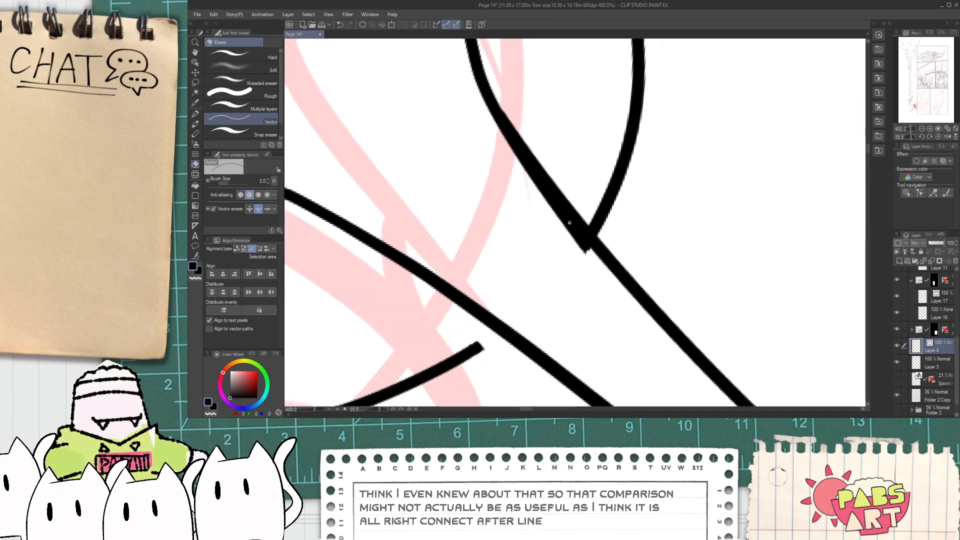
{"action": "left_click", "coordinate": [583, 244]}
{"action": "scroll", "coordinate": [510, 187], "scroll_direction": "down", "scroll_amount": 2}
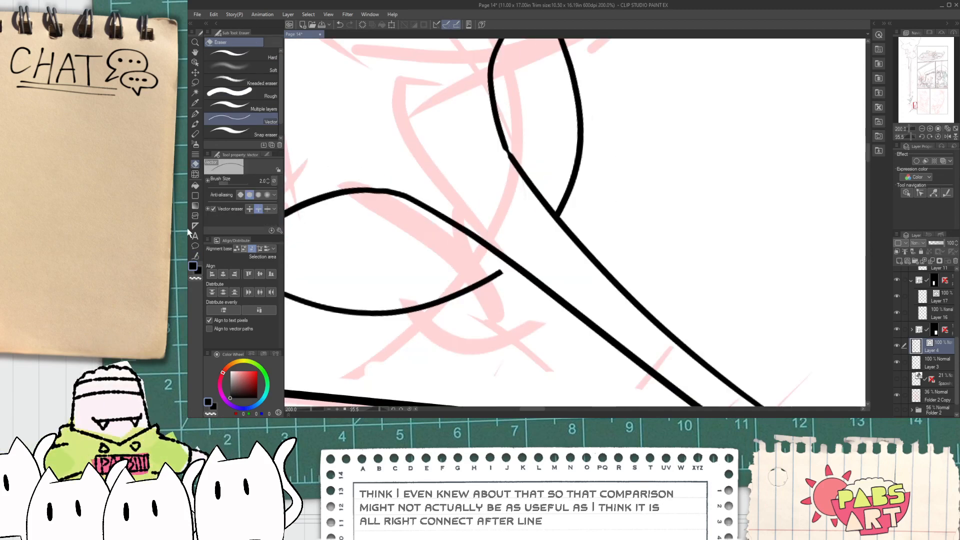
{"action": "left_click", "coordinate": [195, 256]}
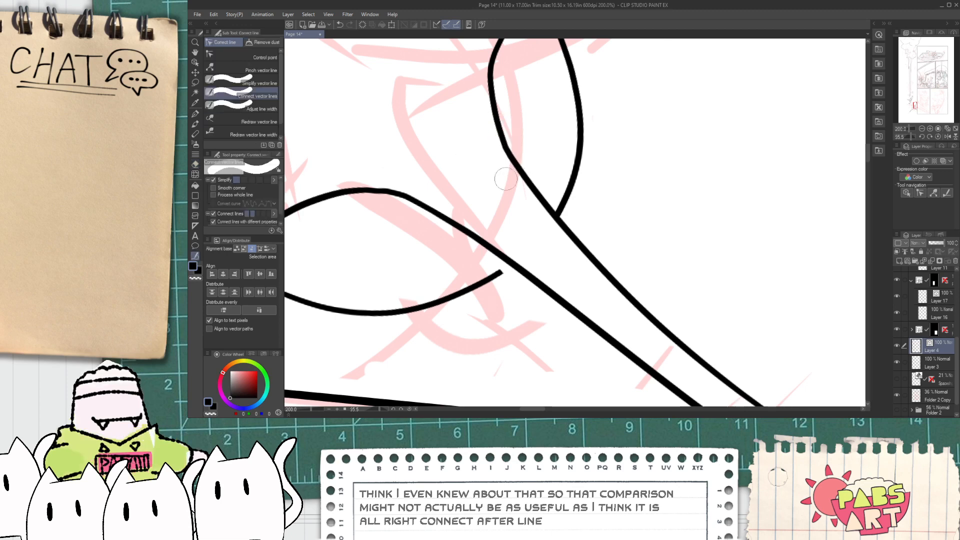
- Extend the right end of the sparkle's bottom arc to meet the lower-right ray's new inner edge
{"action": "scroll", "coordinate": [465, 315], "scroll_direction": "up", "scroll_amount": 2}
{"action": "key", "text": "o"}
{"action": "left_click", "coordinate": [493, 262]}
{"action": "left_click_drag", "start_coordinate": [531, 244], "coordinate": [550, 227]}
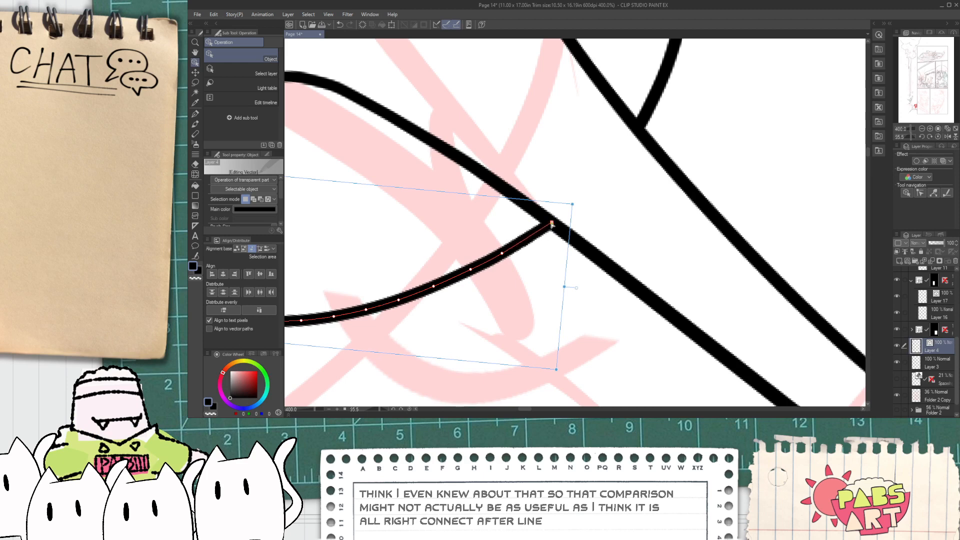
{"action": "left_click", "coordinate": [525, 241]}
{"action": "scroll", "coordinate": [521, 191], "scroll_direction": "down", "scroll_amount": 6}
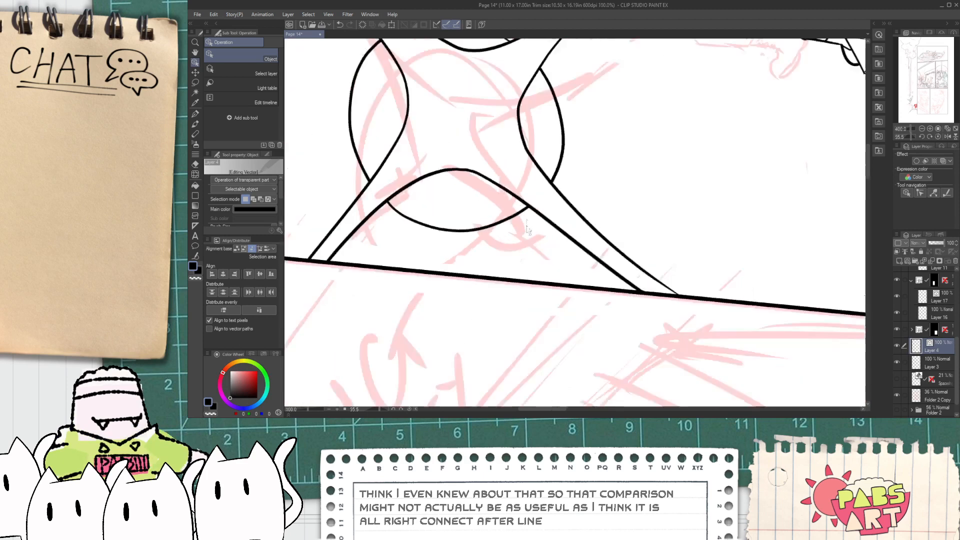
- Pull the end of the lower-right ray's outer edge past the panel border with the Object tool
{"action": "key", "text": "space"}
{"action": "left_click_drag", "start_coordinate": [601, 265], "coordinate": [600, 289]}
{"action": "scroll", "coordinate": [600, 289], "scroll_direction": "up", "scroll_amount": 2}
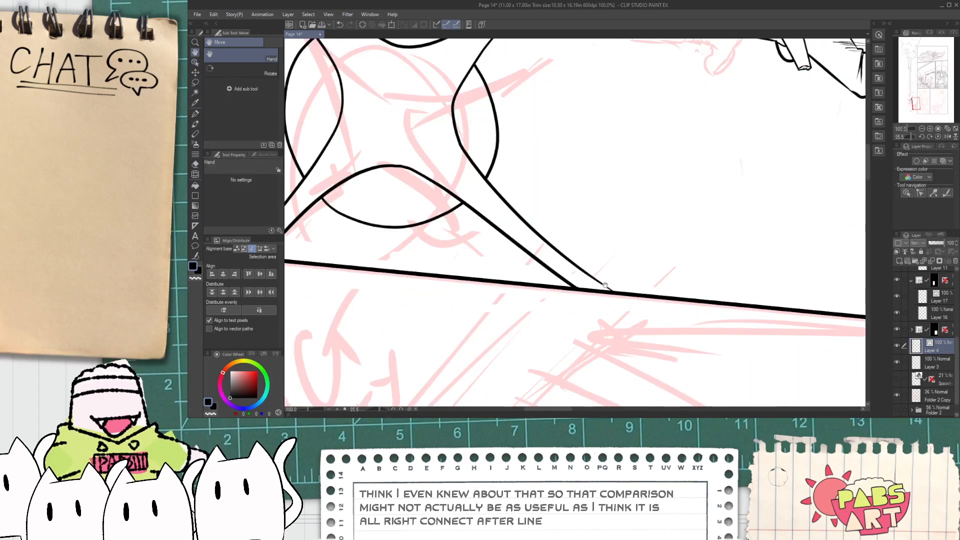
{"action": "left_click", "coordinate": [608, 291]}
{"action": "left_click_drag", "start_coordinate": [617, 297], "coordinate": [621, 306]}
{"action": "key", "text": "ctrl+z"}
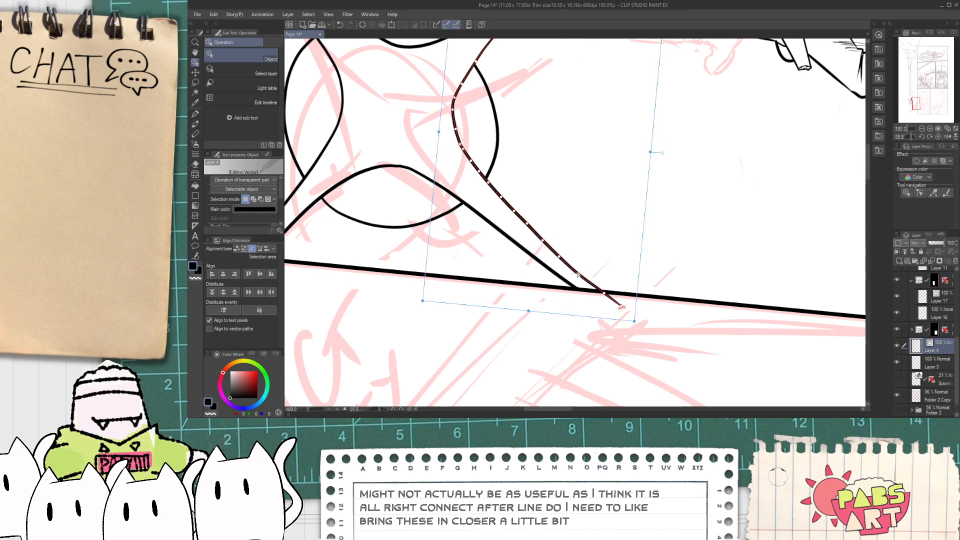
{"action": "key", "text": "e"}
- Reset the canvas rotation and ink a new upper edge for the lower-right ray, closer to its lower edge at the panel border
{"action": "scroll", "coordinate": [626, 310], "scroll_direction": "down", "scroll_amount": 10}
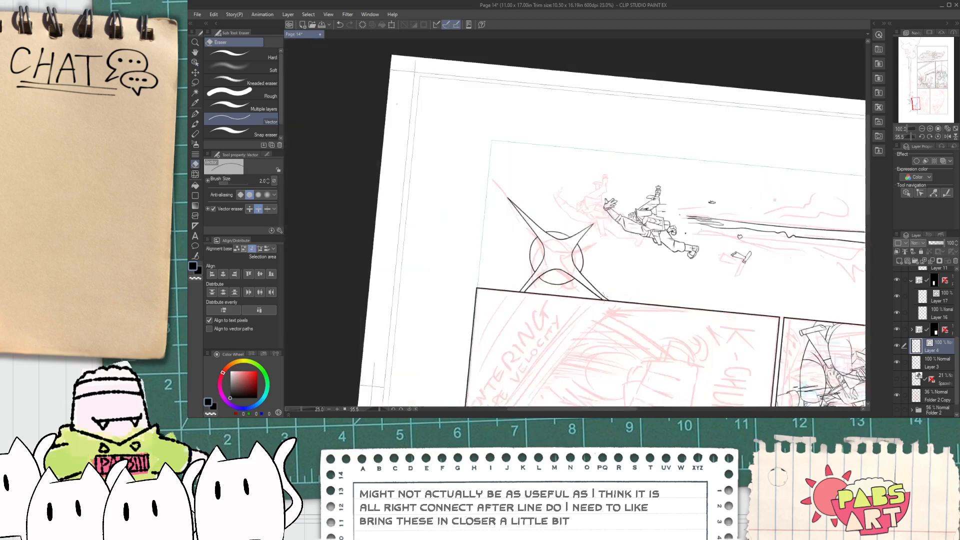
{"action": "left_click", "coordinate": [409, 410]}
{"action": "key", "text": "space"}
{"action": "scroll", "coordinate": [660, 205], "scroll_direction": "up", "scroll_amount": 5}
{"action": "mouse_move", "coordinate": [613, 165]}
{"action": "left_mouse_down"}
{"action": "mouse_move", "coordinate": [599, 222]}
{"action": "mouse_move", "coordinate": [717, 294]}
{"action": "left_mouse_up"}
{"action": "scroll", "coordinate": [550, 165], "scroll_direction": "up", "scroll_amount": 5}
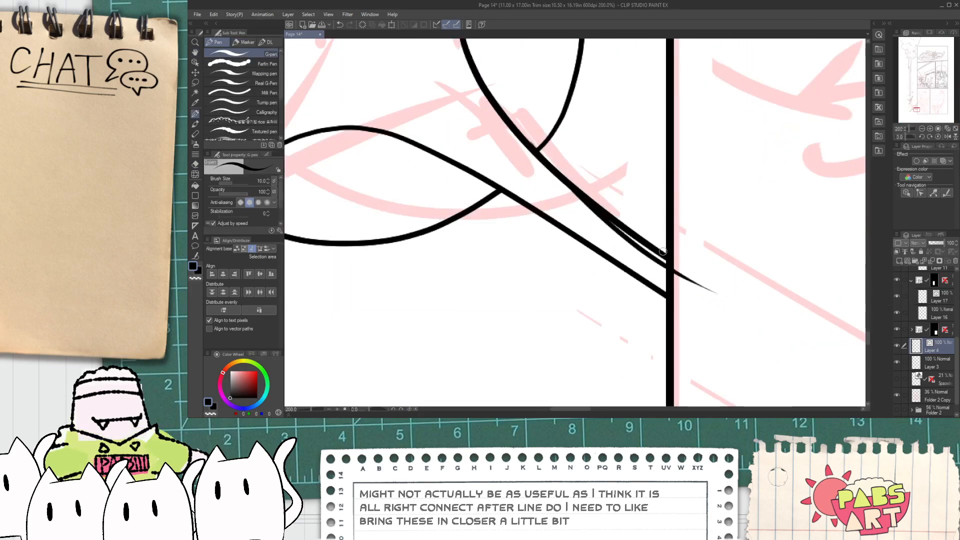
- Erase the lower-right ray's old upper edge and the new stroke's overshoot beyond the panel border
{"action": "key", "text": "e"}
{"action": "left_click_drag", "start_coordinate": [634, 239], "coordinate": [645, 224]}
{"action": "left_click_drag", "start_coordinate": [705, 315], "coordinate": [696, 280]}
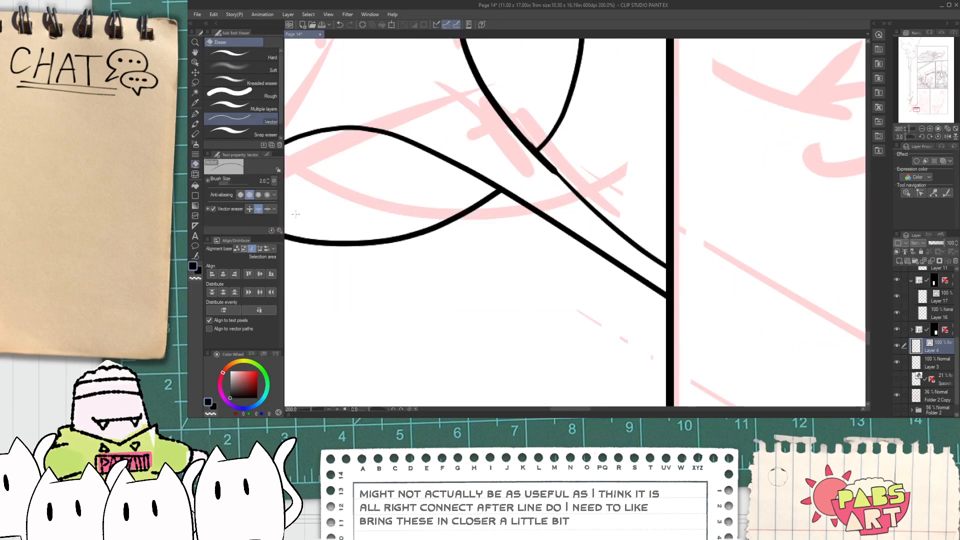
- Connect the lower-right ray's new upper edge to the existing curve near the side arc, and switch to the Object tool
{"action": "key", "text": "y"}
{"action": "mouse_move", "coordinate": [540, 159]}
{"action": "left_mouse_down"}
{"action": "mouse_move", "coordinate": [577, 210]}
{"action": "mouse_move", "coordinate": [581, 191]}
{"action": "mouse_move", "coordinate": [539, 155]}
{"action": "left_mouse_up"}
{"action": "scroll", "coordinate": [559, 215], "scroll_direction": "down", "scroll_amount": 5}
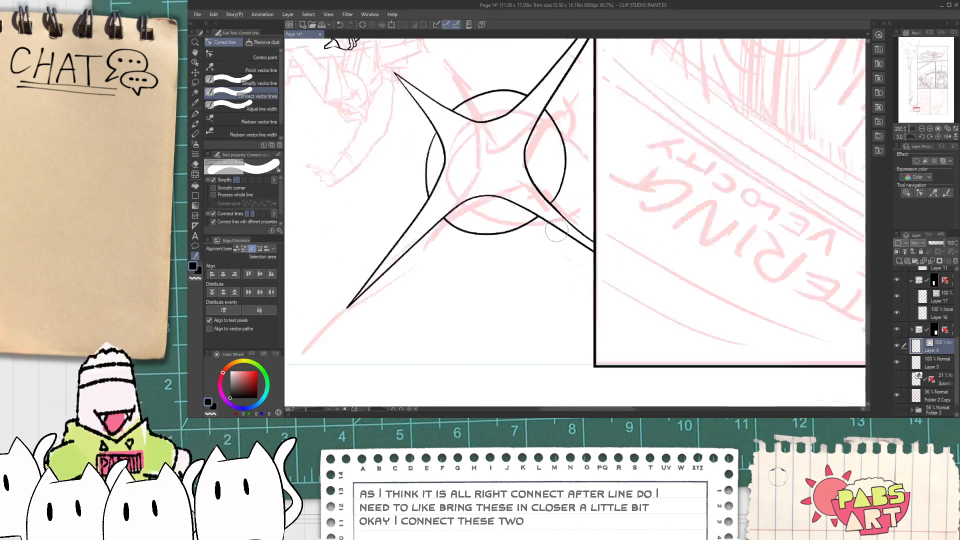
{"action": "key", "text": "space"}
{"action": "scroll", "coordinate": [548, 200], "scroll_direction": "up", "scroll_amount": 4}
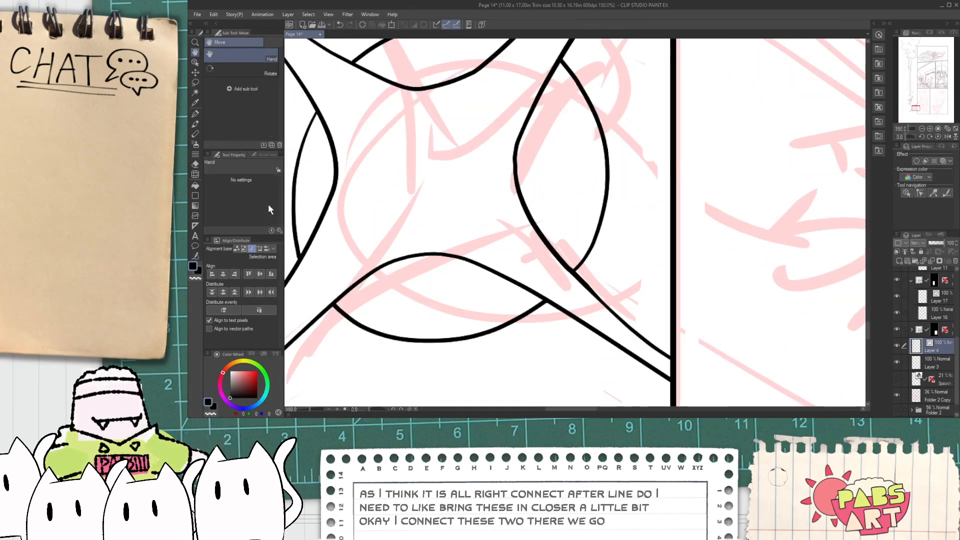
{"action": "left_click", "coordinate": [197, 63]}
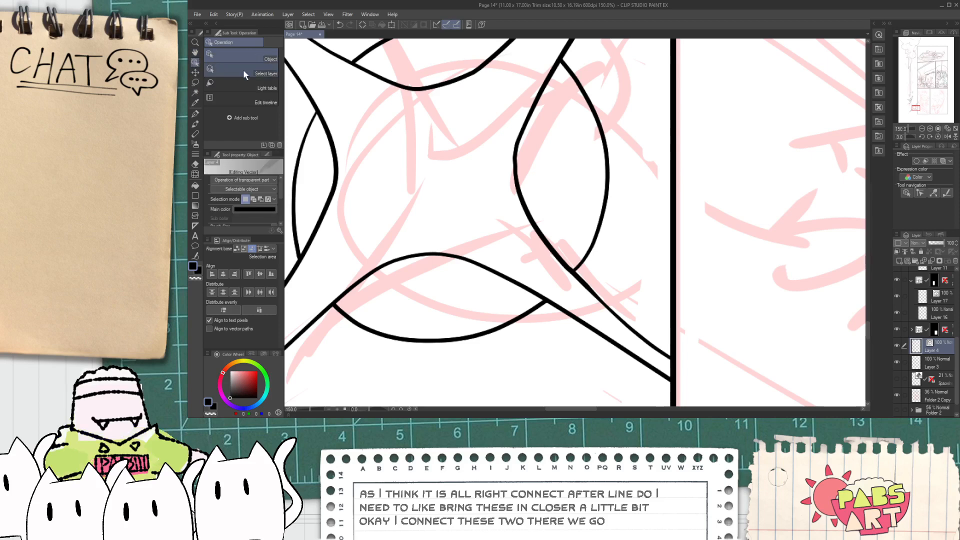
- Delete the surplus control point on the lower-right ray's upper edge, just past the right side arc
{"action": "left_click", "coordinate": [582, 283]}
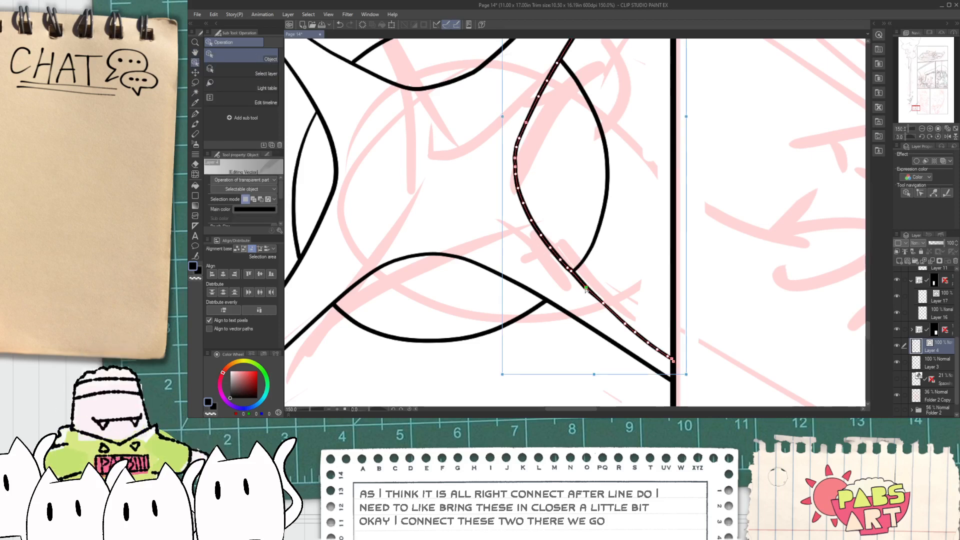
{"action": "left_click", "coordinate": [608, 278]}
{"action": "left_click", "coordinate": [590, 295]}
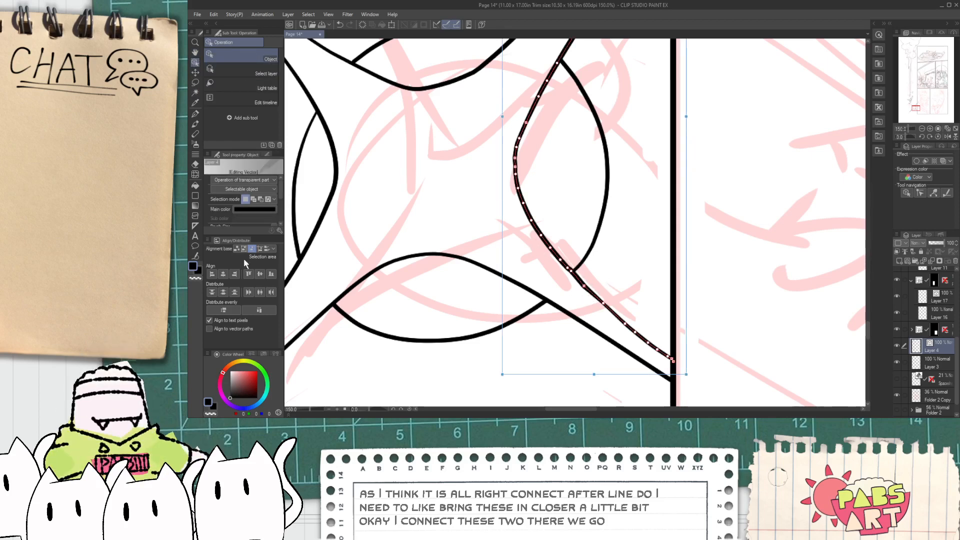
{"action": "left_click", "coordinate": [195, 256]}
{"action": "left_click", "coordinate": [240, 54]}
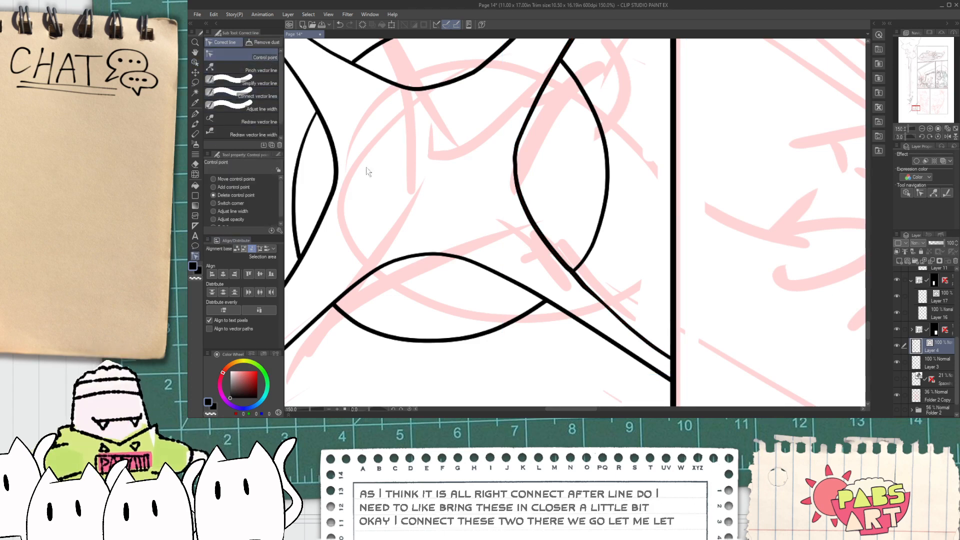
{"action": "scroll", "coordinate": [585, 278], "scroll_direction": "up", "scroll_amount": 1}
{"action": "left_click", "coordinate": [580, 294]}
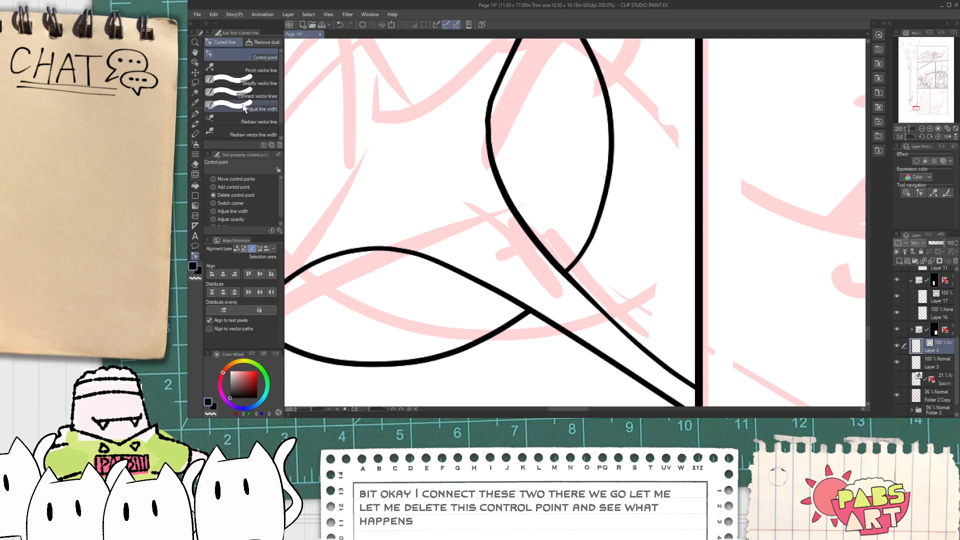
{"action": "key", "text": "o"}
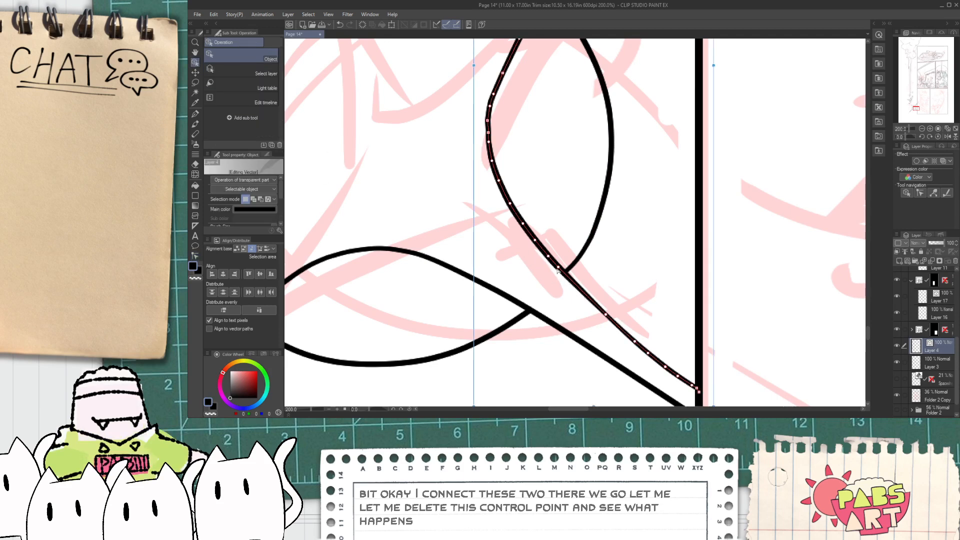
- Move the panel-border ends of the lower-right ray's lower and upper edges farther down with the Object tool
{"action": "scroll", "coordinate": [570, 283], "scroll_direction": "down", "scroll_amount": 5}
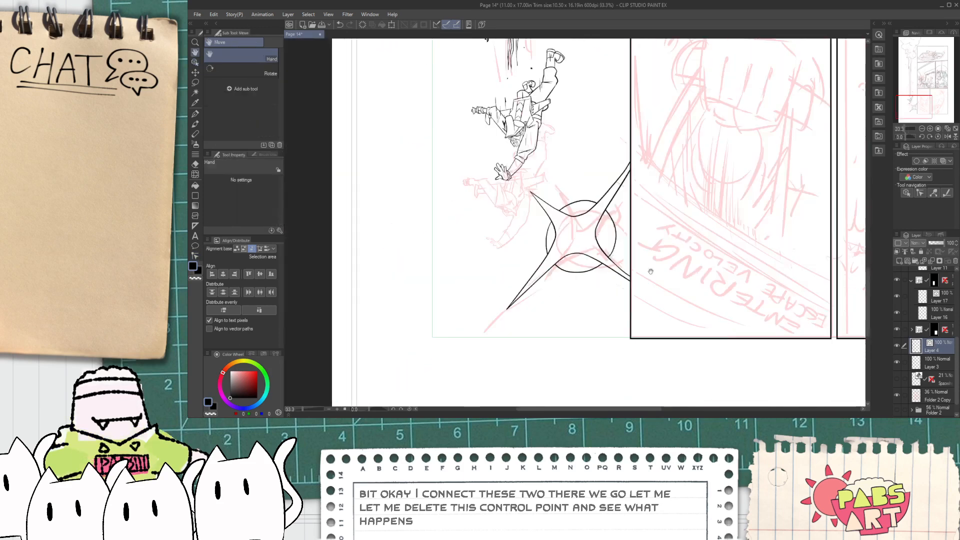
{"action": "left_click_drag", "start_coordinate": [597, 298], "coordinate": [555, 313]}
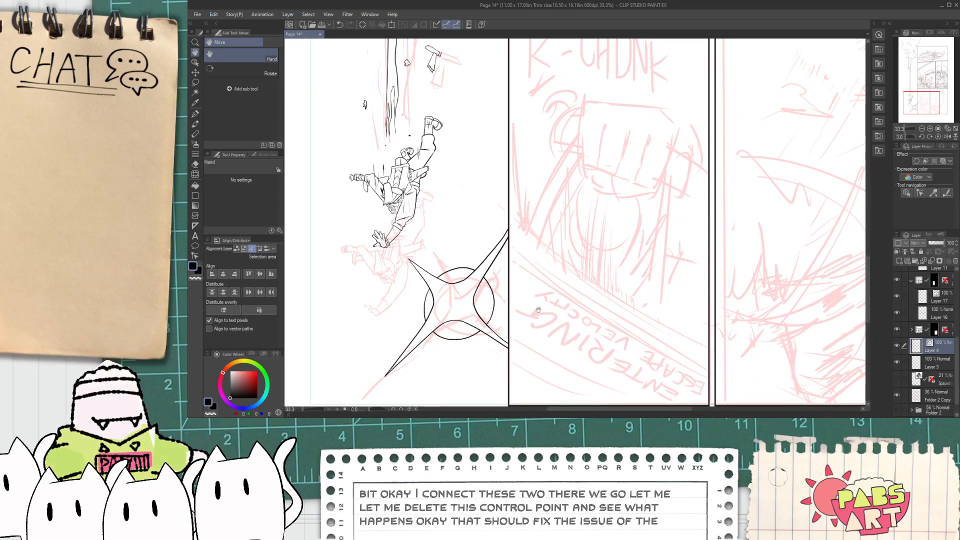
{"action": "scroll", "coordinate": [538, 315], "scroll_direction": "up", "scroll_amount": 2}
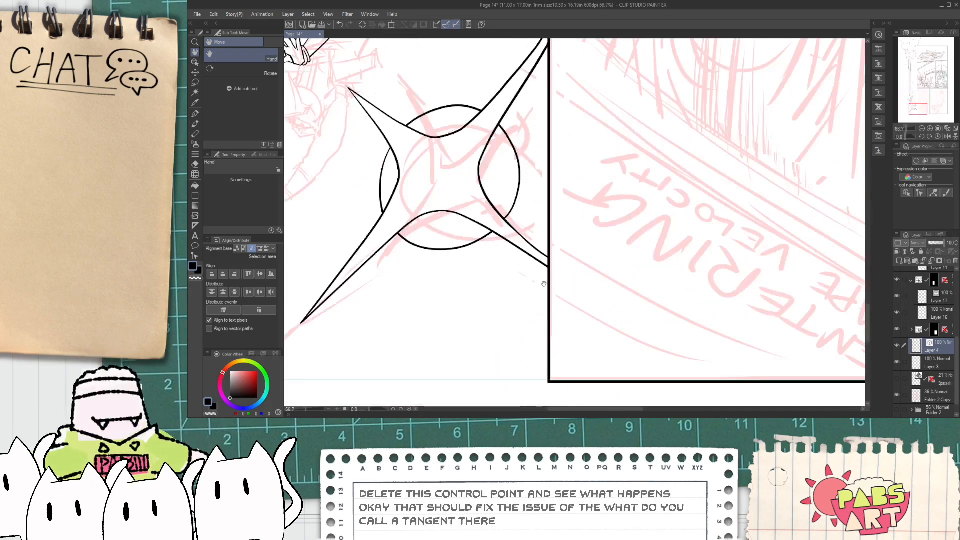
{"action": "key", "text": "o"}
{"action": "left_click", "coordinate": [550, 287]}
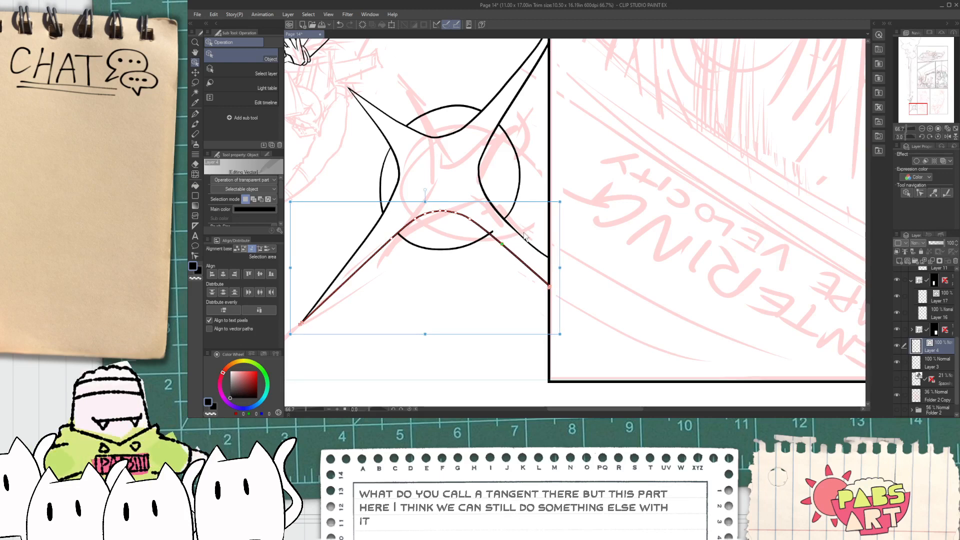
{"action": "left_click", "coordinate": [522, 238]}
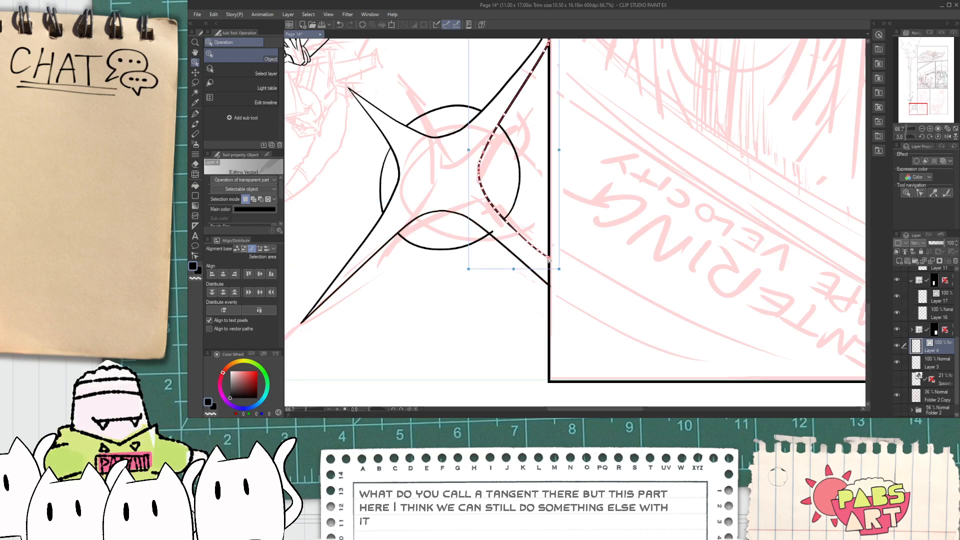
{"action": "left_click_drag", "start_coordinate": [550, 273], "coordinate": [549, 283]}
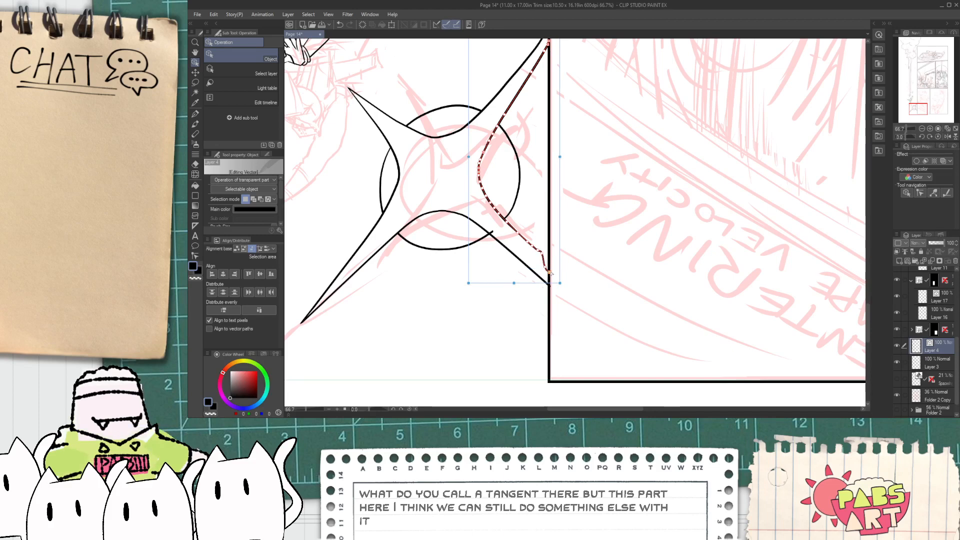
- Simplify the section of the lower-right ray's upper edge between the inner bend and the panel border using Simplify vector line
{"action": "left_click", "coordinate": [195, 255]}
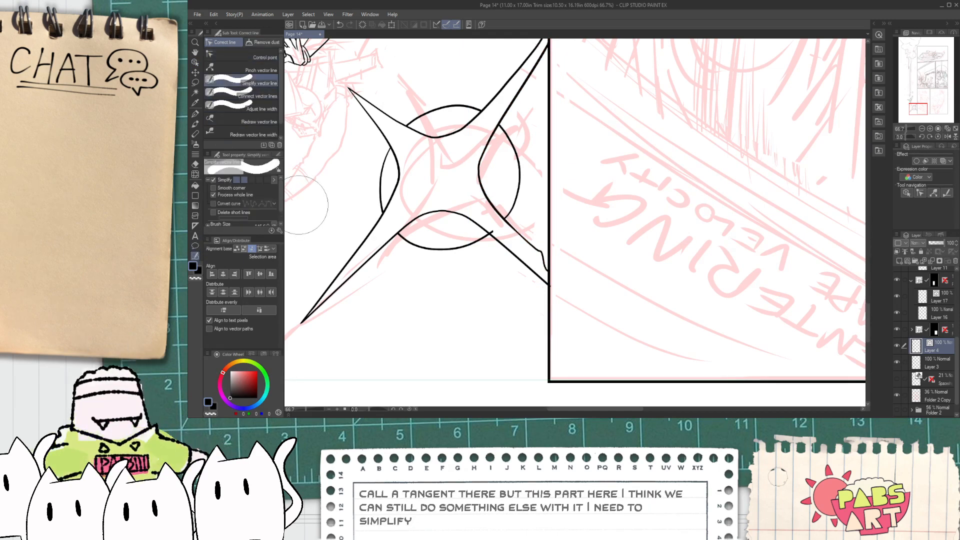
{"action": "scroll", "coordinate": [300, 205], "scroll_direction": "up", "scroll_amount": 1}
{"action": "scroll", "coordinate": [533, 206], "scroll_direction": "up", "scroll_amount": 1}
{"action": "left_click_drag", "start_coordinate": [502, 163], "coordinate": [631, 321]}
- Reposition the upper edge's control points to straighten out the kink, and lower its end at the panel border
{"action": "key", "text": "o"}
{"action": "left_click", "coordinate": [582, 218]}
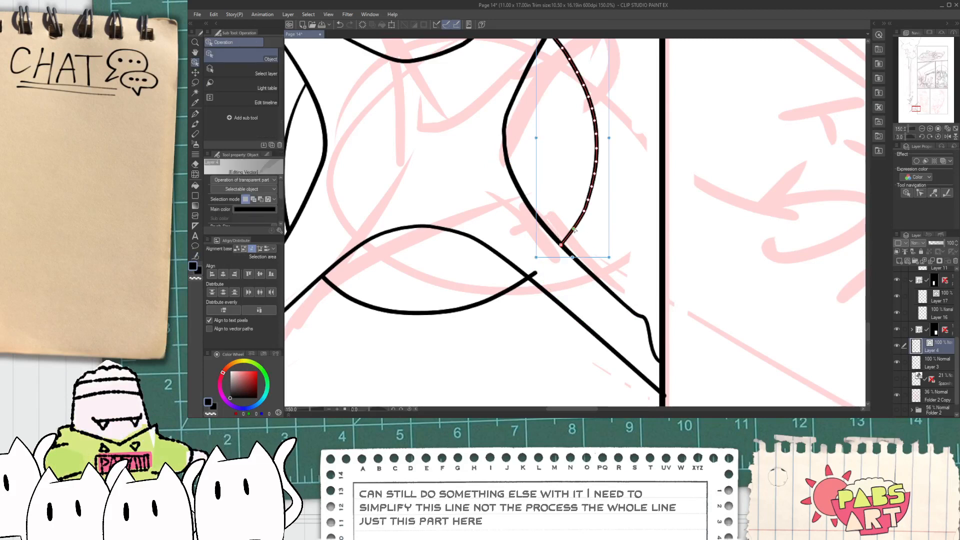
{"action": "left_click", "coordinate": [623, 306]}
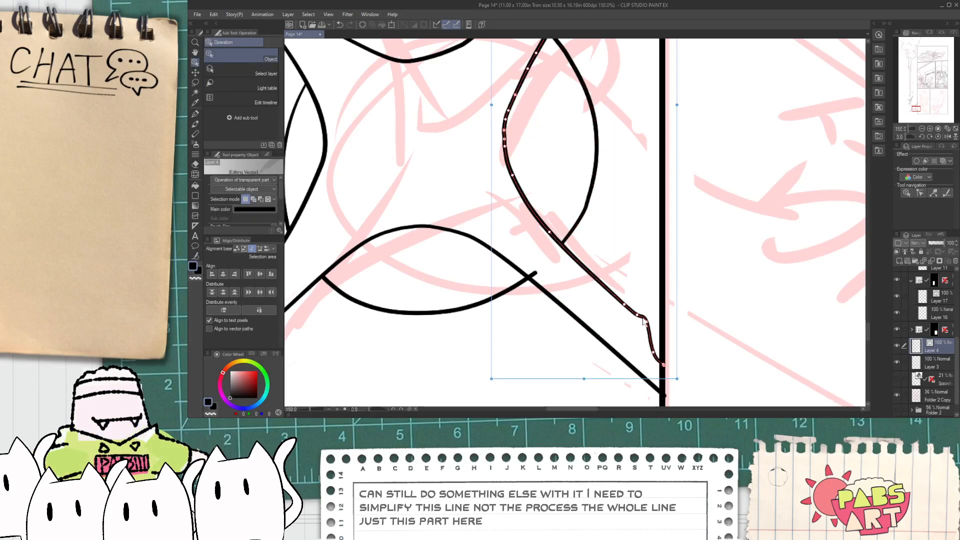
{"action": "left_click_drag", "start_coordinate": [645, 326], "coordinate": [574, 282]}
{"action": "left_click_drag", "start_coordinate": [533, 218], "coordinate": [509, 172]}
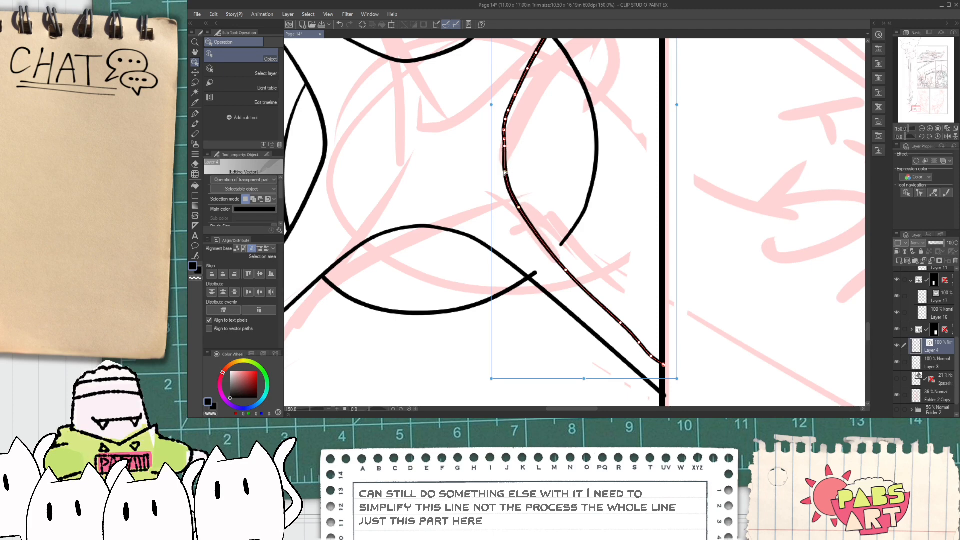
{"action": "left_click_drag", "start_coordinate": [620, 323], "coordinate": [615, 322]}
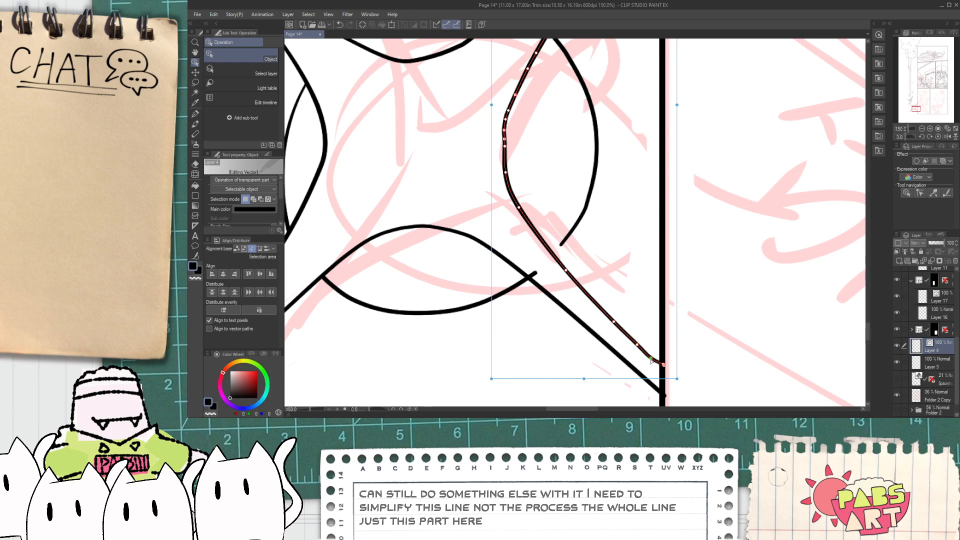
{"action": "mouse_move", "coordinate": [663, 374]}
{"action": "left_mouse_down"}
{"action": "mouse_move", "coordinate": [664, 364]}
{"action": "mouse_move", "coordinate": [662, 377]}
{"action": "left_mouse_up"}
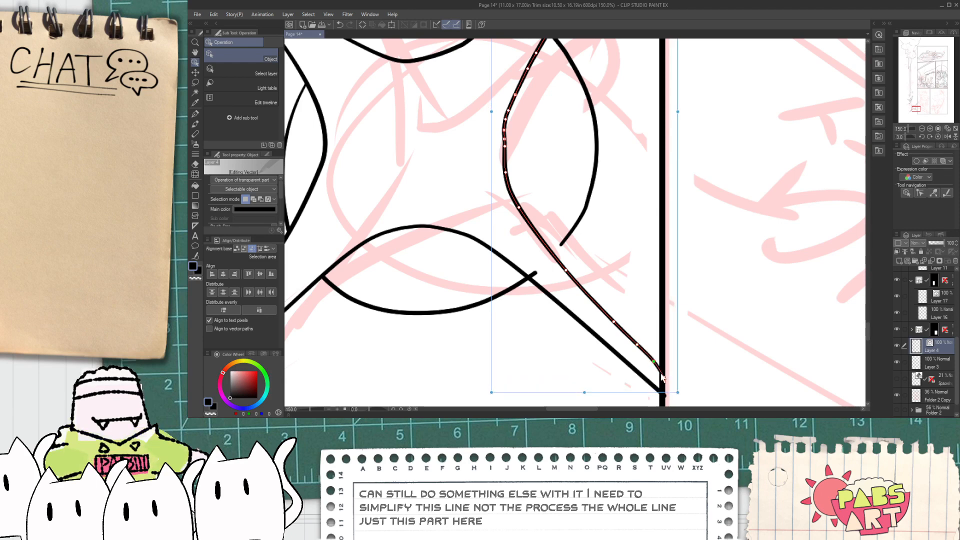
{"action": "key", "text": "e"}
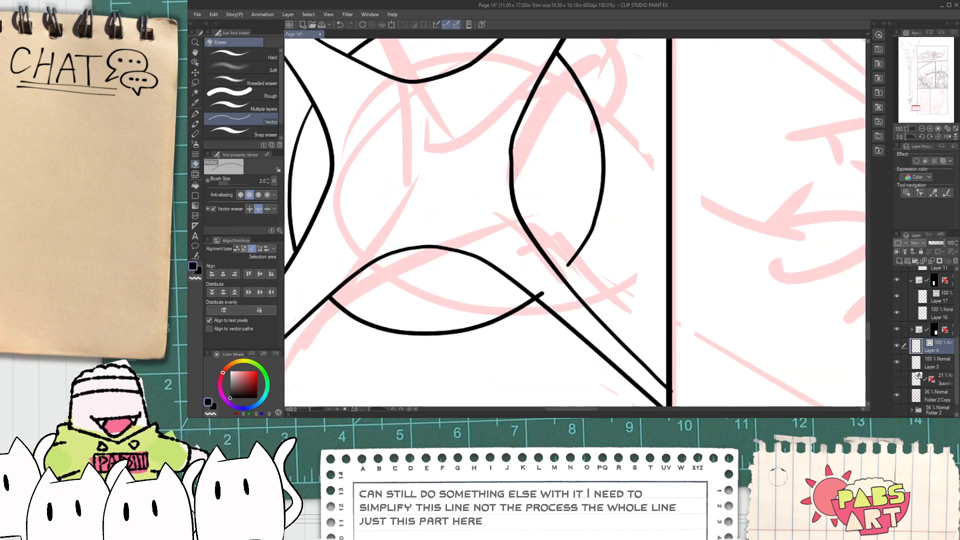
- Nudge the control points around the inner bend of the sparkle's right-hand curve outward to round it
{"action": "key", "text": "o"}
{"action": "left_click", "coordinate": [515, 192]}
{"action": "left_click_drag", "start_coordinate": [512, 167], "coordinate": [510, 164]}
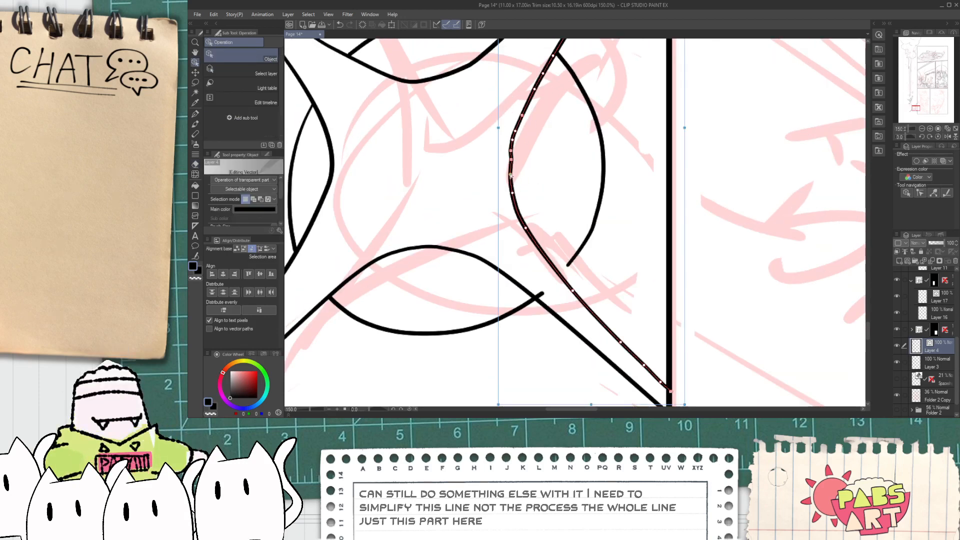
{"action": "left_click", "coordinate": [521, 168]}
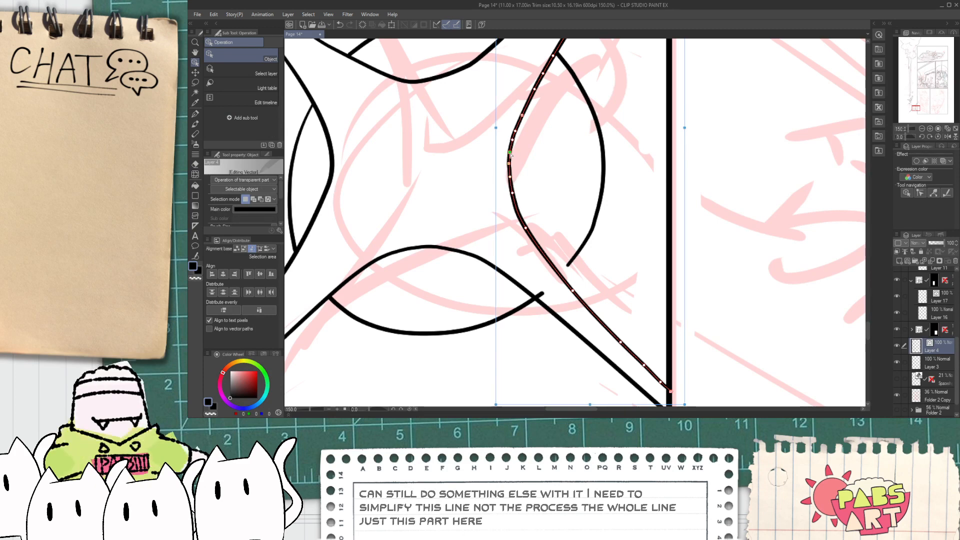
{"action": "left_click", "coordinate": [515, 222]}
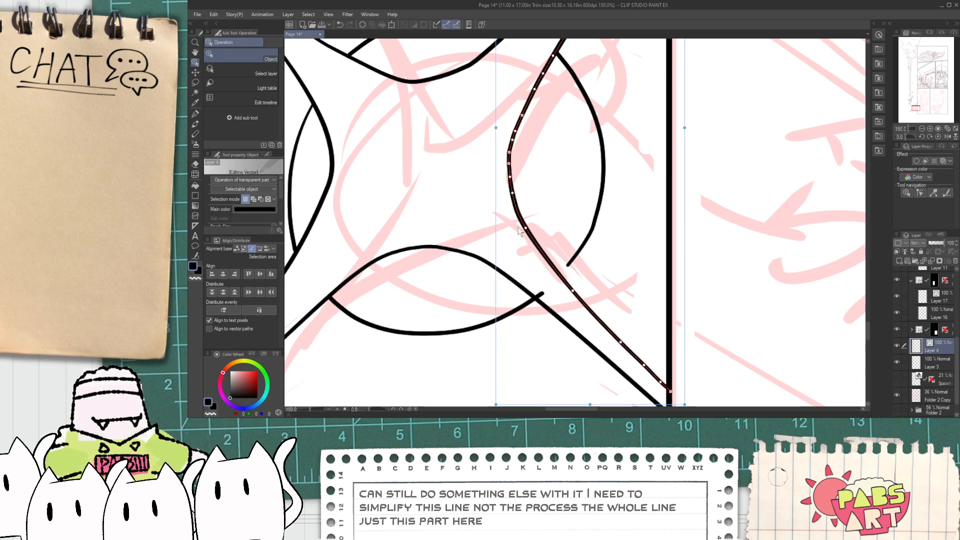
{"action": "left_click", "coordinate": [515, 221]}
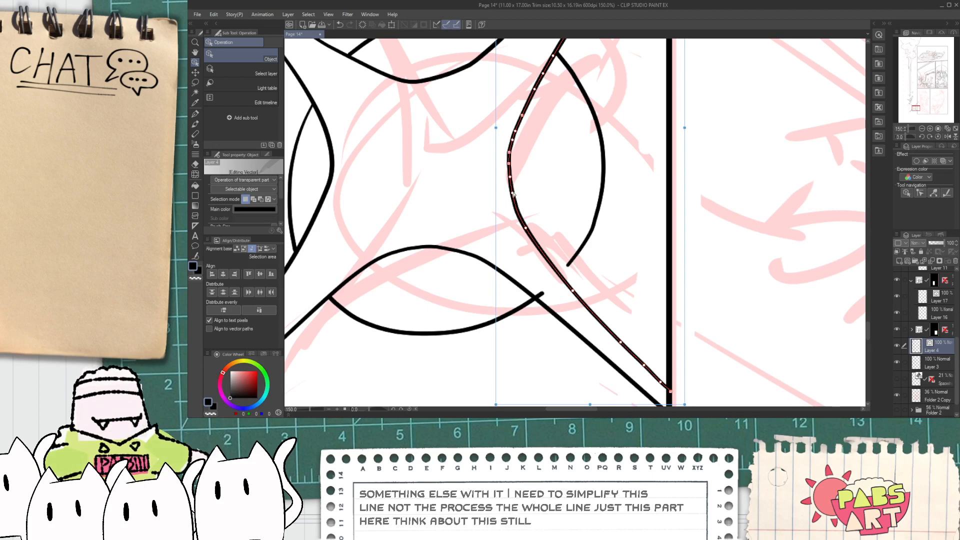
{"action": "left_click_drag", "start_coordinate": [509, 164], "coordinate": [507, 165]}
{"action": "left_click", "coordinate": [523, 151]}
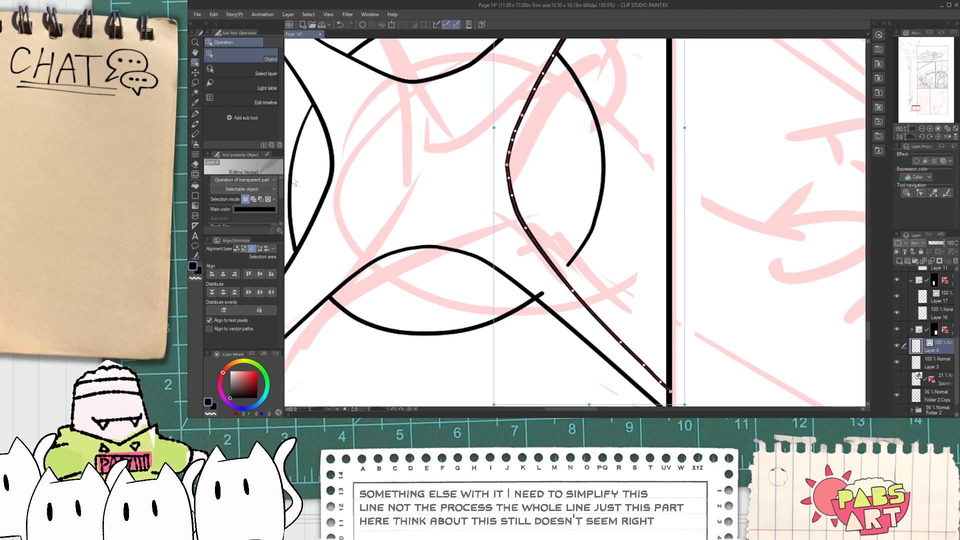
- Delete one control point at the right-hand curve's inner bend, adjust the neighbouring point, and deselect the line
{"action": "left_click", "coordinate": [195, 255]}
{"action": "left_click", "coordinate": [246, 59]}
{"action": "mouse_move", "coordinate": [508, 168]}
{"action": "key", "text": "o"}
{"action": "left_click", "coordinate": [510, 177]}
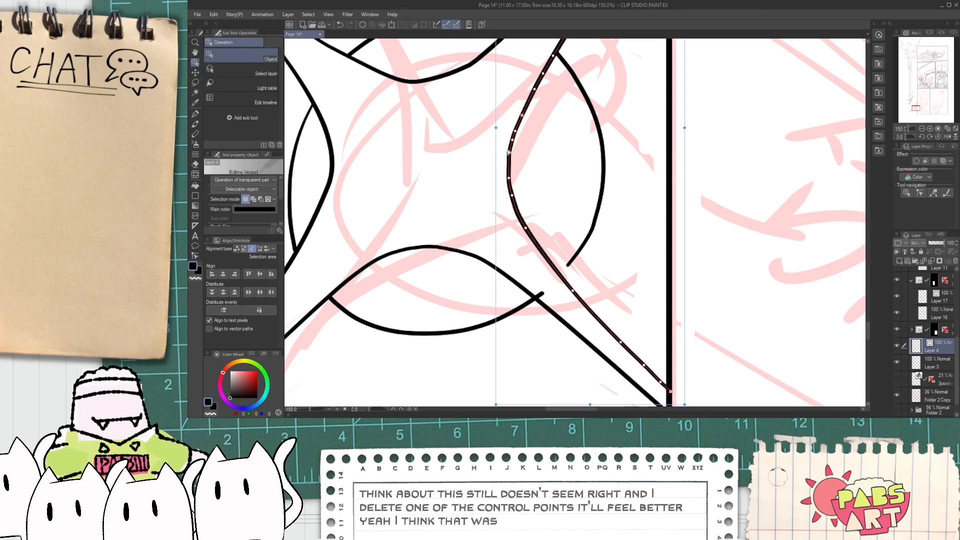
{"action": "key", "text": "ctrl+d"}
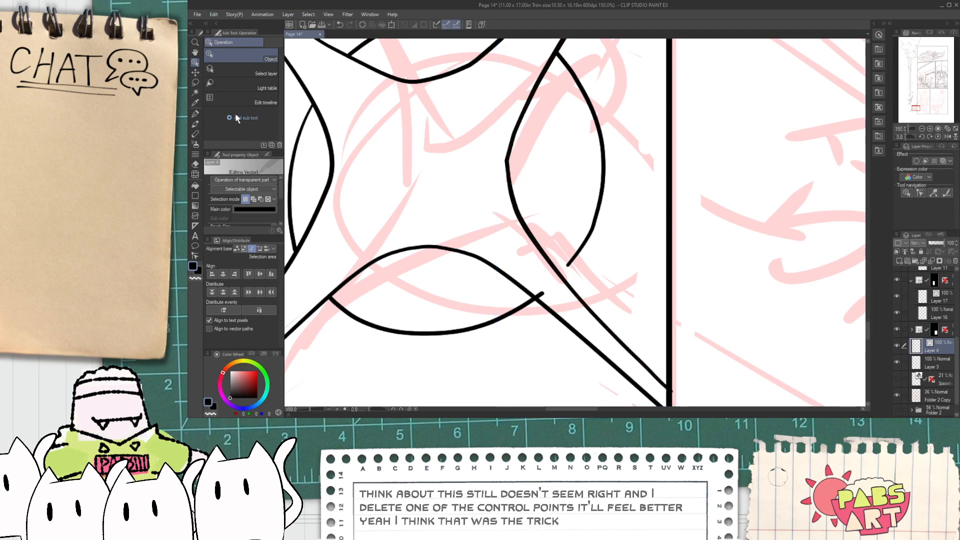
- Remove another control point from the right-hand curve's inner bend and smooth the bend with the remaining points
{"action": "key", "text": "y"}
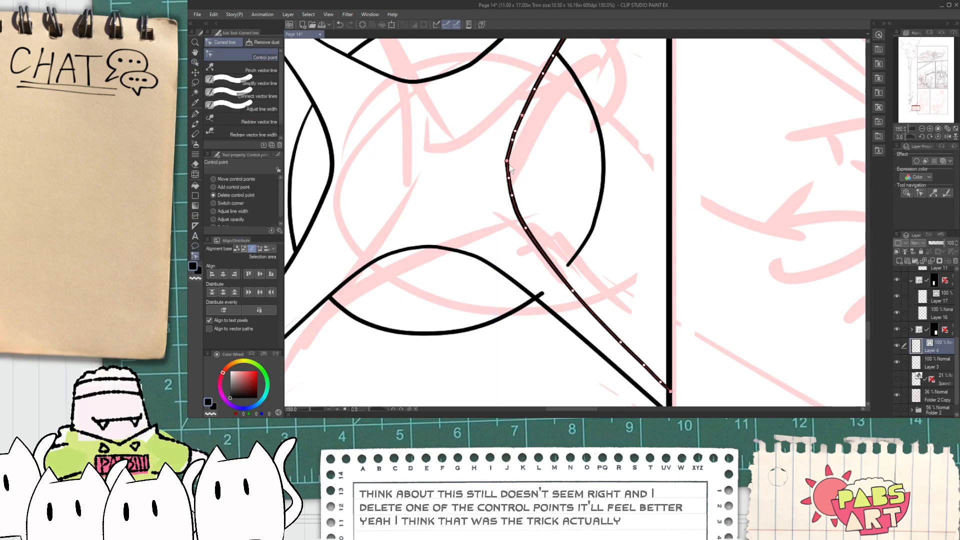
{"action": "key", "text": "o"}
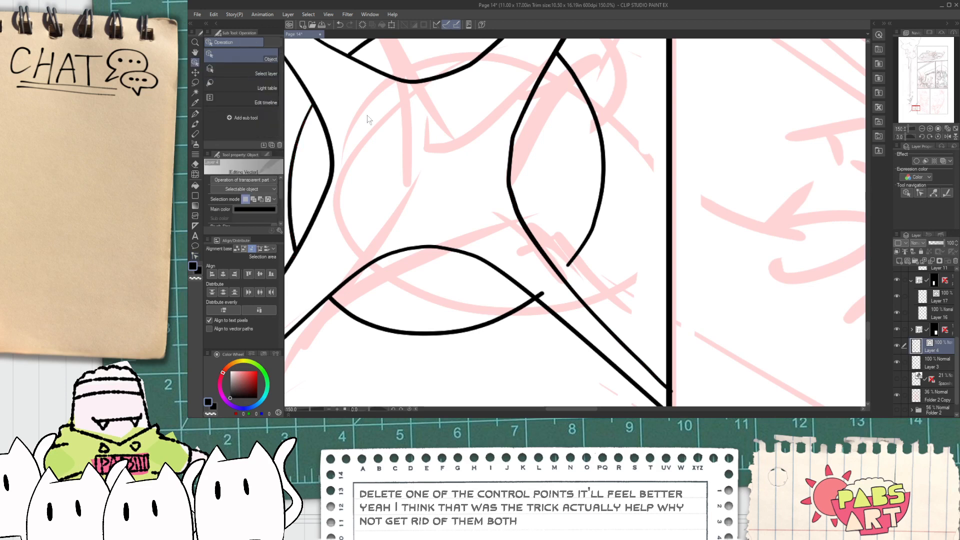
{"action": "left_click", "coordinate": [513, 147]}
{"action": "left_click_drag", "start_coordinate": [510, 150], "coordinate": [513, 199]}
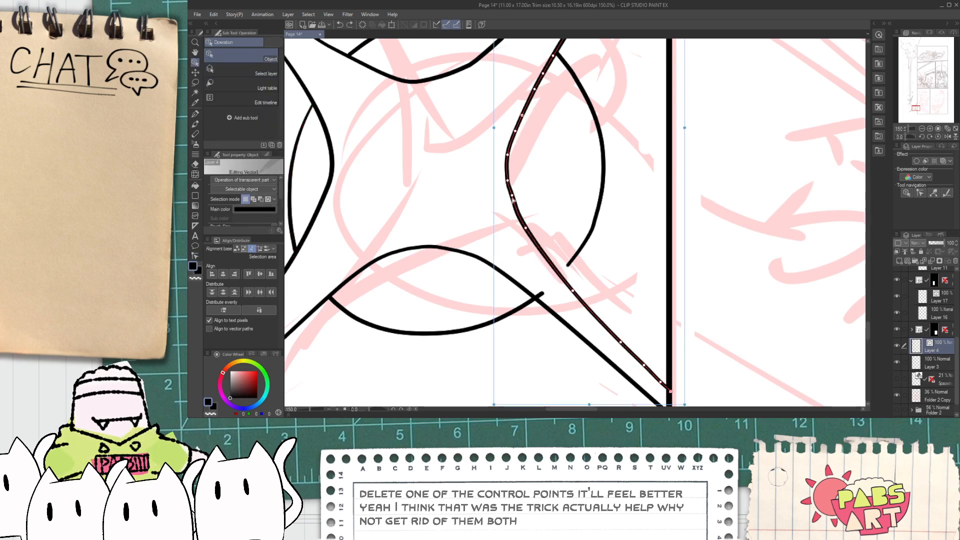
{"action": "left_click", "coordinate": [532, 244]}
- Pull the right side arc's lower end onto the lower-right ray's upper edge and round the arc near it
{"action": "scroll", "coordinate": [599, 286], "scroll_direction": "down", "scroll_amount": 3}
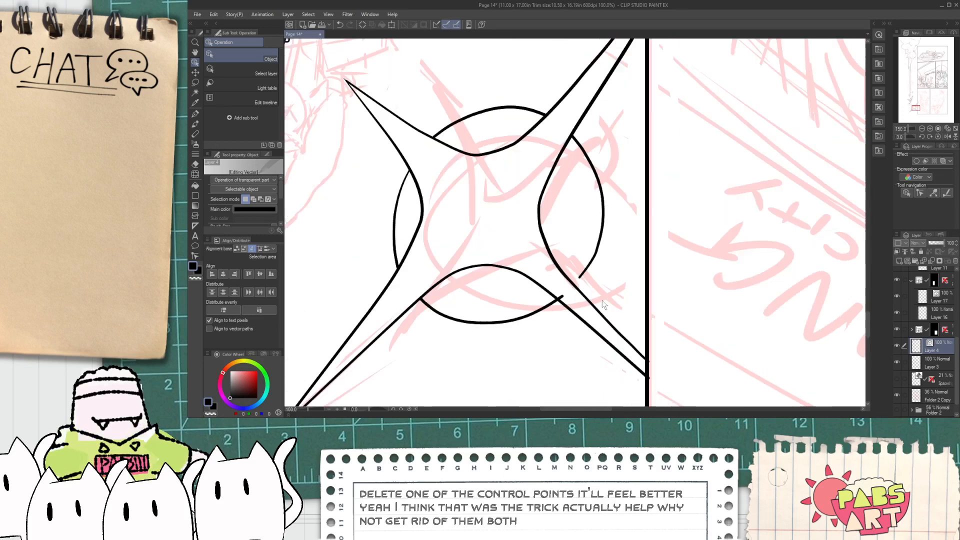
{"action": "scroll", "coordinate": [599, 298], "scroll_direction": "up", "scroll_amount": 3}
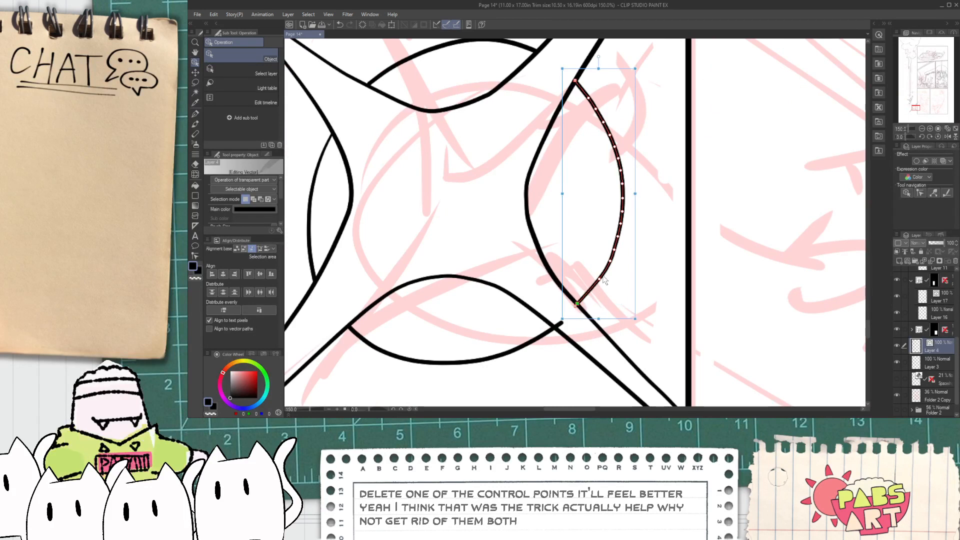
{"action": "left_click", "coordinate": [597, 284]}
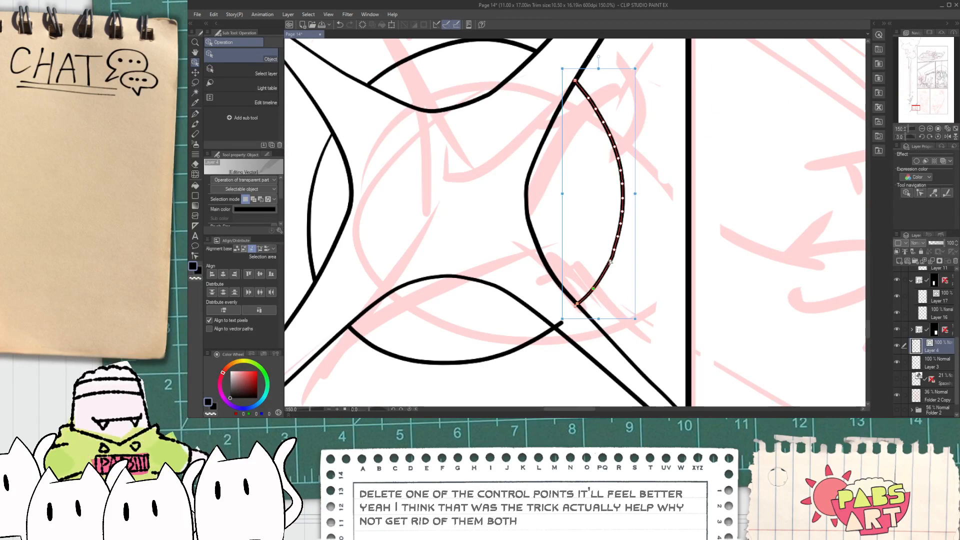
{"action": "key", "text": "Delete"}
- Erase the bottom arc's overshoot beyond the lower-right ray's lower edge with the Vector eraser
{"action": "key", "text": "e"}
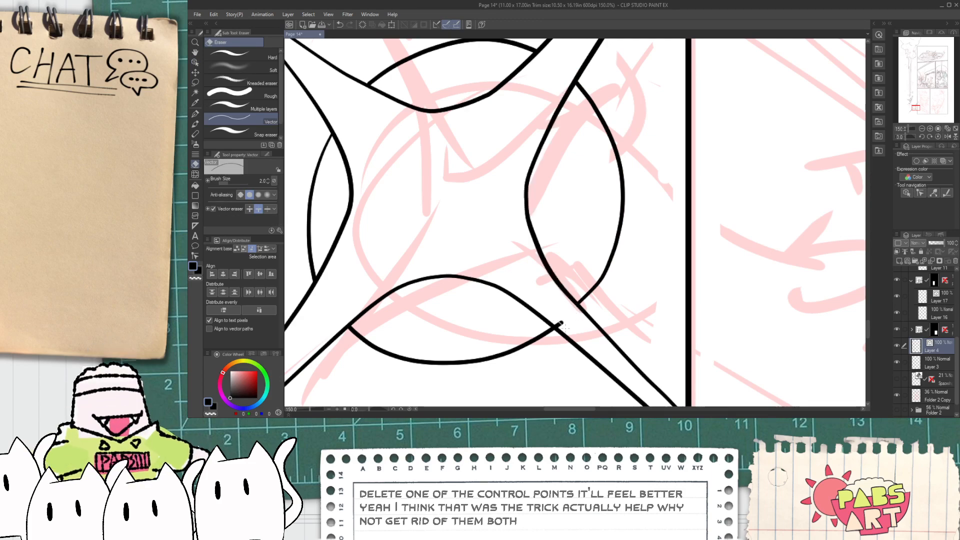
{"action": "scroll", "coordinate": [561, 321], "scroll_direction": "down", "scroll_amount": 2}
{"action": "scroll", "coordinate": [562, 322], "scroll_direction": "down", "scroll_amount": 5}
{"action": "scroll", "coordinate": [565, 318], "scroll_direction": "up", "scroll_amount": 5}
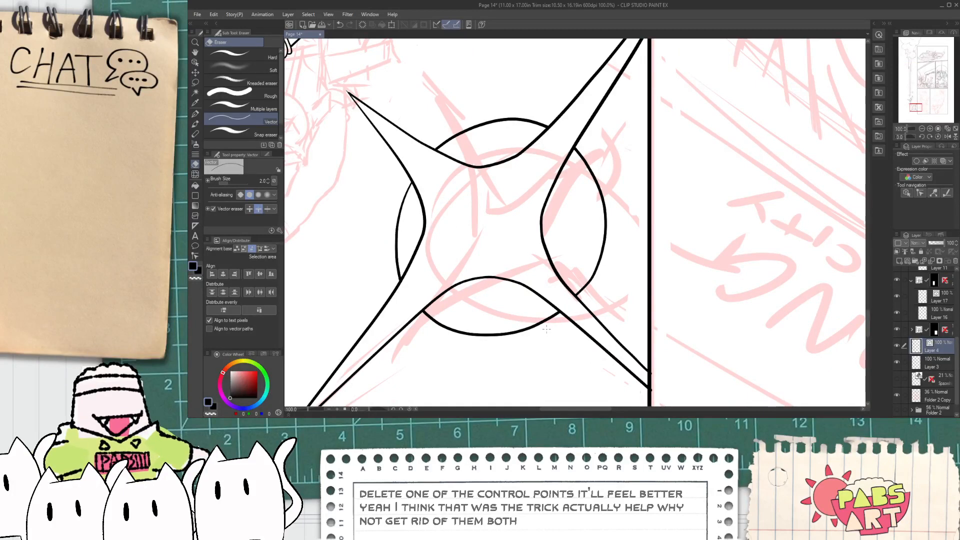
- Enlarge the bottom arc so that its right end extends past the lower-right ray's lower edge
{"action": "key", "text": "o"}
{"action": "left_click", "coordinate": [554, 334]}
{"action": "left_click_drag", "start_coordinate": [573, 346], "coordinate": [587, 353]}
{"action": "left_click_drag", "start_coordinate": [481, 304], "coordinate": [480, 303]}
- Delete the sparkle's right side arc
{"action": "left_click", "coordinate": [597, 280]}
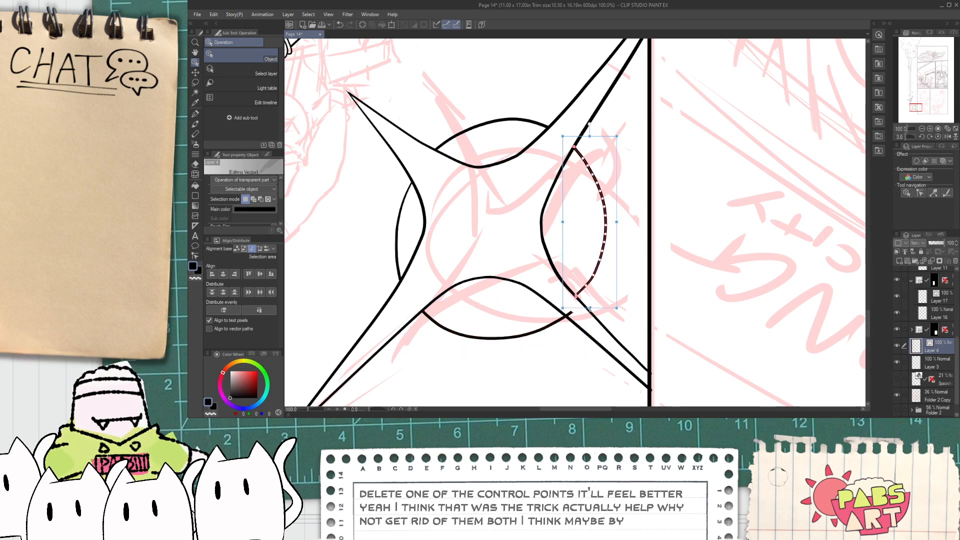
{"action": "left_click_drag", "start_coordinate": [617, 231], "coordinate": [625, 230]}
{"action": "key", "text": "Delete"}
{"action": "left_click", "coordinate": [495, 339]}
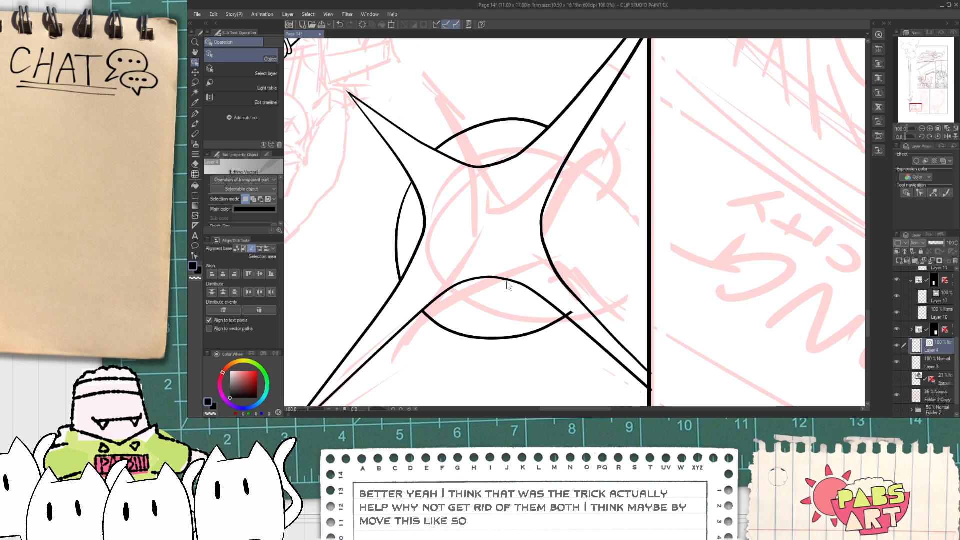
- Delete the sparkle's remaining bottom, left side and top arcs
{"action": "key", "text": "Delete"}
{"action": "left_click", "coordinate": [401, 247]}
{"action": "key", "text": "Delete"}
{"action": "left_click", "coordinate": [438, 145]}
{"action": "key", "text": "Delete"}
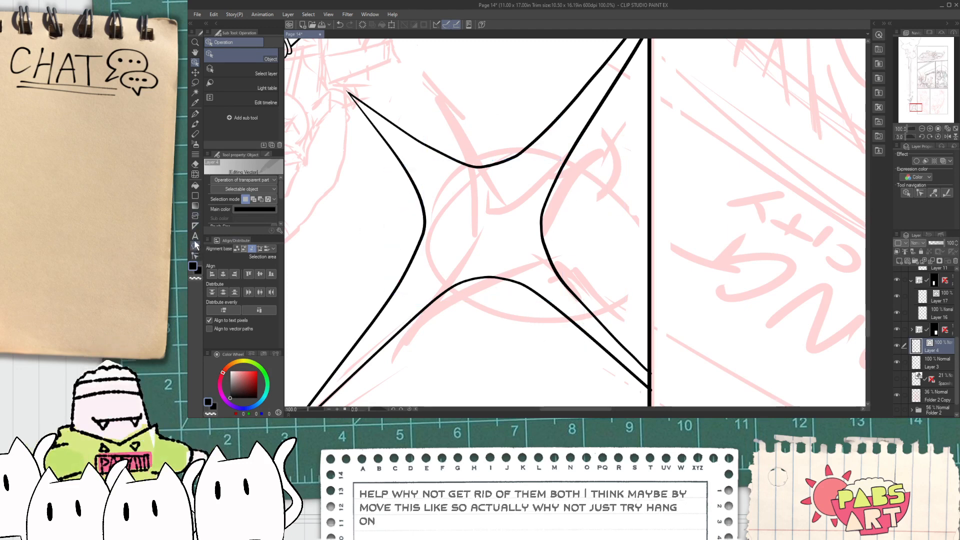
- Draw a circle around the sparkle's centre with the Ellipse figure tool and nudge it slightly upward
{"action": "left_click", "coordinate": [195, 205]}
{"action": "left_click", "coordinate": [195, 196]}
{"action": "left_click", "coordinate": [263, 125]}
{"action": "left_click_drag", "start_coordinate": [408, 164], "coordinate": [613, 354]}
{"action": "left_click", "coordinate": [535, 269]}
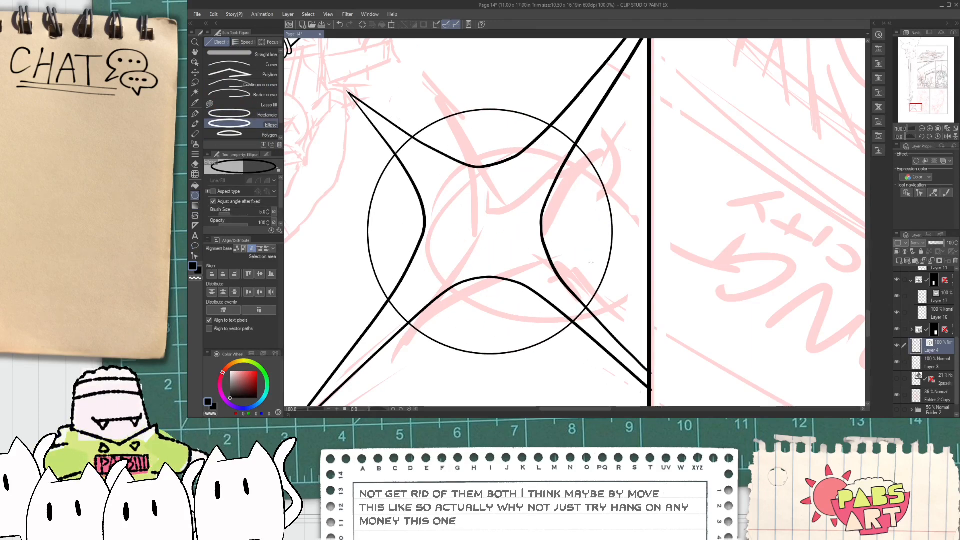
{"action": "key", "text": "o"}
{"action": "left_click", "coordinate": [613, 247]}
{"action": "left_click_drag", "start_coordinate": [622, 247], "coordinate": [624, 242]}
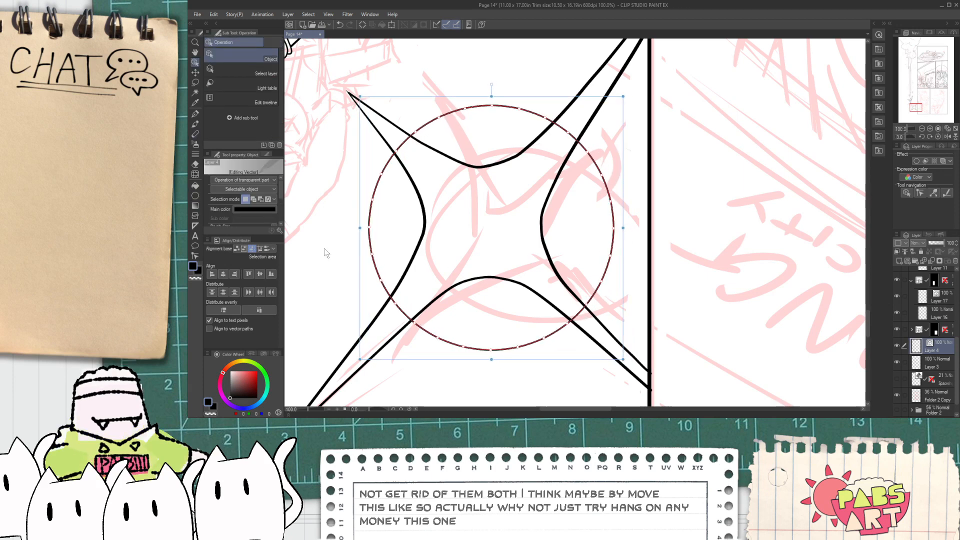
- Thicken the circle's left and bottom parts with Redraw vector line width and erase its segments inside the four rays with the Vector eraser
{"action": "left_click", "coordinate": [197, 254]}
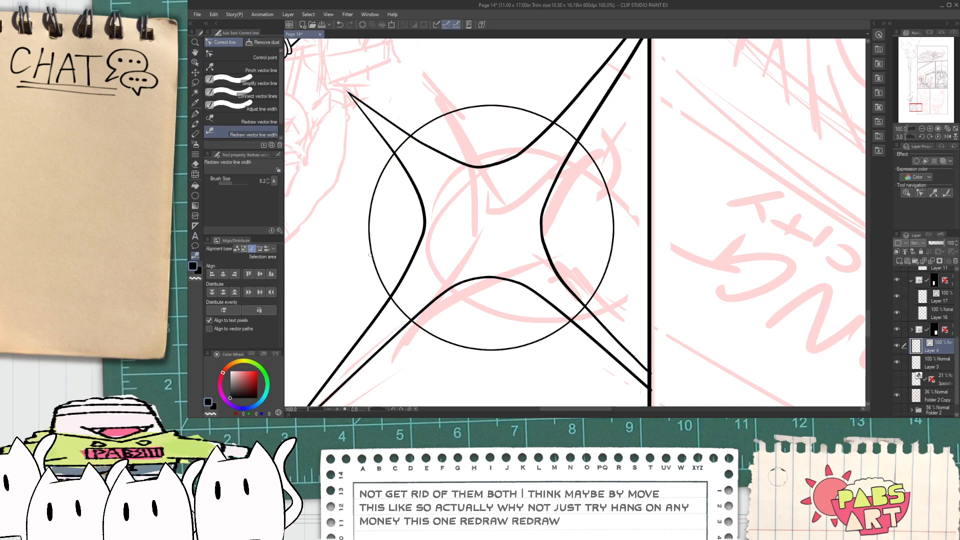
{"action": "left_click_drag", "start_coordinate": [395, 150], "coordinate": [391, 297]}
{"action": "key", "text": "e"}
{"action": "left_click", "coordinate": [395, 300]}
{"action": "key", "text": "ctrl+z"}
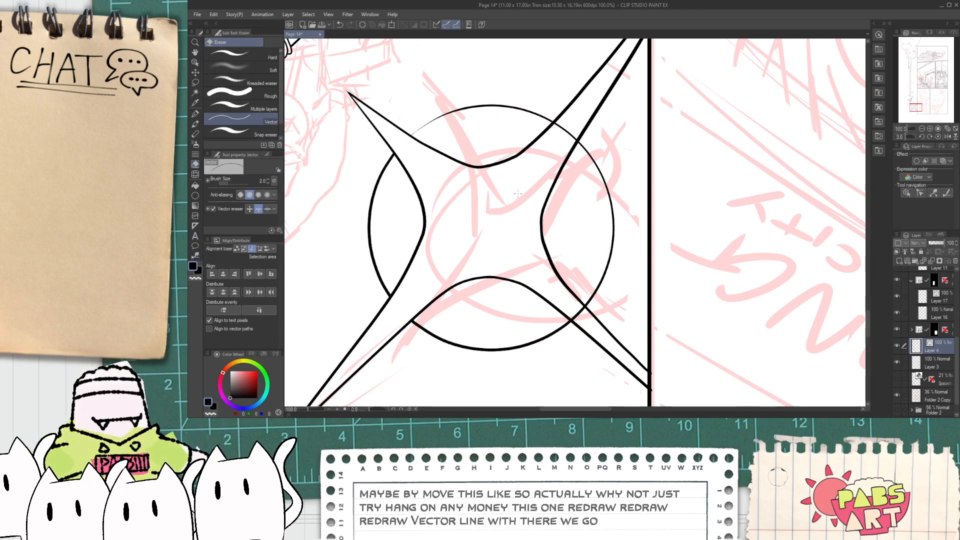
{"action": "key", "text": "ctrl+z"}
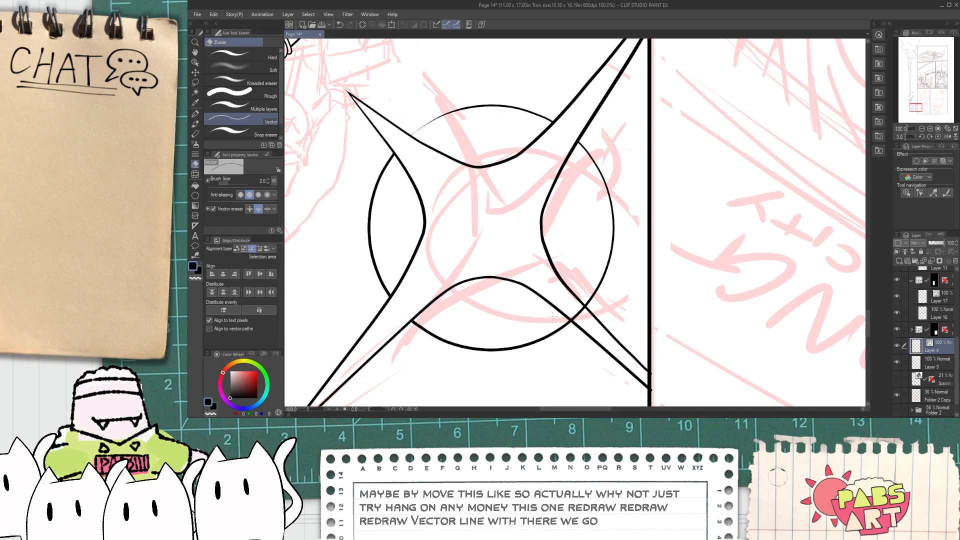
{"action": "scroll", "coordinate": [551, 316], "scroll_direction": "down", "scroll_amount": 8}
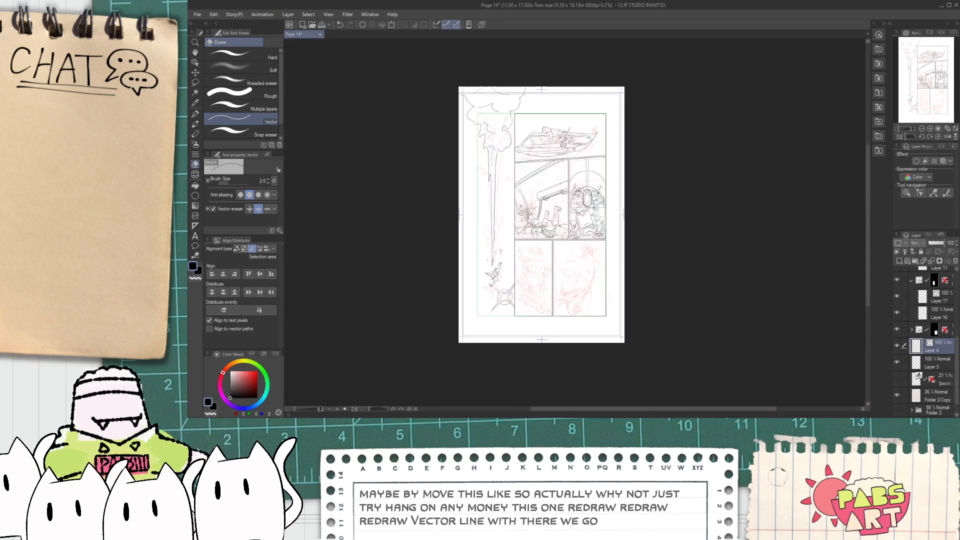
{"action": "scroll", "coordinate": [508, 308], "scroll_direction": "up", "scroll_amount": 6}
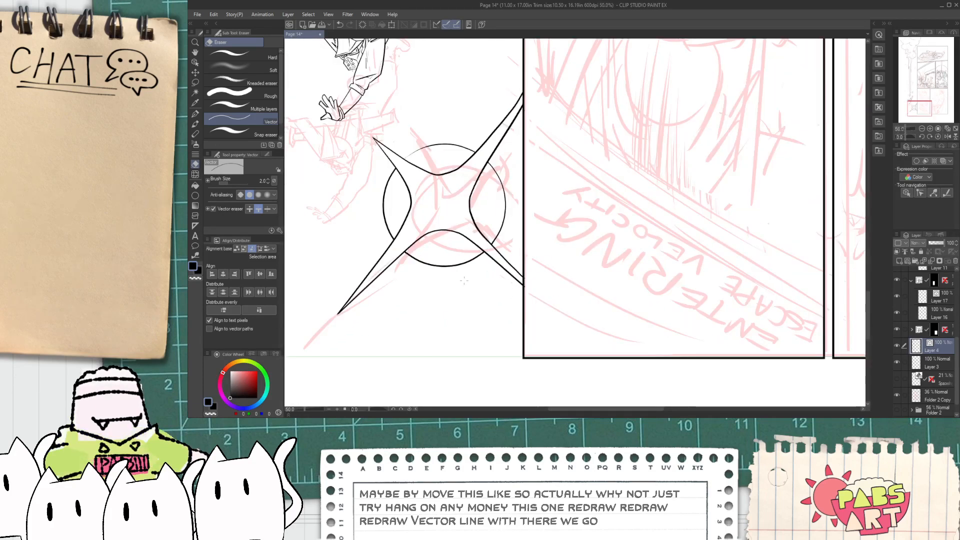
- Resize the sparkle's right and bottom edge lines so their right ends extend past the panel border
{"action": "key", "text": "o"}
{"action": "left_click_drag", "start_coordinate": [371, 200], "coordinate": [371, 200]}
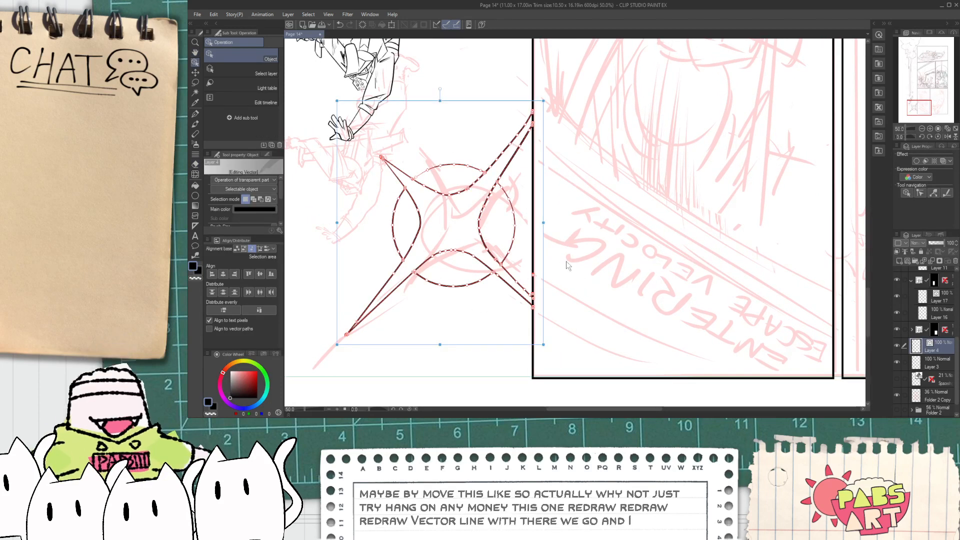
{"action": "left_click_drag", "start_coordinate": [523, 264], "coordinate": [543, 284]}
{"action": "left_click", "coordinate": [525, 297]}
{"action": "mouse_move", "coordinate": [438, 344]}
{"action": "left_mouse_down"}
{"action": "mouse_move", "coordinate": [448, 330]}
{"action": "mouse_move", "coordinate": [443, 356]}
{"action": "left_mouse_up"}
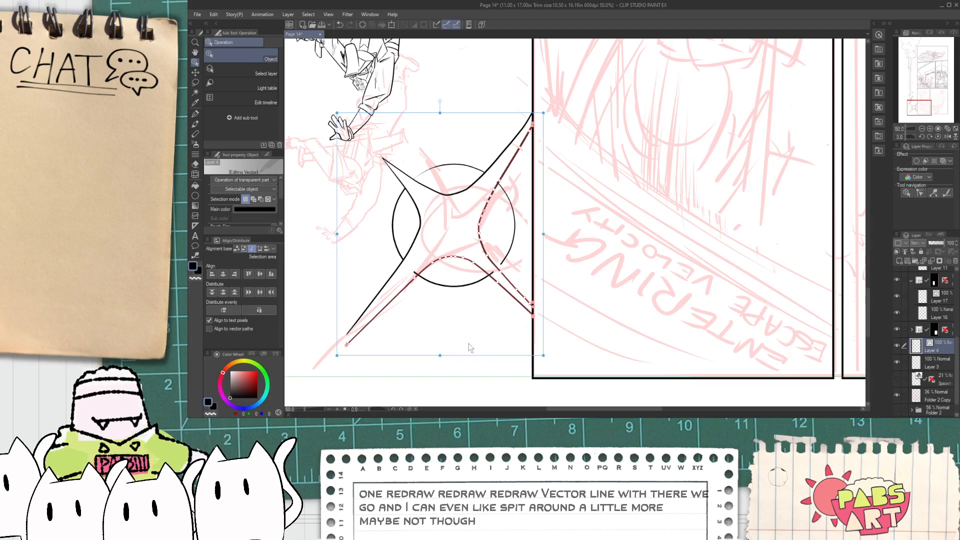
{"action": "left_click_drag", "start_coordinate": [543, 216], "coordinate": [555, 199]}
{"action": "left_click", "coordinate": [518, 190]}
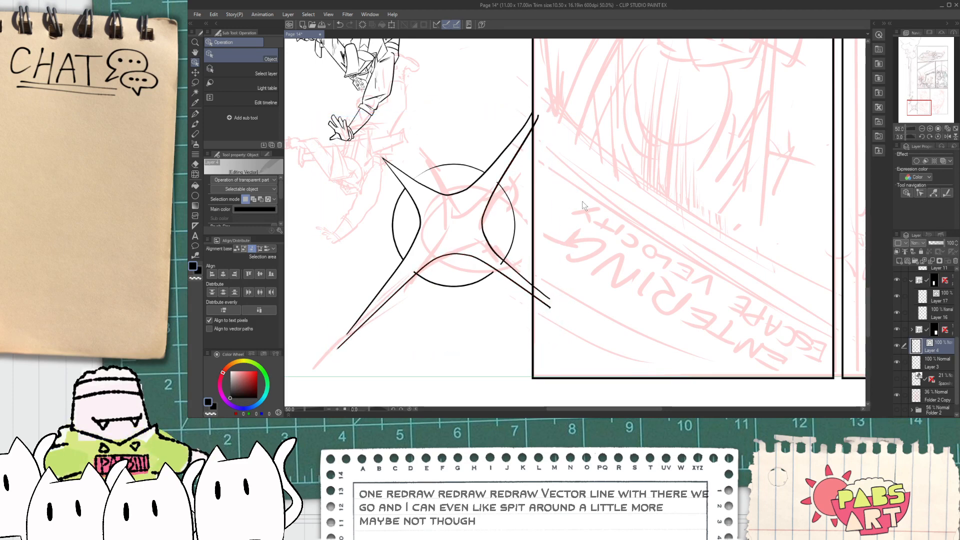
- Erase the upper-right ray's overshoot beyond the panel border with the Vector eraser
{"action": "scroll", "coordinate": [520, 109], "scroll_direction": "up", "scroll_amount": 2}
{"action": "key", "text": "e"}
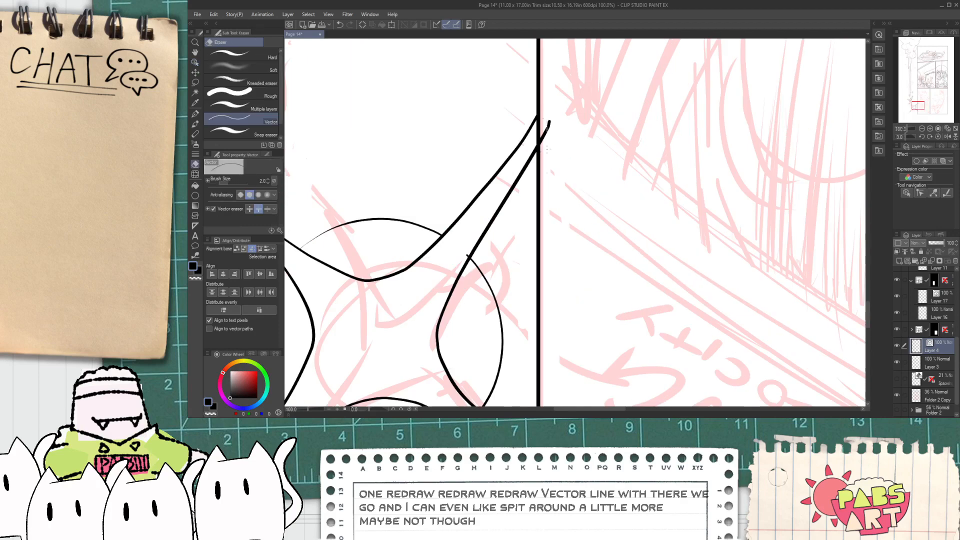
{"action": "key", "text": "space"}
{"action": "left_click_drag", "start_coordinate": [425, 251], "coordinate": [487, 216]}
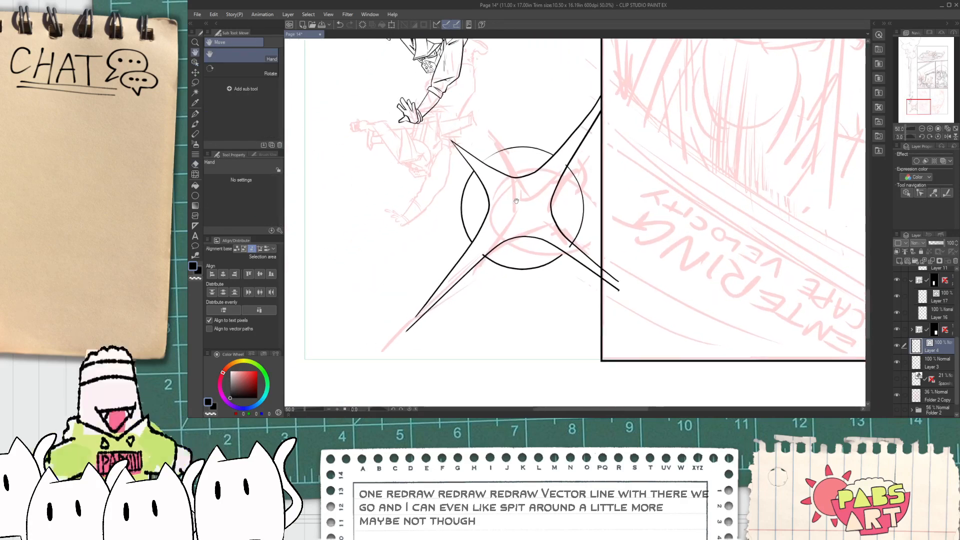
- Pull the ends of the lower-left ray's lines outward so they taper into a tip at the sketched point
{"action": "scroll", "coordinate": [488, 216], "scroll_direction": "up", "scroll_amount": 1}
{"action": "scroll", "coordinate": [460, 265], "scroll_direction": "up", "scroll_amount": 1}
{"action": "left_click_drag", "start_coordinate": [346, 403], "coordinate": [504, 214]}
{"action": "key", "text": "o"}
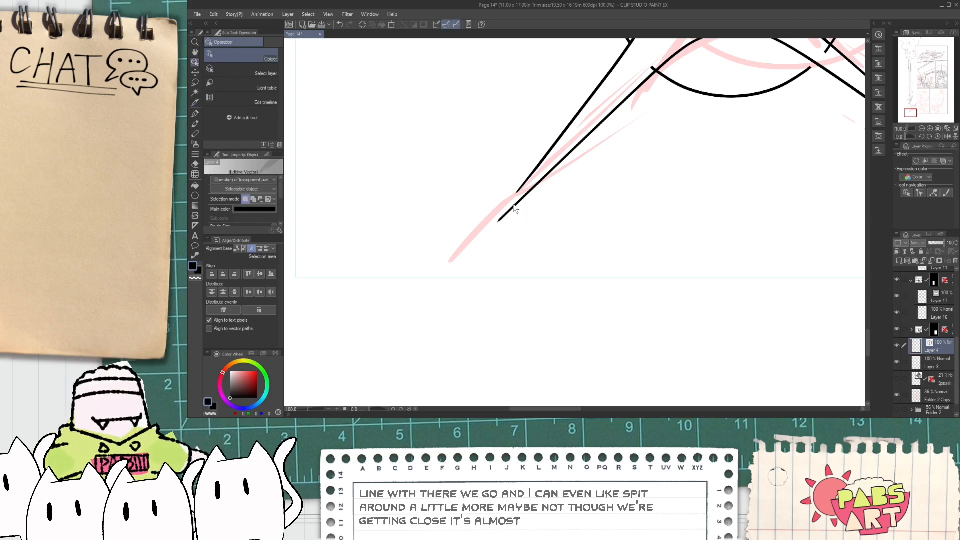
{"action": "left_click", "coordinate": [498, 223]}
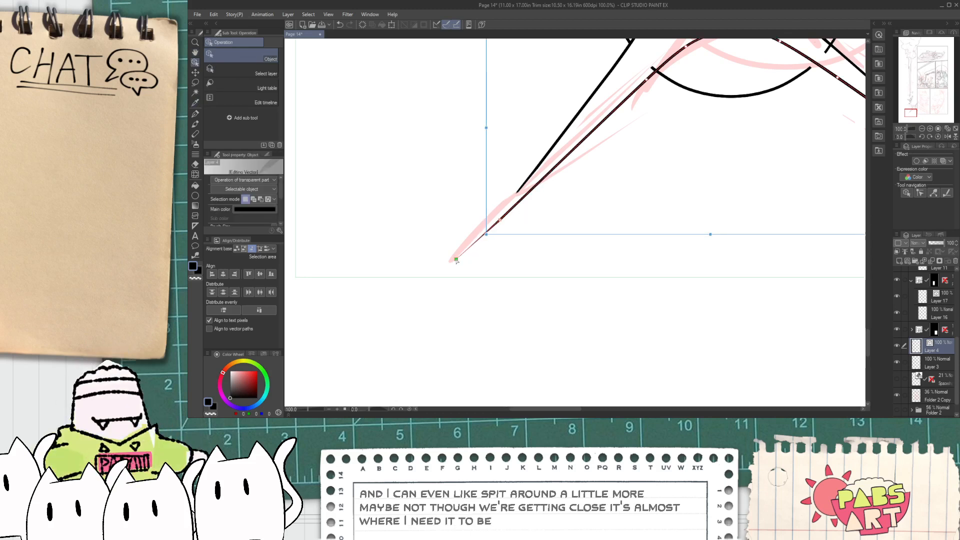
{"action": "left_click", "coordinate": [513, 202]}
{"action": "left_click_drag", "start_coordinate": [488, 226], "coordinate": [454, 262]}
{"action": "left_click", "coordinate": [461, 215]}
- Erase the right arc's overshoots at both rays and the lower-right ray's ends beyond the panel border with the Vector eraser
{"action": "key", "text": "e"}
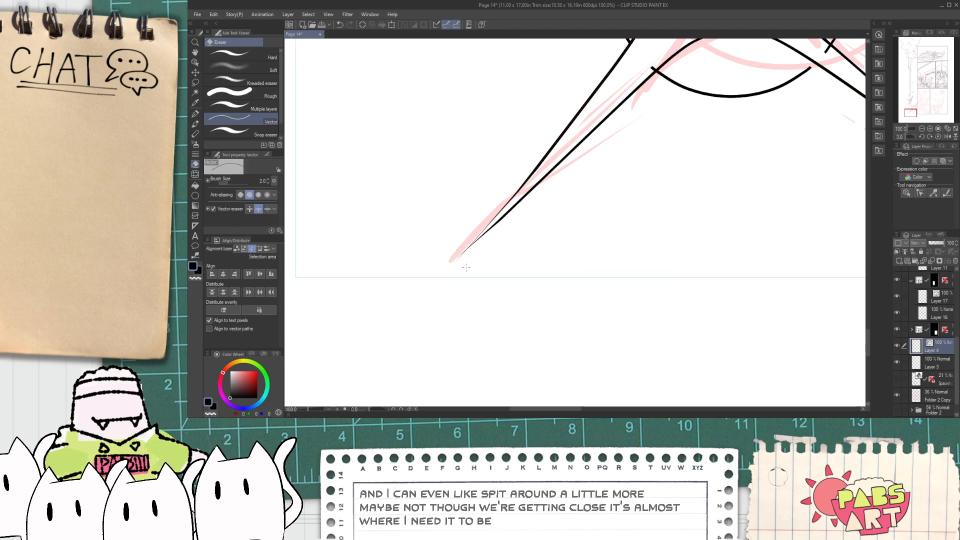
{"action": "scroll", "coordinate": [473, 250], "scroll_direction": "down", "scroll_amount": 4}
{"action": "scroll", "coordinate": [517, 222], "scroll_direction": "up", "scroll_amount": 5}
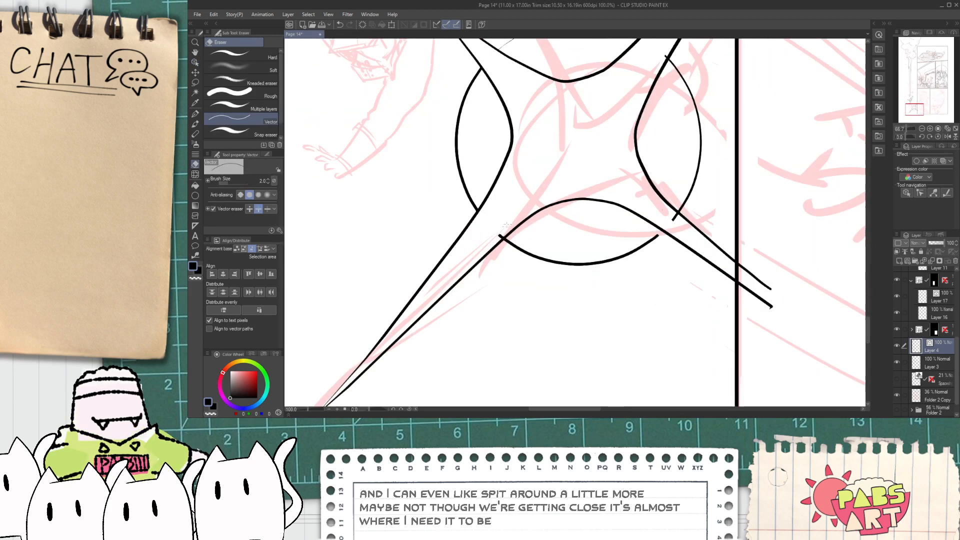
{"action": "left_click_drag", "start_coordinate": [677, 235], "coordinate": [663, 222]}
{"action": "scroll", "coordinate": [665, 239], "scroll_direction": "up", "scroll_amount": 1}
{"action": "scroll", "coordinate": [623, 188], "scroll_direction": "down", "scroll_amount": 2}
{"action": "left_click_drag", "start_coordinate": [614, 123], "coordinate": [579, 304]}
{"action": "scroll", "coordinate": [590, 240], "scroll_direction": "up", "scroll_amount": 1}
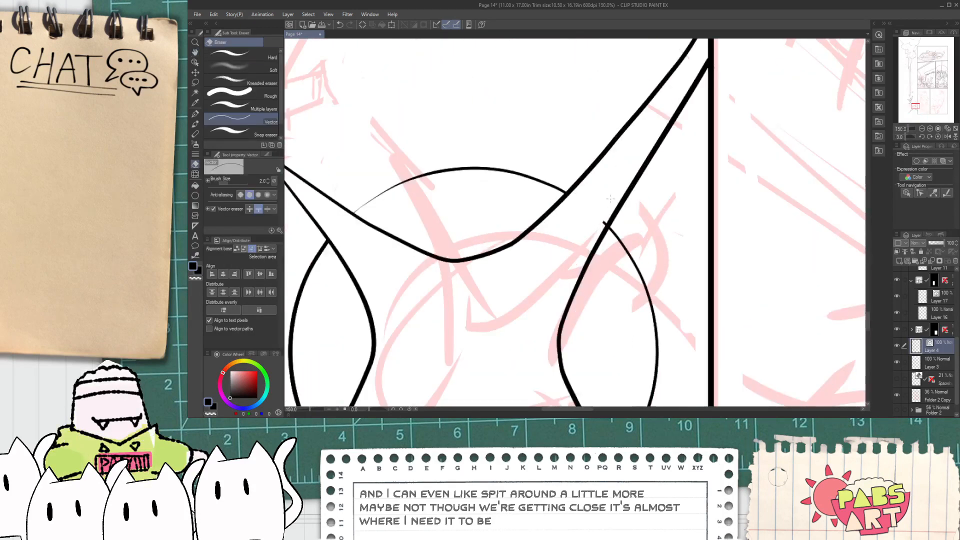
{"action": "scroll", "coordinate": [612, 195], "scroll_direction": "down", "scroll_amount": 2}
{"action": "scroll", "coordinate": [550, 225], "scroll_direction": "up", "scroll_amount": 2}
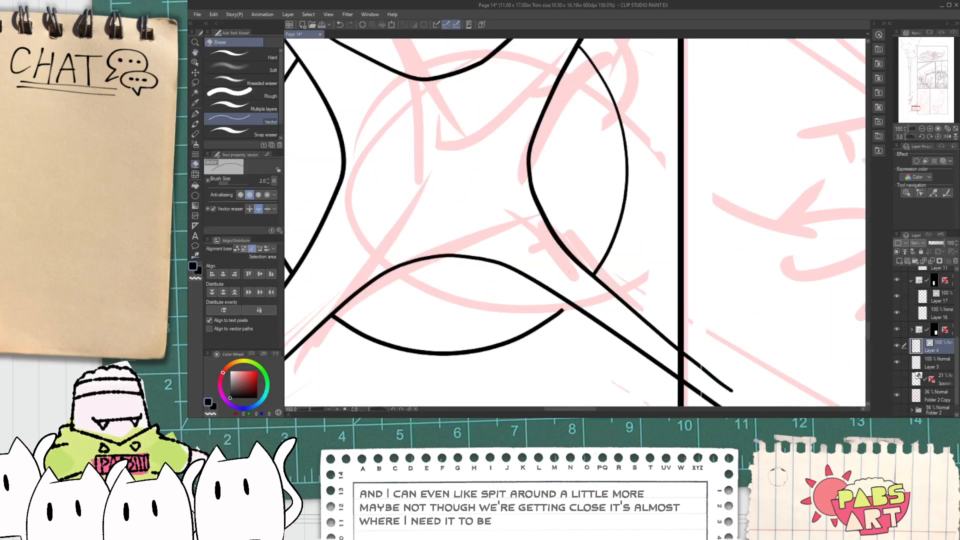
- Pull the bottom arc's right end onto the lower-right ray's lower edge
{"action": "scroll", "coordinate": [568, 271], "scroll_direction": "up", "scroll_amount": 3}
{"action": "left_click", "coordinate": [568, 286], "text": "ctrl"}
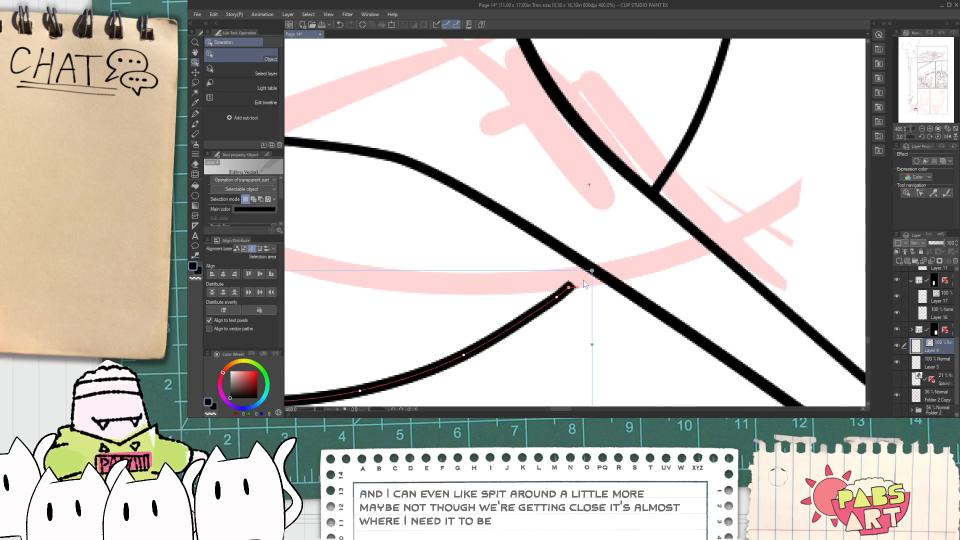
{"action": "left_click_drag", "start_coordinate": [590, 269], "coordinate": [592, 269]}
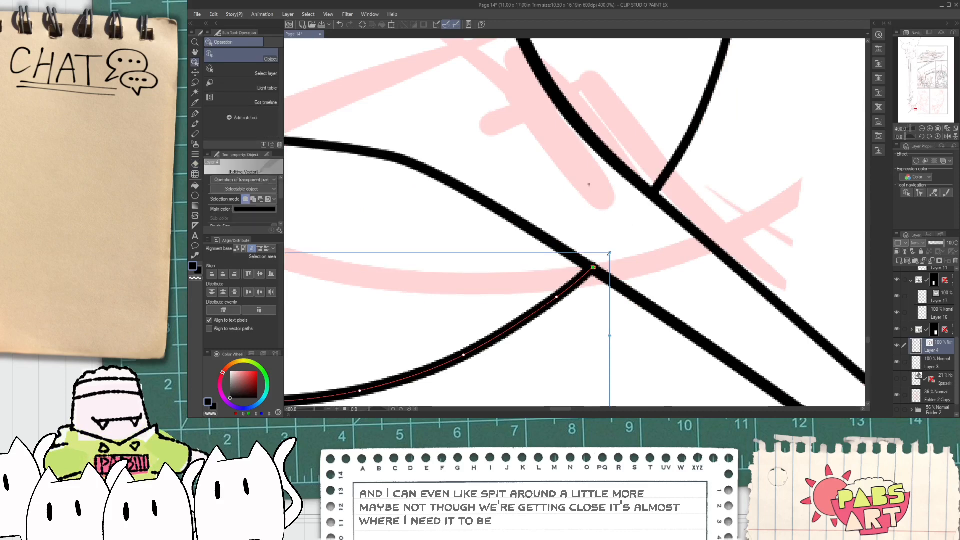
{"action": "scroll", "coordinate": [607, 265], "scroll_direction": "down", "scroll_amount": 8}
{"action": "key", "text": "h"}
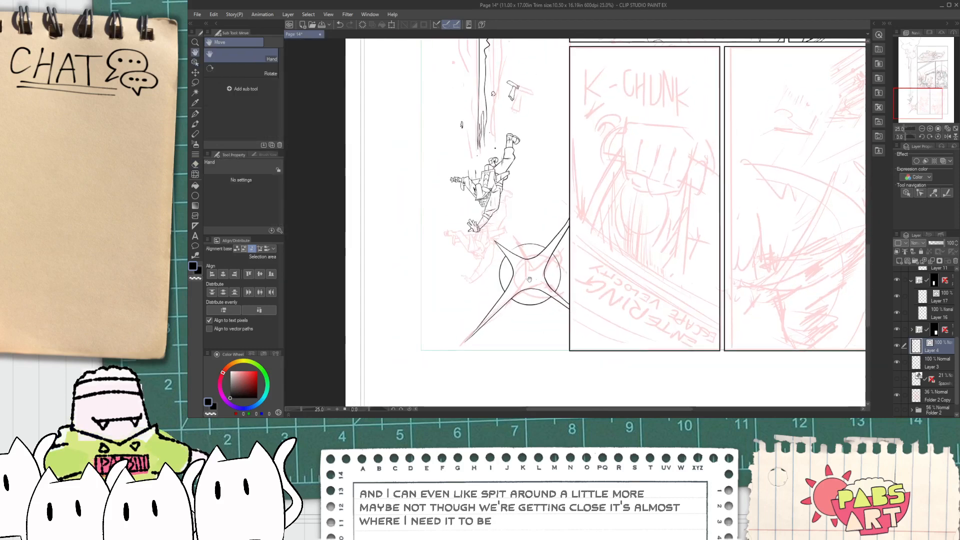
{"action": "scroll", "coordinate": [534, 282], "scroll_direction": "up", "scroll_amount": 5}
{"action": "scroll", "coordinate": [482, 229], "scroll_direction": "down", "scroll_amount": 7}
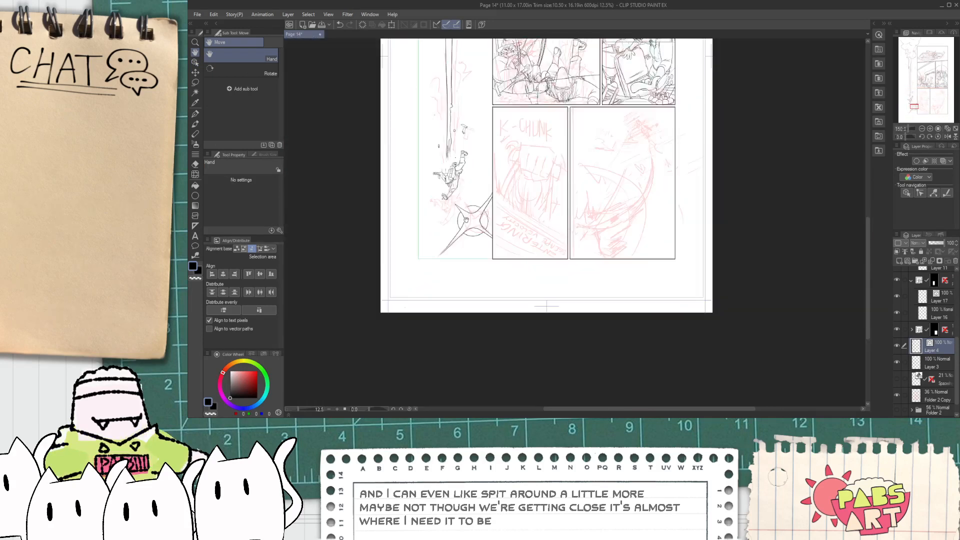
{"action": "scroll", "coordinate": [542, 225], "scroll_direction": "up", "scroll_amount": 2}
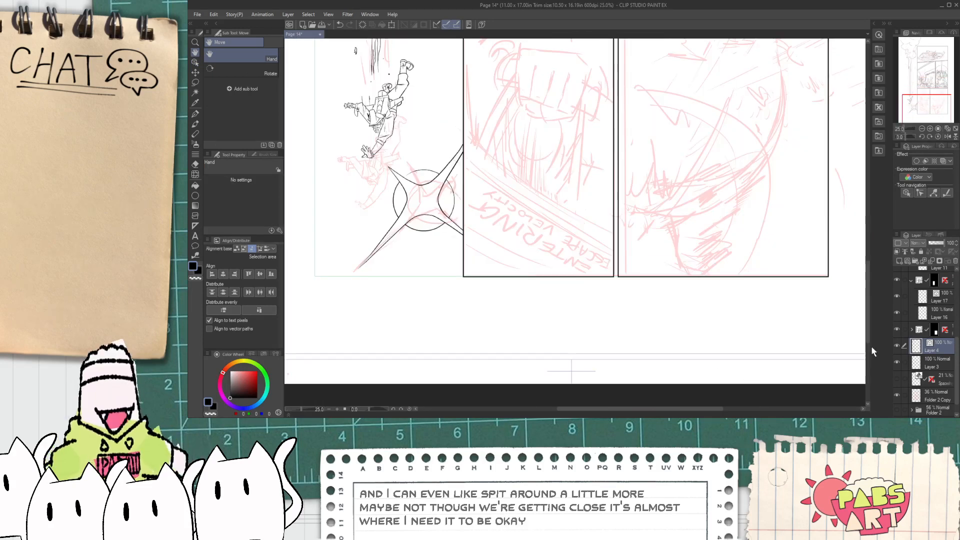
- On Layer 17, ink a curve alongside the ENTERING lettering and a close pair of lines across the K-CHUNK panel's lower-left corner with the G-pen
{"action": "left_click", "coordinate": [922, 300]}
{"action": "left_click_drag", "start_coordinate": [475, 258], "coordinate": [466, 364]}
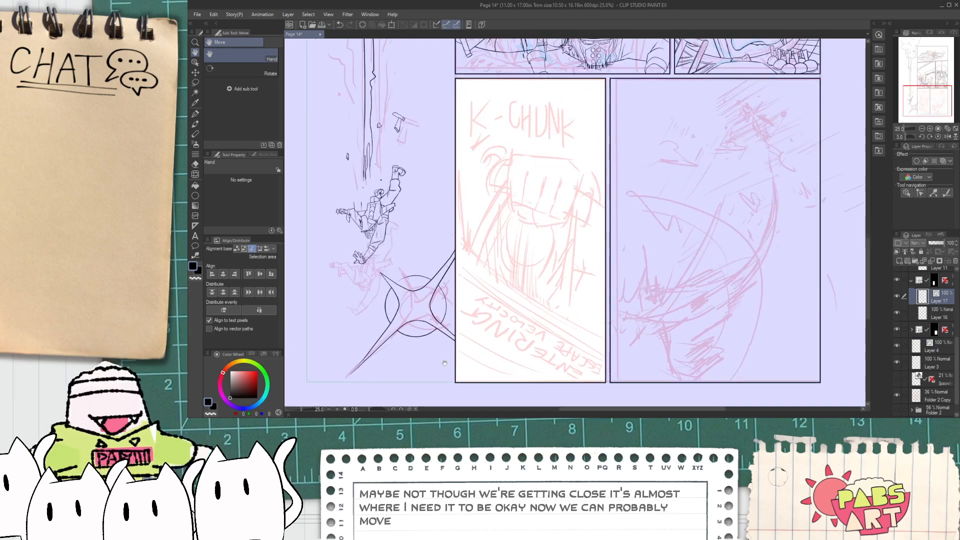
{"action": "left_click_drag", "start_coordinate": [450, 225], "coordinate": [478, 254]}
{"action": "scroll", "coordinate": [478, 255], "scroll_direction": "up", "scroll_amount": 1}
{"action": "mouse_move", "coordinate": [390, 250]}
{"action": "left_mouse_down"}
{"action": "mouse_move", "coordinate": [385, 283]}
{"action": "mouse_move", "coordinate": [429, 171]}
{"action": "left_mouse_up"}
{"action": "key", "text": "p"}
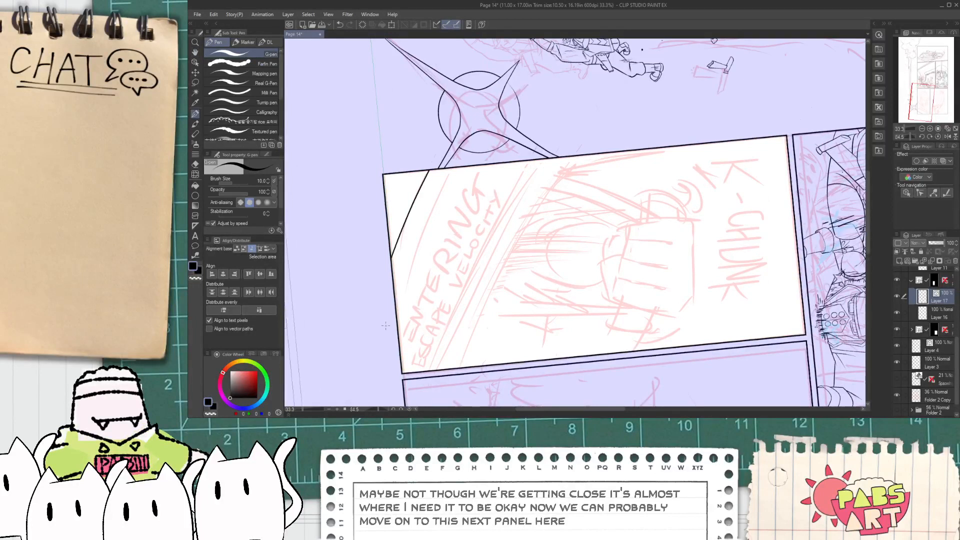
{"action": "left_click_drag", "start_coordinate": [397, 335], "coordinate": [473, 165]}
{"action": "key", "text": "ctrl+z"}
{"action": "left_click_drag", "start_coordinate": [397, 316], "coordinate": [463, 168]}
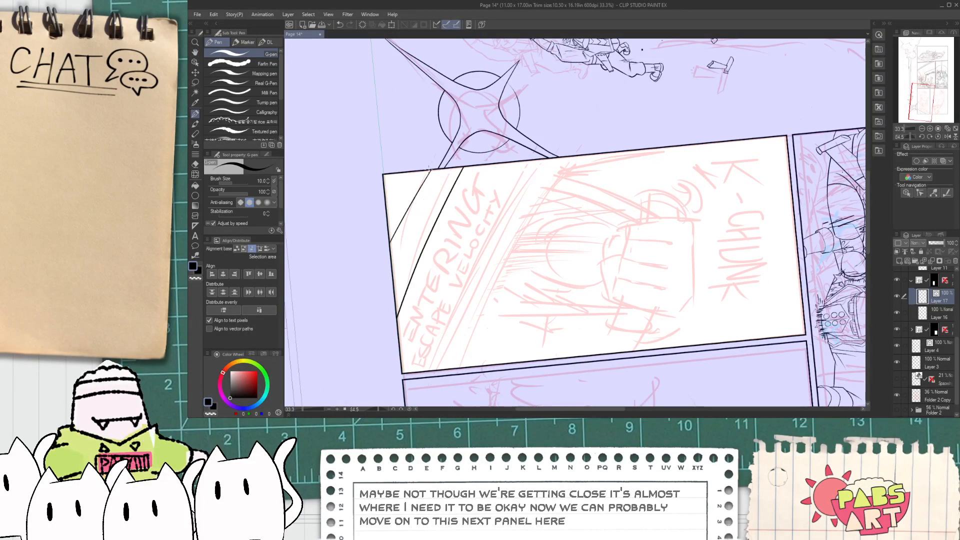
{"action": "key", "text": "ctrl+z"}
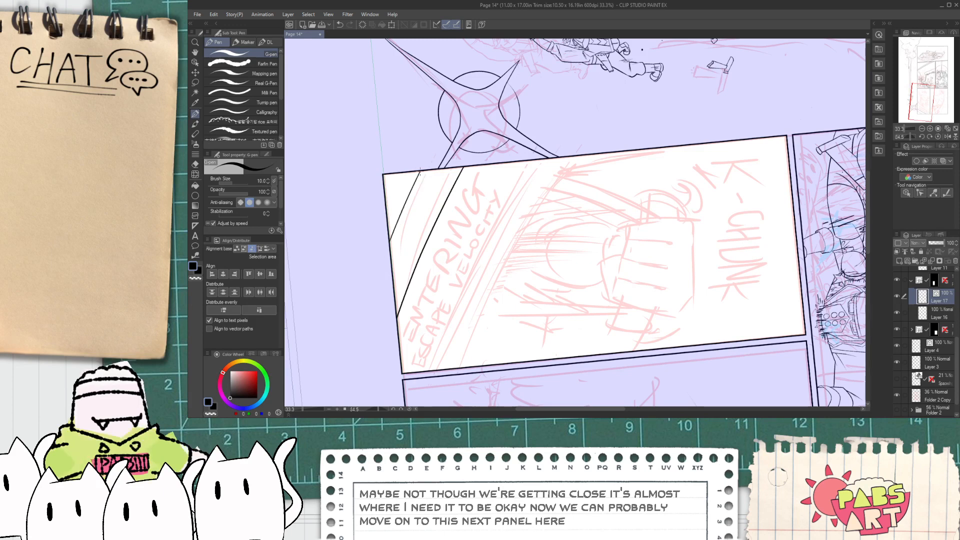
{"action": "left_click_drag", "start_coordinate": [422, 171], "coordinate": [390, 231]}
{"action": "key", "text": "ctrl+z"}
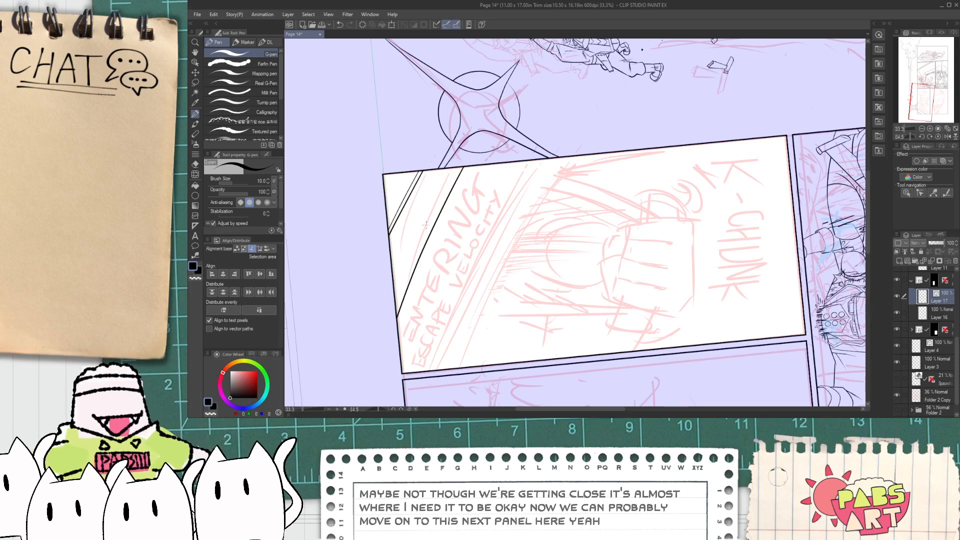
- Narrow the inked curve alongside the ENTERING lettering slightly by pulling in the right side of its bounding box with the Object tool
{"action": "key", "text": "space"}
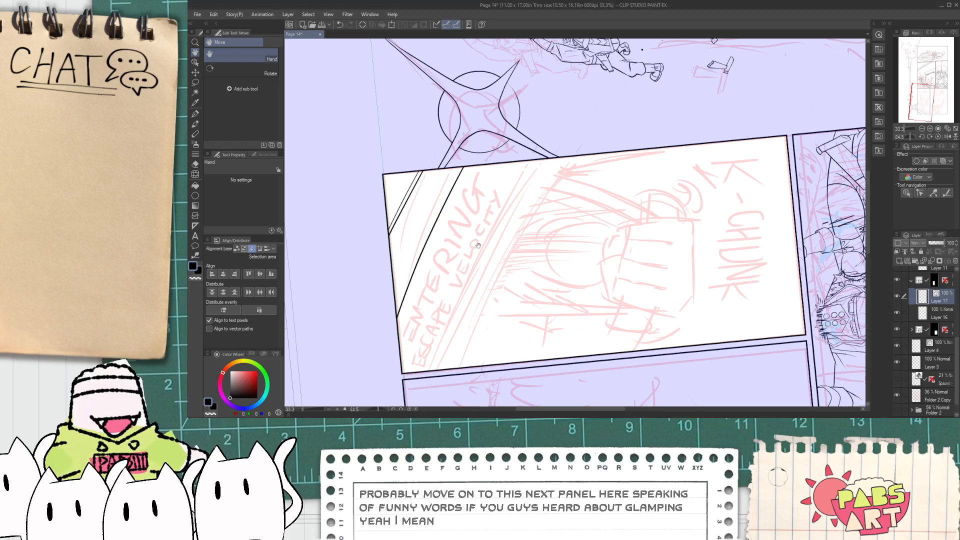
{"action": "left_click_drag", "start_coordinate": [441, 314], "coordinate": [456, 259]}
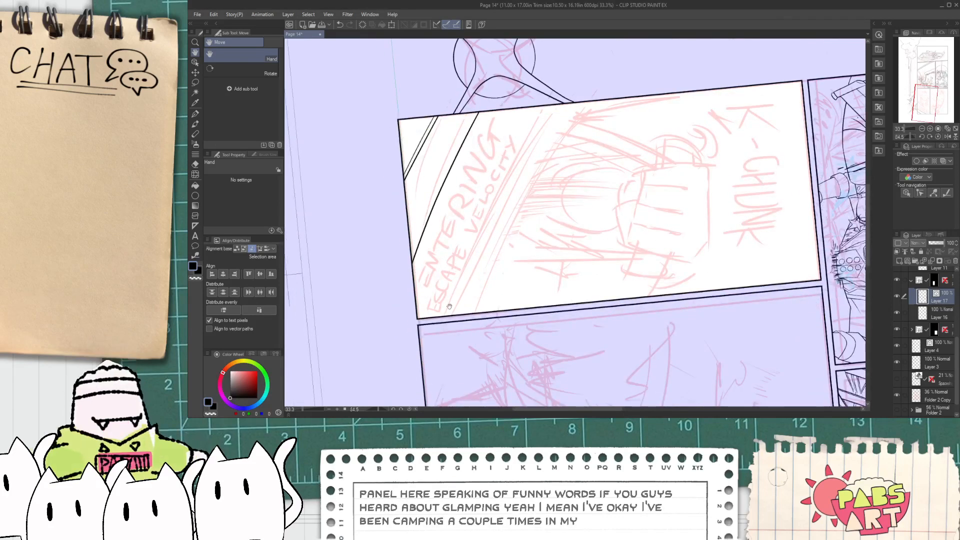
{"action": "key", "text": "p"}
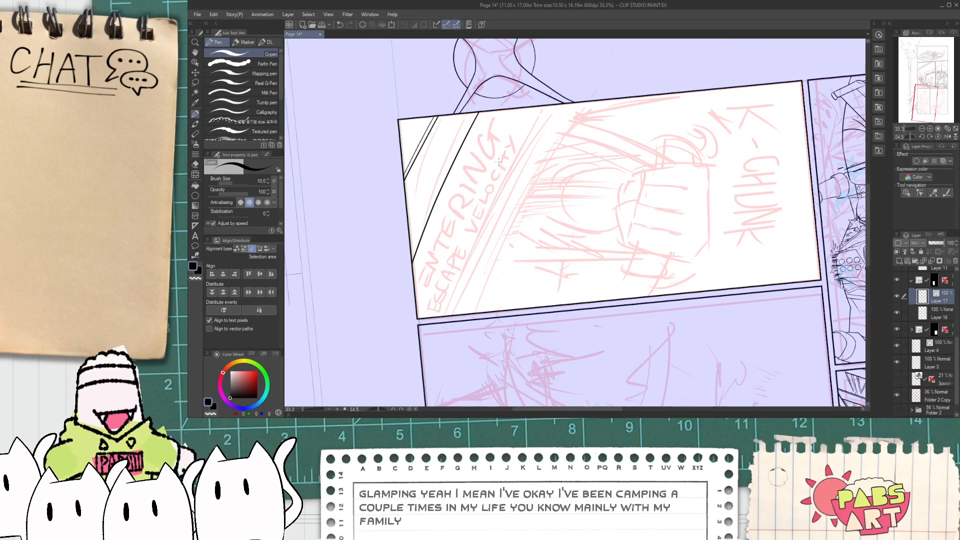
{"action": "left_click_drag", "start_coordinate": [499, 160], "coordinate": [465, 172]}
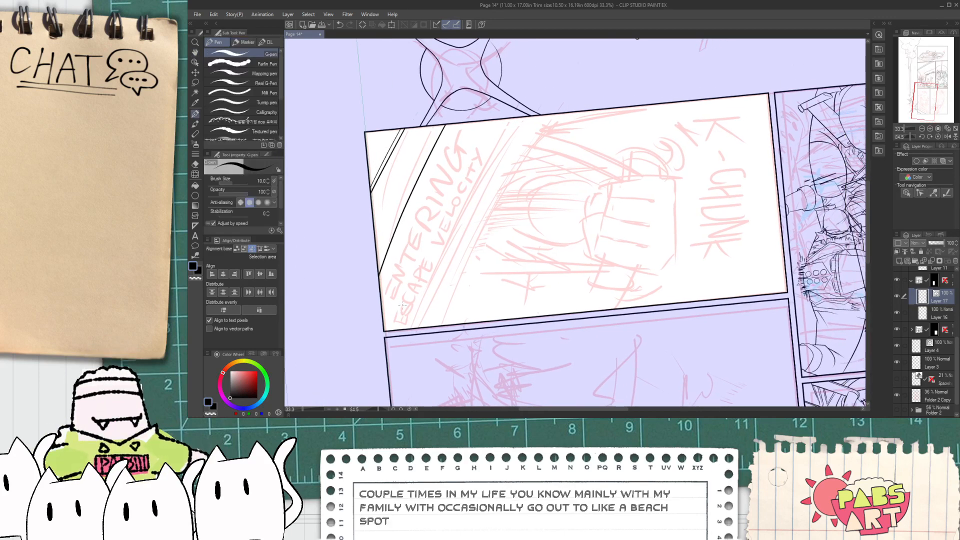
{"action": "left_click", "coordinate": [195, 256]}
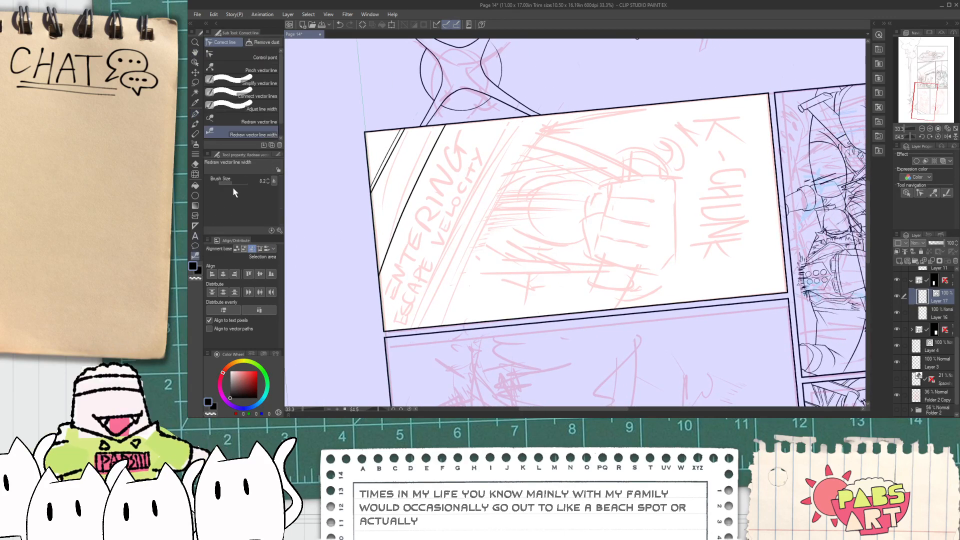
{"action": "left_click", "coordinate": [258, 108]}
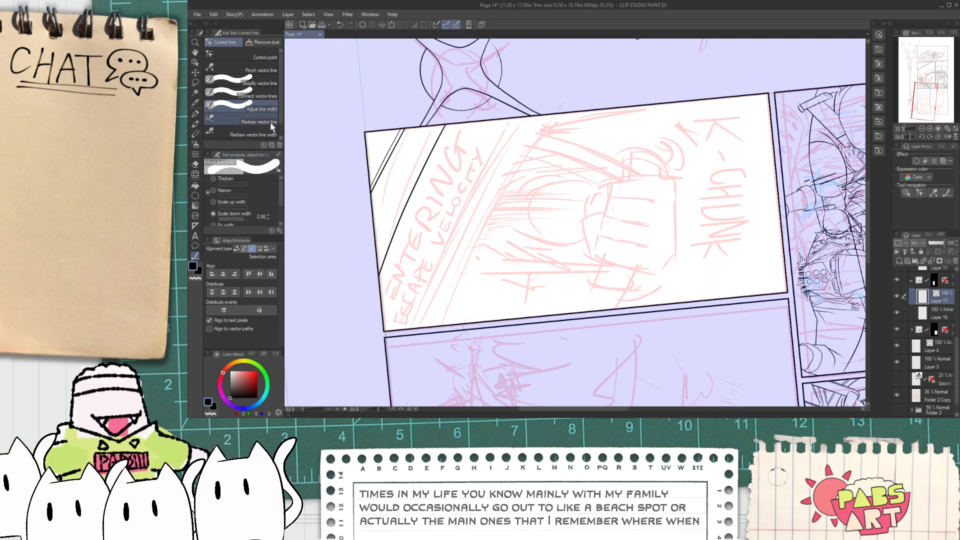
{"action": "left_click", "coordinate": [258, 83]}
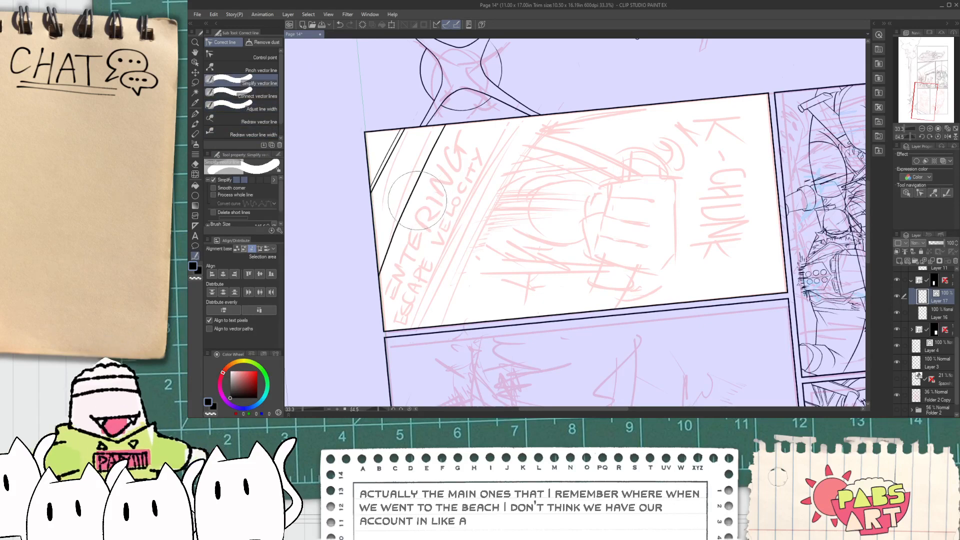
{"action": "left_click", "coordinate": [196, 62]}
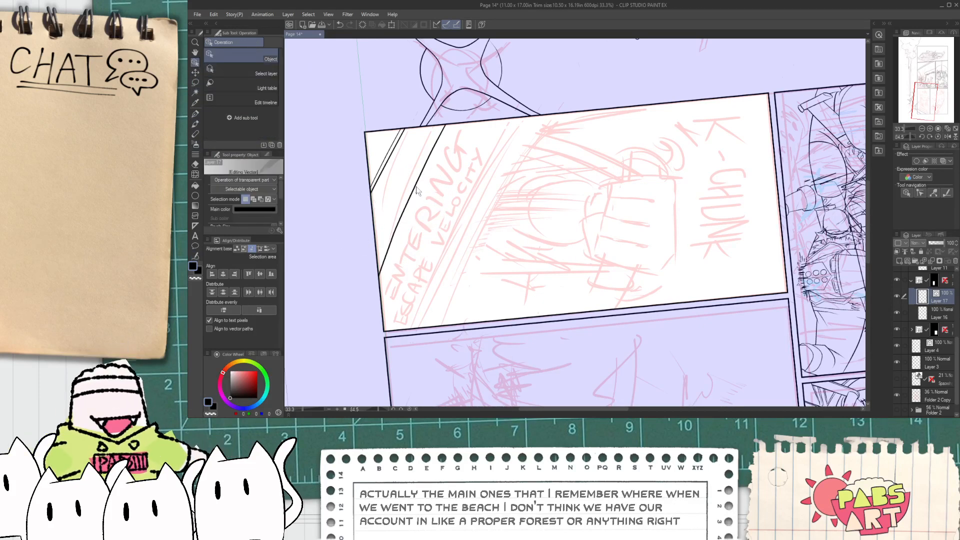
{"action": "left_click", "coordinate": [409, 210]}
{"action": "scroll", "coordinate": [409, 210], "scroll_direction": "up", "scroll_amount": 1}
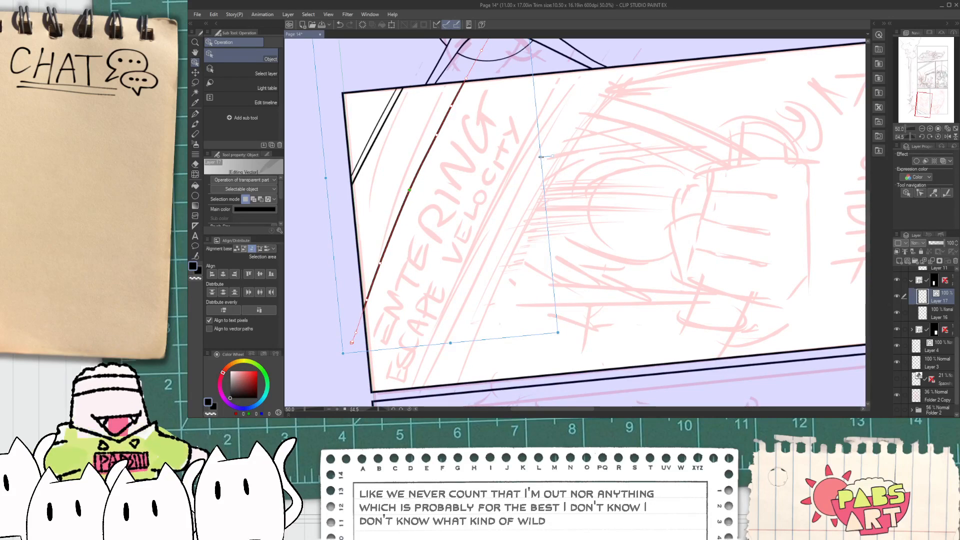
{"action": "mouse_move", "coordinate": [540, 158]}
{"action": "left_mouse_down"}
{"action": "mouse_move", "coordinate": [517, 159]}
{"action": "mouse_move", "coordinate": [529, 164]}
{"action": "left_mouse_up"}
{"action": "left_click", "coordinate": [476, 166]}
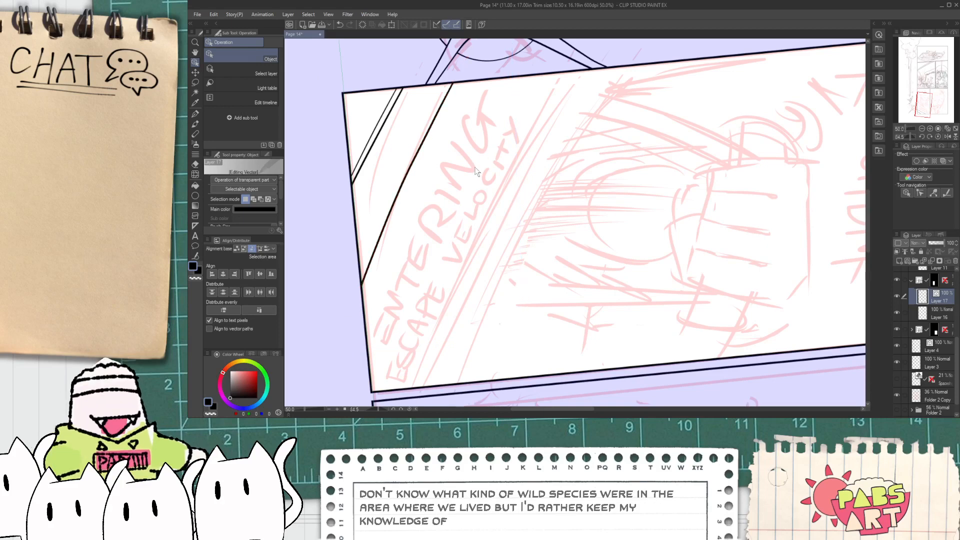
- Try to ink a long diagonal line beyond the ESCAPE VELOCITY lettering across the K-CHUNK panel with the G-pen
{"action": "key", "text": "p"}
{"action": "scroll", "coordinate": [575, 223], "scroll_direction": "down", "scroll_amount": 2}
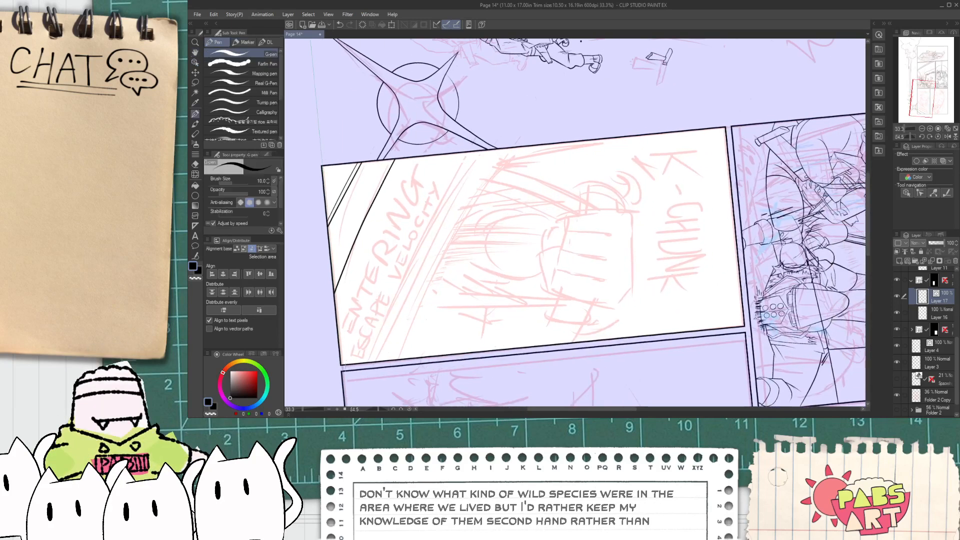
{"action": "left_click_drag", "start_coordinate": [375, 361], "coordinate": [481, 150]}
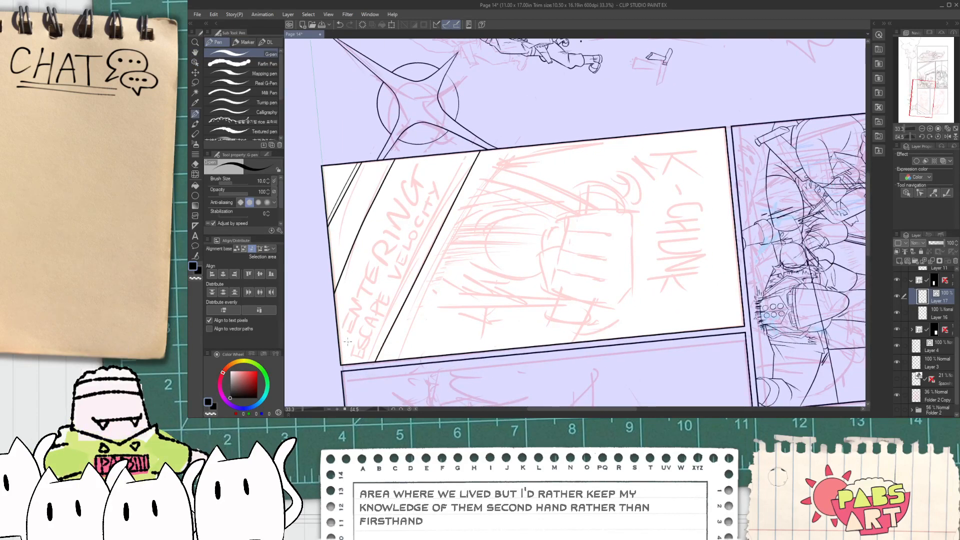
{"action": "key", "text": "ctrl+z"}
{"action": "key", "text": "space"}
{"action": "mouse_move", "coordinate": [366, 325]}
{"action": "left_mouse_down"}
{"action": "mouse_move", "coordinate": [356, 310]}
{"action": "mouse_move", "coordinate": [395, 306]}
{"action": "left_mouse_up"}
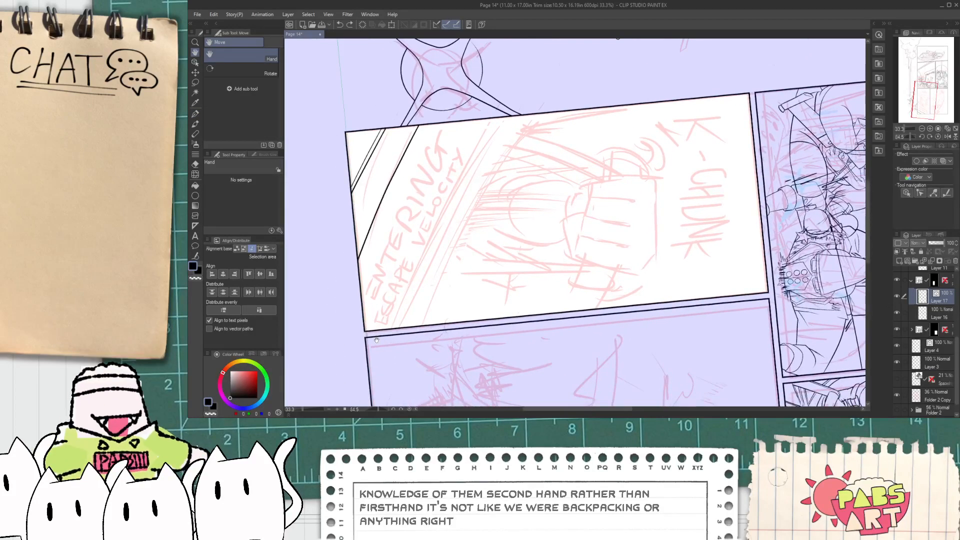
{"action": "key", "text": "space"}
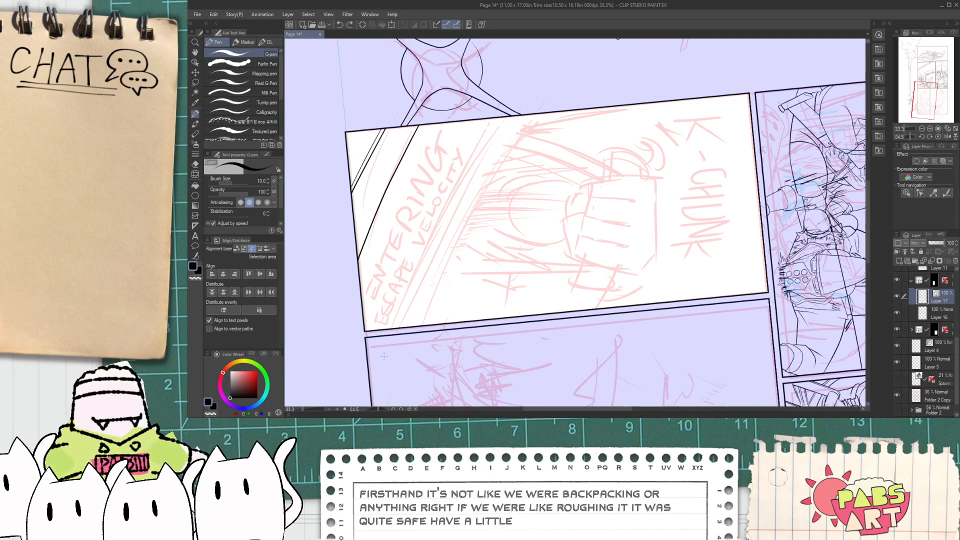
{"action": "left_click_drag", "start_coordinate": [397, 327], "coordinate": [476, 178]}
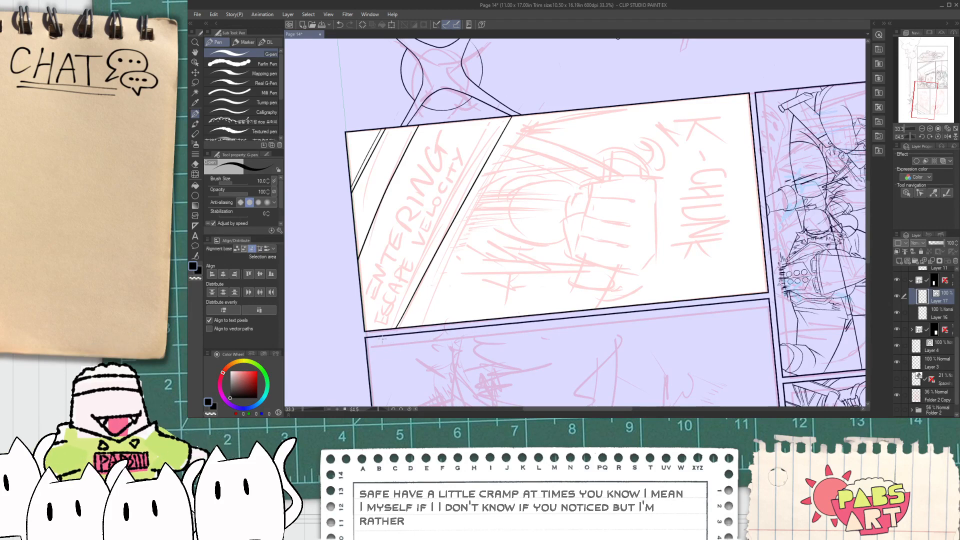
{"action": "key", "text": "ctrl+z"}
{"action": "left_click_drag", "start_coordinate": [420, 325], "coordinate": [564, 111]}
{"action": "key", "text": "ctrl+z"}
- Ink a close pair of long diagonal lines along the ESCAPE VELOCITY lettering from the panel's bottom border to its top border
{"action": "left_click_drag", "start_coordinate": [384, 329], "coordinate": [492, 119]}
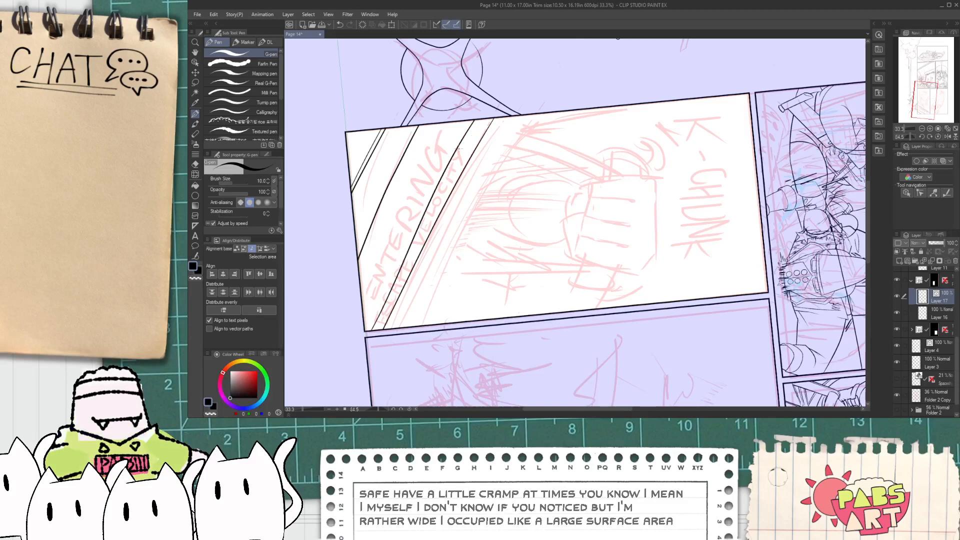
{"action": "key", "text": "ctrl+z"}
{"action": "key", "text": "ctrl+y"}
{"action": "key", "text": "ctrl+z"}
{"action": "key", "text": "ctrl+y"}
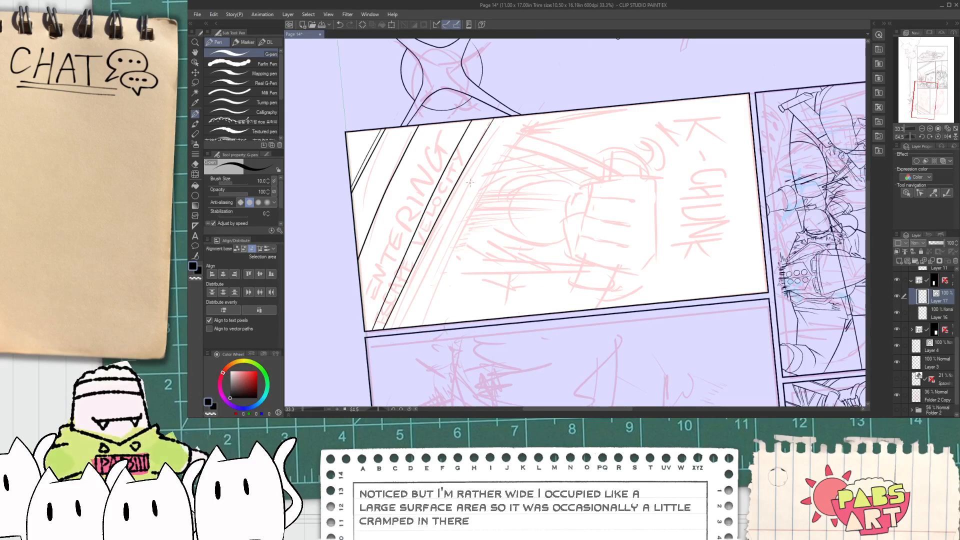
- Reduce the control points on the pair of diagonal lines by brushing over them with Simplify vector line at a stronger Simplify setting
{"action": "key", "text": "o"}
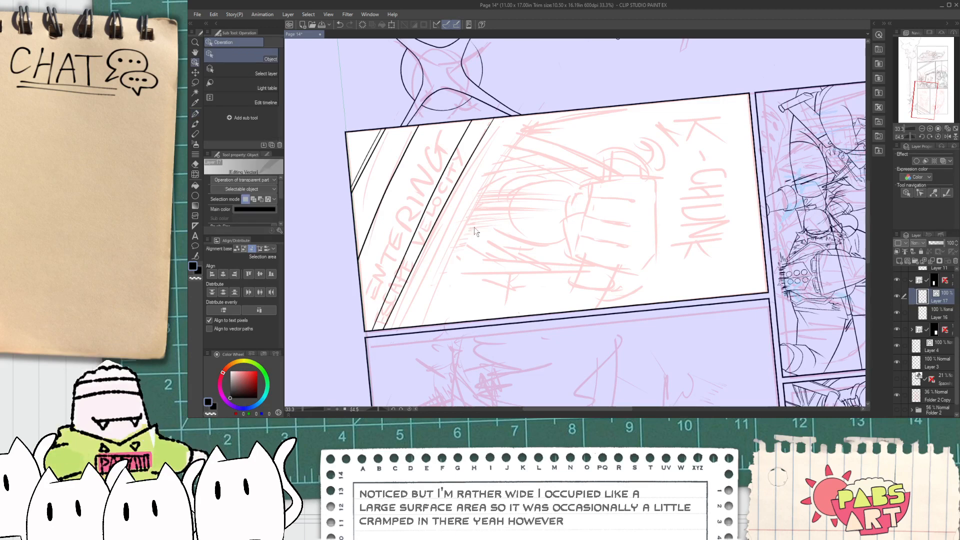
{"action": "left_click", "coordinate": [424, 224]}
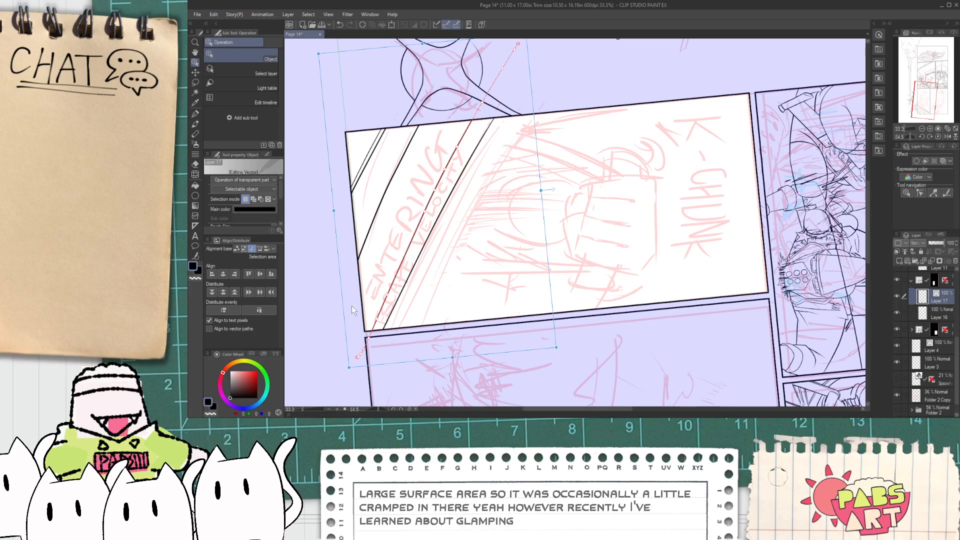
{"action": "left_click", "coordinate": [195, 256]}
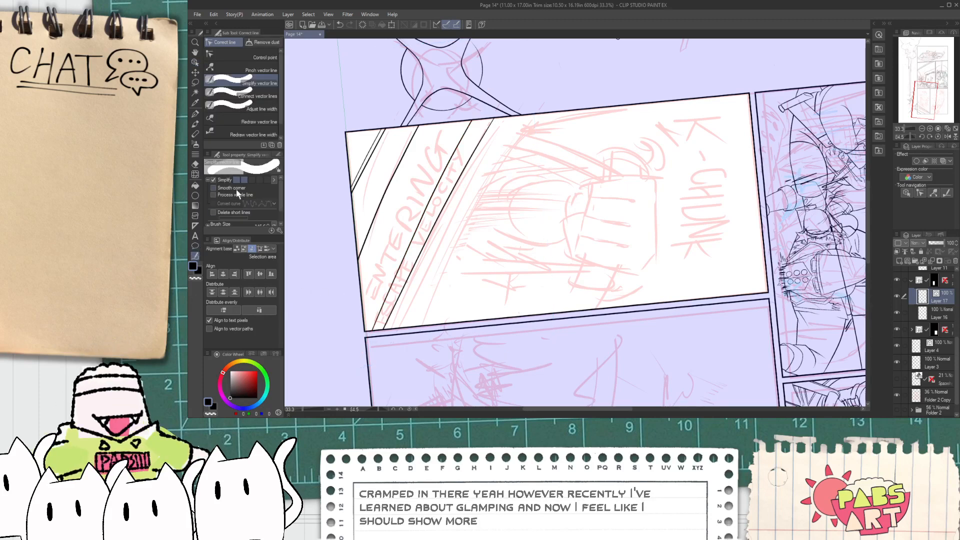
{"action": "left_click", "coordinate": [252, 98]}
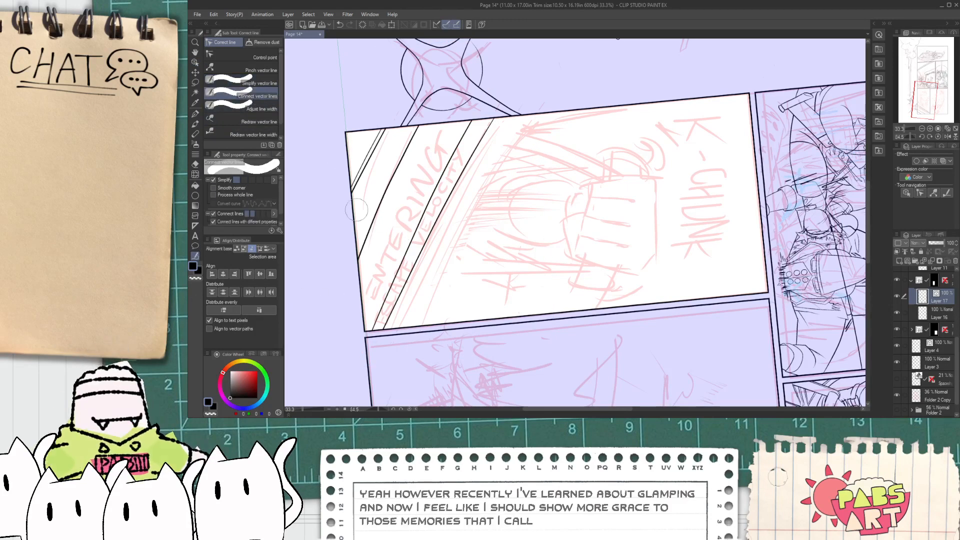
{"action": "left_click", "coordinate": [251, 107]}
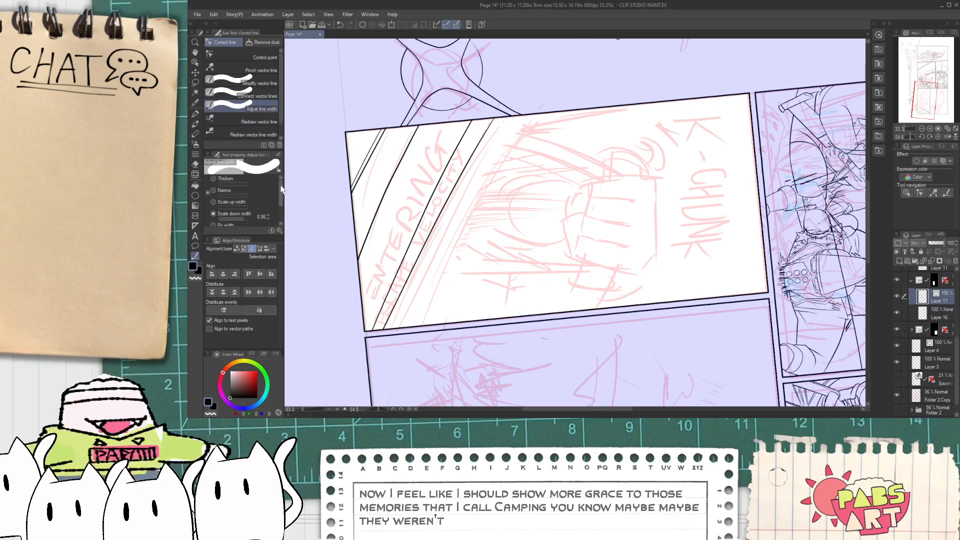
{"action": "left_click", "coordinate": [250, 81]}
{"action": "left_click_drag", "start_coordinate": [410, 270], "coordinate": [458, 180]}
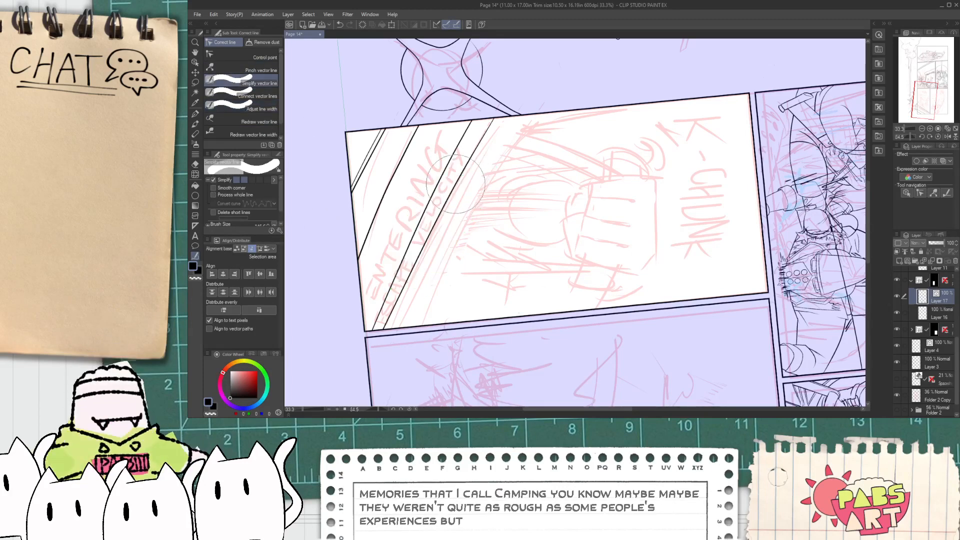
{"action": "mouse_move", "coordinate": [361, 324]}
{"action": "left_mouse_down"}
{"action": "mouse_move", "coordinate": [451, 191]}
{"action": "mouse_move", "coordinate": [445, 172]}
{"action": "left_mouse_up"}
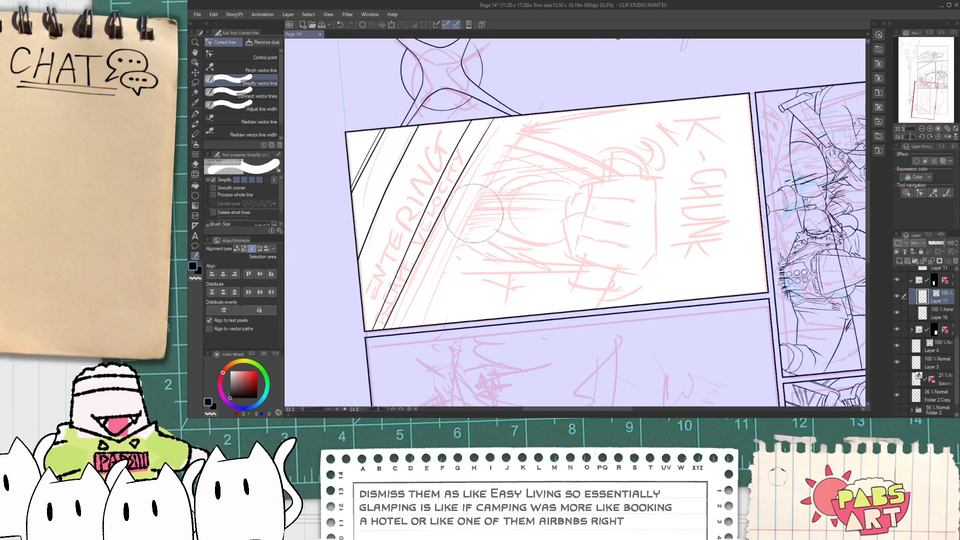
{"action": "mouse_move", "coordinate": [475, 210]}
{"action": "left_mouse_down"}
{"action": "mouse_move", "coordinate": [436, 265]}
{"action": "mouse_move", "coordinate": [416, 270]}
{"action": "mouse_move", "coordinate": [465, 155]}
{"action": "left_mouse_up"}
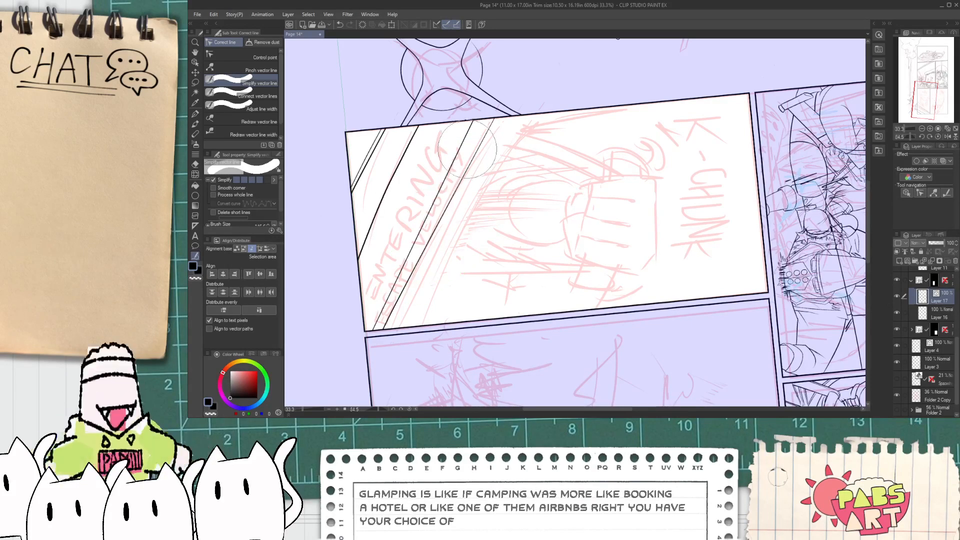
- Shift the left diagonal line's control points near the panel's bottom and top borders so it runs closer to its partner
{"action": "key", "text": "o"}
{"action": "left_click", "coordinate": [417, 242]}
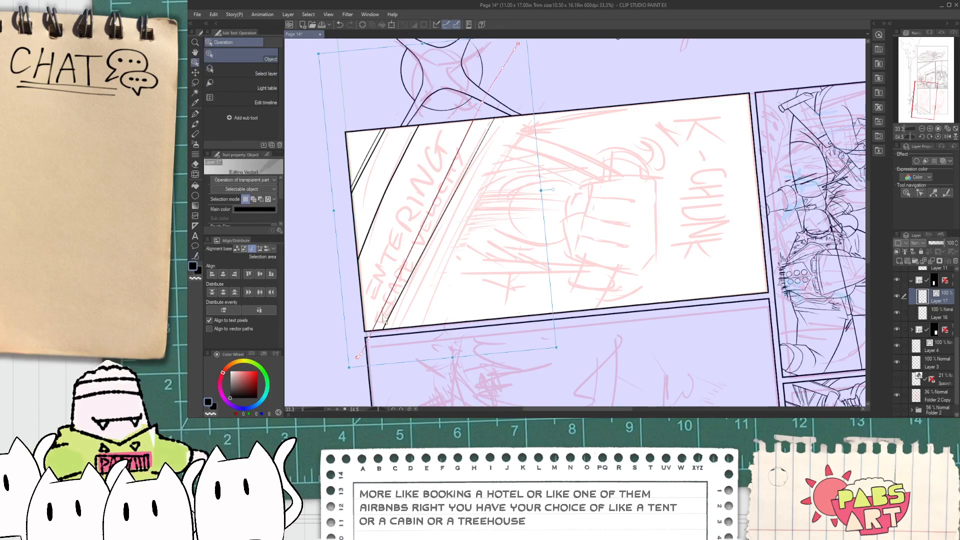
{"action": "left_click_drag", "start_coordinate": [369, 339], "coordinate": [362, 338]}
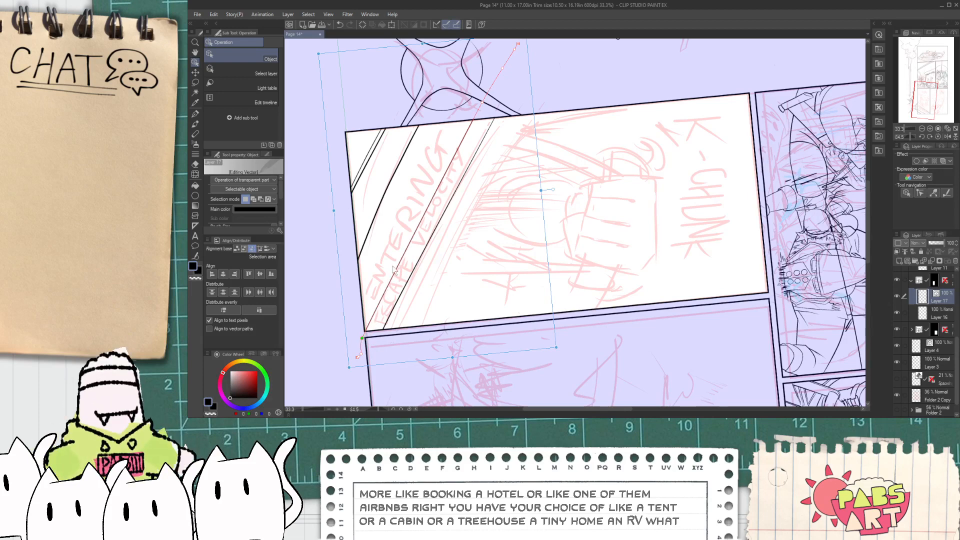
{"action": "left_click_drag", "start_coordinate": [483, 102], "coordinate": [496, 99]}
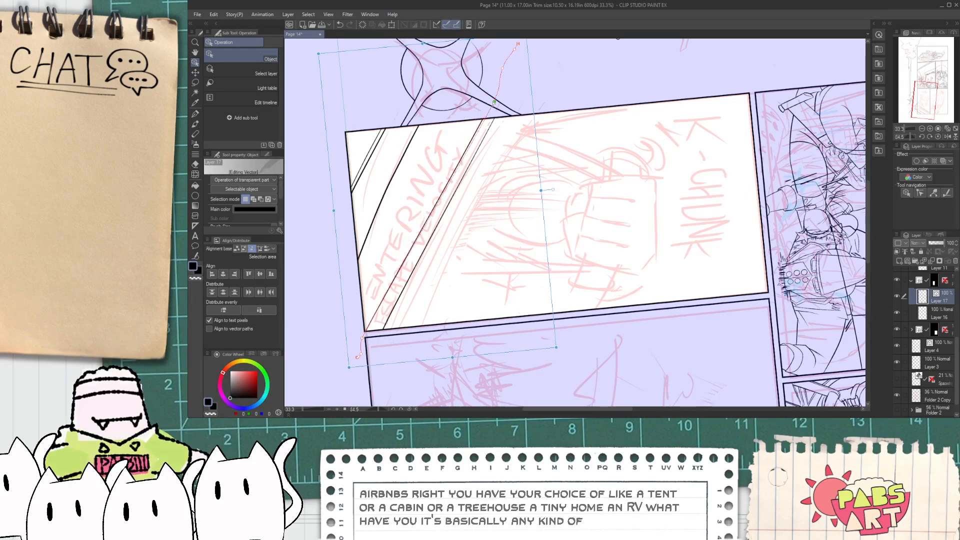
{"action": "left_click_drag", "start_coordinate": [362, 338], "coordinate": [374, 331]}
- Move the right diagonal line's upper control point slightly outward above the panel's top border
{"action": "left_click", "coordinate": [416, 272]}
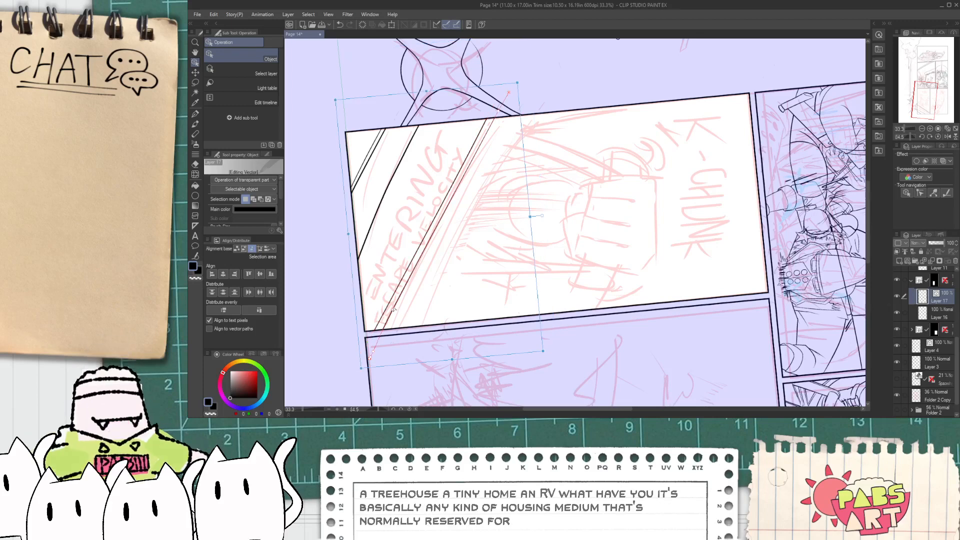
{"action": "left_click", "coordinate": [444, 217]}
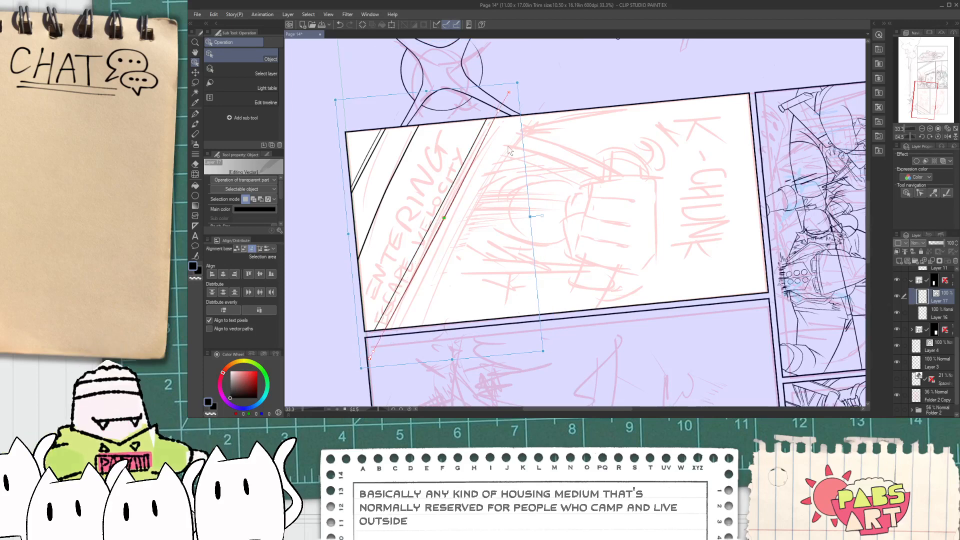
{"action": "left_click_drag", "start_coordinate": [498, 110], "coordinate": [504, 109]}
{"action": "left_click", "coordinate": [374, 352]}
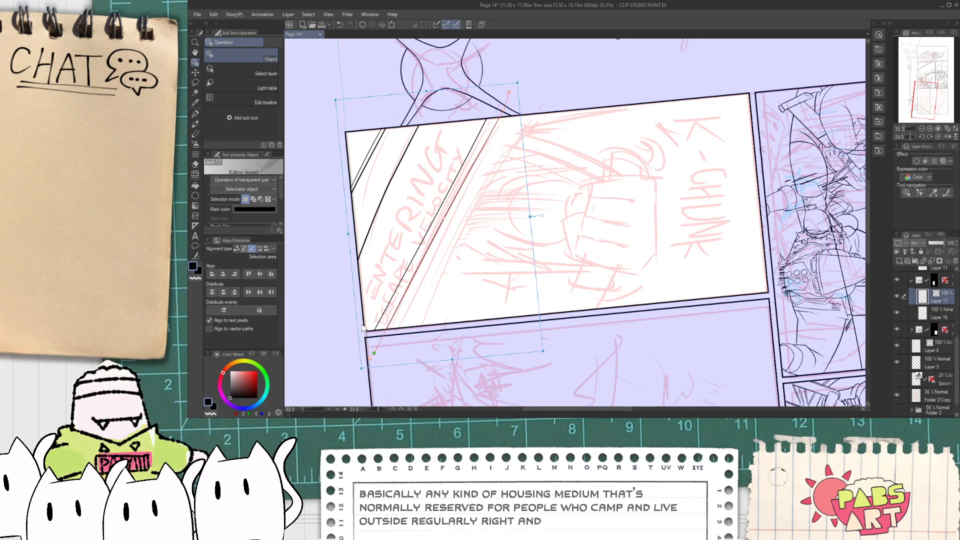
- Reselect the left diagonal line and move its middle control point toward the right line to refine its curve
{"action": "left_click_drag", "start_coordinate": [372, 326], "coordinate": [410, 269]}
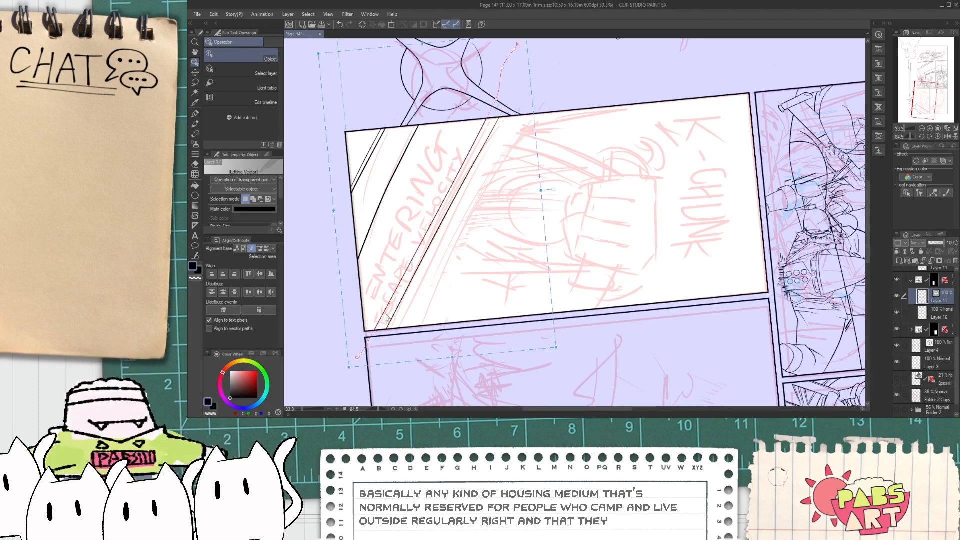
{"action": "left_click_drag", "start_coordinate": [391, 308], "coordinate": [429, 221]}
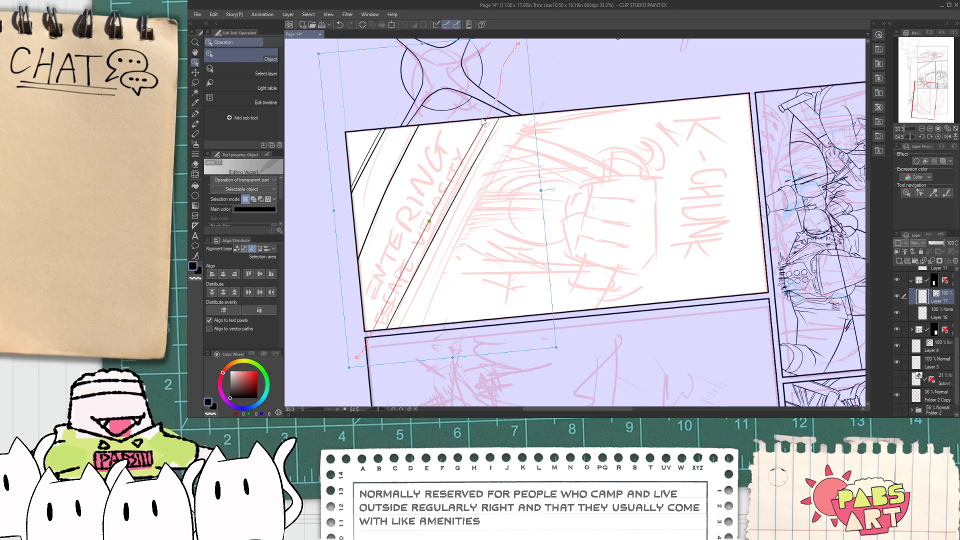
{"action": "left_click_drag", "start_coordinate": [433, 223], "coordinate": [443, 220]}
{"action": "left_click", "coordinate": [453, 235]}
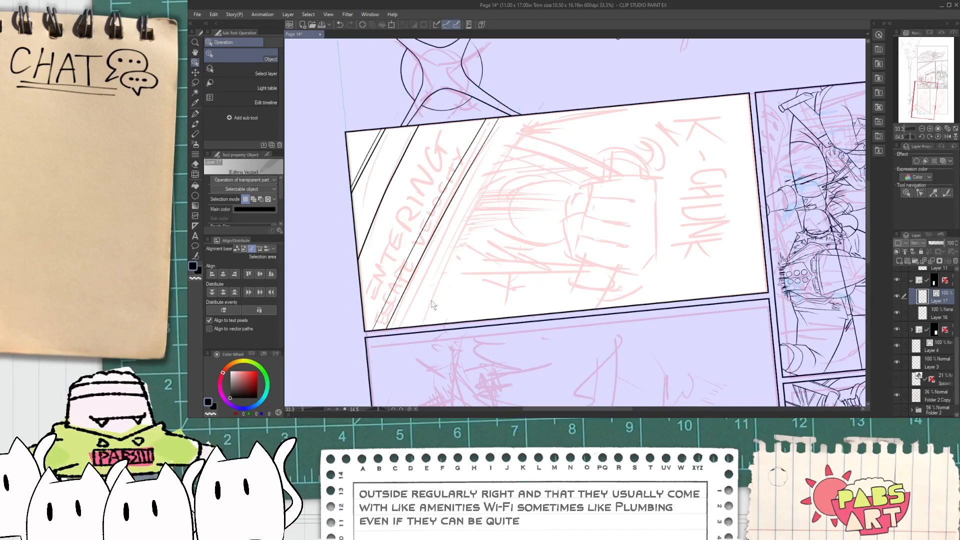
{"action": "key", "text": "space"}
{"action": "left_click_drag", "start_coordinate": [423, 294], "coordinate": [417, 289]}
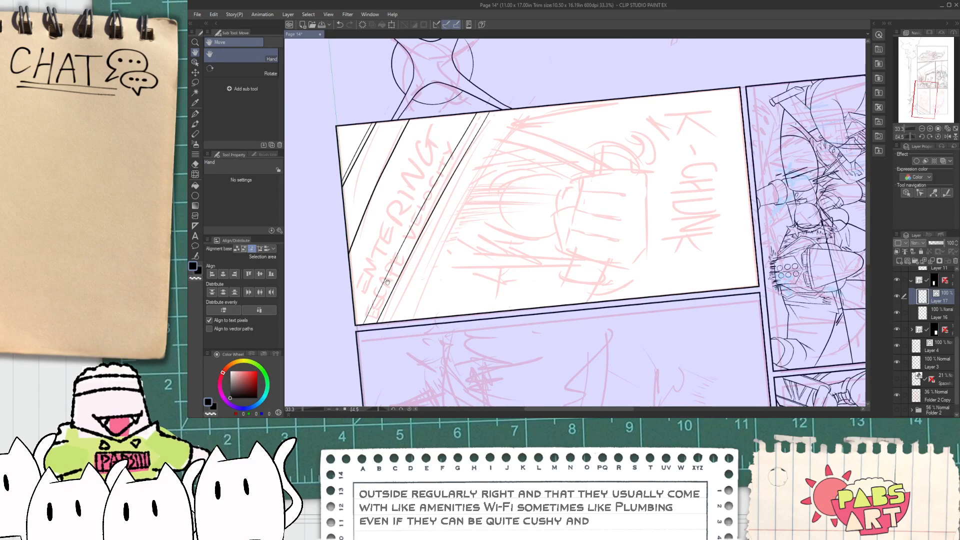
- Ink the first sharp, jagged spikes beside the panel border, just inside the pair of diagonal lines, with the G-pen
{"action": "scroll", "coordinate": [387, 283], "scroll_direction": "up", "scroll_amount": 2}
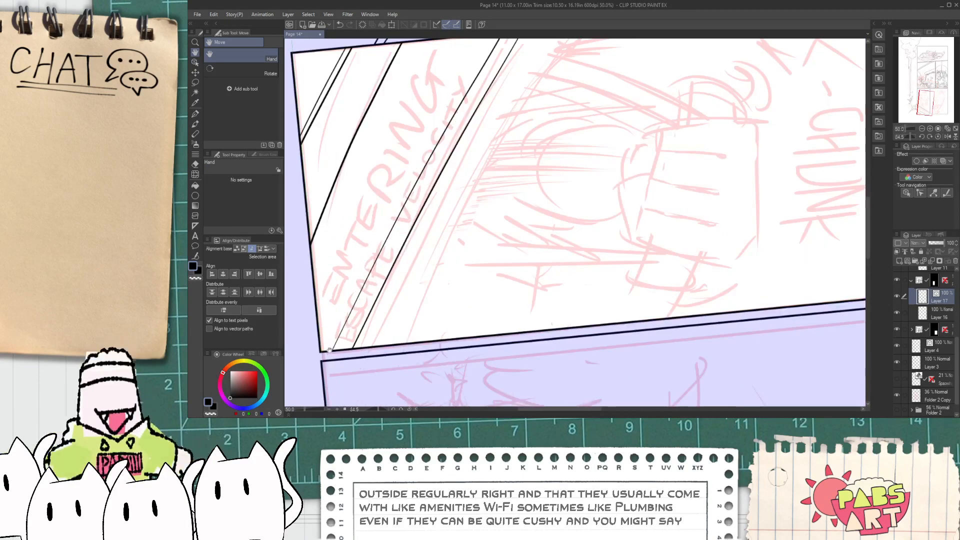
{"action": "mouse_move", "coordinate": [378, 410]}
{"action": "left_mouse_down"}
{"action": "mouse_move", "coordinate": [360, 408]}
{"action": "mouse_move", "coordinate": [368, 408]}
{"action": "left_mouse_up"}
{"action": "key", "text": "p"}
{"action": "key", "text": "ctrl+z"}
{"action": "left_click_drag", "start_coordinate": [315, 200], "coordinate": [399, 283]}
{"action": "mouse_move", "coordinate": [385, 245]}
{"action": "left_mouse_down"}
{"action": "mouse_move", "coordinate": [412, 288]}
{"action": "mouse_move", "coordinate": [441, 299]}
{"action": "left_mouse_up"}
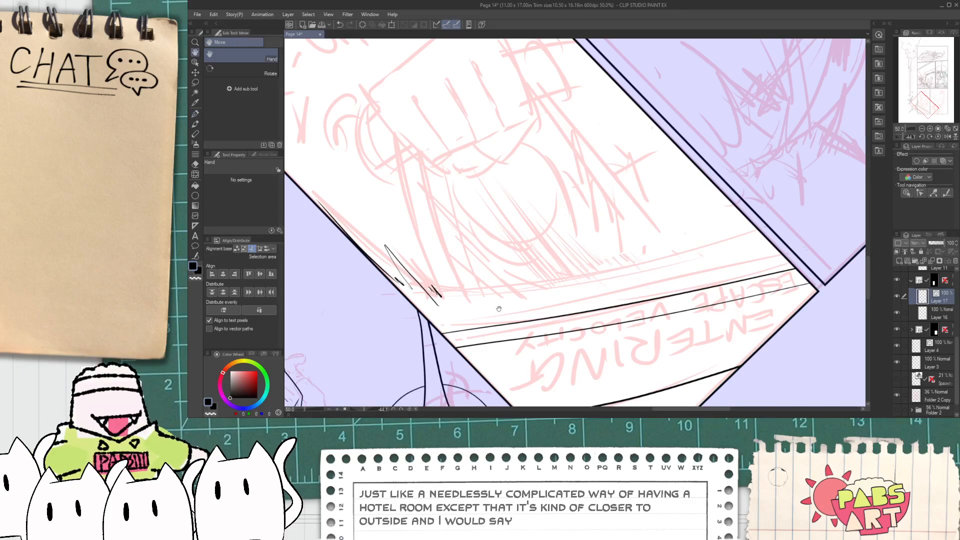
- Extend the jagged row along the sketched diagonal with a taller spike and a cluster of small spikes
{"action": "mouse_move", "coordinate": [503, 307]}
{"action": "left_mouse_down"}
{"action": "mouse_move", "coordinate": [450, 274]}
{"action": "mouse_move", "coordinate": [448, 252]}
{"action": "left_mouse_up"}
{"action": "left_click_drag", "start_coordinate": [453, 279], "coordinate": [459, 254]}
{"action": "left_click_drag", "start_coordinate": [462, 278], "coordinate": [467, 257]}
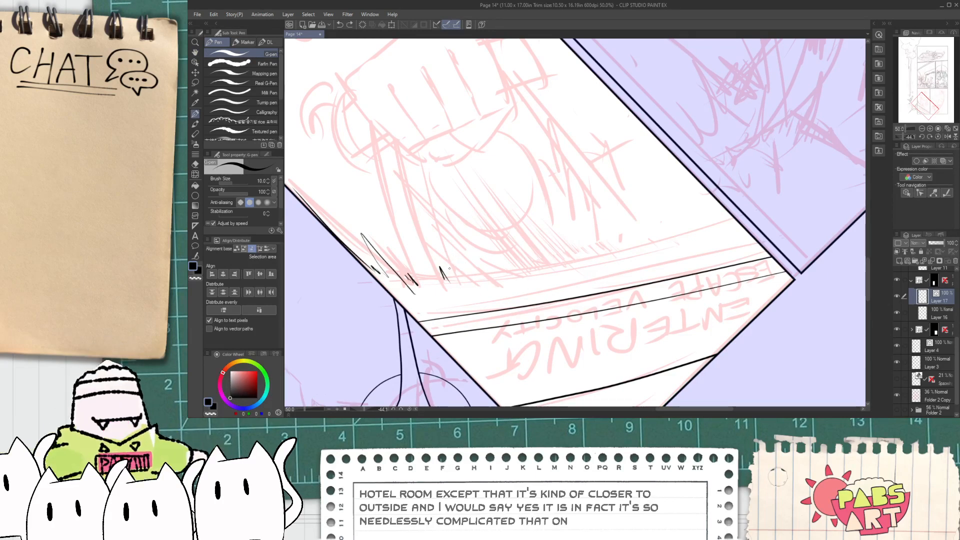
{"action": "left_click_drag", "start_coordinate": [450, 281], "coordinate": [442, 253]}
{"action": "mouse_move", "coordinate": [456, 280]}
{"action": "left_mouse_down"}
{"action": "mouse_move", "coordinate": [436, 237]}
{"action": "mouse_move", "coordinate": [469, 273]}
{"action": "left_mouse_up"}
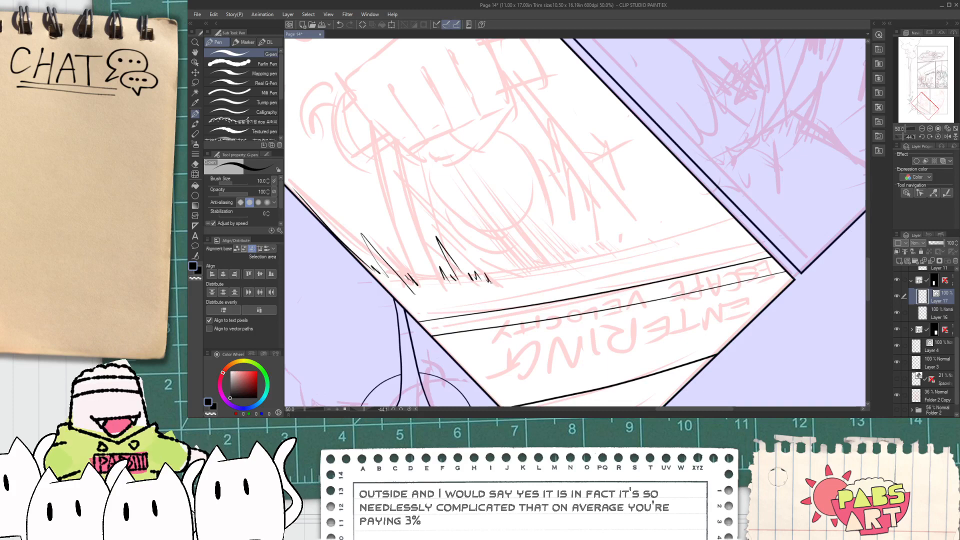
- Ink taller spikes in the middle of the jagged row, undoing and redrawing the strokes that miss
{"action": "mouse_move", "coordinate": [479, 229]}
{"action": "left_mouse_down"}
{"action": "mouse_move", "coordinate": [497, 280]}
{"action": "mouse_move", "coordinate": [498, 216]}
{"action": "left_mouse_up"}
{"action": "key", "text": "ctrl+z"}
{"action": "left_click_drag", "start_coordinate": [524, 275], "coordinate": [525, 189]}
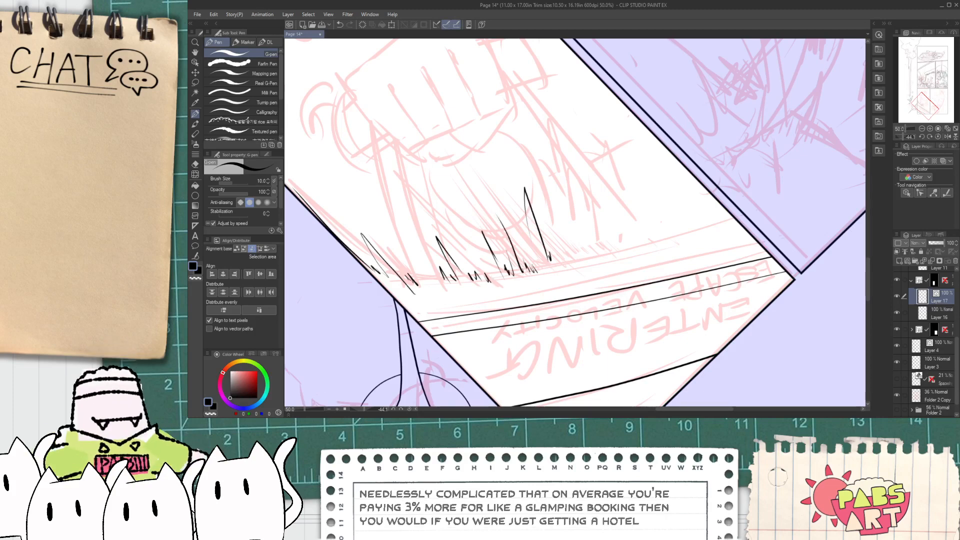
{"action": "key", "text": "ctrl+z"}
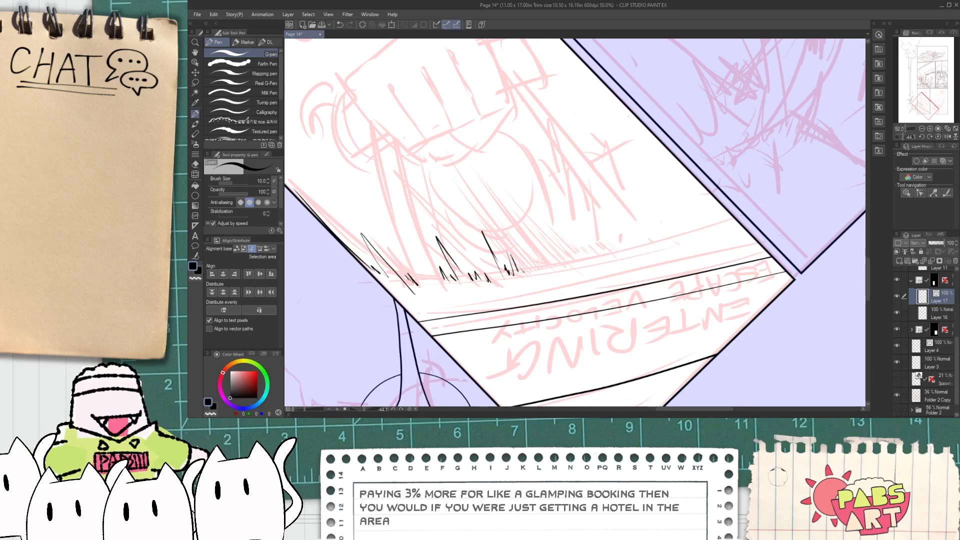
{"action": "mouse_move", "coordinate": [526, 271]}
{"action": "left_mouse_down"}
{"action": "mouse_move", "coordinate": [542, 264]}
{"action": "mouse_move", "coordinate": [560, 200]}
{"action": "left_mouse_up"}
{"action": "key", "text": "ctrl+z"}
- Complete the jagged row with tall and short spikes up to the opposite panel border
{"action": "left_click_drag", "start_coordinate": [589, 266], "coordinate": [608, 208]}
{"action": "left_click_drag", "start_coordinate": [615, 251], "coordinate": [639, 185]}
{"action": "key", "text": "ctrl+z"}
{"action": "left_click_drag", "start_coordinate": [651, 239], "coordinate": [679, 163]}
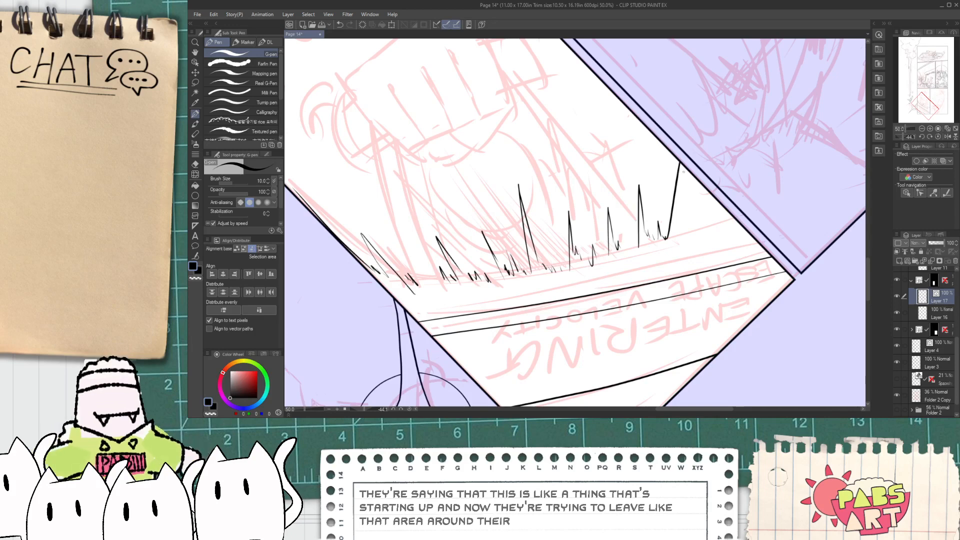
{"action": "left_click_drag", "start_coordinate": [699, 226], "coordinate": [710, 205]}
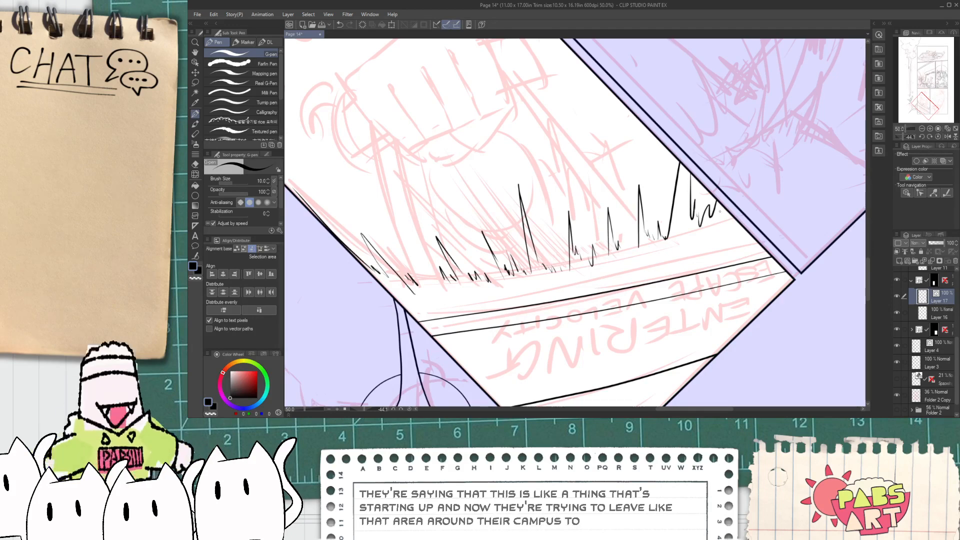
- Ink the fist's straight slanted side below the K-CHUNK lettering and the first curves of its fingertip edge
{"action": "key", "text": "space"}
{"action": "left_click_drag", "start_coordinate": [379, 154], "coordinate": [417, 228]}
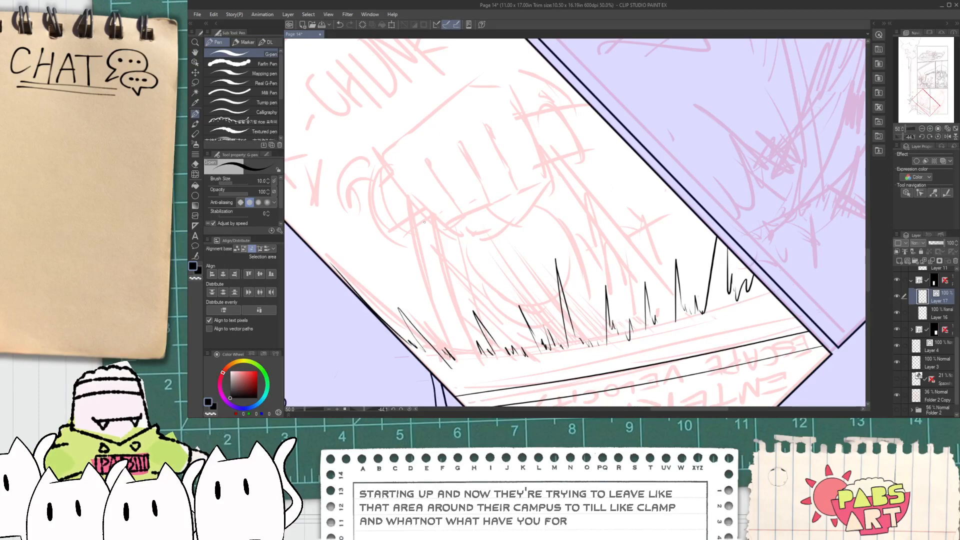
{"action": "key", "text": "space"}
{"action": "left_click_drag", "start_coordinate": [472, 277], "coordinate": [545, 370]}
{"action": "scroll", "coordinate": [481, 318], "scroll_direction": "up", "scroll_amount": 3}
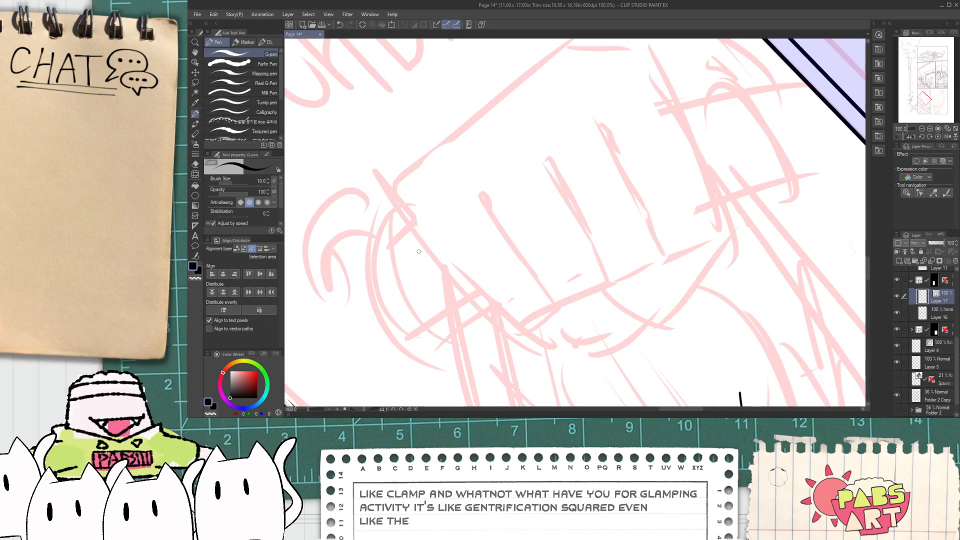
{"action": "mouse_move", "coordinate": [395, 206]}
{"action": "left_mouse_down"}
{"action": "mouse_move", "coordinate": [554, 341]}
{"action": "mouse_move", "coordinate": [481, 317]}
{"action": "mouse_move", "coordinate": [534, 261]}
{"action": "left_mouse_up"}
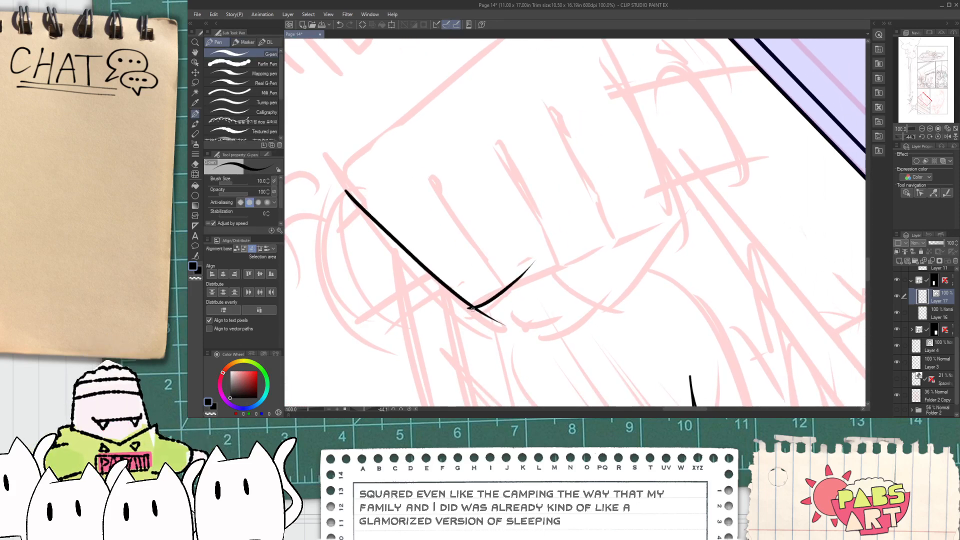
{"action": "mouse_move", "coordinate": [491, 314]}
{"action": "left_mouse_down"}
{"action": "mouse_move", "coordinate": [444, 318]}
{"action": "mouse_move", "coordinate": [535, 248]}
{"action": "left_mouse_up"}
- Redraw and finish the remaining scalloped curves along the fist's lower fingertip edge
{"action": "key", "text": "p"}
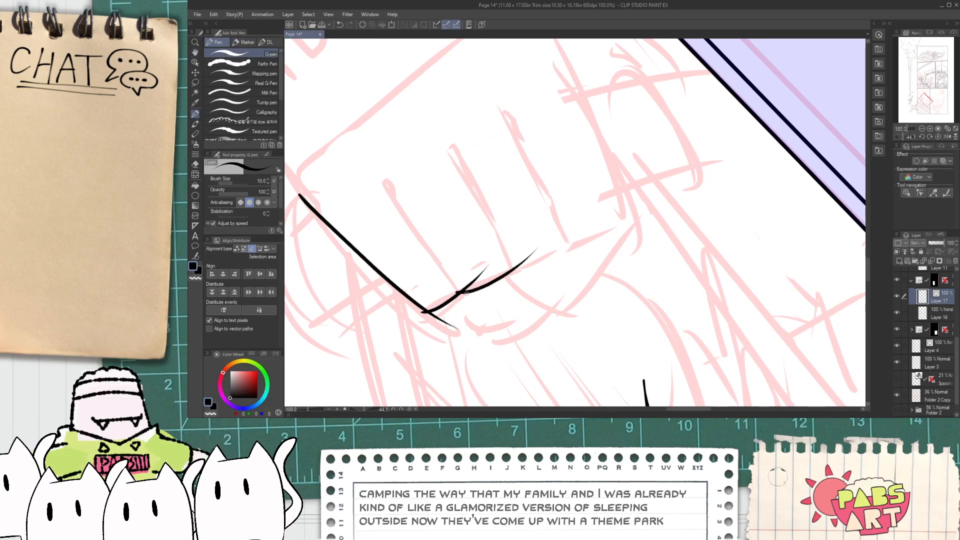
{"action": "key", "text": "ctrl+z"}
{"action": "left_click_drag", "start_coordinate": [454, 295], "coordinate": [527, 257]}
{"action": "key", "text": "ctrl+z"}
{"action": "key", "text": "ctrl+z"}
{"action": "left_click_drag", "start_coordinate": [510, 272], "coordinate": [655, 196]}
- Trim the overshooting stroke ends along the fist's lower edge with the Vector eraser
{"action": "key", "text": "e"}
{"action": "scroll", "coordinate": [540, 249], "scroll_direction": "up", "scroll_amount": 1}
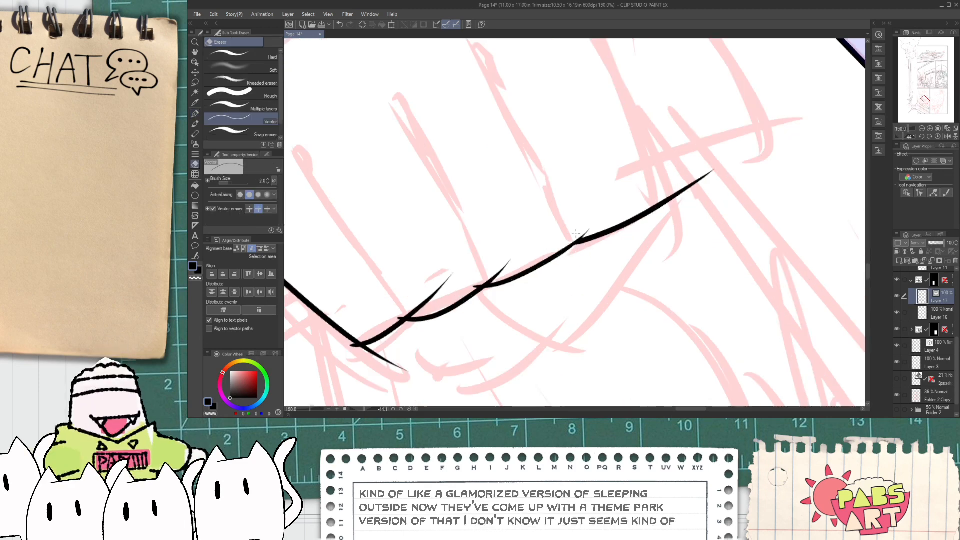
{"action": "scroll", "coordinate": [470, 296], "scroll_direction": "up", "scroll_amount": 1}
{"action": "mouse_move", "coordinate": [452, 288]}
{"action": "left_mouse_down"}
{"action": "mouse_move", "coordinate": [369, 324]}
{"action": "mouse_move", "coordinate": [497, 250]}
{"action": "left_mouse_up"}
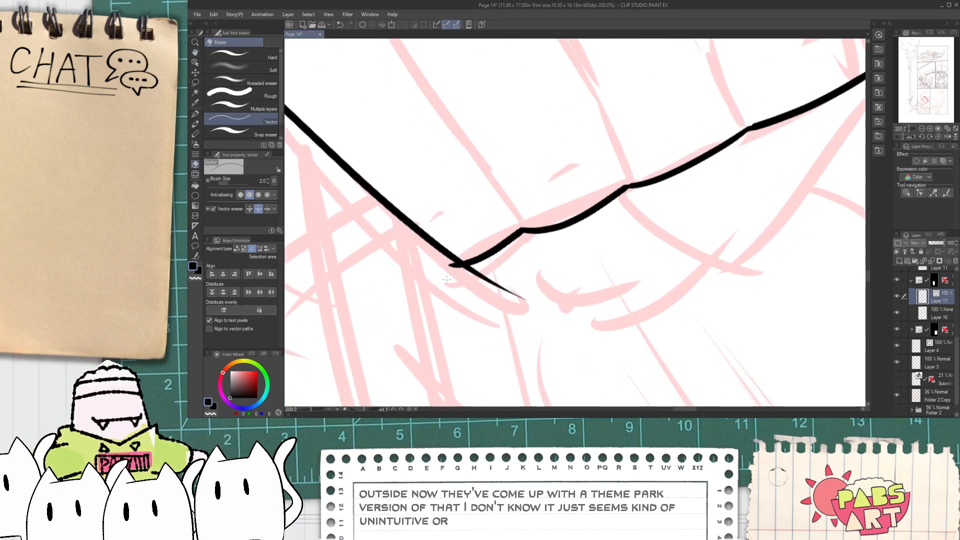
{"action": "left_click_drag", "start_coordinate": [505, 287], "coordinate": [493, 269]}
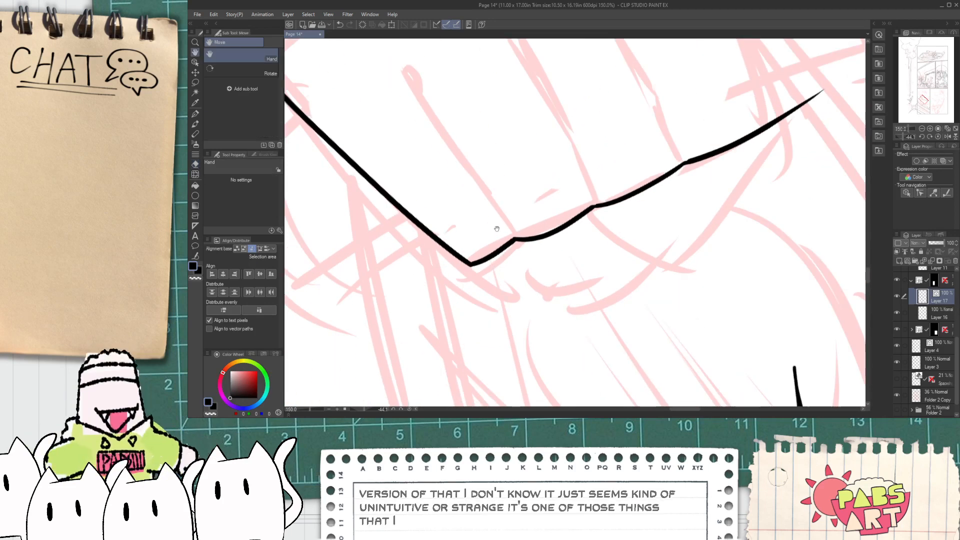
{"action": "scroll", "coordinate": [493, 269], "scroll_direction": "down", "scroll_amount": 2}
- Ink the fist's knuckle bumps with the G-pen and close the outline with its far straight side
{"action": "key", "text": "p"}
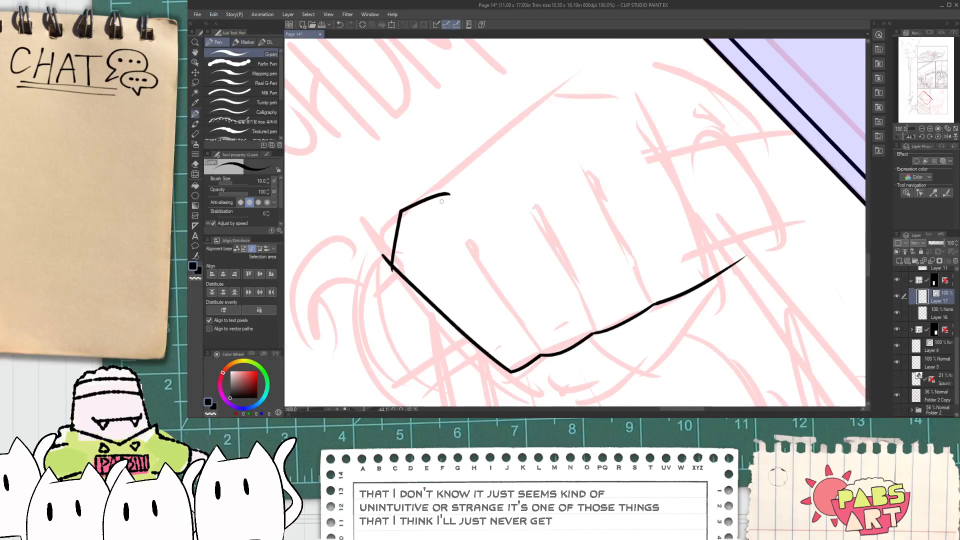
{"action": "left_click_drag", "start_coordinate": [442, 195], "coordinate": [539, 134]}
{"action": "key", "text": "ctrl+z"}
{"action": "mouse_move", "coordinate": [452, 176]}
{"action": "left_mouse_down"}
{"action": "mouse_move", "coordinate": [515, 167]}
{"action": "mouse_move", "coordinate": [497, 156]}
{"action": "mouse_move", "coordinate": [577, 121]}
{"action": "left_mouse_up"}
{"action": "key", "text": "ctrl+z"}
{"action": "left_click_drag", "start_coordinate": [493, 164], "coordinate": [578, 122]}
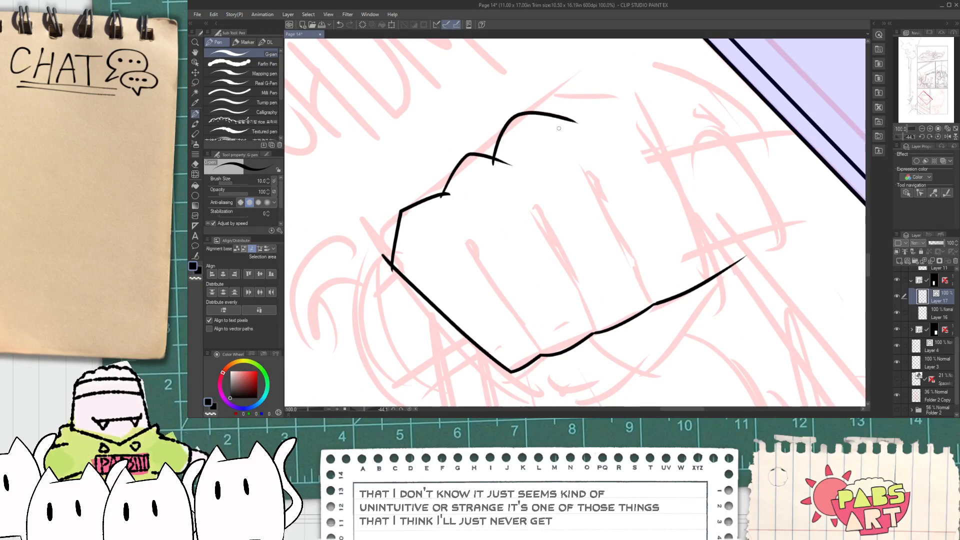
{"action": "mouse_move", "coordinate": [584, 84]}
{"action": "left_mouse_down"}
{"action": "mouse_move", "coordinate": [649, 111]}
{"action": "mouse_move", "coordinate": [725, 319]}
{"action": "left_mouse_up"}
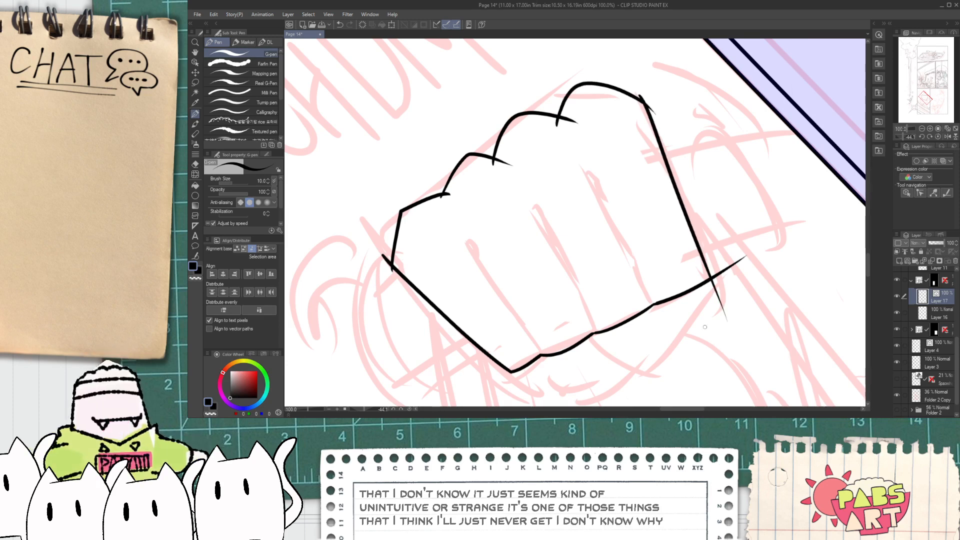
- Clean up the fist's lower corner at its far side and round it with a short curve, erasing the sharp tip
{"action": "key", "text": "e"}
{"action": "scroll", "coordinate": [716, 253], "scroll_direction": "up", "scroll_amount": 3}
{"action": "key", "text": "p"}
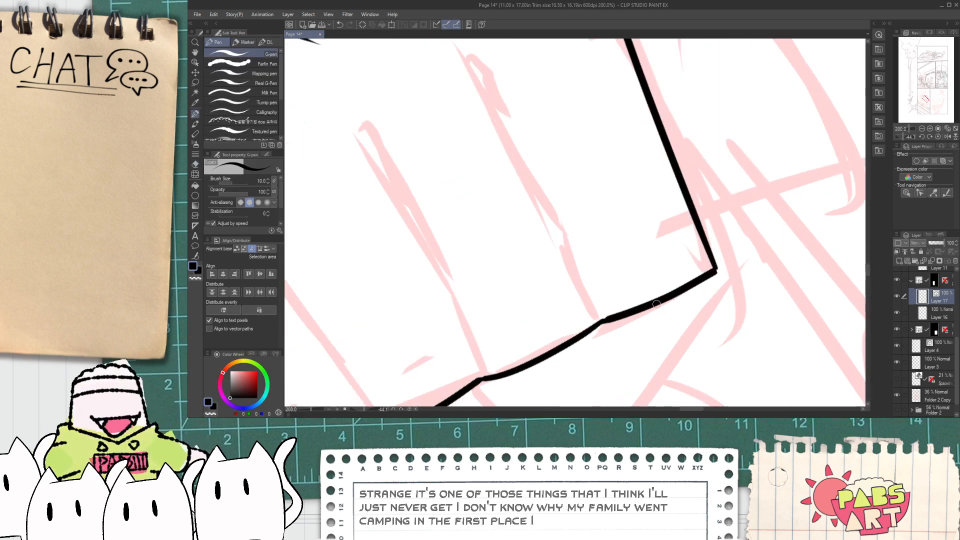
{"action": "left_click_drag", "start_coordinate": [696, 224], "coordinate": [699, 245]}
{"action": "key", "text": "e"}
{"action": "left_click_drag", "start_coordinate": [700, 287], "coordinate": [716, 269]}
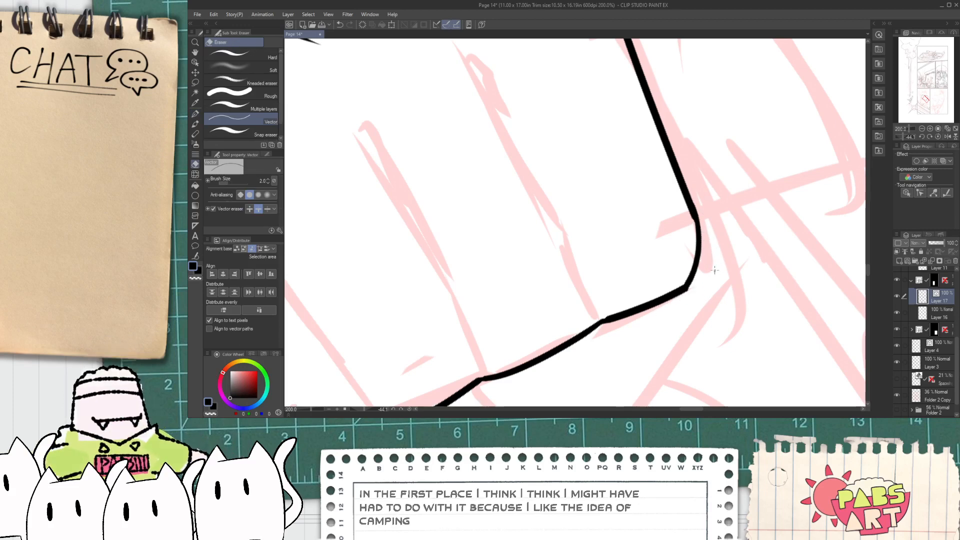
- Round the fist's opposite lower corner with a short curve and erase the leftover point with the Vector eraser
{"action": "scroll", "coordinate": [715, 270], "scroll_direction": "down", "scroll_amount": 1}
{"action": "key", "text": "p"}
{"action": "scroll", "coordinate": [565, 350], "scroll_direction": "up", "scroll_amount": 4}
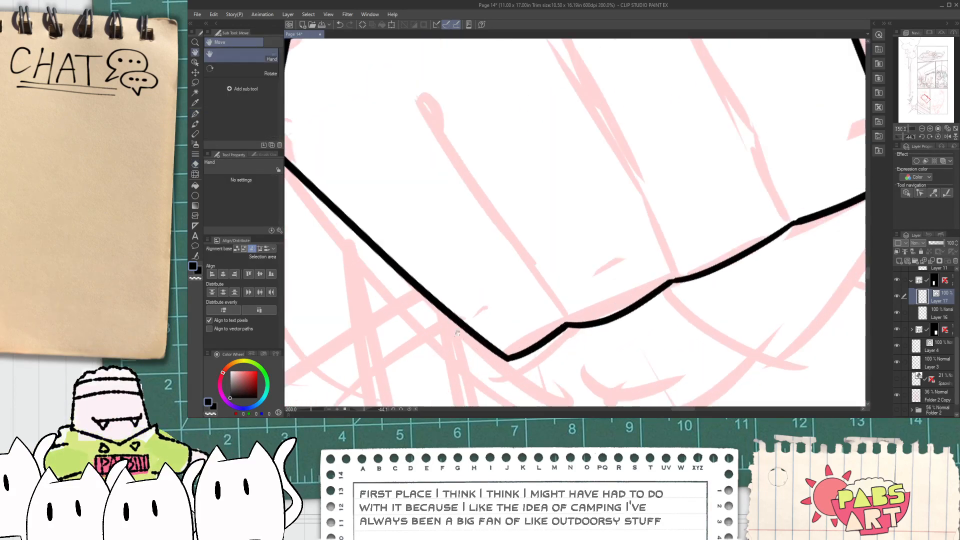
{"action": "key", "text": "e"}
{"action": "mouse_move", "coordinate": [575, 357]}
{"action": "left_mouse_down"}
{"action": "mouse_move", "coordinate": [512, 360]}
{"action": "mouse_move", "coordinate": [540, 369]}
{"action": "left_mouse_up"}
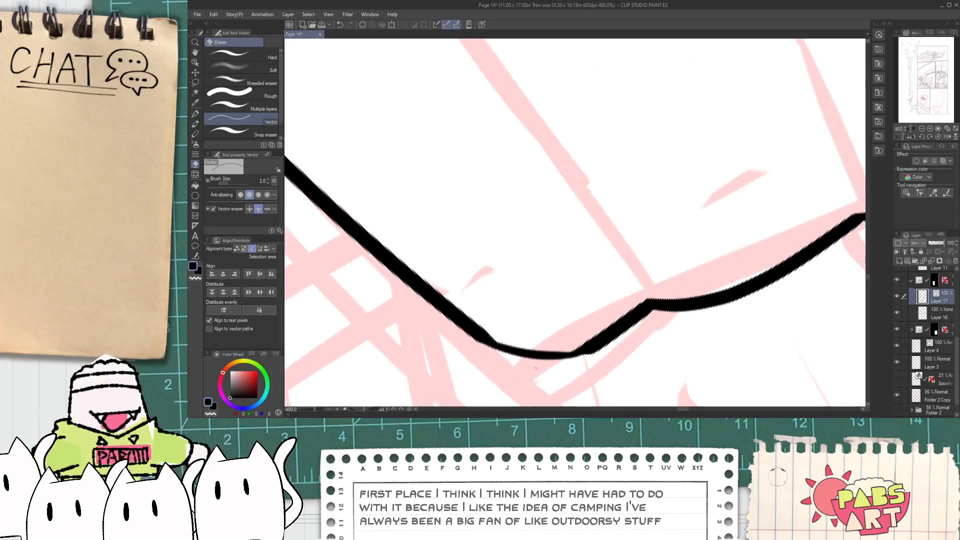
- Ink the first finger-dividing line inside the fist with a small hooked top, redrawing it until it fits the sketch
{"action": "scroll", "coordinate": [520, 325], "scroll_direction": "down", "scroll_amount": 4}
{"action": "key", "text": "p"}
{"action": "mouse_move", "coordinate": [480, 229]}
{"action": "left_mouse_down"}
{"action": "mouse_move", "coordinate": [474, 219]}
{"action": "mouse_move", "coordinate": [591, 386]}
{"action": "left_mouse_up"}
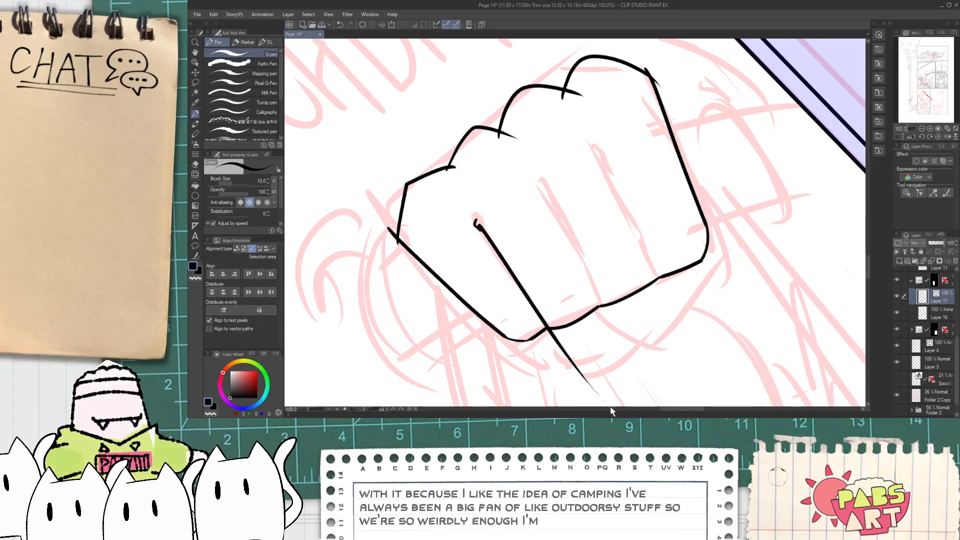
{"action": "key", "text": "ctrl+z"}
{"action": "left_click_drag", "start_coordinate": [476, 222], "coordinate": [593, 392]}
{"action": "key", "text": "ctrl+z"}
{"action": "left_click_drag", "start_coordinate": [477, 222], "coordinate": [593, 393]}
- Ink the second and third finger-dividing lines and trim their ends where they pass the fist's lower edge
{"action": "scroll", "coordinate": [542, 196], "scroll_direction": "up", "scroll_amount": 2}
{"action": "mouse_move", "coordinate": [545, 193]}
{"action": "left_mouse_down"}
{"action": "mouse_move", "coordinate": [535, 181]}
{"action": "mouse_move", "coordinate": [667, 405]}
{"action": "left_mouse_up"}
{"action": "key", "text": "ctrl+z"}
{"action": "mouse_move", "coordinate": [550, 193]}
{"action": "left_mouse_down"}
{"action": "mouse_move", "coordinate": [631, 378]}
{"action": "mouse_move", "coordinate": [501, 399]}
{"action": "left_mouse_up"}
{"action": "key", "text": "e"}
{"action": "key", "text": "p"}
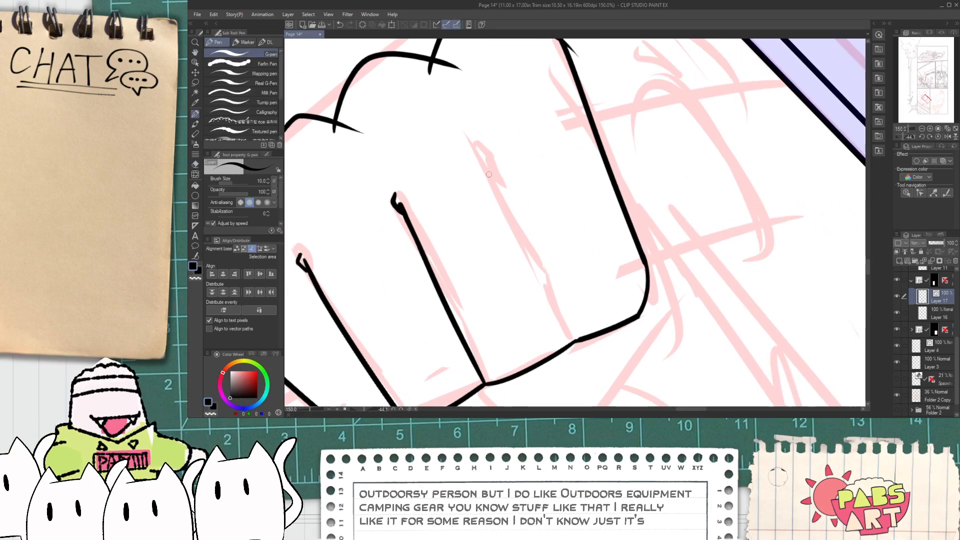
{"action": "left_click_drag", "start_coordinate": [485, 150], "coordinate": [608, 405]}
{"action": "key", "text": "e"}
{"action": "left_click_drag", "start_coordinate": [603, 371], "coordinate": [587, 374]}
- Erase the crossing stroke ends at the knuckle bumps and outer corners of the fist with the Vector eraser
{"action": "scroll", "coordinate": [585, 355], "scroll_direction": "down", "scroll_amount": 2}
{"action": "key", "text": "space"}
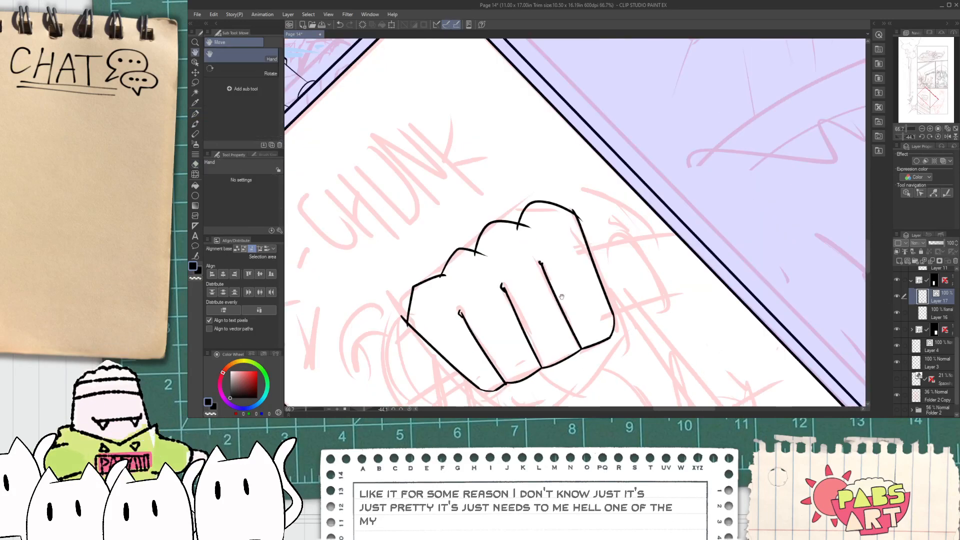
{"action": "scroll", "coordinate": [567, 309], "scroll_direction": "up", "scroll_amount": 6}
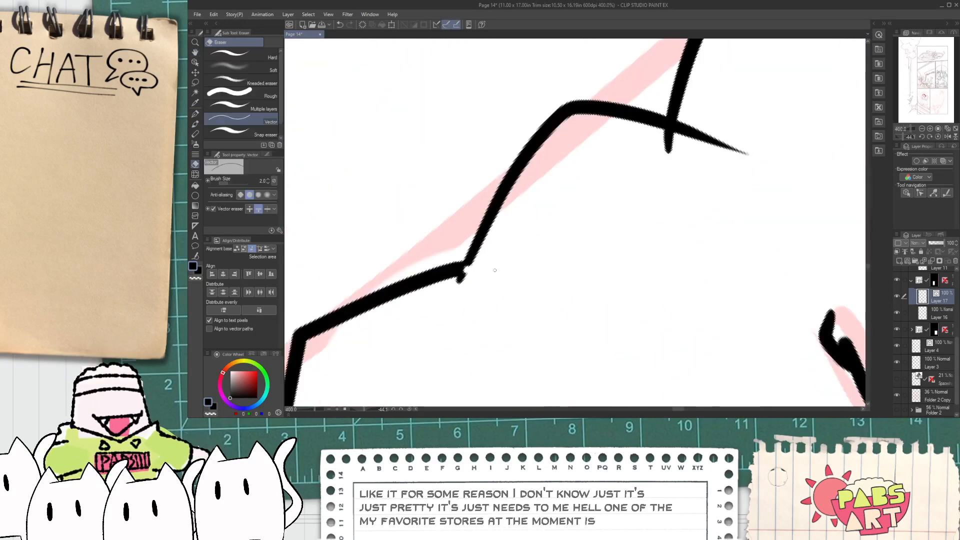
{"action": "left_click_drag", "start_coordinate": [665, 145], "coordinate": [735, 150]}
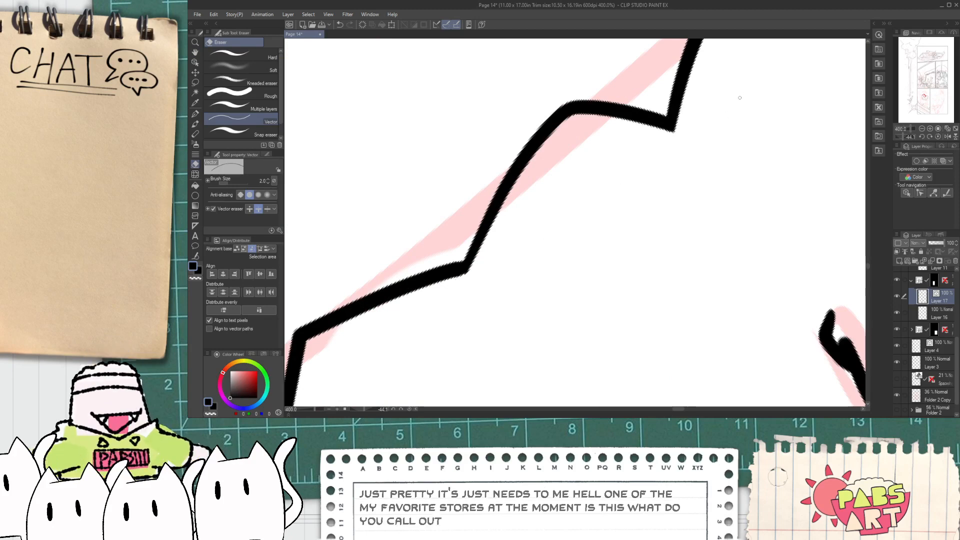
{"action": "scroll", "coordinate": [678, 179], "scroll_direction": "down", "scroll_amount": 3}
{"action": "scroll", "coordinate": [707, 193], "scroll_direction": "up", "scroll_amount": 3}
{"action": "left_click_drag", "start_coordinate": [760, 156], "coordinate": [779, 188]}
{"action": "scroll", "coordinate": [647, 276], "scroll_direction": "down", "scroll_amount": 4}
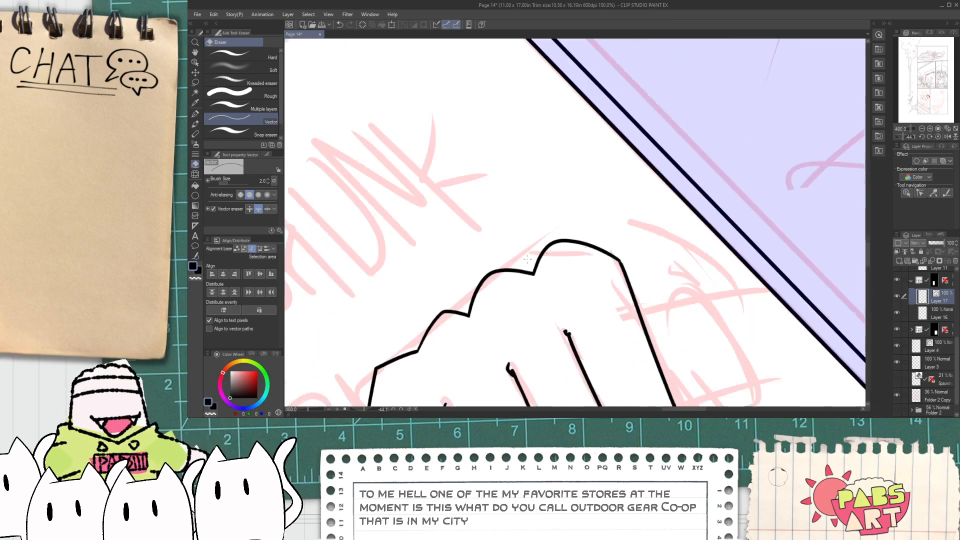
{"action": "scroll", "coordinate": [400, 329], "scroll_direction": "up", "scroll_amount": 2}
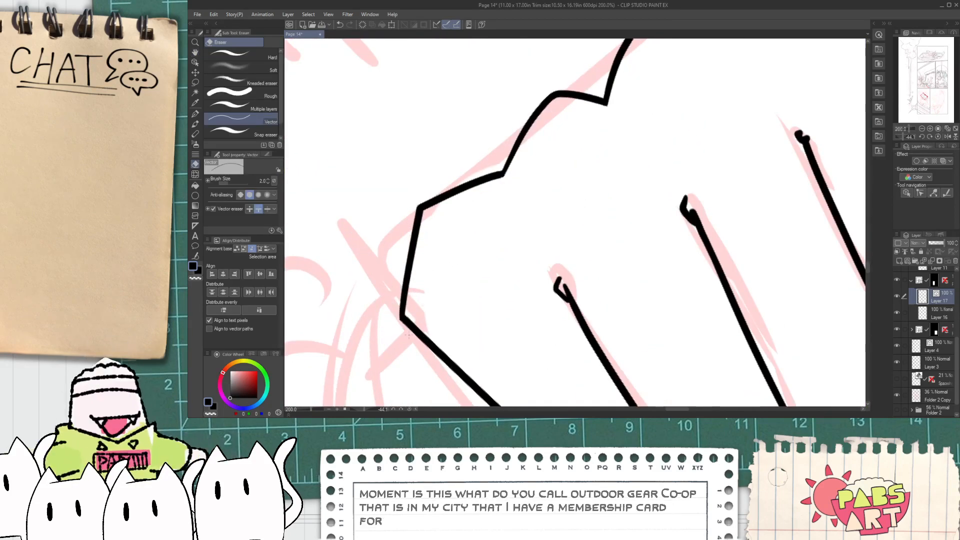
{"action": "scroll", "coordinate": [400, 329], "scroll_direction": "down", "scroll_amount": 4}
- Ink the thumb's curved outline wrapping from the fist's side to beneath its fingertips
{"action": "key", "text": "space"}
{"action": "left_click_drag", "start_coordinate": [621, 349], "coordinate": [509, 233]}
{"action": "scroll", "coordinate": [508, 233], "scroll_direction": "up", "scroll_amount": 4}
{"action": "key", "text": "p"}
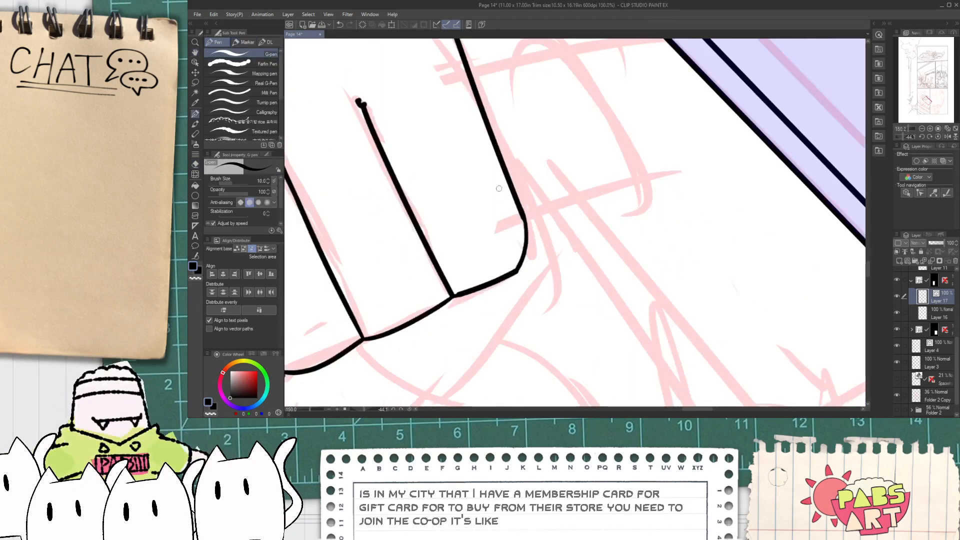
{"action": "mouse_move", "coordinate": [501, 160]}
{"action": "left_mouse_down"}
{"action": "mouse_move", "coordinate": [595, 294]}
{"action": "mouse_move", "coordinate": [427, 400]}
{"action": "left_mouse_up"}
{"action": "key", "text": "ctrl+z"}
{"action": "mouse_move", "coordinate": [572, 243]}
{"action": "left_mouse_down"}
{"action": "mouse_move", "coordinate": [557, 311]}
{"action": "mouse_move", "coordinate": [440, 394]}
{"action": "left_mouse_up"}
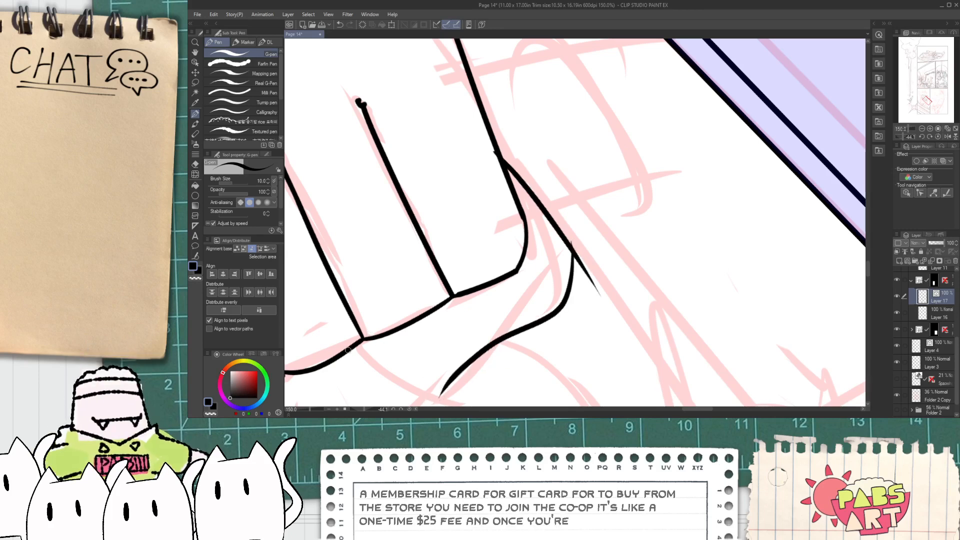
{"action": "mouse_move", "coordinate": [393, 317]}
{"action": "left_mouse_down"}
{"action": "mouse_move", "coordinate": [379, 384]}
{"action": "mouse_move", "coordinate": [439, 401]}
{"action": "mouse_move", "coordinate": [478, 369]}
{"action": "mouse_move", "coordinate": [443, 398]}
{"action": "mouse_move", "coordinate": [575, 351]}
{"action": "mouse_move", "coordinate": [451, 241]}
{"action": "left_mouse_up"}
- Trim the overlapping stroke ends around the thumb outline with the Vector eraser
{"action": "scroll", "coordinate": [424, 399], "scroll_direction": "up", "scroll_amount": 1}
{"action": "key", "text": "e"}
{"action": "left_click", "coordinate": [435, 409]}
{"action": "scroll", "coordinate": [632, 348], "scroll_direction": "up", "scroll_amount": 3}
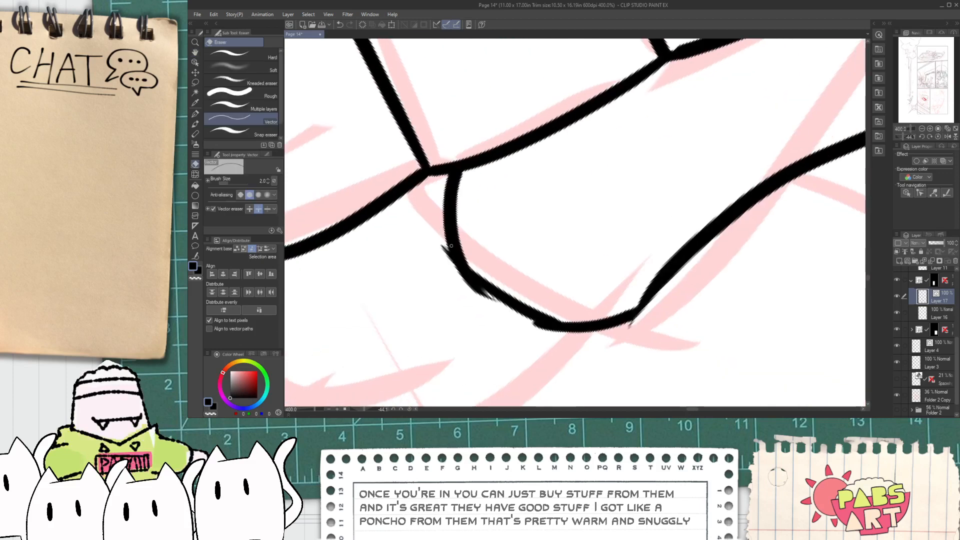
{"action": "left_click_drag", "start_coordinate": [454, 276], "coordinate": [491, 303]}
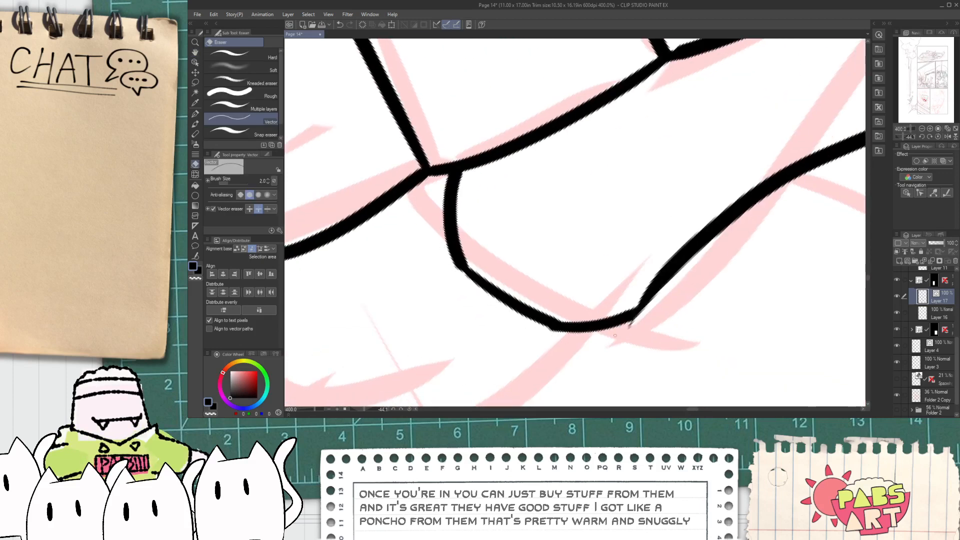
{"action": "scroll", "coordinate": [643, 323], "scroll_direction": "down", "scroll_amount": 4}
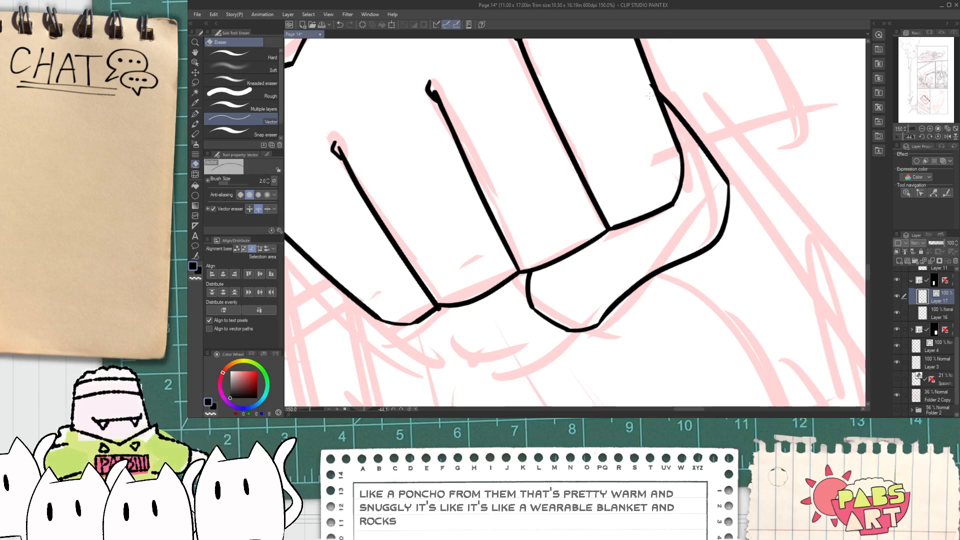
{"action": "key", "text": "p"}
{"action": "scroll", "coordinate": [640, 107], "scroll_direction": "down", "scroll_amount": 2}
{"action": "scroll", "coordinate": [485, 201], "scroll_direction": "up", "scroll_amount": 2}
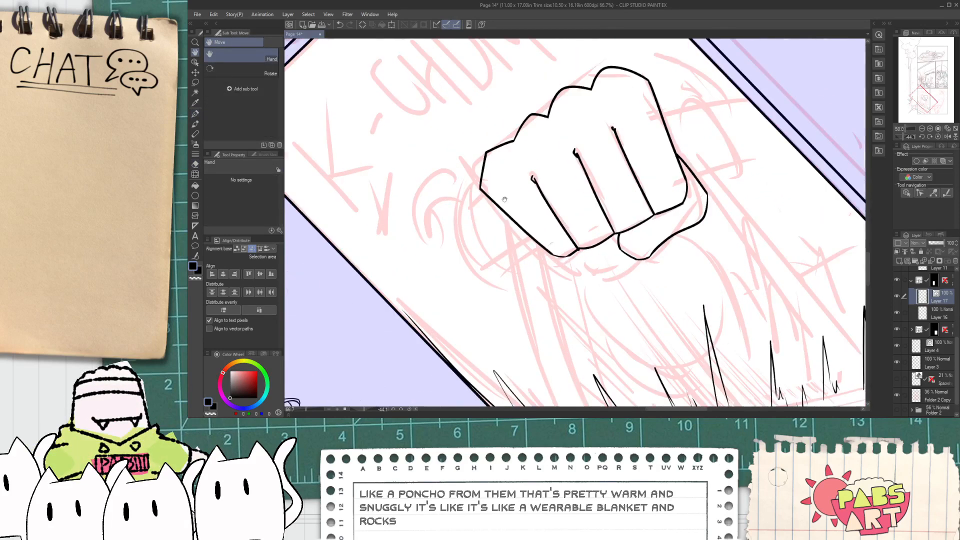
- Ink the short slanted edge beneath the fist's outer finger and a long straight line crossing all the fingers to the thumb side
{"action": "left_click_drag", "start_coordinate": [490, 195], "coordinate": [525, 276]}
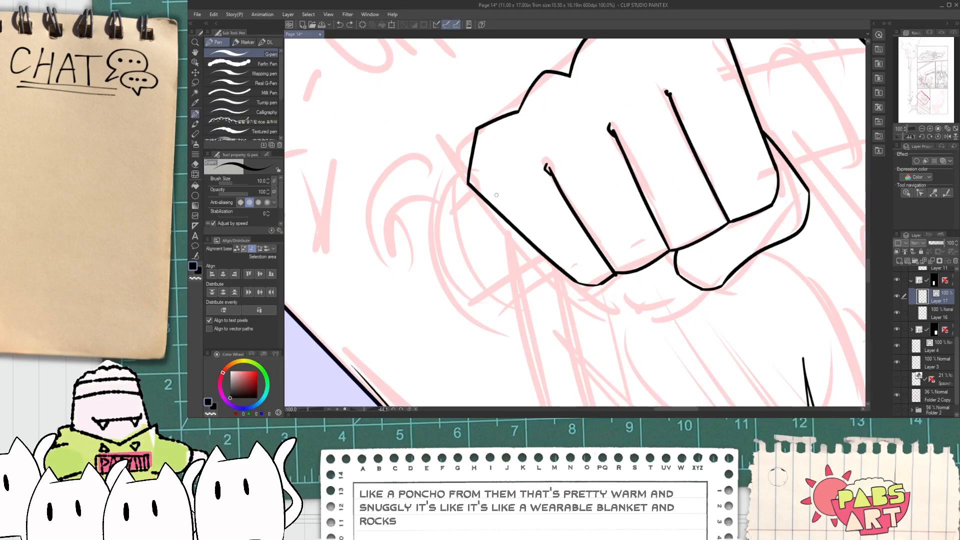
{"action": "left_click_drag", "start_coordinate": [500, 216], "coordinate": [542, 290]}
{"action": "left_click_drag", "start_coordinate": [523, 273], "coordinate": [575, 252]}
{"action": "left_click_drag", "start_coordinate": [525, 273], "coordinate": [770, 155]}
{"action": "key", "text": "ctrl+z"}
{"action": "left_click_drag", "start_coordinate": [520, 282], "coordinate": [770, 158]}
{"action": "key", "text": "ctrl+z"}
{"action": "key", "text": "ctrl+z"}
{"action": "left_click_drag", "start_coordinate": [520, 282], "coordinate": [878, 147]}
- Ink the top edge and rounded end of the gripped form jutting out on the fist's thumb side
{"action": "mouse_move", "coordinate": [715, 91]}
{"action": "left_mouse_down"}
{"action": "mouse_move", "coordinate": [551, 136]}
{"action": "mouse_move", "coordinate": [657, 100]}
{"action": "left_mouse_up"}
{"action": "key", "text": "ctrl+z"}
{"action": "mouse_move", "coordinate": [530, 139]}
{"action": "left_mouse_down"}
{"action": "mouse_move", "coordinate": [671, 96]}
{"action": "mouse_move", "coordinate": [661, 214]}
{"action": "mouse_move", "coordinate": [611, 111]}
{"action": "mouse_move", "coordinate": [630, 106]}
{"action": "left_mouse_up"}
{"action": "key", "text": "ctrl+z"}
- Erase the parts of the gripped form's lines that cross the fist and overshoot its corners with the Vector eraser
{"action": "key", "text": "e"}
{"action": "left_click_drag", "start_coordinate": [675, 221], "coordinate": [681, 195]}
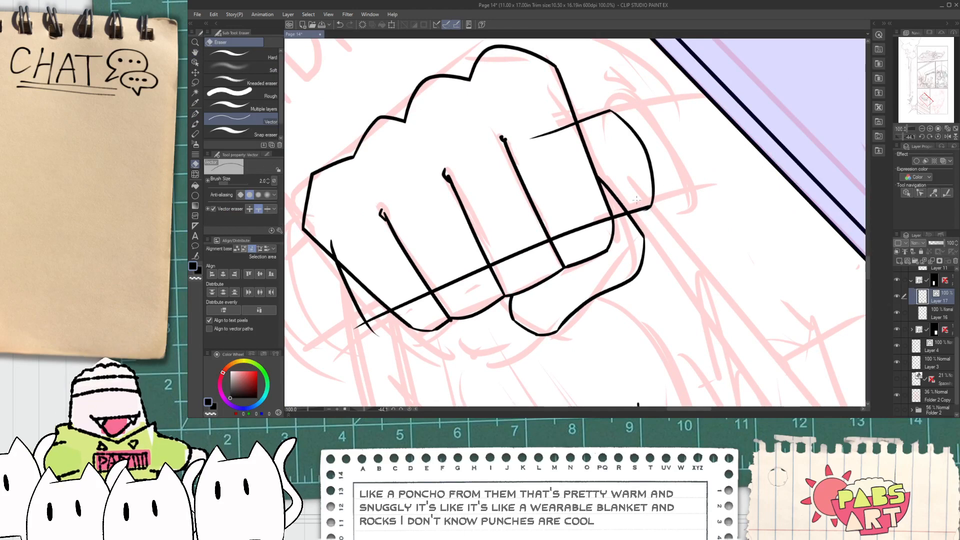
{"action": "scroll", "coordinate": [605, 204], "scroll_direction": "up", "scroll_amount": 1}
{"action": "left_click", "coordinate": [606, 191]}
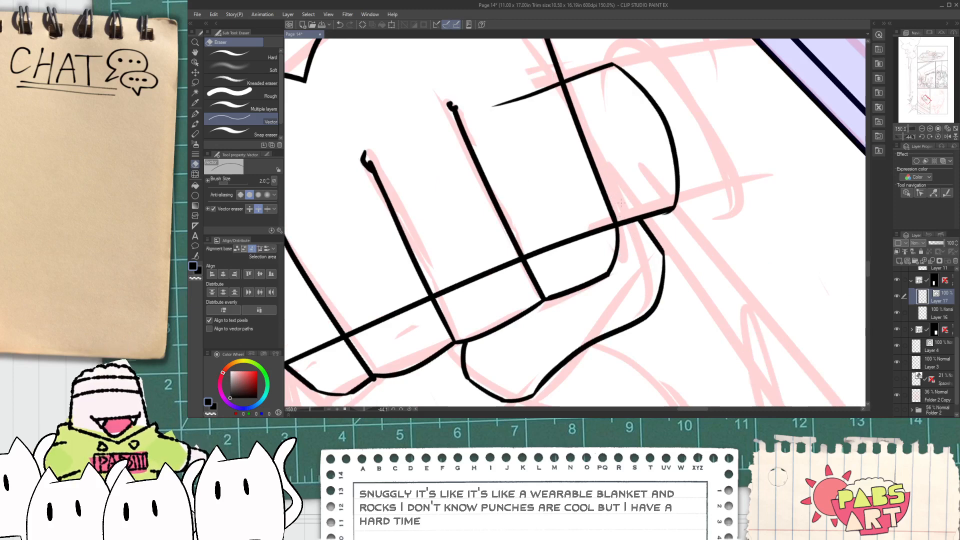
{"action": "left_click", "coordinate": [570, 243]}
{"action": "left_click", "coordinate": [528, 95]}
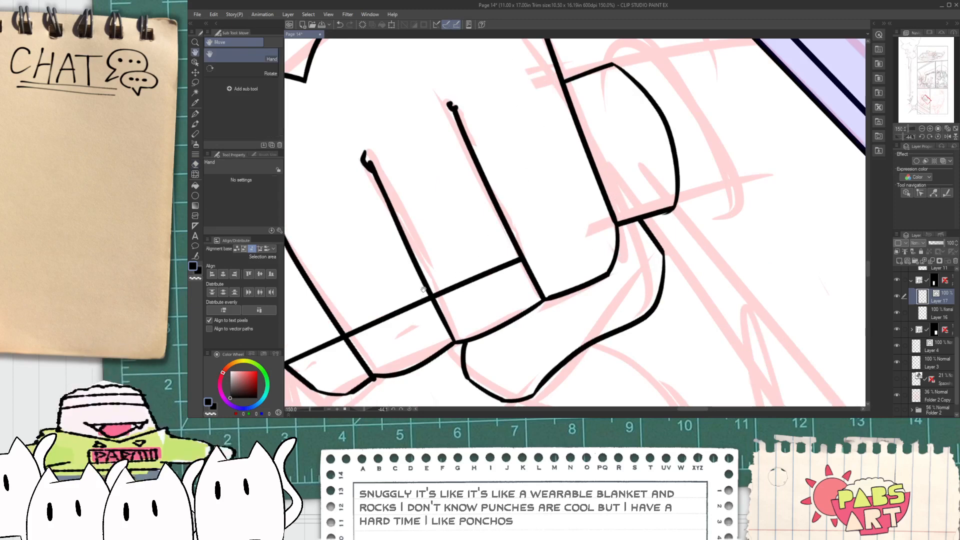
{"action": "left_click_drag", "start_coordinate": [351, 345], "coordinate": [463, 292]}
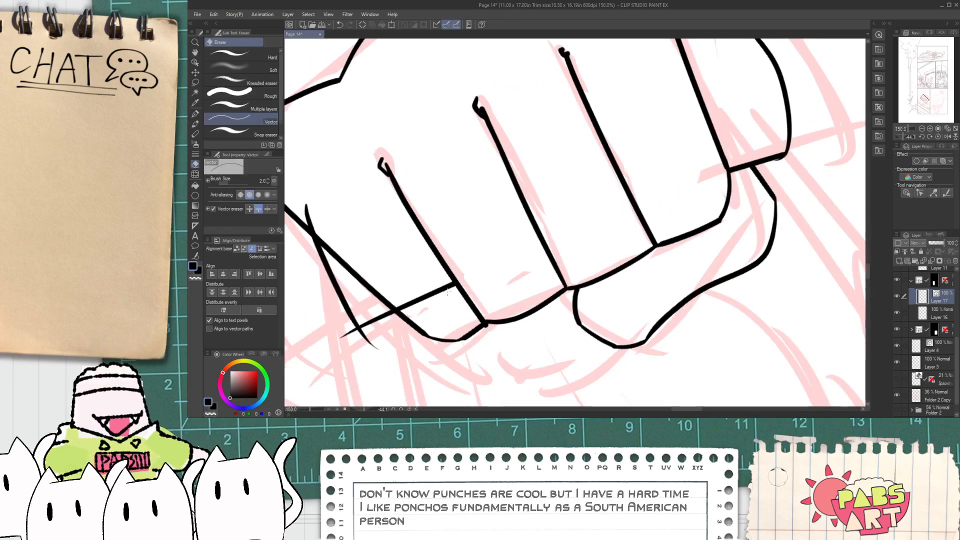
{"action": "left_click", "coordinate": [432, 294]}
{"action": "left_click", "coordinate": [312, 218]}
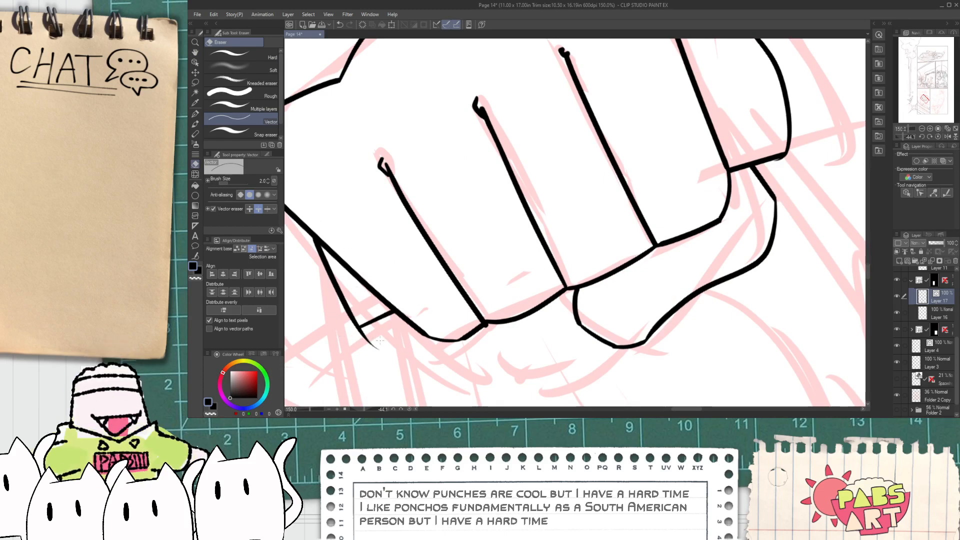
{"action": "scroll", "coordinate": [385, 341], "scroll_direction": "down", "scroll_amount": 5}
{"action": "scroll", "coordinate": [385, 341], "scroll_direction": "up", "scroll_amount": 1}
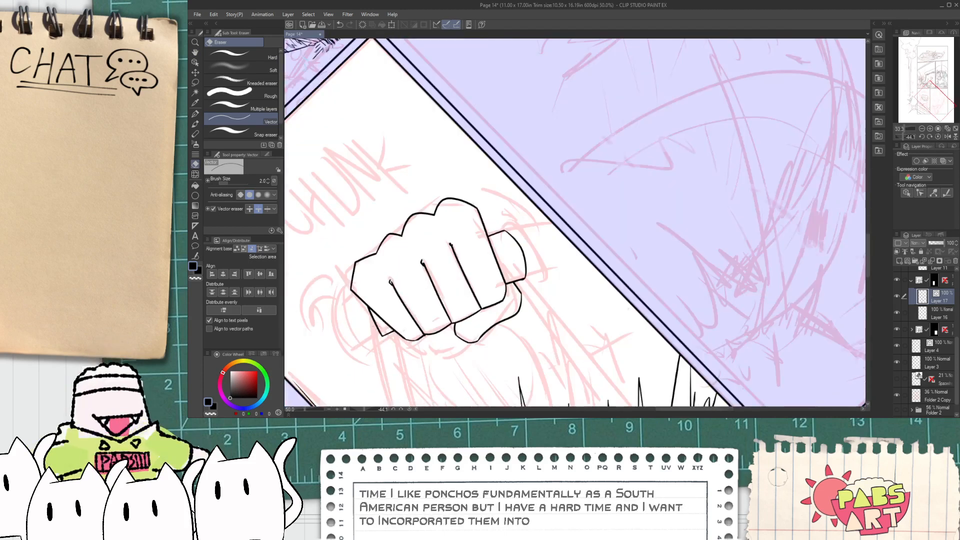
{"action": "key", "text": "p"}
{"action": "scroll", "coordinate": [356, 266], "scroll_direction": "up", "scroll_amount": 5}
{"action": "left_click_drag", "start_coordinate": [386, 327], "coordinate": [446, 370]}
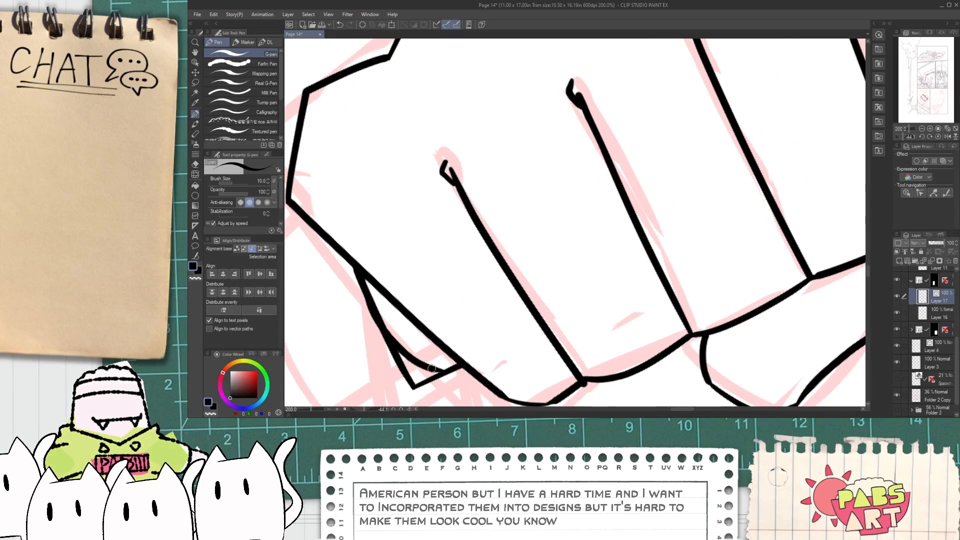
{"action": "key", "text": "e"}
{"action": "left_click", "coordinate": [394, 363]}
{"action": "key", "text": "ctrl+z"}
{"action": "key", "text": "ctrl+z"}
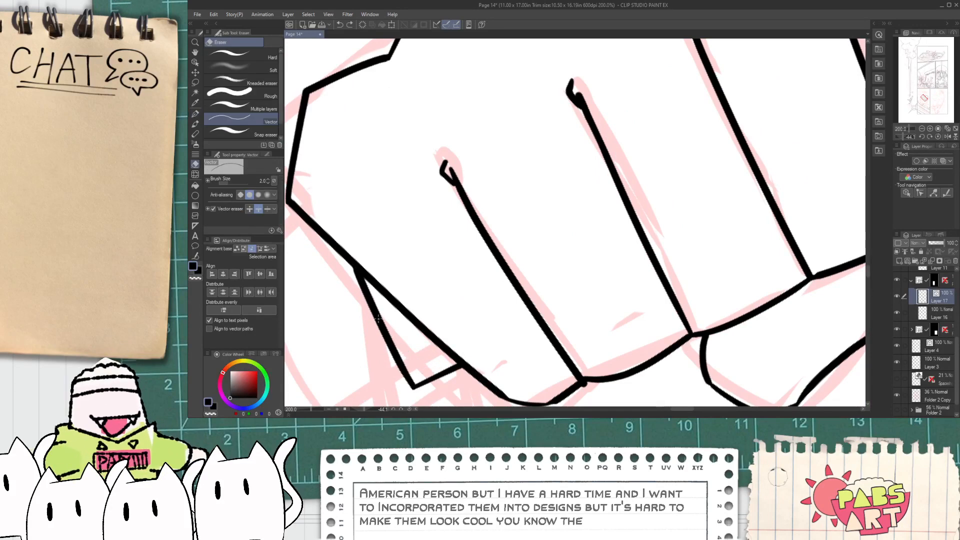
- Replace the pointed corner peeking out beneath the fist's outer finger with a rounded curve, erasing the old straight lines
{"action": "key", "text": "p"}
{"action": "mouse_move", "coordinate": [388, 330]}
{"action": "left_mouse_down"}
{"action": "mouse_move", "coordinate": [445, 371]}
{"action": "mouse_move", "coordinate": [395, 374]}
{"action": "left_mouse_up"}
{"action": "key", "text": "e"}
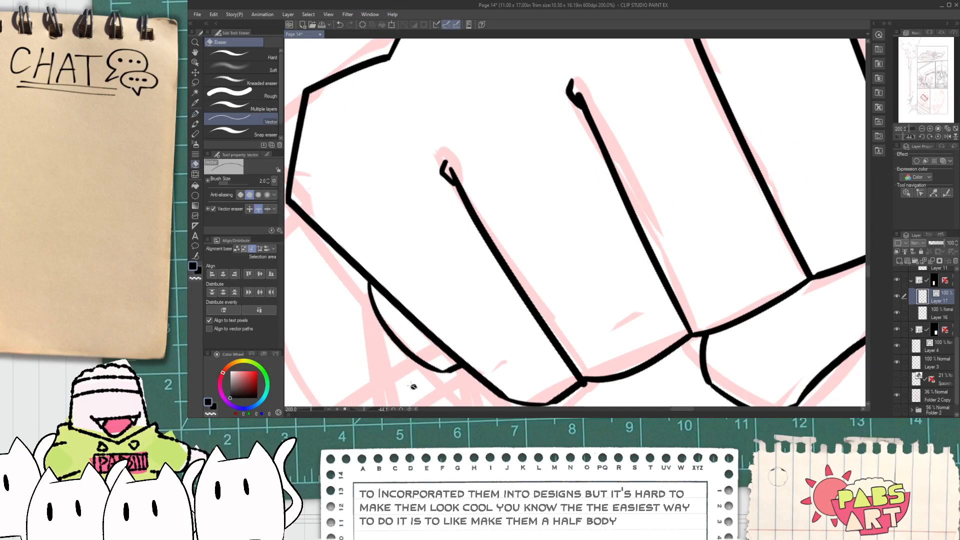
{"action": "scroll", "coordinate": [418, 388], "scroll_direction": "down", "scroll_amount": 3}
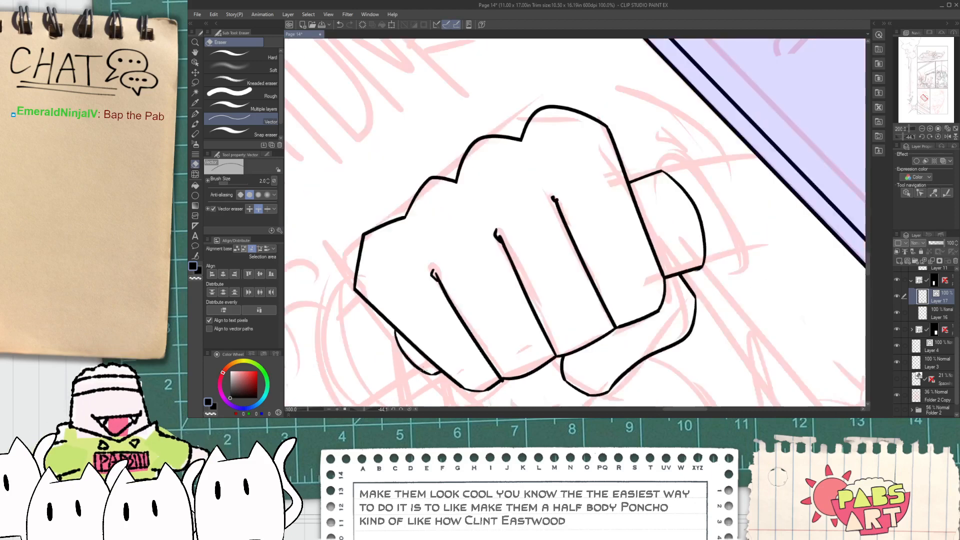
- Ink a long line from the curve beneath the fist's outer finger down past the jagged spikes
{"action": "key", "text": "space"}
{"action": "left_click_drag", "start_coordinate": [497, 389], "coordinate": [384, 202]}
{"action": "scroll", "coordinate": [411, 328], "scroll_direction": "down", "scroll_amount": 1}
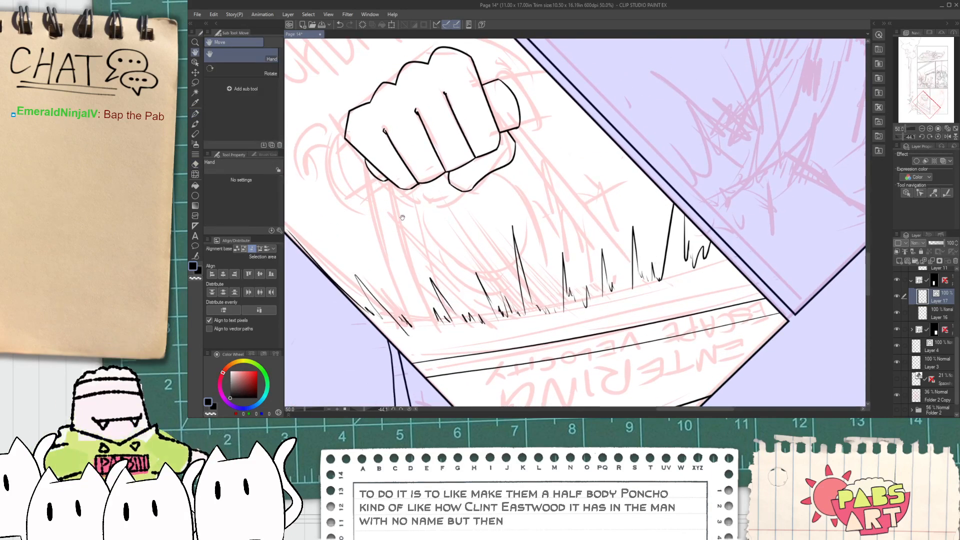
{"action": "left_click_drag", "start_coordinate": [414, 234], "coordinate": [469, 260]}
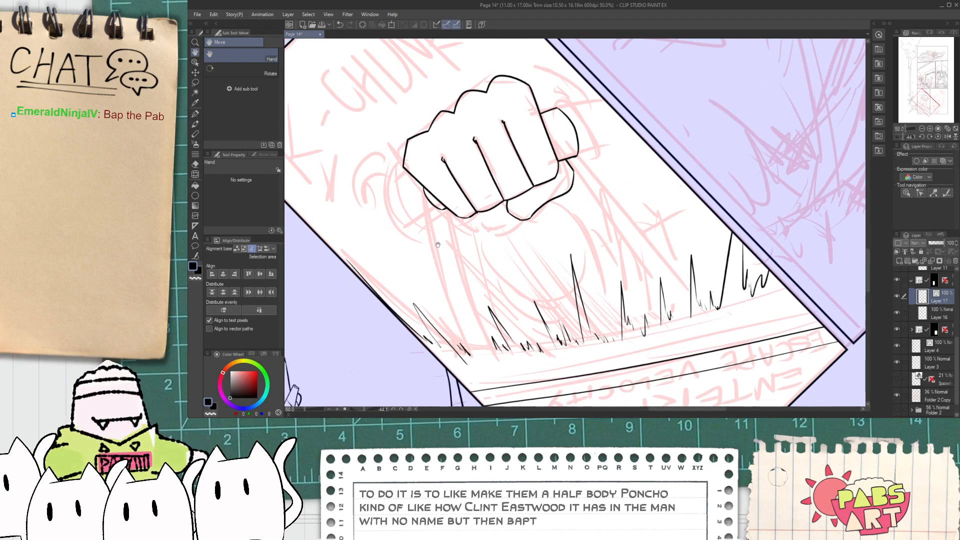
{"action": "key", "text": "p"}
{"action": "left_click_drag", "start_coordinate": [420, 187], "coordinate": [472, 391]}
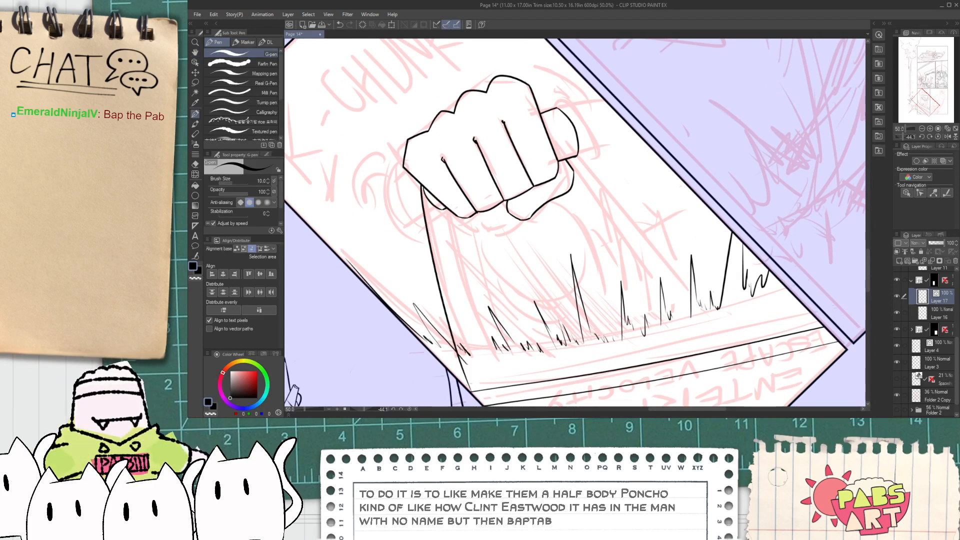
{"action": "scroll", "coordinate": [465, 270], "scroll_direction": "down", "scroll_amount": 5}
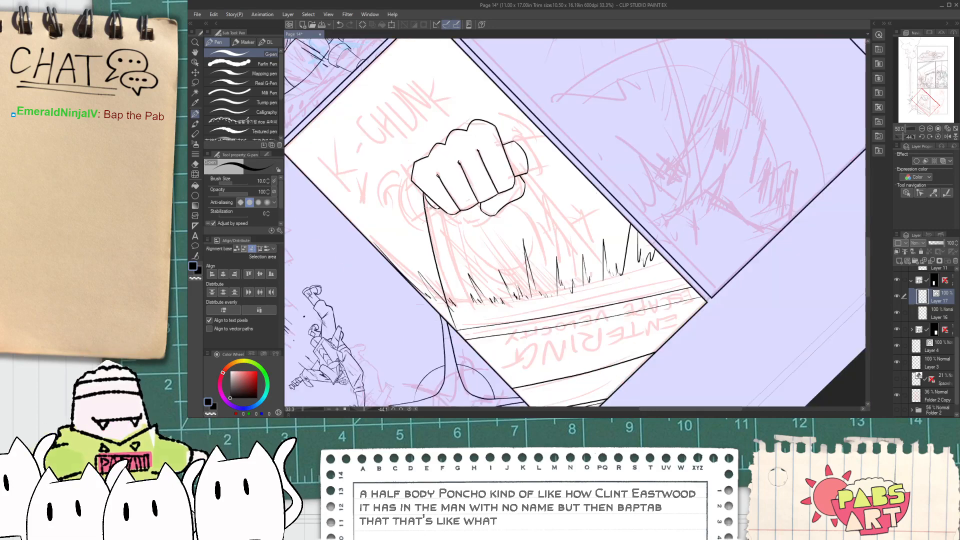
- Ink a second long line from beneath the fist down to the spikes, diverging slightly inward from the first
{"action": "key", "text": "h"}
{"action": "scroll", "coordinate": [483, 150], "scroll_direction": "up", "scroll_amount": 3}
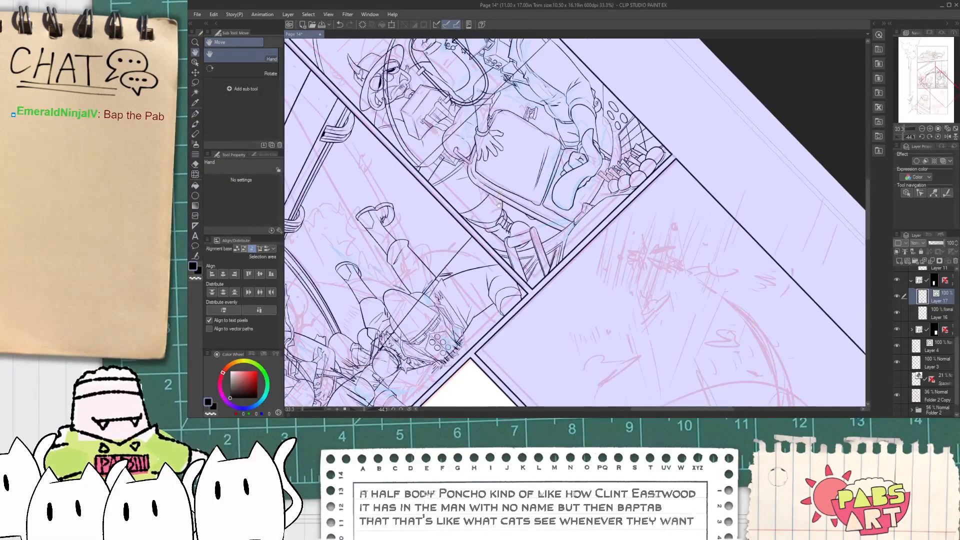
{"action": "scroll", "coordinate": [493, 225], "scroll_direction": "down", "scroll_amount": 1}
{"action": "left_click_drag", "start_coordinate": [492, 403], "coordinate": [477, 178]}
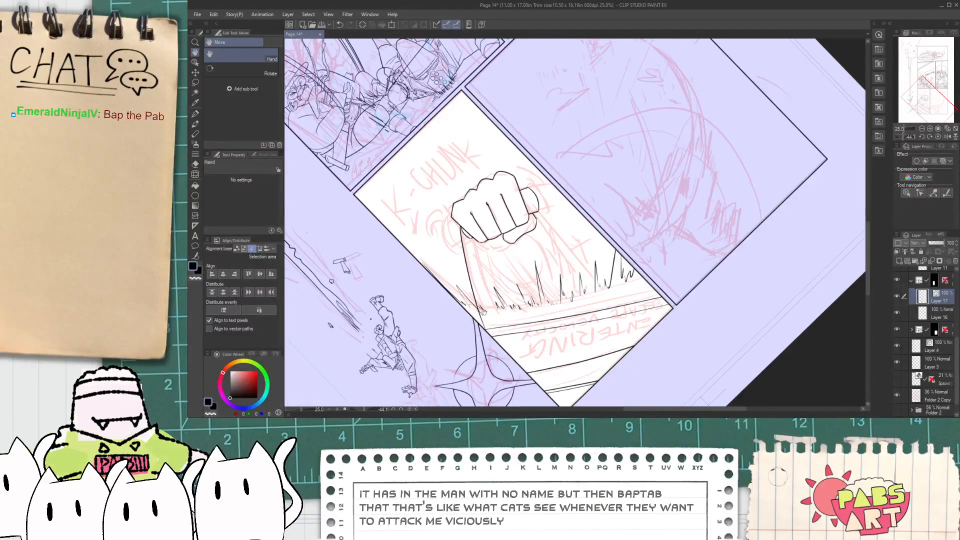
{"action": "scroll", "coordinate": [476, 281], "scroll_direction": "up", "scroll_amount": 1}
{"action": "key", "text": "p"}
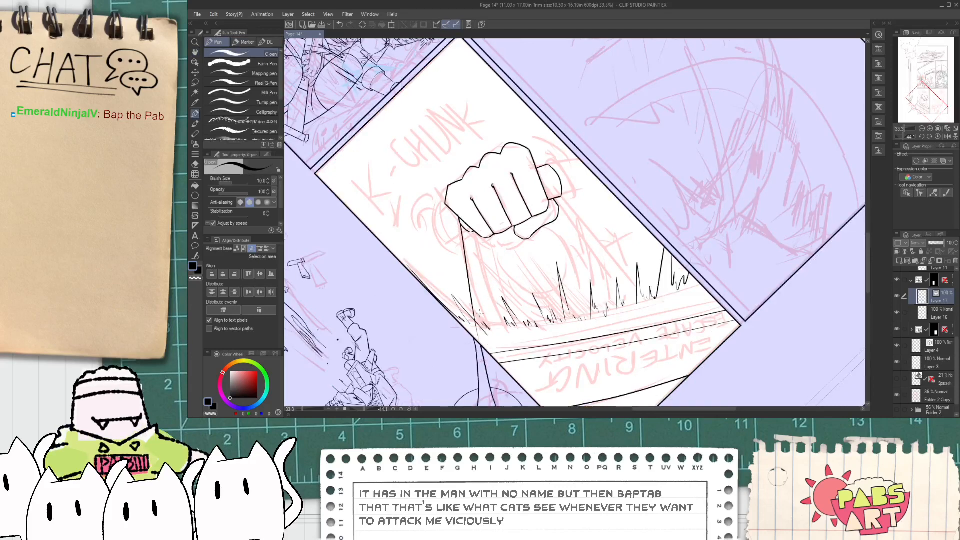
{"action": "left_click_drag", "start_coordinate": [470, 232], "coordinate": [497, 357]}
{"action": "key", "text": "ctrl+z"}
{"action": "key", "text": "ctrl+z"}
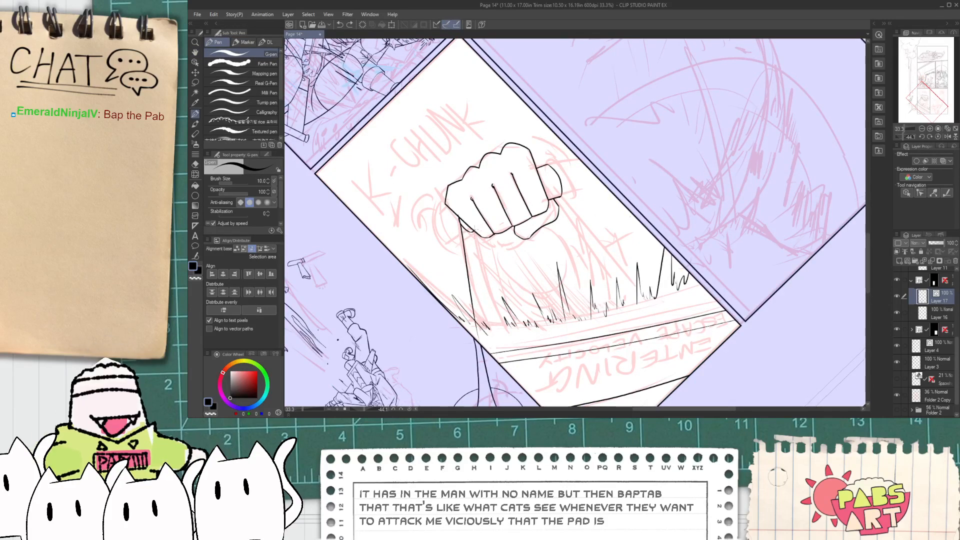
{"action": "left_click_drag", "start_coordinate": [476, 233], "coordinate": [498, 340]}
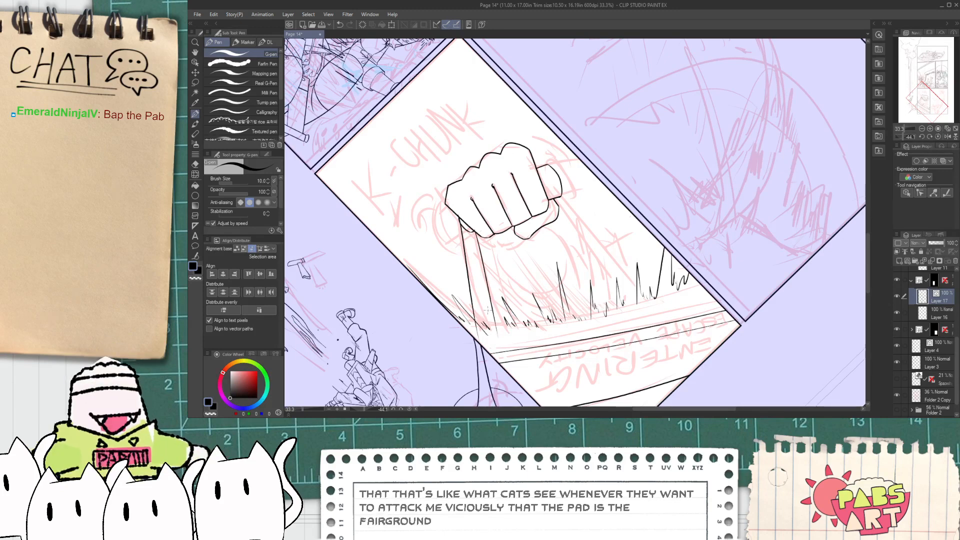
- Shift the outer long line upward so its top end meets the fist's edge
{"action": "key", "text": "o"}
{"action": "left_click", "coordinate": [464, 259]}
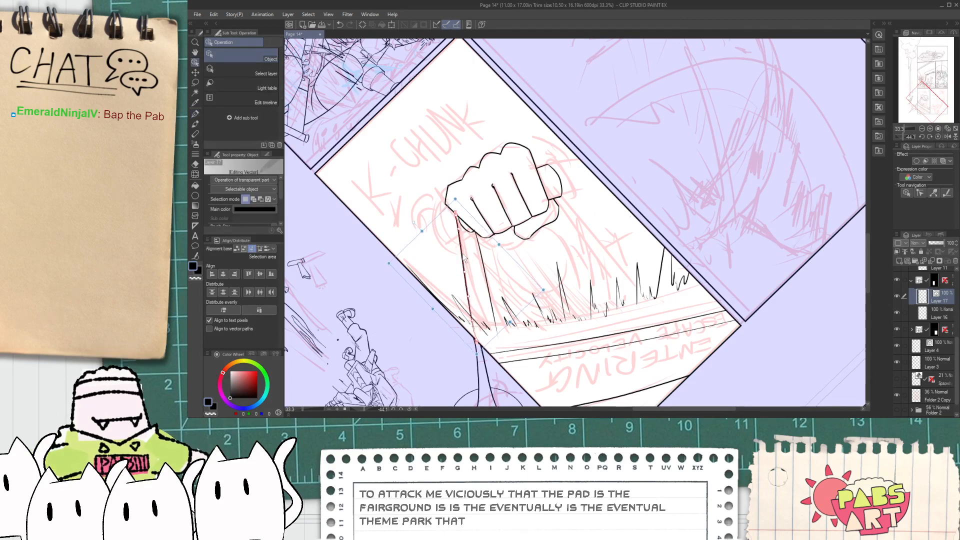
{"action": "key", "text": "p"}
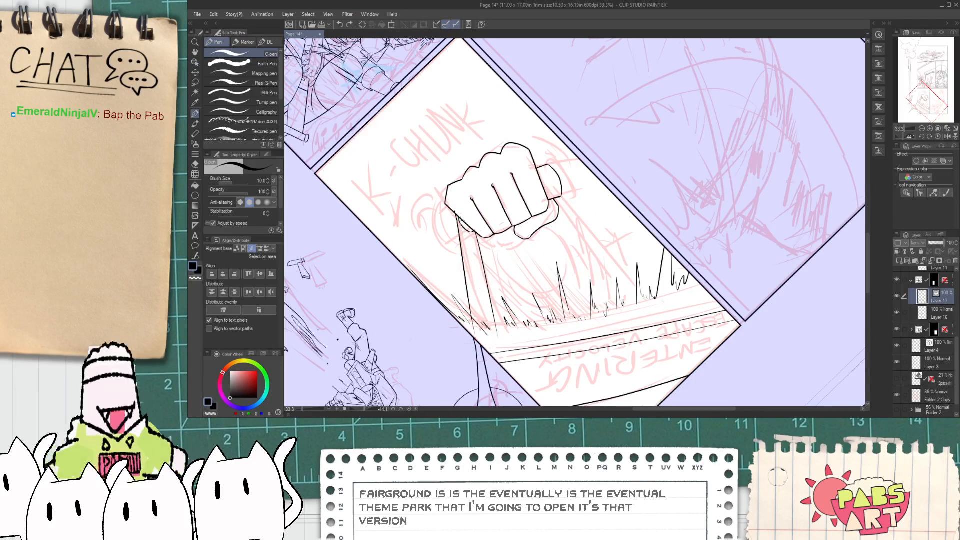
- Duplicate the long lines hanging below the fist and place the copy, angled outward, at the rounded form on the thumb side
{"action": "key", "text": "h"}
{"action": "scroll", "coordinate": [456, 239], "scroll_direction": "up", "scroll_amount": 1}
{"action": "key", "text": "o"}
{"action": "left_click", "coordinate": [463, 244]}
{"action": "key", "text": "ctrl+c"}
{"action": "key", "text": "ctrl+v"}
{"action": "mouse_move", "coordinate": [454, 231]}
{"action": "left_mouse_down"}
{"action": "mouse_move", "coordinate": [443, 220]}
{"action": "mouse_move", "coordinate": [501, 166]}
{"action": "mouse_move", "coordinate": [580, 131]}
{"action": "mouse_move", "coordinate": [623, 128]}
{"action": "mouse_move", "coordinate": [637, 131]}
{"action": "mouse_move", "coordinate": [653, 225]}
{"action": "mouse_move", "coordinate": [661, 208]}
{"action": "mouse_move", "coordinate": [712, 219]}
{"action": "left_mouse_up"}
{"action": "left_click", "coordinate": [525, 250]}
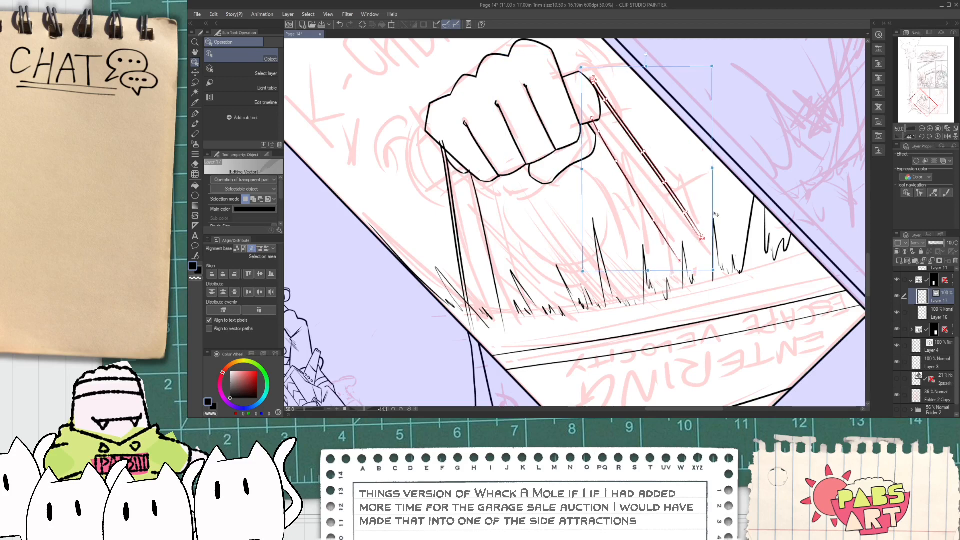
{"action": "left_click", "coordinate": [728, 209]}
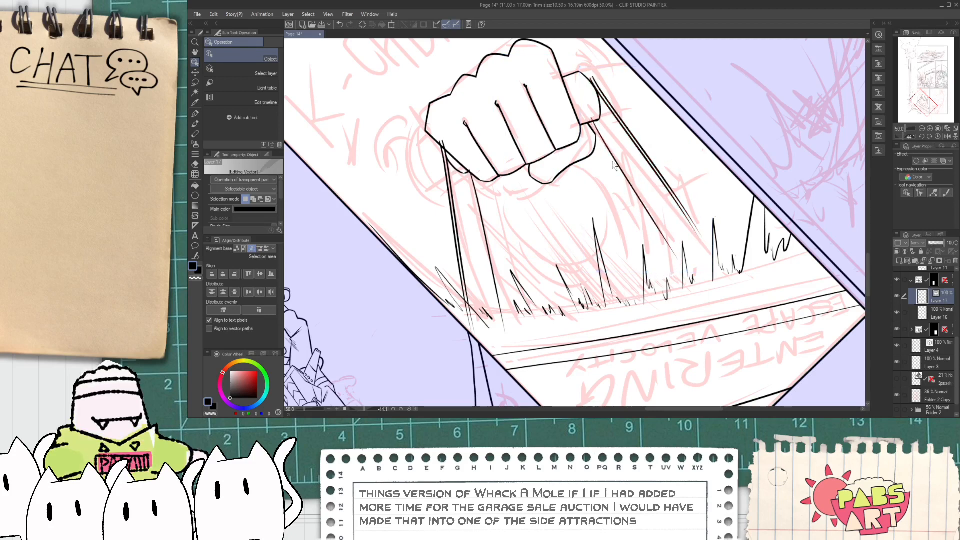
- Trim the ends of the long lines that overlap the fist's outer finger with the Vector eraser
{"action": "scroll", "coordinate": [496, 146], "scroll_direction": "up", "scroll_amount": 3}
{"action": "key", "text": "e"}
{"action": "scroll", "coordinate": [400, 136], "scroll_direction": "up", "scroll_amount": 1}
{"action": "mouse_move", "coordinate": [347, 116]}
{"action": "left_mouse_down"}
{"action": "mouse_move", "coordinate": [374, 145]}
{"action": "mouse_move", "coordinate": [364, 130]}
{"action": "left_mouse_up"}
{"action": "left_click", "coordinate": [465, 233]}
{"action": "scroll", "coordinate": [468, 230], "scroll_direction": "down", "scroll_amount": 2}
- Erase the tip of the thumb-side inner line that pokes above the lower edge of the rounded form
{"action": "key", "text": "space"}
{"action": "left_click_drag", "start_coordinate": [709, 95], "coordinate": [574, 136]}
{"action": "scroll", "coordinate": [574, 134], "scroll_direction": "up", "scroll_amount": 2}
{"action": "left_click_drag", "start_coordinate": [563, 86], "coordinate": [569, 100]}
{"action": "key", "text": "e"}
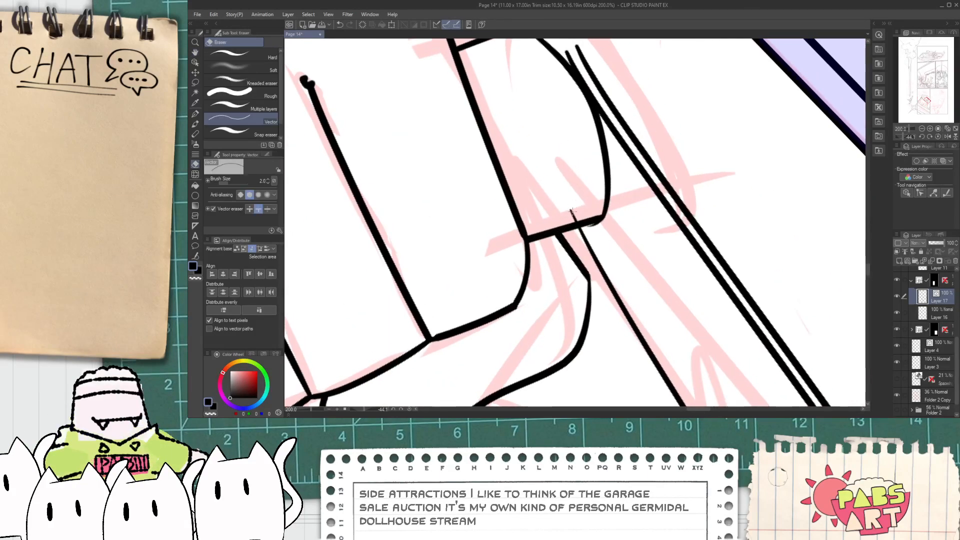
{"action": "scroll", "coordinate": [619, 244], "scroll_direction": "up", "scroll_amount": 4}
{"action": "left_click", "coordinate": [617, 245]}
{"action": "scroll", "coordinate": [617, 244], "scroll_direction": "down", "scroll_amount": 3}
{"action": "scroll", "coordinate": [618, 128], "scroll_direction": "up", "scroll_amount": 2}
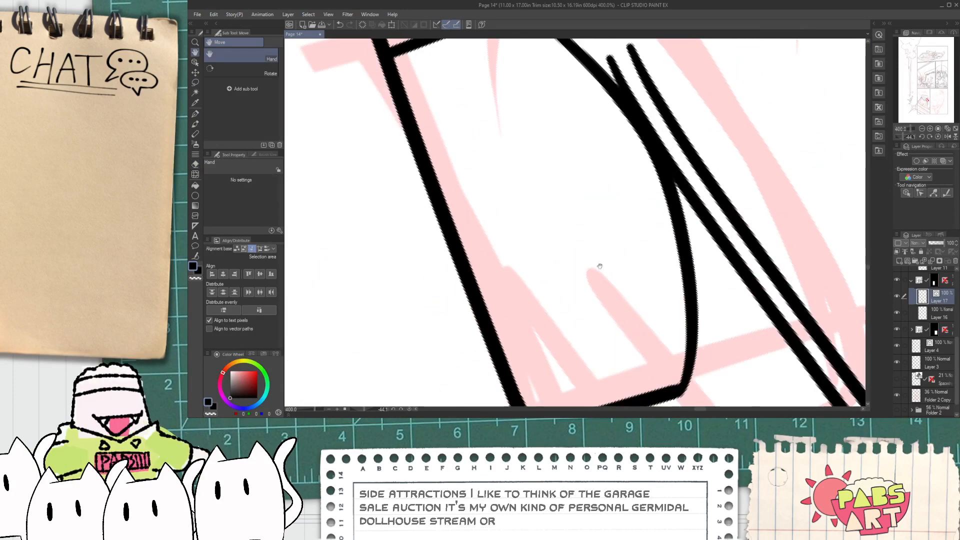
{"action": "left_click_drag", "start_coordinate": [617, 128], "coordinate": [660, 205]}
{"action": "left_click", "coordinate": [621, 138]}
{"action": "key", "text": "ctrl+z"}
{"action": "key", "text": "ctrl+z"}
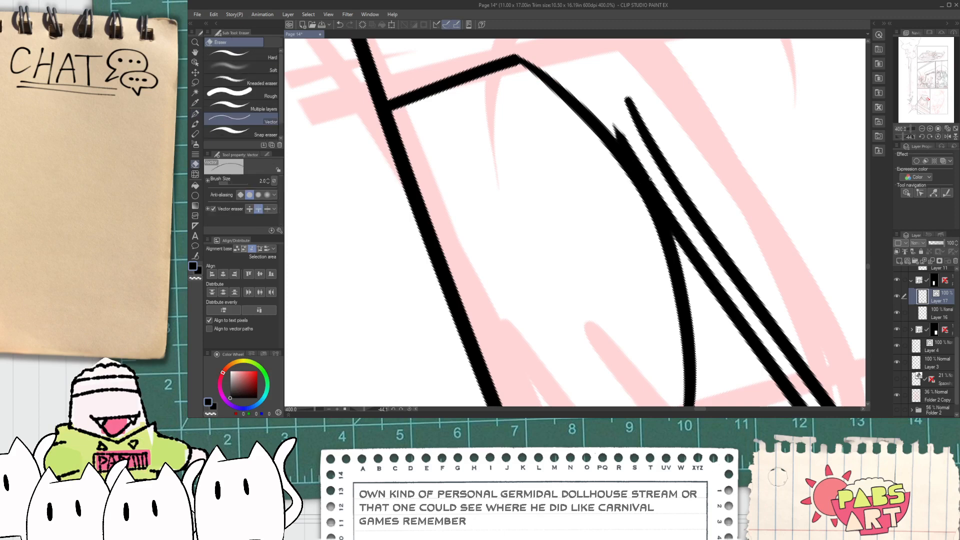
- Ink a curve extending the outermost thumb-side line up to the rounded form's top corner and erase the leftover line tips
{"action": "key", "text": "space"}
{"action": "left_click_drag", "start_coordinate": [590, 114], "coordinate": [606, 148]}
{"action": "key", "text": "p"}
{"action": "left_click_drag", "start_coordinate": [530, 91], "coordinate": [612, 132]}
{"action": "left_click_drag", "start_coordinate": [570, 98], "coordinate": [645, 198]}
{"action": "key", "text": "e"}
{"action": "left_click_drag", "start_coordinate": [641, 134], "coordinate": [678, 225]}
{"action": "left_click", "coordinate": [675, 208]}
{"action": "key", "text": "ctrl+z"}
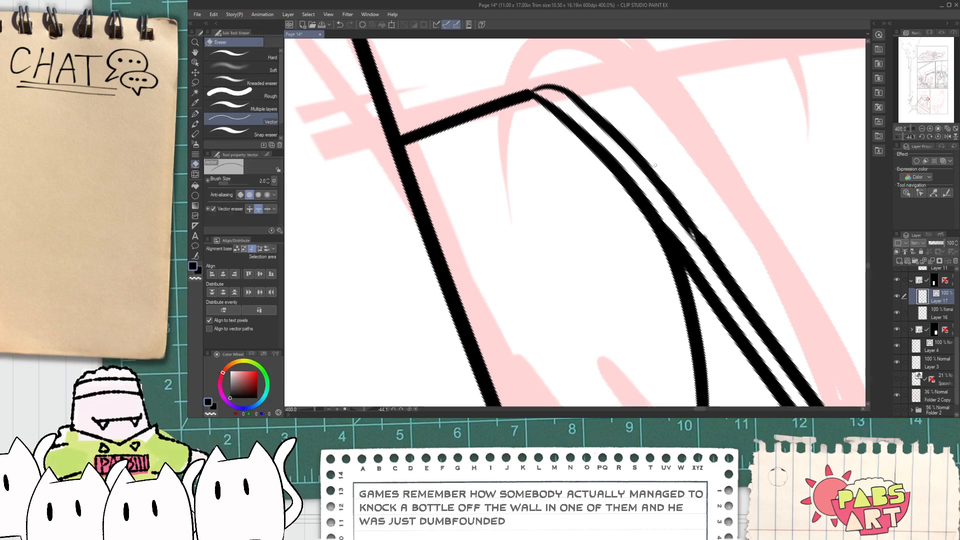
- Join the new curve to the outermost long line with the Connect vector lines tool, adjusting the Connect lines strength
{"action": "left_click", "coordinate": [195, 256]}
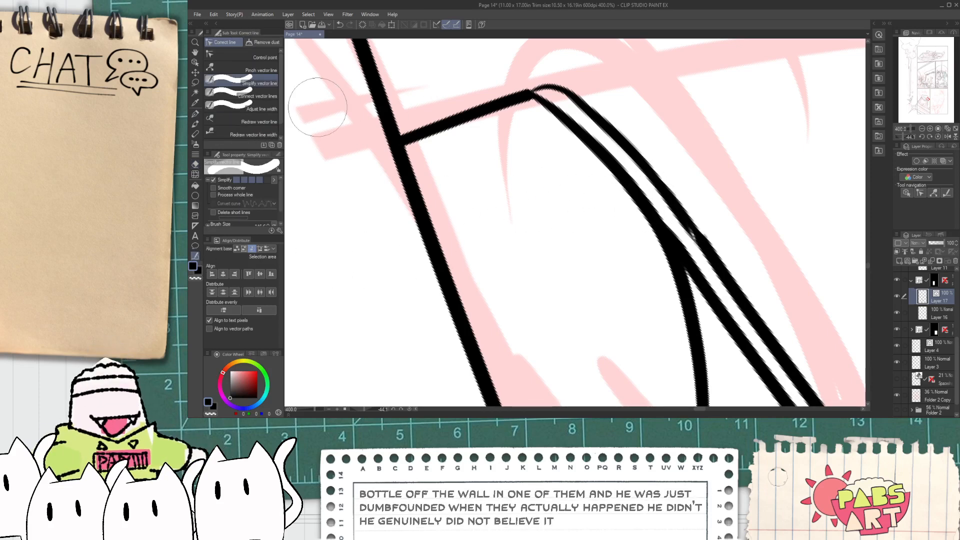
{"action": "left_click", "coordinate": [225, 95]}
{"action": "left_click_drag", "start_coordinate": [674, 202], "coordinate": [736, 284]}
{"action": "left_click", "coordinate": [257, 213]}
{"action": "left_click_drag", "start_coordinate": [691, 215], "coordinate": [716, 262]}
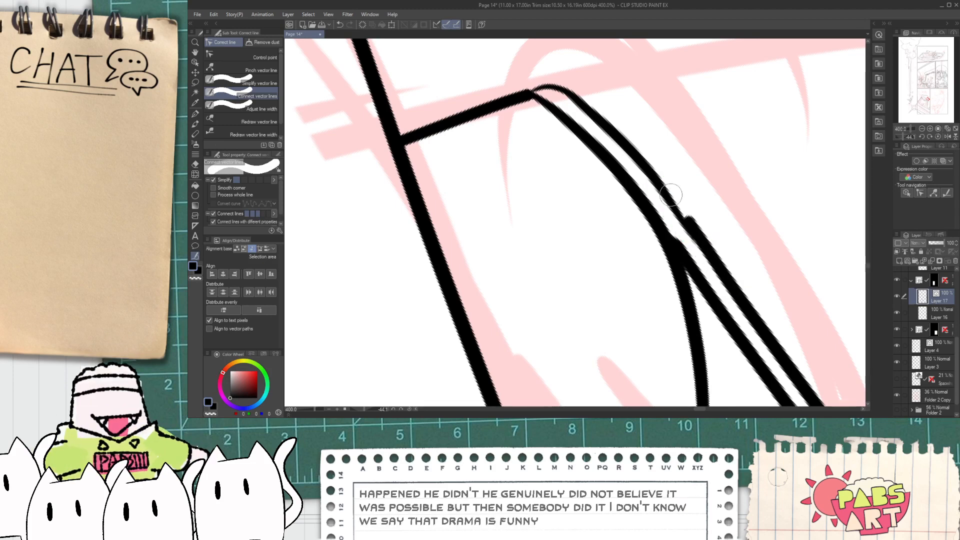
- Smooth the bump at the joint of the connected line by adjusting its control points
{"action": "key", "text": "o"}
{"action": "left_click", "coordinate": [692, 235]}
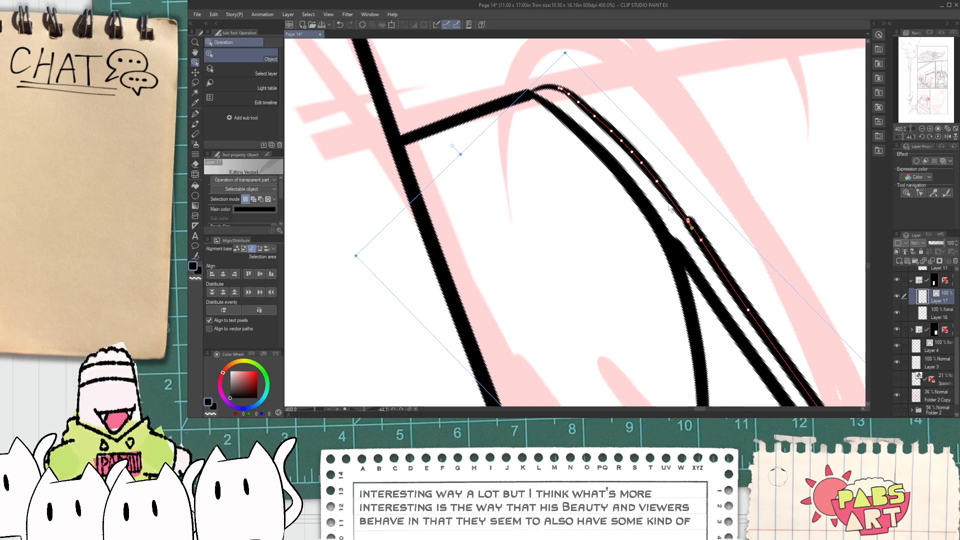
{"action": "left_click", "coordinate": [699, 209]}
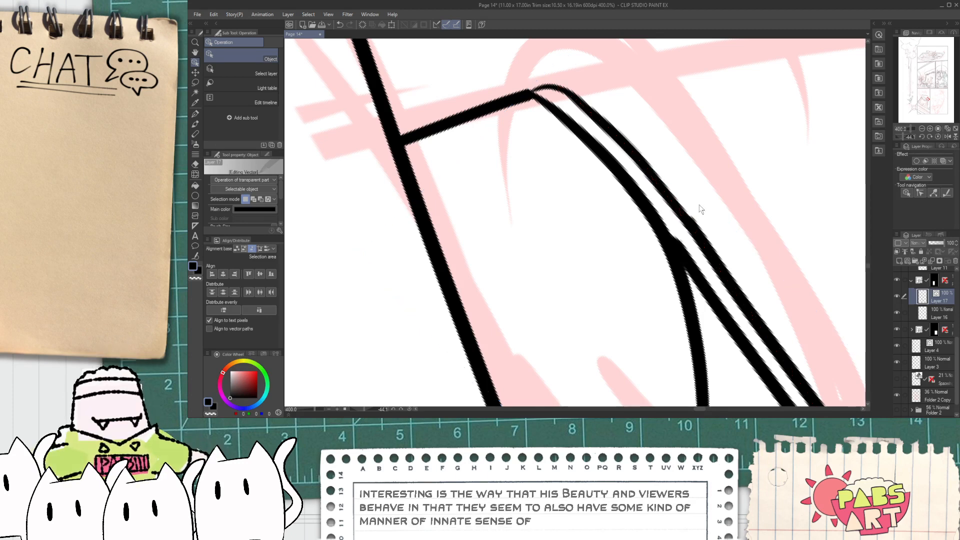
{"action": "scroll", "coordinate": [698, 200], "scroll_direction": "down", "scroll_amount": 6}
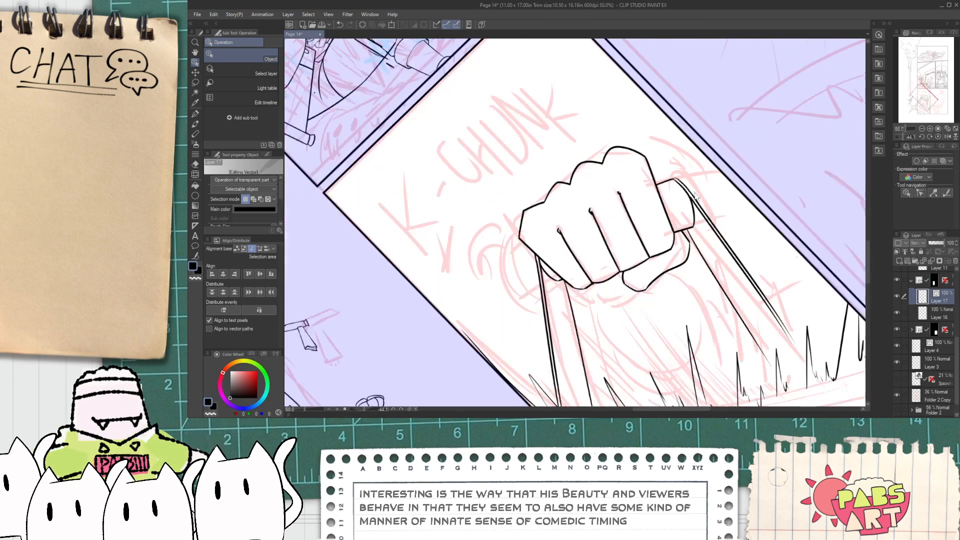
{"action": "scroll", "coordinate": [696, 196], "scroll_direction": "up", "scroll_amount": 6}
{"action": "scroll", "coordinate": [655, 175], "scroll_direction": "down", "scroll_amount": 7}
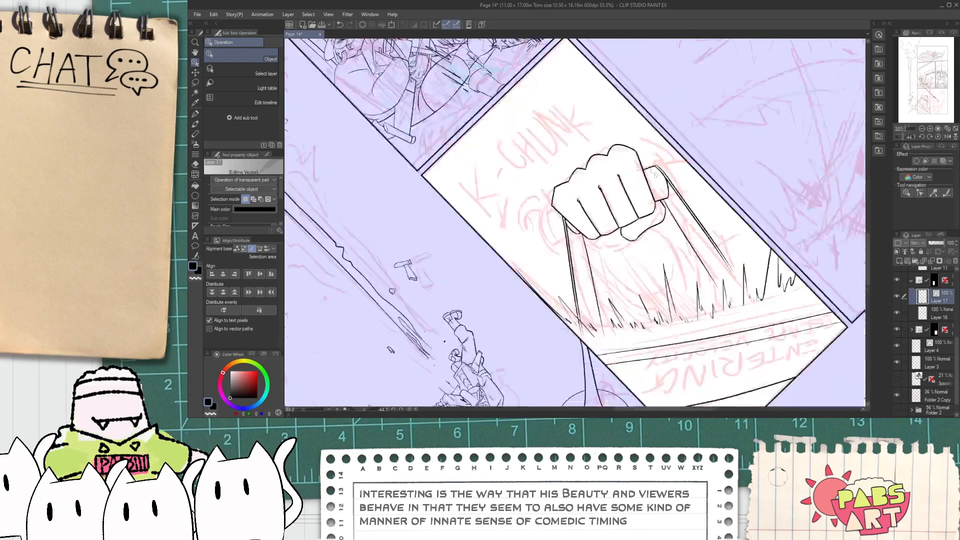
{"action": "key", "text": "space"}
{"action": "left_click_drag", "start_coordinate": [655, 172], "coordinate": [632, 96]}
{"action": "scroll", "coordinate": [603, 295], "scroll_direction": "up", "scroll_amount": 2}
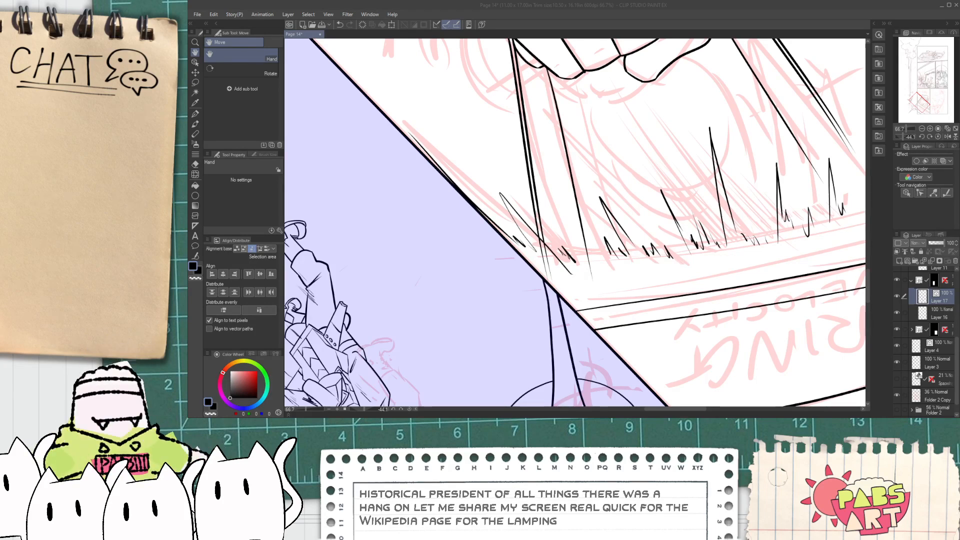
- Switch to the browser and read the History section of the Wikipedia article on Glamping, including the tent descriptions, before returning to the drawing
{"action": "key", "text": "alt+Tab"}
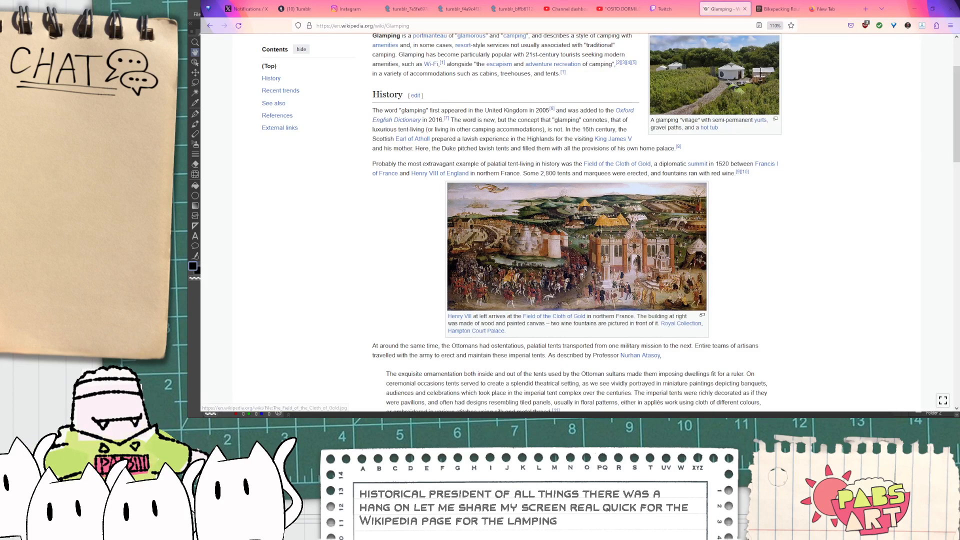
{"action": "scroll", "coordinate": [389, 210], "scroll_direction": "up", "scroll_amount": 4}
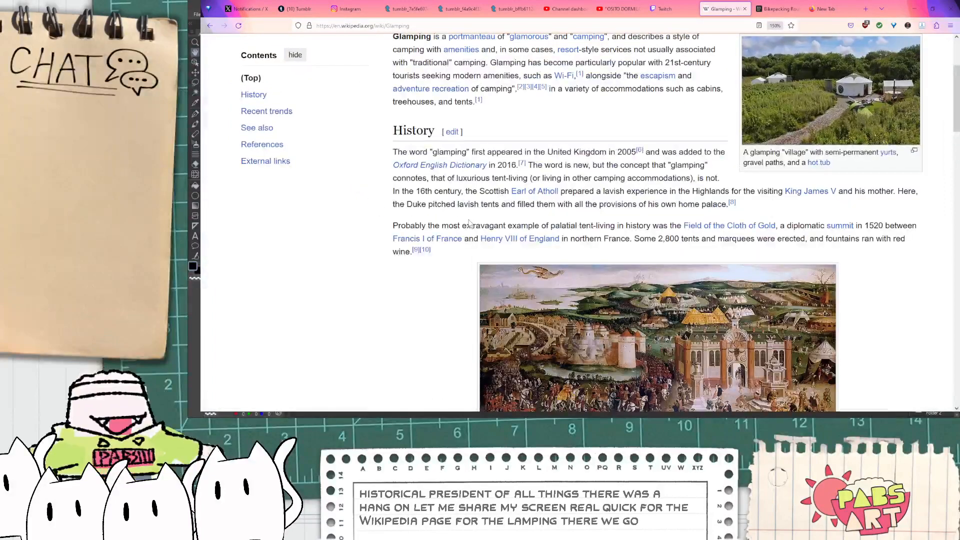
{"action": "scroll", "coordinate": [928, 259], "scroll_direction": "down", "scroll_amount": 2}
{"action": "scroll", "coordinate": [928, 260], "scroll_direction": "up", "scroll_amount": 1}
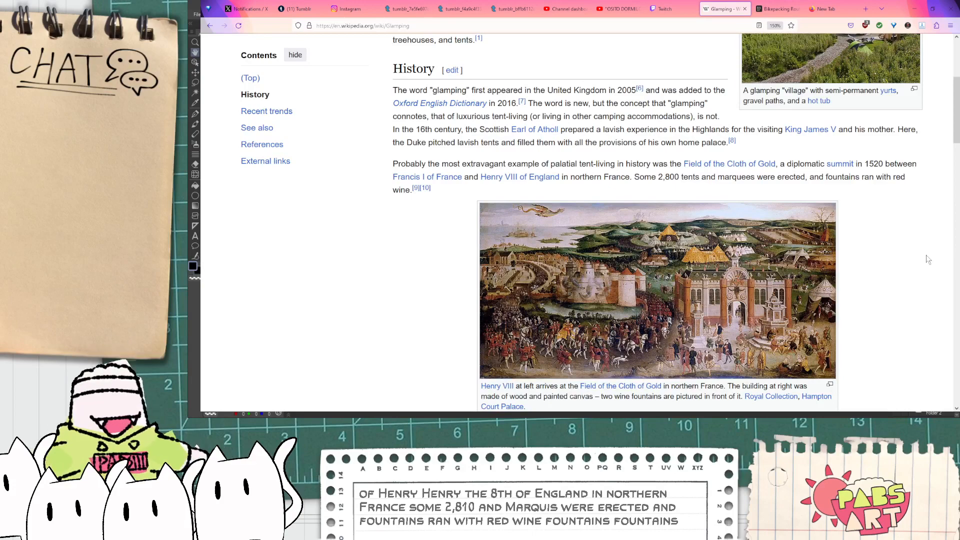
{"action": "scroll", "coordinate": [928, 259], "scroll_direction": "down", "scroll_amount": 5}
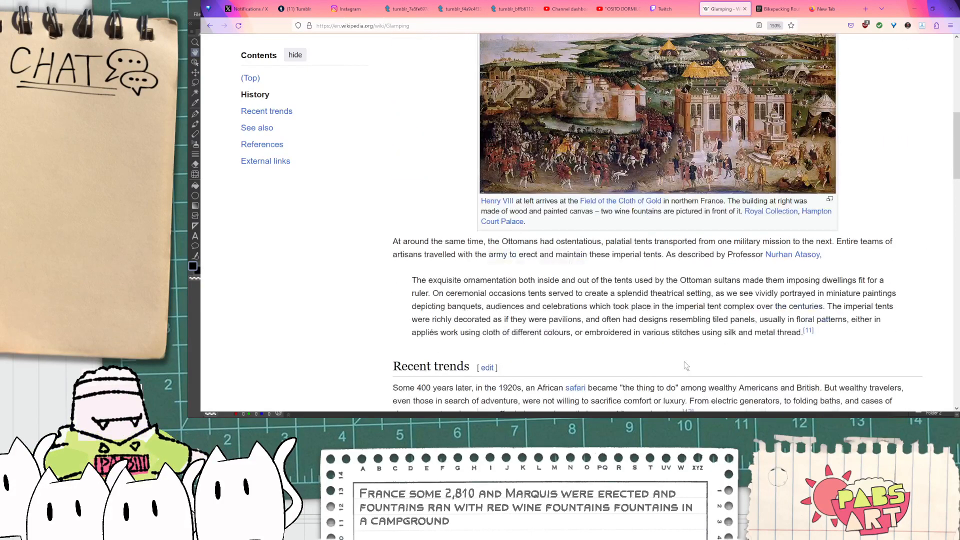
{"action": "scroll", "coordinate": [670, 305], "scroll_direction": "up", "scroll_amount": 3}
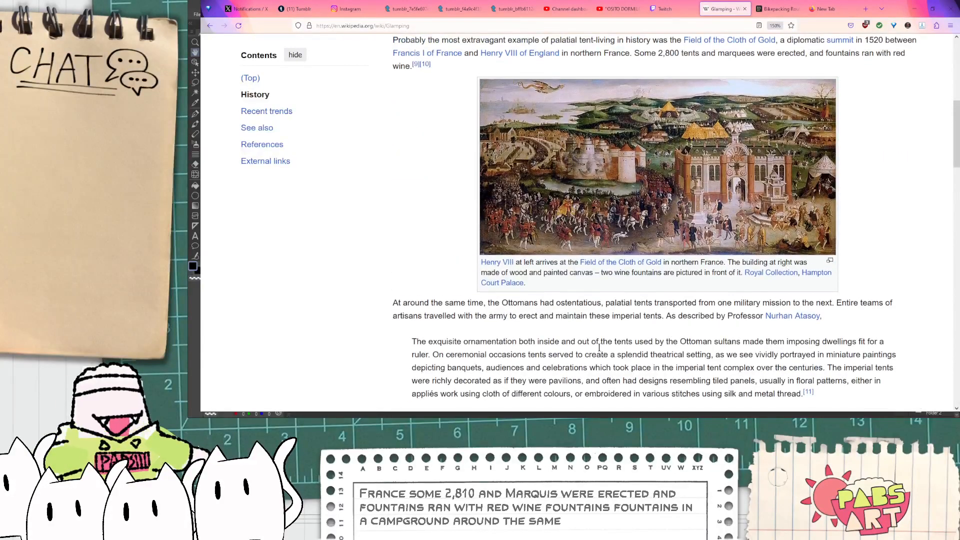
{"action": "scroll", "coordinate": [602, 353], "scroll_direction": "down", "scroll_amount": 1}
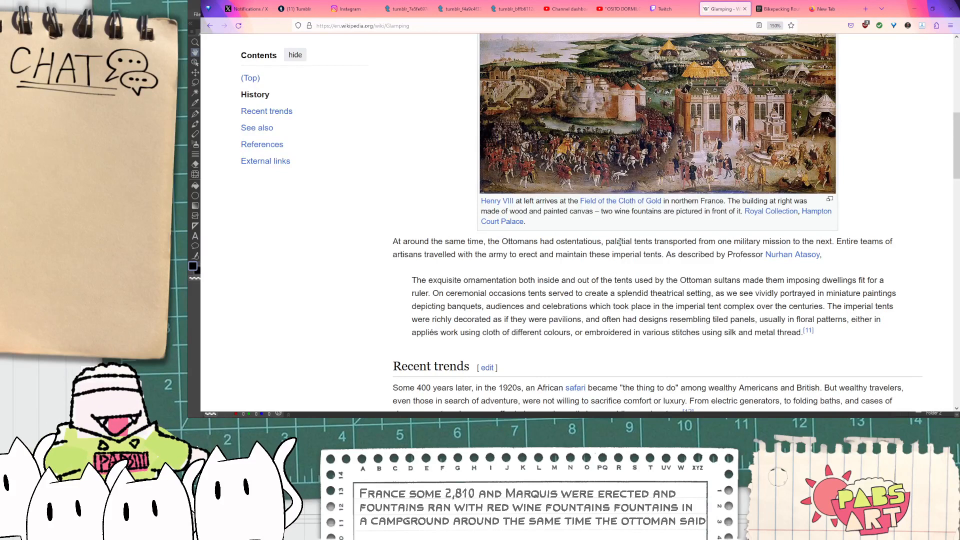
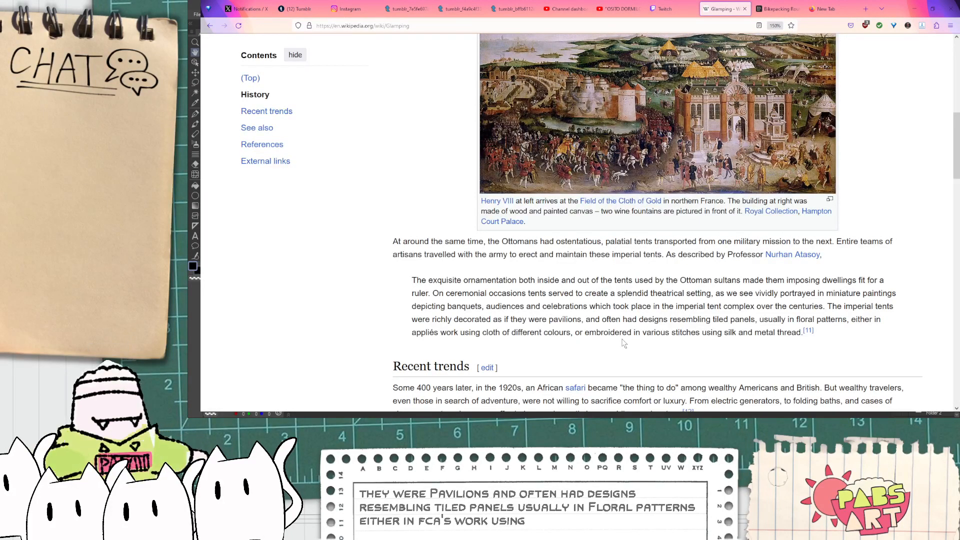
{"action": "scroll", "coordinate": [590, 339], "scroll_direction": "down", "scroll_amount": 1}
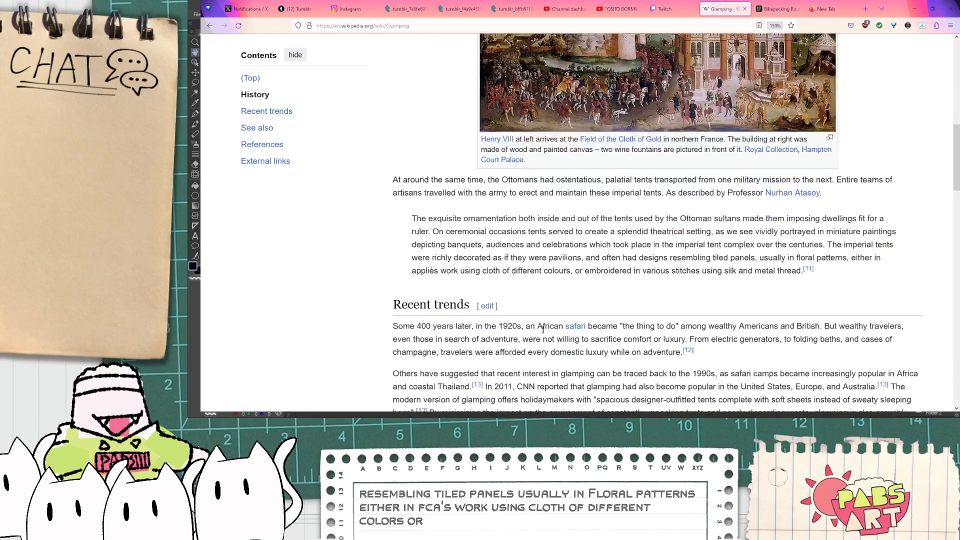
{"action": "scroll", "coordinate": [580, 336], "scroll_direction": "up", "scroll_amount": 1}
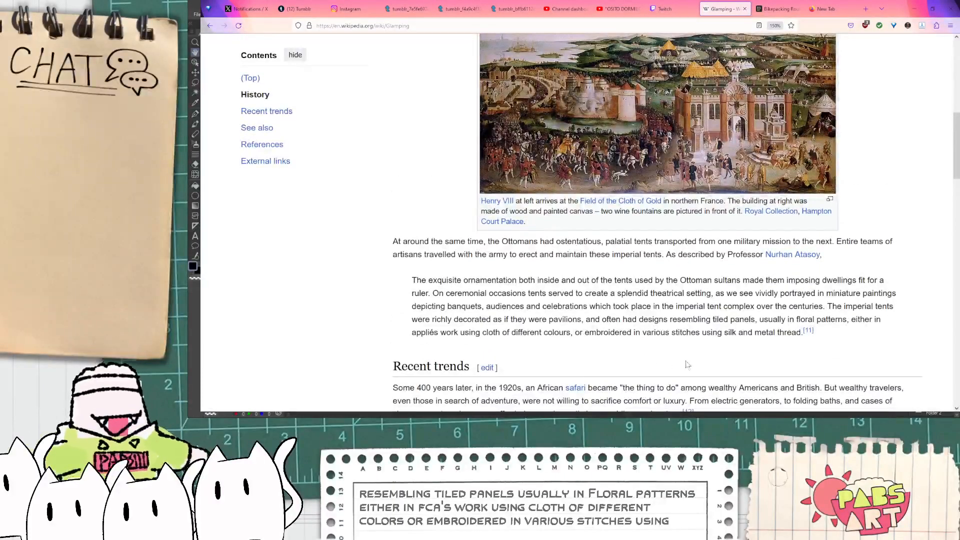
{"action": "scroll", "coordinate": [684, 365], "scroll_direction": "up", "scroll_amount": 1}
{"action": "scroll", "coordinate": [685, 365], "scroll_direction": "down", "scroll_amount": 1}
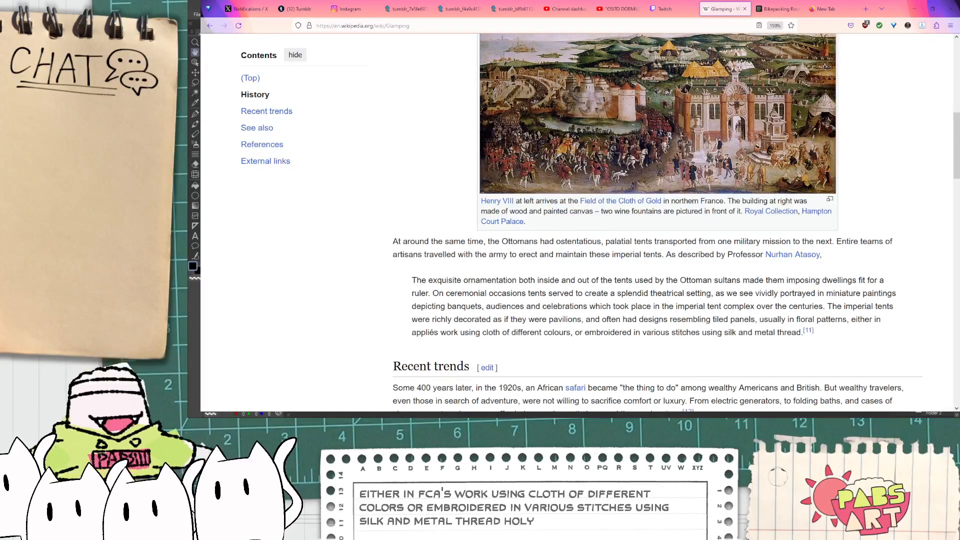
{"action": "key", "text": "alt+Tab"}
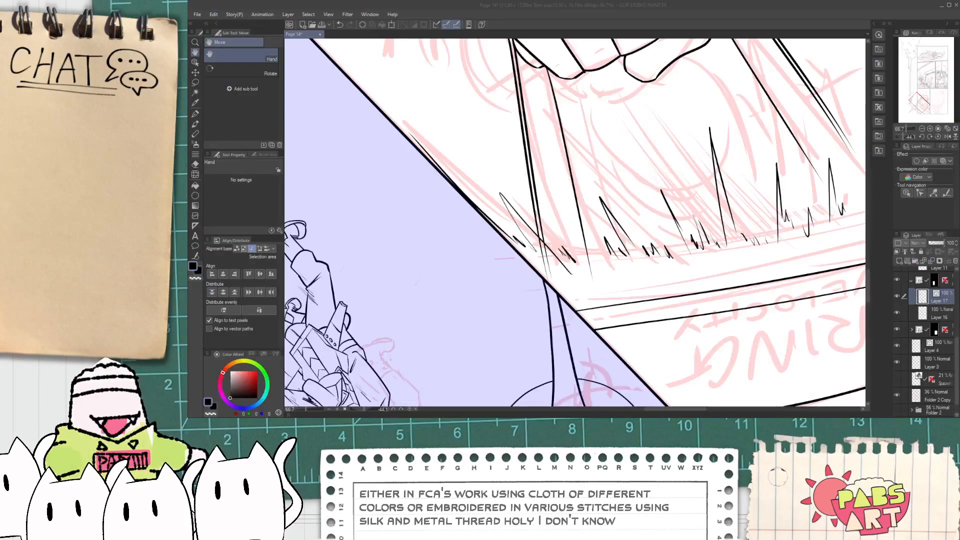
- Select the fist together with its long hanging lines and scale the group down slightly, placing it a little closer to the grass
{"action": "left_click", "coordinate": [547, 295]}
{"action": "scroll", "coordinate": [547, 295], "scroll_direction": "down", "scroll_amount": 2}
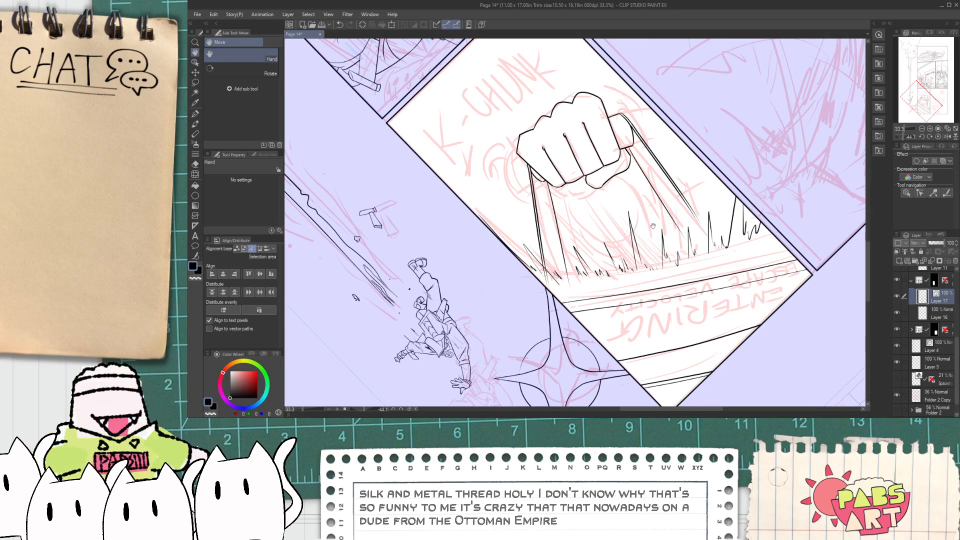
{"action": "key", "text": "o"}
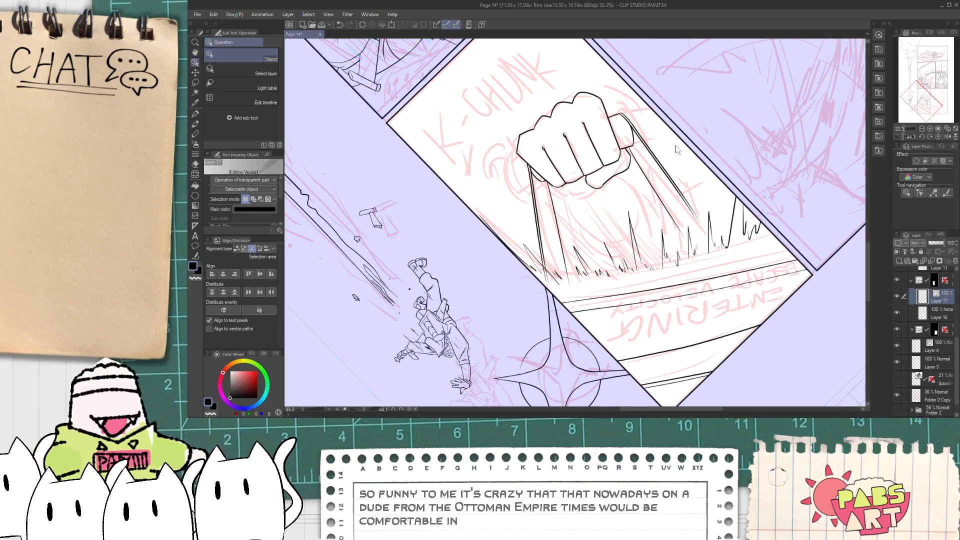
{"action": "left_click_drag", "start_coordinate": [705, 197], "coordinate": [502, 103]}
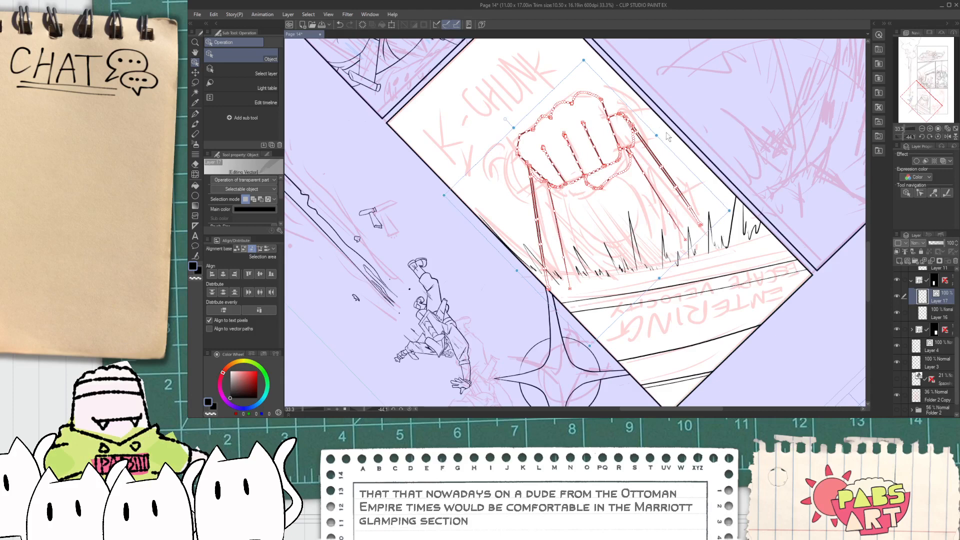
{"action": "left_click_drag", "start_coordinate": [656, 135], "coordinate": [674, 176]}
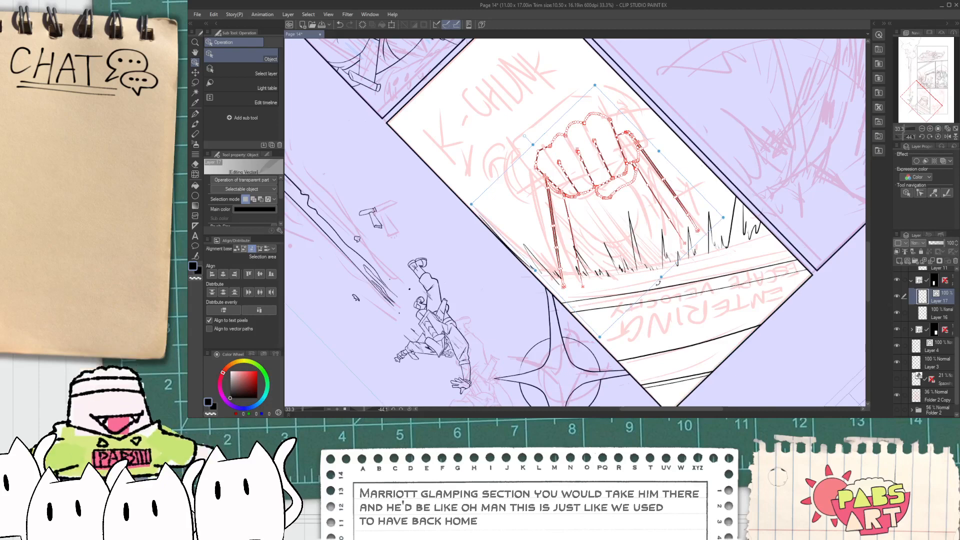
{"action": "left_click", "coordinate": [646, 213]}
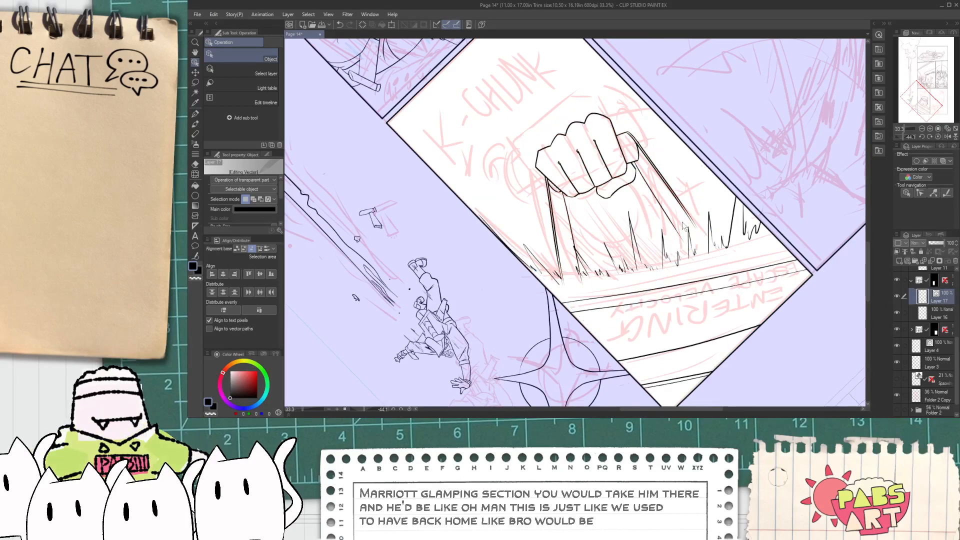
{"action": "scroll", "coordinate": [624, 259], "scroll_direction": "up", "scroll_amount": 5}
{"action": "key", "text": "p"}
{"action": "mouse_move", "coordinate": [634, 230]}
{"action": "left_mouse_down"}
{"action": "mouse_move", "coordinate": [545, 348]}
{"action": "mouse_move", "coordinate": [682, 236]}
{"action": "left_mouse_up"}
{"action": "key", "text": "ctrl+z"}
{"action": "key", "text": "ctrl+z"}
{"action": "left_click_drag", "start_coordinate": [565, 332], "coordinate": [660, 237]}
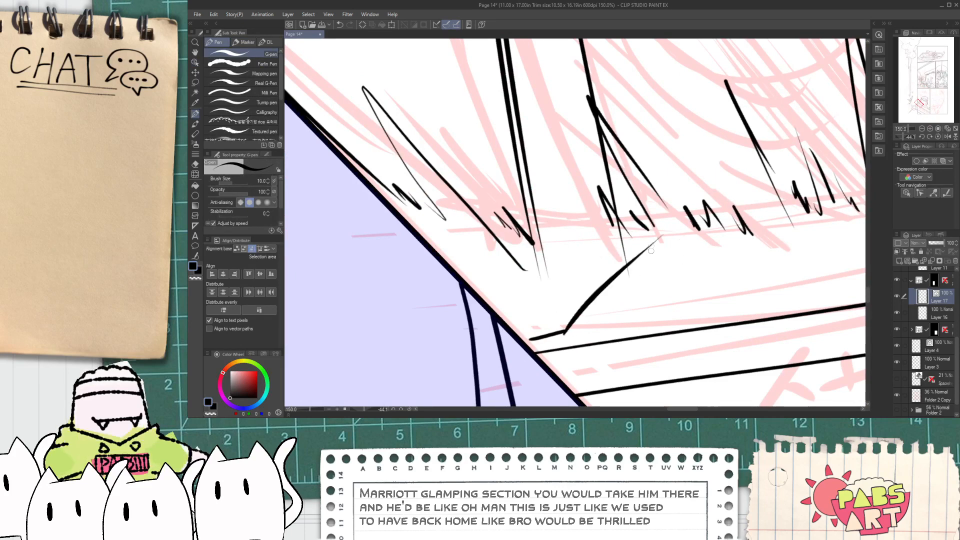
{"action": "scroll", "coordinate": [651, 247], "scroll_direction": "down", "scroll_amount": 5}
{"action": "left_click_drag", "start_coordinate": [521, 89], "coordinate": [567, 155]}
{"action": "scroll", "coordinate": [552, 322], "scroll_direction": "down", "scroll_amount": 2}
{"action": "scroll", "coordinate": [575, 227], "scroll_direction": "up", "scroll_amount": 5}
{"action": "scroll", "coordinate": [530, 267], "scroll_direction": "up", "scroll_amount": 1}
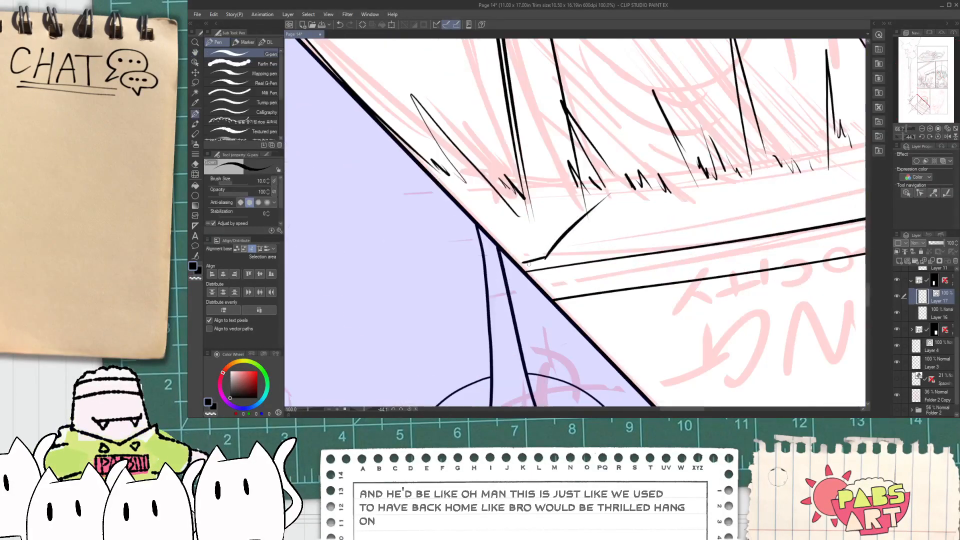
{"action": "key", "text": "ctrl+z"}
{"action": "mouse_move", "coordinate": [520, 260]}
{"action": "left_mouse_down"}
{"action": "mouse_move", "coordinate": [531, 233]}
{"action": "mouse_move", "coordinate": [557, 236]}
{"action": "mouse_move", "coordinate": [548, 245]}
{"action": "mouse_move", "coordinate": [580, 207]}
{"action": "left_mouse_up"}
{"action": "scroll", "coordinate": [545, 245], "scroll_direction": "down", "scroll_amount": 1}
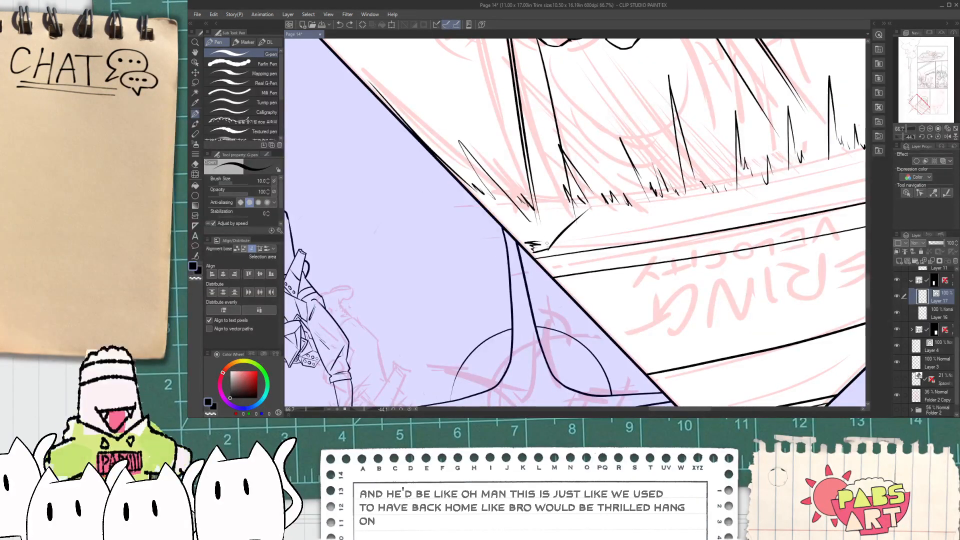
{"action": "scroll", "coordinate": [572, 209], "scroll_direction": "down", "scroll_amount": 2}
{"action": "key", "text": "space"}
{"action": "left_click_drag", "start_coordinate": [573, 209], "coordinate": [591, 326]}
{"action": "scroll", "coordinate": [535, 215], "scroll_direction": "up", "scroll_amount": 1}
{"action": "scroll", "coordinate": [505, 235], "scroll_direction": "up", "scroll_amount": 1}
{"action": "scroll", "coordinate": [436, 262], "scroll_direction": "down", "scroll_amount": 1}
{"action": "left_click_drag", "start_coordinate": [339, 236], "coordinate": [355, 229]}
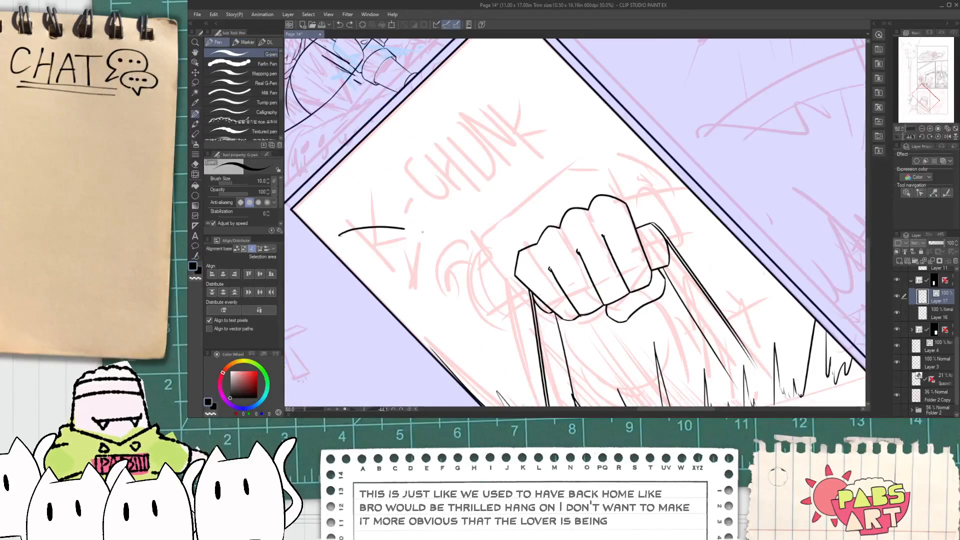
{"action": "key", "text": "ctrl+z"}
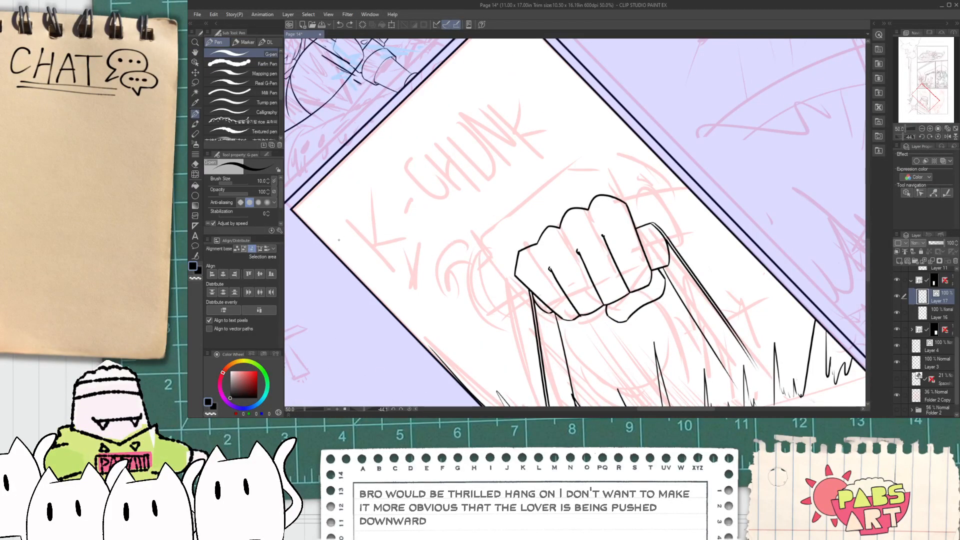
{"action": "key", "text": "ctrl+z"}
- Extend the inner thumb-side line down through the grass to the ground by moving its lower control points
{"action": "key", "text": "space"}
{"action": "left_click_drag", "start_coordinate": [472, 293], "coordinate": [372, 250]}
{"action": "left_click_drag", "start_coordinate": [471, 390], "coordinate": [430, 315]}
{"action": "scroll", "coordinate": [651, 285], "scroll_direction": "up", "scroll_amount": 1}
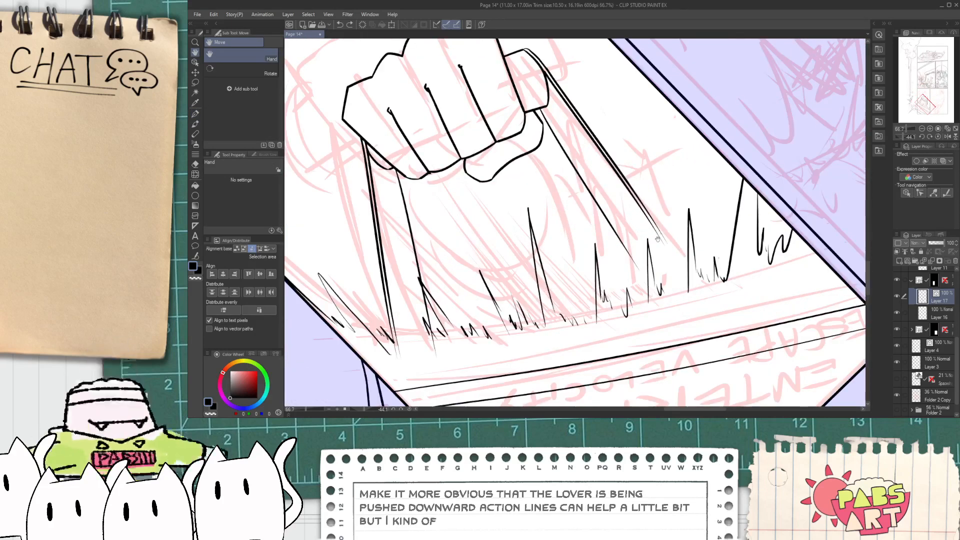
{"action": "key", "text": "o"}
{"action": "left_click", "coordinate": [643, 280]}
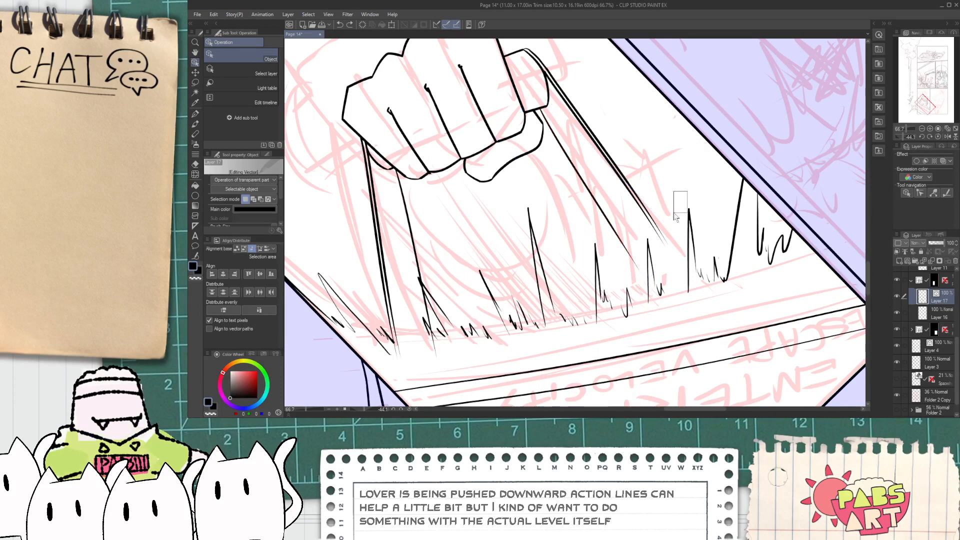
{"action": "left_click_drag", "start_coordinate": [652, 293], "coordinate": [665, 320]}
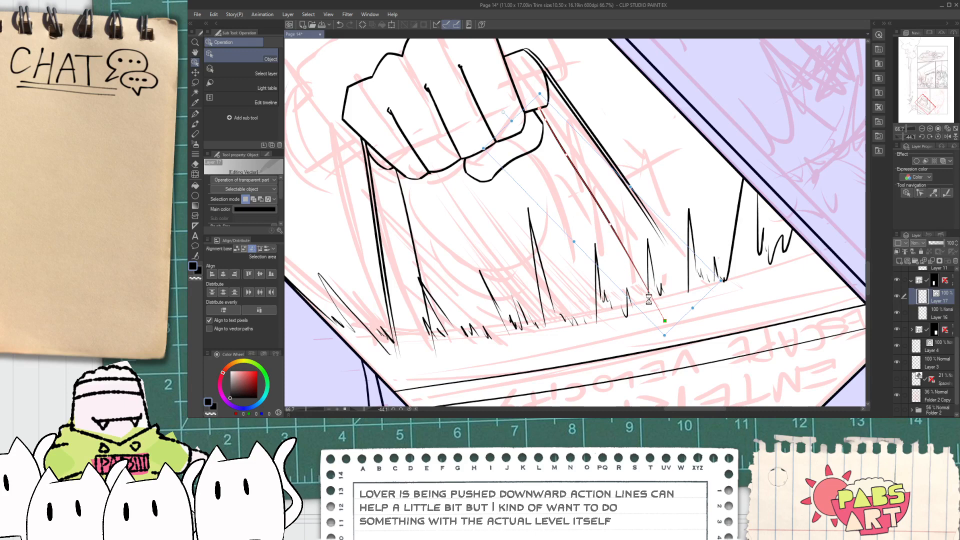
{"action": "left_click_drag", "start_coordinate": [617, 231], "coordinate": [651, 302]}
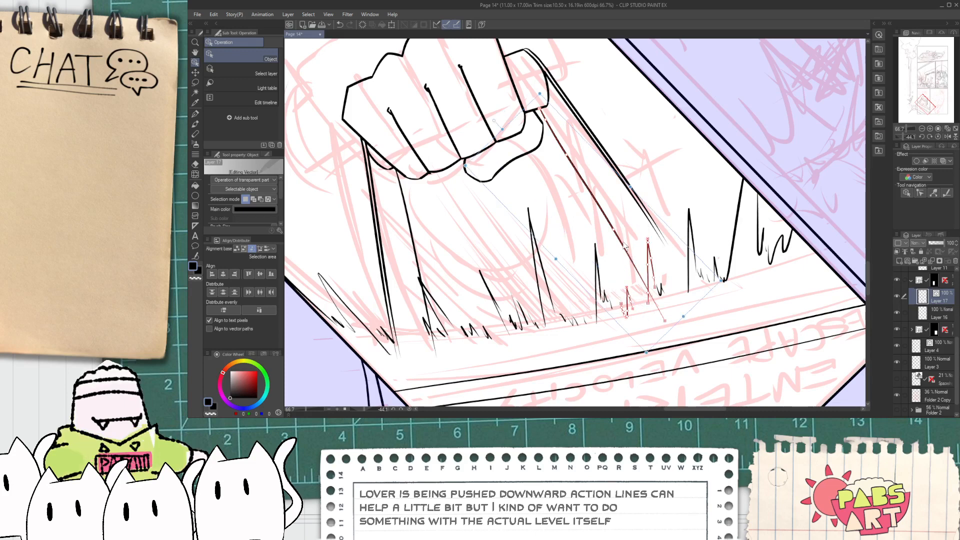
{"action": "left_click", "coordinate": [613, 228]}
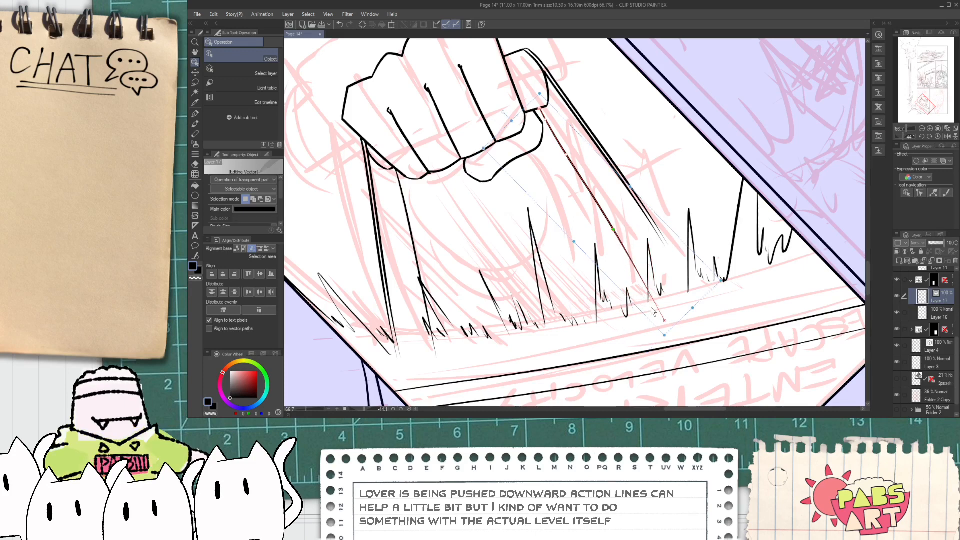
{"action": "left_click_drag", "start_coordinate": [613, 231], "coordinate": [655, 304]}
- Extend both lines of the outer thumb-side pair down into the grass by moving their lower control points
{"action": "mouse_move", "coordinate": [664, 265]}
{"action": "left_mouse_down"}
{"action": "mouse_move", "coordinate": [664, 246]}
{"action": "mouse_move", "coordinate": [698, 307]}
{"action": "left_mouse_up"}
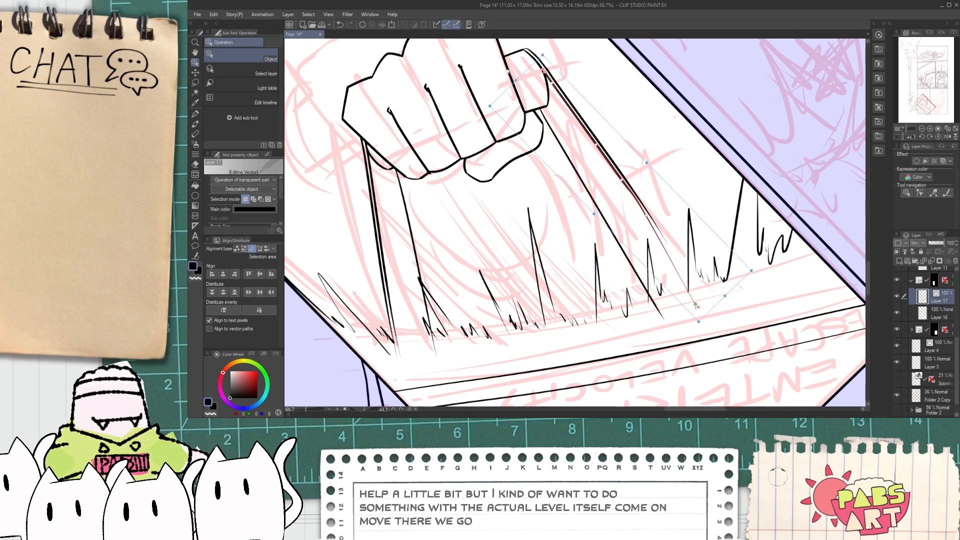
{"action": "left_click_drag", "start_coordinate": [702, 306], "coordinate": [703, 304]}
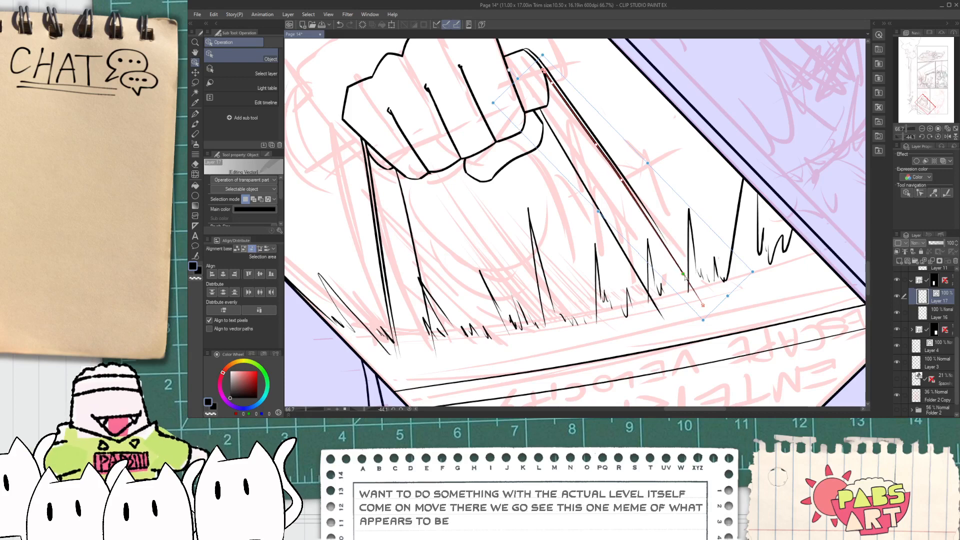
{"action": "left_click", "coordinate": [673, 248]}
{"action": "left_click", "coordinate": [664, 235]}
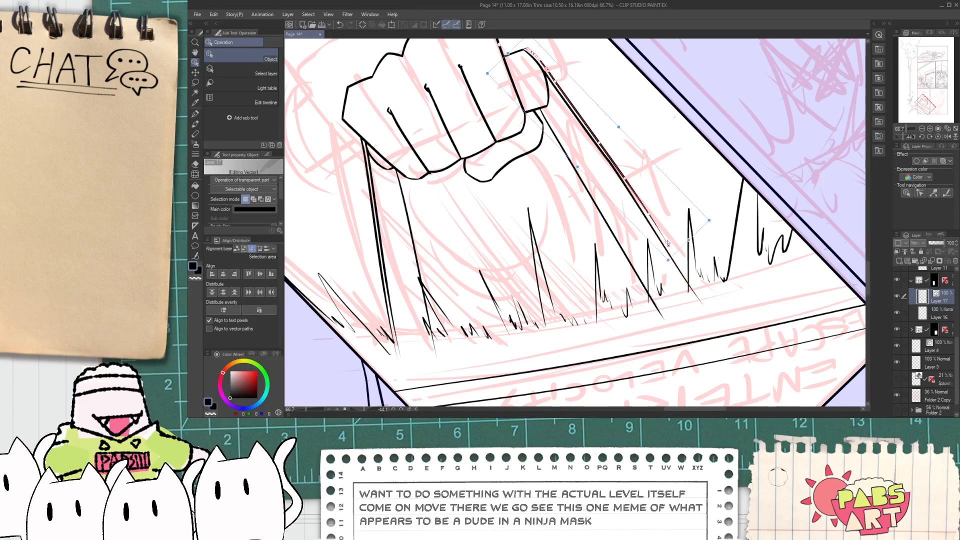
{"action": "left_click_drag", "start_coordinate": [672, 248], "coordinate": [707, 302]}
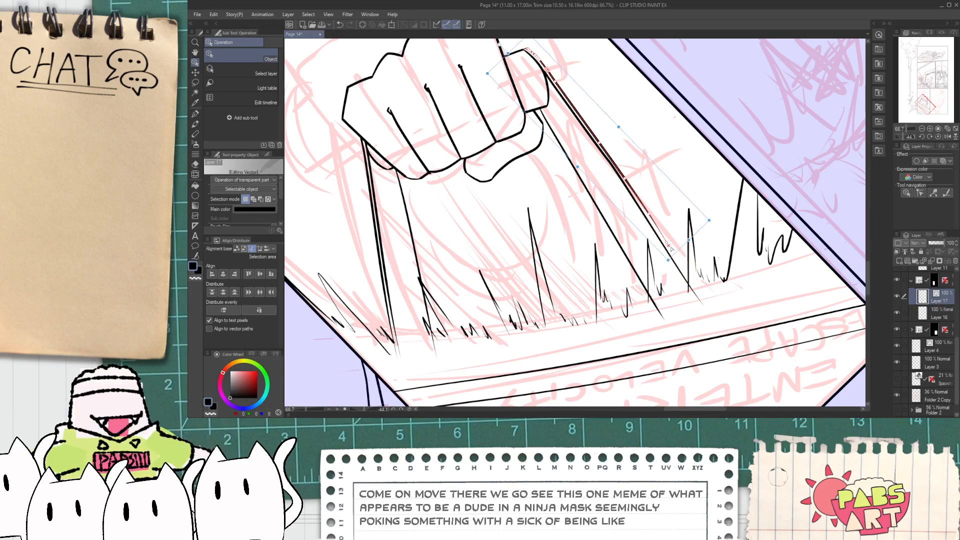
{"action": "left_click", "coordinate": [705, 300]}
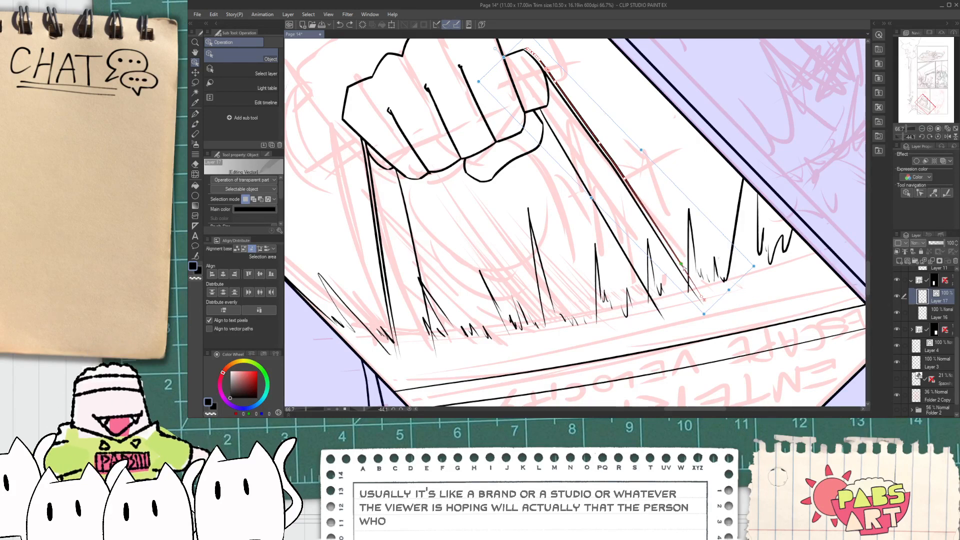
{"action": "left_click", "coordinate": [679, 253]}
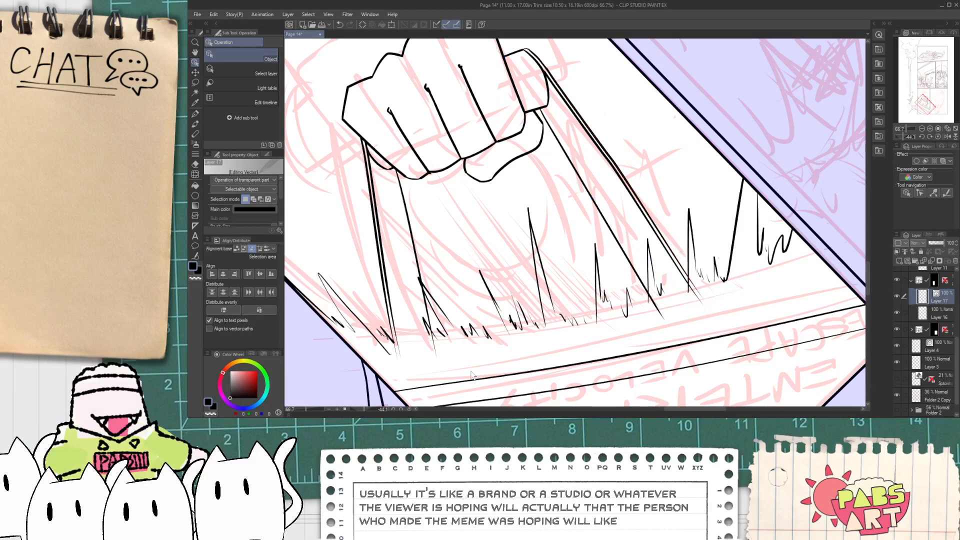
- Ink a short ground line with the G-pen from the base of the inner thumb-side line across to the outer pair
{"action": "key", "text": "p"}
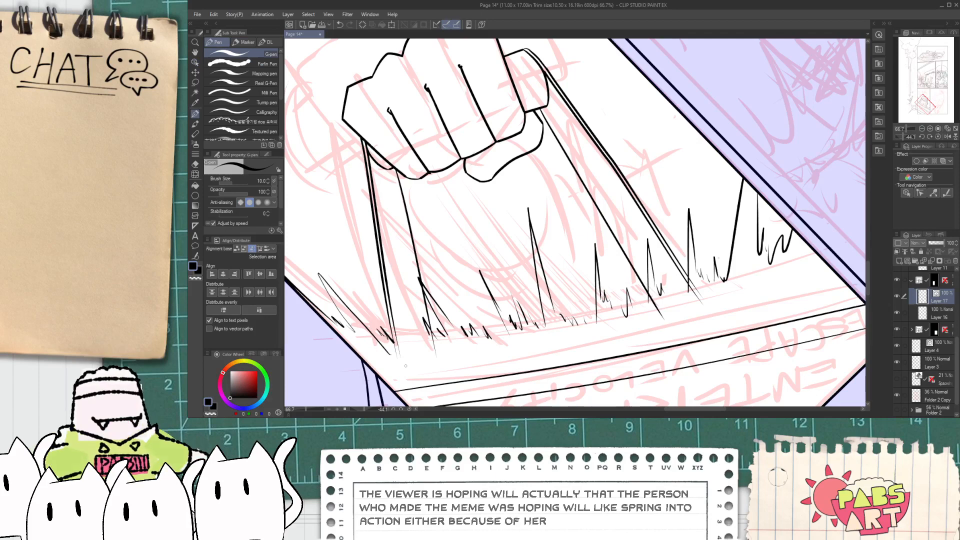
{"action": "scroll", "coordinate": [415, 368], "scroll_direction": "down", "scroll_amount": 1}
{"action": "scroll", "coordinate": [417, 241], "scroll_direction": "up", "scroll_amount": 3}
{"action": "key", "text": "e"}
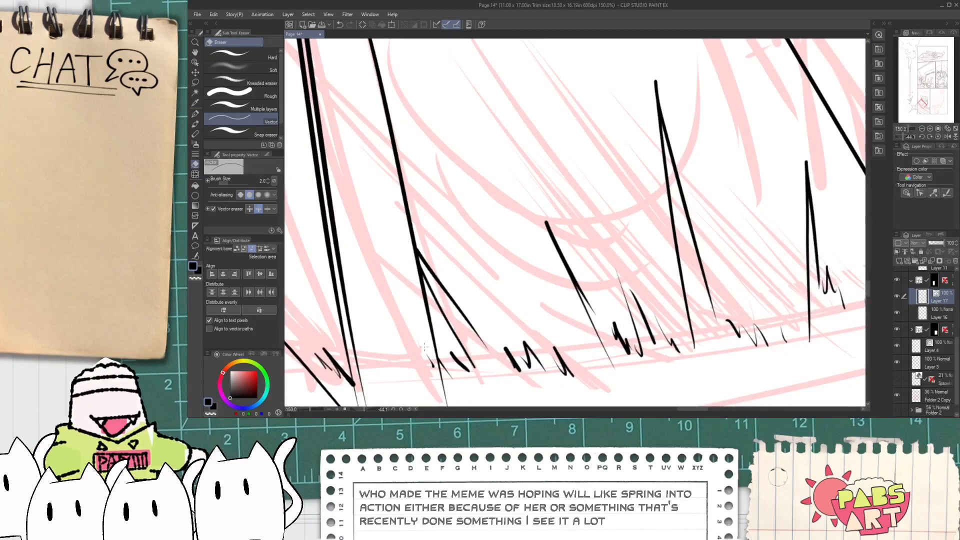
{"action": "scroll", "coordinate": [434, 359], "scroll_direction": "down", "scroll_amount": 1}
{"action": "scroll", "coordinate": [433, 359], "scroll_direction": "down", "scroll_amount": 1}
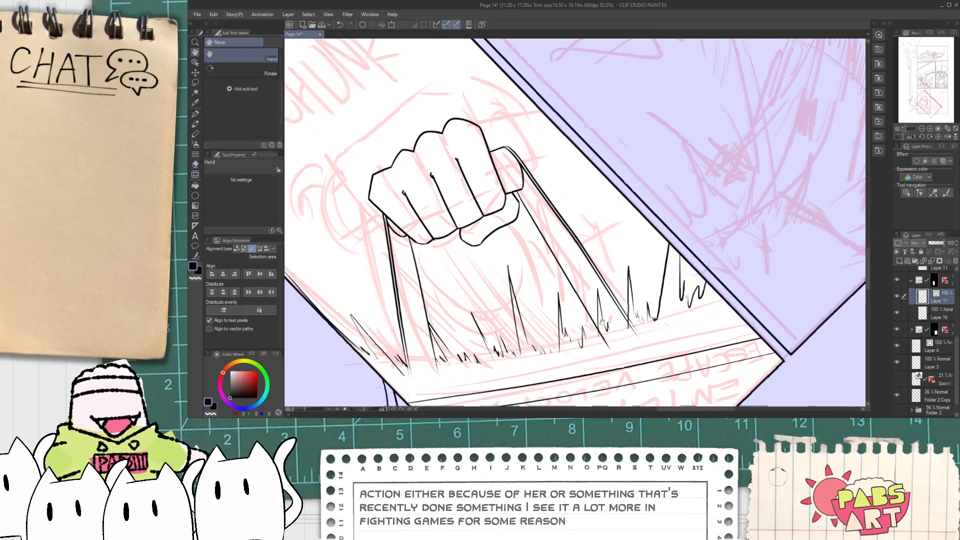
{"action": "scroll", "coordinate": [579, 328], "scroll_direction": "up", "scroll_amount": 3}
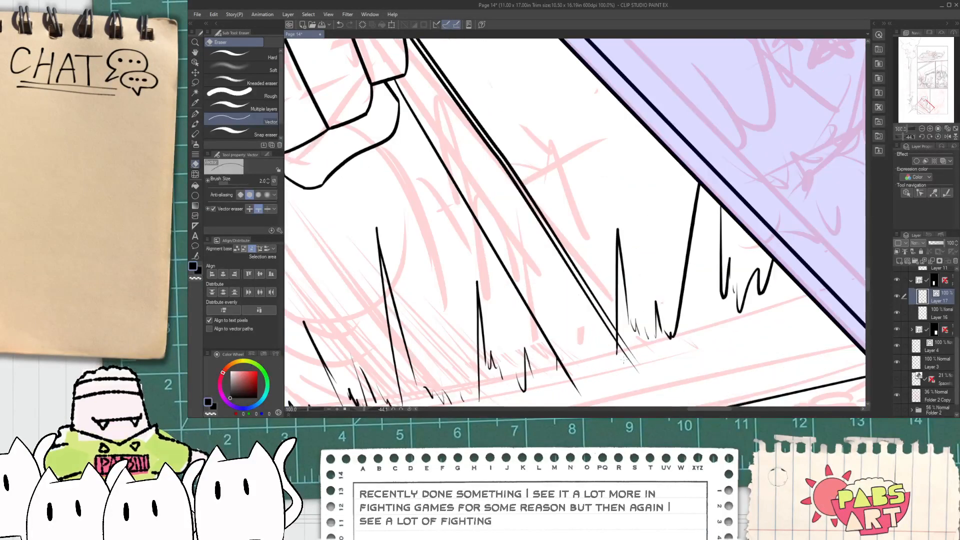
{"action": "scroll", "coordinate": [625, 345], "scroll_direction": "down", "scroll_amount": 2}
{"action": "key", "text": "p"}
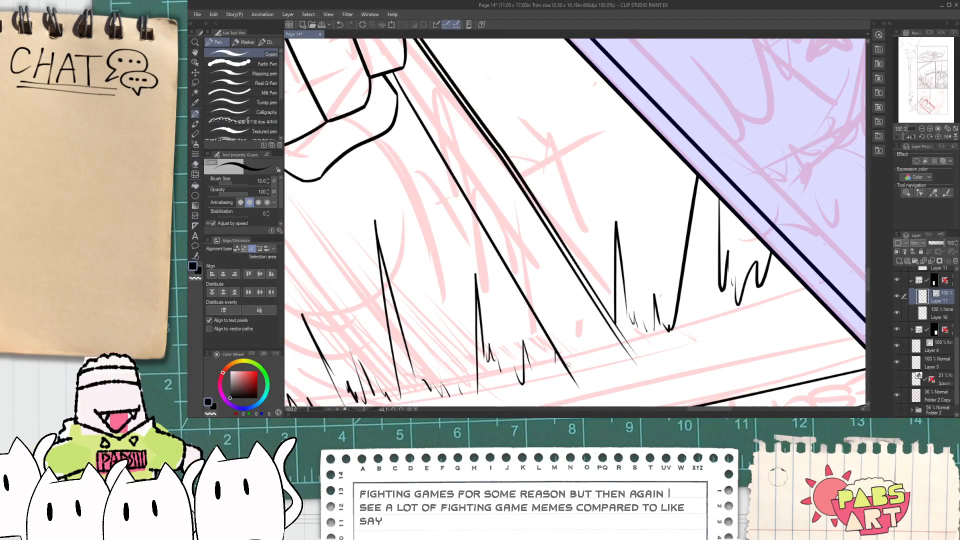
{"action": "left_click_drag", "start_coordinate": [566, 368], "coordinate": [657, 353]}
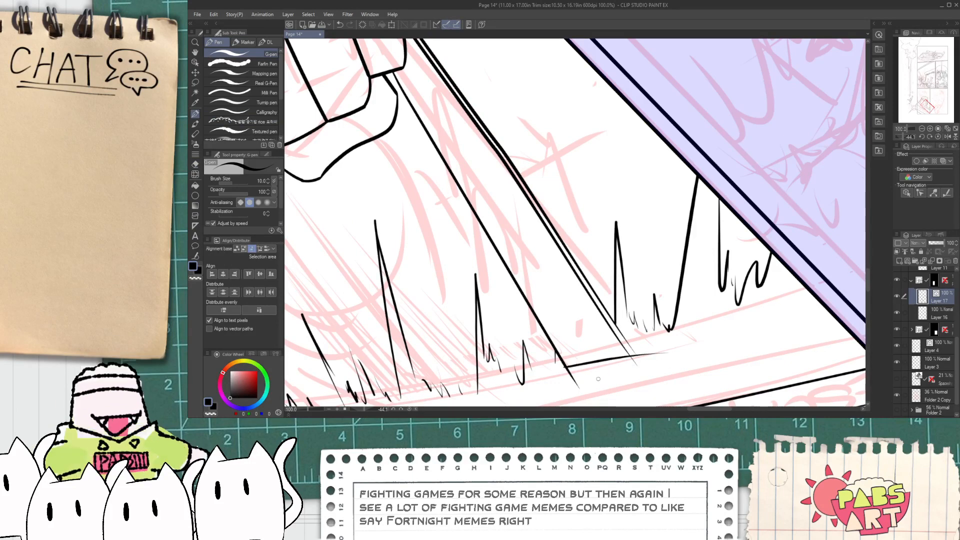
- Try out a slanted ground line from the base of the single finger-side line down toward the panel border, undoing the rejected strokes
{"action": "scroll", "coordinate": [600, 377], "scroll_direction": "down", "scroll_amount": 1}
{"action": "key", "text": "space"}
{"action": "mouse_move", "coordinate": [420, 404]}
{"action": "left_mouse_down"}
{"action": "mouse_move", "coordinate": [582, 289]}
{"action": "mouse_move", "coordinate": [519, 321]}
{"action": "mouse_move", "coordinate": [450, 328]}
{"action": "left_mouse_up"}
{"action": "scroll", "coordinate": [527, 283], "scroll_direction": "up", "scroll_amount": 2}
{"action": "key", "text": "ctrl+z"}
{"action": "left_click_drag", "start_coordinate": [515, 260], "coordinate": [445, 330]}
{"action": "key", "text": "ctrl+z"}
{"action": "mouse_move", "coordinate": [517, 259]}
{"action": "left_mouse_down"}
{"action": "mouse_move", "coordinate": [433, 325]}
{"action": "mouse_move", "coordinate": [645, 350]}
{"action": "mouse_move", "coordinate": [527, 334]}
{"action": "left_mouse_up"}
{"action": "scroll", "coordinate": [452, 324], "scroll_direction": "down", "scroll_amount": 2}
{"action": "key", "text": "space"}
{"action": "scroll", "coordinate": [528, 334], "scroll_direction": "up", "scroll_amount": 1}
{"action": "scroll", "coordinate": [527, 334], "scroll_direction": "down", "scroll_amount": 3}
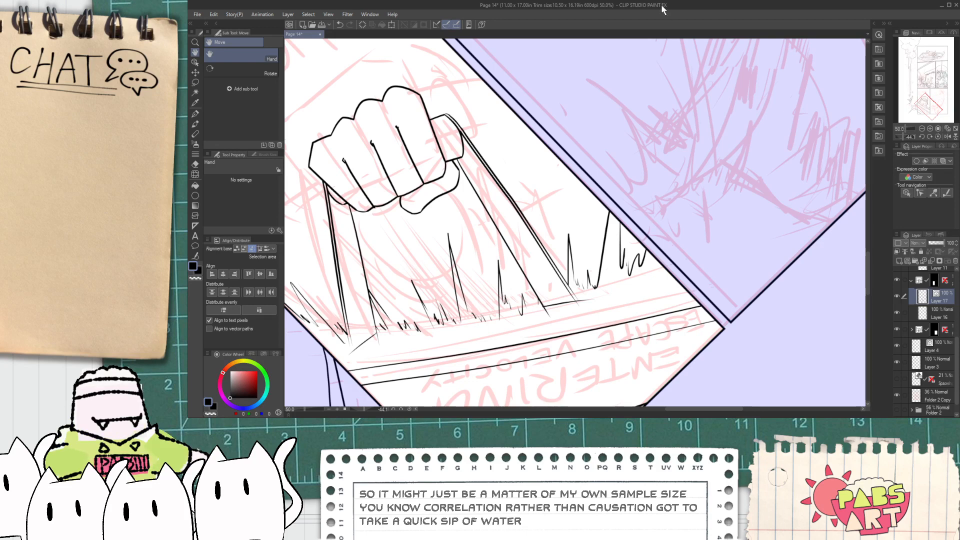
- Delete the slanted ground line on the finger side and undo its redrawn replacement
{"action": "scroll", "coordinate": [579, 172], "scroll_direction": "down", "scroll_amount": 3}
{"action": "scroll", "coordinate": [433, 268], "scroll_direction": "up", "scroll_amount": 4}
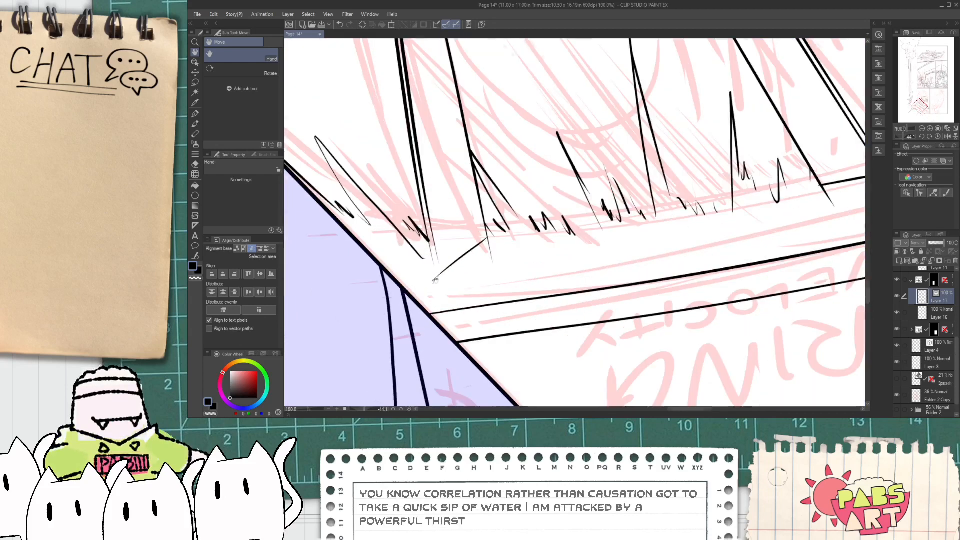
{"action": "key", "text": "o"}
{"action": "left_click", "coordinate": [471, 250]}
{"action": "key", "text": "Delete"}
{"action": "key", "text": "p"}
{"action": "mouse_move", "coordinate": [368, 264]}
{"action": "left_mouse_down"}
{"action": "mouse_move", "coordinate": [394, 244]}
{"action": "mouse_move", "coordinate": [423, 307]}
{"action": "left_mouse_up"}
{"action": "key", "text": "ctrl+z"}
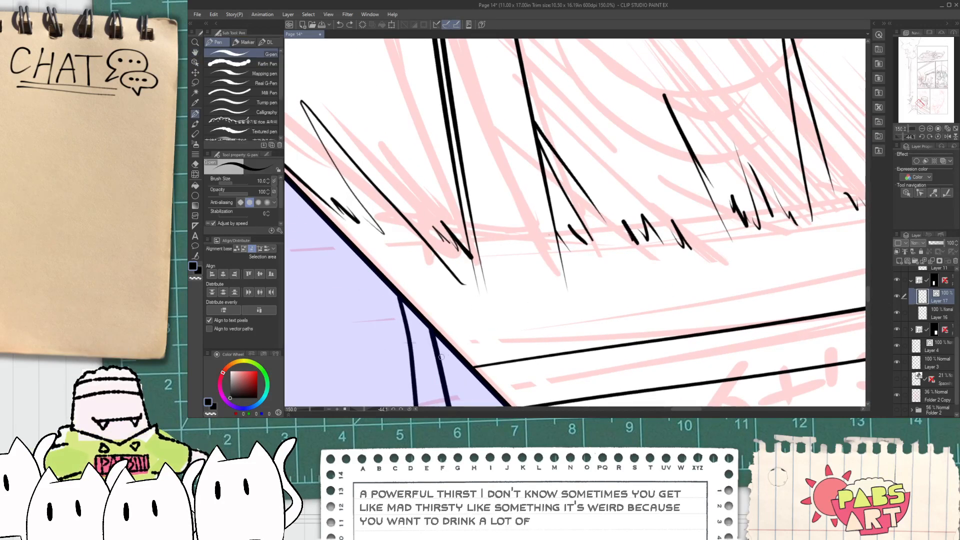
- Scale the fist and its hanging lines down slightly above the grass, and clear the short ground line on the thumb side
{"action": "scroll", "coordinate": [537, 287], "scroll_direction": "down", "scroll_amount": 2}
{"action": "scroll", "coordinate": [536, 288], "scroll_direction": "down", "scroll_amount": 3}
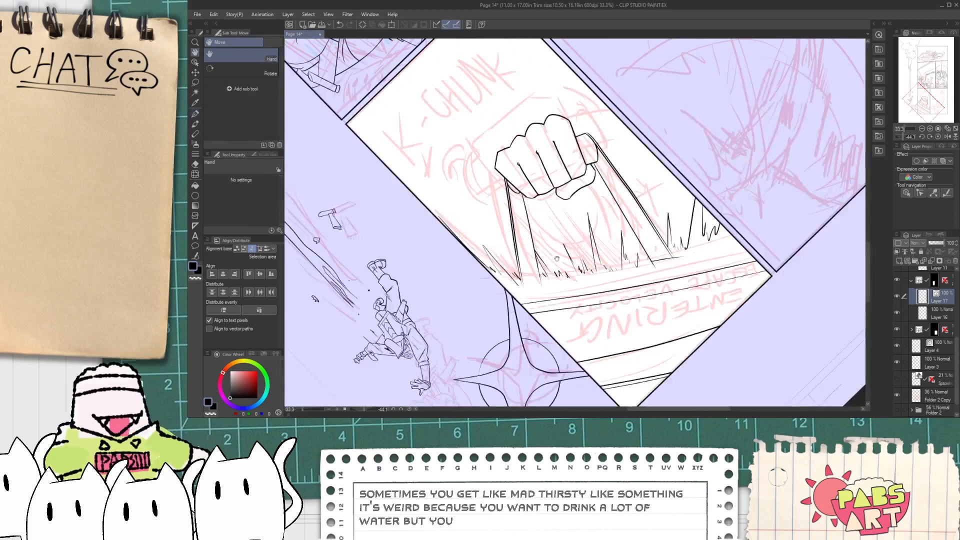
{"action": "left_click_drag", "start_coordinate": [562, 252], "coordinate": [541, 269]}
{"action": "key", "text": "o"}
{"action": "mouse_move", "coordinate": [429, 128]}
{"action": "left_mouse_down"}
{"action": "mouse_move", "coordinate": [573, 214]}
{"action": "mouse_move", "coordinate": [609, 202]}
{"action": "mouse_move", "coordinate": [602, 179]}
{"action": "mouse_move", "coordinate": [584, 186]}
{"action": "mouse_move", "coordinate": [603, 181]}
{"action": "left_mouse_up"}
{"action": "left_click", "coordinate": [628, 275]}
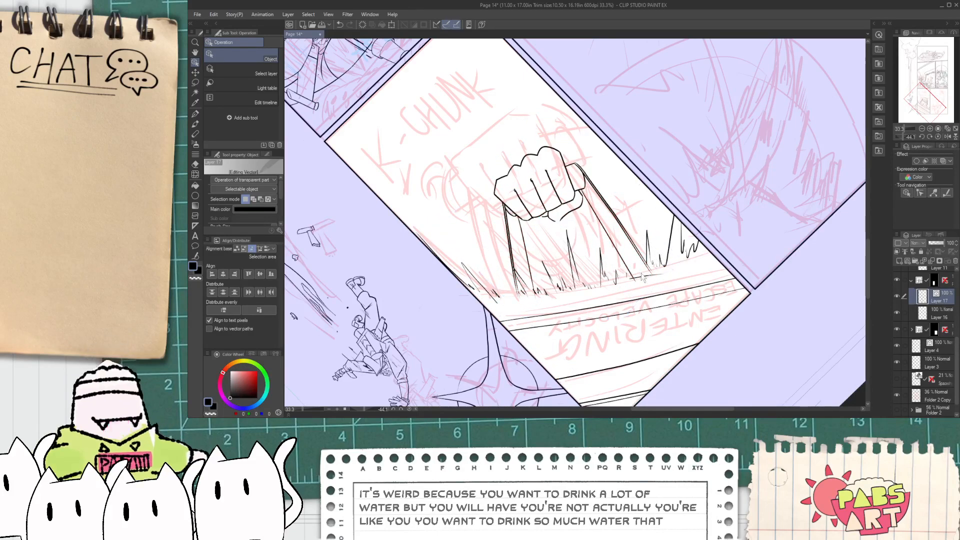
{"action": "left_click", "coordinate": [624, 253]}
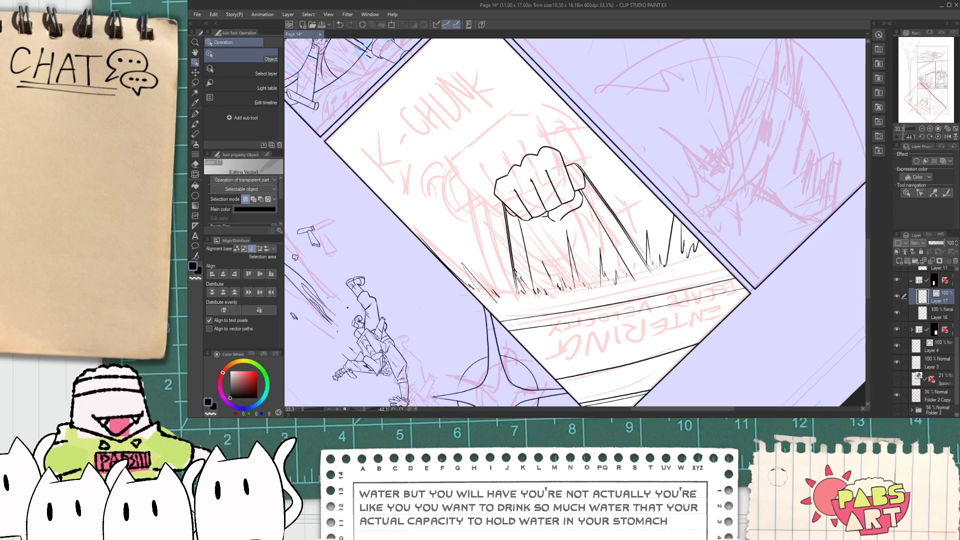
- Adjust the lower ends of the finger-side pair and the neighbouring single line by moving their control points
{"action": "scroll", "coordinate": [517, 297], "scroll_direction": "up", "scroll_amount": 1}
{"action": "scroll", "coordinate": [518, 297], "scroll_direction": "up", "scroll_amount": 2}
{"action": "left_click", "coordinate": [520, 316]}
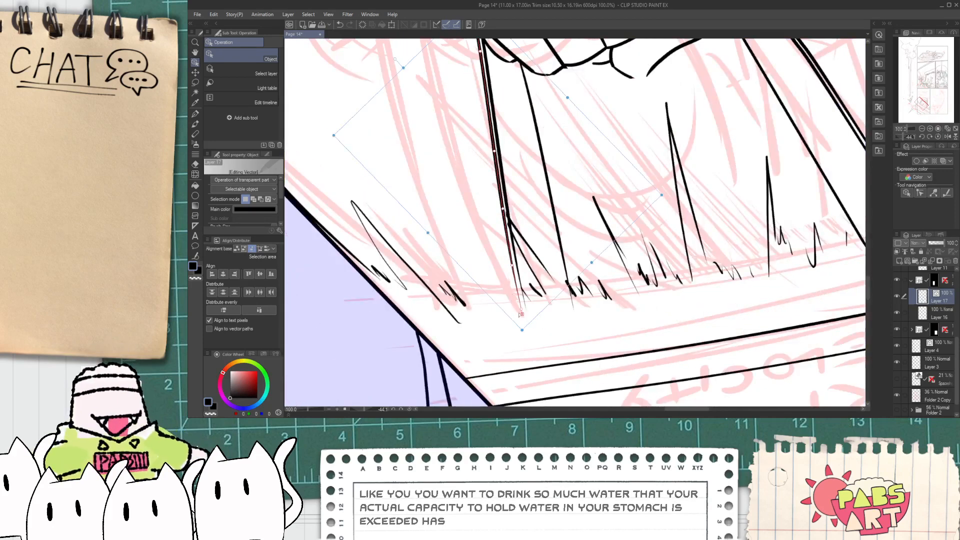
{"action": "mouse_move", "coordinate": [521, 316]}
{"action": "left_mouse_down"}
{"action": "mouse_move", "coordinate": [517, 300]}
{"action": "mouse_move", "coordinate": [527, 322]}
{"action": "left_mouse_up"}
{"action": "left_click_drag", "start_coordinate": [518, 269], "coordinate": [520, 291]}
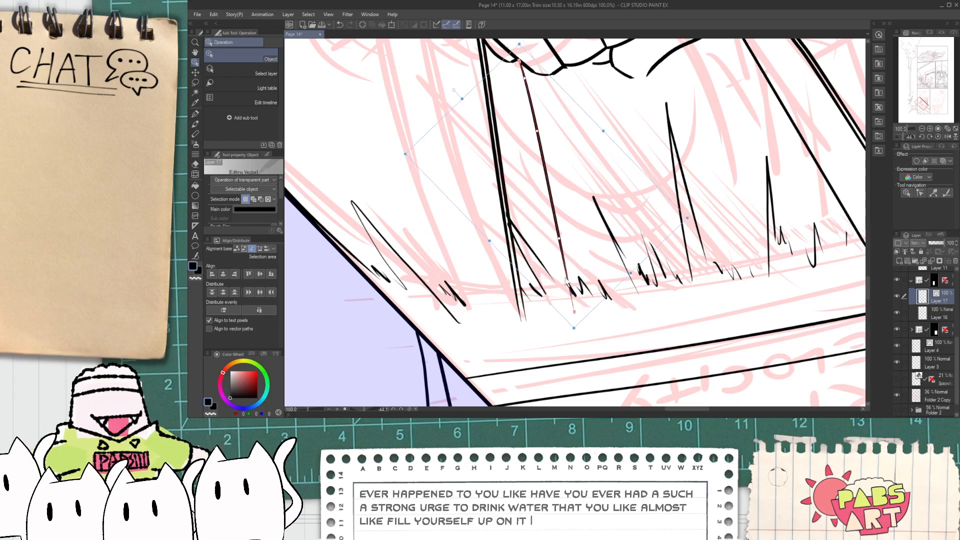
{"action": "left_click_drag", "start_coordinate": [525, 320], "coordinate": [521, 311]}
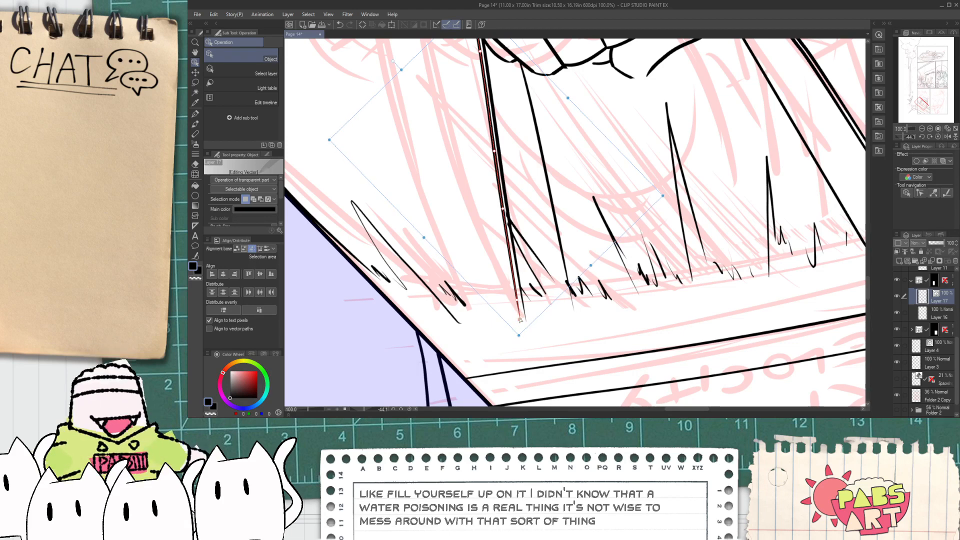
{"action": "scroll", "coordinate": [519, 319], "scroll_direction": "down", "scroll_amount": 3}
{"action": "key", "text": "space"}
{"action": "left_click_drag", "start_coordinate": [522, 301], "coordinate": [511, 302]}
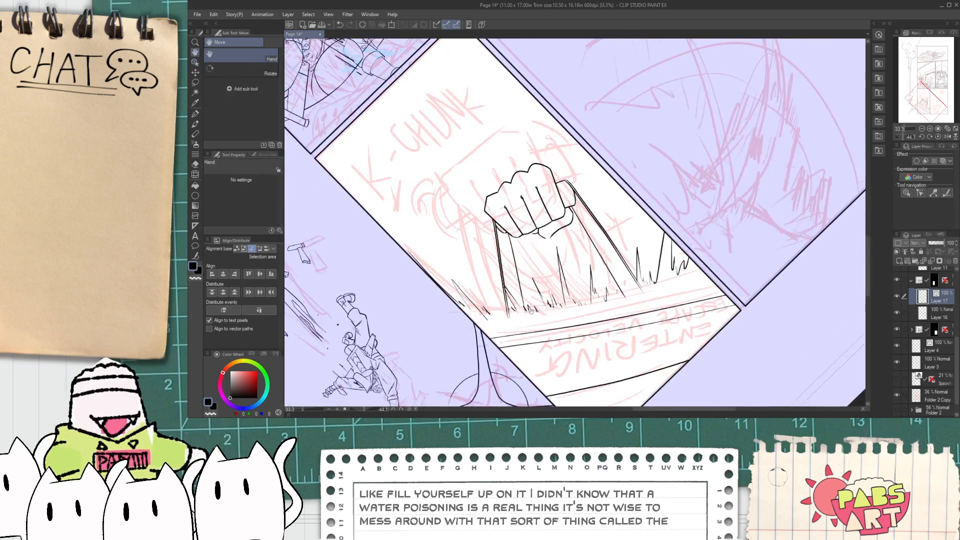
- Delete the grass blades that cross the lower part of the finger-side pair of lines
{"action": "scroll", "coordinate": [512, 303], "scroll_direction": "up", "scroll_amount": 2}
{"action": "scroll", "coordinate": [511, 303], "scroll_direction": "up", "scroll_amount": 4}
{"action": "scroll", "coordinate": [513, 285], "scroll_direction": "down", "scroll_amount": 1}
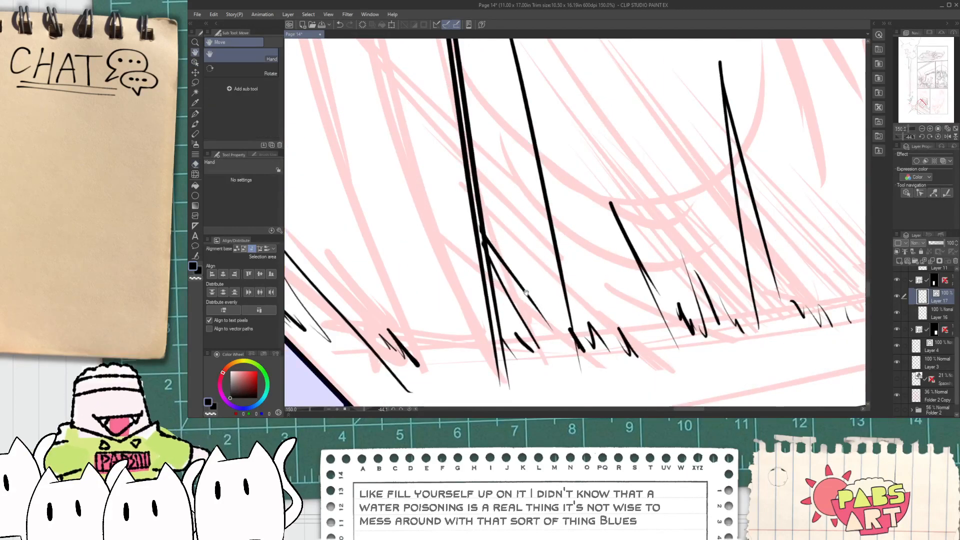
{"action": "left_click", "coordinate": [509, 250]}
{"action": "key", "text": "Delete"}
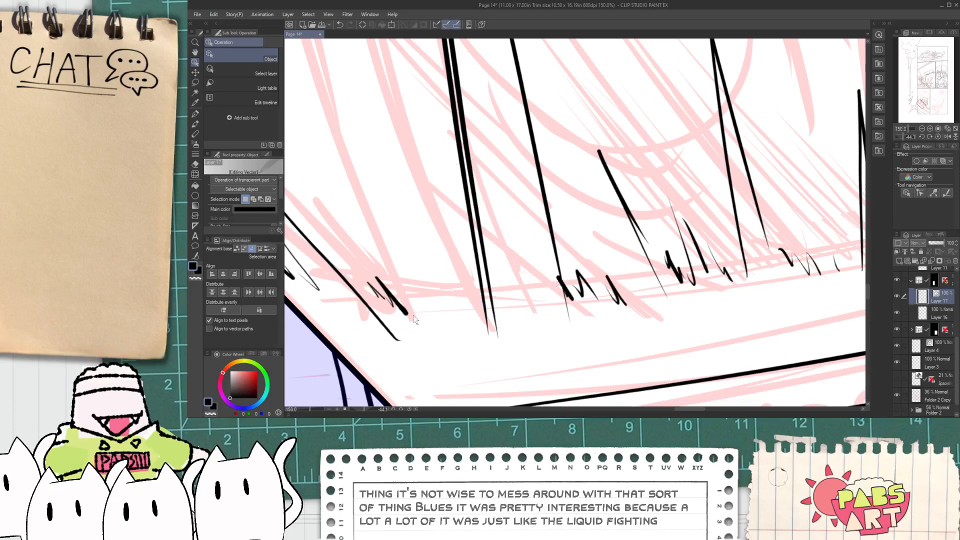
- Ink a cluster of short and tall grass blades between the panel border and the base of the finger-side pair
{"action": "key", "text": "p"}
{"action": "left_click_drag", "start_coordinate": [408, 275], "coordinate": [434, 315]}
{"action": "left_click_drag", "start_coordinate": [393, 211], "coordinate": [447, 320]}
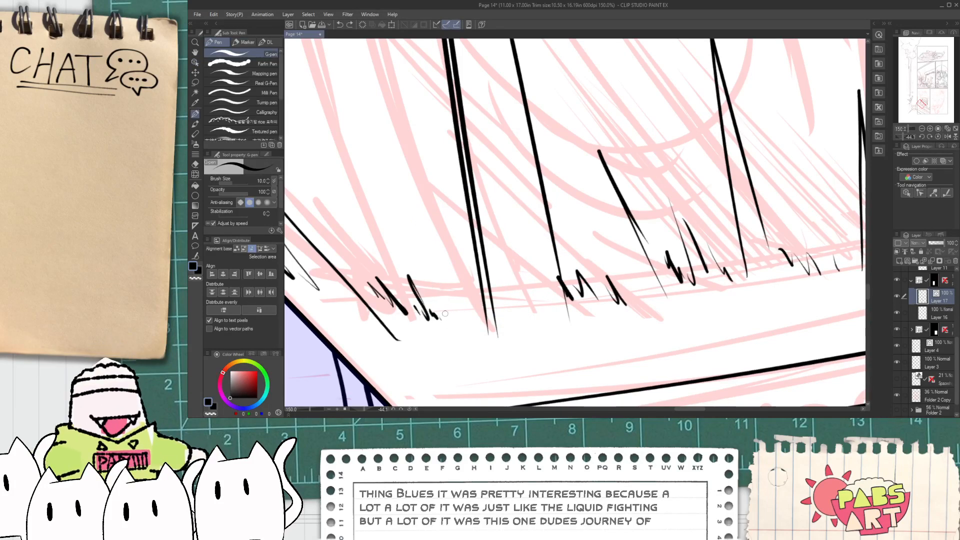
{"action": "left_click_drag", "start_coordinate": [427, 220], "coordinate": [473, 314]}
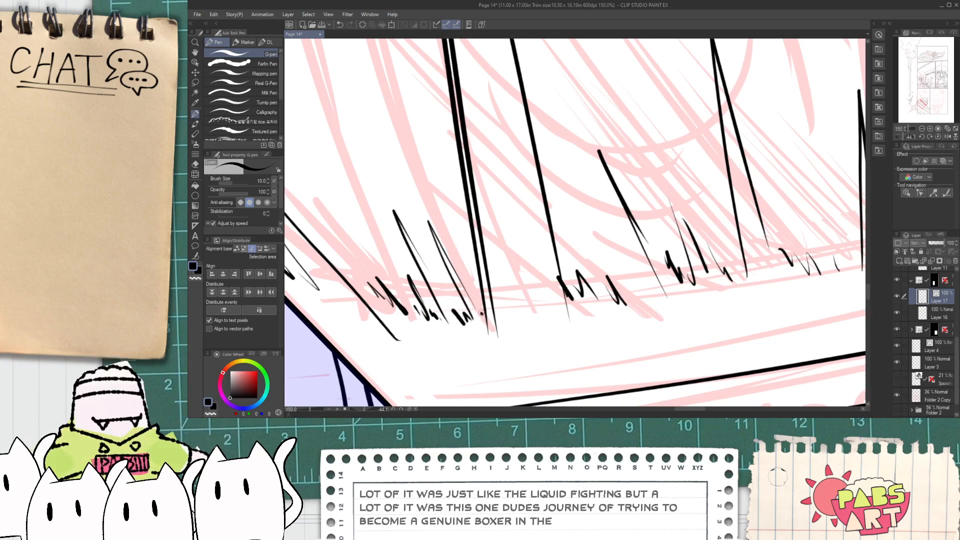
- Ink a ground line running outward from the base of the inner thumb-side line, undoing and redrawing it until it fits
{"action": "scroll", "coordinate": [472, 314], "scroll_direction": "down", "scroll_amount": 3}
{"action": "key", "text": "space"}
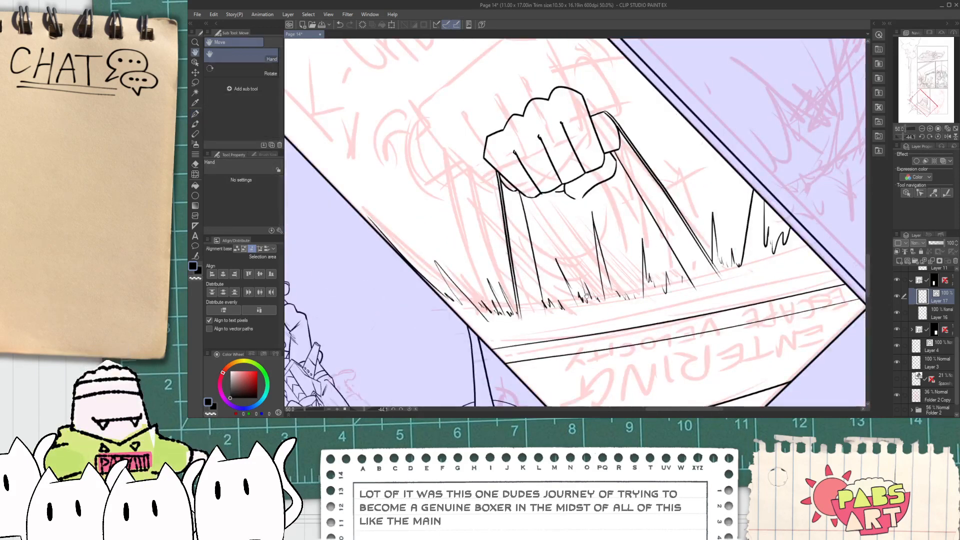
{"action": "scroll", "coordinate": [683, 289], "scroll_direction": "up", "scroll_amount": 3}
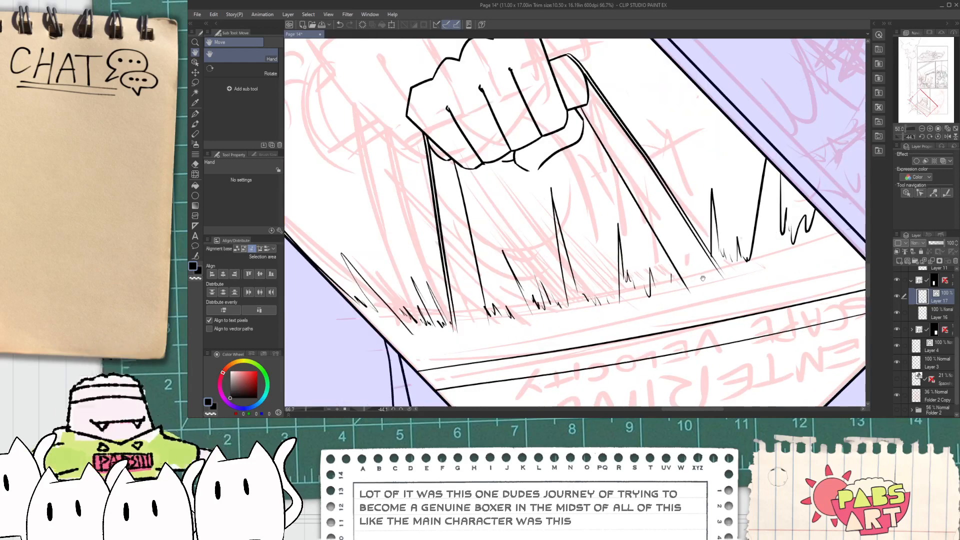
{"action": "key", "text": "p"}
{"action": "left_click_drag", "start_coordinate": [668, 272], "coordinate": [783, 303]}
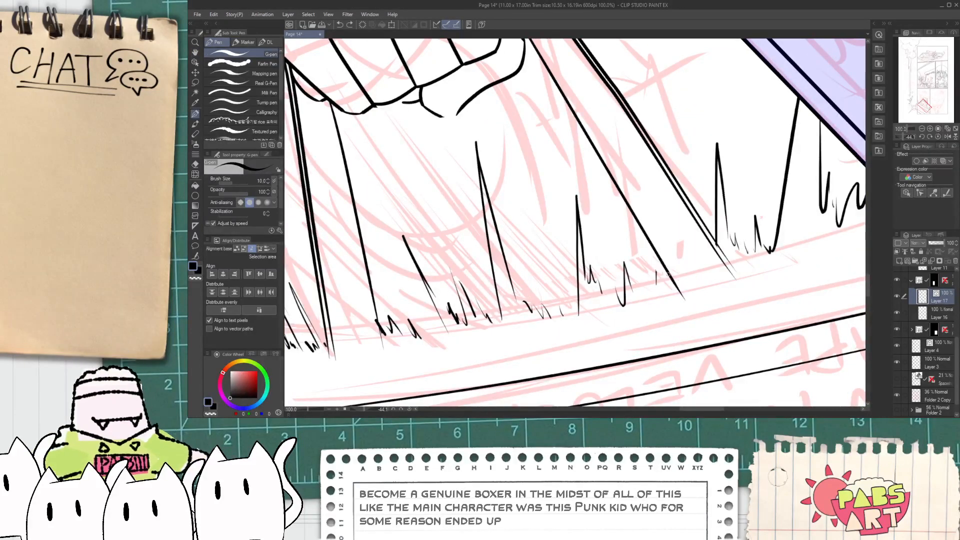
{"action": "left_click_drag", "start_coordinate": [668, 274], "coordinate": [780, 303]}
{"action": "key", "text": "ctrl+z"}
{"action": "left_click_drag", "start_coordinate": [671, 280], "coordinate": [810, 304]}
{"action": "key", "text": "ctrl+z"}
{"action": "left_click_drag", "start_coordinate": [669, 281], "coordinate": [826, 310]}
- Ink a curved ground line from the base of the single finger-side line to the panel border and trim its overshooting end
{"action": "left_click_drag", "start_coordinate": [697, 326], "coordinate": [506, 287]}
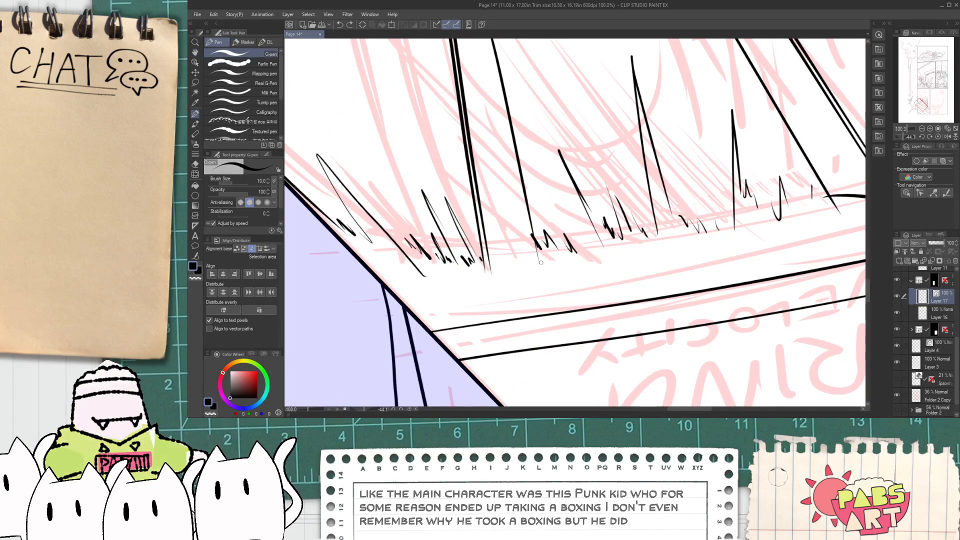
{"action": "left_click_drag", "start_coordinate": [539, 255], "coordinate": [432, 327]}
{"action": "key", "text": "ctrl+z"}
{"action": "left_click_drag", "start_coordinate": [551, 244], "coordinate": [440, 327]}
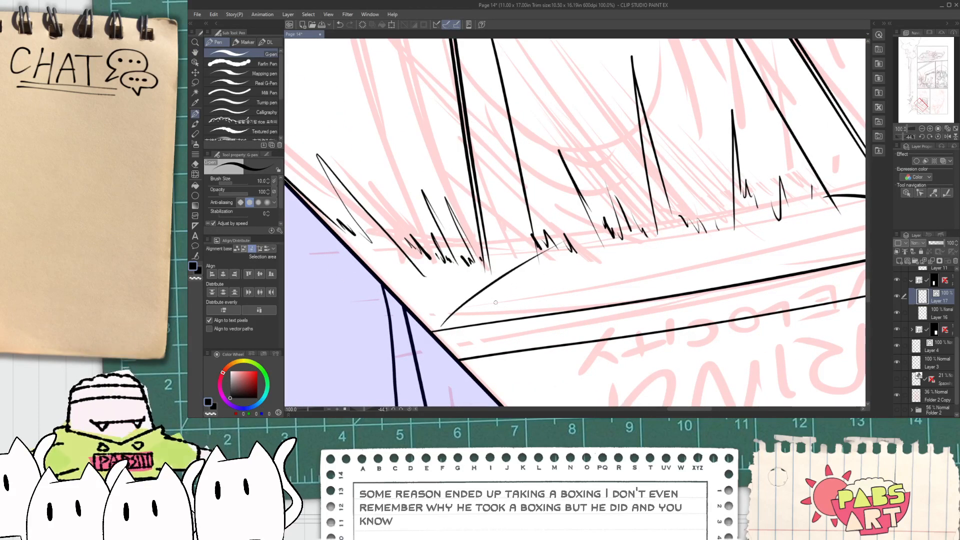
{"action": "key", "text": "e"}
{"action": "scroll", "coordinate": [554, 231], "scroll_direction": "up", "scroll_amount": 3}
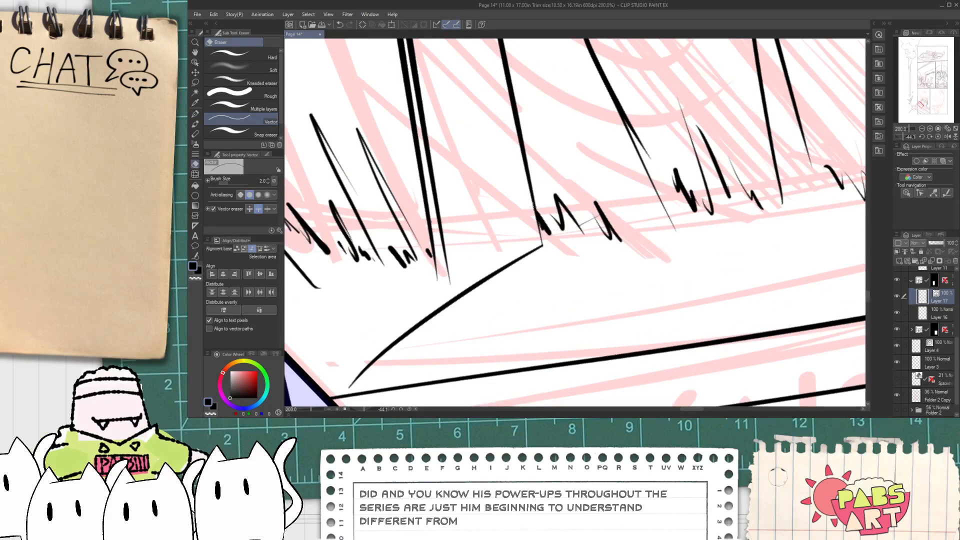
{"action": "key", "text": "o"}
{"action": "left_click", "coordinate": [591, 229]}
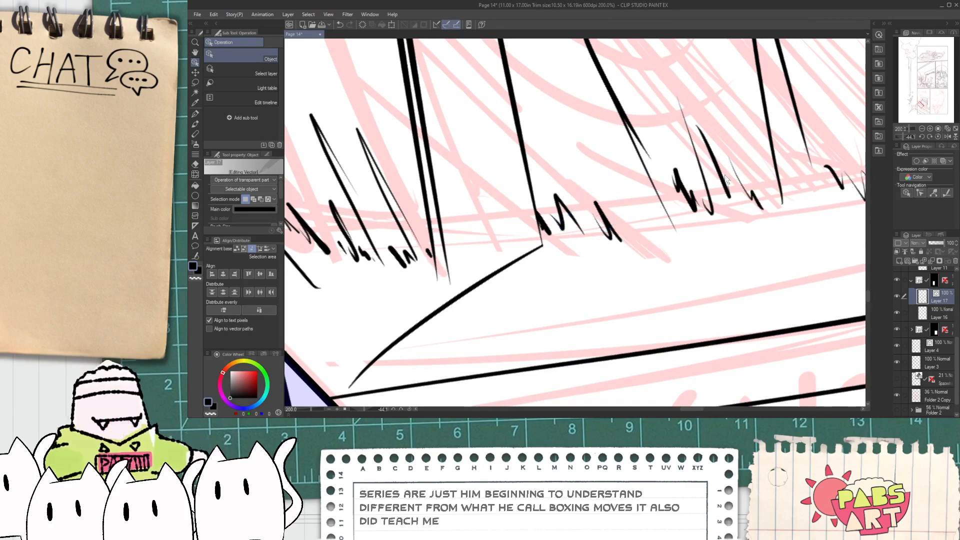
- Doodle a crouching stick figure over the K-CHUNK lettering with a curved arrow sweeping upward to show an uppercut motion
{"action": "scroll", "coordinate": [672, 178], "scroll_direction": "down", "scroll_amount": 3}
{"action": "key", "text": "space"}
{"action": "left_click_drag", "start_coordinate": [619, 121], "coordinate": [681, 329]}
{"action": "left_click_drag", "start_coordinate": [545, 141], "coordinate": [592, 287]}
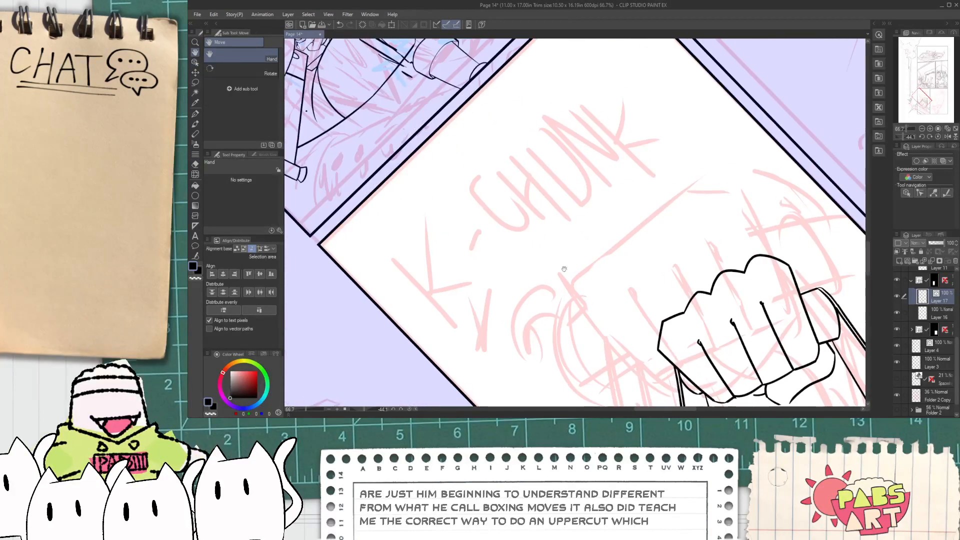
{"action": "scroll", "coordinate": [483, 273], "scroll_direction": "up", "scroll_amount": 1}
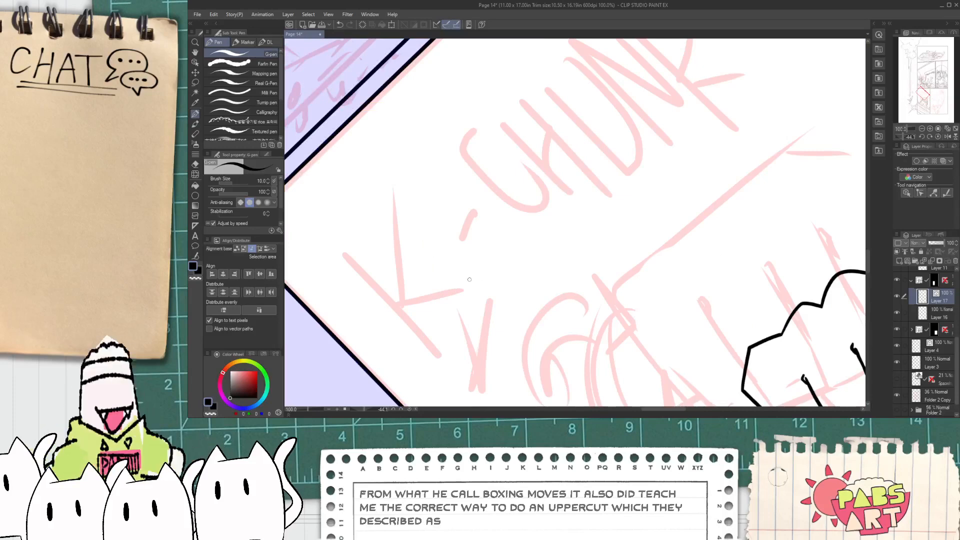
{"action": "left_click_drag", "start_coordinate": [364, 410], "coordinate": [369, 410]}
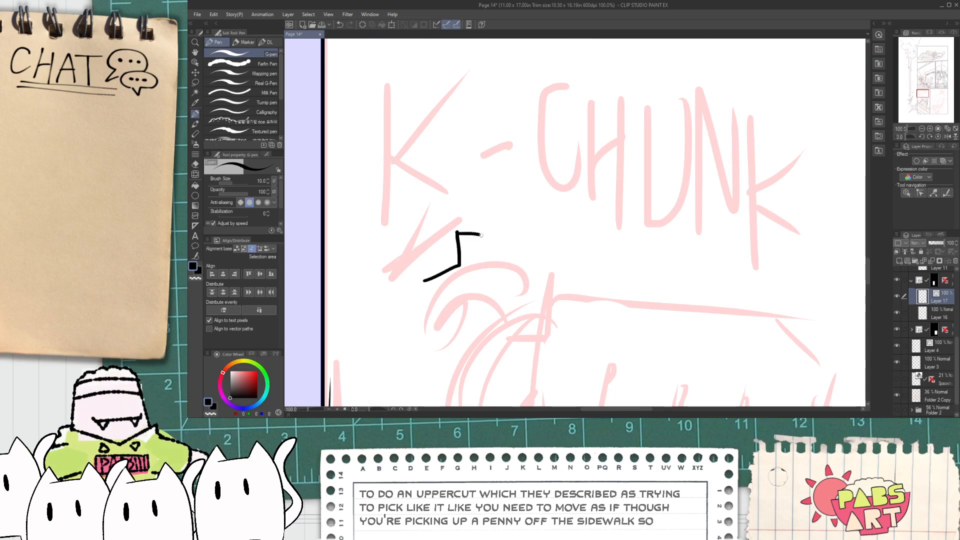
{"action": "left_click_drag", "start_coordinate": [504, 268], "coordinate": [504, 295]}
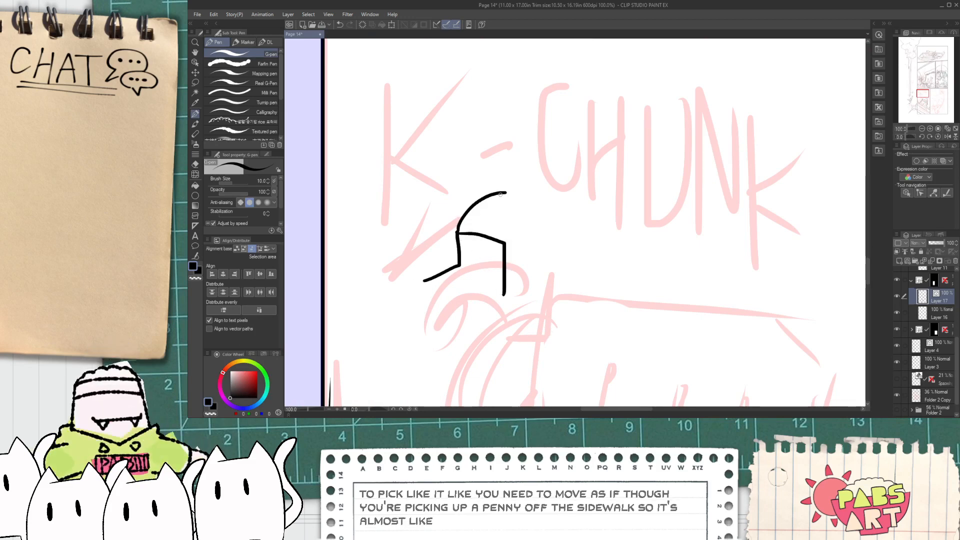
{"action": "left_click_drag", "start_coordinate": [531, 221], "coordinate": [541, 237]}
{"action": "left_click_drag", "start_coordinate": [510, 166], "coordinate": [502, 189]}
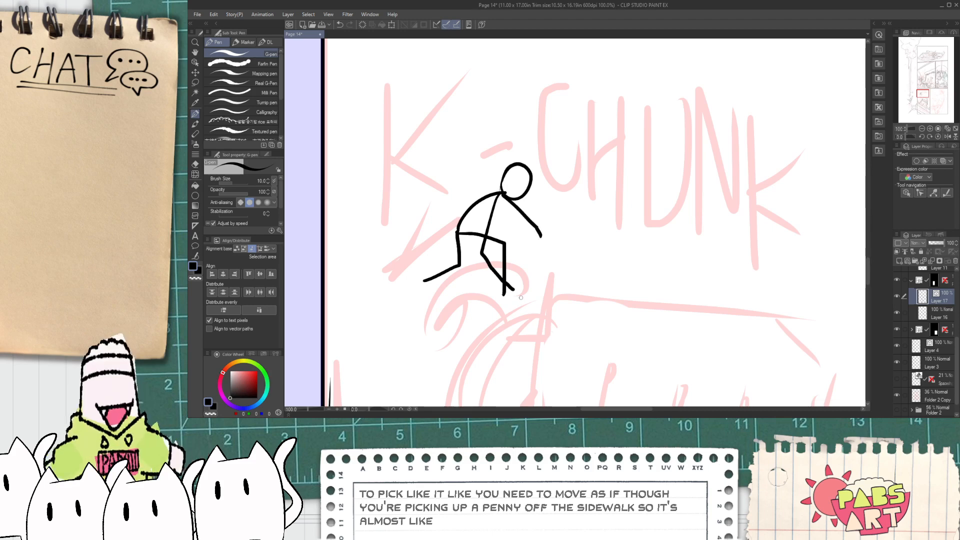
{"action": "left_click_drag", "start_coordinate": [414, 249], "coordinate": [645, 123]}
{"action": "mouse_move", "coordinate": [614, 154]}
{"action": "left_mouse_down"}
{"action": "mouse_move", "coordinate": [658, 113]}
{"action": "mouse_move", "coordinate": [656, 169]}
{"action": "left_mouse_up"}
{"action": "scroll", "coordinate": [641, 154], "scroll_direction": "down", "scroll_amount": 1}
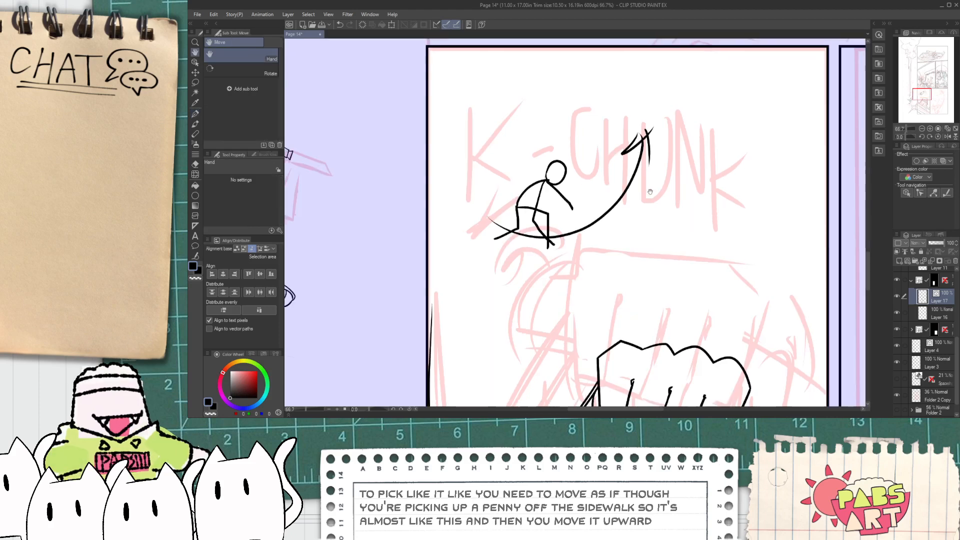
- Select the whole stick-figure doodle with its arrow and delete it
{"action": "key", "text": "o"}
{"action": "left_click_drag", "start_coordinate": [686, 257], "coordinate": [475, 105]}
{"action": "key", "text": "Delete"}
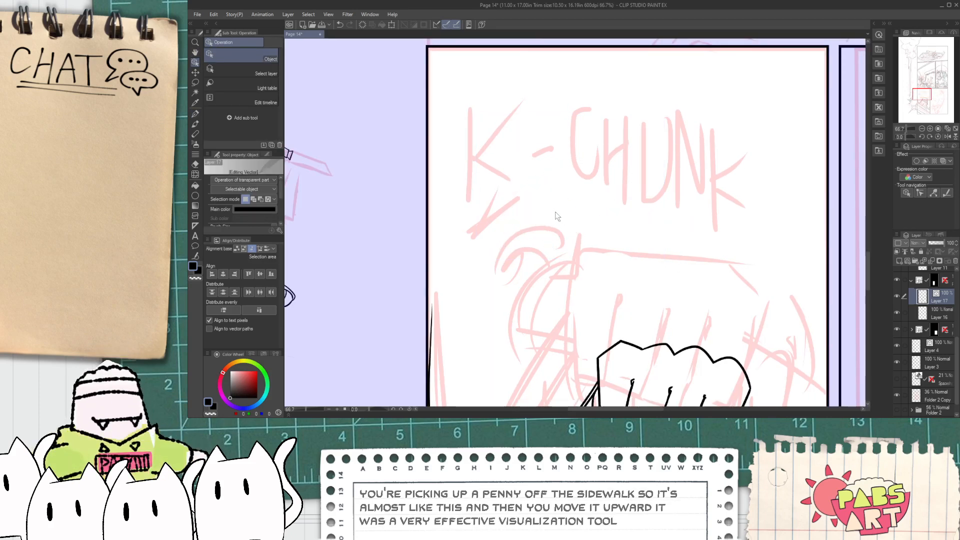
{"action": "left_click_drag", "start_coordinate": [568, 217], "coordinate": [570, 313]}
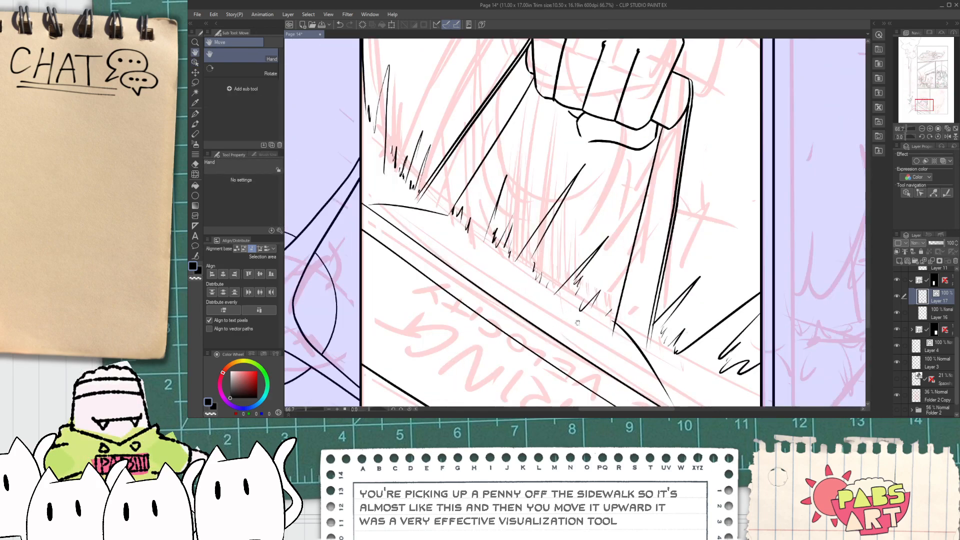
{"action": "scroll", "coordinate": [569, 312], "scroll_direction": "up", "scroll_amount": 2}
{"action": "key", "text": "p"}
{"action": "scroll", "coordinate": [508, 242], "scroll_direction": "down", "scroll_amount": 1}
{"action": "mouse_move", "coordinate": [508, 242]}
{"action": "left_mouse_down"}
{"action": "mouse_move", "coordinate": [543, 288]}
{"action": "mouse_move", "coordinate": [580, 357]}
{"action": "left_mouse_up"}
{"action": "key", "text": "ctrl+z"}
{"action": "left_click_drag", "start_coordinate": [506, 241], "coordinate": [560, 343]}
{"action": "key", "text": "ctrl+z"}
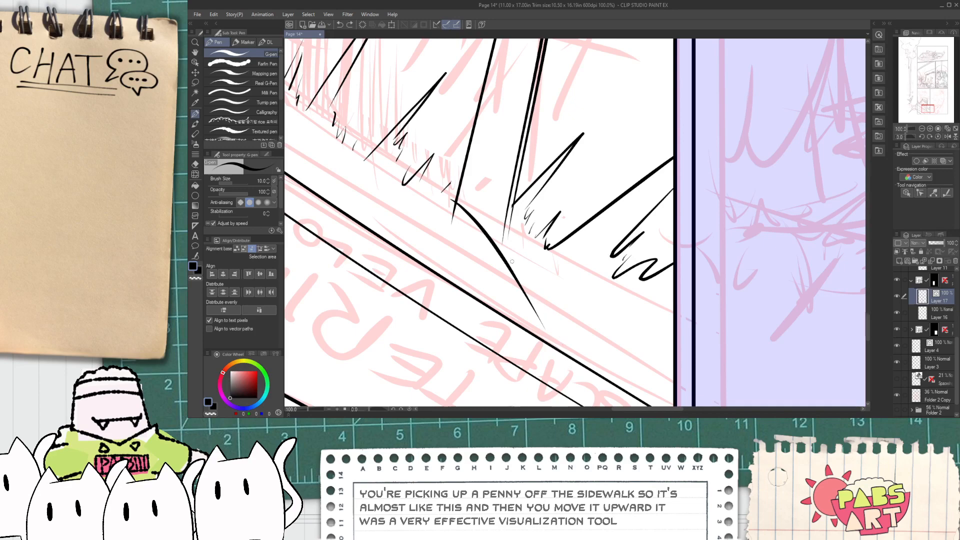
{"action": "left_click_drag", "start_coordinate": [516, 262], "coordinate": [524, 261]}
{"action": "key", "text": "ctrl+z"}
- Ink the missing pieces of the thumb outline beneath the curled fingers, closing its gaps
{"action": "scroll", "coordinate": [514, 261], "scroll_direction": "down", "scroll_amount": 3}
{"action": "key", "text": "space"}
{"action": "mouse_move", "coordinate": [383, 210]}
{"action": "left_mouse_down"}
{"action": "mouse_move", "coordinate": [425, 254]}
{"action": "mouse_move", "coordinate": [498, 262]}
{"action": "left_mouse_up"}
{"action": "scroll", "coordinate": [430, 260], "scroll_direction": "up", "scroll_amount": 2}
{"action": "scroll", "coordinate": [436, 265], "scroll_direction": "up", "scroll_amount": 1}
{"action": "scroll", "coordinate": [436, 266], "scroll_direction": "down", "scroll_amount": 3}
{"action": "scroll", "coordinate": [495, 245], "scroll_direction": "up", "scroll_amount": 1}
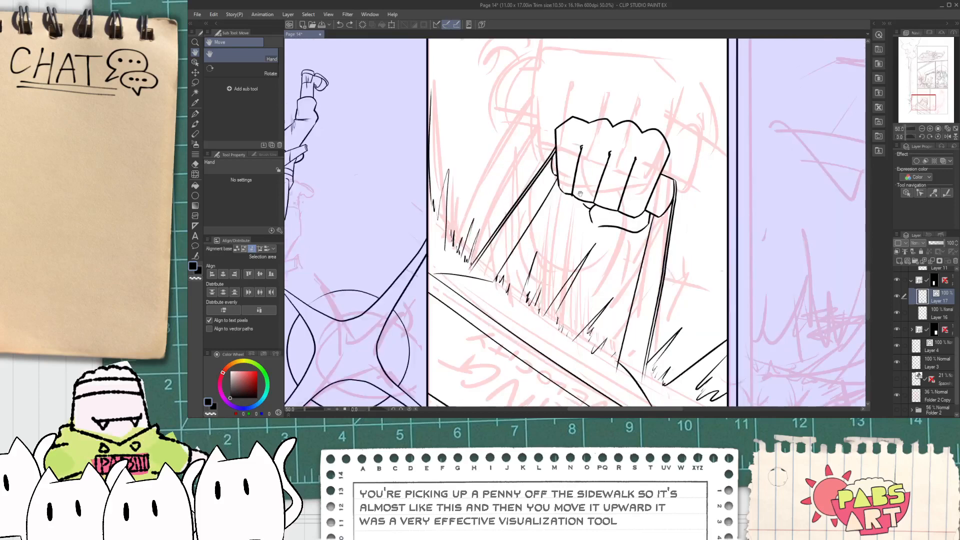
{"action": "scroll", "coordinate": [574, 187], "scroll_direction": "up", "scroll_amount": 1}
{"action": "scroll", "coordinate": [605, 234], "scroll_direction": "up", "scroll_amount": 6}
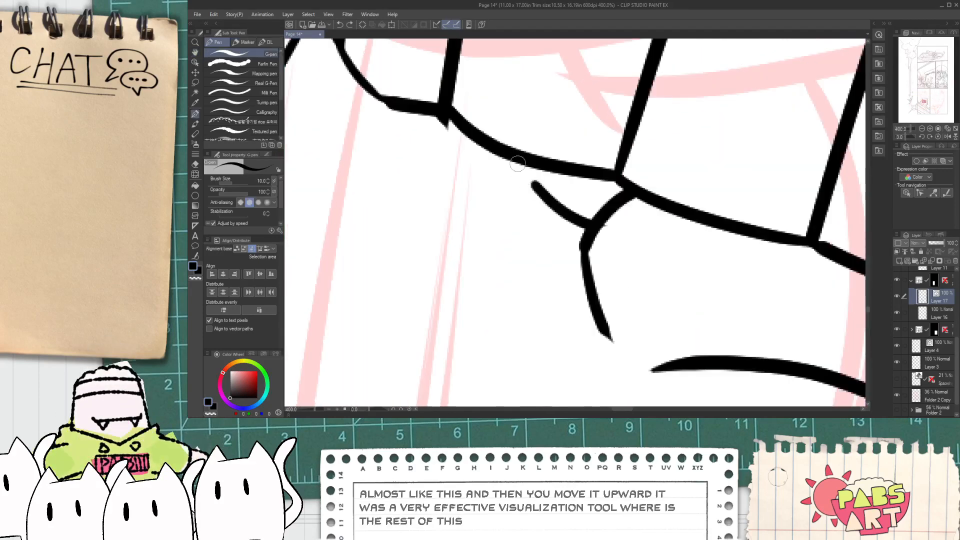
{"action": "left_click_drag", "start_coordinate": [520, 165], "coordinate": [548, 198]}
{"action": "mouse_move", "coordinate": [622, 345]}
{"action": "left_mouse_down"}
{"action": "mouse_move", "coordinate": [572, 296]}
{"action": "mouse_move", "coordinate": [602, 317]}
{"action": "mouse_move", "coordinate": [607, 275]}
{"action": "mouse_move", "coordinate": [581, 221]}
{"action": "left_mouse_up"}
{"action": "scroll", "coordinate": [620, 319], "scroll_direction": "down", "scroll_amount": 8}
- Delete the curved ground line between the base of the single finger-side line and the panel border
{"action": "key", "text": "space"}
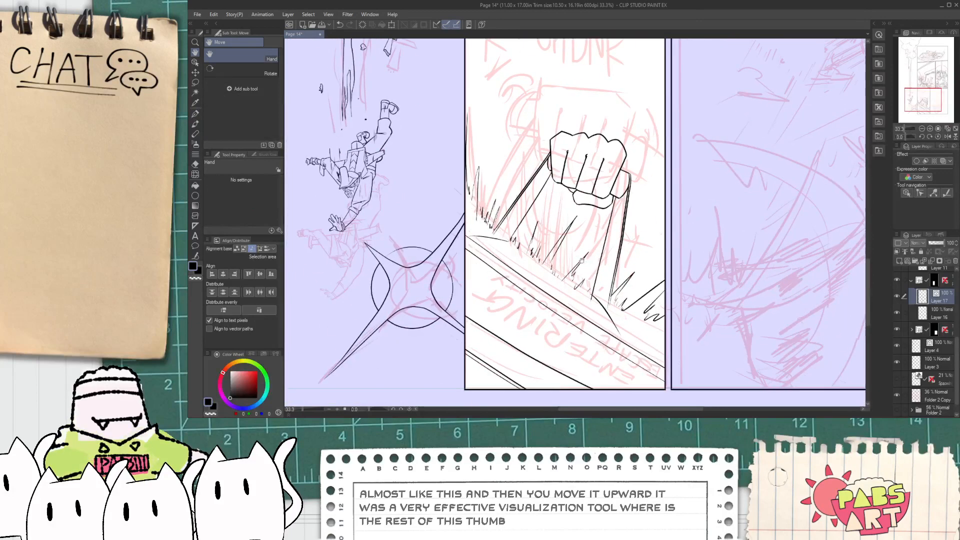
{"action": "scroll", "coordinate": [518, 242], "scroll_direction": "up", "scroll_amount": 1}
{"action": "scroll", "coordinate": [490, 232], "scroll_direction": "up", "scroll_amount": 2}
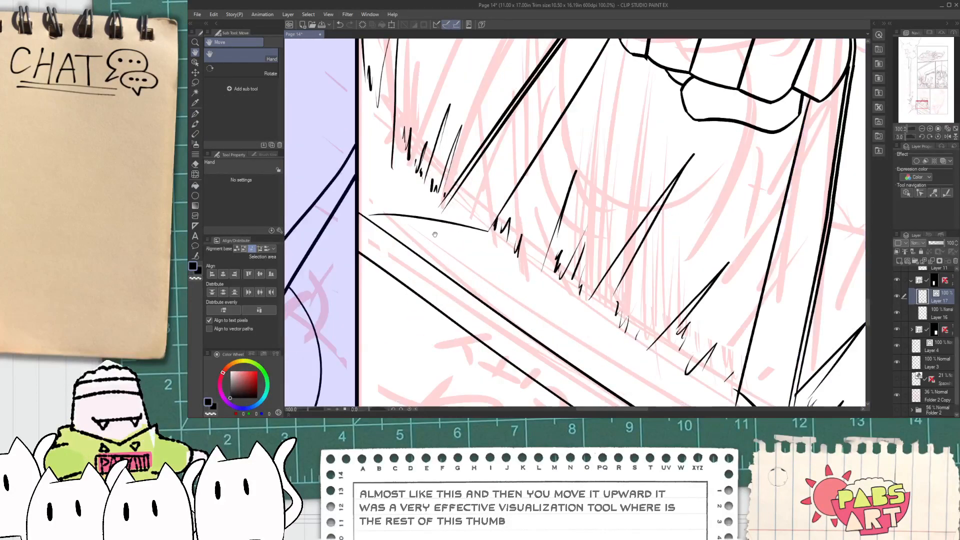
{"action": "key", "text": "o"}
{"action": "left_click", "coordinate": [453, 228]}
{"action": "key", "text": "Delete"}
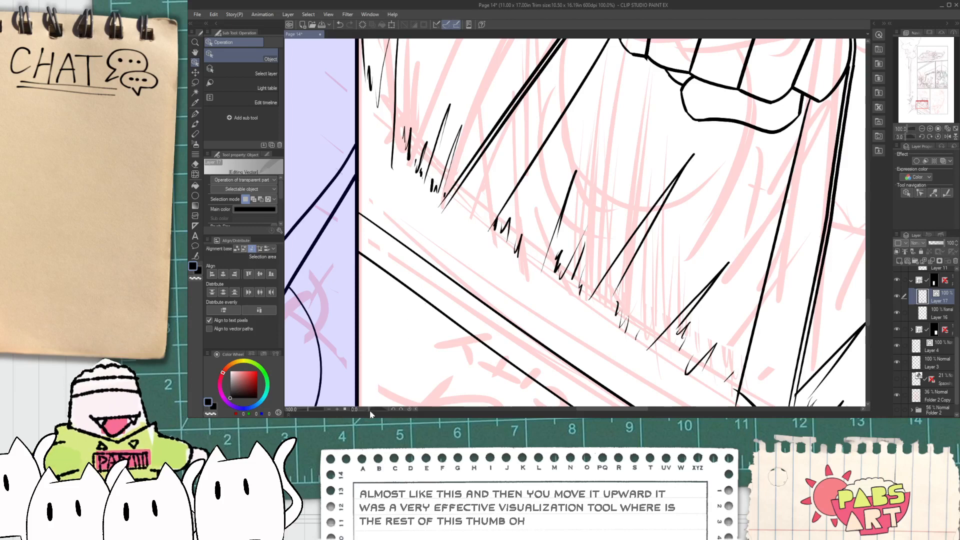
{"action": "left_click_drag", "start_coordinate": [368, 410], "coordinate": [365, 407]}
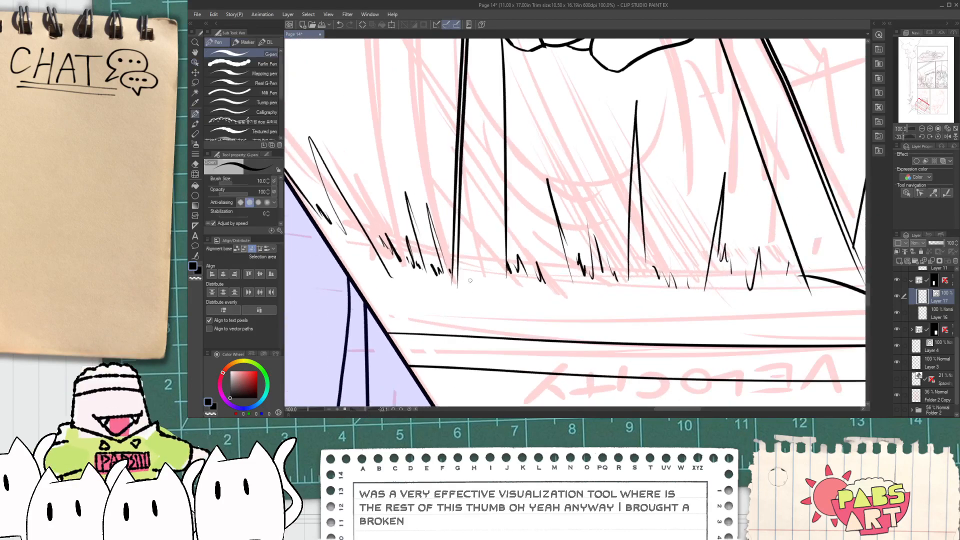
{"action": "key", "text": "p"}
{"action": "scroll", "coordinate": [391, 337], "scroll_direction": "up", "scroll_amount": 2}
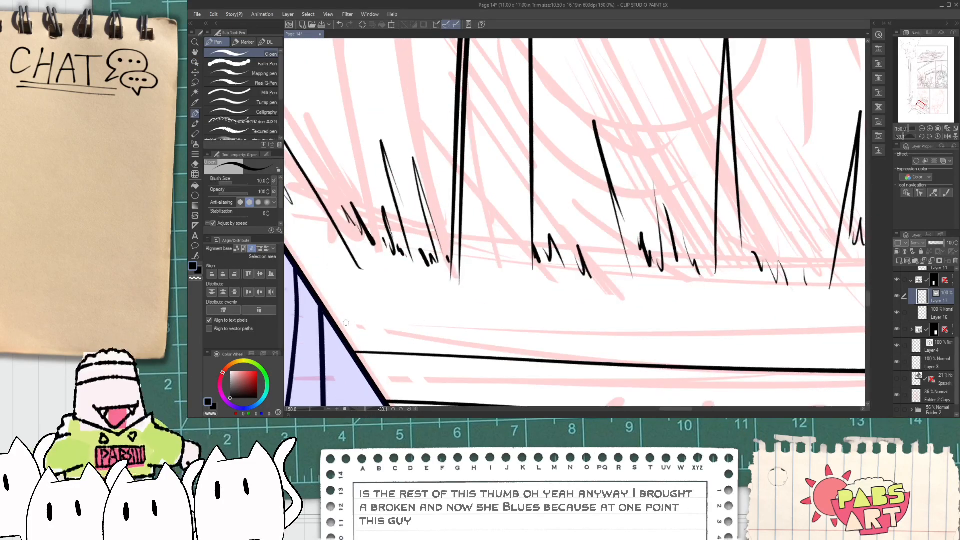
{"action": "key", "text": "ctrl+z"}
{"action": "left_click_drag", "start_coordinate": [522, 273], "coordinate": [420, 318]}
{"action": "key", "text": "ctrl+z"}
{"action": "left_click_drag", "start_coordinate": [375, 340], "coordinate": [495, 283]}
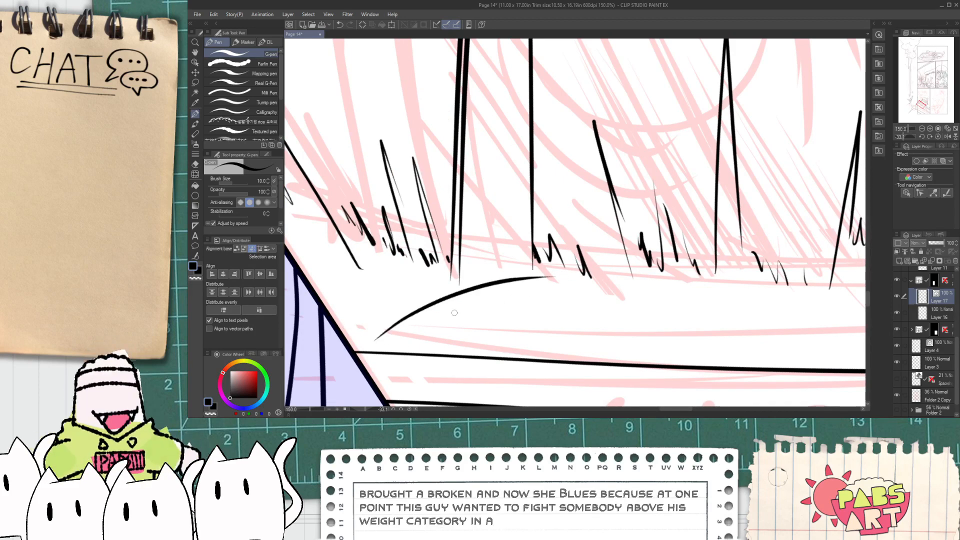
{"action": "key", "text": "ctrl+z"}
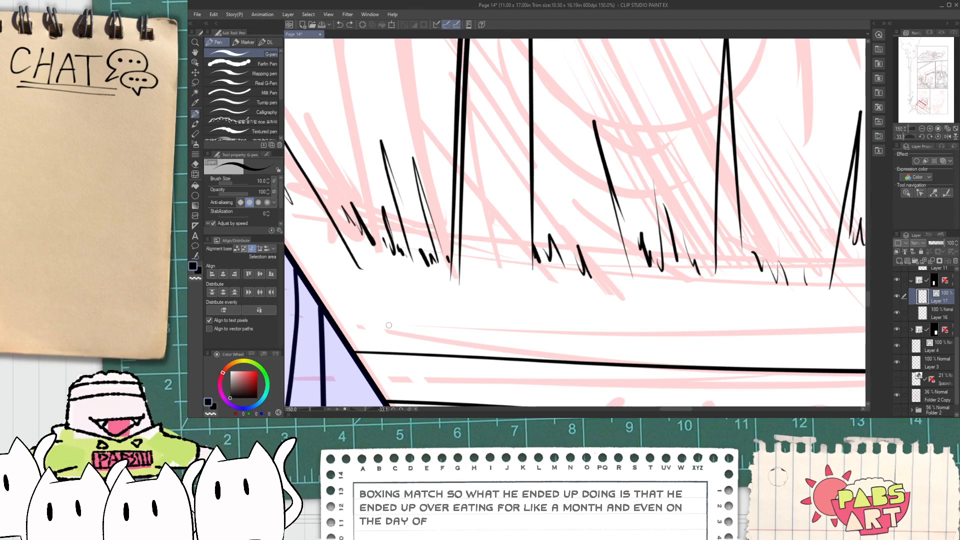
- Rotate the canvas and ink a straight ground line from the base of the single finger-side line to the panel border
{"action": "left_click_drag", "start_coordinate": [365, 411], "coordinate": [362, 407]}
{"action": "key", "text": "h"}
{"action": "left_click_drag", "start_coordinate": [465, 378], "coordinate": [482, 321]}
{"action": "key", "text": "p"}
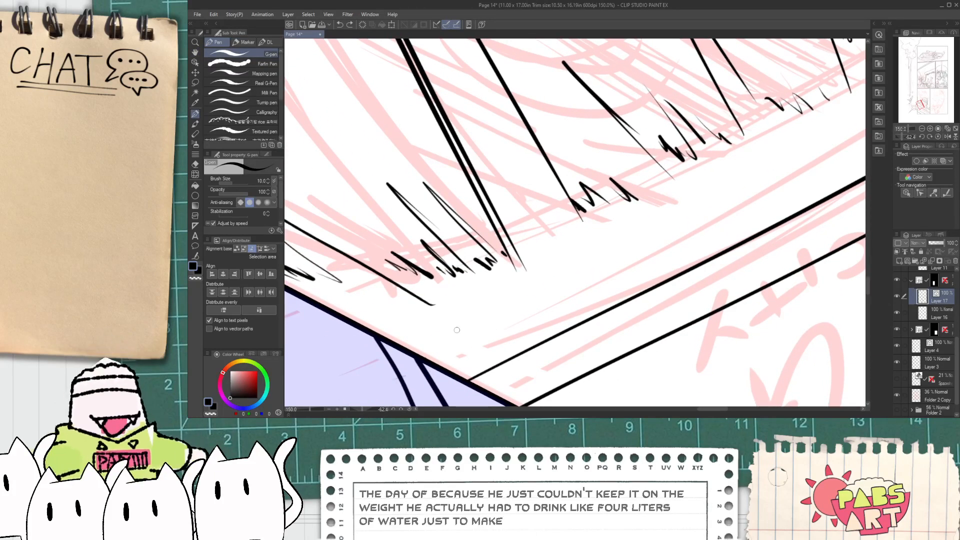
{"action": "left_click_drag", "start_coordinate": [444, 365], "coordinate": [595, 213]}
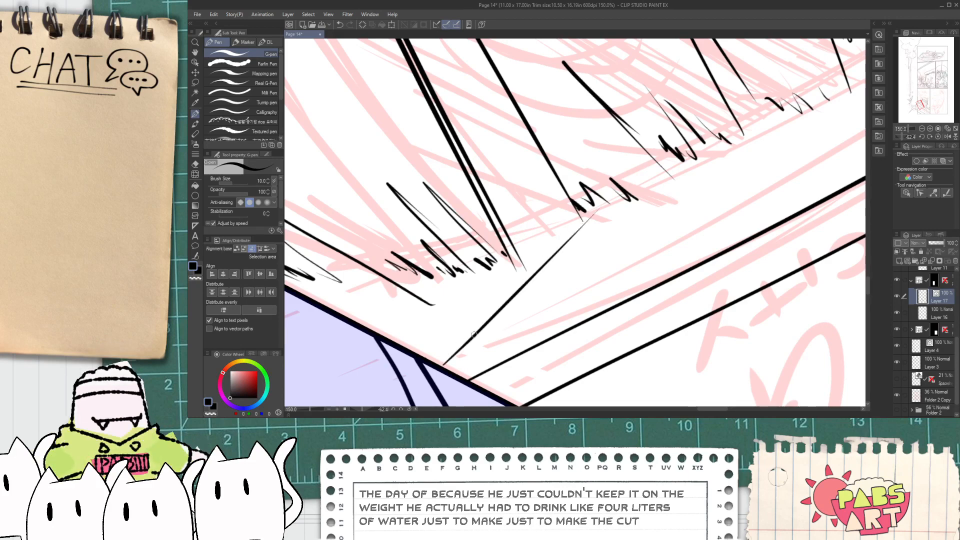
{"action": "key", "text": "ctrl+z"}
{"action": "left_click_drag", "start_coordinate": [439, 367], "coordinate": [589, 225]}
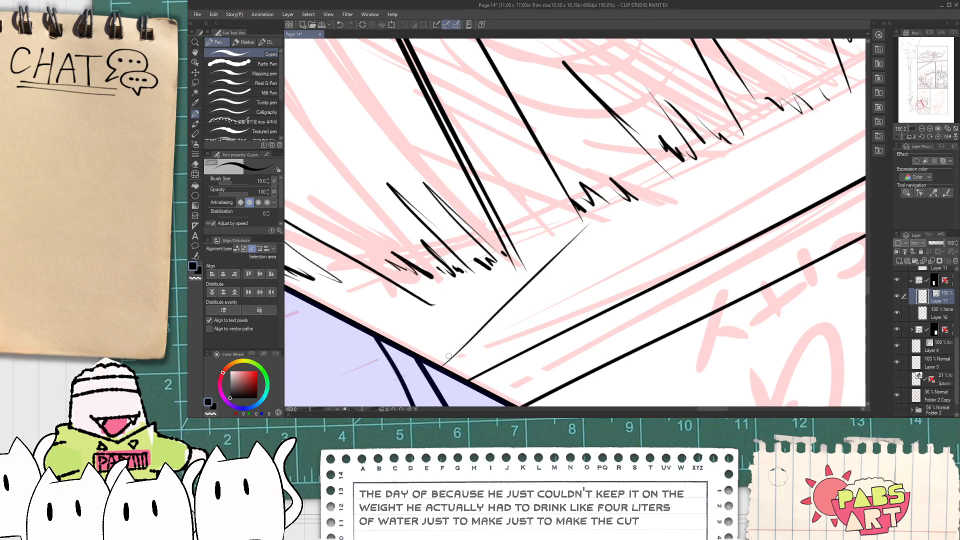
- Hatch the strip between the new finger-side ground line and the base of the double line with short slanted strokes
{"action": "left_click_drag", "start_coordinate": [450, 345], "coordinate": [476, 325]}
{"action": "left_click_drag", "start_coordinate": [469, 321], "coordinate": [528, 278]}
{"action": "left_click_drag", "start_coordinate": [492, 296], "coordinate": [569, 237]}
{"action": "left_click_drag", "start_coordinate": [538, 259], "coordinate": [587, 228]}
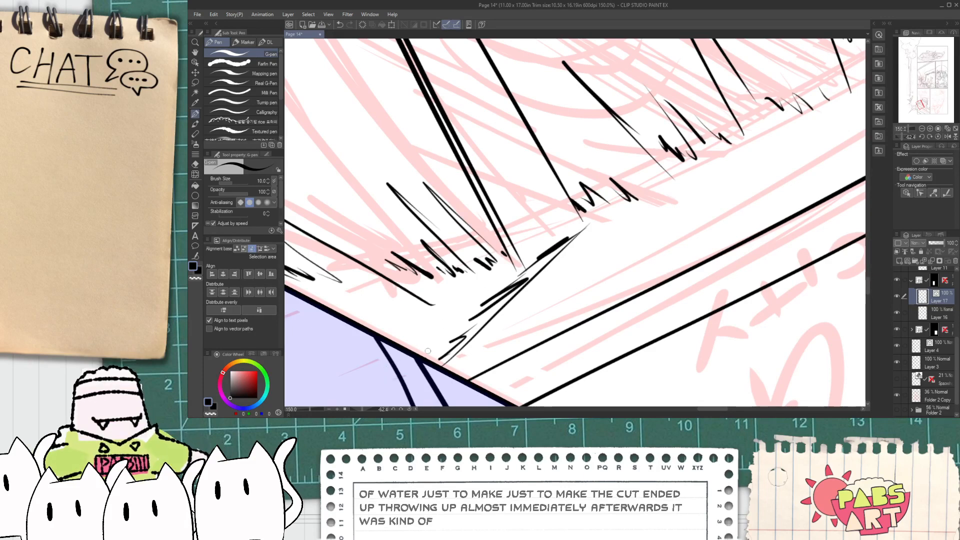
{"action": "left_click_drag", "start_coordinate": [479, 297], "coordinate": [520, 274]}
{"action": "key", "text": "ctrl+z"}
{"action": "key", "text": "ctrl+z"}
{"action": "left_click_drag", "start_coordinate": [441, 344], "coordinate": [485, 298]}
{"action": "left_click_drag", "start_coordinate": [472, 306], "coordinate": [524, 265]}
- Delete the curved ground line running outward from the base of the inner thumb-side line
{"action": "scroll", "coordinate": [452, 336], "scroll_direction": "down", "scroll_amount": 1}
{"action": "scroll", "coordinate": [475, 322], "scroll_direction": "down", "scroll_amount": 2}
{"action": "key", "text": "space"}
{"action": "scroll", "coordinate": [636, 241], "scroll_direction": "up", "scroll_amount": 3}
{"action": "left_click_drag", "start_coordinate": [636, 241], "coordinate": [587, 274]}
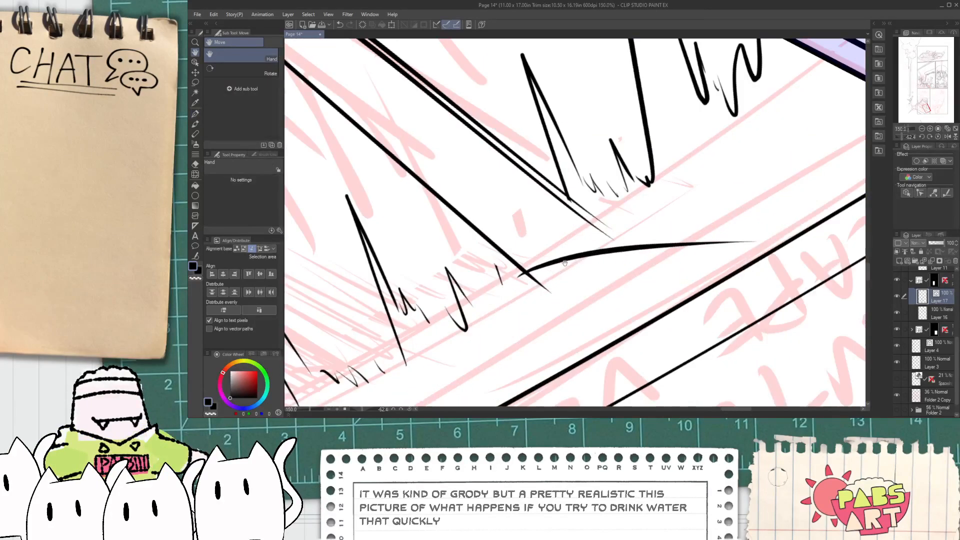
{"action": "key", "text": "o"}
{"action": "left_click", "coordinate": [607, 274]}
{"action": "key", "text": "Delete"}
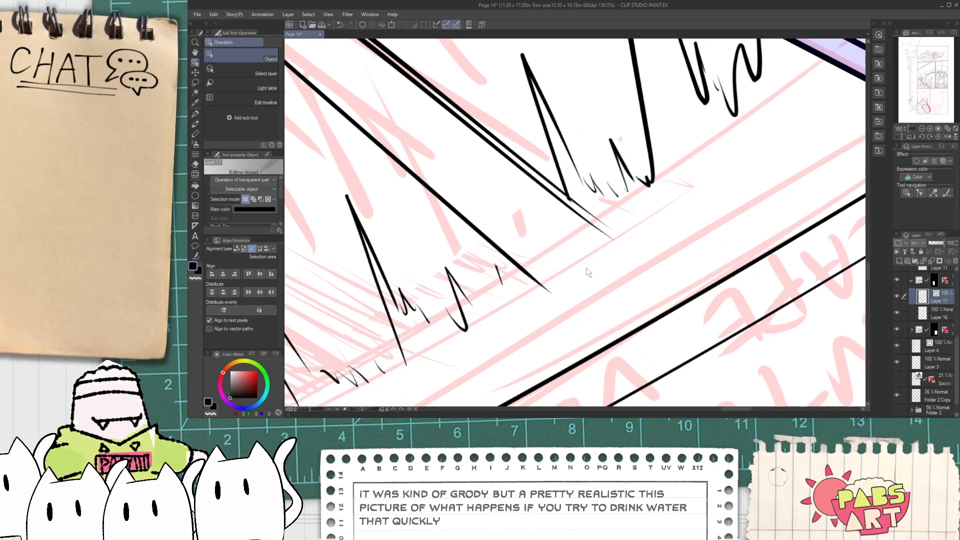
- Ink a nearly straight ground line running outward from the base of the inner thumb-side line, redrawing it once
{"action": "key", "text": "p"}
{"action": "left_click_drag", "start_coordinate": [534, 278], "coordinate": [792, 226]}
{"action": "key", "text": "ctrl+z"}
{"action": "left_click_drag", "start_coordinate": [530, 278], "coordinate": [830, 175]}
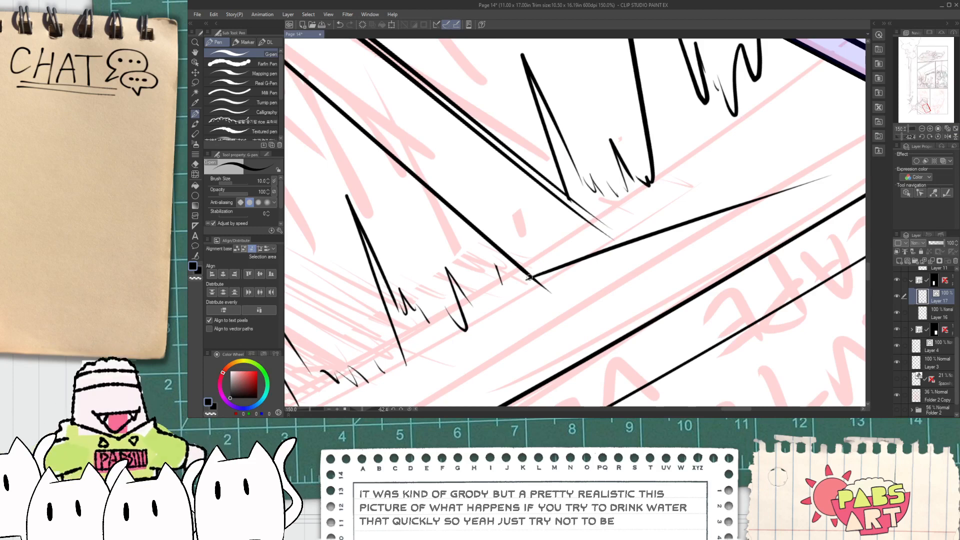
- Ink jagged hatching between the double thumb-side line's base and the new ground line, out toward the panel border
{"action": "left_click_drag", "start_coordinate": [616, 240], "coordinate": [704, 203]}
{"action": "key", "text": "ctrl+z"}
{"action": "mouse_move", "coordinate": [607, 240]}
{"action": "left_mouse_down"}
{"action": "mouse_move", "coordinate": [720, 182]}
{"action": "mouse_move", "coordinate": [671, 220]}
{"action": "mouse_move", "coordinate": [798, 162]}
{"action": "left_mouse_up"}
{"action": "left_click_drag", "start_coordinate": [766, 191], "coordinate": [841, 171]}
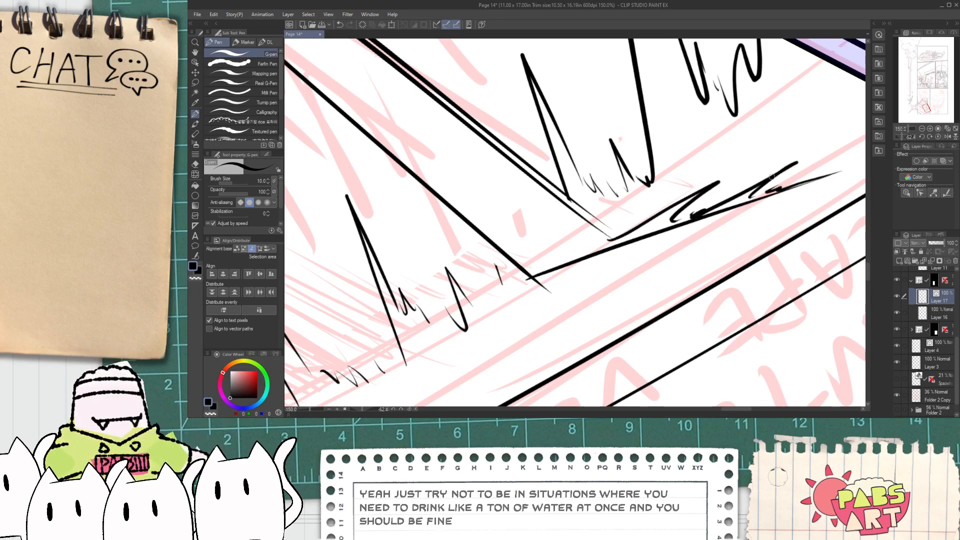
{"action": "mouse_move", "coordinate": [615, 225]}
{"action": "left_mouse_down"}
{"action": "mouse_move", "coordinate": [684, 183]}
{"action": "mouse_move", "coordinate": [672, 196]}
{"action": "mouse_move", "coordinate": [780, 149]}
{"action": "left_mouse_up"}
{"action": "left_click_drag", "start_coordinate": [772, 186], "coordinate": [864, 130]}
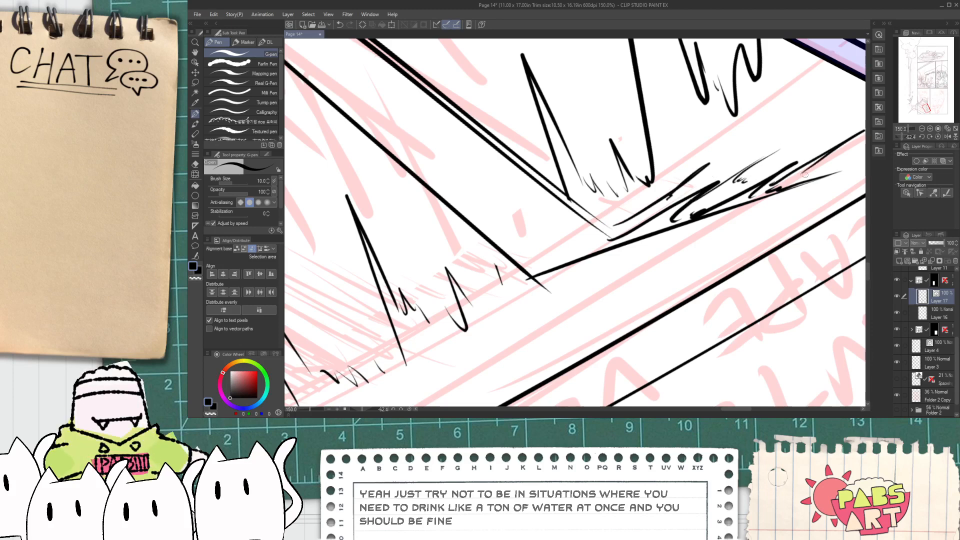
- Trim the overshooting ends where the inner thumb-side line meets its ground line
{"action": "scroll", "coordinate": [822, 168], "scroll_direction": "down", "scroll_amount": 3}
{"action": "left_click_drag", "start_coordinate": [649, 212], "coordinate": [656, 240]}
{"action": "scroll", "coordinate": [655, 242], "scroll_direction": "up", "scroll_amount": 2}
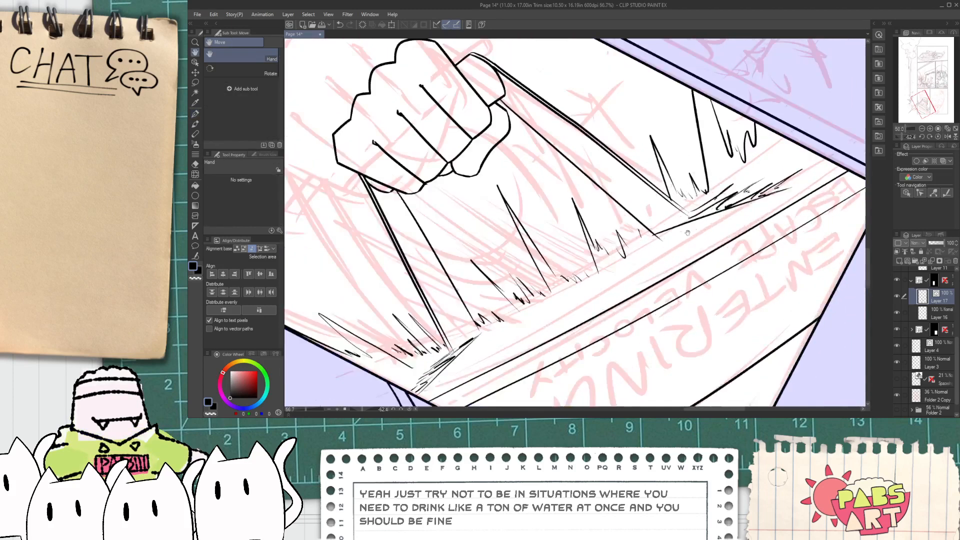
{"action": "key", "text": "e"}
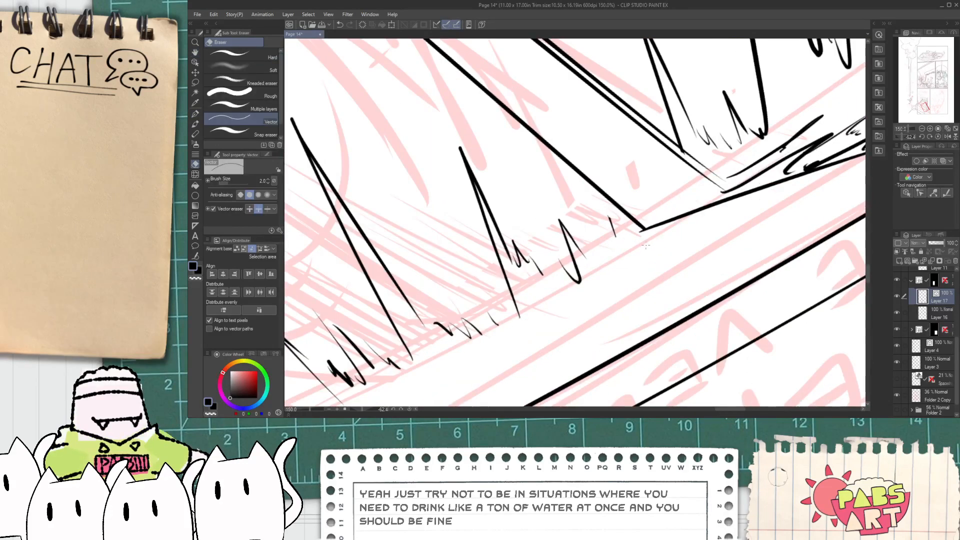
{"action": "scroll", "coordinate": [646, 245], "scroll_direction": "down", "scroll_amount": 4}
{"action": "key", "text": "space"}
{"action": "left_click_drag", "start_coordinate": [478, 295], "coordinate": [494, 338]}
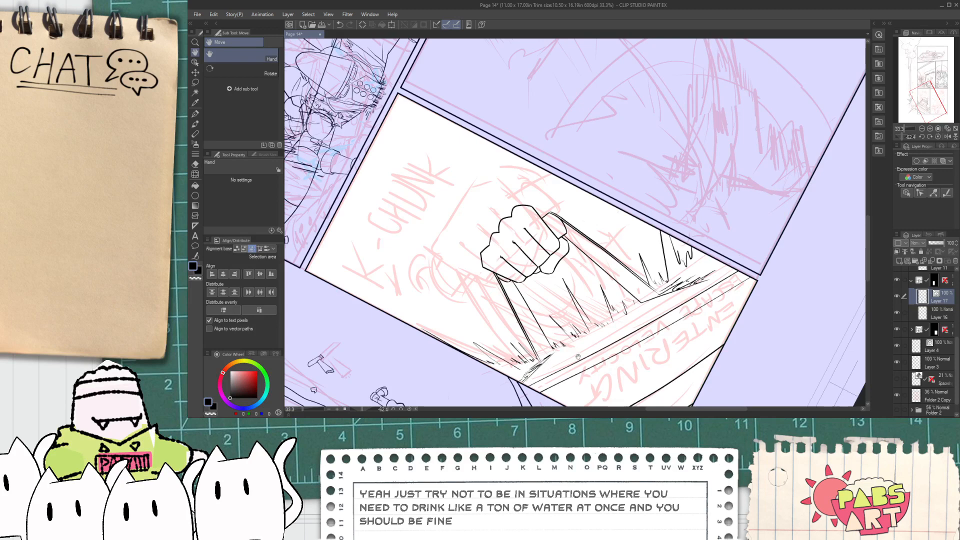
{"action": "scroll", "coordinate": [578, 359], "scroll_direction": "up", "scroll_amount": 2}
{"action": "scroll", "coordinate": [569, 375], "scroll_direction": "down", "scroll_amount": 2}
{"action": "left_click_drag", "start_coordinate": [569, 374], "coordinate": [569, 314]}
{"action": "scroll", "coordinate": [495, 285], "scroll_direction": "up", "scroll_amount": 2}
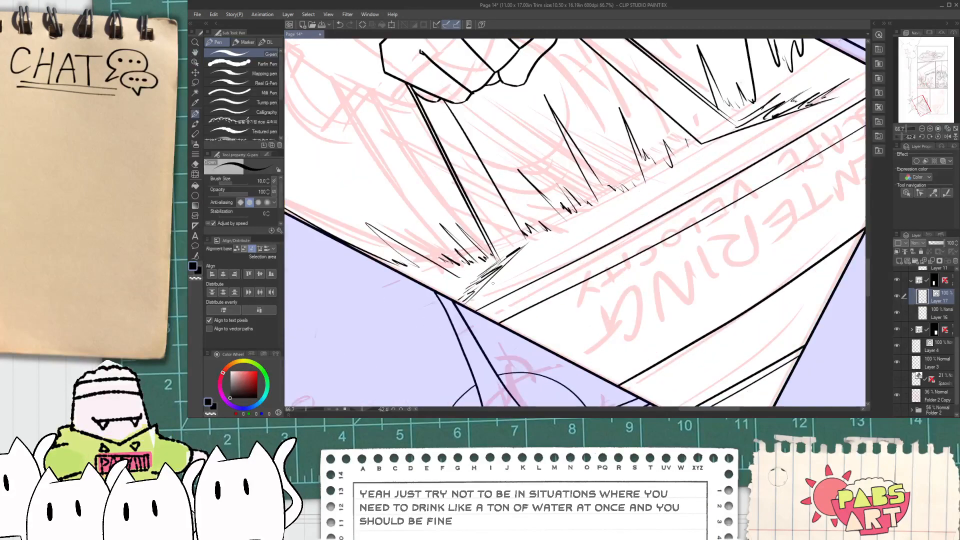
{"action": "left_click_drag", "start_coordinate": [483, 296], "coordinate": [735, 175]}
{"action": "key", "text": "ctrl+z"}
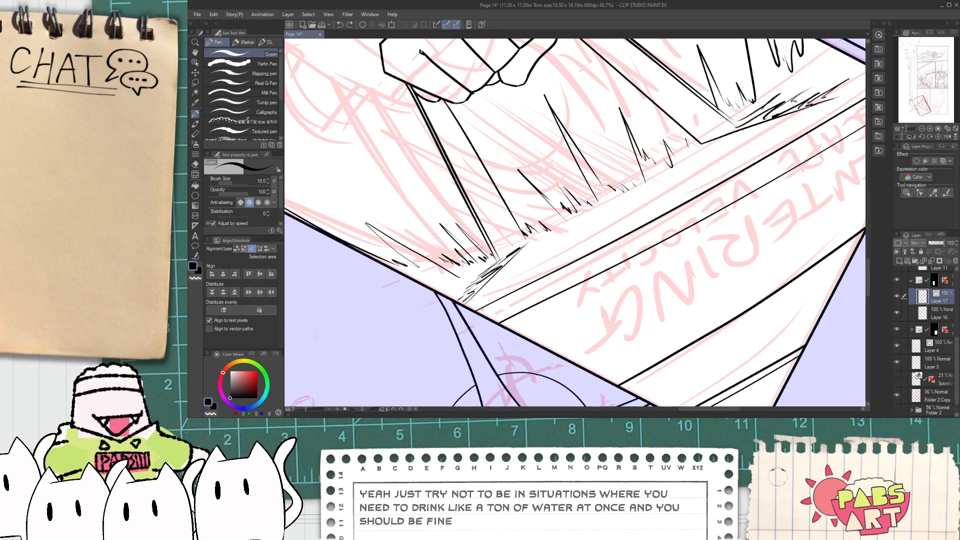
- Erase the lower end of the finger-side ground line and the hatch strokes closest to the panel border
{"action": "scroll", "coordinate": [492, 288], "scroll_direction": "up", "scroll_amount": 8}
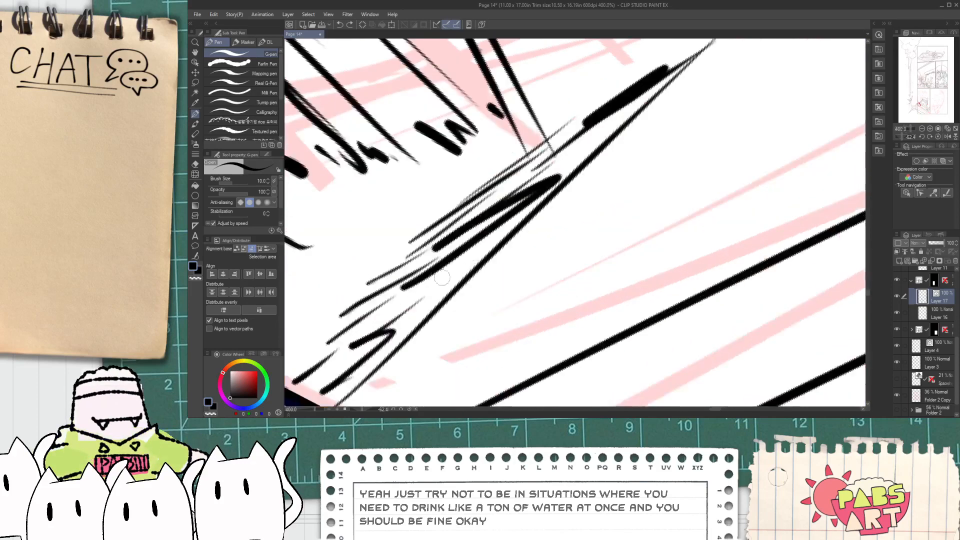
{"action": "mouse_move", "coordinate": [424, 274]}
{"action": "left_mouse_down"}
{"action": "mouse_move", "coordinate": [539, 214]}
{"action": "mouse_move", "coordinate": [444, 270]}
{"action": "left_mouse_up"}
{"action": "key", "text": "ctrl+z"}
{"action": "key", "text": "e"}
{"action": "mouse_move", "coordinate": [411, 320]}
{"action": "left_mouse_down"}
{"action": "mouse_move", "coordinate": [408, 335]}
{"action": "mouse_move", "coordinate": [350, 387]}
{"action": "left_mouse_up"}
{"action": "mouse_move", "coordinate": [383, 333]}
{"action": "left_mouse_down"}
{"action": "mouse_move", "coordinate": [362, 354]}
{"action": "mouse_move", "coordinate": [363, 376]}
{"action": "left_mouse_up"}
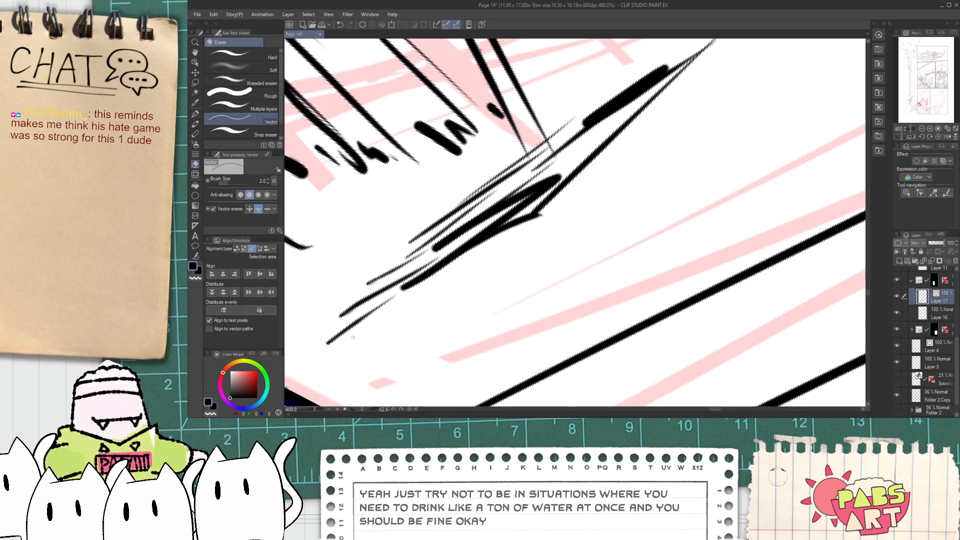
{"action": "scroll", "coordinate": [338, 349], "scroll_direction": "up", "scroll_amount": 2}
{"action": "key", "text": "p"}
{"action": "left_click_drag", "start_coordinate": [342, 285], "coordinate": [508, 202]}
{"action": "key", "text": "ctrl+z"}
{"action": "left_click_drag", "start_coordinate": [363, 280], "coordinate": [425, 231]}
{"action": "key", "text": "ctrl+z"}
{"action": "mouse_move", "coordinate": [354, 256]}
{"action": "left_mouse_down"}
{"action": "mouse_move", "coordinate": [424, 226]}
{"action": "mouse_move", "coordinate": [386, 241]}
{"action": "mouse_move", "coordinate": [411, 245]}
{"action": "left_mouse_up"}
{"action": "key", "text": "ctrl+z"}
{"action": "key", "text": "ctrl+z"}
{"action": "left_click_drag", "start_coordinate": [412, 246], "coordinate": [316, 314]}
{"action": "key", "text": "ctrl+z"}
{"action": "key", "text": "ctrl+z"}
{"action": "mouse_move", "coordinate": [354, 256]}
{"action": "left_mouse_down"}
{"action": "mouse_move", "coordinate": [402, 253]}
{"action": "mouse_move", "coordinate": [342, 280]}
{"action": "mouse_move", "coordinate": [402, 245]}
{"action": "mouse_move", "coordinate": [300, 335]}
{"action": "left_mouse_up"}
{"action": "key", "text": "ctrl+z"}
{"action": "key", "text": "ctrl+z"}
{"action": "key", "text": "ctrl+z"}
{"action": "mouse_move", "coordinate": [354, 256]}
{"action": "left_mouse_down"}
{"action": "mouse_move", "coordinate": [381, 257]}
{"action": "mouse_move", "coordinate": [300, 332]}
{"action": "left_mouse_up"}
{"action": "key", "text": "ctrl+z"}
- Trim the hatch strokes that overshoot around the base of the double finger-side line
{"action": "key", "text": "e"}
{"action": "scroll", "coordinate": [380, 299], "scroll_direction": "down", "scroll_amount": 6}
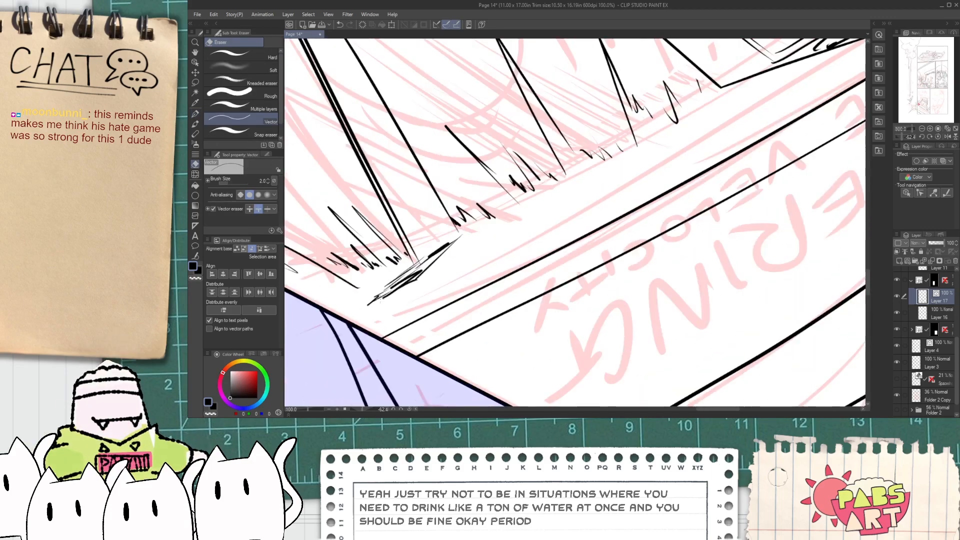
{"action": "scroll", "coordinate": [380, 299], "scroll_direction": "up", "scroll_amount": 4}
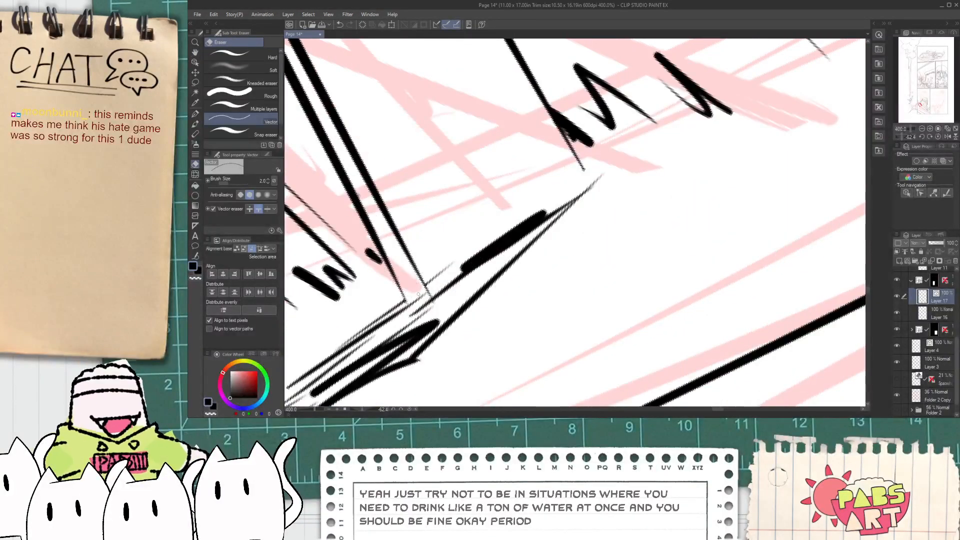
{"action": "left_click", "coordinate": [425, 307]}
{"action": "key", "text": "ctrl+z"}
{"action": "key", "text": "p"}
{"action": "scroll", "coordinate": [426, 307], "scroll_direction": "up", "scroll_amount": 2}
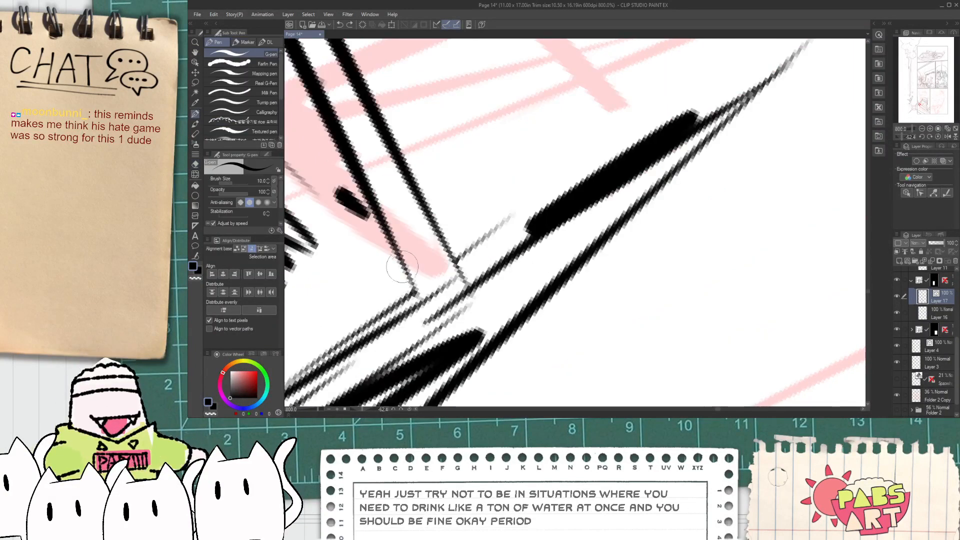
{"action": "key", "text": "ctrl+z"}
{"action": "mouse_move", "coordinate": [385, 239]}
{"action": "left_mouse_down"}
{"action": "mouse_move", "coordinate": [429, 330]}
{"action": "mouse_move", "coordinate": [408, 285]}
{"action": "mouse_move", "coordinate": [423, 315]}
{"action": "left_mouse_up"}
{"action": "key", "text": "ctrl+z"}
{"action": "key", "text": "ctrl+z"}
{"action": "key", "text": "e"}
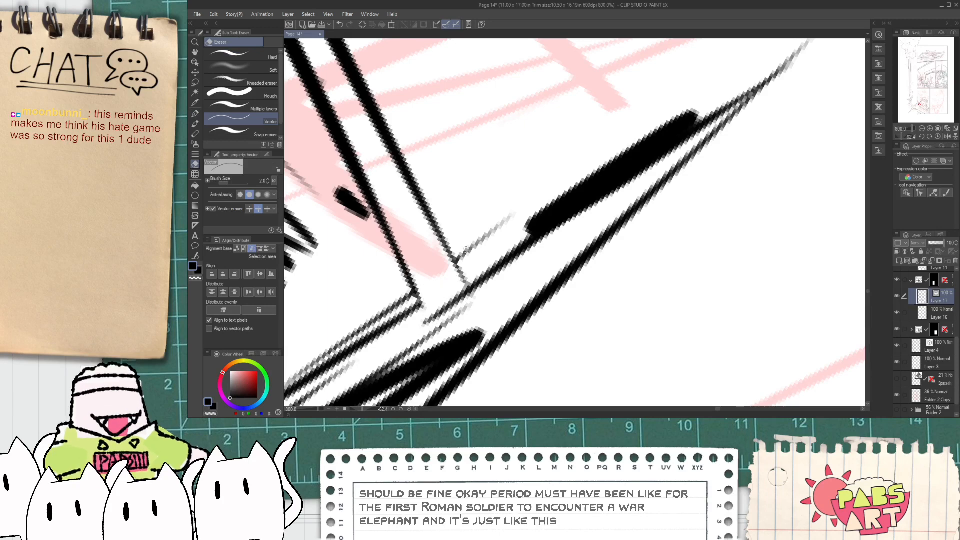
{"action": "scroll", "coordinate": [491, 245], "scroll_direction": "down", "scroll_amount": 1}
{"action": "left_click_drag", "start_coordinate": [483, 234], "coordinate": [491, 245]}
{"action": "scroll", "coordinate": [486, 246], "scroll_direction": "down", "scroll_amount": 1}
{"action": "key", "text": "space"}
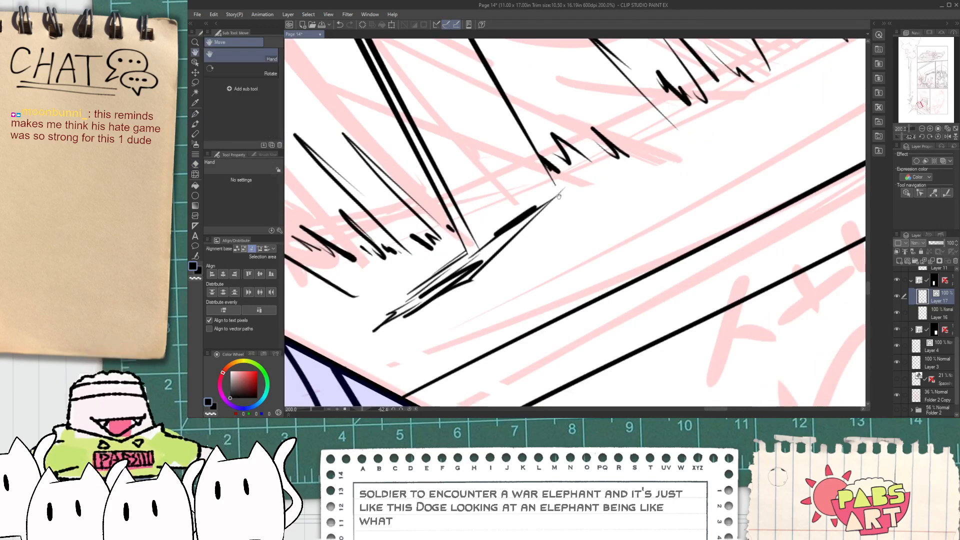
- Try to extend the single finger-side line down to its ground line with a new stroke
{"action": "left_click_drag", "start_coordinate": [545, 174], "coordinate": [553, 240]}
{"action": "scroll", "coordinate": [552, 240], "scroll_direction": "up", "scroll_amount": 1}
{"action": "scroll", "coordinate": [552, 240], "scroll_direction": "up", "scroll_amount": 2}
{"action": "key", "text": "p"}
{"action": "scroll", "coordinate": [508, 162], "scroll_direction": "down", "scroll_amount": 1}
{"action": "left_click_drag", "start_coordinate": [489, 142], "coordinate": [575, 304]}
{"action": "key", "text": "ctrl+z"}
{"action": "left_click_drag", "start_coordinate": [479, 117], "coordinate": [603, 325]}
{"action": "key", "text": "ctrl+z"}
{"action": "scroll", "coordinate": [606, 320], "scroll_direction": "down", "scroll_amount": 5}
{"action": "key", "text": "space"}
{"action": "left_click_drag", "start_coordinate": [634, 279], "coordinate": [457, 345]}
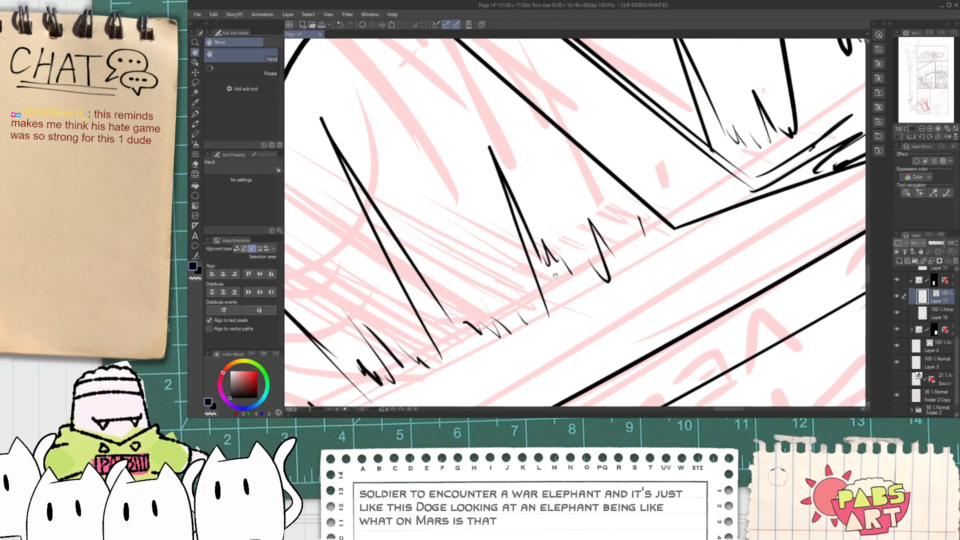
{"action": "left_click_drag", "start_coordinate": [559, 287], "coordinate": [443, 348]}
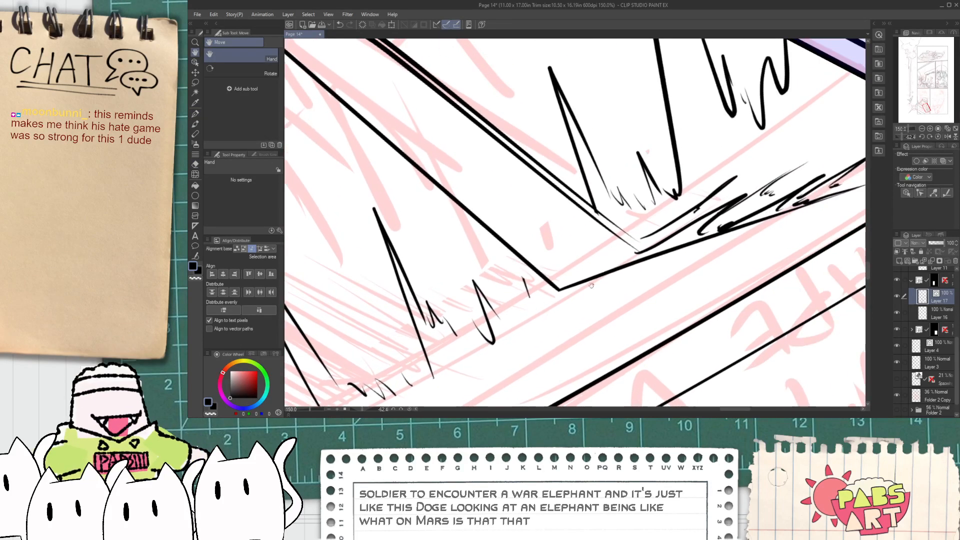
{"action": "scroll", "coordinate": [641, 243], "scroll_direction": "up", "scroll_amount": 1}
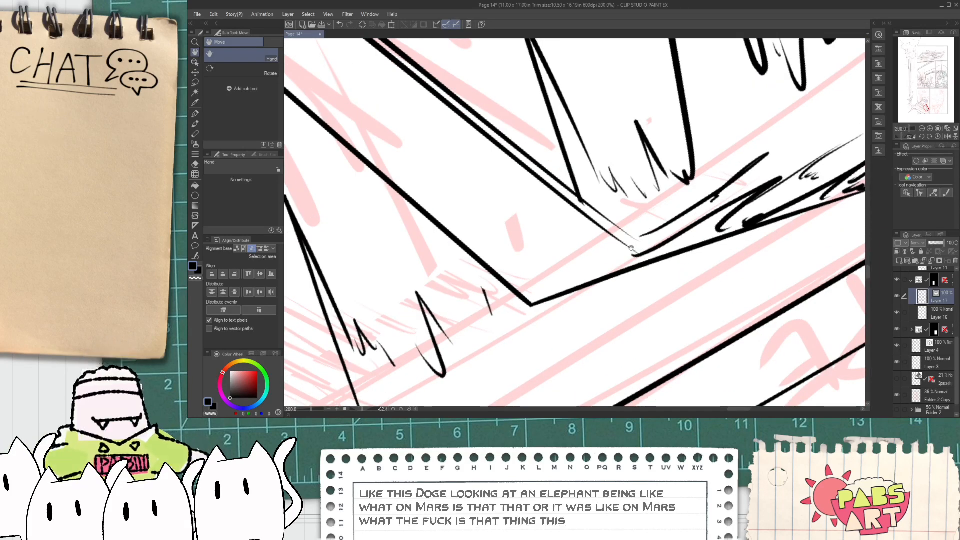
{"action": "left_click_drag", "start_coordinate": [632, 248], "coordinate": [597, 290]}
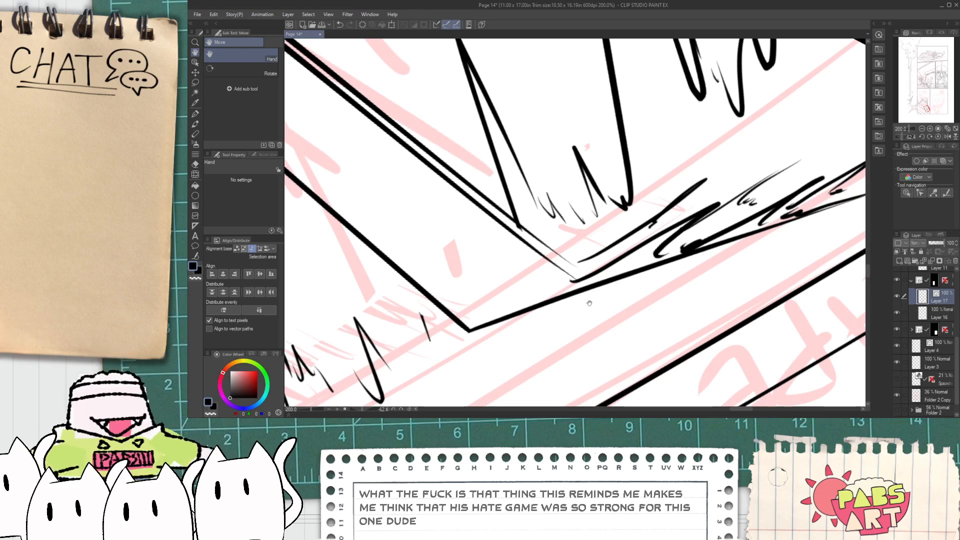
- Try to ink a short spike where the right-hand double hanging line meets its ground hatching
{"action": "key", "text": "p"}
{"action": "scroll", "coordinate": [590, 303], "scroll_direction": "up", "scroll_amount": 2}
{"action": "left_click_drag", "start_coordinate": [568, 253], "coordinate": [636, 159]}
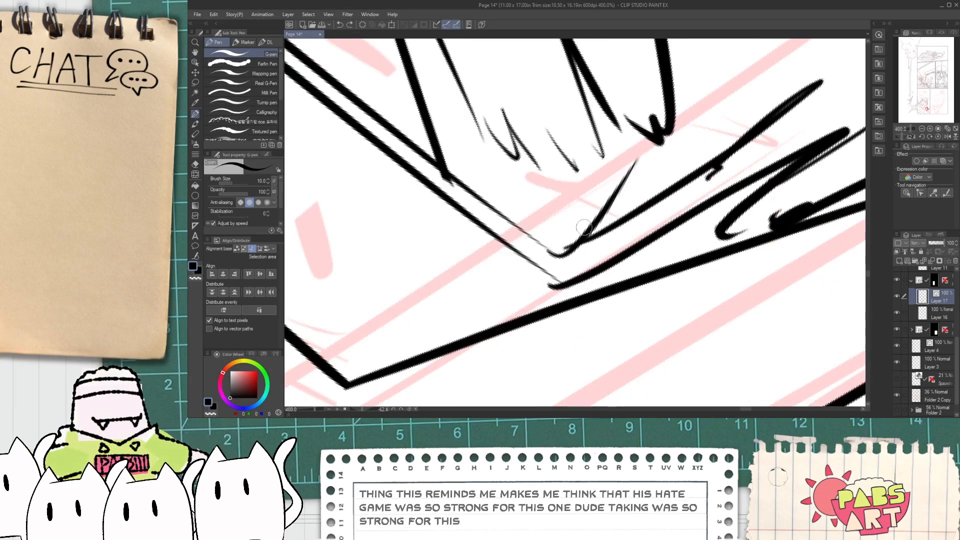
{"action": "key", "text": "ctrl+z"}
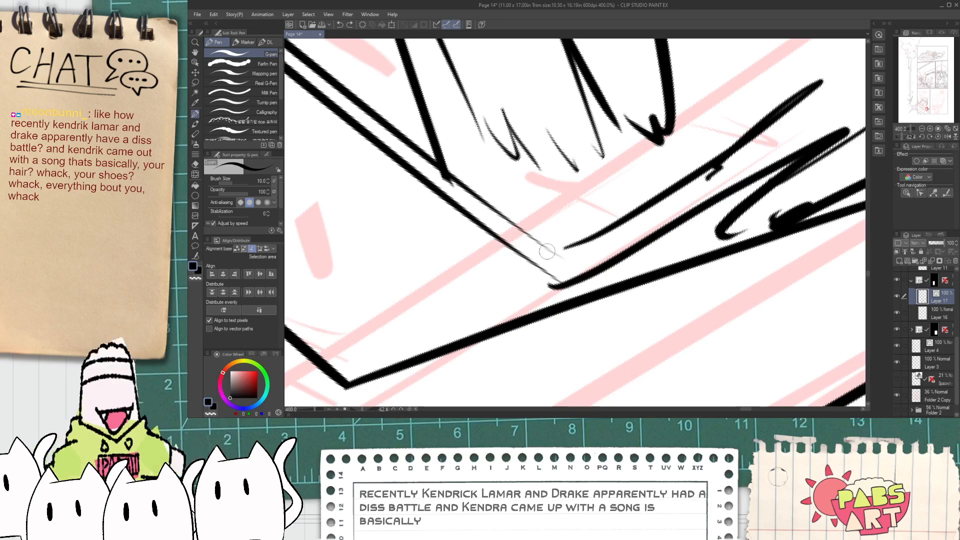
{"action": "scroll", "coordinate": [510, 209], "scroll_direction": "down", "scroll_amount": 2}
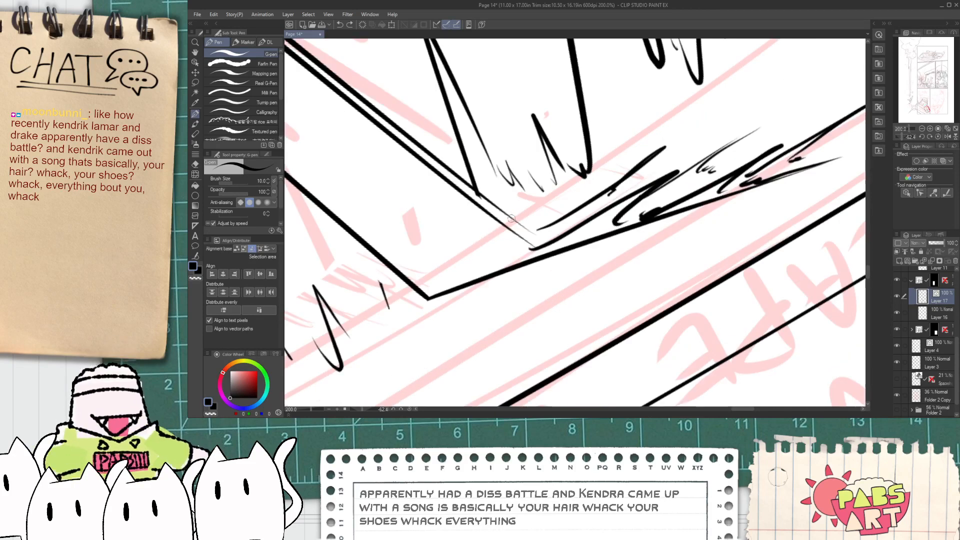
{"action": "key", "text": "e"}
{"action": "scroll", "coordinate": [474, 183], "scroll_direction": "up", "scroll_amount": 2}
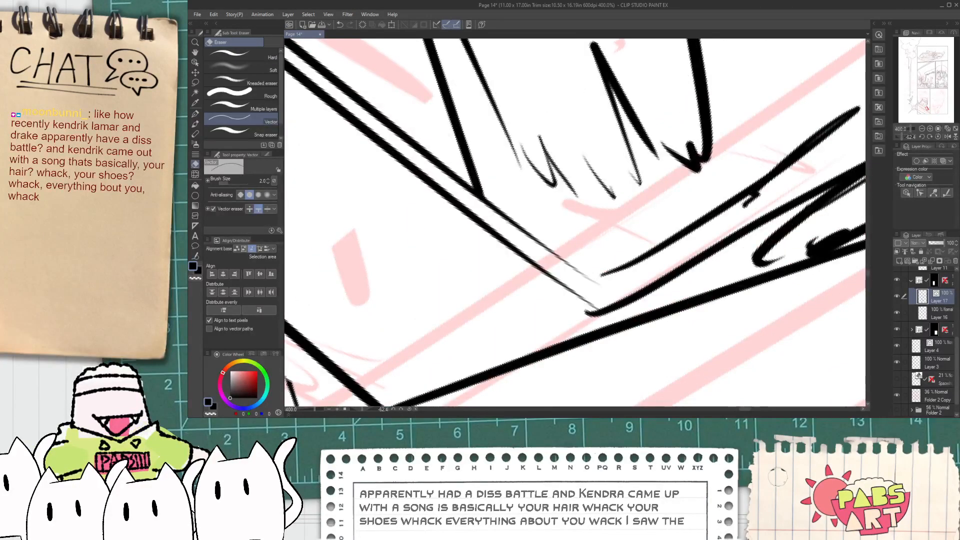
- Try to redraw the lower end of the right-hand double line's inner stroke down to the ground hatching
{"action": "key", "text": "p"}
{"action": "mouse_move", "coordinate": [481, 197]}
{"action": "left_mouse_down"}
{"action": "mouse_move", "coordinate": [594, 274]}
{"action": "mouse_move", "coordinate": [602, 268]}
{"action": "left_mouse_up"}
{"action": "key", "text": "ctrl+z"}
{"action": "key", "text": "ctrl+z"}
{"action": "key", "text": "ctrl+z"}
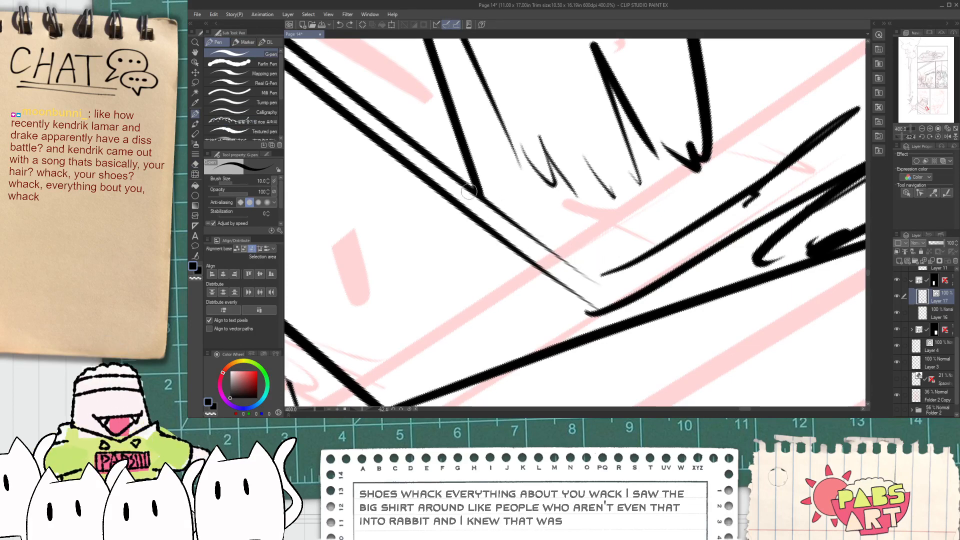
{"action": "left_click_drag", "start_coordinate": [476, 193], "coordinate": [622, 283]}
{"action": "key", "text": "ctrl+z"}
- Extend the right-hand double line's inner stroke to the ground and curve it up into a short grass spike joining the hatching
{"action": "mouse_move", "coordinate": [477, 194]}
{"action": "left_mouse_down"}
{"action": "mouse_move", "coordinate": [595, 272]}
{"action": "mouse_move", "coordinate": [670, 194]}
{"action": "left_mouse_up"}
{"action": "key", "text": "ctrl+z"}
{"action": "key", "text": "ctrl+z"}
{"action": "mouse_move", "coordinate": [583, 268]}
{"action": "left_mouse_down"}
{"action": "mouse_move", "coordinate": [668, 195]}
{"action": "mouse_move", "coordinate": [630, 272]}
{"action": "left_mouse_up"}
{"action": "key", "text": "e"}
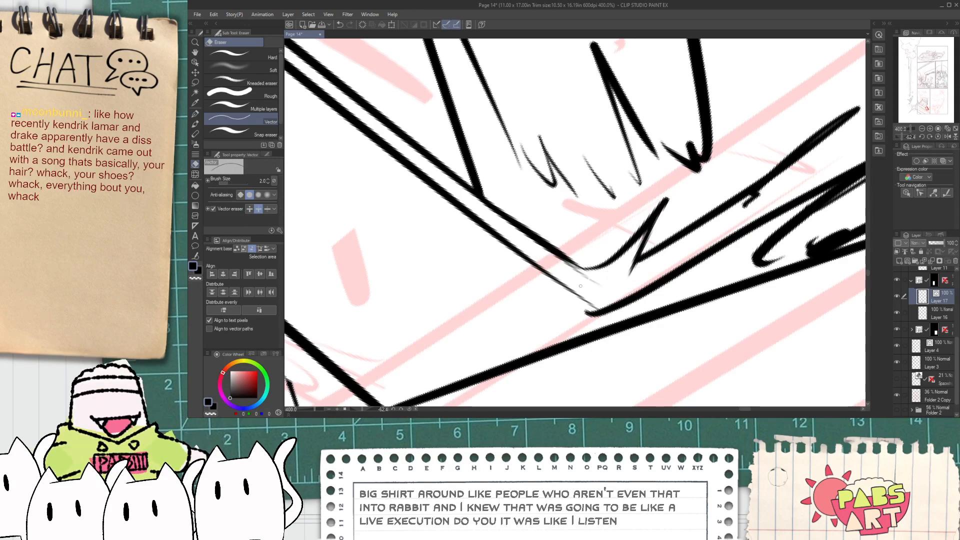
{"action": "scroll", "coordinate": [610, 276], "scroll_direction": "down", "scroll_amount": 2}
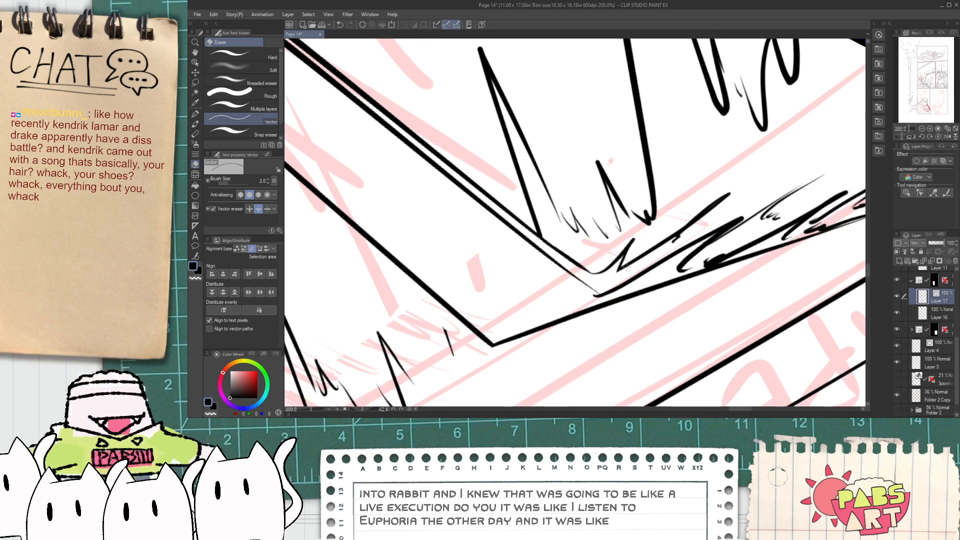
{"action": "key", "text": "p"}
{"action": "scroll", "coordinate": [630, 267], "scroll_direction": "up", "scroll_amount": 2}
{"action": "mouse_move", "coordinate": [555, 270]}
{"action": "left_mouse_down"}
{"action": "mouse_move", "coordinate": [759, 132]}
{"action": "mouse_move", "coordinate": [662, 237]}
{"action": "mouse_move", "coordinate": [632, 249]}
{"action": "left_mouse_up"}
{"action": "scroll", "coordinate": [697, 216], "scroll_direction": "down", "scroll_amount": 3}
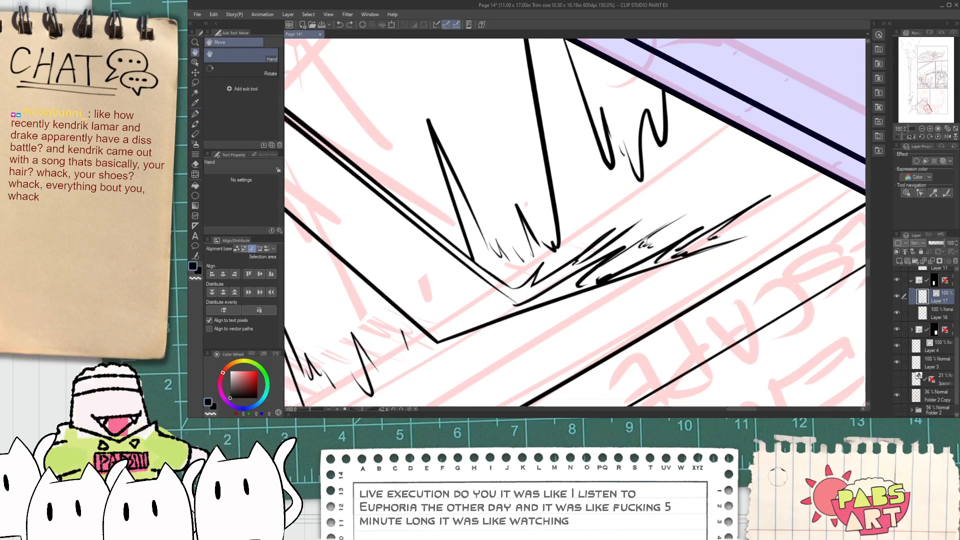
- Ink a tall slanted spike in the middle of the right-hand ground hatching
{"action": "scroll", "coordinate": [632, 248], "scroll_direction": "up", "scroll_amount": 3}
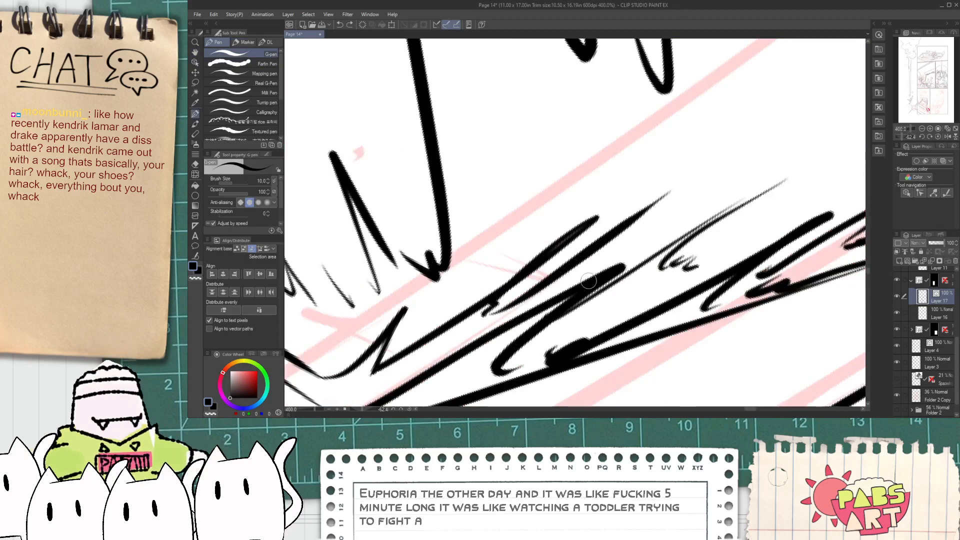
{"action": "left_click_drag", "start_coordinate": [585, 285], "coordinate": [685, 184]}
{"action": "key", "text": "e"}
{"action": "scroll", "coordinate": [688, 203], "scroll_direction": "down", "scroll_amount": 2}
{"action": "key", "text": "p"}
{"action": "scroll", "coordinate": [687, 203], "scroll_direction": "up", "scroll_amount": 4}
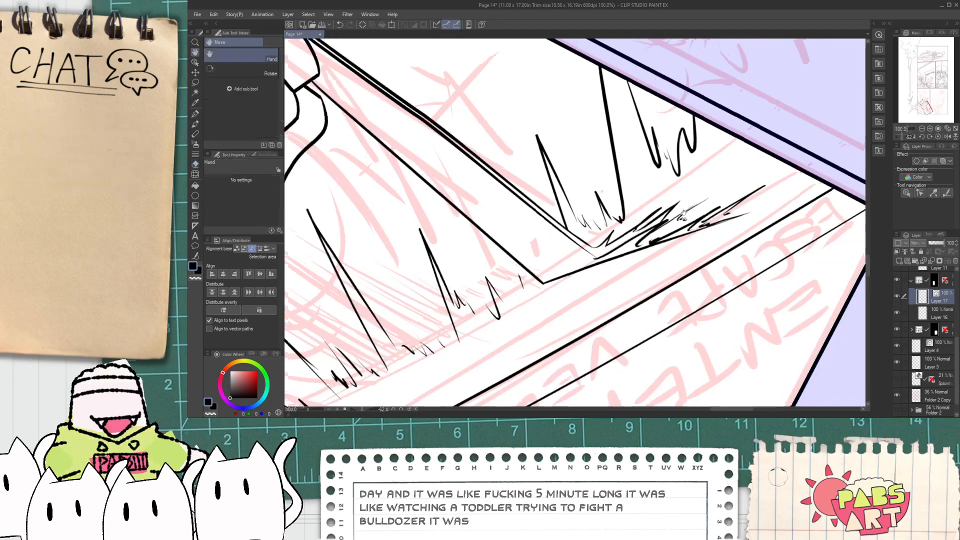
- Clean up the tail below the middle spike and ink a second tall spike farther along the right-hand ground hatching
{"action": "left_click_drag", "start_coordinate": [595, 244], "coordinate": [643, 208]}
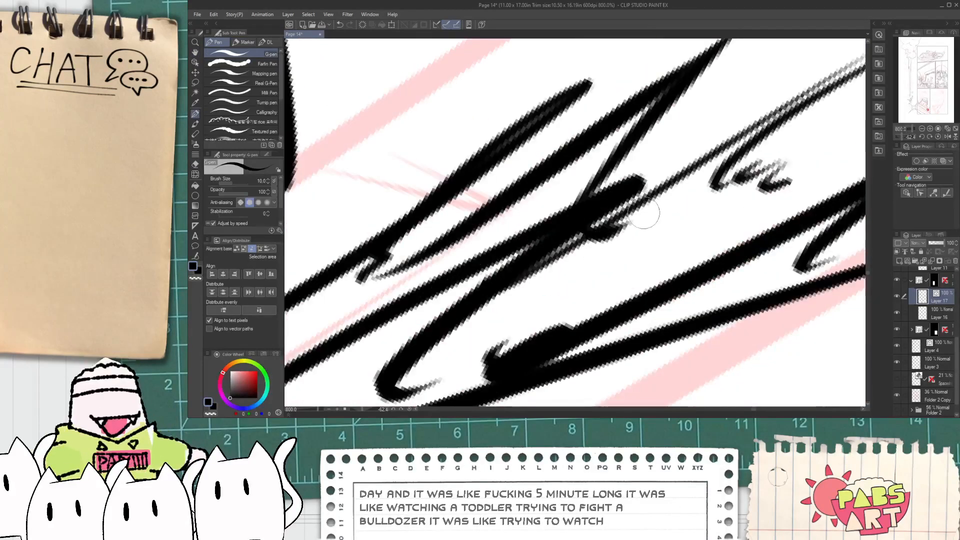
{"action": "key", "text": "e"}
{"action": "left_click_drag", "start_coordinate": [583, 238], "coordinate": [632, 227]}
{"action": "key", "text": "p"}
{"action": "scroll", "coordinate": [632, 227], "scroll_direction": "down", "scroll_amount": 4}
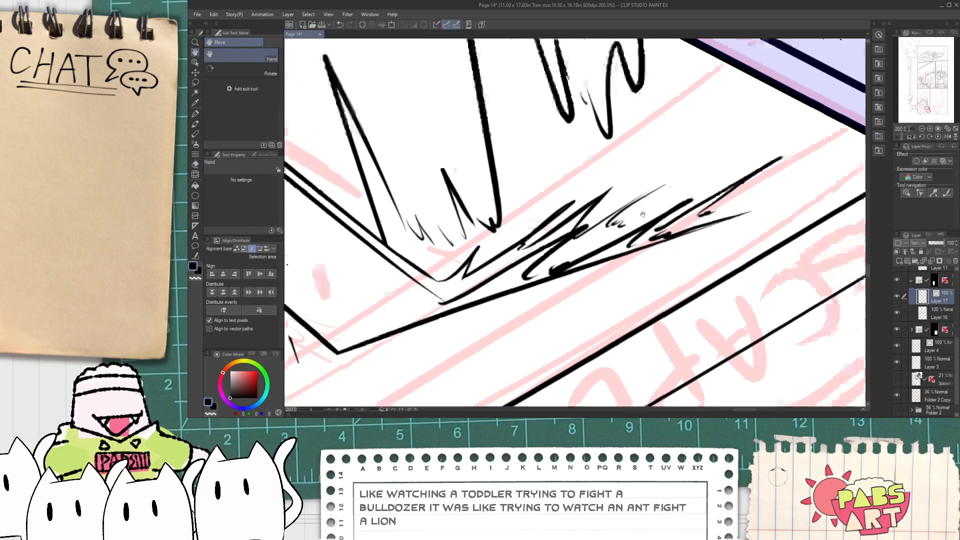
{"action": "key", "text": "ctrl+z"}
{"action": "left_click_drag", "start_coordinate": [556, 260], "coordinate": [649, 175]}
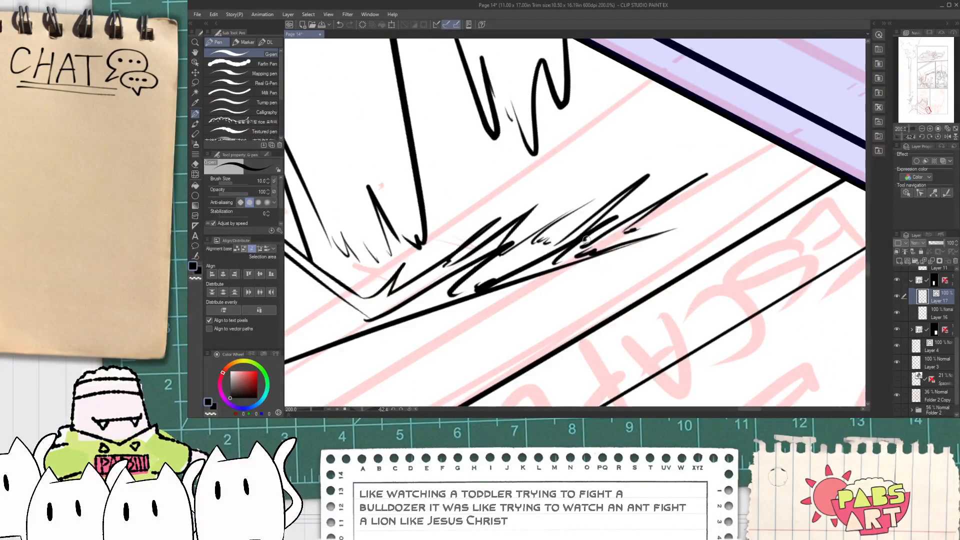
- Trim the far end of the right-hand ground hatching and erase the stray stroke beyond the second tall spike
{"action": "scroll", "coordinate": [608, 237], "scroll_direction": "down", "scroll_amount": 4}
{"action": "key", "text": "space"}
{"action": "left_click_drag", "start_coordinate": [415, 363], "coordinate": [461, 328]}
{"action": "scroll", "coordinate": [617, 233], "scroll_direction": "up", "scroll_amount": 6}
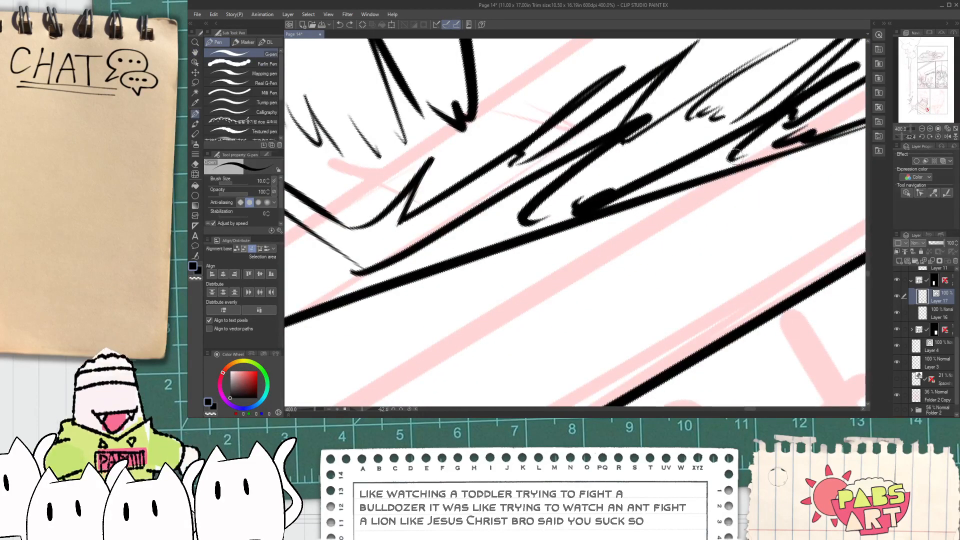
{"action": "key", "text": "space"}
{"action": "left_click_drag", "start_coordinate": [779, 156], "coordinate": [618, 229]}
{"action": "key", "text": "e"}
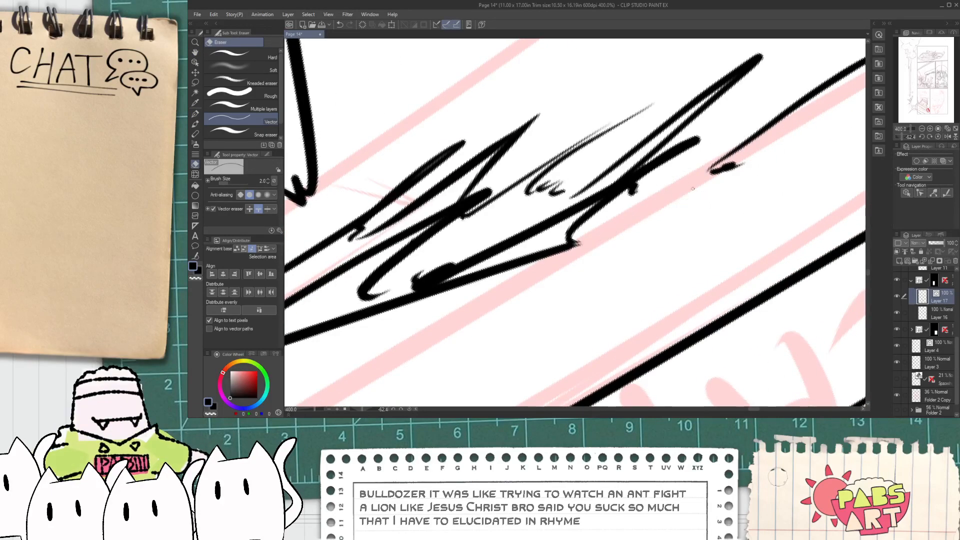
{"action": "left_click", "coordinate": [726, 167]}
{"action": "scroll", "coordinate": [767, 129], "scroll_direction": "down", "scroll_amount": 4}
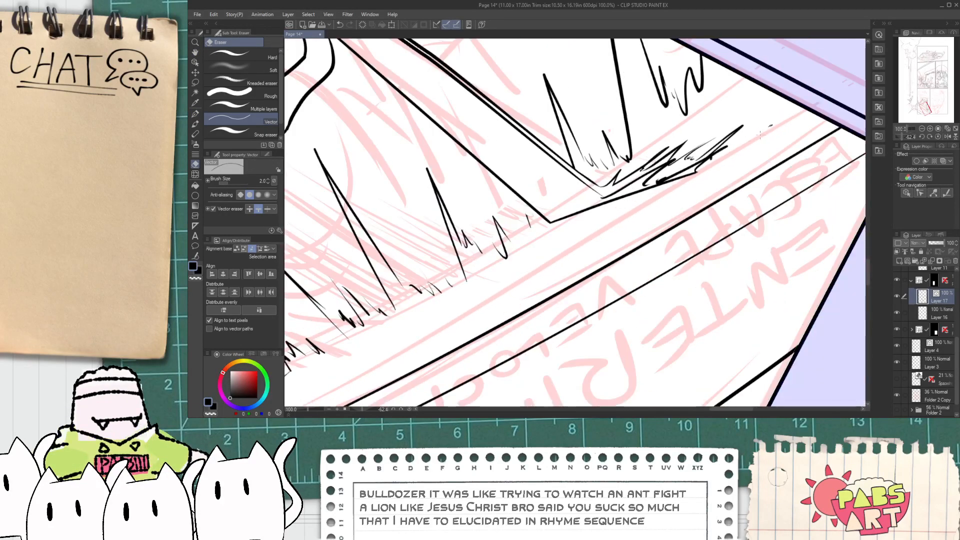
- Ink short parallel hatch strokes across the base of the right-hand double hanging line
{"action": "key", "text": "space"}
{"action": "mouse_move", "coordinate": [595, 235]}
{"action": "left_mouse_down"}
{"action": "mouse_move", "coordinate": [608, 223]}
{"action": "mouse_move", "coordinate": [635, 262]}
{"action": "mouse_move", "coordinate": [695, 216]}
{"action": "left_mouse_up"}
{"action": "scroll", "coordinate": [633, 237], "scroll_direction": "up", "scroll_amount": 4}
{"action": "left_click_drag", "start_coordinate": [667, 231], "coordinate": [735, 195]}
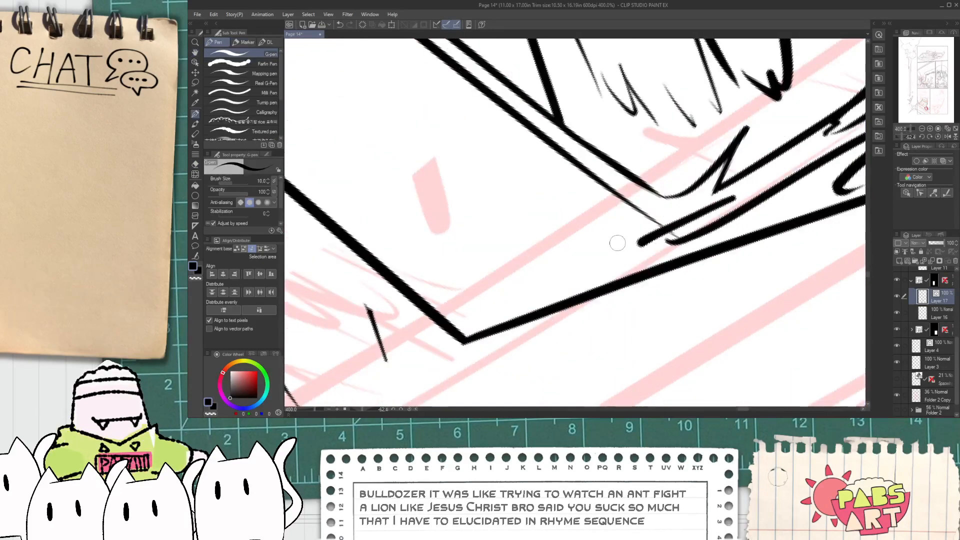
{"action": "left_click_drag", "start_coordinate": [639, 236], "coordinate": [696, 211]}
{"action": "left_click_drag", "start_coordinate": [629, 235], "coordinate": [681, 203]}
- Erase the overshooting outer hatch strokes beneath the left-hand double hanging line
{"action": "scroll", "coordinate": [645, 225], "scroll_direction": "down", "scroll_amount": 7}
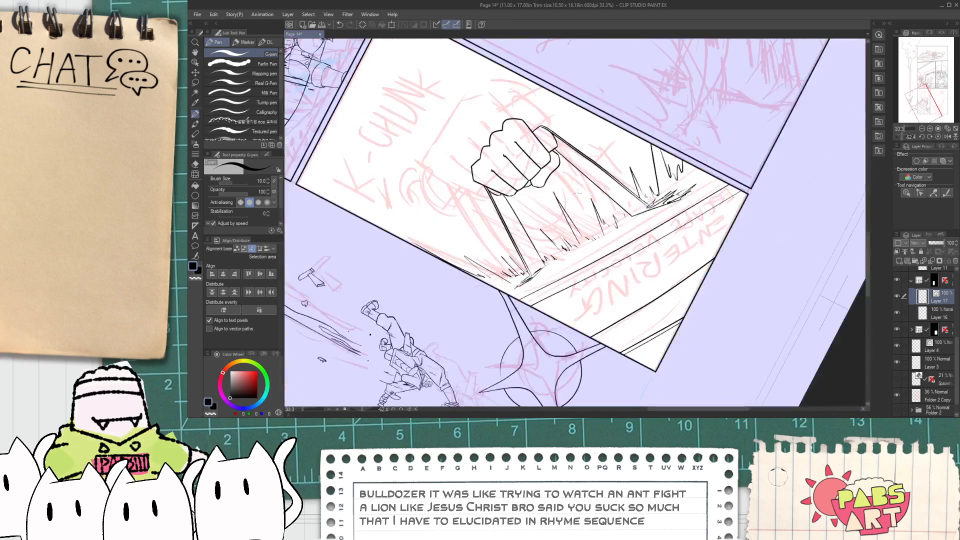
{"action": "scroll", "coordinate": [693, 186], "scroll_direction": "up", "scroll_amount": 2}
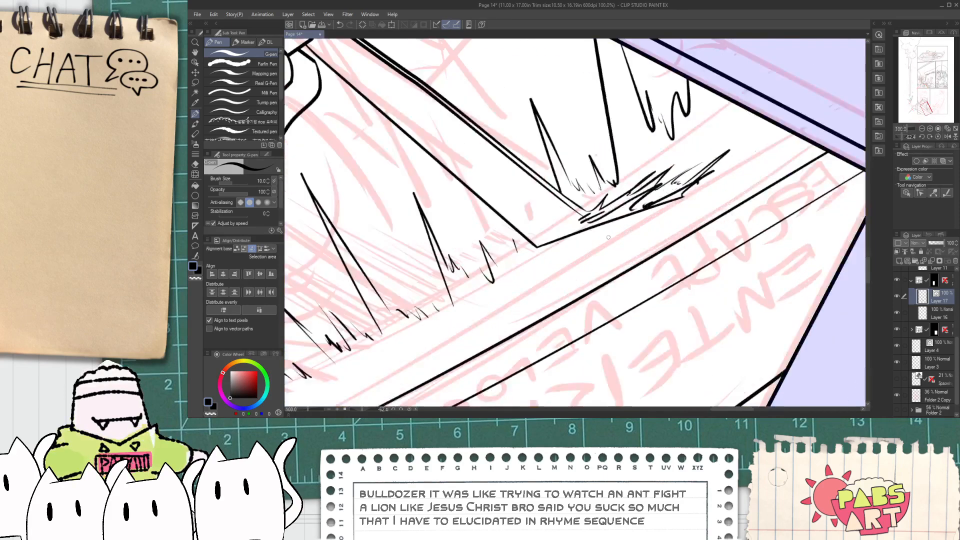
{"action": "key", "text": "space"}
{"action": "left_click_drag", "start_coordinate": [428, 316], "coordinate": [500, 281]}
{"action": "scroll", "coordinate": [450, 320], "scroll_direction": "up", "scroll_amount": 4}
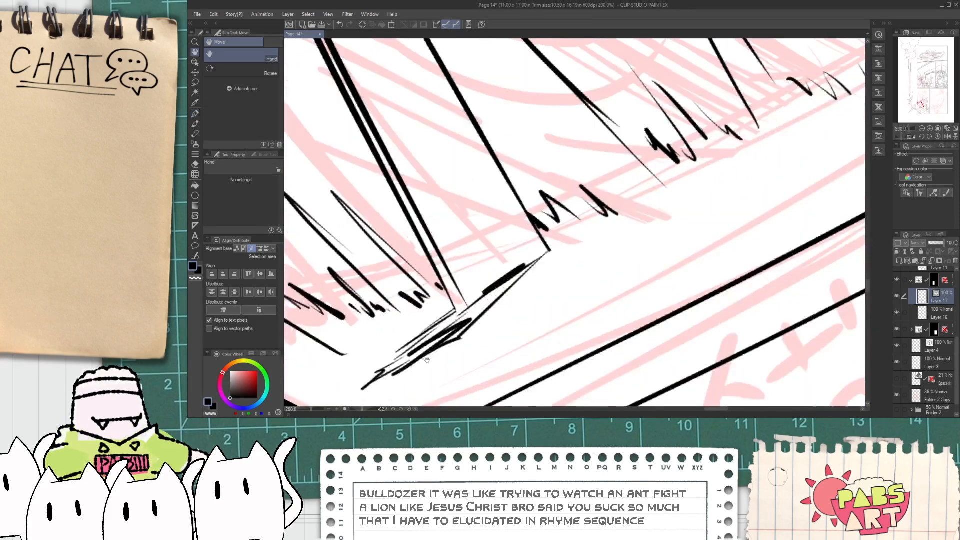
{"action": "key", "text": "e"}
{"action": "left_click_drag", "start_coordinate": [402, 359], "coordinate": [392, 357]}
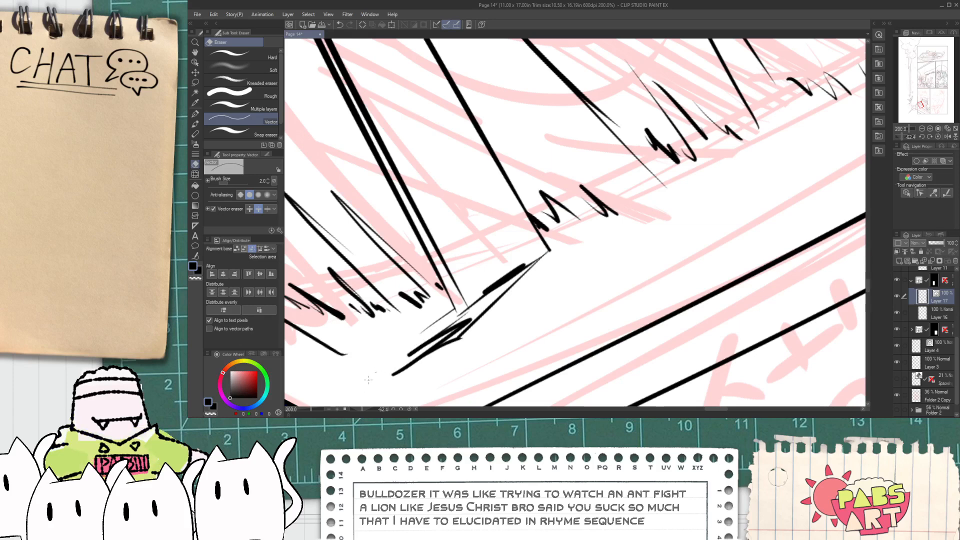
{"action": "key", "text": "p"}
- Ink short slanted hatch strokes spreading outward from the base of the left-hand double hanging line
{"action": "key", "text": "ctrl+z"}
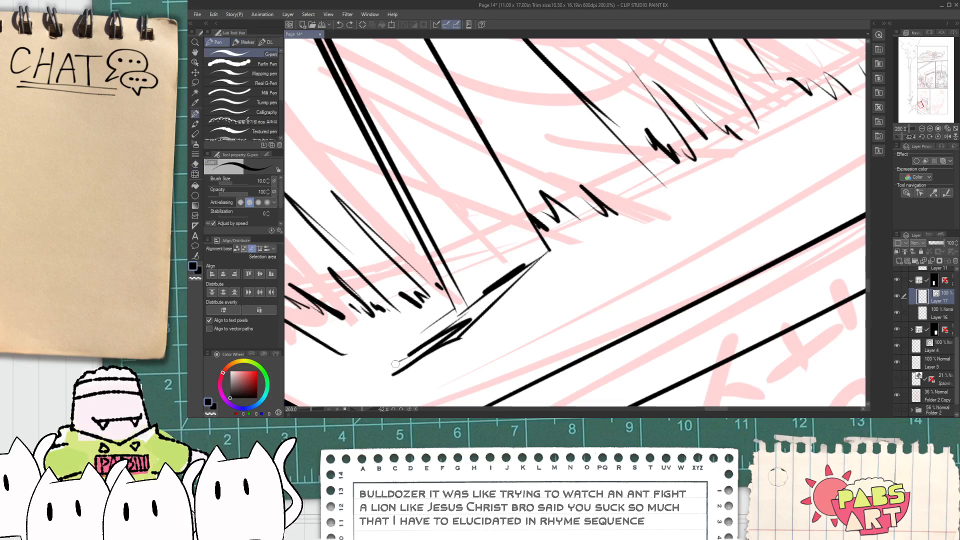
{"action": "left_click_drag", "start_coordinate": [362, 361], "coordinate": [399, 352]}
{"action": "left_click_drag", "start_coordinate": [387, 337], "coordinate": [455, 311]}
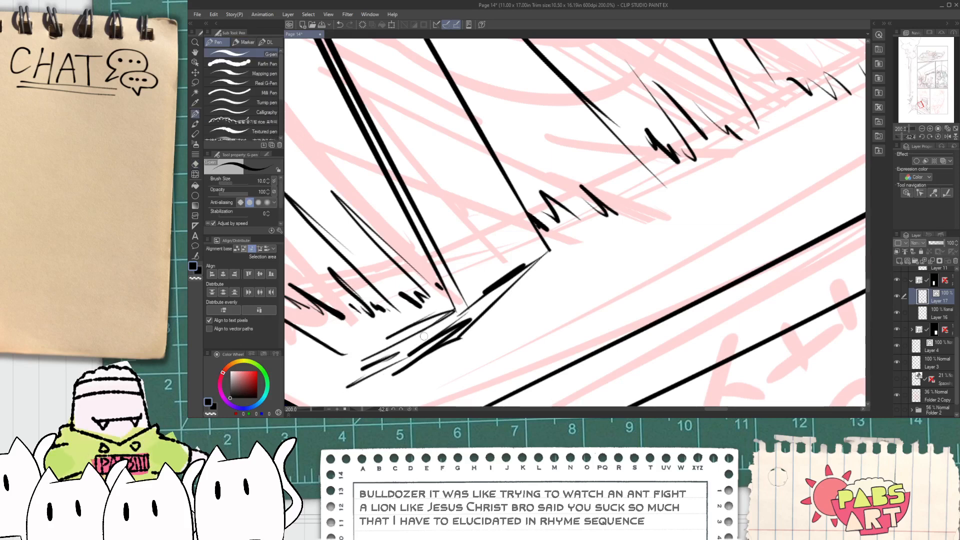
{"action": "key", "text": "ctrl+z"}
- Select the right-hand ground line and hatching vectors together and scale them down slightly
{"action": "scroll", "coordinate": [450, 310], "scroll_direction": "down", "scroll_amount": 5}
{"action": "left_click_drag", "start_coordinate": [505, 309], "coordinate": [490, 322]}
{"action": "scroll", "coordinate": [676, 173], "scroll_direction": "up", "scroll_amount": 4}
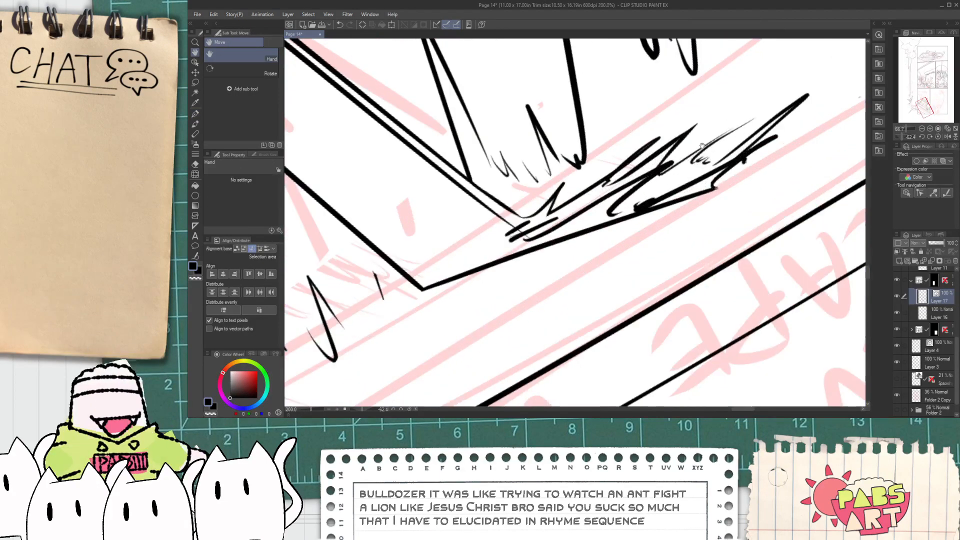
{"action": "key", "text": "o"}
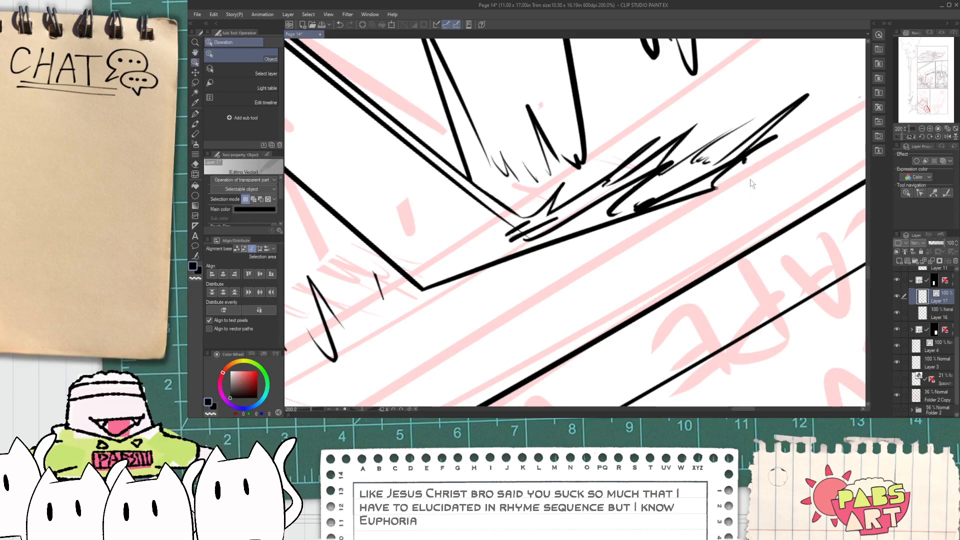
{"action": "left_click_drag", "start_coordinate": [757, 203], "coordinate": [616, 156]}
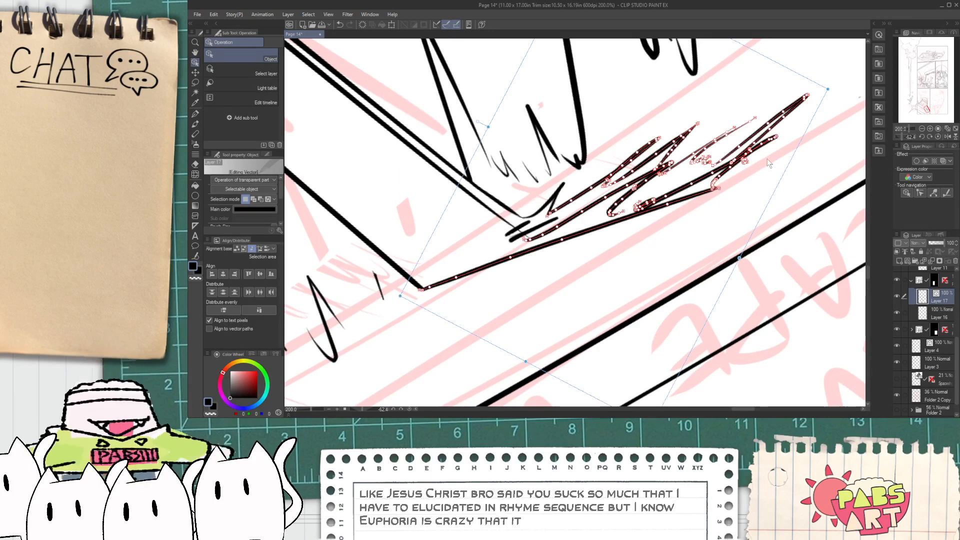
{"action": "left_click_drag", "start_coordinate": [829, 89], "coordinate": [762, 114]}
{"action": "key", "text": "ctrl+d"}
- Delete the short hatch strokes crossing the base of the right-hand double hanging line
{"action": "scroll", "coordinate": [533, 250], "scroll_direction": "up", "scroll_amount": 3}
{"action": "key", "text": "e"}
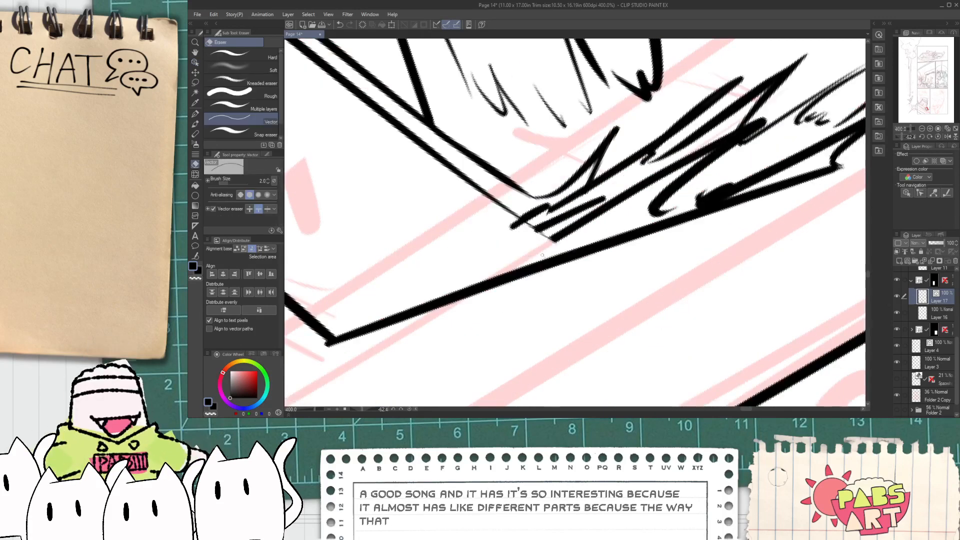
{"action": "left_click", "coordinate": [568, 215], "text": "ctrl"}
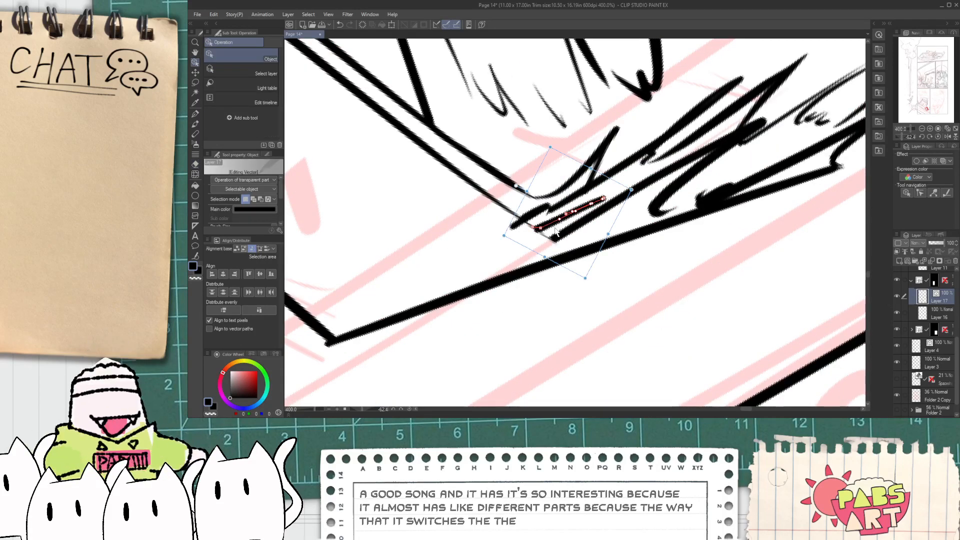
{"action": "key", "text": "Delete"}
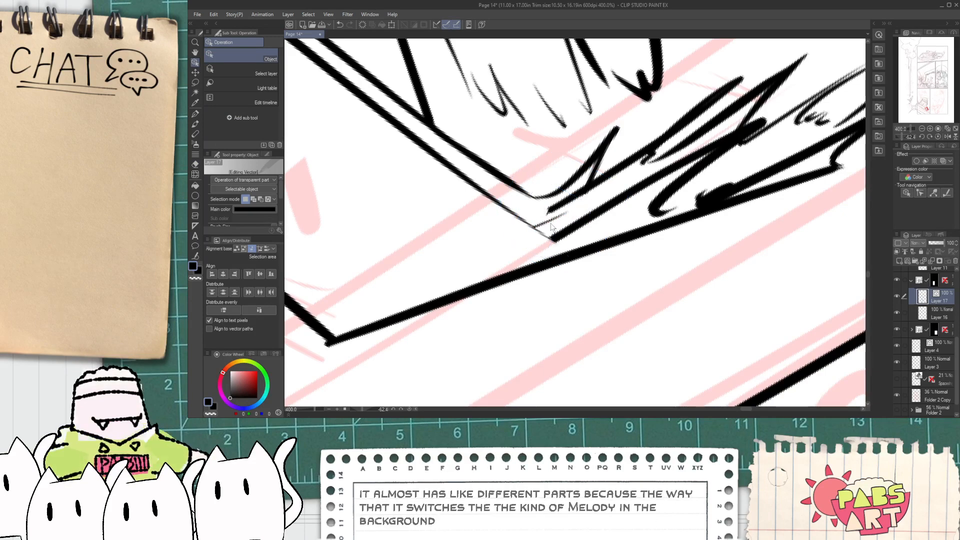
{"action": "left_click", "coordinate": [551, 225]}
{"action": "key", "text": "Delete"}
{"action": "scroll", "coordinate": [552, 303], "scroll_direction": "down", "scroll_amount": 6}
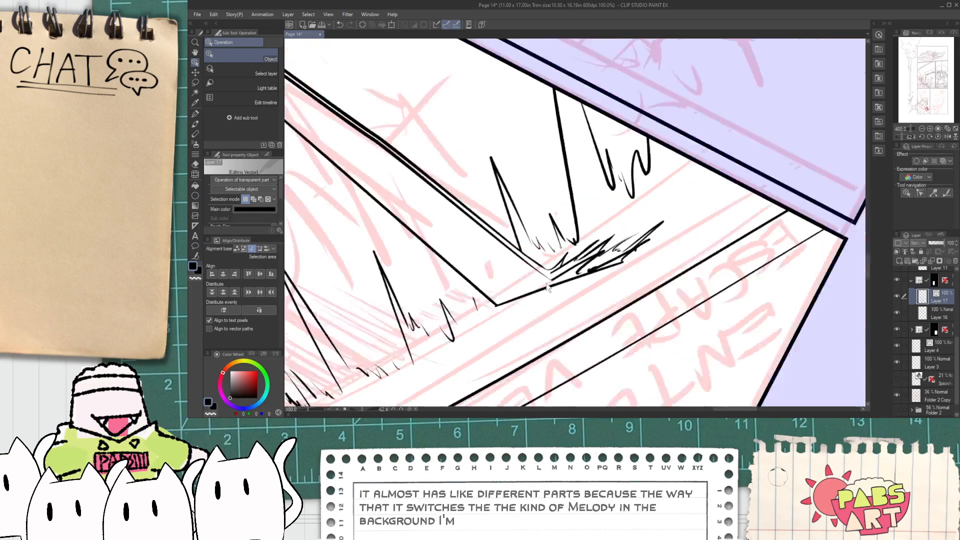
- Ink longer hatch strokes running outward from the base of the left-hand double hanging line
{"action": "left_click_drag", "start_coordinate": [552, 304], "coordinate": [641, 235]}
{"action": "scroll", "coordinate": [450, 342], "scroll_direction": "up", "scroll_amount": 2}
{"action": "scroll", "coordinate": [450, 342], "scroll_direction": "up", "scroll_amount": 4}
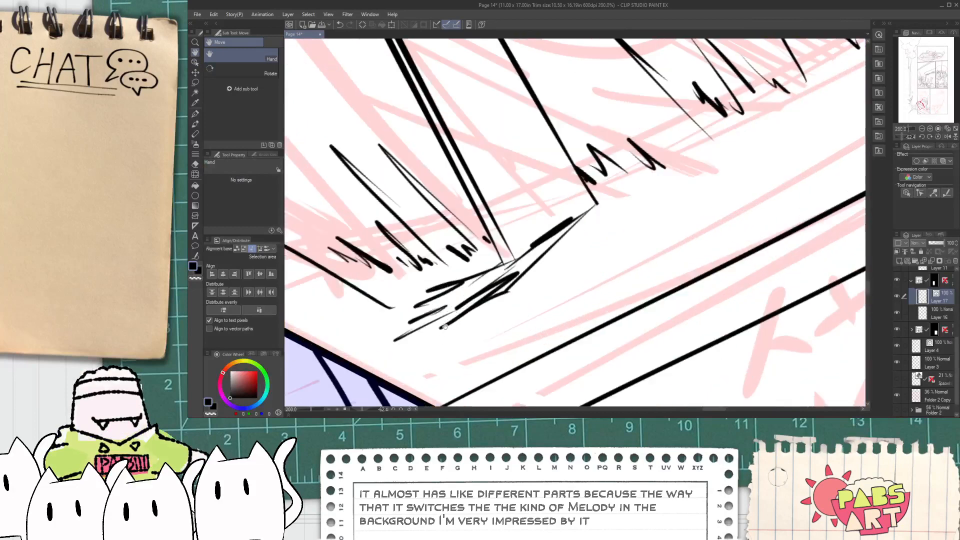
{"action": "left_click_drag", "start_coordinate": [395, 351], "coordinate": [443, 322]}
{"action": "key", "text": "p"}
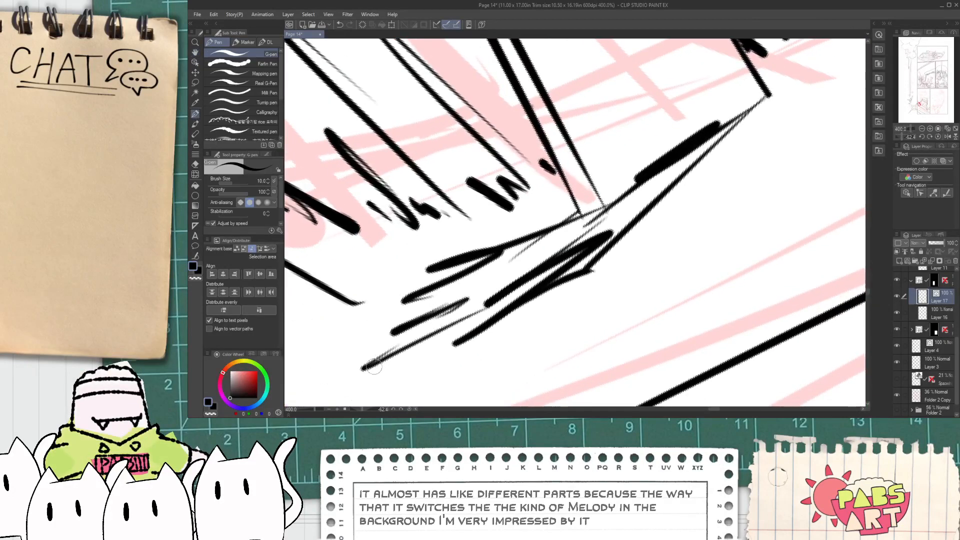
- Erase the outer hatch strokes running from the base of the left-hand double hanging line with the Vector eraser
{"action": "key", "text": "e"}
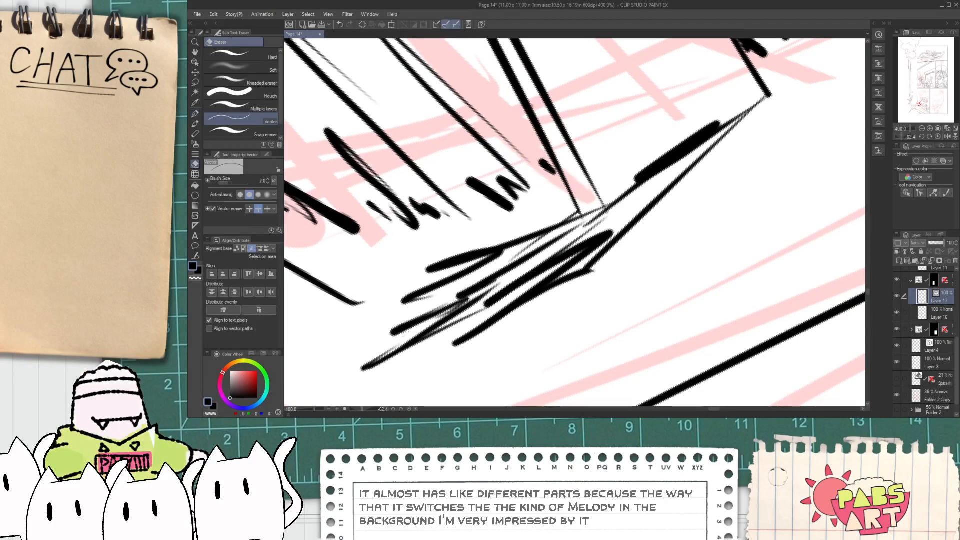
{"action": "left_click_drag", "start_coordinate": [497, 262], "coordinate": [416, 320]}
{"action": "left_click", "coordinate": [563, 225]}
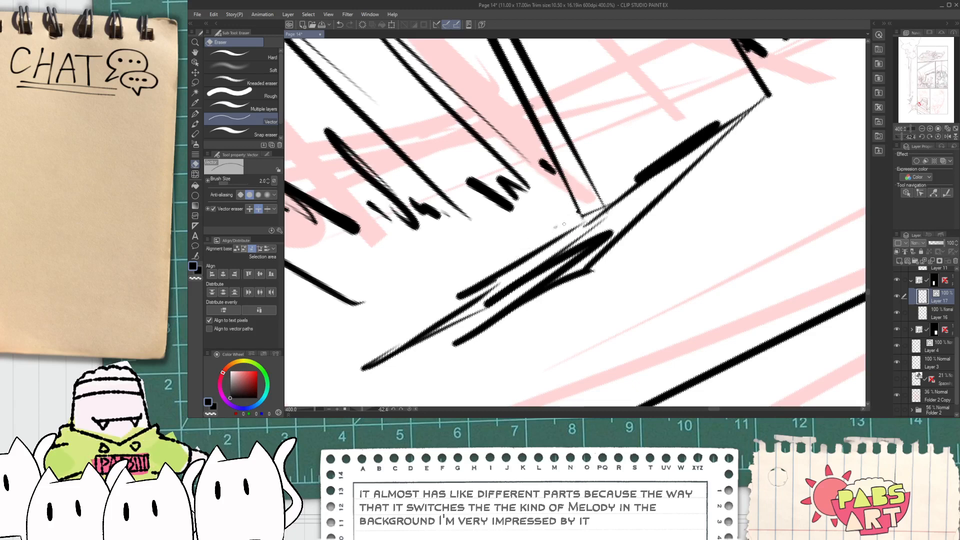
- Ink over the lower end of the left-hand double hanging line so it reaches the ground stroke
{"action": "scroll", "coordinate": [552, 230], "scroll_direction": "up", "scroll_amount": 2}
{"action": "scroll", "coordinate": [553, 231], "scroll_direction": "up", "scroll_amount": 2}
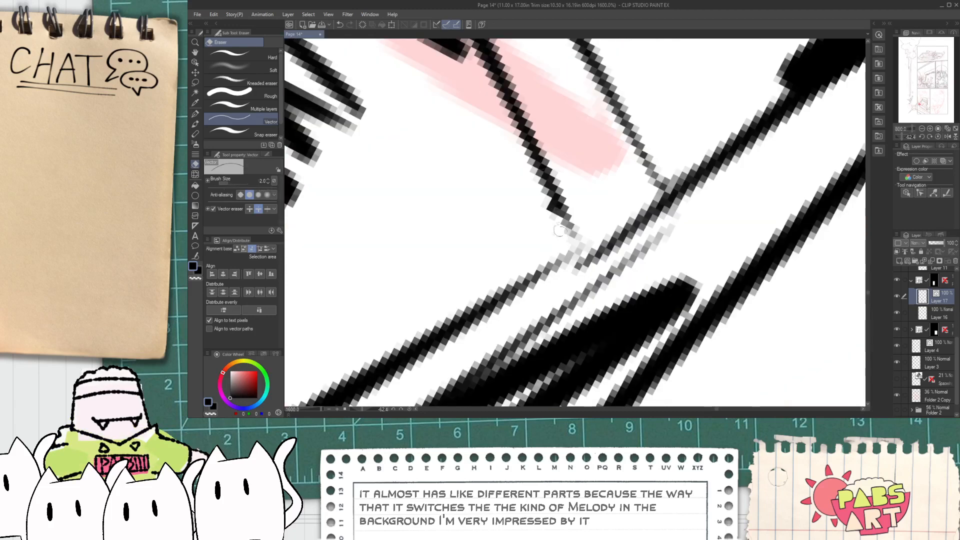
{"action": "key", "text": "p"}
{"action": "left_click_drag", "start_coordinate": [504, 133], "coordinate": [586, 274]}
{"action": "scroll", "coordinate": [587, 274], "scroll_direction": "down", "scroll_amount": 8}
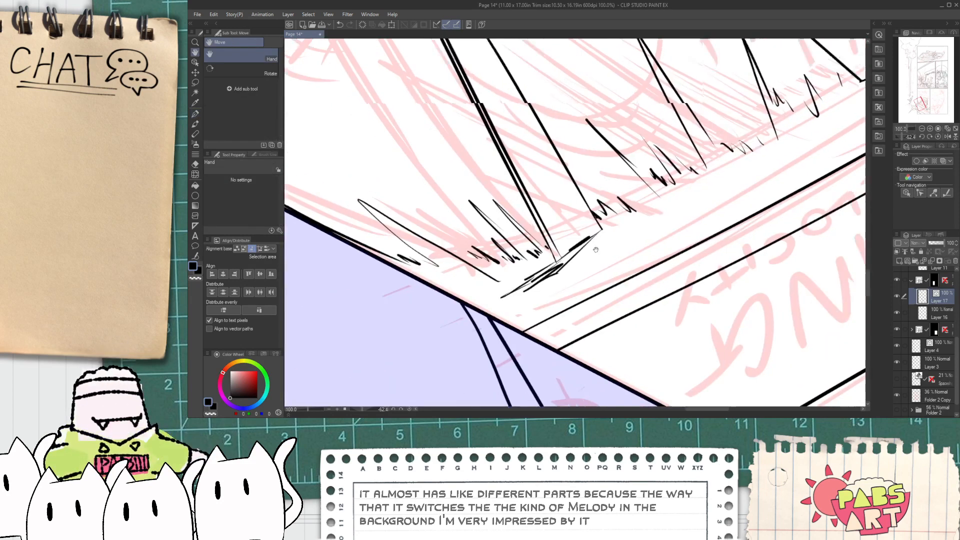
- Ink a long straight ground line just above the lower parallel lines, replacing the first attempt
{"action": "scroll", "coordinate": [560, 241], "scroll_direction": "down", "scroll_amount": 1}
{"action": "left_click_drag", "start_coordinate": [560, 241], "coordinate": [570, 280]}
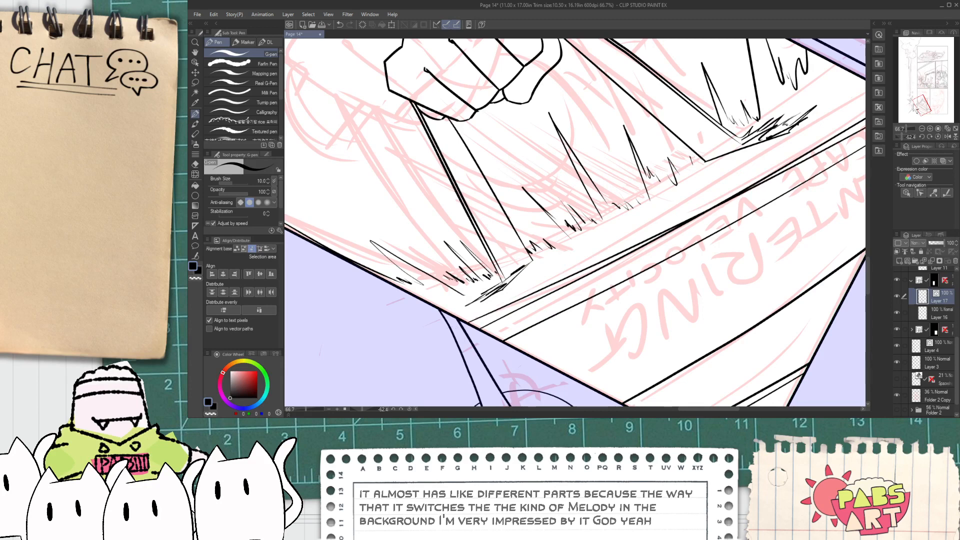
{"action": "left_click_drag", "start_coordinate": [470, 323], "coordinate": [865, 124]}
{"action": "key", "text": "ctrl+z"}
{"action": "left_click_drag", "start_coordinate": [468, 323], "coordinate": [771, 160]}
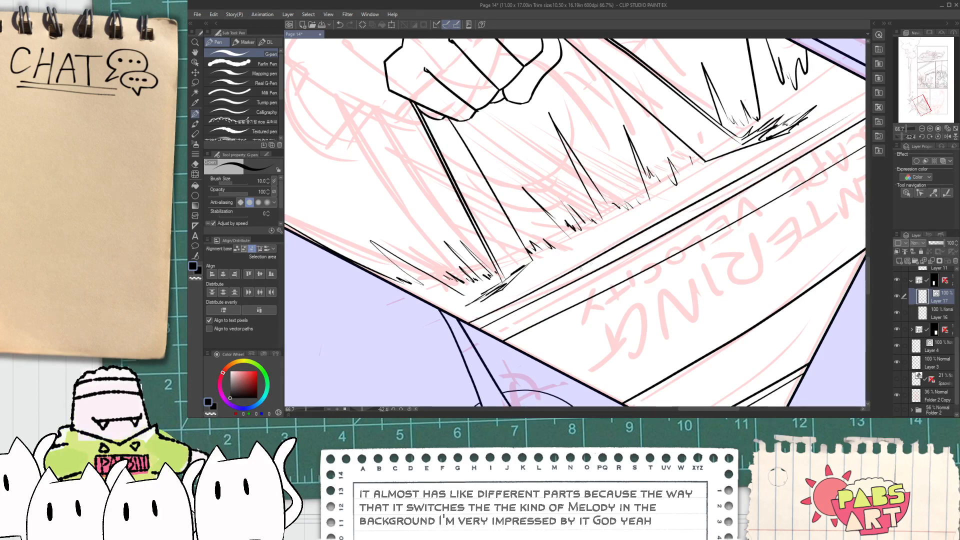
{"action": "left_click_drag", "start_coordinate": [459, 324], "coordinate": [404, 353]}
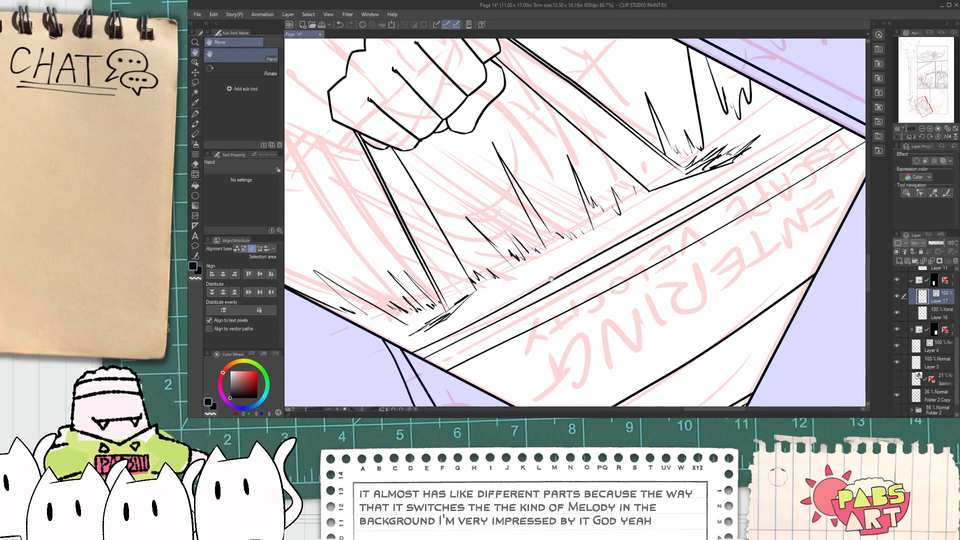
- Smooth the new long ground line with Simplify vector line and select its vector to check the control points
{"action": "key", "text": "o"}
{"action": "left_click", "coordinate": [195, 255]}
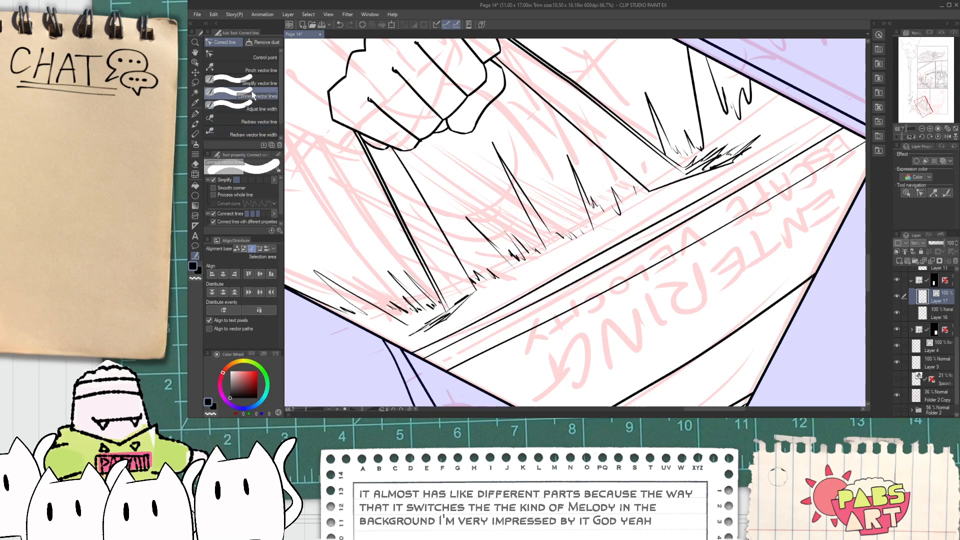
{"action": "left_click", "coordinate": [242, 83]}
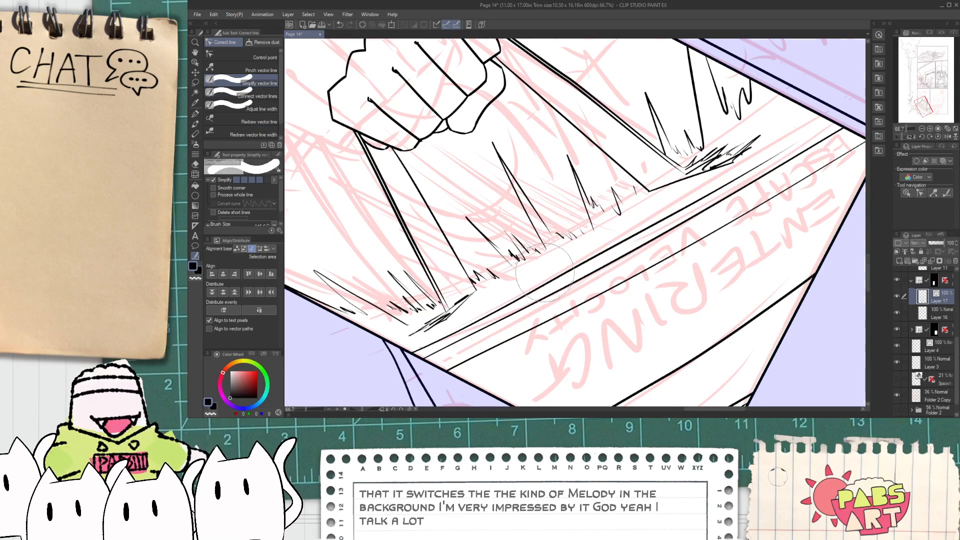
{"action": "scroll", "coordinate": [523, 274], "scroll_direction": "up", "scroll_amount": 3}
{"action": "mouse_move", "coordinate": [520, 277]}
{"action": "left_mouse_down"}
{"action": "mouse_move", "coordinate": [737, 190]}
{"action": "mouse_move", "coordinate": [650, 234]}
{"action": "left_mouse_up"}
{"action": "scroll", "coordinate": [703, 209], "scroll_direction": "down", "scroll_amount": 3}
{"action": "key", "text": "space"}
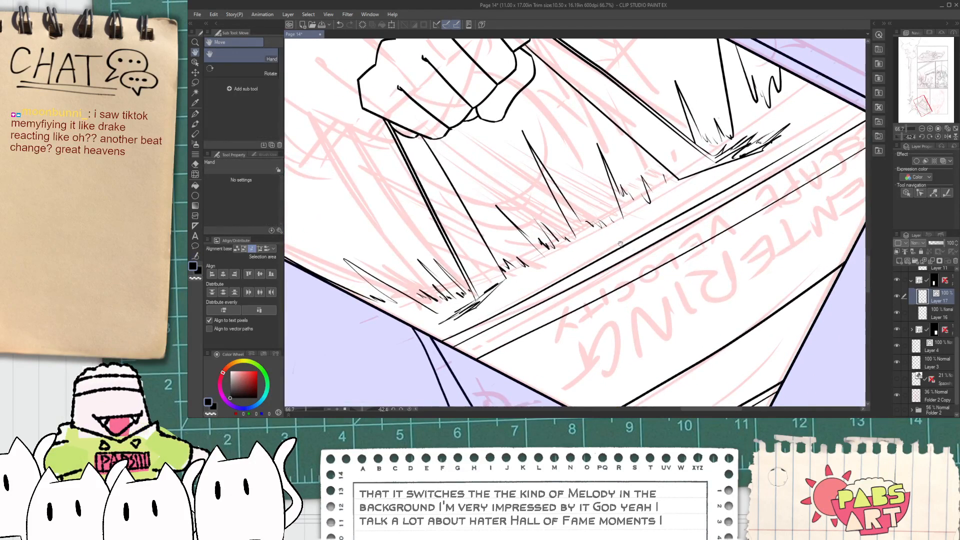
{"action": "key", "text": "o"}
{"action": "left_click", "coordinate": [625, 246]}
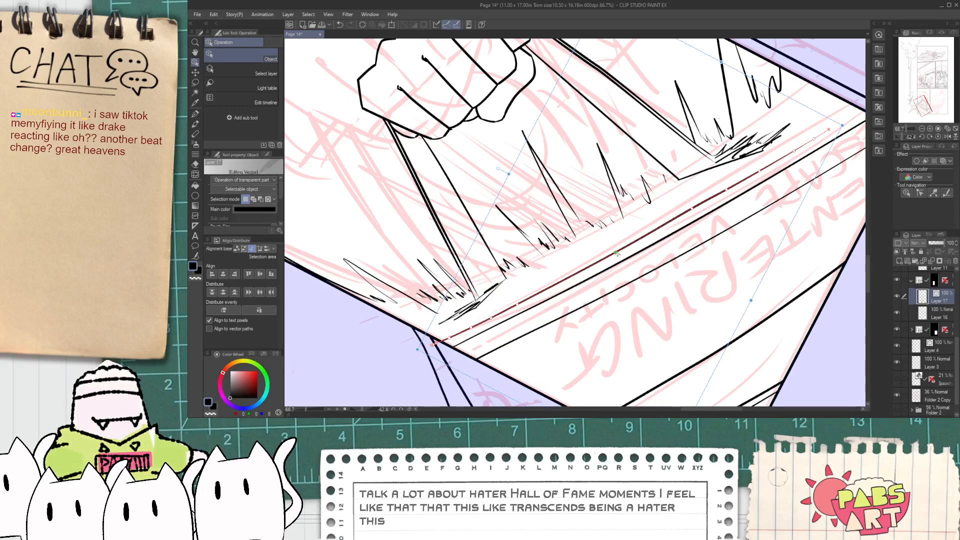
{"action": "left_click", "coordinate": [574, 265]}
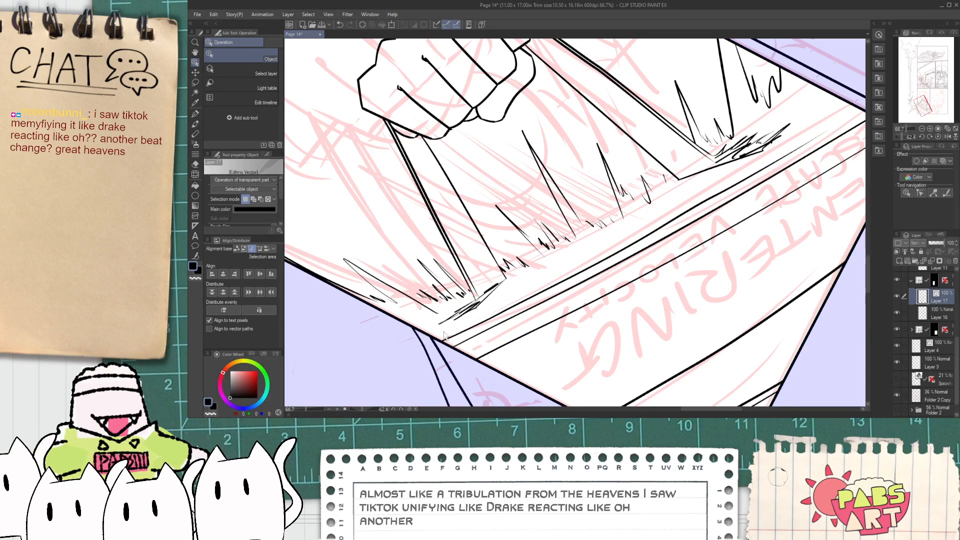
- Try to ink another long ground line between the hatching and the new parallel line
{"action": "key", "text": "p"}
{"action": "scroll", "coordinate": [438, 340], "scroll_direction": "up", "scroll_amount": 4}
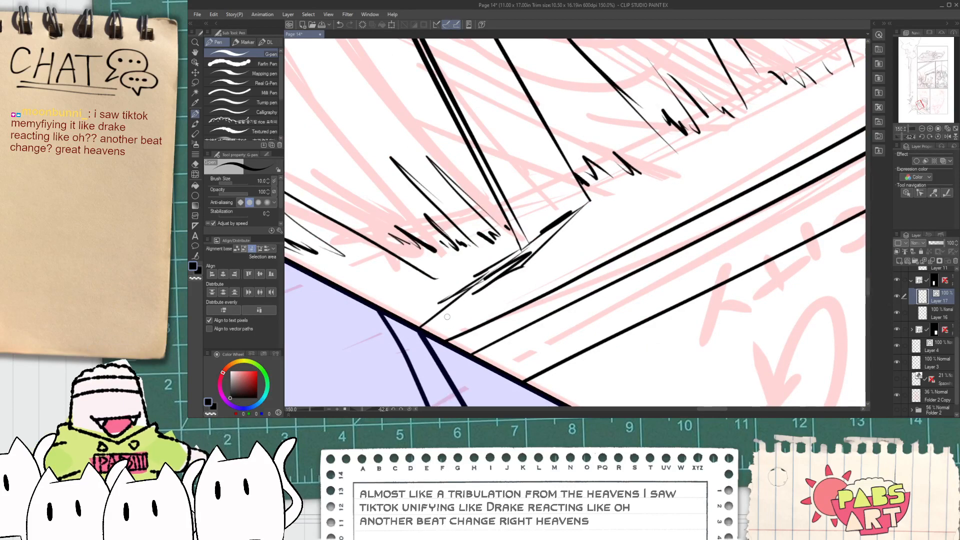
{"action": "mouse_move", "coordinate": [453, 309]}
{"action": "left_mouse_down"}
{"action": "mouse_move", "coordinate": [588, 255]}
{"action": "mouse_move", "coordinate": [706, 181]}
{"action": "mouse_move", "coordinate": [788, 150]}
{"action": "left_mouse_up"}
{"action": "key", "text": "space"}
{"action": "key", "text": "ctrl+z"}
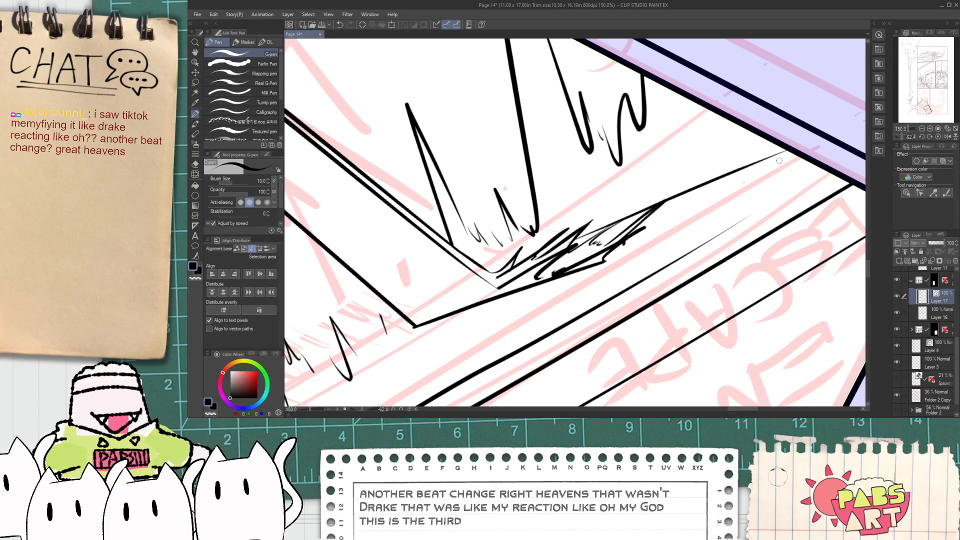
- Extend the upper ground line's tapered right end past the panel border and straighten it by moving its control points
{"action": "scroll", "coordinate": [588, 279], "scroll_direction": "down", "scroll_amount": 2}
{"action": "left_click_drag", "start_coordinate": [588, 279], "coordinate": [552, 298]}
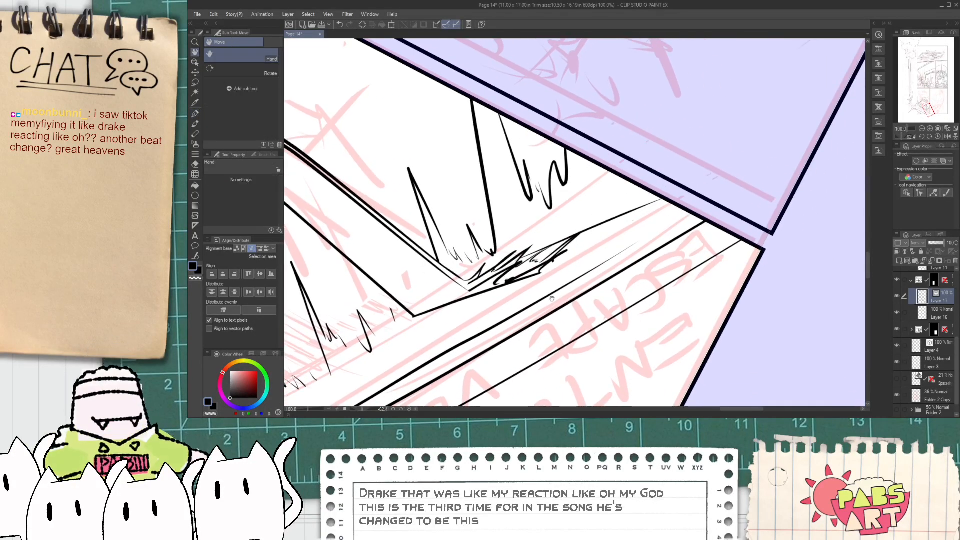
{"action": "left_click", "coordinate": [627, 256], "text": "ctrl"}
{"action": "left_click_drag", "start_coordinate": [640, 242], "coordinate": [699, 199]}
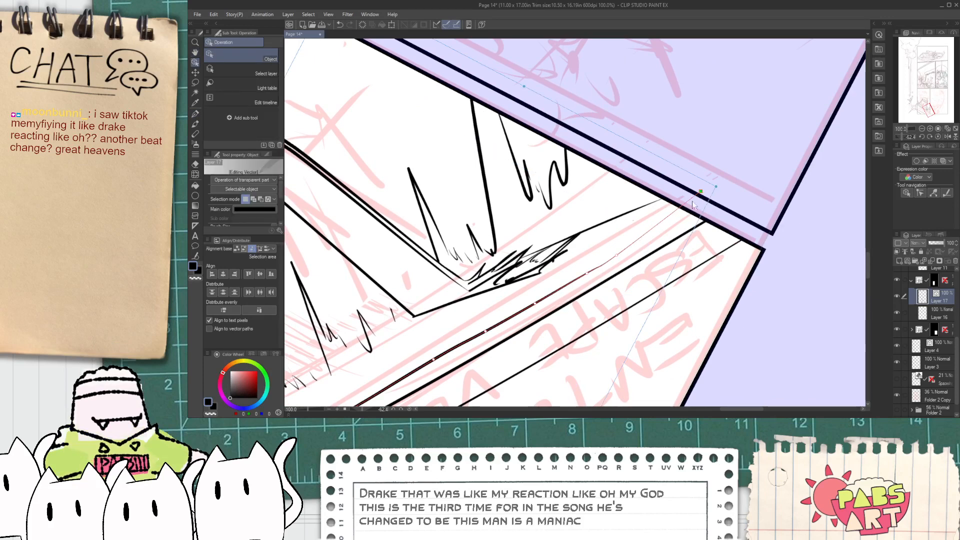
{"action": "left_click_drag", "start_coordinate": [611, 261], "coordinate": [713, 184]}
{"action": "key", "text": "ctrl+z"}
{"action": "left_click_drag", "start_coordinate": [586, 273], "coordinate": [643, 228]}
{"action": "left_click_drag", "start_coordinate": [535, 304], "coordinate": [552, 290]}
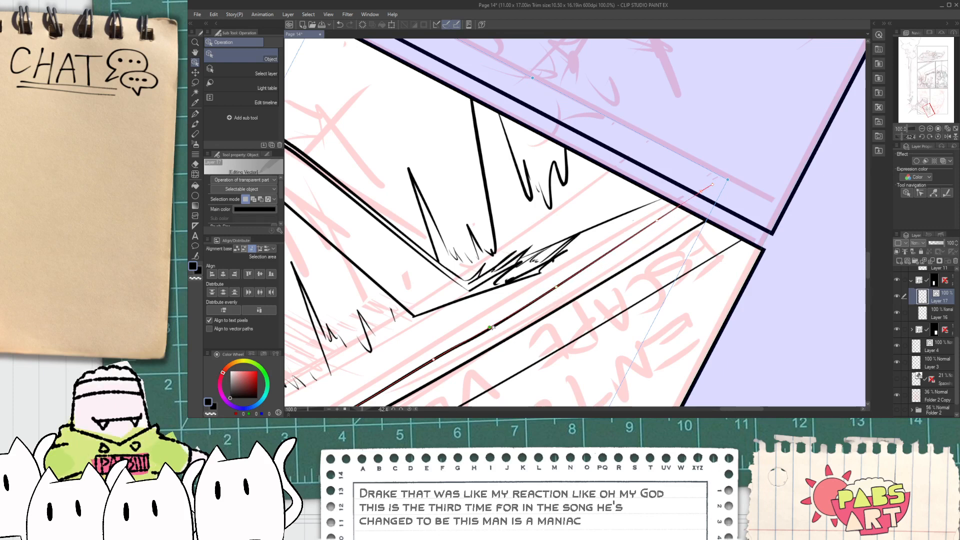
{"action": "left_click_drag", "start_coordinate": [487, 331], "coordinate": [493, 324]}
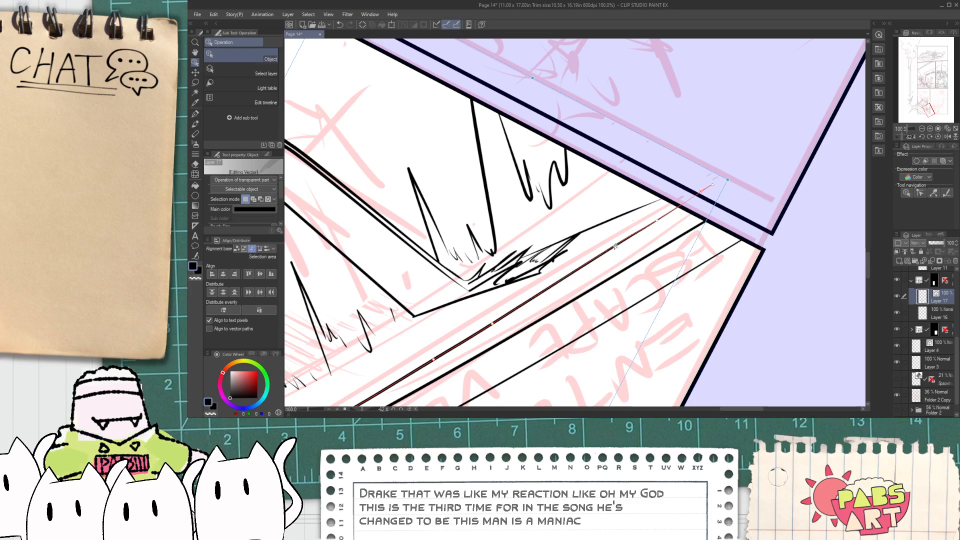
{"action": "scroll", "coordinate": [604, 265], "scroll_direction": "down", "scroll_amount": 3}
{"action": "key", "text": "h"}
{"action": "scroll", "coordinate": [560, 302], "scroll_direction": "up", "scroll_amount": 2}
{"action": "left_click_drag", "start_coordinate": [450, 400], "coordinate": [538, 298]}
{"action": "key", "text": "o"}
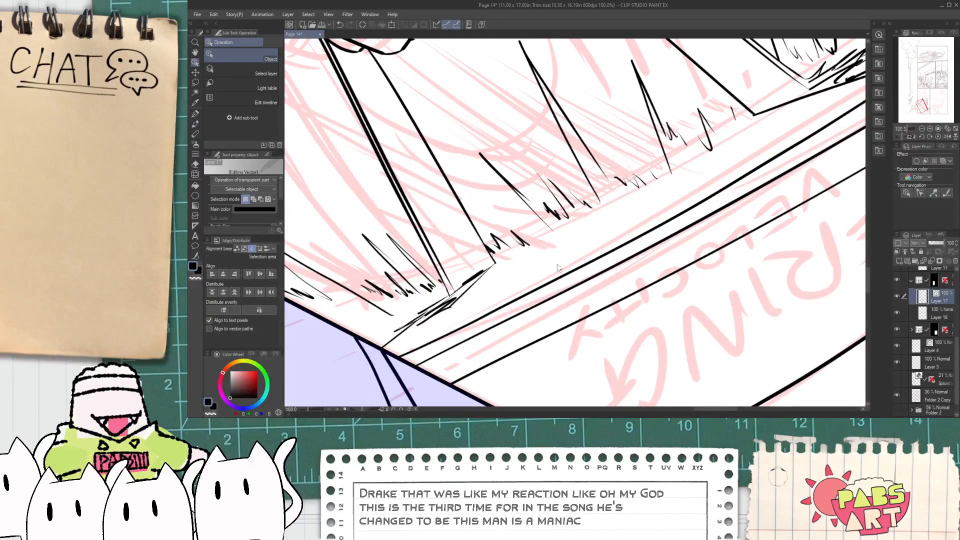
- Straighten the upper diagonal line below the grass strokes by repositioning its middle control points
{"action": "left_click", "coordinate": [538, 296]}
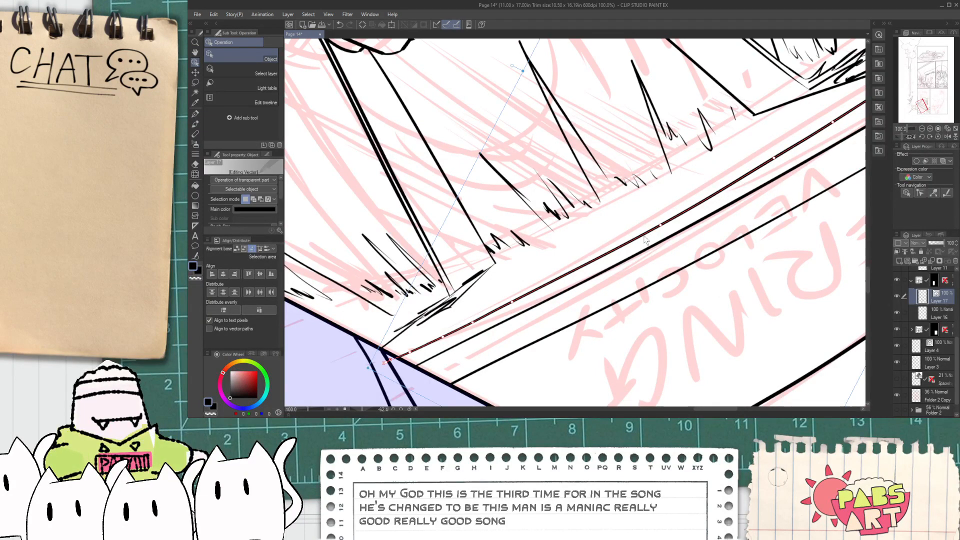
{"action": "left_click_drag", "start_coordinate": [632, 237], "coordinate": [611, 252]}
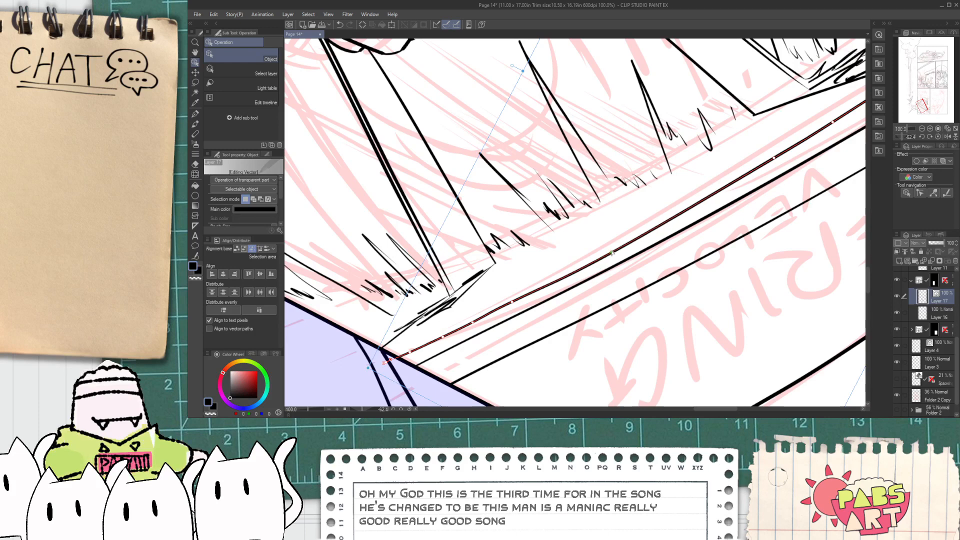
{"action": "left_click", "coordinate": [514, 303]}
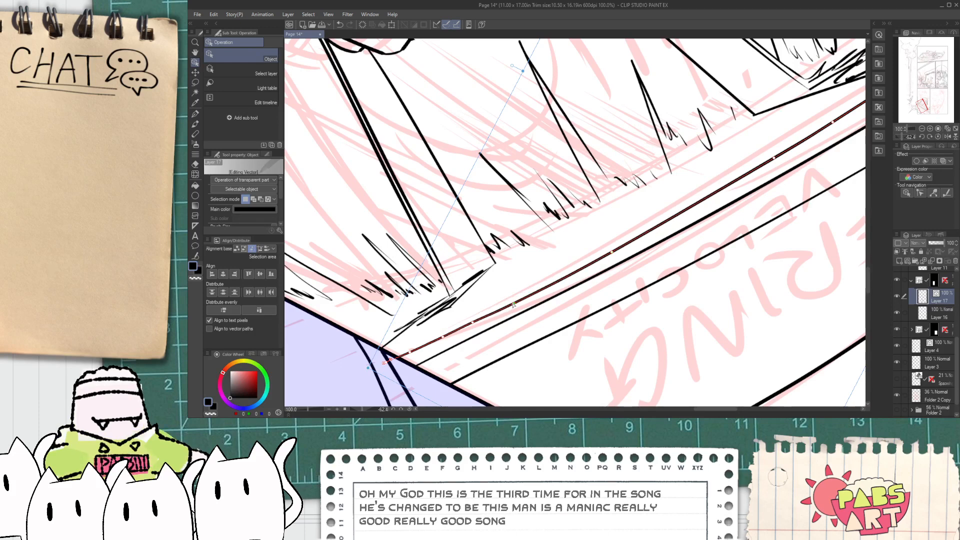
{"action": "left_click", "coordinate": [534, 283]}
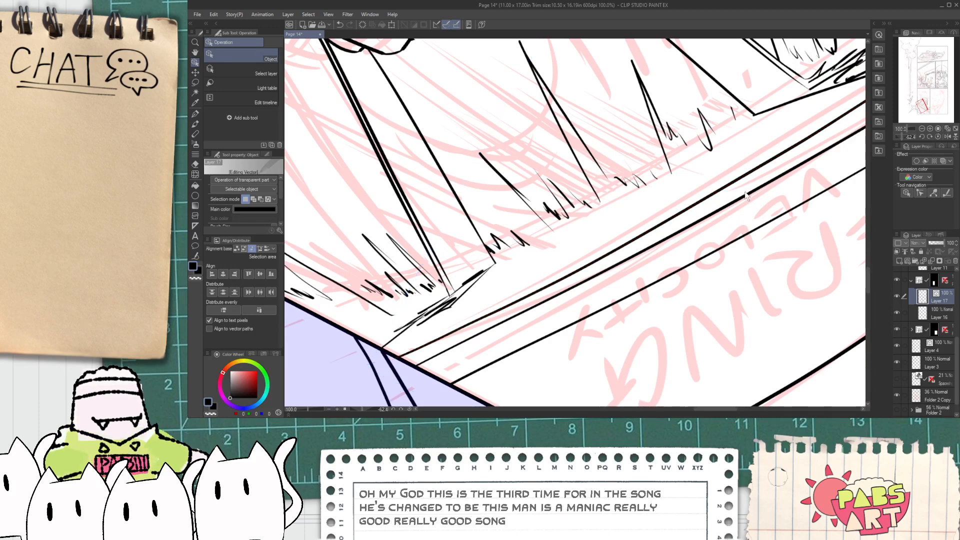
{"action": "left_click", "coordinate": [766, 163]}
{"action": "left_click", "coordinate": [766, 165]}
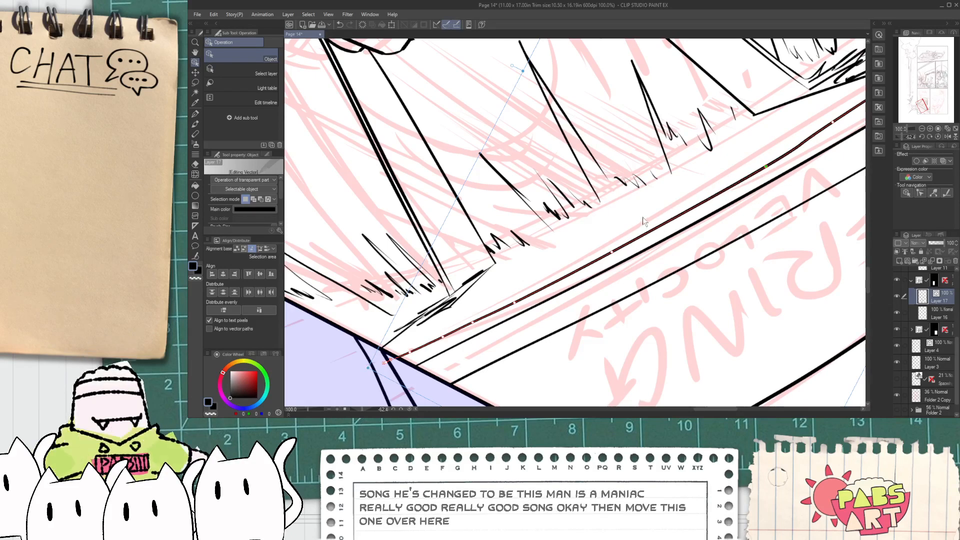
- Reshape the far end of the same diagonal line by shifting its control points toward the panel border
{"action": "scroll", "coordinate": [645, 222], "scroll_direction": "down", "scroll_amount": 2}
{"action": "left_click_drag", "start_coordinate": [698, 254], "coordinate": [591, 329]}
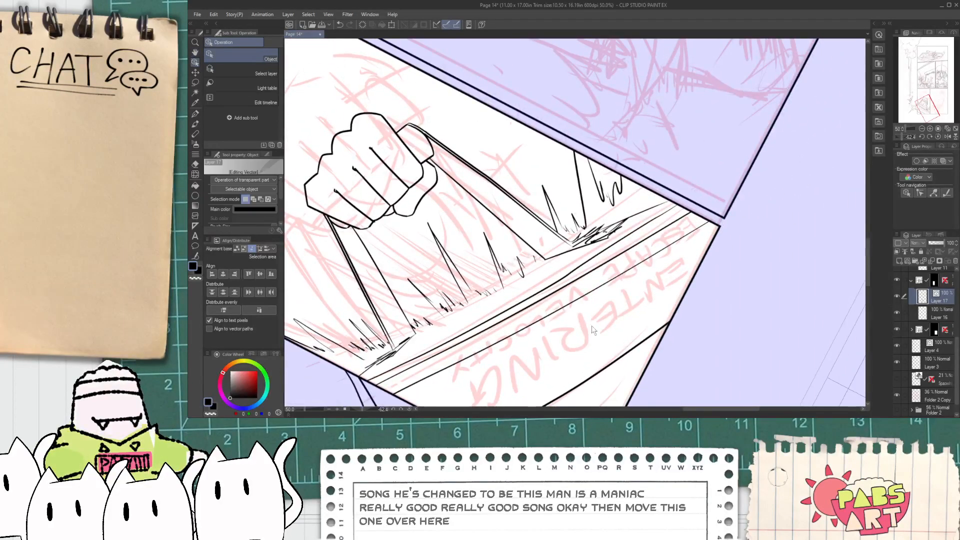
{"action": "left_click", "coordinate": [586, 266]}
{"action": "scroll", "coordinate": [586, 266], "scroll_direction": "up", "scroll_amount": 1}
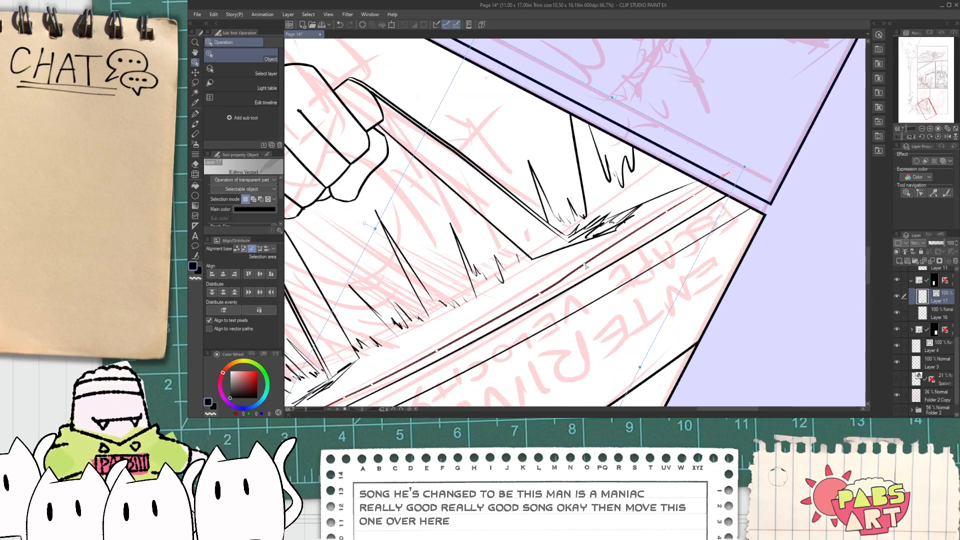
{"action": "left_click_drag", "start_coordinate": [608, 256], "coordinate": [716, 176]}
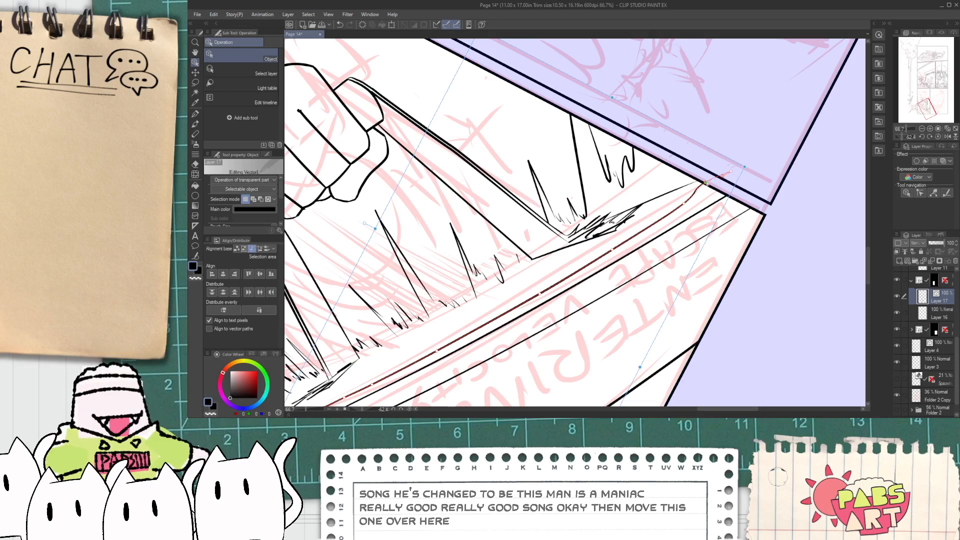
{"action": "scroll", "coordinate": [731, 173], "scroll_direction": "up", "scroll_amount": 1}
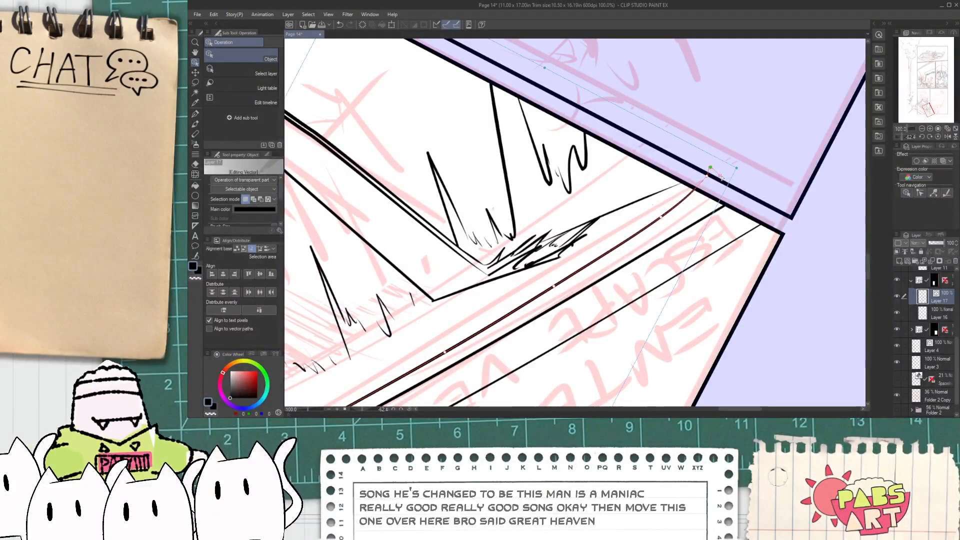
{"action": "left_click_drag", "start_coordinate": [721, 161], "coordinate": [707, 170]}
- Draw a long thin G-pen line between the diagonal parallel lines and the grass strokes, undoing the unwanted attempt
{"action": "scroll", "coordinate": [648, 229], "scroll_direction": "down", "scroll_amount": 1}
{"action": "key", "text": "space"}
{"action": "left_click_drag", "start_coordinate": [395, 400], "coordinate": [513, 282]}
{"action": "scroll", "coordinate": [513, 282], "scroll_direction": "up", "scroll_amount": 2}
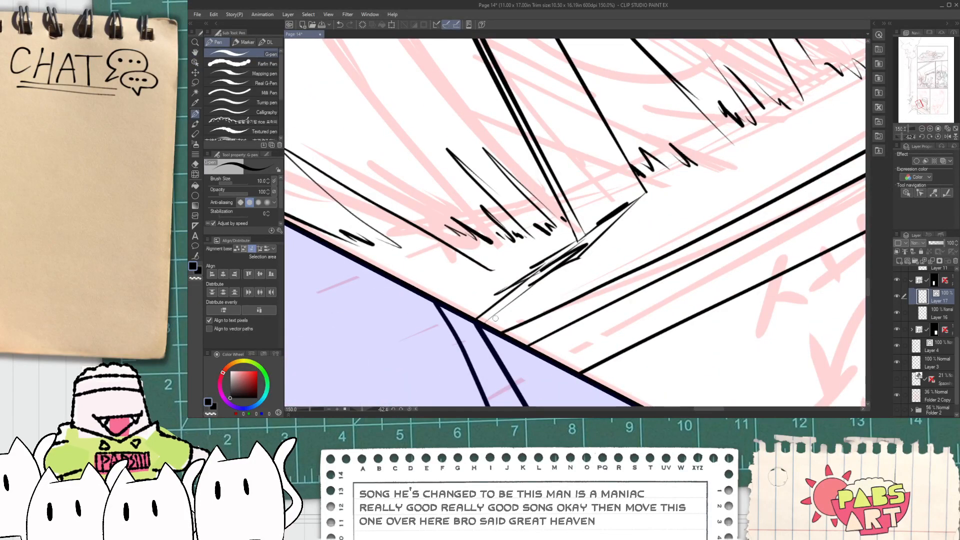
{"action": "scroll", "coordinate": [572, 280], "scroll_direction": "down", "scroll_amount": 2}
{"action": "key", "text": "space"}
{"action": "left_click_drag", "start_coordinate": [573, 280], "coordinate": [411, 391]}
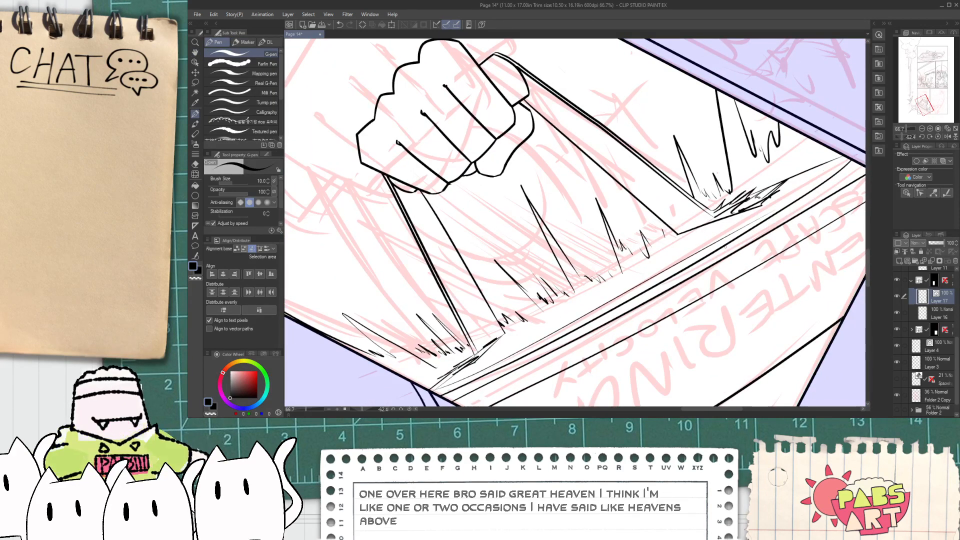
{"action": "left_click_drag", "start_coordinate": [360, 410], "coordinate": [379, 409]}
{"action": "key", "text": "space"}
{"action": "left_click_drag", "start_coordinate": [389, 335], "coordinate": [366, 376]}
{"action": "scroll", "coordinate": [366, 376], "scroll_direction": "down", "scroll_amount": 1}
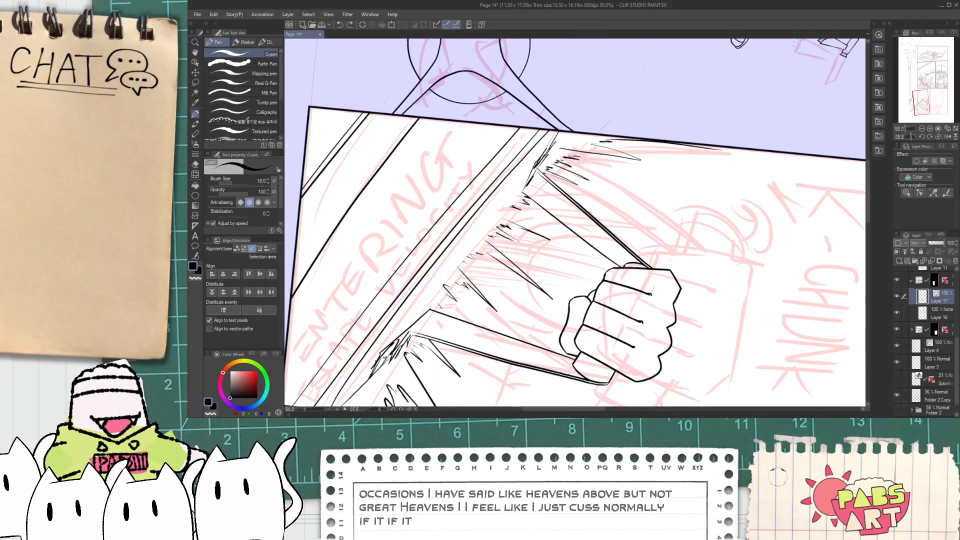
{"action": "key", "text": "ctrl+z"}
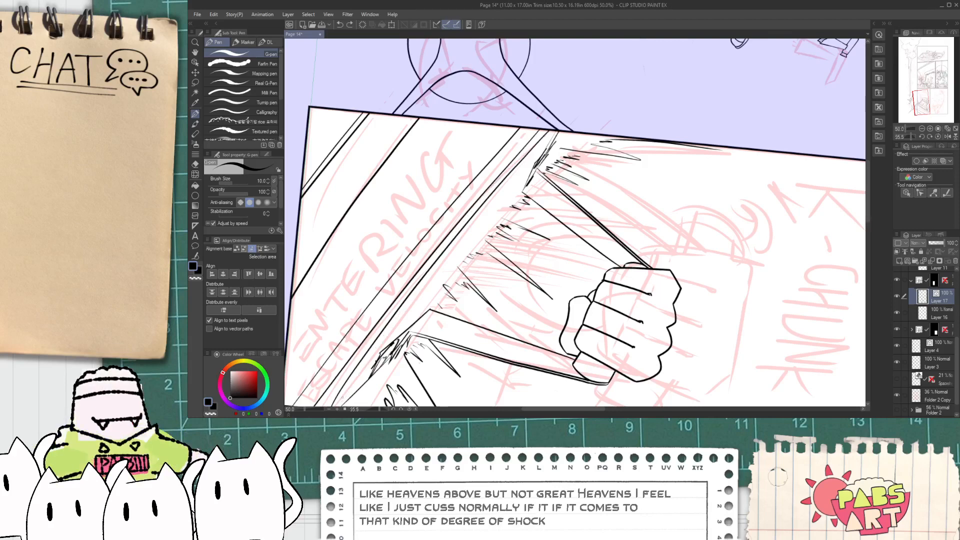
{"action": "left_click_drag", "start_coordinate": [346, 393], "coordinate": [456, 249]}
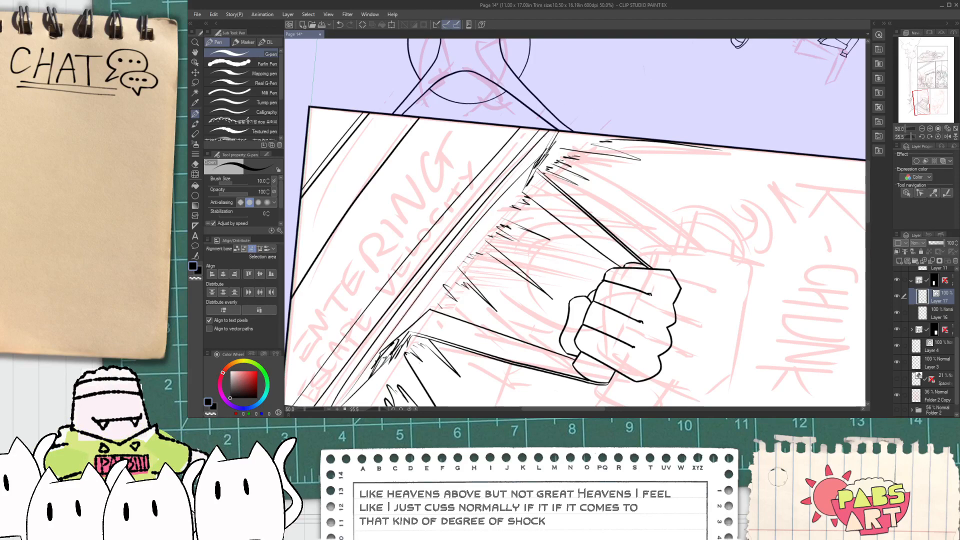
- Select the new diagonal line and adjust its position and width to fit between the parallel lines and the grass
{"action": "key", "text": "o"}
{"action": "left_click", "coordinate": [450, 260]}
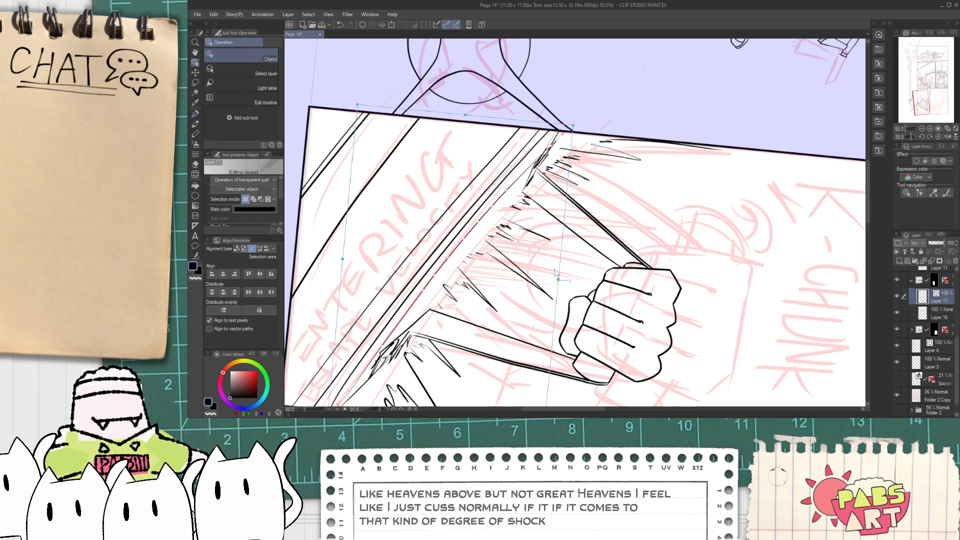
{"action": "left_click_drag", "start_coordinate": [556, 278], "coordinate": [540, 278]}
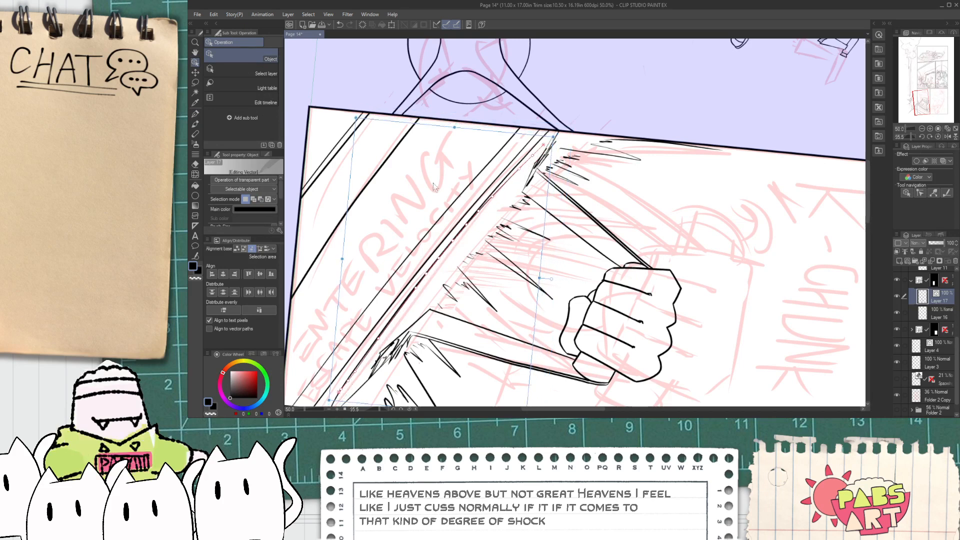
{"action": "left_click_drag", "start_coordinate": [552, 214], "coordinate": [560, 206]}
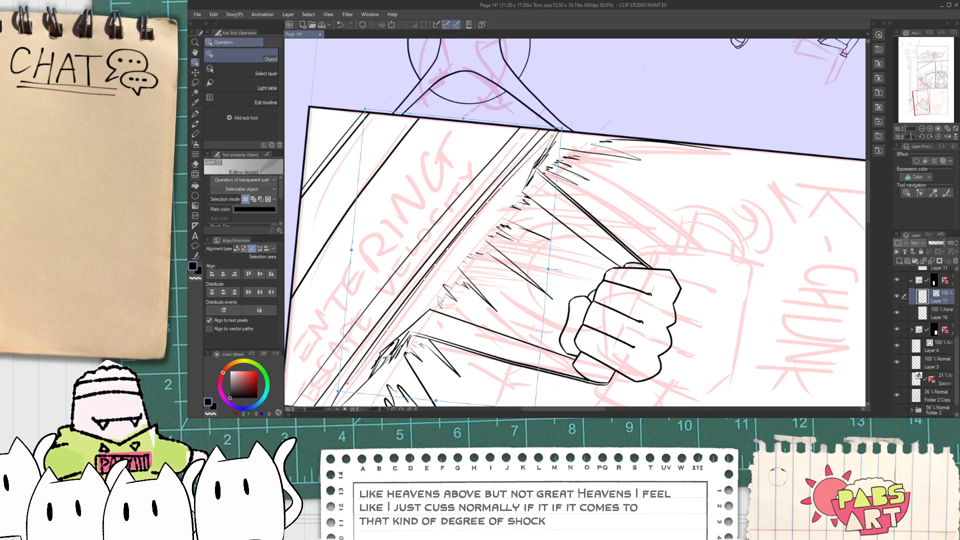
{"action": "left_click_drag", "start_coordinate": [421, 289], "coordinate": [423, 291]}
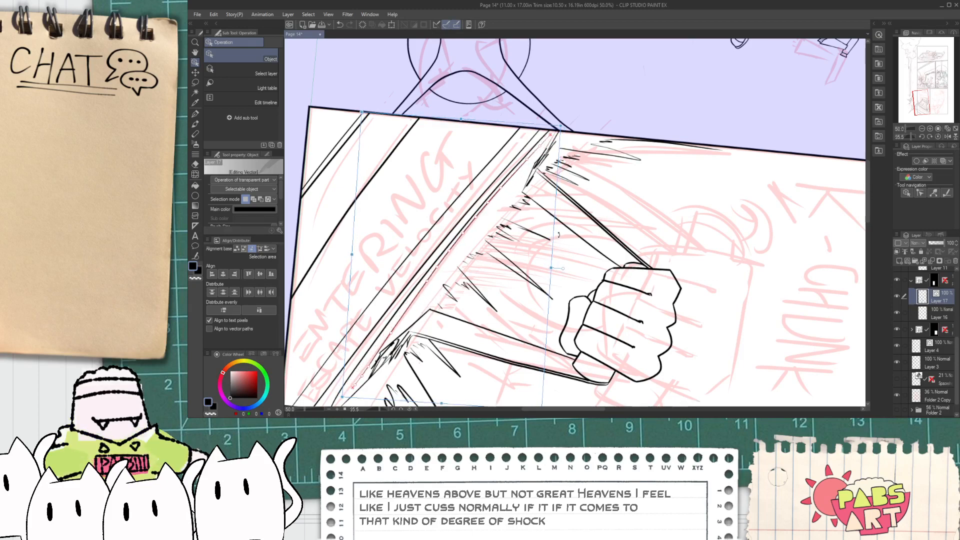
{"action": "scroll", "coordinate": [397, 333], "scroll_direction": "down", "scroll_amount": 1}
{"action": "left_click_drag", "start_coordinate": [428, 382], "coordinate": [426, 392]}
{"action": "left_click_drag", "start_coordinate": [356, 388], "coordinate": [345, 391]}
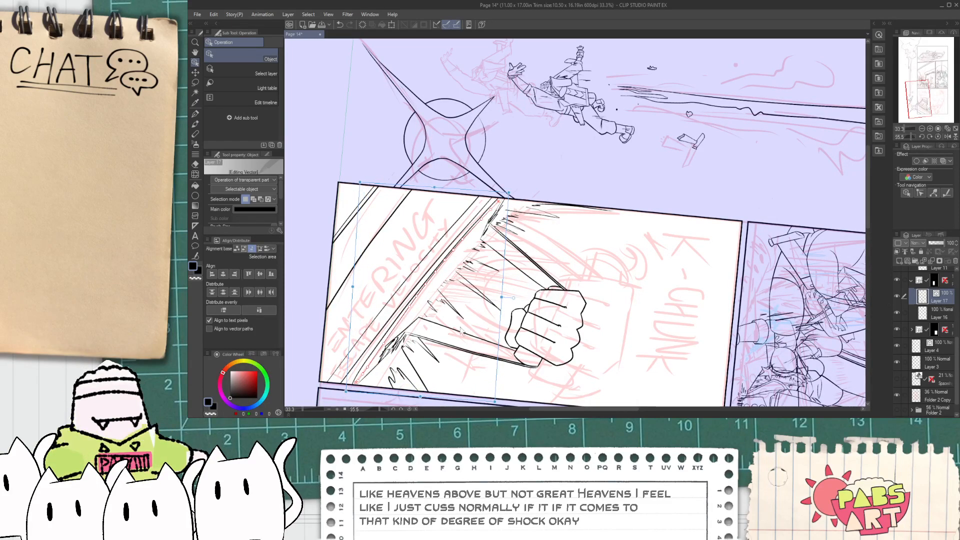
{"action": "left_click_drag", "start_coordinate": [502, 297], "coordinate": [505, 298]}
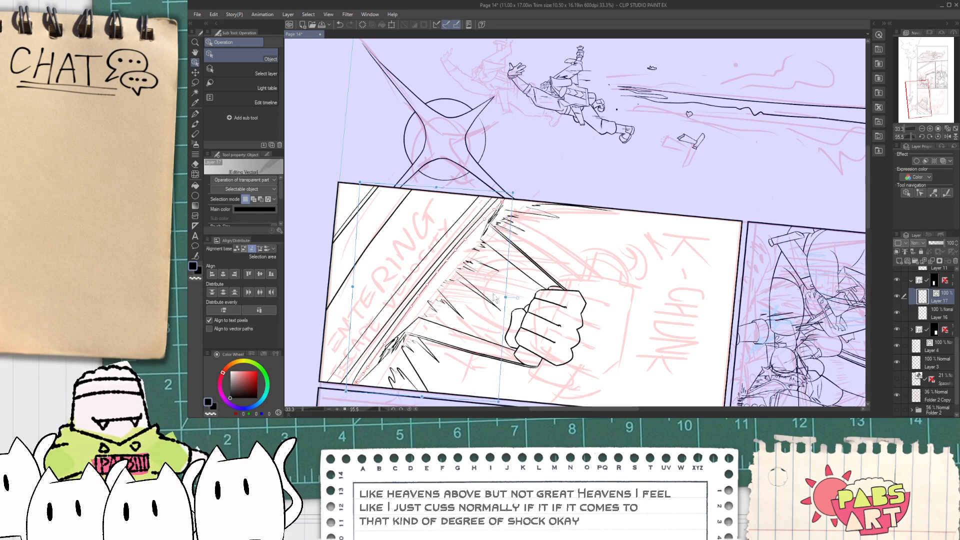
{"action": "left_click", "coordinate": [449, 302]}
- Examine both ends of the adjusted diagonal line up close and the fist panel within the whole page
{"action": "scroll", "coordinate": [447, 365], "scroll_direction": "up", "scroll_amount": 10}
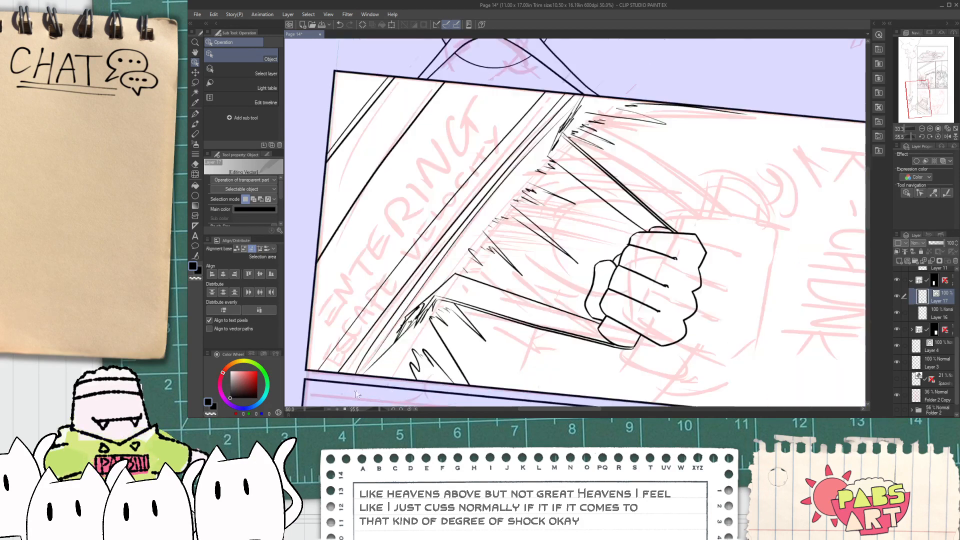
{"action": "key", "text": "p"}
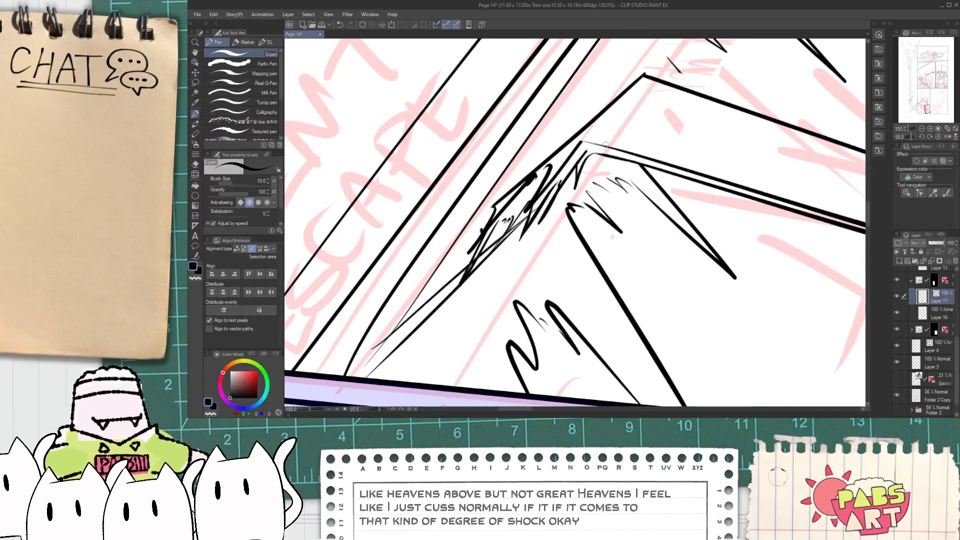
{"action": "key", "text": "e"}
{"action": "scroll", "coordinate": [375, 355], "scroll_direction": "down", "scroll_amount": 3}
{"action": "key", "text": "space"}
{"action": "scroll", "coordinate": [537, 191], "scroll_direction": "up", "scroll_amount": 4}
{"action": "mouse_move", "coordinate": [589, 71]}
{"action": "left_mouse_down"}
{"action": "mouse_move", "coordinate": [537, 191]}
{"action": "mouse_move", "coordinate": [549, 188]}
{"action": "left_mouse_up"}
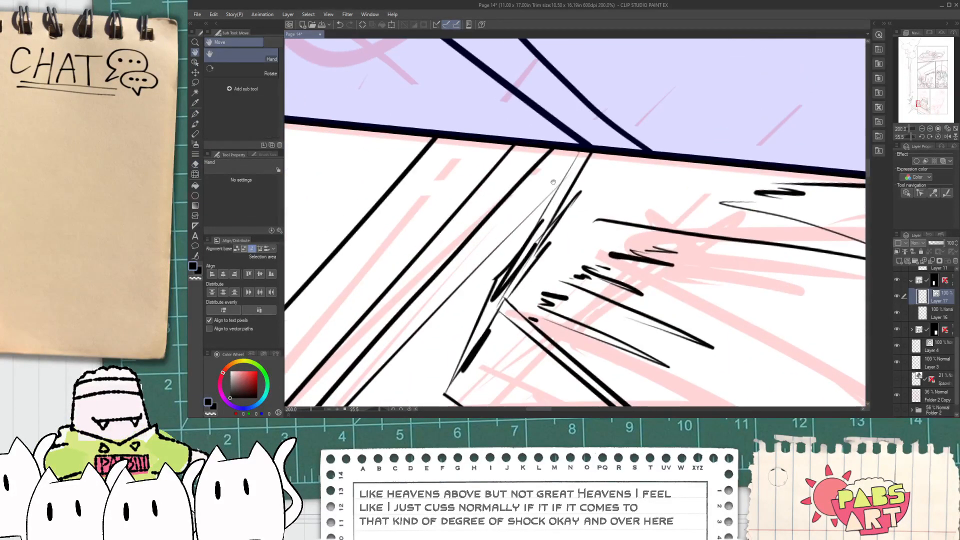
{"action": "scroll", "coordinate": [549, 188], "scroll_direction": "down", "scroll_amount": 5}
{"action": "scroll", "coordinate": [556, 181], "scroll_direction": "down", "scroll_amount": 1}
{"action": "key", "text": "space"}
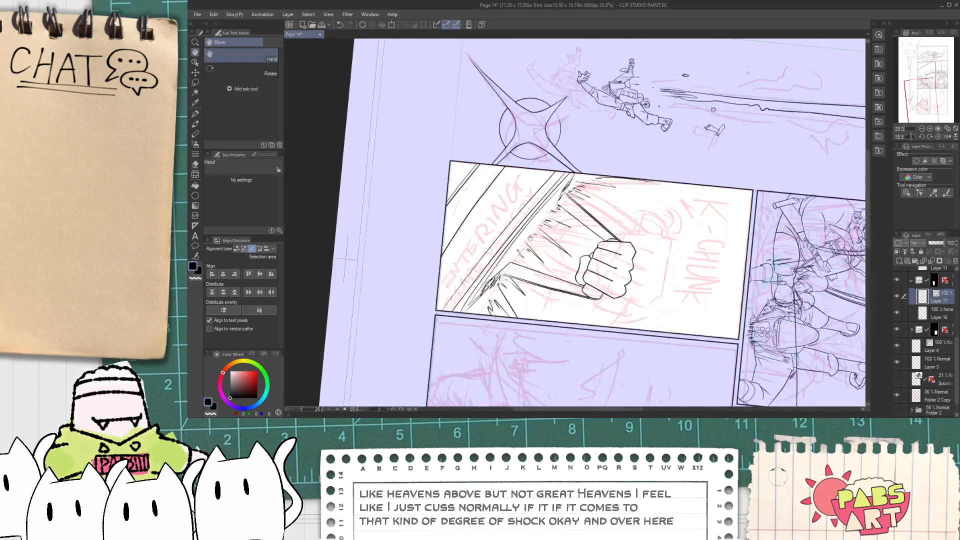
{"action": "scroll", "coordinate": [508, 265], "scroll_direction": "up", "scroll_amount": 4}
{"action": "scroll", "coordinate": [440, 320], "scroll_direction": "down", "scroll_amount": 1}
{"action": "scroll", "coordinate": [424, 369], "scroll_direction": "down", "scroll_amount": 2}
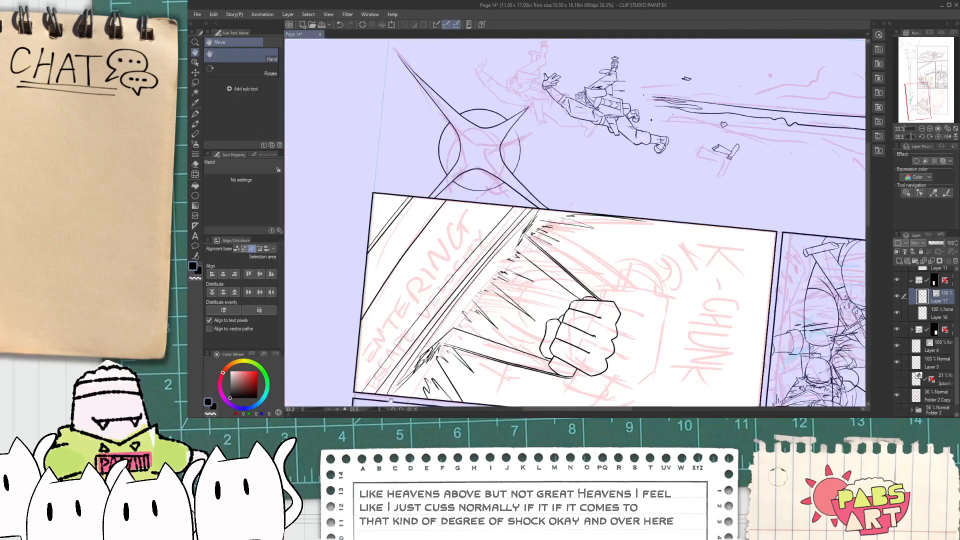
{"action": "left_click", "coordinate": [373, 409]}
{"action": "scroll", "coordinate": [531, 345], "scroll_direction": "down", "scroll_amount": 3}
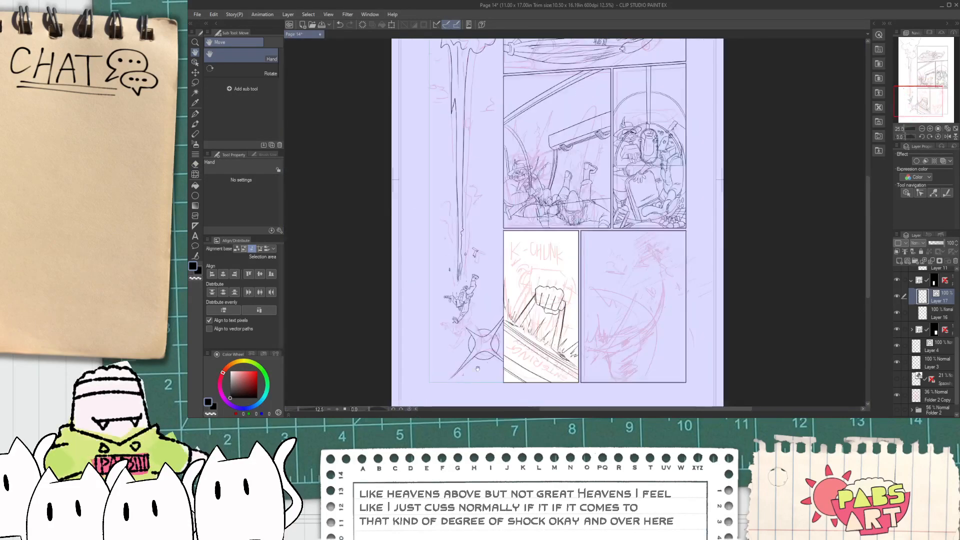
- Undo the last stroke and clean up the short grass strokes beside the fist's left support using the vector eraser
{"action": "scroll", "coordinate": [531, 345], "scroll_direction": "up", "scroll_amount": 7}
{"action": "key", "text": "p"}
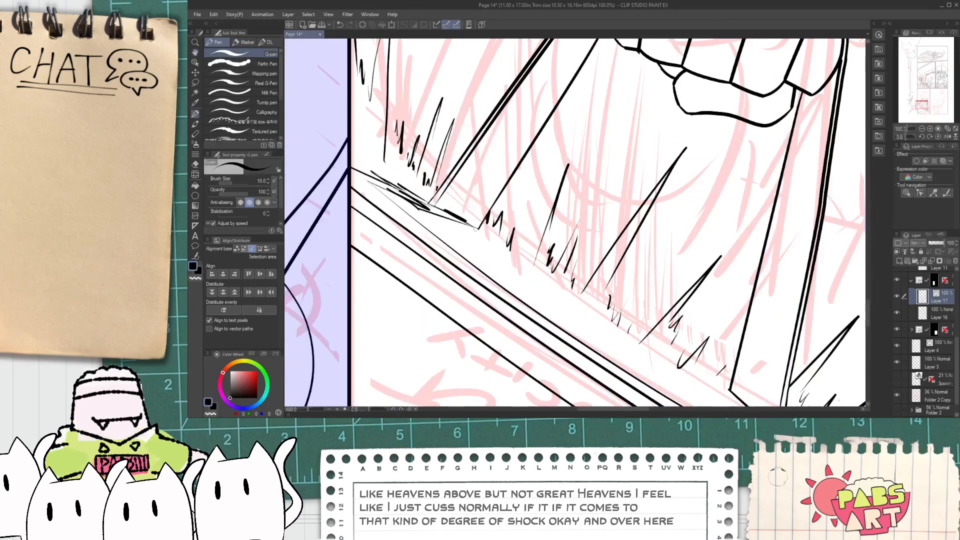
{"action": "key", "text": "ctrl+z"}
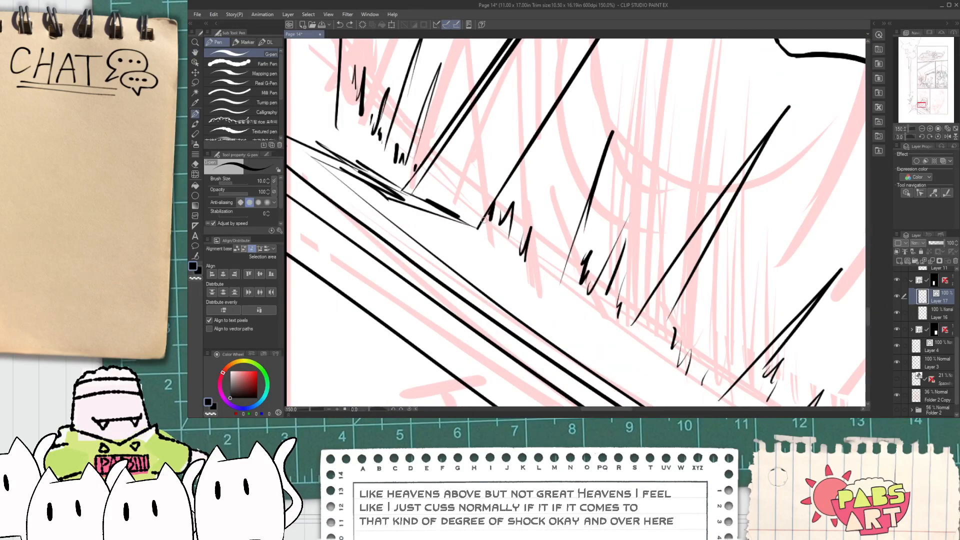
{"action": "key", "text": "e"}
{"action": "scroll", "coordinate": [505, 216], "scroll_direction": "up", "scroll_amount": 5}
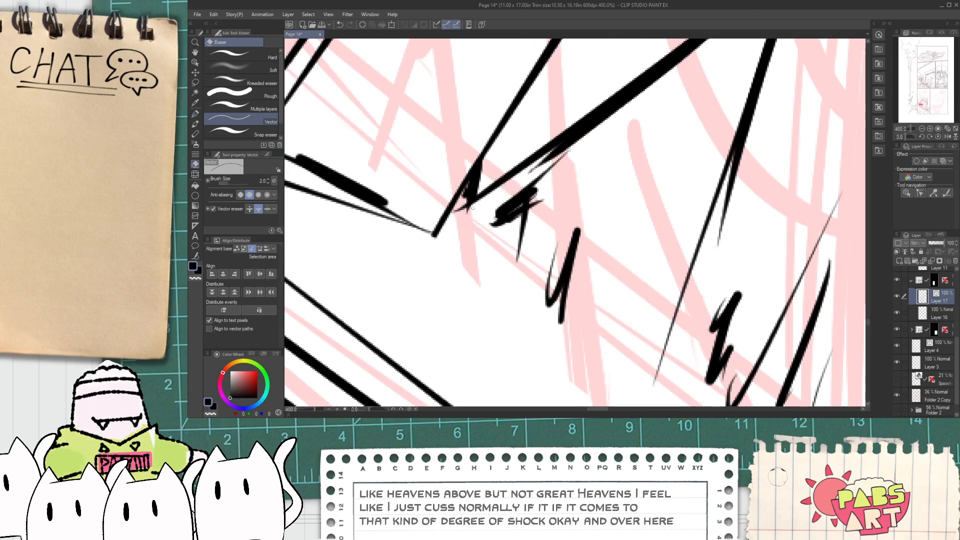
{"action": "scroll", "coordinate": [584, 323], "scroll_direction": "down", "scroll_amount": 5}
- Draw small spiky grass strokes with the G-pen beside the base of the fist's right support, redoing unsatisfactory strokes
{"action": "key", "text": "p"}
{"action": "scroll", "coordinate": [585, 323], "scroll_direction": "up", "scroll_amount": 2}
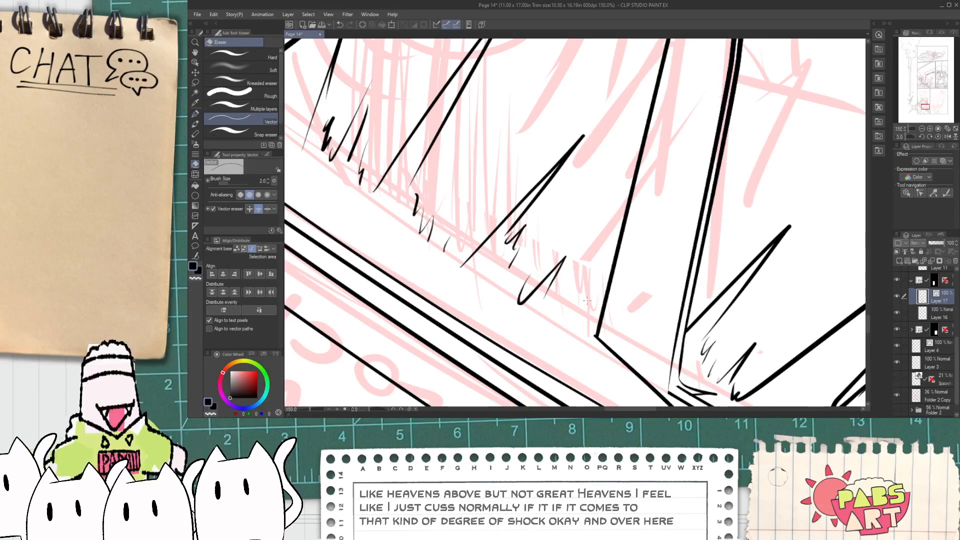
{"action": "left_click_drag", "start_coordinate": [582, 300], "coordinate": [584, 320]}
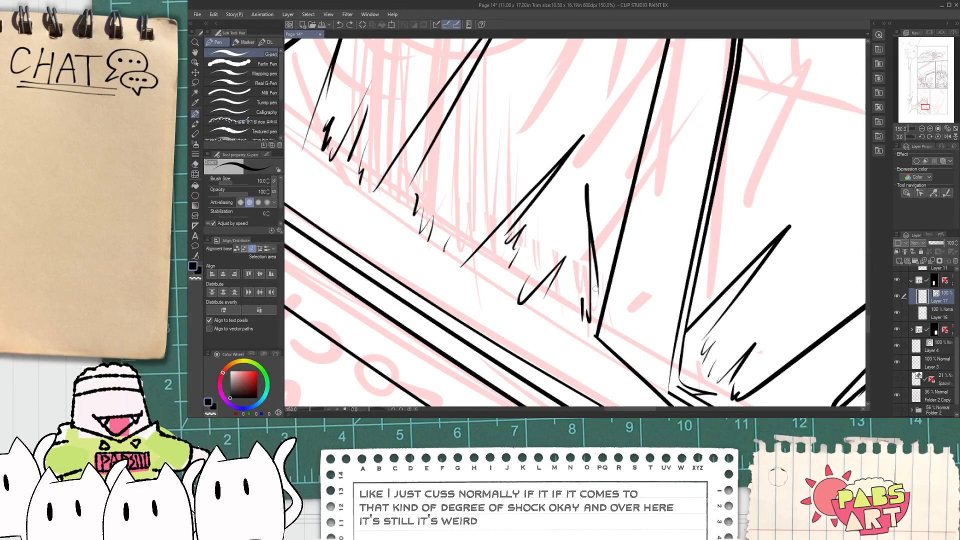
{"action": "key", "text": "ctrl+z"}
{"action": "key", "text": "ctrl+z"}
{"action": "left_click_drag", "start_coordinate": [592, 216], "coordinate": [601, 302]}
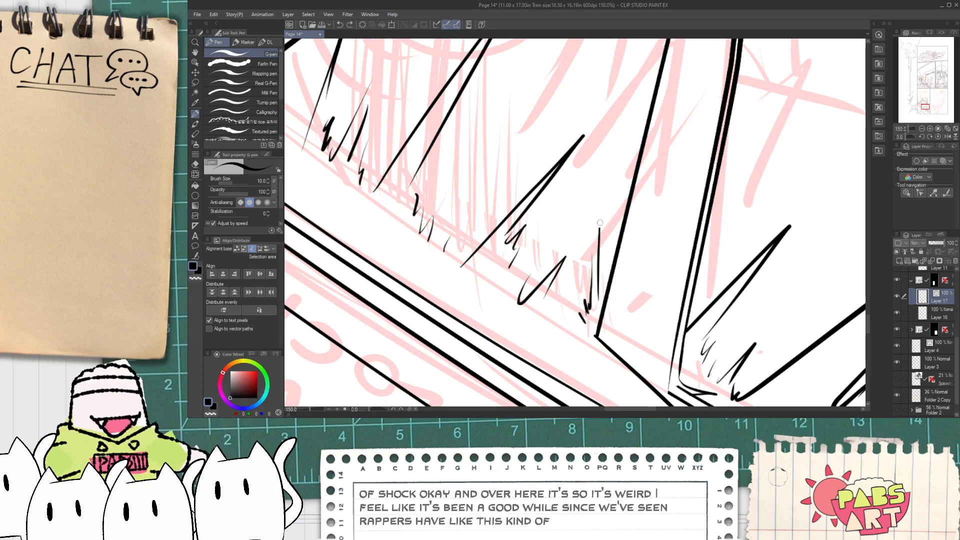
{"action": "key", "text": "ctrl+z"}
{"action": "left_click_drag", "start_coordinate": [597, 294], "coordinate": [602, 256]}
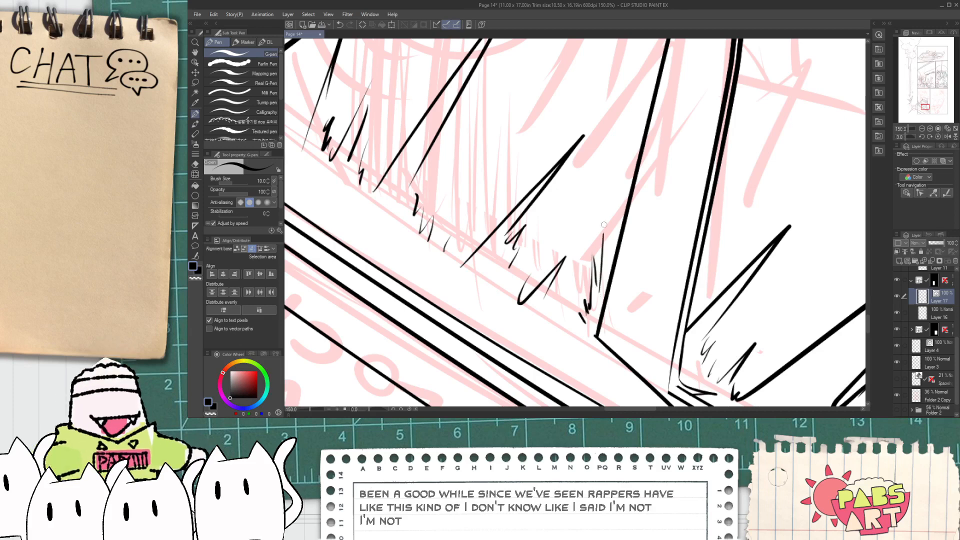
- Refine the new grass tuft and add a thin spike to the middle of the grass row with the G-pen
{"action": "key", "text": "e"}
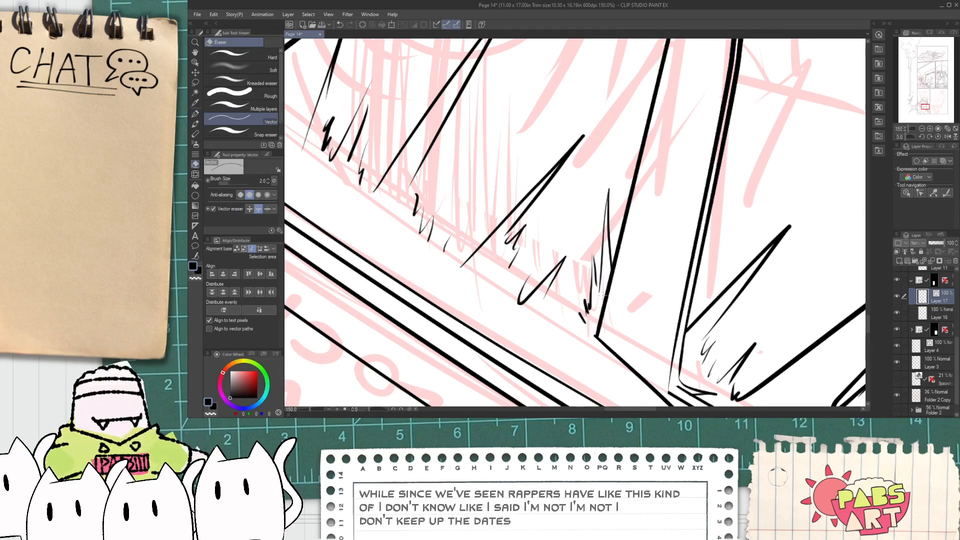
{"action": "scroll", "coordinate": [565, 305], "scroll_direction": "down", "scroll_amount": 2}
{"action": "scroll", "coordinate": [518, 318], "scroll_direction": "up", "scroll_amount": 3}
{"action": "mouse_move", "coordinate": [505, 287]}
{"action": "left_mouse_down"}
{"action": "mouse_move", "coordinate": [518, 318]}
{"action": "mouse_move", "coordinate": [552, 240]}
{"action": "left_mouse_up"}
{"action": "key", "text": "p"}
{"action": "key", "text": "e"}
{"action": "key", "text": "p"}
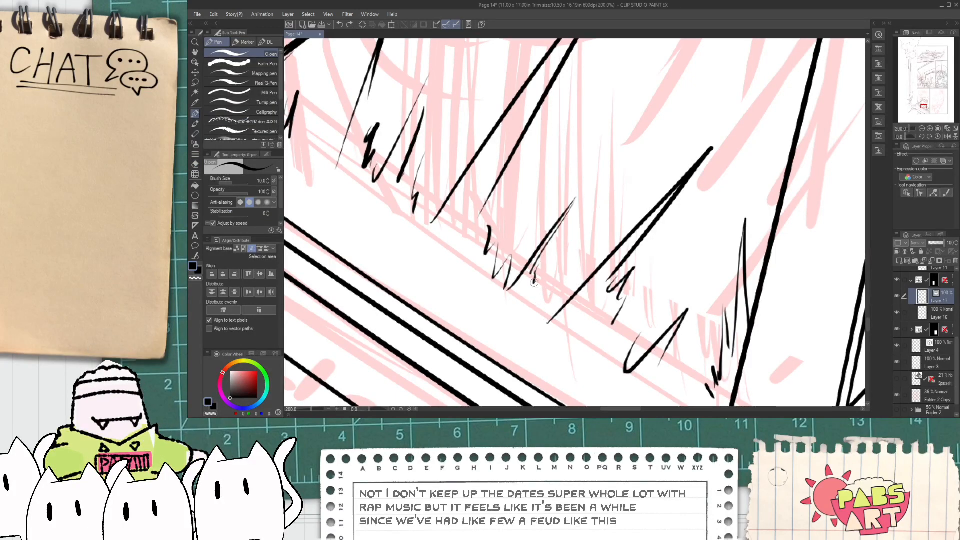
- Draw short spiky grass strokes with the G-pen between the wide-based spike and the fist's right support
{"action": "key", "text": "e"}
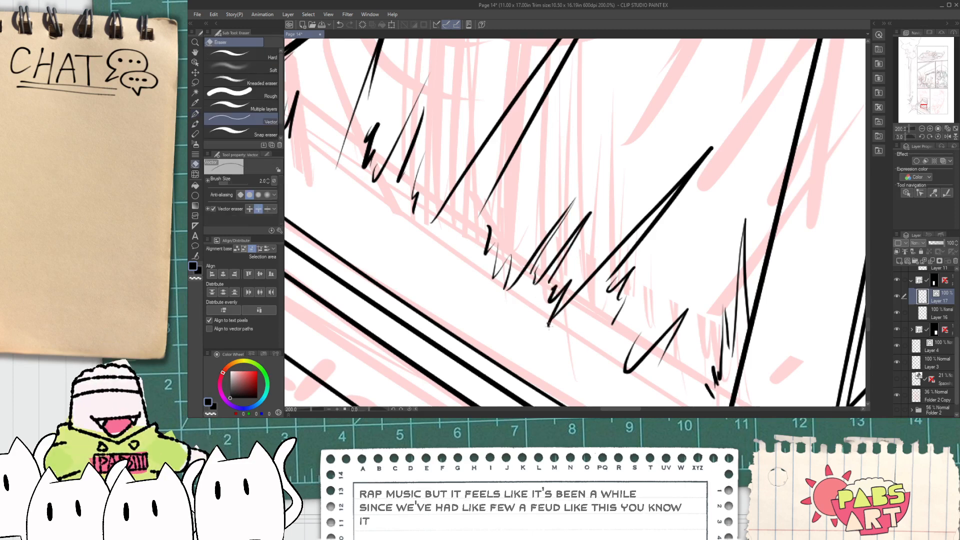
{"action": "key", "text": "p"}
{"action": "mouse_move", "coordinate": [651, 279]}
{"action": "left_mouse_down"}
{"action": "mouse_move", "coordinate": [611, 331]}
{"action": "mouse_move", "coordinate": [621, 345]}
{"action": "left_mouse_up"}
{"action": "left_click_drag", "start_coordinate": [693, 328], "coordinate": [578, 309]}
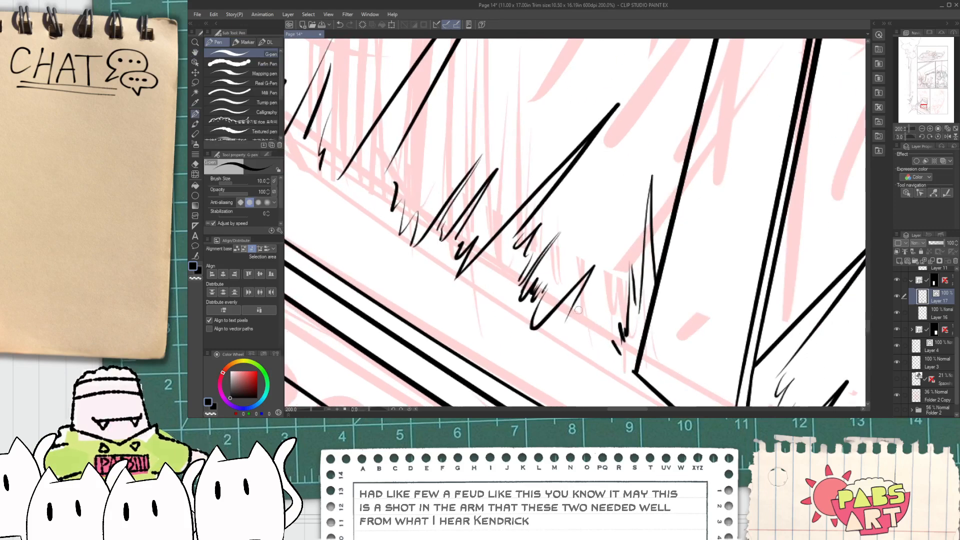
{"action": "scroll", "coordinate": [609, 345], "scroll_direction": "down", "scroll_amount": 4}
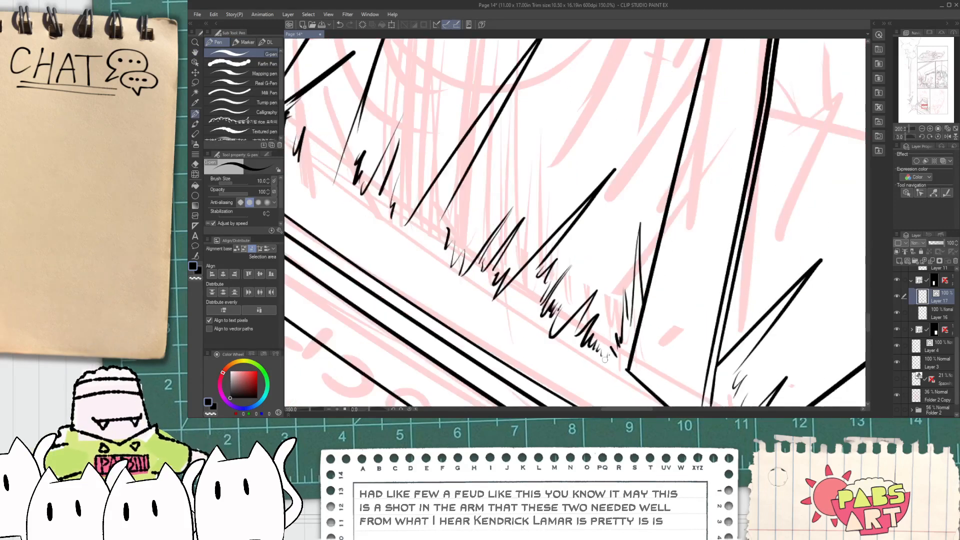
- Thicken the grass tuft at the base of the tall middle spike and tidy its strokes with the vector eraser
{"action": "scroll", "coordinate": [528, 304], "scroll_direction": "up", "scroll_amount": 3}
{"action": "scroll", "coordinate": [527, 305], "scroll_direction": "up", "scroll_amount": 1}
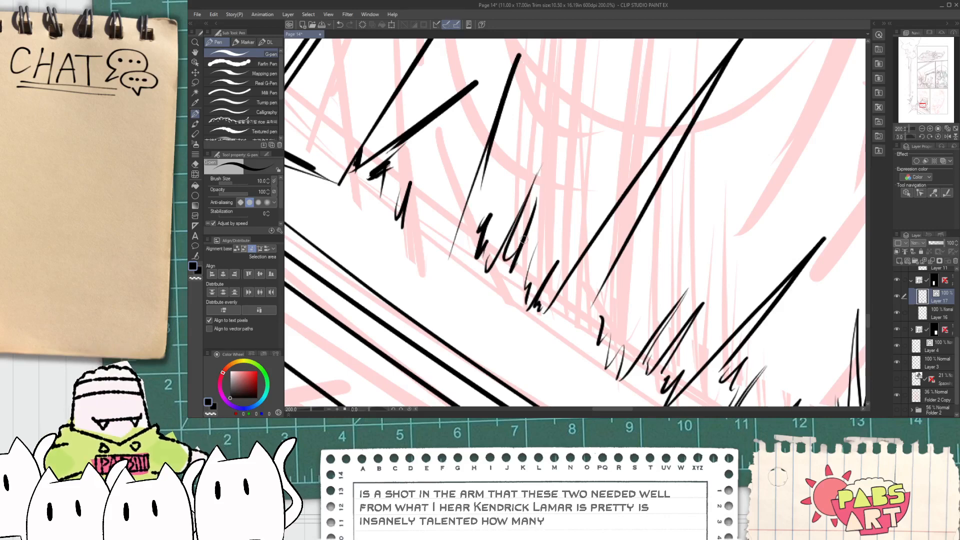
{"action": "scroll", "coordinate": [520, 278], "scroll_direction": "up", "scroll_amount": 4}
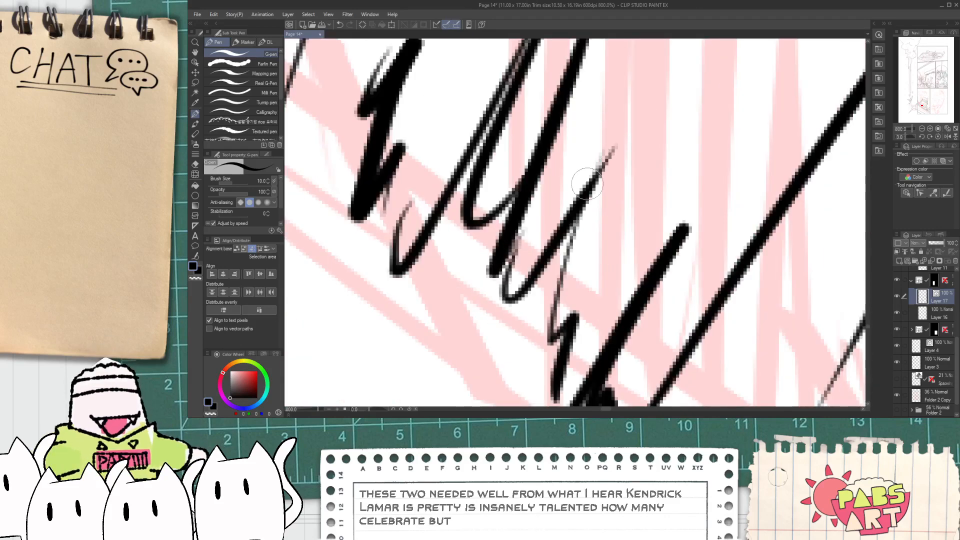
{"action": "key", "text": "e"}
{"action": "scroll", "coordinate": [622, 235], "scroll_direction": "down", "scroll_amount": 4}
{"action": "key", "text": "p"}
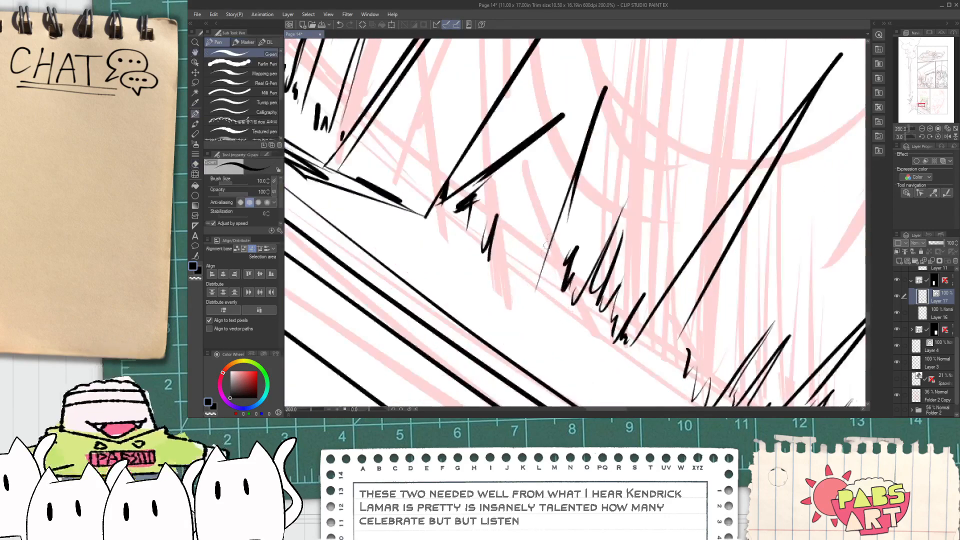
- Draw a G-pen stroke from the thin spike down into the neighbouring grass tuft
{"action": "scroll", "coordinate": [564, 235], "scroll_direction": "up", "scroll_amount": 1}
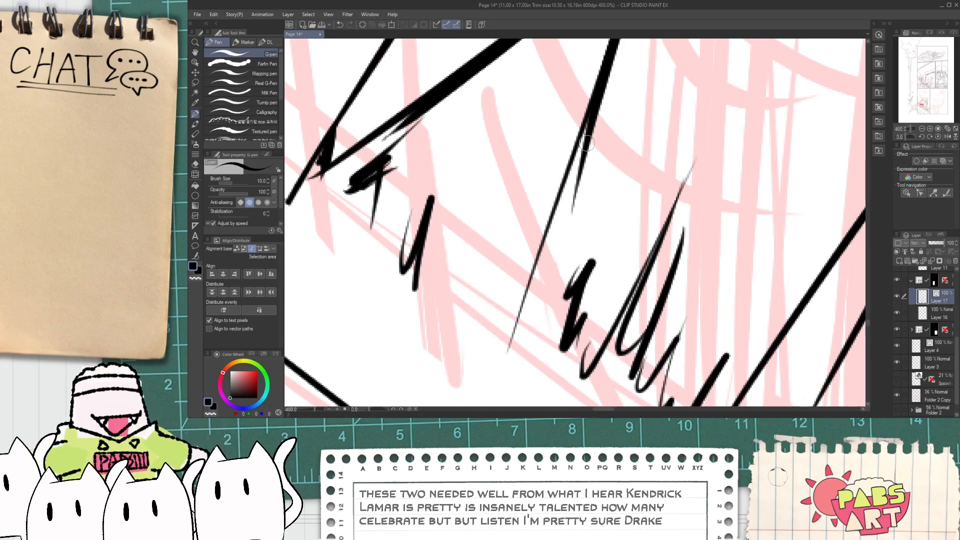
{"action": "mouse_move", "coordinate": [589, 145]}
{"action": "left_mouse_down"}
{"action": "mouse_move", "coordinate": [560, 242]}
{"action": "mouse_move", "coordinate": [570, 265]}
{"action": "left_mouse_up"}
{"action": "scroll", "coordinate": [562, 265], "scroll_direction": "down", "scroll_amount": 2}
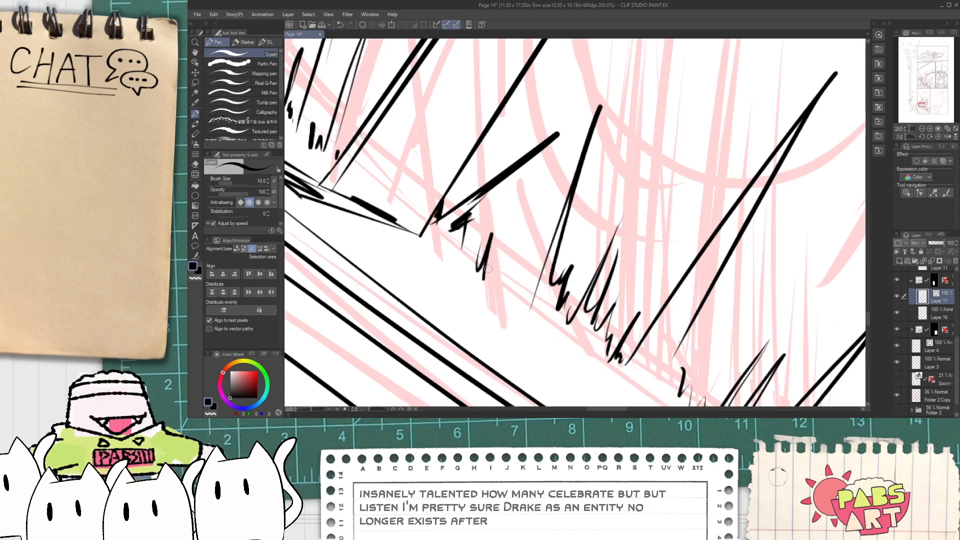
- Fill the gap between the left support's base and the thin spike with short grass strokes, redoing unsatisfactory ones
{"action": "scroll", "coordinate": [496, 269], "scroll_direction": "up", "scroll_amount": 2}
{"action": "left_click_drag", "start_coordinate": [518, 225], "coordinate": [506, 294]}
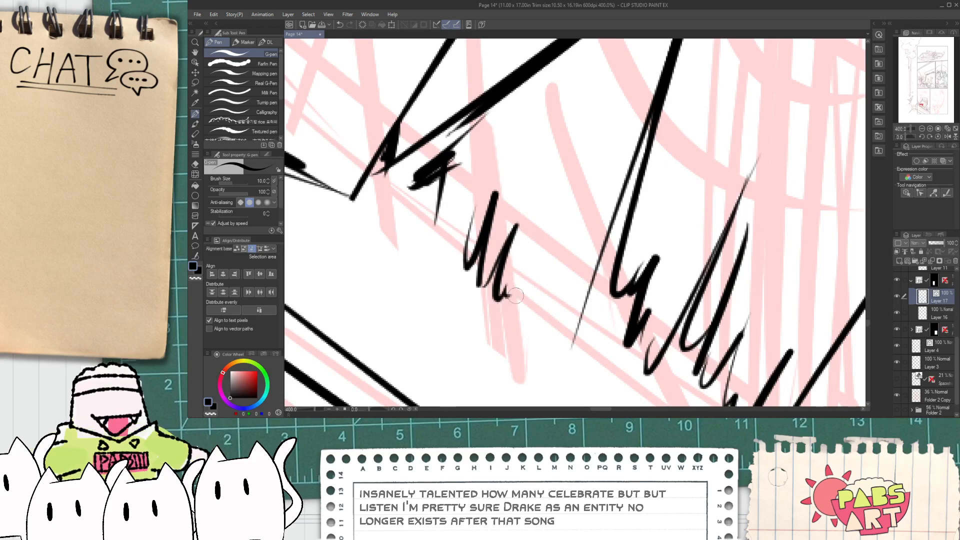
{"action": "left_click_drag", "start_coordinate": [564, 196], "coordinate": [515, 310]}
{"action": "left_click_drag", "start_coordinate": [550, 254], "coordinate": [533, 330]}
{"action": "key", "text": "ctrl+z"}
{"action": "key", "text": "ctrl+z"}
{"action": "mouse_move", "coordinate": [546, 196]}
{"action": "left_mouse_down"}
{"action": "mouse_move", "coordinate": [530, 327]}
{"action": "mouse_move", "coordinate": [539, 313]}
{"action": "left_mouse_up"}
{"action": "left_click_drag", "start_coordinate": [558, 355], "coordinate": [575, 271]}
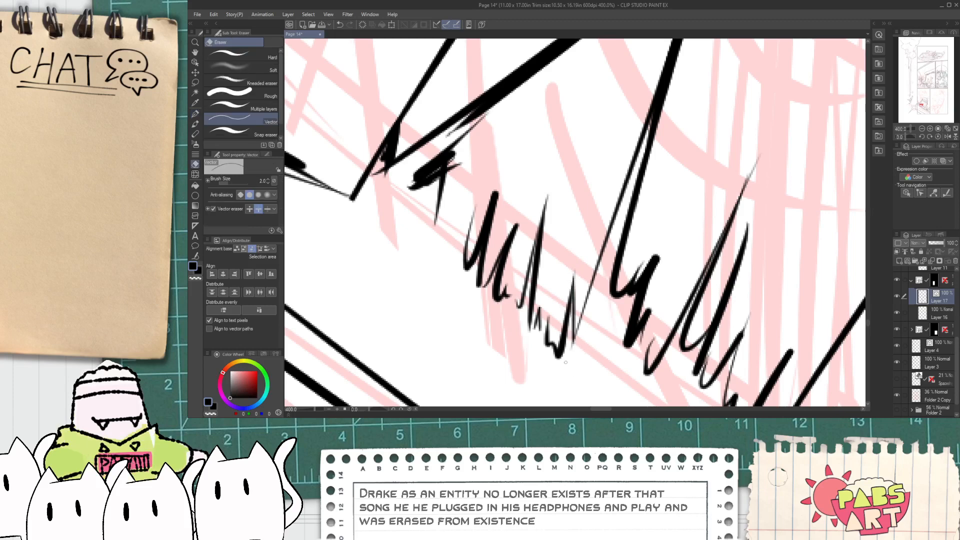
{"action": "key", "text": "space"}
{"action": "left_click_drag", "start_coordinate": [500, 270], "coordinate": [541, 345]}
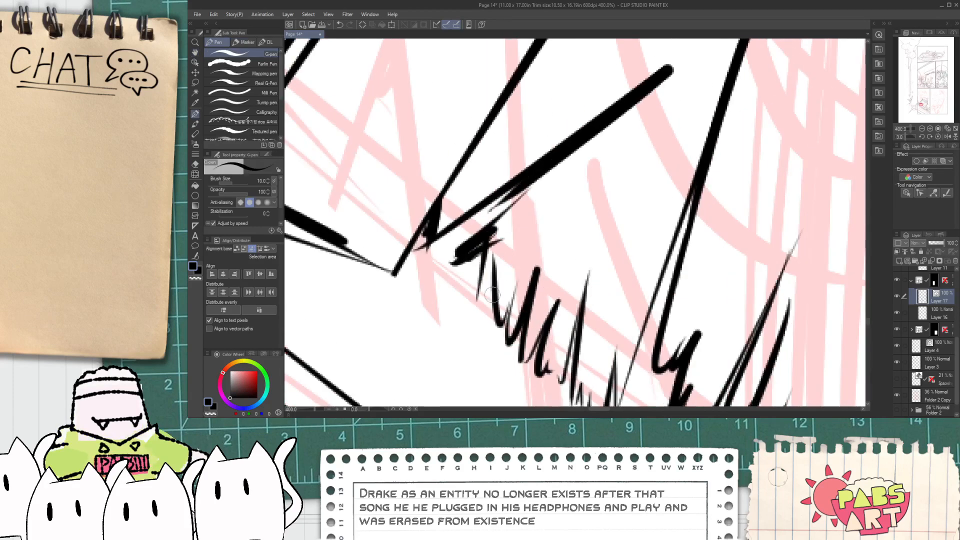
- Adjust the tip of the tall middle spike by moving its vector control point
{"action": "scroll", "coordinate": [491, 278], "scroll_direction": "down", "scroll_amount": 10}
{"action": "scroll", "coordinate": [531, 324], "scroll_direction": "up", "scroll_amount": 4}
{"action": "scroll", "coordinate": [533, 288], "scroll_direction": "up", "scroll_amount": 2}
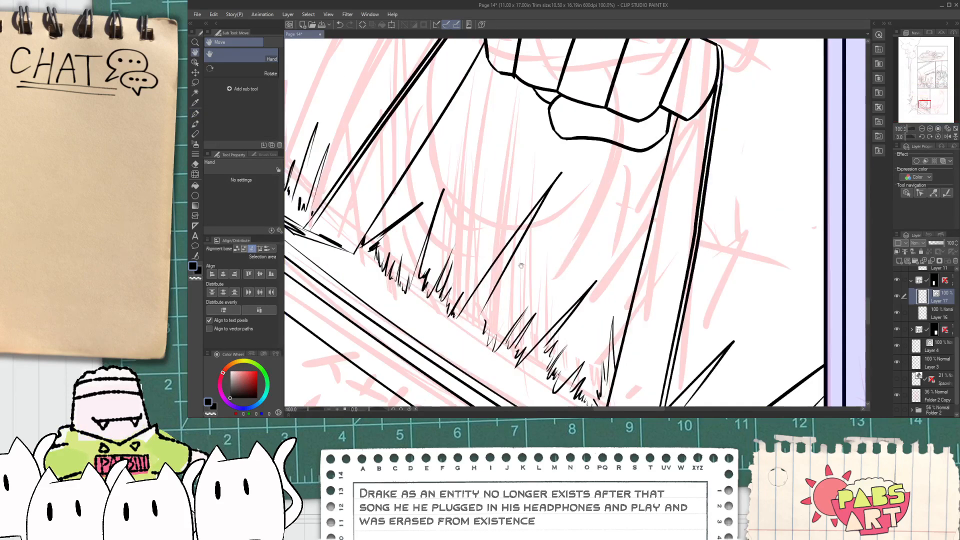
{"action": "key", "text": "o"}
{"action": "left_click", "coordinate": [514, 235]}
{"action": "left_click_drag", "start_coordinate": [561, 173], "coordinate": [553, 170]}
{"action": "left_click", "coordinate": [552, 168]}
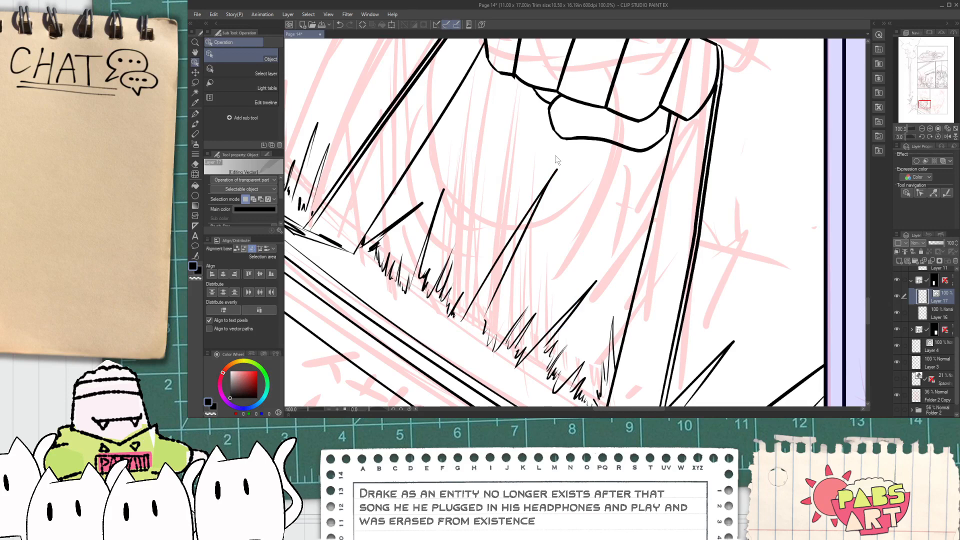
- Add G-pen grass strokes around the tall middle spike's base and clean up overlaps with the vector eraser
{"action": "key", "text": "p"}
{"action": "scroll", "coordinate": [446, 316], "scroll_direction": "up", "scroll_amount": 4}
{"action": "mouse_move", "coordinate": [484, 288]}
{"action": "left_mouse_down"}
{"action": "mouse_move", "coordinate": [487, 313]}
{"action": "mouse_move", "coordinate": [498, 313]}
{"action": "mouse_move", "coordinate": [533, 292]}
{"action": "left_mouse_up"}
{"action": "scroll", "coordinate": [533, 292], "scroll_direction": "down", "scroll_amount": 5}
{"action": "key", "text": "e"}
{"action": "scroll", "coordinate": [533, 292], "scroll_direction": "down", "scroll_amount": 1}
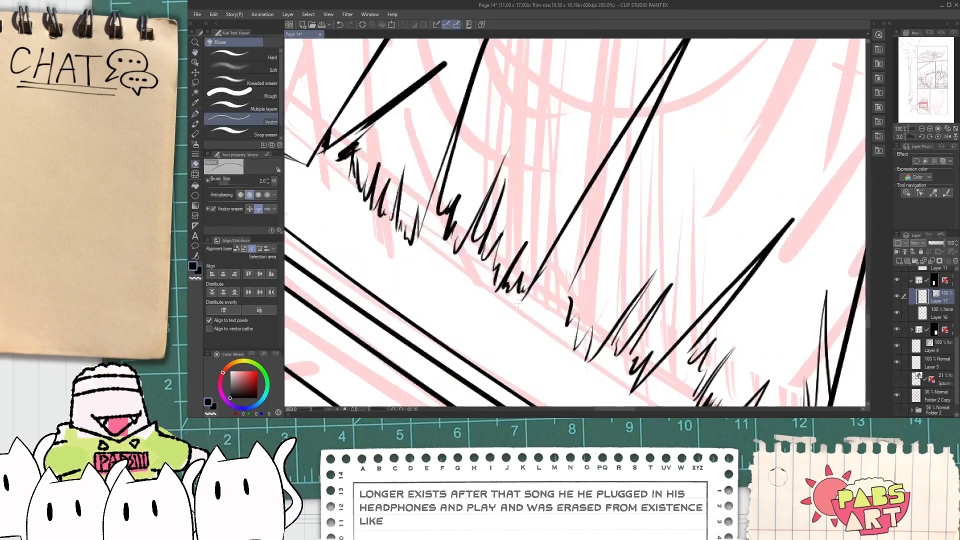
{"action": "scroll", "coordinate": [543, 278], "scroll_direction": "down", "scroll_amount": 1}
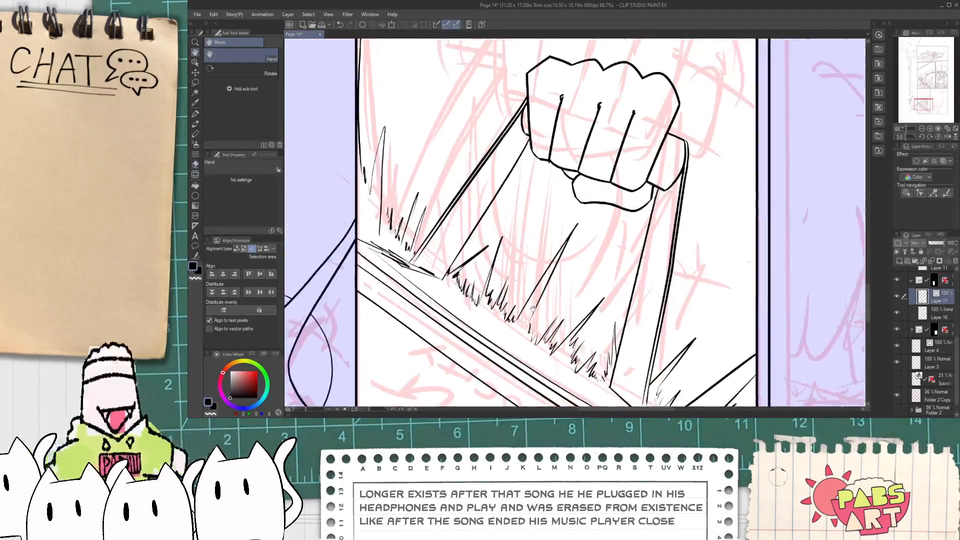
- Extend the tall middle spike to a finer point by moving its end control point upward
{"action": "key", "text": "h"}
{"action": "scroll", "coordinate": [545, 270], "scroll_direction": "down", "scroll_amount": 1}
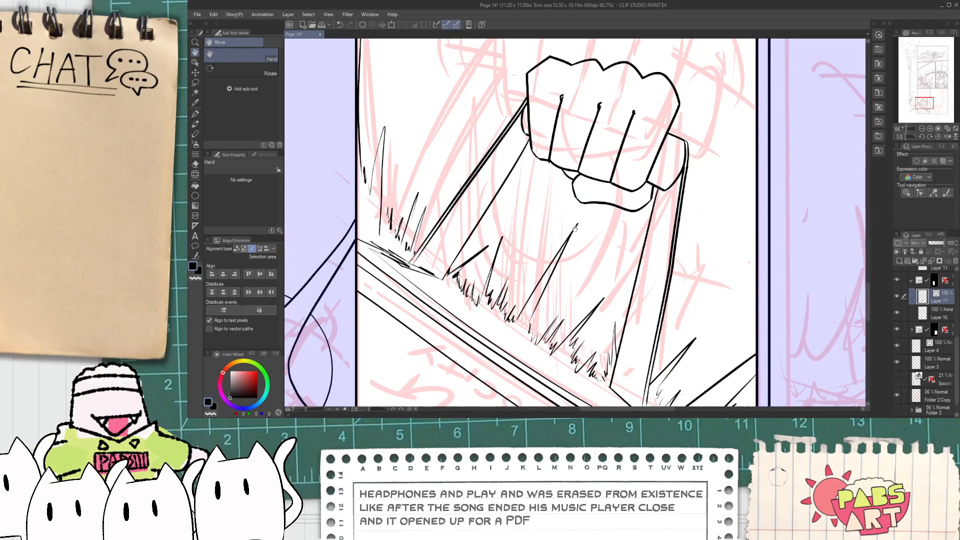
{"action": "scroll", "coordinate": [580, 223], "scroll_direction": "up", "scroll_amount": 4}
{"action": "key", "text": "e"}
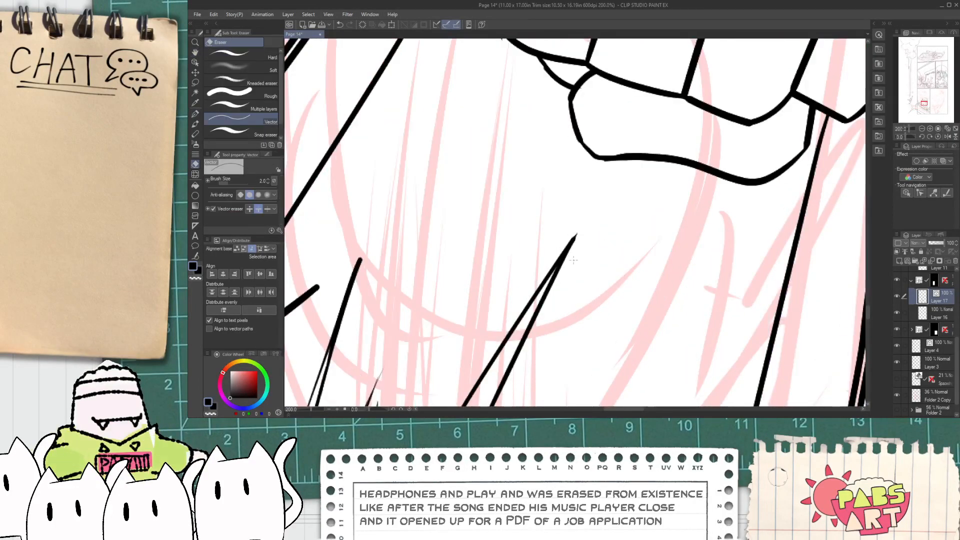
{"action": "scroll", "coordinate": [575, 257], "scroll_direction": "up", "scroll_amount": 2}
{"action": "key", "text": "o"}
{"action": "left_click", "coordinate": [568, 244]}
{"action": "left_click_drag", "start_coordinate": [579, 210], "coordinate": [611, 167]}
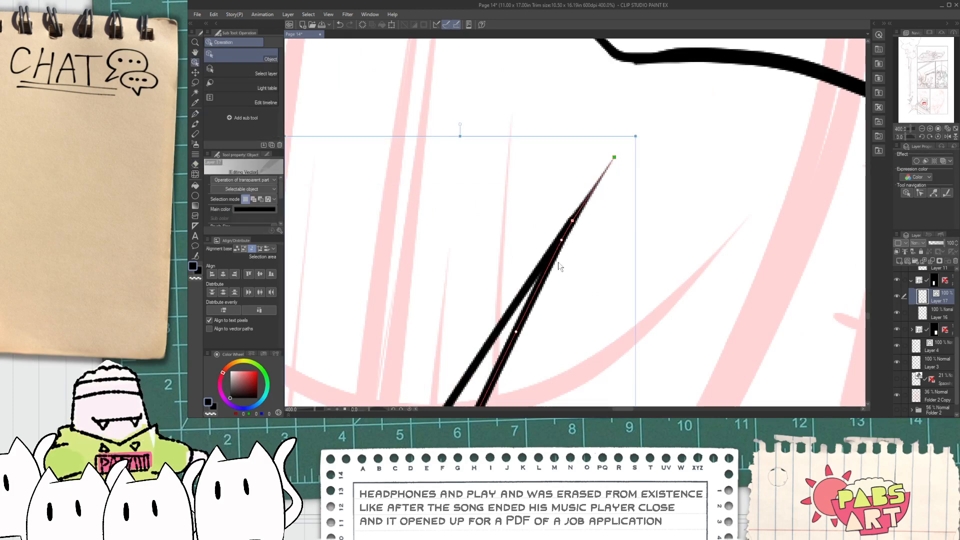
{"action": "scroll", "coordinate": [563, 266], "scroll_direction": "down", "scroll_amount": 6}
- Examine the grass row up close and the K-CHUNK fist panel within the whole page
{"action": "key", "text": "h"}
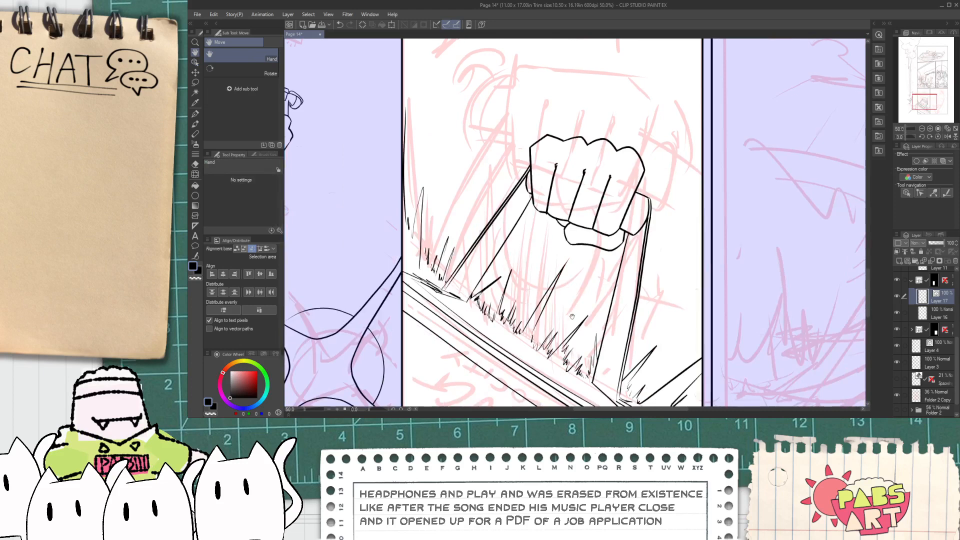
{"action": "left_click_drag", "start_coordinate": [572, 317], "coordinate": [569, 284]}
{"action": "scroll", "coordinate": [586, 304], "scroll_direction": "up", "scroll_amount": 4}
{"action": "key", "text": "p"}
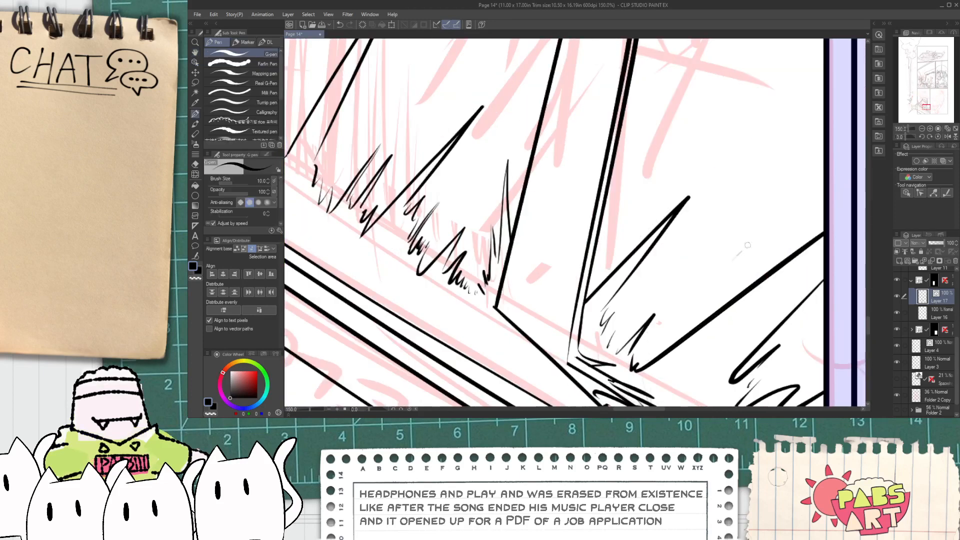
{"action": "scroll", "coordinate": [695, 276], "scroll_direction": "down", "scroll_amount": 6}
{"action": "key", "text": "h"}
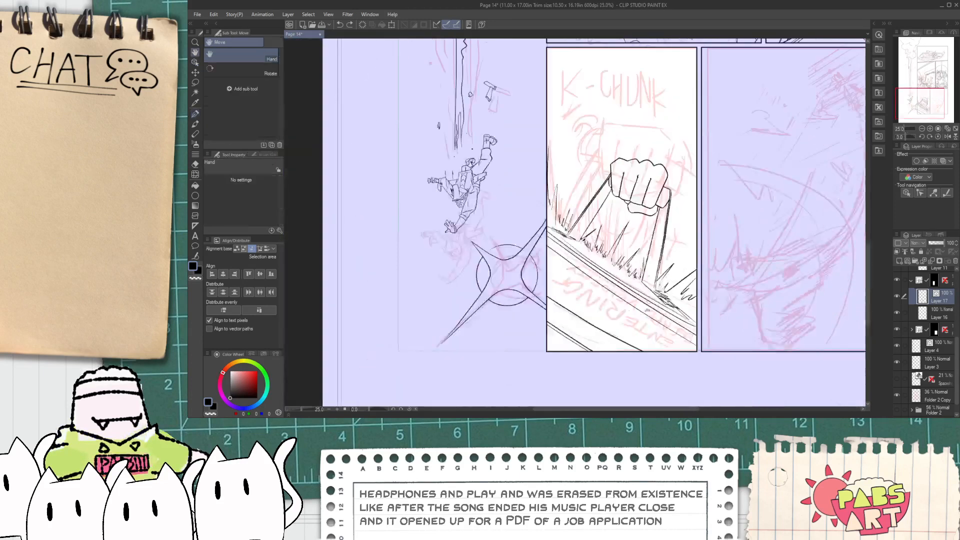
{"action": "left_click_drag", "start_coordinate": [631, 169], "coordinate": [590, 204]}
{"action": "scroll", "coordinate": [535, 165], "scroll_direction": "up", "scroll_amount": 1}
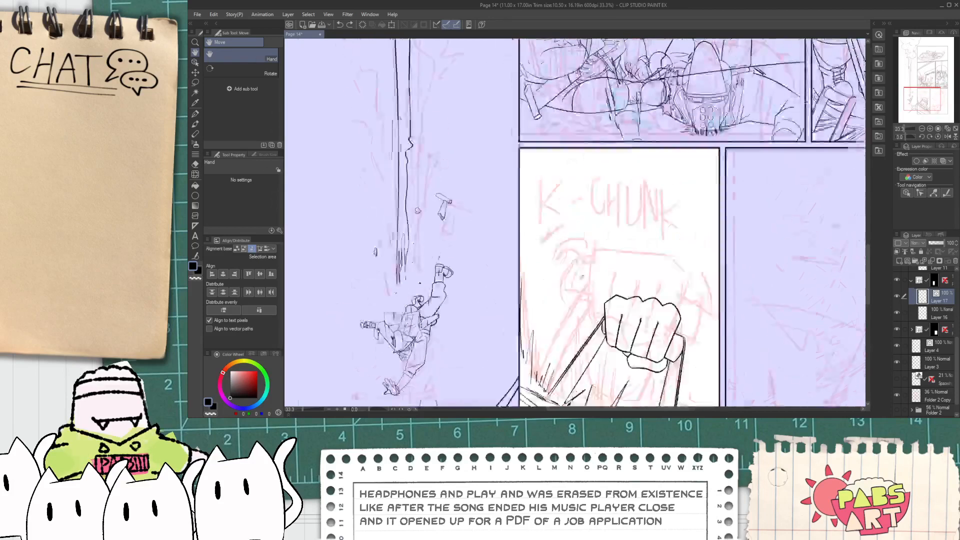
- Try a long diagonal G-pen line from the panel's left border to the fist, then undo it
{"action": "key", "text": "p"}
{"action": "left_click_drag", "start_coordinate": [521, 161], "coordinate": [605, 300]}
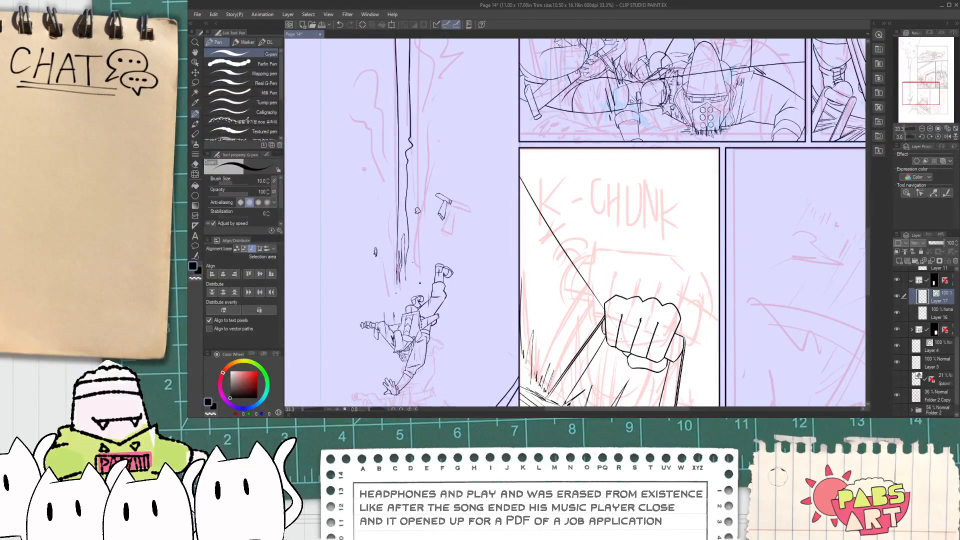
{"action": "key", "text": "ctrl+z"}
- Ink the forearm's left edge below the fist and the curved cuff line across it with the G-pen
{"action": "left_click_drag", "start_coordinate": [520, 189], "coordinate": [540, 224]}
{"action": "scroll", "coordinate": [621, 368], "scroll_direction": "up", "scroll_amount": 2}
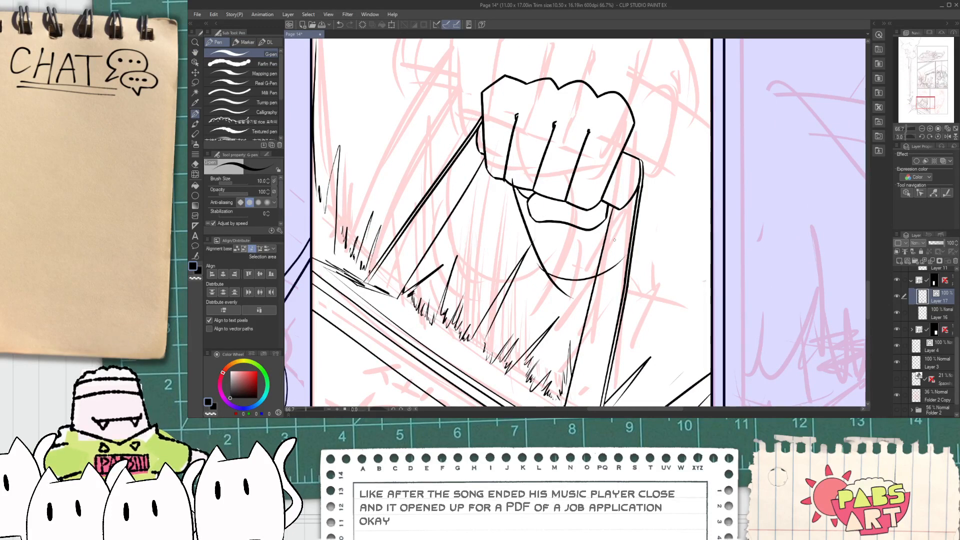
{"action": "scroll", "coordinate": [565, 268], "scroll_direction": "up", "scroll_amount": 1}
{"action": "left_click_drag", "start_coordinate": [520, 241], "coordinate": [525, 288]}
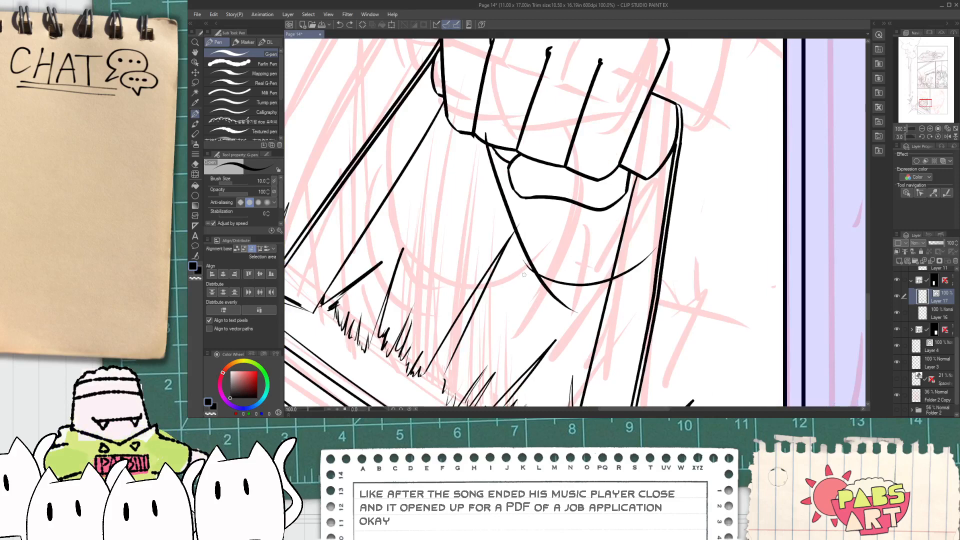
{"action": "mouse_move", "coordinate": [519, 249]}
{"action": "left_mouse_down"}
{"action": "mouse_move", "coordinate": [548, 312]}
{"action": "mouse_move", "coordinate": [552, 303]}
{"action": "left_mouse_up"}
- Trim the cuff line where it overshoots the right support using the vector eraser
{"action": "key", "text": "e"}
{"action": "scroll", "coordinate": [590, 287], "scroll_direction": "up", "scroll_amount": 1}
{"action": "left_click_drag", "start_coordinate": [645, 242], "coordinate": [659, 268]}
{"action": "scroll", "coordinate": [623, 268], "scroll_direction": "down", "scroll_amount": 1}
{"action": "scroll", "coordinate": [552, 301], "scroll_direction": "down", "scroll_amount": 1}
{"action": "scroll", "coordinate": [551, 301], "scroll_direction": "down", "scroll_amount": 2}
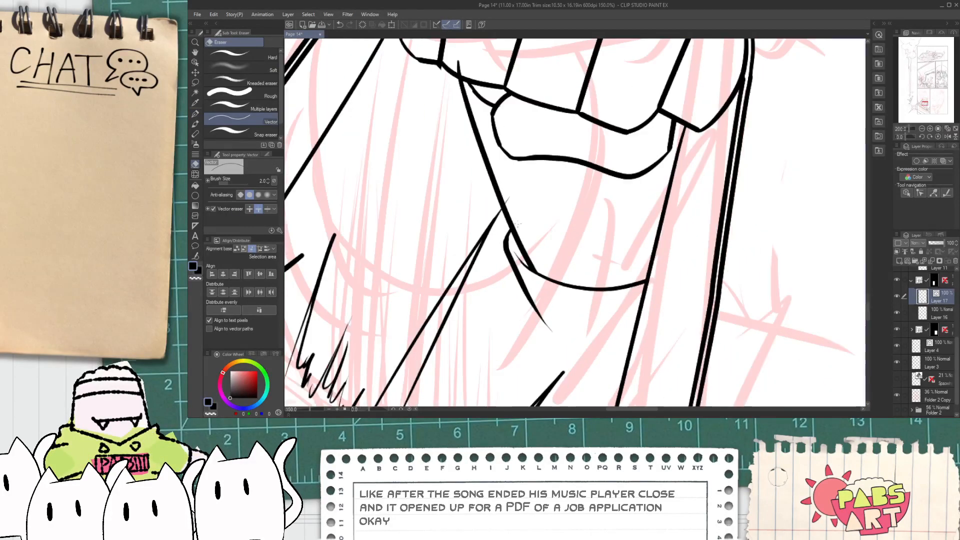
- Add a second cuff fold and the cuff's outer edge beyond the right support, trimming the excess ends
{"action": "key", "text": "space"}
{"action": "scroll", "coordinate": [544, 282], "scroll_direction": "up", "scroll_amount": 1}
{"action": "key", "text": "e"}
{"action": "left_click_drag", "start_coordinate": [614, 283], "coordinate": [596, 288]}
{"action": "key", "text": "p"}
{"action": "mouse_move", "coordinate": [655, 273]}
{"action": "left_mouse_down"}
{"action": "mouse_move", "coordinate": [668, 253]}
{"action": "mouse_move", "coordinate": [662, 194]}
{"action": "left_mouse_up"}
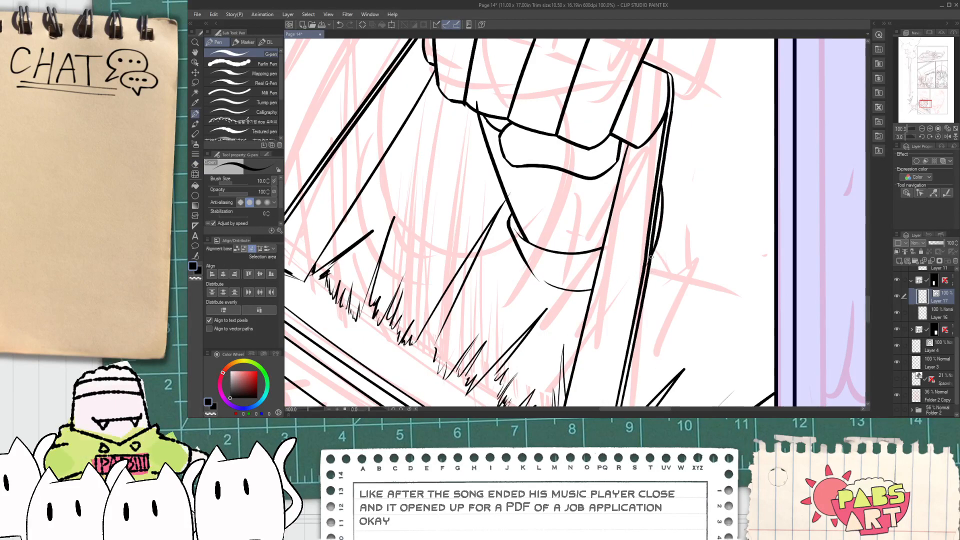
{"action": "key", "text": "e"}
{"action": "scroll", "coordinate": [651, 258], "scroll_direction": "up", "scroll_amount": 1}
{"action": "scroll", "coordinate": [661, 150], "scroll_direction": "down", "scroll_amount": 2}
{"action": "key", "text": "p"}
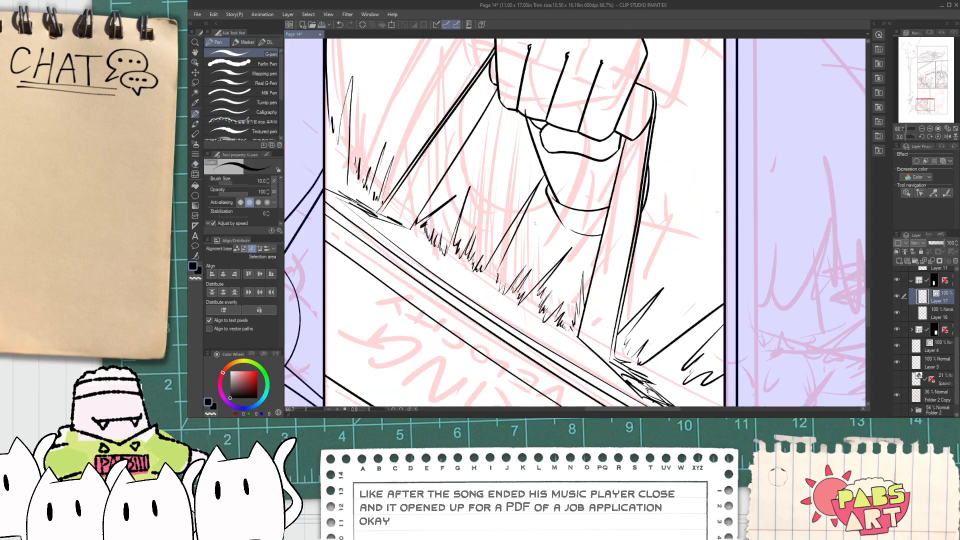
- Undo the last change and ink the sleeve outlines from the cuff toward the ground and the panel's right border
{"action": "key", "text": "ctrl+z"}
{"action": "left_click_drag", "start_coordinate": [580, 283], "coordinate": [626, 328]}
{"action": "mouse_move", "coordinate": [649, 179]}
{"action": "left_mouse_down"}
{"action": "mouse_move", "coordinate": [693, 273]}
{"action": "mouse_move", "coordinate": [678, 316]}
{"action": "mouse_move", "coordinate": [687, 273]}
{"action": "left_mouse_up"}
{"action": "scroll", "coordinate": [690, 272], "scroll_direction": "up", "scroll_amount": 2}
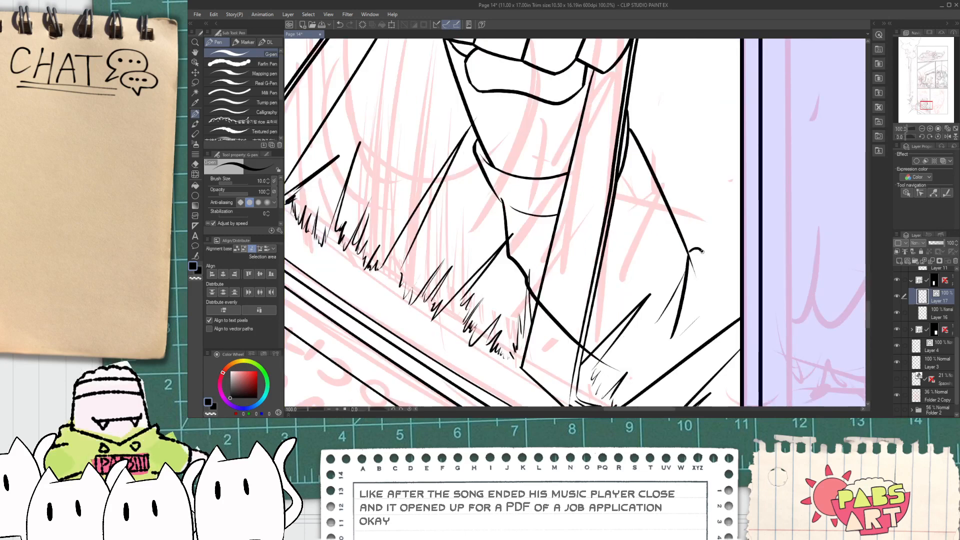
{"action": "left_click_drag", "start_coordinate": [620, 368], "coordinate": [741, 357]}
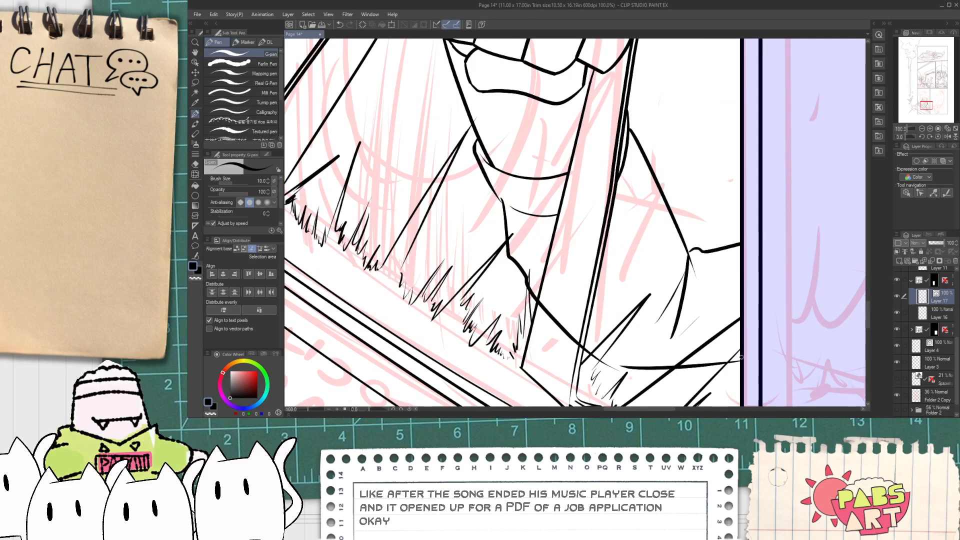
{"action": "scroll", "coordinate": [601, 374], "scroll_direction": "up", "scroll_amount": 1}
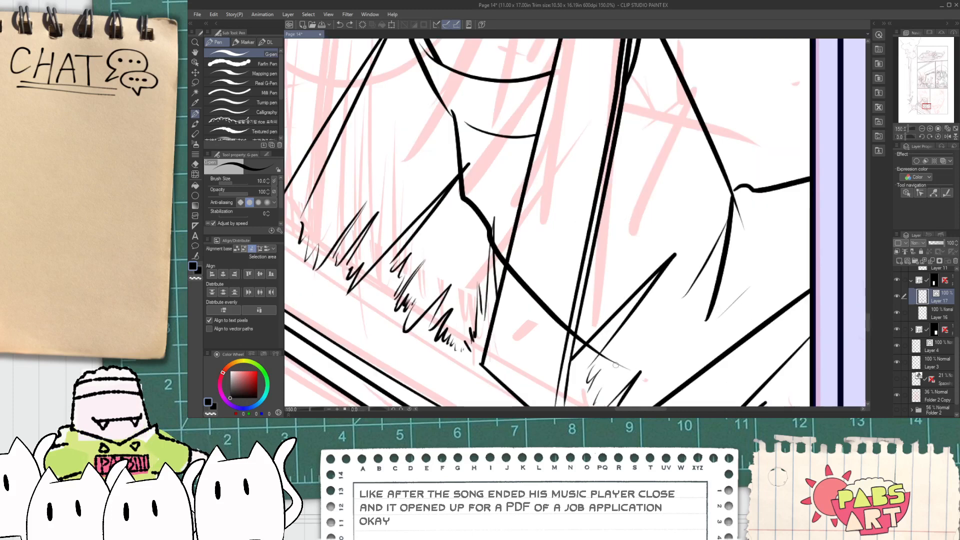
{"action": "left_click_drag", "start_coordinate": [616, 365], "coordinate": [809, 371]}
- Erase the parts of the sleeve's lower outline that cross the right support and the grass spikes
{"action": "key", "text": "e"}
{"action": "scroll", "coordinate": [620, 375], "scroll_direction": "up", "scroll_amount": 1}
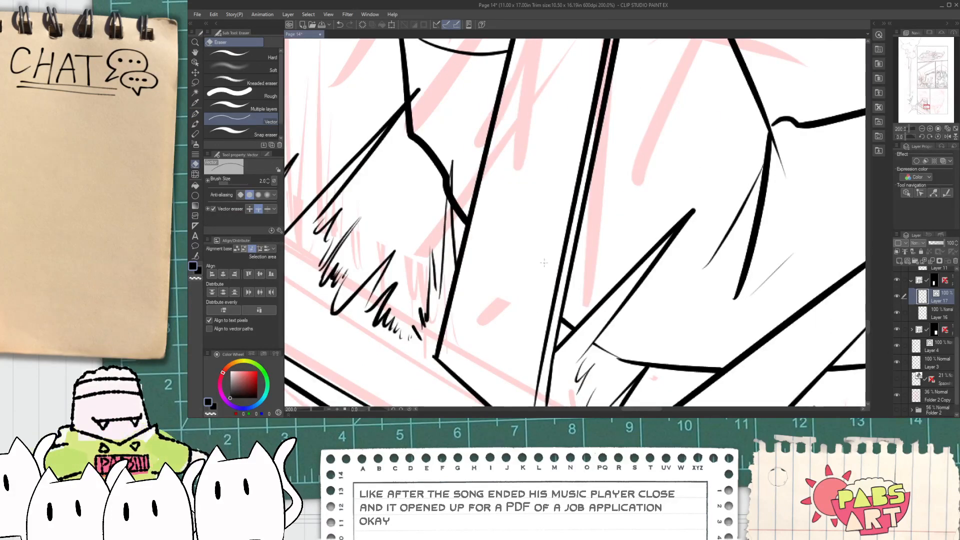
{"action": "scroll", "coordinate": [486, 246], "scroll_direction": "up", "scroll_amount": 2}
{"action": "scroll", "coordinate": [487, 248], "scroll_direction": "down", "scroll_amount": 7}
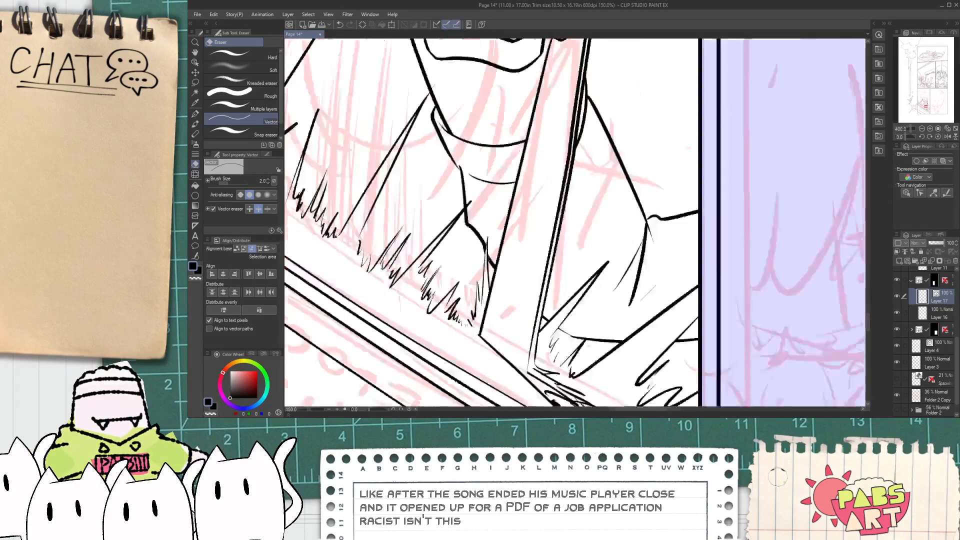
- Ink a short wrist line below the fist's right side and erase the part crossing the right support
{"action": "key", "text": "space"}
{"action": "left_click_drag", "start_coordinate": [521, 231], "coordinate": [522, 269]}
{"action": "scroll", "coordinate": [522, 269], "scroll_direction": "up", "scroll_amount": 1}
{"action": "scroll", "coordinate": [522, 269], "scroll_direction": "up", "scroll_amount": 3}
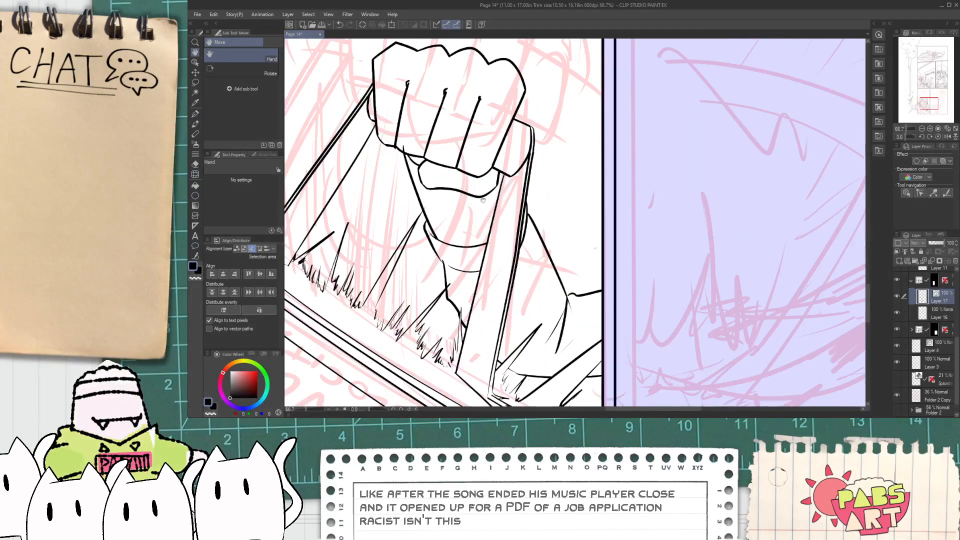
{"action": "left_click_drag", "start_coordinate": [497, 169], "coordinate": [526, 232]}
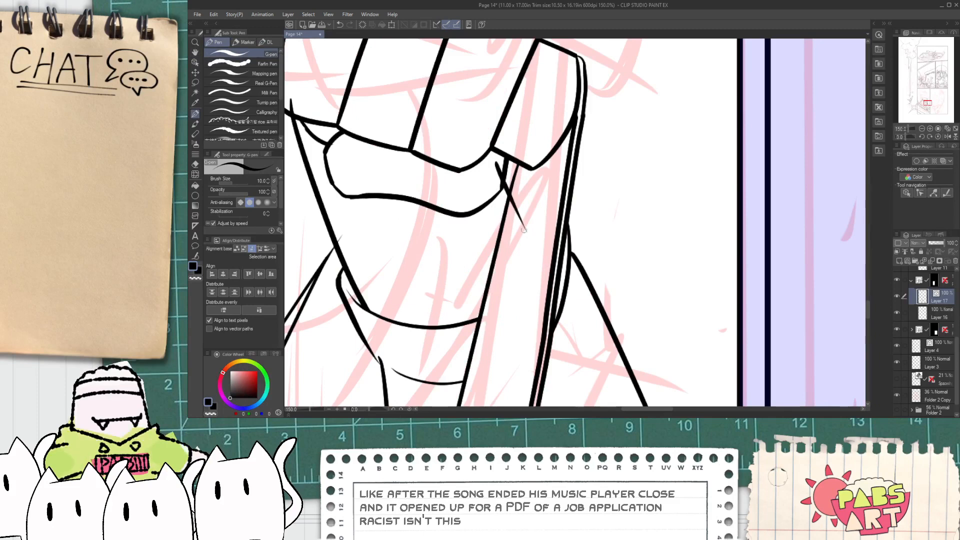
{"action": "key", "text": "e"}
{"action": "scroll", "coordinate": [522, 220], "scroll_direction": "down", "scroll_amount": 7}
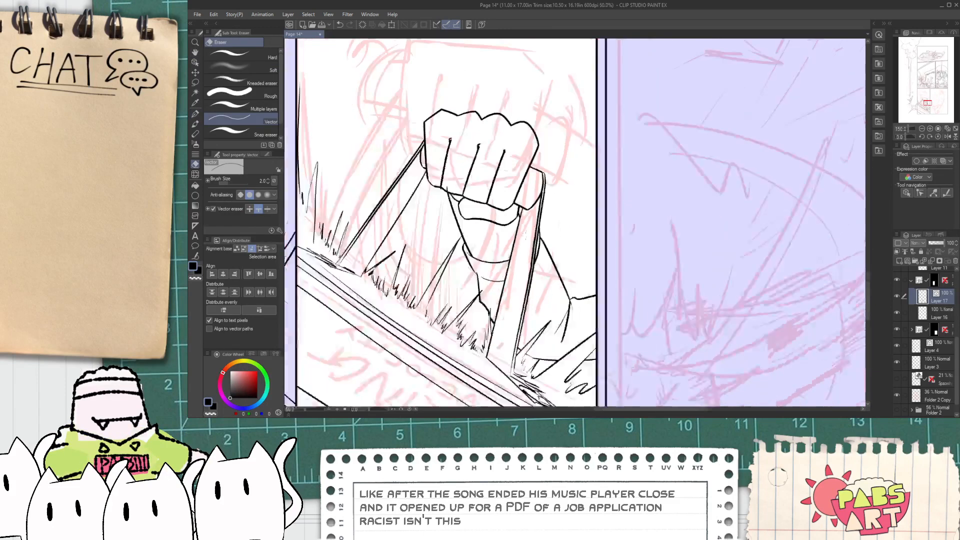
- Redraw the fist's right edge down to the handle end and erase the old slanted segment
{"action": "key", "text": "p"}
{"action": "scroll", "coordinate": [522, 219], "scroll_direction": "up", "scroll_amount": 7}
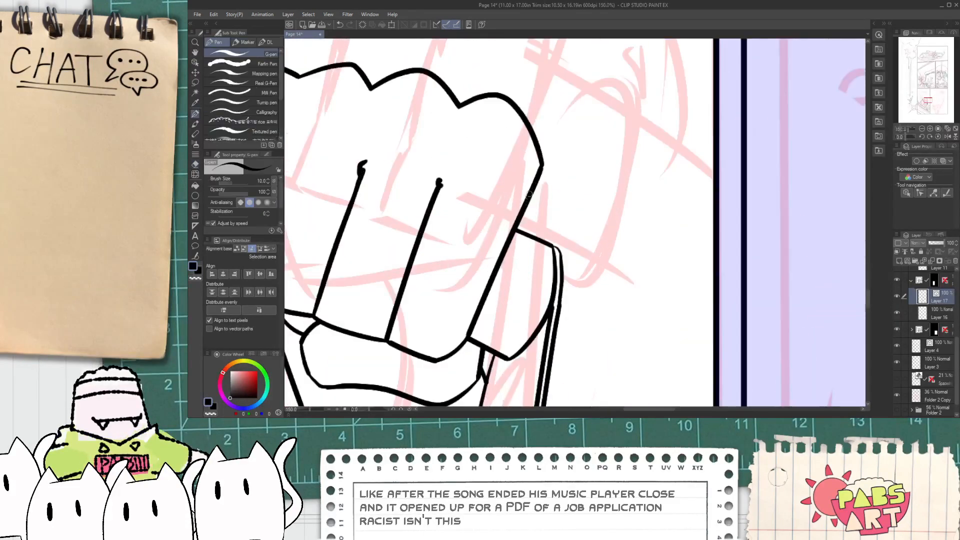
{"action": "mouse_move", "coordinate": [542, 160]}
{"action": "left_mouse_down"}
{"action": "mouse_move", "coordinate": [529, 234]}
{"action": "mouse_move", "coordinate": [511, 204]}
{"action": "left_mouse_up"}
{"action": "key", "text": "e"}
{"action": "left_click", "coordinate": [520, 222]}
{"action": "key", "text": "p"}
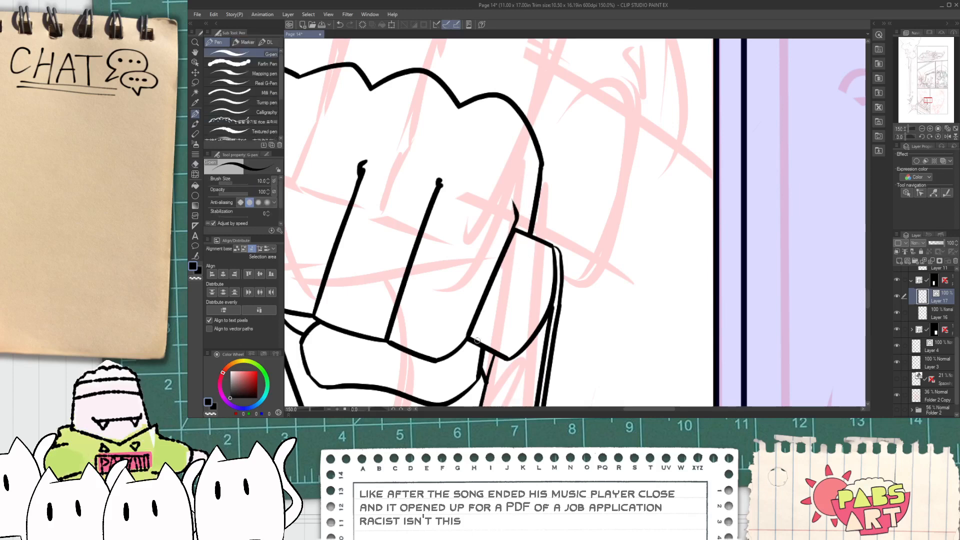
- Ink a curved lower edge for the rightmost finger up to the handle end and erase the surplus line
{"action": "scroll", "coordinate": [439, 362], "scroll_direction": "up", "scroll_amount": 1}
{"action": "key", "text": "e"}
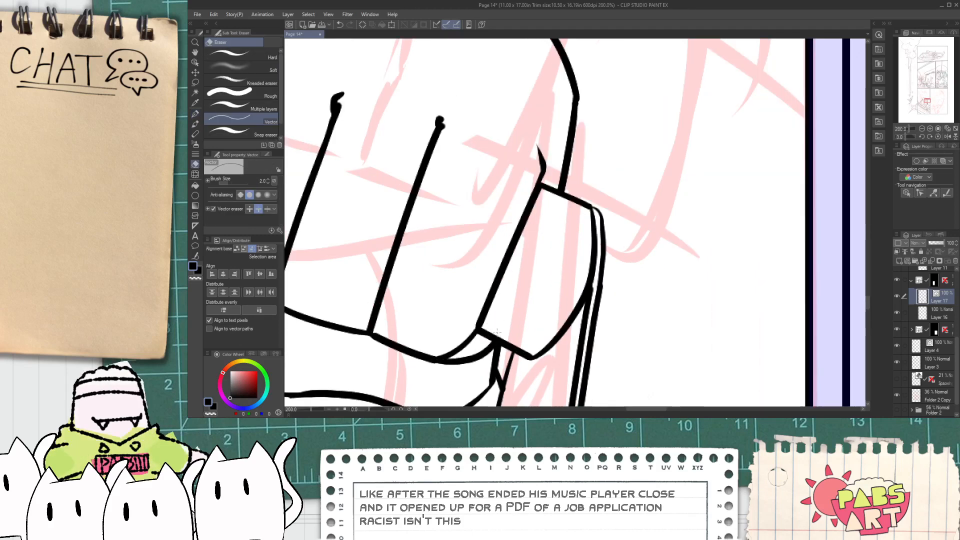
{"action": "scroll", "coordinate": [495, 332], "scroll_direction": "down", "scroll_amount": 3}
{"action": "scroll", "coordinate": [487, 333], "scroll_direction": "up", "scroll_amount": 1}
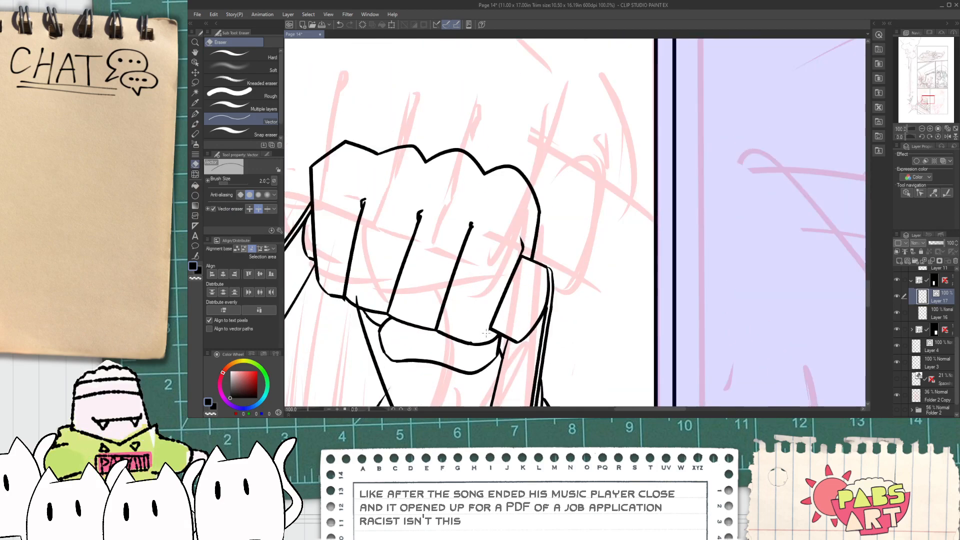
{"action": "scroll", "coordinate": [485, 332], "scroll_direction": "up", "scroll_amount": 1}
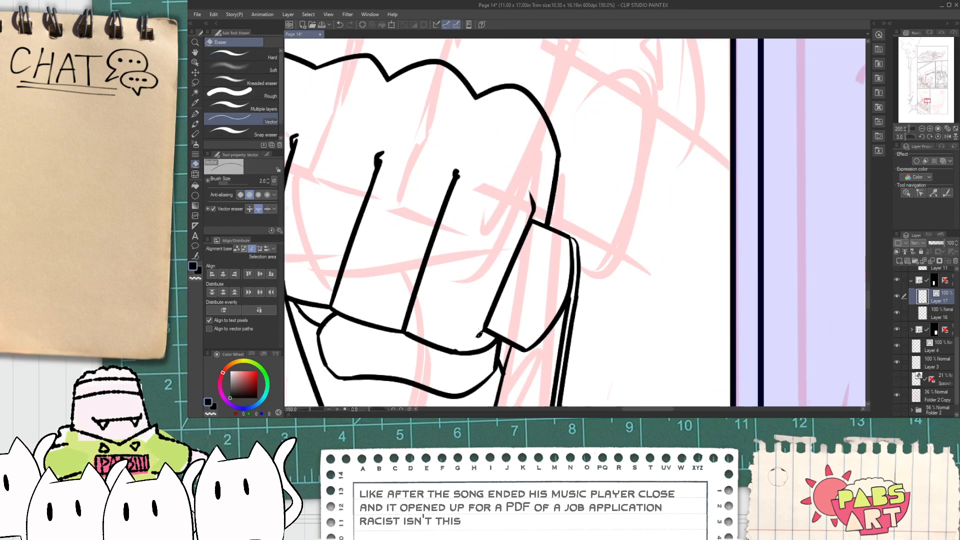
- Ink a rounded corner where the rightmost finger's divider meets the fist's lower edge and trim the old line
{"action": "scroll", "coordinate": [477, 332], "scroll_direction": "down", "scroll_amount": 2}
{"action": "scroll", "coordinate": [483, 329], "scroll_direction": "up", "scroll_amount": 5}
{"action": "key", "text": "p"}
{"action": "left_click_drag", "start_coordinate": [486, 324], "coordinate": [503, 347]}
{"action": "key", "text": "ctrl+z"}
{"action": "left_click_drag", "start_coordinate": [489, 304], "coordinate": [498, 343]}
{"action": "key", "text": "e"}
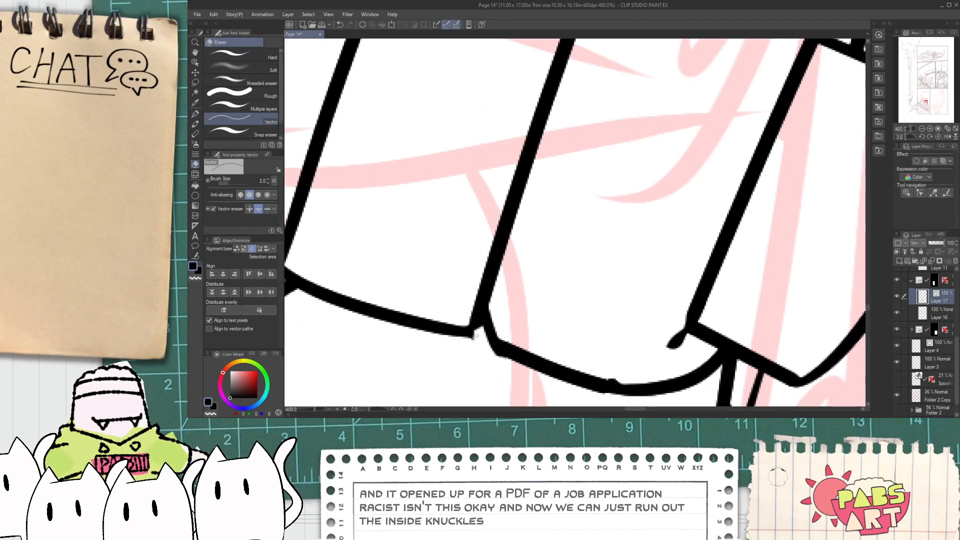
- Round the lower corners at the other finger dividers and trim the leftover line ends
{"action": "key", "text": "space"}
{"action": "left_click_drag", "start_coordinate": [445, 310], "coordinate": [513, 296]}
{"action": "key", "text": "p"}
{"action": "key", "text": "e"}
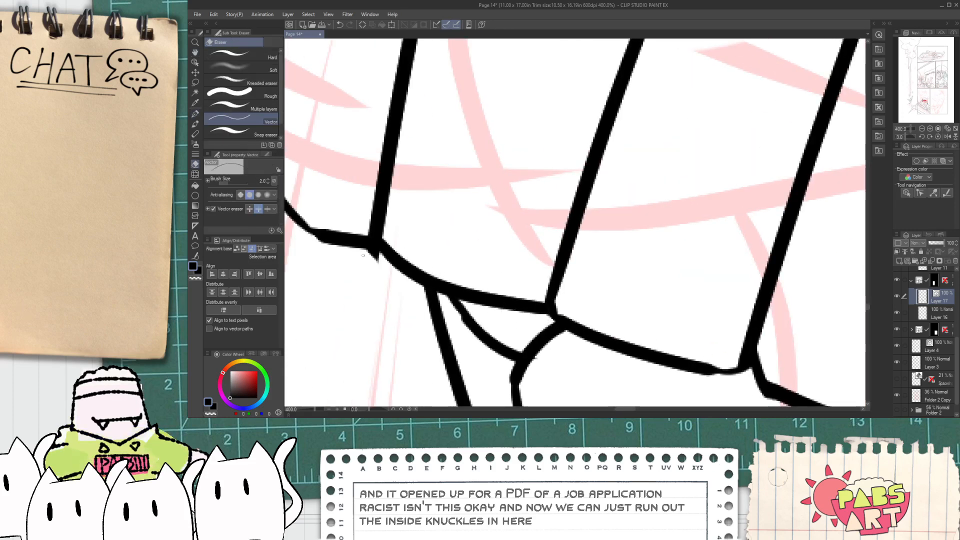
{"action": "scroll", "coordinate": [374, 253], "scroll_direction": "down", "scroll_amount": 8}
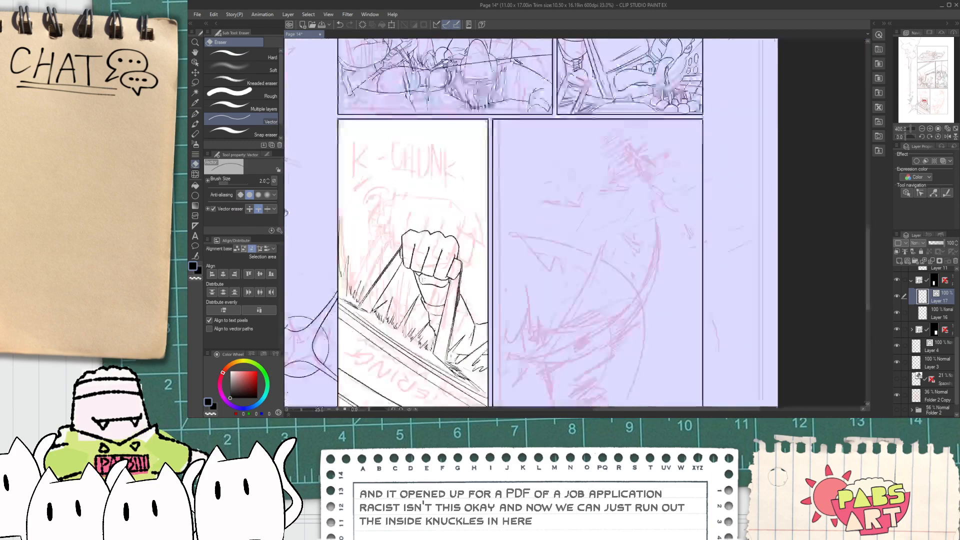
- Select the sleeve's upper outline near the panel's right border and move it up slightly
{"action": "key", "text": "space"}
{"action": "left_click_drag", "start_coordinate": [458, 292], "coordinate": [455, 225]}
{"action": "scroll", "coordinate": [455, 225], "scroll_direction": "up", "scroll_amount": 2}
{"action": "scroll", "coordinate": [458, 213], "scroll_direction": "up", "scroll_amount": 1}
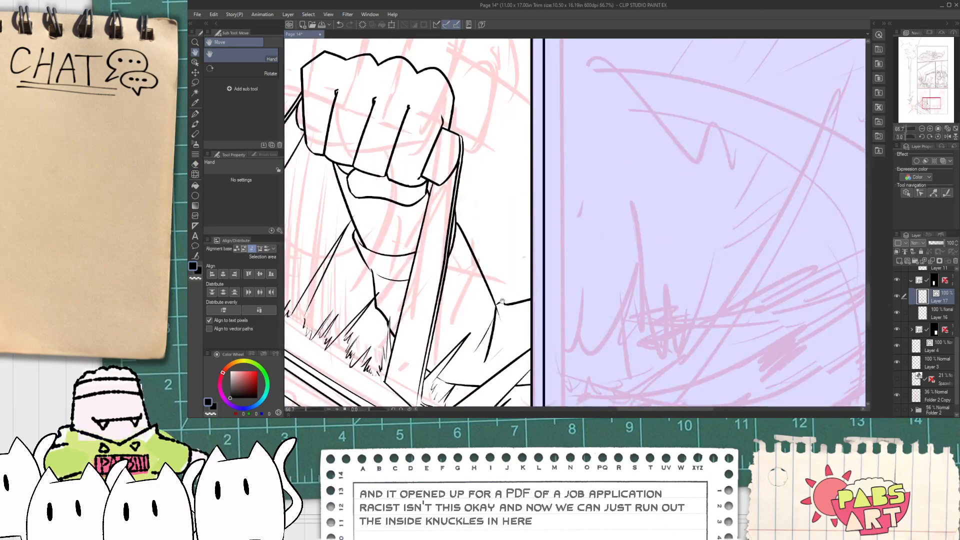
{"action": "key", "text": "o"}
{"action": "left_click", "coordinate": [517, 306]}
{"action": "left_click_drag", "start_coordinate": [506, 373], "coordinate": [530, 328]}
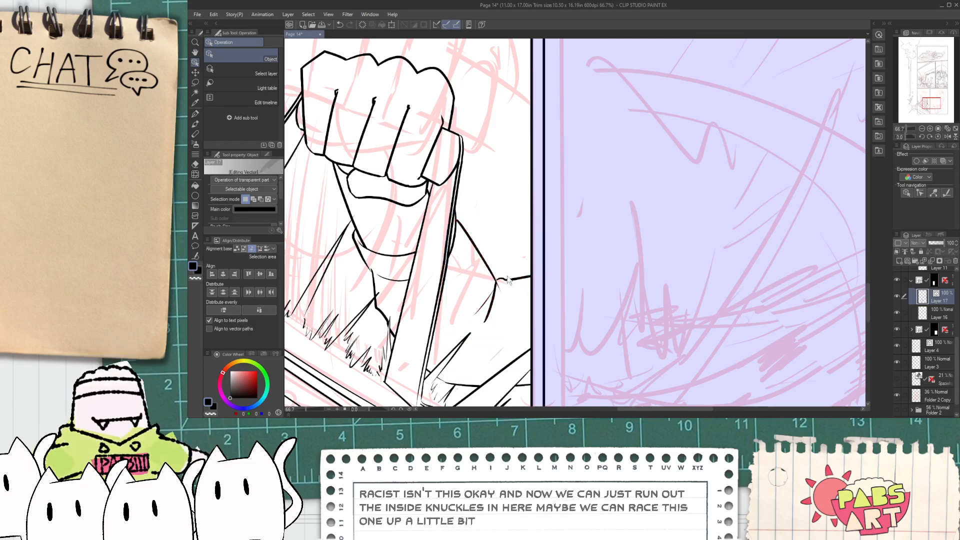
- With the canvas rotated sideways, ink a set of straight speed lines from the panel's upper-left corner toward the fist
{"action": "scroll", "coordinate": [520, 326], "scroll_direction": "down", "scroll_amount": 1}
{"action": "scroll", "coordinate": [520, 326], "scroll_direction": "down", "scroll_amount": 4}
{"action": "key", "text": "h"}
{"action": "left_click_drag", "start_coordinate": [520, 326], "coordinate": [528, 352]}
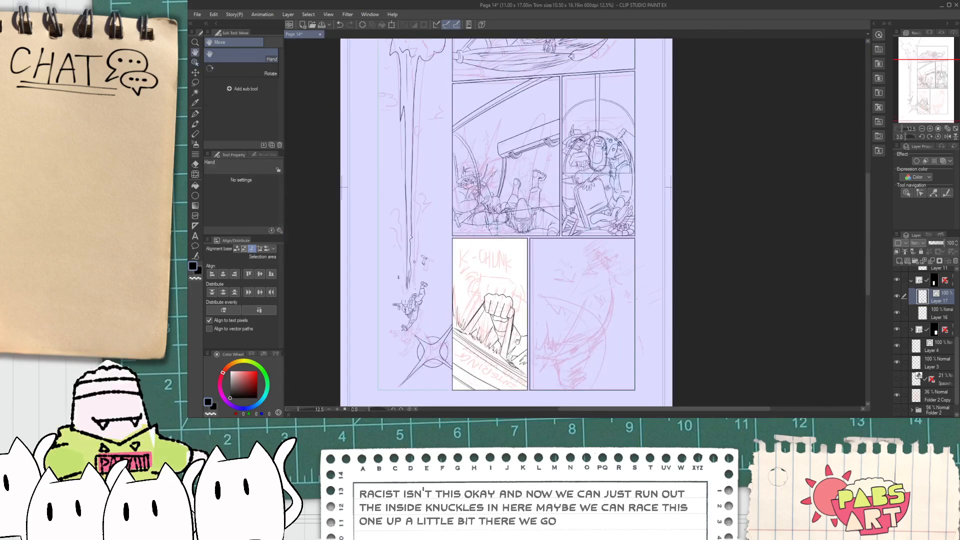
{"action": "scroll", "coordinate": [453, 288], "scroll_direction": "up", "scroll_amount": 3}
{"action": "key", "text": "p"}
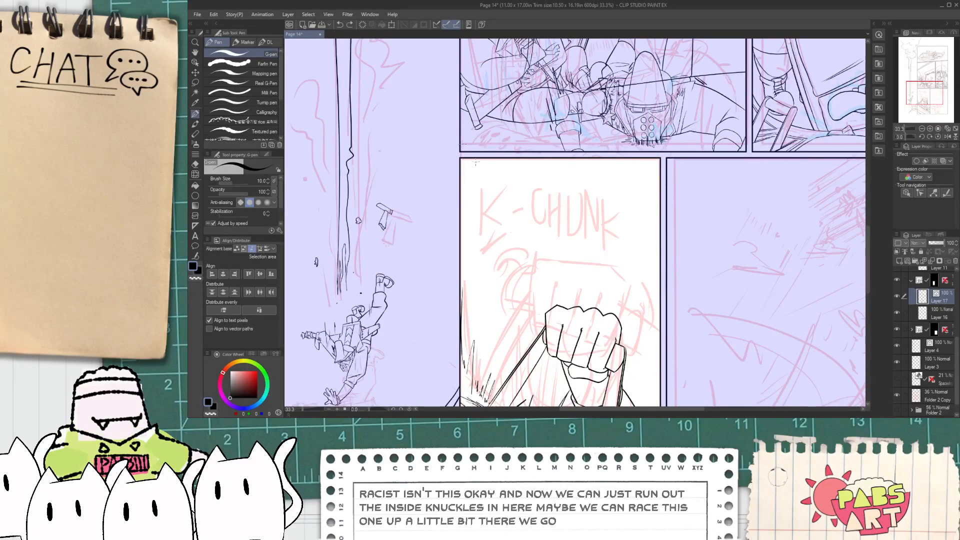
{"action": "left_click_drag", "start_coordinate": [474, 159], "coordinate": [555, 305]}
{"action": "mouse_move", "coordinate": [368, 410]}
{"action": "left_mouse_down"}
{"action": "mouse_move", "coordinate": [352, 410]}
{"action": "mouse_move", "coordinate": [359, 410]}
{"action": "left_mouse_up"}
{"action": "left_click_drag", "start_coordinate": [645, 215], "coordinate": [548, 255]}
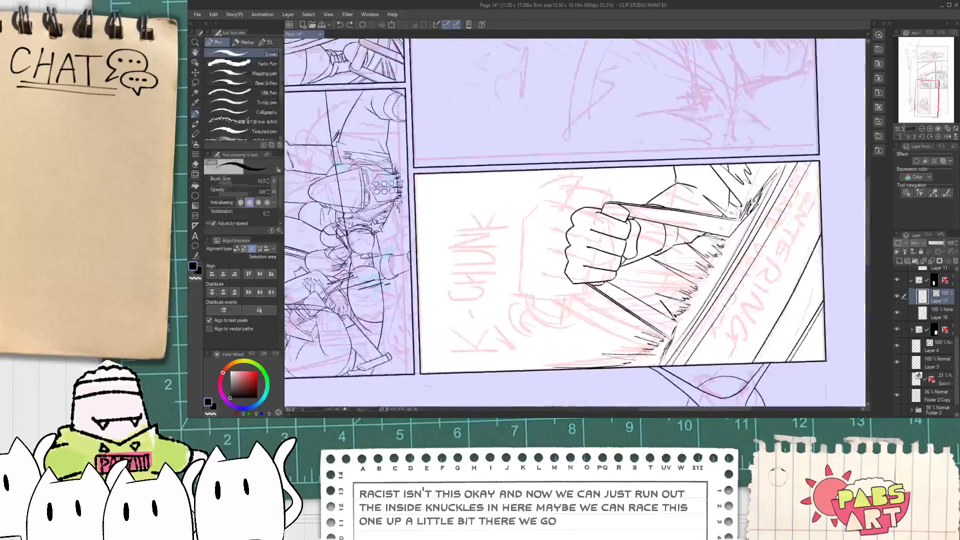
{"action": "left_click_drag", "start_coordinate": [453, 372], "coordinate": [555, 294]}
{"action": "left_click_drag", "start_coordinate": [435, 373], "coordinate": [552, 286]}
{"action": "left_click_drag", "start_coordinate": [421, 356], "coordinate": [517, 298]}
{"action": "left_click_drag", "start_coordinate": [420, 335], "coordinate": [579, 241]}
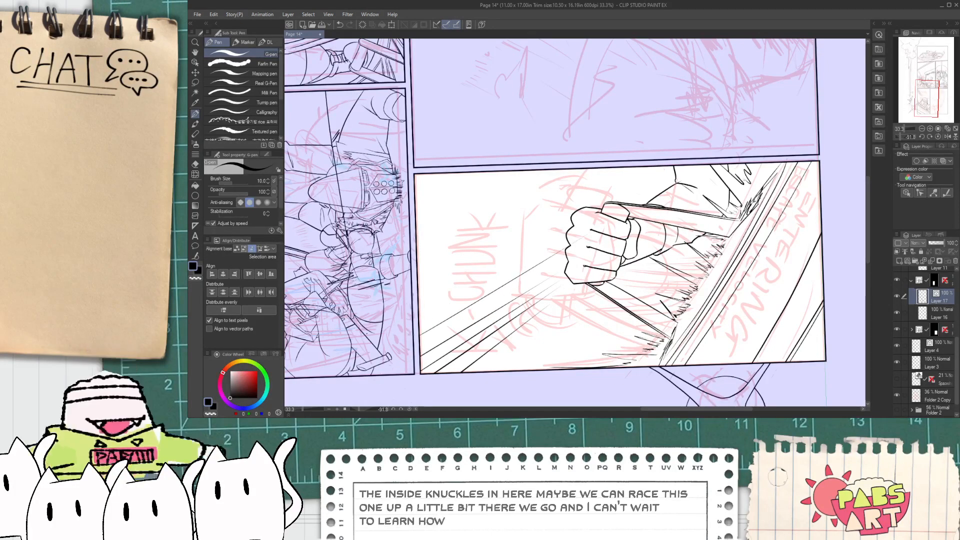
{"action": "left_click_drag", "start_coordinate": [419, 306], "coordinate": [540, 240]}
{"action": "key", "text": "ctrl+z"}
{"action": "left_click_drag", "start_coordinate": [420, 315], "coordinate": [624, 211]}
{"action": "key", "text": "ctrl+z"}
{"action": "left_click_drag", "start_coordinate": [420, 317], "coordinate": [529, 252]}
{"action": "key", "text": "ctrl+z"}
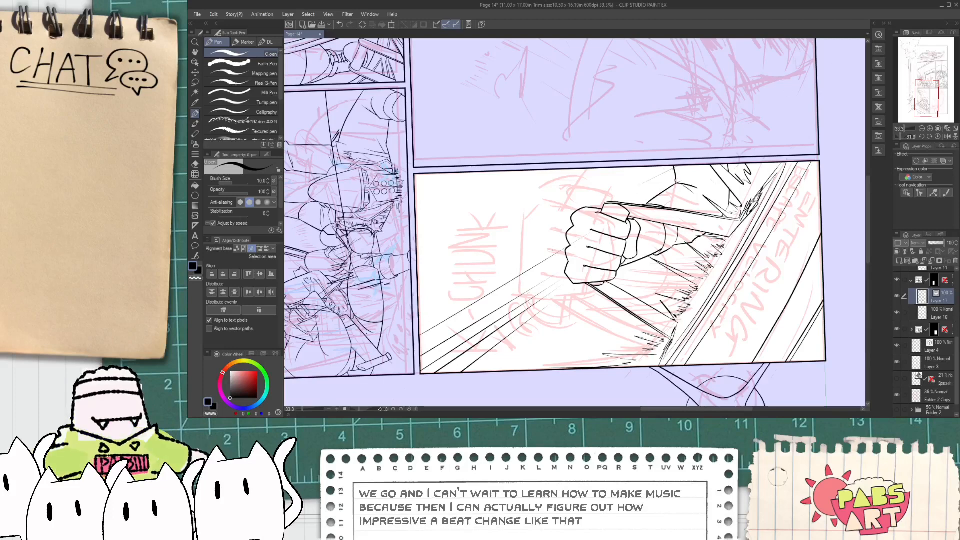
{"action": "left_click_drag", "start_coordinate": [419, 300], "coordinate": [569, 214]}
{"action": "key", "text": "ctrl+z"}
- Ink further speed lines from the panel's top border toward the fist and trim their ends with the vector eraser
{"action": "left_click_drag", "start_coordinate": [419, 300], "coordinate": [561, 232]}
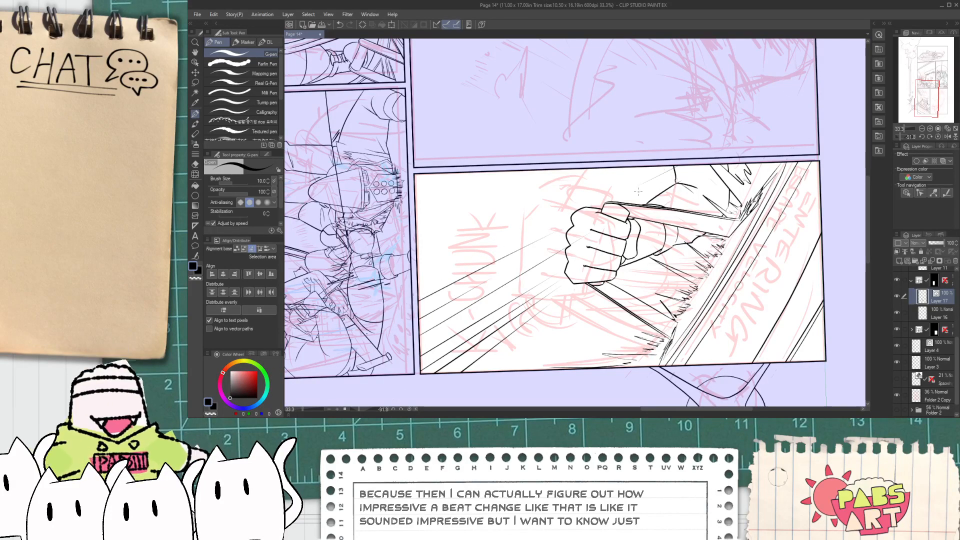
{"action": "scroll", "coordinate": [602, 226], "scroll_direction": "up", "scroll_amount": 2}
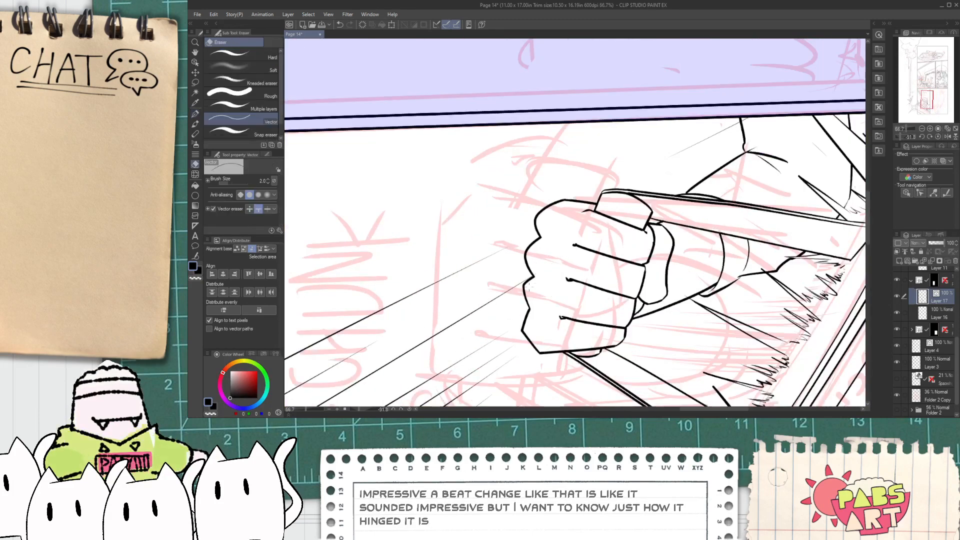
{"action": "key", "text": "e"}
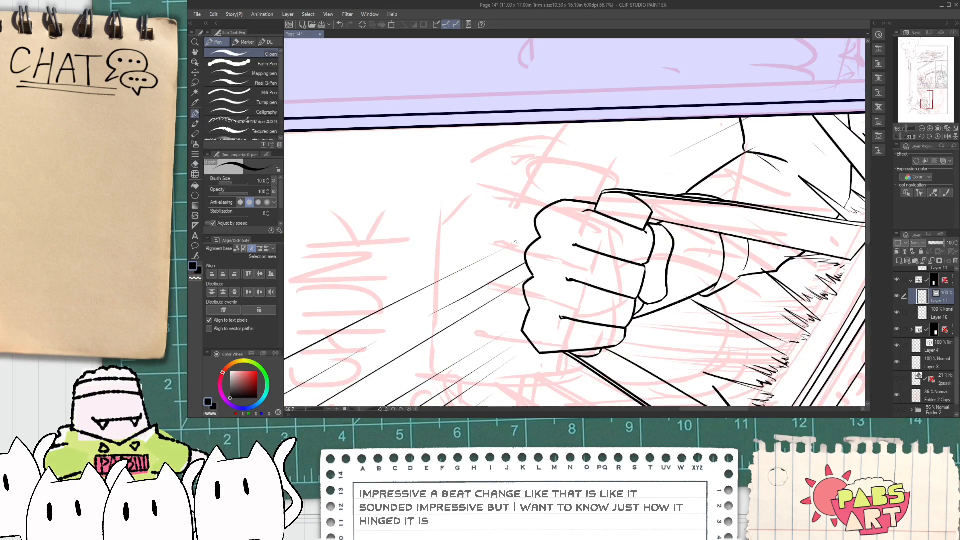
{"action": "scroll", "coordinate": [546, 238], "scroll_direction": "down", "scroll_amount": 1}
{"action": "key", "text": "p"}
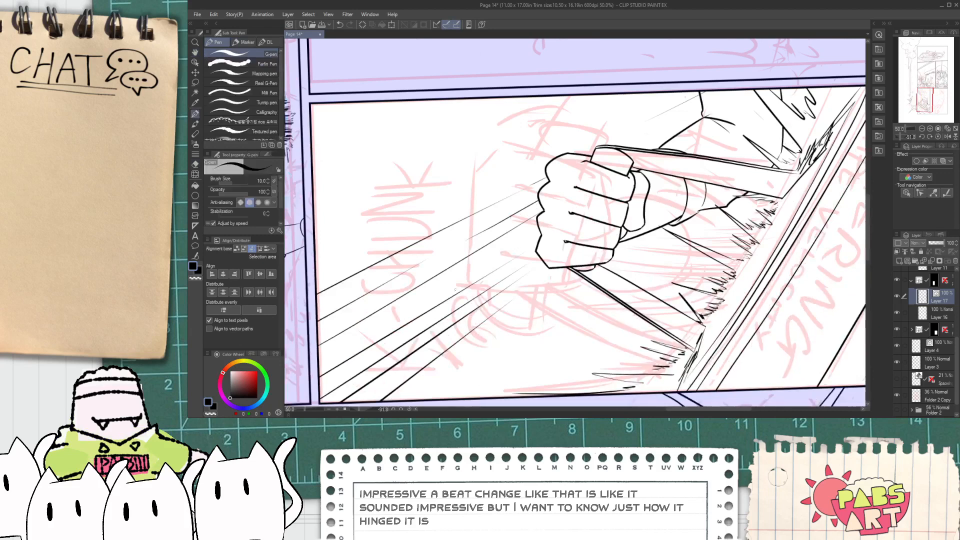
{"action": "key", "text": "e"}
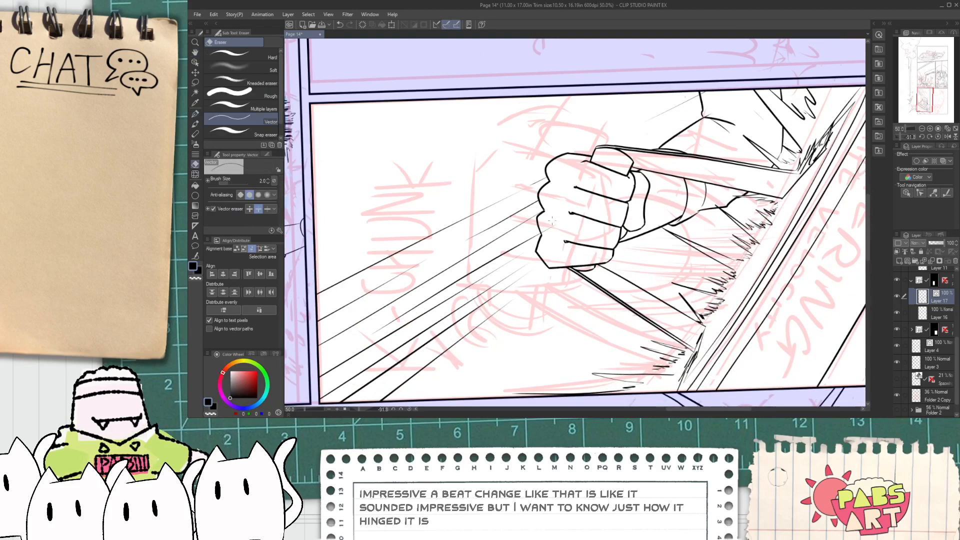
- Return the canvas to upright and examine the fist panel and the whole page layout
{"action": "scroll", "coordinate": [459, 328], "scroll_direction": "down", "scroll_amount": 8}
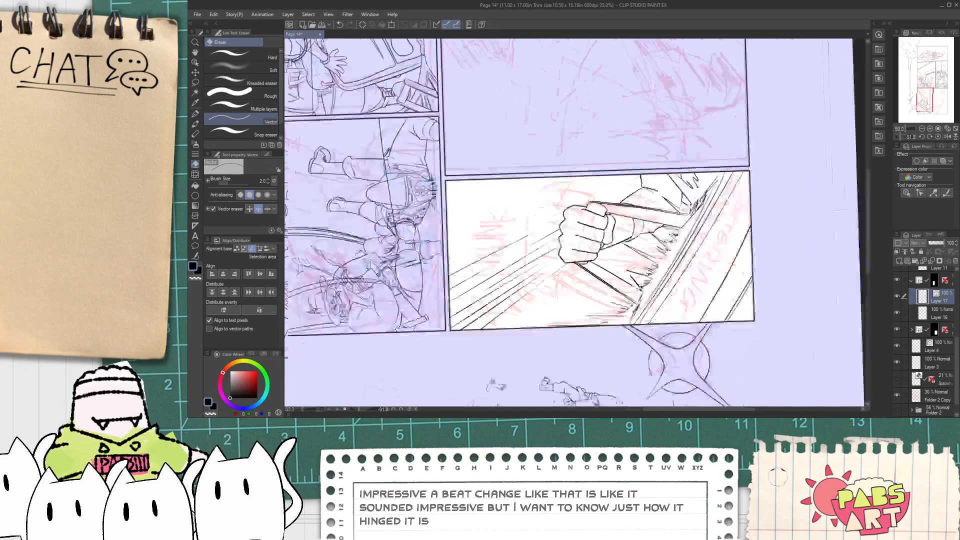
{"action": "key", "text": "h"}
{"action": "scroll", "coordinate": [550, 280], "scroll_direction": "up", "scroll_amount": 6}
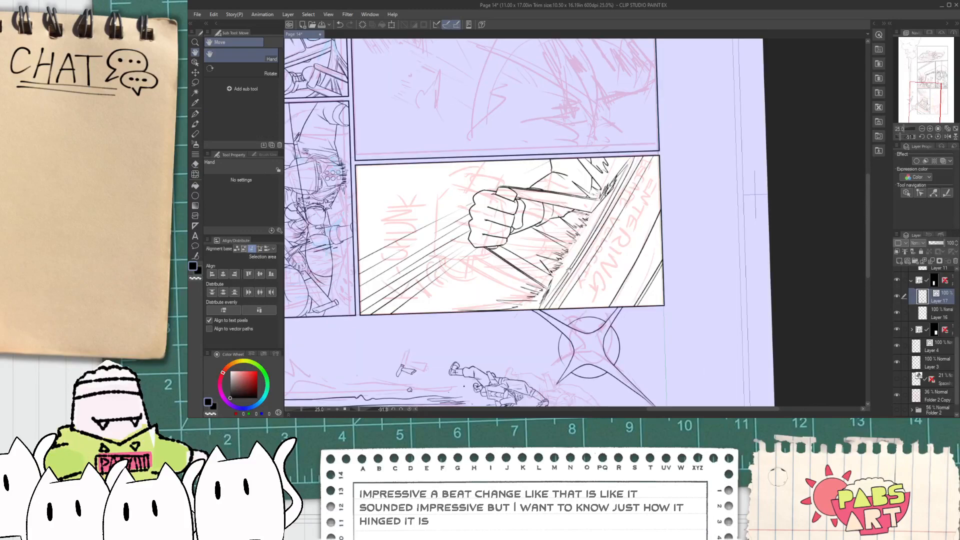
{"action": "left_click", "coordinate": [410, 410]}
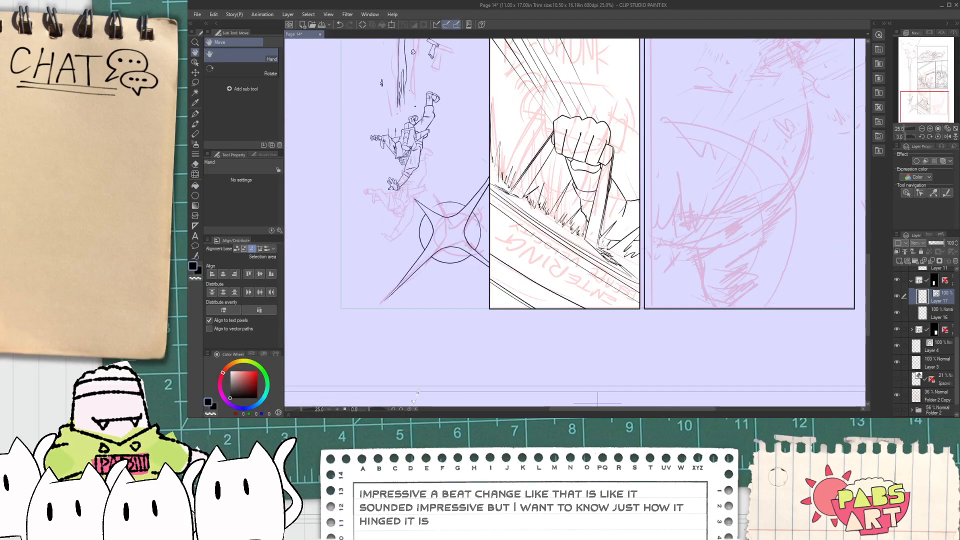
{"action": "left_click_drag", "start_coordinate": [583, 275], "coordinate": [407, 365]}
{"action": "left_click_drag", "start_coordinate": [505, 352], "coordinate": [510, 323]}
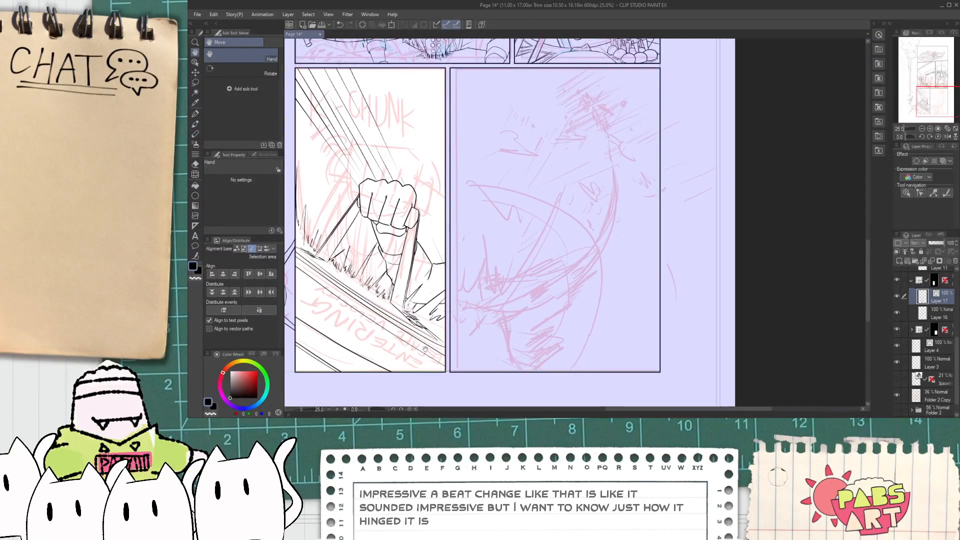
{"action": "scroll", "coordinate": [514, 343], "scroll_direction": "down", "scroll_amount": 4}
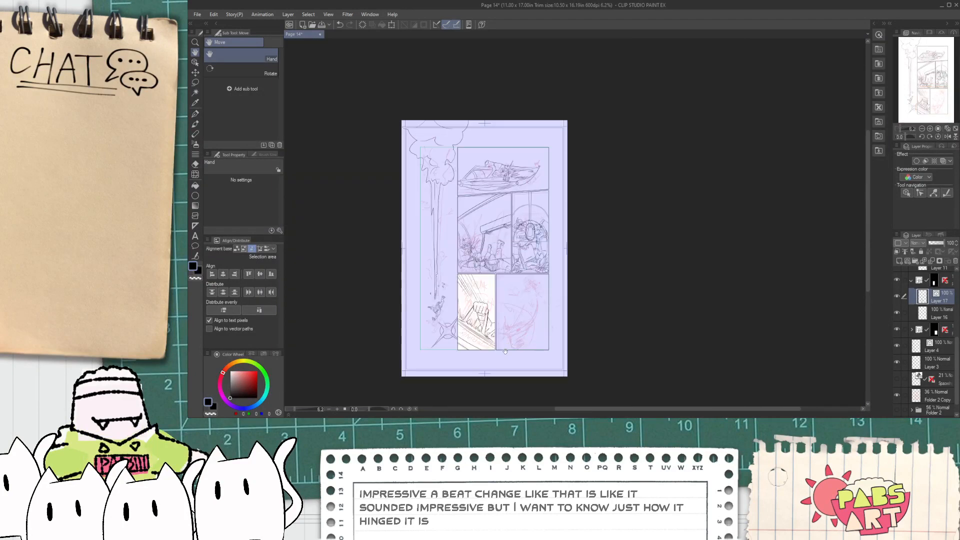
{"action": "scroll", "coordinate": [505, 350], "scroll_direction": "up", "scroll_amount": 4}
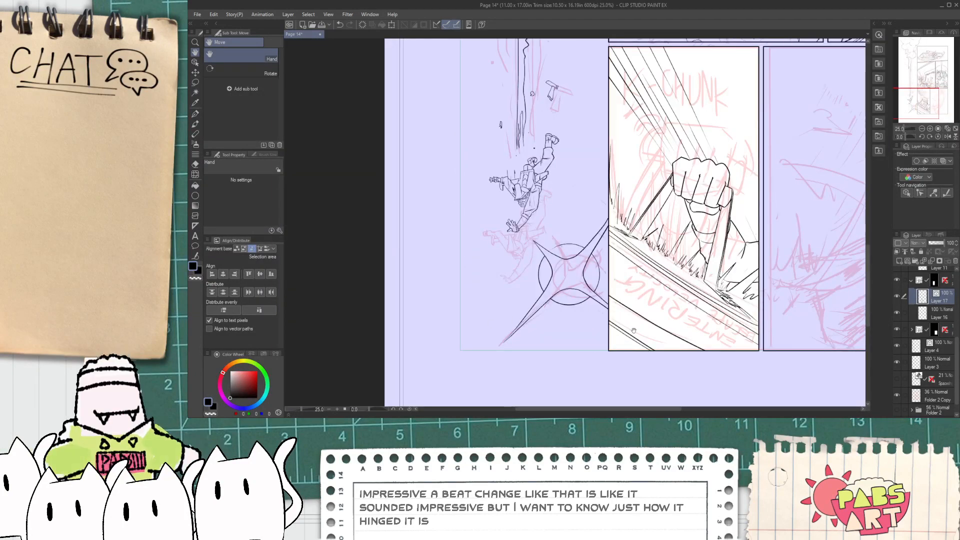
- On Layer 4, stretch both edges of the star sparkle's upper-right point to the fist panel's left border
{"action": "left_click", "coordinate": [928, 356]}
{"action": "scroll", "coordinate": [559, 292], "scroll_direction": "up", "scroll_amount": 1}
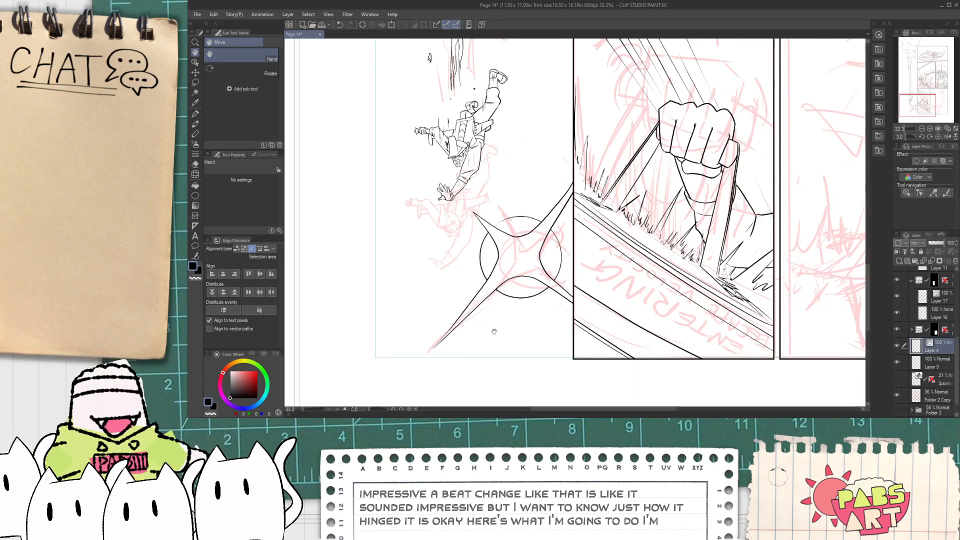
{"action": "key", "text": "o"}
{"action": "left_click_drag", "start_coordinate": [473, 358], "coordinate": [553, 219]}
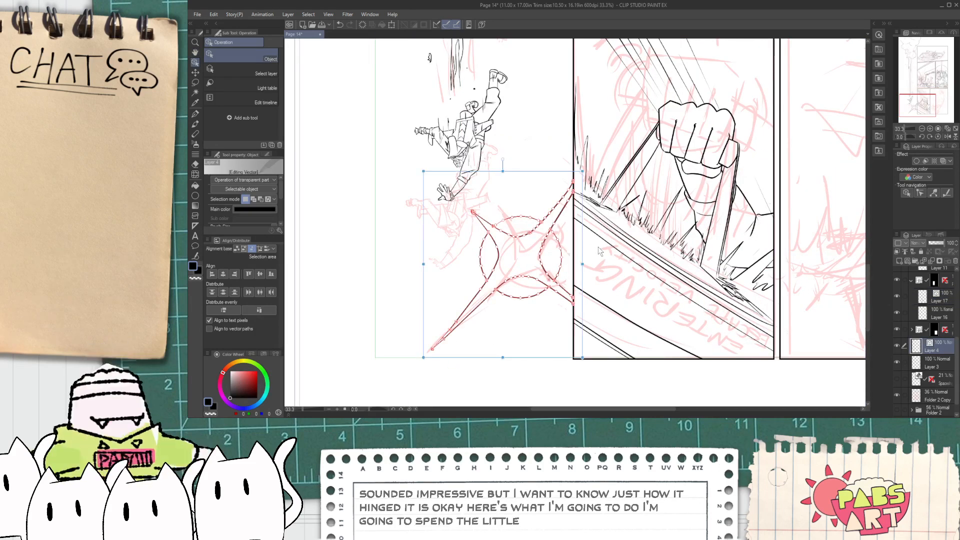
{"action": "mouse_move", "coordinate": [601, 253]}
{"action": "left_mouse_down"}
{"action": "mouse_move", "coordinate": [590, 230]}
{"action": "mouse_move", "coordinate": [597, 253]}
{"action": "left_mouse_up"}
{"action": "left_click", "coordinate": [598, 257]}
{"action": "scroll", "coordinate": [576, 176], "scroll_direction": "up", "scroll_amount": 3}
{"action": "left_click", "coordinate": [566, 183]}
{"action": "left_click_drag", "start_coordinate": [594, 155], "coordinate": [595, 132]}
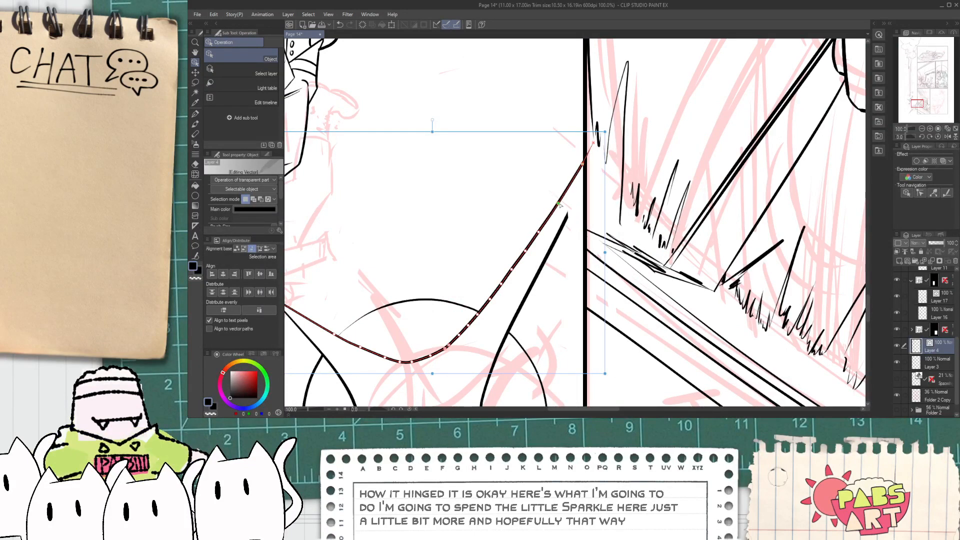
{"action": "left_click", "coordinate": [567, 214]}
{"action": "left_click_drag", "start_coordinate": [581, 198], "coordinate": [592, 181]}
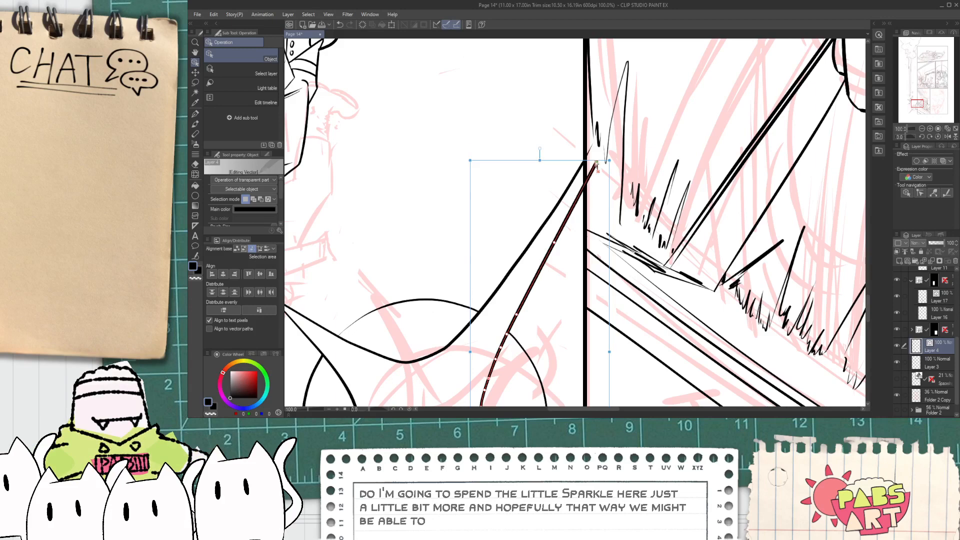
- Erase the parts of the sparkle's points that overshoot the fist panel's left border
{"action": "key", "text": "e"}
{"action": "scroll", "coordinate": [589, 157], "scroll_direction": "down", "scroll_amount": 4}
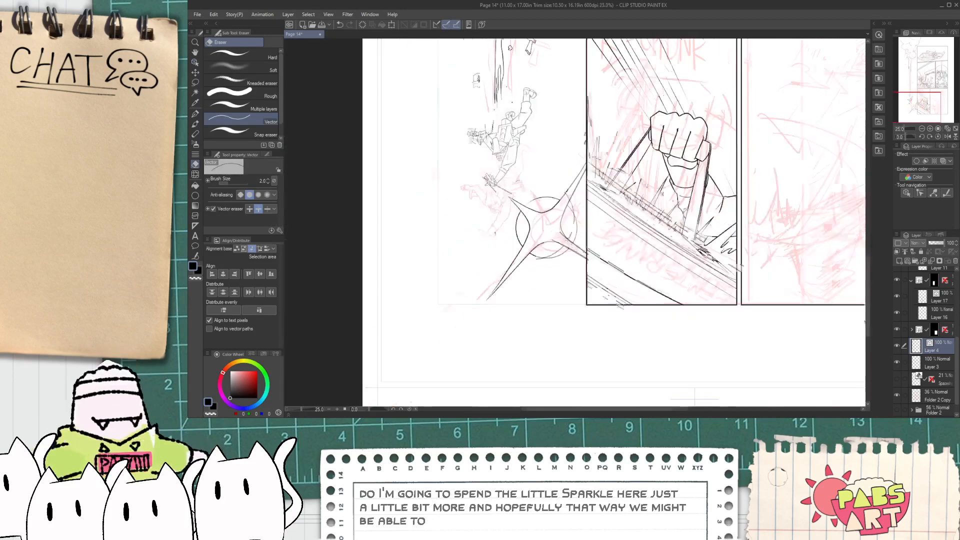
{"action": "scroll", "coordinate": [588, 263], "scroll_direction": "up", "scroll_amount": 3}
{"action": "left_click_drag", "start_coordinate": [591, 261], "coordinate": [590, 230]}
{"action": "scroll", "coordinate": [590, 230], "scroll_direction": "down", "scroll_amount": 5}
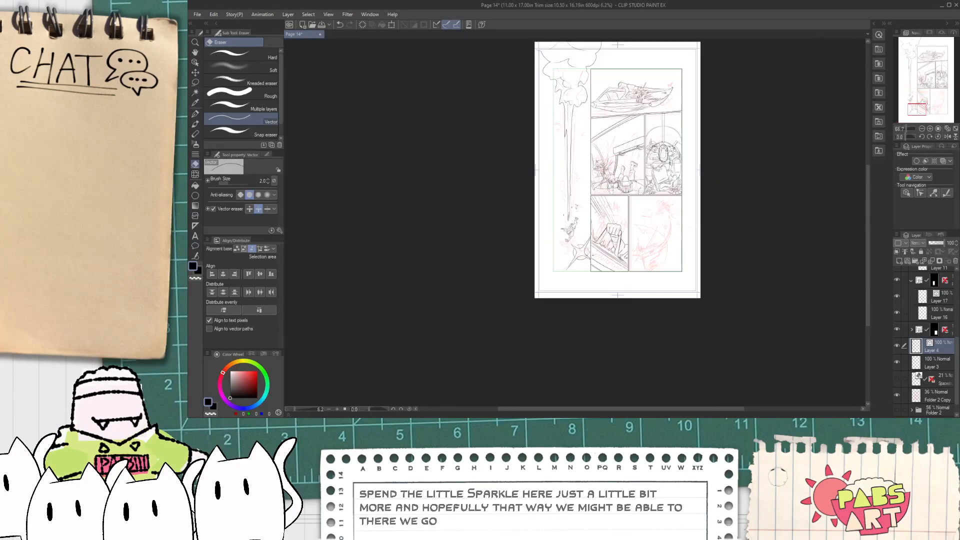
- Select the star sparkle's lines on Layer 4 and shift and slightly enlarge them so the points reach the fist panel's left border
{"action": "key", "text": "space"}
{"action": "scroll", "coordinate": [565, 271], "scroll_direction": "up", "scroll_amount": 2}
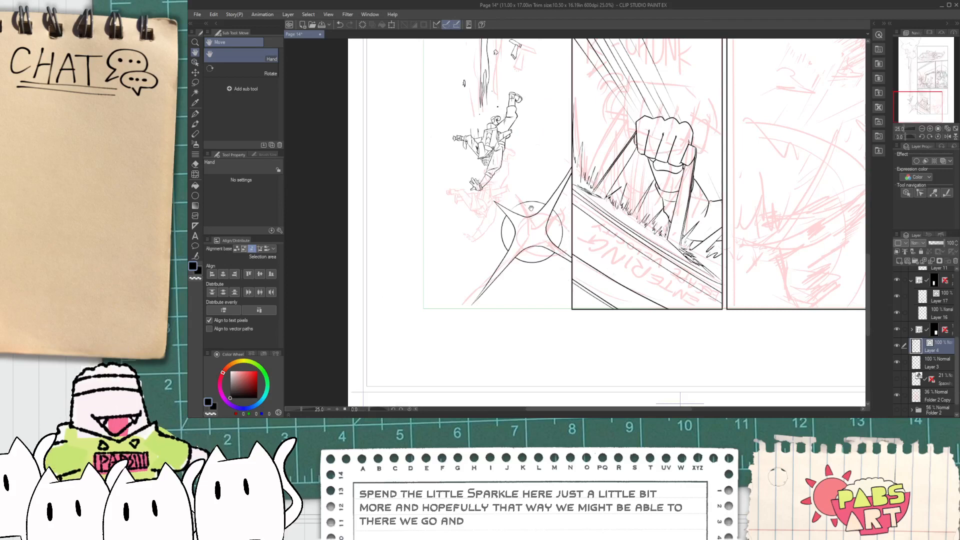
{"action": "key", "text": "o"}
{"action": "left_click_drag", "start_coordinate": [556, 278], "coordinate": [581, 275]}
{"action": "left_click_drag", "start_coordinate": [462, 319], "coordinate": [469, 310]}
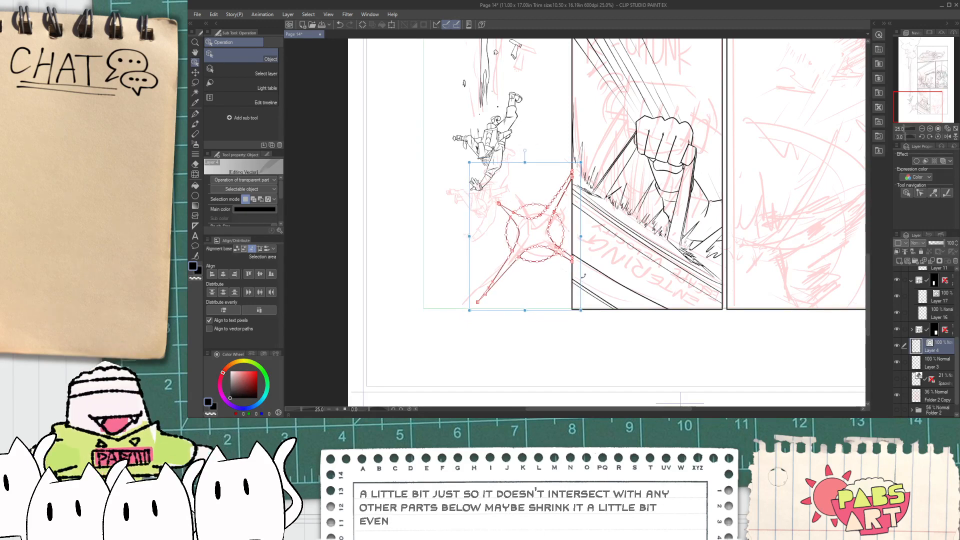
{"action": "left_click_drag", "start_coordinate": [584, 279], "coordinate": [584, 282]}
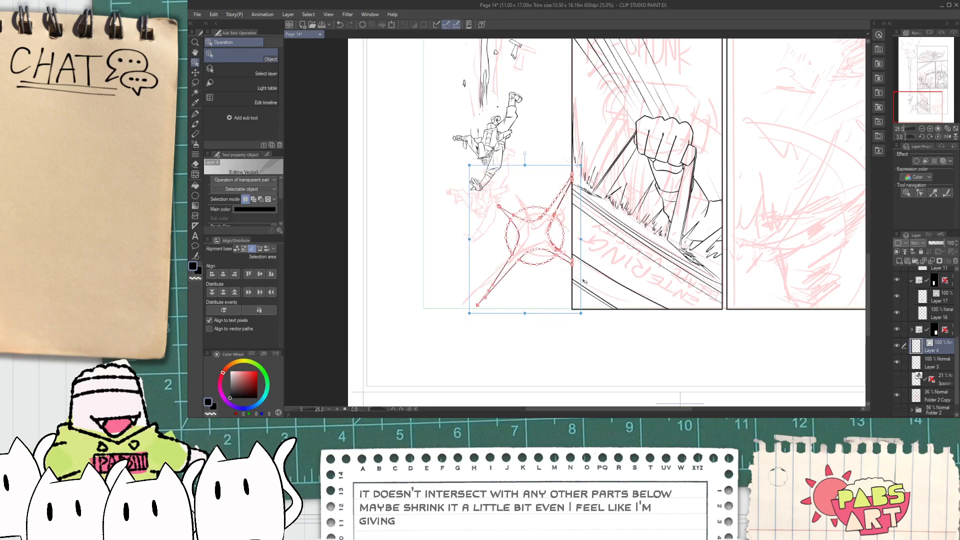
{"action": "left_click_drag", "start_coordinate": [581, 239], "coordinate": [585, 230]}
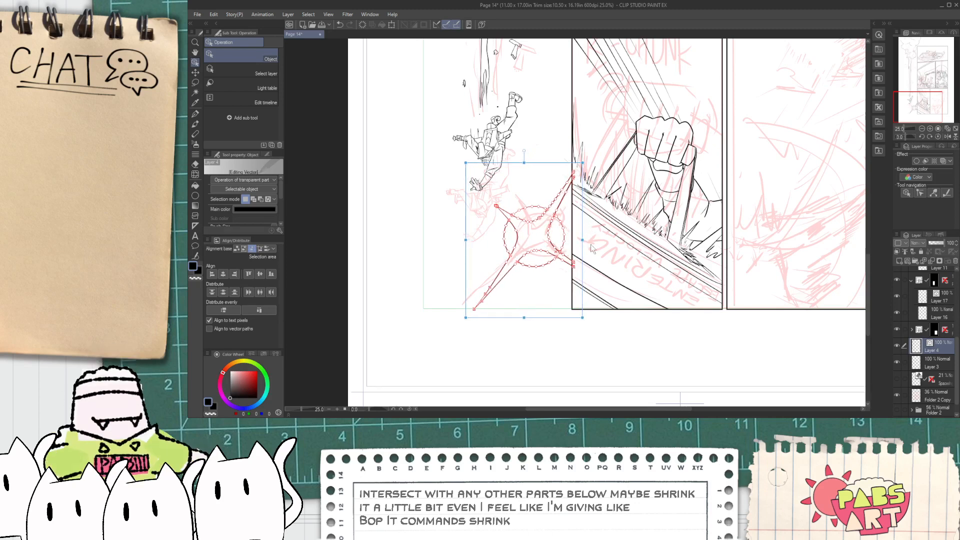
- Trim the sparkle's points that overshoot the fist panel's left border with the vector eraser
{"action": "scroll", "coordinate": [593, 249], "scroll_direction": "up", "scroll_amount": 5}
{"action": "key", "text": "e"}
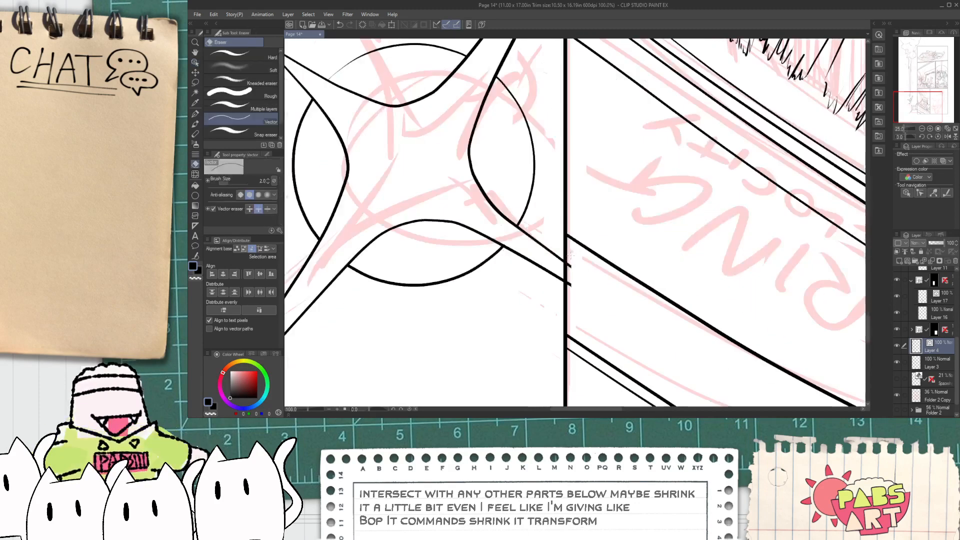
{"action": "scroll", "coordinate": [566, 295], "scroll_direction": "down", "scroll_amount": 1}
{"action": "left_click_drag", "start_coordinate": [566, 61], "coordinate": [575, 218]}
{"action": "scroll", "coordinate": [574, 220], "scroll_direction": "up", "scroll_amount": 2}
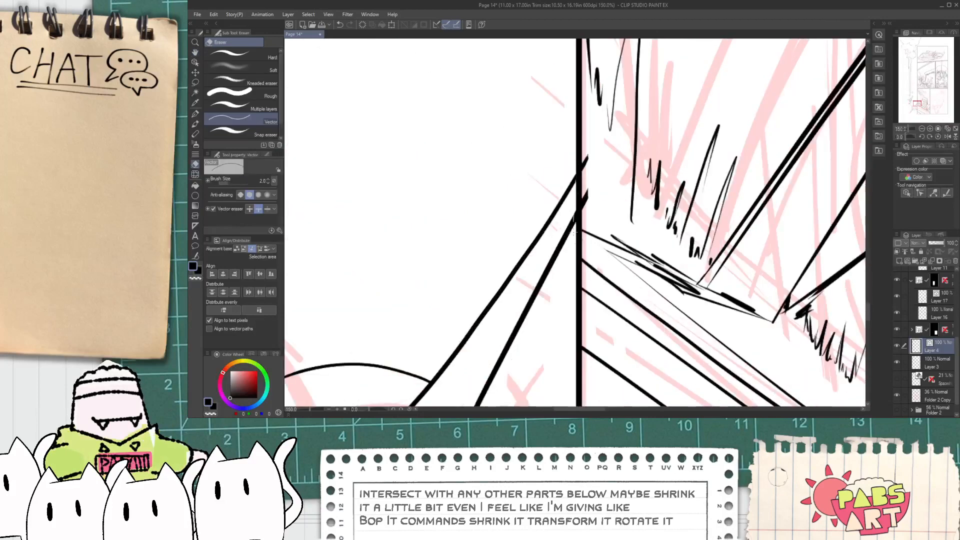
{"action": "left_click", "coordinate": [579, 174]}
{"action": "key", "text": "ctrl+z"}
{"action": "scroll", "coordinate": [580, 144], "scroll_direction": "down", "scroll_amount": 8}
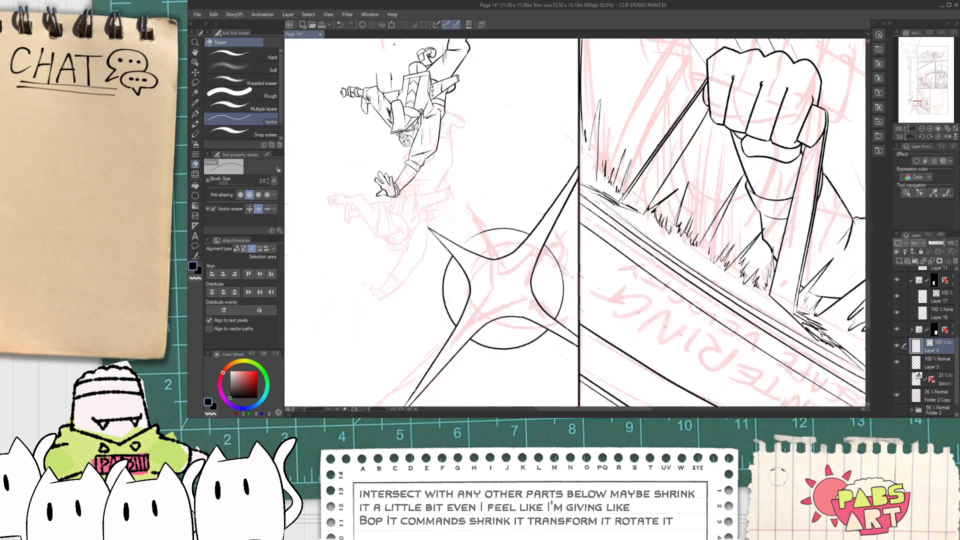
- On Layer 17, reshape the lower end of the thick diagonal line that crosses the fist panel's bottom border
{"action": "key", "text": "h"}
{"action": "scroll", "coordinate": [580, 145], "scroll_direction": "up", "scroll_amount": 2}
{"action": "scroll", "coordinate": [572, 228], "scroll_direction": "up", "scroll_amount": 2}
{"action": "scroll", "coordinate": [573, 228], "scroll_direction": "down", "scroll_amount": 3}
{"action": "left_click_drag", "start_coordinate": [609, 260], "coordinate": [573, 267]}
{"action": "scroll", "coordinate": [572, 268], "scroll_direction": "up", "scroll_amount": 4}
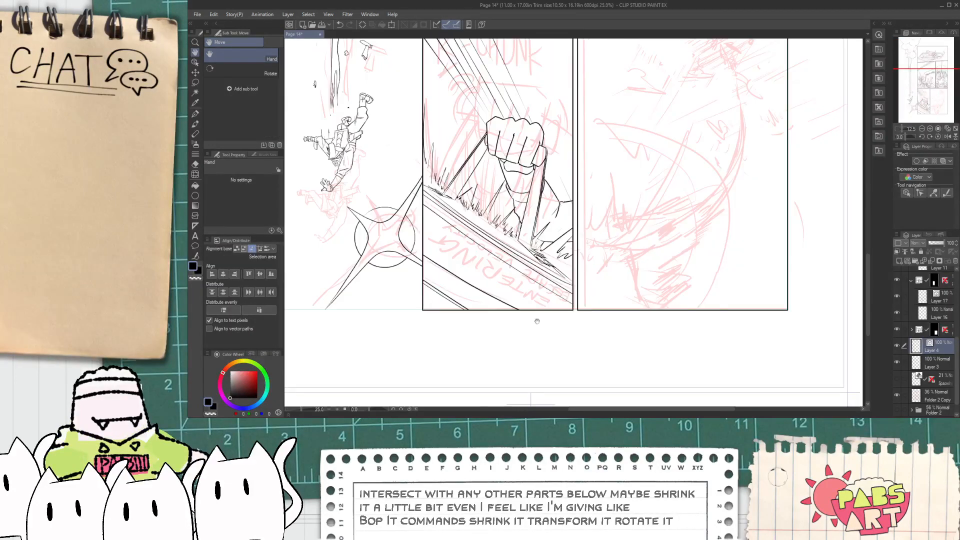
{"action": "left_click", "coordinate": [925, 301]}
{"action": "key", "text": "o"}
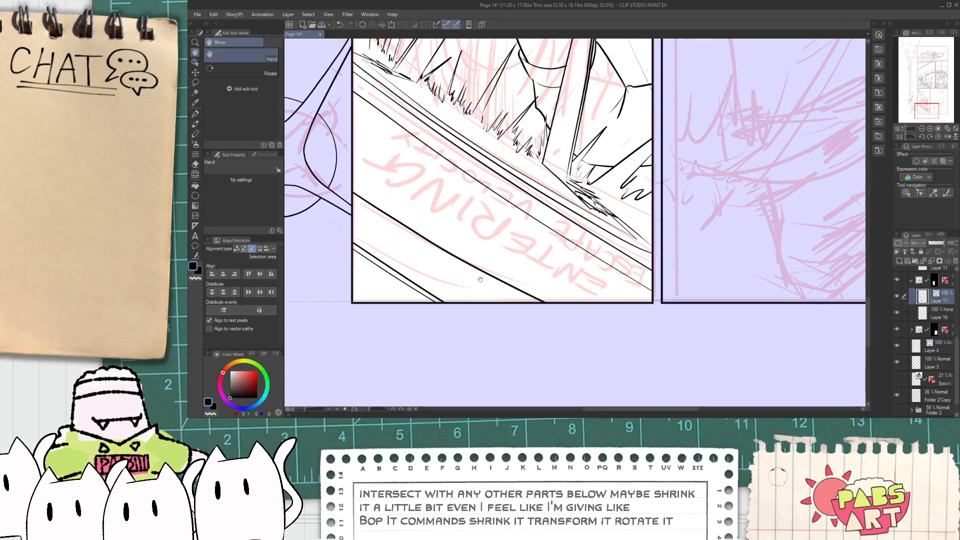
{"action": "scroll", "coordinate": [535, 288], "scroll_direction": "up", "scroll_amount": 1}
{"action": "left_click", "coordinate": [536, 295]}
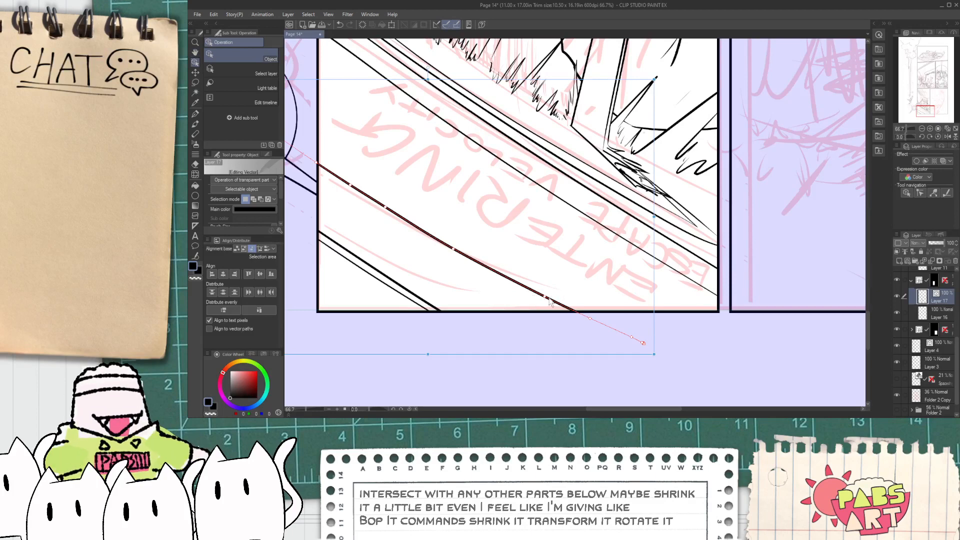
{"action": "left_click_drag", "start_coordinate": [563, 313], "coordinate": [629, 336]}
{"action": "scroll", "coordinate": [607, 327], "scroll_direction": "down", "scroll_amount": 1}
{"action": "scroll", "coordinate": [608, 328], "scroll_direction": "down", "scroll_amount": 4}
{"action": "key", "text": "h"}
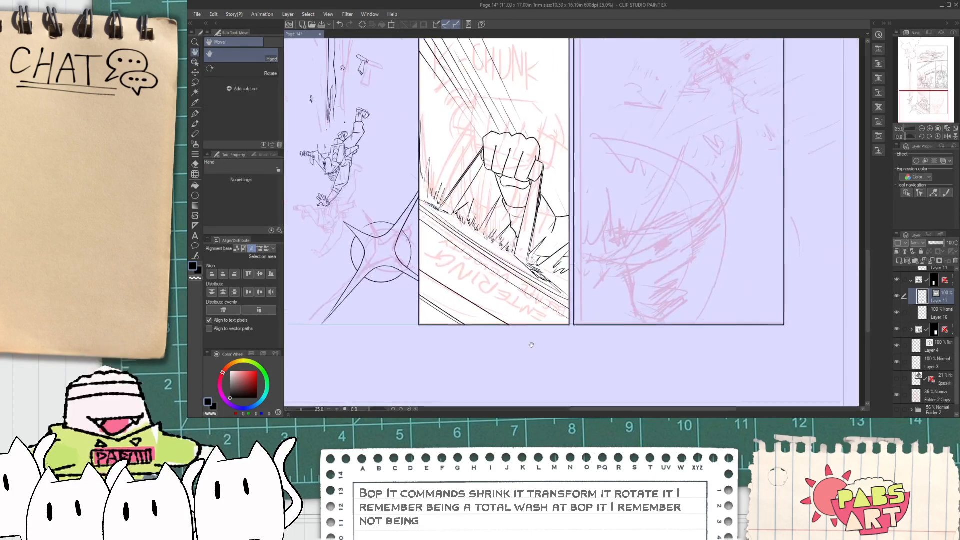
- Collapse the fist panel's folder and add a raster layer and a vector layer inside the last panel's folder
{"action": "left_click", "coordinate": [911, 280]}
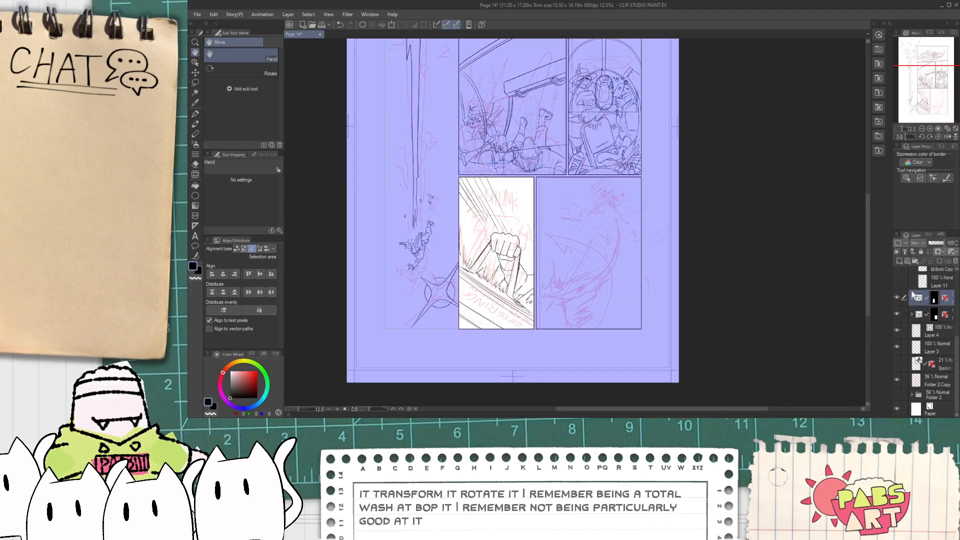
{"action": "left_click", "coordinate": [909, 315]}
{"action": "left_click", "coordinate": [899, 262]}
{"action": "left_click", "coordinate": [908, 262]}
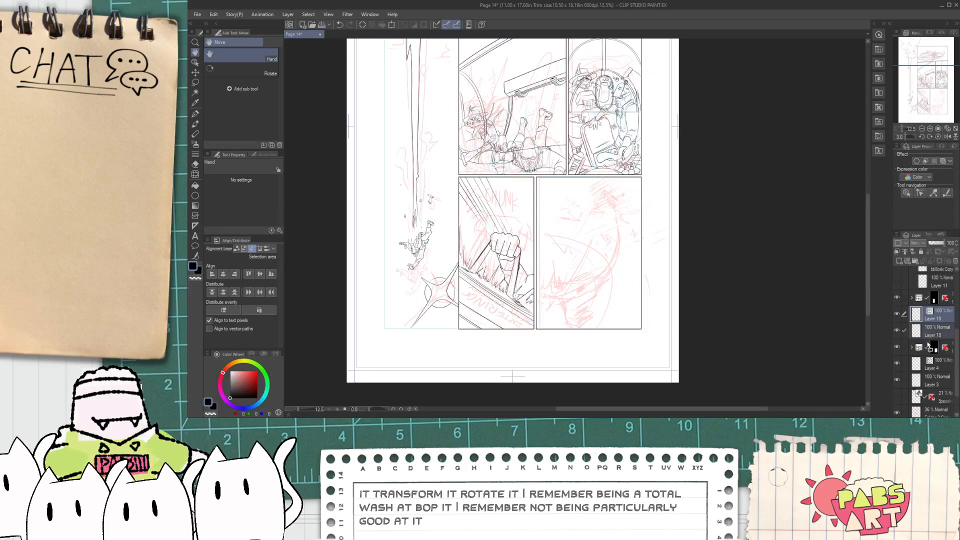
{"action": "key", "text": "ctrl+z"}
{"action": "key", "text": "ctrl+z"}
{"action": "key", "text": "ctrl+y"}
{"action": "key", "text": "ctrl+y"}
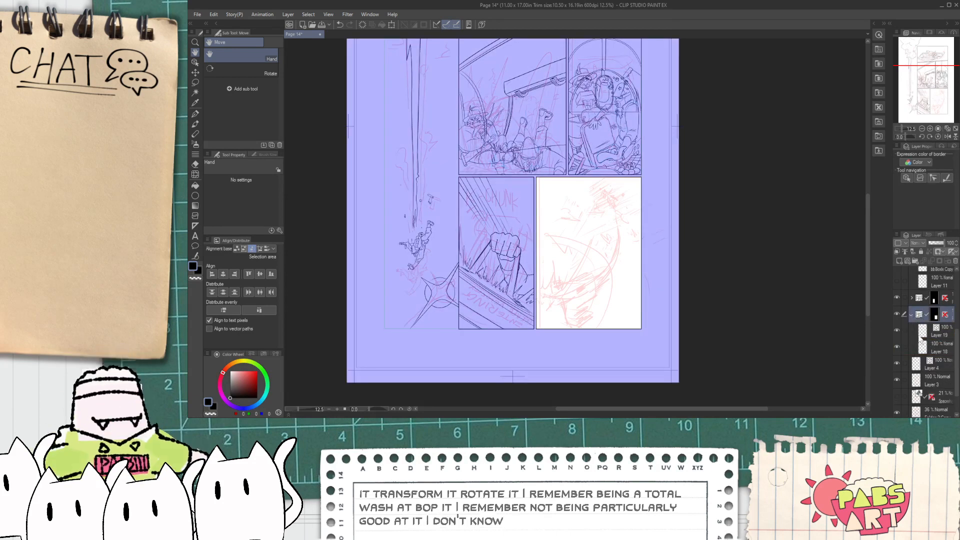
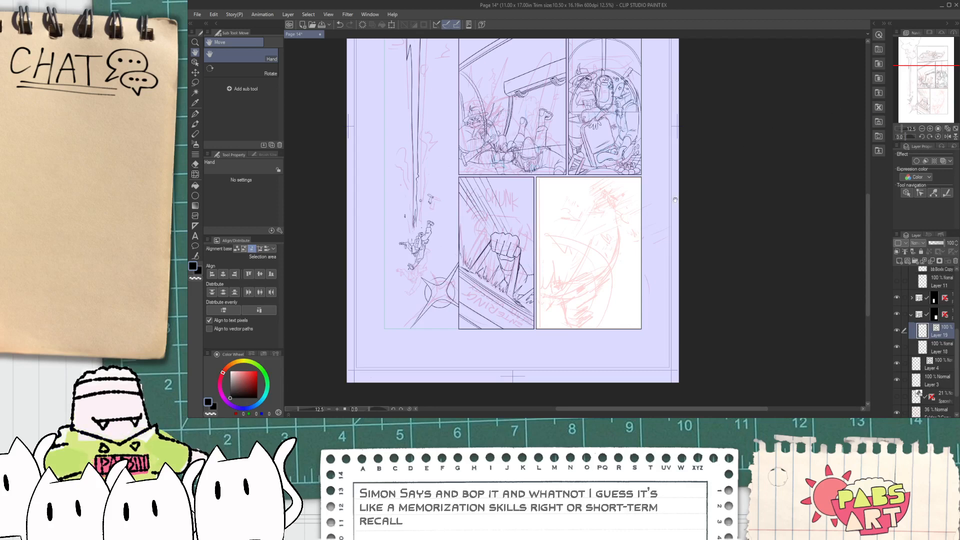
- Examine the last panel's rough sketch against the page layout and look through the layers inside Folder 2
{"action": "scroll", "coordinate": [580, 278], "scroll_direction": "up", "scroll_amount": 2}
{"action": "scroll", "coordinate": [581, 280], "scroll_direction": "down", "scroll_amount": 1}
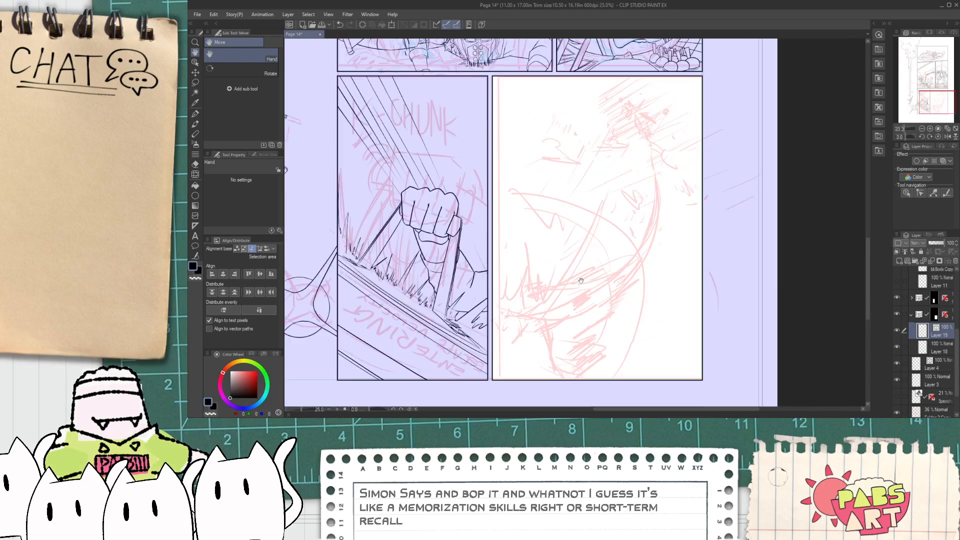
{"action": "left_click_drag", "start_coordinate": [596, 227], "coordinate": [600, 156]}
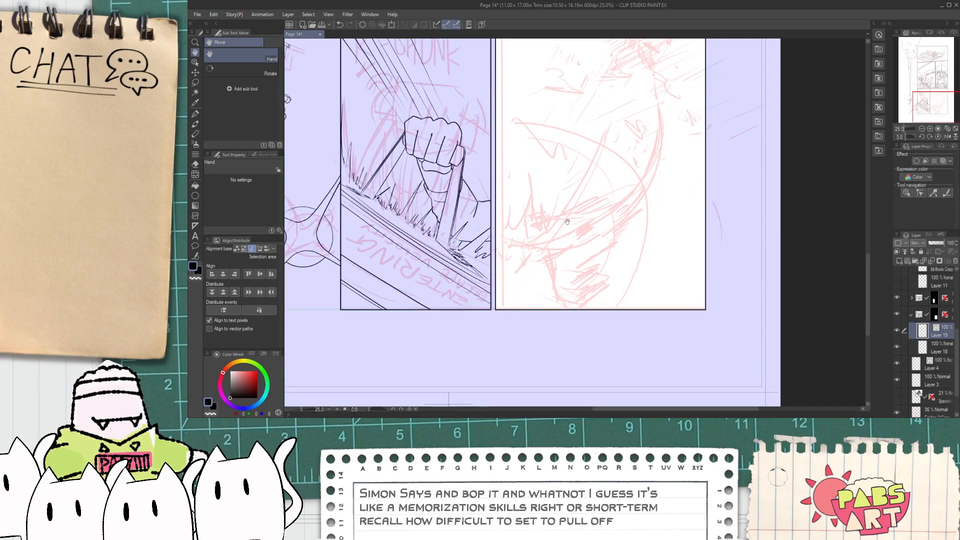
{"action": "scroll", "coordinate": [578, 219], "scroll_direction": "down", "scroll_amount": 2}
{"action": "left_click_drag", "start_coordinate": [578, 221], "coordinate": [555, 240]}
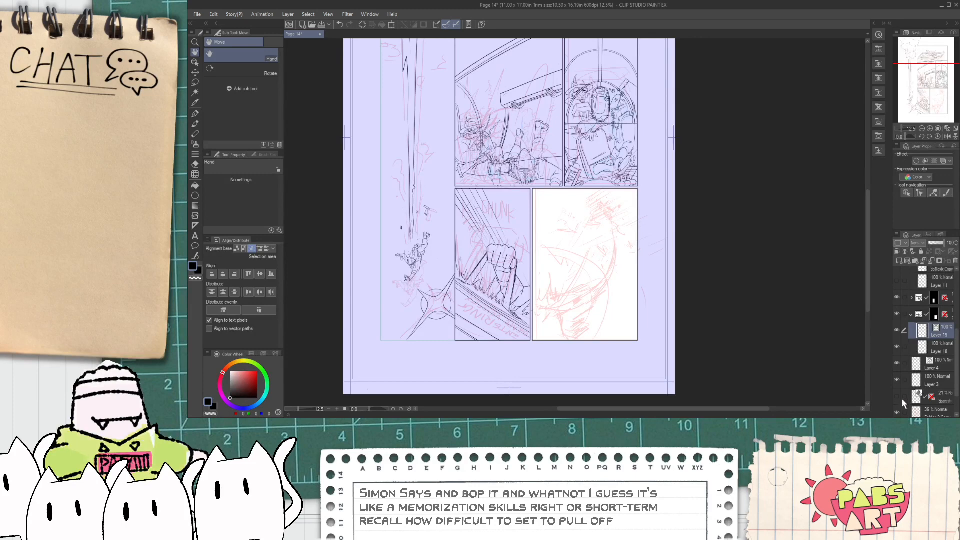
{"action": "scroll", "coordinate": [571, 300], "scroll_direction": "down", "scroll_amount": 1}
{"action": "scroll", "coordinate": [562, 144], "scroll_direction": "up", "scroll_amount": 1}
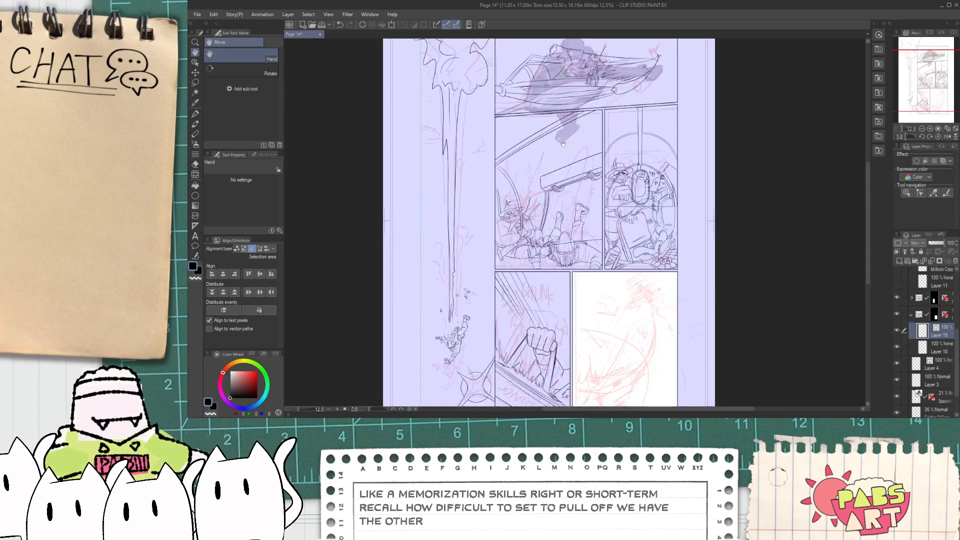
{"action": "scroll", "coordinate": [562, 144], "scroll_direction": "down", "scroll_amount": 1}
{"action": "scroll", "coordinate": [625, 260], "scroll_direction": "up", "scroll_amount": 1}
{"action": "scroll", "coordinate": [686, 329], "scroll_direction": "up", "scroll_amount": 1}
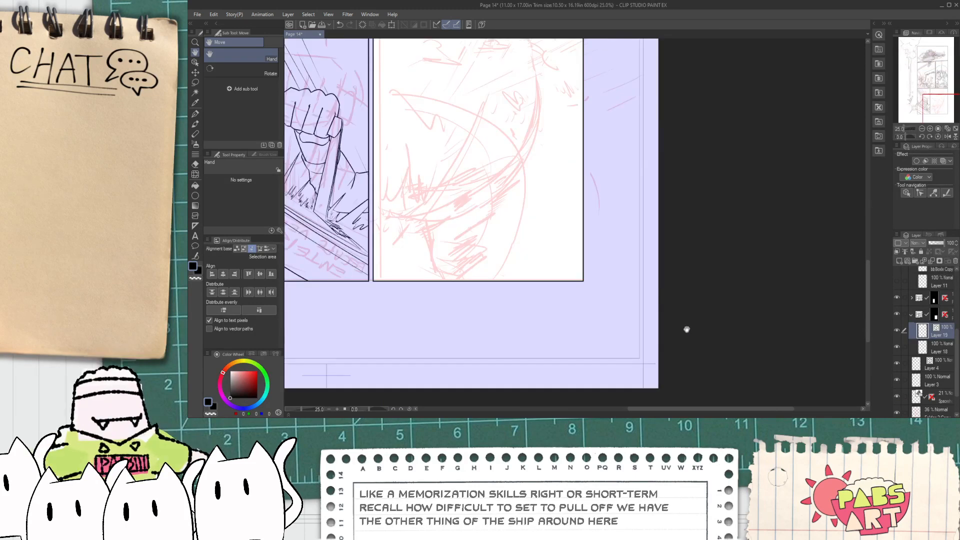
{"action": "scroll", "coordinate": [499, 208], "scroll_direction": "up", "scroll_amount": 1}
{"action": "scroll", "coordinate": [479, 172], "scroll_direction": "down", "scroll_amount": 1}
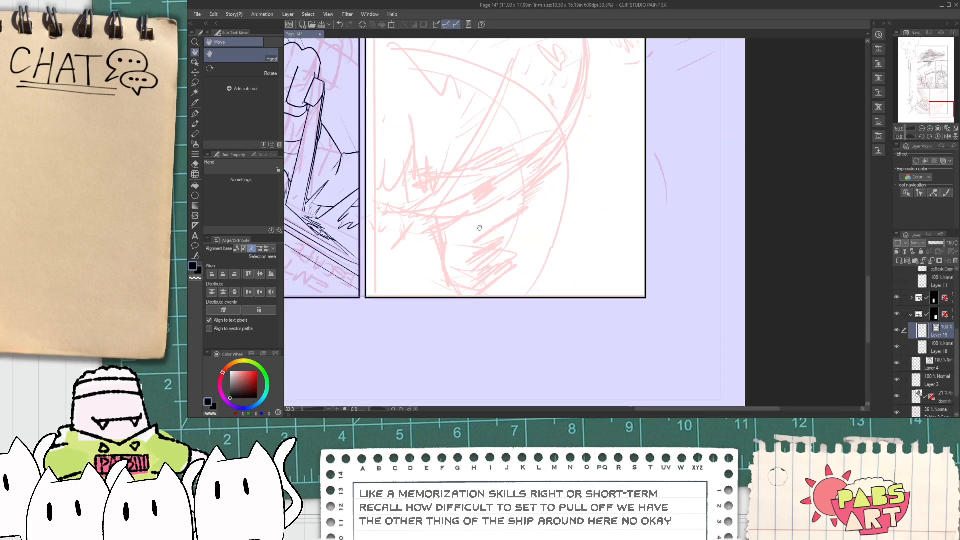
{"action": "scroll", "coordinate": [479, 171], "scroll_direction": "down", "scroll_amount": 2}
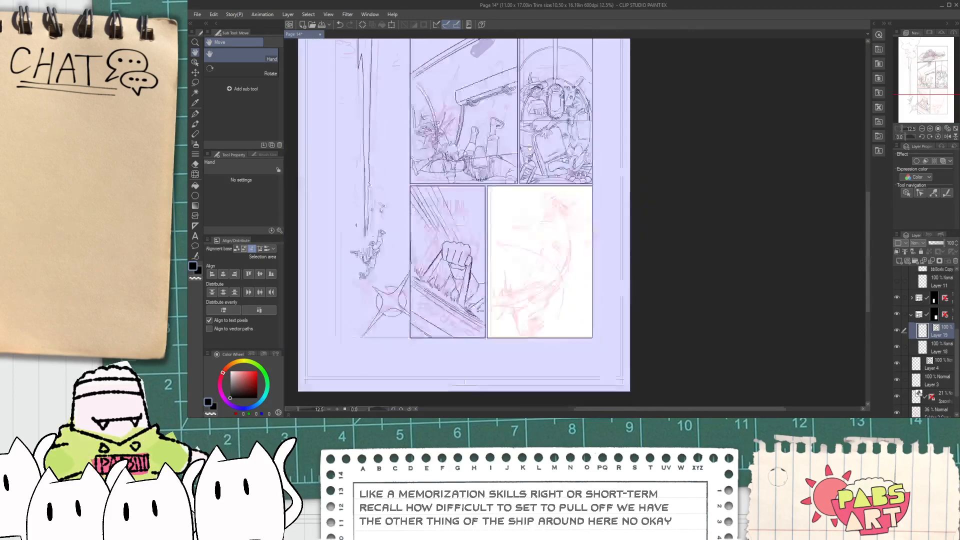
{"action": "scroll", "coordinate": [950, 365], "scroll_direction": "down", "scroll_amount": 2}
{"action": "left_click", "coordinate": [912, 395]}
{"action": "scroll", "coordinate": [931, 395], "scroll_direction": "down", "scroll_amount": 4}
{"action": "scroll", "coordinate": [940, 393], "scroll_direction": "up", "scroll_amount": 3}
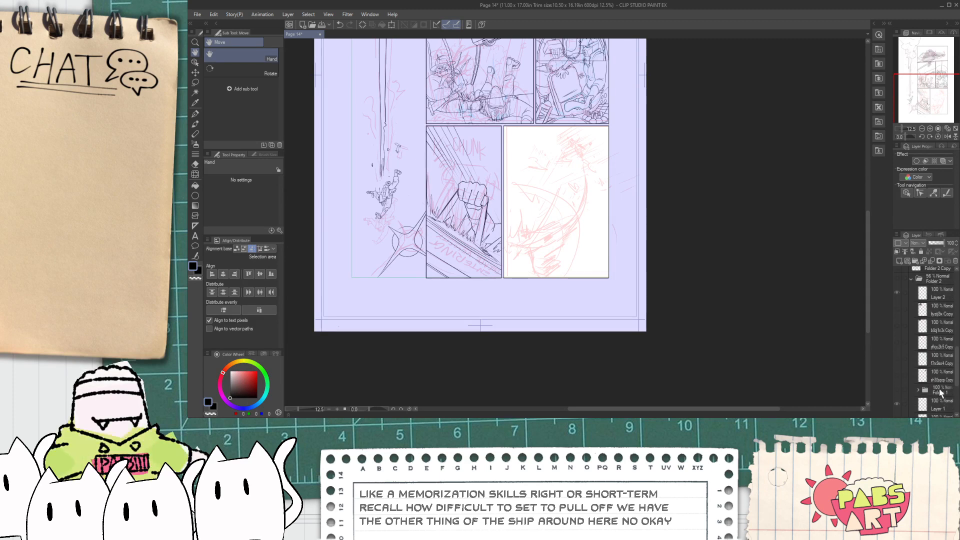
{"action": "scroll", "coordinate": [914, 388], "scroll_direction": "up", "scroll_amount": 5}
{"action": "left_click", "coordinate": [908, 367]}
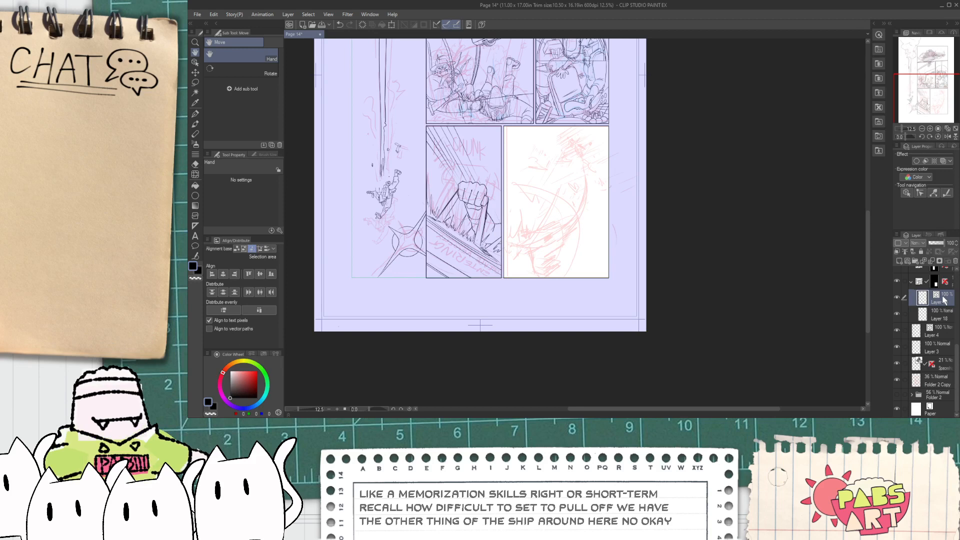
{"action": "scroll", "coordinate": [626, 293], "scroll_direction": "up", "scroll_amount": 5}
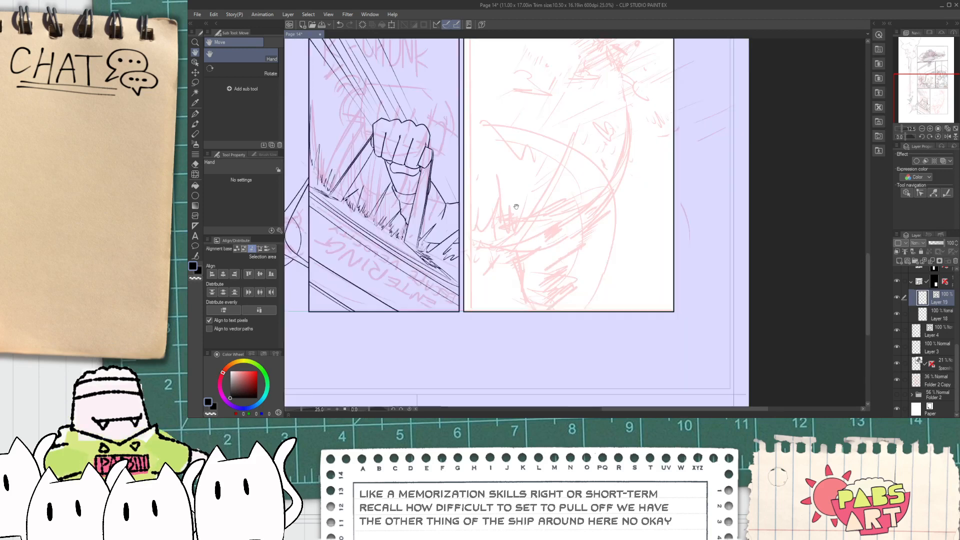
{"action": "key", "text": "p"}
{"action": "mouse_move", "coordinate": [610, 75]}
{"action": "left_mouse_down"}
{"action": "mouse_move", "coordinate": [483, 287]}
{"action": "mouse_move", "coordinate": [624, 94]}
{"action": "left_mouse_up"}
{"action": "key", "text": "ctrl+z"}
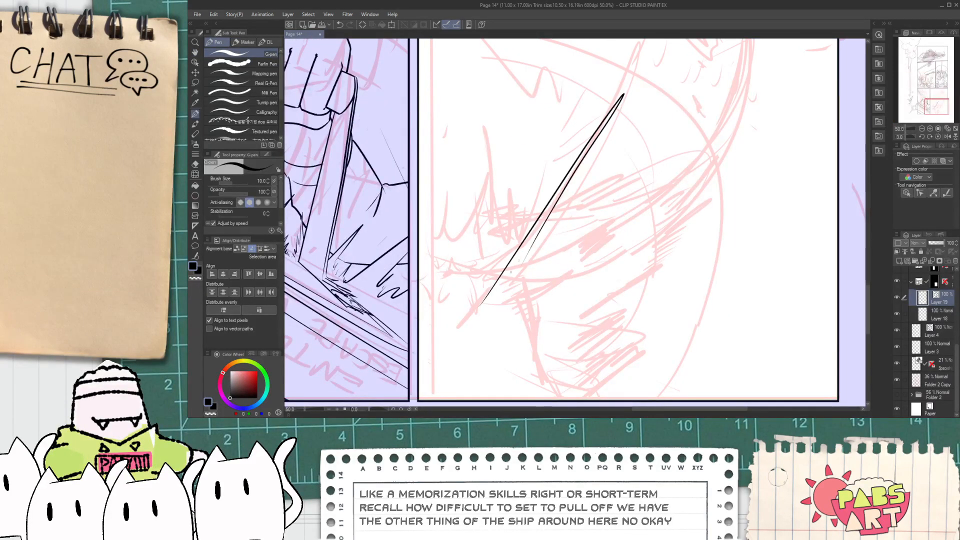
{"action": "left_click_drag", "start_coordinate": [500, 305], "coordinate": [624, 223]}
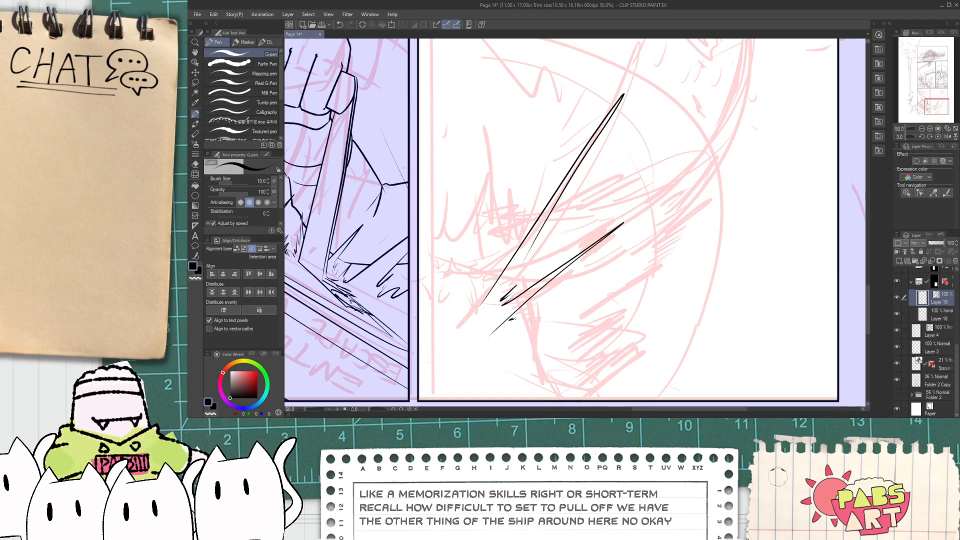
{"action": "left_click_drag", "start_coordinate": [510, 321], "coordinate": [530, 317]}
{"action": "mouse_move", "coordinate": [520, 331]}
{"action": "left_mouse_down"}
{"action": "mouse_move", "coordinate": [536, 339]}
{"action": "mouse_move", "coordinate": [498, 302]}
{"action": "left_mouse_up"}
{"action": "key", "text": "e"}
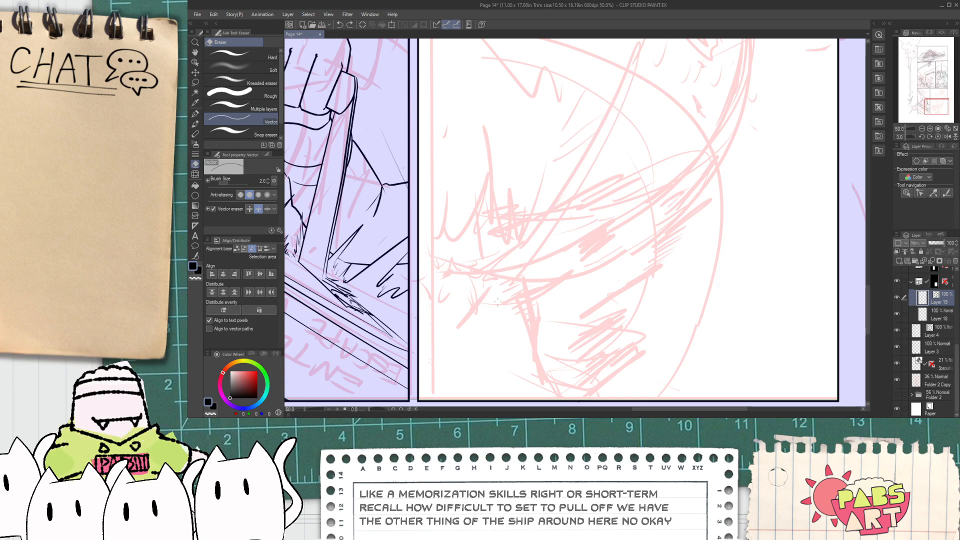
- Place a radial line special ruler on Layer 19 at the centre of the last panel's rough impact sketch
{"action": "left_click", "coordinate": [195, 225]}
{"action": "left_click", "coordinate": [256, 101]}
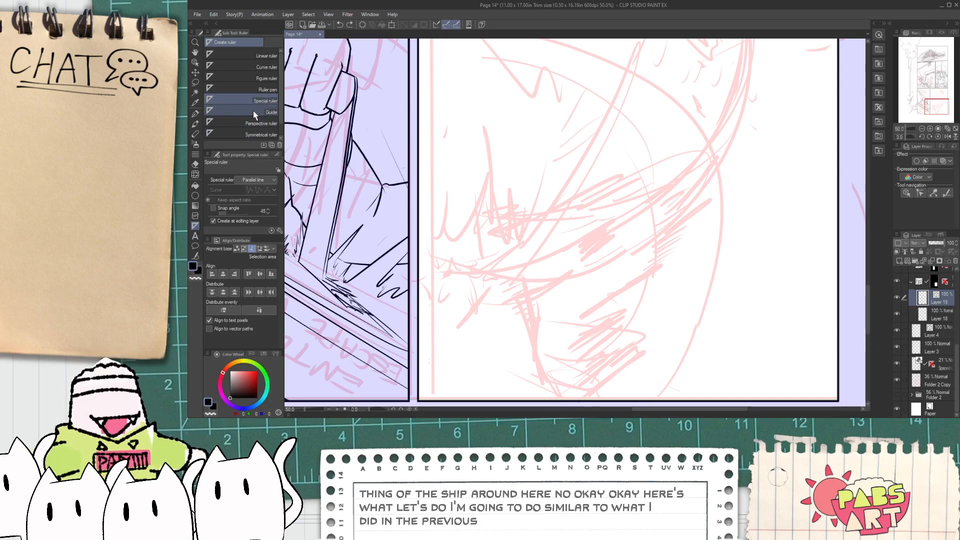
{"action": "left_click", "coordinate": [257, 179]}
{"action": "left_click", "coordinate": [255, 210]}
{"action": "left_click", "coordinate": [550, 265]}
- Ink short G-pen burst lines along the radial ruler above, to the right of and below its centre
{"action": "key", "text": "p"}
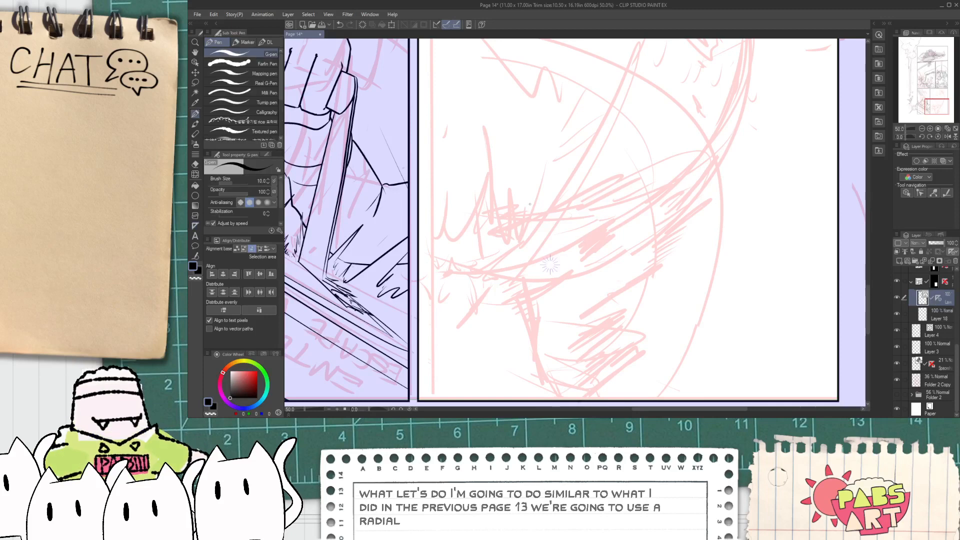
{"action": "mouse_move", "coordinate": [555, 210]}
{"action": "left_mouse_down"}
{"action": "mouse_move", "coordinate": [557, 253]}
{"action": "mouse_move", "coordinate": [663, 130]}
{"action": "left_mouse_up"}
{"action": "key", "text": "ctrl+z"}
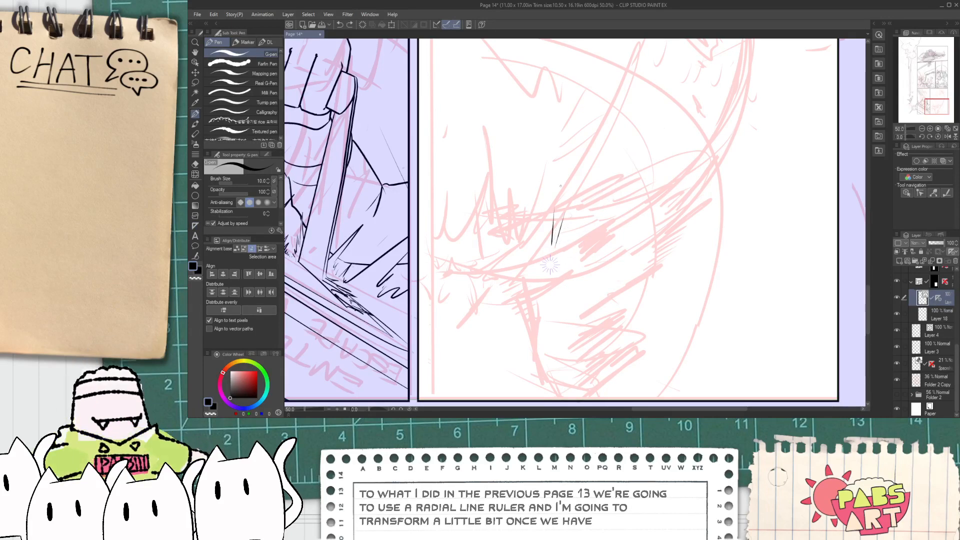
{"action": "left_click_drag", "start_coordinate": [554, 169], "coordinate": [551, 233]}
{"action": "left_click_drag", "start_coordinate": [589, 142], "coordinate": [558, 244]}
{"action": "mouse_move", "coordinate": [569, 198]}
{"action": "left_mouse_down"}
{"action": "mouse_move", "coordinate": [563, 228]}
{"action": "mouse_move", "coordinate": [574, 230]}
{"action": "left_mouse_up"}
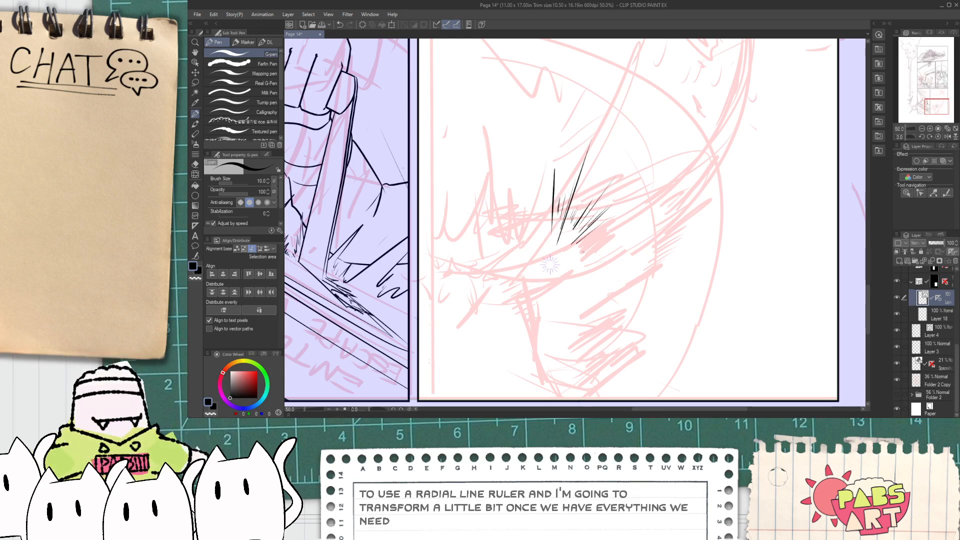
{"action": "key", "text": "ctrl+z"}
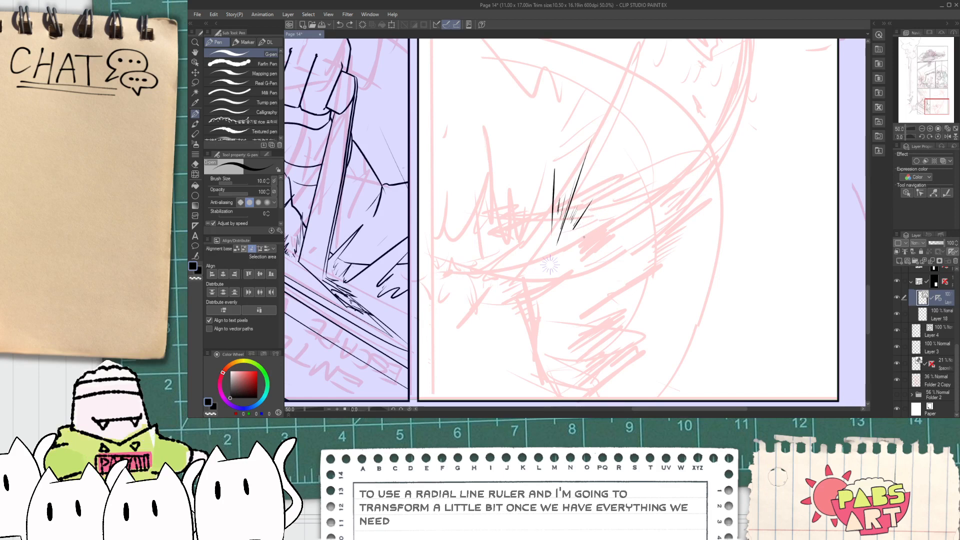
{"action": "left_click_drag", "start_coordinate": [585, 216], "coordinate": [578, 236]}
{"action": "mouse_move", "coordinate": [609, 208]}
{"action": "left_mouse_down"}
{"action": "mouse_move", "coordinate": [580, 238]}
{"action": "mouse_move", "coordinate": [602, 298]}
{"action": "mouse_move", "coordinate": [588, 364]}
{"action": "left_mouse_up"}
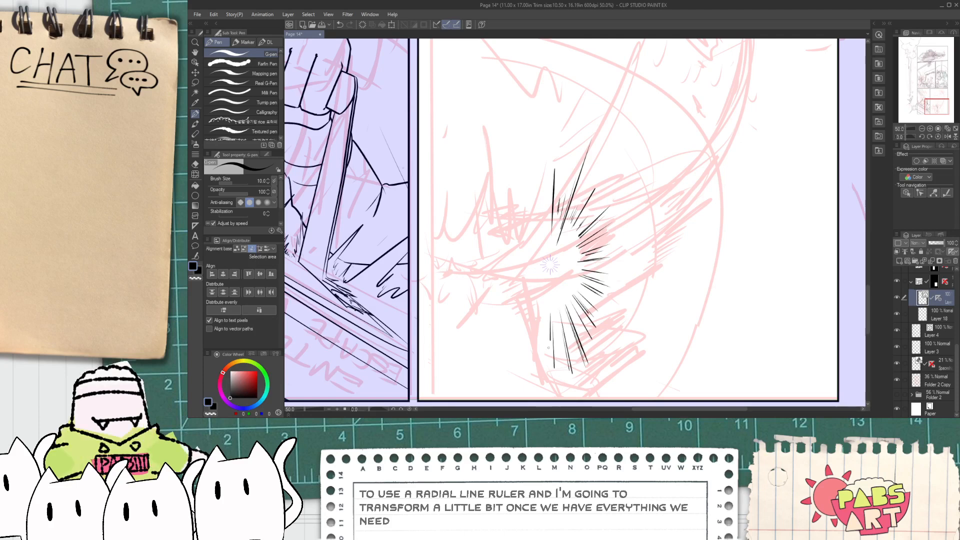
- Complete the ring of burst lines around the radial ruler's centre along the lower-left, left and upper-left sides
{"action": "left_click_drag", "start_coordinate": [550, 316], "coordinate": [544, 369]}
{"action": "mouse_move", "coordinate": [511, 321]}
{"action": "left_mouse_down"}
{"action": "mouse_move", "coordinate": [485, 362]}
{"action": "mouse_move", "coordinate": [523, 338]}
{"action": "left_mouse_up"}
{"action": "left_click_drag", "start_coordinate": [519, 295], "coordinate": [487, 332]}
{"action": "left_click_drag", "start_coordinate": [509, 278], "coordinate": [470, 298]}
{"action": "left_click_drag", "start_coordinate": [520, 244], "coordinate": [497, 230]}
{"action": "mouse_move", "coordinate": [524, 265]}
{"action": "left_mouse_down"}
{"action": "mouse_move", "coordinate": [500, 261]}
{"action": "mouse_move", "coordinate": [525, 193]}
{"action": "left_mouse_up"}
{"action": "mouse_move", "coordinate": [533, 232]}
{"action": "left_mouse_down"}
{"action": "mouse_move", "coordinate": [521, 204]}
{"action": "mouse_move", "coordinate": [545, 167]}
{"action": "left_mouse_up"}
{"action": "left_click_drag", "start_coordinate": [533, 233], "coordinate": [515, 217]}
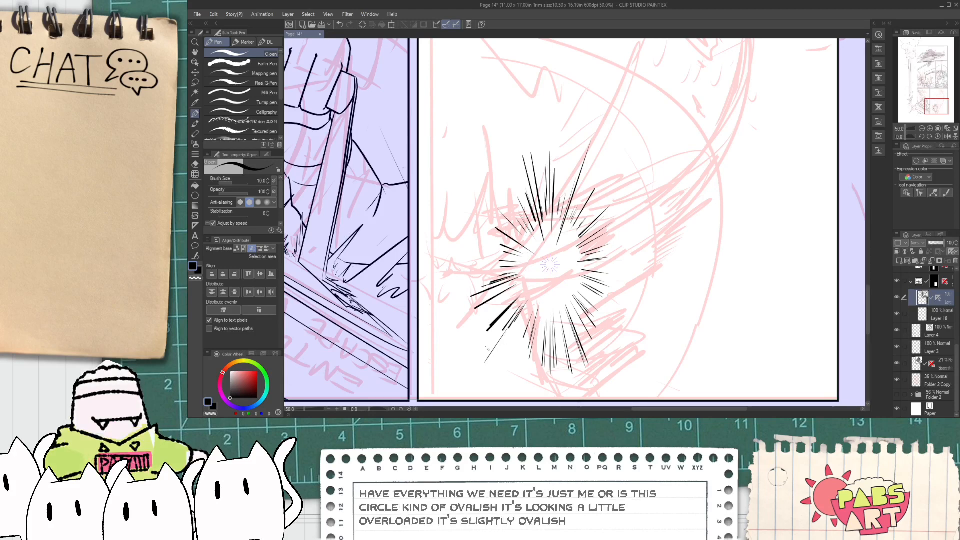
- Fill the burst ring with denser short G-pen lines along its lower-left, right, upper-right and top sides
{"action": "key", "text": "e"}
{"action": "scroll", "coordinate": [493, 346], "scroll_direction": "up", "scroll_amount": 3}
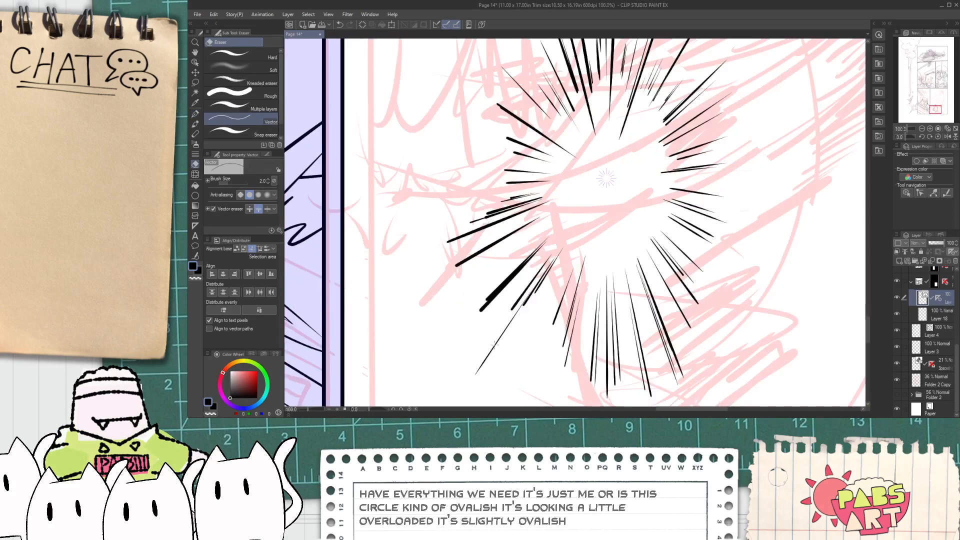
{"action": "key", "text": "p"}
{"action": "scroll", "coordinate": [489, 293], "scroll_direction": "down", "scroll_amount": 2}
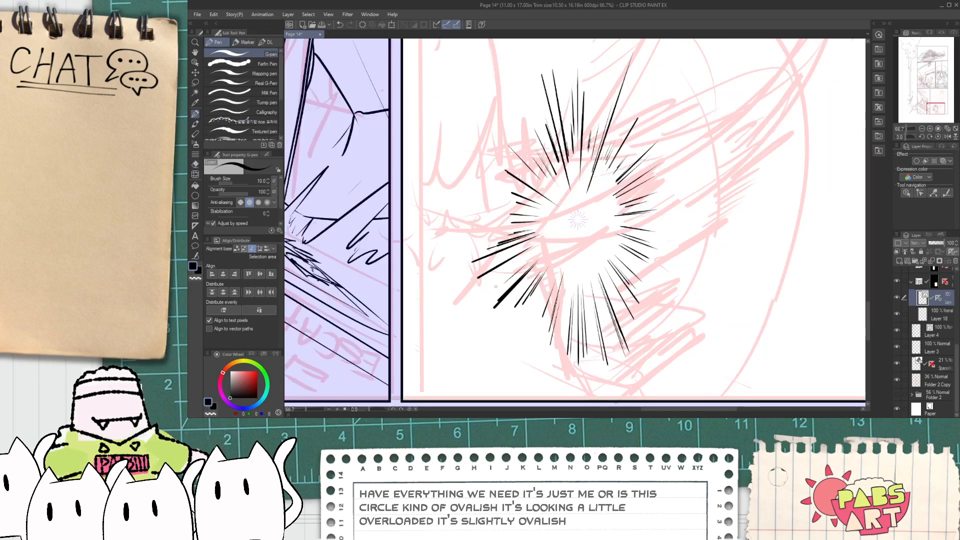
{"action": "left_click_drag", "start_coordinate": [536, 303], "coordinate": [547, 276]}
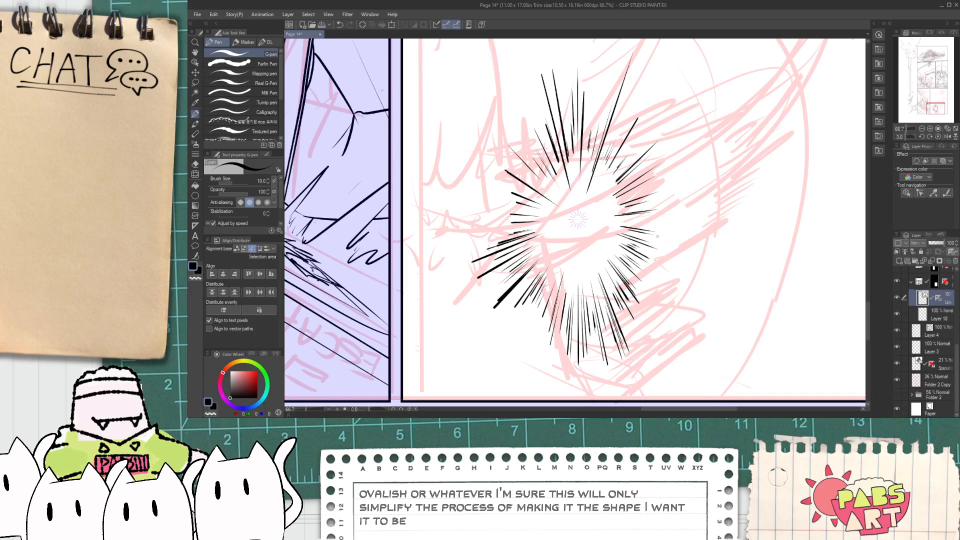
{"action": "left_click_drag", "start_coordinate": [632, 219], "coordinate": [651, 219]}
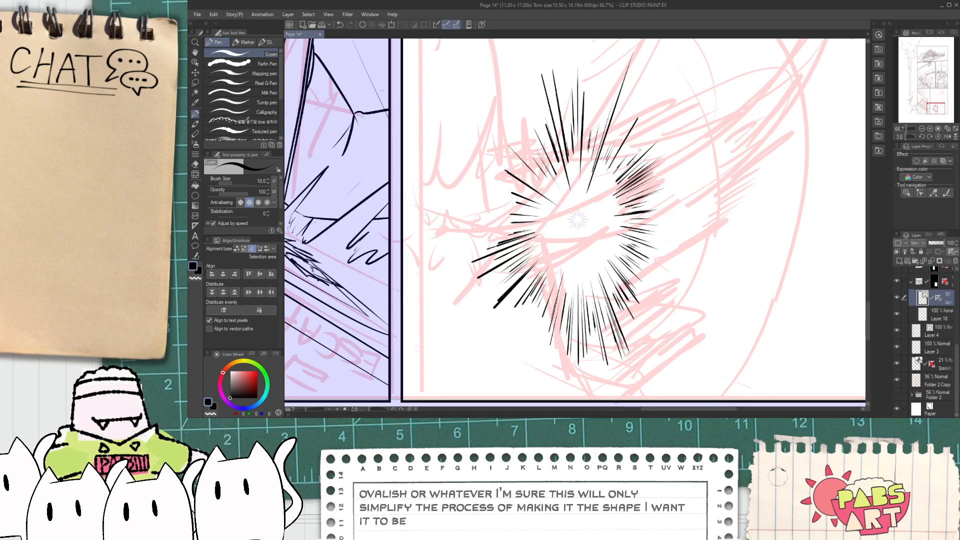
{"action": "left_click_drag", "start_coordinate": [634, 141], "coordinate": [611, 173]}
{"action": "left_click_drag", "start_coordinate": [602, 132], "coordinate": [582, 151]}
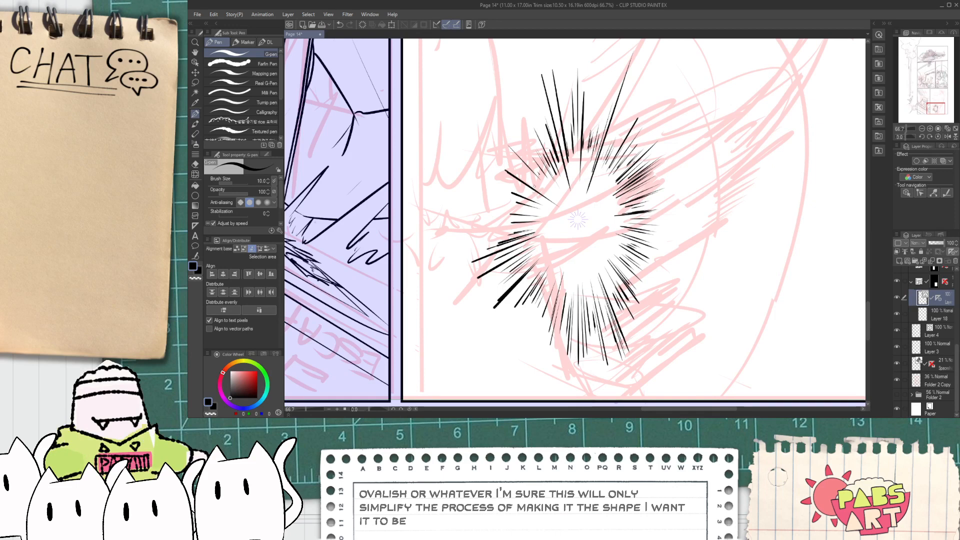
- Trim the inner ends of the overlong burst lines at the ring's upper left with the Vector eraser
{"action": "scroll", "coordinate": [531, 181], "scroll_direction": "up", "scroll_amount": 6}
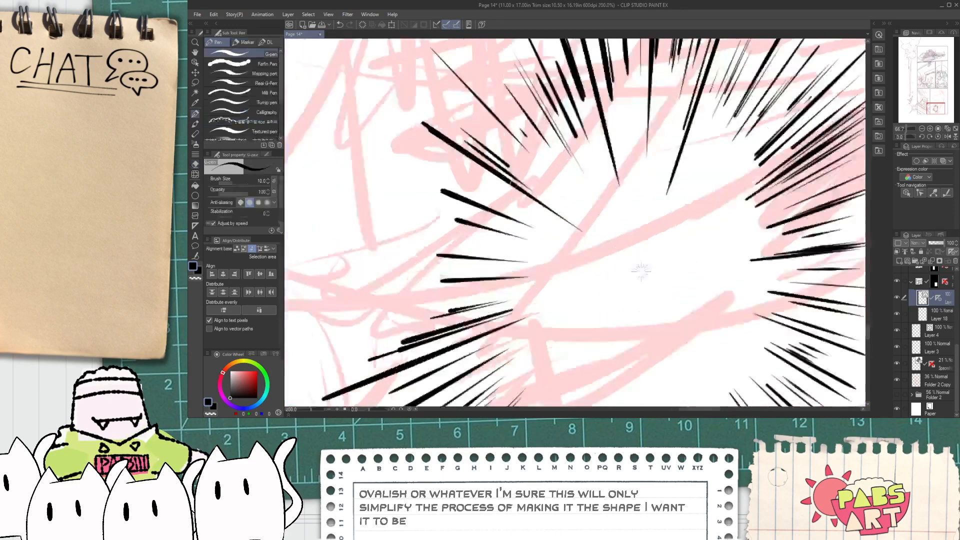
{"action": "key", "text": "e"}
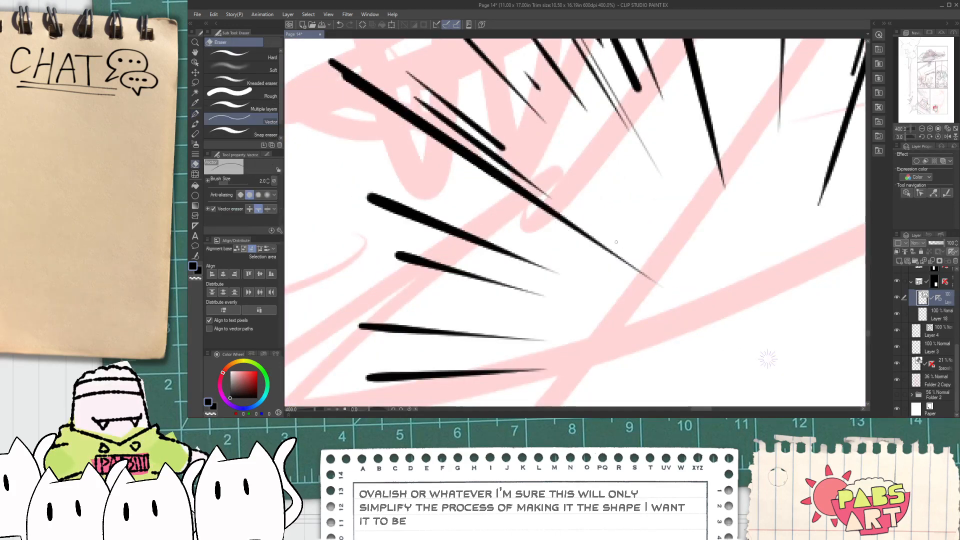
{"action": "left_click", "coordinate": [652, 279]}
{"action": "key", "text": "p"}
{"action": "scroll", "coordinate": [656, 250], "scroll_direction": "down", "scroll_amount": 2}
{"action": "key", "text": "e"}
{"action": "left_click", "coordinate": [664, 183]}
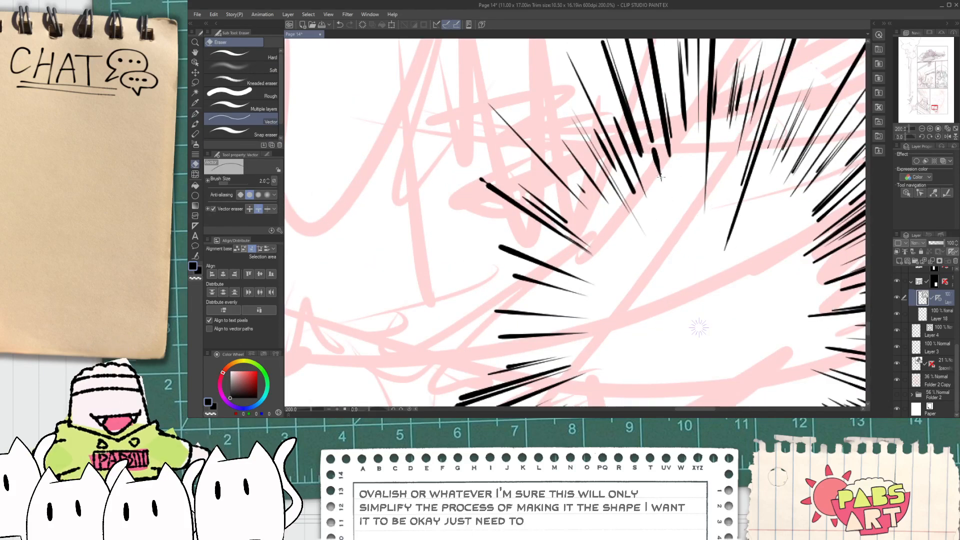
- Try extending the tip of a long burst line above the centre, and try deleting that line instead
{"action": "key", "text": "o"}
{"action": "left_click", "coordinate": [652, 142]}
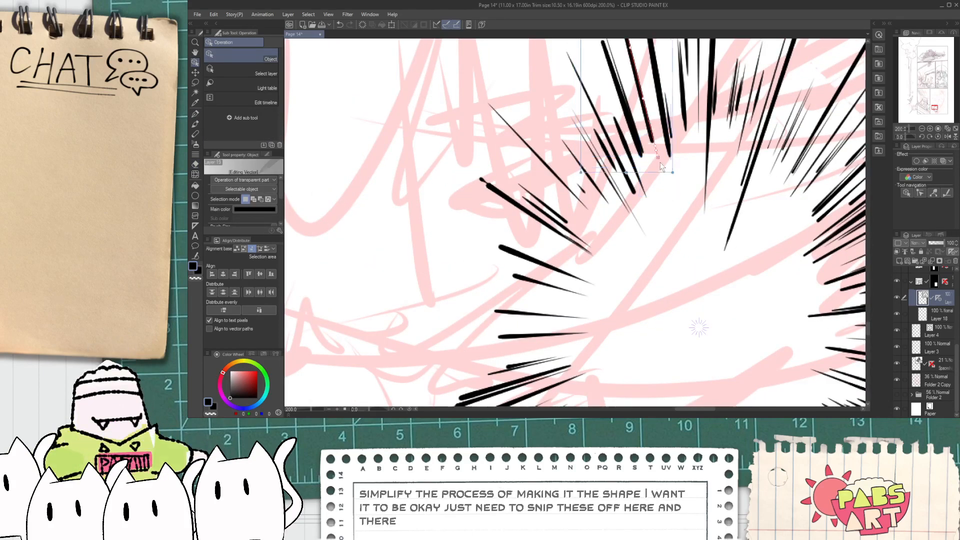
{"action": "left_click_drag", "start_coordinate": [654, 149], "coordinate": [665, 186]}
{"action": "key", "text": "ctrl+z"}
{"action": "scroll", "coordinate": [685, 215], "scroll_direction": "down", "scroll_amount": 5}
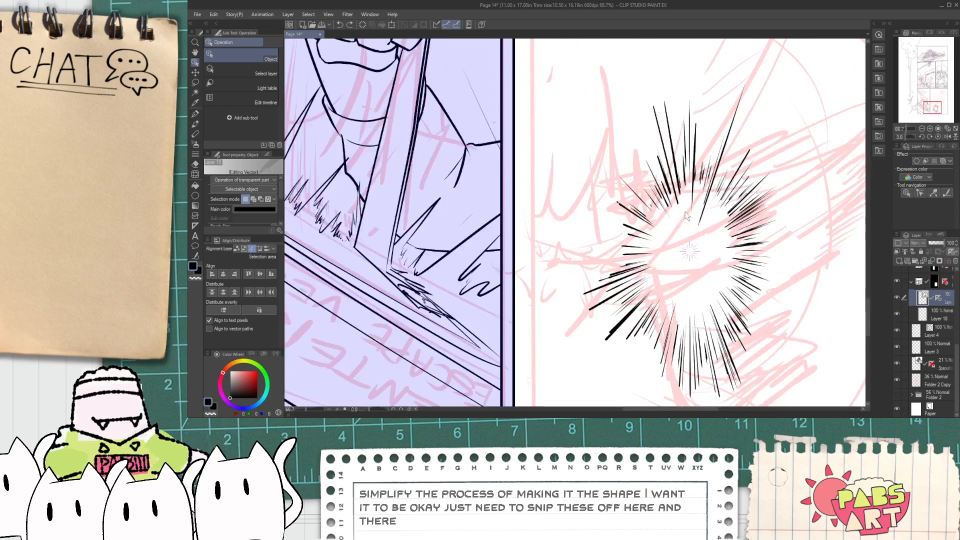
{"action": "left_click", "coordinate": [673, 150]}
{"action": "key", "text": "Delete"}
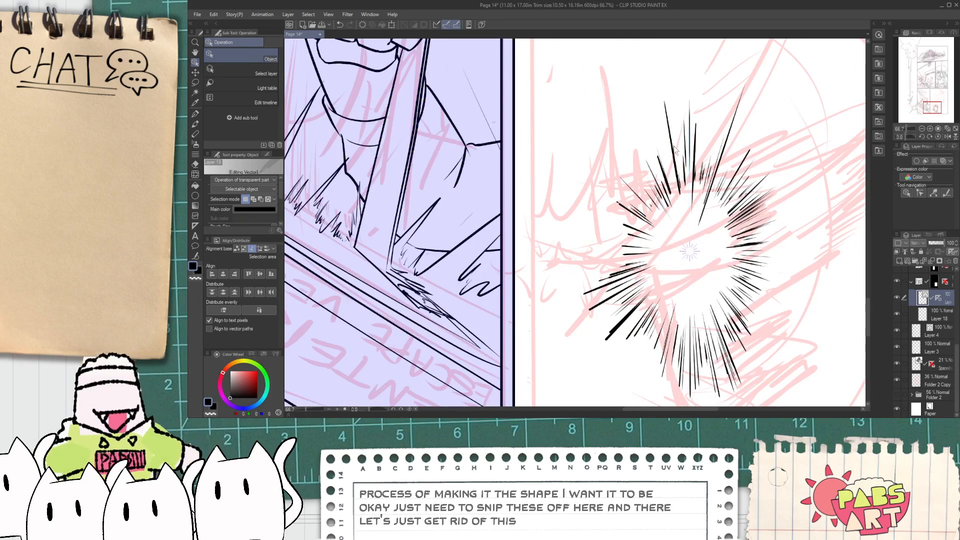
{"action": "key", "text": "p"}
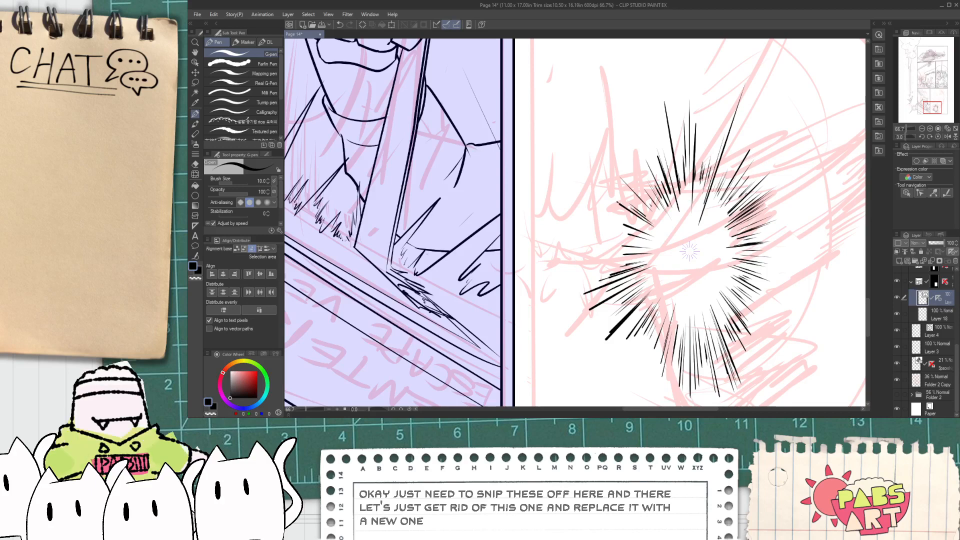
{"action": "key", "text": "ctrl+z"}
- Erase the overlong burst line at the ring's upper right and ink replacement lines above the centre
{"action": "scroll", "coordinate": [686, 171], "scroll_direction": "up", "scroll_amount": 3}
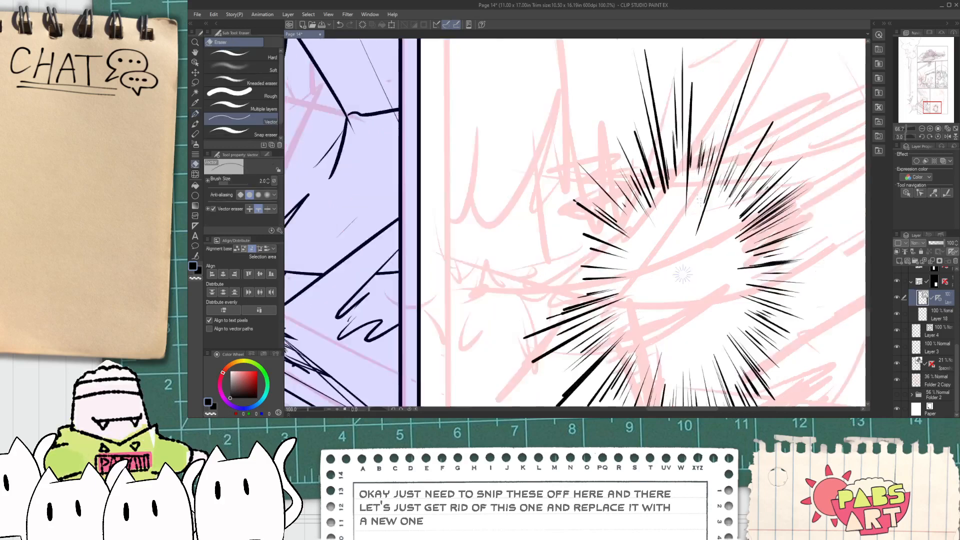
{"action": "scroll", "coordinate": [686, 171], "scroll_direction": "down", "scroll_amount": 1}
{"action": "left_click_drag", "start_coordinate": [686, 171], "coordinate": [692, 55]}
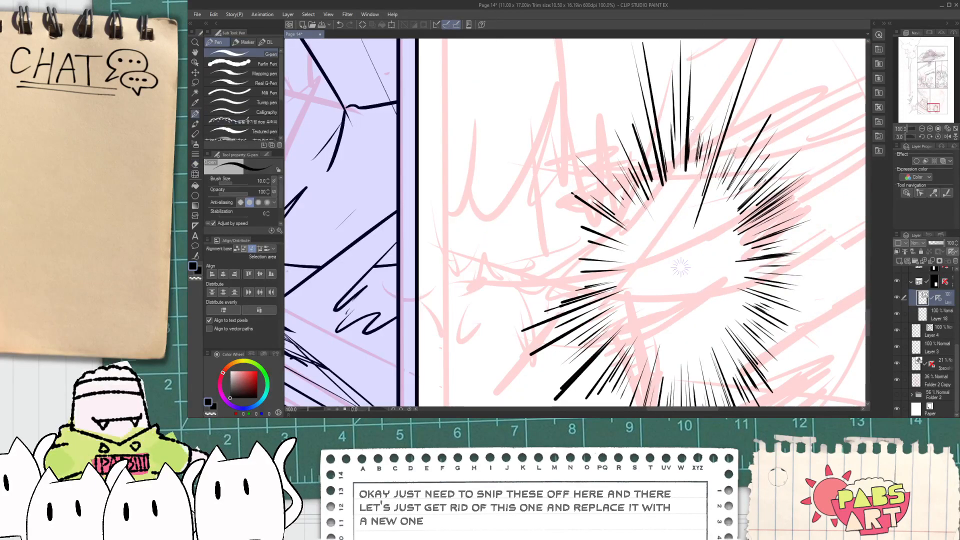
{"action": "key", "text": "e"}
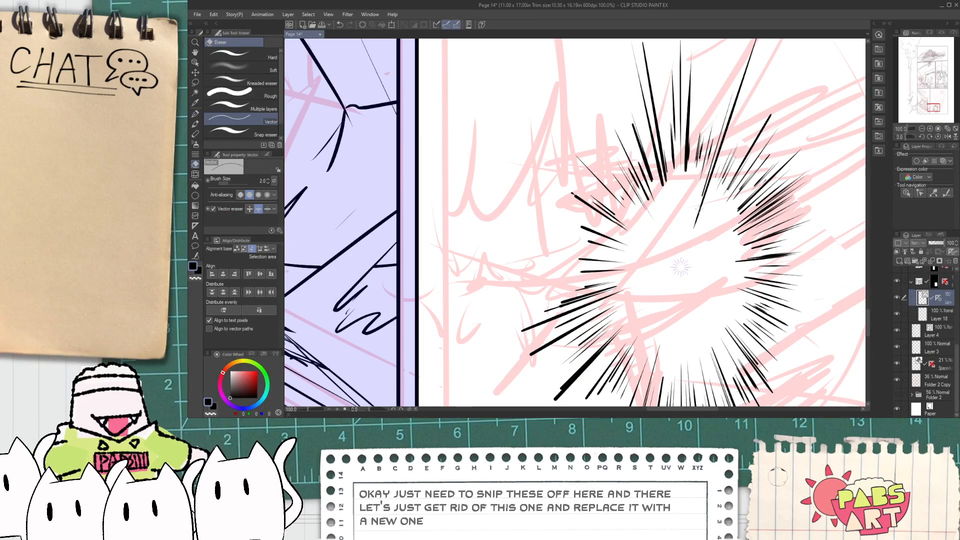
{"action": "left_click", "coordinate": [699, 213]}
{"action": "key", "text": "p"}
{"action": "left_click_drag", "start_coordinate": [708, 189], "coordinate": [749, 62]}
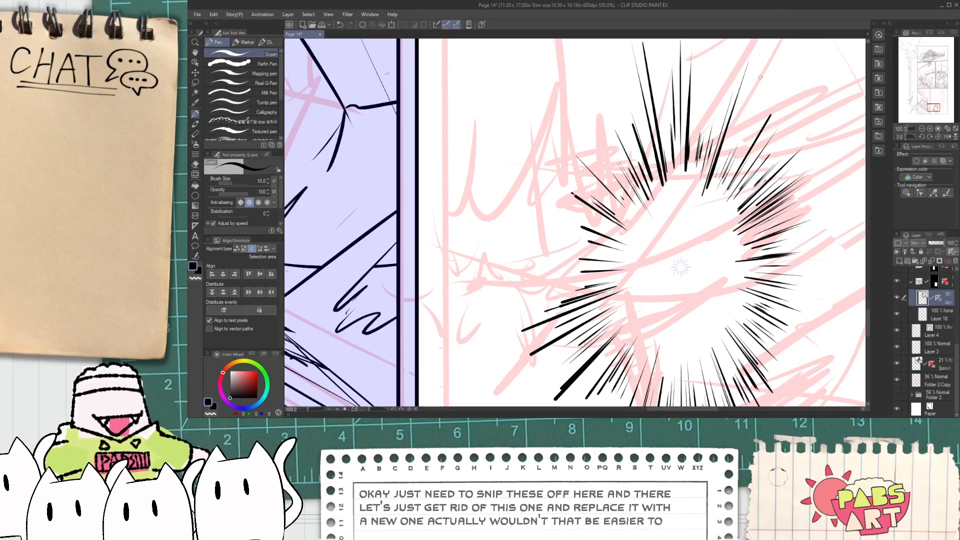
- Delete the thick burst lines at the lower left, then ink thinner lines there and along the ring's bottom
{"action": "key", "text": "e"}
{"action": "left_click_drag", "start_coordinate": [680, 268], "coordinate": [738, 174]}
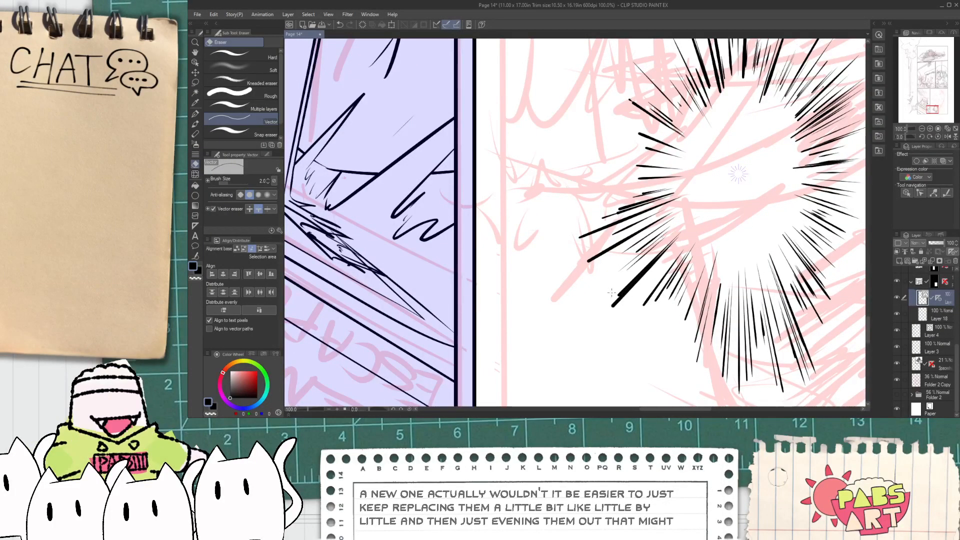
{"action": "key", "text": "o"}
{"action": "left_click", "coordinate": [614, 304]}
{"action": "key", "text": "Delete"}
{"action": "key", "text": "Delete"}
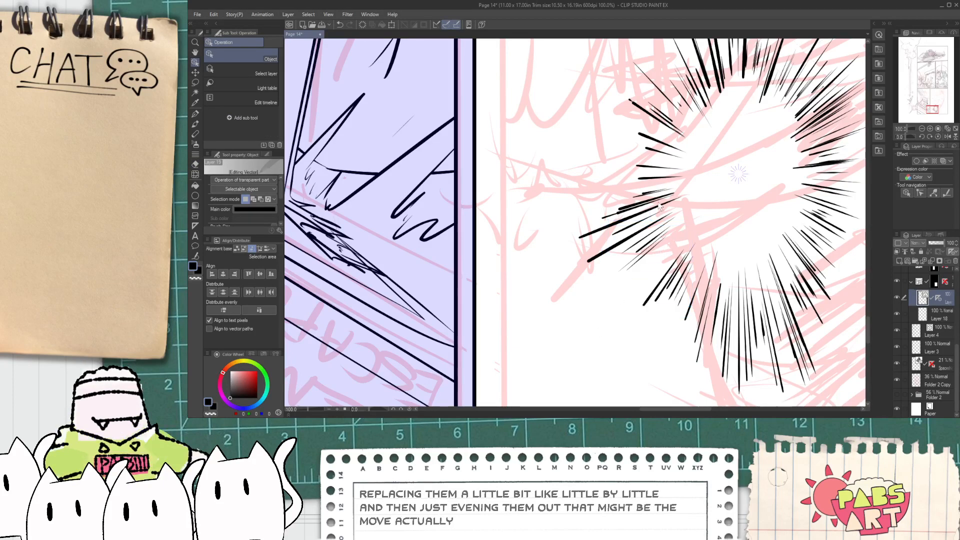
{"action": "key", "text": "p"}
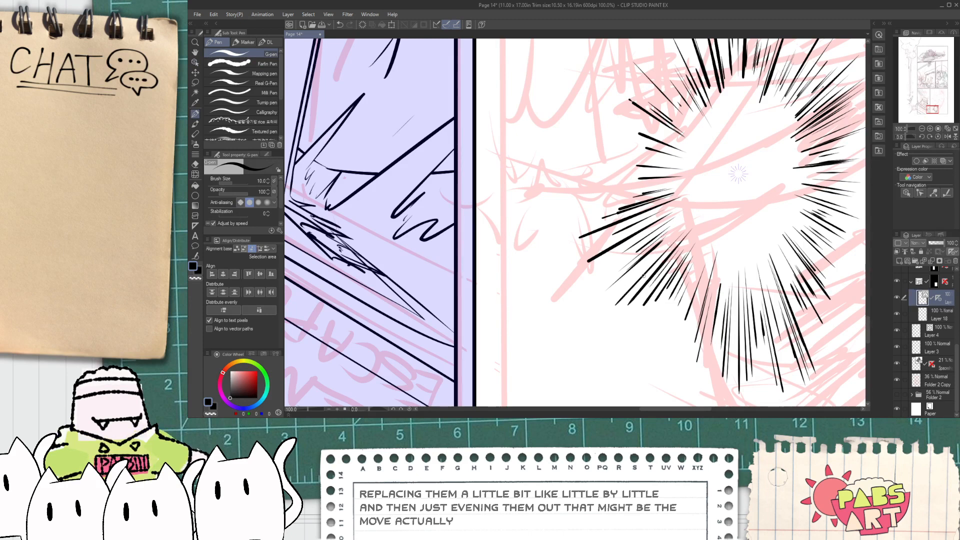
{"action": "left_click_drag", "start_coordinate": [684, 227], "coordinate": [636, 277]}
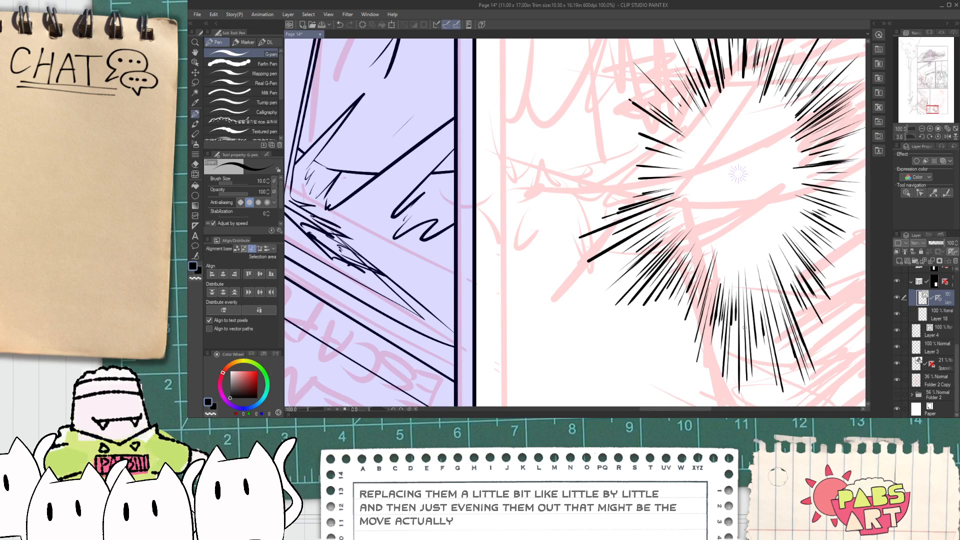
{"action": "mouse_move", "coordinate": [741, 274]}
{"action": "left_mouse_down"}
{"action": "mouse_move", "coordinate": [739, 329]}
{"action": "mouse_move", "coordinate": [753, 278]}
{"action": "left_mouse_up"}
{"action": "left_click_drag", "start_coordinate": [772, 325], "coordinate": [764, 292]}
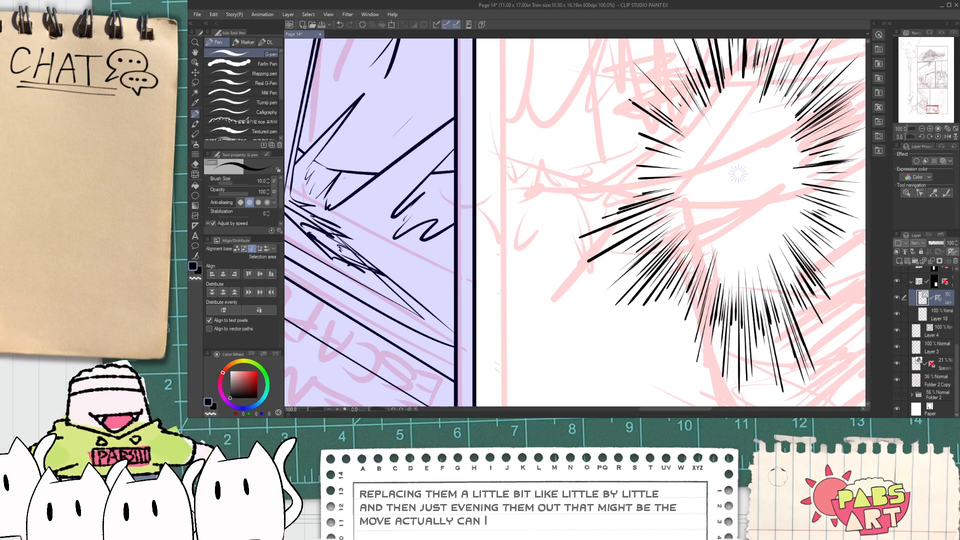
- Erase the longer of the protruding burst lines on the ring's left side with the Vector eraser
{"action": "scroll", "coordinate": [785, 234], "scroll_direction": "down", "scroll_amount": 4}
{"action": "left_click_drag", "start_coordinate": [804, 237], "coordinate": [666, 280]}
{"action": "scroll", "coordinate": [667, 281], "scroll_direction": "up", "scroll_amount": 2}
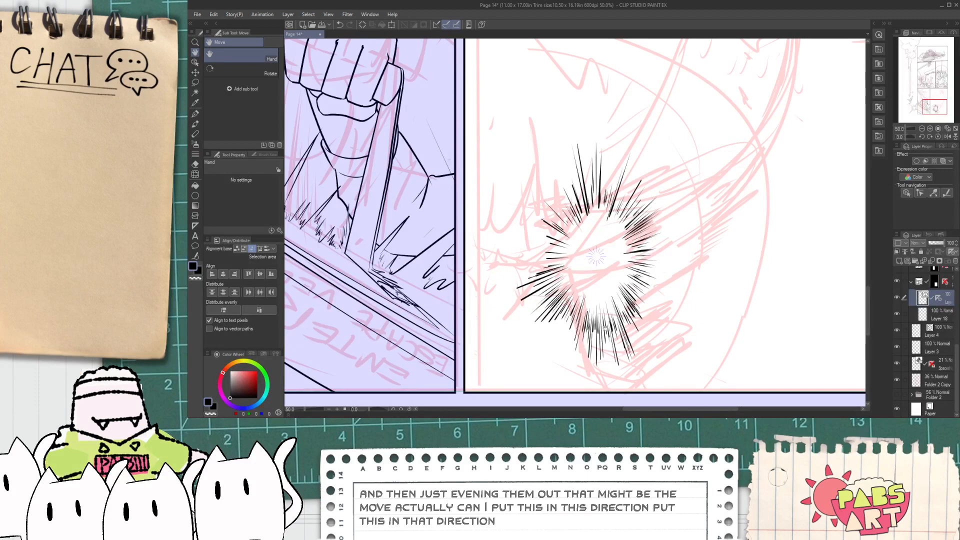
{"action": "scroll", "coordinate": [583, 275], "scroll_direction": "up", "scroll_amount": 1}
{"action": "key", "text": "p"}
{"action": "scroll", "coordinate": [538, 293], "scroll_direction": "up", "scroll_amount": 1}
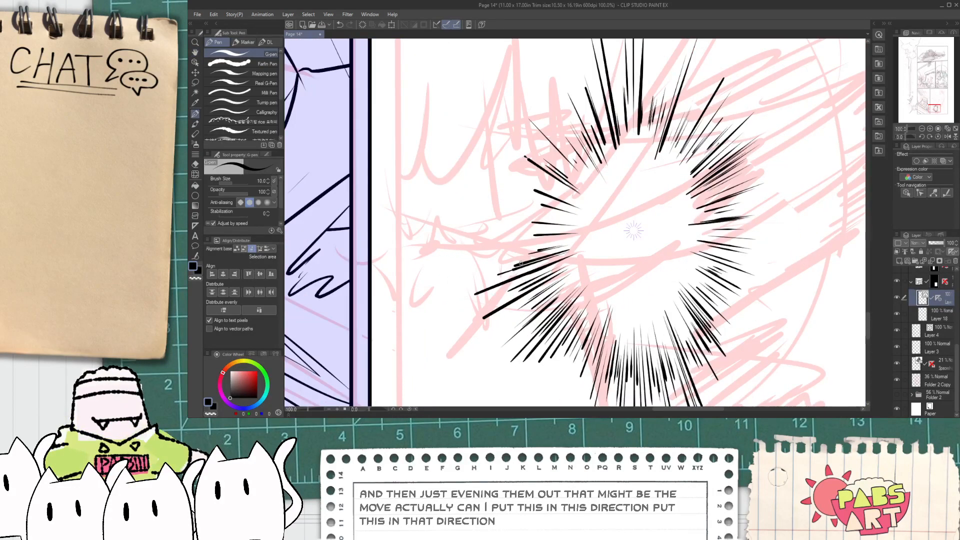
{"action": "key", "text": "e"}
{"action": "left_click", "coordinate": [510, 277]}
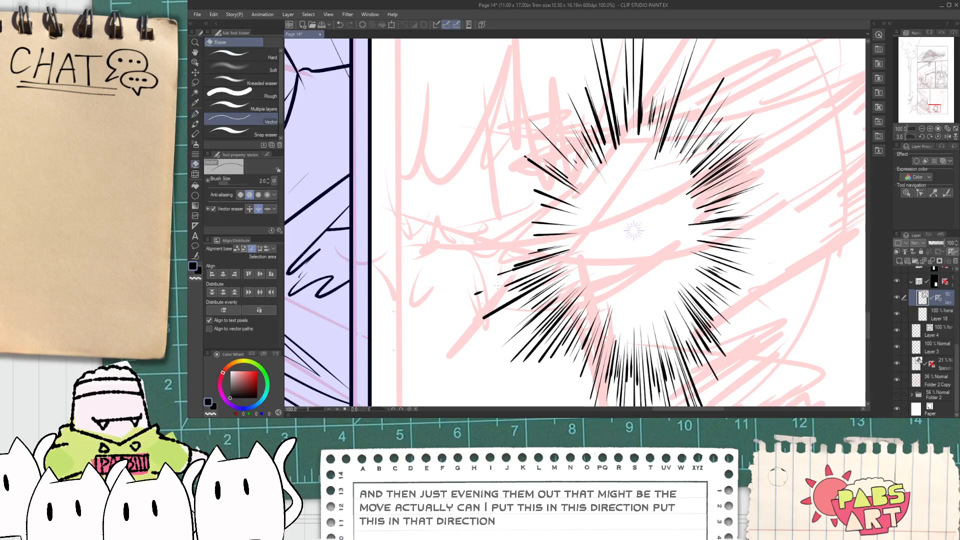
{"action": "scroll", "coordinate": [633, 230], "scroll_direction": "down", "scroll_amount": 3}
{"action": "scroll", "coordinate": [610, 205], "scroll_direction": "up", "scroll_amount": 3}
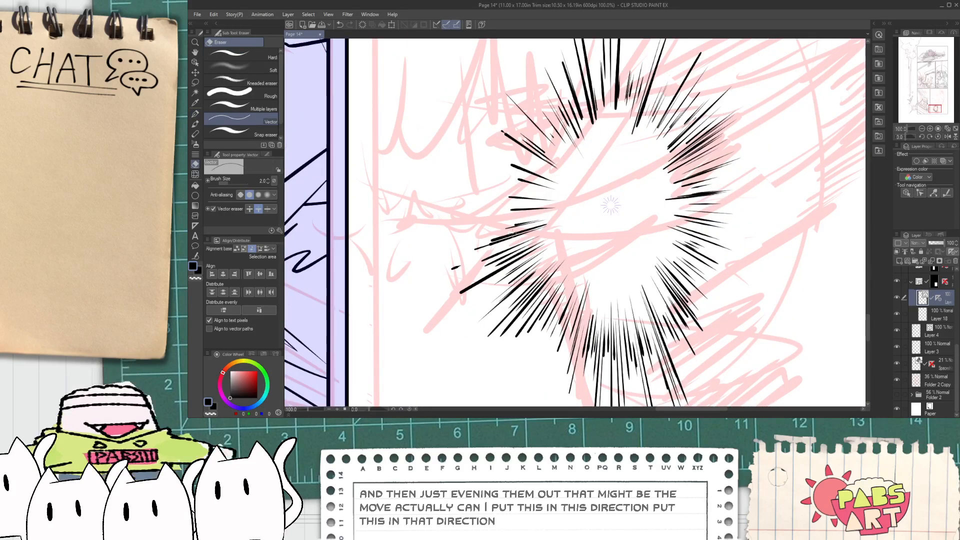
- Try an ellipse guide over the open centre of the burst ring
{"action": "key", "text": "u"}
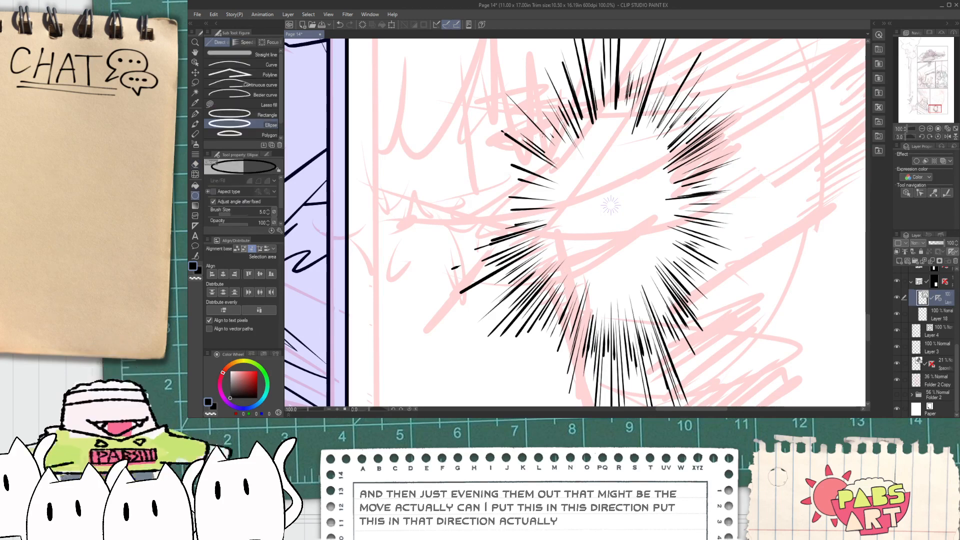
{"action": "left_click_drag", "start_coordinate": [545, 122], "coordinate": [700, 302]}
{"action": "left_click", "coordinate": [712, 289]}
- Select all the burst lines around the radial ruler in the last panel and delete them
{"action": "key", "text": "o"}
{"action": "left_click_drag", "start_coordinate": [735, 343], "coordinate": [374, 25]}
{"action": "key", "text": "Delete"}
{"action": "scroll", "coordinate": [553, 350], "scroll_direction": "down", "scroll_amount": 5}
{"action": "scroll", "coordinate": [553, 350], "scroll_direction": "up", "scroll_amount": 4}
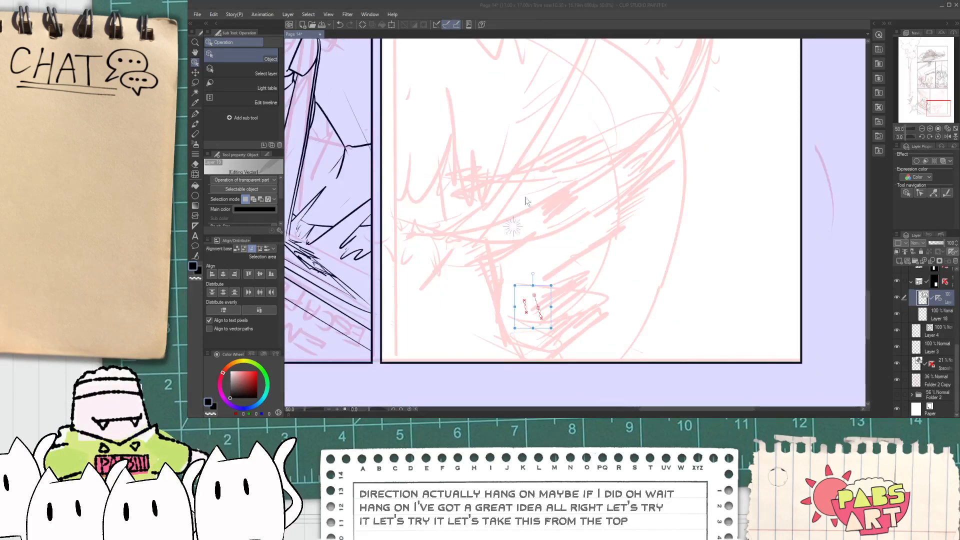
{"action": "left_click", "coordinate": [560, 160]}
- Draw a guide circle at the radial ruler's centre, enlarge it slightly and centre it on the ruler
{"action": "left_click", "coordinate": [195, 196]}
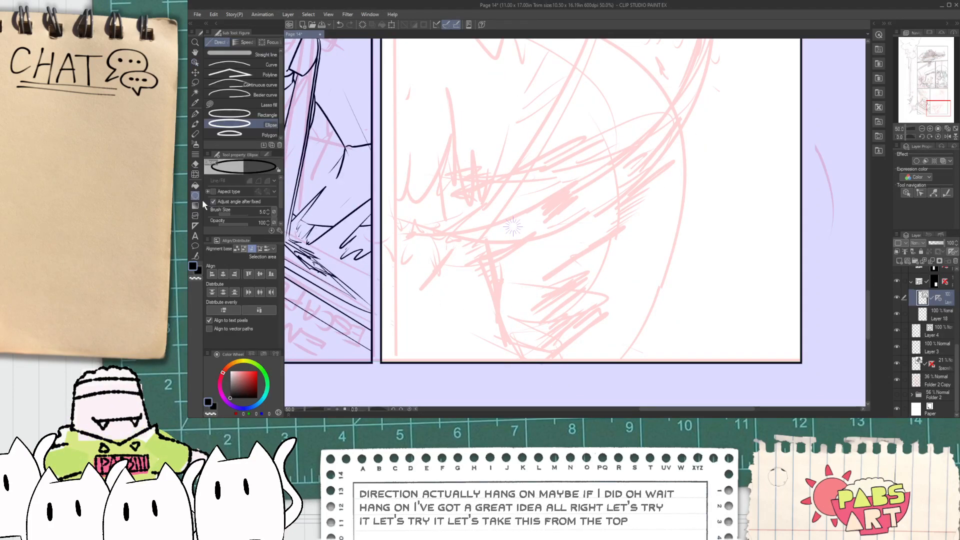
{"action": "left_click_drag", "start_coordinate": [525, 236], "coordinate": [535, 252]}
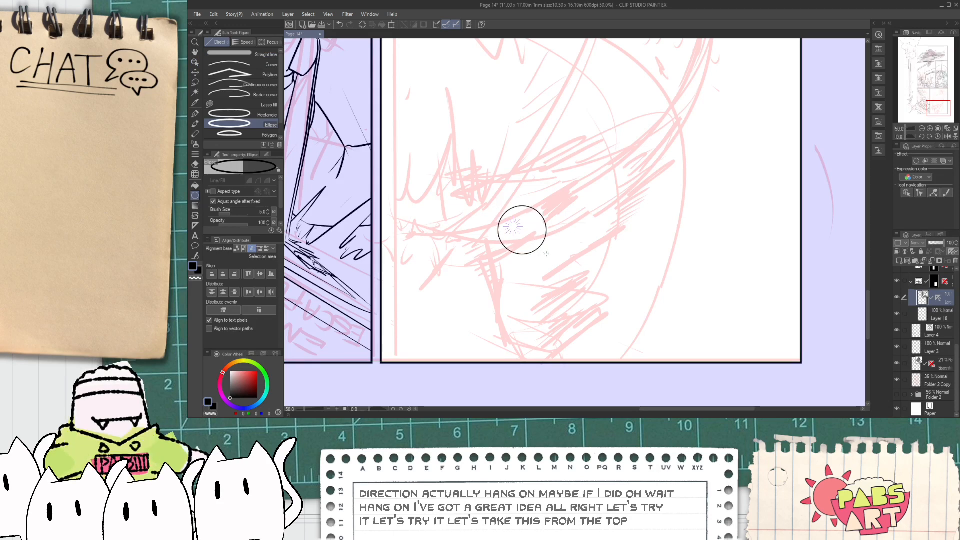
{"action": "key", "text": "o"}
{"action": "left_click", "coordinate": [545, 246]}
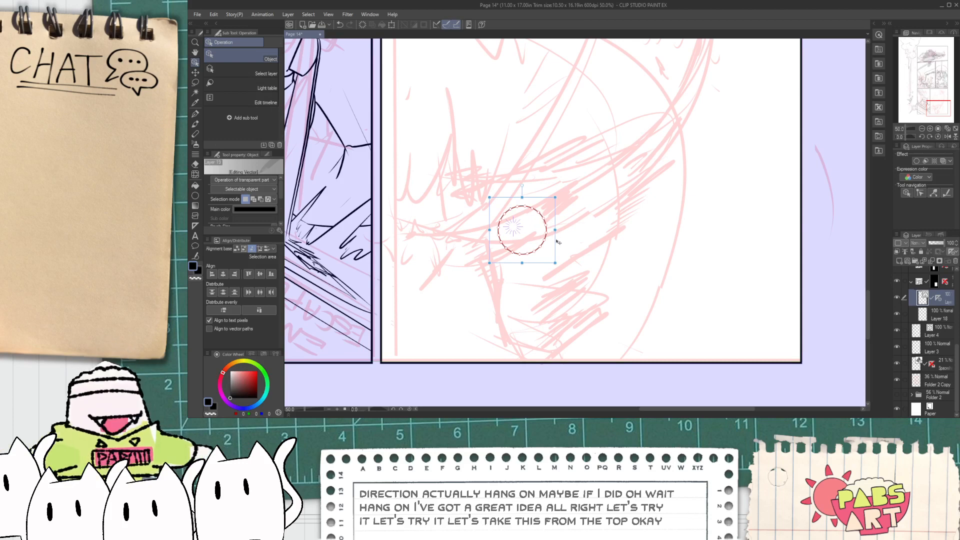
{"action": "mouse_move", "coordinate": [550, 239]}
{"action": "left_mouse_down"}
{"action": "mouse_move", "coordinate": [541, 234]}
{"action": "mouse_move", "coordinate": [535, 252]}
{"action": "mouse_move", "coordinate": [561, 229]}
{"action": "left_mouse_up"}
{"action": "left_click", "coordinate": [573, 233]}
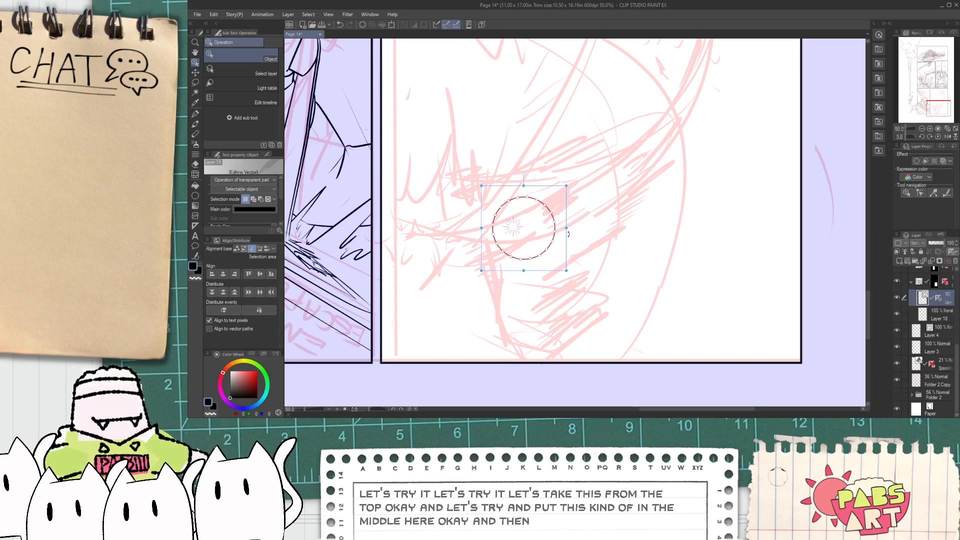
{"action": "left_click", "coordinate": [579, 242]}
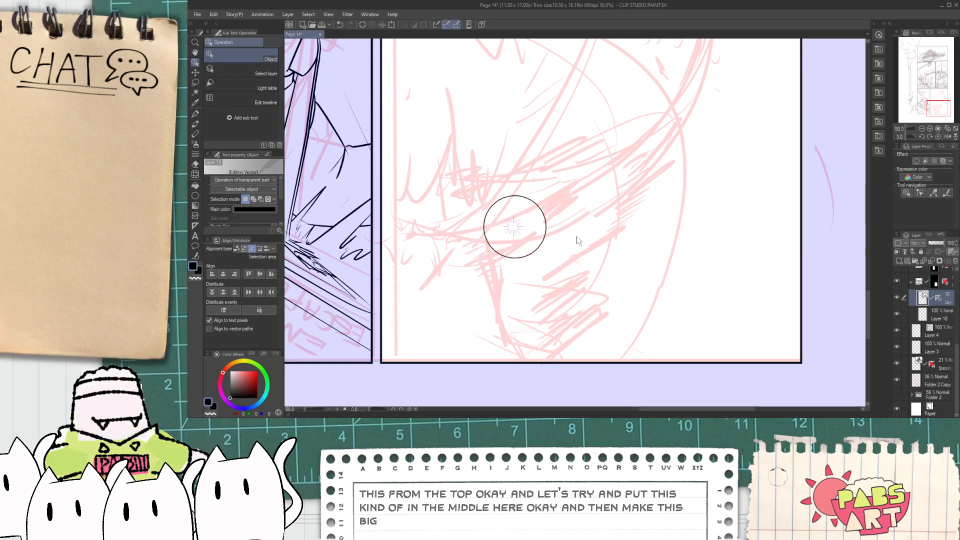
- Ink short G-pen burst lines across the guide circle's edge all the way around, following the radial ruler
{"action": "key", "text": "p"}
{"action": "scroll", "coordinate": [511, 193], "scroll_direction": "up", "scroll_amount": 1}
{"action": "left_click_drag", "start_coordinate": [519, 217], "coordinate": [528, 184]}
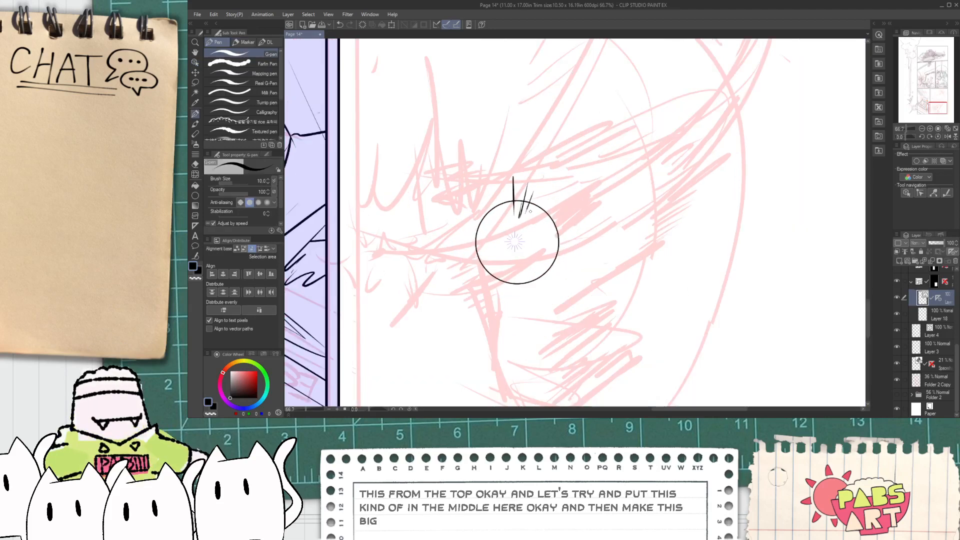
{"action": "left_click_drag", "start_coordinate": [545, 225], "coordinate": [570, 216]}
{"action": "mouse_move", "coordinate": [547, 233]}
{"action": "left_mouse_down"}
{"action": "mouse_move", "coordinate": [568, 227]}
{"action": "mouse_move", "coordinate": [579, 257]}
{"action": "left_mouse_up"}
{"action": "left_click_drag", "start_coordinate": [529, 277], "coordinate": [538, 300]}
{"action": "left_click_drag", "start_coordinate": [536, 274], "coordinate": [550, 299]}
{"action": "left_click_drag", "start_coordinate": [544, 272], "coordinate": [567, 296]}
{"action": "mouse_move", "coordinate": [550, 267]}
{"action": "left_mouse_down"}
{"action": "mouse_move", "coordinate": [572, 292]}
{"action": "mouse_move", "coordinate": [539, 291]}
{"action": "mouse_move", "coordinate": [525, 278]}
{"action": "mouse_move", "coordinate": [518, 310]}
{"action": "left_mouse_up"}
{"action": "mouse_move", "coordinate": [510, 283]}
{"action": "left_mouse_down"}
{"action": "mouse_move", "coordinate": [511, 308]}
{"action": "mouse_move", "coordinate": [479, 268]}
{"action": "mouse_move", "coordinate": [458, 272]}
{"action": "mouse_move", "coordinate": [453, 255]}
{"action": "left_mouse_up"}
{"action": "mouse_move", "coordinate": [478, 246]}
{"action": "left_mouse_down"}
{"action": "mouse_move", "coordinate": [461, 227]}
{"action": "mouse_move", "coordinate": [470, 203]}
{"action": "left_mouse_up"}
{"action": "left_click_drag", "start_coordinate": [477, 232], "coordinate": [459, 228]}
{"action": "left_click_drag", "start_coordinate": [511, 210], "coordinate": [514, 175]}
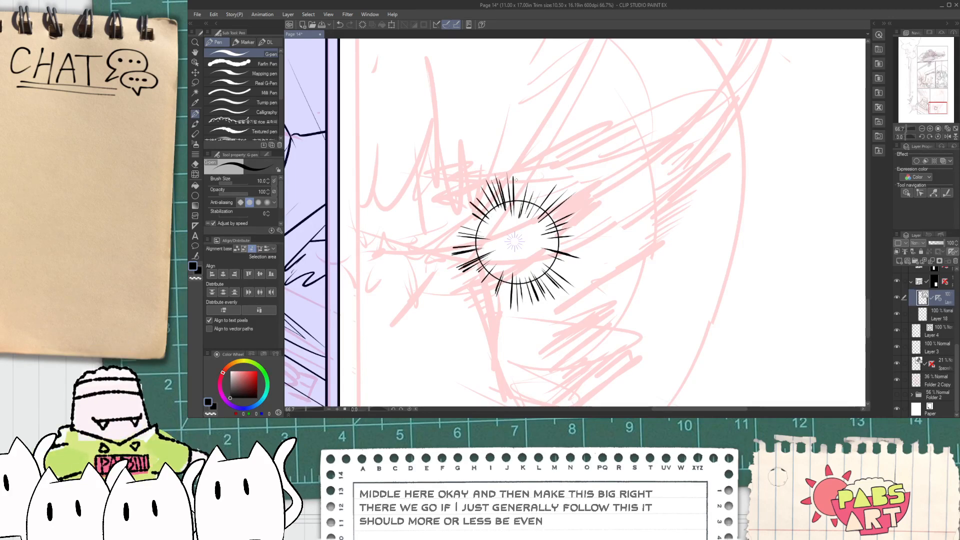
{"action": "left_click_drag", "start_coordinate": [528, 208], "coordinate": [545, 182]}
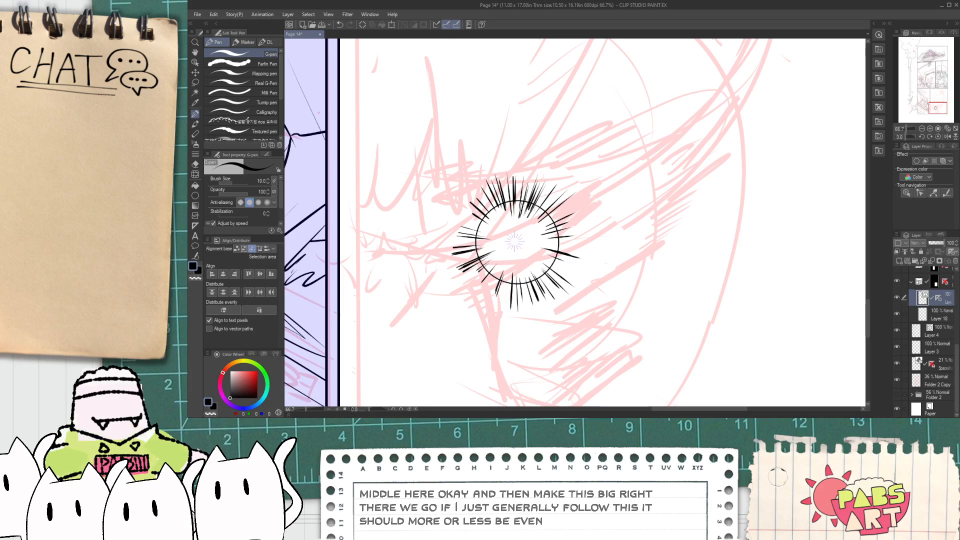
- Fill the remaining gaps in the burst ring with extra G-pen lines along its right, lower and left sides
{"action": "left_click_drag", "start_coordinate": [545, 226], "coordinate": [576, 206]}
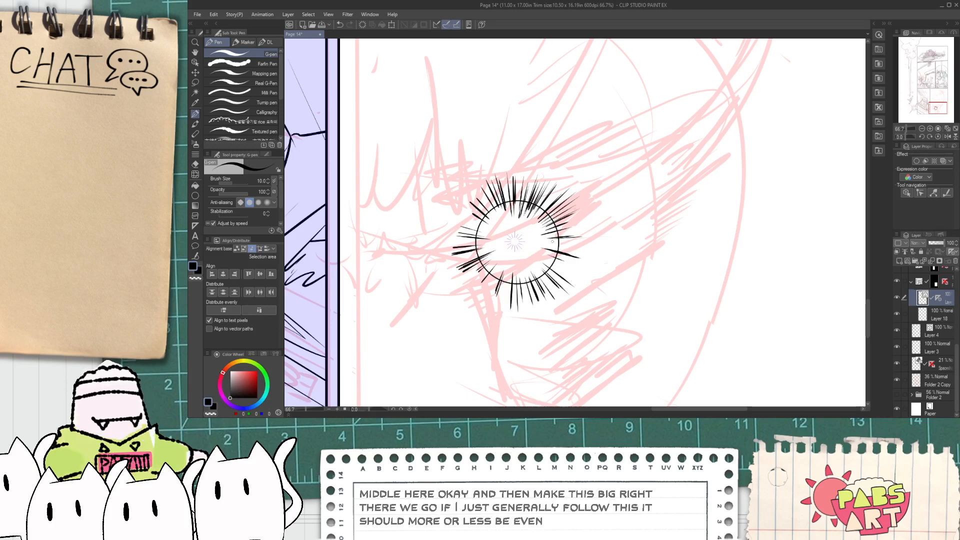
{"action": "left_click_drag", "start_coordinate": [548, 245], "coordinate": [575, 241]}
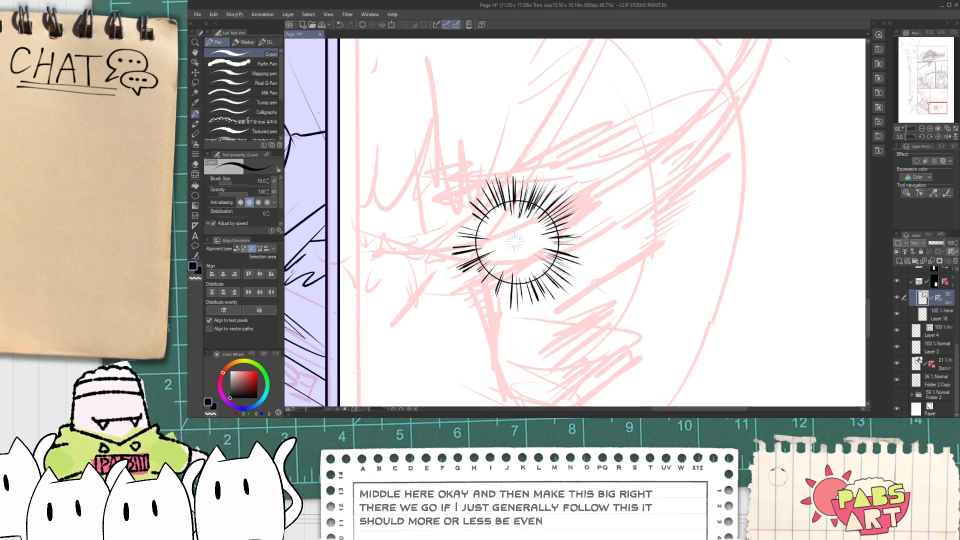
{"action": "left_click_drag", "start_coordinate": [524, 270], "coordinate": [541, 310]}
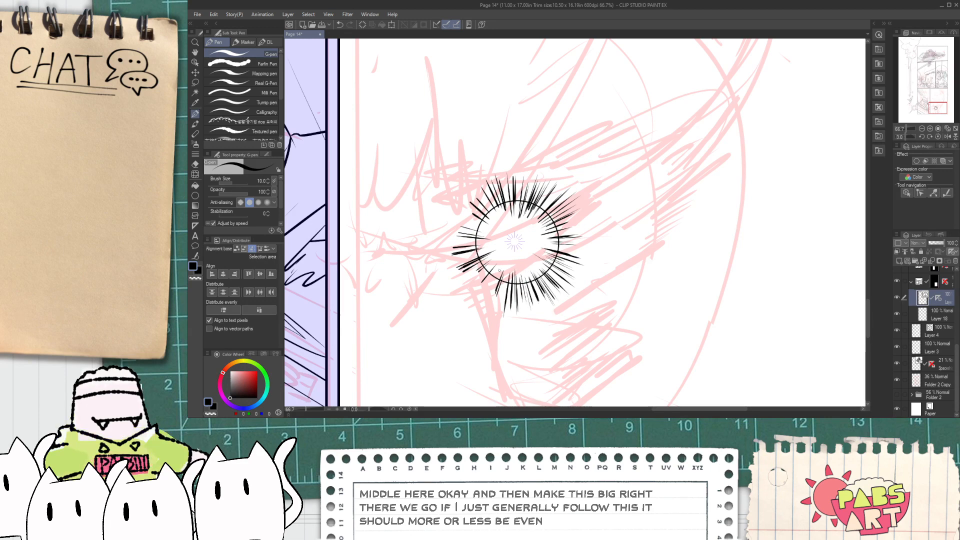
{"action": "mouse_move", "coordinate": [480, 297]}
{"action": "left_mouse_down"}
{"action": "mouse_move", "coordinate": [490, 278]}
{"action": "mouse_move", "coordinate": [456, 247]}
{"action": "left_mouse_up"}
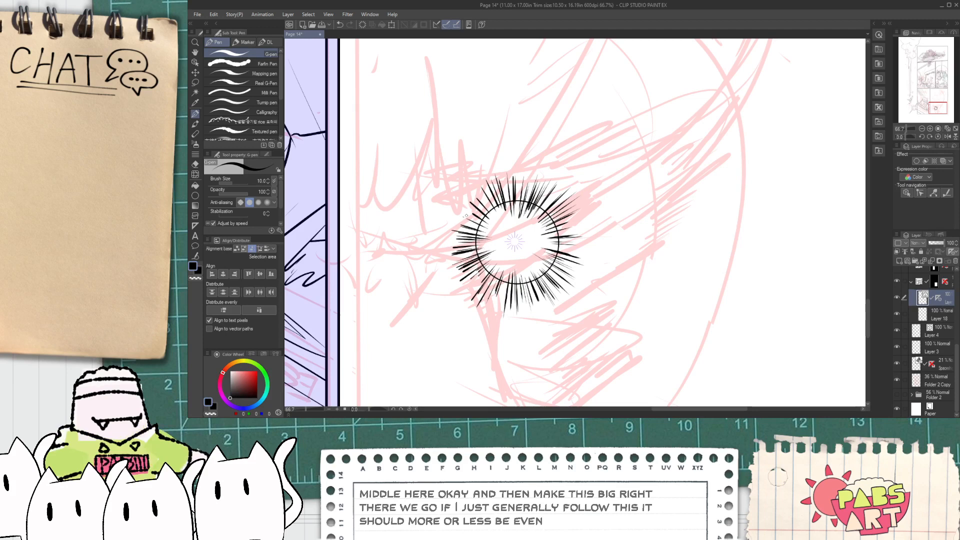
{"action": "scroll", "coordinate": [514, 242], "scroll_direction": "up", "scroll_amount": 4}
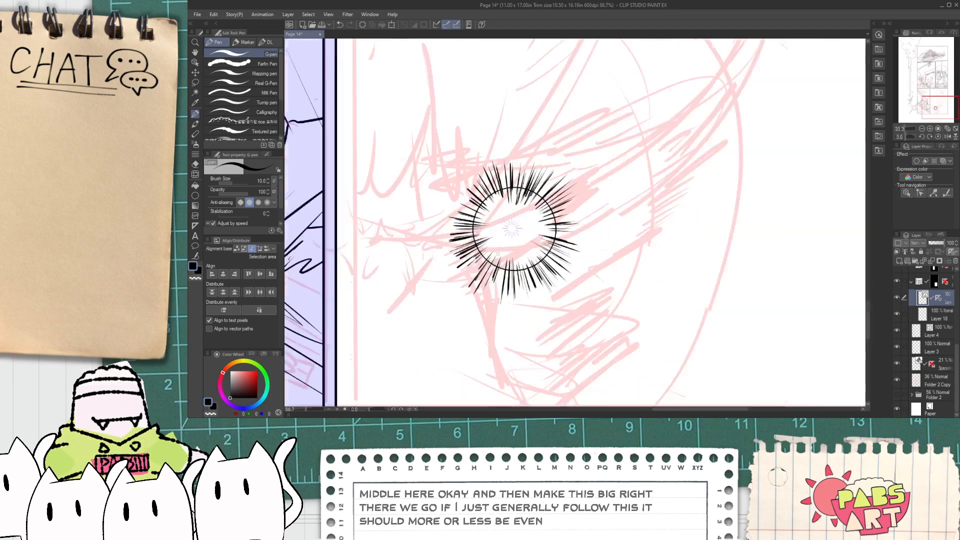
- Select the guide circle inside the burst ring and delete it, keeping the radial lines
{"action": "key", "text": "o"}
{"action": "left_click", "coordinate": [503, 274]}
{"action": "scroll", "coordinate": [509, 290], "scroll_direction": "down", "scroll_amount": 6}
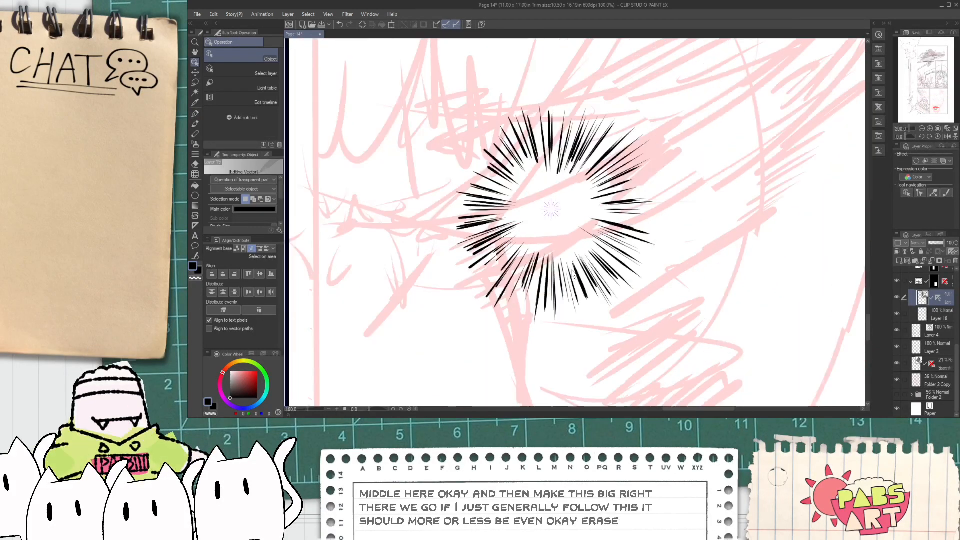
- Squash the burst ring into a narrow tilted ellipse and move it toward the panel's left edge
{"action": "left_click_drag", "start_coordinate": [610, 256], "coordinate": [577, 253]}
{"action": "left_click_drag", "start_coordinate": [550, 206], "coordinate": [552, 164]}
{"action": "left_click_drag", "start_coordinate": [582, 226], "coordinate": [540, 255]}
{"action": "left_click", "coordinate": [592, 229]}
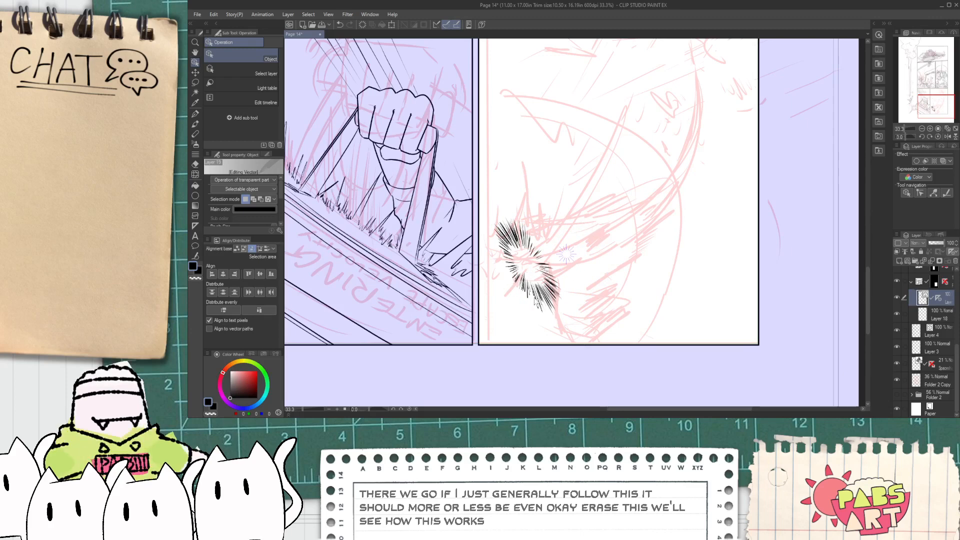
- Select the radial ruler beside the tilted burst and delete it
{"action": "scroll", "coordinate": [532, 303], "scroll_direction": "up", "scroll_amount": 1}
{"action": "key", "text": "p"}
{"action": "scroll", "coordinate": [579, 237], "scroll_direction": "down", "scroll_amount": 2}
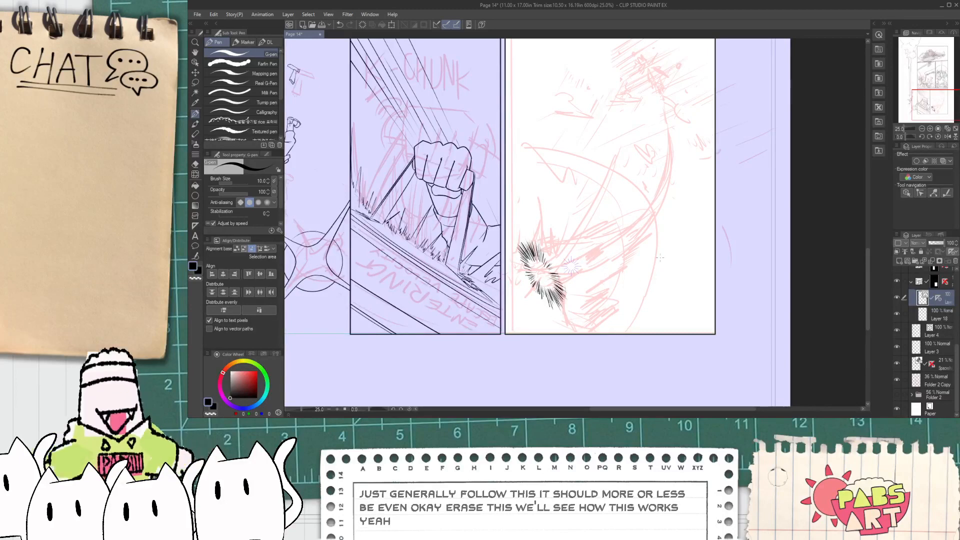
{"action": "key", "text": "o"}
{"action": "left_click", "coordinate": [590, 286]}
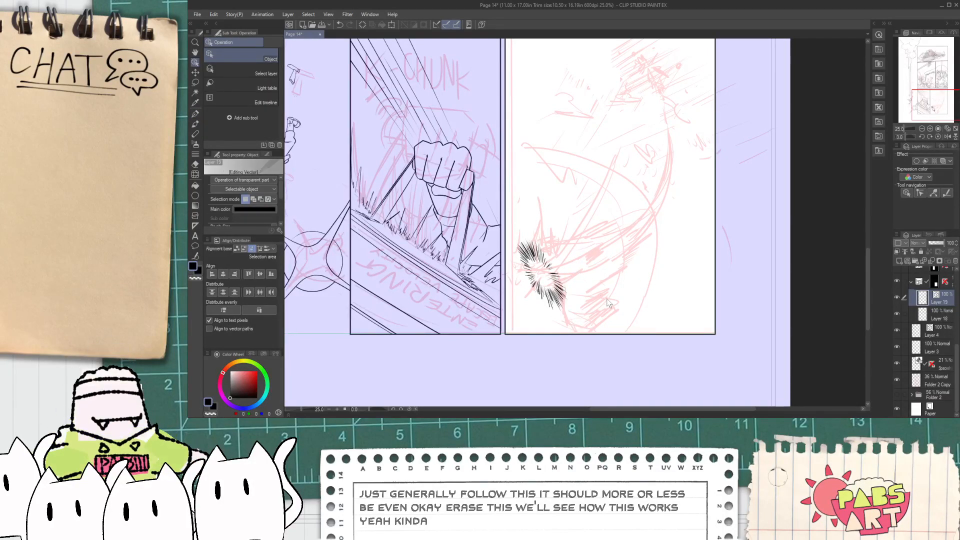
- Try long G-pen lines from the burst's lower end toward the panel's bottom border, then undo them
{"action": "scroll", "coordinate": [566, 282], "scroll_direction": "up", "scroll_amount": 1}
{"action": "key", "text": "p"}
{"action": "scroll", "coordinate": [566, 282], "scroll_direction": "up", "scroll_amount": 2}
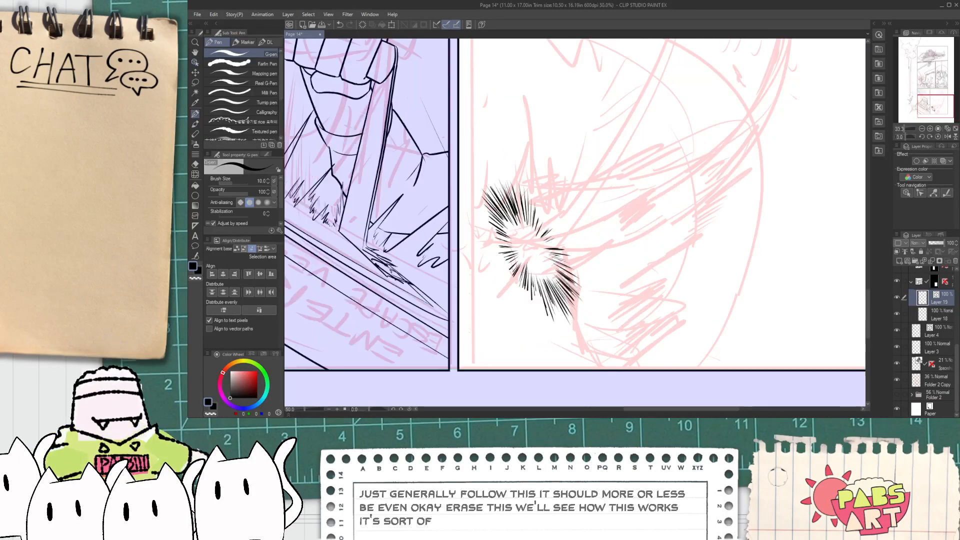
{"action": "scroll", "coordinate": [566, 283], "scroll_direction": "down", "scroll_amount": 4}
{"action": "scroll", "coordinate": [566, 282], "scroll_direction": "up", "scroll_amount": 4}
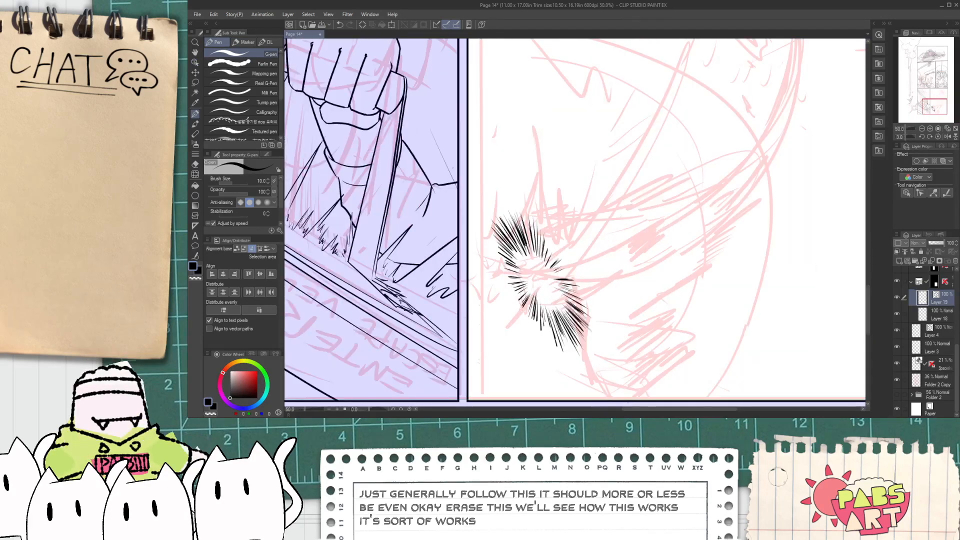
{"action": "key", "text": "space"}
{"action": "left_click_drag", "start_coordinate": [525, 354], "coordinate": [534, 274]}
{"action": "left_click_drag", "start_coordinate": [567, 231], "coordinate": [544, 324]}
{"action": "left_click_drag", "start_coordinate": [551, 248], "coordinate": [539, 324]}
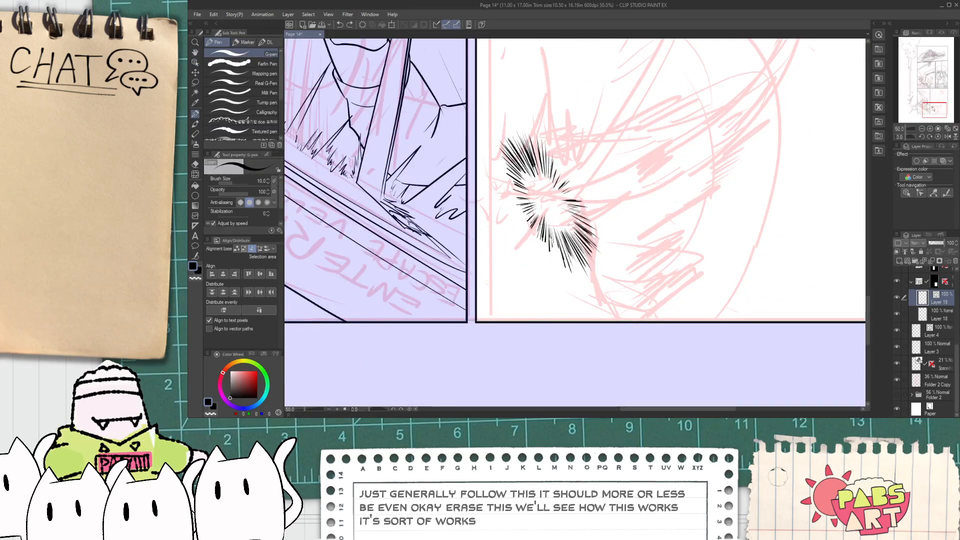
{"action": "mouse_move", "coordinate": [569, 228]}
{"action": "left_mouse_down"}
{"action": "mouse_move", "coordinate": [573, 274]}
{"action": "mouse_move", "coordinate": [536, 321]}
{"action": "left_mouse_up"}
{"action": "key", "text": "ctrl+z"}
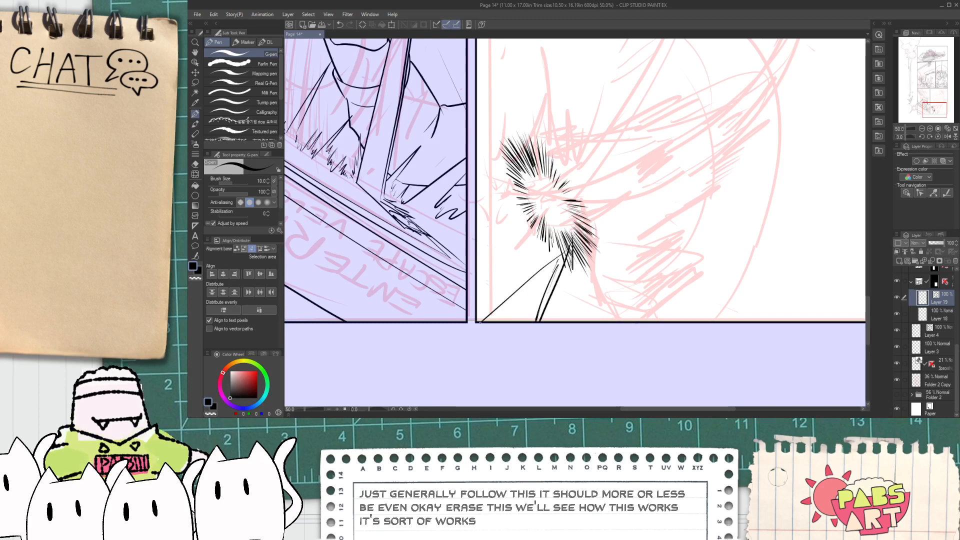
{"action": "left_click_drag", "start_coordinate": [525, 184], "coordinate": [478, 221]}
{"action": "key", "text": "ctrl+z"}
{"action": "key", "text": "ctrl+z"}
{"action": "key", "text": "ctrl+z"}
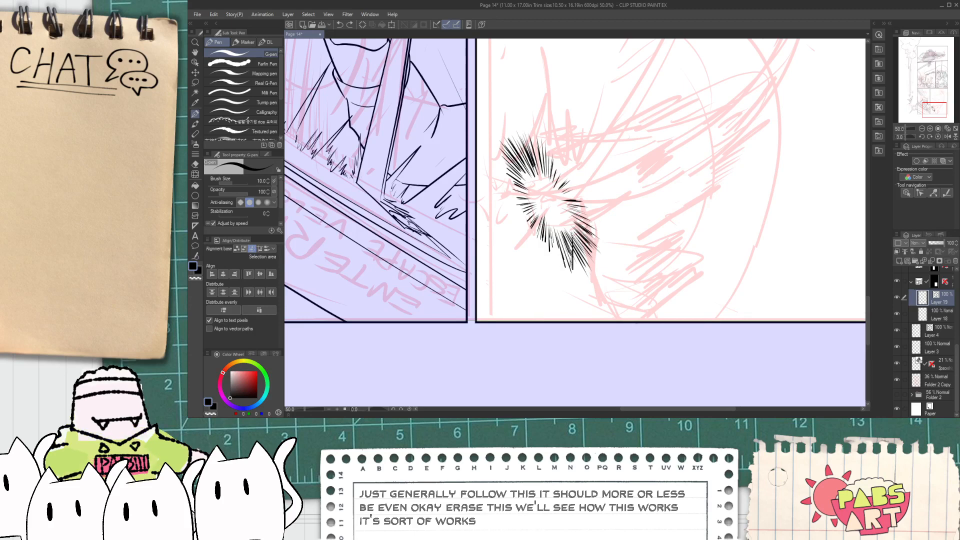
- Try enlarging the tilted burst and shifting it up to the right as a sonic boom, then undo it
{"action": "key", "text": "ctrl+minus"}
{"action": "key", "text": "ctrl+minus"}
{"action": "left_click_drag", "start_coordinate": [600, 201], "coordinate": [556, 237]}
{"action": "key", "text": "o"}
{"action": "left_click_drag", "start_coordinate": [589, 303], "coordinate": [489, 204]}
{"action": "mouse_move", "coordinate": [550, 254]}
{"action": "left_mouse_down"}
{"action": "mouse_move", "coordinate": [633, 270]}
{"action": "mouse_move", "coordinate": [645, 289]}
{"action": "mouse_move", "coordinate": [688, 217]}
{"action": "mouse_move", "coordinate": [681, 238]}
{"action": "left_mouse_up"}
{"action": "left_click", "coordinate": [738, 234]}
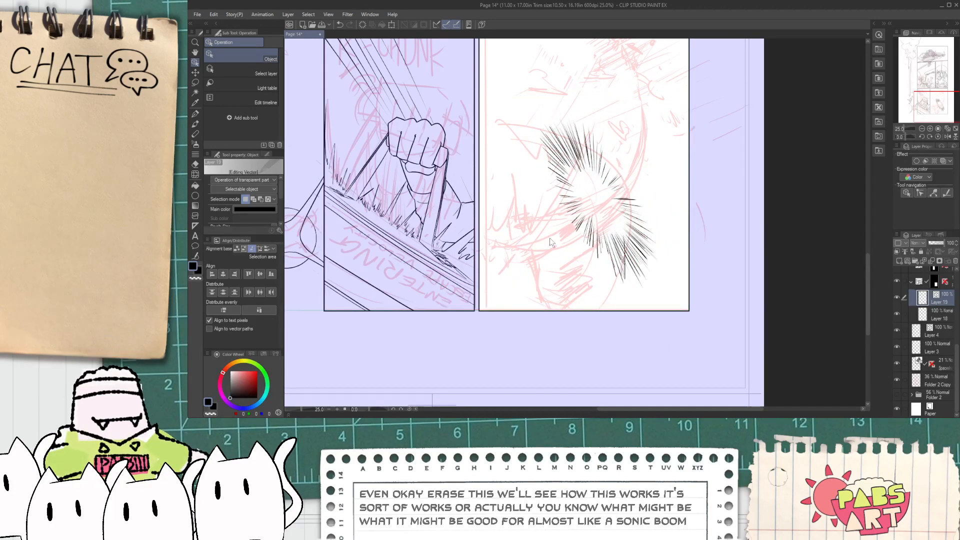
{"action": "scroll", "coordinate": [648, 300], "scroll_direction": "up", "scroll_amount": 2}
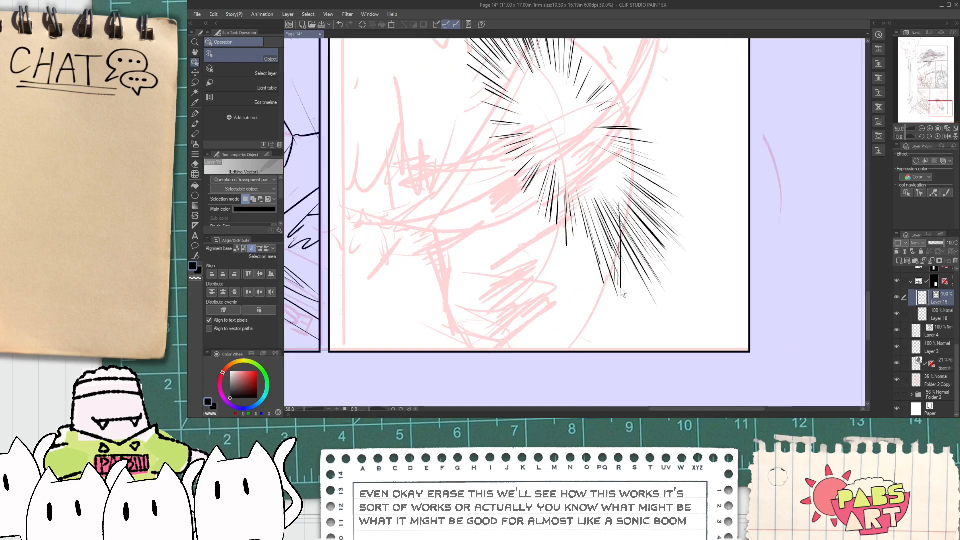
{"action": "scroll", "coordinate": [630, 300], "scroll_direction": "up", "scroll_amount": 3}
{"action": "key", "text": "ctrl+z"}
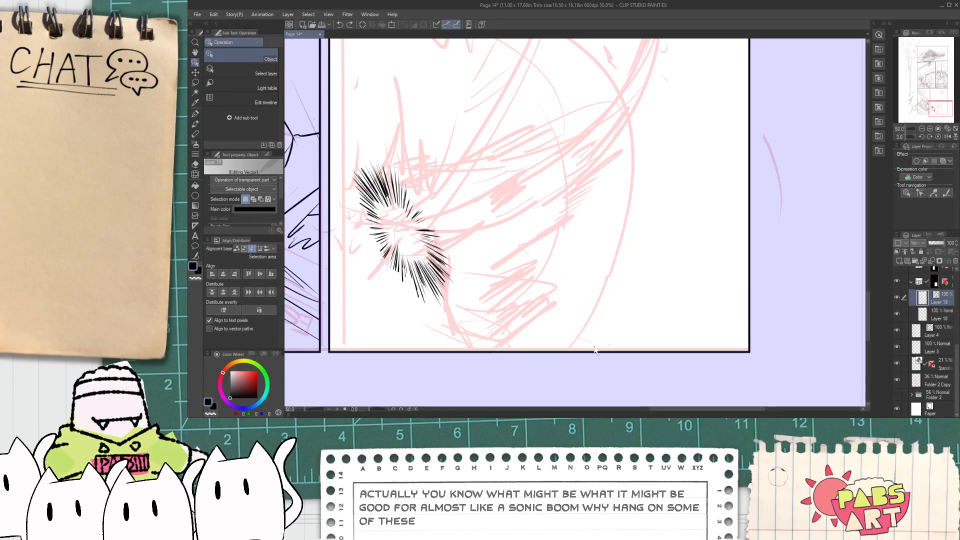
- Enlarge the tilted burst to span much of the last panel and move it up and right over the sketched arcs
{"action": "scroll", "coordinate": [487, 339], "scroll_direction": "down", "scroll_amount": 2}
{"action": "left_click", "coordinate": [416, 245]}
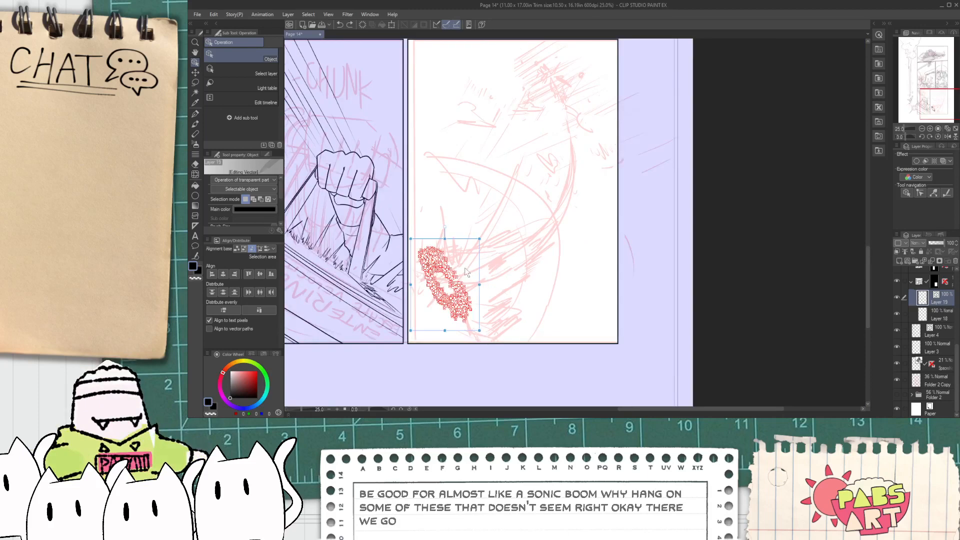
{"action": "left_click_drag", "start_coordinate": [479, 283], "coordinate": [504, 292]}
{"action": "left_click_drag", "start_coordinate": [614, 325], "coordinate": [644, 258]}
{"action": "left_click", "coordinate": [694, 259]}
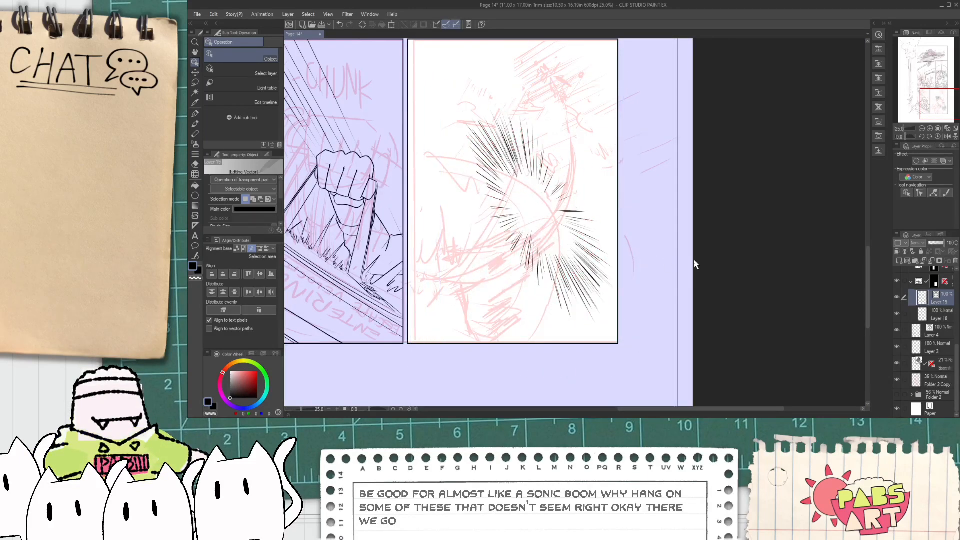
- Thicken the enlarged burst's lines with Adjust line width, using Scale up width at 1.10
{"action": "scroll", "coordinate": [685, 274], "scroll_direction": "down", "scroll_amount": 4}
{"action": "scroll", "coordinate": [656, 266], "scroll_direction": "up", "scroll_amount": 4}
{"action": "scroll", "coordinate": [657, 268], "scroll_direction": "up", "scroll_amount": 1}
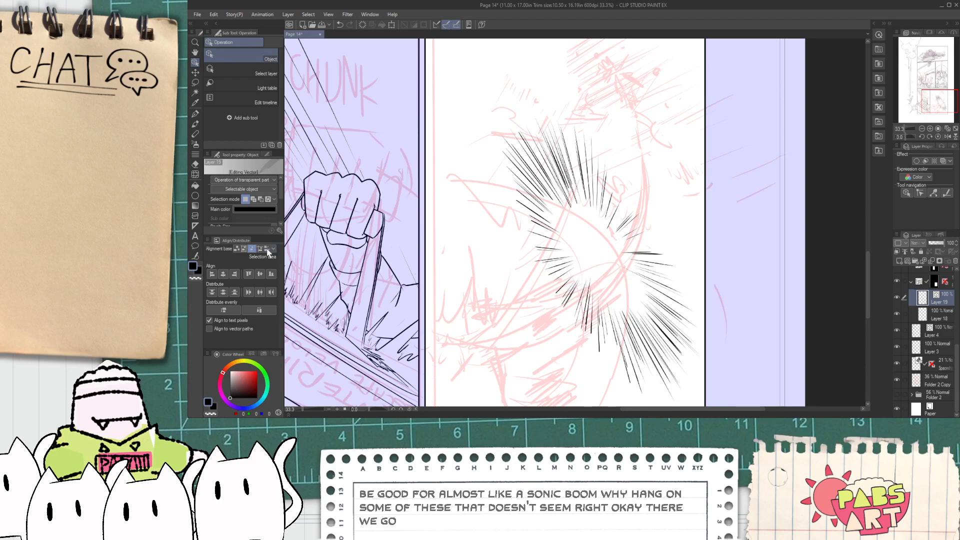
{"action": "left_click", "coordinate": [195, 256]}
{"action": "left_click", "coordinate": [268, 109]}
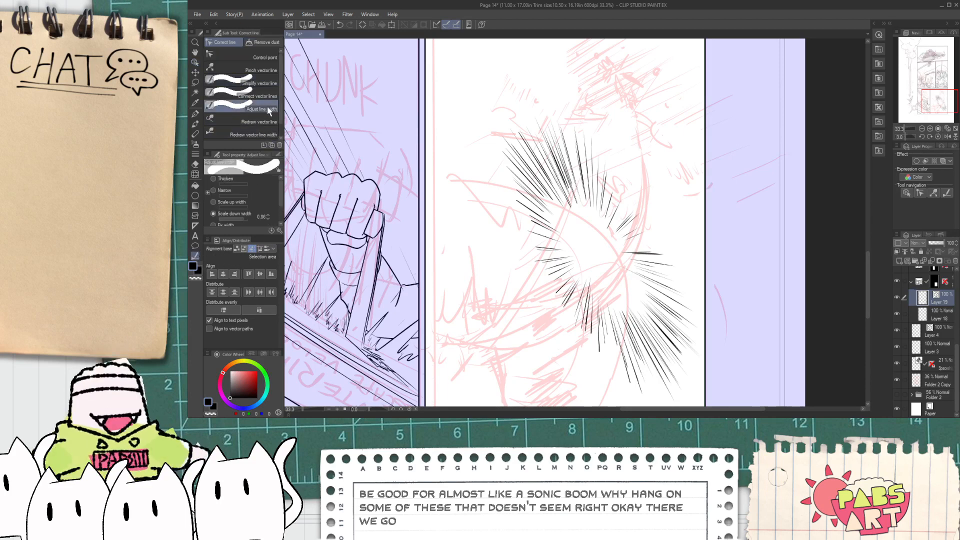
{"action": "left_click", "coordinate": [241, 201]}
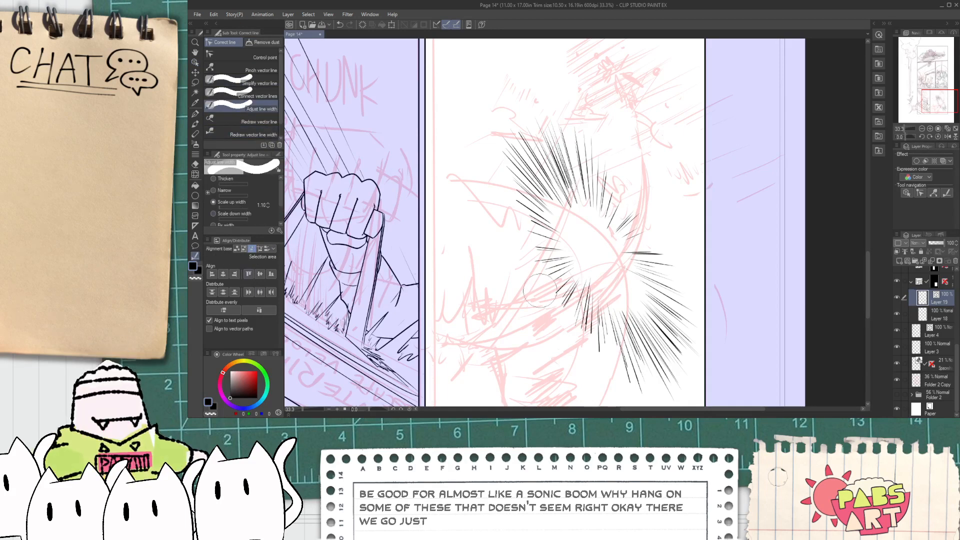
{"action": "scroll", "coordinate": [486, 277], "scroll_direction": "down", "scroll_amount": 6}
{"action": "scroll", "coordinate": [607, 270], "scroll_direction": "up", "scroll_amount": 2}
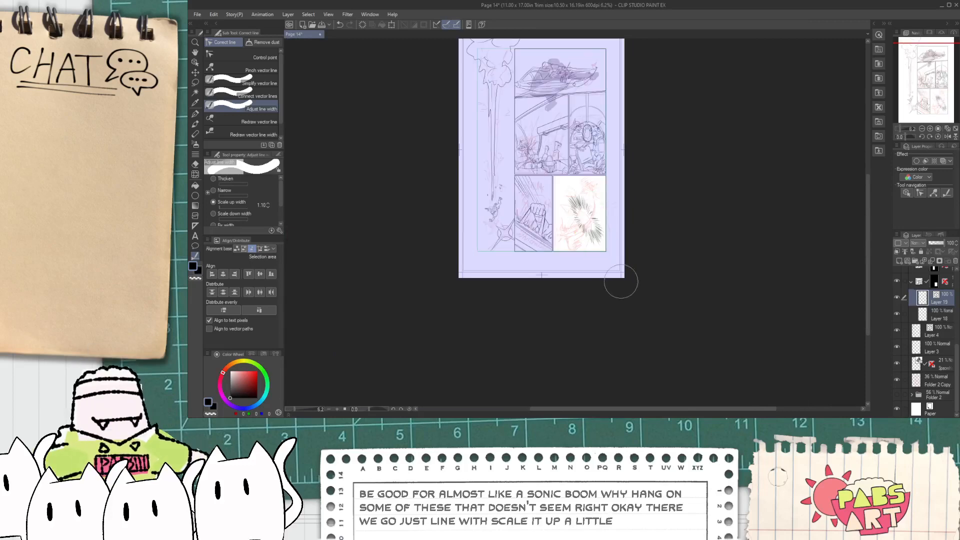
{"action": "scroll", "coordinate": [605, 267], "scroll_direction": "up", "scroll_amount": 5}
{"action": "key", "text": "space"}
{"action": "left_click_drag", "start_coordinate": [503, 155], "coordinate": [546, 398]}
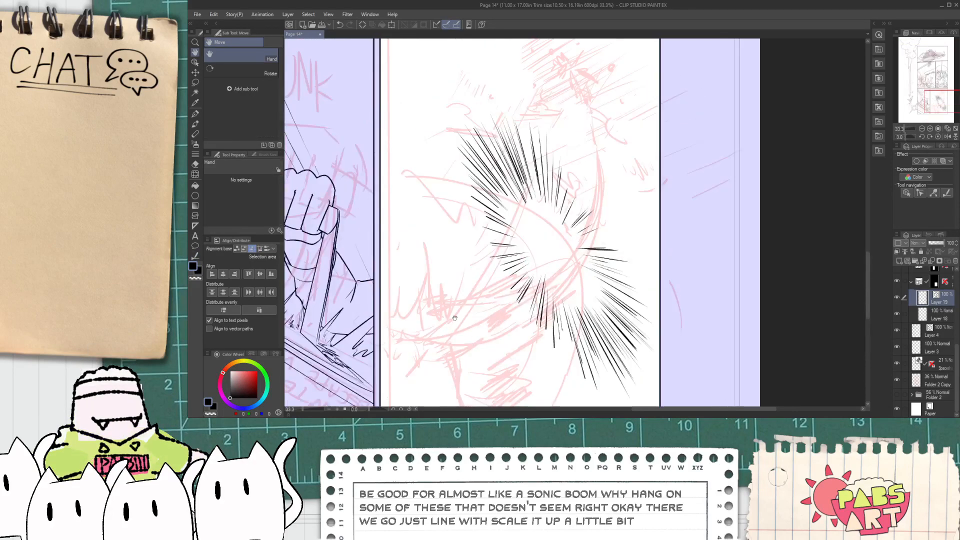
- Thin the inner ends of the burst lines around the opening with Adjust line width set to Scale down width
{"action": "left_click", "coordinate": [196, 255]}
{"action": "left_click", "coordinate": [229, 217]}
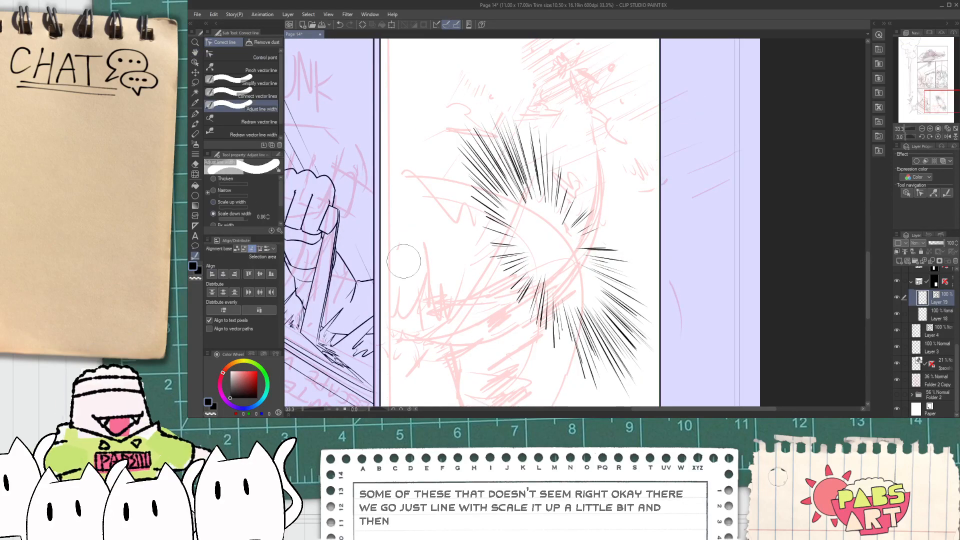
{"action": "scroll", "coordinate": [503, 273], "scroll_direction": "up", "scroll_amount": 1}
{"action": "left_click_drag", "start_coordinate": [279, 192], "coordinate": [282, 210]}
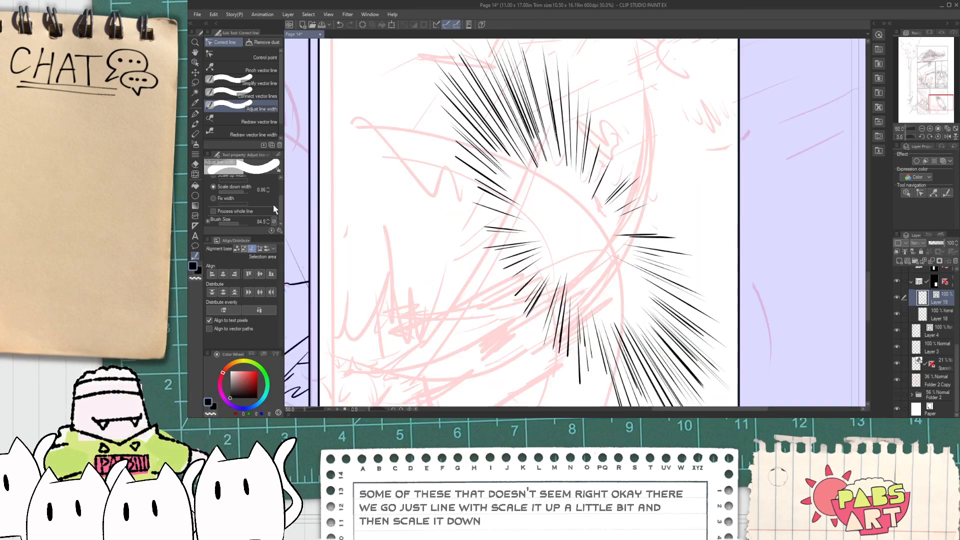
{"action": "left_click_drag", "start_coordinate": [535, 247], "coordinate": [579, 289]}
{"action": "left_click", "coordinate": [563, 274]}
{"action": "mouse_move", "coordinate": [560, 256]}
{"action": "left_mouse_down"}
{"action": "mouse_move", "coordinate": [610, 291]}
{"action": "mouse_move", "coordinate": [608, 265]}
{"action": "mouse_move", "coordinate": [625, 281]}
{"action": "mouse_move", "coordinate": [588, 201]}
{"action": "mouse_move", "coordinate": [564, 180]}
{"action": "mouse_move", "coordinate": [539, 177]}
{"action": "mouse_move", "coordinate": [538, 158]}
{"action": "mouse_move", "coordinate": [524, 179]}
{"action": "mouse_move", "coordinate": [536, 183]}
{"action": "mouse_move", "coordinate": [550, 158]}
{"action": "mouse_move", "coordinate": [529, 189]}
{"action": "mouse_move", "coordinate": [544, 256]}
{"action": "left_mouse_up"}
{"action": "mouse_move", "coordinate": [531, 189]}
{"action": "left_mouse_down"}
{"action": "mouse_move", "coordinate": [534, 224]}
{"action": "mouse_move", "coordinate": [556, 267]}
{"action": "mouse_move", "coordinate": [567, 278]}
{"action": "mouse_move", "coordinate": [548, 247]}
{"action": "mouse_move", "coordinate": [581, 284]}
{"action": "mouse_move", "coordinate": [570, 260]}
{"action": "mouse_move", "coordinate": [606, 232]}
{"action": "mouse_move", "coordinate": [556, 165]}
{"action": "left_mouse_up"}
{"action": "left_click_drag", "start_coordinate": [573, 160], "coordinate": [576, 213]}
{"action": "scroll", "coordinate": [576, 213], "scroll_direction": "down", "scroll_amount": 2}
{"action": "scroll", "coordinate": [555, 136], "scroll_direction": "up", "scroll_amount": 2}
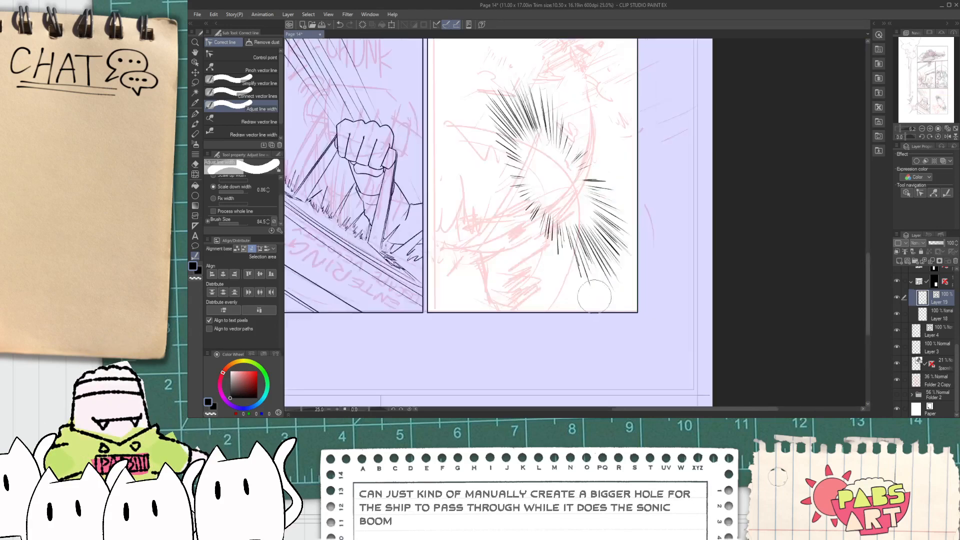
{"action": "scroll", "coordinate": [556, 137], "scroll_direction": "down", "scroll_amount": 1}
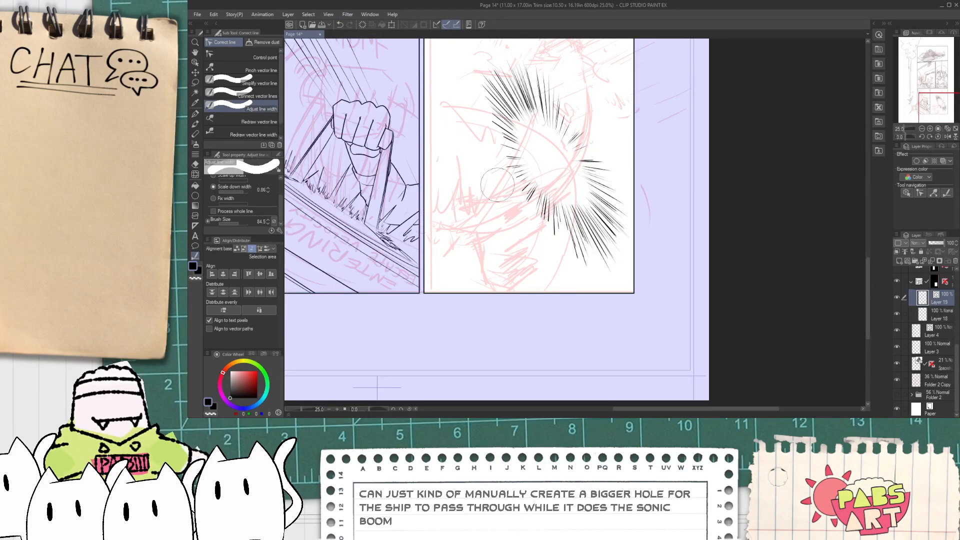
- Scale the burst to 80% and rotate it counterclockwise until its long axis lies horizontal
{"action": "key", "text": "ctrl+t"}
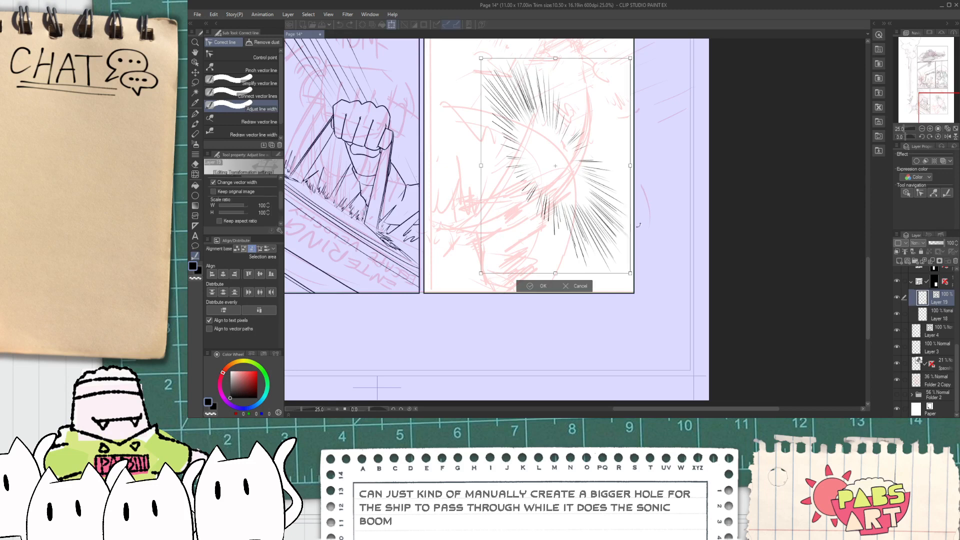
{"action": "left_click_drag", "start_coordinate": [645, 103], "coordinate": [634, 156]}
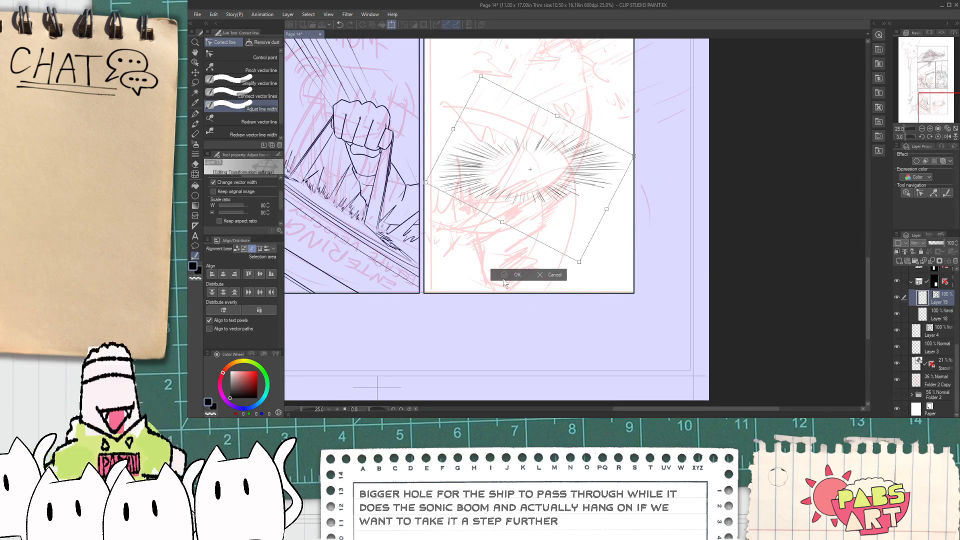
{"action": "left_click", "coordinate": [506, 276]}
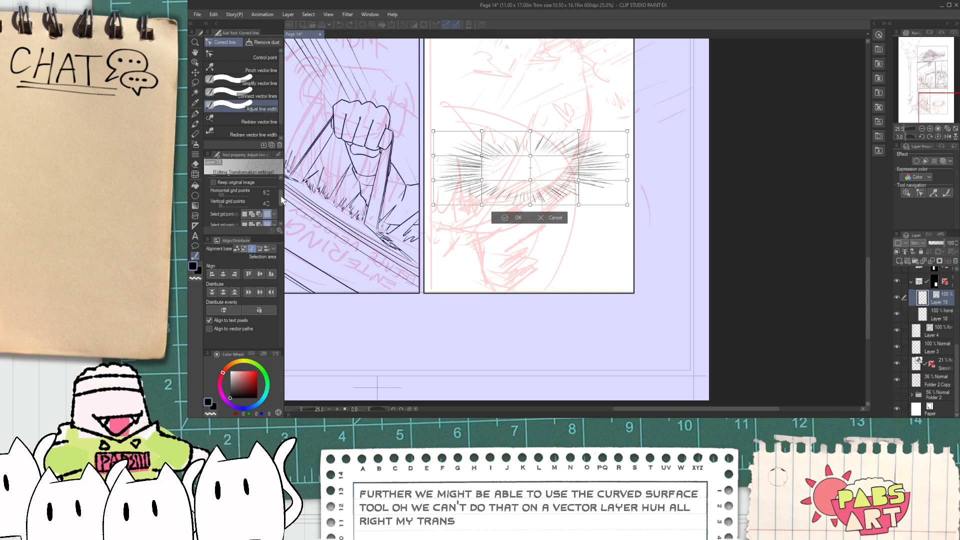
- Reduce the burst's mesh to 3 horizontal and 3 vertical grid points and pull its middle column upward to arch the burst
{"action": "scroll", "coordinate": [279, 215], "scroll_direction": "down", "scroll_amount": 1}
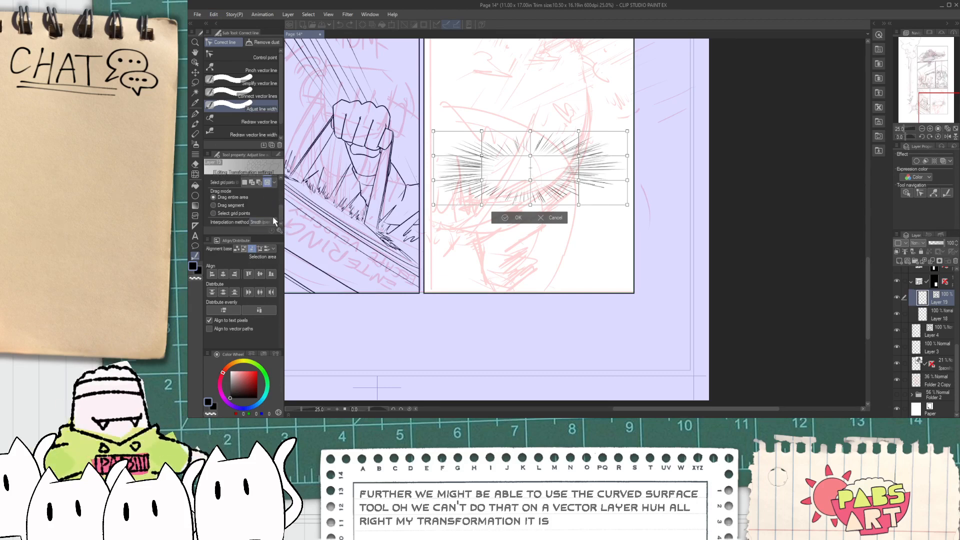
{"action": "left_click_drag", "start_coordinate": [281, 221], "coordinate": [281, 203]}
{"action": "left_click", "coordinate": [268, 219]}
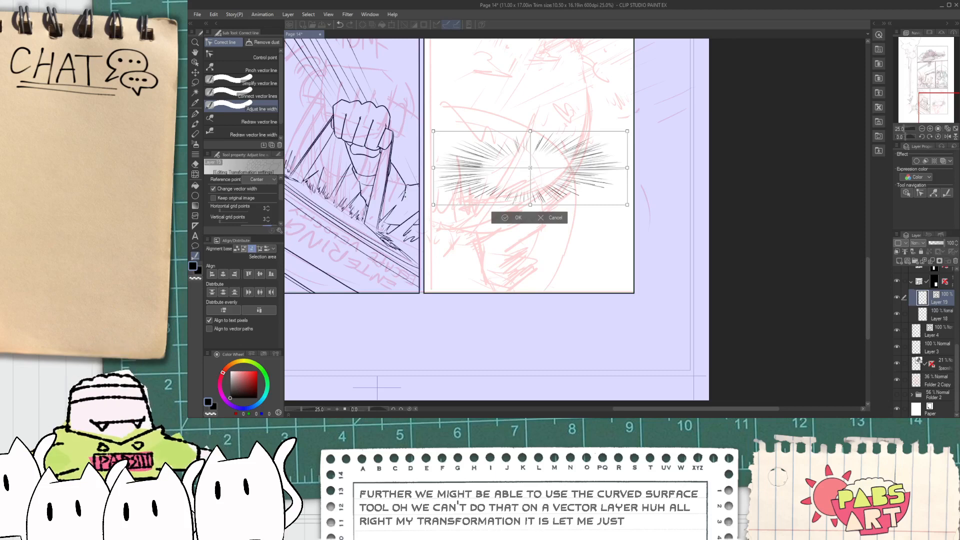
{"action": "left_click_drag", "start_coordinate": [530, 131], "coordinate": [530, 101]}
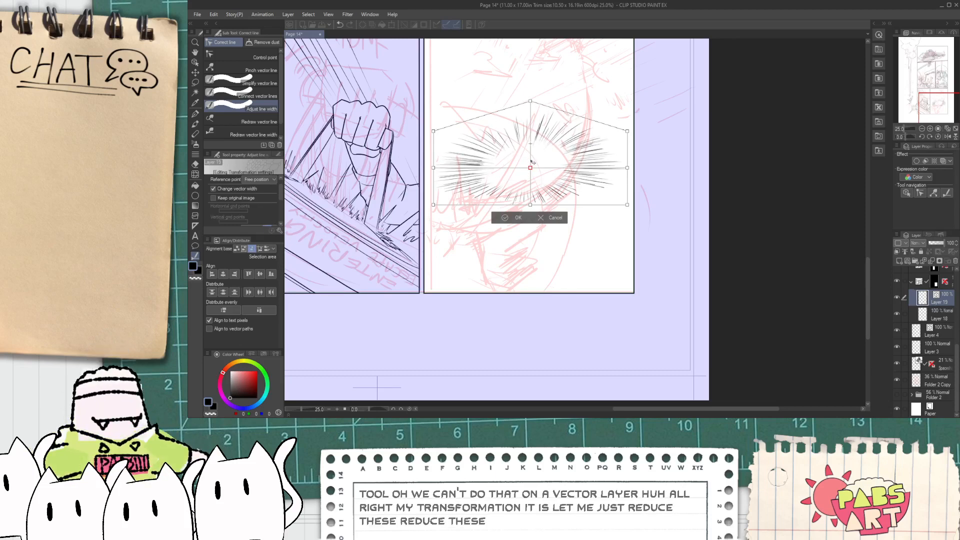
{"action": "left_click_drag", "start_coordinate": [530, 168], "coordinate": [531, 144]}
{"action": "left_click_drag", "start_coordinate": [530, 205], "coordinate": [530, 161]}
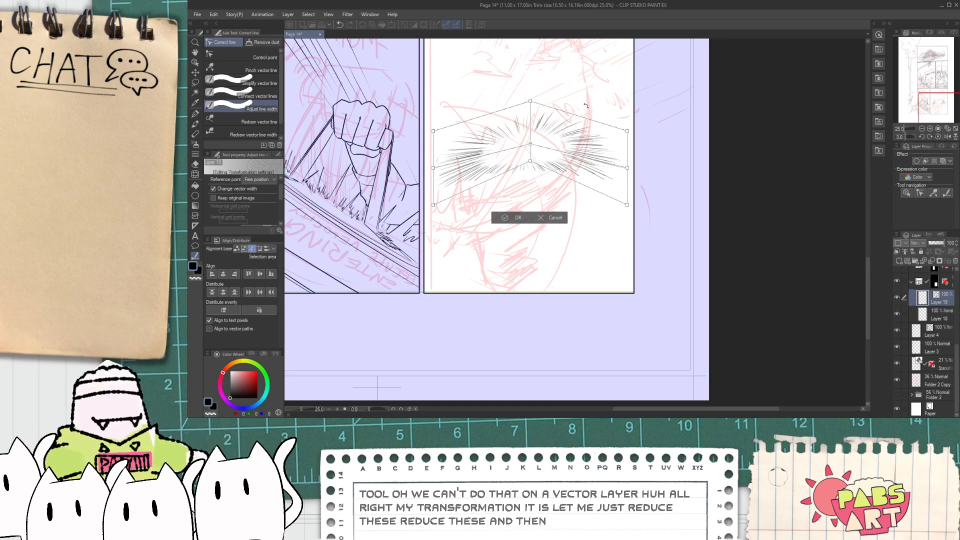
- Rotate the arched burst clockwise onto a diagonal, shrink it slightly and place it over the crossing of the sketched arcs
{"action": "left_click_drag", "start_coordinate": [530, 101], "coordinate": [595, 177]}
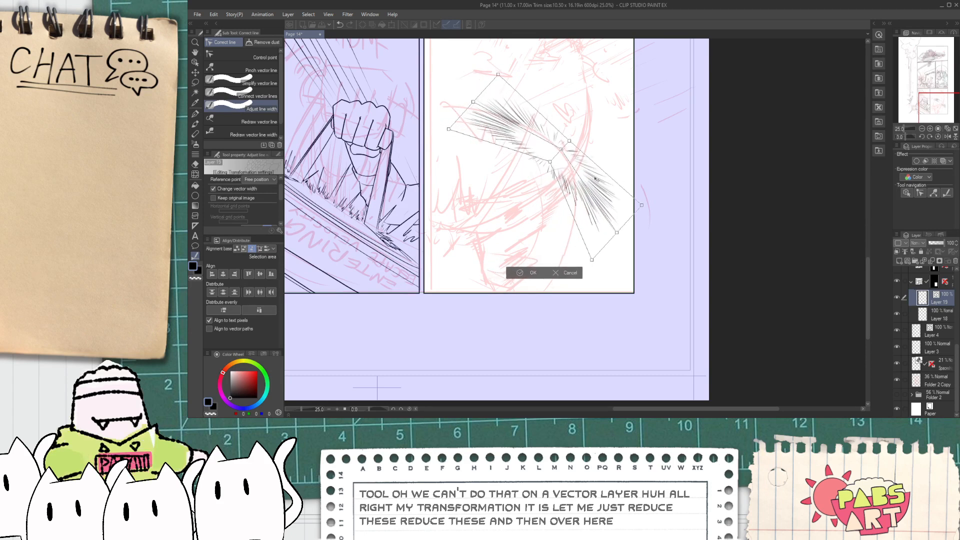
{"action": "left_click", "coordinate": [529, 272]}
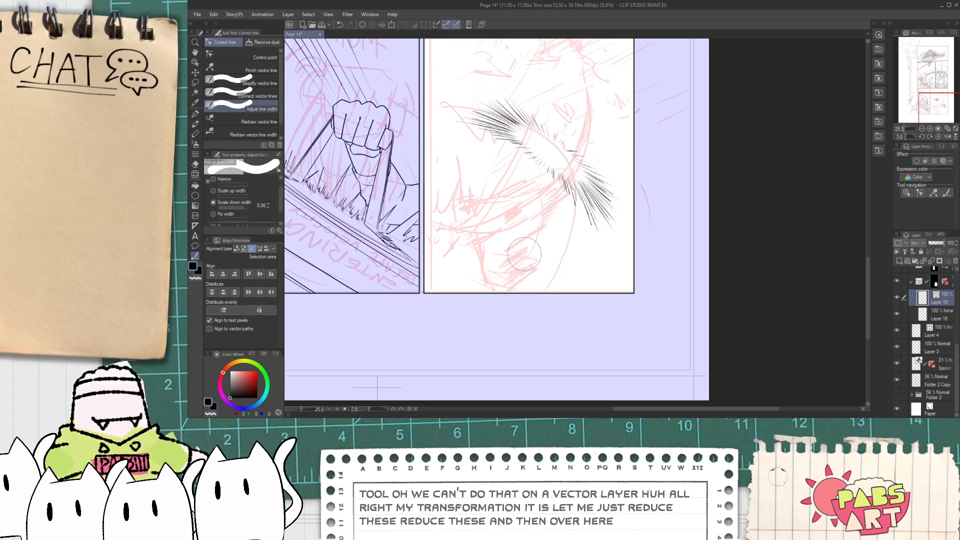
{"action": "key", "text": "ctrl+t"}
{"action": "left_click_drag", "start_coordinate": [620, 234], "coordinate": [606, 219]}
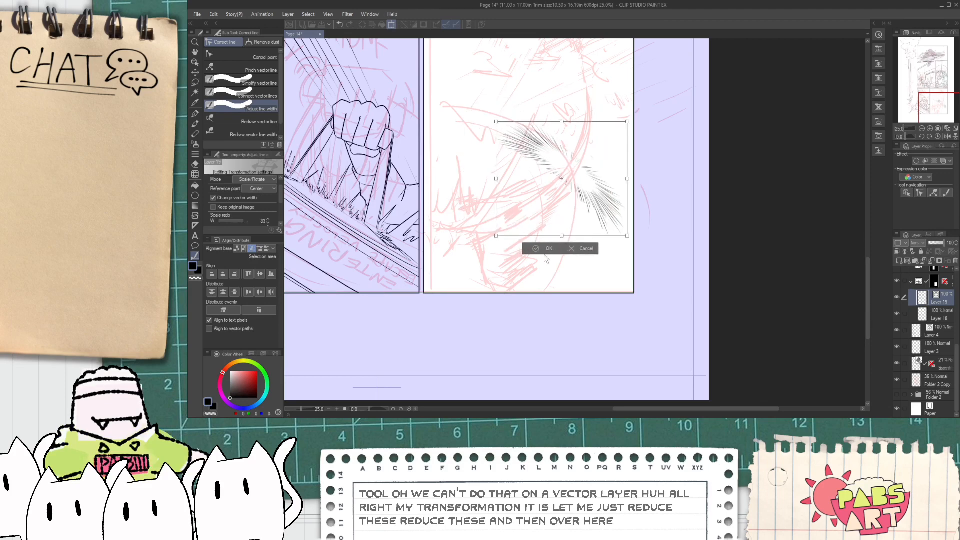
{"action": "left_click", "coordinate": [548, 249]}
- Ink short tapered lines with the G-pen around the burst's narrow middle to fill the gap, undoing stray strokes
{"action": "scroll", "coordinate": [509, 229], "scroll_direction": "down", "scroll_amount": 3}
{"action": "key", "text": "p"}
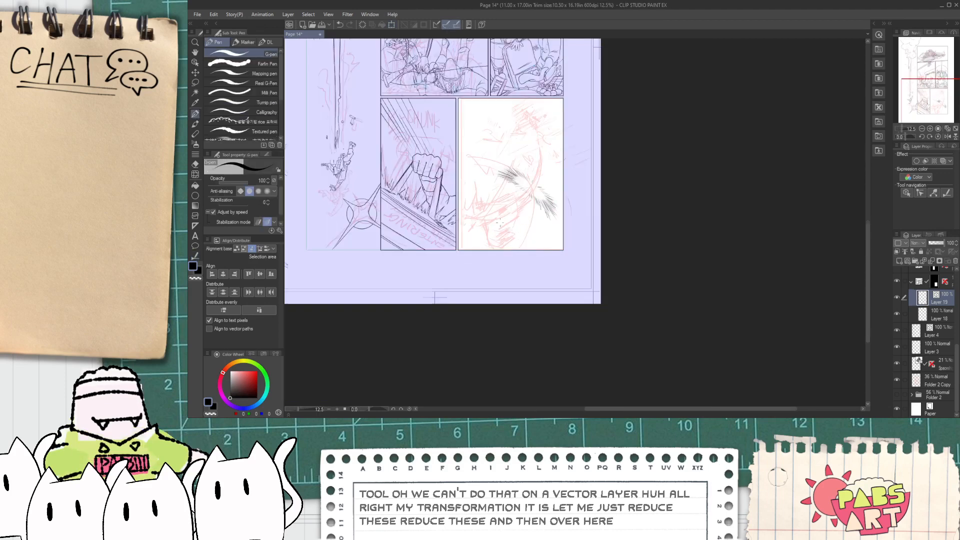
{"action": "scroll", "coordinate": [509, 229], "scroll_direction": "up", "scroll_amount": 9}
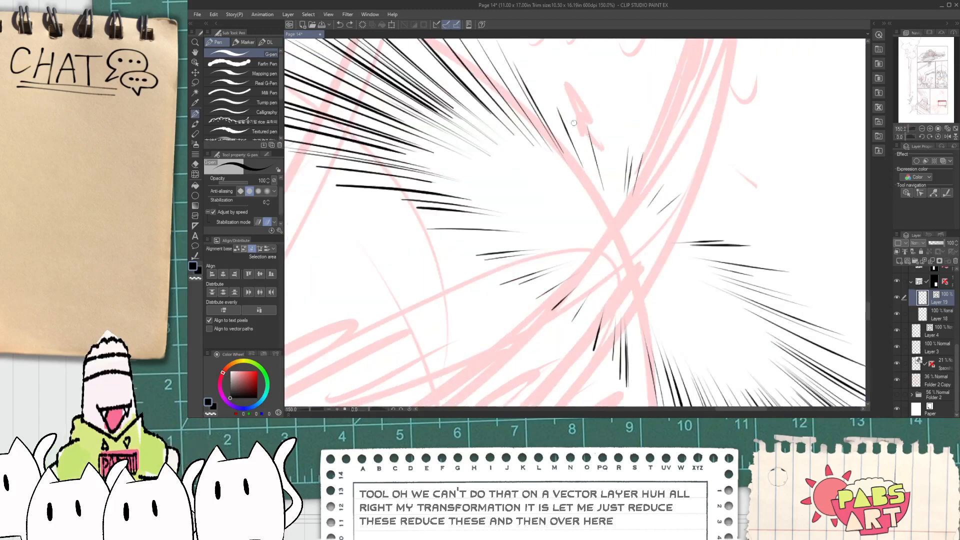
{"action": "mouse_move", "coordinate": [612, 152]}
{"action": "left_mouse_down"}
{"action": "mouse_move", "coordinate": [607, 182]}
{"action": "mouse_move", "coordinate": [636, 187]}
{"action": "mouse_move", "coordinate": [638, 205]}
{"action": "left_mouse_up"}
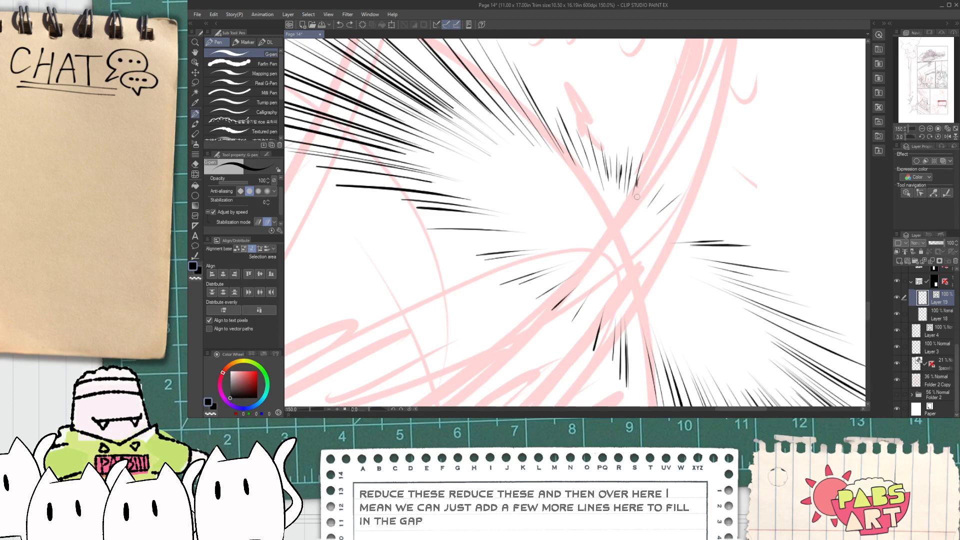
{"action": "key", "text": "ctrl+z"}
{"action": "key", "text": "ctrl+z"}
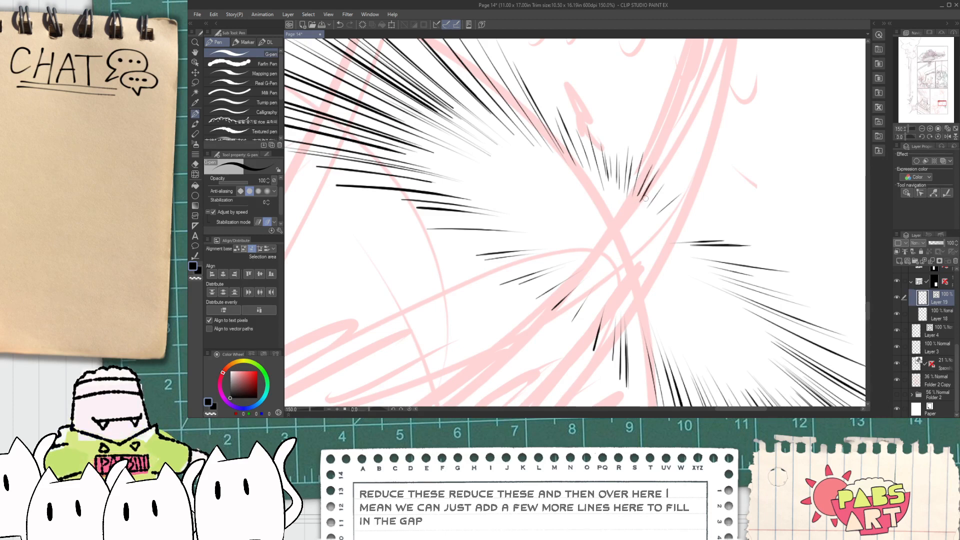
{"action": "key", "text": "ctrl+z"}
{"action": "mouse_move", "coordinate": [660, 216]}
{"action": "left_mouse_down"}
{"action": "mouse_move", "coordinate": [720, 189]}
{"action": "mouse_move", "coordinate": [703, 198]}
{"action": "mouse_move", "coordinate": [725, 211]}
{"action": "left_mouse_up"}
{"action": "left_click_drag", "start_coordinate": [681, 231], "coordinate": [735, 229]}
{"action": "mouse_move", "coordinate": [674, 250]}
{"action": "left_mouse_down"}
{"action": "mouse_move", "coordinate": [640, 253]}
{"action": "mouse_move", "coordinate": [498, 196]}
{"action": "left_mouse_up"}
{"action": "key", "text": "ctrl+z"}
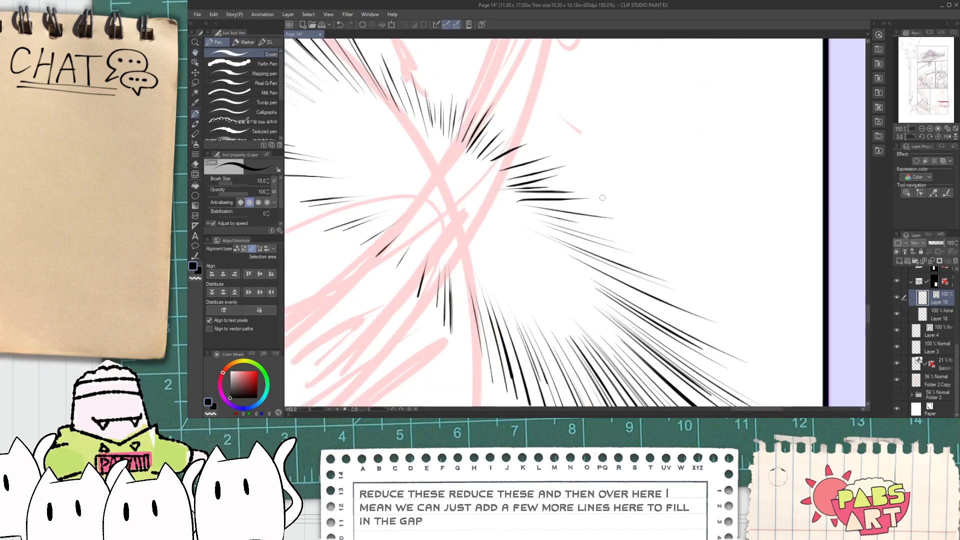
{"action": "scroll", "coordinate": [614, 204], "scroll_direction": "down", "scroll_amount": 5}
{"action": "key", "text": "h"}
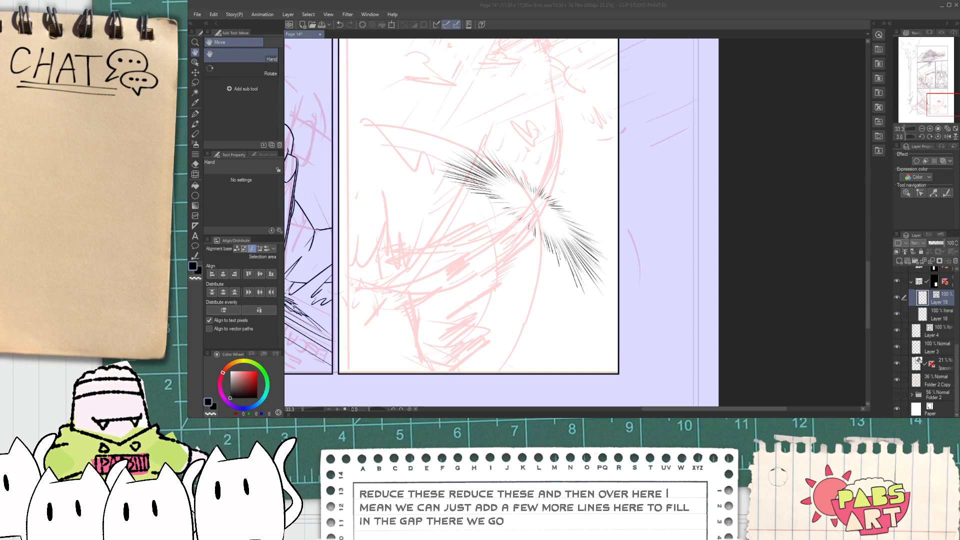
{"action": "key", "text": "ctrl+minus"}
{"action": "key", "text": "ctrl+minus"}
{"action": "key", "text": "ctrl+minus"}
{"action": "key", "text": "ctrl+minus"}
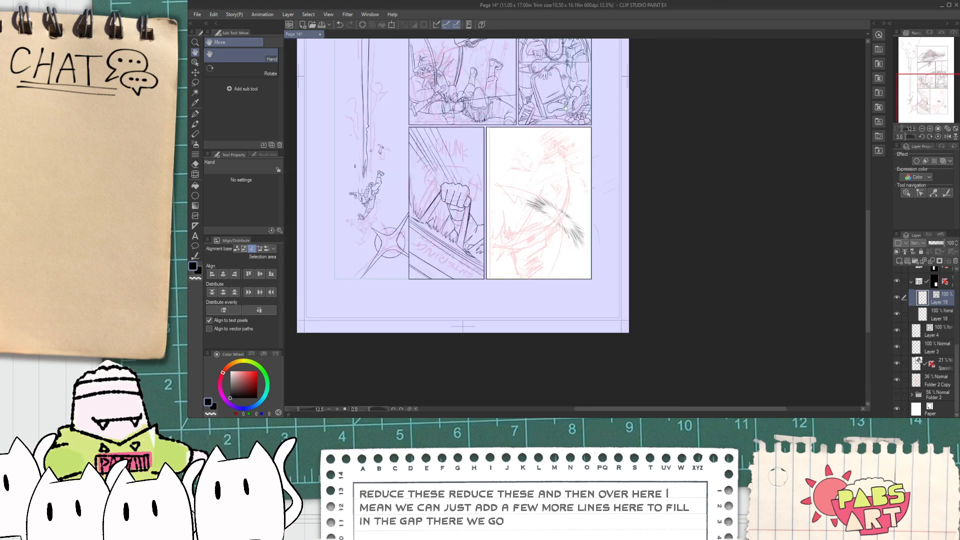
{"action": "scroll", "coordinate": [482, 237], "scroll_direction": "up", "scroll_amount": 4}
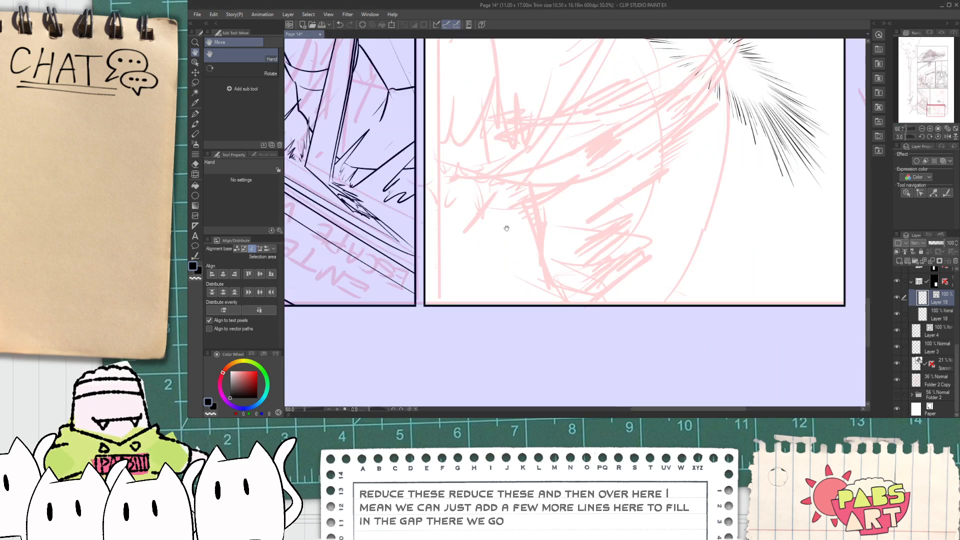
{"action": "key", "text": "p"}
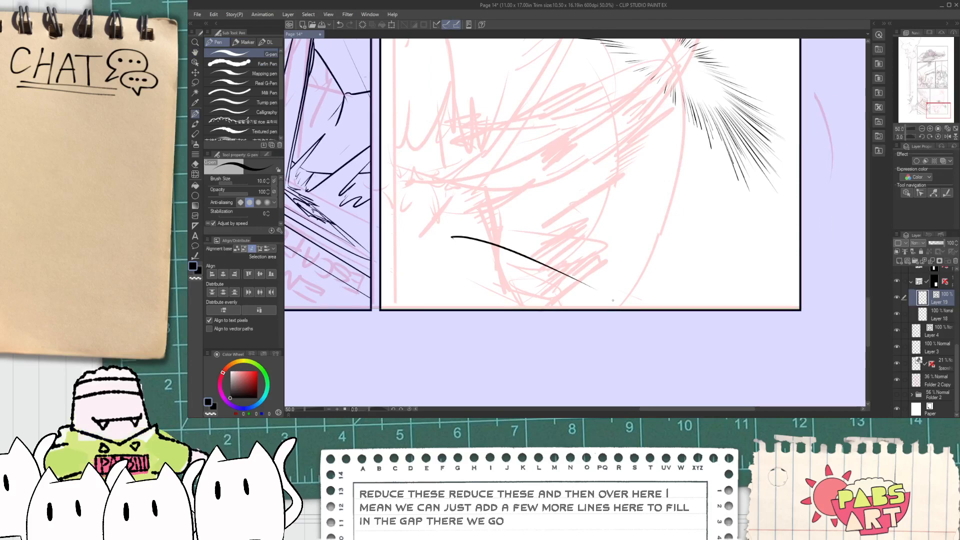
{"action": "key", "text": "ctrl+z"}
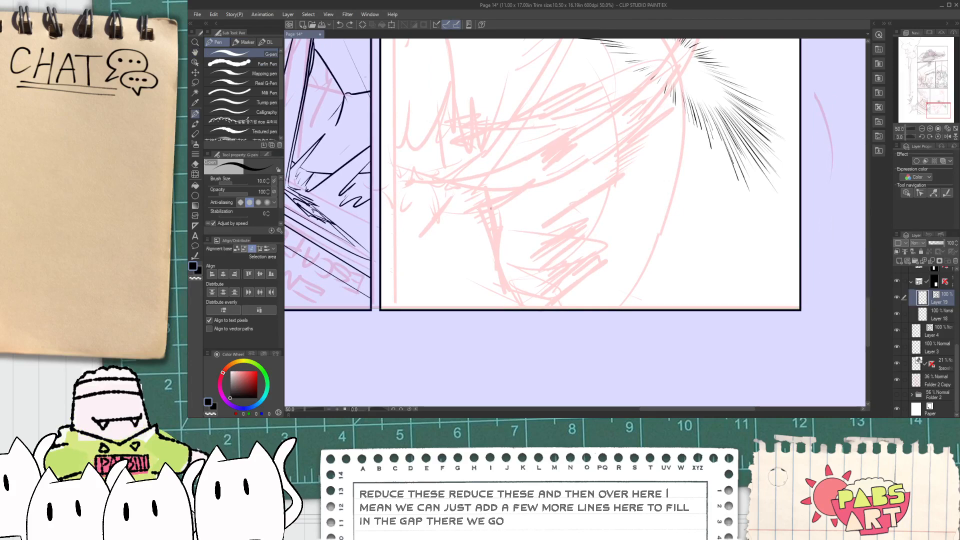
- Hatch short diagonal strokes along the zigzag upper edge of the sketched ship blur near the panel's bottom border
{"action": "scroll", "coordinate": [497, 204], "scroll_direction": "down", "scroll_amount": 2}
{"action": "scroll", "coordinate": [502, 198], "scroll_direction": "down", "scroll_amount": 1}
{"action": "scroll", "coordinate": [502, 198], "scroll_direction": "up", "scroll_amount": 5}
{"action": "mouse_move", "coordinate": [513, 193]}
{"action": "left_mouse_down"}
{"action": "mouse_move", "coordinate": [479, 212]}
{"action": "mouse_move", "coordinate": [512, 196]}
{"action": "mouse_move", "coordinate": [485, 217]}
{"action": "mouse_move", "coordinate": [526, 203]}
{"action": "mouse_move", "coordinate": [504, 223]}
{"action": "left_mouse_up"}
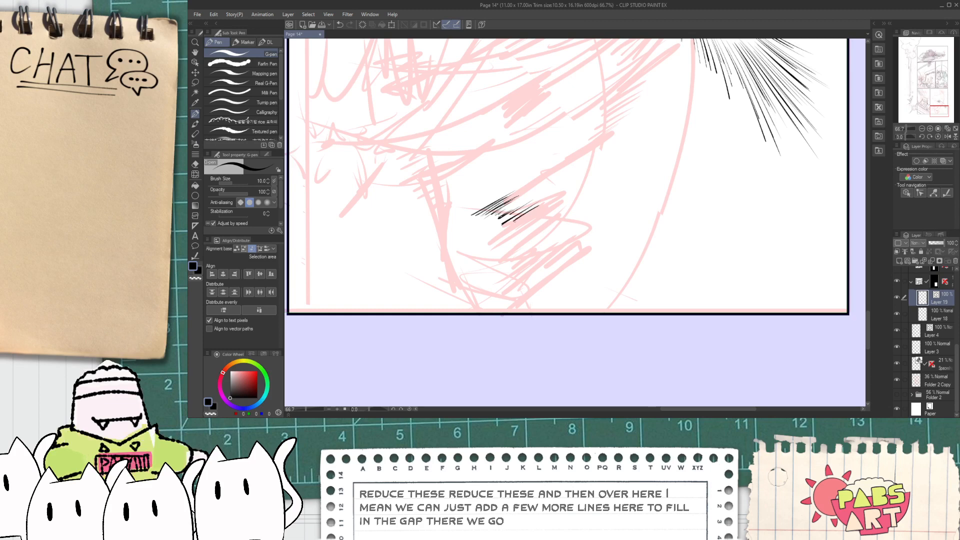
{"action": "mouse_move", "coordinate": [571, 206]}
{"action": "left_mouse_down"}
{"action": "mouse_move", "coordinate": [527, 230]}
{"action": "mouse_move", "coordinate": [546, 237]}
{"action": "left_mouse_up"}
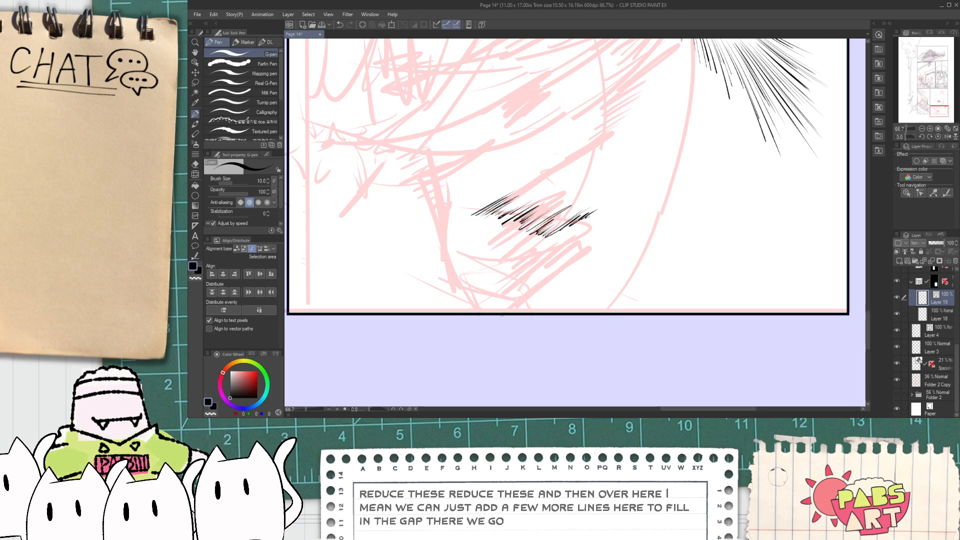
{"action": "mouse_move", "coordinate": [610, 211]}
{"action": "left_mouse_down"}
{"action": "mouse_move", "coordinate": [596, 220]}
{"action": "mouse_move", "coordinate": [594, 243]}
{"action": "left_mouse_up"}
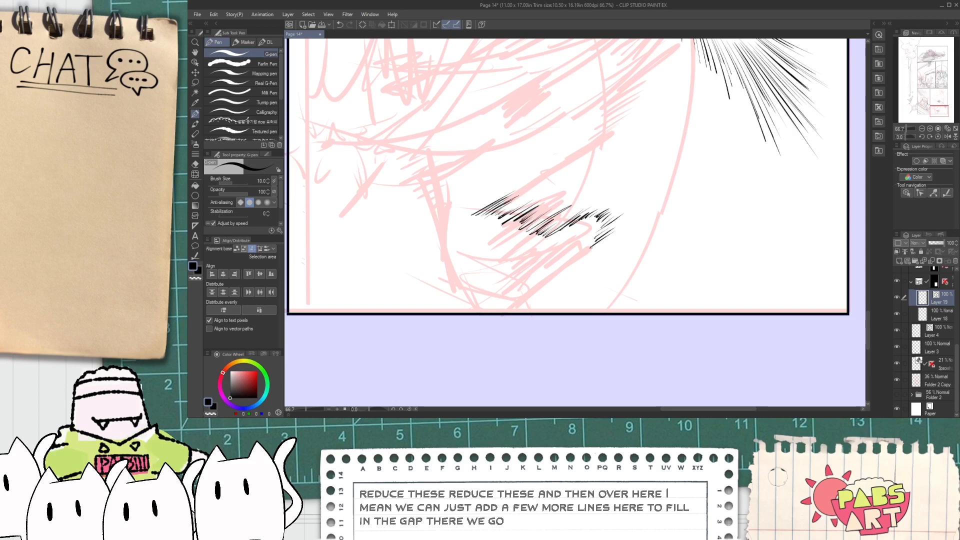
- Ink the long diagonal lower edge of the ship blur and hatch its lower-left part down to the panel border
{"action": "left_click_drag", "start_coordinate": [562, 278], "coordinate": [594, 250]}
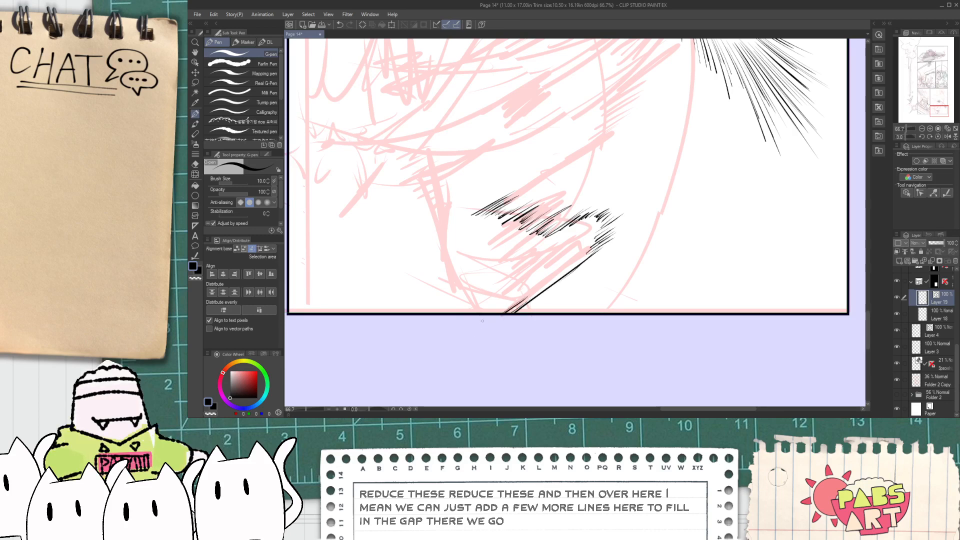
{"action": "mouse_move", "coordinate": [480, 313]}
{"action": "left_mouse_down"}
{"action": "mouse_move", "coordinate": [514, 287]}
{"action": "mouse_move", "coordinate": [493, 289]}
{"action": "mouse_move", "coordinate": [503, 274]}
{"action": "mouse_move", "coordinate": [487, 254]}
{"action": "left_mouse_up"}
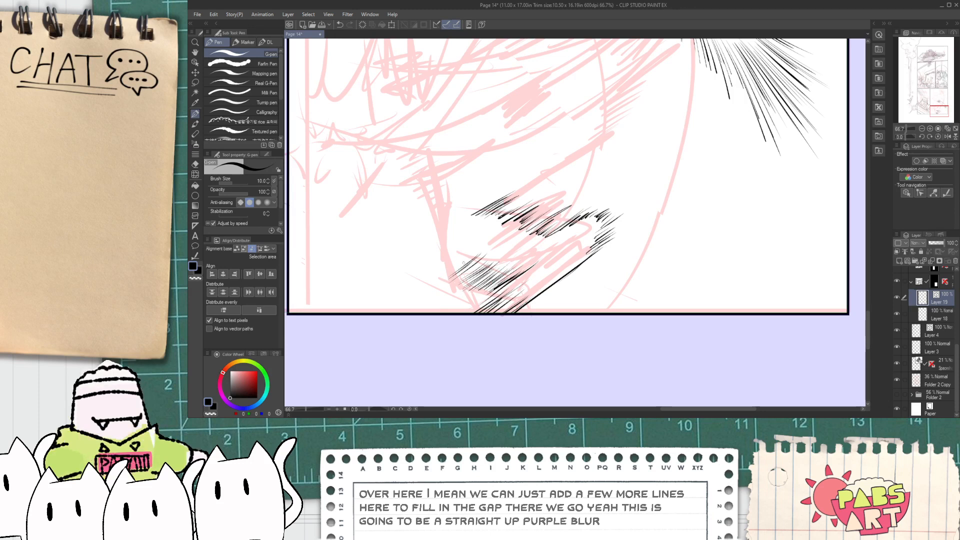
{"action": "left_click_drag", "start_coordinate": [441, 279], "coordinate": [474, 251]}
{"action": "left_click_drag", "start_coordinate": [428, 279], "coordinate": [487, 237]}
{"action": "scroll", "coordinate": [456, 243], "scroll_direction": "down", "scroll_amount": 3}
{"action": "key", "text": "space"}
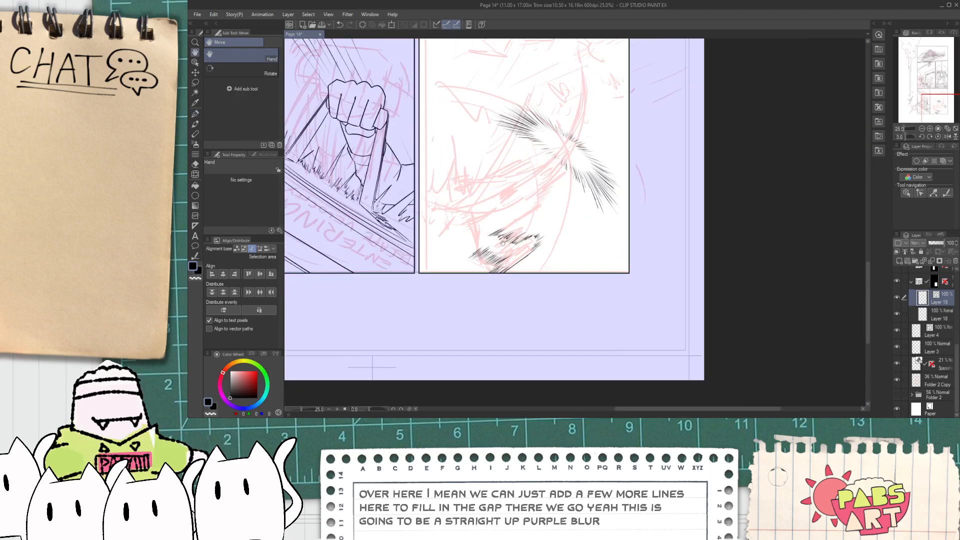
{"action": "scroll", "coordinate": [488, 235], "scroll_direction": "up", "scroll_amount": 2}
{"action": "scroll", "coordinate": [483, 203], "scroll_direction": "down", "scroll_amount": 2}
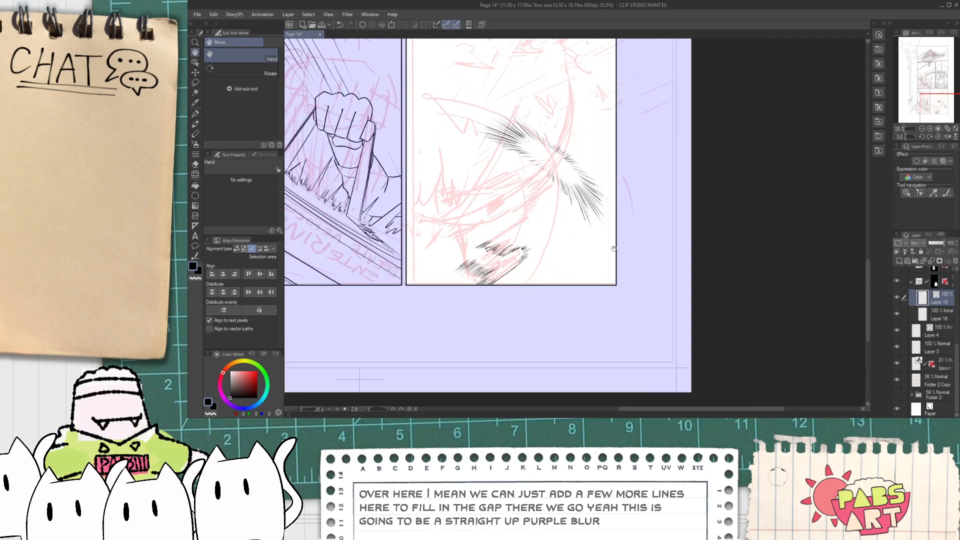
- Insert the Miltonia spaceship model from the 3D Character materials into the last panel
{"action": "left_click", "coordinate": [879, 138]}
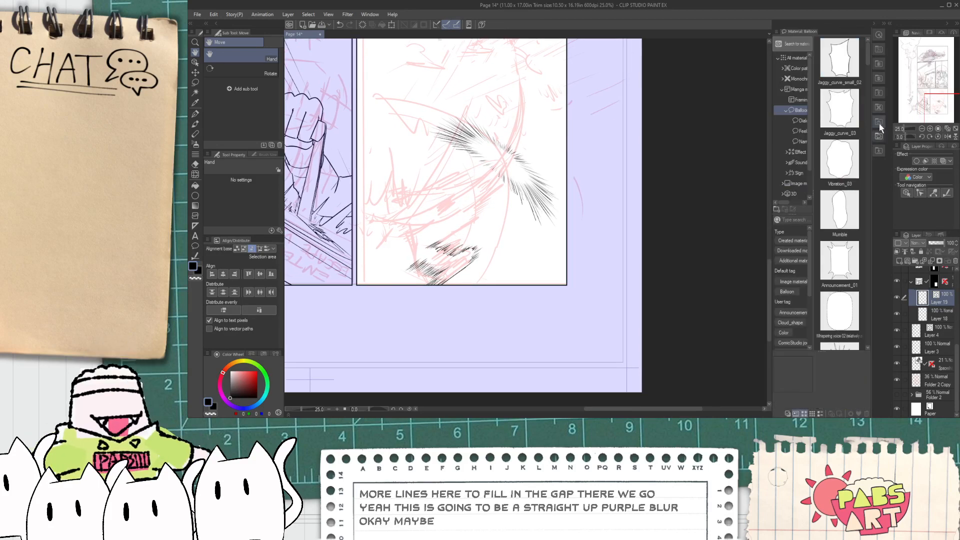
{"action": "left_click", "coordinate": [803, 173]}
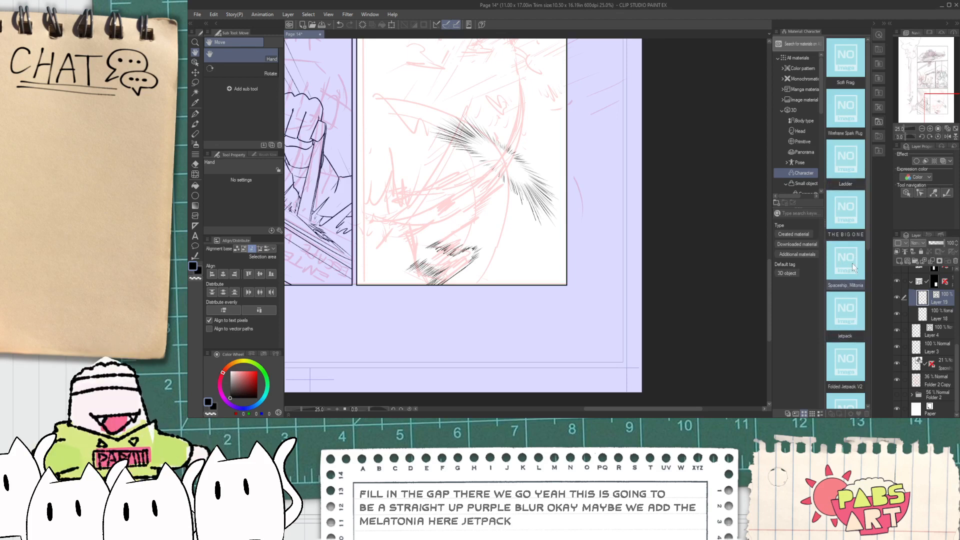
{"action": "left_click", "coordinate": [915, 314]}
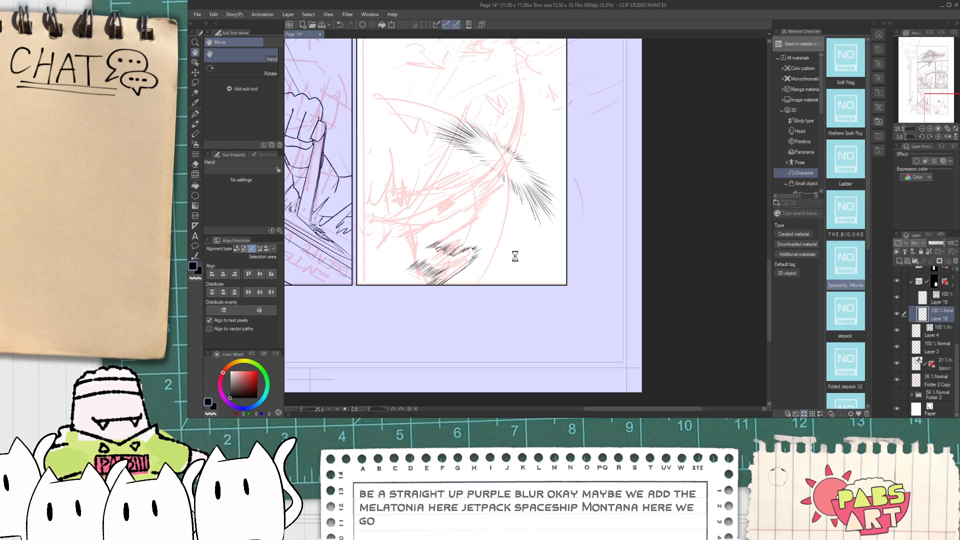
{"action": "left_click_drag", "start_coordinate": [421, 106], "coordinate": [643, 139]}
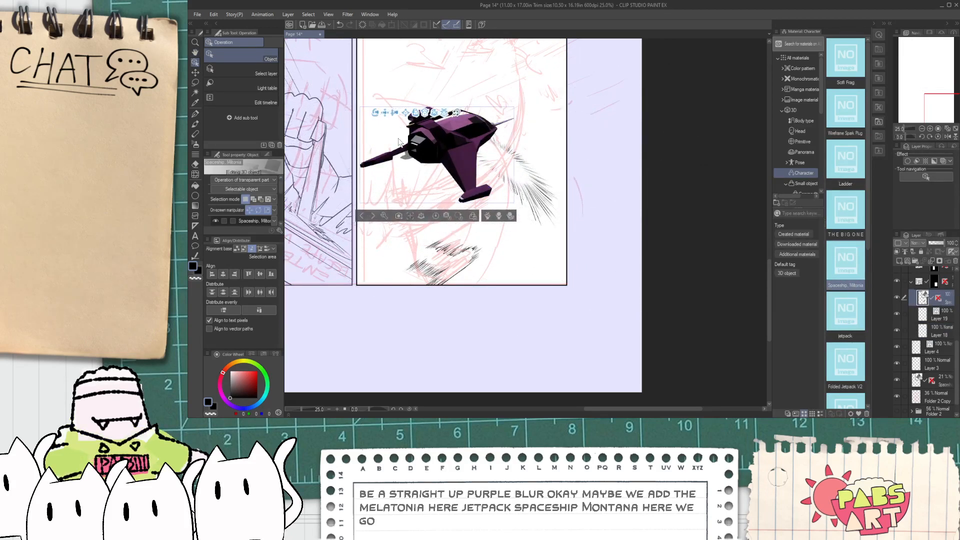
- Move, turn and enlarge the spaceship over the hatched blur at the panel's lower left, and put its faded layer beneath the burst's ink layer
{"action": "left_click_drag", "start_coordinate": [415, 112], "coordinate": [421, 208]}
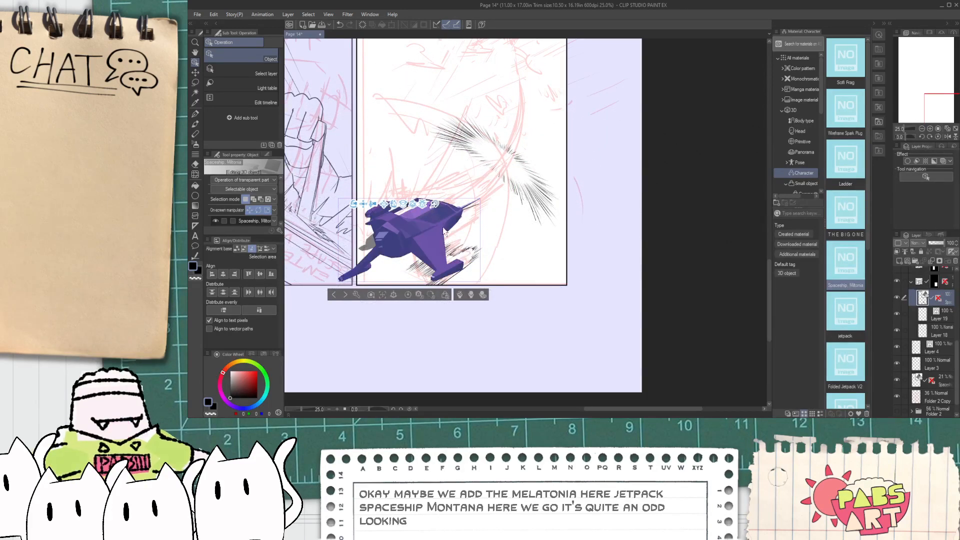
{"action": "scroll", "coordinate": [428, 247], "scroll_direction": "up", "scroll_amount": 1}
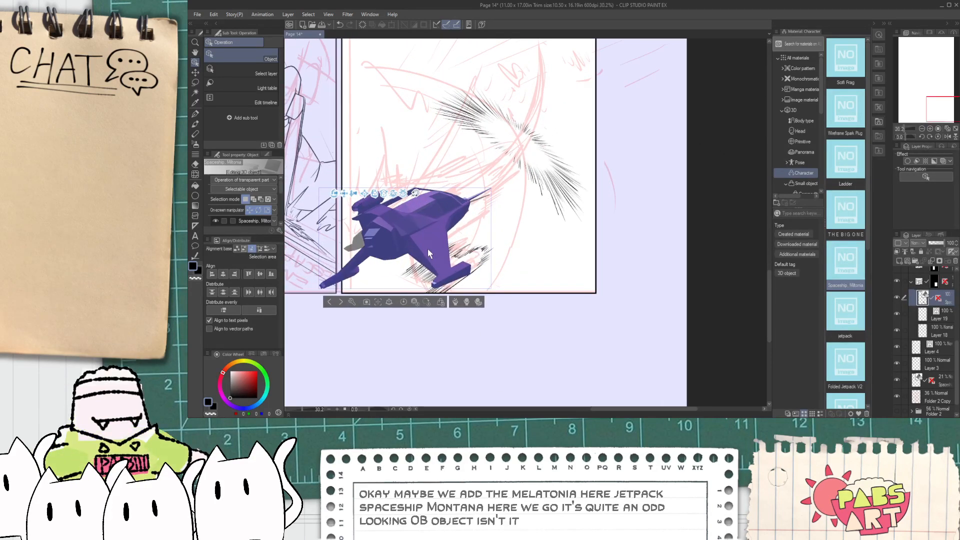
{"action": "left_click_drag", "start_coordinate": [357, 197], "coordinate": [325, 193]}
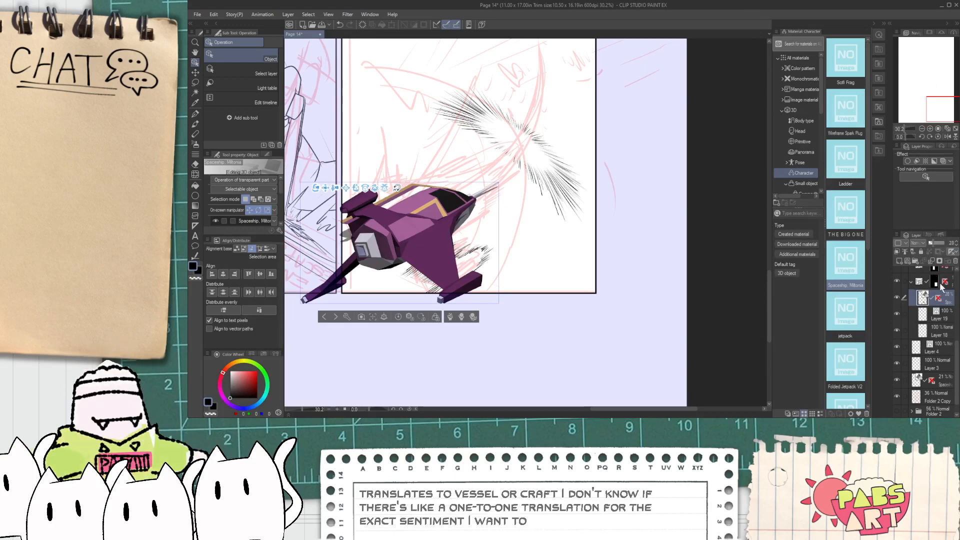
{"action": "left_click_drag", "start_coordinate": [952, 322], "coordinate": [951, 322]}
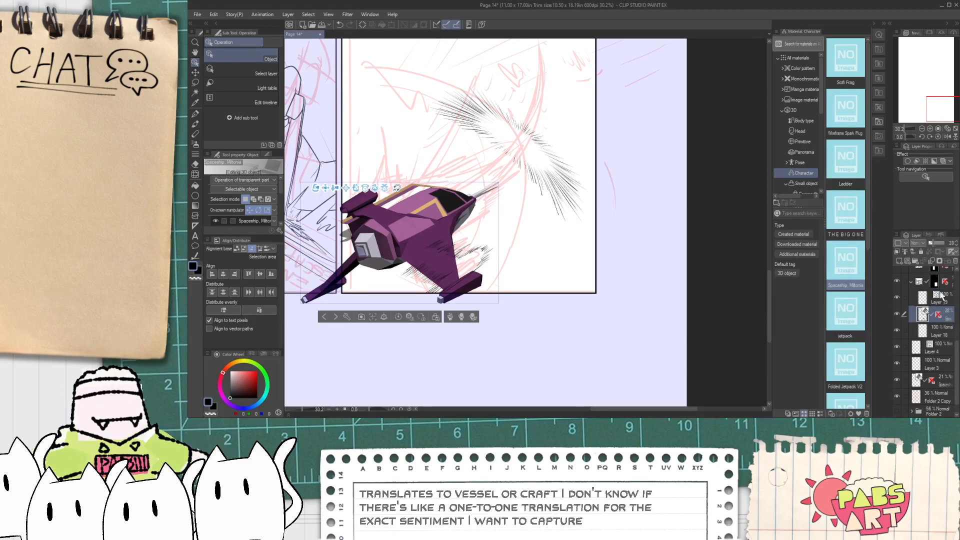
- Select the ship blur's vector ink layer and shift the left part of its upper zigzag hatching up and to the right
{"action": "left_click", "coordinate": [943, 299]}
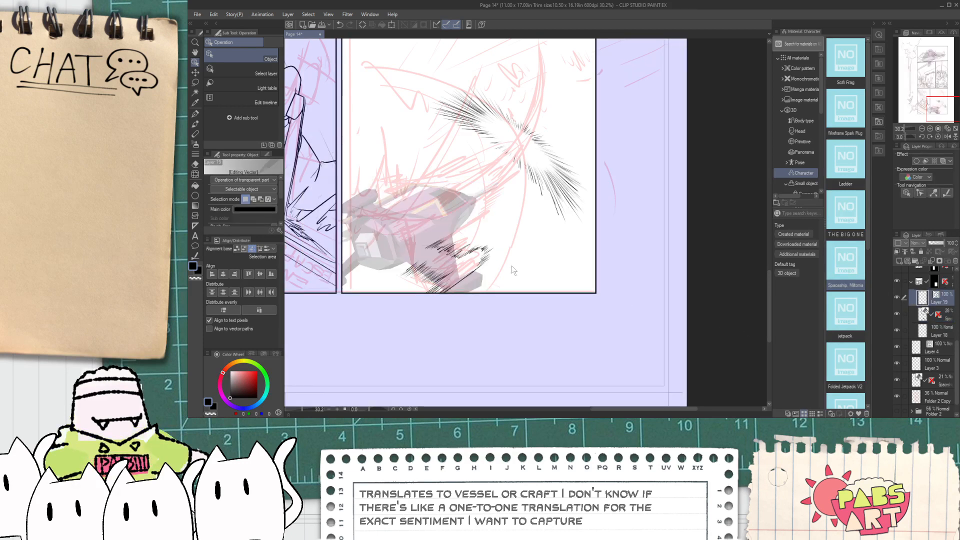
{"action": "scroll", "coordinate": [550, 265], "scroll_direction": "up", "scroll_amount": 5}
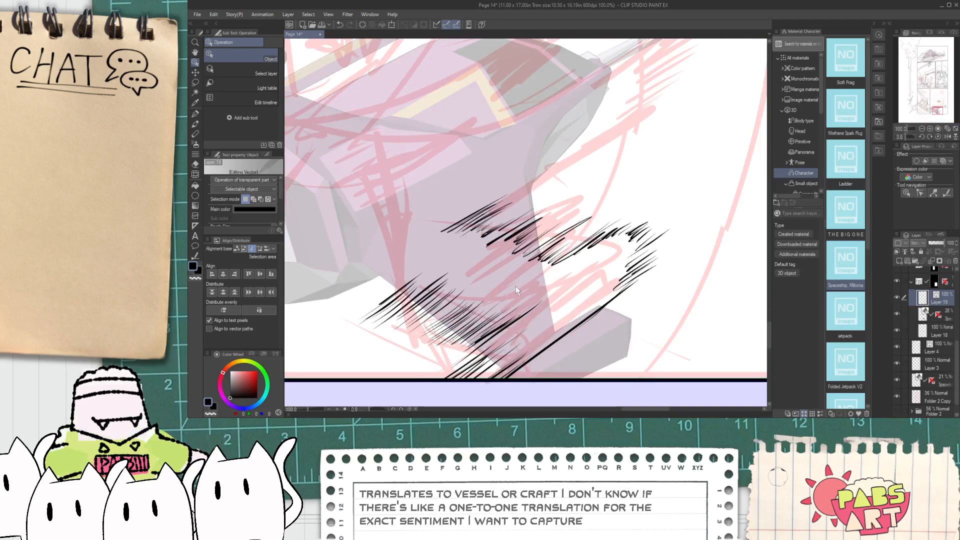
{"action": "mouse_move", "coordinate": [438, 183]}
{"action": "left_mouse_down"}
{"action": "mouse_move", "coordinate": [535, 266]}
{"action": "mouse_move", "coordinate": [545, 261]}
{"action": "left_mouse_up"}
{"action": "left_click_drag", "start_coordinate": [554, 185], "coordinate": [559, 189]}
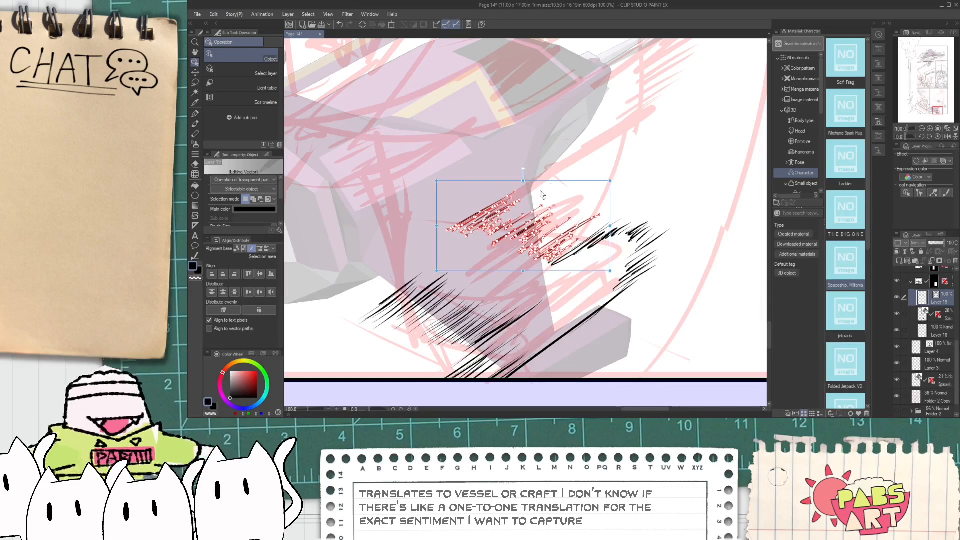
{"action": "left_click", "coordinate": [432, 142]}
{"action": "left_click_drag", "start_coordinate": [432, 144], "coordinate": [530, 261]}
{"action": "left_click_drag", "start_coordinate": [571, 173], "coordinate": [559, 168]}
- Reselect smaller groups of the upper hatching's leftmost strokes and shift them further up to start an upward curve
{"action": "left_click", "coordinate": [533, 295]}
{"action": "left_click", "coordinate": [539, 258]}
{"action": "left_click_drag", "start_coordinate": [547, 255], "coordinate": [532, 235]}
{"action": "left_click", "coordinate": [490, 248]}
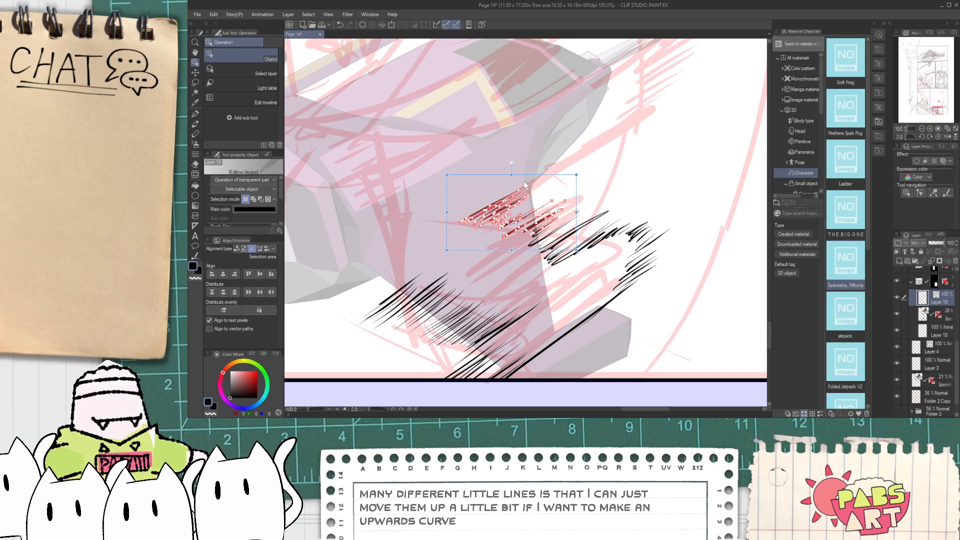
{"action": "left_click_drag", "start_coordinate": [527, 172], "coordinate": [541, 167]}
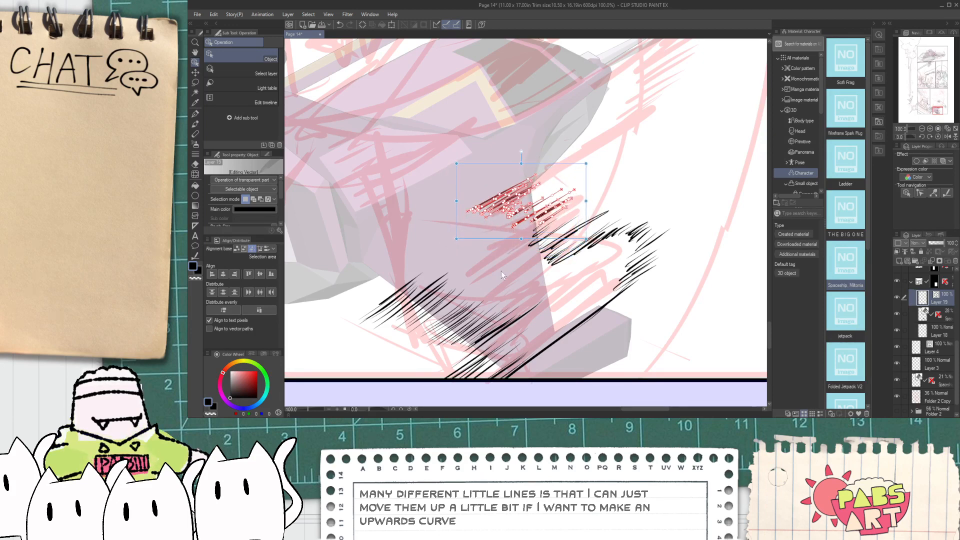
{"action": "left_click", "coordinate": [486, 211]}
{"action": "left_click_drag", "start_coordinate": [540, 165], "coordinate": [529, 161]}
{"action": "left_click", "coordinate": [503, 281]}
- Nudge the long thin stroke at the notch of the zigzag edge slightly down and to the left
{"action": "left_click_drag", "start_coordinate": [535, 278], "coordinate": [569, 235]}
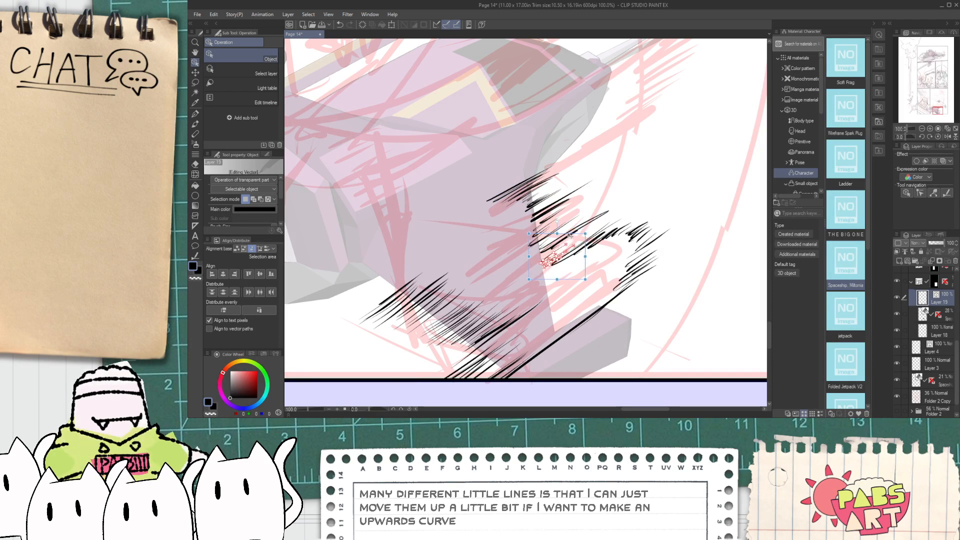
{"action": "left_click", "coordinate": [559, 295]}
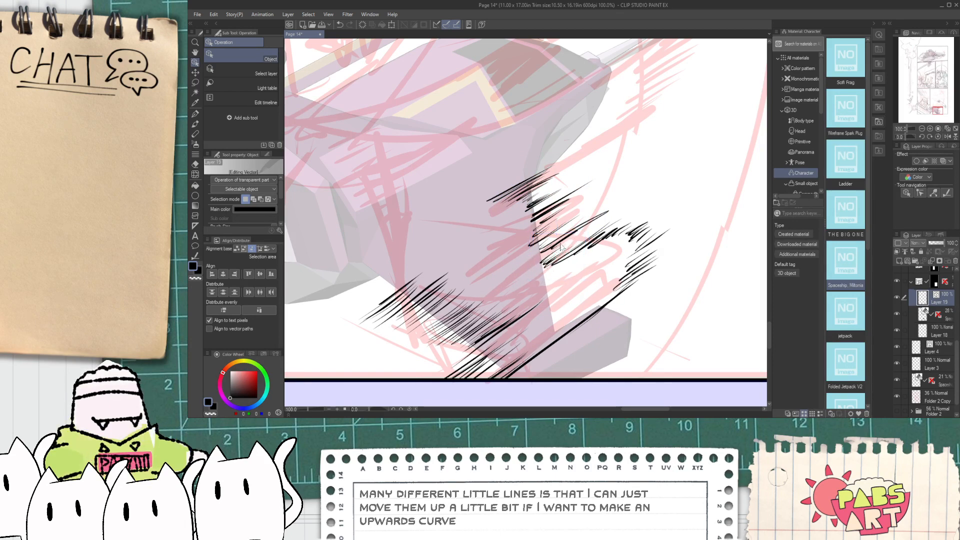
{"action": "left_click_drag", "start_coordinate": [561, 249], "coordinate": [558, 250]}
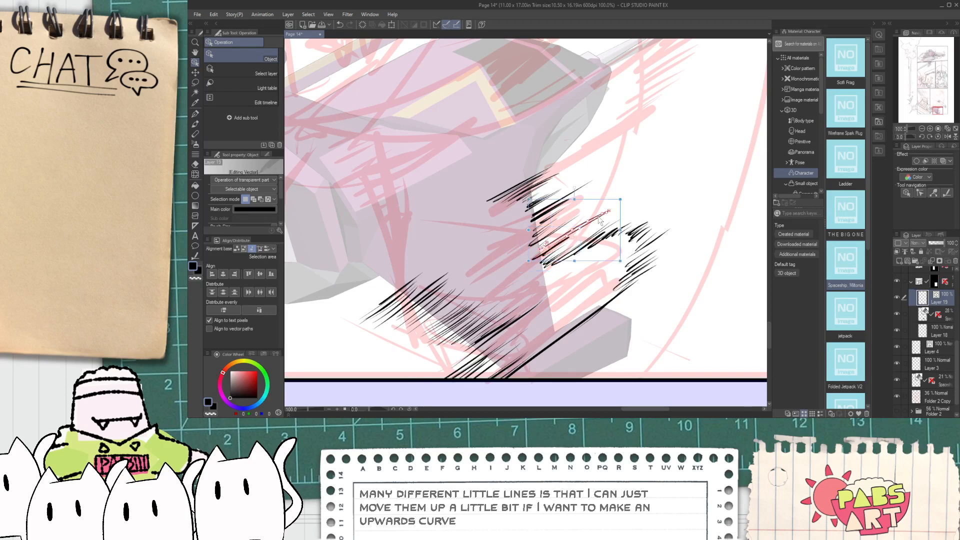
{"action": "left_click_drag", "start_coordinate": [600, 220], "coordinate": [592, 224]}
{"action": "left_click", "coordinate": [623, 189]}
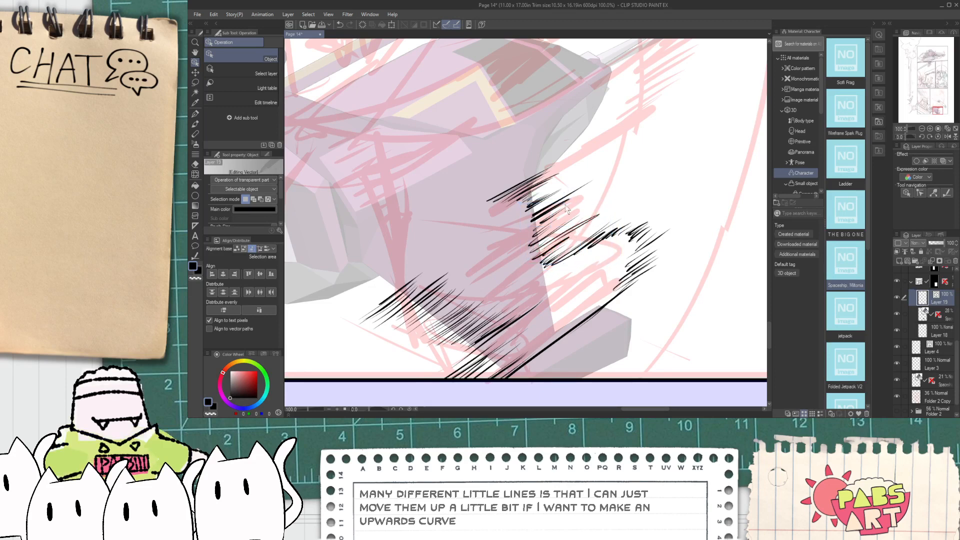
- Move the topmost hatching strokes in ever smaller groups further up and right, extending the curve along the ship's edge
{"action": "left_click", "coordinate": [531, 194]}
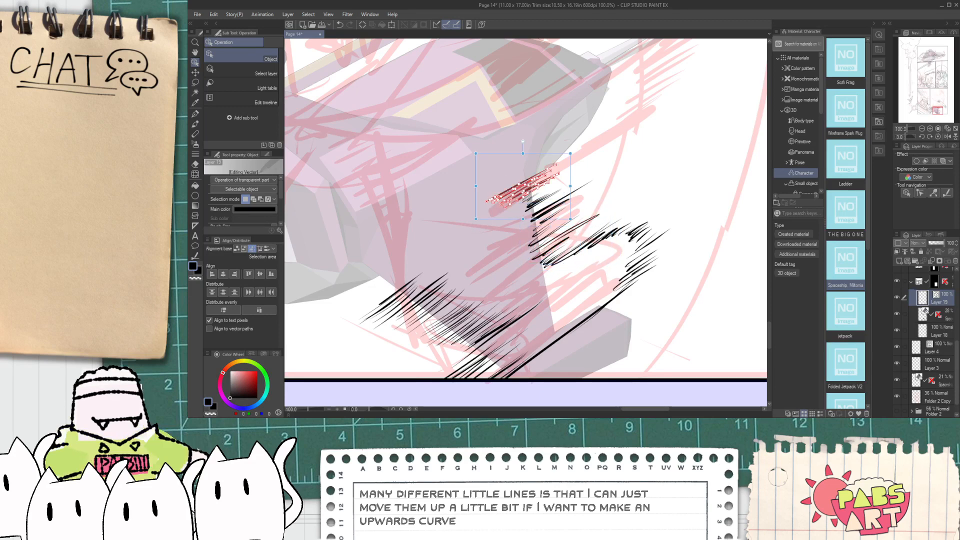
{"action": "left_click_drag", "start_coordinate": [539, 153], "coordinate": [554, 145]}
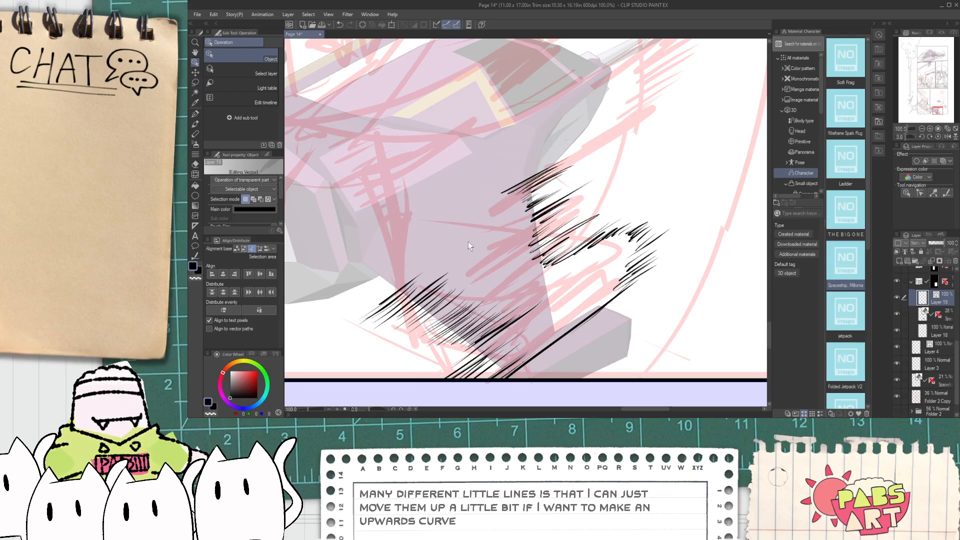
{"action": "left_click_drag", "start_coordinate": [500, 168], "coordinate": [520, 194]}
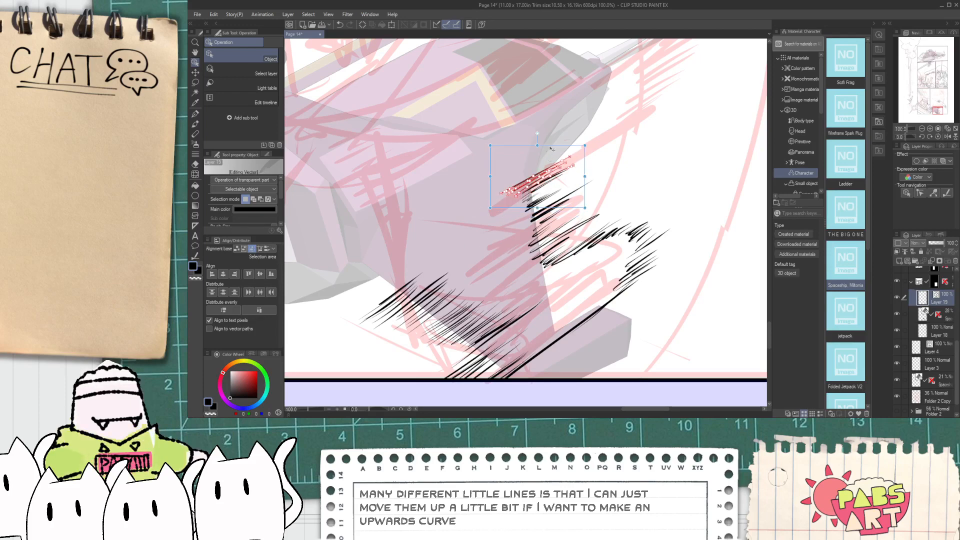
{"action": "left_click_drag", "start_coordinate": [554, 146], "coordinate": [568, 139]}
{"action": "left_click", "coordinate": [492, 256]}
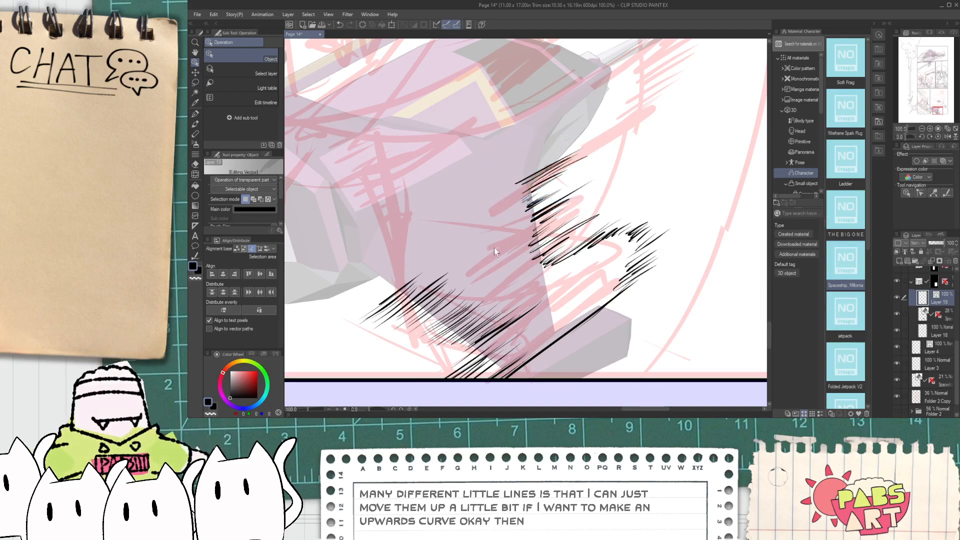
{"action": "left_click_drag", "start_coordinate": [523, 184], "coordinate": [531, 179]}
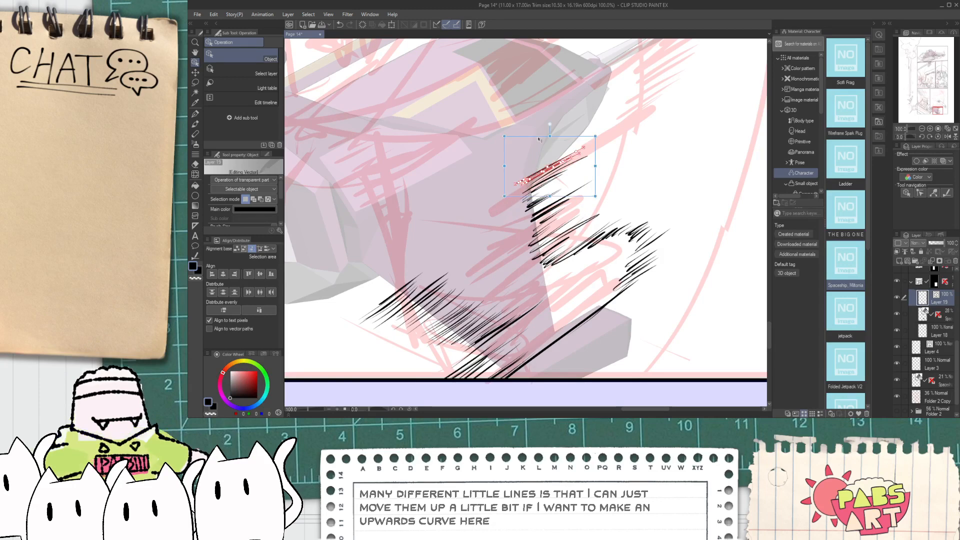
{"action": "left_click_drag", "start_coordinate": [540, 140], "coordinate": [549, 133]}
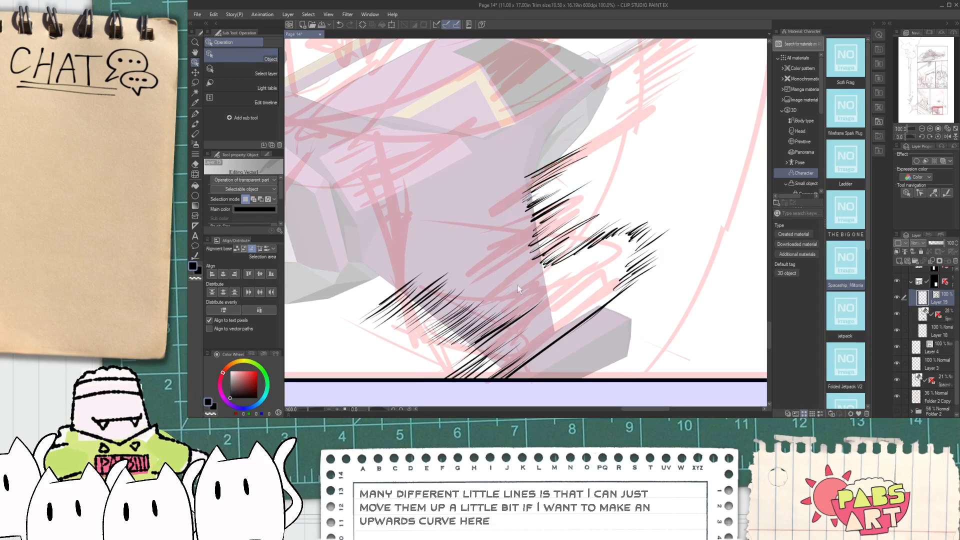
- Shift the thick short stroke and a group of neighbouring strokes in the lower-left hatching down and to the left
{"action": "key", "text": "space"}
{"action": "left_click_drag", "start_coordinate": [484, 337], "coordinate": [577, 237]}
{"action": "scroll", "coordinate": [577, 238], "scroll_direction": "up", "scroll_amount": 2}
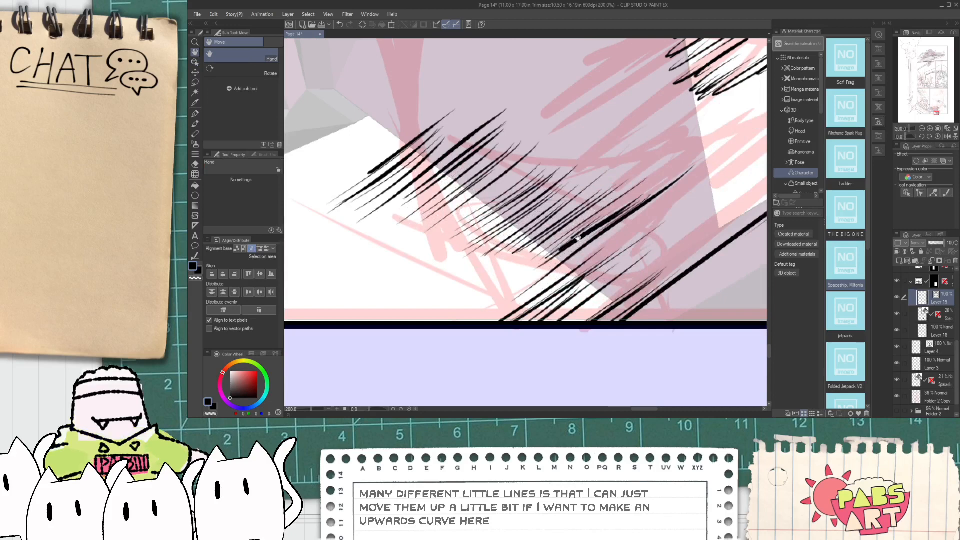
{"action": "left_click", "coordinate": [578, 254]}
{"action": "left_click_drag", "start_coordinate": [574, 257], "coordinate": [540, 281]}
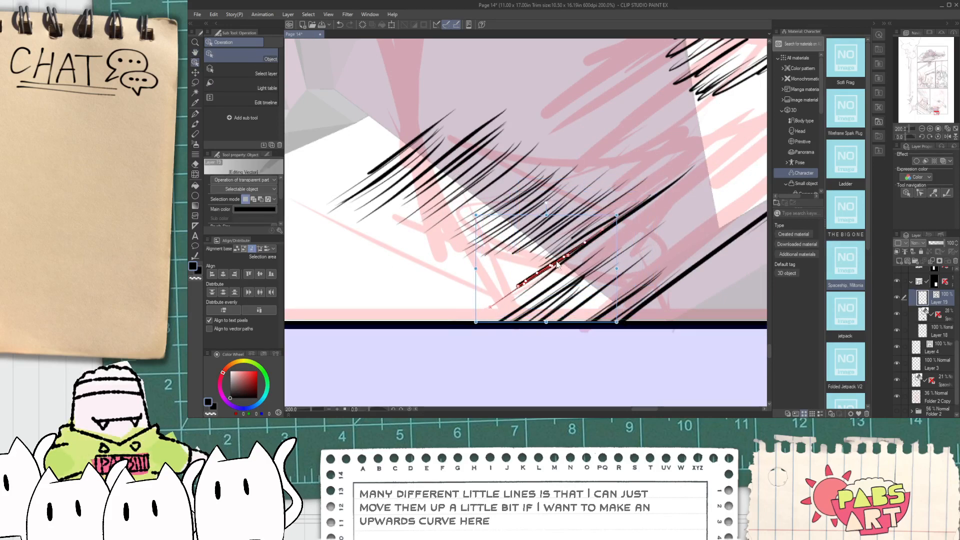
{"action": "scroll", "coordinate": [607, 242], "scroll_direction": "down", "scroll_amount": 3}
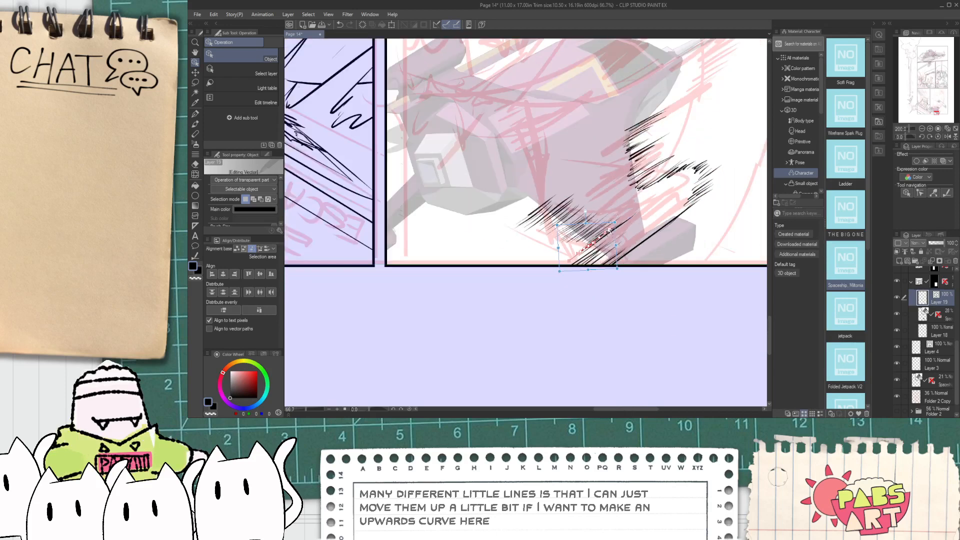
{"action": "scroll", "coordinate": [616, 190], "scroll_direction": "up", "scroll_amount": 3}
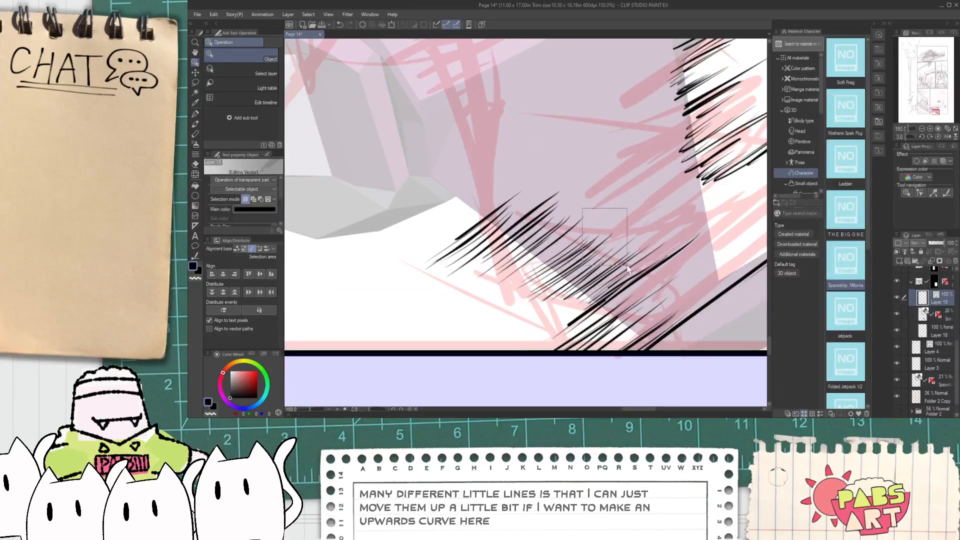
{"action": "left_click_drag", "start_coordinate": [627, 265], "coordinate": [636, 267]}
{"action": "left_click_drag", "start_coordinate": [637, 205], "coordinate": [622, 218]}
{"action": "left_click", "coordinate": [476, 165]}
{"action": "left_click_drag", "start_coordinate": [459, 173], "coordinate": [537, 256]}
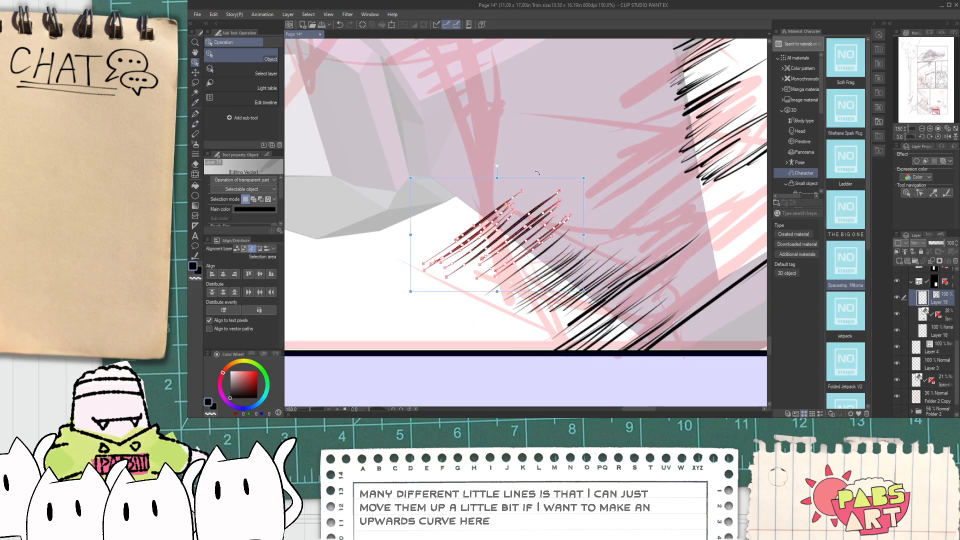
{"action": "scroll", "coordinate": [581, 143], "scroll_direction": "down", "scroll_amount": 4}
{"action": "left_click_drag", "start_coordinate": [581, 143], "coordinate": [571, 169]}
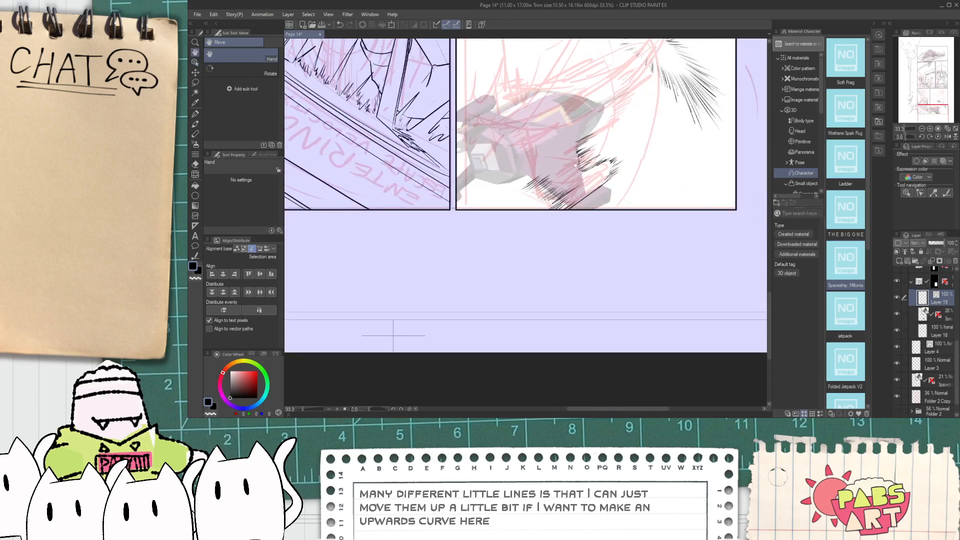
{"action": "scroll", "coordinate": [571, 170], "scroll_direction": "up", "scroll_amount": 4}
{"action": "key", "text": "ctrl+z"}
{"action": "left_click_drag", "start_coordinate": [384, 252], "coordinate": [475, 202]}
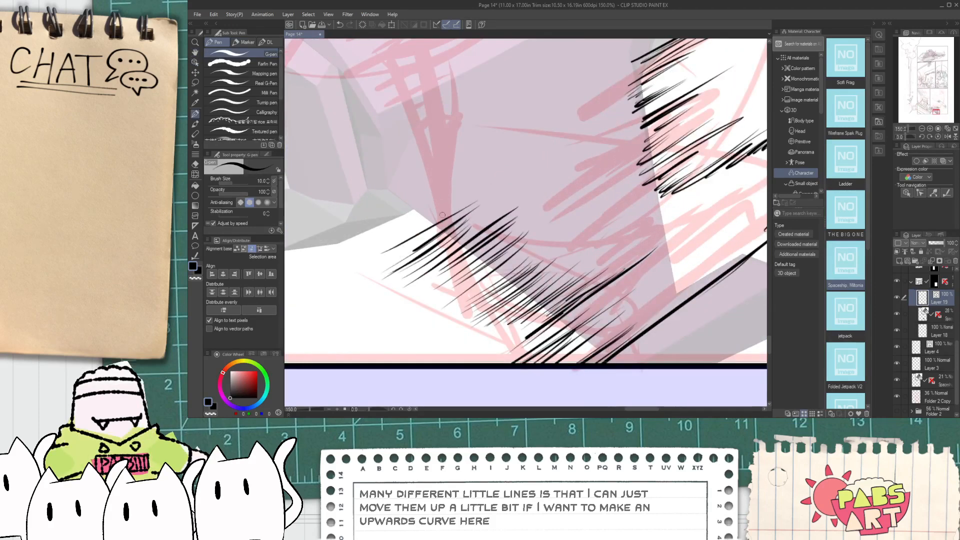
{"action": "key", "text": "ctrl+z"}
- Select the blur's lower-left hatching, rotate it to nearly vertical and squash its height just above the panel's bottom border
{"action": "scroll", "coordinate": [400, 235], "scroll_direction": "down", "scroll_amount": 2}
{"action": "key", "text": "o"}
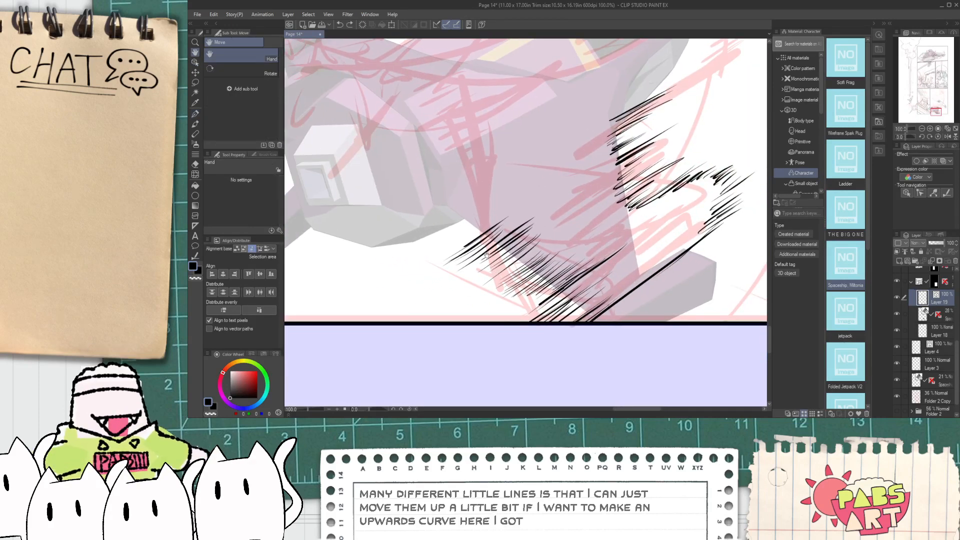
{"action": "mouse_move", "coordinate": [448, 203]}
{"action": "left_mouse_down"}
{"action": "mouse_move", "coordinate": [580, 291]}
{"action": "mouse_move", "coordinate": [570, 300]}
{"action": "left_mouse_up"}
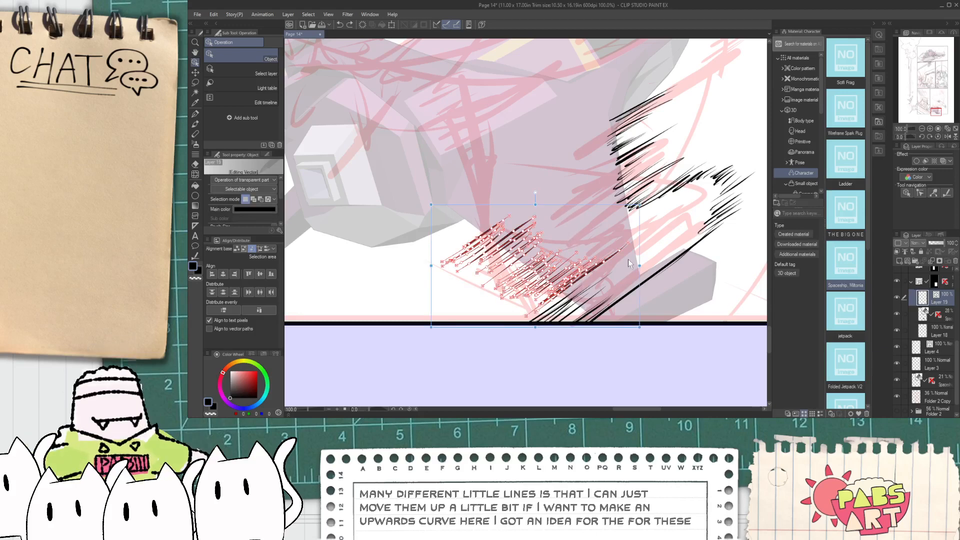
{"action": "mouse_move", "coordinate": [641, 250]}
{"action": "left_mouse_down"}
{"action": "mouse_move", "coordinate": [627, 213]}
{"action": "mouse_move", "coordinate": [584, 170]}
{"action": "mouse_move", "coordinate": [529, 149]}
{"action": "left_mouse_up"}
{"action": "left_click", "coordinate": [397, 138]}
{"action": "left_click_drag", "start_coordinate": [525, 262], "coordinate": [525, 263]}
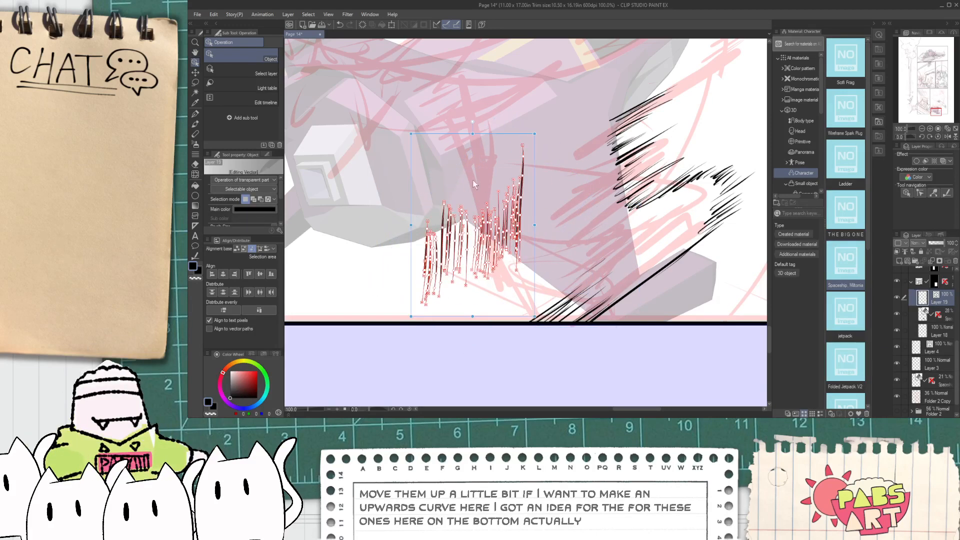
{"action": "left_click_drag", "start_coordinate": [472, 148], "coordinate": [465, 240]}
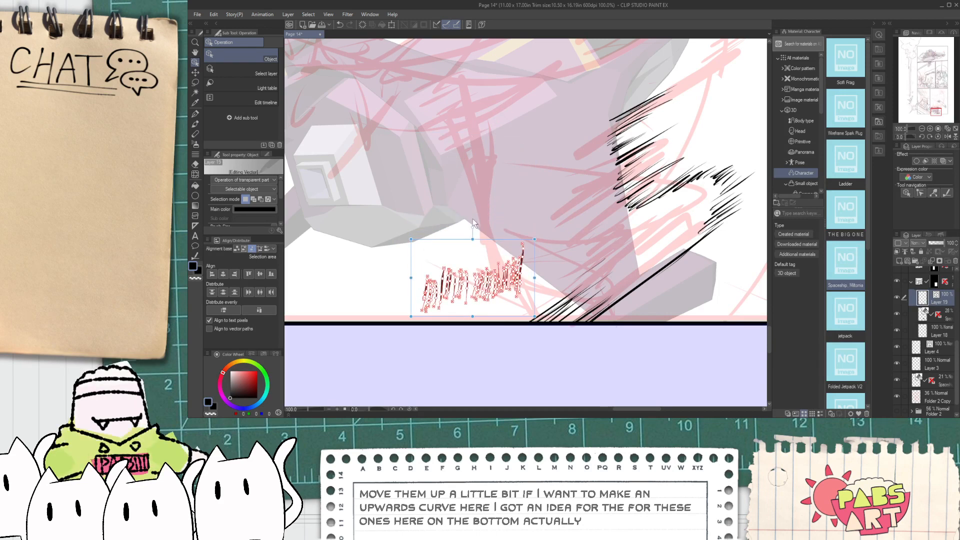
{"action": "left_click", "coordinate": [531, 244]}
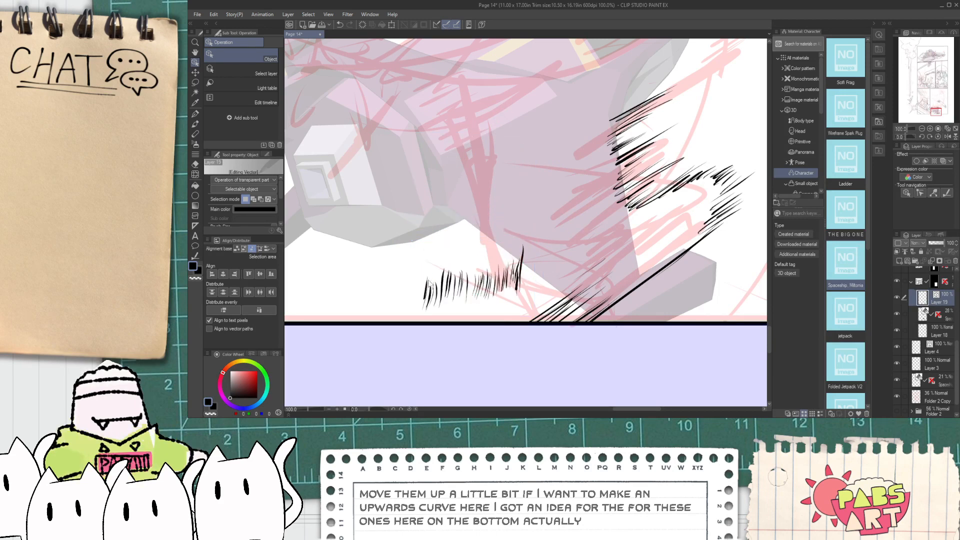
- Simplify the vector lines of the right-hand zigzag hatching, turning on Smooth corner and Process whole line with a lower Simplify level
{"action": "left_click", "coordinate": [195, 254]}
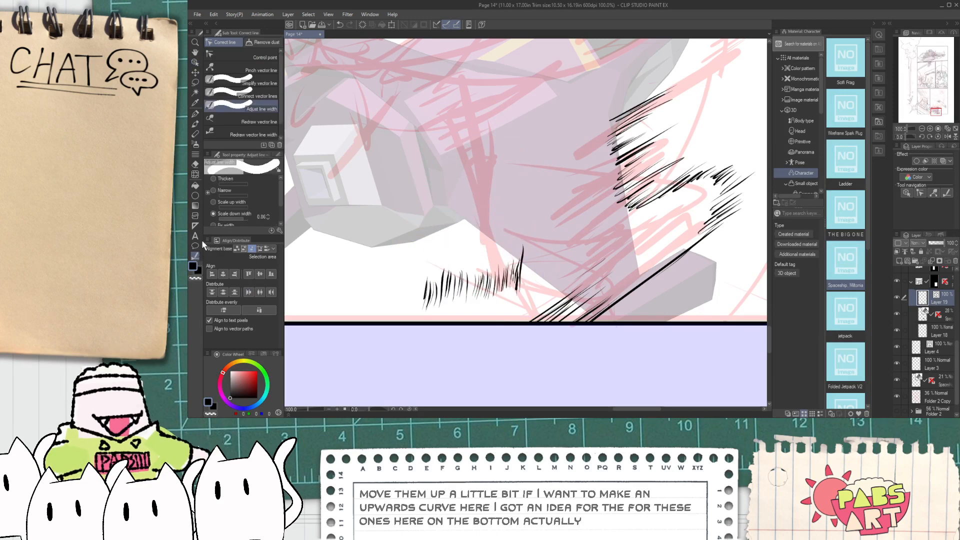
{"action": "left_click", "coordinate": [243, 82]}
{"action": "mouse_move", "coordinate": [534, 205]}
{"action": "left_mouse_down"}
{"action": "mouse_move", "coordinate": [607, 191]}
{"action": "mouse_move", "coordinate": [686, 204]}
{"action": "left_mouse_up"}
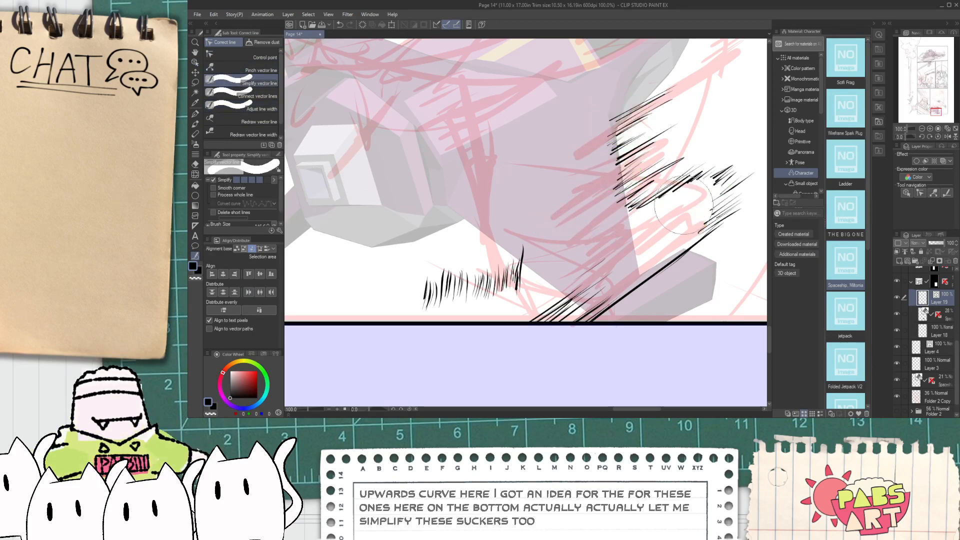
{"action": "left_click", "coordinate": [239, 189]}
{"action": "left_click", "coordinate": [241, 180]}
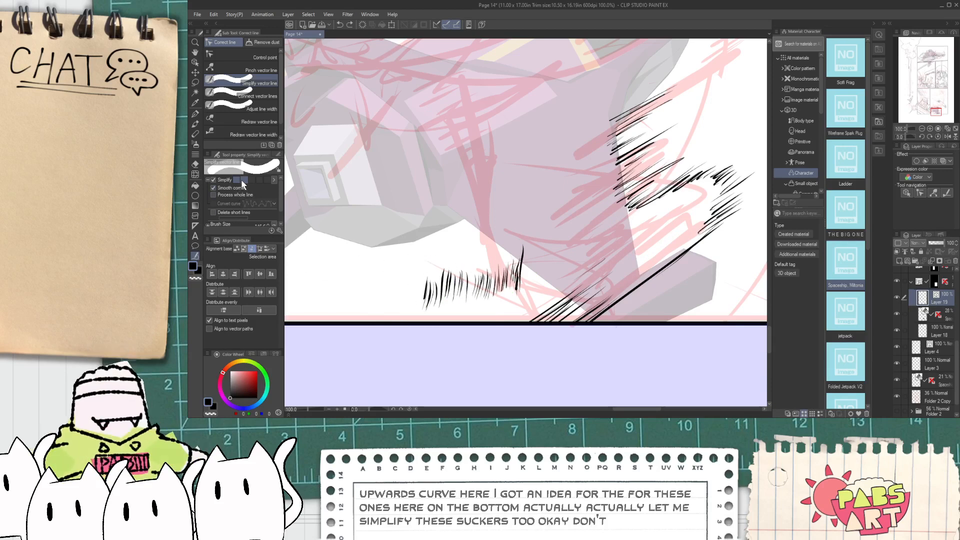
{"action": "left_click", "coordinate": [247, 195]}
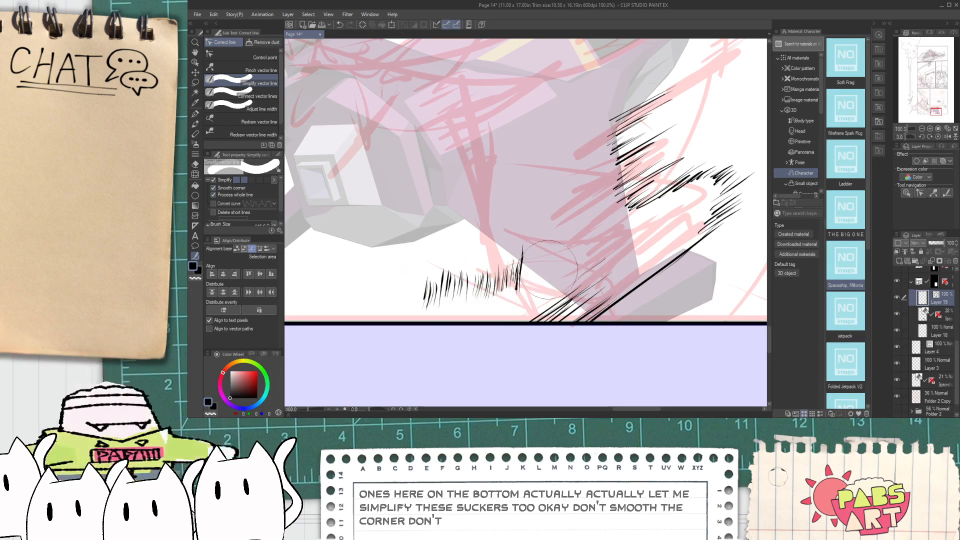
{"action": "left_click_drag", "start_coordinate": [598, 95], "coordinate": [695, 245]}
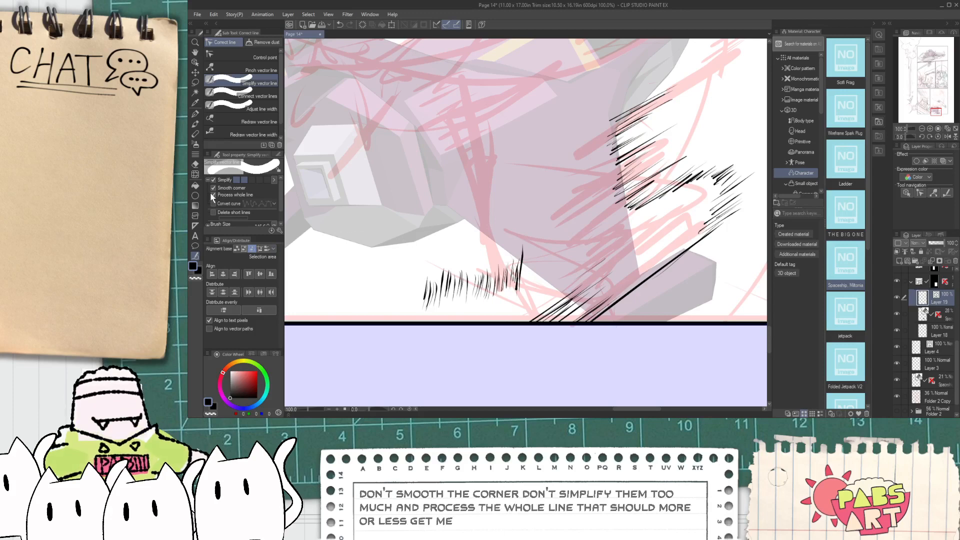
- Raise the Simplify level and simplify the short upright strokes at the lower left, turning off Smooth corner
{"action": "left_click", "coordinate": [263, 179]}
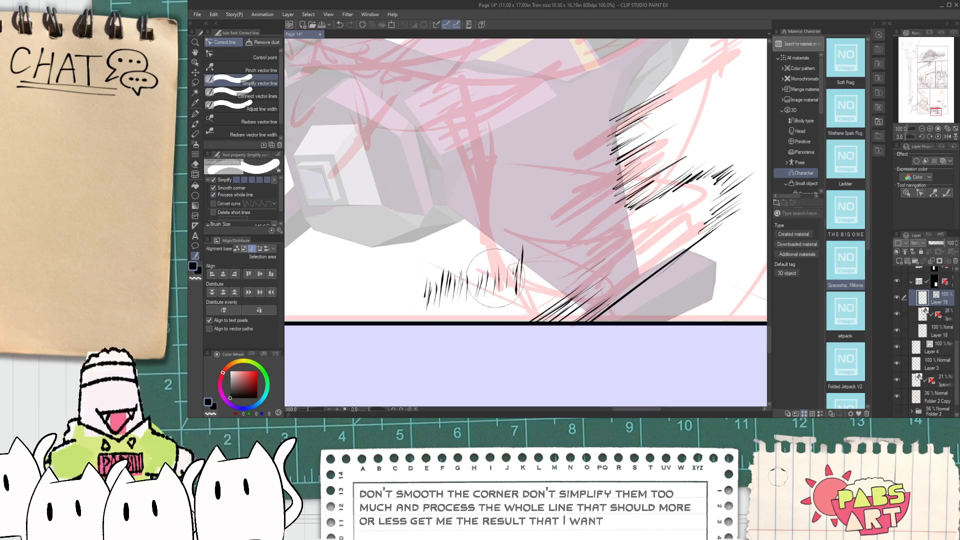
{"action": "left_click_drag", "start_coordinate": [415, 305], "coordinate": [475, 280]}
{"action": "left_click_drag", "start_coordinate": [522, 261], "coordinate": [417, 318]}
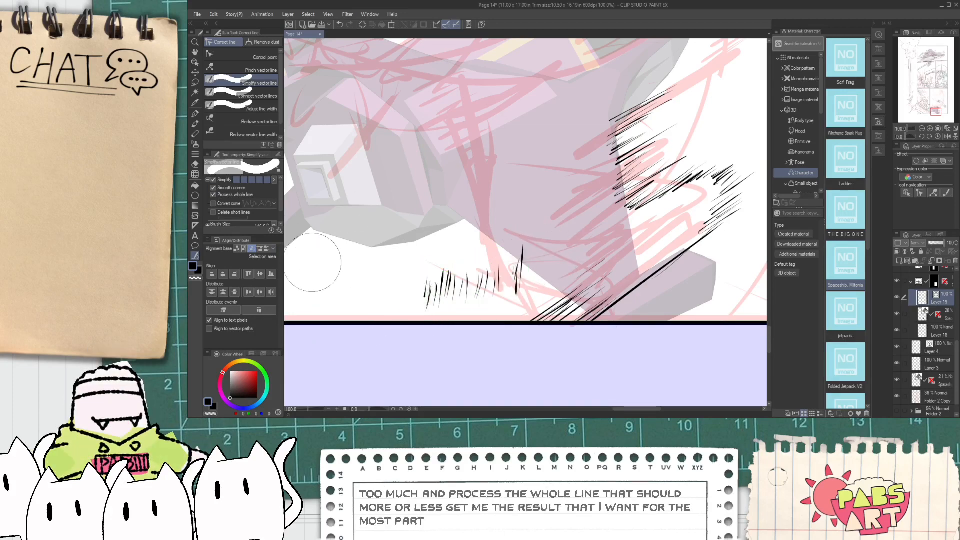
{"action": "left_click", "coordinate": [241, 189]}
{"action": "left_click_drag", "start_coordinate": [370, 285], "coordinate": [442, 275]}
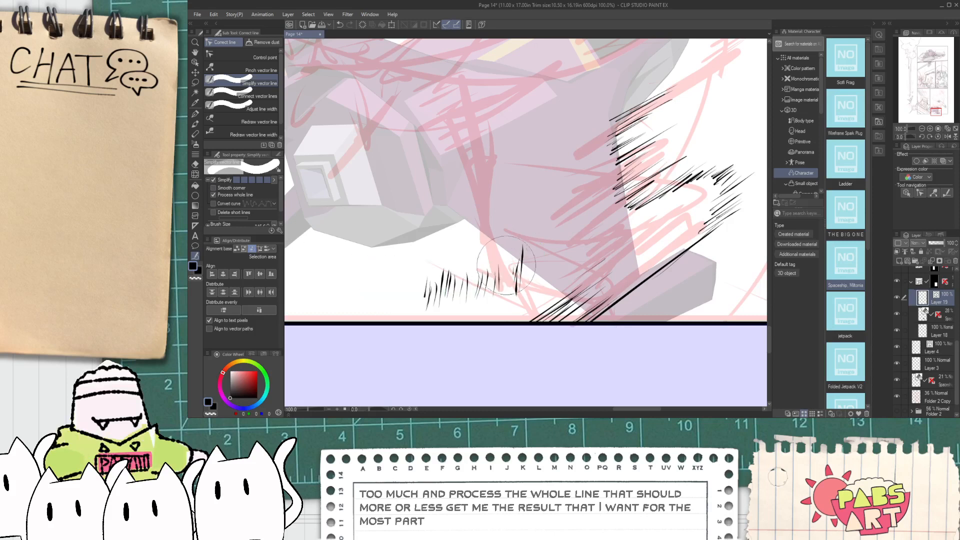
- Select the short upright strokes at the lower left of the blur hatching and check their brush size
{"action": "key", "text": "o"}
{"action": "left_click_drag", "start_coordinate": [503, 220], "coordinate": [392, 279]}
{"action": "left_click_drag", "start_coordinate": [557, 235], "coordinate": [453, 303]}
{"action": "left_click", "coordinate": [457, 310]}
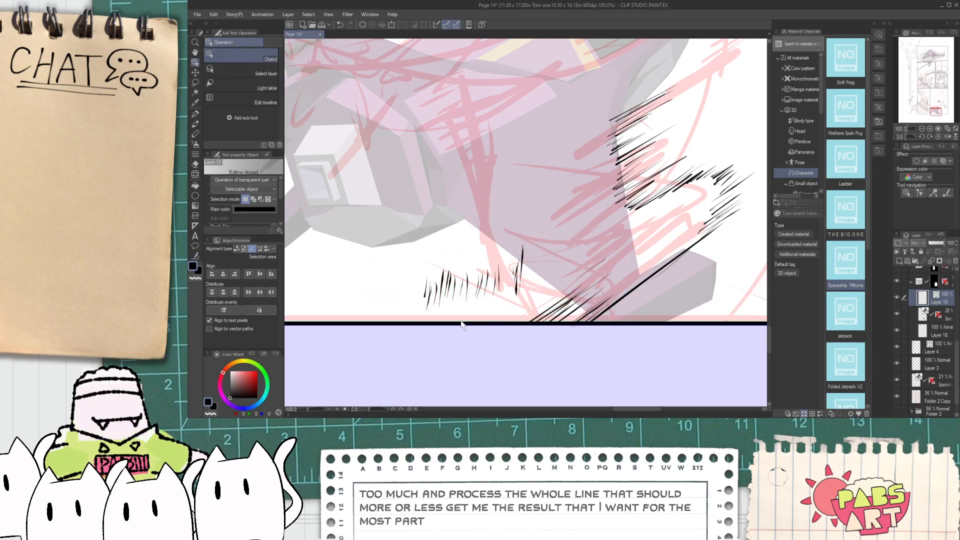
{"action": "scroll", "coordinate": [461, 316], "scroll_direction": "up", "scroll_amount": 3}
{"action": "scroll", "coordinate": [461, 316], "scroll_direction": "up", "scroll_amount": 2}
{"action": "scroll", "coordinate": [480, 295], "scroll_direction": "down", "scroll_amount": 2}
{"action": "scroll", "coordinate": [501, 270], "scroll_direction": "up", "scroll_amount": 2}
{"action": "scroll", "coordinate": [524, 246], "scroll_direction": "down", "scroll_amount": 2}
{"action": "scroll", "coordinate": [524, 246], "scroll_direction": "down", "scroll_amount": 2}
{"action": "left_click_drag", "start_coordinate": [422, 185], "coordinate": [566, 283]}
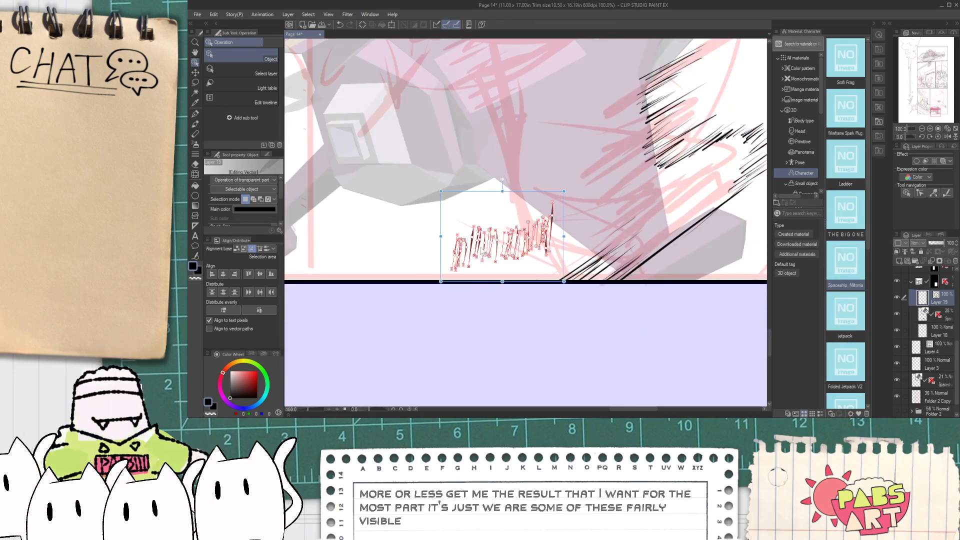
{"action": "scroll", "coordinate": [279, 199], "scroll_direction": "down", "scroll_amount": 2}
{"action": "left_click", "coordinate": [270, 204]}
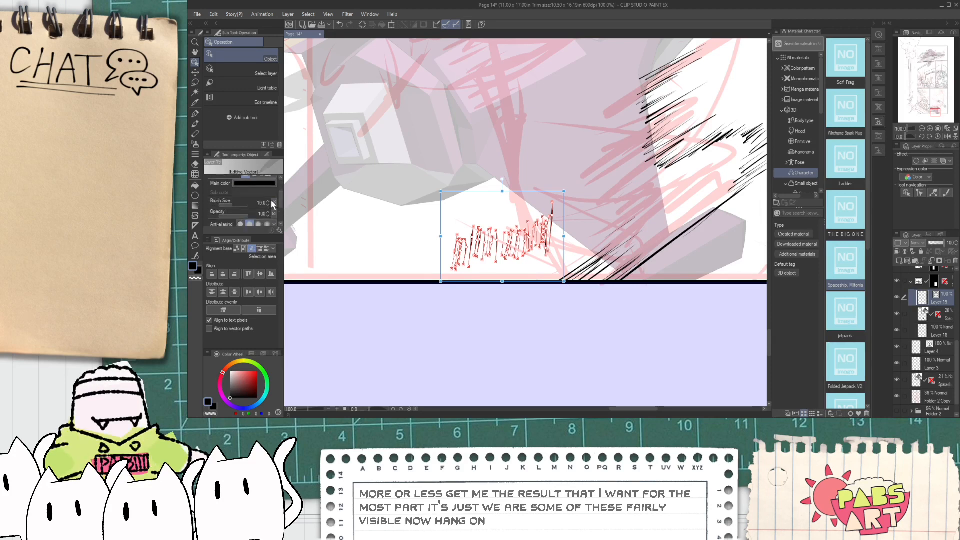
{"action": "left_click", "coordinate": [378, 165]}
{"action": "left_click_drag", "start_coordinate": [390, 172], "coordinate": [542, 272]}
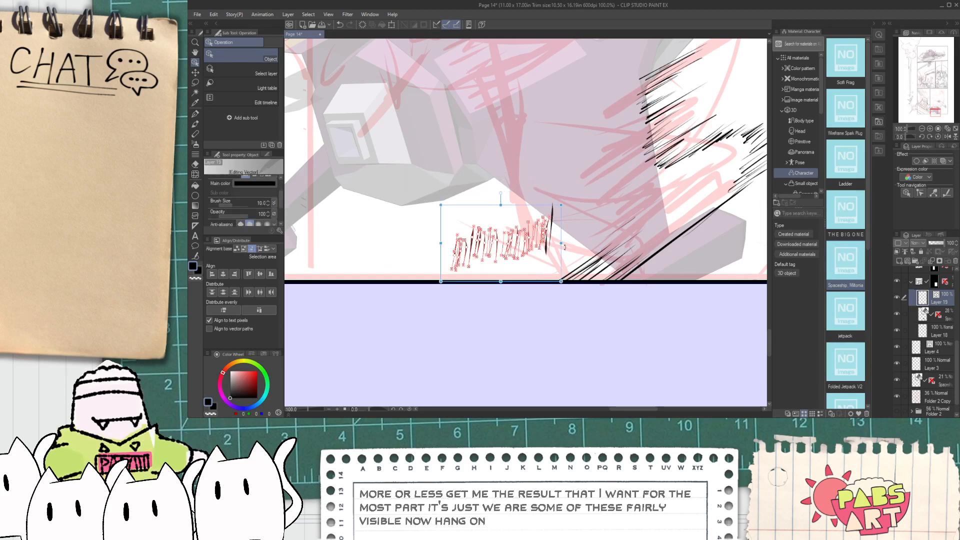
{"action": "left_click", "coordinate": [575, 251]}
- Try the Adjust line width tool with a fixed width of 5.0 on the lower-left upright strokes, and undo it
{"action": "left_click", "coordinate": [196, 256]}
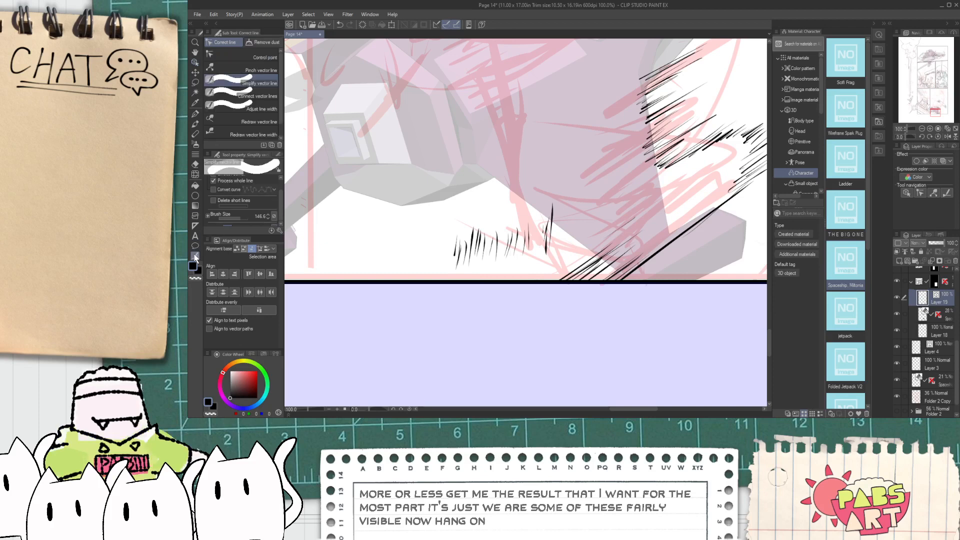
{"action": "left_click", "coordinate": [255, 133]}
{"action": "left_click", "coordinate": [256, 121]}
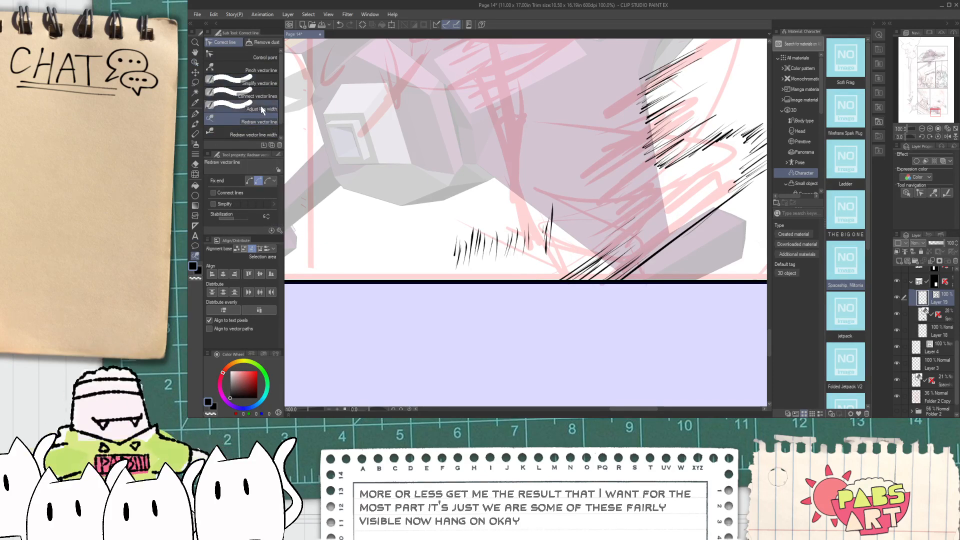
{"action": "left_click", "coordinate": [257, 107]}
{"action": "left_click_drag", "start_coordinate": [281, 197], "coordinate": [281, 218]}
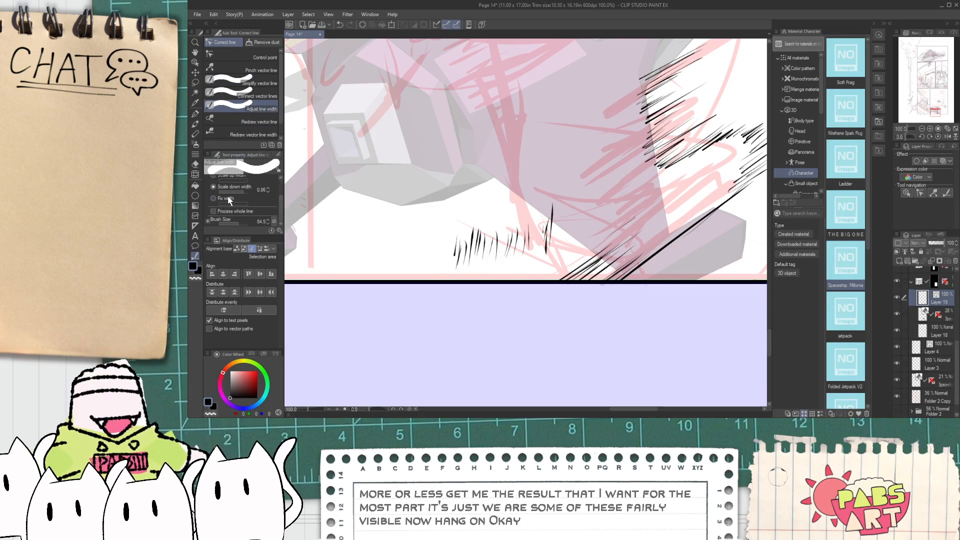
{"action": "left_click_drag", "start_coordinate": [393, 241], "coordinate": [553, 239]}
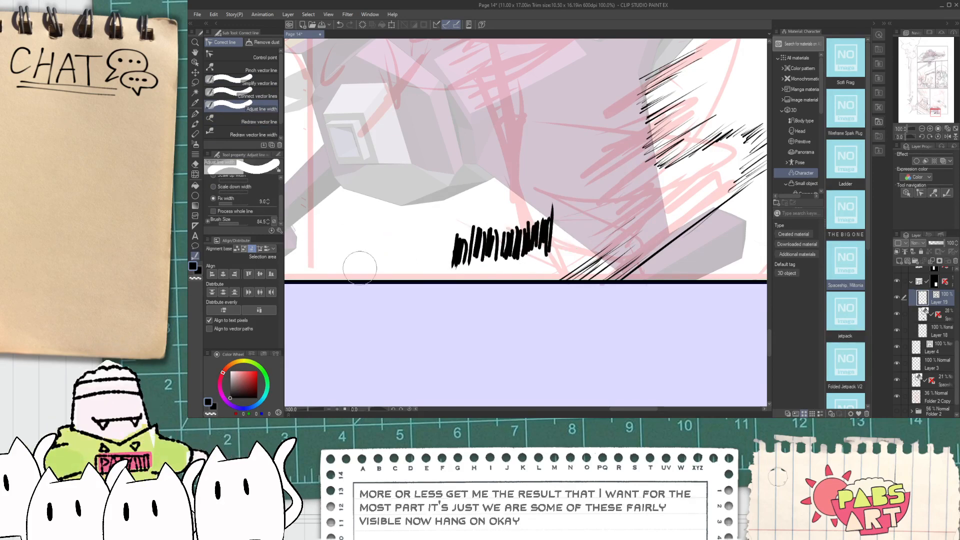
{"action": "key", "text": "ctrl+z"}
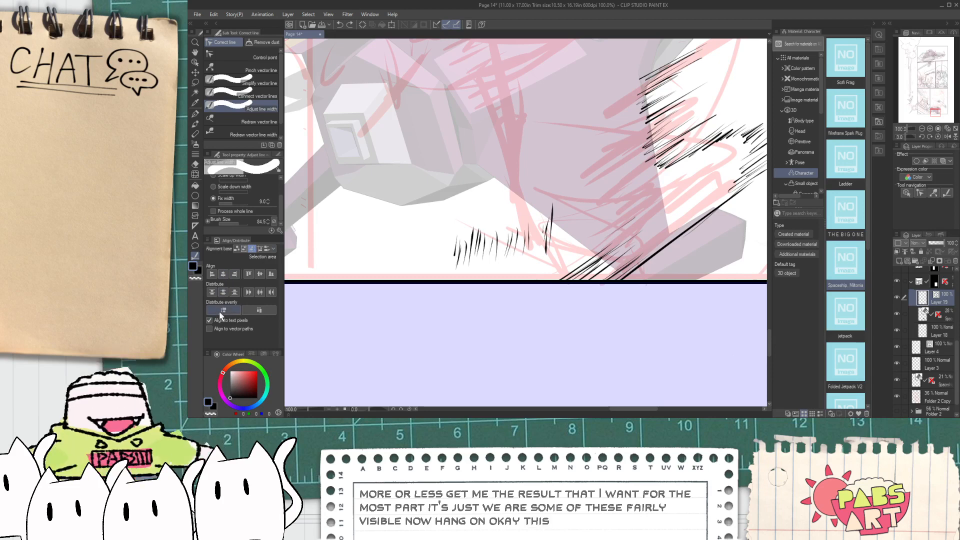
- Enlarge the adjusting brush to 146.6 and try a fixed line width of 3.0 on the lower-left upright strokes
{"action": "left_click", "coordinate": [235, 222]}
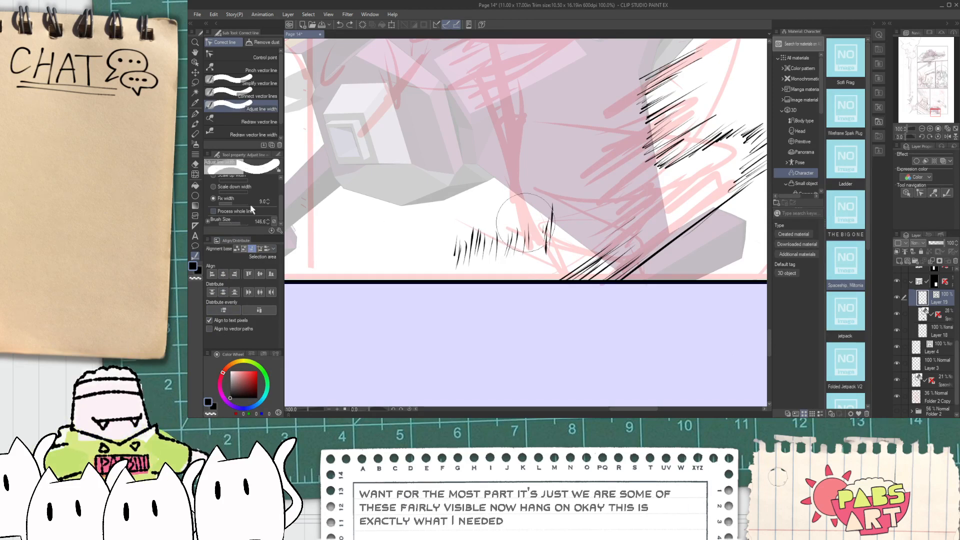
{"action": "left_click", "coordinate": [269, 203]}
{"action": "left_click", "coordinate": [268, 202]}
{"action": "left_click_drag", "start_coordinate": [455, 250], "coordinate": [635, 240]}
{"action": "key", "text": "ctrl+z"}
{"action": "left_click", "coordinate": [268, 203]}
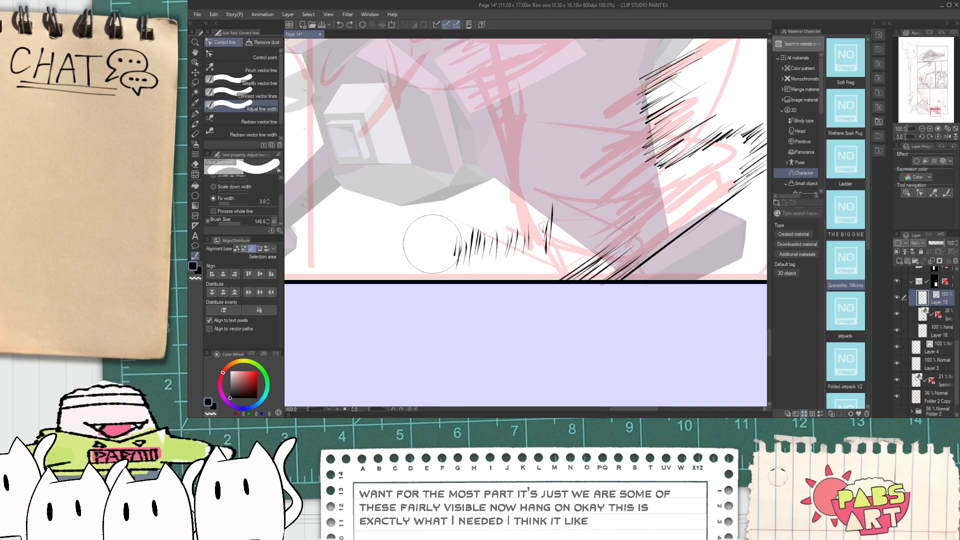
{"action": "left_click_drag", "start_coordinate": [408, 236], "coordinate": [566, 227]}
{"action": "scroll", "coordinate": [560, 209], "scroll_direction": "up", "scroll_amount": 2}
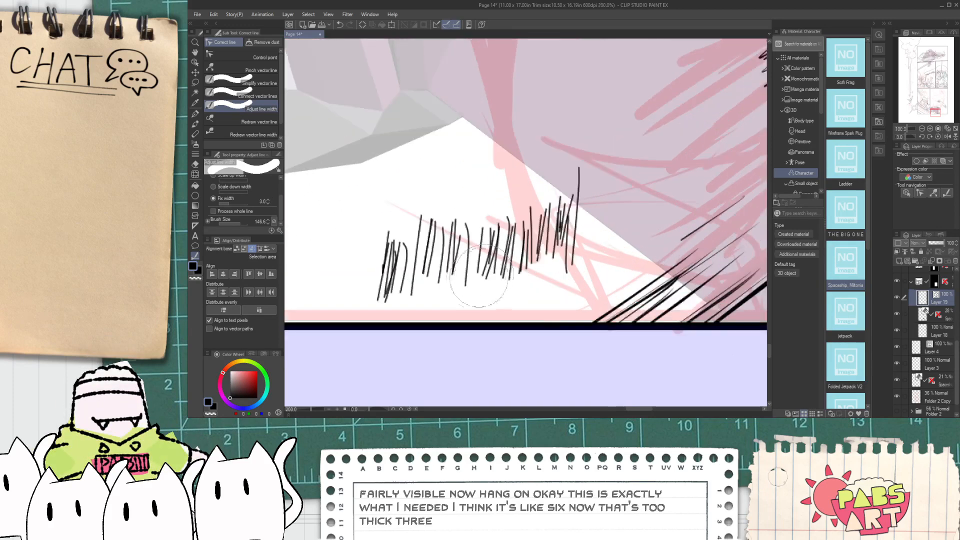
- Try the fixed line width on the hatching along the hull and the right-hand zigzag, and undo the width changes
{"action": "scroll", "coordinate": [560, 209], "scroll_direction": "down", "scroll_amount": 4}
{"action": "left_click_drag", "start_coordinate": [593, 155], "coordinate": [579, 205]}
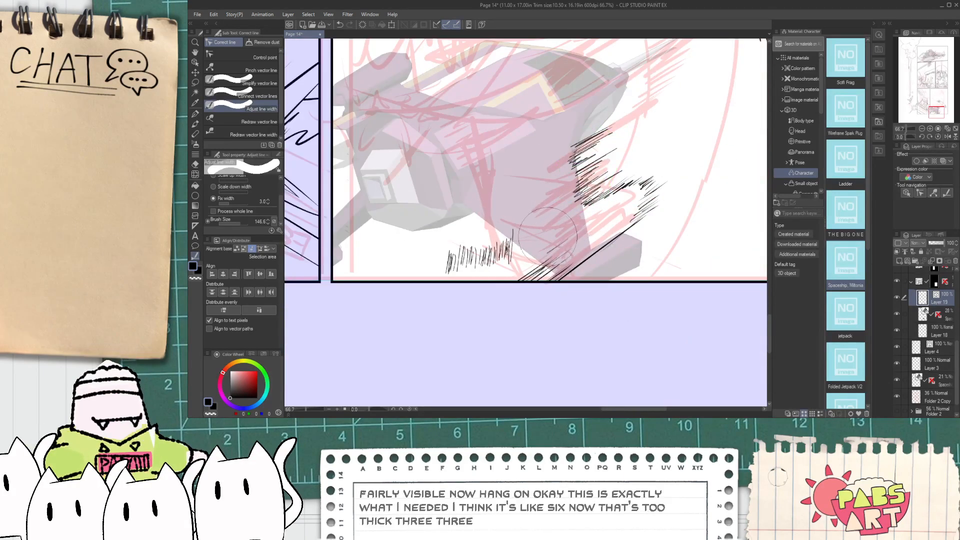
{"action": "scroll", "coordinate": [664, 161], "scroll_direction": "up", "scroll_amount": 4}
{"action": "left_click_drag", "start_coordinate": [685, 198], "coordinate": [552, 292]}
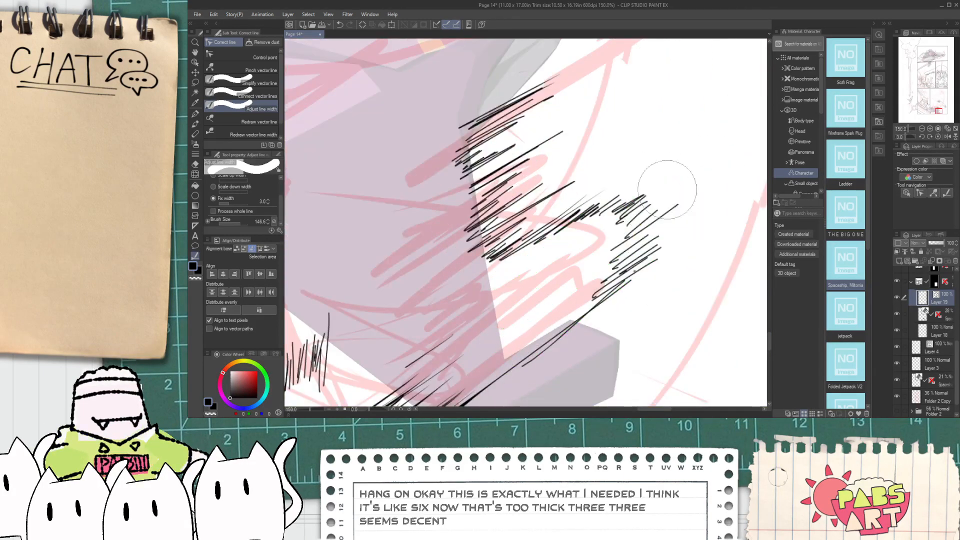
{"action": "scroll", "coordinate": [615, 230], "scroll_direction": "down", "scroll_amount": 5}
{"action": "scroll", "coordinate": [570, 264], "scroll_direction": "up", "scroll_amount": 1}
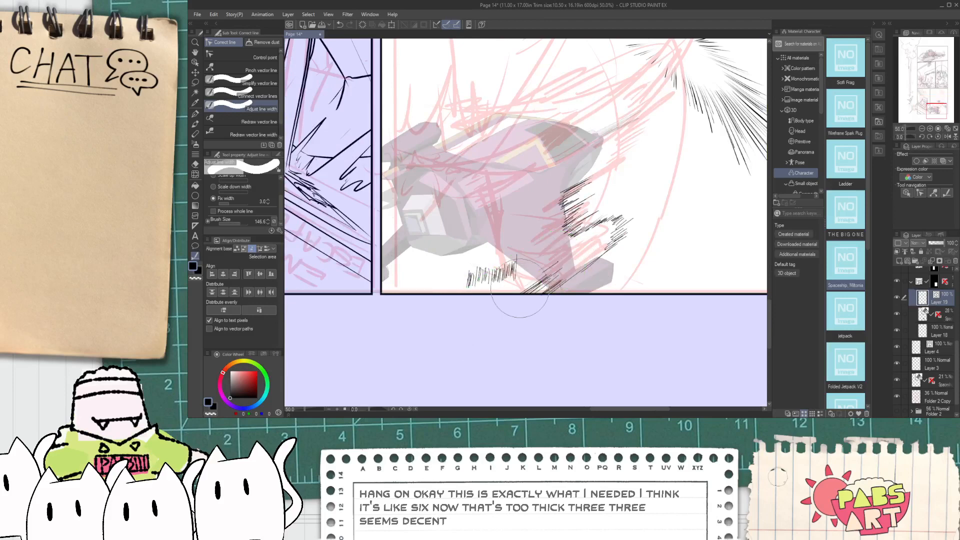
{"action": "scroll", "coordinate": [565, 257], "scroll_direction": "up", "scroll_amount": 4}
{"action": "scroll", "coordinate": [545, 274], "scroll_direction": "down", "scroll_amount": 1}
{"action": "scroll", "coordinate": [545, 278], "scroll_direction": "down", "scroll_amount": 1}
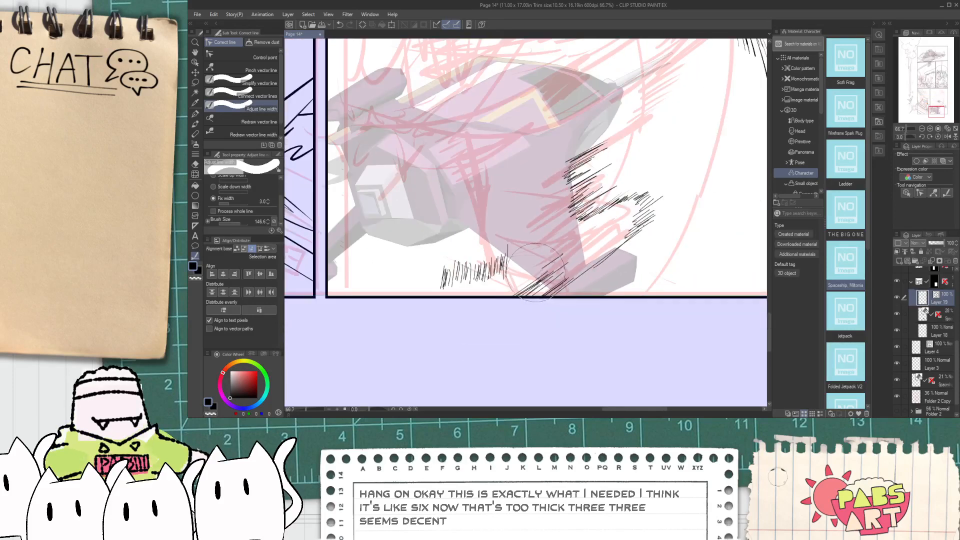
{"action": "scroll", "coordinate": [592, 204], "scroll_direction": "up", "scroll_amount": 3}
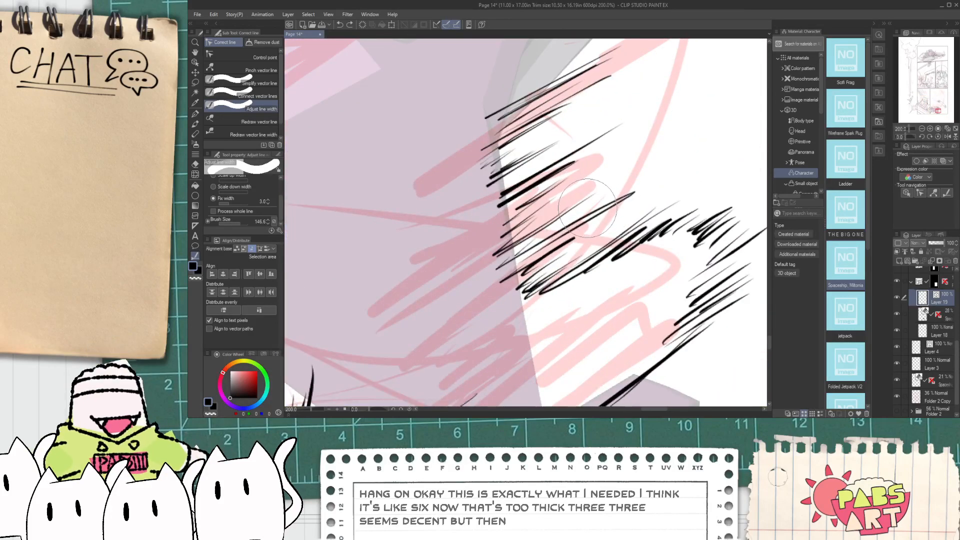
{"action": "scroll", "coordinate": [592, 204], "scroll_direction": "down", "scroll_amount": 3}
{"action": "scroll", "coordinate": [448, 306], "scroll_direction": "up", "scroll_amount": 2}
{"action": "scroll", "coordinate": [448, 306], "scroll_direction": "down", "scroll_amount": 3}
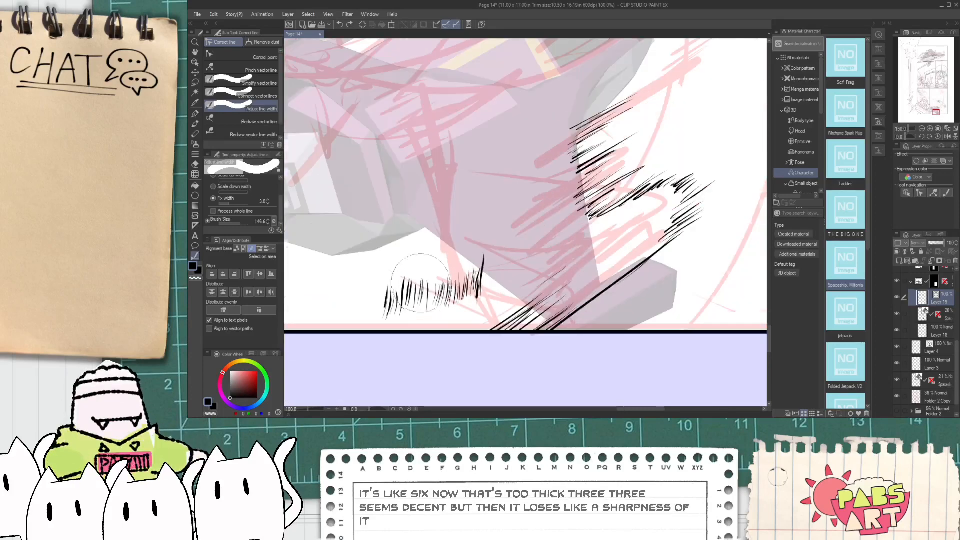
- Select the short upright strokes at the lower left and delete them
{"action": "key", "text": "o"}
{"action": "left_click", "coordinate": [460, 318]}
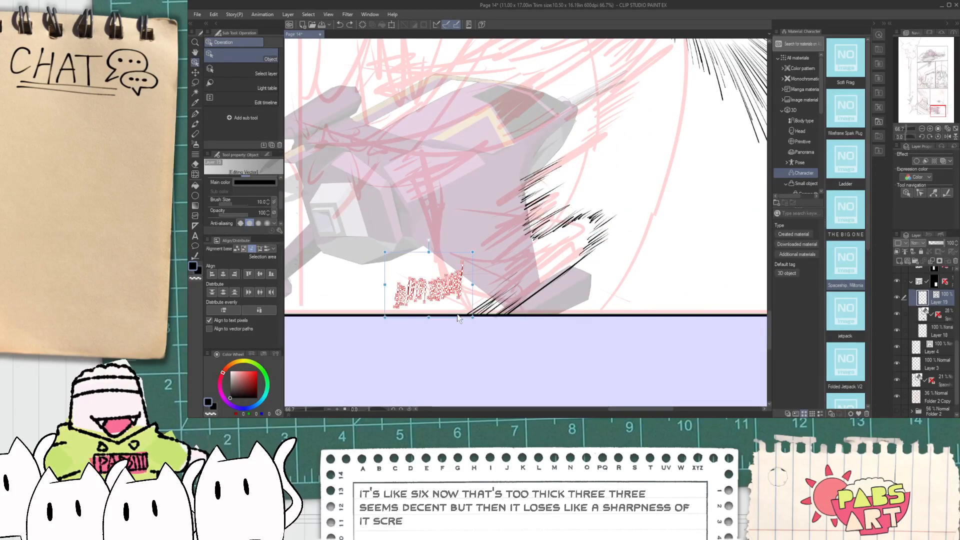
{"action": "key", "text": "Delete"}
{"action": "scroll", "coordinate": [463, 266], "scroll_direction": "up", "scroll_amount": 4}
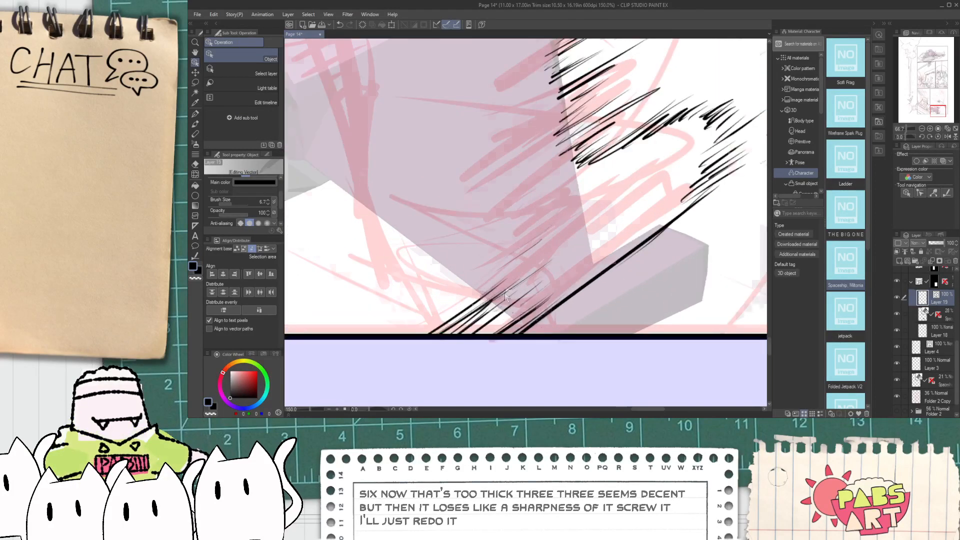
- Redraw the lower-left blur hatching freehand with the G-pen as short diagonal strokes stepping up and left from the panel's bottom border
{"action": "key", "text": "p"}
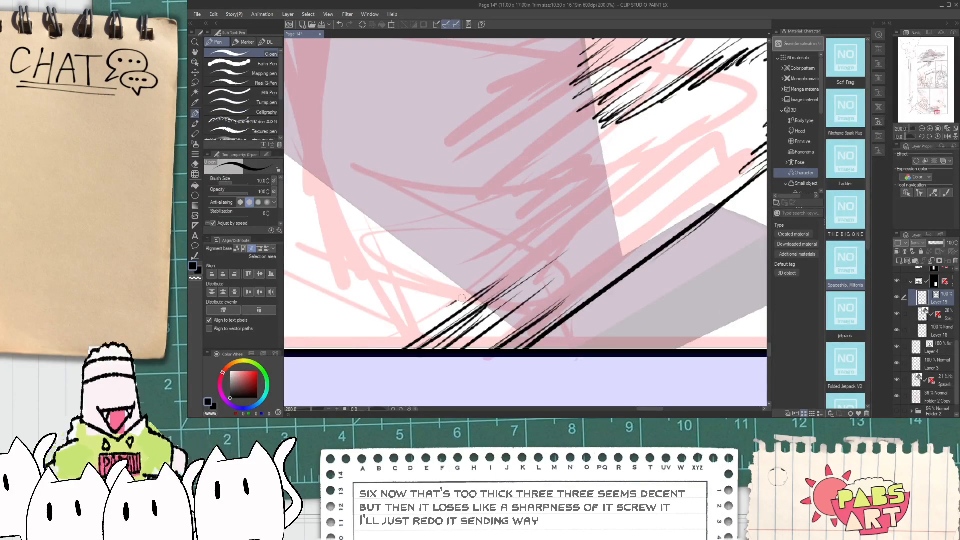
{"action": "mouse_move", "coordinate": [439, 295]}
{"action": "left_mouse_down"}
{"action": "mouse_move", "coordinate": [474, 270]}
{"action": "mouse_move", "coordinate": [466, 255]}
{"action": "left_mouse_up"}
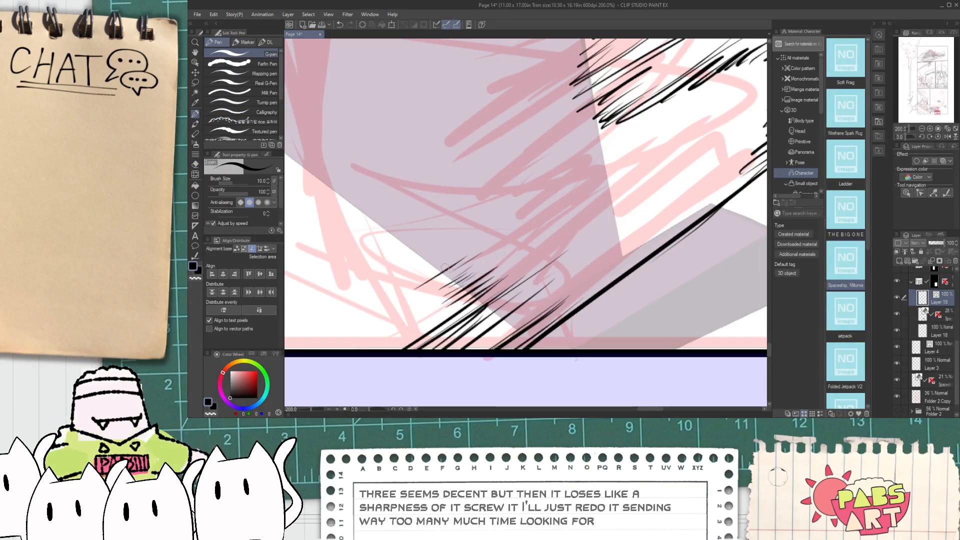
{"action": "left_click_drag", "start_coordinate": [409, 276], "coordinate": [464, 248]}
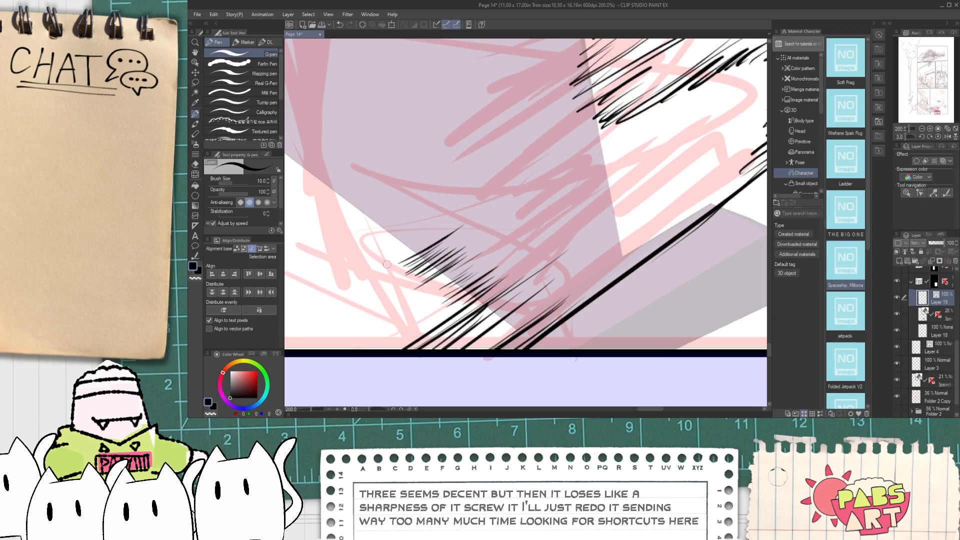
{"action": "key", "text": "ctrl+z"}
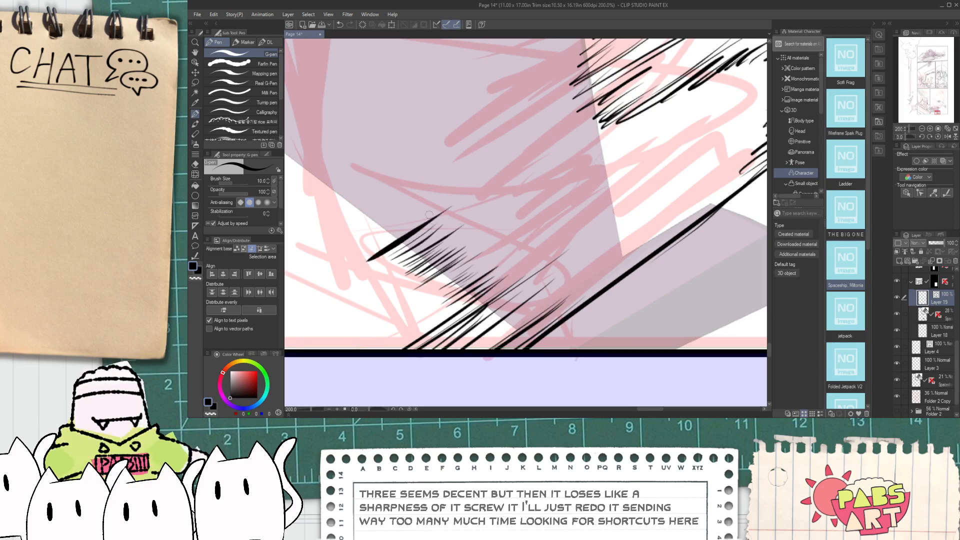
{"action": "scroll", "coordinate": [451, 202], "scroll_direction": "down", "scroll_amount": 5}
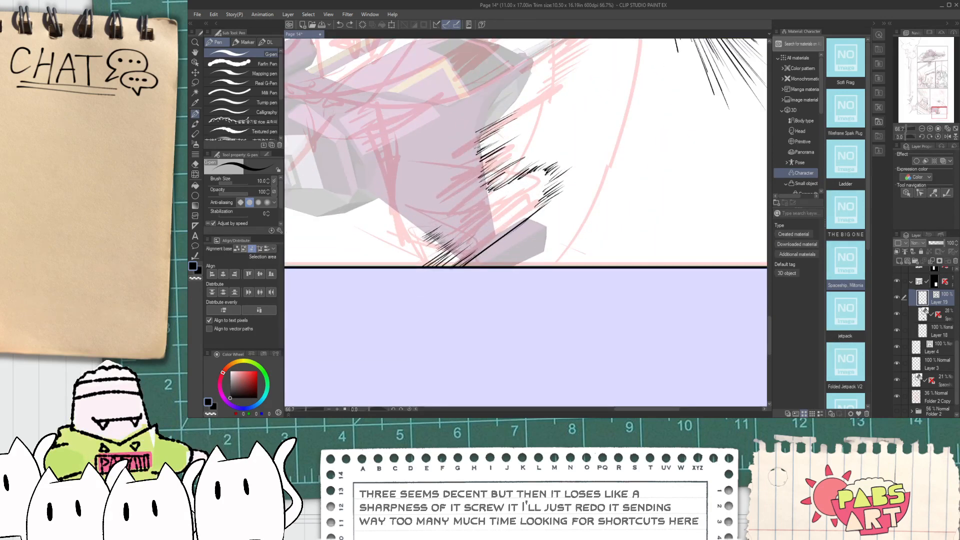
{"action": "scroll", "coordinate": [452, 235], "scroll_direction": "up", "scroll_amount": 4}
{"action": "scroll", "coordinate": [418, 239], "scroll_direction": "down", "scroll_amount": 5}
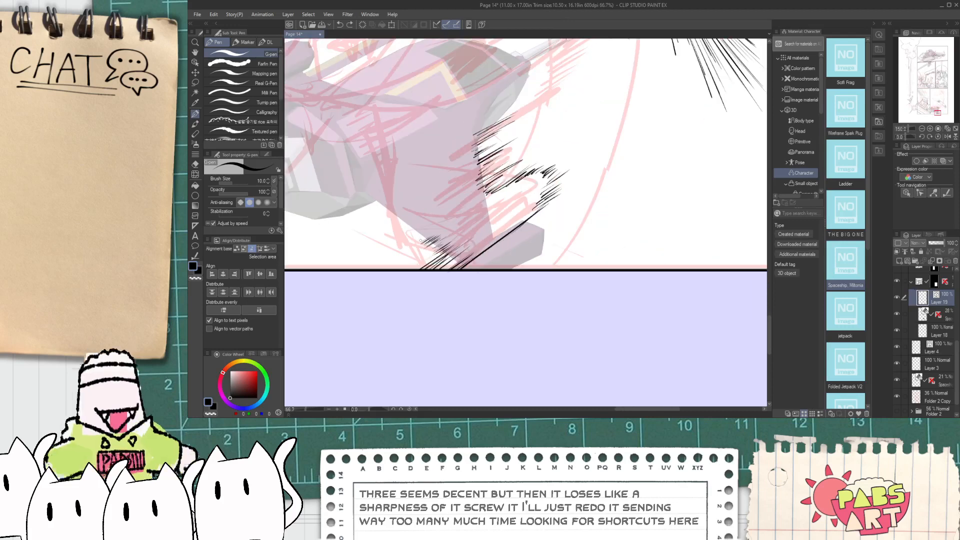
- Create a Parallel line special ruler slanting up to the right along the spaceship's direction of travel
{"action": "key", "text": "h"}
{"action": "left_click_drag", "start_coordinate": [412, 231], "coordinate": [476, 229]}
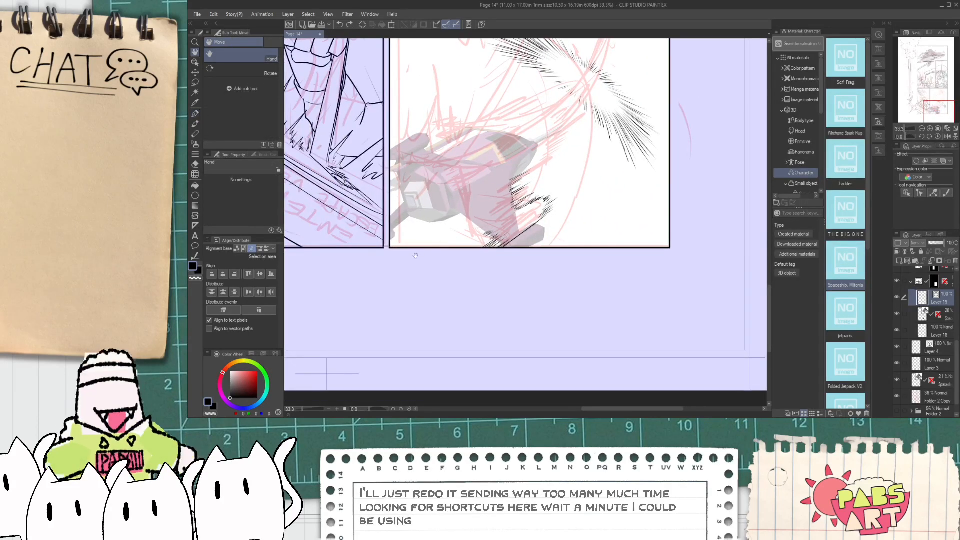
{"action": "left_click", "coordinate": [195, 226]}
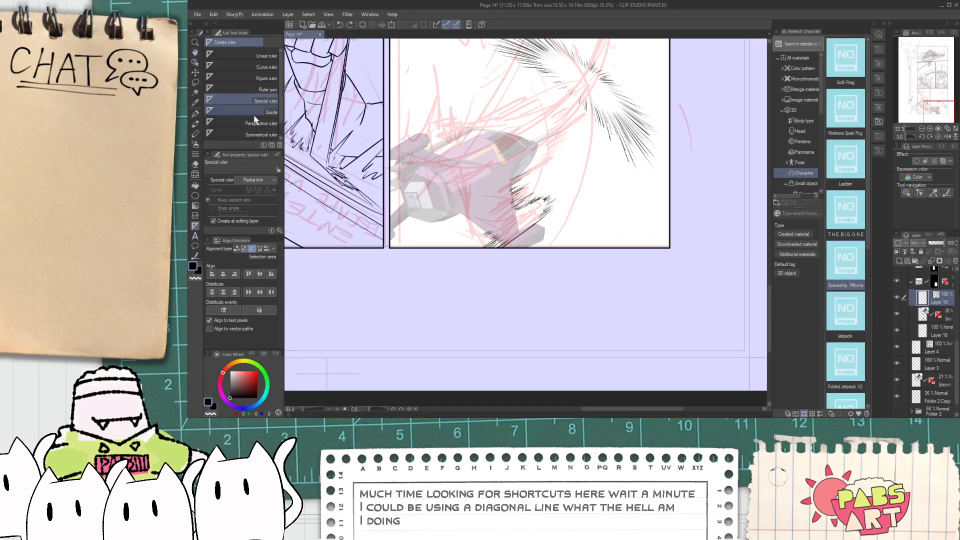
{"action": "left_click", "coordinate": [249, 181]}
{"action": "left_click", "coordinate": [249, 187]}
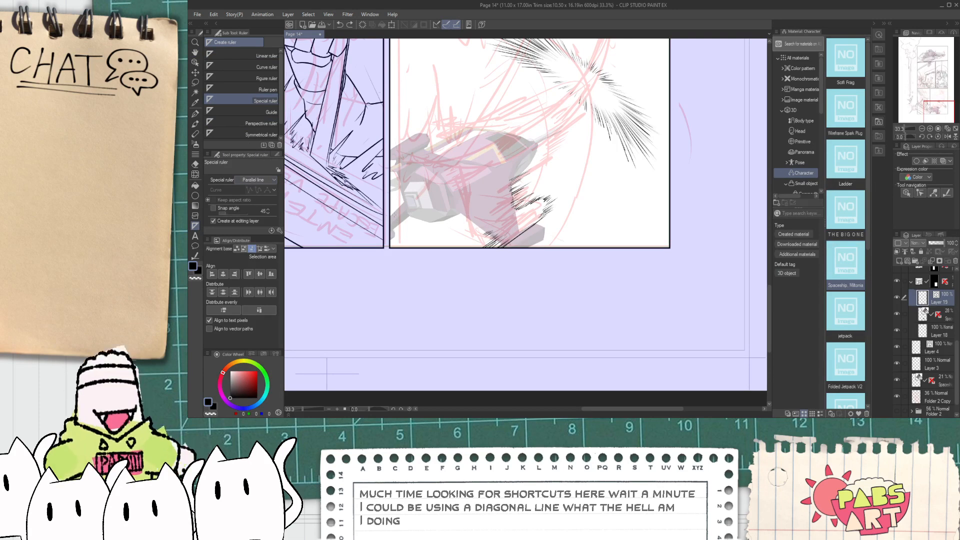
{"action": "left_click_drag", "start_coordinate": [526, 152], "coordinate": [574, 120]}
{"action": "scroll", "coordinate": [478, 230], "scroll_direction": "up", "scroll_amount": 3}
- Try pen strokes along the parallel ruler at the lower left, and clear them together with the freehand hatching there
{"action": "key", "text": "p"}
{"action": "mouse_move", "coordinate": [463, 235]}
{"action": "left_mouse_down"}
{"action": "mouse_move", "coordinate": [495, 221]}
{"action": "mouse_move", "coordinate": [497, 198]}
{"action": "left_mouse_up"}
{"action": "mouse_move", "coordinate": [429, 221]}
{"action": "left_mouse_down"}
{"action": "mouse_move", "coordinate": [480, 192]}
{"action": "mouse_move", "coordinate": [436, 184]}
{"action": "left_mouse_up"}
{"action": "key", "text": "o"}
{"action": "mouse_move", "coordinate": [398, 263]}
{"action": "left_mouse_down"}
{"action": "mouse_move", "coordinate": [522, 215]}
{"action": "mouse_move", "coordinate": [531, 163]}
{"action": "left_mouse_up"}
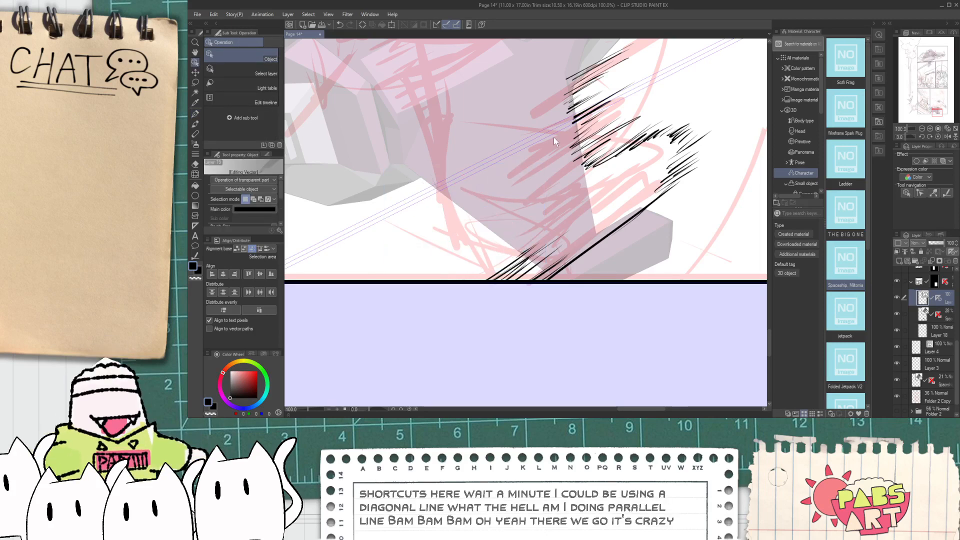
- Delete all the remaining blur hatching along the ship's hull and near the panel's bottom border
{"action": "scroll", "coordinate": [553, 140], "scroll_direction": "down", "scroll_amount": 2}
{"action": "mouse_move", "coordinate": [549, 88]}
{"action": "left_mouse_down"}
{"action": "mouse_move", "coordinate": [659, 259]}
{"action": "mouse_move", "coordinate": [658, 283]}
{"action": "left_mouse_up"}
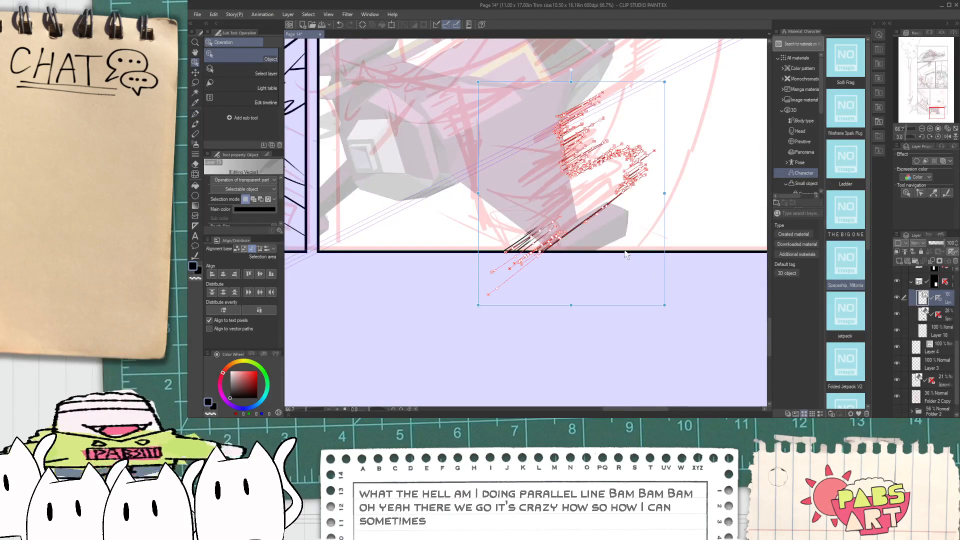
{"action": "key", "text": "Delete"}
{"action": "left_click_drag", "start_coordinate": [510, 189], "coordinate": [557, 324]}
{"action": "key", "text": "Delete"}
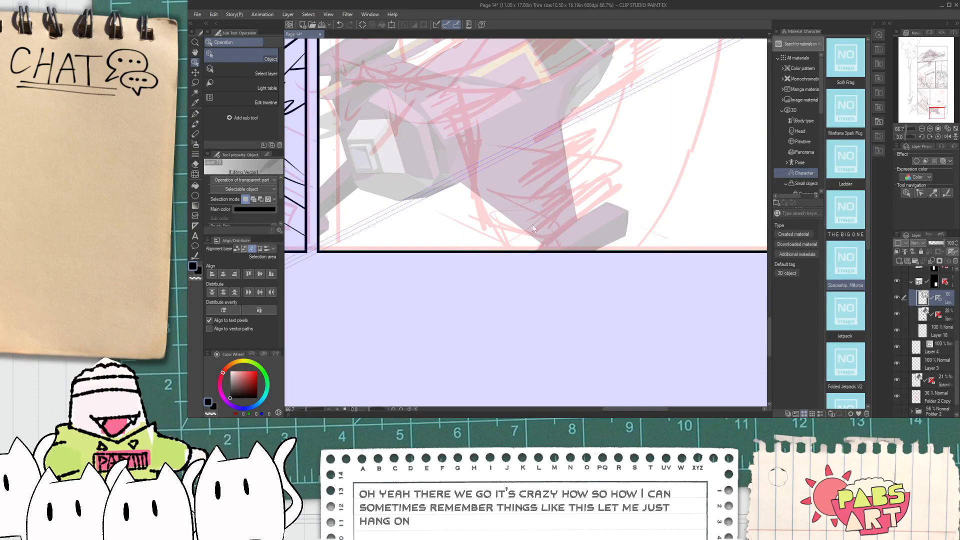
- Switch to the faded 3D spaceship layer and activate the ship model for editing
{"action": "scroll", "coordinate": [539, 279], "scroll_direction": "down", "scroll_amount": 2}
{"action": "left_click_drag", "start_coordinate": [623, 282], "coordinate": [618, 287]}
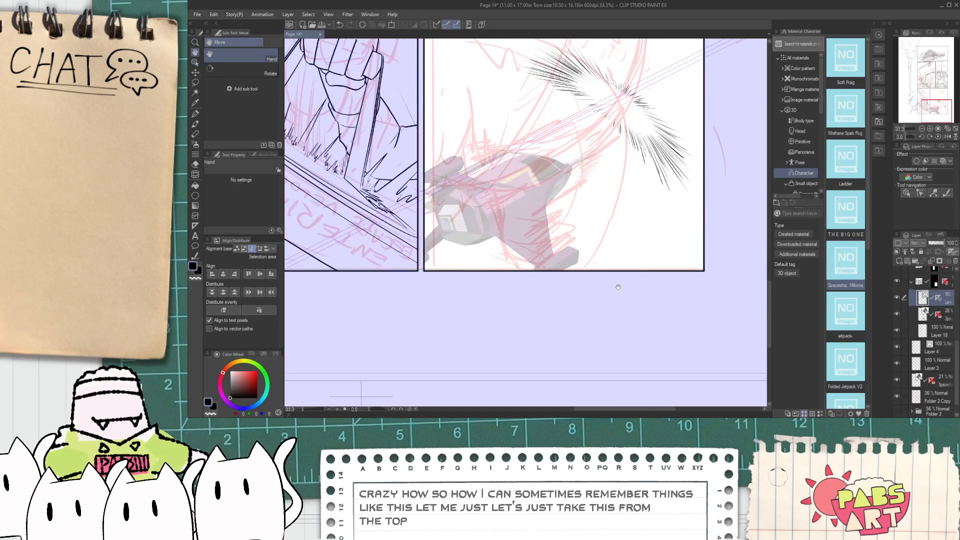
{"action": "left_click", "coordinate": [940, 315]}
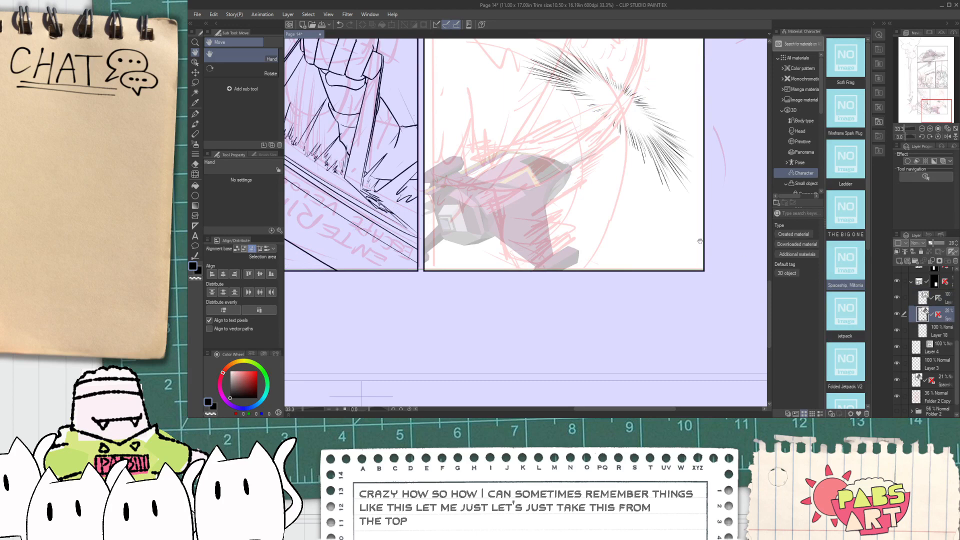
{"action": "scroll", "coordinate": [650, 233], "scroll_direction": "up", "scroll_amount": 1}
{"action": "key", "text": "o"}
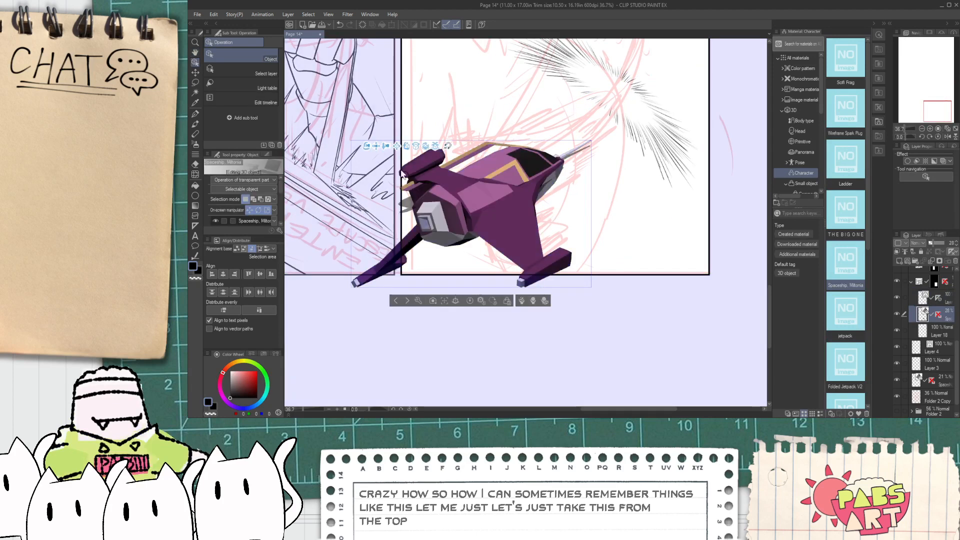
- Move the 3D spaceship model up until its wing pods sit above the panel's bottom border, and return to the ship's ink layer
{"action": "left_click_drag", "start_coordinate": [382, 149], "coordinate": [382, 120]}
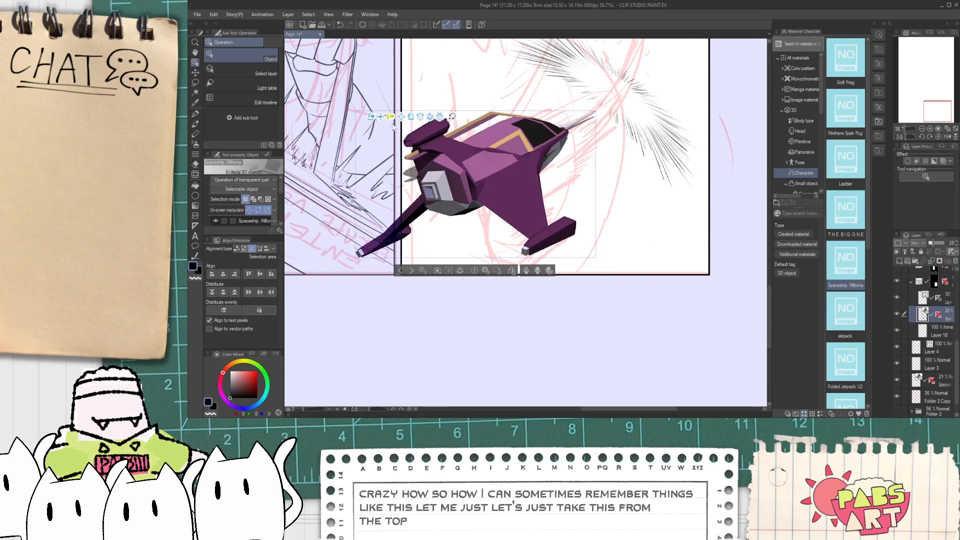
{"action": "left_click", "coordinate": [947, 296]}
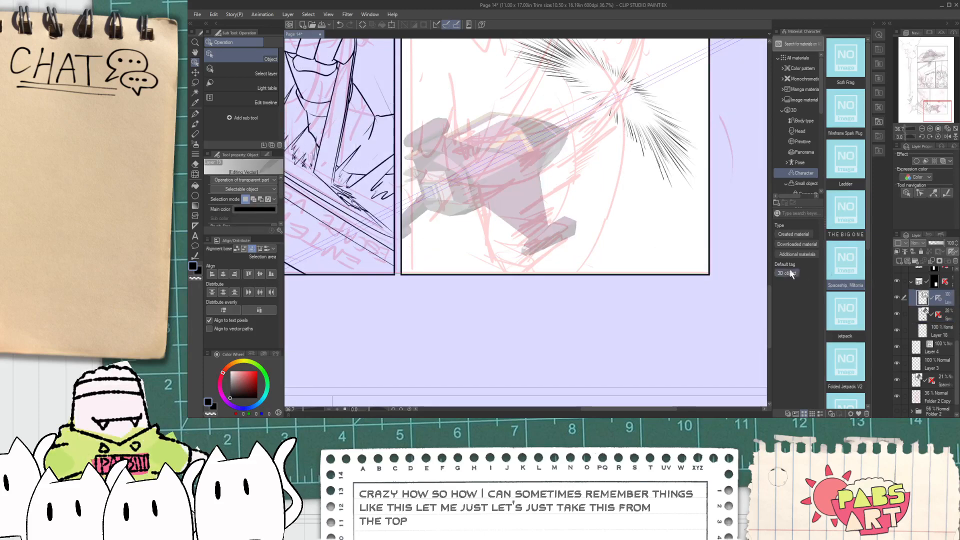
- Start short G-pen blur hatching along the hull's lower edge, from beneath the engine toward the near wing pod
{"action": "key", "text": "p"}
{"action": "scroll", "coordinate": [490, 176], "scroll_direction": "up", "scroll_amount": 3}
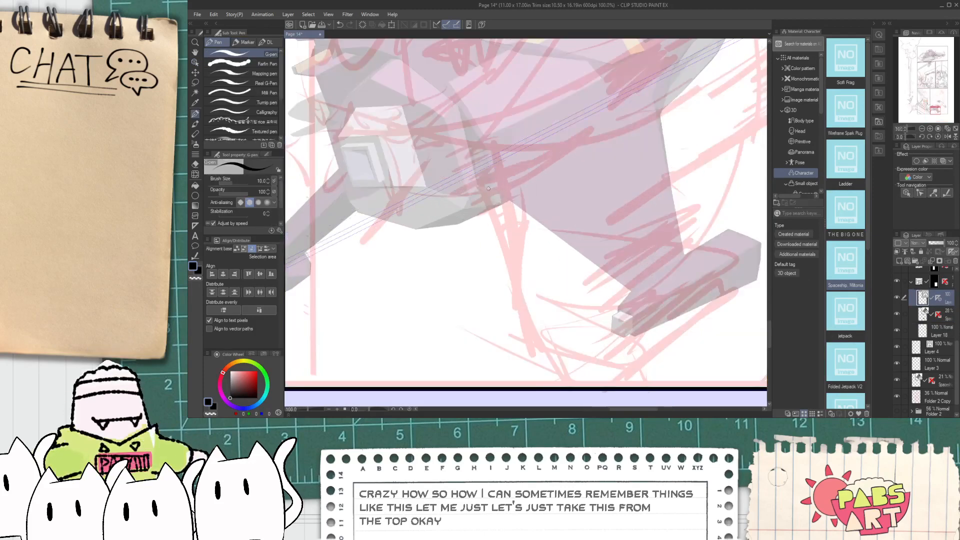
{"action": "mouse_move", "coordinate": [495, 185]}
{"action": "left_mouse_down"}
{"action": "mouse_move", "coordinate": [523, 206]}
{"action": "mouse_move", "coordinate": [510, 214]}
{"action": "mouse_move", "coordinate": [540, 213]}
{"action": "mouse_move", "coordinate": [529, 223]}
{"action": "mouse_move", "coordinate": [548, 212]}
{"action": "mouse_move", "coordinate": [522, 235]}
{"action": "mouse_move", "coordinate": [558, 220]}
{"action": "left_mouse_up"}
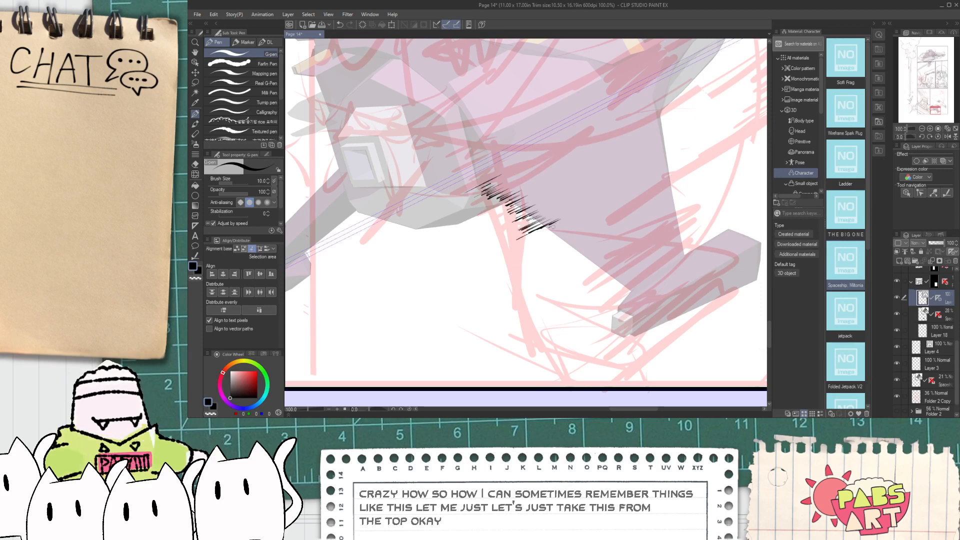
{"action": "key", "text": "ctrl+z"}
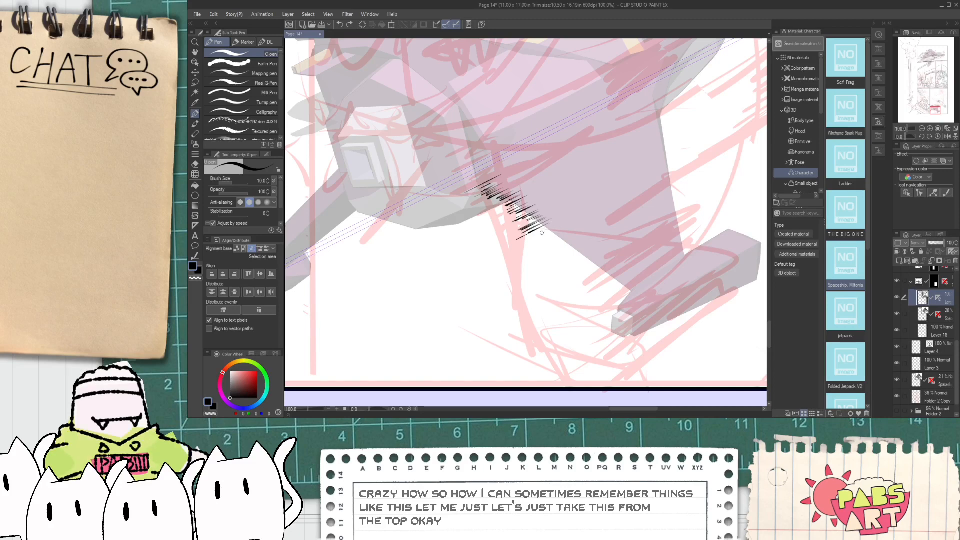
{"action": "left_click_drag", "start_coordinate": [543, 240], "coordinate": [573, 239]}
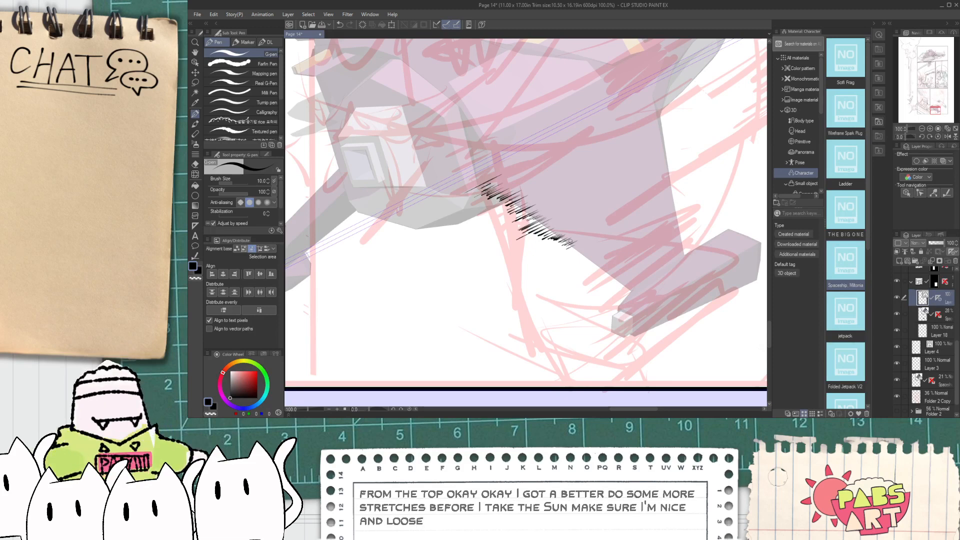
- Continue the short parallel hatching down the wing's trailing edge until it reaches the near wing pod
{"action": "scroll", "coordinate": [581, 260], "scroll_direction": "up", "scroll_amount": 5}
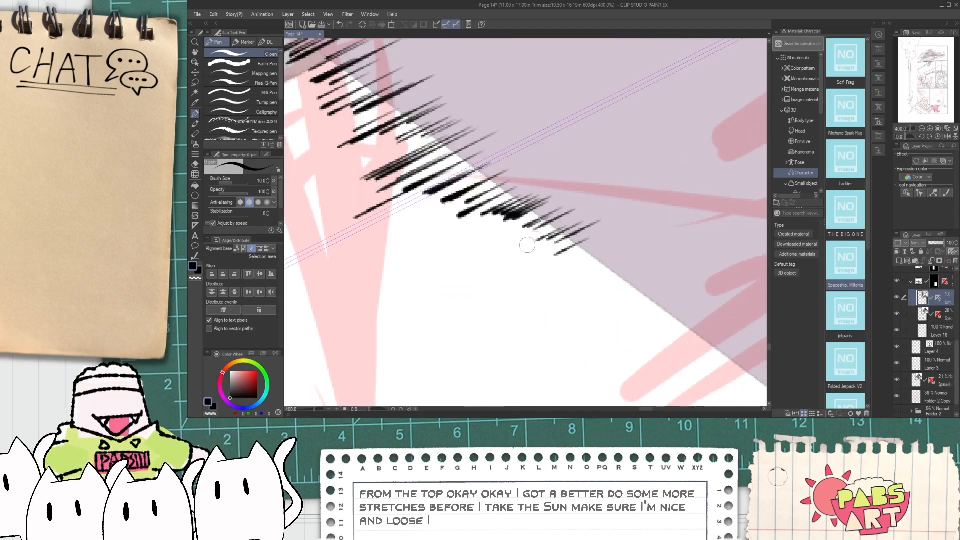
{"action": "left_click_drag", "start_coordinate": [528, 243], "coordinate": [575, 203]}
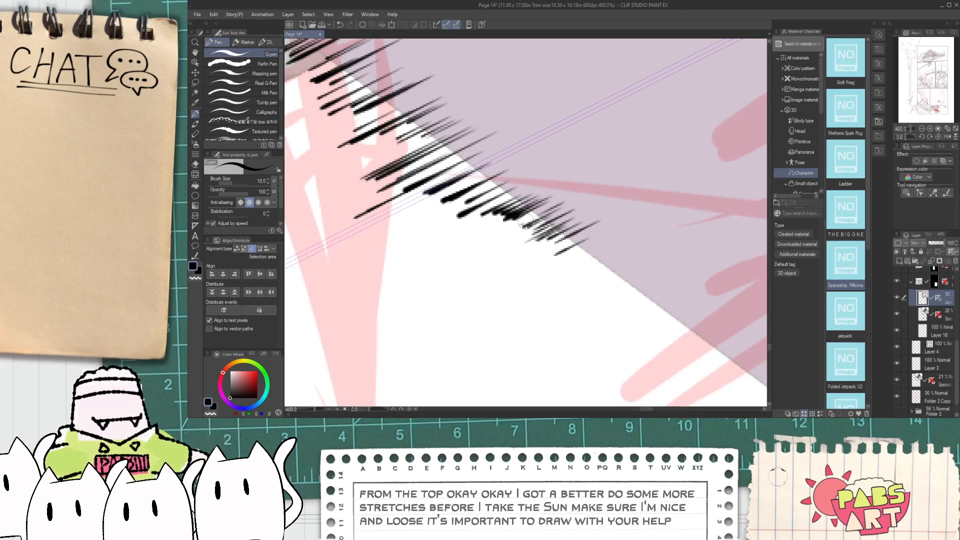
{"action": "left_click_drag", "start_coordinate": [548, 254], "coordinate": [564, 239]}
{"action": "left_click_drag", "start_coordinate": [537, 272], "coordinate": [593, 229]}
{"action": "mouse_move", "coordinate": [561, 260]}
{"action": "left_mouse_down"}
{"action": "mouse_move", "coordinate": [600, 226]}
{"action": "mouse_move", "coordinate": [594, 244]}
{"action": "mouse_move", "coordinate": [623, 233]}
{"action": "left_mouse_up"}
{"action": "mouse_move", "coordinate": [576, 263]}
{"action": "left_mouse_down"}
{"action": "mouse_move", "coordinate": [615, 241]}
{"action": "mouse_move", "coordinate": [576, 282]}
{"action": "mouse_move", "coordinate": [625, 245]}
{"action": "left_mouse_up"}
{"action": "left_click_drag", "start_coordinate": [600, 281], "coordinate": [648, 246]}
{"action": "mouse_move", "coordinate": [607, 297]}
{"action": "left_mouse_down"}
{"action": "mouse_move", "coordinate": [633, 308]}
{"action": "mouse_move", "coordinate": [670, 285]}
{"action": "left_mouse_up"}
{"action": "left_click_drag", "start_coordinate": [650, 320], "coordinate": [701, 293]}
{"action": "left_click_drag", "start_coordinate": [655, 340], "coordinate": [721, 318]}
{"action": "left_click_drag", "start_coordinate": [680, 359], "coordinate": [750, 333]}
{"action": "mouse_move", "coordinate": [705, 371]}
{"action": "left_mouse_down"}
{"action": "mouse_move", "coordinate": [753, 340]}
{"action": "mouse_move", "coordinate": [565, 264]}
{"action": "left_mouse_up"}
{"action": "left_click_drag", "start_coordinate": [525, 290], "coordinate": [595, 247]}
{"action": "mouse_move", "coordinate": [556, 299]}
{"action": "left_mouse_down"}
{"action": "mouse_move", "coordinate": [603, 265]}
{"action": "mouse_move", "coordinate": [600, 279]}
{"action": "left_mouse_up"}
{"action": "mouse_move", "coordinate": [583, 311]}
{"action": "left_mouse_down"}
{"action": "mouse_move", "coordinate": [620, 275]}
{"action": "mouse_move", "coordinate": [598, 300]}
{"action": "mouse_move", "coordinate": [621, 288]}
{"action": "left_mouse_up"}
{"action": "left_click_drag", "start_coordinate": [598, 324], "coordinate": [650, 296]}
- Ink a long line along the near wing pod's upper edge and fine parallel streaks trailing behind the pod, undoing unsatisfactory strokes
{"action": "scroll", "coordinate": [650, 330], "scroll_direction": "down", "scroll_amount": 4}
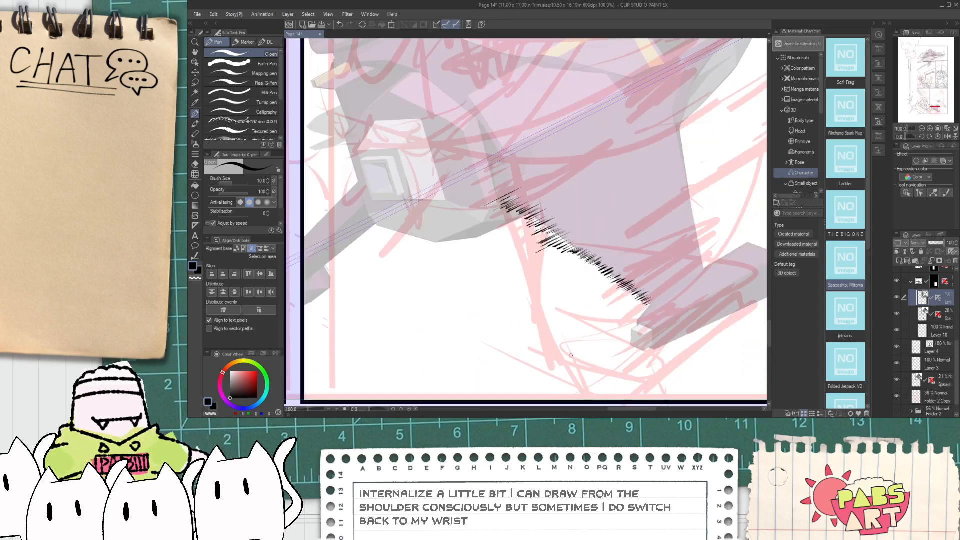
{"action": "mouse_move", "coordinate": [729, 254]}
{"action": "left_mouse_down"}
{"action": "mouse_move", "coordinate": [532, 349]}
{"action": "mouse_move", "coordinate": [580, 322]}
{"action": "left_mouse_up"}
{"action": "mouse_move", "coordinate": [530, 356]}
{"action": "left_mouse_down"}
{"action": "mouse_move", "coordinate": [587, 320]}
{"action": "mouse_move", "coordinate": [630, 313]}
{"action": "left_mouse_up"}
{"action": "left_click_drag", "start_coordinate": [580, 349], "coordinate": [623, 329]}
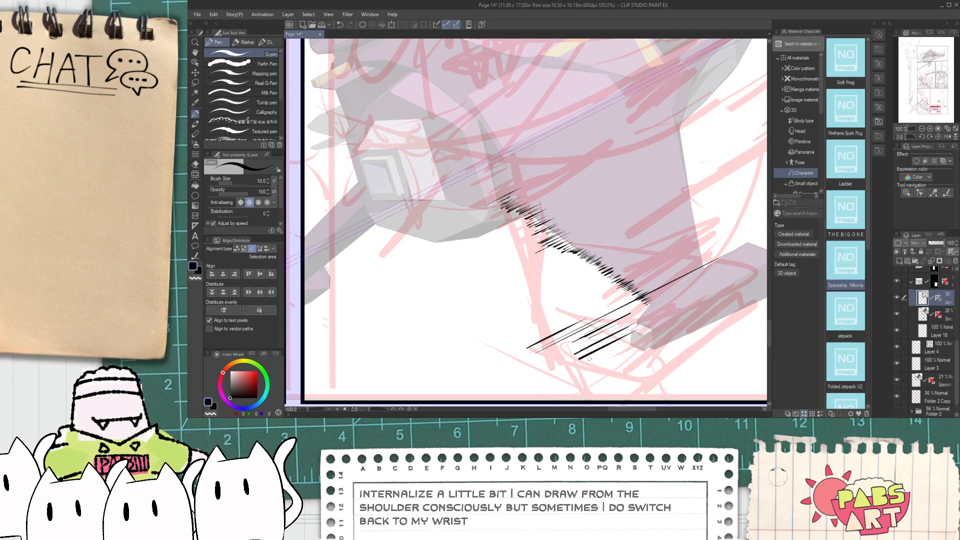
{"action": "key", "text": "ctrl+z"}
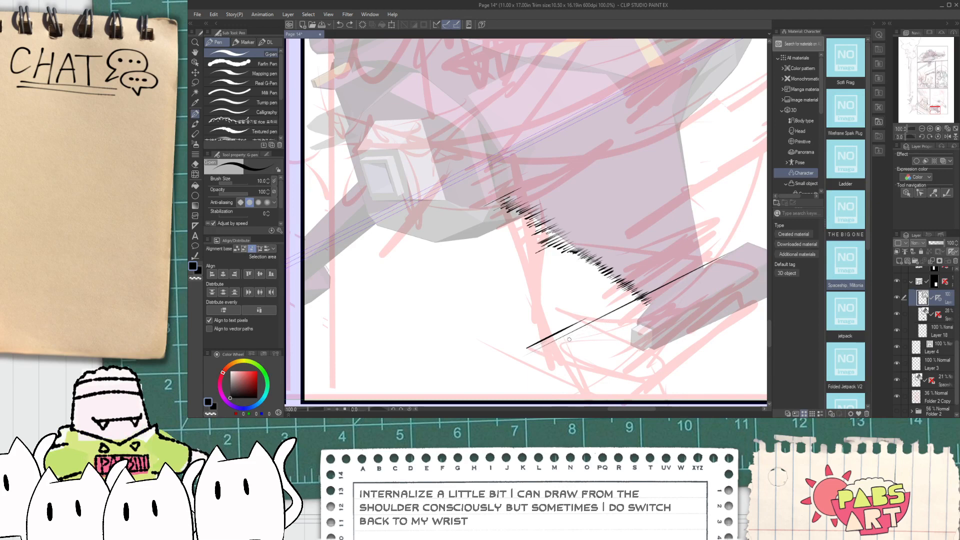
{"action": "mouse_move", "coordinate": [535, 351]}
{"action": "left_mouse_down"}
{"action": "mouse_move", "coordinate": [601, 319]}
{"action": "mouse_move", "coordinate": [650, 308]}
{"action": "left_mouse_up"}
{"action": "left_click_drag", "start_coordinate": [564, 359], "coordinate": [633, 325]}
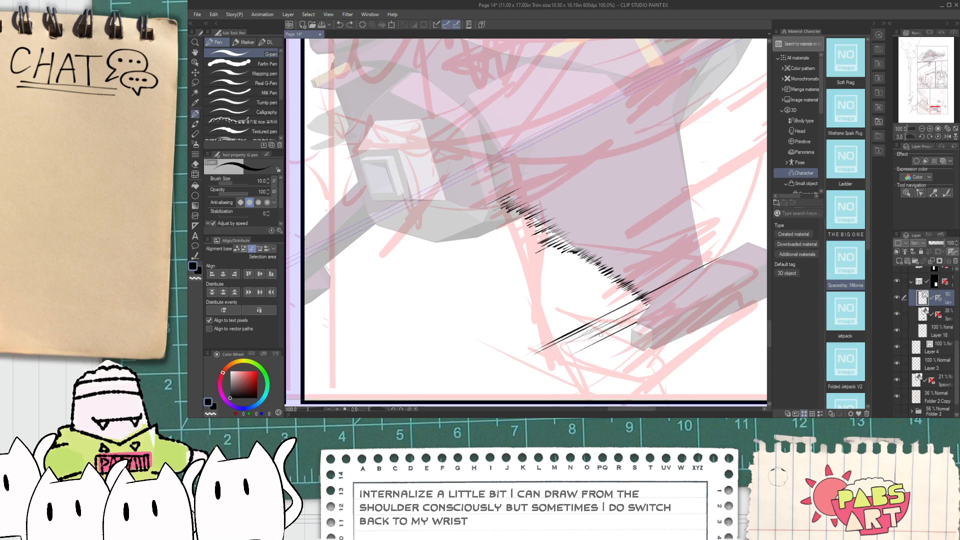
{"action": "key", "text": "ctrl+z"}
{"action": "key", "text": "ctrl+z"}
{"action": "mouse_move", "coordinate": [550, 346]}
{"action": "left_mouse_down"}
{"action": "mouse_move", "coordinate": [600, 322]}
{"action": "mouse_move", "coordinate": [612, 336]}
{"action": "mouse_move", "coordinate": [614, 326]}
{"action": "mouse_move", "coordinate": [636, 325]}
{"action": "left_mouse_up"}
{"action": "key", "text": "ctrl+z"}
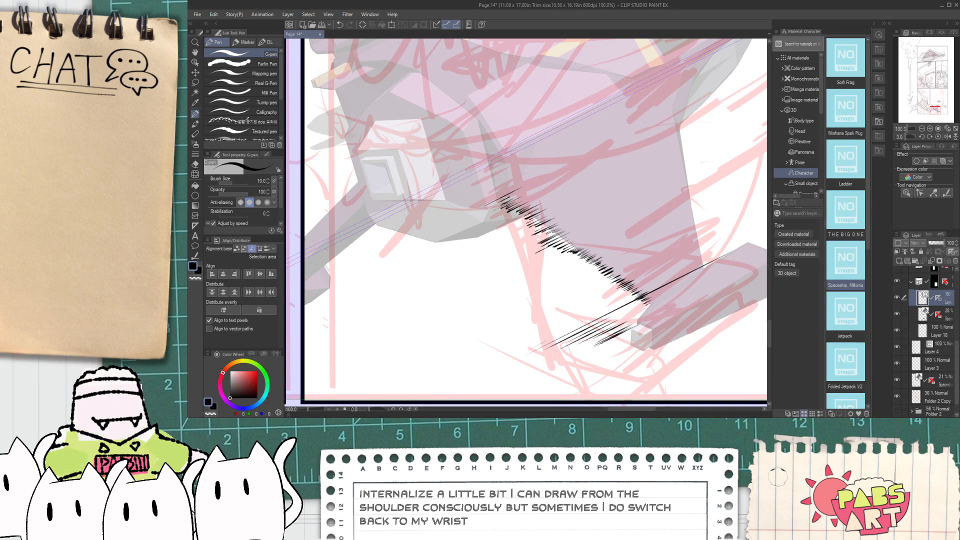
{"action": "key", "text": "ctrl+z"}
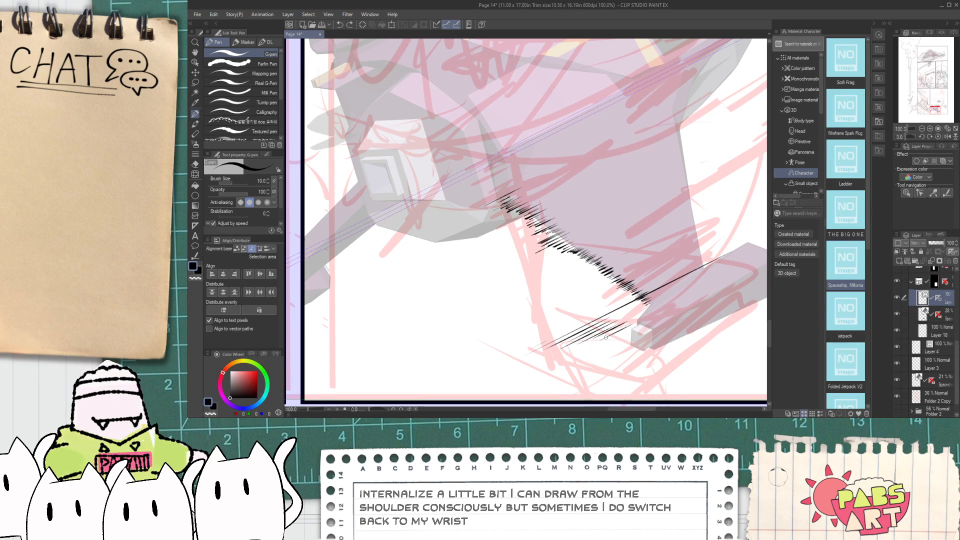
- Hatch the pod's rear end with short parallel strokes and ink its lower edge
{"action": "mouse_move", "coordinate": [639, 325]}
{"action": "left_mouse_down"}
{"action": "mouse_move", "coordinate": [618, 343]}
{"action": "mouse_move", "coordinate": [733, 302]}
{"action": "left_mouse_up"}
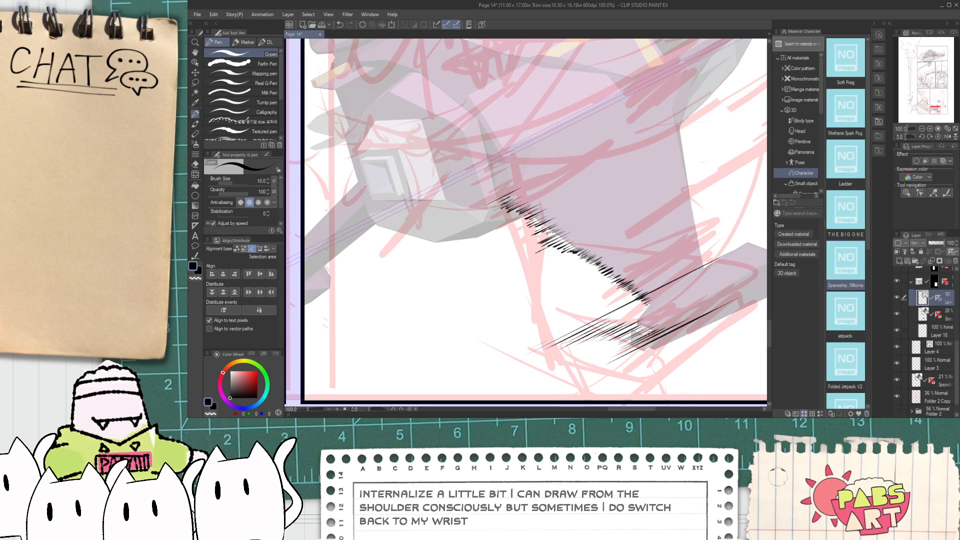
{"action": "key", "text": "ctrl+z"}
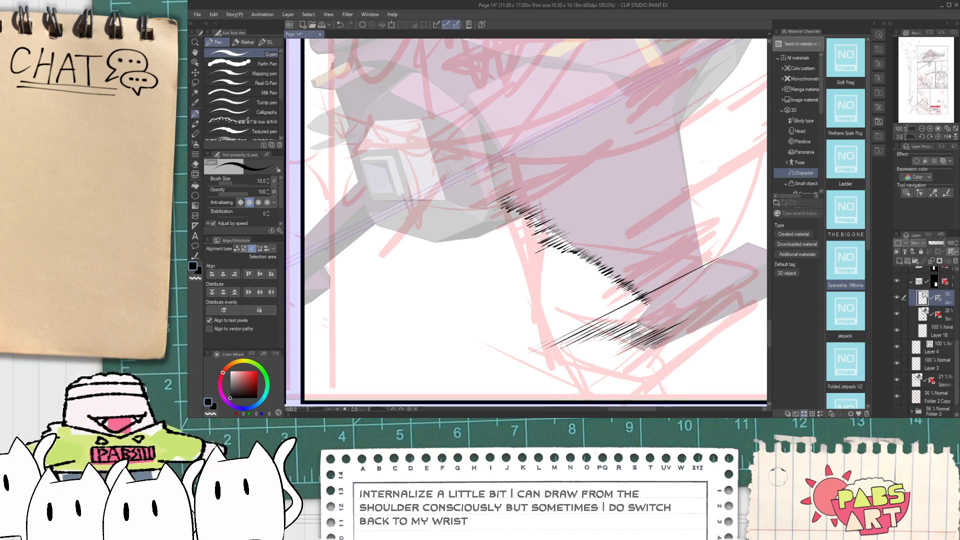
{"action": "left_click_drag", "start_coordinate": [652, 349], "coordinate": [766, 295]}
{"action": "key", "text": "ctrl+z"}
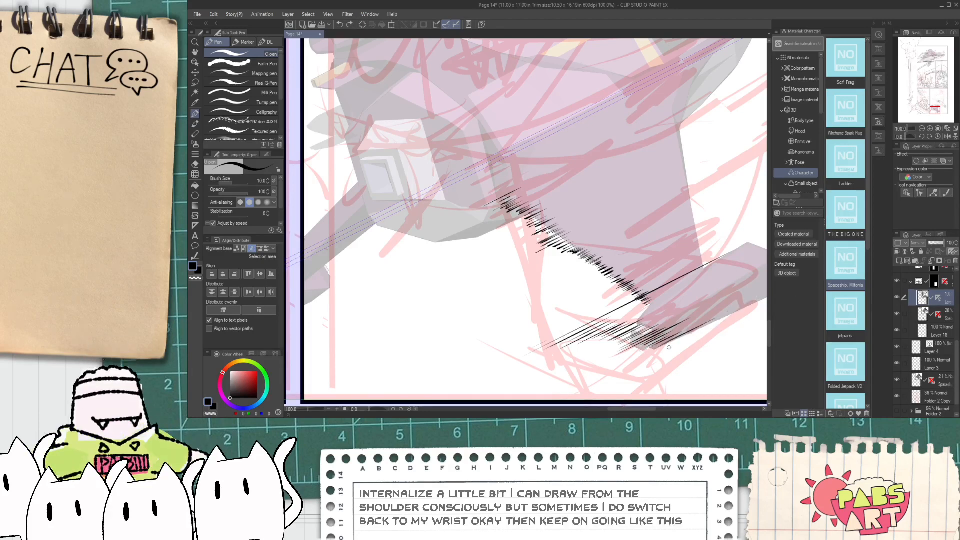
- Reinforce the pod's upper edge with long parallel strokes and hatch the upper corner of its front end
{"action": "key", "text": "space"}
{"action": "left_click_drag", "start_coordinate": [745, 258], "coordinate": [615, 263]}
{"action": "scroll", "coordinate": [616, 264], "scroll_direction": "up", "scroll_amount": 2}
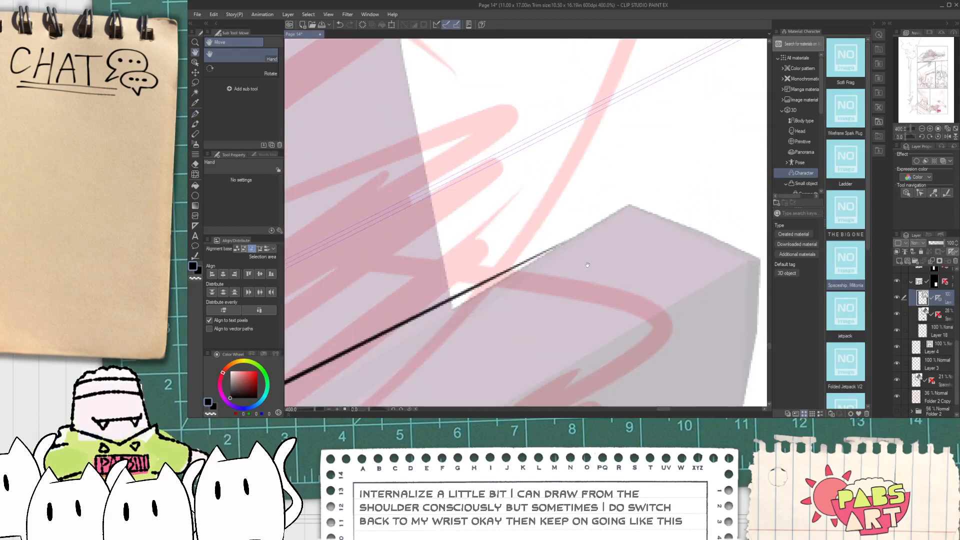
{"action": "scroll", "coordinate": [505, 275], "scroll_direction": "down", "scroll_amount": 1}
{"action": "scroll", "coordinate": [551, 264], "scroll_direction": "down", "scroll_amount": 1}
{"action": "scroll", "coordinate": [540, 269], "scroll_direction": "up", "scroll_amount": 1}
{"action": "key", "text": "e"}
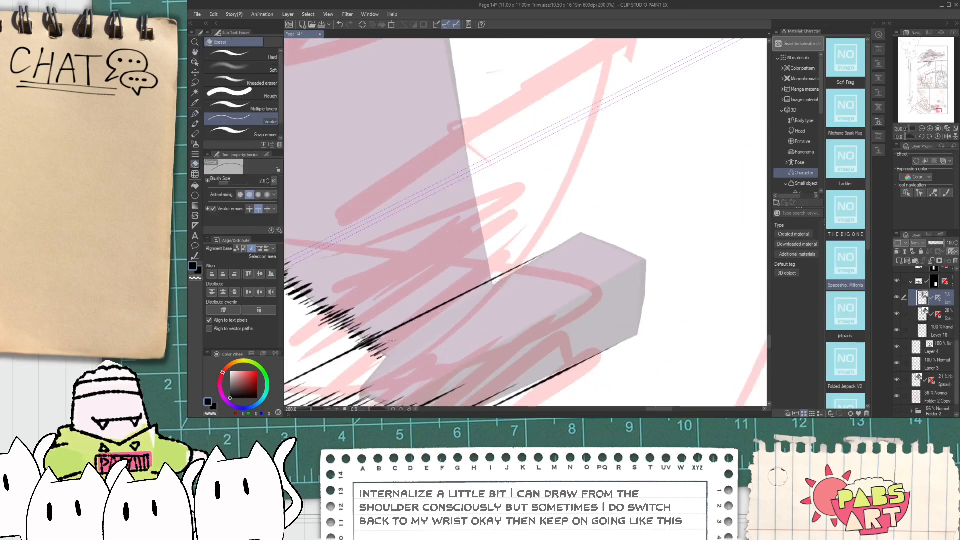
{"action": "key", "text": "p"}
{"action": "scroll", "coordinate": [525, 223], "scroll_direction": "down", "scroll_amount": 1}
{"action": "left_click_drag", "start_coordinate": [362, 340], "coordinate": [612, 213]}
{"action": "mouse_move", "coordinate": [420, 318]}
{"action": "left_mouse_down"}
{"action": "mouse_move", "coordinate": [638, 215]}
{"action": "mouse_move", "coordinate": [592, 236]}
{"action": "mouse_move", "coordinate": [604, 216]}
{"action": "mouse_move", "coordinate": [645, 198]}
{"action": "mouse_move", "coordinate": [657, 195]}
{"action": "mouse_move", "coordinate": [636, 207]}
{"action": "mouse_move", "coordinate": [665, 193]}
{"action": "mouse_move", "coordinate": [649, 202]}
{"action": "mouse_move", "coordinate": [679, 197]}
{"action": "mouse_move", "coordinate": [671, 210]}
{"action": "mouse_move", "coordinate": [701, 207]}
{"action": "mouse_move", "coordinate": [685, 219]}
{"action": "mouse_move", "coordinate": [705, 217]}
{"action": "left_mouse_up"}
{"action": "key", "text": "ctrl+z"}
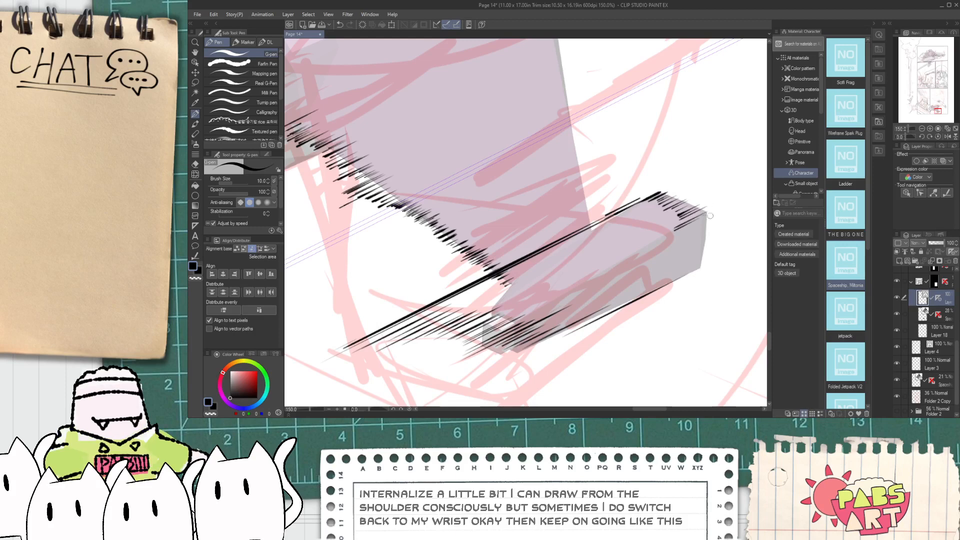
- Hatch down the pod's front face and thicken the line along its lower edge
{"action": "left_click_drag", "start_coordinate": [689, 257], "coordinate": [702, 251]}
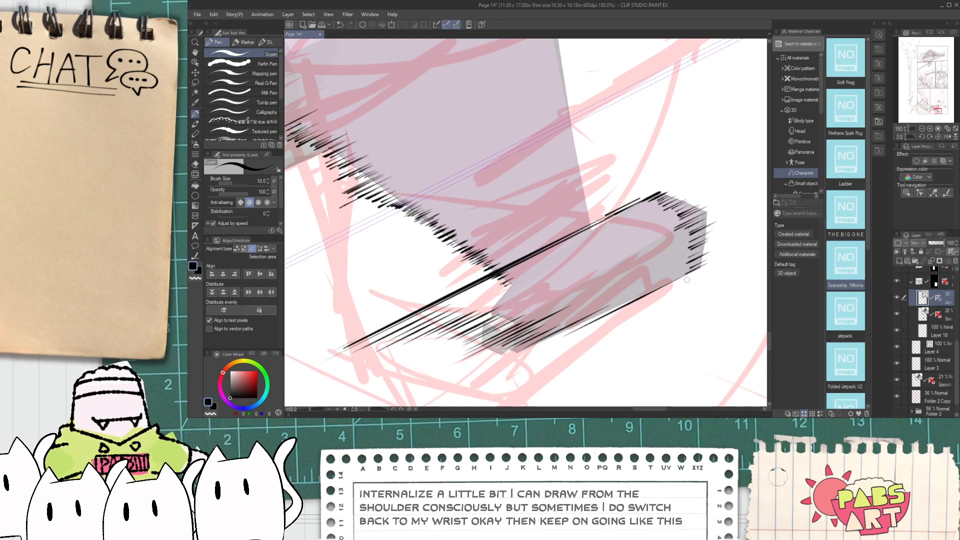
{"action": "left_click_drag", "start_coordinate": [677, 281], "coordinate": [704, 268]}
{"action": "mouse_move", "coordinate": [523, 359]}
{"action": "left_mouse_down"}
{"action": "mouse_move", "coordinate": [740, 249]}
{"action": "mouse_move", "coordinate": [506, 365]}
{"action": "left_mouse_up"}
{"action": "key", "text": "ctrl+z"}
{"action": "key", "text": "ctrl+z"}
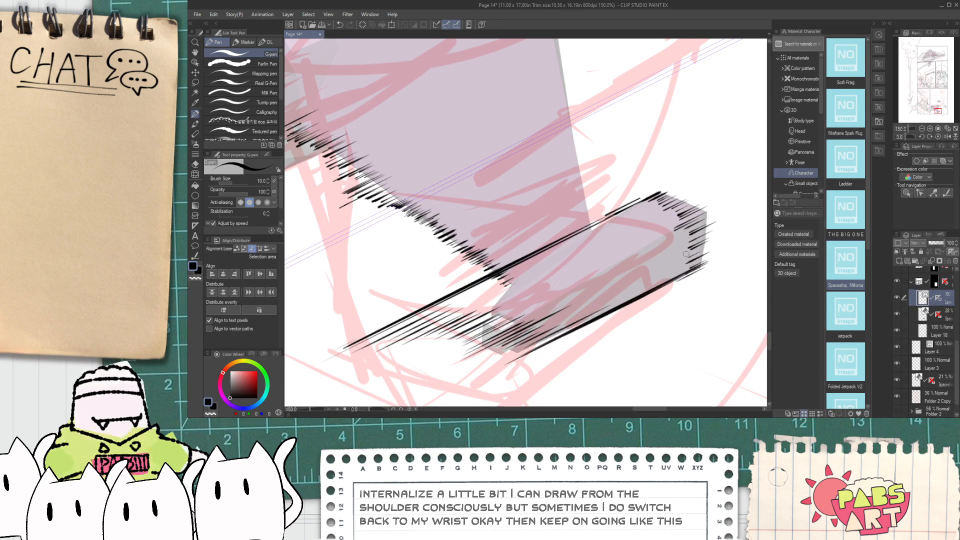
- Thicken the pod's upper edge line and add bold parallel strokes that overshoot its front face
{"action": "key", "text": "ctrl+plus"}
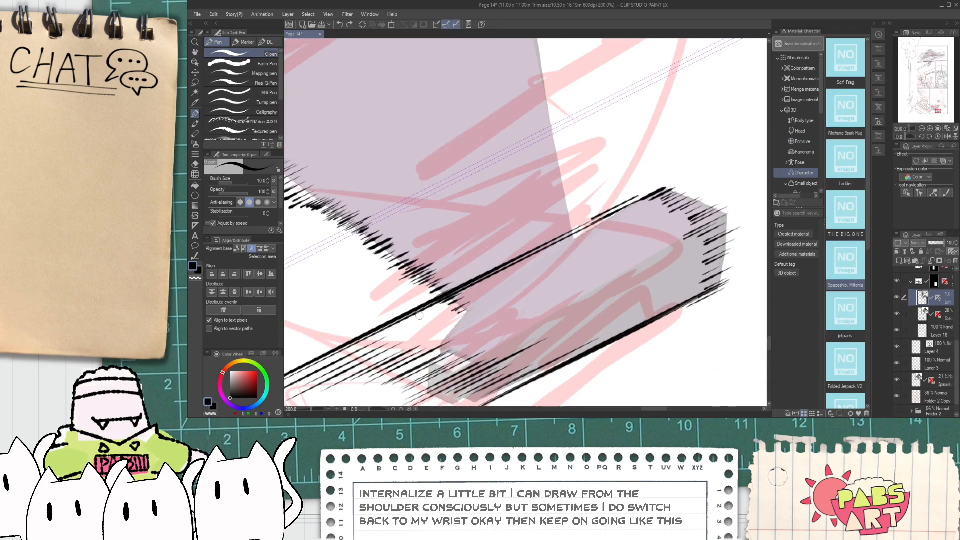
{"action": "left_click_drag", "start_coordinate": [433, 310], "coordinate": [645, 201]}
{"action": "left_click_drag", "start_coordinate": [702, 209], "coordinate": [755, 189]}
{"action": "left_click_drag", "start_coordinate": [729, 223], "coordinate": [755, 207]}
{"action": "left_click_drag", "start_coordinate": [707, 253], "coordinate": [746, 231]}
{"action": "left_click_drag", "start_coordinate": [700, 261], "coordinate": [741, 236]}
{"action": "key", "text": "ctrl+z"}
{"action": "key", "text": "ctrl+z"}
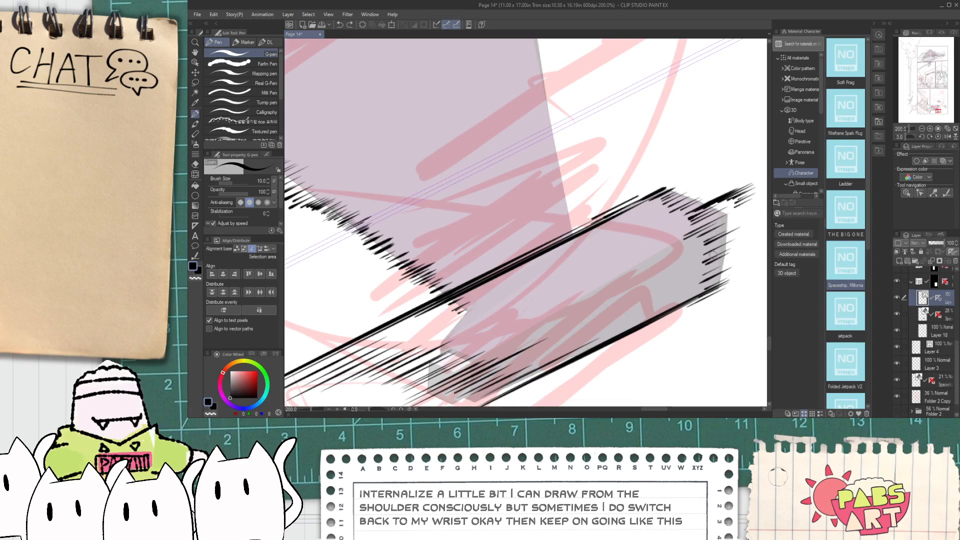
{"action": "key", "text": "ctrl+z"}
{"action": "scroll", "coordinate": [534, 224], "scroll_direction": "down", "scroll_amount": 5}
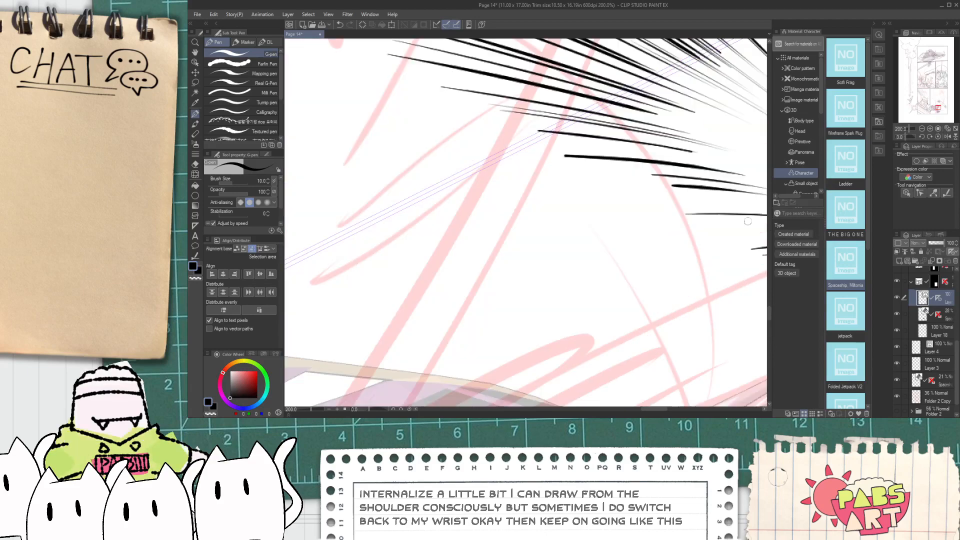
{"action": "scroll", "coordinate": [534, 223], "scroll_direction": "up", "scroll_amount": 5}
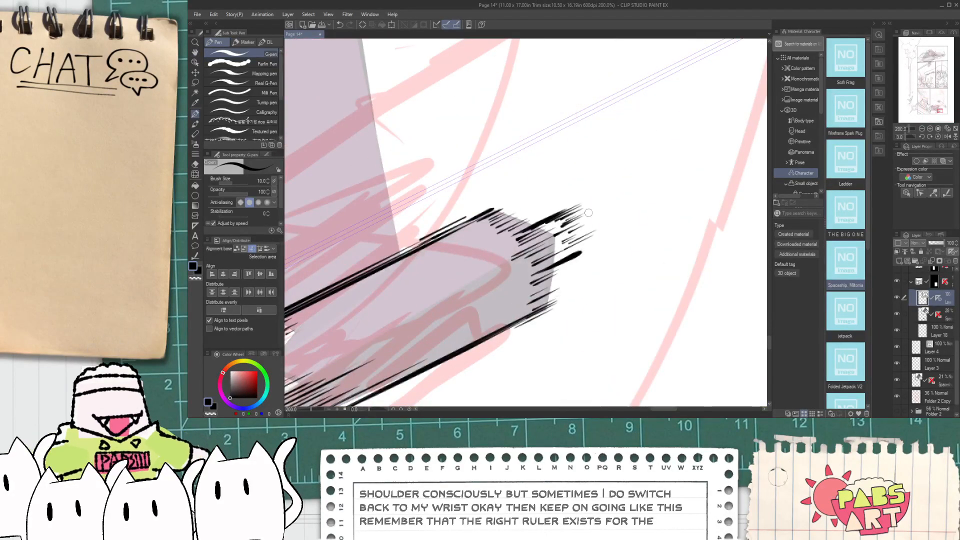
- Draw long tapering speed streaks trailing back from the pod's rear and lower edge, redoing the unsatisfactory ones
{"action": "scroll", "coordinate": [591, 224], "scroll_direction": "down", "scroll_amount": 3}
{"action": "scroll", "coordinate": [426, 293], "scroll_direction": "up", "scroll_amount": 2}
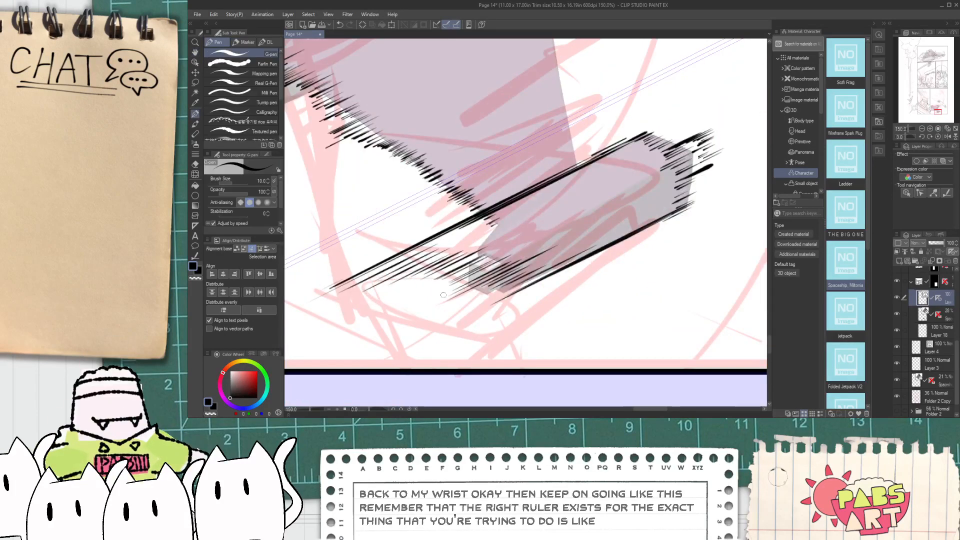
{"action": "mouse_move", "coordinate": [495, 276]}
{"action": "left_mouse_down"}
{"action": "mouse_move", "coordinate": [344, 347]}
{"action": "mouse_move", "coordinate": [434, 318]}
{"action": "mouse_move", "coordinate": [367, 352]}
{"action": "left_mouse_up"}
{"action": "key", "text": "ctrl+z"}
{"action": "mouse_move", "coordinate": [454, 300]}
{"action": "left_mouse_down"}
{"action": "mouse_move", "coordinate": [350, 358]}
{"action": "mouse_move", "coordinate": [377, 334]}
{"action": "mouse_move", "coordinate": [351, 352]}
{"action": "left_mouse_up"}
{"action": "key", "text": "ctrl+z"}
{"action": "left_click_drag", "start_coordinate": [413, 316], "coordinate": [352, 347]}
{"action": "mouse_move", "coordinate": [401, 319]}
{"action": "left_mouse_down"}
{"action": "mouse_move", "coordinate": [343, 349]}
{"action": "mouse_move", "coordinate": [360, 339]}
{"action": "mouse_move", "coordinate": [344, 339]}
{"action": "left_mouse_up"}
{"action": "key", "text": "ctrl+z"}
{"action": "left_click_drag", "start_coordinate": [464, 279], "coordinate": [348, 339]}
{"action": "left_click_drag", "start_coordinate": [402, 308], "coordinate": [353, 334]}
{"action": "left_click_drag", "start_coordinate": [464, 271], "coordinate": [356, 336]}
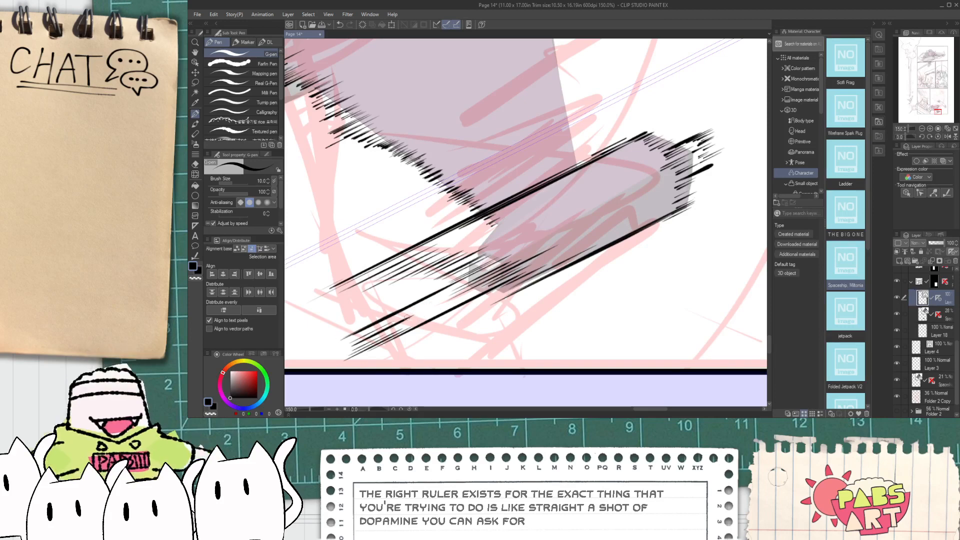
{"action": "left_click_drag", "start_coordinate": [436, 313], "coordinate": [492, 285]}
{"action": "scroll", "coordinate": [448, 323], "scroll_direction": "down", "scroll_amount": 3}
{"action": "scroll", "coordinate": [463, 316], "scroll_direction": "up", "scroll_amount": 4}
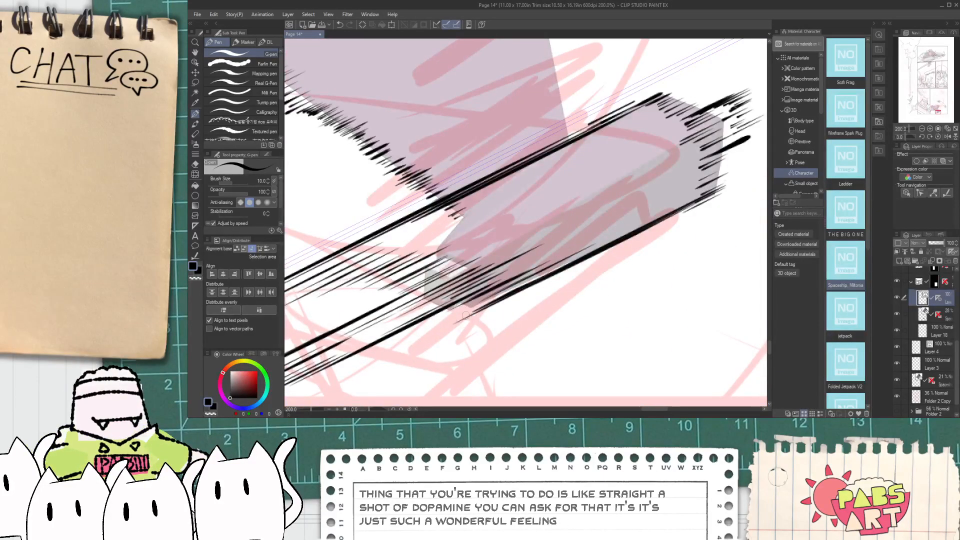
{"action": "scroll", "coordinate": [436, 318], "scroll_direction": "down", "scroll_amount": 1}
{"action": "scroll", "coordinate": [500, 278], "scroll_direction": "down", "scroll_amount": 3}
{"action": "left_click_drag", "start_coordinate": [473, 278], "coordinate": [550, 237]}
- Delete the long thin streaks trailing behind the pod's upper edge, and return to the G-pen
{"action": "scroll", "coordinate": [500, 278], "scroll_direction": "up", "scroll_amount": 3}
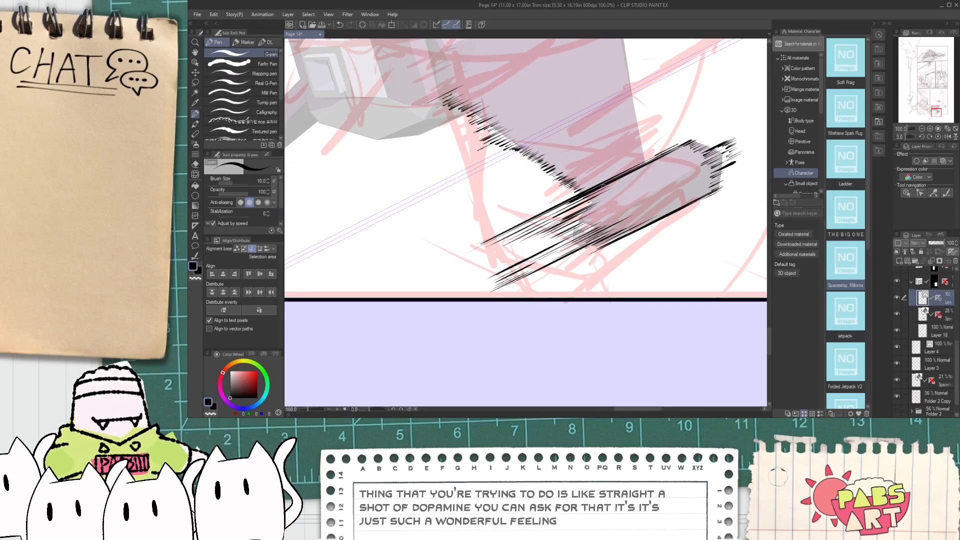
{"action": "key", "text": "e"}
{"action": "scroll", "coordinate": [514, 227], "scroll_direction": "up", "scroll_amount": 2}
{"action": "left_click_drag", "start_coordinate": [514, 227], "coordinate": [558, 206]}
{"action": "left_click_drag", "start_coordinate": [512, 235], "coordinate": [556, 210]}
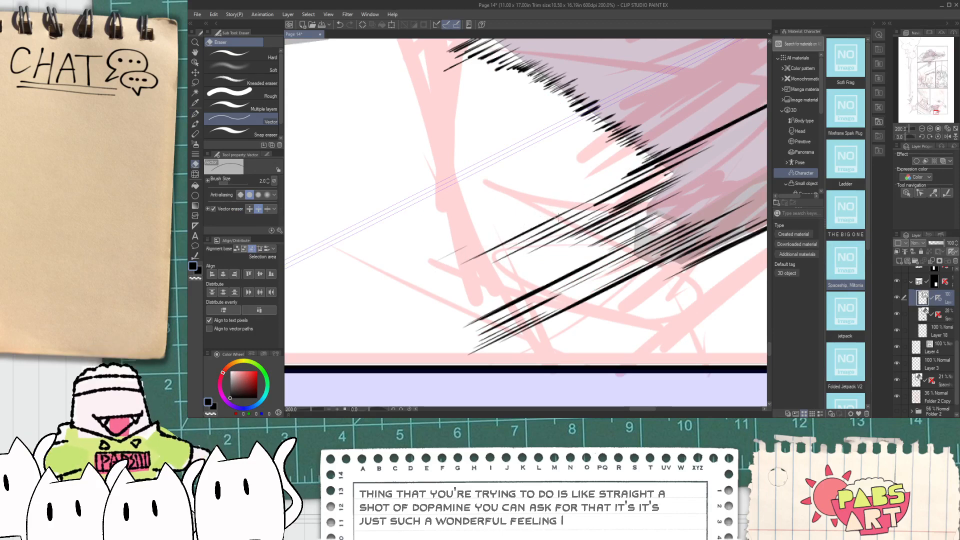
{"action": "key", "text": "o"}
{"action": "left_click_drag", "start_coordinate": [477, 228], "coordinate": [515, 259]}
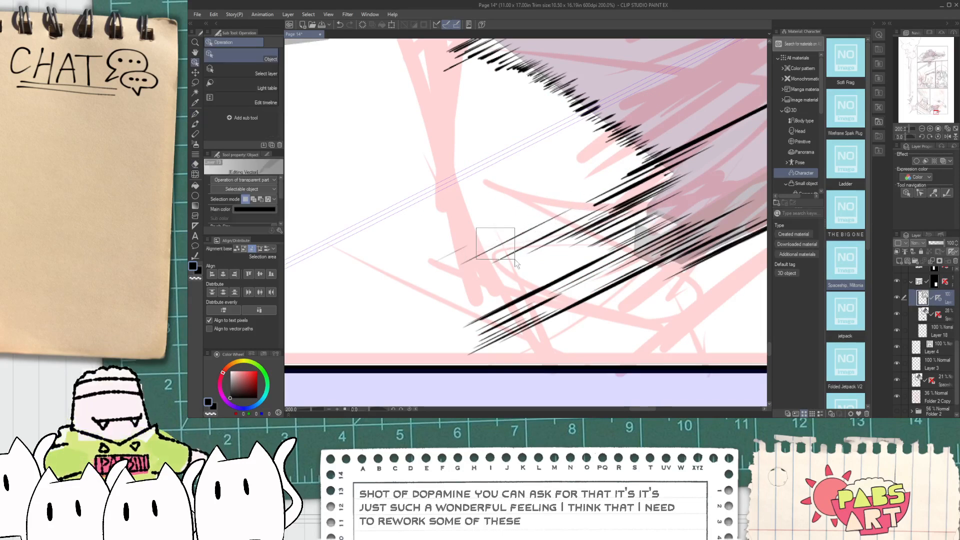
{"action": "left_click_drag", "start_coordinate": [552, 228], "coordinate": [581, 253]}
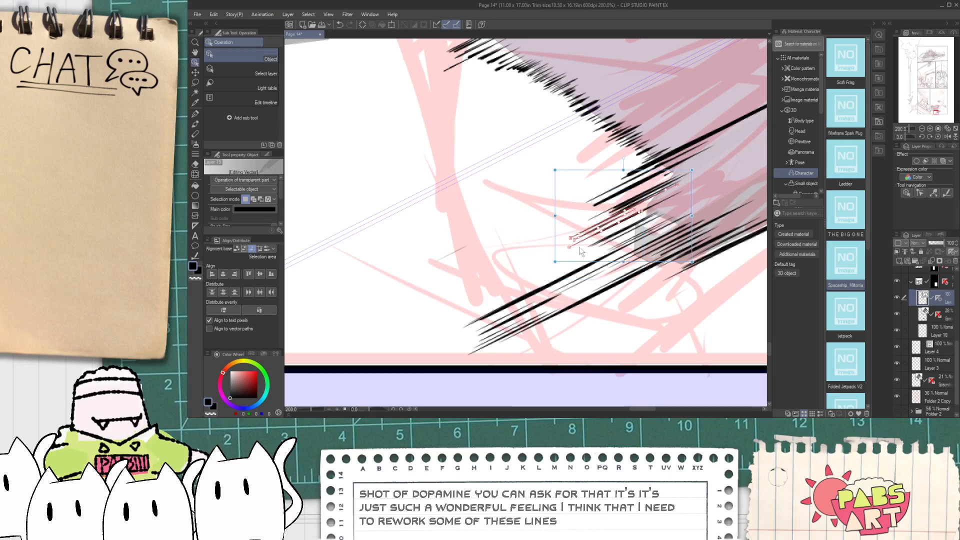
{"action": "key", "text": "Delete"}
{"action": "key", "text": "Delete"}
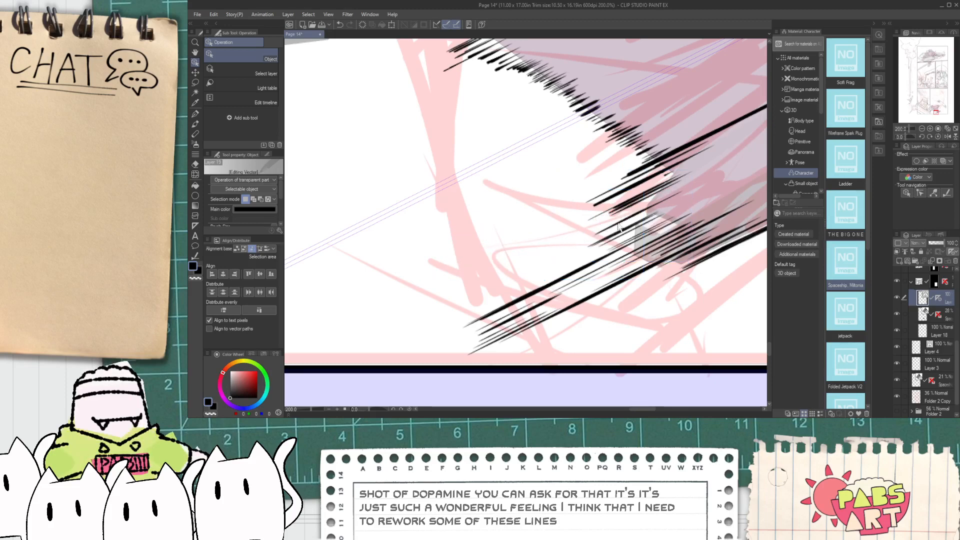
{"action": "key", "text": "p"}
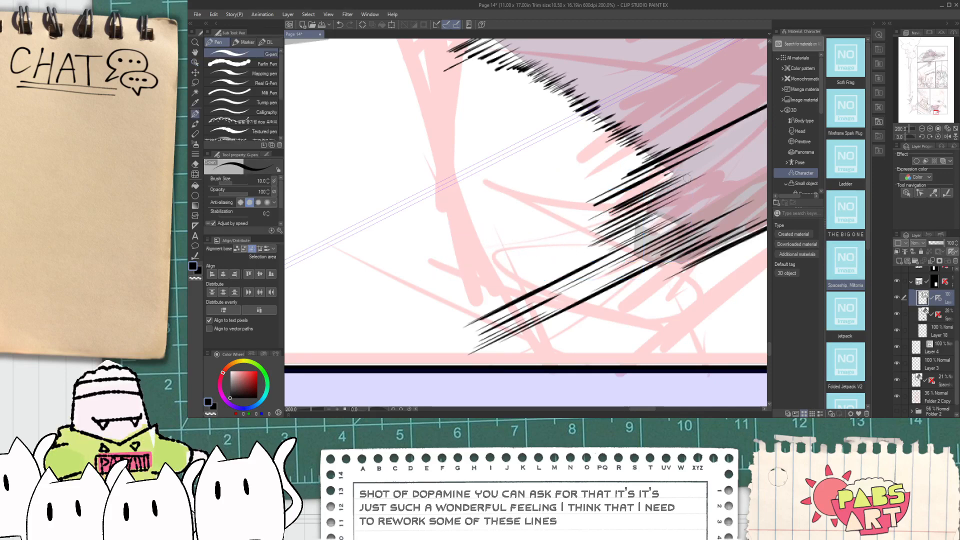
- Hatch the lower part of the hull's front edge, just above the pod, with short parallel strokes
{"action": "mouse_move", "coordinate": [706, 153]}
{"action": "left_mouse_down"}
{"action": "mouse_move", "coordinate": [598, 210]}
{"action": "mouse_move", "coordinate": [690, 151]}
{"action": "left_mouse_up"}
{"action": "key", "text": "ctrl+z"}
{"action": "scroll", "coordinate": [516, 215], "scroll_direction": "down", "scroll_amount": 6}
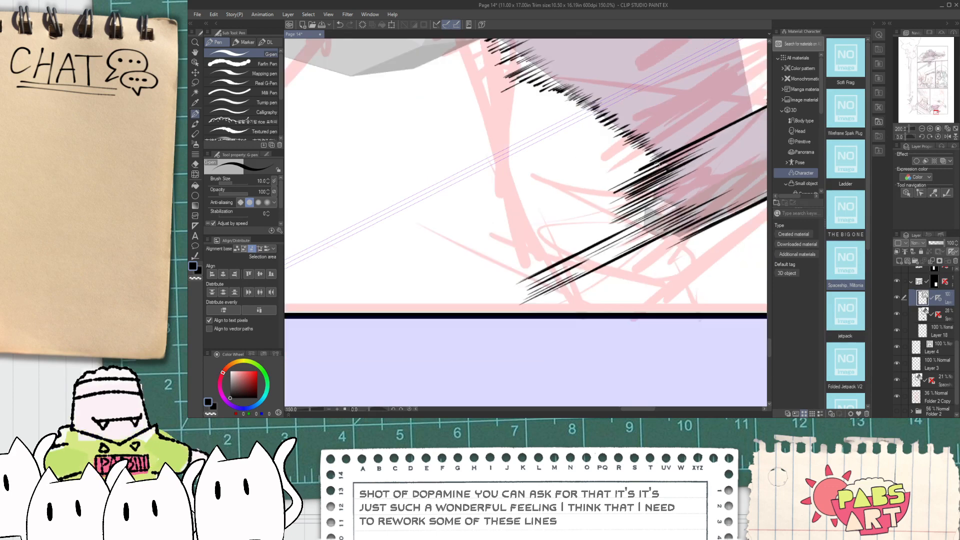
{"action": "scroll", "coordinate": [517, 215], "scroll_direction": "up", "scroll_amount": 4}
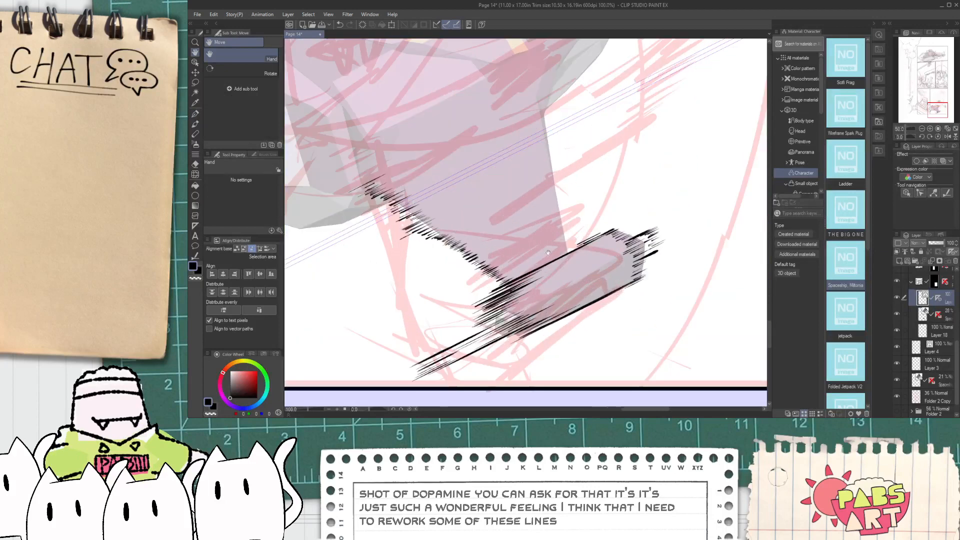
{"action": "left_click_drag", "start_coordinate": [578, 247], "coordinate": [635, 200]}
{"action": "mouse_move", "coordinate": [571, 209]}
{"action": "left_mouse_down"}
{"action": "mouse_move", "coordinate": [631, 171]}
{"action": "mouse_move", "coordinate": [599, 188]}
{"action": "left_mouse_up"}
{"action": "left_click_drag", "start_coordinate": [587, 193], "coordinate": [625, 170]}
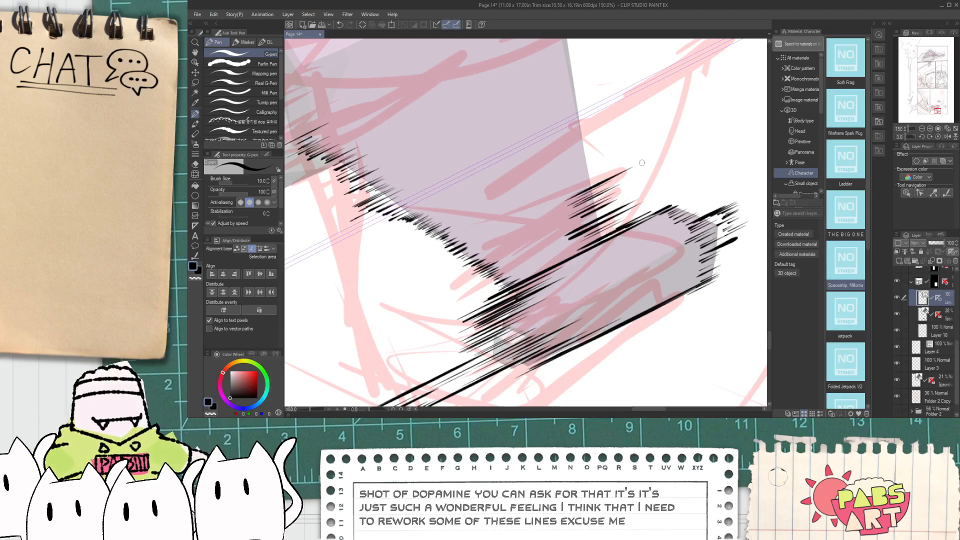
{"action": "left_click_drag", "start_coordinate": [567, 192], "coordinate": [615, 167]}
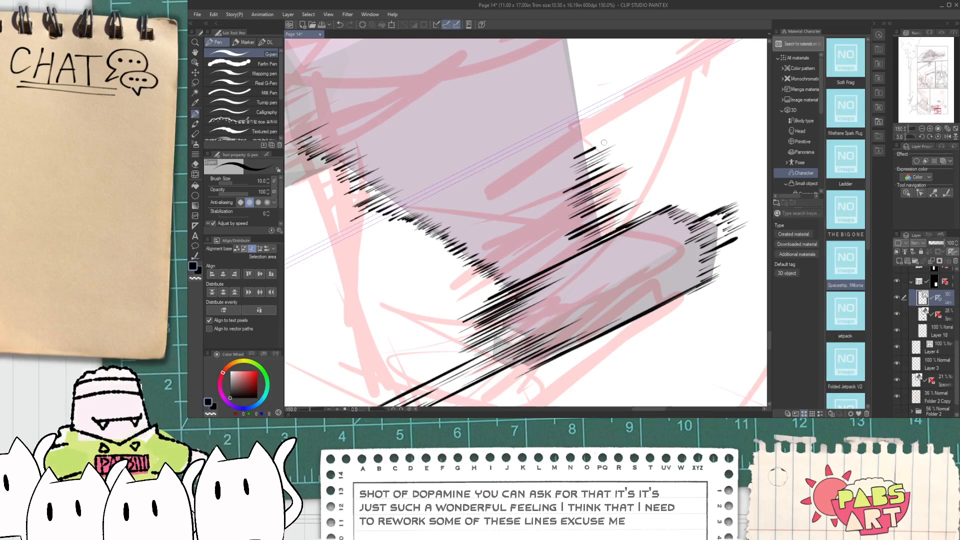
- Continue the parallel hatching up the middle of the hull's front edge, letting the strokes overshoot the outline
{"action": "left_click_drag", "start_coordinate": [575, 159], "coordinate": [640, 126]}
{"action": "left_click_drag", "start_coordinate": [570, 155], "coordinate": [631, 107]}
{"action": "left_click_drag", "start_coordinate": [571, 133], "coordinate": [617, 107]}
{"action": "left_click_drag", "start_coordinate": [565, 125], "coordinate": [643, 65]}
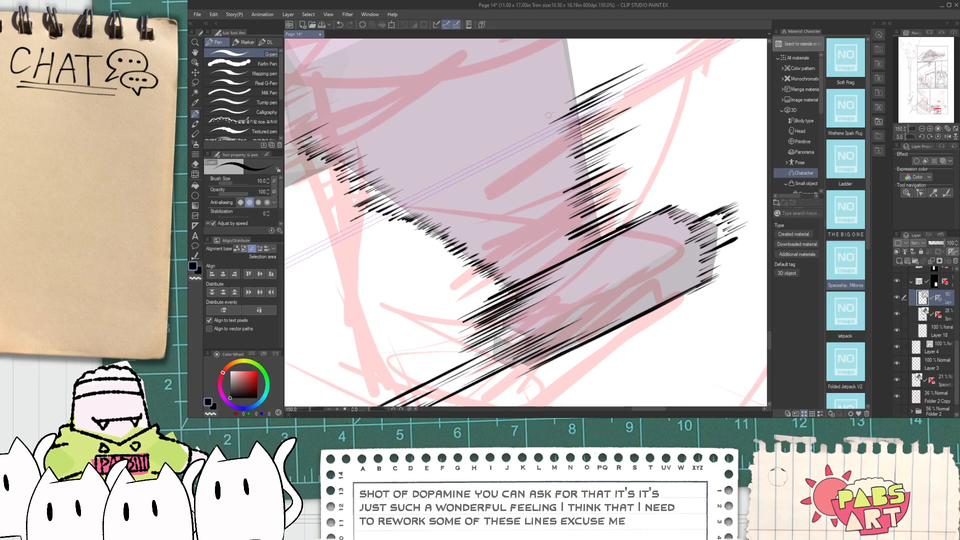
{"action": "left_click_drag", "start_coordinate": [556, 107], "coordinate": [623, 71]}
{"action": "left_click_drag", "start_coordinate": [570, 88], "coordinate": [626, 61]}
{"action": "mouse_move", "coordinate": [562, 99]}
{"action": "left_mouse_down"}
{"action": "mouse_move", "coordinate": [617, 73]}
{"action": "mouse_move", "coordinate": [591, 205]}
{"action": "mouse_move", "coordinate": [629, 181]}
{"action": "left_mouse_up"}
- Hatch the upper part of the hull's front edge up to the corner where the wing begins
{"action": "scroll", "coordinate": [591, 205], "scroll_direction": "up", "scroll_amount": 1}
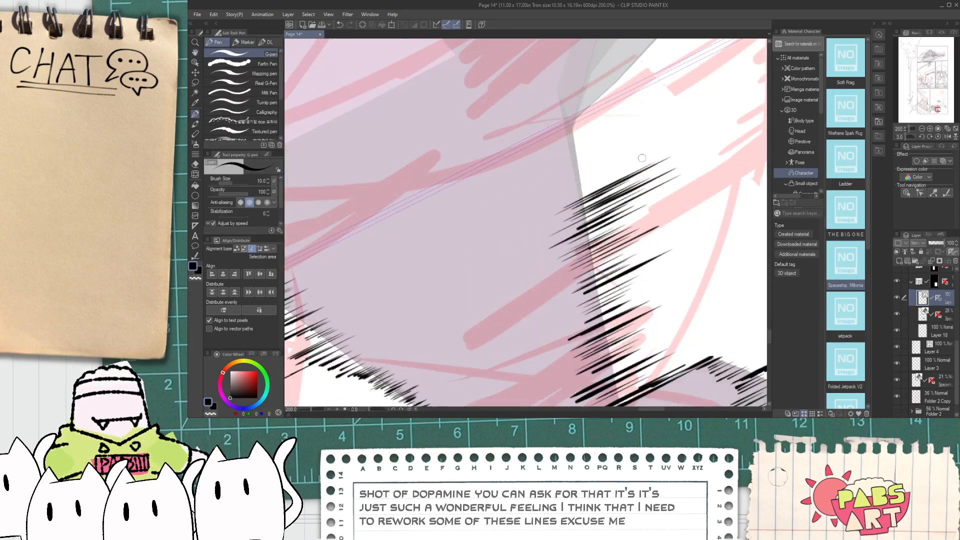
{"action": "left_click_drag", "start_coordinate": [565, 196], "coordinate": [637, 156]}
{"action": "left_click_drag", "start_coordinate": [566, 182], "coordinate": [643, 144]}
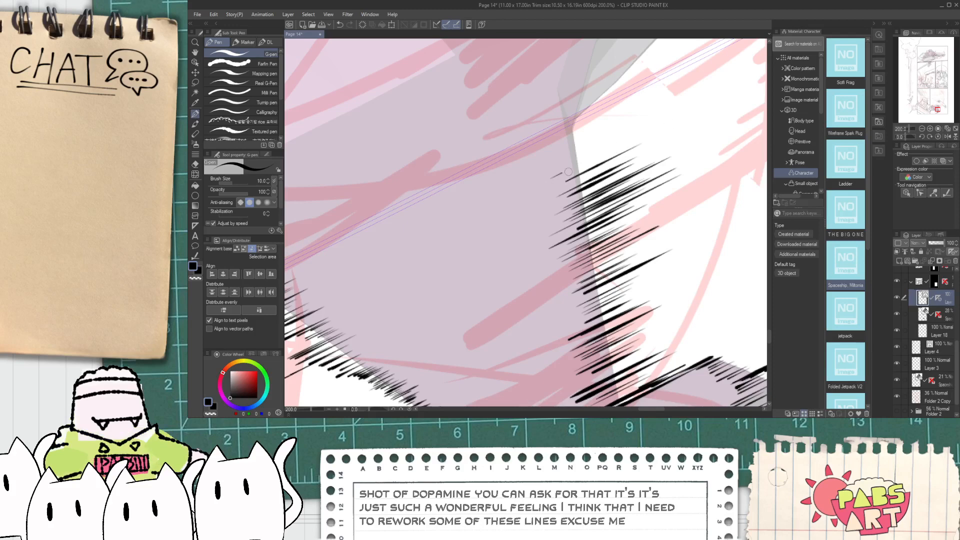
{"action": "left_click_drag", "start_coordinate": [550, 179], "coordinate": [615, 146]}
{"action": "left_click_drag", "start_coordinate": [570, 177], "coordinate": [640, 140]}
{"action": "mouse_move", "coordinate": [563, 155]}
{"action": "left_mouse_down"}
{"action": "mouse_move", "coordinate": [658, 103]}
{"action": "mouse_move", "coordinate": [634, 110]}
{"action": "mouse_move", "coordinate": [649, 100]}
{"action": "left_mouse_up"}
{"action": "mouse_move", "coordinate": [559, 133]}
{"action": "left_mouse_down"}
{"action": "mouse_move", "coordinate": [607, 109]}
{"action": "mouse_move", "coordinate": [641, 68]}
{"action": "left_mouse_up"}
{"action": "left_click_drag", "start_coordinate": [540, 115], "coordinate": [633, 66]}
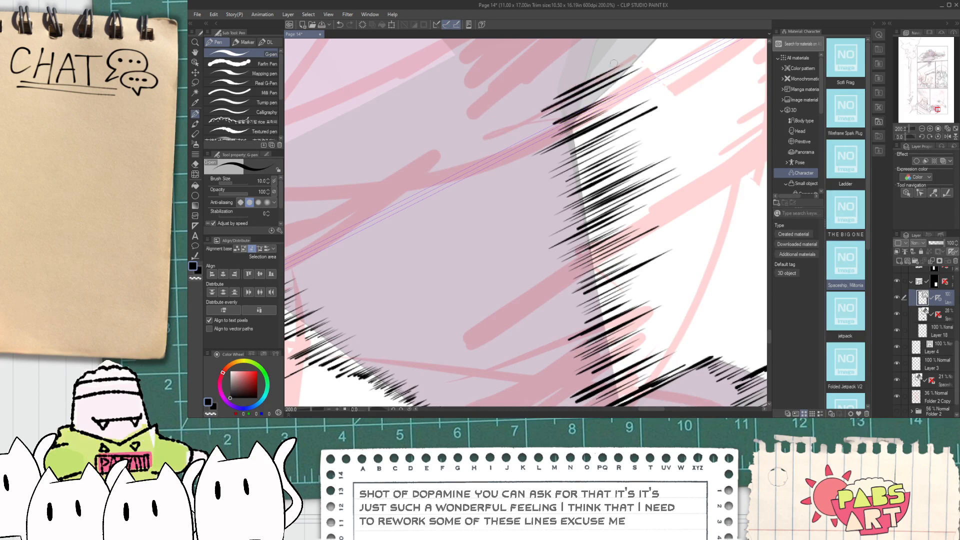
- Hatch the underside of the ship's rear engine block, undoing and redoing the strokes at its rear end
{"action": "scroll", "coordinate": [483, 175], "scroll_direction": "down", "scroll_amount": 5}
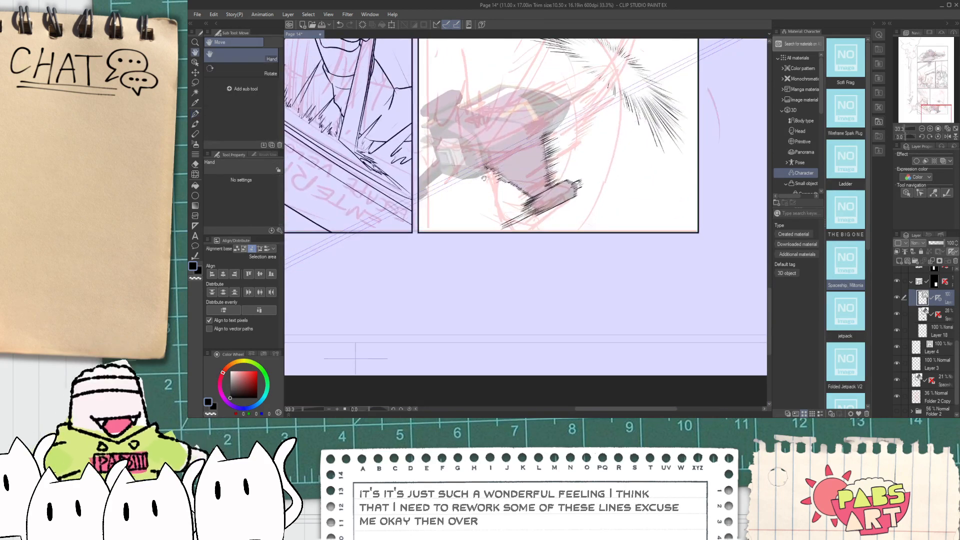
{"action": "scroll", "coordinate": [482, 175], "scroll_direction": "up", "scroll_amount": 3}
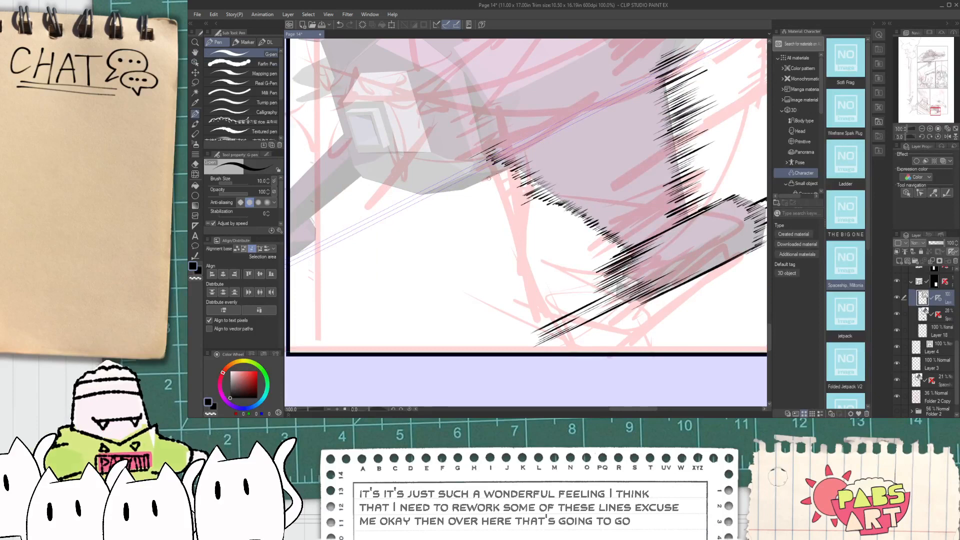
{"action": "left_click_drag", "start_coordinate": [508, 167], "coordinate": [425, 209]}
{"action": "mouse_move", "coordinate": [465, 179]}
{"action": "left_mouse_down"}
{"action": "mouse_move", "coordinate": [406, 210]}
{"action": "mouse_move", "coordinate": [360, 212]}
{"action": "left_mouse_up"}
{"action": "mouse_move", "coordinate": [378, 174]}
{"action": "left_mouse_down"}
{"action": "mouse_move", "coordinate": [341, 190]}
{"action": "mouse_move", "coordinate": [364, 171]}
{"action": "mouse_move", "coordinate": [330, 188]}
{"action": "left_mouse_up"}
{"action": "left_click_drag", "start_coordinate": [344, 157], "coordinate": [317, 170]}
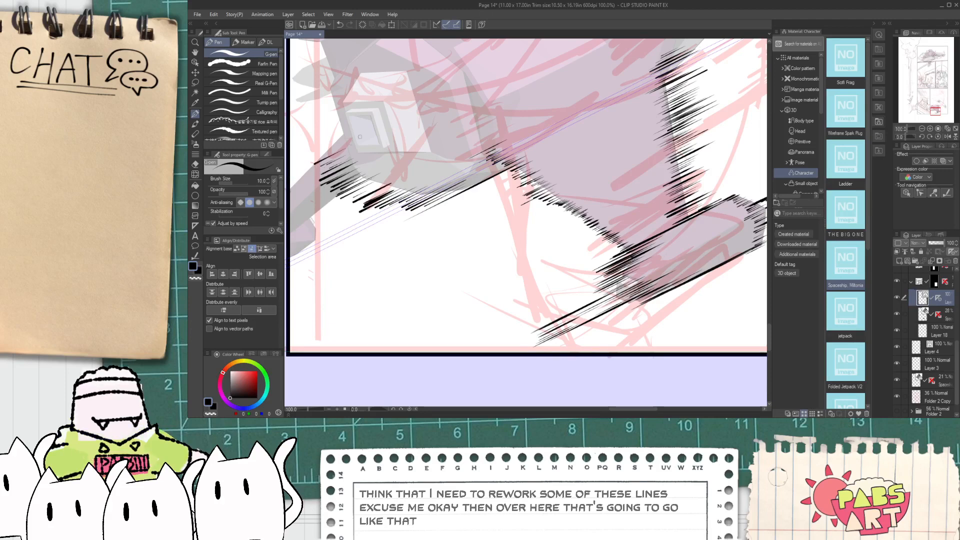
{"action": "key", "text": "ctrl+z"}
{"action": "key", "text": "ctrl+z"}
{"action": "key", "text": "ctrl+z"}
{"action": "key", "text": "ctrl+z"}
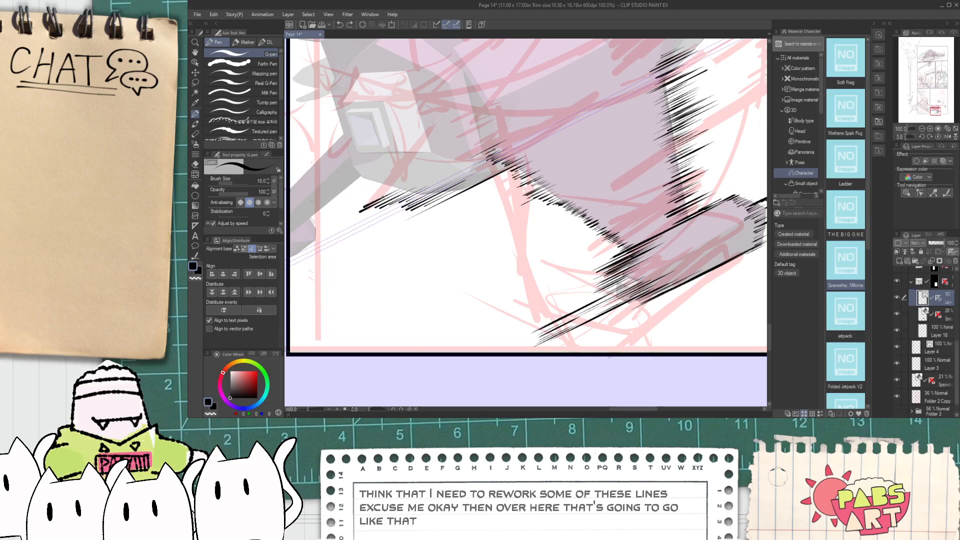
{"action": "left_click_drag", "start_coordinate": [372, 192], "coordinate": [352, 203]}
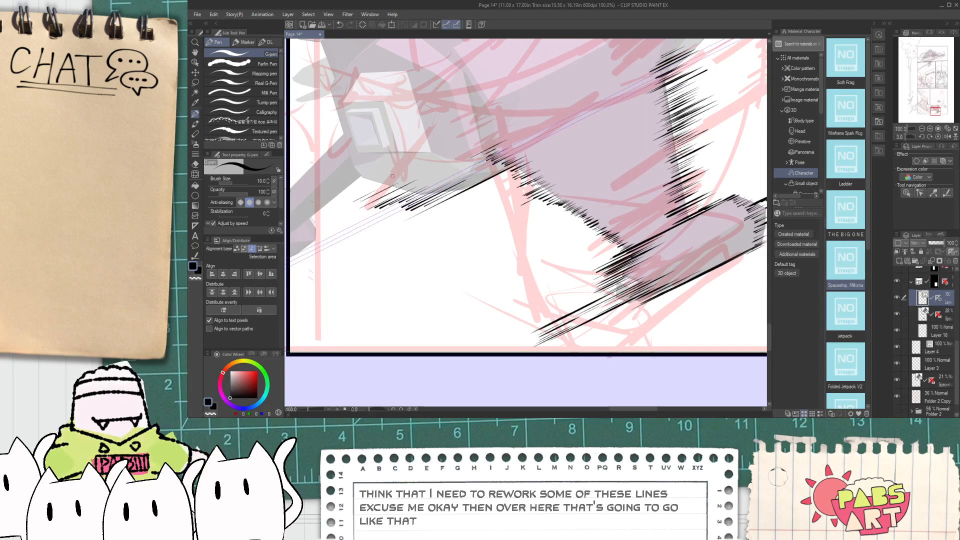
- Hatch along the wing's outer edge up to its tip and draw long parallel streaks extending forward from it
{"action": "scroll", "coordinate": [367, 183], "scroll_direction": "down", "scroll_amount": 3}
{"action": "key", "text": "space"}
{"action": "left_click_drag", "start_coordinate": [481, 139], "coordinate": [439, 174]}
{"action": "scroll", "coordinate": [439, 174], "scroll_direction": "up", "scroll_amount": 3}
{"action": "scroll", "coordinate": [439, 174], "scroll_direction": "up", "scroll_amount": 1}
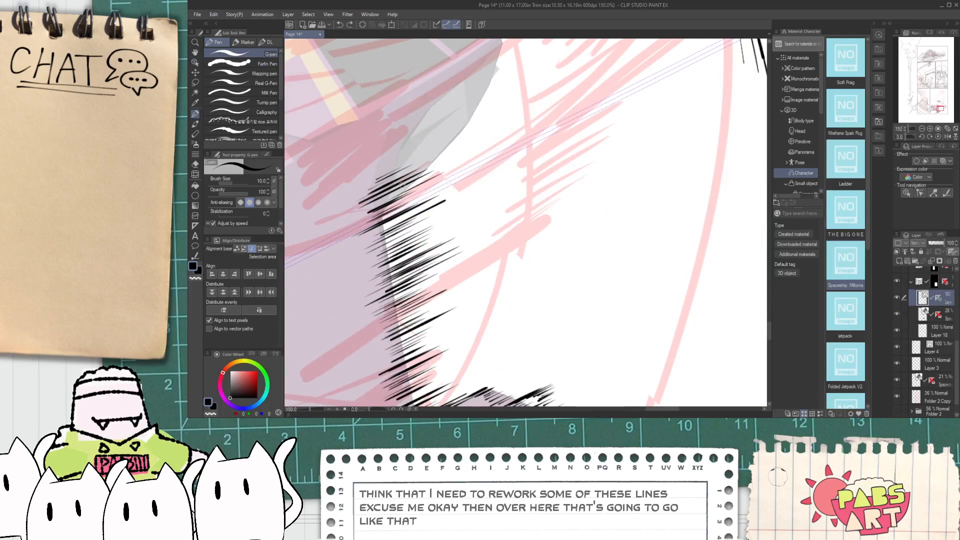
{"action": "mouse_move", "coordinate": [411, 172]}
{"action": "left_mouse_down"}
{"action": "mouse_move", "coordinate": [464, 133]}
{"action": "mouse_move", "coordinate": [507, 74]}
{"action": "mouse_move", "coordinate": [430, 159]}
{"action": "mouse_move", "coordinate": [454, 134]}
{"action": "mouse_move", "coordinate": [605, 58]}
{"action": "left_mouse_up"}
{"action": "key", "text": "ctrl+z"}
{"action": "left_click_drag", "start_coordinate": [449, 125], "coordinate": [580, 59]}
{"action": "left_click_drag", "start_coordinate": [441, 133], "coordinate": [556, 75]}
- Redo the bold upper streak extending forward from the wing tip
{"action": "left_click_drag", "start_coordinate": [474, 108], "coordinate": [574, 56]}
{"action": "key", "text": "ctrl+z"}
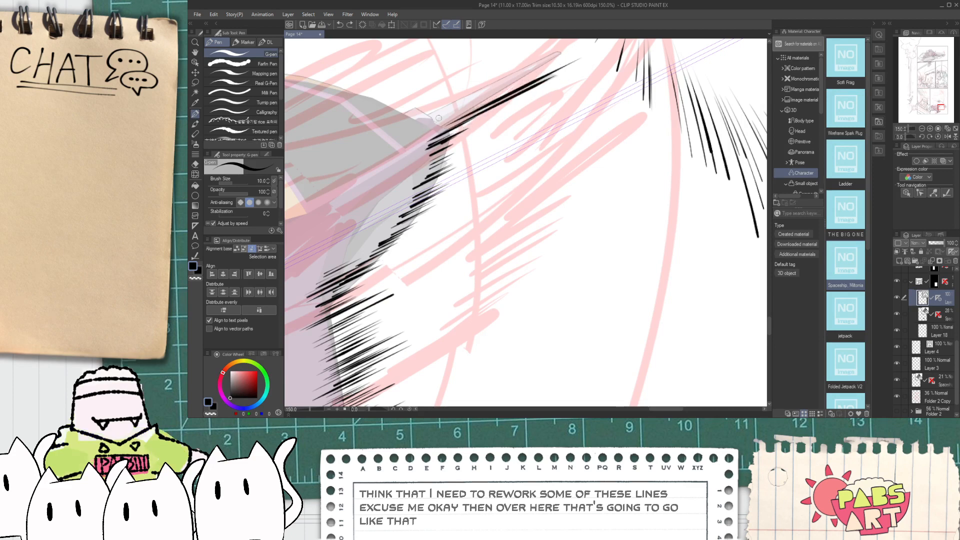
{"action": "key", "text": "ctrl+z"}
{"action": "mouse_move", "coordinate": [447, 111]}
{"action": "left_mouse_down"}
{"action": "mouse_move", "coordinate": [591, 38]}
{"action": "mouse_move", "coordinate": [556, 54]}
{"action": "mouse_move", "coordinate": [577, 39]}
{"action": "left_mouse_up"}
{"action": "key", "text": "ctrl+z"}
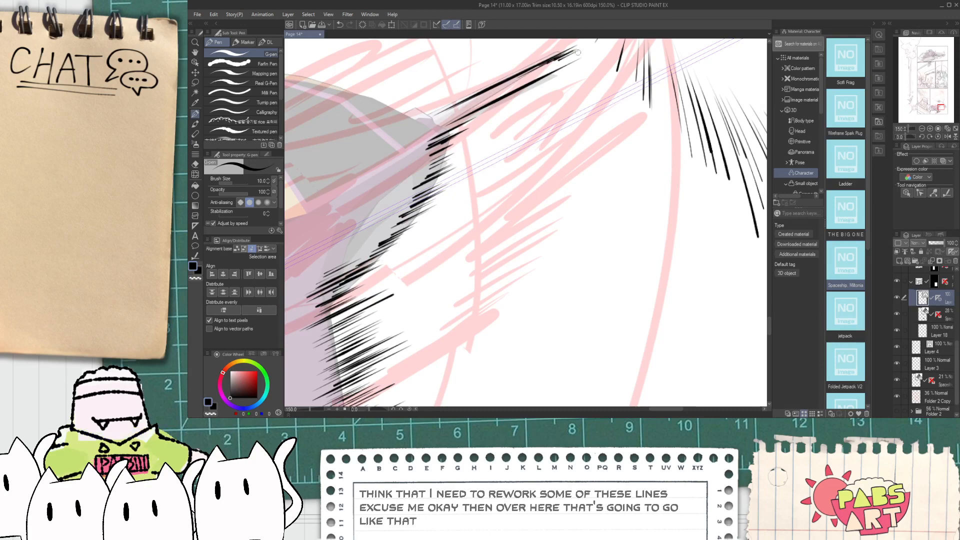
- Select the parallel line ruler with the Object tool and rotate it a couple of degrees steeper
{"action": "scroll", "coordinate": [423, 202], "scroll_direction": "down", "scroll_amount": 6}
{"action": "scroll", "coordinate": [426, 200], "scroll_direction": "up", "scroll_amount": 6}
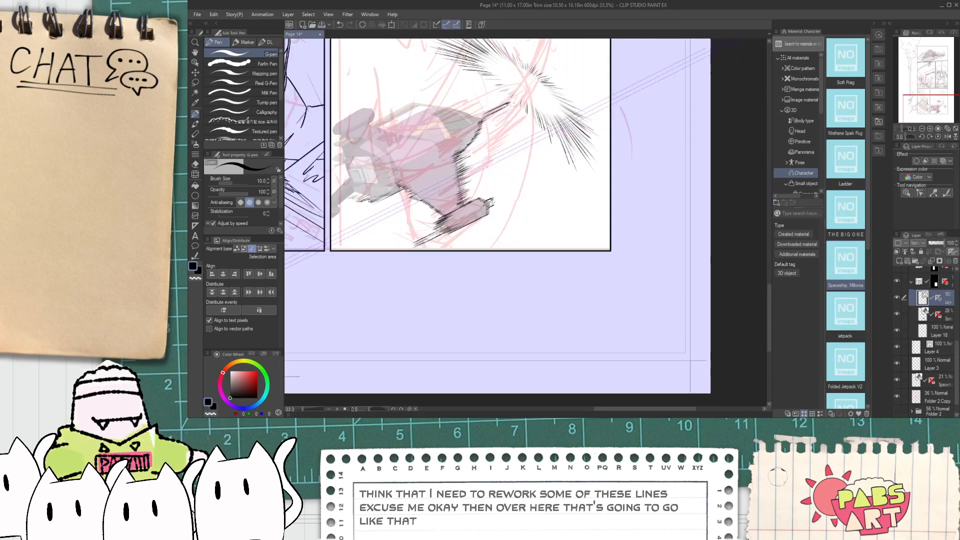
{"action": "scroll", "coordinate": [521, 82], "scroll_direction": "down", "scroll_amount": 5}
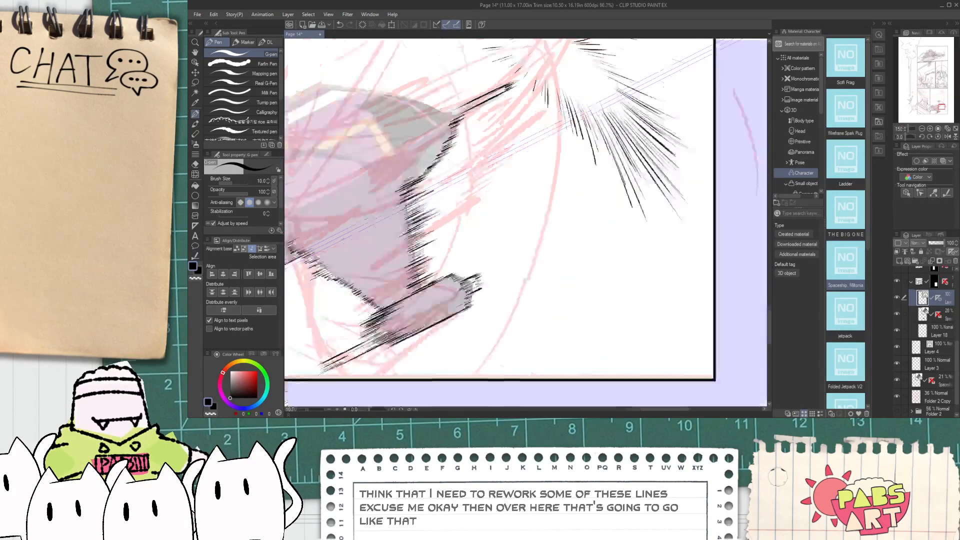
{"action": "key", "text": "h"}
{"action": "scroll", "coordinate": [491, 87], "scroll_direction": "up", "scroll_amount": 1}
{"action": "scroll", "coordinate": [491, 86], "scroll_direction": "up", "scroll_amount": 1}
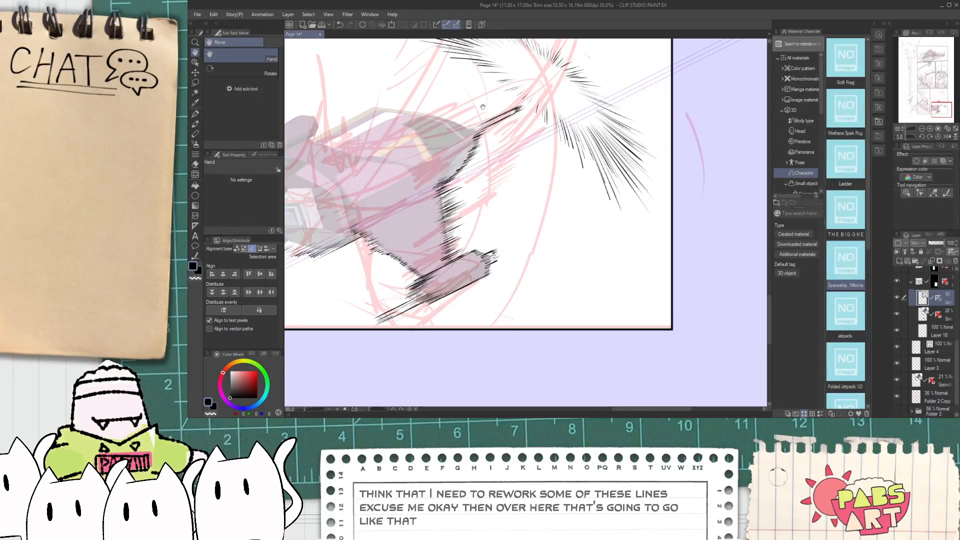
{"action": "key", "text": "o"}
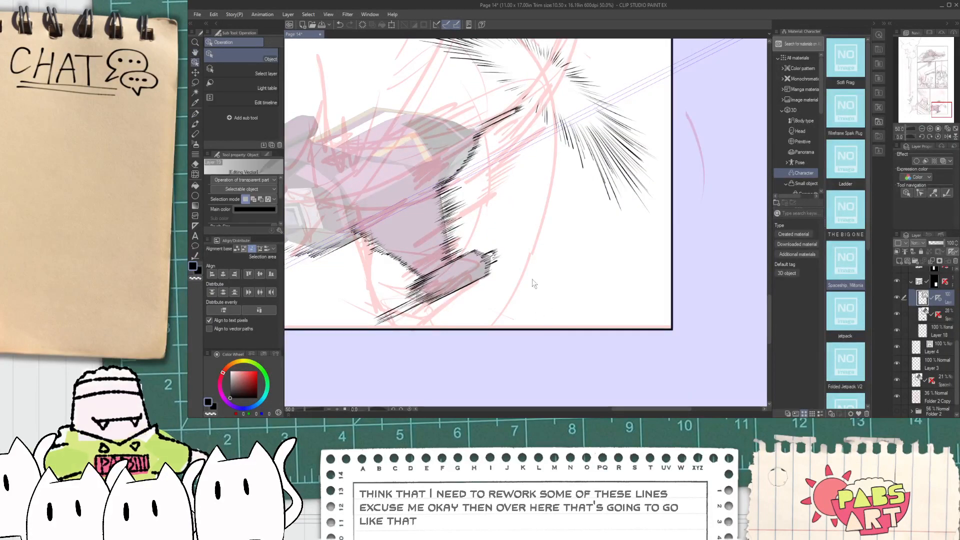
{"action": "left_click", "coordinate": [390, 218]}
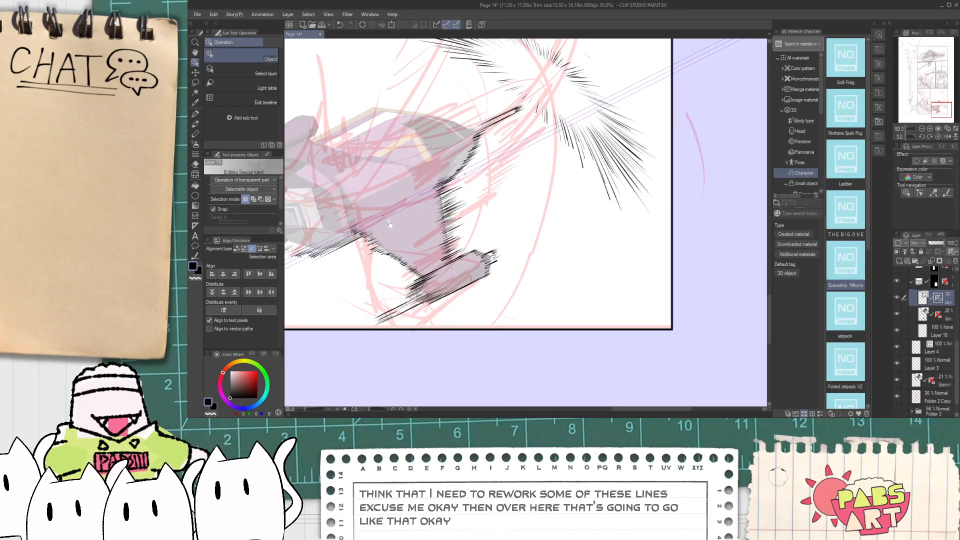
{"action": "left_click_drag", "start_coordinate": [465, 176], "coordinate": [465, 159]}
{"action": "scroll", "coordinate": [356, 158], "scroll_direction": "down", "scroll_amount": 2}
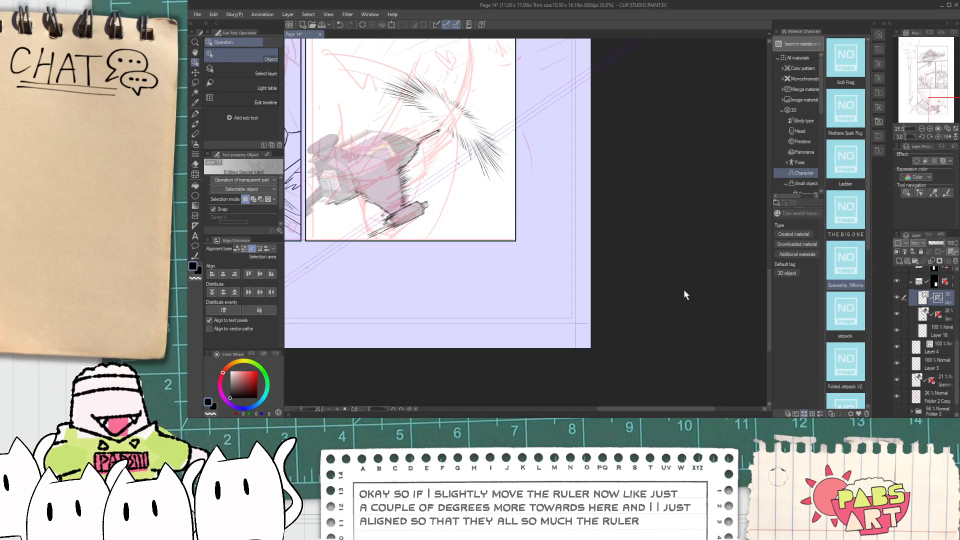
- Select all the ship's inked hatching strokes and rotate them together to match the ruler's new angle
{"action": "left_click", "coordinate": [371, 215]}
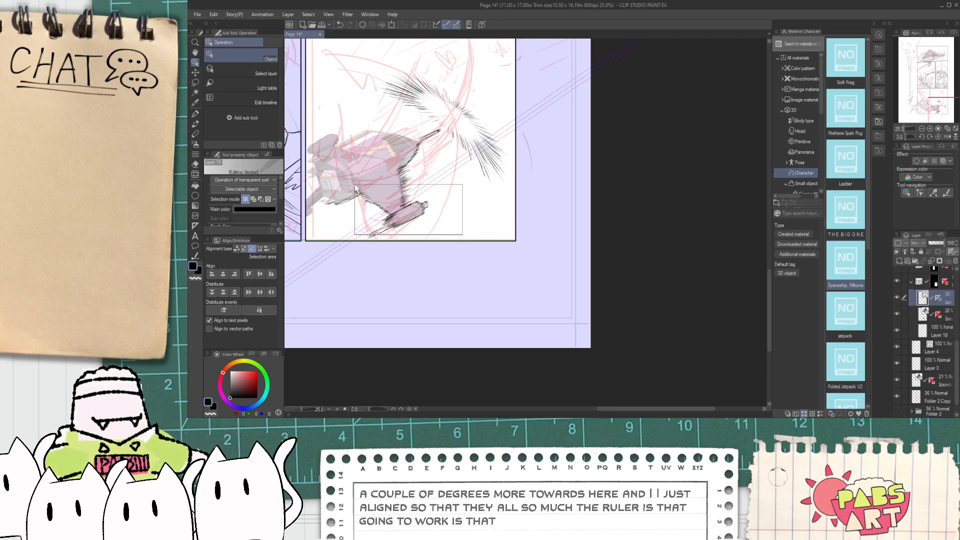
{"action": "left_click_drag", "start_coordinate": [301, 128], "coordinate": [414, 275]}
{"action": "left_click_drag", "start_coordinate": [401, 311], "coordinate": [453, 145]}
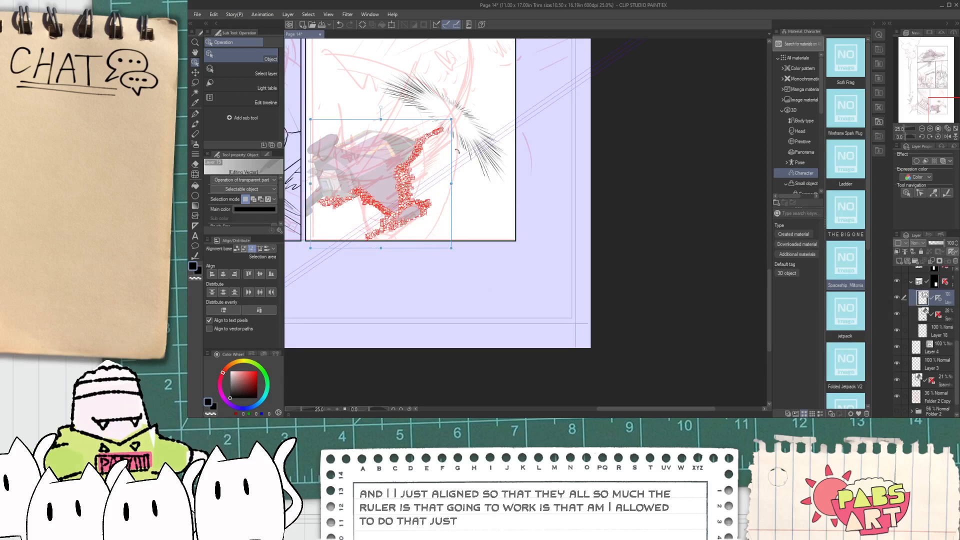
{"action": "left_click", "coordinate": [475, 215]}
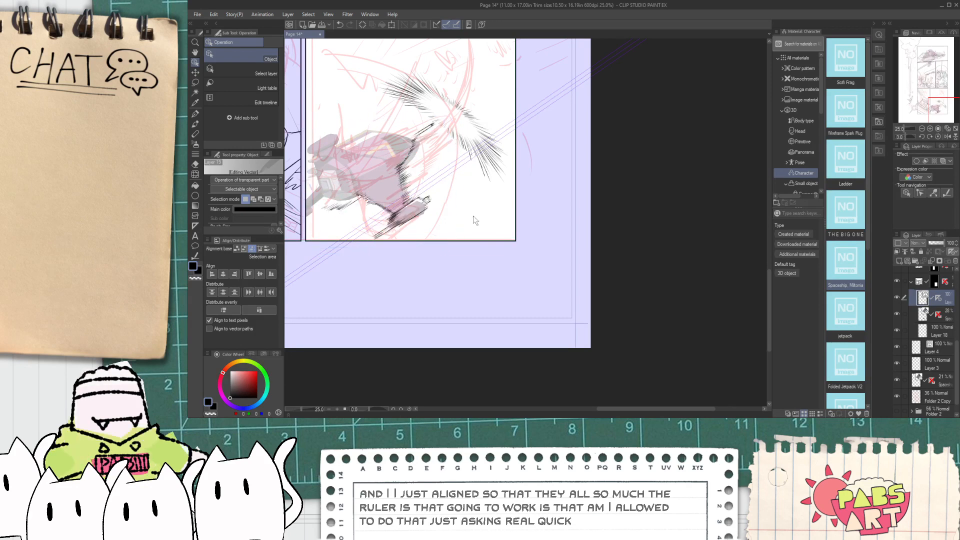
- With the G-pen, draw a long parallel line from the panel's left border across the rear strut, undoing the unsatisfactory ones
{"action": "scroll", "coordinate": [435, 189], "scroll_direction": "up", "scroll_amount": 6}
{"action": "key", "text": "p"}
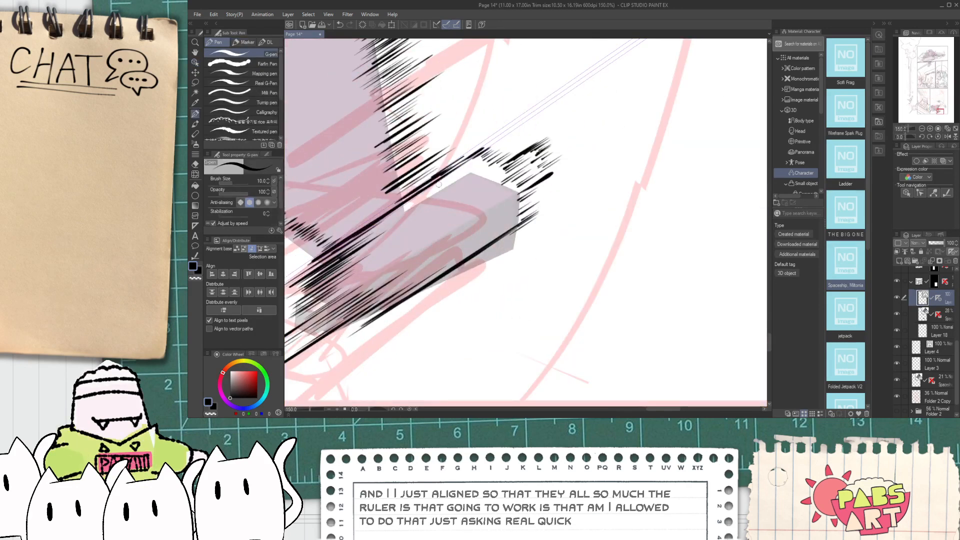
{"action": "scroll", "coordinate": [468, 160], "scroll_direction": "down", "scroll_amount": 4}
{"action": "left_click_drag", "start_coordinate": [325, 215], "coordinate": [472, 232]}
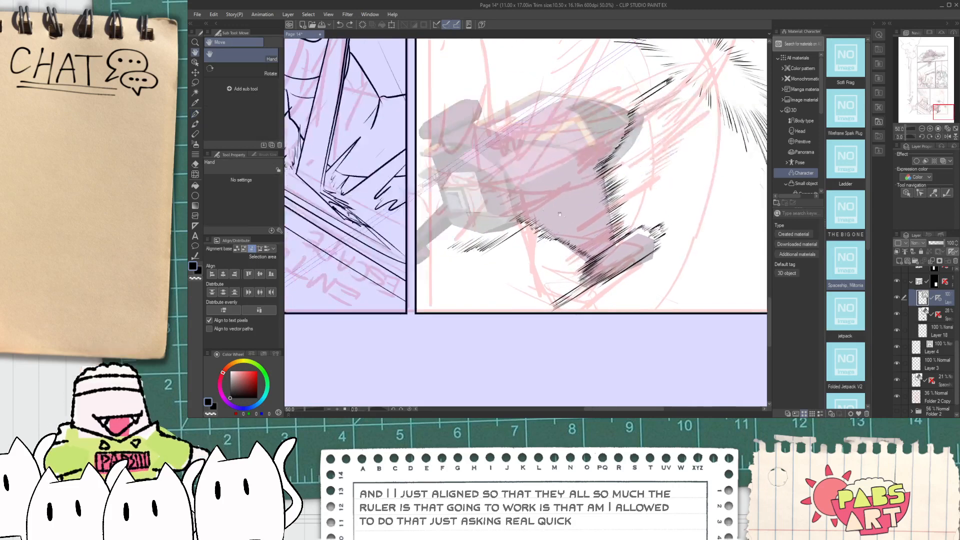
{"action": "scroll", "coordinate": [472, 232], "scroll_direction": "up", "scroll_amount": 2}
{"action": "left_click_drag", "start_coordinate": [502, 191], "coordinate": [363, 285]}
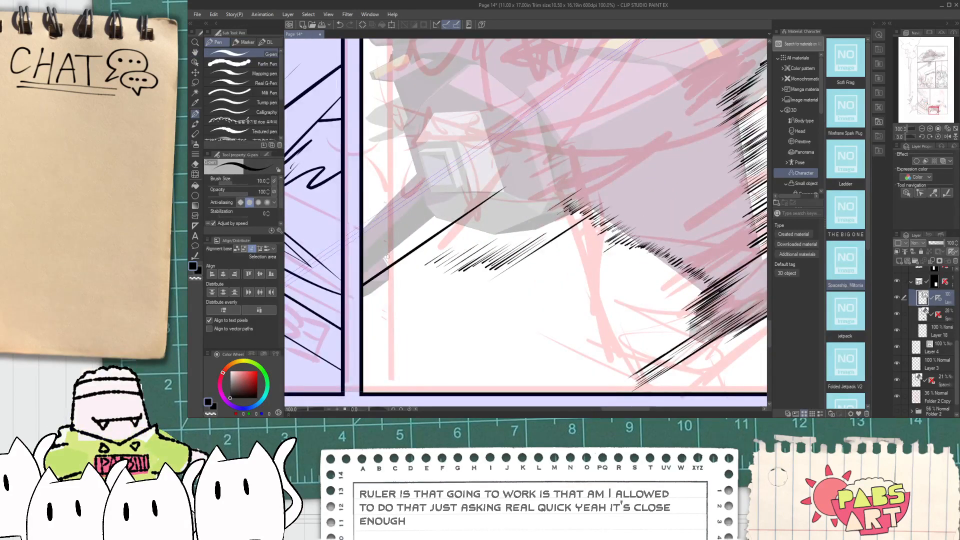
{"action": "key", "text": "ctrl+z"}
{"action": "left_click_drag", "start_coordinate": [411, 233], "coordinate": [462, 199]}
{"action": "left_click_drag", "start_coordinate": [363, 252], "coordinate": [450, 185]}
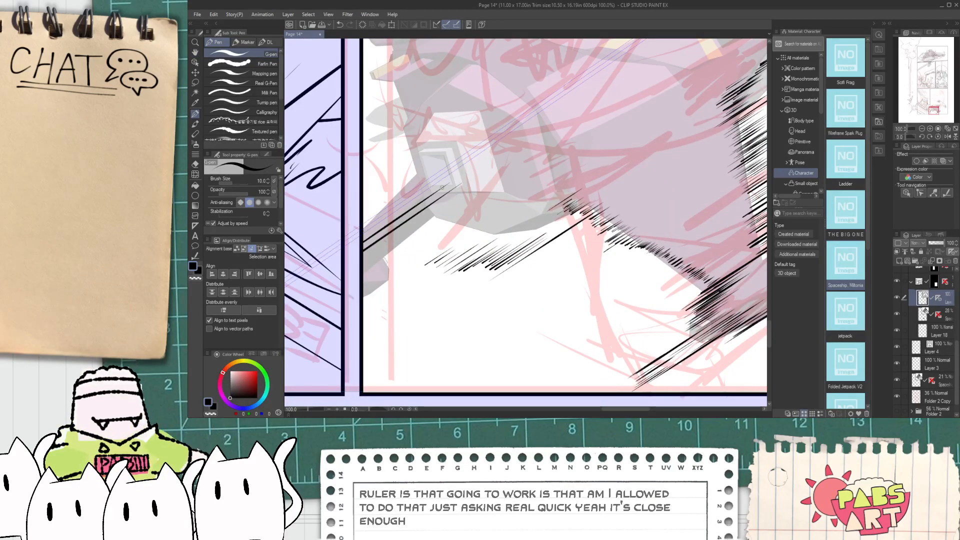
{"action": "key", "text": "ctrl+z"}
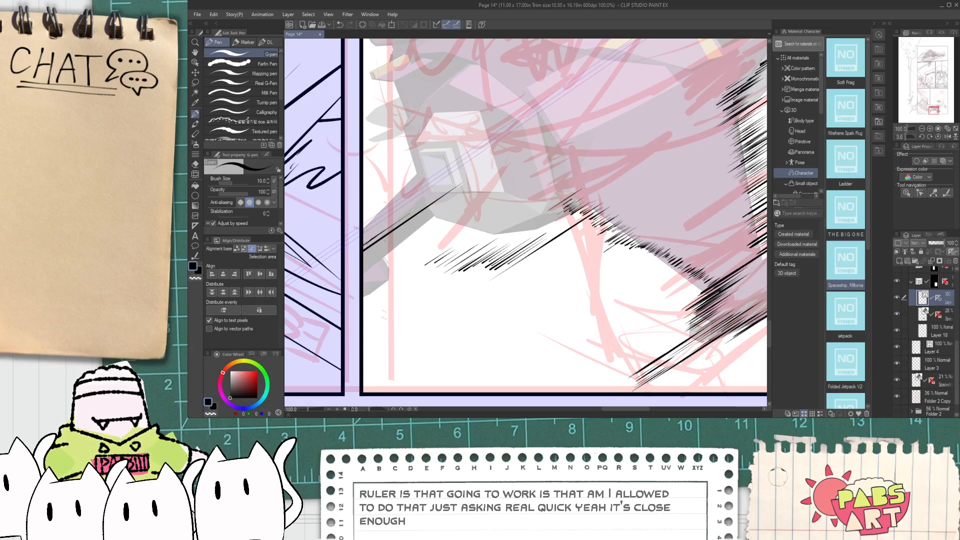
- Fill the rear strut with parallel speed strokes running from the panel's left border into the engine block
{"action": "mouse_move", "coordinate": [364, 235]}
{"action": "left_mouse_down"}
{"action": "mouse_move", "coordinate": [382, 219]}
{"action": "mouse_move", "coordinate": [353, 235]}
{"action": "mouse_move", "coordinate": [405, 196]}
{"action": "left_mouse_up"}
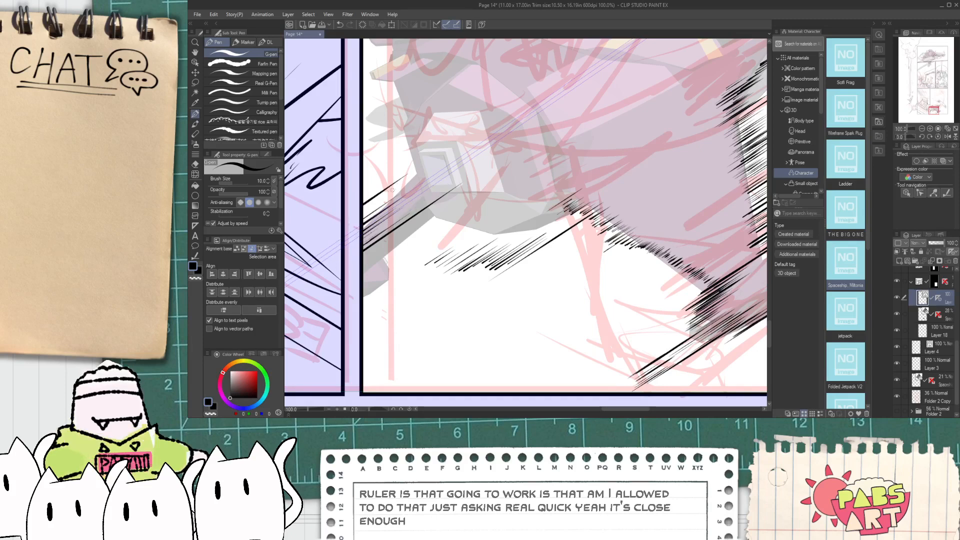
{"action": "key", "text": "ctrl+z"}
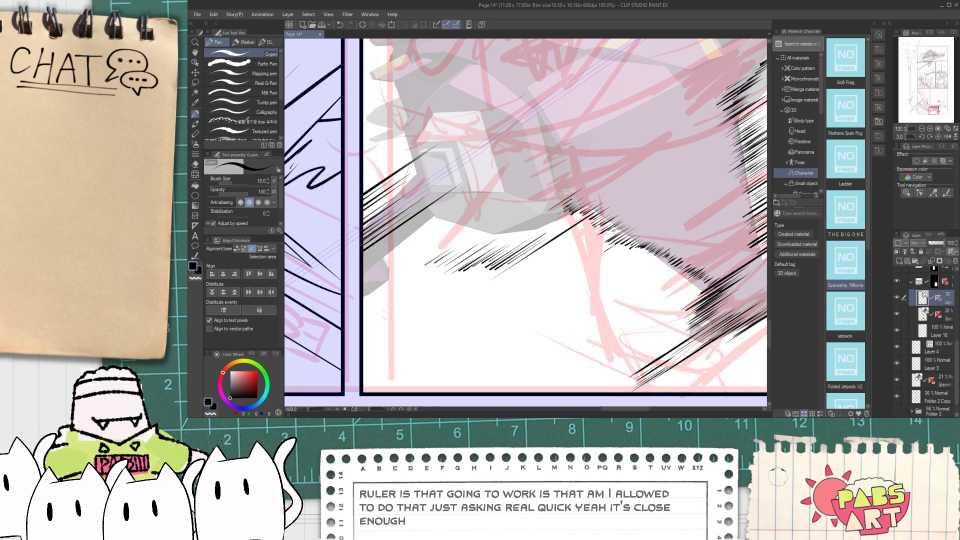
{"action": "mouse_move", "coordinate": [436, 194]}
{"action": "left_mouse_down"}
{"action": "mouse_move", "coordinate": [456, 167]}
{"action": "mouse_move", "coordinate": [420, 179]}
{"action": "mouse_move", "coordinate": [441, 160]}
{"action": "left_mouse_up"}
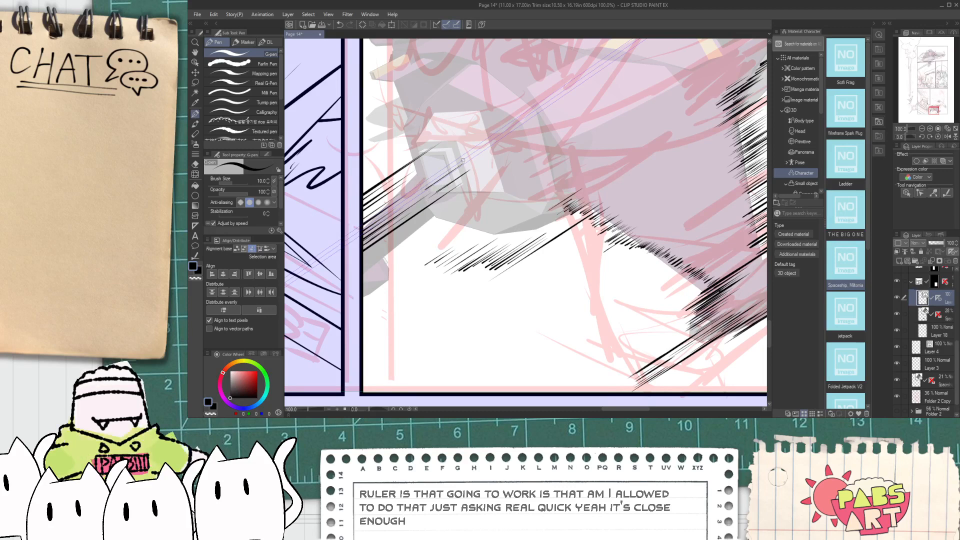
- Draw parallel speed strokes along the ship's rear, between the engine block and the upper pod
{"action": "scroll", "coordinate": [428, 158], "scroll_direction": "down", "scroll_amount": 3}
{"action": "left_click_drag", "start_coordinate": [429, 157], "coordinate": [389, 211]}
{"action": "scroll", "coordinate": [361, 208], "scroll_direction": "up", "scroll_amount": 3}
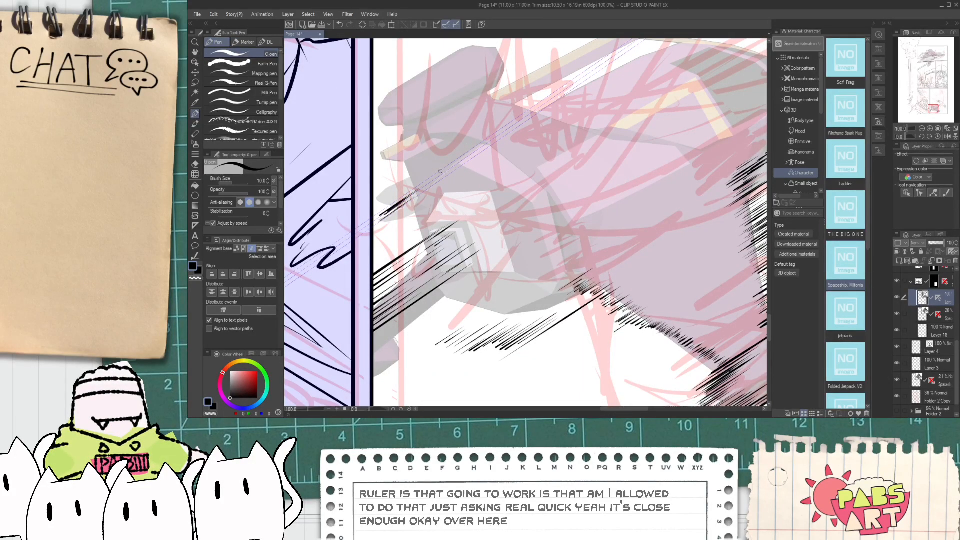
{"action": "left_click_drag", "start_coordinate": [443, 171], "coordinate": [452, 163]}
{"action": "scroll", "coordinate": [419, 185], "scroll_direction": "down", "scroll_amount": 2}
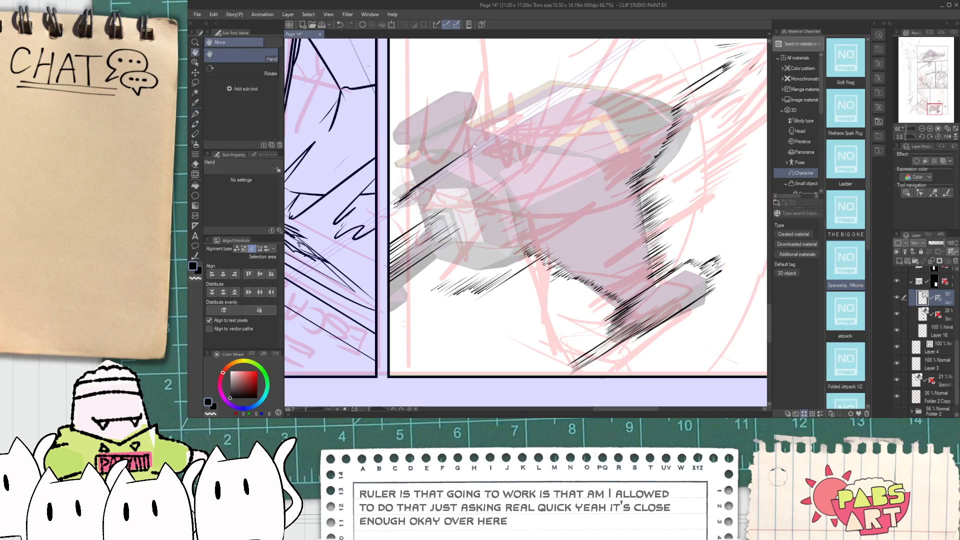
- Ink short parallel hatching strokes along the upper outer edge of the ship's canopy, undoing the unsatisfactory ones
{"action": "key", "text": "ctrl+z"}
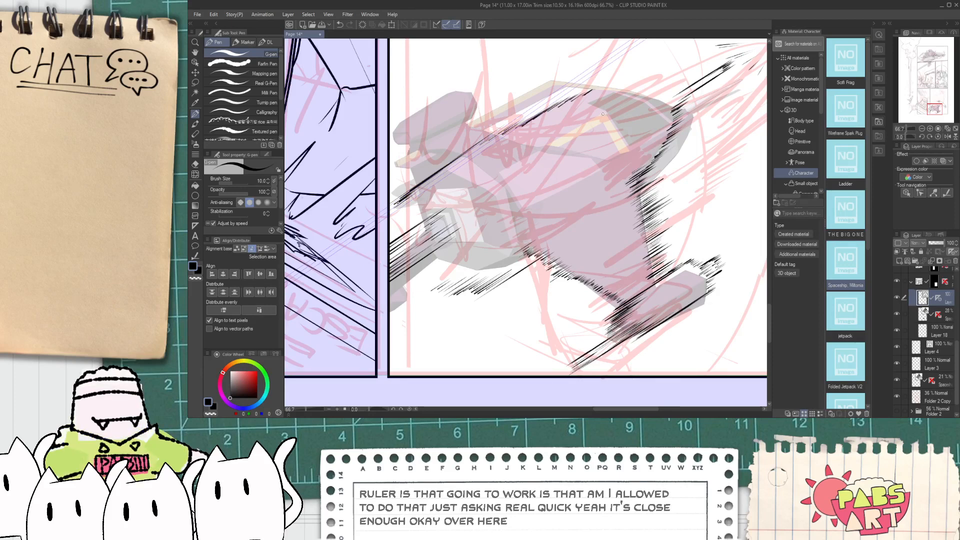
{"action": "scroll", "coordinate": [519, 109], "scroll_direction": "up", "scroll_amount": 5}
{"action": "mouse_move", "coordinate": [537, 109]}
{"action": "left_mouse_down"}
{"action": "mouse_move", "coordinate": [569, 104]}
{"action": "mouse_move", "coordinate": [559, 119]}
{"action": "mouse_move", "coordinate": [589, 109]}
{"action": "mouse_move", "coordinate": [582, 121]}
{"action": "mouse_move", "coordinate": [611, 109]}
{"action": "mouse_move", "coordinate": [603, 126]}
{"action": "mouse_move", "coordinate": [633, 123]}
{"action": "mouse_move", "coordinate": [617, 136]}
{"action": "mouse_move", "coordinate": [693, 113]}
{"action": "left_mouse_up"}
{"action": "key", "text": "ctrl+z"}
{"action": "mouse_move", "coordinate": [652, 139]}
{"action": "left_mouse_down"}
{"action": "mouse_move", "coordinate": [673, 127]}
{"action": "mouse_move", "coordinate": [714, 132]}
{"action": "mouse_move", "coordinate": [699, 119]}
{"action": "left_mouse_up"}
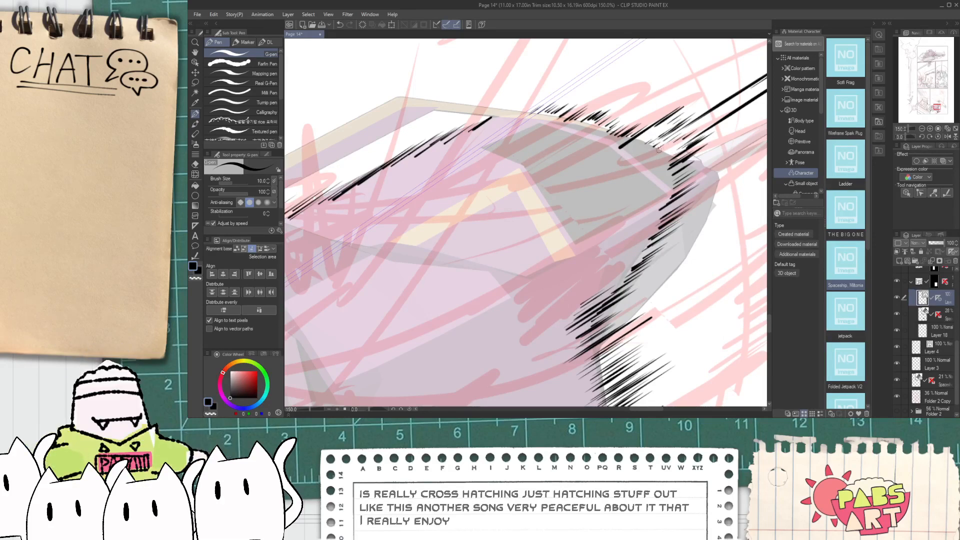
- Undo the last stroke and draw a long parallel line from the canopy's front corner back across the hull
{"action": "scroll", "coordinate": [582, 173], "scroll_direction": "down", "scroll_amount": 3}
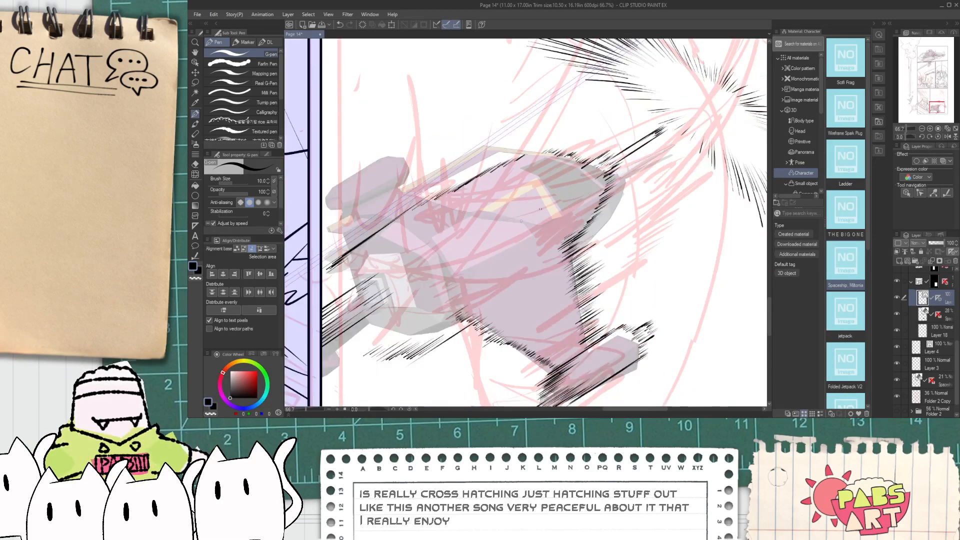
{"action": "key", "text": "ctrl+z"}
{"action": "left_click_drag", "start_coordinate": [591, 198], "coordinate": [475, 275]}
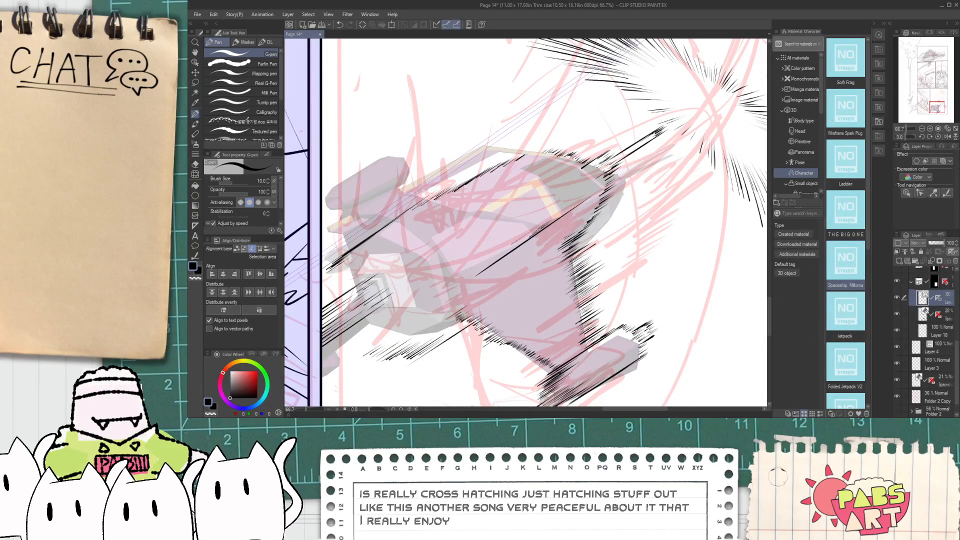
- Hatch parallel speed strokes over the yellow frame behind the gray canopy, redoing the unsatisfactory stroke
{"action": "mouse_move", "coordinate": [549, 207]}
{"action": "left_mouse_down"}
{"action": "mouse_move", "coordinate": [533, 219]}
{"action": "mouse_move", "coordinate": [524, 211]}
{"action": "mouse_move", "coordinate": [533, 200]}
{"action": "mouse_move", "coordinate": [488, 200]}
{"action": "left_mouse_up"}
{"action": "scroll", "coordinate": [550, 153], "scroll_direction": "up", "scroll_amount": 4}
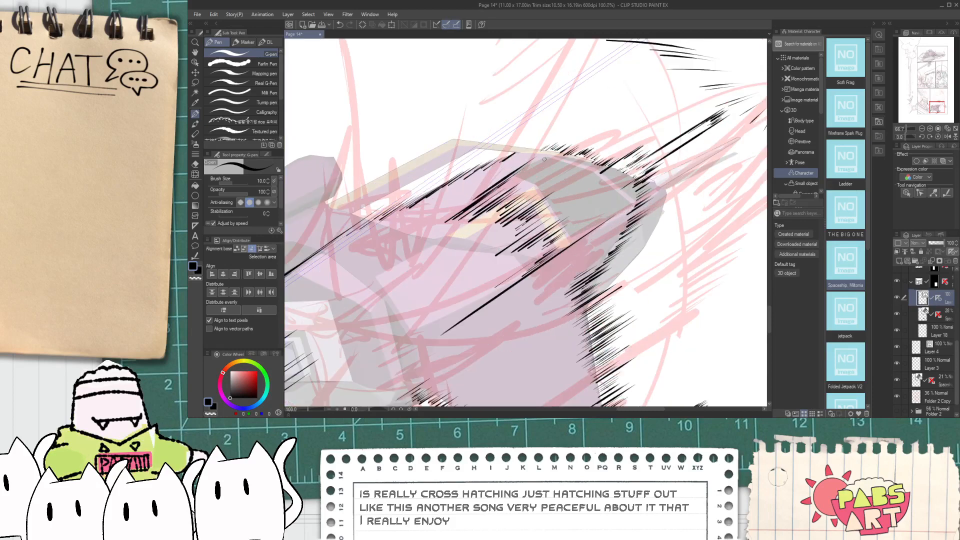
{"action": "left_click_drag", "start_coordinate": [514, 178], "coordinate": [430, 236]}
{"action": "key", "text": "ctrl+z"}
{"action": "left_click_drag", "start_coordinate": [474, 207], "coordinate": [431, 238]}
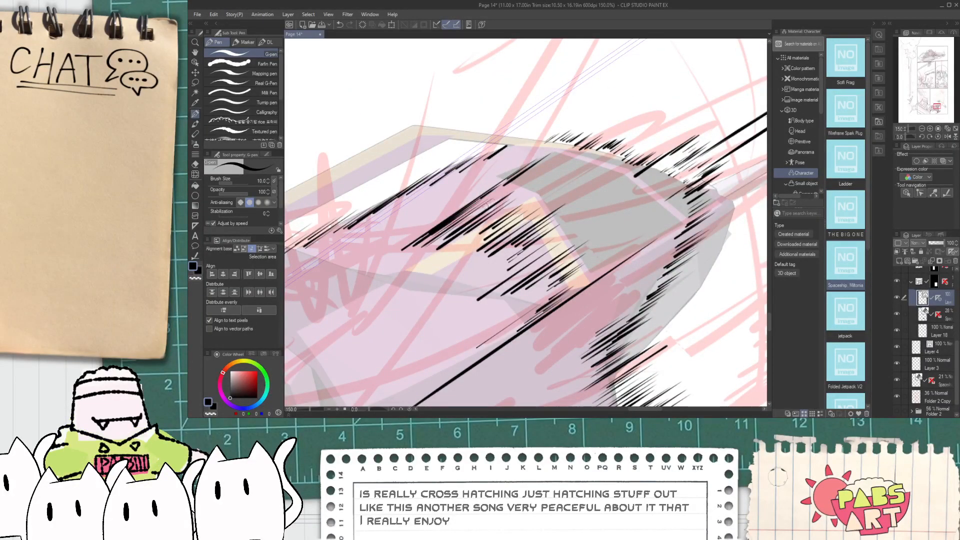
{"action": "left_click_drag", "start_coordinate": [493, 202], "coordinate": [461, 224]}
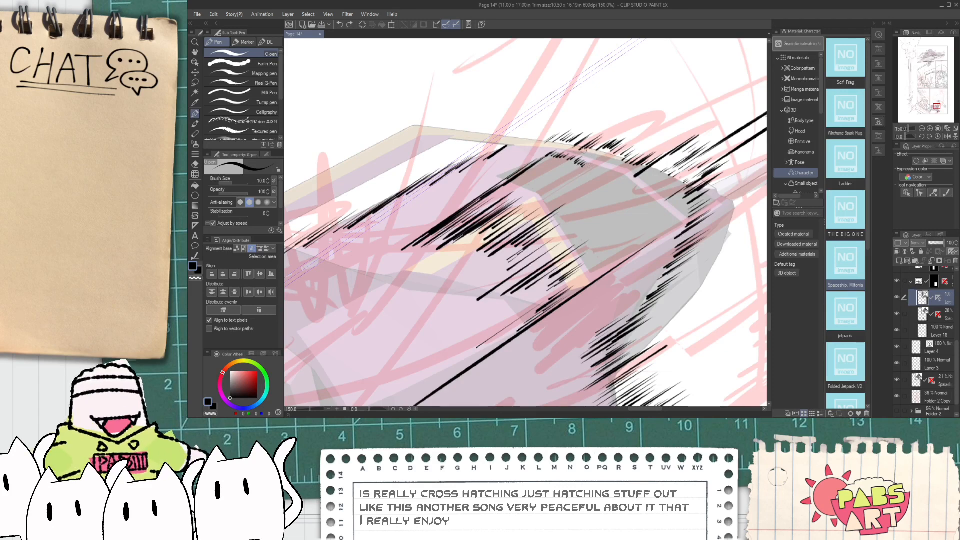
- Ink a row of fine short ticks along the canopy's inner rim down to the long parallel line
{"action": "scroll", "coordinate": [584, 160], "scroll_direction": "up", "scroll_amount": 5}
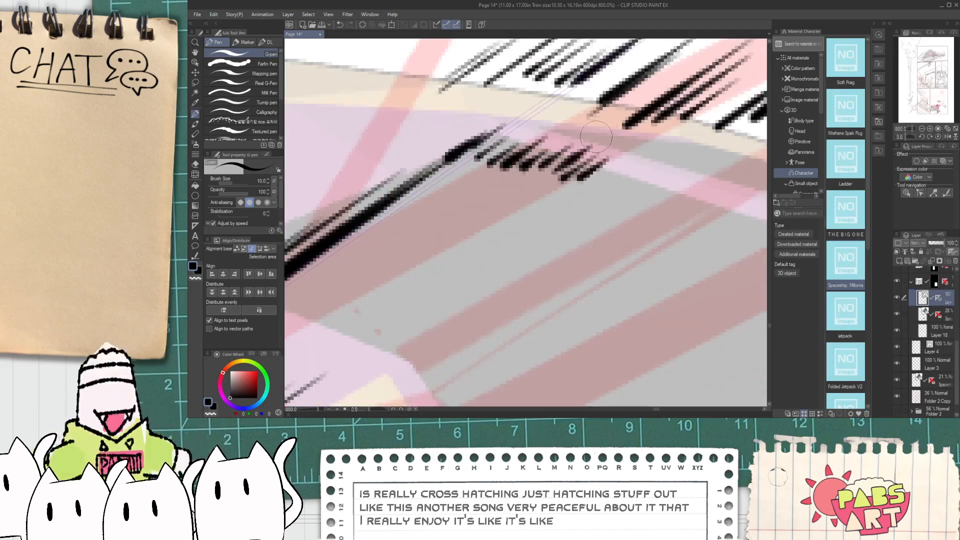
{"action": "mouse_move", "coordinate": [481, 166]}
{"action": "left_mouse_down"}
{"action": "mouse_move", "coordinate": [508, 148]}
{"action": "mouse_move", "coordinate": [506, 177]}
{"action": "mouse_move", "coordinate": [517, 173]}
{"action": "mouse_move", "coordinate": [502, 161]}
{"action": "mouse_move", "coordinate": [542, 131]}
{"action": "mouse_move", "coordinate": [511, 173]}
{"action": "mouse_move", "coordinate": [536, 162]}
{"action": "mouse_move", "coordinate": [537, 175]}
{"action": "mouse_move", "coordinate": [565, 165]}
{"action": "mouse_move", "coordinate": [561, 188]}
{"action": "mouse_move", "coordinate": [592, 181]}
{"action": "mouse_move", "coordinate": [582, 196]}
{"action": "mouse_move", "coordinate": [628, 177]}
{"action": "mouse_move", "coordinate": [624, 203]}
{"action": "mouse_move", "coordinate": [693, 203]}
{"action": "mouse_move", "coordinate": [690, 222]}
{"action": "mouse_move", "coordinate": [705, 224]}
{"action": "mouse_move", "coordinate": [683, 237]}
{"action": "mouse_move", "coordinate": [514, 211]}
{"action": "mouse_move", "coordinate": [549, 220]}
{"action": "mouse_move", "coordinate": [577, 207]}
{"action": "mouse_move", "coordinate": [586, 218]}
{"action": "mouse_move", "coordinate": [577, 245]}
{"action": "mouse_move", "coordinate": [624, 241]}
{"action": "mouse_move", "coordinate": [621, 257]}
{"action": "mouse_move", "coordinate": [629, 247]}
{"action": "mouse_move", "coordinate": [639, 259]}
{"action": "mouse_move", "coordinate": [653, 245]}
{"action": "mouse_move", "coordinate": [646, 302]}
{"action": "left_mouse_up"}
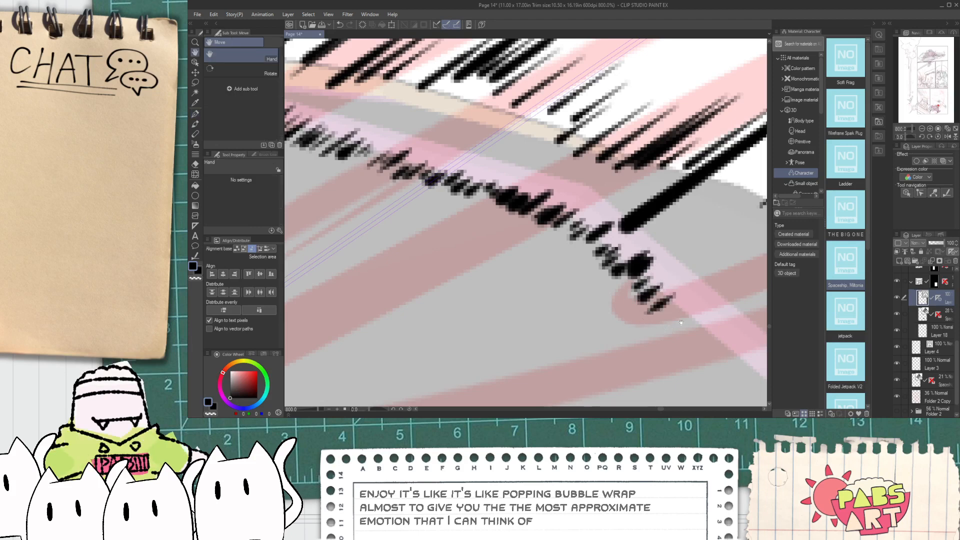
{"action": "left_click_drag", "start_coordinate": [700, 330], "coordinate": [560, 223]}
{"action": "mouse_move", "coordinate": [537, 192]}
{"action": "left_mouse_down"}
{"action": "mouse_move", "coordinate": [570, 229]}
{"action": "mouse_move", "coordinate": [608, 237]}
{"action": "mouse_move", "coordinate": [625, 273]}
{"action": "mouse_move", "coordinate": [660, 280]}
{"action": "mouse_move", "coordinate": [682, 344]}
{"action": "mouse_move", "coordinate": [671, 319]}
{"action": "mouse_move", "coordinate": [621, 284]}
{"action": "mouse_move", "coordinate": [647, 273]}
{"action": "mouse_move", "coordinate": [645, 301]}
{"action": "mouse_move", "coordinate": [673, 300]}
{"action": "mouse_move", "coordinate": [660, 265]}
{"action": "mouse_move", "coordinate": [500, 220]}
{"action": "left_mouse_up"}
{"action": "mouse_move", "coordinate": [530, 278]}
{"action": "left_mouse_down"}
{"action": "mouse_move", "coordinate": [563, 302]}
{"action": "mouse_move", "coordinate": [536, 339]}
{"action": "mouse_move", "coordinate": [590, 300]}
{"action": "mouse_move", "coordinate": [680, 184]}
{"action": "mouse_move", "coordinate": [545, 283]}
{"action": "left_mouse_up"}
{"action": "scroll", "coordinate": [595, 299], "scroll_direction": "down", "scroll_amount": 3}
{"action": "key", "text": "space"}
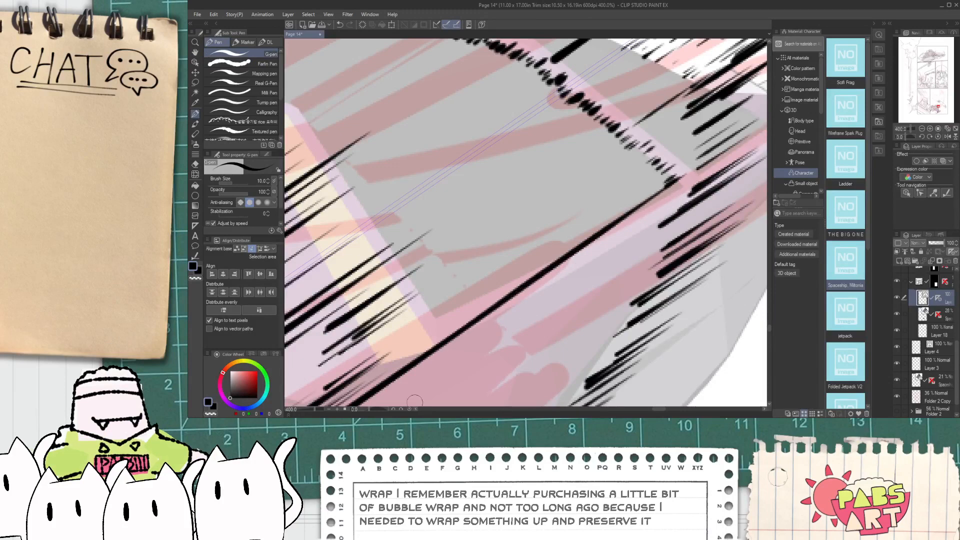
- Thicken the hatching along the lower arm of the yellow frame with dense parallel strokes above the long line
{"action": "scroll", "coordinate": [477, 303], "scroll_direction": "down", "scroll_amount": 3}
{"action": "scroll", "coordinate": [476, 303], "scroll_direction": "up", "scroll_amount": 3}
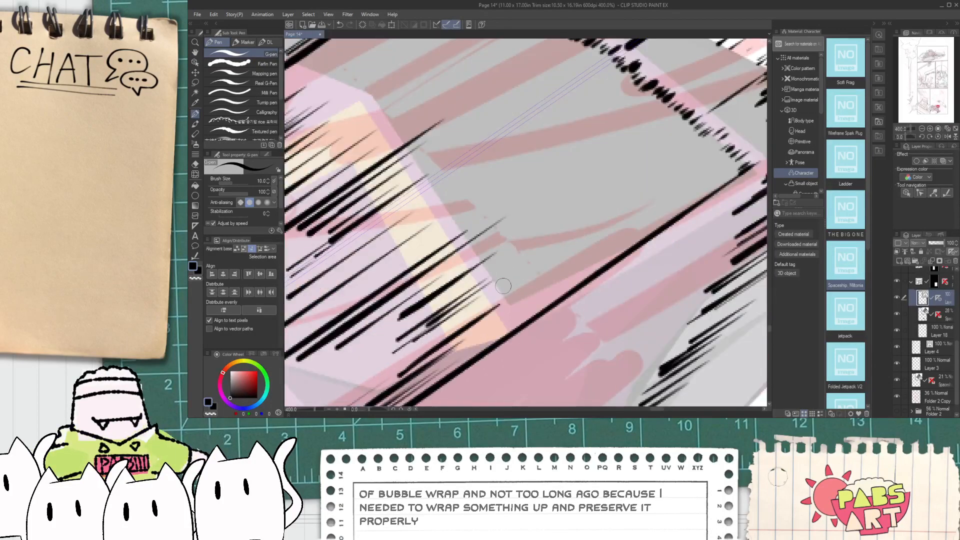
{"action": "left_click_drag", "start_coordinate": [418, 354], "coordinate": [460, 327]}
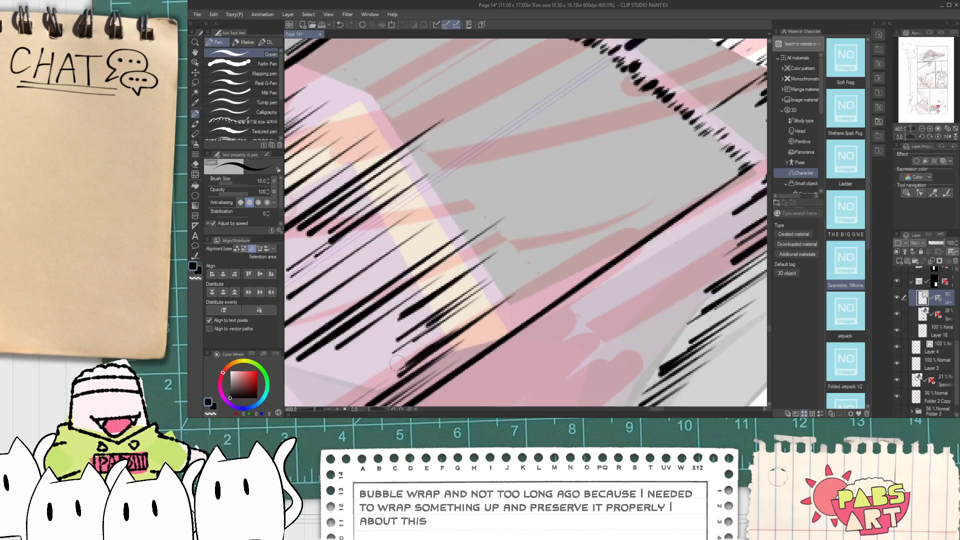
{"action": "left_click_drag", "start_coordinate": [390, 370], "coordinate": [486, 291]}
{"action": "left_click_drag", "start_coordinate": [406, 328], "coordinate": [486, 273]}
{"action": "mouse_move", "coordinate": [399, 318]}
{"action": "left_mouse_down"}
{"action": "mouse_move", "coordinate": [455, 276]}
{"action": "mouse_move", "coordinate": [455, 259]}
{"action": "left_mouse_up"}
{"action": "left_click_drag", "start_coordinate": [336, 331], "coordinate": [426, 262]}
{"action": "left_click_drag", "start_coordinate": [338, 312], "coordinate": [427, 242]}
{"action": "mouse_move", "coordinate": [354, 291]}
{"action": "left_mouse_down"}
{"action": "mouse_move", "coordinate": [431, 231]}
{"action": "mouse_move", "coordinate": [552, 192]}
{"action": "left_mouse_up"}
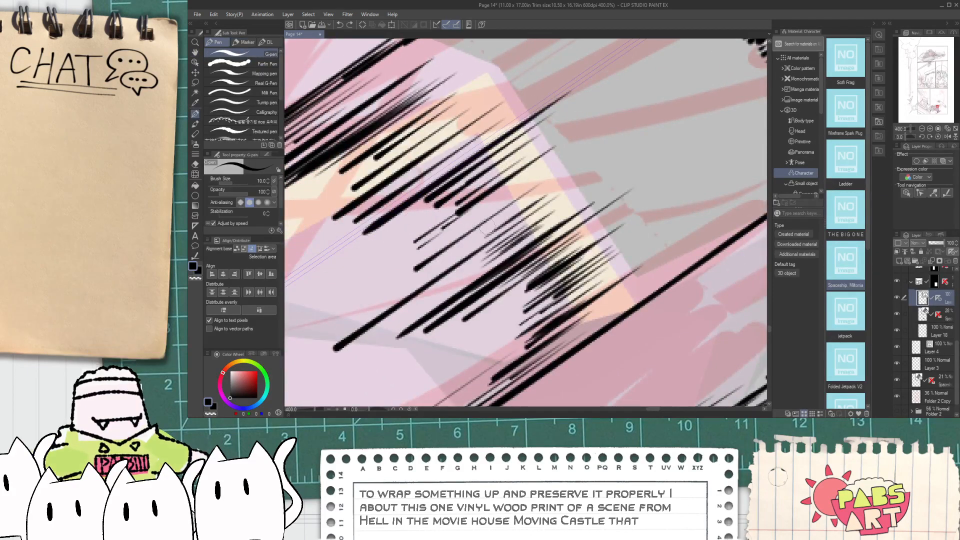
- Fill in tapered diagonal G-pen strokes along the bend of the spaceship's cream-coloured cockpit rim
{"action": "left_click_drag", "start_coordinate": [474, 224], "coordinate": [519, 197]}
{"action": "left_click_drag", "start_coordinate": [475, 220], "coordinate": [520, 190]}
{"action": "mouse_move", "coordinate": [462, 220]}
{"action": "left_mouse_down"}
{"action": "mouse_move", "coordinate": [531, 177]}
{"action": "mouse_move", "coordinate": [518, 235]}
{"action": "left_mouse_up"}
{"action": "mouse_move", "coordinate": [445, 244]}
{"action": "left_mouse_down"}
{"action": "mouse_move", "coordinate": [507, 202]}
{"action": "mouse_move", "coordinate": [503, 191]}
{"action": "left_mouse_up"}
{"action": "left_click_drag", "start_coordinate": [432, 227], "coordinate": [492, 191]}
{"action": "left_click_drag", "start_coordinate": [427, 228], "coordinate": [498, 181]}
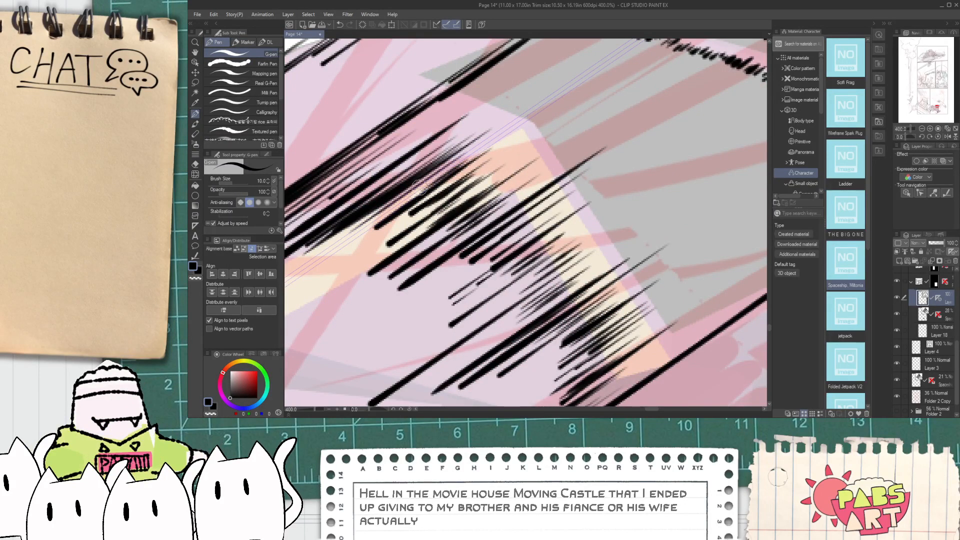
- Trim the stray streaks at the lower-left end of the cockpit rim hatching with the Vector eraser
{"action": "scroll", "coordinate": [439, 173], "scroll_direction": "down", "scroll_amount": 5}
{"action": "scroll", "coordinate": [370, 210], "scroll_direction": "up", "scroll_amount": 2}
{"action": "left_click_drag", "start_coordinate": [338, 228], "coordinate": [361, 213]}
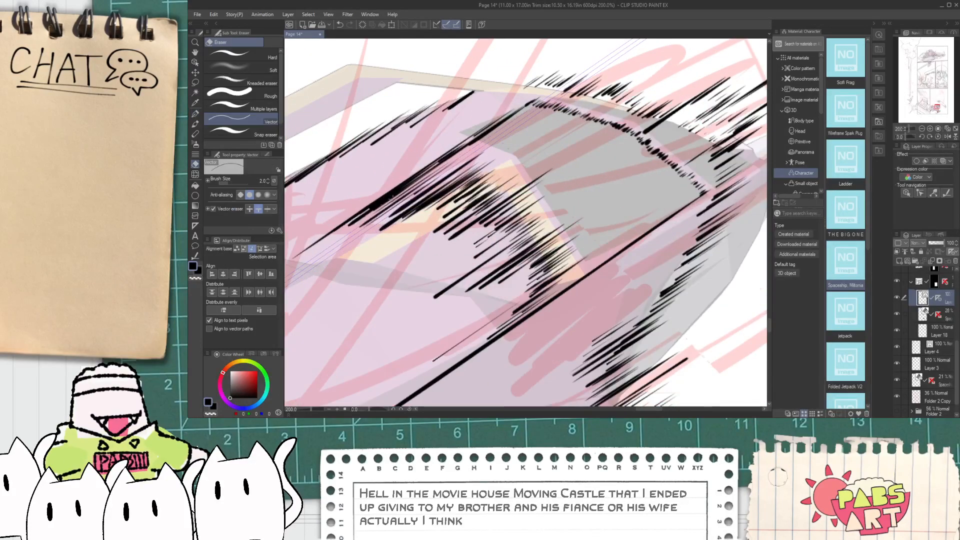
{"action": "key", "text": "p"}
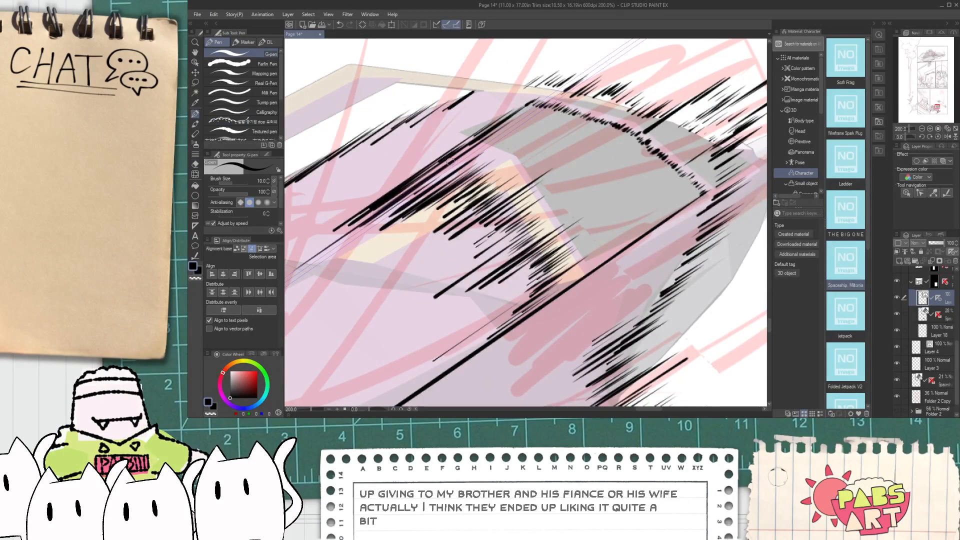
{"action": "key", "text": "e"}
{"action": "left_click_drag", "start_coordinate": [347, 225], "coordinate": [362, 225]}
{"action": "mouse_move", "coordinate": [413, 175]}
{"action": "left_mouse_down"}
{"action": "mouse_move", "coordinate": [349, 228]}
{"action": "mouse_move", "coordinate": [423, 177]}
{"action": "mouse_move", "coordinate": [405, 186]}
{"action": "left_mouse_up"}
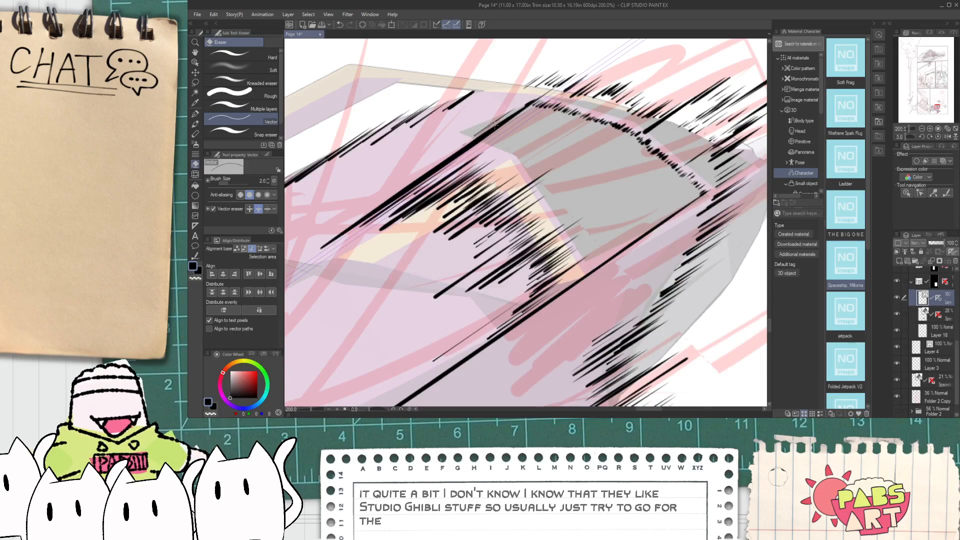
{"action": "scroll", "coordinate": [482, 135], "scroll_direction": "down", "scroll_amount": 2}
{"action": "scroll", "coordinate": [500, 123], "scroll_direction": "up", "scroll_amount": 4}
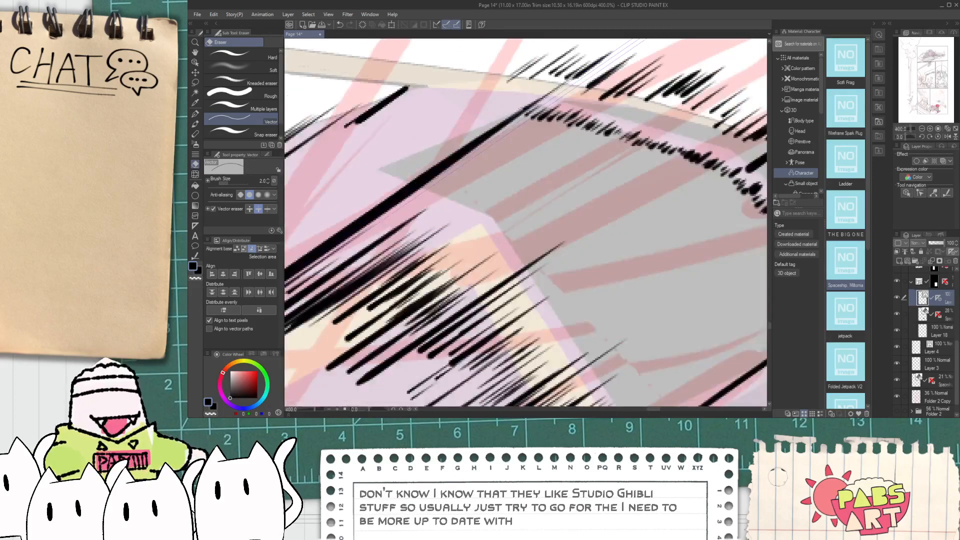
{"action": "key", "text": "p"}
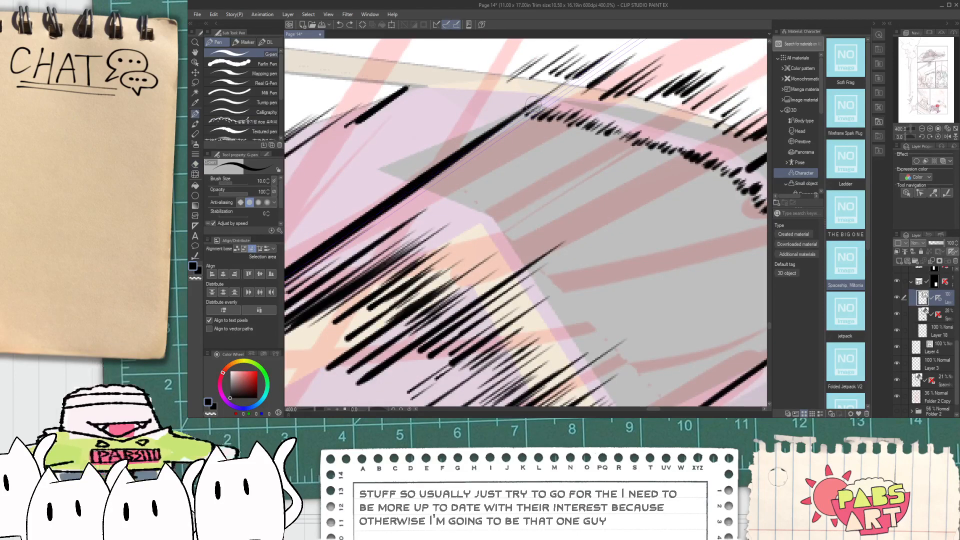
{"action": "key", "text": "e"}
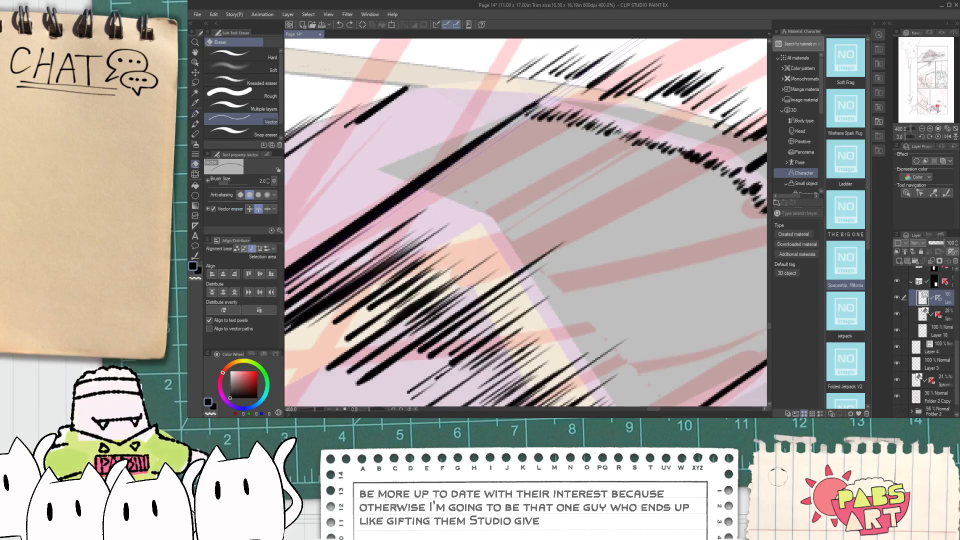
{"action": "key", "text": "p"}
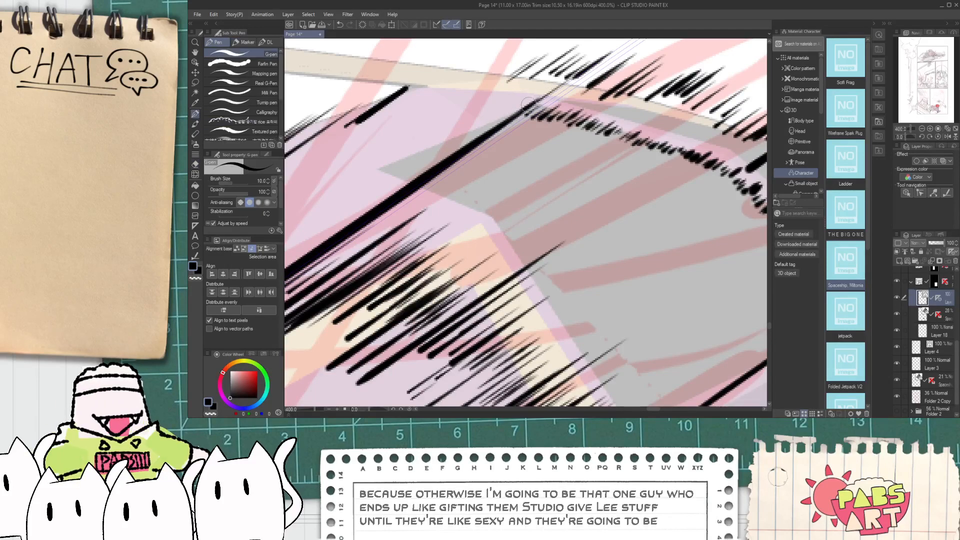
{"action": "key", "text": "e"}
{"action": "key", "text": "p"}
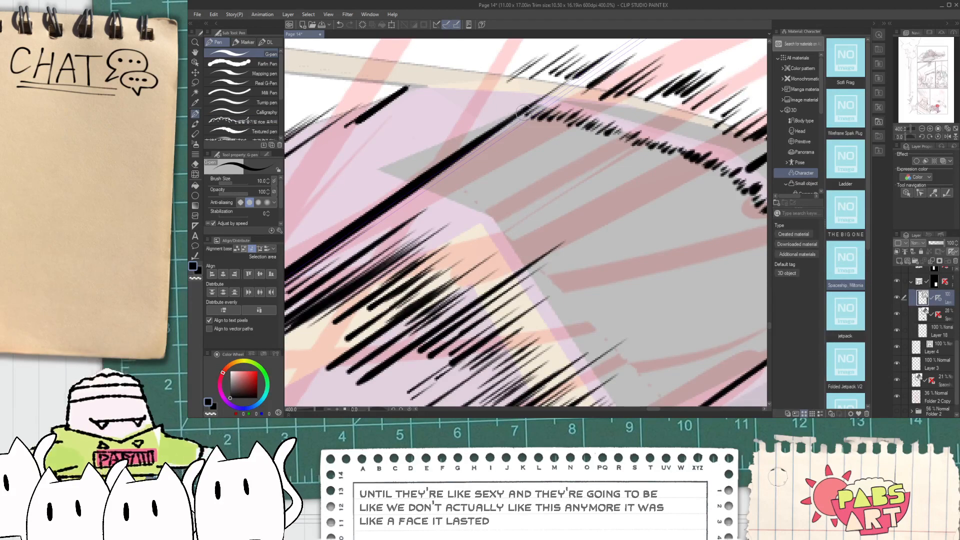
{"action": "key", "text": "e"}
{"action": "key", "text": "p"}
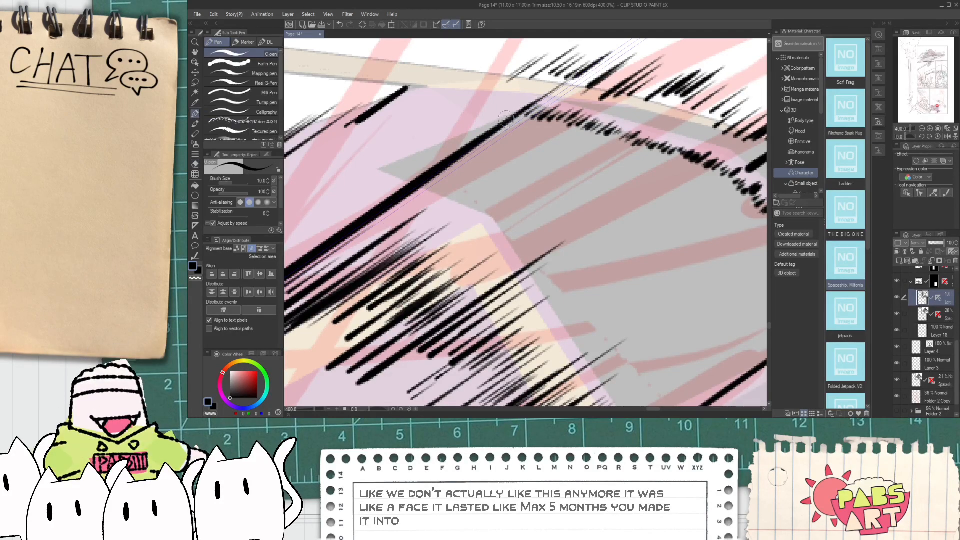
{"action": "key", "text": "e"}
{"action": "left_click_drag", "start_coordinate": [521, 114], "coordinate": [529, 105]}
{"action": "key", "text": "ctrl+z"}
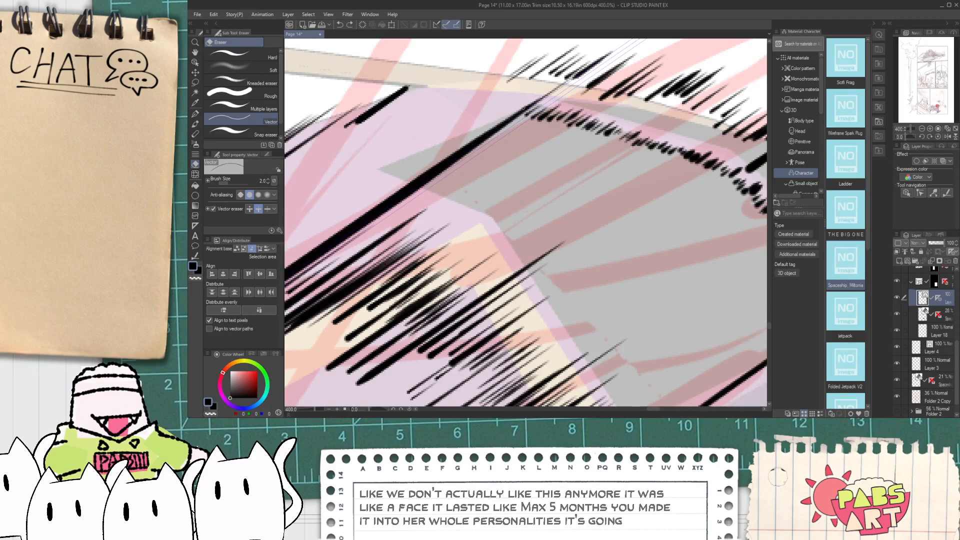
{"action": "key", "text": "p"}
{"action": "key", "text": "e"}
{"action": "left_click_drag", "start_coordinate": [539, 102], "coordinate": [530, 103]}
{"action": "key", "text": "ctrl+z"}
{"action": "key", "text": "p"}
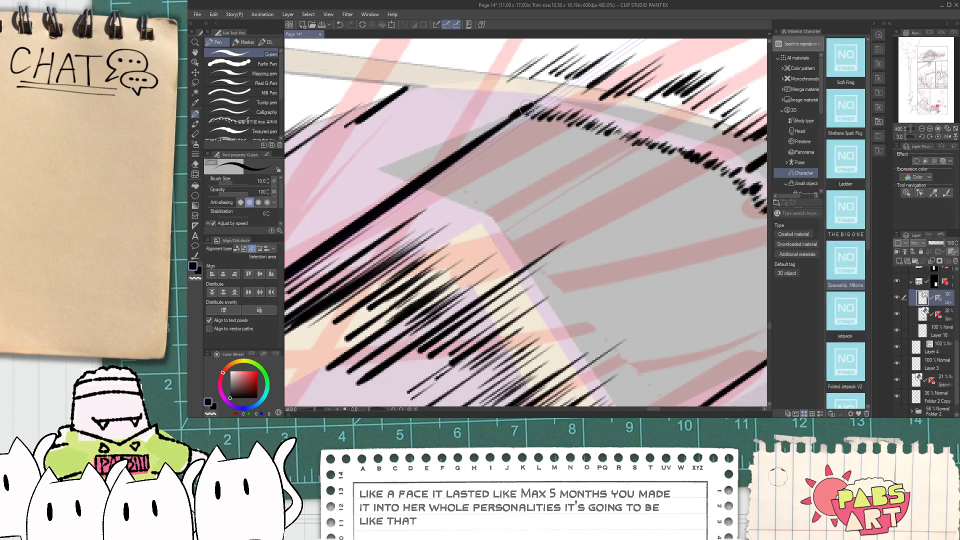
{"action": "key", "text": "e"}
{"action": "left_click", "coordinate": [528, 104]}
{"action": "key", "text": "ctrl+minus"}
{"action": "scroll", "coordinate": [530, 102], "scroll_direction": "up", "scroll_amount": 4}
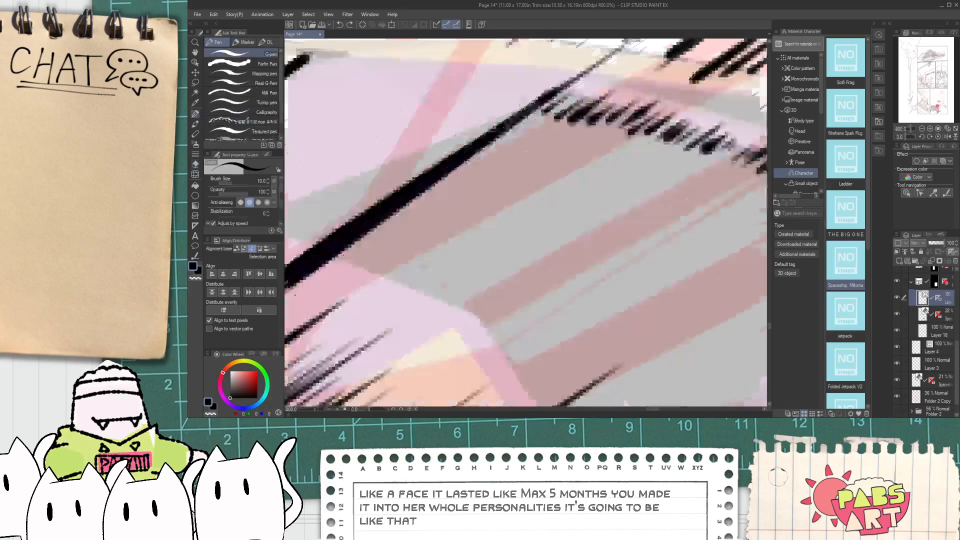
{"action": "scroll", "coordinate": [542, 95], "scroll_direction": "down", "scroll_amount": 2}
{"action": "key", "text": "ctrl+z"}
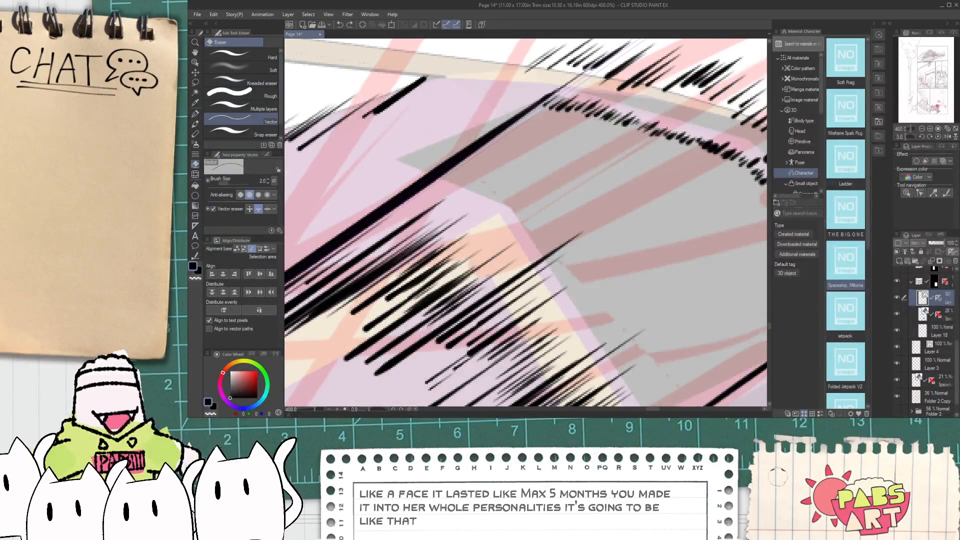
- Draw diagonal G-pen speed lines down the hull's left edge, beside the pale window section of the spaceship
{"action": "scroll", "coordinate": [569, 91], "scroll_direction": "down", "scroll_amount": 5}
{"action": "left_click_drag", "start_coordinate": [545, 161], "coordinate": [515, 189]}
{"action": "scroll", "coordinate": [516, 189], "scroll_direction": "up", "scroll_amount": 4}
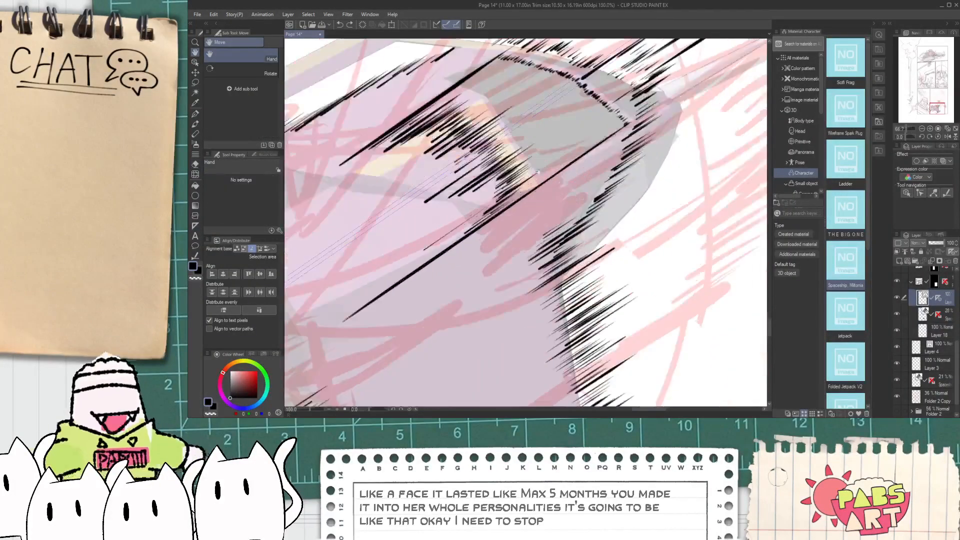
{"action": "scroll", "coordinate": [413, 244], "scroll_direction": "down", "scroll_amount": 1}
{"action": "scroll", "coordinate": [413, 244], "scroll_direction": "up", "scroll_amount": 1}
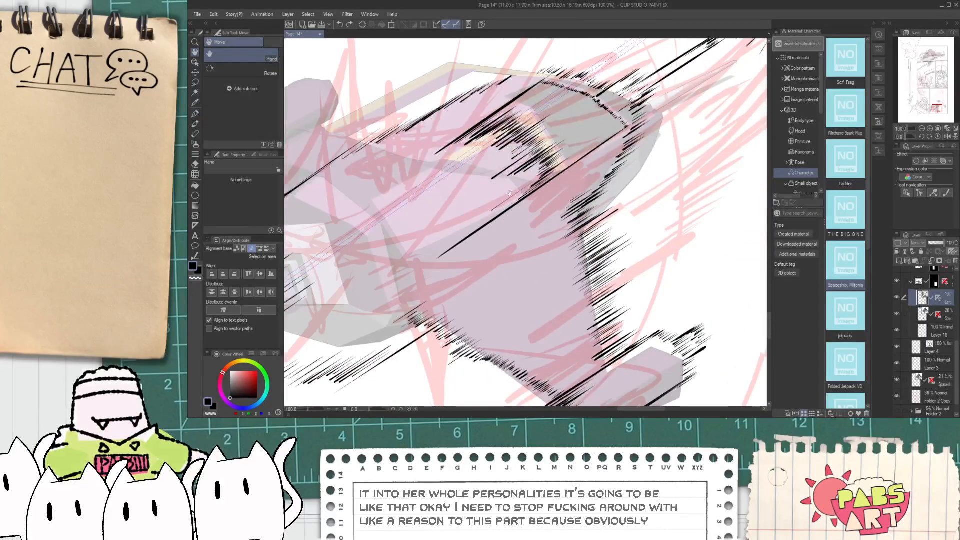
{"action": "scroll", "coordinate": [413, 245], "scroll_direction": "down", "scroll_amount": 3}
{"action": "key", "text": "p"}
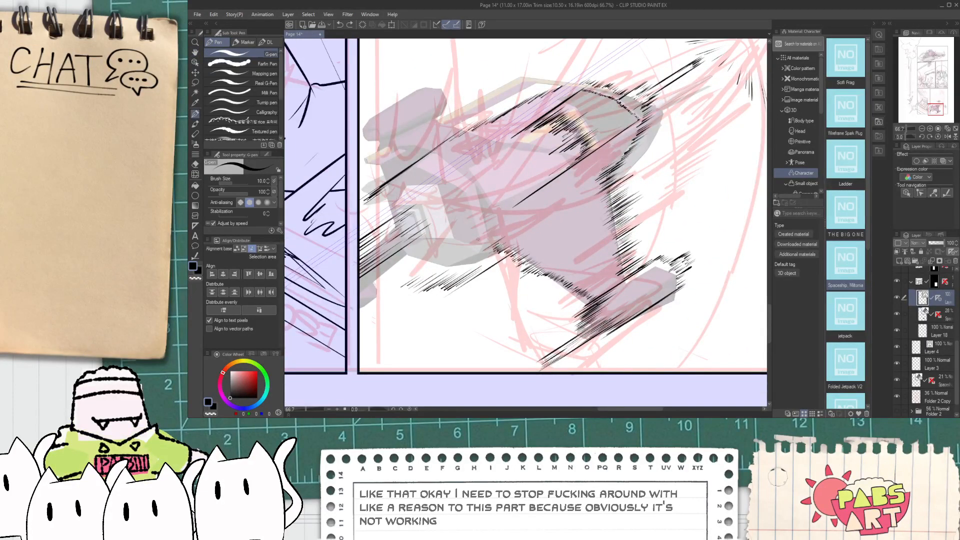
{"action": "mouse_move", "coordinate": [463, 255]}
{"action": "left_mouse_down"}
{"action": "mouse_move", "coordinate": [499, 217]}
{"action": "mouse_move", "coordinate": [449, 170]}
{"action": "mouse_move", "coordinate": [358, 216]}
{"action": "left_mouse_up"}
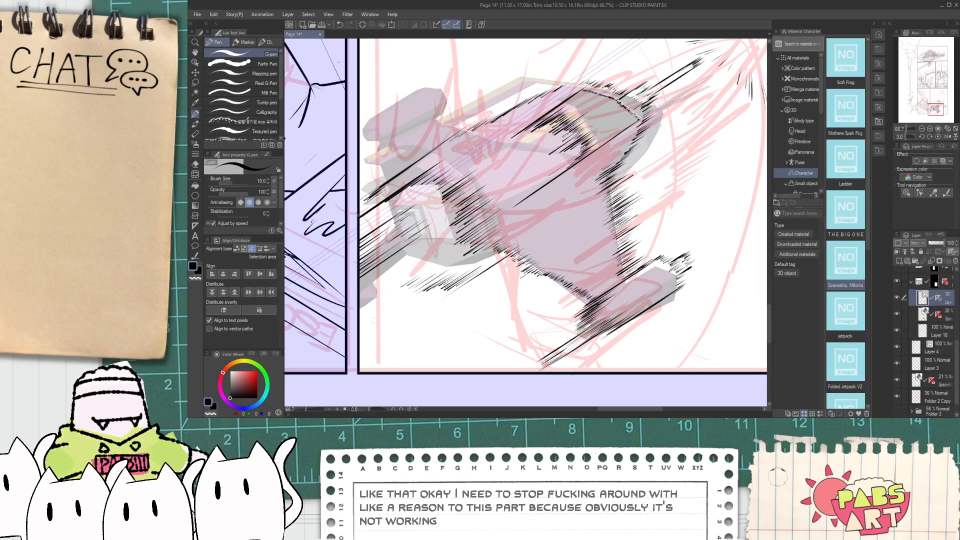
{"action": "left_click_drag", "start_coordinate": [424, 166], "coordinate": [386, 191]}
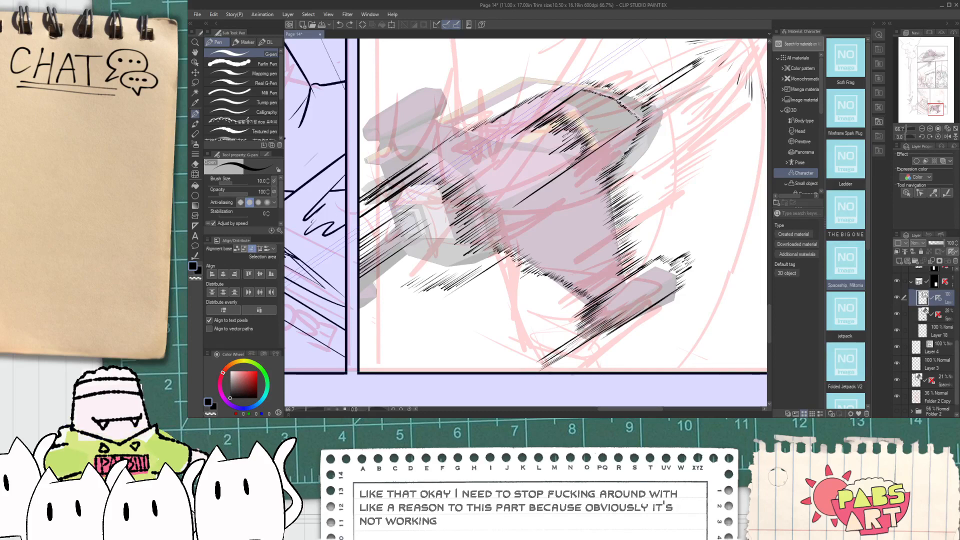
{"action": "key", "text": "ctrl+z"}
{"action": "key", "text": "ctrl+z"}
{"action": "key", "text": "ctrl+z"}
- Draw diagonal speed lines at the hull's left end and around the spaceship's upper-left engine pod
{"action": "left_click_drag", "start_coordinate": [418, 178], "coordinate": [376, 192]}
{"action": "mouse_move", "coordinate": [402, 170]}
{"action": "left_mouse_down"}
{"action": "mouse_move", "coordinate": [359, 200]}
{"action": "mouse_move", "coordinate": [359, 186]}
{"action": "left_mouse_up"}
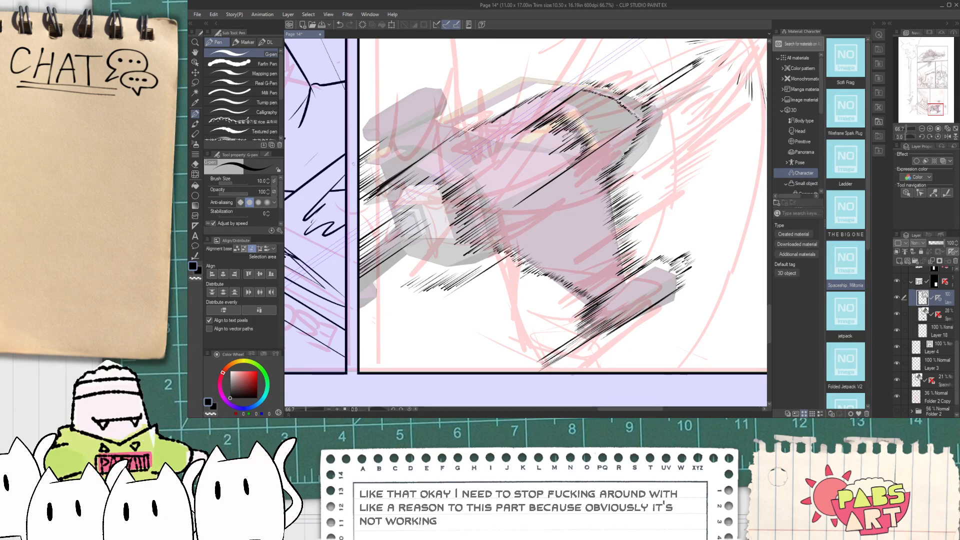
{"action": "left_click_drag", "start_coordinate": [405, 92], "coordinate": [361, 123]}
{"action": "key", "text": "ctrl+z"}
{"action": "left_click_drag", "start_coordinate": [405, 97], "coordinate": [360, 130]}
{"action": "key", "text": "ctrl+z"}
{"action": "left_click_drag", "start_coordinate": [433, 85], "coordinate": [360, 127]}
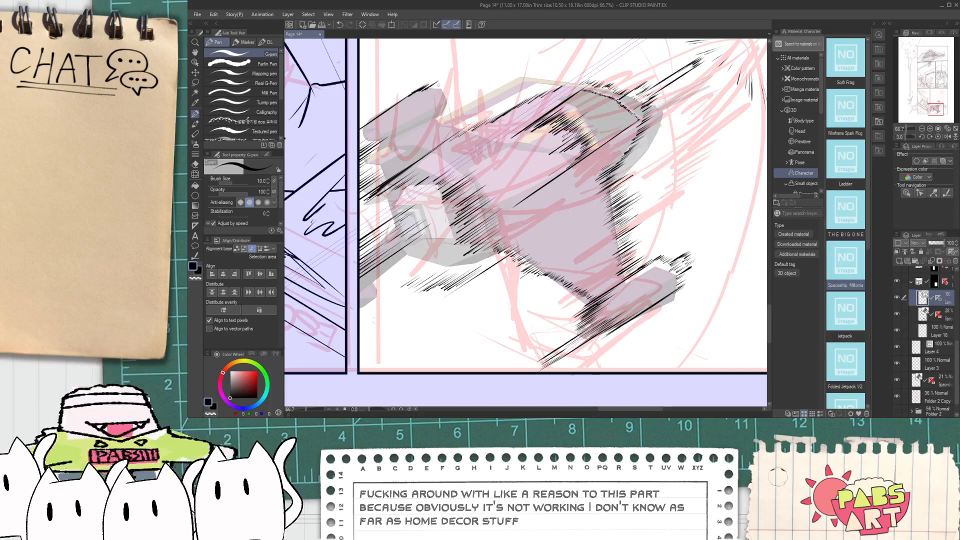
{"action": "left_click_drag", "start_coordinate": [455, 87], "coordinate": [436, 98]}
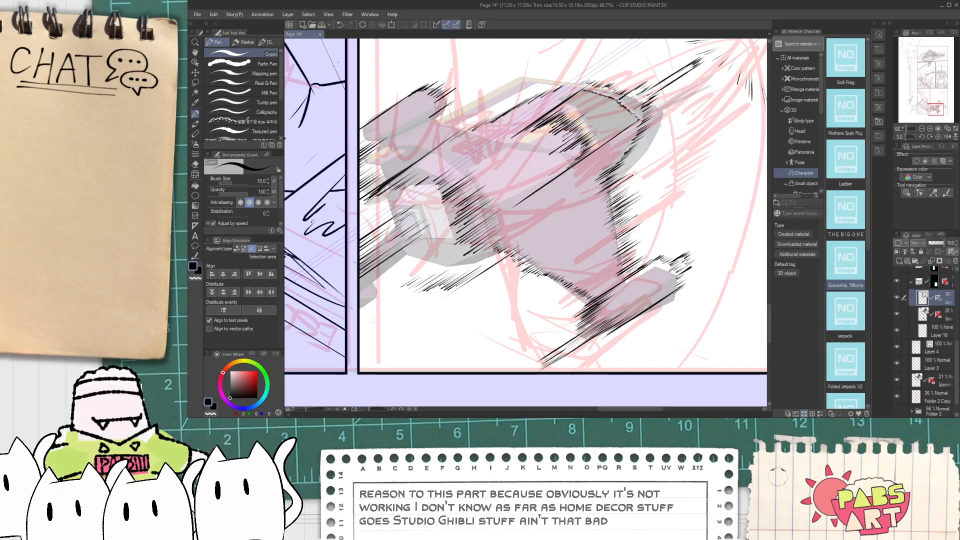
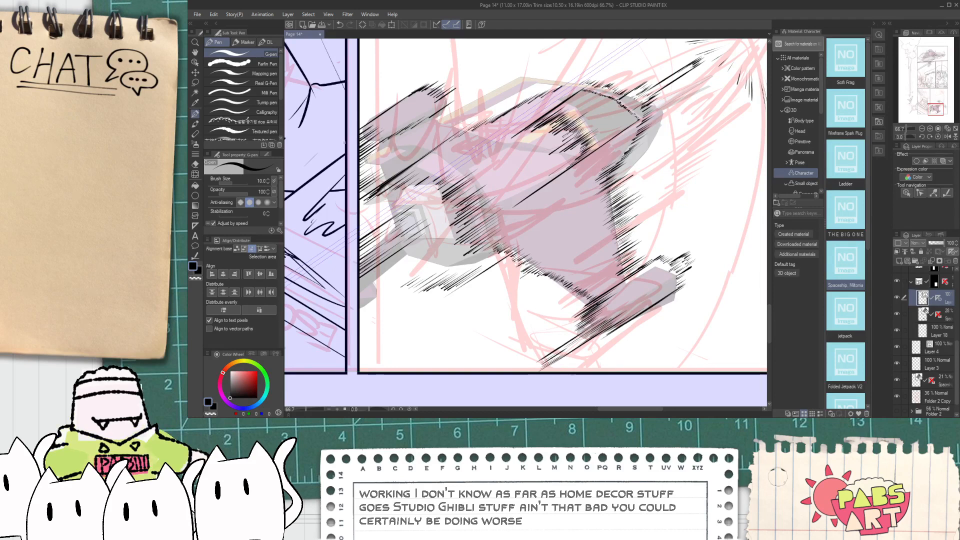
- Add short, thick diagonal strokes beneath the upper-left engine pod, near the panel border
{"action": "scroll", "coordinate": [374, 150], "scroll_direction": "down", "scroll_amount": 2}
{"action": "scroll", "coordinate": [374, 150], "scroll_direction": "up", "scroll_amount": 2}
{"action": "left_click_drag", "start_coordinate": [359, 251], "coordinate": [373, 234]}
{"action": "scroll", "coordinate": [396, 150], "scroll_direction": "up", "scroll_amount": 4}
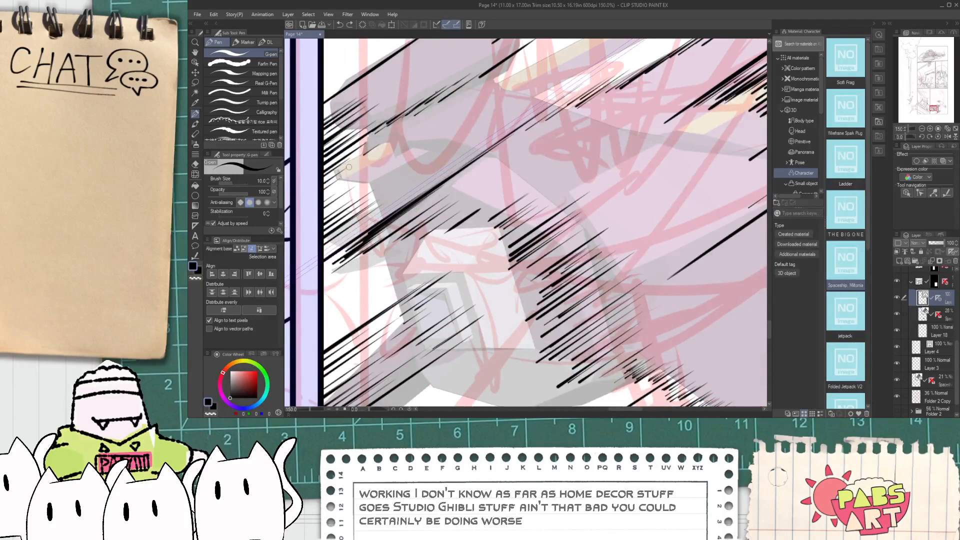
{"action": "left_click_drag", "start_coordinate": [345, 173], "coordinate": [339, 184]}
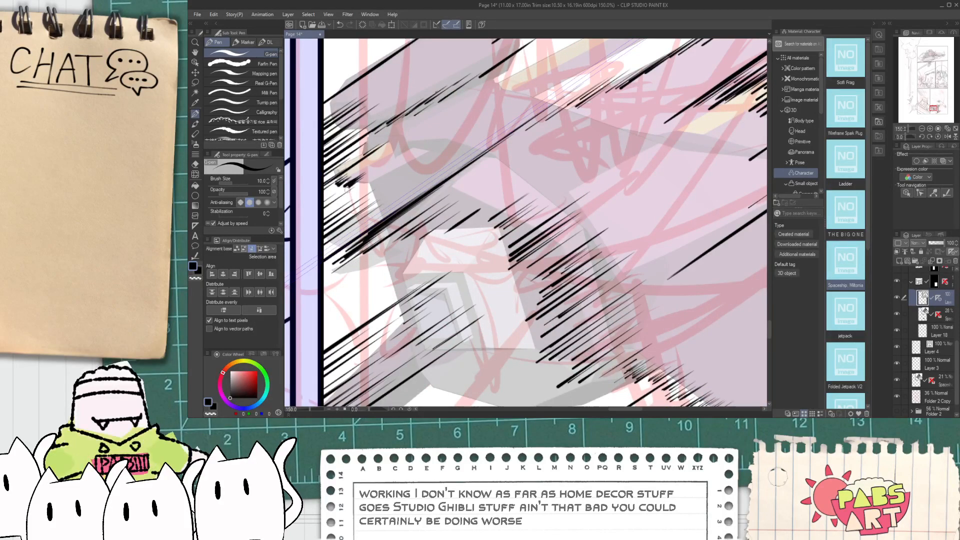
{"action": "mouse_move", "coordinate": [420, 148]}
{"action": "left_mouse_down"}
{"action": "mouse_move", "coordinate": [363, 188]}
{"action": "mouse_move", "coordinate": [369, 175]}
{"action": "mouse_move", "coordinate": [338, 181]}
{"action": "mouse_move", "coordinate": [546, 37]}
{"action": "left_mouse_up"}
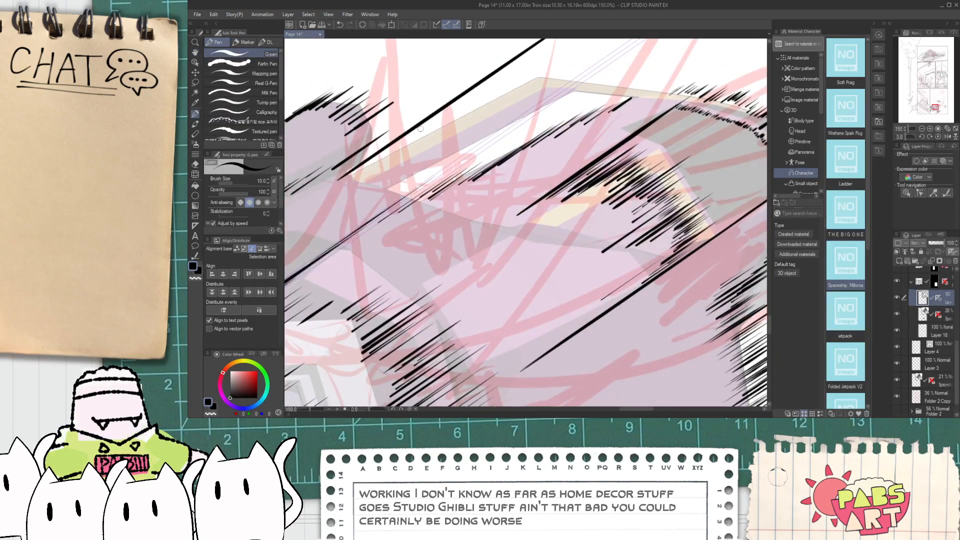
{"action": "key", "text": "ctrl+z"}
{"action": "left_click_drag", "start_coordinate": [345, 176], "coordinate": [479, 88]}
{"action": "key", "text": "ctrl+z"}
{"action": "left_click_drag", "start_coordinate": [341, 177], "coordinate": [520, 57]}
{"action": "key", "text": "ctrl+z"}
{"action": "left_click_drag", "start_coordinate": [351, 214], "coordinate": [569, 63]}
{"action": "key", "text": "ctrl+z"}
{"action": "left_click_drag", "start_coordinate": [345, 213], "coordinate": [532, 82]}
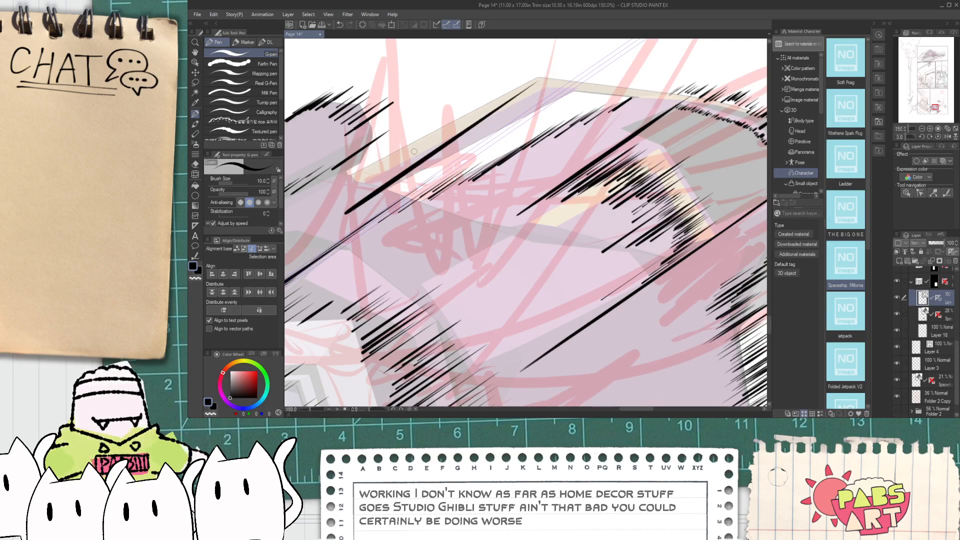
{"action": "key", "text": "ctrl+z"}
{"action": "left_click_drag", "start_coordinate": [398, 194], "coordinate": [590, 61]}
{"action": "key", "text": "ctrl+z"}
- Hatch short diagonal speed lines along the upper edge of the spaceship's beige rim, around its peak
{"action": "scroll", "coordinate": [540, 92], "scroll_direction": "down", "scroll_amount": 3}
{"action": "scroll", "coordinate": [545, 99], "scroll_direction": "up", "scroll_amount": 3}
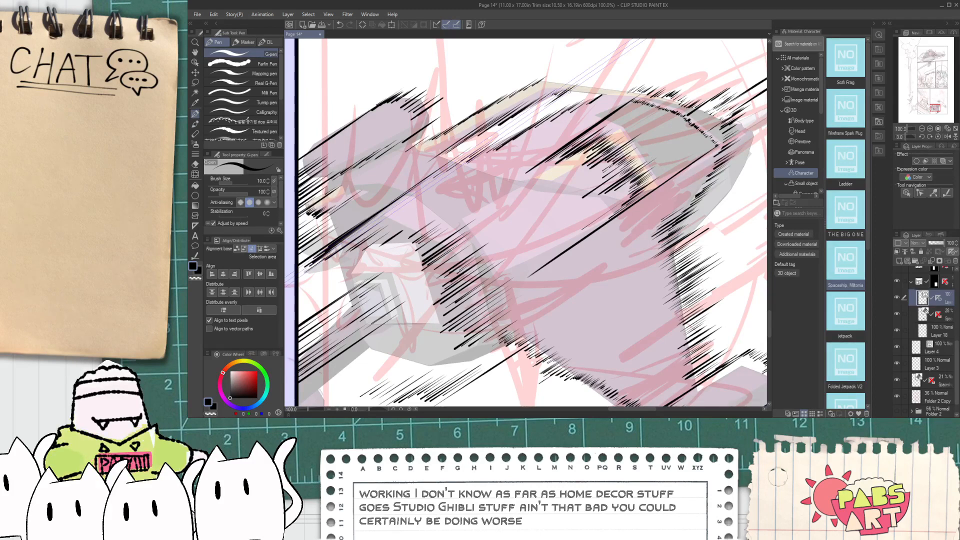
{"action": "mouse_move", "coordinate": [563, 97]}
{"action": "left_mouse_down"}
{"action": "mouse_move", "coordinate": [544, 84]}
{"action": "mouse_move", "coordinate": [591, 74]}
{"action": "mouse_move", "coordinate": [587, 89]}
{"action": "mouse_move", "coordinate": [613, 78]}
{"action": "mouse_move", "coordinate": [606, 92]}
{"action": "mouse_move", "coordinate": [636, 75]}
{"action": "left_mouse_up"}
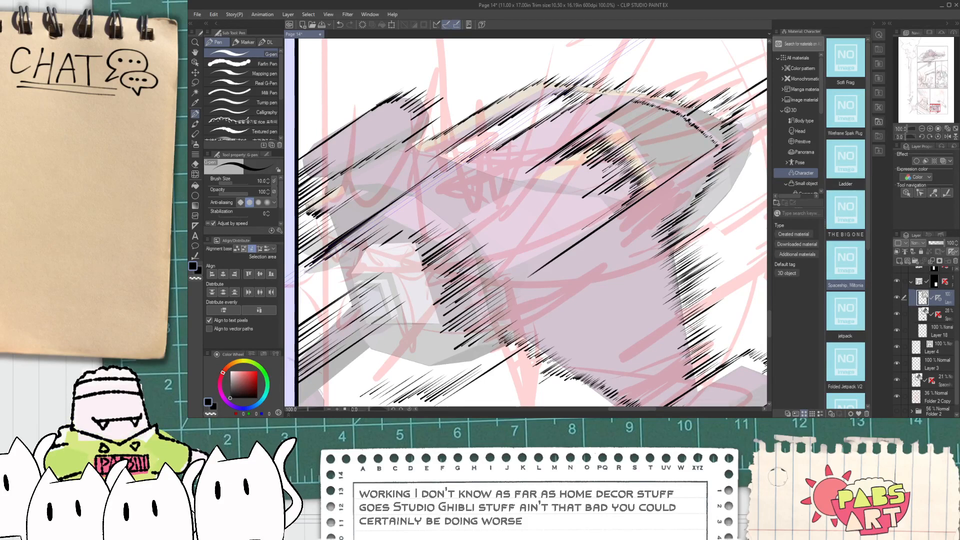
- Extend the diagonal hatching along the beige rim's top edge above the grey canopy, redrawing the stroke at its right end
{"action": "scroll", "coordinate": [650, 95], "scroll_direction": "down", "scroll_amount": 3}
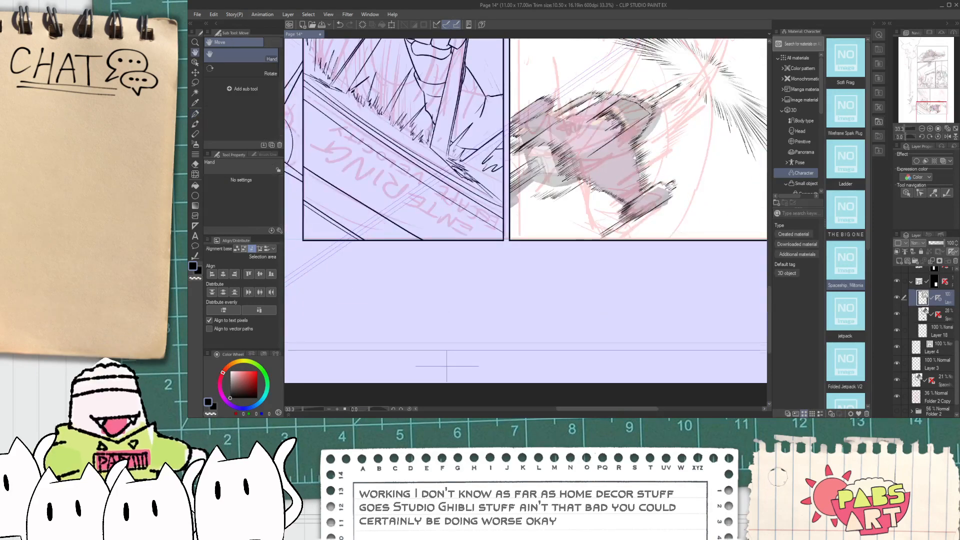
{"action": "left_click_drag", "start_coordinate": [625, 168], "coordinate": [593, 216]}
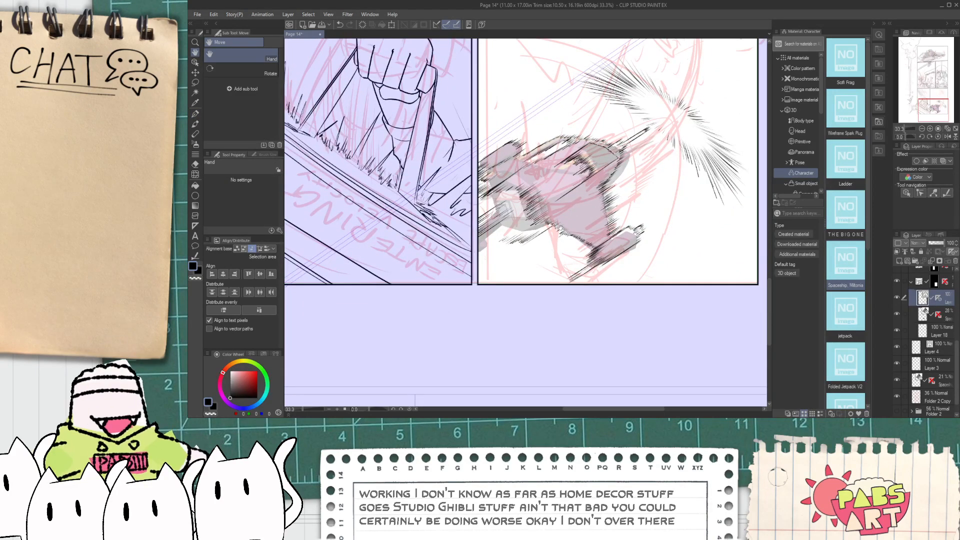
{"action": "scroll", "coordinate": [560, 228], "scroll_direction": "up", "scroll_amount": 8}
{"action": "key", "text": "p"}
{"action": "left_click_drag", "start_coordinate": [590, 173], "coordinate": [671, 116]}
{"action": "left_click_drag", "start_coordinate": [603, 175], "coordinate": [647, 133]}
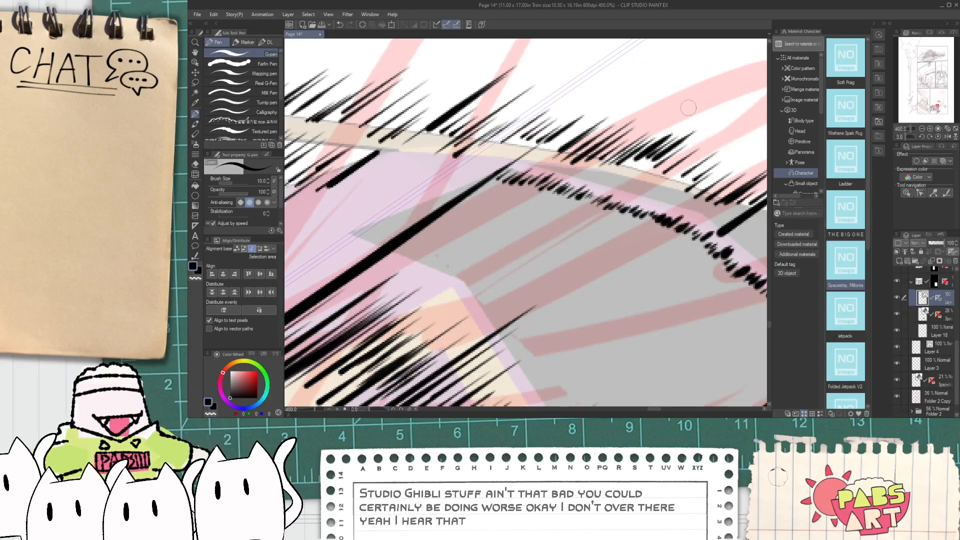
{"action": "left_click_drag", "start_coordinate": [656, 173], "coordinate": [723, 127]}
{"action": "key", "text": "ctrl+z"}
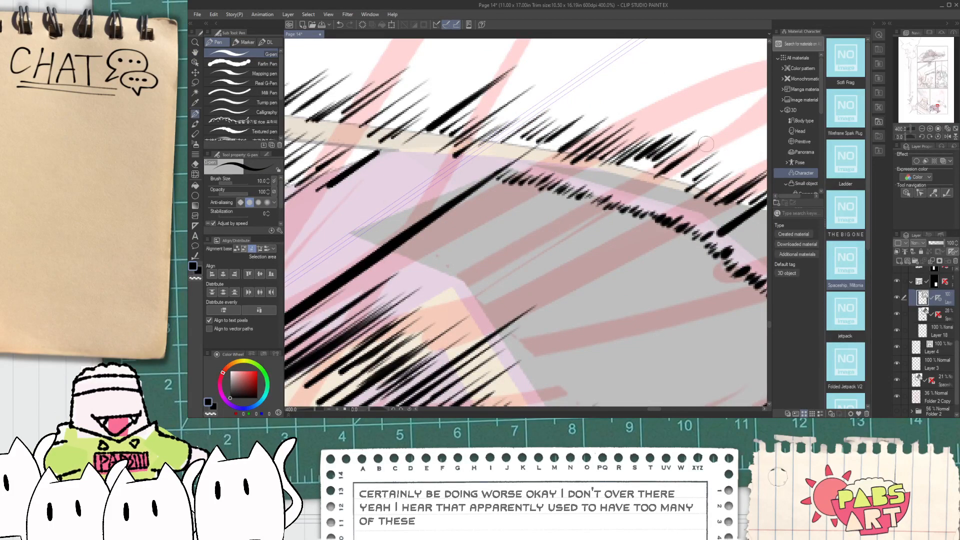
{"action": "key", "text": "ctrl+z"}
{"action": "left_click_drag", "start_coordinate": [657, 178], "coordinate": [726, 131]}
{"action": "scroll", "coordinate": [690, 155], "scroll_direction": "down", "scroll_amount": 8}
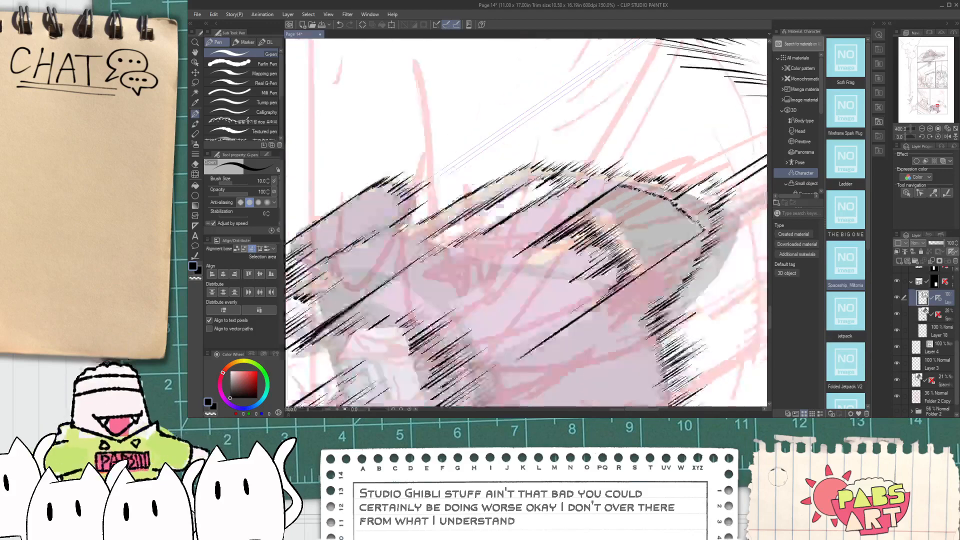
{"action": "key", "text": "space"}
{"action": "left_click_drag", "start_coordinate": [652, 202], "coordinate": [652, 186]}
{"action": "scroll", "coordinate": [651, 186], "scroll_direction": "up", "scroll_amount": 2}
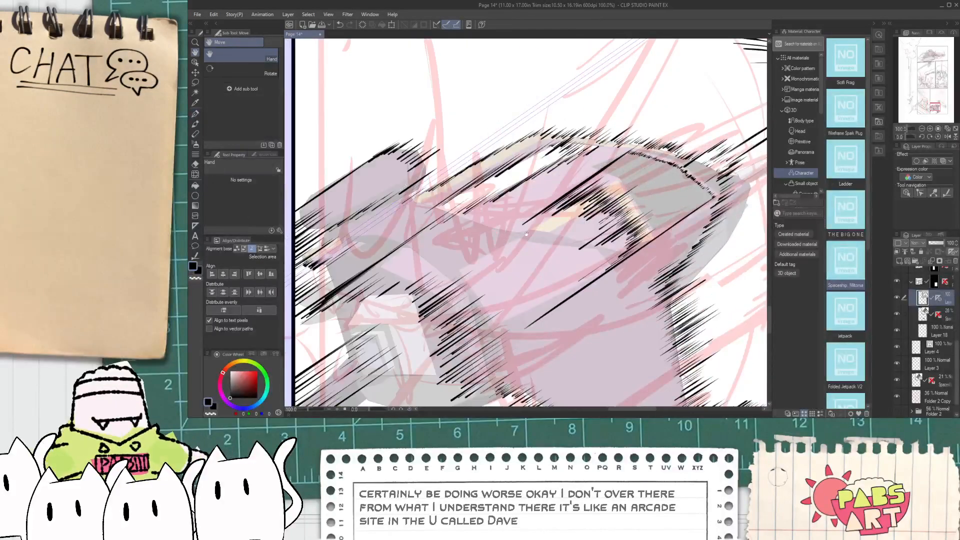
- Clean up a stray stroke at the beige tip below the upper-left engine pod and add short, thick diagonal strokes toward the panel border
{"action": "left_click_drag", "start_coordinate": [481, 270], "coordinate": [501, 276]}
{"action": "scroll", "coordinate": [350, 265], "scroll_direction": "up", "scroll_amount": 2}
{"action": "scroll", "coordinate": [330, 260], "scroll_direction": "up", "scroll_amount": 2}
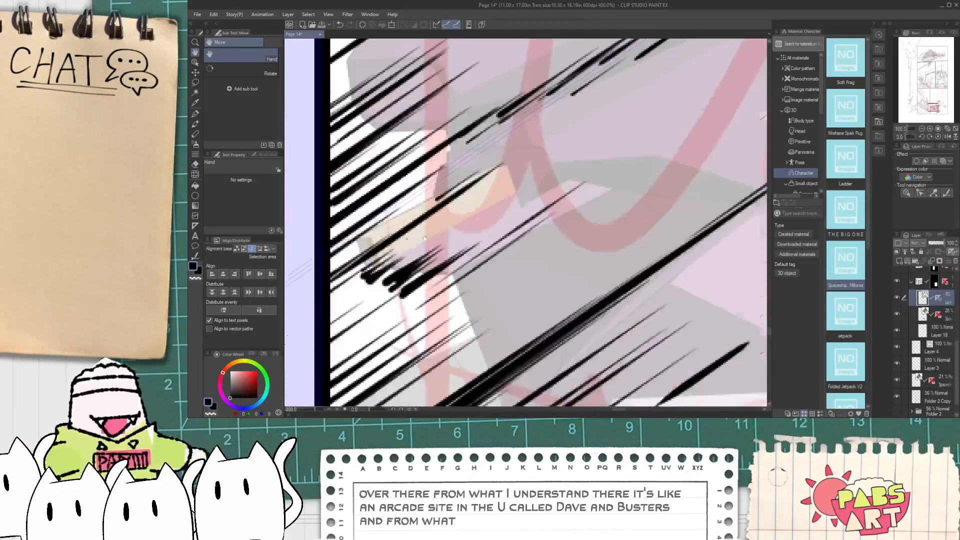
{"action": "key", "text": "e"}
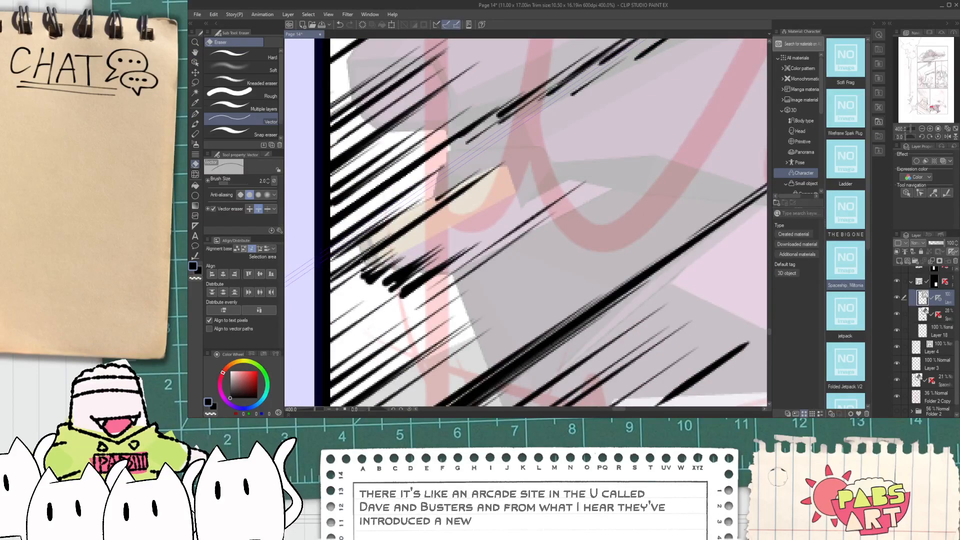
{"action": "left_click", "coordinate": [367, 258]}
{"action": "key", "text": "p"}
{"action": "mouse_move", "coordinate": [343, 267]}
{"action": "left_mouse_down"}
{"action": "mouse_move", "coordinate": [358, 248]}
{"action": "mouse_move", "coordinate": [374, 253]}
{"action": "left_mouse_up"}
{"action": "left_click_drag", "start_coordinate": [345, 281], "coordinate": [373, 259]}
{"action": "key", "text": "e"}
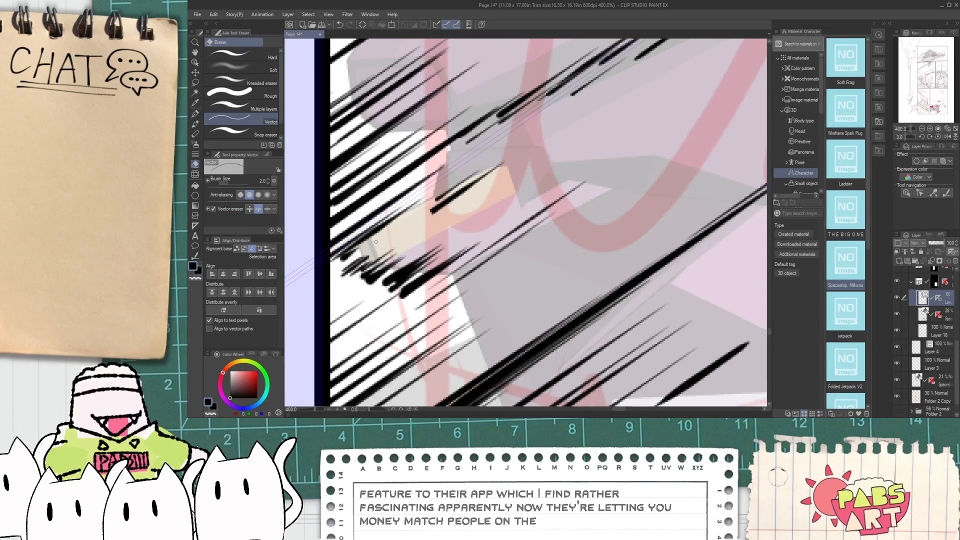
{"action": "key", "text": "p"}
{"action": "scroll", "coordinate": [393, 238], "scroll_direction": "down", "scroll_amount": 3}
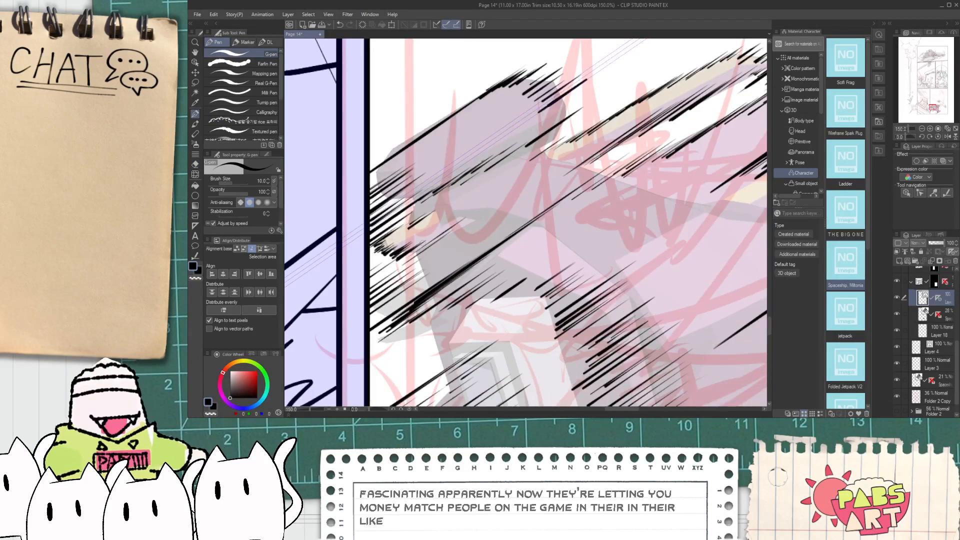
- Hatch short diagonal strokes along the edge running from the beige tip across the grey section and down the purple hull
{"action": "scroll", "coordinate": [408, 254], "scroll_direction": "up", "scroll_amount": 1}
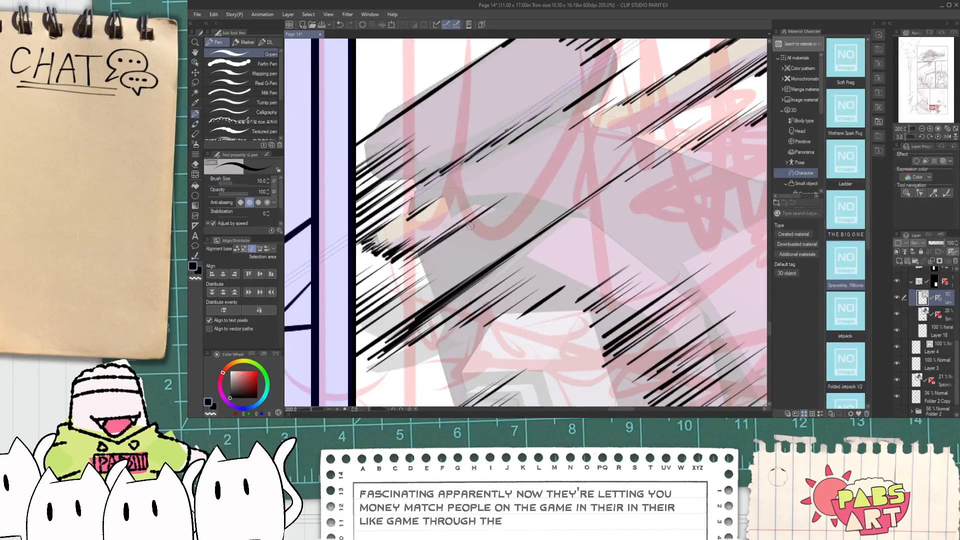
{"action": "scroll", "coordinate": [483, 216], "scroll_direction": "down", "scroll_amount": 4}
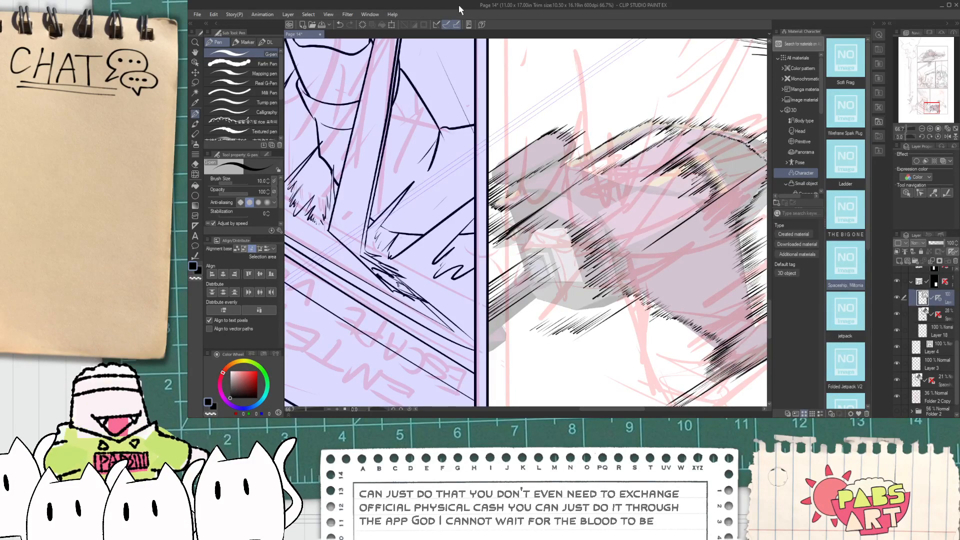
{"action": "key", "text": "ctrl+plus"}
{"action": "key", "text": "ctrl+plus"}
{"action": "key", "text": "ctrl+plus"}
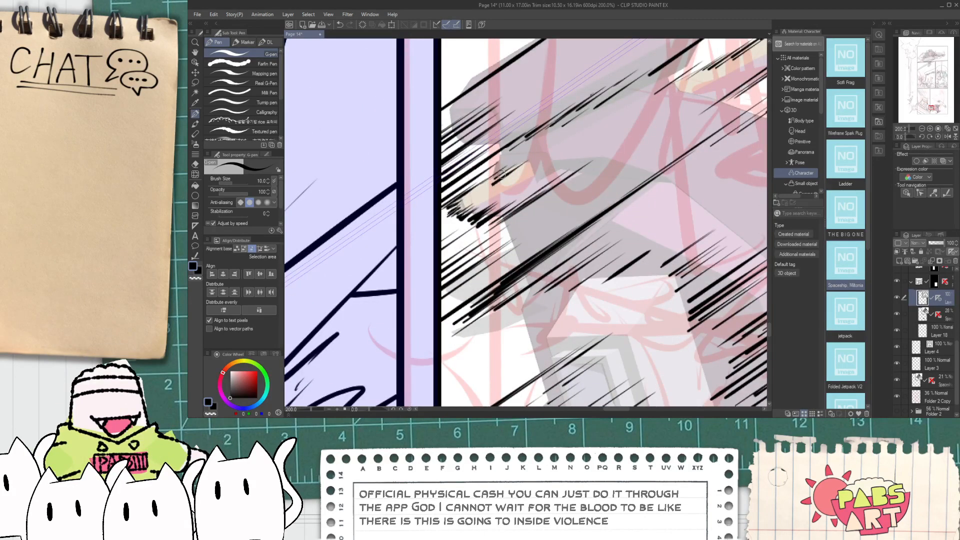
{"action": "mouse_move", "coordinate": [526, 166]}
{"action": "left_mouse_down"}
{"action": "mouse_move", "coordinate": [548, 155]}
{"action": "mouse_move", "coordinate": [536, 170]}
{"action": "mouse_move", "coordinate": [572, 149]}
{"action": "mouse_move", "coordinate": [561, 171]}
{"action": "mouse_move", "coordinate": [605, 149]}
{"action": "left_mouse_up"}
{"action": "left_click_drag", "start_coordinate": [567, 109], "coordinate": [410, 104]}
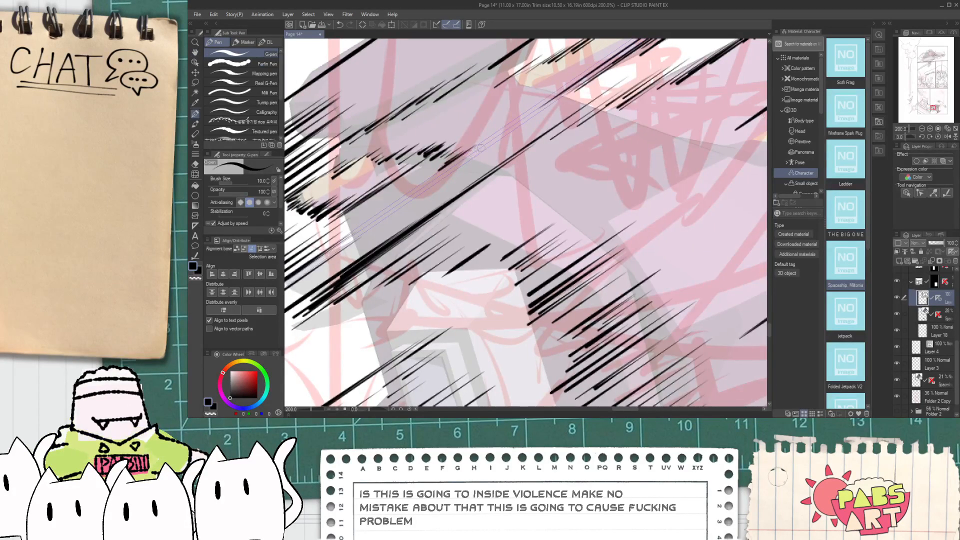
{"action": "mouse_move", "coordinate": [471, 176]}
{"action": "left_mouse_down"}
{"action": "mouse_move", "coordinate": [508, 170]}
{"action": "mouse_move", "coordinate": [502, 186]}
{"action": "mouse_move", "coordinate": [530, 175]}
{"action": "left_mouse_up"}
{"action": "mouse_move", "coordinate": [544, 216]}
{"action": "left_mouse_down"}
{"action": "mouse_move", "coordinate": [572, 208]}
{"action": "mouse_move", "coordinate": [560, 225]}
{"action": "mouse_move", "coordinate": [593, 216]}
{"action": "mouse_move", "coordinate": [587, 241]}
{"action": "mouse_move", "coordinate": [605, 229]}
{"action": "left_mouse_up"}
{"action": "scroll", "coordinate": [595, 235], "scroll_direction": "down", "scroll_amount": 1}
{"action": "scroll", "coordinate": [573, 239], "scroll_direction": "down", "scroll_amount": 3}
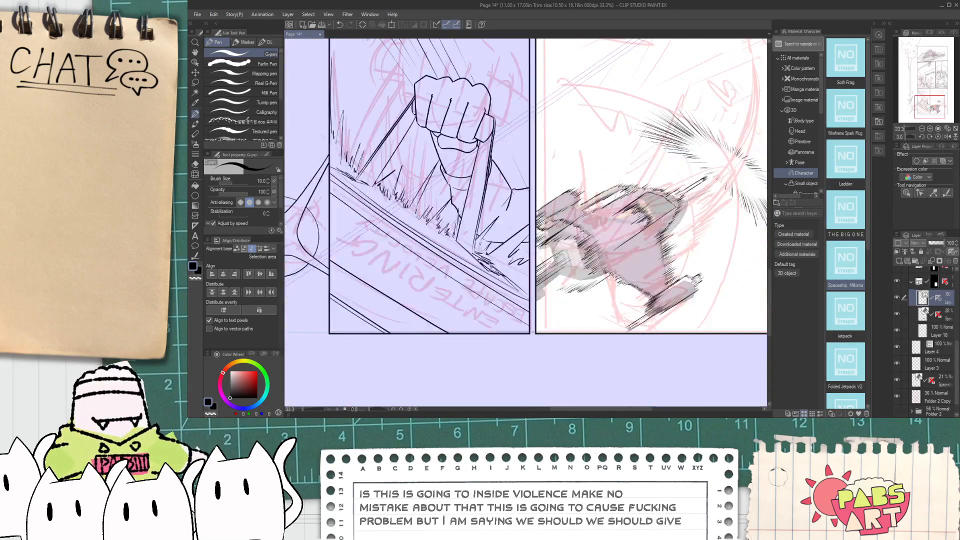
- Build up dense diagonal hatching over the grey band of the hull, up and right of the white engine face
{"action": "scroll", "coordinate": [573, 239], "scroll_direction": "up", "scroll_amount": 3}
{"action": "scroll", "coordinate": [572, 239], "scroll_direction": "up", "scroll_amount": 2}
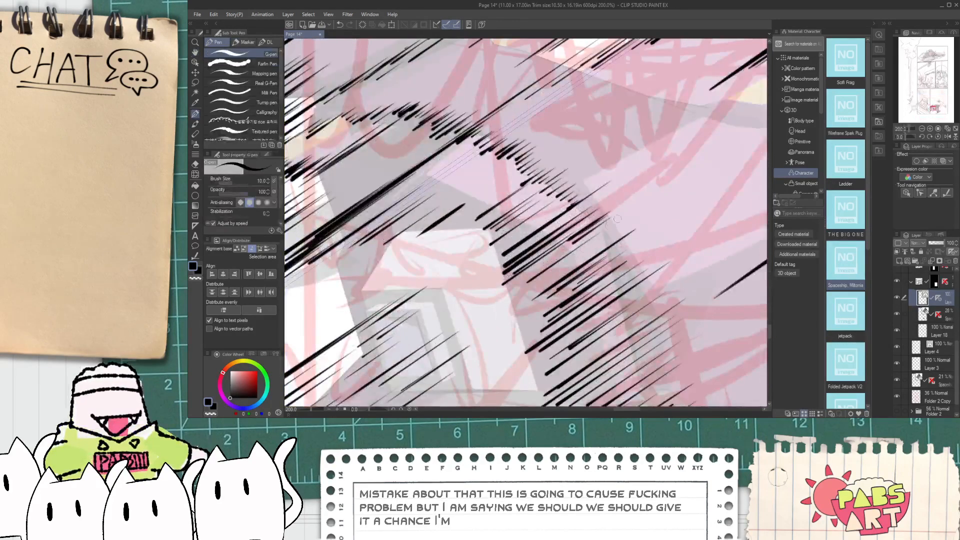
{"action": "left_click_drag", "start_coordinate": [571, 269], "coordinate": [603, 241]}
{"action": "left_click_drag", "start_coordinate": [530, 301], "coordinate": [601, 249]}
{"action": "mouse_move", "coordinate": [541, 265]}
{"action": "left_mouse_down"}
{"action": "mouse_move", "coordinate": [573, 245]}
{"action": "mouse_move", "coordinate": [597, 206]}
{"action": "left_mouse_up"}
{"action": "mouse_move", "coordinate": [536, 240]}
{"action": "left_mouse_down"}
{"action": "mouse_move", "coordinate": [585, 201]}
{"action": "mouse_move", "coordinate": [576, 201]}
{"action": "left_mouse_up"}
{"action": "left_click_drag", "start_coordinate": [531, 276], "coordinate": [618, 222]}
{"action": "left_click_drag", "start_coordinate": [571, 252], "coordinate": [589, 244]}
{"action": "mouse_move", "coordinate": [537, 291]}
{"action": "left_mouse_down"}
{"action": "mouse_move", "coordinate": [639, 220]}
{"action": "mouse_move", "coordinate": [606, 227]}
{"action": "left_mouse_up"}
{"action": "left_click_drag", "start_coordinate": [532, 273], "coordinate": [616, 216]}
{"action": "mouse_move", "coordinate": [541, 254]}
{"action": "left_mouse_down"}
{"action": "mouse_move", "coordinate": [606, 209]}
{"action": "mouse_move", "coordinate": [590, 199]}
{"action": "left_mouse_up"}
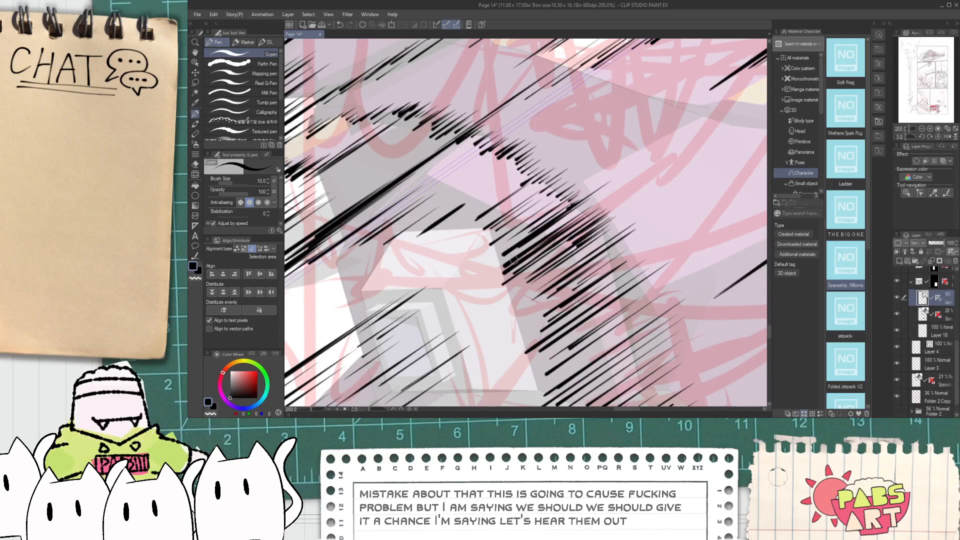
- Add diagonal speed lines along the outer left side of the lower grey engine, between it and the panel border
{"action": "key", "text": "e"}
{"action": "scroll", "coordinate": [488, 258], "scroll_direction": "down", "scroll_amount": 3}
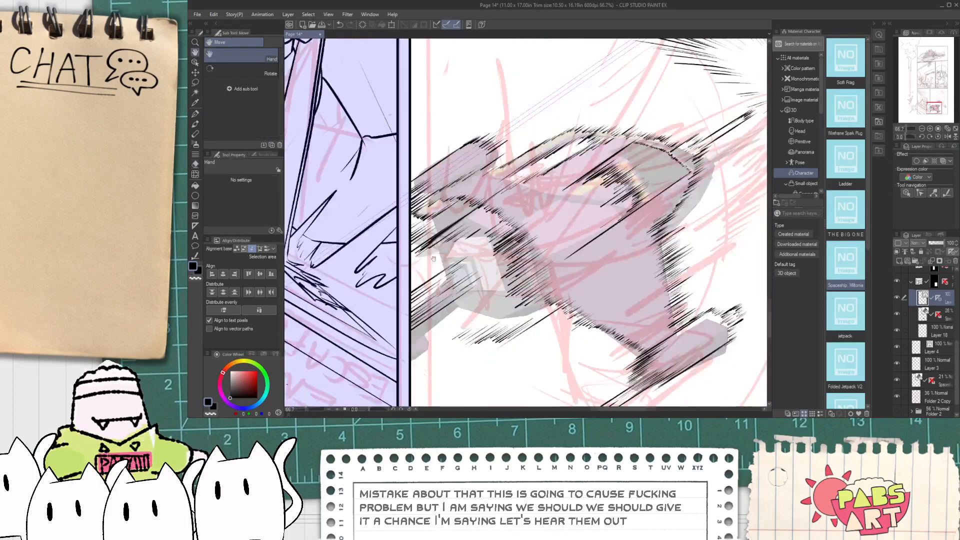
{"action": "scroll", "coordinate": [444, 280], "scroll_direction": "up", "scroll_amount": 2}
{"action": "key", "text": "p"}
{"action": "left_click_drag", "start_coordinate": [409, 258], "coordinate": [477, 210]}
{"action": "left_click_drag", "start_coordinate": [392, 277], "coordinate": [465, 225]}
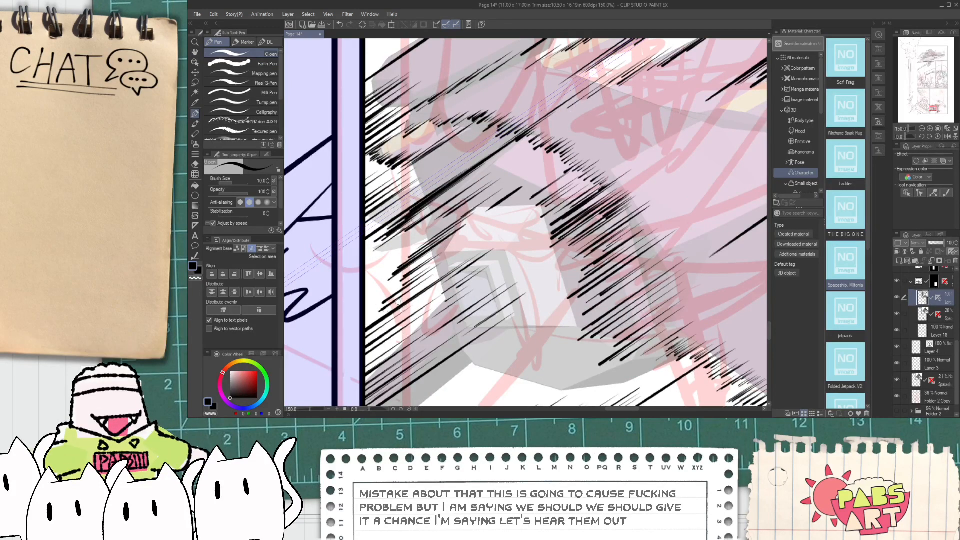
- Hatch short diagonal strokes along the lower edge of the white engine face, above the grey underside
{"action": "key", "text": "h"}
{"action": "left_click_drag", "start_coordinate": [479, 327], "coordinate": [504, 265]}
{"action": "key", "text": "p"}
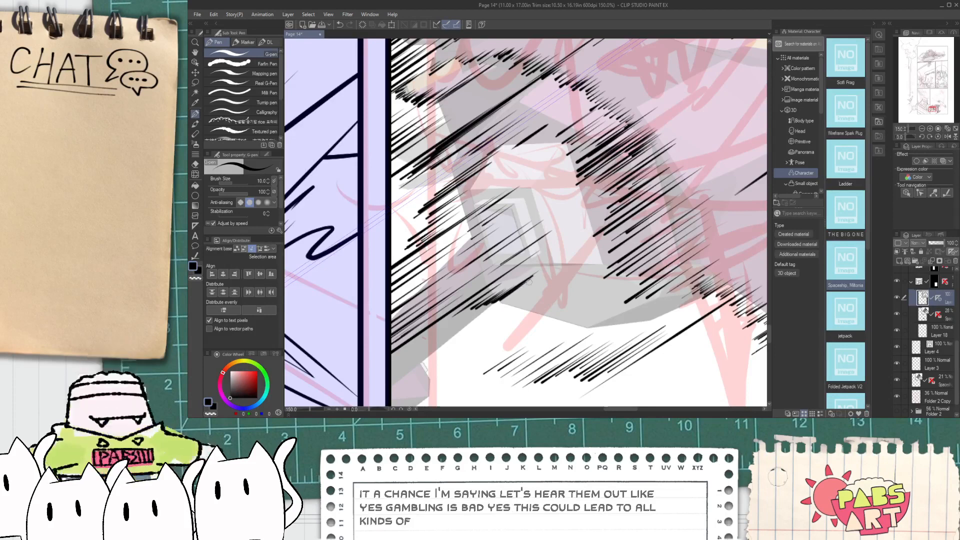
{"action": "left_click_drag", "start_coordinate": [509, 300], "coordinate": [539, 275]}
{"action": "left_click_drag", "start_coordinate": [521, 289], "coordinate": [545, 277]}
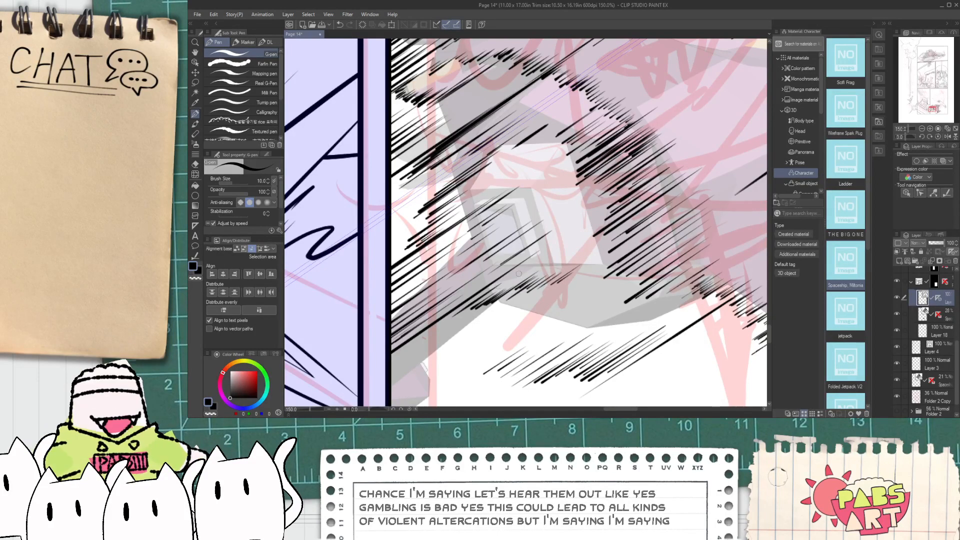
- Hatch dense diagonal strokes up the left side of the engine's recessed grey opening
{"action": "mouse_move", "coordinate": [501, 278]}
{"action": "left_mouse_down"}
{"action": "mouse_move", "coordinate": [528, 259]}
{"action": "mouse_move", "coordinate": [526, 248]}
{"action": "left_mouse_up"}
{"action": "mouse_move", "coordinate": [492, 267]}
{"action": "left_mouse_down"}
{"action": "mouse_move", "coordinate": [535, 239]}
{"action": "mouse_move", "coordinate": [526, 236]}
{"action": "left_mouse_up"}
{"action": "mouse_move", "coordinate": [484, 258]}
{"action": "left_mouse_down"}
{"action": "mouse_move", "coordinate": [521, 233]}
{"action": "mouse_move", "coordinate": [516, 216]}
{"action": "left_mouse_up"}
{"action": "left_click_drag", "start_coordinate": [470, 237], "coordinate": [512, 196]}
{"action": "left_click_drag", "start_coordinate": [472, 223], "coordinate": [494, 207]}
{"action": "left_click_drag", "start_coordinate": [443, 237], "coordinate": [492, 204]}
{"action": "left_click_drag", "start_coordinate": [448, 230], "coordinate": [487, 183]}
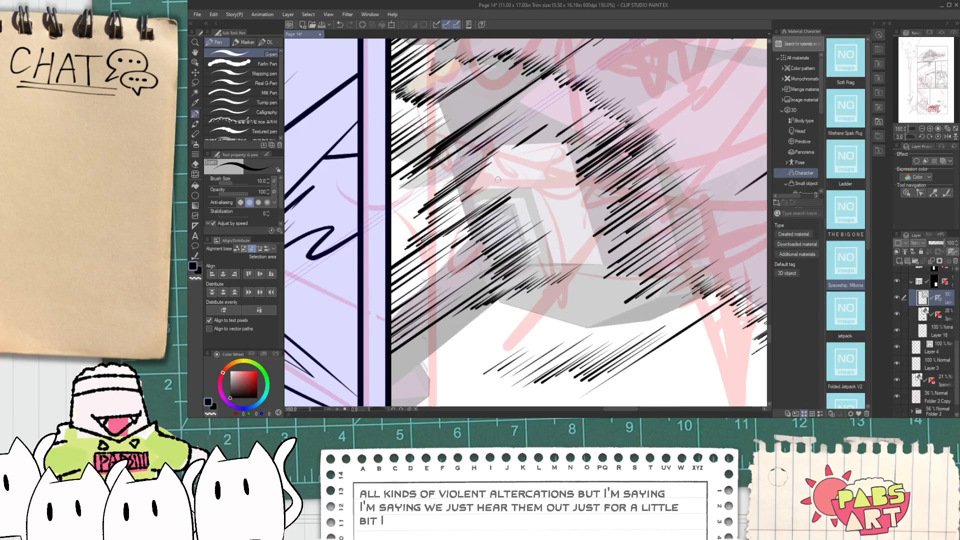
- Outline the top and right edges of the white engine face with short diagonal strokes
{"action": "left_click_drag", "start_coordinate": [527, 154], "coordinate": [548, 134]}
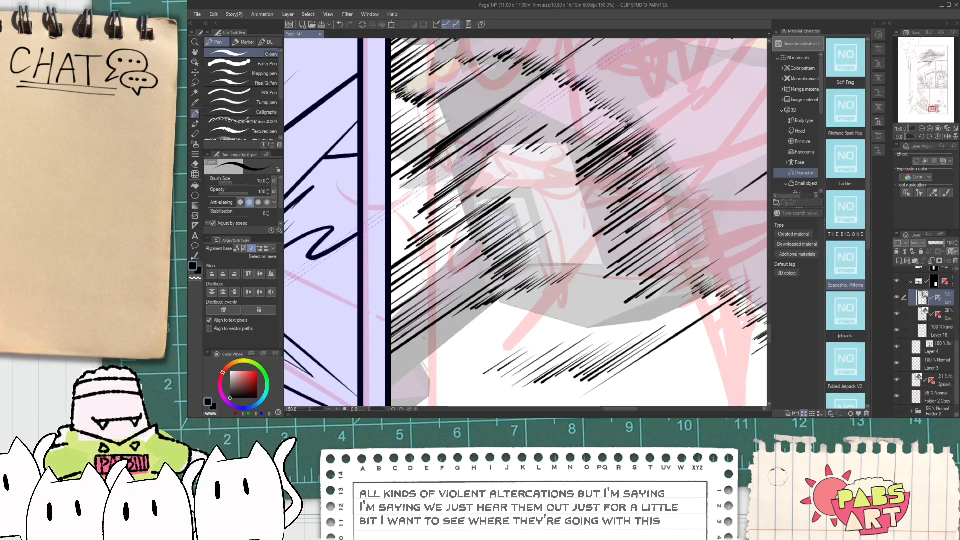
{"action": "mouse_move", "coordinate": [573, 185]}
{"action": "left_mouse_down"}
{"action": "mouse_move", "coordinate": [589, 166]}
{"action": "mouse_move", "coordinate": [588, 178]}
{"action": "left_mouse_up"}
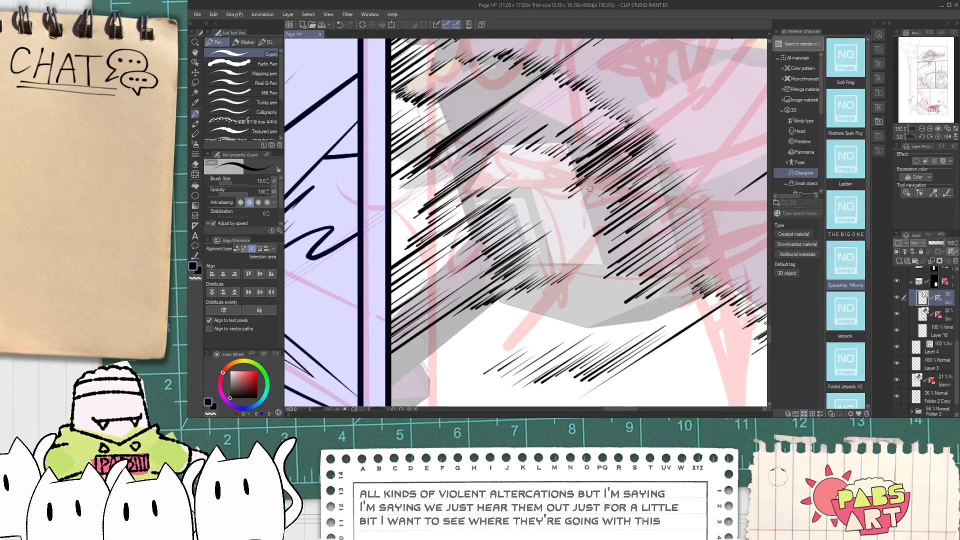
{"action": "left_click_drag", "start_coordinate": [568, 209], "coordinate": [596, 196]}
{"action": "left_click_drag", "start_coordinate": [566, 267], "coordinate": [591, 255]}
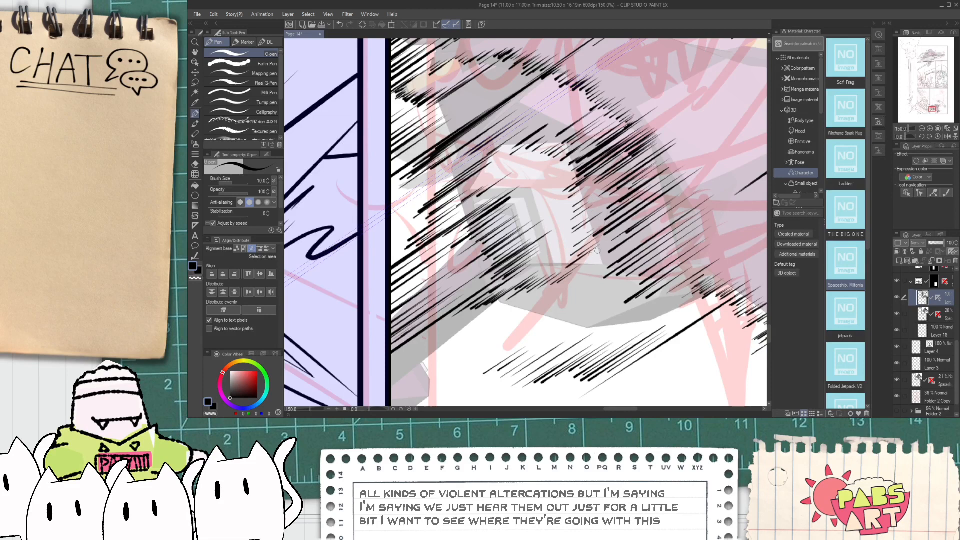
- Draw long diagonal speed lines trailing from the engine's lower left side toward the panel border
{"action": "key", "text": "space"}
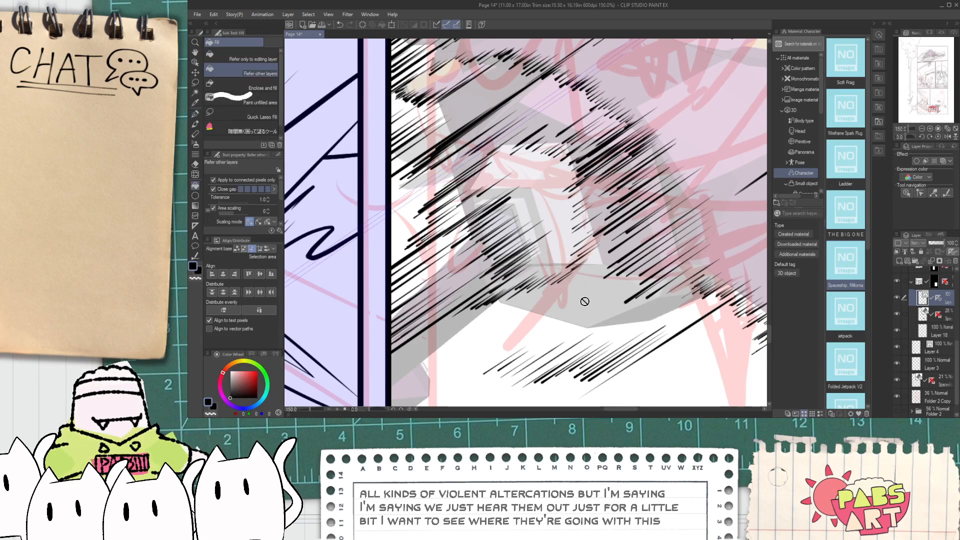
{"action": "mouse_move", "coordinate": [582, 318]}
{"action": "left_mouse_down"}
{"action": "mouse_move", "coordinate": [541, 253]}
{"action": "mouse_move", "coordinate": [450, 311]}
{"action": "left_mouse_up"}
{"action": "left_click_drag", "start_coordinate": [490, 264], "coordinate": [425, 306]}
{"action": "mouse_move", "coordinate": [492, 249]}
{"action": "left_mouse_down"}
{"action": "mouse_move", "coordinate": [385, 322]}
{"action": "mouse_move", "coordinate": [358, 328]}
{"action": "left_mouse_up"}
{"action": "left_click_drag", "start_coordinate": [477, 235], "coordinate": [394, 283]}
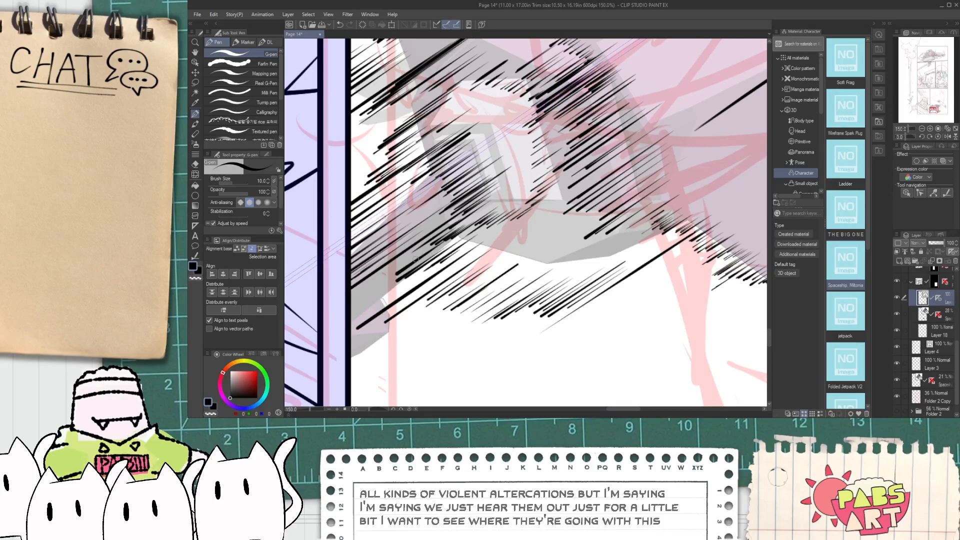
{"action": "left_click_drag", "start_coordinate": [438, 236], "coordinate": [405, 260]}
- Extend the diagonal speed lines along the lower edge of the trailing grey part to the panel border, redrawing the longest stroke
{"action": "scroll", "coordinate": [463, 226], "scroll_direction": "down", "scroll_amount": 1}
{"action": "scroll", "coordinate": [456, 246], "scroll_direction": "down", "scroll_amount": 3}
{"action": "scroll", "coordinate": [446, 261], "scroll_direction": "up", "scroll_amount": 3}
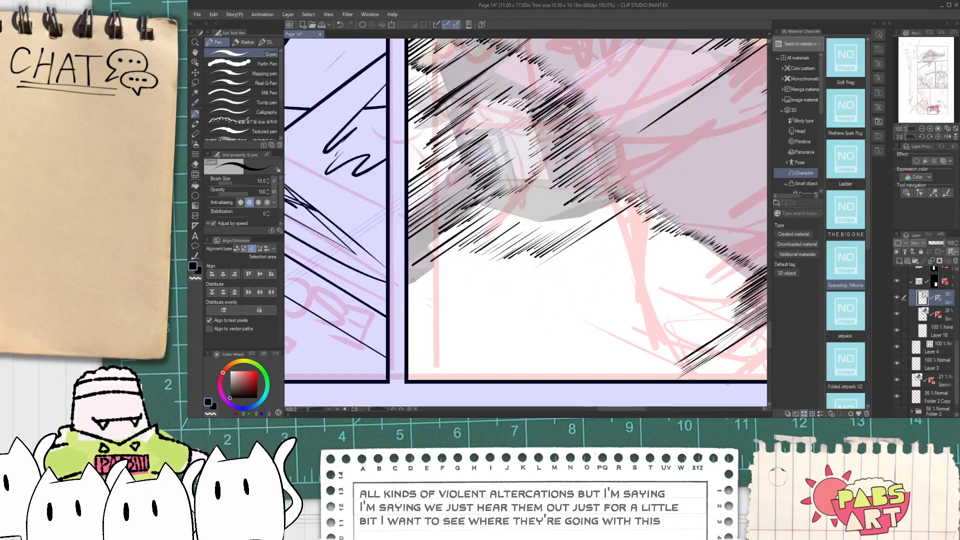
{"action": "left_click_drag", "start_coordinate": [446, 246], "coordinate": [416, 265]}
{"action": "left_click_drag", "start_coordinate": [428, 252], "coordinate": [406, 268]}
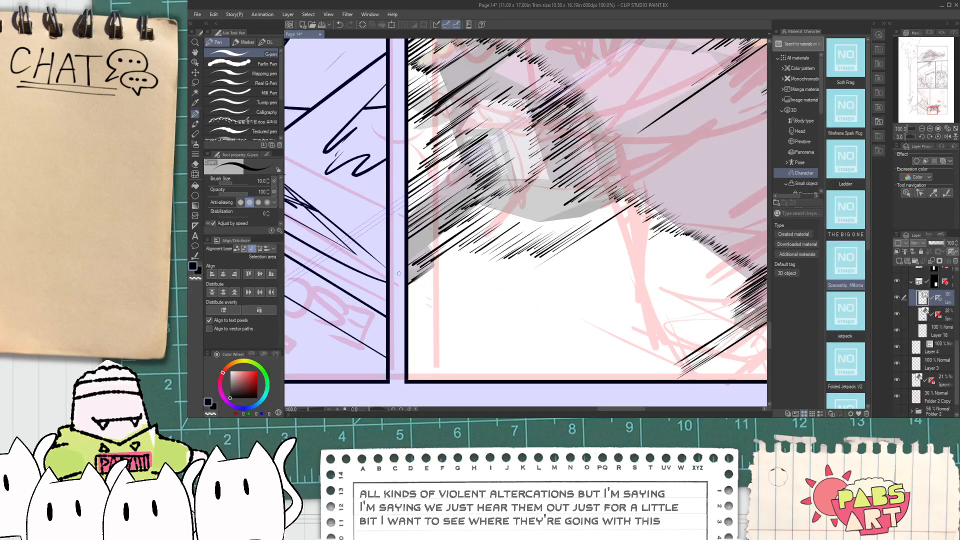
{"action": "left_click_drag", "start_coordinate": [507, 198], "coordinate": [406, 269]}
{"action": "key", "text": "ctrl+z"}
{"action": "left_click_drag", "start_coordinate": [472, 218], "coordinate": [409, 262]}
{"action": "scroll", "coordinate": [432, 250], "scroll_direction": "down", "scroll_amount": 4}
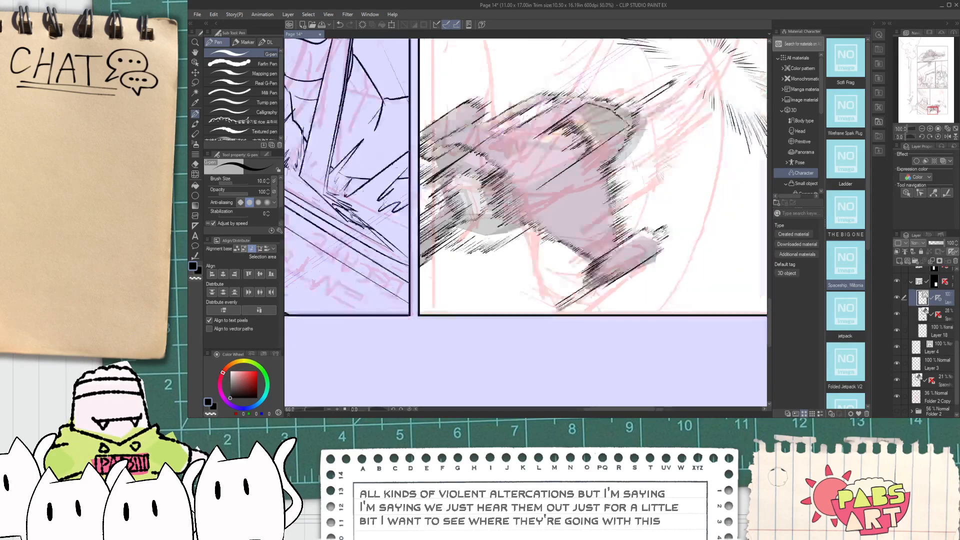
- Hatch short diagonal strokes along the hull seam from the beige rim's left end to beneath the yellow cockpit trim
{"action": "key", "text": "space"}
{"action": "scroll", "coordinate": [491, 196], "scroll_direction": "up", "scroll_amount": 2}
{"action": "scroll", "coordinate": [498, 189], "scroll_direction": "up", "scroll_amount": 2}
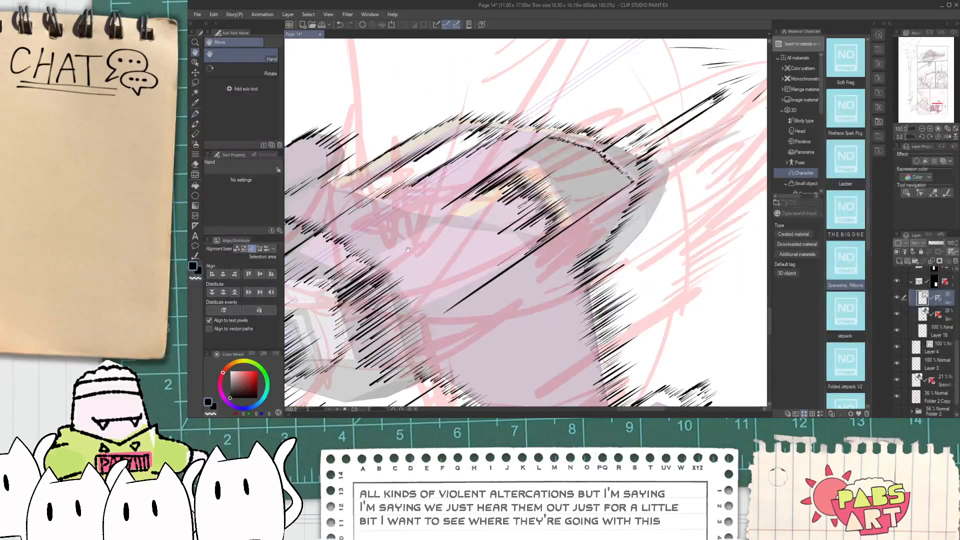
{"action": "scroll", "coordinate": [338, 204], "scroll_direction": "up", "scroll_amount": 2}
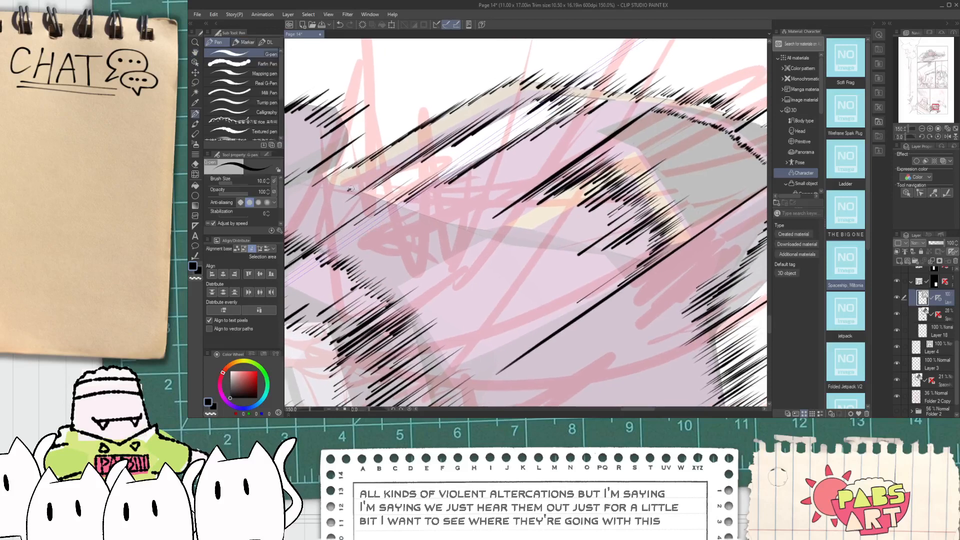
{"action": "mouse_move", "coordinate": [358, 204]}
{"action": "left_mouse_down"}
{"action": "mouse_move", "coordinate": [392, 189]}
{"action": "mouse_move", "coordinate": [406, 210]}
{"action": "mouse_move", "coordinate": [433, 195]}
{"action": "mouse_move", "coordinate": [399, 228]}
{"action": "mouse_move", "coordinate": [455, 211]}
{"action": "mouse_move", "coordinate": [448, 235]}
{"action": "mouse_move", "coordinate": [475, 224]}
{"action": "mouse_move", "coordinate": [481, 236]}
{"action": "mouse_move", "coordinate": [525, 205]}
{"action": "left_mouse_up"}
{"action": "mouse_move", "coordinate": [483, 246]}
{"action": "left_mouse_down"}
{"action": "mouse_move", "coordinate": [509, 226]}
{"action": "mouse_move", "coordinate": [542, 225]}
{"action": "left_mouse_up"}
{"action": "left_click_drag", "start_coordinate": [523, 250], "coordinate": [566, 218]}
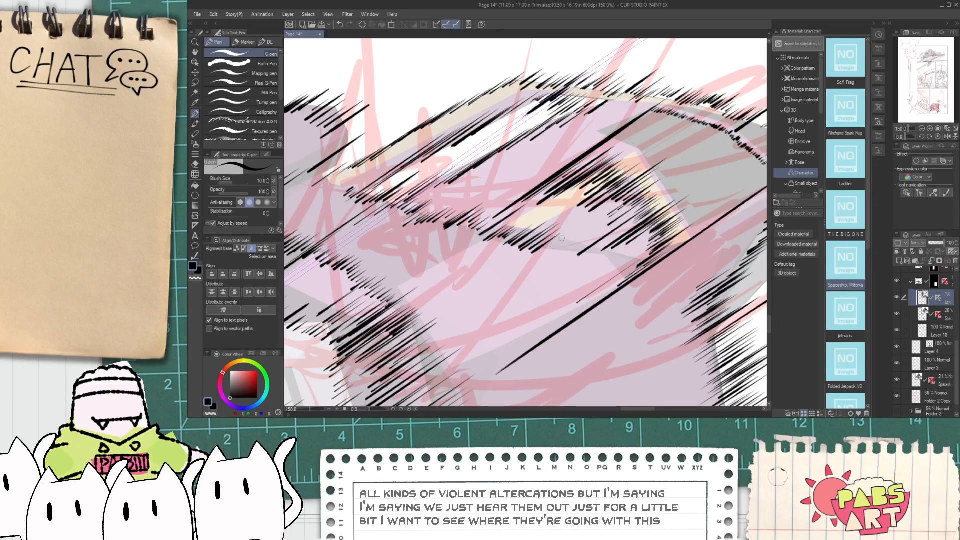
{"action": "left_click_drag", "start_coordinate": [566, 256], "coordinate": [589, 237]}
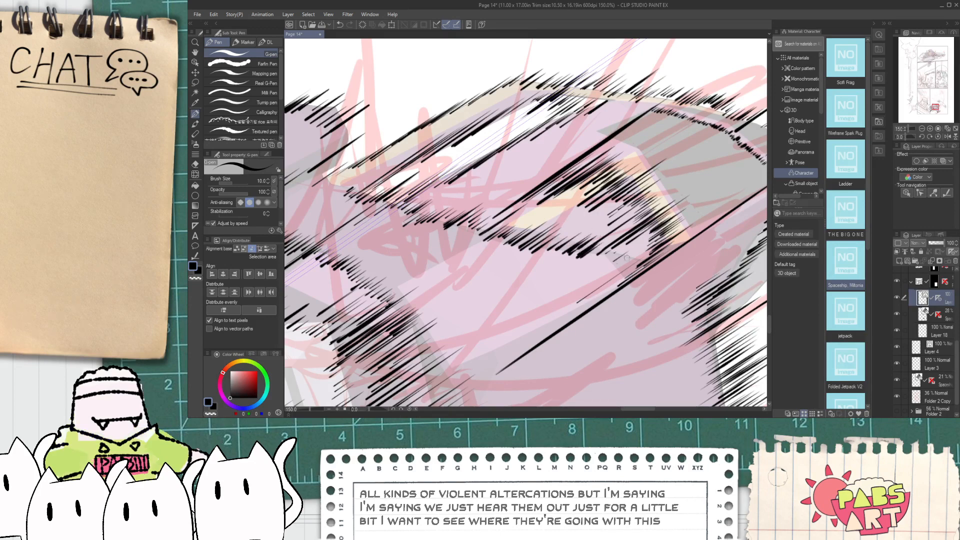
- Hatch short diagonal strokes down the right end of the upper-left engine pod to where it meets the beige rim
{"action": "left_click_drag", "start_coordinate": [617, 267], "coordinate": [718, 311]}
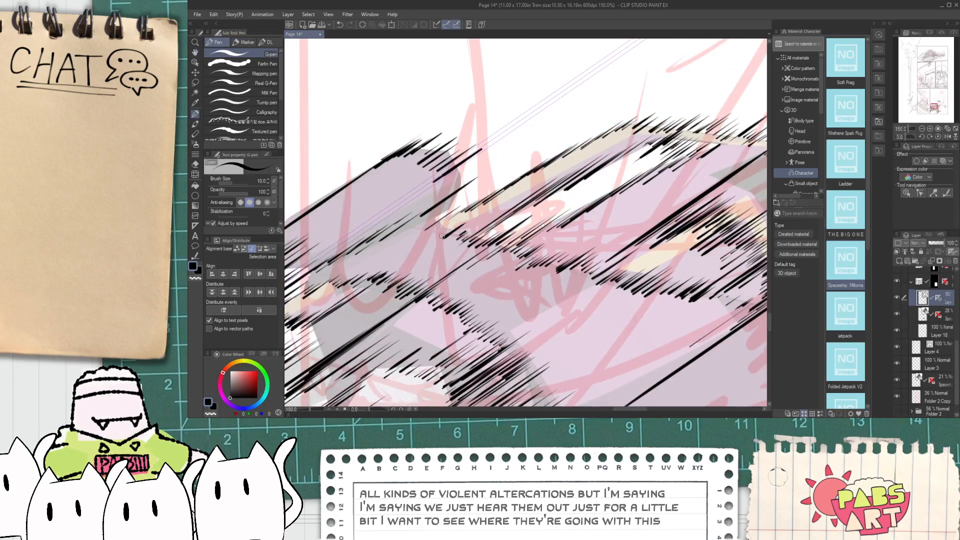
{"action": "mouse_move", "coordinate": [441, 228]}
{"action": "left_mouse_down"}
{"action": "mouse_move", "coordinate": [463, 212]}
{"action": "mouse_move", "coordinate": [470, 200]}
{"action": "mouse_move", "coordinate": [435, 221]}
{"action": "mouse_move", "coordinate": [480, 167]}
{"action": "left_mouse_up"}
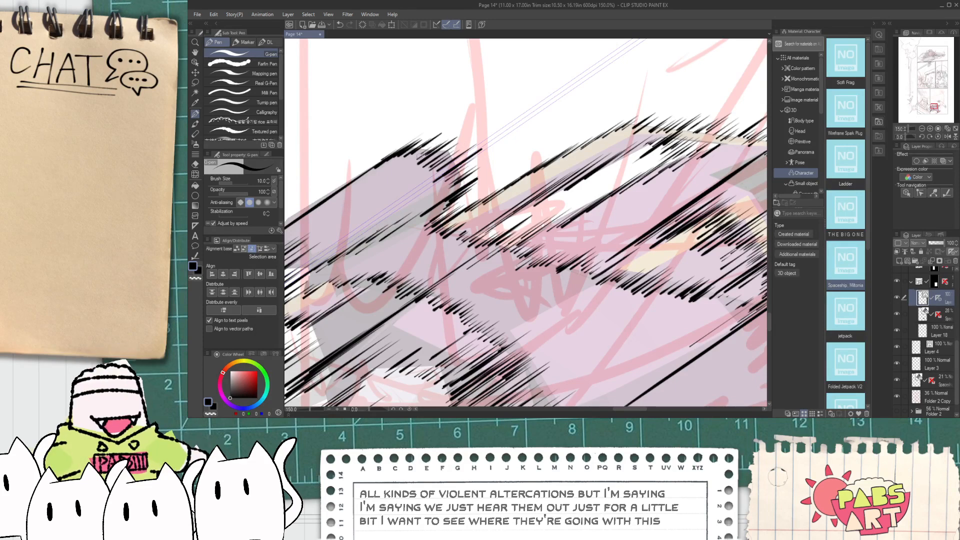
{"action": "key", "text": "ctrl+minus"}
{"action": "key", "text": "ctrl+minus"}
{"action": "key", "text": "ctrl+minus"}
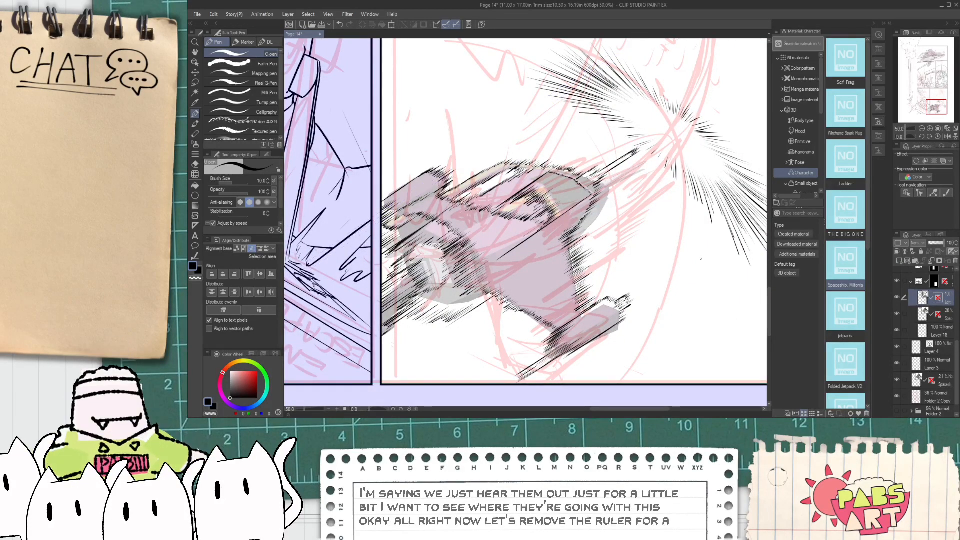
- Hide the speed-line layer's ruler, lower the 3D reference layer's opacity to 10%, and reselect the speed-line layer
{"action": "left_click", "coordinate": [938, 298]}
{"action": "left_click", "coordinate": [950, 313]}
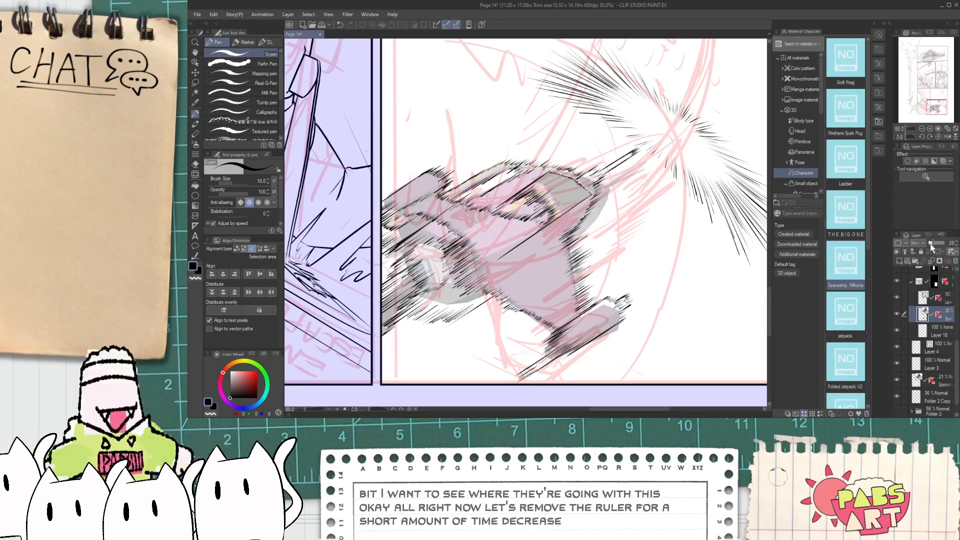
{"action": "left_click", "coordinate": [931, 243]}
{"action": "left_click", "coordinate": [949, 302]}
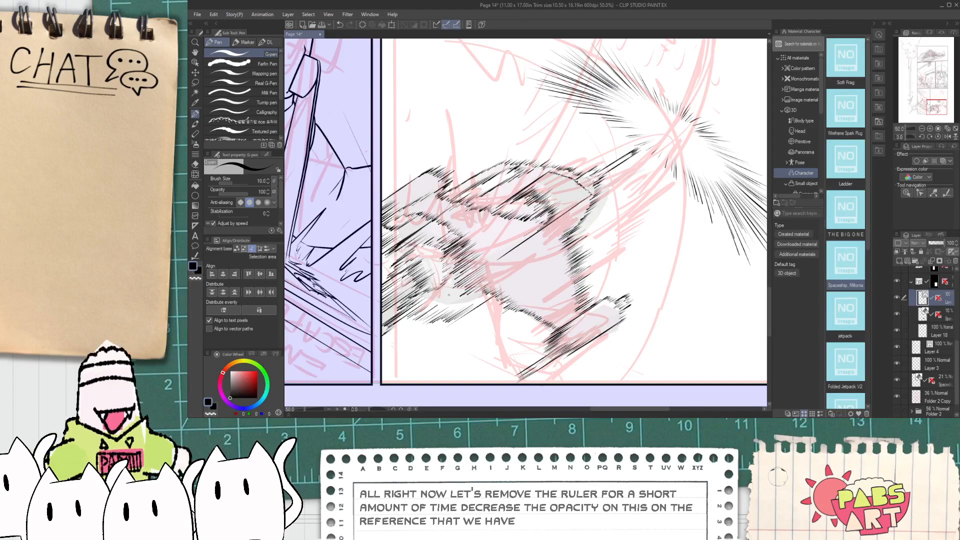
- Clean up stray lines on the hull's left section with the Vector eraser and redraw diagonal speed lines above the lower engine
{"action": "scroll", "coordinate": [550, 260], "scroll_direction": "up", "scroll_amount": 4}
{"action": "scroll", "coordinate": [525, 222], "scroll_direction": "down", "scroll_amount": 2}
{"action": "mouse_move", "coordinate": [500, 220]}
{"action": "left_mouse_down"}
{"action": "mouse_move", "coordinate": [544, 202]}
{"action": "mouse_move", "coordinate": [591, 282]}
{"action": "left_mouse_up"}
{"action": "scroll", "coordinate": [526, 222], "scroll_direction": "up", "scroll_amount": 1}
{"action": "key", "text": "e"}
{"action": "scroll", "coordinate": [551, 235], "scroll_direction": "up", "scroll_amount": 2}
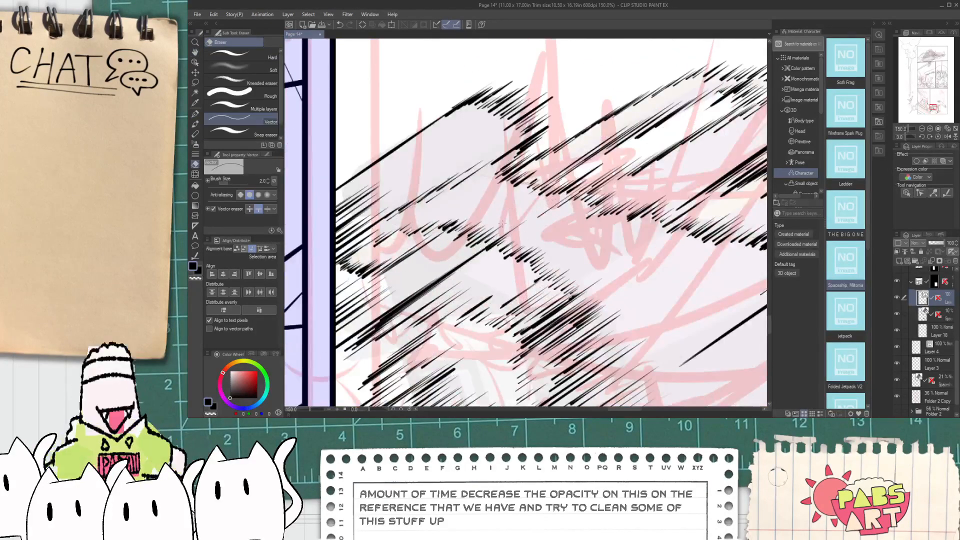
{"action": "left_click_drag", "start_coordinate": [505, 226], "coordinate": [530, 255]}
{"action": "key", "text": "p"}
{"action": "left_click_drag", "start_coordinate": [403, 303], "coordinate": [476, 259]}
{"action": "left_click_drag", "start_coordinate": [367, 329], "coordinate": [466, 260]}
{"action": "scroll", "coordinate": [430, 268], "scroll_direction": "down", "scroll_amount": 3}
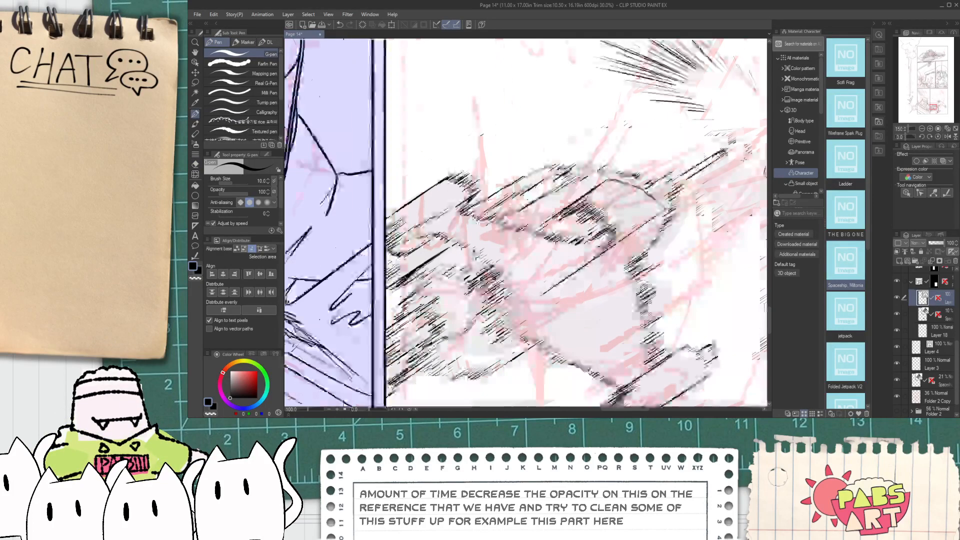
- Clear stray diagonal lines from the left part of the upper-left engine pod with the Vector eraser and delete the leftover fragment
{"action": "scroll", "coordinate": [500, 230], "scroll_direction": "up", "scroll_amount": 2}
{"action": "left_click_drag", "start_coordinate": [342, 242], "coordinate": [478, 192]}
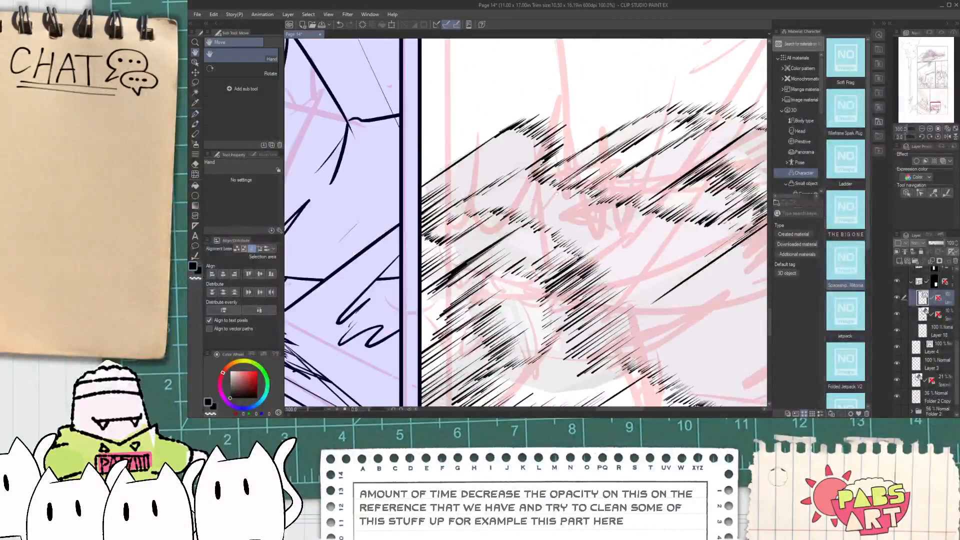
{"action": "key", "text": "e"}
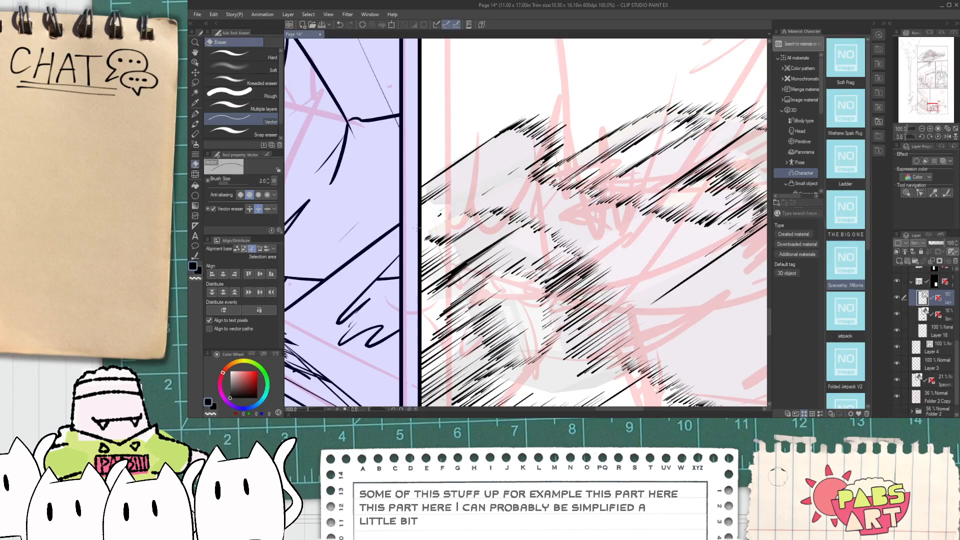
{"action": "left_click_drag", "start_coordinate": [418, 203], "coordinate": [426, 203]}
{"action": "key", "text": "o"}
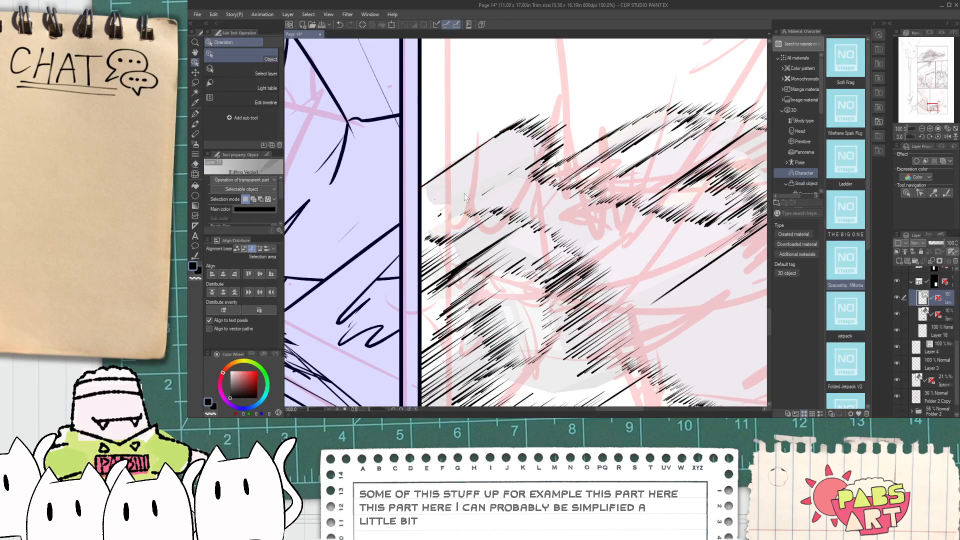
{"action": "left_click_drag", "start_coordinate": [429, 234], "coordinate": [431, 231]}
{"action": "key", "text": "Delete"}
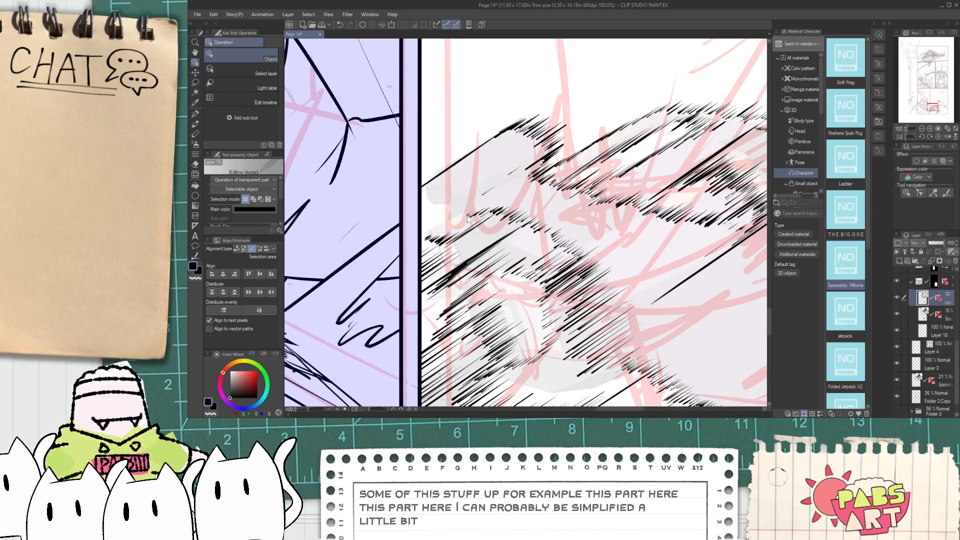
- Delete the remaining stray vector strokes at the panel's left border and across the upper-left engine pod's face
{"action": "key", "text": "p"}
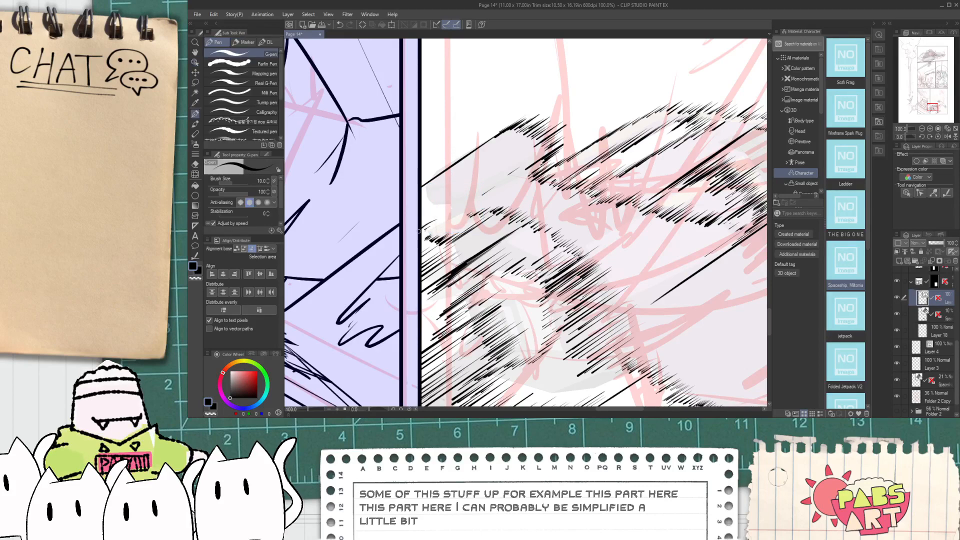
{"action": "key", "text": "ctrl+z"}
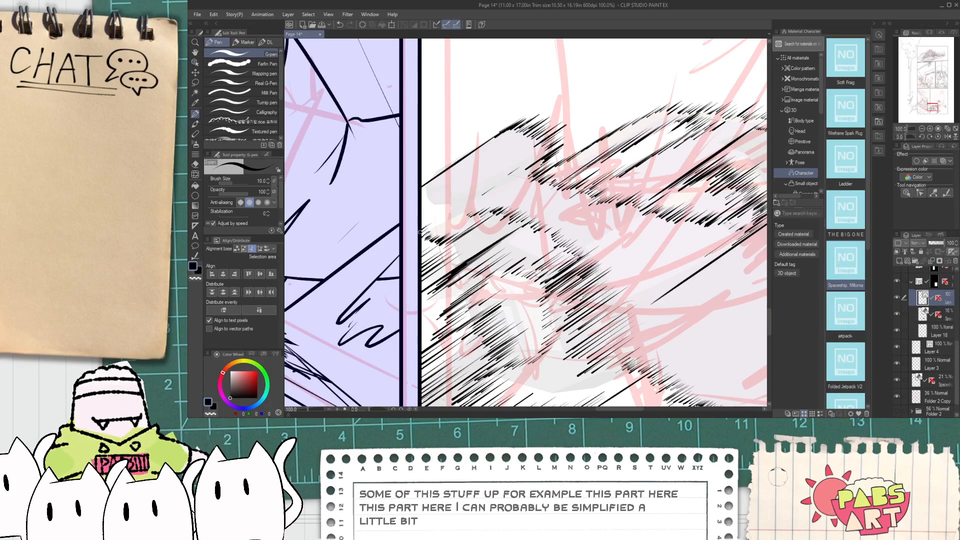
{"action": "scroll", "coordinate": [388, 392], "scroll_direction": "down", "scroll_amount": 8}
{"action": "scroll", "coordinate": [433, 215], "scroll_direction": "up", "scroll_amount": 8}
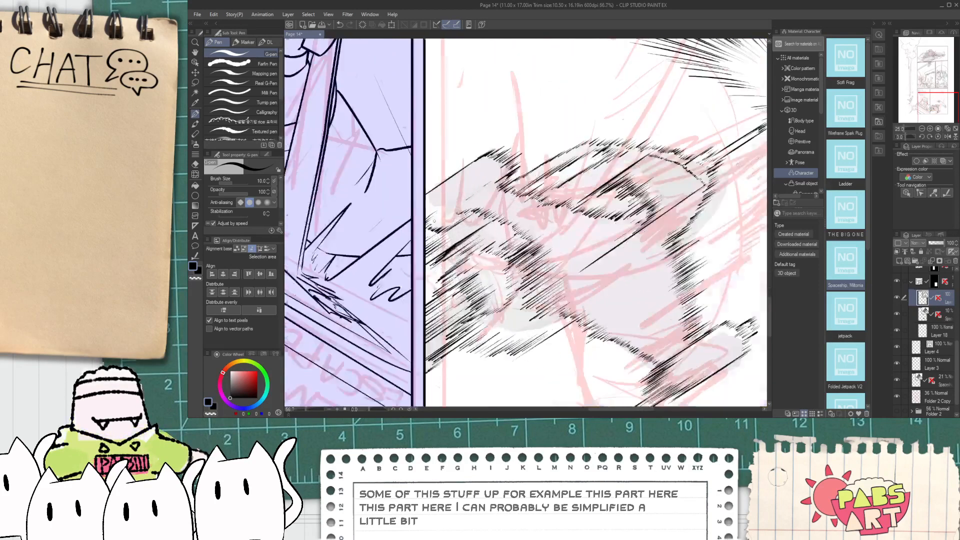
{"action": "key", "text": "o"}
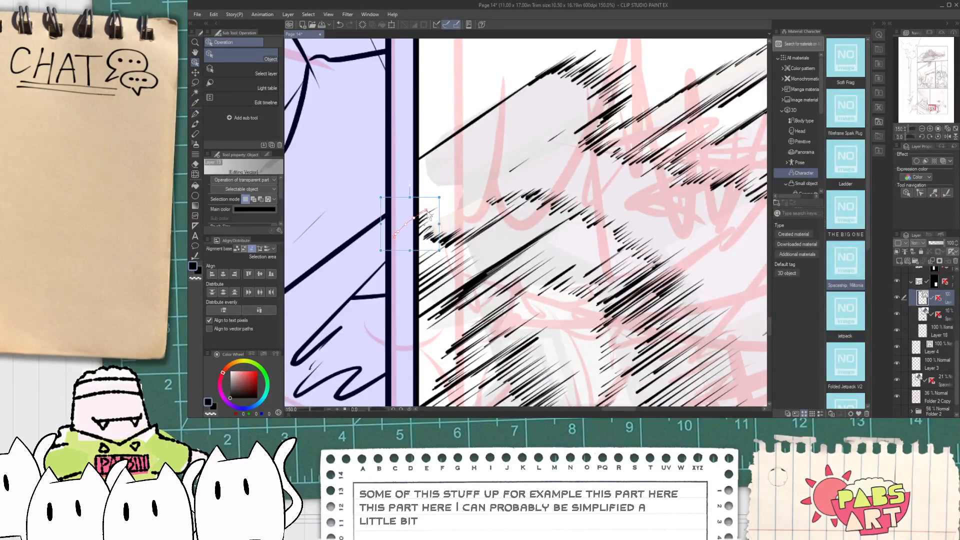
{"action": "left_click_drag", "start_coordinate": [511, 125], "coordinate": [549, 171]}
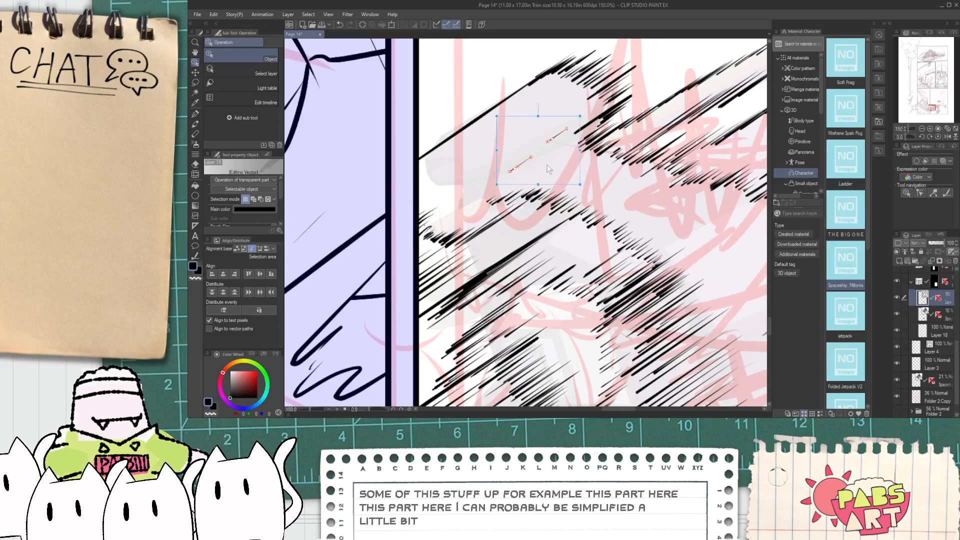
{"action": "key", "text": "Delete"}
{"action": "left_click_drag", "start_coordinate": [512, 205], "coordinate": [508, 208]}
{"action": "key", "text": "Delete"}
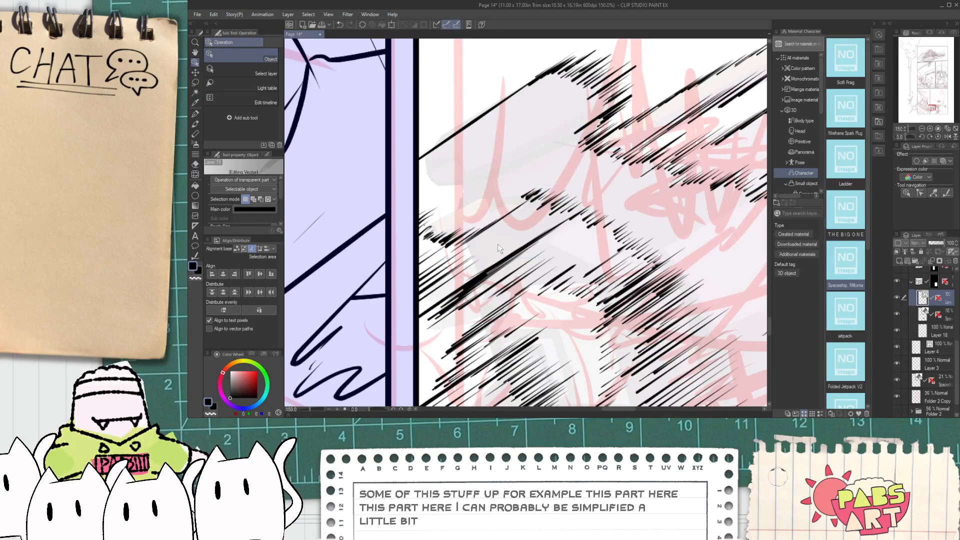
- Clean up the stray stroke at the upper-left engine pod's right end and delete the long line crossing the hull below the cockpit
{"action": "scroll", "coordinate": [497, 245], "scroll_direction": "up", "scroll_amount": 2}
{"action": "left_click", "coordinate": [548, 192]}
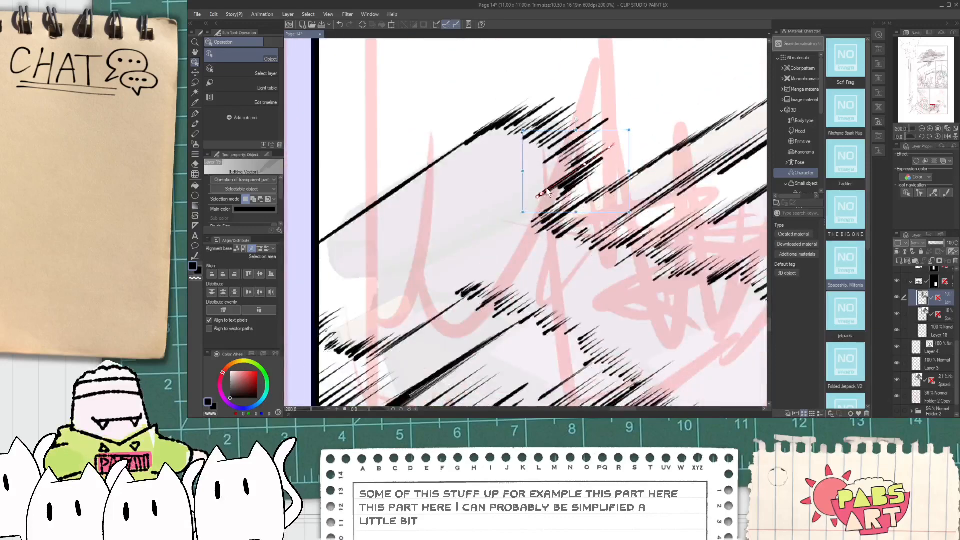
{"action": "scroll", "coordinate": [548, 192], "scroll_direction": "down", "scroll_amount": 6}
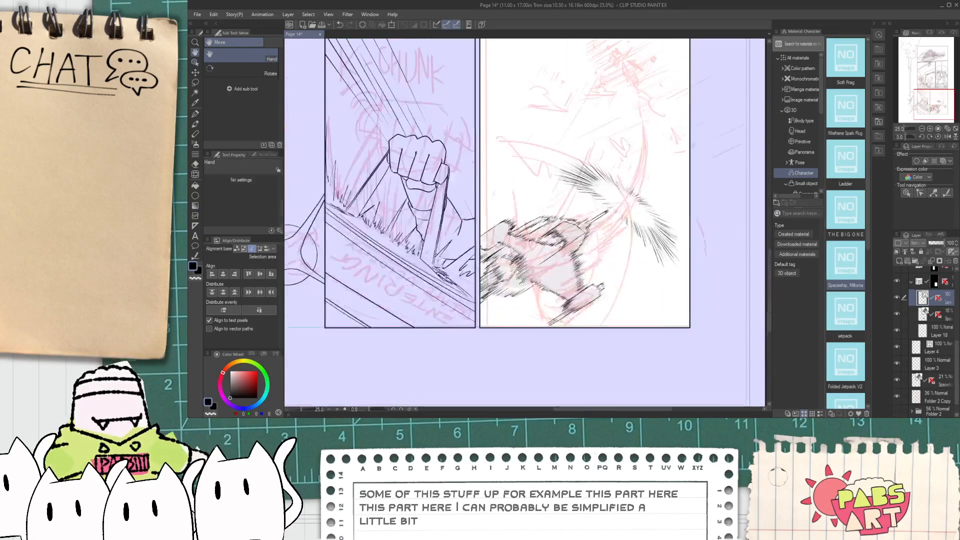
{"action": "scroll", "coordinate": [524, 269], "scroll_direction": "up", "scroll_amount": 4}
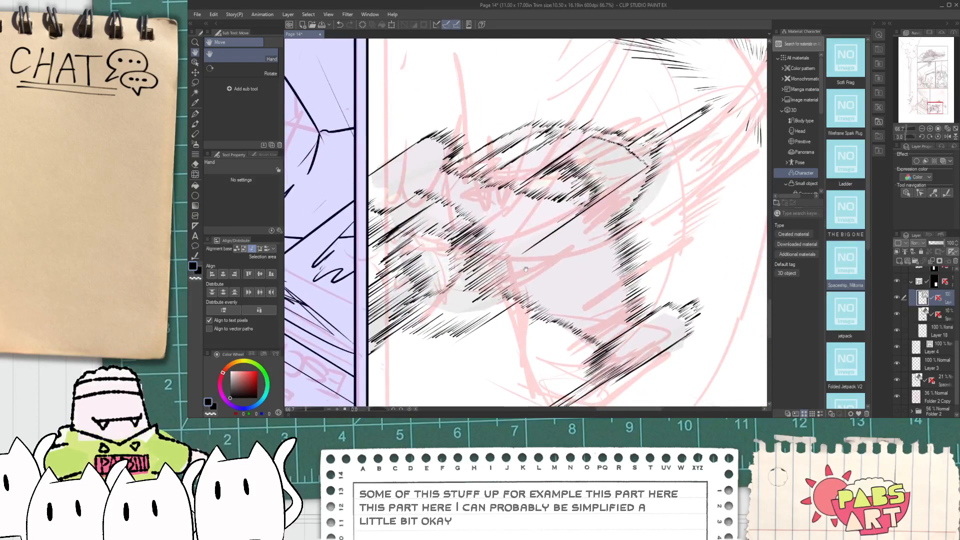
{"action": "key", "text": "o"}
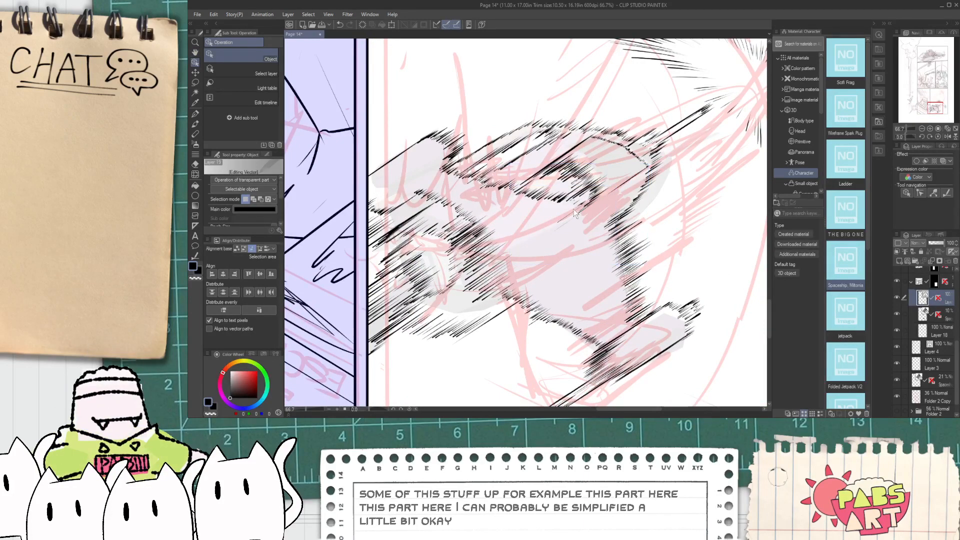
{"action": "scroll", "coordinate": [599, 199], "scroll_direction": "up", "scroll_amount": 2}
{"action": "key", "text": "p"}
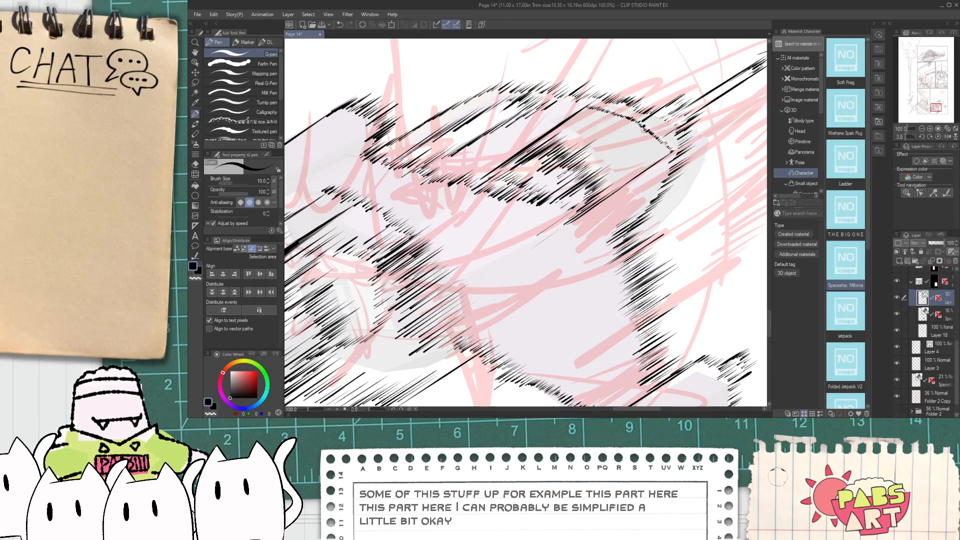
{"action": "scroll", "coordinate": [526, 190], "scroll_direction": "down", "scroll_amount": 5}
{"action": "scroll", "coordinate": [518, 251], "scroll_direction": "up", "scroll_amount": 5}
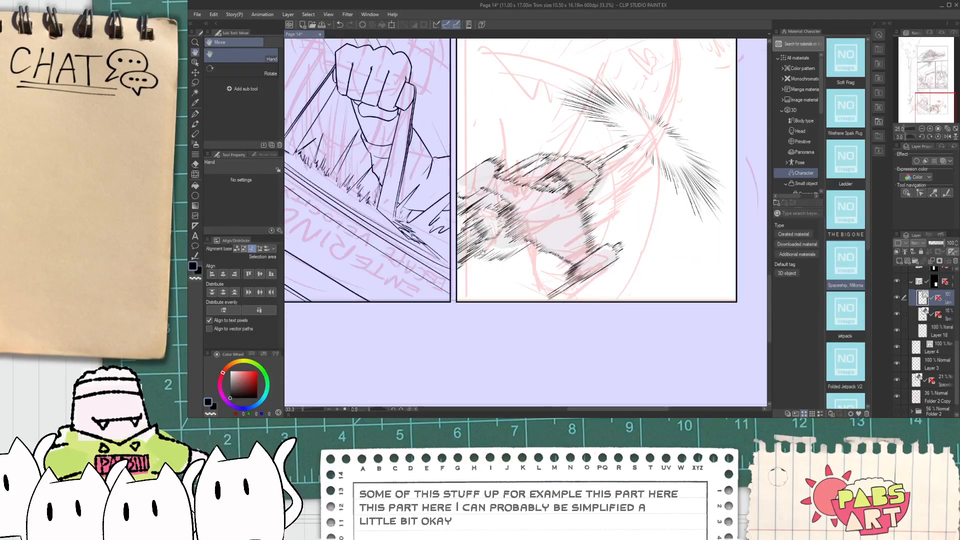
- Remove the old hatching beneath the lower engine and show the speed-line layer's ruler again
{"action": "key", "text": "ctrl+z"}
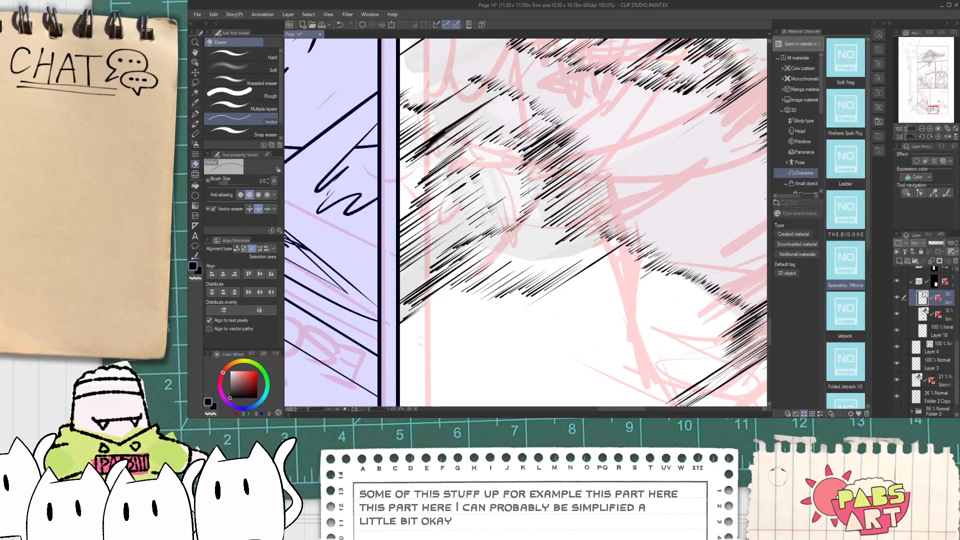
{"action": "key", "text": "p"}
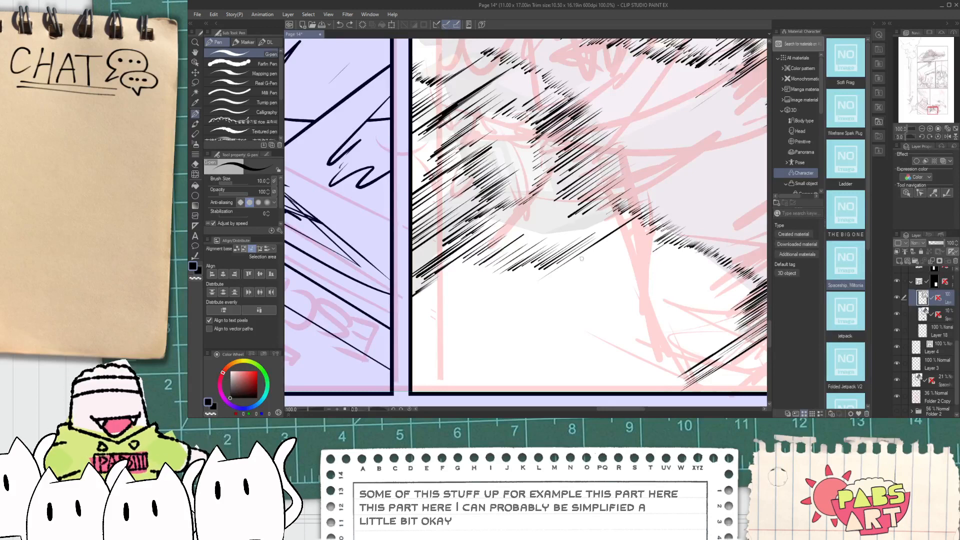
{"action": "scroll", "coordinate": [514, 218], "scroll_direction": "down", "scroll_amount": 3}
{"action": "key", "text": "o"}
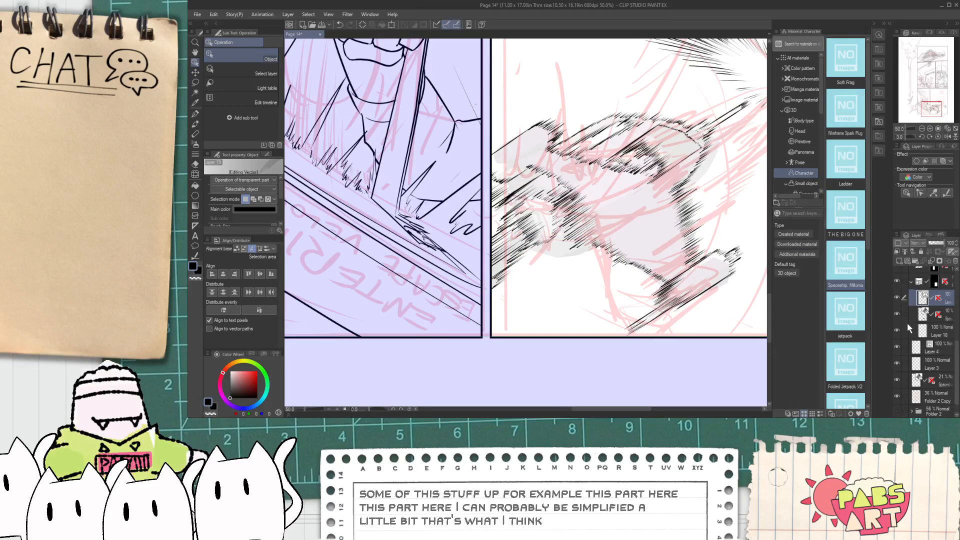
{"action": "key", "text": "p"}
{"action": "scroll", "coordinate": [555, 266], "scroll_direction": "up", "scroll_amount": 3}
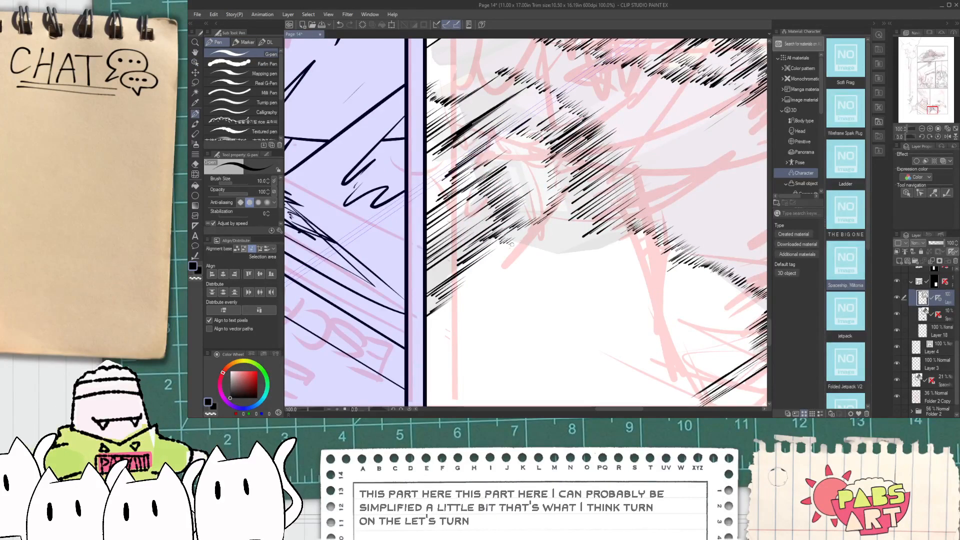
{"action": "left_click_drag", "start_coordinate": [488, 272], "coordinate": [525, 246]}
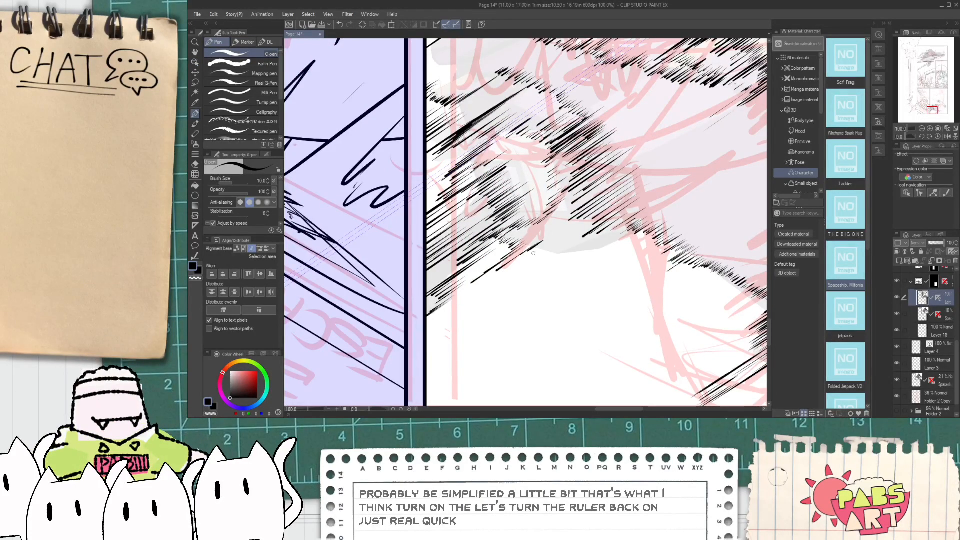
{"action": "left_click_drag", "start_coordinate": [498, 286], "coordinate": [544, 259]}
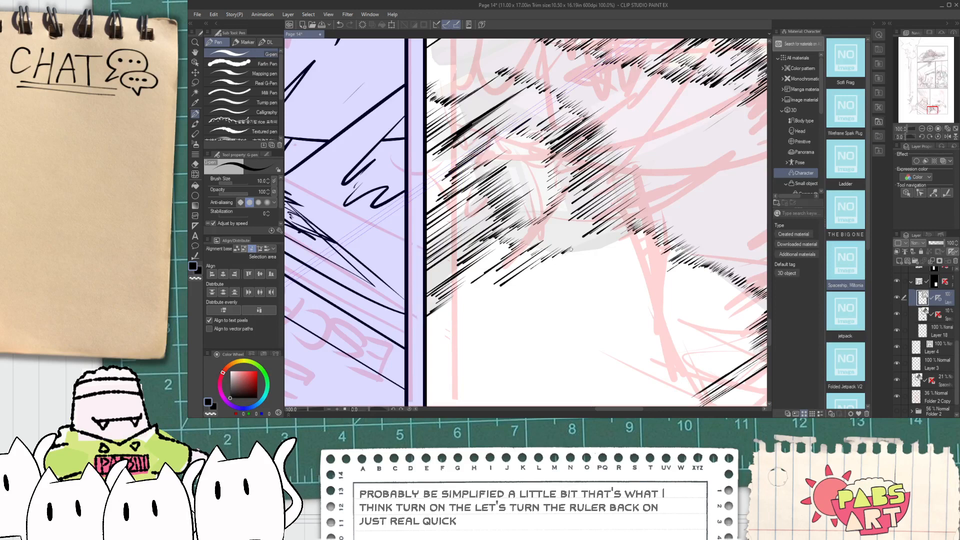
{"action": "key", "text": "ctrl+z"}
{"action": "key", "text": "ctrl+z"}
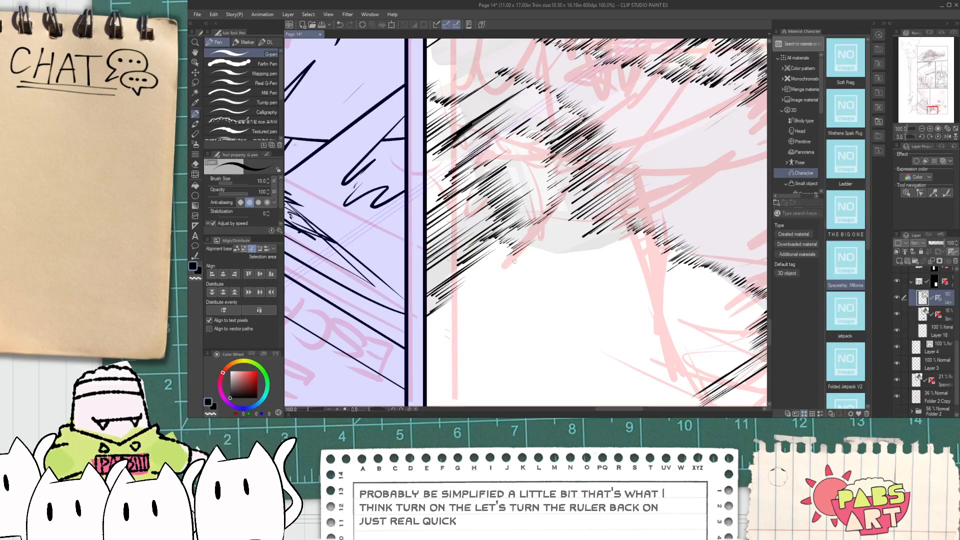
- Hatch short diagonal strokes along the lower engine's underside up to the hull's lower edge, following the ruler
{"action": "mouse_move", "coordinate": [549, 245]}
{"action": "left_mouse_down"}
{"action": "mouse_move", "coordinate": [539, 262]}
{"action": "mouse_move", "coordinate": [561, 251]}
{"action": "mouse_move", "coordinate": [550, 265]}
{"action": "mouse_move", "coordinate": [611, 240]}
{"action": "mouse_move", "coordinate": [589, 260]}
{"action": "left_mouse_up"}
{"action": "left_click_drag", "start_coordinate": [621, 237], "coordinate": [604, 254]}
{"action": "left_click_drag", "start_coordinate": [634, 235], "coordinate": [584, 263]}
{"action": "scroll", "coordinate": [624, 242], "scroll_direction": "down", "scroll_amount": 4}
{"action": "scroll", "coordinate": [603, 226], "scroll_direction": "up", "scroll_amount": 6}
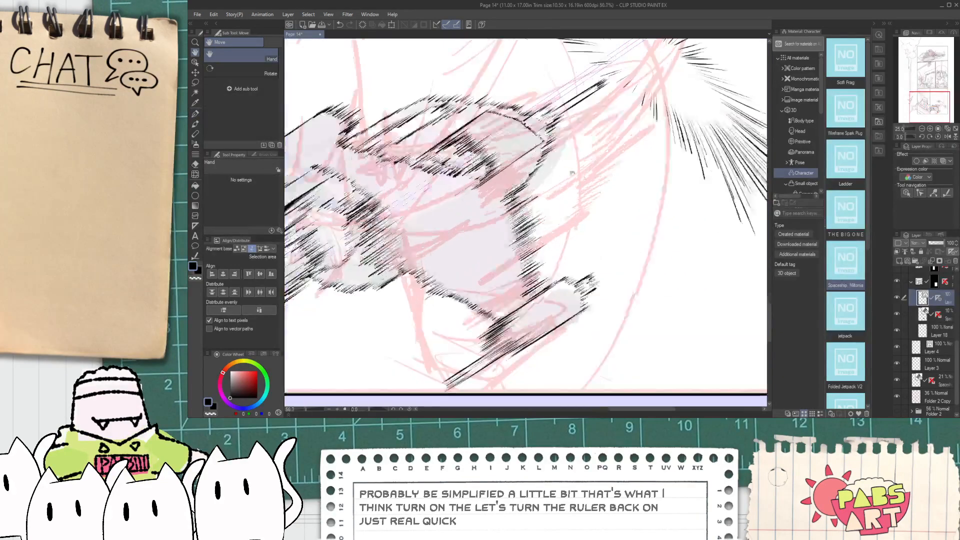
- Delete the long diagonal lines crossing the cockpit opening and canopy
{"action": "key", "text": "o"}
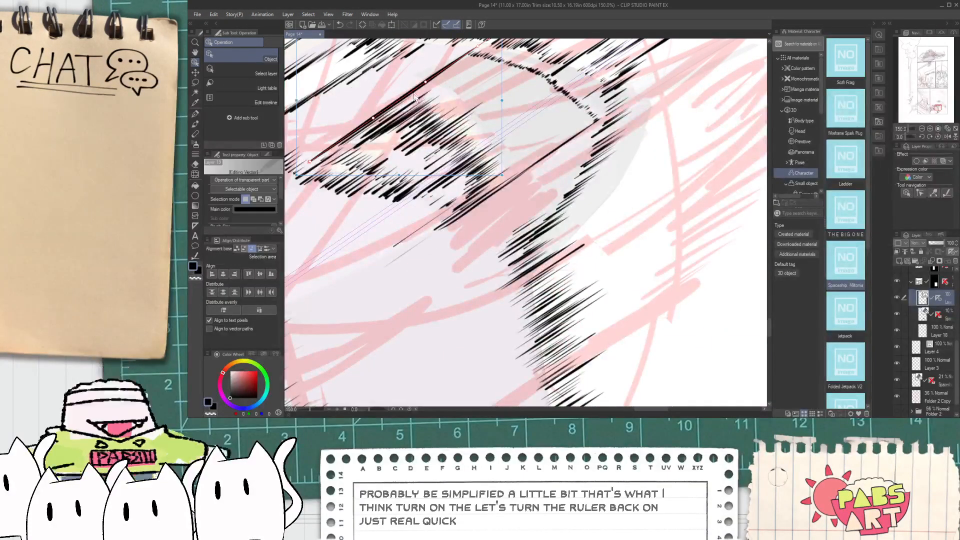
{"action": "left_click", "coordinate": [545, 159]}
{"action": "key", "text": "Delete"}
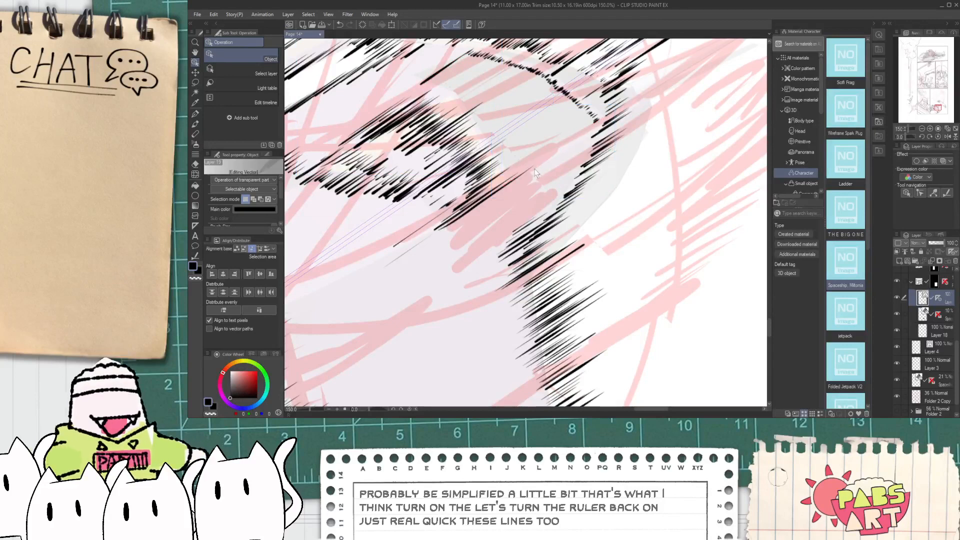
{"action": "left_click", "coordinate": [451, 65]}
{"action": "key", "text": "Delete"}
{"action": "key", "text": "p"}
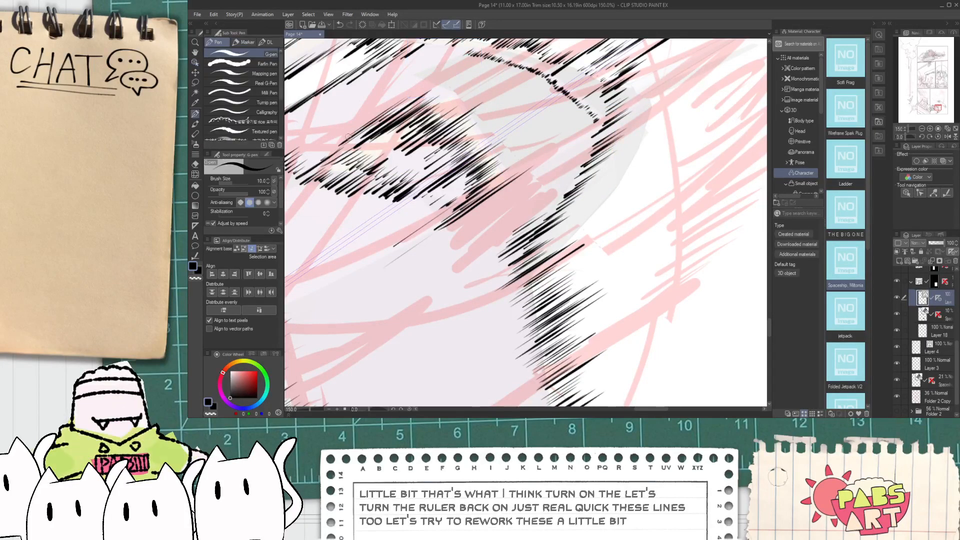
- Raise the 3D reference layer's opacity so the ship's colours show clearly, and reselect the speed-line layer
{"action": "scroll", "coordinate": [405, 128], "scroll_direction": "down", "scroll_amount": 2}
{"action": "left_click", "coordinate": [948, 314]}
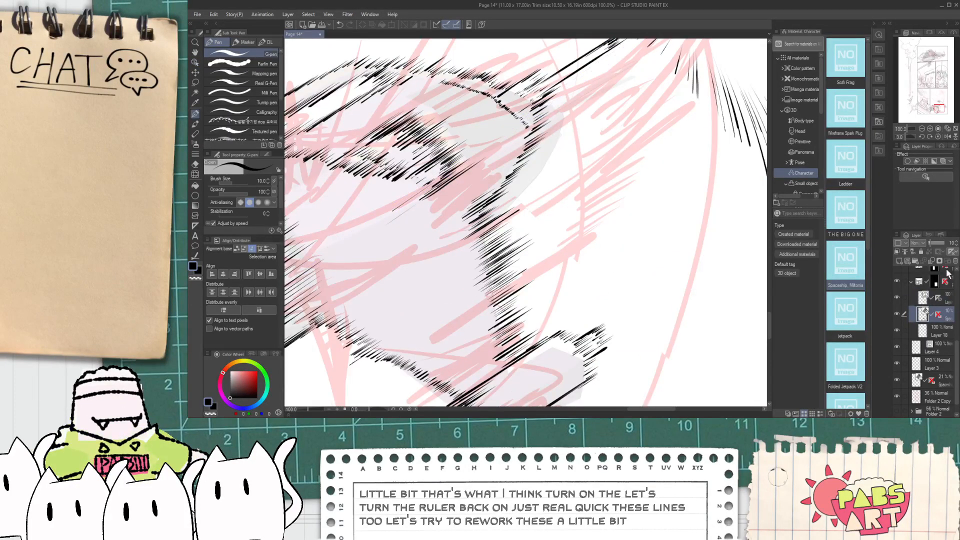
{"action": "left_click", "coordinate": [937, 243]}
{"action": "left_click", "coordinate": [945, 298]}
{"action": "key", "text": "h"}
{"action": "scroll", "coordinate": [458, 218], "scroll_direction": "up", "scroll_amount": 2}
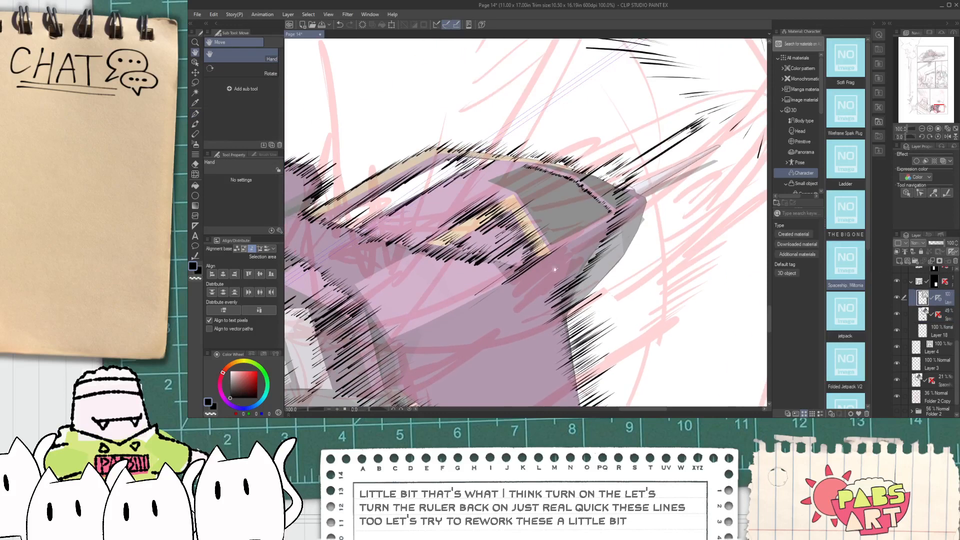
- Rework the diagonal hatching around the cockpit canopy and its upper rim with the G-pen, and hide the speed-line layer's ruler
{"action": "key", "text": "p"}
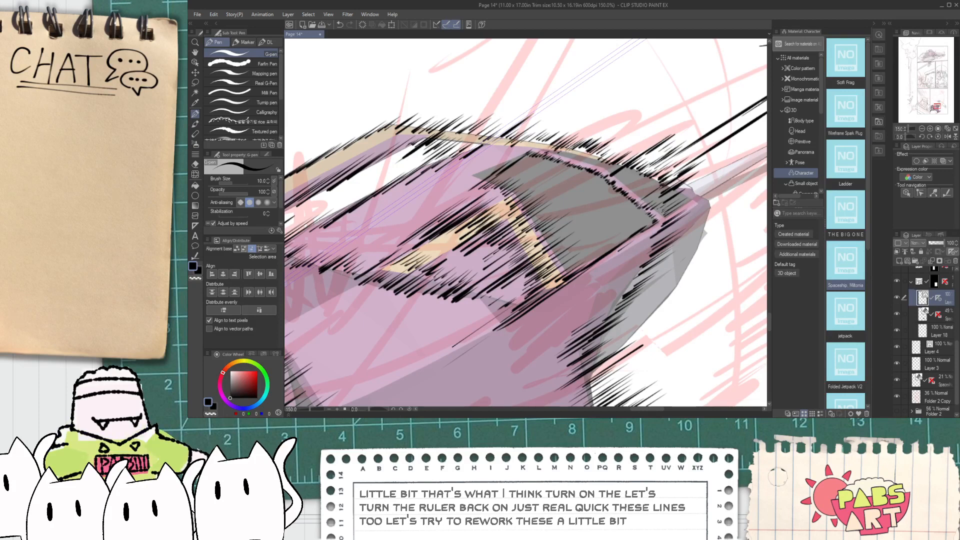
{"action": "left_click_drag", "start_coordinate": [588, 159], "coordinate": [606, 150]}
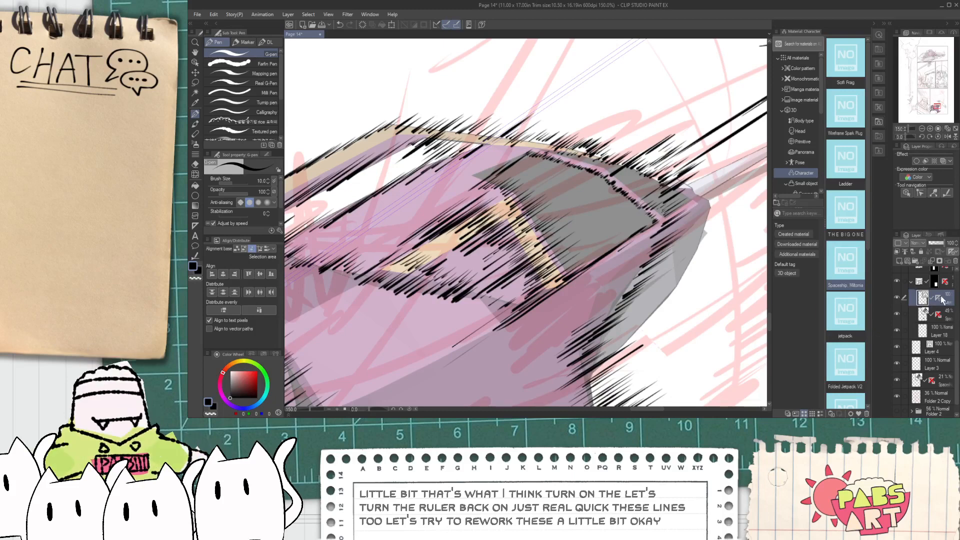
{"action": "key", "text": "ctrl+plus"}
{"action": "key", "text": "ctrl+plus"}
{"action": "key", "text": "ctrl+plus"}
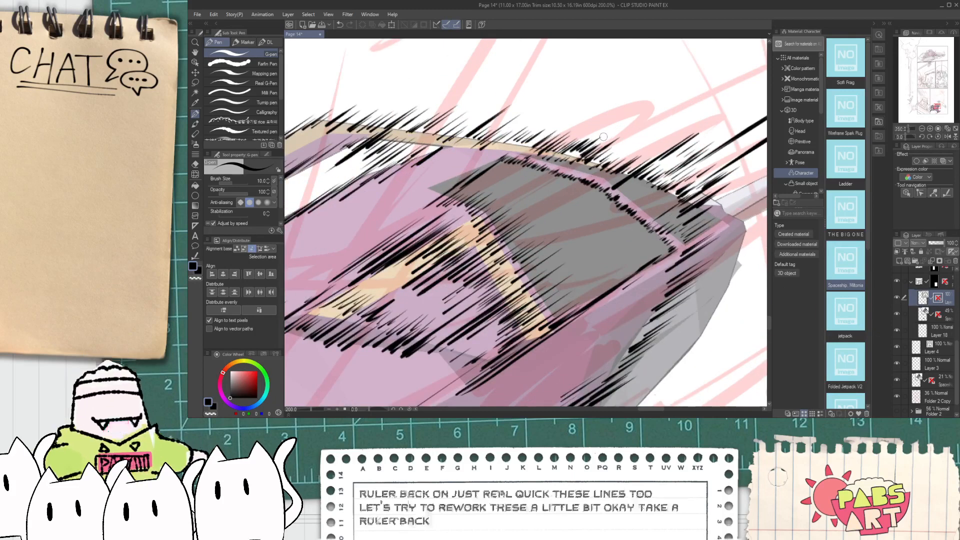
{"action": "key", "text": "e"}
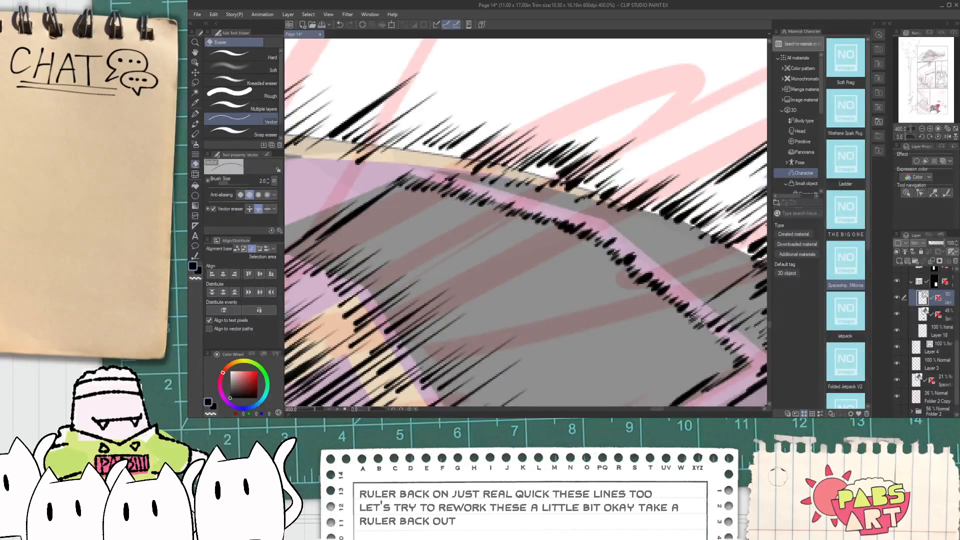
- Hide the 3D reference layer and check the spaceship's hatching on its own within the panel
{"action": "key", "text": "h"}
{"action": "key", "text": "ctrl+minus"}
{"action": "key", "text": "ctrl+minus"}
{"action": "key", "text": "ctrl+minus"}
{"action": "key", "text": "ctrl+minus"}
{"action": "key", "text": "ctrl+minus"}
{"action": "key", "text": "ctrl+minus"}
{"action": "key", "text": "ctrl+minus"}
{"action": "key", "text": "ctrl+minus"}
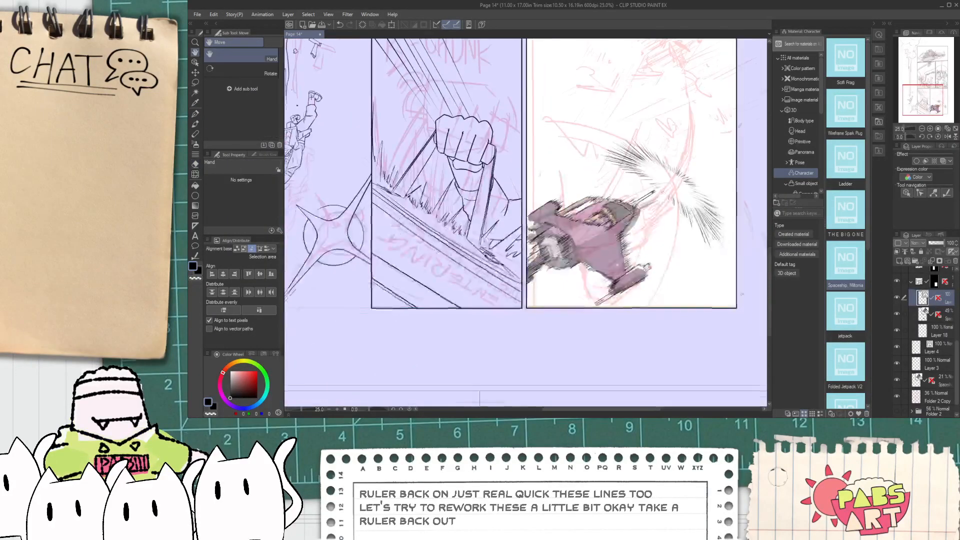
{"action": "scroll", "coordinate": [599, 266], "scroll_direction": "up", "scroll_amount": 2}
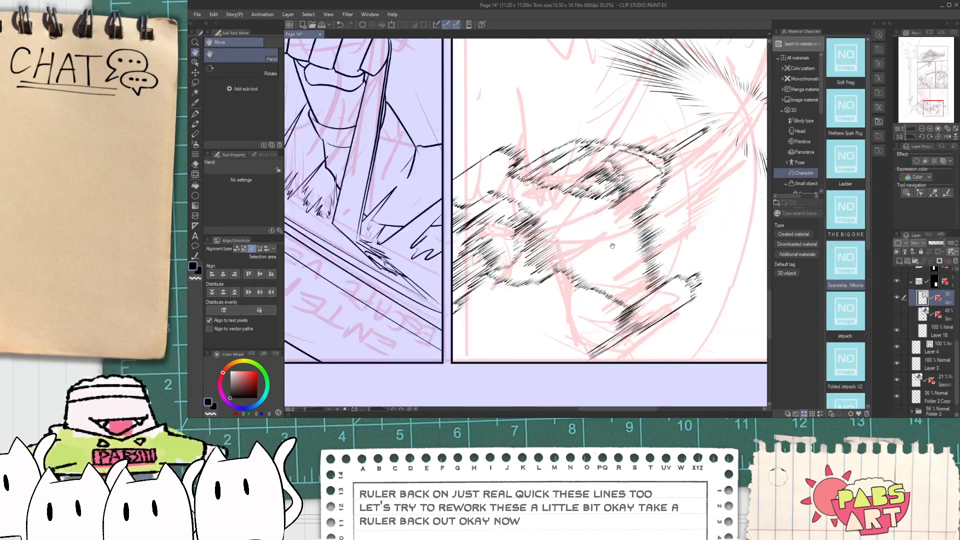
- Show the 3D reference layer beneath the spaceship's hatching again to check the lines along the ship's side
{"action": "left_click", "coordinate": [897, 314]}
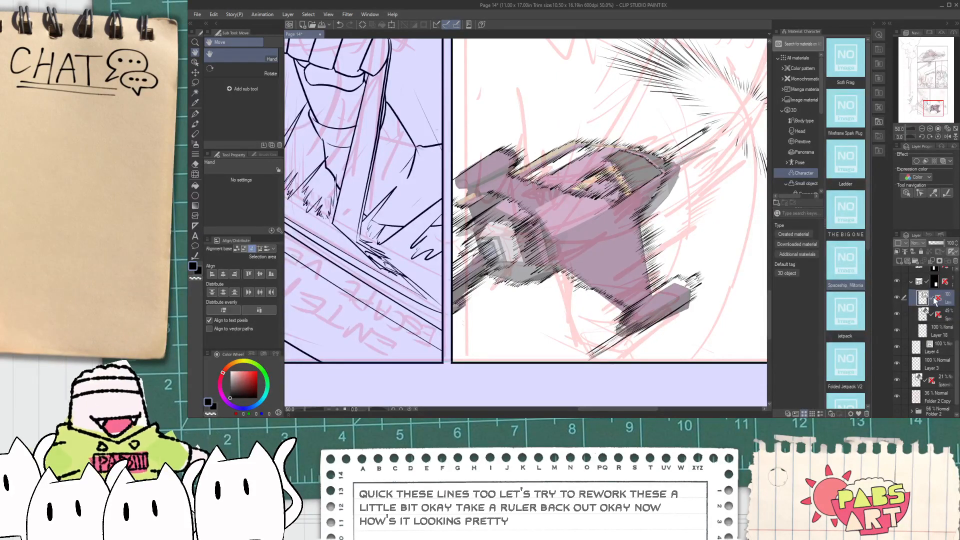
{"action": "key", "text": "p"}
{"action": "scroll", "coordinate": [620, 205], "scroll_direction": "up", "scroll_amount": 2}
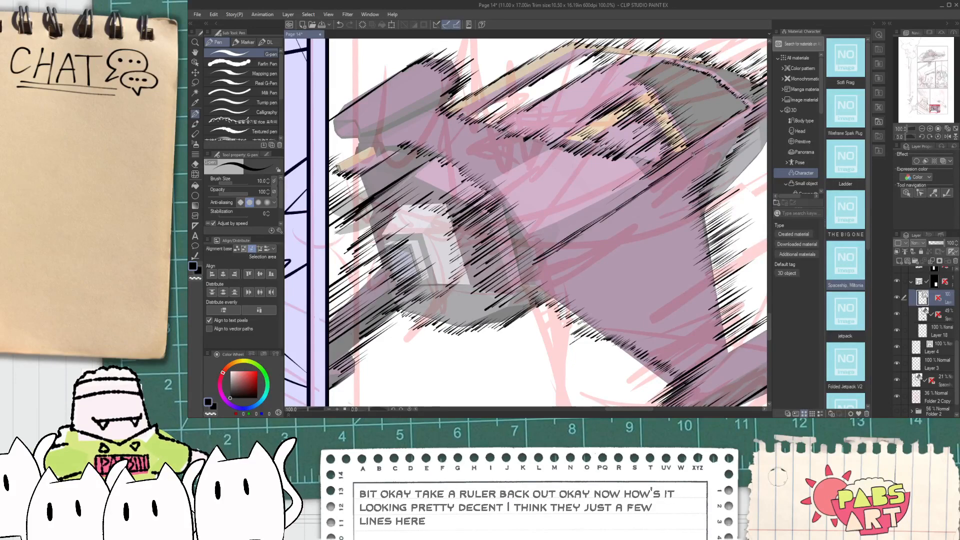
{"action": "scroll", "coordinate": [621, 198], "scroll_direction": "down", "scroll_amount": 2}
{"action": "scroll", "coordinate": [621, 198], "scroll_direction": "up", "scroll_amount": 2}
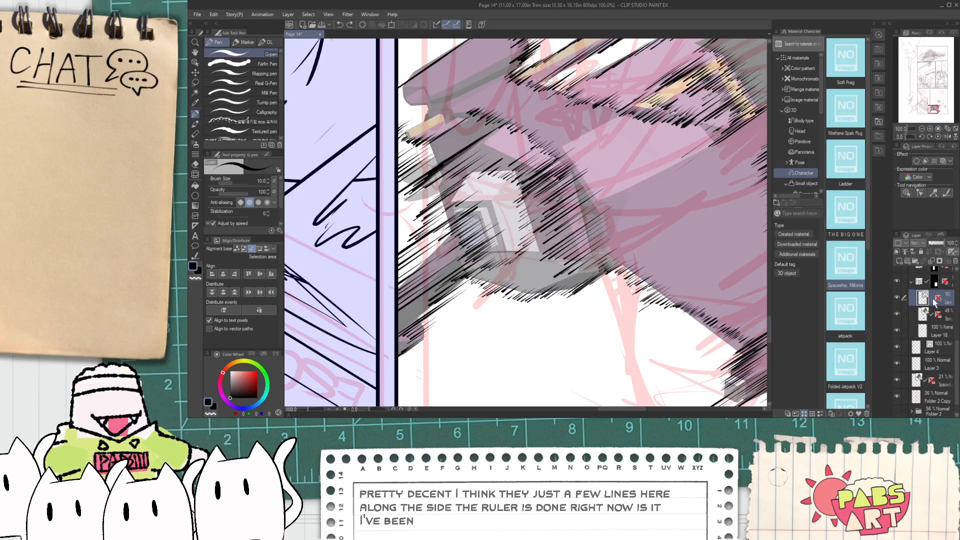
- Turn the speed-line layer's ruler back on and hatch the ship's flat side panel with diagonal G-pen lines
{"action": "key", "text": "space"}
{"action": "left_click_drag", "start_coordinate": [694, 251], "coordinate": [607, 276]}
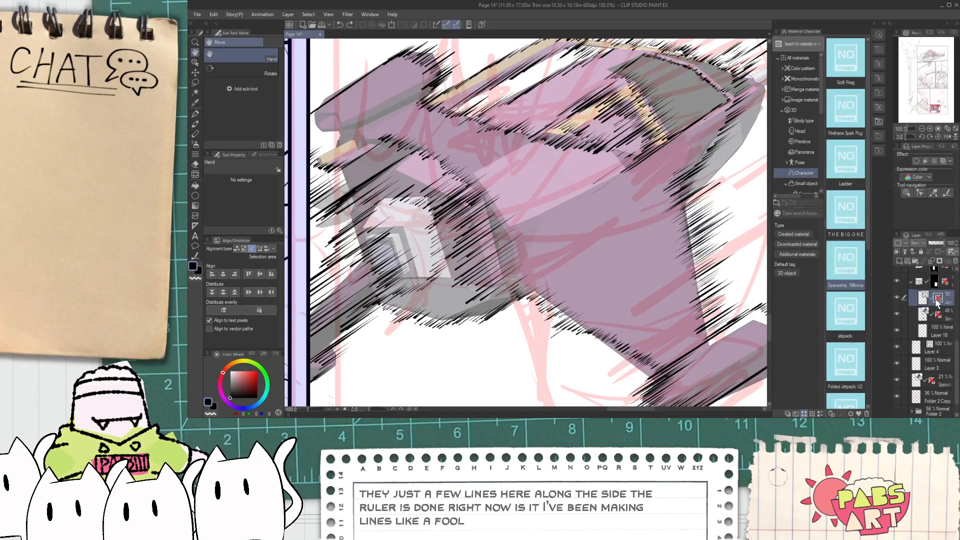
{"action": "left_click", "coordinate": [939, 298]}
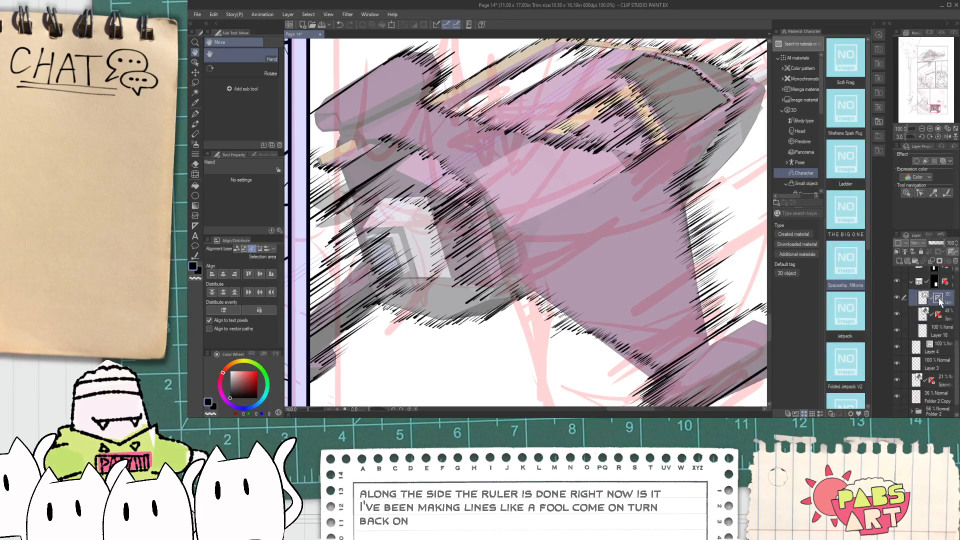
{"action": "key", "text": "p"}
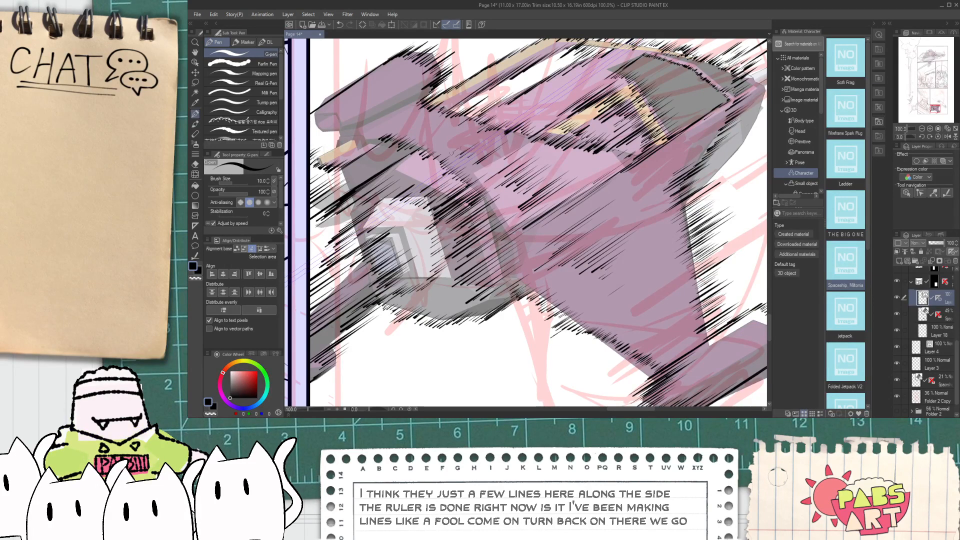
{"action": "scroll", "coordinate": [459, 148], "scroll_direction": "down", "scroll_amount": 5}
{"action": "scroll", "coordinate": [593, 230], "scroll_direction": "up", "scroll_amount": 3}
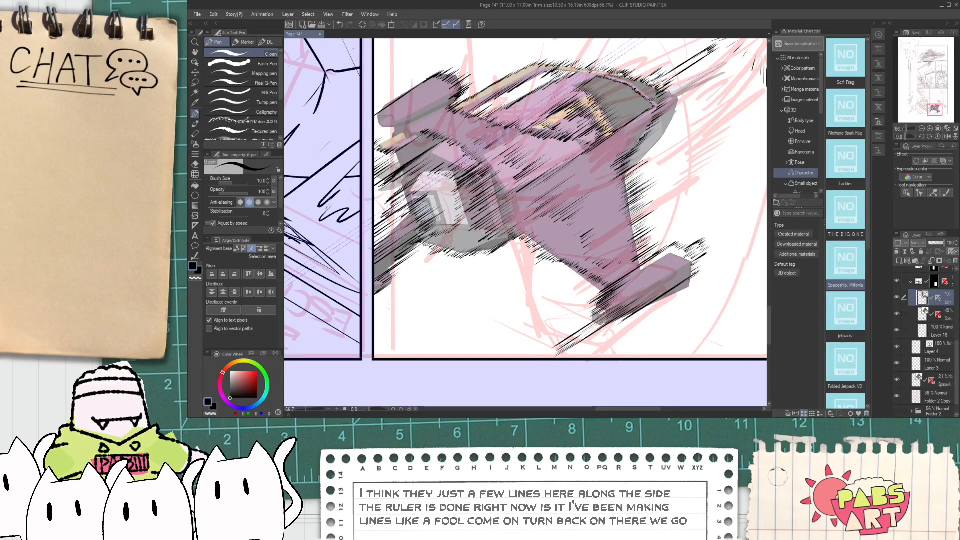
- Hide the 3D reference layer and review the inked ship together with the burst lines in the panel
{"action": "scroll", "coordinate": [622, 260], "scroll_direction": "down", "scroll_amount": 3}
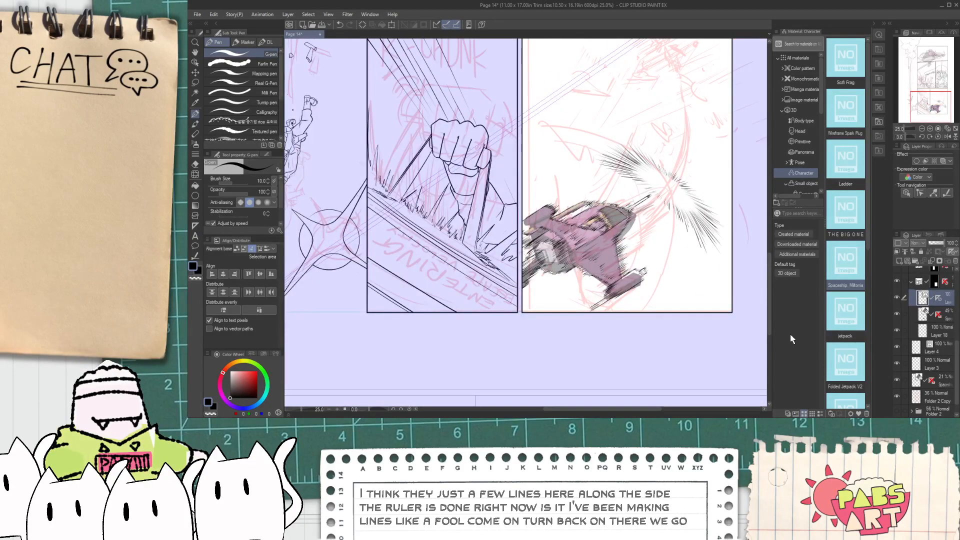
{"action": "left_click", "coordinate": [897, 314]}
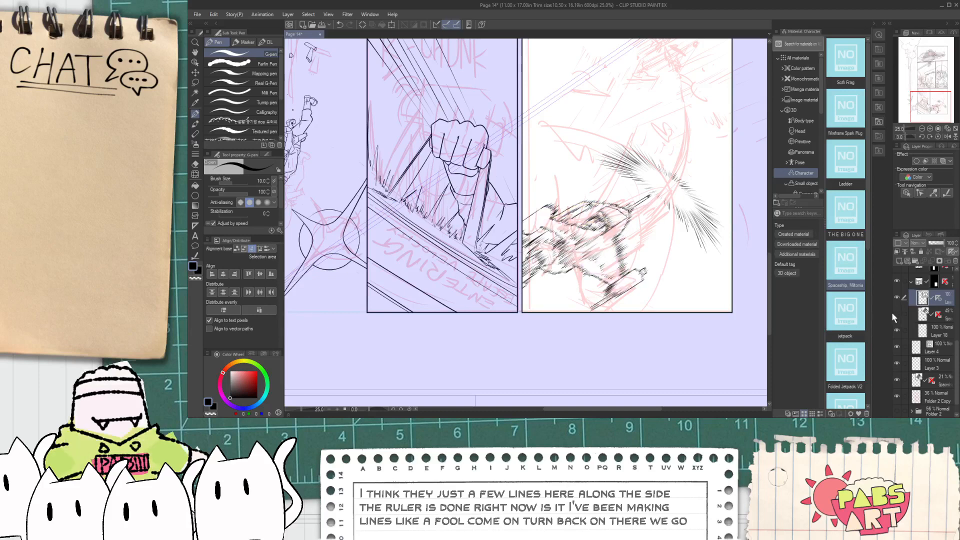
{"action": "scroll", "coordinate": [681, 243], "scroll_direction": "up", "scroll_amount": 2}
{"action": "scroll", "coordinate": [670, 235], "scroll_direction": "up", "scroll_amount": 1}
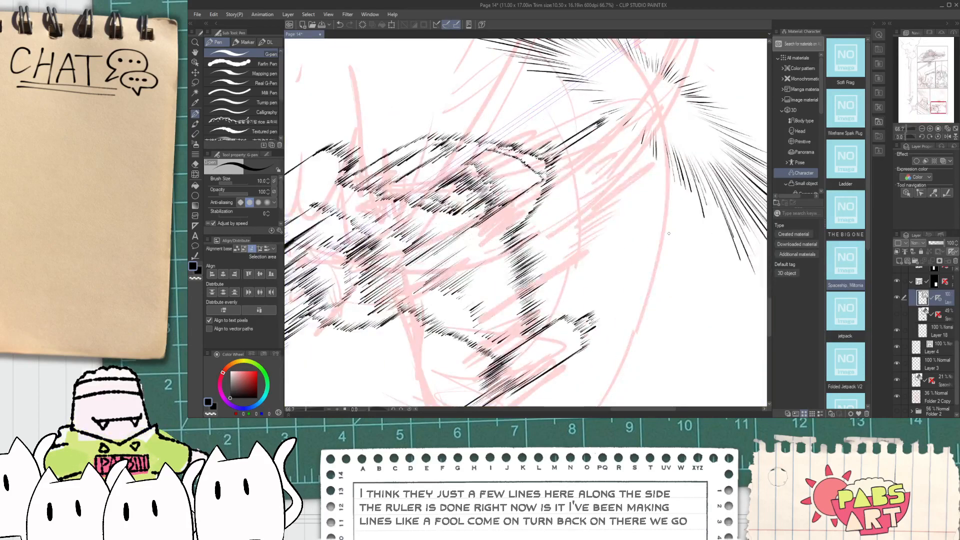
{"action": "scroll", "coordinate": [655, 237], "scroll_direction": "down", "scroll_amount": 2}
{"action": "left_click_drag", "start_coordinate": [612, 247], "coordinate": [563, 288]}
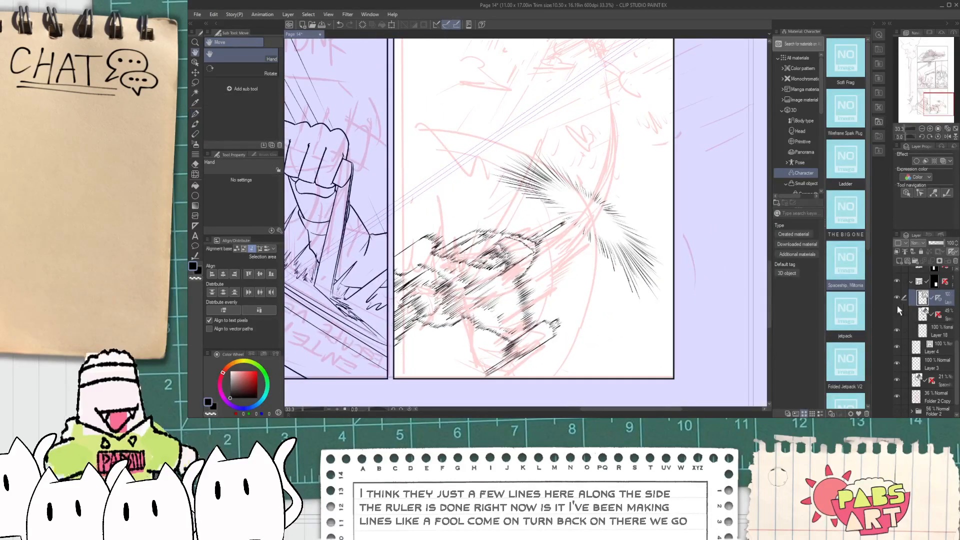
- Select all the sonic-boom burst lines, rotate them level, stretch the burst wider across its narrow direction, and rotate it back to its diagonal
{"action": "key", "text": "o"}
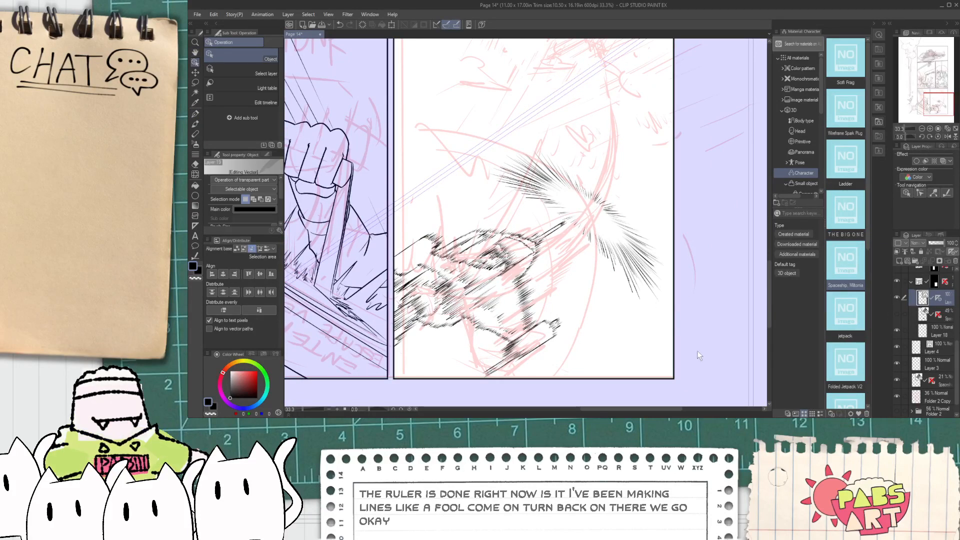
{"action": "left_click_drag", "start_coordinate": [594, 222], "coordinate": [590, 154]}
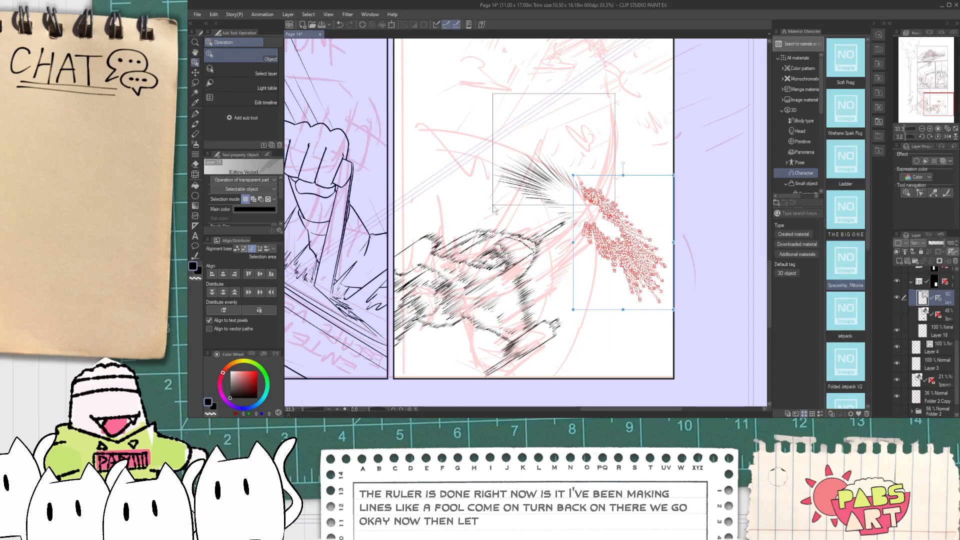
{"action": "left_click_drag", "start_coordinate": [494, 208], "coordinate": [494, 207]}
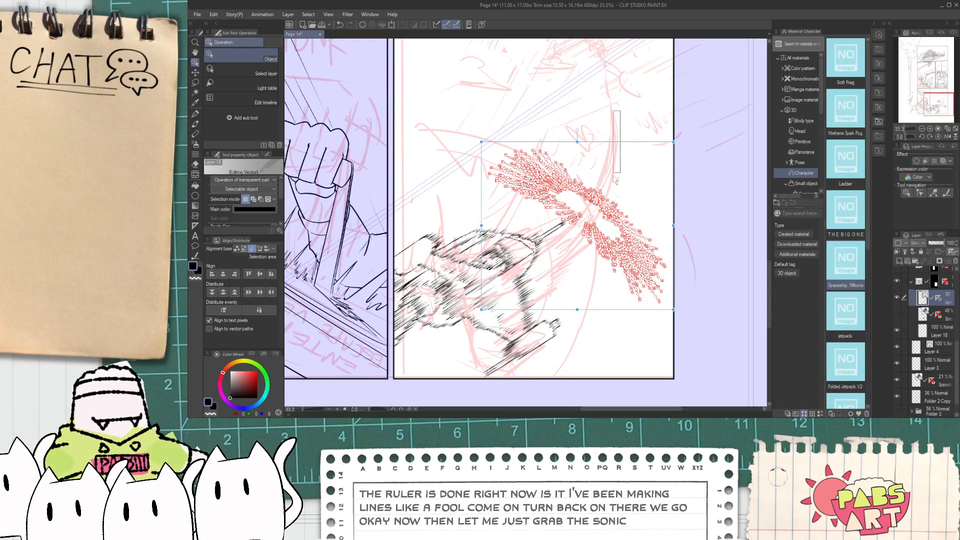
{"action": "left_click_drag", "start_coordinate": [619, 152], "coordinate": [574, 239]}
{"action": "mouse_move", "coordinate": [620, 143]}
{"action": "left_mouse_down"}
{"action": "mouse_move", "coordinate": [585, 107]}
{"action": "mouse_move", "coordinate": [518, 125]}
{"action": "left_mouse_up"}
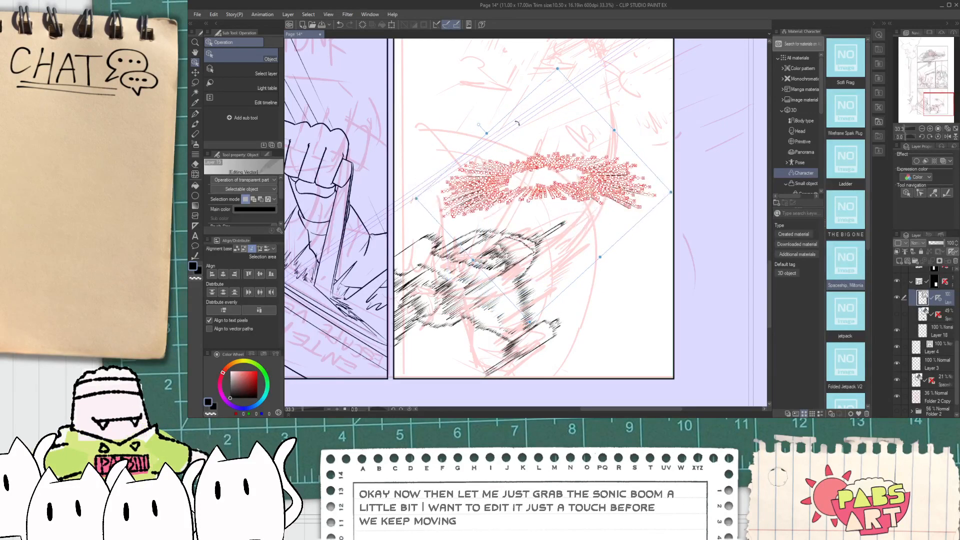
{"action": "left_click_drag", "start_coordinate": [640, 214], "coordinate": [641, 214]}
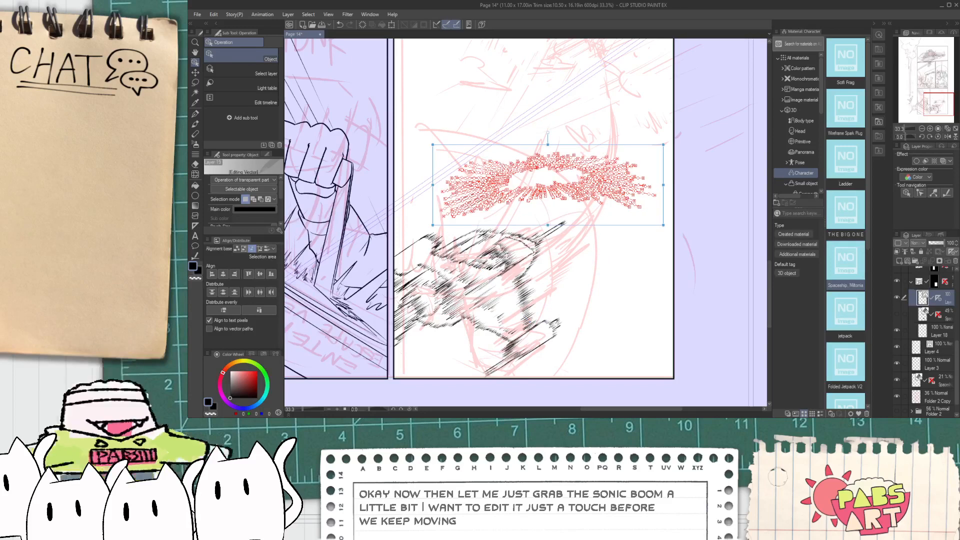
{"action": "mouse_move", "coordinate": [549, 135]}
{"action": "left_mouse_down"}
{"action": "mouse_move", "coordinate": [586, 112]}
{"action": "mouse_move", "coordinate": [620, 145]}
{"action": "mouse_move", "coordinate": [638, 186]}
{"action": "mouse_move", "coordinate": [660, 191]}
{"action": "left_mouse_up"}
{"action": "left_click", "coordinate": [661, 190]}
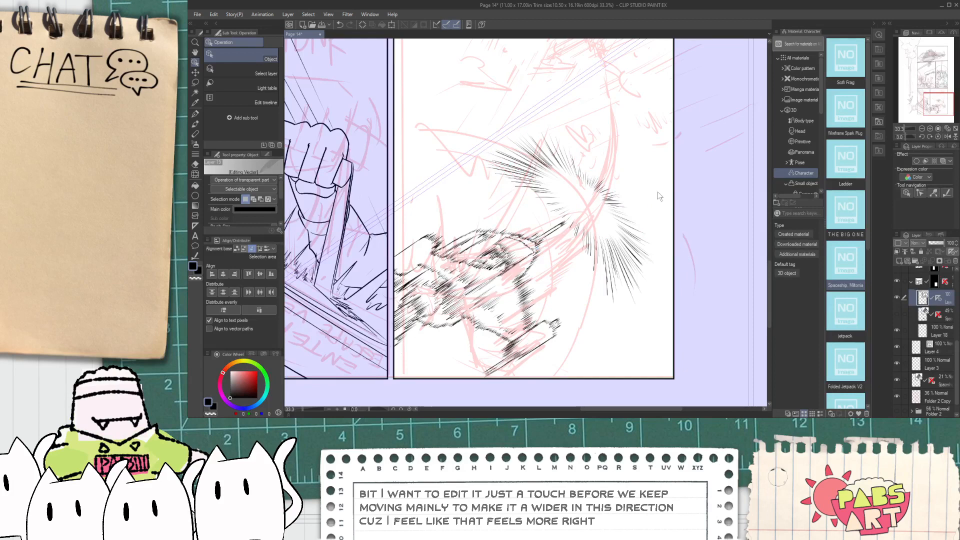
- Add fine diagonal G-pen hatching along the thin antenna extending forward from the spaceship's cockpit
{"action": "scroll", "coordinate": [656, 210], "scroll_direction": "down", "scroll_amount": 3}
{"action": "scroll", "coordinate": [612, 213], "scroll_direction": "up", "scroll_amount": 4}
{"action": "key", "text": "p"}
{"action": "scroll", "coordinate": [605, 215], "scroll_direction": "up", "scroll_amount": 5}
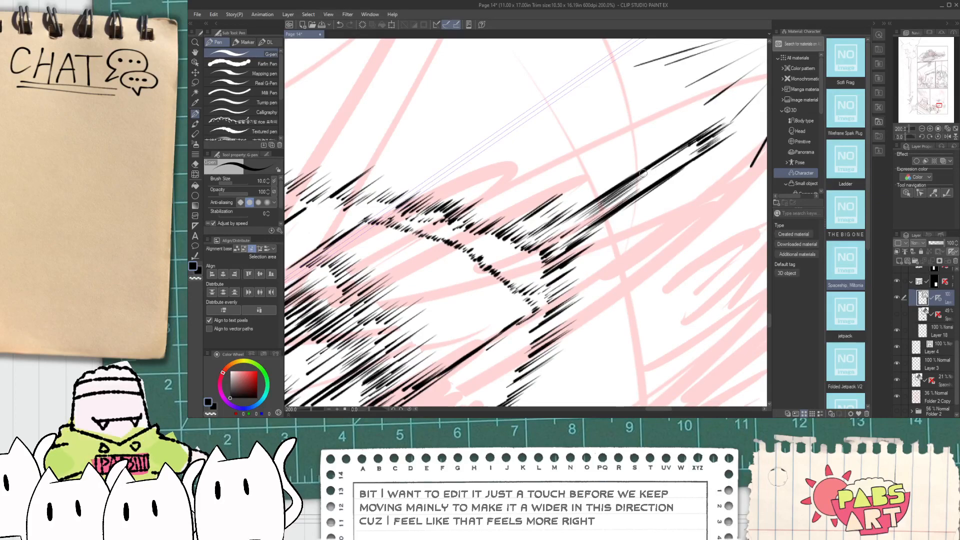
{"action": "scroll", "coordinate": [661, 172], "scroll_direction": "down", "scroll_amount": 1}
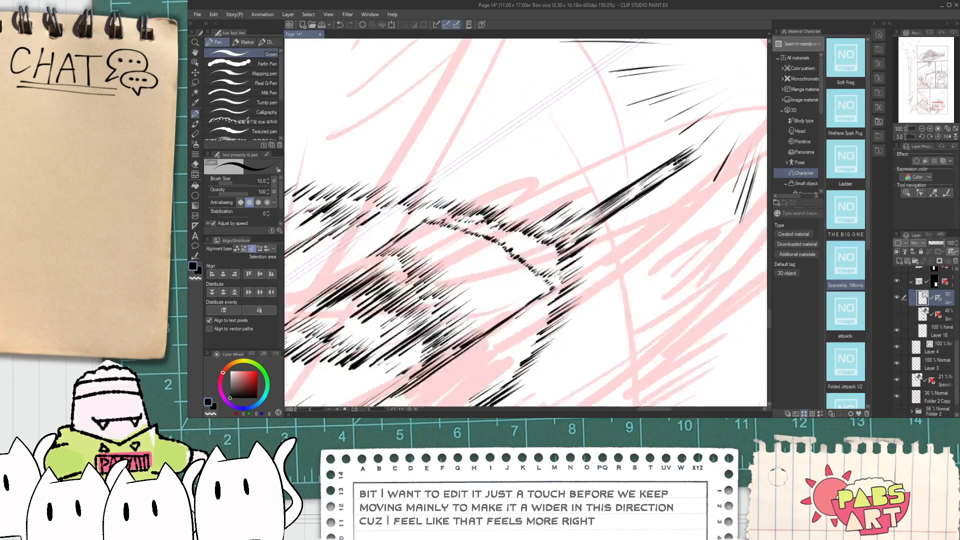
- Review the stretched burst and the ship across the lower panels, and turn off the speed-line layer's ruler
{"action": "scroll", "coordinate": [717, 138], "scroll_direction": "down", "scroll_amount": 5}
{"action": "key", "text": "h"}
{"action": "scroll", "coordinate": [675, 192], "scroll_direction": "up", "scroll_amount": 2}
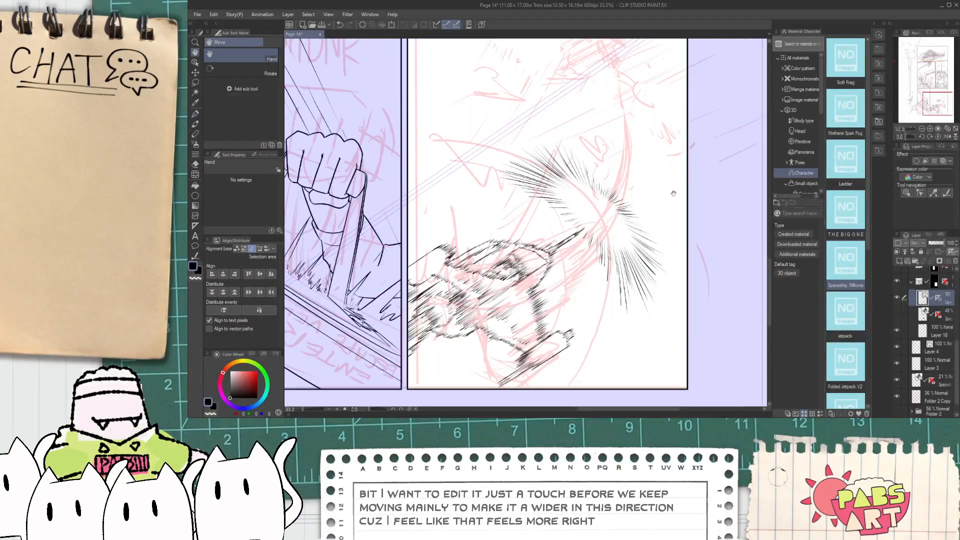
{"action": "left_click_drag", "start_coordinate": [664, 198], "coordinate": [650, 315]}
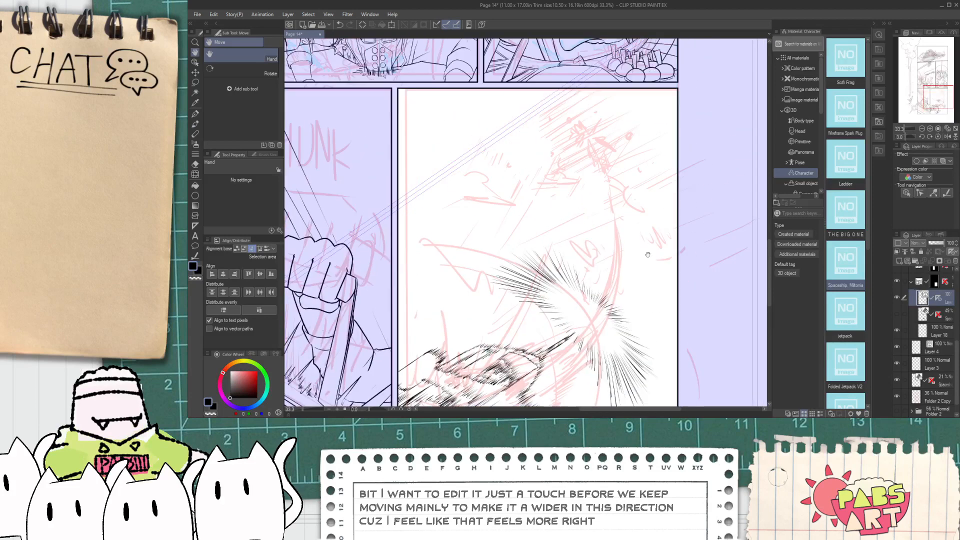
{"action": "scroll", "coordinate": [590, 158], "scroll_direction": "up", "scroll_amount": 3}
{"action": "scroll", "coordinate": [589, 159], "scroll_direction": "down", "scroll_amount": 2}
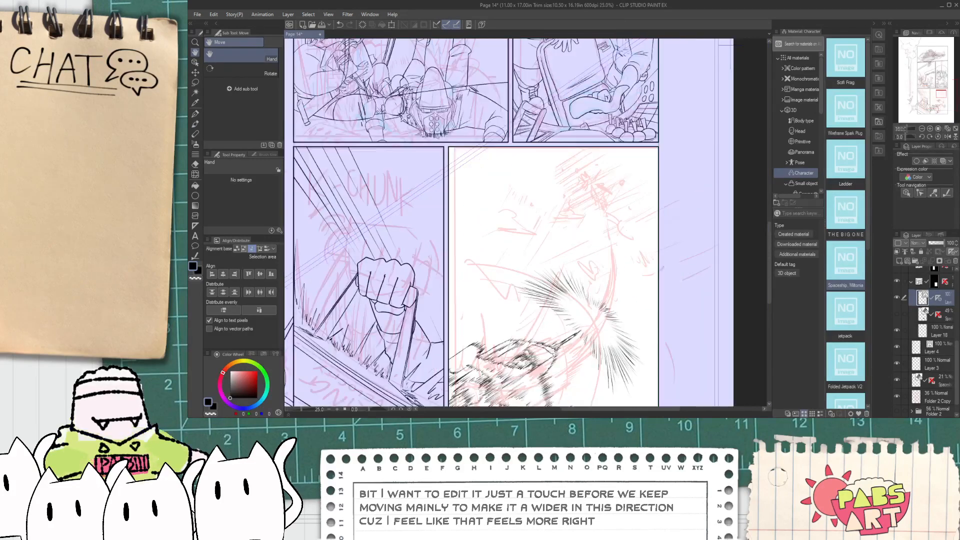
{"action": "scroll", "coordinate": [581, 253], "scroll_direction": "down", "scroll_amount": 1}
{"action": "key", "text": "p"}
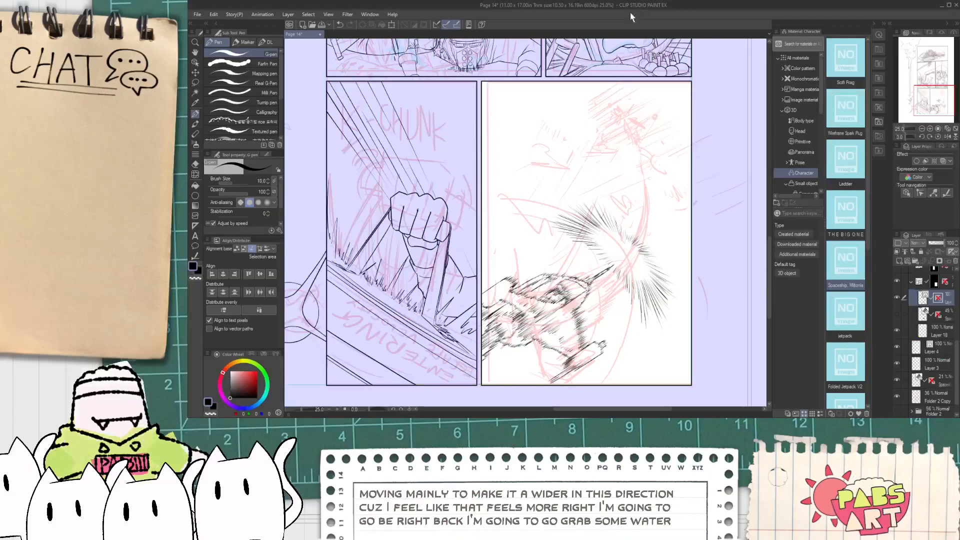
- Create a new vector layer above the spaceship's speed-line layer for drawing without affecting the ship
{"action": "scroll", "coordinate": [532, 221], "scroll_direction": "down", "scroll_amount": 6}
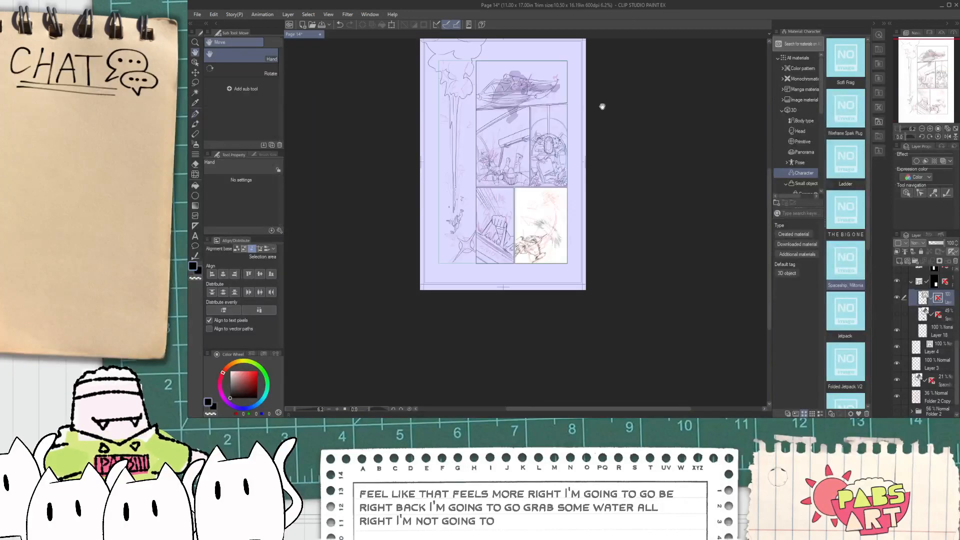
{"action": "scroll", "coordinate": [532, 221], "scroll_direction": "up", "scroll_amount": 6}
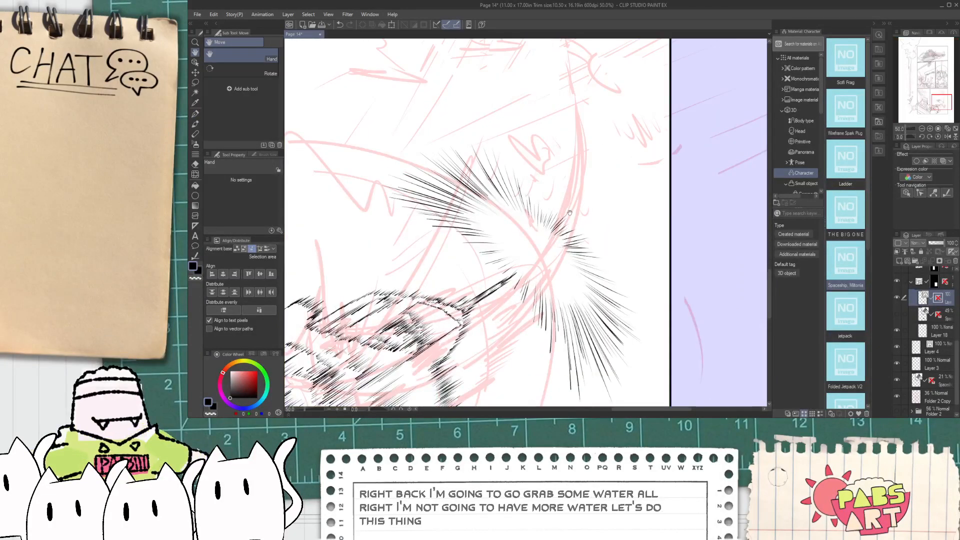
{"action": "scroll", "coordinate": [581, 197], "scroll_direction": "down", "scroll_amount": 2}
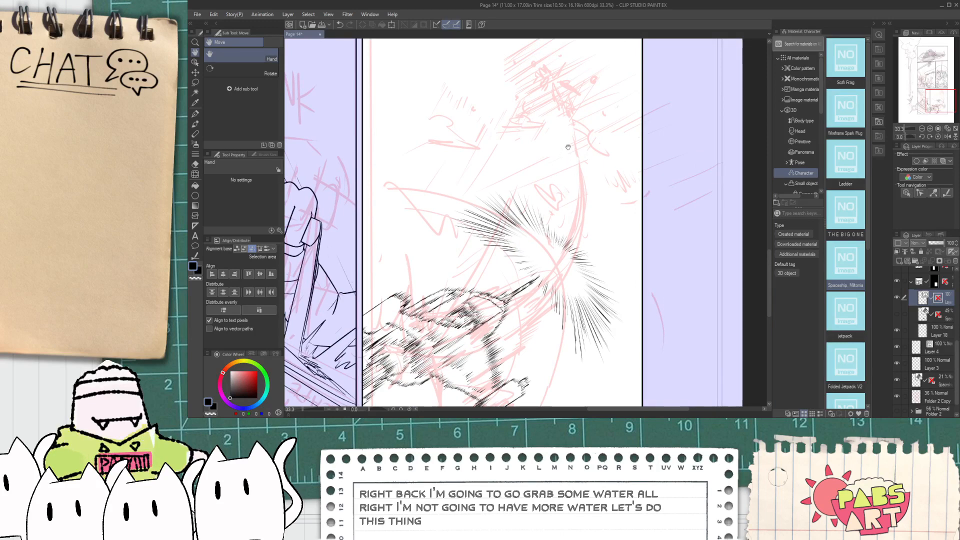
{"action": "scroll", "coordinate": [567, 148], "scroll_direction": "up", "scroll_amount": 3}
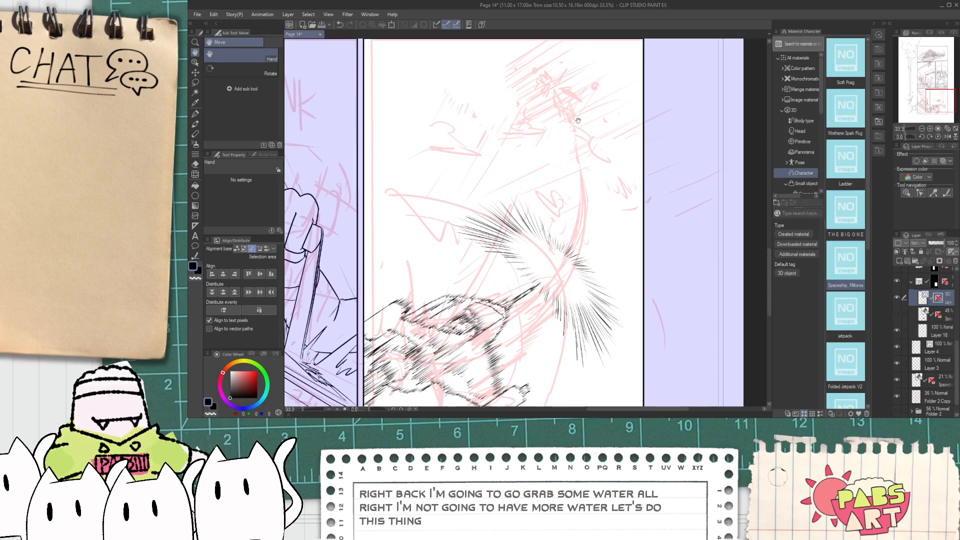
{"action": "key", "text": "p"}
{"action": "scroll", "coordinate": [563, 104], "scroll_direction": "down", "scroll_amount": 4}
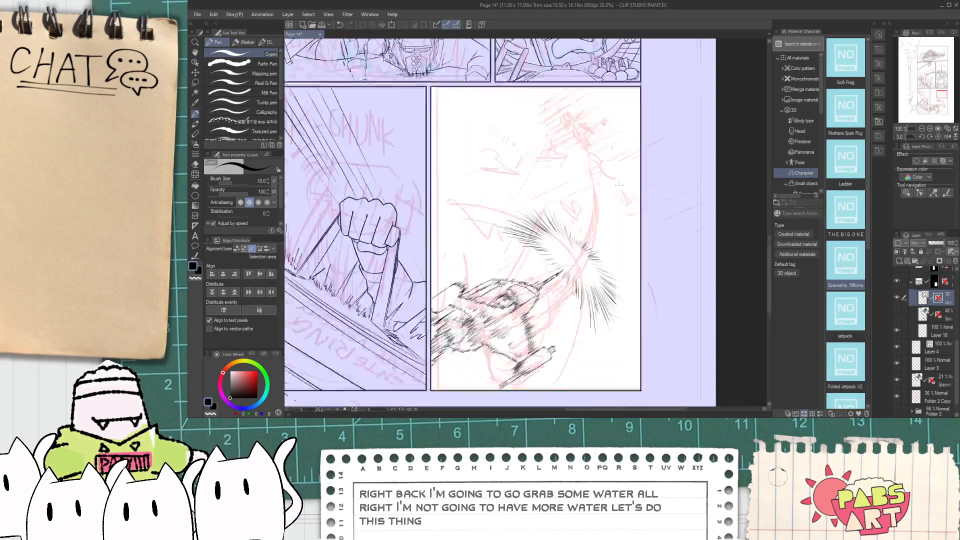
{"action": "key", "text": "h"}
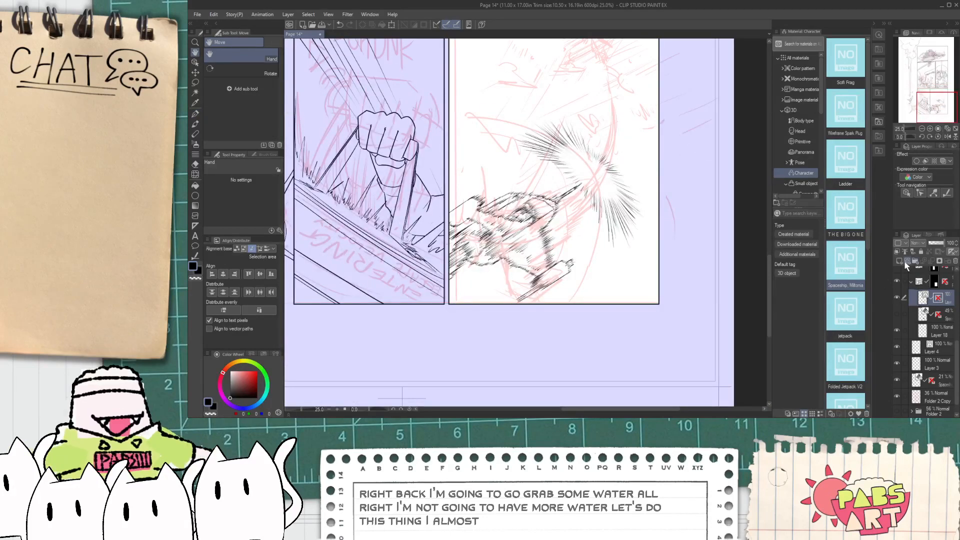
{"action": "key", "text": "p"}
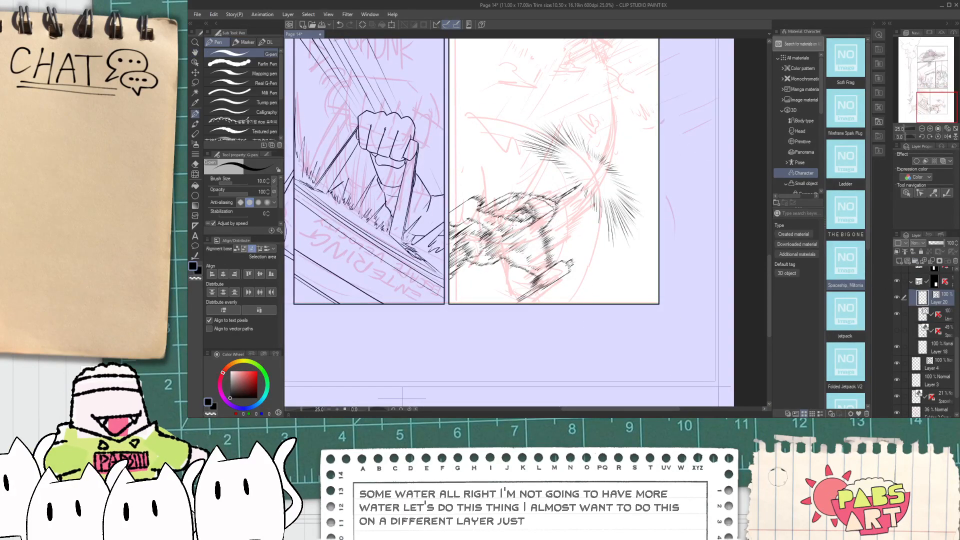
{"action": "scroll", "coordinate": [473, 246], "scroll_direction": "up", "scroll_amount": 2}
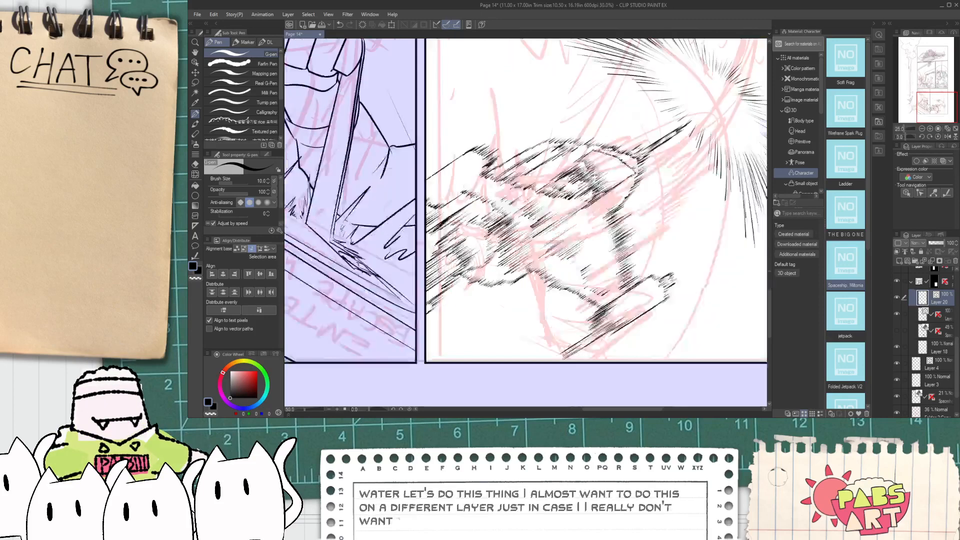
- Draw a long curved G-pen line on the new layer from above the cockpit through the burst to the sketch at the panel's top
{"action": "scroll", "coordinate": [697, 260], "scroll_direction": "down", "scroll_amount": 2}
{"action": "key", "text": "h"}
{"action": "left_click_drag", "start_coordinate": [637, 271], "coordinate": [573, 300]}
{"action": "scroll", "coordinate": [519, 283], "scroll_direction": "up", "scroll_amount": 2}
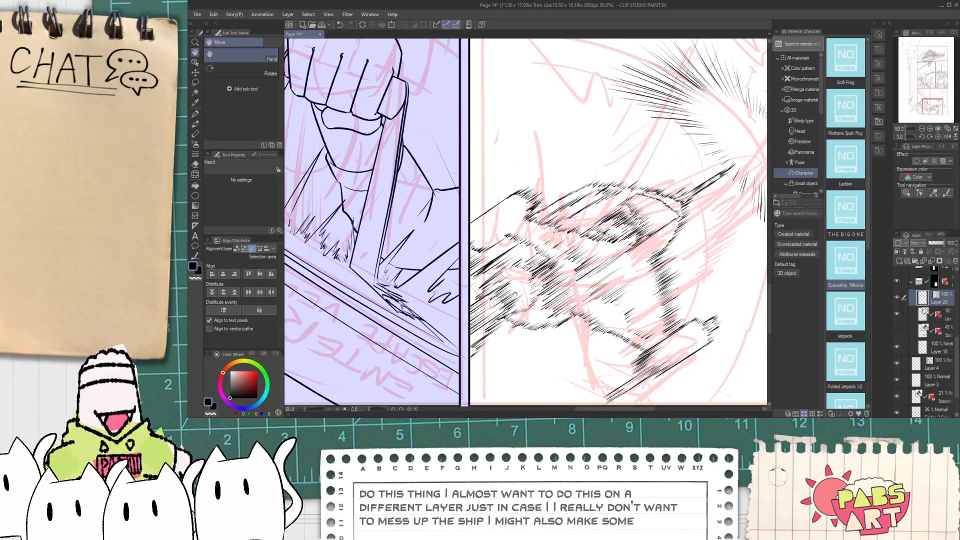
{"action": "scroll", "coordinate": [516, 273], "scroll_direction": "down", "scroll_amount": 1}
{"action": "scroll", "coordinate": [516, 297], "scroll_direction": "down", "scroll_amount": 1}
{"action": "mouse_move", "coordinate": [611, 212]}
{"action": "left_mouse_down"}
{"action": "mouse_move", "coordinate": [516, 298]}
{"action": "mouse_move", "coordinate": [552, 107]}
{"action": "left_mouse_up"}
{"action": "key", "text": "p"}
{"action": "scroll", "coordinate": [516, 297], "scroll_direction": "up", "scroll_amount": 1}
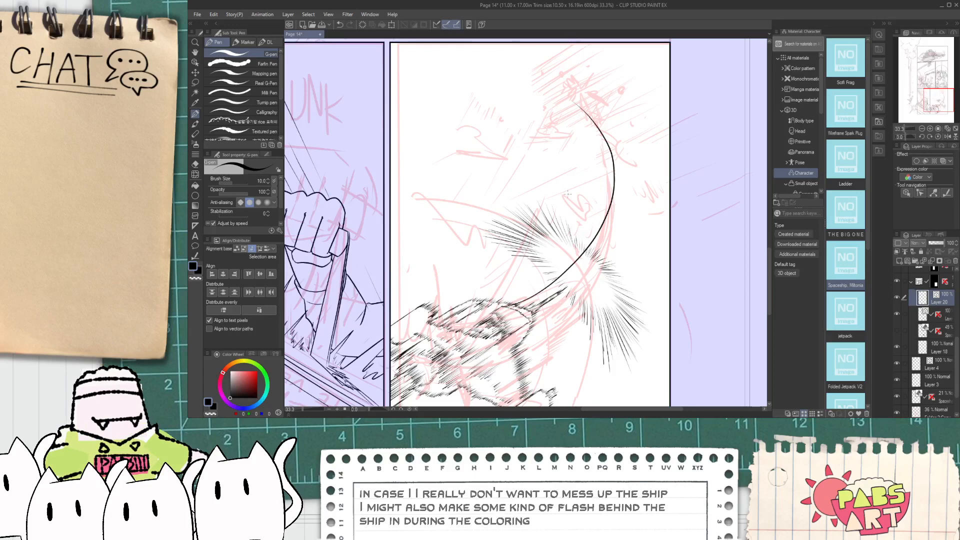
- Rotate, resize and reposition the curved line so it arcs from the ship's top through the burst to the panel's upper sketch
{"action": "key", "text": "o"}
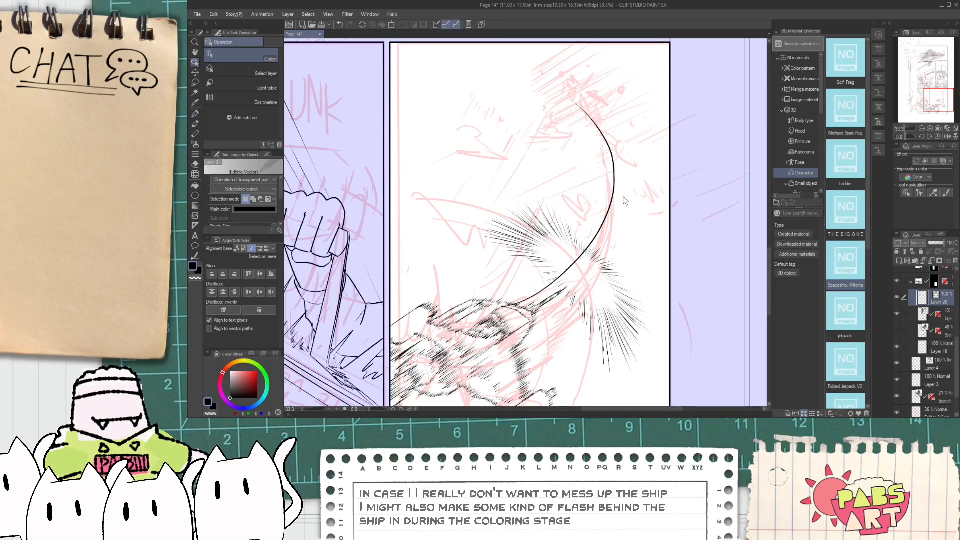
{"action": "left_click_drag", "start_coordinate": [575, 227], "coordinate": [573, 231]}
{"action": "left_click_drag", "start_coordinate": [623, 203], "coordinate": [609, 207]}
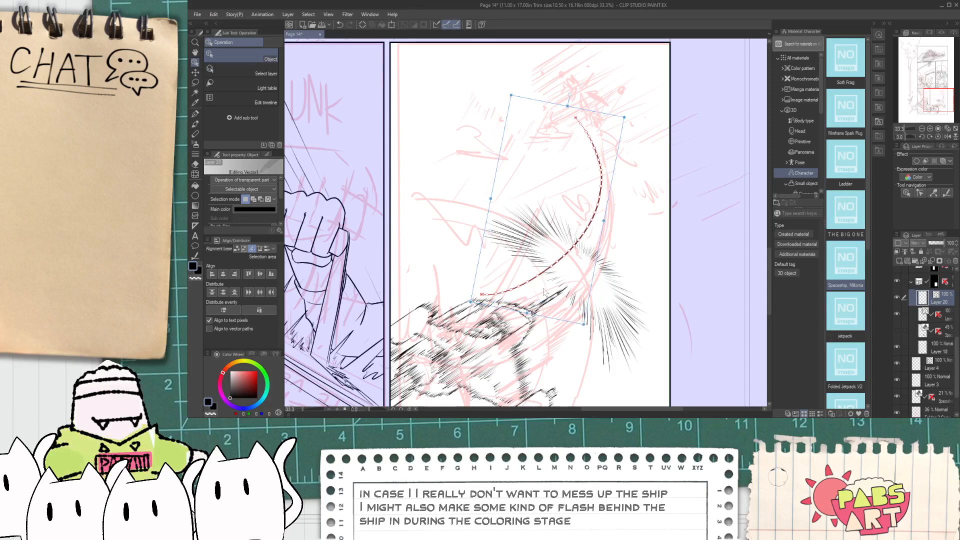
{"action": "left_click", "coordinate": [583, 118]}
{"action": "left_click_drag", "start_coordinate": [541, 111], "coordinate": [542, 92]}
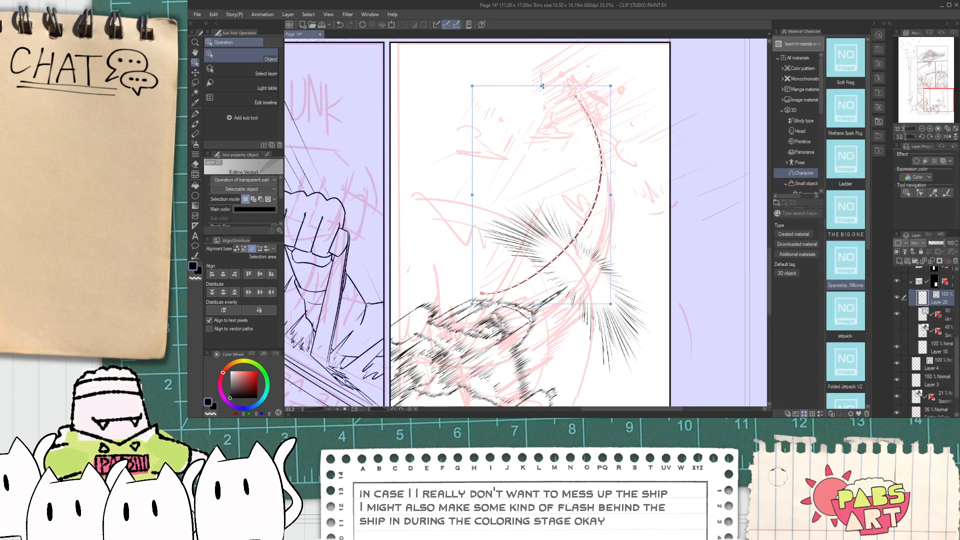
{"action": "left_click_drag", "start_coordinate": [541, 303], "coordinate": [541, 307]}
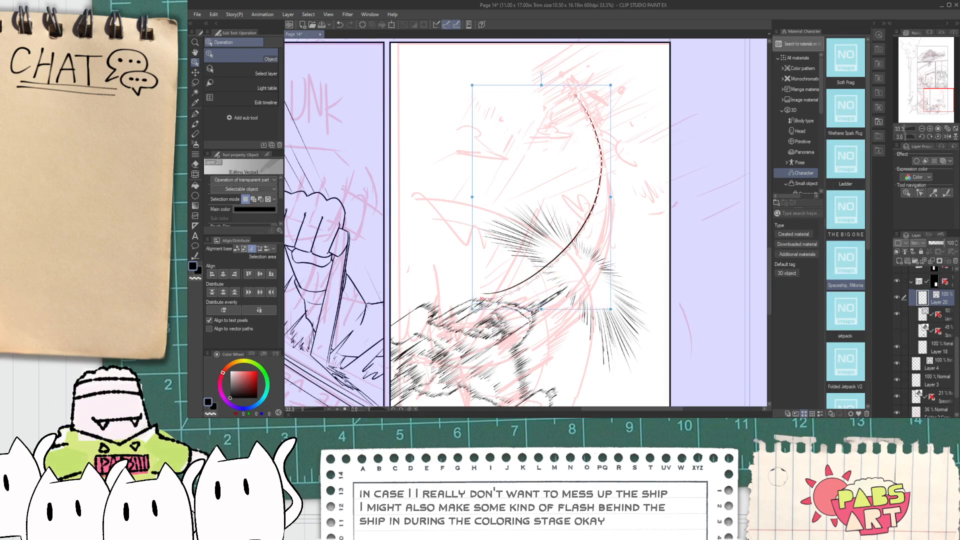
{"action": "left_click_drag", "start_coordinate": [616, 232], "coordinate": [590, 249]}
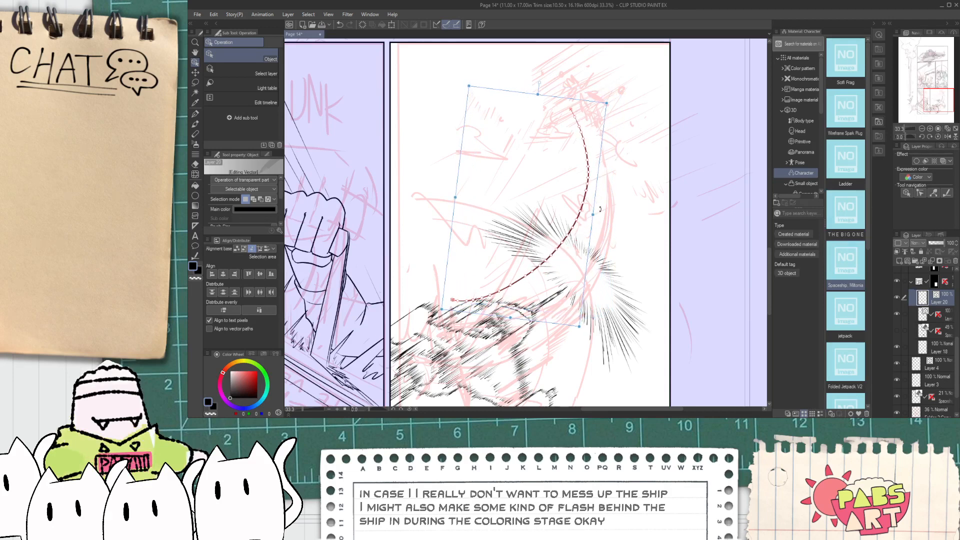
{"action": "left_click_drag", "start_coordinate": [603, 104], "coordinate": [619, 92]}
{"action": "left_click", "coordinate": [637, 144]}
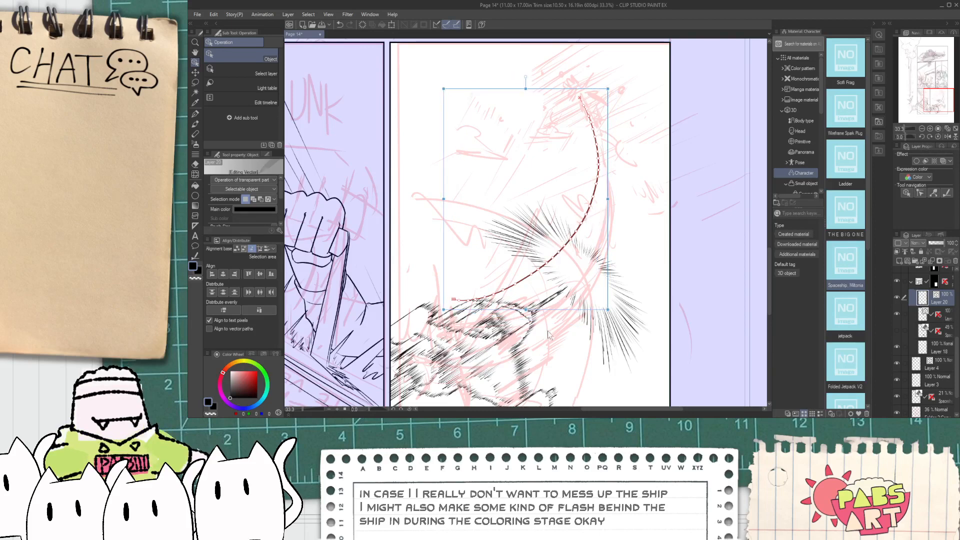
- Duplicate the curve and enlarge the copy down to the ship's lower side as a second, outer curve
{"action": "left_click_drag", "start_coordinate": [609, 311], "coordinate": [628, 385]}
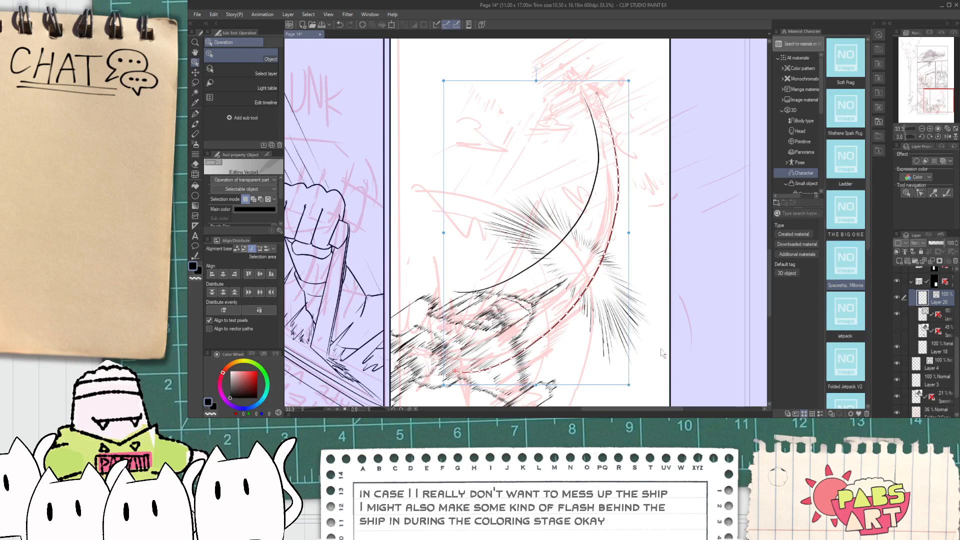
{"action": "left_click_drag", "start_coordinate": [609, 88], "coordinate": [608, 89]}
{"action": "left_click", "coordinate": [673, 117]}
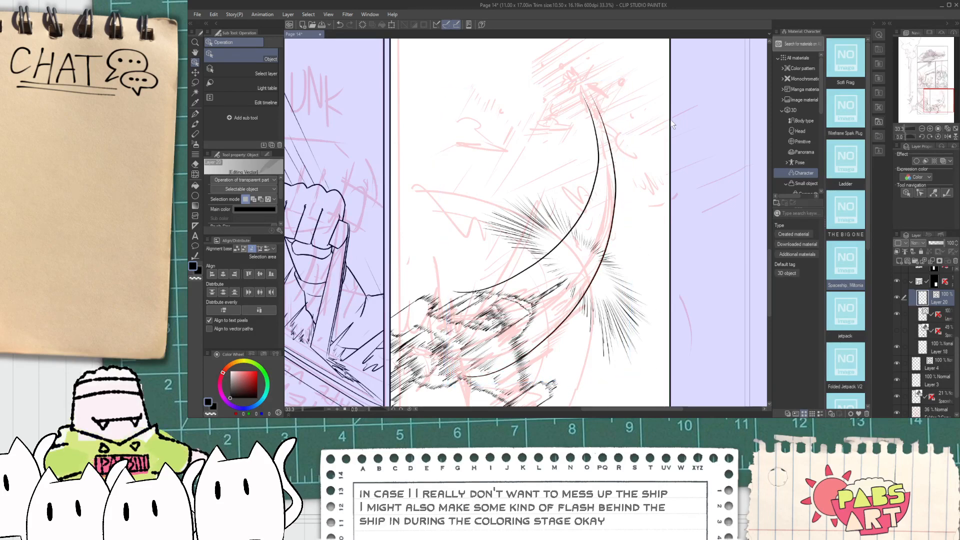
- Examine how the two curves sit against the ship and the burst
{"action": "key", "text": "p"}
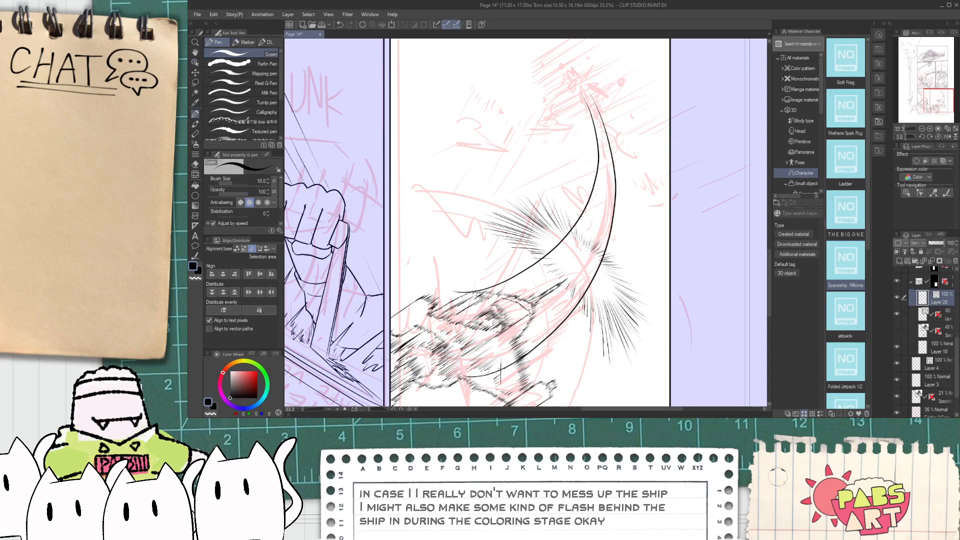
{"action": "key", "text": "e"}
{"action": "scroll", "coordinate": [457, 292], "scroll_direction": "up", "scroll_amount": 2}
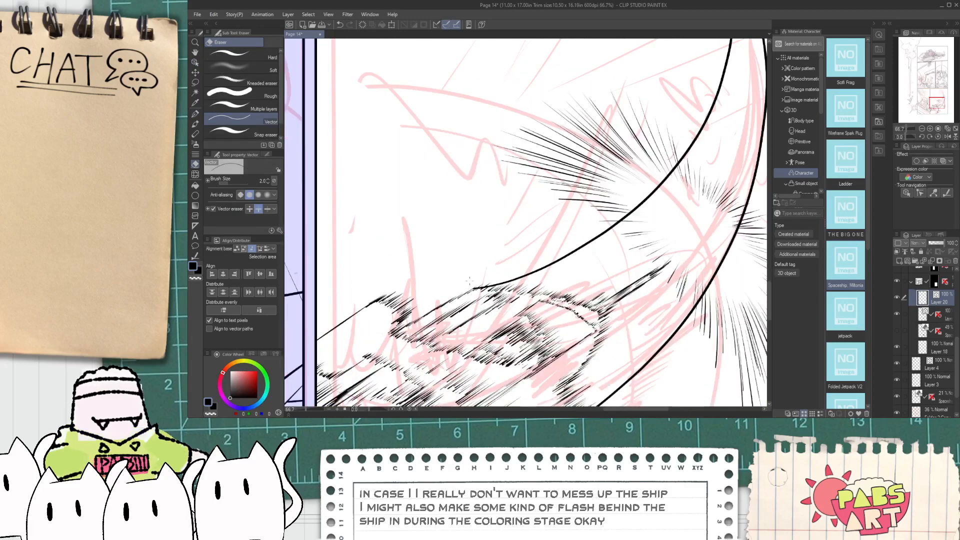
{"action": "scroll", "coordinate": [469, 281], "scroll_direction": "down", "scroll_amount": 5}
{"action": "scroll", "coordinate": [472, 275], "scroll_direction": "up", "scroll_amount": 3}
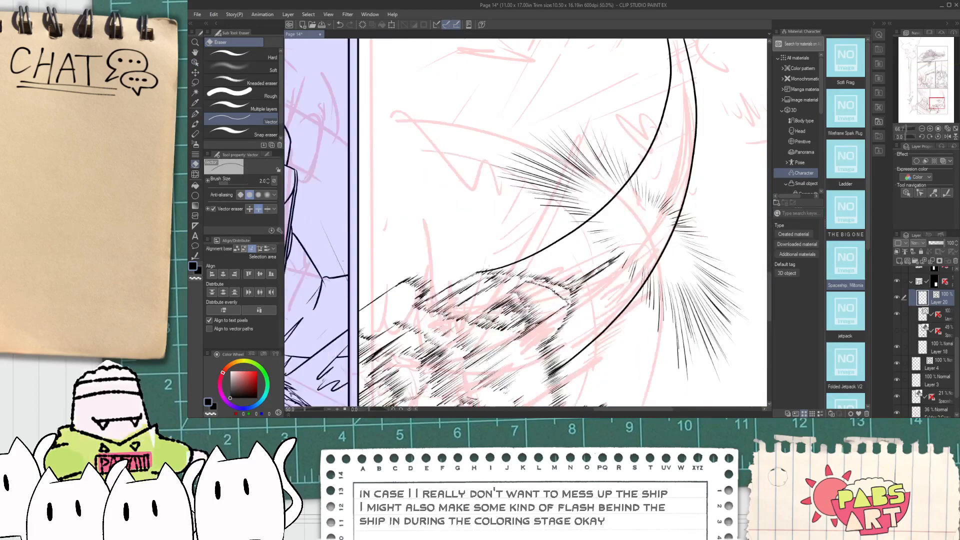
{"action": "scroll", "coordinate": [475, 276], "scroll_direction": "down", "scroll_amount": 3}
{"action": "scroll", "coordinate": [475, 275], "scroll_direction": "up", "scroll_amount": 3}
{"action": "scroll", "coordinate": [475, 275], "scroll_direction": "down", "scroll_amount": 3}
{"action": "scroll", "coordinate": [505, 273], "scroll_direction": "up", "scroll_amount": 1}
{"action": "key", "text": "h"}
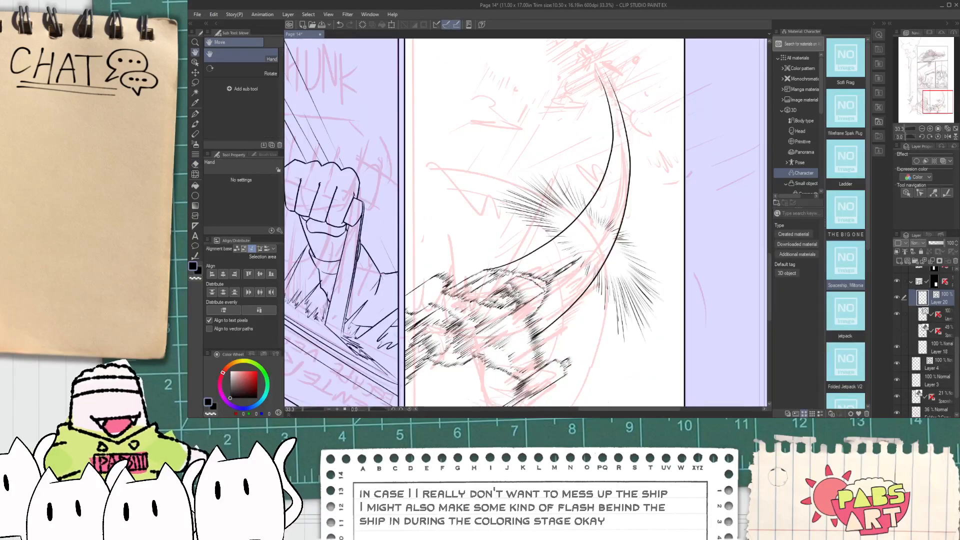
- Stretch and rotate the inner curve so its lower end runs along the ship's upper edge past the panel's left border
{"action": "key", "text": "o"}
{"action": "left_click", "coordinate": [534, 278]}
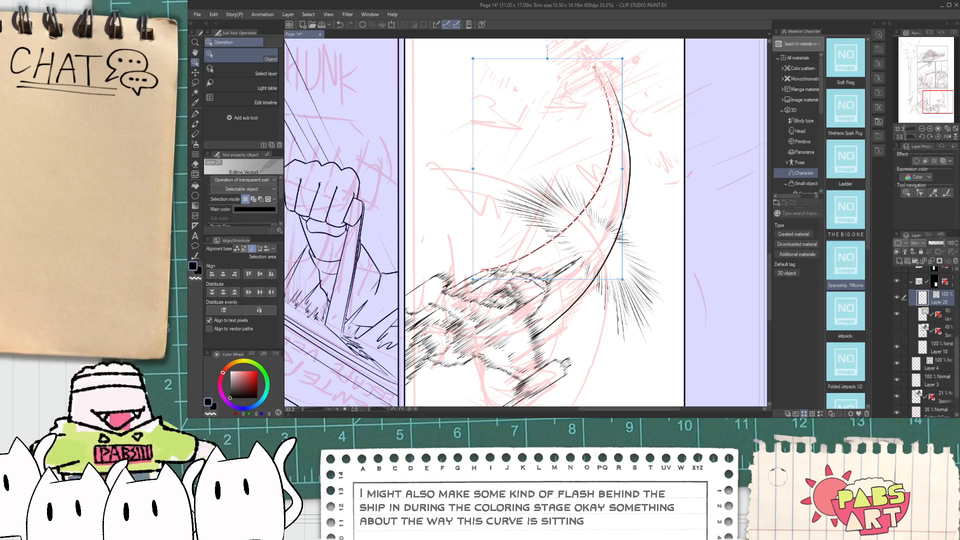
{"action": "left_click_drag", "start_coordinate": [631, 234], "coordinate": [565, 215]}
{"action": "left_click_drag", "start_coordinate": [547, 164], "coordinate": [613, 217]}
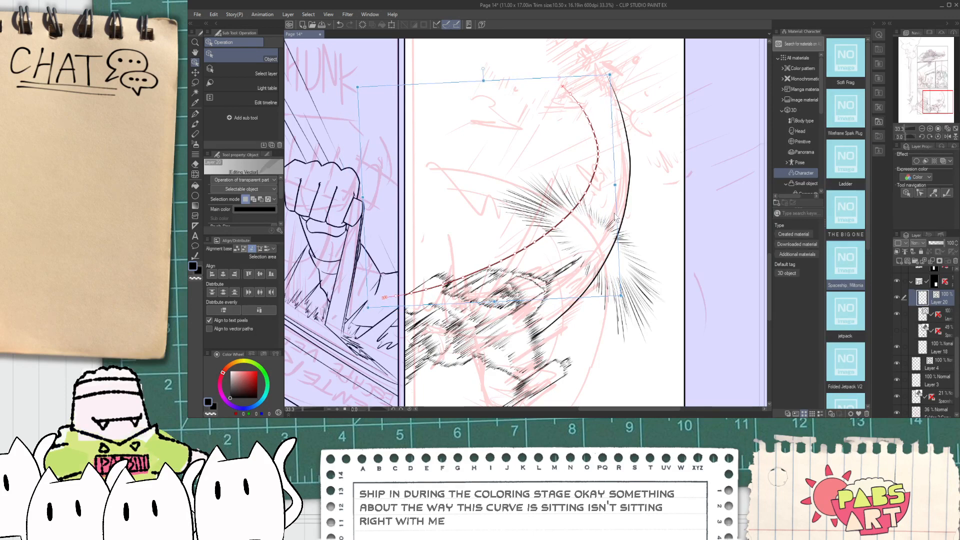
{"action": "left_click", "coordinate": [524, 256]}
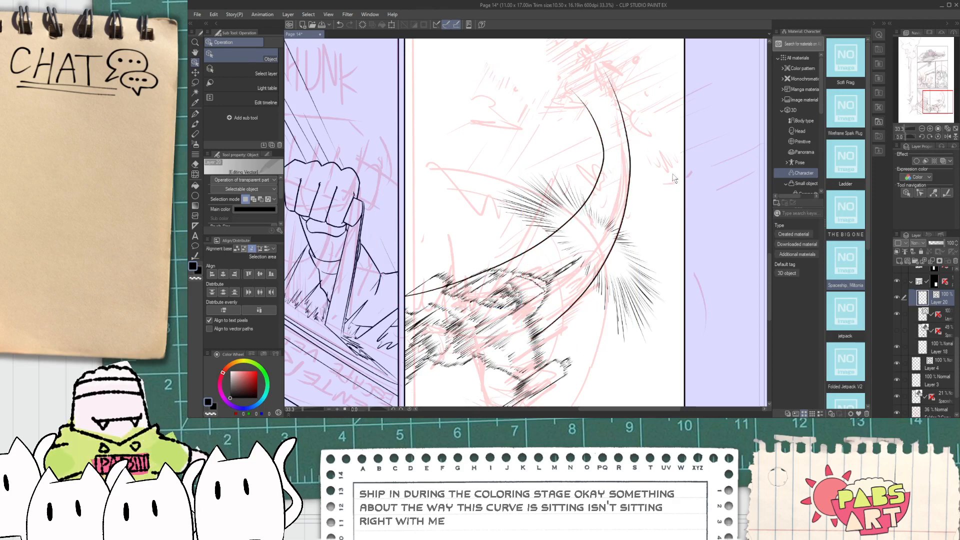
- Shorten the outer curve's upper end and shift the inner curve closer to it
{"action": "left_click", "coordinate": [620, 110]}
{"action": "left_click_drag", "start_coordinate": [580, 58], "coordinate": [579, 86]}
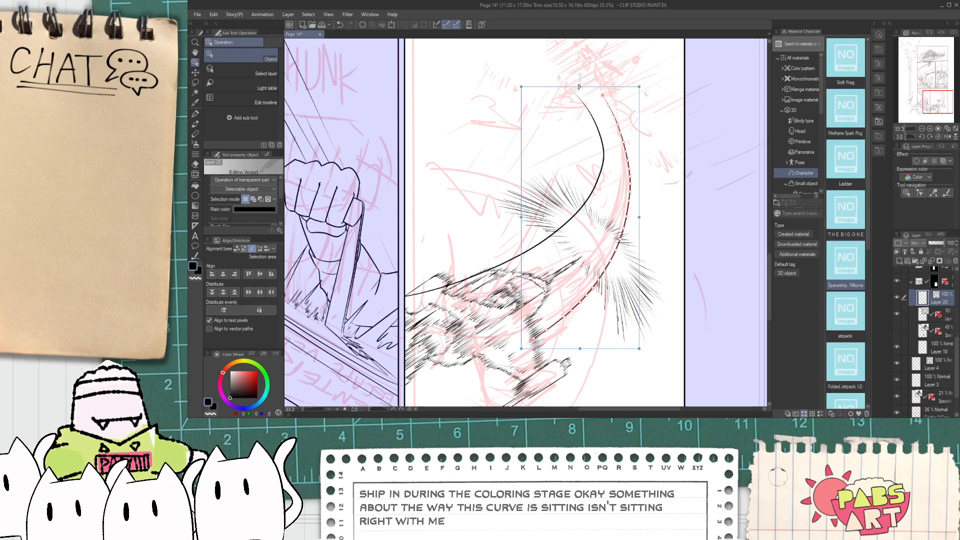
{"action": "left_click", "coordinate": [676, 123]}
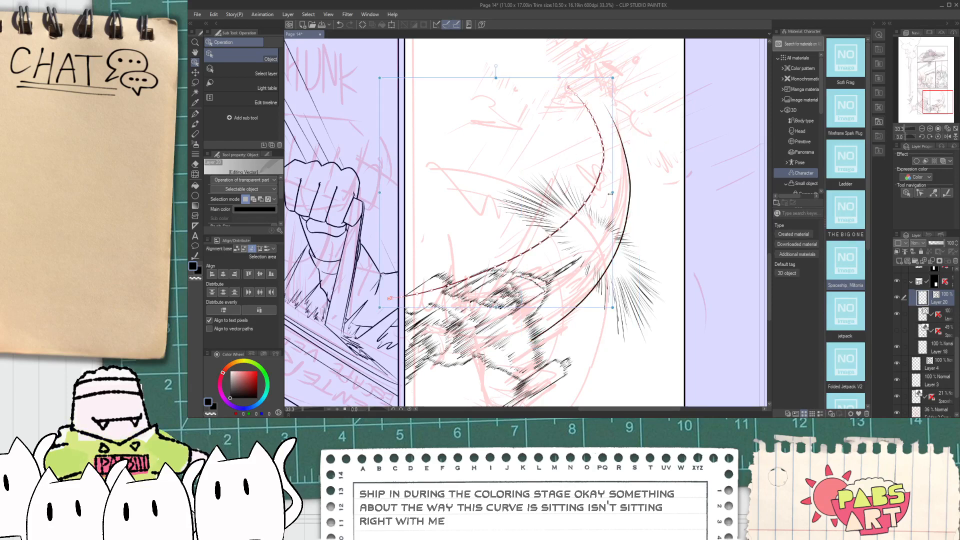
{"action": "mouse_move", "coordinate": [610, 204]}
{"action": "left_mouse_down"}
{"action": "mouse_move", "coordinate": [603, 192]}
{"action": "mouse_move", "coordinate": [622, 212]}
{"action": "left_mouse_up"}
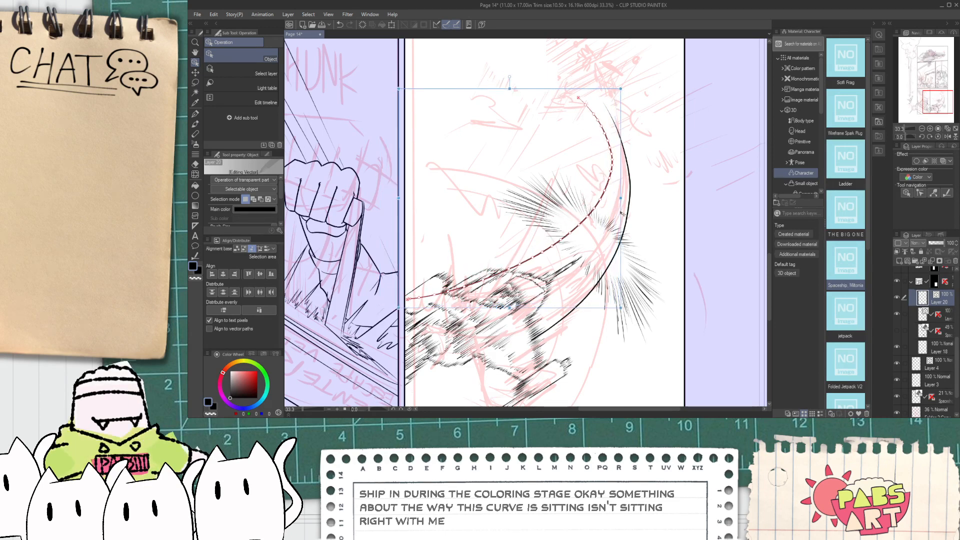
{"action": "left_click", "coordinate": [681, 196]}
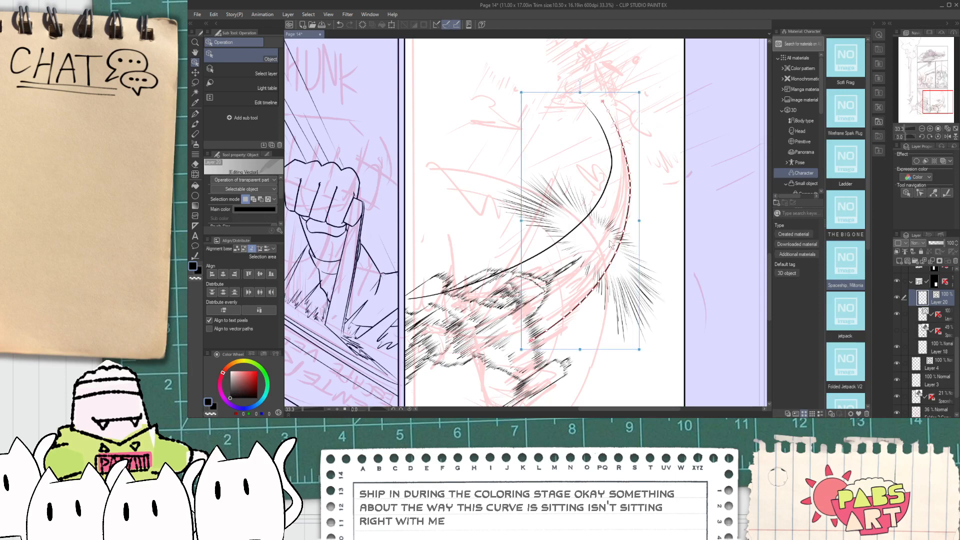
- Reduce the outer curve's control points using Simplify vector line with the Simplify strength set to level 2
{"action": "left_click", "coordinate": [195, 255]}
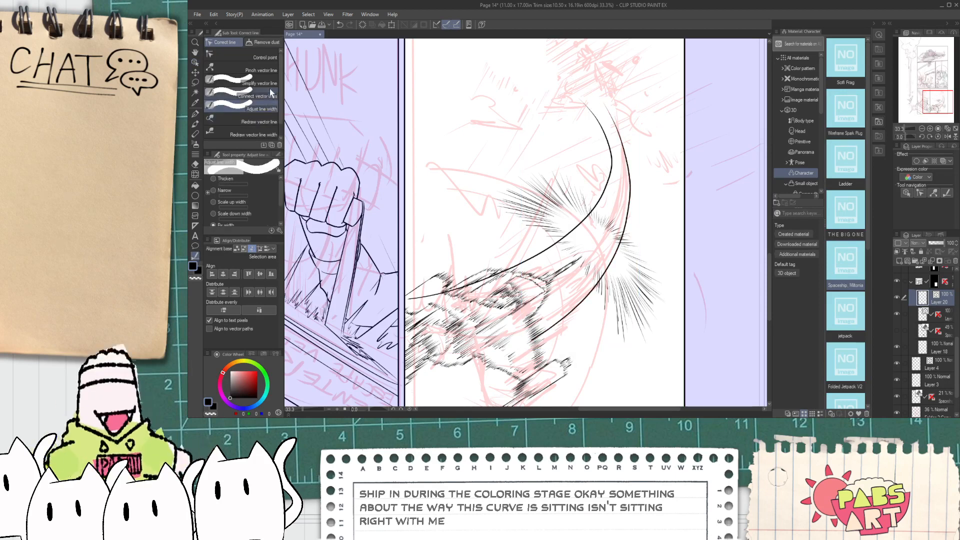
{"action": "left_click", "coordinate": [243, 82]}
{"action": "mouse_move", "coordinate": [526, 139]}
{"action": "left_mouse_down"}
{"action": "mouse_move", "coordinate": [680, 295]}
{"action": "mouse_move", "coordinate": [685, 278]}
{"action": "left_mouse_up"}
{"action": "key", "text": "ctrl+z"}
{"action": "left_click", "coordinate": [244, 180]}
{"action": "left_click_drag", "start_coordinate": [585, 187], "coordinate": [720, 292]}
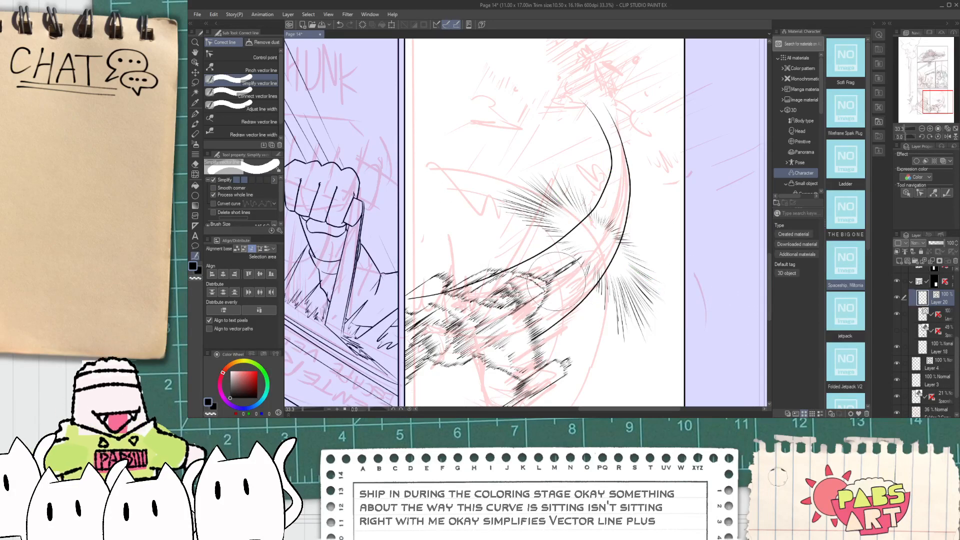
- Check the inner curve's control points, then simplify it with the Simplify strength raised to level 3
{"action": "key", "text": "o"}
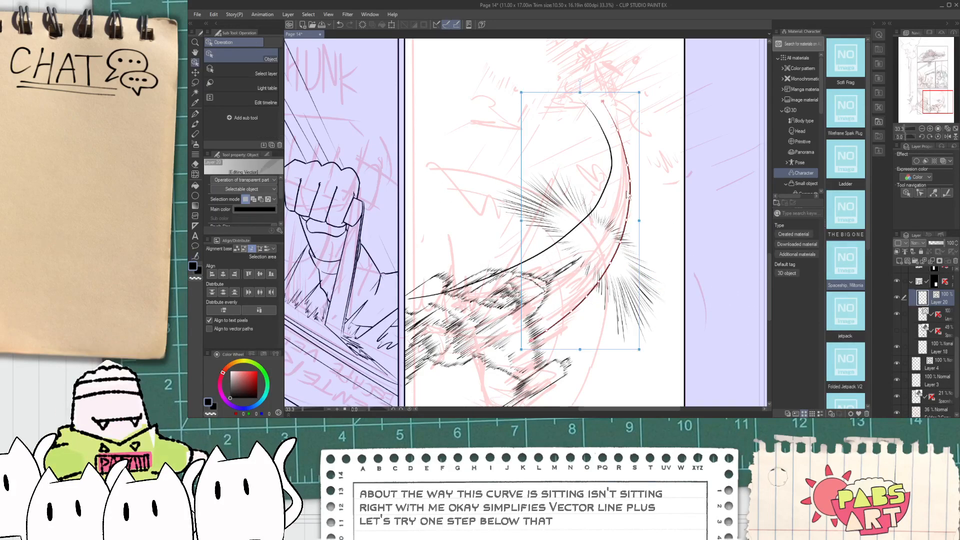
{"action": "scroll", "coordinate": [613, 164], "scroll_direction": "up", "scroll_amount": 1}
{"action": "left_click", "coordinate": [610, 179]}
{"action": "scroll", "coordinate": [442, 228], "scroll_direction": "down", "scroll_amount": 1}
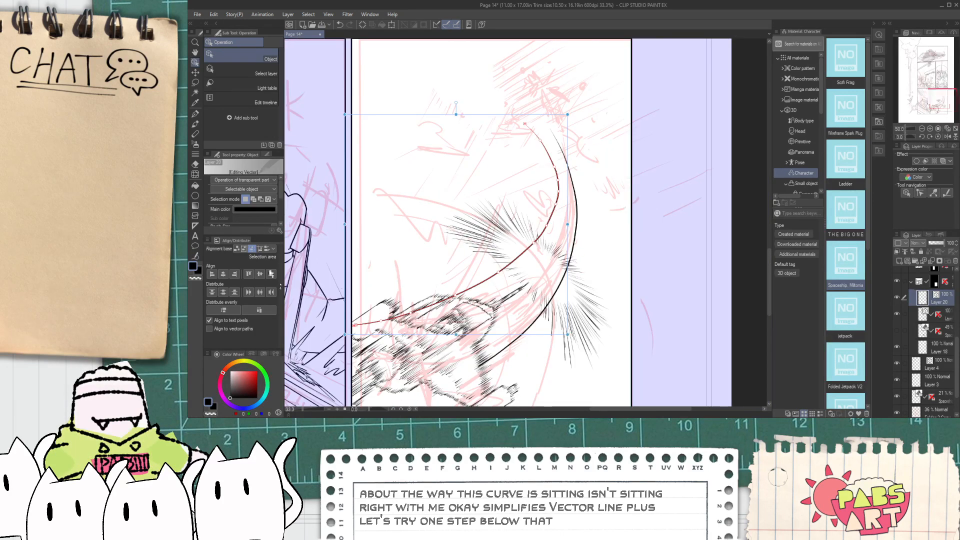
{"action": "left_click", "coordinate": [196, 254]}
{"action": "left_click", "coordinate": [251, 179]}
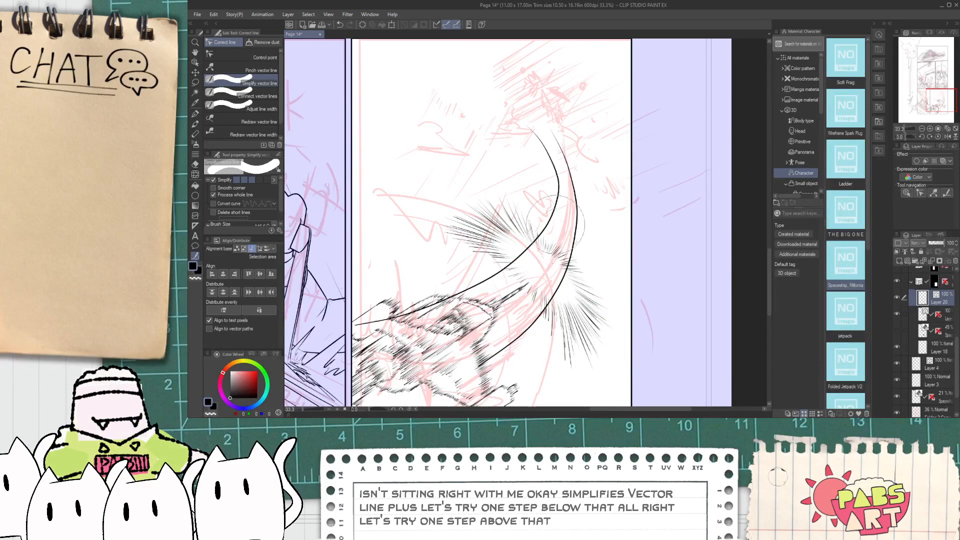
- Extend the inner curve's upper end higher into the sketch at the panel's top by moving its end control point
{"action": "key", "text": "o"}
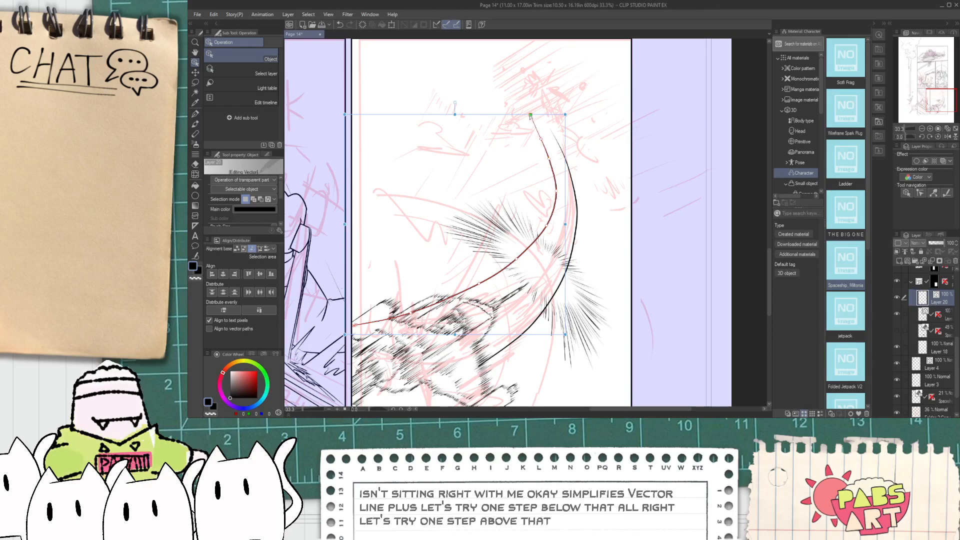
{"action": "left_click_drag", "start_coordinate": [530, 116], "coordinate": [529, 99]}
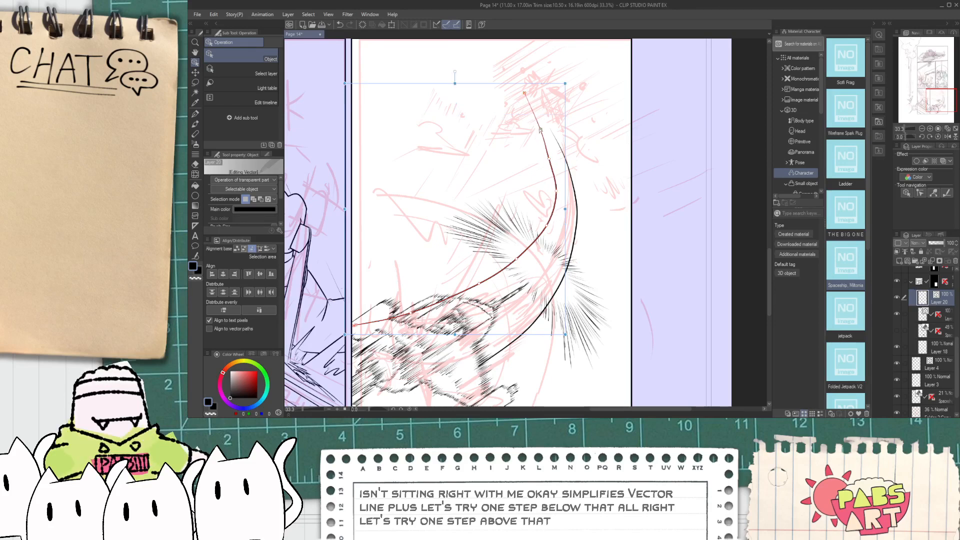
{"action": "left_click", "coordinate": [553, 140]}
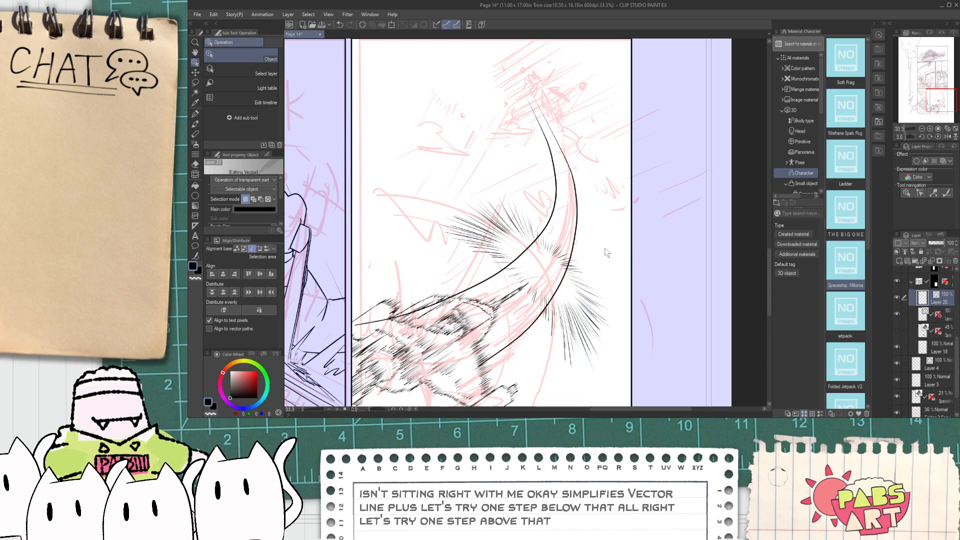
- Review the curves on the full page and select all the burst lines on the layer below them
{"action": "scroll", "coordinate": [629, 311], "scroll_direction": "down", "scroll_amount": 3}
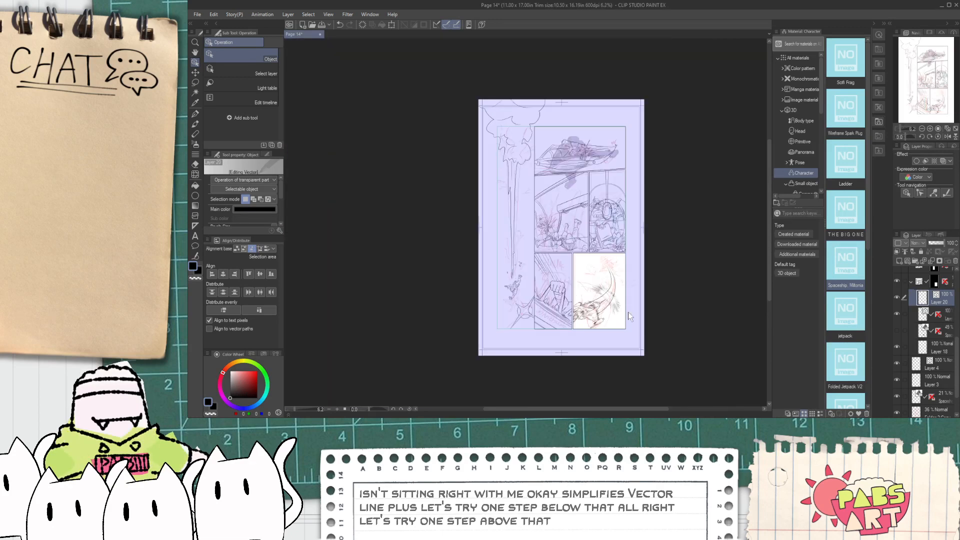
{"action": "scroll", "coordinate": [628, 310], "scroll_direction": "up", "scroll_amount": 5}
{"action": "scroll", "coordinate": [595, 260], "scroll_direction": "down", "scroll_amount": 3}
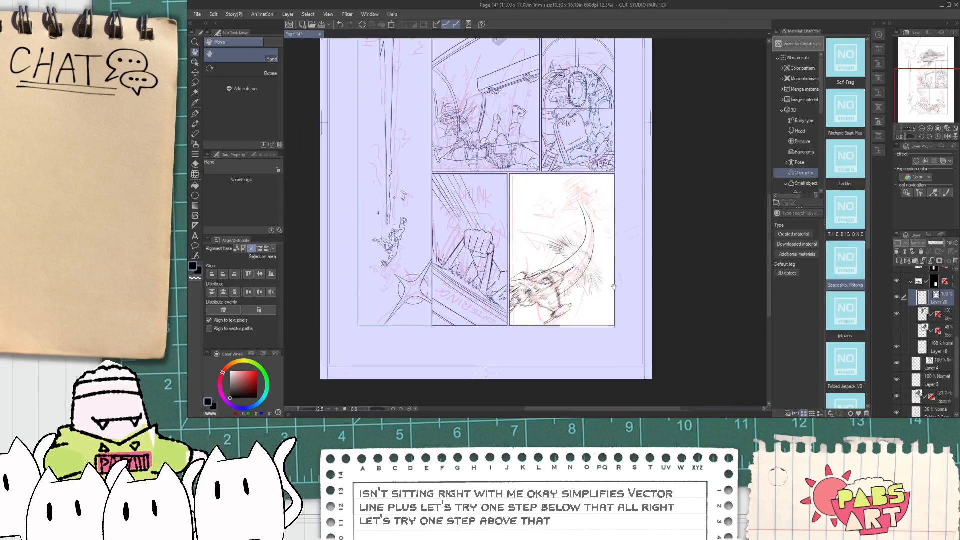
{"action": "scroll", "coordinate": [595, 260], "scroll_direction": "up", "scroll_amount": 2}
{"action": "left_click", "coordinate": [925, 313]}
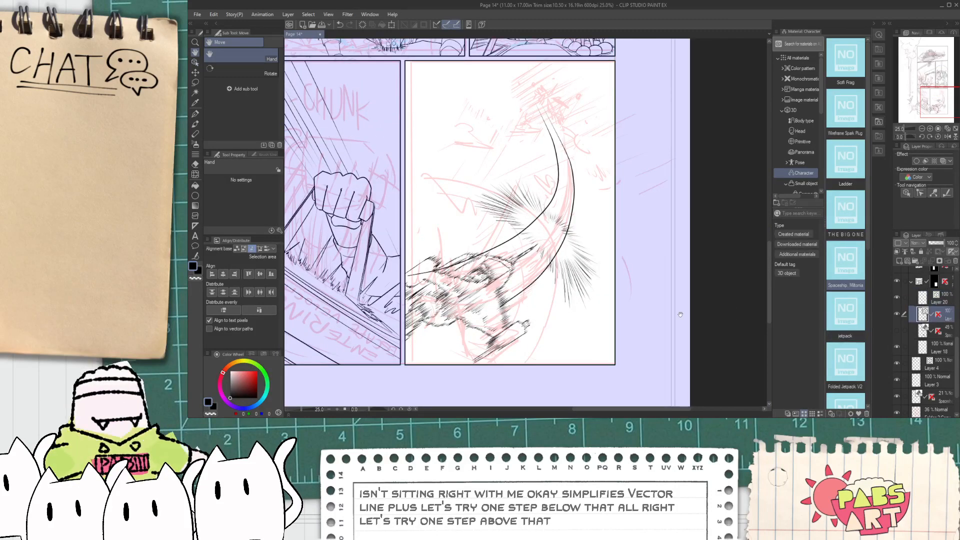
{"action": "key", "text": "o"}
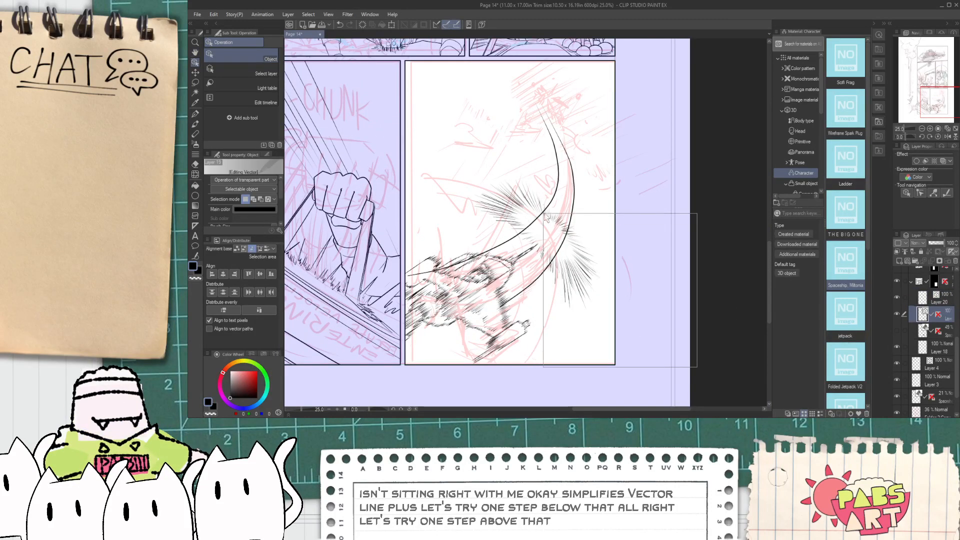
{"action": "left_click_drag", "start_coordinate": [538, 216], "coordinate": [560, 189]}
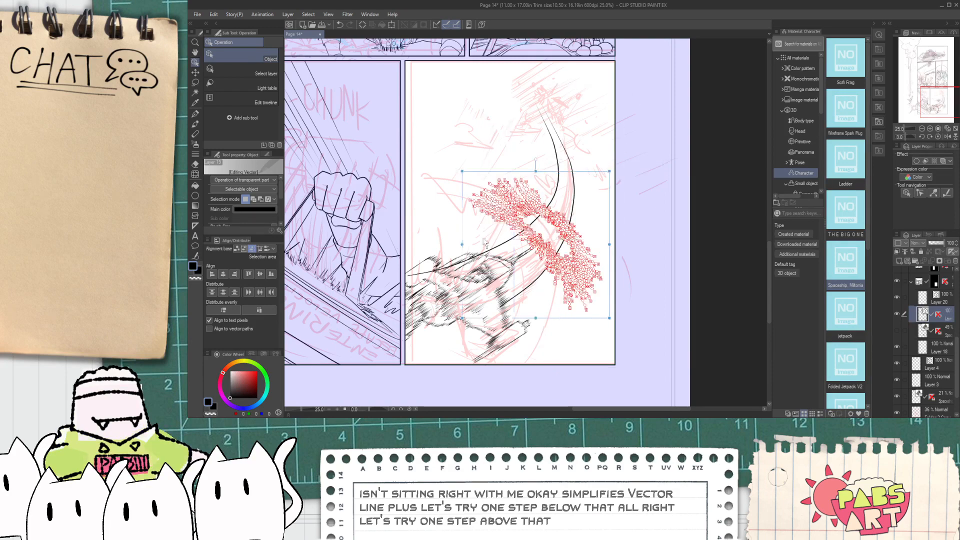
- Remove the spaceship's antenna-tip strokes from the selected burst lines
{"action": "scroll", "coordinate": [498, 224], "scroll_direction": "up", "scroll_amount": 5}
{"action": "scroll", "coordinate": [530, 242], "scroll_direction": "up", "scroll_amount": 2}
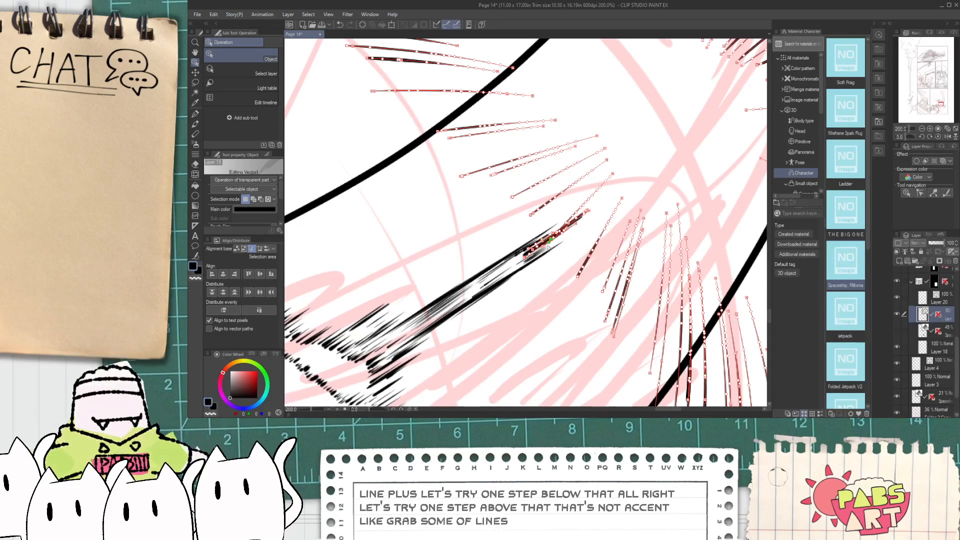
{"action": "scroll", "coordinate": [548, 247], "scroll_direction": "up", "scroll_amount": 6}
{"action": "left_click", "coordinate": [536, 249]}
{"action": "key", "text": "Delete"}
{"action": "key", "text": "Delete"}
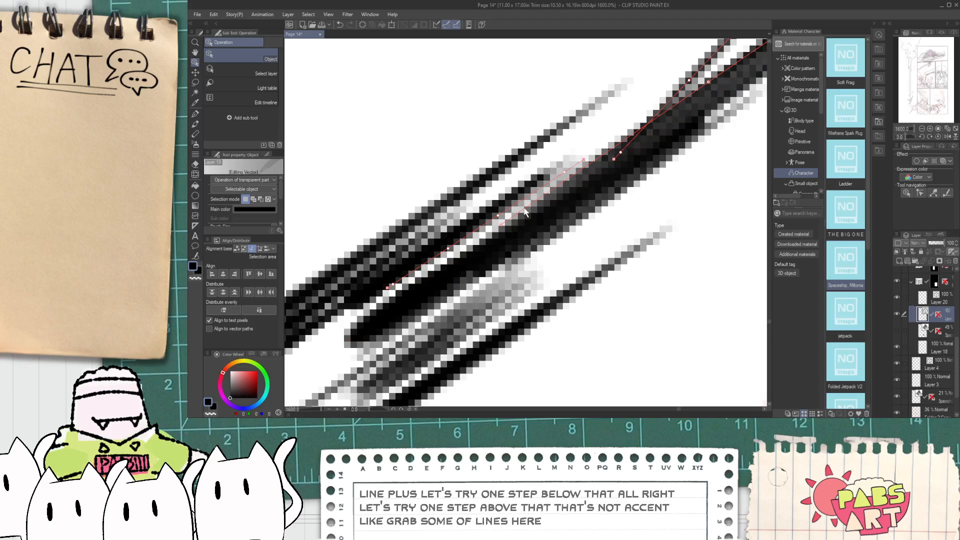
{"action": "scroll", "coordinate": [597, 170], "scroll_direction": "down", "scroll_amount": 6}
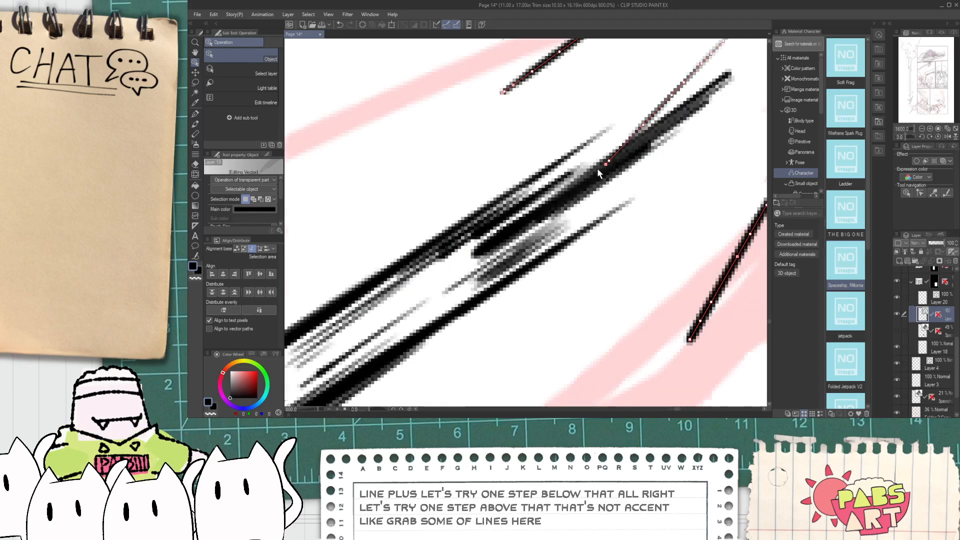
- Thin the outer tips of the sonic-boom burst's left-hand rays using Adjust line width in Narrow mode at 0.1
{"action": "left_click_drag", "start_coordinate": [695, 167], "coordinate": [743, 148]}
{"action": "scroll", "coordinate": [735, 154], "scroll_direction": "down", "scroll_amount": 5}
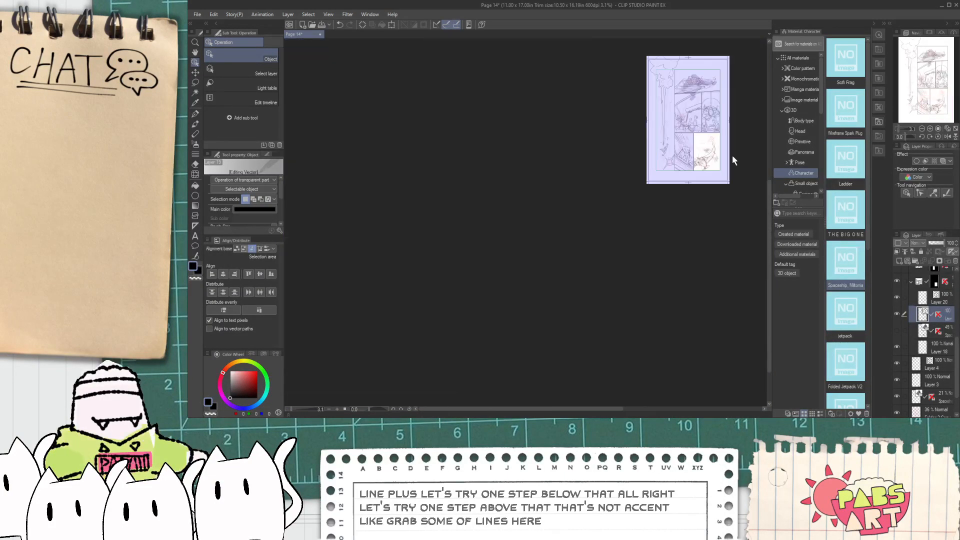
{"action": "scroll", "coordinate": [732, 155], "scroll_direction": "up", "scroll_amount": 5}
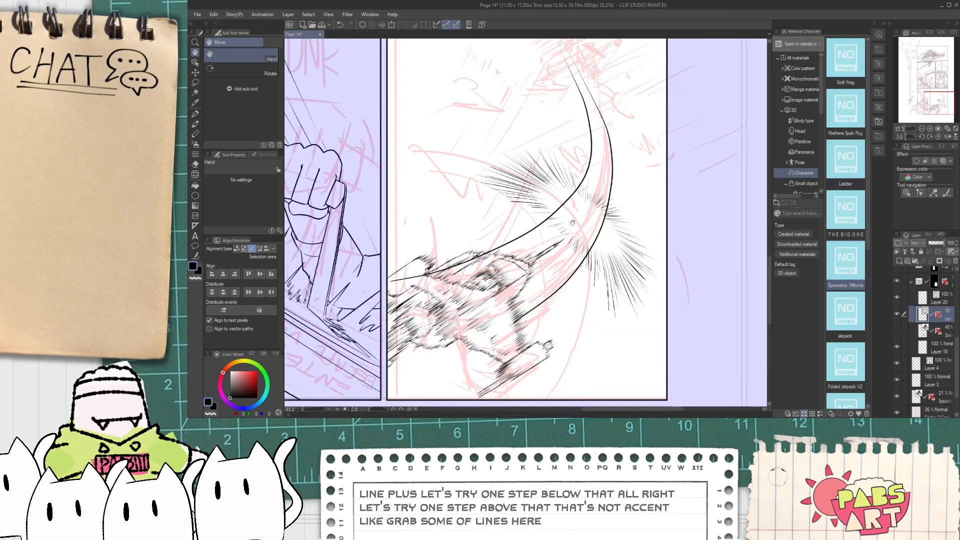
{"action": "scroll", "coordinate": [513, 214], "scroll_direction": "up", "scroll_amount": 1}
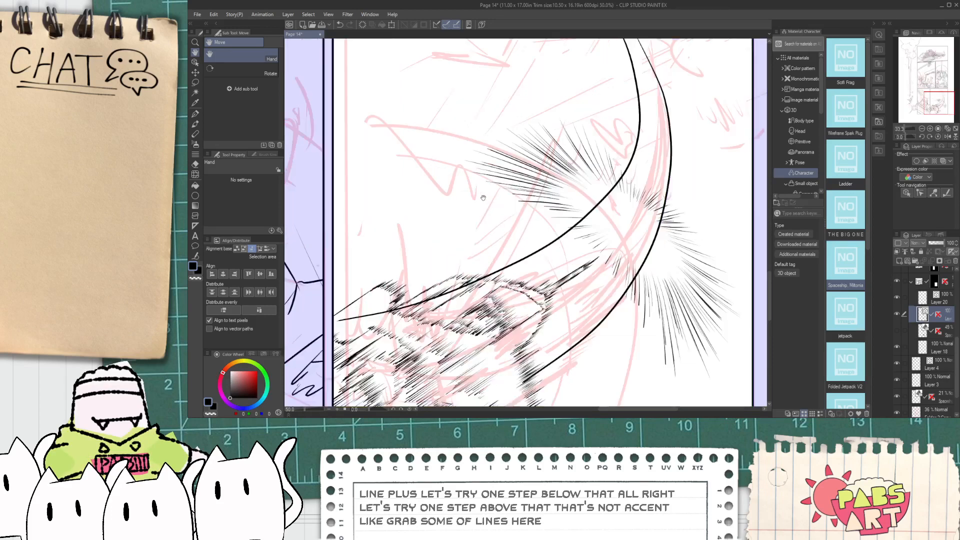
{"action": "left_click", "coordinate": [195, 255]}
{"action": "left_click", "coordinate": [262, 111]}
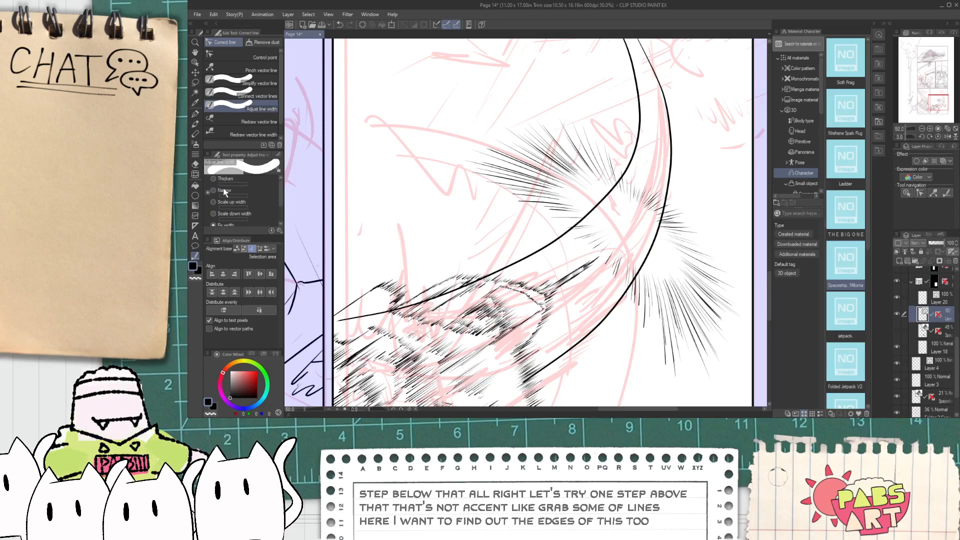
{"action": "left_click_drag", "start_coordinate": [450, 144], "coordinate": [488, 220]}
{"action": "scroll", "coordinate": [283, 205], "scroll_direction": "up", "scroll_amount": 2}
{"action": "left_click_drag", "start_coordinate": [472, 142], "coordinate": [489, 159]}
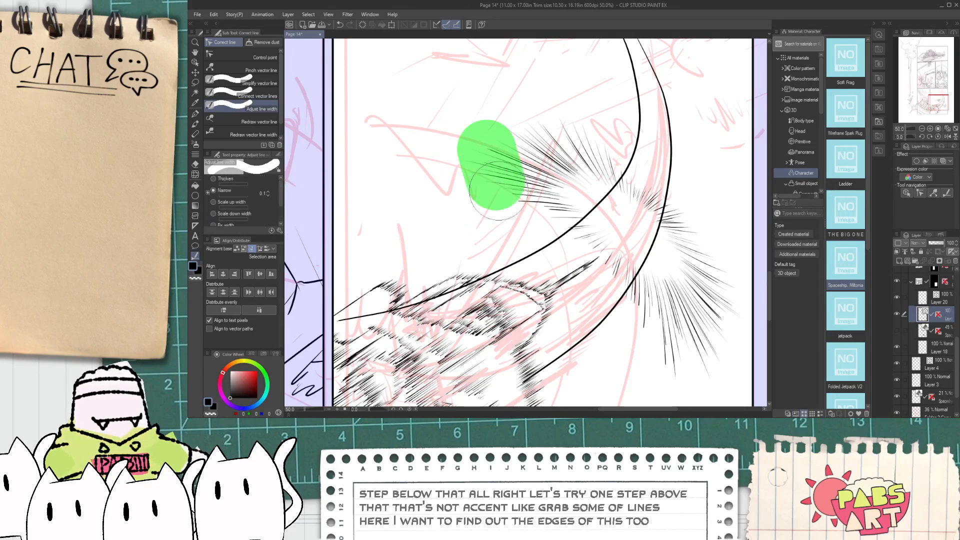
{"action": "mouse_move", "coordinate": [512, 217]}
{"action": "left_mouse_down"}
{"action": "mouse_move", "coordinate": [510, 225]}
{"action": "mouse_move", "coordinate": [499, 197]}
{"action": "mouse_move", "coordinate": [501, 208]}
{"action": "left_mouse_up"}
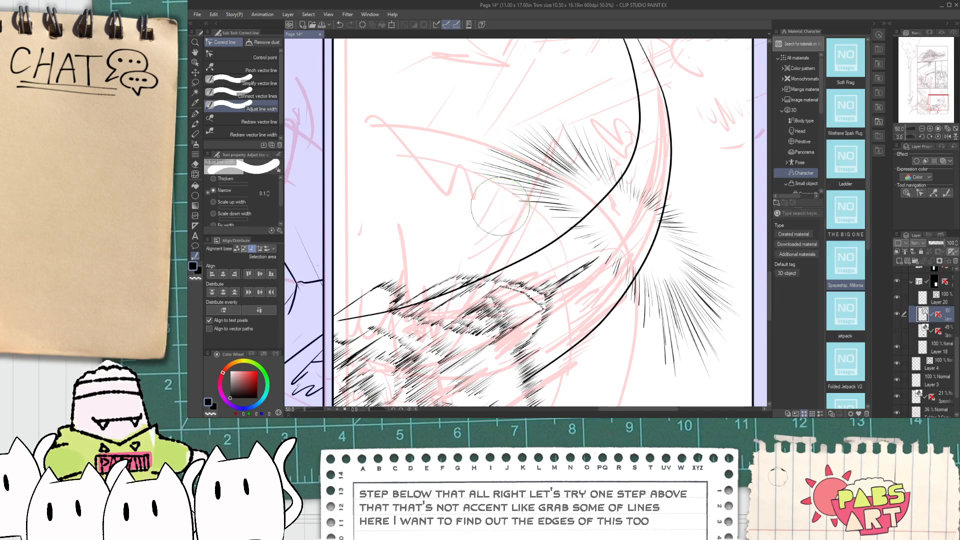
{"action": "left_click", "coordinate": [470, 149]}
{"action": "left_click_drag", "start_coordinate": [470, 149], "coordinate": [503, 206]}
{"action": "mouse_move", "coordinate": [470, 135]}
{"action": "left_mouse_down"}
{"action": "mouse_move", "coordinate": [495, 200]}
{"action": "mouse_move", "coordinate": [520, 235]}
{"action": "mouse_move", "coordinate": [493, 190]}
{"action": "mouse_move", "coordinate": [523, 236]}
{"action": "mouse_move", "coordinate": [519, 222]}
{"action": "left_mouse_up"}
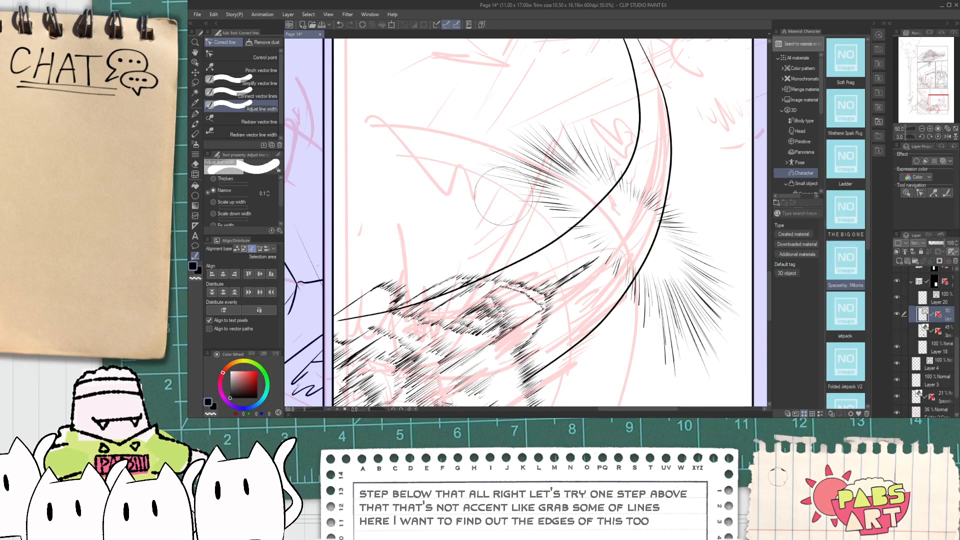
{"action": "mouse_move", "coordinate": [493, 178]}
{"action": "left_mouse_down"}
{"action": "mouse_move", "coordinate": [489, 189]}
{"action": "mouse_move", "coordinate": [520, 234]}
{"action": "left_mouse_up"}
{"action": "left_click_drag", "start_coordinate": [470, 160], "coordinate": [500, 229]}
{"action": "mouse_move", "coordinate": [480, 127]}
{"action": "left_mouse_down"}
{"action": "mouse_move", "coordinate": [559, 136]}
{"action": "mouse_move", "coordinate": [527, 146]}
{"action": "mouse_move", "coordinate": [542, 132]}
{"action": "left_mouse_up"}
{"action": "mouse_move", "coordinate": [489, 159]}
{"action": "left_mouse_down"}
{"action": "mouse_move", "coordinate": [526, 213]}
{"action": "mouse_move", "coordinate": [496, 183]}
{"action": "mouse_move", "coordinate": [502, 216]}
{"action": "left_mouse_up"}
{"action": "left_click_drag", "start_coordinate": [489, 160], "coordinate": [509, 214]}
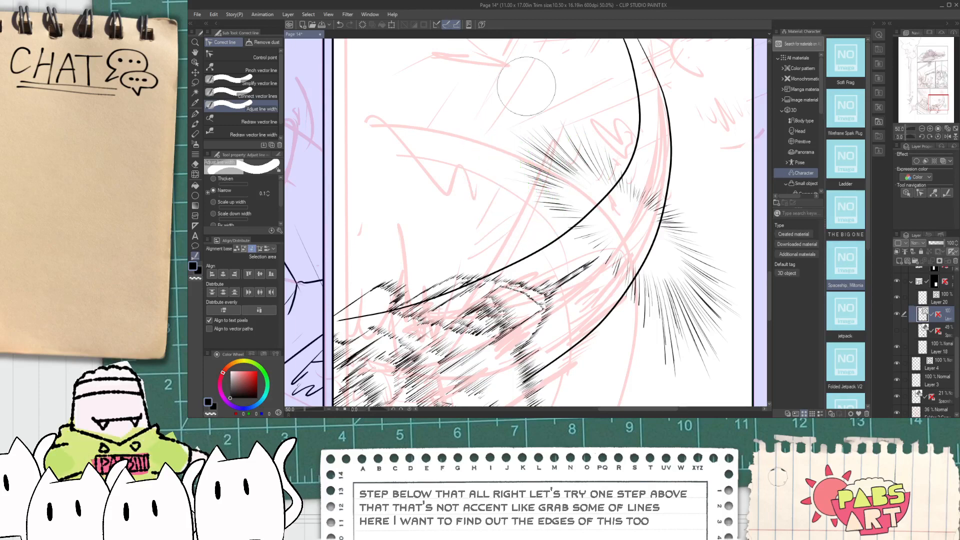
- Narrow the burst rays around and beyond the outer curve, sweeping down along their right-hand side
{"action": "scroll", "coordinate": [614, 135], "scroll_direction": "down", "scroll_amount": 1}
{"action": "left_click_drag", "start_coordinate": [628, 187], "coordinate": [703, 248]}
{"action": "mouse_move", "coordinate": [692, 235]}
{"action": "left_mouse_down"}
{"action": "mouse_move", "coordinate": [703, 269]}
{"action": "mouse_move", "coordinate": [704, 331]}
{"action": "mouse_move", "coordinate": [665, 364]}
{"action": "mouse_move", "coordinate": [654, 329]}
{"action": "mouse_move", "coordinate": [671, 344]}
{"action": "mouse_move", "coordinate": [647, 326]}
{"action": "left_mouse_up"}
{"action": "scroll", "coordinate": [702, 294], "scroll_direction": "up", "scroll_amount": 1}
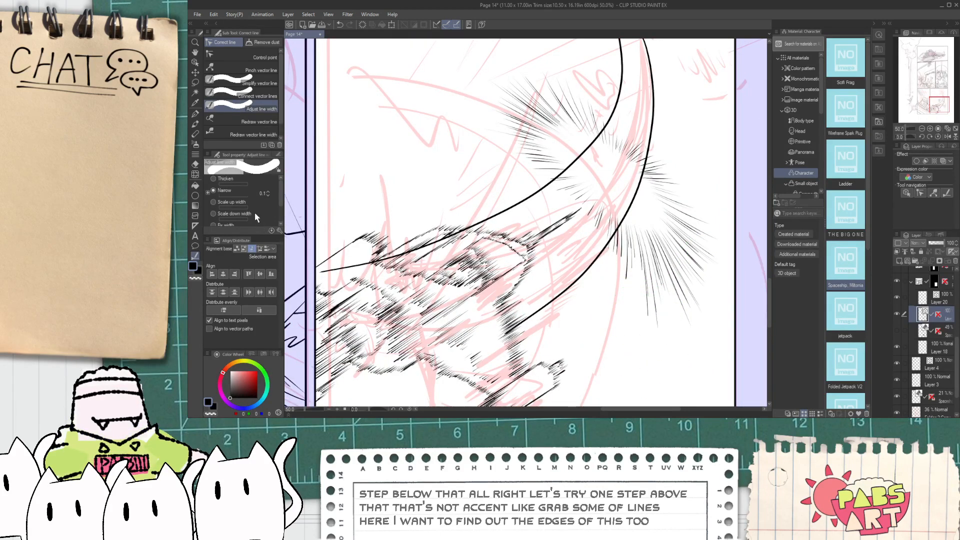
- Raise the Narrow amount to 0.7 and thin the rays across both halves of the burst
{"action": "left_click_drag", "start_coordinate": [271, 191], "coordinate": [268, 188]}
{"action": "mouse_move", "coordinate": [655, 299]}
{"action": "left_mouse_down"}
{"action": "mouse_move", "coordinate": [625, 294]}
{"action": "mouse_move", "coordinate": [628, 304]}
{"action": "mouse_move", "coordinate": [672, 301]}
{"action": "left_mouse_up"}
{"action": "left_click_drag", "start_coordinate": [721, 283], "coordinate": [720, 283]}
{"action": "left_click_drag", "start_coordinate": [638, 215], "coordinate": [638, 215]}
{"action": "mouse_move", "coordinate": [506, 96]}
{"action": "left_mouse_down"}
{"action": "mouse_move", "coordinate": [505, 76]}
{"action": "mouse_move", "coordinate": [552, 60]}
{"action": "mouse_move", "coordinate": [585, 71]}
{"action": "mouse_move", "coordinate": [650, 120]}
{"action": "left_mouse_up"}
{"action": "scroll", "coordinate": [693, 231], "scroll_direction": "down", "scroll_amount": 4}
{"action": "scroll", "coordinate": [700, 250], "scroll_direction": "up", "scroll_amount": 3}
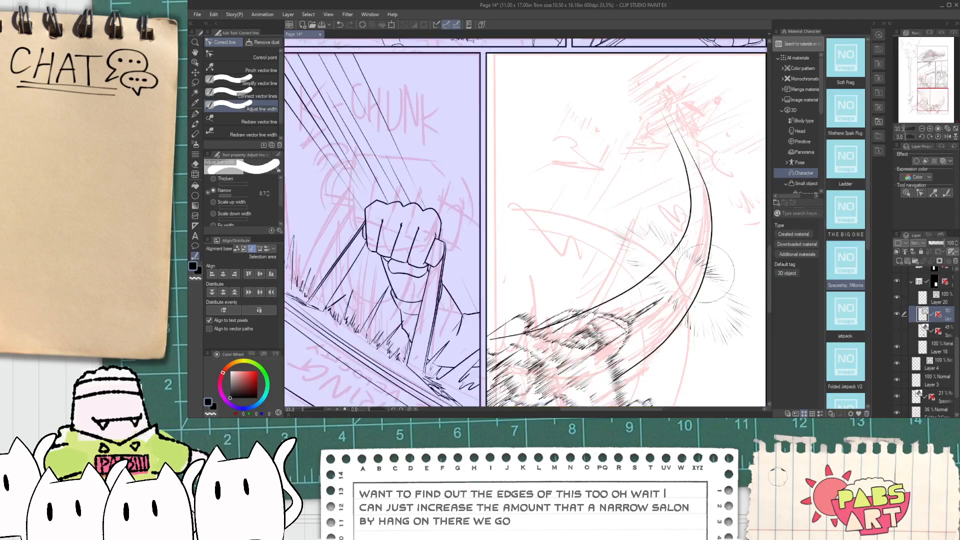
{"action": "scroll", "coordinate": [701, 260], "scroll_direction": "up", "scroll_amount": 1}
- Switch Adjust line width to Scale up width at 1.10 and thicken the burst rays on both sides of the curves
{"action": "left_click", "coordinate": [214, 202]}
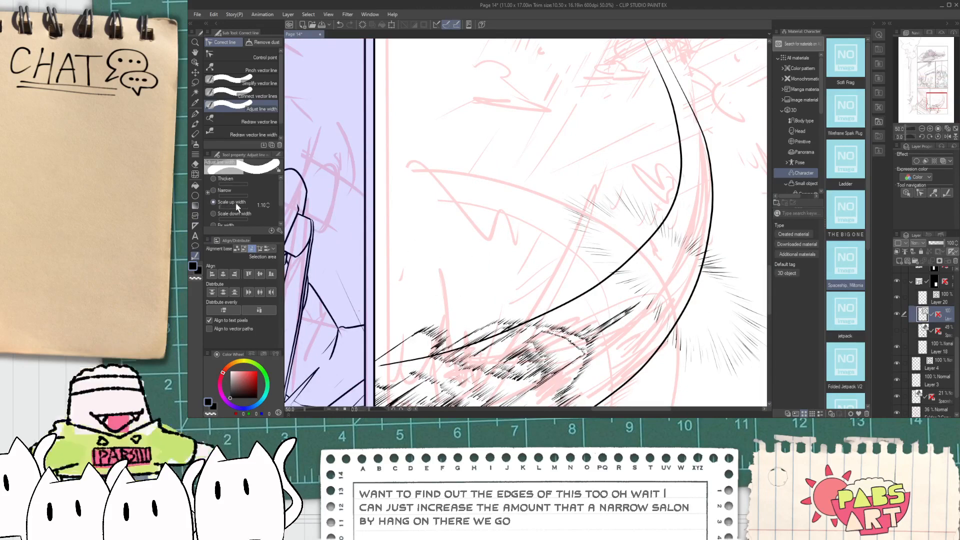
{"action": "scroll", "coordinate": [578, 234], "scroll_direction": "up", "scroll_amount": 1}
{"action": "mouse_move", "coordinate": [607, 223]}
{"action": "left_mouse_down"}
{"action": "mouse_move", "coordinate": [608, 240]}
{"action": "mouse_move", "coordinate": [608, 214]}
{"action": "mouse_move", "coordinate": [662, 224]}
{"action": "mouse_move", "coordinate": [626, 205]}
{"action": "mouse_move", "coordinate": [690, 313]}
{"action": "left_mouse_up"}
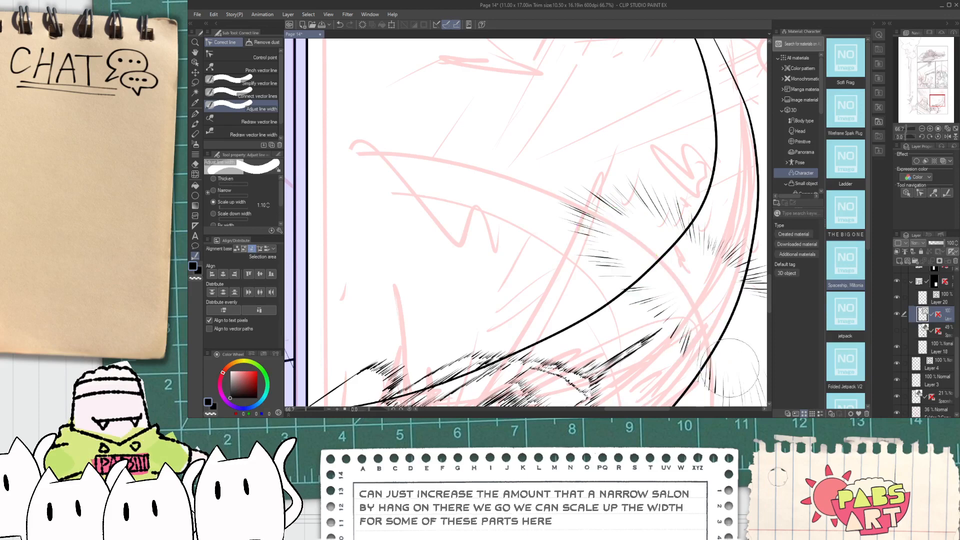
{"action": "scroll", "coordinate": [744, 372], "scroll_direction": "down", "scroll_amount": 2}
{"action": "left_click_drag", "start_coordinate": [744, 374], "coordinate": [429, 235]}
- Review the burst at panel size, undo the line-width adjustments, and compare earlier states of the rays
{"action": "scroll", "coordinate": [744, 373], "scroll_direction": "down", "scroll_amount": 2}
{"action": "scroll", "coordinate": [765, 360], "scroll_direction": "up", "scroll_amount": 1}
{"action": "scroll", "coordinate": [702, 321], "scroll_direction": "down", "scroll_amount": 3}
{"action": "scroll", "coordinate": [550, 287], "scroll_direction": "up", "scroll_amount": 3}
{"action": "left_click_drag", "start_coordinate": [597, 344], "coordinate": [576, 313]}
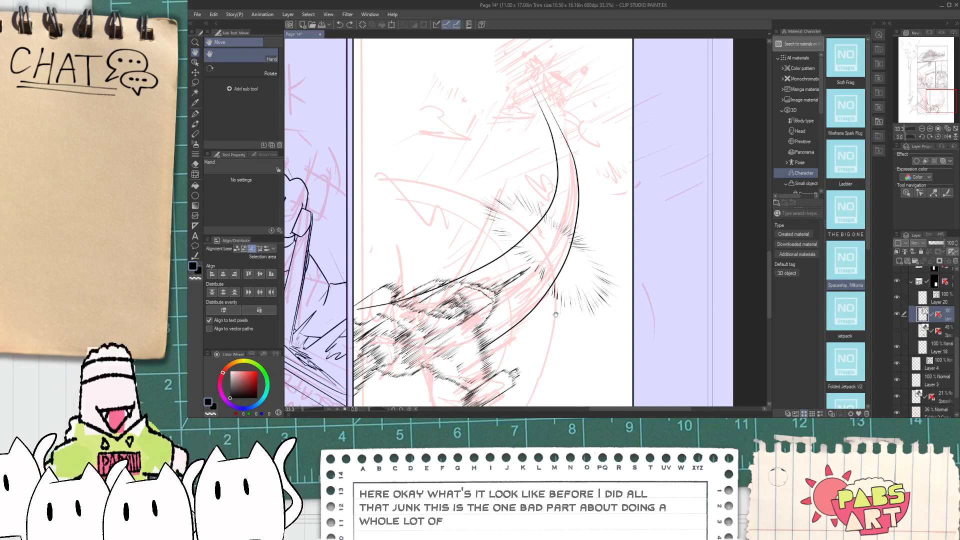
{"action": "key", "text": "ctrl+y"}
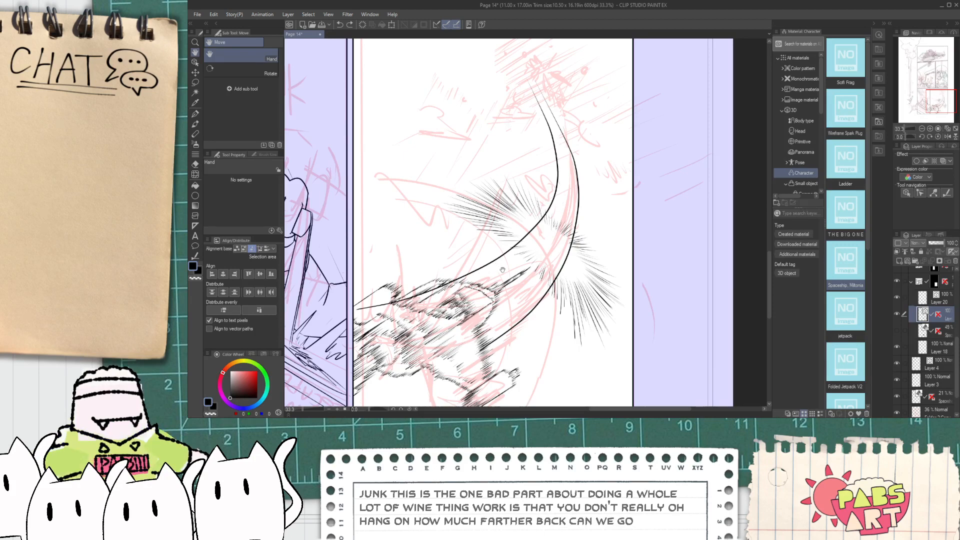
{"action": "key", "text": "ctrl+z"}
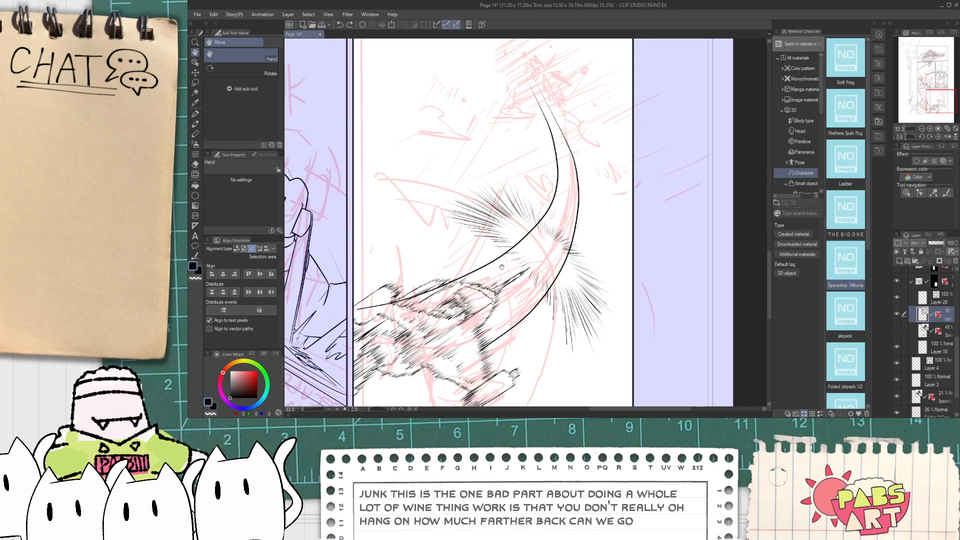
{"action": "key", "text": "ctrl+z"}
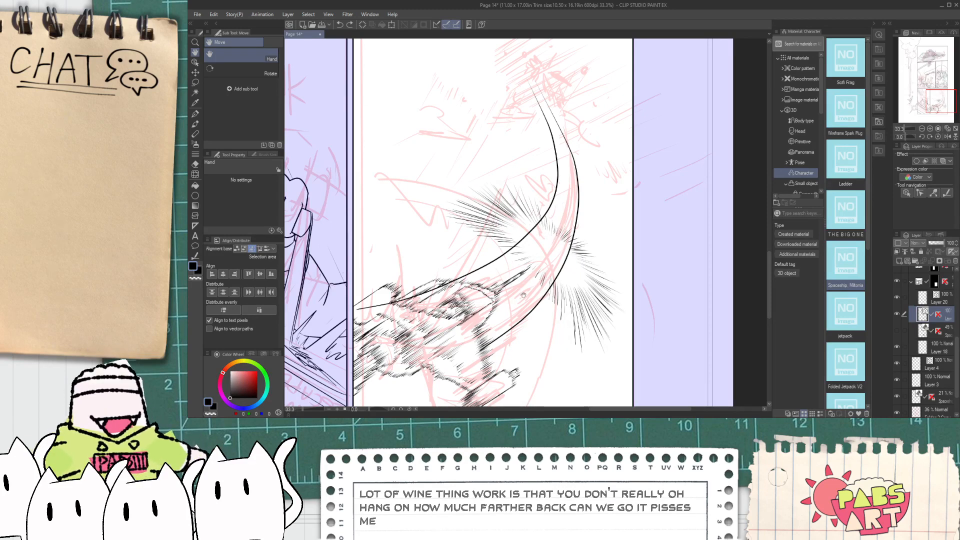
{"action": "key", "text": "ctrl+z"}
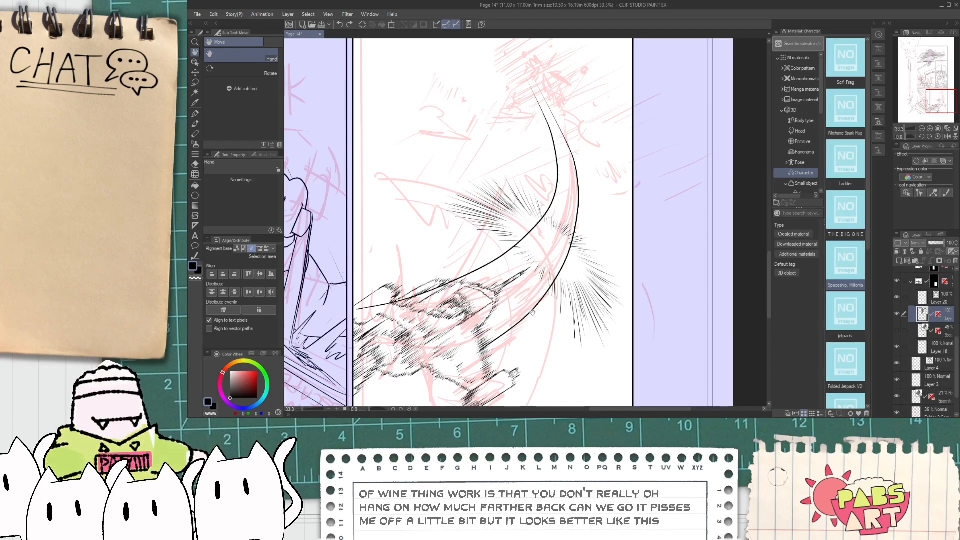
- Lasso the whole sonic-boom burst and free-transform it, pulling its right-hand corners outward to enlarge and reshape it, then deselect
{"action": "key", "text": "m"}
{"action": "left_click_drag", "start_coordinate": [563, 352], "coordinate": [534, 265]}
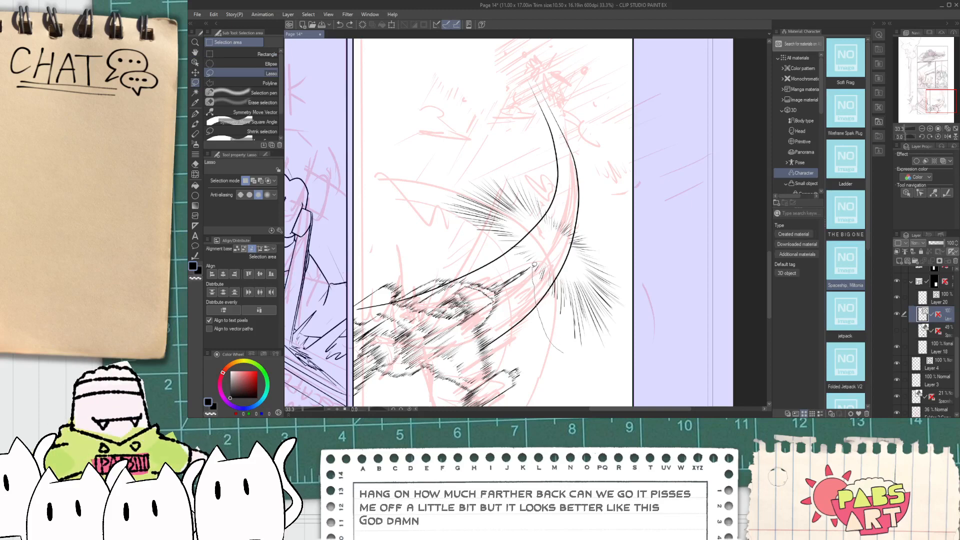
{"action": "left_click_drag", "start_coordinate": [470, 152], "coordinate": [618, 347]}
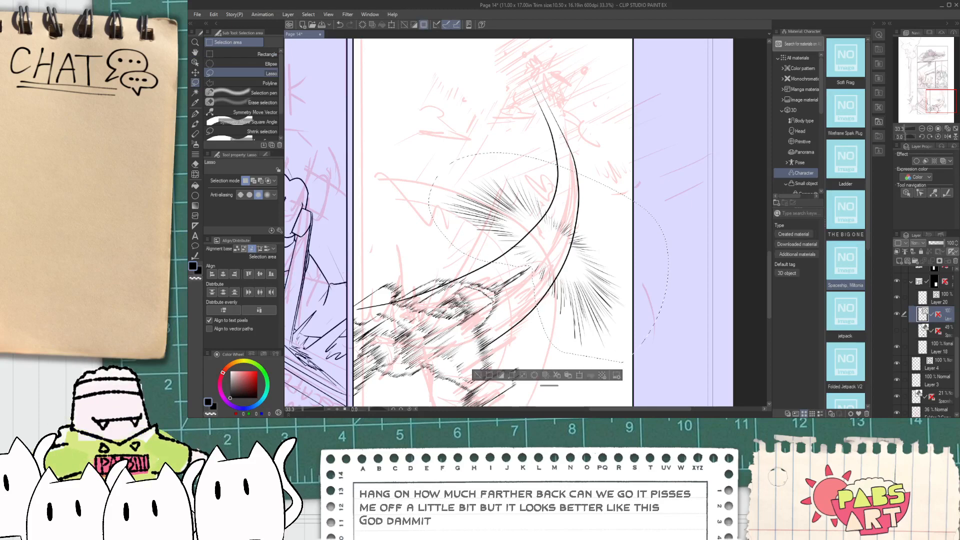
{"action": "key", "text": "ctrl+shift+t"}
{"action": "mouse_move", "coordinate": [675, 142]}
{"action": "left_mouse_down"}
{"action": "mouse_move", "coordinate": [662, 125]}
{"action": "mouse_move", "coordinate": [666, 84]}
{"action": "mouse_move", "coordinate": [695, 18]}
{"action": "left_mouse_up"}
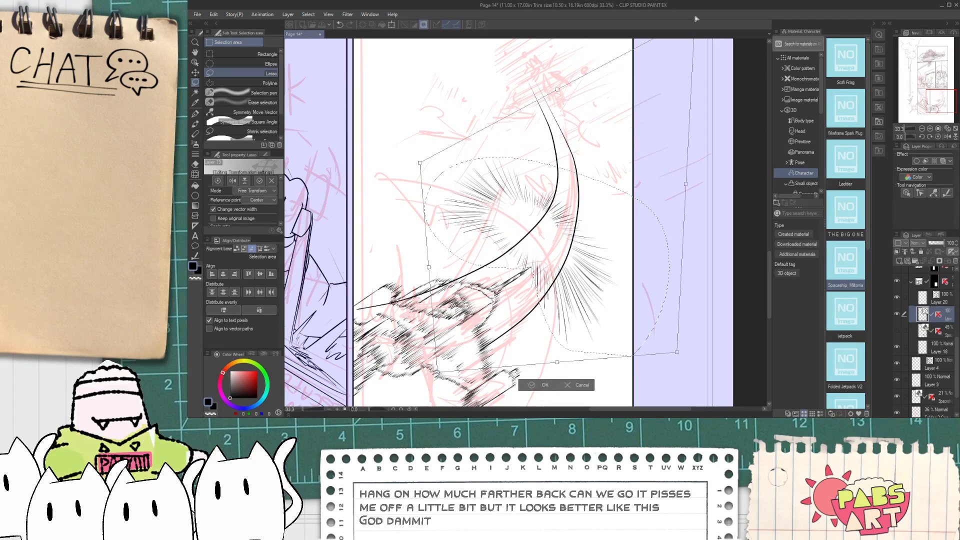
{"action": "left_click_drag", "start_coordinate": [556, 90], "coordinate": [561, 94]}
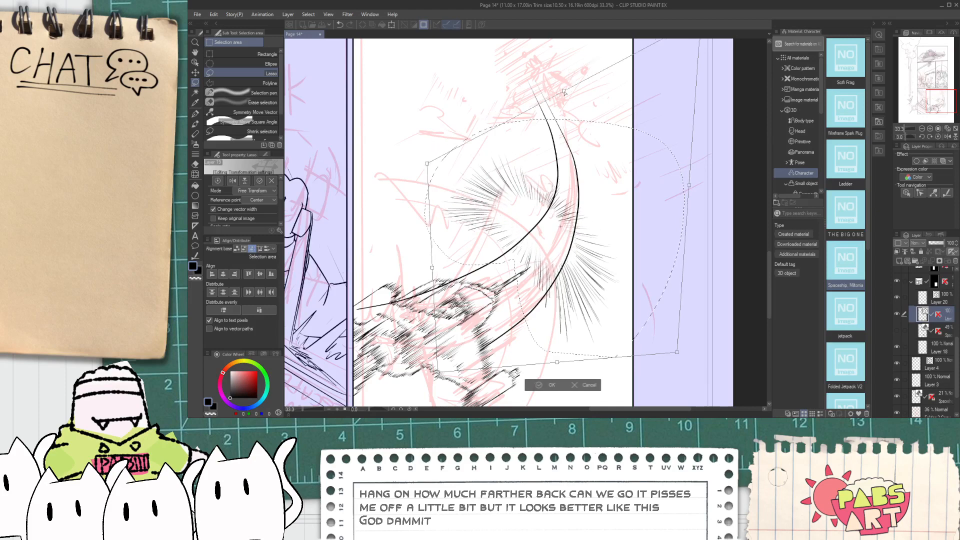
{"action": "left_click_drag", "start_coordinate": [678, 353], "coordinate": [710, 369]}
{"action": "left_click_drag", "start_coordinate": [703, 317], "coordinate": [719, 329]}
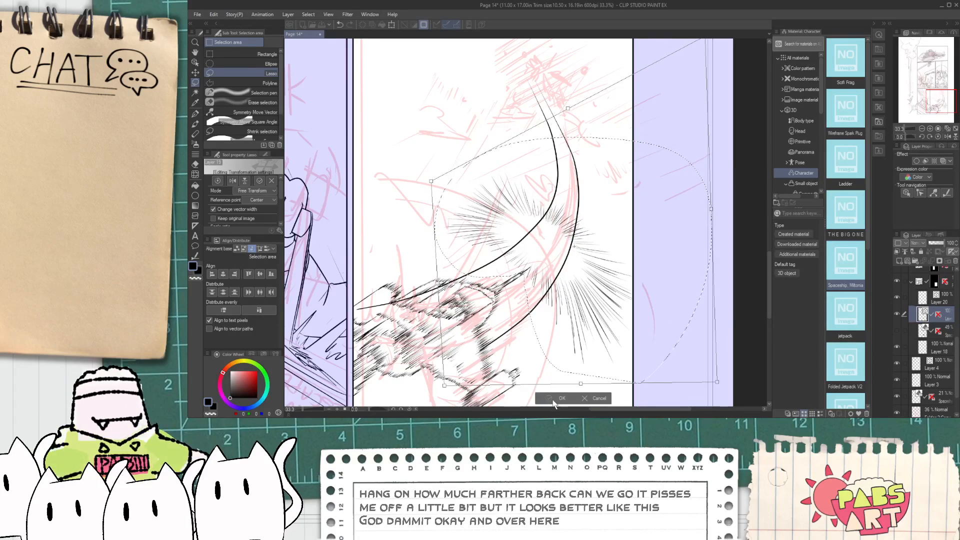
{"action": "key", "text": "Return"}
{"action": "key", "text": "ctrl+d"}
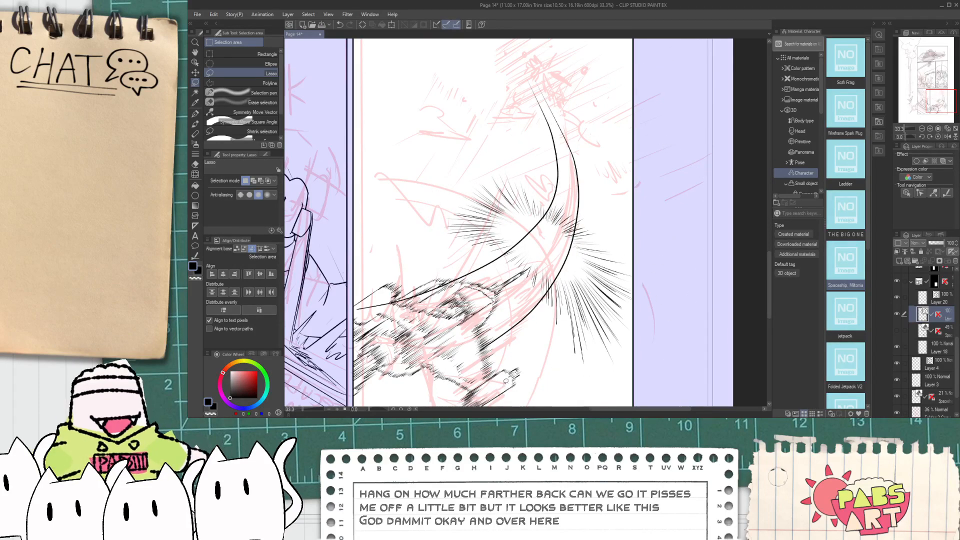
- Erase the stray short burst lines between the inner curve and the antenna, and remove the stray stroke crossing the outer curve
{"action": "scroll", "coordinate": [505, 358], "scroll_direction": "up", "scroll_amount": 2}
{"action": "key", "text": "e"}
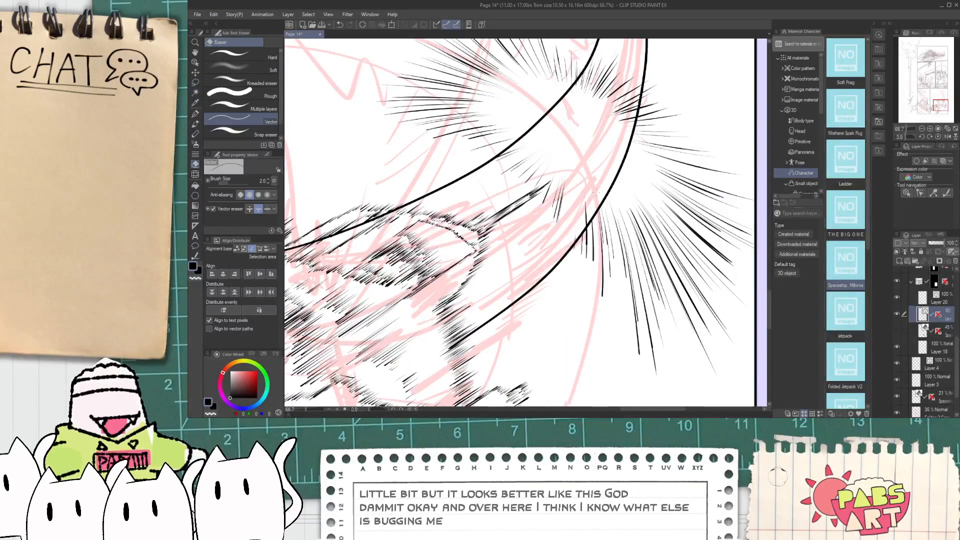
{"action": "scroll", "coordinate": [590, 201], "scroll_direction": "up", "scroll_amount": 3}
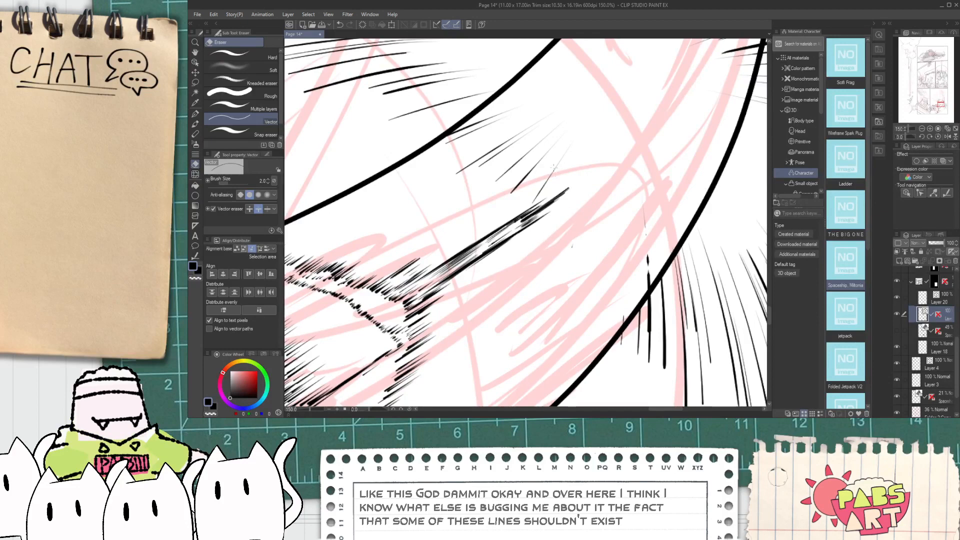
{"action": "left_click_drag", "start_coordinate": [484, 130], "coordinate": [511, 134]}
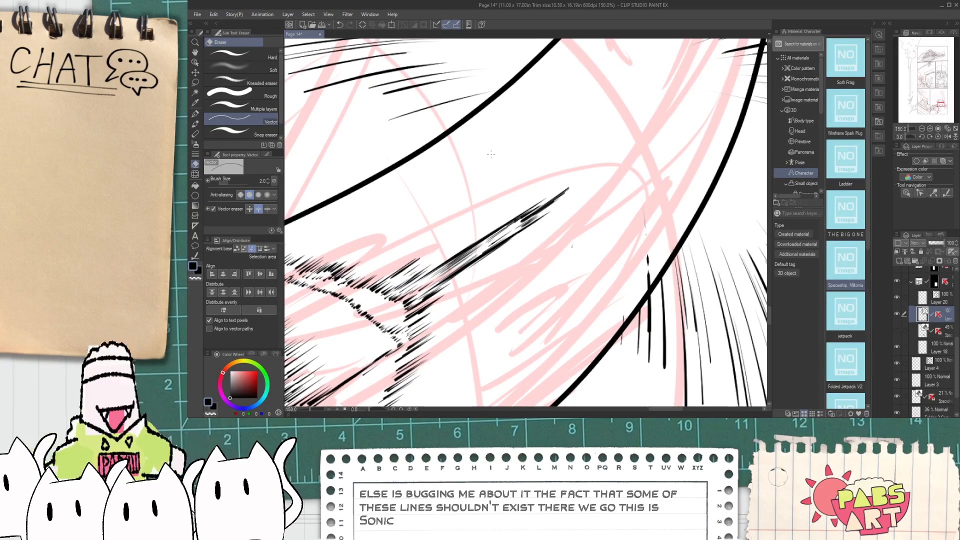
{"action": "scroll", "coordinate": [596, 219], "scroll_direction": "down", "scroll_amount": 3}
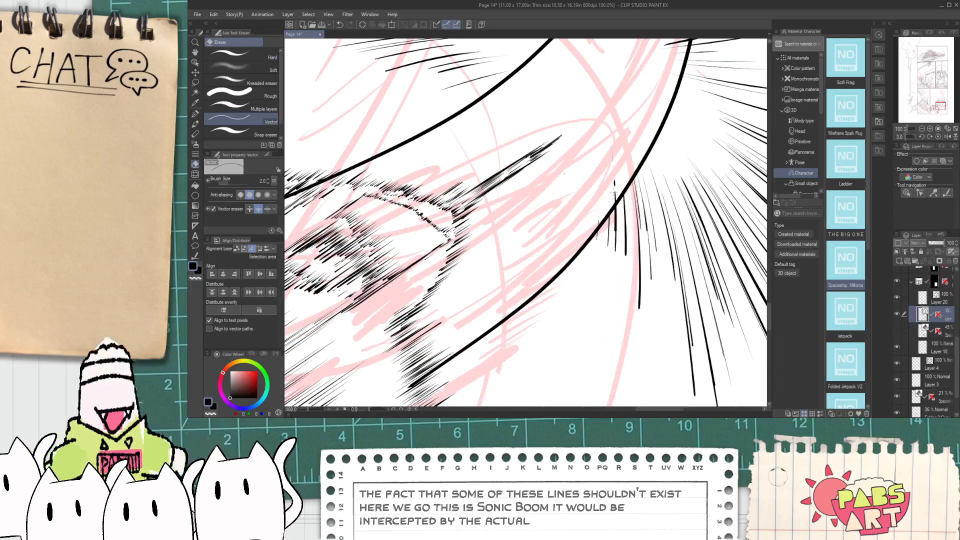
{"action": "key", "text": "o"}
{"action": "left_click", "coordinate": [615, 184]}
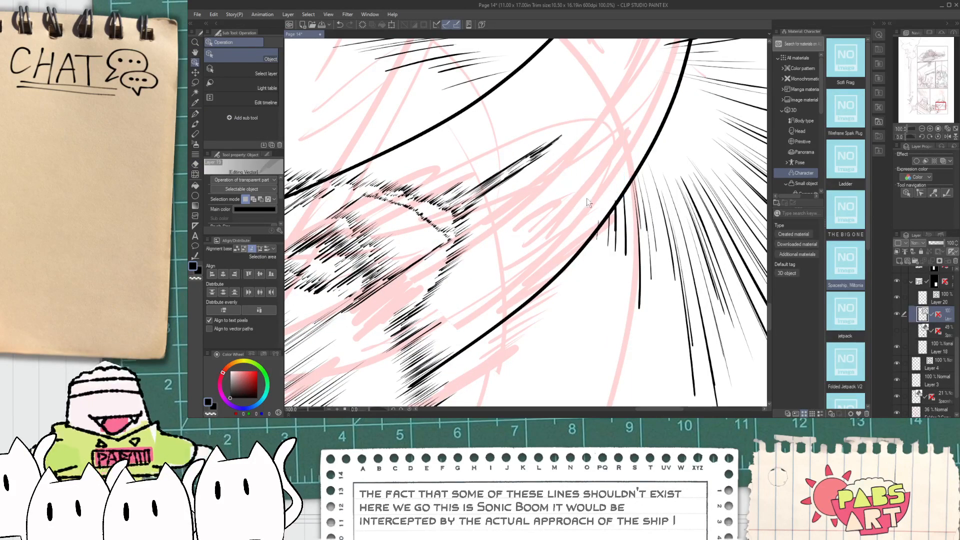
- Make Layer 20 active and trim off the inner curve's tail where it crosses the spaceship, using the Vector eraser
{"action": "scroll", "coordinate": [580, 151], "scroll_direction": "down", "scroll_amount": 3}
{"action": "key", "text": "space"}
{"action": "left_click_drag", "start_coordinate": [448, 188], "coordinate": [370, 230]}
{"action": "scroll", "coordinate": [372, 230], "scroll_direction": "up", "scroll_amount": 3}
{"action": "key", "text": "e"}
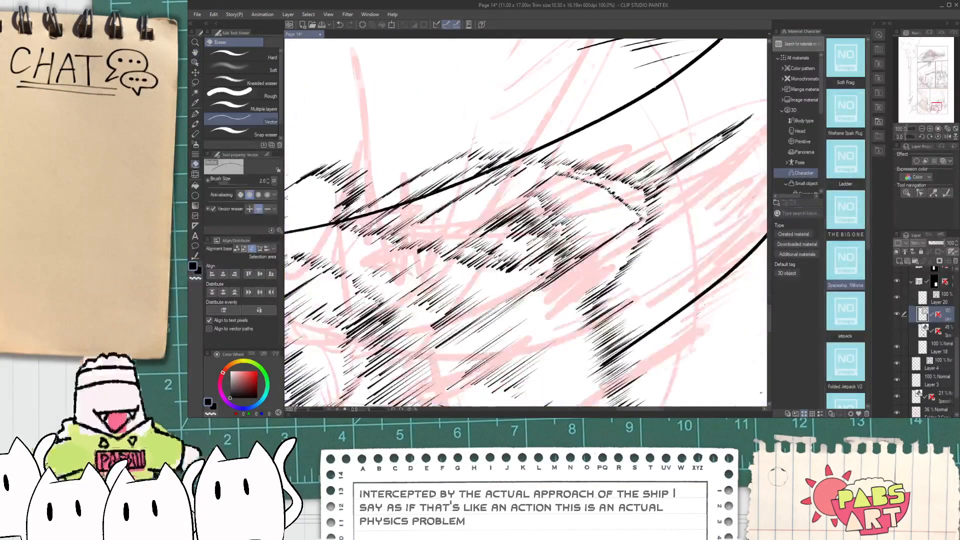
{"action": "scroll", "coordinate": [493, 180], "scroll_direction": "up", "scroll_amount": 1}
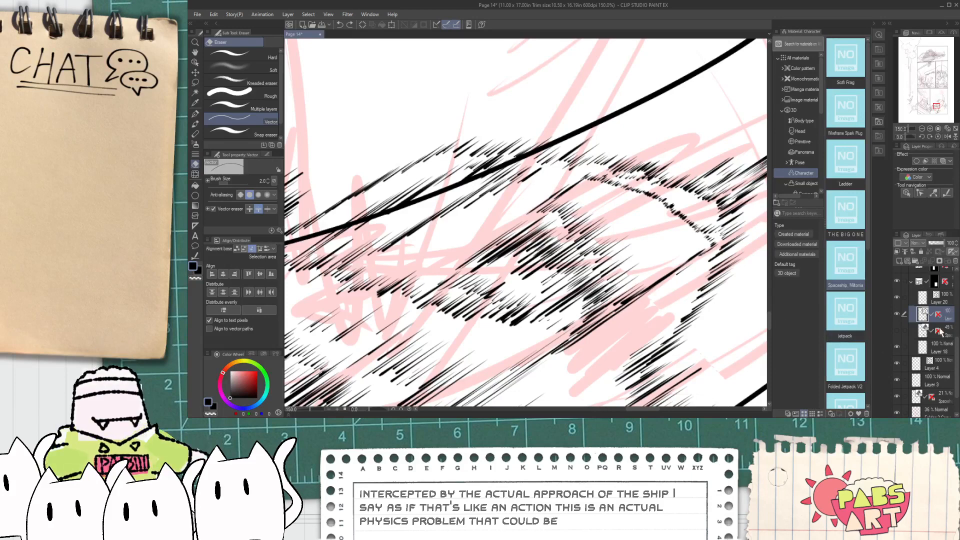
{"action": "left_click", "coordinate": [903, 303]}
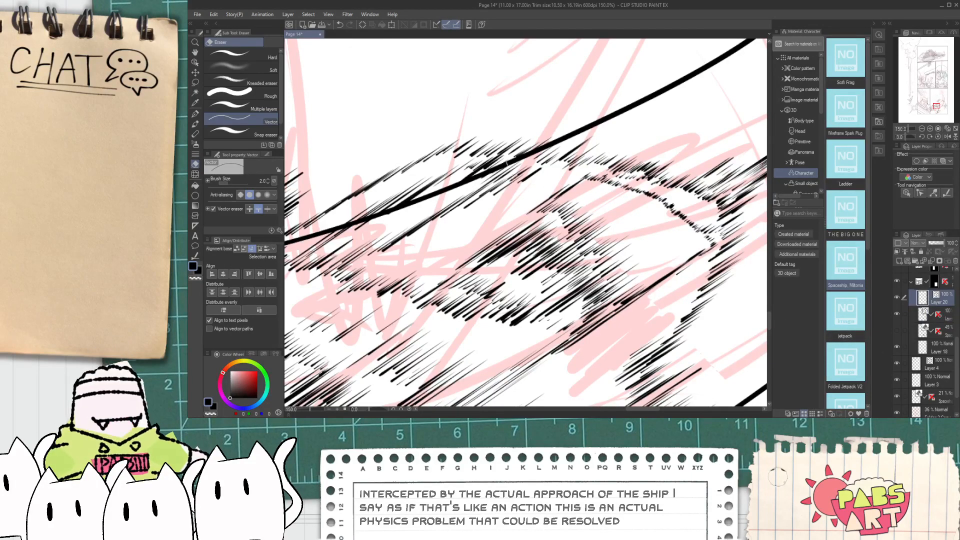
{"action": "scroll", "coordinate": [525, 223], "scroll_direction": "down", "scroll_amount": 3}
{"action": "key", "text": "h"}
- Extend the inner curve's trimmed lower end down along the spaceship's hull lines by moving its end control point, then deselect
{"action": "key", "text": "o"}
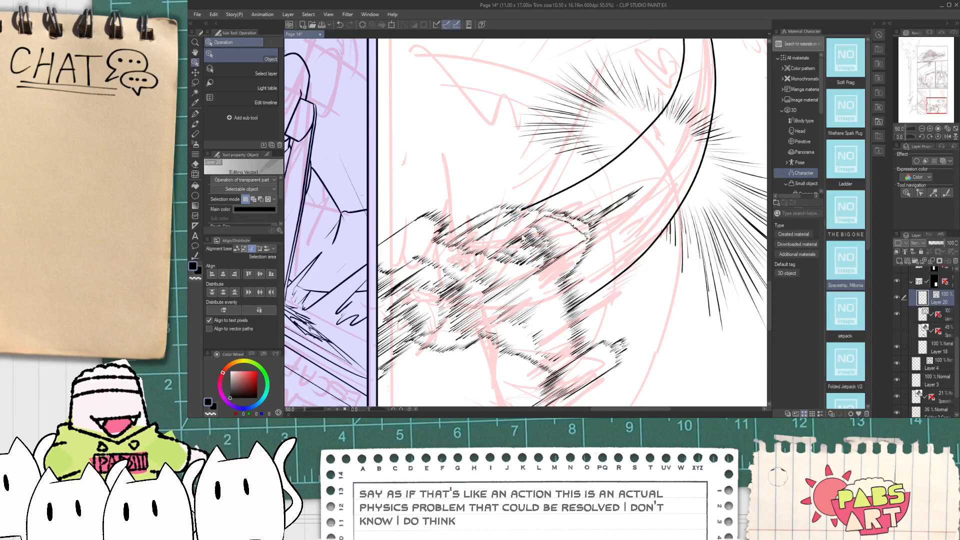
{"action": "scroll", "coordinate": [497, 199], "scroll_direction": "up", "scroll_amount": 1}
{"action": "scroll", "coordinate": [513, 228], "scroll_direction": "up", "scroll_amount": 5}
{"action": "left_click", "coordinate": [549, 206]}
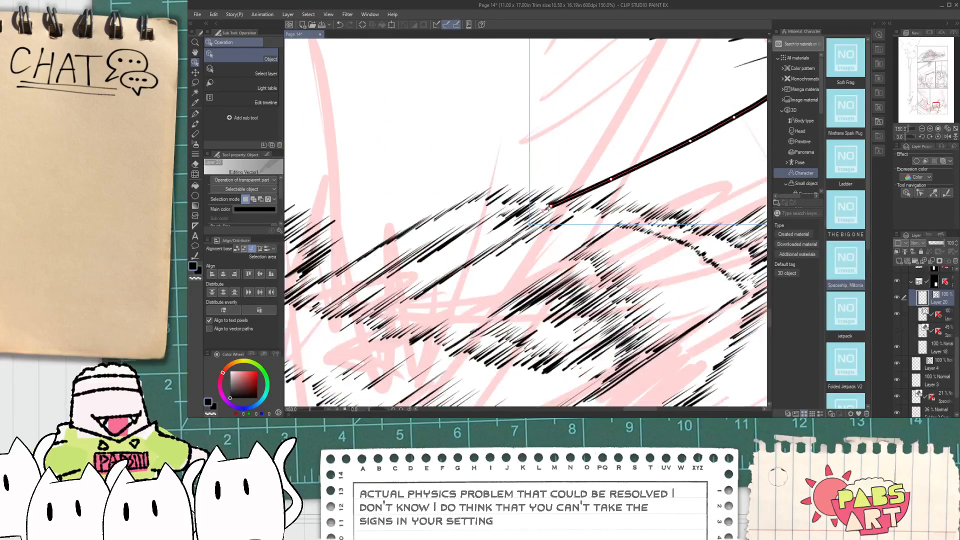
{"action": "left_click_drag", "start_coordinate": [508, 229], "coordinate": [393, 294]}
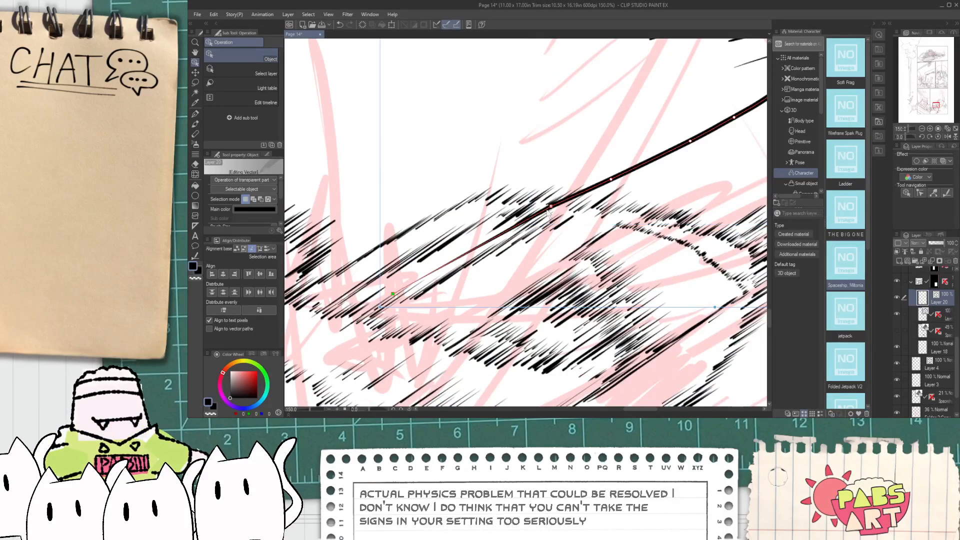
{"action": "left_click", "coordinate": [566, 163]}
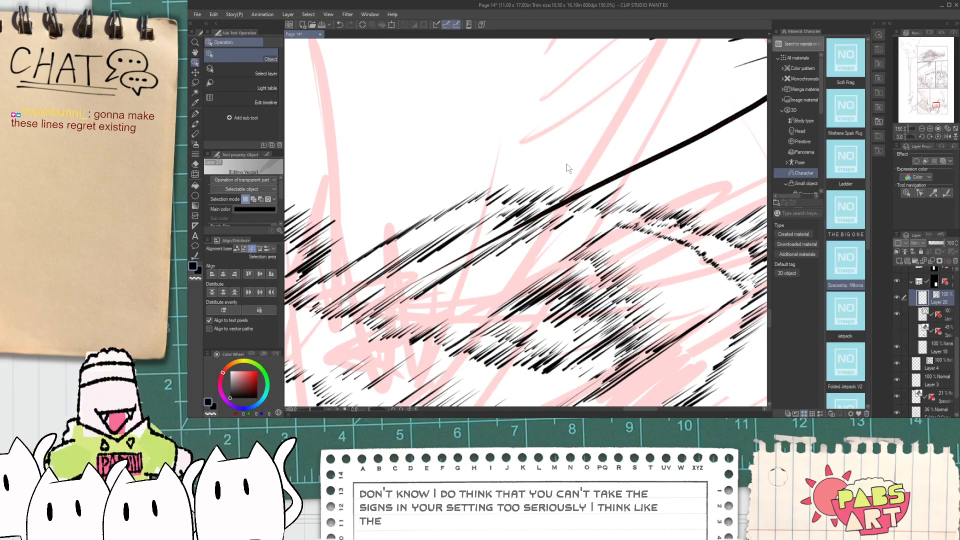
- Adjust the outer curve's lower end where it meets the spaceship by moving its control point, then deselect
{"action": "scroll", "coordinate": [563, 166], "scroll_direction": "down", "scroll_amount": 2}
{"action": "scroll", "coordinate": [562, 168], "scroll_direction": "down", "scroll_amount": 3}
{"action": "left_click_drag", "start_coordinate": [562, 168], "coordinate": [487, 163]}
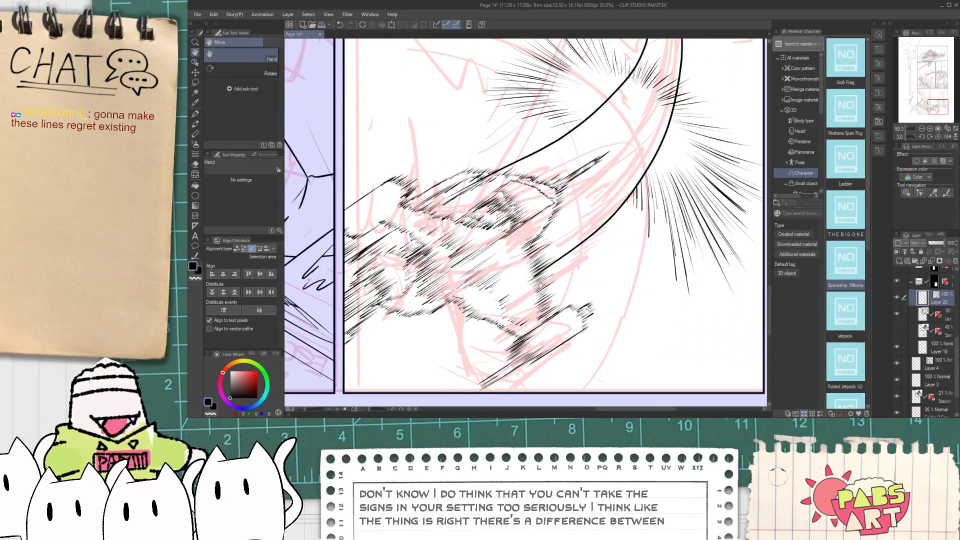
{"action": "scroll", "coordinate": [541, 273], "scroll_direction": "up", "scroll_amount": 1}
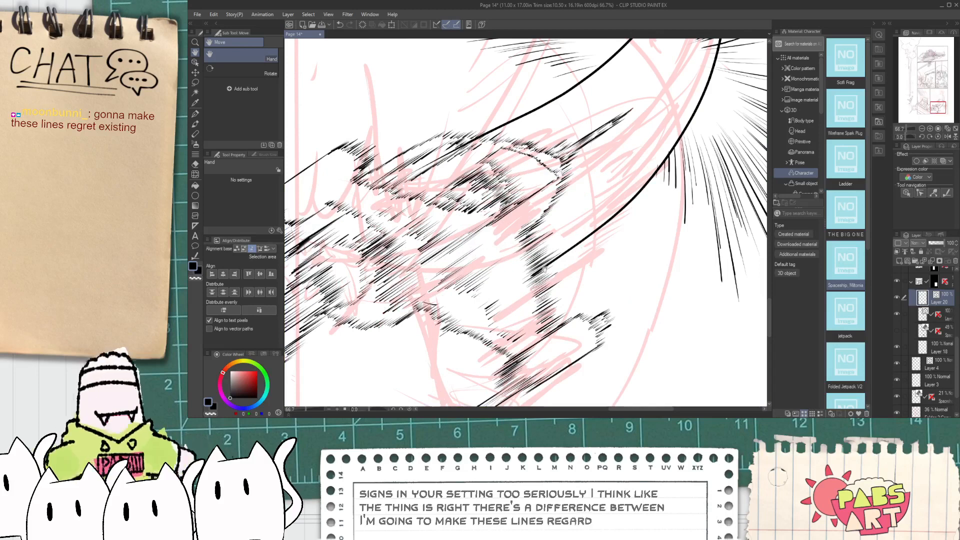
{"action": "key", "text": "o"}
{"action": "left_click", "coordinate": [545, 273]}
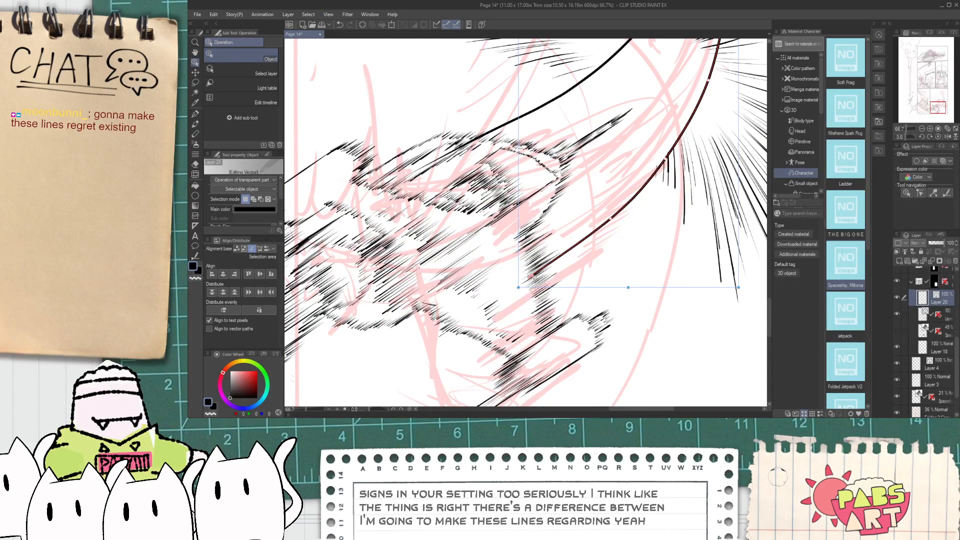
{"action": "scroll", "coordinate": [538, 276], "scroll_direction": "up", "scroll_amount": 3}
{"action": "left_click_drag", "start_coordinate": [599, 220], "coordinate": [595, 234]}
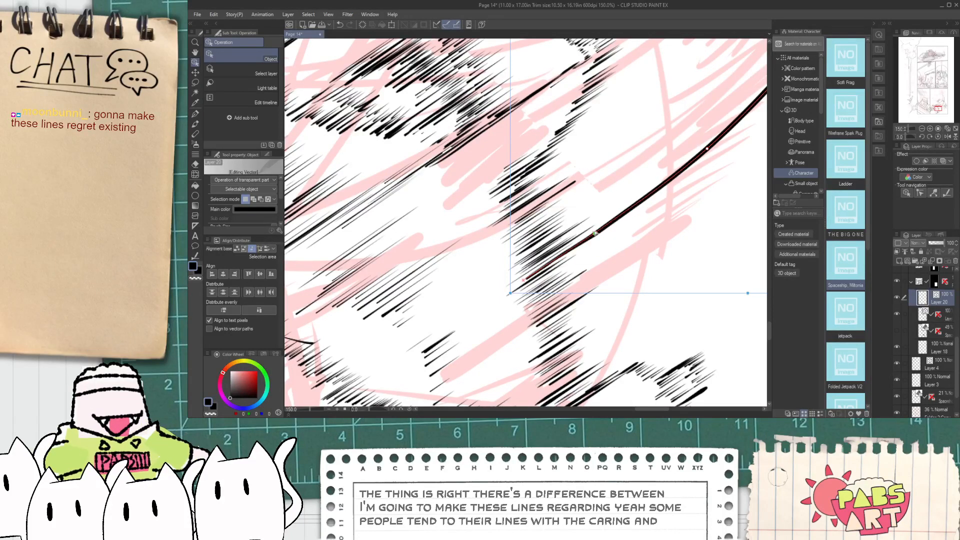
{"action": "key", "text": "ctrl+shift+a"}
{"action": "scroll", "coordinate": [594, 223], "scroll_direction": "down", "scroll_amount": 5}
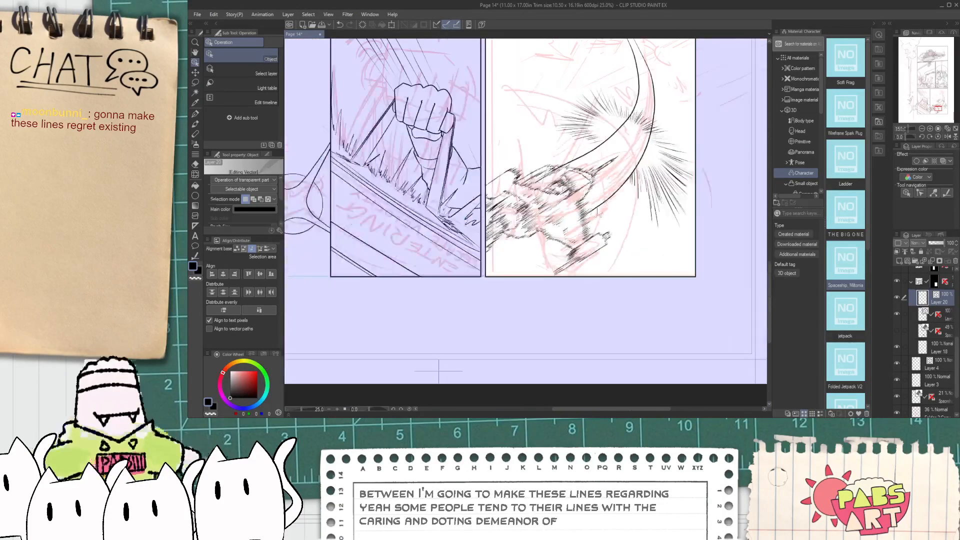
- Refine the inner curve's lower end where it runs into the spaceship's hull lines by moving its control points
{"action": "key", "text": "h"}
{"action": "scroll", "coordinate": [594, 215], "scroll_direction": "up", "scroll_amount": 4}
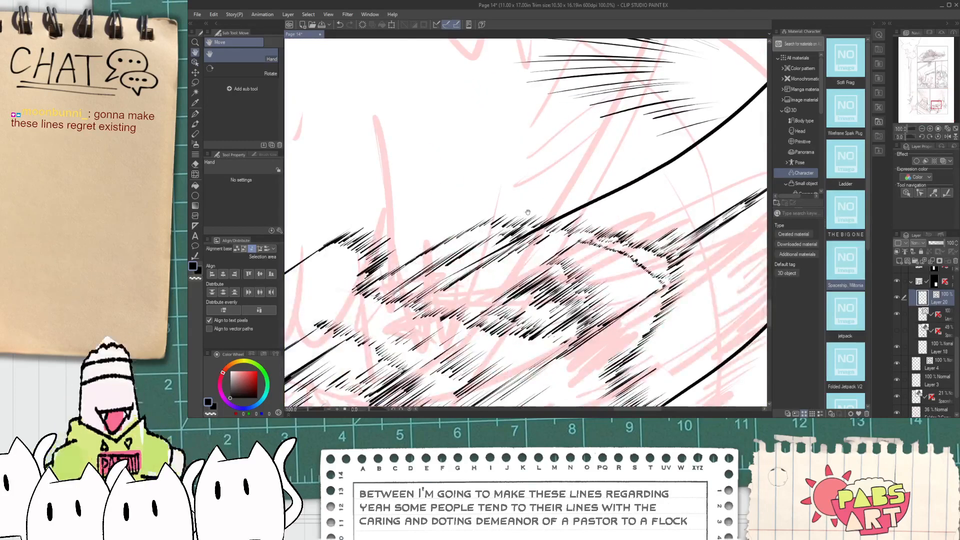
{"action": "key", "text": "o"}
{"action": "left_click", "coordinate": [569, 214]}
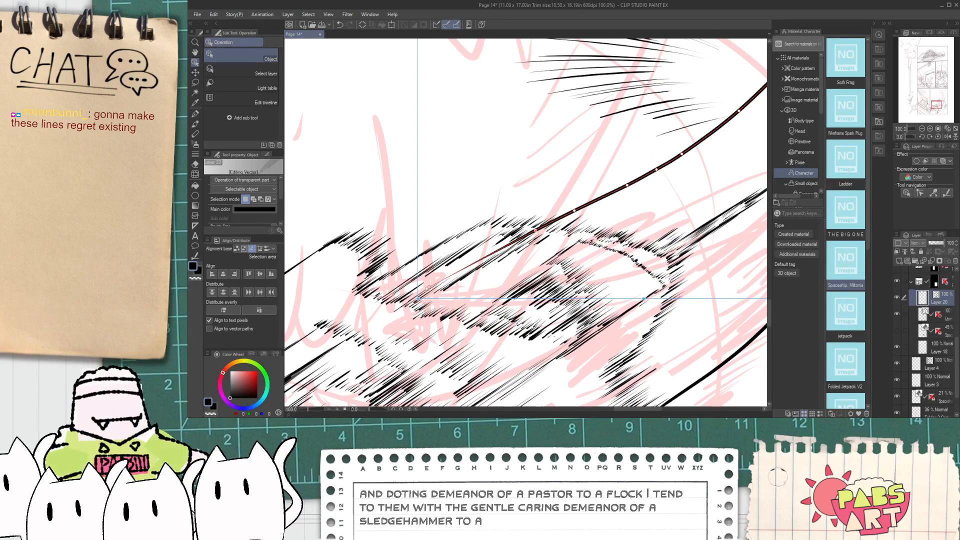
{"action": "left_click", "coordinate": [574, 214]}
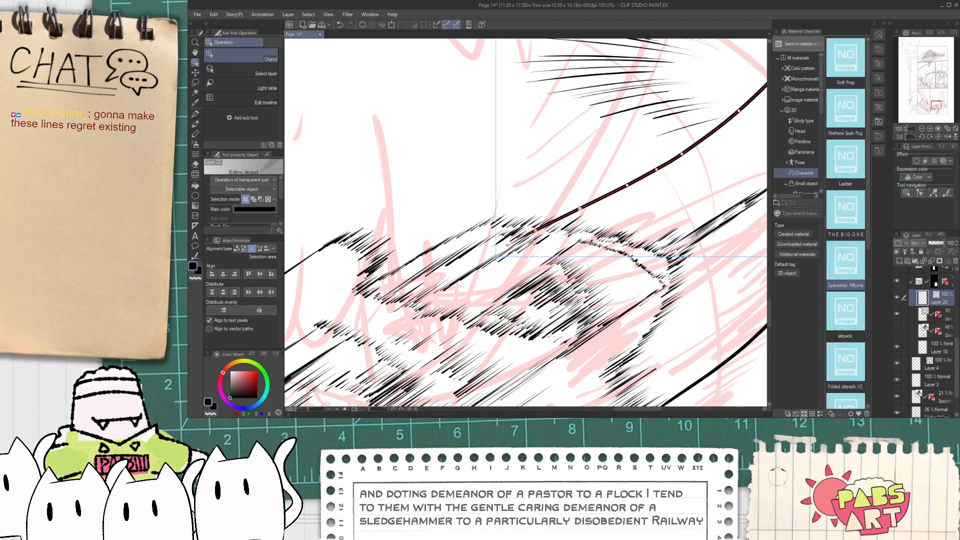
- Undo the last inner curve change and readjust its control points along the stretch between the burst and the spaceship
{"action": "scroll", "coordinate": [573, 210], "scroll_direction": "down", "scroll_amount": 6}
{"action": "scroll", "coordinate": [569, 204], "scroll_direction": "up", "scroll_amount": 4}
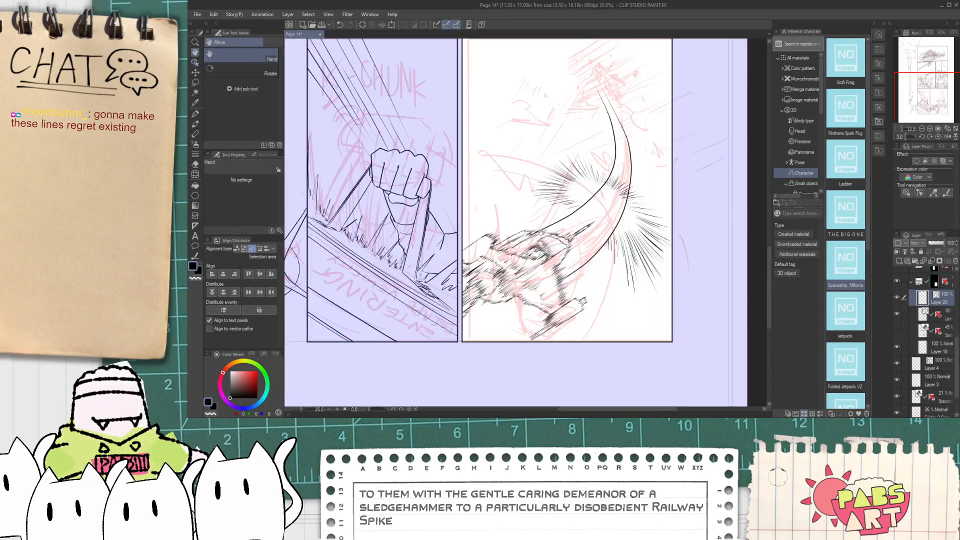
{"action": "left_click_drag", "start_coordinate": [581, 200], "coordinate": [568, 228]}
{"action": "scroll", "coordinate": [538, 256], "scroll_direction": "up", "scroll_amount": 3}
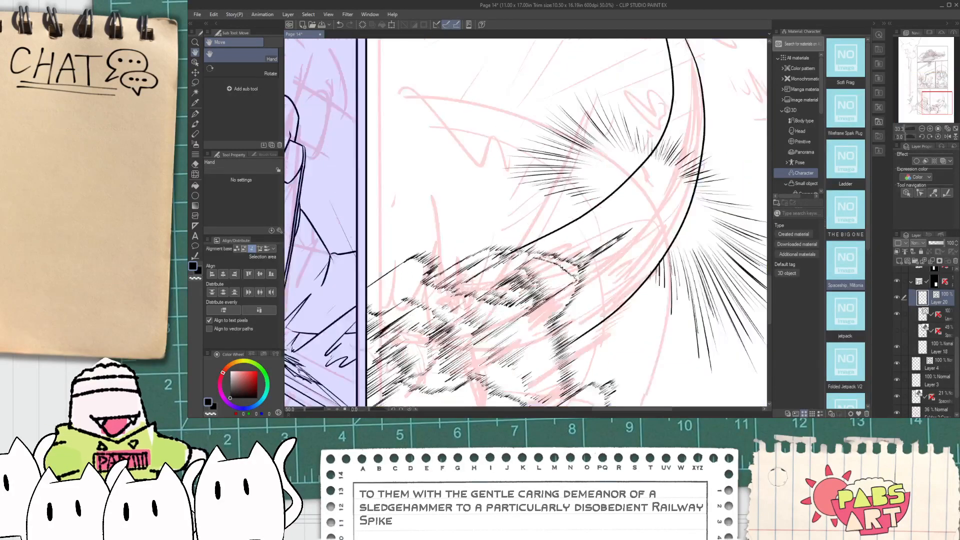
{"action": "scroll", "coordinate": [538, 256], "scroll_direction": "down", "scroll_amount": 2}
{"action": "scroll", "coordinate": [568, 259], "scroll_direction": "down", "scroll_amount": 1}
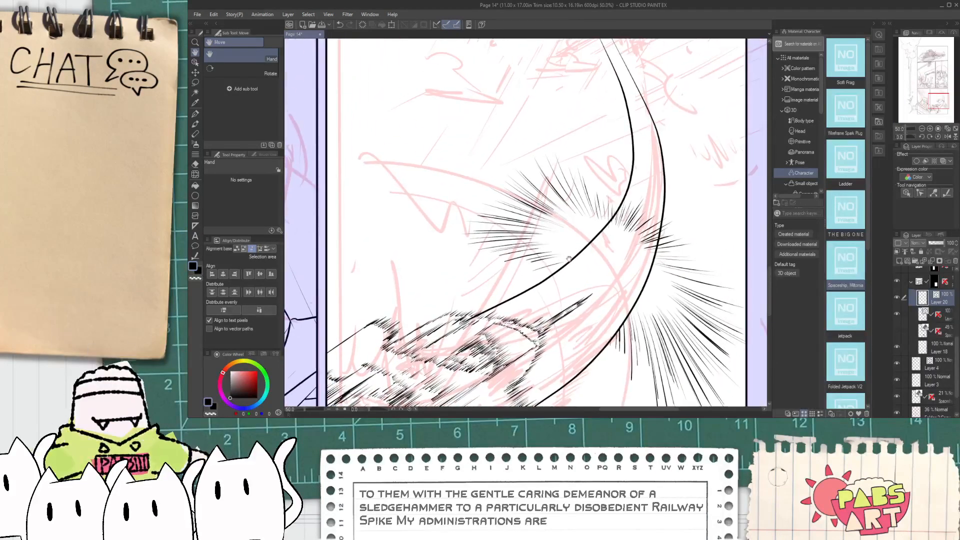
{"action": "key", "text": "o"}
{"action": "left_click", "coordinate": [583, 251]}
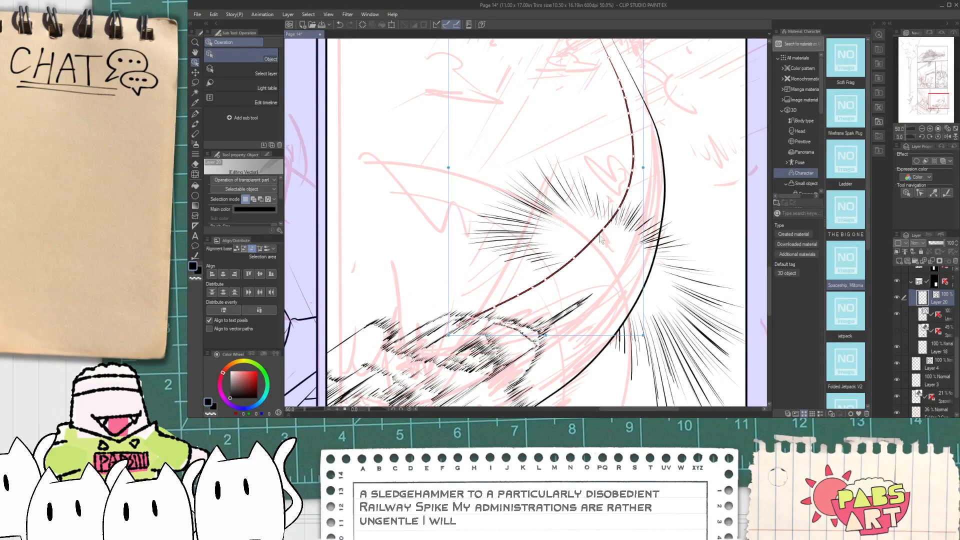
{"action": "key", "text": "ctrl+z"}
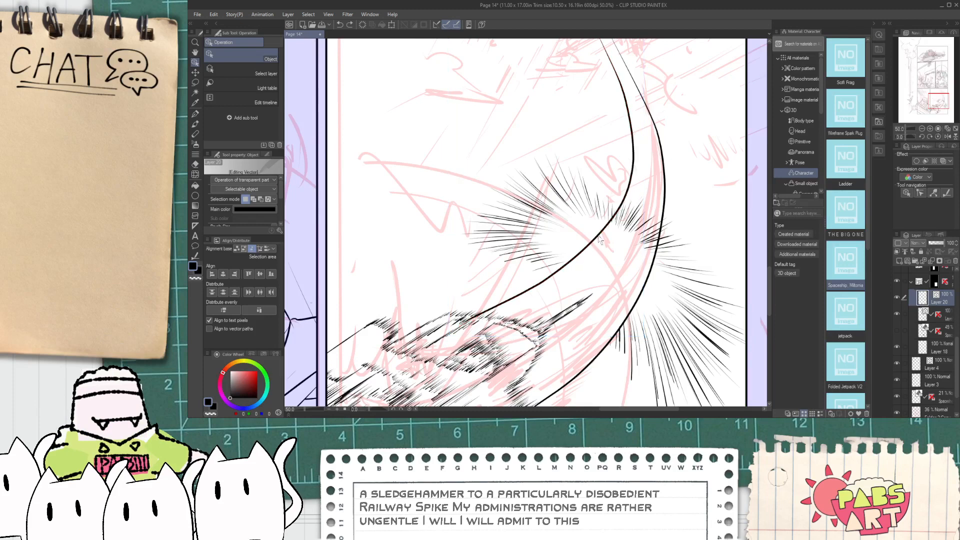
{"action": "left_click", "coordinate": [600, 235]}
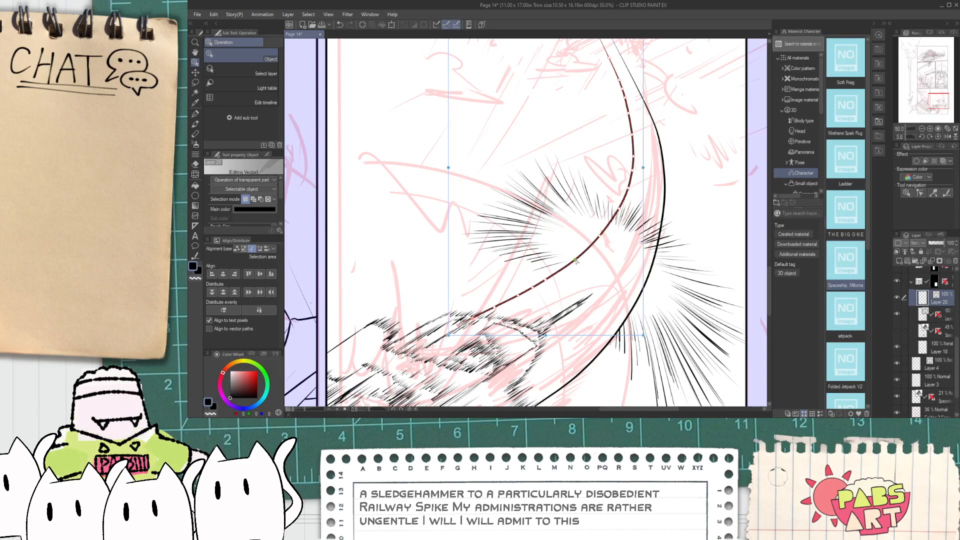
{"action": "left_click_drag", "start_coordinate": [645, 174], "coordinate": [639, 191]}
{"action": "scroll", "coordinate": [587, 274], "scroll_direction": "down", "scroll_amount": 2}
{"action": "scroll", "coordinate": [587, 274], "scroll_direction": "down", "scroll_amount": 3}
{"action": "key", "text": "h"}
{"action": "scroll", "coordinate": [575, 260], "scroll_direction": "up", "scroll_amount": 6}
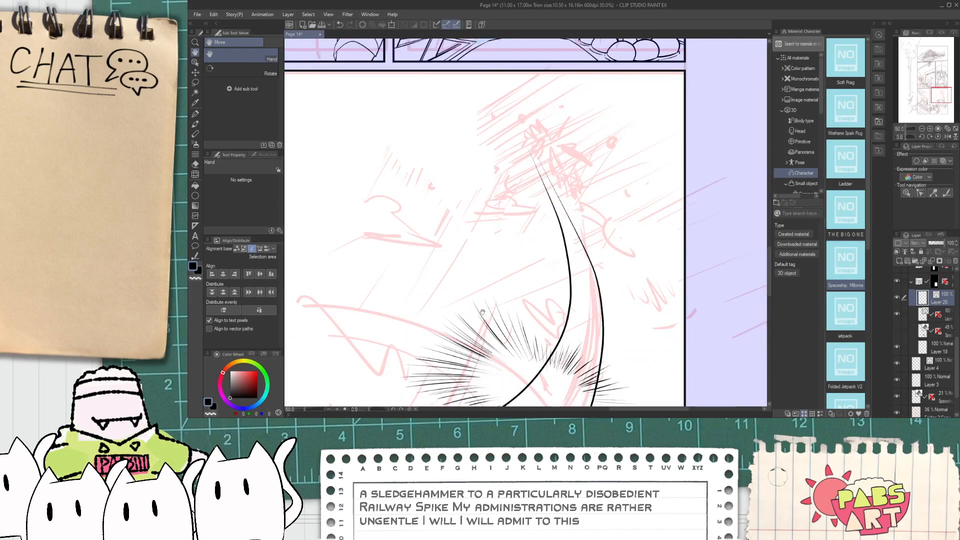
- Bend the inner curve away from the outer curve to widen the gap between them, then deselect
{"action": "key", "text": "o"}
{"action": "scroll", "coordinate": [515, 393], "scroll_direction": "down", "scroll_amount": 5}
{"action": "scroll", "coordinate": [518, 393], "scroll_direction": "down", "scroll_amount": 3}
{"action": "scroll", "coordinate": [503, 253], "scroll_direction": "up", "scroll_amount": 6}
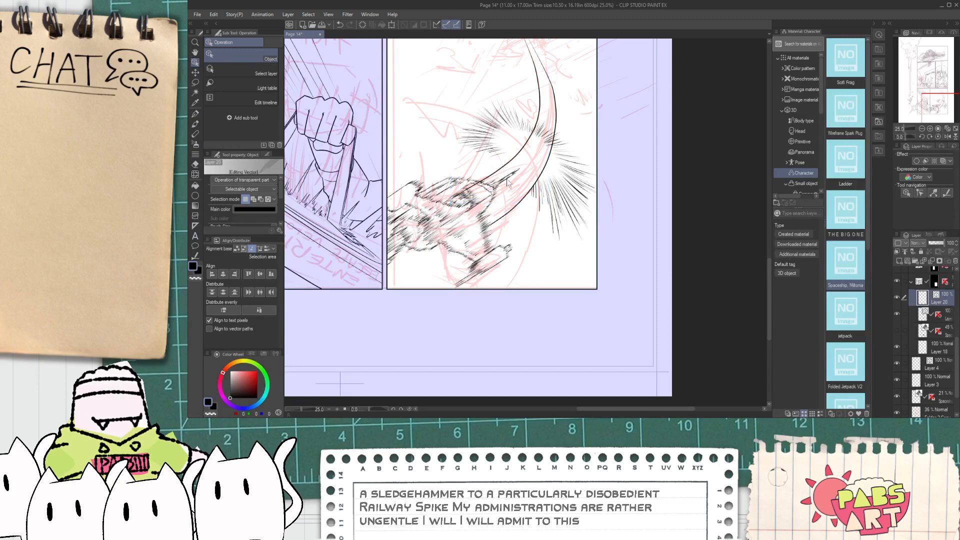
{"action": "scroll", "coordinate": [511, 199], "scroll_direction": "down", "scroll_amount": 2}
{"action": "scroll", "coordinate": [511, 199], "scroll_direction": "up", "scroll_amount": 2}
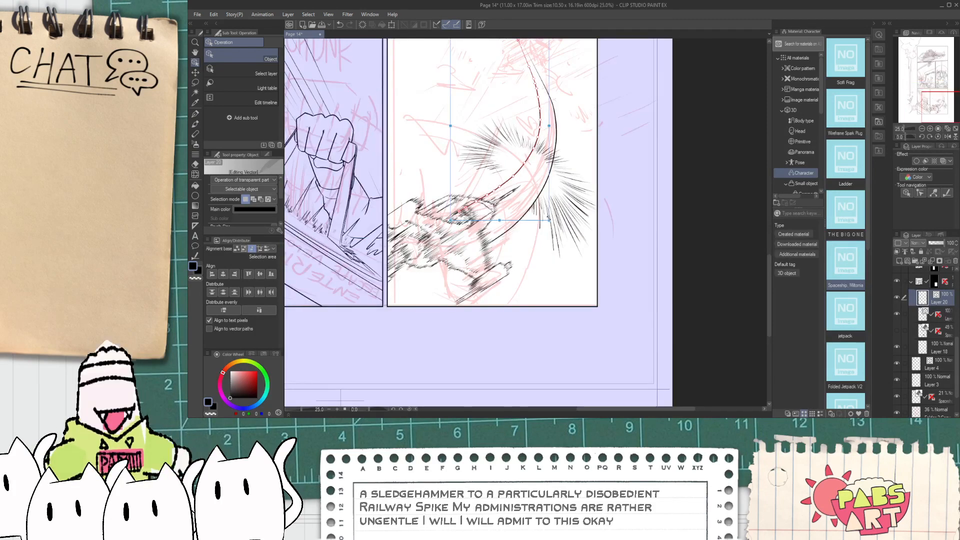
{"action": "left_click_drag", "start_coordinate": [508, 190], "coordinate": [504, 185]}
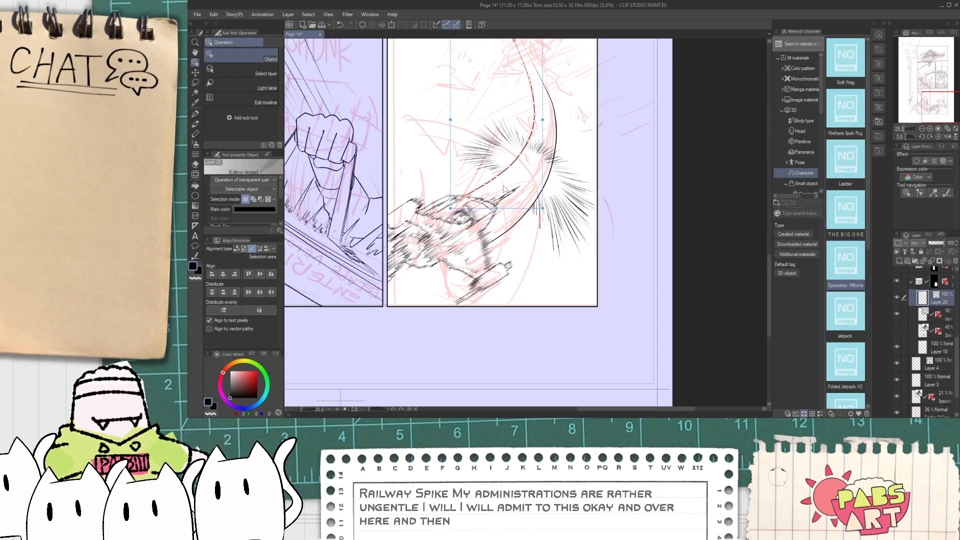
{"action": "left_click", "coordinate": [506, 98]}
- Redraw the vector line width of the outer curve's upper stretch, and scale down the width at the curves' upper tips
{"action": "scroll", "coordinate": [504, 88], "scroll_direction": "up", "scroll_amount": 2}
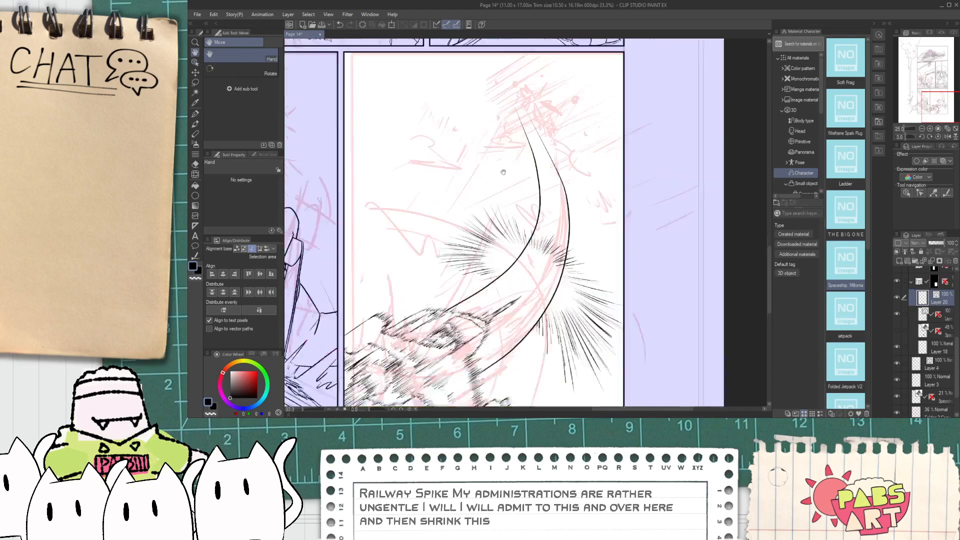
{"action": "key", "text": "y"}
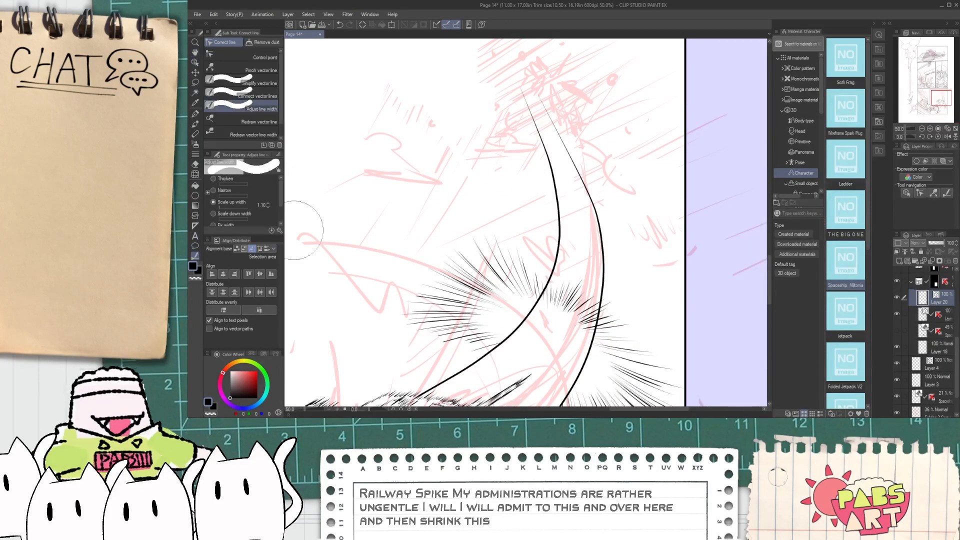
{"action": "left_click", "coordinate": [260, 135]}
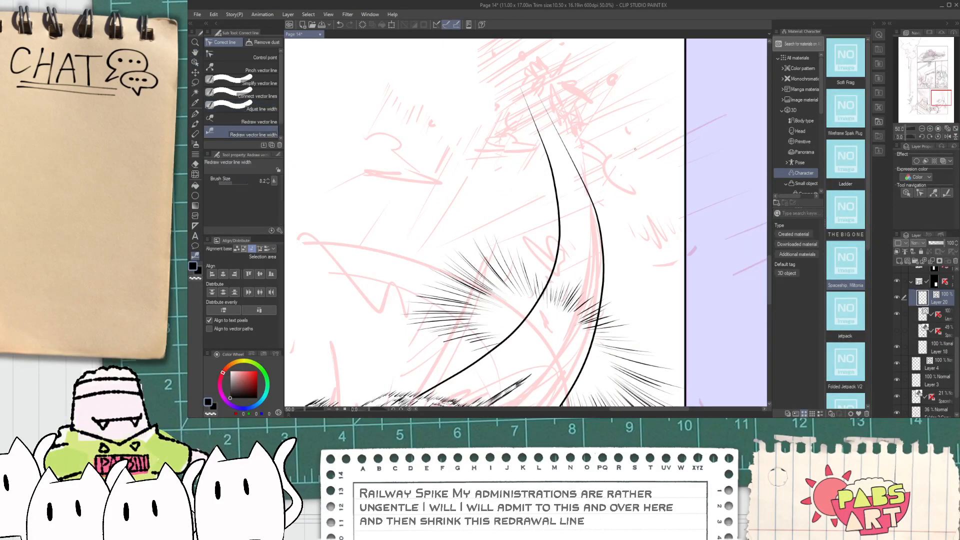
{"action": "left_click_drag", "start_coordinate": [548, 104], "coordinate": [611, 221]}
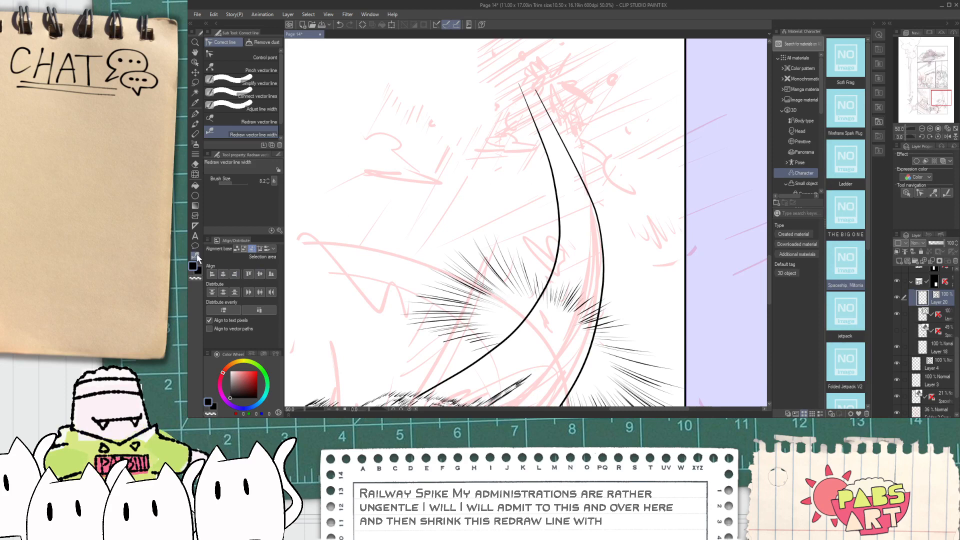
{"action": "left_click", "coordinate": [244, 106]}
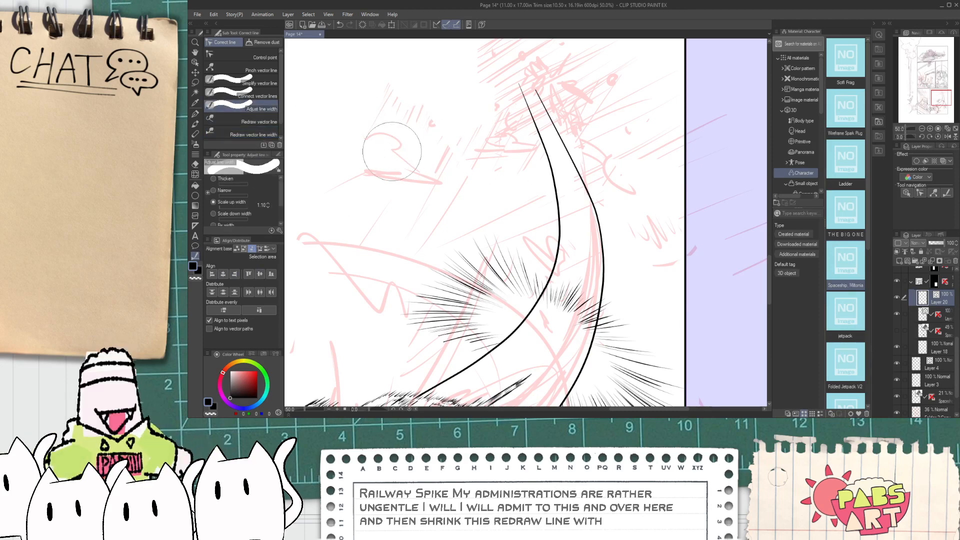
{"action": "left_click", "coordinate": [214, 213]}
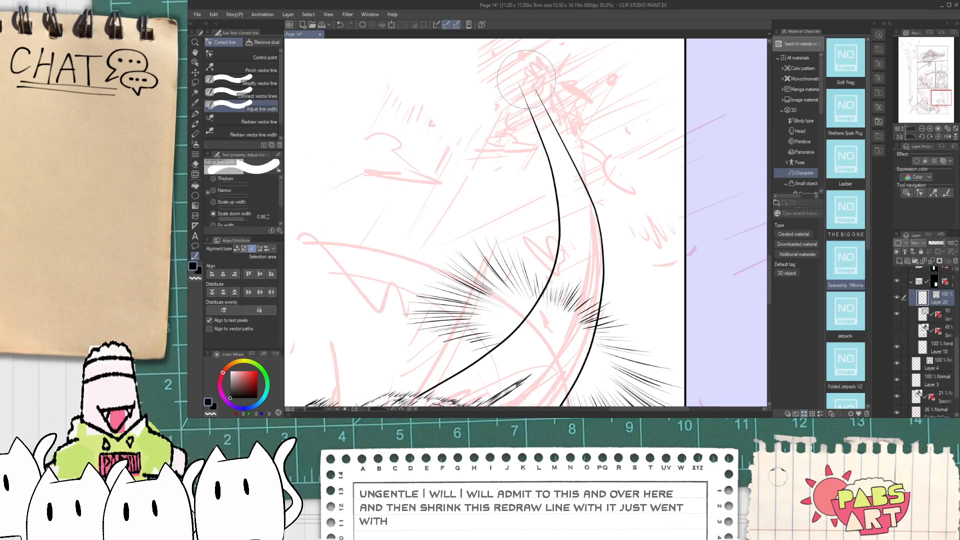
- Shorten the inner curve's upper tip by moving its end control point closer to the level of the outer curve's tip
{"action": "scroll", "coordinate": [529, 79], "scroll_direction": "up", "scroll_amount": 5}
{"action": "key", "text": "o"}
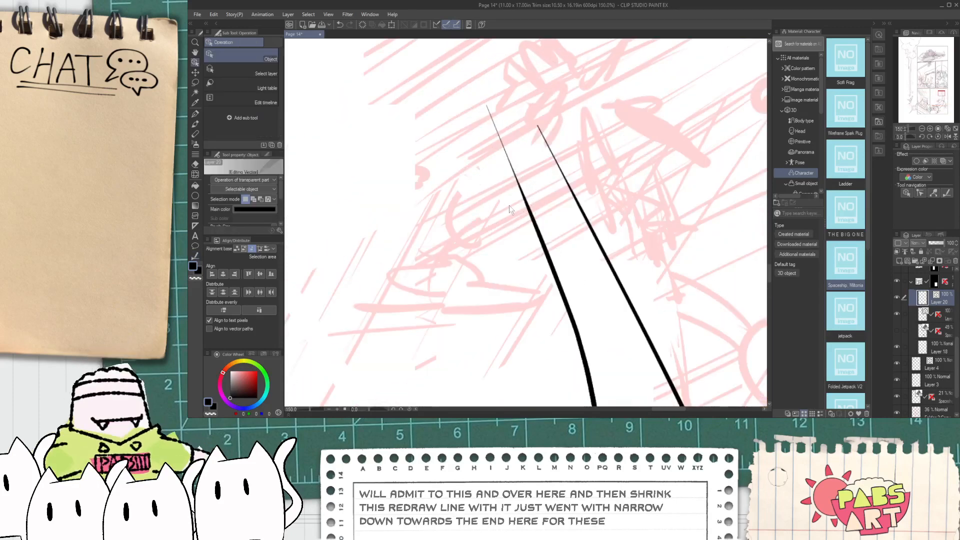
{"action": "left_click", "coordinate": [520, 203]}
{"action": "mouse_move", "coordinate": [496, 128]}
{"action": "left_mouse_down"}
{"action": "mouse_move", "coordinate": [487, 107]}
{"action": "mouse_move", "coordinate": [500, 136]}
{"action": "left_mouse_up"}
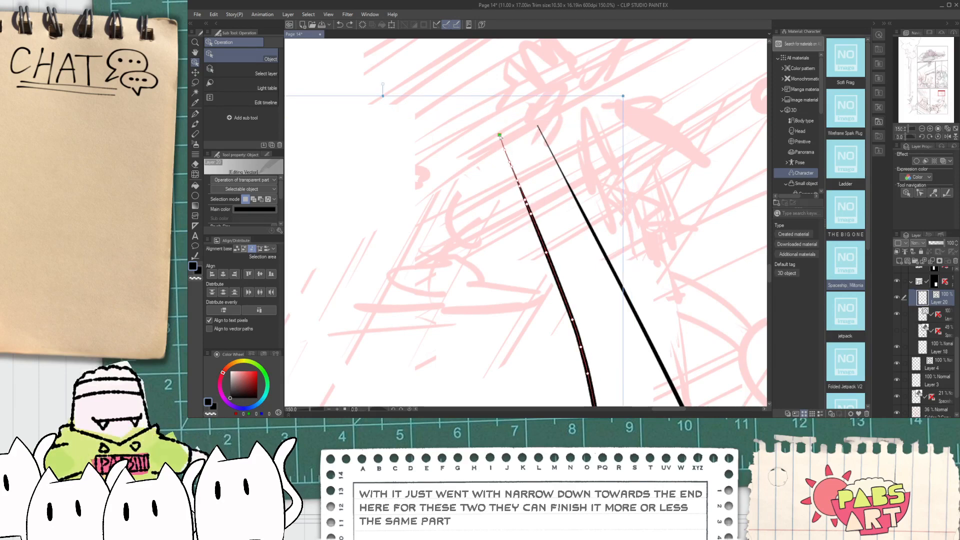
{"action": "scroll", "coordinate": [503, 139], "scroll_direction": "down", "scroll_amount": 5}
{"action": "key", "text": "p"}
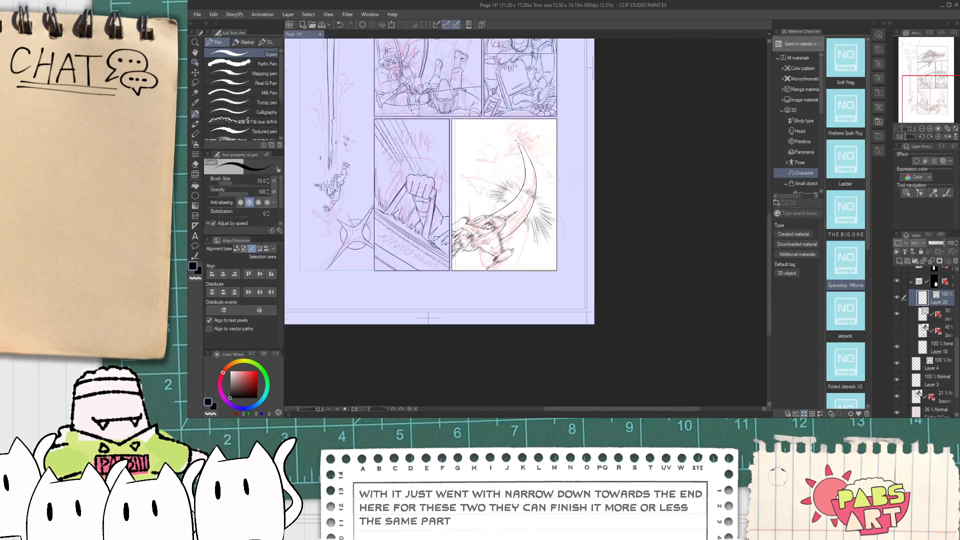
{"action": "scroll", "coordinate": [519, 130], "scroll_direction": "up", "scroll_amount": 3}
{"action": "scroll", "coordinate": [519, 130], "scroll_direction": "up", "scroll_amount": 1}
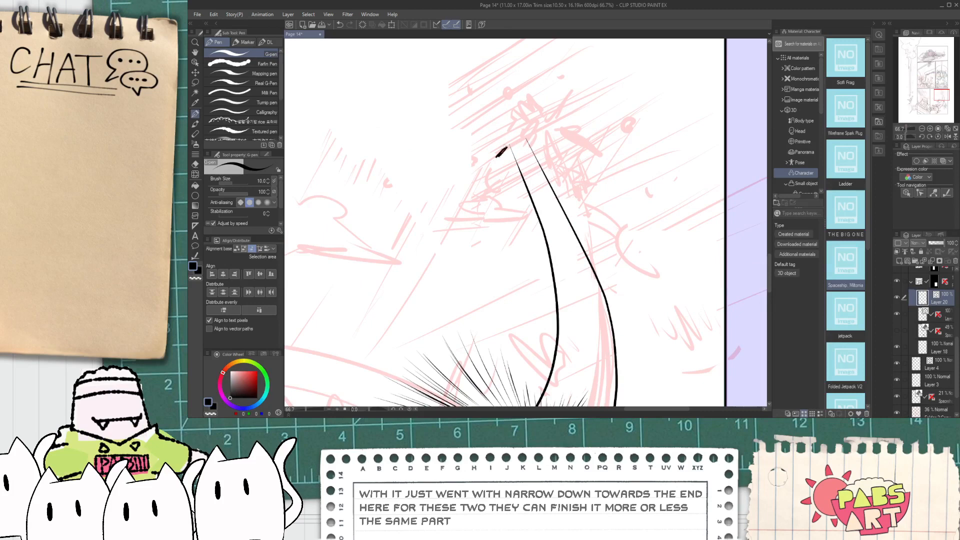
{"action": "key", "text": "e"}
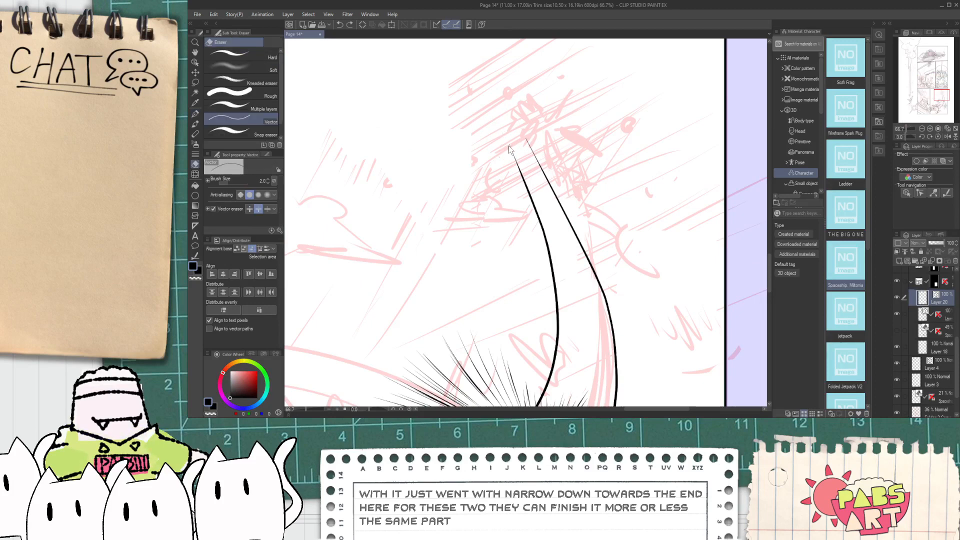
{"action": "scroll", "coordinate": [508, 141], "scroll_direction": "up", "scroll_amount": 1}
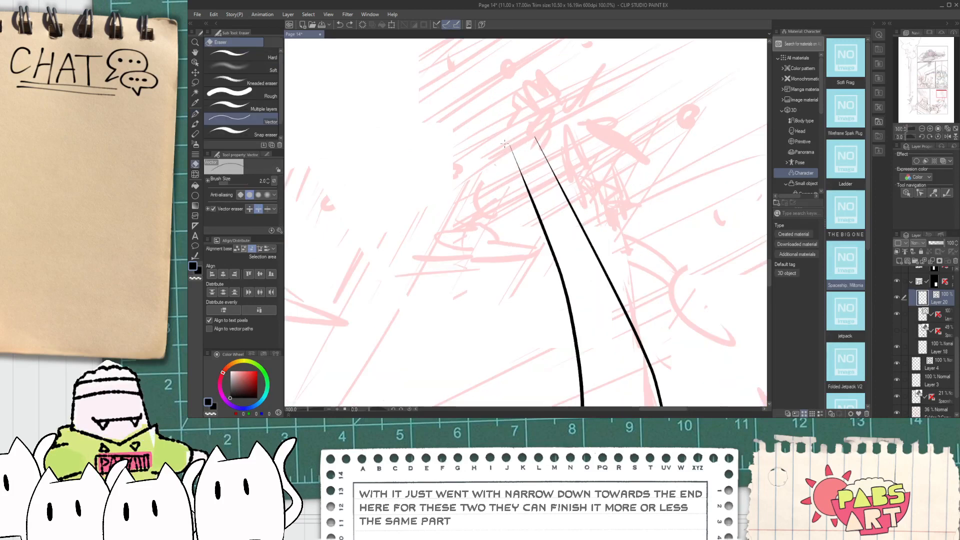
- Ink a small four-pointed star just above the curves' upper tips with the G-pen, and trim its overlapping lines using the Vector eraser
{"action": "key", "text": "p"}
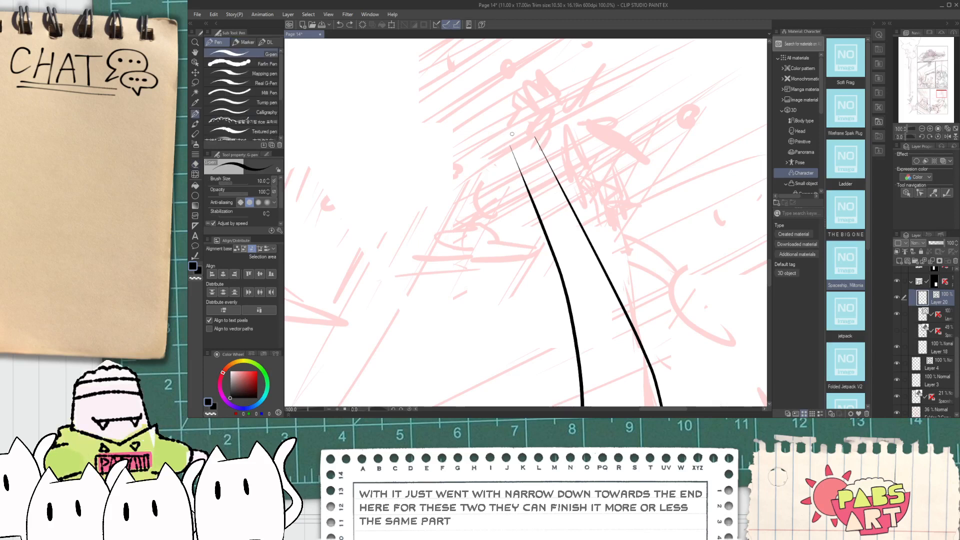
{"action": "mouse_move", "coordinate": [511, 118]}
{"action": "left_mouse_down"}
{"action": "mouse_move", "coordinate": [538, 120]}
{"action": "mouse_move", "coordinate": [518, 132]}
{"action": "mouse_move", "coordinate": [514, 101]}
{"action": "mouse_move", "coordinate": [526, 129]}
{"action": "mouse_move", "coordinate": [548, 122]}
{"action": "mouse_move", "coordinate": [525, 134]}
{"action": "mouse_move", "coordinate": [513, 102]}
{"action": "mouse_move", "coordinate": [529, 126]}
{"action": "mouse_move", "coordinate": [544, 122]}
{"action": "mouse_move", "coordinate": [526, 135]}
{"action": "left_mouse_up"}
{"action": "scroll", "coordinate": [517, 129], "scroll_direction": "up", "scroll_amount": 1}
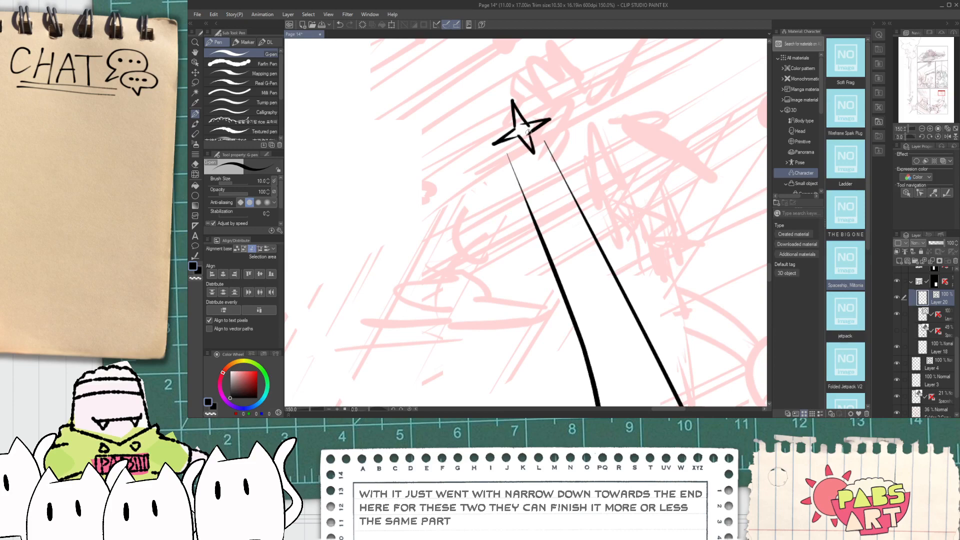
{"action": "key", "text": "e"}
{"action": "scroll", "coordinate": [528, 131], "scroll_direction": "up", "scroll_amount": 1}
{"action": "scroll", "coordinate": [529, 129], "scroll_direction": "down", "scroll_amount": 10}
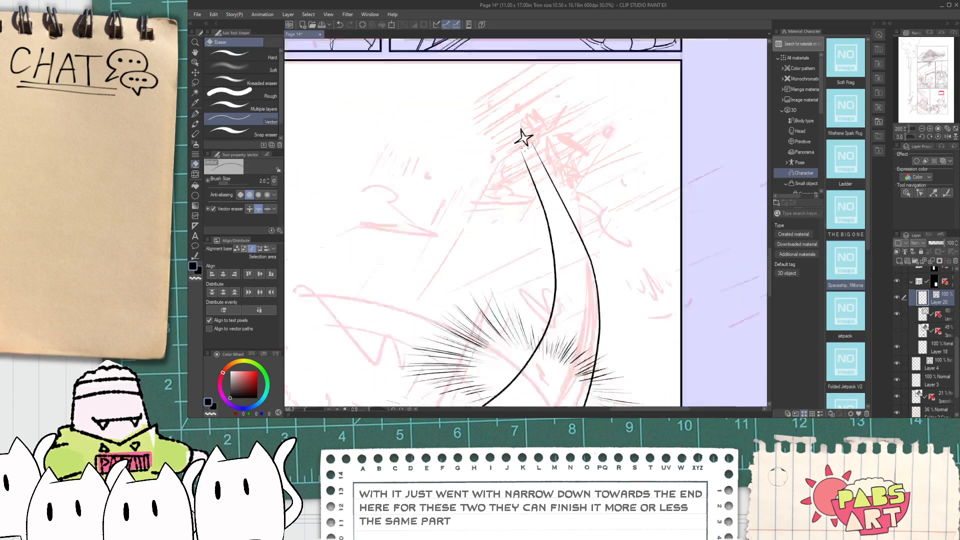
- Ink a large C-shaped cloud arc with a hooked upper end beside the curves' upper stretch using the G-pen
{"action": "key", "text": "h"}
{"action": "scroll", "coordinate": [557, 177], "scroll_direction": "up", "scroll_amount": 6}
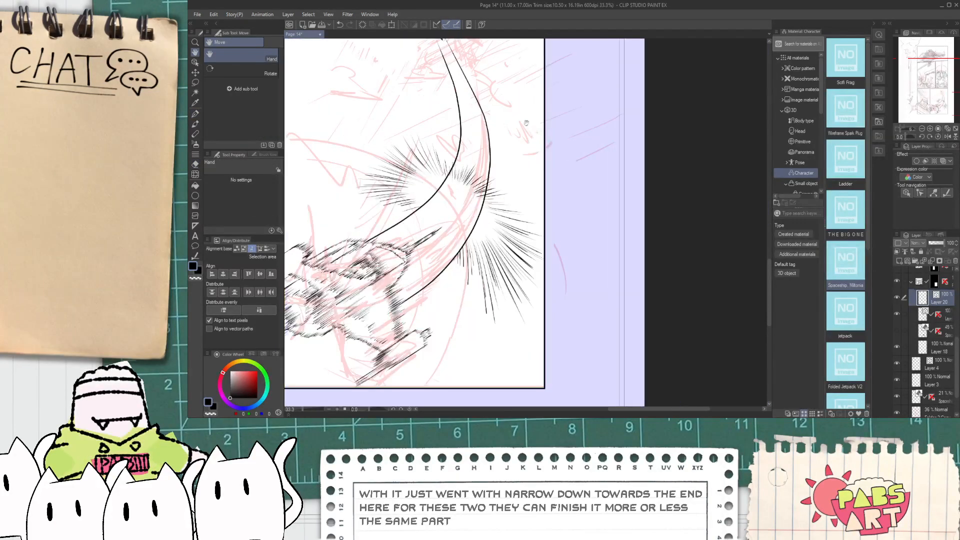
{"action": "key", "text": "p"}
{"action": "scroll", "coordinate": [489, 192], "scroll_direction": "up", "scroll_amount": 1}
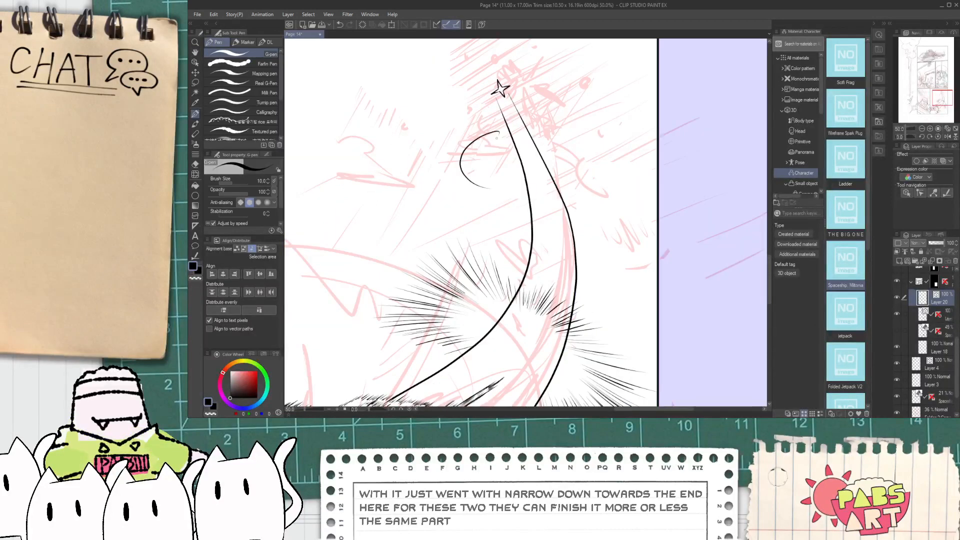
{"action": "key", "text": "ctrl+z"}
{"action": "left_click_drag", "start_coordinate": [481, 138], "coordinate": [489, 160]}
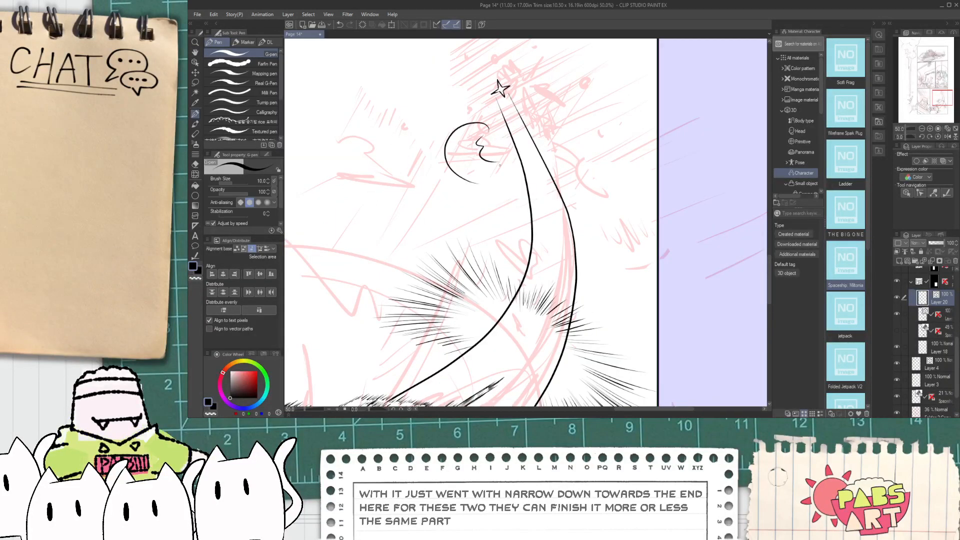
{"action": "key", "text": "ctrl+z"}
{"action": "scroll", "coordinate": [505, 162], "scroll_direction": "up", "scroll_amount": 1}
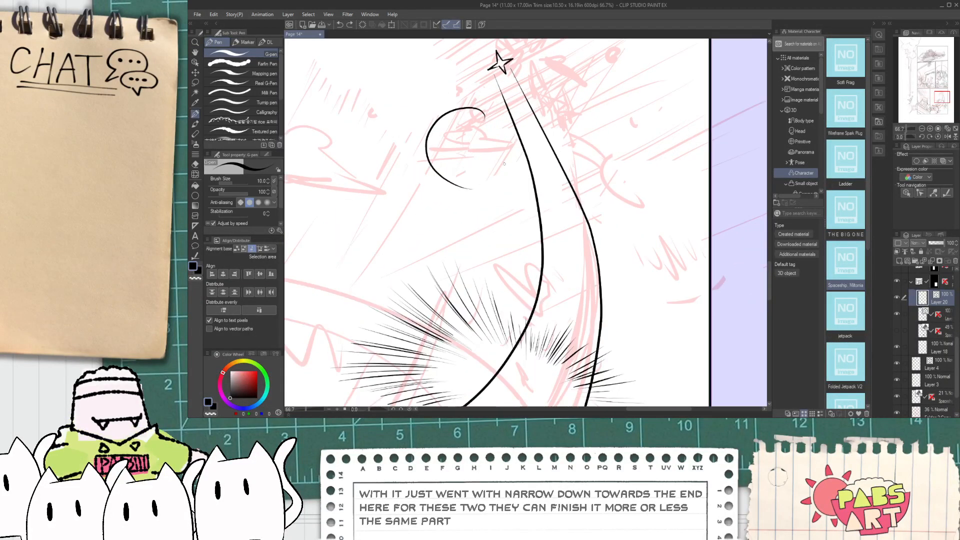
- Ink a crescent cloud puff with a wavy inner edge wrapping around the inner curve, below the star
{"action": "mouse_move", "coordinate": [502, 127]}
{"action": "left_mouse_down"}
{"action": "mouse_move", "coordinate": [510, 167]}
{"action": "mouse_move", "coordinate": [497, 119]}
{"action": "mouse_move", "coordinate": [519, 107]}
{"action": "left_mouse_up"}
{"action": "scroll", "coordinate": [504, 163], "scroll_direction": "up", "scroll_amount": 1}
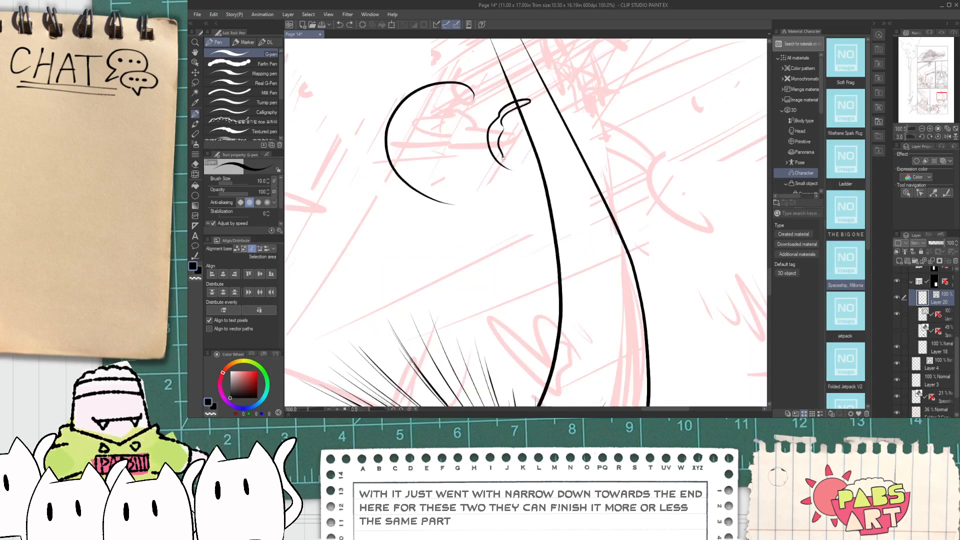
{"action": "left_click_drag", "start_coordinate": [503, 155], "coordinate": [523, 169]}
{"action": "scroll", "coordinate": [505, 162], "scroll_direction": "up", "scroll_amount": 1}
{"action": "key", "text": "e"}
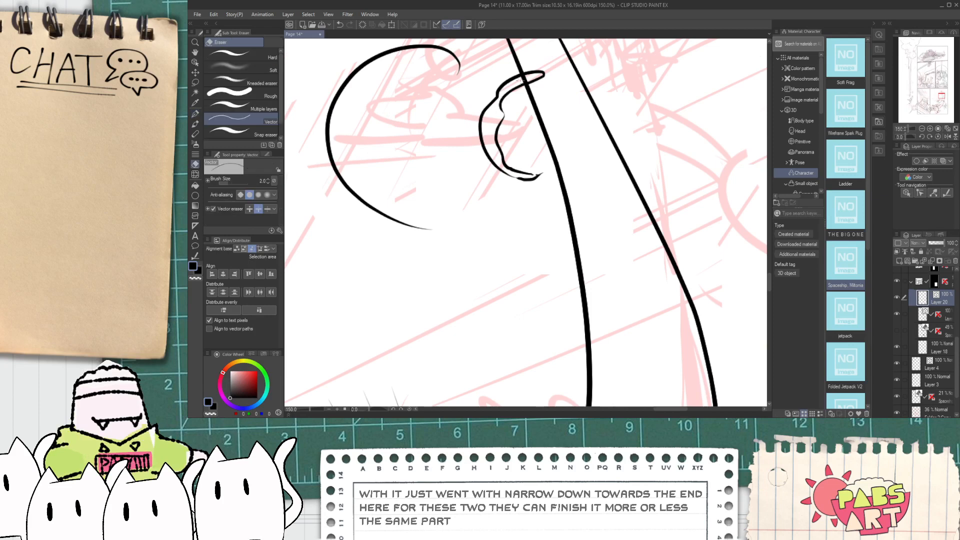
- Ink a matching curled cloud puff around the outer curve to continue the cloud ring
{"action": "key", "text": "p"}
{"action": "mouse_move", "coordinate": [607, 102]}
{"action": "left_mouse_down"}
{"action": "mouse_move", "coordinate": [632, 119]}
{"action": "mouse_move", "coordinate": [625, 177]}
{"action": "left_mouse_up"}
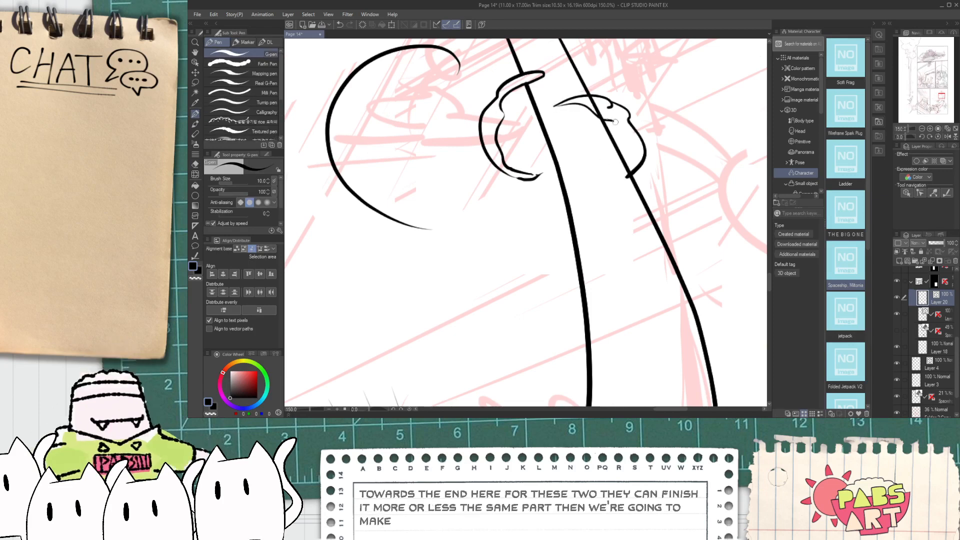
{"action": "key", "text": "e"}
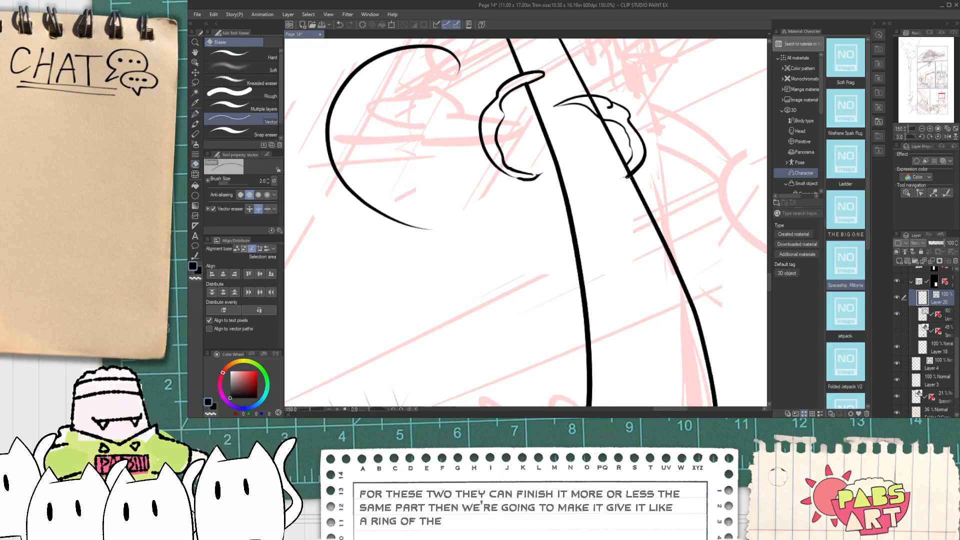
{"action": "scroll", "coordinate": [626, 173], "scroll_direction": "down", "scroll_amount": 4}
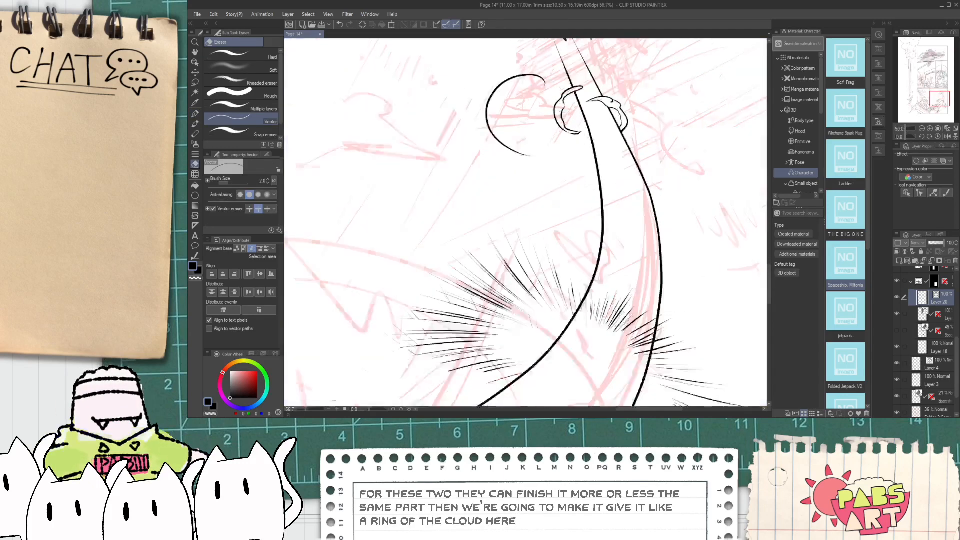
- Add a small inner crescent and a thin sliver beneath it to the ring where it meets the inner curve
{"action": "scroll", "coordinate": [570, 125], "scroll_direction": "up", "scroll_amount": 4}
{"action": "key", "text": "p"}
{"action": "mouse_move", "coordinate": [582, 150]}
{"action": "left_mouse_down"}
{"action": "mouse_move", "coordinate": [560, 124]}
{"action": "mouse_move", "coordinate": [588, 83]}
{"action": "mouse_move", "coordinate": [586, 148]}
{"action": "left_mouse_up"}
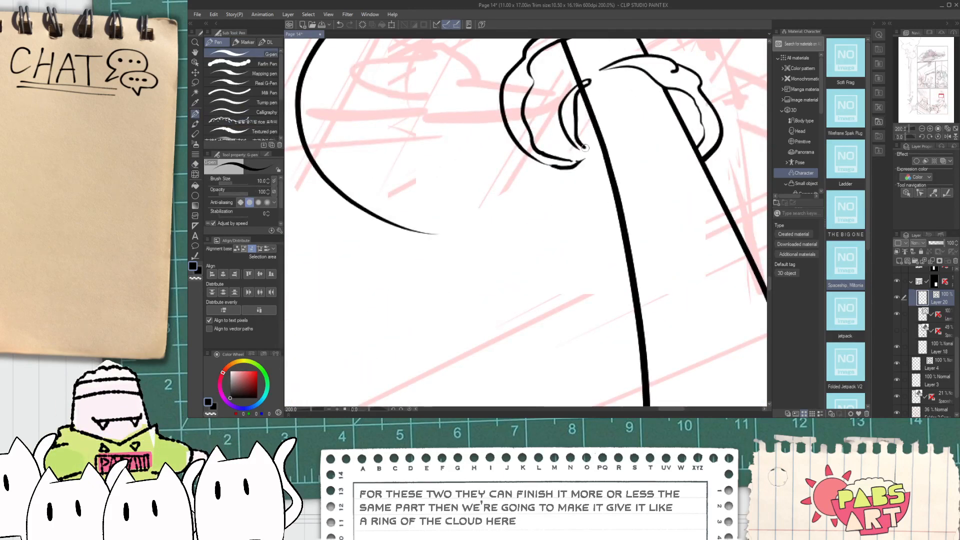
{"action": "key", "text": "e"}
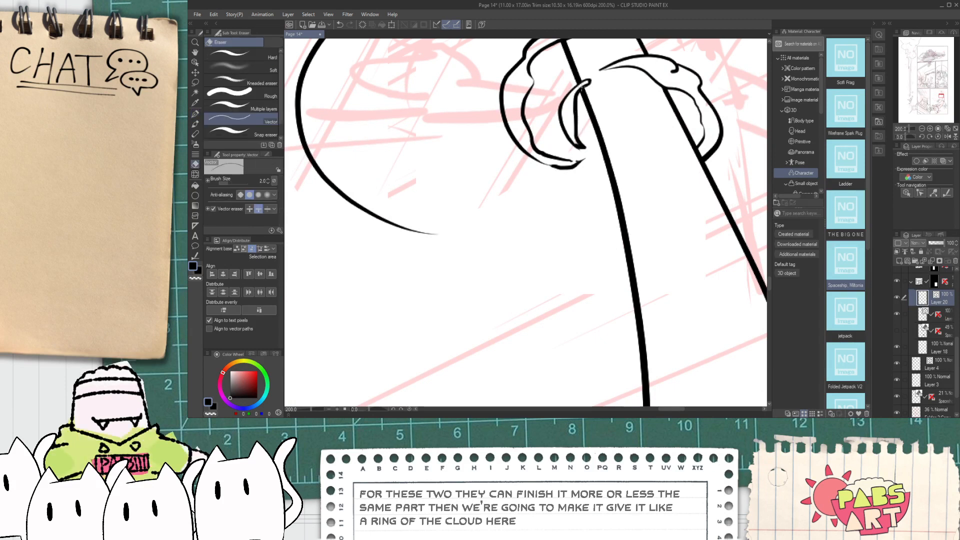
{"action": "key", "text": "p"}
{"action": "mouse_move", "coordinate": [525, 174]}
{"action": "left_mouse_down"}
{"action": "mouse_move", "coordinate": [604, 185]}
{"action": "mouse_move", "coordinate": [625, 179]}
{"action": "left_mouse_up"}
{"action": "left_click_drag", "start_coordinate": [524, 174], "coordinate": [613, 183]}
{"action": "key", "text": "e"}
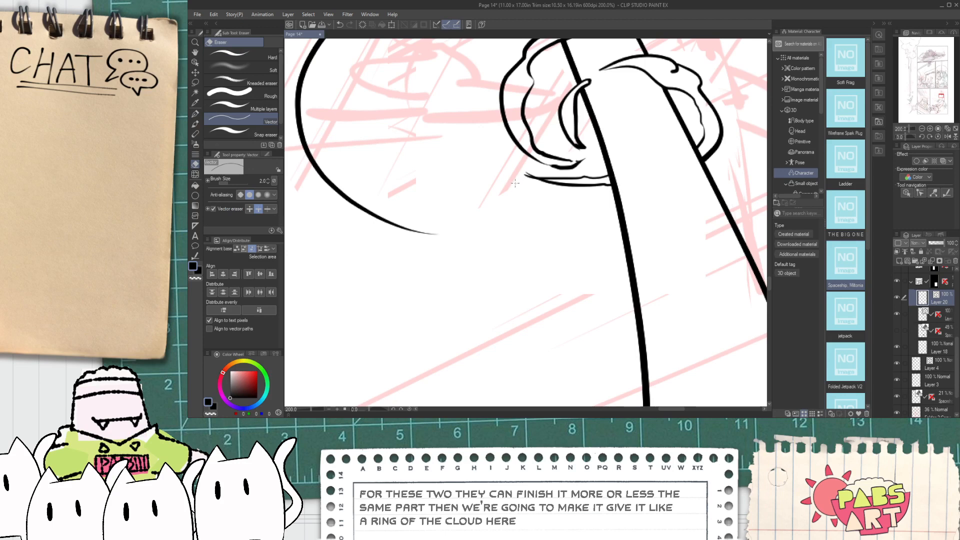
{"action": "left_click", "coordinate": [526, 175]}
{"action": "scroll", "coordinate": [531, 200], "scroll_direction": "down", "scroll_amount": 3}
- Ink a larger outer crescent with a wavy inner edge arching over the ring's puff on the outer curve
{"action": "key", "text": "p"}
{"action": "scroll", "coordinate": [558, 158], "scroll_direction": "up", "scroll_amount": 3}
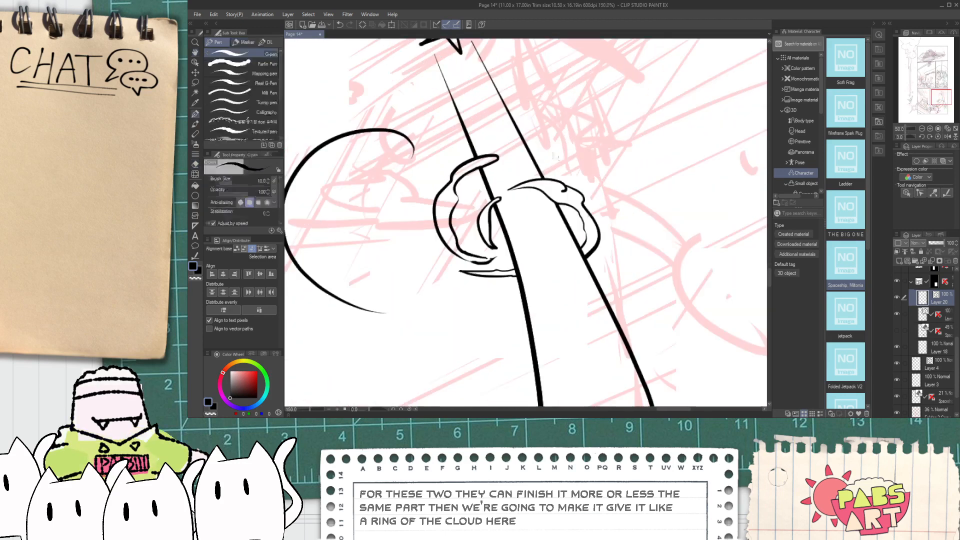
{"action": "mouse_move", "coordinate": [531, 149]}
{"action": "left_mouse_down"}
{"action": "mouse_move", "coordinate": [605, 165]}
{"action": "mouse_move", "coordinate": [636, 217]}
{"action": "mouse_move", "coordinate": [619, 242]}
{"action": "left_mouse_up"}
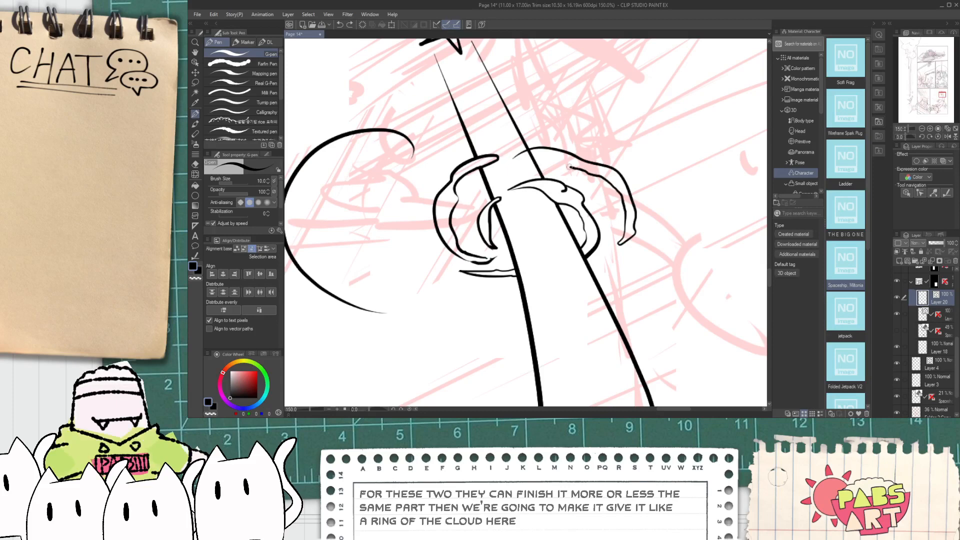
{"action": "left_click_drag", "start_coordinate": [574, 168], "coordinate": [545, 158]}
{"action": "key", "text": "e"}
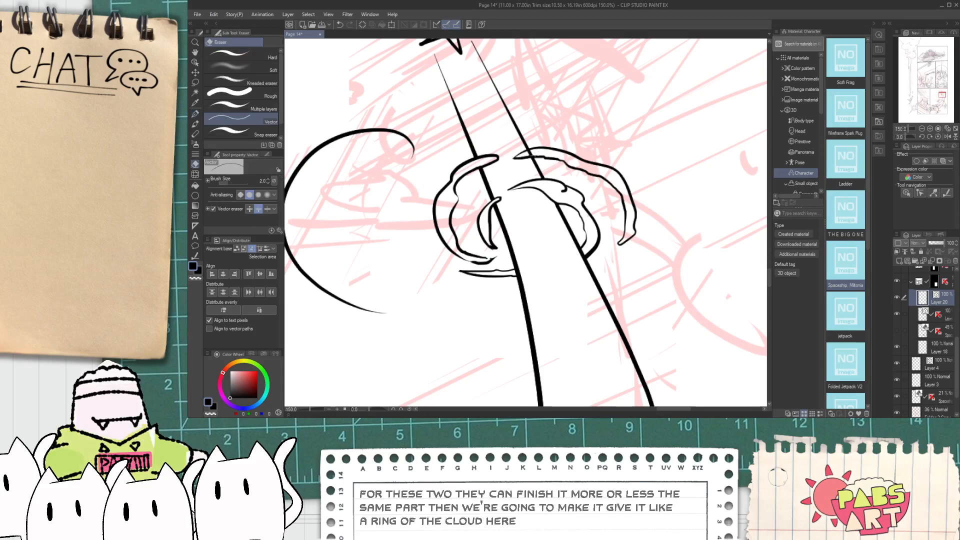
{"action": "scroll", "coordinate": [512, 165], "scroll_direction": "down", "scroll_amount": 4}
{"action": "scroll", "coordinate": [511, 166], "scroll_direction": "up", "scroll_amount": 2}
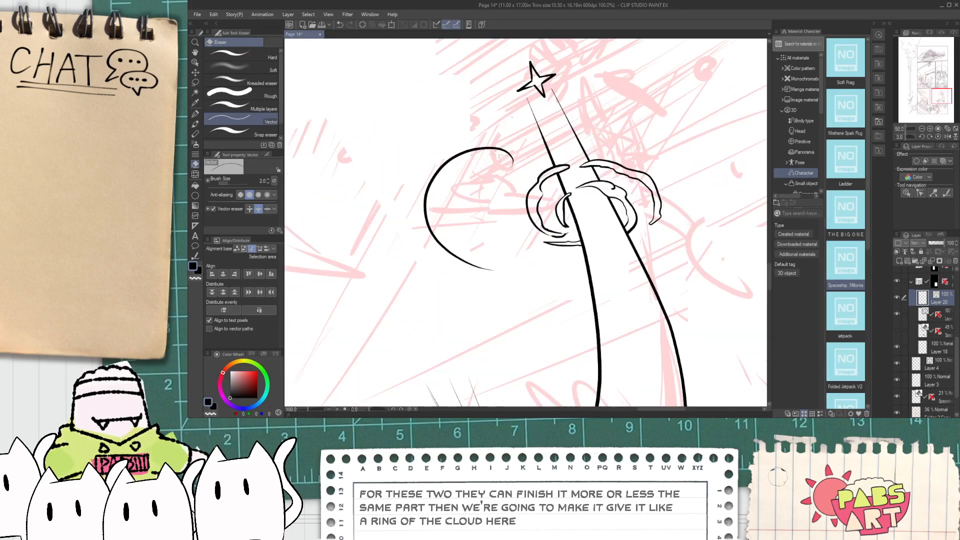
{"action": "key", "text": "p"}
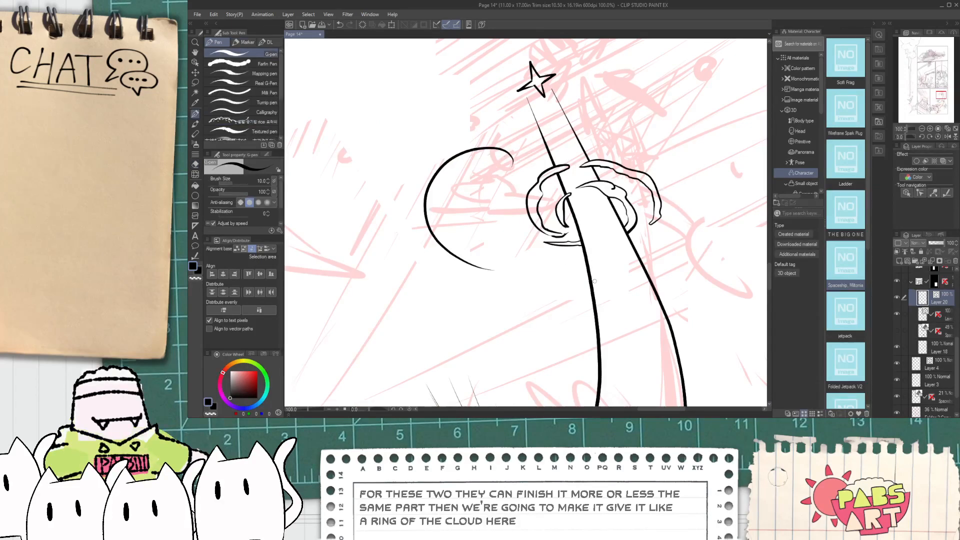
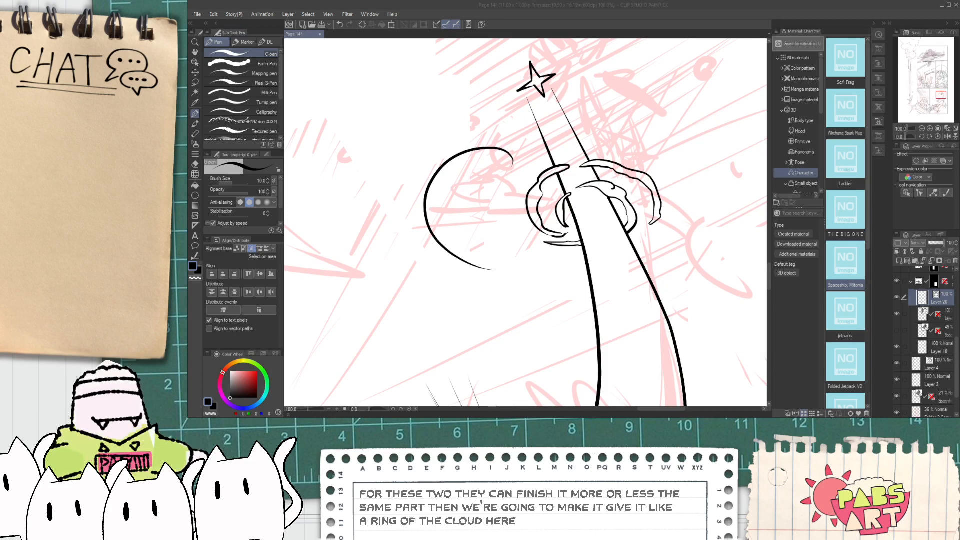
{"action": "left_click", "coordinate": [653, 10]}
{"action": "key", "text": "ctrl+minus"}
{"action": "key", "text": "ctrl+space"}
{"action": "left_click", "coordinate": [491, 203]}
{"action": "mouse_move", "coordinate": [529, 175]}
{"action": "left_mouse_down"}
{"action": "mouse_move", "coordinate": [513, 190]}
{"action": "mouse_move", "coordinate": [550, 300]}
{"action": "left_mouse_up"}
{"action": "key", "text": "ctrl+z"}
{"action": "left_click_drag", "start_coordinate": [529, 171], "coordinate": [589, 289]}
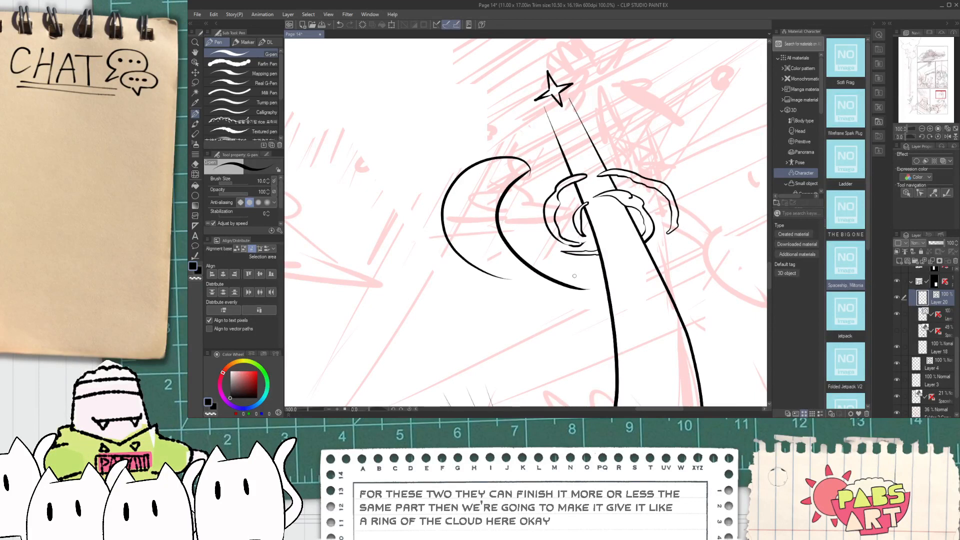
{"action": "key", "text": "ctrl+z"}
- Ink the big cloud's outline from the C-shaped arc's hook, with jagged folds, sweeping beneath the ring and billowing up towards the panel's right border
{"action": "mouse_move", "coordinate": [530, 173]}
{"action": "left_mouse_down"}
{"action": "mouse_move", "coordinate": [512, 221]}
{"action": "mouse_move", "coordinate": [730, 280]}
{"action": "left_mouse_up"}
{"action": "key", "text": "ctrl+z"}
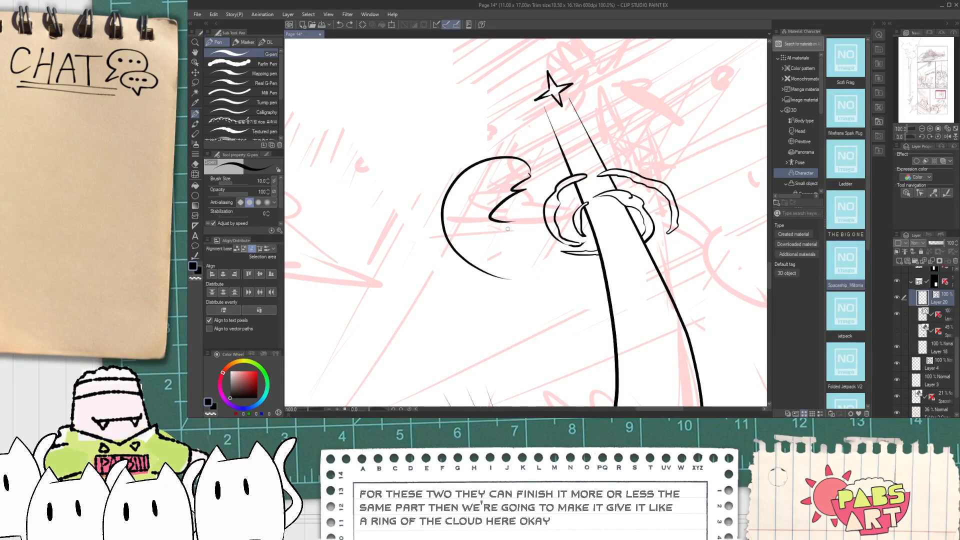
{"action": "mouse_move", "coordinate": [513, 220]}
{"action": "left_mouse_down"}
{"action": "mouse_move", "coordinate": [747, 105]}
{"action": "mouse_move", "coordinate": [597, 218]}
{"action": "mouse_move", "coordinate": [627, 155]}
{"action": "mouse_move", "coordinate": [671, 99]}
{"action": "mouse_move", "coordinate": [725, 129]}
{"action": "left_mouse_up"}
{"action": "key", "text": "space"}
{"action": "scroll", "coordinate": [647, 127], "scroll_direction": "down", "scroll_amount": 1}
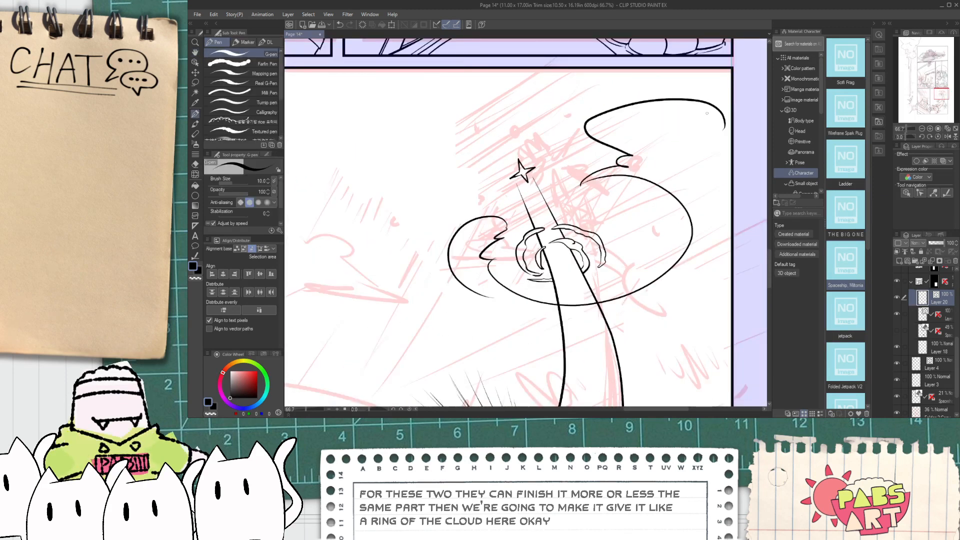
- Ink the cloud's wavy lower edge across the curves to the panel's right border, and trim the line between the curves with the Vector eraser
{"action": "mouse_move", "coordinate": [488, 298]}
{"action": "left_mouse_down"}
{"action": "mouse_move", "coordinate": [461, 320]}
{"action": "mouse_move", "coordinate": [436, 348]}
{"action": "mouse_move", "coordinate": [494, 356]}
{"action": "mouse_move", "coordinate": [558, 341]}
{"action": "left_mouse_up"}
{"action": "left_click_drag", "start_coordinate": [634, 345], "coordinate": [671, 335]}
{"action": "key", "text": "e"}
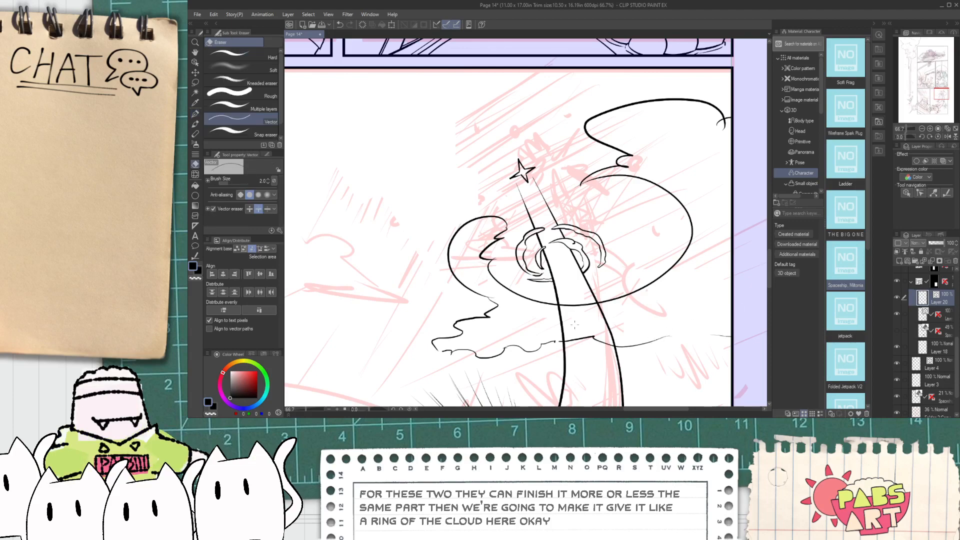
{"action": "left_click_drag", "start_coordinate": [590, 359], "coordinate": [586, 330]}
{"action": "scroll", "coordinate": [586, 329], "scroll_direction": "down", "scroll_amount": 5}
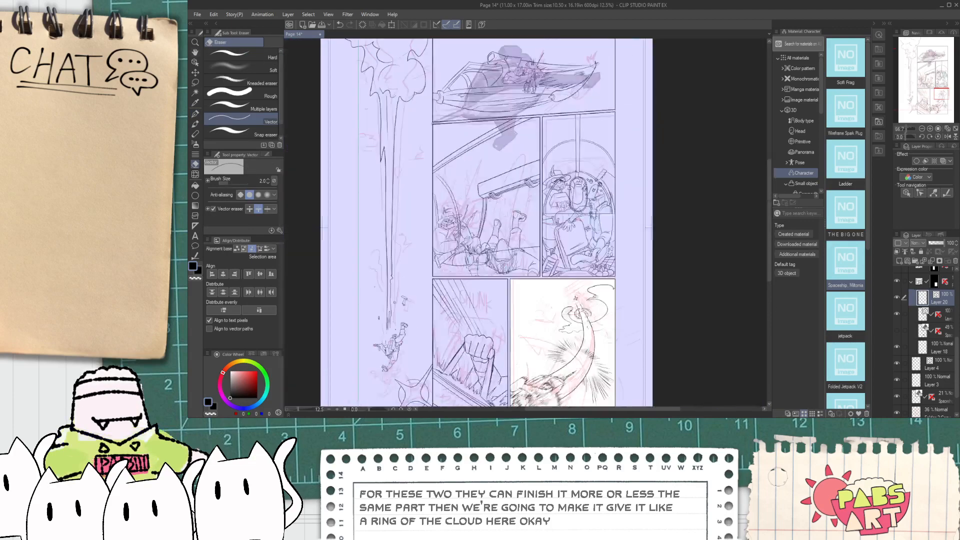
- Ink small heart-shaped cloud puffs on either side of the curves' tips, just below the star
{"action": "key", "text": "space"}
{"action": "scroll", "coordinate": [577, 305], "scroll_direction": "up", "scroll_amount": 3}
{"action": "scroll", "coordinate": [565, 302], "scroll_direction": "up", "scroll_amount": 2}
{"action": "key", "text": "p"}
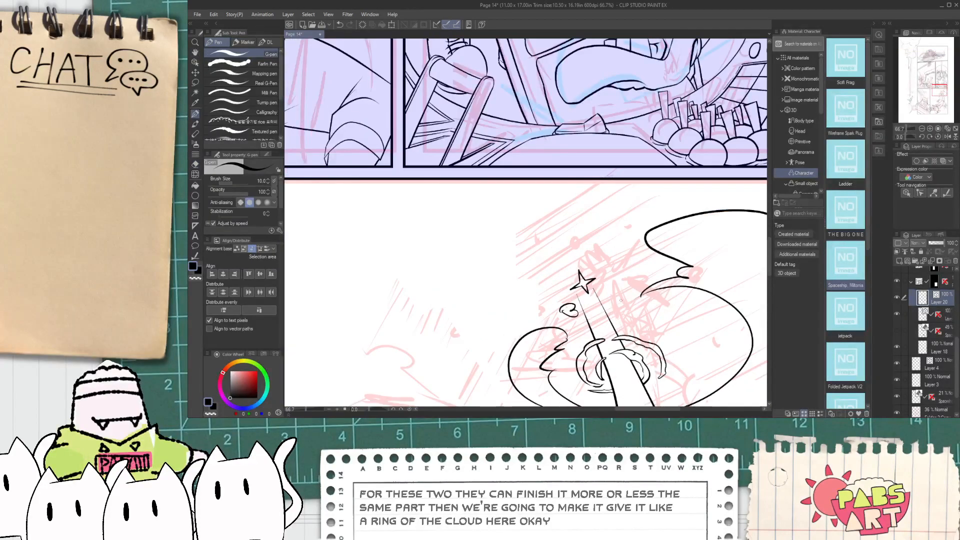
{"action": "scroll", "coordinate": [622, 310], "scroll_direction": "down", "scroll_amount": 2}
{"action": "key", "text": "space"}
{"action": "left_click_drag", "start_coordinate": [558, 342], "coordinate": [554, 314]}
{"action": "scroll", "coordinate": [555, 314], "scroll_direction": "up", "scroll_amount": 1}
{"action": "scroll", "coordinate": [555, 314], "scroll_direction": "down", "scroll_amount": 2}
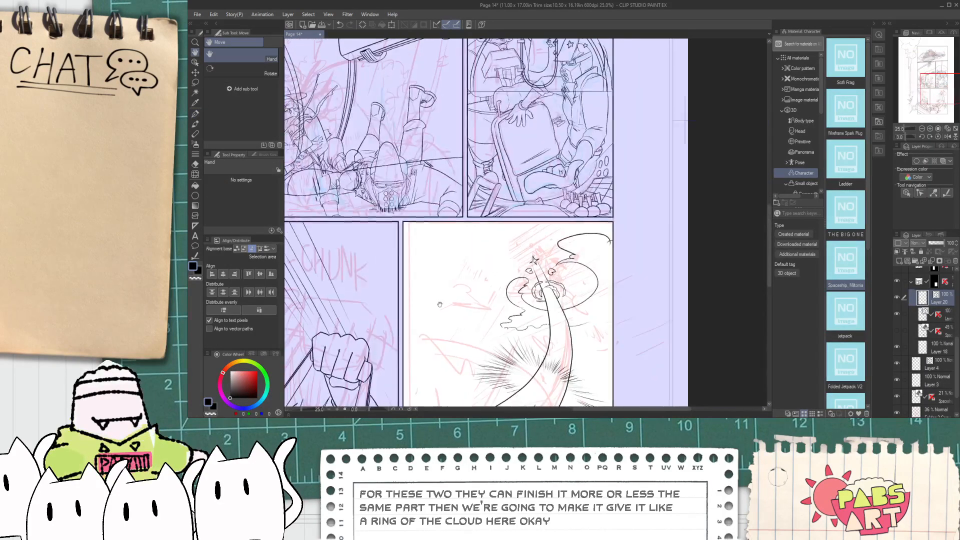
{"action": "left_click_drag", "start_coordinate": [430, 315], "coordinate": [462, 291]}
{"action": "scroll", "coordinate": [464, 303], "scroll_direction": "down", "scroll_amount": 2}
{"action": "scroll", "coordinate": [454, 312], "scroll_direction": "up", "scroll_amount": 2}
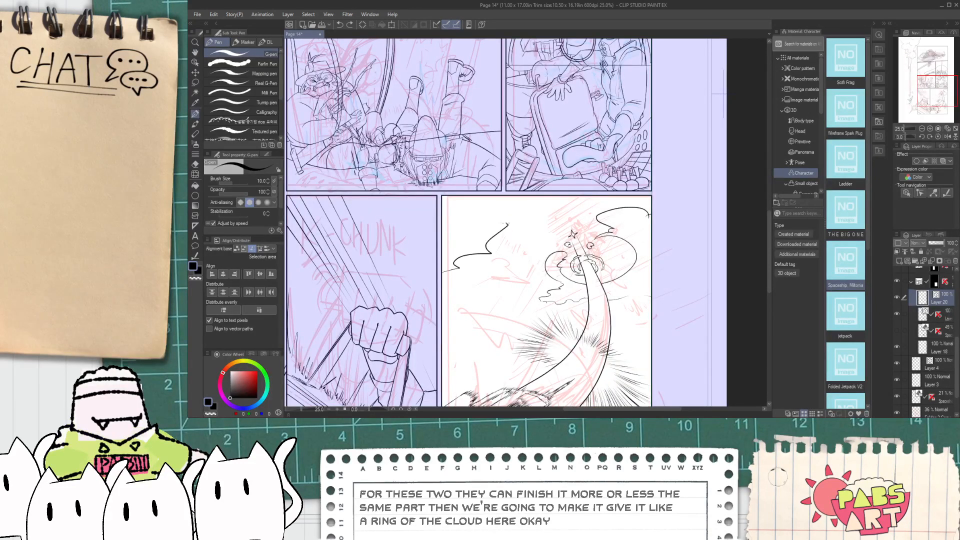
{"action": "left_click_drag", "start_coordinate": [523, 231], "coordinate": [533, 280]}
{"action": "left_click_drag", "start_coordinate": [499, 341], "coordinate": [480, 354]}
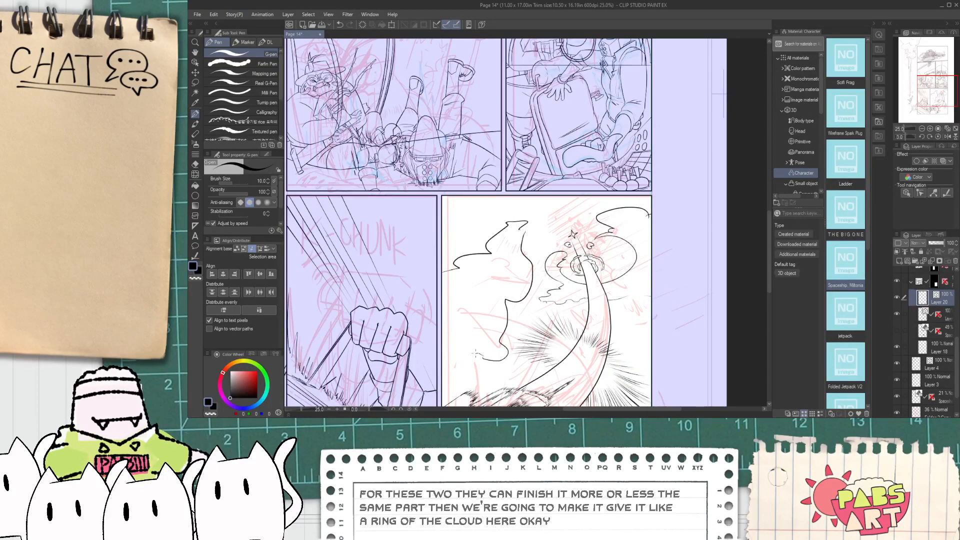
{"action": "key", "text": "ctrl+z"}
{"action": "key", "text": "ctrl+z"}
{"action": "key", "text": "ctrl+z"}
{"action": "left_click_drag", "start_coordinate": [463, 230], "coordinate": [497, 246]}
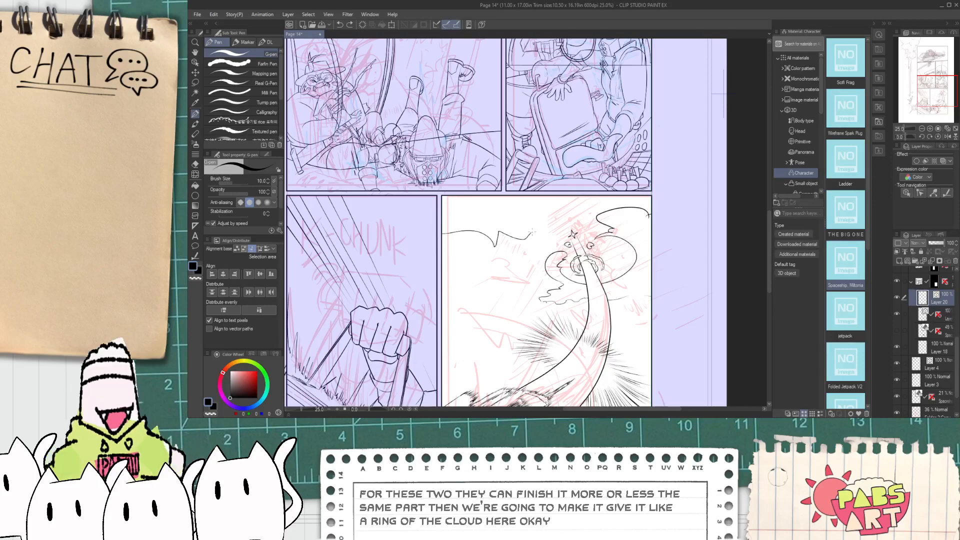
{"action": "key", "text": "ctrl+z"}
- Ink the wavy outline of a large cloud filling the panel's upper-left area, and a small cloud against its right border
{"action": "left_click_drag", "start_coordinate": [442, 221], "coordinate": [596, 217]}
{"action": "left_click_drag", "start_coordinate": [453, 325], "coordinate": [512, 284]}
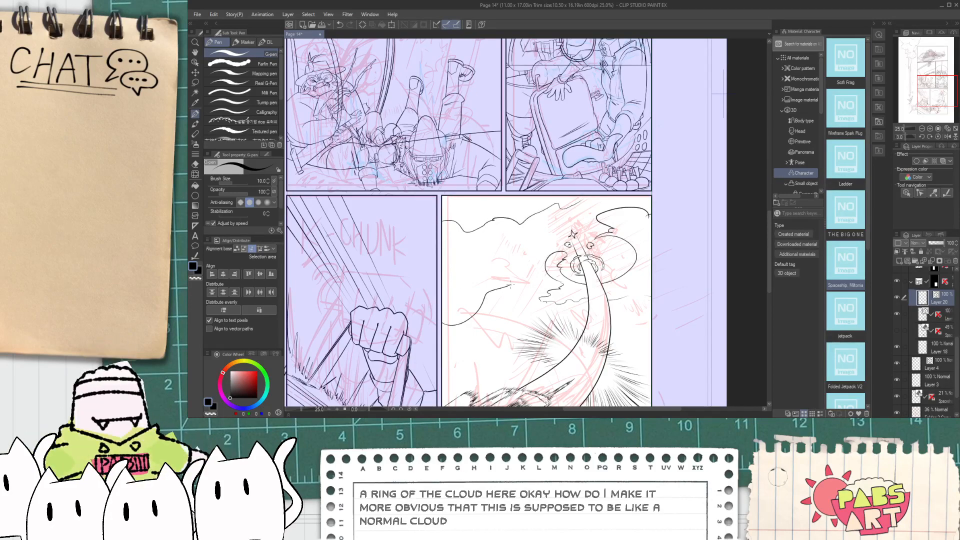
{"action": "left_click_drag", "start_coordinate": [534, 250], "coordinate": [550, 233]}
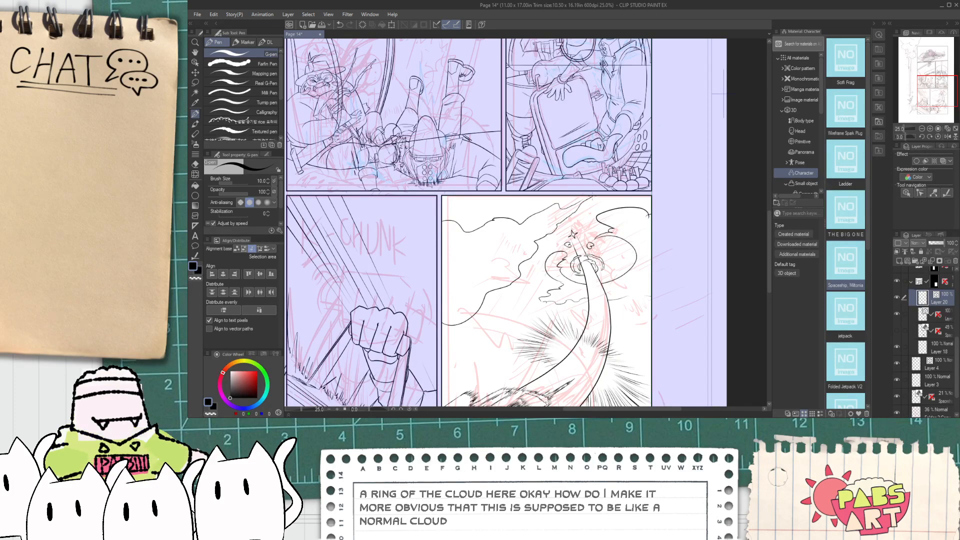
{"action": "left_click_drag", "start_coordinate": [511, 285], "coordinate": [472, 228]}
{"action": "left_click_drag", "start_coordinate": [597, 295], "coordinate": [616, 260]}
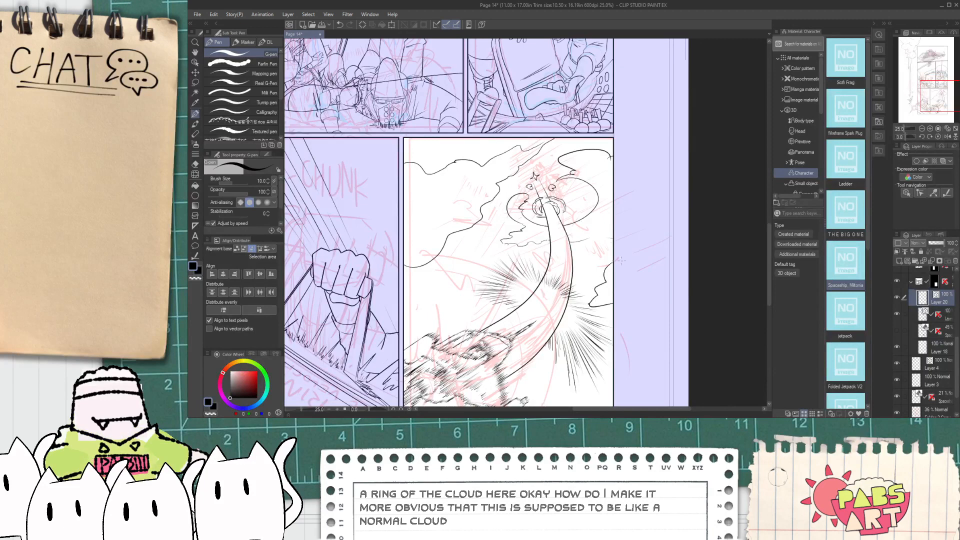
{"action": "left_click_drag", "start_coordinate": [613, 297], "coordinate": [601, 302]}
- Ink a wavy cloud edge above the spaceship at the panel's left border, and more cloud outlines in its lower-right corner
{"action": "mouse_move", "coordinate": [400, 317]}
{"action": "left_mouse_down"}
{"action": "mouse_move", "coordinate": [443, 300]}
{"action": "mouse_move", "coordinate": [514, 305]}
{"action": "left_mouse_up"}
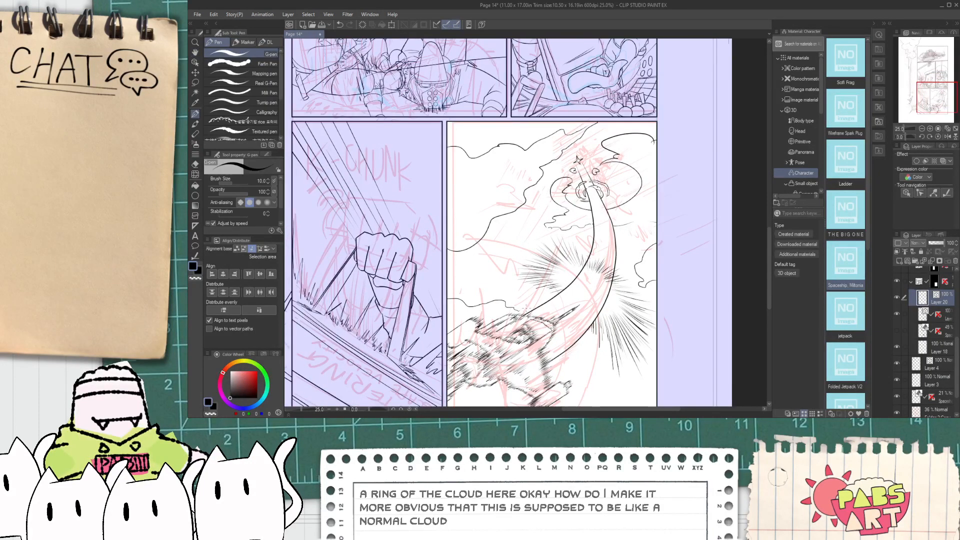
{"action": "scroll", "coordinate": [527, 308], "scroll_direction": "down", "scroll_amount": 8}
{"action": "scroll", "coordinate": [526, 313], "scroll_direction": "up", "scroll_amount": 9}
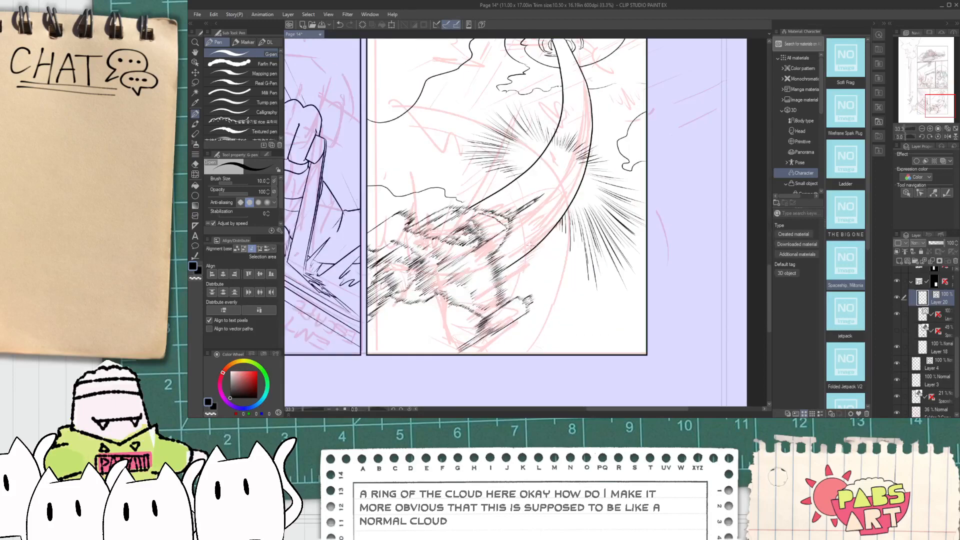
{"action": "left_click_drag", "start_coordinate": [593, 290], "coordinate": [566, 315]}
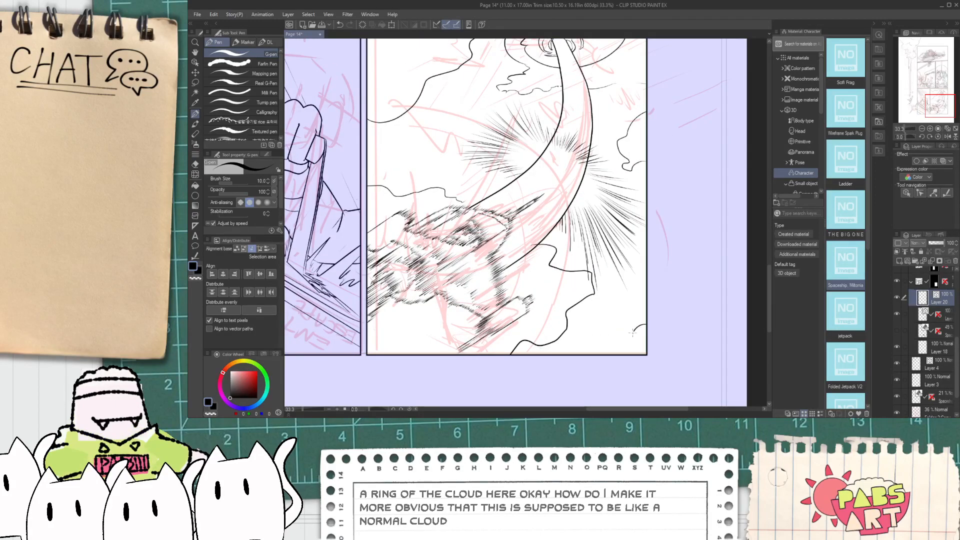
{"action": "scroll", "coordinate": [637, 327], "scroll_direction": "down", "scroll_amount": 8}
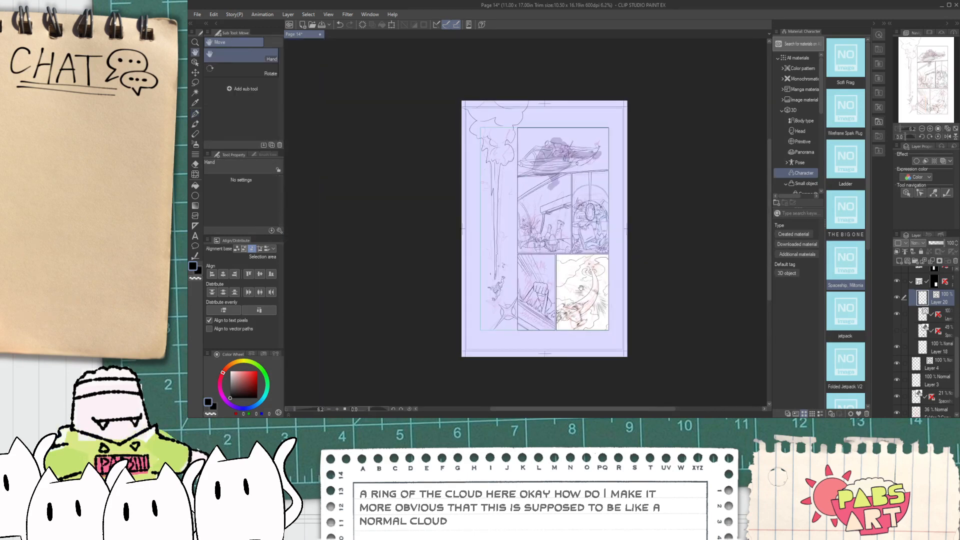
- Examine the inked lower-right panel up close and in the context of the whole page
{"action": "scroll", "coordinate": [581, 289], "scroll_direction": "up", "scroll_amount": 8}
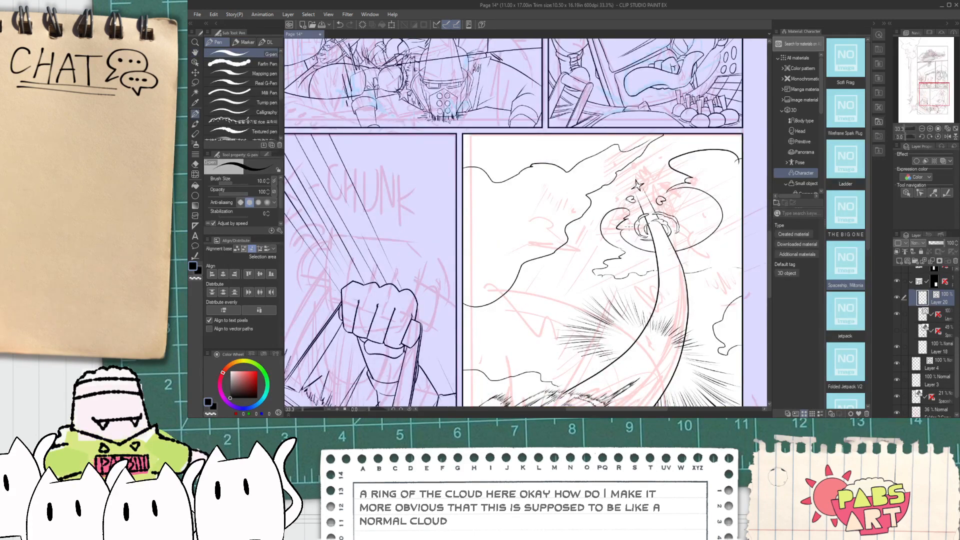
{"action": "scroll", "coordinate": [538, 281], "scroll_direction": "down", "scroll_amount": 8}
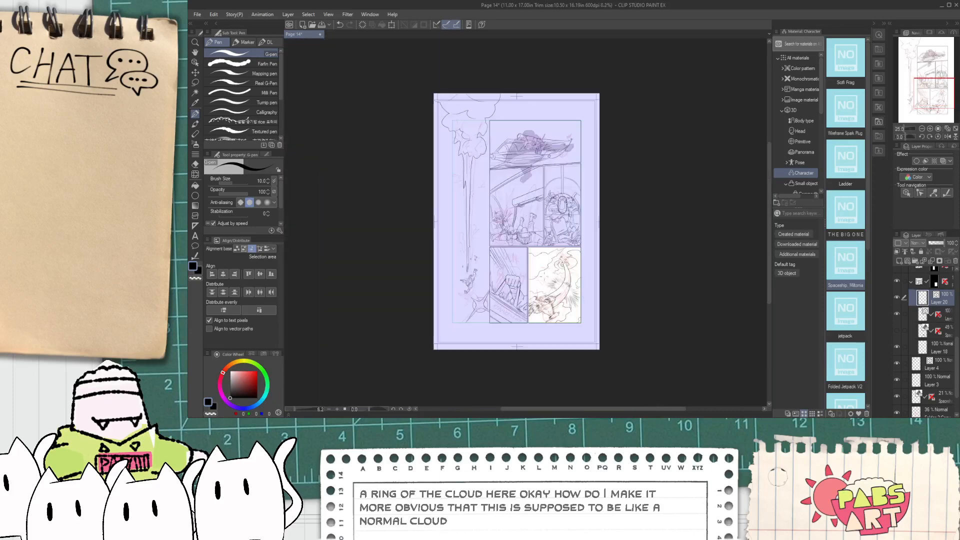
{"action": "scroll", "coordinate": [583, 257], "scroll_direction": "up", "scroll_amount": 6}
{"action": "scroll", "coordinate": [539, 312], "scroll_direction": "up", "scroll_amount": 3}
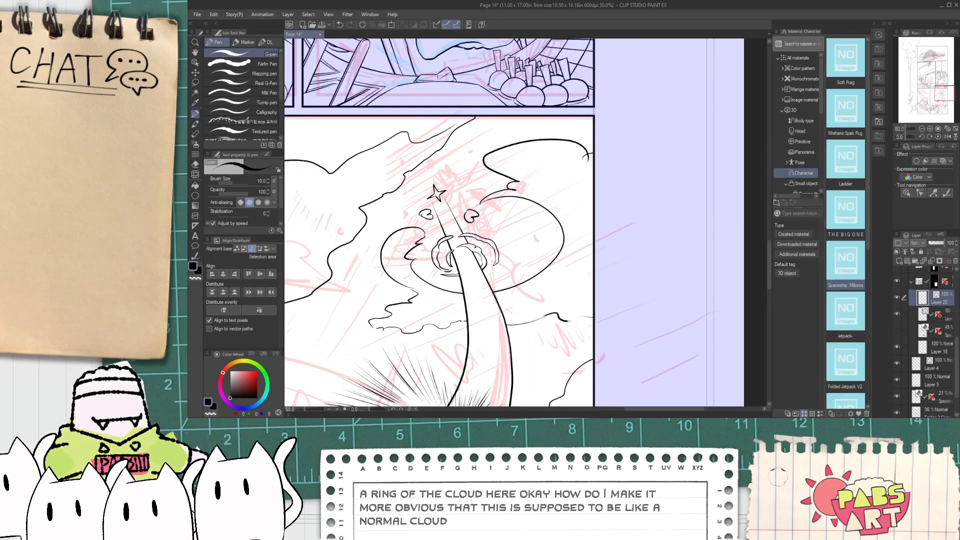
{"action": "key", "text": "e"}
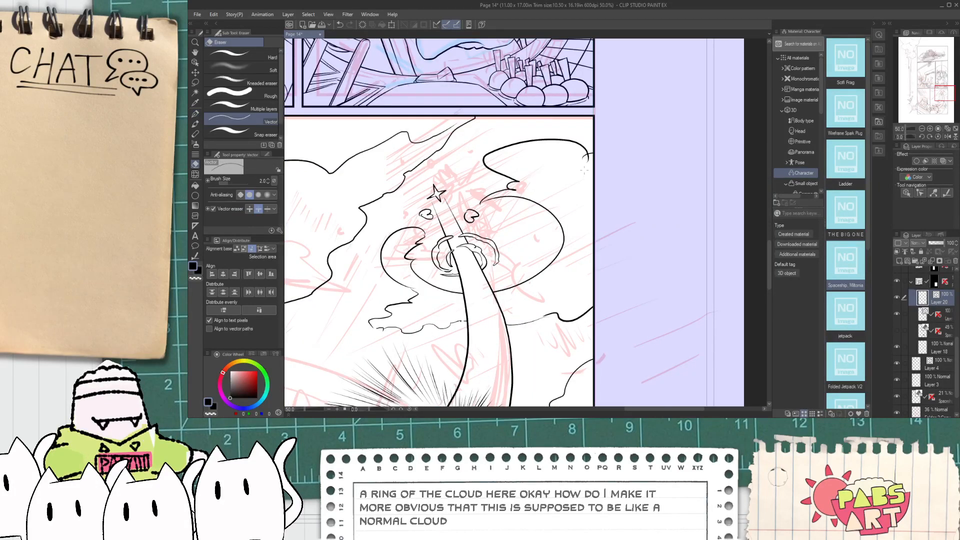
{"action": "scroll", "coordinate": [584, 159], "scroll_direction": "down", "scroll_amount": 4}
{"action": "left_click_drag", "start_coordinate": [567, 242], "coordinate": [583, 247]}
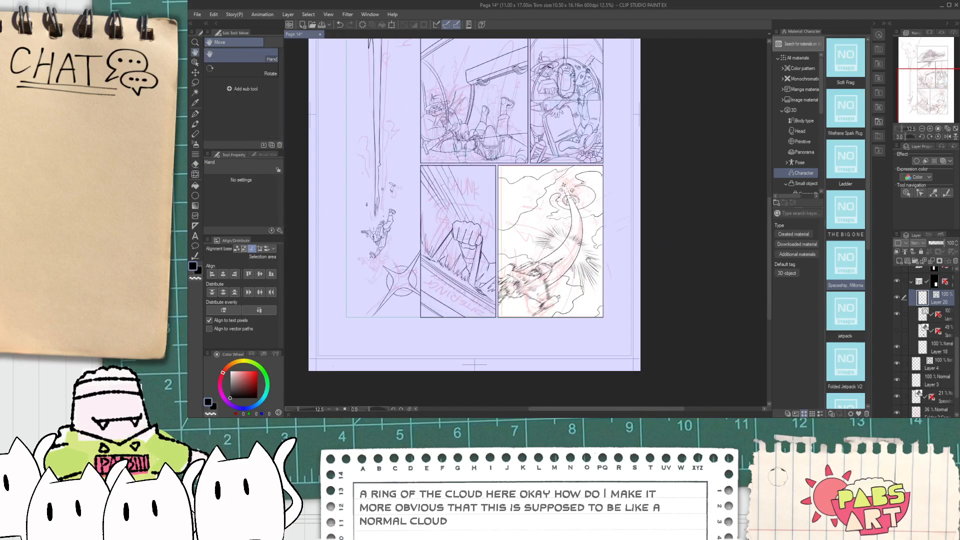
{"action": "scroll", "coordinate": [583, 247], "scroll_direction": "up", "scroll_amount": 2}
{"action": "scroll", "coordinate": [583, 248], "scroll_direction": "up", "scroll_amount": 1}
{"action": "scroll", "coordinate": [590, 235], "scroll_direction": "down", "scroll_amount": 3}
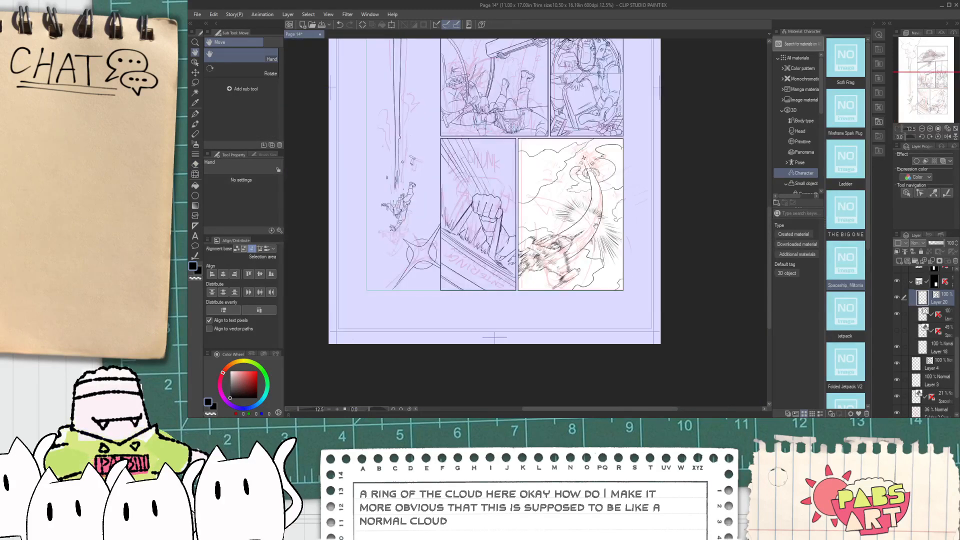
- Try inking sharp straight spikes from the spaceship's underside down toward the panel's left border
{"action": "scroll", "coordinate": [517, 276], "scroll_direction": "up", "scroll_amount": 5}
{"action": "key", "text": "p"}
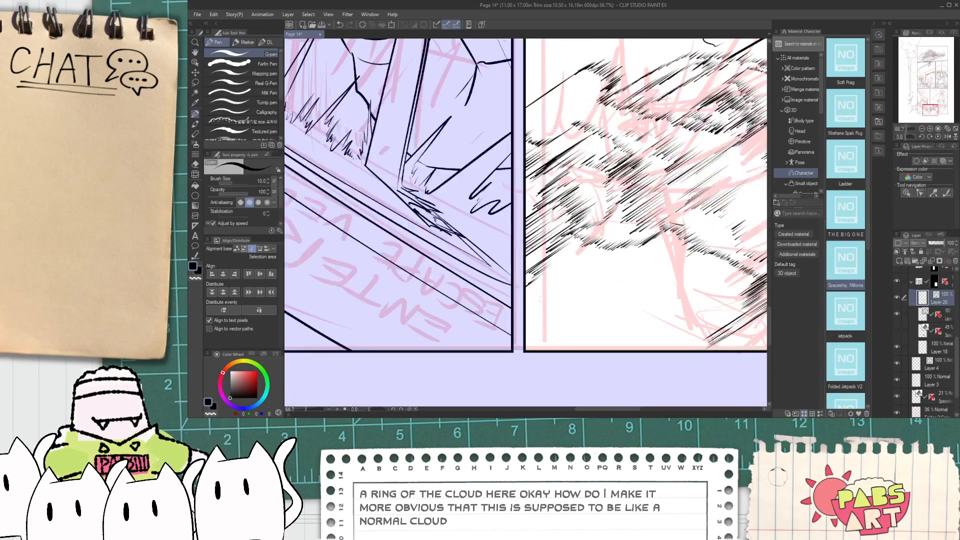
{"action": "left_click_drag", "start_coordinate": [609, 203], "coordinate": [600, 279]}
{"action": "mouse_move", "coordinate": [610, 216]}
{"action": "left_mouse_down"}
{"action": "mouse_move", "coordinate": [605, 253]}
{"action": "mouse_move", "coordinate": [564, 334]}
{"action": "mouse_move", "coordinate": [588, 250]}
{"action": "mouse_move", "coordinate": [526, 316]}
{"action": "left_mouse_up"}
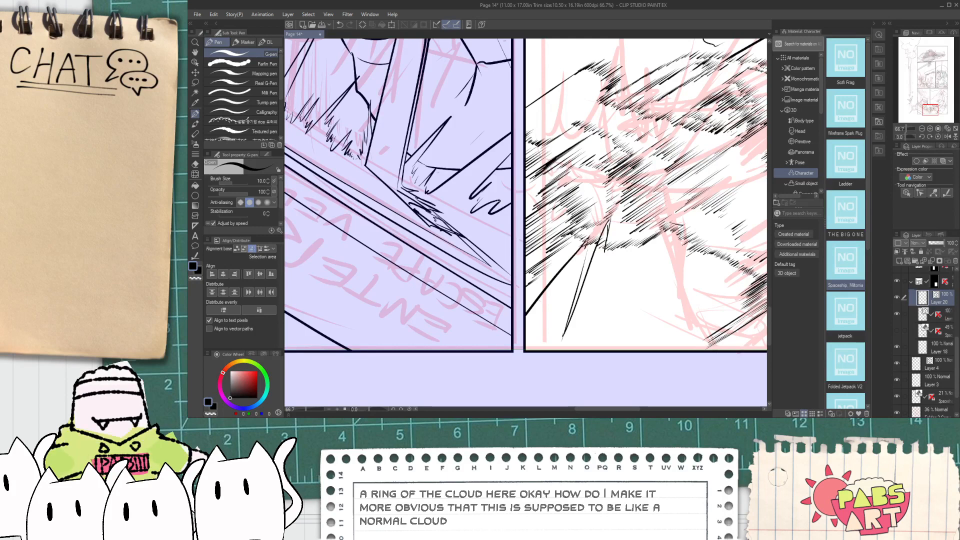
{"action": "key", "text": "e"}
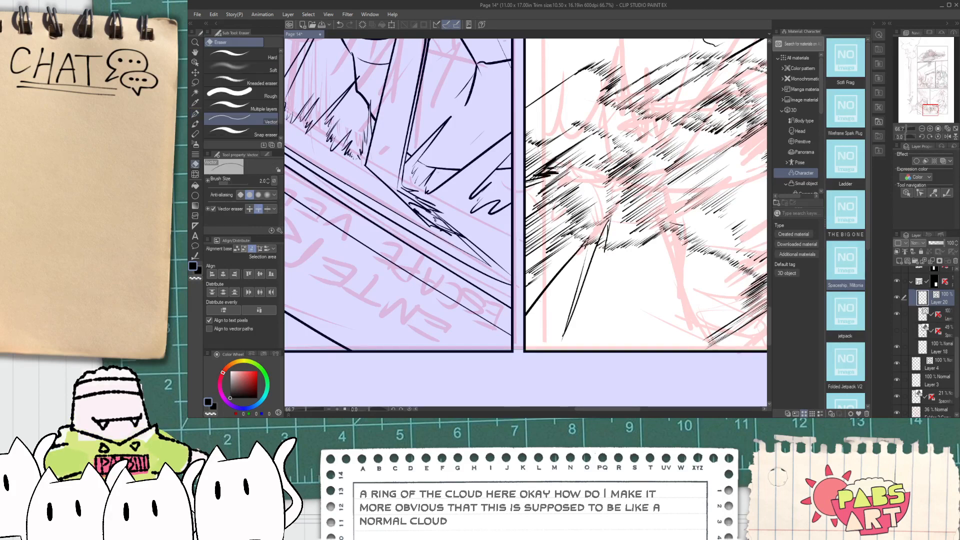
- Switch to the Object operation on the layer with the spaceship's hatched smear strokes, just below the current layer
{"action": "key", "text": "h"}
{"action": "scroll", "coordinate": [692, 348], "scroll_direction": "down", "scroll_amount": 5}
{"action": "scroll", "coordinate": [692, 348], "scroll_direction": "up", "scroll_amount": 4}
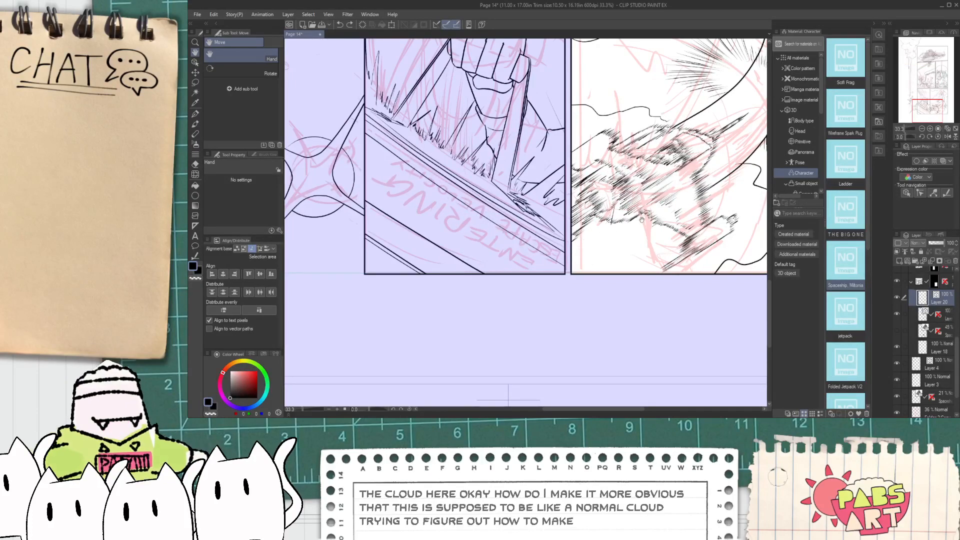
{"action": "left_click_drag", "start_coordinate": [635, 223], "coordinate": [529, 267]}
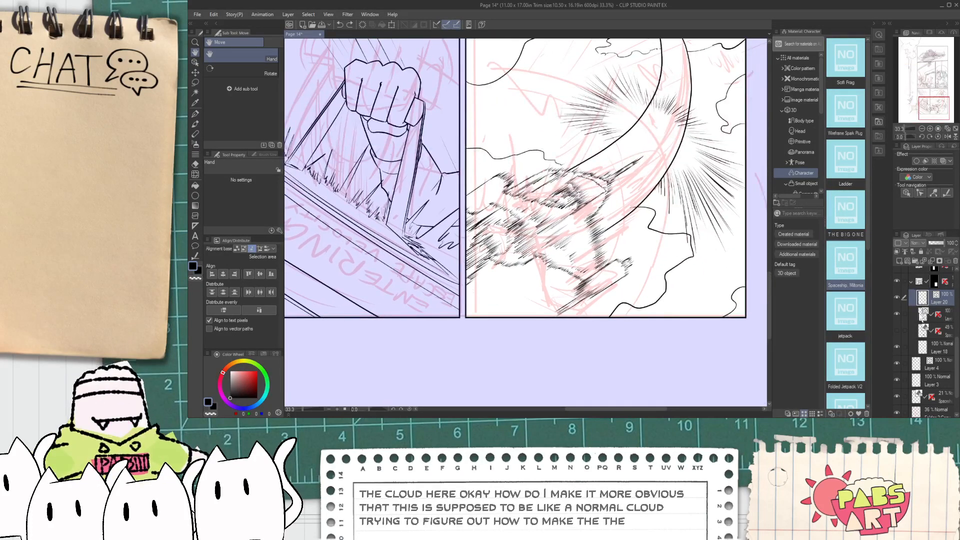
{"action": "scroll", "coordinate": [479, 259], "scroll_direction": "up", "scroll_amount": 2}
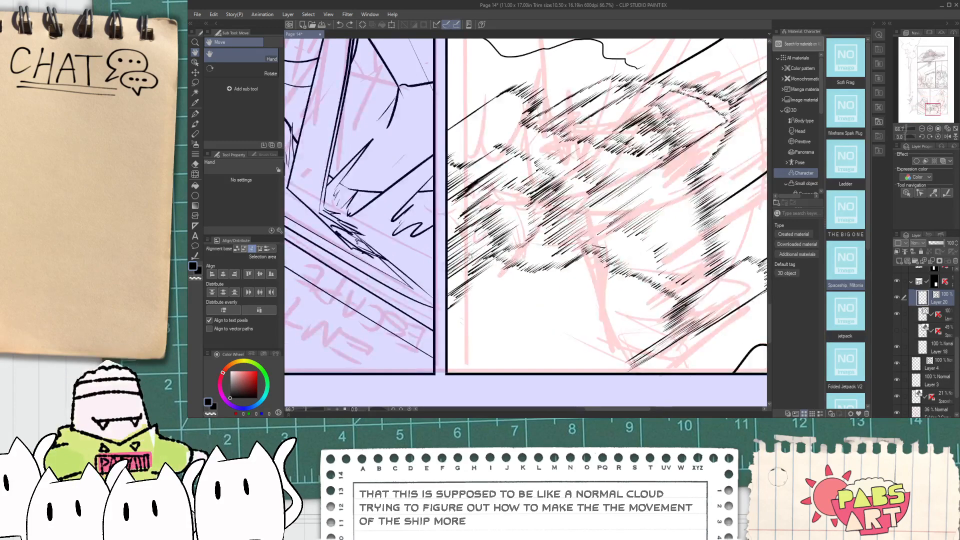
{"action": "key", "text": "o"}
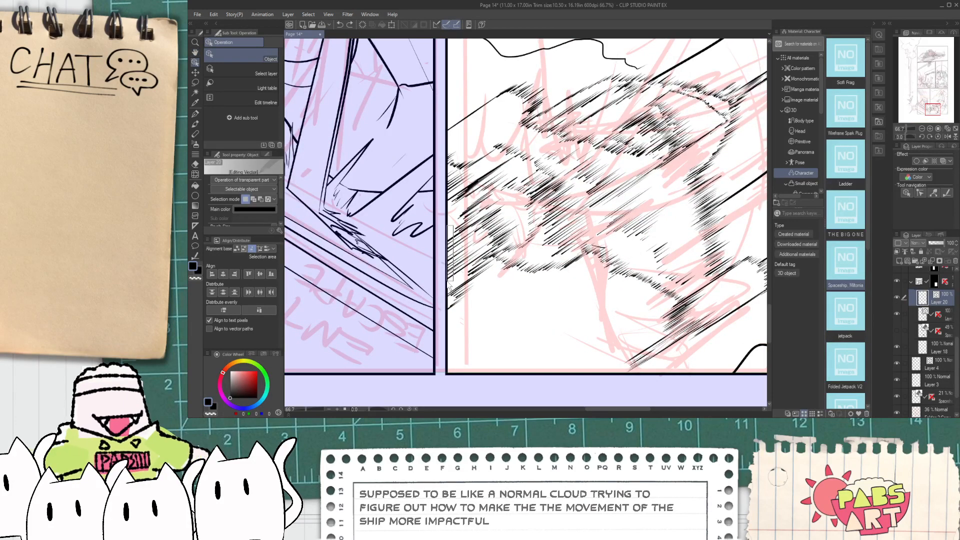
{"action": "left_click", "coordinate": [910, 316]}
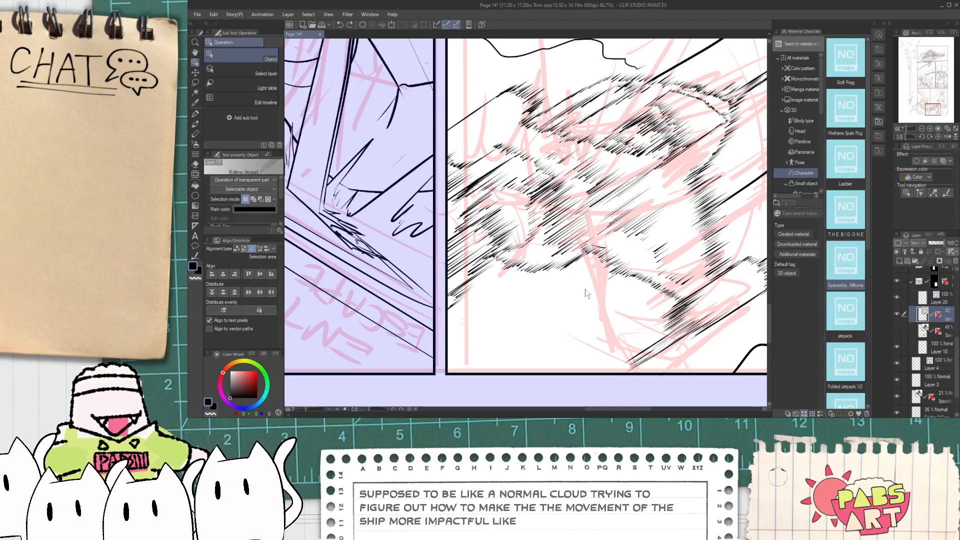
- Try deleting the clump of hatching strokes where the spaceship meets the panel's left border
{"action": "left_click", "coordinate": [445, 262]}
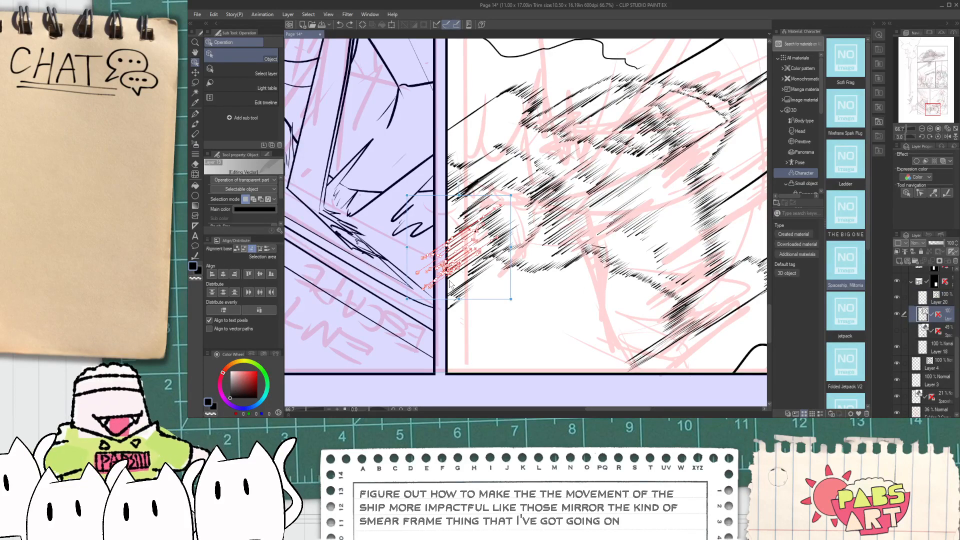
{"action": "key", "text": "Delete"}
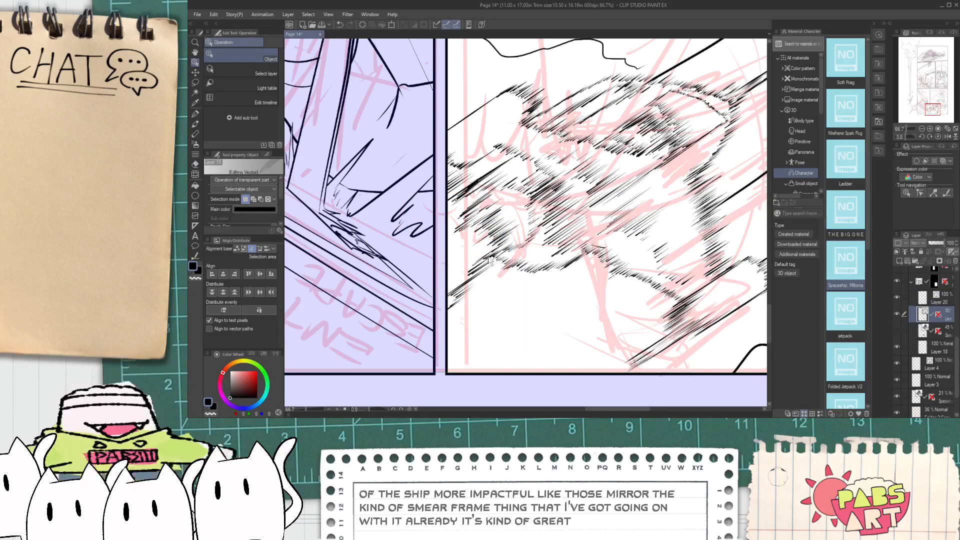
{"action": "key", "text": "p"}
{"action": "key", "text": "ctrl+minus"}
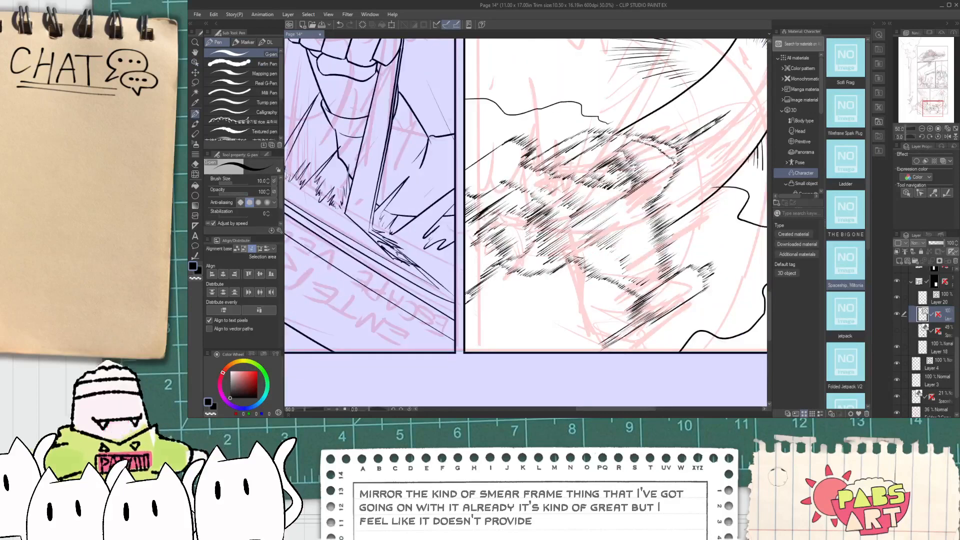
- Try shifting hatching strokes at the spaceship's left end up and inward, away from the panel's left border
{"action": "key", "text": "ctrl+plus"}
{"action": "key", "text": "ctrl+plus"}
{"action": "key", "text": "o"}
{"action": "left_click", "coordinate": [475, 244]}
{"action": "left_click_drag", "start_coordinate": [463, 274], "coordinate": [515, 246]}
{"action": "key", "text": "ctrl+z"}
{"action": "left_click", "coordinate": [465, 239]}
{"action": "mouse_move", "coordinate": [499, 248]}
{"action": "left_mouse_down"}
{"action": "mouse_move", "coordinate": [540, 228]}
{"action": "mouse_move", "coordinate": [531, 232]}
{"action": "left_mouse_up"}
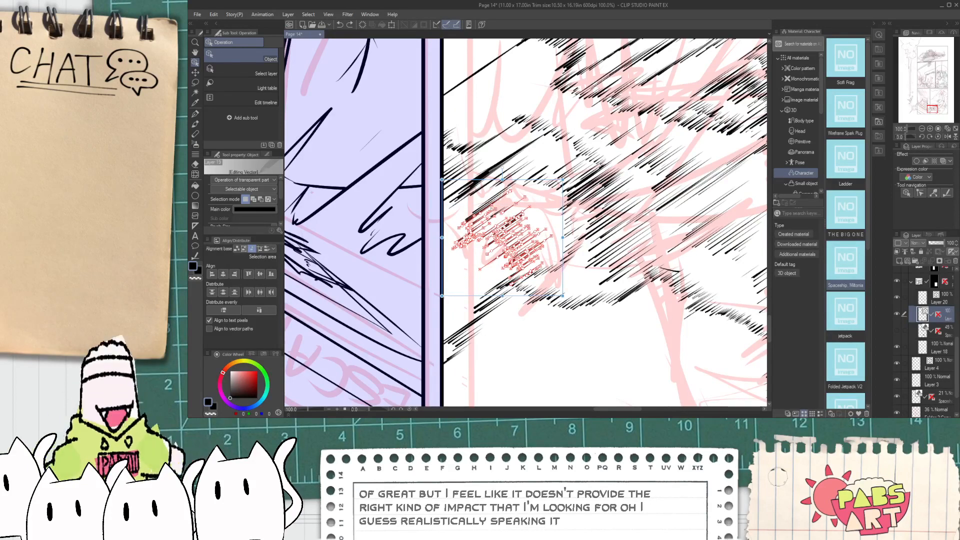
{"action": "left_click", "coordinate": [503, 197], "text": "shift"}
{"action": "left_click_drag", "start_coordinate": [523, 187], "coordinate": [526, 186]}
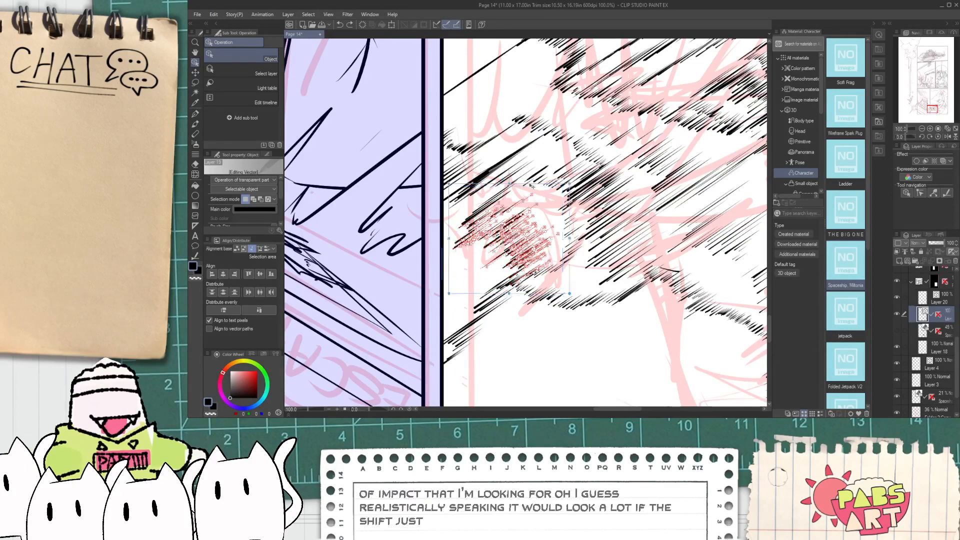
{"action": "left_click", "coordinate": [490, 266]}
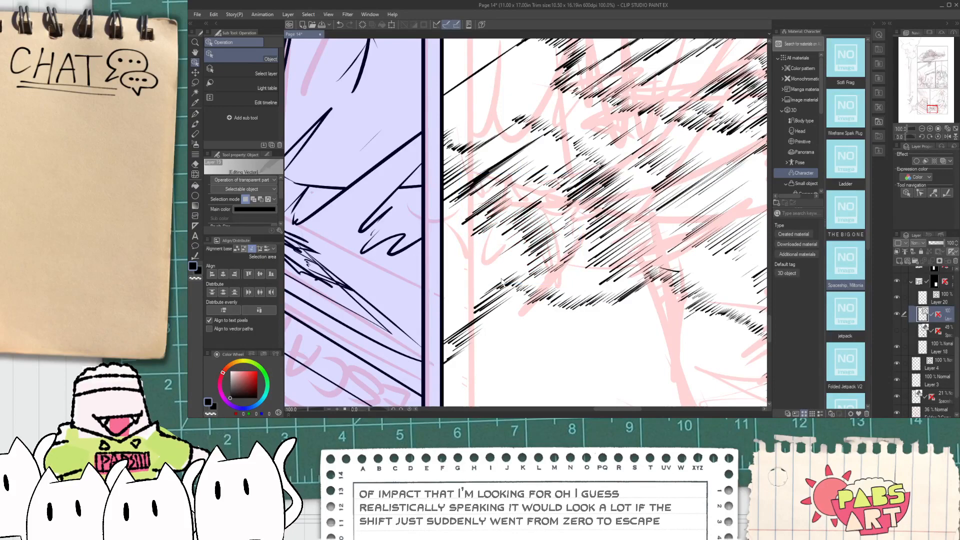
- Try inking a nearly horizontal line from the panel's left border into the spaceship's hatching
{"action": "key", "text": "space"}
{"action": "scroll", "coordinate": [503, 282], "scroll_direction": "down", "scroll_amount": 5}
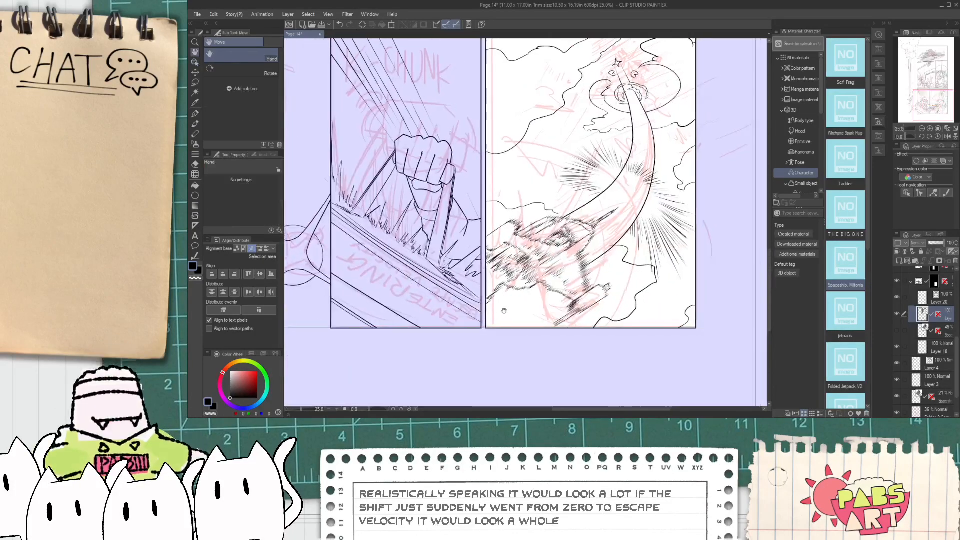
{"action": "scroll", "coordinate": [506, 313], "scroll_direction": "up", "scroll_amount": 4}
{"action": "key", "text": "p"}
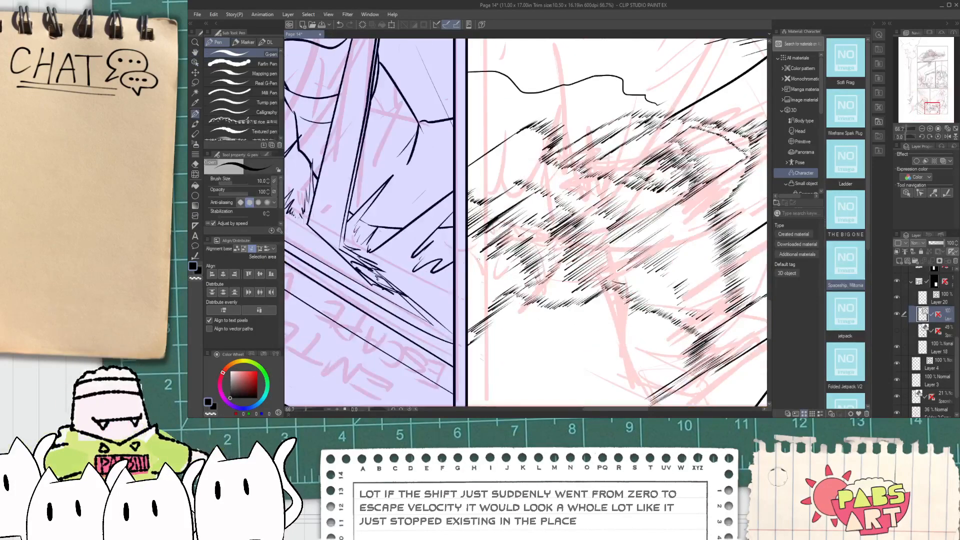
{"action": "scroll", "coordinate": [468, 260], "scroll_direction": "up", "scroll_amount": 3}
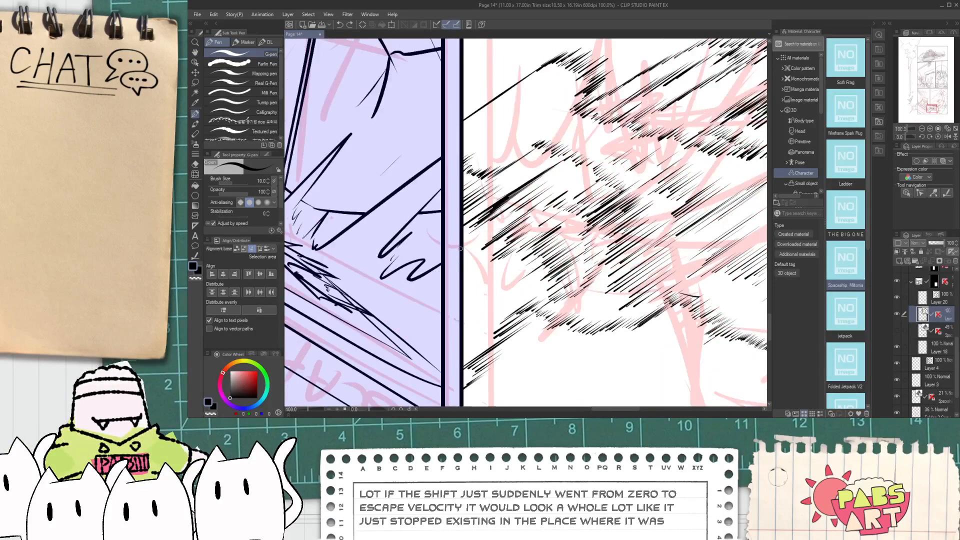
{"action": "key", "text": "ctrl+z"}
{"action": "left_click_drag", "start_coordinate": [465, 239], "coordinate": [546, 250]}
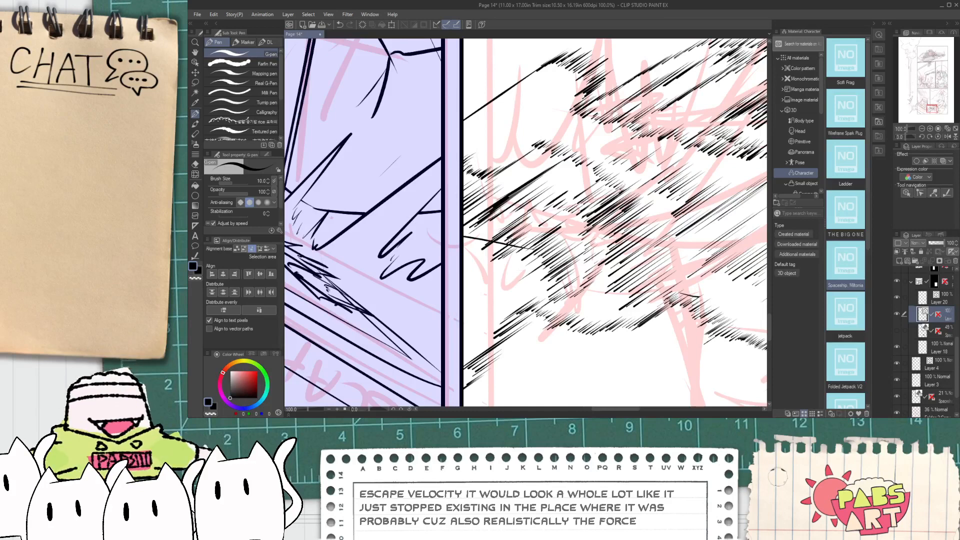
{"action": "scroll", "coordinate": [466, 240], "scroll_direction": "down", "scroll_amount": 2}
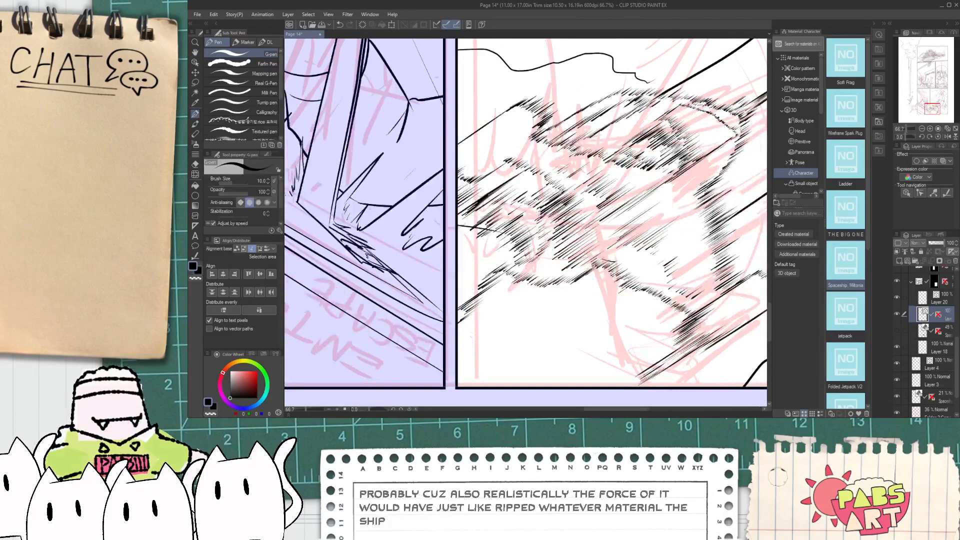
- Try inking jagged torn spikes over the hatching at the spaceship's left end and a few below it
{"action": "scroll", "coordinate": [505, 232], "scroll_direction": "up", "scroll_amount": 3}
{"action": "key", "text": "ctrl+z"}
{"action": "left_click_drag", "start_coordinate": [482, 193], "coordinate": [510, 242]}
{"action": "left_click_drag", "start_coordinate": [507, 243], "coordinate": [538, 207]}
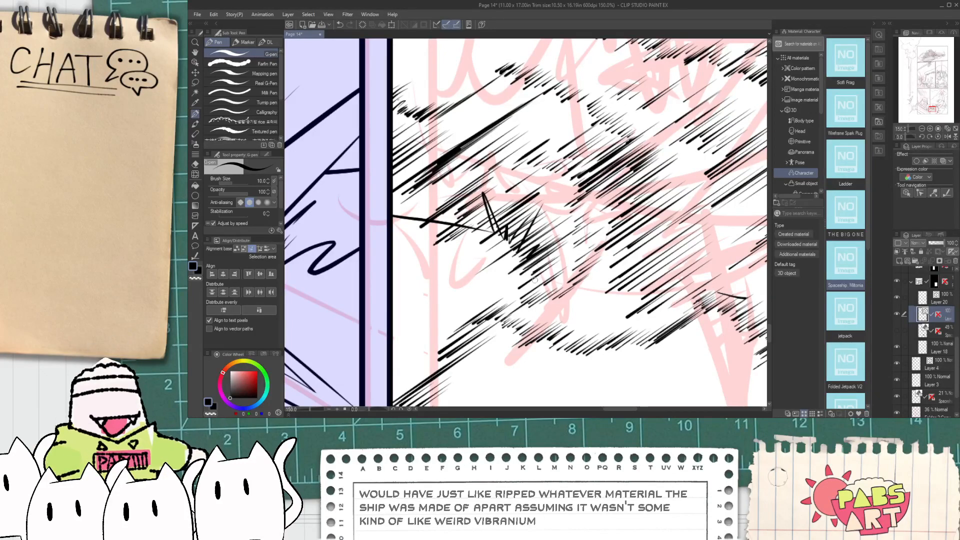
{"action": "scroll", "coordinate": [533, 278], "scroll_direction": "down", "scroll_amount": 4}
{"action": "mouse_move", "coordinate": [536, 292]}
{"action": "left_mouse_down"}
{"action": "mouse_move", "coordinate": [539, 341]}
{"action": "mouse_move", "coordinate": [531, 325]}
{"action": "left_mouse_up"}
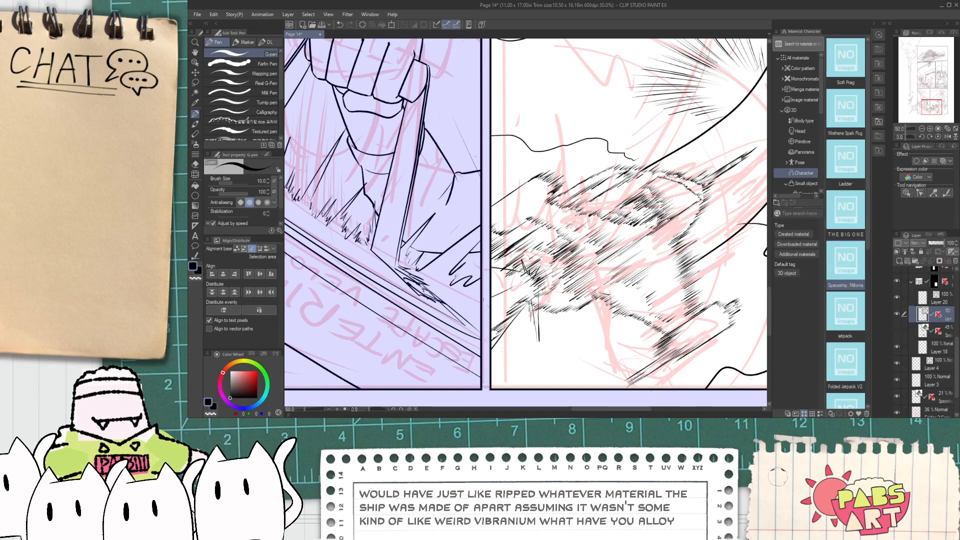
- Move a group of hatching strokes at the spaceship's left end slightly up and to the right
{"action": "key", "text": "ctrl+0"}
{"action": "scroll", "coordinate": [509, 291], "scroll_direction": "up", "scroll_amount": 3}
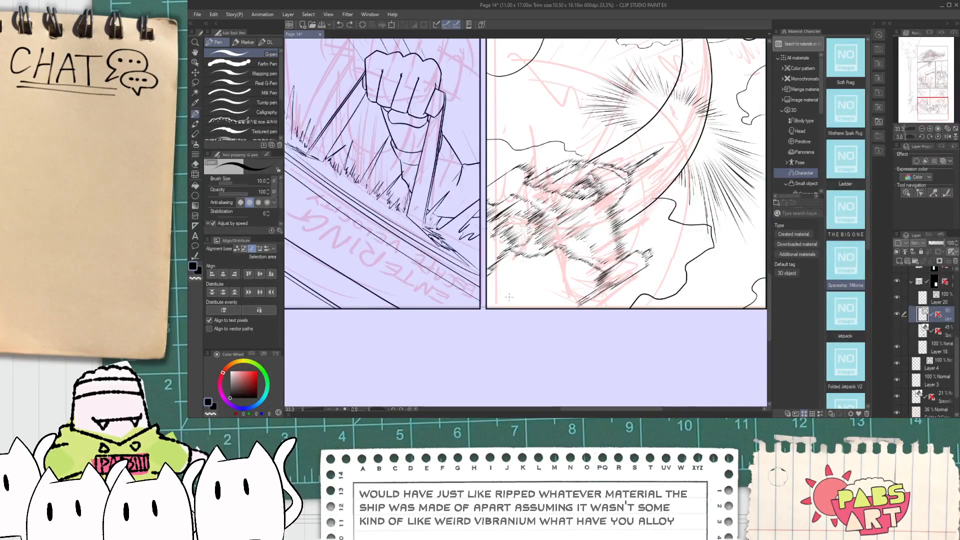
{"action": "scroll", "coordinate": [507, 240], "scroll_direction": "up", "scroll_amount": 5}
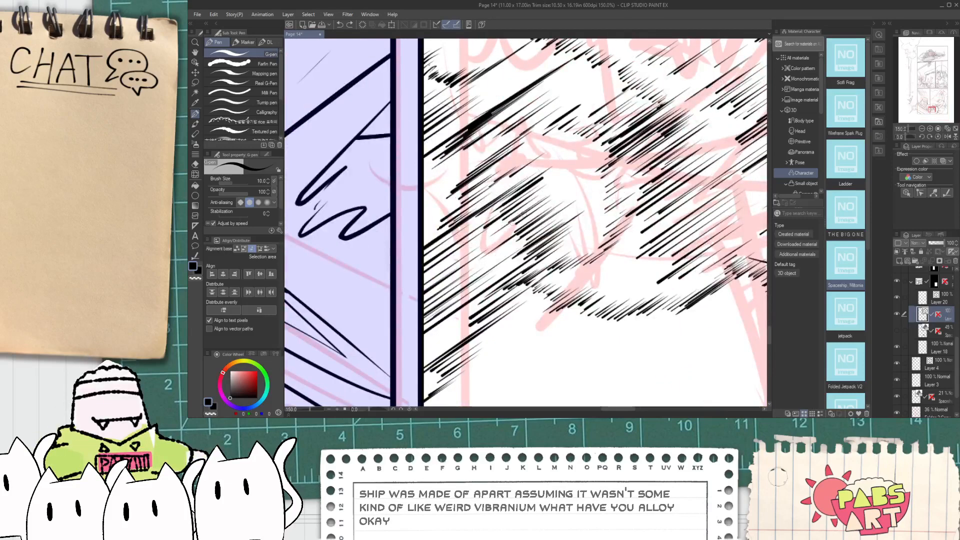
{"action": "key", "text": "o"}
{"action": "left_click", "coordinate": [516, 210]}
{"action": "mouse_move", "coordinate": [517, 211]}
{"action": "left_mouse_down"}
{"action": "mouse_move", "coordinate": [494, 243]}
{"action": "mouse_move", "coordinate": [528, 225]}
{"action": "left_mouse_up"}
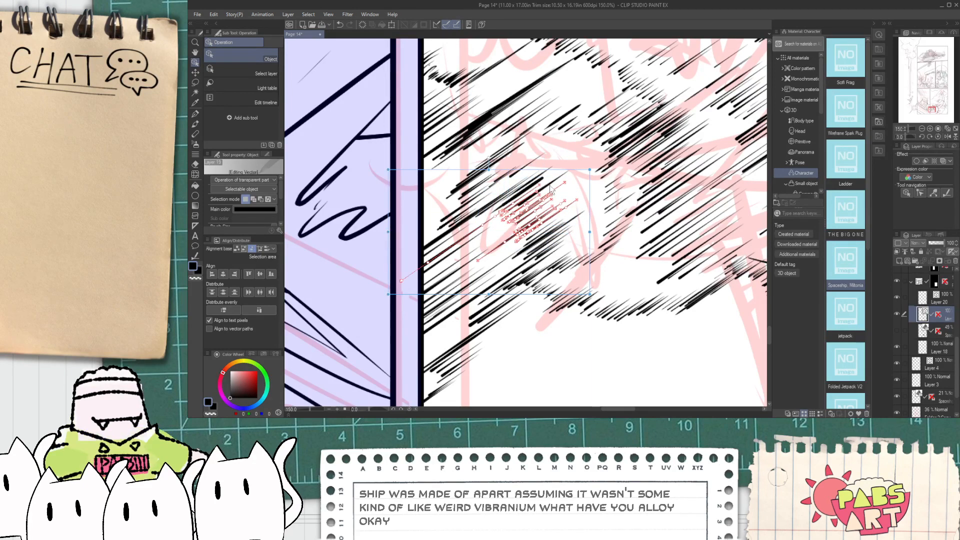
{"action": "left_click", "coordinate": [454, 246], "text": "shift"}
{"action": "left_click_drag", "start_coordinate": [492, 252], "coordinate": [507, 239]}
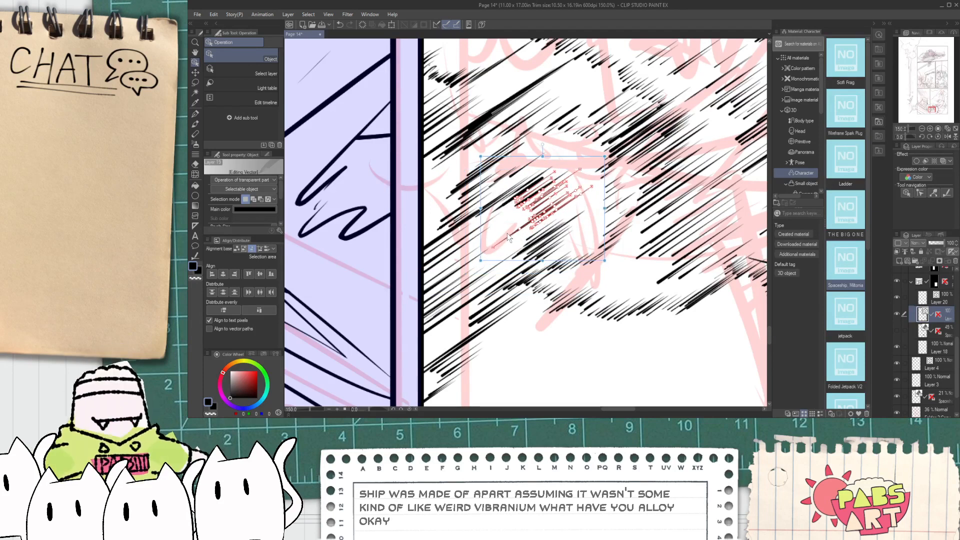
- Nudge individual hatching strokes of the same cluster toward the upper right and remove stray ones
{"action": "left_click", "coordinate": [575, 191]}
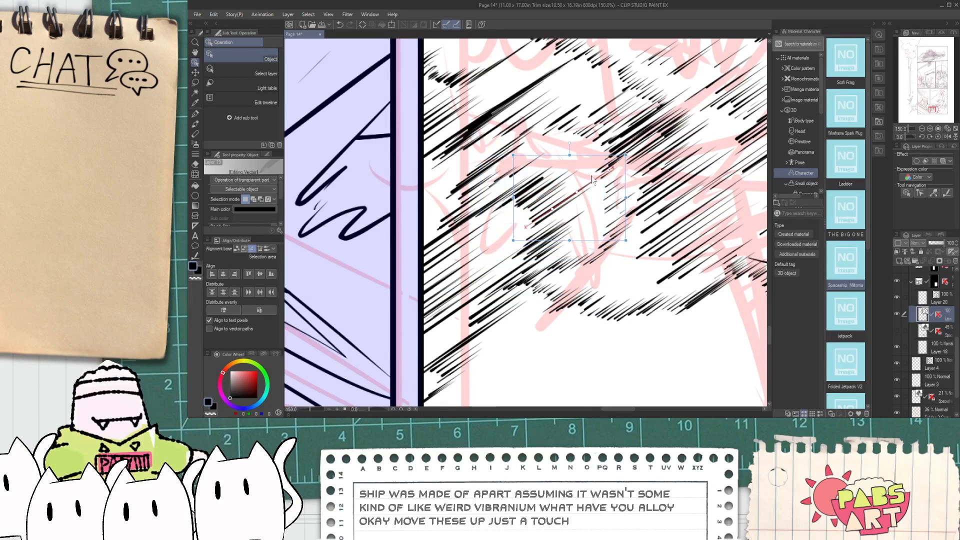
{"action": "left_click", "coordinate": [576, 192]}
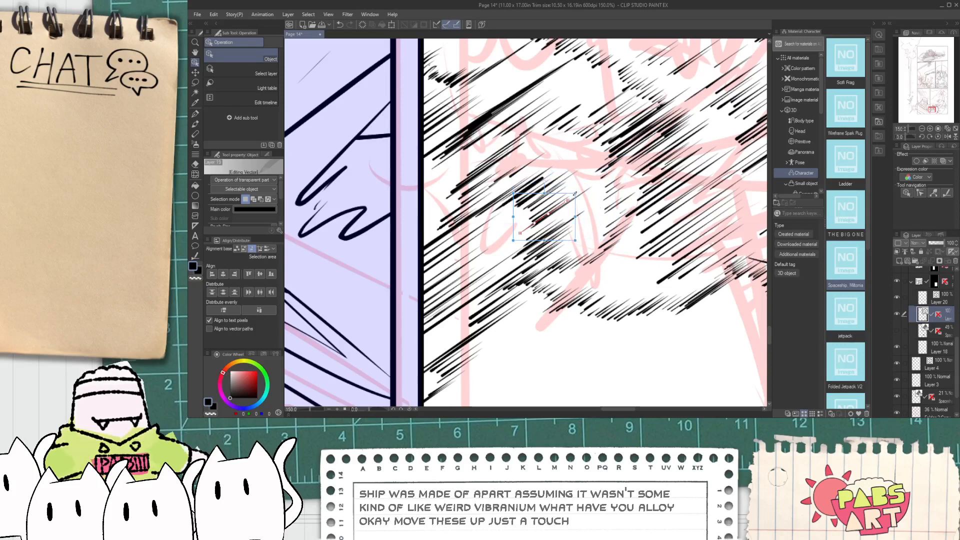
{"action": "left_click_drag", "start_coordinate": [576, 208], "coordinate": [592, 201]}
{"action": "key", "text": "Delete"}
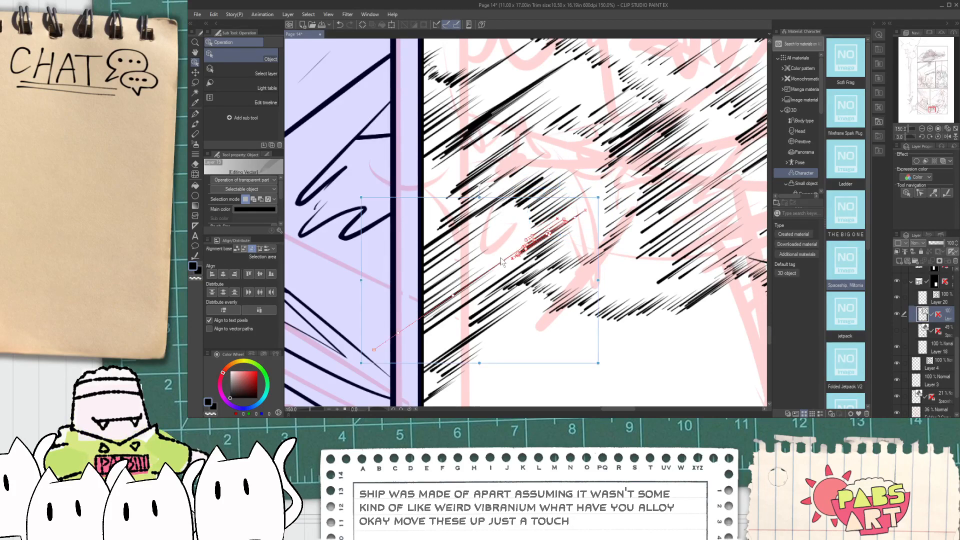
{"action": "left_click", "coordinate": [593, 221]}
{"action": "key", "text": "Delete"}
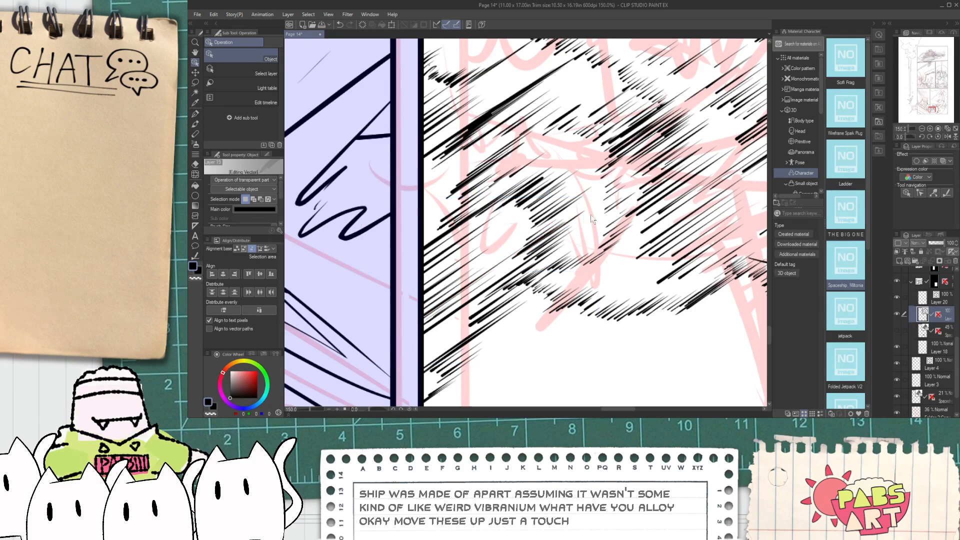
- Shift the inner hatching cluster at the spaceship's left end slightly up and to the right
{"action": "left_click_drag", "start_coordinate": [523, 257], "coordinate": [526, 258]}
{"action": "left_click", "coordinate": [501, 261], "text": "shift"}
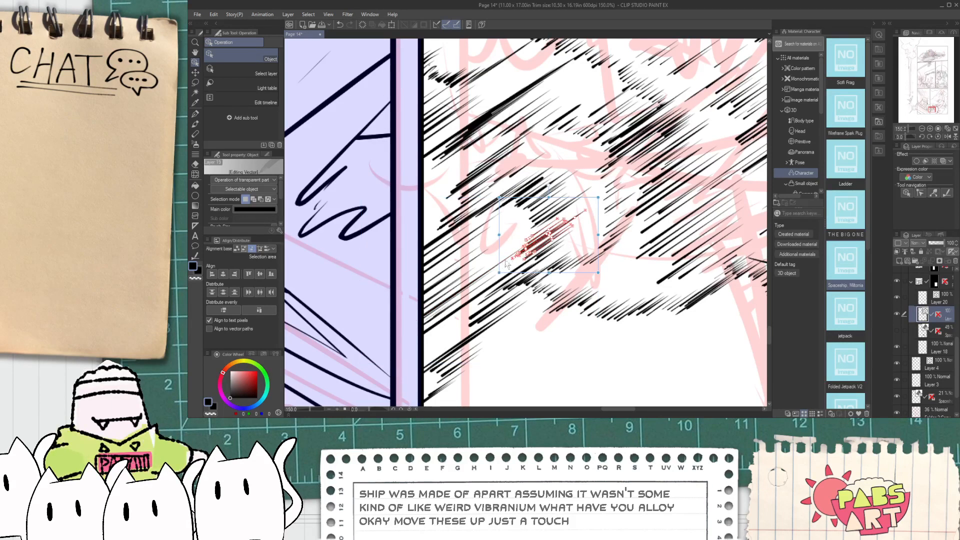
{"action": "left_click_drag", "start_coordinate": [577, 199], "coordinate": [594, 185]}
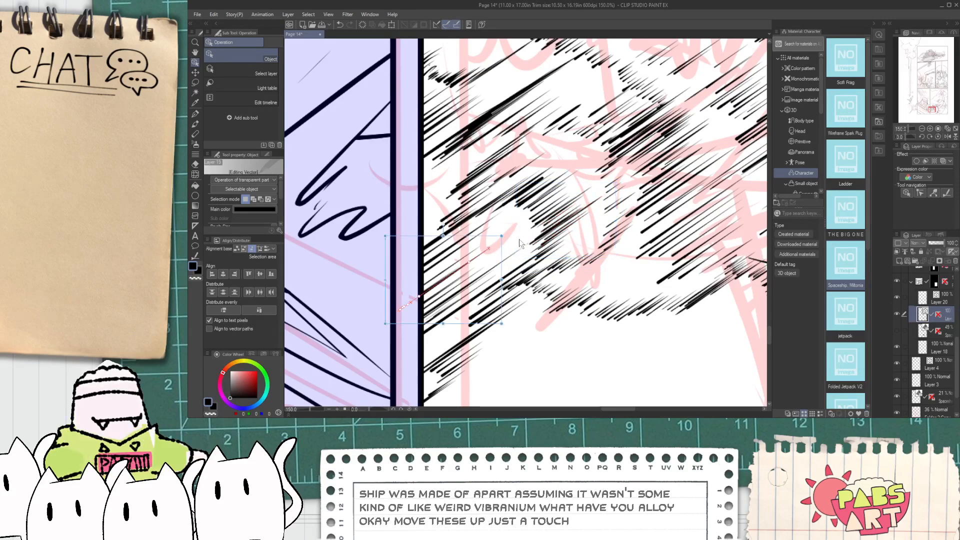
{"action": "scroll", "coordinate": [515, 250], "scroll_direction": "down", "scroll_amount": 4}
{"action": "scroll", "coordinate": [505, 274], "scroll_direction": "up", "scroll_amount": 4}
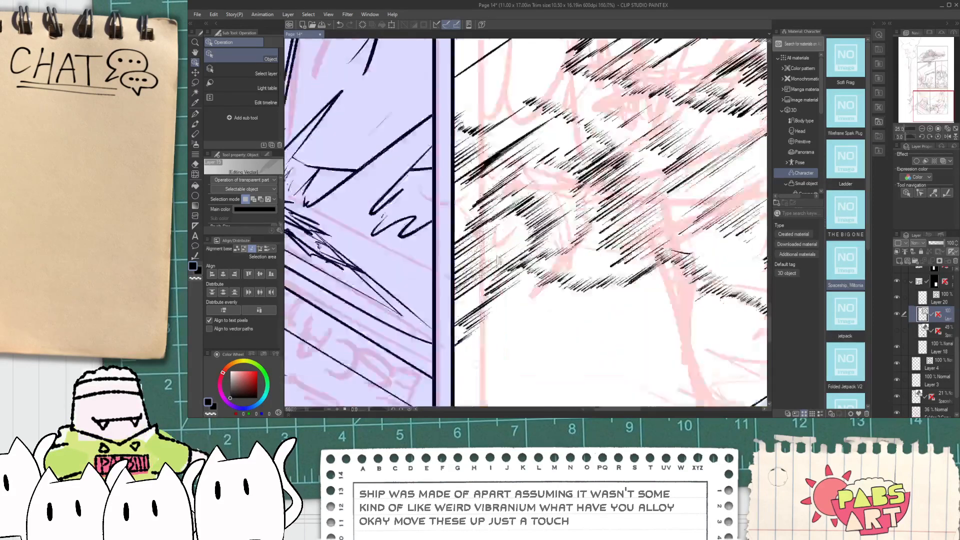
- Delete the back hatching strokes beside the panel's left border, just left of the spaceship's smear
{"action": "mouse_move", "coordinate": [480, 251]}
{"action": "left_mouse_down"}
{"action": "mouse_move", "coordinate": [492, 274]}
{"action": "mouse_move", "coordinate": [475, 257]}
{"action": "mouse_move", "coordinate": [434, 306]}
{"action": "left_mouse_up"}
{"action": "key", "text": "Delete"}
{"action": "key", "text": "Delete"}
{"action": "key", "text": "Delete"}
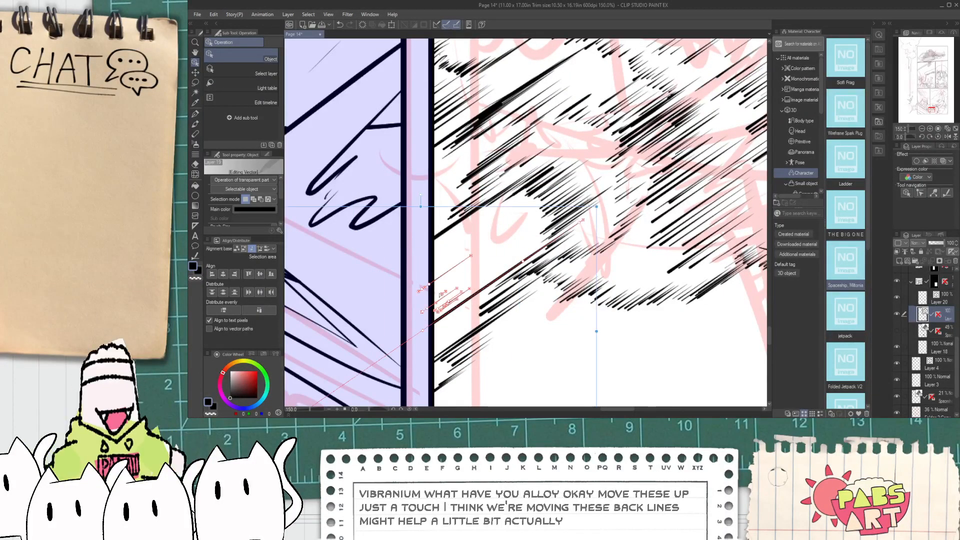
{"action": "key", "text": "Delete"}
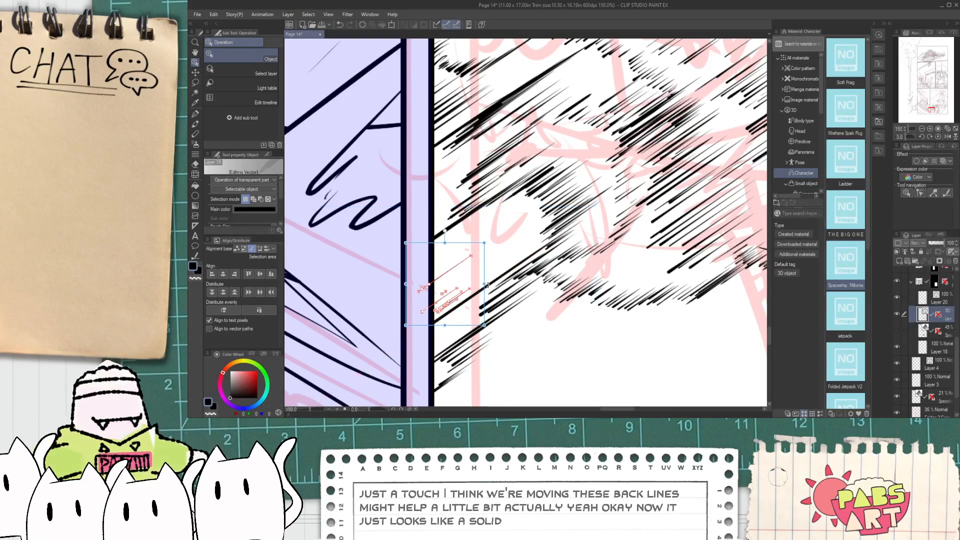
{"action": "scroll", "coordinate": [550, 336], "scroll_direction": "down", "scroll_amount": 7}
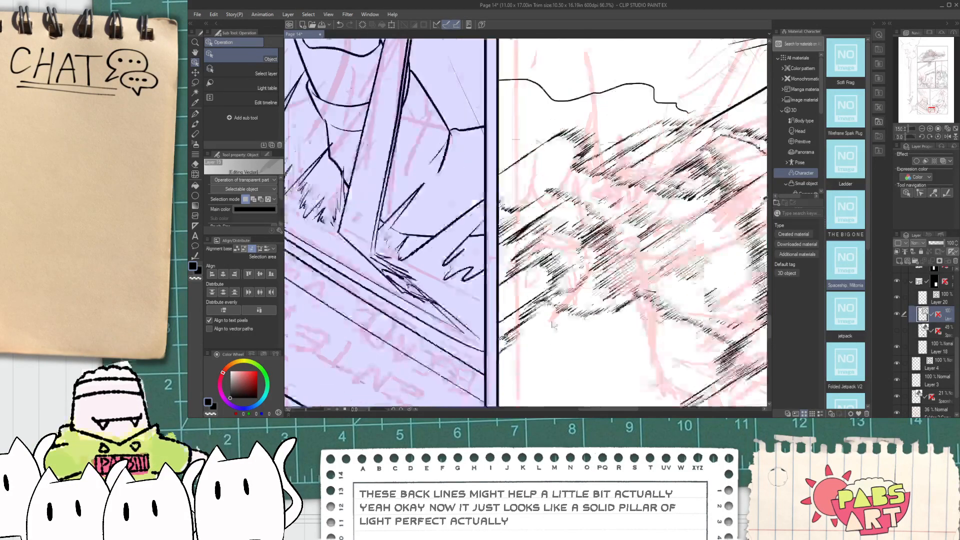
- Try inking a few long strokes fanning downward beneath the spaceship's hatching near the panel's lower-left corner
{"action": "key", "text": "space"}
{"action": "left_click_drag", "start_coordinate": [590, 284], "coordinate": [565, 287]}
{"action": "scroll", "coordinate": [565, 288], "scroll_direction": "up", "scroll_amount": 3}
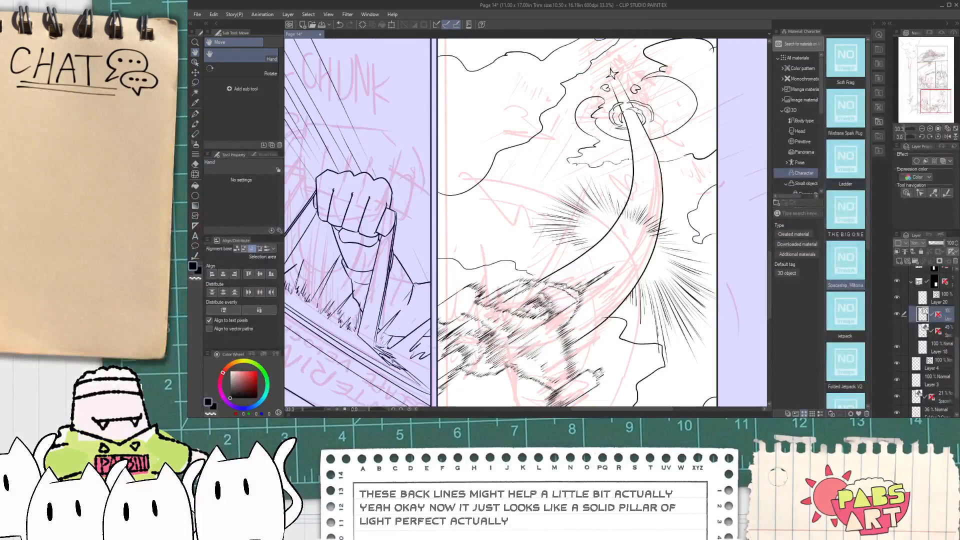
{"action": "scroll", "coordinate": [501, 300], "scroll_direction": "up", "scroll_amount": 1}
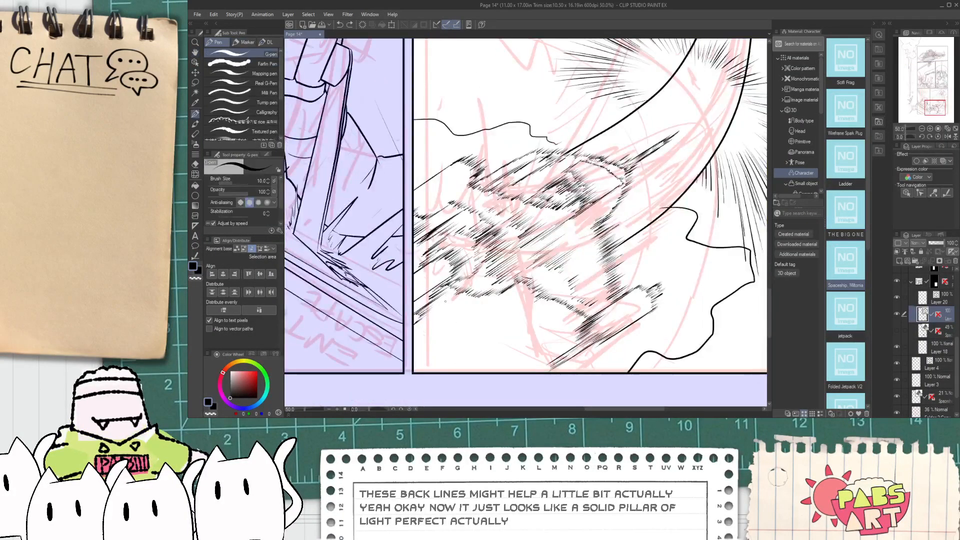
{"action": "mouse_move", "coordinate": [448, 306]}
{"action": "left_mouse_down"}
{"action": "mouse_move", "coordinate": [440, 322]}
{"action": "mouse_move", "coordinate": [452, 373]}
{"action": "left_mouse_up"}
{"action": "left_click_drag", "start_coordinate": [463, 318], "coordinate": [491, 360]}
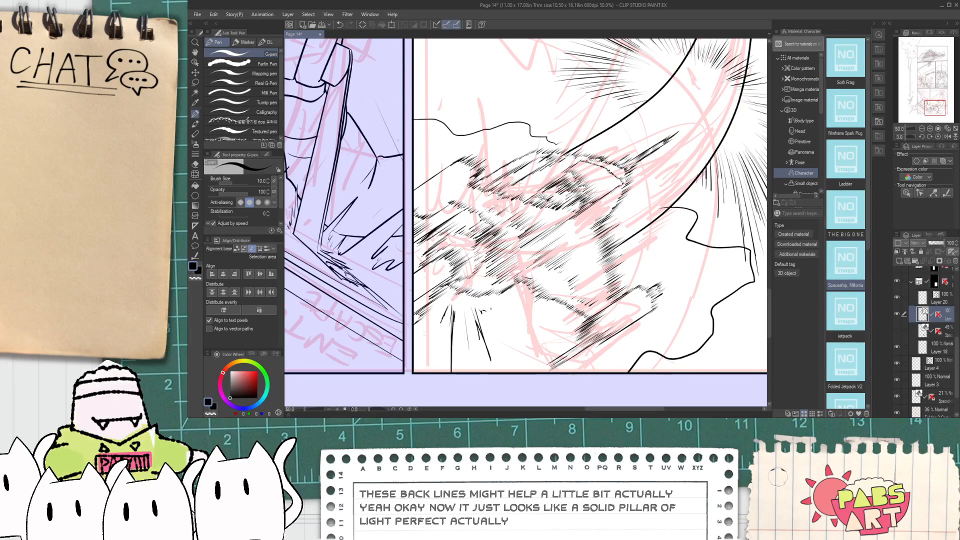
{"action": "scroll", "coordinate": [496, 304], "scroll_direction": "down", "scroll_amount": 2}
{"action": "scroll", "coordinate": [484, 297], "scroll_direction": "up", "scroll_amount": 2}
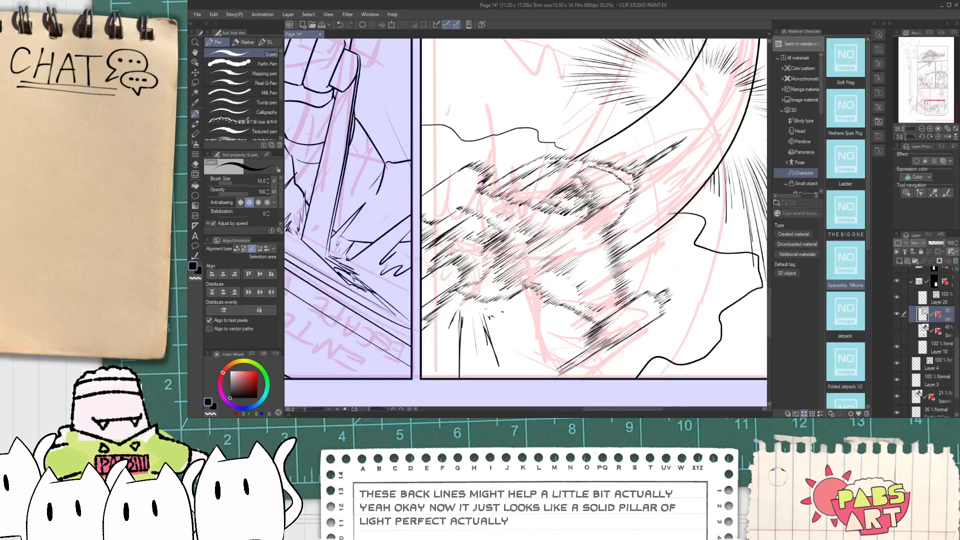
{"action": "key", "text": "ctrl+z"}
{"action": "key", "text": "ctrl+z"}
- Redraw the vector line width along both long curves of the flight path on Layer 20
{"action": "scroll", "coordinate": [483, 312], "scroll_direction": "down", "scroll_amount": 1}
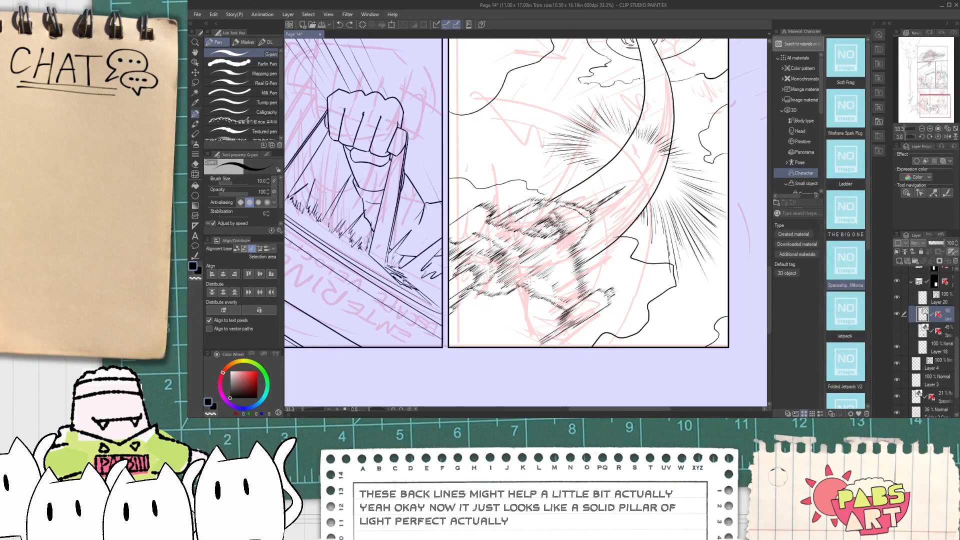
{"action": "key", "text": "space"}
{"action": "left_click_drag", "start_coordinate": [586, 191], "coordinate": [536, 242]}
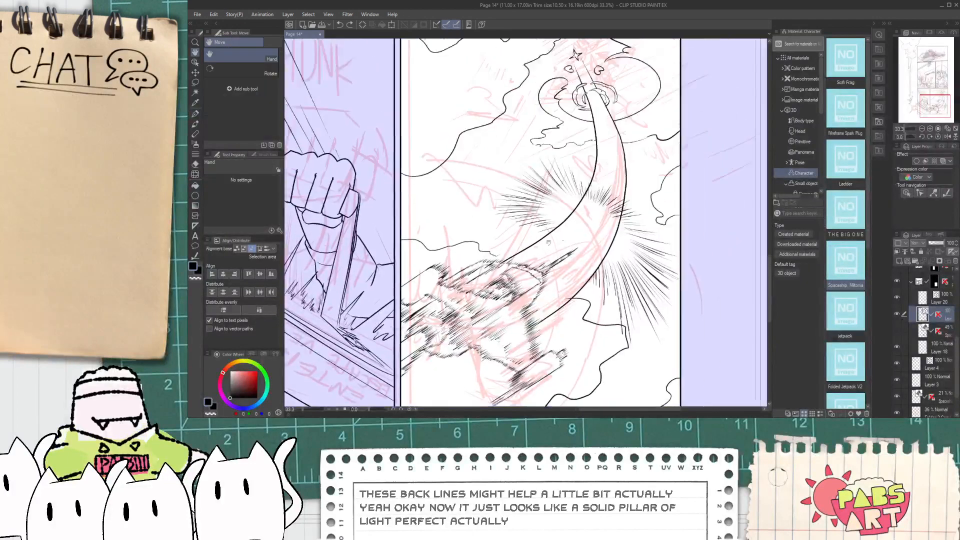
{"action": "left_click", "coordinate": [195, 256]}
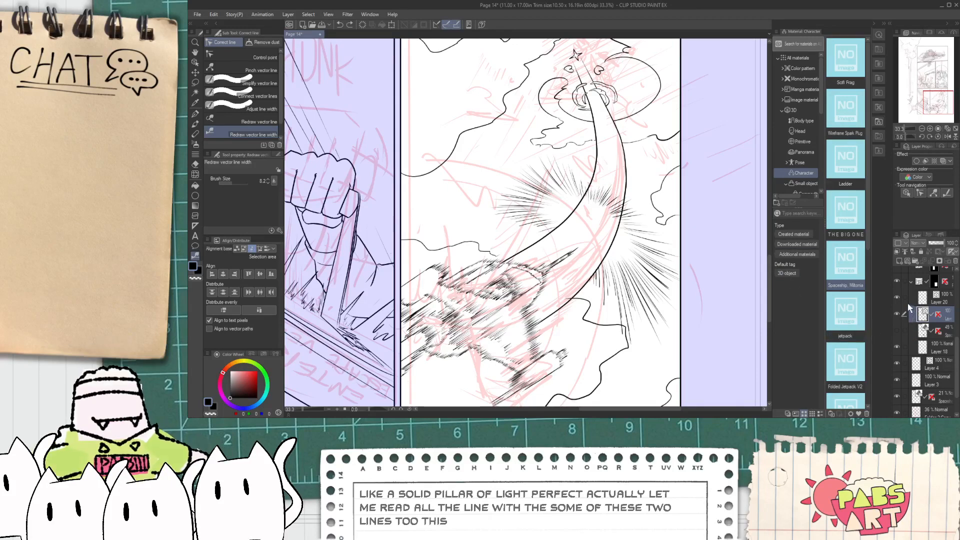
{"action": "left_click", "coordinate": [925, 299]}
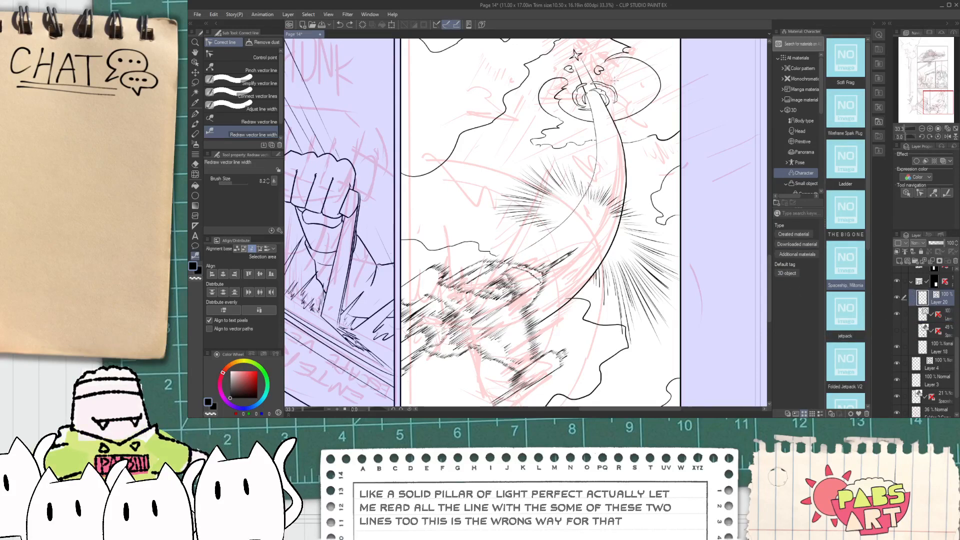
{"action": "left_click_drag", "start_coordinate": [597, 95], "coordinate": [507, 260]}
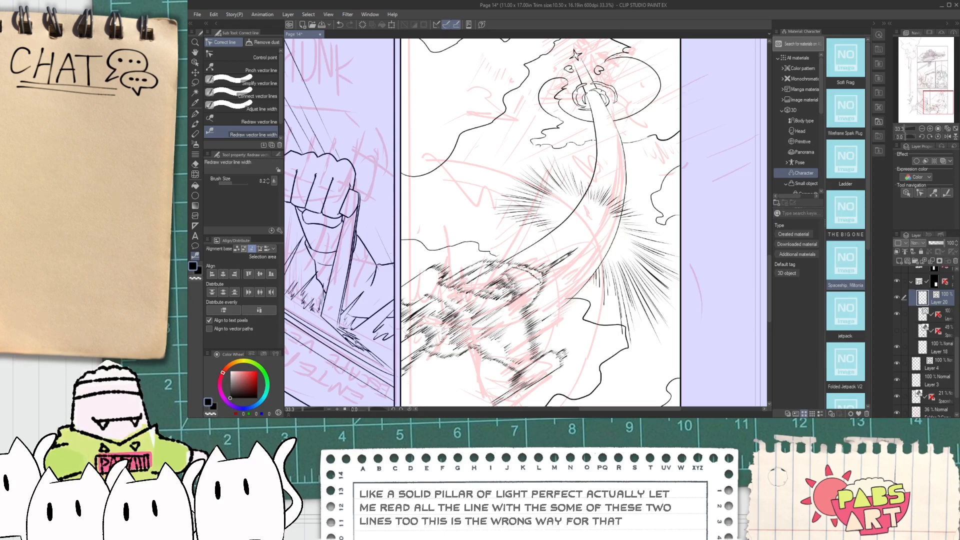
{"action": "left_click_drag", "start_coordinate": [626, 98], "coordinate": [535, 324]}
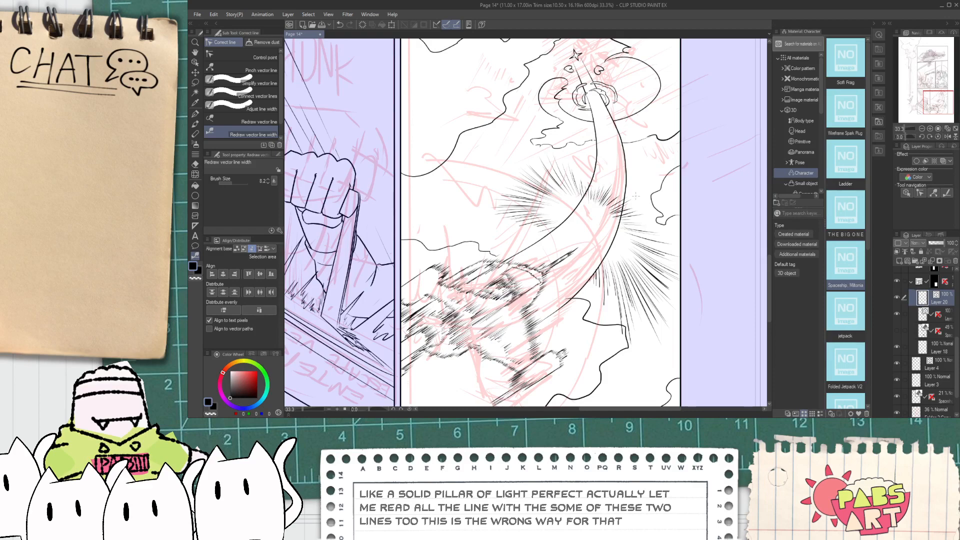
- Examine the flight path from the spaceship up to the star, close up and against the whole page
{"action": "key", "text": "e"}
{"action": "scroll", "coordinate": [563, 286], "scroll_direction": "up", "scroll_amount": 4}
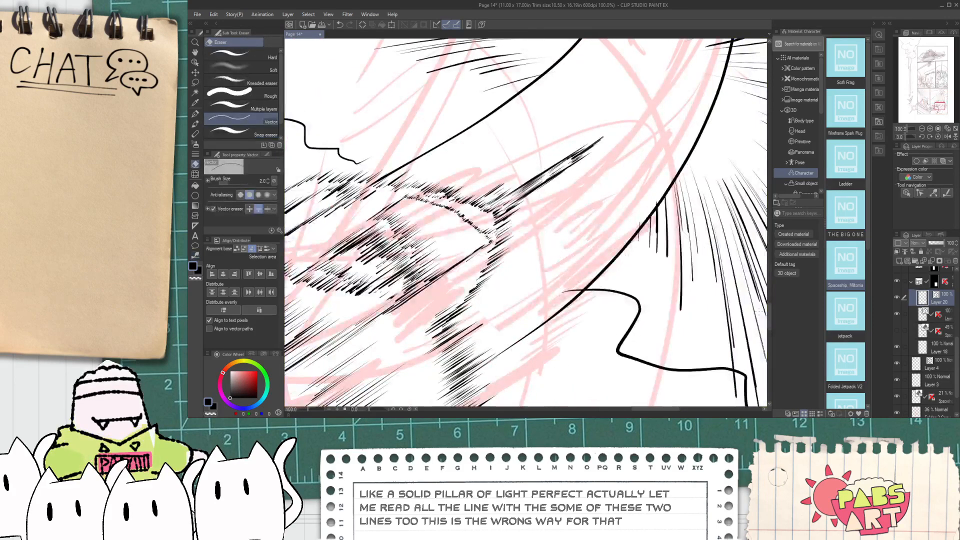
{"action": "key", "text": "h"}
{"action": "scroll", "coordinate": [525, 220], "scroll_direction": "down", "scroll_amount": 6}
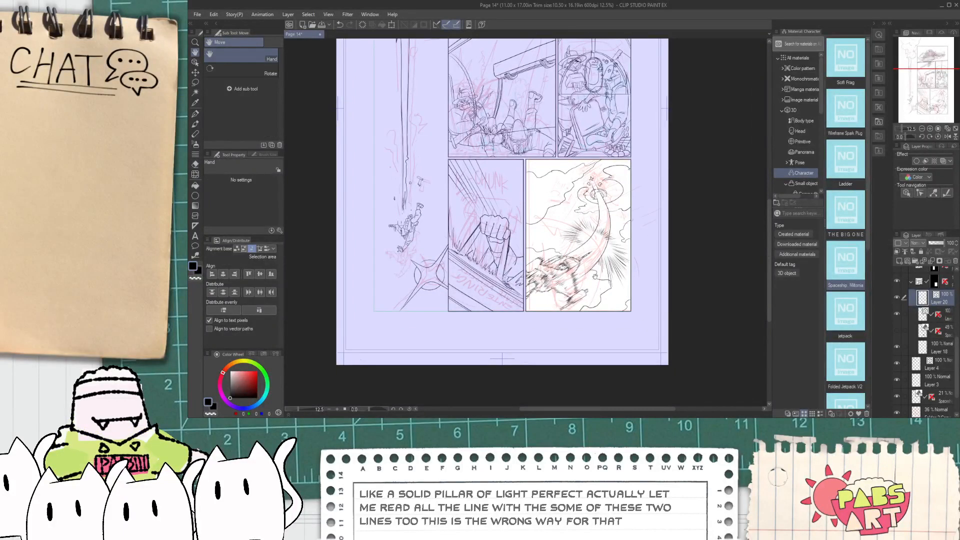
{"action": "scroll", "coordinate": [596, 184], "scroll_direction": "up", "scroll_amount": 6}
{"action": "key", "text": "p"}
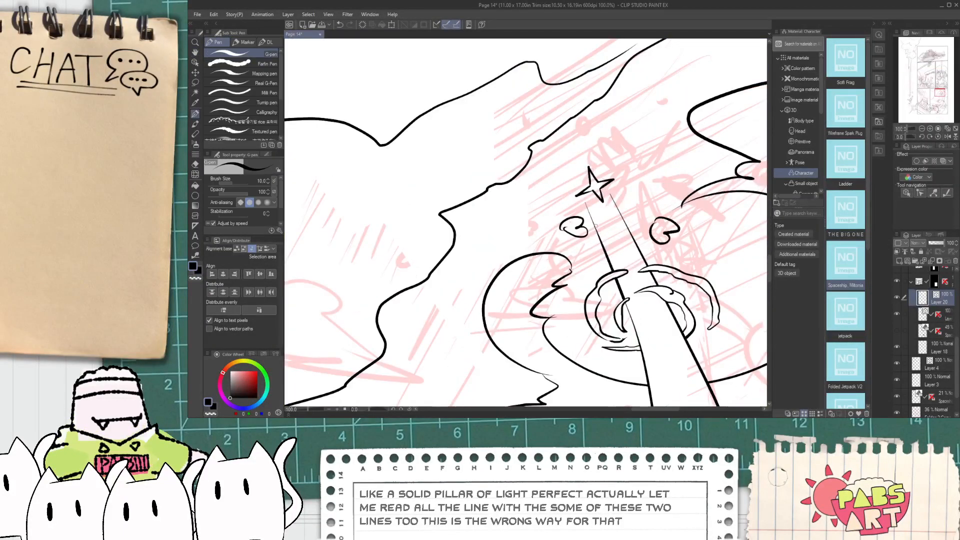
{"action": "mouse_move", "coordinate": [605, 245]}
{"action": "left_mouse_down"}
{"action": "mouse_move", "coordinate": [602, 219]}
{"action": "mouse_move", "coordinate": [619, 248]}
{"action": "mouse_move", "coordinate": [615, 228]}
{"action": "mouse_move", "coordinate": [630, 249]}
{"action": "left_mouse_up"}
{"action": "scroll", "coordinate": [631, 248], "scroll_direction": "down", "scroll_amount": 5}
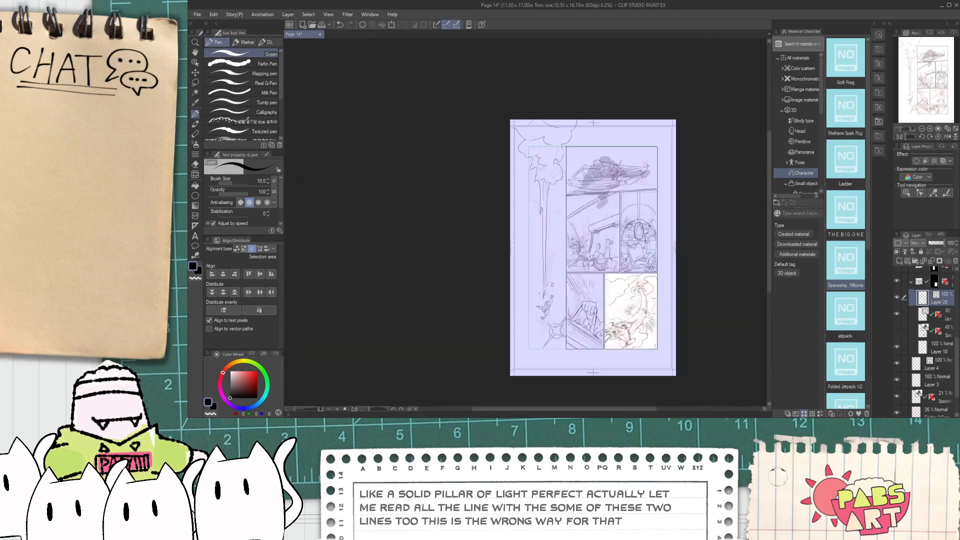
{"action": "scroll", "coordinate": [630, 248], "scroll_direction": "up", "scroll_amount": 3}
{"action": "scroll", "coordinate": [653, 329], "scroll_direction": "up", "scroll_amount": 3}
{"action": "left_click_drag", "start_coordinate": [580, 250], "coordinate": [570, 265]}
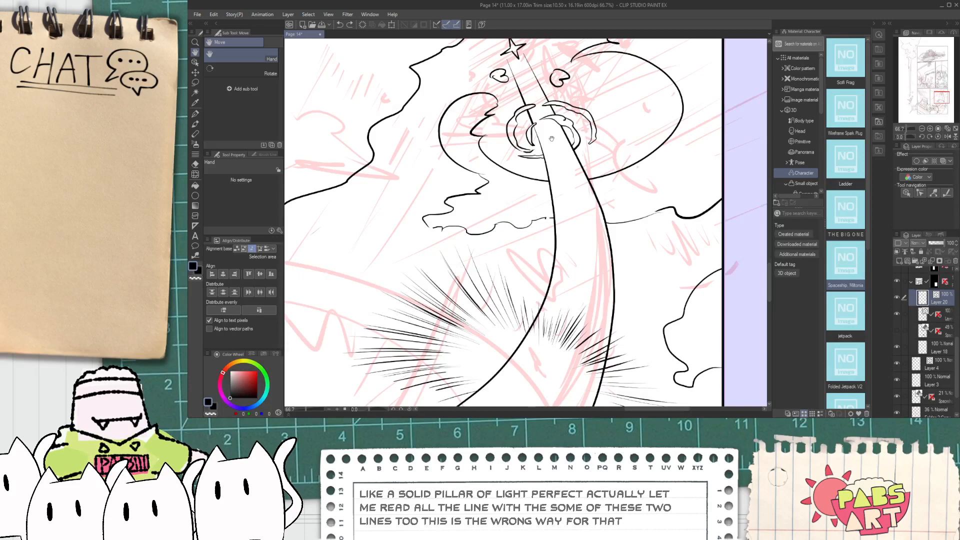
- Move the four-pointed star at the flight path's far end farther up and to the left
{"action": "scroll", "coordinate": [551, 136], "scroll_direction": "up", "scroll_amount": 4}
{"action": "left_click_drag", "start_coordinate": [552, 136], "coordinate": [585, 260]}
{"action": "key", "text": "o"}
{"action": "left_click", "coordinate": [555, 253]}
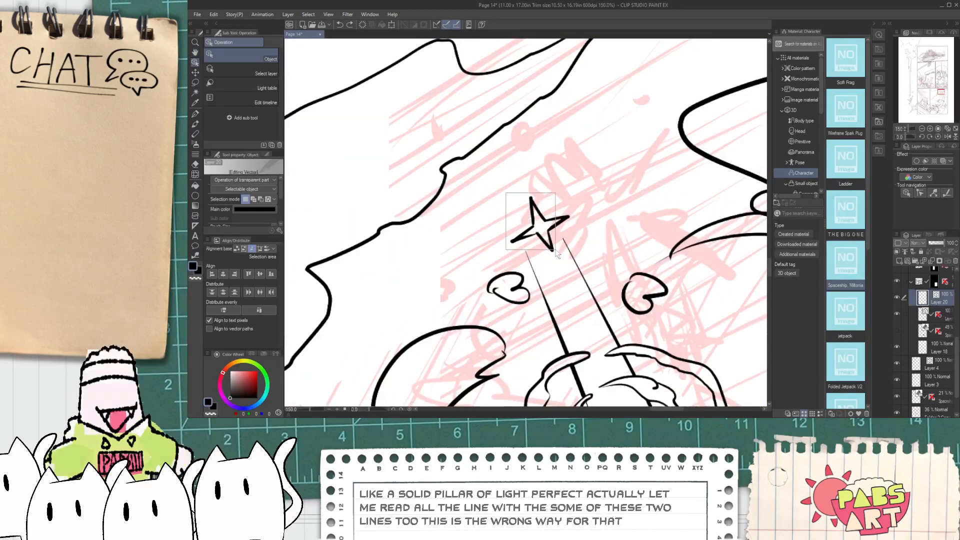
{"action": "left_click_drag", "start_coordinate": [555, 252], "coordinate": [557, 202]}
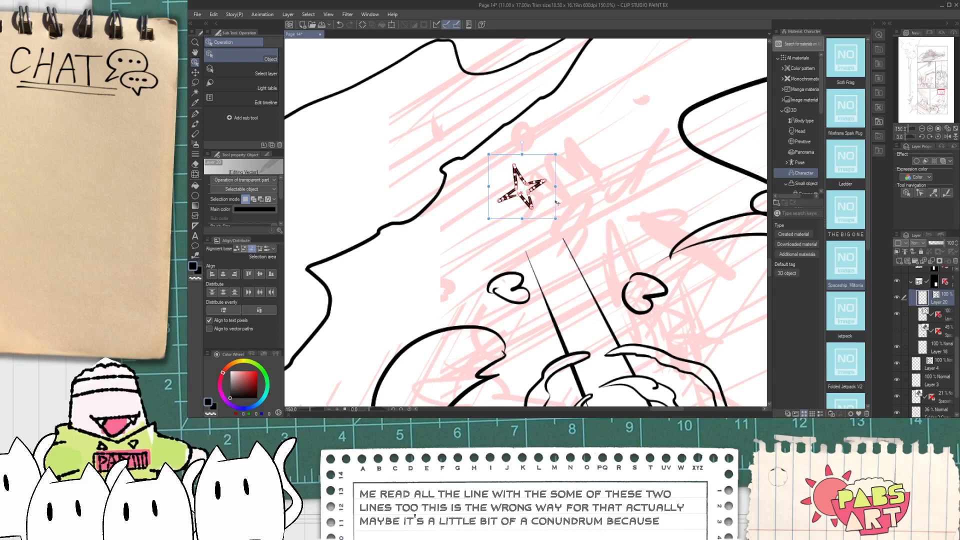
- Stretch the two tapering lines above the cloud ring up and left so they converge toward the star
{"action": "left_click", "coordinate": [534, 271]}
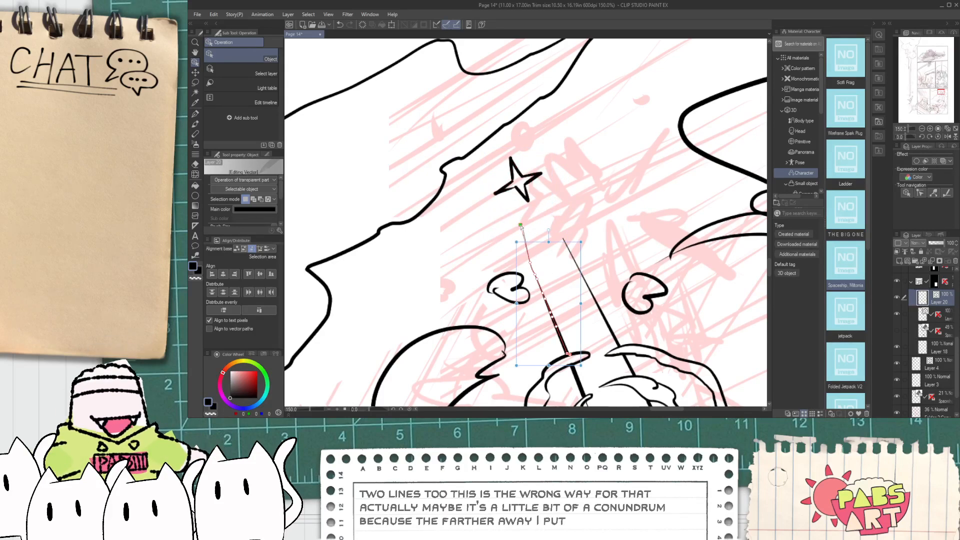
{"action": "key", "text": "ctrl+z"}
{"action": "left_click_drag", "start_coordinate": [517, 241], "coordinate": [507, 202]}
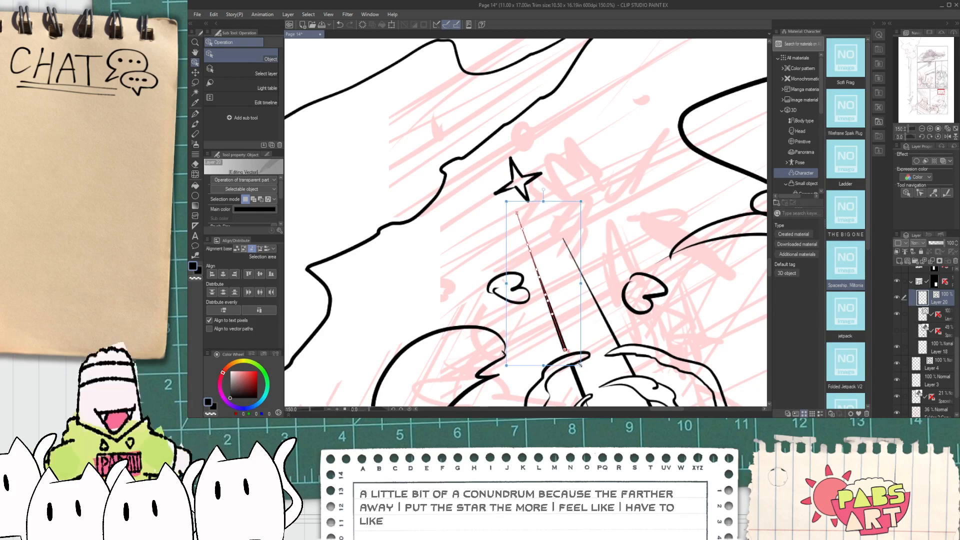
{"action": "left_click", "coordinate": [596, 302]}
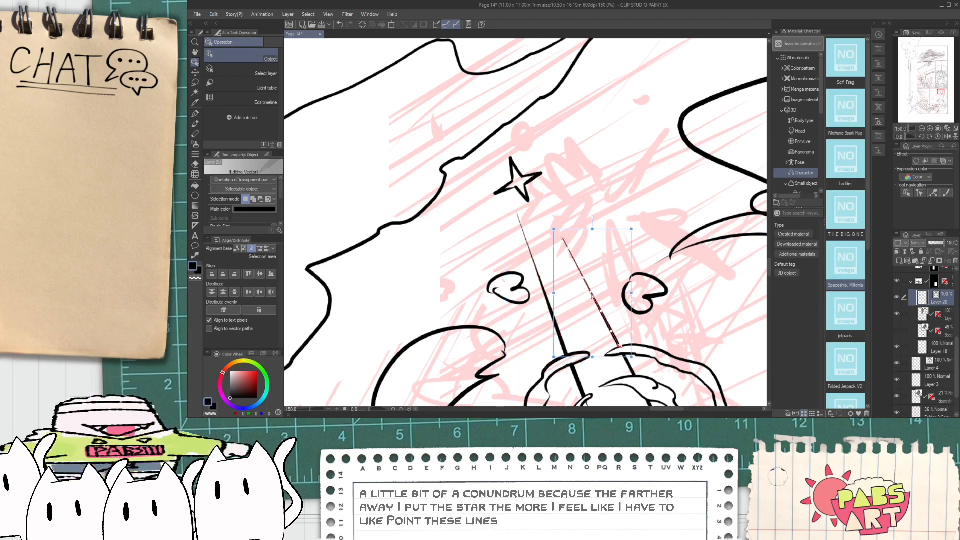
{"action": "left_click_drag", "start_coordinate": [553, 229], "coordinate": [526, 194]}
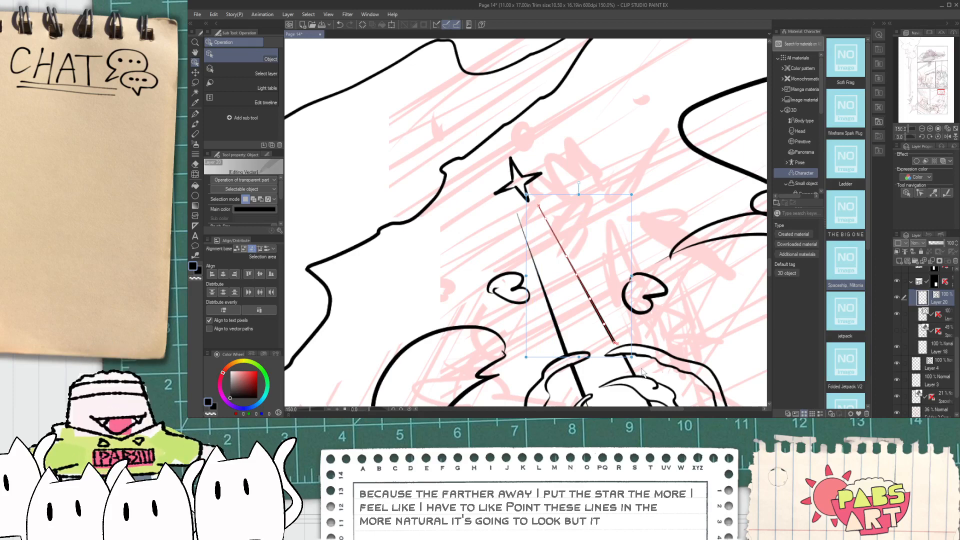
{"action": "left_click", "coordinate": [628, 334]}
- Review the lower-right panel at several magnifications and compare it with the page's other panels
{"action": "scroll", "coordinate": [605, 312], "scroll_direction": "down", "scroll_amount": 8}
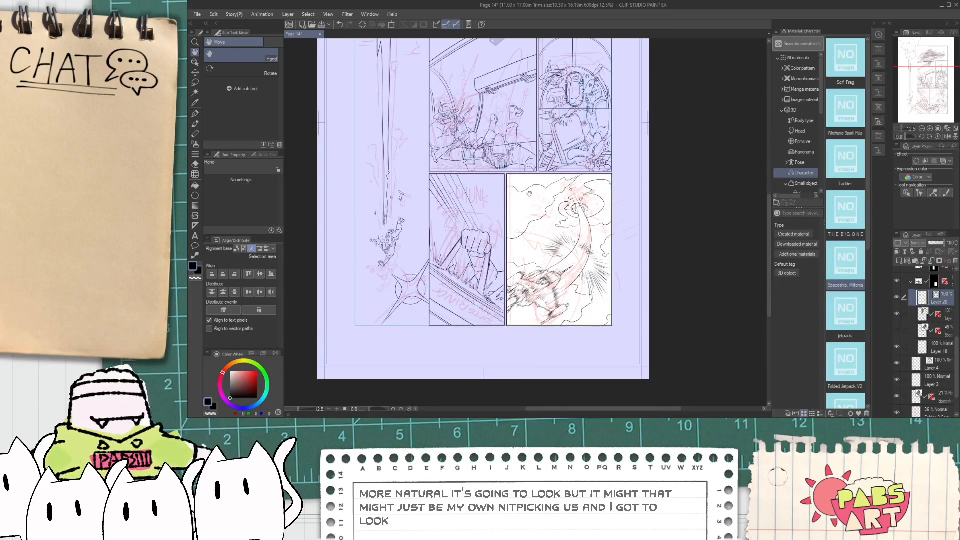
{"action": "scroll", "coordinate": [512, 254], "scroll_direction": "up", "scroll_amount": 2}
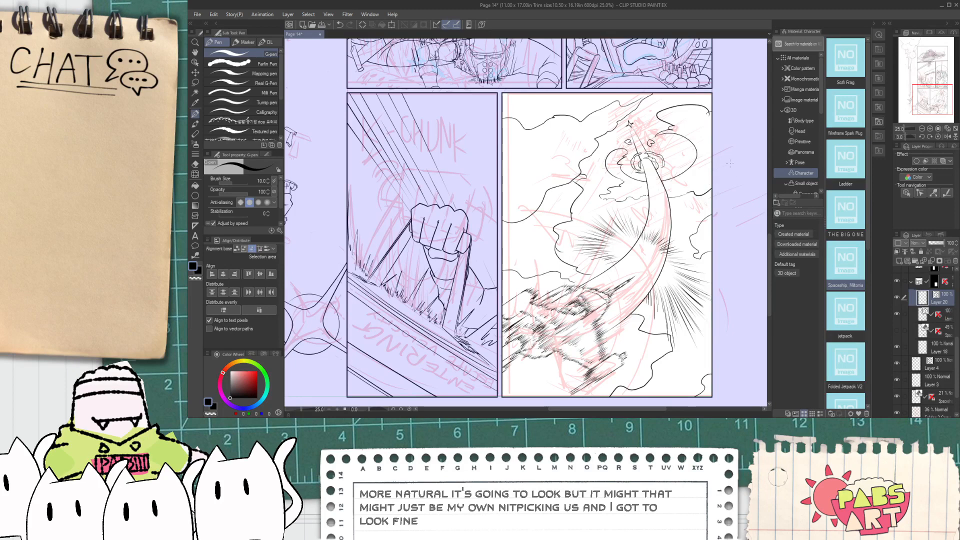
{"action": "scroll", "coordinate": [707, 114], "scroll_direction": "up", "scroll_amount": 1}
{"action": "key", "text": "e"}
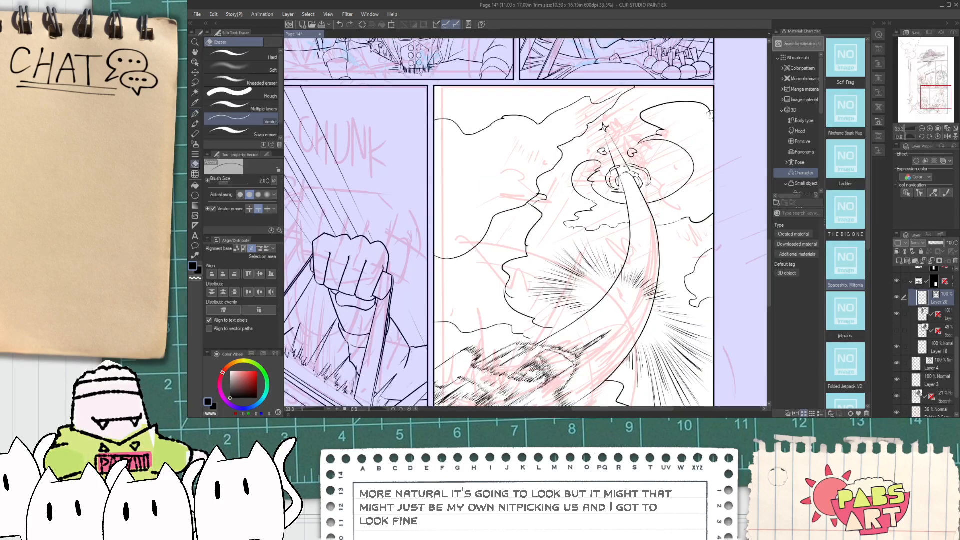
{"action": "scroll", "coordinate": [531, 210], "scroll_direction": "up", "scroll_amount": 1}
{"action": "scroll", "coordinate": [545, 313], "scroll_direction": "down", "scroll_amount": 4}
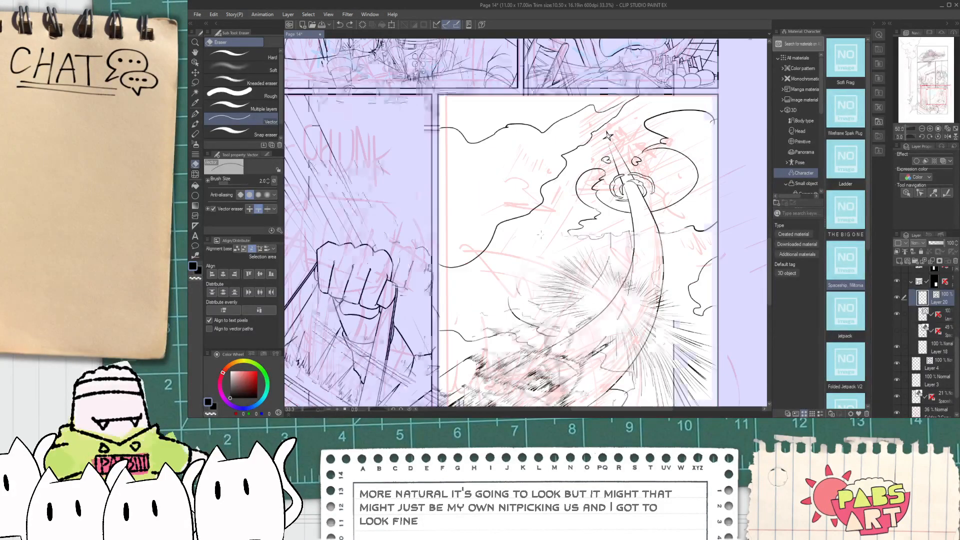
{"action": "key", "text": "space"}
{"action": "left_click_drag", "start_coordinate": [547, 320], "coordinate": [550, 206]}
{"action": "scroll", "coordinate": [547, 175], "scroll_direction": "up", "scroll_amount": 2}
{"action": "scroll", "coordinate": [545, 168], "scroll_direction": "down", "scroll_amount": 2}
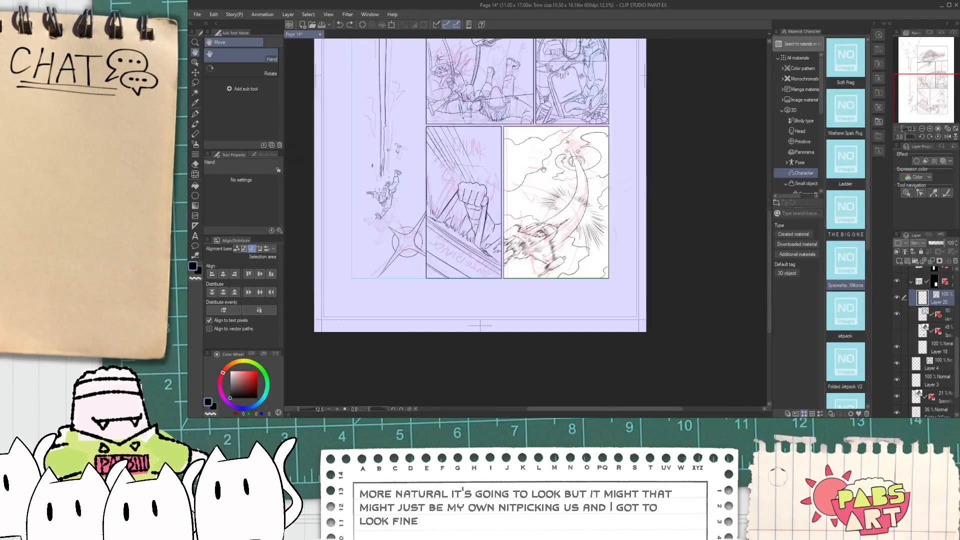
{"action": "left_click_drag", "start_coordinate": [545, 168], "coordinate": [586, 336]}
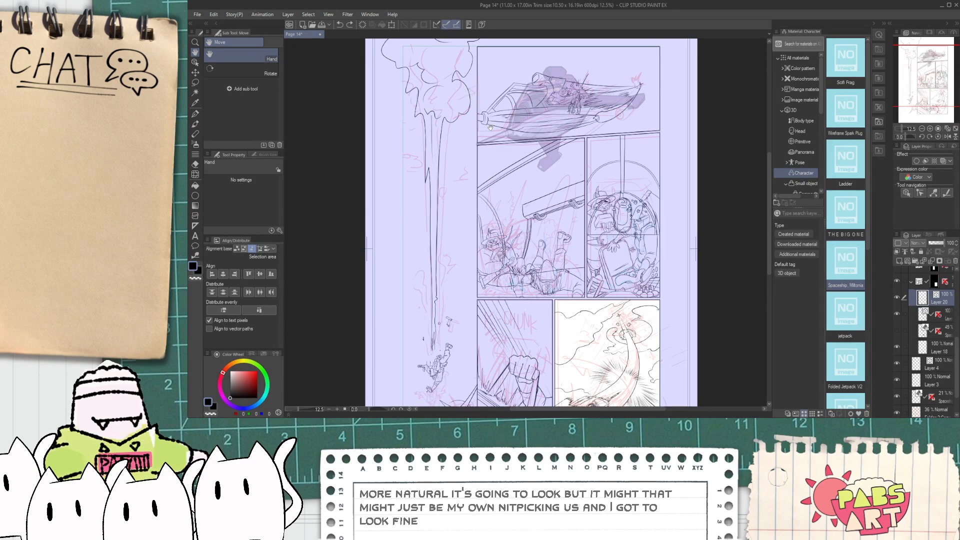
{"action": "scroll", "coordinate": [498, 170], "scroll_direction": "down", "scroll_amount": 2}
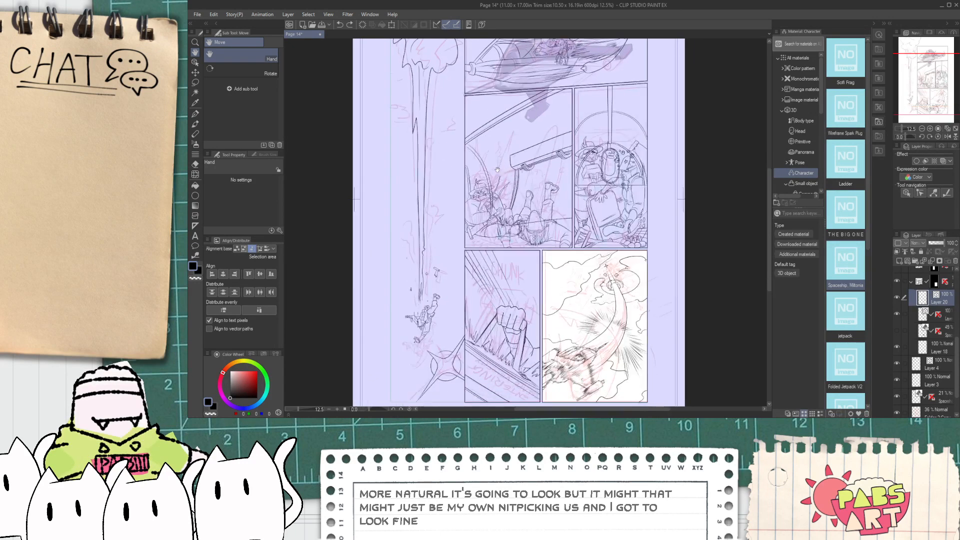
- Save Page 14
{"action": "key", "text": "ctrl+s"}
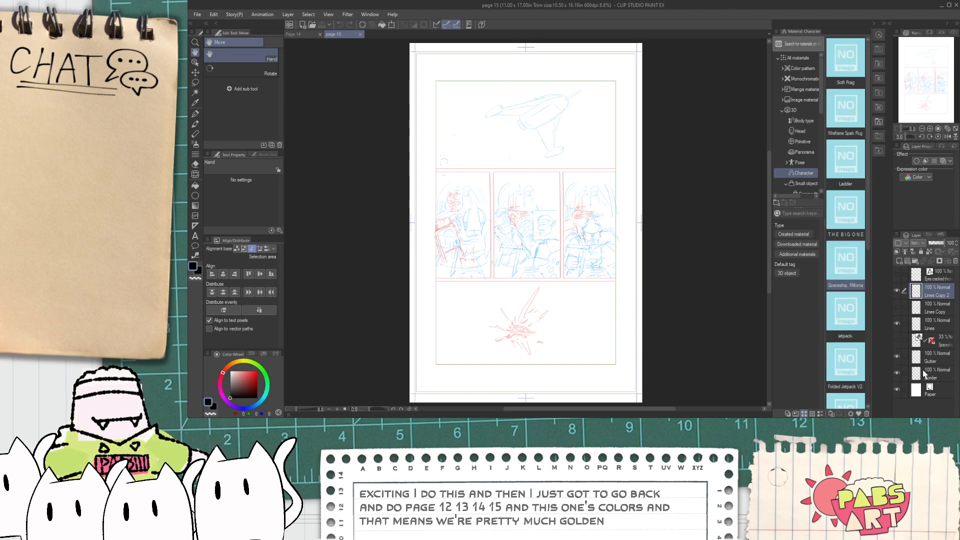
- Create a new folder at the top of the layer stack and move every layer except Paper into it
{"action": "left_click", "coordinate": [941, 273]}
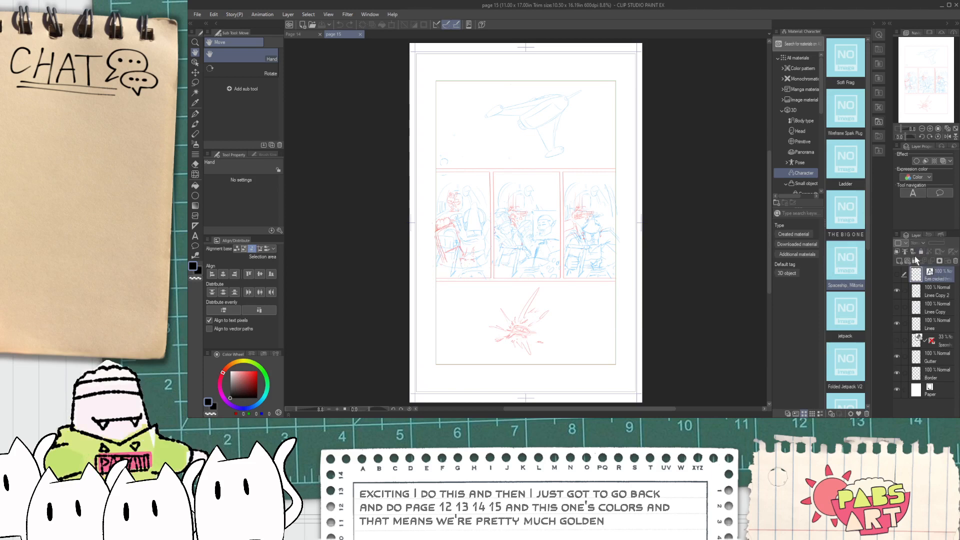
{"action": "left_click", "coordinate": [918, 260]}
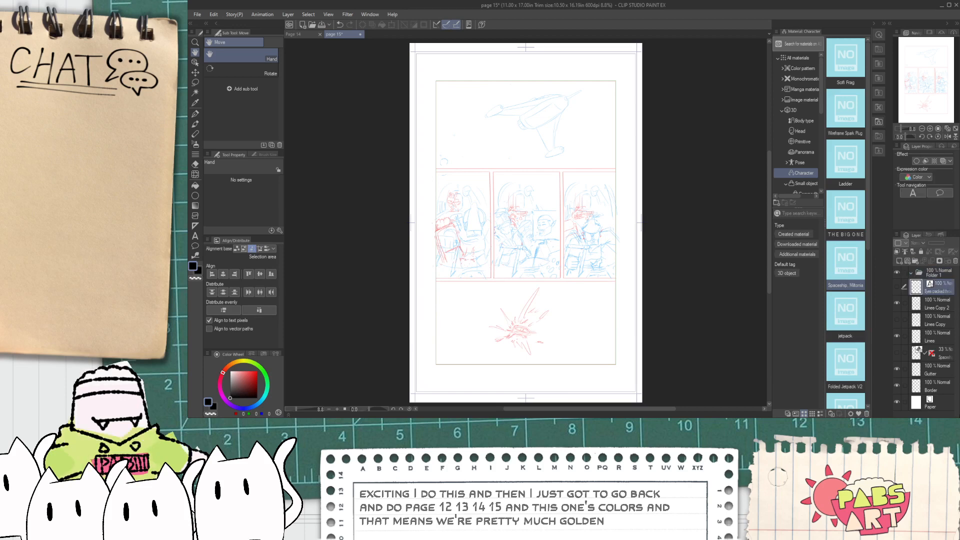
{"action": "left_click", "coordinate": [949, 390], "text": "shift"}
{"action": "left_click_drag", "start_coordinate": [943, 283], "coordinate": [941, 279]}
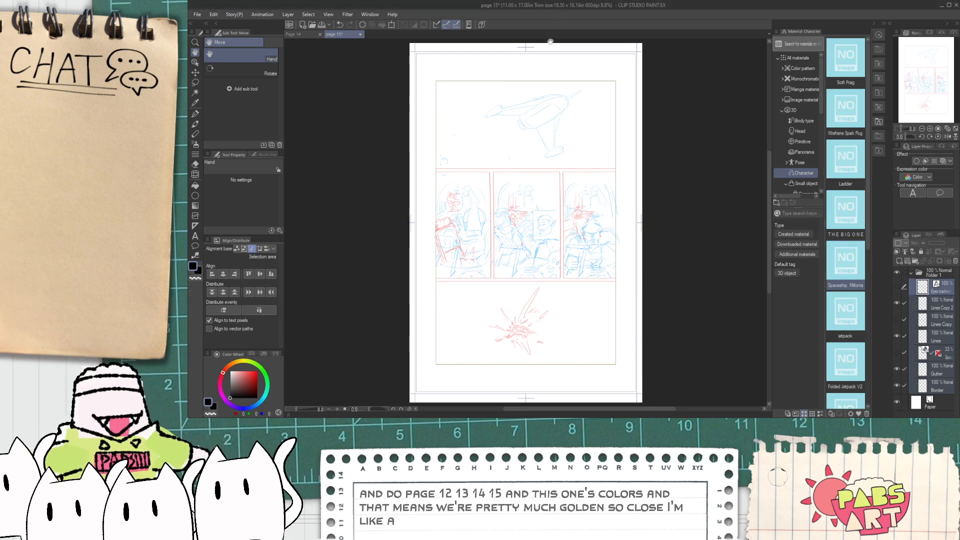
- Add a page-sized frame border folder above the sketch folder on page 15
{"action": "scroll", "coordinate": [550, 40], "scroll_direction": "up", "scroll_amount": 5}
{"action": "scroll", "coordinate": [550, 40], "scroll_direction": "down", "scroll_amount": 3}
{"action": "left_click_drag", "start_coordinate": [418, 287], "coordinate": [494, 227]}
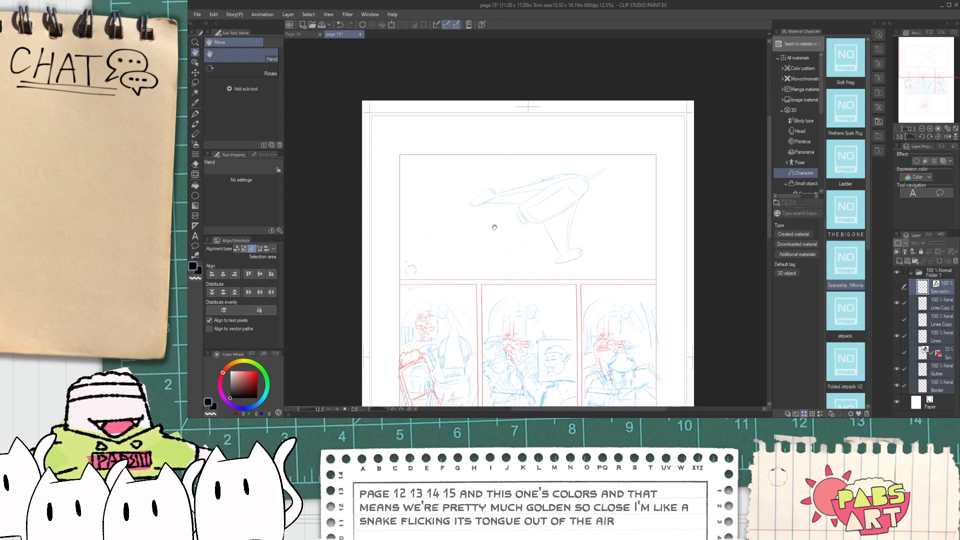
{"action": "scroll", "coordinate": [675, 112], "scroll_direction": "up", "scroll_amount": 2}
{"action": "scroll", "coordinate": [675, 112], "scroll_direction": "up", "scroll_amount": 1}
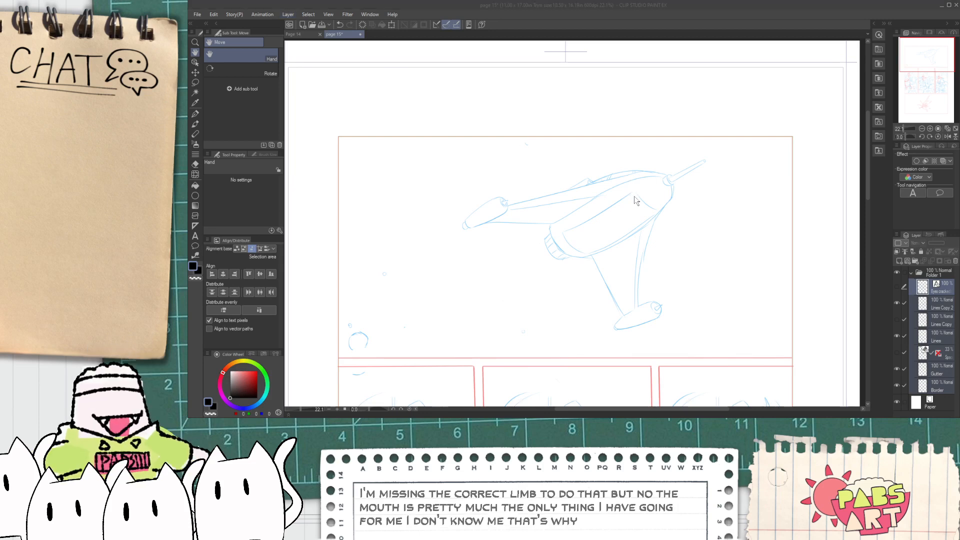
{"action": "scroll", "coordinate": [631, 194], "scroll_direction": "down", "scroll_amount": 4}
{"action": "scroll", "coordinate": [618, 231], "scroll_direction": "up", "scroll_amount": 3}
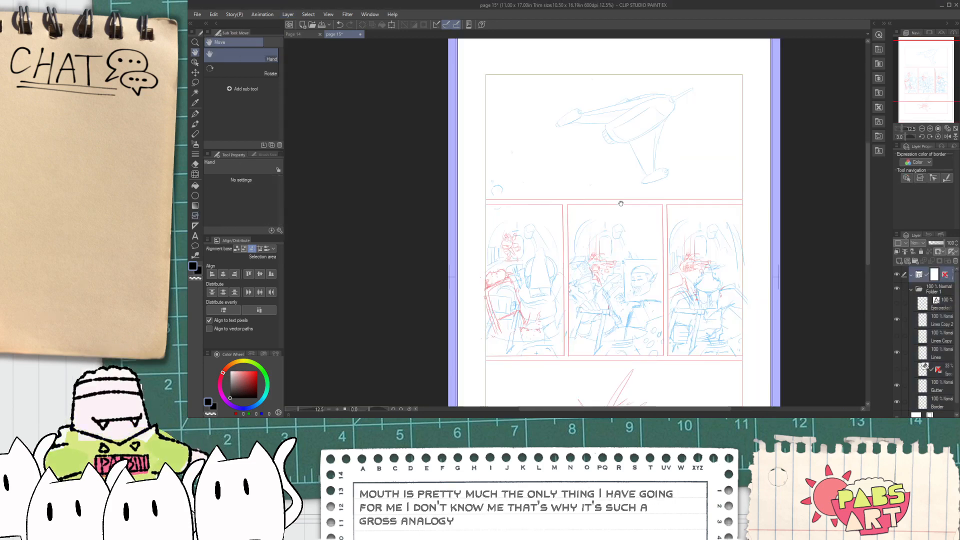
- Pull the frame's left edge inward until it lines up with the sketched left page border
{"action": "key", "text": "o"}
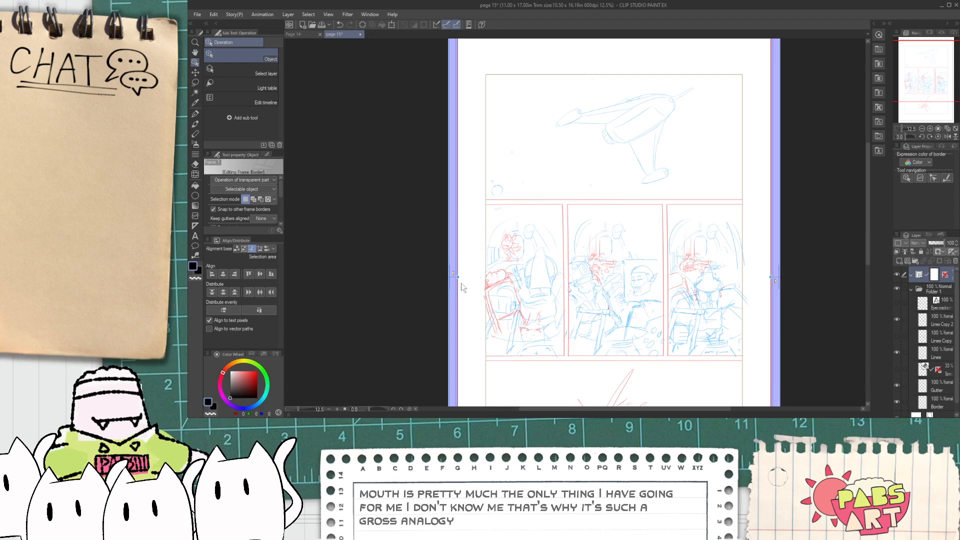
{"action": "left_click_drag", "start_coordinate": [459, 280], "coordinate": [486, 280]}
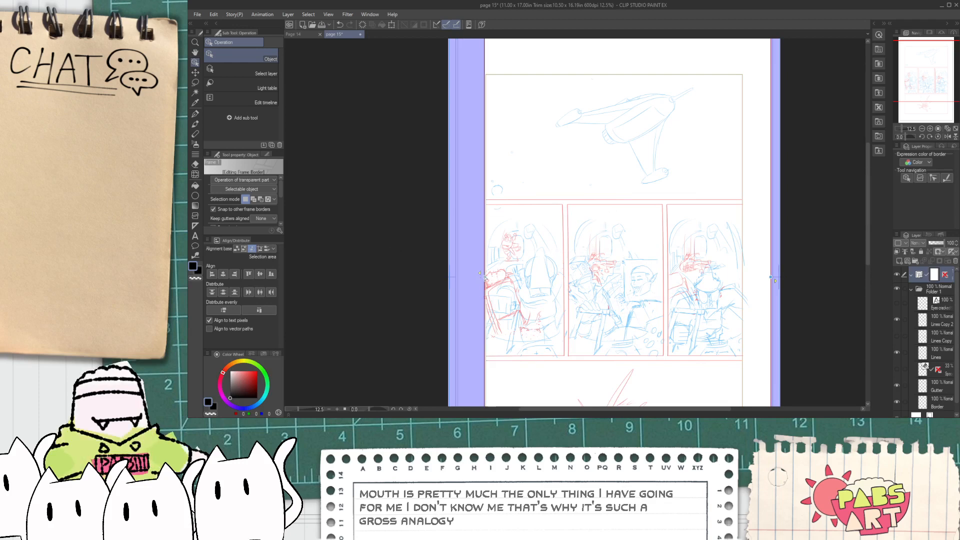
{"action": "scroll", "coordinate": [489, 281], "scroll_direction": "up", "scroll_amount": 10}
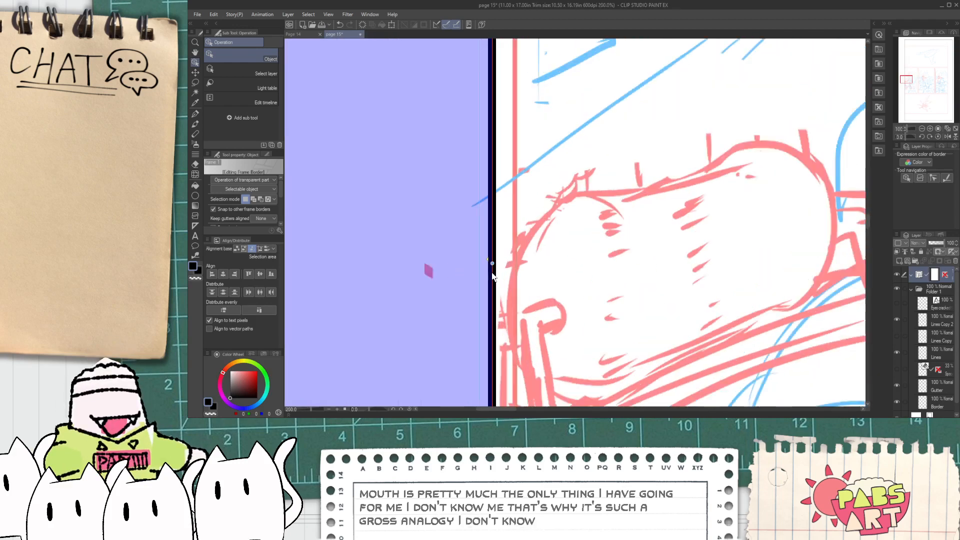
{"action": "left_click_drag", "start_coordinate": [492, 260], "coordinate": [473, 250]}
{"action": "scroll", "coordinate": [475, 248], "scroll_direction": "down", "scroll_amount": 4}
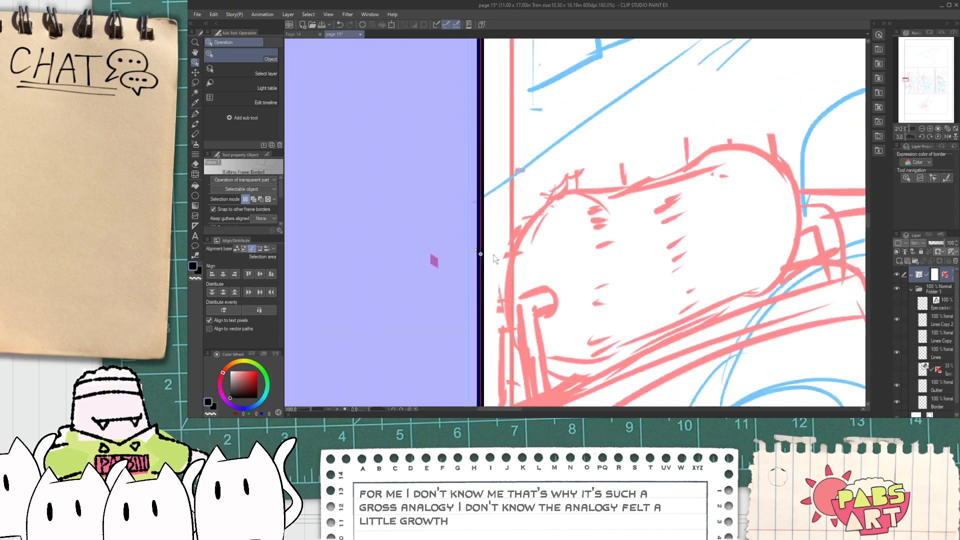
{"action": "left_click_drag", "start_coordinate": [484, 256], "coordinate": [511, 254]}
{"action": "scroll", "coordinate": [510, 254], "scroll_direction": "down", "scroll_amount": 10}
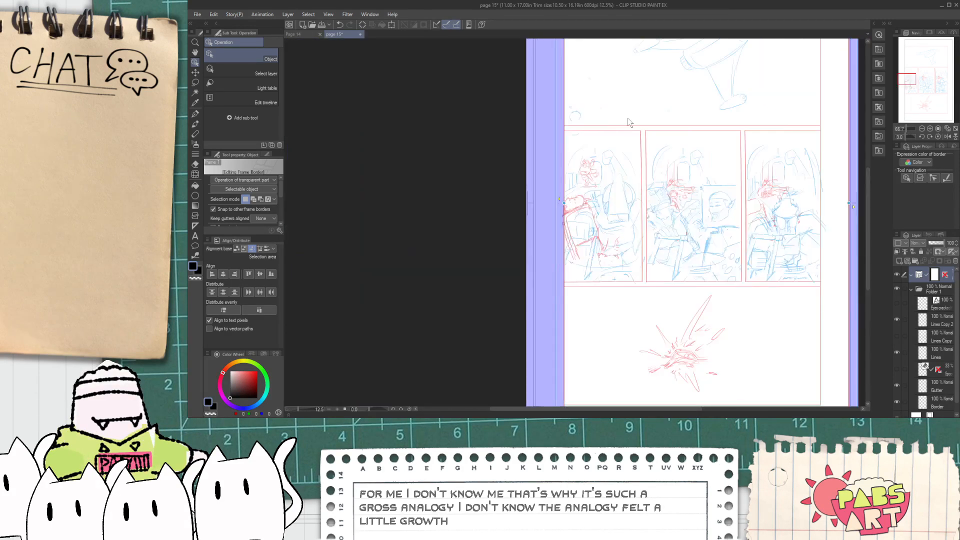
- Lower the frame's top edge and bring its right edge inward to match the sketched page border
{"action": "scroll", "coordinate": [648, 69], "scroll_direction": "up", "scroll_amount": 10}
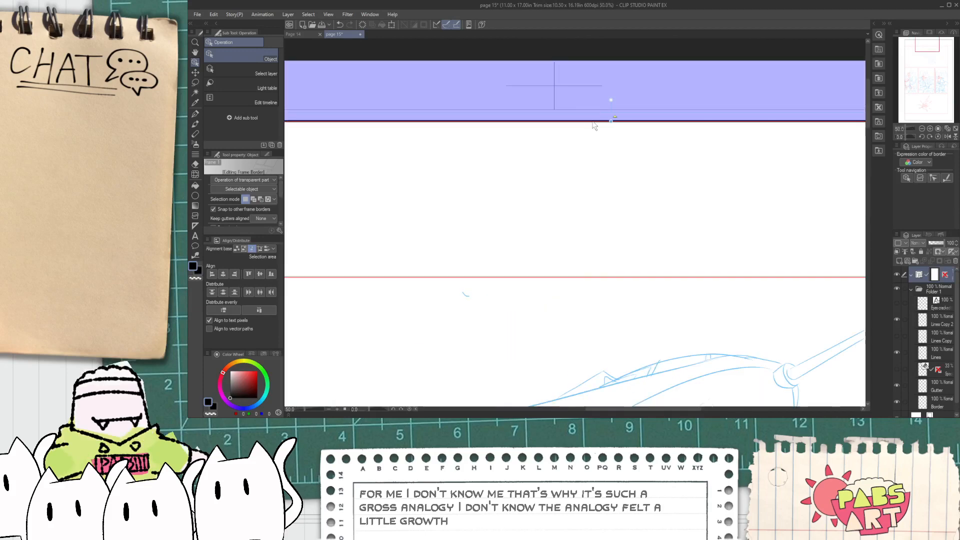
{"action": "left_click_drag", "start_coordinate": [611, 121], "coordinate": [610, 278]}
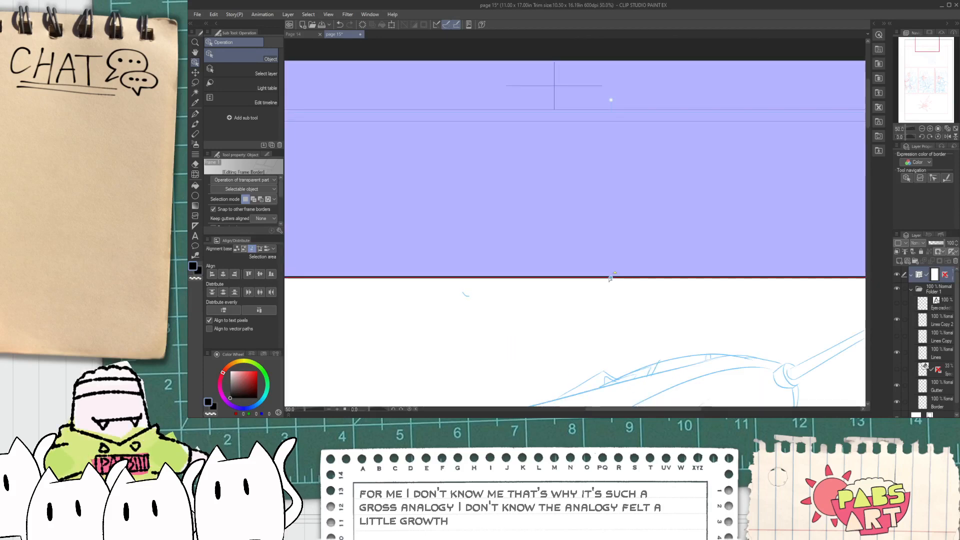
{"action": "scroll", "coordinate": [698, 389], "scroll_direction": "down", "scroll_amount": 8}
{"action": "scroll", "coordinate": [657, 150], "scroll_direction": "up", "scroll_amount": 12}
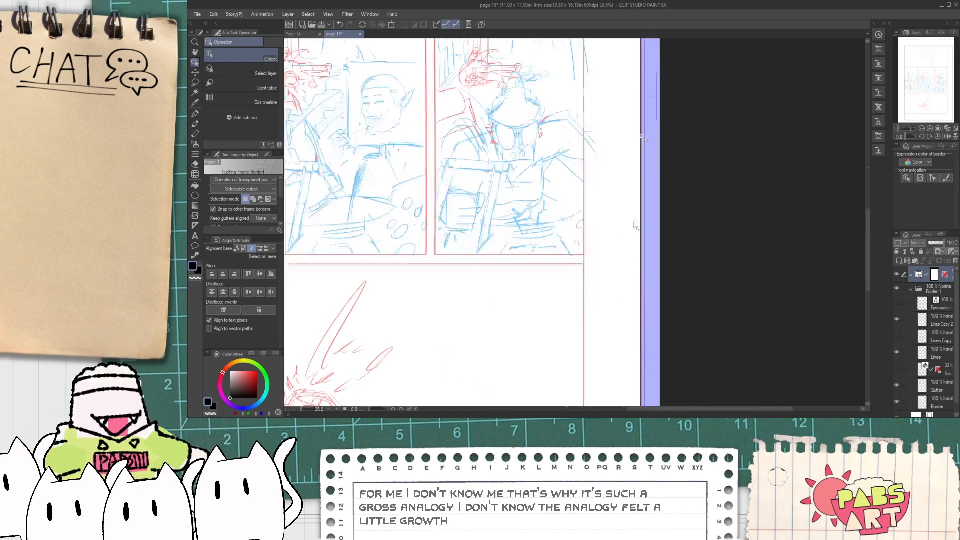
{"action": "left_click_drag", "start_coordinate": [659, 209], "coordinate": [429, 210]}
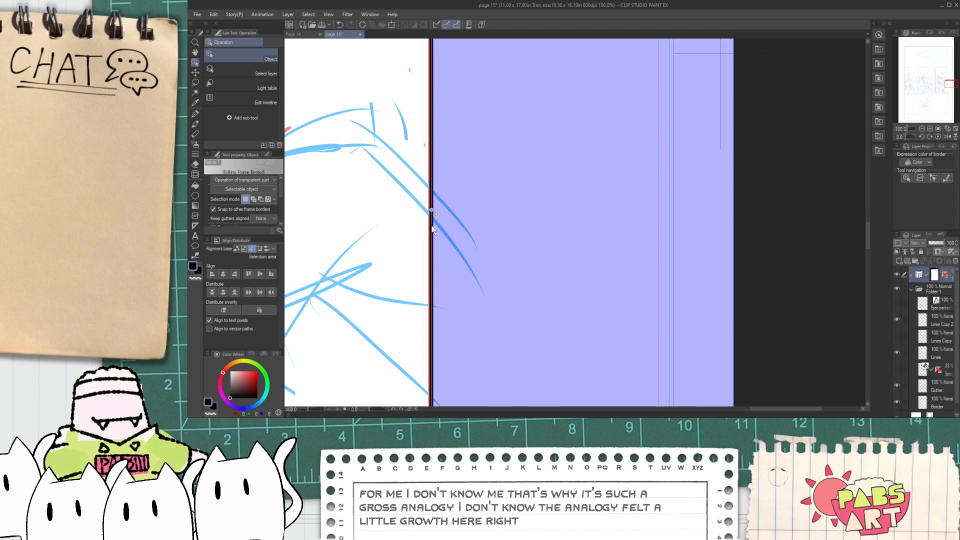
{"action": "scroll", "coordinate": [432, 227], "scroll_direction": "down", "scroll_amount": 10}
- Raise the frame's bottom edge to the sketched border line below the explosion and fine-tune its alignment
{"action": "scroll", "coordinate": [455, 266], "scroll_direction": "up", "scroll_amount": 10}
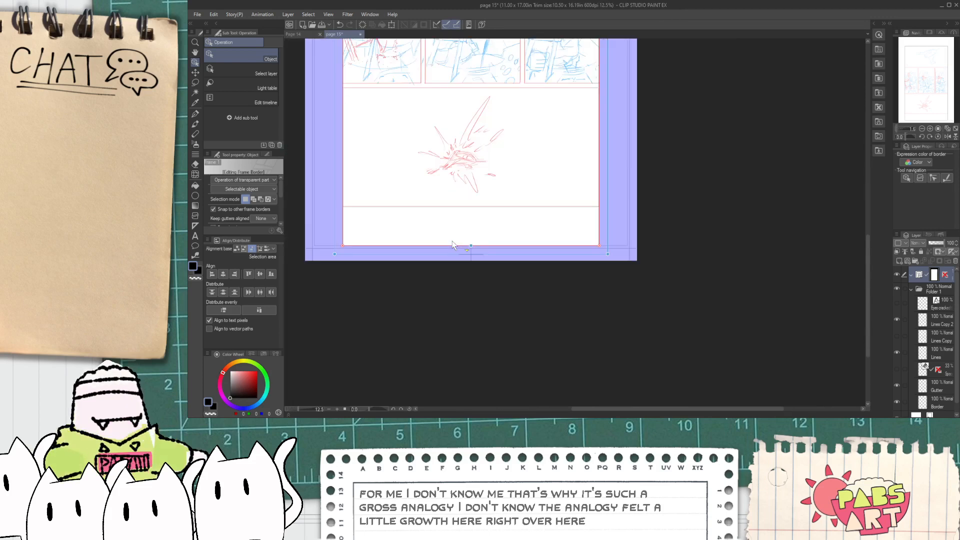
{"action": "left_click_drag", "start_coordinate": [496, 297], "coordinate": [495, 89]}
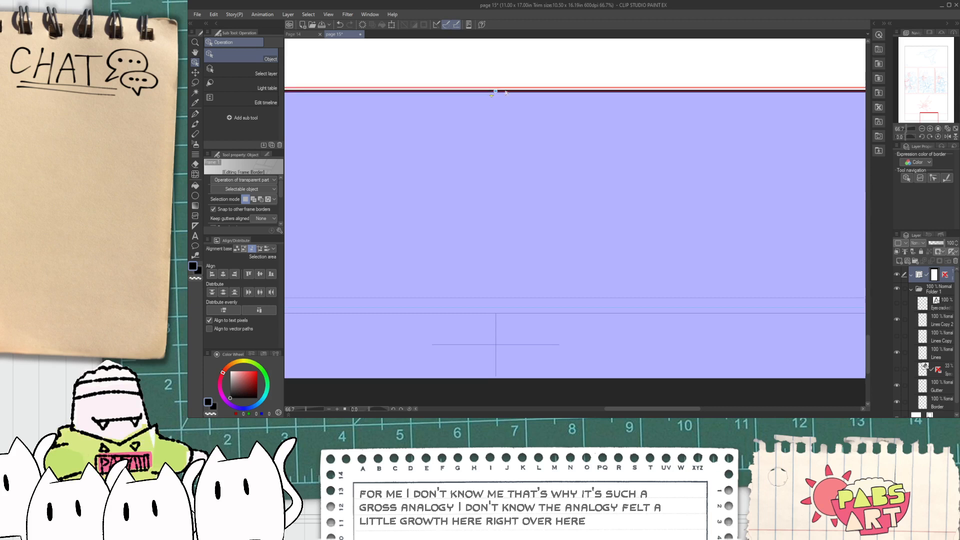
{"action": "scroll", "coordinate": [505, 92], "scroll_direction": "up", "scroll_amount": 8}
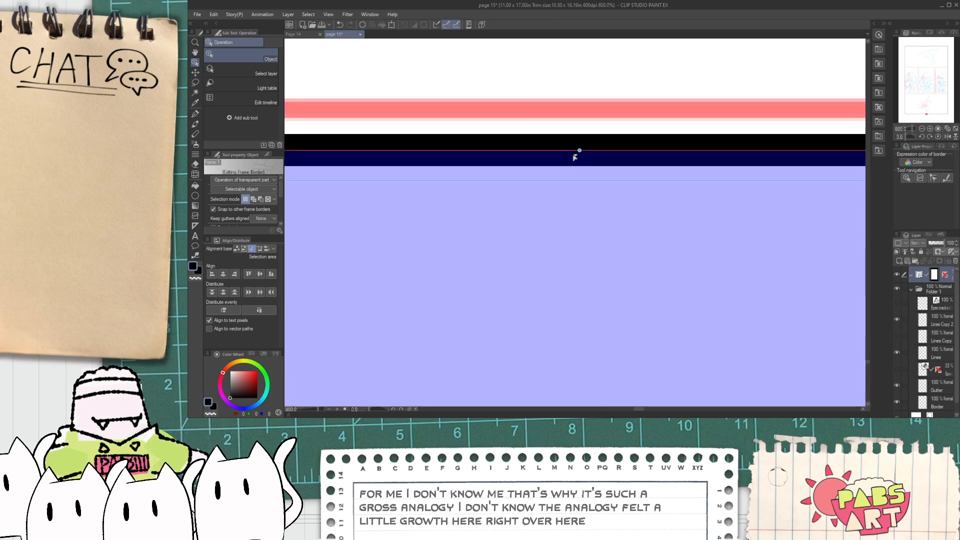
{"action": "left_click_drag", "start_coordinate": [578, 151], "coordinate": [581, 175]}
{"action": "scroll", "coordinate": [580, 177], "scroll_direction": "down", "scroll_amount": 6}
{"action": "scroll", "coordinate": [530, 283], "scroll_direction": "down", "scroll_amount": 5}
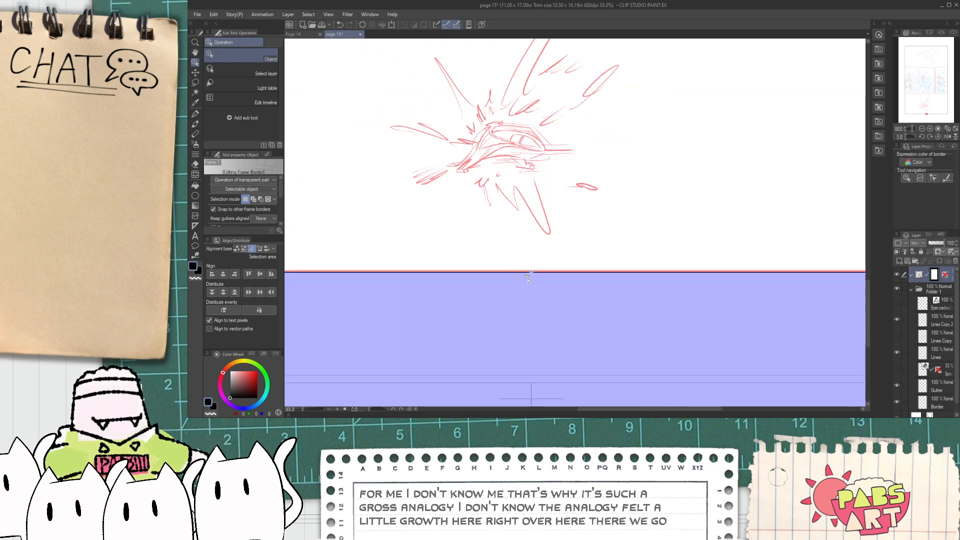
- Examine page 15's three middle panel sketches and compare them with Page 14's finished cabin panels
{"action": "scroll", "coordinate": [530, 200], "scroll_direction": "up", "scroll_amount": 2}
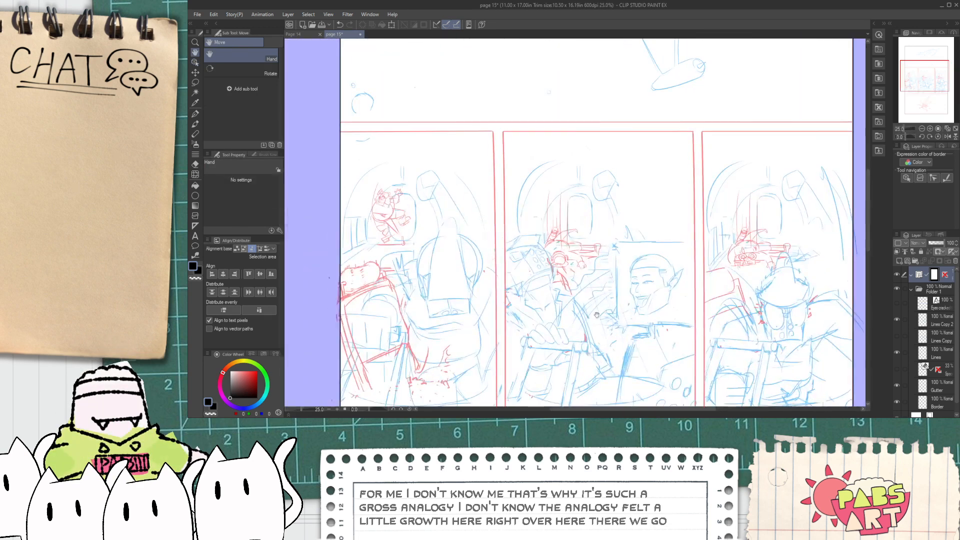
{"action": "scroll", "coordinate": [530, 200], "scroll_direction": "down", "scroll_amount": 2}
{"action": "scroll", "coordinate": [573, 285], "scroll_direction": "up", "scroll_amount": 2}
{"action": "left_click_drag", "start_coordinate": [573, 285], "coordinate": [585, 185]}
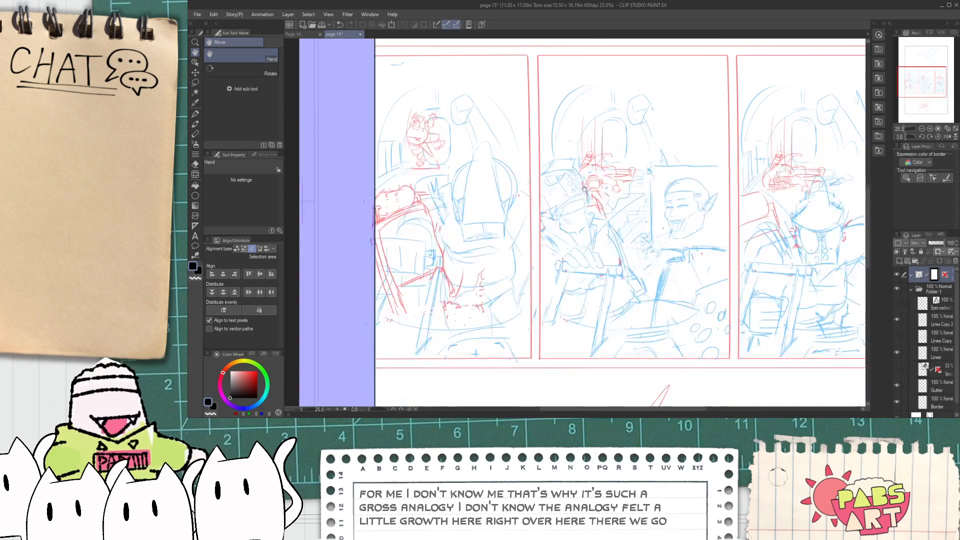
{"action": "scroll", "coordinate": [699, 338], "scroll_direction": "down", "scroll_amount": 1}
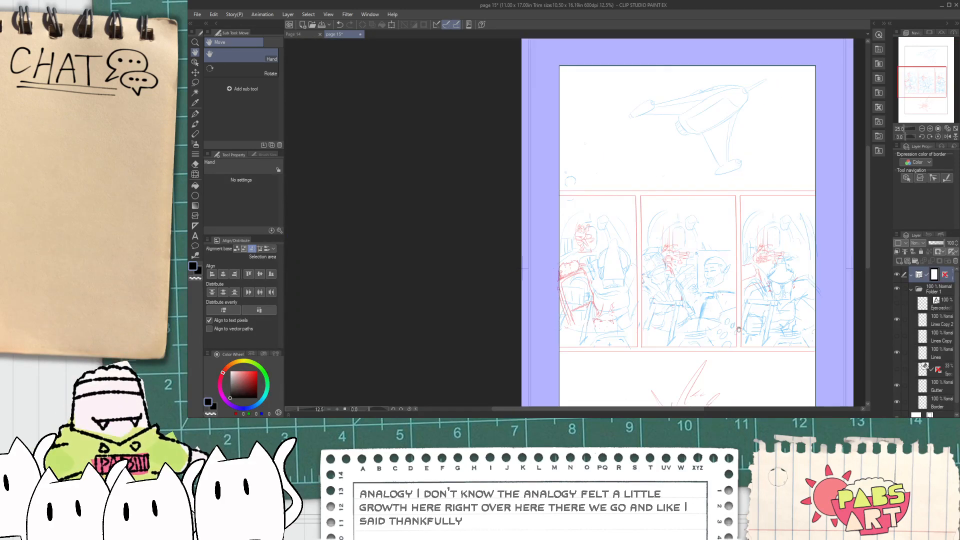
{"action": "left_click_drag", "start_coordinate": [698, 338], "coordinate": [613, 303]}
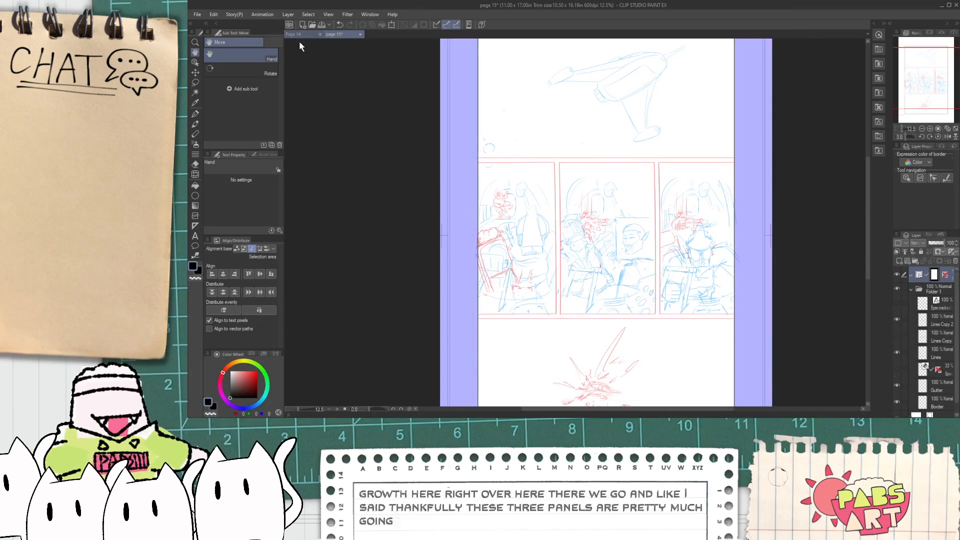
{"action": "left_click", "coordinate": [293, 35]}
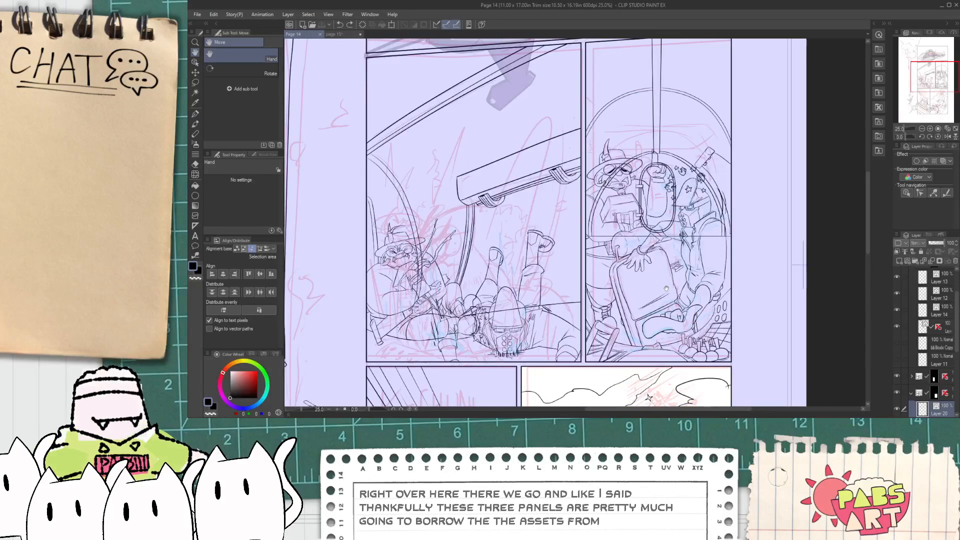
{"action": "left_click", "coordinate": [334, 35]}
{"action": "scroll", "coordinate": [567, 248], "scroll_direction": "up", "scroll_amount": 2}
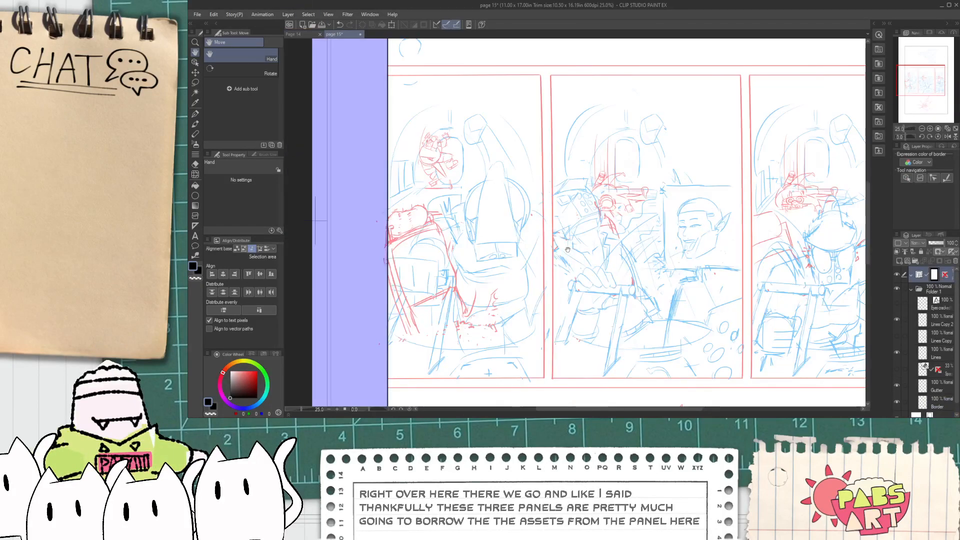
{"action": "scroll", "coordinate": [315, 66], "scroll_direction": "down", "scroll_amount": 2}
{"action": "left_click_drag", "start_coordinate": [645, 270], "coordinate": [705, 366]}
- Collapse the sketch folder and lower its opacity to 49%
{"action": "left_click", "coordinate": [911, 289]}
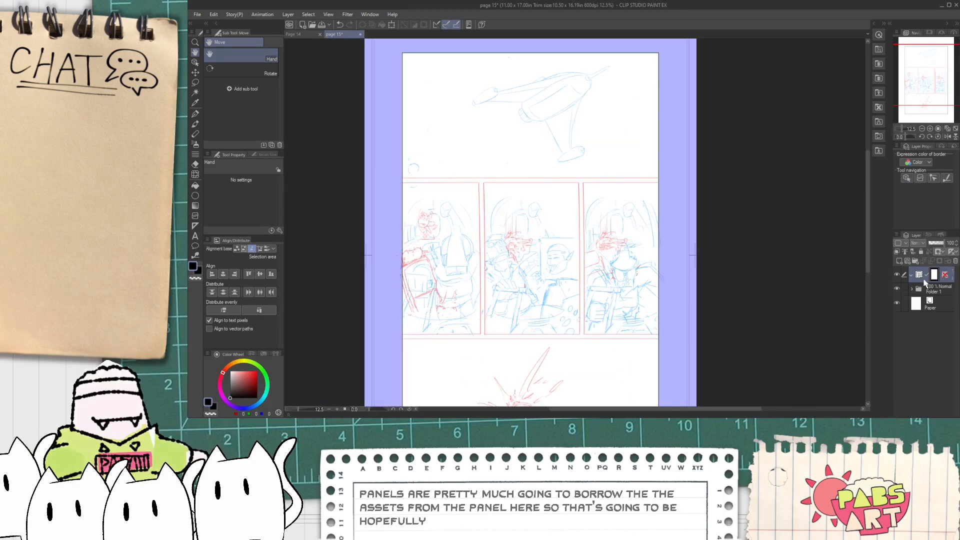
{"action": "left_click", "coordinate": [933, 292]}
{"action": "left_click_drag", "start_coordinate": [933, 244], "coordinate": [937, 244]}
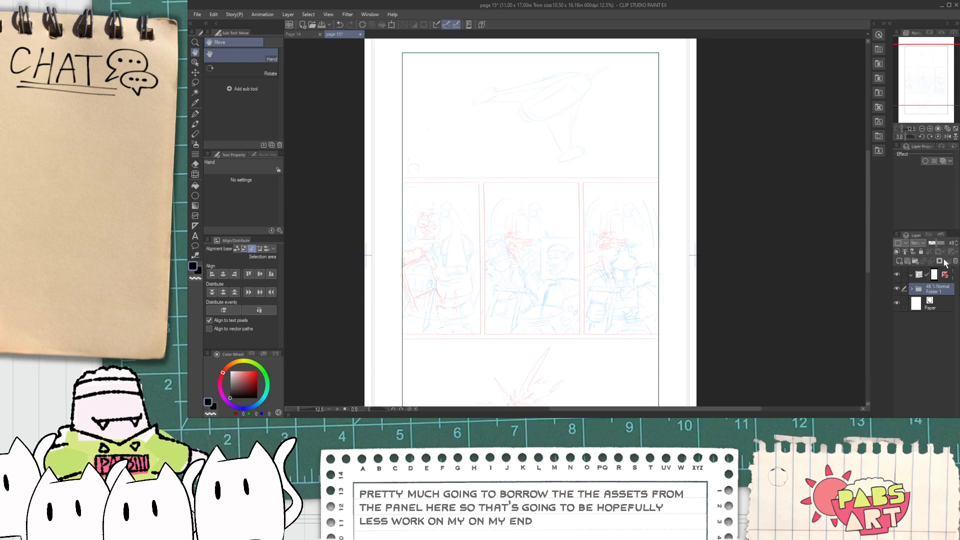
- Divide the frame folder into three horizontal tiers along the two sketched gutters, above and below the middle panels
{"action": "left_click", "coordinate": [952, 272]}
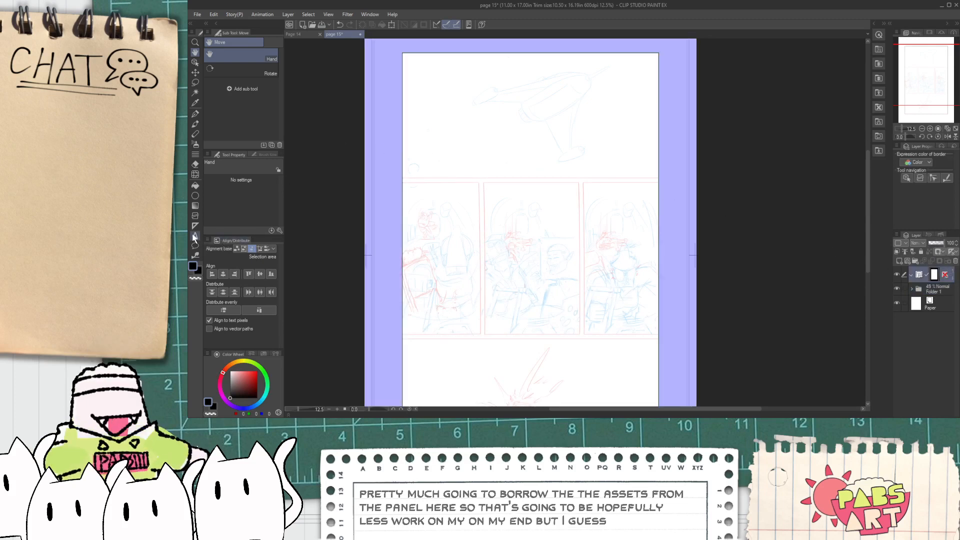
{"action": "left_click", "coordinate": [196, 216]}
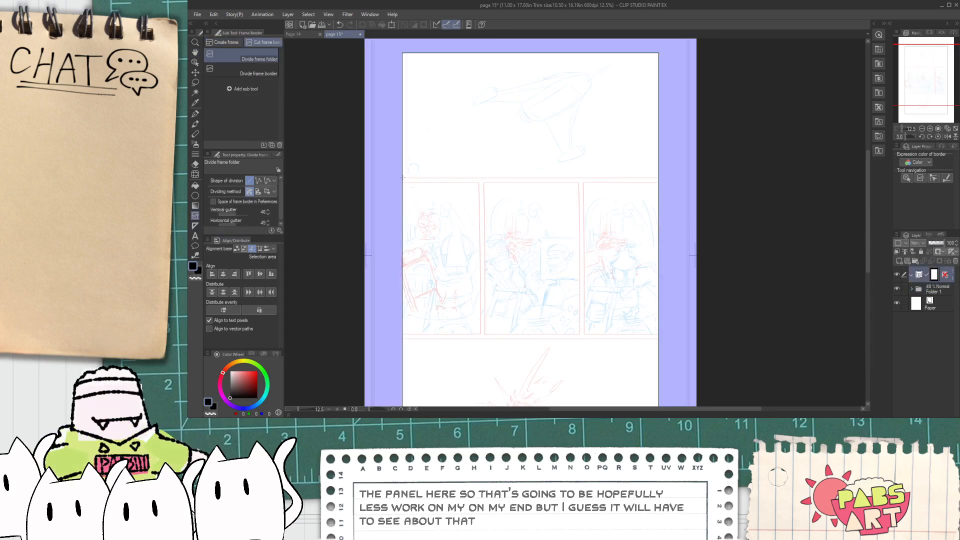
{"action": "left_click_drag", "start_coordinate": [400, 180], "coordinate": [663, 181]}
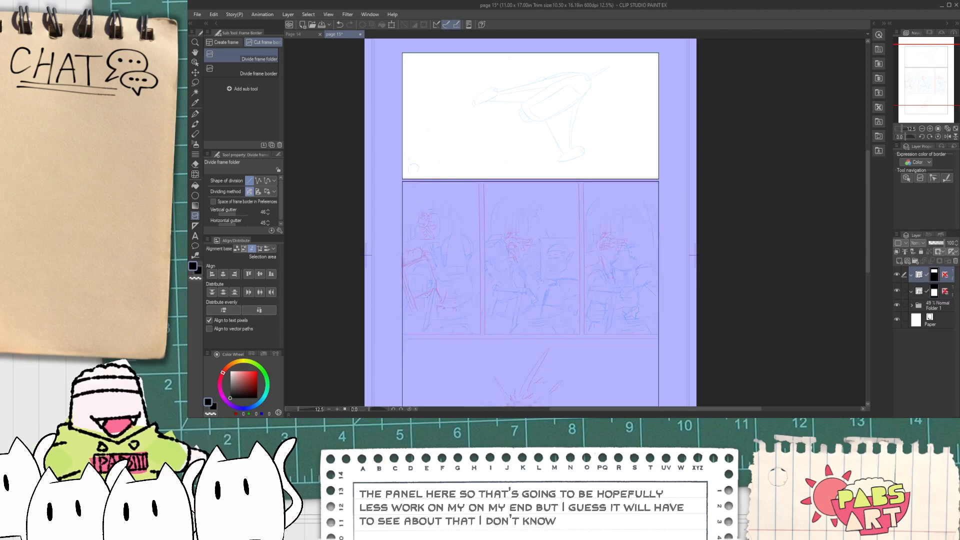
{"action": "left_click_drag", "start_coordinate": [400, 338], "coordinate": [663, 338]}
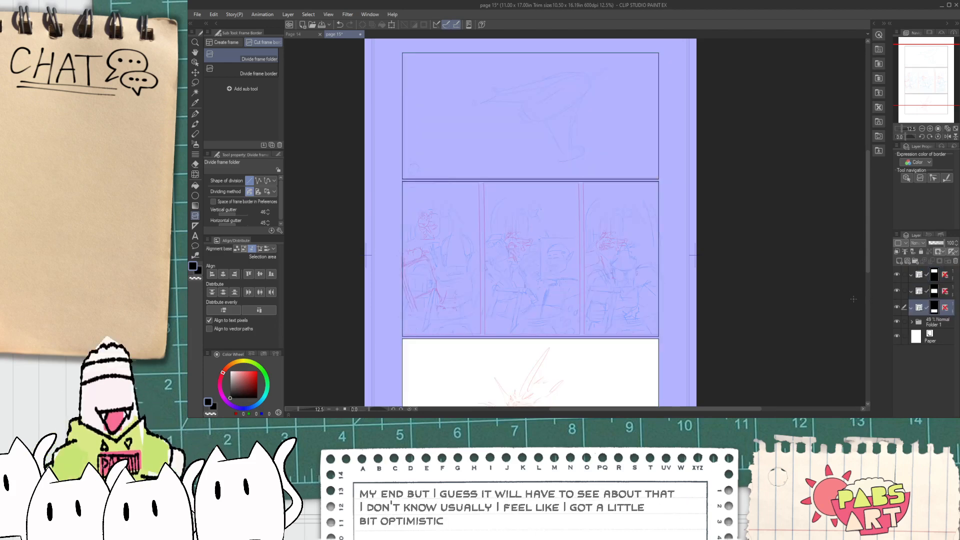
- Divide the middle tier at its first vertical gutter, move the left panel's folder above the remaining frame's, and select the remaining frame
{"action": "left_click", "coordinate": [929, 293]}
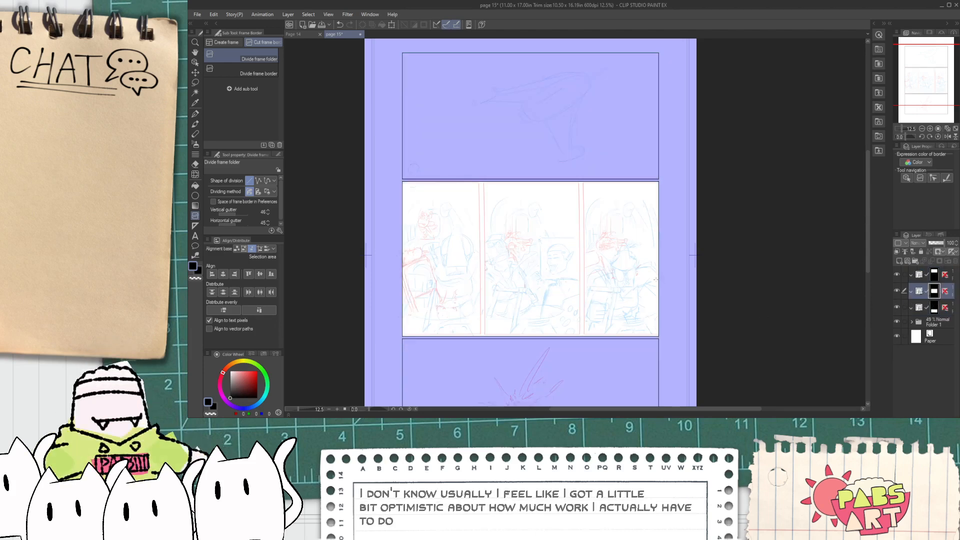
{"action": "left_click_drag", "start_coordinate": [583, 205], "coordinate": [582, 255]}
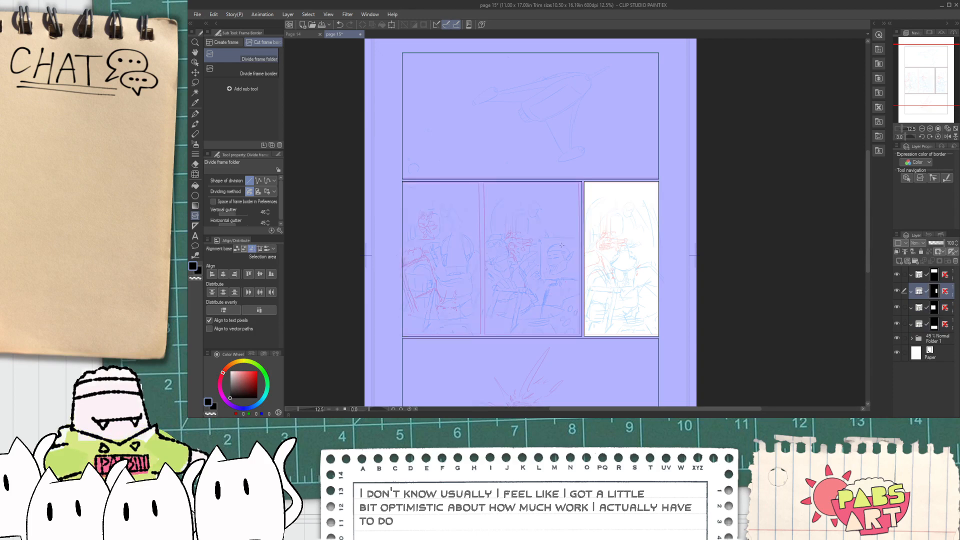
{"action": "key", "text": "ctrl+z"}
{"action": "left_click_drag", "start_coordinate": [479, 215], "coordinate": [543, 232]}
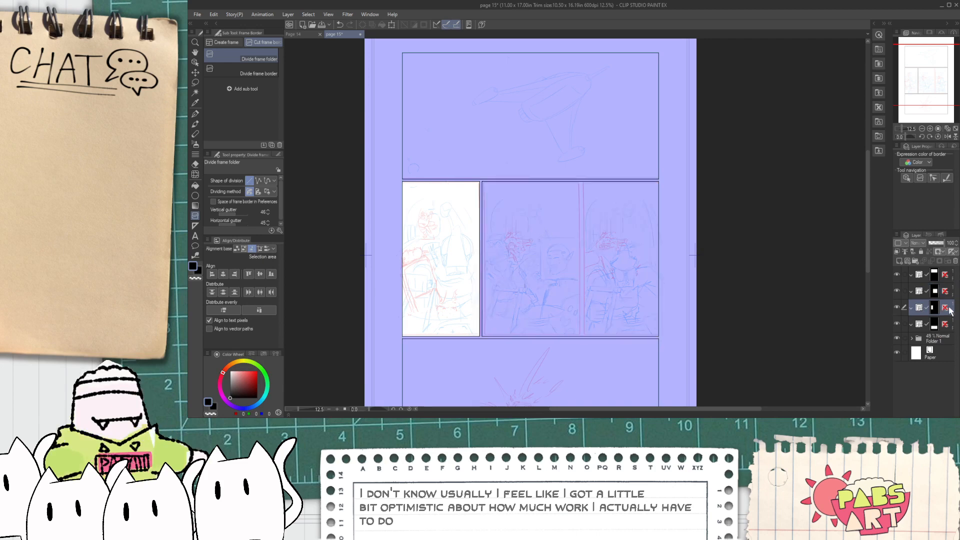
{"action": "left_click_drag", "start_coordinate": [950, 287], "coordinate": [950, 289]}
{"action": "left_click", "coordinate": [952, 313]}
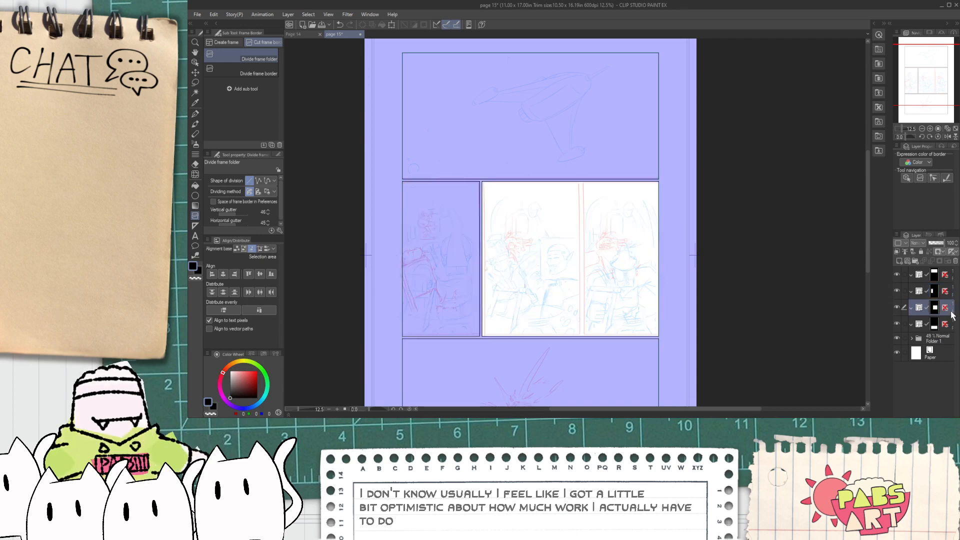
{"action": "left_click_drag", "start_coordinate": [582, 201], "coordinate": [583, 200]}
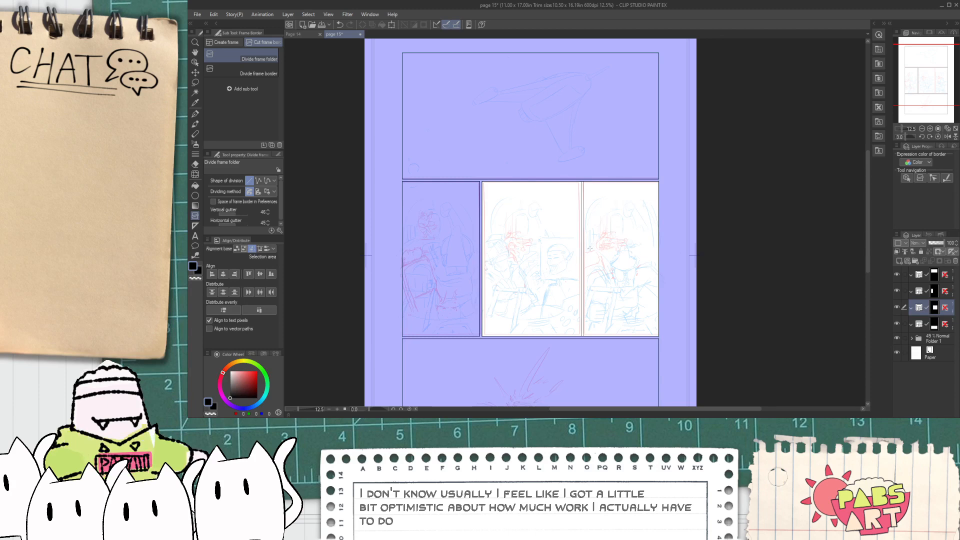
{"action": "scroll", "coordinate": [591, 268], "scroll_direction": "up", "scroll_amount": 2}
{"action": "key", "text": "ctrl+z"}
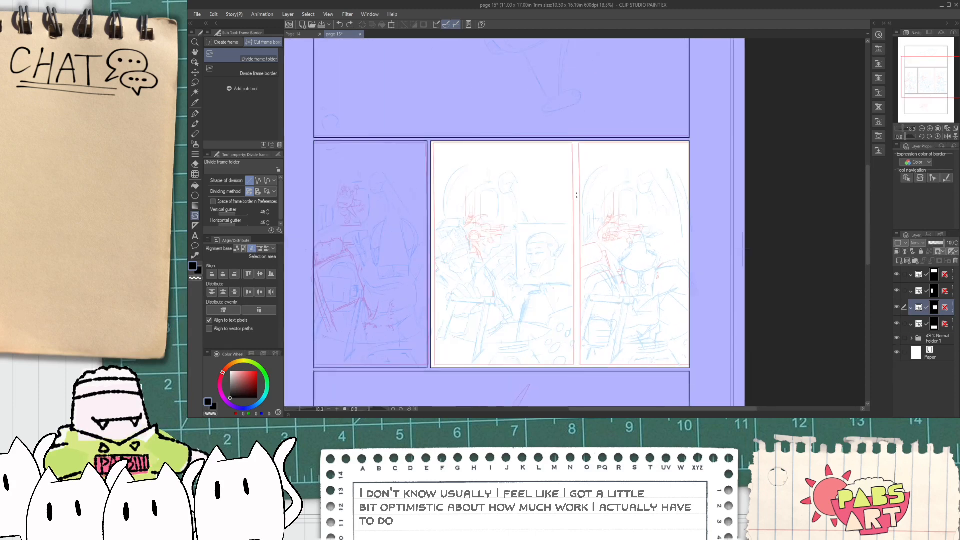
- Divide the remaining middle-tier frame folder along the second sketched vertical gutter, separating the middle and right panels
{"action": "left_click_drag", "start_coordinate": [580, 250], "coordinate": [581, 255]}
{"action": "scroll", "coordinate": [650, 283], "scroll_direction": "down", "scroll_amount": 5}
{"action": "scroll", "coordinate": [622, 289], "scroll_direction": "up", "scroll_amount": 4}
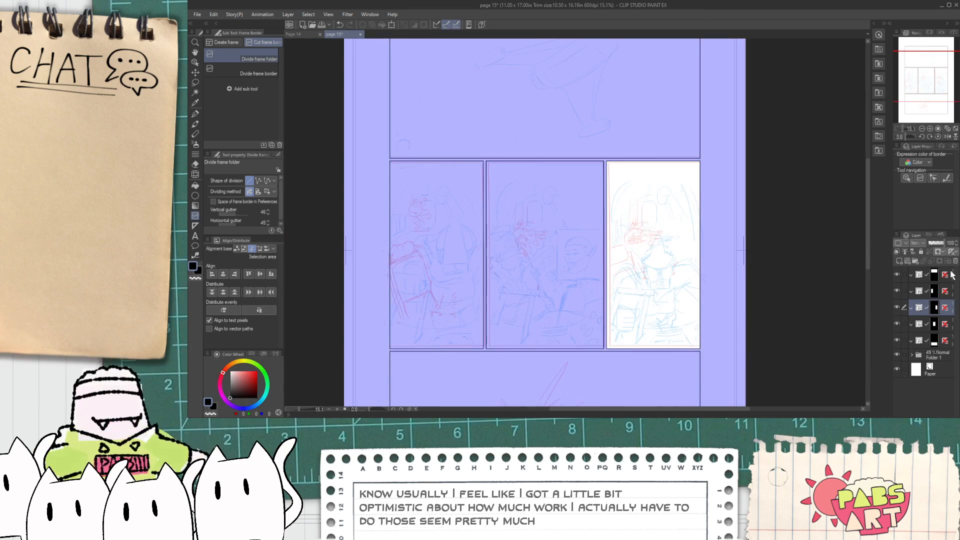
- Add a raster layer and a vector layer above it inside the top panel's frame folder
{"action": "left_click", "coordinate": [919, 275]}
{"action": "key", "text": "h"}
{"action": "left_click_drag", "start_coordinate": [468, 162], "coordinate": [501, 297]}
{"action": "scroll", "coordinate": [502, 280], "scroll_direction": "up", "scroll_amount": 3}
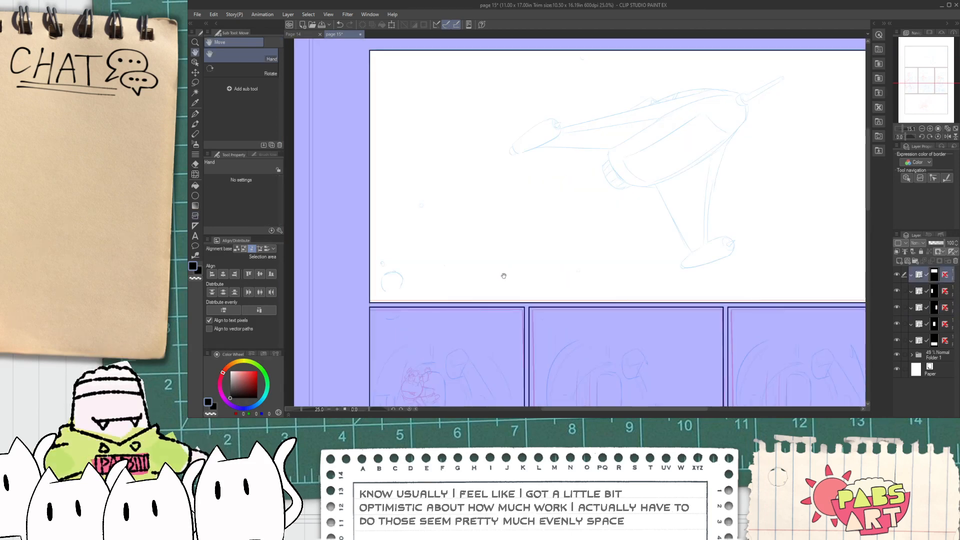
{"action": "scroll", "coordinate": [502, 274], "scroll_direction": "down", "scroll_amount": 3}
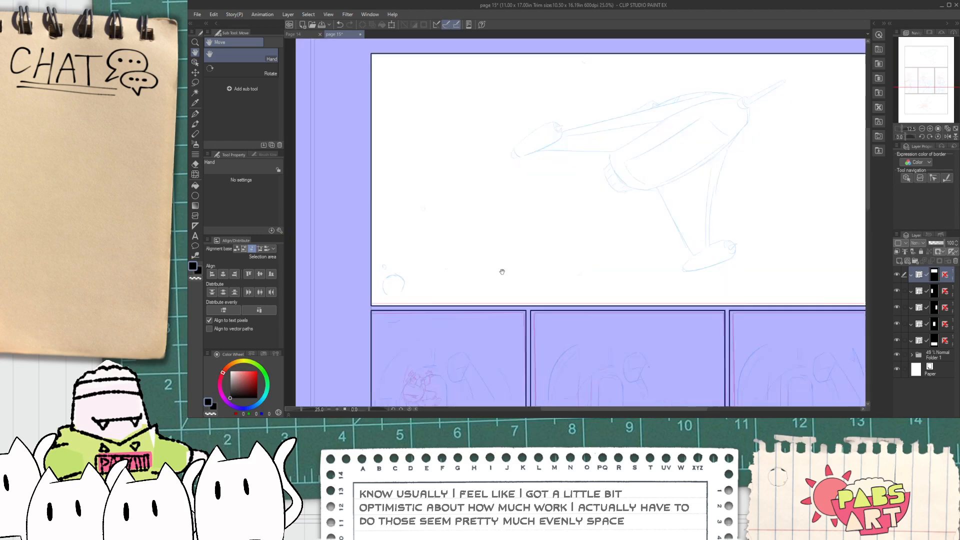
{"action": "scroll", "coordinate": [502, 272], "scroll_direction": "up", "scroll_amount": 3}
{"action": "left_click_drag", "start_coordinate": [583, 192], "coordinate": [611, 236]}
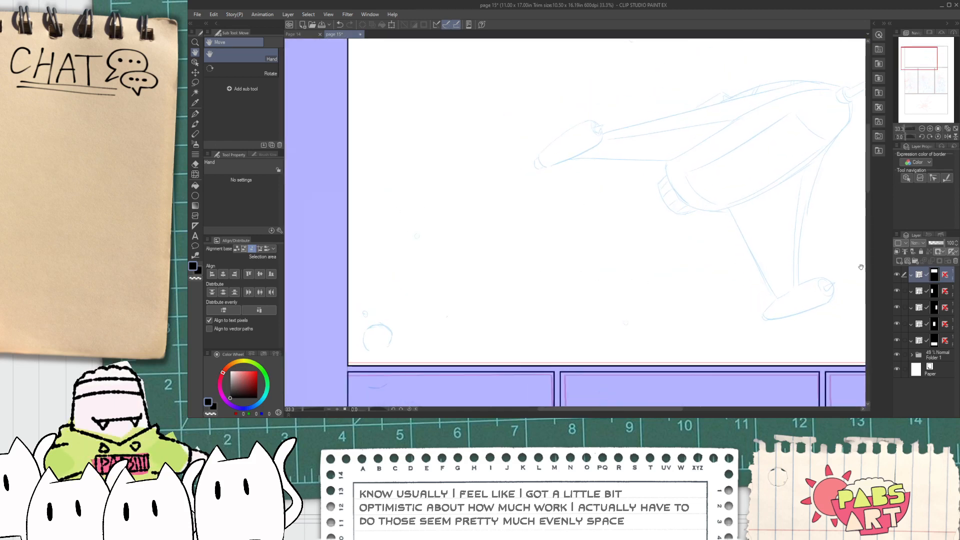
{"action": "left_click", "coordinate": [907, 260]}
{"action": "left_click", "coordinate": [908, 261]}
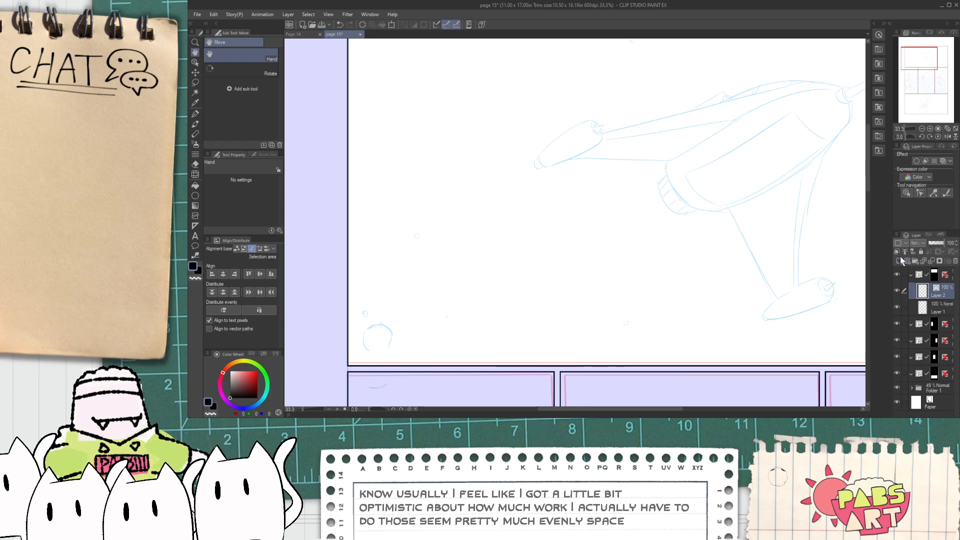
- Set up the Ellipse figure tool over the sketched circles in the top panel's lower-left corner
{"action": "scroll", "coordinate": [333, 355], "scroll_direction": "up", "scroll_amount": 5}
{"action": "left_click", "coordinate": [195, 195]}
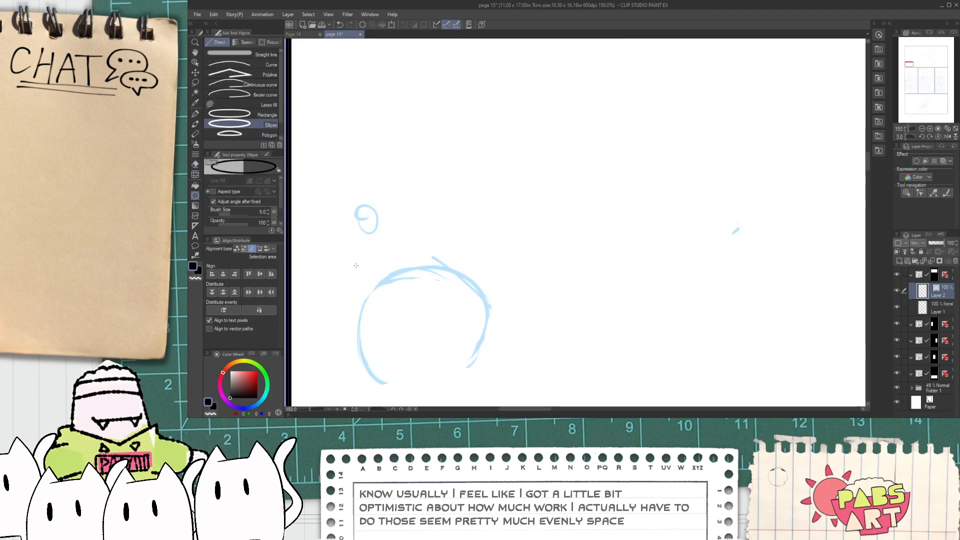
- Draw a small circle with the Ellipse tool over the upper-left edge of the large blue sketched circle and save the page
{"action": "left_click_drag", "start_coordinate": [358, 267], "coordinate": [400, 307]}
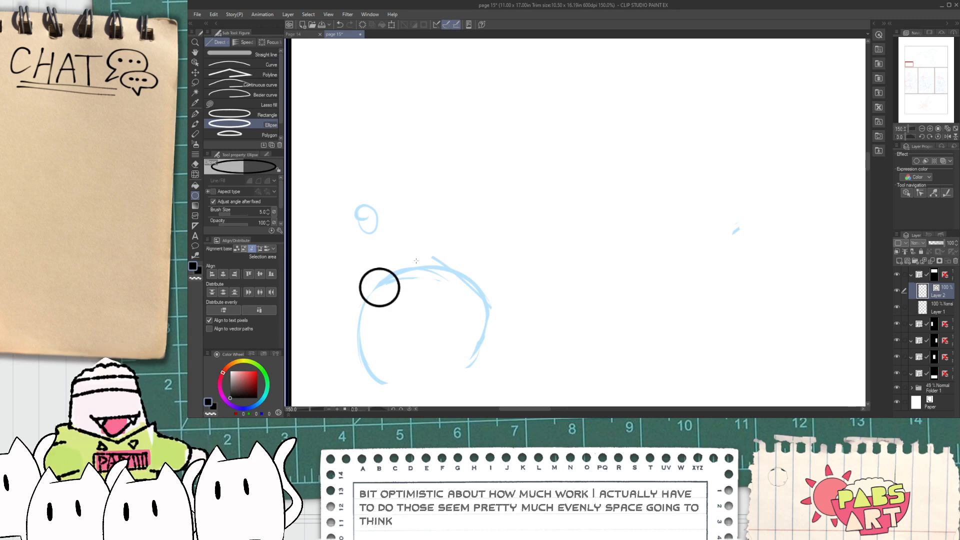
{"action": "scroll", "coordinate": [424, 241], "scroll_direction": "down", "scroll_amount": 1}
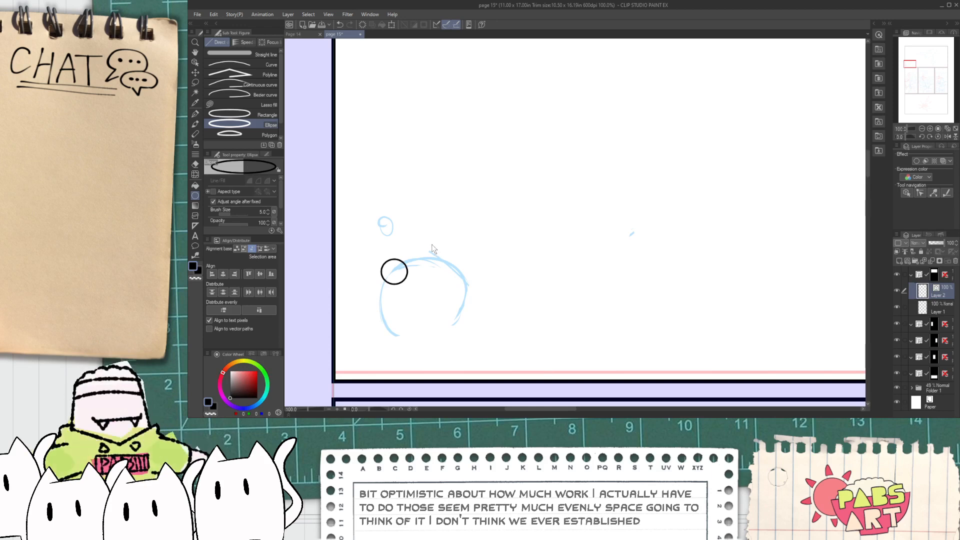
{"action": "key", "text": "ctrl+s"}
- Enlarge the black circle so its outline matches the large blue sketched circle in the panel's lower-left corner
{"action": "key", "text": "o"}
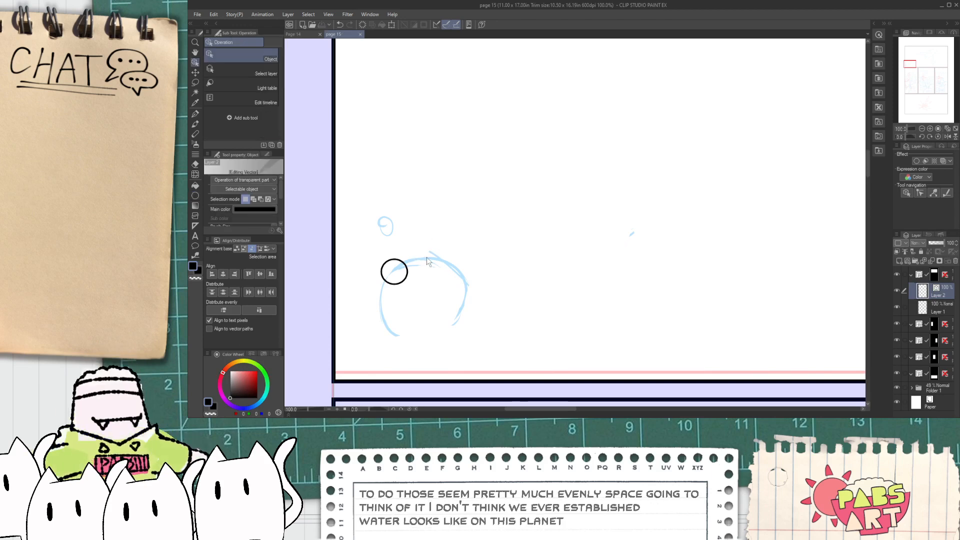
{"action": "left_click", "coordinate": [408, 273]}
{"action": "left_click_drag", "start_coordinate": [416, 291], "coordinate": [498, 363]}
{"action": "left_click", "coordinate": [511, 302]}
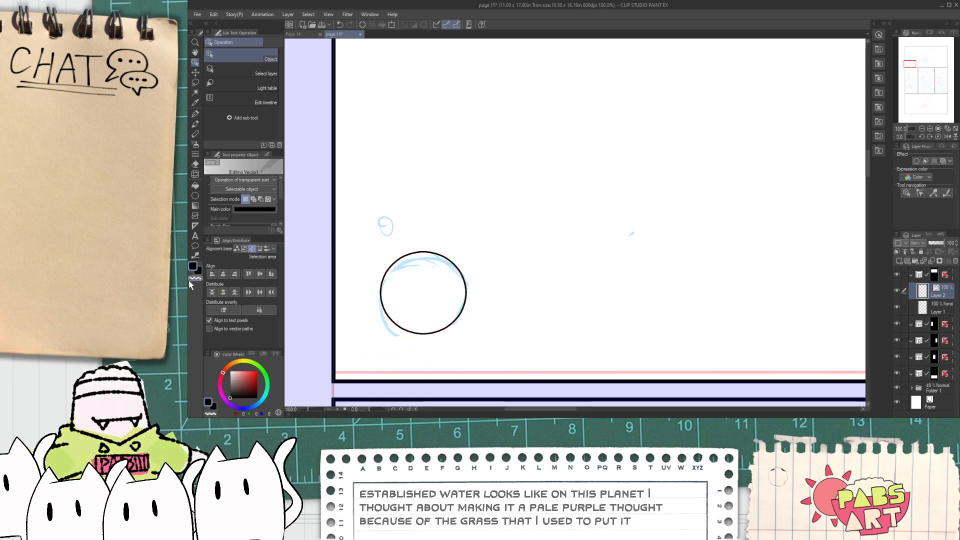
{"action": "left_click", "coordinate": [195, 255]}
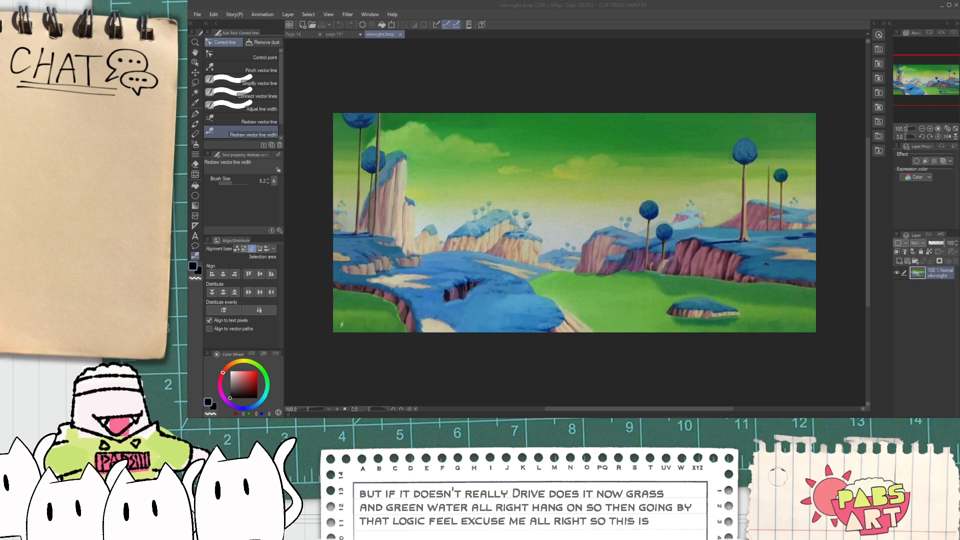
- Try shifting the landscape image's hue until the blue grass turns magenta, and undo the shift
{"action": "left_click", "coordinate": [663, 28]}
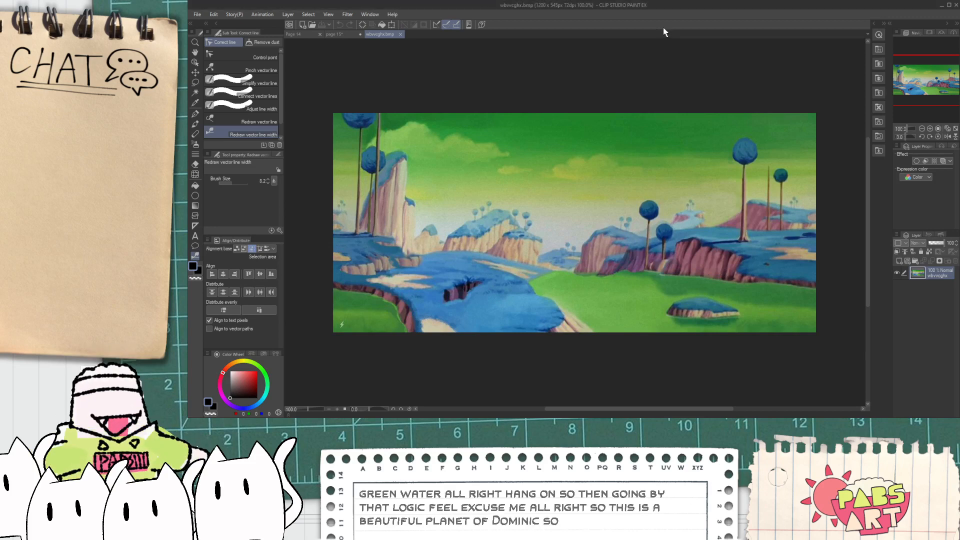
{"action": "key", "text": "space"}
{"action": "left_click", "coordinate": [803, 302]}
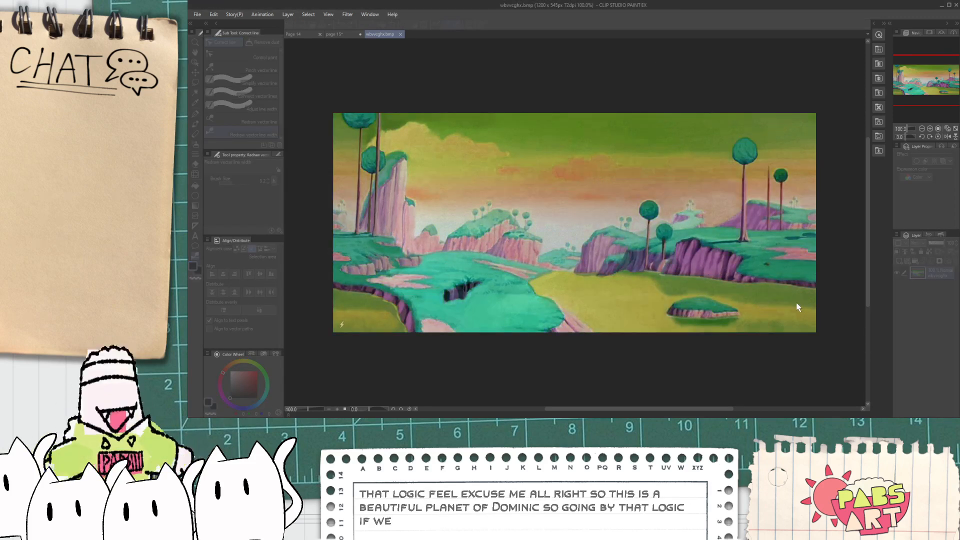
{"action": "left_click_drag", "start_coordinate": [771, 315], "coordinate": [864, 316]}
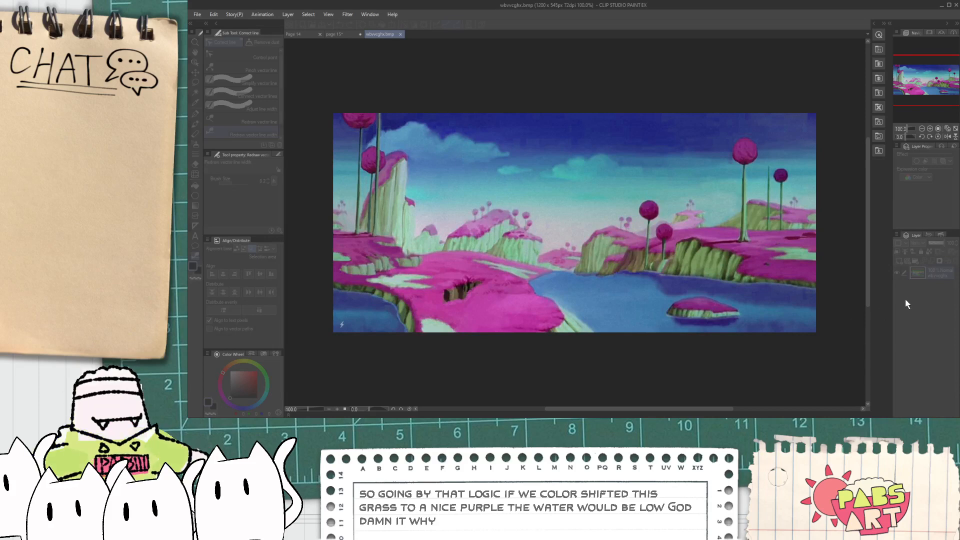
{"action": "key", "text": "Return"}
{"action": "scroll", "coordinate": [507, 238], "scroll_direction": "up", "scroll_amount": 3}
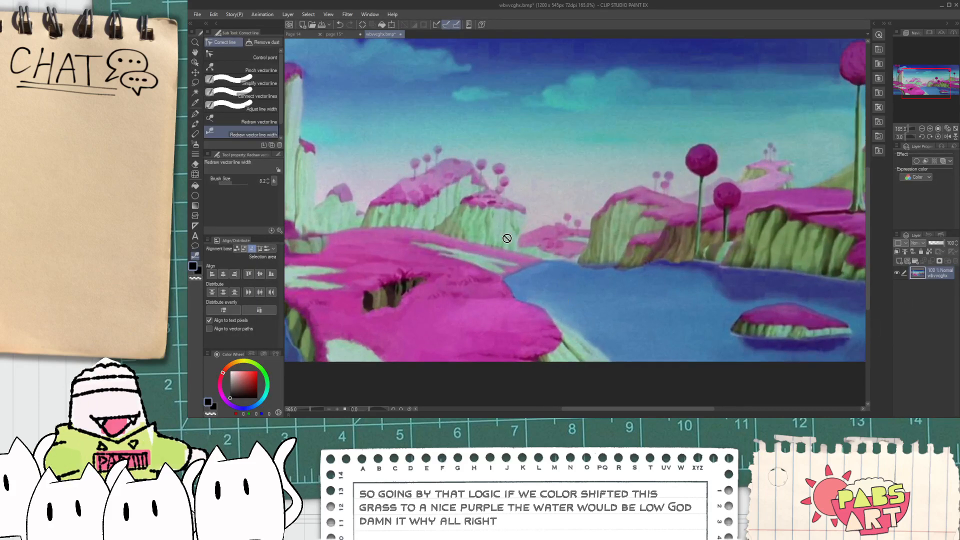
{"action": "key", "text": "ctrl+z"}
- Sample the greens of the lake and the sky in the landscape image with the Eyedropper
{"action": "key", "text": "i"}
{"action": "left_click", "coordinate": [539, 301]}
{"action": "left_click", "coordinate": [585, 285]}
{"action": "left_click", "coordinate": [529, 95]}
{"action": "scroll", "coordinate": [530, 95], "scroll_direction": "down", "scroll_amount": 3}
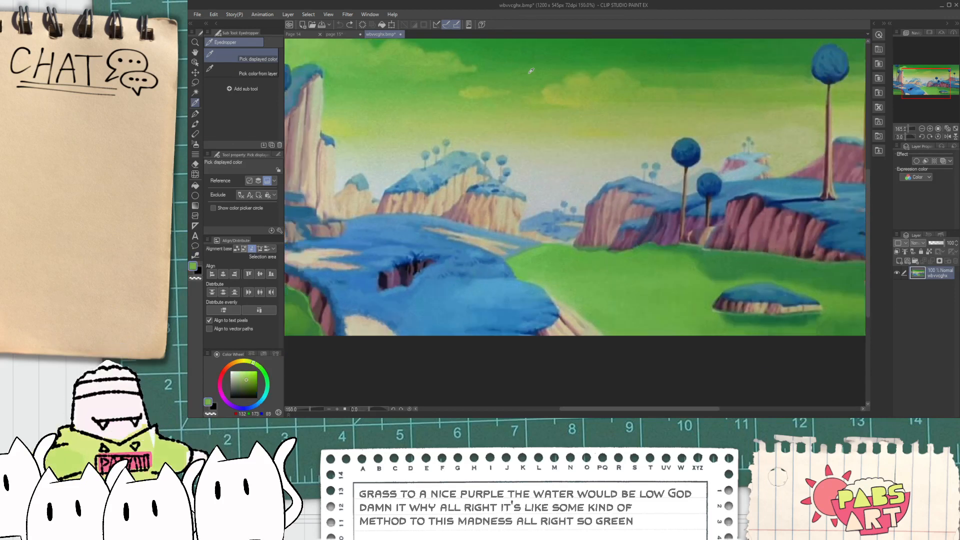
{"action": "key", "text": "h"}
{"action": "scroll", "coordinate": [550, 340], "scroll_direction": "up", "scroll_amount": 3}
{"action": "key", "text": "i"}
{"action": "left_click", "coordinate": [550, 340]}
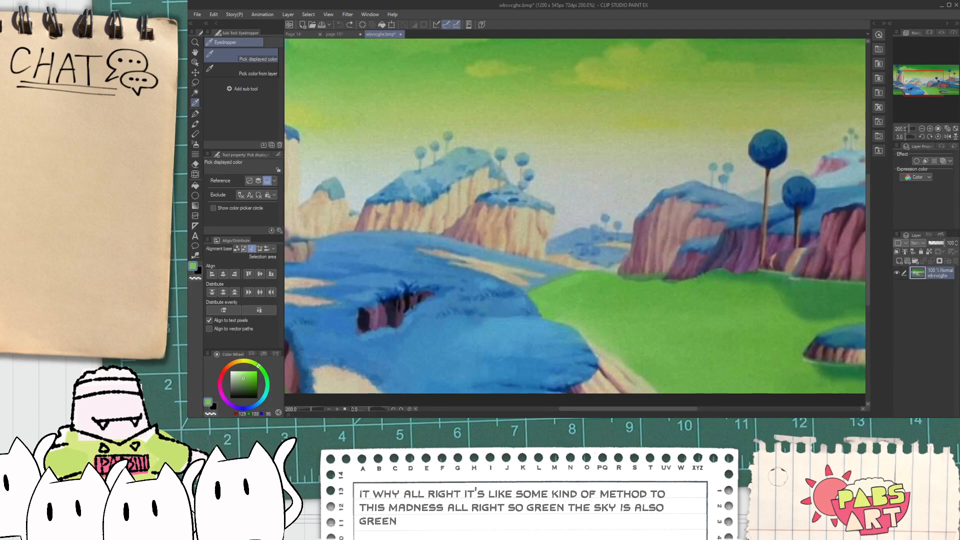
- Try purple and orange hues as the water color, set the main color to orange, and activate the black sub color
{"action": "left_click", "coordinate": [224, 402]}
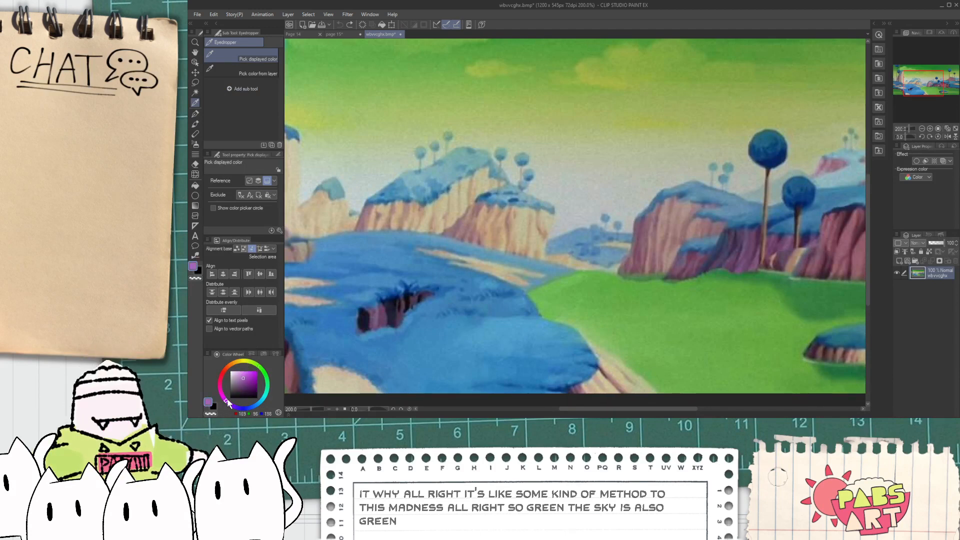
{"action": "left_click", "coordinate": [230, 366]}
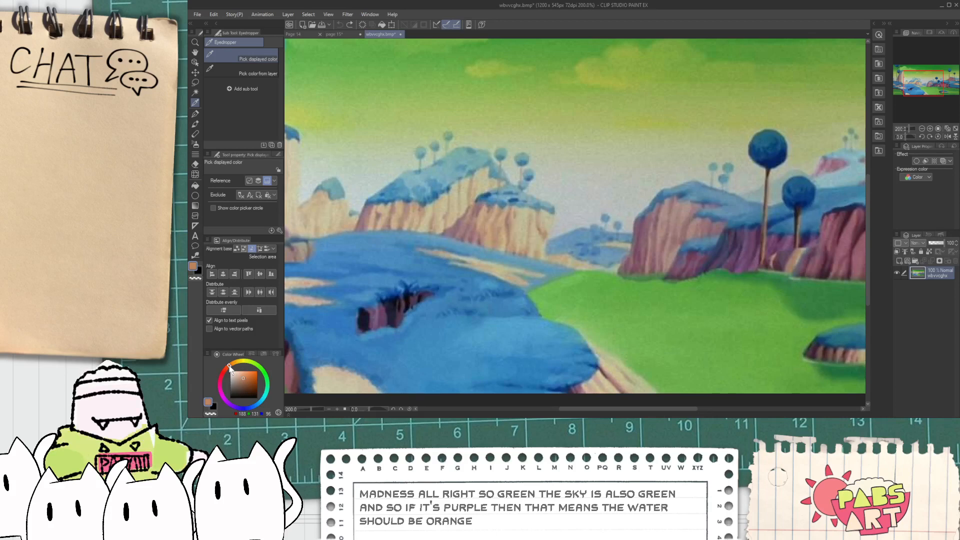
{"action": "left_click", "coordinate": [339, 42]}
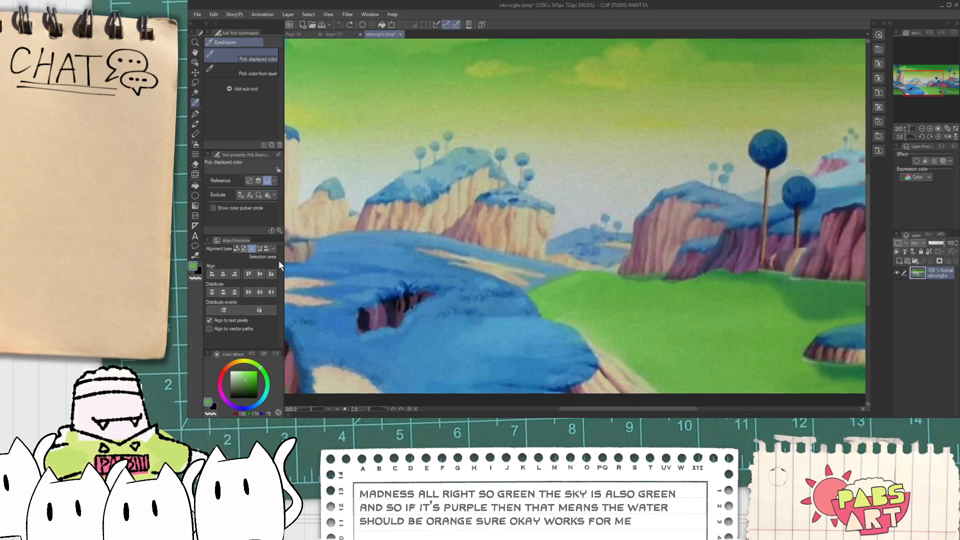
{"action": "left_click", "coordinate": [235, 368]}
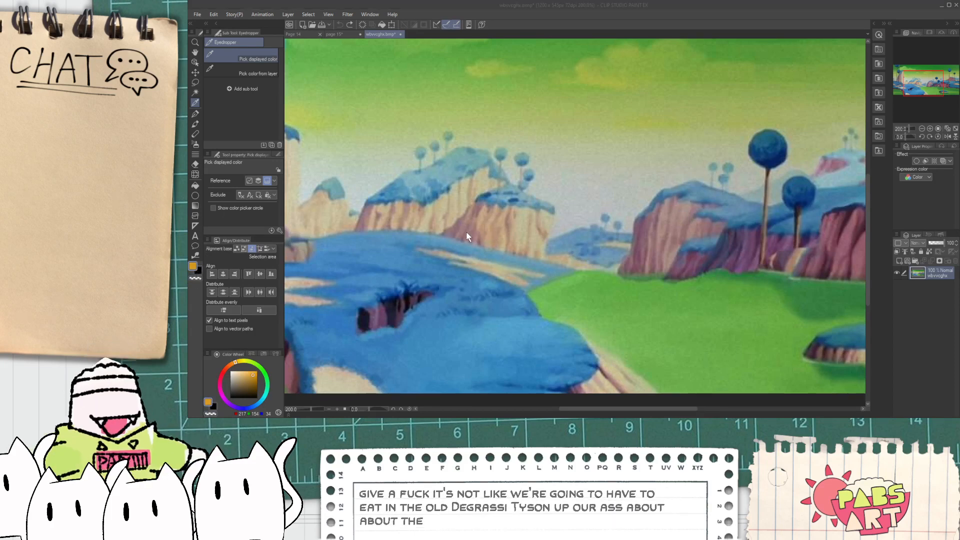
{"action": "left_click", "coordinate": [198, 270]}
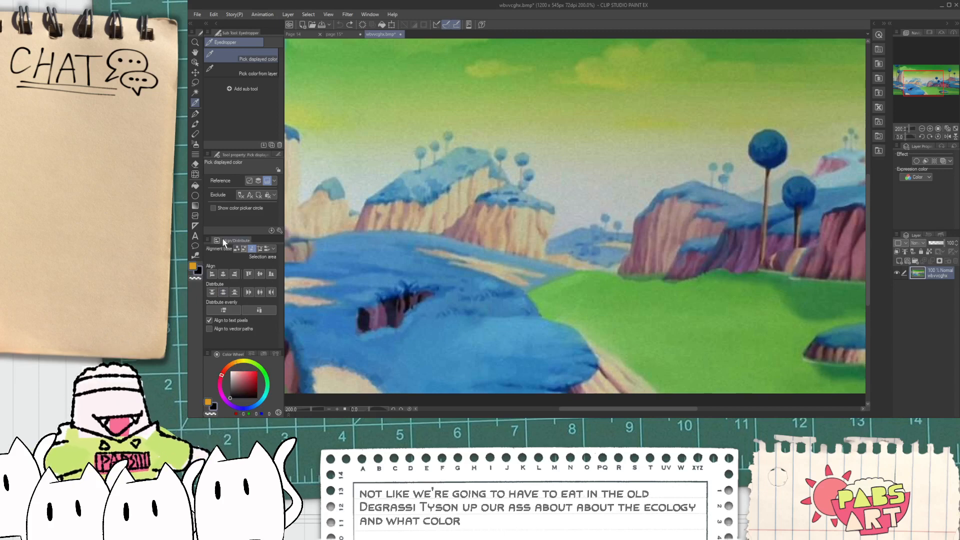
- Return to page 15 and thicken the black circle's outline with Adjust line width, using Scale up width at 1.10
{"action": "left_click", "coordinate": [335, 34]}
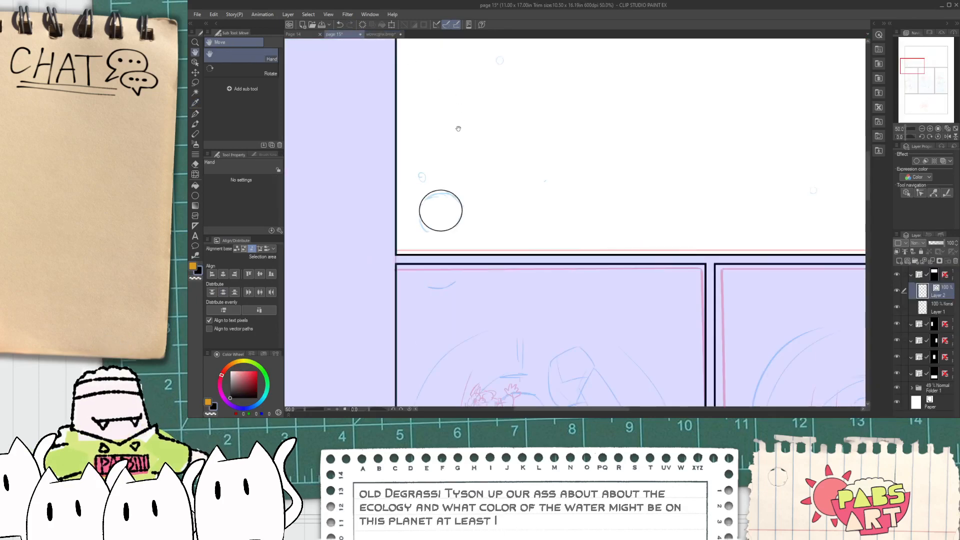
{"action": "key", "text": "space"}
{"action": "scroll", "coordinate": [414, 308], "scroll_direction": "up", "scroll_amount": 2}
{"action": "scroll", "coordinate": [383, 225], "scroll_direction": "up", "scroll_amount": 1}
{"action": "left_click_drag", "start_coordinate": [382, 225], "coordinate": [340, 403]}
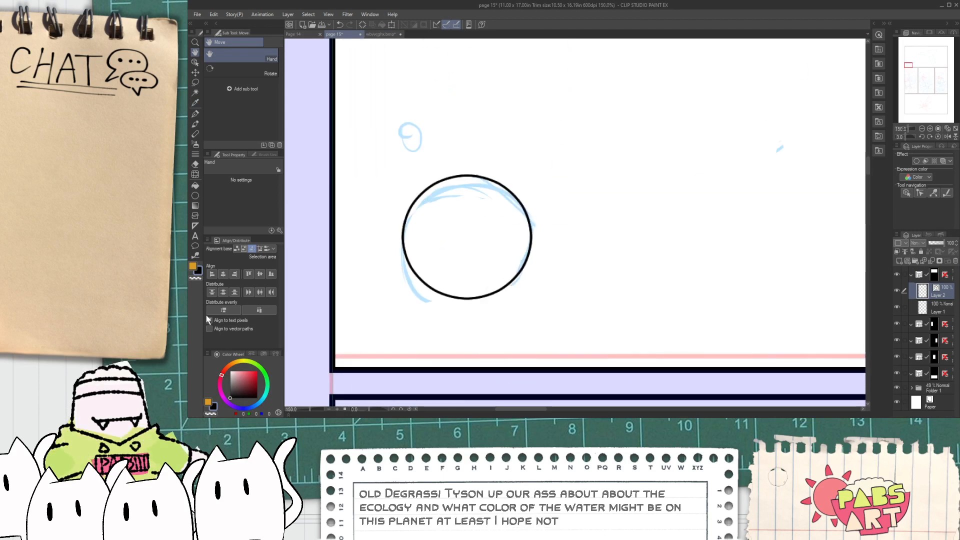
{"action": "left_click", "coordinate": [195, 256]}
{"action": "left_click", "coordinate": [240, 106]}
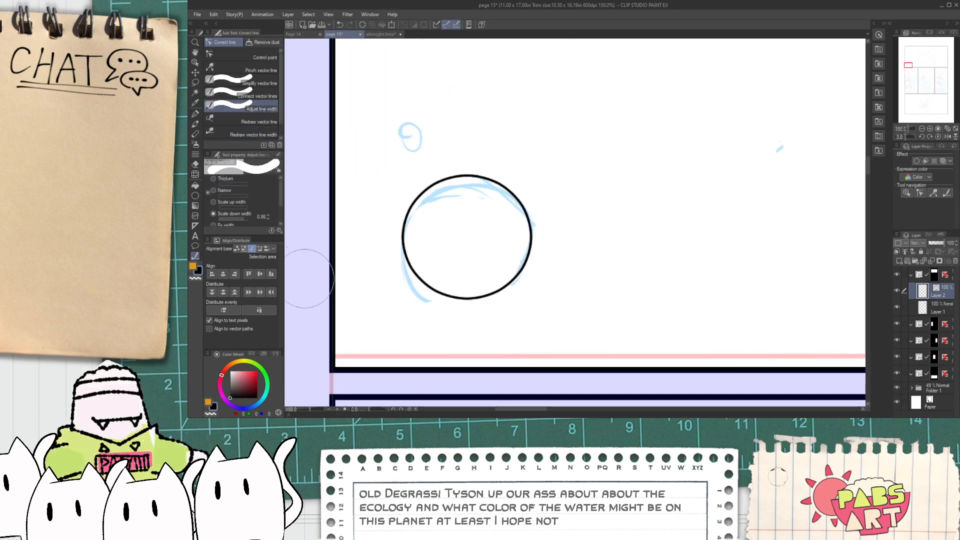
{"action": "left_click", "coordinate": [245, 201]}
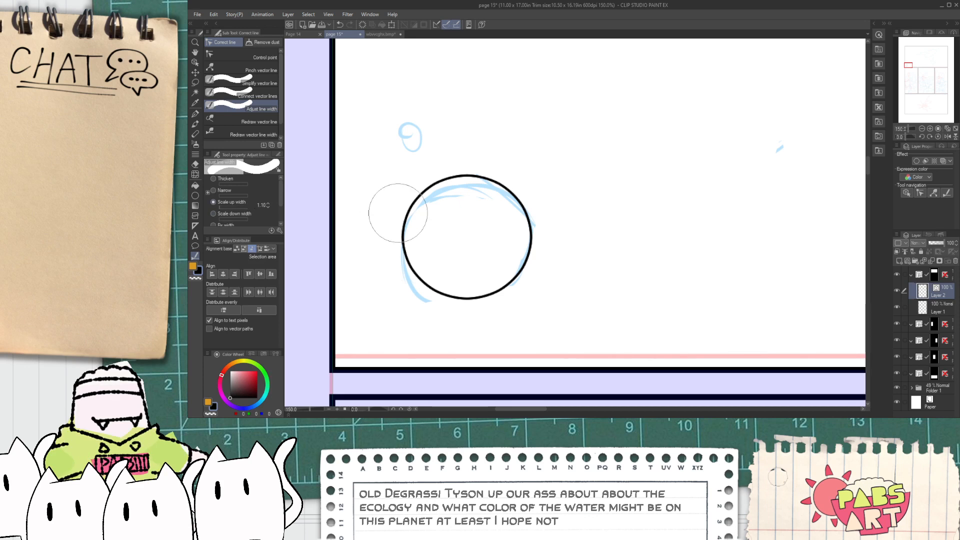
{"action": "mouse_move", "coordinate": [465, 270]}
{"action": "left_mouse_down"}
{"action": "mouse_move", "coordinate": [445, 277]}
{"action": "mouse_move", "coordinate": [455, 255]}
{"action": "left_mouse_up"}
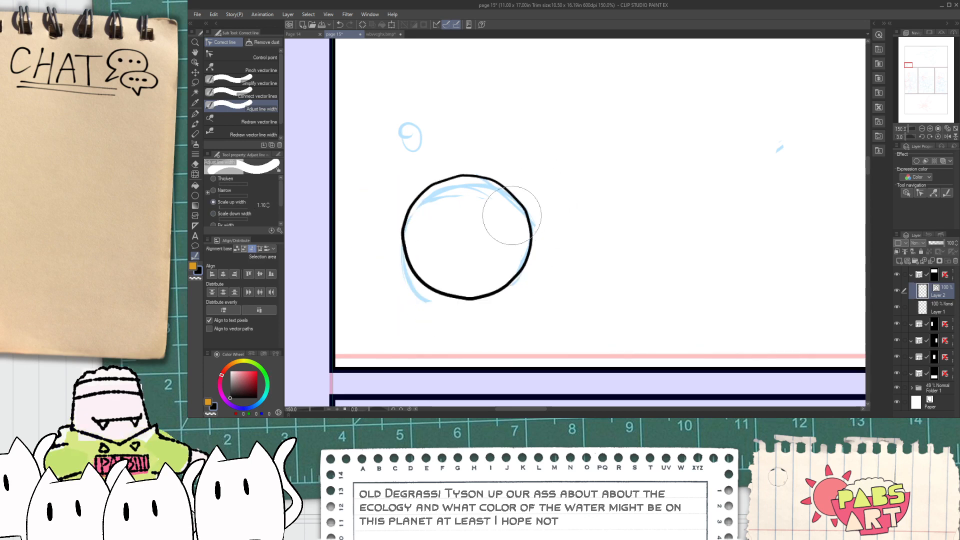
- Reduce the control points of the black circle's outline with Simplify vector line
{"action": "left_click", "coordinate": [195, 245]}
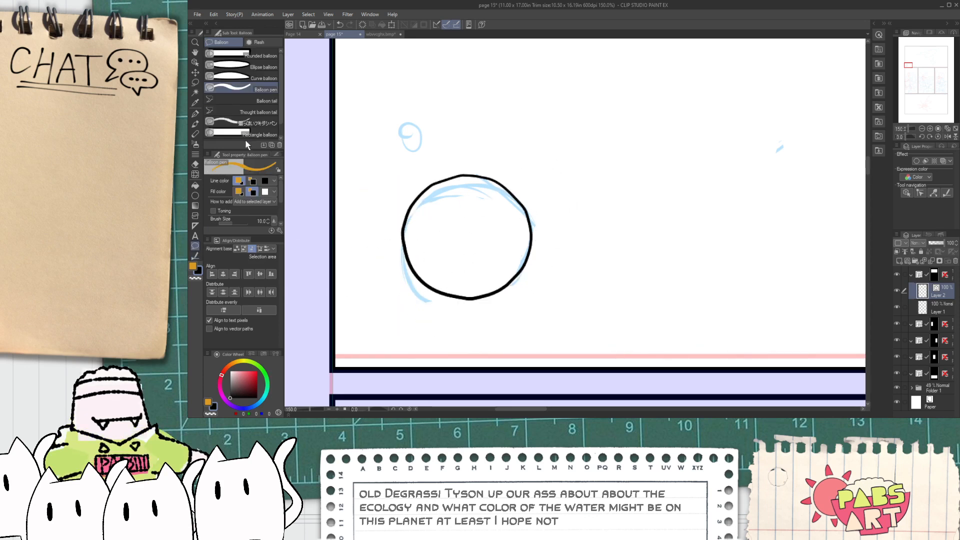
{"action": "left_click", "coordinate": [195, 255]}
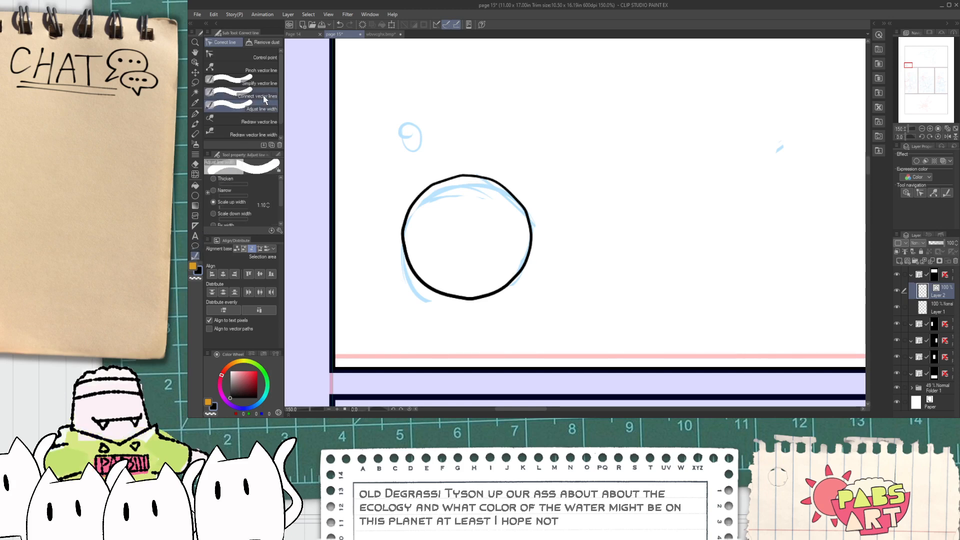
{"action": "left_click", "coordinate": [269, 83]}
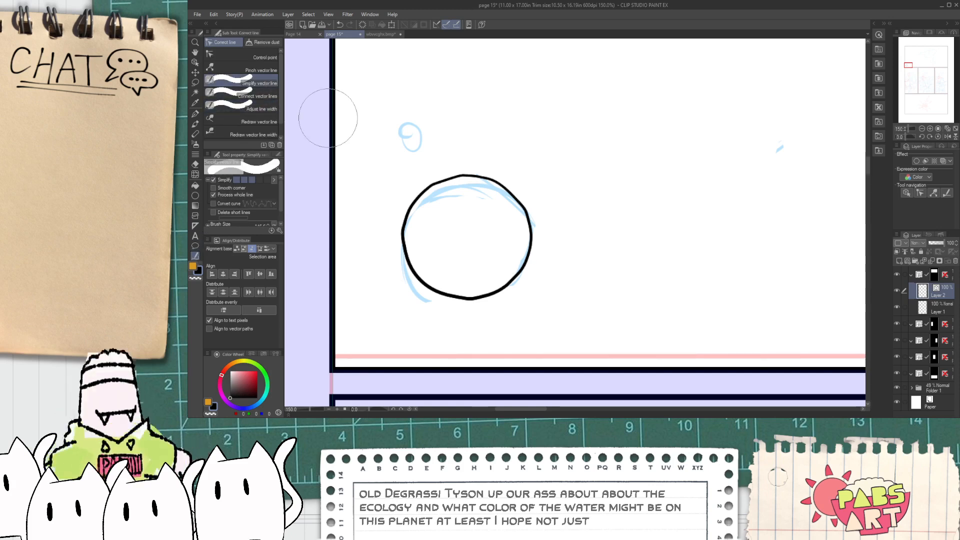
{"action": "left_click_drag", "start_coordinate": [505, 210], "coordinate": [497, 311]}
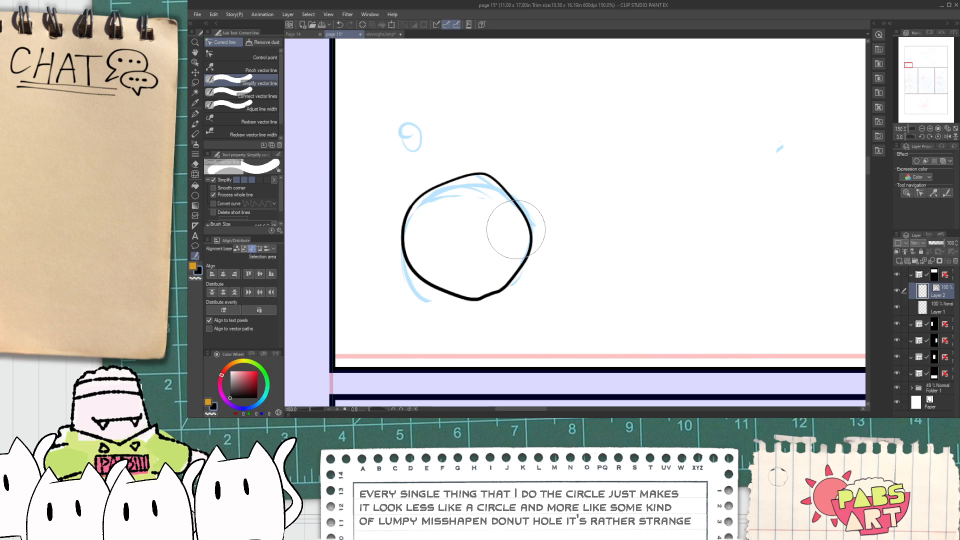
- Reposition the control points along the top, bottom and lower right of the black outline to make it rounder
{"action": "key", "text": "o"}
{"action": "left_click", "coordinate": [459, 178]}
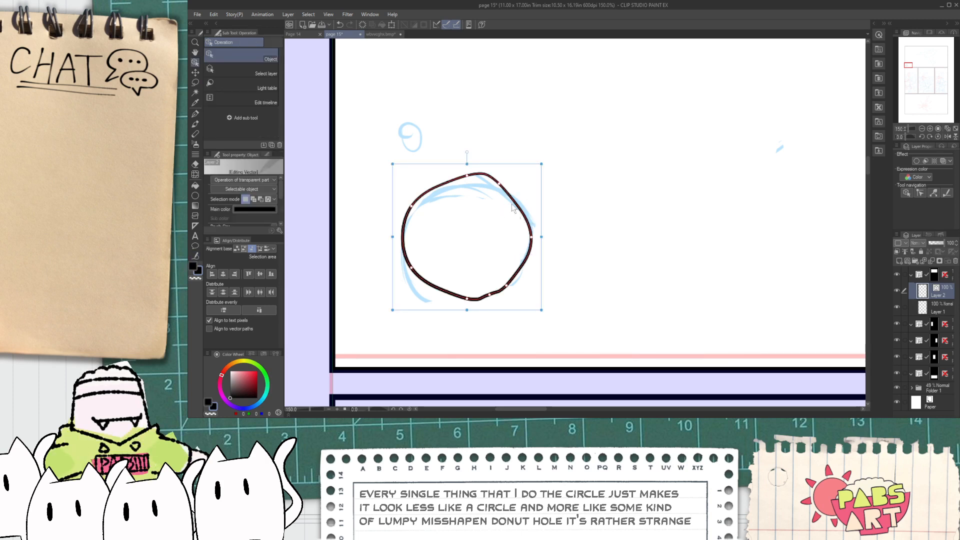
{"action": "left_click_drag", "start_coordinate": [459, 178], "coordinate": [506, 188]}
{"action": "left_click_drag", "start_coordinate": [465, 299], "coordinate": [450, 294]}
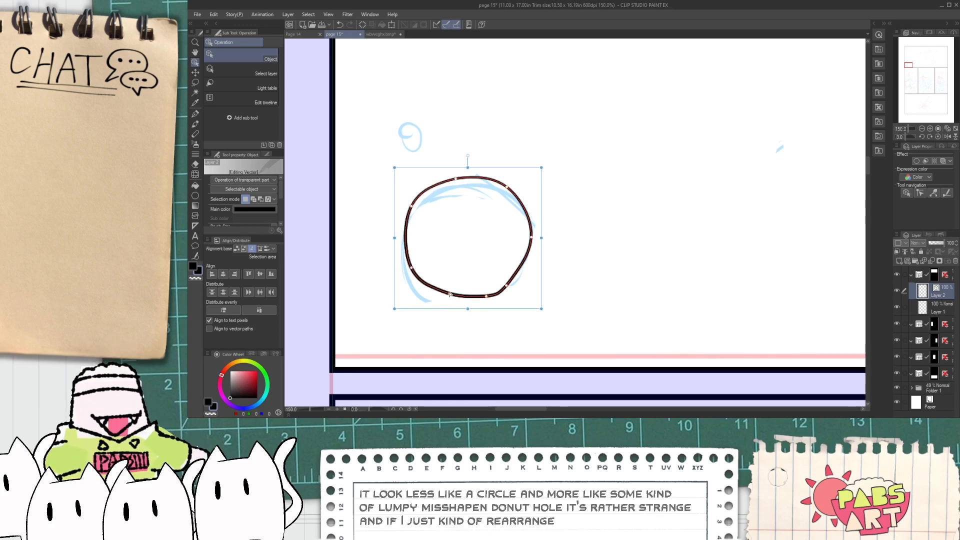
{"action": "left_click_drag", "start_coordinate": [507, 285], "coordinate": [515, 276]}
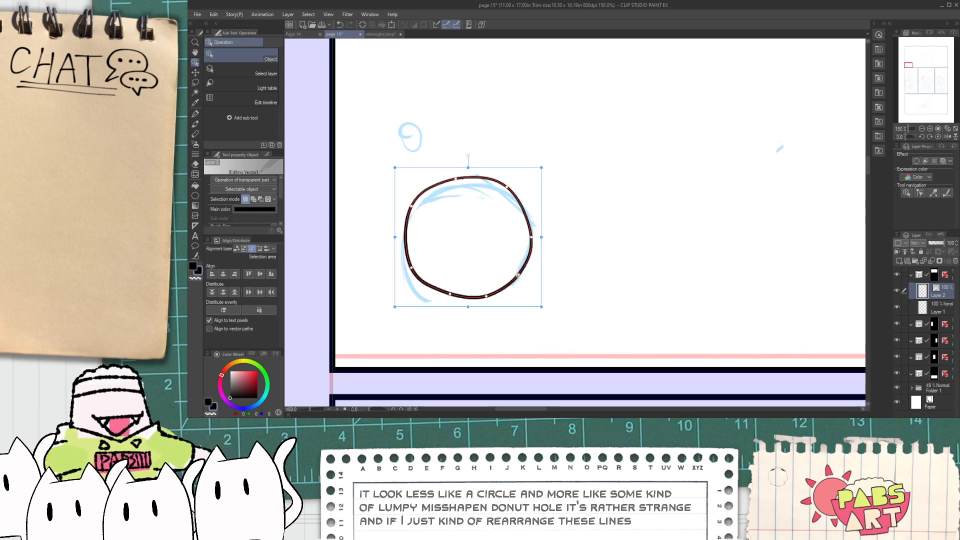
{"action": "key", "text": "ctrl+d"}
{"action": "left_click", "coordinate": [515, 276]}
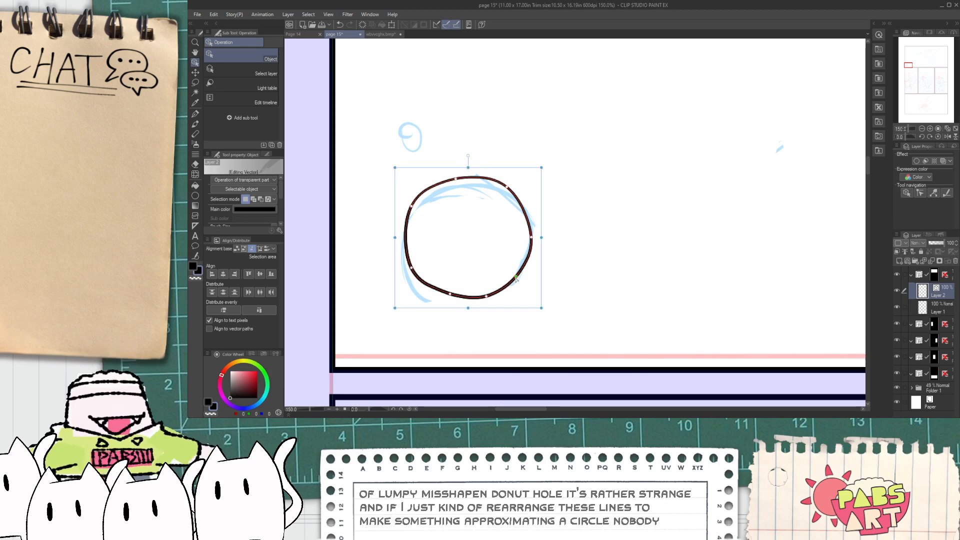
- Try a G-pen stroke inside the black circle and undo it
{"action": "key", "text": "p"}
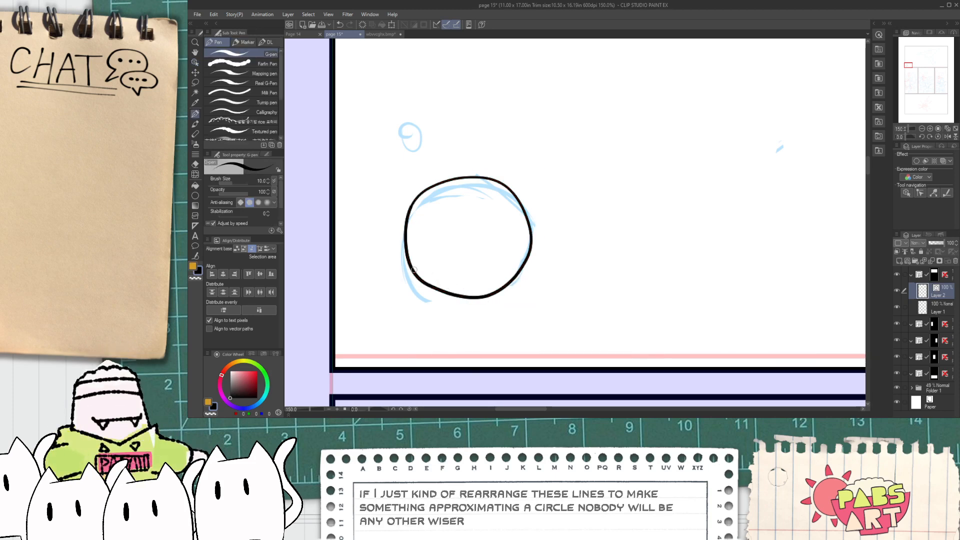
{"action": "left_click_drag", "start_coordinate": [470, 212], "coordinate": [474, 234]}
{"action": "key", "text": "ctrl+z"}
{"action": "key", "text": "ctrl+z"}
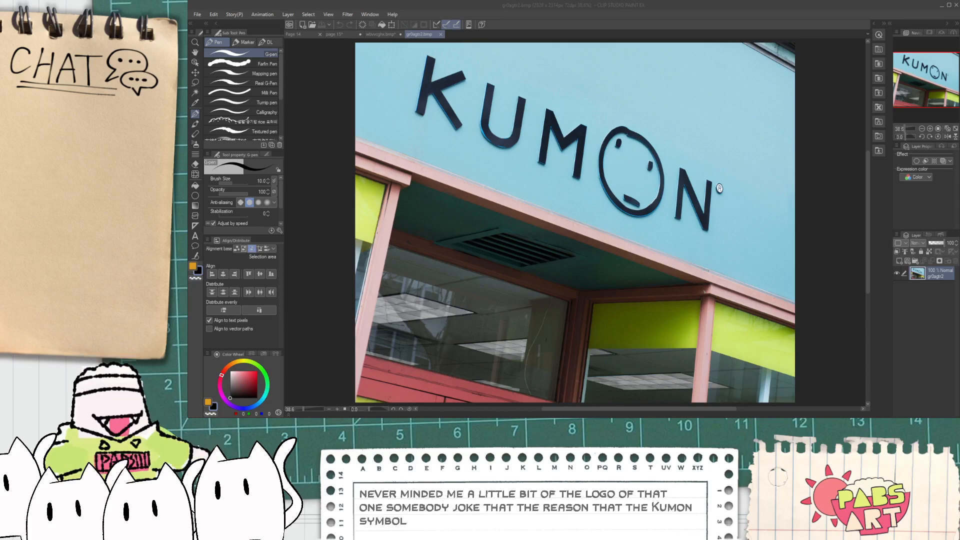
- Close the Kumon sign photo and the landscape image to return to page 15
{"action": "left_click", "coordinate": [441, 34]}
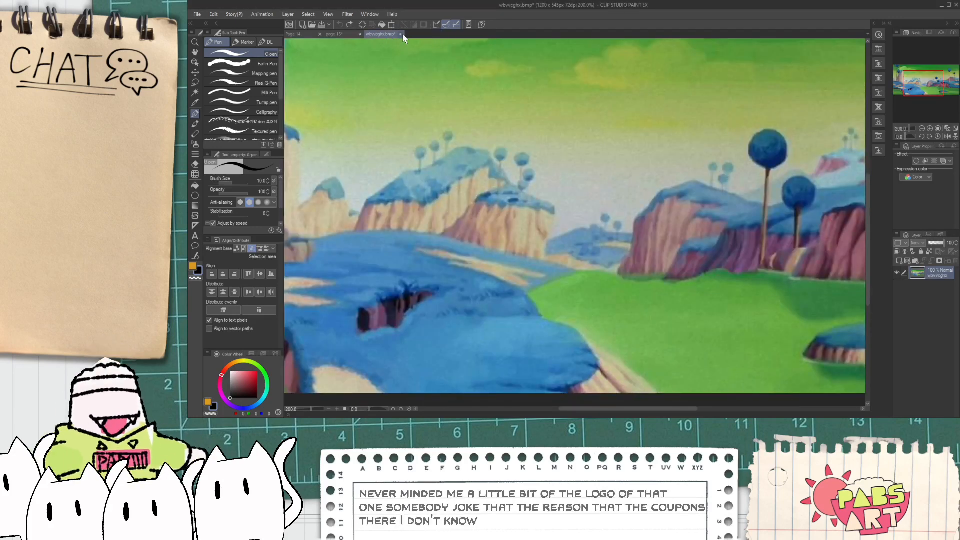
{"action": "key", "text": "ctrl+w"}
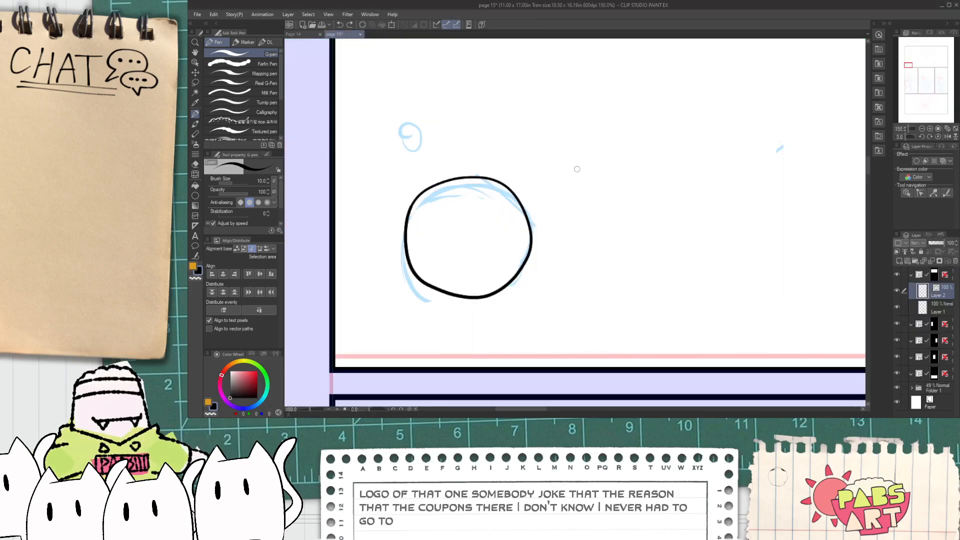
- Reposition the control points on the lower left, bottom, top and right of the large circle's outline to round it further
{"action": "key", "text": "o"}
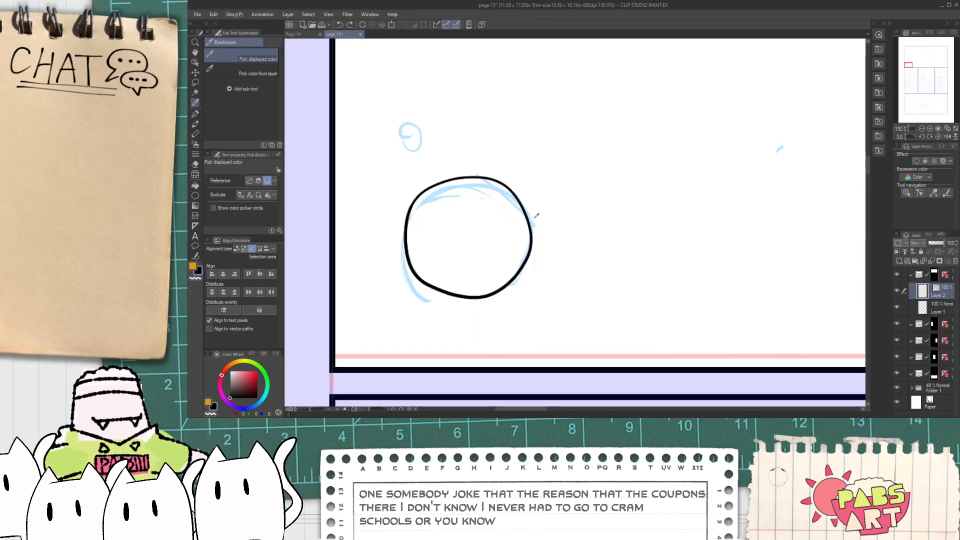
{"action": "left_click", "coordinate": [512, 236]}
{"action": "scroll", "coordinate": [524, 244], "scroll_direction": "up", "scroll_amount": 1}
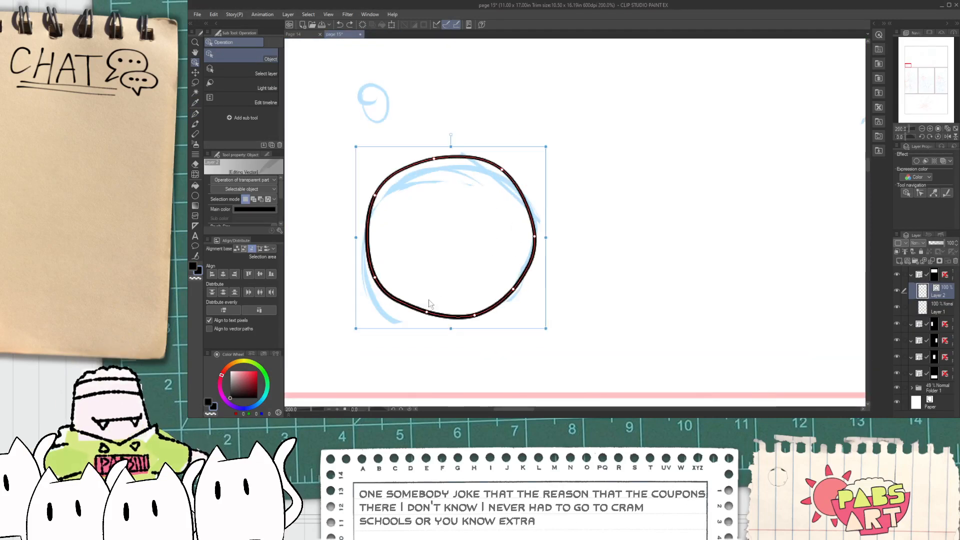
{"action": "left_click_drag", "start_coordinate": [377, 284], "coordinate": [372, 270]}
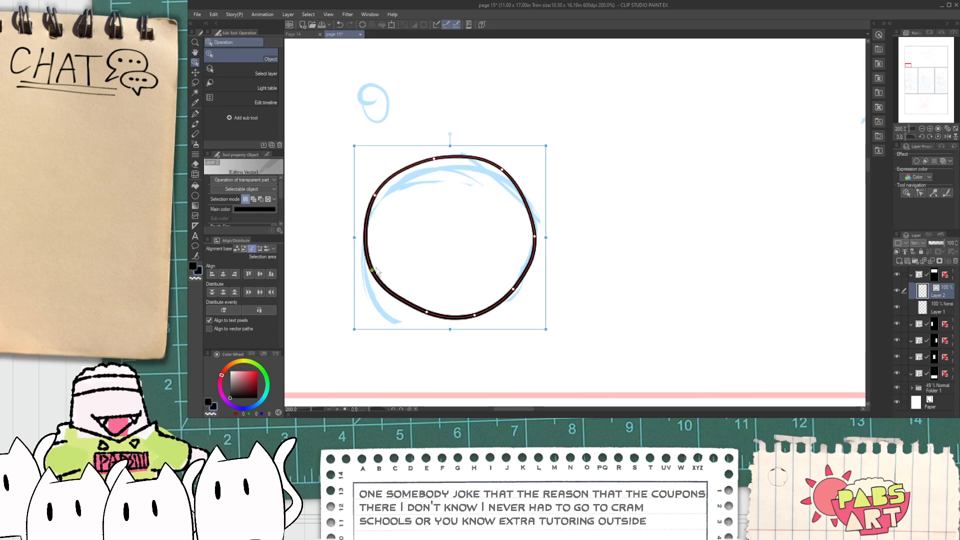
{"action": "left_click_drag", "start_coordinate": [424, 314], "coordinate": [420, 312]}
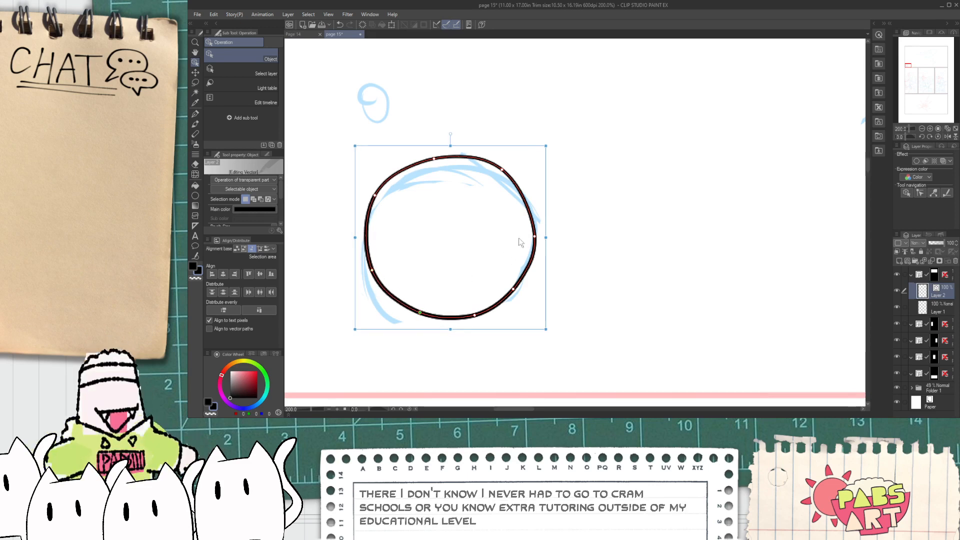
{"action": "left_click_drag", "start_coordinate": [502, 172], "coordinate": [498, 181]}
{"action": "left_click_drag", "start_coordinate": [433, 159], "coordinate": [434, 158]}
{"action": "left_click_drag", "start_coordinate": [535, 238], "coordinate": [531, 231]}
- Try small freehand G-pen outlines for the moon beside its blue sketch, including an irregular rock shape
{"action": "key", "text": "b"}
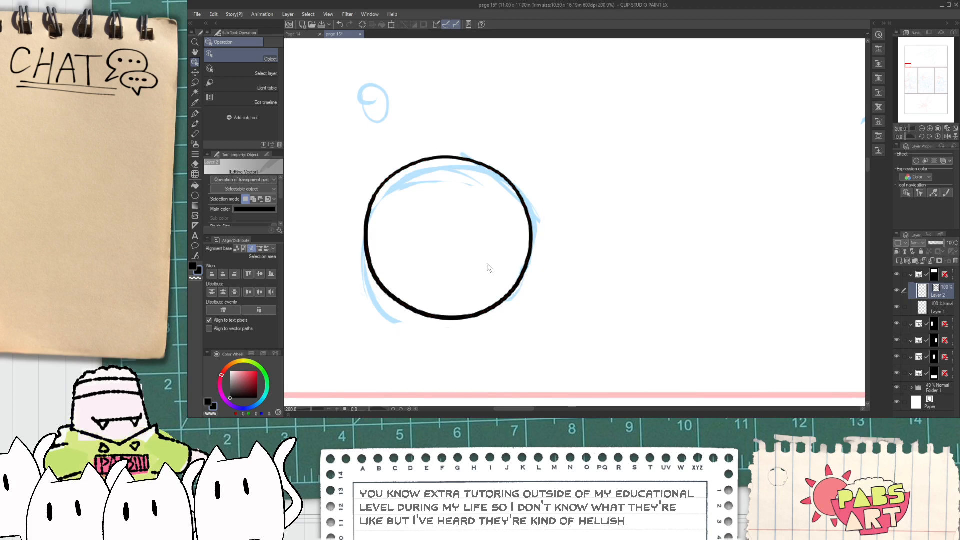
{"action": "scroll", "coordinate": [400, 248], "scroll_direction": "down", "scroll_amount": 2}
{"action": "key", "text": "space"}
{"action": "scroll", "coordinate": [400, 199], "scroll_direction": "up", "scroll_amount": 3}
{"action": "mouse_move", "coordinate": [413, 195]}
{"action": "left_mouse_down"}
{"action": "mouse_move", "coordinate": [418, 205]}
{"action": "mouse_move", "coordinate": [468, 213]}
{"action": "mouse_move", "coordinate": [450, 232]}
{"action": "left_mouse_up"}
{"action": "key", "text": "ctrl+z"}
{"action": "key", "text": "ctrl+z"}
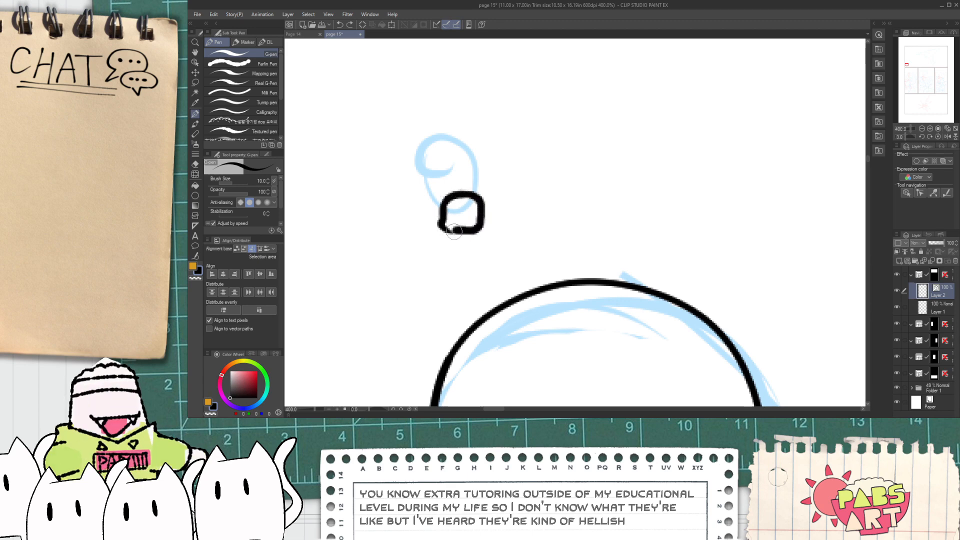
{"action": "scroll", "coordinate": [456, 230], "scroll_direction": "down", "scroll_amount": 1}
{"action": "scroll", "coordinate": [457, 228], "scroll_direction": "up", "scroll_amount": 1}
{"action": "key", "text": "ctrl+z"}
{"action": "scroll", "coordinate": [460, 228], "scroll_direction": "up", "scroll_amount": 2}
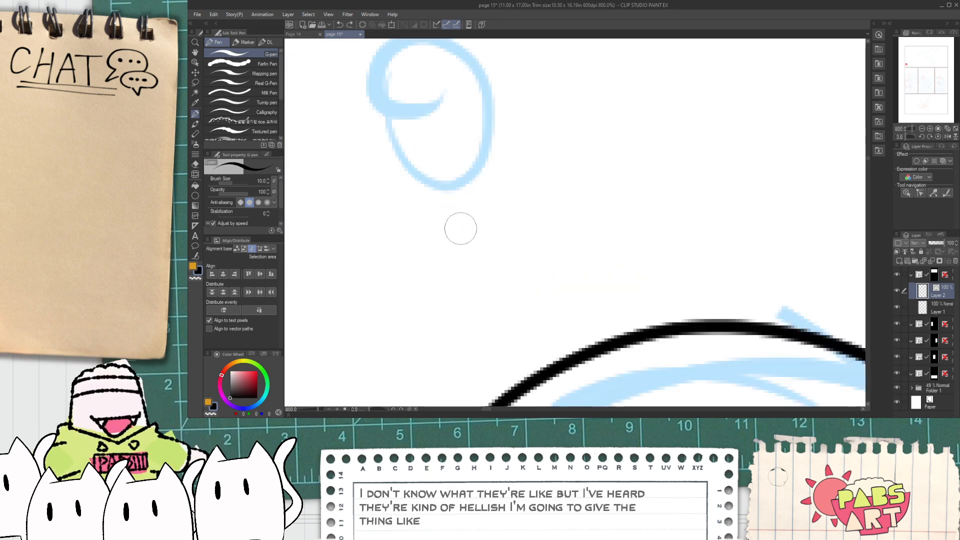
{"action": "mouse_move", "coordinate": [448, 247]}
{"action": "left_mouse_down"}
{"action": "mouse_move", "coordinate": [422, 216]}
{"action": "mouse_move", "coordinate": [431, 146]}
{"action": "mouse_move", "coordinate": [521, 136]}
{"action": "mouse_move", "coordinate": [562, 203]}
{"action": "mouse_move", "coordinate": [517, 243]}
{"action": "mouse_move", "coordinate": [447, 247]}
{"action": "mouse_move", "coordinate": [429, 234]}
{"action": "left_mouse_up"}
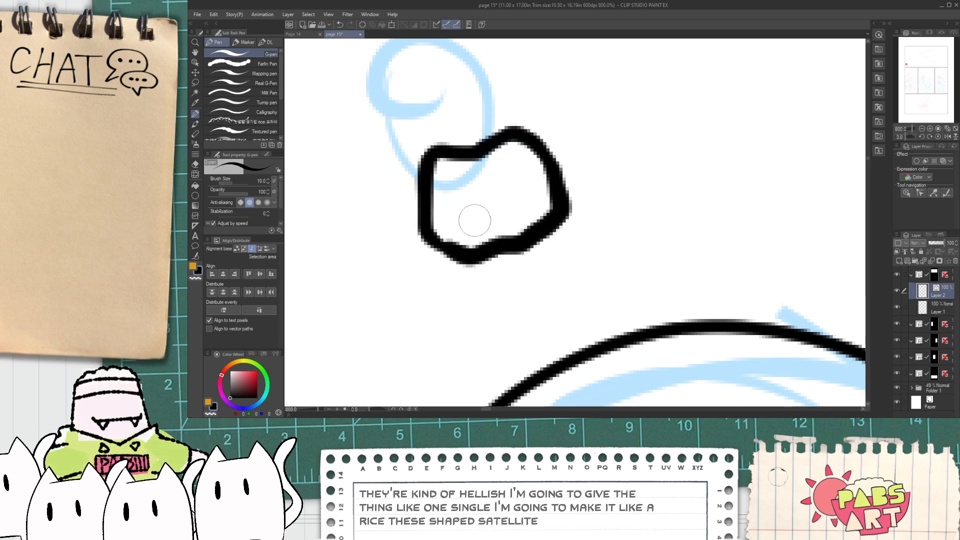
{"action": "scroll", "coordinate": [474, 221], "scroll_direction": "down", "scroll_amount": 5}
{"action": "key", "text": "space"}
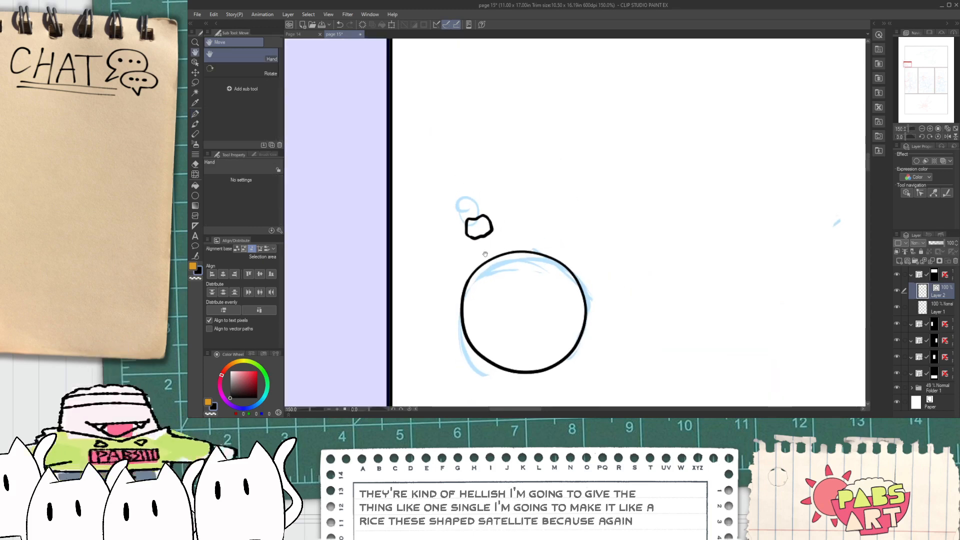
- Ink a smooth small oval with the G-pen for the moon above the large circle
{"action": "scroll", "coordinate": [475, 230], "scroll_direction": "up", "scroll_amount": 5}
{"action": "mouse_move", "coordinate": [455, 153]}
{"action": "left_mouse_down"}
{"action": "mouse_move", "coordinate": [450, 280]}
{"action": "mouse_move", "coordinate": [516, 166]}
{"action": "mouse_move", "coordinate": [446, 276]}
{"action": "left_mouse_up"}
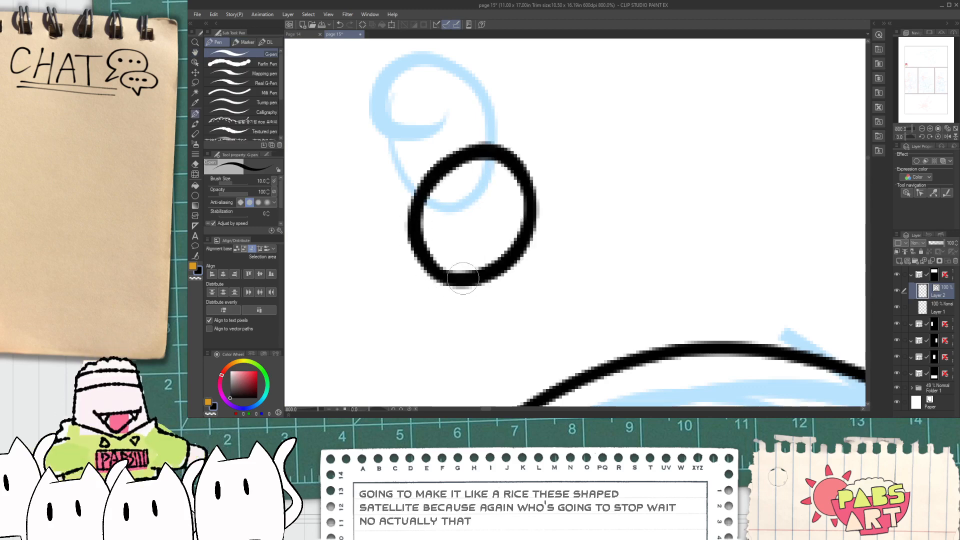
{"action": "scroll", "coordinate": [475, 260], "scroll_direction": "down", "scroll_amount": 3}
{"action": "scroll", "coordinate": [478, 258], "scroll_direction": "up", "scroll_amount": 2}
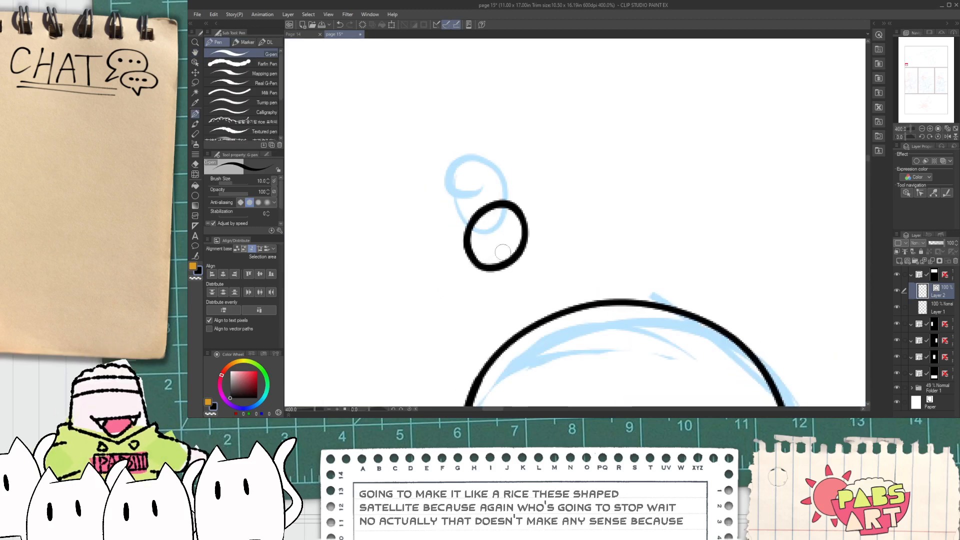
- Rotate and stretch the small oval into a round circle and move it up over the blue moon sketch
{"action": "key", "text": "o"}
{"action": "left_click", "coordinate": [523, 206]}
{"action": "left_click_drag", "start_coordinate": [547, 184], "coordinate": [540, 203]}
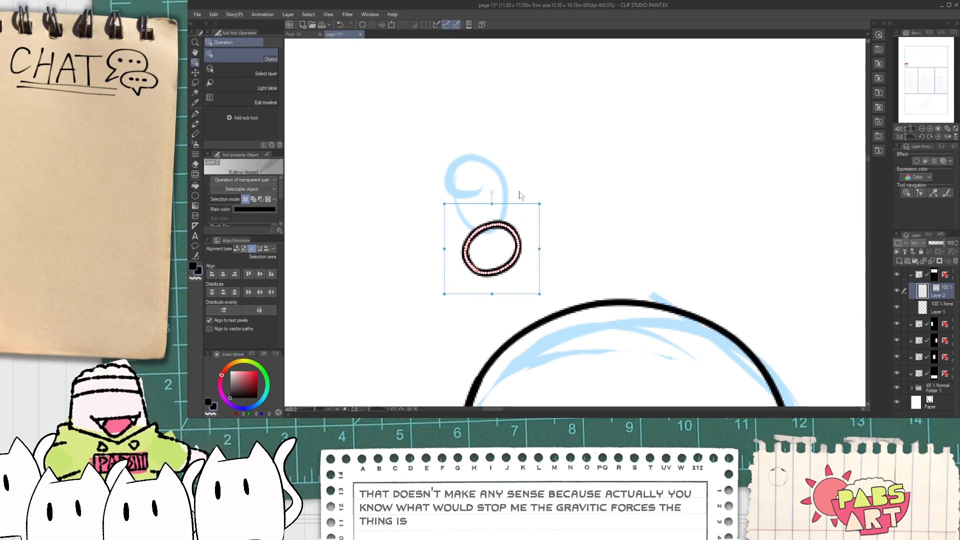
{"action": "left_click", "coordinate": [528, 218]}
{"action": "left_click_drag", "start_coordinate": [517, 200], "coordinate": [492, 184]}
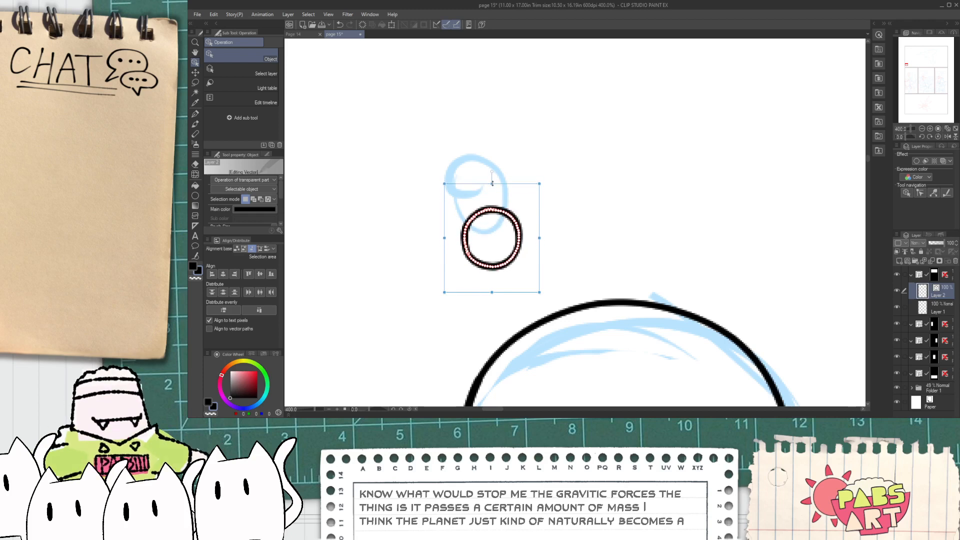
{"action": "left_click_drag", "start_coordinate": [539, 237], "coordinate": [537, 200]}
{"action": "left_click", "coordinate": [566, 200]}
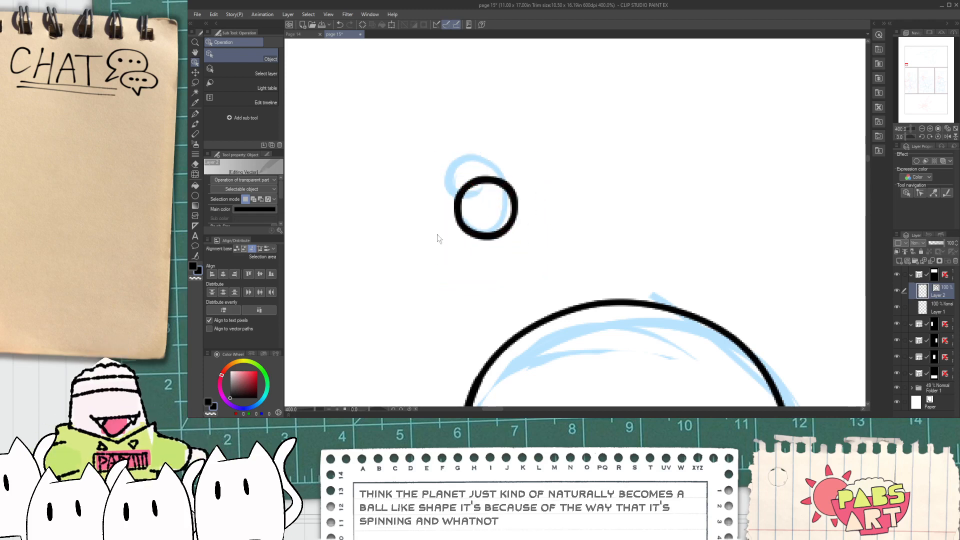
- Thin the small circle's outline using Adjust line width with Scale down width
{"action": "left_click", "coordinate": [195, 255]}
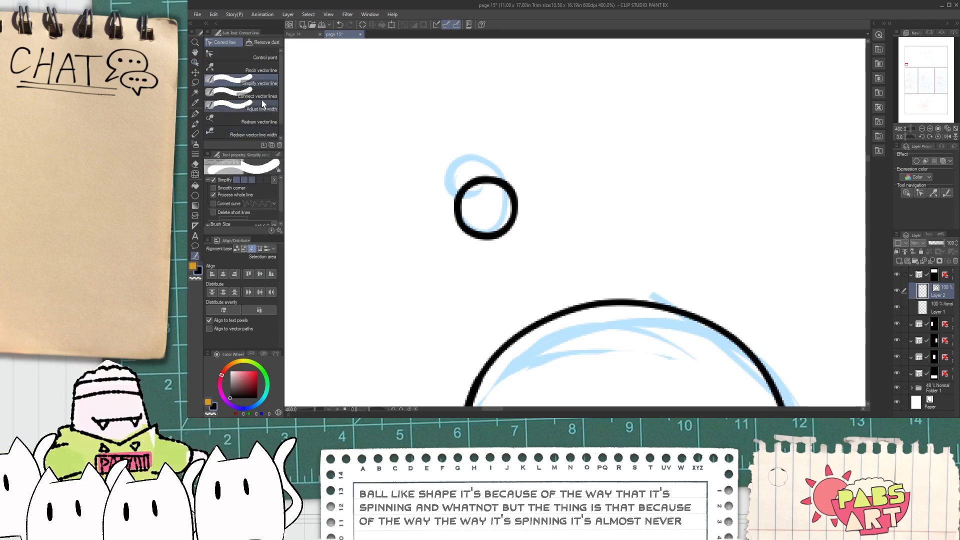
{"action": "left_click_drag", "start_coordinate": [425, 203], "coordinate": [439, 208]}
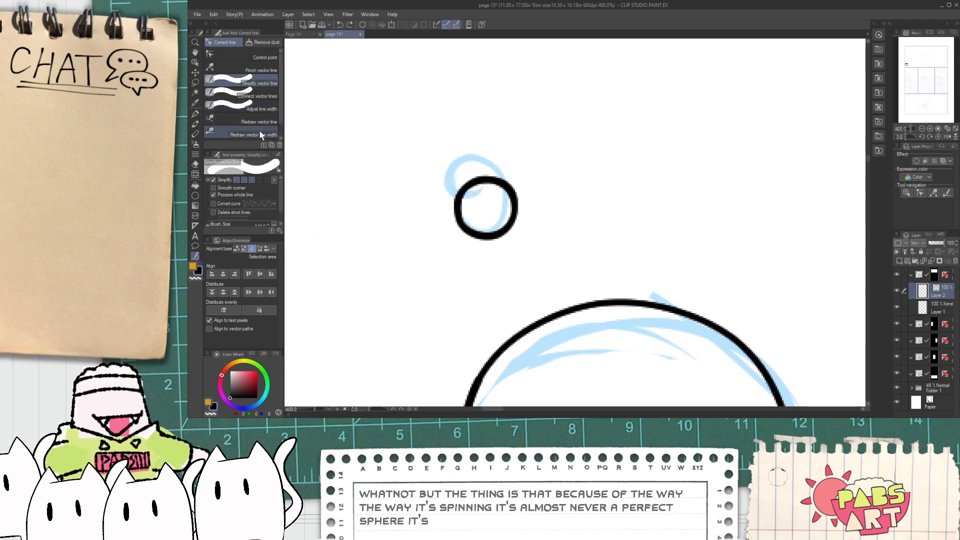
{"action": "left_click", "coordinate": [266, 106]}
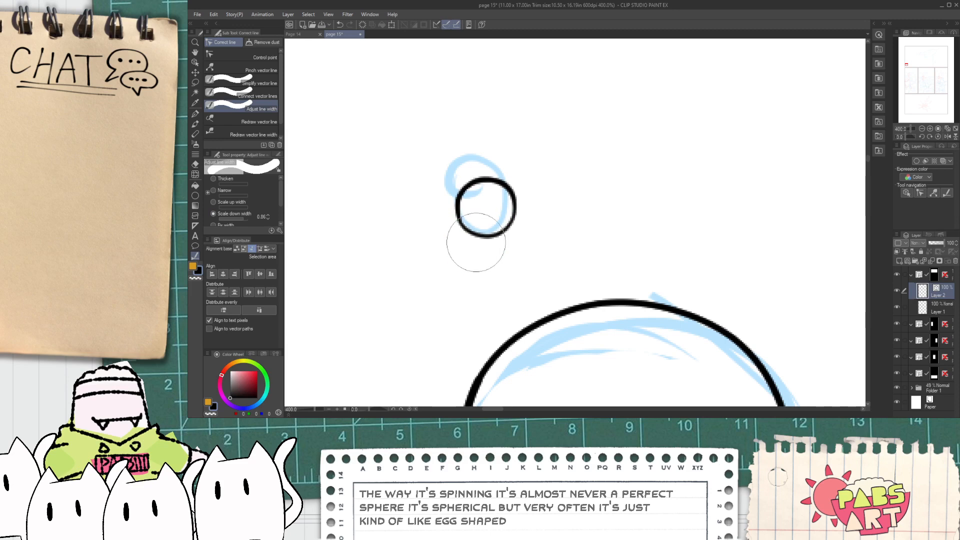
- Ink the long upper edge of the pod on the spaceship's left wing with the G-pen
{"action": "scroll", "coordinate": [476, 245], "scroll_direction": "down", "scroll_amount": 2}
{"action": "scroll", "coordinate": [475, 245], "scroll_direction": "down", "scroll_amount": 5}
{"action": "key", "text": "space"}
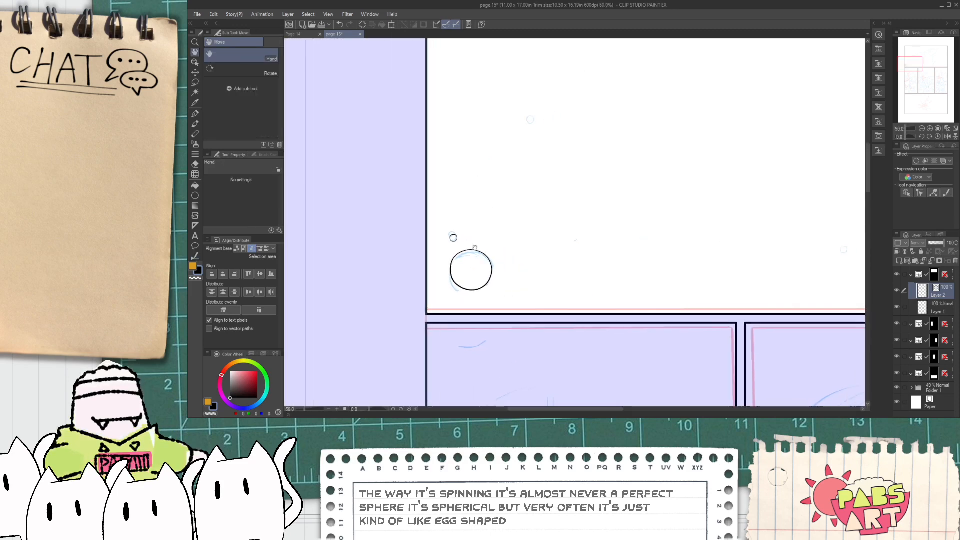
{"action": "scroll", "coordinate": [472, 241], "scroll_direction": "up", "scroll_amount": 2}
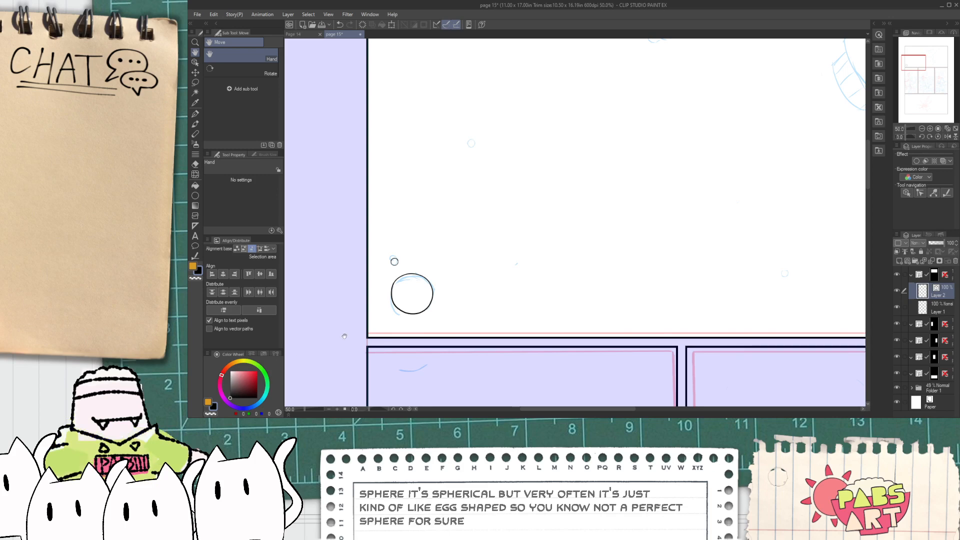
{"action": "scroll", "coordinate": [425, 321], "scroll_direction": "down", "scroll_amount": 2}
{"action": "scroll", "coordinate": [579, 189], "scroll_direction": "up", "scroll_amount": 2}
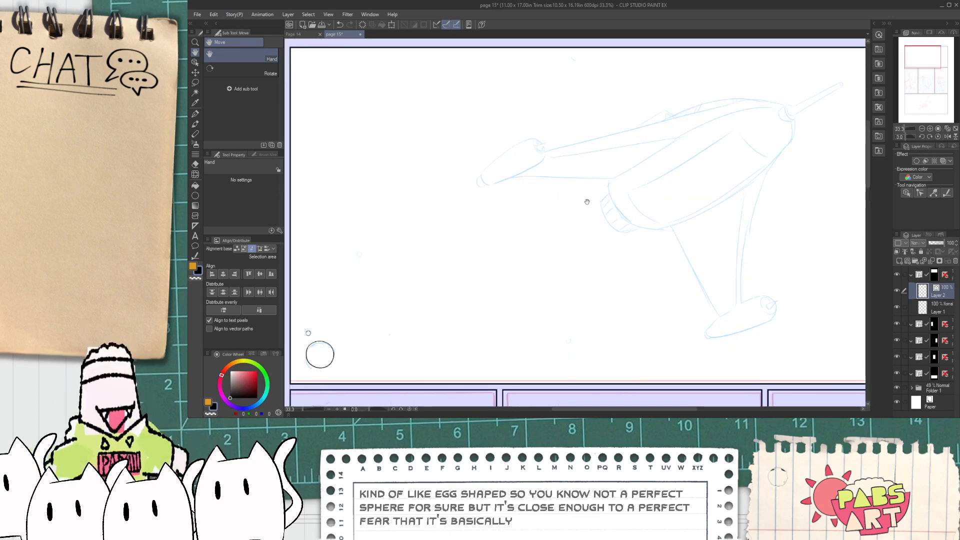
{"action": "scroll", "coordinate": [524, 150], "scroll_direction": "up", "scroll_amount": 3}
{"action": "key", "text": "p"}
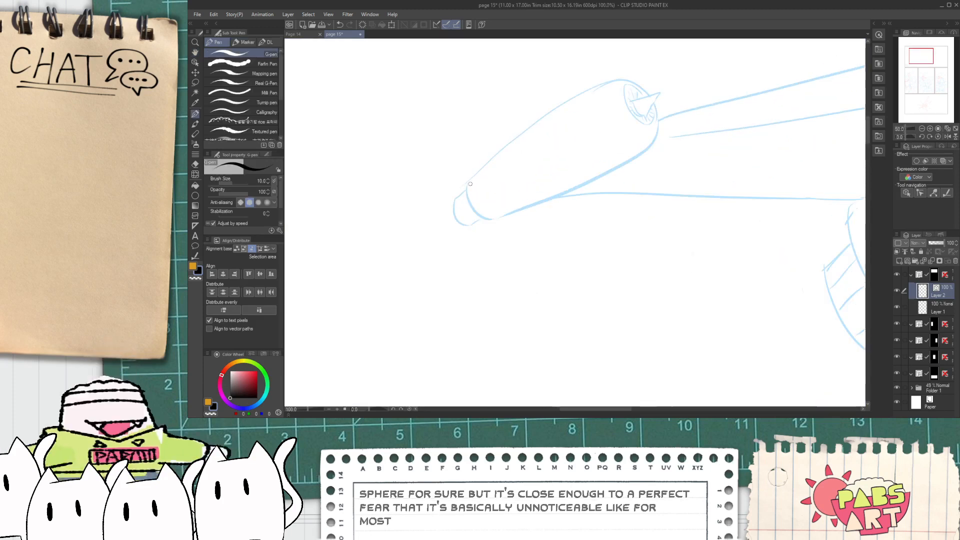
{"action": "left_click_drag", "start_coordinate": [454, 191], "coordinate": [670, 43]}
{"action": "key", "text": "ctrl+z"}
{"action": "left_click_drag", "start_coordinate": [458, 191], "coordinate": [675, 39]}
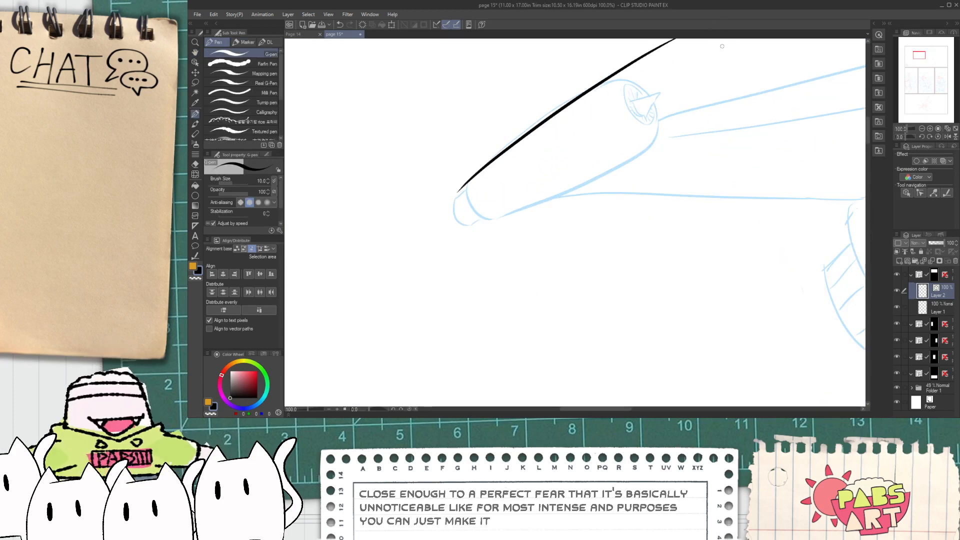
- Ink the curved line across the pod's narrow end and try a stroke for its lower edge
{"action": "left_click_drag", "start_coordinate": [466, 181], "coordinate": [510, 220]}
{"action": "key", "text": "ctrl+z"}
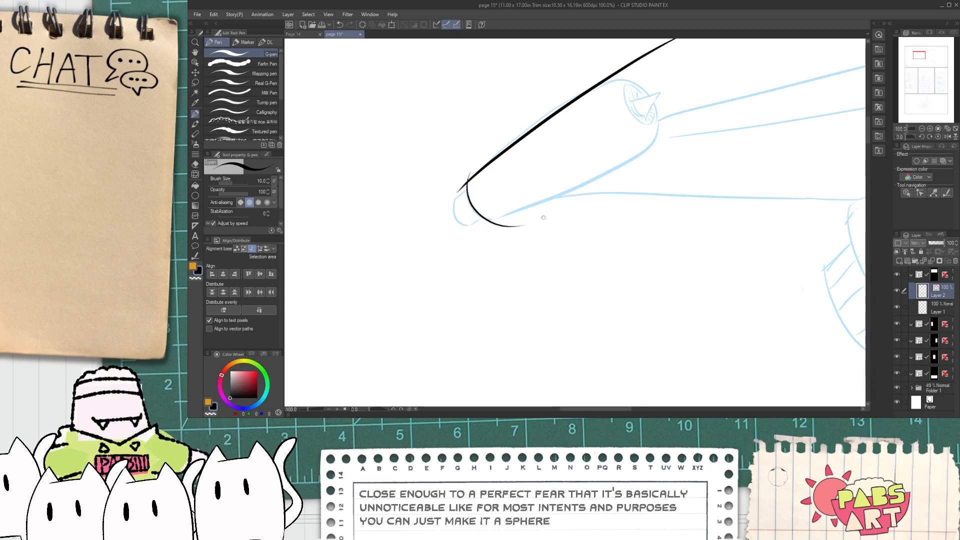
{"action": "left_click_drag", "start_coordinate": [492, 224], "coordinate": [673, 118]}
{"action": "key", "text": "ctrl+z"}
{"action": "key", "text": "ctrl+z"}
- Ink the rounded curve of the pod's wide end, redoing the stroke until it follows the sketch
{"action": "left_click_drag", "start_coordinate": [577, 91], "coordinate": [682, 155]}
{"action": "key", "text": "ctrl+z"}
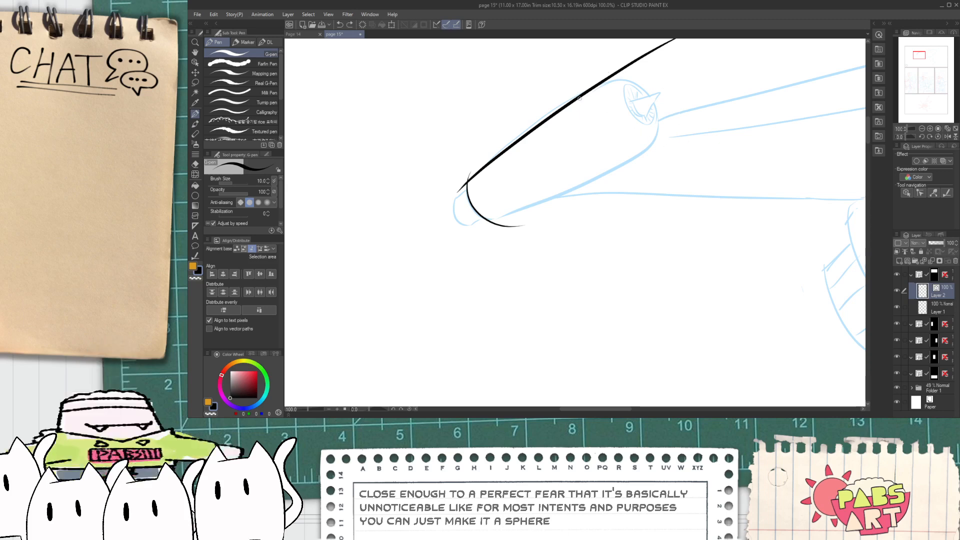
{"action": "left_click_drag", "start_coordinate": [577, 95], "coordinate": [645, 173]}
{"action": "key", "text": "ctrl+z"}
{"action": "scroll", "coordinate": [577, 95], "scroll_direction": "up", "scroll_amount": 1}
{"action": "mouse_move", "coordinate": [582, 86]}
{"action": "left_mouse_down"}
{"action": "mouse_move", "coordinate": [691, 95]}
{"action": "mouse_move", "coordinate": [639, 234]}
{"action": "left_mouse_up"}
{"action": "key", "text": "ctrl+z"}
{"action": "left_click_drag", "start_coordinate": [585, 88], "coordinate": [669, 187]}
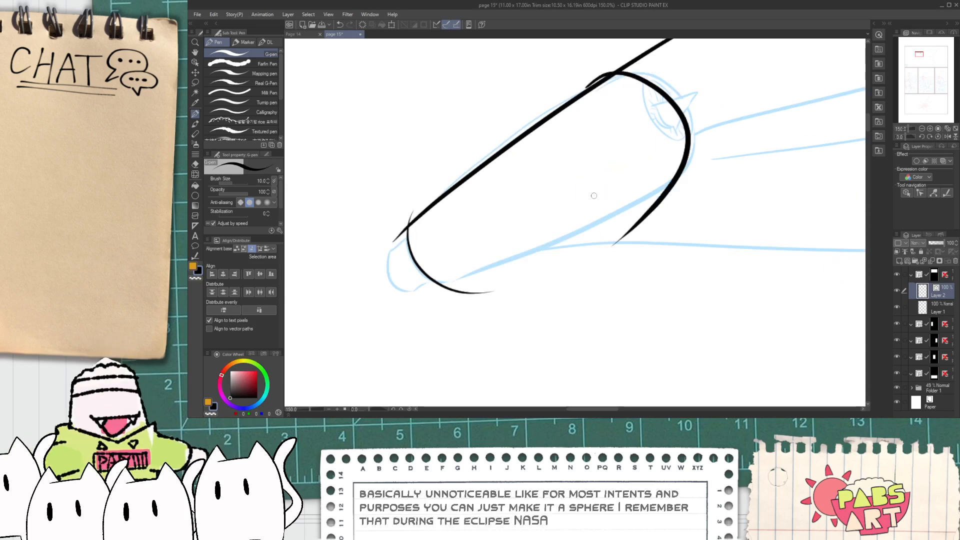
{"action": "key", "text": "ctrl+z"}
{"action": "left_click_drag", "start_coordinate": [583, 91], "coordinate": [620, 196]}
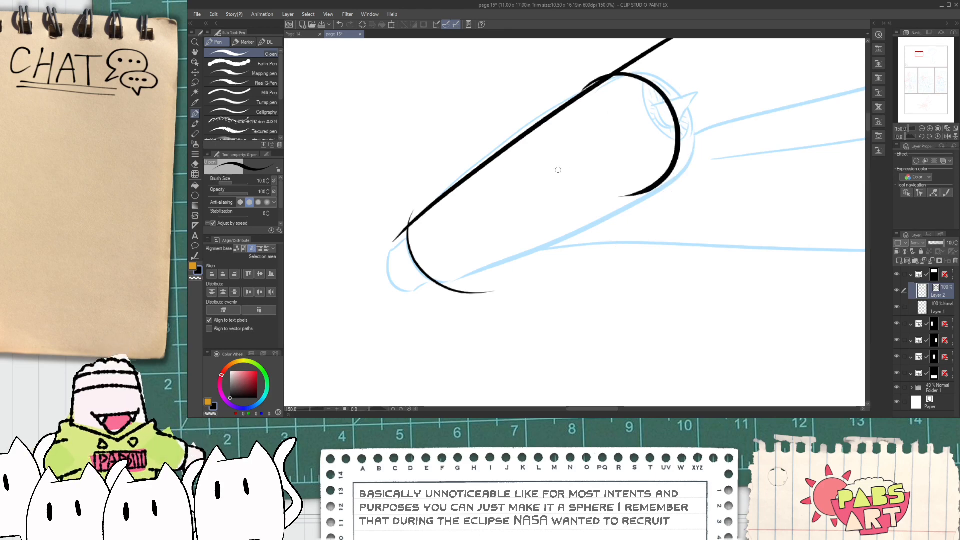
- Move and enlarge the rounded end's curve to match the blue sketch of the pod
{"action": "key", "text": "o"}
{"action": "left_click_drag", "start_coordinate": [709, 142], "coordinate": [632, 180]}
{"action": "left_click_drag", "start_coordinate": [693, 148], "coordinate": [707, 146]}
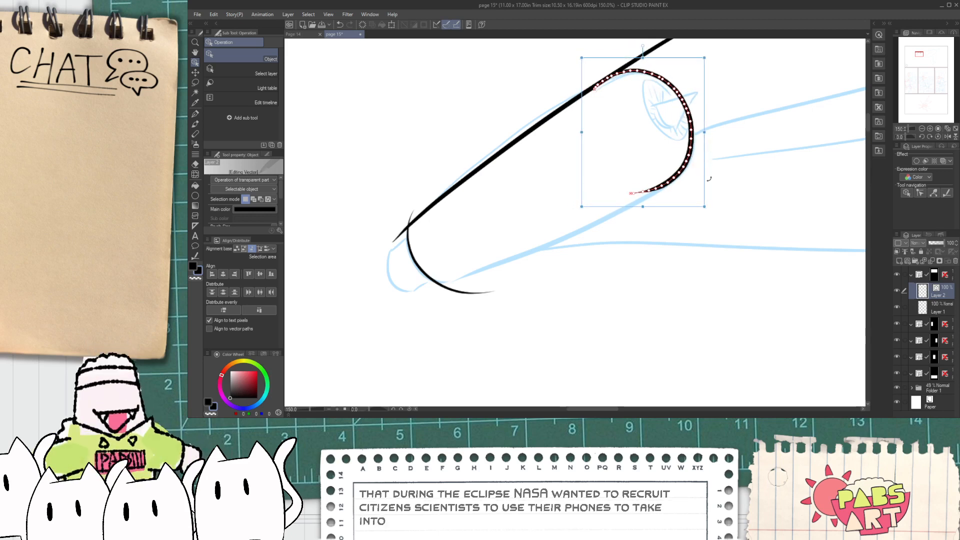
{"action": "left_click_drag", "start_coordinate": [705, 206], "coordinate": [711, 208]}
{"action": "left_click", "coordinate": [727, 197]}
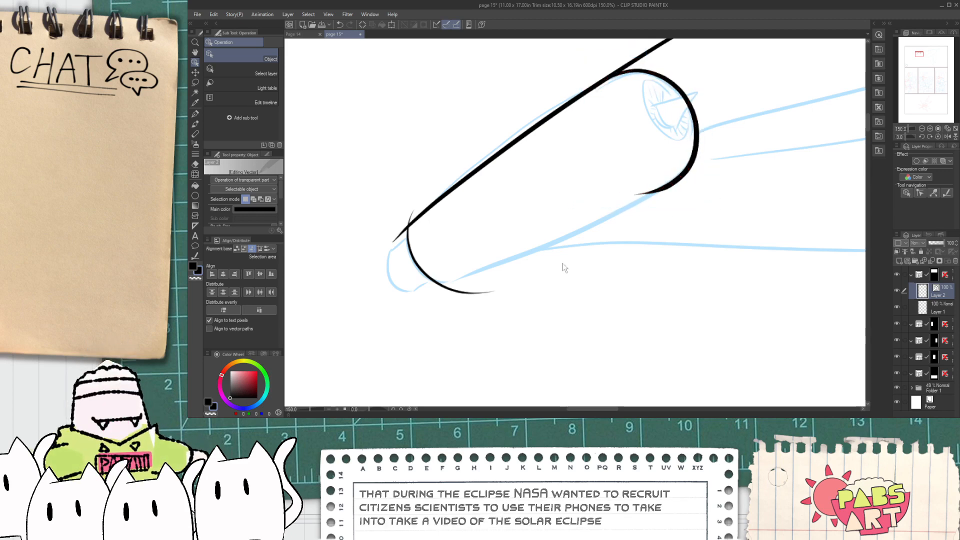
- Ink the pod's straight lower edge from the narrow end to the rounded end, redoing the stroke to fit the sketch
{"action": "key", "text": "p"}
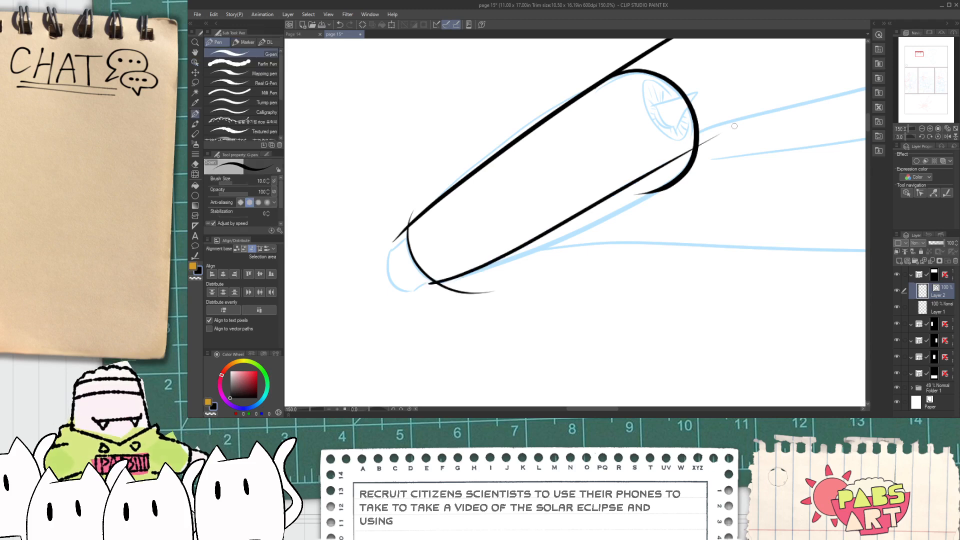
{"action": "mouse_move", "coordinate": [423, 293]}
{"action": "left_mouse_down"}
{"action": "mouse_move", "coordinate": [722, 155]}
{"action": "mouse_move", "coordinate": [753, 141]}
{"action": "left_mouse_up"}
{"action": "key", "text": "ctrl+z"}
{"action": "left_click_drag", "start_coordinate": [414, 298], "coordinate": [755, 168]}
{"action": "key", "text": "ctrl+z"}
{"action": "left_click_drag", "start_coordinate": [459, 279], "coordinate": [651, 189]}
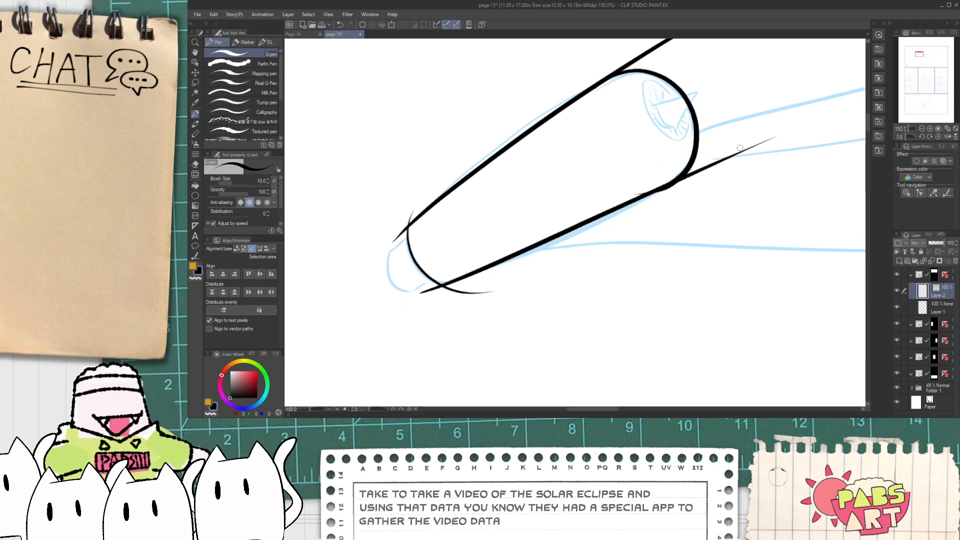
- Trim the overshooting line ends at the pod's narrow end with the Vector eraser
{"action": "key", "text": "e"}
{"action": "scroll", "coordinate": [642, 185], "scroll_direction": "up", "scroll_amount": 1}
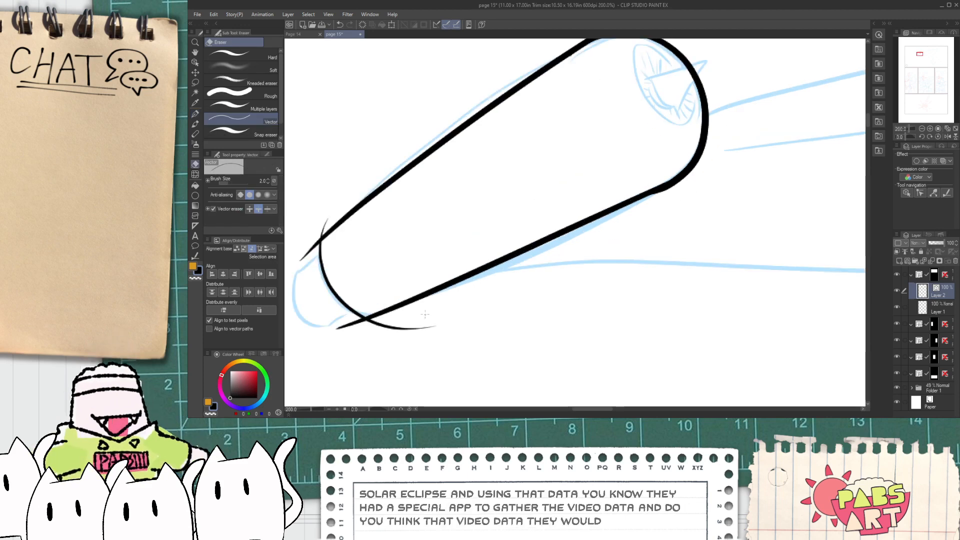
{"action": "left_click", "coordinate": [408, 326]}
{"action": "left_click", "coordinate": [349, 326]}
{"action": "left_click", "coordinate": [325, 226]}
- Trim the overshooting line ends where the pod's upper edge meets the rounded end with the Vector eraser
{"action": "mouse_move", "coordinate": [540, 144]}
{"action": "left_mouse_down"}
{"action": "mouse_move", "coordinate": [525, 152]}
{"action": "mouse_move", "coordinate": [500, 204]}
{"action": "left_mouse_up"}
{"action": "left_click", "coordinate": [556, 103]}
{"action": "key", "text": "ctrl+z"}
{"action": "scroll", "coordinate": [566, 110], "scroll_direction": "up", "scroll_amount": 4}
{"action": "key", "text": "p"}
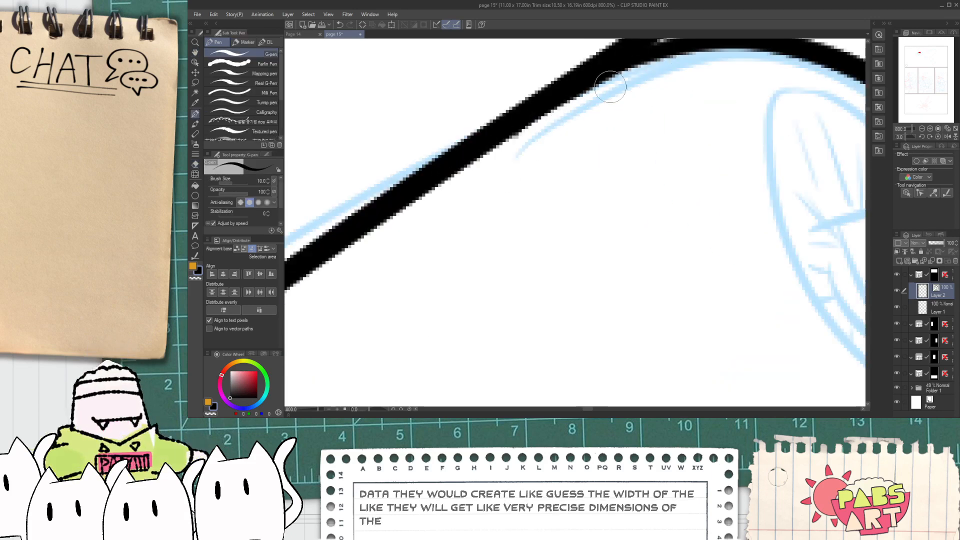
{"action": "key", "text": "e"}
{"action": "scroll", "coordinate": [573, 107], "scroll_direction": "down", "scroll_amount": 4}
{"action": "left_click", "coordinate": [626, 59]}
{"action": "scroll", "coordinate": [482, 121], "scroll_direction": "up", "scroll_amount": 2}
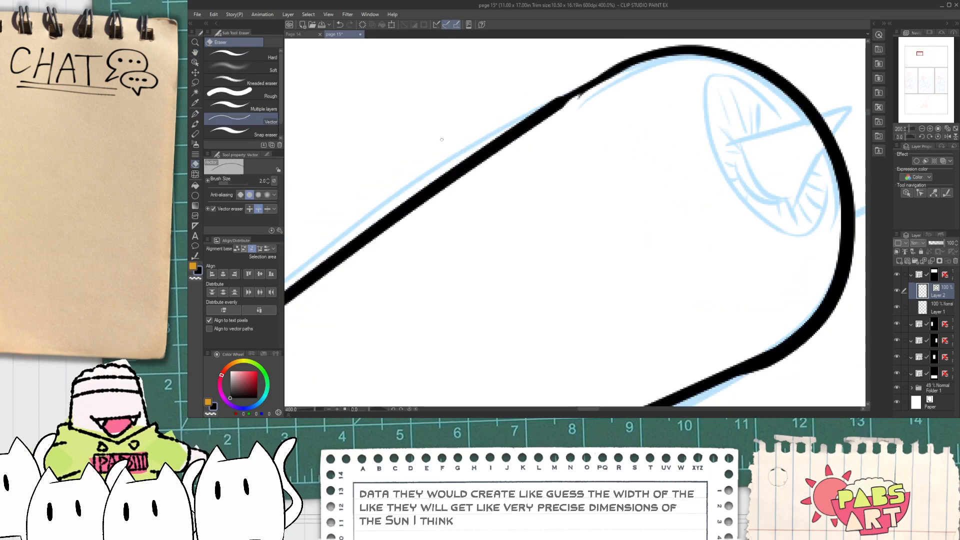
{"action": "key", "text": "ctrl+minus"}
{"action": "key", "text": "ctrl+minus"}
- Join the pod's upper edge to the rounded end's curve with Connect vector lines
{"action": "left_click", "coordinate": [195, 258]}
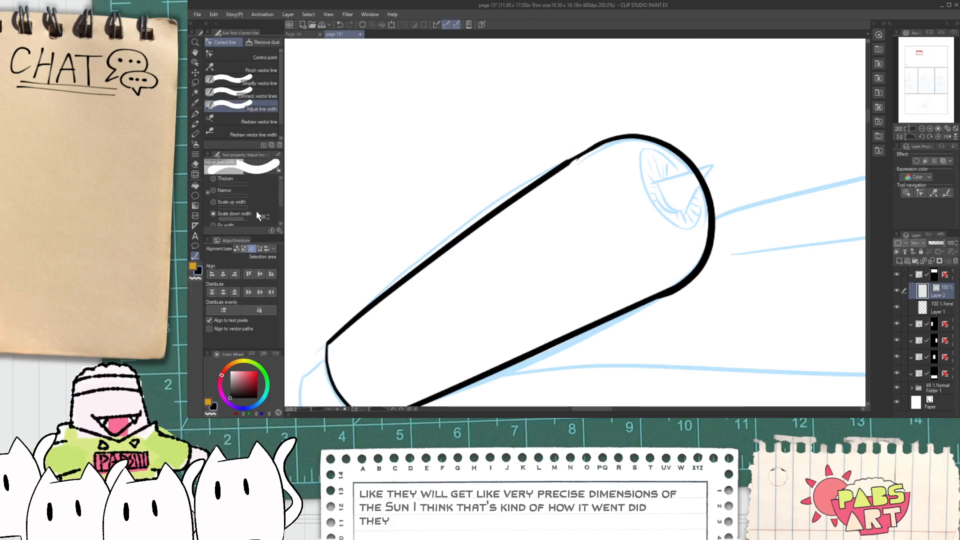
{"action": "left_click", "coordinate": [256, 94]}
{"action": "scroll", "coordinate": [549, 178], "scroll_direction": "up", "scroll_amount": 2}
{"action": "left_click_drag", "start_coordinate": [550, 178], "coordinate": [625, 131]}
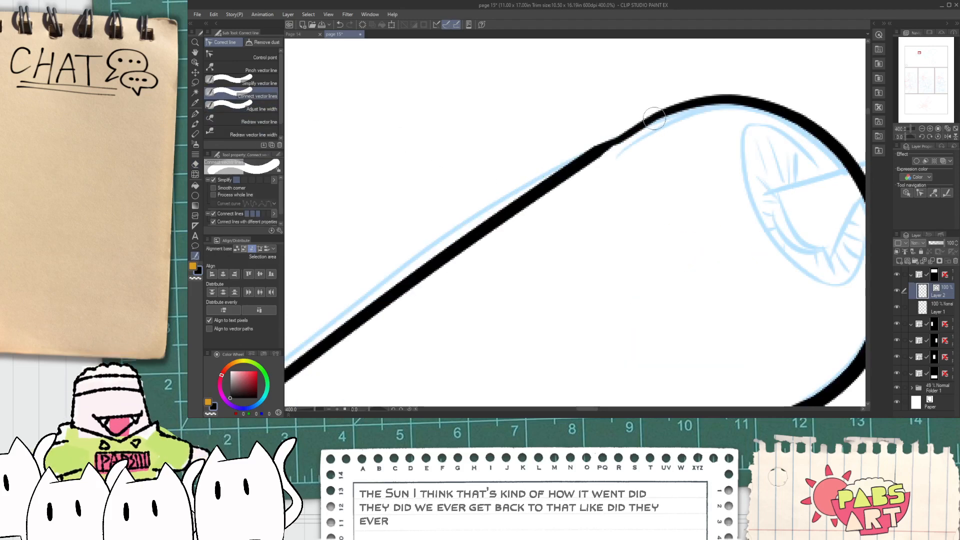
- Adjust the control points where the pod's upper edge joins the rounded end to smooth the transition
{"action": "left_click", "coordinate": [195, 62]}
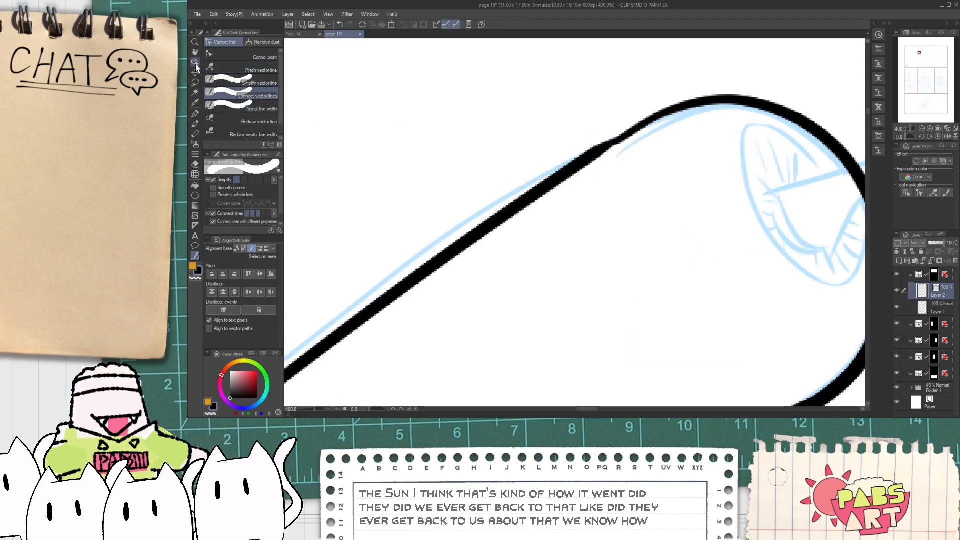
{"action": "left_click", "coordinate": [555, 178]}
{"action": "scroll", "coordinate": [625, 144], "scroll_direction": "up", "scroll_amount": 2}
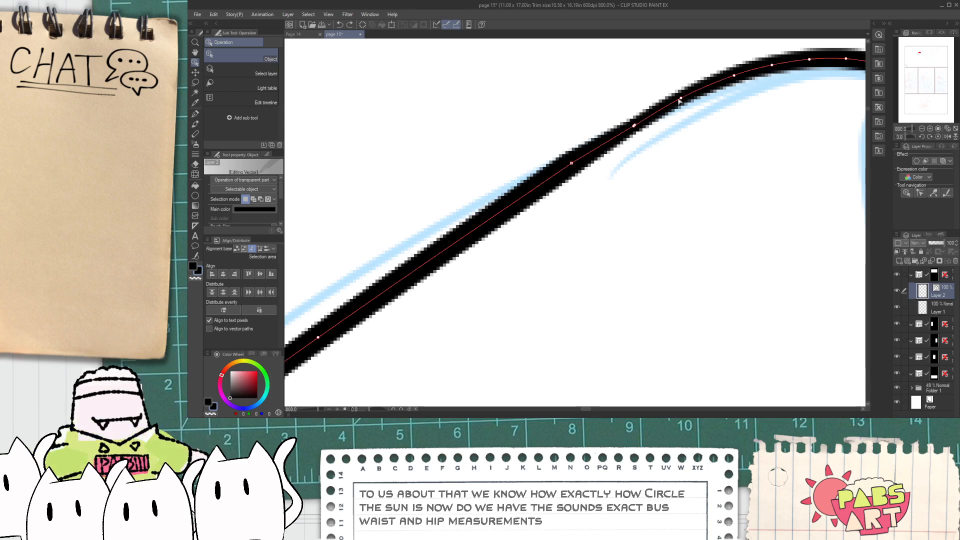
{"action": "left_click_drag", "start_coordinate": [681, 98], "coordinate": [700, 90]}
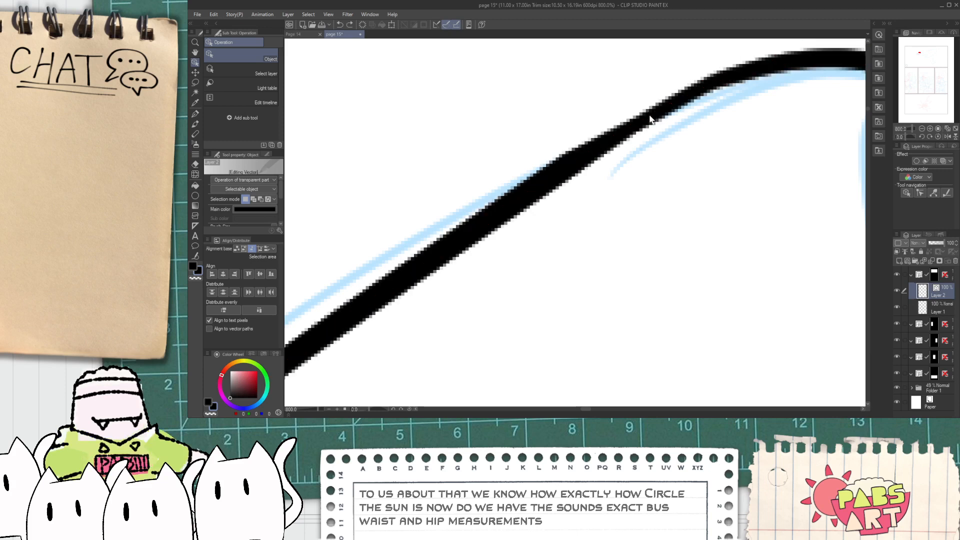
{"action": "left_click_drag", "start_coordinate": [636, 125], "coordinate": [698, 91]}
{"action": "scroll", "coordinate": [683, 146], "scroll_direction": "down", "scroll_amount": 6}
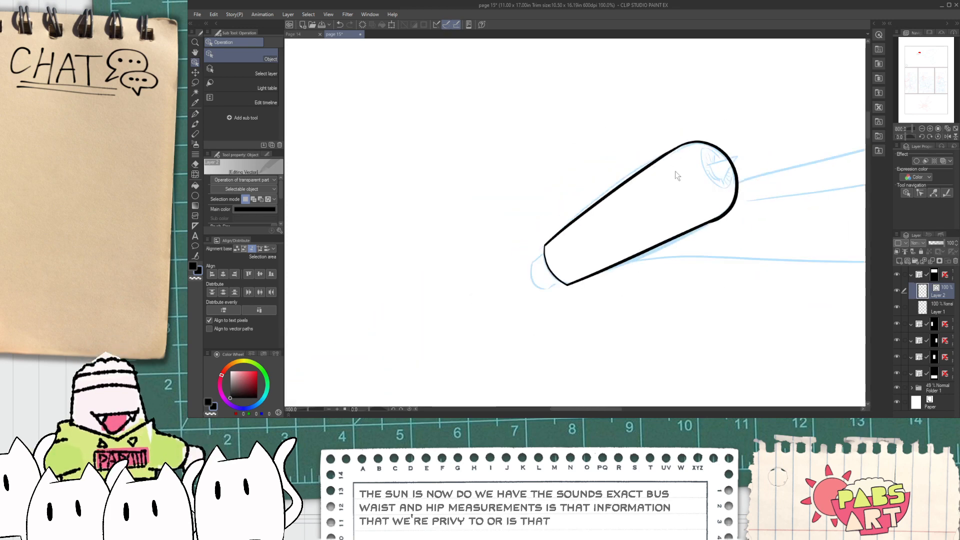
- Ink the small cap at the pod's narrow end with two straight sides and a curved outer end, redoing strokes to fit
{"action": "scroll", "coordinate": [505, 297], "scroll_direction": "up", "scroll_amount": 3}
{"action": "mouse_move", "coordinate": [492, 167]}
{"action": "left_mouse_down"}
{"action": "mouse_move", "coordinate": [385, 240]}
{"action": "mouse_move", "coordinate": [630, 55]}
{"action": "left_mouse_up"}
{"action": "key", "text": "ctrl+z"}
{"action": "key", "text": "ctrl+z"}
{"action": "left_click_drag", "start_coordinate": [412, 209], "coordinate": [650, 40]}
{"action": "mouse_move", "coordinate": [453, 150]}
{"action": "left_mouse_down"}
{"action": "mouse_move", "coordinate": [435, 243]}
{"action": "mouse_move", "coordinate": [645, 345]}
{"action": "mouse_move", "coordinate": [634, 371]}
{"action": "left_mouse_up"}
{"action": "key", "text": "ctrl+z"}
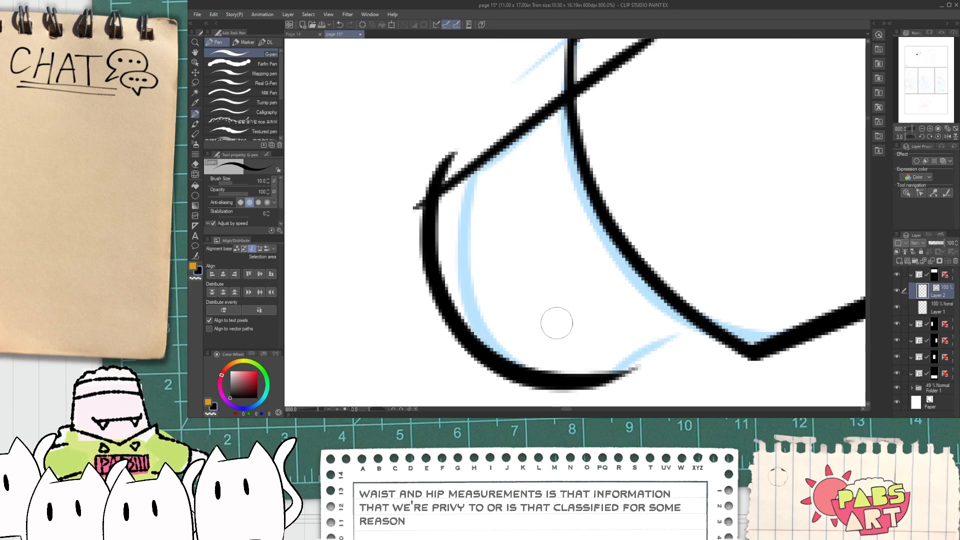
{"action": "mouse_move", "coordinate": [568, 349]}
{"action": "left_mouse_down"}
{"action": "mouse_move", "coordinate": [513, 209]}
{"action": "mouse_move", "coordinate": [751, 82]}
{"action": "left_mouse_up"}
{"action": "key", "text": "ctrl+z"}
{"action": "mouse_move", "coordinate": [483, 272]}
{"action": "left_mouse_down"}
{"action": "mouse_move", "coordinate": [737, 111]}
{"action": "mouse_move", "coordinate": [714, 176]}
{"action": "left_mouse_up"}
- Trim the overshooting line ends around the small cap with the Vector eraser
{"action": "key", "text": "e"}
{"action": "left_click_drag", "start_coordinate": [477, 278], "coordinate": [500, 263]}
{"action": "left_click_drag", "start_coordinate": [365, 121], "coordinate": [432, 301]}
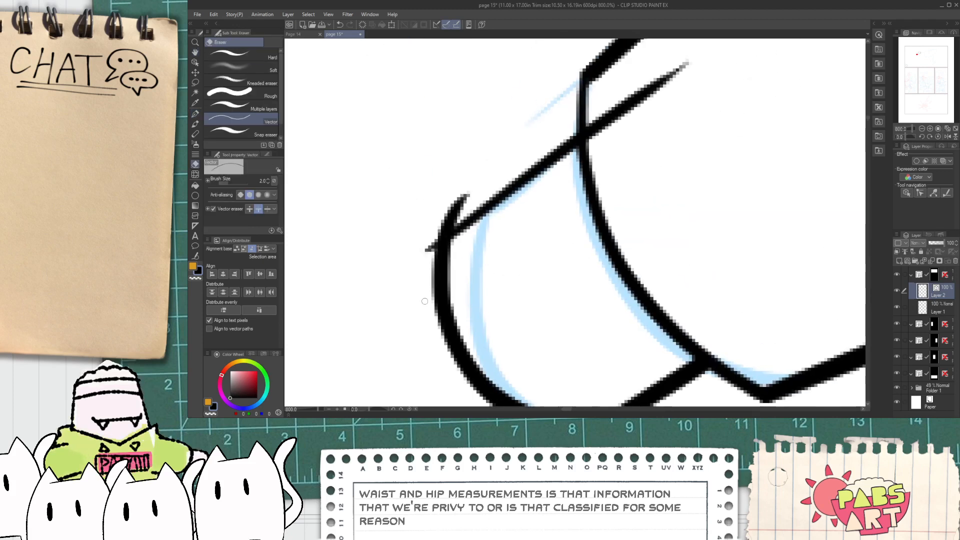
{"action": "scroll", "coordinate": [433, 238], "scroll_direction": "down", "scroll_amount": 10}
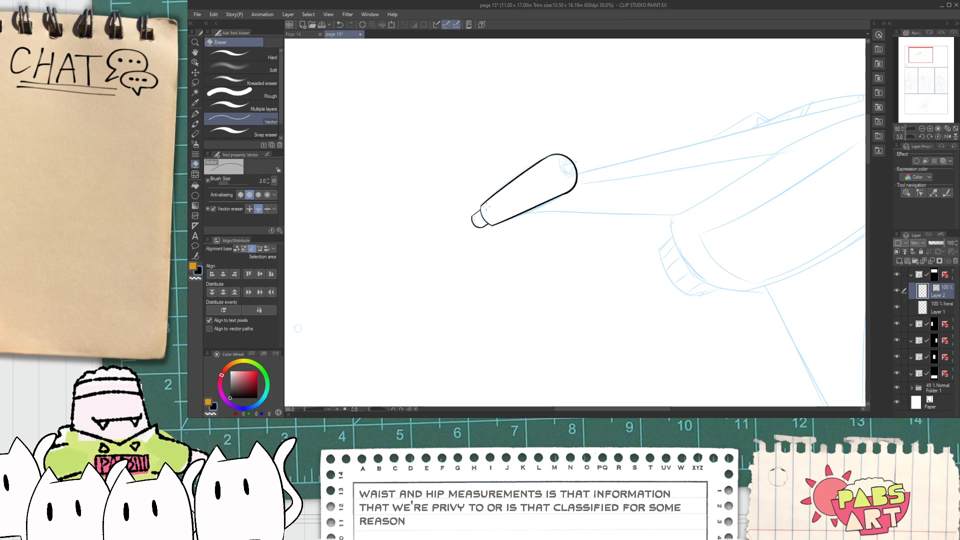
{"action": "scroll", "coordinate": [478, 206], "scroll_direction": "down", "scroll_amount": 2}
{"action": "scroll", "coordinate": [390, 346], "scroll_direction": "up", "scroll_amount": 1}
{"action": "key", "text": "p"}
{"action": "left_click_drag", "start_coordinate": [349, 341], "coordinate": [591, 215]}
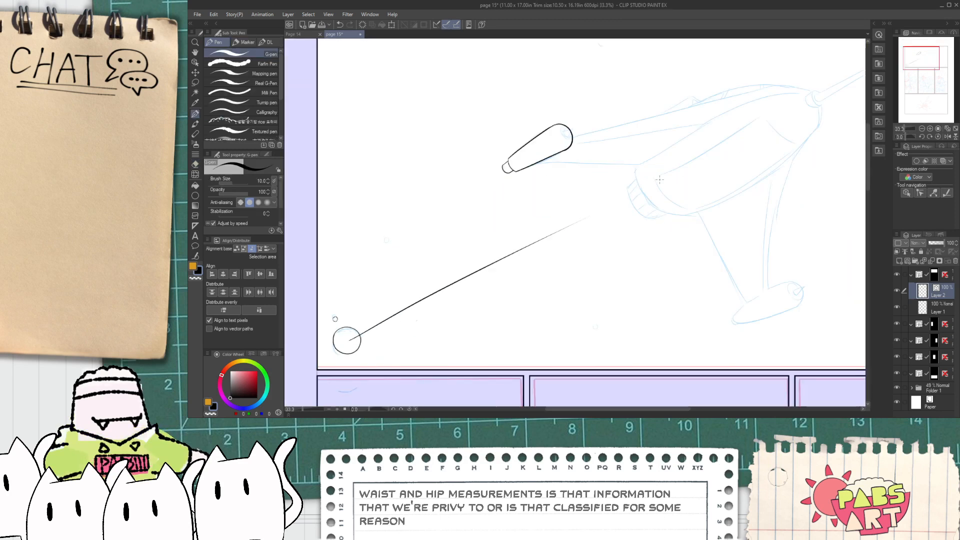
{"action": "key", "text": "ctrl+z"}
{"action": "mouse_move", "coordinate": [377, 321]}
{"action": "left_mouse_down"}
{"action": "mouse_move", "coordinate": [366, 332]}
{"action": "mouse_move", "coordinate": [526, 262]}
{"action": "left_mouse_up"}
{"action": "key", "text": "ctrl+z"}
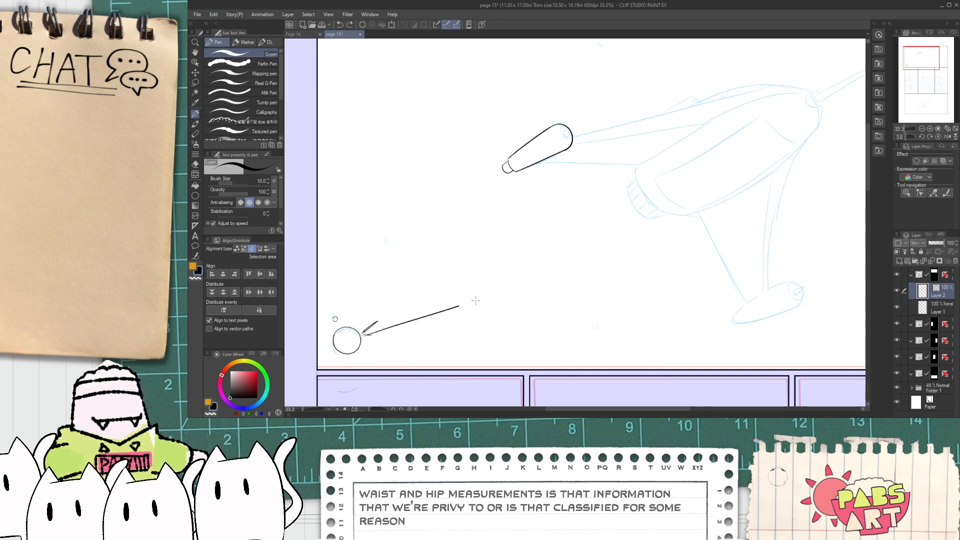
{"action": "left_click_drag", "start_coordinate": [409, 322], "coordinate": [605, 255]}
{"action": "left_click_drag", "start_coordinate": [370, 334], "coordinate": [623, 190]}
{"action": "key", "text": "ctrl+z"}
{"action": "left_click_drag", "start_coordinate": [369, 334], "coordinate": [609, 169]}
{"action": "key", "text": "ctrl+z"}
{"action": "key", "text": "ctrl+z"}
{"action": "left_click_drag", "start_coordinate": [371, 334], "coordinate": [640, 250]}
{"action": "key", "text": "ctrl+z"}
{"action": "left_click_drag", "start_coordinate": [369, 334], "coordinate": [627, 257]}
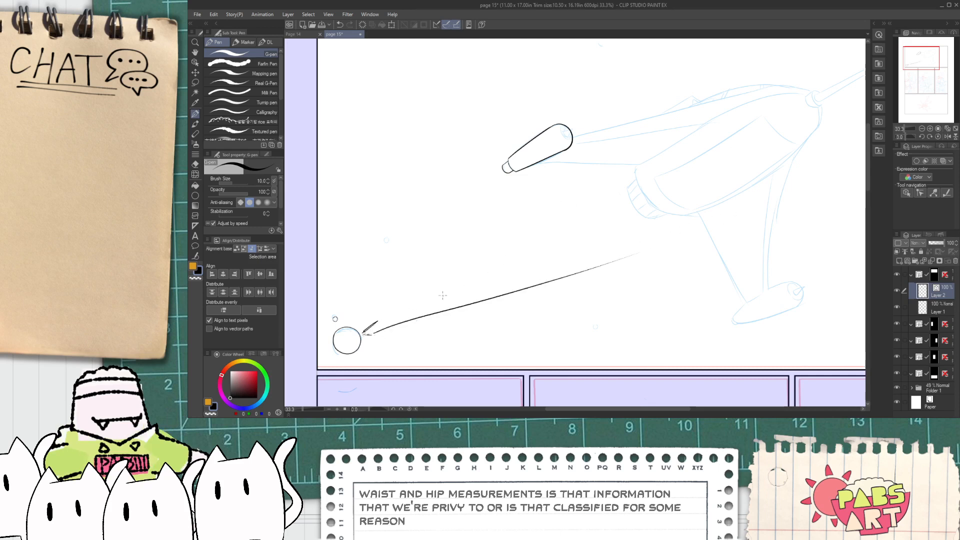
{"action": "key", "text": "ctrl+z"}
- Ink two long straight lines spreading from the planet toward the ship, with short thin strokes between them near the planet
{"action": "mouse_move", "coordinate": [369, 335]}
{"action": "left_mouse_down"}
{"action": "mouse_move", "coordinate": [551, 288]}
{"action": "mouse_move", "coordinate": [753, 210]}
{"action": "left_mouse_up"}
{"action": "key", "text": "ctrl+z"}
{"action": "left_click_drag", "start_coordinate": [379, 325], "coordinate": [608, 175]}
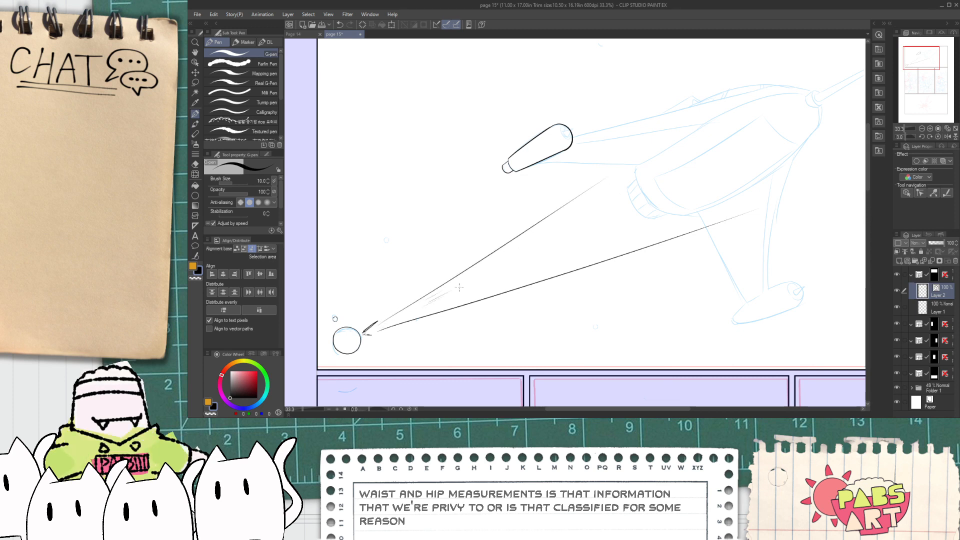
{"action": "left_click_drag", "start_coordinate": [483, 282], "coordinate": [406, 314]}
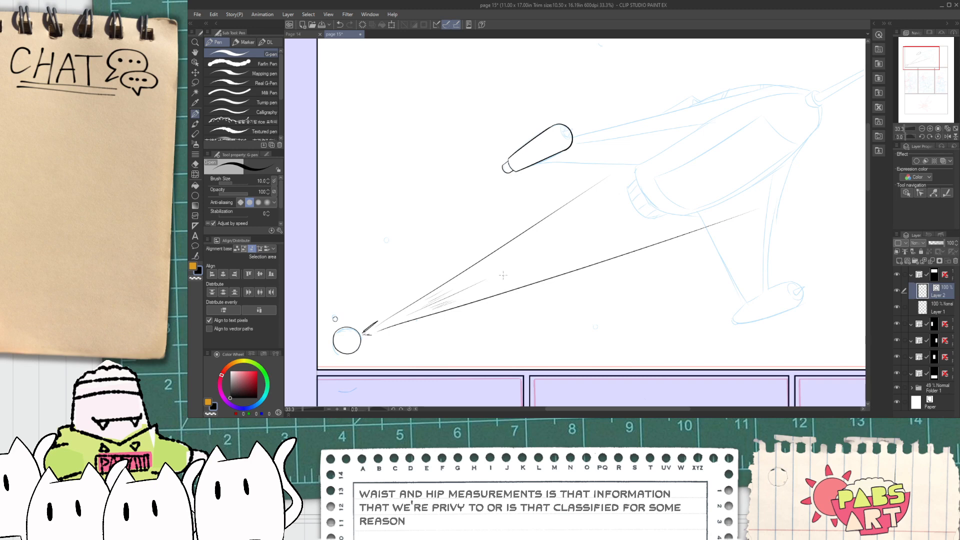
- Ink the wing's upper and lower edges from the pod toward the ship's body and trim the overshoot at the rounded end
{"action": "scroll", "coordinate": [622, 188], "scroll_direction": "up", "scroll_amount": 2}
{"action": "left_click_drag", "start_coordinate": [475, 182], "coordinate": [770, 183]}
{"action": "key", "text": "ctrl+z"}
{"action": "mouse_move", "coordinate": [475, 182]}
{"action": "left_mouse_down"}
{"action": "mouse_move", "coordinate": [743, 162]}
{"action": "mouse_move", "coordinate": [753, 188]}
{"action": "mouse_move", "coordinate": [794, 188]}
{"action": "mouse_move", "coordinate": [624, 258]}
{"action": "left_mouse_up"}
{"action": "key", "text": "ctrl+z"}
{"action": "left_click_drag", "start_coordinate": [395, 197], "coordinate": [833, 101]}
{"action": "key", "text": "e"}
{"action": "scroll", "coordinate": [353, 190], "scroll_direction": "up", "scroll_amount": 2}
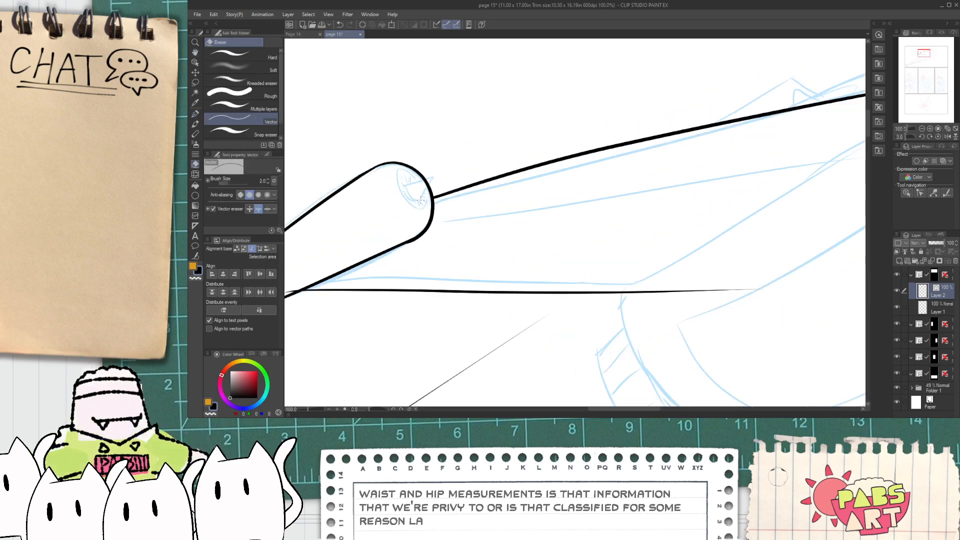
{"action": "scroll", "coordinate": [353, 191], "scroll_direction": "up", "scroll_amount": 2}
{"action": "scroll", "coordinate": [353, 190], "scroll_direction": "up", "scroll_amount": 1}
{"action": "scroll", "coordinate": [353, 190], "scroll_direction": "down", "scroll_amount": 1}
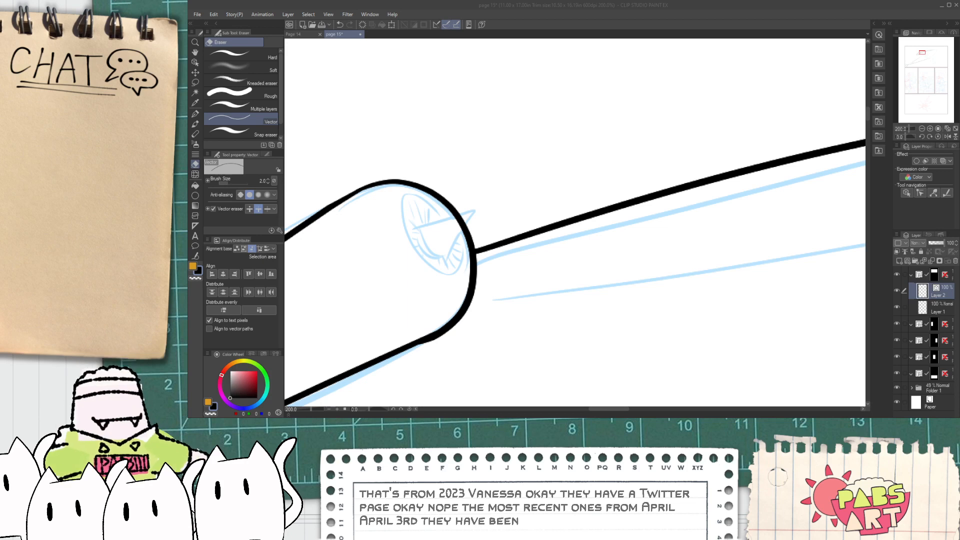
- Ink the two sides of the spike on the pod's rounded end and erase the overshoots and the pod outline inside it
{"action": "left_click", "coordinate": [585, 5]}
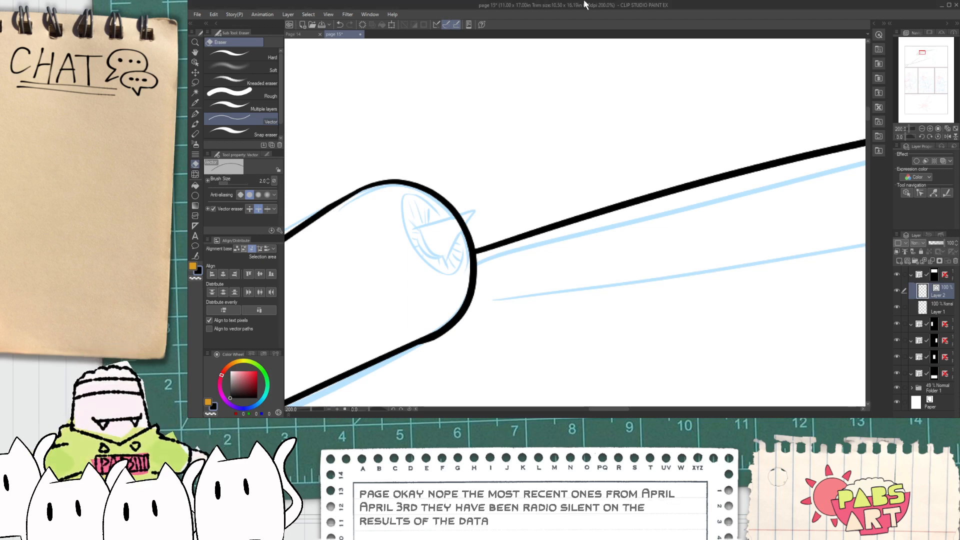
{"action": "scroll", "coordinate": [405, 217], "scroll_direction": "up", "scroll_amount": 2}
{"action": "key", "text": "p"}
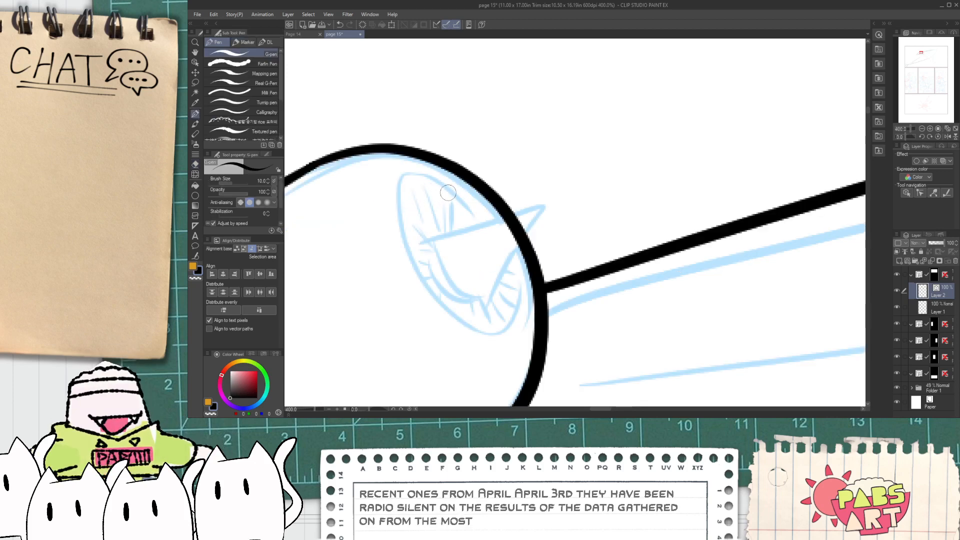
{"action": "mouse_move", "coordinate": [425, 241]}
{"action": "left_mouse_down"}
{"action": "mouse_move", "coordinate": [561, 181]}
{"action": "mouse_move", "coordinate": [589, 197]}
{"action": "left_mouse_up"}
{"action": "key", "text": "ctrl+z"}
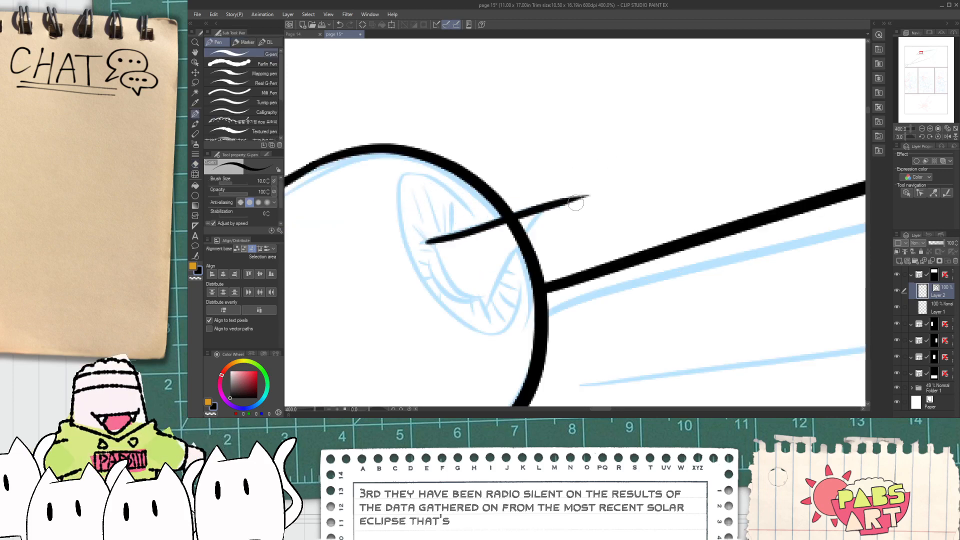
{"action": "left_click_drag", "start_coordinate": [467, 303], "coordinate": [583, 180]}
{"action": "key", "text": "ctrl+z"}
{"action": "left_click_drag", "start_coordinate": [480, 307], "coordinate": [601, 161]}
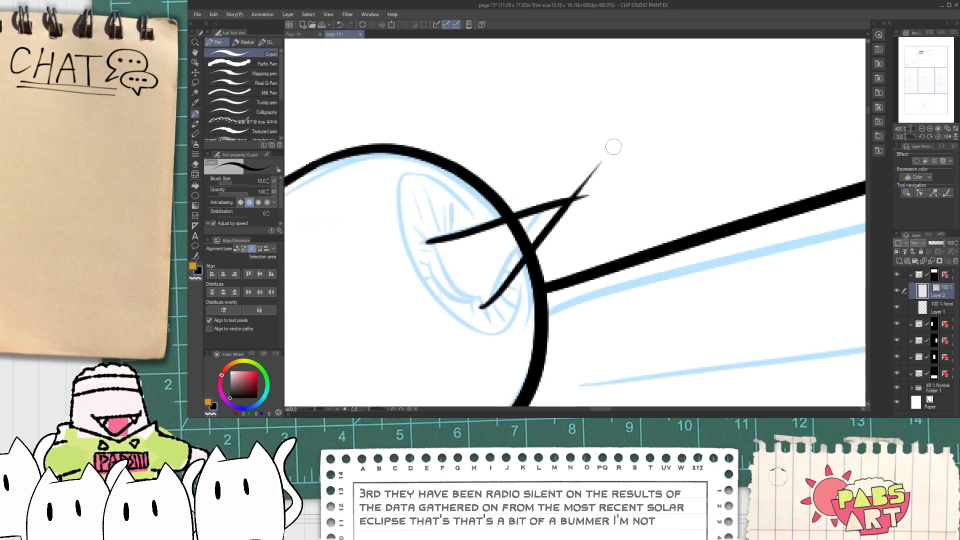
{"action": "key", "text": "e"}
{"action": "left_click_drag", "start_coordinate": [590, 207], "coordinate": [588, 175]}
{"action": "left_click", "coordinate": [520, 237]}
- Ink the spike's curved base between its two sides and trim the excess line ends with the Vector eraser
{"action": "key", "text": "p"}
{"action": "key", "text": "ctrl+z"}
{"action": "left_click_drag", "start_coordinate": [436, 241], "coordinate": [489, 315]}
{"action": "key", "text": "ctrl+z"}
{"action": "mouse_move", "coordinate": [434, 241]}
{"action": "left_mouse_down"}
{"action": "mouse_move", "coordinate": [461, 306]}
{"action": "mouse_move", "coordinate": [491, 314]}
{"action": "left_mouse_up"}
{"action": "key", "text": "ctrl+z"}
{"action": "left_click_drag", "start_coordinate": [434, 265], "coordinate": [492, 314]}
{"action": "left_click_drag", "start_coordinate": [435, 240], "coordinate": [443, 280]}
{"action": "key", "text": "e"}
{"action": "left_click", "coordinate": [434, 240]}
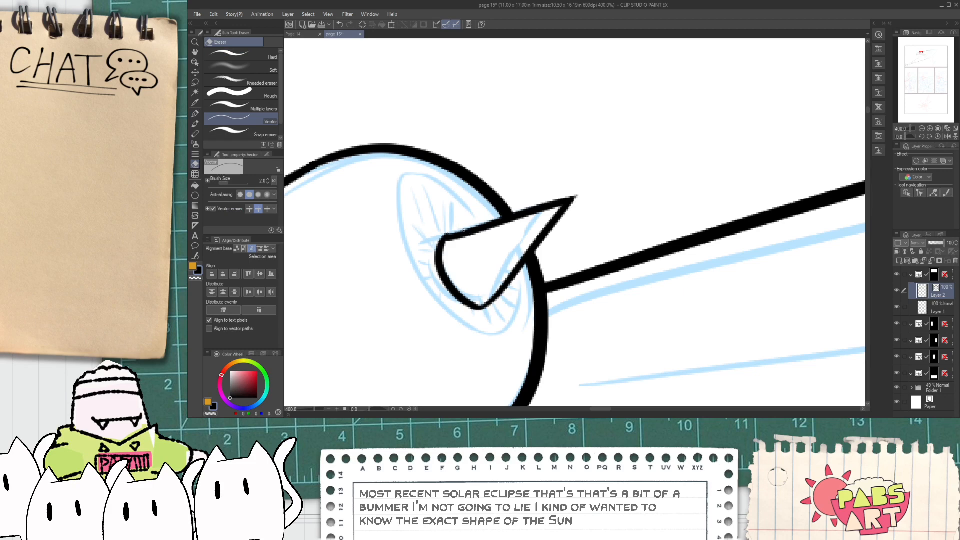
- Join the pod's lower edge to the rounded end's curve with Connect vector lines
{"action": "scroll", "coordinate": [466, 260], "scroll_direction": "down", "scroll_amount": 4}
{"action": "key", "text": "h"}
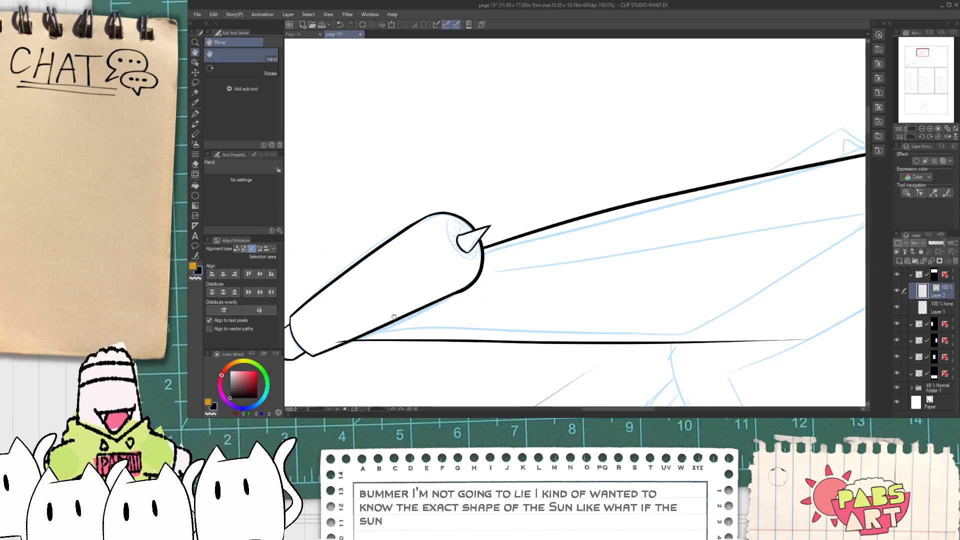
{"action": "scroll", "coordinate": [451, 295], "scroll_direction": "up", "scroll_amount": 2}
{"action": "left_click_drag", "start_coordinate": [463, 269], "coordinate": [348, 316]}
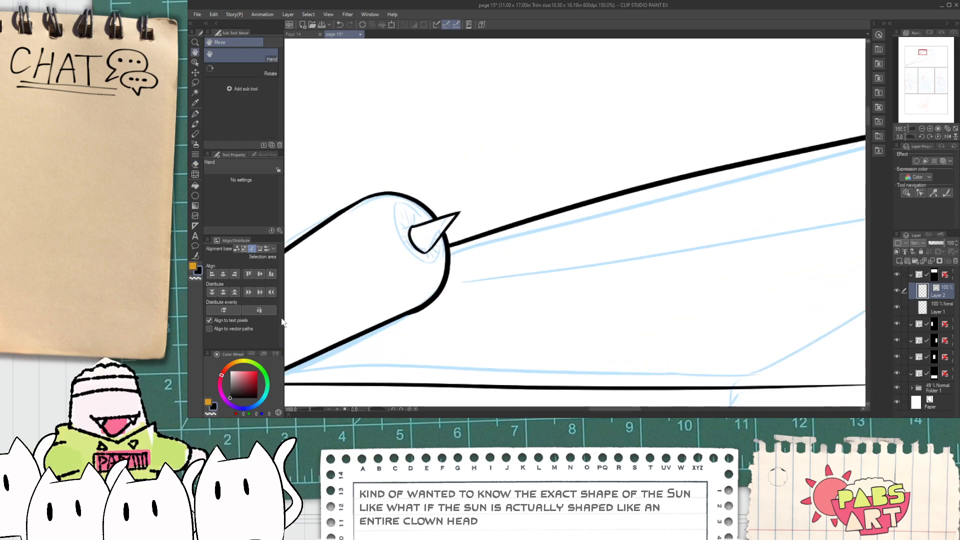
{"action": "left_click", "coordinate": [197, 257]}
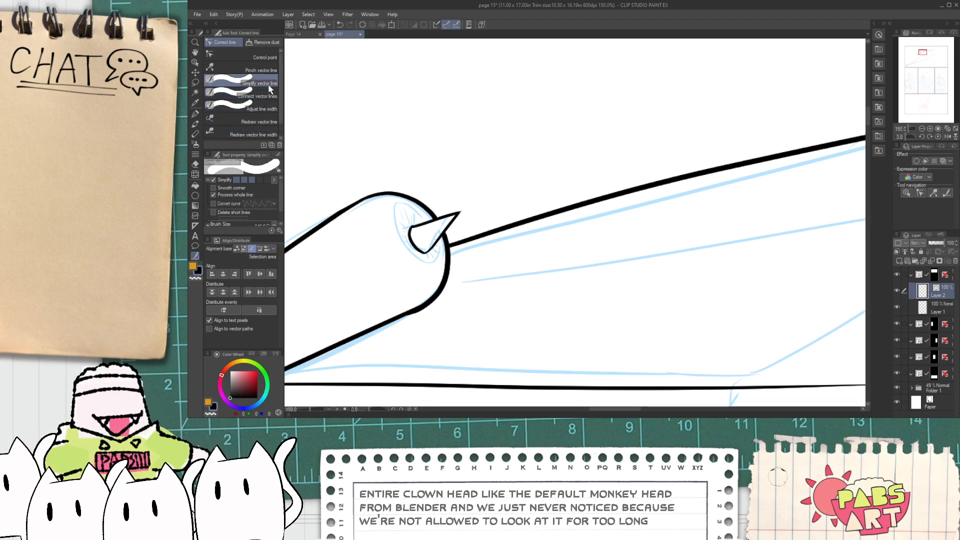
{"action": "mouse_move", "coordinate": [439, 289]}
{"action": "left_mouse_down"}
{"action": "mouse_move", "coordinate": [393, 320]}
{"action": "mouse_move", "coordinate": [413, 312]}
{"action": "left_mouse_up"}
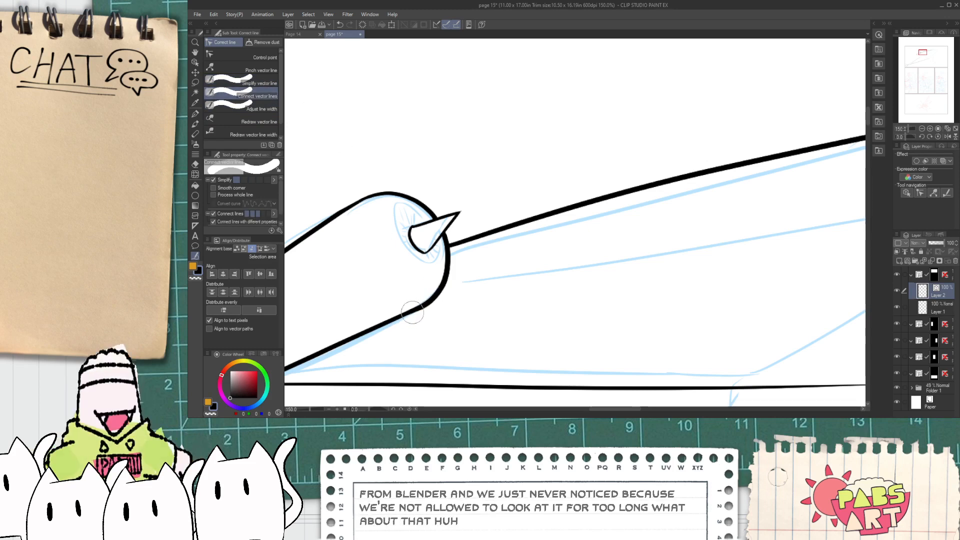
- Ink a slanted oval around the spike's base on the pod's rounded end with the G-pen
{"action": "scroll", "coordinate": [448, 208], "scroll_direction": "up", "scroll_amount": 1}
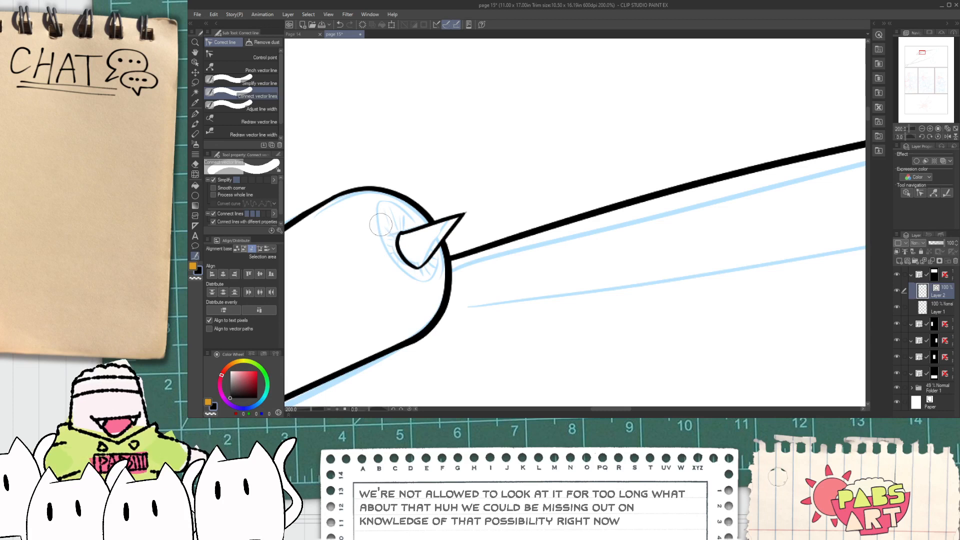
{"action": "key", "text": "p"}
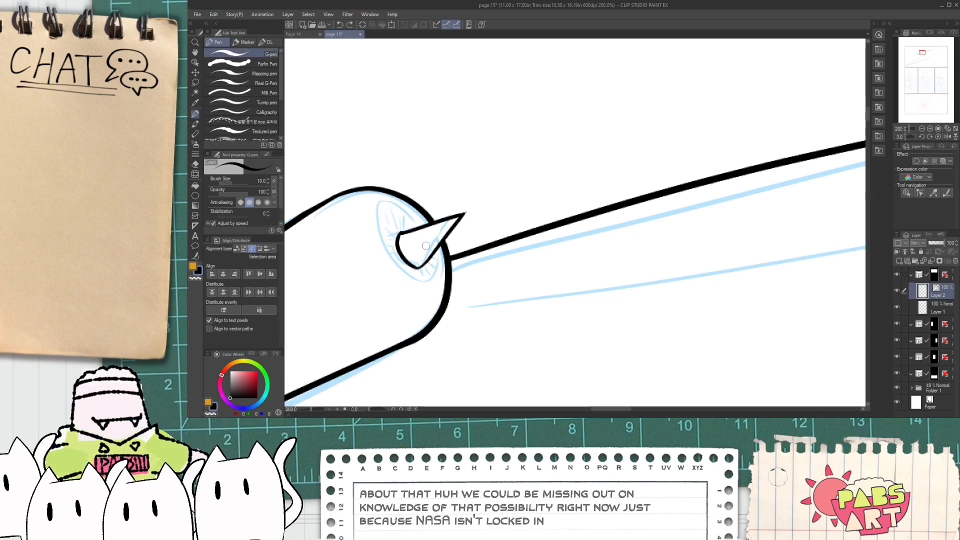
{"action": "left_click_drag", "start_coordinate": [434, 284], "coordinate": [394, 186]}
{"action": "key", "text": "ctrl+z"}
{"action": "mouse_move", "coordinate": [419, 220]}
{"action": "left_mouse_down"}
{"action": "mouse_move", "coordinate": [436, 262]}
{"action": "mouse_move", "coordinate": [426, 231]}
{"action": "left_mouse_up"}
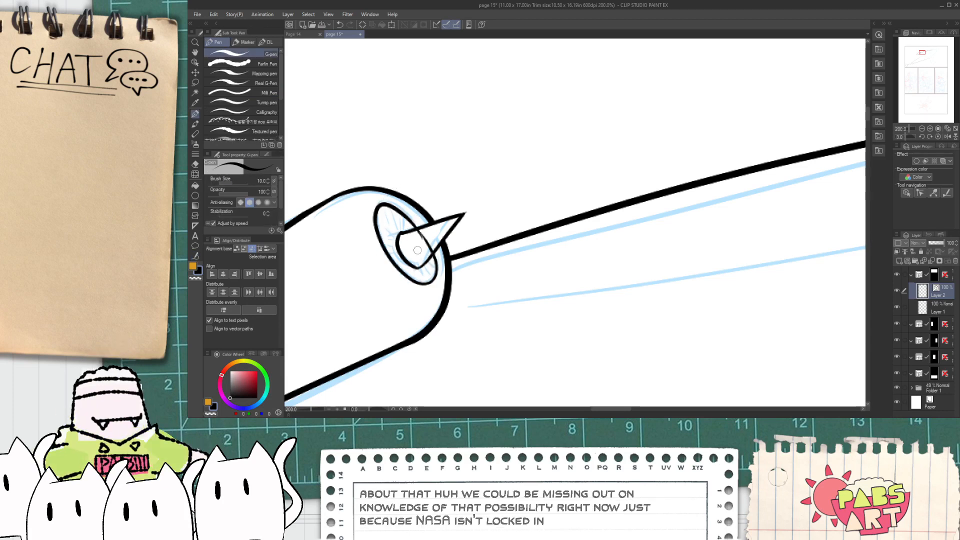
- Transform the oval as a vector object, reshaping, rotating and moving it to frame the spike's base inside the pod outline
{"action": "key", "text": "o"}
{"action": "left_click", "coordinate": [423, 284]}
{"action": "mouse_move", "coordinate": [449, 300]}
{"action": "left_mouse_down"}
{"action": "mouse_move", "coordinate": [453, 331]}
{"action": "mouse_move", "coordinate": [449, 301]}
{"action": "left_mouse_up"}
{"action": "mouse_move", "coordinate": [453, 181]}
{"action": "left_mouse_down"}
{"action": "mouse_move", "coordinate": [469, 235]}
{"action": "mouse_move", "coordinate": [633, 305]}
{"action": "mouse_move", "coordinate": [632, 314]}
{"action": "left_mouse_up"}
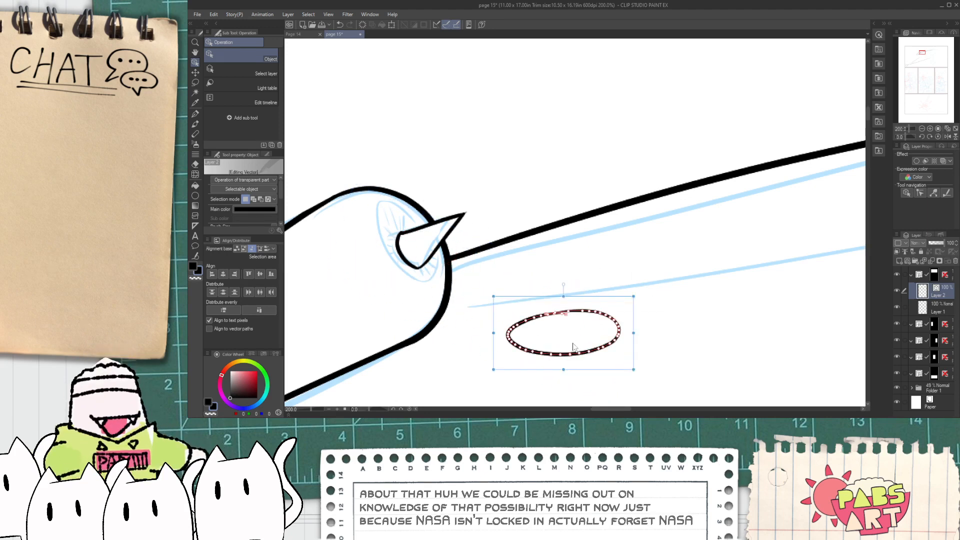
{"action": "mouse_move", "coordinate": [562, 296]}
{"action": "left_mouse_down"}
{"action": "mouse_move", "coordinate": [563, 264]}
{"action": "mouse_move", "coordinate": [600, 278]}
{"action": "mouse_move", "coordinate": [629, 323]}
{"action": "mouse_move", "coordinate": [602, 320]}
{"action": "mouse_move", "coordinate": [605, 312]}
{"action": "mouse_move", "coordinate": [511, 257]}
{"action": "mouse_move", "coordinate": [453, 253]}
{"action": "mouse_move", "coordinate": [458, 318]}
{"action": "mouse_move", "coordinate": [459, 289]}
{"action": "mouse_move", "coordinate": [426, 286]}
{"action": "mouse_move", "coordinate": [519, 357]}
{"action": "left_mouse_up"}
{"action": "mouse_move", "coordinate": [523, 258]}
{"action": "left_mouse_down"}
{"action": "mouse_move", "coordinate": [557, 266]}
{"action": "mouse_move", "coordinate": [558, 311]}
{"action": "mouse_move", "coordinate": [538, 320]}
{"action": "mouse_move", "coordinate": [538, 306]}
{"action": "mouse_move", "coordinate": [451, 261]}
{"action": "left_mouse_up"}
{"action": "left_click", "coordinate": [520, 309]}
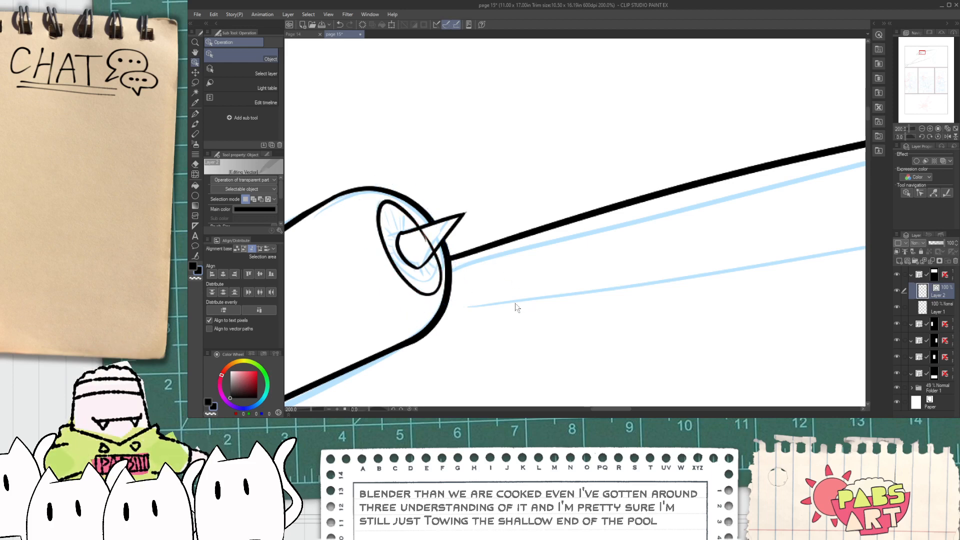
- Erase the part of the oval that crosses the spike with the Vector eraser
{"action": "key", "text": "e"}
{"action": "scroll", "coordinate": [420, 254], "scroll_direction": "down", "scroll_amount": 5}
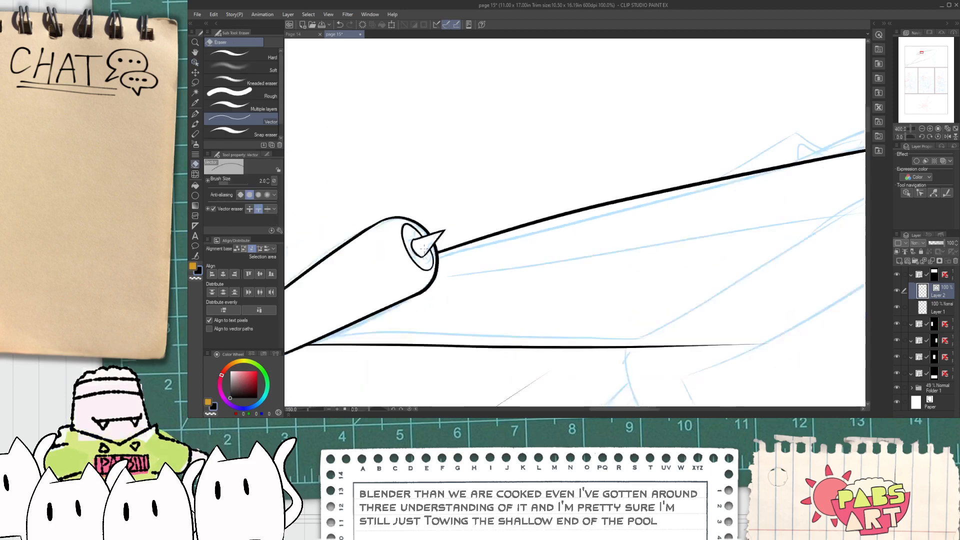
{"action": "key", "text": "space"}
- Ink the long curve from the wing's lower edge up along the top of the ship's body, and trim the wing line's overshoot
{"action": "key", "text": "p"}
{"action": "scroll", "coordinate": [545, 263], "scroll_direction": "up", "scroll_amount": 2}
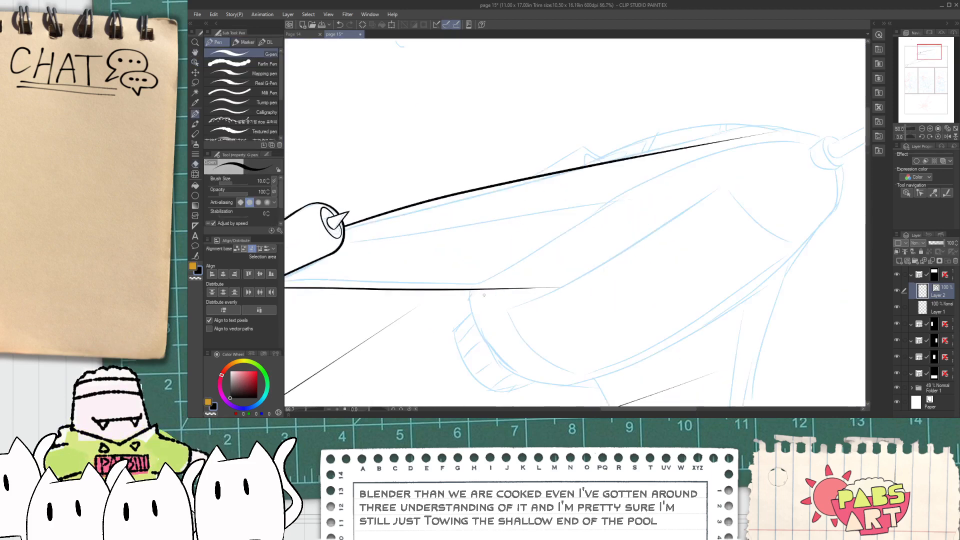
{"action": "left_click_drag", "start_coordinate": [478, 291], "coordinate": [702, 167]}
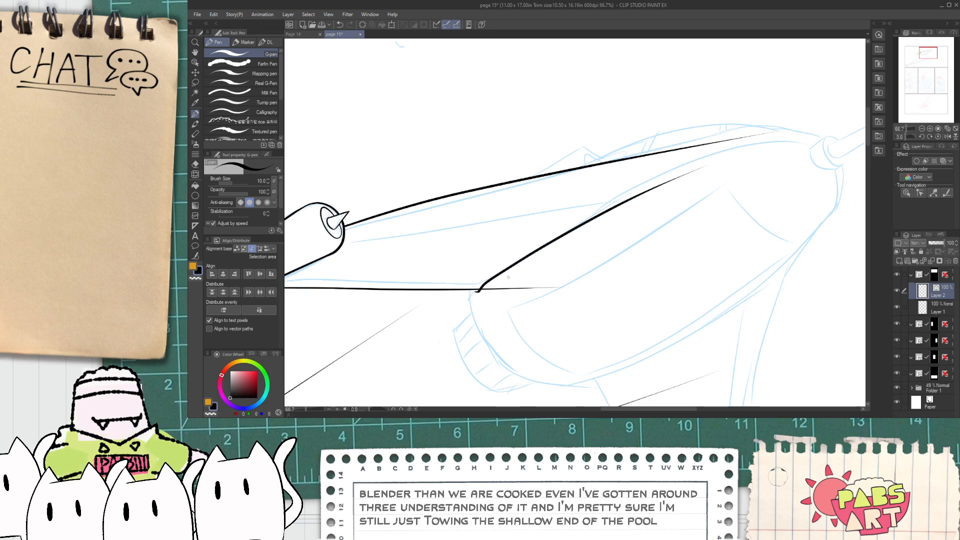
{"action": "key", "text": "ctrl+z"}
{"action": "left_click_drag", "start_coordinate": [484, 288], "coordinate": [767, 151]}
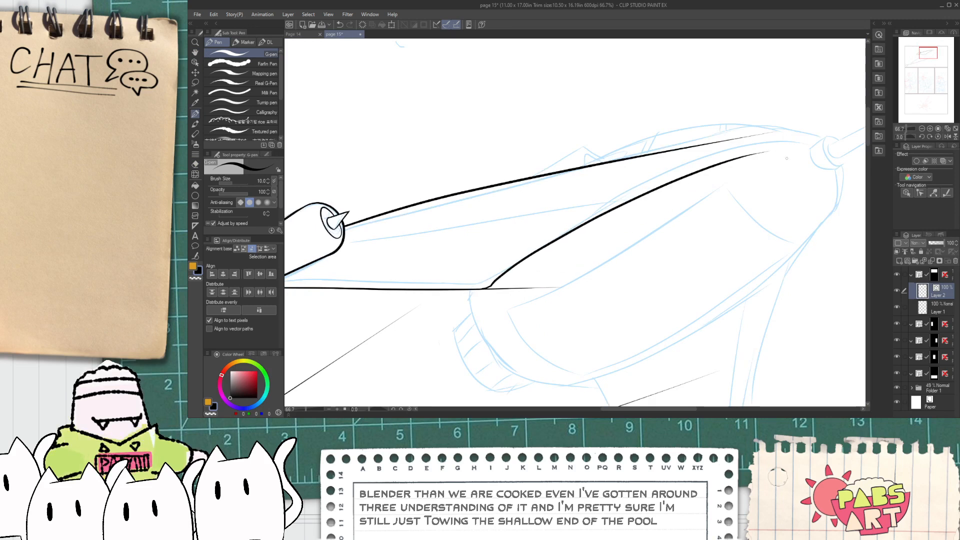
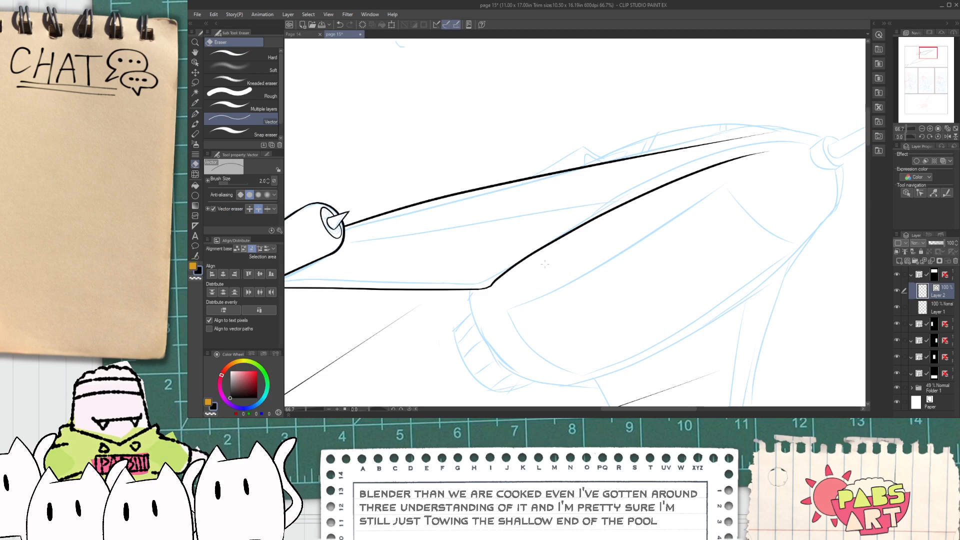
- Ink a thin line along the wing just below its upper edge, from the pod toward the ship's body
{"action": "left_click_drag", "start_coordinate": [349, 230], "coordinate": [525, 196]}
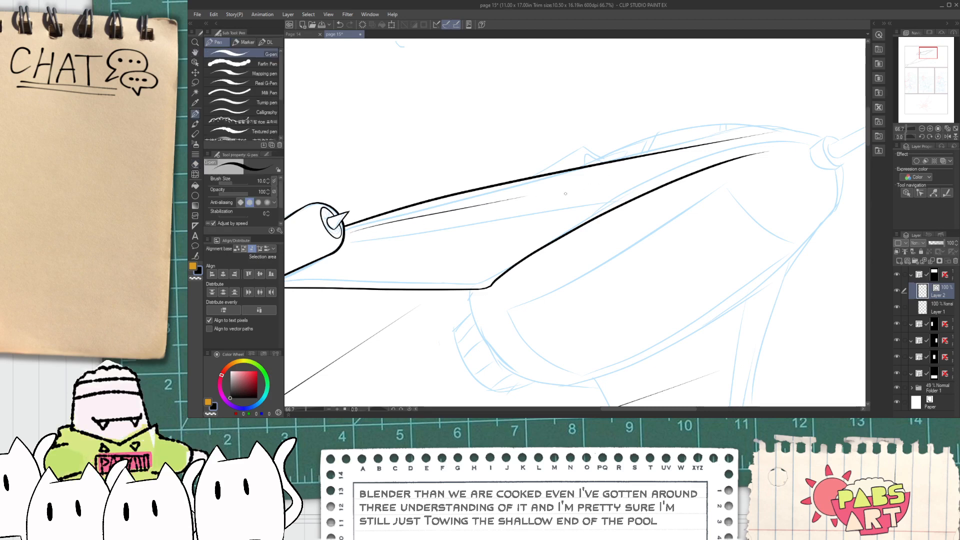
{"action": "left_click_drag", "start_coordinate": [522, 295], "coordinate": [506, 254]}
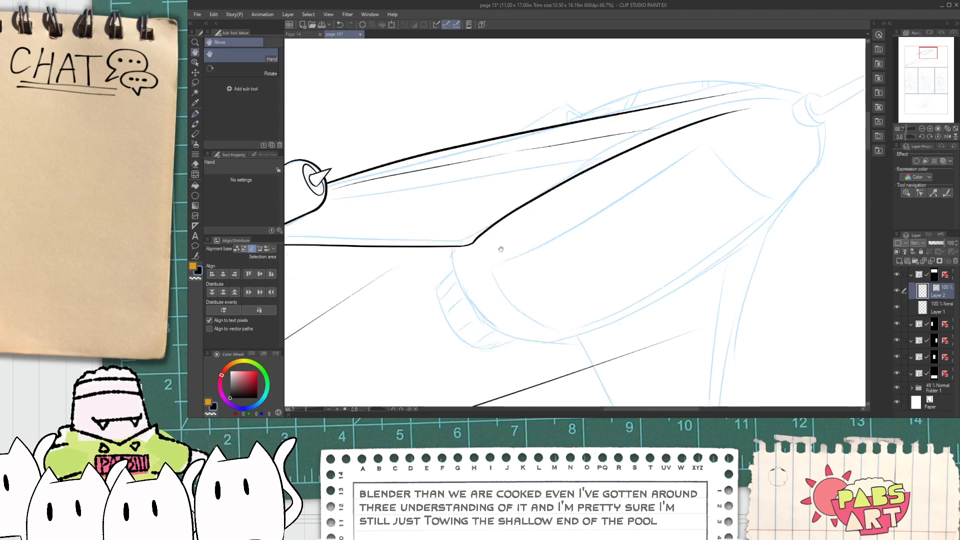
- Ink the curved rear edge of the ship's body from the wing line down, and trim its overshoot above the wing
{"action": "left_click", "coordinate": [452, 260], "text": "ctrl"}
{"action": "mouse_move", "coordinate": [451, 232]}
{"action": "left_mouse_down"}
{"action": "mouse_move", "coordinate": [455, 273]}
{"action": "mouse_move", "coordinate": [600, 388]}
{"action": "left_mouse_up"}
{"action": "key", "text": "ctrl+z"}
{"action": "left_click_drag", "start_coordinate": [453, 225], "coordinate": [600, 390]}
{"action": "key", "text": "e"}
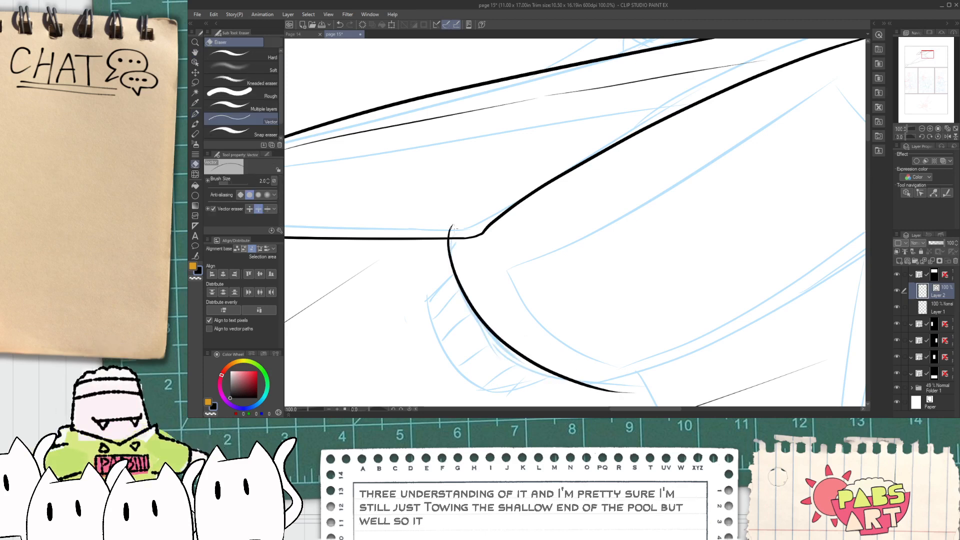
{"action": "left_click_drag", "start_coordinate": [448, 227], "coordinate": [456, 232]}
- Ink the long outer side line of the ship's body from the nose cap back to the rear edge curve
{"action": "scroll", "coordinate": [461, 238], "scroll_direction": "down", "scroll_amount": 2}
{"action": "key", "text": "space"}
{"action": "left_click_drag", "start_coordinate": [555, 330], "coordinate": [472, 314]}
{"action": "scroll", "coordinate": [526, 324], "scroll_direction": "up", "scroll_amount": 1}
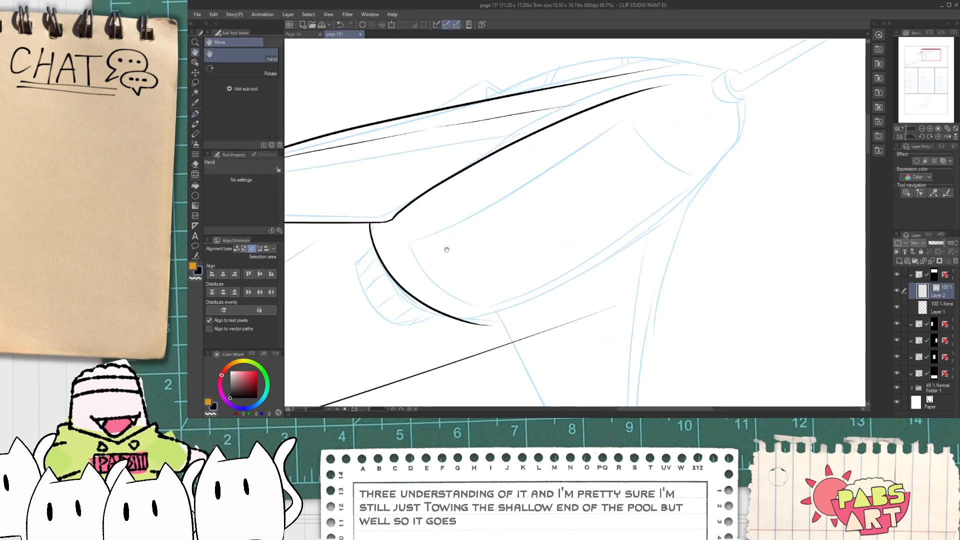
{"action": "left_click_drag", "start_coordinate": [374, 409], "coordinate": [393, 413]}
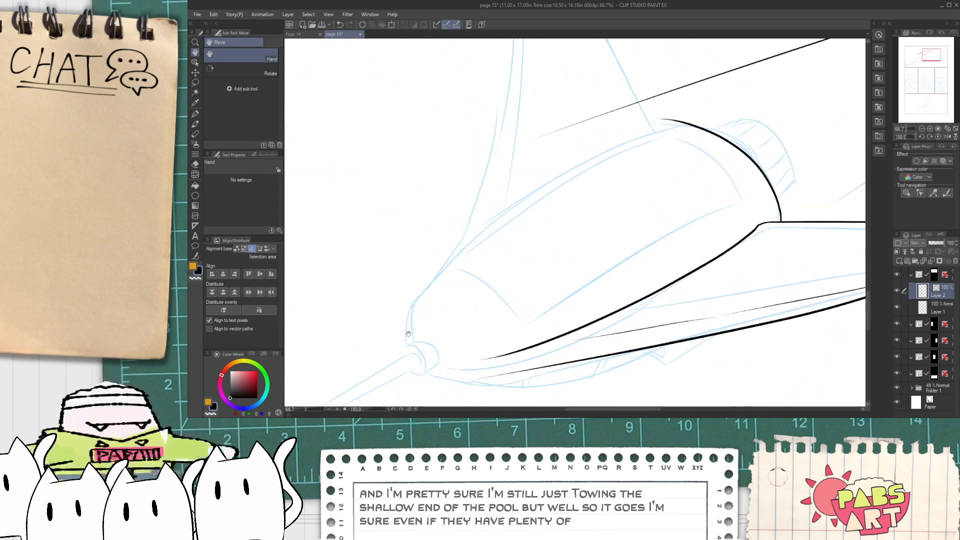
{"action": "key", "text": "p"}
{"action": "left_click_drag", "start_coordinate": [410, 345], "coordinate": [699, 87]}
{"action": "key", "text": "ctrl+z"}
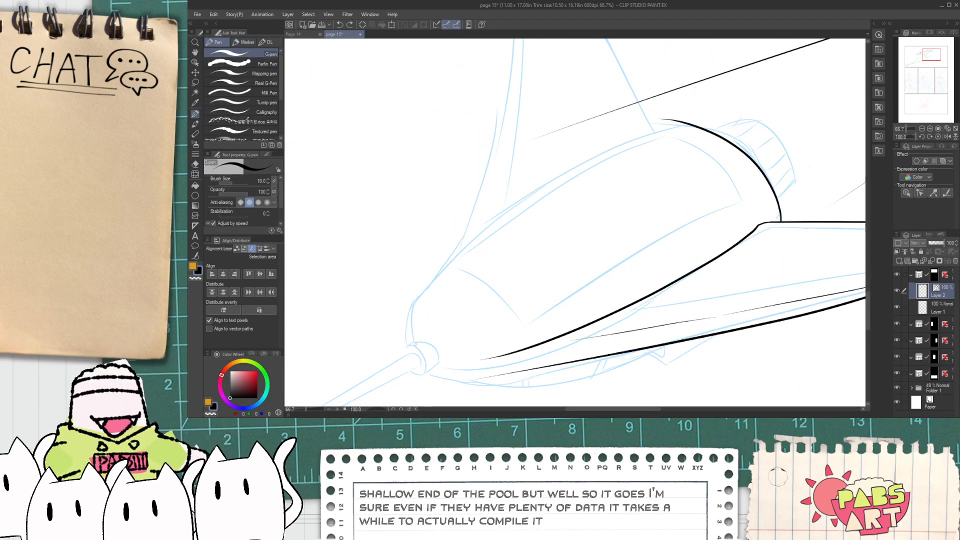
{"action": "left_click_drag", "start_coordinate": [407, 346], "coordinate": [705, 131]}
{"action": "key", "text": "ctrl+z"}
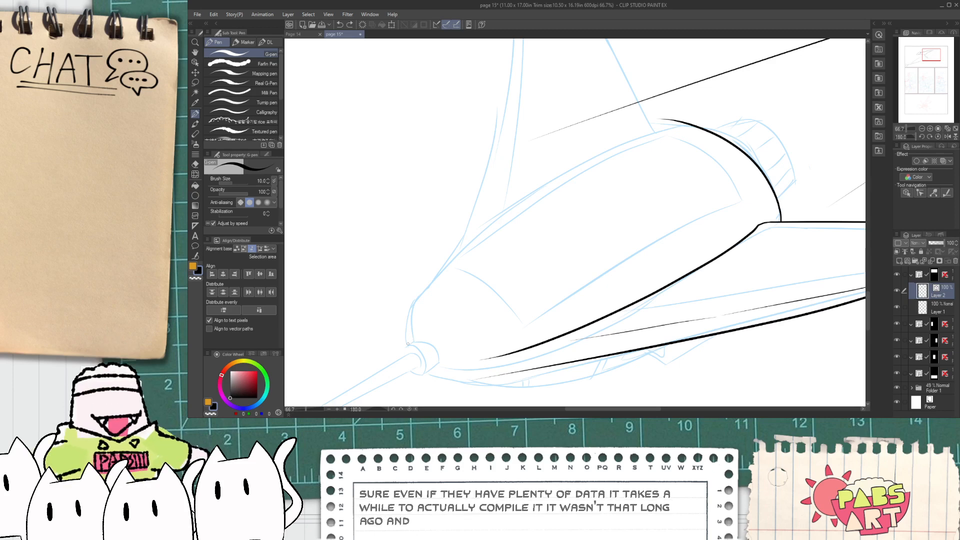
{"action": "left_click_drag", "start_coordinate": [408, 345], "coordinate": [705, 120]}
- Clean up and redraw the corner where the body's long side line meets the rear edge curve
{"action": "scroll", "coordinate": [644, 102], "scroll_direction": "up", "scroll_amount": 6}
{"action": "key", "text": "e"}
{"action": "mouse_move", "coordinate": [644, 101]}
{"action": "left_mouse_down"}
{"action": "mouse_move", "coordinate": [625, 125]}
{"action": "mouse_move", "coordinate": [720, 132]}
{"action": "left_mouse_up"}
{"action": "key", "text": "p"}
{"action": "key", "text": "ctrl+z"}
{"action": "left_click_drag", "start_coordinate": [607, 132], "coordinate": [779, 140]}
{"action": "key", "text": "ctrl+z"}
{"action": "left_click_drag", "start_coordinate": [604, 131], "coordinate": [604, 132]}
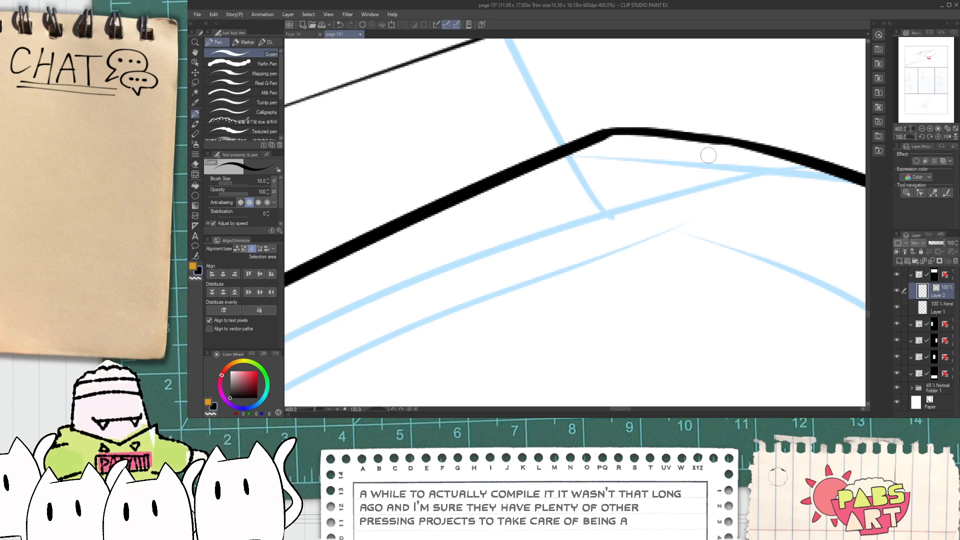
{"action": "scroll", "coordinate": [707, 155], "scroll_direction": "down", "scroll_amount": 6}
- Refine the joint at the body's rear corner with the vector line-correction tool
{"action": "key", "text": "h"}
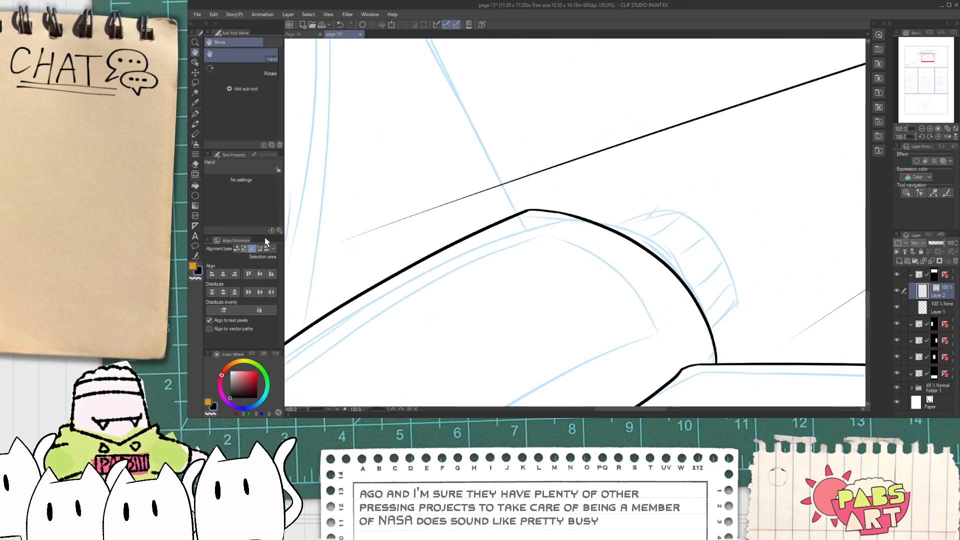
{"action": "left_click", "coordinate": [195, 256]}
{"action": "left_click", "coordinate": [255, 96]}
{"action": "scroll", "coordinate": [550, 242], "scroll_direction": "up", "scroll_amount": 1}
{"action": "scroll", "coordinate": [551, 242], "scroll_direction": "up", "scroll_amount": 1}
{"action": "left_click_drag", "start_coordinate": [530, 186], "coordinate": [565, 185]}
{"action": "scroll", "coordinate": [572, 197], "scroll_direction": "down", "scroll_amount": 3}
{"action": "key", "text": "p"}
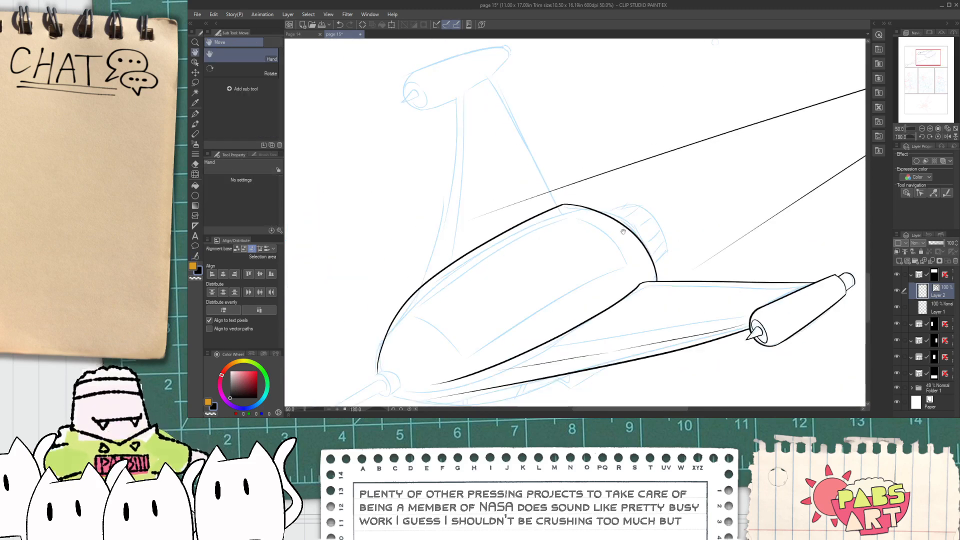
- Ink the engine behind the body with two outward side lines and a curved end rim between them
{"action": "scroll", "coordinate": [576, 197], "scroll_direction": "up", "scroll_amount": 3}
{"action": "left_click_drag", "start_coordinate": [511, 212], "coordinate": [728, 155]}
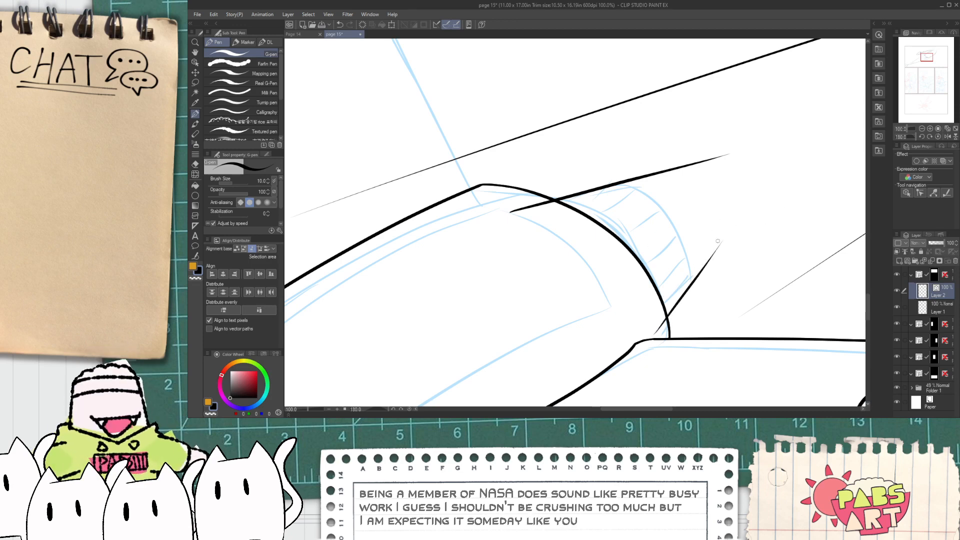
{"action": "left_click_drag", "start_coordinate": [623, 183], "coordinate": [705, 267]}
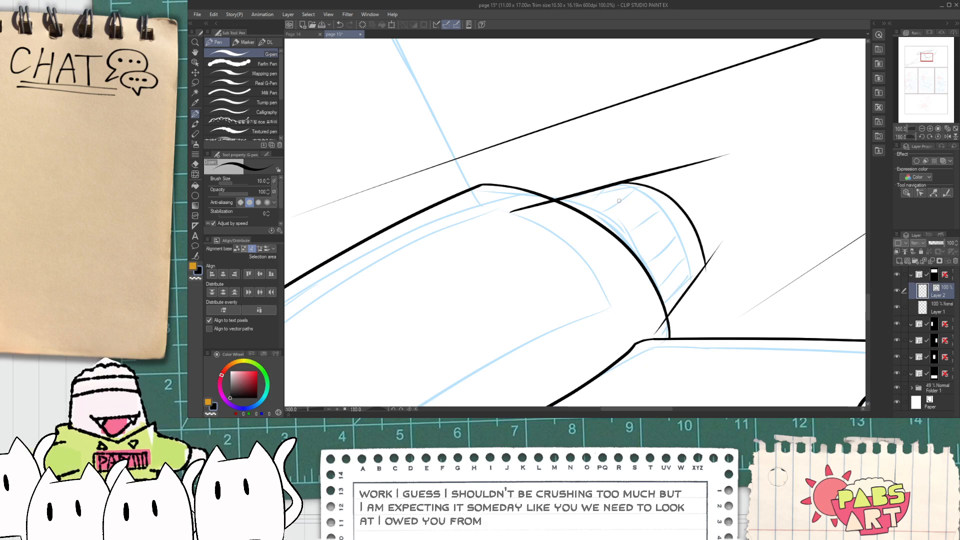
- Transform the engine's end rim as a vector object so it fits the sketch between the two side lines
{"action": "key", "text": "o"}
{"action": "left_click", "coordinate": [687, 213]}
{"action": "mouse_move", "coordinate": [723, 206]}
{"action": "left_mouse_down"}
{"action": "mouse_move", "coordinate": [710, 217]}
{"action": "mouse_move", "coordinate": [712, 248]}
{"action": "left_mouse_up"}
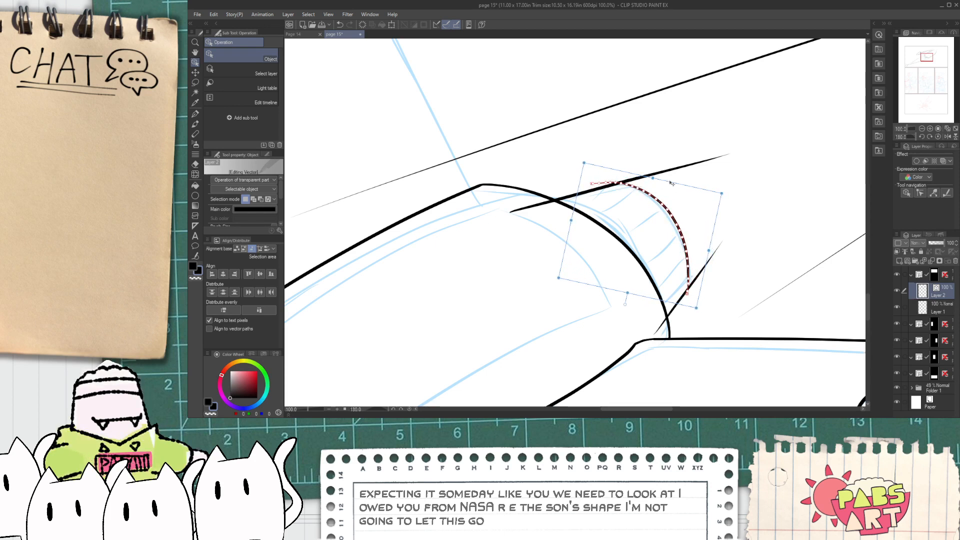
- Trim the engine side lines and end rim where they overshoot each other and cross into the body
{"action": "key", "text": "e"}
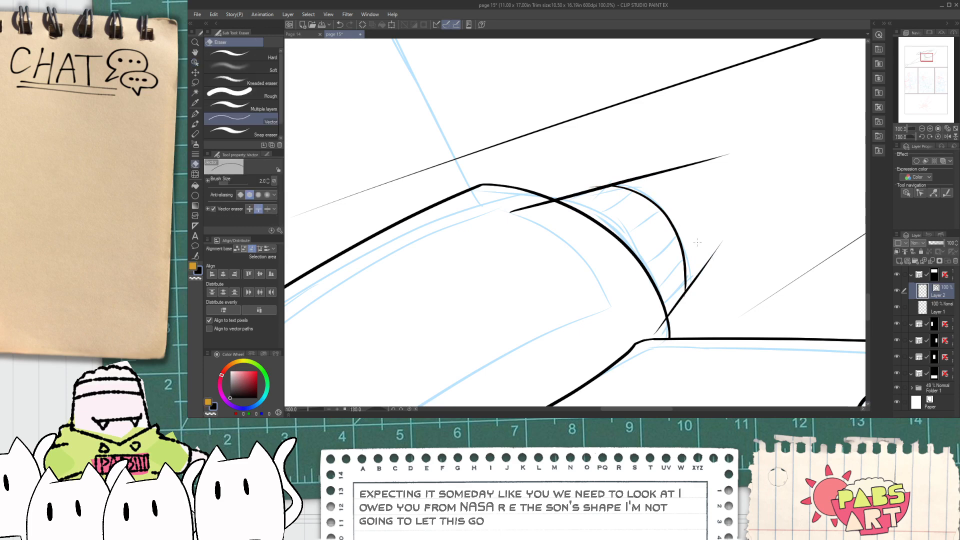
{"action": "left_click", "coordinate": [713, 257]}
{"action": "scroll", "coordinate": [605, 191], "scroll_direction": "up", "scroll_amount": 2}
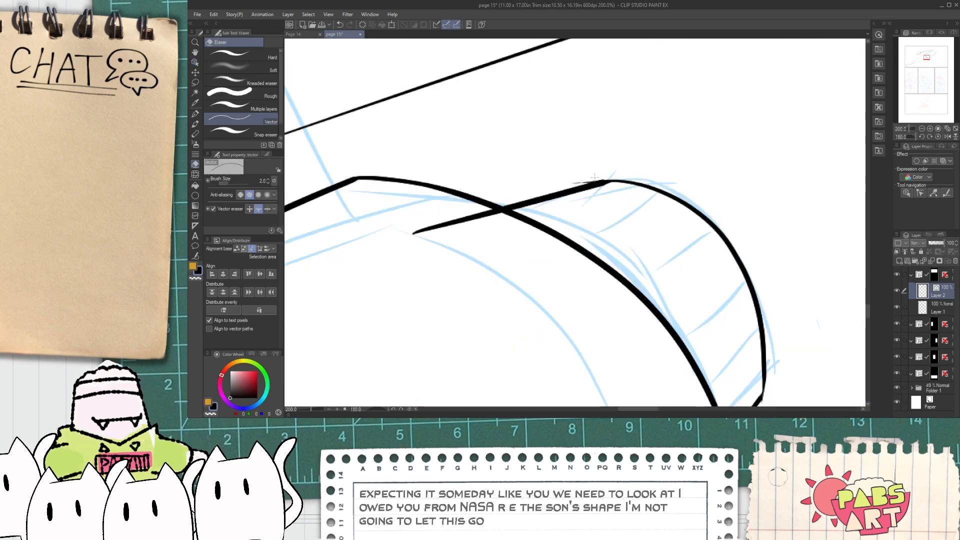
{"action": "left_click", "coordinate": [584, 183]}
{"action": "scroll", "coordinate": [567, 196], "scroll_direction": "down", "scroll_amount": 1}
{"action": "left_click", "coordinate": [506, 209]}
{"action": "scroll", "coordinate": [532, 238], "scroll_direction": "down", "scroll_amount": 1}
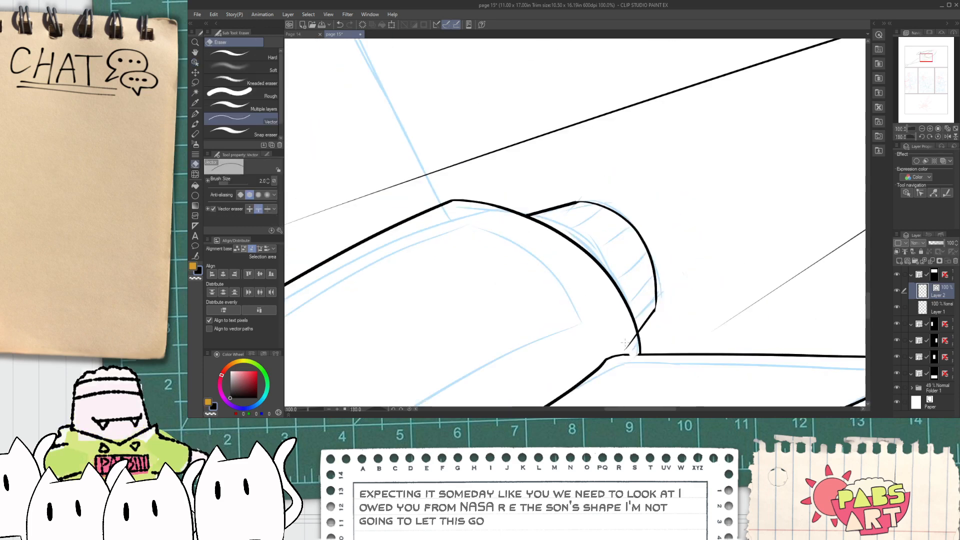
{"action": "key", "text": "ctrl+z"}
{"action": "scroll", "coordinate": [552, 270], "scroll_direction": "up", "scroll_amount": 1}
{"action": "key", "text": "ctrl+y"}
- Ink four thin rib lines across the engine and trim their ends to the body edge and the end rim
{"action": "key", "text": "p"}
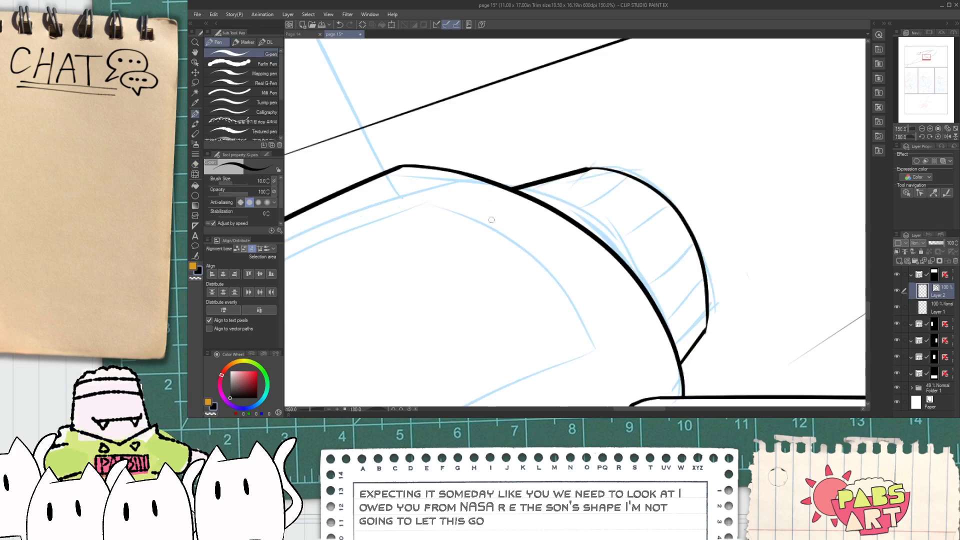
{"action": "left_click_drag", "start_coordinate": [473, 219], "coordinate": [652, 160]}
{"action": "left_click_drag", "start_coordinate": [504, 221], "coordinate": [679, 151]}
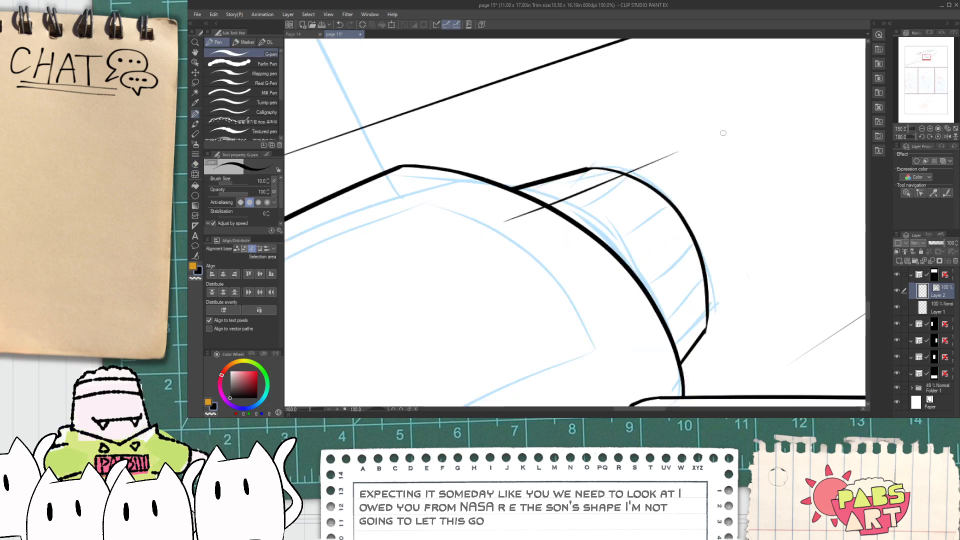
{"action": "left_click_drag", "start_coordinate": [567, 248], "coordinate": [743, 151]}
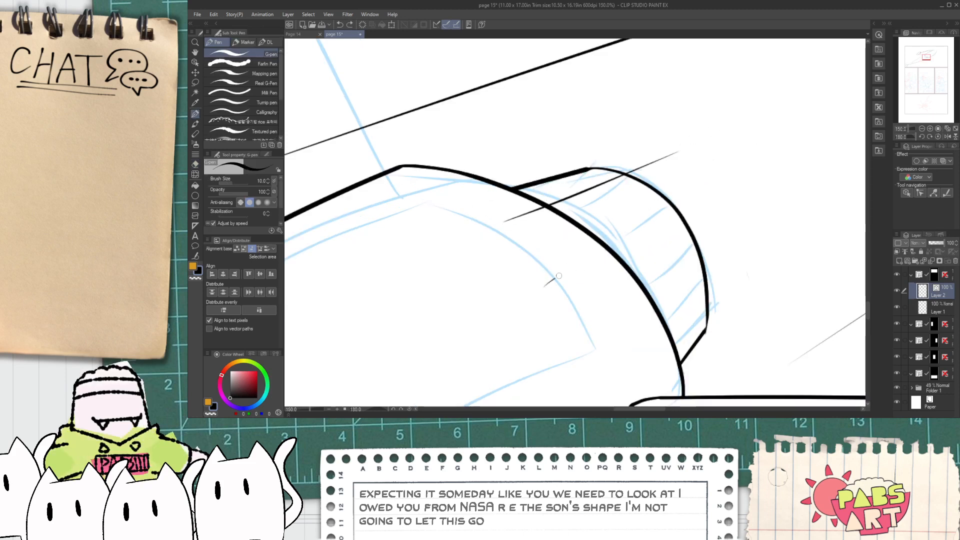
{"action": "left_click_drag", "start_coordinate": [545, 286], "coordinate": [718, 157]}
{"action": "left_click_drag", "start_coordinate": [616, 331], "coordinate": [717, 227]}
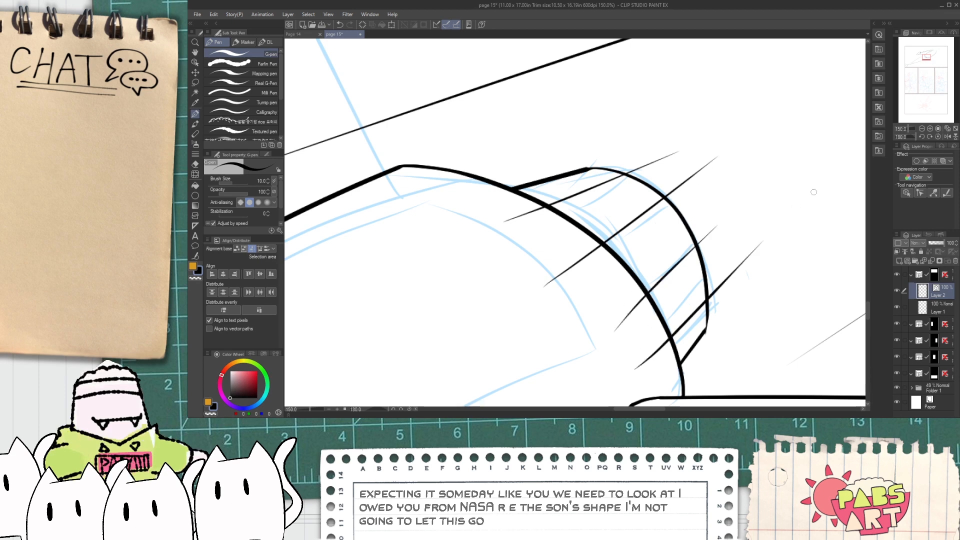
{"action": "key", "text": "e"}
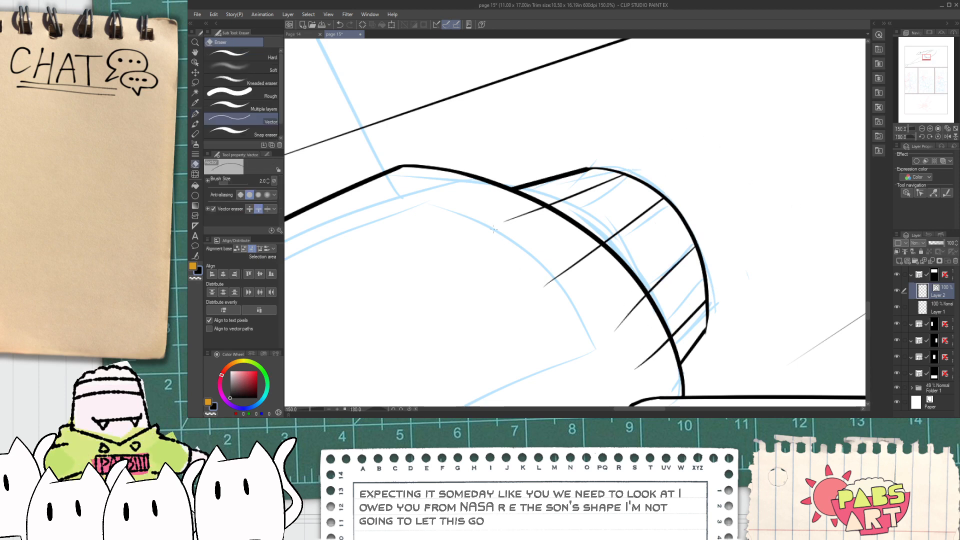
{"action": "left_click", "coordinate": [525, 214]}
{"action": "scroll", "coordinate": [540, 253], "scroll_direction": "down", "scroll_amount": 4}
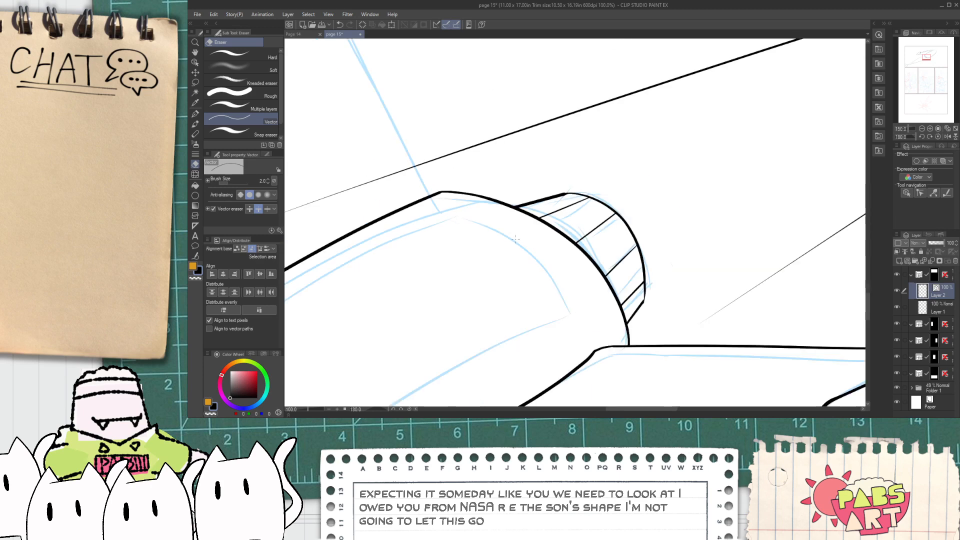
- Ink the panel on top of the body with a front curve, a long straight edge and a rear curve
{"action": "key", "text": "p"}
{"action": "scroll", "coordinate": [340, 254], "scroll_direction": "up", "scroll_amount": 1}
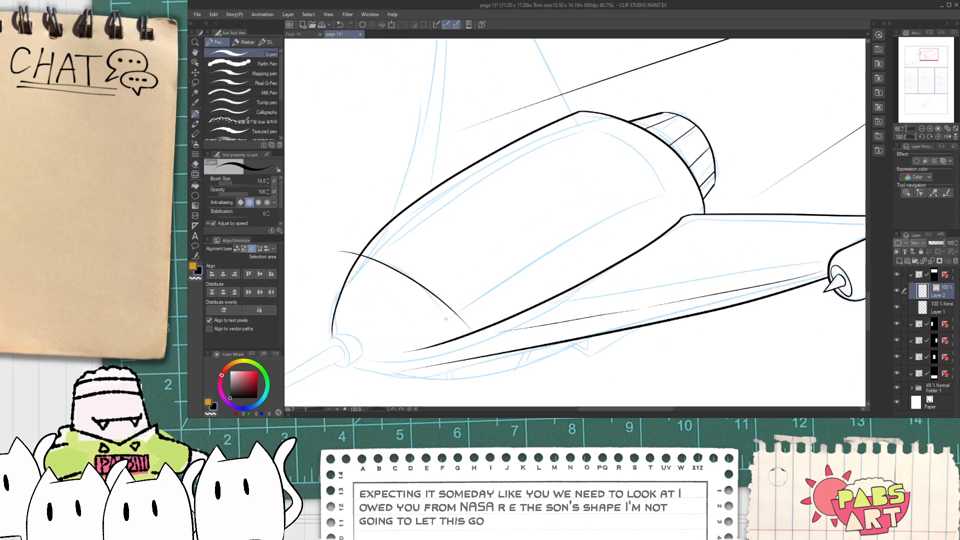
{"action": "key", "text": "ctrl+z"}
{"action": "left_click_drag", "start_coordinate": [560, 240], "coordinate": [703, 140]}
{"action": "key", "text": "ctrl+z"}
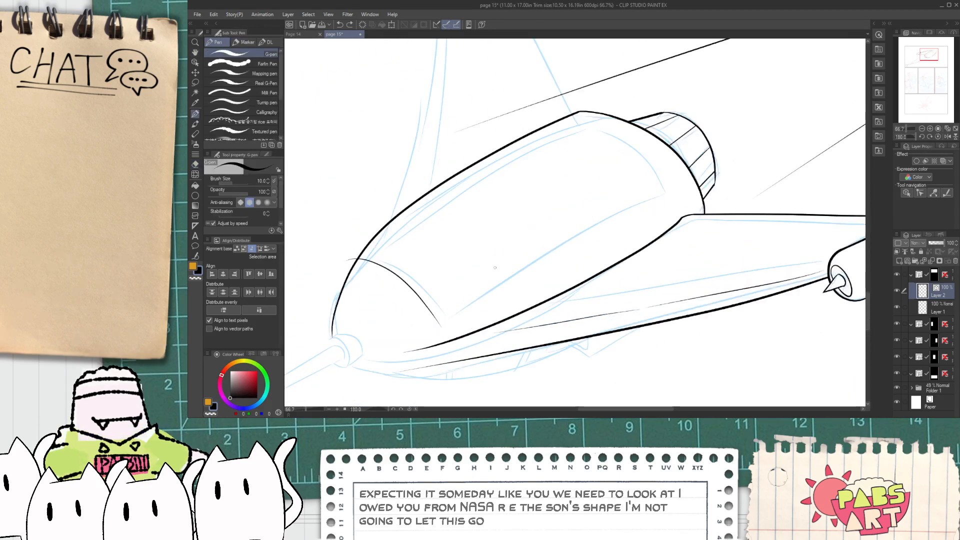
{"action": "left_click_drag", "start_coordinate": [423, 338], "coordinate": [687, 168]}
{"action": "key", "text": "ctrl+z"}
{"action": "left_click_drag", "start_coordinate": [422, 329], "coordinate": [670, 175]}
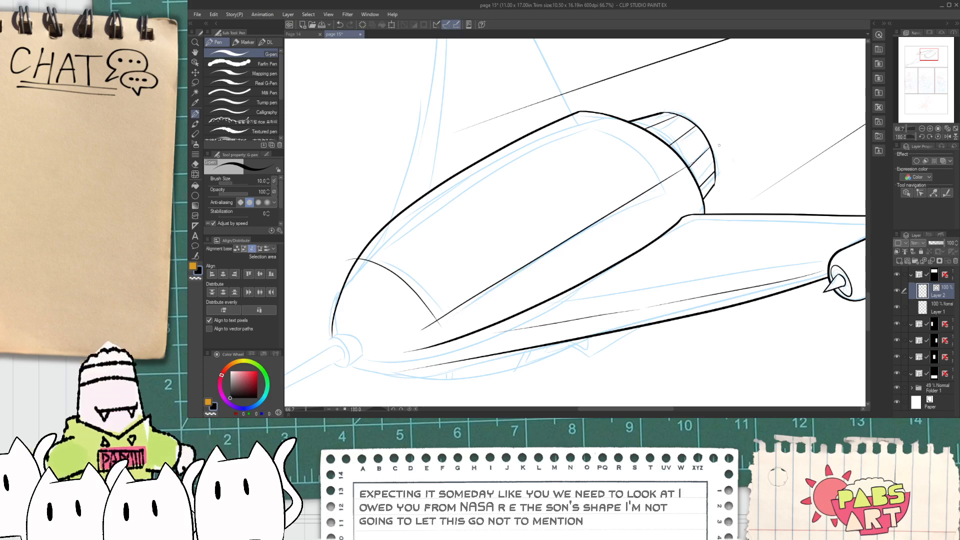
{"action": "mouse_move", "coordinate": [542, 120]}
{"action": "left_mouse_down"}
{"action": "mouse_move", "coordinate": [583, 124]}
{"action": "mouse_move", "coordinate": [663, 192]}
{"action": "left_mouse_up"}
{"action": "key", "text": "ctrl+z"}
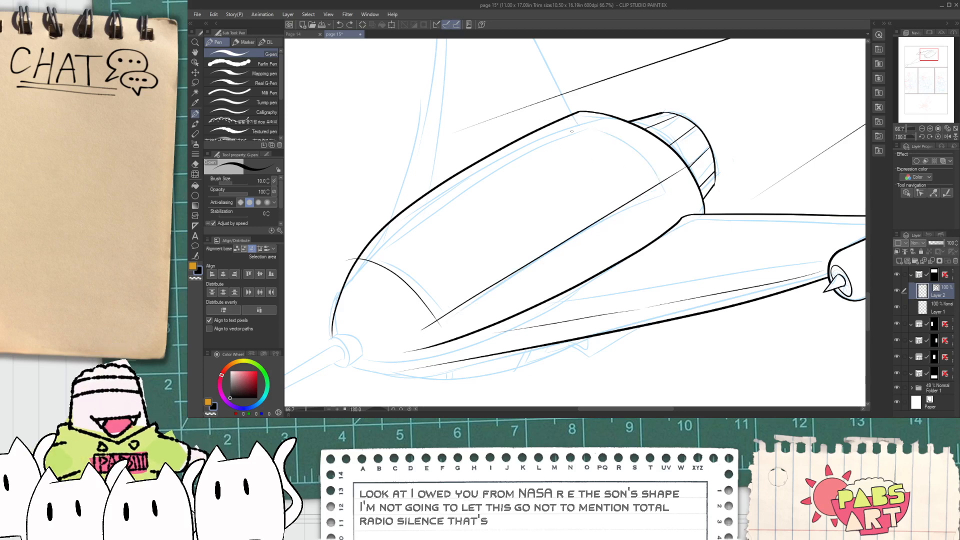
{"action": "left_click_drag", "start_coordinate": [528, 128], "coordinate": [575, 124]}
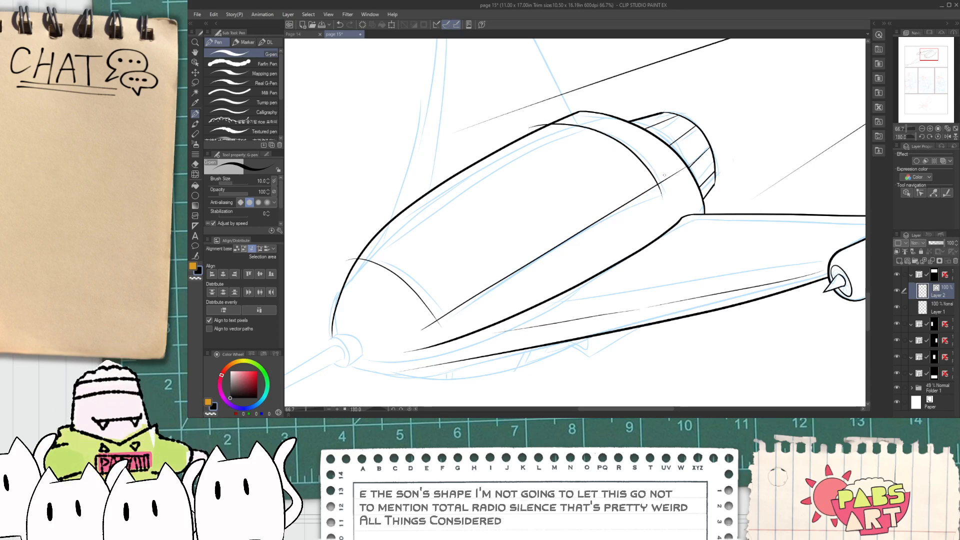
- Trim the overshooting ends of the panel lines at the corners and along the body outline
{"action": "key", "text": "e"}
{"action": "scroll", "coordinate": [571, 157], "scroll_direction": "up", "scroll_amount": 2}
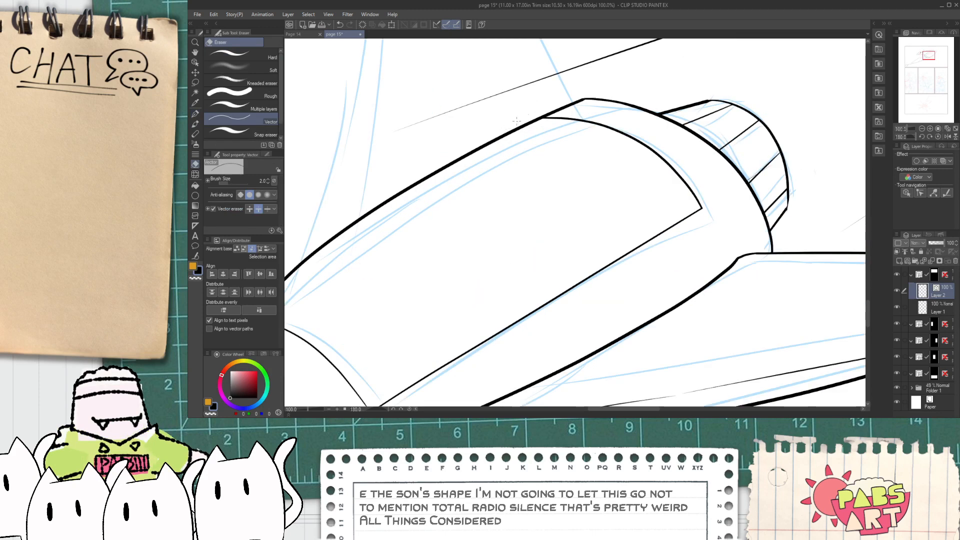
{"action": "scroll", "coordinate": [518, 119], "scroll_direction": "down", "scroll_amount": 3}
{"action": "scroll", "coordinate": [433, 273], "scroll_direction": "up", "scroll_amount": 2}
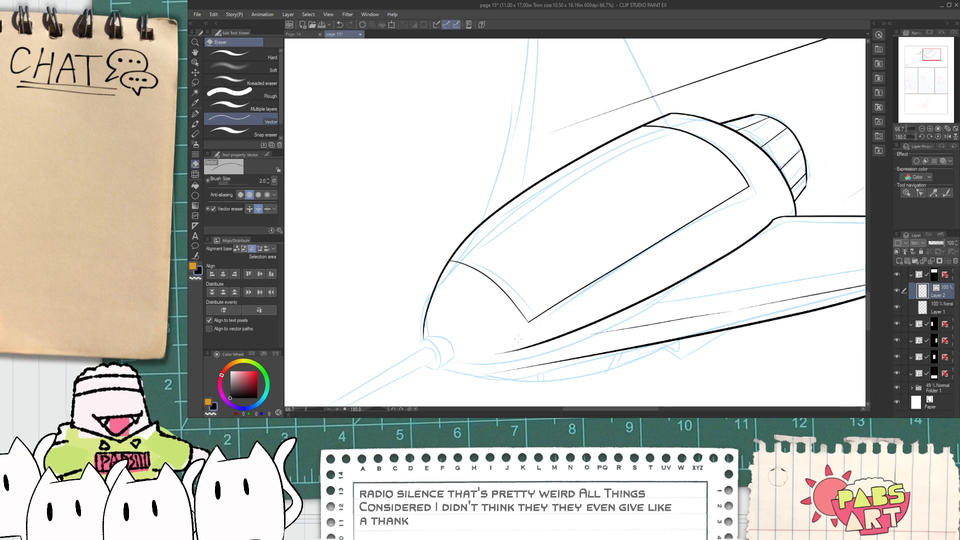
- Ink the upper edges of the round cap at the ship's nose, including its rear arc
{"action": "key", "text": "h"}
{"action": "scroll", "coordinate": [428, 307], "scroll_direction": "up", "scroll_amount": 2}
{"action": "scroll", "coordinate": [429, 306], "scroll_direction": "up", "scroll_amount": 2}
{"action": "key", "text": "p"}
{"action": "mouse_move", "coordinate": [414, 317]}
{"action": "left_mouse_down"}
{"action": "mouse_move", "coordinate": [459, 242]}
{"action": "mouse_move", "coordinate": [550, 360]}
{"action": "left_mouse_up"}
{"action": "key", "text": "ctrl+z"}
{"action": "left_click_drag", "start_coordinate": [440, 253], "coordinate": [513, 320]}
{"action": "key", "text": "ctrl+z"}
{"action": "left_click_drag", "start_coordinate": [438, 256], "coordinate": [530, 319]}
{"action": "mouse_move", "coordinate": [440, 259]}
{"action": "left_mouse_down"}
{"action": "mouse_move", "coordinate": [475, 249]}
{"action": "mouse_move", "coordinate": [527, 334]}
{"action": "left_mouse_up"}
- Transform the nose cap's rear arc as a vector object to match the sketch
{"action": "key", "text": "o"}
{"action": "left_click", "coordinate": [523, 266]}
{"action": "left_click_drag", "start_coordinate": [540, 294], "coordinate": [511, 309]}
{"action": "left_click_drag", "start_coordinate": [547, 342], "coordinate": [535, 330]}
{"action": "left_click", "coordinate": [559, 324]}
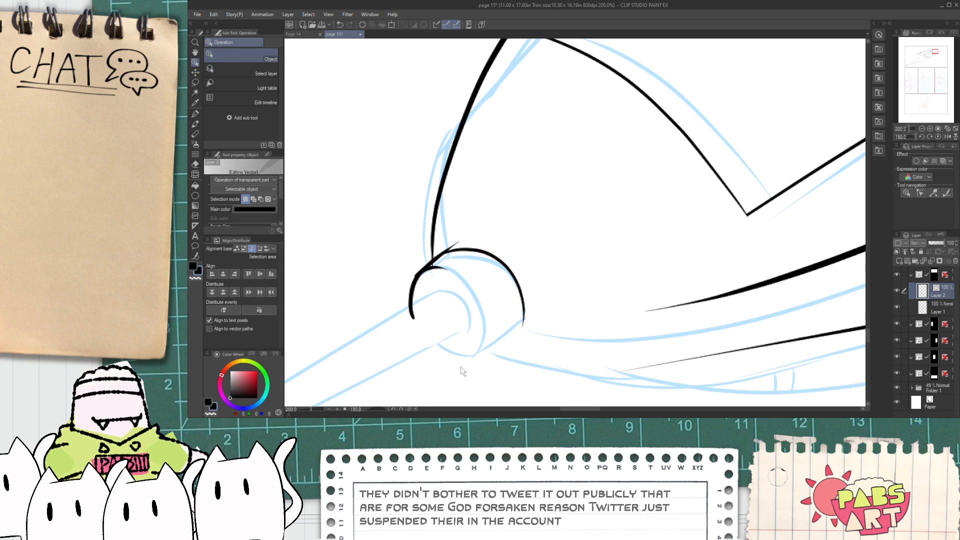
- Ink the nose cap's lower front curve and the straight edge joining it to the rear arc, and trim the overshoots
{"action": "scroll", "coordinate": [438, 357], "scroll_direction": "up", "scroll_amount": 3}
{"action": "key", "text": "p"}
{"action": "left_click_drag", "start_coordinate": [409, 318], "coordinate": [550, 339]}
{"action": "left_click_drag", "start_coordinate": [474, 361], "coordinate": [637, 241]}
{"action": "key", "text": "ctrl+z"}
{"action": "left_click_drag", "start_coordinate": [488, 368], "coordinate": [632, 250]}
{"action": "key", "text": "e"}
{"action": "left_click", "coordinate": [621, 267]}
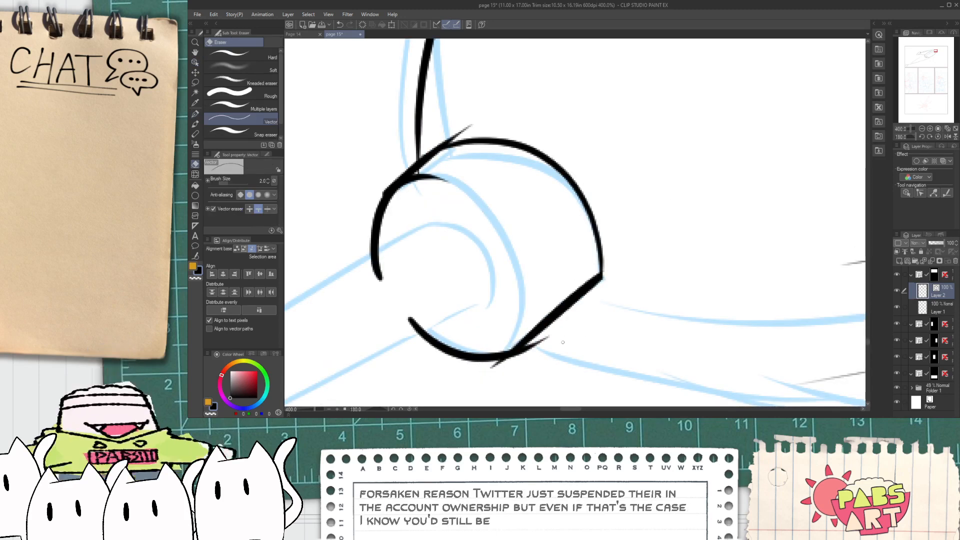
{"action": "left_click", "coordinate": [527, 354]}
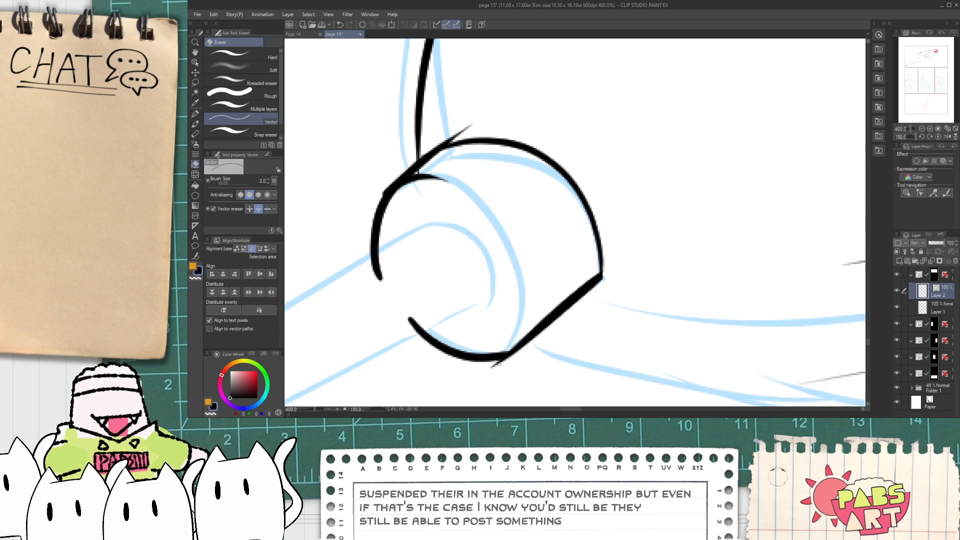
- Ink the inner curve of the nose cap's front rim, from its upper edge around to the lower corner
{"action": "key", "text": "p"}
{"action": "mouse_move", "coordinate": [463, 183]}
{"action": "left_mouse_down"}
{"action": "mouse_move", "coordinate": [510, 350]}
{"action": "mouse_move", "coordinate": [509, 240]}
{"action": "left_mouse_up"}
{"action": "key", "text": "ctrl+z"}
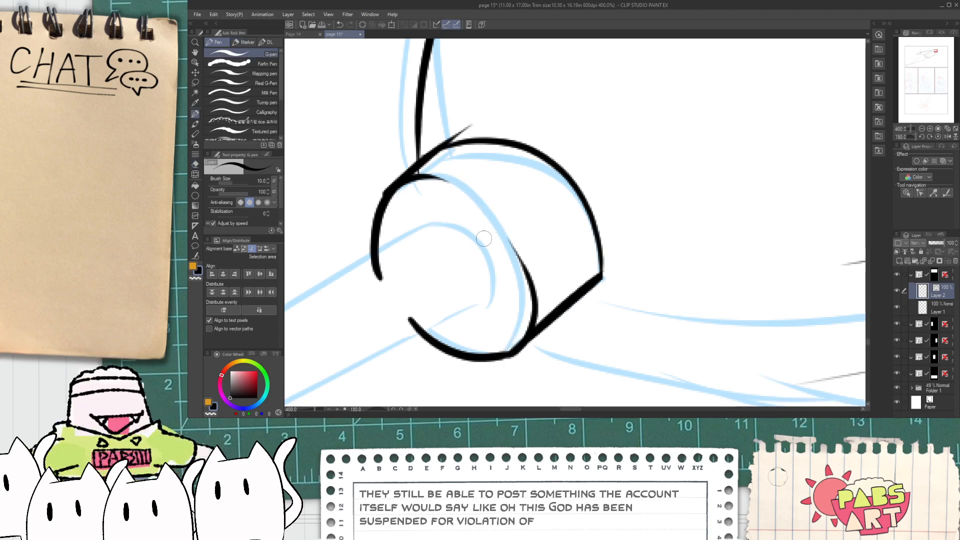
{"action": "key", "text": "ctrl+z"}
{"action": "left_click_drag", "start_coordinate": [516, 351], "coordinate": [525, 270]}
{"action": "key", "text": "ctrl+z"}
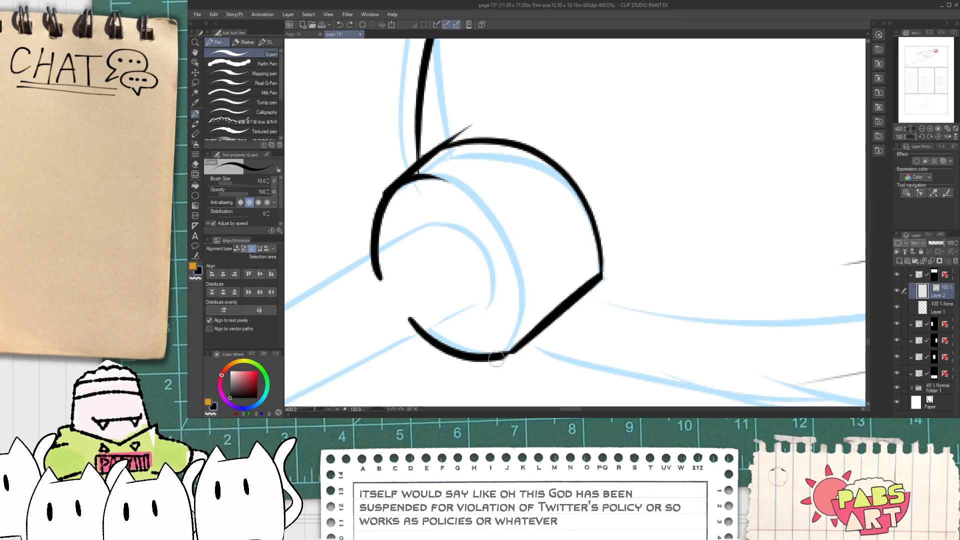
{"action": "left_click_drag", "start_coordinate": [517, 350], "coordinate": [523, 256]}
{"action": "key", "text": "ctrl+z"}
{"action": "key", "text": "ctrl+z"}
{"action": "key", "text": "ctrl+z"}
{"action": "left_click_drag", "start_coordinate": [457, 189], "coordinate": [528, 238]}
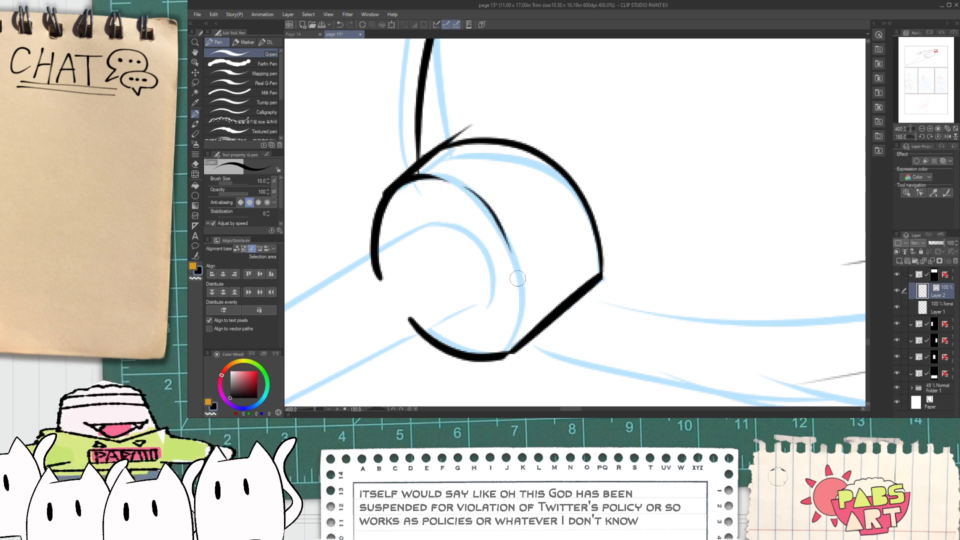
{"action": "key", "text": "ctrl+z"}
{"action": "left_click_drag", "start_coordinate": [458, 186], "coordinate": [516, 257]}
{"action": "key", "text": "ctrl+z"}
{"action": "mouse_move", "coordinate": [456, 187]}
{"action": "left_mouse_down"}
{"action": "mouse_move", "coordinate": [518, 260]}
{"action": "mouse_move", "coordinate": [524, 325]}
{"action": "mouse_move", "coordinate": [514, 352]}
{"action": "left_mouse_up"}
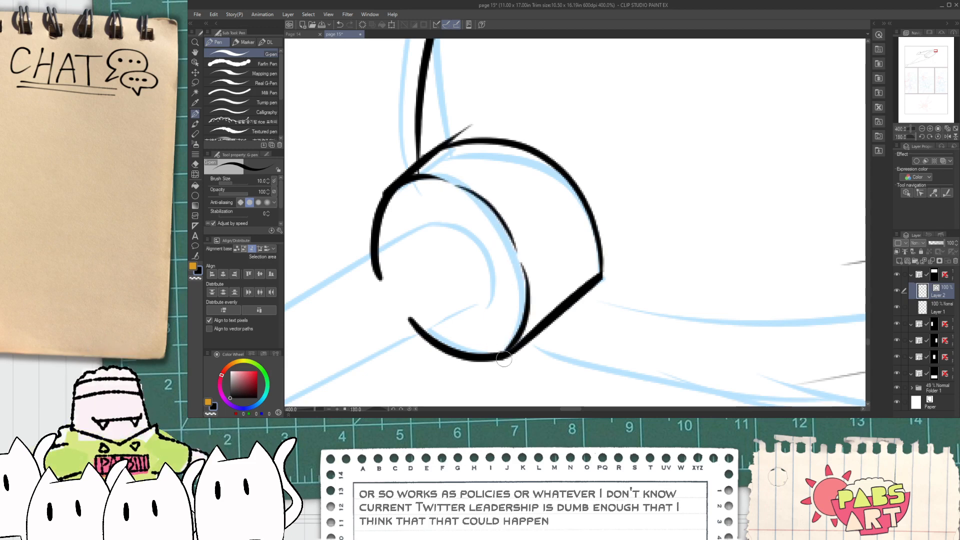
{"action": "scroll", "coordinate": [503, 353], "scroll_direction": "down", "scroll_amount": 5}
{"action": "left_click_drag", "start_coordinate": [467, 311], "coordinate": [536, 225]}
{"action": "scroll", "coordinate": [488, 254], "scroll_direction": "up", "scroll_amount": 2}
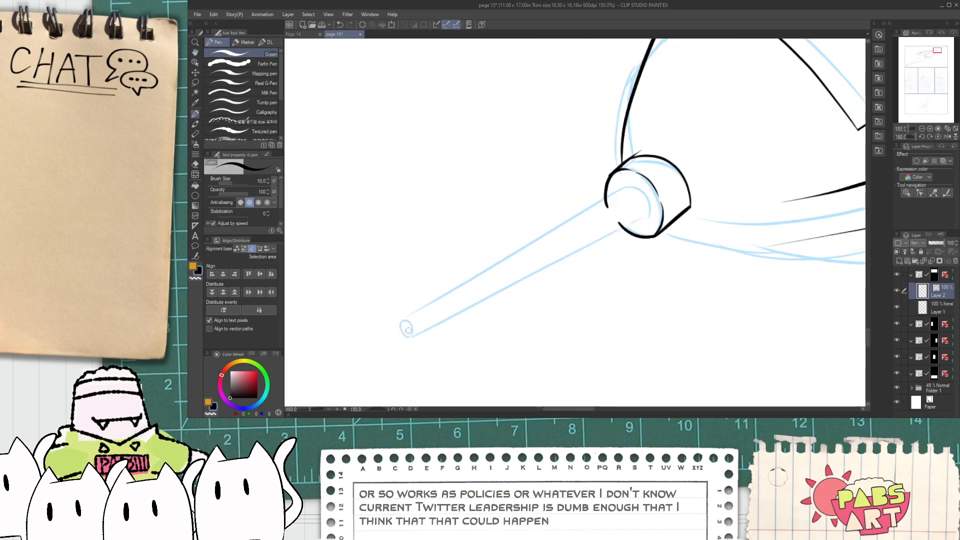
- Ink the upper edge of the long nose spike from its tip into the nose cap, redoing the stroke until it follows the sketch
{"action": "left_click_drag", "start_coordinate": [390, 333], "coordinate": [635, 203]}
{"action": "key", "text": "ctrl+z"}
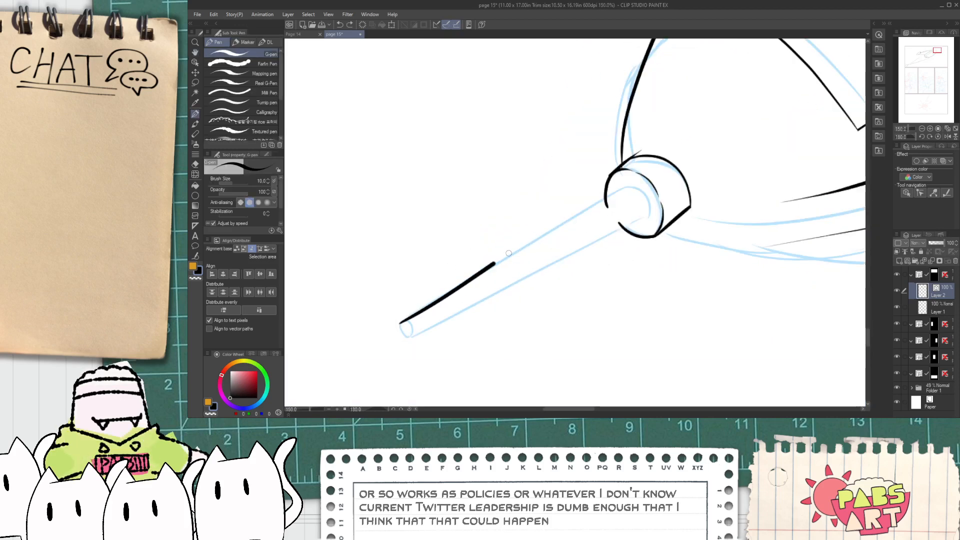
{"action": "left_click_drag", "start_coordinate": [458, 288], "coordinate": [605, 189]}
{"action": "key", "text": "ctrl+z"}
{"action": "mouse_move", "coordinate": [398, 326]}
{"action": "left_mouse_down"}
{"action": "mouse_move", "coordinate": [622, 202]}
{"action": "mouse_move", "coordinate": [659, 228]}
{"action": "left_mouse_up"}
- Ink the lower edge of the nose spike as a straight tapering line from the tip into the cap
{"action": "scroll", "coordinate": [620, 185], "scroll_direction": "up", "scroll_amount": 1}
{"action": "left_click_drag", "start_coordinate": [333, 389], "coordinate": [645, 227]}
{"action": "key", "text": "ctrl+z"}
{"action": "left_click_drag", "start_coordinate": [336, 390], "coordinate": [673, 233]}
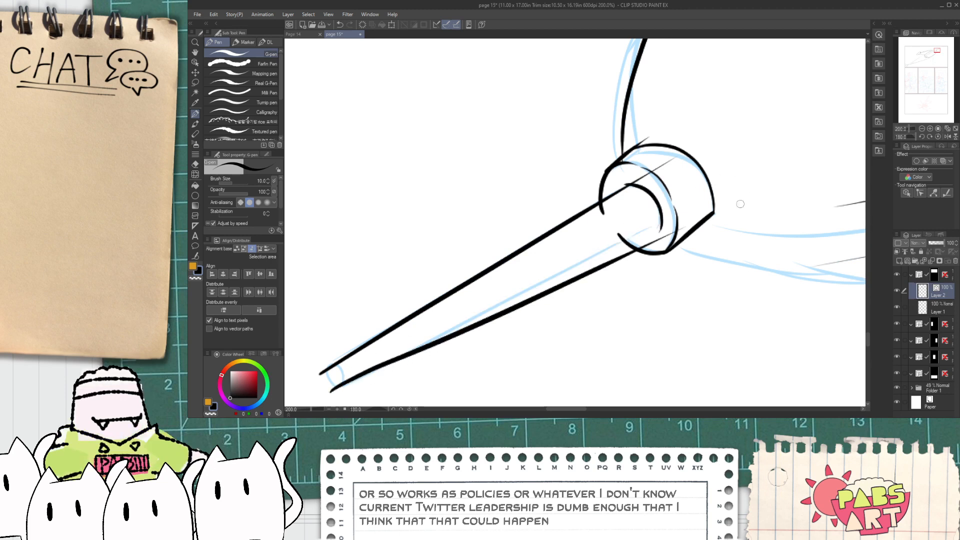
{"action": "key", "text": "ctrl+z"}
{"action": "left_click_drag", "start_coordinate": [365, 370], "coordinate": [716, 184]}
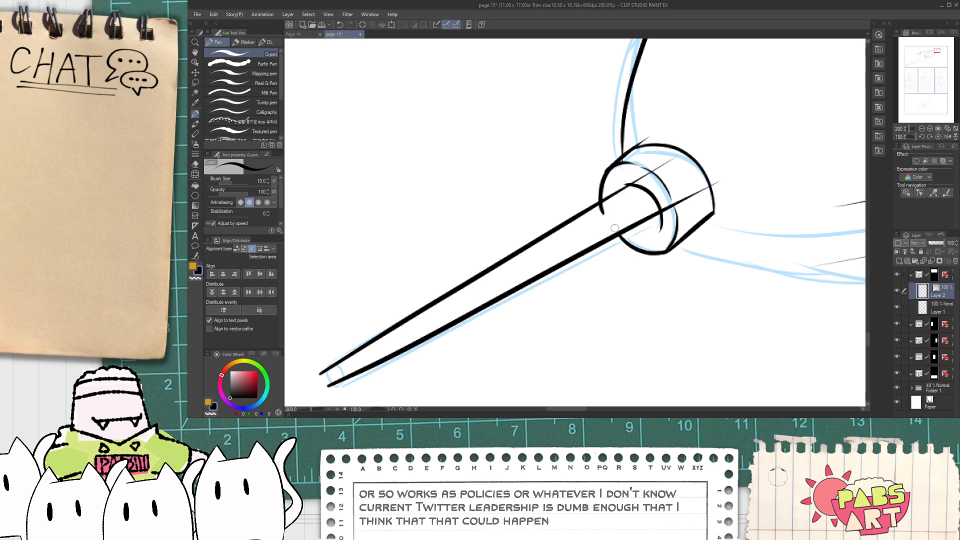
- Scale and reposition the small arc at the base of the nose spike as a vector object so it spans both spike edges
{"action": "key", "text": "h"}
{"action": "scroll", "coordinate": [616, 227], "scroll_direction": "down", "scroll_amount": 1}
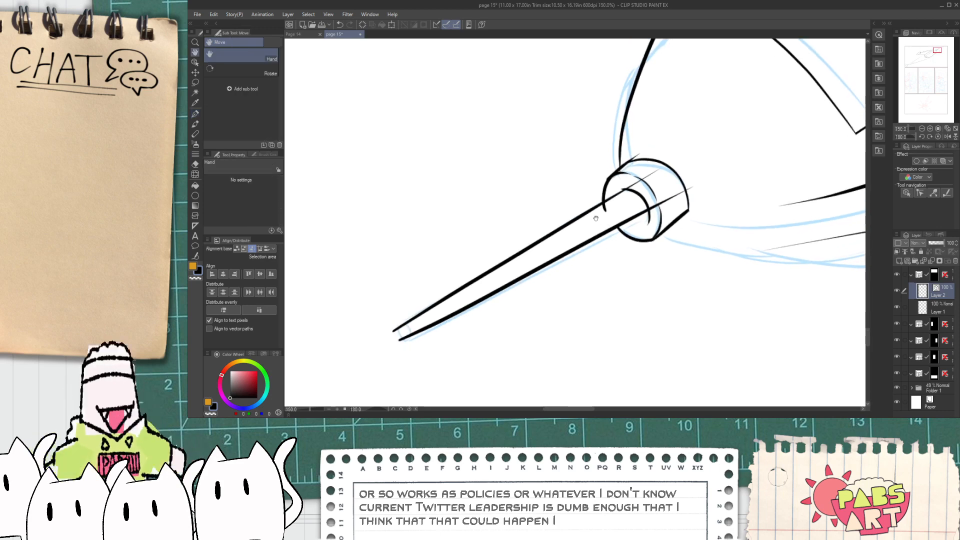
{"action": "key", "text": "i"}
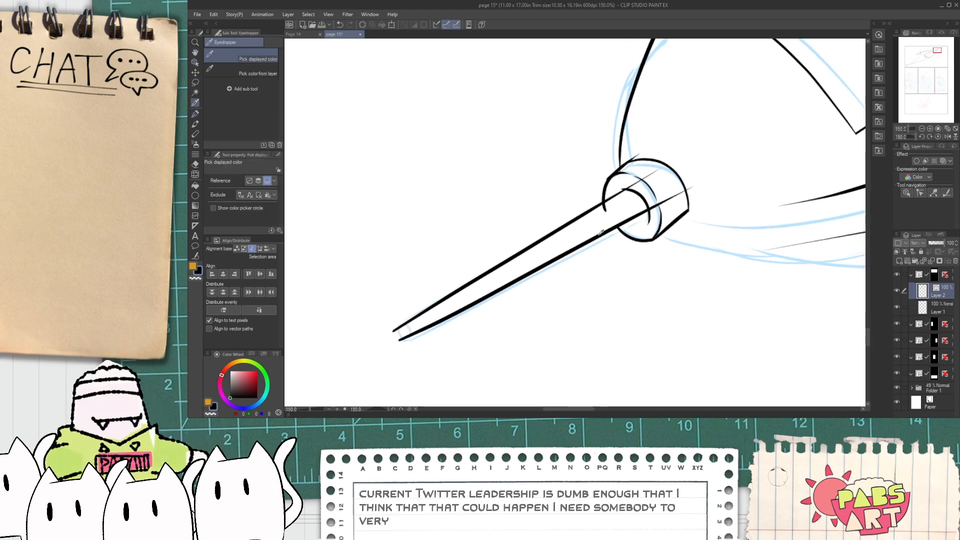
{"action": "key", "text": "o"}
{"action": "left_click", "coordinate": [644, 220]}
{"action": "left_click_drag", "start_coordinate": [709, 177], "coordinate": [712, 184]}
{"action": "left_click", "coordinate": [647, 178]}
{"action": "left_click", "coordinate": [636, 197]}
{"action": "scroll", "coordinate": [636, 197], "scroll_direction": "up", "scroll_amount": 1}
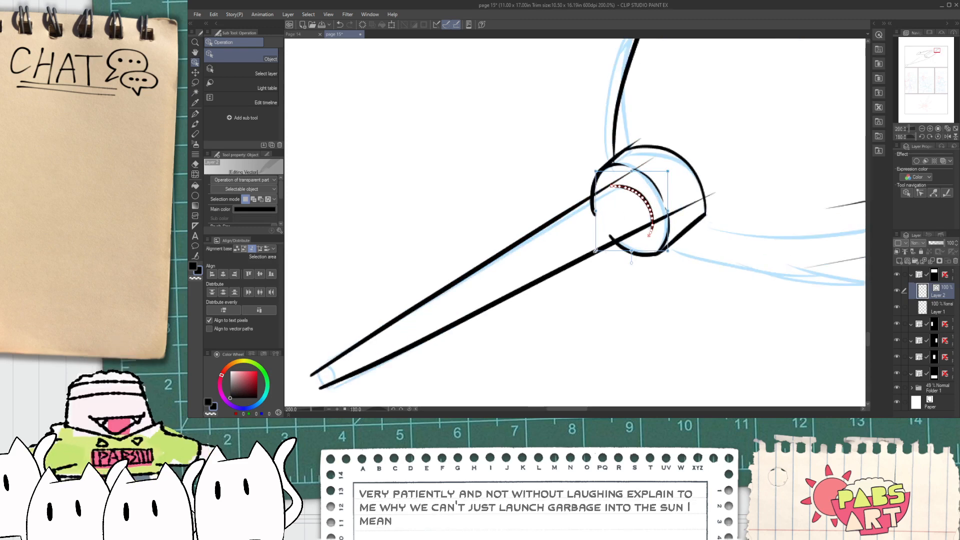
{"action": "left_click_drag", "start_coordinate": [601, 250], "coordinate": [556, 297]}
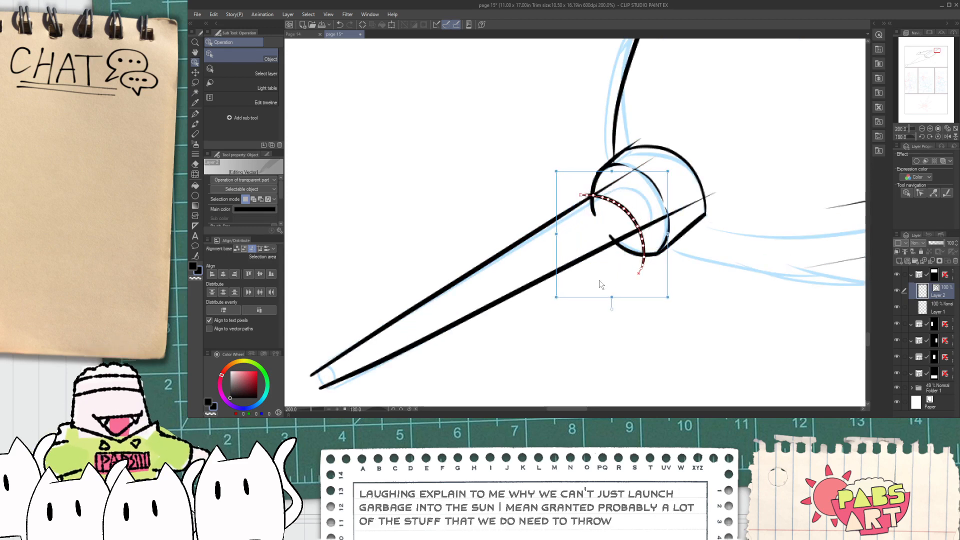
{"action": "left_click", "coordinate": [635, 234]}
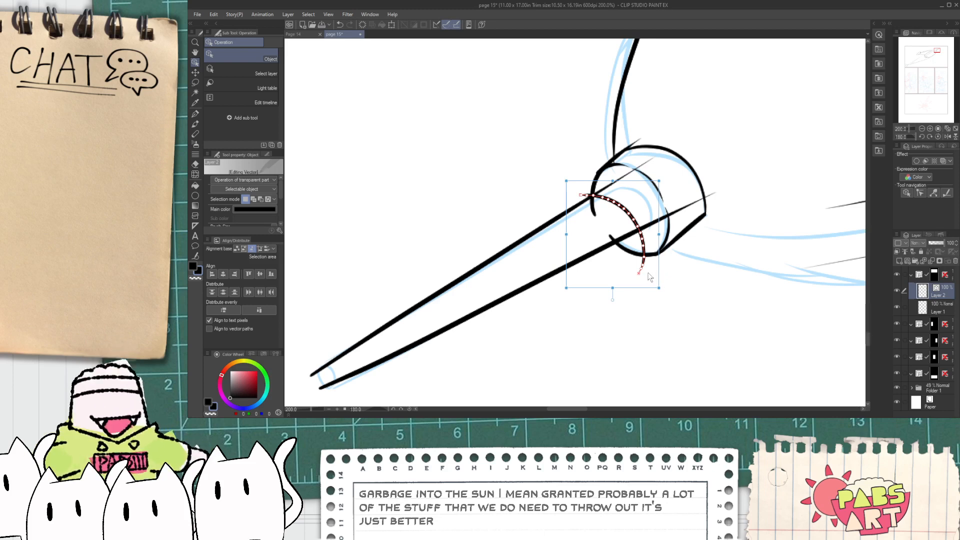
{"action": "left_click_drag", "start_coordinate": [659, 289], "coordinate": [665, 215]}
{"action": "left_click", "coordinate": [741, 168]}
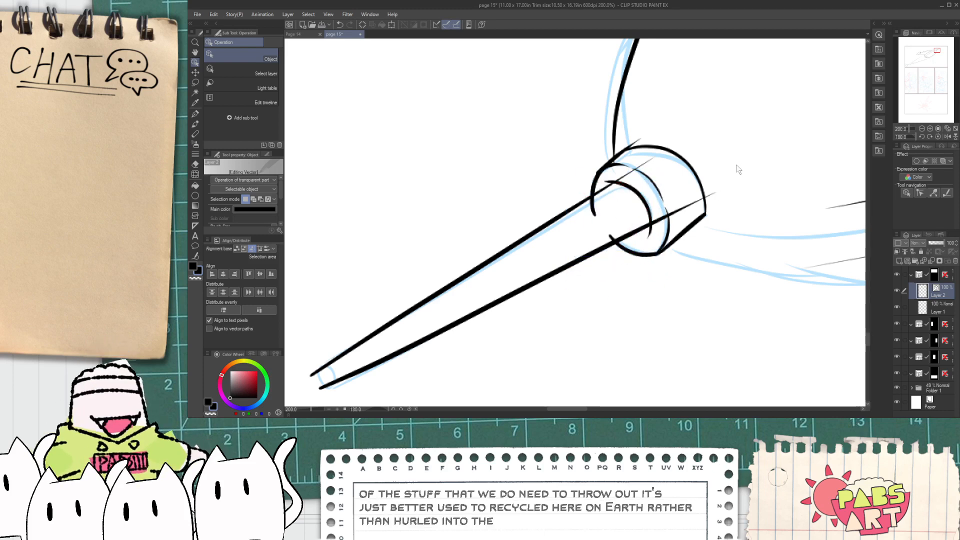
- Trim the overshooting line ends where the nose spike meets its base arc and the nose cap
{"action": "scroll", "coordinate": [602, 243], "scroll_direction": "up", "scroll_amount": 2}
{"action": "key", "text": "e"}
{"action": "left_click_drag", "start_coordinate": [579, 172], "coordinate": [596, 176]}
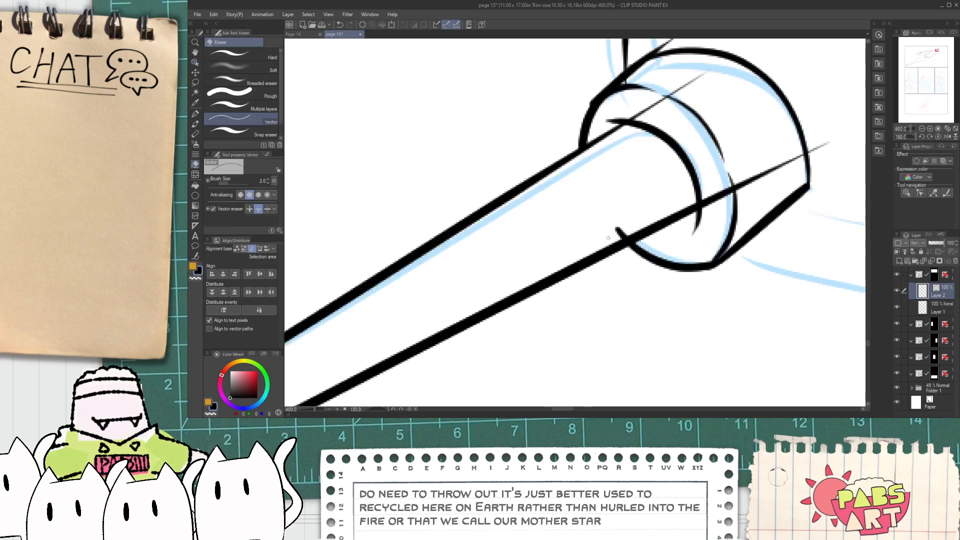
{"action": "left_click_drag", "start_coordinate": [616, 237], "coordinate": [629, 231]}
{"action": "key", "text": "space"}
{"action": "left_click_drag", "start_coordinate": [687, 225], "coordinate": [756, 170]}
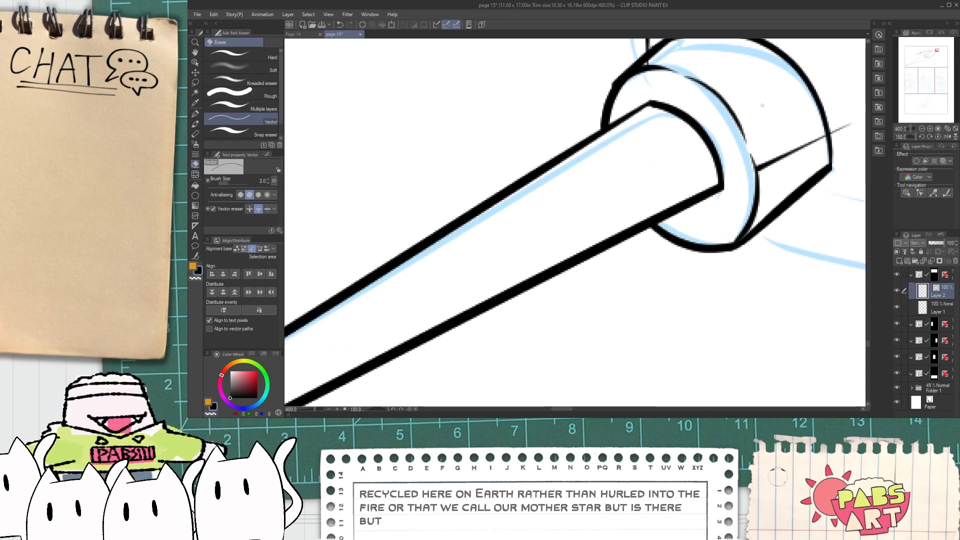
{"action": "mouse_move", "coordinate": [755, 144]}
{"action": "left_mouse_down"}
{"action": "mouse_move", "coordinate": [686, 225]}
{"action": "mouse_move", "coordinate": [745, 261]}
{"action": "left_mouse_up"}
{"action": "scroll", "coordinate": [745, 260], "scroll_direction": "up", "scroll_amount": 2}
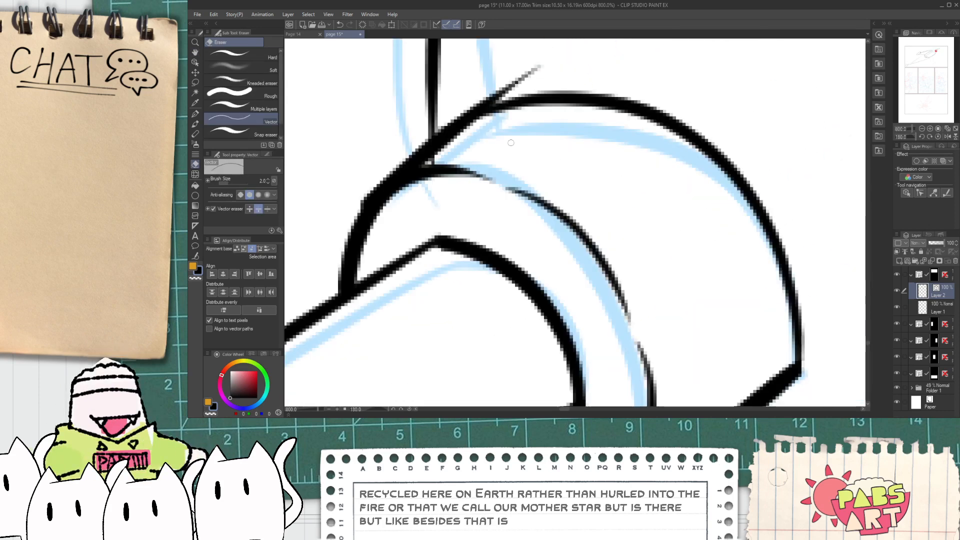
{"action": "scroll", "coordinate": [522, 83], "scroll_direction": "down", "scroll_amount": 2}
{"action": "scroll", "coordinate": [522, 83], "scroll_direction": "down", "scroll_amount": 4}
- Ink the small oval closing the nose spike's tip and trim the lower edge's overshoot beyond it
{"action": "left_click_drag", "start_coordinate": [607, 139], "coordinate": [535, 209]}
{"action": "key", "text": "p"}
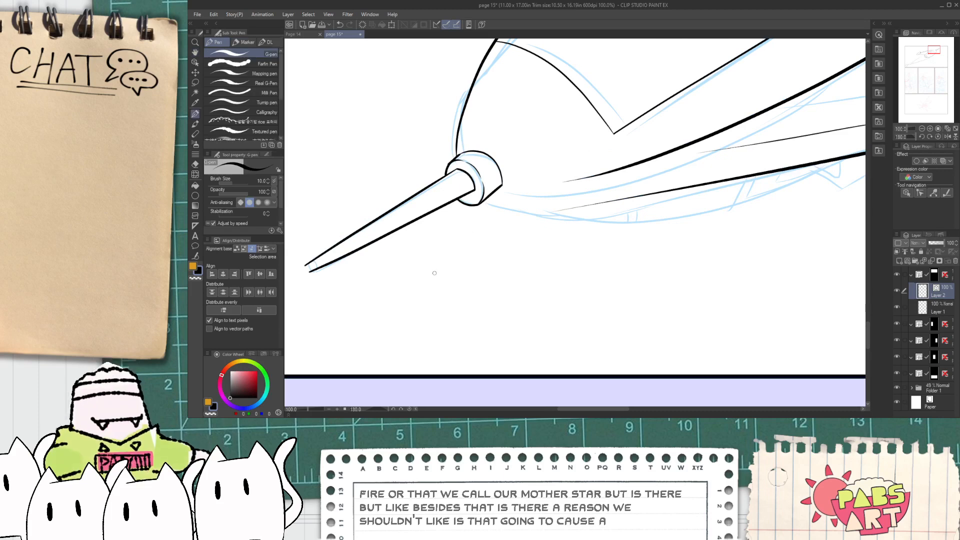
{"action": "scroll", "coordinate": [328, 238], "scroll_direction": "up", "scroll_amount": 6}
{"action": "left_click_drag", "start_coordinate": [328, 238], "coordinate": [350, 289]}
{"action": "key", "text": "ctrl+z"}
{"action": "key", "text": "ctrl+z"}
{"action": "mouse_move", "coordinate": [343, 222]}
{"action": "left_mouse_down"}
{"action": "mouse_move", "coordinate": [370, 287]}
{"action": "mouse_move", "coordinate": [353, 286]}
{"action": "left_mouse_up"}
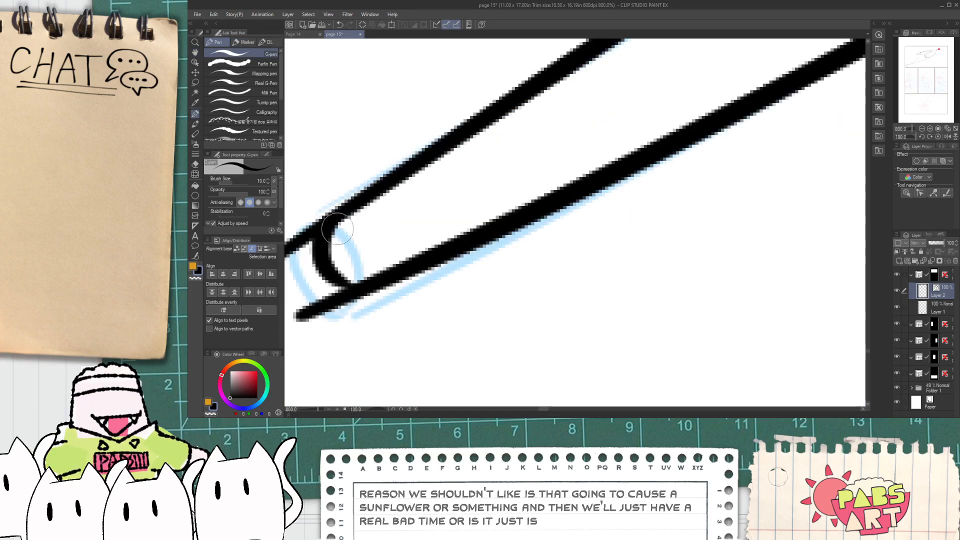
{"action": "left_click_drag", "start_coordinate": [342, 230], "coordinate": [358, 280]}
{"action": "key", "text": "e"}
{"action": "left_click_drag", "start_coordinate": [324, 318], "coordinate": [383, 320]}
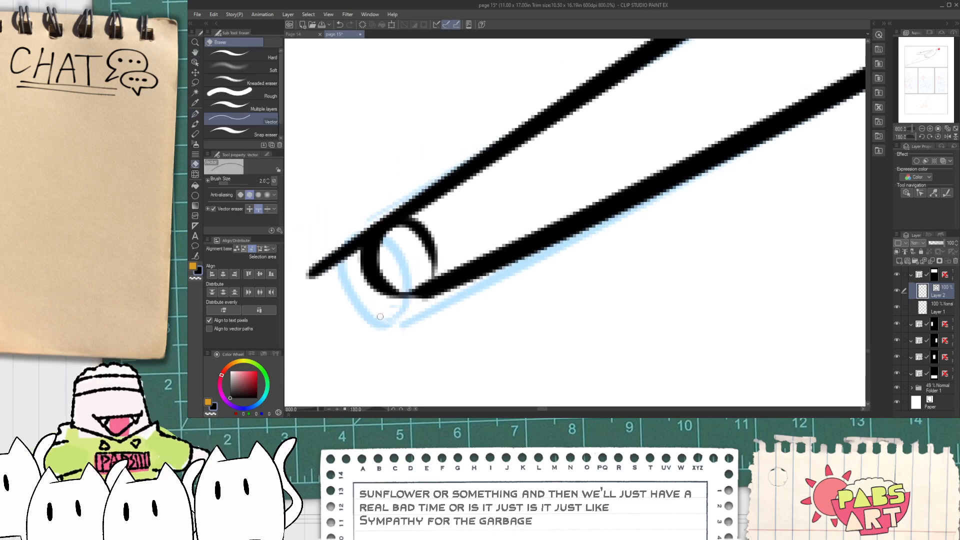
- Rotate the canvas and ink the long curved belly outline along the hull's underside, from near the nose back to the wing line
{"action": "scroll", "coordinate": [383, 321], "scroll_direction": "down", "scroll_amount": 10}
{"action": "key", "text": "h"}
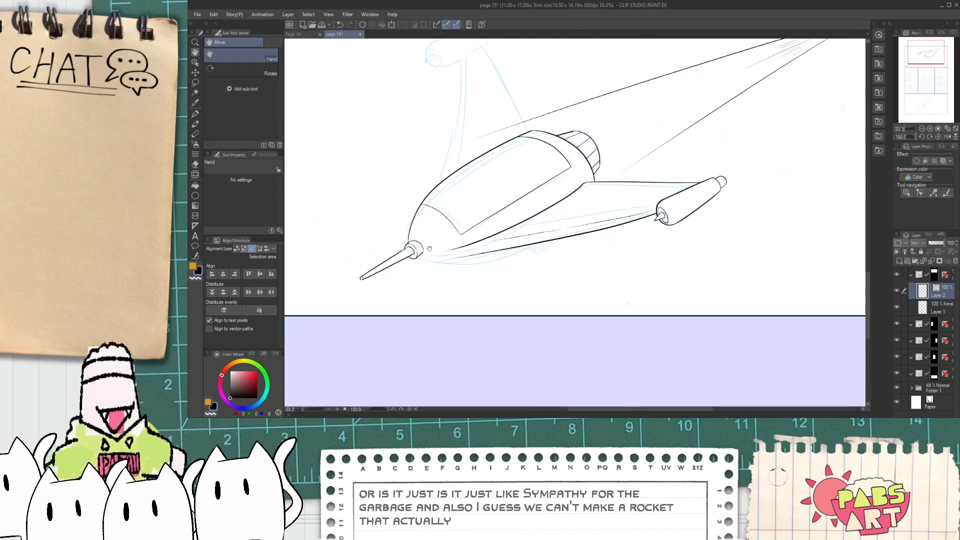
{"action": "left_click_drag", "start_coordinate": [481, 240], "coordinate": [428, 290]}
{"action": "scroll", "coordinate": [358, 313], "scroll_direction": "up", "scroll_amount": 3}
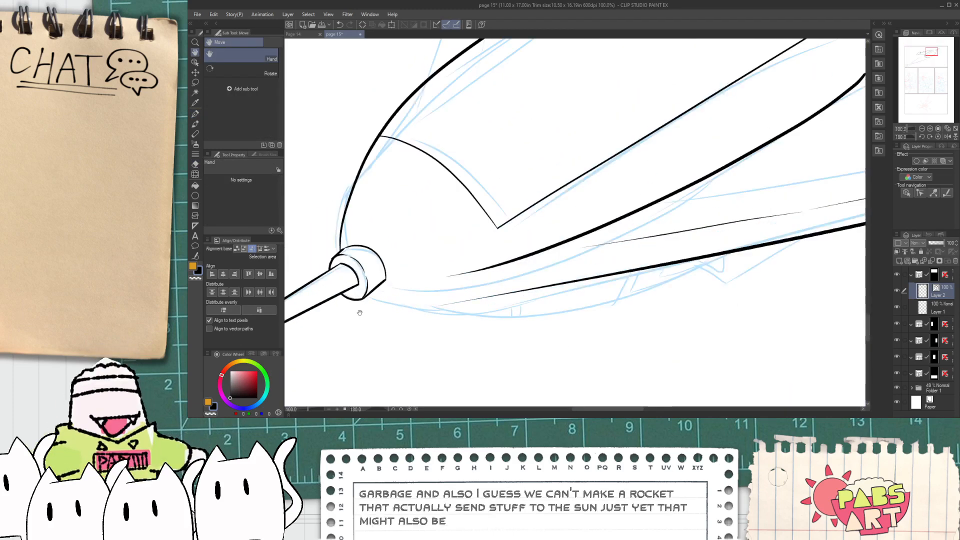
{"action": "left_click_drag", "start_coordinate": [380, 410], "coordinate": [362, 409]}
{"action": "left_click_drag", "start_coordinate": [427, 295], "coordinate": [422, 353]}
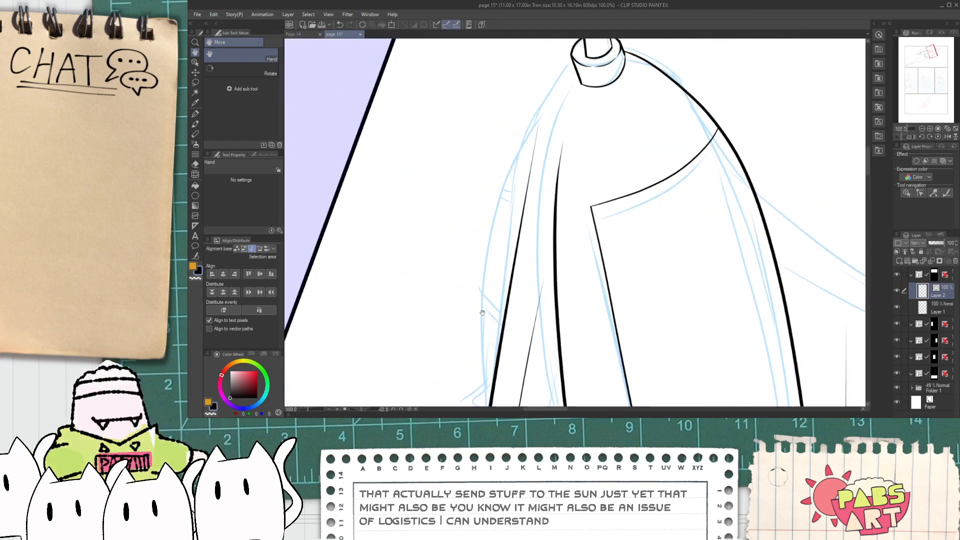
{"action": "key", "text": "p"}
{"action": "key", "text": "space"}
{"action": "left_click_drag", "start_coordinate": [486, 324], "coordinate": [482, 297]}
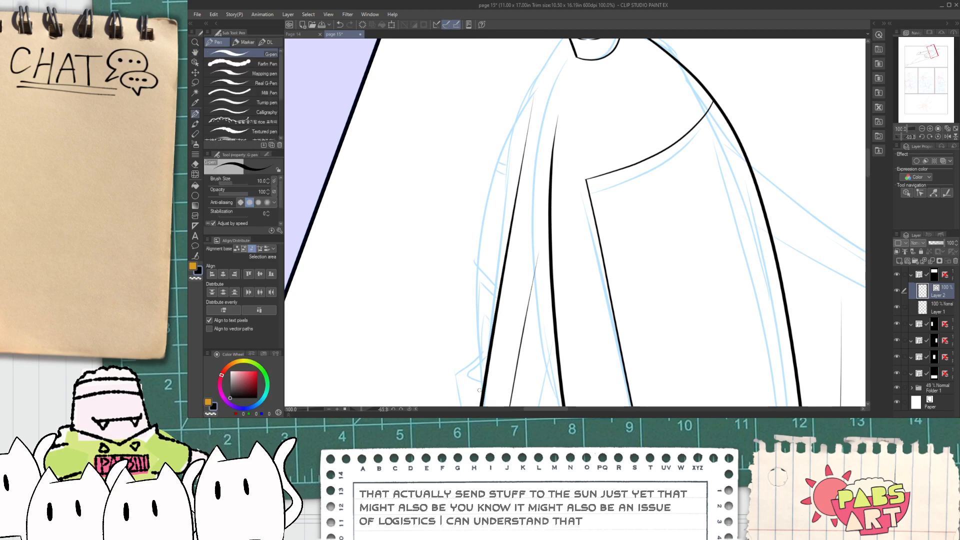
{"action": "left_click", "coordinate": [487, 408]}
{"action": "scroll", "coordinate": [507, 199], "scroll_direction": "down", "scroll_amount": 2}
{"action": "key", "text": "space"}
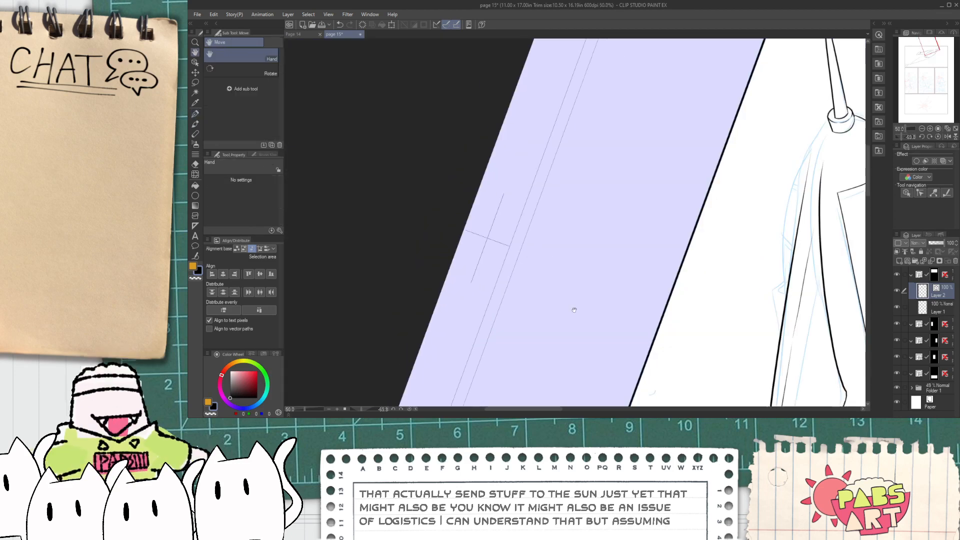
{"action": "left_click_drag", "start_coordinate": [606, 354], "coordinate": [422, 206]}
{"action": "mouse_move", "coordinate": [594, 107]}
{"action": "left_mouse_down"}
{"action": "mouse_move", "coordinate": [553, 310]}
{"action": "mouse_move", "coordinate": [588, 101]}
{"action": "left_mouse_up"}
{"action": "scroll", "coordinate": [553, 310], "scroll_direction": "up", "scroll_amount": 2}
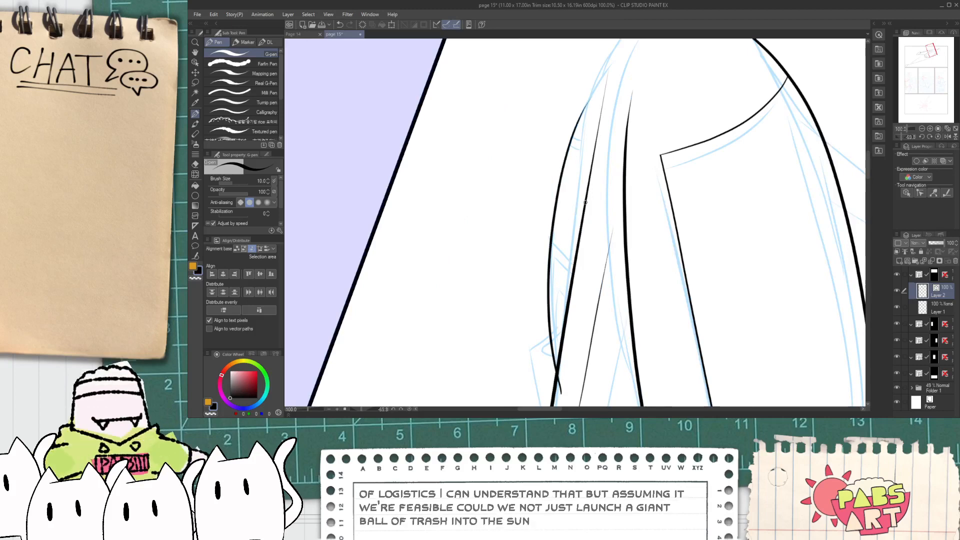
- Reshape and reposition the hull's belly curve as a vector object to fit the sketched underside
{"action": "key", "text": "o"}
{"action": "left_click", "coordinate": [557, 230]}
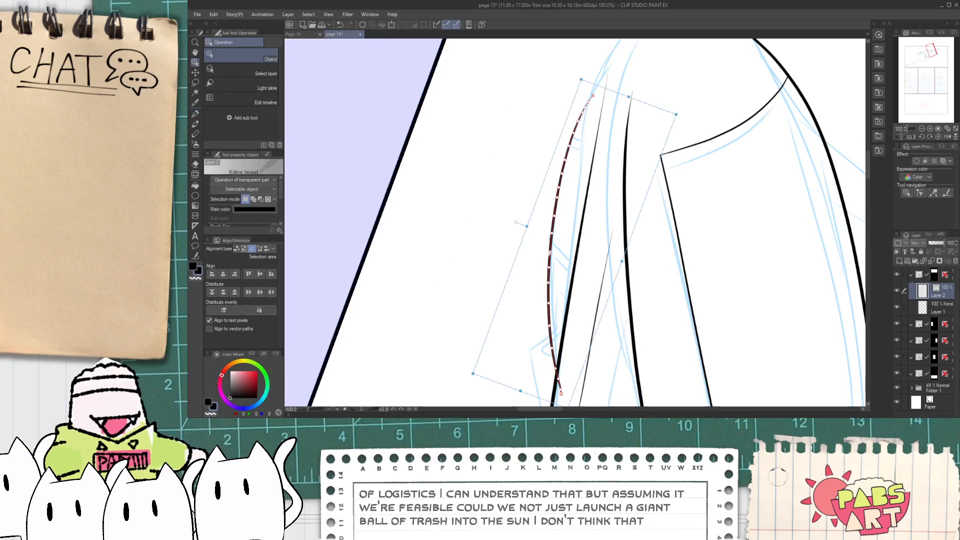
{"action": "scroll", "coordinate": [615, 110], "scroll_direction": "down", "scroll_amount": 1}
{"action": "mouse_move", "coordinate": [621, 104]}
{"action": "left_mouse_down"}
{"action": "mouse_move", "coordinate": [640, 54]}
{"action": "mouse_move", "coordinate": [639, 75]}
{"action": "left_mouse_up"}
{"action": "left_click", "coordinate": [547, 140]}
{"action": "left_click", "coordinate": [575, 198]}
{"action": "left_click_drag", "start_coordinate": [581, 328], "coordinate": [585, 286]}
{"action": "left_click", "coordinate": [590, 265]}
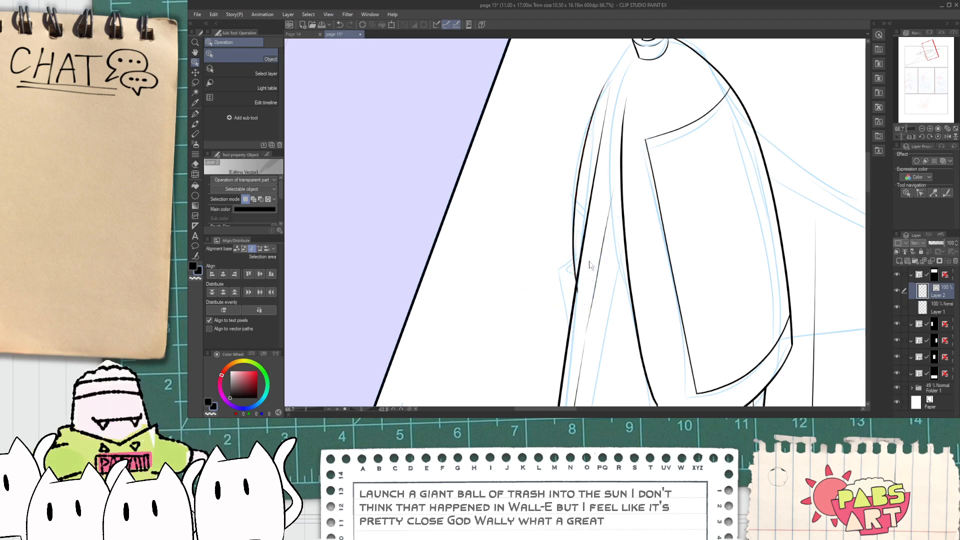
{"action": "left_click", "coordinate": [574, 210]}
{"action": "left_click_drag", "start_coordinate": [552, 171], "coordinate": [542, 168]}
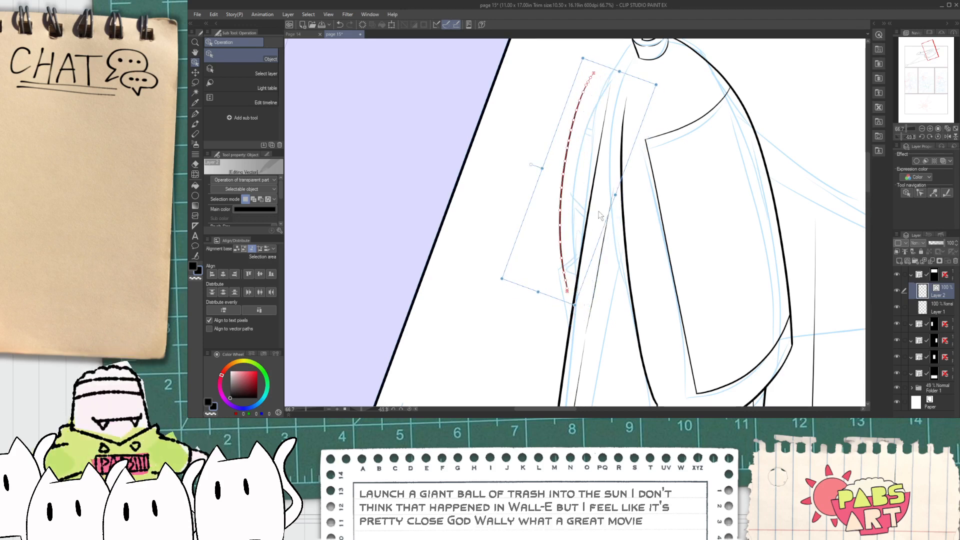
{"action": "mouse_move", "coordinate": [609, 224]}
{"action": "left_mouse_down"}
{"action": "mouse_move", "coordinate": [619, 231]}
{"action": "mouse_move", "coordinate": [620, 223]}
{"action": "mouse_move", "coordinate": [610, 241]}
{"action": "mouse_move", "coordinate": [628, 193]}
{"action": "mouse_move", "coordinate": [647, 189]}
{"action": "left_mouse_up"}
{"action": "left_click", "coordinate": [612, 200]}
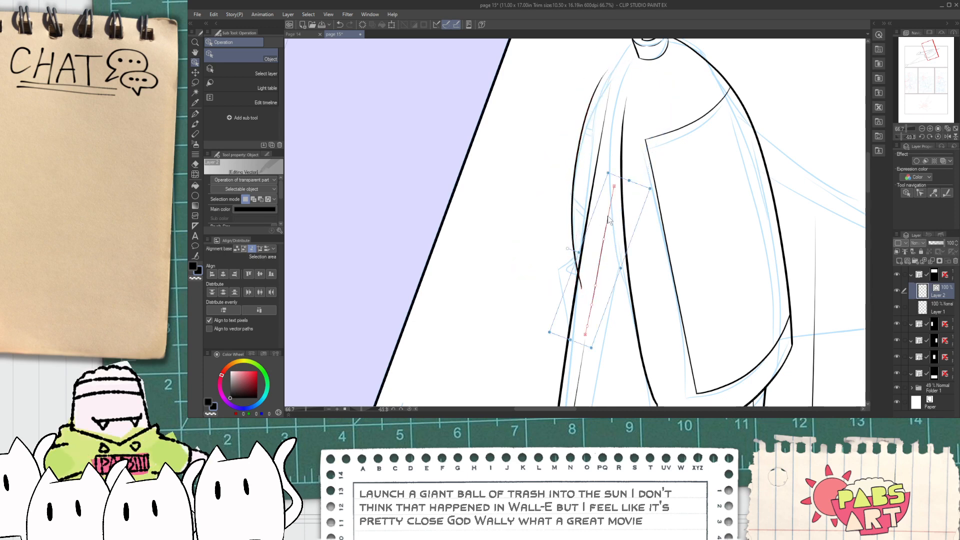
- Ink the belly outline up to the nose cap and remove the overlapping stroke end and the overshoot inside the cap
{"action": "scroll", "coordinate": [569, 213], "scroll_direction": "up", "scroll_amount": 4}
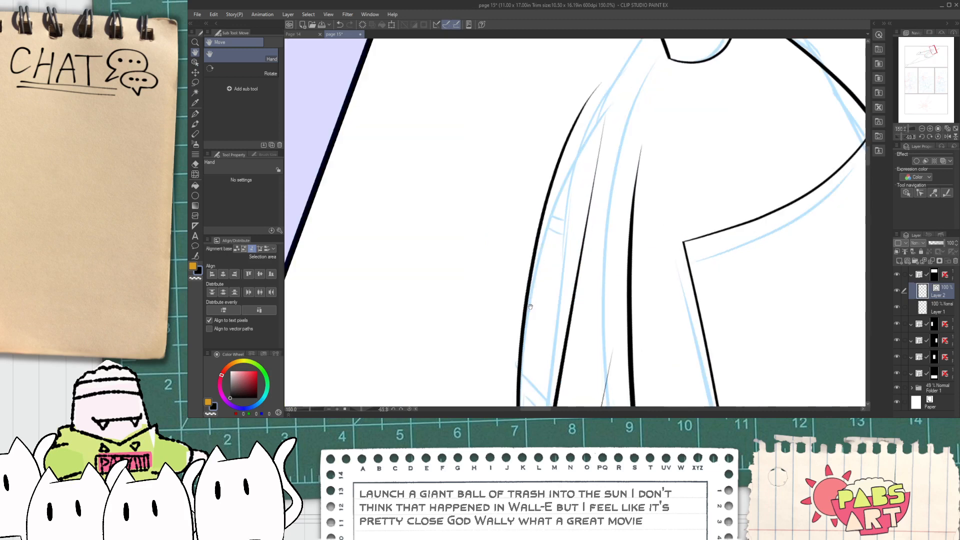
{"action": "key", "text": "p"}
{"action": "scroll", "coordinate": [579, 224], "scroll_direction": "down", "scroll_amount": 2}
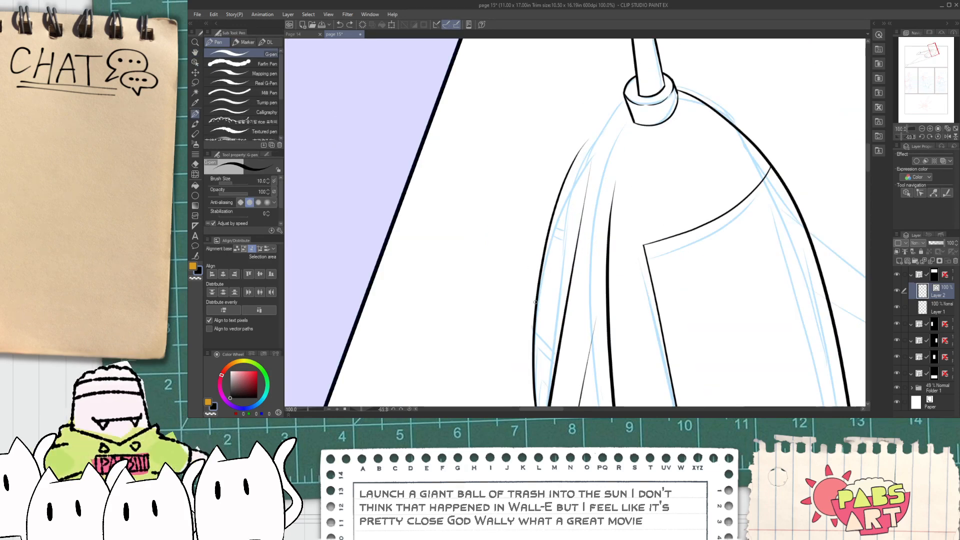
{"action": "key", "text": "e"}
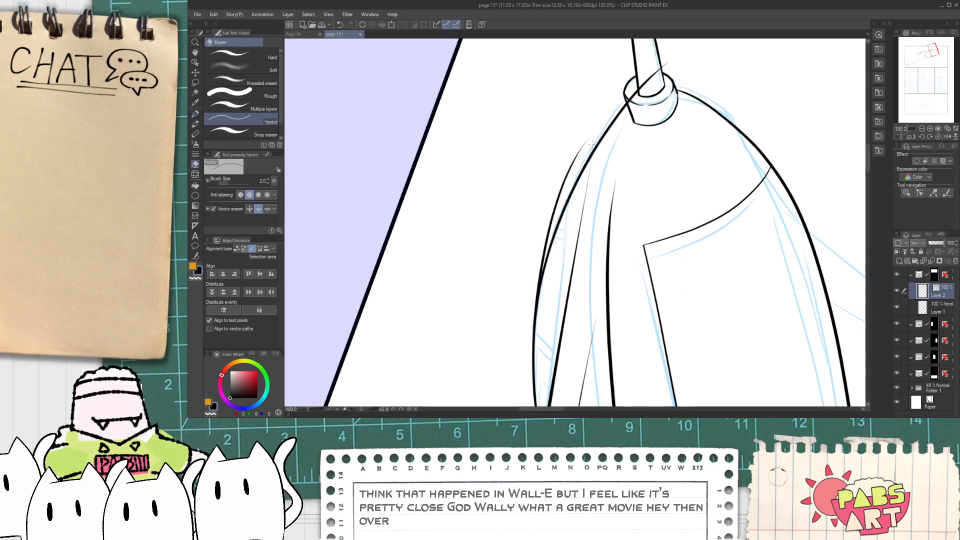
{"action": "left_click_drag", "start_coordinate": [593, 142], "coordinate": [540, 249]}
{"action": "scroll", "coordinate": [628, 100], "scroll_direction": "up", "scroll_amount": 2}
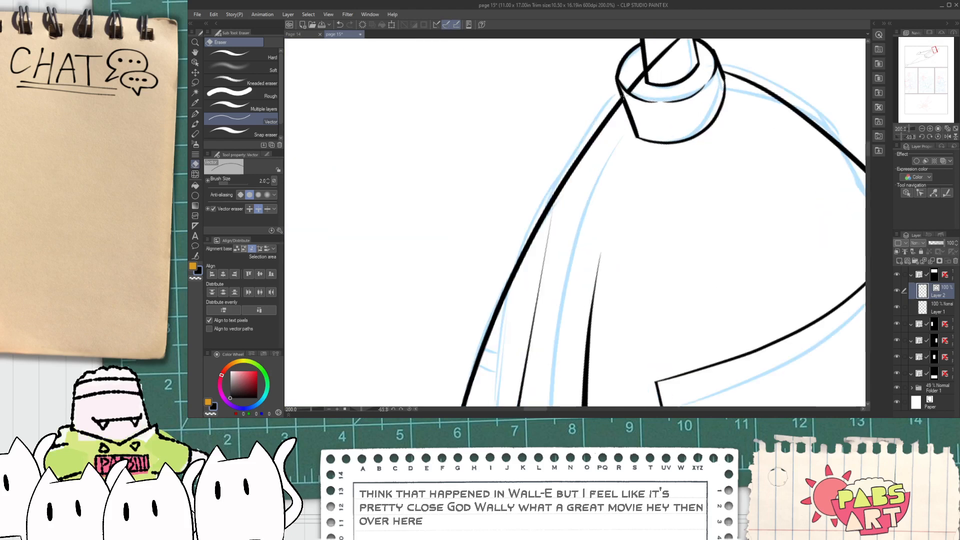
{"action": "key", "text": "o"}
{"action": "left_click", "coordinate": [633, 87]}
{"action": "key", "text": "Delete"}
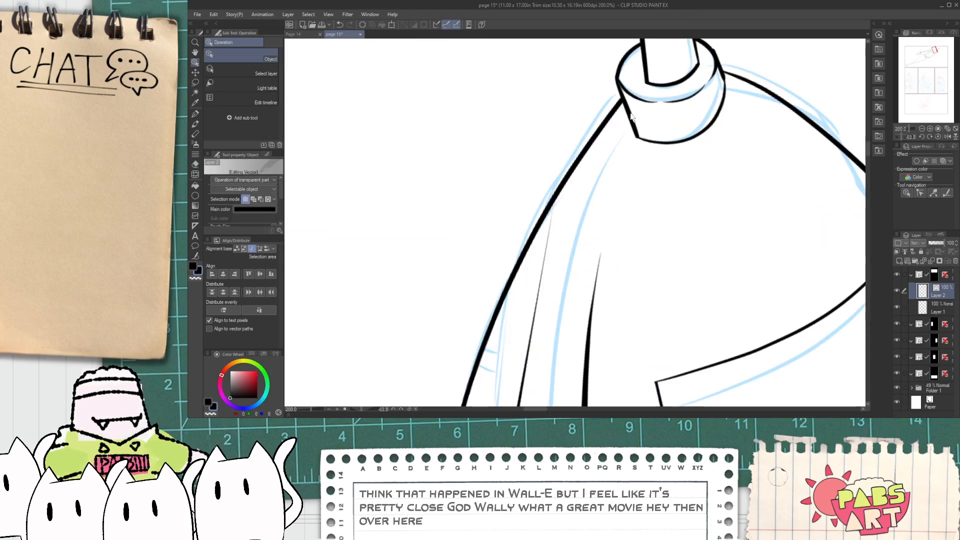
- Extend the hull's lower side line toward the nose and ink the curve that wraps around the hull below the nose cap
{"action": "scroll", "coordinate": [579, 235], "scroll_direction": "down", "scroll_amount": 3}
{"action": "key", "text": "space"}
{"action": "left_click_drag", "start_coordinate": [576, 300], "coordinate": [586, 173]}
{"action": "scroll", "coordinate": [586, 173], "scroll_direction": "up", "scroll_amount": 2}
{"action": "key", "text": "p"}
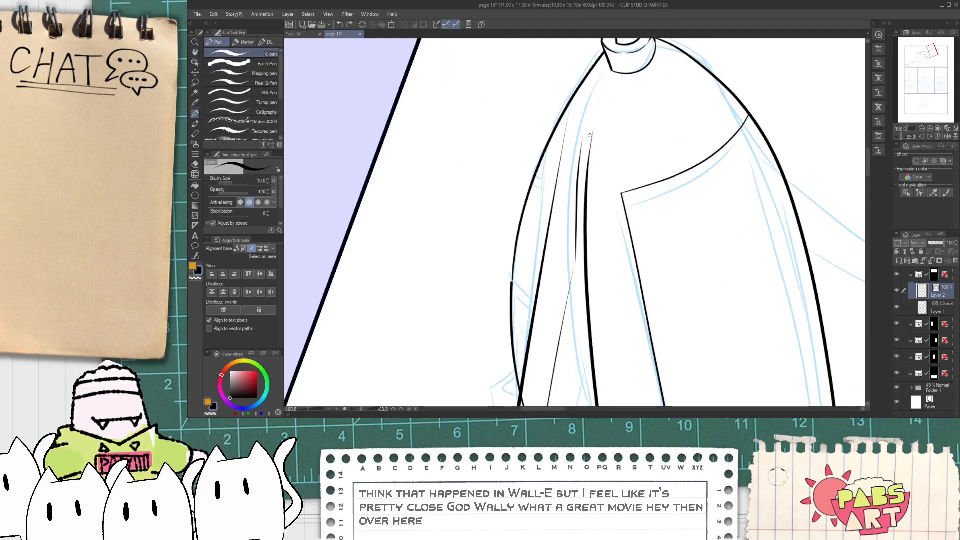
{"action": "left_click_drag", "start_coordinate": [590, 145], "coordinate": [624, 79]}
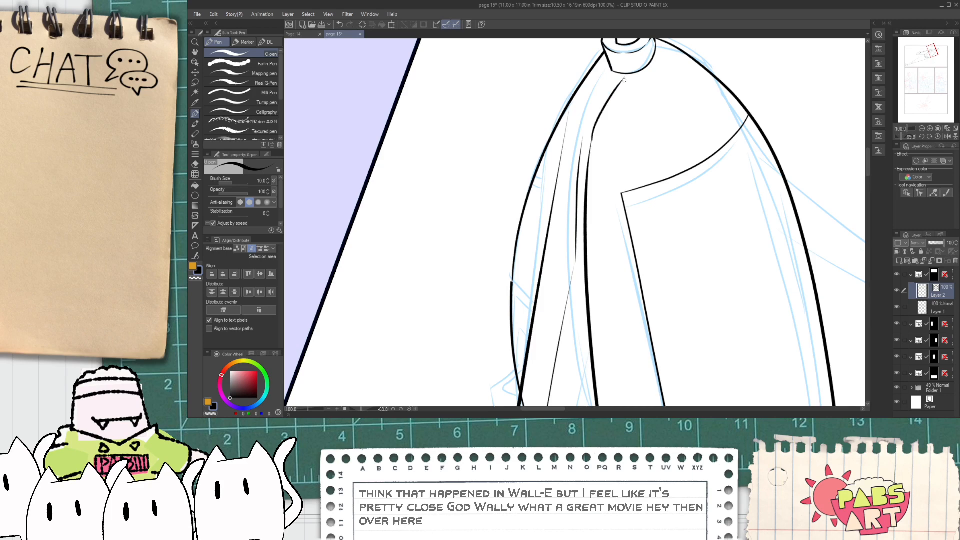
{"action": "key", "text": "ctrl+z"}
{"action": "left_click_drag", "start_coordinate": [590, 146], "coordinate": [614, 87]}
{"action": "key", "text": "ctrl+z"}
{"action": "key", "text": "ctrl+z"}
{"action": "mouse_move", "coordinate": [589, 155]}
{"action": "left_mouse_down"}
{"action": "mouse_move", "coordinate": [620, 84]}
{"action": "mouse_move", "coordinate": [634, 88]}
{"action": "mouse_move", "coordinate": [680, 55]}
{"action": "left_mouse_up"}
{"action": "key", "text": "ctrl+z"}
{"action": "left_click_drag", "start_coordinate": [615, 88], "coordinate": [680, 55]}
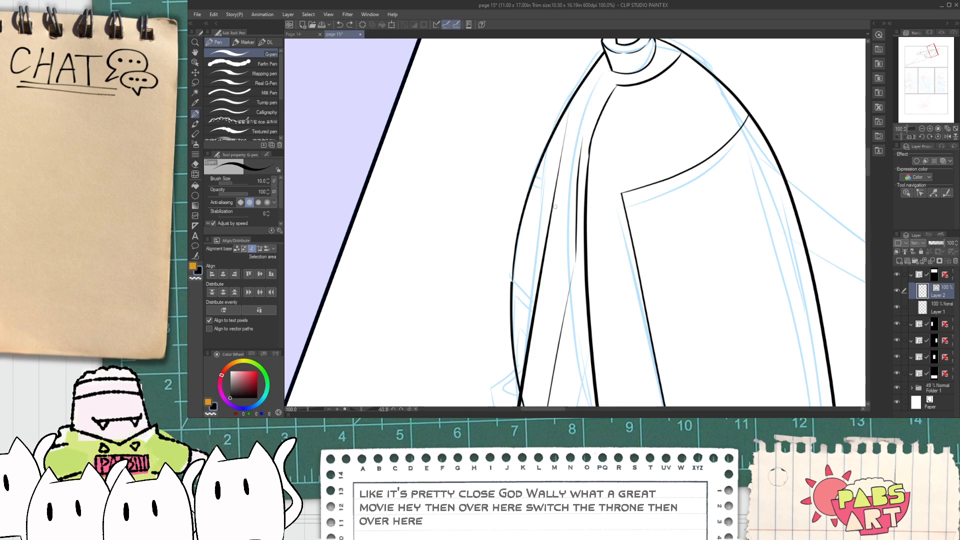
- Extend the wing's thin front line up to the belly outline and trim its overshoot past the hull
{"action": "scroll", "coordinate": [599, 79], "scroll_direction": "up", "scroll_amount": 2}
{"action": "mouse_move", "coordinate": [598, 79]}
{"action": "left_mouse_down"}
{"action": "mouse_move", "coordinate": [557, 150]}
{"action": "mouse_move", "coordinate": [533, 239]}
{"action": "mouse_move", "coordinate": [538, 213]}
{"action": "mouse_move", "coordinate": [623, 79]}
{"action": "mouse_move", "coordinate": [612, 107]}
{"action": "left_mouse_up"}
{"action": "scroll", "coordinate": [556, 150], "scroll_direction": "up", "scroll_amount": 1}
{"action": "key", "text": "ctrl+z"}
{"action": "key", "text": "e"}
{"action": "left_click", "coordinate": [583, 139]}
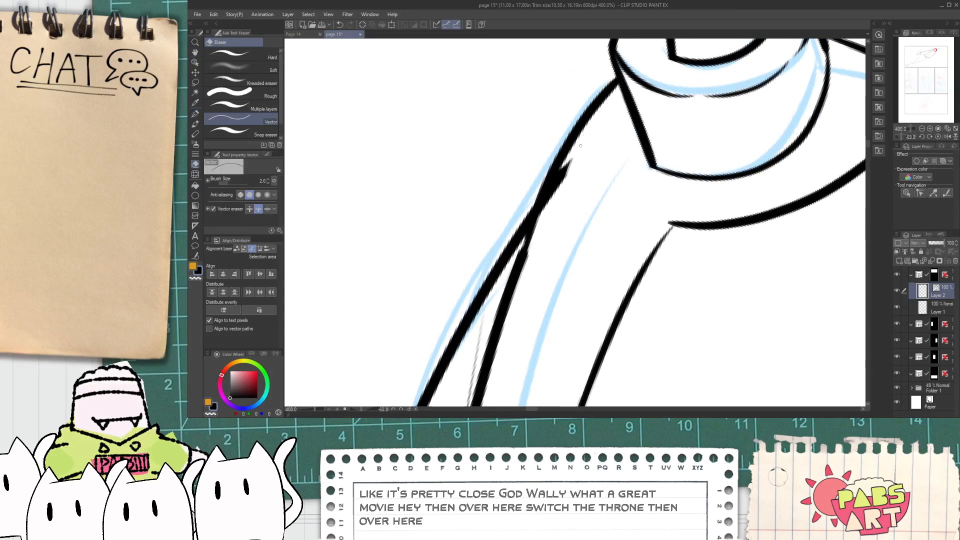
{"action": "scroll", "coordinate": [544, 226], "scroll_direction": "down", "scroll_amount": 3}
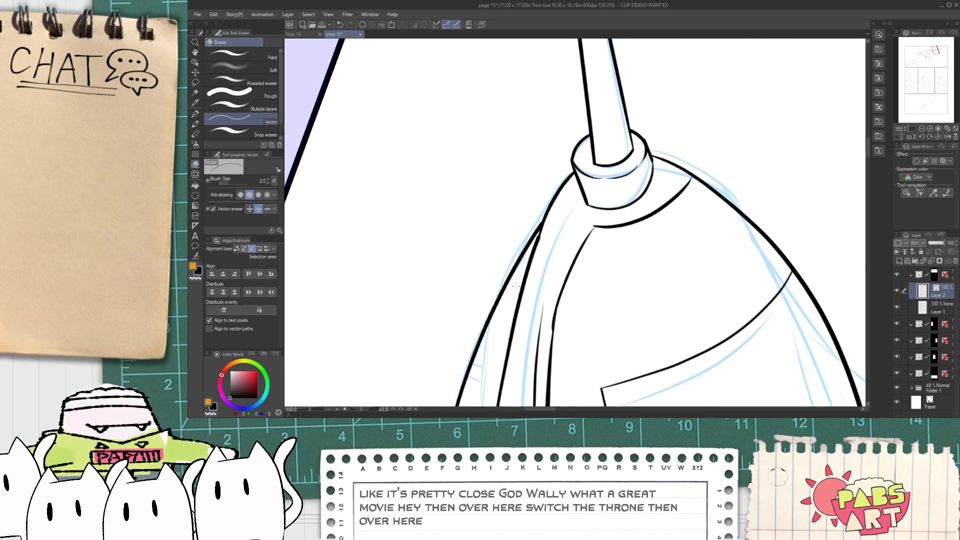
- Connect the two belly outline strokes beneath the nose cap into one smooth vector line
{"action": "scroll", "coordinate": [530, 243], "scroll_direction": "up", "scroll_amount": 1}
{"action": "key", "text": "y"}
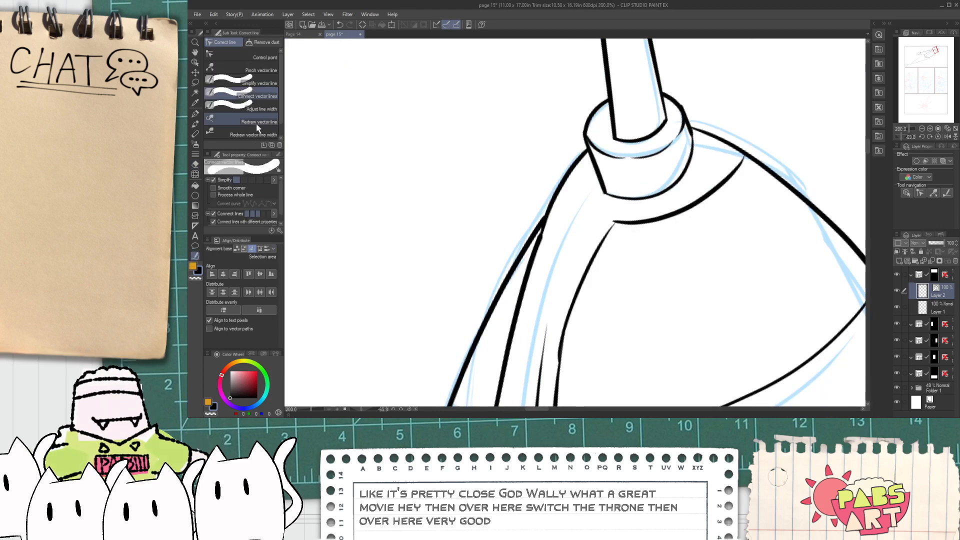
{"action": "scroll", "coordinate": [516, 223], "scroll_direction": "up", "scroll_amount": 4}
{"action": "left_click_drag", "start_coordinate": [507, 130], "coordinate": [488, 203]}
{"action": "scroll", "coordinate": [480, 210], "scroll_direction": "down", "scroll_amount": 6}
{"action": "scroll", "coordinate": [441, 356], "scroll_direction": "up", "scroll_amount": 3}
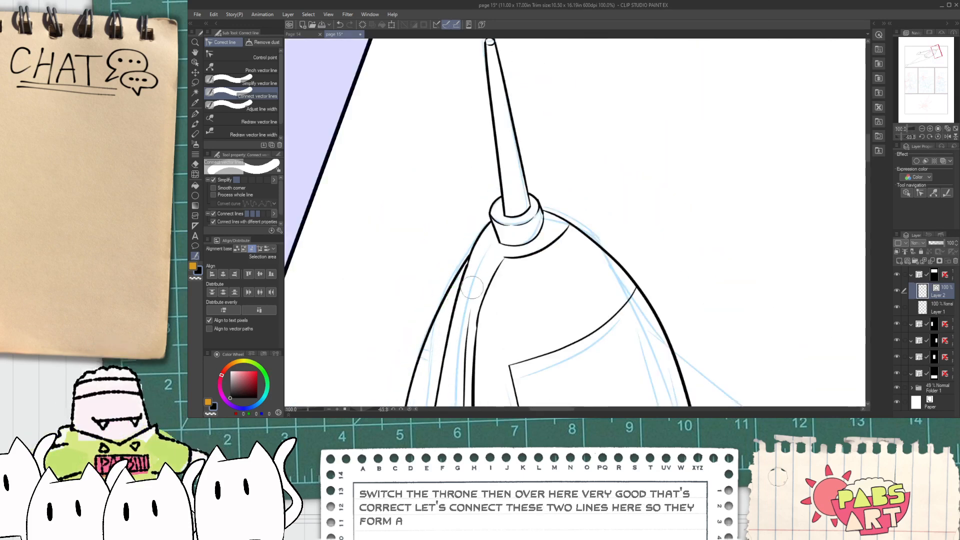
{"action": "left_click_drag", "start_coordinate": [470, 245], "coordinate": [452, 285]}
{"action": "scroll", "coordinate": [453, 285], "scroll_direction": "up", "scroll_amount": 1}
{"action": "left_click_drag", "start_coordinate": [475, 239], "coordinate": [439, 313]}
{"action": "scroll", "coordinate": [440, 312], "scroll_direction": "down", "scroll_amount": 6}
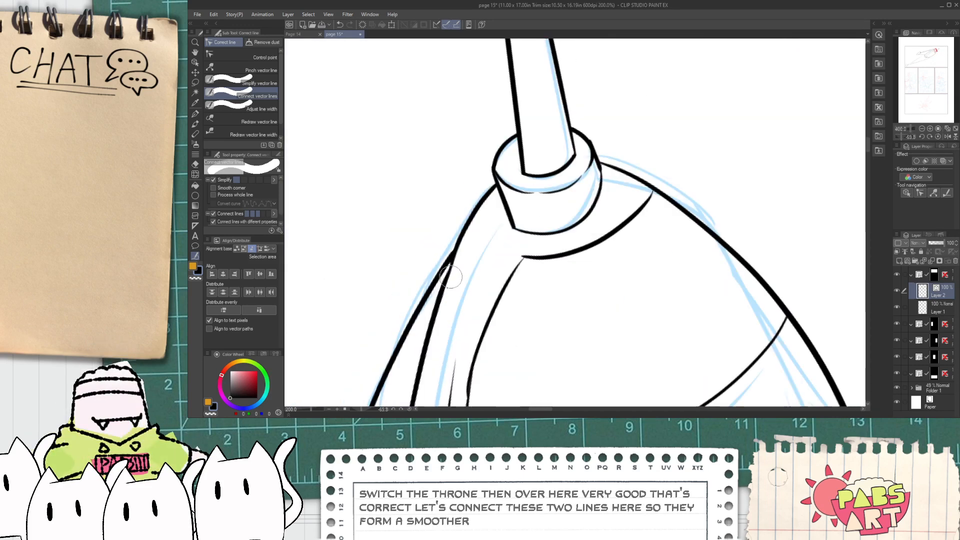
- Trim the belly curve's overshoot past the hull line and ink the angular outline of the small side box
{"action": "key", "text": "h"}
{"action": "scroll", "coordinate": [443, 320], "scroll_direction": "up", "scroll_amount": 2}
{"action": "key", "text": "e"}
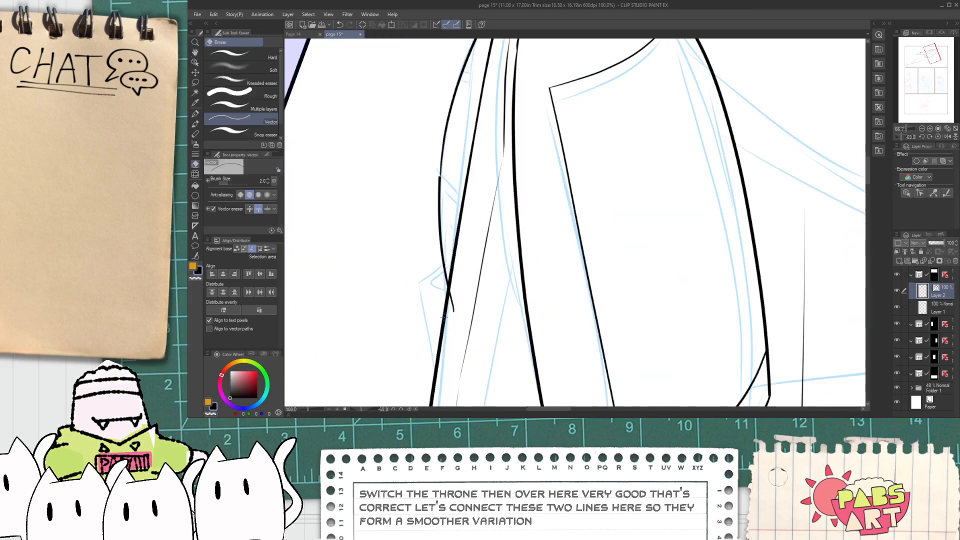
{"action": "key", "text": "p"}
{"action": "left_click_drag", "start_coordinate": [451, 332], "coordinate": [450, 282]}
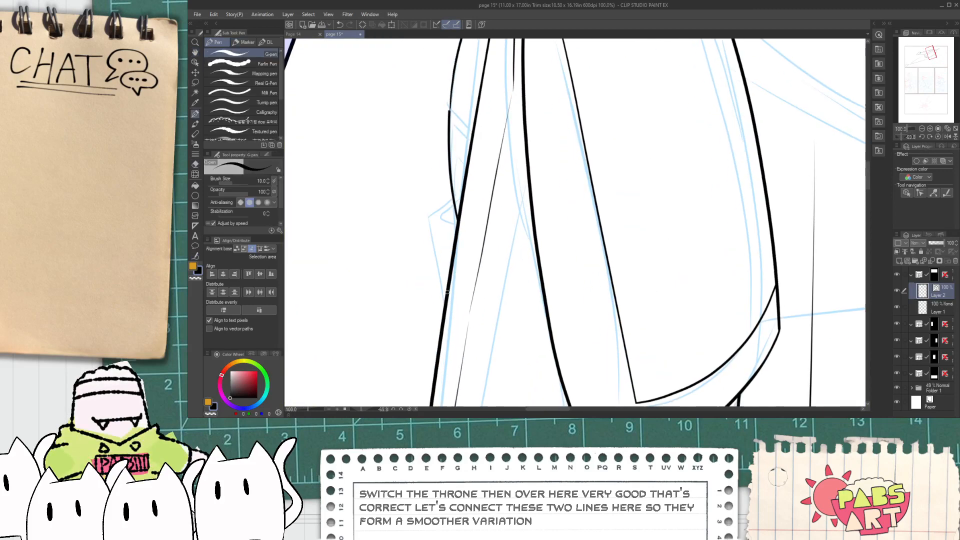
{"action": "scroll", "coordinate": [436, 286], "scroll_direction": "up", "scroll_amount": 2}
{"action": "left_click_drag", "start_coordinate": [424, 226], "coordinate": [482, 170]}
{"action": "key", "text": "e"}
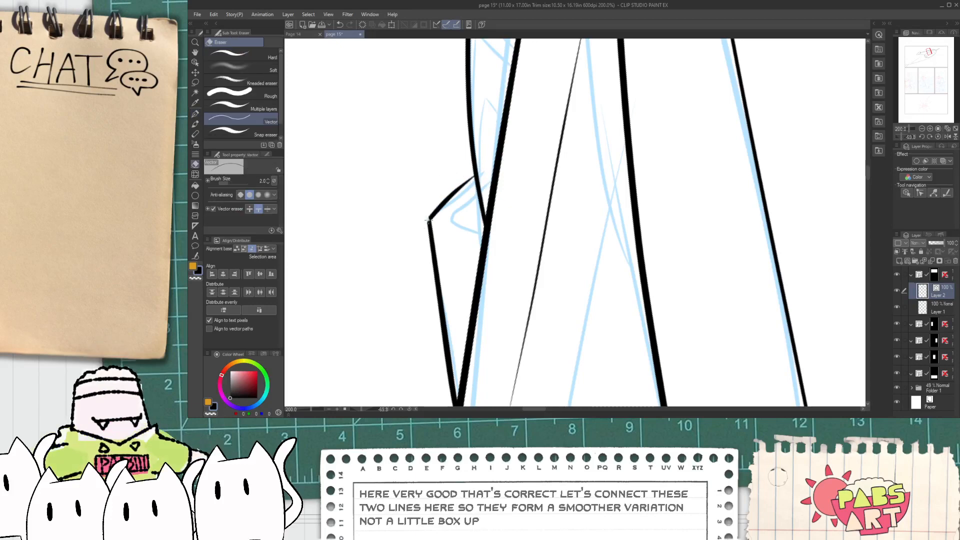
- Redo the curved inner edge of the side box's opening and clean up its stroke ends
{"action": "scroll", "coordinate": [428, 219], "scroll_direction": "up", "scroll_amount": 2}
{"action": "key", "text": "p"}
{"action": "key", "text": "ctrl+z"}
{"action": "mouse_move", "coordinate": [495, 156]}
{"action": "left_mouse_down"}
{"action": "mouse_move", "coordinate": [464, 224]}
{"action": "mouse_move", "coordinate": [515, 244]}
{"action": "left_mouse_up"}
{"action": "key", "text": "e"}
{"action": "scroll", "coordinate": [516, 246], "scroll_direction": "down", "scroll_amount": 2}
{"action": "scroll", "coordinate": [516, 245], "scroll_direction": "down", "scroll_amount": 4}
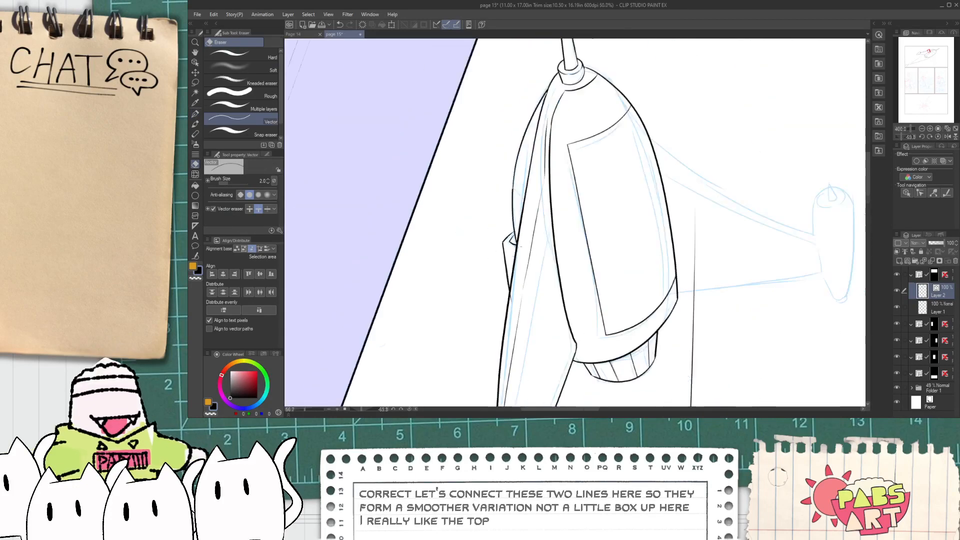
- Ink the far wing's sloping front edge from the hull outline out to the sketched wingtip pod
{"action": "scroll", "coordinate": [519, 287], "scroll_direction": "down", "scroll_amount": 1}
{"action": "key", "text": "space"}
{"action": "left_click_drag", "start_coordinate": [519, 288], "coordinate": [498, 272]}
{"action": "scroll", "coordinate": [590, 203], "scroll_direction": "up", "scroll_amount": 2}
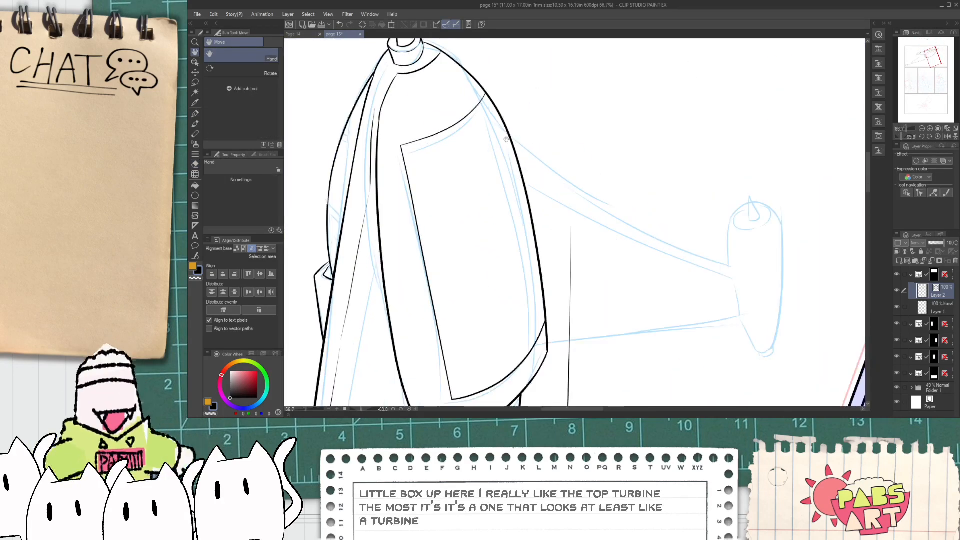
{"action": "key", "text": "p"}
{"action": "left_click_drag", "start_coordinate": [498, 127], "coordinate": [722, 223]}
{"action": "key", "text": "ctrl+z"}
{"action": "left_click_drag", "start_coordinate": [498, 126], "coordinate": [748, 262]}
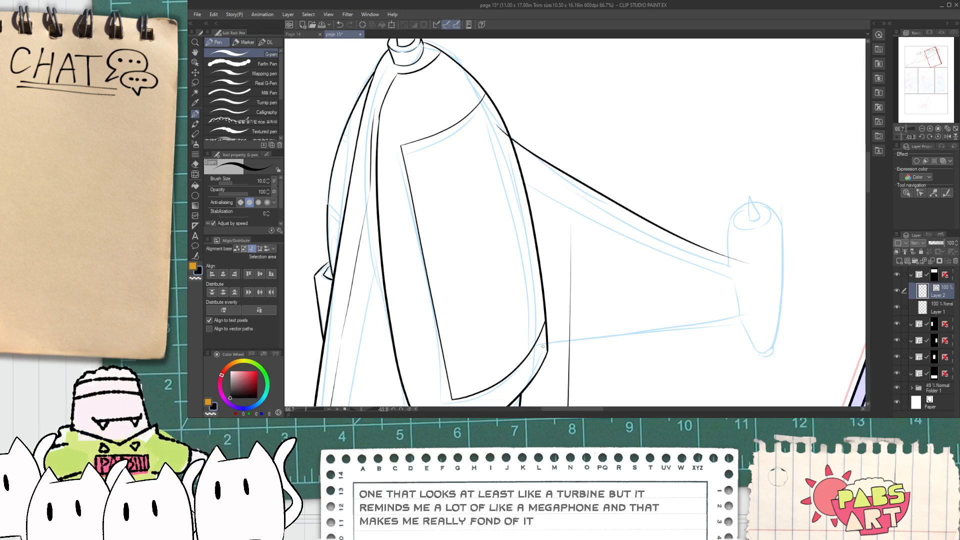
- Ink the far wing's rear edge from the hull's lower corner out past the wingtip pod
{"action": "scroll", "coordinate": [543, 347], "scroll_direction": "down", "scroll_amount": 2}
{"action": "key", "text": "space"}
{"action": "scroll", "coordinate": [540, 255], "scroll_direction": "up", "scroll_amount": 2}
{"action": "mouse_move", "coordinate": [543, 346]}
{"action": "left_mouse_down"}
{"action": "mouse_move", "coordinate": [540, 255]}
{"action": "mouse_move", "coordinate": [742, 236]}
{"action": "left_mouse_up"}
{"action": "left_click_drag", "start_coordinate": [537, 253], "coordinate": [805, 215]}
{"action": "scroll", "coordinate": [693, 235], "scroll_direction": "up", "scroll_amount": 2}
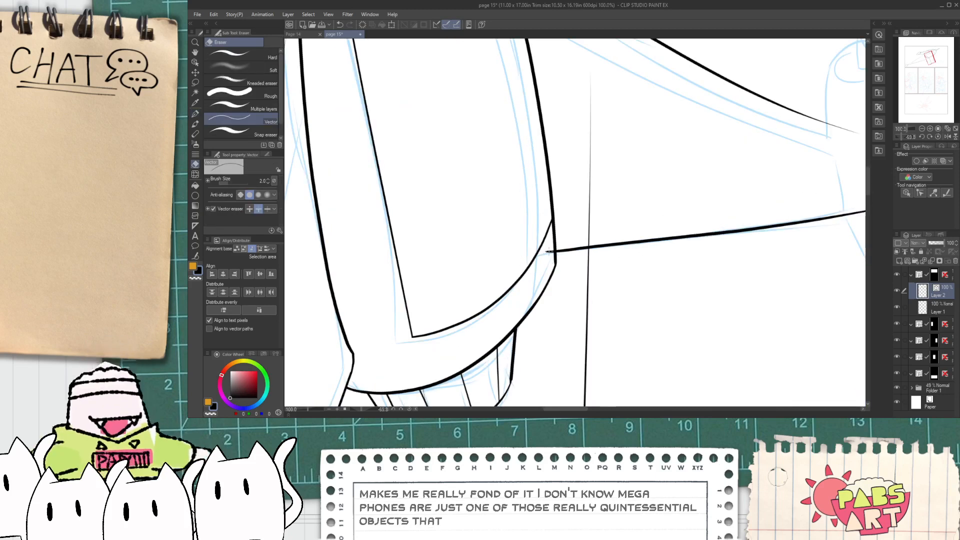
- Trim the overshoots of both far wing edges inside the hull outline
{"action": "scroll", "coordinate": [693, 235], "scroll_direction": "down", "scroll_amount": 2}
{"action": "key", "text": "space"}
{"action": "left_click_drag", "start_coordinate": [554, 195], "coordinate": [584, 360]}
{"action": "key", "text": "e"}
{"action": "scroll", "coordinate": [530, 231], "scroll_direction": "up", "scroll_amount": 3}
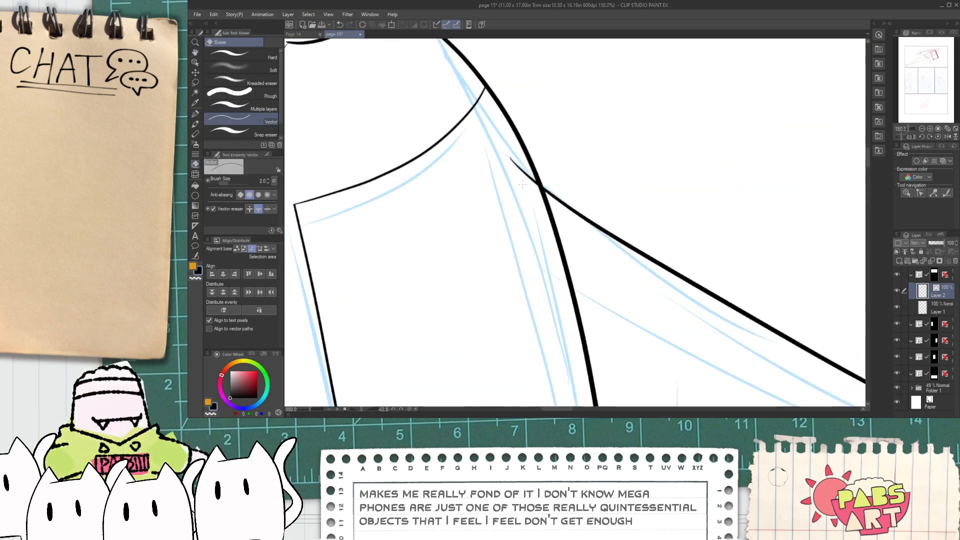
{"action": "left_click_drag", "start_coordinate": [525, 191], "coordinate": [527, 169]}
- Ink the inner side of the far wingtip pod from its rounded top down to its tapered end
{"action": "scroll", "coordinate": [526, 184], "scroll_direction": "down", "scroll_amount": 3}
{"action": "key", "text": "space"}
{"action": "left_click_drag", "start_coordinate": [649, 270], "coordinate": [508, 214]}
{"action": "scroll", "coordinate": [570, 200], "scroll_direction": "up", "scroll_amount": 1}
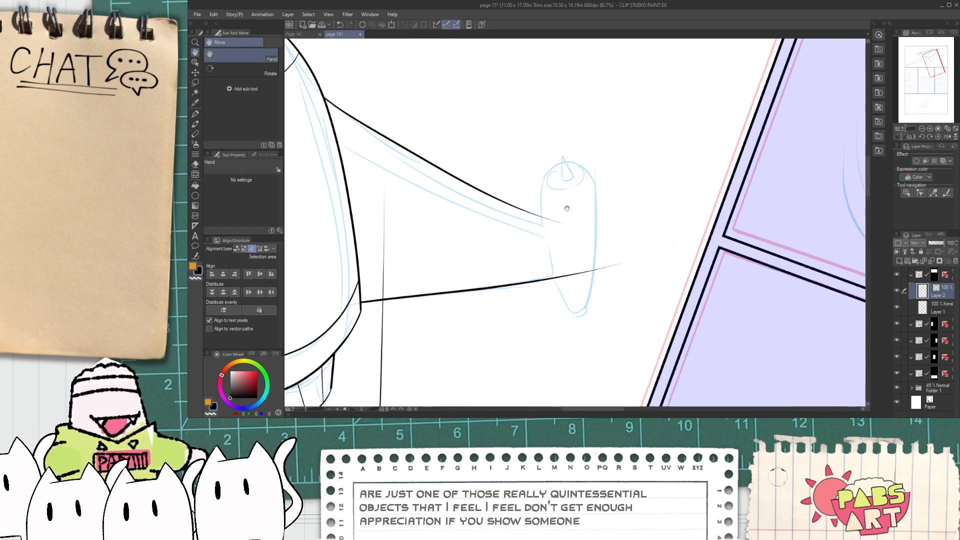
{"action": "scroll", "coordinate": [570, 200], "scroll_direction": "up", "scroll_amount": 3}
{"action": "key", "text": "p"}
{"action": "scroll", "coordinate": [567, 330], "scroll_direction": "down", "scroll_amount": 1}
{"action": "mouse_move", "coordinate": [570, 358]}
{"action": "left_mouse_down"}
{"action": "mouse_move", "coordinate": [564, 135]}
{"action": "mouse_move", "coordinate": [576, 333]}
{"action": "mouse_move", "coordinate": [570, 320]}
{"action": "mouse_move", "coordinate": [559, 140]}
{"action": "mouse_move", "coordinate": [588, 376]}
{"action": "left_mouse_up"}
{"action": "key", "text": "ctrl+z"}
{"action": "key", "text": "ctrl+z"}
{"action": "scroll", "coordinate": [578, 172], "scroll_direction": "up", "scroll_amount": 1}
{"action": "scroll", "coordinate": [570, 127], "scroll_direction": "down", "scroll_amount": 1}
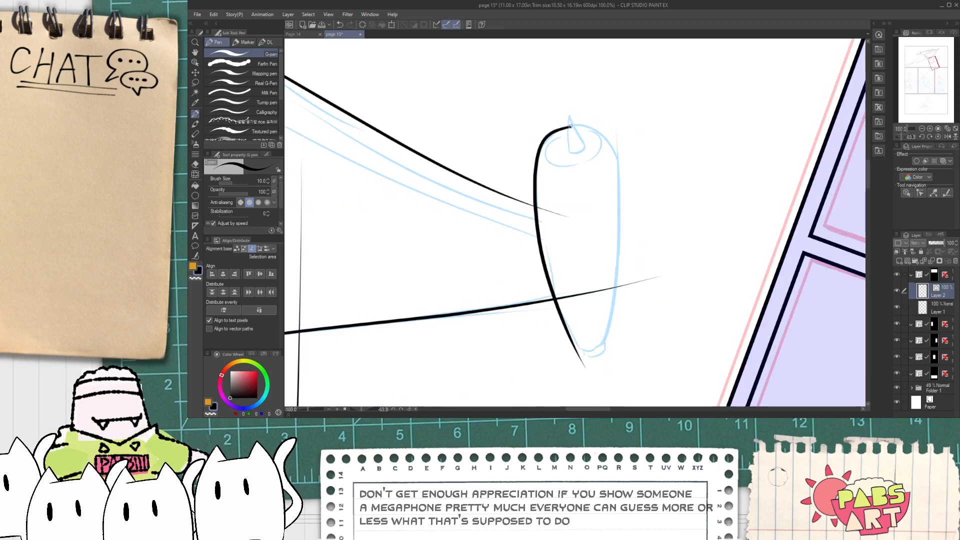
- Ink the pod's rounded top and outer side and close its tapered end with a short curve
{"action": "left_click_drag", "start_coordinate": [619, 203], "coordinate": [600, 367]}
{"action": "key", "text": "ctrl+z"}
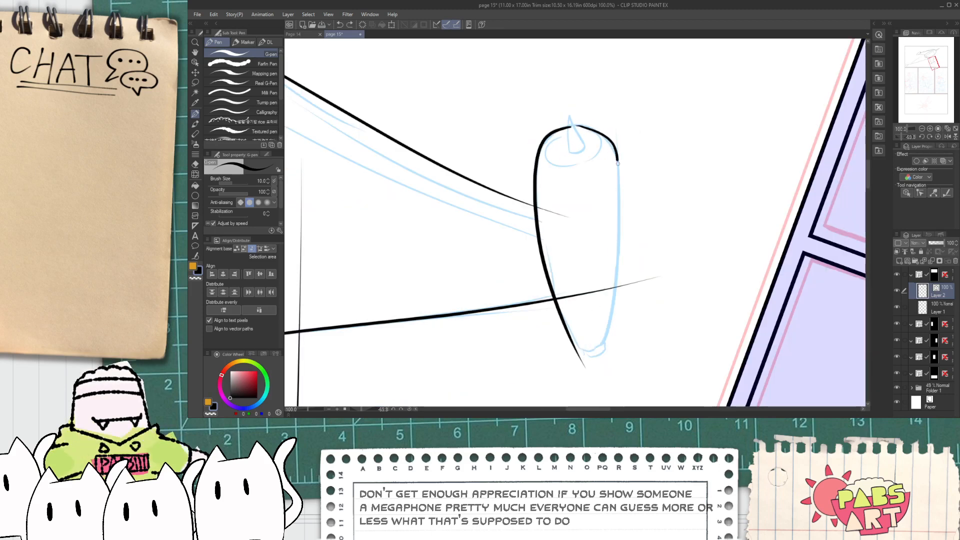
{"action": "left_click_drag", "start_coordinate": [574, 124], "coordinate": [607, 360]}
{"action": "key", "text": "ctrl+z"}
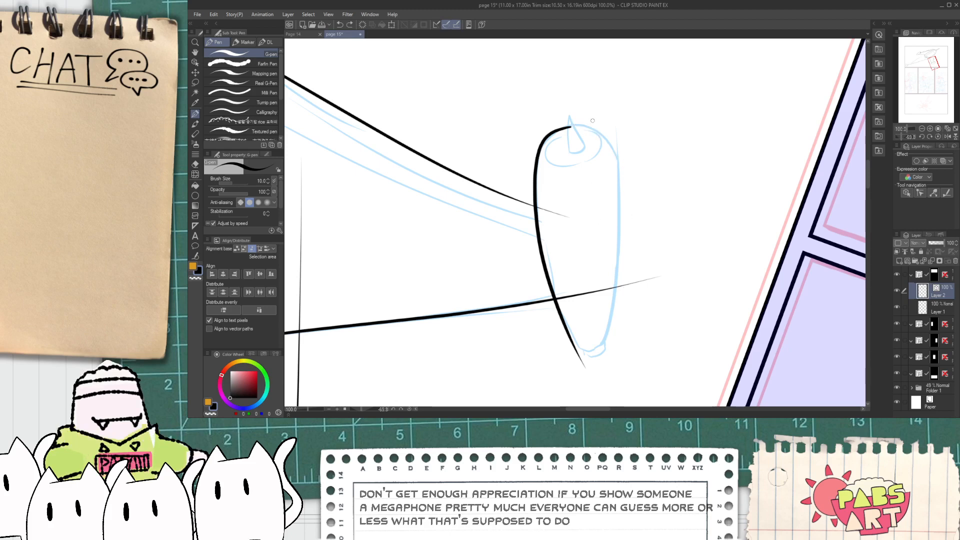
{"action": "scroll", "coordinate": [575, 341], "scroll_direction": "up", "scroll_amount": 2}
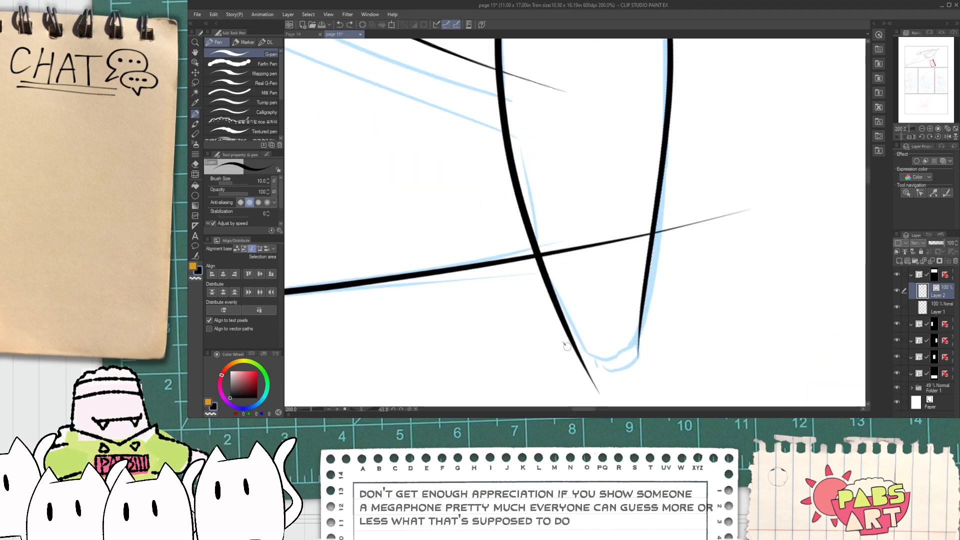
- Trim the stroke ends at the pod's tapered end and the wing edges' overshoots inside the pod
{"action": "key", "text": "e"}
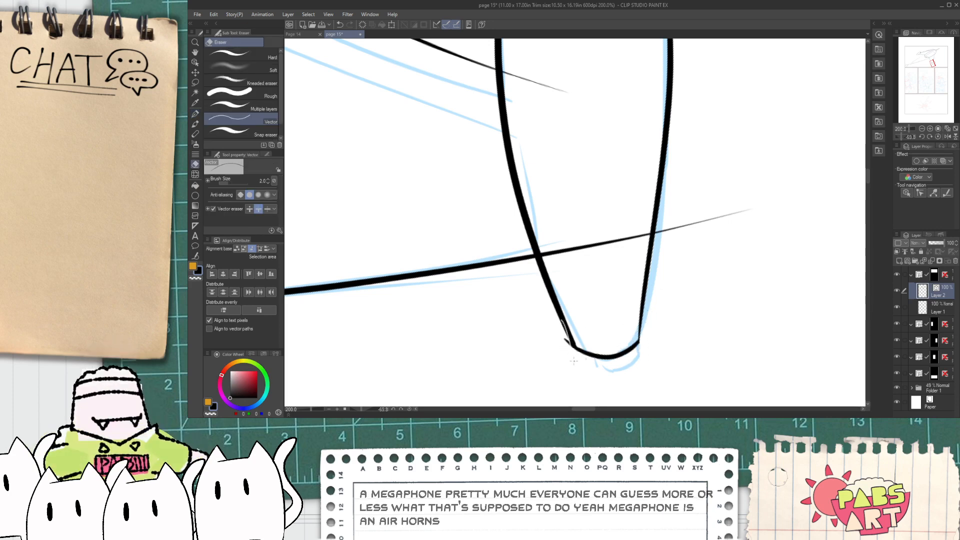
{"action": "left_click", "coordinate": [569, 343]}
{"action": "scroll", "coordinate": [579, 374], "scroll_direction": "down", "scroll_amount": 2}
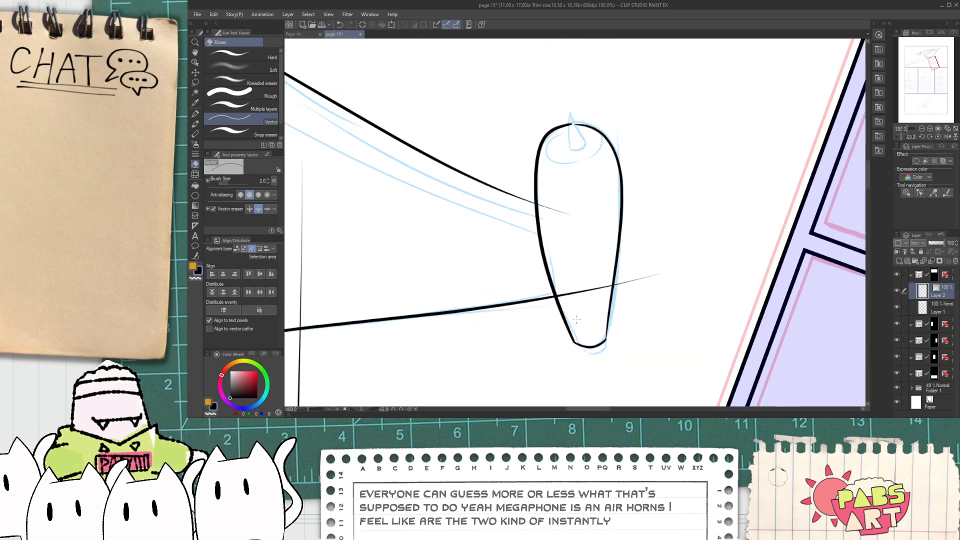
{"action": "left_click", "coordinate": [564, 210]}
{"action": "scroll", "coordinate": [619, 325], "scroll_direction": "down", "scroll_amount": 1}
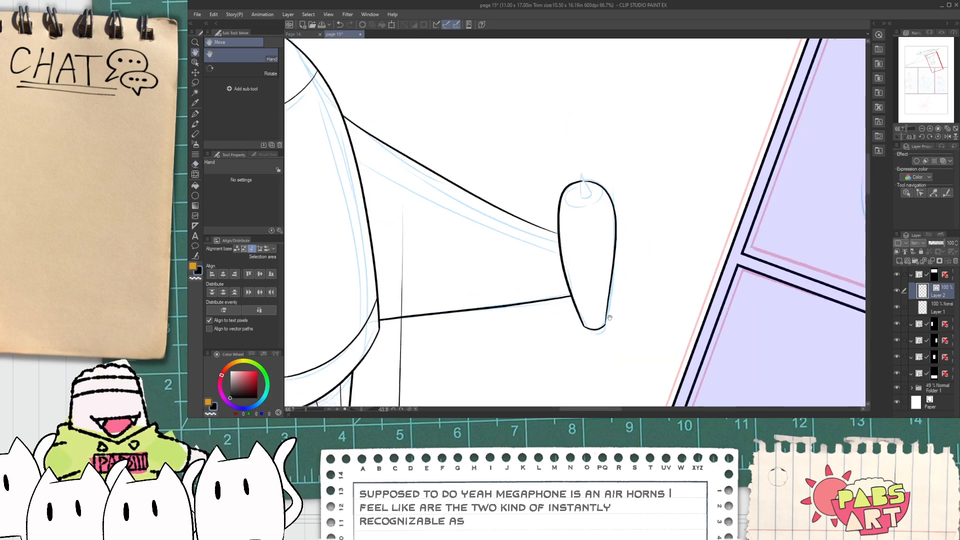
- Ink a small nozzle with two sides and a curved end beneath the pod and trim its overshoots
{"action": "scroll", "coordinate": [590, 320], "scroll_direction": "up", "scroll_amount": 3}
{"action": "key", "text": "p"}
{"action": "mouse_move", "coordinate": [558, 217]}
{"action": "left_mouse_down"}
{"action": "mouse_move", "coordinate": [571, 333]}
{"action": "mouse_move", "coordinate": [570, 295]}
{"action": "left_mouse_up"}
{"action": "key", "text": "ctrl+z"}
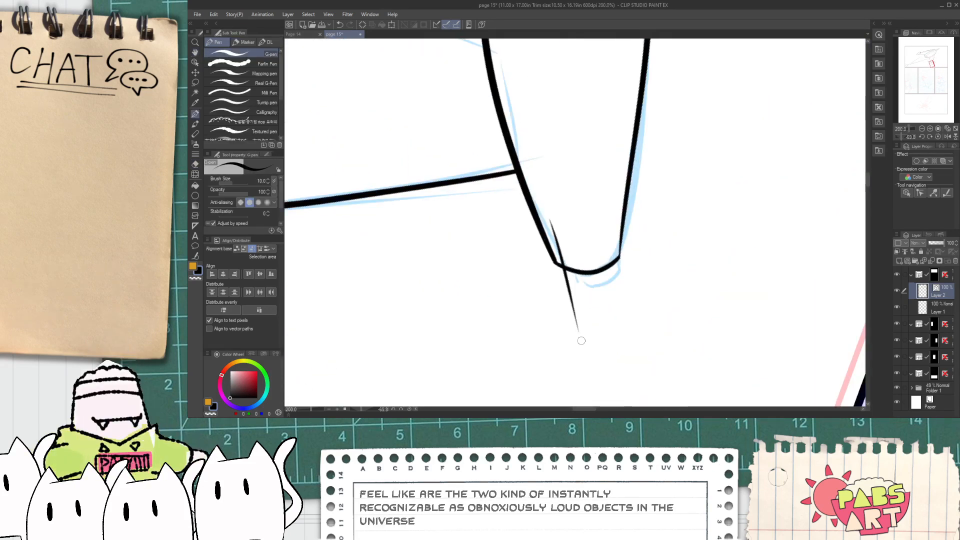
{"action": "left_click_drag", "start_coordinate": [611, 230], "coordinate": [618, 301]}
{"action": "key", "text": "e"}
{"action": "left_click", "coordinate": [625, 294]}
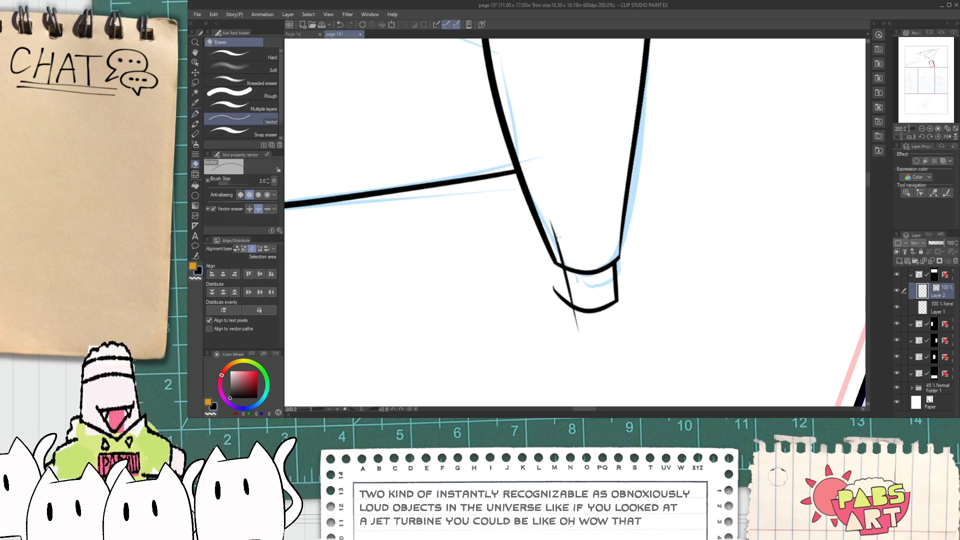
- Shorten the far pod's nozzle by moving its lines up into the pod and erase the ends crossing the pod's edge
{"action": "scroll", "coordinate": [582, 328], "scroll_direction": "down", "scroll_amount": 6}
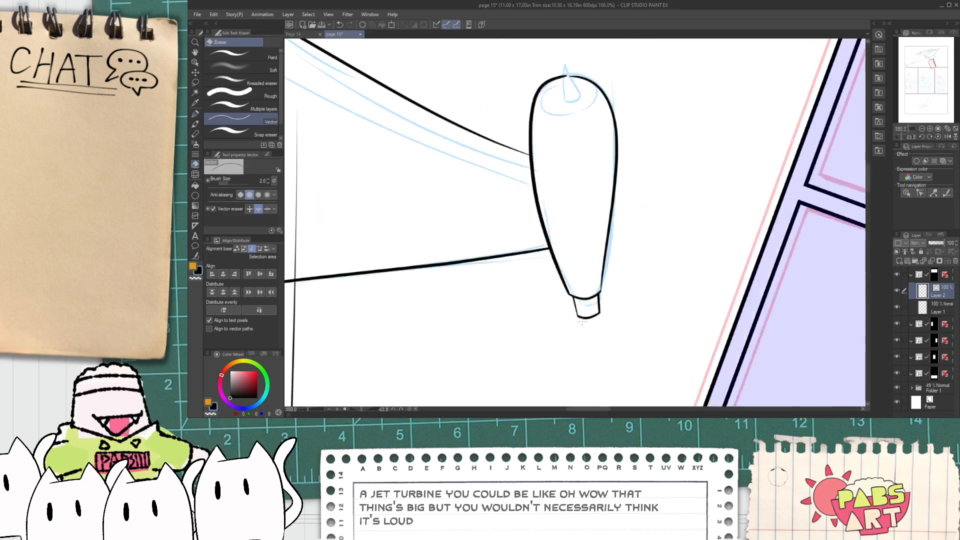
{"action": "left_click_drag", "start_coordinate": [578, 353], "coordinate": [633, 205]}
{"action": "scroll", "coordinate": [632, 205], "scroll_direction": "up", "scroll_amount": 5}
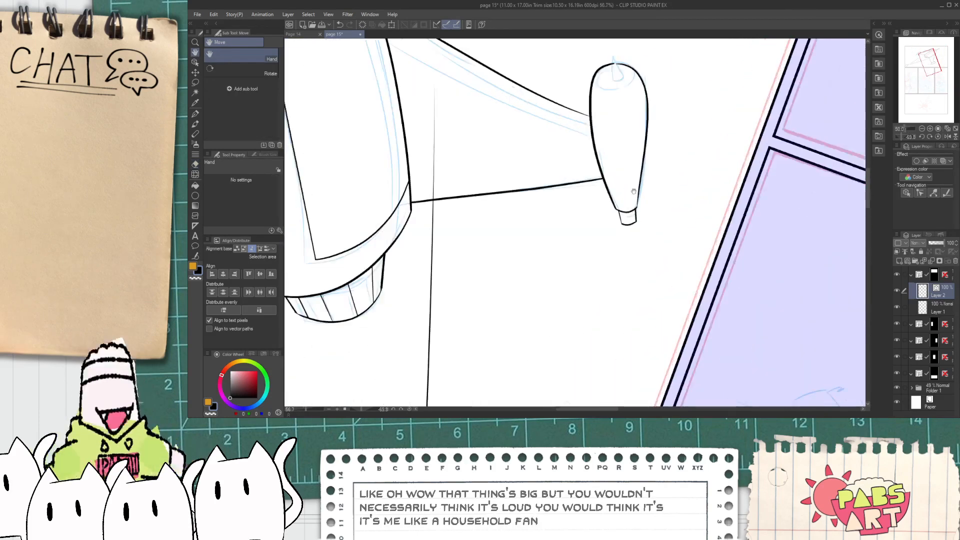
{"action": "key", "text": "o"}
{"action": "left_click_drag", "start_coordinate": [673, 274], "coordinate": [594, 246]}
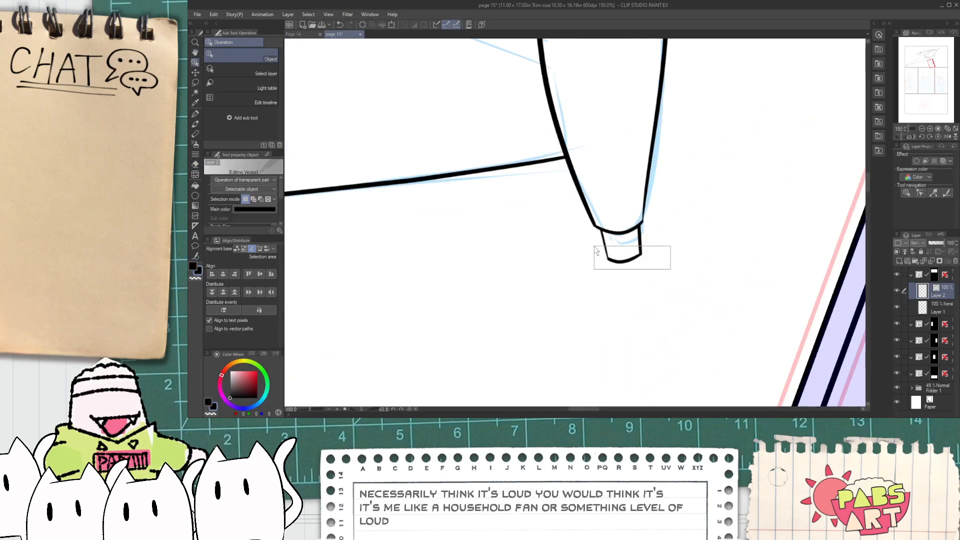
{"action": "left_click_drag", "start_coordinate": [662, 244], "coordinate": [670, 250]}
{"action": "left_click", "coordinate": [677, 258]}
{"action": "scroll", "coordinate": [620, 223], "scroll_direction": "up", "scroll_amount": 3}
{"action": "key", "text": "e"}
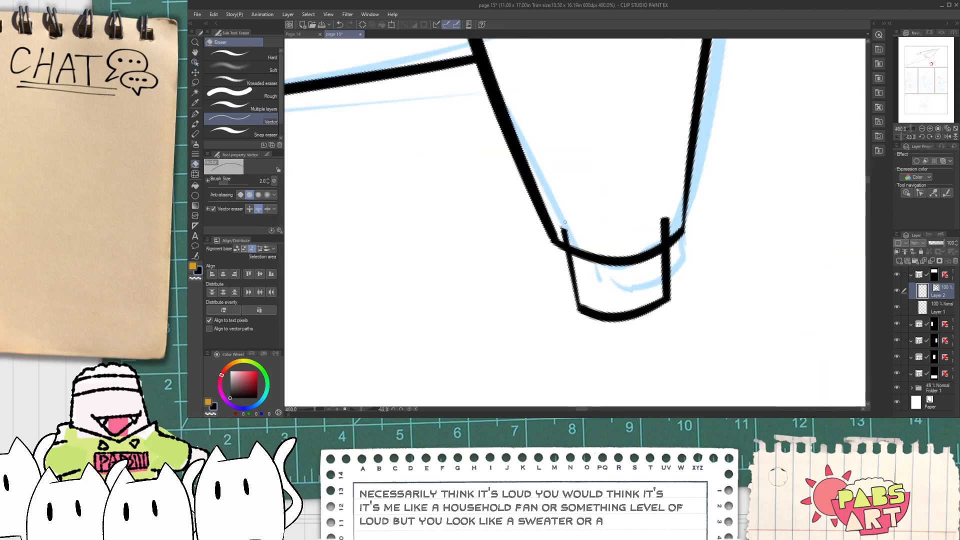
{"action": "left_click", "coordinate": [667, 224]}
- Shorten the near wingtip pod's nozzle the same way and erase the line ends protruding into the pod
{"action": "scroll", "coordinate": [667, 224], "scroll_direction": "down", "scroll_amount": 6}
{"action": "key", "text": "space"}
{"action": "left_click_drag", "start_coordinate": [525, 320], "coordinate": [674, 112]}
{"action": "scroll", "coordinate": [476, 270], "scroll_direction": "up", "scroll_amount": 1}
{"action": "scroll", "coordinate": [476, 270], "scroll_direction": "up", "scroll_amount": 3}
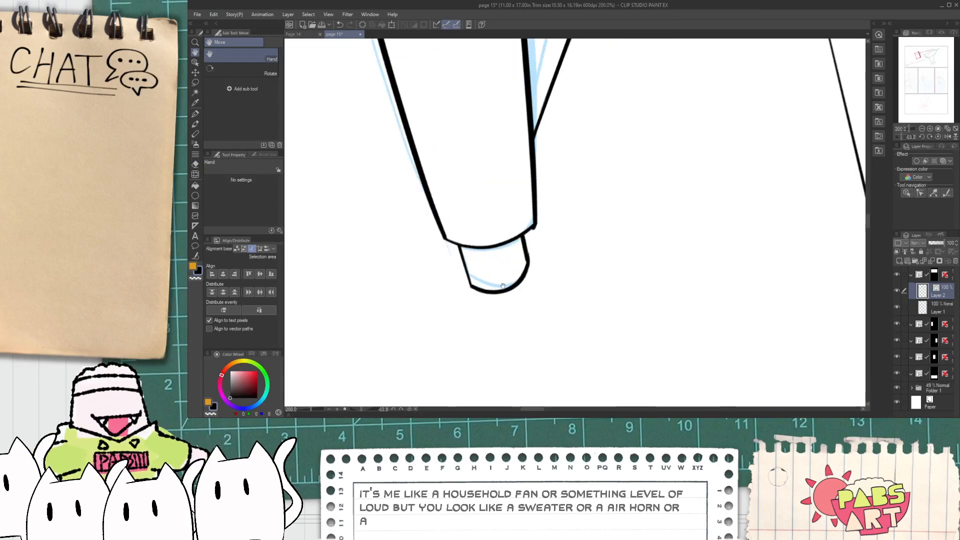
{"action": "key", "text": "o"}
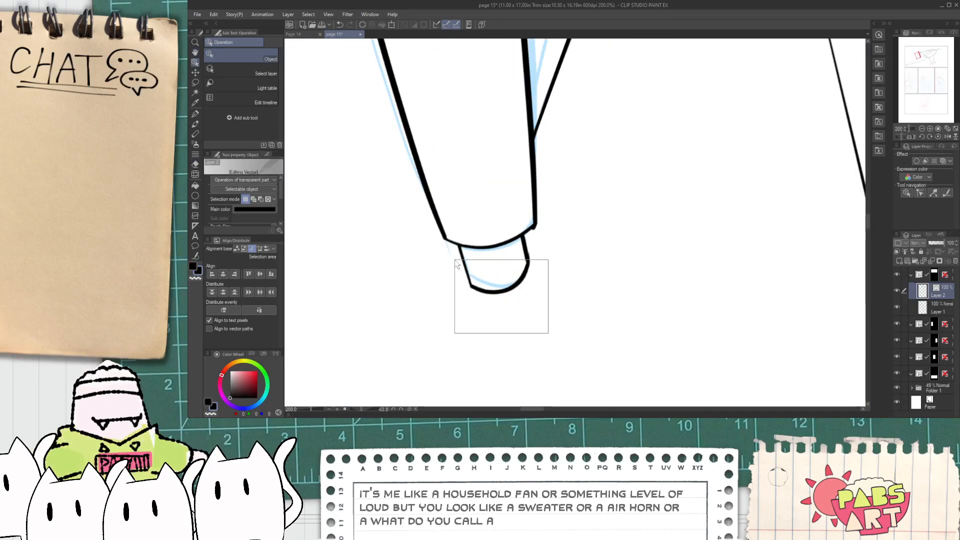
{"action": "left_click_drag", "start_coordinate": [460, 267], "coordinate": [459, 265]}
{"action": "left_click_drag", "start_coordinate": [495, 215], "coordinate": [487, 209]}
{"action": "key", "text": "ctrl+d"}
{"action": "key", "text": "e"}
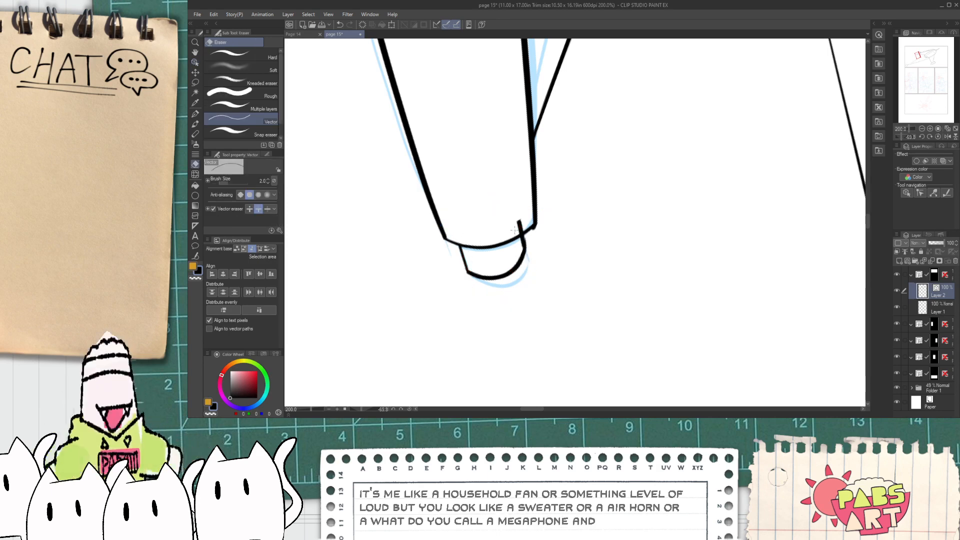
{"action": "scroll", "coordinate": [520, 233], "scroll_direction": "down", "scroll_amount": 4}
- Ink the oval face at the rounded top of the far wingtip pod, redoing unsatisfactory strokes
{"action": "scroll", "coordinate": [522, 236], "scroll_direction": "down", "scroll_amount": 2}
{"action": "key", "text": "space"}
{"action": "left_click_drag", "start_coordinate": [570, 188], "coordinate": [547, 274]}
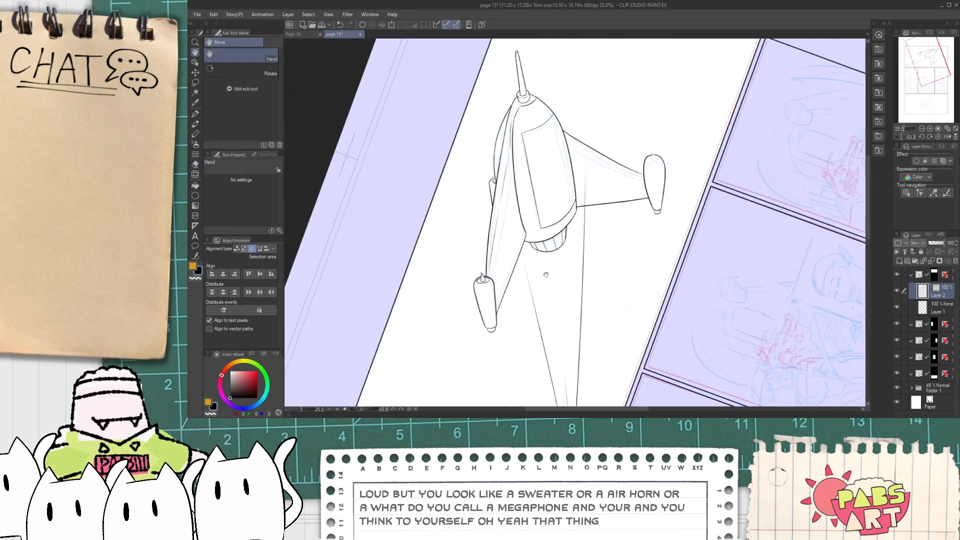
{"action": "scroll", "coordinate": [599, 198], "scroll_direction": "up", "scroll_amount": 2}
{"action": "scroll", "coordinate": [590, 181], "scroll_direction": "down", "scroll_amount": 1}
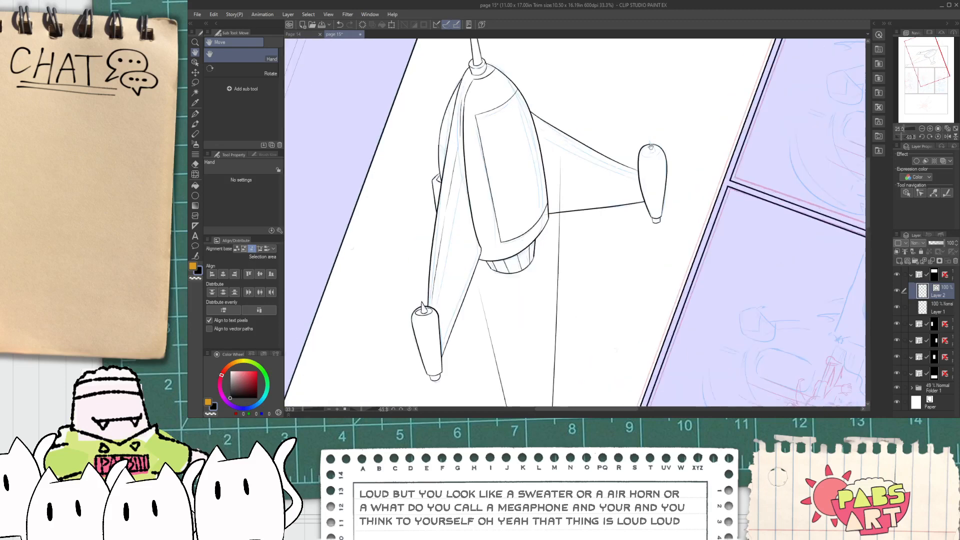
{"action": "key", "text": "p"}
{"action": "scroll", "coordinate": [656, 146], "scroll_direction": "up", "scroll_amount": 6}
{"action": "left_click_drag", "start_coordinate": [682, 130], "coordinate": [803, 190]}
{"action": "key", "text": "ctrl+z"}
{"action": "mouse_move", "coordinate": [675, 123]}
{"action": "left_mouse_down"}
{"action": "mouse_move", "coordinate": [604, 246]}
{"action": "mouse_move", "coordinate": [737, 138]}
{"action": "mouse_move", "coordinate": [664, 128]}
{"action": "mouse_move", "coordinate": [689, 266]}
{"action": "mouse_move", "coordinate": [669, 131]}
{"action": "left_mouse_up"}
{"action": "key", "text": "ctrl+z"}
- Reshape and reposition the oval as a vector object to fit inside the far pod's rounded top
{"action": "key", "text": "o"}
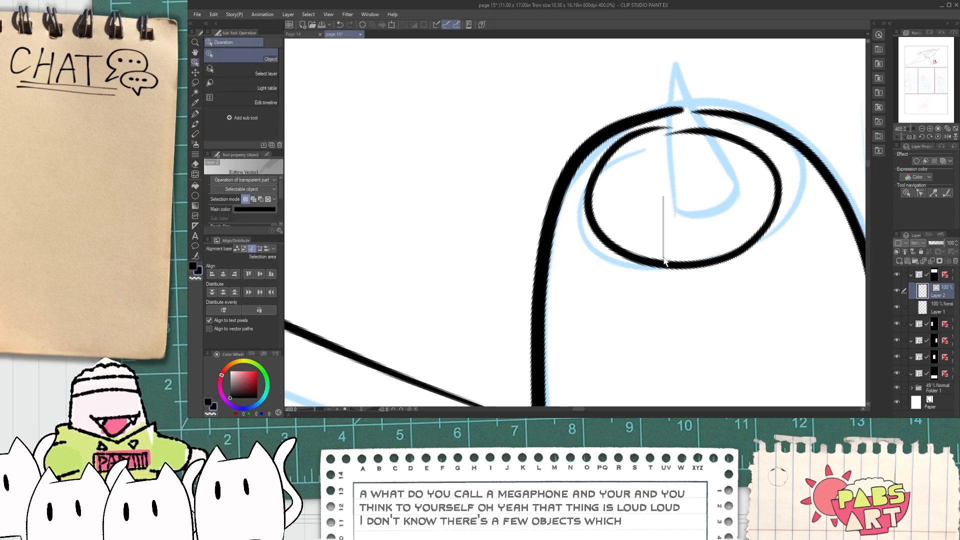
{"action": "left_click", "coordinate": [673, 169]}
{"action": "left_click_drag", "start_coordinate": [706, 98], "coordinate": [775, 155]}
{"action": "left_click", "coordinate": [677, 236]}
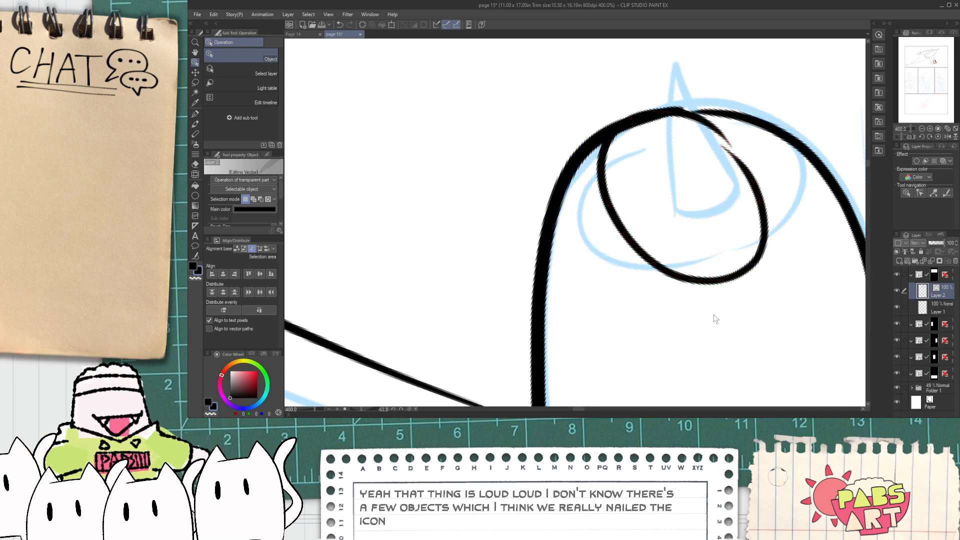
{"action": "mouse_move", "coordinate": [689, 316]}
{"action": "left_mouse_down"}
{"action": "mouse_move", "coordinate": [697, 221]}
{"action": "mouse_move", "coordinate": [675, 275]}
{"action": "left_mouse_up"}
{"action": "left_click_drag", "start_coordinate": [715, 121], "coordinate": [662, 127]}
{"action": "left_click", "coordinate": [684, 212]}
{"action": "left_click", "coordinate": [727, 194]}
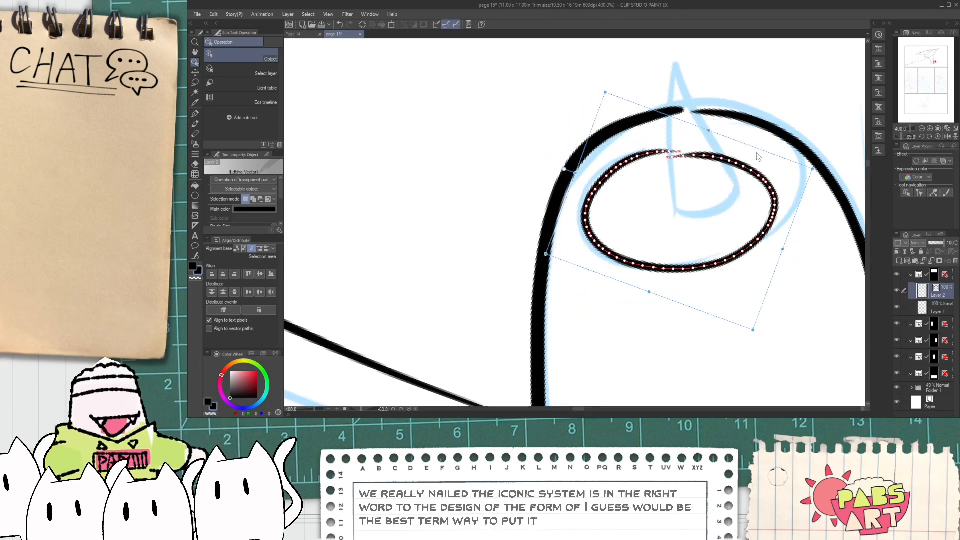
{"action": "left_click_drag", "start_coordinate": [727, 194], "coordinate": [743, 170]}
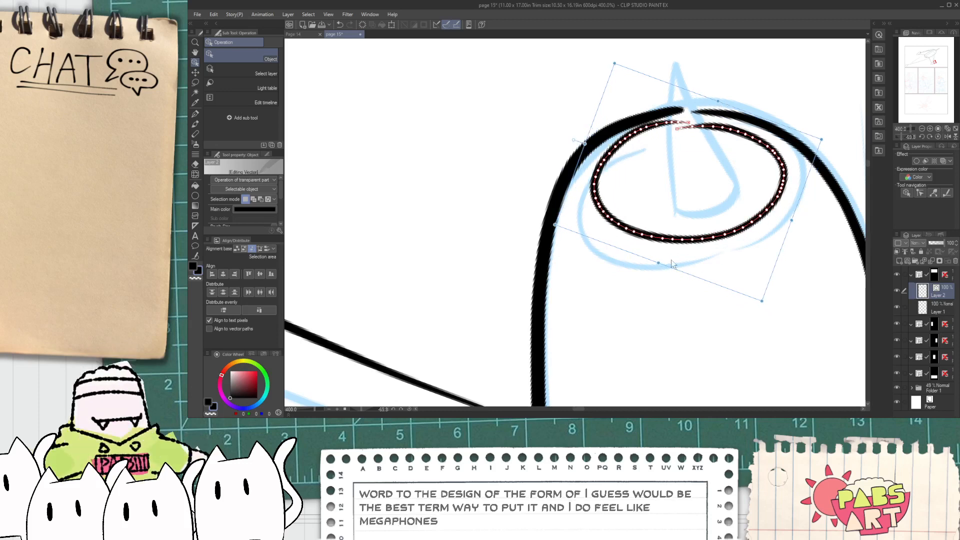
{"action": "left_click_drag", "start_coordinate": [666, 266], "coordinate": [668, 295]}
{"action": "left_click", "coordinate": [680, 182]}
- Ink the pointed spike on the far pod's oval face with two converging sides and a curved base
{"action": "key", "text": "p"}
{"action": "left_click_drag", "start_coordinate": [656, 223], "coordinate": [675, 114]}
{"action": "key", "text": "ctrl+z"}
{"action": "left_click_drag", "start_coordinate": [648, 253], "coordinate": [671, 115]}
{"action": "key", "text": "ctrl+z"}
{"action": "mouse_move", "coordinate": [660, 220]}
{"action": "left_mouse_down"}
{"action": "mouse_move", "coordinate": [665, 65]}
{"action": "mouse_move", "coordinate": [727, 197]}
{"action": "left_mouse_up"}
{"action": "left_click_drag", "start_coordinate": [662, 202], "coordinate": [720, 192]}
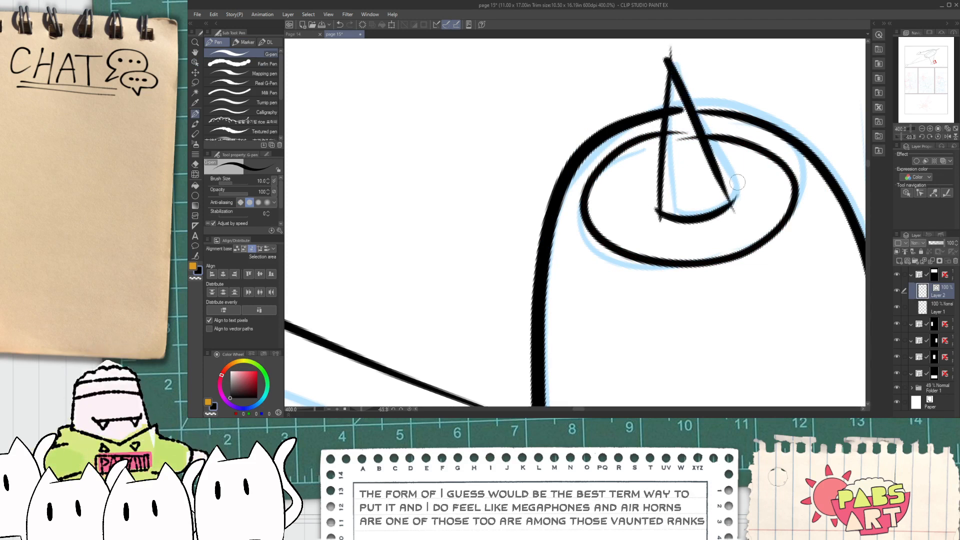
- Erase the line ends protruding at the spike's corners and the far pod's outlines crossing its interior
{"action": "key", "text": "e"}
{"action": "left_click_drag", "start_coordinate": [675, 82], "coordinate": [685, 133]}
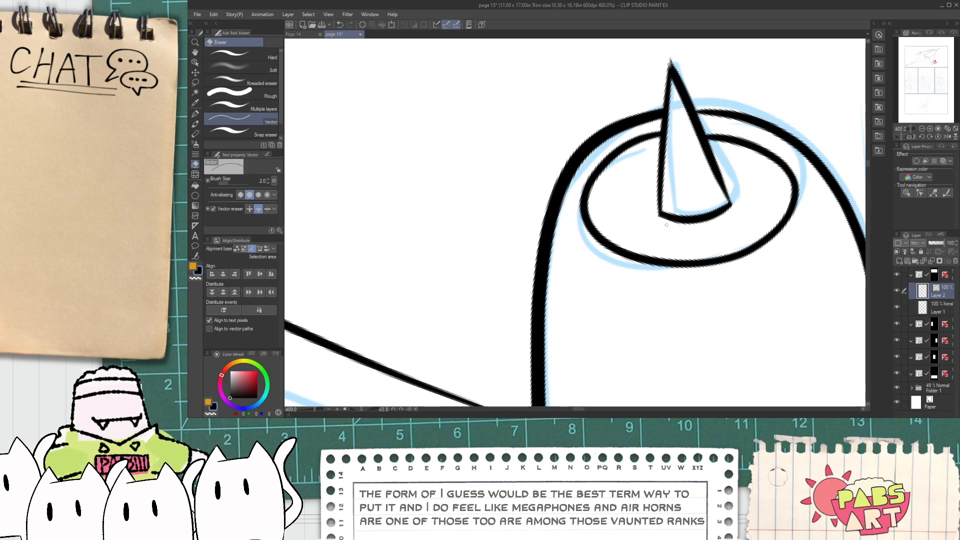
{"action": "scroll", "coordinate": [667, 226], "scroll_direction": "down", "scroll_amount": 10}
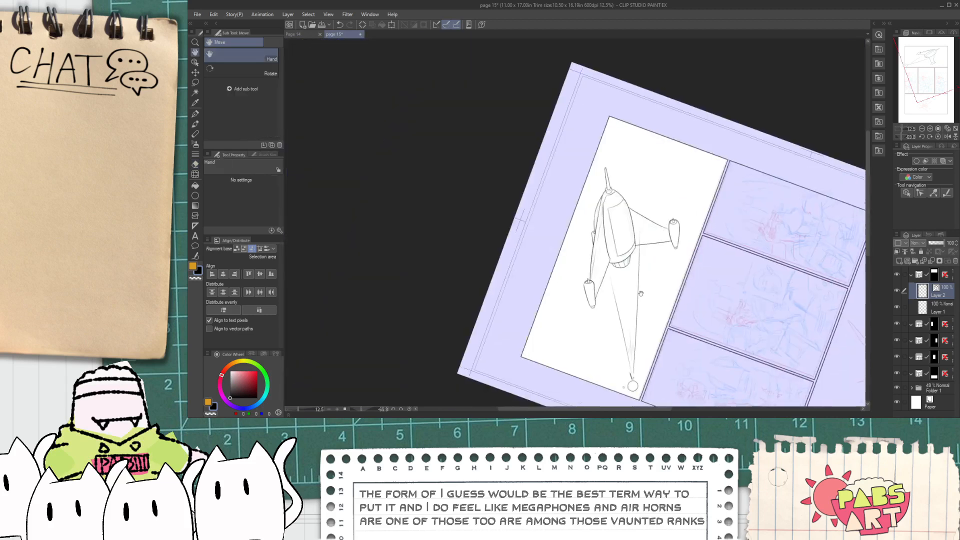
{"action": "scroll", "coordinate": [611, 185], "scroll_direction": "up", "scroll_amount": 2}
{"action": "left_click_drag", "start_coordinate": [611, 184], "coordinate": [670, 235]}
{"action": "scroll", "coordinate": [683, 213], "scroll_direction": "down", "scroll_amount": 2}
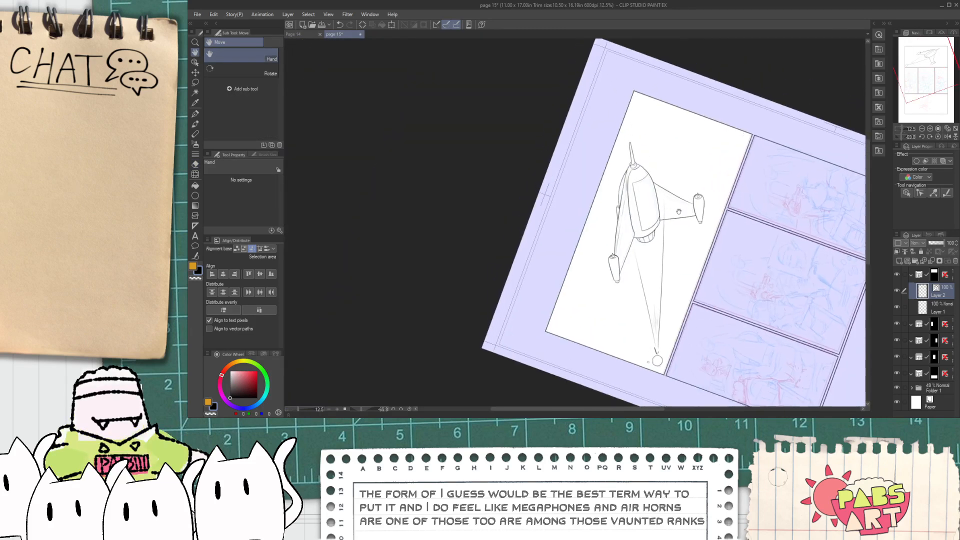
- Ink a slanted line across the narrow far fin beside the hull and trim its overshooting end
{"action": "scroll", "coordinate": [650, 210], "scroll_direction": "up", "scroll_amount": 10}
{"action": "key", "text": "p"}
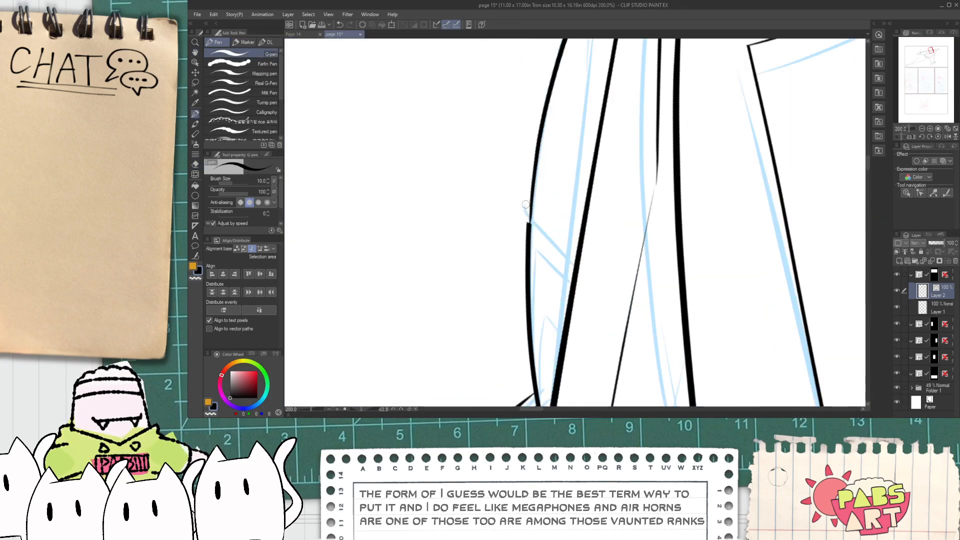
{"action": "left_click_drag", "start_coordinate": [525, 207], "coordinate": [633, 300]}
{"action": "key", "text": "e"}
{"action": "left_click", "coordinate": [605, 281]}
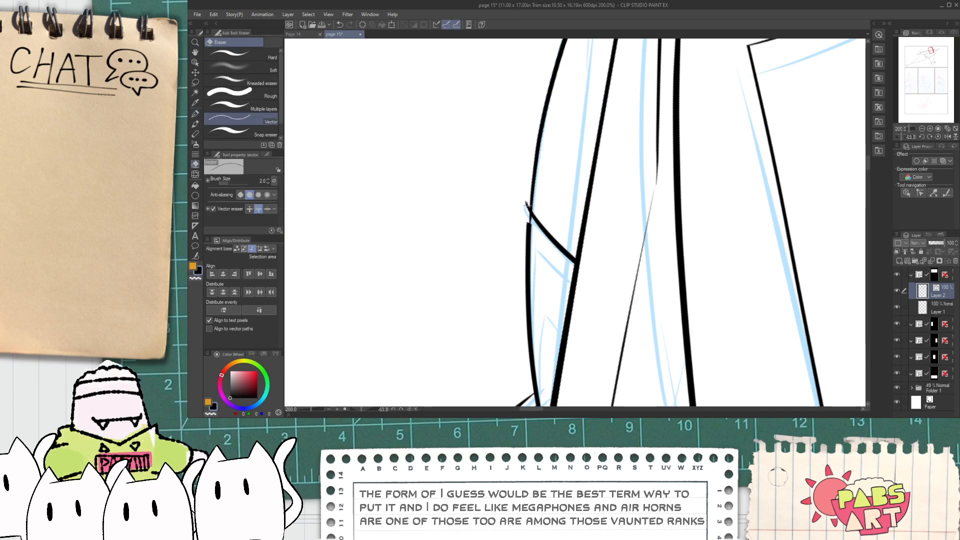
- Ink two more slanted lines across the lower part of the far fin and erase their overshooting ends
{"action": "key", "text": "p"}
{"action": "left_click_drag", "start_coordinate": [529, 183], "coordinate": [544, 76]}
{"action": "mouse_move", "coordinate": [540, 274]}
{"action": "left_mouse_down"}
{"action": "mouse_move", "coordinate": [564, 167]}
{"action": "mouse_move", "coordinate": [552, 282]}
{"action": "left_mouse_up"}
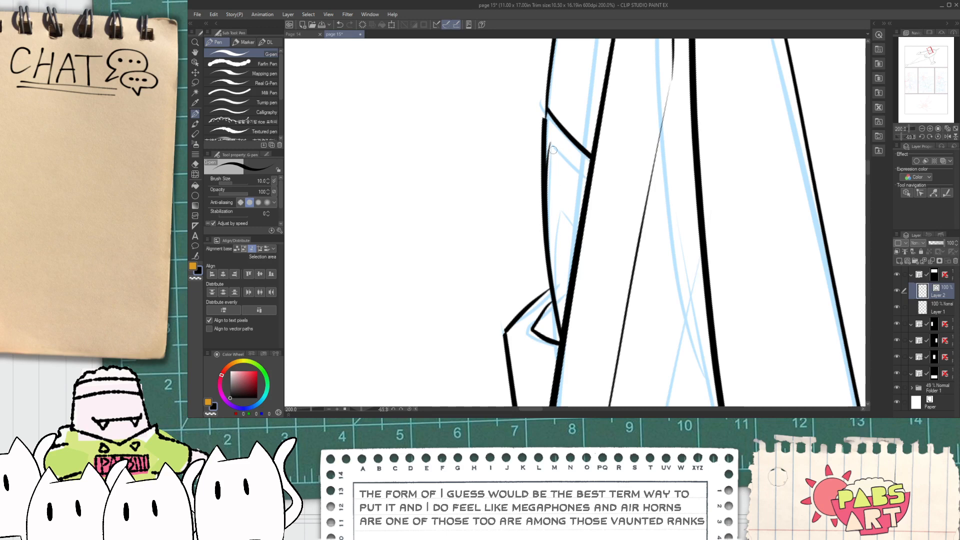
{"action": "left_click_drag", "start_coordinate": [549, 145], "coordinate": [609, 205]}
{"action": "mouse_move", "coordinate": [562, 152]}
{"action": "left_mouse_down"}
{"action": "mouse_move", "coordinate": [603, 189]}
{"action": "mouse_move", "coordinate": [579, 221]}
{"action": "left_mouse_up"}
{"action": "key", "text": "e"}
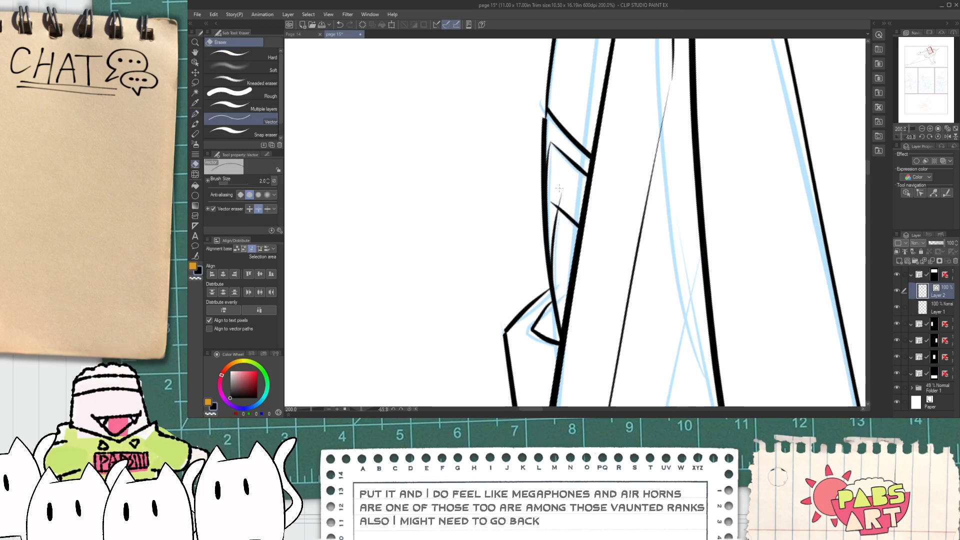
{"action": "scroll", "coordinate": [567, 181], "scroll_direction": "up", "scroll_amount": 3}
{"action": "scroll", "coordinate": [568, 181], "scroll_direction": "down", "scroll_amount": 5}
{"action": "key", "text": "h"}
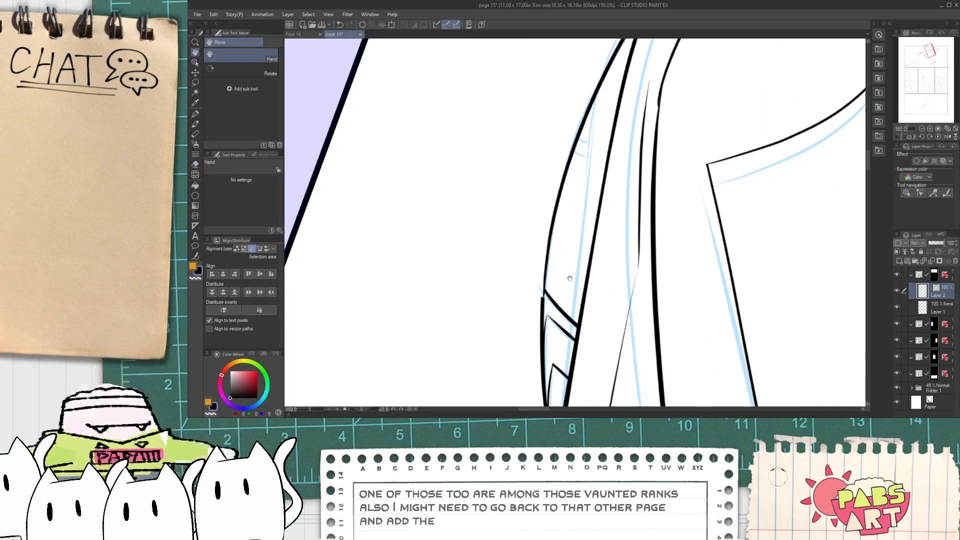
{"action": "scroll", "coordinate": [561, 298], "scroll_direction": "down", "scroll_amount": 6}
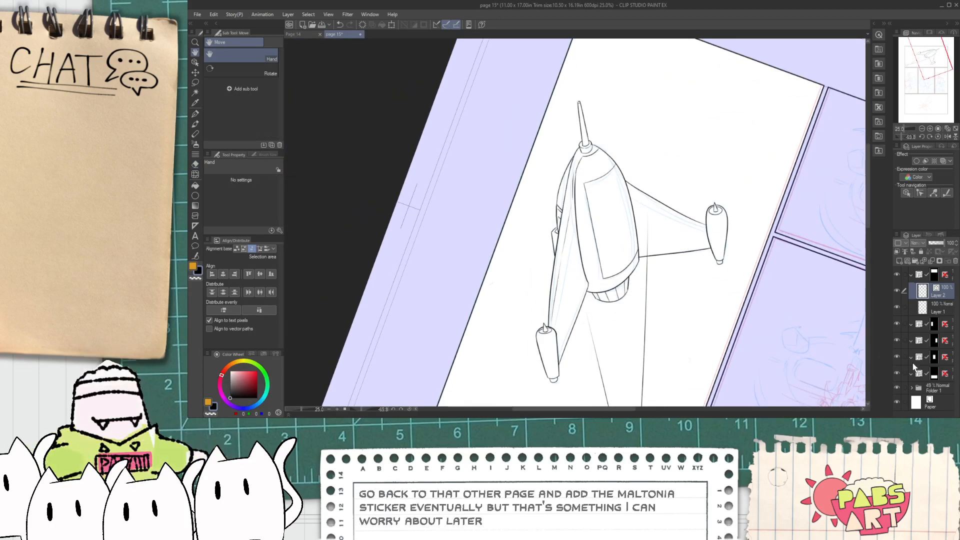
- Switch to the Page 14 document and examine the hull and fin details of the spaceship in its lower panel
{"action": "left_click", "coordinate": [299, 34]}
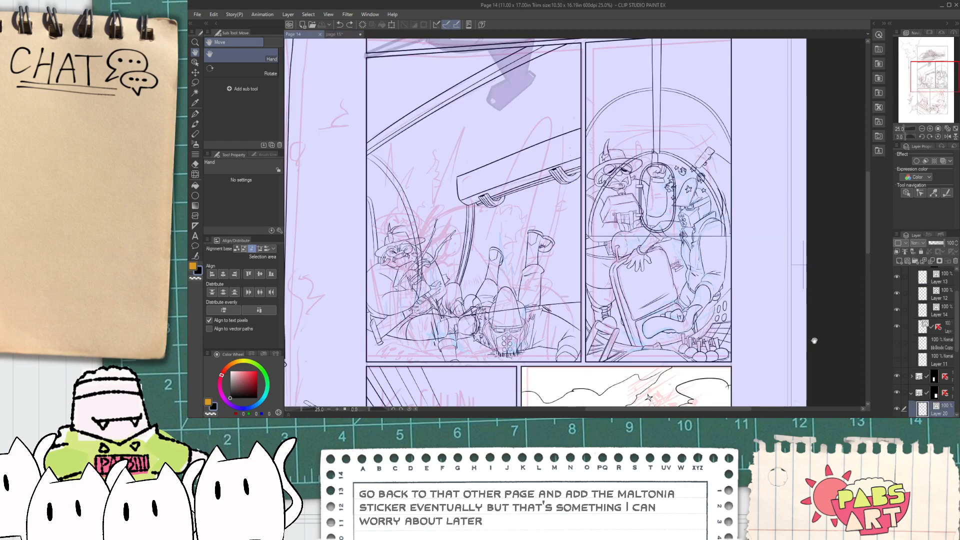
{"action": "scroll", "coordinate": [946, 381], "scroll_direction": "down", "scroll_amount": 3}
{"action": "left_click", "coordinate": [897, 359]}
{"action": "scroll", "coordinate": [714, 362], "scroll_direction": "up", "scroll_amount": 5}
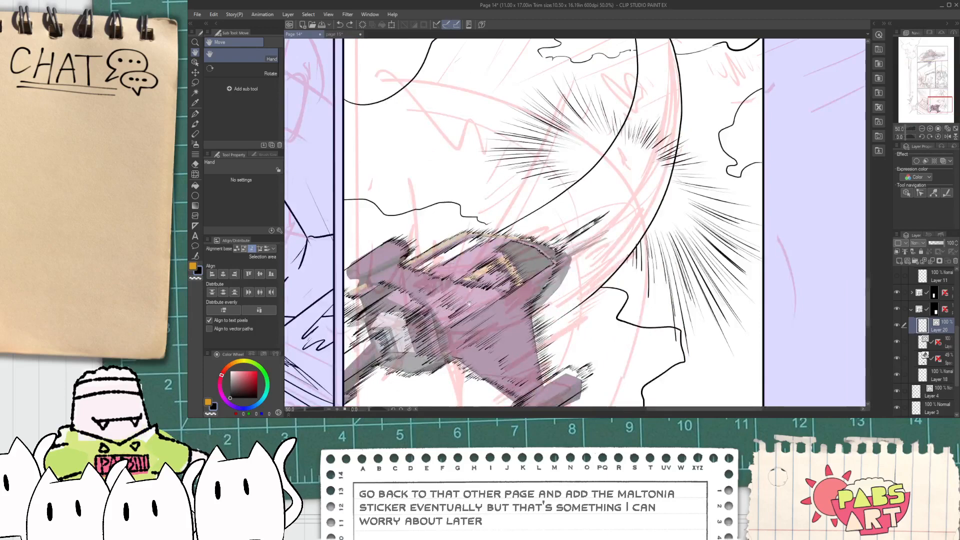
{"action": "scroll", "coordinate": [469, 303], "scroll_direction": "up", "scroll_amount": 4}
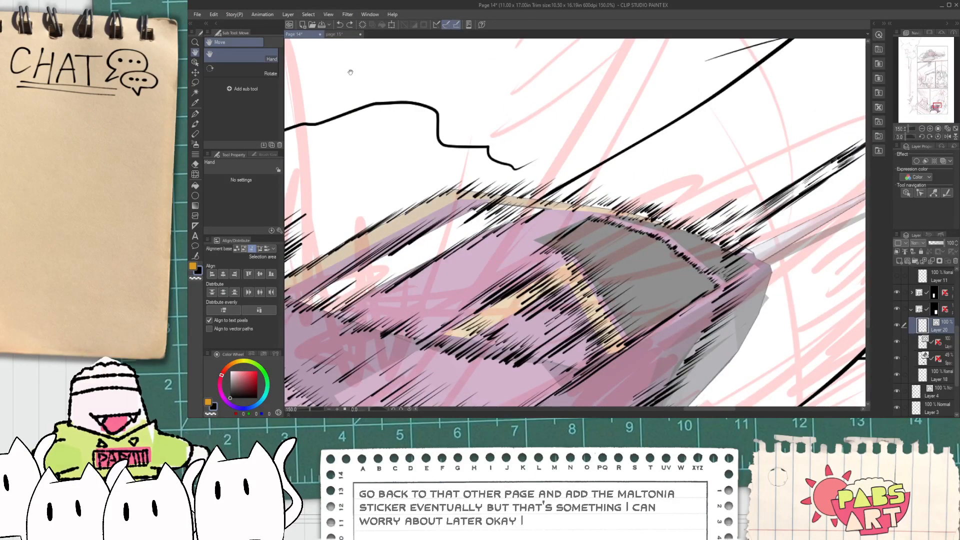
- Return to page 15 and ink two short lines across the upper part of the far fin, rechecking page 14 for reference
{"action": "left_click", "coordinate": [334, 35]}
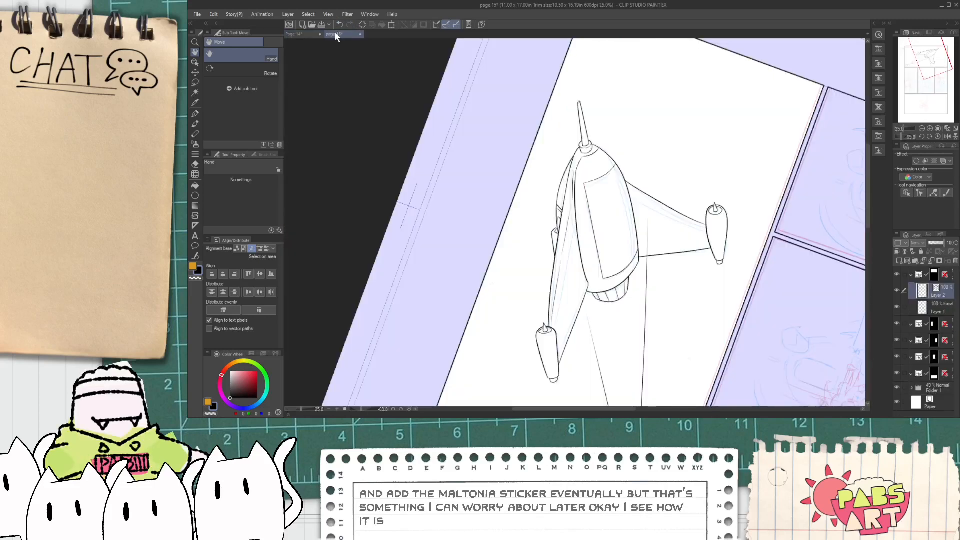
{"action": "scroll", "coordinate": [578, 192], "scroll_direction": "up", "scroll_amount": 5}
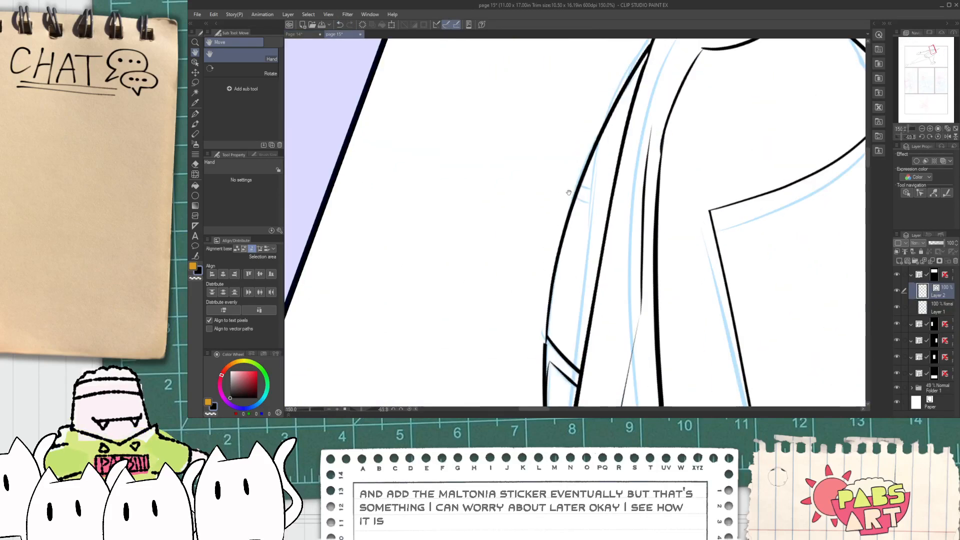
{"action": "key", "text": "p"}
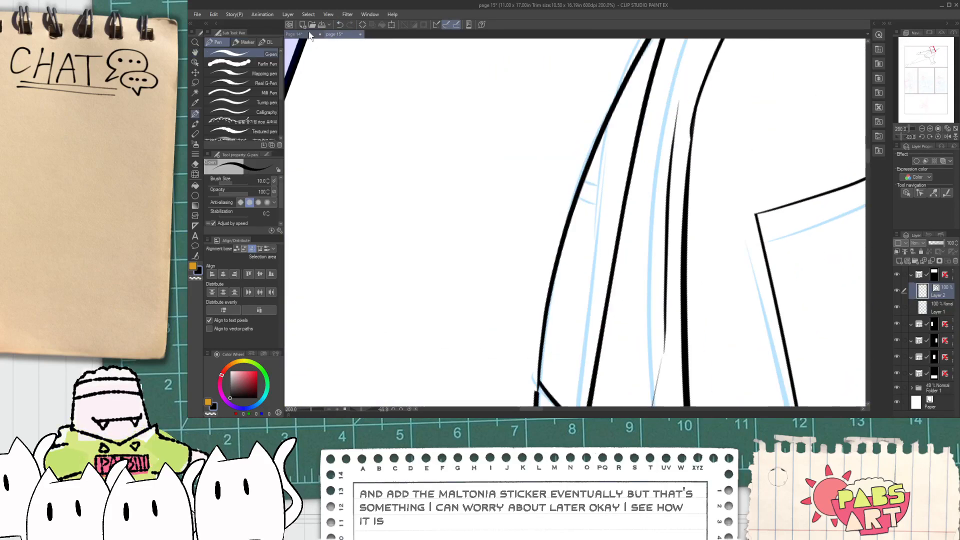
{"action": "left_click", "coordinate": [309, 35]}
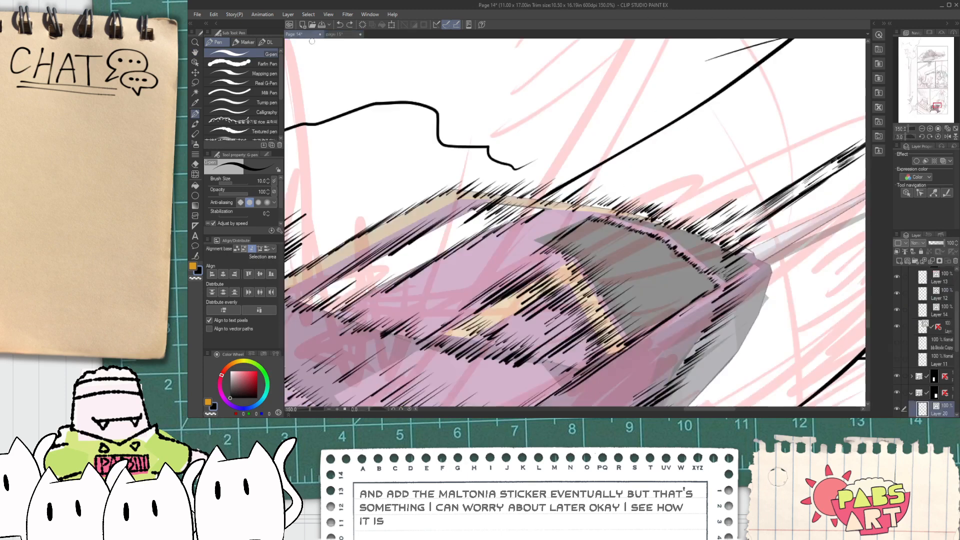
{"action": "left_click", "coordinate": [345, 38]}
{"action": "key", "text": "ctrl+z"}
{"action": "left_click_drag", "start_coordinate": [565, 184], "coordinate": [646, 235]}
{"action": "mouse_move", "coordinate": [577, 172]}
{"action": "left_mouse_down"}
{"action": "mouse_move", "coordinate": [645, 199]}
{"action": "mouse_move", "coordinate": [631, 232]}
{"action": "mouse_move", "coordinate": [578, 224]}
{"action": "left_mouse_up"}
{"action": "key", "text": "e"}
- Ink short curved motion lines beside the spaceship's nose and its far side
{"action": "scroll", "coordinate": [570, 185], "scroll_direction": "down", "scroll_amount": 8}
{"action": "key", "text": "space"}
{"action": "scroll", "coordinate": [583, 233], "scroll_direction": "up", "scroll_amount": 4}
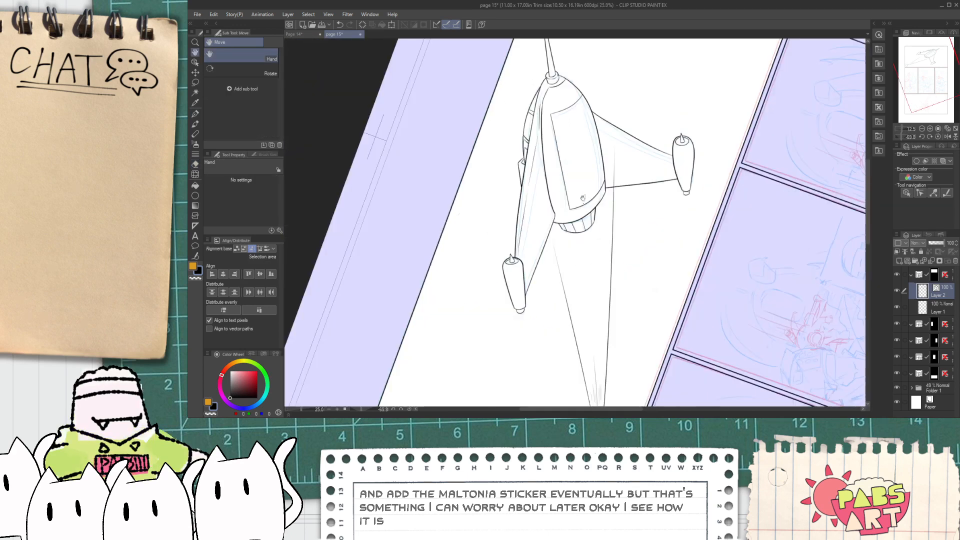
{"action": "scroll", "coordinate": [625, 164], "scroll_direction": "down", "scroll_amount": 1}
{"action": "key", "text": "p"}
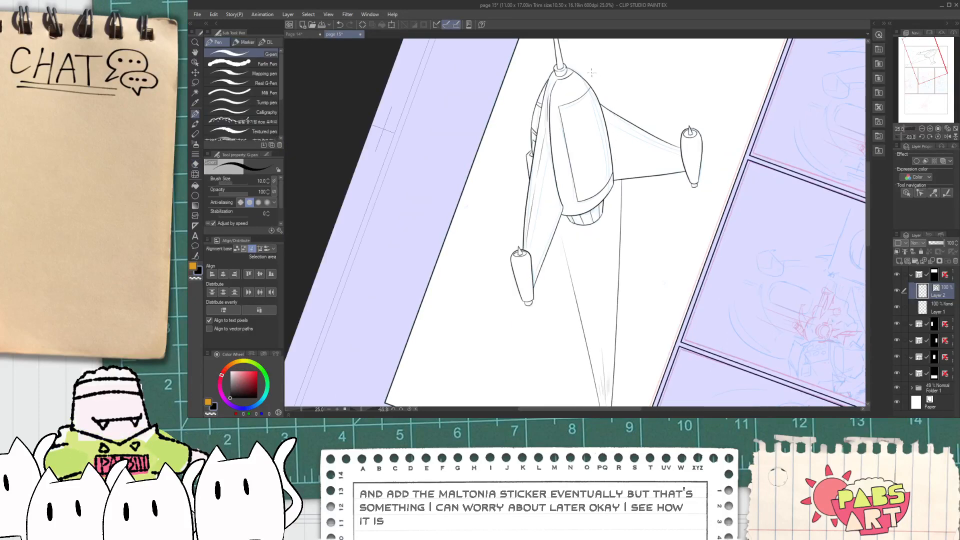
{"action": "left_click_drag", "start_coordinate": [592, 71], "coordinate": [605, 88]}
{"action": "scroll", "coordinate": [513, 175], "scroll_direction": "down", "scroll_amount": 5}
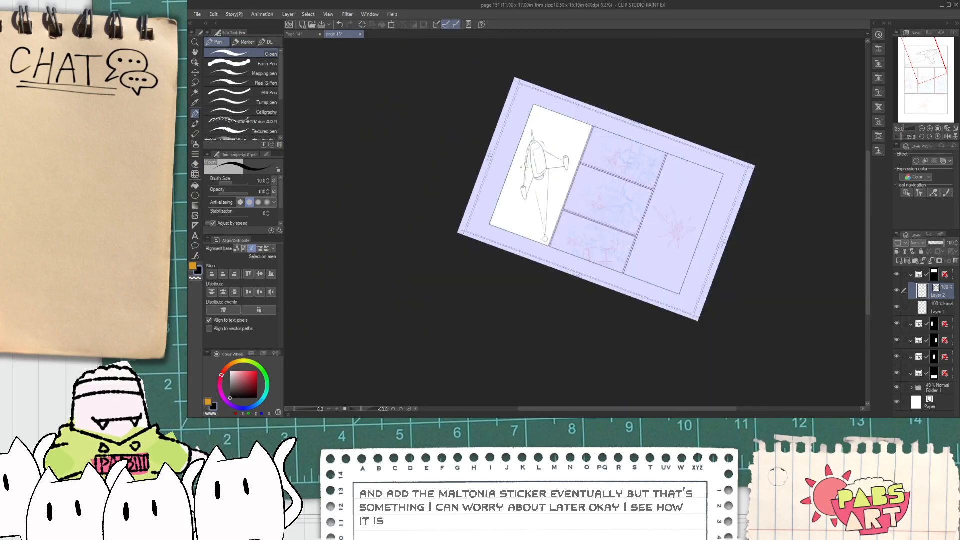
- Reset the canvas rotation to upright and select the frame folder of the first panel in the middle row
{"action": "key", "text": "h"}
{"action": "scroll", "coordinate": [536, 198], "scroll_direction": "up", "scroll_amount": 3}
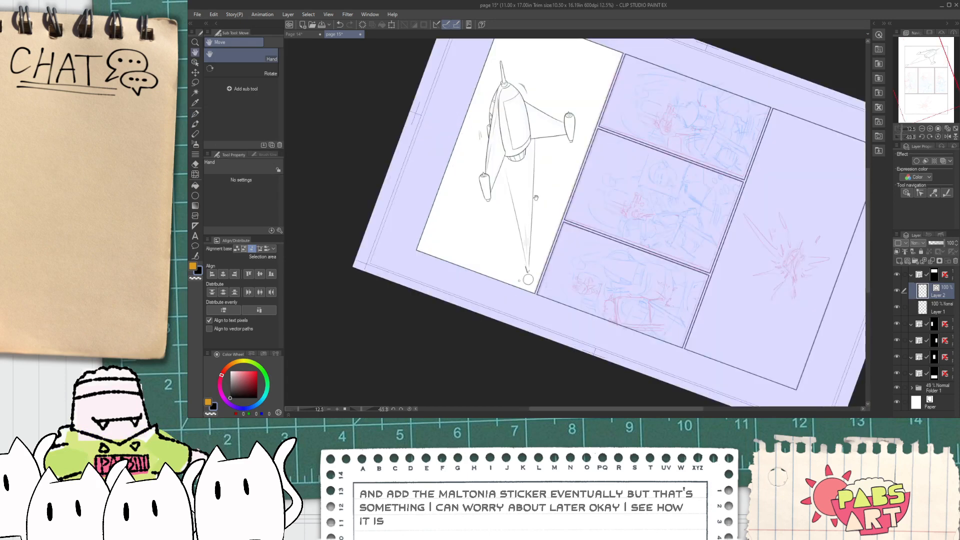
{"action": "left_click", "coordinate": [409, 409]}
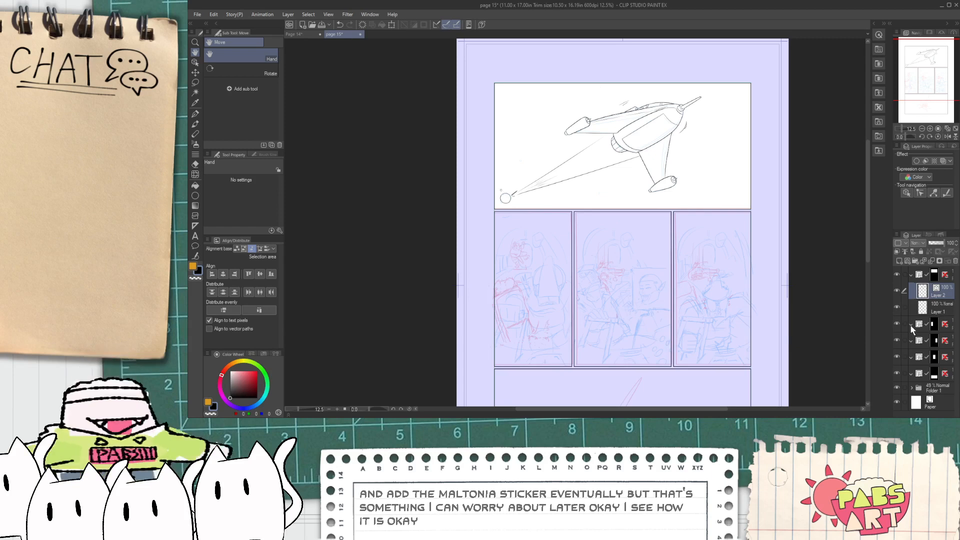
{"action": "left_click", "coordinate": [951, 327]}
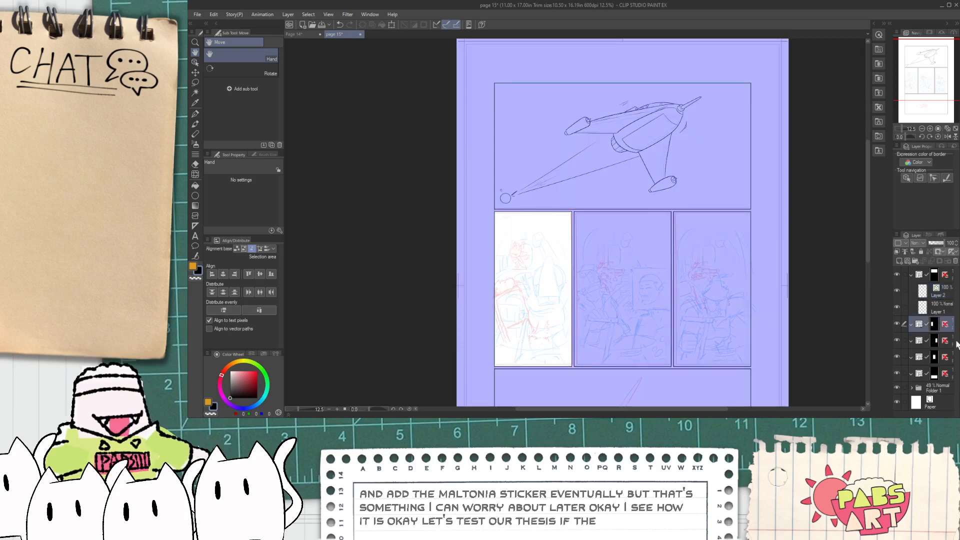
- On page 14, identify the cabin panel's background layers and select Layer 12 together with the ruler layer below Layer 14 for copying
{"action": "left_click", "coordinate": [305, 34]}
{"action": "scroll", "coordinate": [928, 343], "scroll_direction": "down", "scroll_amount": 1}
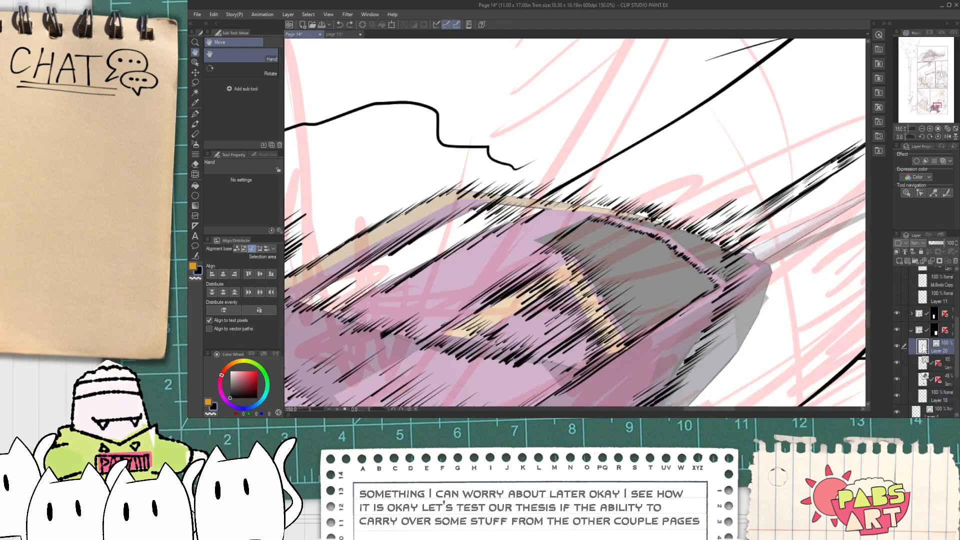
{"action": "scroll", "coordinate": [919, 342], "scroll_direction": "up", "scroll_amount": 1}
{"action": "scroll", "coordinate": [700, 339], "scroll_direction": "down", "scroll_amount": 8}
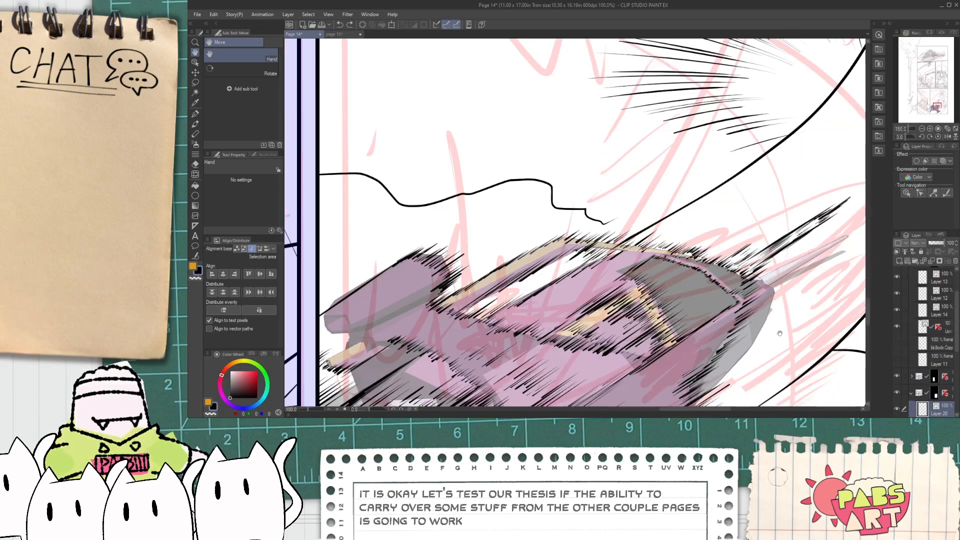
{"action": "left_click_drag", "start_coordinate": [701, 339], "coordinate": [688, 491]}
{"action": "scroll", "coordinate": [923, 350], "scroll_direction": "up", "scroll_amount": 3}
{"action": "left_click", "coordinate": [923, 341]}
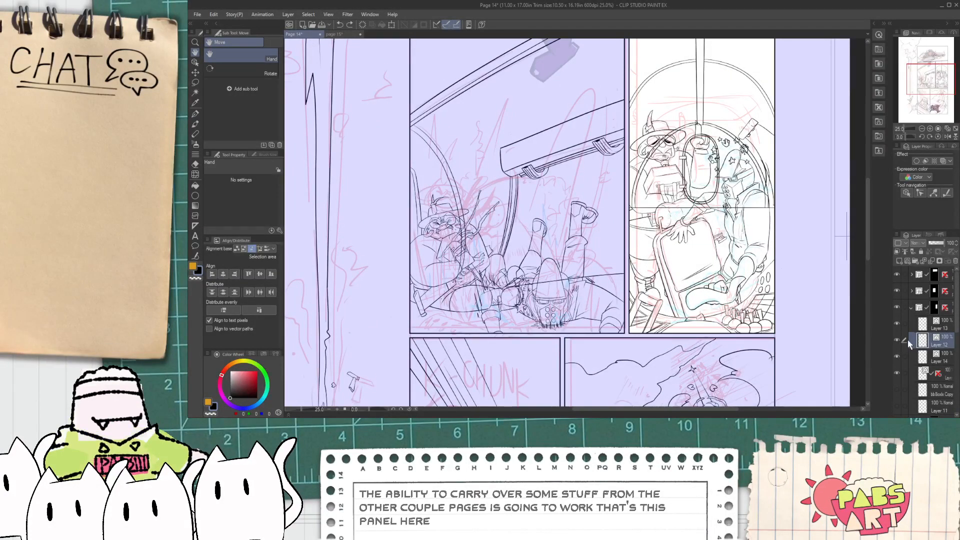
{"action": "left_click", "coordinate": [899, 354]}
{"action": "left_click", "coordinate": [899, 353]}
{"action": "left_click", "coordinate": [900, 374]}
{"action": "left_click", "coordinate": [900, 374]}
{"action": "left_click", "coordinate": [907, 373]}
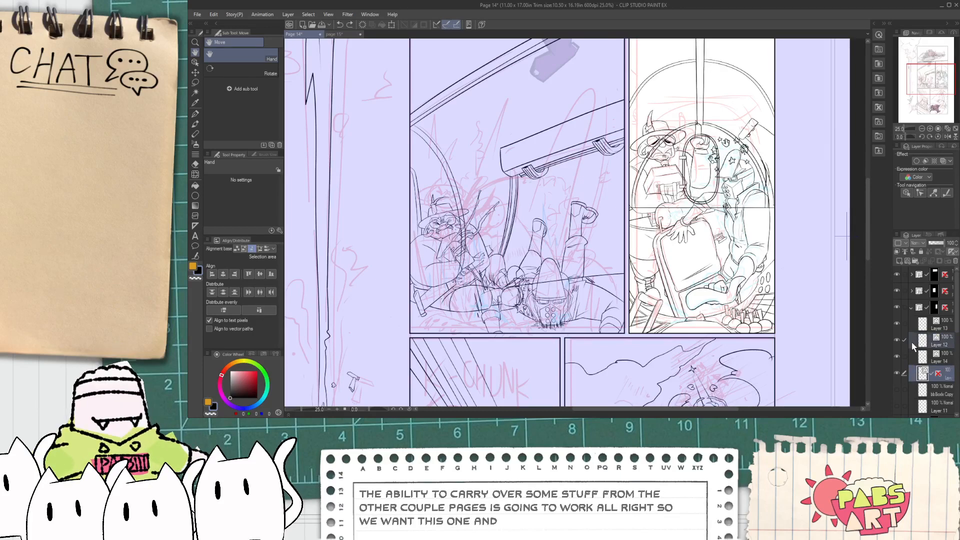
- Paste the copied background layers into page 15's first middle-row panel and move them down within the frame
{"action": "left_click", "coordinate": [345, 34]}
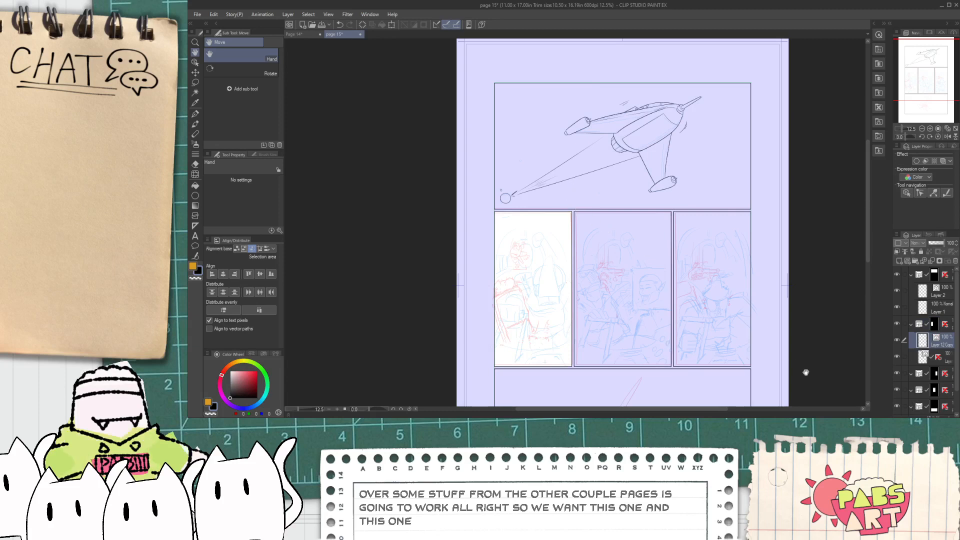
{"action": "key", "text": "k"}
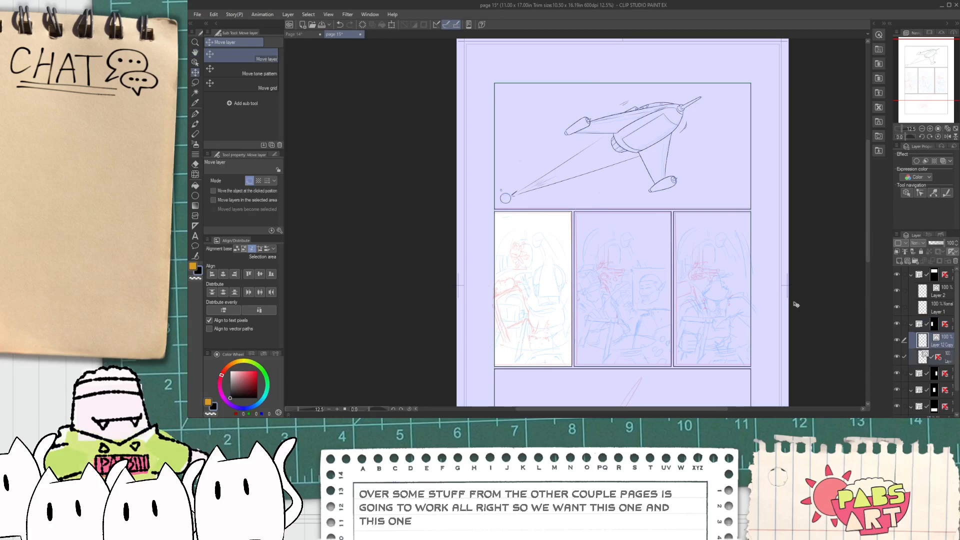
{"action": "key", "text": "ctrl+v"}
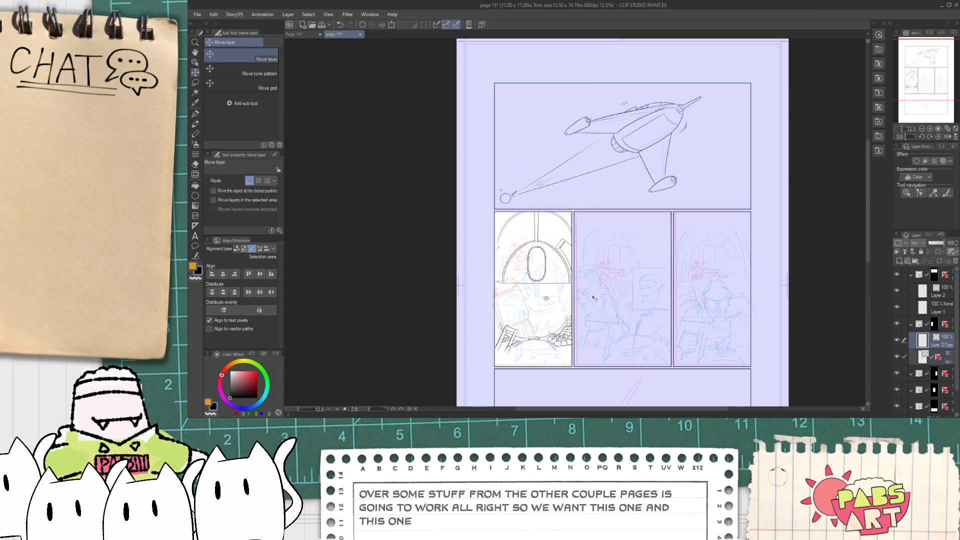
{"action": "left_click_drag", "start_coordinate": [594, 299], "coordinate": [582, 318]}
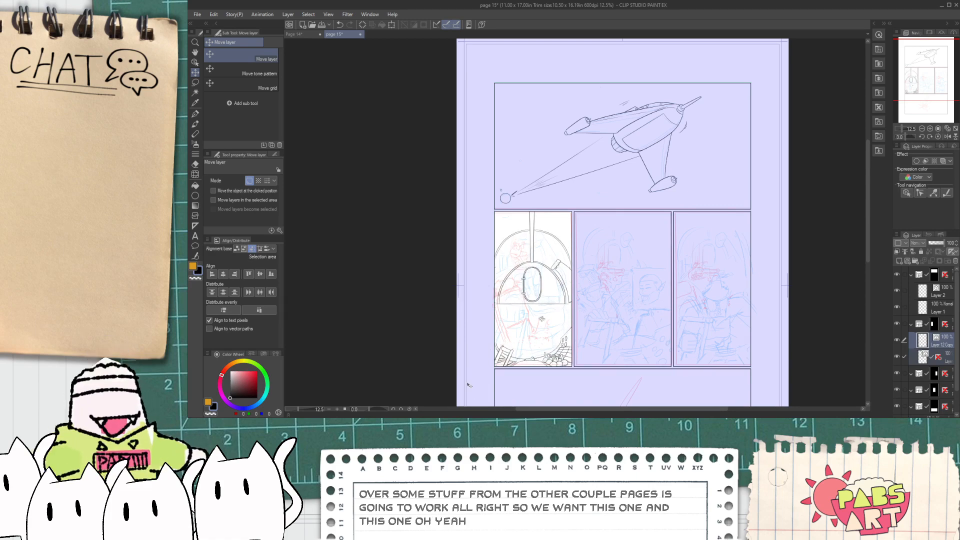
- Reposition the pasted cabin background, shifting it up so the window and hatch sit higher in the panel
{"action": "scroll", "coordinate": [582, 318], "scroll_direction": "up", "scroll_amount": 4}
{"action": "scroll", "coordinate": [561, 353], "scroll_direction": "up", "scroll_amount": 2}
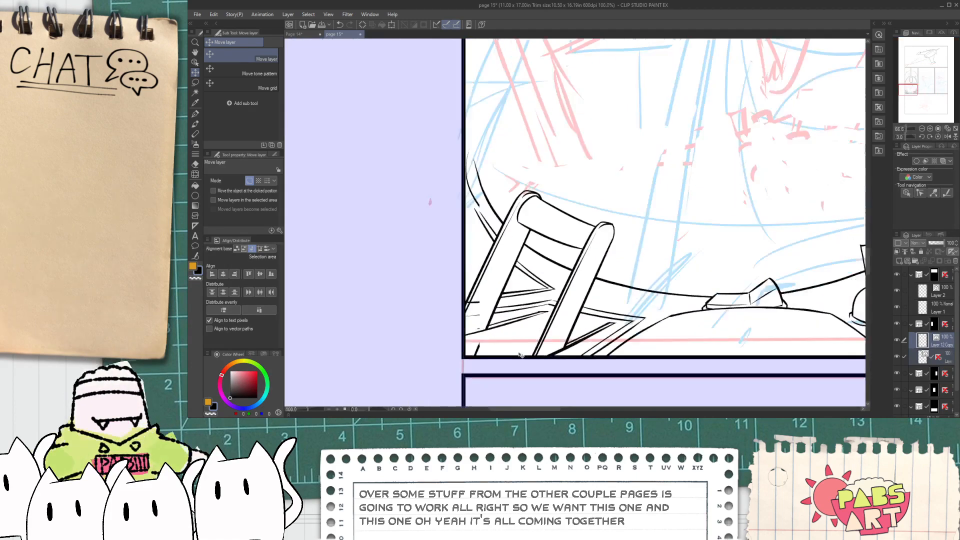
{"action": "scroll", "coordinate": [629, 350], "scroll_direction": "down", "scroll_amount": 2}
{"action": "mouse_move", "coordinate": [628, 350]}
{"action": "left_mouse_down"}
{"action": "mouse_move", "coordinate": [643, 306]}
{"action": "mouse_move", "coordinate": [640, 322]}
{"action": "mouse_move", "coordinate": [629, 322]}
{"action": "left_mouse_up"}
{"action": "scroll", "coordinate": [629, 322], "scroll_direction": "down", "scroll_amount": 4}
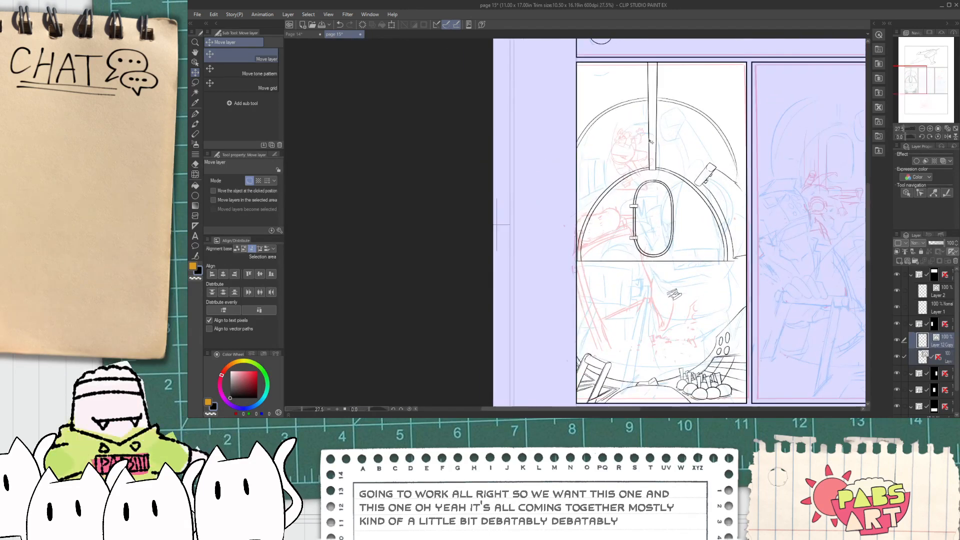
{"action": "left_click_drag", "start_coordinate": [651, 142], "coordinate": [654, 143]}
{"action": "left_click_drag", "start_coordinate": [664, 337], "coordinate": [676, 268]}
- Enlarge the Layer 12 copy and position its foreground chair and food pile along the bottom of the first middle-row panel
{"action": "scroll", "coordinate": [672, 285], "scroll_direction": "down", "scroll_amount": 2}
{"action": "scroll", "coordinate": [672, 286], "scroll_direction": "down", "scroll_amount": 1}
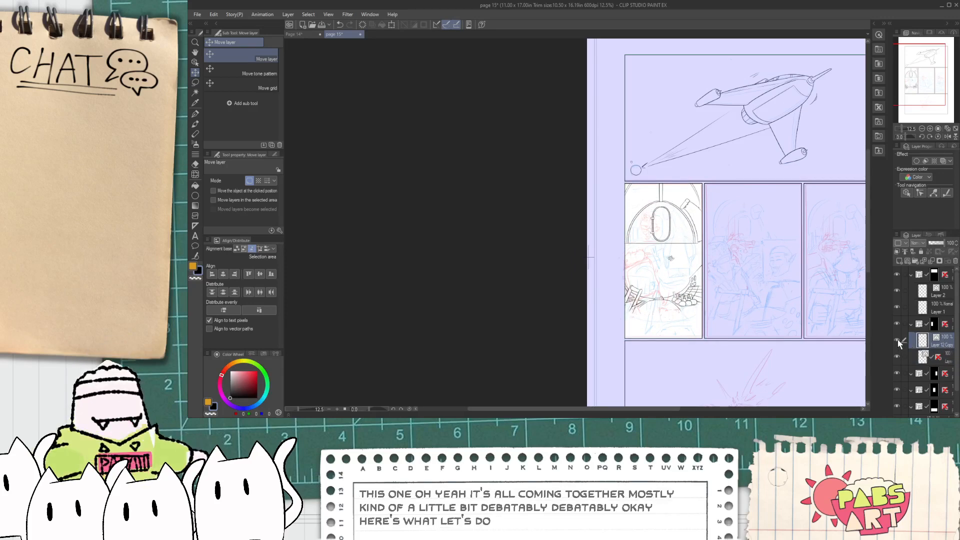
{"action": "key", "text": "ctrl+t"}
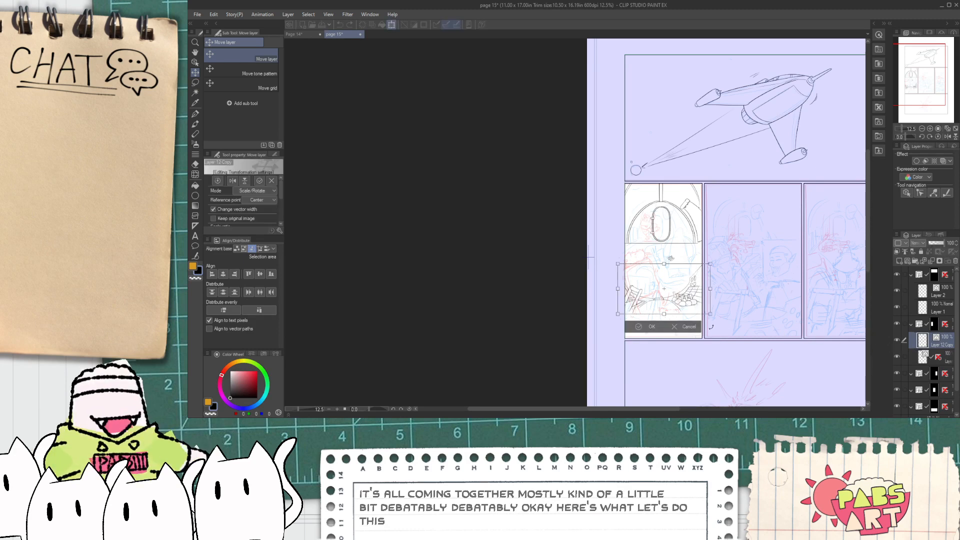
{"action": "left_click_drag", "start_coordinate": [751, 289], "coordinate": [721, 319]}
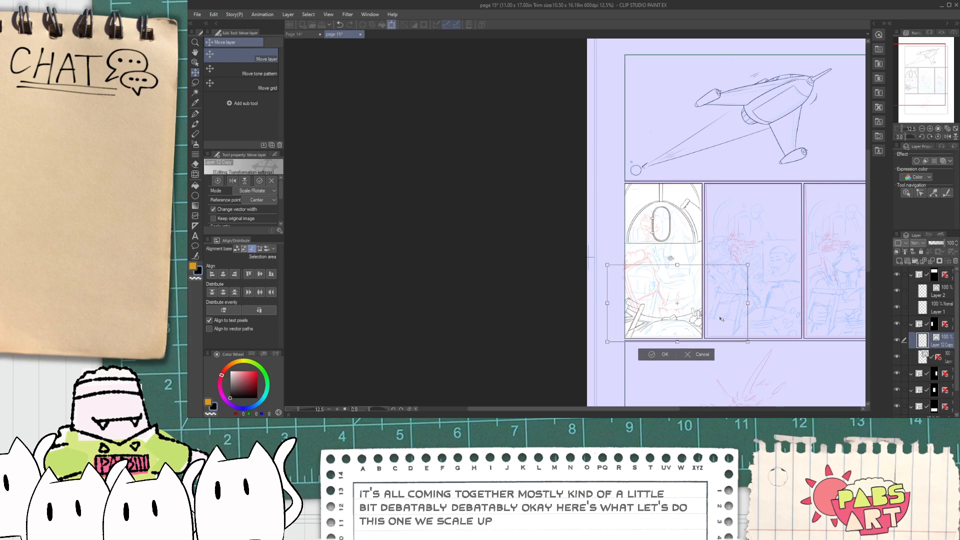
{"action": "scroll", "coordinate": [708, 322], "scroll_direction": "up", "scroll_amount": 2}
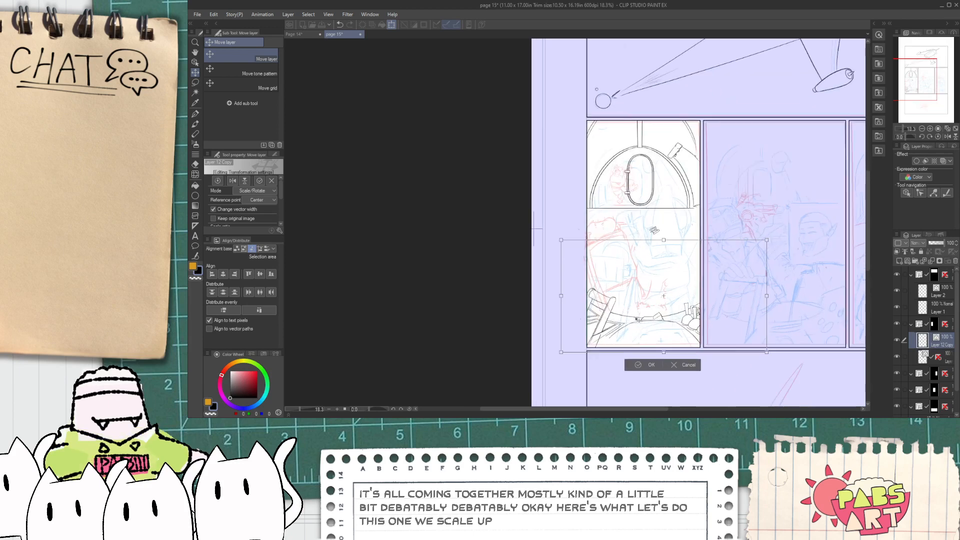
{"action": "left_click_drag", "start_coordinate": [662, 328], "coordinate": [659, 331]}
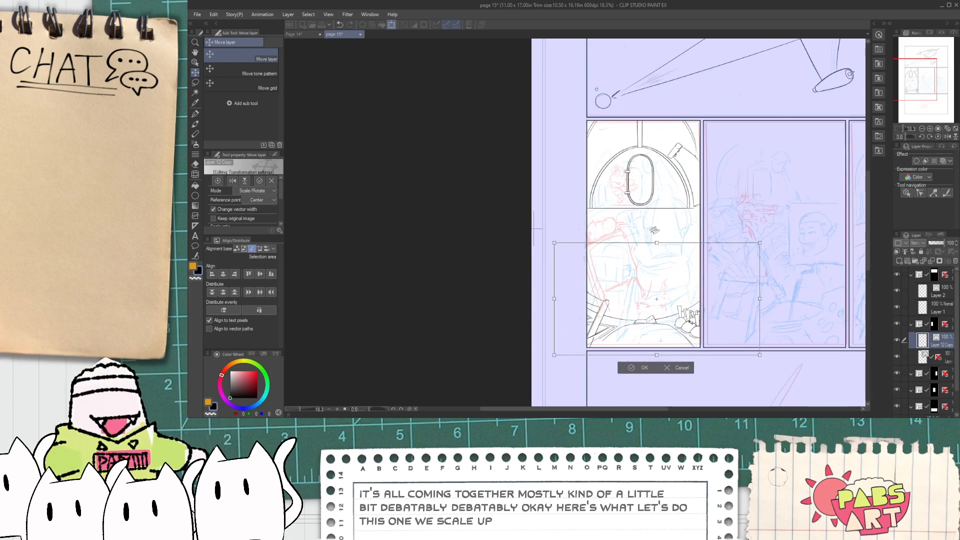
{"action": "left_click_drag", "start_coordinate": [760, 298], "coordinate": [705, 309]}
{"action": "scroll", "coordinate": [680, 328], "scroll_direction": "up", "scroll_amount": 2}
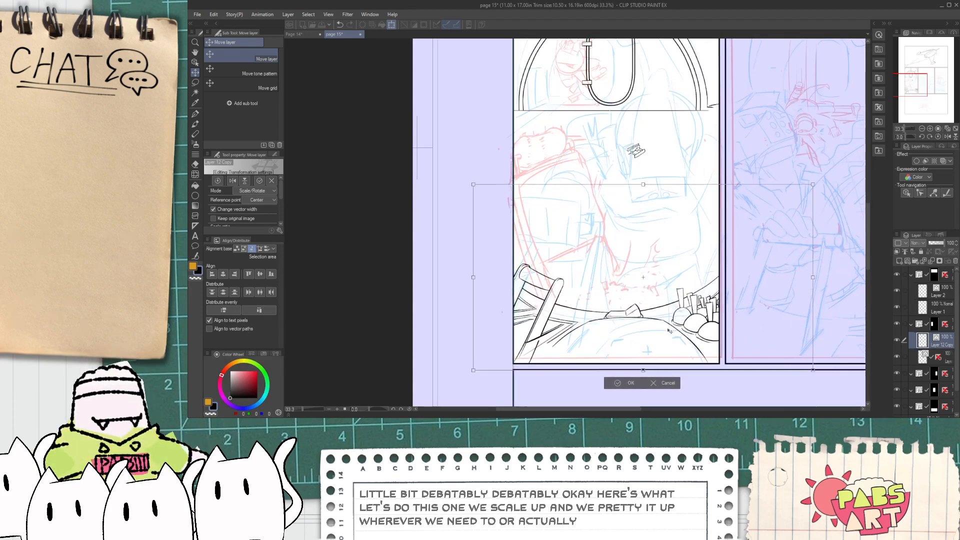
{"action": "scroll", "coordinate": [667, 333], "scroll_direction": "down", "scroll_amount": 2}
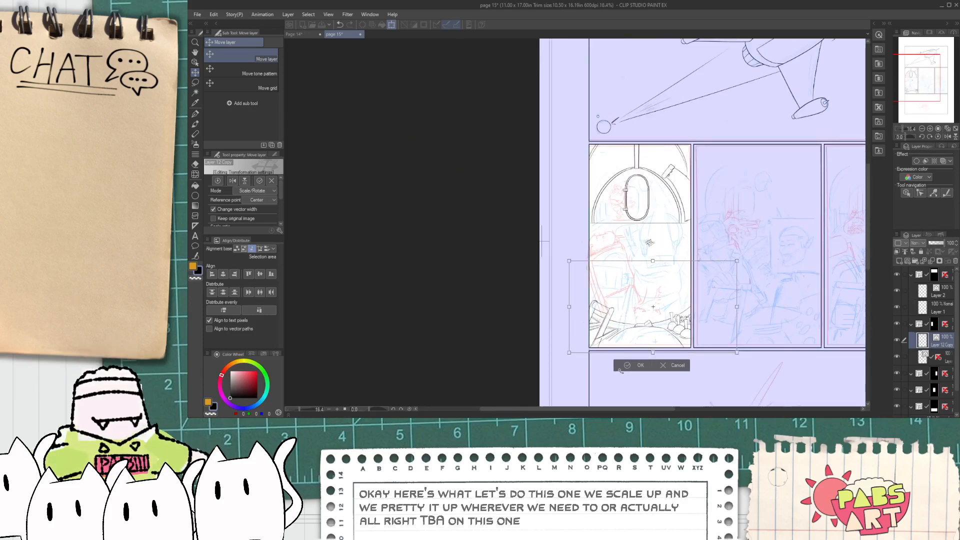
{"action": "left_click", "coordinate": [627, 365]}
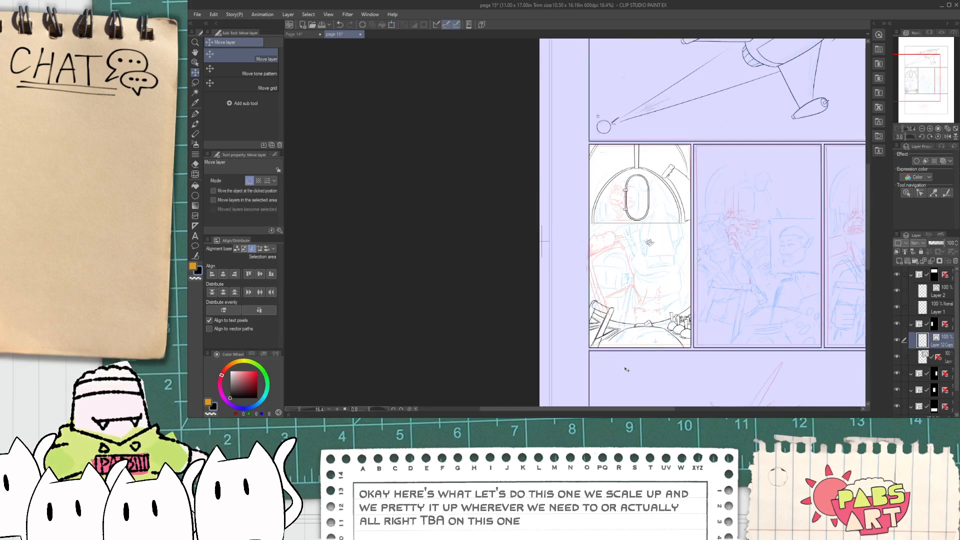
- Find the chair line art on page 14 and copy its Layer 13 into page 15's first middle-row panel
{"action": "left_click", "coordinate": [291, 35]}
{"action": "left_click", "coordinate": [896, 352]}
{"action": "left_click", "coordinate": [896, 352]}
{"action": "left_click", "coordinate": [894, 341]}
{"action": "left_click", "coordinate": [893, 345]}
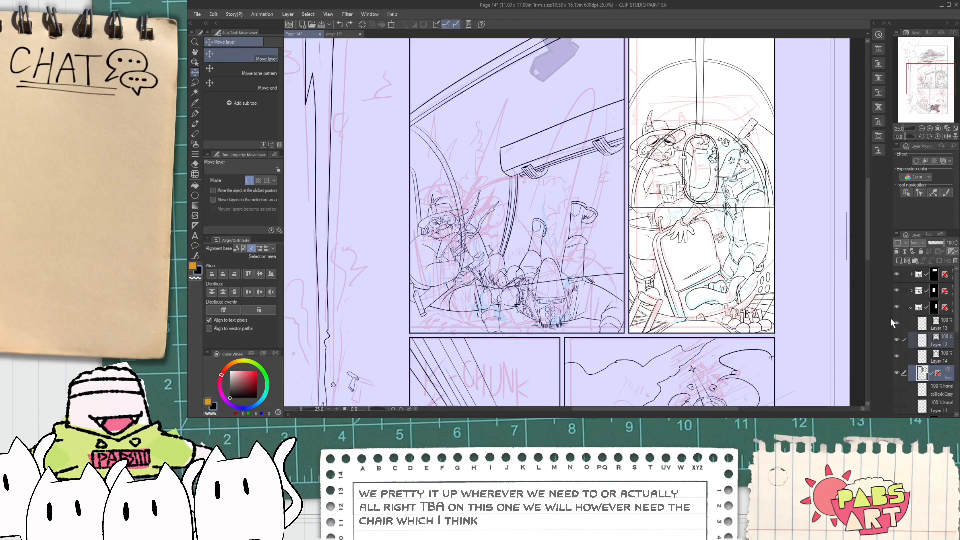
{"action": "left_click", "coordinate": [895, 322]}
{"action": "left_click", "coordinate": [896, 325]}
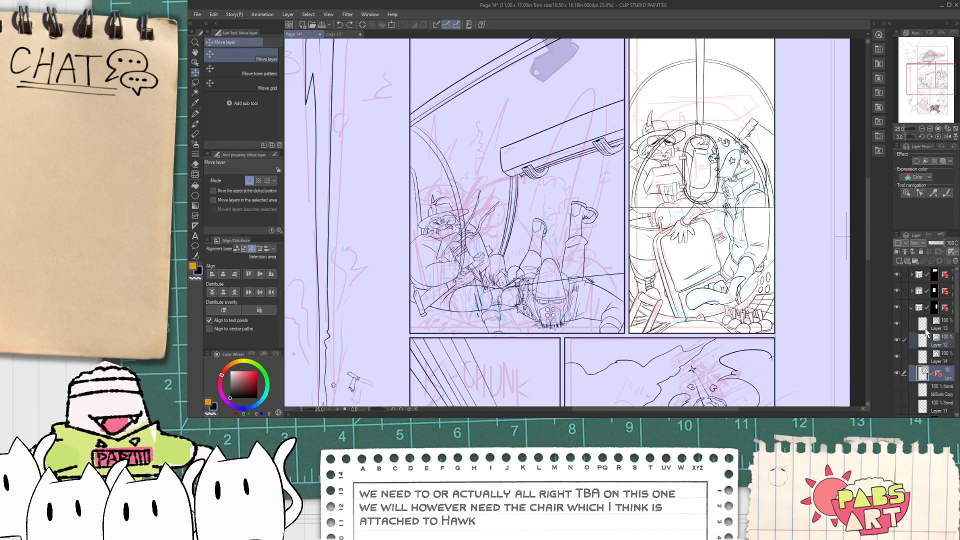
{"action": "left_click", "coordinate": [906, 325]}
{"action": "left_click", "coordinate": [338, 34]}
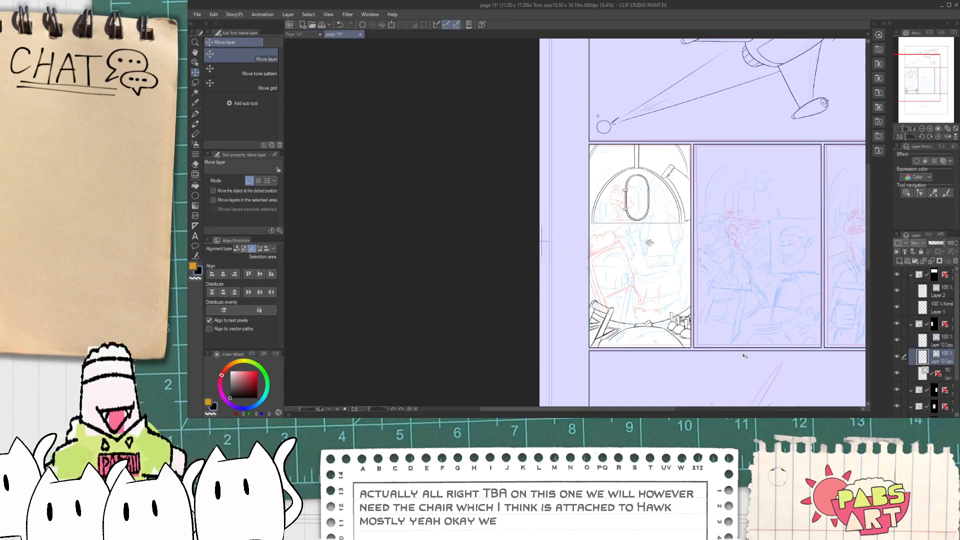
- Move the pasted Layer 13 copy into the first middle-row panel so the chair sits over the sketched one
{"action": "key", "text": "o"}
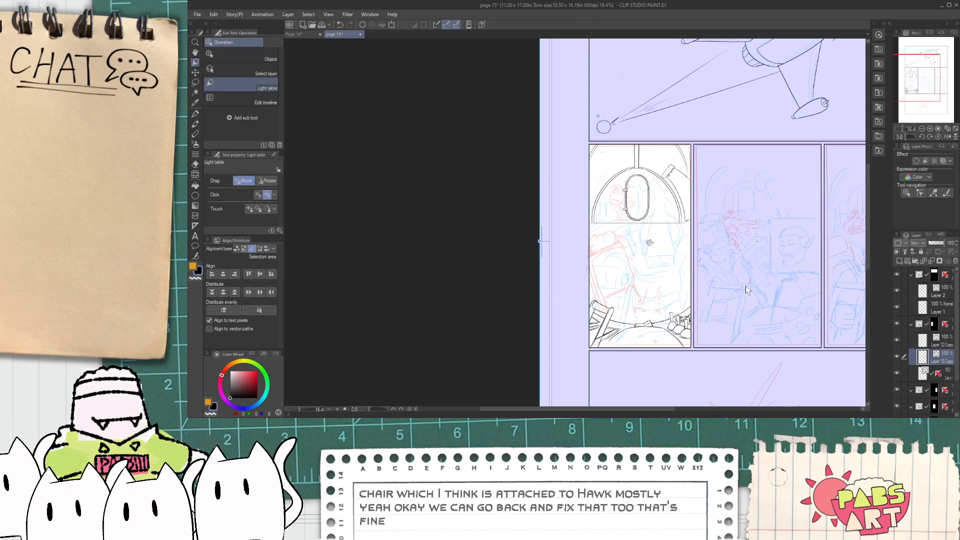
{"action": "key", "text": "k"}
{"action": "left_click_drag", "start_coordinate": [703, 303], "coordinate": [643, 318]}
{"action": "scroll", "coordinate": [641, 318], "scroll_direction": "up", "scroll_amount": 5}
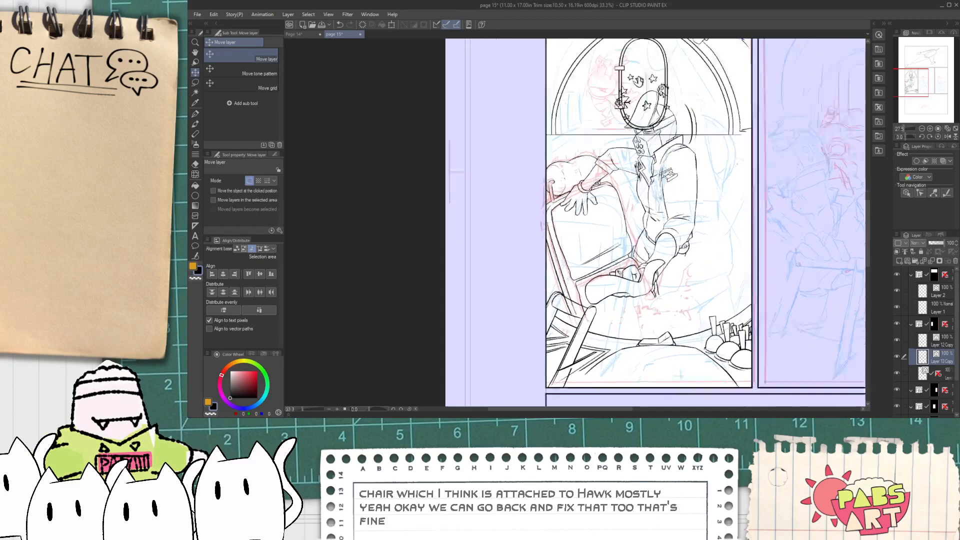
- Isolate the Layer 13 copy from the foreground art, then enlarge it slightly and align its chair with the red sketch
{"action": "left_click", "coordinate": [898, 354]}
{"action": "left_click", "coordinate": [896, 341]}
{"action": "left_click", "coordinate": [896, 341]}
{"action": "left_click", "coordinate": [897, 341]}
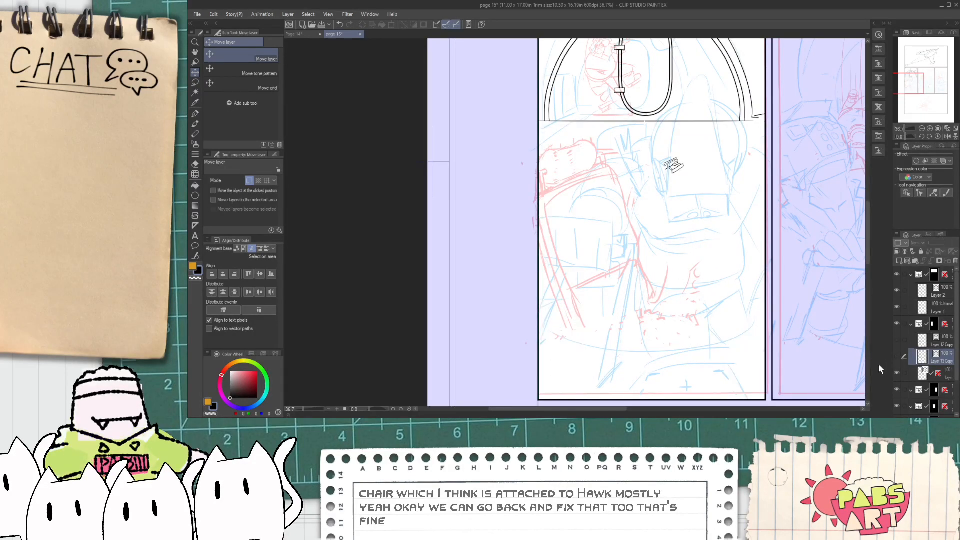
{"action": "left_click", "coordinate": [896, 356]}
{"action": "key", "text": "ctrl+t"}
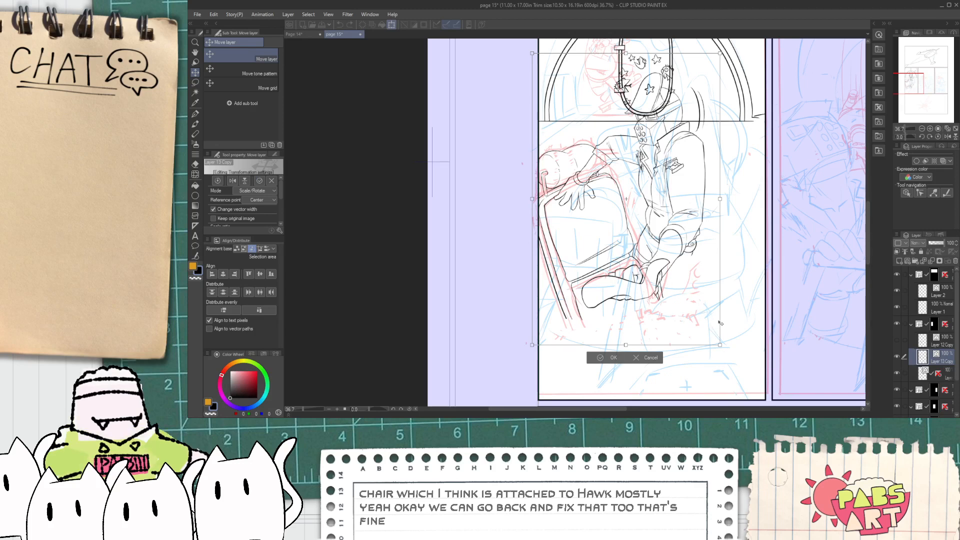
{"action": "left_click_drag", "start_coordinate": [720, 345], "coordinate": [724, 351]}
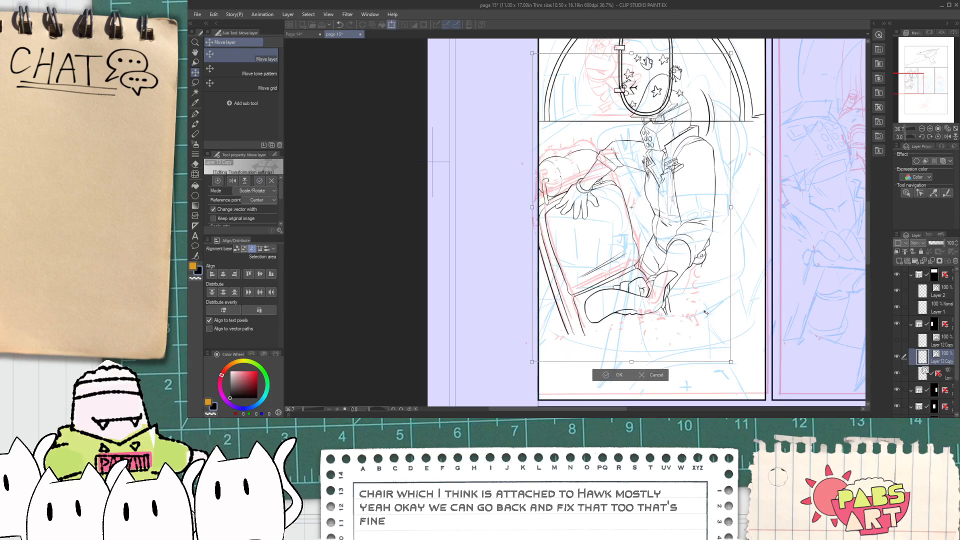
{"action": "left_click_drag", "start_coordinate": [675, 288], "coordinate": [683, 290]}
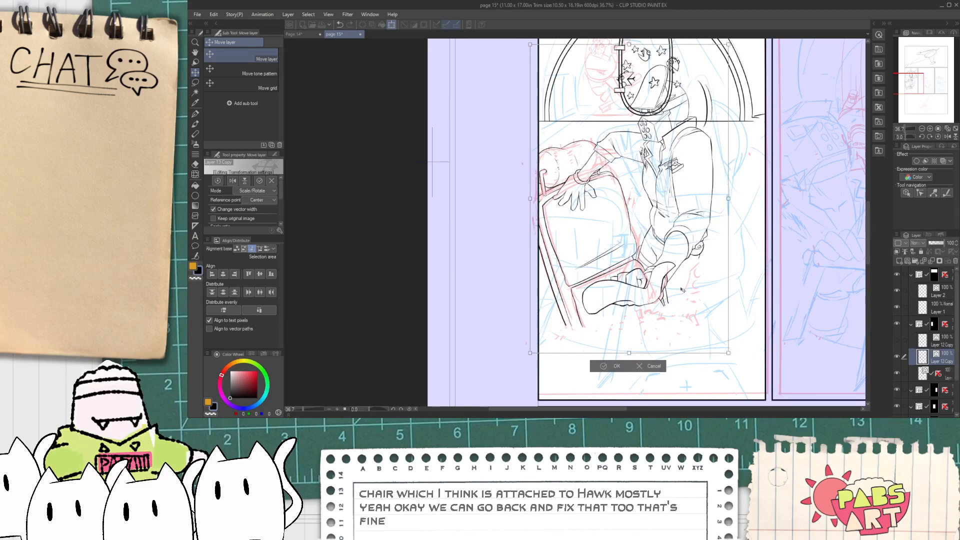
{"action": "left_click", "coordinate": [603, 371]}
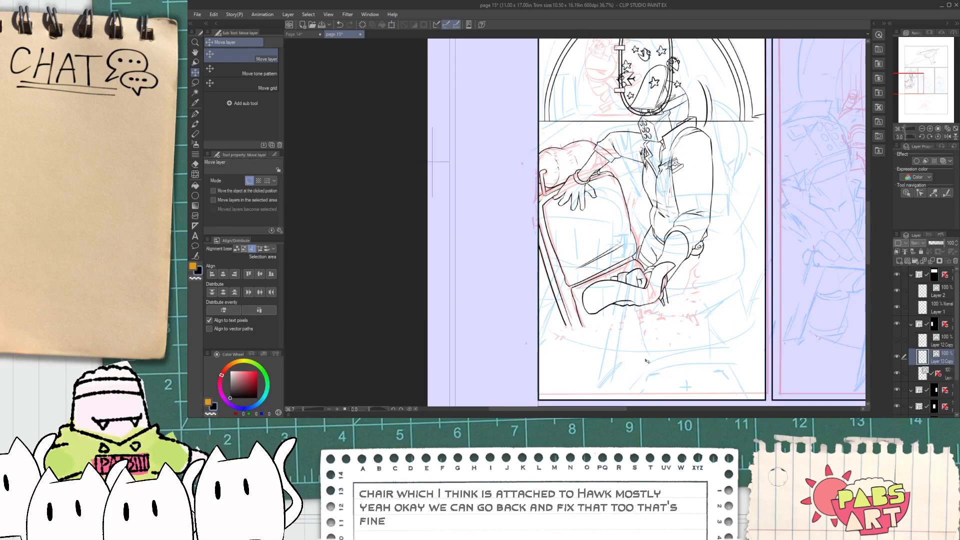
- Hide the cabin background layers and delete the pasted figure's head, surrounding stars and torso lines from the Layer 13 copy
{"action": "scroll", "coordinate": [724, 297], "scroll_direction": "down", "scroll_amount": 3}
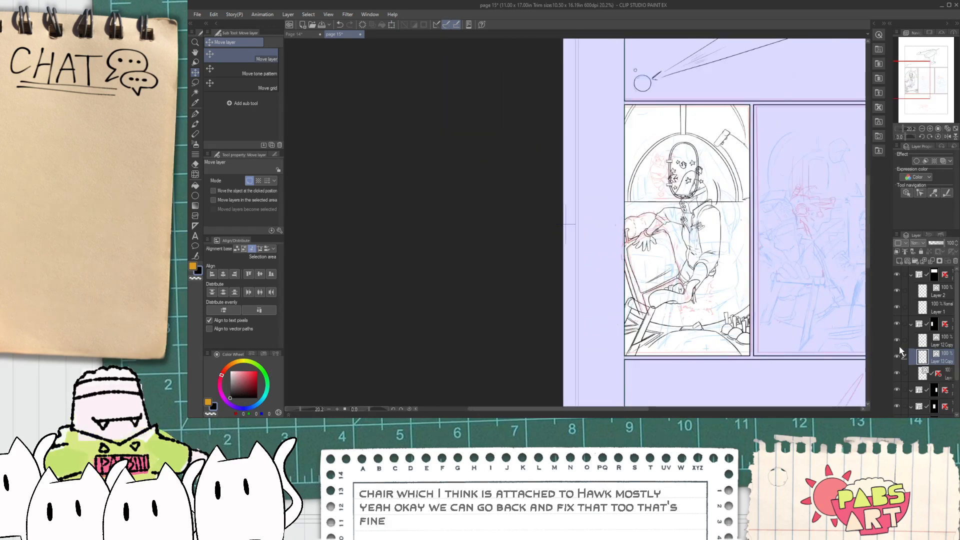
{"action": "scroll", "coordinate": [740, 246], "scroll_direction": "up", "scroll_amount": 4}
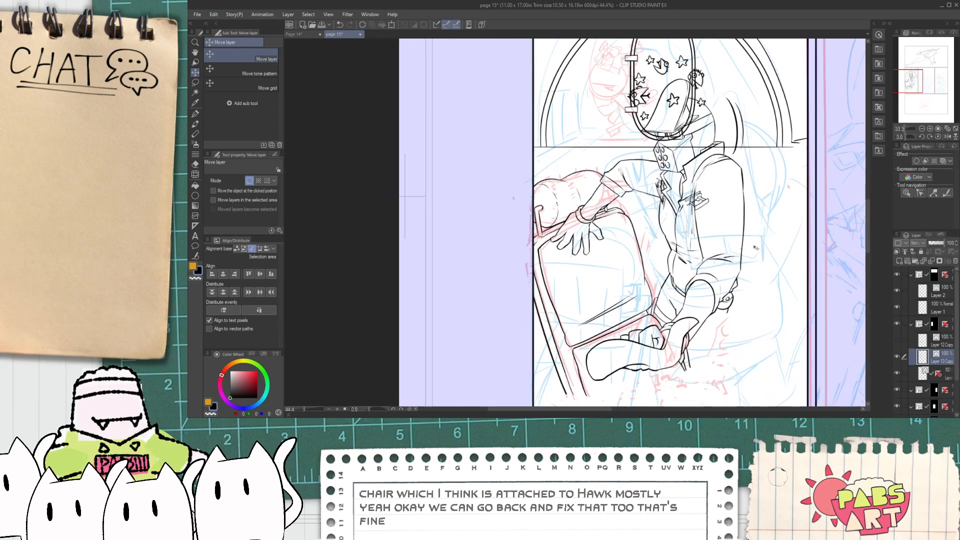
{"action": "scroll", "coordinate": [772, 278], "scroll_direction": "down", "scroll_amount": 7}
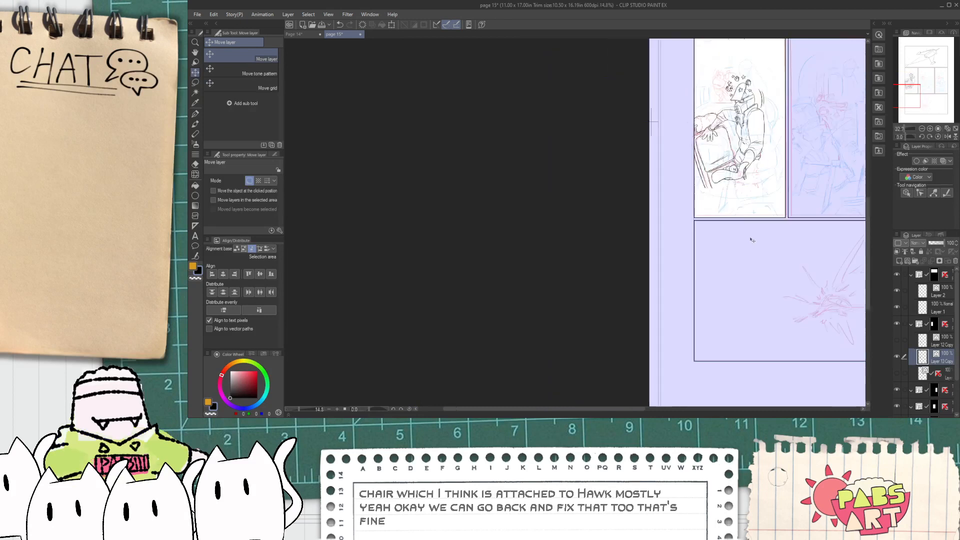
{"action": "scroll", "coordinate": [727, 95], "scroll_direction": "up", "scroll_amount": 7}
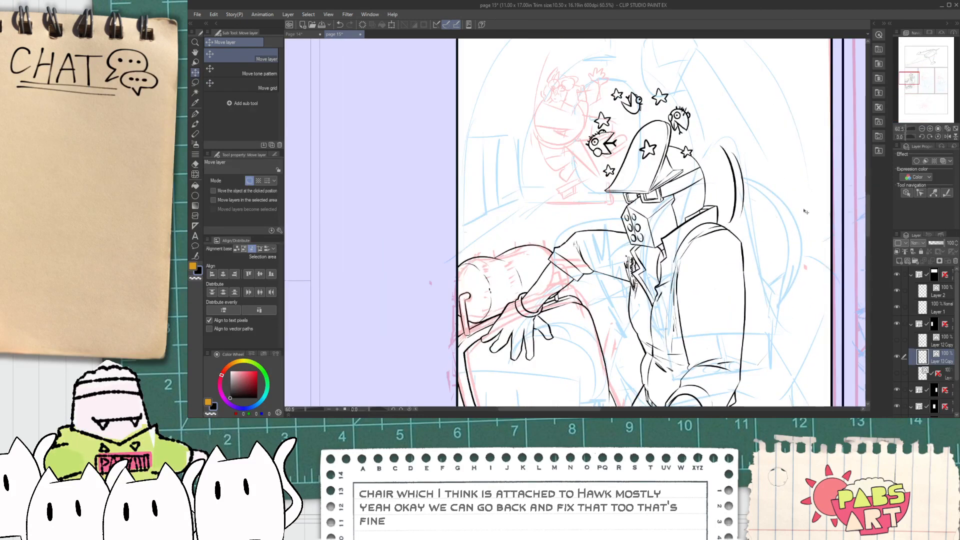
{"action": "key", "text": "o"}
{"action": "left_click_drag", "start_coordinate": [762, 66], "coordinate": [552, 239]}
{"action": "scroll", "coordinate": [720, 126], "scroll_direction": "down", "scroll_amount": 3}
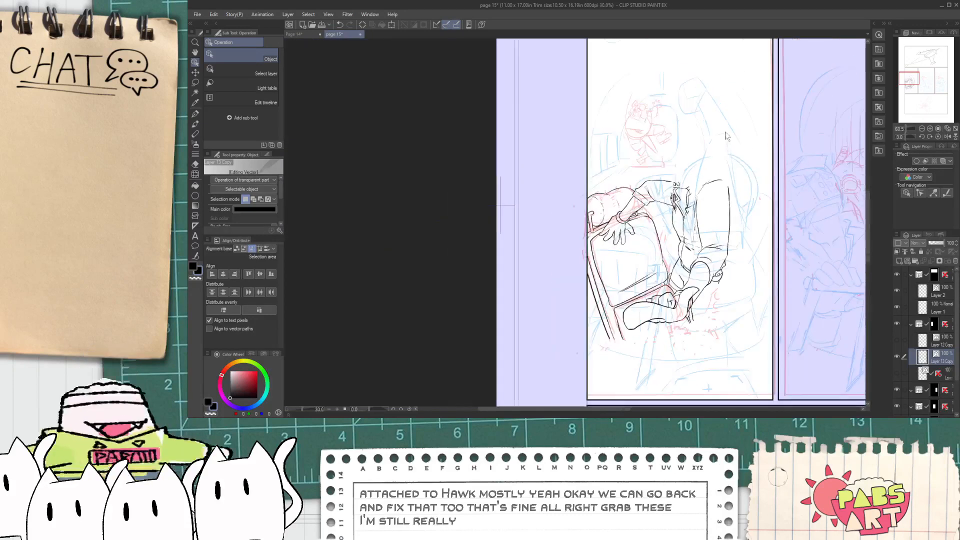
{"action": "key", "text": "Delete"}
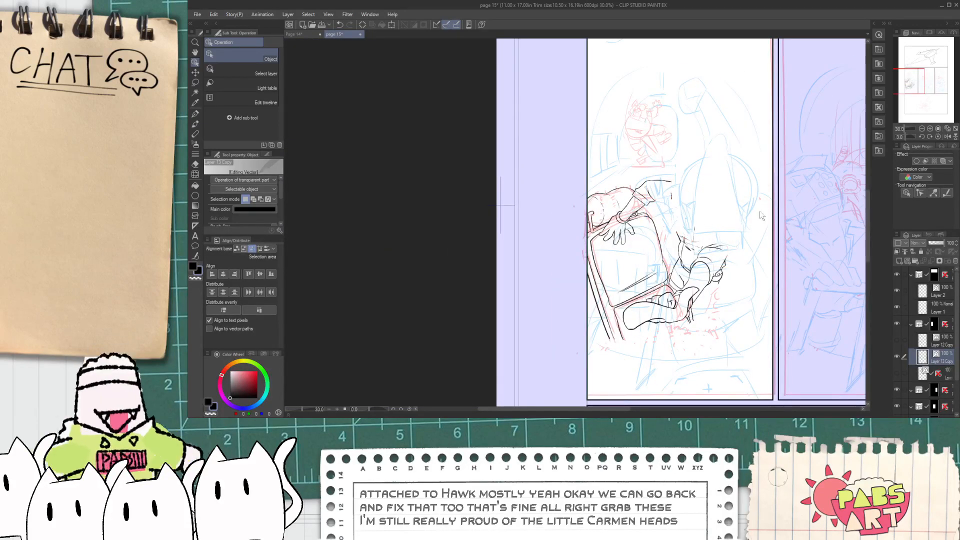
- Delete the vector lines of the figure's lower body and the stray strokes beside the chair in the Layer 13 copy
{"action": "left_click_drag", "start_coordinate": [744, 219], "coordinate": [679, 275]}
{"action": "key", "text": "Delete"}
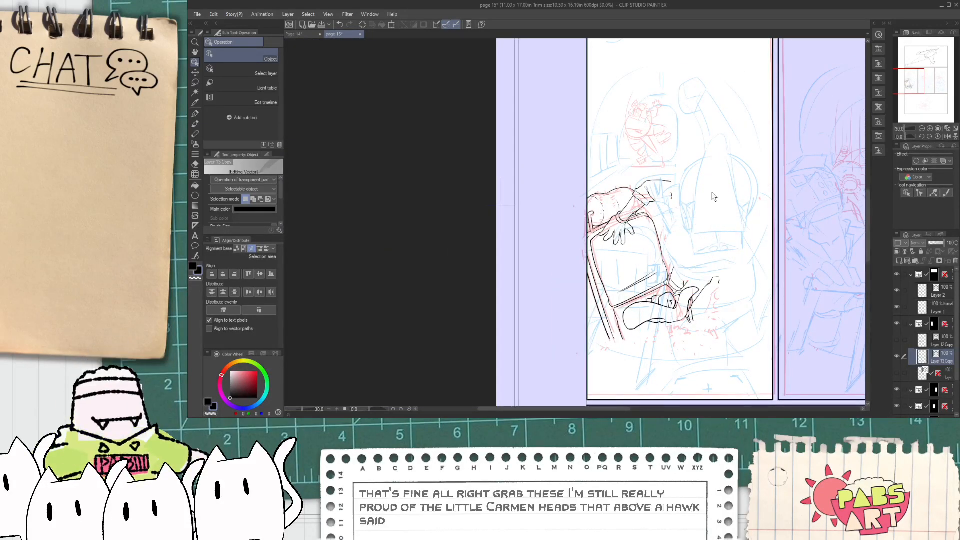
{"action": "left_click_drag", "start_coordinate": [664, 186], "coordinate": [663, 186]}
{"action": "key", "text": "Delete"}
{"action": "mouse_move", "coordinate": [722, 210]}
{"action": "left_mouse_down"}
{"action": "mouse_move", "coordinate": [727, 294]}
{"action": "mouse_move", "coordinate": [692, 320]}
{"action": "left_mouse_up"}
{"action": "key", "text": "Delete"}
{"action": "scroll", "coordinate": [693, 295], "scroll_direction": "up", "scroll_amount": 2}
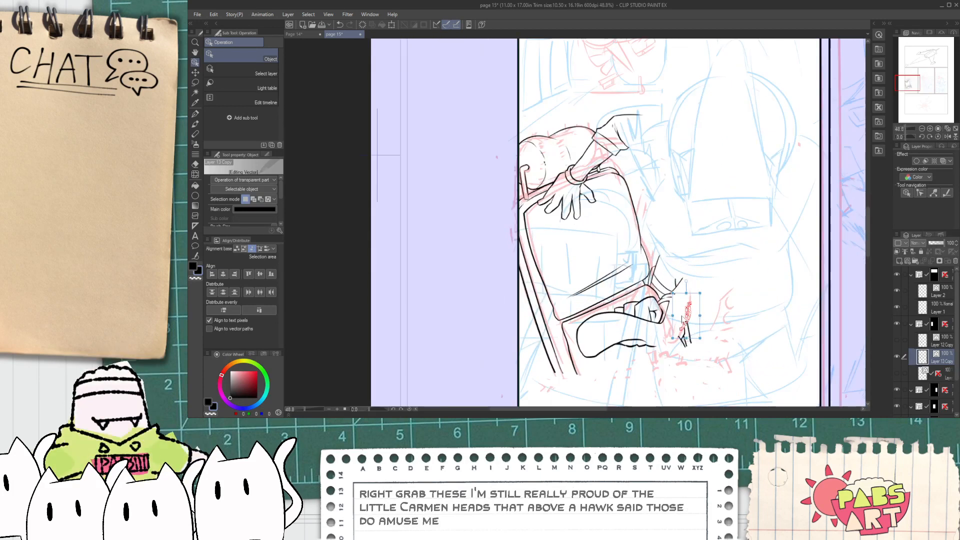
{"action": "key", "text": "Delete"}
- Remove the leftover strokes around the ankle next to the chair seat
{"action": "scroll", "coordinate": [680, 320], "scroll_direction": "up", "scroll_amount": 3}
{"action": "left_click_drag", "start_coordinate": [694, 340], "coordinate": [695, 339]}
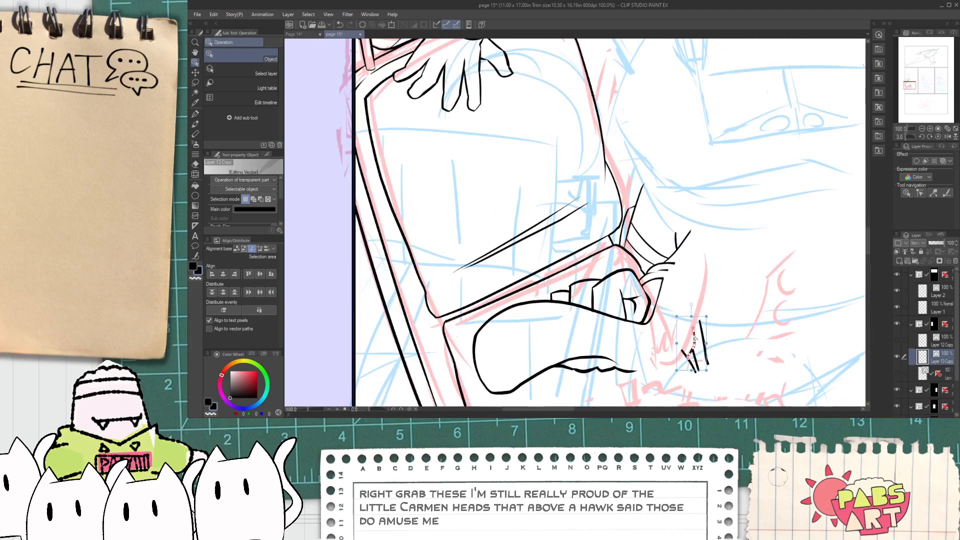
{"action": "scroll", "coordinate": [689, 334], "scroll_direction": "down", "scroll_amount": 3}
{"action": "left_click_drag", "start_coordinate": [679, 272], "coordinate": [679, 270]}
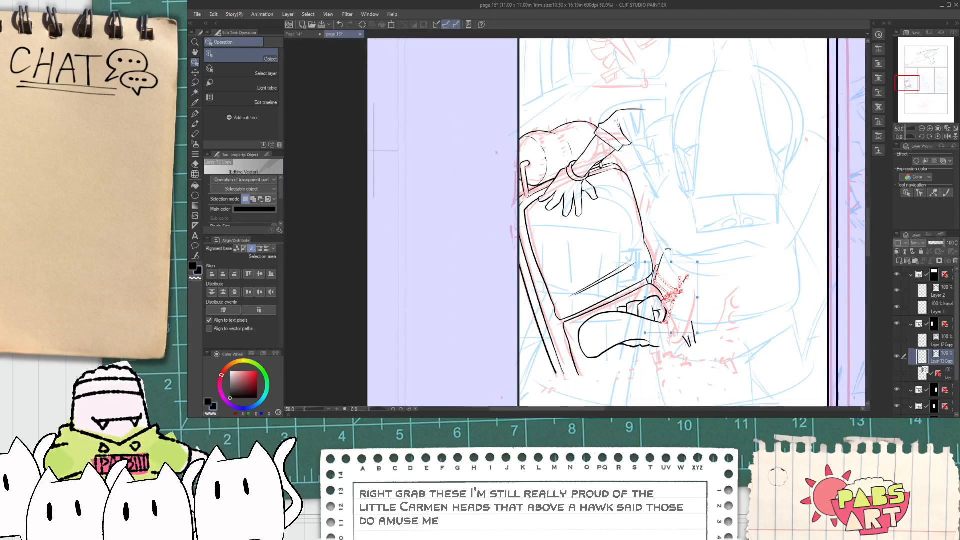
{"action": "scroll", "coordinate": [655, 225], "scroll_direction": "down", "scroll_amount": 2}
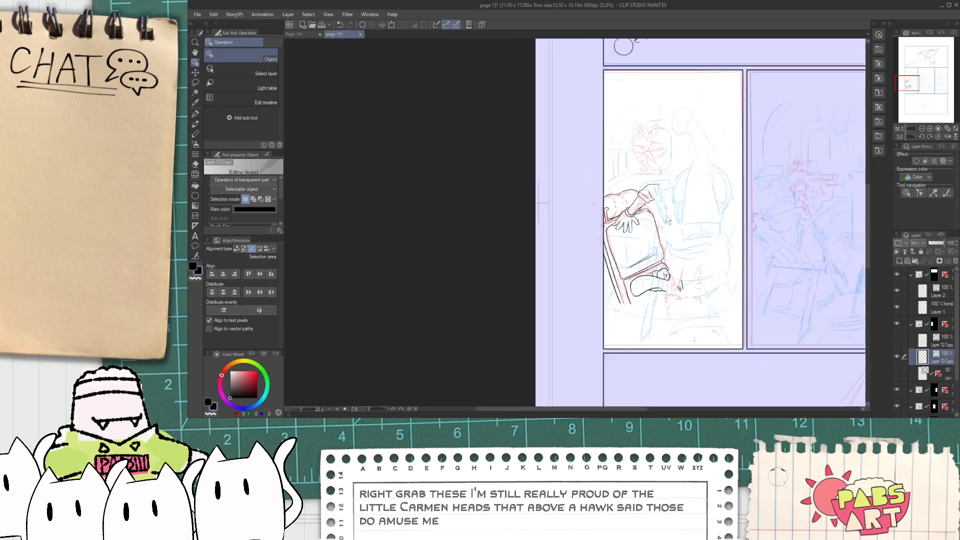
- Delete the sleeve, forearm and wristband lines above the chair back, and undo the last deletion of finger lines
{"action": "scroll", "coordinate": [654, 244], "scroll_direction": "up", "scroll_amount": 3}
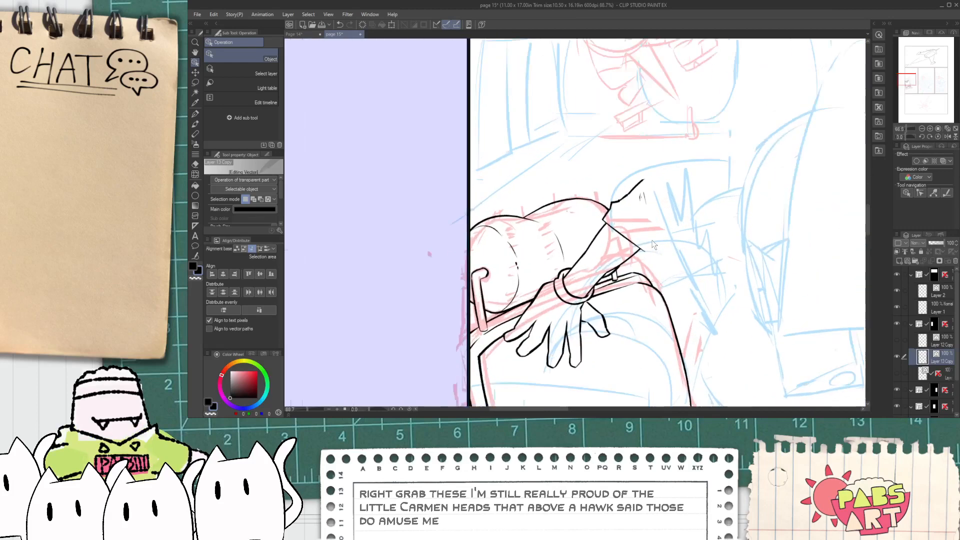
{"action": "left_click_drag", "start_coordinate": [641, 229], "coordinate": [627, 179]}
{"action": "left_click_drag", "start_coordinate": [644, 221], "coordinate": [611, 173]}
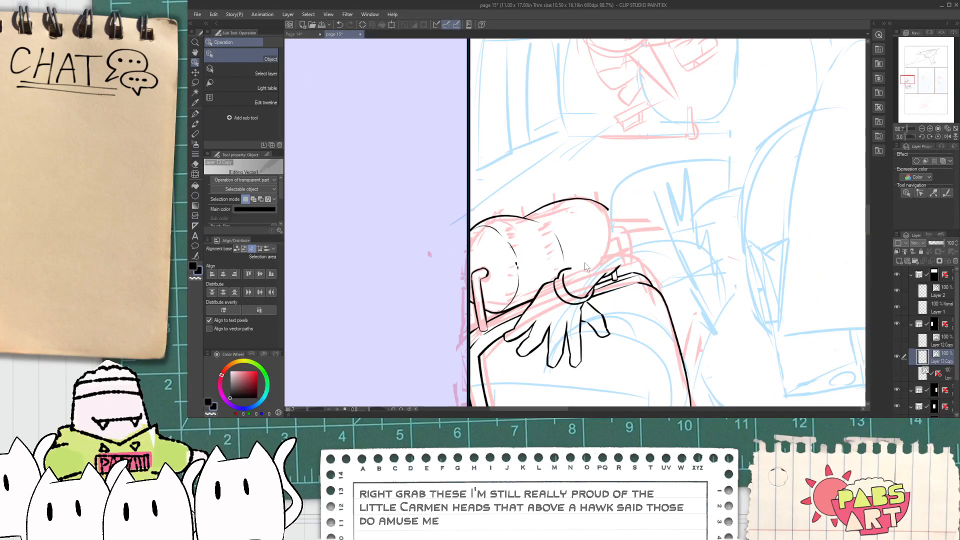
{"action": "left_click_drag", "start_coordinate": [585, 263], "coordinate": [604, 281]}
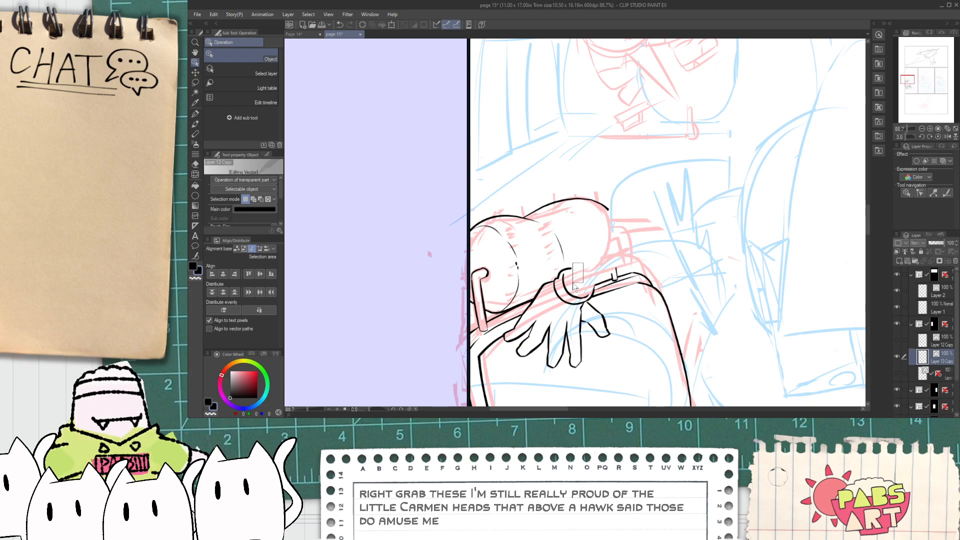
{"action": "left_click", "coordinate": [536, 262]}
{"action": "left_click_drag", "start_coordinate": [565, 299], "coordinate": [565, 298]}
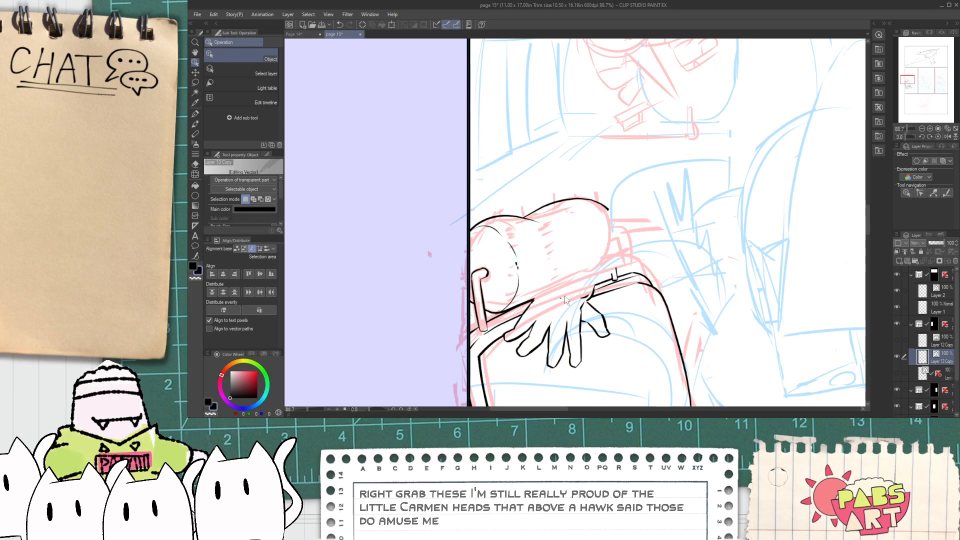
{"action": "key", "text": "Delete"}
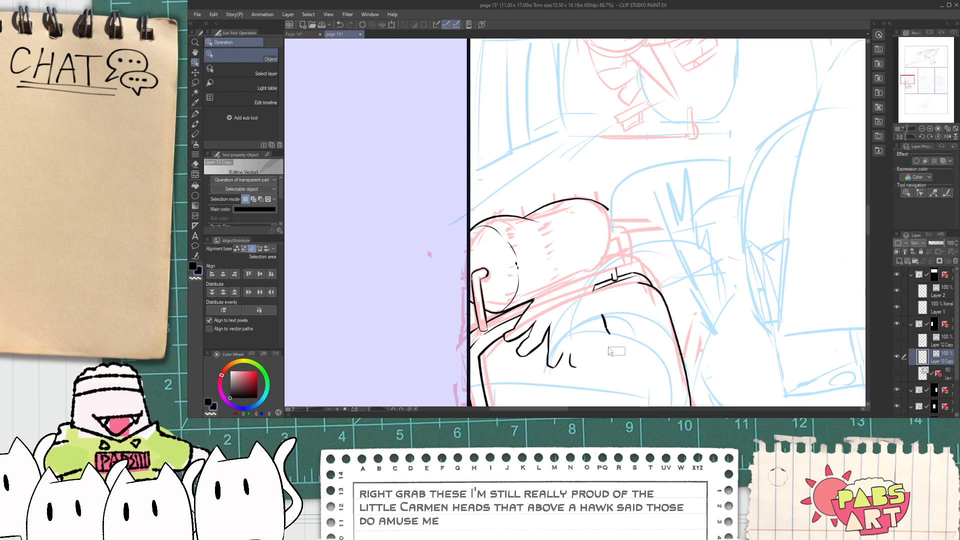
{"action": "key", "text": "ctrl+z"}
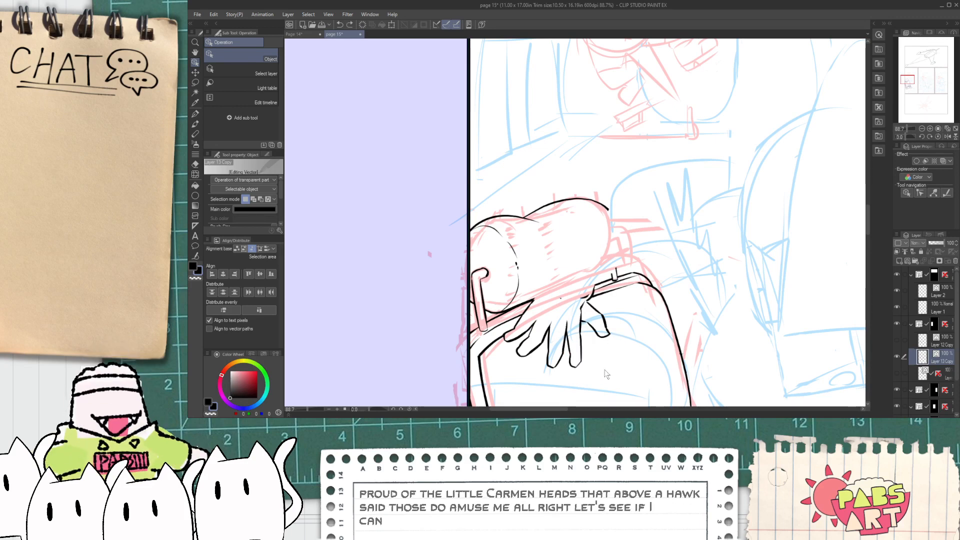
- Delete the remaining hand and finger lines hanging over the chair back in the Layer 13 copy
{"action": "key", "text": "Delete"}
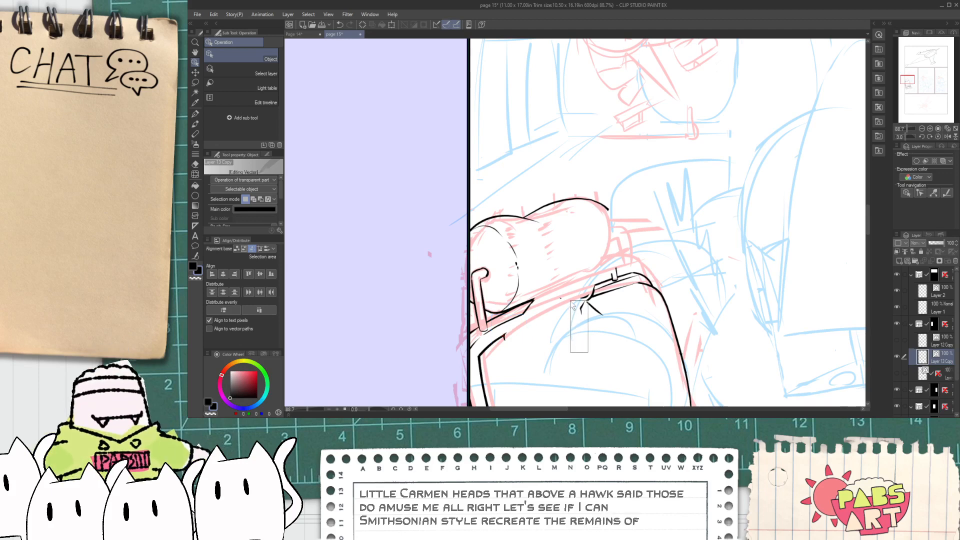
{"action": "key", "text": "ctrl+z"}
{"action": "key", "text": "ctrl+z"}
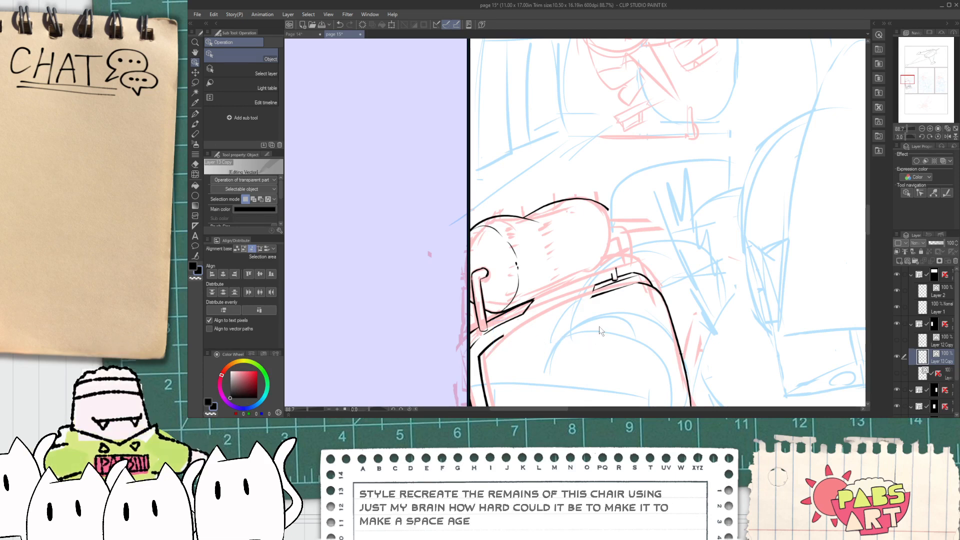
- Delete the short strokes capping the broken ends of the rail between the headrest and the chair back
{"action": "scroll", "coordinate": [600, 331], "scroll_direction": "down", "scroll_amount": 1}
{"action": "key", "text": "h"}
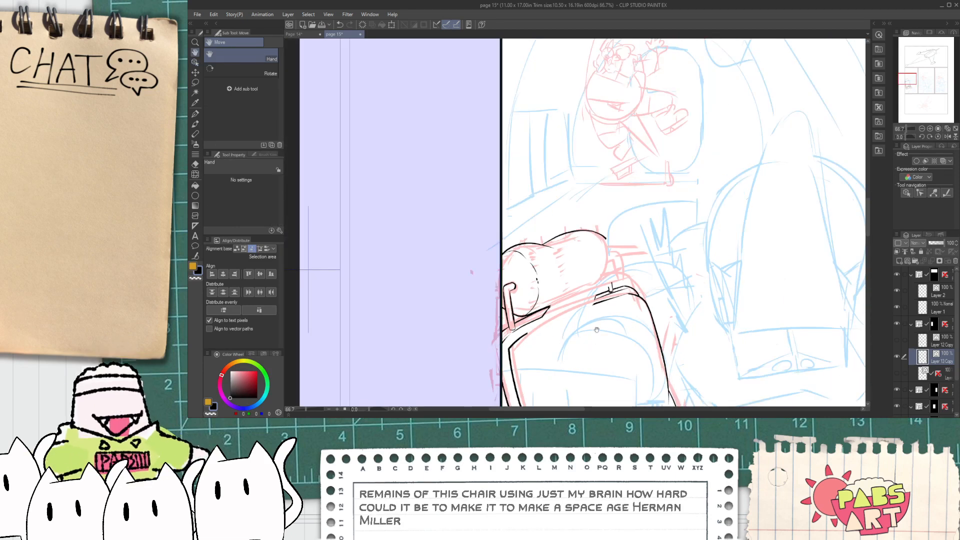
{"action": "scroll", "coordinate": [550, 320], "scroll_direction": "up", "scroll_amount": 3}
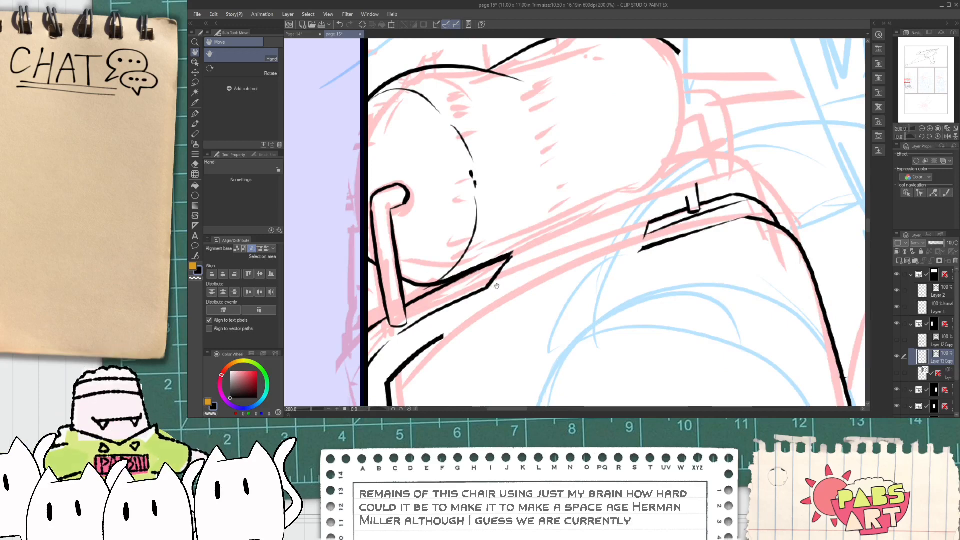
{"action": "left_click", "coordinate": [495, 283]}
{"action": "key", "text": "Delete"}
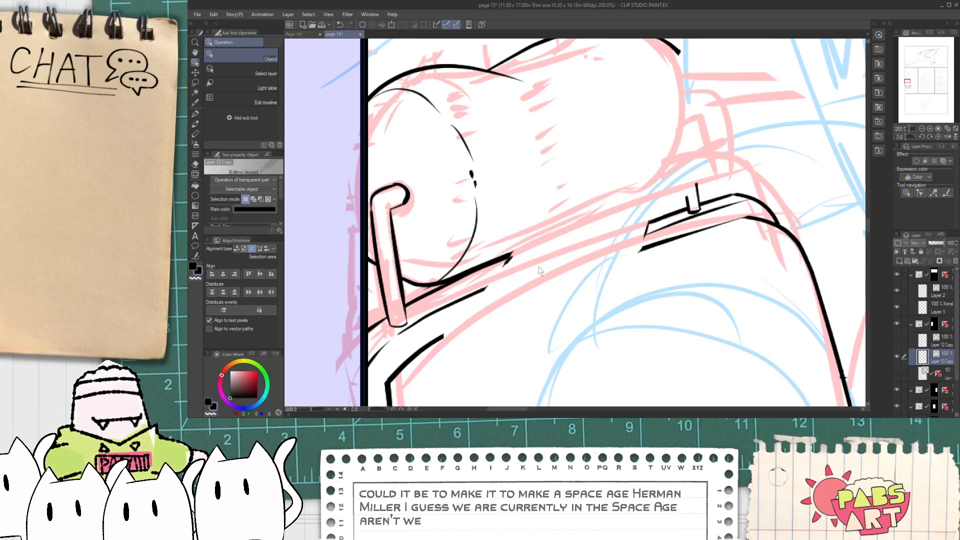
{"action": "left_click", "coordinate": [650, 242]}
{"action": "key", "text": "Delete"}
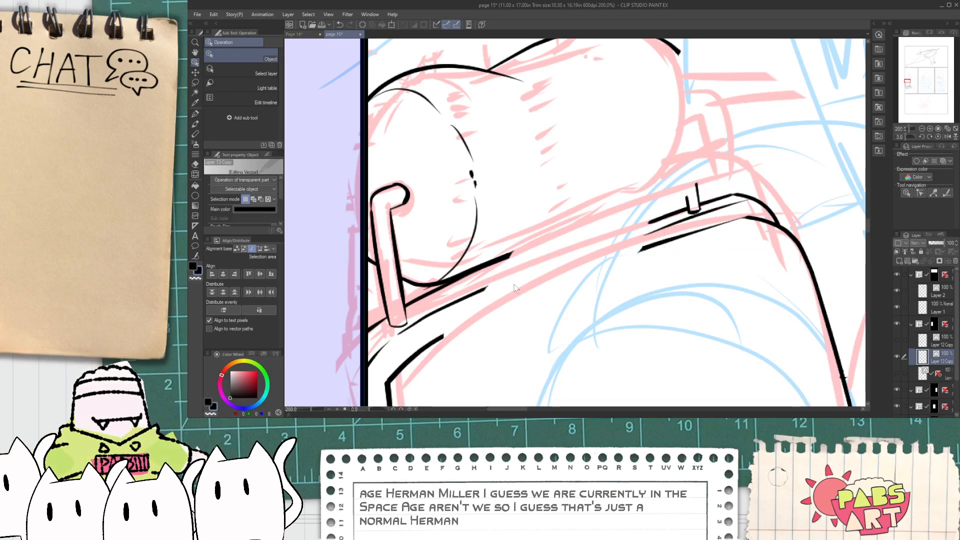
- Stretch the ends of the chair back's top edge line across the gap and adjust its control points to follow the sketch
{"action": "left_click", "coordinate": [442, 337]}
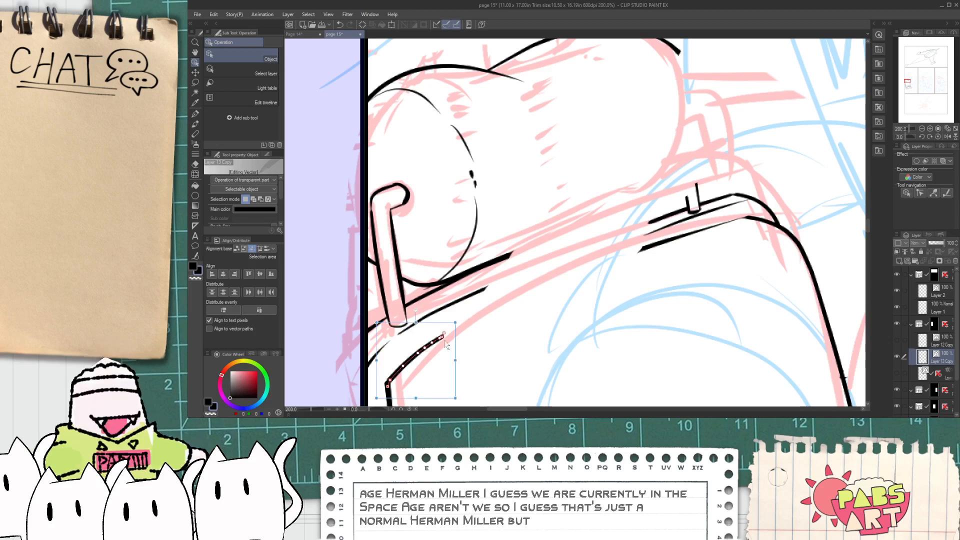
{"action": "left_click_drag", "start_coordinate": [630, 255], "coordinate": [651, 245]}
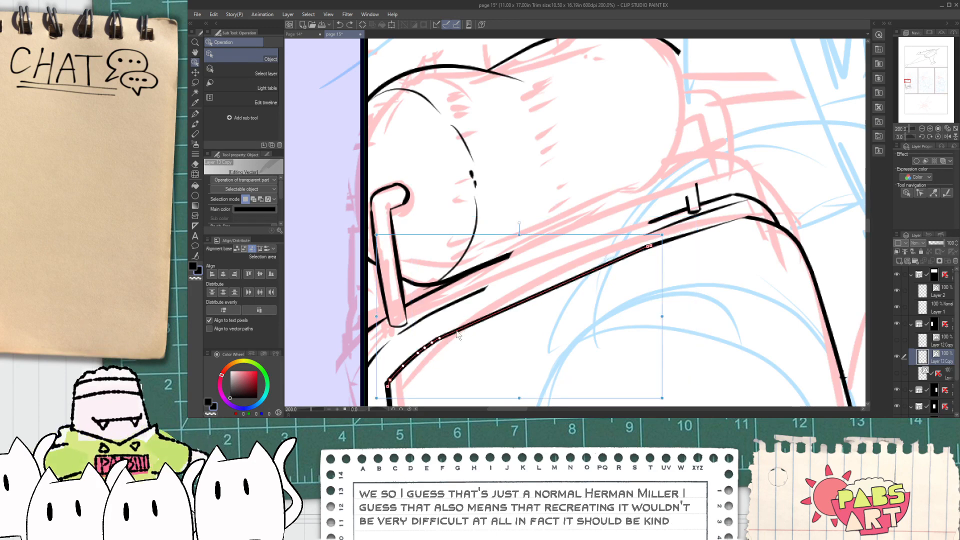
{"action": "left_click_drag", "start_coordinate": [577, 272], "coordinate": [578, 269]}
{"action": "left_click_drag", "start_coordinate": [434, 343], "coordinate": [475, 318]}
{"action": "mouse_move", "coordinate": [580, 267]}
{"action": "left_mouse_down"}
{"action": "mouse_move", "coordinate": [588, 265]}
{"action": "mouse_move", "coordinate": [533, 281]}
{"action": "left_mouse_up"}
{"action": "scroll", "coordinate": [647, 249], "scroll_direction": "up", "scroll_amount": 2}
{"action": "left_click_drag", "start_coordinate": [644, 249], "coordinate": [644, 245]}
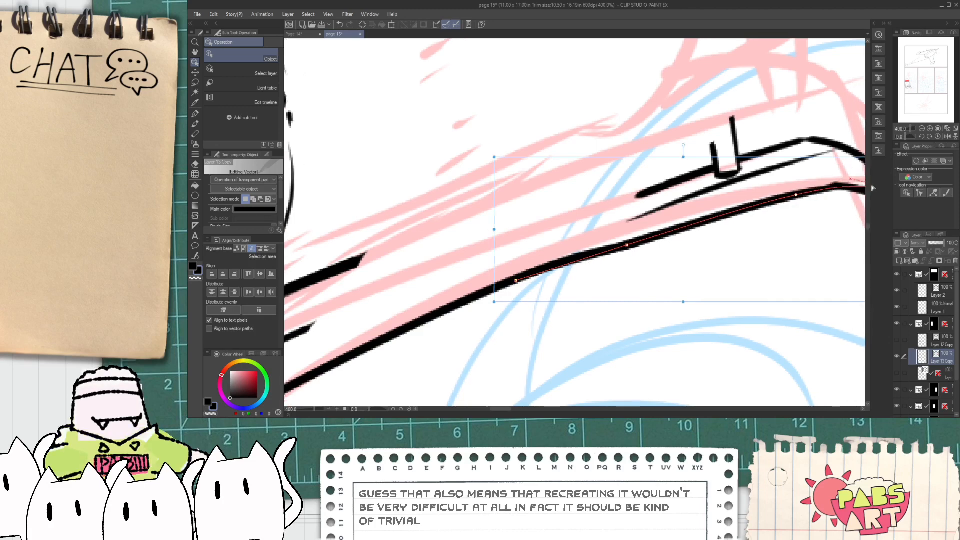
- Try to join the segments of the chair back's top edge with the Connect vector lines tool
{"action": "key", "text": "e"}
{"action": "scroll", "coordinate": [762, 200], "scroll_direction": "down", "scroll_amount": 6}
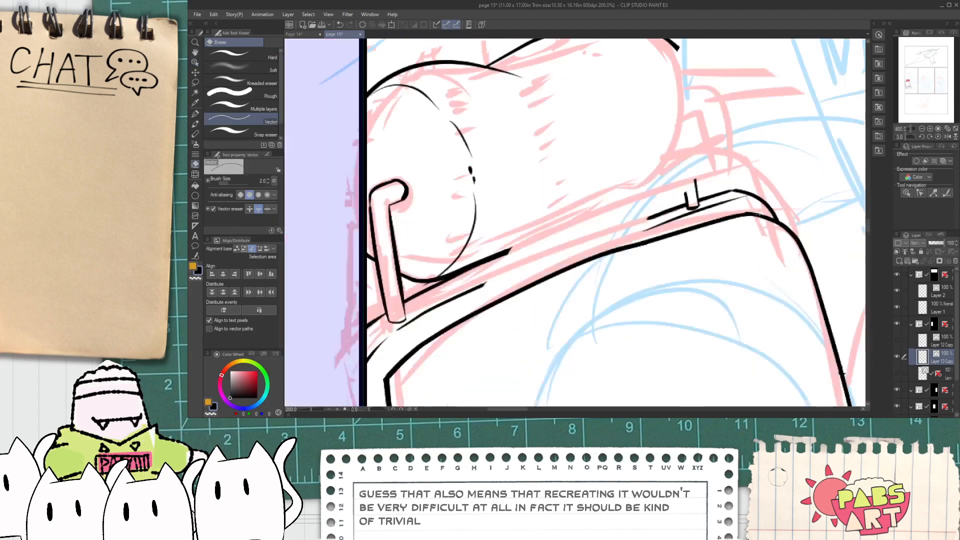
{"action": "scroll", "coordinate": [701, 244], "scroll_direction": "up", "scroll_amount": 2}
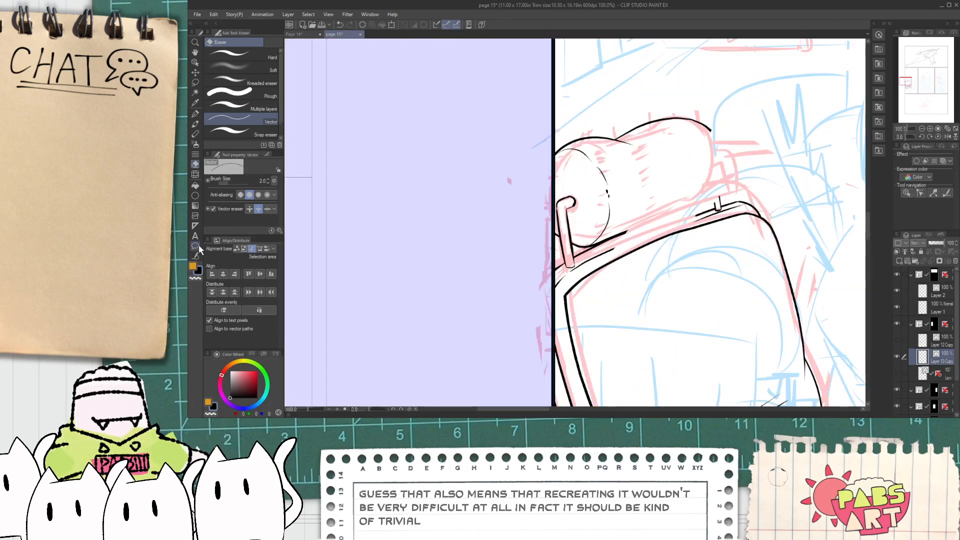
{"action": "left_click", "coordinate": [196, 256]}
{"action": "scroll", "coordinate": [632, 263], "scroll_direction": "up", "scroll_amount": 1}
{"action": "mouse_move", "coordinate": [697, 235]}
{"action": "left_mouse_down"}
{"action": "mouse_move", "coordinate": [632, 246]}
{"action": "mouse_move", "coordinate": [766, 202]}
{"action": "left_mouse_up"}
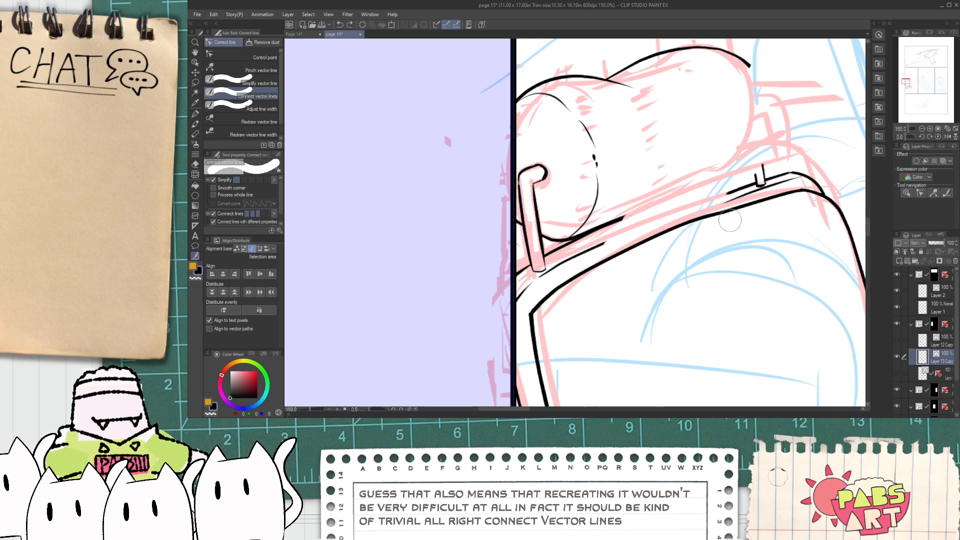
{"action": "scroll", "coordinate": [733, 215], "scroll_direction": "up", "scroll_amount": 3}
{"action": "scroll", "coordinate": [736, 200], "scroll_direction": "down", "scroll_amount": 2}
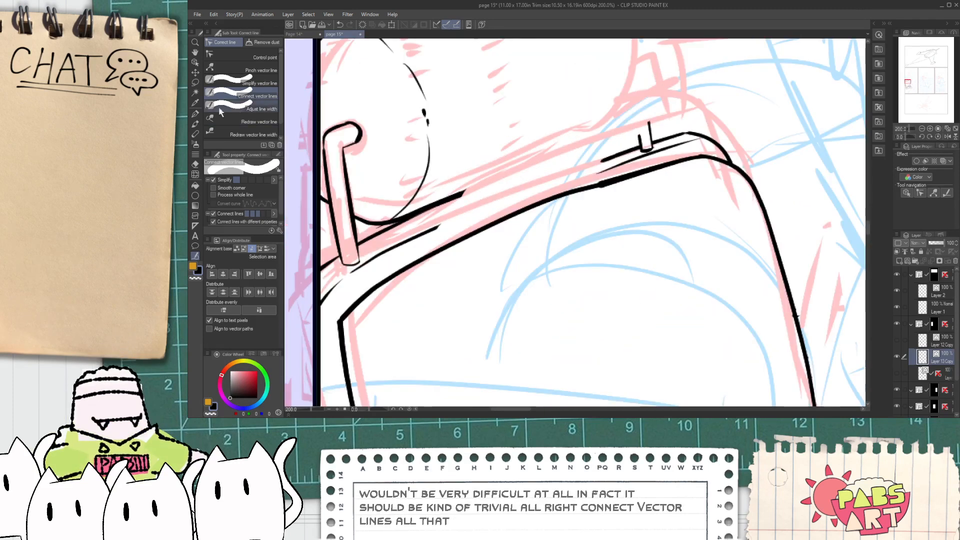
- Try removing surplus control points from the chair back's top edge line
{"action": "left_click", "coordinate": [259, 55]}
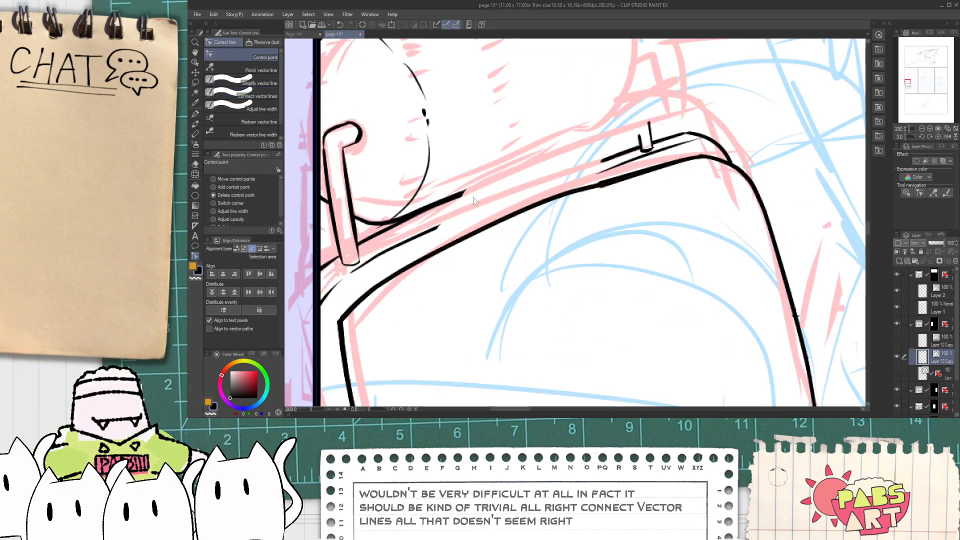
{"action": "scroll", "coordinate": [585, 210], "scroll_direction": "up", "scroll_amount": 1}
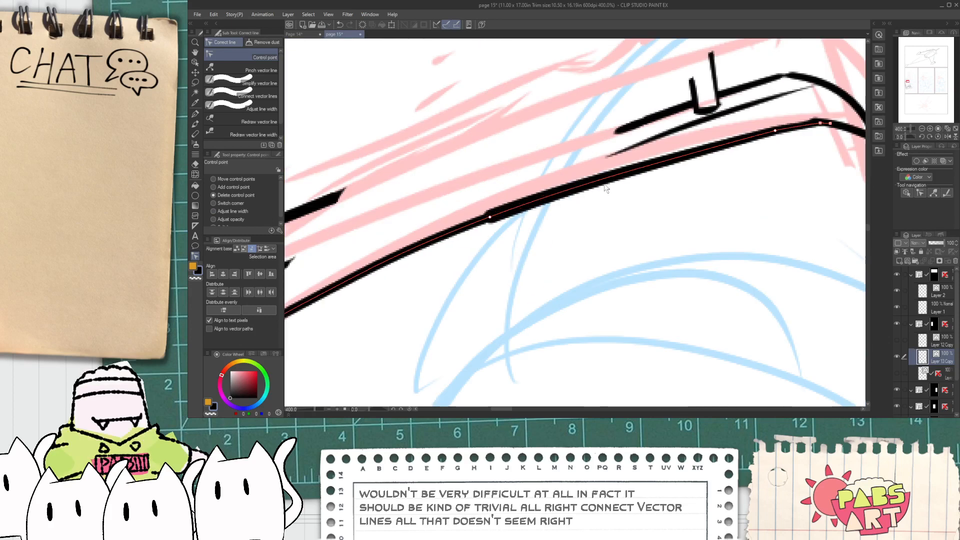
{"action": "scroll", "coordinate": [423, 248], "scroll_direction": "down", "scroll_amount": 3}
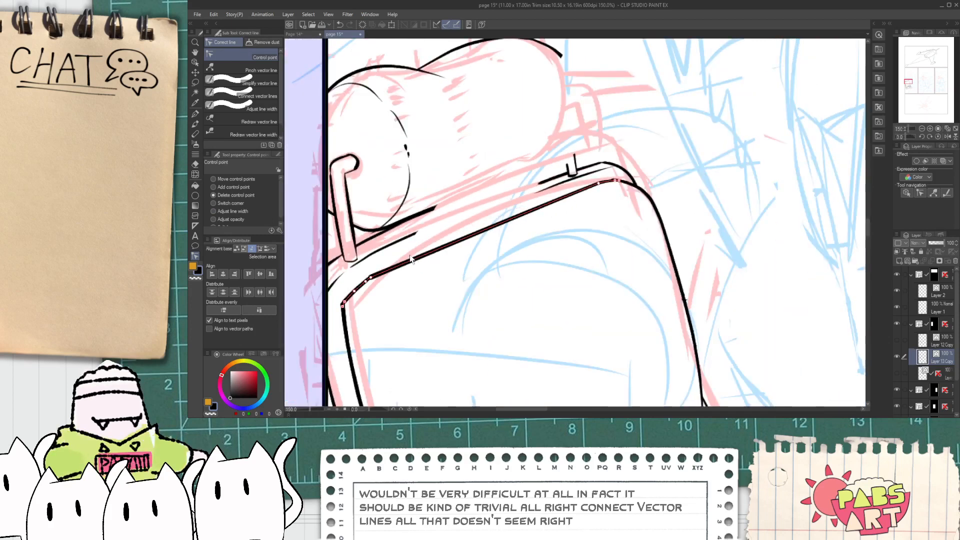
{"action": "left_click", "coordinate": [409, 255]}
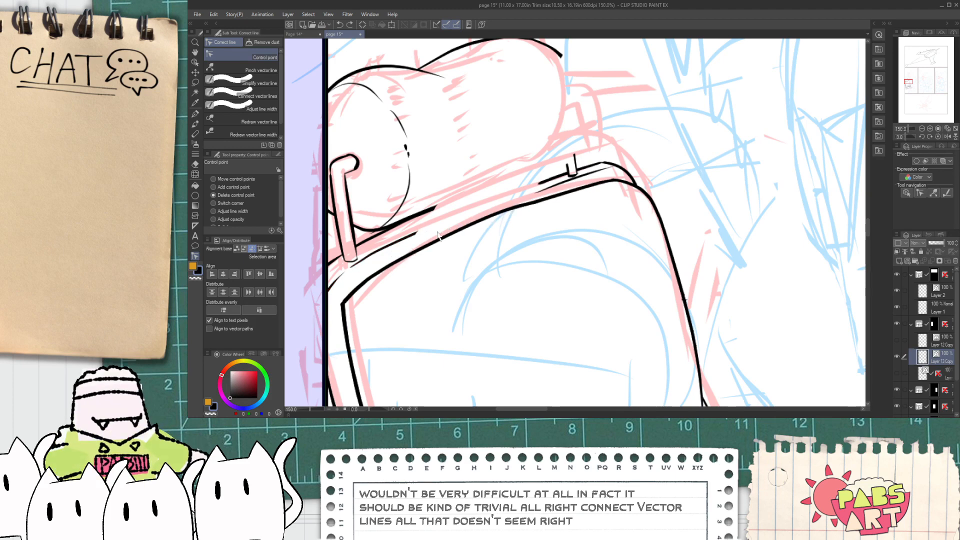
- Ink the chair back's top edge with the G-pen as one smooth stroke from its outer corner to the rounded bend
{"action": "key", "text": "p"}
{"action": "scroll", "coordinate": [458, 222], "scroll_direction": "up", "scroll_amount": 1}
{"action": "left_click_drag", "start_coordinate": [336, 298], "coordinate": [615, 176]}
{"action": "key", "text": "ctrl+z"}
{"action": "left_click_drag", "start_coordinate": [336, 298], "coordinate": [617, 175]}
{"action": "key", "text": "ctrl+z"}
{"action": "left_click_drag", "start_coordinate": [312, 324], "coordinate": [667, 176]}
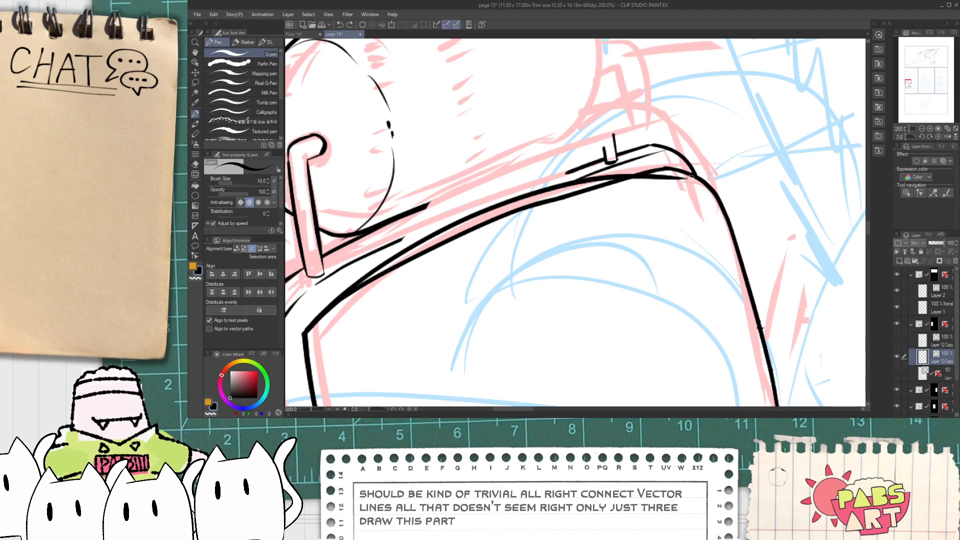
{"action": "key", "text": "ctrl+z"}
{"action": "left_click_drag", "start_coordinate": [315, 321], "coordinate": [658, 178]}
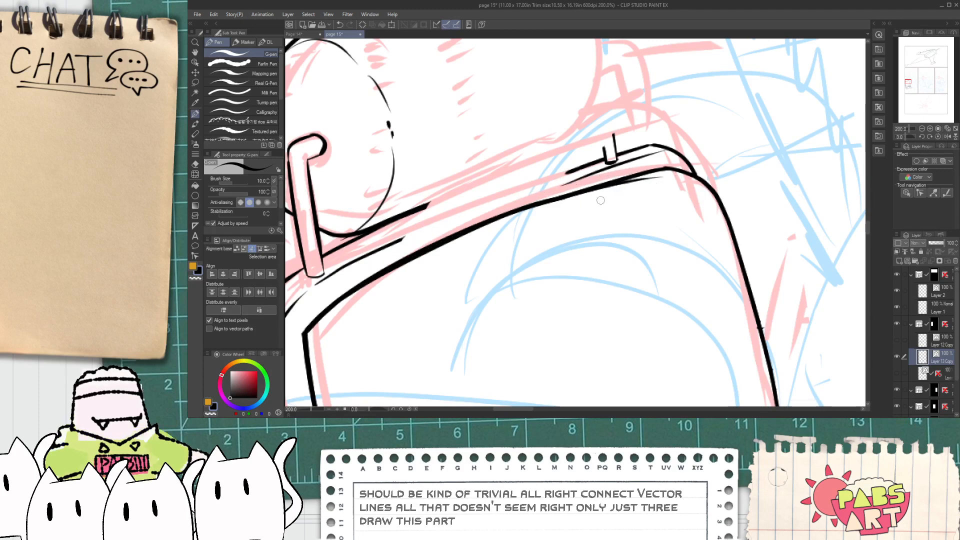
{"action": "scroll", "coordinate": [602, 200], "scroll_direction": "up", "scroll_amount": 3}
{"action": "scroll", "coordinate": [609, 188], "scroll_direction": "down", "scroll_amount": 4}
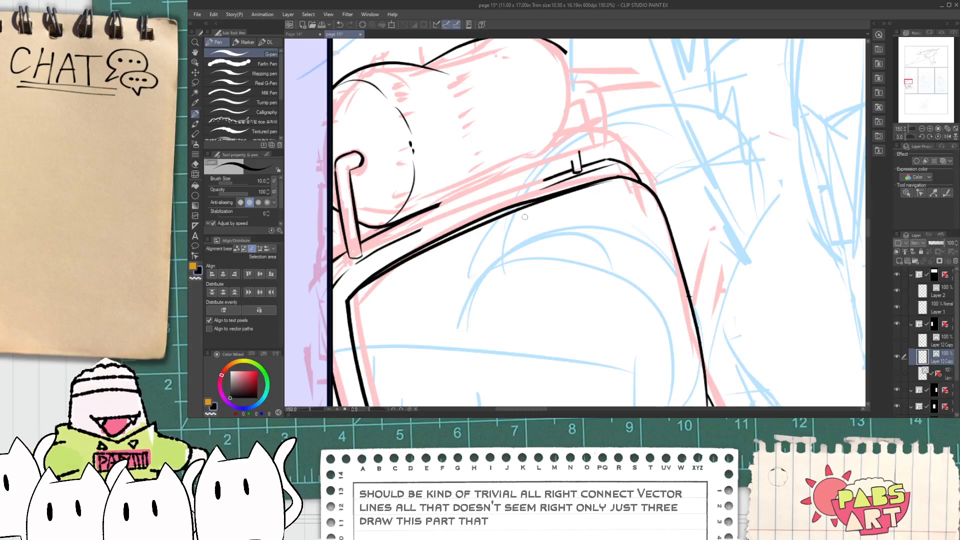
- Erase the old doubled line and leftover bits along the chair back's top edge with the Vector eraser
{"action": "key", "text": "e"}
{"action": "scroll", "coordinate": [508, 207], "scroll_direction": "up", "scroll_amount": 2}
{"action": "left_click_drag", "start_coordinate": [518, 206], "coordinate": [577, 176]}
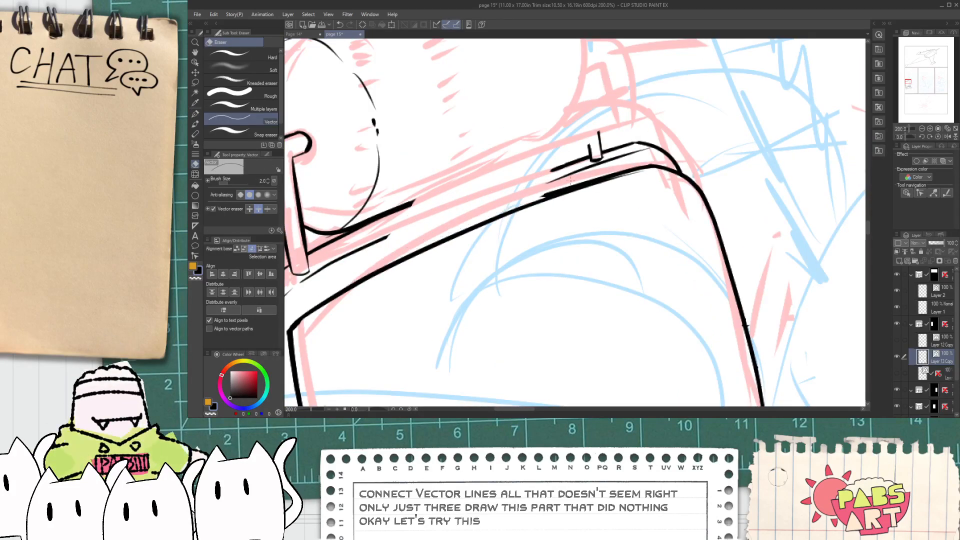
{"action": "left_click", "coordinate": [542, 199]}
{"action": "scroll", "coordinate": [540, 200], "scroll_direction": "up", "scroll_amount": 2}
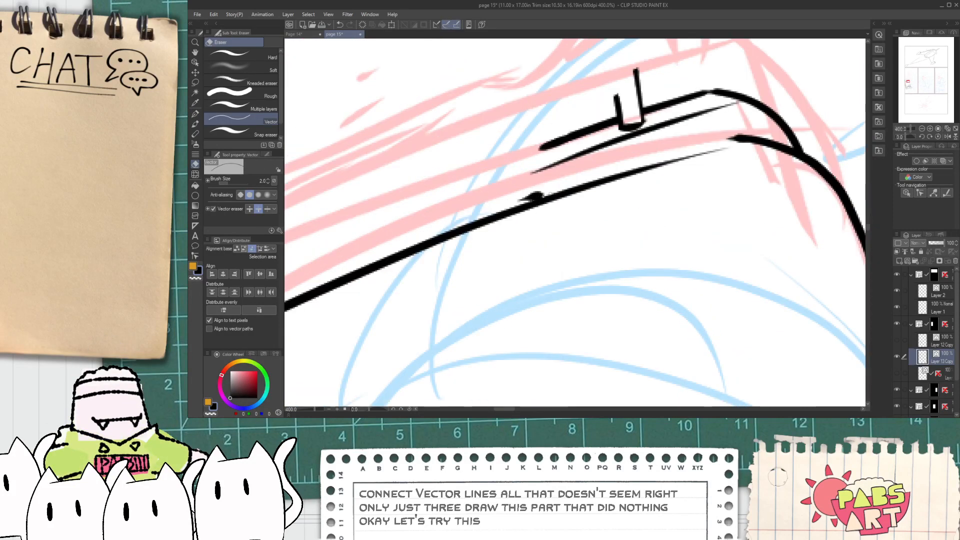
- Ink a short stroke joining the chair back's top edge to its rounded corner and clean up the overlap
{"action": "key", "text": "p"}
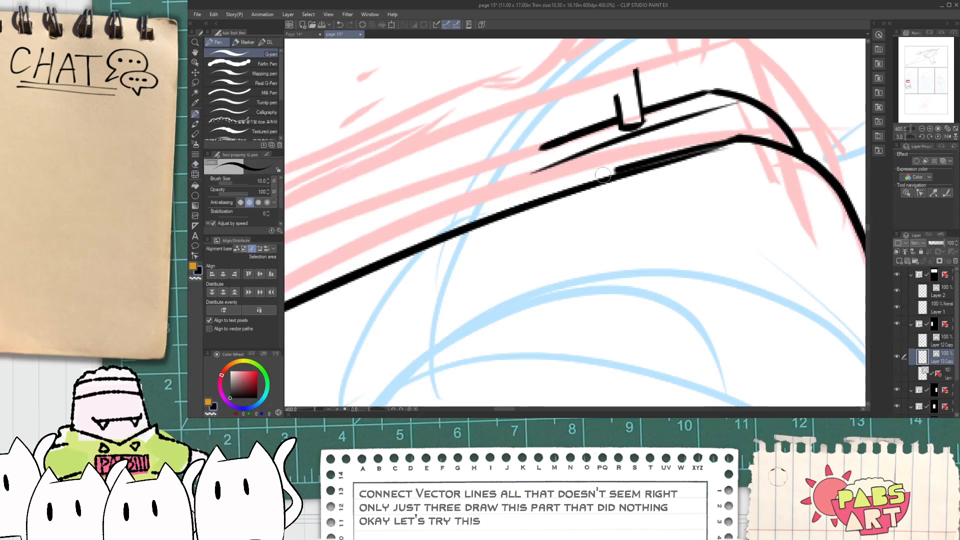
{"action": "left_click_drag", "start_coordinate": [632, 176], "coordinate": [760, 138]}
{"action": "key", "text": "ctrl+z"}
{"action": "mouse_move", "coordinate": [623, 174]}
{"action": "left_mouse_down"}
{"action": "mouse_move", "coordinate": [765, 138]}
{"action": "mouse_move", "coordinate": [588, 184]}
{"action": "mouse_move", "coordinate": [777, 144]}
{"action": "left_mouse_up"}
{"action": "key", "text": "ctrl+z"}
{"action": "key", "text": "ctrl+z"}
{"action": "key", "text": "ctrl+z"}
{"action": "left_click_drag", "start_coordinate": [621, 175], "coordinate": [763, 138]}
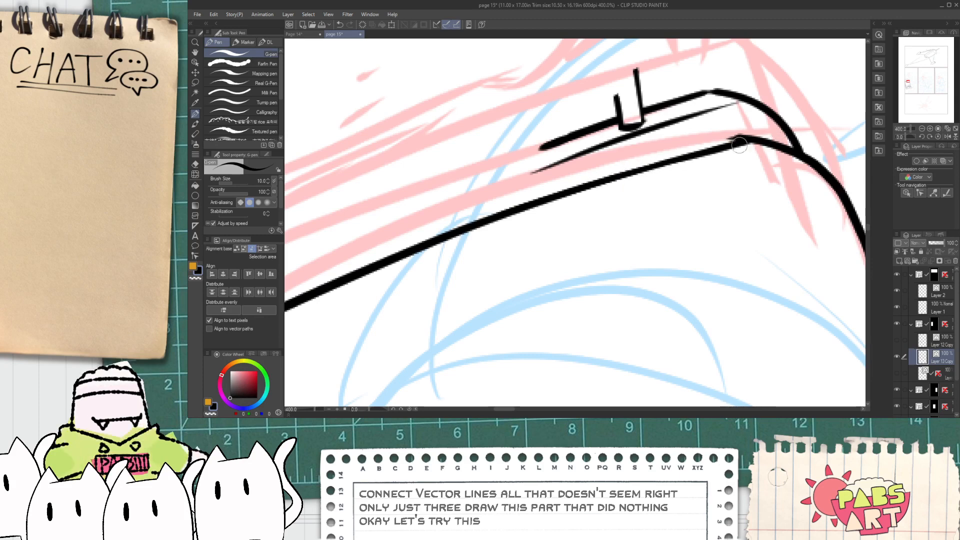
{"action": "key", "text": "e"}
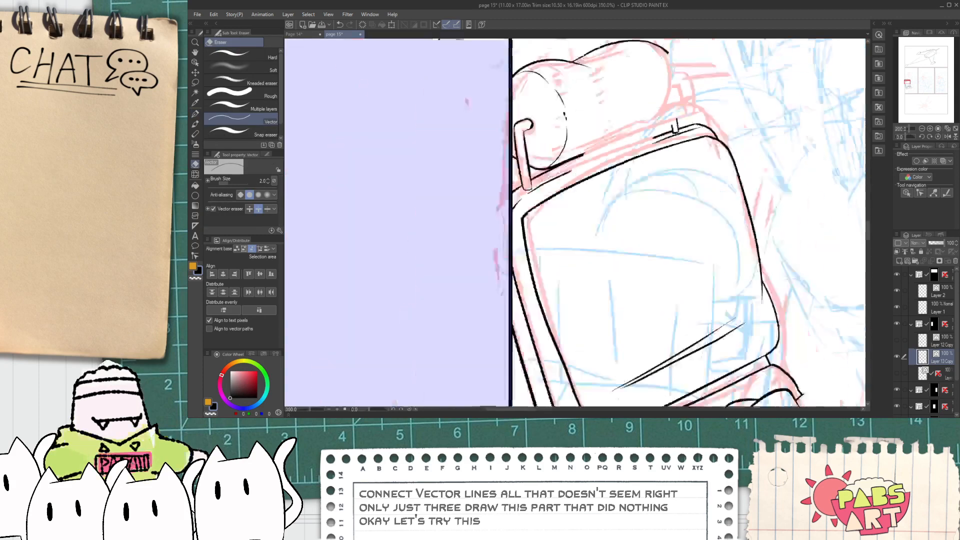
{"action": "key", "text": "p"}
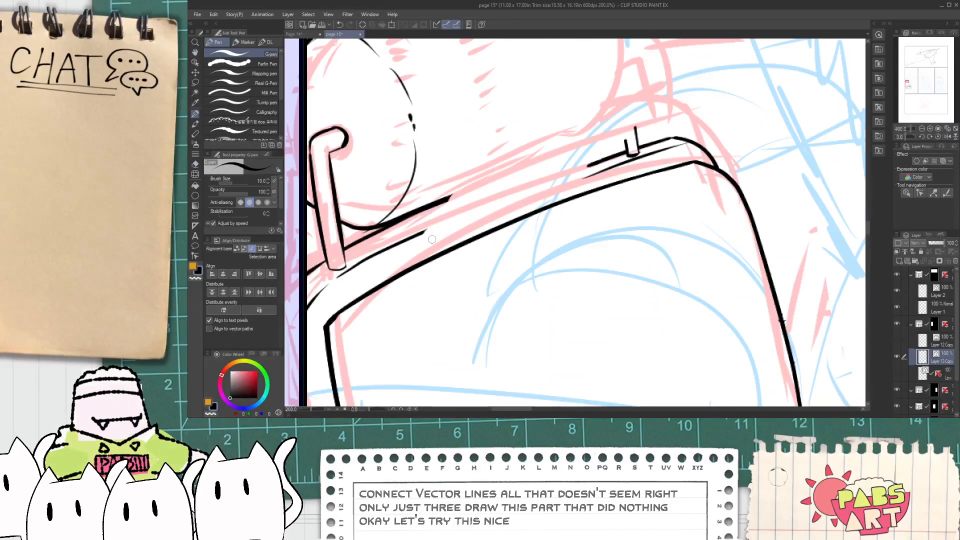
- Extend the rail's lower line across the gap to meet the segment below the clip
{"action": "scroll", "coordinate": [440, 238], "scroll_direction": "down", "scroll_amount": 3}
{"action": "key", "text": "o"}
{"action": "left_click_drag", "start_coordinate": [428, 230], "coordinate": [594, 173]}
{"action": "left_click_drag", "start_coordinate": [423, 233], "coordinate": [476, 215]}
{"action": "scroll", "coordinate": [374, 239], "scroll_direction": "up", "scroll_amount": 3}
{"action": "key", "text": "e"}
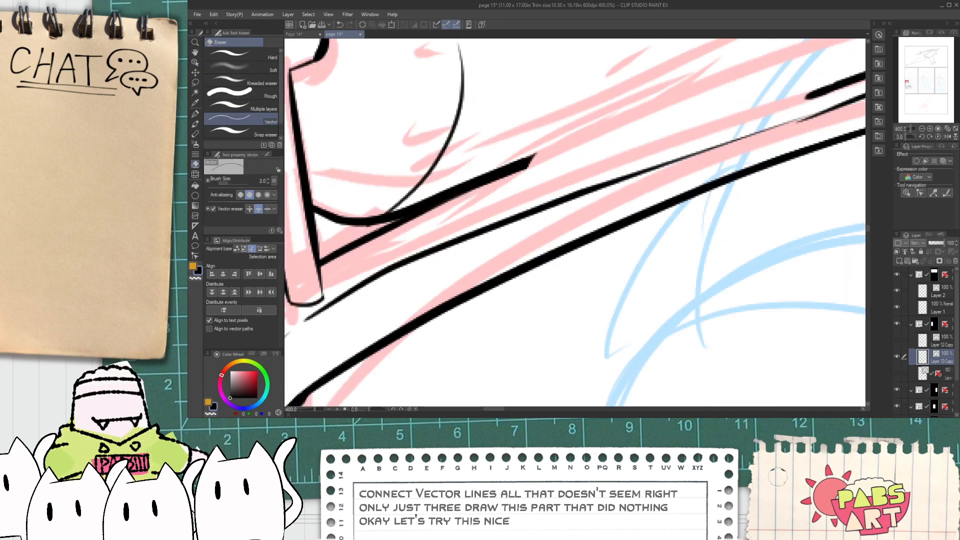
- Extend the headrest's lower edge line along the rail toward the clip by reshaping its vector end
{"action": "key", "text": "p"}
{"action": "mouse_move", "coordinate": [388, 228]}
{"action": "left_mouse_down"}
{"action": "mouse_move", "coordinate": [793, 91]}
{"action": "mouse_move", "coordinate": [578, 263]}
{"action": "left_mouse_up"}
{"action": "scroll", "coordinate": [798, 75], "scroll_direction": "down", "scroll_amount": 2}
{"action": "key", "text": "space"}
{"action": "key", "text": "ctrl+z"}
{"action": "mouse_move", "coordinate": [348, 345]}
{"action": "left_mouse_down"}
{"action": "mouse_move", "coordinate": [452, 267]}
{"action": "mouse_move", "coordinate": [584, 226]}
{"action": "left_mouse_up"}
{"action": "key", "text": "o"}
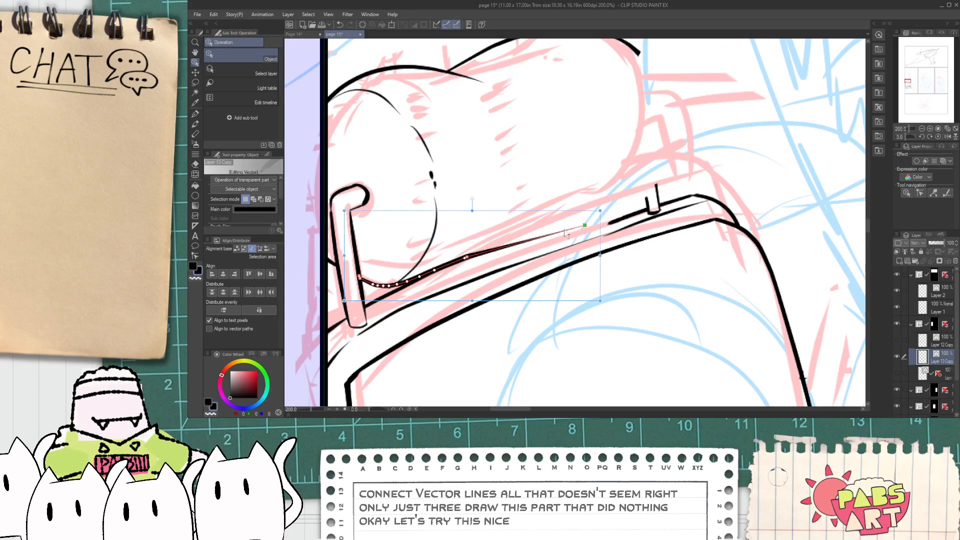
{"action": "left_click_drag", "start_coordinate": [469, 258], "coordinate": [578, 231]}
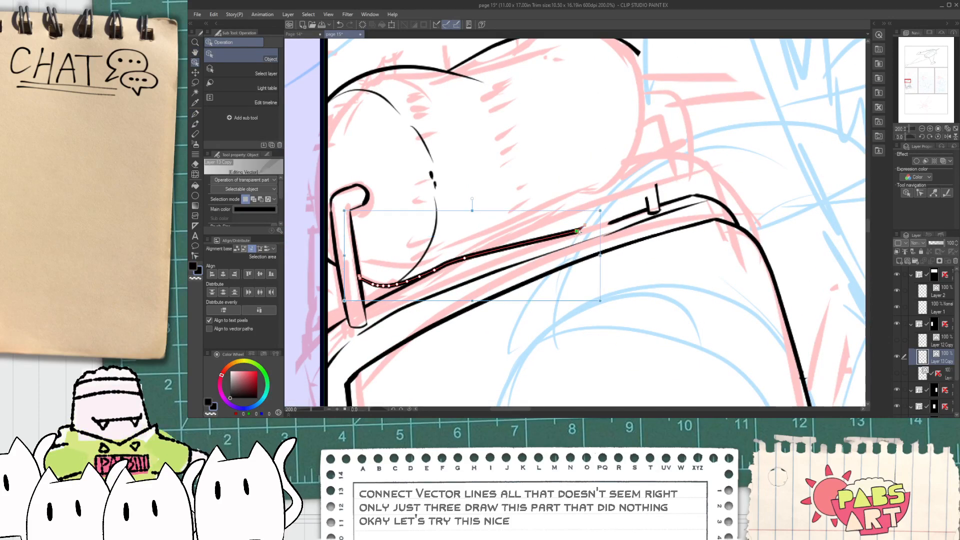
- Try inking the headrest's rounded end, and adjust the end of its lower edge line near the rail clip
{"action": "key", "text": "p"}
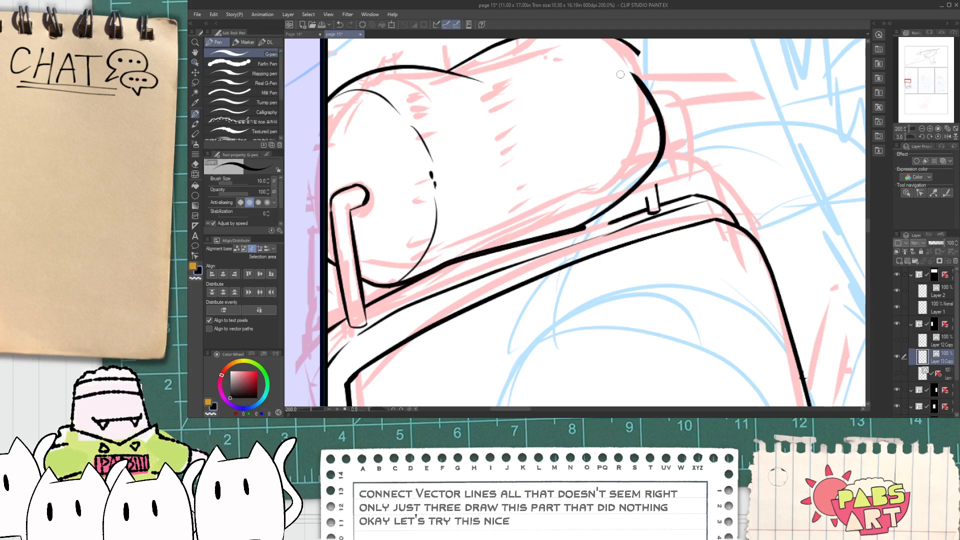
{"action": "left_click_drag", "start_coordinate": [662, 71], "coordinate": [583, 224]}
{"action": "key", "text": "ctrl+z"}
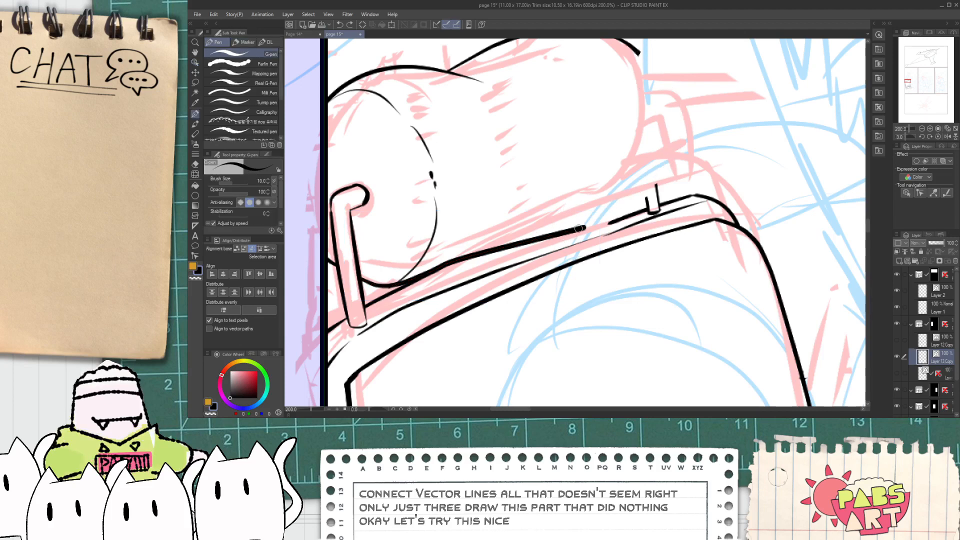
{"action": "key", "text": "o"}
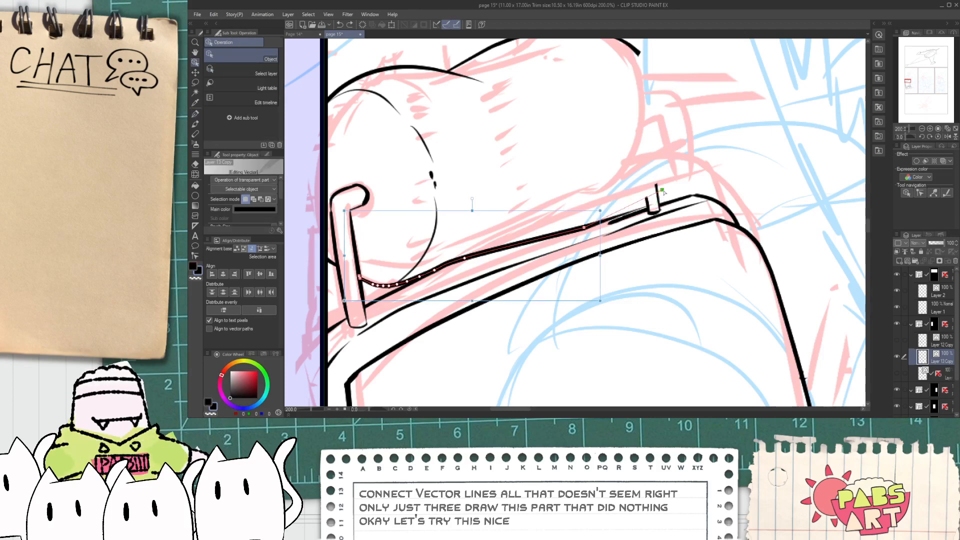
{"action": "left_click_drag", "start_coordinate": [636, 207], "coordinate": [635, 205]}
- Rotate the canvas and ink the headrest's rounded end as one curved stroke joining its upper and lower edges
{"action": "key", "text": "p"}
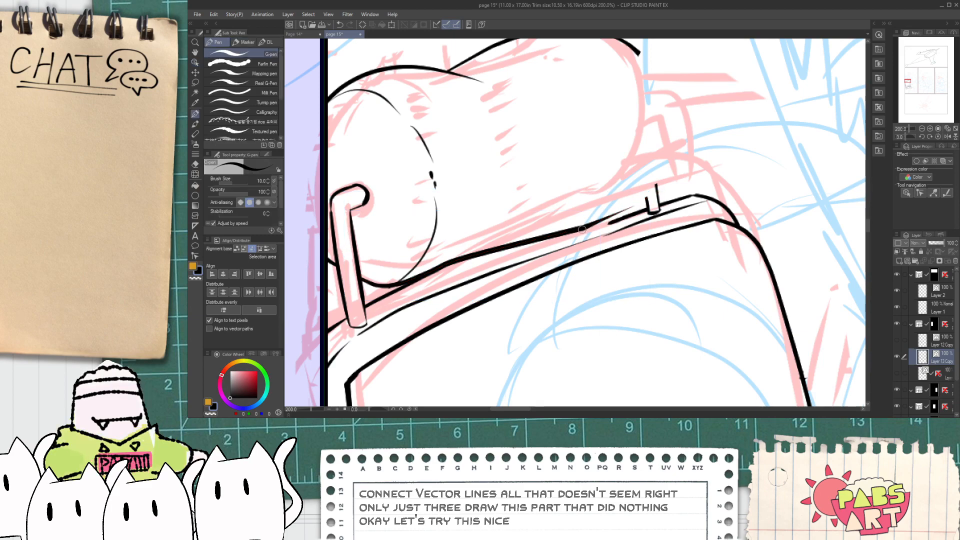
{"action": "left_click_drag", "start_coordinate": [369, 409], "coordinate": [355, 409]}
{"action": "left_click_drag", "start_coordinate": [425, 352], "coordinate": [520, 199]}
{"action": "key", "text": "ctrl+z"}
{"action": "mouse_move", "coordinate": [426, 351]}
{"action": "left_mouse_down"}
{"action": "mouse_move", "coordinate": [503, 199]}
{"action": "mouse_move", "coordinate": [522, 199]}
{"action": "left_mouse_up"}
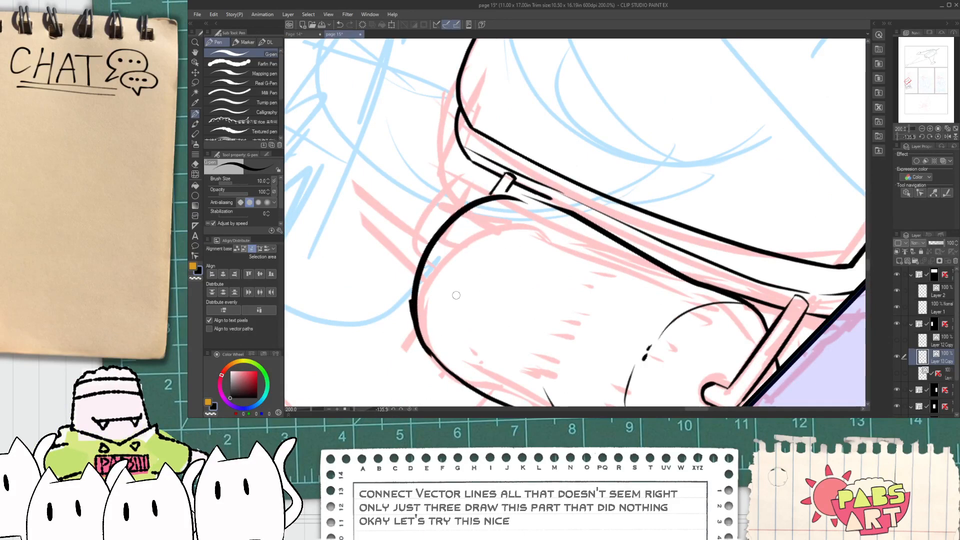
{"action": "scroll", "coordinate": [456, 295], "scroll_direction": "up", "scroll_amount": 2}
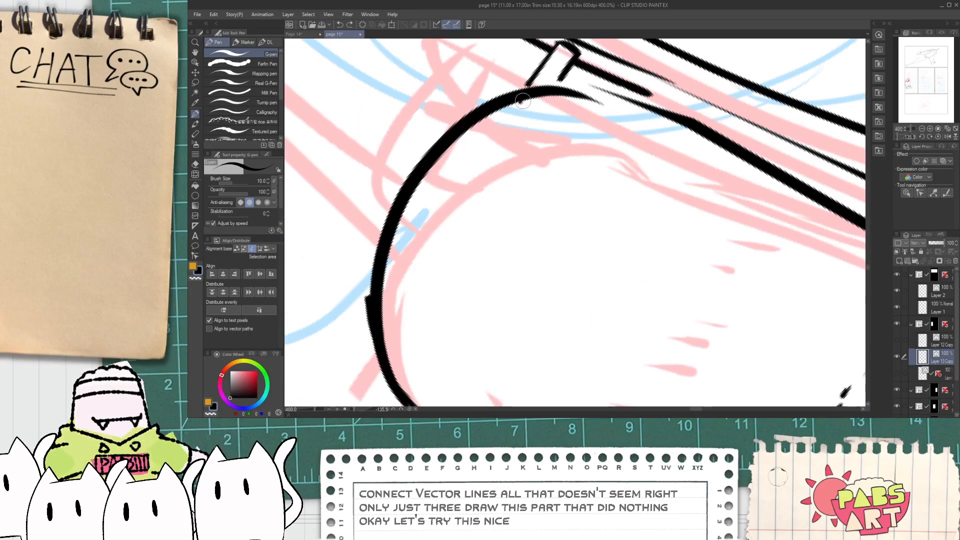
- Ink a stroke joining the headrest's rounded end to its lower edge line, and trim the overshooting tip
{"action": "left_click_drag", "start_coordinate": [564, 91], "coordinate": [687, 116]}
{"action": "key", "text": "ctrl+z"}
{"action": "left_click_drag", "start_coordinate": [572, 92], "coordinate": [698, 118]}
{"action": "key", "text": "ctrl+z"}
{"action": "left_click_drag", "start_coordinate": [565, 91], "coordinate": [699, 115]}
{"action": "key", "text": "e"}
{"action": "left_click", "coordinate": [679, 108]}
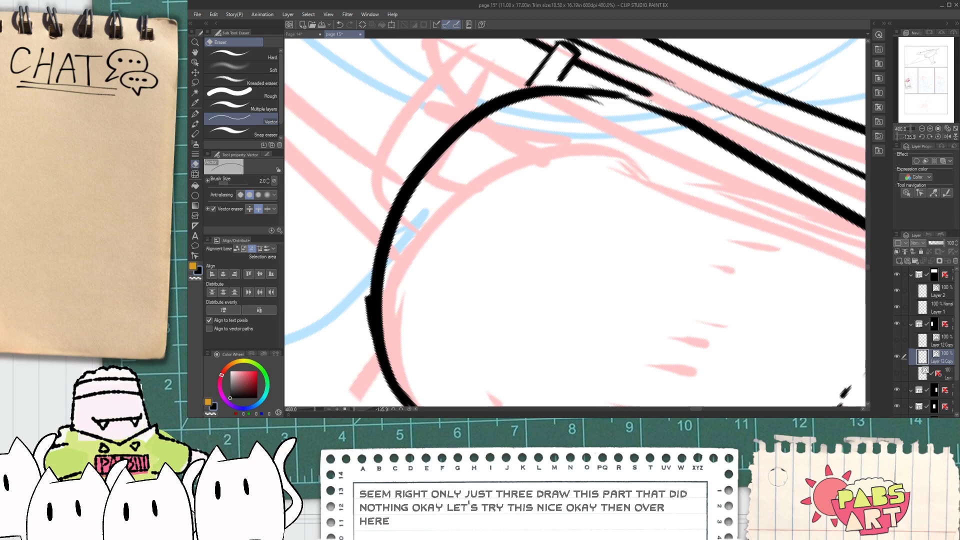
- Extend the clip's short inner line down to meet the headrest's edge
{"action": "scroll", "coordinate": [530, 95], "scroll_direction": "up", "scroll_amount": 2}
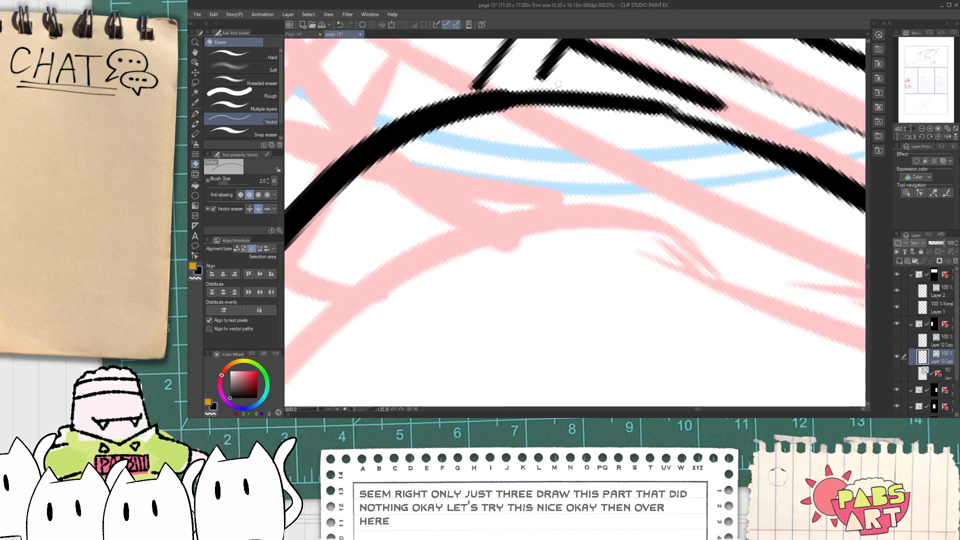
{"action": "key", "text": "p"}
{"action": "left_click_drag", "start_coordinate": [543, 68], "coordinate": [507, 118]}
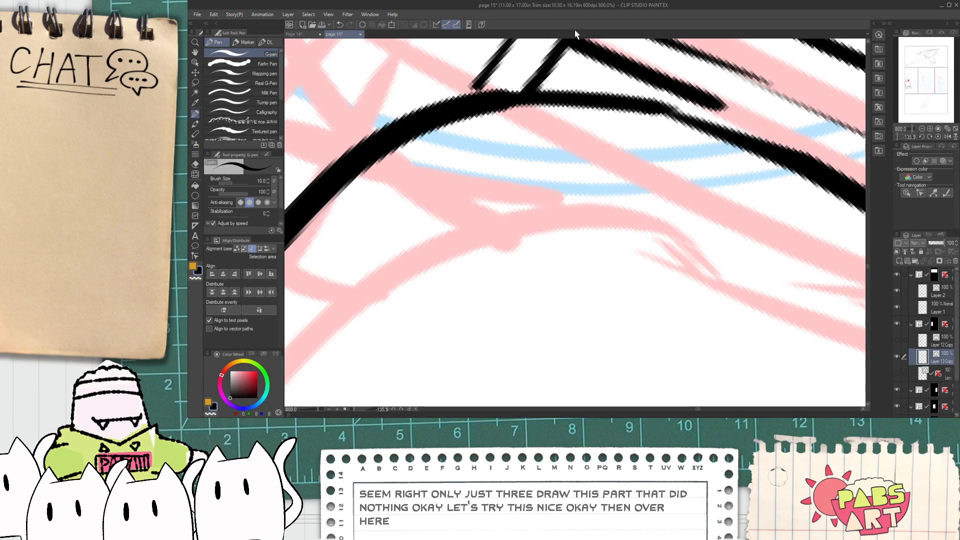
- Extend the short rail line below the clip to meet the headrest's edge, and erase its excess inside the clip
{"action": "scroll", "coordinate": [530, 95], "scroll_direction": "down", "scroll_amount": 2}
{"action": "scroll", "coordinate": [530, 97], "scroll_direction": "down", "scroll_amount": 2}
{"action": "key", "text": "h"}
{"action": "left_click_drag", "start_coordinate": [505, 178], "coordinate": [498, 220]}
{"action": "left_click_drag", "start_coordinate": [356, 409], "coordinate": [365, 415]}
{"action": "scroll", "coordinate": [702, 183], "scroll_direction": "up", "scroll_amount": 4}
{"action": "key", "text": "p"}
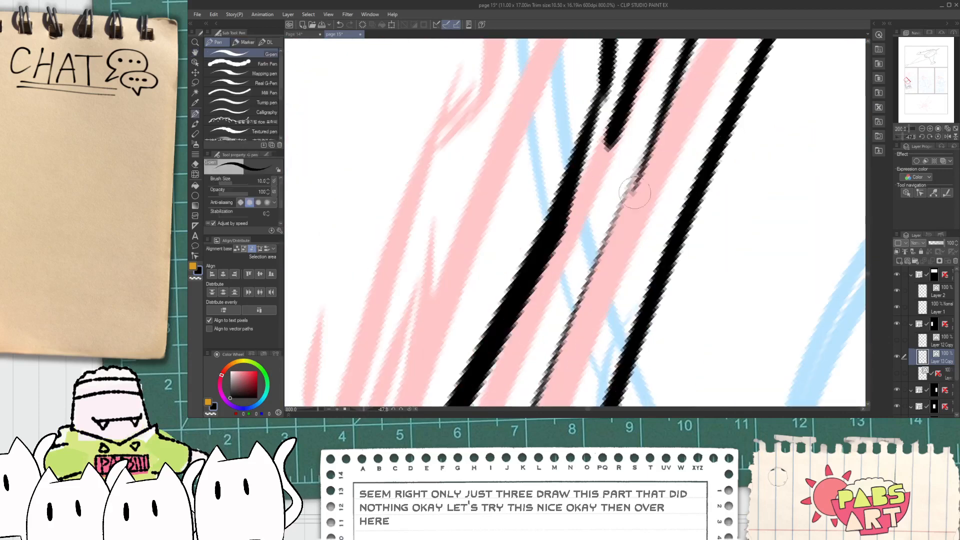
{"action": "mouse_move", "coordinate": [575, 223]}
{"action": "left_mouse_down"}
{"action": "mouse_move", "coordinate": [640, 93]}
{"action": "mouse_move", "coordinate": [581, 190]}
{"action": "left_mouse_up"}
{"action": "key", "text": "ctrl+z"}
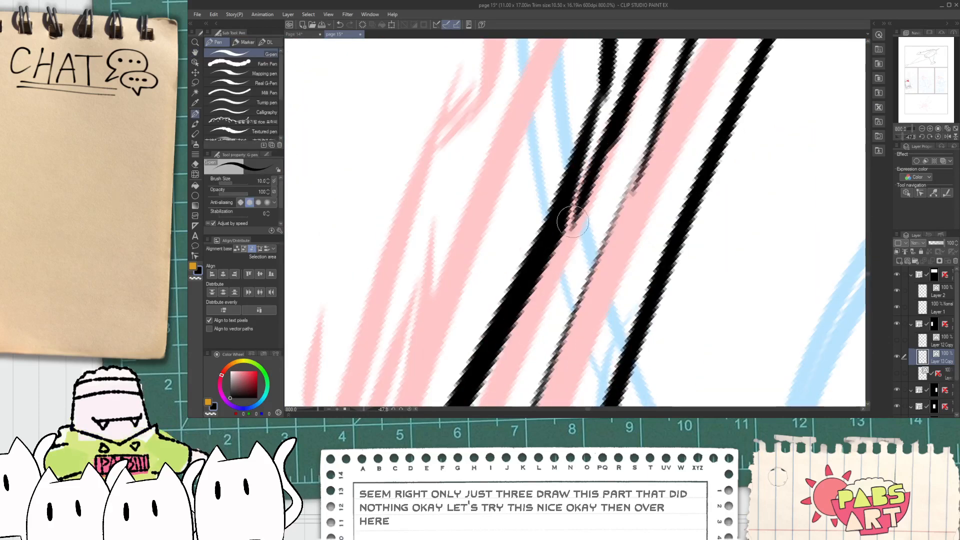
{"action": "scroll", "coordinate": [582, 190], "scroll_direction": "down", "scroll_amount": 2}
{"action": "key", "text": "e"}
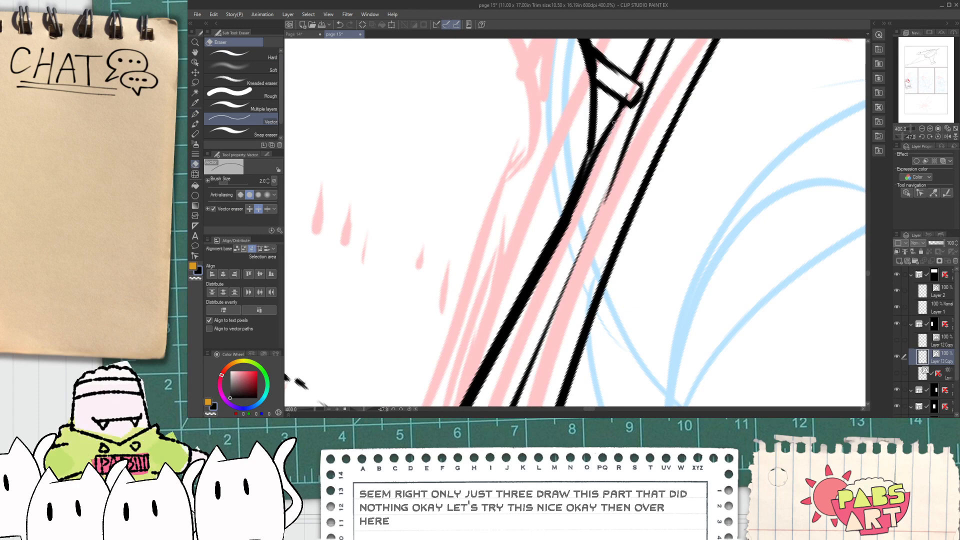
{"action": "key", "text": "p"}
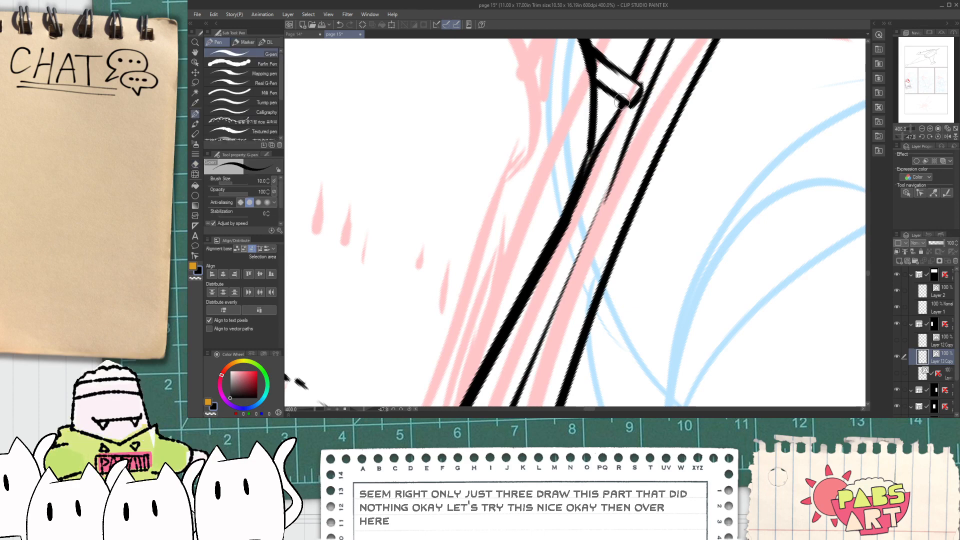
- Erase the overlapping line piece where the headrest's lower end meets the seat frame above the curved bar
{"action": "scroll", "coordinate": [622, 100], "scroll_direction": "down", "scroll_amount": 10}
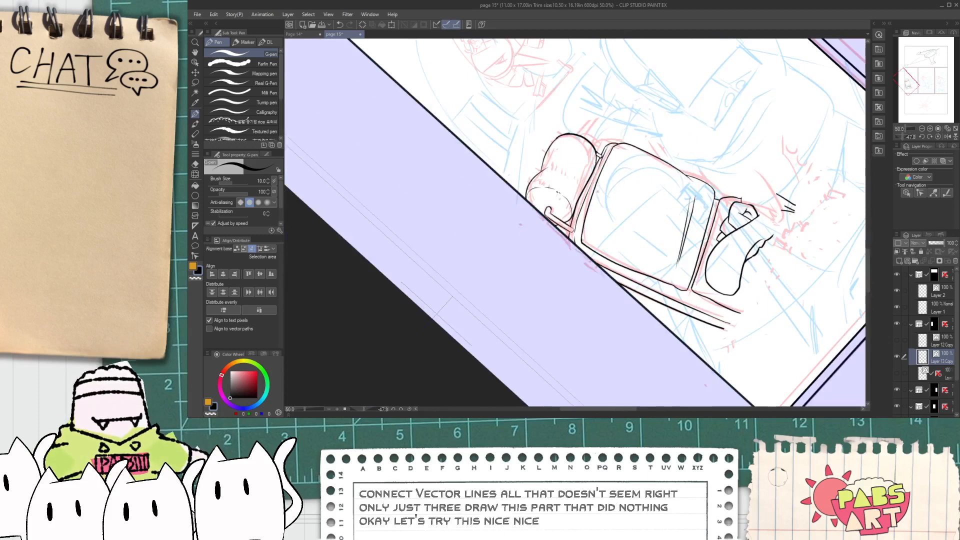
{"action": "scroll", "coordinate": [559, 251], "scroll_direction": "up", "scroll_amount": 4}
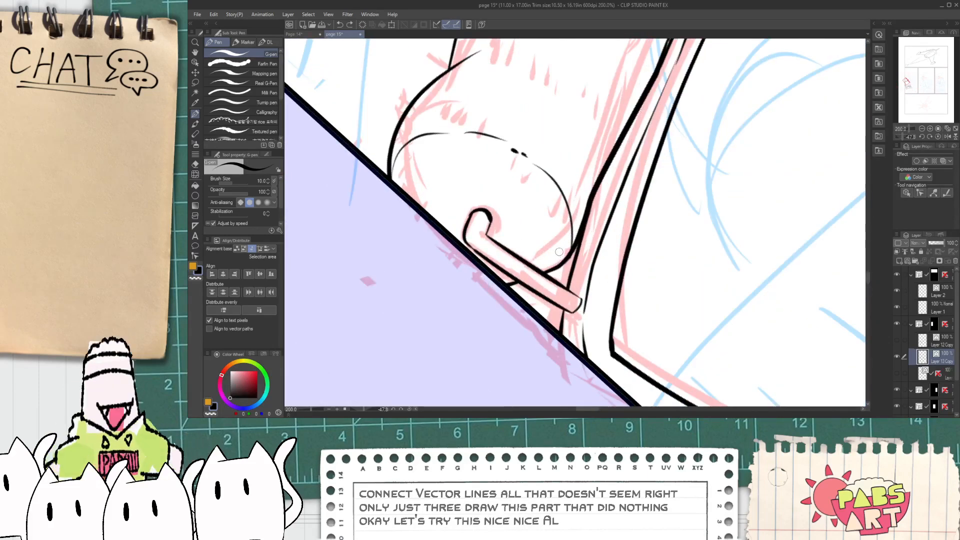
{"action": "key", "text": "e"}
{"action": "left_click", "coordinate": [586, 231]}
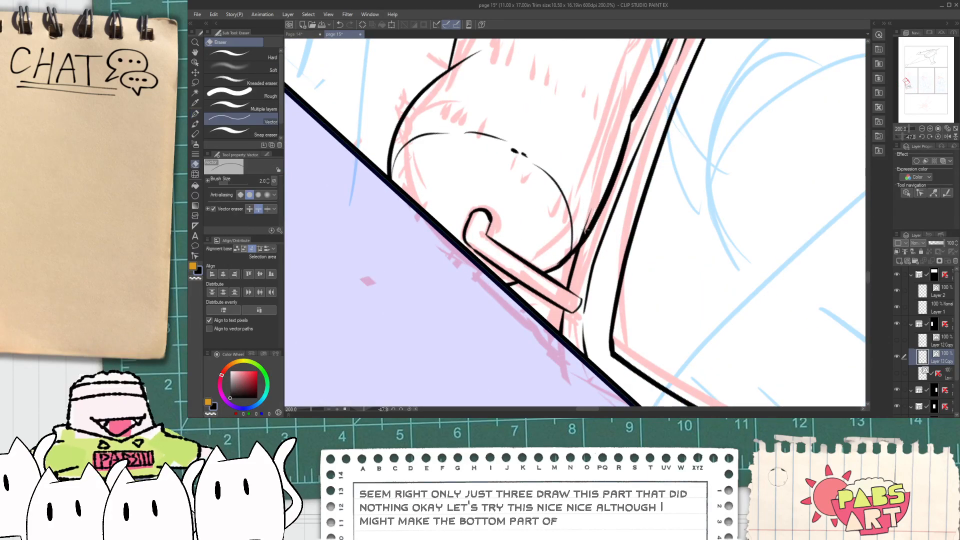
- Delete the leftover hand and sleeve line art beside the chair's back cushion
{"action": "scroll", "coordinate": [587, 231], "scroll_direction": "down", "scroll_amount": 5}
{"action": "mouse_move", "coordinate": [614, 197]}
{"action": "left_mouse_down"}
{"action": "mouse_move", "coordinate": [607, 223]}
{"action": "mouse_move", "coordinate": [650, 221]}
{"action": "left_mouse_up"}
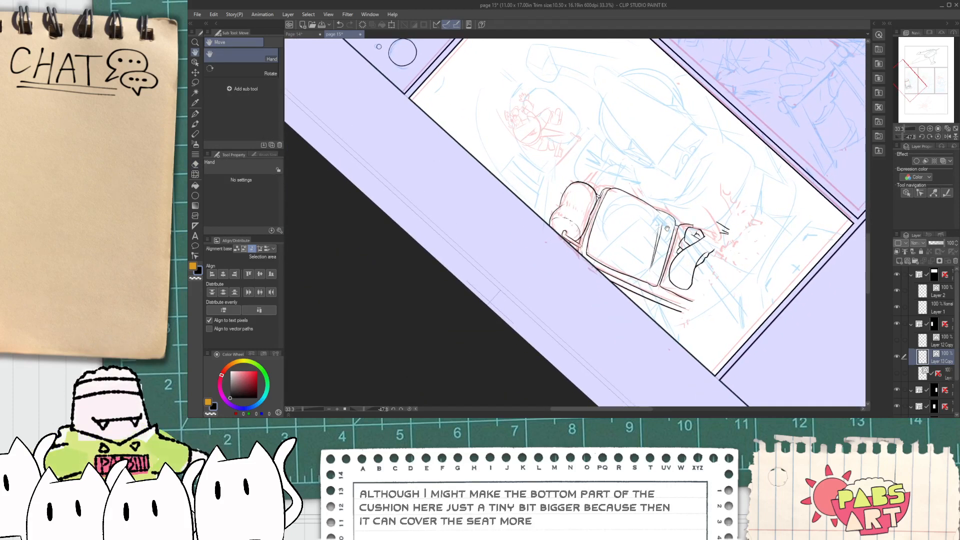
{"action": "scroll", "coordinate": [727, 252], "scroll_direction": "up", "scroll_amount": 2}
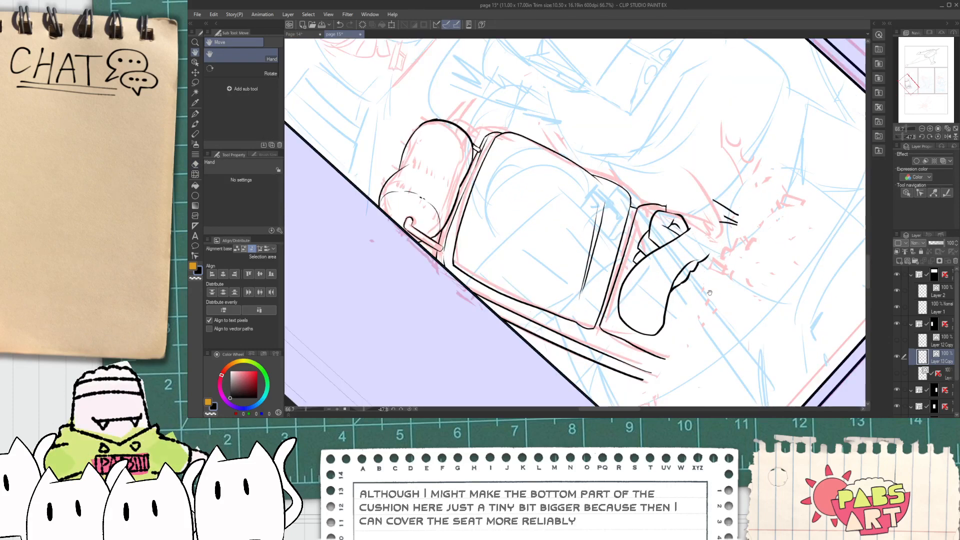
{"action": "key", "text": "o"}
{"action": "left_click_drag", "start_coordinate": [665, 251], "coordinate": [660, 238]}
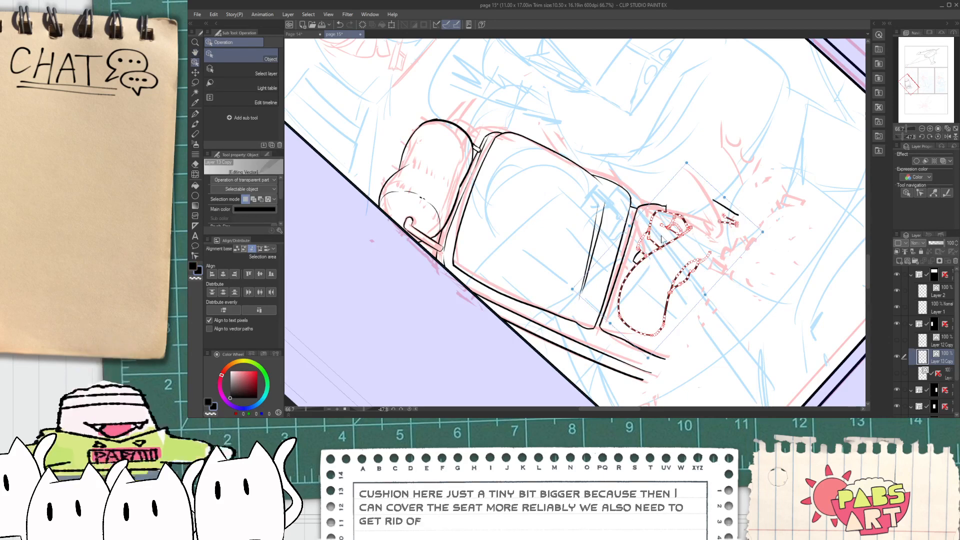
{"action": "key", "text": "Delete"}
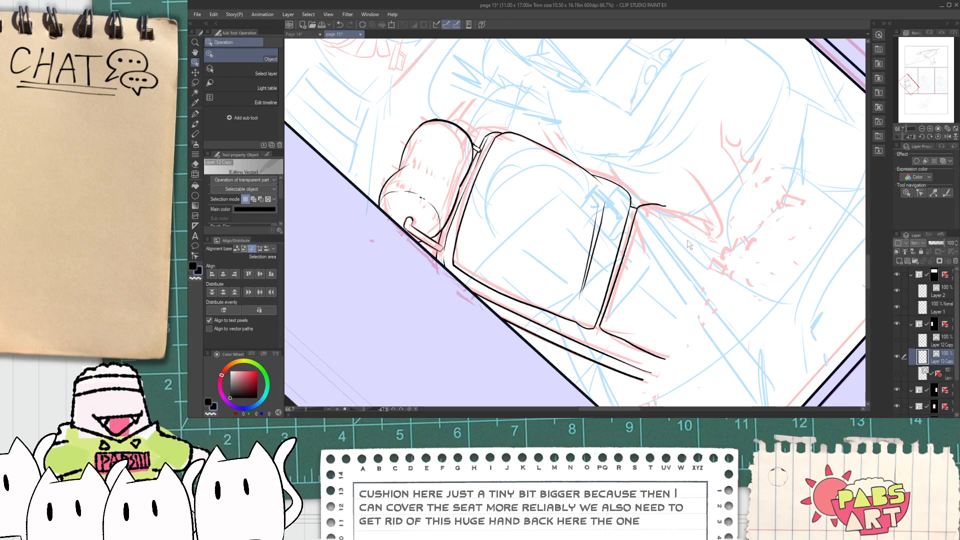
- Extend the upper of the two chair base lines past the cushion by moving its vector end points
{"action": "key", "text": "h"}
{"action": "left_click_drag", "start_coordinate": [660, 272], "coordinate": [589, 300]}
{"action": "scroll", "coordinate": [589, 300], "scroll_direction": "up", "scroll_amount": 1}
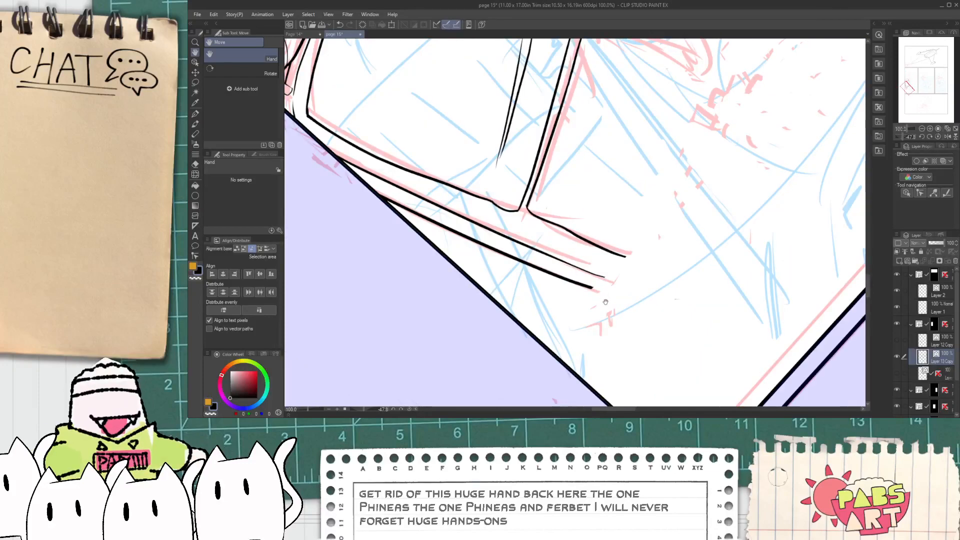
{"action": "scroll", "coordinate": [605, 300], "scroll_direction": "down", "scroll_amount": 1}
{"action": "key", "text": "o"}
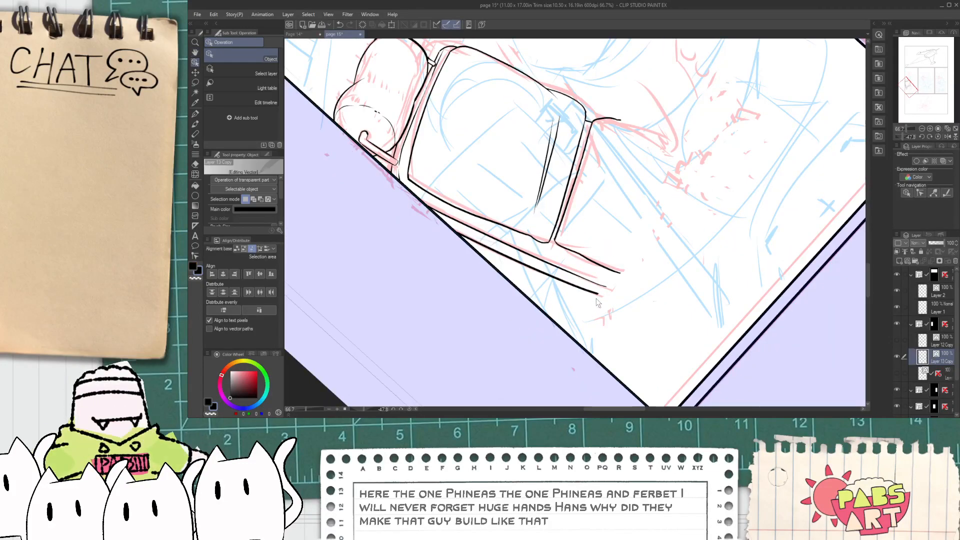
{"action": "scroll", "coordinate": [597, 302], "scroll_direction": "down", "scroll_amount": 3}
{"action": "key", "text": "h"}
{"action": "left_click_drag", "start_coordinate": [697, 238], "coordinate": [654, 351]}
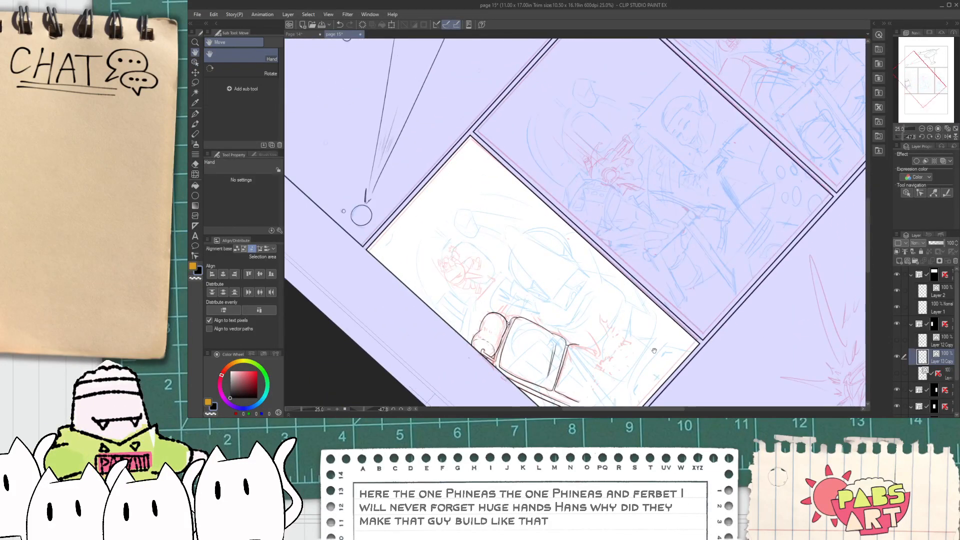
{"action": "scroll", "coordinate": [654, 351], "scroll_direction": "up", "scroll_amount": 5}
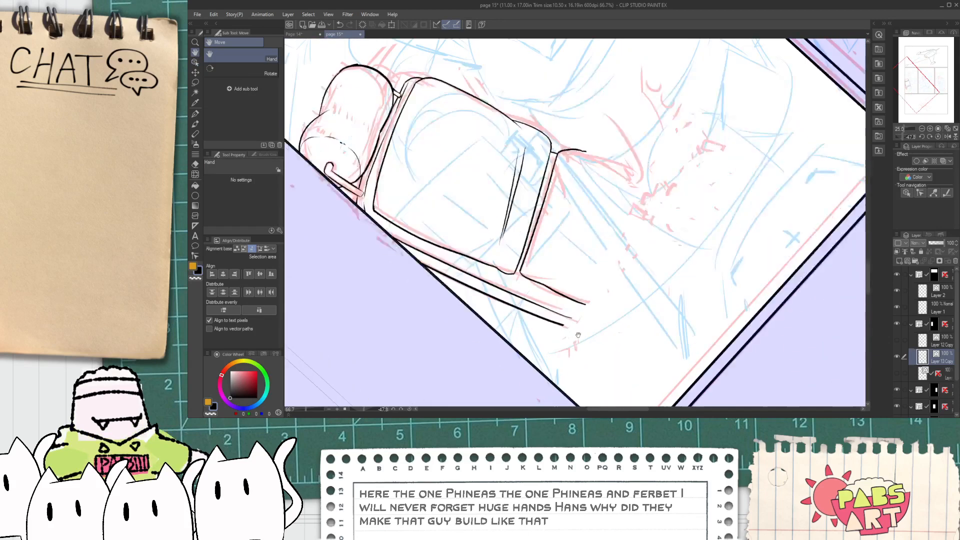
{"action": "key", "text": "o"}
{"action": "left_click", "coordinate": [564, 297]}
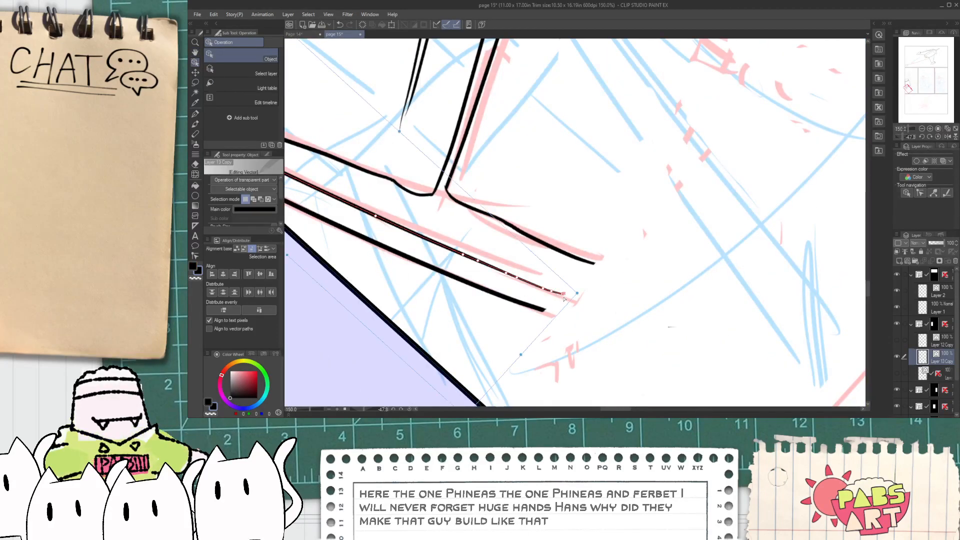
{"action": "left_click_drag", "start_coordinate": [654, 314], "coordinate": [738, 346]}
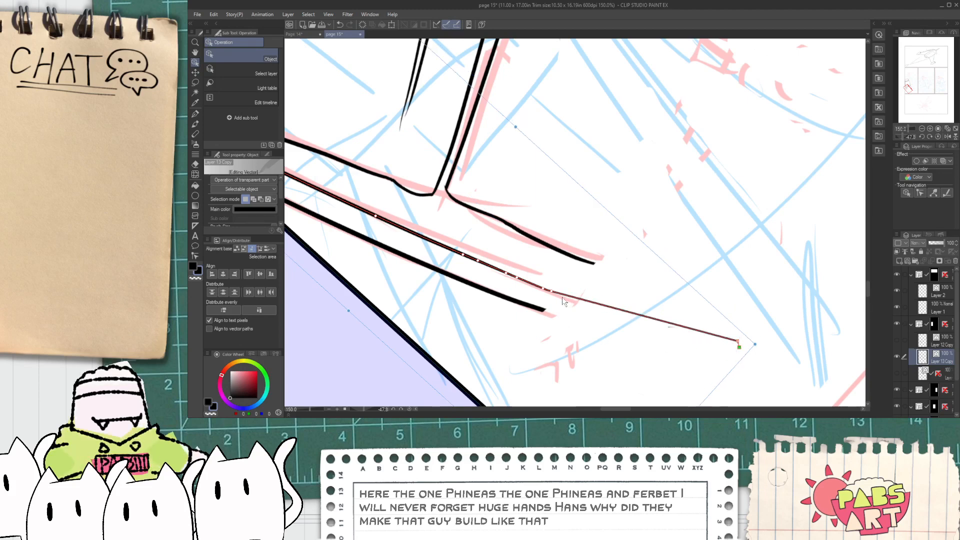
{"action": "left_click_drag", "start_coordinate": [554, 296], "coordinate": [647, 321]}
- Extend the lowest chair base line to match the line above it, and smooth its bend
{"action": "left_click", "coordinate": [545, 319]}
{"action": "left_click_drag", "start_coordinate": [547, 309], "coordinate": [740, 360]}
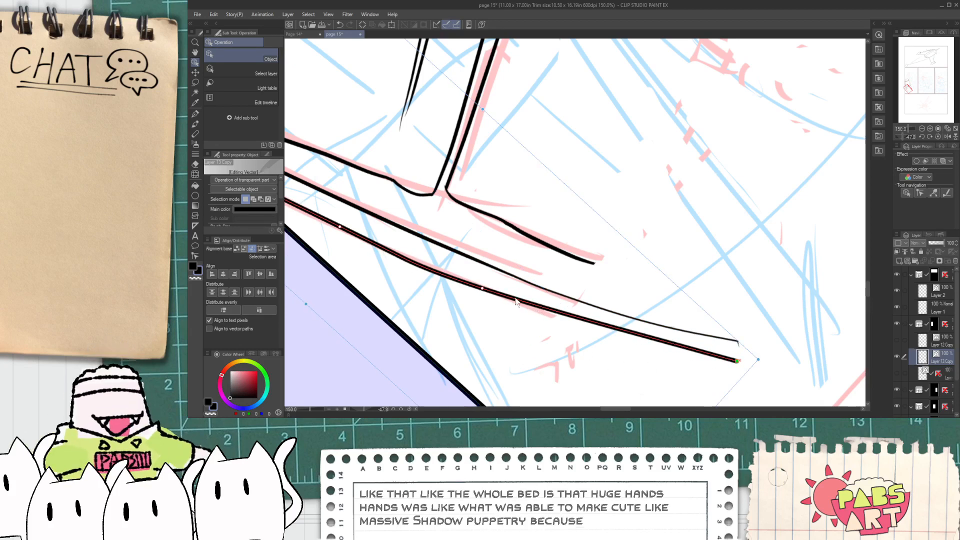
{"action": "left_click_drag", "start_coordinate": [480, 289], "coordinate": [596, 331]}
{"action": "scroll", "coordinate": [612, 360], "scroll_direction": "down", "scroll_amount": 3}
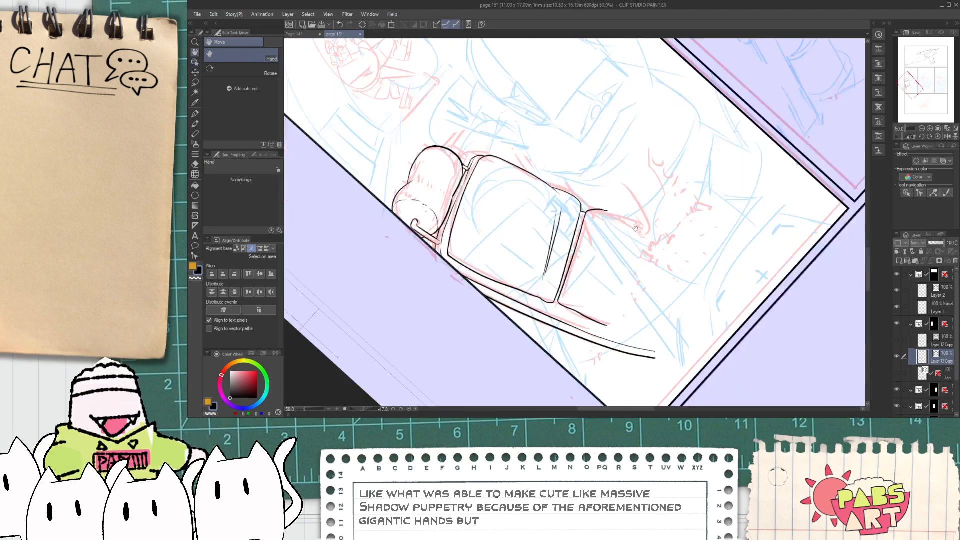
- Ink the bottom cushion's upper outline as one long curve sweeping outward and down from the back cushion's corner
{"action": "scroll", "coordinate": [620, 217], "scroll_direction": "up", "scroll_amount": 2}
{"action": "key", "text": "p"}
{"action": "left_click_drag", "start_coordinate": [592, 204], "coordinate": [806, 298]}
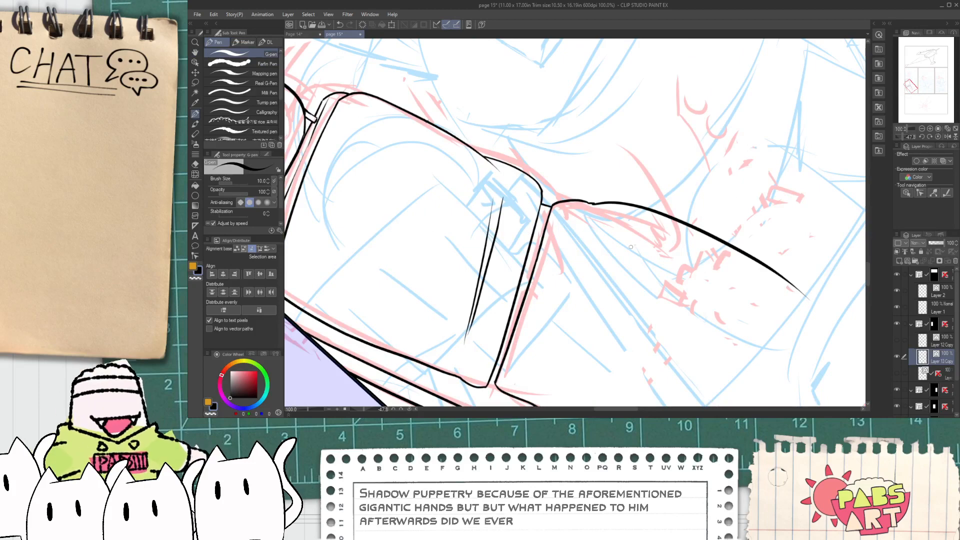
{"action": "key", "text": "ctrl+z"}
{"action": "left_click_drag", "start_coordinate": [590, 202], "coordinate": [775, 299]}
{"action": "key", "text": "ctrl+z"}
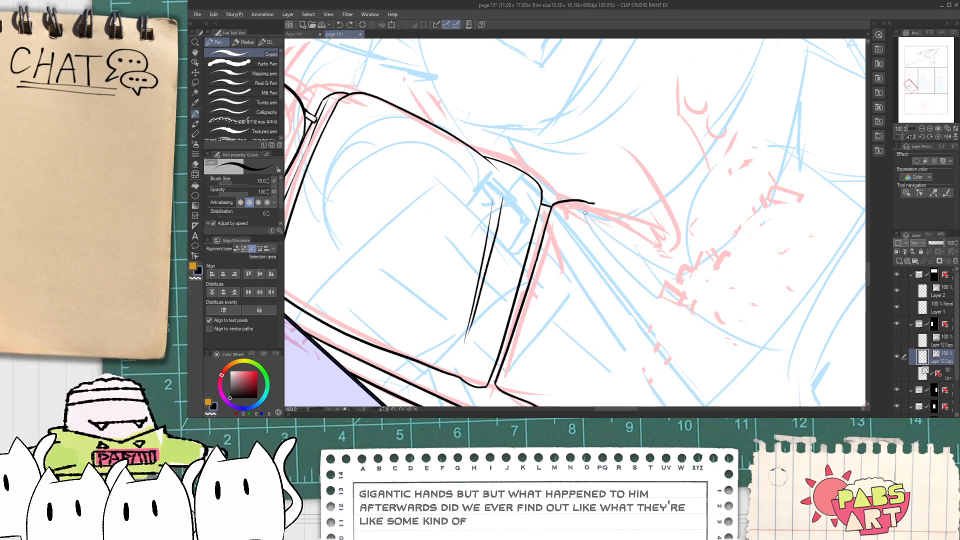
{"action": "left_click_drag", "start_coordinate": [590, 204], "coordinate": [803, 346]}
{"action": "scroll", "coordinate": [692, 325], "scroll_direction": "down", "scroll_amount": 3}
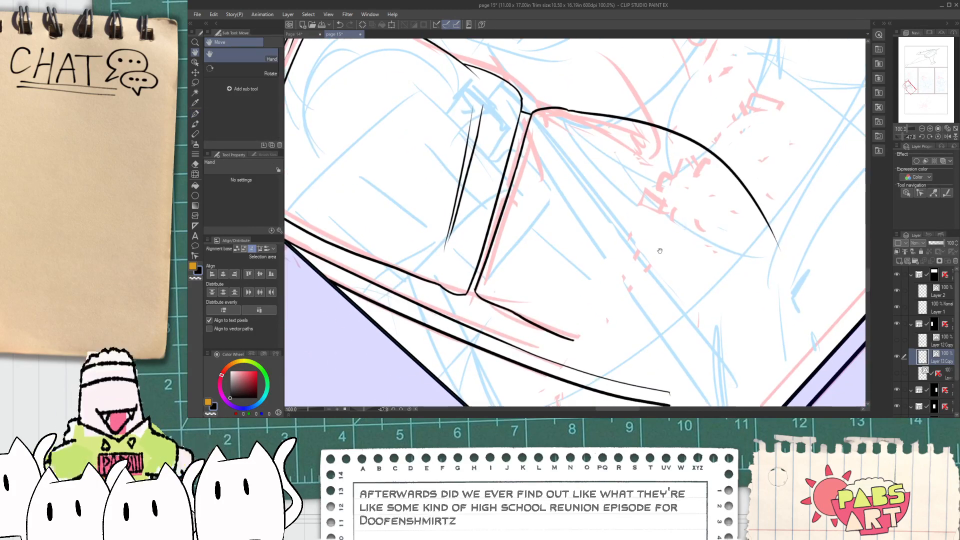
{"action": "key", "text": "ctrl+z"}
{"action": "key", "text": "ctrl+z"}
{"action": "scroll", "coordinate": [566, 341], "scroll_direction": "up", "scroll_amount": 1}
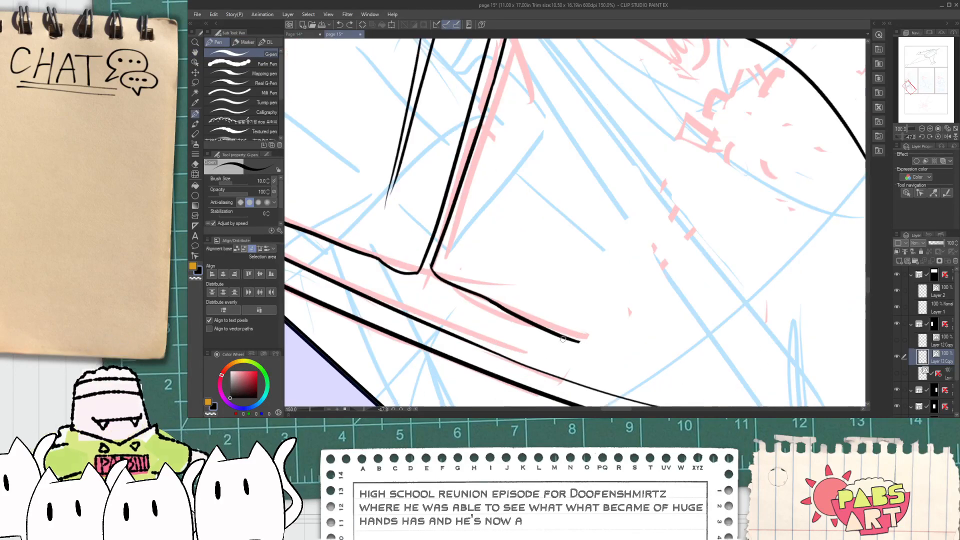
{"action": "left_click_drag", "start_coordinate": [565, 337], "coordinate": [788, 376]}
{"action": "scroll", "coordinate": [742, 344], "scroll_direction": "down", "scroll_amount": 1}
{"action": "key", "text": "ctrl+z"}
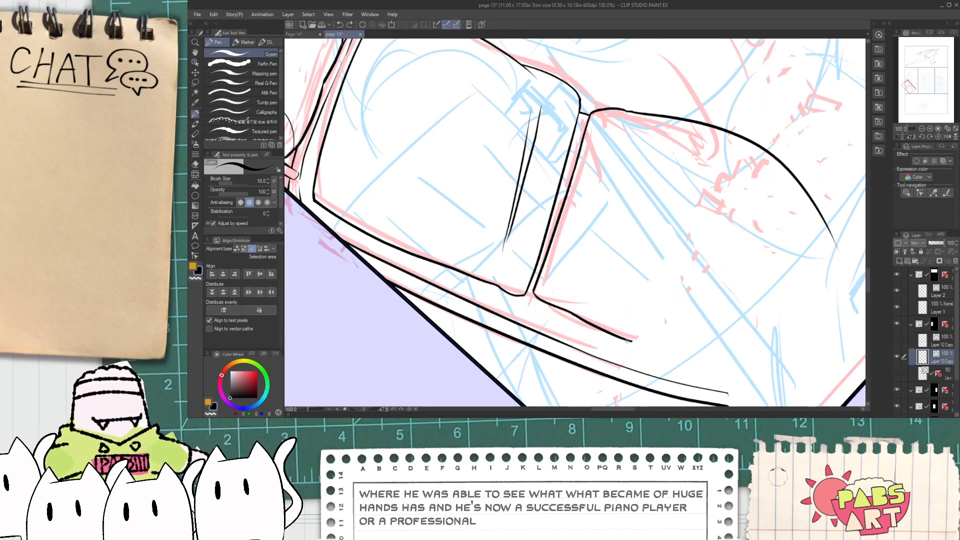
- Extend the bottom cushion's lower edge line outward by moving its vector end, and smooth the points along it
{"action": "key", "text": "o"}
{"action": "left_click", "coordinate": [632, 340]}
{"action": "left_click_drag", "start_coordinate": [686, 356], "coordinate": [733, 359]}
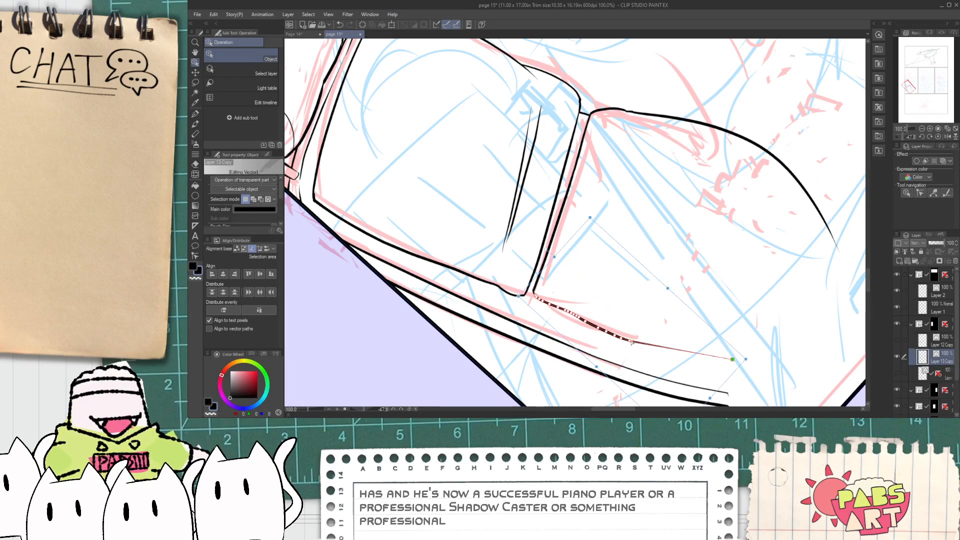
{"action": "left_click_drag", "start_coordinate": [731, 361], "coordinate": [734, 369]}
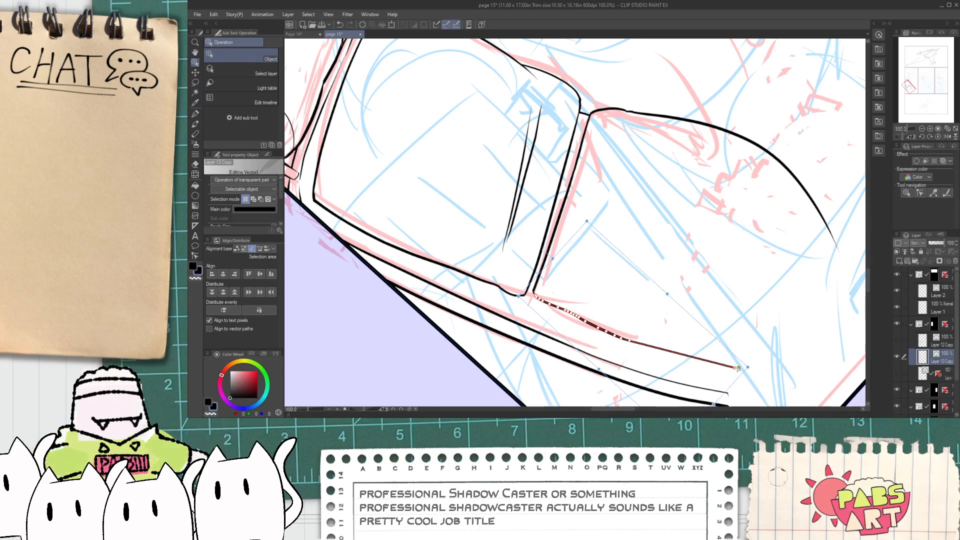
{"action": "scroll", "coordinate": [628, 351], "scroll_direction": "up", "scroll_amount": 1}
{"action": "left_click_drag", "start_coordinate": [644, 341], "coordinate": [740, 370]}
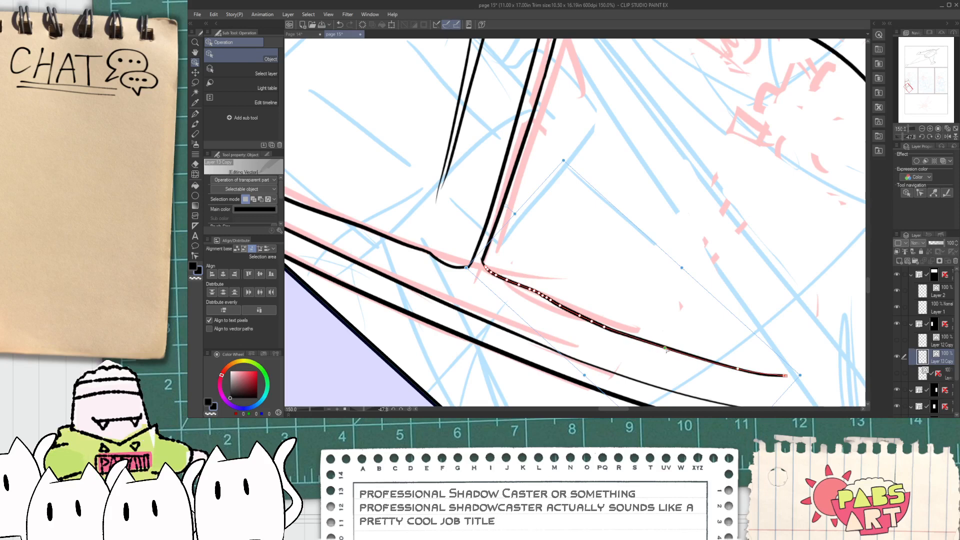
{"action": "left_click_drag", "start_coordinate": [662, 349], "coordinate": [673, 345]}
{"action": "left_click", "coordinate": [686, 340]}
- Ink the bottom cushion's outer side and rounded lower corner to close its outline, and erase the overshooting line ends
{"action": "key", "text": "p"}
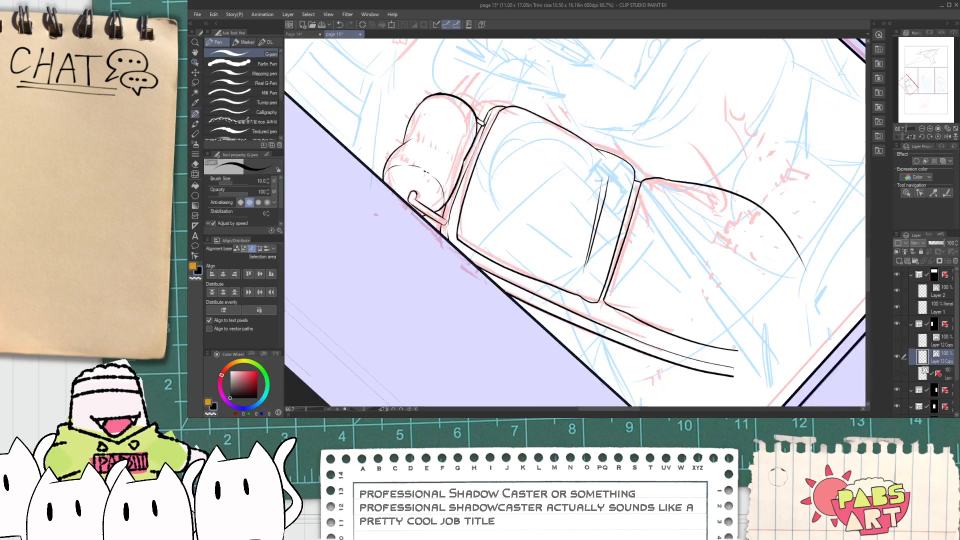
{"action": "left_click_drag", "start_coordinate": [750, 338], "coordinate": [769, 218]}
{"action": "key", "text": "ctrl+z"}
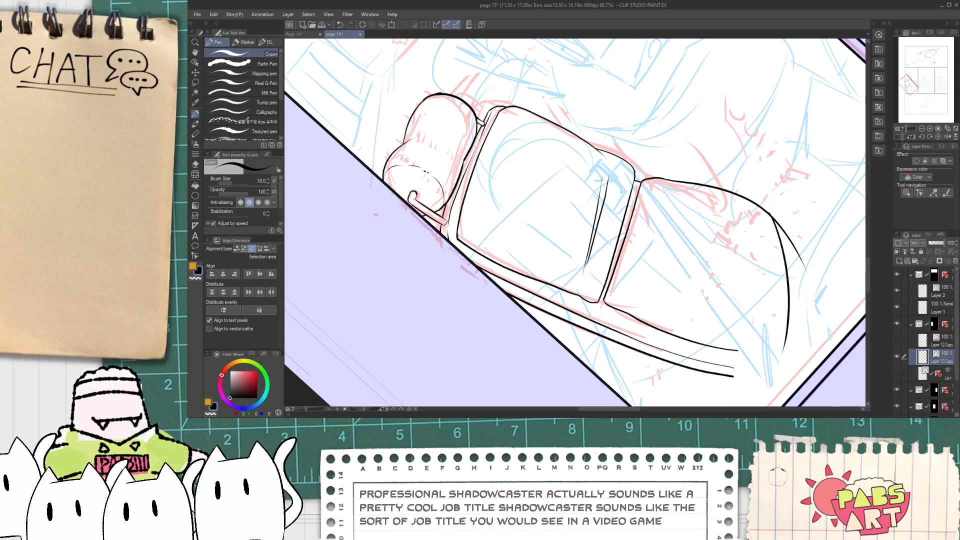
{"action": "scroll", "coordinate": [773, 314], "scroll_direction": "up", "scroll_amount": 4}
{"action": "mouse_move", "coordinate": [693, 371]}
{"action": "left_mouse_down"}
{"action": "mouse_move", "coordinate": [764, 379]}
{"action": "mouse_move", "coordinate": [818, 322]}
{"action": "left_mouse_up"}
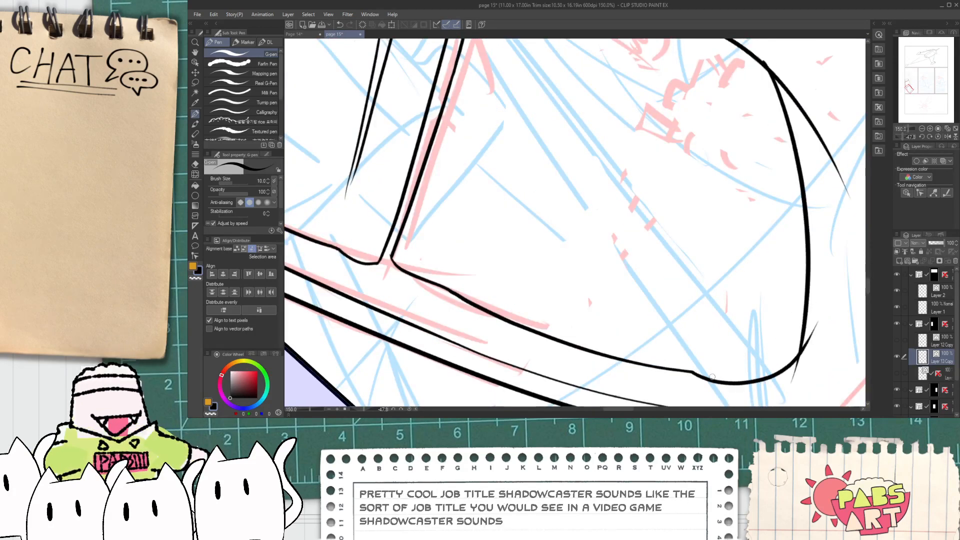
{"action": "key", "text": "e"}
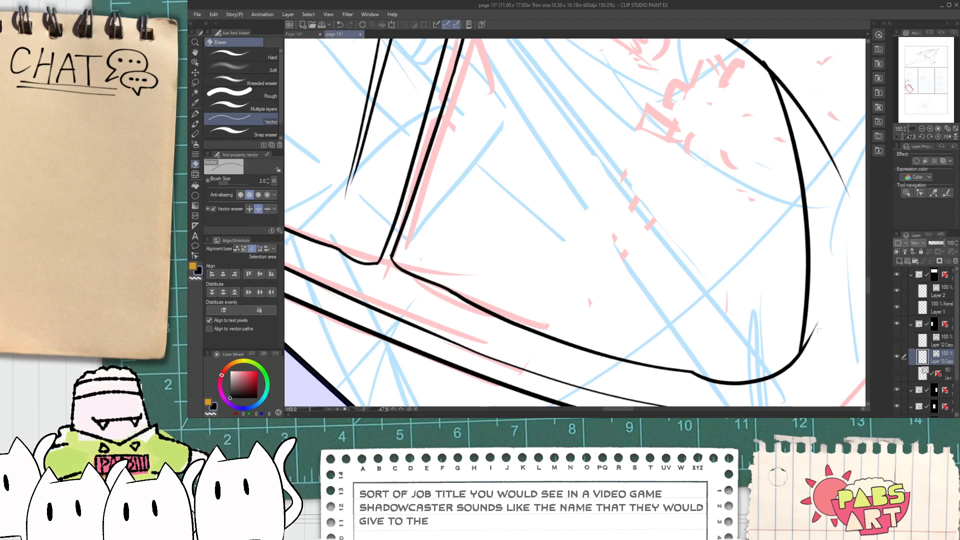
{"action": "scroll", "coordinate": [812, 332], "scroll_direction": "down", "scroll_amount": 1}
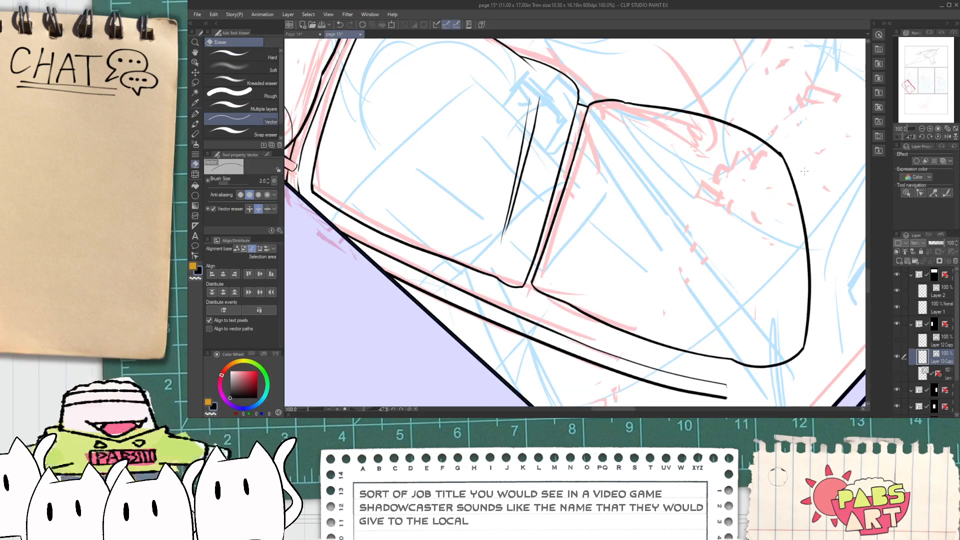
- Extend the two chair base lines below the bottom cushion outward by moving their vector end points, matching their lengths
{"action": "scroll", "coordinate": [768, 148], "scroll_direction": "up", "scroll_amount": 2}
{"action": "scroll", "coordinate": [767, 148], "scroll_direction": "down", "scroll_amount": 2}
{"action": "key", "text": "space"}
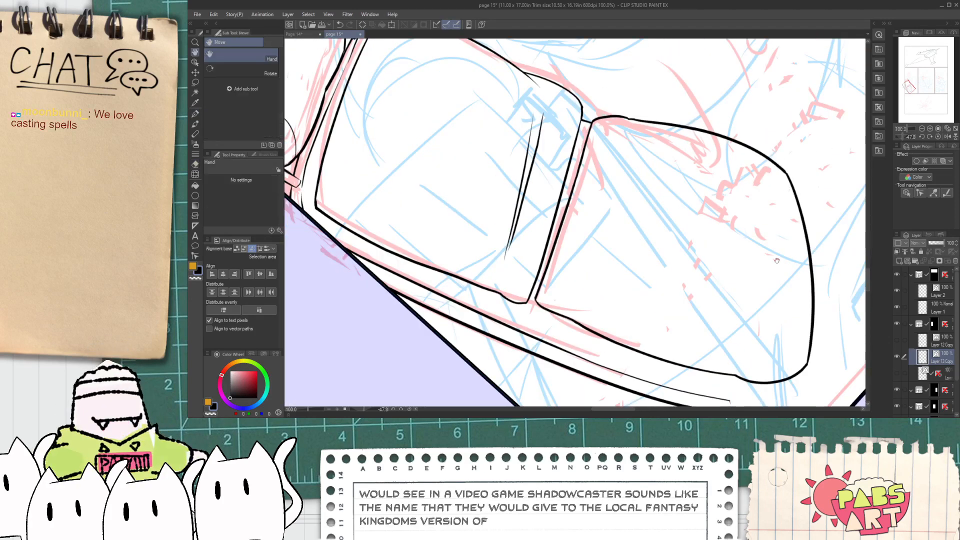
{"action": "left_click_drag", "start_coordinate": [769, 315], "coordinate": [740, 266]}
{"action": "left_click_drag", "start_coordinate": [742, 330], "coordinate": [680, 350]}
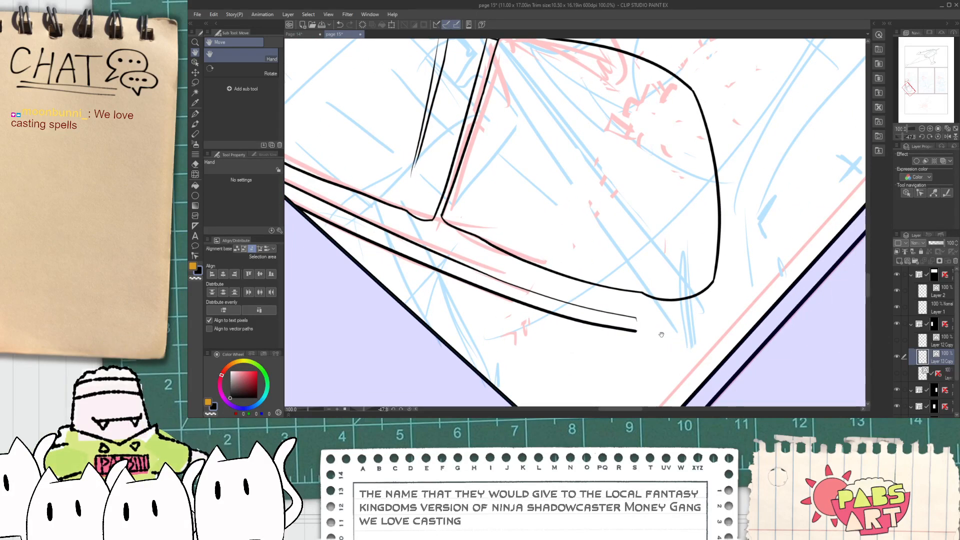
{"action": "scroll", "coordinate": [645, 309], "scroll_direction": "up", "scroll_amount": 1}
{"action": "left_click_drag", "start_coordinate": [653, 331], "coordinate": [628, 327]}
{"action": "key", "text": "o"}
{"action": "left_click", "coordinate": [608, 322]}
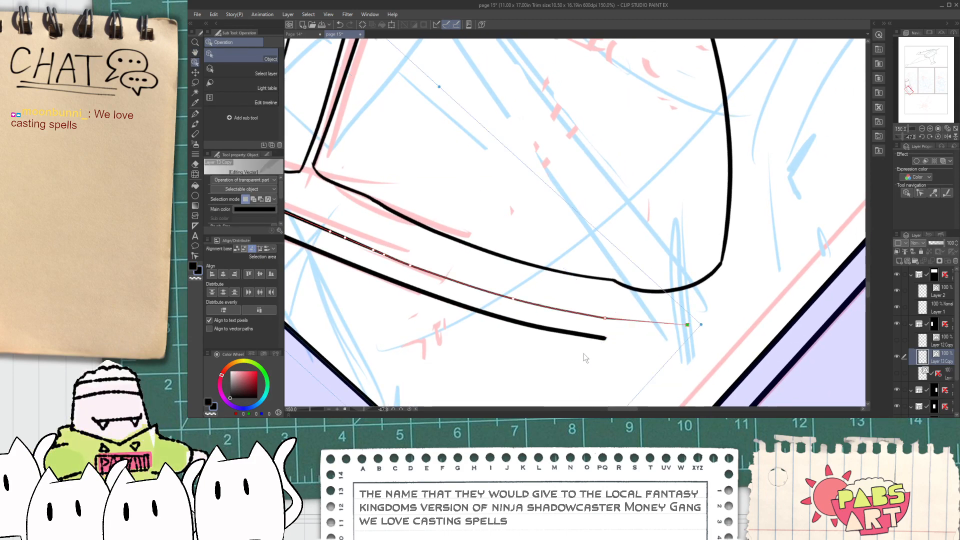
{"action": "left_click", "coordinate": [606, 344]}
{"action": "left_click_drag", "start_coordinate": [698, 345], "coordinate": [699, 346]}
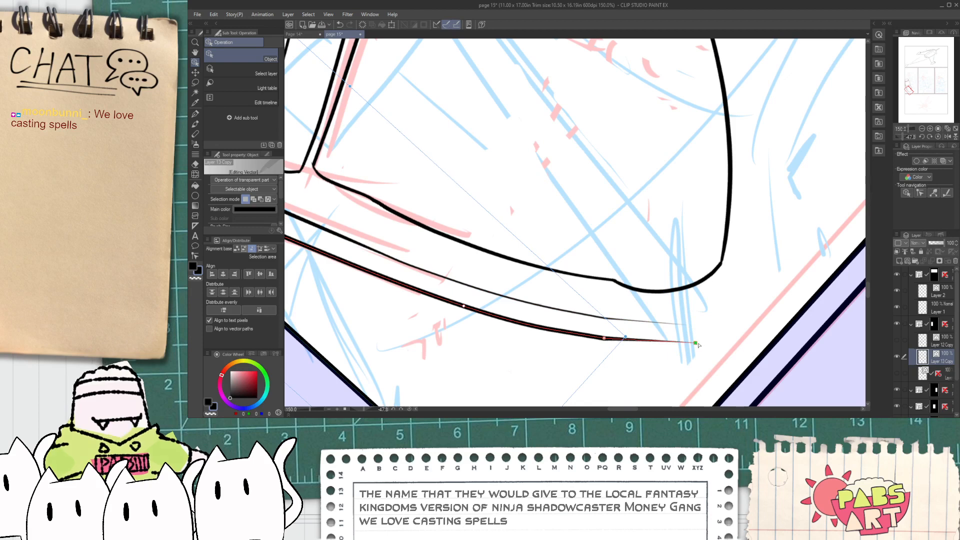
{"action": "key", "text": "ctrl+d"}
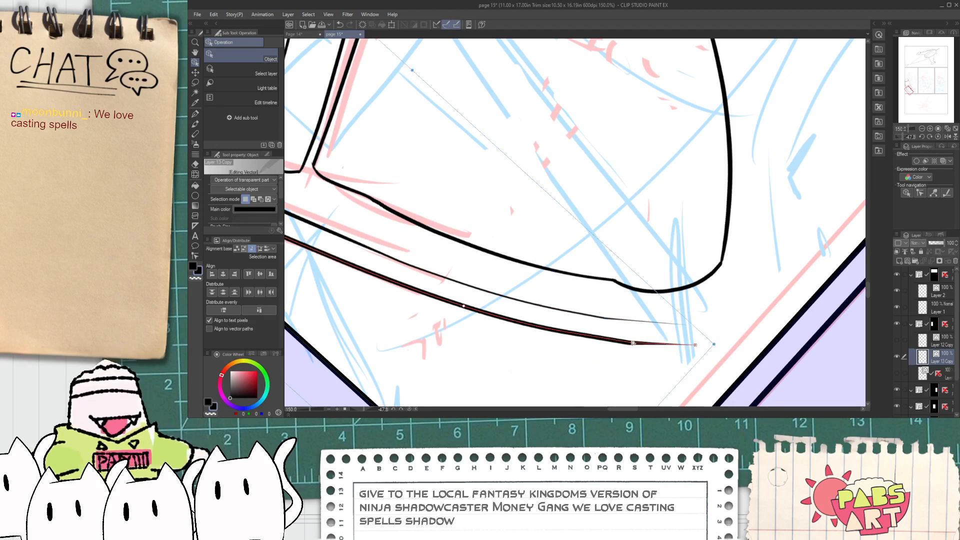
- Ink a short tapered crease rising from the back cushion's lower edge, below the existing long crease lines
{"action": "key", "text": "h"}
{"action": "scroll", "coordinate": [672, 360], "scroll_direction": "down", "scroll_amount": 2}
{"action": "scroll", "coordinate": [672, 360], "scroll_direction": "down", "scroll_amount": 2}
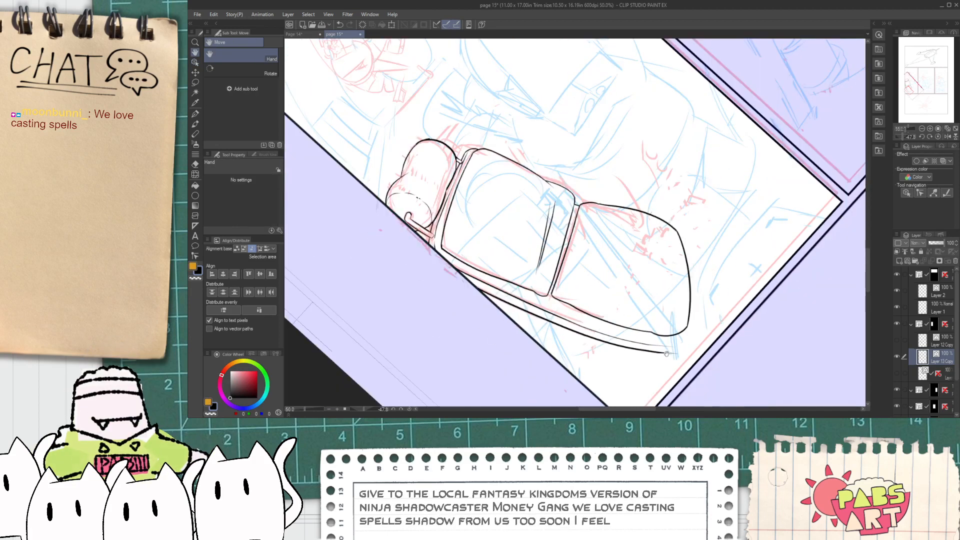
{"action": "left_click_drag", "start_coordinate": [694, 234], "coordinate": [672, 271]}
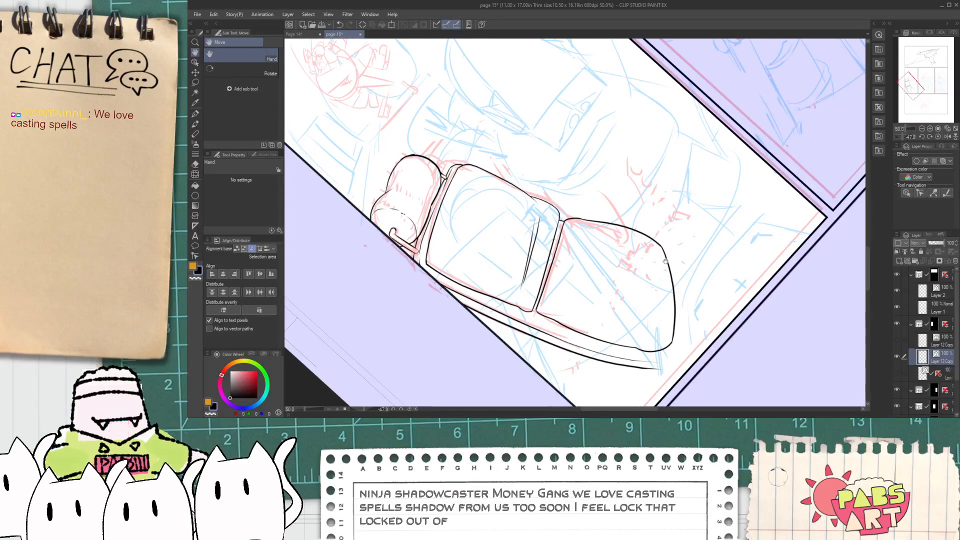
{"action": "scroll", "coordinate": [558, 226], "scroll_direction": "up", "scroll_amount": 1}
{"action": "scroll", "coordinate": [558, 226], "scroll_direction": "up", "scroll_amount": 3}
{"action": "scroll", "coordinate": [545, 250], "scroll_direction": "down", "scroll_amount": 4}
{"action": "scroll", "coordinate": [530, 274], "scroll_direction": "up", "scroll_amount": 2}
{"action": "key", "text": "p"}
{"action": "scroll", "coordinate": [531, 274], "scroll_direction": "up", "scroll_amount": 4}
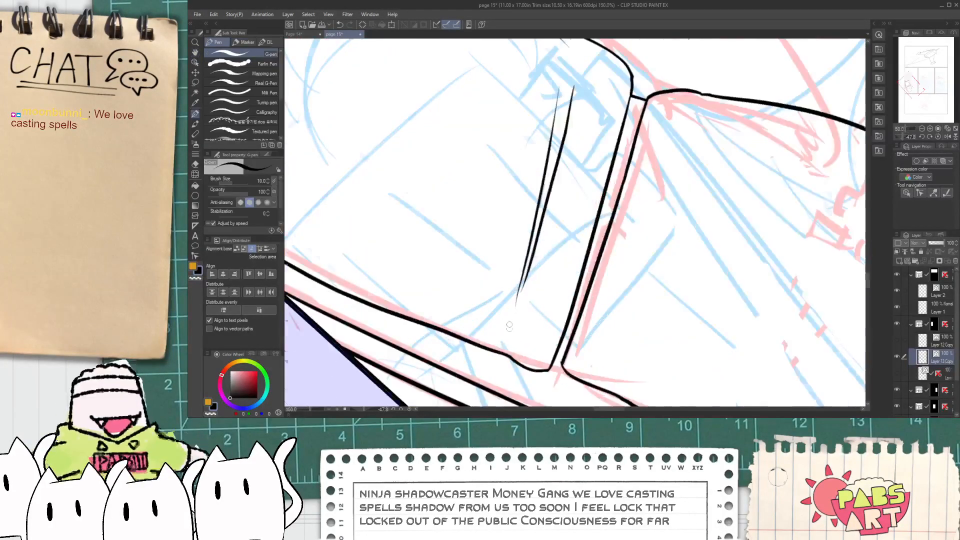
{"action": "scroll", "coordinate": [529, 335], "scroll_direction": "down", "scroll_amount": 5}
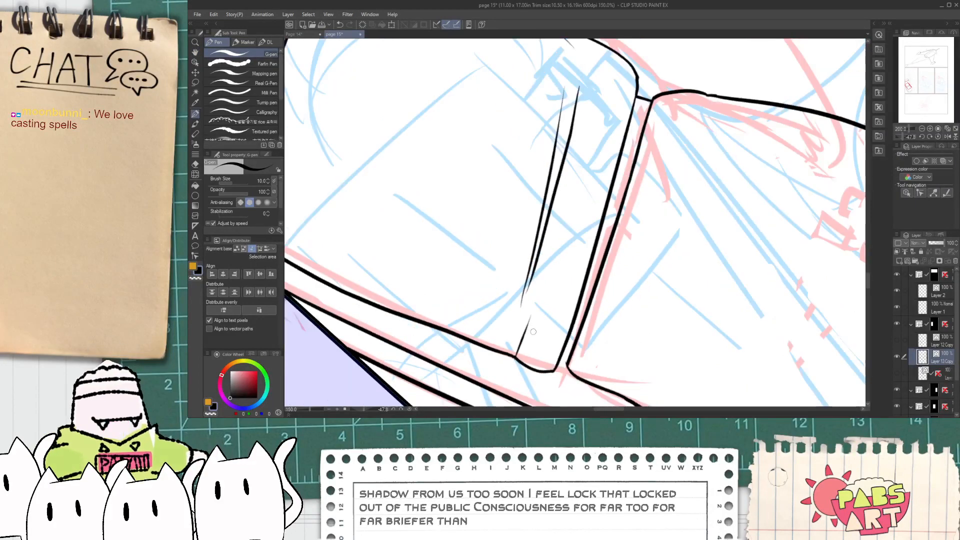
- Ink a long curve from the bottom cushion's outer side up to the neighbouring panel border
{"action": "key", "text": "h"}
{"action": "left_click_drag", "start_coordinate": [670, 347], "coordinate": [626, 315]}
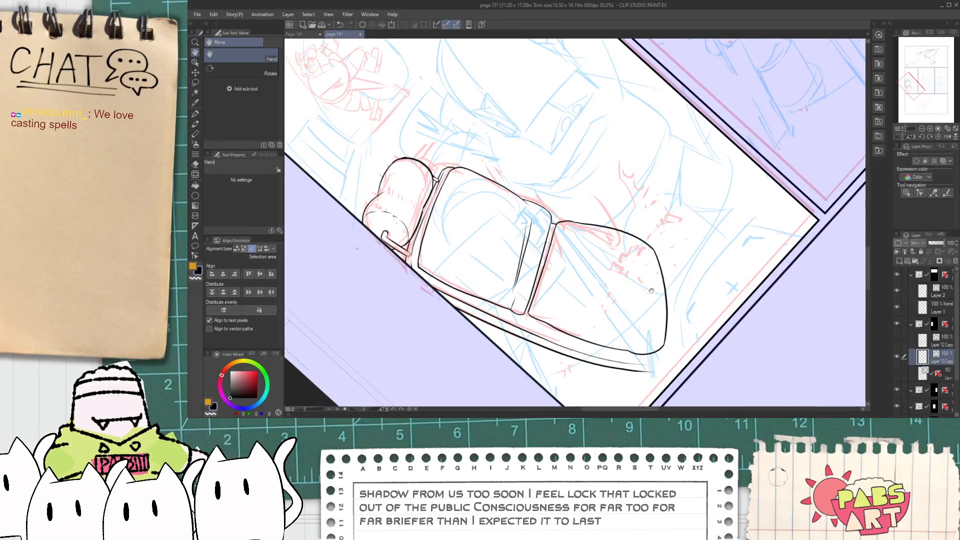
{"action": "key", "text": "p"}
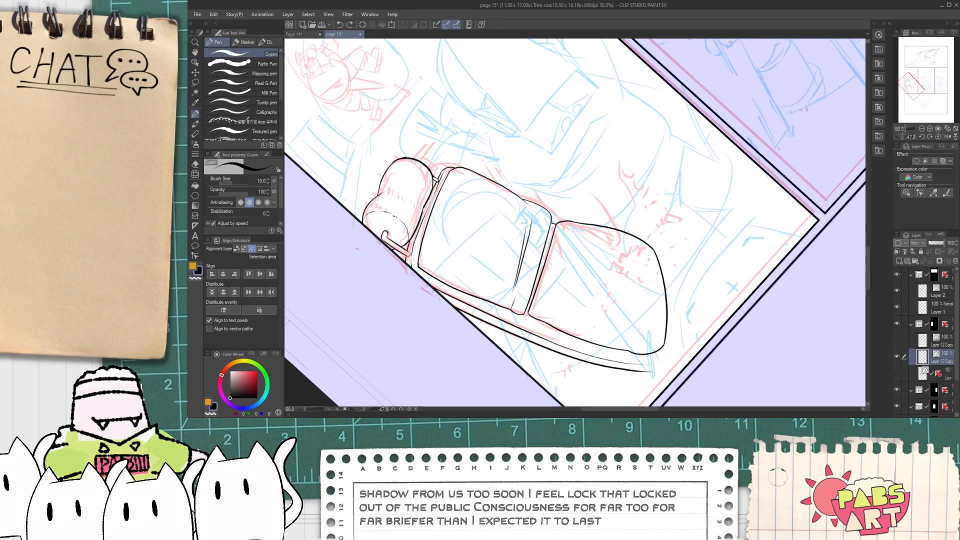
{"action": "left_click_drag", "start_coordinate": [645, 257], "coordinate": [751, 197]}
{"action": "key", "text": "e"}
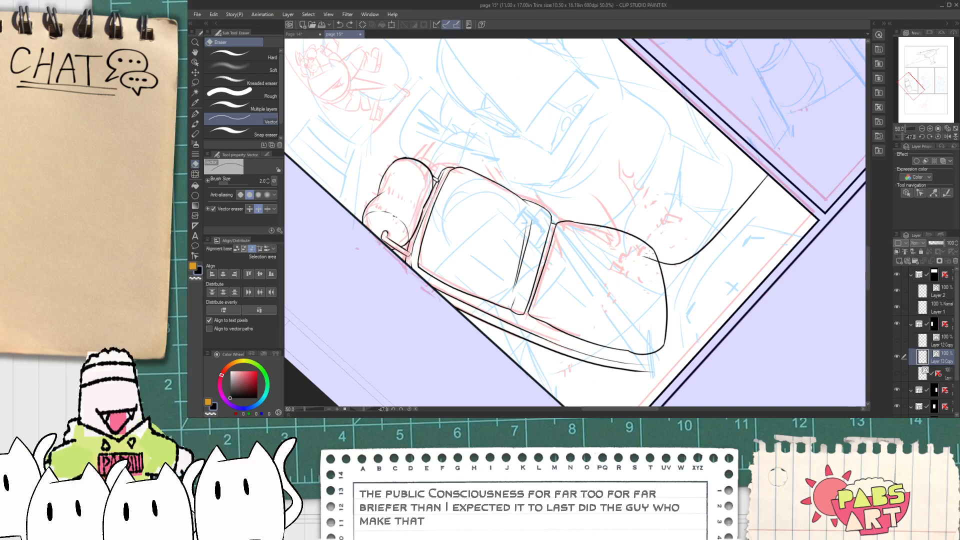
- Show the foreground line art on Layer 12 Copy over the chair drawing
{"action": "left_click", "coordinate": [897, 340]}
{"action": "key", "text": "ctrl+minus"}
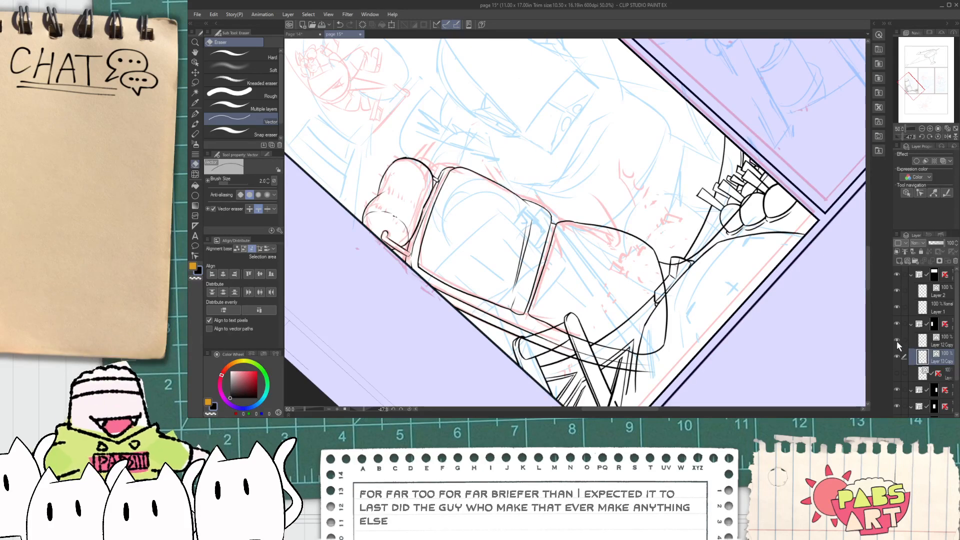
{"action": "key", "text": "h"}
{"action": "key", "text": "ctrl+minus"}
{"action": "left_click_drag", "start_coordinate": [837, 347], "coordinate": [819, 326]}
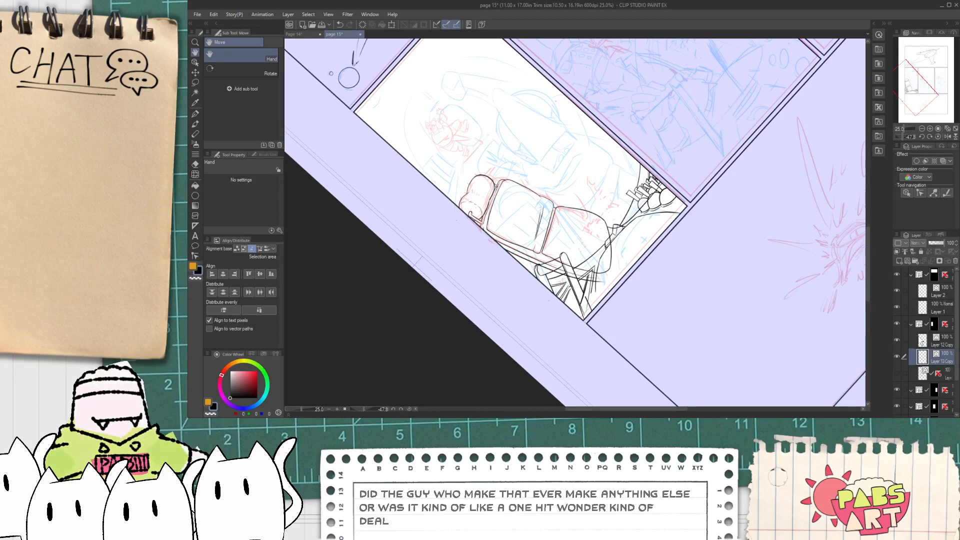
- Fade the chair line layer to 23% opacity, keep the foreground line layer active above it, and hide the sketch folder
{"action": "left_click_drag", "start_coordinate": [923, 358], "coordinate": [924, 342]}
{"action": "left_click", "coordinate": [923, 356]}
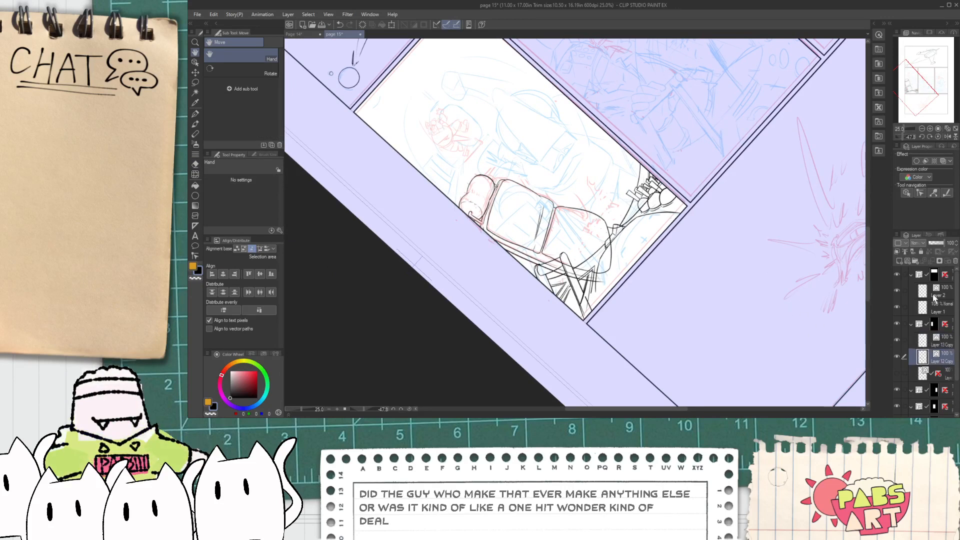
{"action": "left_click_drag", "start_coordinate": [934, 244], "coordinate": [931, 247]}
{"action": "left_click_drag", "start_coordinate": [929, 328], "coordinate": [925, 350]}
{"action": "left_click", "coordinate": [932, 245]}
{"action": "left_click", "coordinate": [928, 342]}
{"action": "scroll", "coordinate": [926, 345], "scroll_direction": "down", "scroll_amount": 2}
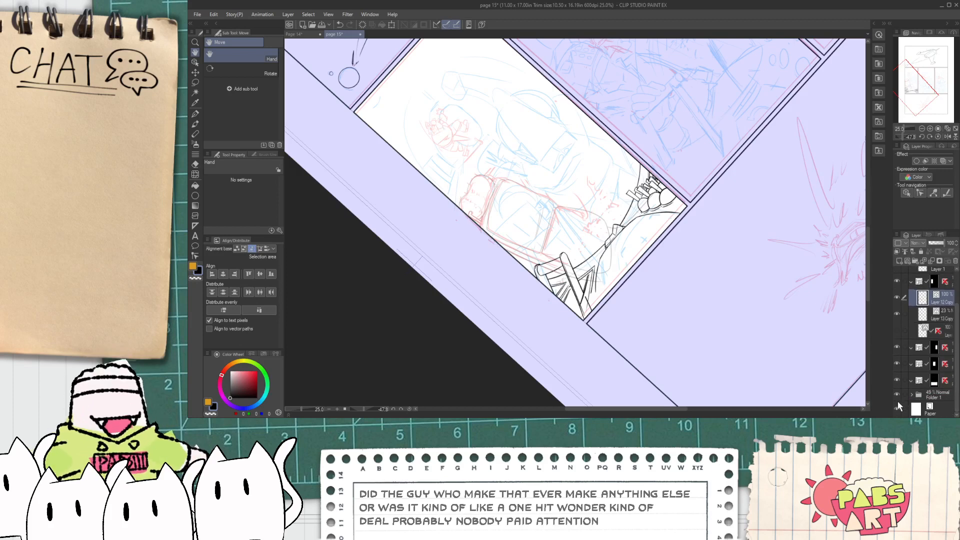
{"action": "left_click", "coordinate": [897, 394]}
{"action": "scroll", "coordinate": [552, 295], "scroll_direction": "up", "scroll_amount": 4}
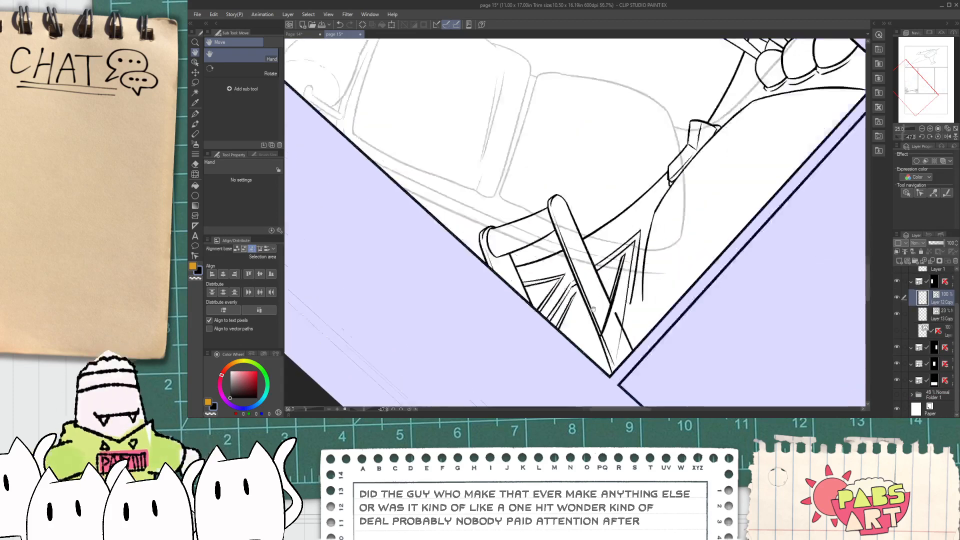
- Adjust the vector lines of the two slanted foreground bars near the panel's lower corner, and erase their unwanted lower segments
{"action": "left_click_drag", "start_coordinate": [633, 362], "coordinate": [625, 319]}
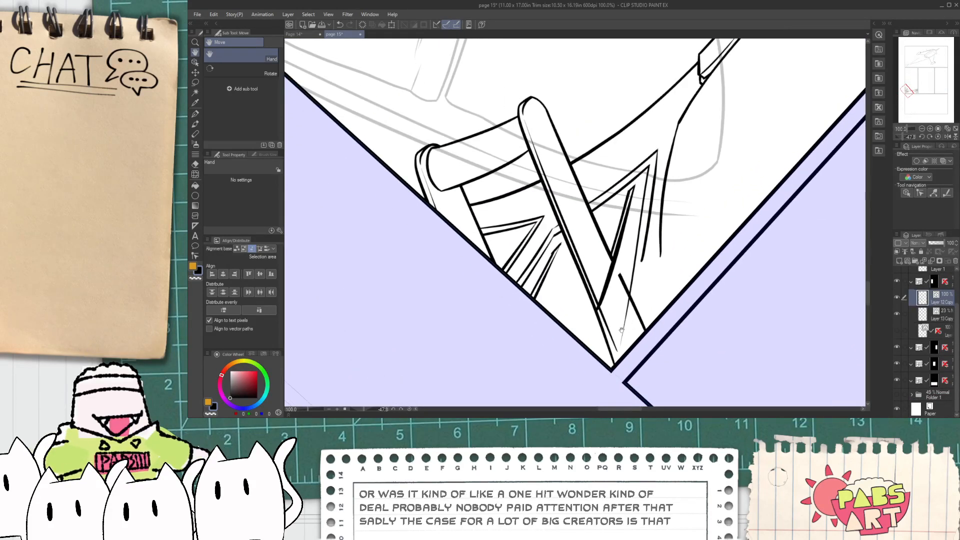
{"action": "scroll", "coordinate": [621, 332], "scroll_direction": "down", "scroll_amount": 6}
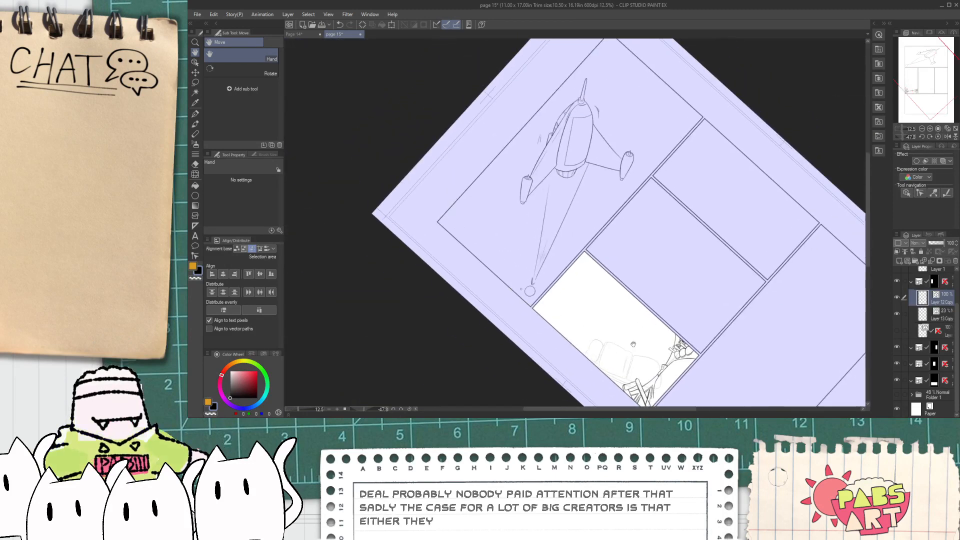
{"action": "scroll", "coordinate": [552, 199], "scroll_direction": "up", "scroll_amount": 5}
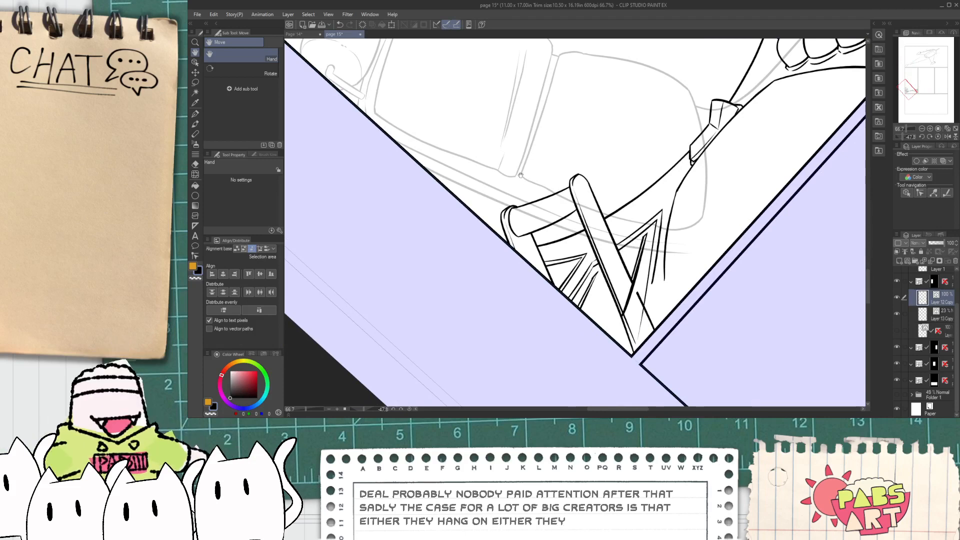
{"action": "key", "text": "o"}
{"action": "left_click_drag", "start_coordinate": [562, 206], "coordinate": [527, 217]}
{"action": "left_click_drag", "start_coordinate": [609, 187], "coordinate": [654, 184]}
{"action": "left_click", "coordinate": [645, 99]}
{"action": "scroll", "coordinate": [660, 355], "scroll_direction": "up", "scroll_amount": 2}
{"action": "key", "text": "e"}
{"action": "left_click_drag", "start_coordinate": [636, 231], "coordinate": [629, 283]}
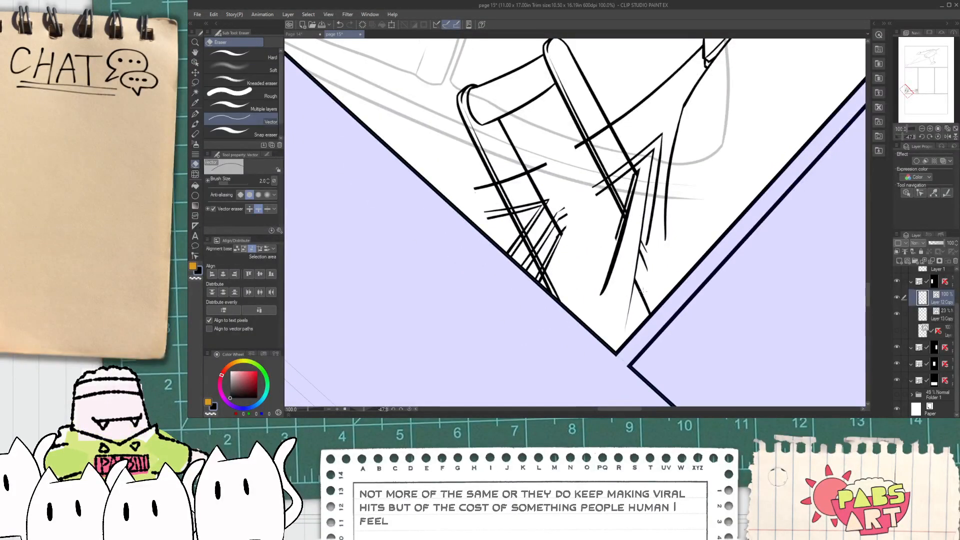
- Delete the short stray vector line beside the panel's lower corner
{"action": "key", "text": "o"}
{"action": "left_click", "coordinate": [646, 305]}
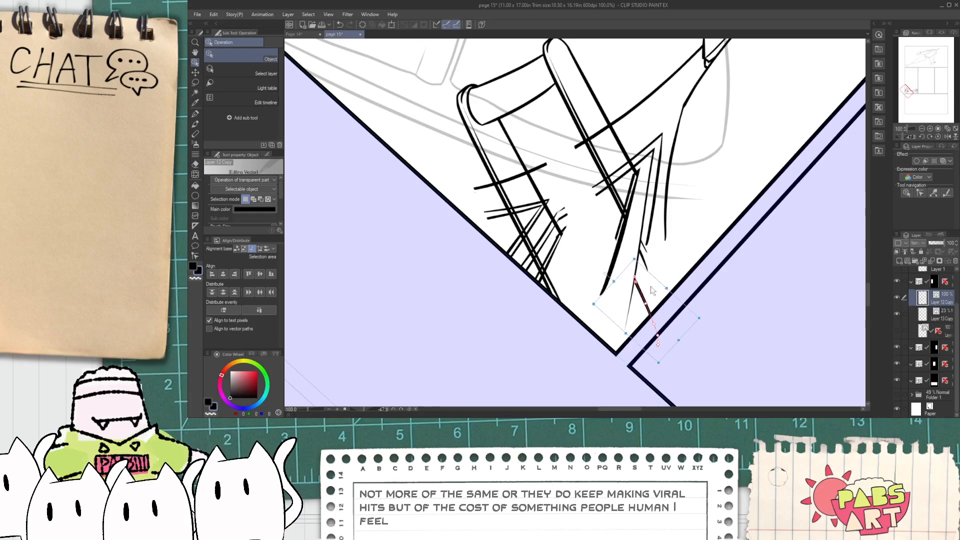
{"action": "key", "text": "Delete"}
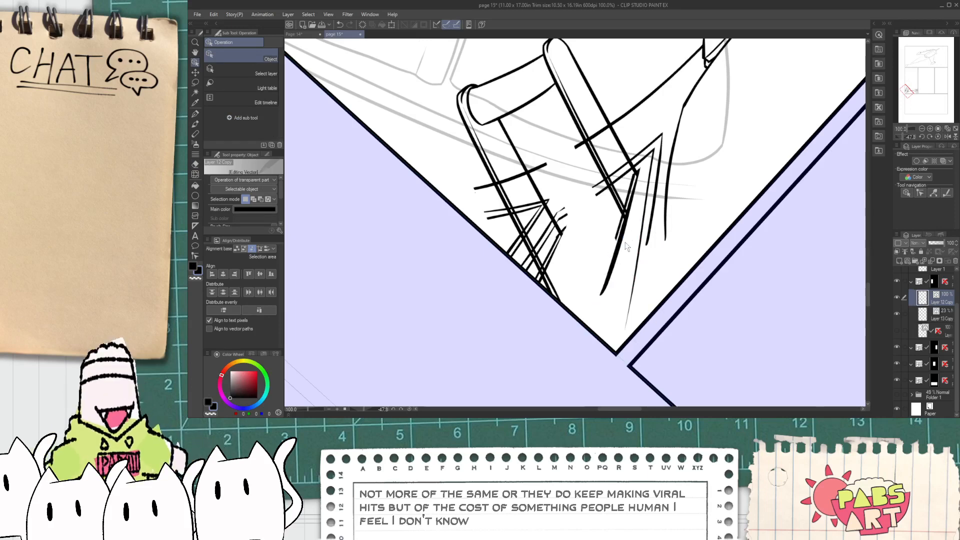
- Move the vector points of the curve crossing the two bars so its two pieces join into one smooth line
{"action": "key", "text": "space"}
{"action": "mouse_move", "coordinate": [548, 166]}
{"action": "left_mouse_down"}
{"action": "mouse_move", "coordinate": [561, 220]}
{"action": "mouse_move", "coordinate": [632, 176]}
{"action": "left_mouse_up"}
{"action": "scroll", "coordinate": [561, 220], "scroll_direction": "up", "scroll_amount": 2}
{"action": "left_click", "coordinate": [555, 220]}
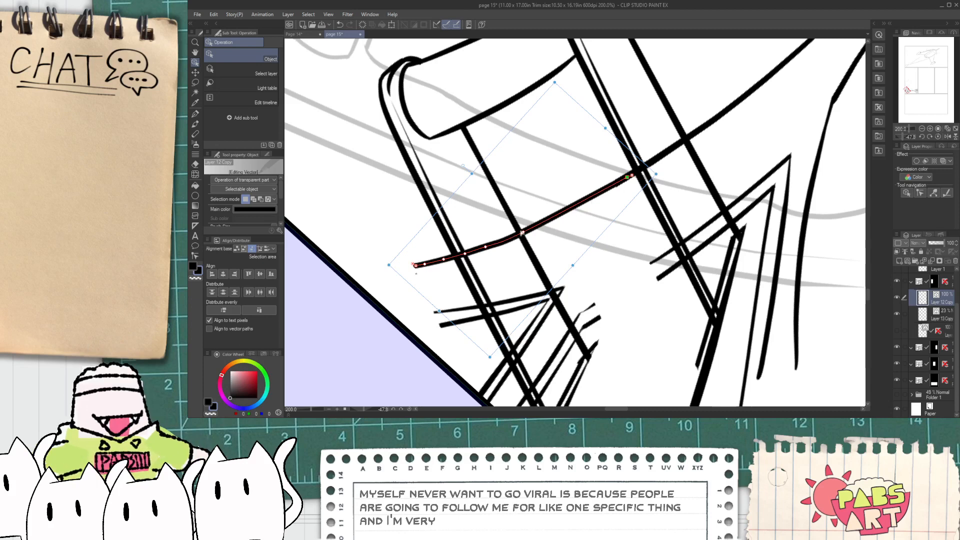
{"action": "left_click_drag", "start_coordinate": [521, 233], "coordinate": [573, 211]}
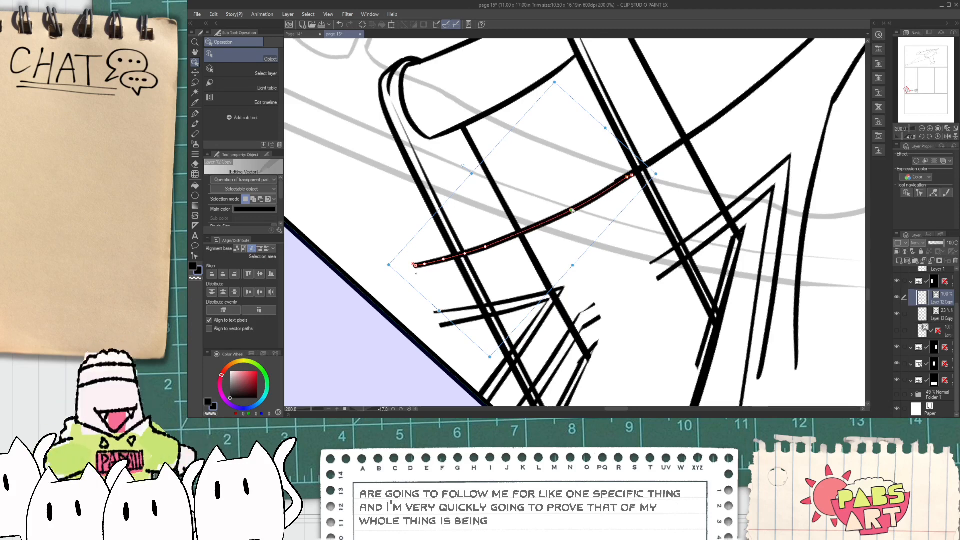
{"action": "scroll", "coordinate": [660, 176], "scroll_direction": "up", "scroll_amount": 2}
{"action": "left_click", "coordinate": [573, 192]}
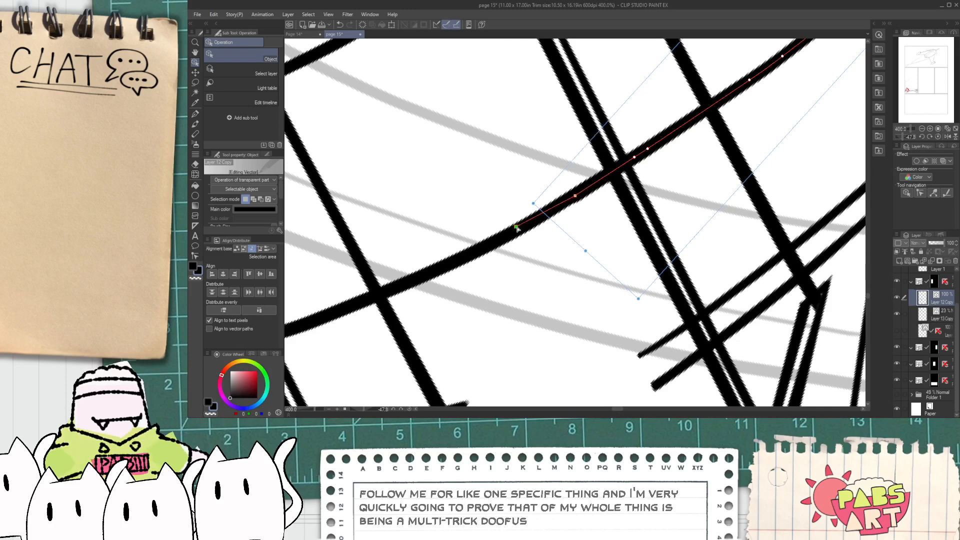
{"action": "scroll", "coordinate": [496, 187], "scroll_direction": "down", "scroll_amount": 3}
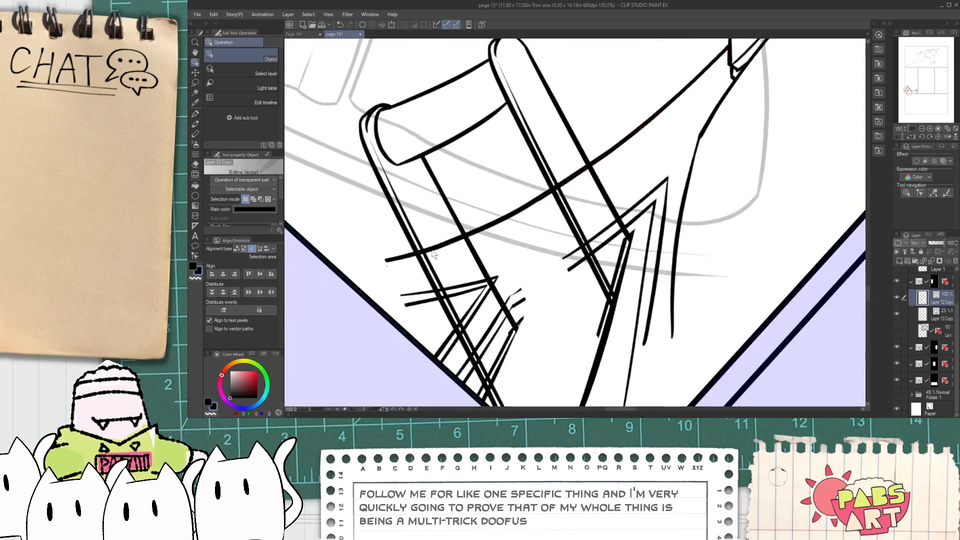
- Erase the crossing line segments inside the left slanted bar so its shape is clear down to the panel border
{"action": "key", "text": "e"}
{"action": "scroll", "coordinate": [479, 319], "scroll_direction": "up", "scroll_amount": 2}
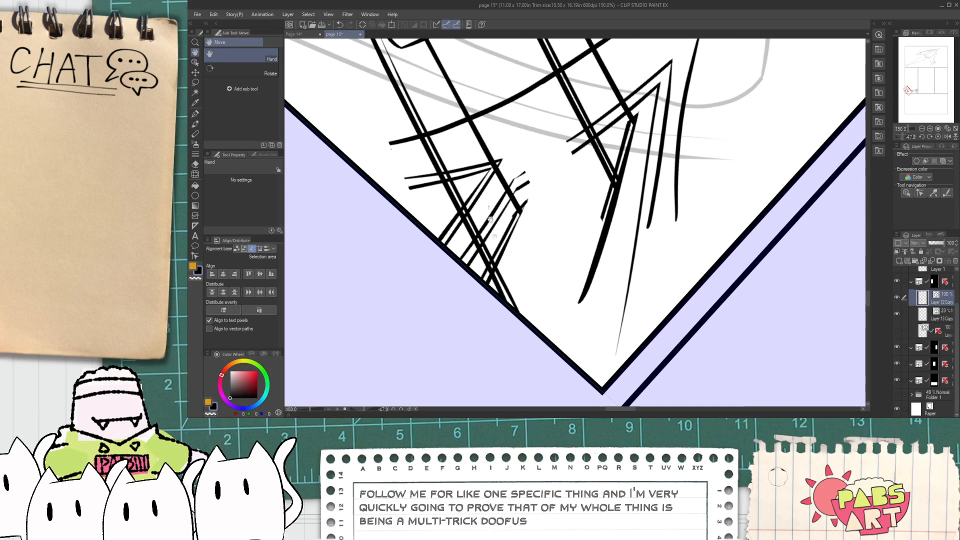
{"action": "scroll", "coordinate": [502, 283], "scroll_direction": "up", "scroll_amount": 3}
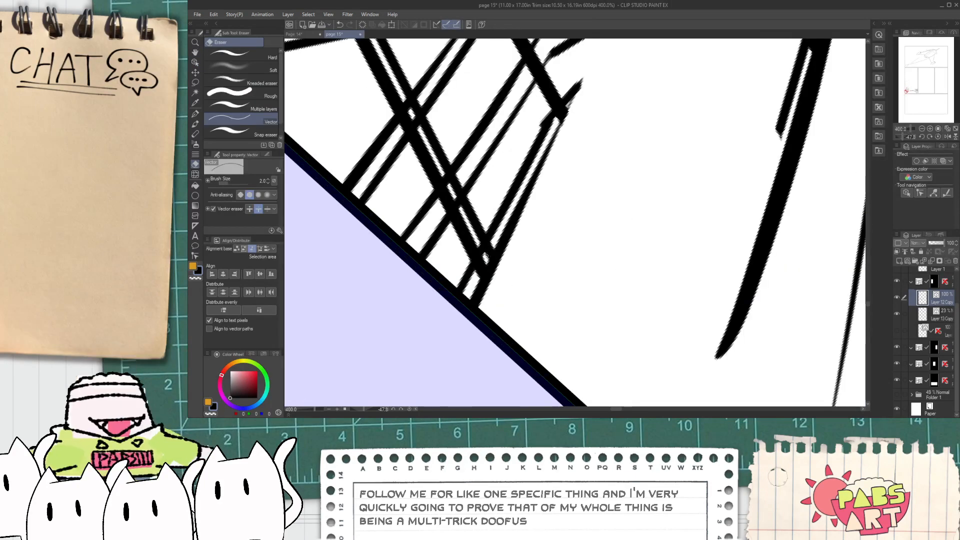
{"action": "scroll", "coordinate": [443, 175], "scroll_direction": "down", "scroll_amount": 2}
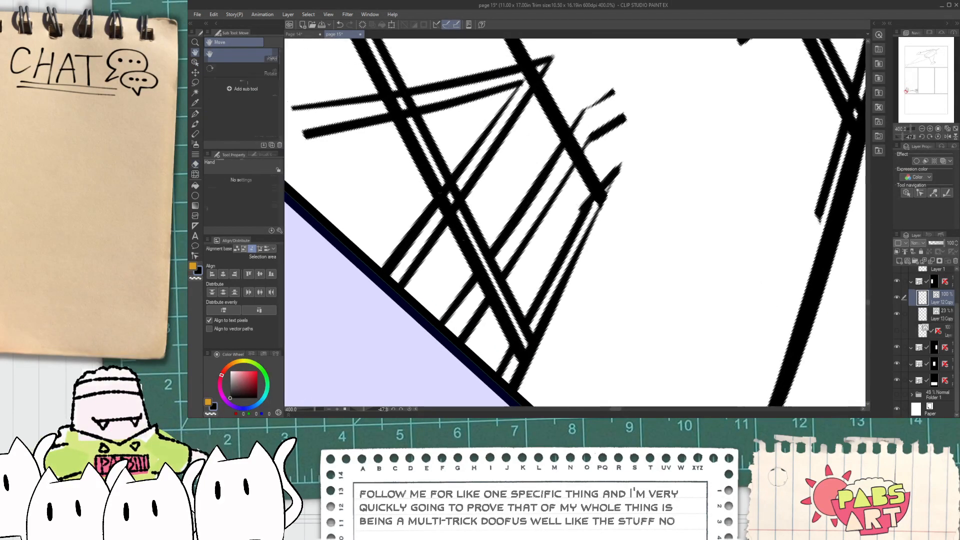
{"action": "left_click_drag", "start_coordinate": [447, 139], "coordinate": [500, 200]}
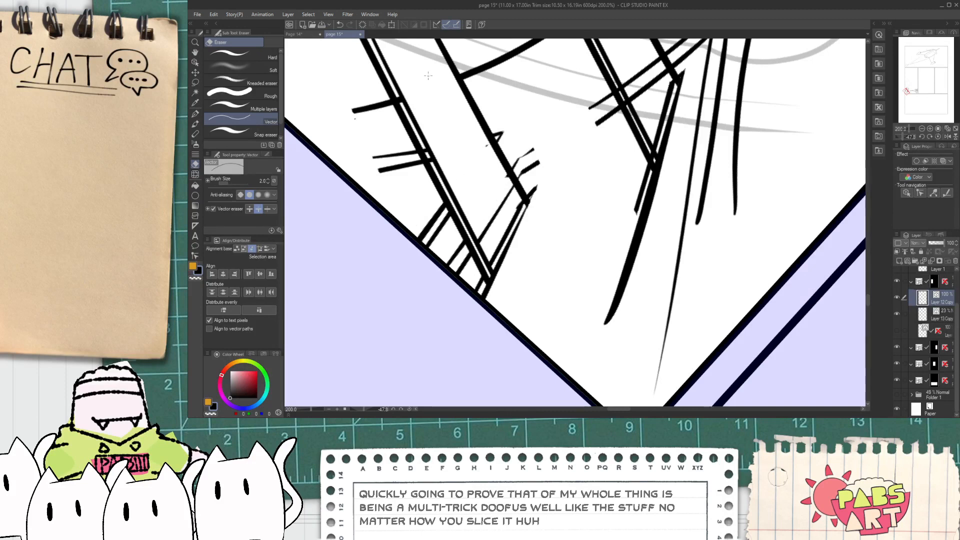
{"action": "left_click", "coordinate": [431, 90]}
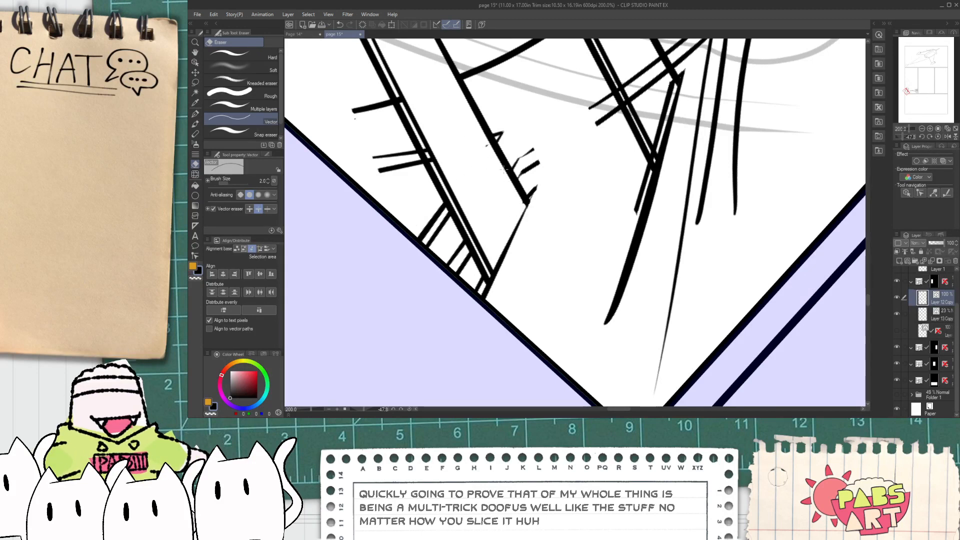
{"action": "scroll", "coordinate": [506, 178], "scroll_direction": "down", "scroll_amount": 4}
{"action": "scroll", "coordinate": [456, 131], "scroll_direction": "up", "scroll_amount": 4}
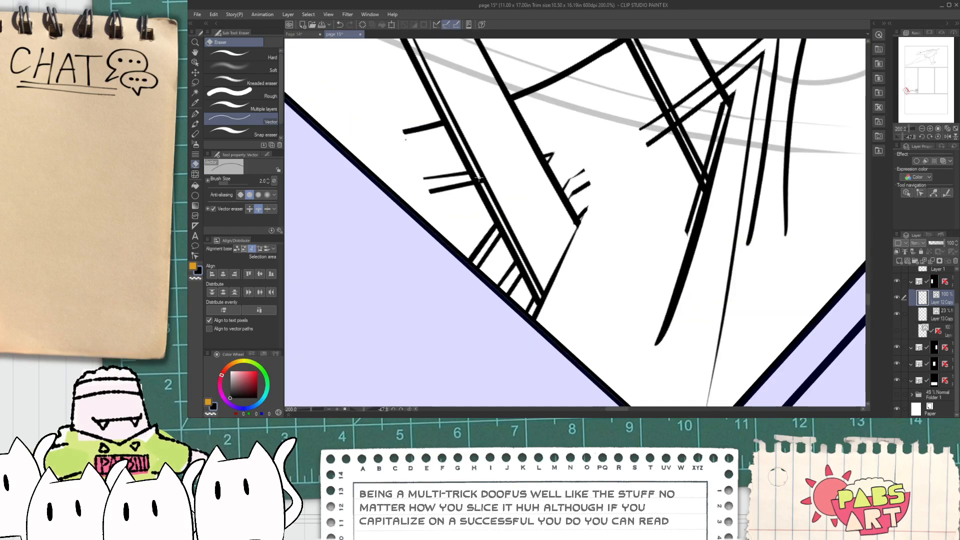
{"action": "scroll", "coordinate": [458, 135], "scroll_direction": "down", "scroll_amount": 4}
- Erase the curve and the two thin line segments crossing inside the right slanted bar of the chair, leaving the bar clear
{"action": "left_click_drag", "start_coordinate": [489, 160], "coordinate": [511, 275]}
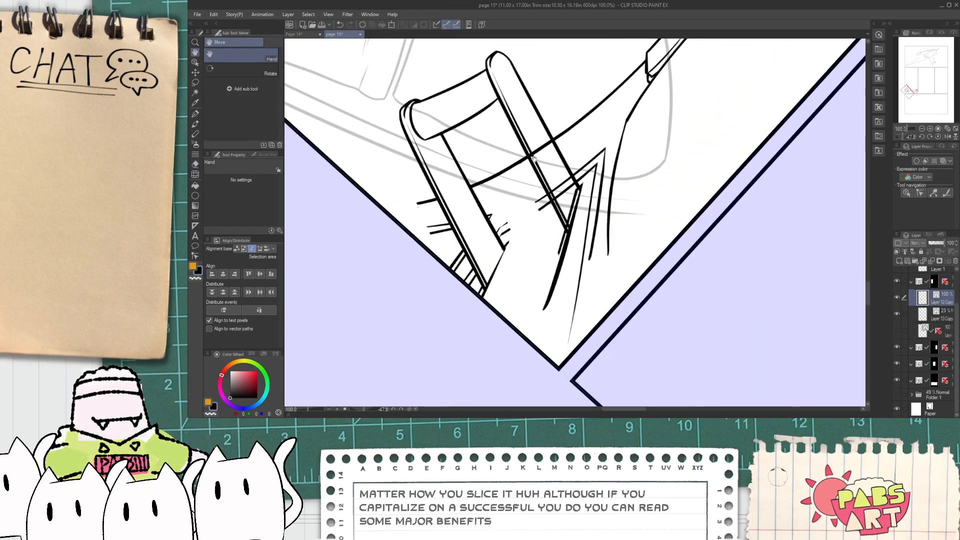
{"action": "key", "text": "e"}
{"action": "scroll", "coordinate": [745, 285], "scroll_direction": "up", "scroll_amount": 6}
{"action": "key", "text": "ctrl+z"}
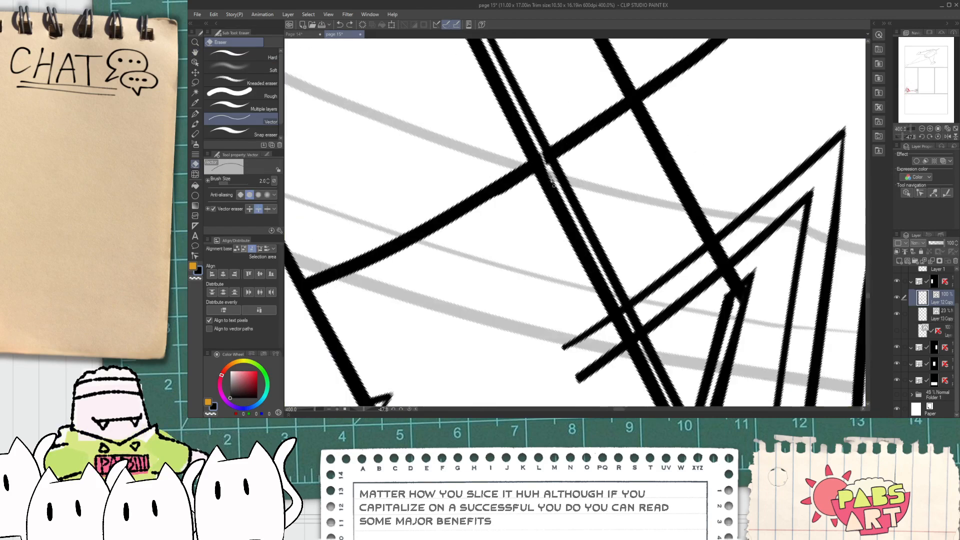
{"action": "left_click_drag", "start_coordinate": [563, 153], "coordinate": [568, 163]}
{"action": "scroll", "coordinate": [574, 187], "scroll_direction": "down", "scroll_amount": 2}
{"action": "mouse_move", "coordinate": [582, 238]}
{"action": "left_mouse_down"}
{"action": "mouse_move", "coordinate": [527, 167]}
{"action": "mouse_move", "coordinate": [549, 168]}
{"action": "mouse_move", "coordinate": [600, 135]}
{"action": "mouse_move", "coordinate": [646, 175]}
{"action": "left_mouse_up"}
{"action": "scroll", "coordinate": [537, 193], "scroll_direction": "up", "scroll_amount": 2}
{"action": "left_click_drag", "start_coordinate": [617, 293], "coordinate": [629, 229]}
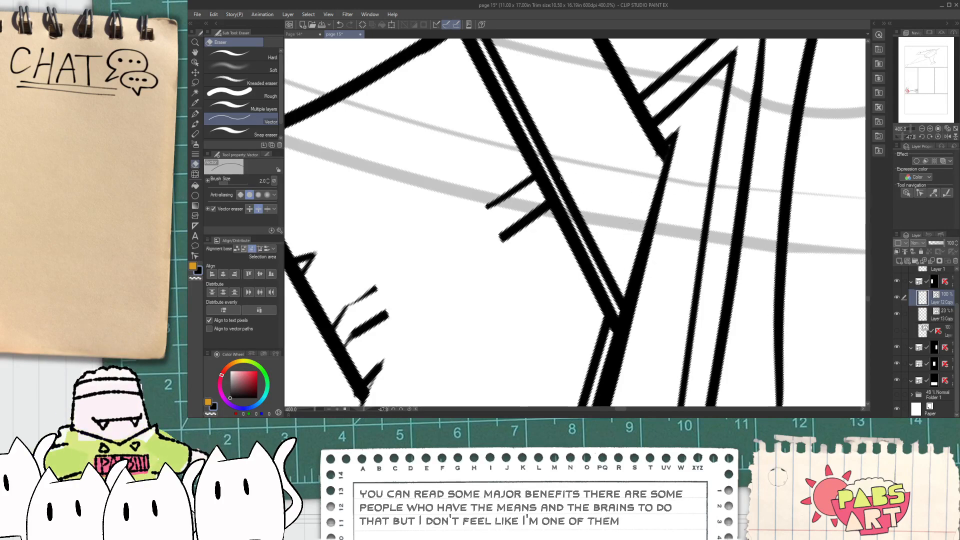
- Stretch the two broken thin lines between the slanted bars by their vector points so each joins its matching stub at the right bar
{"action": "left_click_drag", "start_coordinate": [381, 305], "coordinate": [593, 166]}
{"action": "left_click", "coordinate": [446, 265], "text": "ctrl"}
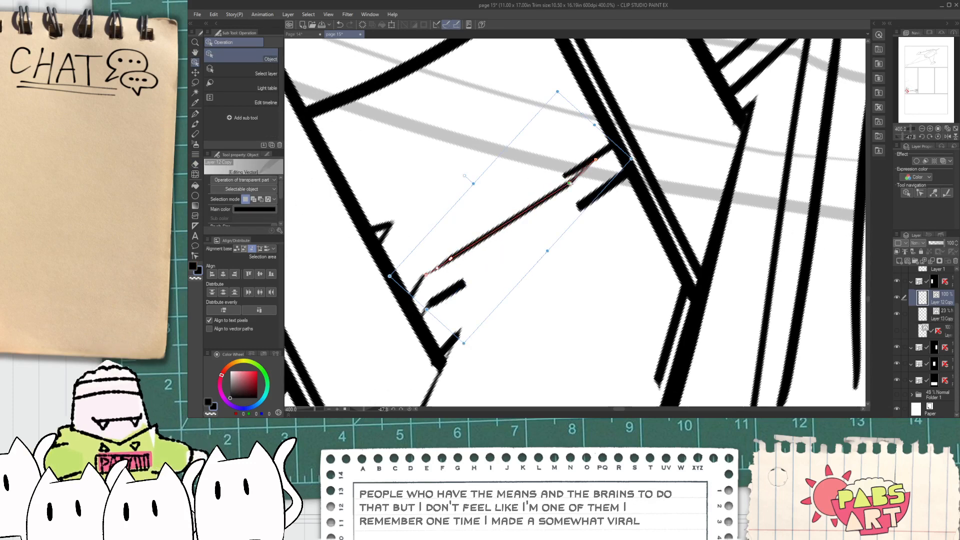
{"action": "left_click", "coordinate": [610, 152]}
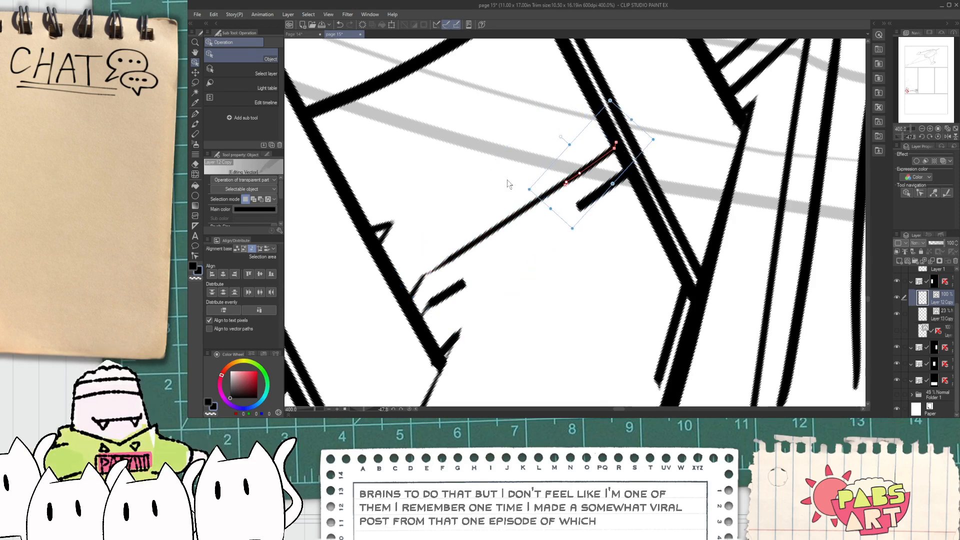
{"action": "left_click", "coordinate": [524, 205]}
{"action": "left_click", "coordinate": [438, 268]}
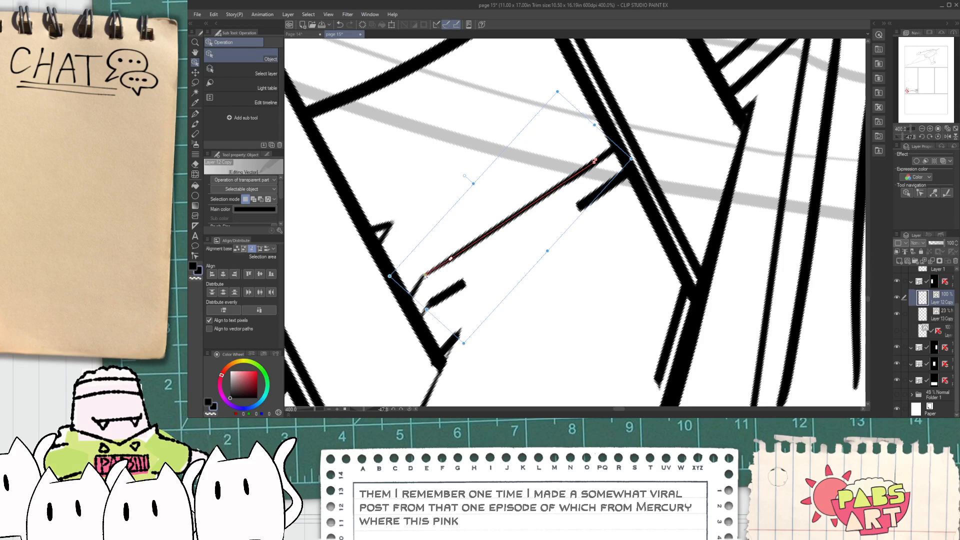
{"action": "left_click", "coordinate": [448, 292]}
{"action": "left_click_drag", "start_coordinate": [461, 284], "coordinate": [598, 194]}
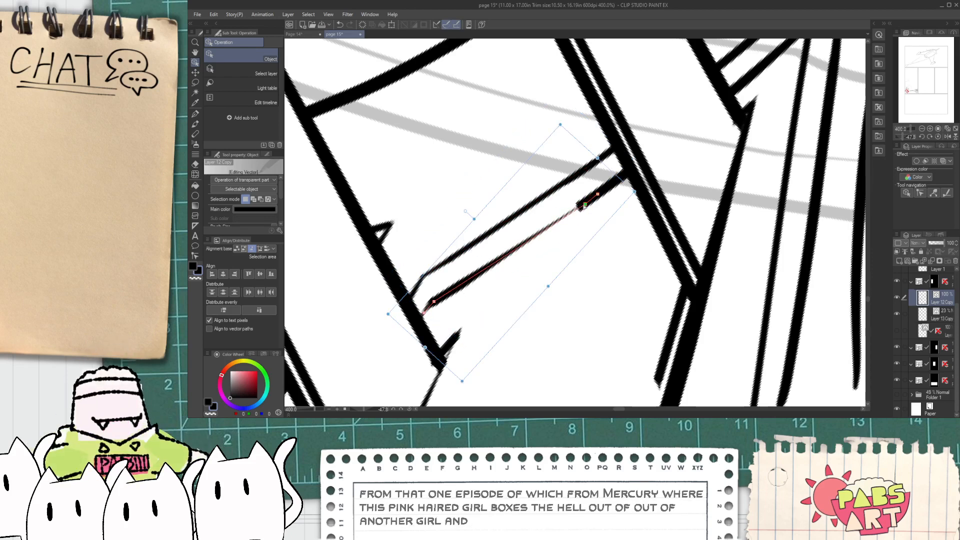
{"action": "left_click", "coordinate": [593, 229]}
{"action": "scroll", "coordinate": [576, 239], "scroll_direction": "down", "scroll_amount": 2}
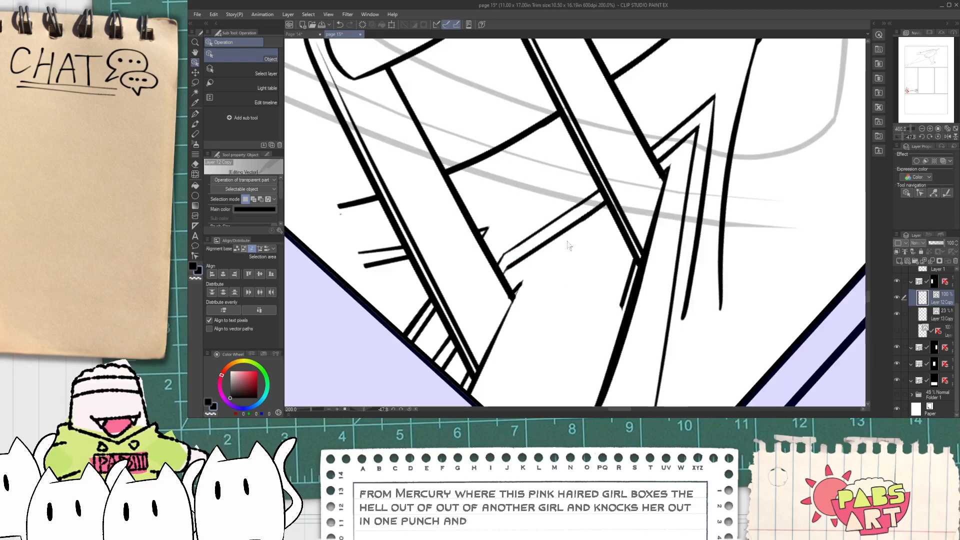
{"action": "key", "text": "space"}
{"action": "left_click_drag", "start_coordinate": [527, 273], "coordinate": [516, 231]}
{"action": "scroll", "coordinate": [505, 256], "scroll_direction": "up", "scroll_amount": 1}
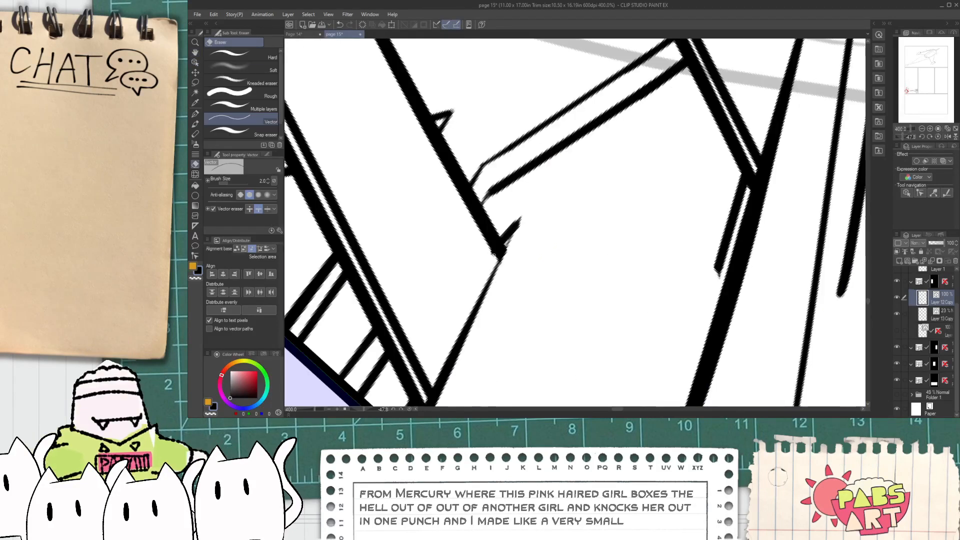
{"action": "scroll", "coordinate": [506, 250], "scroll_direction": "down", "scroll_amount": 4}
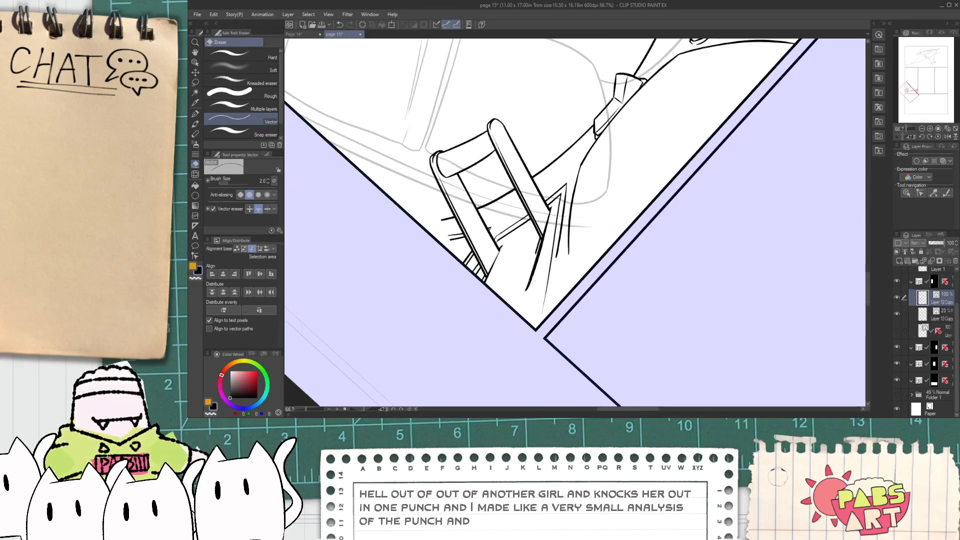
{"action": "scroll", "coordinate": [535, 280], "scroll_direction": "up", "scroll_amount": 1}
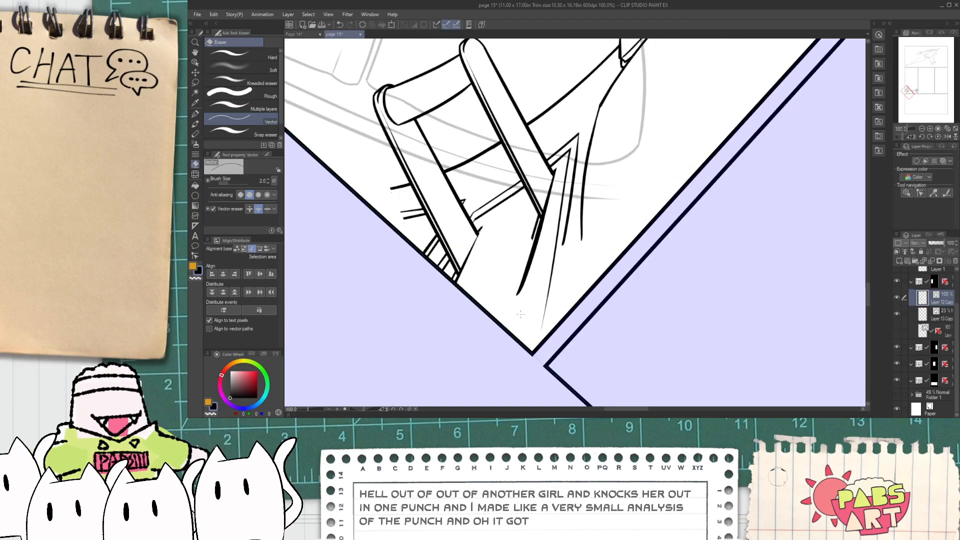
- Try to simplify the slanted vector lines near the panel's bottom corner
{"action": "key", "text": "o"}
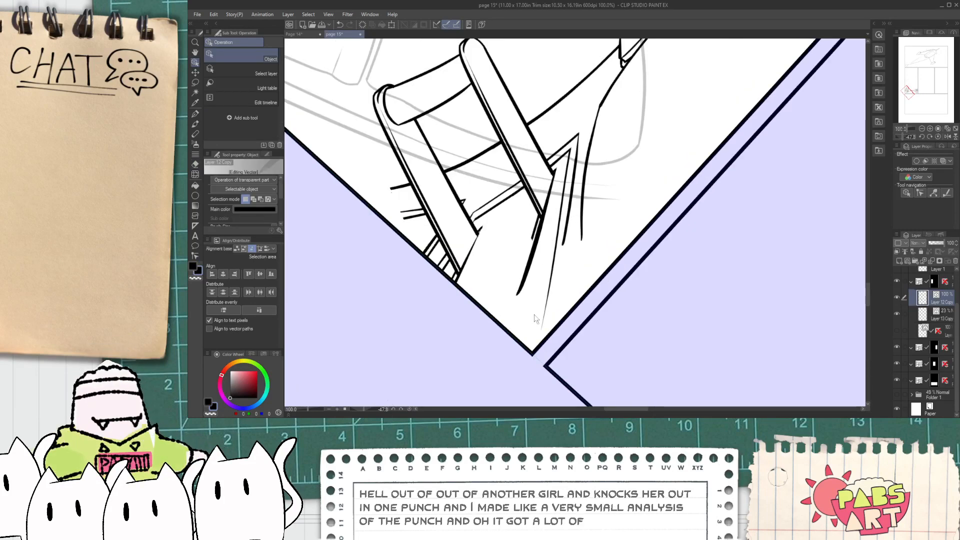
{"action": "left_click", "coordinate": [195, 255]}
{"action": "left_click", "coordinate": [243, 108]}
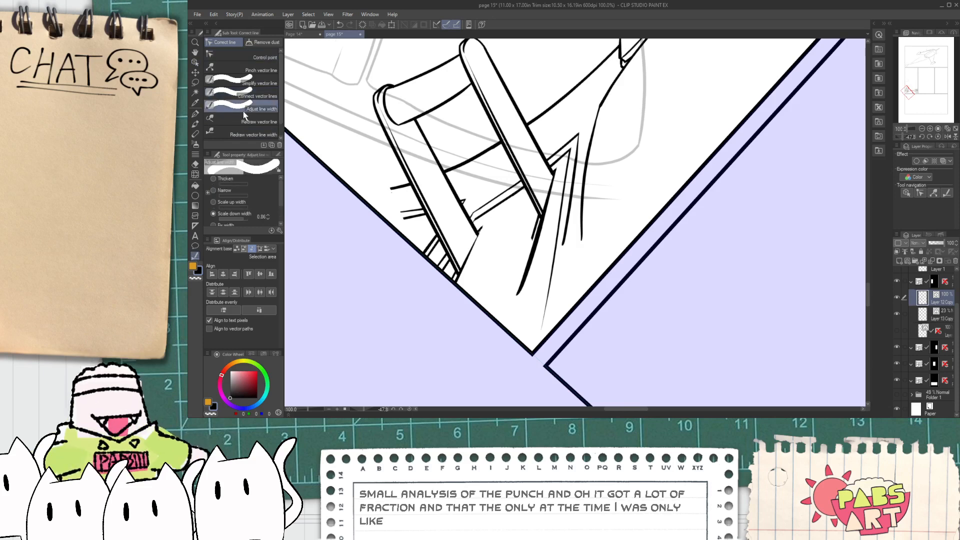
{"action": "left_click", "coordinate": [245, 83]}
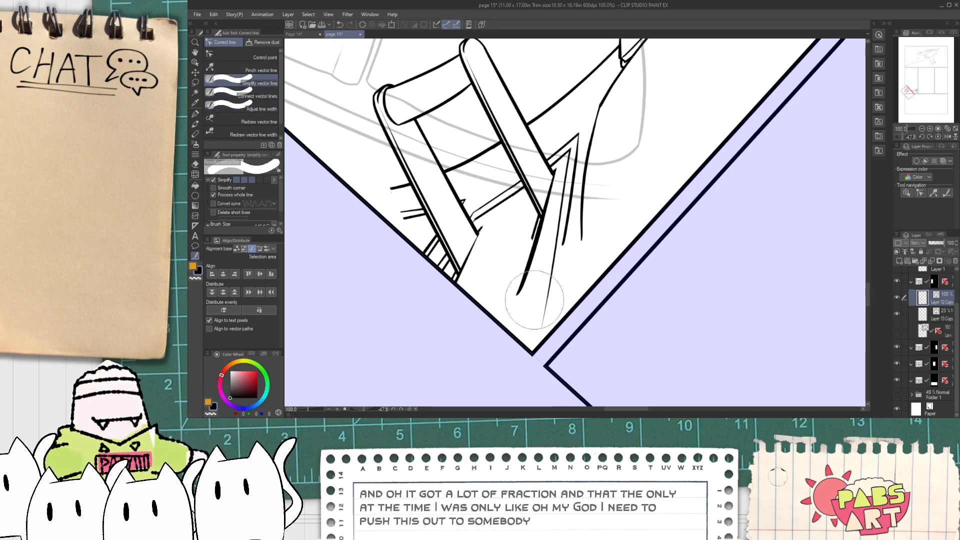
{"action": "scroll", "coordinate": [532, 301], "scroll_direction": "up", "scroll_amount": 2}
{"action": "left_click", "coordinate": [567, 243]}
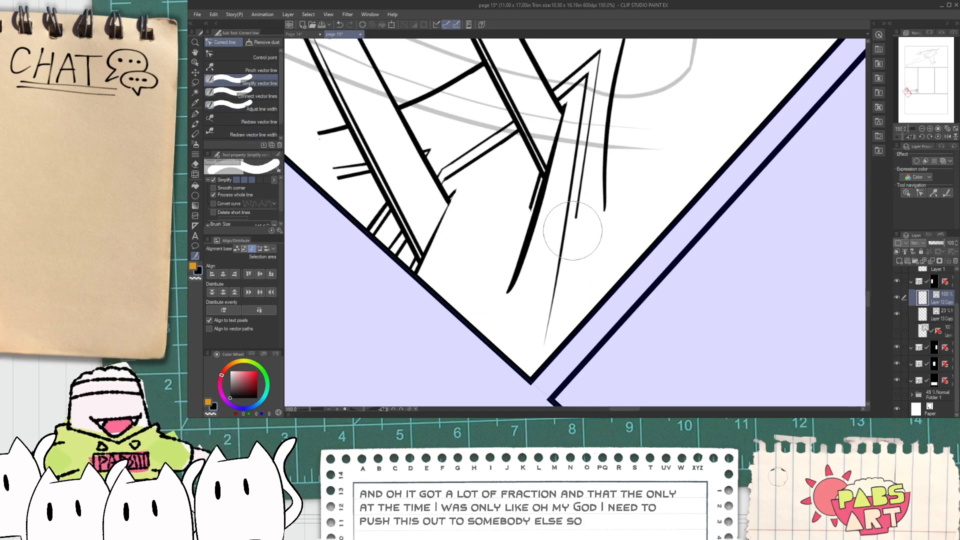
{"action": "key", "text": "ctrl+z"}
- Extend the outer slanted line down to the panel border near the bottom corner by moving its end control points
{"action": "key", "text": "o"}
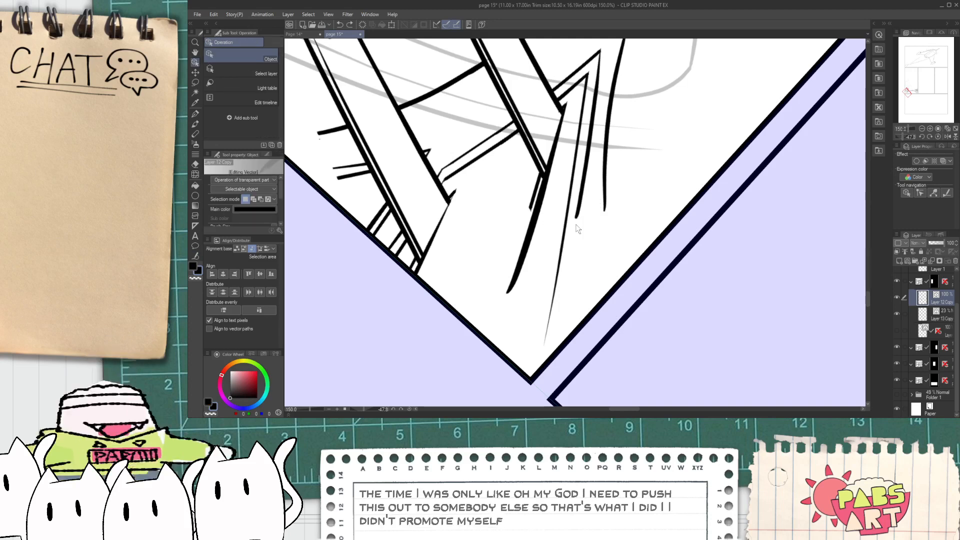
{"action": "left_click", "coordinate": [576, 221]}
{"action": "left_click_drag", "start_coordinate": [577, 250], "coordinate": [553, 364]}
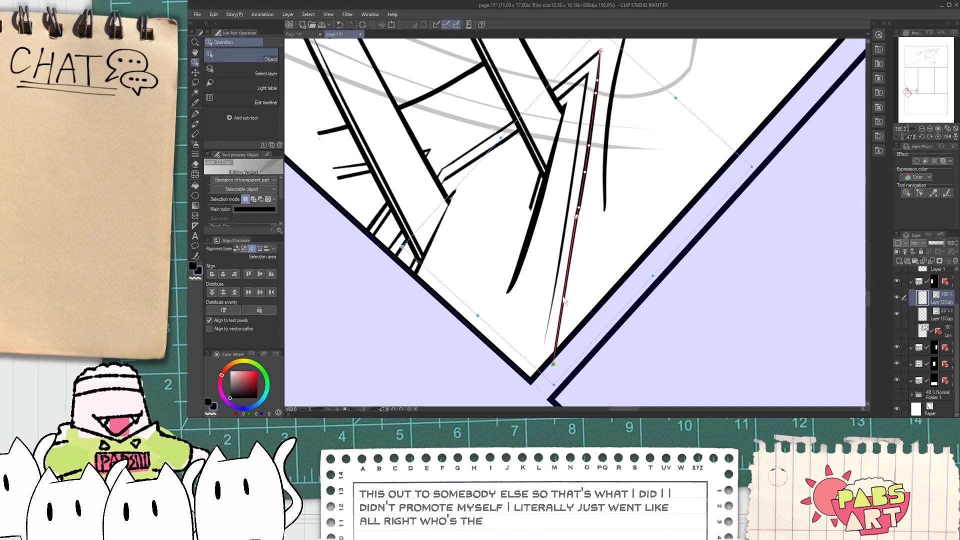
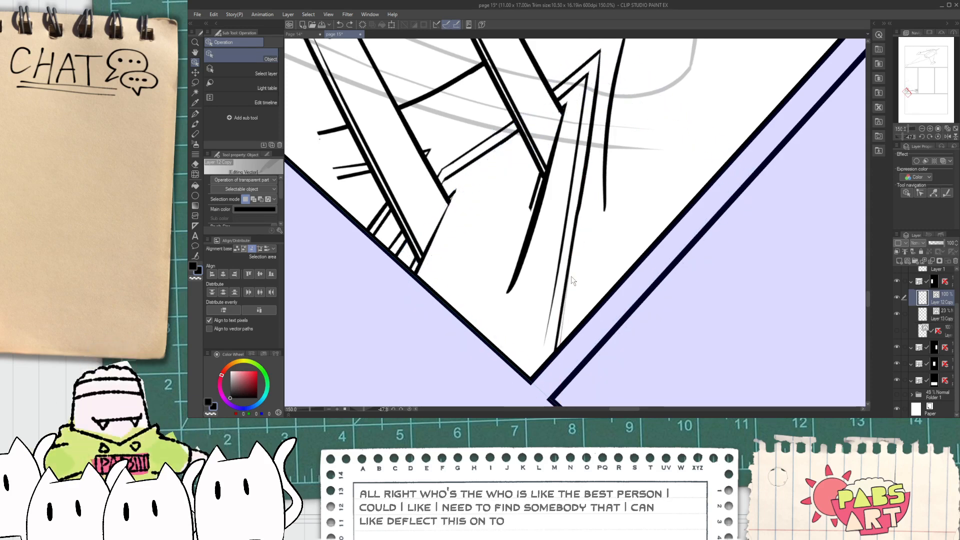
{"action": "key", "text": "ctrl+z"}
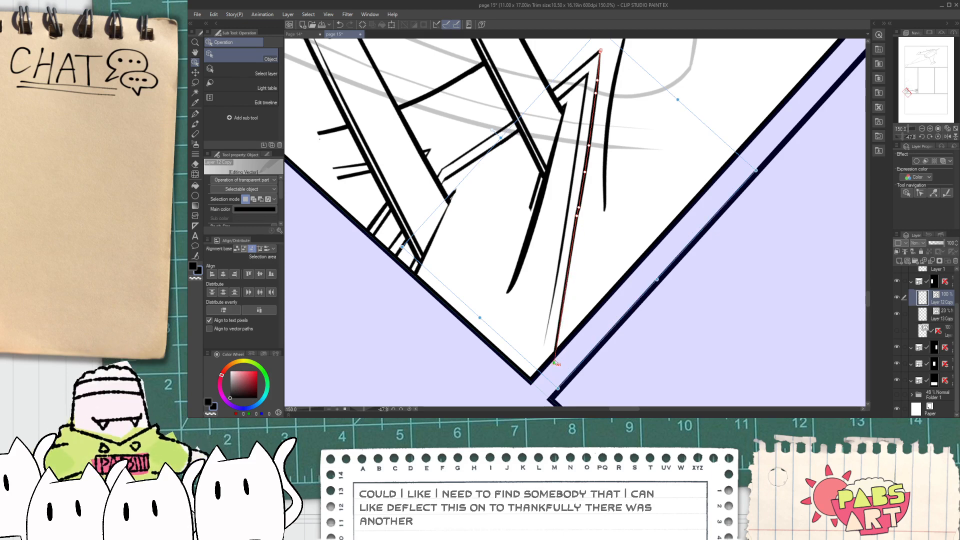
{"action": "left_click_drag", "start_coordinate": [555, 363], "coordinate": [557, 358]}
{"action": "left_click_drag", "start_coordinate": [577, 221], "coordinate": [559, 320]}
{"action": "key", "text": "ctrl+d"}
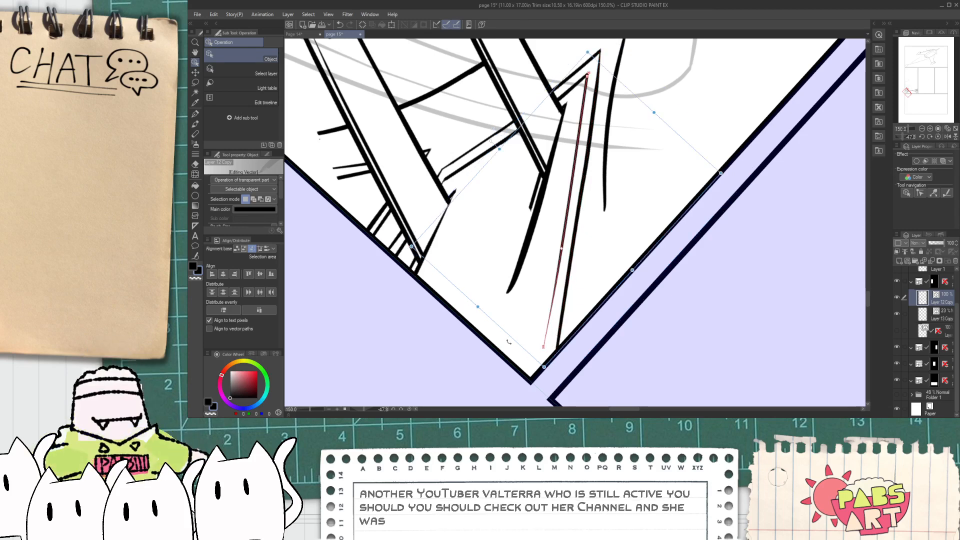
- Draw two parallel G-pen lines from the left panel border across the lower ends of the two slanted lines
{"action": "key", "text": "p"}
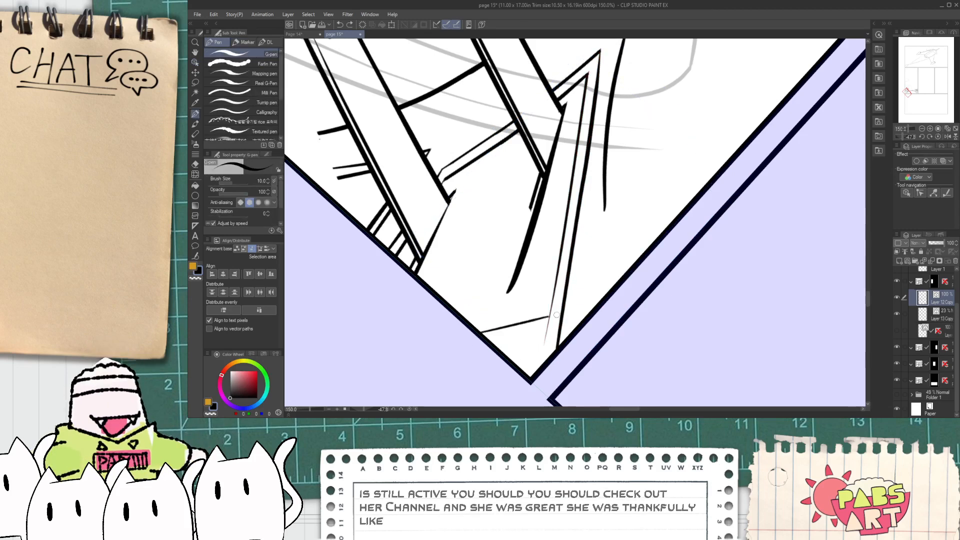
{"action": "key", "text": "ctrl+z"}
{"action": "left_click_drag", "start_coordinate": [481, 332], "coordinate": [583, 299]}
{"action": "key", "text": "ctrl+z"}
{"action": "left_click_drag", "start_coordinate": [477, 328], "coordinate": [564, 292]}
{"action": "left_click_drag", "start_coordinate": [485, 337], "coordinate": [611, 287]}
{"action": "key", "text": "ctrl+z"}
{"action": "left_click_drag", "start_coordinate": [486, 338], "coordinate": [592, 297]}
- Trim the overshooting line ends at the new lower corners with the vector eraser
{"action": "key", "text": "e"}
{"action": "scroll", "coordinate": [546, 335], "scroll_direction": "up", "scroll_amount": 1}
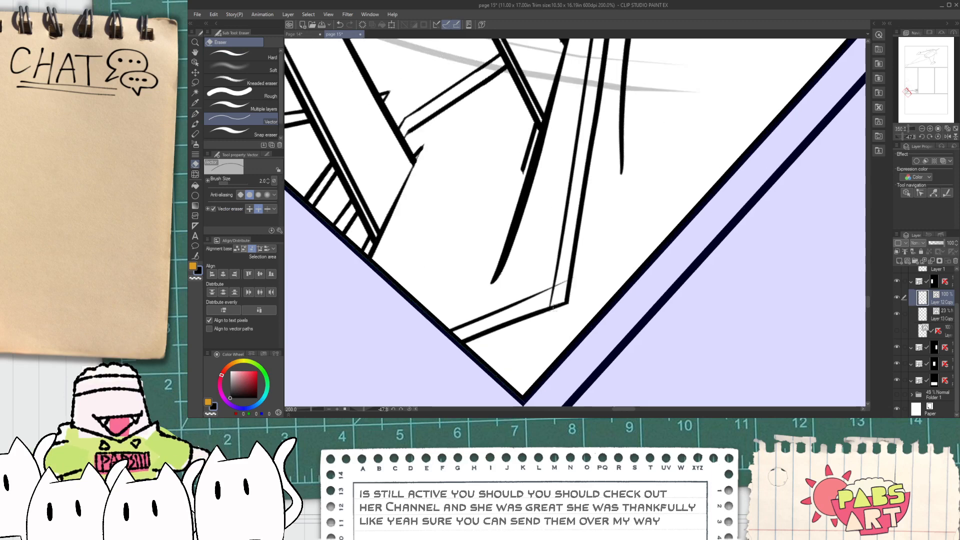
{"action": "key", "text": "space"}
{"action": "left_click_drag", "start_coordinate": [502, 231], "coordinate": [498, 275]}
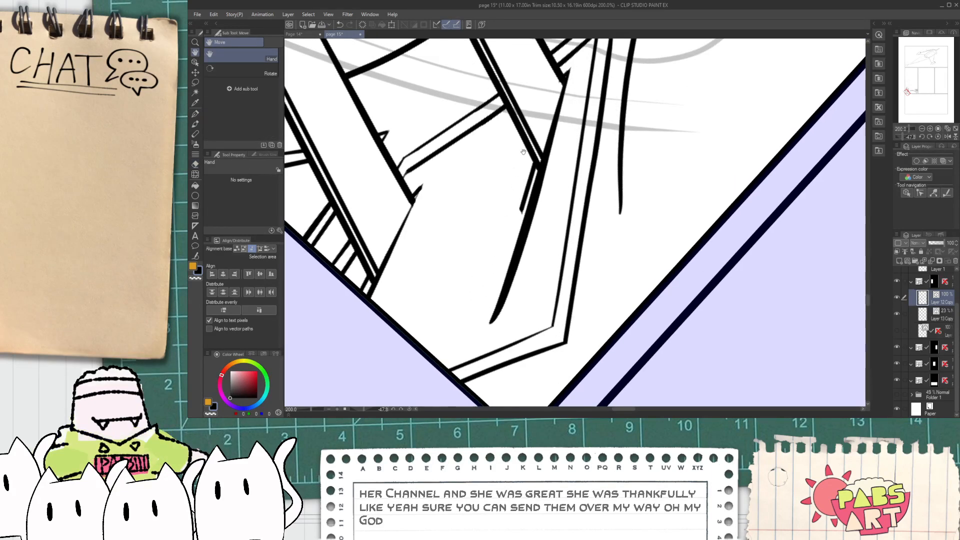
- Extend the short line beside the thick stroke down to the stroke's lower tip
{"action": "key", "text": "o"}
{"action": "left_click", "coordinate": [522, 210]}
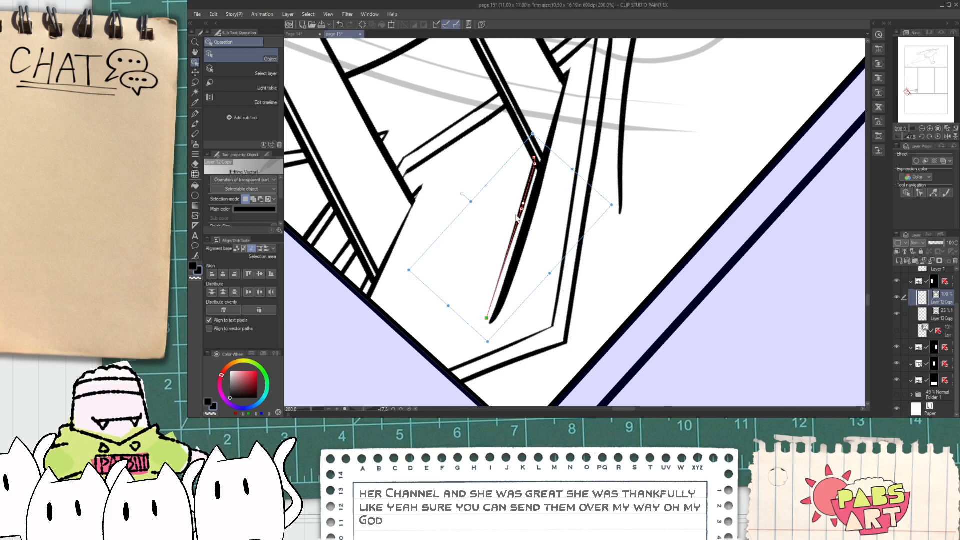
- Retrace the extended thin line with a bolder G-pen stroke and close off the narrow strip's lower end, trimming the excess
{"action": "key", "text": "p"}
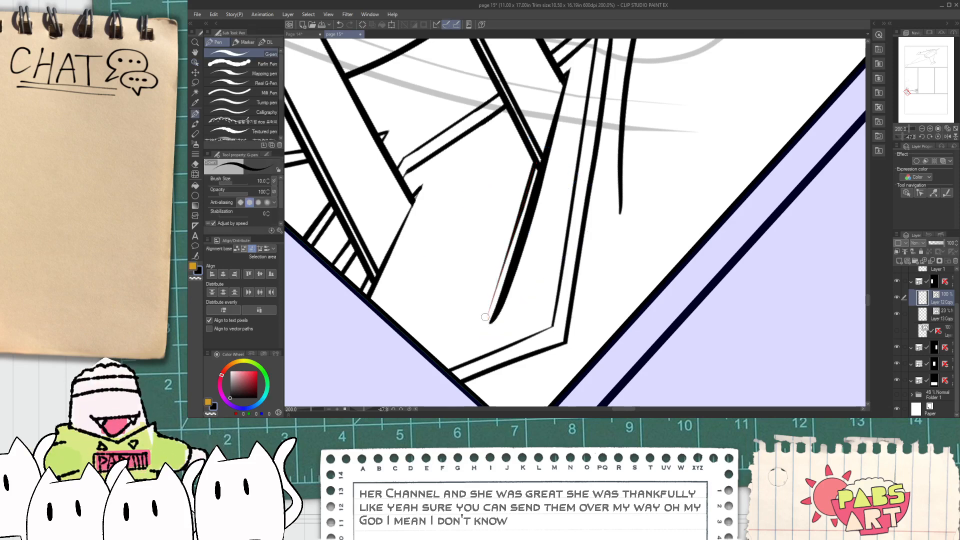
{"action": "scroll", "coordinate": [487, 320], "scroll_direction": "up", "scroll_amount": 2}
{"action": "left_click_drag", "start_coordinate": [546, 120], "coordinate": [493, 279]}
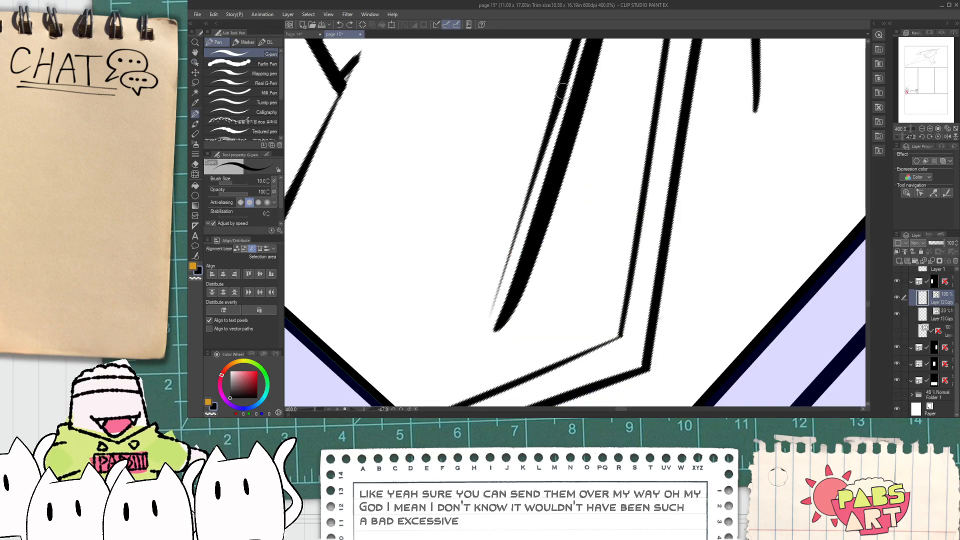
{"action": "key", "text": "ctrl+z"}
{"action": "mouse_move", "coordinate": [573, 65]}
{"action": "left_mouse_down"}
{"action": "mouse_move", "coordinate": [483, 313]}
{"action": "mouse_move", "coordinate": [501, 265]}
{"action": "left_mouse_up"}
{"action": "key", "text": "ctrl+z"}
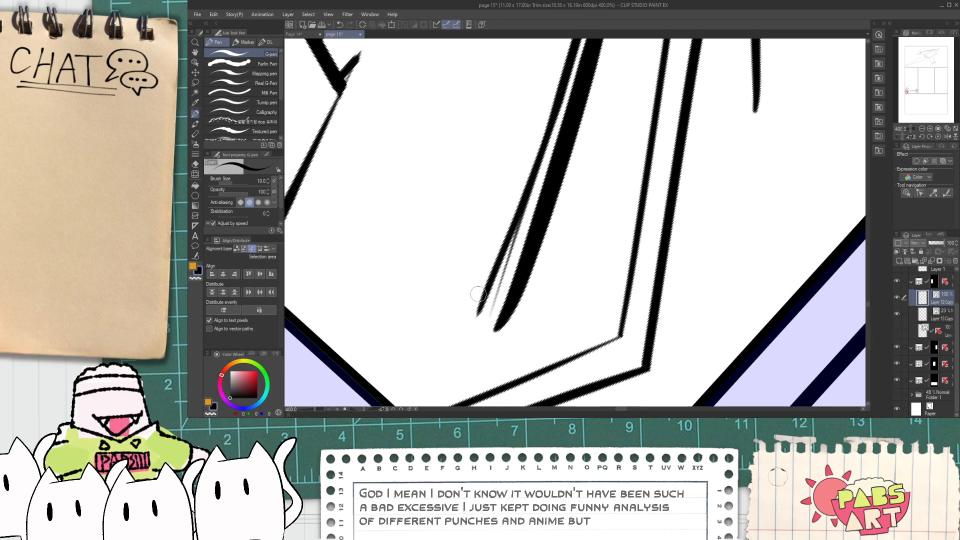
{"action": "left_click_drag", "start_coordinate": [570, 81], "coordinate": [495, 292]}
{"action": "key", "text": "ctrl+z"}
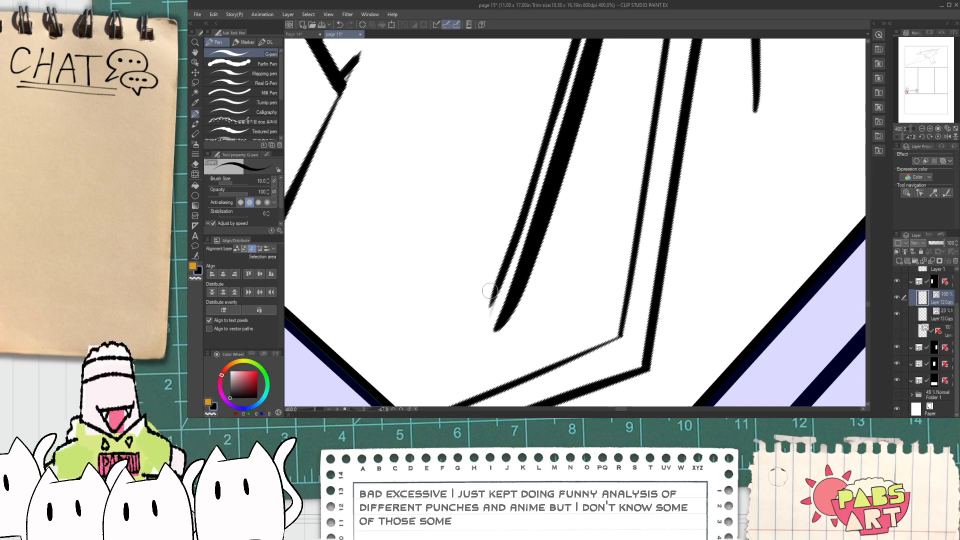
{"action": "key", "text": "e"}
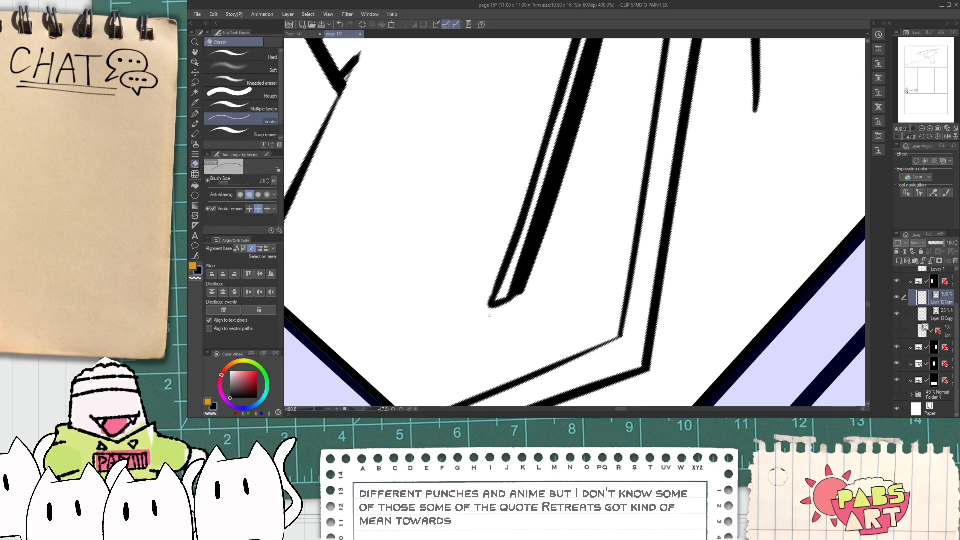
{"action": "scroll", "coordinate": [495, 316], "scroll_direction": "down", "scroll_amount": 4}
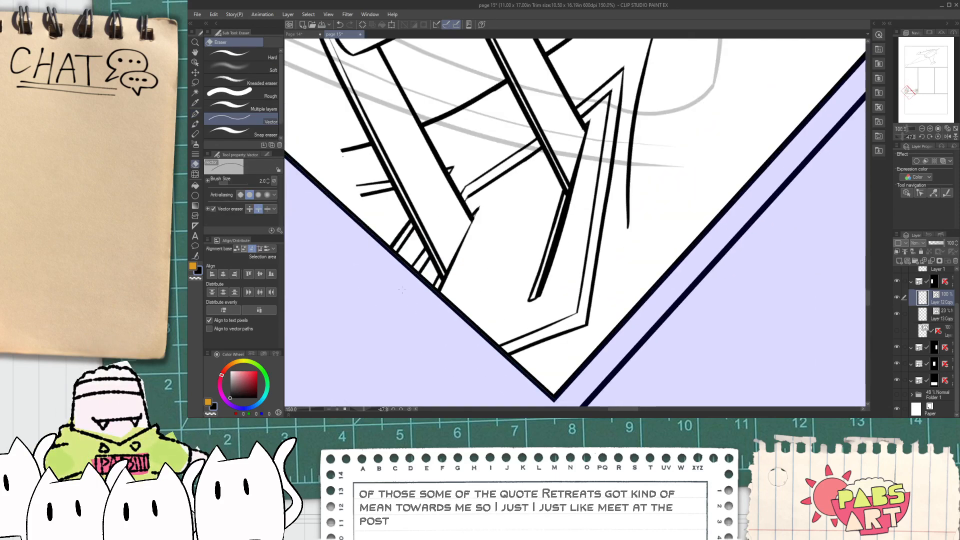
- Scale down the width of the thick stroke along the narrow strip with Adjust line width
{"action": "left_click", "coordinate": [196, 255]}
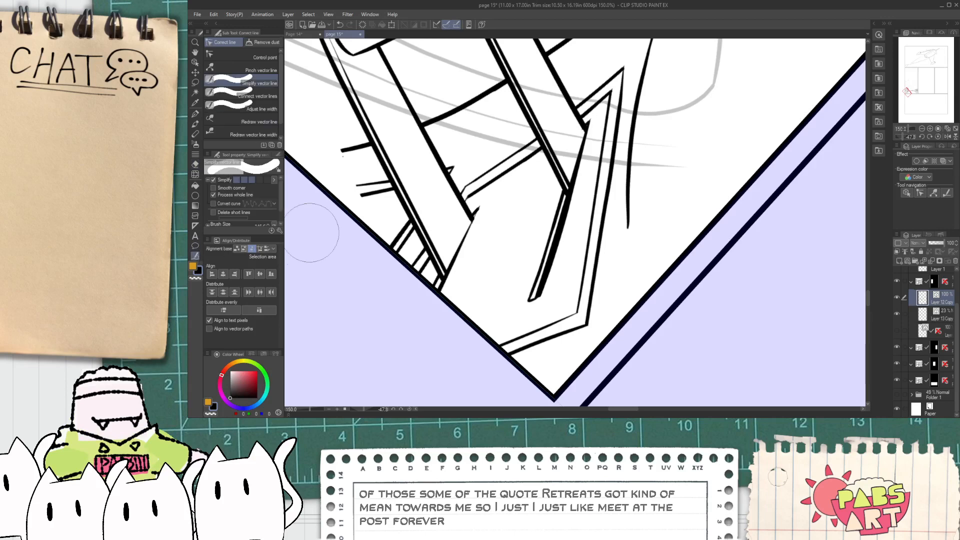
{"action": "left_click", "coordinate": [269, 109]}
{"action": "scroll", "coordinate": [559, 261], "scroll_direction": "up", "scroll_amount": 4}
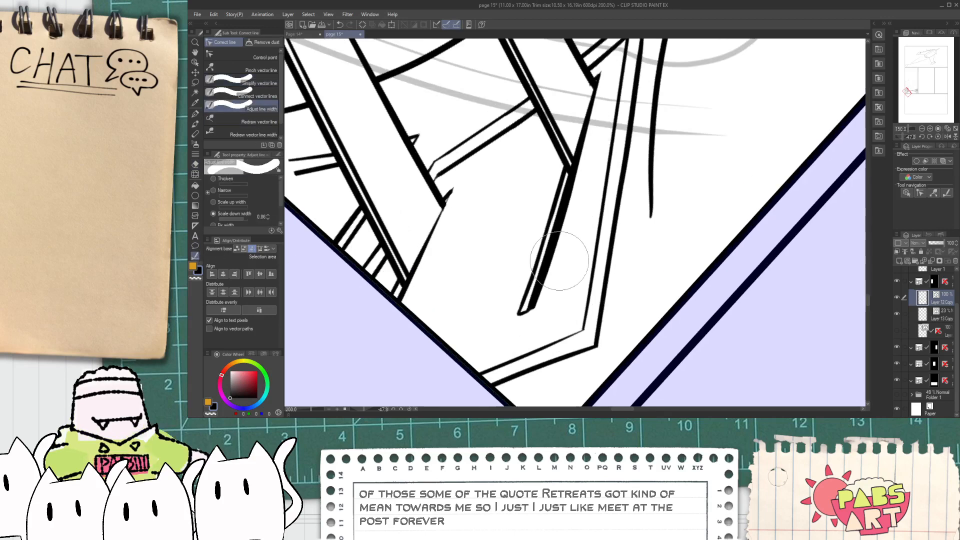
{"action": "left_click_drag", "start_coordinate": [557, 221], "coordinate": [592, 114]}
- Scale down the width of the left beam's inner edge line around the upper rung
{"action": "scroll", "coordinate": [591, 95], "scroll_direction": "down", "scroll_amount": 4}
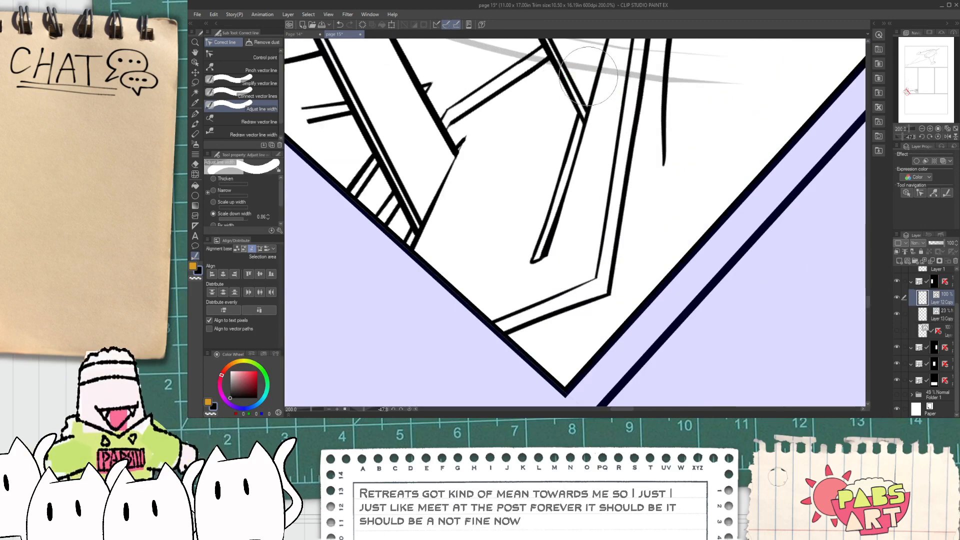
{"action": "scroll", "coordinate": [589, 77], "scroll_direction": "down", "scroll_amount": 2}
{"action": "scroll", "coordinate": [528, 95], "scroll_direction": "up", "scroll_amount": 1}
{"action": "scroll", "coordinate": [541, 89], "scroll_direction": "down", "scroll_amount": 3}
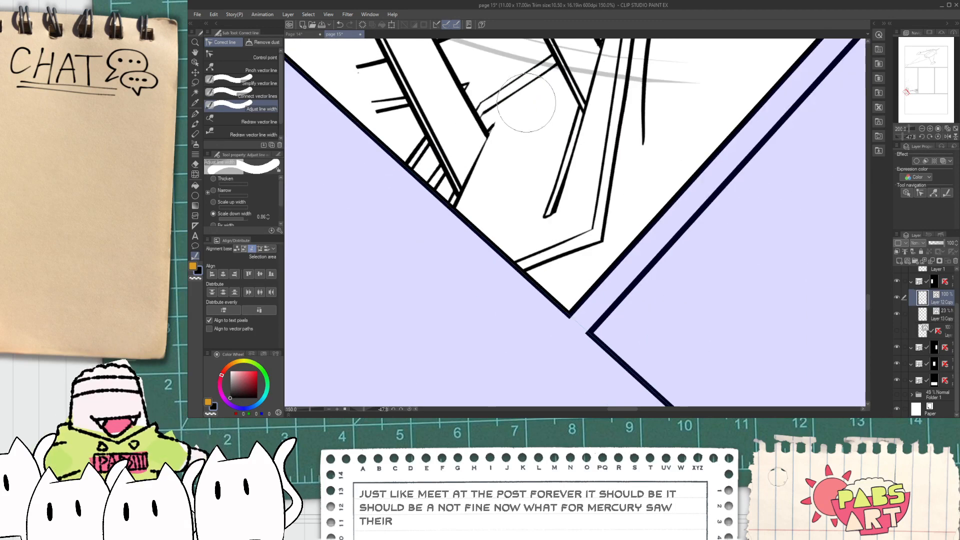
{"action": "scroll", "coordinate": [535, 65], "scroll_direction": "up", "scroll_amount": 3}
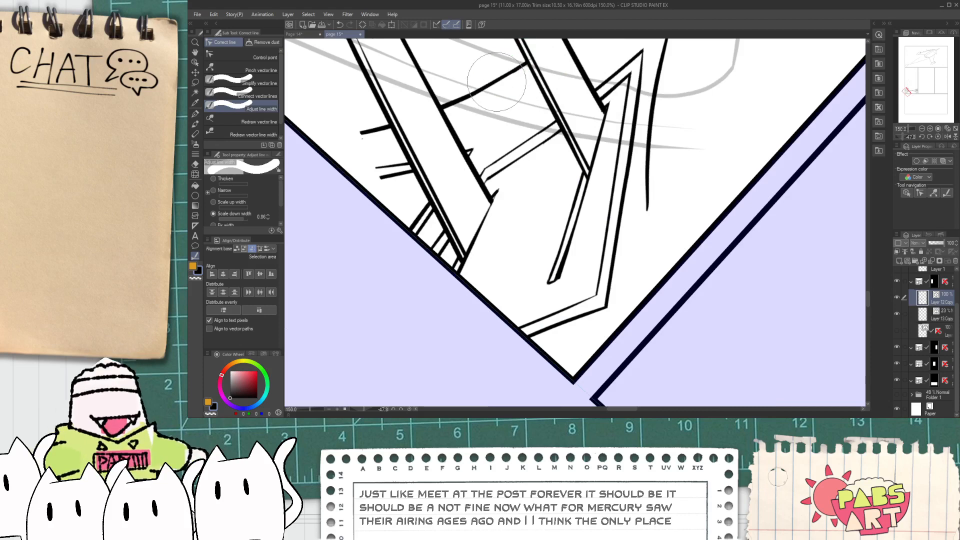
{"action": "scroll", "coordinate": [533, 67], "scroll_direction": "down", "scroll_amount": 3}
{"action": "scroll", "coordinate": [431, 153], "scroll_direction": "up", "scroll_amount": 1}
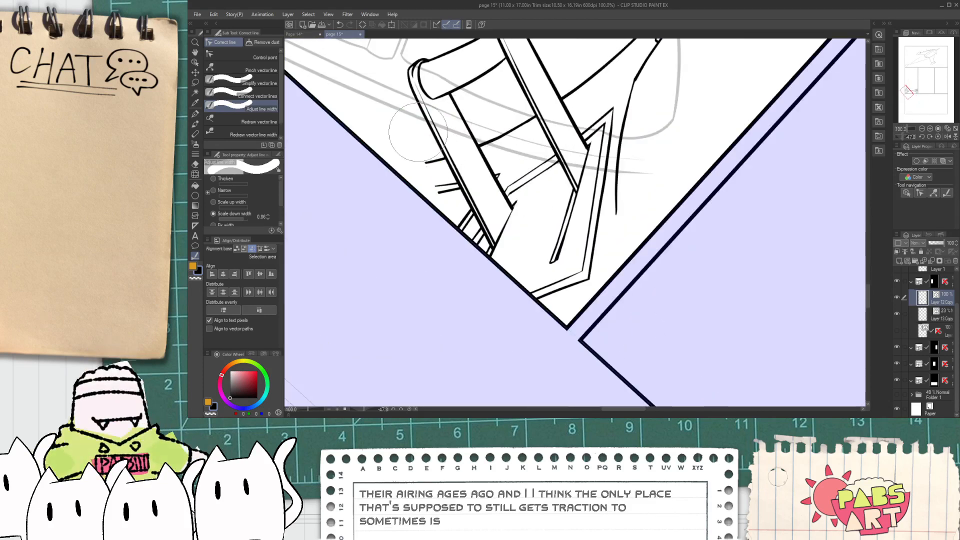
{"action": "scroll", "coordinate": [394, 95], "scroll_direction": "up", "scroll_amount": 1}
{"action": "scroll", "coordinate": [422, 60], "scroll_direction": "up", "scroll_amount": 1}
{"action": "mouse_move", "coordinate": [529, 95]}
{"action": "left_mouse_down"}
{"action": "mouse_move", "coordinate": [574, 58]}
{"action": "mouse_move", "coordinate": [536, 156]}
{"action": "left_mouse_up"}
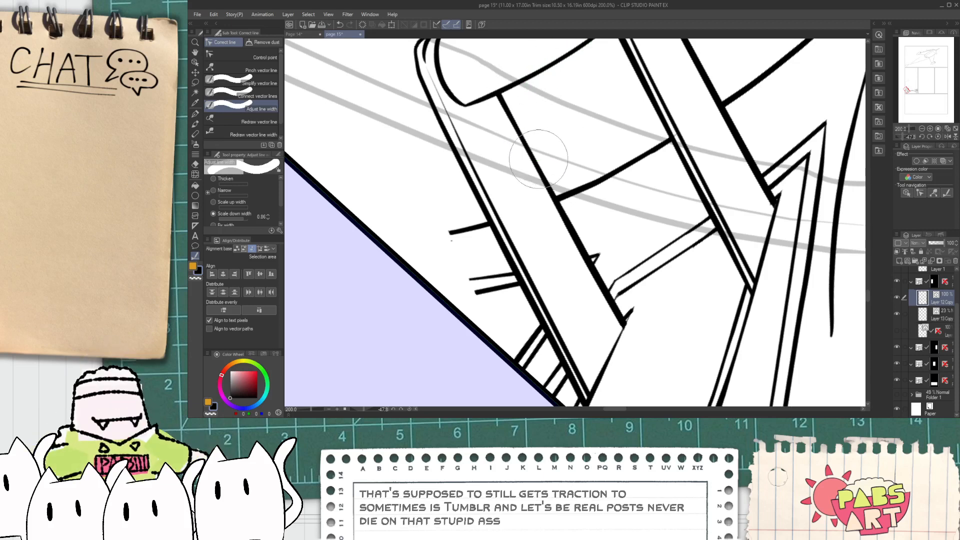
{"action": "scroll", "coordinate": [566, 239], "scroll_direction": "up", "scroll_amount": 2}
{"action": "left_click_drag", "start_coordinate": [552, 200], "coordinate": [541, 125]}
{"action": "scroll", "coordinate": [563, 104], "scroll_direction": "down", "scroll_amount": 3}
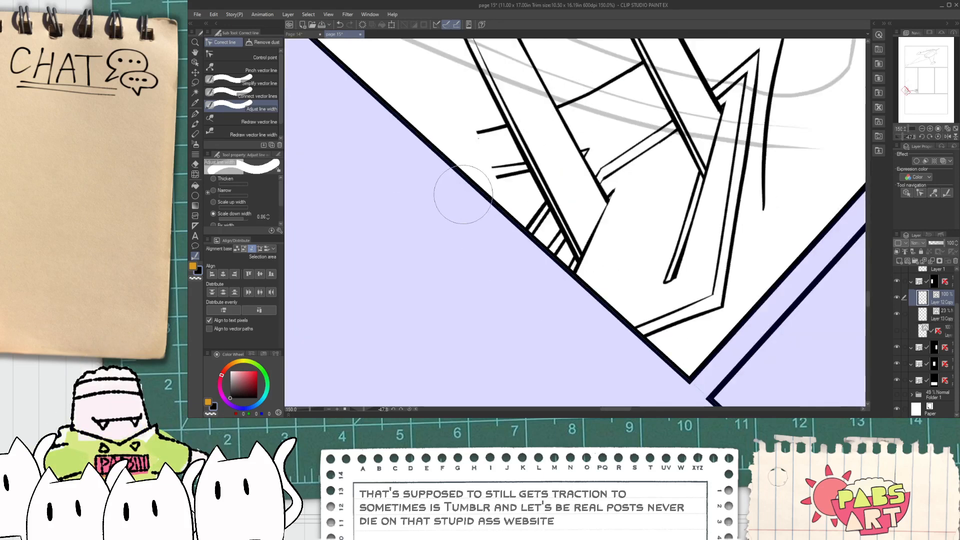
- Erase the thin short stub left of the beam and redraw it reaching the panel border
{"action": "scroll", "coordinate": [468, 196], "scroll_direction": "up", "scroll_amount": 3}
{"action": "key", "text": "p"}
{"action": "key", "text": "e"}
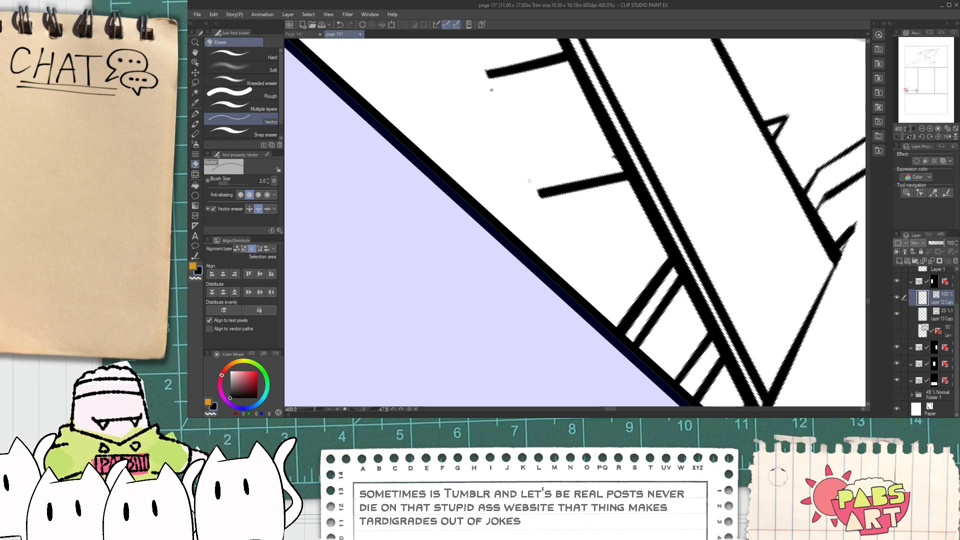
{"action": "key", "text": "p"}
{"action": "left_click_drag", "start_coordinate": [618, 157], "coordinate": [460, 186]}
- Extend the lower stub line left of the beam past the panel border by moving its end point
{"action": "key", "text": "o"}
{"action": "left_click", "coordinate": [540, 192]}
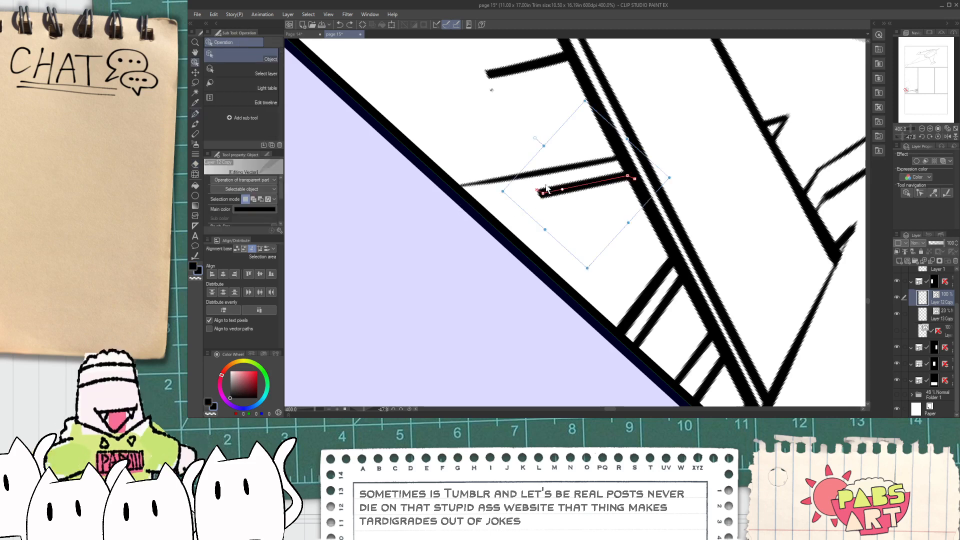
{"action": "left_click_drag", "start_coordinate": [447, 210], "coordinate": [441, 208]}
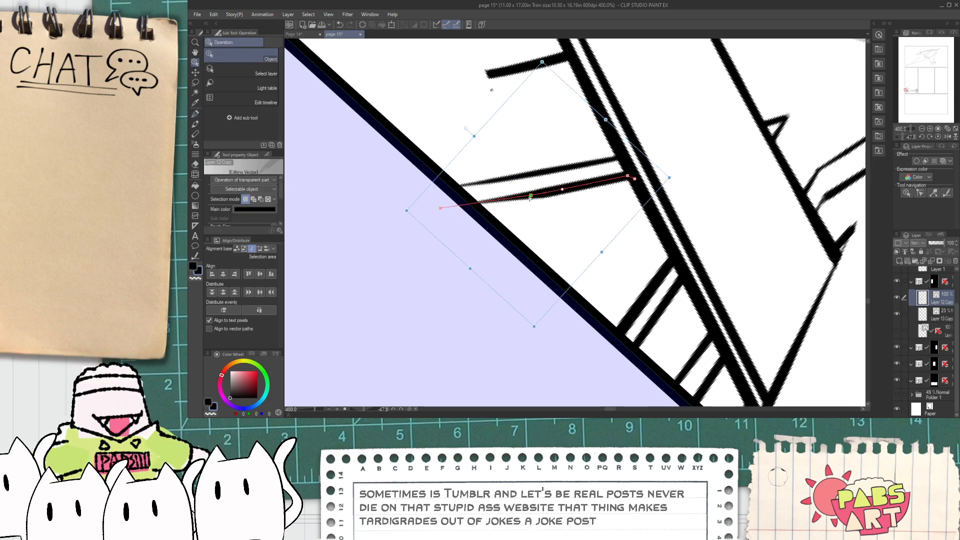
{"action": "scroll", "coordinate": [440, 207], "scroll_direction": "down", "scroll_amount": 3}
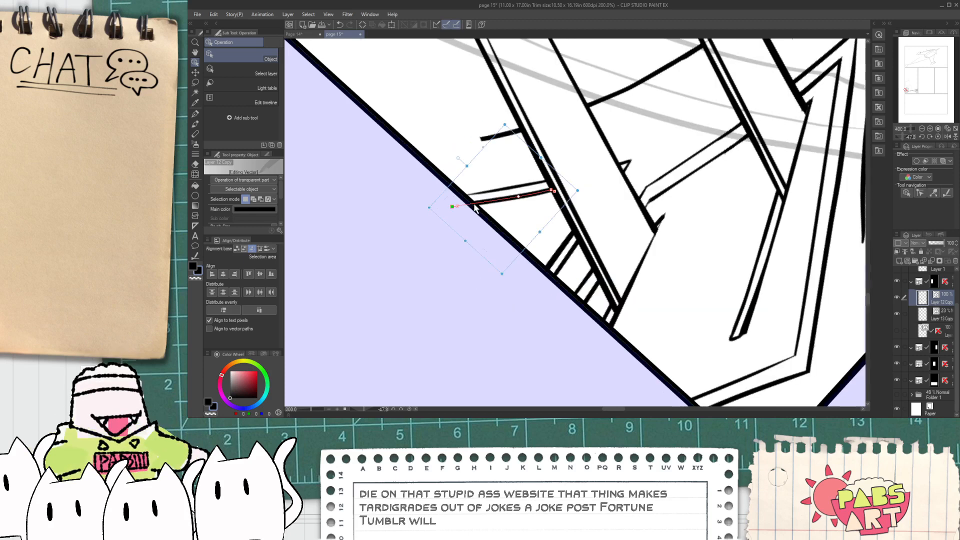
- Scale down the width of the extended stub line and the short rung lines below it
{"action": "key", "text": "p"}
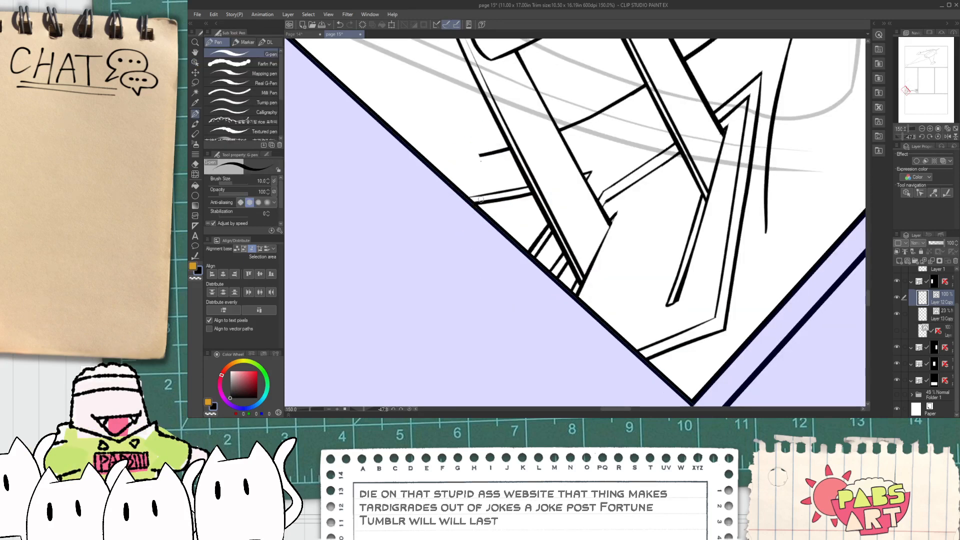
{"action": "left_click", "coordinate": [195, 256]}
{"action": "scroll", "coordinate": [450, 210], "scroll_direction": "up", "scroll_amount": 3}
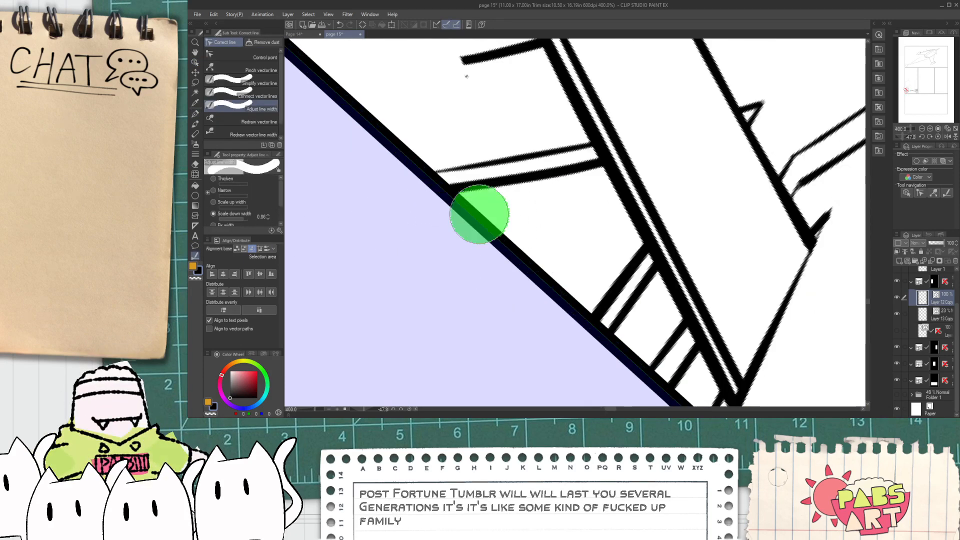
{"action": "mouse_move", "coordinate": [551, 190]}
{"action": "left_mouse_down"}
{"action": "mouse_move", "coordinate": [476, 210]}
{"action": "mouse_move", "coordinate": [500, 200]}
{"action": "left_mouse_up"}
{"action": "left_click_drag", "start_coordinate": [617, 263], "coordinate": [570, 332]}
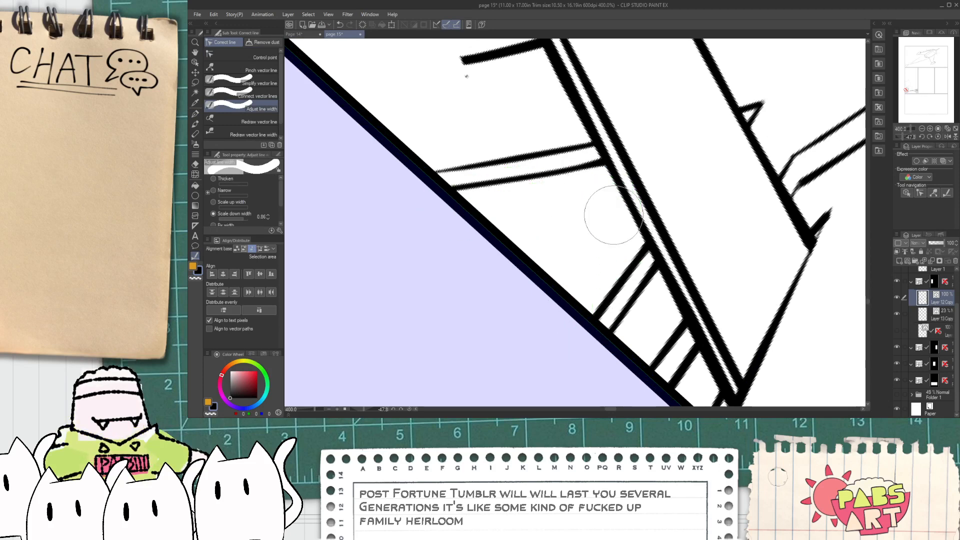
- Thin the left beam's outer edge line around the short stubs with Adjust line width
{"action": "scroll", "coordinate": [574, 149], "scroll_direction": "down", "scroll_amount": 3}
{"action": "scroll", "coordinate": [574, 149], "scroll_direction": "up", "scroll_amount": 1}
{"action": "scroll", "coordinate": [593, 157], "scroll_direction": "up", "scroll_amount": 2}
{"action": "left_click", "coordinate": [593, 156]}
{"action": "scroll", "coordinate": [593, 156], "scroll_direction": "down", "scroll_amount": 1}
{"action": "scroll", "coordinate": [592, 156], "scroll_direction": "down", "scroll_amount": 1}
{"action": "left_click", "coordinate": [557, 107]}
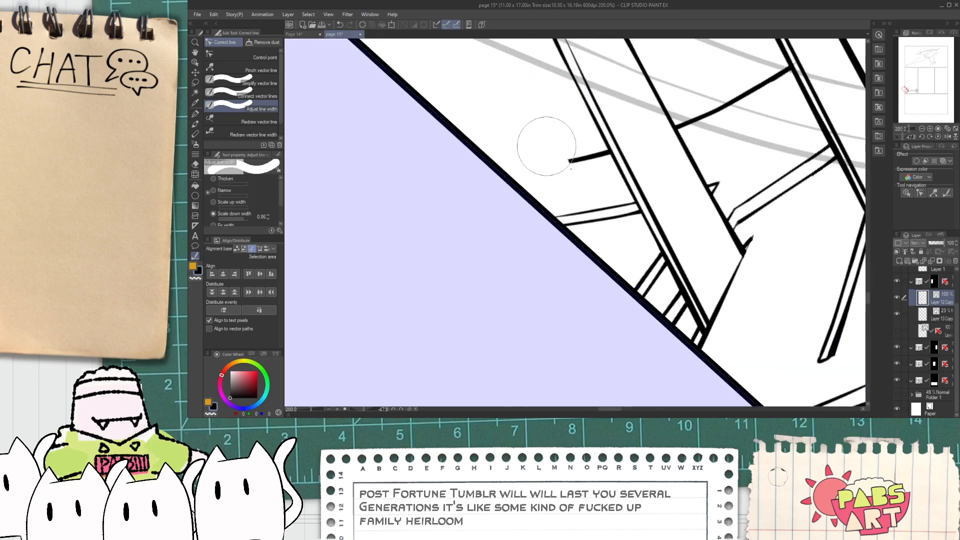
- Scale down the line width of the lower edge of the structure's top slat
{"action": "scroll", "coordinate": [550, 140], "scroll_direction": "down", "scroll_amount": 1}
{"action": "scroll", "coordinate": [514, 170], "scroll_direction": "down", "scroll_amount": 1}
{"action": "scroll", "coordinate": [534, 99], "scroll_direction": "up", "scroll_amount": 2}
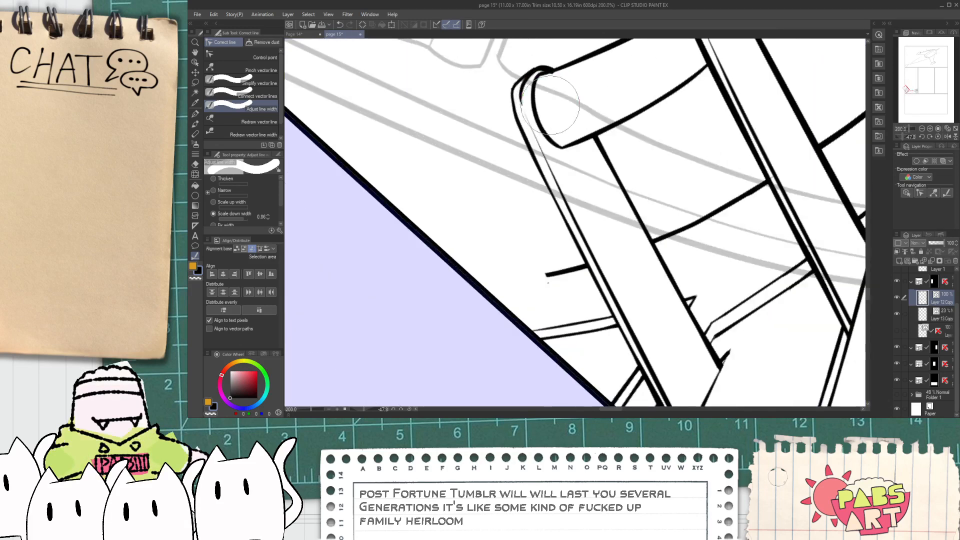
{"action": "left_click", "coordinate": [596, 118]}
{"action": "scroll", "coordinate": [615, 110], "scroll_direction": "down", "scroll_amount": 1}
{"action": "scroll", "coordinate": [677, 68], "scroll_direction": "up", "scroll_amount": 1}
{"action": "key", "text": "space"}
{"action": "left_click_drag", "start_coordinate": [677, 68], "coordinate": [560, 128]}
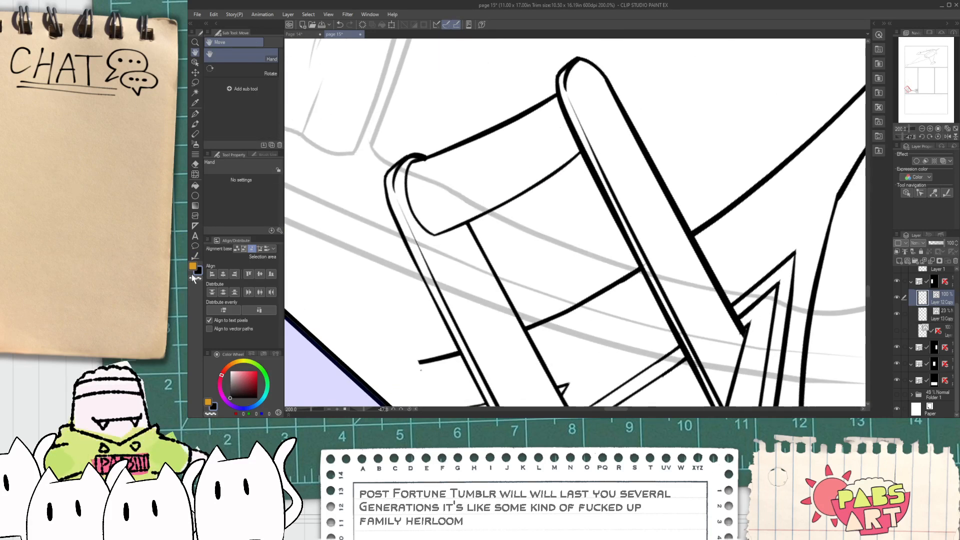
- Scale down the line width of the right beam's outer edge and the top slat's upper edge
{"action": "left_click_drag", "start_coordinate": [623, 112], "coordinate": [675, 210]}
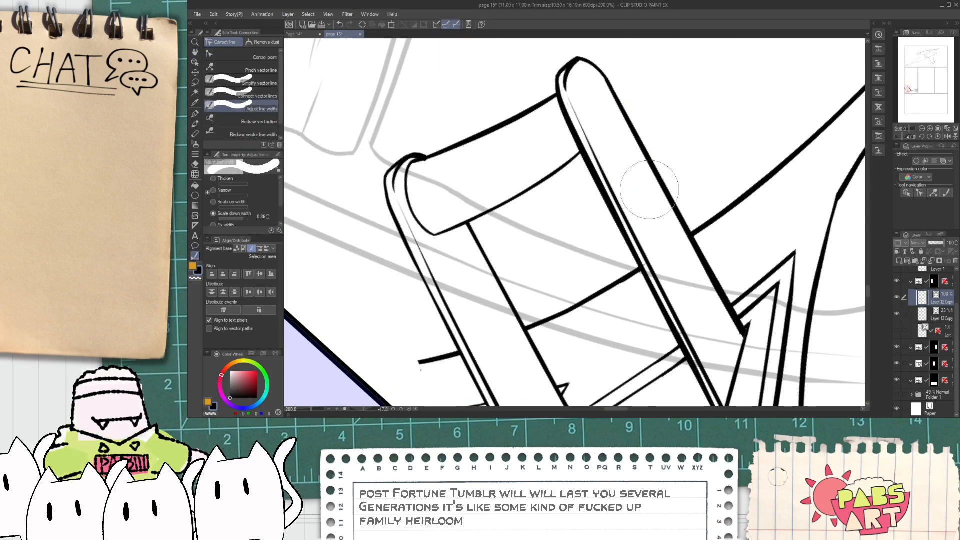
{"action": "left_click_drag", "start_coordinate": [656, 170], "coordinate": [704, 255]}
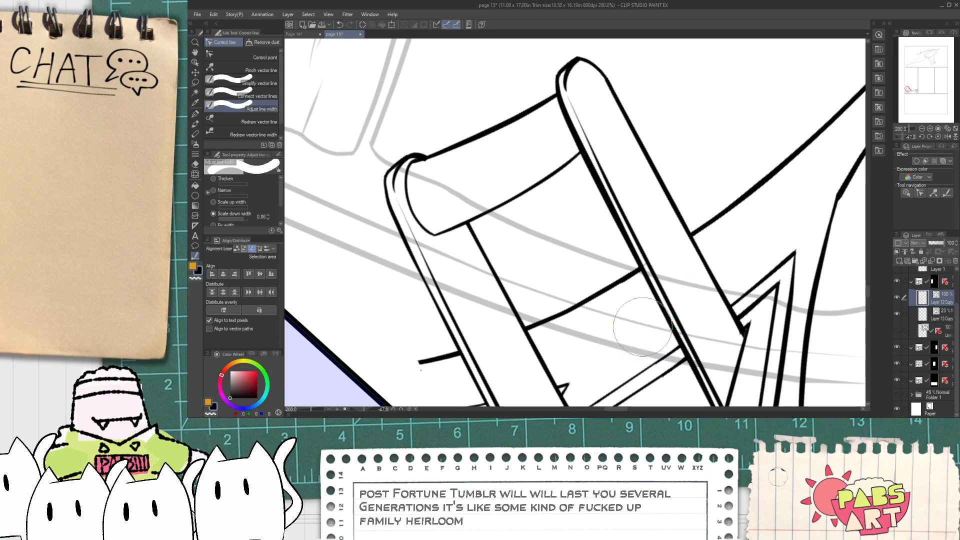
{"action": "scroll", "coordinate": [556, 139], "scroll_direction": "up", "scroll_amount": 2}
{"action": "mouse_move", "coordinate": [547, 124]}
{"action": "left_mouse_down"}
{"action": "mouse_move", "coordinate": [525, 97]}
{"action": "mouse_move", "coordinate": [476, 112]}
{"action": "left_mouse_up"}
{"action": "scroll", "coordinate": [467, 125], "scroll_direction": "down", "scroll_amount": 4}
{"action": "scroll", "coordinate": [459, 138], "scroll_direction": "up", "scroll_amount": 5}
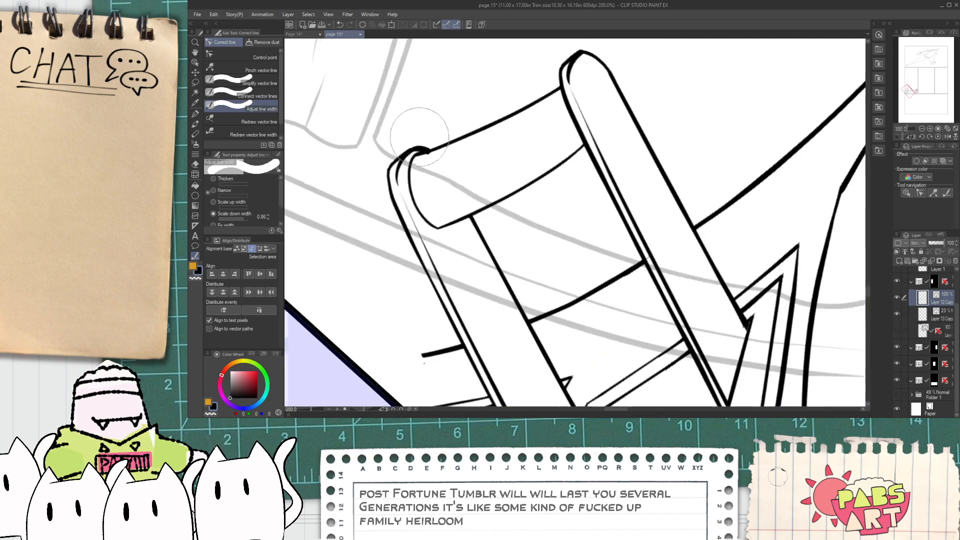
{"action": "scroll", "coordinate": [428, 195], "scroll_direction": "down", "scroll_amount": 3}
{"action": "scroll", "coordinate": [429, 196], "scroll_direction": "down", "scroll_amount": 3}
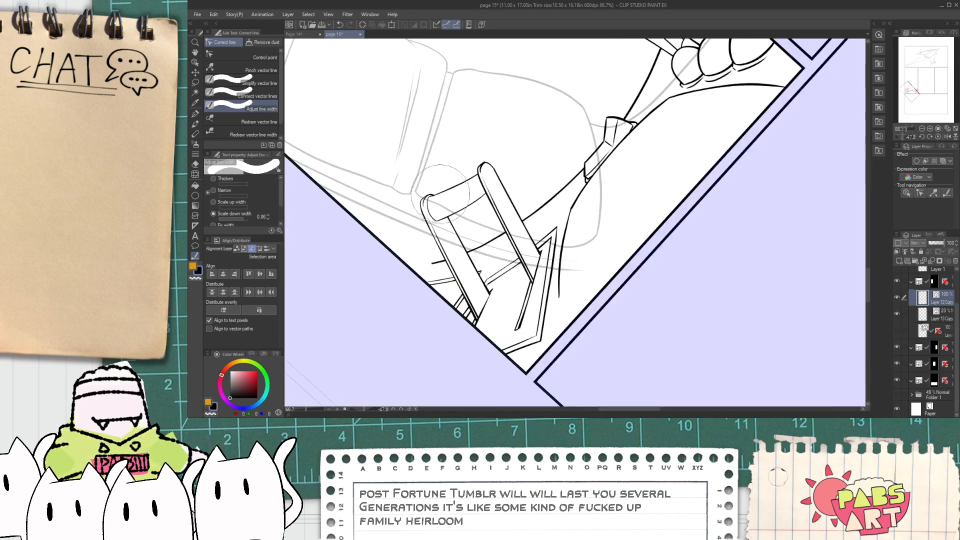
- Extend the upper stub line left of the beam past the panel border by moving its end point
{"action": "key", "text": "space"}
{"action": "left_click_drag", "start_coordinate": [416, 244], "coordinate": [446, 210]}
{"action": "scroll", "coordinate": [446, 212], "scroll_direction": "up", "scroll_amount": 3}
{"action": "left_click_drag", "start_coordinate": [435, 292], "coordinate": [461, 210]}
{"action": "scroll", "coordinate": [460, 211], "scroll_direction": "up", "scroll_amount": 2}
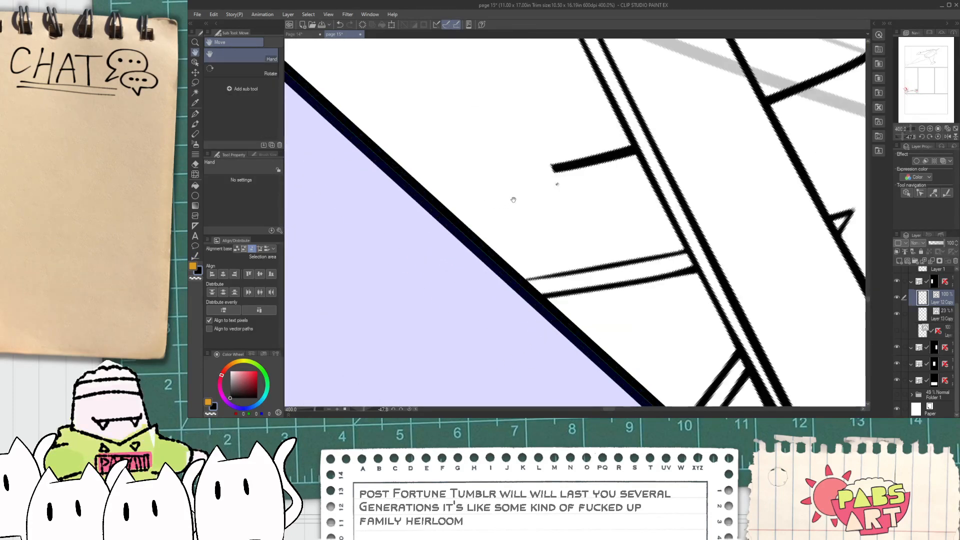
{"action": "key", "text": "o"}
{"action": "left_click", "coordinate": [556, 168]}
{"action": "left_click_drag", "start_coordinate": [451, 166], "coordinate": [376, 171]}
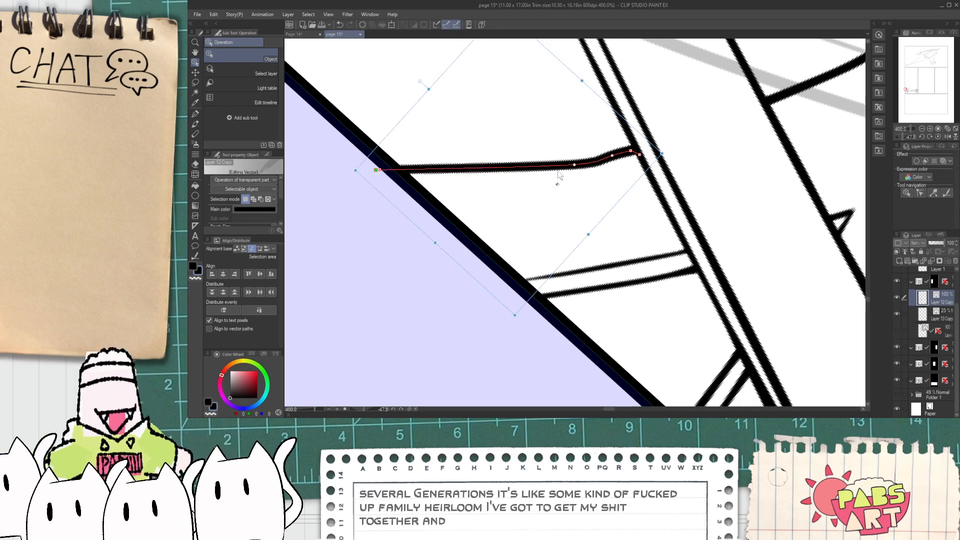
- Reposition the extended stub line's inner control points to form one smooth curve between the panel border and the beam
{"action": "left_click_drag", "start_coordinate": [569, 166], "coordinate": [445, 173]}
{"action": "key", "text": "ctrl+z"}
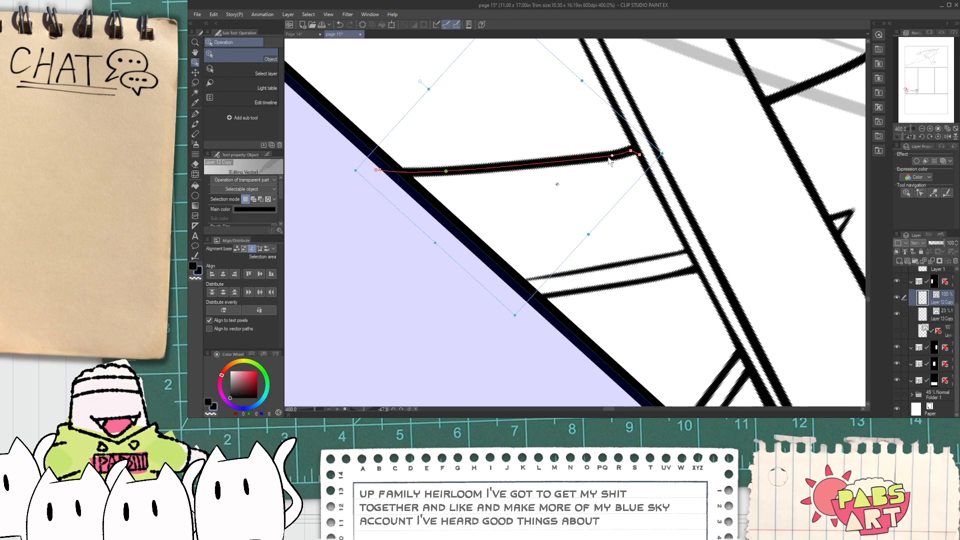
{"action": "left_click", "coordinate": [612, 156]}
{"action": "left_click_drag", "start_coordinate": [610, 161], "coordinate": [592, 163]}
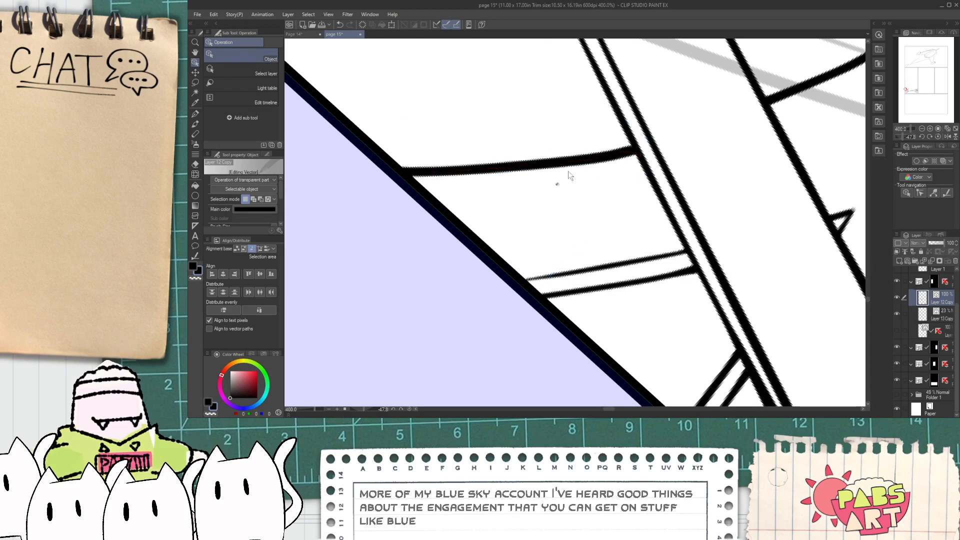
- Ink the long curve beside the slatted structure further down and close it with a G-pen line angled up to the panel border
{"action": "scroll", "coordinate": [515, 119], "scroll_direction": "down", "scroll_amount": 10}
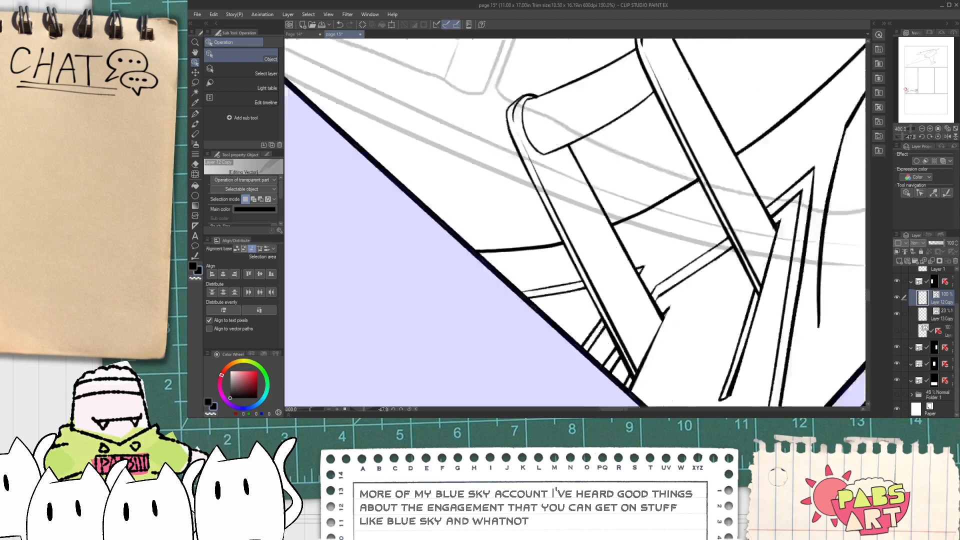
{"action": "left_click_drag", "start_coordinate": [615, 333], "coordinate": [597, 351]}
{"action": "scroll", "coordinate": [596, 350], "scroll_direction": "up", "scroll_amount": 5}
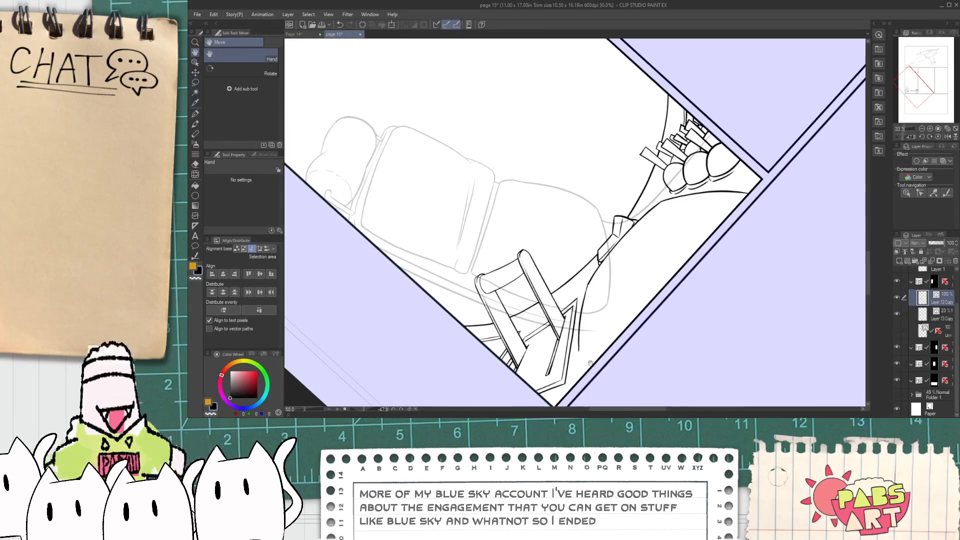
{"action": "key", "text": "p"}
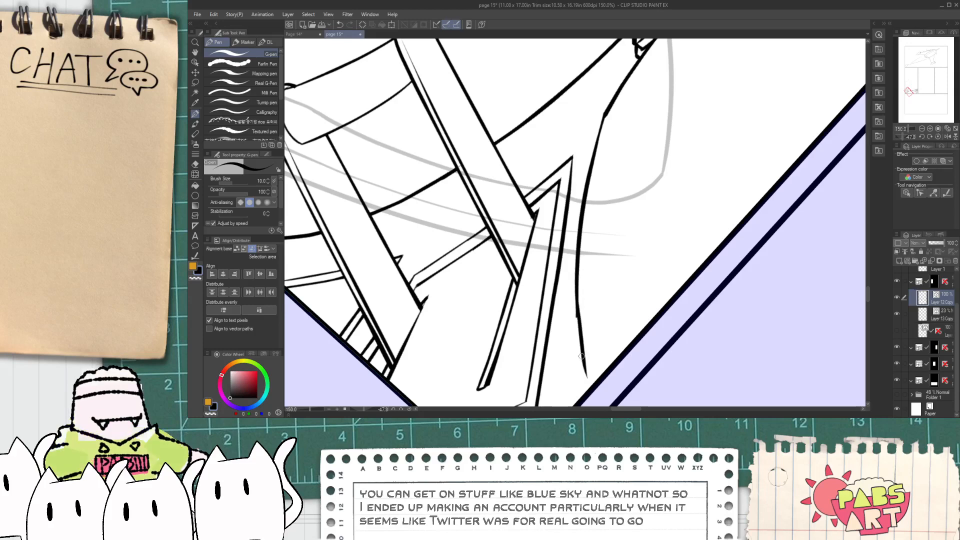
{"action": "scroll", "coordinate": [630, 308], "scroll_direction": "down", "scroll_amount": 2}
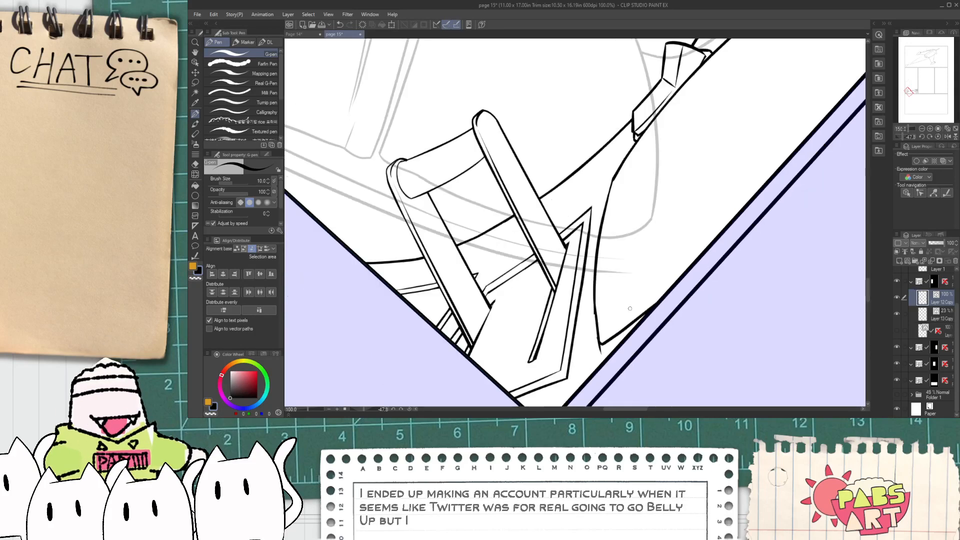
{"action": "scroll", "coordinate": [634, 309], "scroll_direction": "down", "scroll_amount": 2}
{"action": "key", "text": "space"}
{"action": "left_click_drag", "start_coordinate": [701, 249], "coordinate": [664, 257]}
{"action": "scroll", "coordinate": [752, 170], "scroll_direction": "up", "scroll_amount": 2}
{"action": "scroll", "coordinate": [756, 164], "scroll_direction": "down", "scroll_amount": 1}
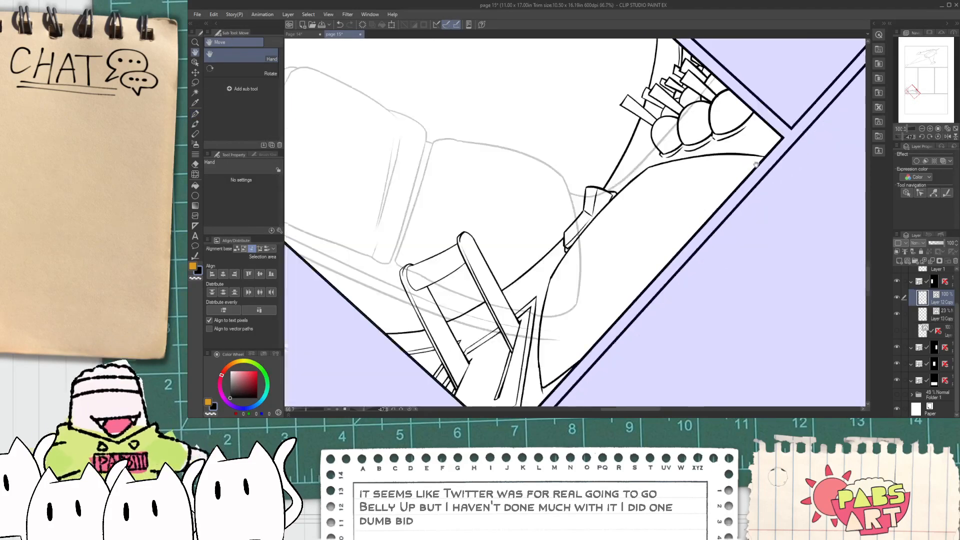
- Trim the overshoot below the long curve's lower corner with the vector eraser and join its segments with Connect vector lines
{"action": "scroll", "coordinate": [544, 349], "scroll_direction": "up", "scroll_amount": 3}
{"action": "key", "text": "e"}
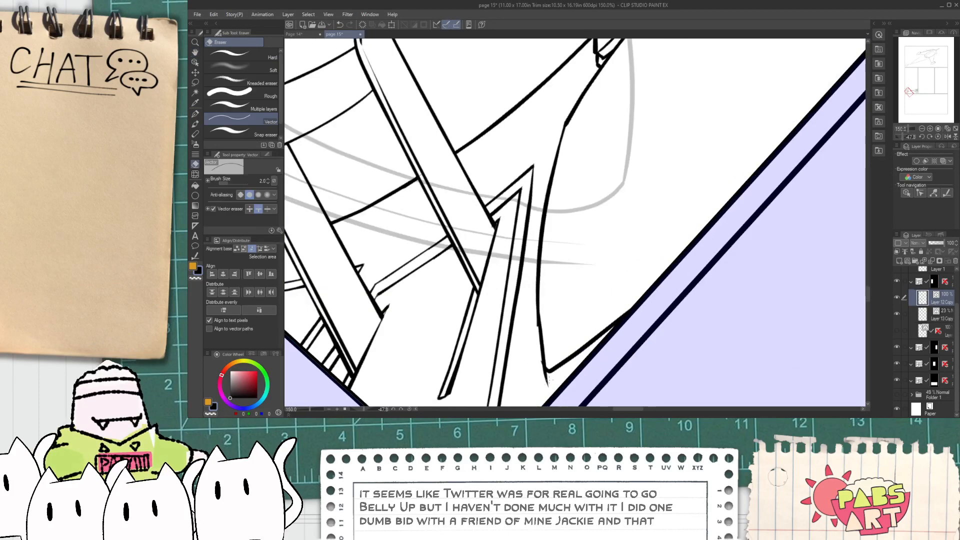
{"action": "left_click", "coordinate": [195, 258]}
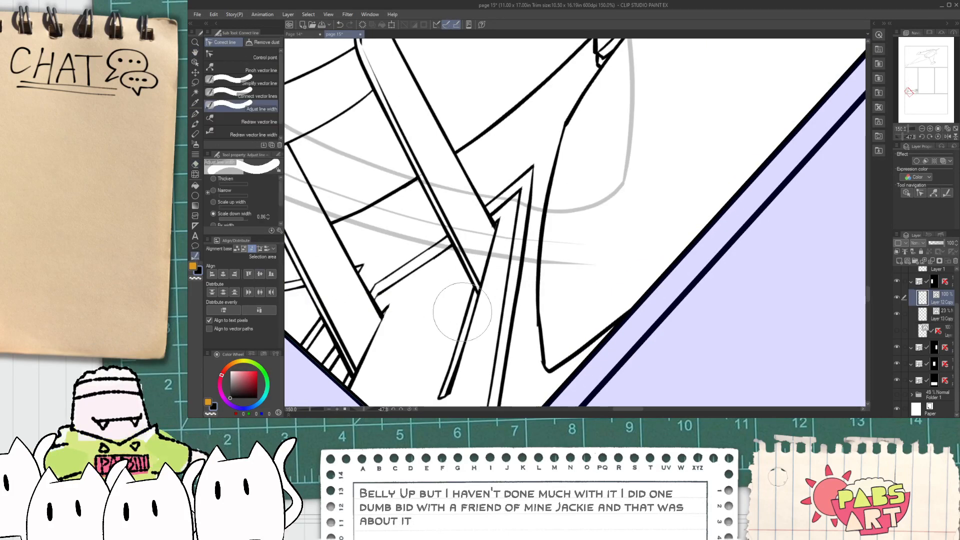
{"action": "scroll", "coordinate": [539, 321], "scroll_direction": "up", "scroll_amount": 1}
{"action": "left_click", "coordinate": [250, 95]}
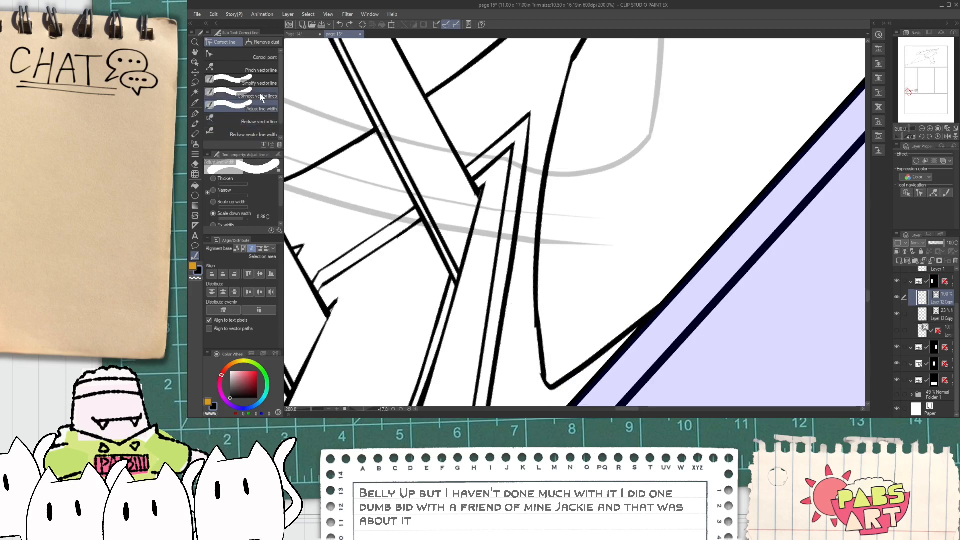
{"action": "left_click_drag", "start_coordinate": [537, 301], "coordinate": [535, 336]}
- Select the joined long curve as an object and shift the control points around the kink above its lower corner
{"action": "left_click", "coordinate": [196, 63]}
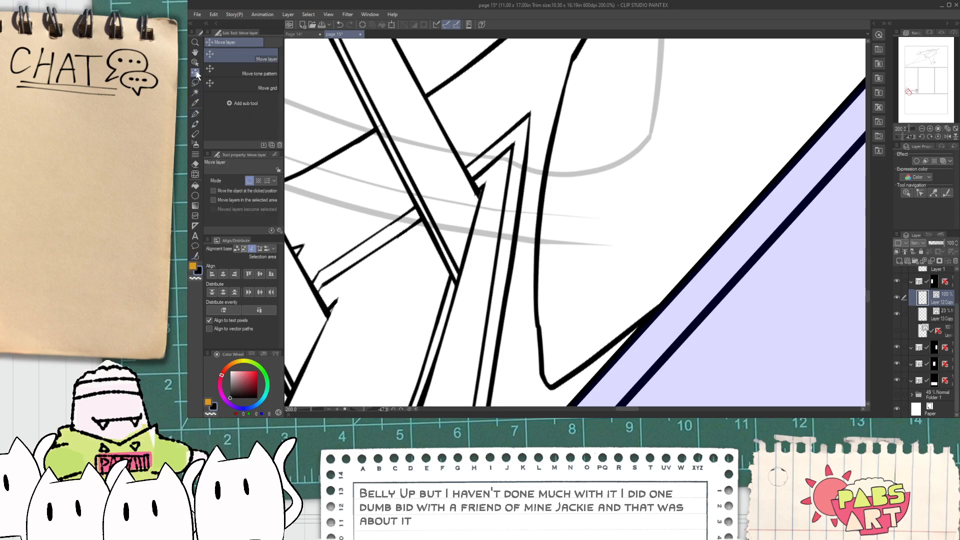
{"action": "left_click", "coordinate": [538, 322]}
{"action": "scroll", "coordinate": [539, 328], "scroll_direction": "up", "scroll_amount": 2}
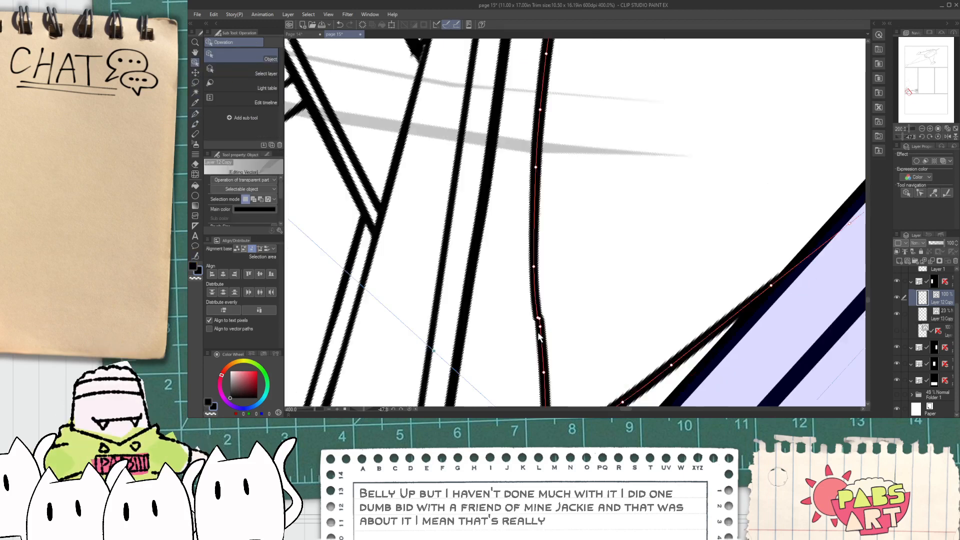
{"action": "left_click_drag", "start_coordinate": [536, 353], "coordinate": [542, 367]}
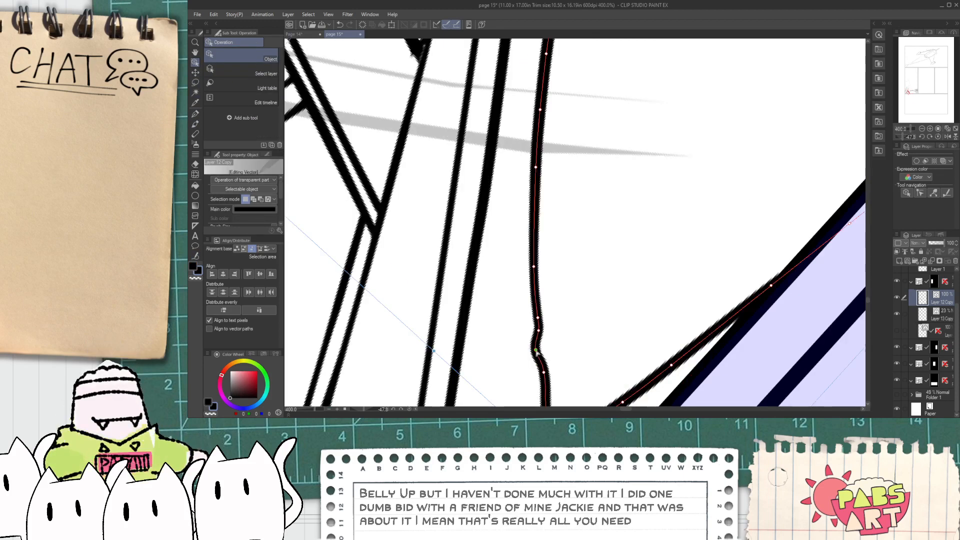
{"action": "scroll", "coordinate": [541, 386], "scroll_direction": "down", "scroll_amount": 3}
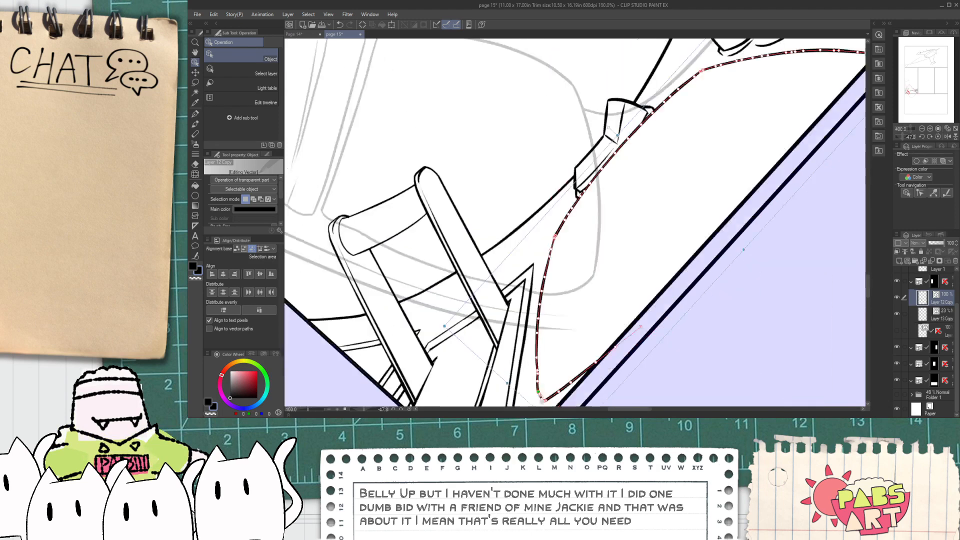
{"action": "scroll", "coordinate": [540, 386], "scroll_direction": "up", "scroll_amount": 5}
{"action": "scroll", "coordinate": [539, 383], "scroll_direction": "down", "scroll_amount": 2}
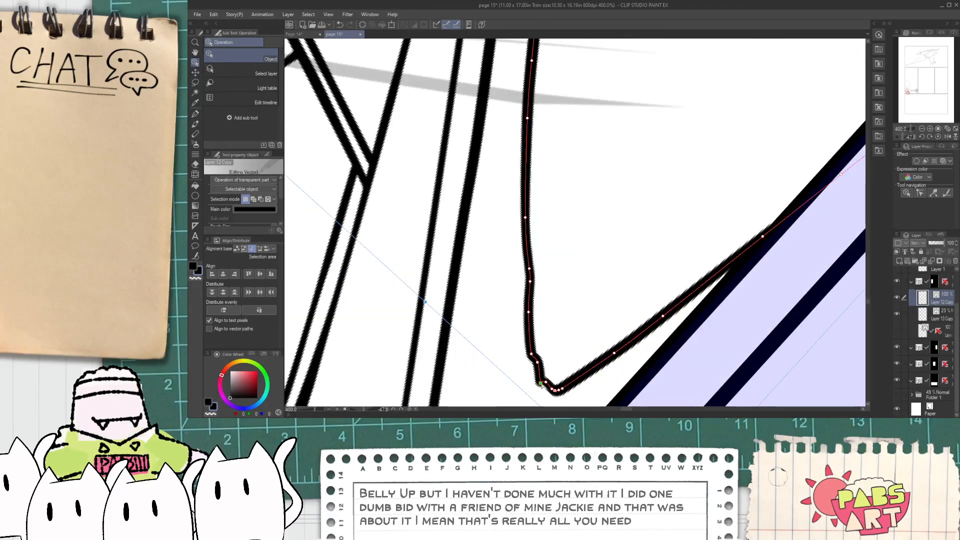
- Smooth the long curve's lower corner and near-vertical stretch by repositioning its control points
{"action": "mouse_move", "coordinate": [546, 385]}
{"action": "left_mouse_down"}
{"action": "mouse_move", "coordinate": [544, 394]}
{"action": "mouse_move", "coordinate": [539, 385]}
{"action": "left_mouse_up"}
{"action": "left_click_drag", "start_coordinate": [529, 311], "coordinate": [527, 315]}
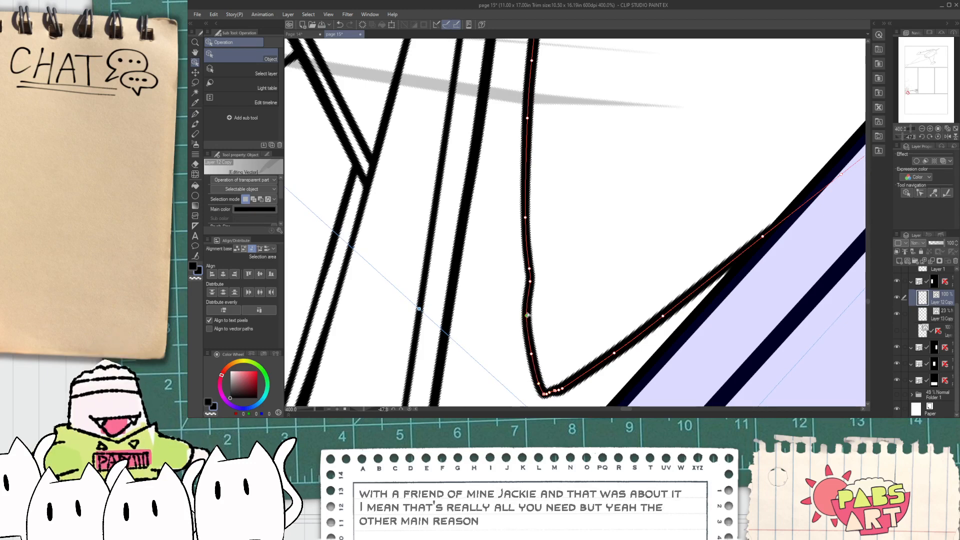
{"action": "mouse_move", "coordinate": [531, 281]}
{"action": "left_mouse_down"}
{"action": "mouse_move", "coordinate": [524, 294]}
{"action": "mouse_move", "coordinate": [524, 255]}
{"action": "left_mouse_up"}
{"action": "left_click_drag", "start_coordinate": [525, 218], "coordinate": [522, 186]}
{"action": "key", "text": "h"}
{"action": "scroll", "coordinate": [613, 186], "scroll_direction": "down", "scroll_amount": 6}
{"action": "scroll", "coordinate": [693, 133], "scroll_direction": "up", "scroll_amount": 4}
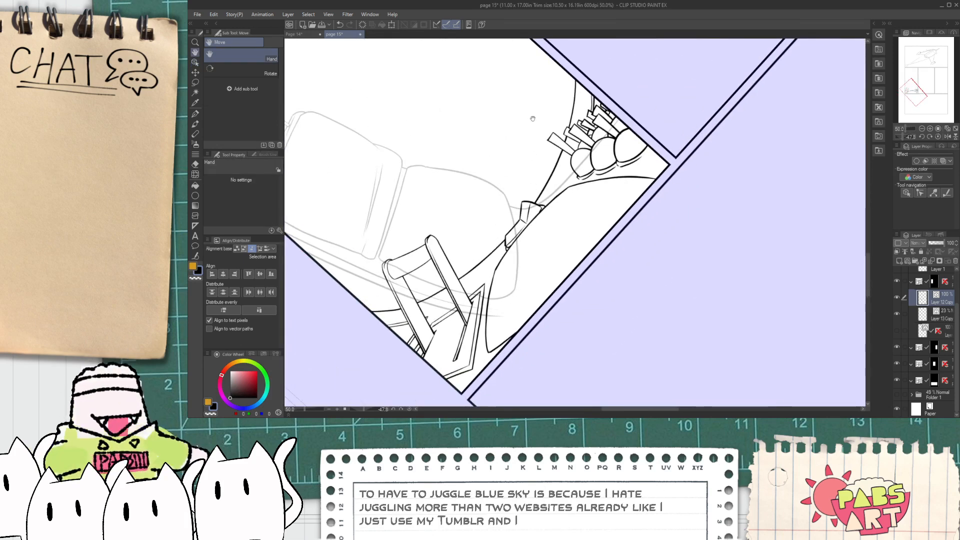
- Ink short curved contour lines beneath the row of round shapes near the panel's corner with the G-pen
{"action": "key", "text": "p"}
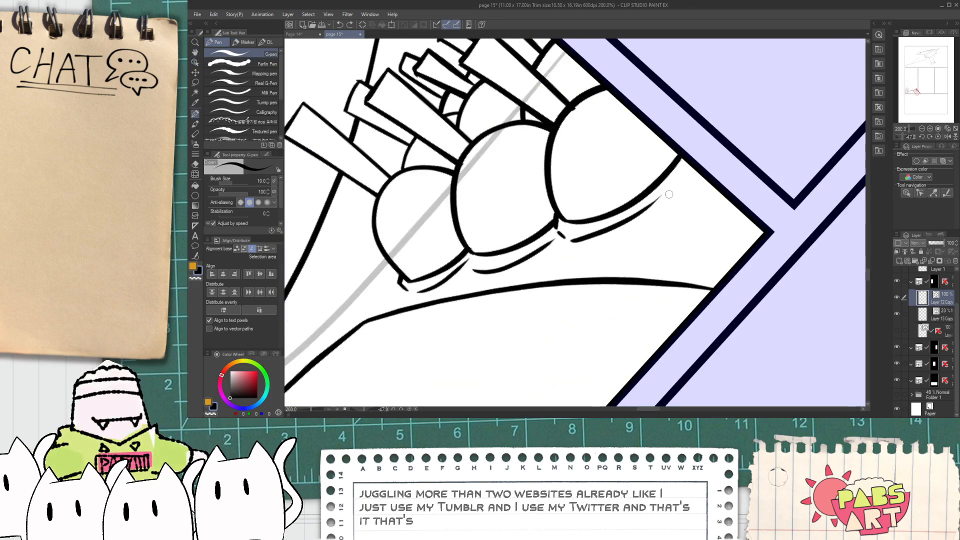
{"action": "scroll", "coordinate": [692, 133], "scroll_direction": "down", "scroll_amount": 4}
{"action": "key", "text": "h"}
{"action": "left_click_drag", "start_coordinate": [575, 195], "coordinate": [605, 273]}
{"action": "scroll", "coordinate": [583, 251], "scroll_direction": "down", "scroll_amount": 2}
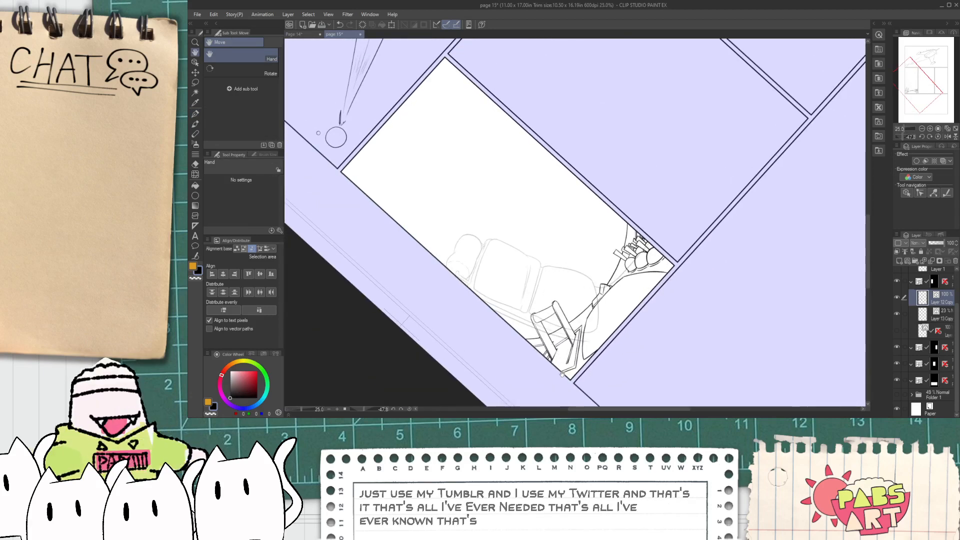
- Ink a small angular outline with a parallel inner line in the panel corner below the slatted structure, erasing the overshoot
{"action": "scroll", "coordinate": [560, 376], "scroll_direction": "up", "scroll_amount": 4}
{"action": "key", "text": "p"}
{"action": "scroll", "coordinate": [599, 373], "scroll_direction": "up", "scroll_amount": 1}
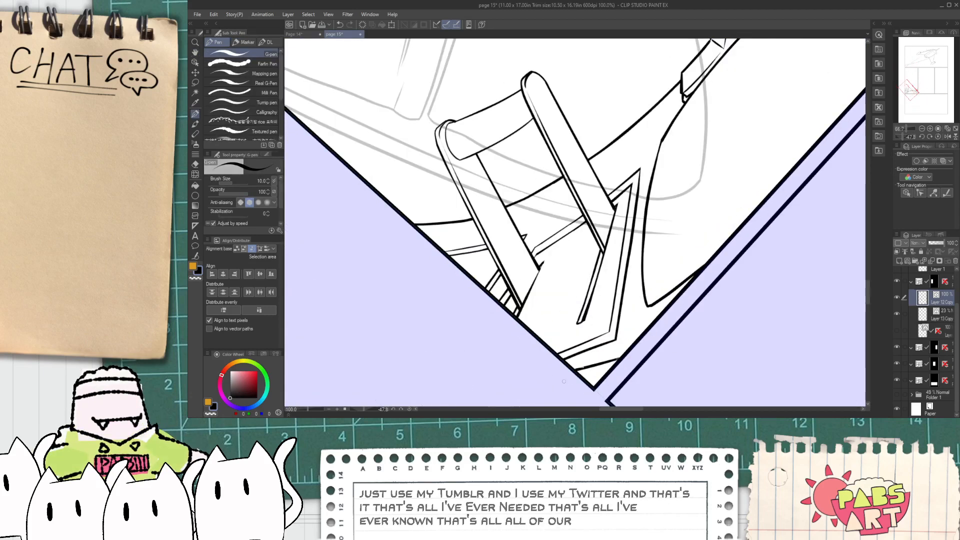
{"action": "scroll", "coordinate": [613, 352], "scroll_direction": "up", "scroll_amount": 2}
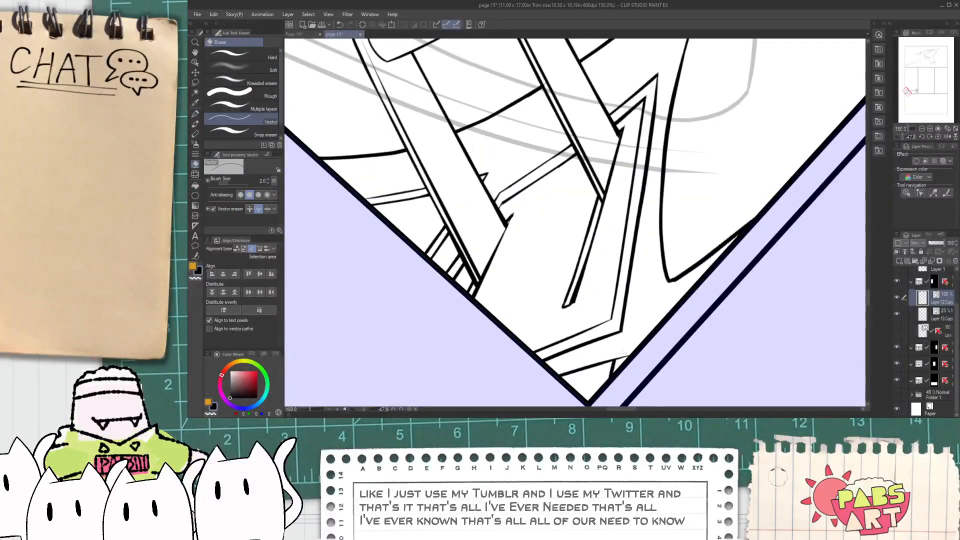
{"action": "left_click_drag", "start_coordinate": [573, 382], "coordinate": [617, 369]}
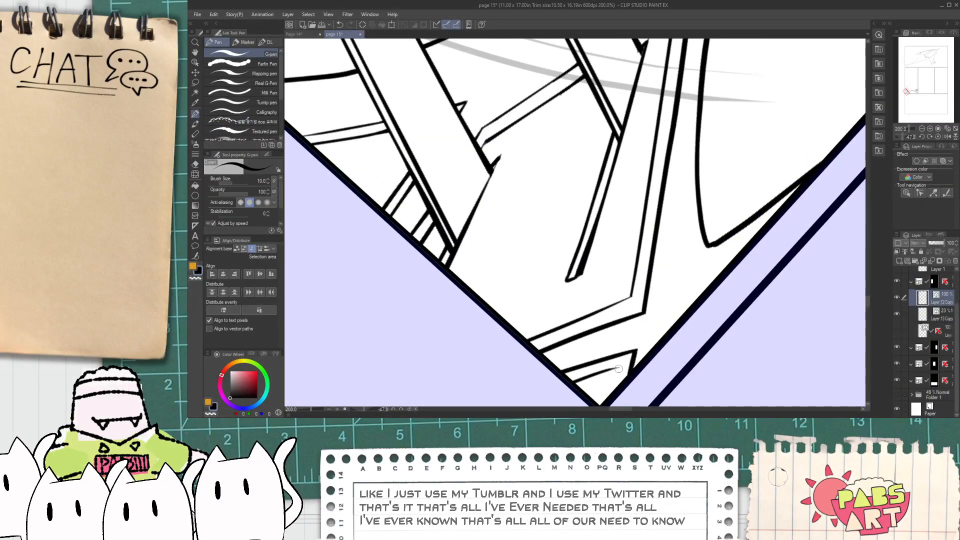
{"action": "scroll", "coordinate": [619, 368], "scroll_direction": "down", "scroll_amount": 6}
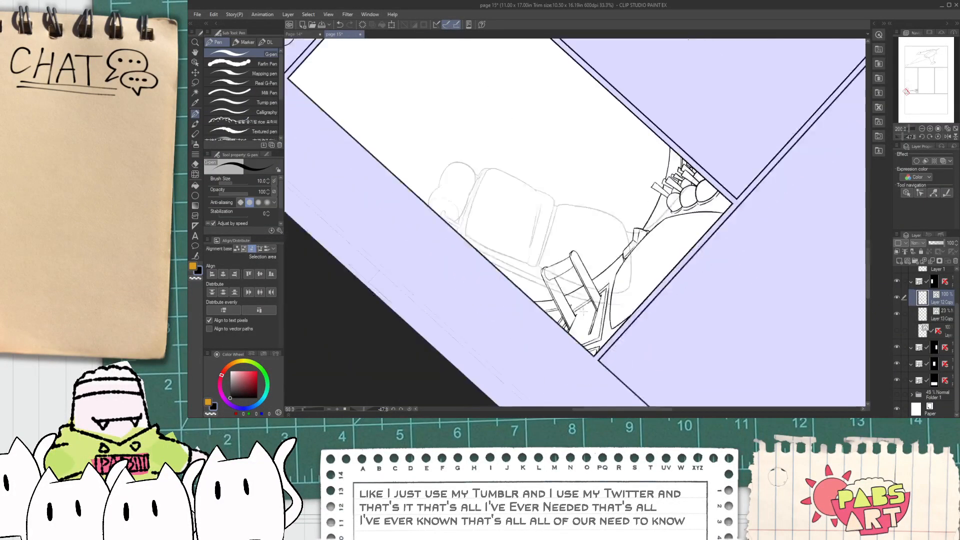
{"action": "left_click_drag", "start_coordinate": [619, 368], "coordinate": [616, 306]}
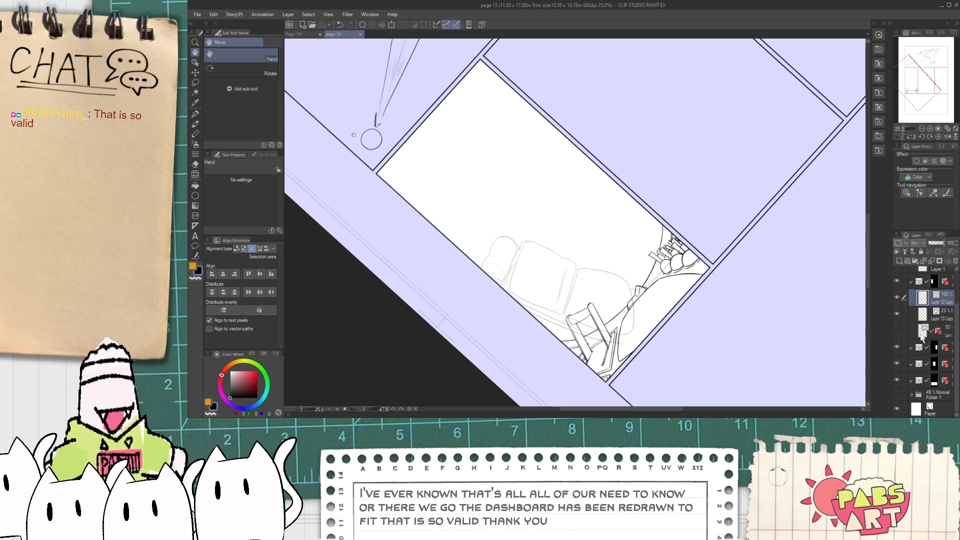
- Show the hidden line-art layer containing the oval window and make it active for object editing
{"action": "left_click", "coordinate": [897, 329]}
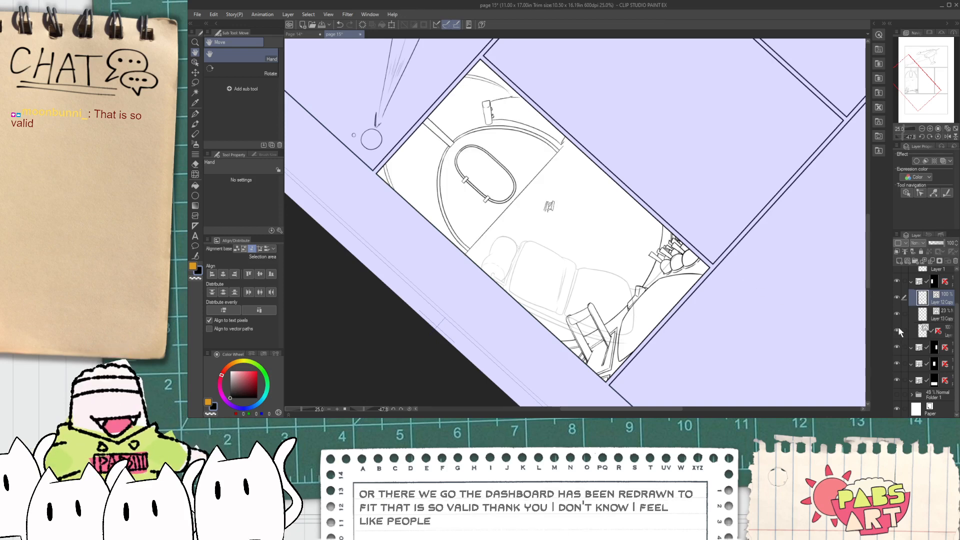
{"action": "scroll", "coordinate": [495, 162], "scroll_direction": "up", "scroll_amount": 2}
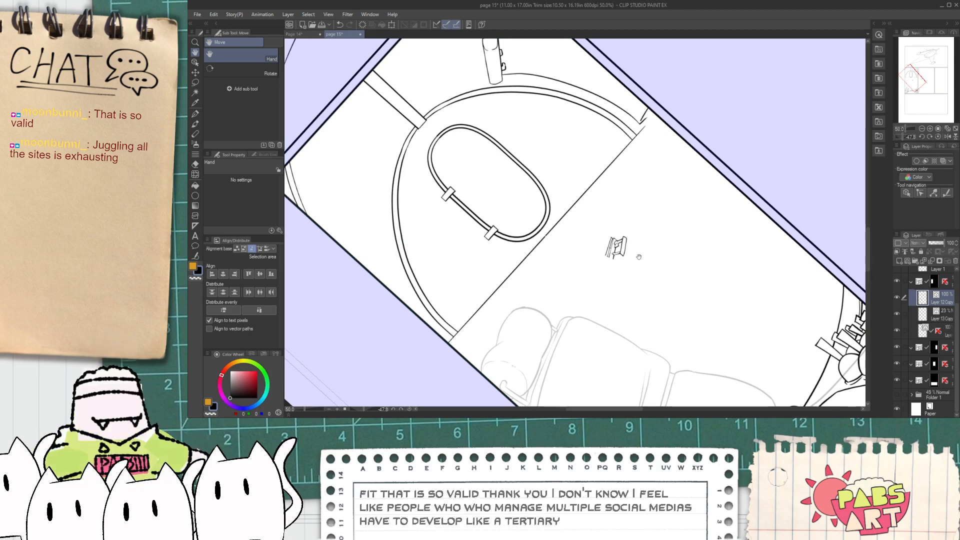
{"action": "key", "text": "o"}
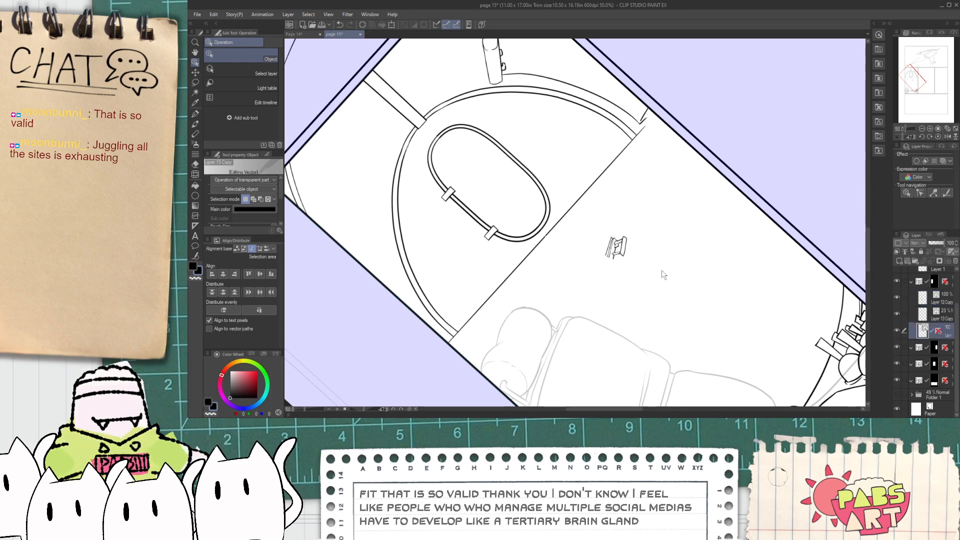
- Delete the small cluster of stray strokes from the empty area below the oval window and show the rough sketch folder again
{"action": "left_click_drag", "start_coordinate": [665, 278], "coordinate": [581, 228]}
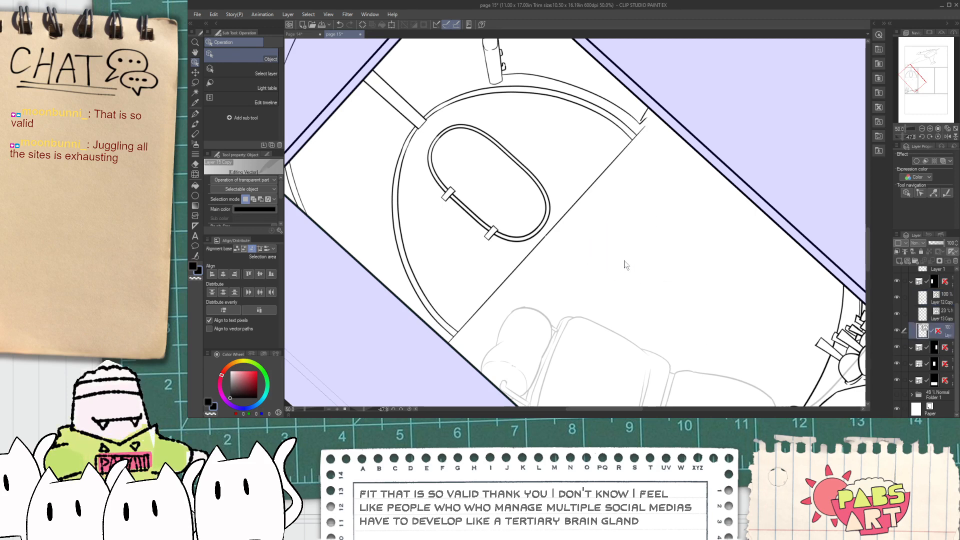
{"action": "left_click", "coordinate": [897, 394]}
{"action": "left_click_drag", "start_coordinate": [421, 244], "coordinate": [454, 274]}
{"action": "scroll", "coordinate": [454, 275], "scroll_direction": "down", "scroll_amount": 3}
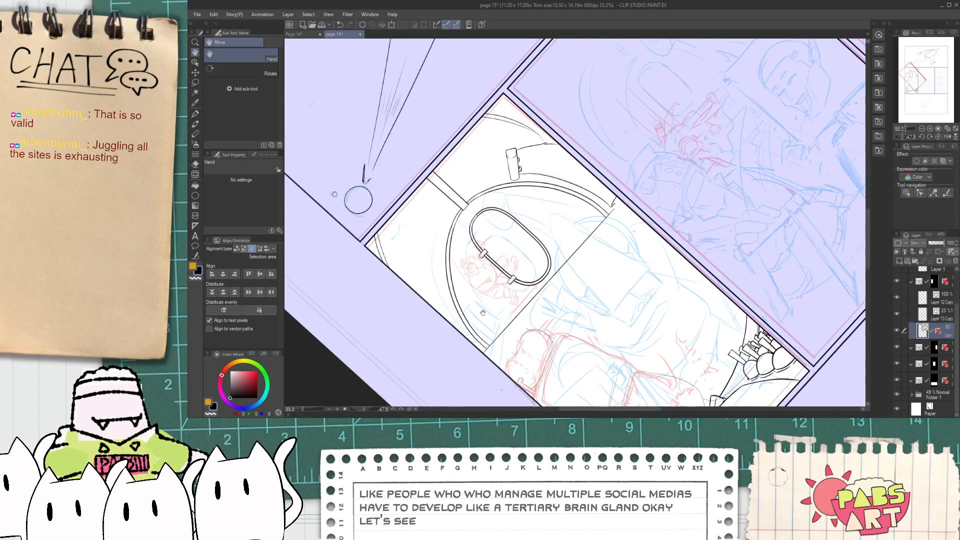
{"action": "scroll", "coordinate": [475, 308], "scroll_direction": "up", "scroll_amount": 2}
{"action": "scroll", "coordinate": [475, 308], "scroll_direction": "up", "scroll_amount": 1}
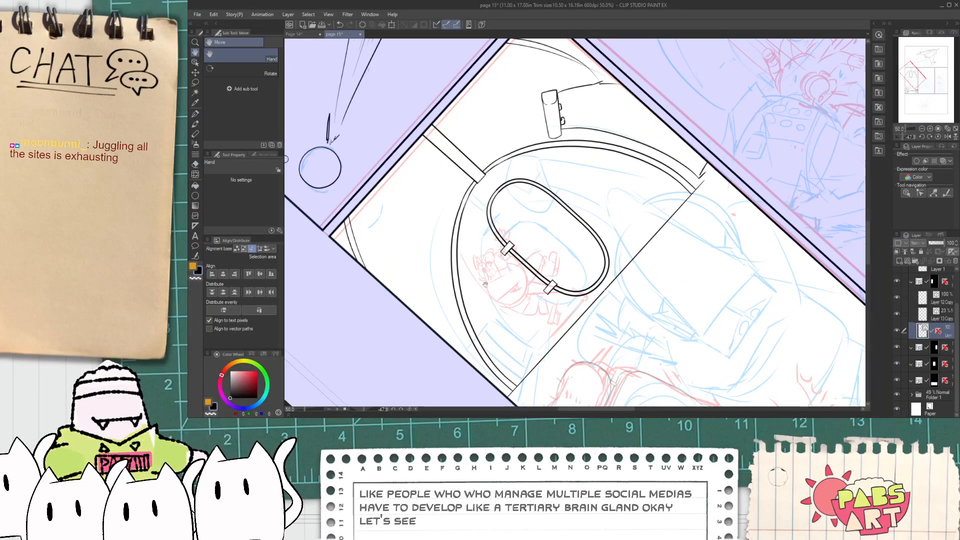
{"action": "scroll", "coordinate": [495, 285], "scroll_direction": "down", "scroll_amount": 1}
- Examine the matching cockpit interior panel on Page 14 as a reference for the seats, returning to page 15
{"action": "left_click", "coordinate": [299, 34]}
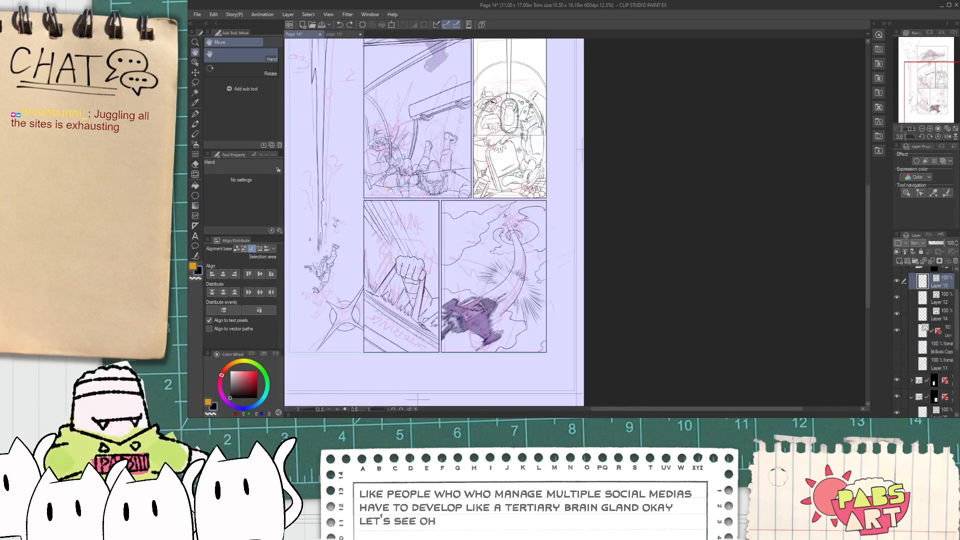
{"action": "scroll", "coordinate": [520, 216], "scroll_direction": "up", "scroll_amount": 3}
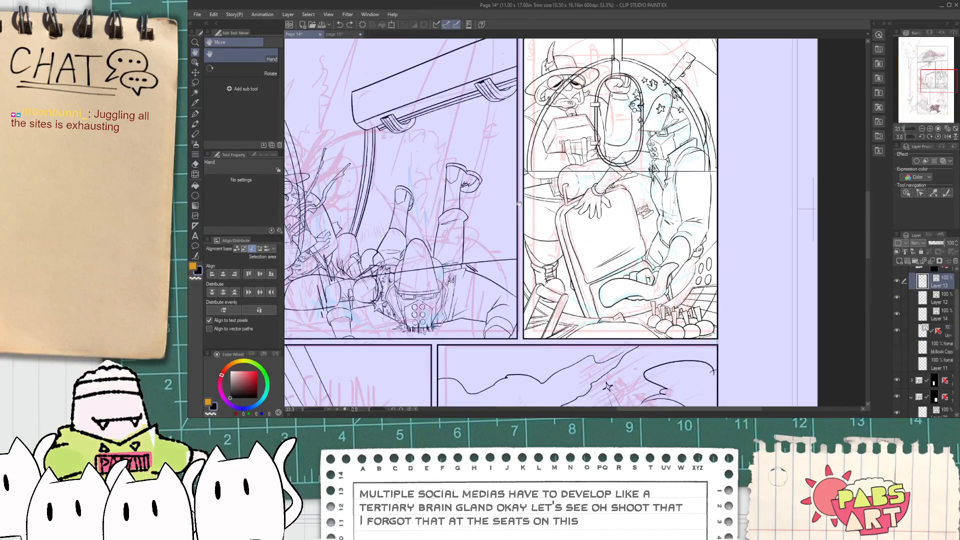
{"action": "scroll", "coordinate": [520, 215], "scroll_direction": "down", "scroll_amount": 3}
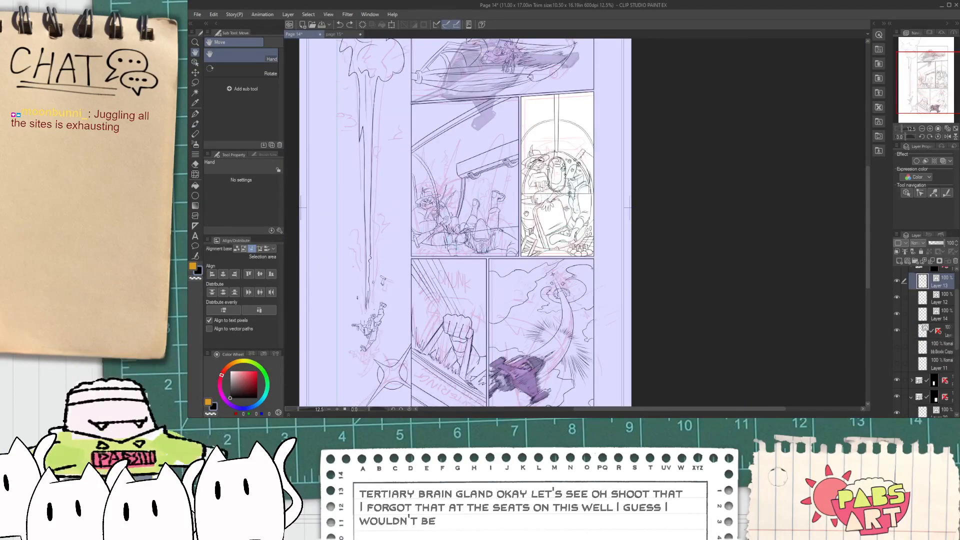
{"action": "scroll", "coordinate": [521, 258], "scroll_direction": "down", "scroll_amount": 2}
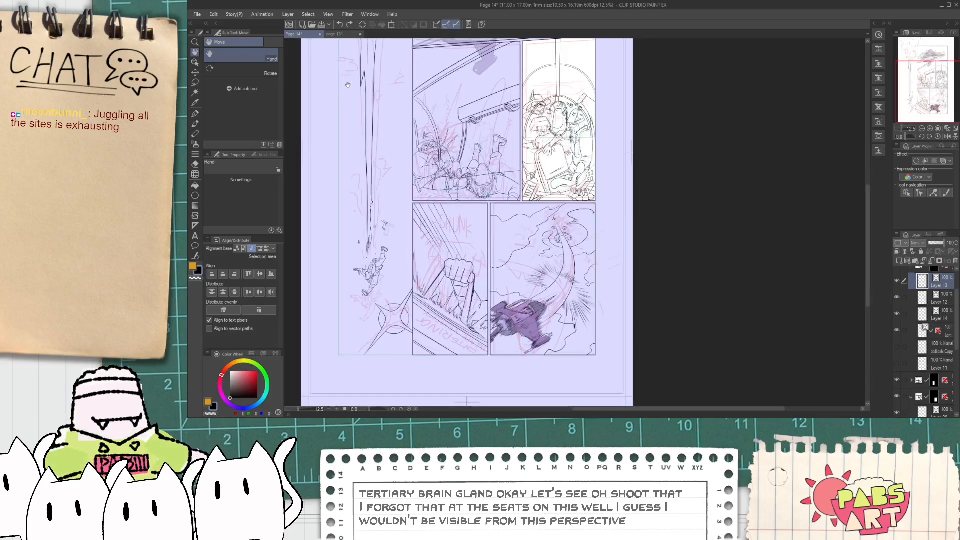
{"action": "left_click", "coordinate": [336, 34]}
{"action": "scroll", "coordinate": [458, 345], "scroll_direction": "up", "scroll_amount": 1}
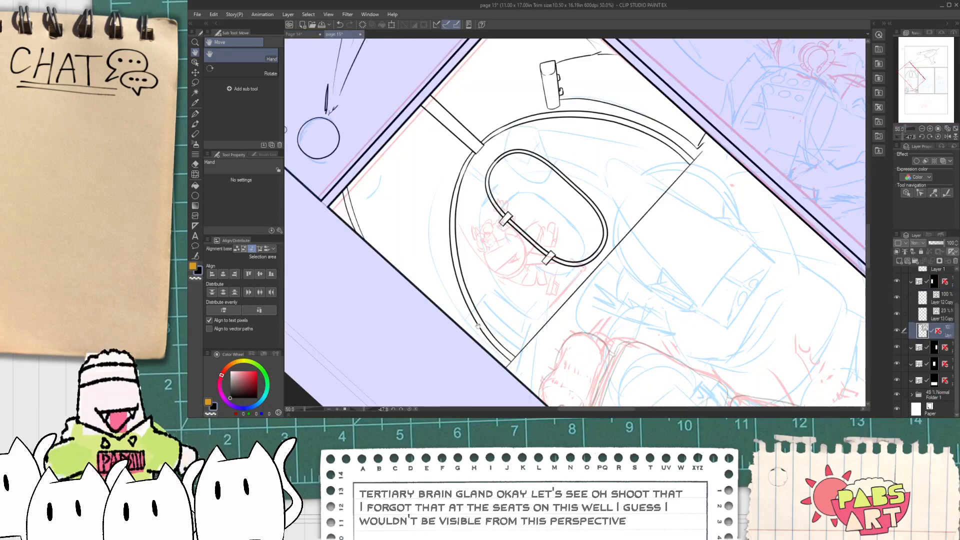
- Ink a seat outline with the G-pen at the foot of the double curve, with slanted sides, a curved peak, a sloping edge and a vertical edge
{"action": "key", "text": "p"}
{"action": "scroll", "coordinate": [458, 345], "scroll_direction": "up", "scroll_amount": 1}
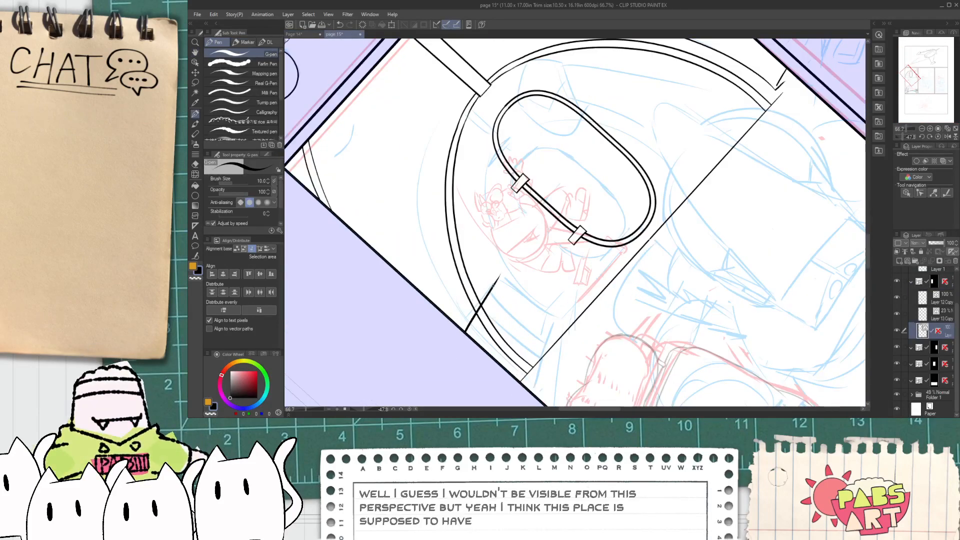
{"action": "left_click_drag", "start_coordinate": [465, 331], "coordinate": [500, 274]}
{"action": "left_click_drag", "start_coordinate": [468, 333], "coordinate": [488, 303]}
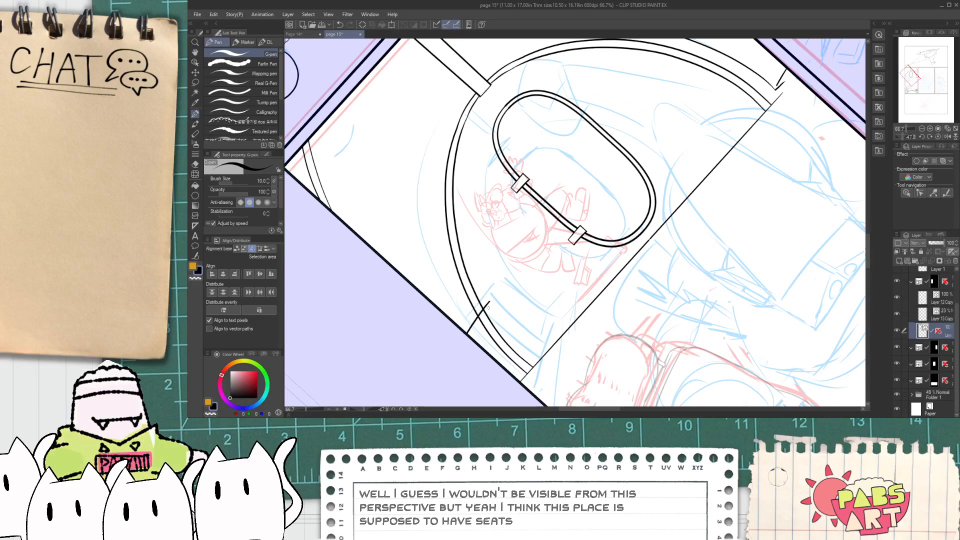
{"action": "scroll", "coordinate": [490, 305], "scroll_direction": "up", "scroll_amount": 1}
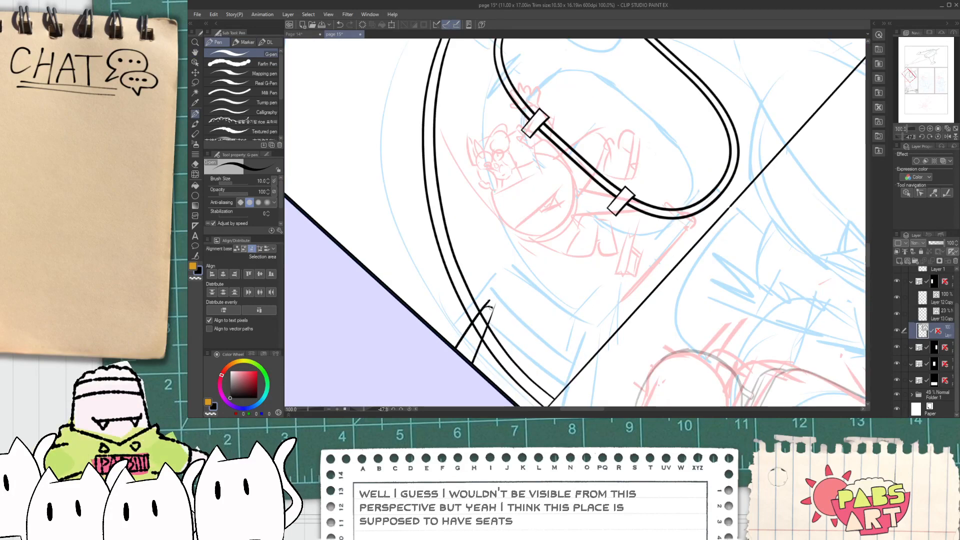
{"action": "mouse_move", "coordinate": [482, 311]}
{"action": "left_mouse_down"}
{"action": "mouse_move", "coordinate": [493, 309]}
{"action": "mouse_move", "coordinate": [485, 248]}
{"action": "mouse_move", "coordinate": [548, 317]}
{"action": "left_mouse_up"}
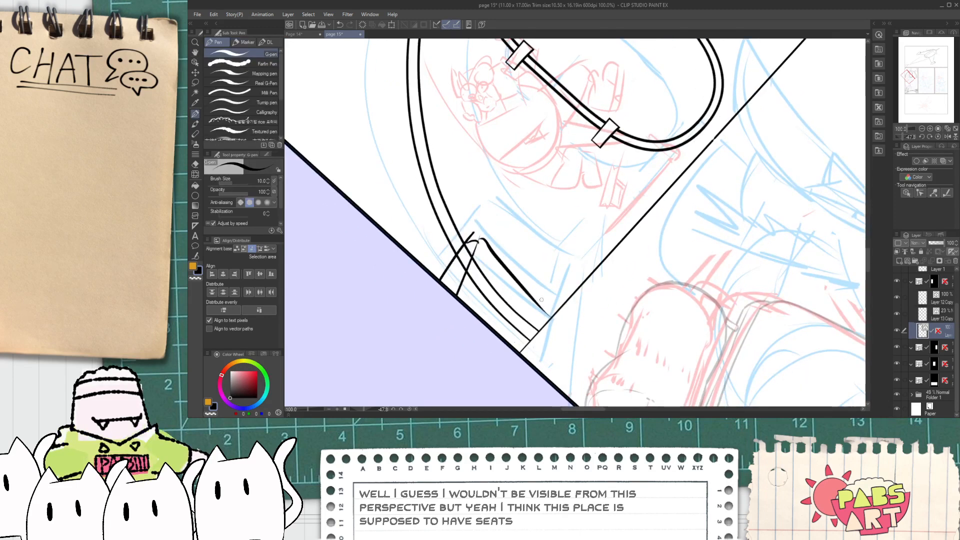
{"action": "mouse_move", "coordinate": [537, 369]}
{"action": "left_mouse_down"}
{"action": "mouse_move", "coordinate": [537, 299]}
{"action": "mouse_move", "coordinate": [522, 322]}
{"action": "left_mouse_up"}
- Trim the overlapping lines and overshoots on the seat with the Vector eraser and ink a second slanted line beside its inner edge
{"action": "key", "text": "e"}
{"action": "scroll", "coordinate": [468, 248], "scroll_direction": "up", "scroll_amount": 2}
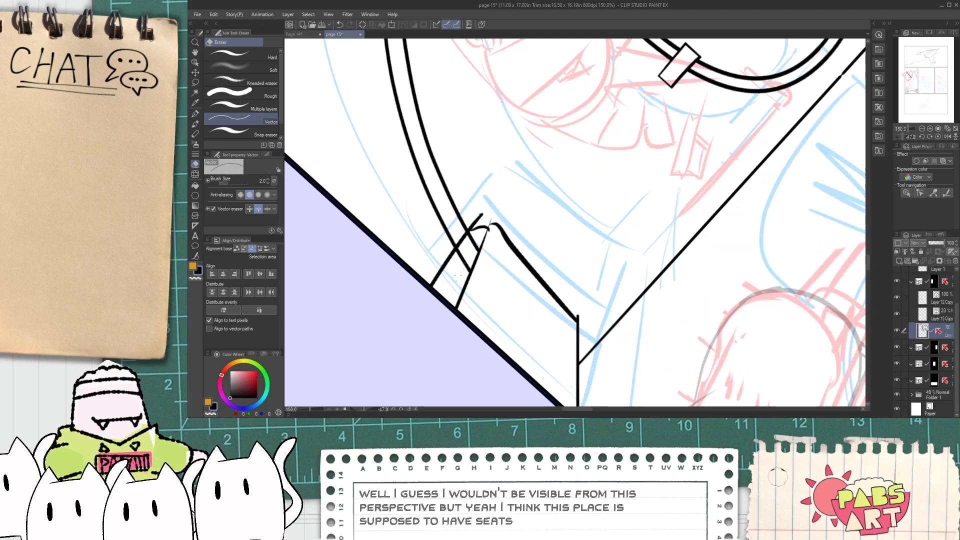
{"action": "left_click_drag", "start_coordinate": [472, 223], "coordinate": [493, 216]}
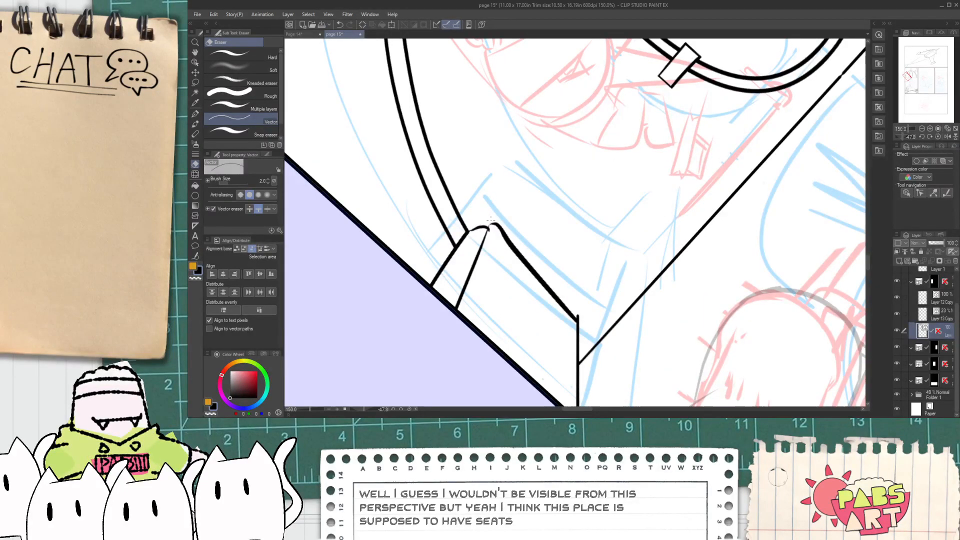
{"action": "key", "text": "p"}
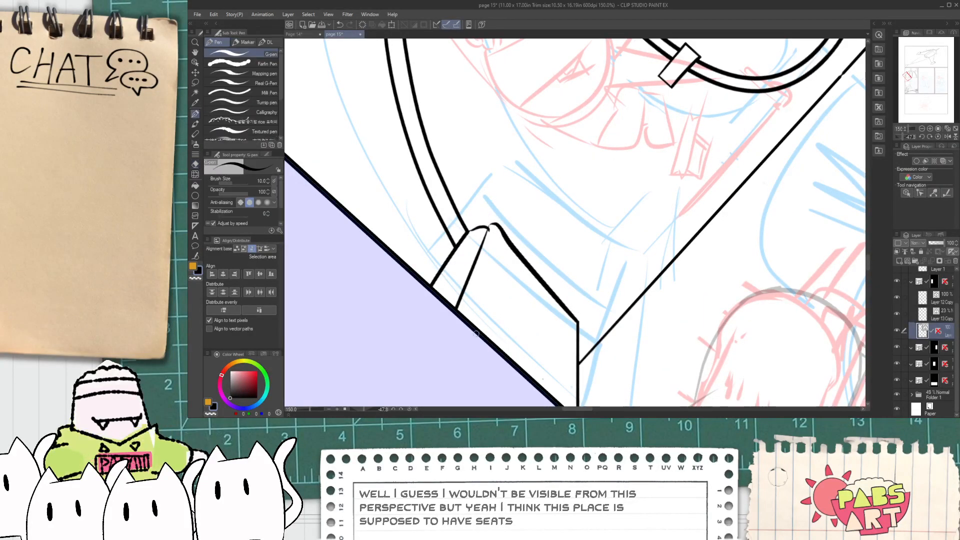
{"action": "key", "text": "ctrl+z"}
{"action": "scroll", "coordinate": [495, 228], "scroll_direction": "up", "scroll_amount": 3}
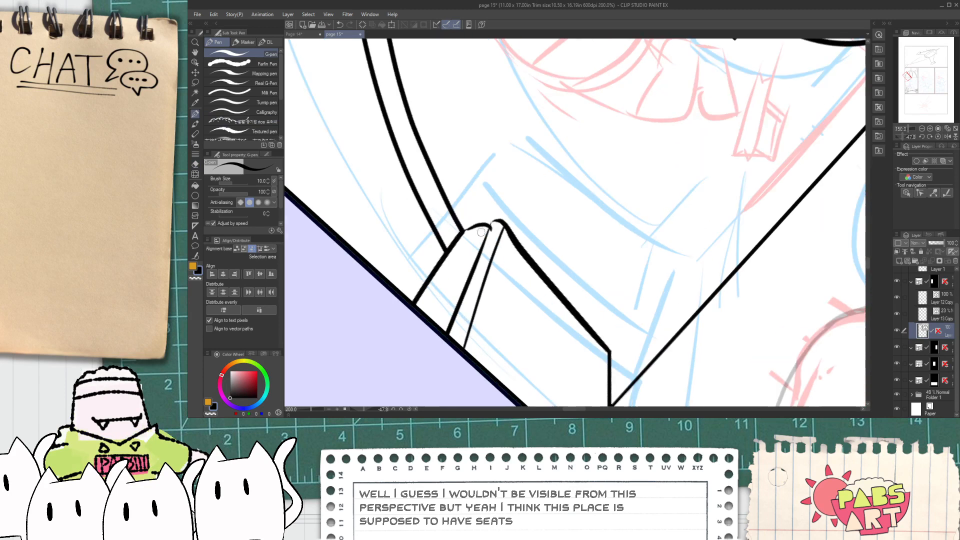
{"action": "key", "text": "e"}
{"action": "left_click", "coordinate": [503, 222]}
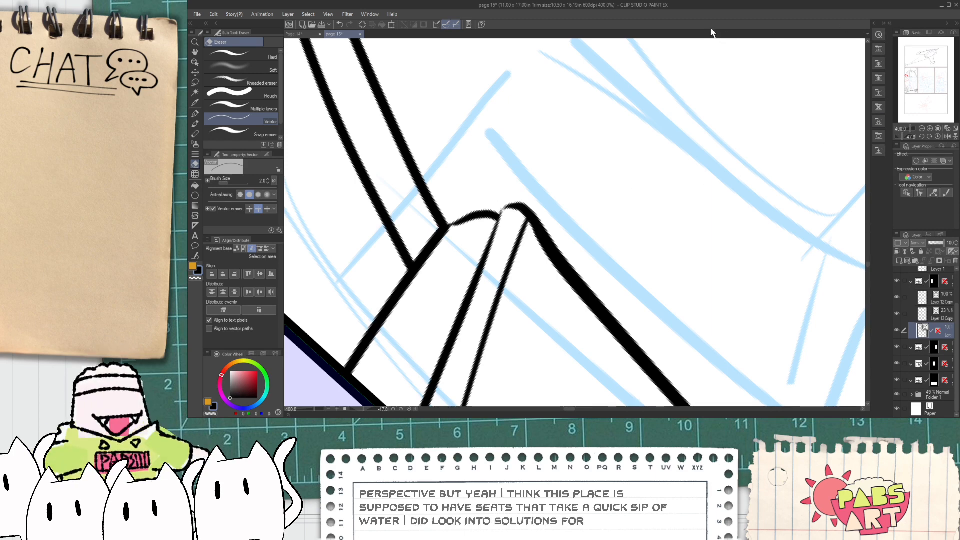
- Shift the seat's first inner slanted line toward its outer side and touch up the join at the peak with the G-pen
{"action": "scroll", "coordinate": [695, 145], "scroll_direction": "down", "scroll_amount": 2}
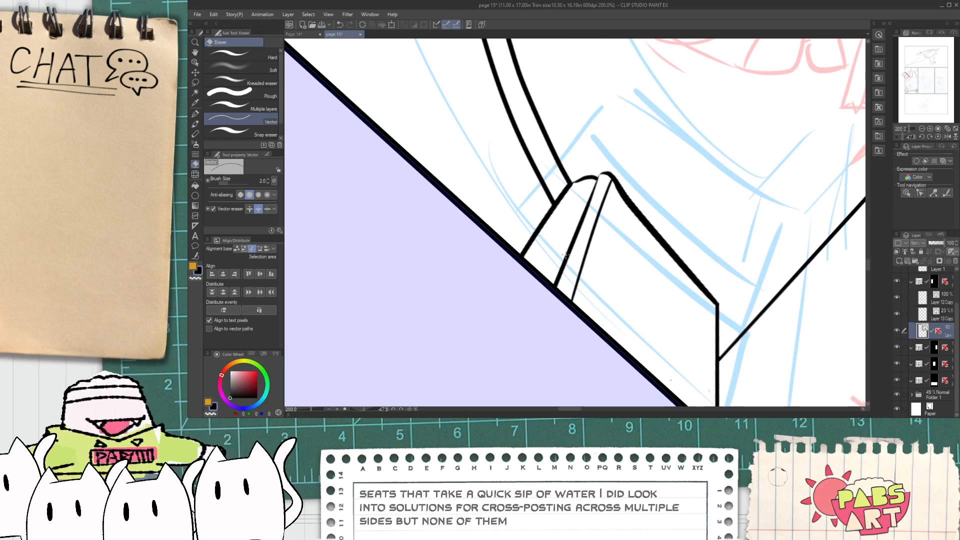
{"action": "key", "text": "o"}
{"action": "left_click", "coordinate": [567, 255]}
{"action": "left_click_drag", "start_coordinate": [538, 354], "coordinate": [516, 345]}
{"action": "left_click_drag", "start_coordinate": [595, 155], "coordinate": [606, 147]}
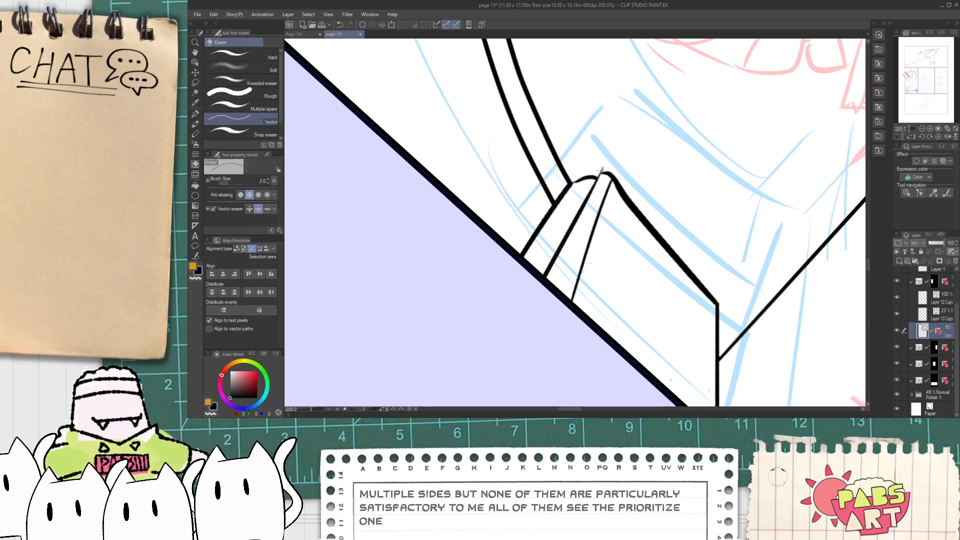
{"action": "key", "text": "p"}
{"action": "scroll", "coordinate": [599, 174], "scroll_direction": "up", "scroll_amount": 4}
{"action": "left_click_drag", "start_coordinate": [606, 180], "coordinate": [595, 191]}
{"action": "scroll", "coordinate": [580, 226], "scroll_direction": "down", "scroll_amount": 6}
- Adjust the seat's two inner slanted lines as vector objects so they run close together as a narrow edge band
{"action": "key", "text": "o"}
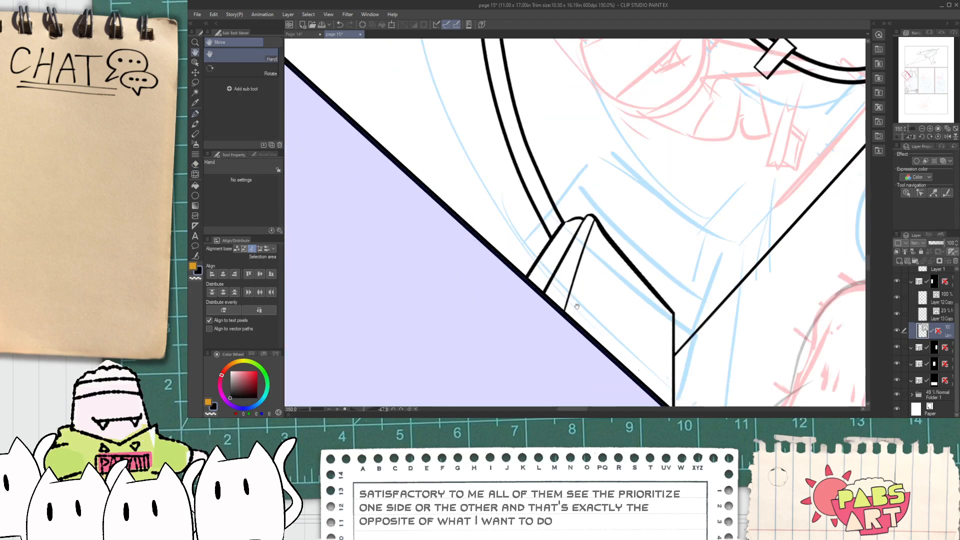
{"action": "left_click", "coordinate": [565, 290]}
{"action": "left_click_drag", "start_coordinate": [597, 318], "coordinate": [591, 313]}
{"action": "left_click_drag", "start_coordinate": [549, 361], "coordinate": [529, 351]}
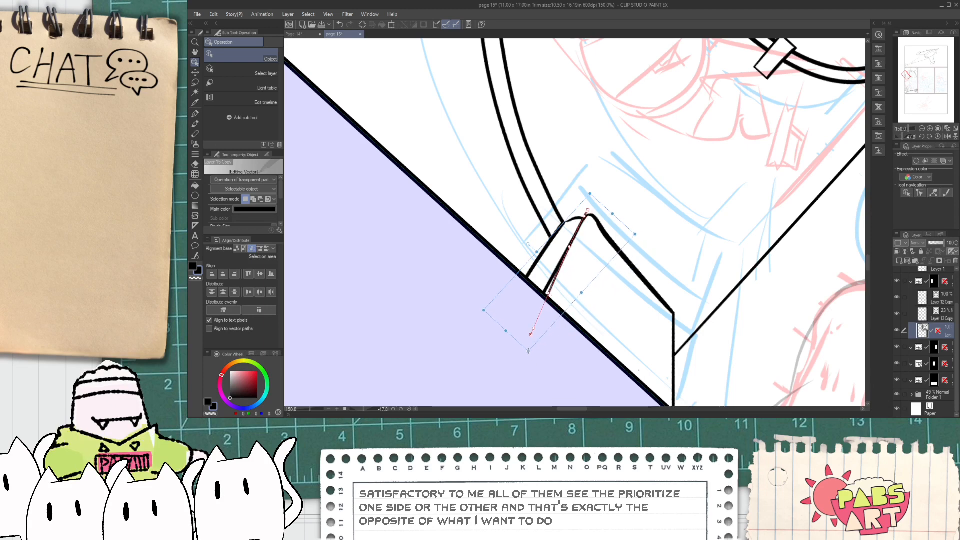
{"action": "left_click_drag", "start_coordinate": [566, 318], "coordinate": [575, 316]}
{"action": "scroll", "coordinate": [631, 228], "scroll_direction": "down", "scroll_amount": 5}
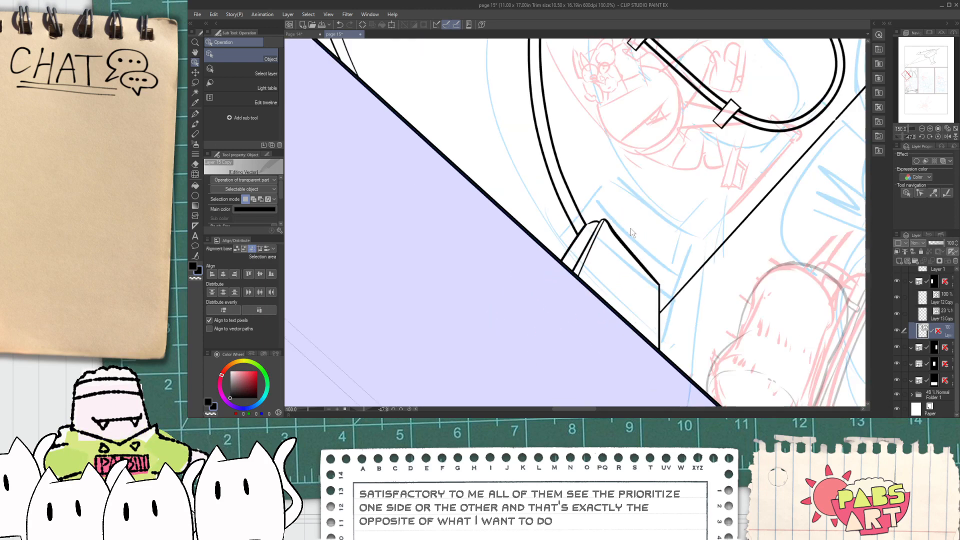
- Ink a short curve across the seat's side and a long line along its face to the vertical edge, trimming the excess
{"action": "scroll", "coordinate": [622, 244], "scroll_direction": "up", "scroll_amount": 7}
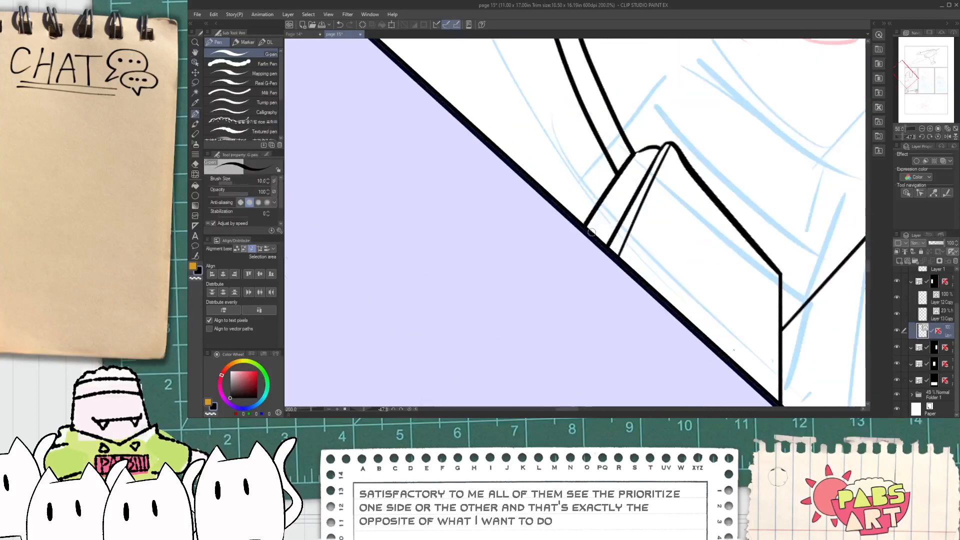
{"action": "scroll", "coordinate": [650, 210], "scroll_direction": "down", "scroll_amount": 3}
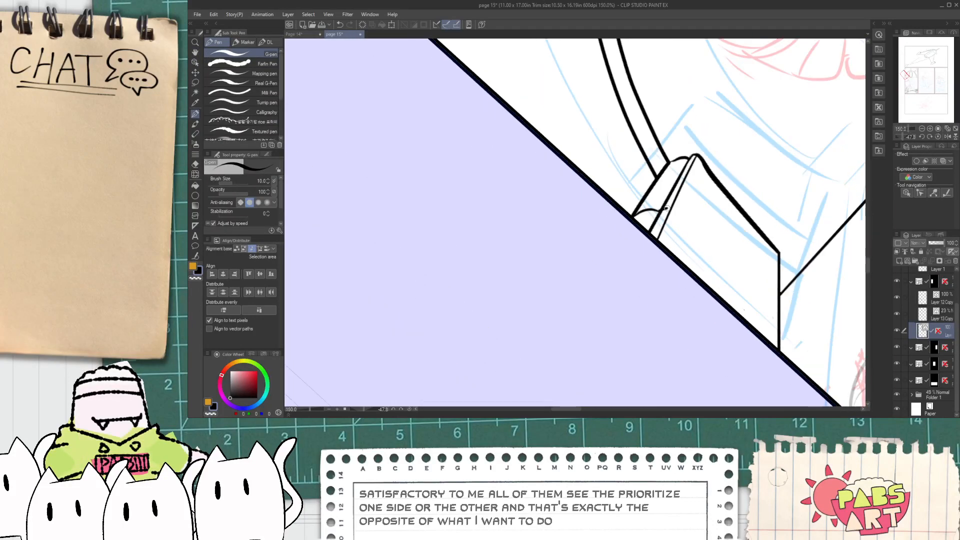
{"action": "left_click_drag", "start_coordinate": [666, 207], "coordinate": [699, 237]}
{"action": "key", "text": "space"}
{"action": "scroll", "coordinate": [673, 284], "scroll_direction": "down", "scroll_amount": 5}
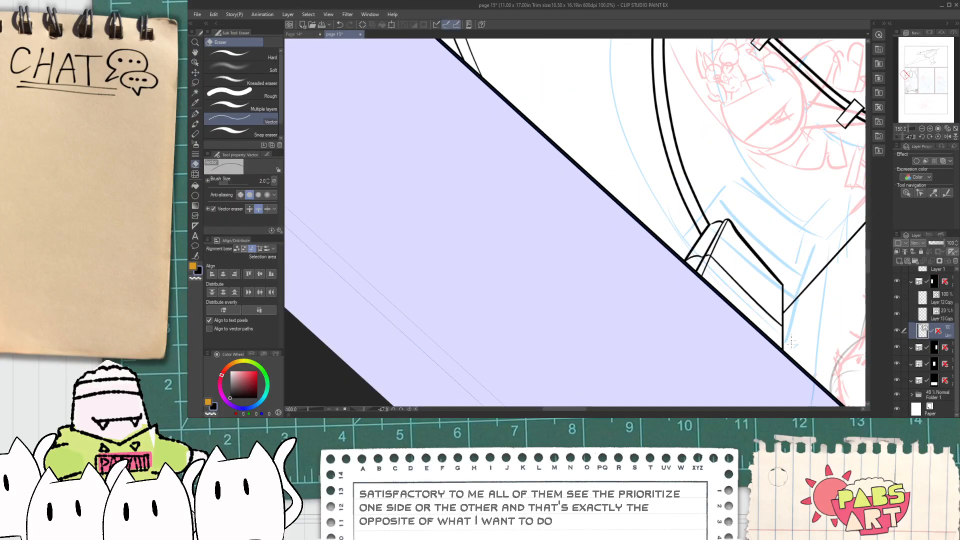
{"action": "scroll", "coordinate": [673, 284], "scroll_direction": "up", "scroll_amount": 2}
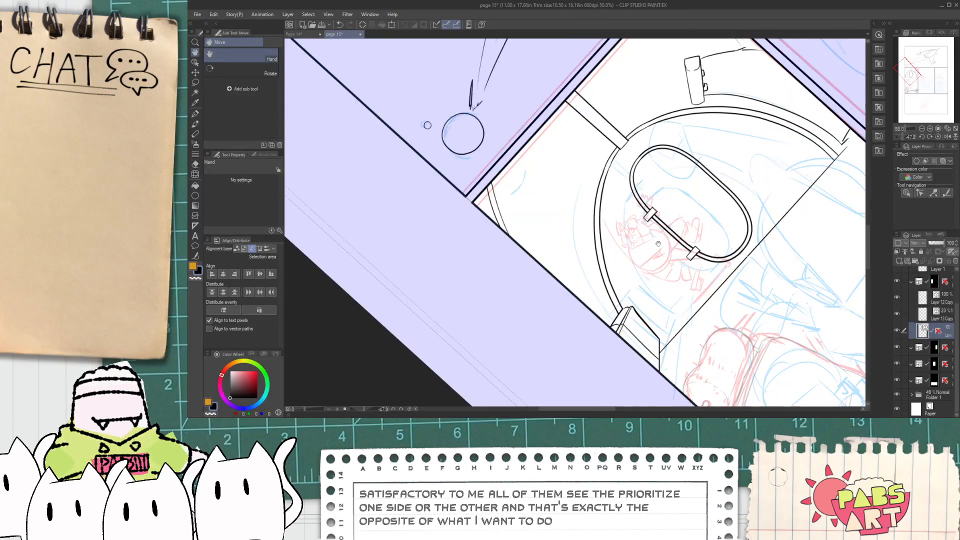
- Reshape the long arc in the panel's upper corner by moving its end control points outward to the panel border
{"action": "scroll", "coordinate": [680, 215], "scroll_direction": "down", "scroll_amount": 2}
{"action": "scroll", "coordinate": [690, 149], "scroll_direction": "up", "scroll_amount": 1}
{"action": "scroll", "coordinate": [690, 149], "scroll_direction": "up", "scroll_amount": 3}
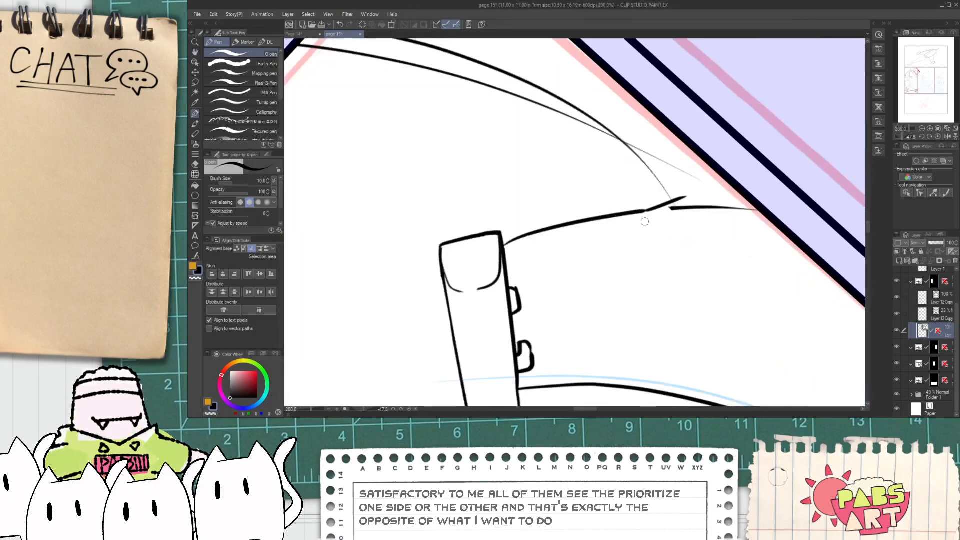
{"action": "key", "text": "space"}
{"action": "scroll", "coordinate": [625, 167], "scroll_direction": "down", "scroll_amount": 2}
{"action": "scroll", "coordinate": [614, 175], "scroll_direction": "up", "scroll_amount": 3}
{"action": "key", "text": "o"}
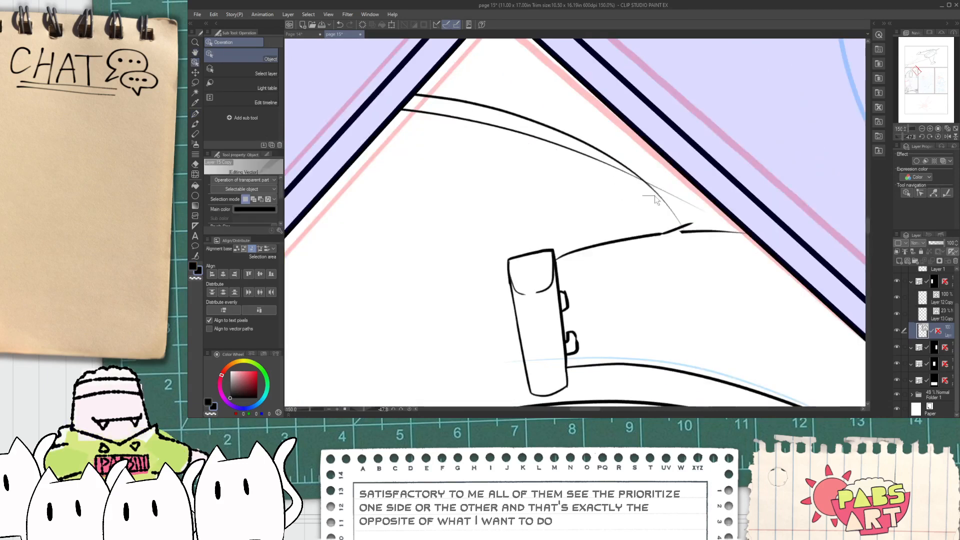
{"action": "left_click", "coordinate": [674, 212]}
{"action": "left_click_drag", "start_coordinate": [673, 213], "coordinate": [680, 176]}
{"action": "scroll", "coordinate": [680, 175], "scroll_direction": "down", "scroll_amount": 4}
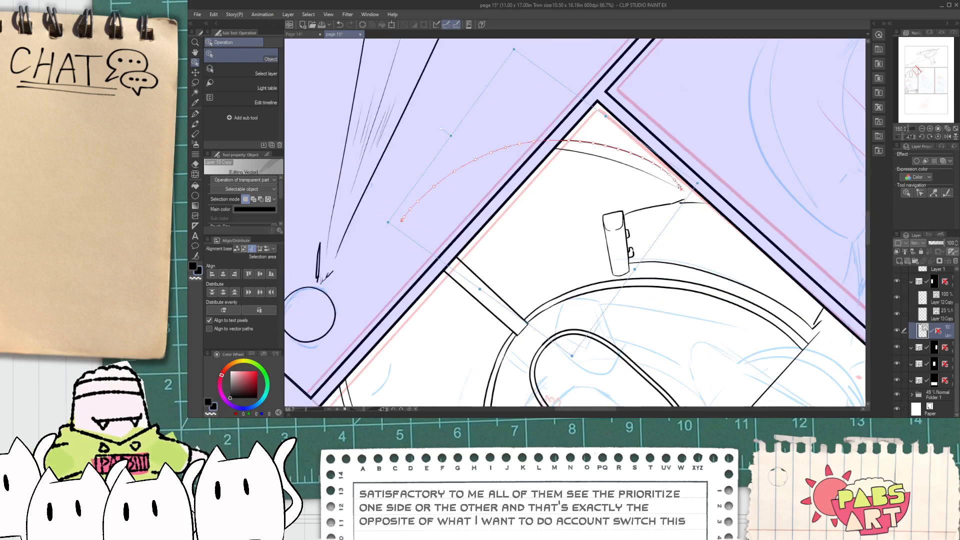
{"action": "scroll", "coordinate": [644, 258], "scroll_direction": "up", "scroll_amount": 1}
{"action": "left_click_drag", "start_coordinate": [644, 257], "coordinate": [669, 244]}
- Ink a new end segment joining the line beside the small box to the panel border, erase the old offset segment and save the page
{"action": "key", "text": "p"}
{"action": "scroll", "coordinate": [676, 190], "scroll_direction": "up", "scroll_amount": 4}
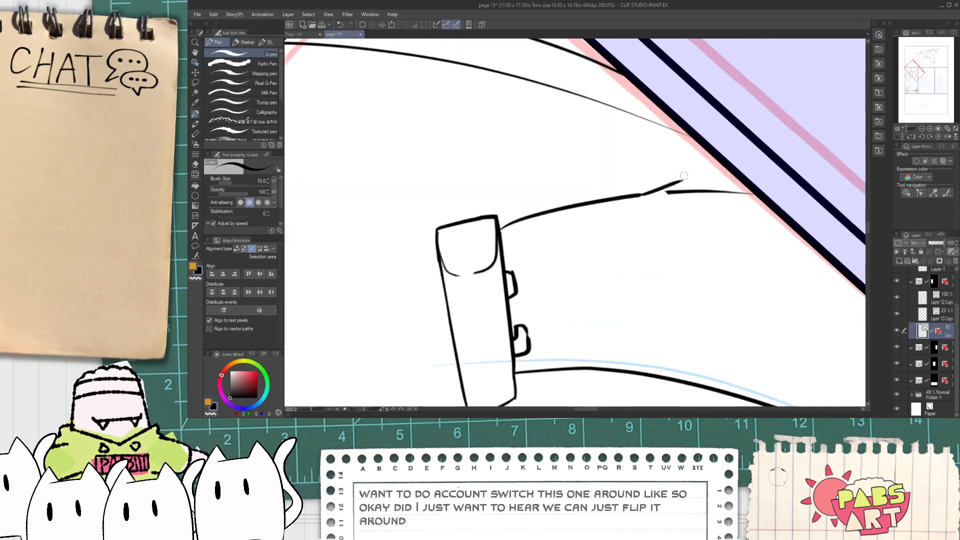
{"action": "key", "text": "e"}
{"action": "left_click", "coordinate": [714, 192]}
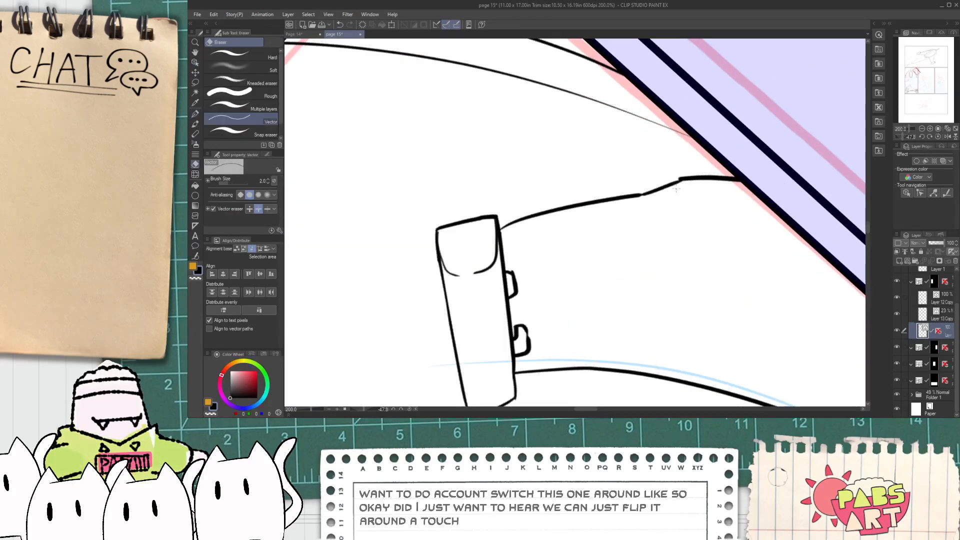
{"action": "scroll", "coordinate": [669, 194], "scroll_direction": "down", "scroll_amount": 6}
{"action": "key", "text": "h"}
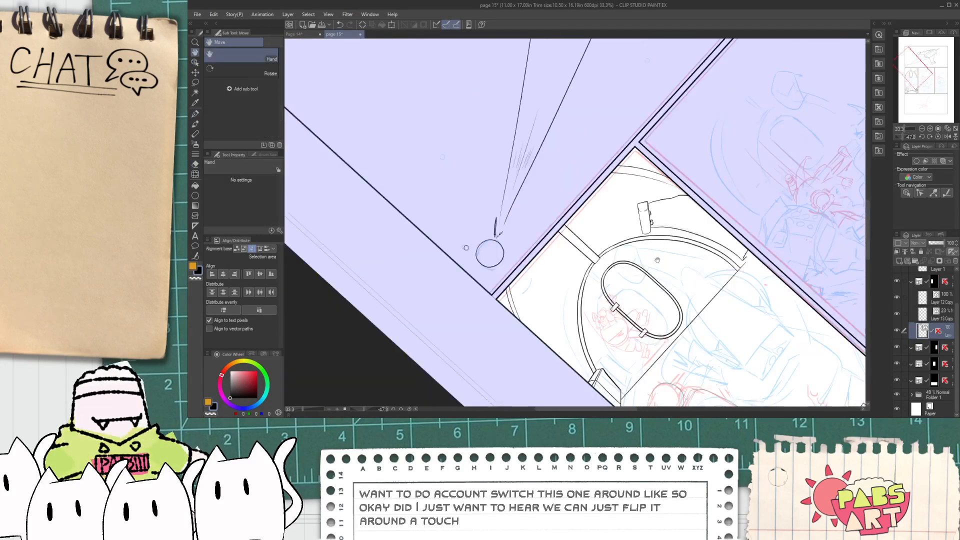
{"action": "left_click_drag", "start_coordinate": [654, 267], "coordinate": [648, 260]}
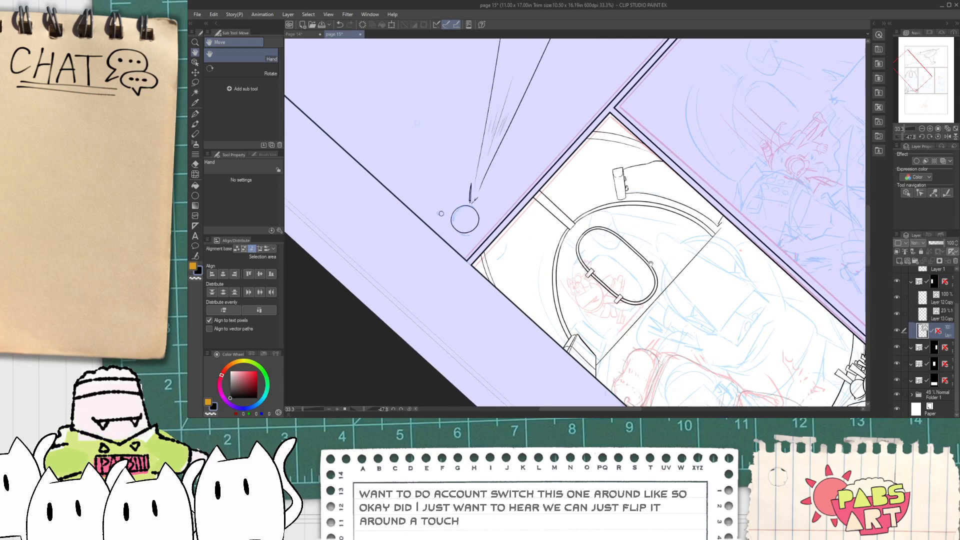
{"action": "scroll", "coordinate": [657, 267], "scroll_direction": "down", "scroll_amount": 1}
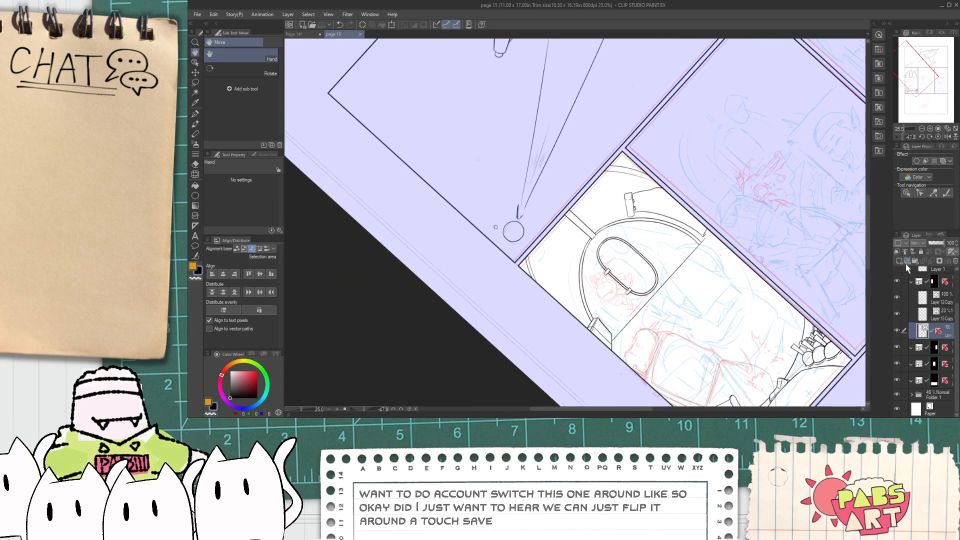
- Check the cockpit interior panel on Page 14 again for how the seats and surroundings are drawn
{"action": "left_click", "coordinate": [313, 34]}
{"action": "scroll", "coordinate": [501, 220], "scroll_direction": "up", "scroll_amount": 4}
{"action": "scroll", "coordinate": [500, 220], "scroll_direction": "down", "scroll_amount": 2}
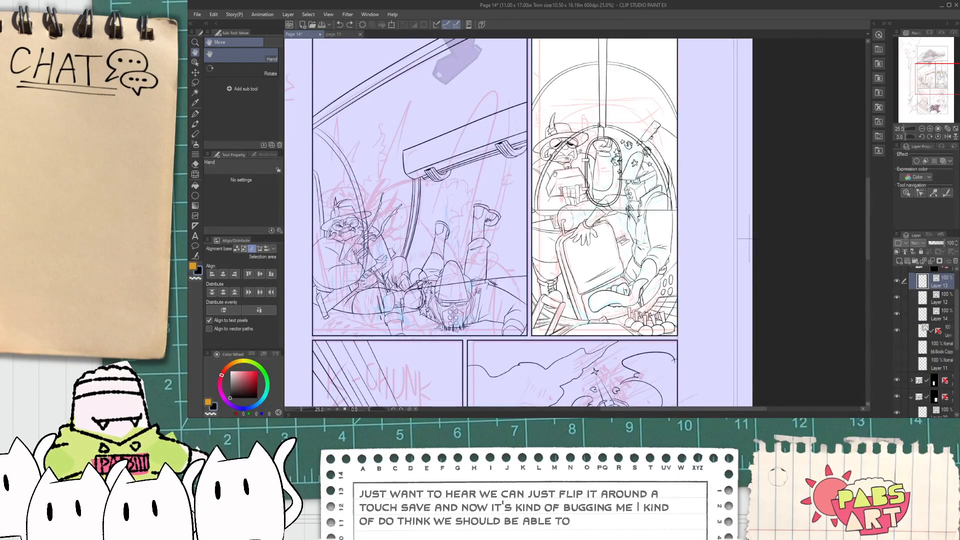
- Return to page 15 and add a new vector layer above the cockpit panel's current line art layer
{"action": "left_click", "coordinate": [333, 34]}
{"action": "scroll", "coordinate": [545, 202], "scroll_direction": "up", "scroll_amount": 4}
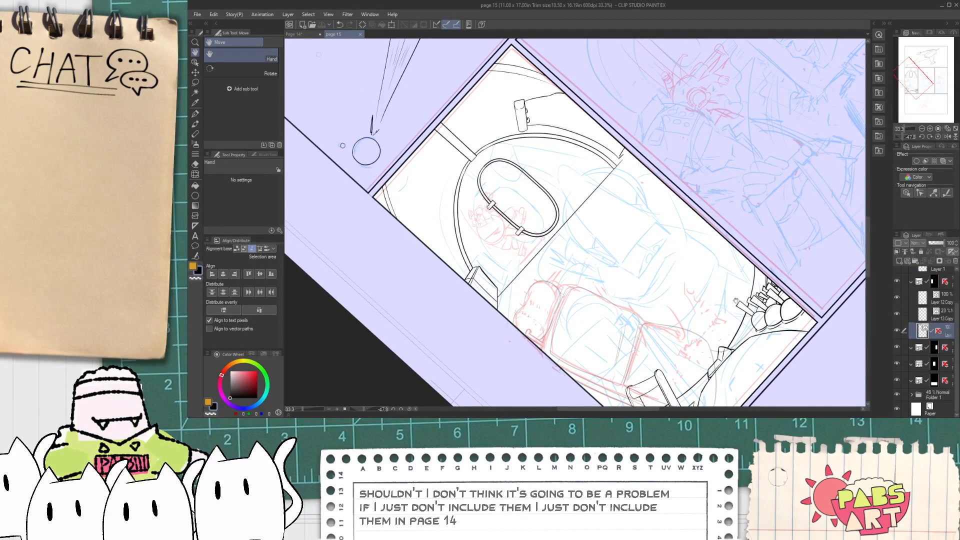
{"action": "scroll", "coordinate": [860, 300], "scroll_direction": "down", "scroll_amount": 1}
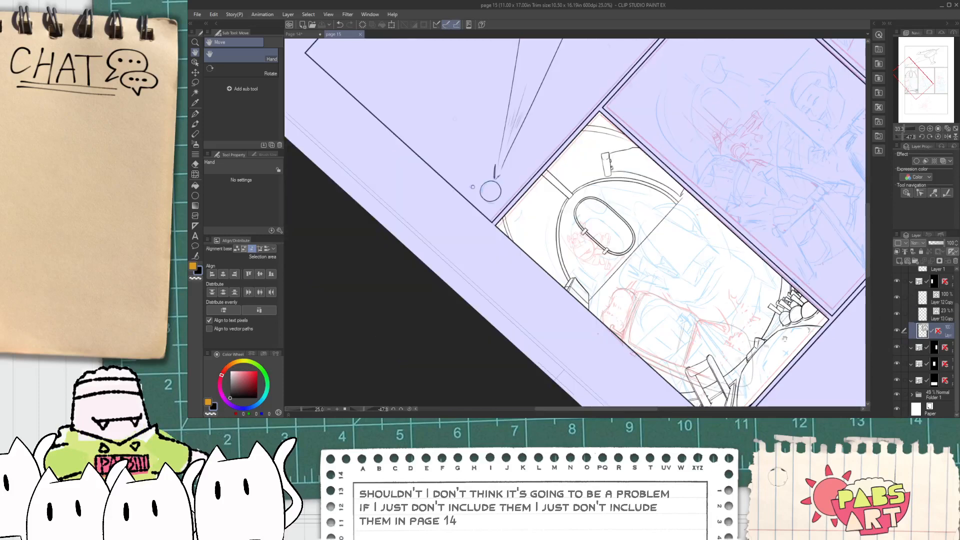
{"action": "left_click_drag", "start_coordinate": [752, 386], "coordinate": [696, 328]}
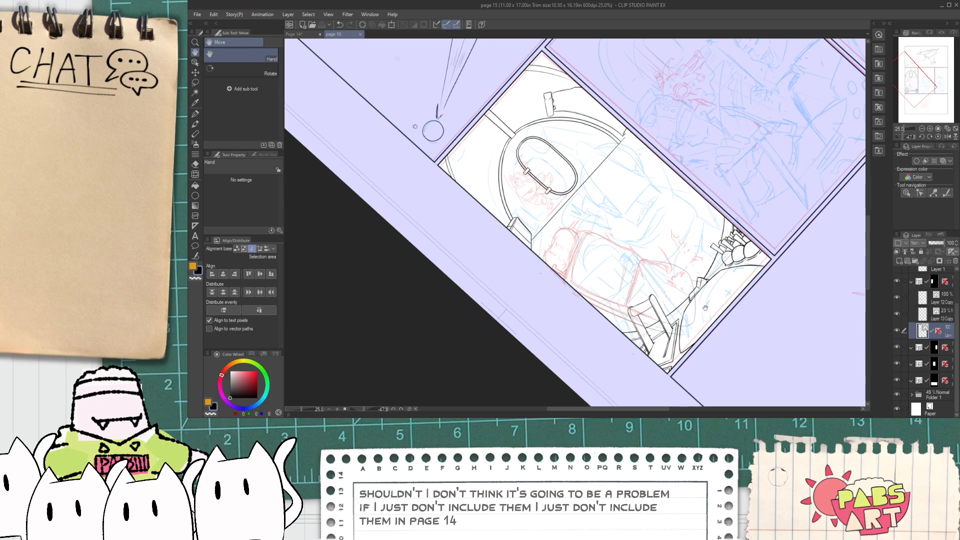
{"action": "left_click_drag", "start_coordinate": [570, 225], "coordinate": [589, 251]}
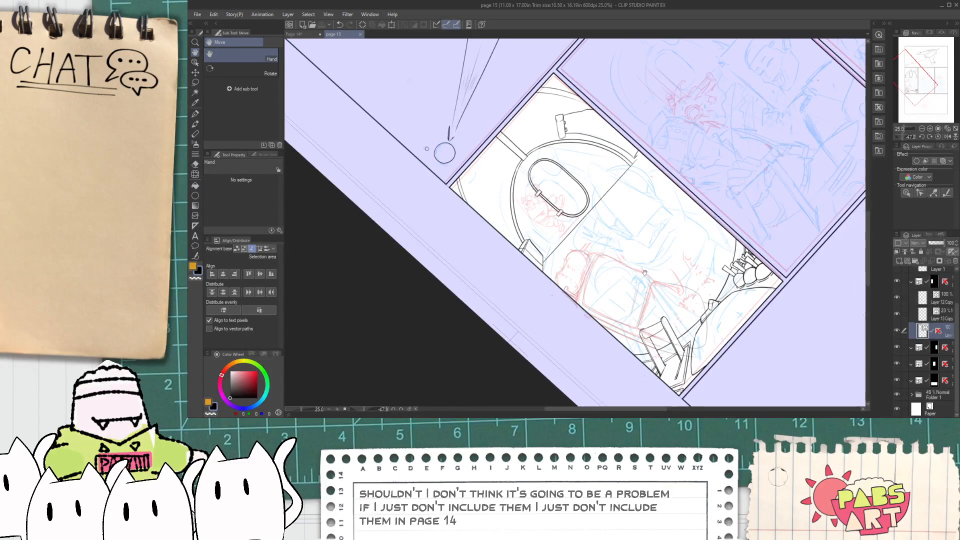
{"action": "key", "text": "ctrl+plus"}
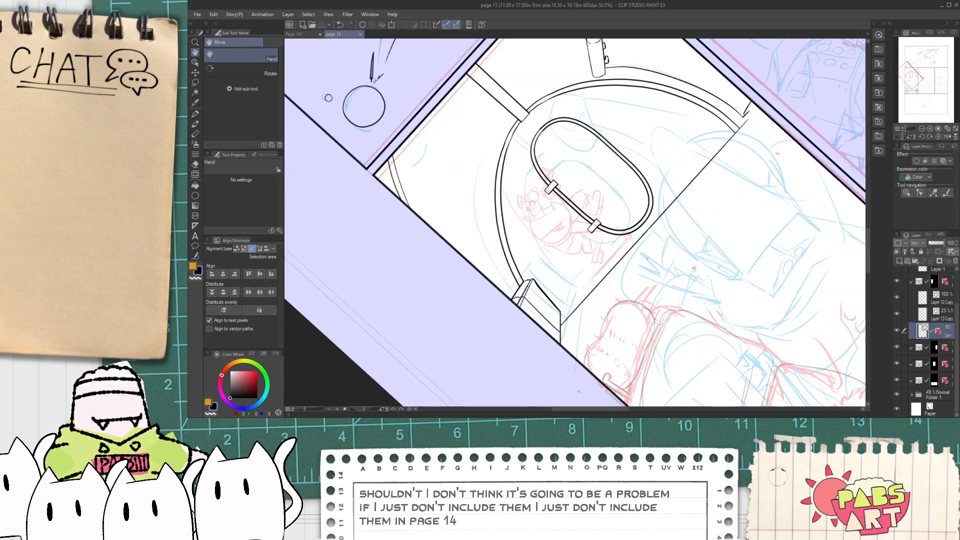
{"action": "left_click", "coordinate": [900, 261]}
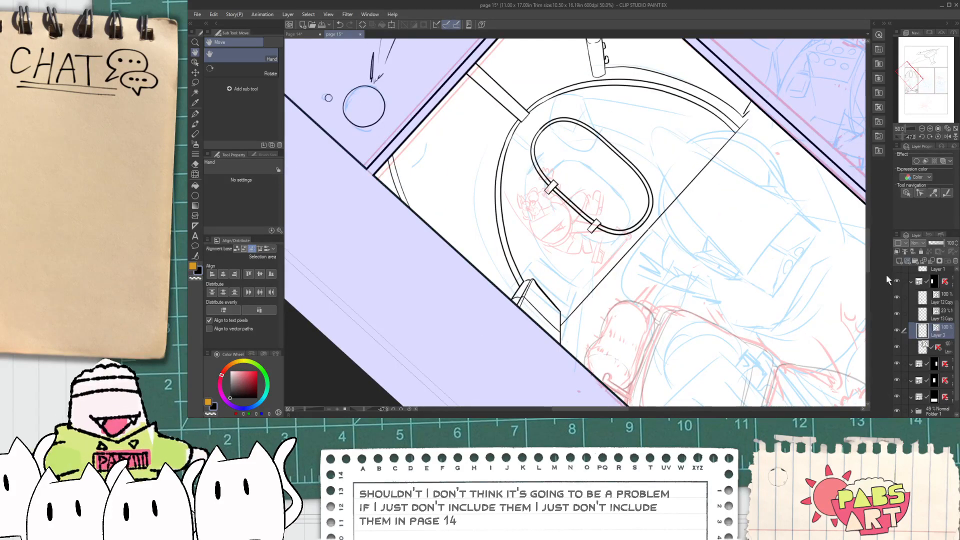
- Ink the small background character's rounded snout and the notched shape at its tip over the red sketch
{"action": "scroll", "coordinate": [512, 193], "scroll_direction": "up", "scroll_amount": 4}
{"action": "scroll", "coordinate": [568, 262], "scroll_direction": "up", "scroll_amount": 3}
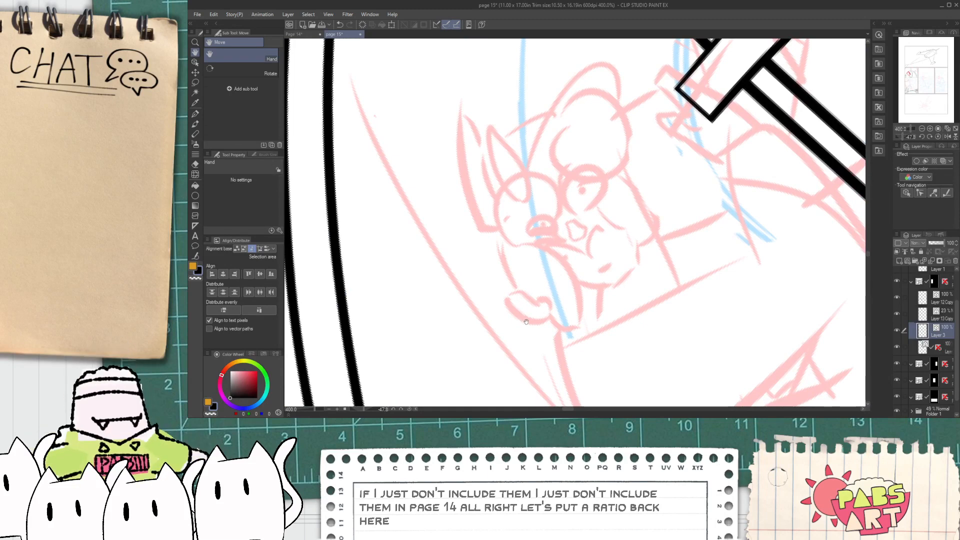
{"action": "scroll", "coordinate": [527, 323], "scroll_direction": "up", "scroll_amount": 3}
{"action": "key", "text": "p"}
{"action": "left_click_drag", "start_coordinate": [564, 335], "coordinate": [487, 300]}
{"action": "key", "text": "ctrl+z"}
{"action": "mouse_move", "coordinate": [566, 337]}
{"action": "left_mouse_down"}
{"action": "mouse_move", "coordinate": [490, 301]}
{"action": "mouse_move", "coordinate": [575, 275]}
{"action": "mouse_move", "coordinate": [559, 331]}
{"action": "mouse_move", "coordinate": [537, 349]}
{"action": "left_mouse_up"}
{"action": "mouse_move", "coordinate": [495, 300]}
{"action": "left_mouse_down"}
{"action": "mouse_move", "coordinate": [485, 285]}
{"action": "mouse_move", "coordinate": [637, 301]}
{"action": "mouse_move", "coordinate": [607, 349]}
{"action": "left_mouse_up"}
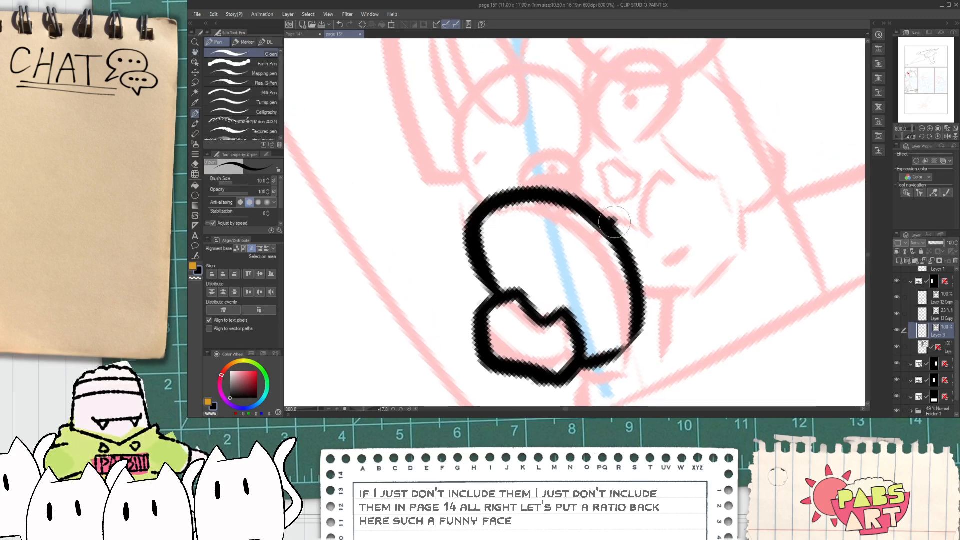
- Ink the small character's mouth line running from the snout and the curved cheek lines beside it
{"action": "mouse_move", "coordinate": [605, 226]}
{"action": "left_mouse_down"}
{"action": "mouse_move", "coordinate": [656, 240]}
{"action": "mouse_move", "coordinate": [685, 175]}
{"action": "left_mouse_up"}
{"action": "key", "text": "space"}
{"action": "mouse_move", "coordinate": [668, 125]}
{"action": "left_mouse_down"}
{"action": "mouse_move", "coordinate": [743, 192]}
{"action": "mouse_move", "coordinate": [757, 237]}
{"action": "left_mouse_up"}
- Draw a circular eye above the snout with the Ellipse tool and erase the part overlapping the snout
{"action": "mouse_move", "coordinate": [522, 235]}
{"action": "left_mouse_down"}
{"action": "mouse_move", "coordinate": [483, 200]}
{"action": "mouse_move", "coordinate": [590, 216]}
{"action": "left_mouse_up"}
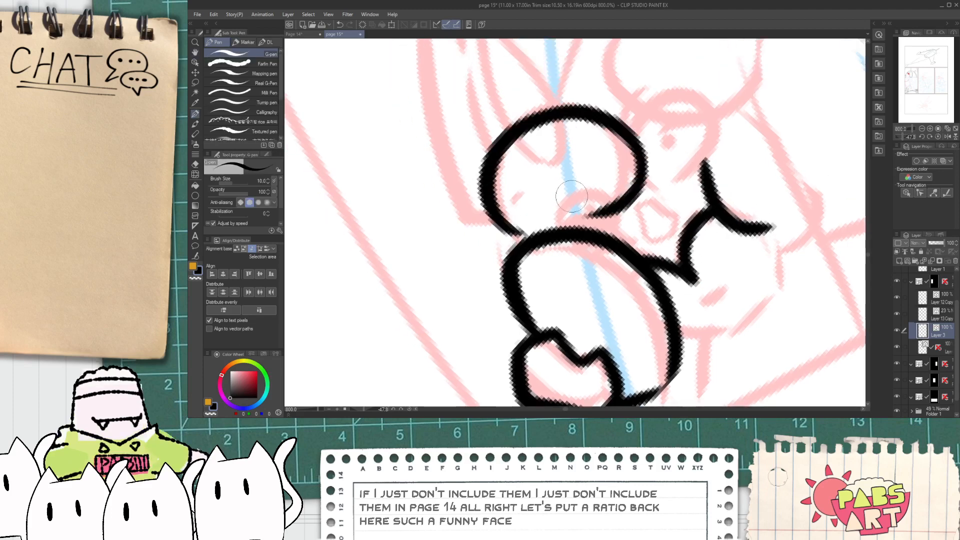
{"action": "key", "text": "ctrl+z"}
{"action": "left_click", "coordinate": [193, 244]}
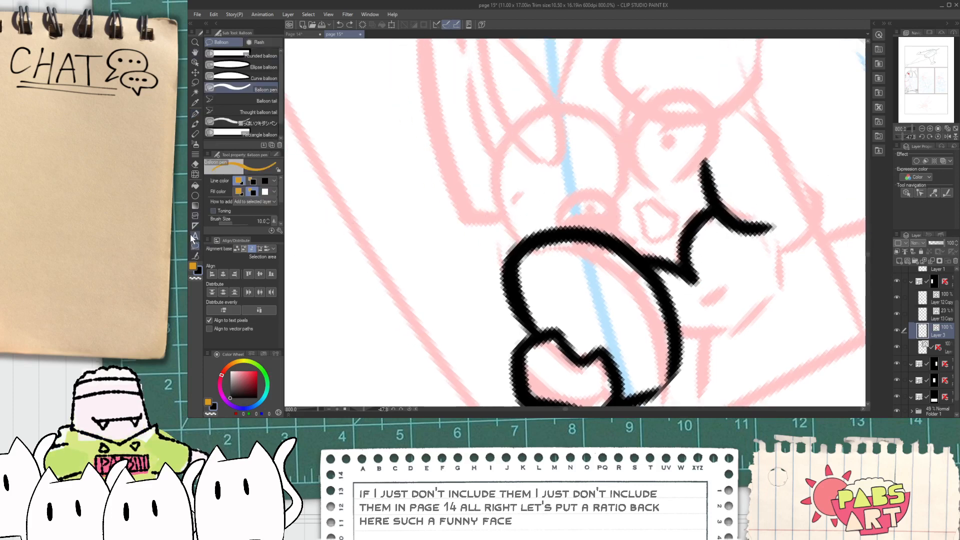
{"action": "left_click", "coordinate": [195, 197]}
{"action": "mouse_move", "coordinate": [487, 121]}
{"action": "left_mouse_down"}
{"action": "mouse_move", "coordinate": [625, 236]}
{"action": "mouse_move", "coordinate": [621, 248]}
{"action": "left_mouse_up"}
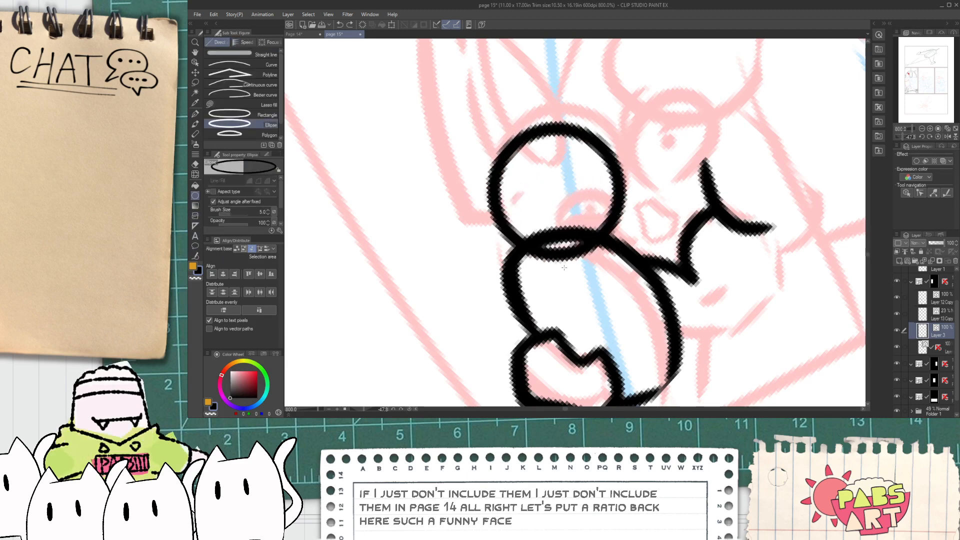
{"action": "key", "text": "e"}
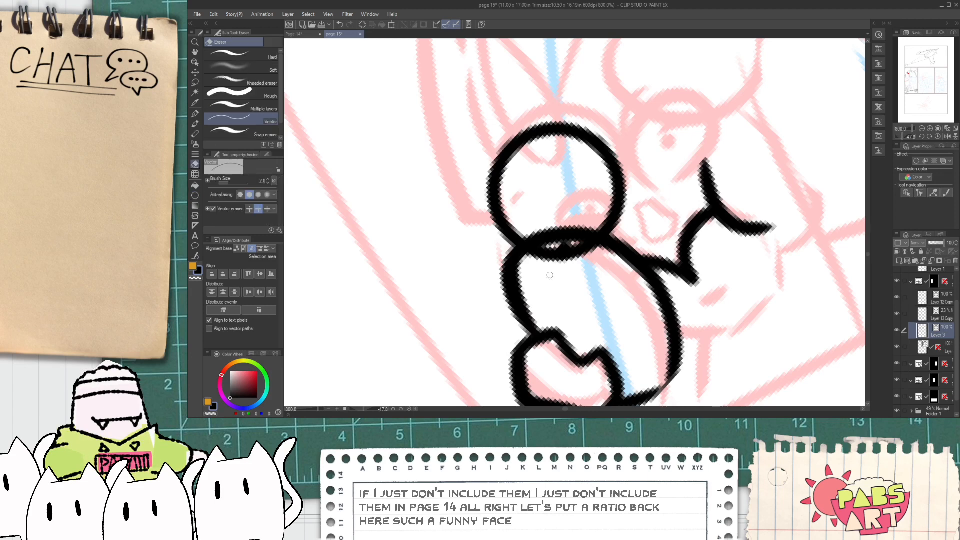
{"action": "left_click_drag", "start_coordinate": [570, 244], "coordinate": [558, 253]}
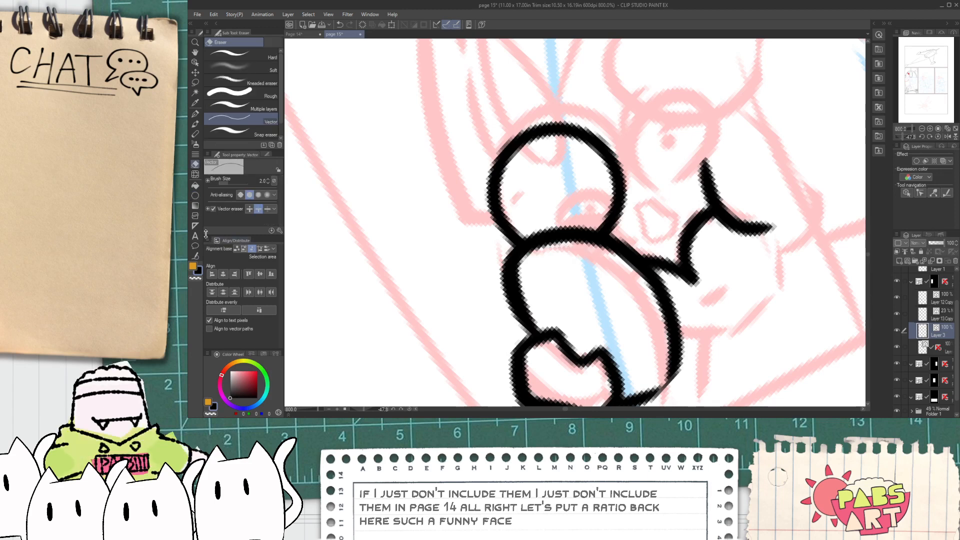
- Draw a second circle with the Ellipse tool around the character's other eye, above the cheek lines
{"action": "left_click", "coordinate": [195, 196]}
{"action": "left_click_drag", "start_coordinate": [629, 85], "coordinate": [747, 199]}
{"action": "key", "text": "e"}
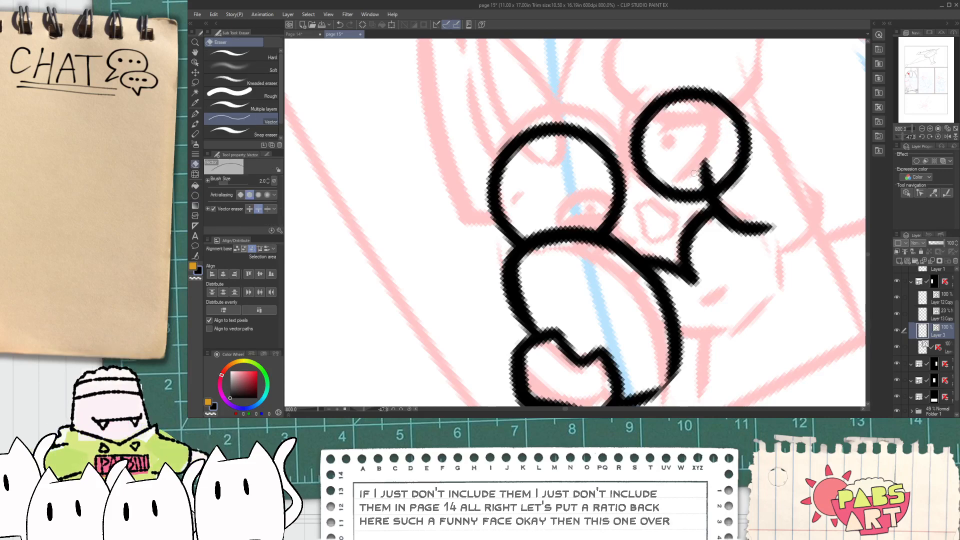
- Ink an arched inner eye shape with a pupil dot inside the circle resting on the snout
{"action": "scroll", "coordinate": [680, 165], "scroll_direction": "up", "scroll_amount": 2}
{"action": "key", "text": "p"}
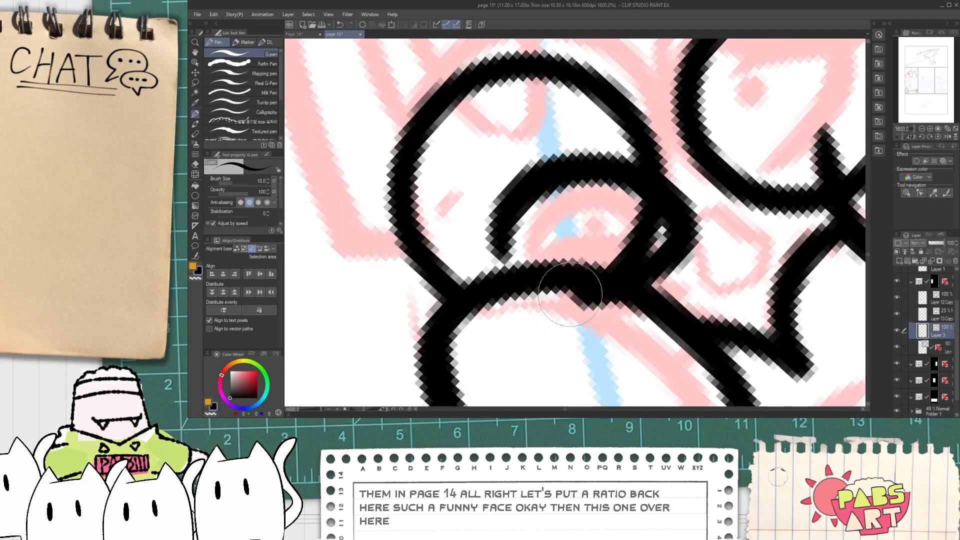
{"action": "left_click_drag", "start_coordinate": [495, 293], "coordinate": [628, 239]}
{"action": "left_click", "coordinate": [553, 228]}
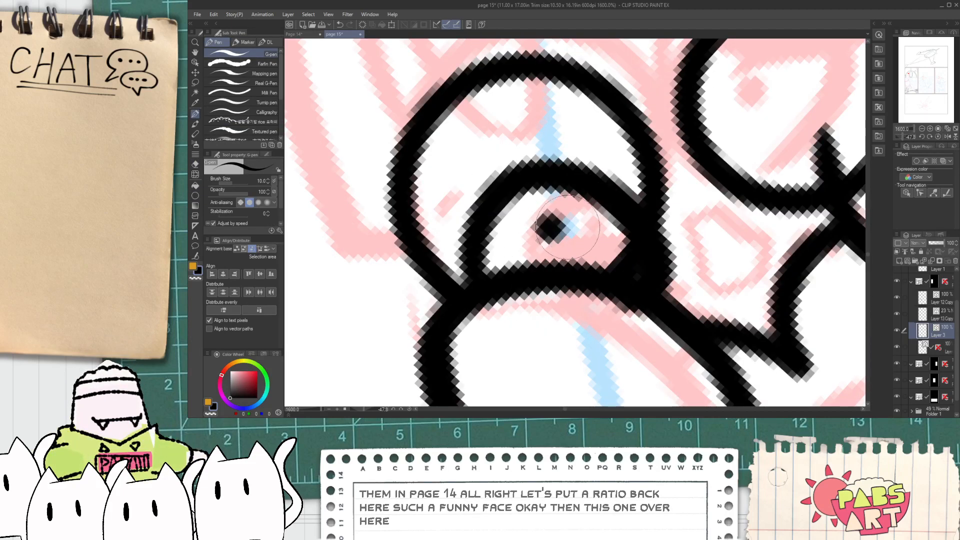
{"action": "left_click_drag", "start_coordinate": [550, 225], "coordinate": [545, 231]}
- Redo the first eye's pupil dot and ink a small iris with a pupil inside the second eye circle
{"action": "scroll", "coordinate": [575, 210], "scroll_direction": "down", "scroll_amount": 2}
{"action": "scroll", "coordinate": [591, 167], "scroll_direction": "up", "scroll_amount": 2}
{"action": "mouse_move", "coordinate": [582, 123]}
{"action": "left_mouse_down"}
{"action": "mouse_move", "coordinate": [548, 195]}
{"action": "mouse_move", "coordinate": [586, 224]}
{"action": "left_mouse_up"}
{"action": "key", "text": "ctrl+z"}
{"action": "key", "text": "ctrl+z"}
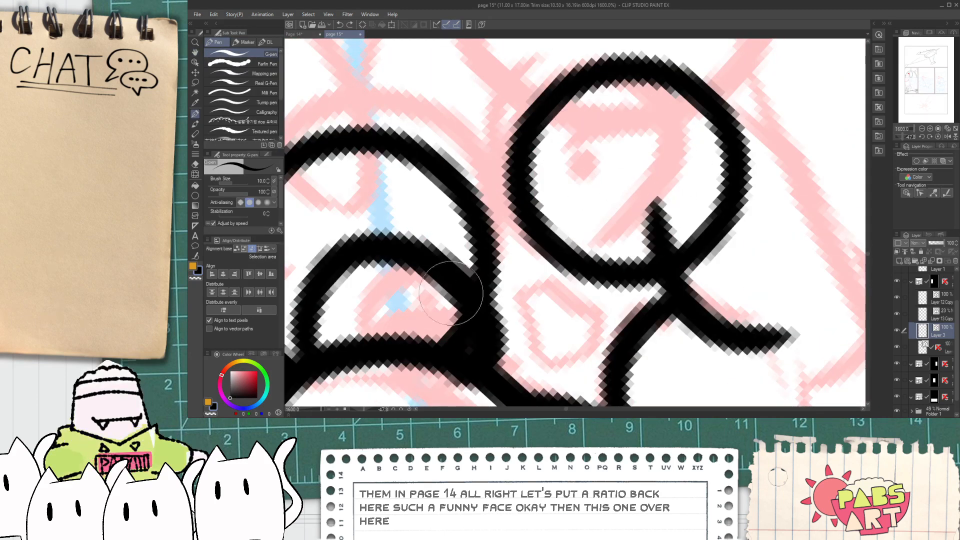
{"action": "left_click_drag", "start_coordinate": [415, 300], "coordinate": [425, 311]}
{"action": "mouse_move", "coordinate": [579, 161]}
{"action": "left_mouse_down"}
{"action": "mouse_move", "coordinate": [560, 169]}
{"action": "mouse_move", "coordinate": [590, 150]}
{"action": "mouse_move", "coordinate": [610, 174]}
{"action": "left_mouse_up"}
{"action": "scroll", "coordinate": [607, 172], "scroll_direction": "down", "scroll_amount": 8}
{"action": "left_click_drag", "start_coordinate": [643, 209], "coordinate": [639, 229]}
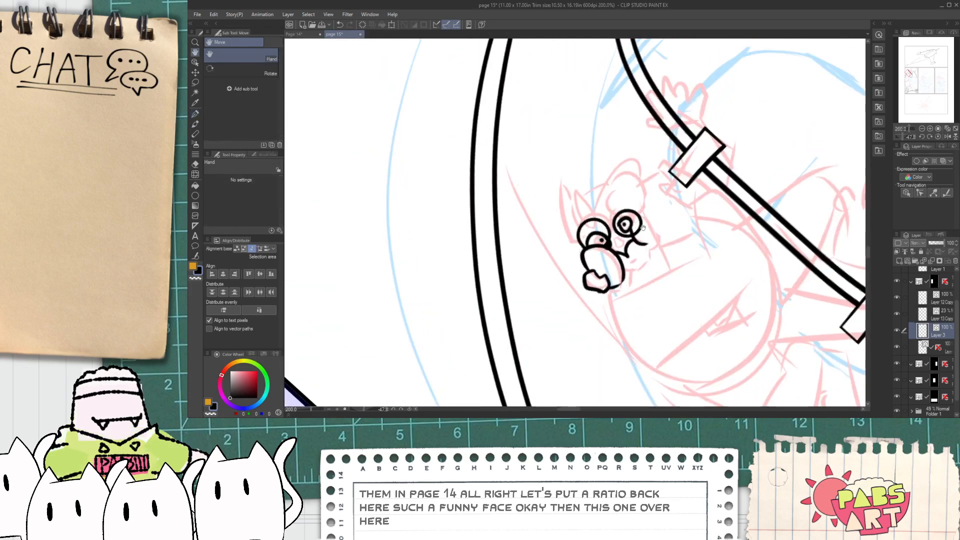
- Ink the short mark below the mouth, the angular jaw line and the curved back of the character's head
{"action": "scroll", "coordinate": [645, 230], "scroll_direction": "up", "scroll_amount": 6}
{"action": "left_click_drag", "start_coordinate": [571, 331], "coordinate": [614, 307]}
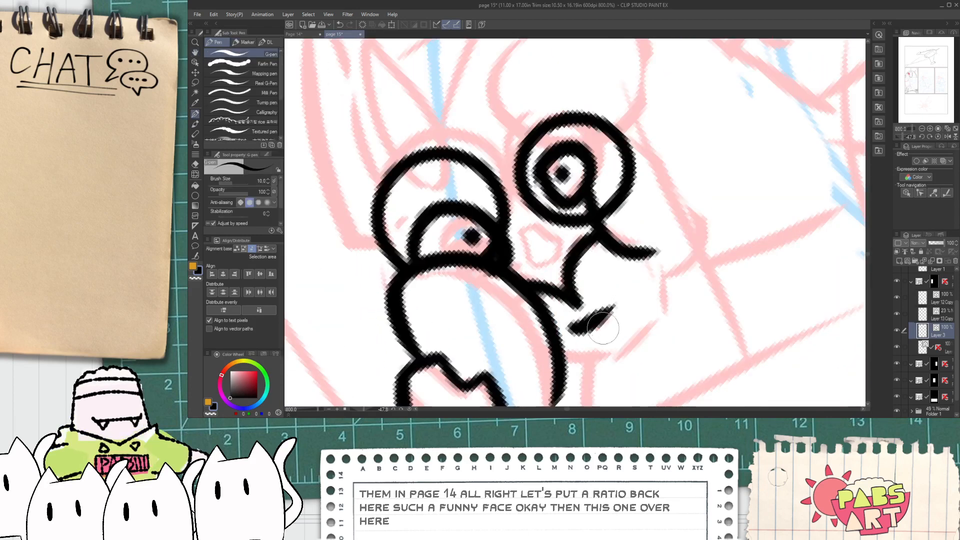
{"action": "mouse_move", "coordinate": [558, 378]}
{"action": "left_mouse_down"}
{"action": "mouse_move", "coordinate": [609, 369]}
{"action": "mouse_move", "coordinate": [695, 283]}
{"action": "mouse_move", "coordinate": [691, 147]}
{"action": "mouse_move", "coordinate": [647, 121]}
{"action": "left_mouse_up"}
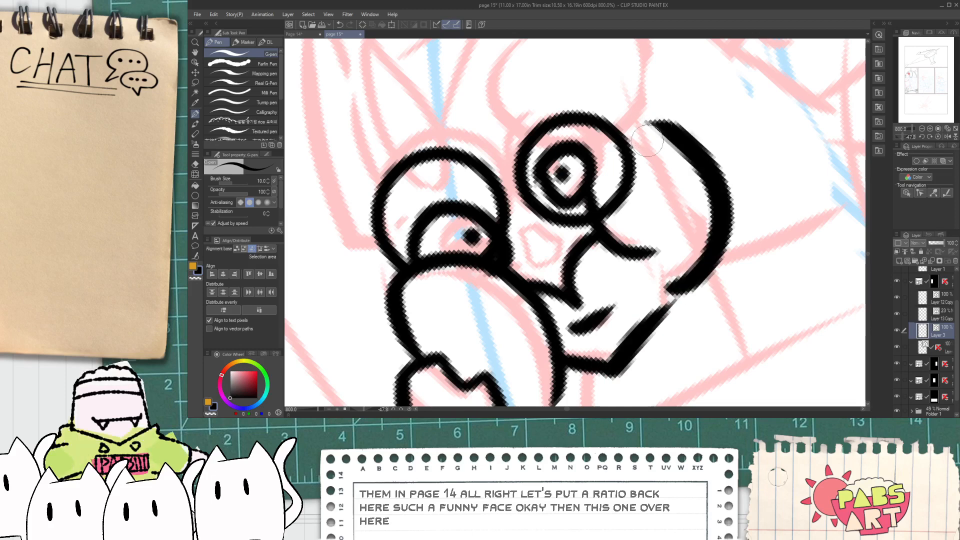
{"action": "scroll", "coordinate": [657, 162], "scroll_direction": "down", "scroll_amount": 4}
{"action": "scroll", "coordinate": [575, 252], "scroll_direction": "up", "scroll_amount": 2}
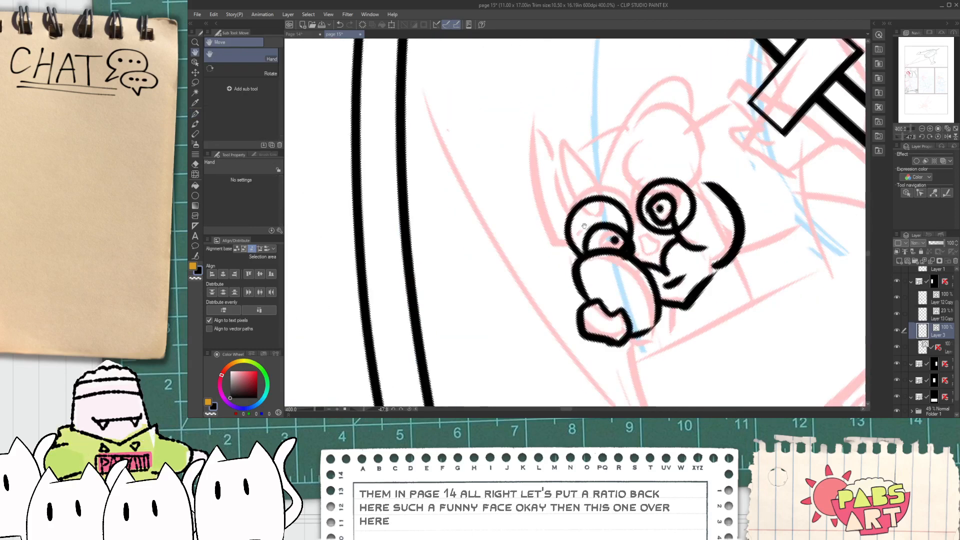
- Ink the two tall pointed shapes above the first eye and the jagged band crossing the smaller one
{"action": "left_click_drag", "start_coordinate": [575, 255], "coordinate": [547, 154]}
{"action": "left_click_drag", "start_coordinate": [584, 253], "coordinate": [532, 179]}
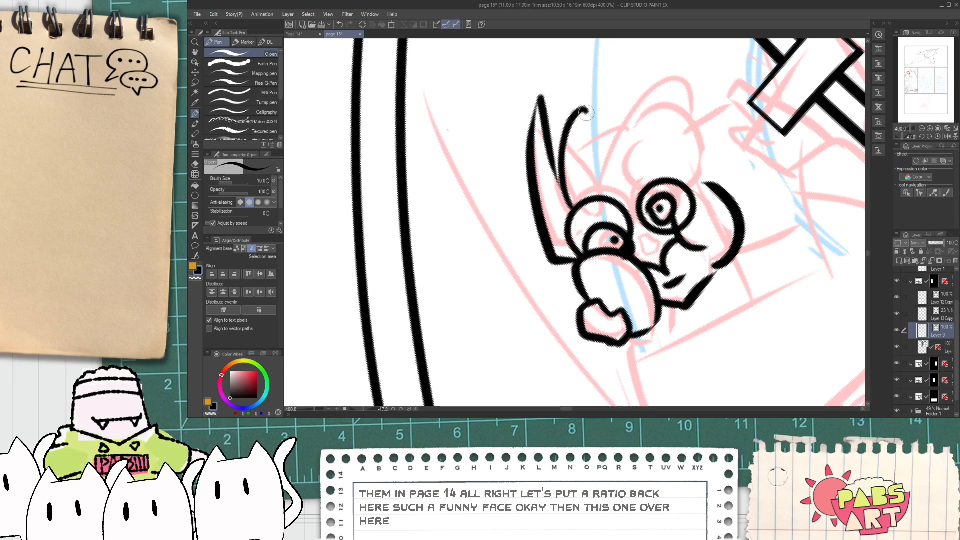
{"action": "left_click_drag", "start_coordinate": [586, 112], "coordinate": [608, 196]}
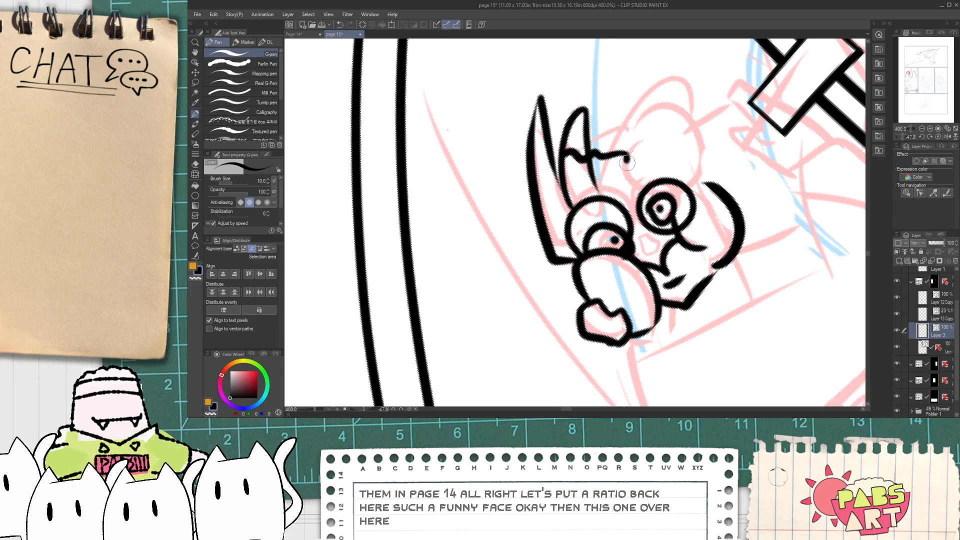
{"action": "key", "text": "e"}
{"action": "key", "text": "p"}
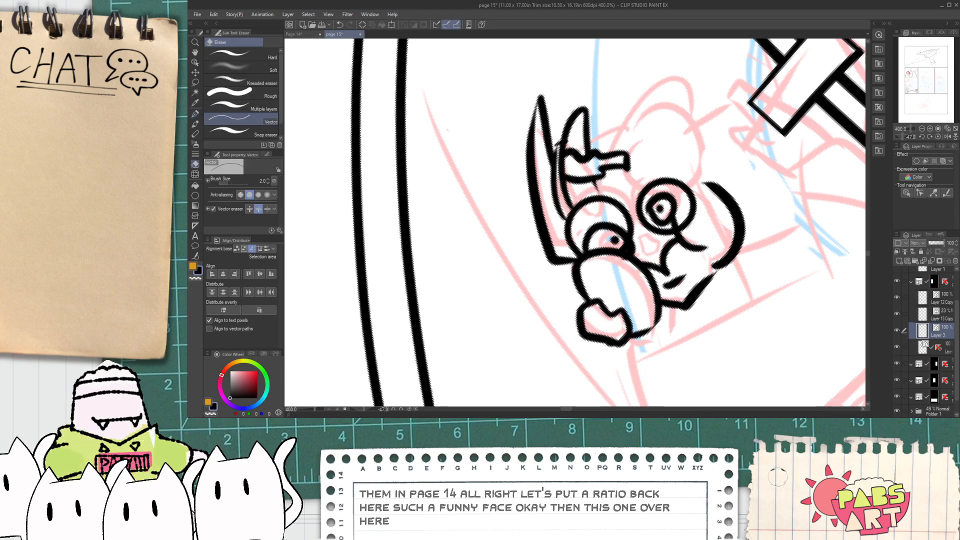
- Move the second eye's outer circle up above its iris, next to the end of the jagged band
{"action": "mouse_move", "coordinate": [582, 134]}
{"action": "left_mouse_down"}
{"action": "mouse_move", "coordinate": [668, 138]}
{"action": "mouse_move", "coordinate": [640, 198]}
{"action": "mouse_move", "coordinate": [628, 131]}
{"action": "left_mouse_up"}
{"action": "key", "text": "ctrl+z"}
{"action": "scroll", "coordinate": [659, 161], "scroll_direction": "down", "scroll_amount": 3}
{"action": "key", "text": "space"}
{"action": "scroll", "coordinate": [640, 204], "scroll_direction": "up", "scroll_amount": 5}
{"action": "key", "text": "o"}
{"action": "left_click", "coordinate": [644, 211]}
{"action": "left_click_drag", "start_coordinate": [661, 209], "coordinate": [683, 215]}
{"action": "key", "text": "ctrl+z"}
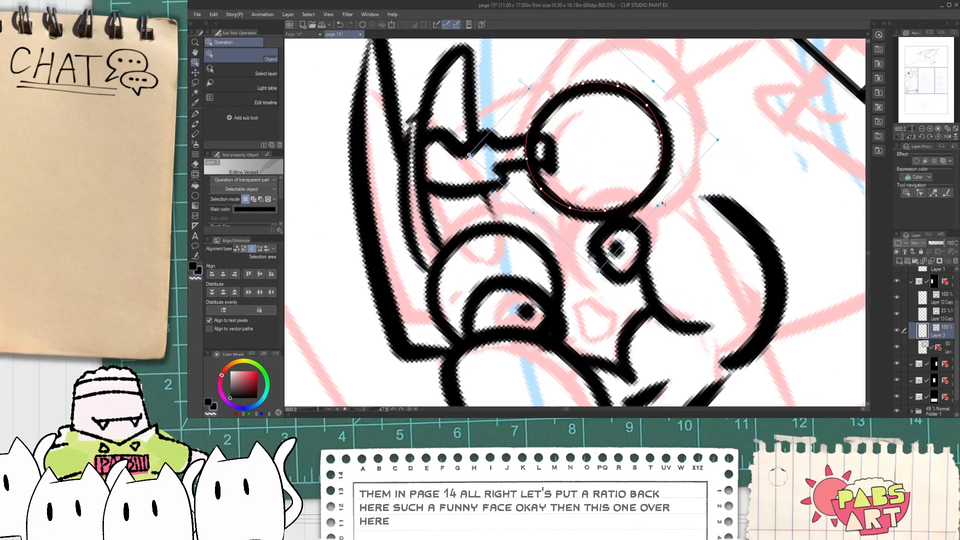
- Ink a short line joining the first eye to the raised circle and a small diamond between the eyes
{"action": "key", "text": "p"}
{"action": "left_click_drag", "start_coordinate": [541, 252], "coordinate": [565, 202]}
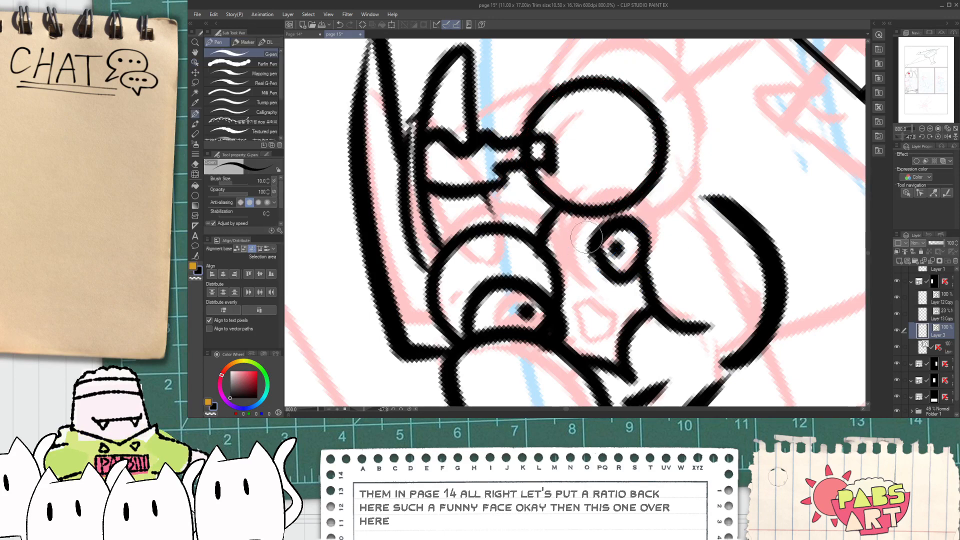
{"action": "left_click_drag", "start_coordinate": [572, 306], "coordinate": [597, 330]}
- Ink the tall rounded loop behind the raised circle, the top curve of the head and the small ear
{"action": "scroll", "coordinate": [587, 285], "scroll_direction": "down", "scroll_amount": 5}
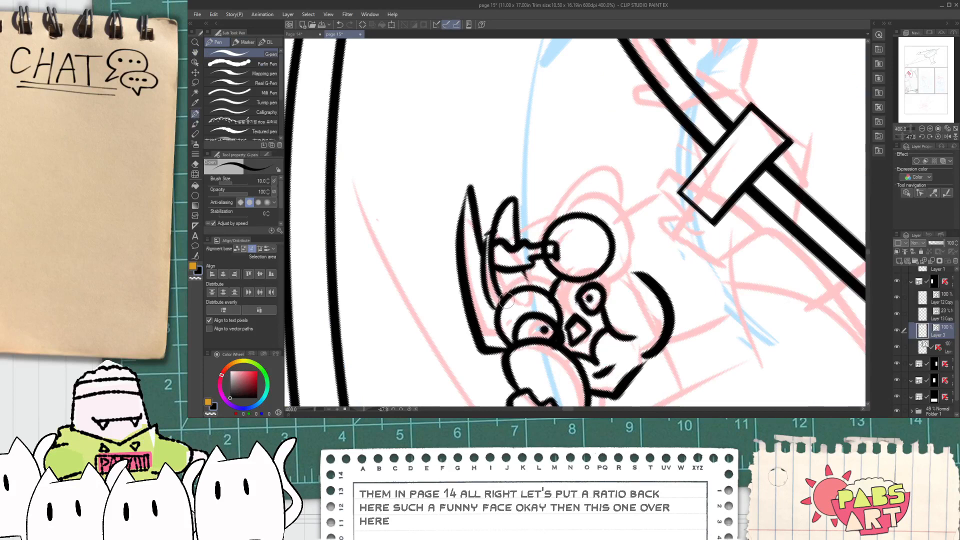
{"action": "mouse_move", "coordinate": [527, 284]}
{"action": "left_mouse_down"}
{"action": "mouse_move", "coordinate": [544, 203]}
{"action": "mouse_move", "coordinate": [596, 253]}
{"action": "left_mouse_up"}
{"action": "key", "text": "ctrl+z"}
{"action": "mouse_move", "coordinate": [528, 284]}
{"action": "left_mouse_down"}
{"action": "mouse_move", "coordinate": [537, 253]}
{"action": "mouse_move", "coordinate": [621, 246]}
{"action": "left_mouse_up"}
{"action": "key", "text": "ctrl+z"}
{"action": "mouse_move", "coordinate": [559, 276]}
{"action": "left_mouse_down"}
{"action": "mouse_move", "coordinate": [649, 239]}
{"action": "mouse_move", "coordinate": [658, 254]}
{"action": "left_mouse_up"}
{"action": "key", "text": "ctrl+z"}
{"action": "mouse_move", "coordinate": [556, 274]}
{"action": "left_mouse_down"}
{"action": "mouse_move", "coordinate": [651, 236]}
{"action": "mouse_move", "coordinate": [670, 270]}
{"action": "mouse_move", "coordinate": [584, 249]}
{"action": "mouse_move", "coordinate": [676, 303]}
{"action": "mouse_move", "coordinate": [705, 265]}
{"action": "mouse_move", "coordinate": [676, 295]}
{"action": "mouse_move", "coordinate": [667, 275]}
{"action": "mouse_move", "coordinate": [681, 301]}
{"action": "left_mouse_up"}
{"action": "key", "text": "ctrl+z"}
{"action": "key", "text": "ctrl+z"}
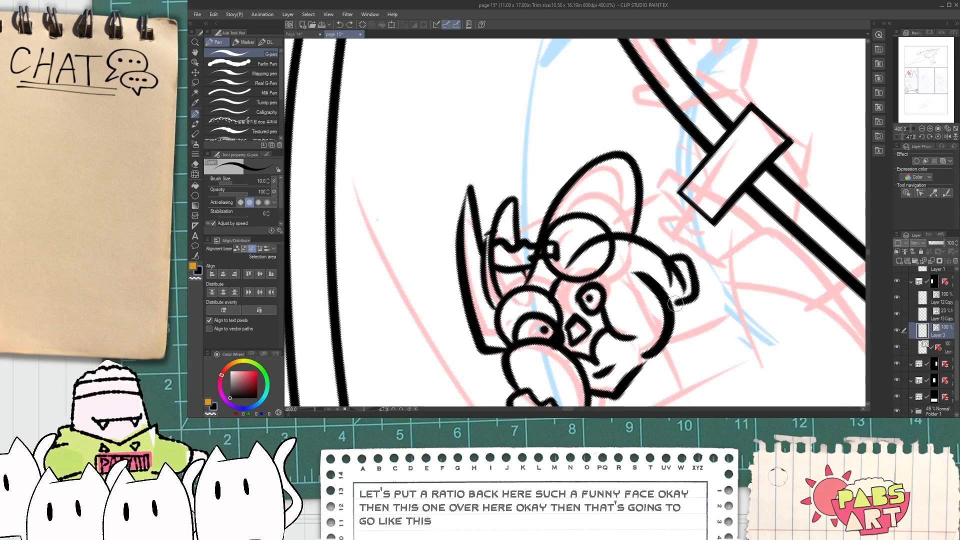
- Ink the brow line above the second eye beneath the raised circle, retrying the stroke until it fits
{"action": "key", "text": "e"}
{"action": "scroll", "coordinate": [592, 268], "scroll_direction": "up", "scroll_amount": 2}
{"action": "key", "text": "p"}
{"action": "mouse_move", "coordinate": [527, 312]}
{"action": "left_mouse_down"}
{"action": "mouse_move", "coordinate": [557, 326]}
{"action": "mouse_move", "coordinate": [611, 257]}
{"action": "left_mouse_up"}
{"action": "key", "text": "ctrl+z"}
{"action": "mouse_move", "coordinate": [524, 309]}
{"action": "left_mouse_down"}
{"action": "mouse_move", "coordinate": [547, 307]}
{"action": "mouse_move", "coordinate": [669, 284]}
{"action": "left_mouse_up"}
{"action": "key", "text": "ctrl+z"}
{"action": "mouse_move", "coordinate": [529, 294]}
{"action": "left_mouse_down"}
{"action": "mouse_move", "coordinate": [554, 311]}
{"action": "mouse_move", "coordinate": [675, 296]}
{"action": "mouse_move", "coordinate": [658, 289]}
{"action": "mouse_move", "coordinate": [695, 279]}
{"action": "left_mouse_up"}
- Ink a long curved outline behind the small character, running down from above its head to below the snout
{"action": "scroll", "coordinate": [688, 286], "scroll_direction": "down", "scroll_amount": 5}
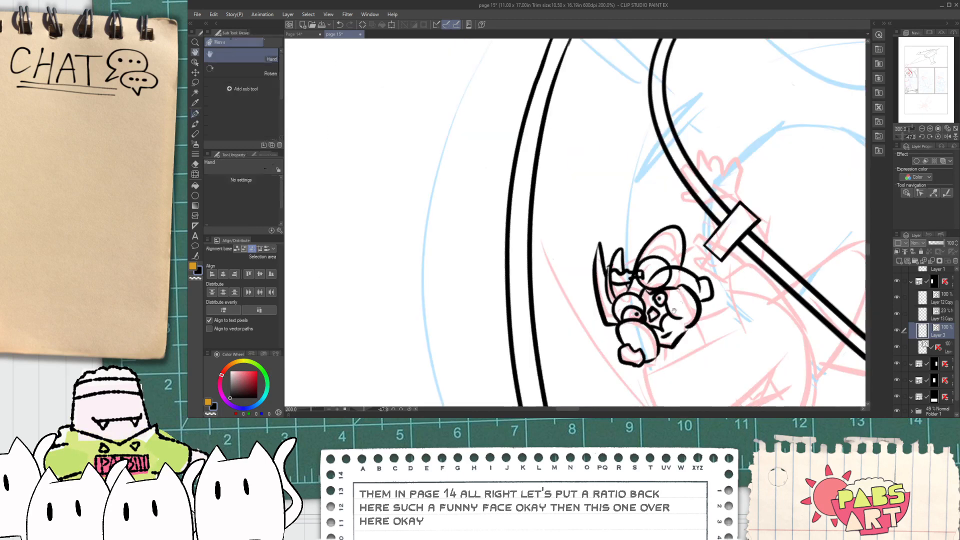
{"action": "scroll", "coordinate": [625, 239], "scroll_direction": "up", "scroll_amount": 5}
{"action": "scroll", "coordinate": [625, 239], "scroll_direction": "down", "scroll_amount": 2}
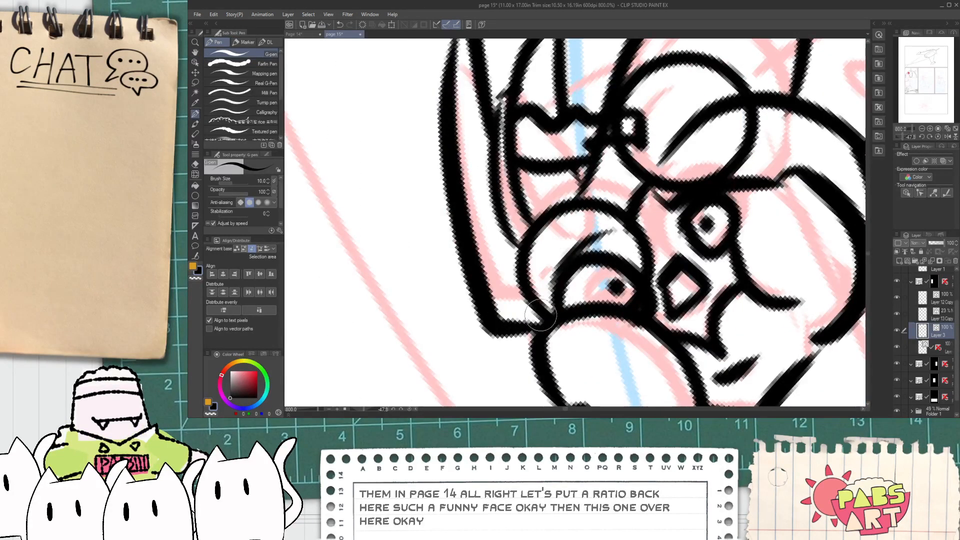
{"action": "scroll", "coordinate": [585, 250], "scroll_direction": "down", "scroll_amount": 2}
{"action": "key", "text": "h"}
{"action": "scroll", "coordinate": [585, 250], "scroll_direction": "down", "scroll_amount": 2}
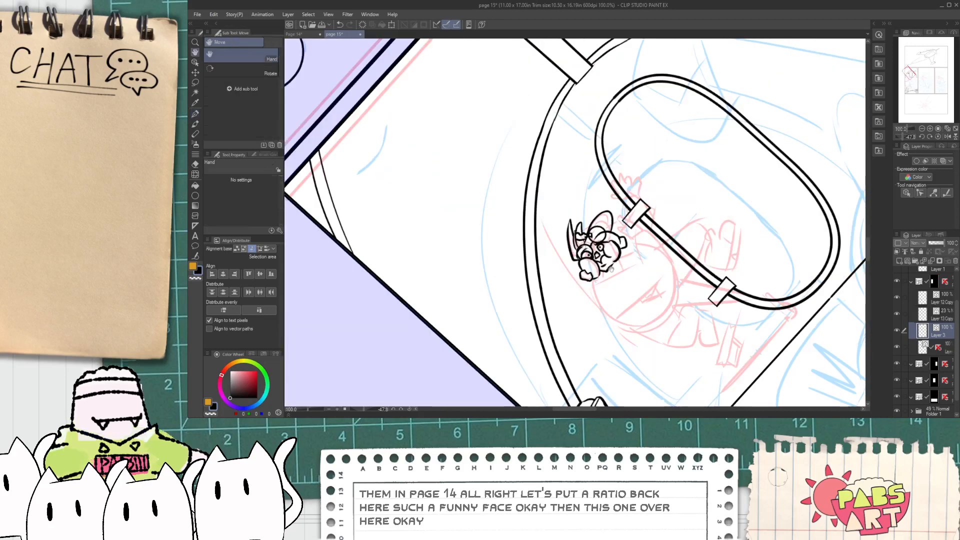
{"action": "scroll", "coordinate": [576, 284], "scroll_direction": "up", "scroll_amount": 1}
{"action": "key", "text": "p"}
{"action": "left_click_drag", "start_coordinate": [566, 327], "coordinate": [507, 241]}
{"action": "mouse_move", "coordinate": [572, 334]}
{"action": "left_mouse_down"}
{"action": "mouse_move", "coordinate": [498, 237]}
{"action": "mouse_move", "coordinate": [484, 133]}
{"action": "left_mouse_up"}
{"action": "key", "text": "ctrl+z"}
{"action": "mouse_move", "coordinate": [504, 282]}
{"action": "left_mouse_down"}
{"action": "mouse_move", "coordinate": [501, 156]}
{"action": "mouse_move", "coordinate": [528, 257]}
{"action": "left_mouse_up"}
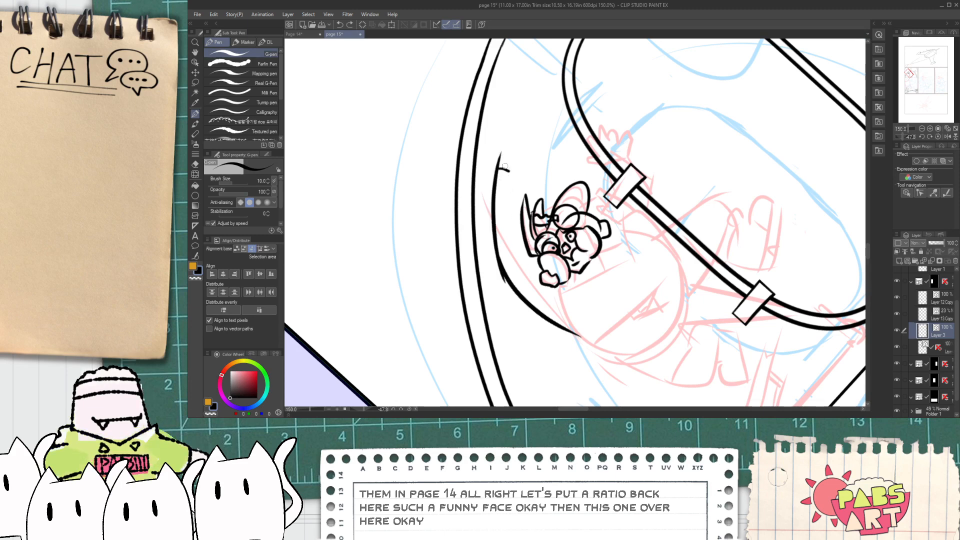
- Ink the inner edge of the small character's raised arm, from its upper end down towards the head
{"action": "left_click_drag", "start_coordinate": [505, 169], "coordinate": [527, 215]}
{"action": "left_click_drag", "start_coordinate": [506, 172], "coordinate": [513, 175]}
{"action": "key", "text": "e"}
{"action": "scroll", "coordinate": [525, 230], "scroll_direction": "up", "scroll_amount": 1}
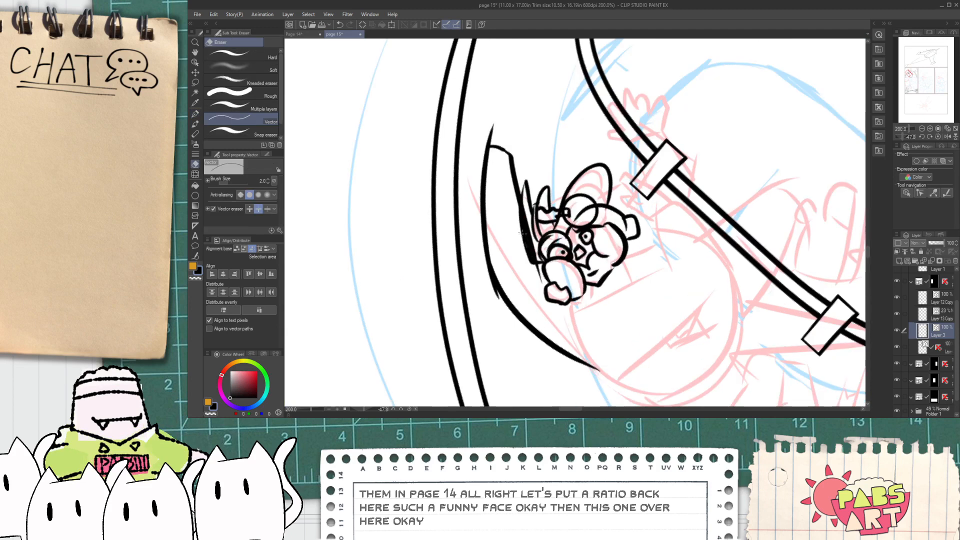
- Ink a curved wrist line across the raised arm and erase the excess outline above it
{"action": "key", "text": "p"}
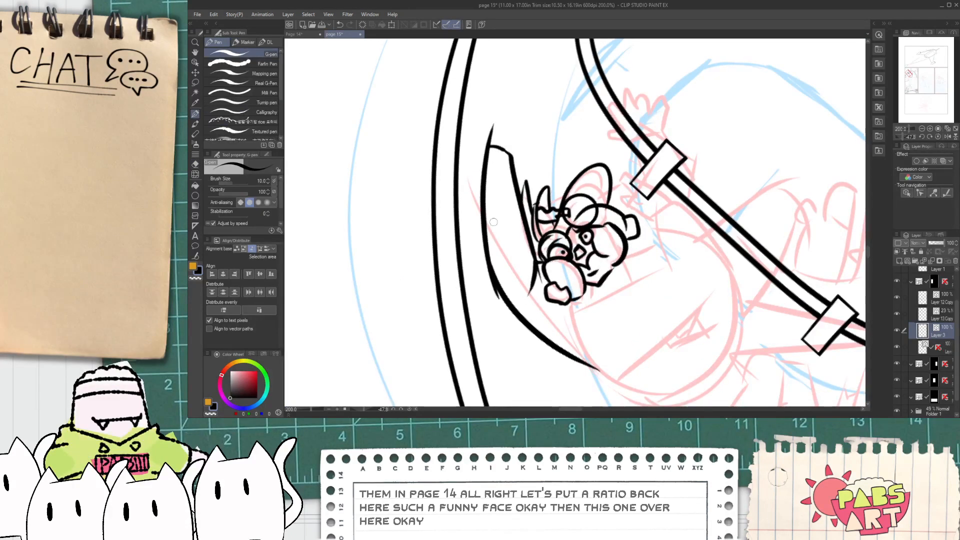
{"action": "key", "text": "e"}
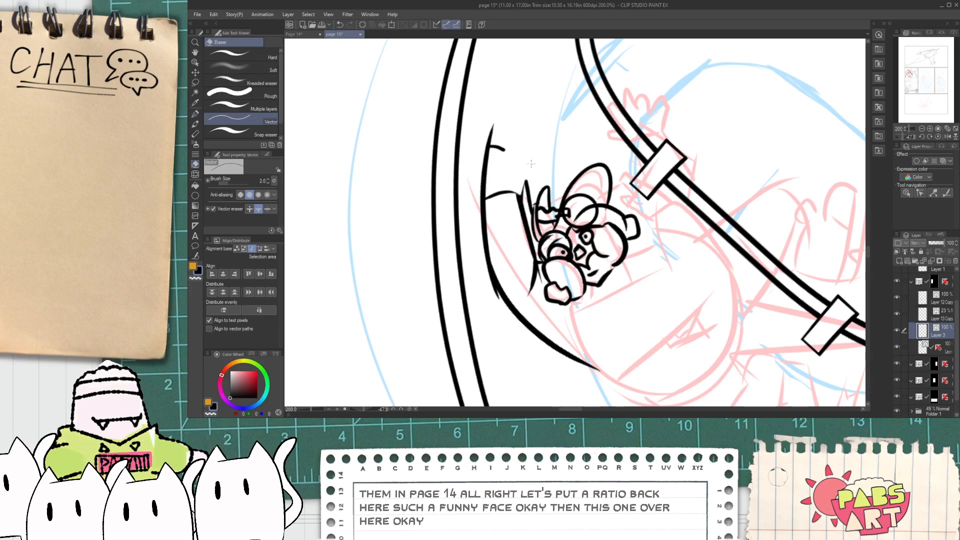
{"action": "left_click_drag", "start_coordinate": [505, 146], "coordinate": [492, 145]}
{"action": "left_click", "coordinate": [488, 147]}
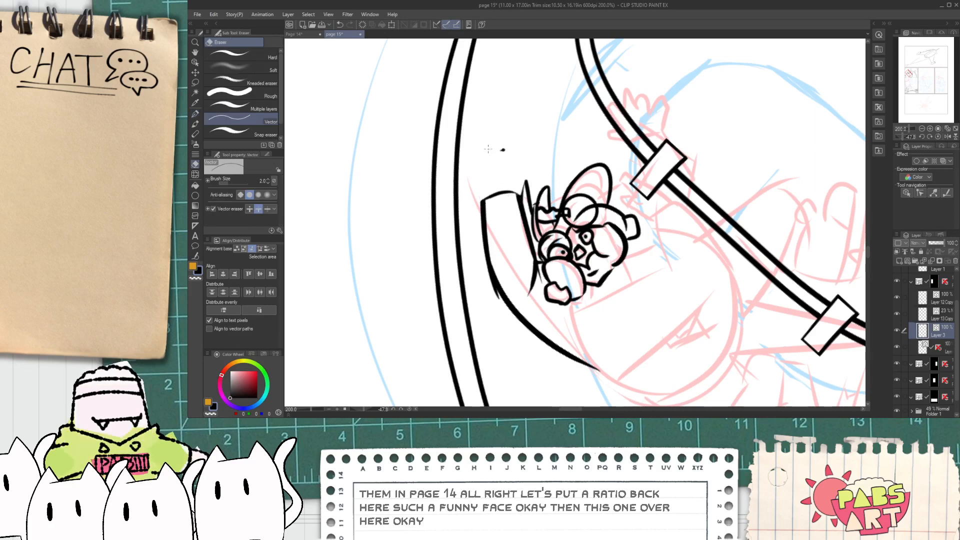
{"action": "scroll", "coordinate": [502, 308], "scroll_direction": "up", "scroll_amount": 2}
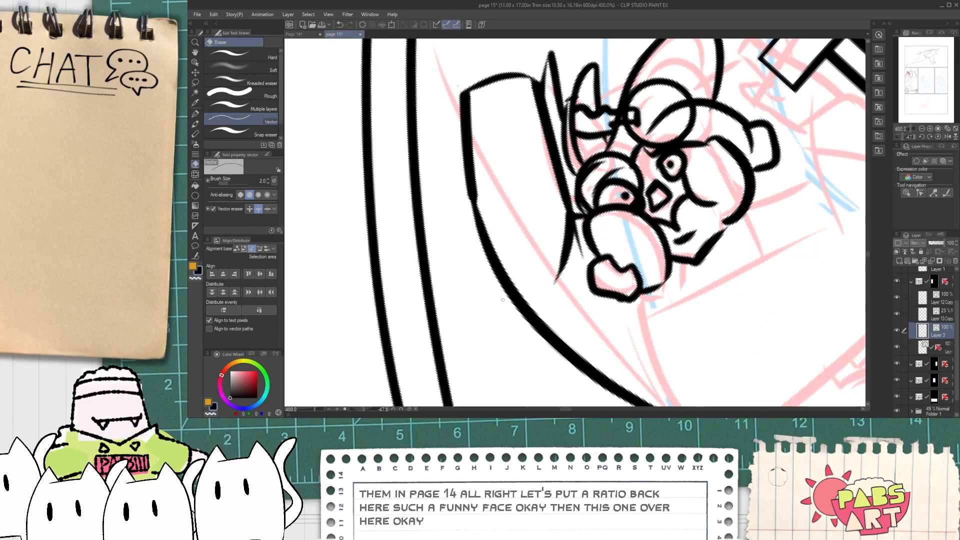
- Ink the large rounded body outline from the raised arm's base around below the head, retrying the curve until it fits
{"action": "scroll", "coordinate": [506, 299], "scroll_direction": "down", "scroll_amount": 4}
{"action": "key", "text": "space"}
{"action": "scroll", "coordinate": [543, 306], "scroll_direction": "up", "scroll_amount": 2}
{"action": "mouse_move", "coordinate": [539, 323]}
{"action": "left_mouse_down"}
{"action": "mouse_move", "coordinate": [590, 291]}
{"action": "mouse_move", "coordinate": [615, 248]}
{"action": "left_mouse_up"}
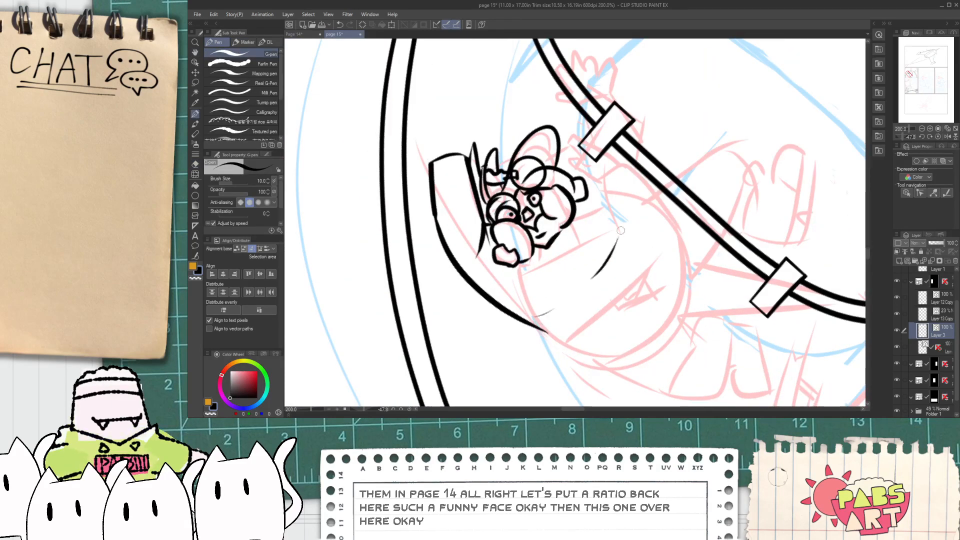
{"action": "left_click_drag", "start_coordinate": [539, 330], "coordinate": [632, 335]}
{"action": "key", "text": "ctrl+z"}
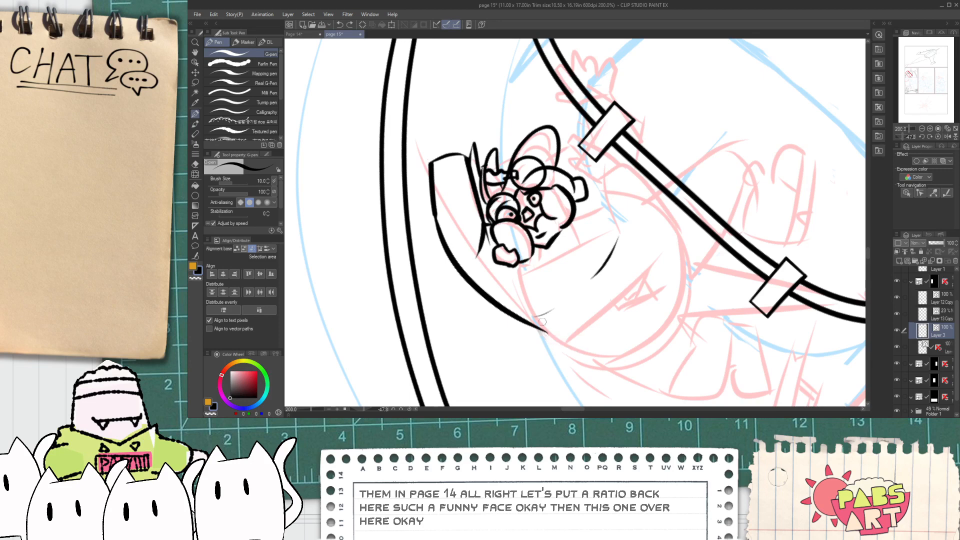
{"action": "left_click_drag", "start_coordinate": [540, 330], "coordinate": [630, 325]}
{"action": "key", "text": "ctrl+z"}
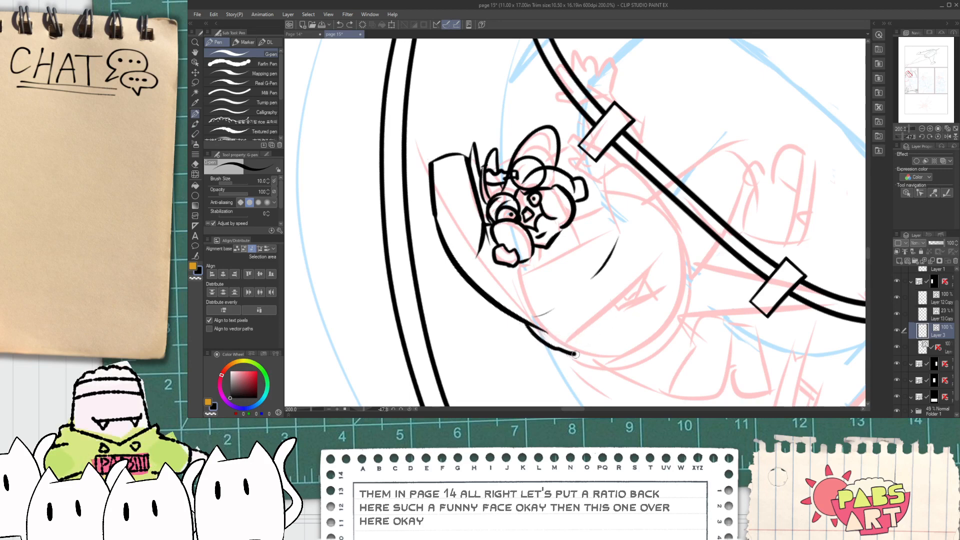
{"action": "mouse_move", "coordinate": [530, 327]}
{"action": "left_mouse_down"}
{"action": "mouse_move", "coordinate": [590, 343]}
{"action": "mouse_move", "coordinate": [681, 240]}
{"action": "left_mouse_up"}
{"action": "key", "text": "ctrl+z"}
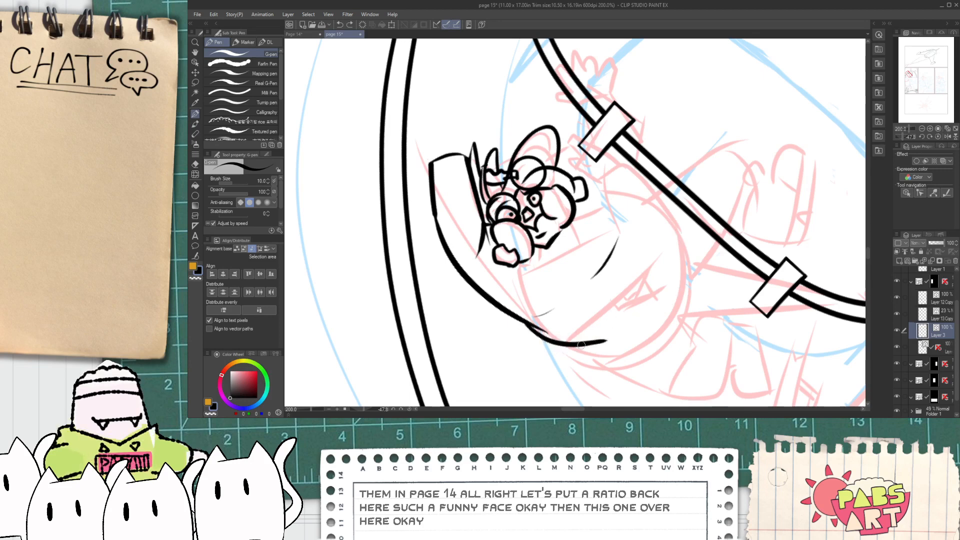
{"action": "left_click_drag", "start_coordinate": [580, 345], "coordinate": [650, 208]}
- Ink the short shoulder curve behind the head, redoing its stroke to meet the body outline
{"action": "key", "text": "ctrl+plus"}
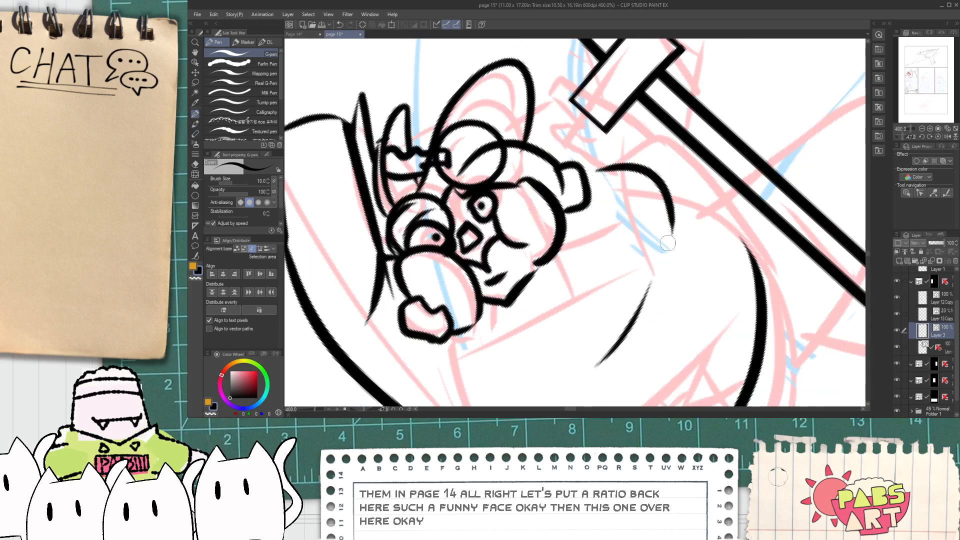
{"action": "left_click_drag", "start_coordinate": [623, 169], "coordinate": [671, 234]}
{"action": "key", "text": "ctrl+z"}
{"action": "mouse_move", "coordinate": [682, 195]}
{"action": "left_mouse_down"}
{"action": "mouse_move", "coordinate": [763, 277]}
{"action": "mouse_move", "coordinate": [739, 274]}
{"action": "mouse_move", "coordinate": [713, 242]}
{"action": "left_mouse_up"}
{"action": "scroll", "coordinate": [735, 260], "scroll_direction": "down", "scroll_amount": 2}
- Ink the back of the raised hand above the wrist line and its curled fingers
{"action": "key", "text": "space"}
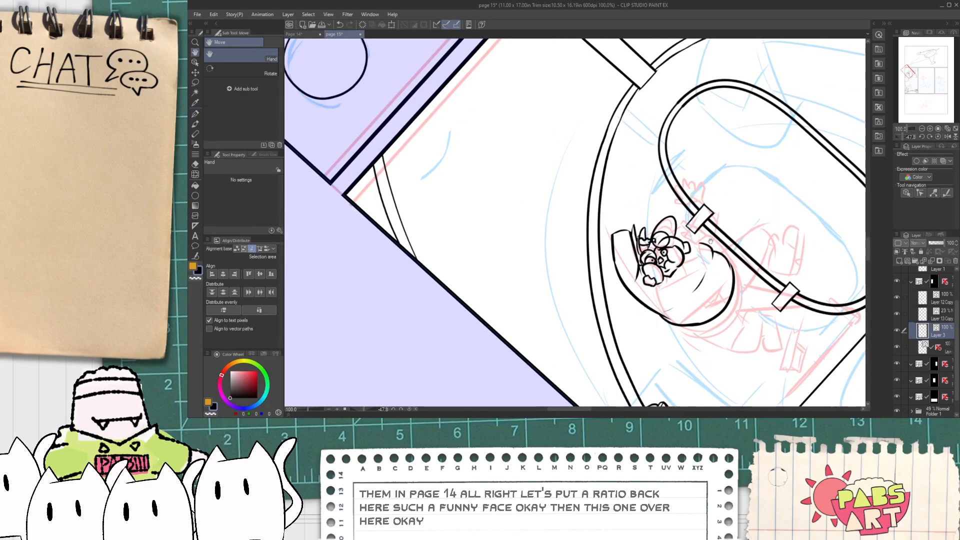
{"action": "scroll", "coordinate": [714, 242], "scroll_direction": "up", "scroll_amount": 1}
{"action": "mouse_move", "coordinate": [654, 231]}
{"action": "left_mouse_down"}
{"action": "mouse_move", "coordinate": [693, 218]}
{"action": "mouse_move", "coordinate": [714, 228]}
{"action": "left_mouse_up"}
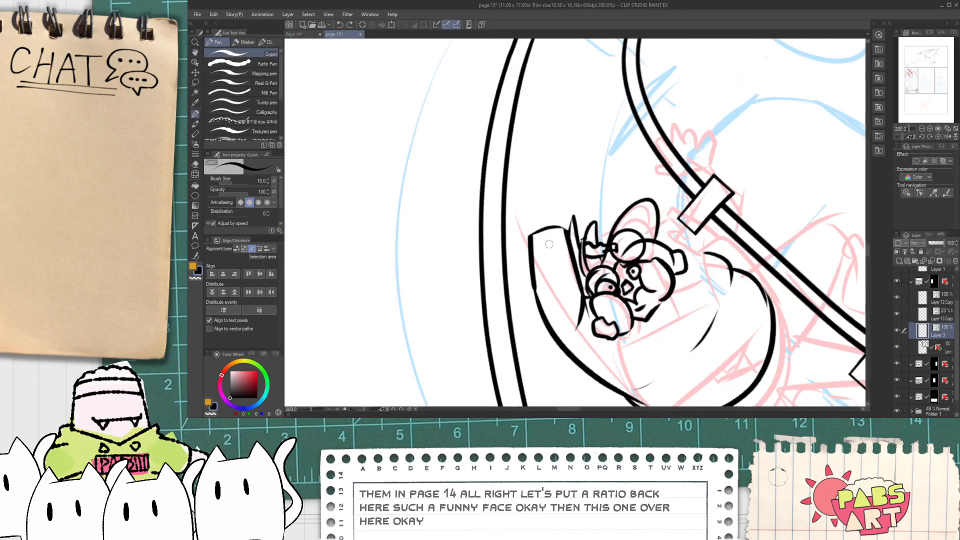
{"action": "key", "text": "space"}
{"action": "scroll", "coordinate": [562, 242], "scroll_direction": "up", "scroll_amount": 1}
{"action": "mouse_move", "coordinate": [519, 267]}
{"action": "left_mouse_down"}
{"action": "mouse_move", "coordinate": [585, 340]}
{"action": "mouse_move", "coordinate": [503, 180]}
{"action": "mouse_move", "coordinate": [568, 163]}
{"action": "mouse_move", "coordinate": [578, 186]}
{"action": "left_mouse_up"}
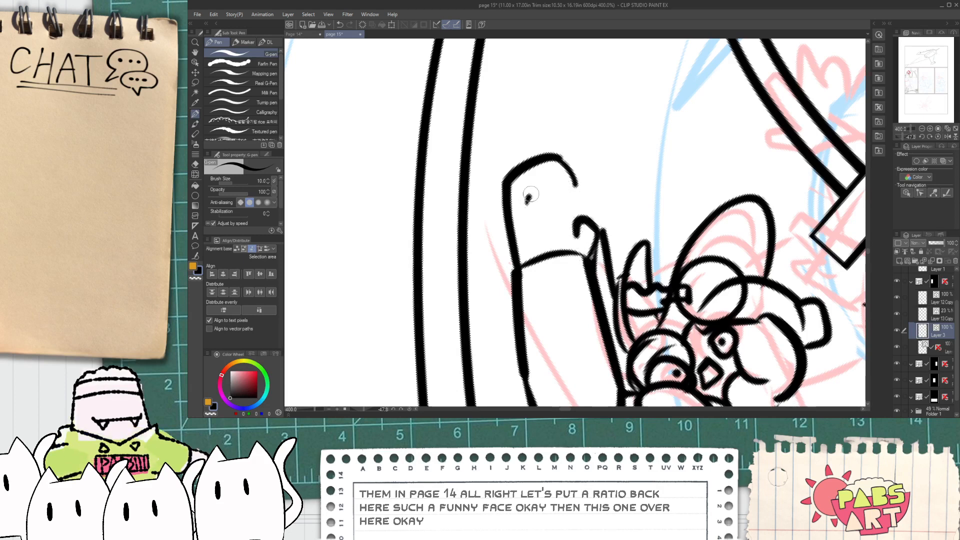
{"action": "left_click_drag", "start_coordinate": [527, 201], "coordinate": [547, 166]}
{"action": "mouse_move", "coordinate": [553, 212]}
{"action": "left_mouse_down"}
{"action": "mouse_move", "coordinate": [574, 194]}
{"action": "mouse_move", "coordinate": [567, 180]}
{"action": "mouse_move", "coordinate": [569, 210]}
{"action": "left_mouse_up"}
{"action": "mouse_move", "coordinate": [567, 173]}
{"action": "left_mouse_down"}
{"action": "mouse_move", "coordinate": [574, 224]}
{"action": "mouse_move", "coordinate": [585, 196]}
{"action": "mouse_move", "coordinate": [578, 217]}
{"action": "mouse_move", "coordinate": [599, 226]}
{"action": "left_mouse_up"}
{"action": "mouse_move", "coordinate": [587, 189]}
{"action": "left_mouse_down"}
{"action": "mouse_move", "coordinate": [571, 220]}
{"action": "mouse_move", "coordinate": [588, 227]}
{"action": "left_mouse_up"}
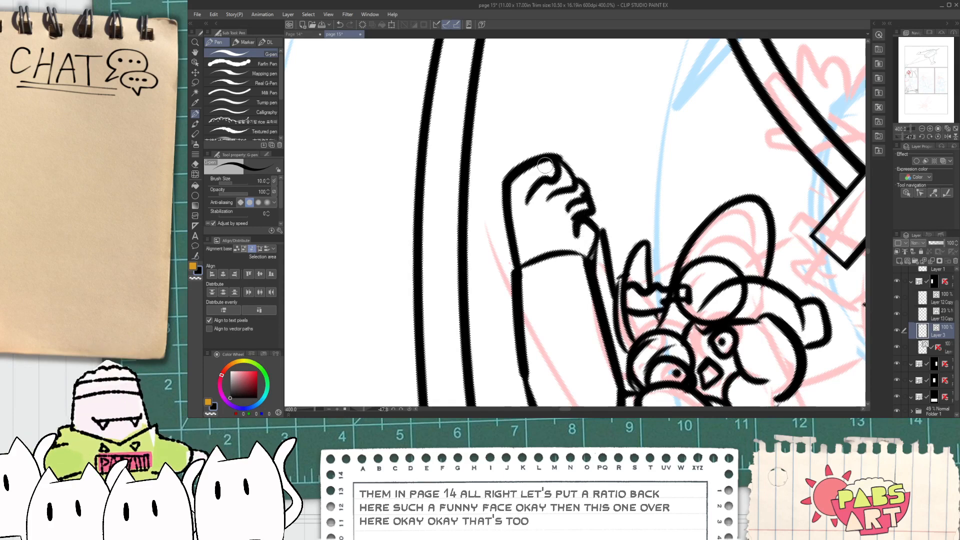
- Ink small dark claws on the tips of the raised hand's curled fingers
{"action": "scroll", "coordinate": [547, 167], "scroll_direction": "up", "scroll_amount": 2}
{"action": "scroll", "coordinate": [550, 167], "scroll_direction": "down", "scroll_amount": 4}
{"action": "scroll", "coordinate": [560, 166], "scroll_direction": "up", "scroll_amount": 4}
{"action": "left_click_drag", "start_coordinate": [560, 161], "coordinate": [616, 184]}
{"action": "left_click_drag", "start_coordinate": [608, 220], "coordinate": [641, 218]}
{"action": "mouse_move", "coordinate": [644, 258]}
{"action": "left_mouse_down"}
{"action": "mouse_move", "coordinate": [664, 258]}
{"action": "mouse_move", "coordinate": [607, 266]}
{"action": "left_mouse_up"}
{"action": "scroll", "coordinate": [655, 260], "scroll_direction": "down", "scroll_amount": 4}
{"action": "scroll", "coordinate": [645, 266], "scroll_direction": "up", "scroll_amount": 3}
{"action": "scroll", "coordinate": [649, 254], "scroll_direction": "up", "scroll_amount": 2}
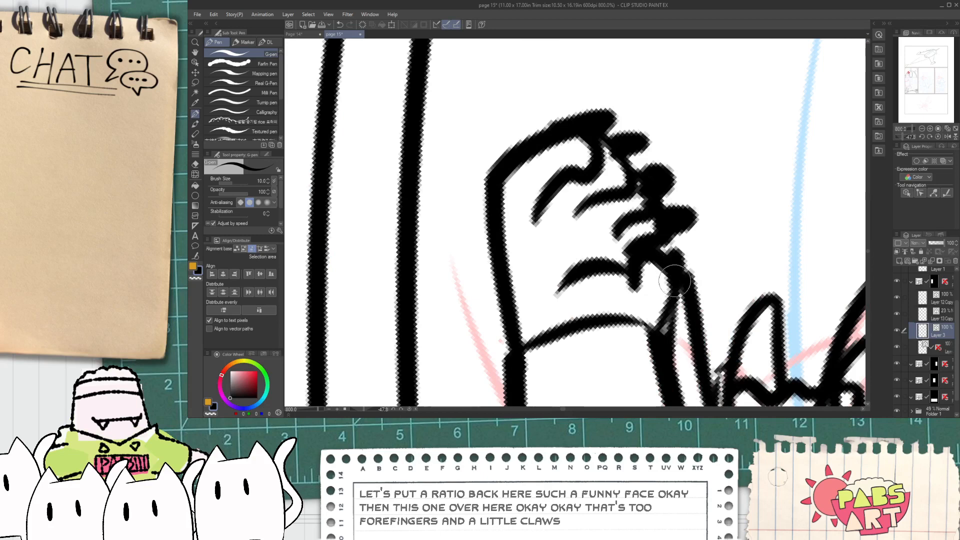
- Ink short crease lines where the raised arm meets the body, and try a long curve from the chin towards the shoulder
{"action": "scroll", "coordinate": [426, 161], "scroll_direction": "down", "scroll_amount": 5}
{"action": "key", "text": "h"}
{"action": "left_click_drag", "start_coordinate": [426, 161], "coordinate": [341, 87]}
{"action": "key", "text": "p"}
{"action": "scroll", "coordinate": [544, 299], "scroll_direction": "up", "scroll_amount": 4}
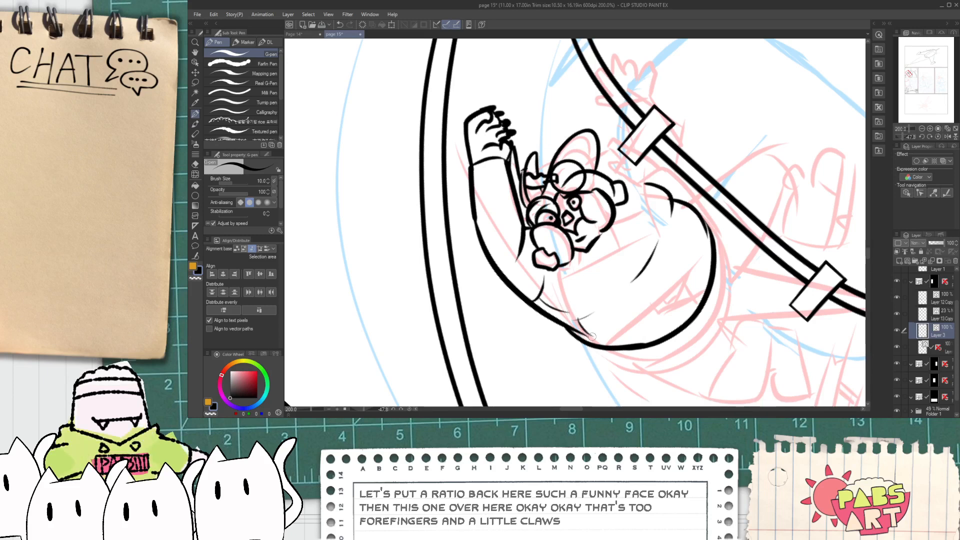
{"action": "scroll", "coordinate": [614, 251], "scroll_direction": "up", "scroll_amount": 2}
{"action": "left_click_drag", "start_coordinate": [552, 242], "coordinate": [691, 131]}
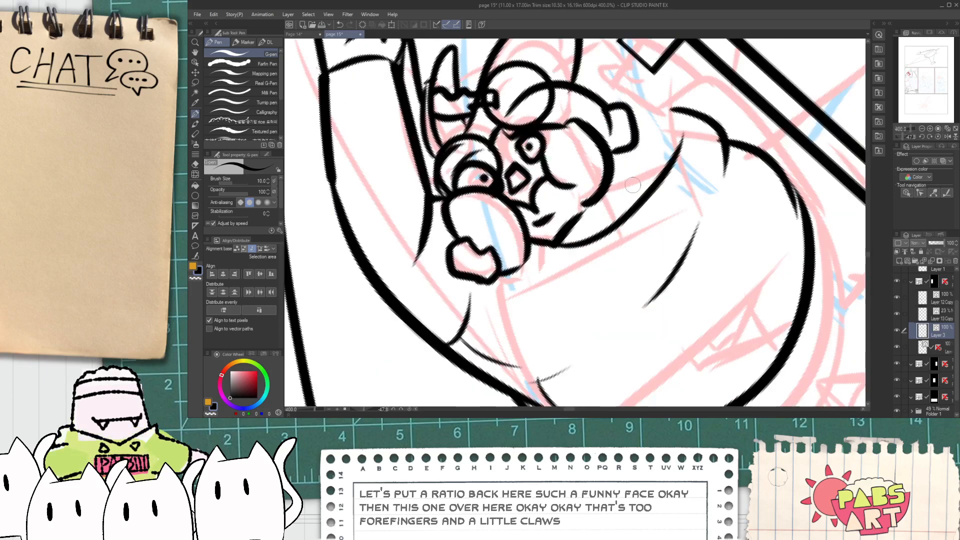
{"action": "key", "text": "ctrl+z"}
- Ink the small rounded shape beside the cheek and the curved lines behind the head, retrying strokes that do not fit
{"action": "left_click_drag", "start_coordinate": [595, 207], "coordinate": [625, 208]}
{"action": "mouse_move", "coordinate": [550, 245]}
{"action": "left_mouse_down"}
{"action": "mouse_move", "coordinate": [607, 237]}
{"action": "mouse_move", "coordinate": [607, 198]}
{"action": "mouse_move", "coordinate": [604, 225]}
{"action": "left_mouse_up"}
{"action": "key", "text": "e"}
{"action": "key", "text": "p"}
{"action": "mouse_move", "coordinate": [619, 181]}
{"action": "left_mouse_down"}
{"action": "mouse_move", "coordinate": [661, 108]}
{"action": "mouse_move", "coordinate": [633, 195]}
{"action": "left_mouse_up"}
{"action": "key", "text": "ctrl+z"}
{"action": "mouse_move", "coordinate": [626, 96]}
{"action": "left_mouse_down"}
{"action": "mouse_move", "coordinate": [629, 205]}
{"action": "mouse_move", "coordinate": [673, 125]}
{"action": "left_mouse_up"}
{"action": "key", "text": "ctrl+z"}
{"action": "mouse_move", "coordinate": [620, 229]}
{"action": "left_mouse_down"}
{"action": "mouse_move", "coordinate": [665, 190]}
{"action": "mouse_move", "coordinate": [672, 123]}
{"action": "left_mouse_up"}
{"action": "key", "text": "e"}
{"action": "key", "text": "ctrl+alt+0"}
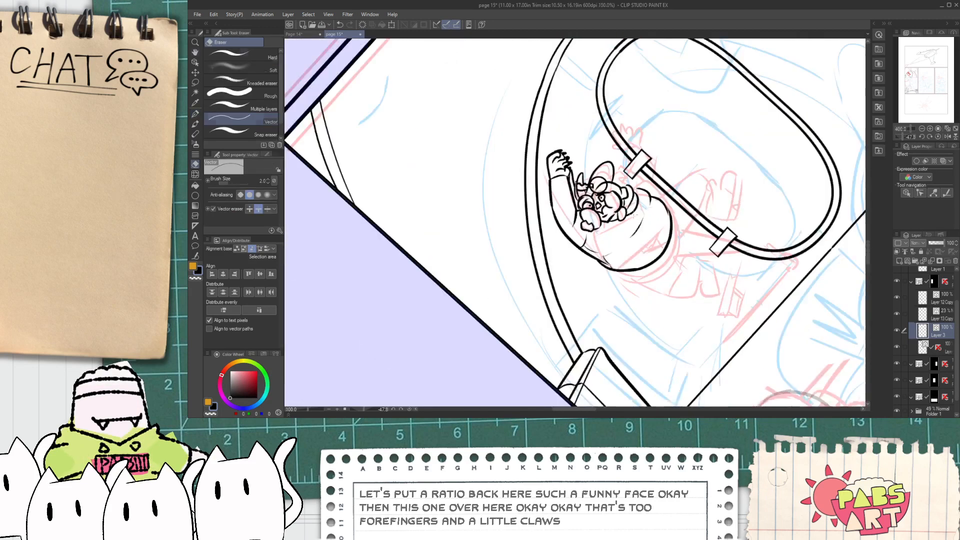
- Ink the bent second arm's outline, extending from behind the head and shoulder across the diagonal rail
{"action": "scroll", "coordinate": [655, 167], "scroll_direction": "up", "scroll_amount": 2}
{"action": "key", "text": "p"}
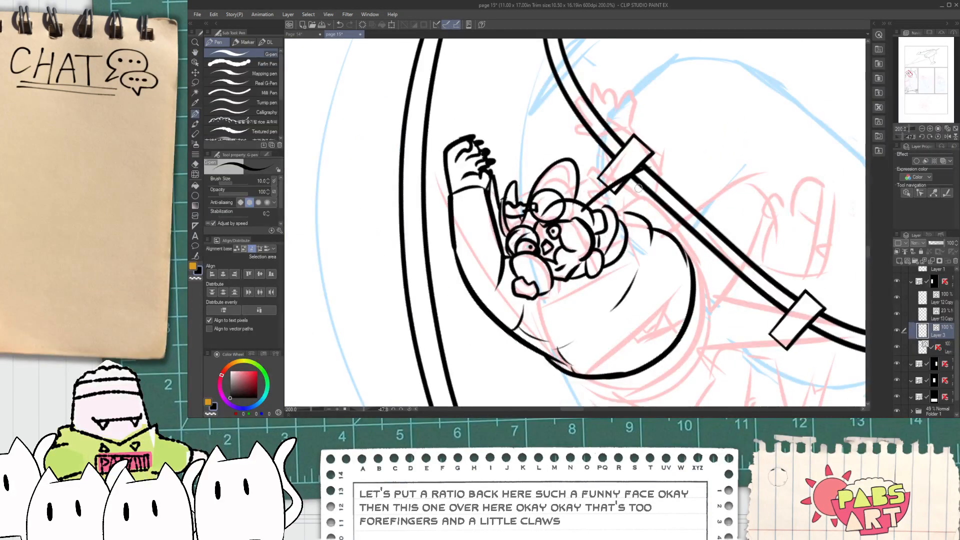
{"action": "left_click_drag", "start_coordinate": [642, 233], "coordinate": [691, 172]}
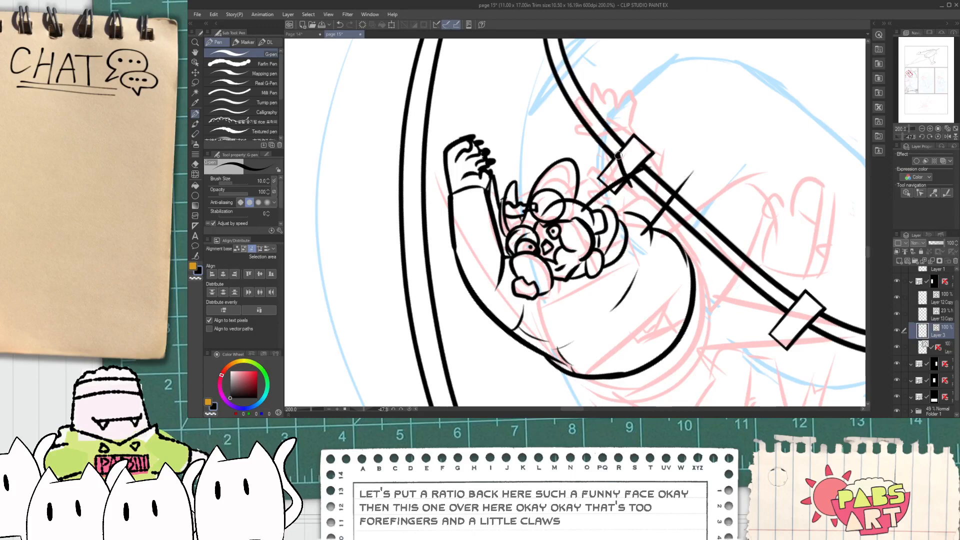
{"action": "mouse_move", "coordinate": [612, 145]}
{"action": "left_mouse_down"}
{"action": "mouse_move", "coordinate": [631, 121]}
{"action": "mouse_move", "coordinate": [689, 169]}
{"action": "left_mouse_up"}
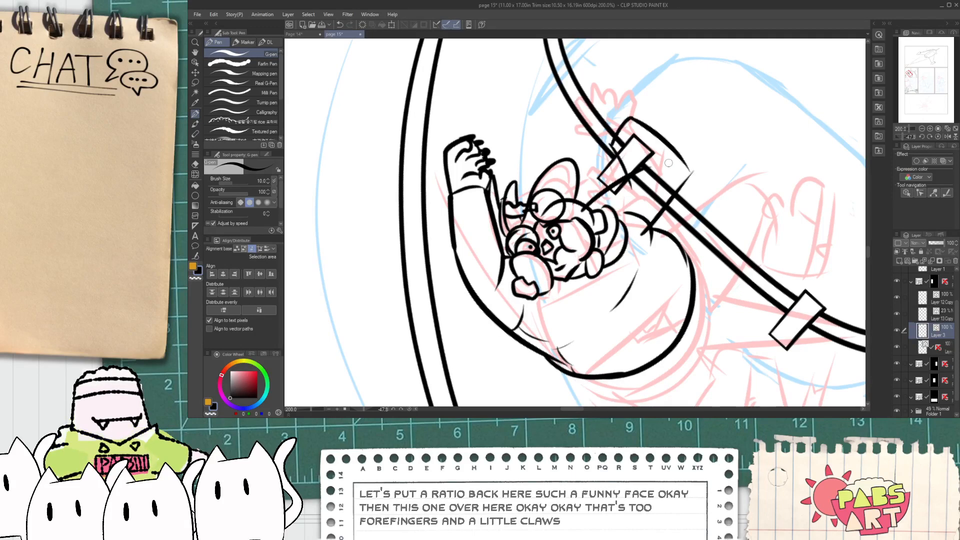
- Hide the layer with the inked rails that overlap the character's second arm
{"action": "key", "text": "e"}
{"action": "scroll", "coordinate": [576, 216], "scroll_direction": "up", "scroll_amount": 2}
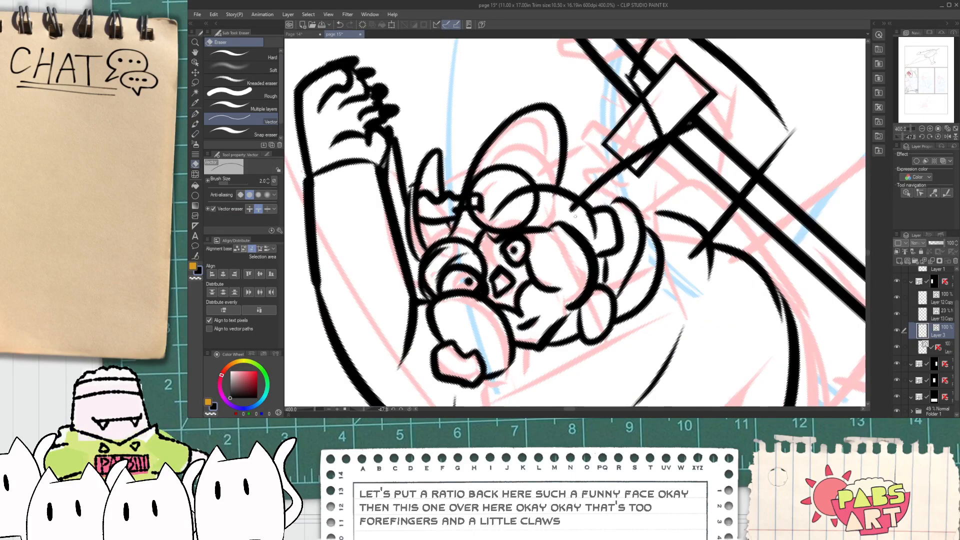
{"action": "scroll", "coordinate": [576, 216], "scroll_direction": "down", "scroll_amount": 3}
{"action": "scroll", "coordinate": [567, 205], "scroll_direction": "up", "scroll_amount": 3}
{"action": "scroll", "coordinate": [568, 205], "scroll_direction": "down", "scroll_amount": 3}
{"action": "key", "text": "space"}
{"action": "left_click_drag", "start_coordinate": [619, 154], "coordinate": [622, 174]}
{"action": "scroll", "coordinate": [623, 175], "scroll_direction": "up", "scroll_amount": 2}
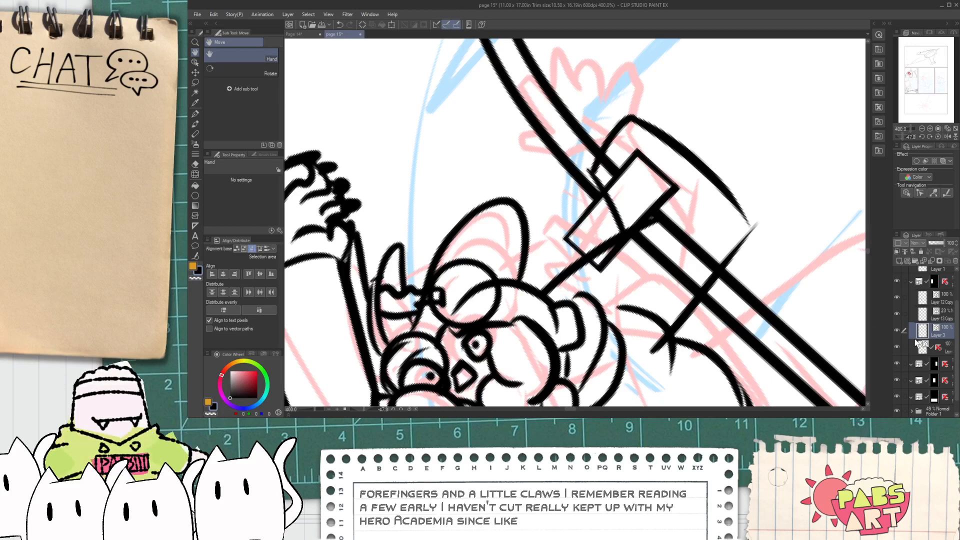
{"action": "left_click", "coordinate": [897, 346]}
{"action": "key", "text": "p"}
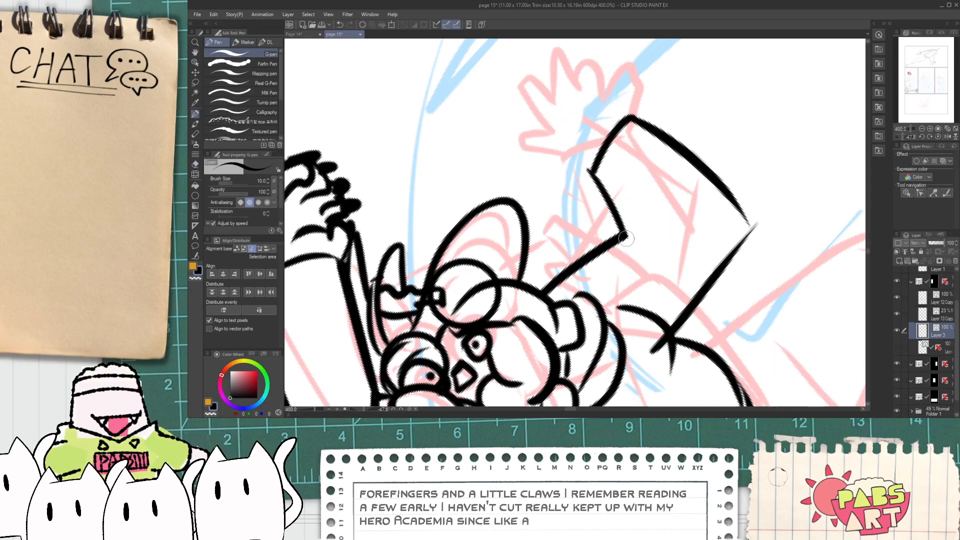
- Ink the fold line at the second arm's inner elbow and a short curved crease near its wrist
{"action": "key", "text": "e"}
{"action": "scroll", "coordinate": [593, 205], "scroll_direction": "up", "scroll_amount": 2}
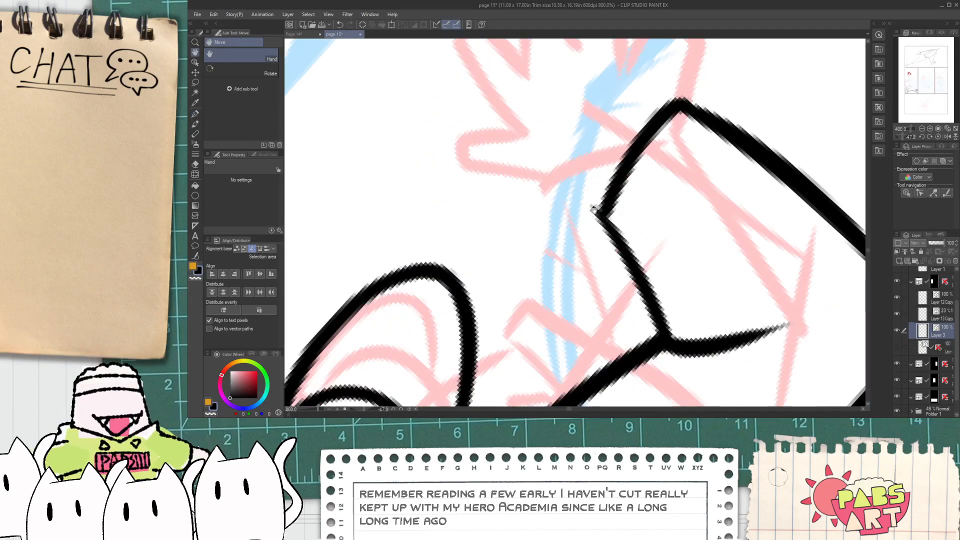
{"action": "scroll", "coordinate": [593, 203], "scroll_direction": "down", "scroll_amount": 2}
{"action": "key", "text": "p"}
{"action": "left_click_drag", "start_coordinate": [625, 250], "coordinate": [652, 214]}
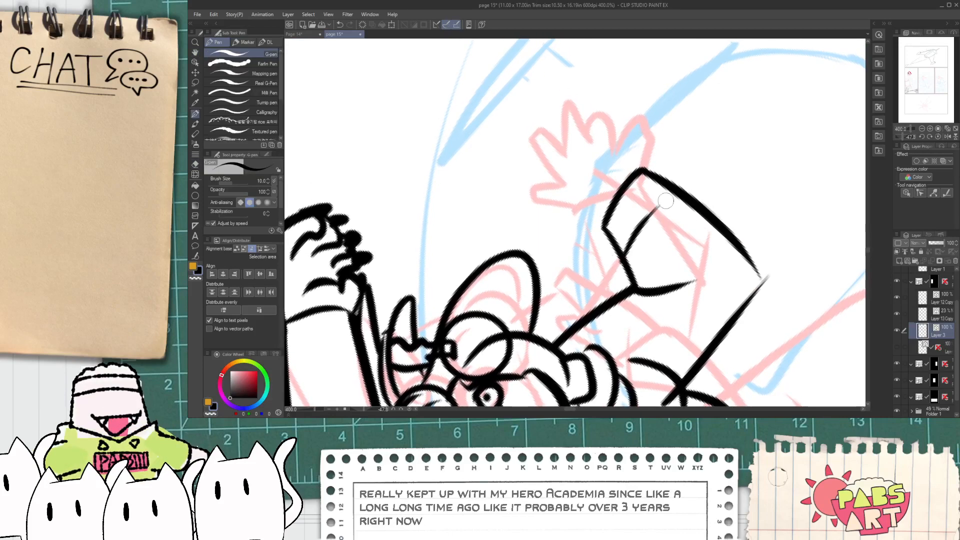
{"action": "key", "text": "ctrl+z"}
{"action": "left_click_drag", "start_coordinate": [620, 249], "coordinate": [652, 201]}
- Ink the pointed thumb extending from the second arm's wrist, retrying the strokes until they fit
{"action": "key", "text": "space"}
{"action": "mouse_move", "coordinate": [602, 224]}
{"action": "left_mouse_down"}
{"action": "mouse_move", "coordinate": [621, 251]}
{"action": "mouse_move", "coordinate": [582, 273]}
{"action": "mouse_move", "coordinate": [508, 242]}
{"action": "left_mouse_up"}
{"action": "scroll", "coordinate": [622, 251], "scroll_direction": "up", "scroll_amount": 2}
{"action": "key", "text": "ctrl+z"}
{"action": "mouse_move", "coordinate": [624, 261]}
{"action": "left_mouse_down"}
{"action": "mouse_move", "coordinate": [568, 276]}
{"action": "mouse_move", "coordinate": [507, 260]}
{"action": "mouse_move", "coordinate": [587, 205]}
{"action": "left_mouse_up"}
{"action": "scroll", "coordinate": [585, 216], "scroll_direction": "down", "scroll_amount": 2}
{"action": "key", "text": "ctrl+z"}
{"action": "key", "text": "space"}
{"action": "mouse_move", "coordinate": [602, 241]}
{"action": "left_mouse_down"}
{"action": "mouse_move", "coordinate": [613, 280]}
{"action": "mouse_move", "coordinate": [545, 290]}
{"action": "mouse_move", "coordinate": [495, 243]}
{"action": "mouse_move", "coordinate": [585, 225]}
{"action": "left_mouse_up"}
{"action": "scroll", "coordinate": [613, 280], "scroll_direction": "up", "scroll_amount": 2}
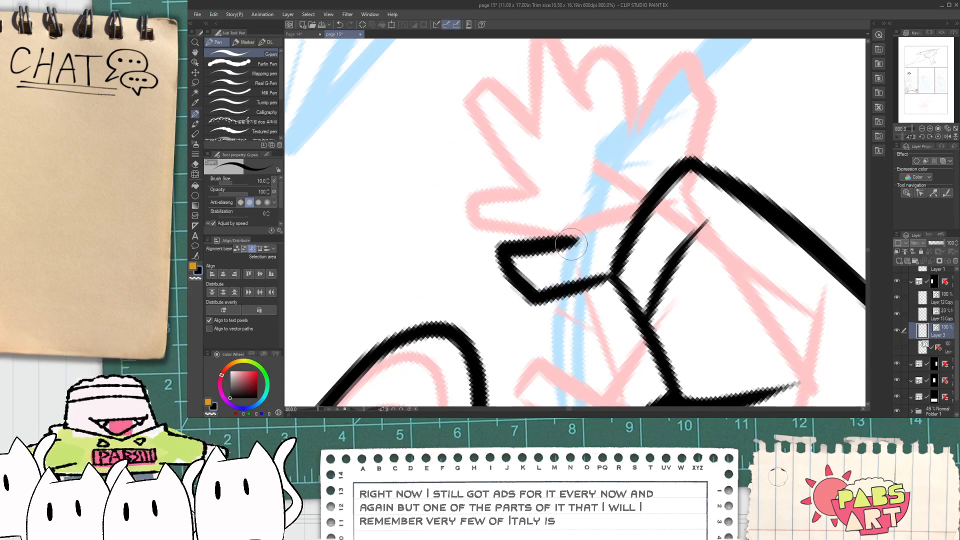
- Ink a curved outline between the pointed ear and the tall loop on the head, and trim its overlap
{"action": "scroll", "coordinate": [575, 250], "scroll_direction": "down", "scroll_amount": 5}
{"action": "key", "text": "space"}
{"action": "left_click_drag", "start_coordinate": [583, 265], "coordinate": [585, 207]}
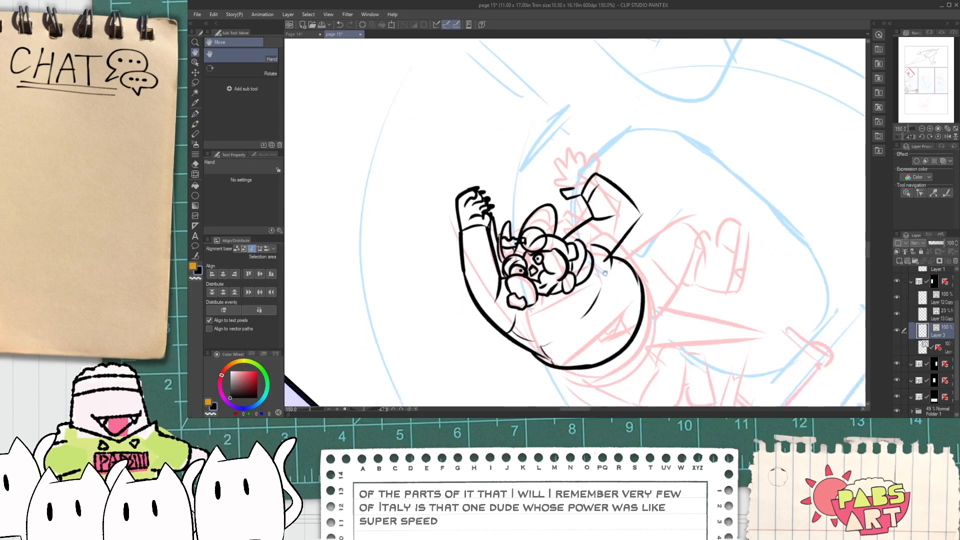
{"action": "scroll", "coordinate": [514, 236], "scroll_direction": "up", "scroll_amount": 5}
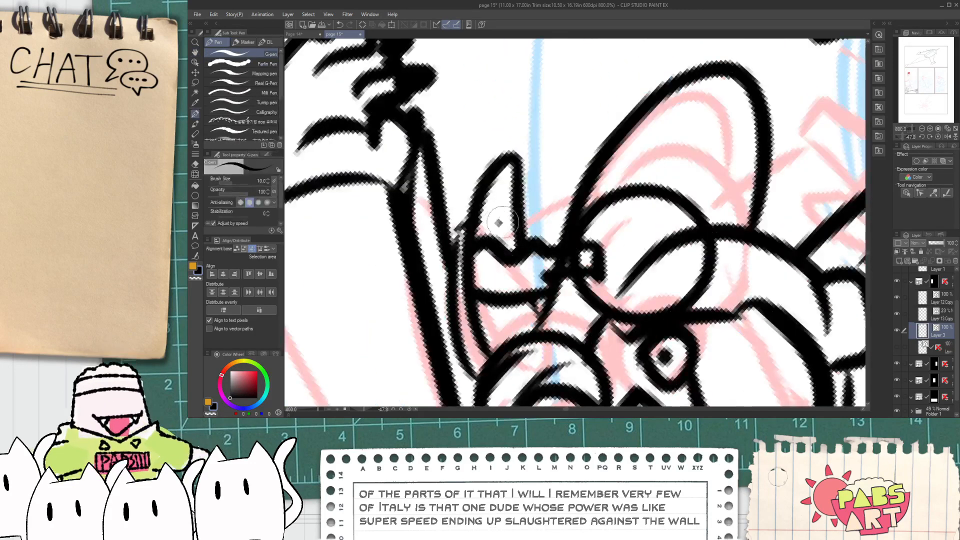
{"action": "key", "text": "e"}
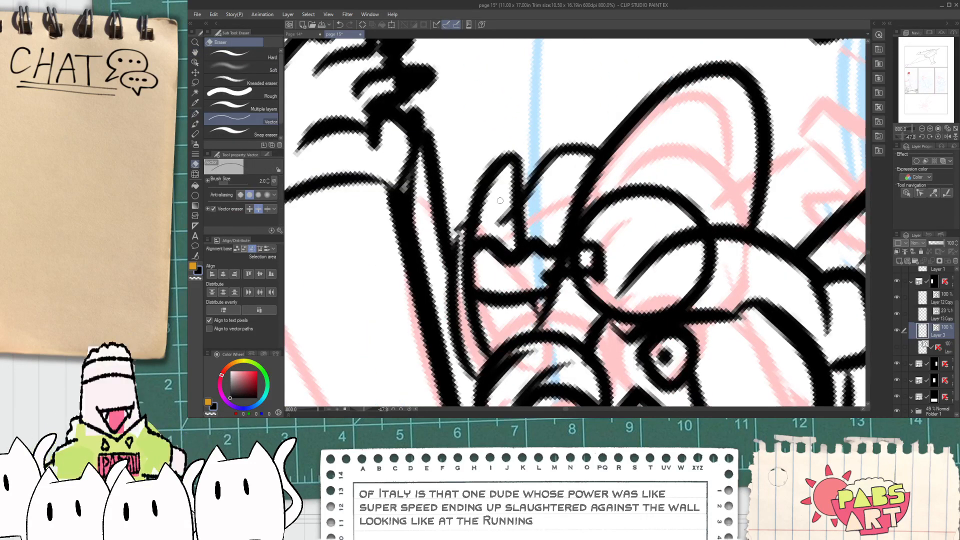
{"action": "scroll", "coordinate": [502, 203], "scroll_direction": "down", "scroll_amount": 8}
- Ink the second hand's four spread fingers from the thumb around to the wrist, and clean up the wrist corner
{"action": "key", "text": "space"}
{"action": "scroll", "coordinate": [540, 236], "scroll_direction": "up", "scroll_amount": 6}
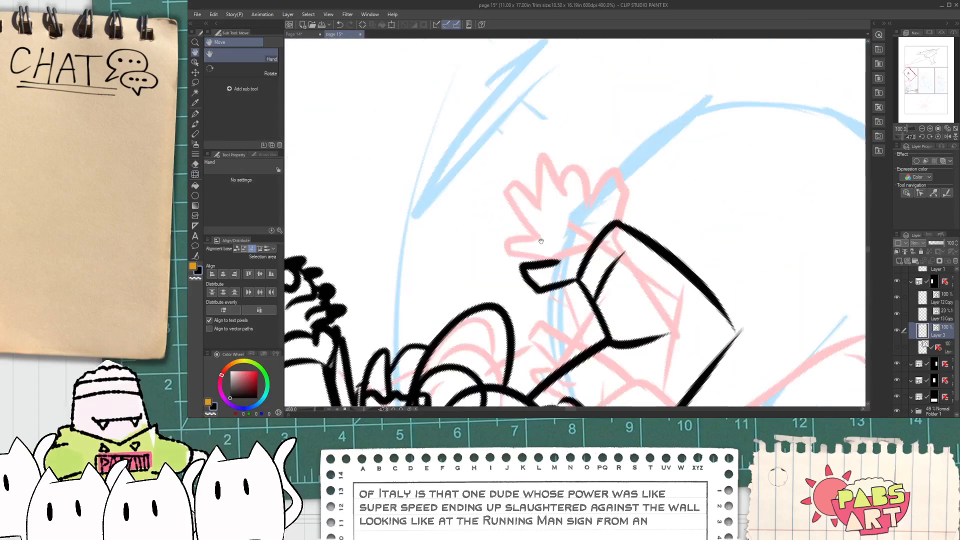
{"action": "left_click_drag", "start_coordinate": [558, 259], "coordinate": [511, 217]}
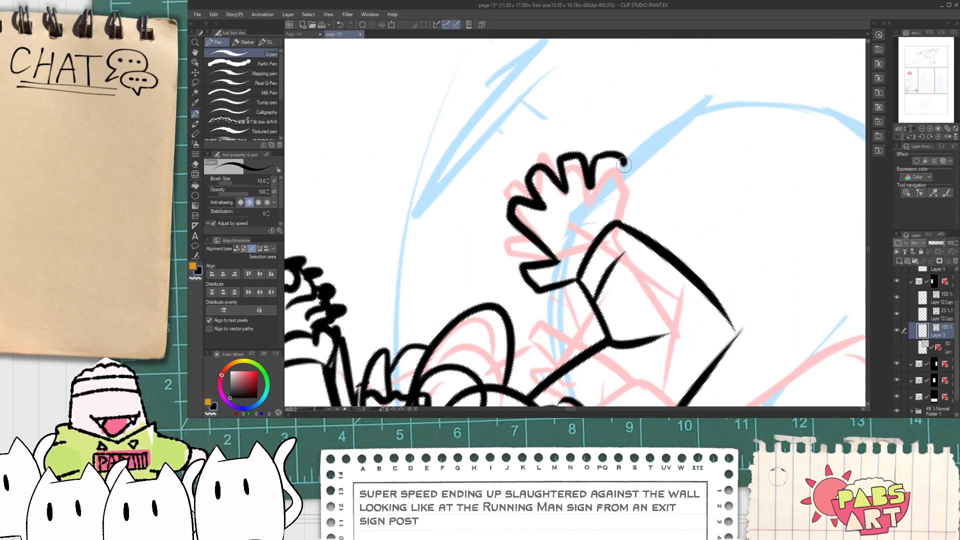
{"action": "left_click_drag", "start_coordinate": [623, 162], "coordinate": [606, 250]}
{"action": "key", "text": "e"}
{"action": "scroll", "coordinate": [569, 264], "scroll_direction": "up", "scroll_amount": 2}
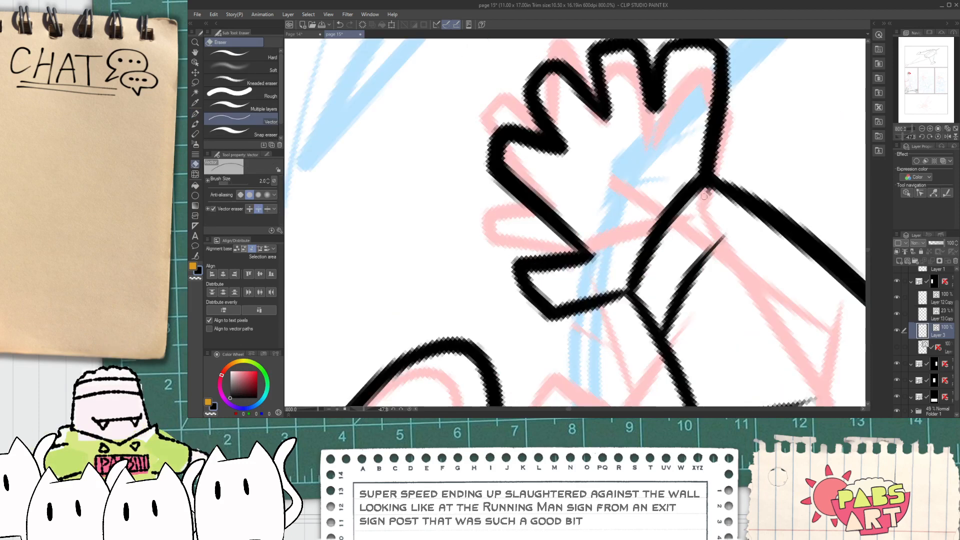
{"action": "left_click_drag", "start_coordinate": [696, 204], "coordinate": [710, 190]}
- Ink pointed claws on the thumb and fingertips of the open hand, erasing the overlapping line ends
{"action": "key", "text": "p"}
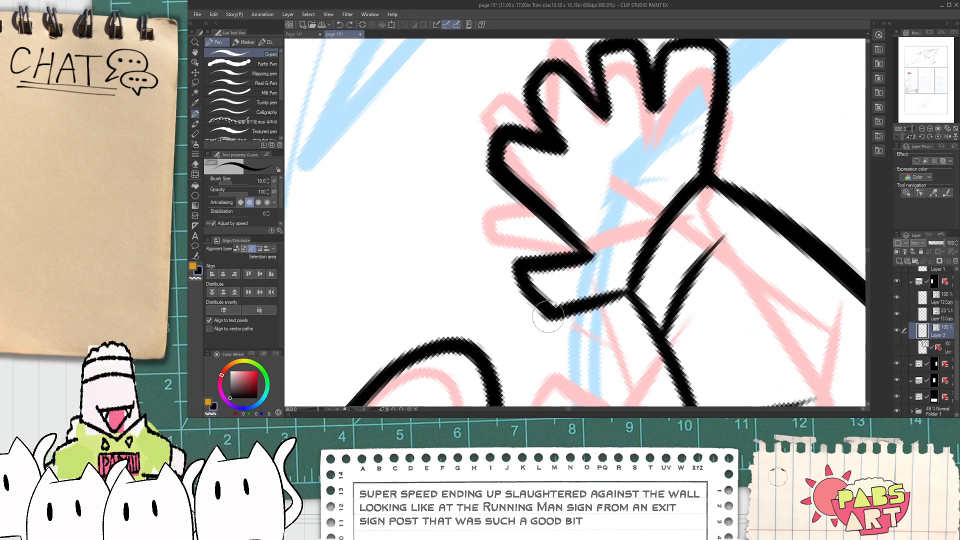
{"action": "mouse_move", "coordinate": [525, 293]}
{"action": "left_mouse_down"}
{"action": "mouse_move", "coordinate": [500, 320]}
{"action": "mouse_move", "coordinate": [541, 396]}
{"action": "left_mouse_up"}
{"action": "mouse_move", "coordinate": [543, 257]}
{"action": "left_mouse_down"}
{"action": "mouse_move", "coordinate": [499, 210]}
{"action": "mouse_move", "coordinate": [565, 200]}
{"action": "mouse_move", "coordinate": [588, 155]}
{"action": "mouse_move", "coordinate": [672, 119]}
{"action": "left_mouse_up"}
{"action": "key", "text": "e"}
{"action": "left_click", "coordinate": [553, 226]}
{"action": "key", "text": "p"}
{"action": "key", "text": "e"}
{"action": "key", "text": "p"}
{"action": "key", "text": "e"}
{"action": "key", "text": "p"}
{"action": "left_click_drag", "start_coordinate": [699, 149], "coordinate": [736, 75]}
{"action": "key", "text": "e"}
{"action": "left_click", "coordinate": [728, 126]}
{"action": "scroll", "coordinate": [728, 126], "scroll_direction": "down", "scroll_amount": 10}
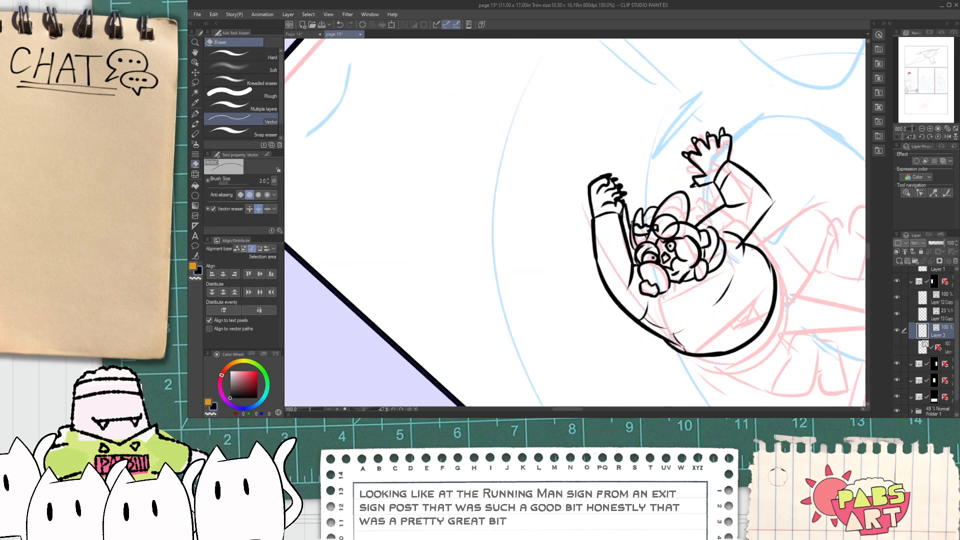
- Scale down and shift the open hand's finger outline so it fits the second arm's wrist
{"action": "key", "text": "h"}
{"action": "scroll", "coordinate": [730, 155], "scroll_direction": "up", "scroll_amount": 5}
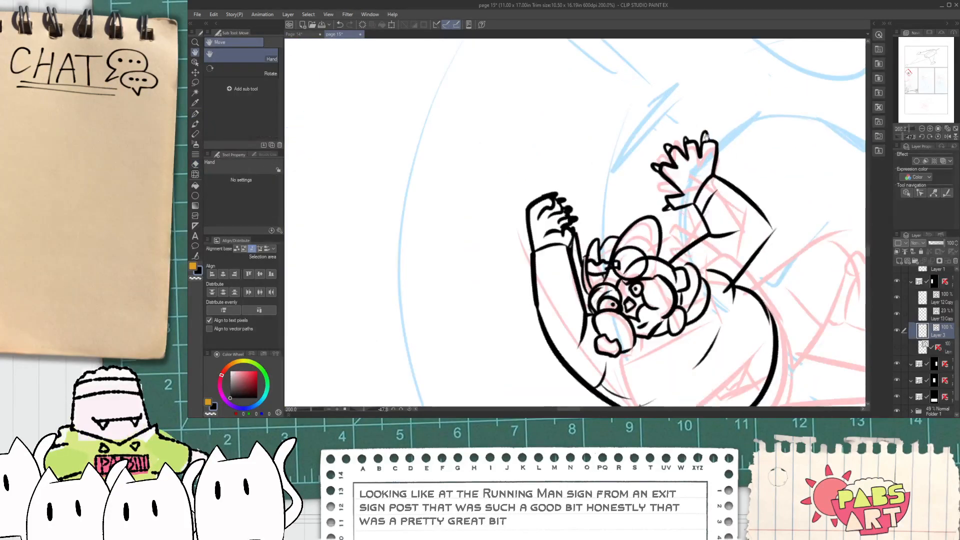
{"action": "key", "text": "o"}
{"action": "left_click_drag", "start_coordinate": [678, 168], "coordinate": [650, 177]}
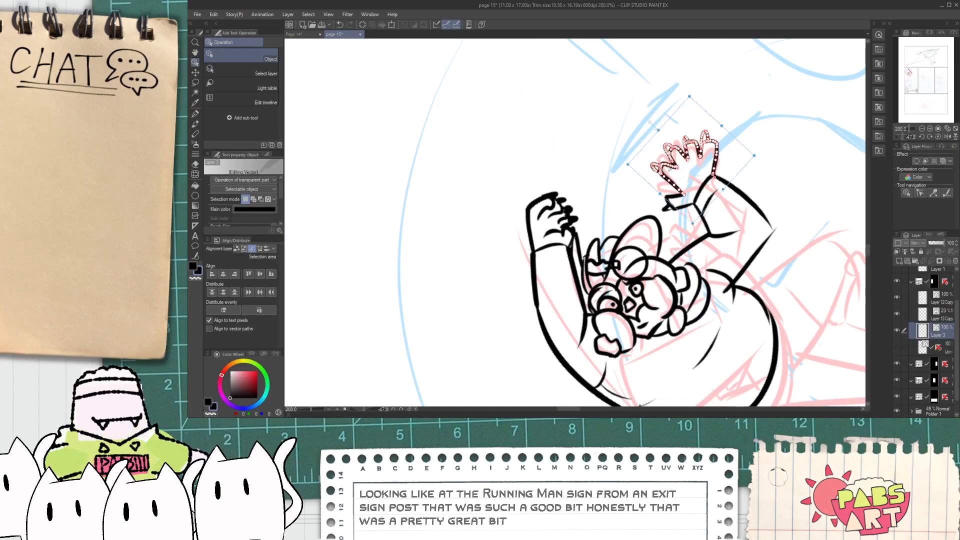
{"action": "mouse_move", "coordinate": [718, 131]}
{"action": "left_mouse_down"}
{"action": "mouse_move", "coordinate": [711, 137]}
{"action": "mouse_move", "coordinate": [701, 128]}
{"action": "left_mouse_up"}
{"action": "key", "text": "ctrl+d"}
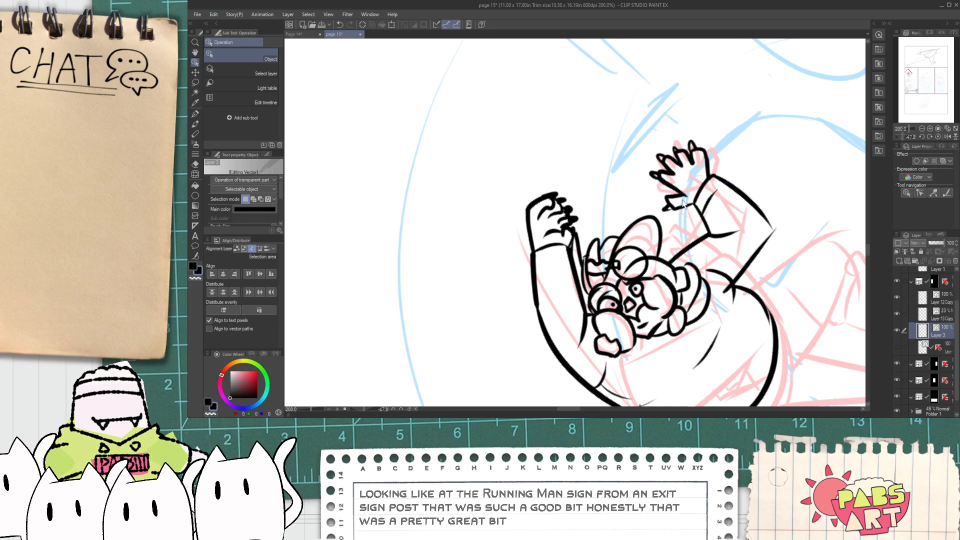
- Ink a short curved fold line across the character's upper chest, beside the chin
{"action": "key", "text": "e"}
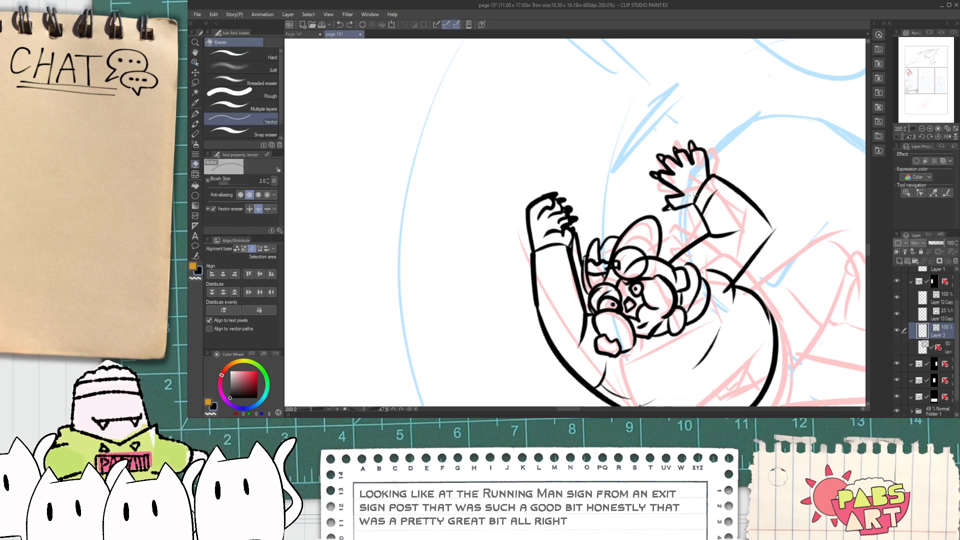
{"action": "scroll", "coordinate": [693, 198], "scroll_direction": "down", "scroll_amount": 1}
{"action": "mouse_move", "coordinate": [692, 198]}
{"action": "left_mouse_down"}
{"action": "mouse_move", "coordinate": [631, 158]}
{"action": "mouse_move", "coordinate": [647, 190]}
{"action": "left_mouse_up"}
{"action": "scroll", "coordinate": [654, 183], "scroll_direction": "up", "scroll_amount": 1}
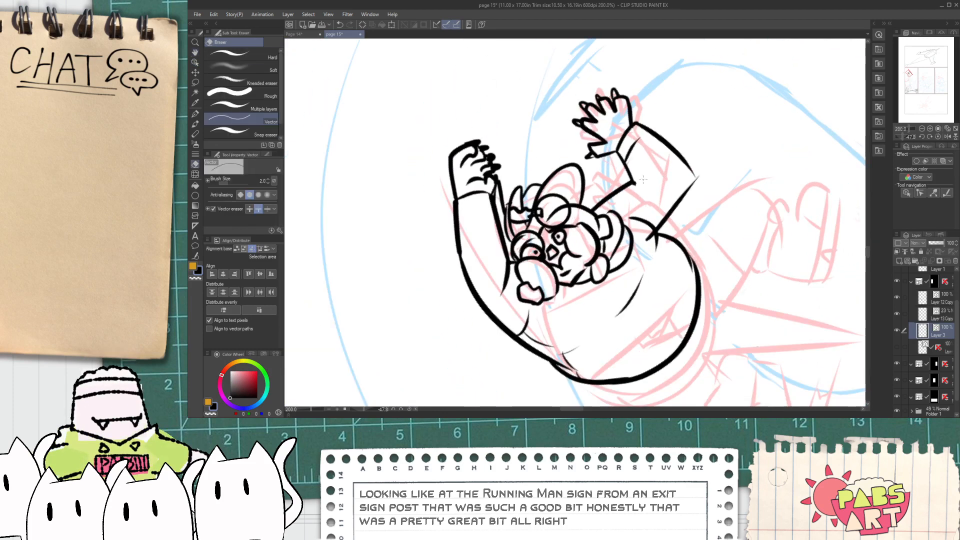
{"action": "scroll", "coordinate": [634, 192], "scroll_direction": "up", "scroll_amount": 2}
{"action": "key", "text": "p"}
{"action": "scroll", "coordinate": [628, 183], "scroll_direction": "down", "scroll_amount": 2}
{"action": "key", "text": "e"}
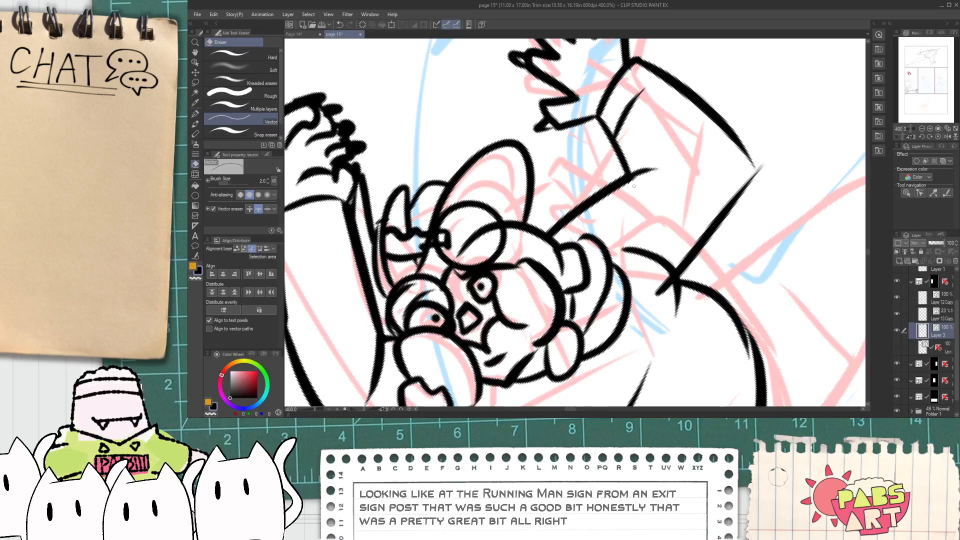
{"action": "scroll", "coordinate": [627, 184], "scroll_direction": "down", "scroll_amount": 2}
{"action": "scroll", "coordinate": [650, 235], "scroll_direction": "down", "scroll_amount": 2}
{"action": "key", "text": "p"}
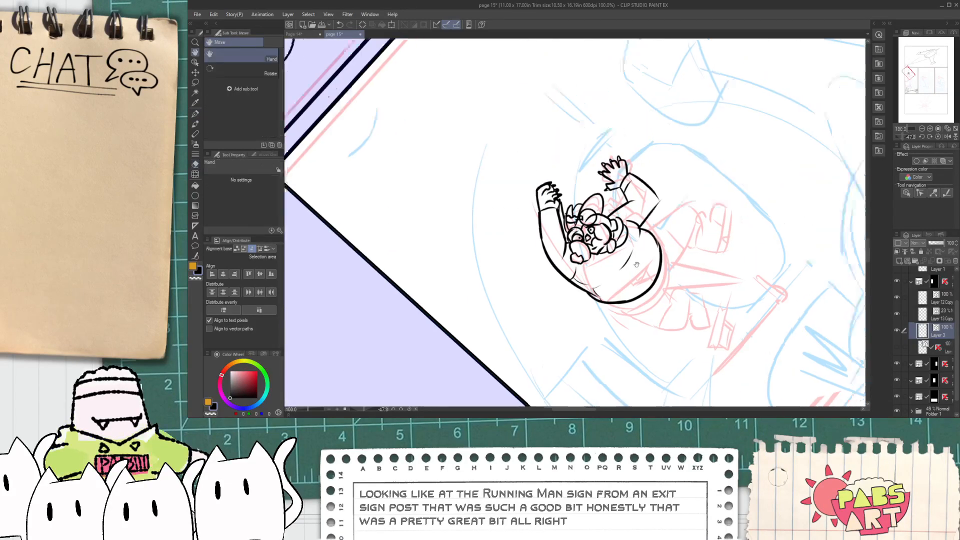
{"action": "scroll", "coordinate": [612, 240], "scroll_direction": "up", "scroll_amount": 2}
{"action": "left_click_drag", "start_coordinate": [604, 239], "coordinate": [639, 254]}
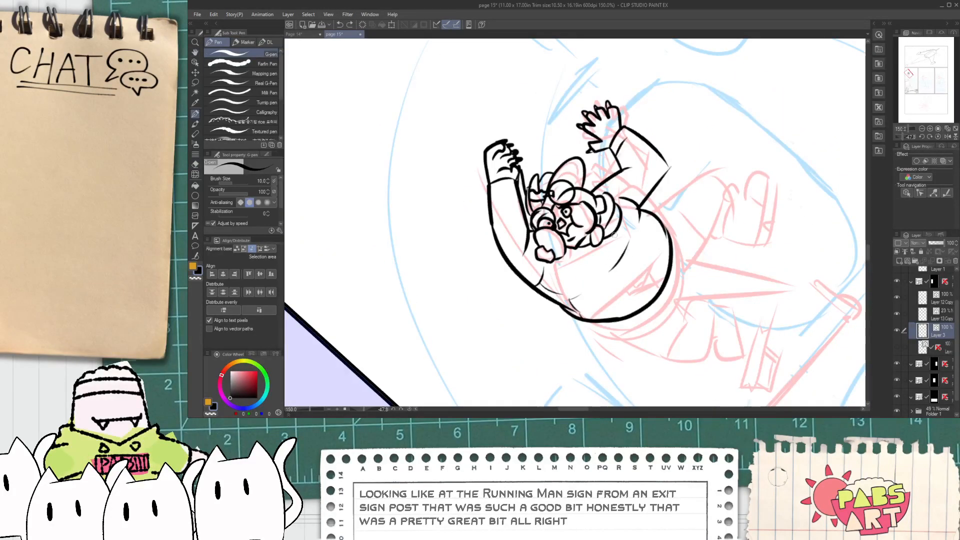
{"action": "scroll", "coordinate": [650, 270], "scroll_direction": "up", "scroll_amount": 2}
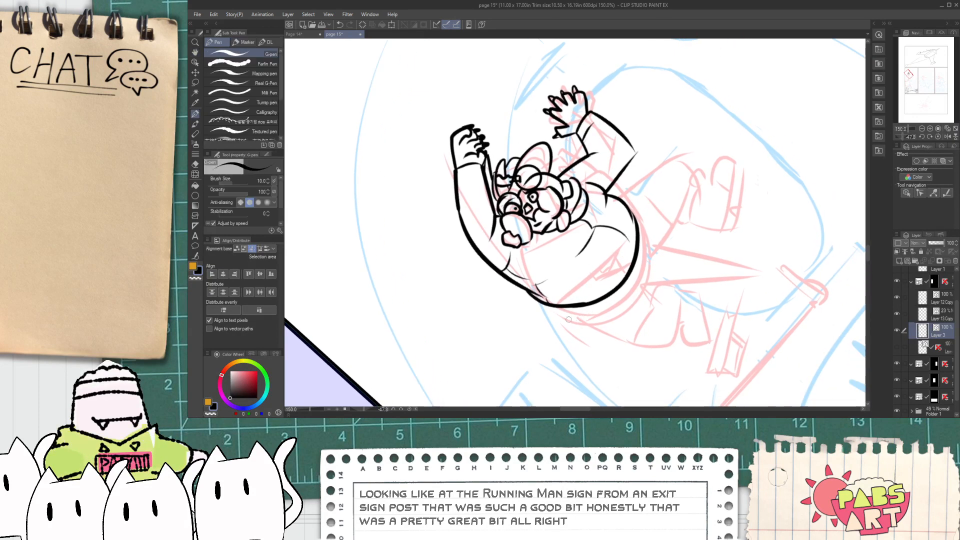
- Ink the lower body's outline from under the belly, around the hip and up to the tail base
{"action": "left_click_drag", "start_coordinate": [550, 306], "coordinate": [613, 330]}
{"action": "mouse_move", "coordinate": [547, 303]}
{"action": "left_mouse_down"}
{"action": "mouse_move", "coordinate": [605, 330]}
{"action": "mouse_move", "coordinate": [678, 288]}
{"action": "left_mouse_up"}
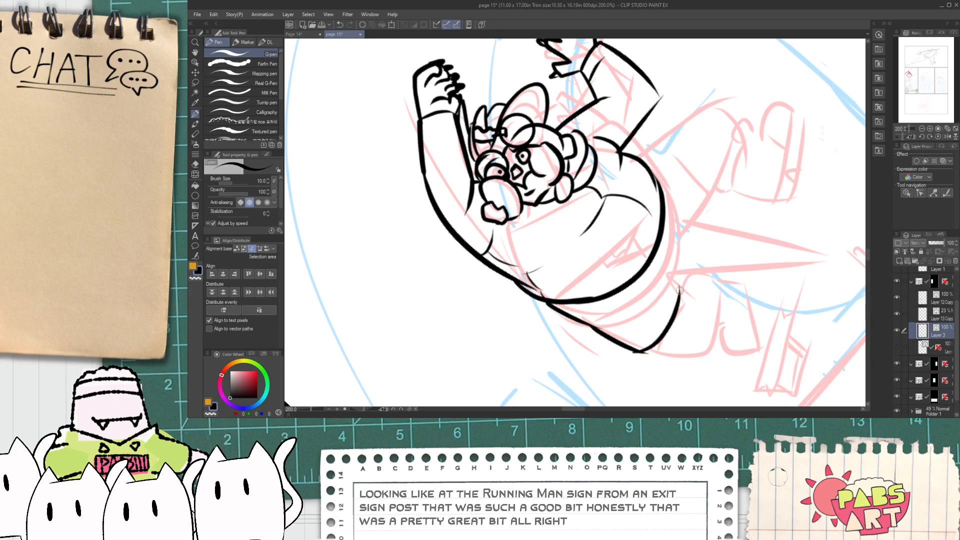
- Ink the raised leg's thigh and its straight trouser hem, retrying the strokes until they fit
{"action": "left_click_drag", "start_coordinate": [684, 250], "coordinate": [686, 206]}
{"action": "key", "text": "ctrl+z"}
{"action": "mouse_move", "coordinate": [636, 306]}
{"action": "left_mouse_down"}
{"action": "mouse_move", "coordinate": [655, 163]}
{"action": "mouse_move", "coordinate": [653, 297]}
{"action": "mouse_move", "coordinate": [655, 175]}
{"action": "left_mouse_up"}
{"action": "key", "text": "ctrl+z"}
{"action": "key", "text": "ctrl+z"}
{"action": "left_click_drag", "start_coordinate": [645, 287], "coordinate": [673, 193]}
{"action": "key", "text": "ctrl+z"}
{"action": "mouse_move", "coordinate": [677, 279]}
{"action": "left_mouse_down"}
{"action": "mouse_move", "coordinate": [678, 227]}
{"action": "mouse_move", "coordinate": [720, 184]}
{"action": "left_mouse_up"}
{"action": "key", "text": "e"}
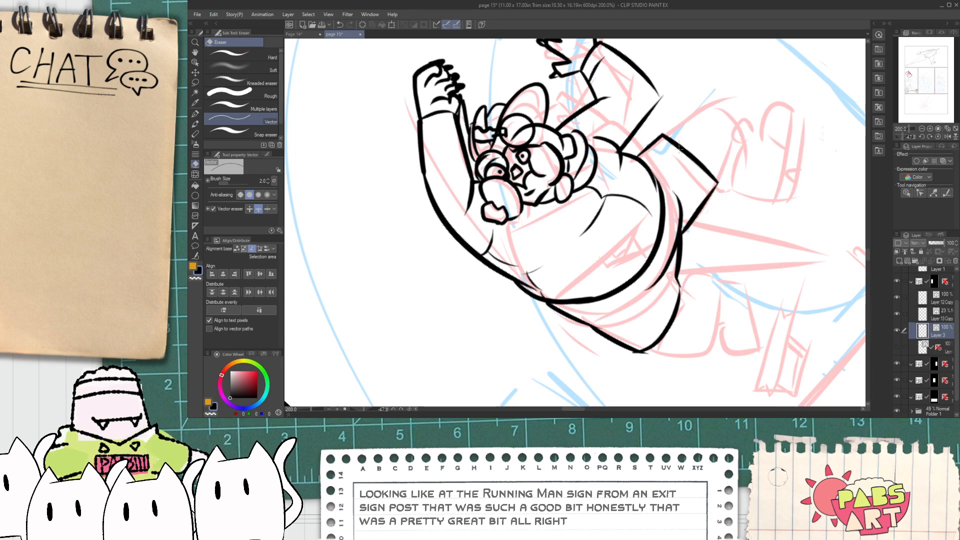
- Ink the raised leg's shin and ankle cuff beyond the trouser hem, and erase the overlapping line ends
{"action": "key", "text": "p"}
{"action": "left_click_drag", "start_coordinate": [695, 107], "coordinate": [765, 131]}
{"action": "key", "text": "ctrl+z"}
{"action": "left_click_drag", "start_coordinate": [706, 99], "coordinate": [729, 116]}
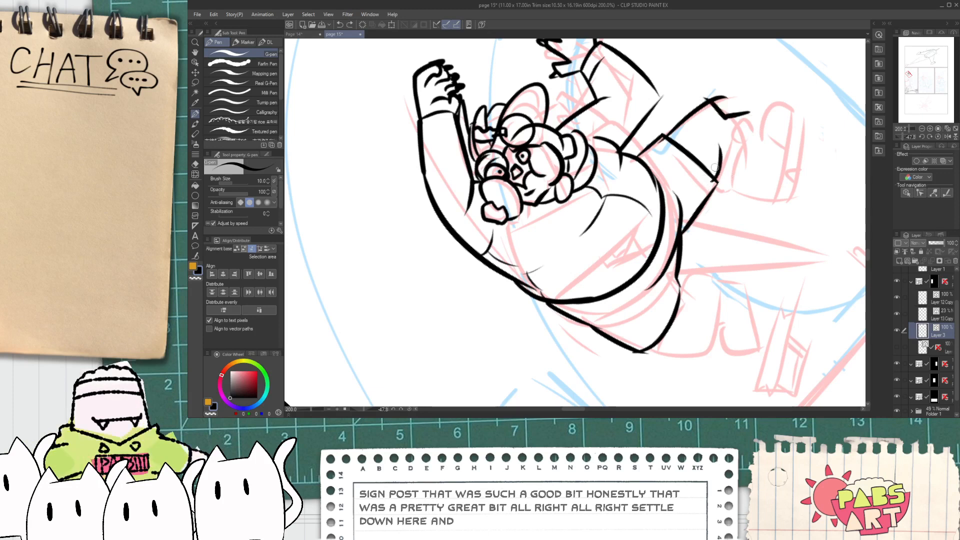
{"action": "left_click_drag", "start_coordinate": [719, 179], "coordinate": [755, 161]}
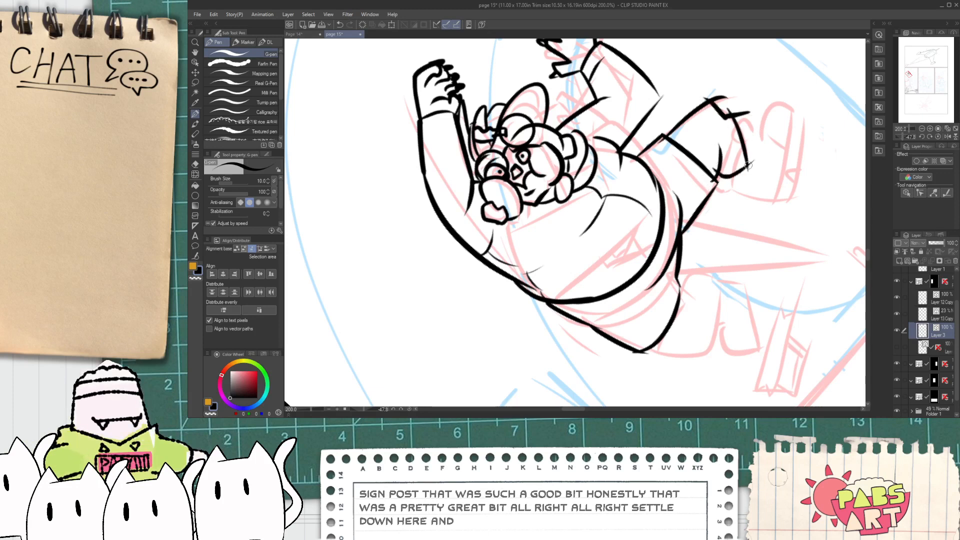
{"action": "key", "text": "e"}
{"action": "scroll", "coordinate": [734, 134], "scroll_direction": "up", "scroll_amount": 3}
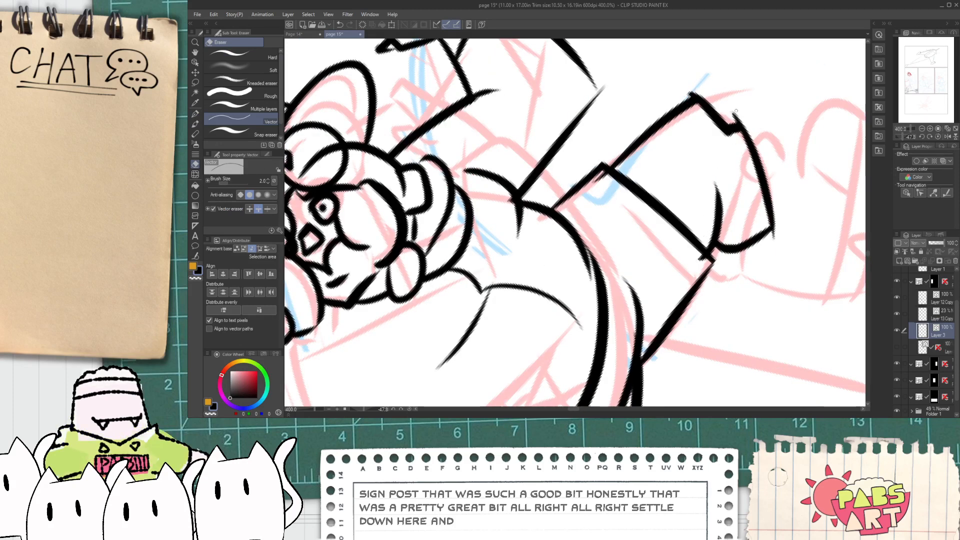
{"action": "left_click_drag", "start_coordinate": [732, 114], "coordinate": [740, 115]}
{"action": "scroll", "coordinate": [733, 118], "scroll_direction": "down", "scroll_amount": 3}
{"action": "scroll", "coordinate": [730, 135], "scroll_direction": "up", "scroll_amount": 3}
{"action": "scroll", "coordinate": [729, 150], "scroll_direction": "down", "scroll_amount": 3}
{"action": "scroll", "coordinate": [727, 175], "scroll_direction": "up", "scroll_amount": 3}
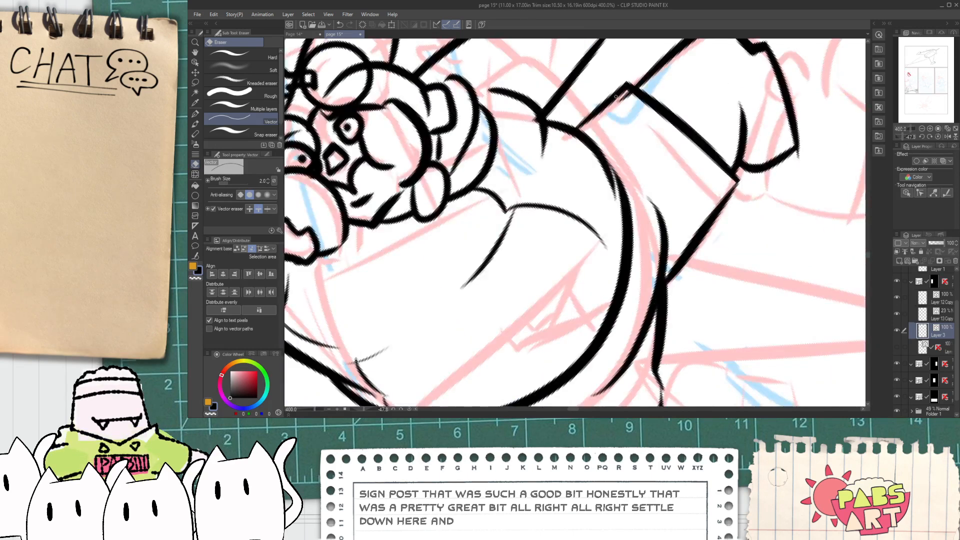
{"action": "scroll", "coordinate": [615, 96], "scroll_direction": "down", "scroll_amount": 4}
{"action": "scroll", "coordinate": [631, 127], "scroll_direction": "up", "scroll_amount": 2}
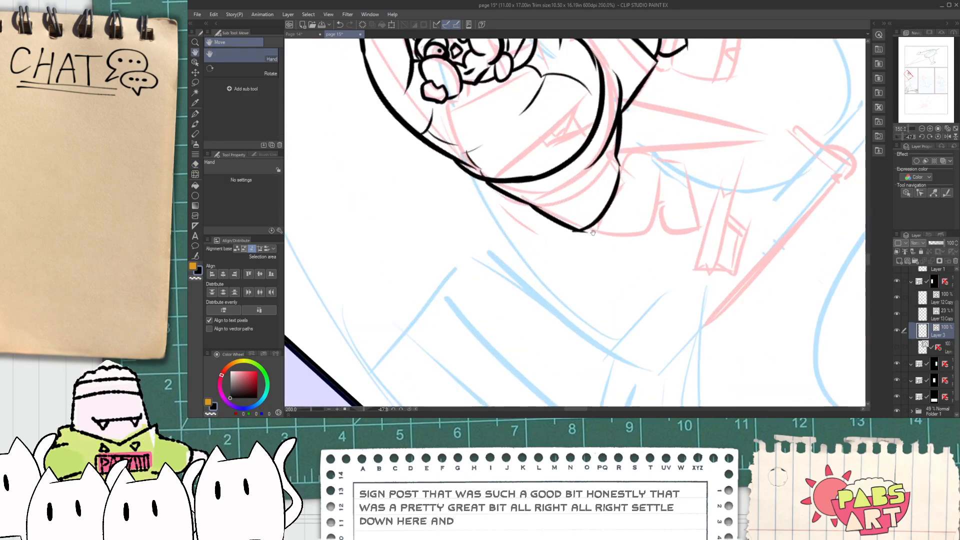
- Ink the lower leg's ankle curves and slanted cuff line beyond the trouser hem, and trim the overlaps
{"action": "key", "text": "p"}
{"action": "scroll", "coordinate": [620, 197], "scroll_direction": "up", "scroll_amount": 2}
{"action": "left_click_drag", "start_coordinate": [606, 150], "coordinate": [651, 211]}
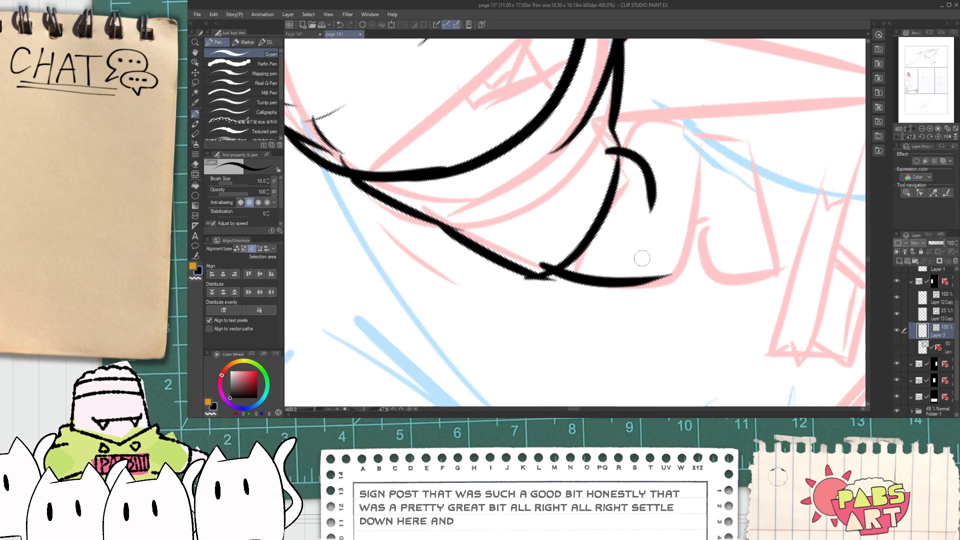
{"action": "left_click_drag", "start_coordinate": [631, 176], "coordinate": [650, 280]}
{"action": "key", "text": "ctrl+z"}
{"action": "mouse_move", "coordinate": [623, 150]}
{"action": "left_mouse_down"}
{"action": "mouse_move", "coordinate": [746, 191]}
{"action": "mouse_move", "coordinate": [691, 176]}
{"action": "left_mouse_up"}
{"action": "key", "text": "ctrl+z"}
{"action": "key", "text": "e"}
{"action": "left_click", "coordinate": [645, 282]}
{"action": "left_click", "coordinate": [550, 276]}
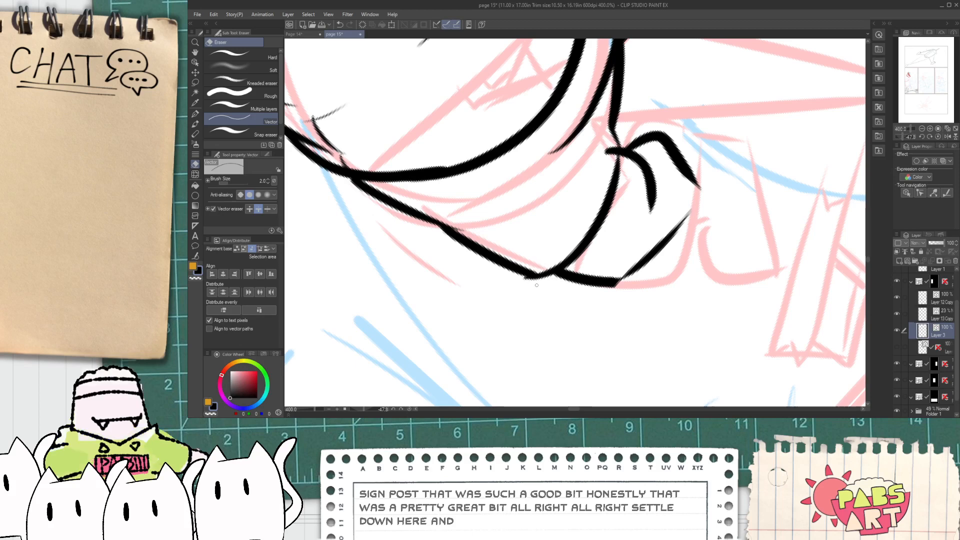
- Ink the lower leg's boot outline with a rounded toe and flat sole, erasing the crossed strokes
{"action": "key", "text": "p"}
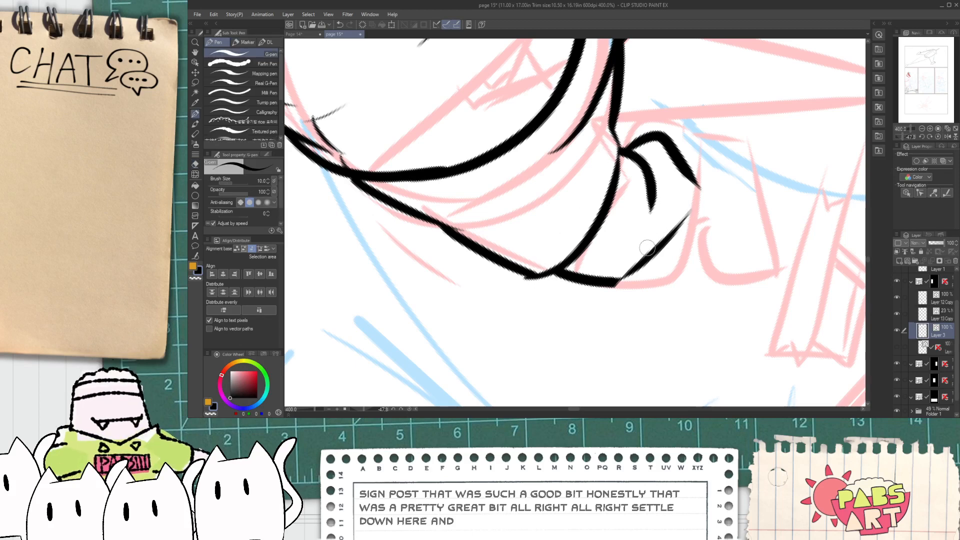
{"action": "left_click_drag", "start_coordinate": [648, 247], "coordinate": [702, 296]}
{"action": "left_click_drag", "start_coordinate": [639, 320], "coordinate": [715, 280]}
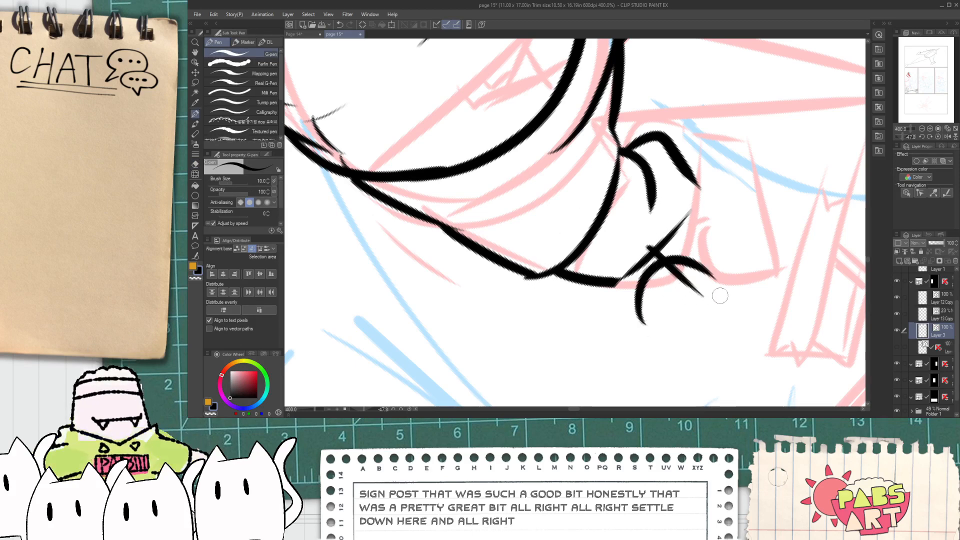
{"action": "mouse_move", "coordinate": [641, 330]}
{"action": "left_mouse_down"}
{"action": "mouse_move", "coordinate": [757, 260]}
{"action": "mouse_move", "coordinate": [650, 320]}
{"action": "left_mouse_up"}
{"action": "key", "text": "ctrl+z"}
{"action": "key", "text": "ctrl+z"}
{"action": "key", "text": "ctrl+z"}
{"action": "mouse_move", "coordinate": [689, 345]}
{"action": "left_mouse_down"}
{"action": "mouse_move", "coordinate": [681, 262]}
{"action": "mouse_move", "coordinate": [715, 285]}
{"action": "mouse_move", "coordinate": [691, 347]}
{"action": "mouse_move", "coordinate": [745, 205]}
{"action": "left_mouse_up"}
{"action": "key", "text": "e"}
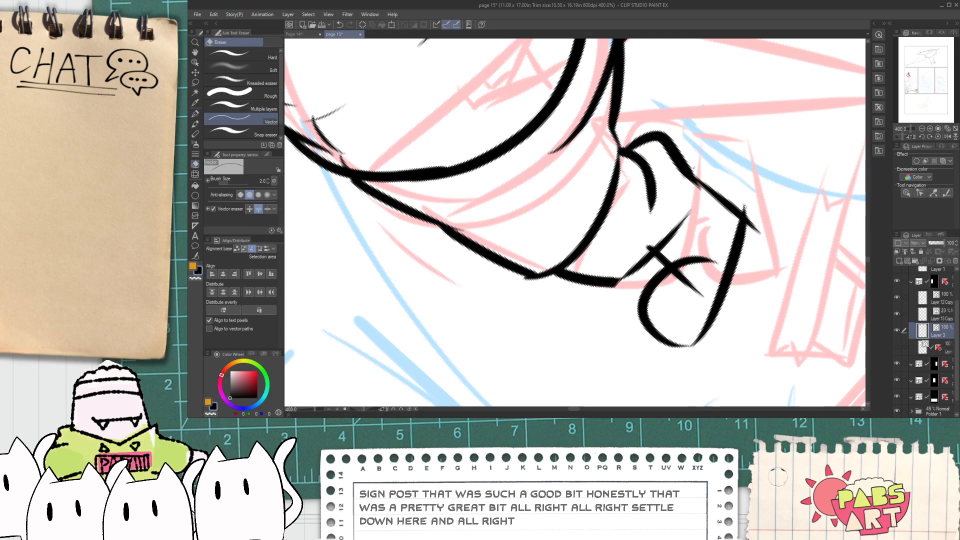
{"action": "mouse_move", "coordinate": [714, 272]}
{"action": "left_mouse_down"}
{"action": "mouse_move", "coordinate": [651, 250]}
{"action": "mouse_move", "coordinate": [675, 268]}
{"action": "left_mouse_up"}
{"action": "key", "text": "p"}
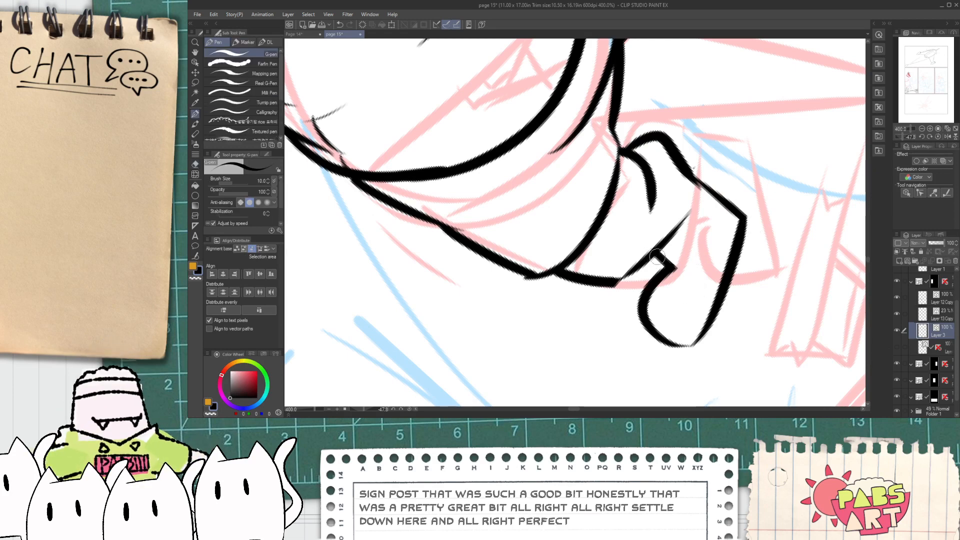
- Ink the lower boot's curved ankle cuff, a small strap and the line separating its sole
{"action": "key", "text": "ctrl+z"}
{"action": "left_click_drag", "start_coordinate": [660, 256], "coordinate": [701, 193]}
{"action": "key", "text": "ctrl+z"}
{"action": "left_click_drag", "start_coordinate": [659, 257], "coordinate": [703, 190]}
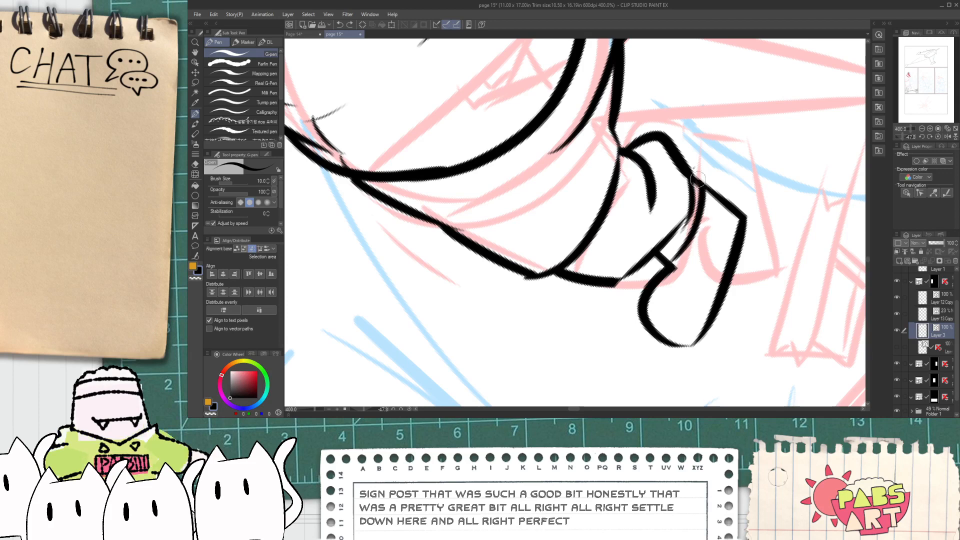
{"action": "left_click_drag", "start_coordinate": [676, 270], "coordinate": [693, 261]}
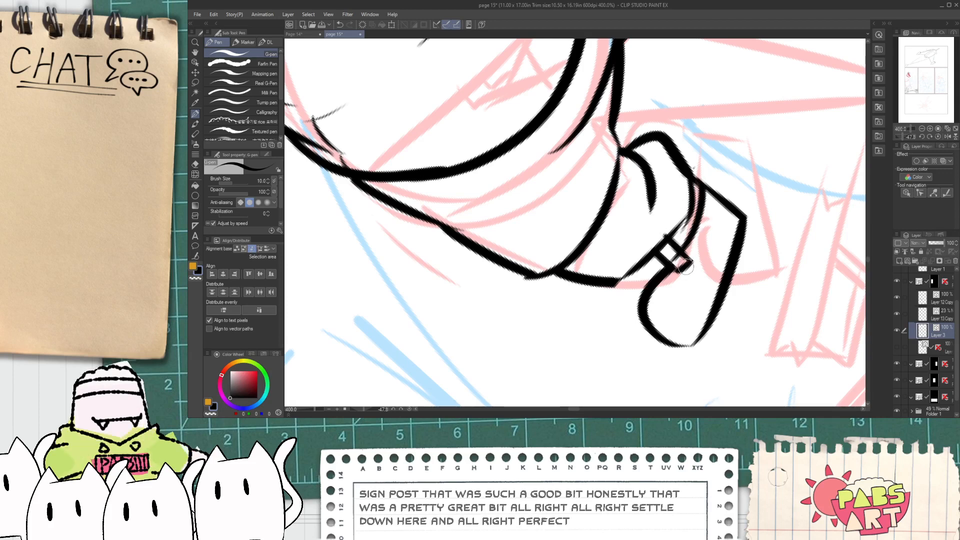
{"action": "left_click_drag", "start_coordinate": [682, 346], "coordinate": [754, 237]}
- Ink the folded top edge of the boot on the raised leg, starting at the ankle cuff
{"action": "scroll", "coordinate": [748, 229], "scroll_direction": "down", "scroll_amount": 1}
{"action": "scroll", "coordinate": [748, 230], "scroll_direction": "up", "scroll_amount": 2}
{"action": "scroll", "coordinate": [750, 234], "scroll_direction": "down", "scroll_amount": 1}
{"action": "scroll", "coordinate": [749, 234], "scroll_direction": "down", "scroll_amount": 3}
{"action": "key", "text": "space"}
{"action": "left_click_drag", "start_coordinate": [724, 152], "coordinate": [685, 215]}
{"action": "scroll", "coordinate": [686, 215], "scroll_direction": "up", "scroll_amount": 2}
{"action": "left_click_drag", "start_coordinate": [724, 102], "coordinate": [661, 220]}
{"action": "scroll", "coordinate": [662, 220], "scroll_direction": "up", "scroll_amount": 1}
{"action": "key", "text": "p"}
{"action": "left_click_drag", "start_coordinate": [642, 179], "coordinate": [706, 173]}
{"action": "key", "text": "ctrl+z"}
{"action": "left_click_drag", "start_coordinate": [643, 180], "coordinate": [690, 185]}
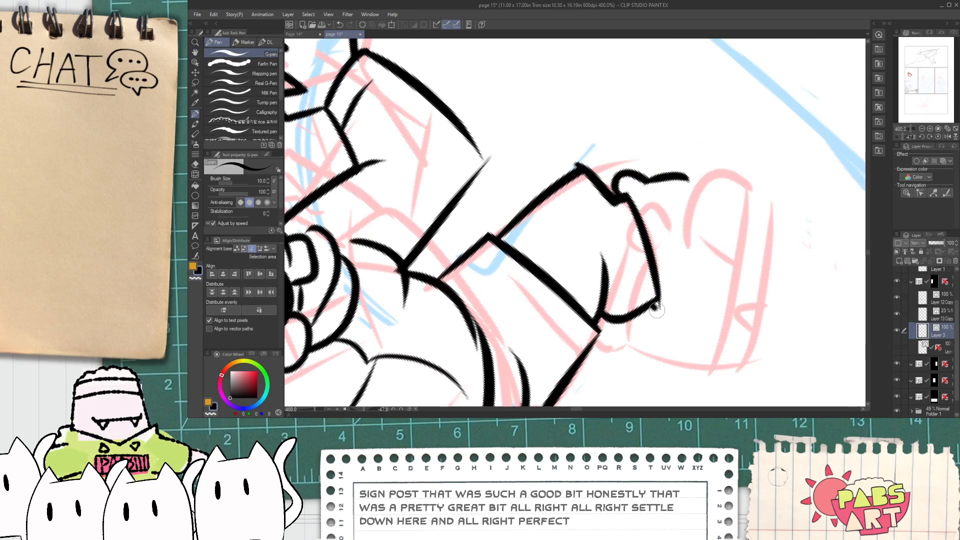
- Ink the raised boot's underside, rounded toe and stepped sole, retrying strokes and trimming the overlap at the ankle
{"action": "mouse_move", "coordinate": [680, 303]}
{"action": "left_mouse_down"}
{"action": "mouse_move", "coordinate": [733, 280]}
{"action": "mouse_move", "coordinate": [749, 285]}
{"action": "mouse_move", "coordinate": [717, 145]}
{"action": "left_mouse_up"}
{"action": "left_click_drag", "start_coordinate": [670, 190], "coordinate": [687, 105]}
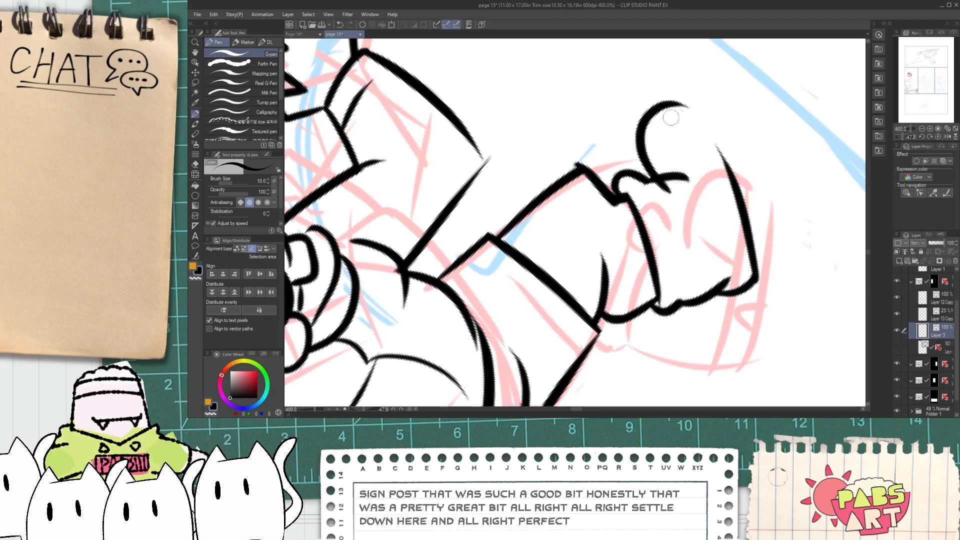
{"action": "key", "text": "ctrl+z"}
{"action": "mouse_move", "coordinate": [672, 194]}
{"action": "left_mouse_down"}
{"action": "mouse_move", "coordinate": [704, 120]}
{"action": "mouse_move", "coordinate": [712, 137]}
{"action": "mouse_move", "coordinate": [725, 123]}
{"action": "mouse_move", "coordinate": [777, 247]}
{"action": "mouse_move", "coordinate": [767, 277]}
{"action": "mouse_move", "coordinate": [777, 265]}
{"action": "mouse_move", "coordinate": [766, 205]}
{"action": "left_mouse_up"}
{"action": "key", "text": "ctrl+z"}
{"action": "key", "text": "e"}
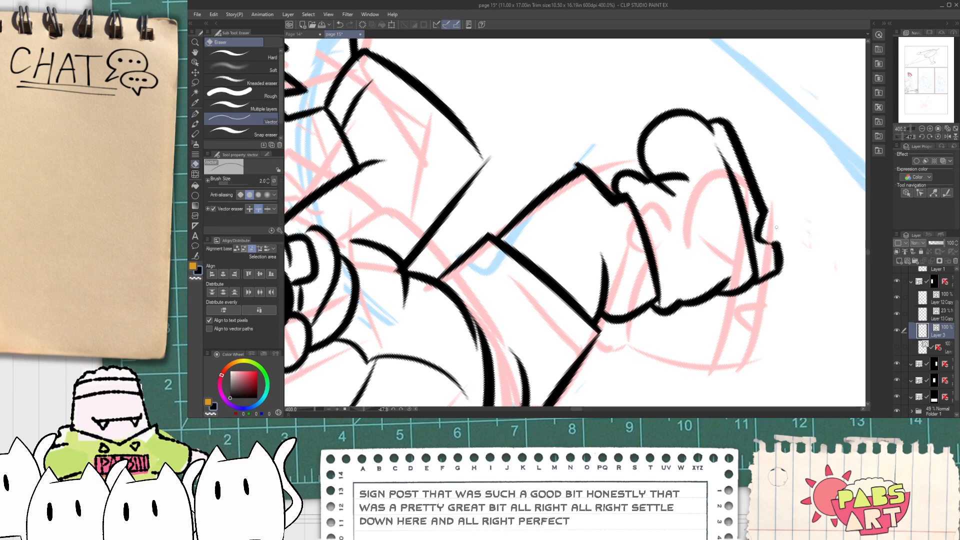
{"action": "mouse_move", "coordinate": [683, 170]}
{"action": "left_mouse_down"}
{"action": "mouse_move", "coordinate": [688, 312]}
{"action": "mouse_move", "coordinate": [647, 175]}
{"action": "left_mouse_up"}
{"action": "key", "text": "p"}
{"action": "key", "text": "ctrl+z"}
- Ink the tail as two long curves tapering to a point between the legs, and clean up its base
{"action": "scroll", "coordinate": [666, 200], "scroll_direction": "down", "scroll_amount": 8}
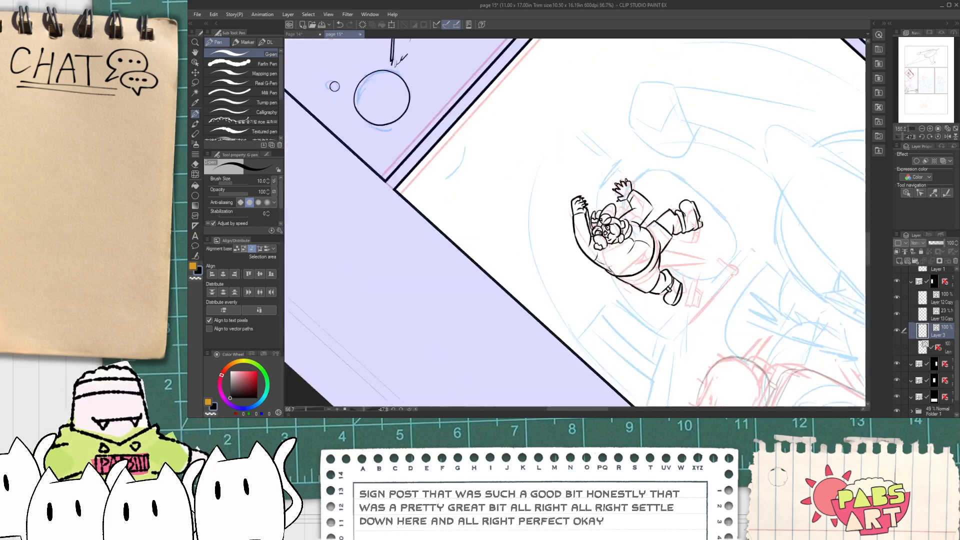
{"action": "scroll", "coordinate": [651, 268], "scroll_direction": "up", "scroll_amount": 5}
{"action": "scroll", "coordinate": [651, 269], "scroll_direction": "up", "scroll_amount": 2}
{"action": "left_click_drag", "start_coordinate": [645, 261], "coordinate": [803, 244]}
{"action": "key", "text": "ctrl+z"}
{"action": "left_click_drag", "start_coordinate": [642, 262], "coordinate": [802, 242]}
{"action": "left_click_drag", "start_coordinate": [660, 234], "coordinate": [820, 209]}
{"action": "key", "text": "ctrl+z"}
{"action": "left_click_drag", "start_coordinate": [710, 228], "coordinate": [828, 246]}
{"action": "key", "text": "e"}
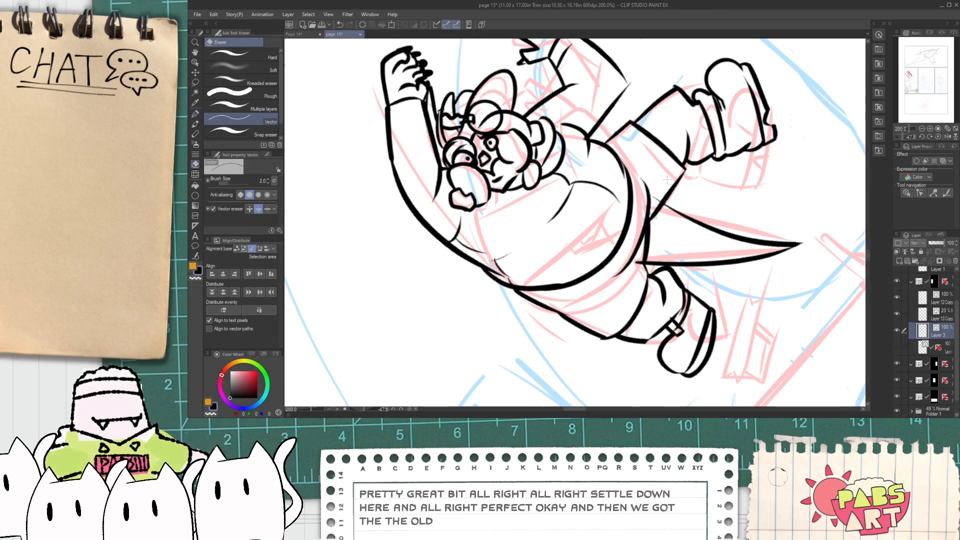
{"action": "scroll", "coordinate": [666, 180], "scroll_direction": "up", "scroll_amount": 3}
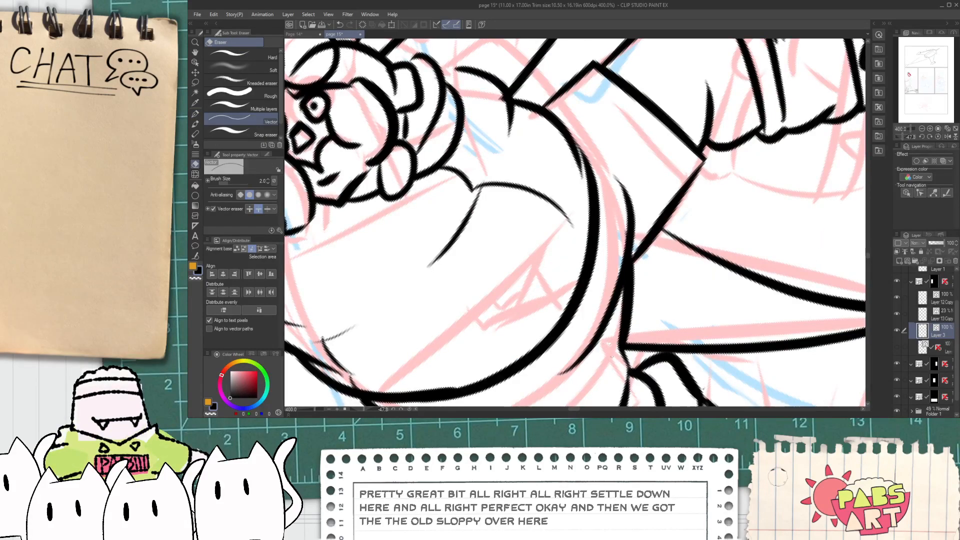
{"action": "scroll", "coordinate": [609, 343], "scroll_direction": "down", "scroll_amount": 3}
- Ink short cross lines between the belly curve and the hip outline
{"action": "key", "text": "p"}
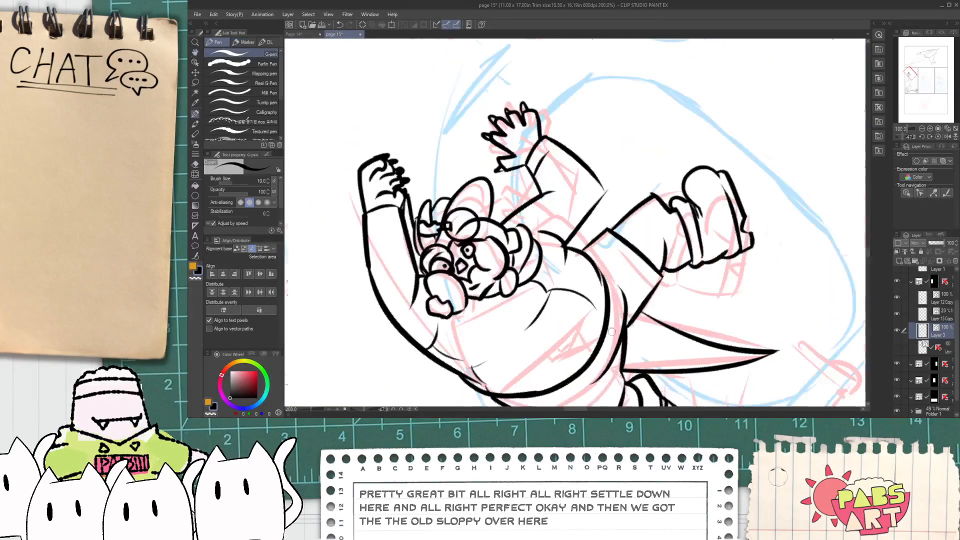
{"action": "scroll", "coordinate": [611, 331], "scroll_direction": "up", "scroll_amount": 3}
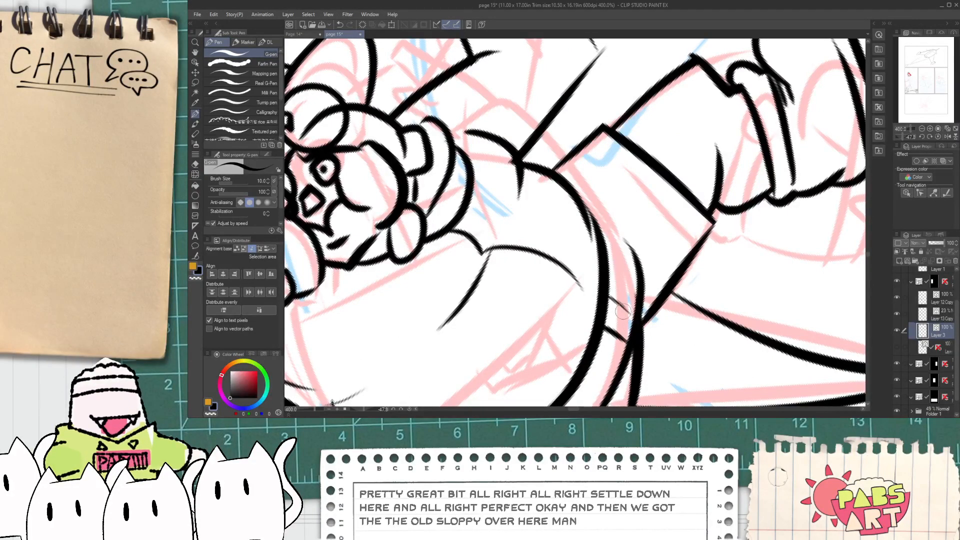
{"action": "scroll", "coordinate": [624, 312], "scroll_direction": "down", "scroll_amount": 5}
{"action": "scroll", "coordinate": [541, 332], "scroll_direction": "up", "scroll_amount": 4}
{"action": "scroll", "coordinate": [540, 331], "scroll_direction": "down", "scroll_amount": 4}
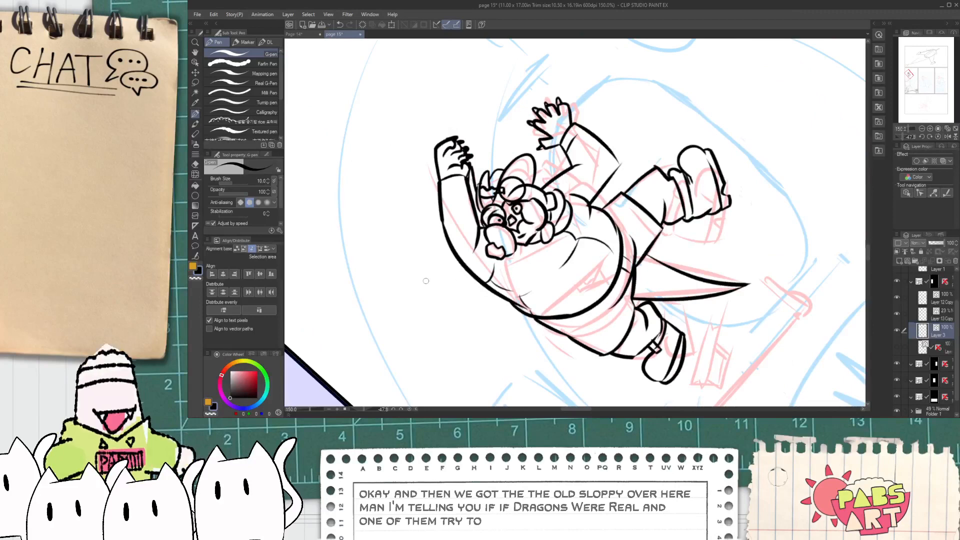
- Set the line correction tool to Adjust line width with Scale down width, and thin the character's torso and shoulder lines
{"action": "left_click", "coordinate": [195, 255]}
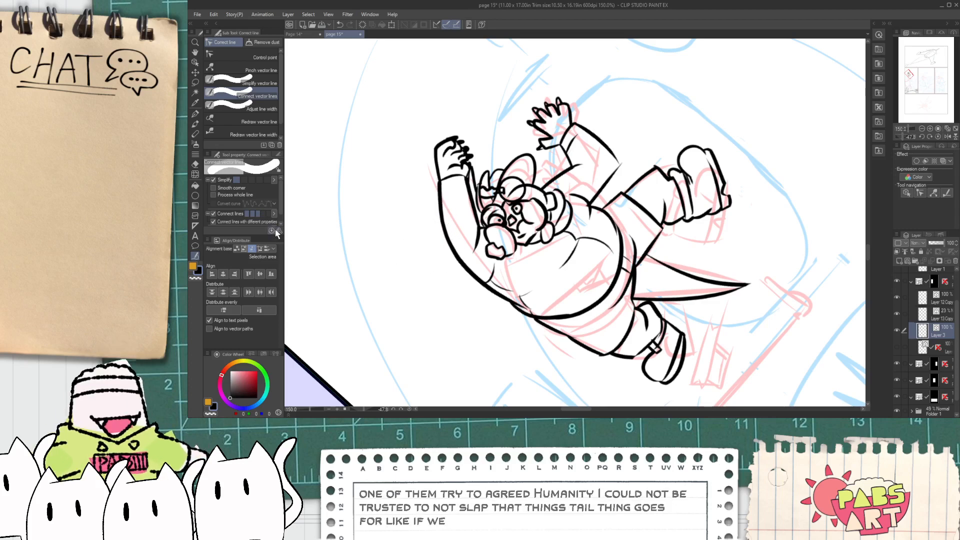
{"action": "left_click", "coordinate": [260, 131]}
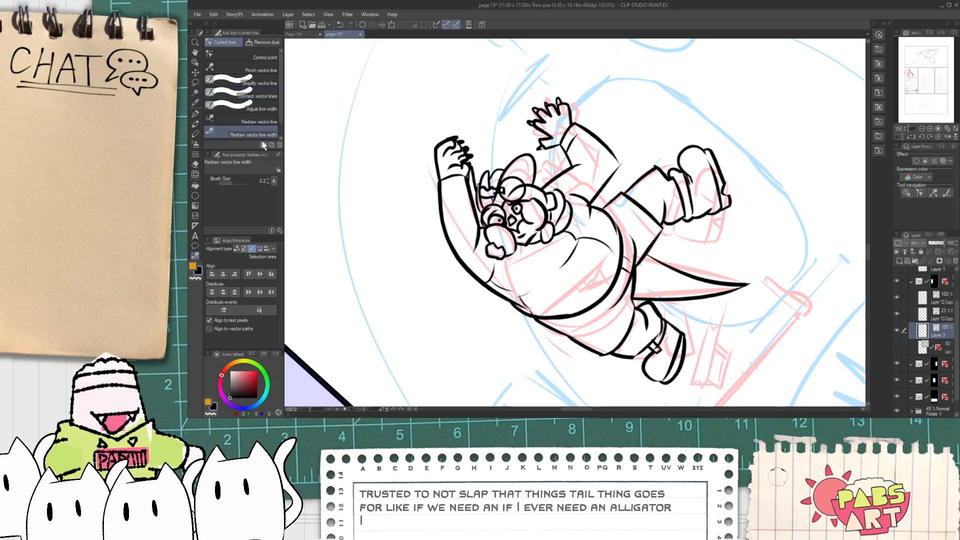
{"action": "left_click", "coordinate": [261, 109]}
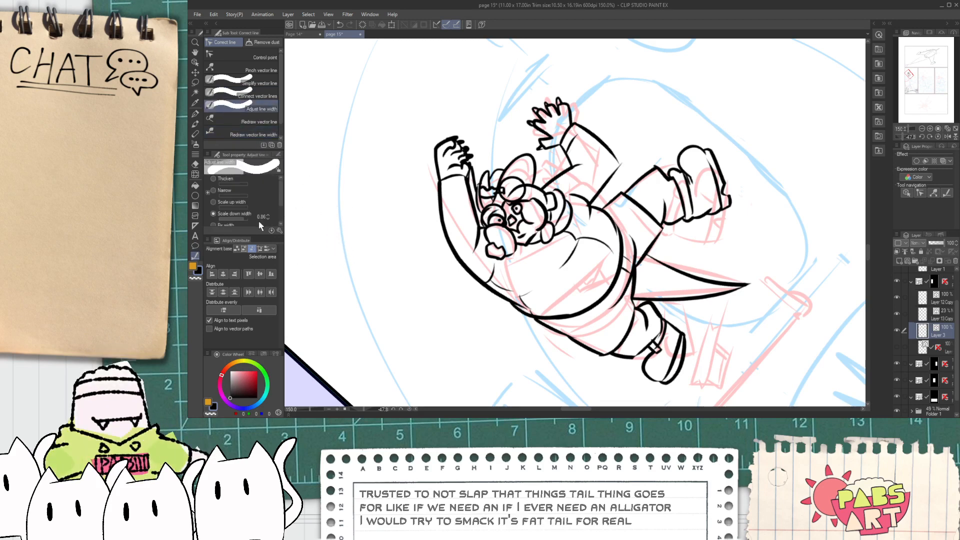
{"action": "scroll", "coordinate": [450, 242], "scroll_direction": "up", "scroll_amount": 1}
{"action": "mouse_move", "coordinate": [405, 215]}
{"action": "left_mouse_down"}
{"action": "mouse_move", "coordinate": [500, 320]}
{"action": "mouse_move", "coordinate": [600, 339]}
{"action": "mouse_move", "coordinate": [645, 313]}
{"action": "mouse_move", "coordinate": [668, 250]}
{"action": "left_mouse_up"}
{"action": "scroll", "coordinate": [676, 240], "scroll_direction": "up", "scroll_amount": 2}
{"action": "left_click", "coordinate": [673, 239]}
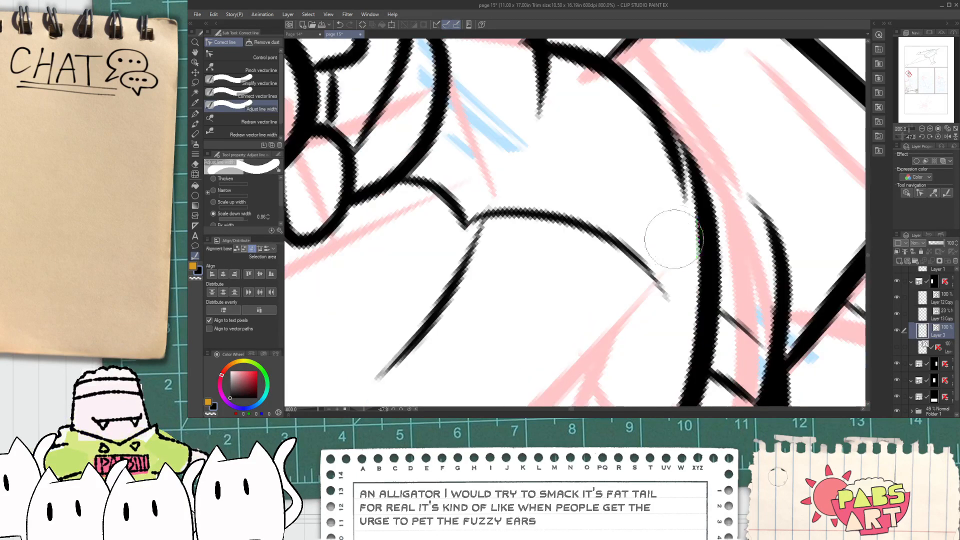
- Thin the line art of the character's face and raised fist with the Scale down width brush
{"action": "scroll", "coordinate": [645, 140], "scroll_direction": "down", "scroll_amount": 2}
{"action": "scroll", "coordinate": [611, 124], "scroll_direction": "up", "scroll_amount": 1}
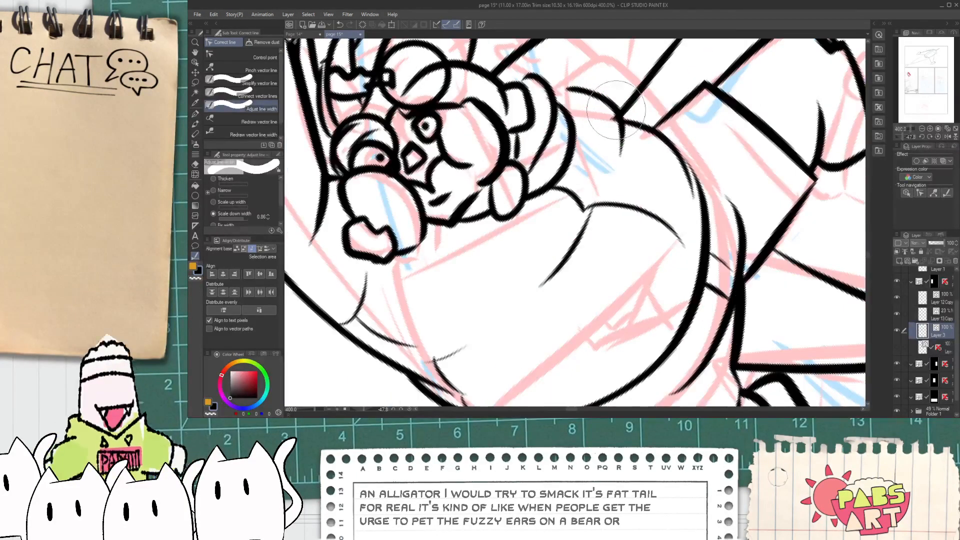
{"action": "scroll", "coordinate": [600, 131], "scroll_direction": "down", "scroll_amount": 2}
{"action": "scroll", "coordinate": [581, 138], "scroll_direction": "up", "scroll_amount": 2}
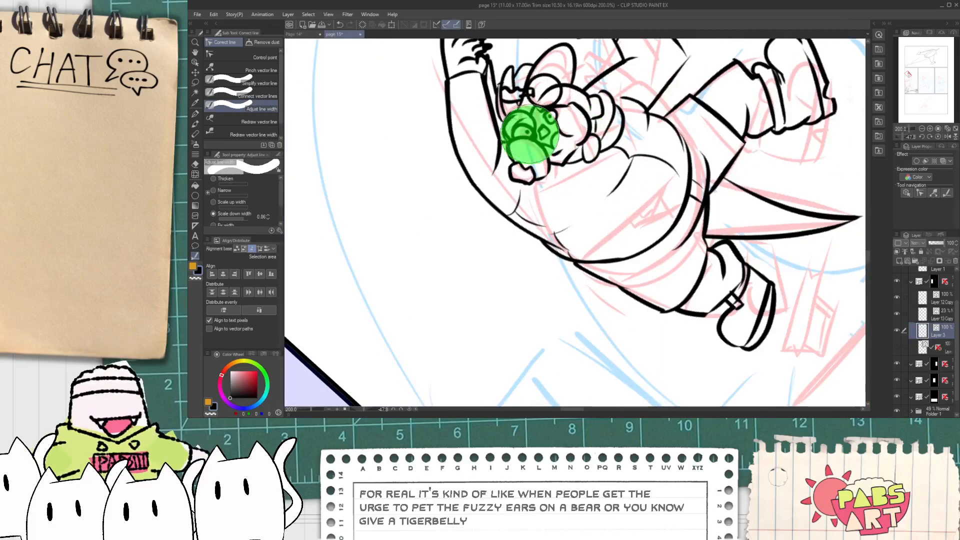
{"action": "scroll", "coordinate": [530, 115], "scroll_direction": "down", "scroll_amount": 2}
{"action": "scroll", "coordinate": [465, 90], "scroll_direction": "up", "scroll_amount": 2}
{"action": "left_click", "coordinate": [458, 84]}
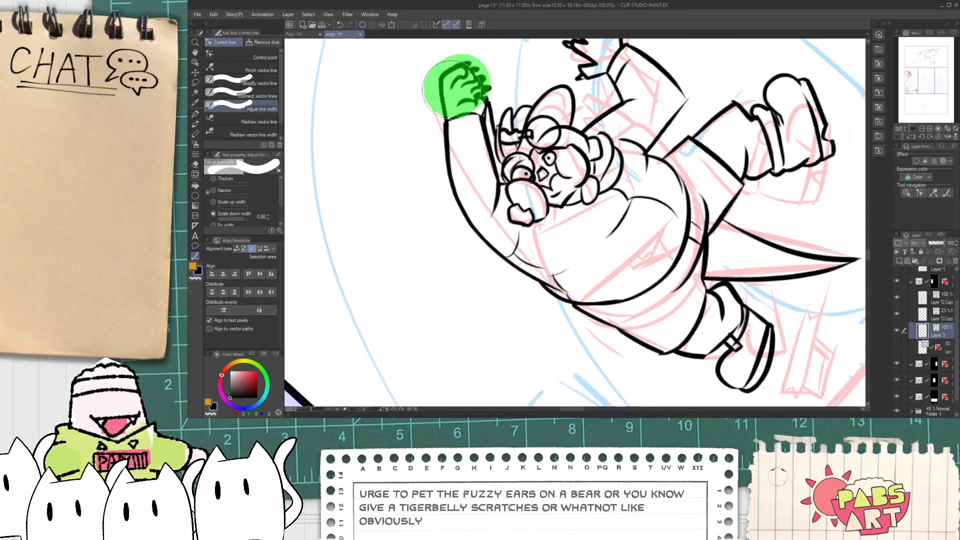
{"action": "left_click", "coordinate": [548, 83]}
{"action": "scroll", "coordinate": [546, 85], "scroll_direction": "down", "scroll_amount": 2}
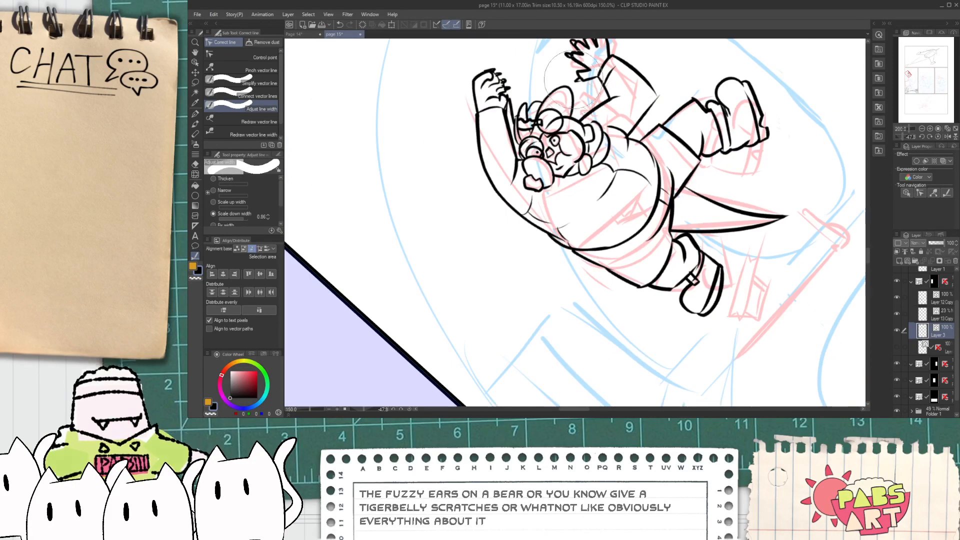
- Ink a short stroke closing the elbow corner of the open-handed arm and trim its overlap with the vector eraser
{"action": "scroll", "coordinate": [580, 70], "scroll_direction": "up", "scroll_amount": 2}
{"action": "scroll", "coordinate": [600, 80], "scroll_direction": "up", "scroll_amount": 1}
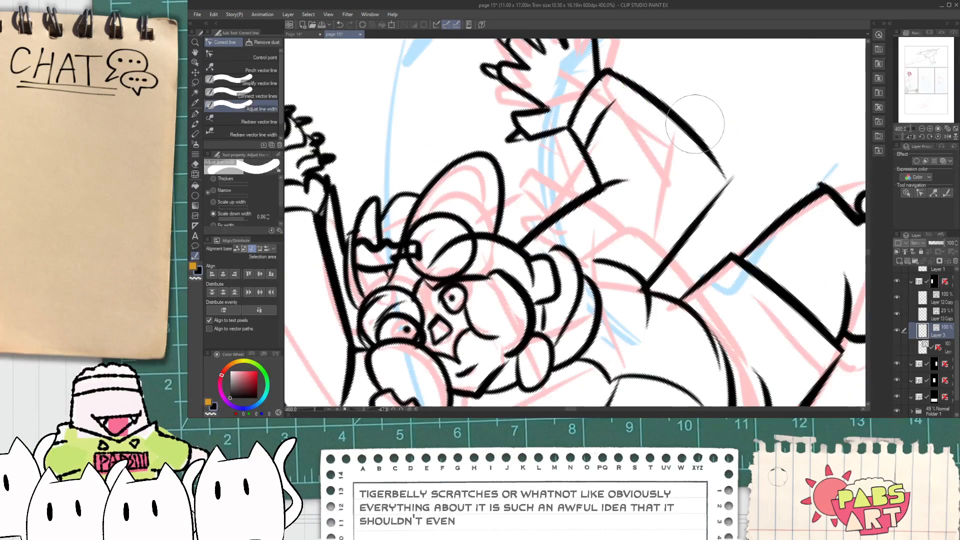
{"action": "key", "text": "p"}
{"action": "scroll", "coordinate": [719, 166], "scroll_direction": "up", "scroll_amount": 1}
{"action": "left_click_drag", "start_coordinate": [719, 167], "coordinate": [722, 232]}
{"action": "key", "text": "e"}
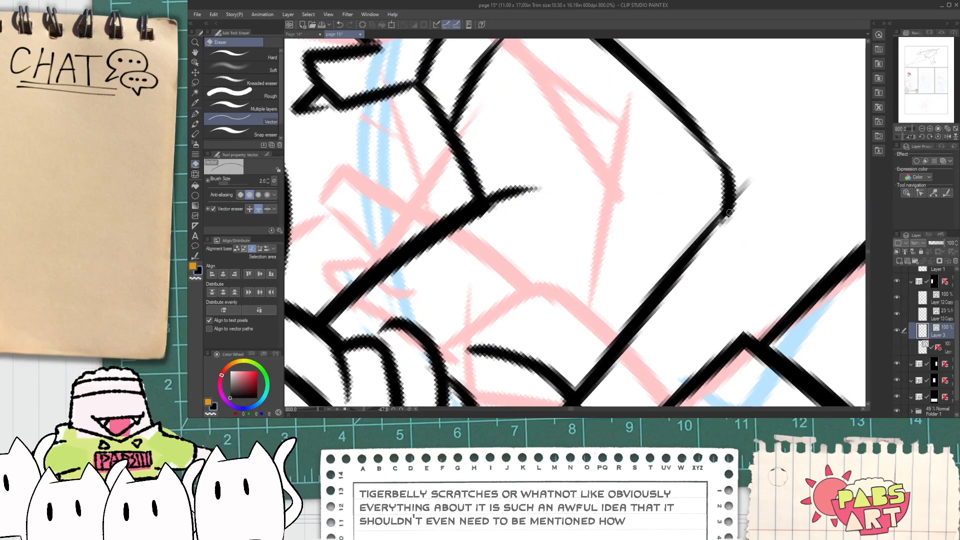
{"action": "left_click", "coordinate": [721, 220]}
{"action": "scroll", "coordinate": [720, 220], "scroll_direction": "down", "scroll_amount": 5}
{"action": "scroll", "coordinate": [673, 179], "scroll_direction": "up", "scroll_amount": 5}
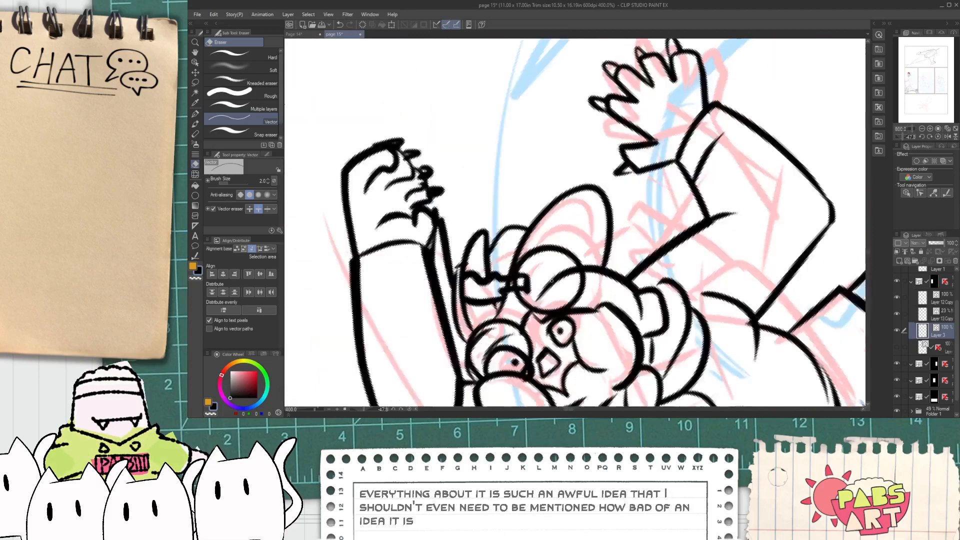
- Check the line art of the head, raised fist and sleeve up close, and then the whole figure in the panel
{"action": "scroll", "coordinate": [551, 280], "scroll_direction": "down", "scroll_amount": 4}
{"action": "key", "text": "space"}
{"action": "left_click_drag", "start_coordinate": [541, 293], "coordinate": [547, 257]}
{"action": "scroll", "coordinate": [570, 234], "scroll_direction": "up", "scroll_amount": 1}
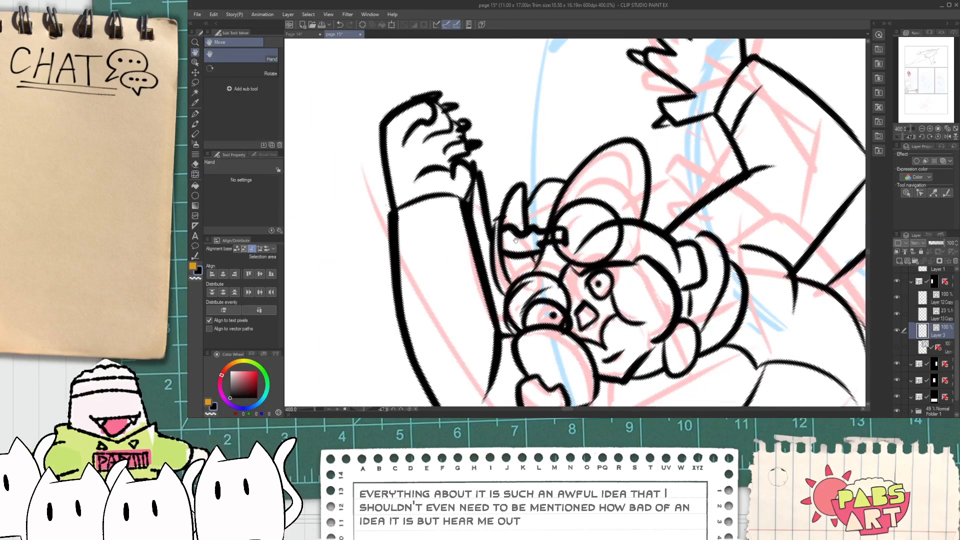
{"action": "scroll", "coordinate": [571, 234], "scroll_direction": "up", "scroll_amount": 5}
{"action": "scroll", "coordinate": [570, 234], "scroll_direction": "down", "scroll_amount": 6}
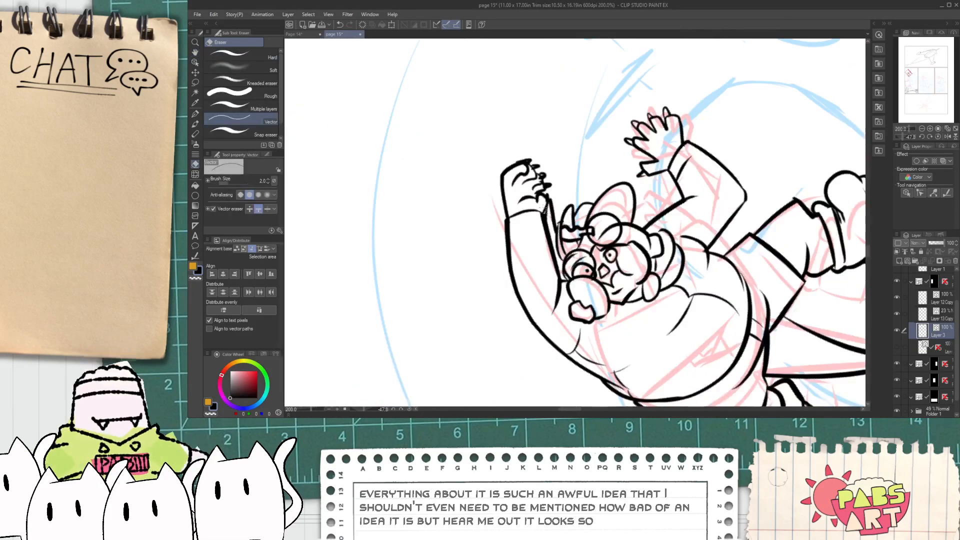
{"action": "scroll", "coordinate": [568, 150], "scroll_direction": "up", "scroll_amount": 4}
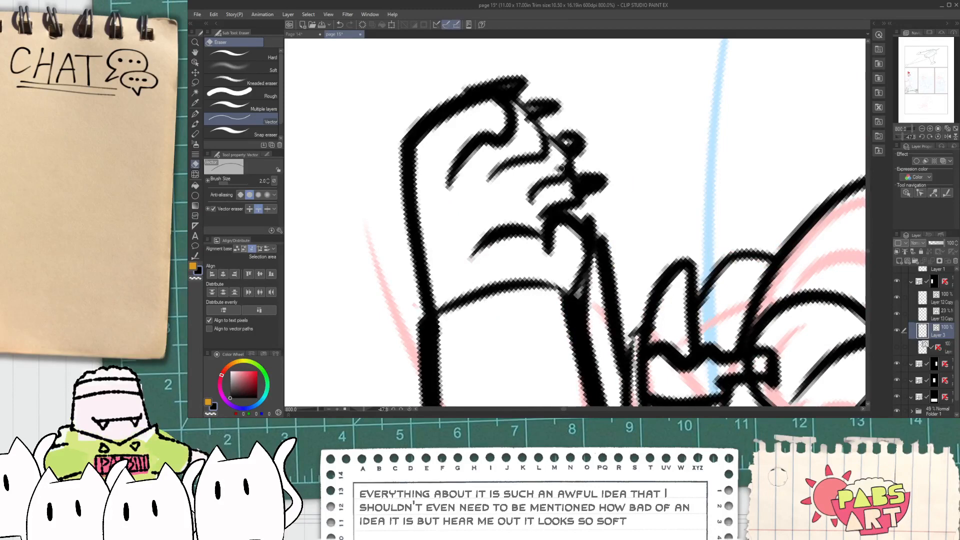
{"action": "scroll", "coordinate": [561, 169], "scroll_direction": "down", "scroll_amount": 8}
{"action": "key", "text": "space"}
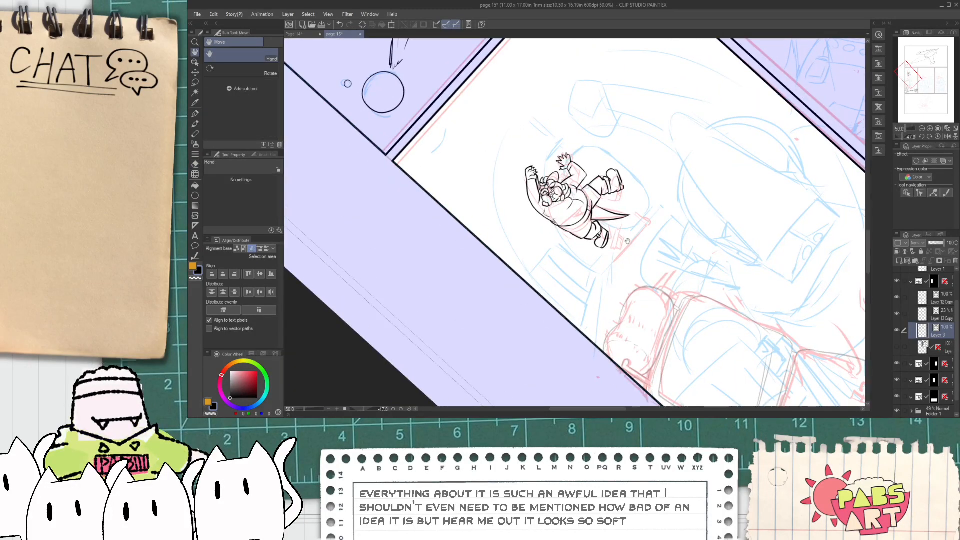
- Show the cockpit line art, shift the character towards the window frame's outer edge, and enlarge the figure slightly with Scale/Rotate
{"action": "left_click", "coordinate": [896, 347]}
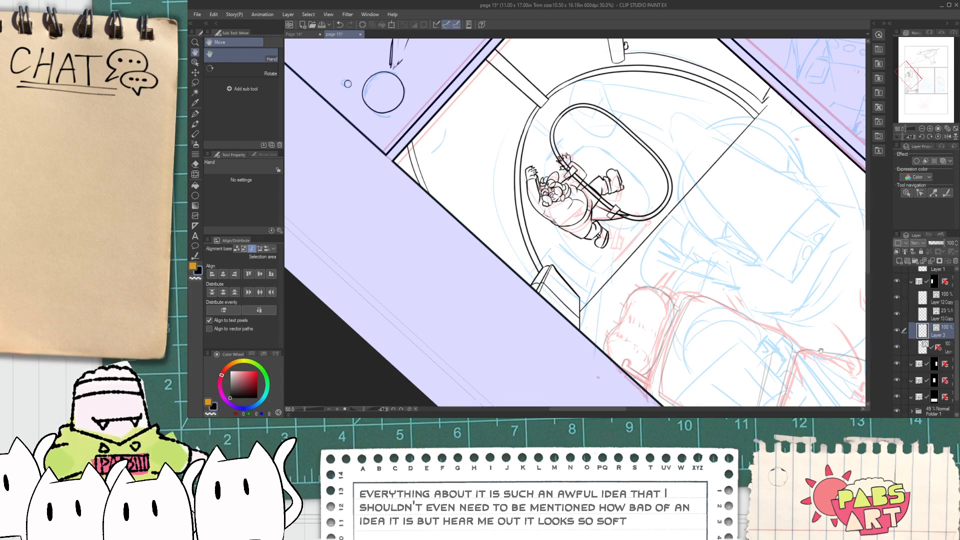
{"action": "key", "text": "k"}
{"action": "left_click_drag", "start_coordinate": [651, 298], "coordinate": [636, 293]}
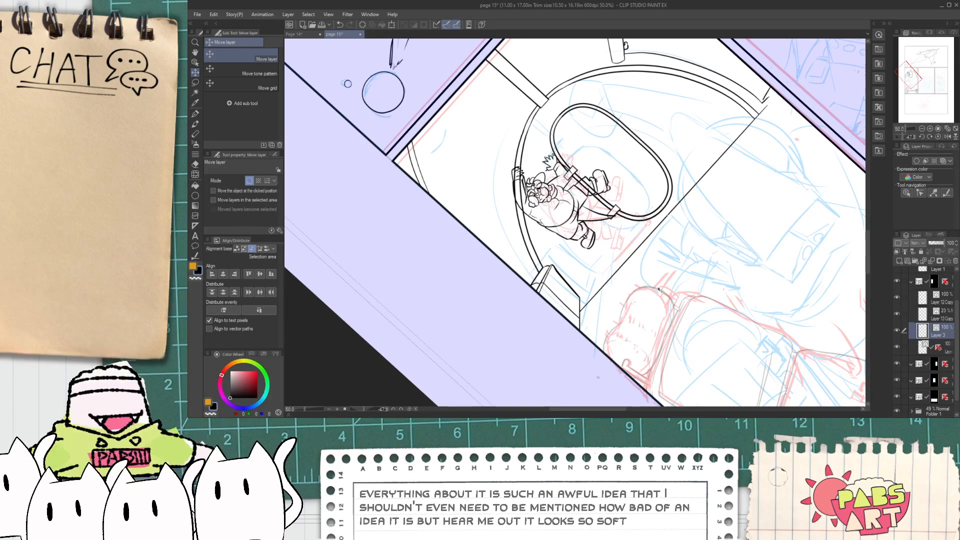
{"action": "key", "text": "ctrl+t"}
{"action": "left_click_drag", "start_coordinate": [638, 199], "coordinate": [613, 211]}
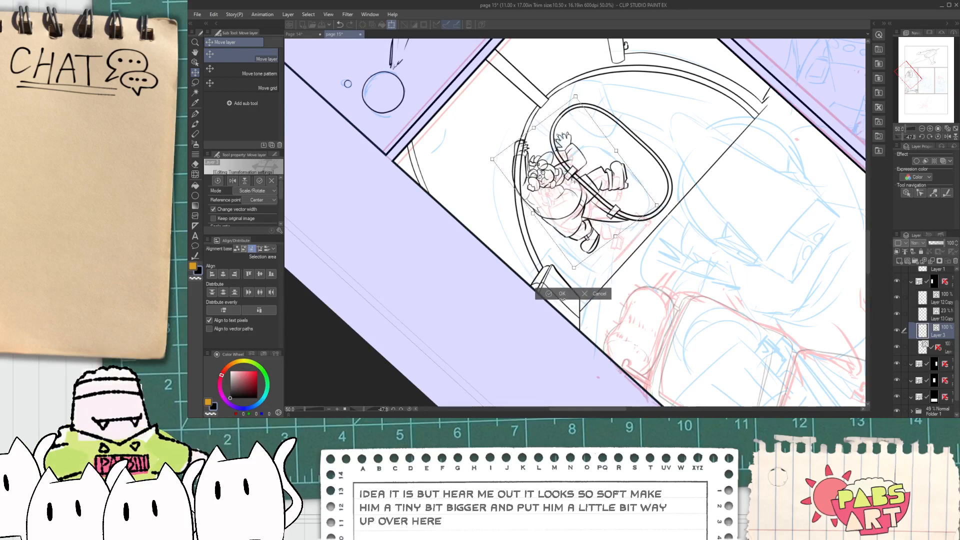
{"action": "left_click", "coordinate": [558, 294]}
- Ink the slanted side and the base edge of an angular shape crossing the window frame above the open hand
{"action": "scroll", "coordinate": [604, 148], "scroll_direction": "up", "scroll_amount": 4}
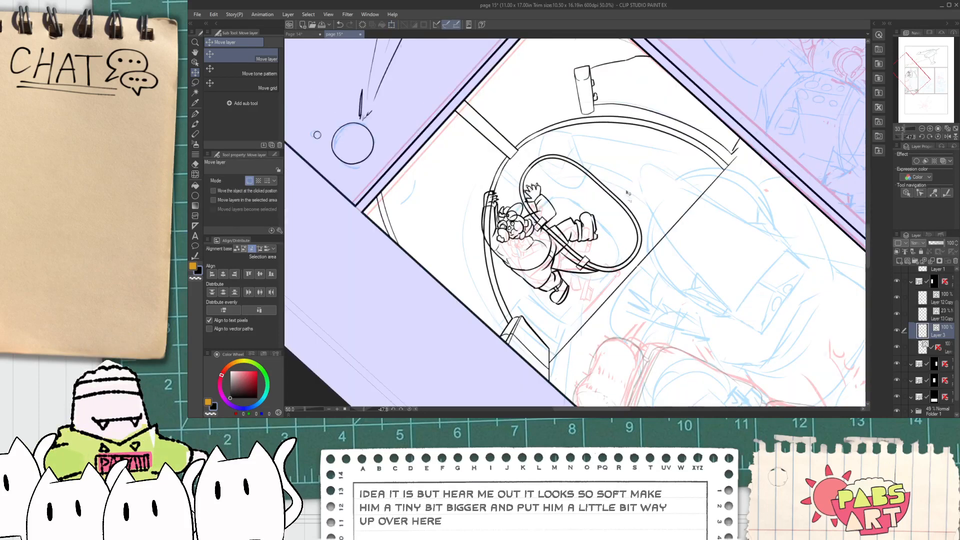
{"action": "key", "text": "p"}
{"action": "scroll", "coordinate": [584, 129], "scroll_direction": "up", "scroll_amount": 2}
{"action": "left_click_drag", "start_coordinate": [652, 127], "coordinate": [573, 142]}
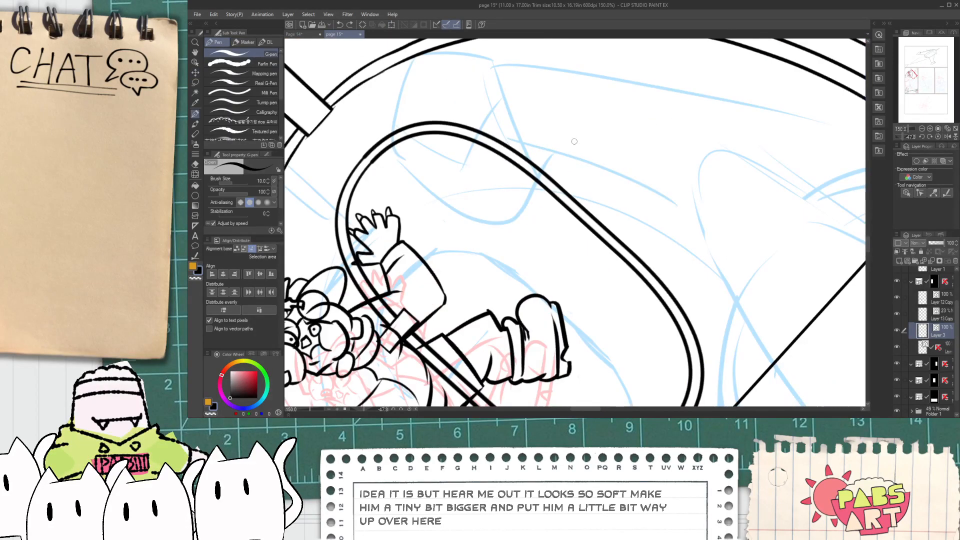
{"action": "key", "text": "ctrl+z"}
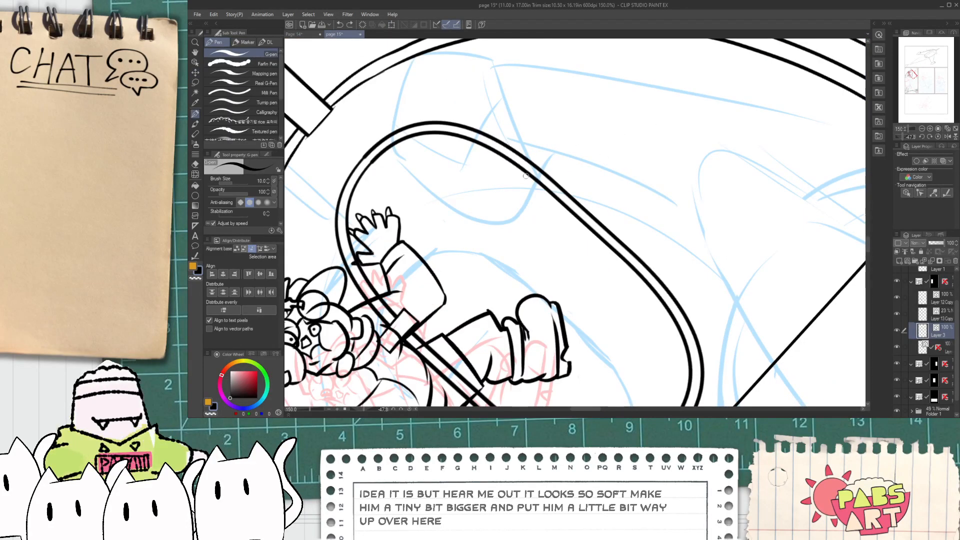
{"action": "scroll", "coordinate": [501, 119], "scroll_direction": "down", "scroll_amount": 5}
{"action": "scroll", "coordinate": [488, 169], "scroll_direction": "up", "scroll_amount": 3}
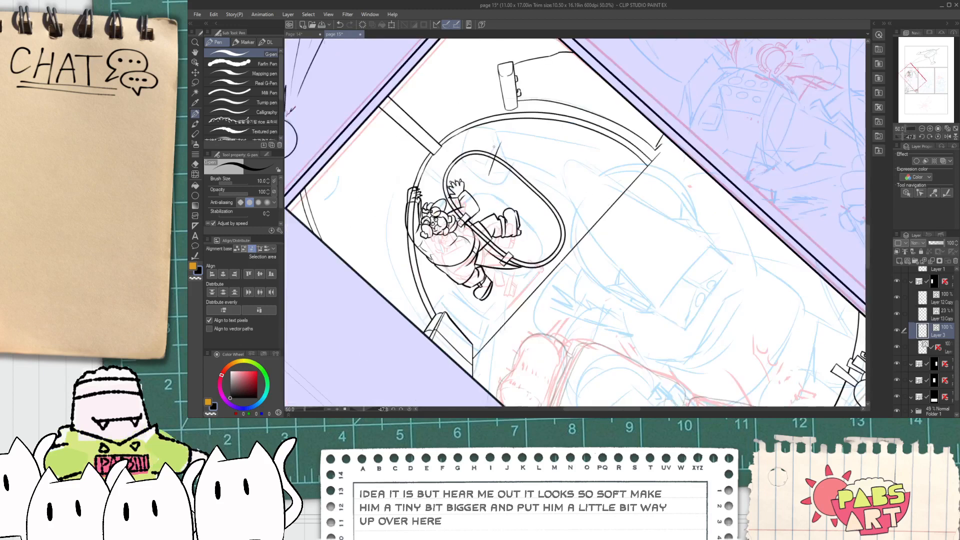
{"action": "scroll", "coordinate": [489, 169], "scroll_direction": "up", "scroll_amount": 2}
{"action": "left_click_drag", "start_coordinate": [479, 169], "coordinate": [558, 185]}
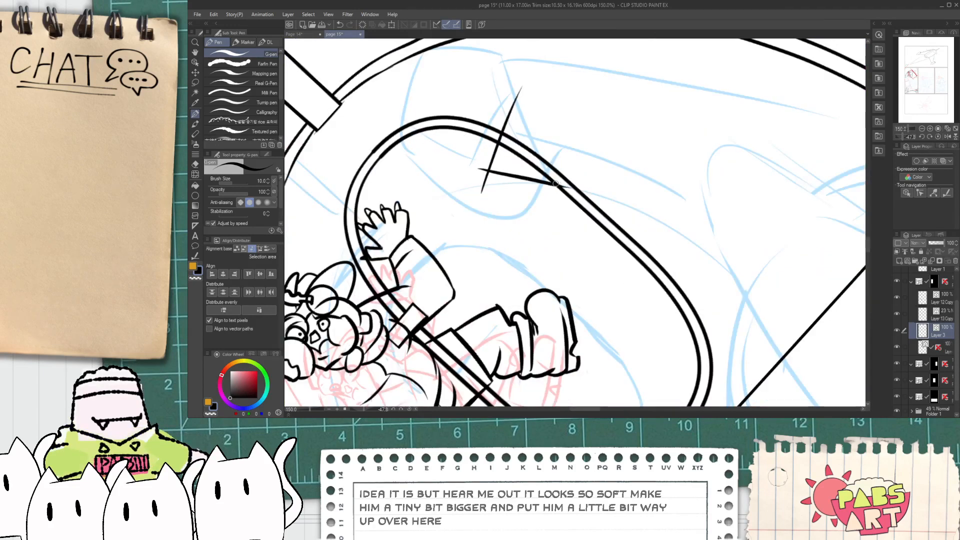
{"action": "key", "text": "ctrl+z"}
- Ink the notch, remaining side and angled top edges of the angular shape with straight strokes, redoing the notch line
{"action": "scroll", "coordinate": [506, 125], "scroll_direction": "up", "scroll_amount": 2}
{"action": "mouse_move", "coordinate": [486, 218]}
{"action": "left_mouse_down"}
{"action": "mouse_move", "coordinate": [499, 145]}
{"action": "mouse_move", "coordinate": [509, 239]}
{"action": "left_mouse_up"}
{"action": "key", "text": "ctrl+z"}
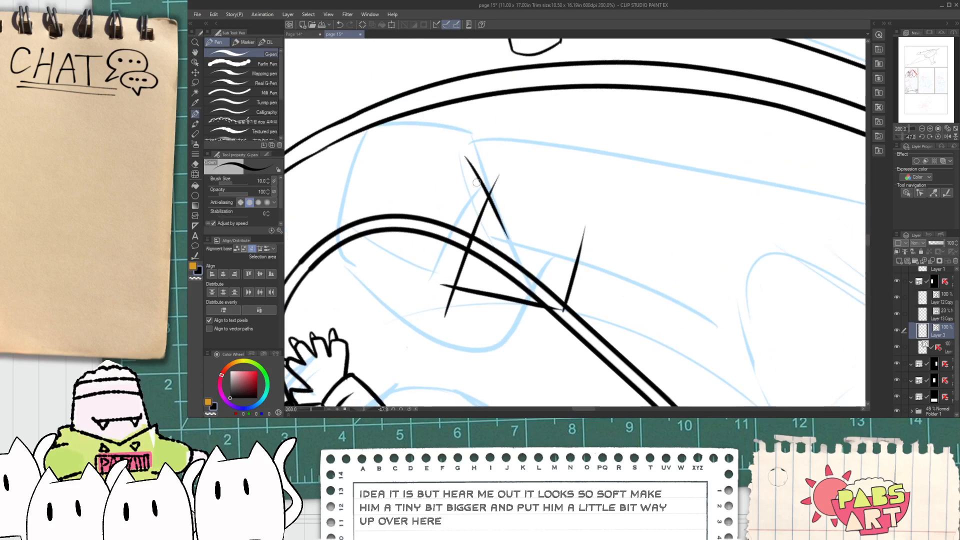
{"action": "left_click_drag", "start_coordinate": [467, 166], "coordinate": [493, 226]}
{"action": "key", "text": "ctrl+z"}
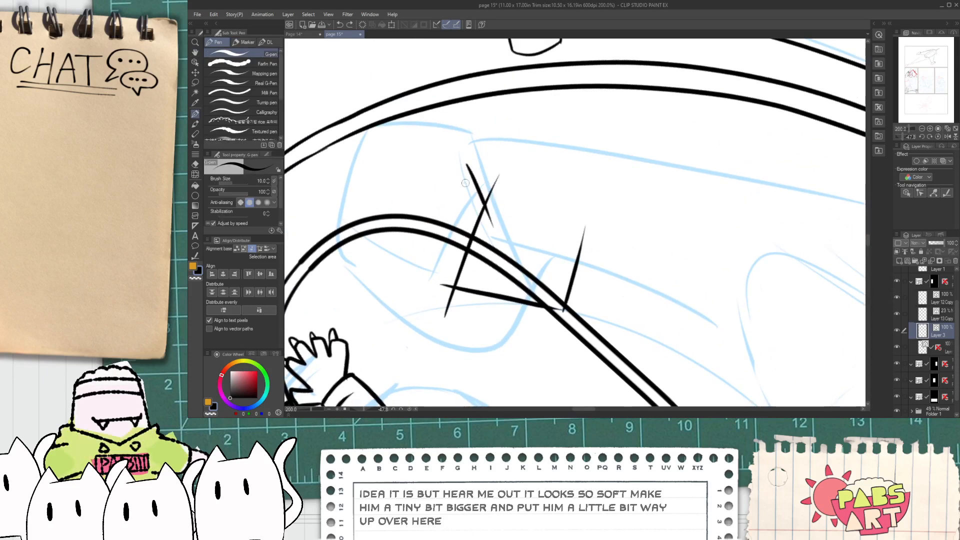
{"action": "key", "text": "ctrl+z"}
{"action": "mouse_move", "coordinate": [528, 123]}
{"action": "left_mouse_down"}
{"action": "mouse_move", "coordinate": [600, 130]}
{"action": "mouse_move", "coordinate": [620, 225]}
{"action": "left_mouse_up"}
- Select all strokes of the angular shape as vector objects and scale the shape down slightly
{"action": "key", "text": "e"}
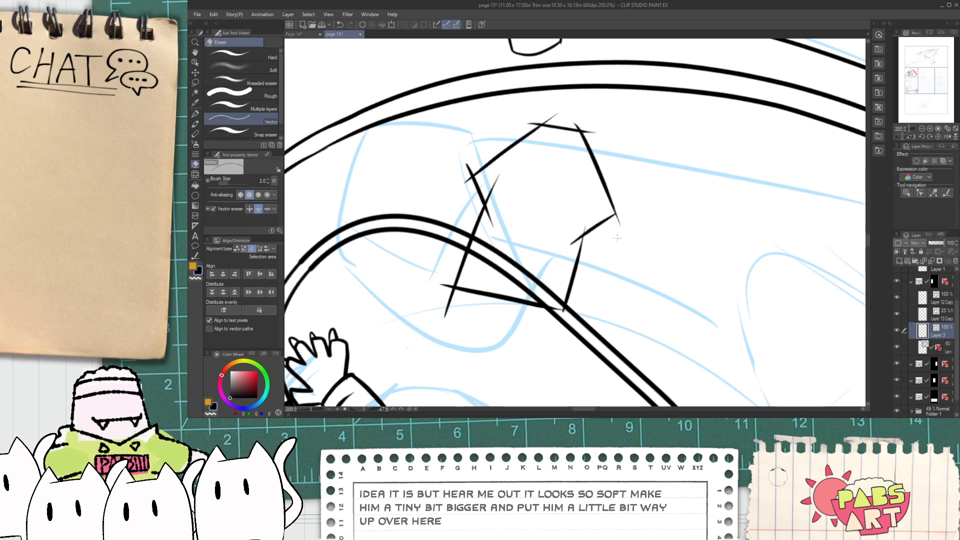
{"action": "key", "text": "o"}
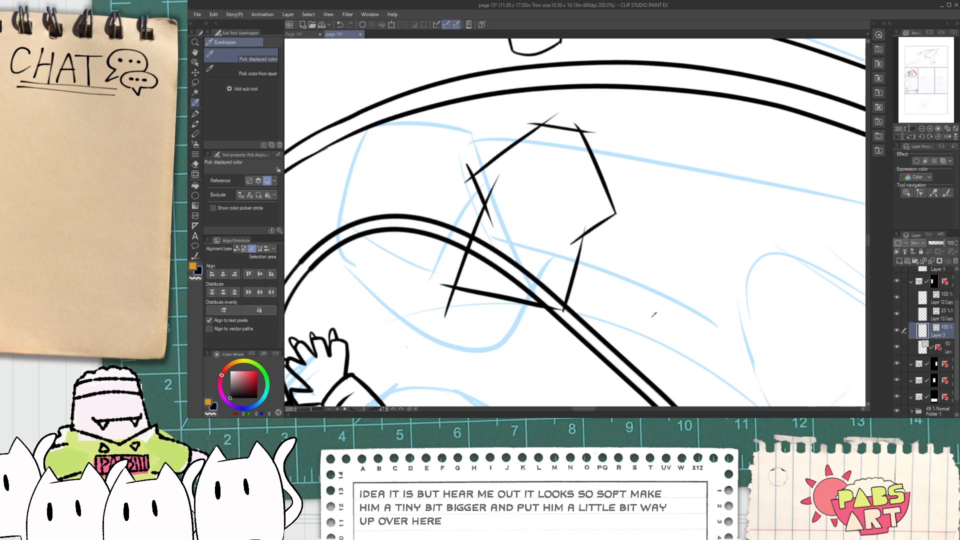
{"action": "left_click_drag", "start_coordinate": [667, 351], "coordinate": [453, 153]}
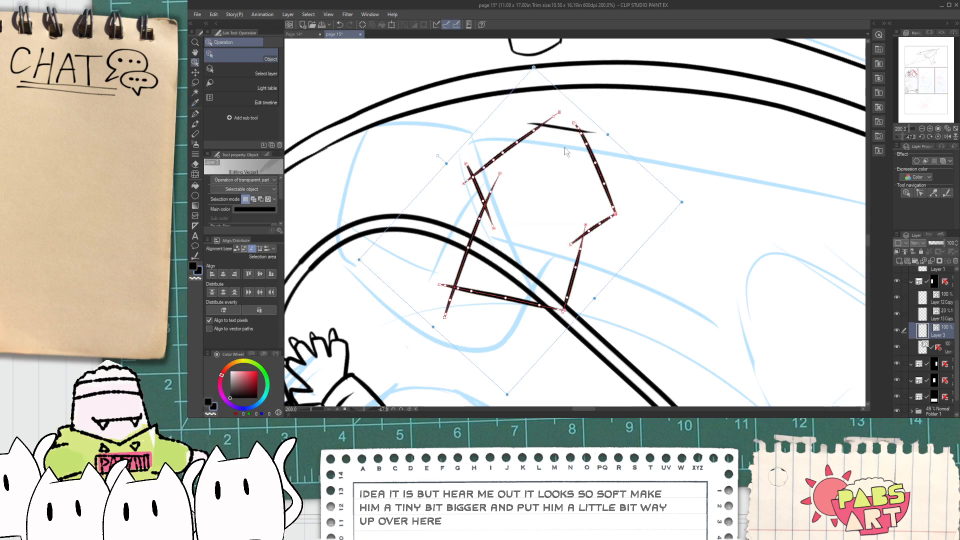
{"action": "left_click", "coordinate": [594, 132], "text": "shift"}
{"action": "left_click_drag", "start_coordinate": [614, 128], "coordinate": [582, 162]}
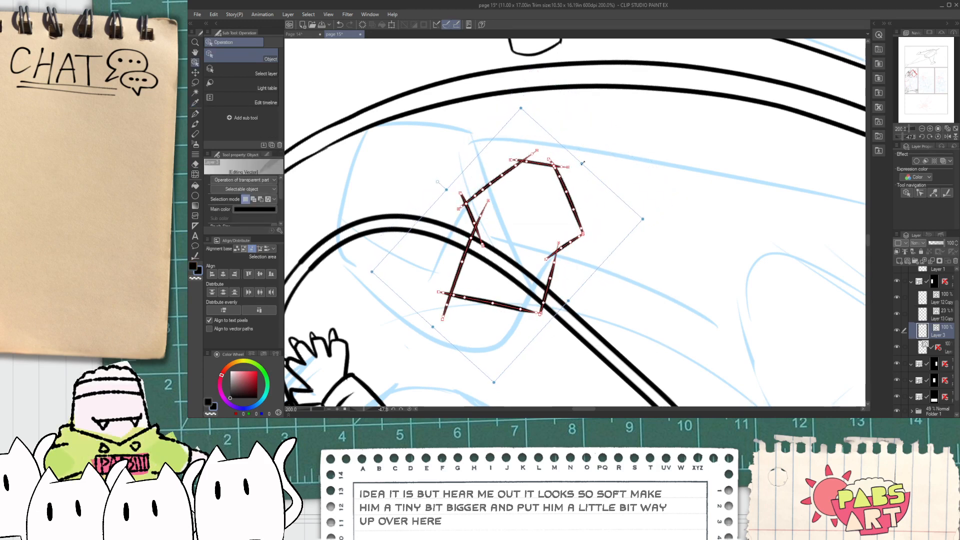
- Hide the cockpit line art and trim the overlapping stroke ends at the angular shape's corners with the vector eraser
{"action": "key", "text": "e"}
{"action": "scroll", "coordinate": [473, 273], "scroll_direction": "up", "scroll_amount": 3}
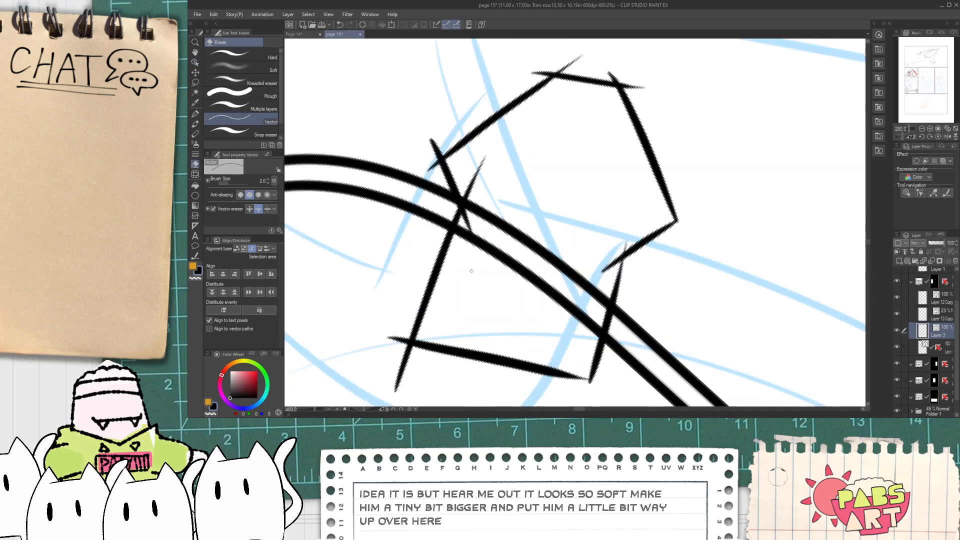
{"action": "left_click_drag", "start_coordinate": [665, 385], "coordinate": [734, 304]}
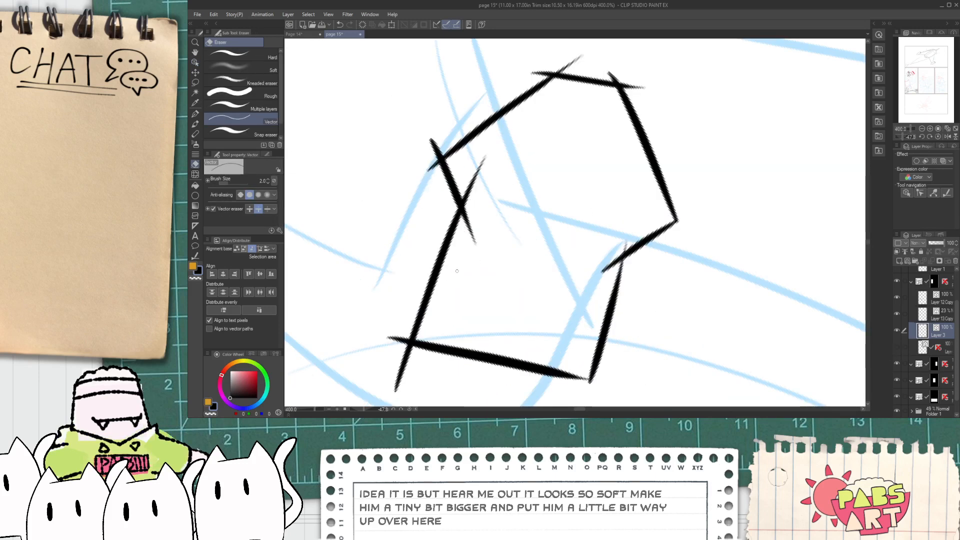
{"action": "left_click_drag", "start_coordinate": [473, 238], "coordinate": [464, 171]}
{"action": "left_click", "coordinate": [540, 73]}
{"action": "left_click", "coordinate": [570, 62]}
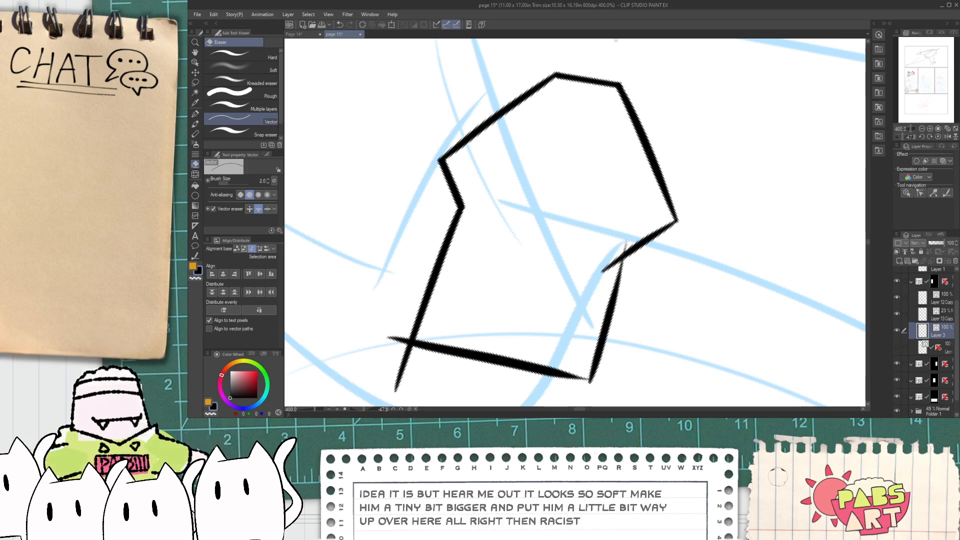
{"action": "left_click_drag", "start_coordinate": [620, 242], "coordinate": [609, 269]}
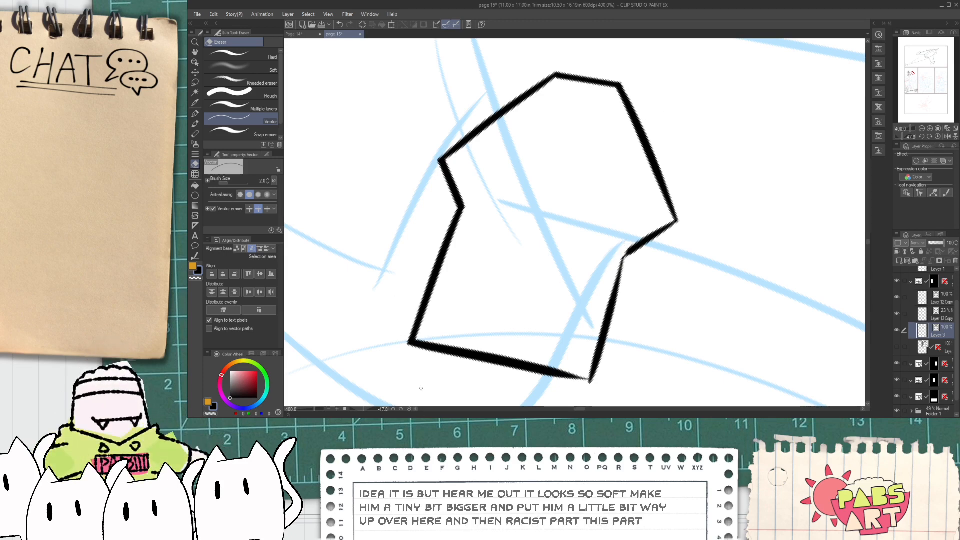
- Ink a long slanted line beside the angular shape extending past its corner, redoing the stroke
{"action": "scroll", "coordinate": [421, 397], "scroll_direction": "down", "scroll_amount": 2}
{"action": "key", "text": "p"}
{"action": "scroll", "coordinate": [295, 320], "scroll_direction": "up", "scroll_amount": 2}
{"action": "left_click_drag", "start_coordinate": [402, 251], "coordinate": [652, 314]}
{"action": "key", "text": "ctrl+z"}
{"action": "mouse_move", "coordinate": [405, 253]}
{"action": "left_mouse_down"}
{"action": "mouse_move", "coordinate": [623, 314]}
{"action": "mouse_move", "coordinate": [480, 262]}
{"action": "mouse_move", "coordinate": [650, 313]}
{"action": "left_mouse_up"}
{"action": "key", "text": "ctrl+z"}
{"action": "key", "text": "ctrl+z"}
- Switch to the page 14 document to consult its cockpit panels
{"action": "scroll", "coordinate": [587, 281], "scroll_direction": "down", "scroll_amount": 5}
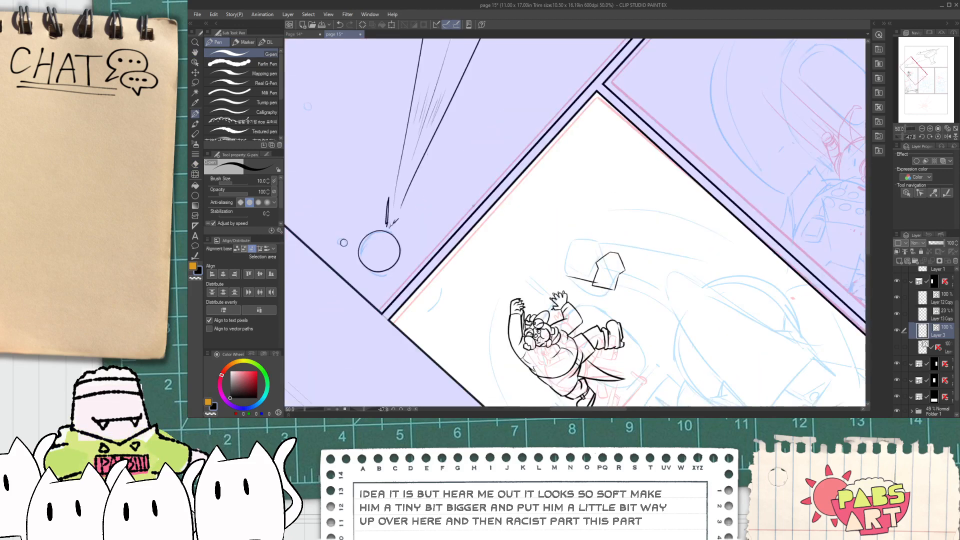
{"action": "left_click", "coordinate": [301, 35]}
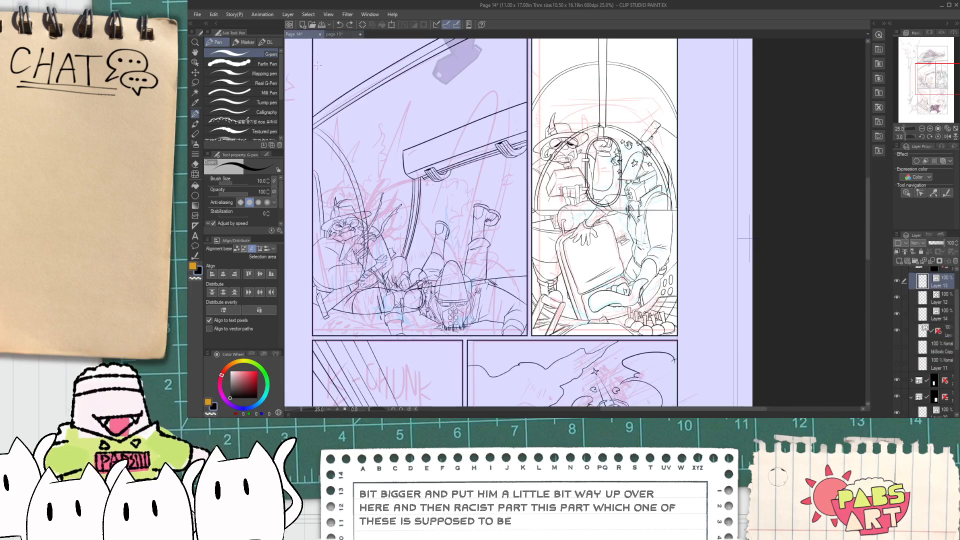
- Return to the page 15 document and trim the arm's upper line where it crosses the angular shape's edge
{"action": "left_click", "coordinate": [334, 34]}
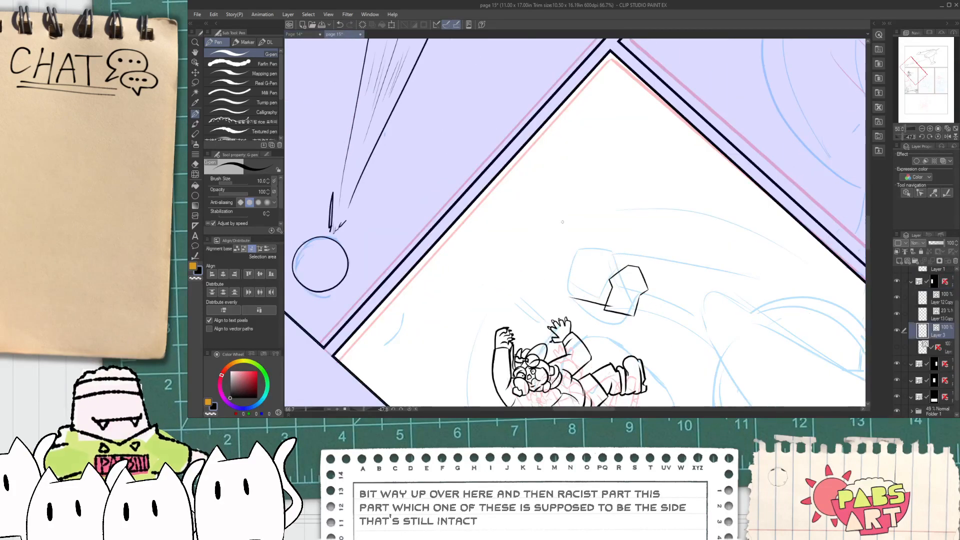
{"action": "scroll", "coordinate": [561, 225], "scroll_direction": "up", "scroll_amount": 5}
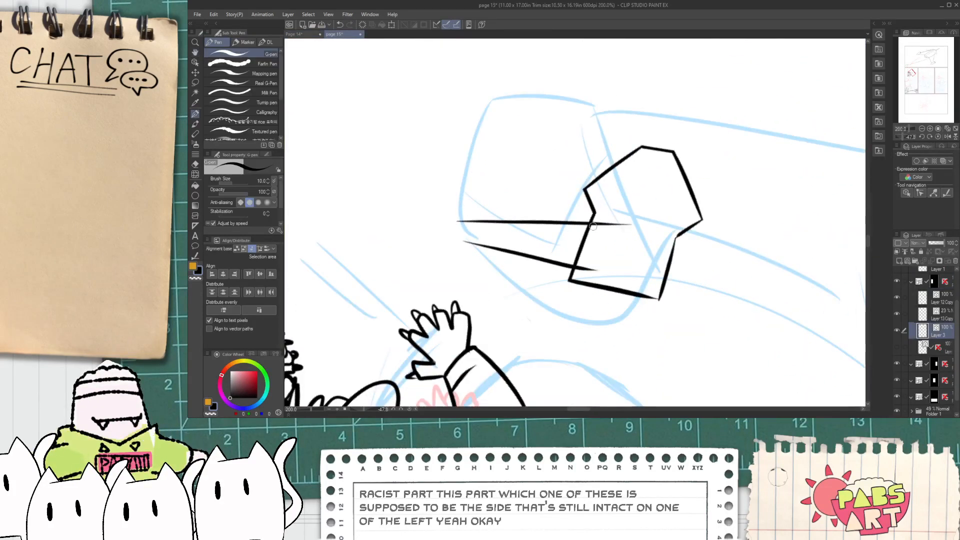
{"action": "key", "text": "e"}
{"action": "left_click", "coordinate": [613, 224]}
- Ink a narrow four-sided cap with a slanted upper edge across the arm's outer end, redoing its side strokes
{"action": "key", "text": "p"}
{"action": "scroll", "coordinate": [440, 231], "scroll_direction": "up", "scroll_amount": 3}
{"action": "left_click_drag", "start_coordinate": [457, 270], "coordinate": [514, 110]}
{"action": "key", "text": "ctrl+z"}
{"action": "left_click_drag", "start_coordinate": [509, 156], "coordinate": [487, 314]}
{"action": "key", "text": "ctrl+z"}
{"action": "left_click_drag", "start_coordinate": [510, 172], "coordinate": [485, 295]}
{"action": "mouse_move", "coordinate": [494, 197]}
{"action": "left_mouse_down"}
{"action": "mouse_move", "coordinate": [556, 168]}
{"action": "mouse_move", "coordinate": [514, 320]}
{"action": "left_mouse_up"}
{"action": "key", "text": "ctrl+z"}
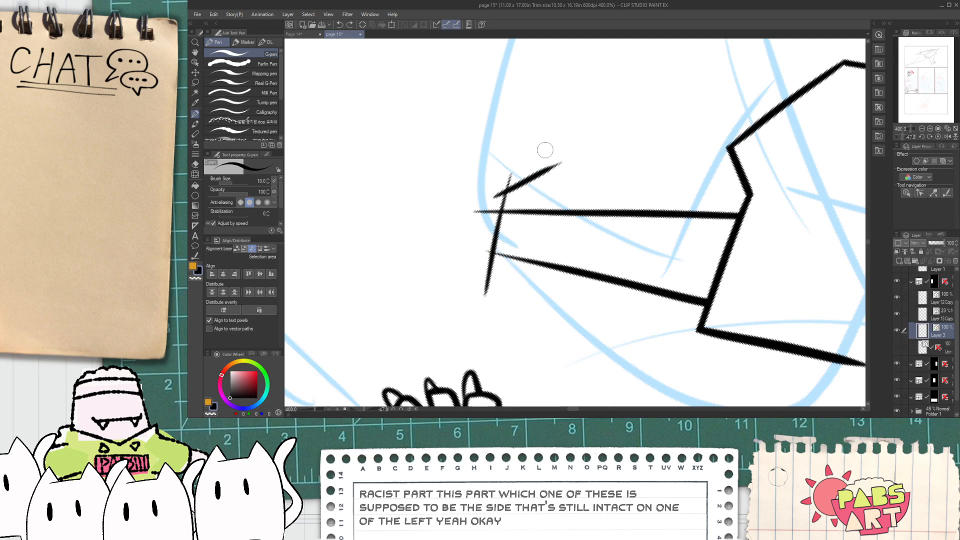
{"action": "left_click_drag", "start_coordinate": [544, 153], "coordinate": [522, 297]}
- Trim the cap's overlapping stroke ends with the vector eraser and ink a small flared foot beneath it
{"action": "key", "text": "e"}
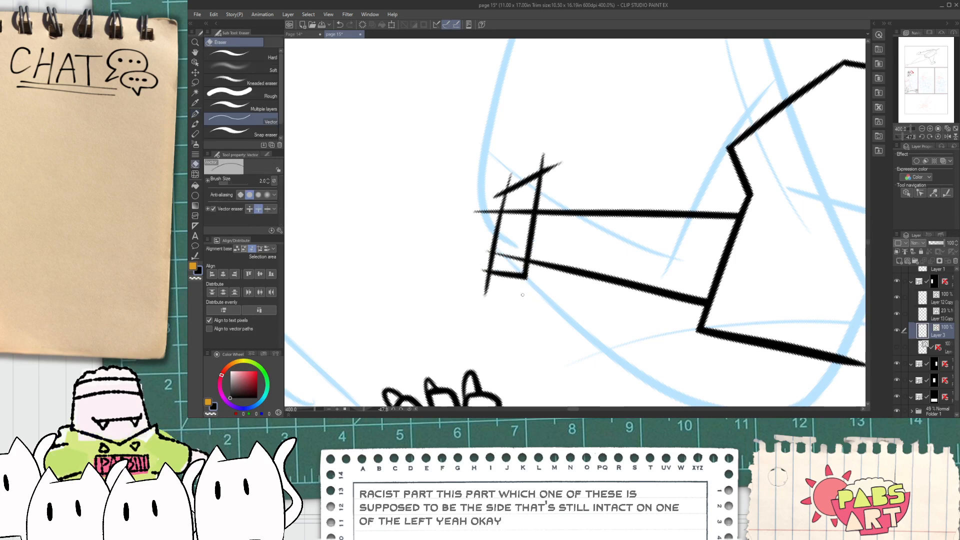
{"action": "left_click_drag", "start_coordinate": [489, 199], "coordinate": [514, 180]}
{"action": "left_click_drag", "start_coordinate": [516, 212], "coordinate": [511, 258]}
{"action": "scroll", "coordinate": [504, 255], "scroll_direction": "up", "scroll_amount": 2}
{"action": "key", "text": "p"}
{"action": "mouse_move", "coordinate": [456, 306]}
{"action": "left_mouse_down"}
{"action": "mouse_move", "coordinate": [521, 241]}
{"action": "mouse_move", "coordinate": [548, 313]}
{"action": "left_mouse_up"}
{"action": "mouse_move", "coordinate": [526, 257]}
{"action": "left_mouse_down"}
{"action": "mouse_move", "coordinate": [553, 334]}
{"action": "mouse_move", "coordinate": [504, 261]}
{"action": "left_mouse_up"}
{"action": "key", "text": "e"}
{"action": "scroll", "coordinate": [525, 261], "scroll_direction": "down", "scroll_amount": 4}
{"action": "scroll", "coordinate": [525, 261], "scroll_direction": "up", "scroll_amount": 2}
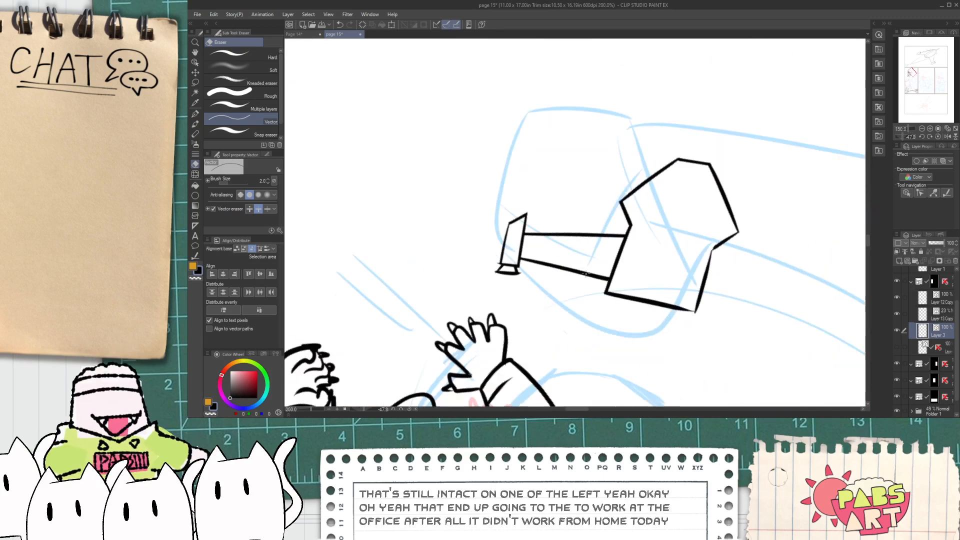
- Ink a dividing line across the arm near the angular body, trim it, and add a row of three small circles
{"action": "key", "text": "p"}
{"action": "scroll", "coordinate": [525, 261], "scroll_direction": "up", "scroll_amount": 1}
{"action": "mouse_move", "coordinate": [580, 280]}
{"action": "left_mouse_down"}
{"action": "mouse_move", "coordinate": [606, 150]}
{"action": "mouse_move", "coordinate": [577, 305]}
{"action": "left_mouse_up"}
{"action": "key", "text": "ctrl+z"}
{"action": "key", "text": "e"}
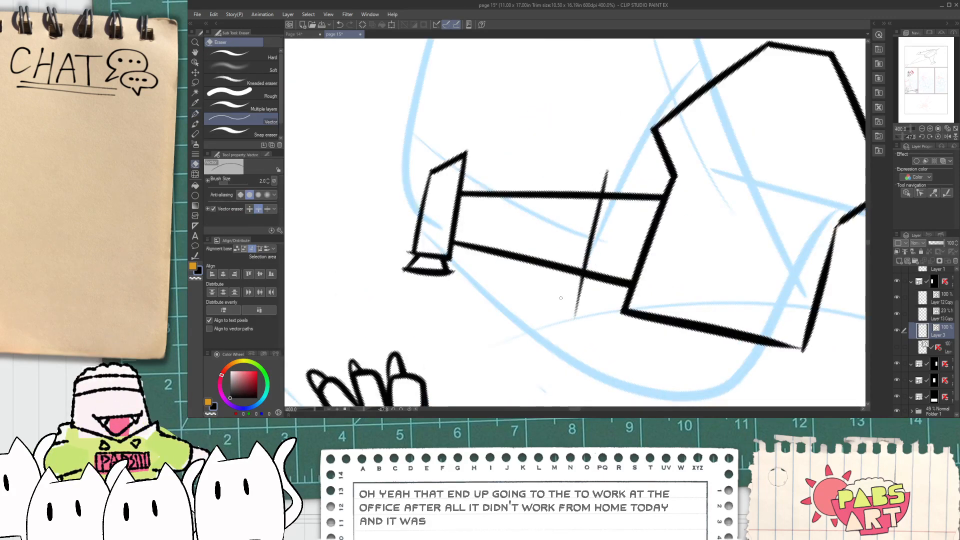
{"action": "mouse_move", "coordinate": [633, 203]}
{"action": "left_mouse_down"}
{"action": "mouse_move", "coordinate": [622, 218]}
{"action": "mouse_move", "coordinate": [649, 211]}
{"action": "mouse_move", "coordinate": [625, 226]}
{"action": "mouse_move", "coordinate": [632, 199]}
{"action": "left_mouse_up"}
{"action": "key", "text": "ctrl+z"}
{"action": "key", "text": "ctrl+z"}
{"action": "mouse_move", "coordinate": [607, 256]}
{"action": "left_mouse_down"}
{"action": "mouse_move", "coordinate": [634, 266]}
{"action": "mouse_move", "coordinate": [623, 263]}
{"action": "left_mouse_up"}
{"action": "key", "text": "ctrl+z"}
{"action": "left_click_drag", "start_coordinate": [608, 294], "coordinate": [604, 309]}
{"action": "scroll", "coordinate": [610, 300], "scroll_direction": "down", "scroll_amount": 8}
{"action": "scroll", "coordinate": [610, 300], "scroll_direction": "up", "scroll_amount": 5}
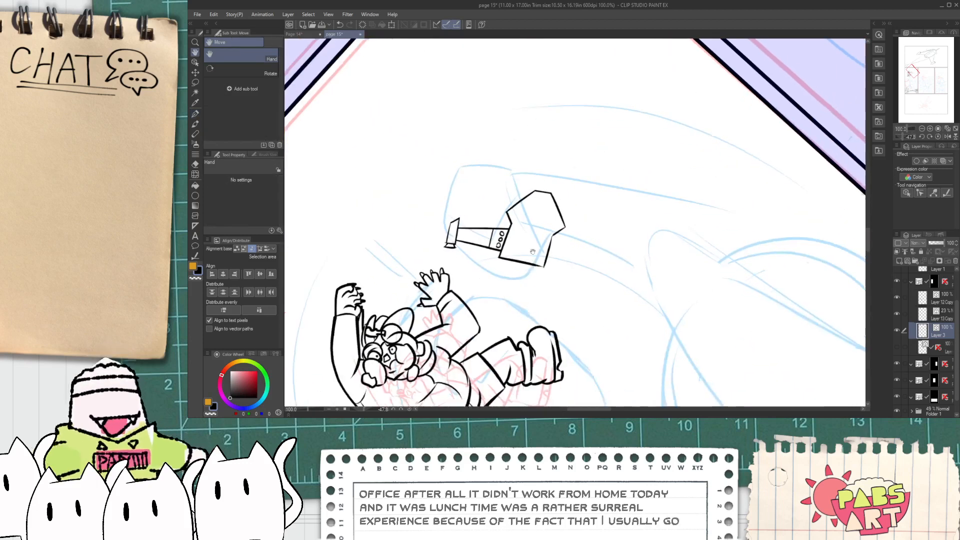
- Ink two long converging lines for a tapered second arm on the opposite side of the angular body, redoing strokes
{"action": "left_click_drag", "start_coordinate": [562, 233], "coordinate": [708, 340]}
{"action": "key", "text": "ctrl+z"}
{"action": "left_click_drag", "start_coordinate": [545, 213], "coordinate": [730, 336]}
{"action": "left_click_drag", "start_coordinate": [522, 300], "coordinate": [739, 384]}
{"action": "key", "text": "ctrl+z"}
{"action": "mouse_move", "coordinate": [523, 300]}
{"action": "left_mouse_down"}
{"action": "mouse_move", "coordinate": [684, 348]}
{"action": "mouse_move", "coordinate": [662, 347]}
{"action": "left_mouse_up"}
{"action": "key", "text": "ctrl+z"}
{"action": "key", "text": "ctrl+z"}
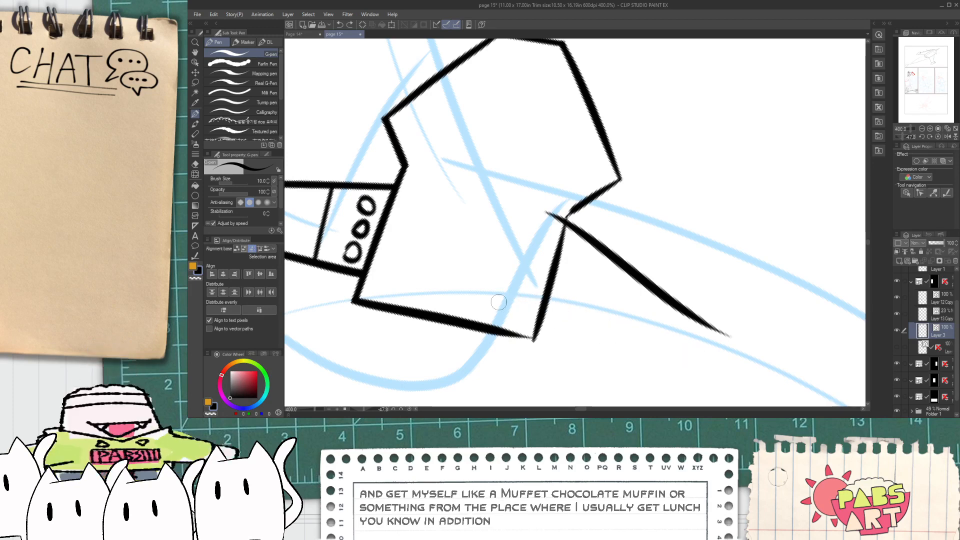
{"action": "left_click_drag", "start_coordinate": [523, 302], "coordinate": [697, 351]}
- Thin the second arm's upper line by scaling down its vector line width
{"action": "key", "text": "h"}
{"action": "left_click_drag", "start_coordinate": [628, 324], "coordinate": [534, 282]}
{"action": "key", "text": "y"}
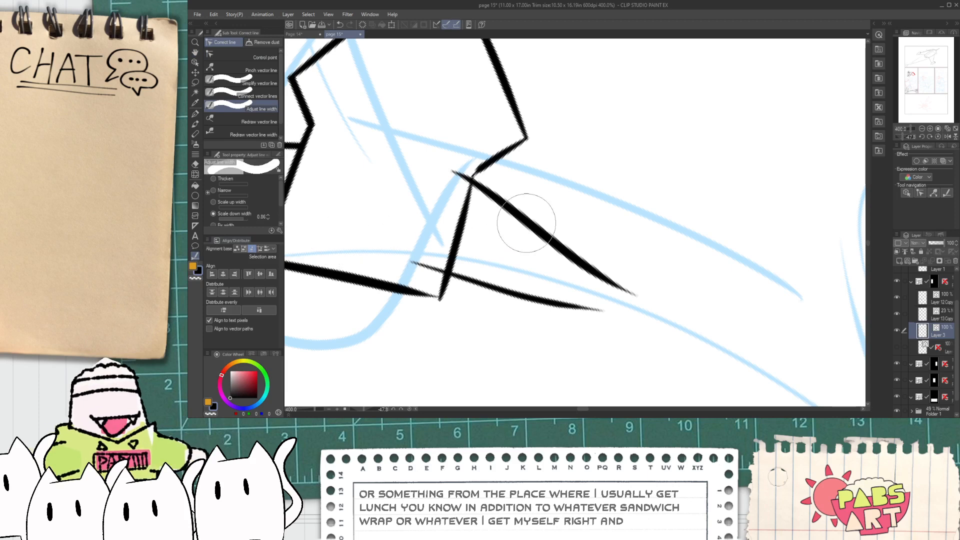
{"action": "left_click_drag", "start_coordinate": [525, 214], "coordinate": [654, 278]}
{"action": "mouse_move", "coordinate": [576, 248]}
{"action": "left_mouse_down"}
{"action": "mouse_move", "coordinate": [561, 240]}
{"action": "mouse_move", "coordinate": [620, 281]}
{"action": "left_mouse_up"}
- Close the second arm's outer end with a short blunt tip and trim the overlapping line ends
{"action": "key", "text": "p"}
{"action": "left_click_drag", "start_coordinate": [595, 311], "coordinate": [601, 300]}
{"action": "key", "text": "e"}
{"action": "left_click", "coordinate": [619, 288]}
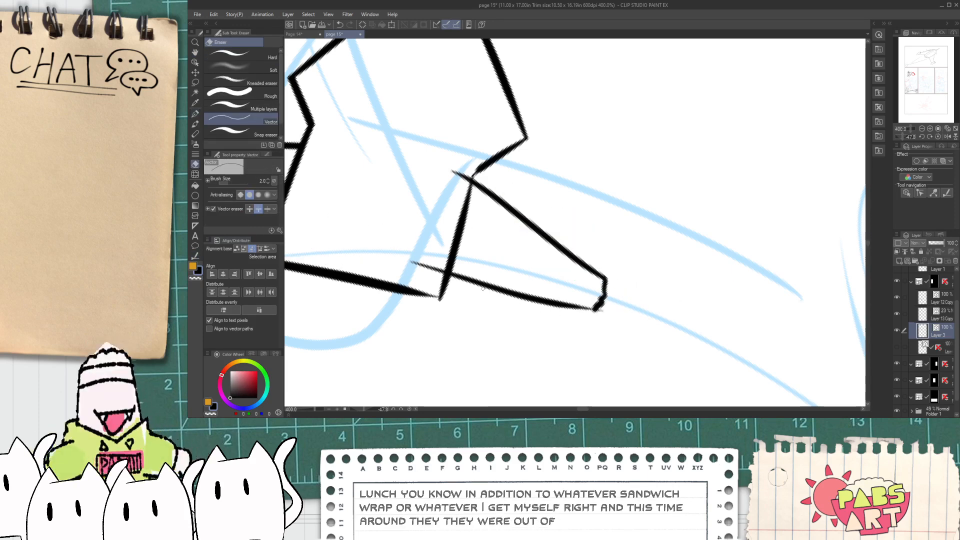
- Ink a dividing line across the second arm near the body and trim the overlapping stroke ends
{"action": "key", "text": "p"}
{"action": "mouse_move", "coordinate": [496, 310]}
{"action": "left_mouse_down"}
{"action": "mouse_move", "coordinate": [520, 163]}
{"action": "mouse_move", "coordinate": [496, 315]}
{"action": "left_mouse_up"}
{"action": "key", "text": "ctrl+z"}
{"action": "key", "text": "e"}
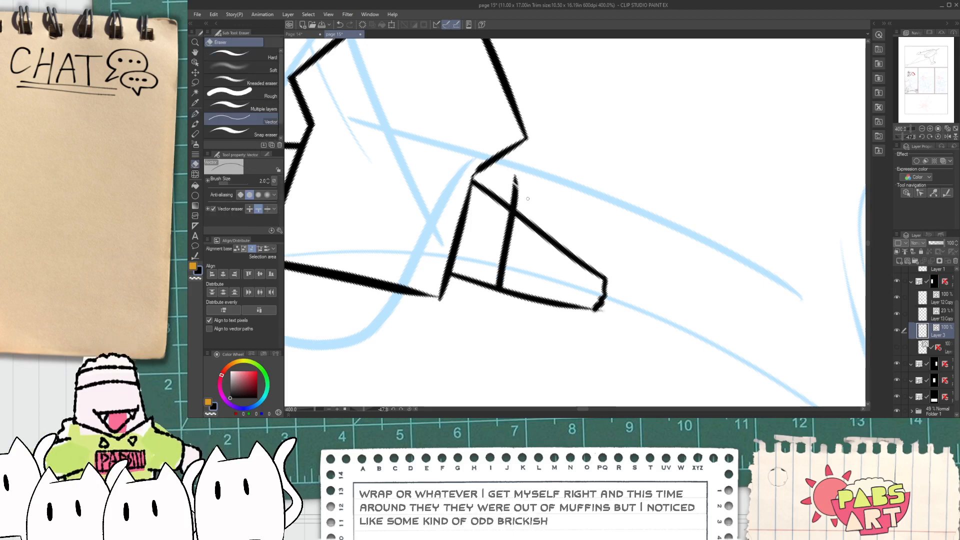
{"action": "left_click", "coordinate": [515, 184]}
- Ink a row of three small circles between the second arm's dividing line and the angular body
{"action": "key", "text": "p"}
{"action": "scroll", "coordinate": [467, 255], "scroll_direction": "up", "scroll_amount": 2}
{"action": "left_click", "coordinate": [453, 276]}
{"action": "left_click_drag", "start_coordinate": [453, 275], "coordinate": [456, 273]}
{"action": "left_click_drag", "start_coordinate": [479, 215], "coordinate": [482, 216]}
{"action": "mouse_move", "coordinate": [484, 164]}
{"action": "left_mouse_down"}
{"action": "mouse_move", "coordinate": [484, 197]}
{"action": "mouse_move", "coordinate": [487, 166]}
{"action": "left_mouse_up"}
{"action": "key", "text": "ctrl+z"}
{"action": "scroll", "coordinate": [488, 200], "scroll_direction": "down", "scroll_amount": 2}
{"action": "scroll", "coordinate": [489, 209], "scroll_direction": "down", "scroll_amount": 3}
{"action": "scroll", "coordinate": [452, 184], "scroll_direction": "up", "scroll_amount": 2}
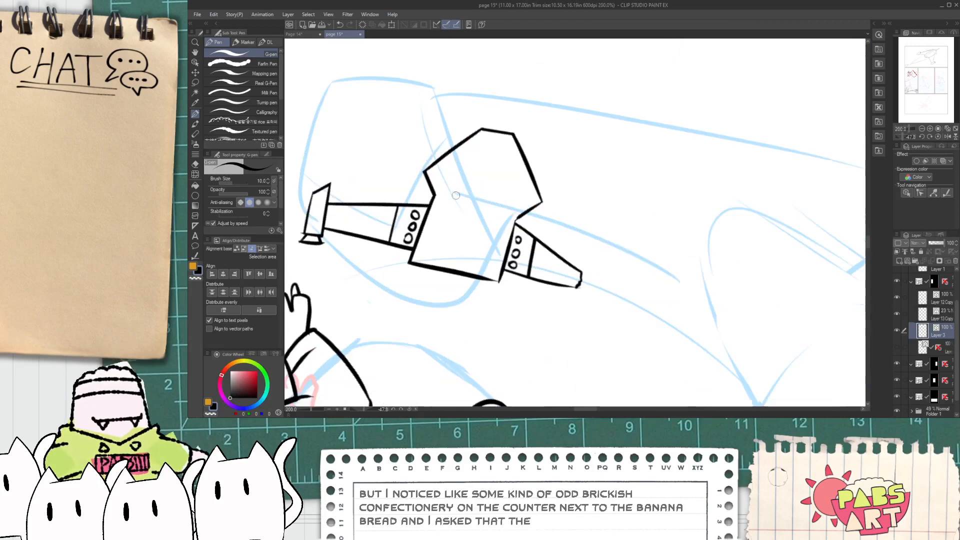
{"action": "scroll", "coordinate": [460, 182], "scroll_direction": "down", "scroll_amount": 1}
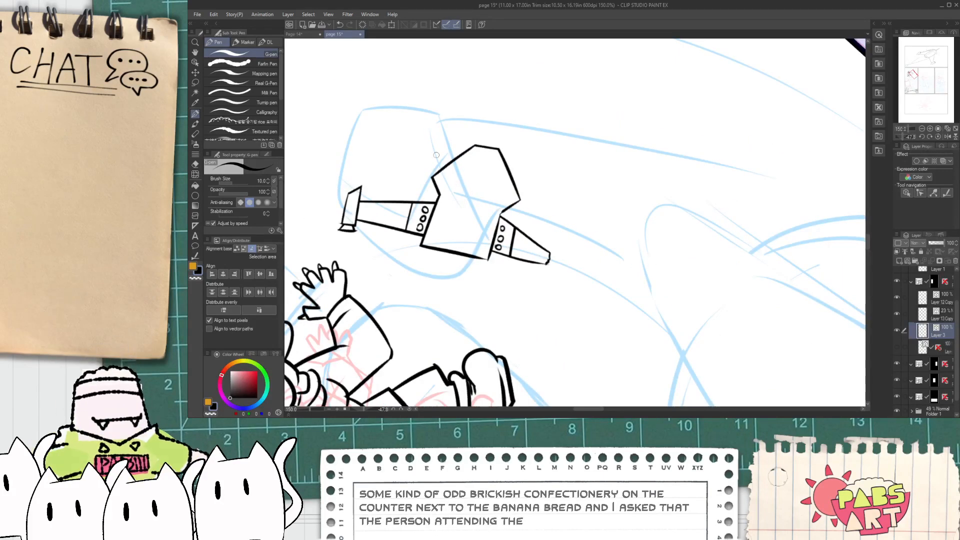
- Consult the cockpit panel in the page 14 document as a reference for the prop, and return to page 15
{"action": "left_click", "coordinate": [299, 34]}
{"action": "key", "text": "h"}
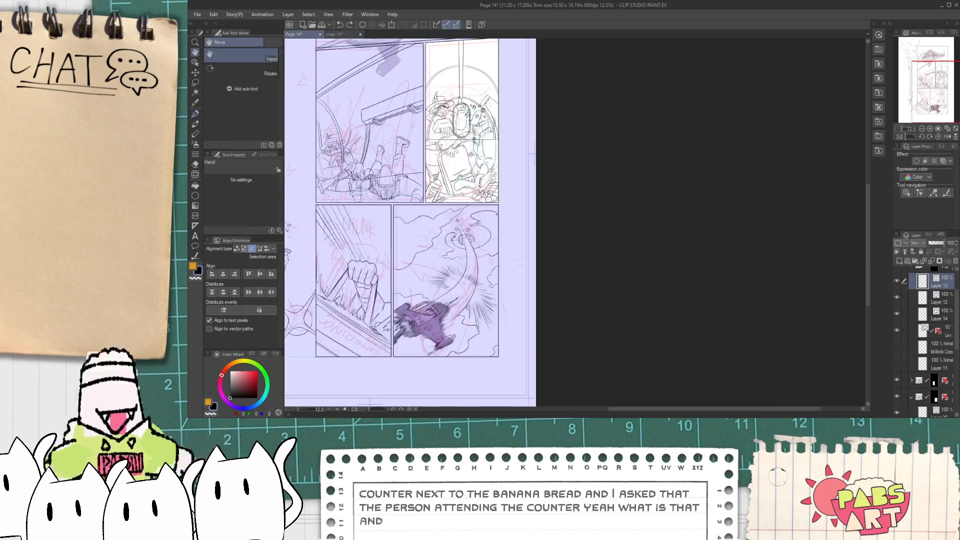
{"action": "scroll", "coordinate": [475, 188], "scroll_direction": "up", "scroll_amount": 2}
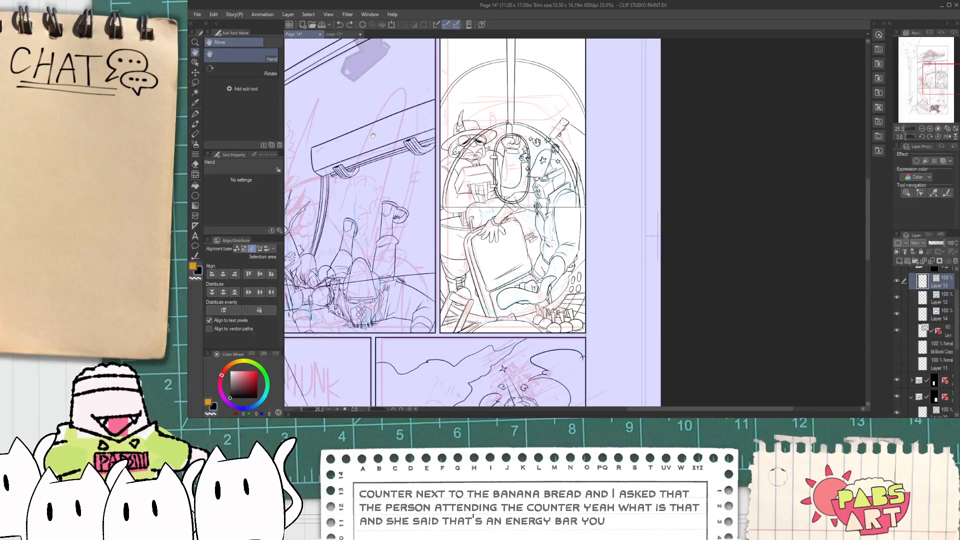
{"action": "scroll", "coordinate": [335, 61], "scroll_direction": "up", "scroll_amount": 3}
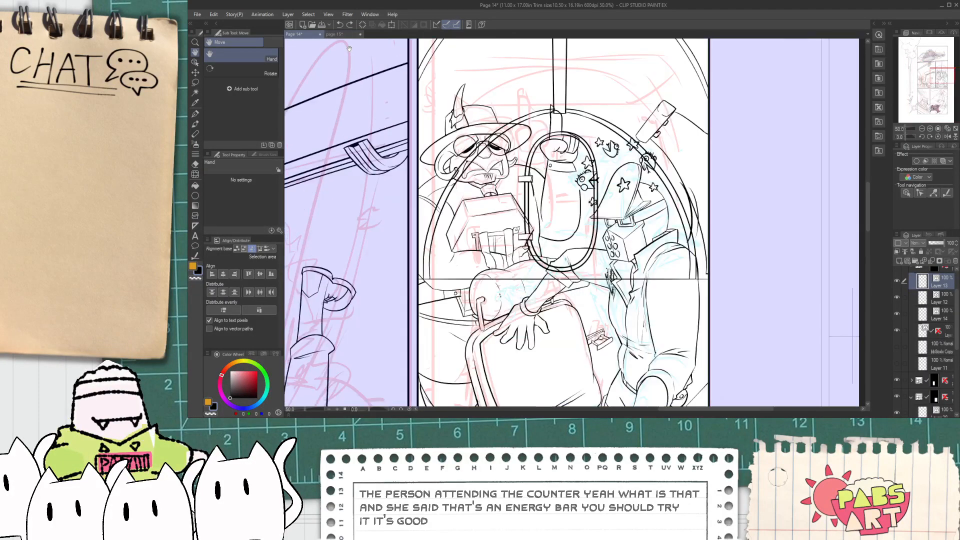
{"action": "left_click", "coordinate": [342, 35]}
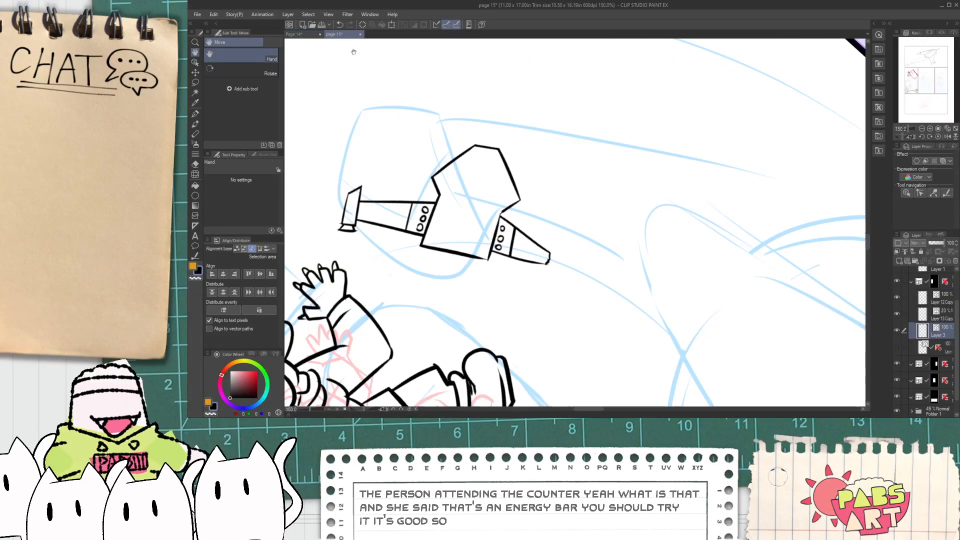
- Ink the left side, upper edge and upper-left corner bracket of a tilted frame inside the angular body
{"action": "scroll", "coordinate": [452, 227], "scroll_direction": "up", "scroll_amount": 3}
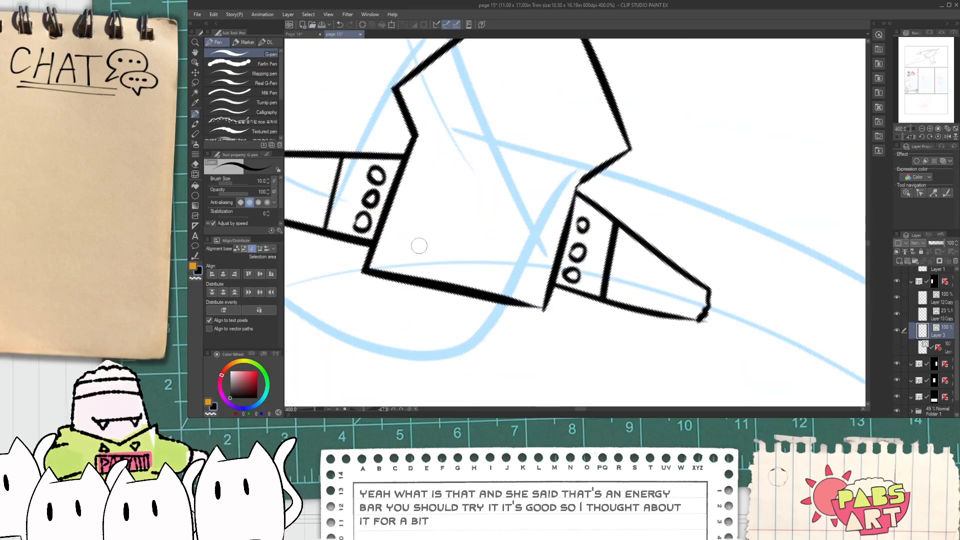
{"action": "key", "text": "p"}
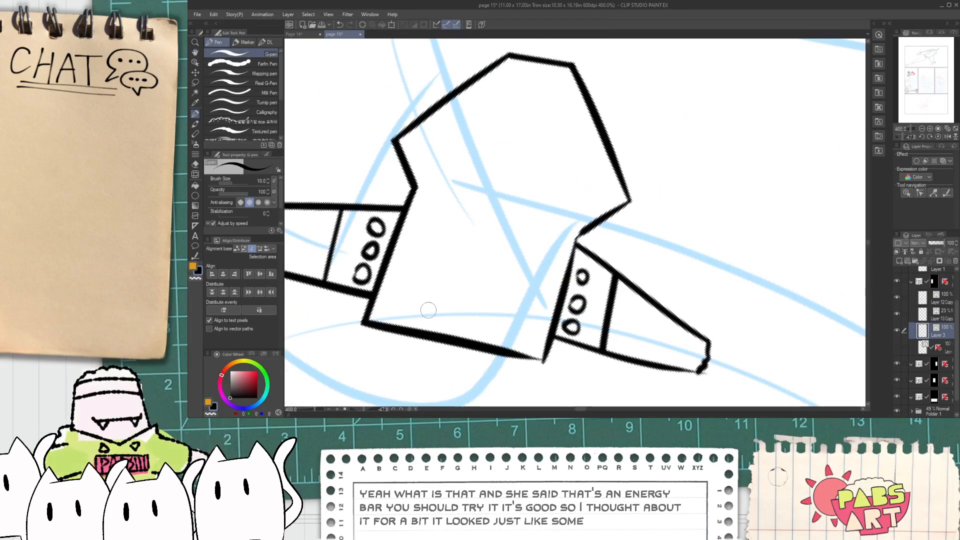
{"action": "mouse_move", "coordinate": [408, 298]}
{"action": "left_mouse_down"}
{"action": "mouse_move", "coordinate": [457, 123]}
{"action": "mouse_move", "coordinate": [472, 126]}
{"action": "mouse_move", "coordinate": [473, 137]}
{"action": "mouse_move", "coordinate": [570, 154]}
{"action": "left_mouse_up"}
{"action": "key", "text": "ctrl+z"}
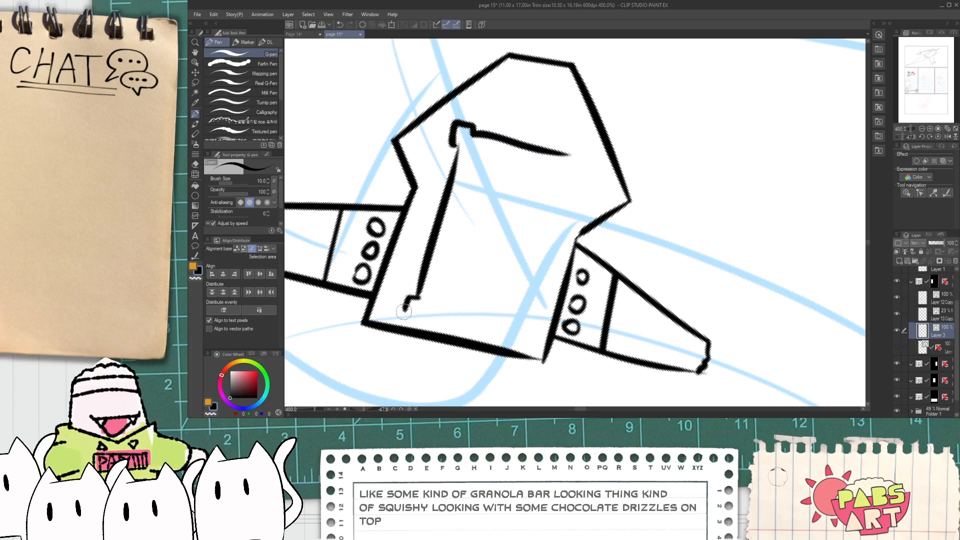
- Ink the frame's lower edge, lower corner brackets and right side, redoing uneven strokes
{"action": "mouse_move", "coordinate": [405, 304]}
{"action": "left_mouse_down"}
{"action": "mouse_move", "coordinate": [427, 316]}
{"action": "mouse_move", "coordinate": [431, 304]}
{"action": "mouse_move", "coordinate": [499, 313]}
{"action": "mouse_move", "coordinate": [434, 305]}
{"action": "mouse_move", "coordinate": [520, 325]}
{"action": "left_mouse_up"}
{"action": "key", "text": "ctrl+z"}
{"action": "mouse_move", "coordinate": [429, 309]}
{"action": "left_mouse_down"}
{"action": "mouse_move", "coordinate": [529, 330]}
{"action": "mouse_move", "coordinate": [521, 318]}
{"action": "mouse_move", "coordinate": [557, 175]}
{"action": "left_mouse_up"}
{"action": "key", "text": "ctrl+z"}
{"action": "left_click_drag", "start_coordinate": [520, 323], "coordinate": [557, 151]}
{"action": "key", "text": "ctrl+z"}
{"action": "left_click_drag", "start_coordinate": [521, 322], "coordinate": [556, 175]}
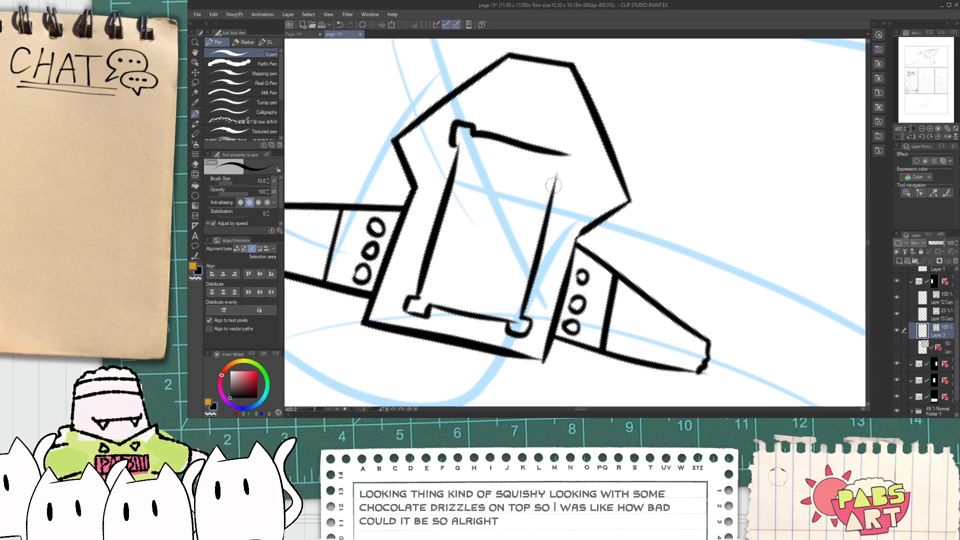
- Complete the frame with a bracket at its upper-right corner and clean up the line joins
{"action": "mouse_move", "coordinate": [577, 143]}
{"action": "left_mouse_down"}
{"action": "mouse_move", "coordinate": [559, 160]}
{"action": "mouse_move", "coordinate": [555, 144]}
{"action": "mouse_move", "coordinate": [571, 150]}
{"action": "mouse_move", "coordinate": [559, 166]}
{"action": "left_mouse_up"}
{"action": "key", "text": "ctrl+z"}
{"action": "key", "text": "e"}
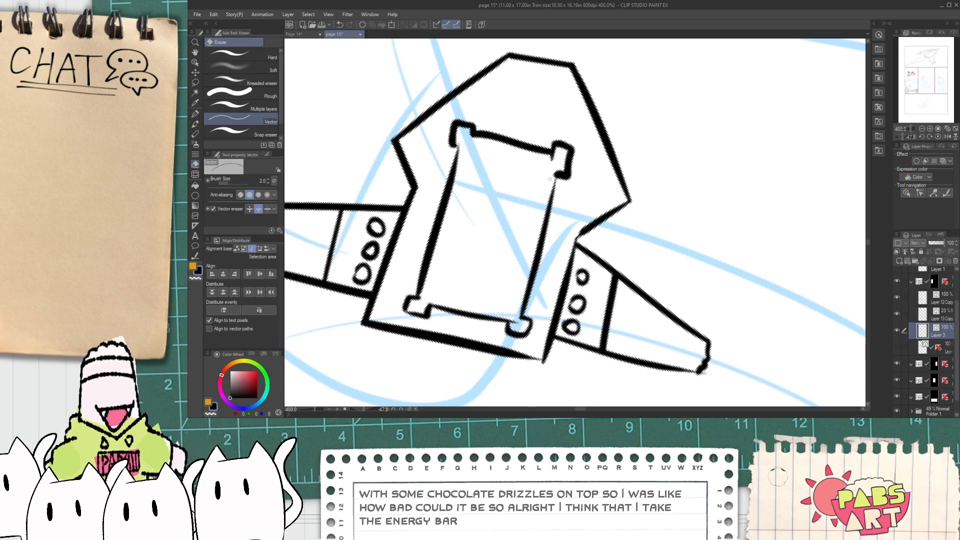
{"action": "scroll", "coordinate": [550, 178], "scroll_direction": "down", "scroll_amount": 4}
{"action": "scroll", "coordinate": [585, 145], "scroll_direction": "up", "scroll_amount": 6}
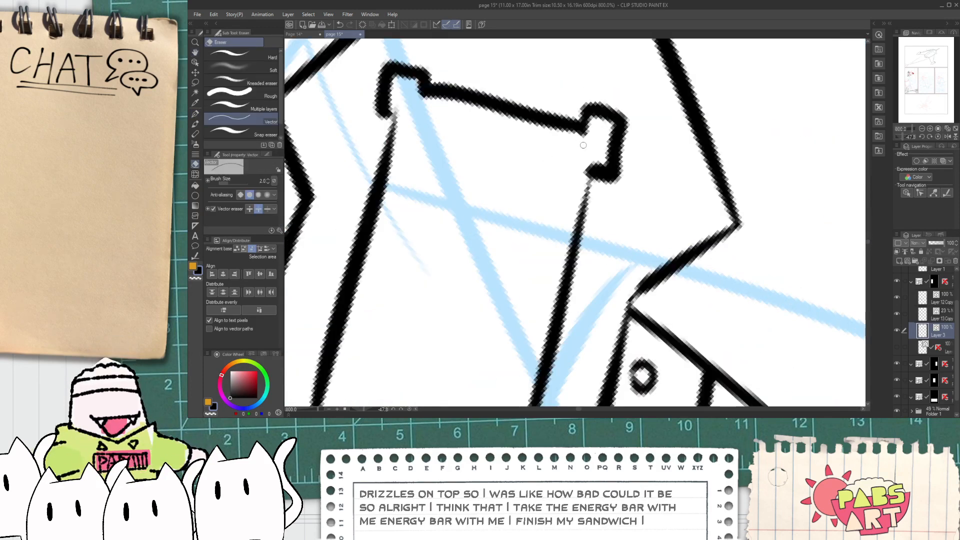
{"action": "scroll", "coordinate": [585, 146], "scroll_direction": "down", "scroll_amount": 4}
{"action": "key", "text": "h"}
{"action": "scroll", "coordinate": [523, 237], "scroll_direction": "up", "scroll_amount": 3}
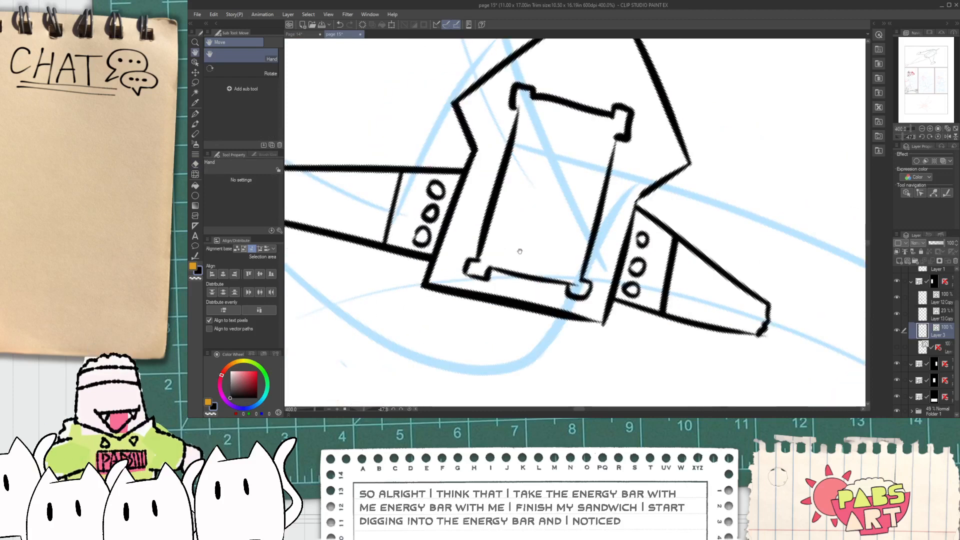
{"action": "left_click_drag", "start_coordinate": [509, 240], "coordinate": [497, 272]}
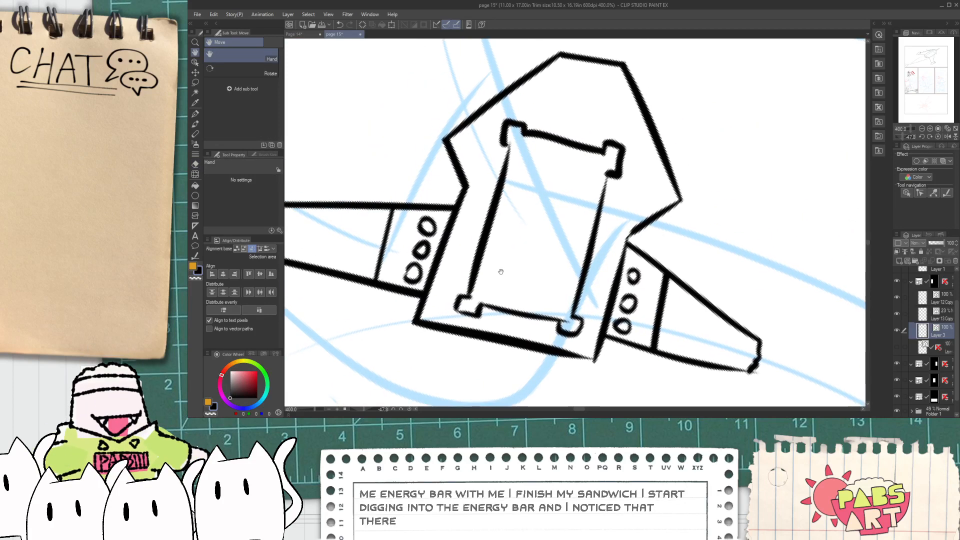
- Ink the short lower edge of a narrow slat inside the frame and try out its long side
{"action": "scroll", "coordinate": [497, 279], "scroll_direction": "up", "scroll_amount": 3}
{"action": "key", "text": "p"}
{"action": "scroll", "coordinate": [480, 304], "scroll_direction": "down", "scroll_amount": 2}
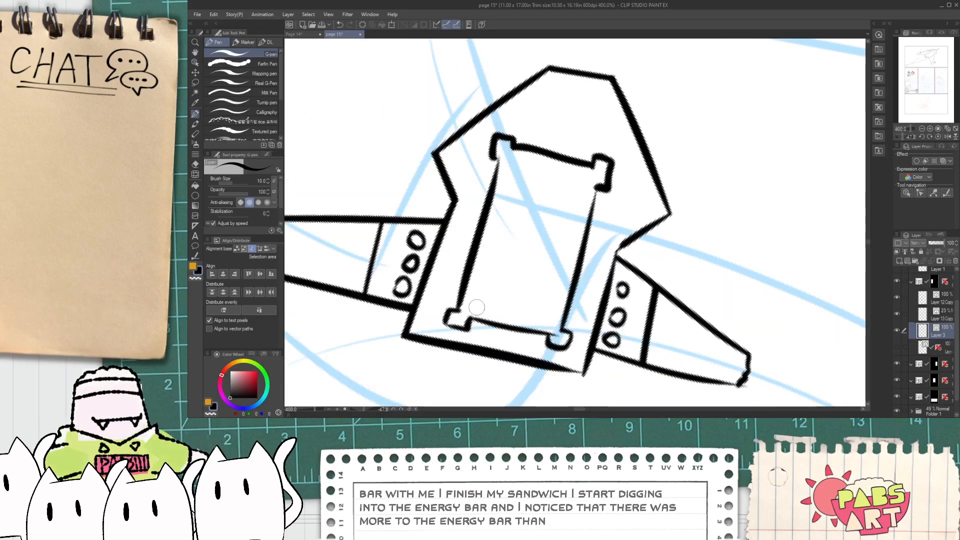
{"action": "left_click_drag", "start_coordinate": [472, 297], "coordinate": [510, 186]}
{"action": "key", "text": "ctrl+z"}
{"action": "mouse_move", "coordinate": [471, 306]}
{"action": "left_mouse_down"}
{"action": "mouse_move", "coordinate": [512, 316]}
{"action": "mouse_move", "coordinate": [474, 306]}
{"action": "mouse_move", "coordinate": [528, 150]}
{"action": "left_mouse_up"}
{"action": "key", "text": "ctrl+z"}
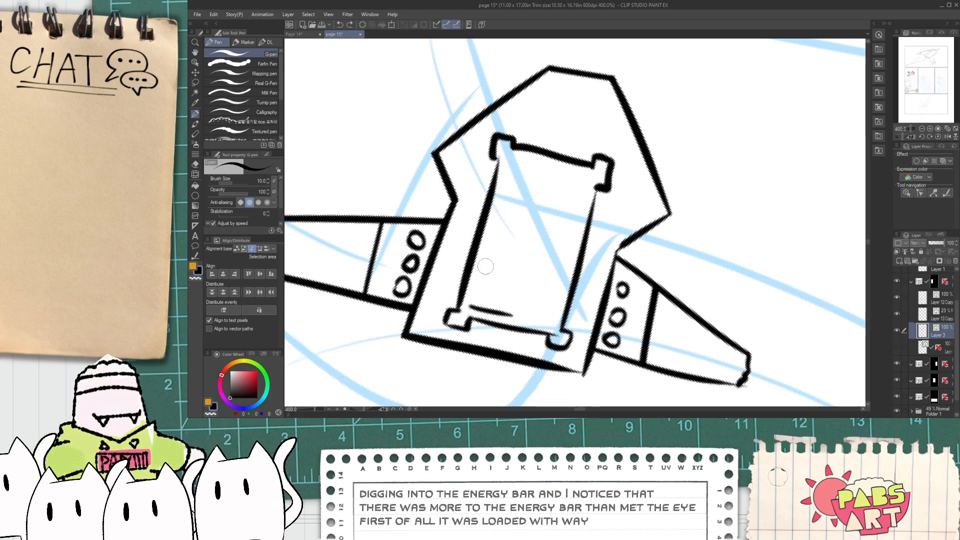
- Ink the first slat's long sides and curved upper edge inside the frame, redoing strokes and trimming the ends
{"action": "left_click_drag", "start_coordinate": [473, 305], "coordinate": [500, 196]}
{"action": "key", "text": "ctrl+z"}
{"action": "mouse_move", "coordinate": [470, 308]}
{"action": "left_mouse_down"}
{"action": "mouse_move", "coordinate": [515, 141]}
{"action": "mouse_move", "coordinate": [543, 166]}
{"action": "mouse_move", "coordinate": [509, 325]}
{"action": "mouse_move", "coordinate": [546, 151]}
{"action": "mouse_move", "coordinate": [506, 322]}
{"action": "left_mouse_up"}
{"action": "key", "text": "ctrl+z"}
{"action": "key", "text": "ctrl+z"}
{"action": "key", "text": "e"}
{"action": "scroll", "coordinate": [506, 316], "scroll_direction": "up", "scroll_amount": 2}
{"action": "scroll", "coordinate": [520, 310], "scroll_direction": "down", "scroll_amount": 2}
{"action": "key", "text": "o"}
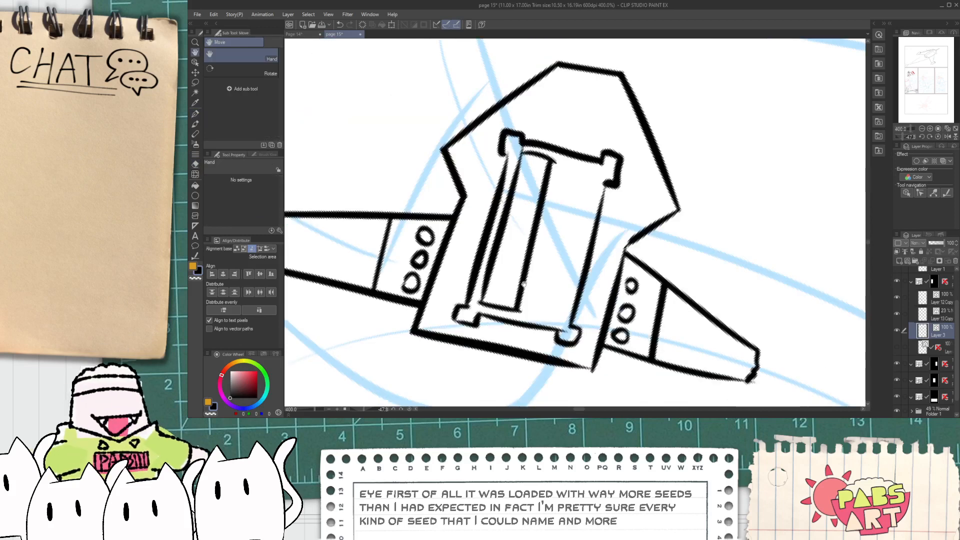
- Ink a matching second slat beside the first inside the frame and clean up its stroke ends
{"action": "left_click_drag", "start_coordinate": [510, 302], "coordinate": [495, 306]}
{"action": "left_click_drag", "start_coordinate": [539, 162], "coordinate": [637, 180]}
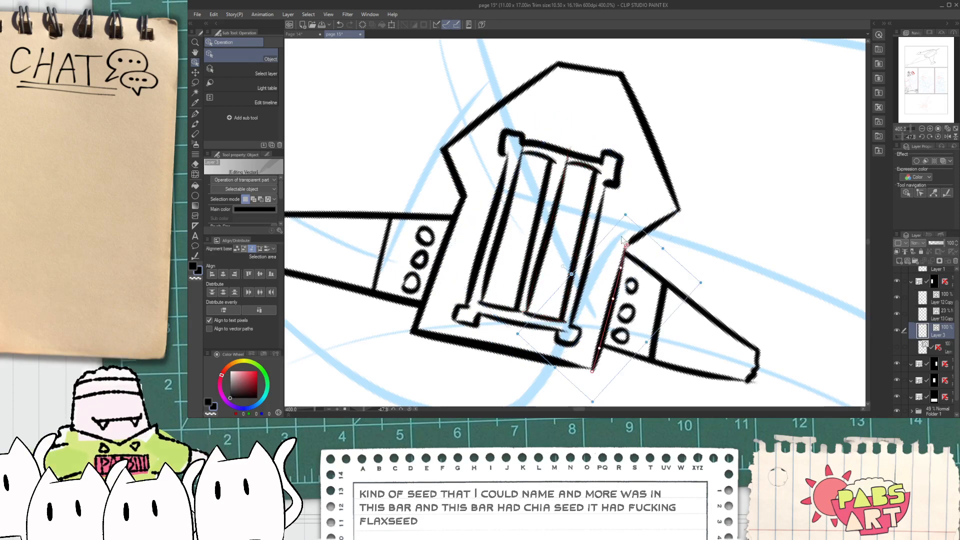
{"action": "key", "text": "e"}
{"action": "scroll", "coordinate": [579, 160], "scroll_direction": "up", "scroll_amount": 2}
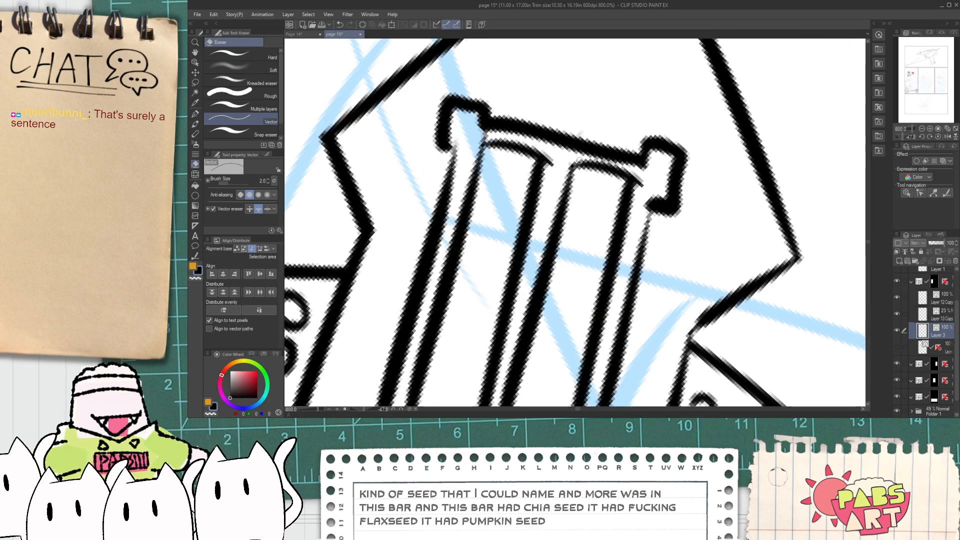
{"action": "scroll", "coordinate": [581, 161], "scroll_direction": "down", "scroll_amount": 2}
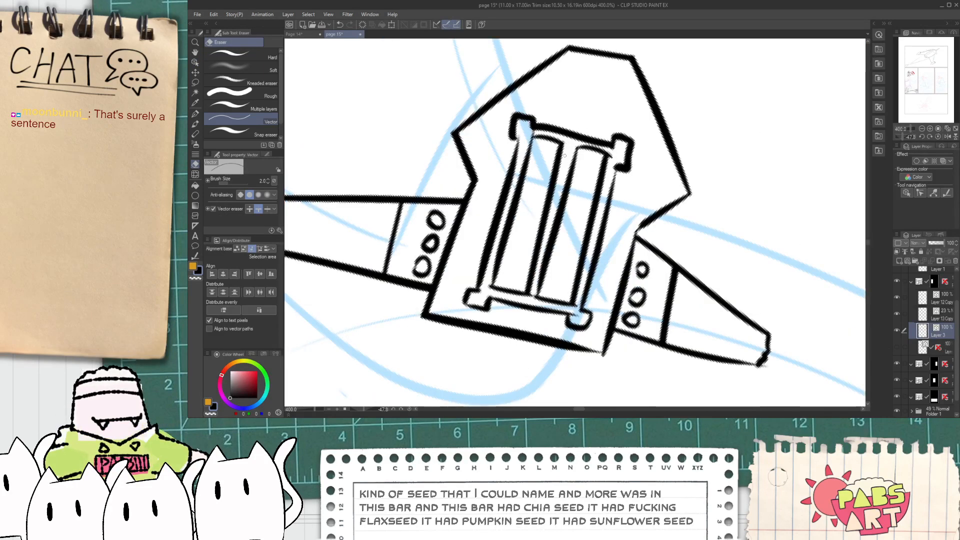
{"action": "key", "text": "h"}
{"action": "scroll", "coordinate": [572, 156], "scroll_direction": "down", "scroll_amount": 3}
{"action": "scroll", "coordinate": [550, 213], "scroll_direction": "up", "scroll_amount": 2}
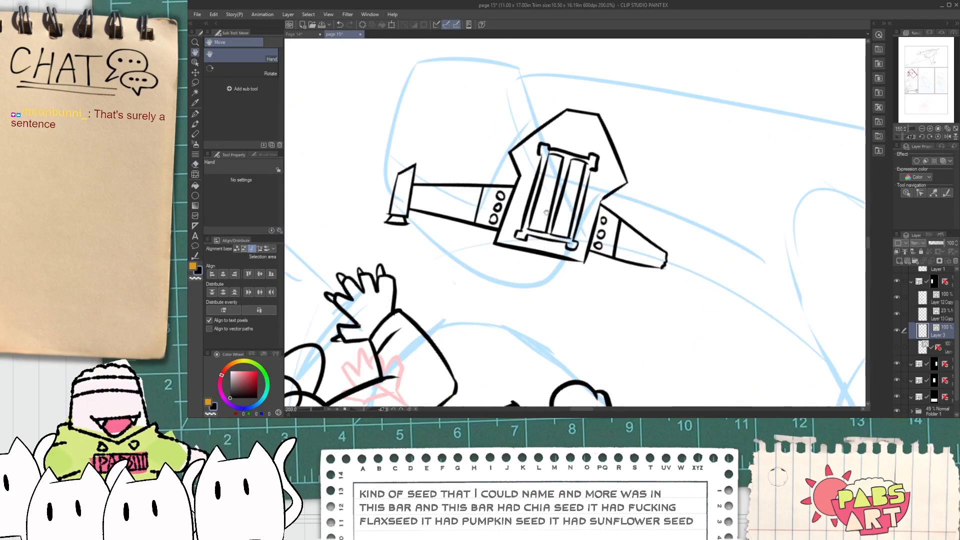
{"action": "left_click_drag", "start_coordinate": [553, 209], "coordinate": [548, 224]}
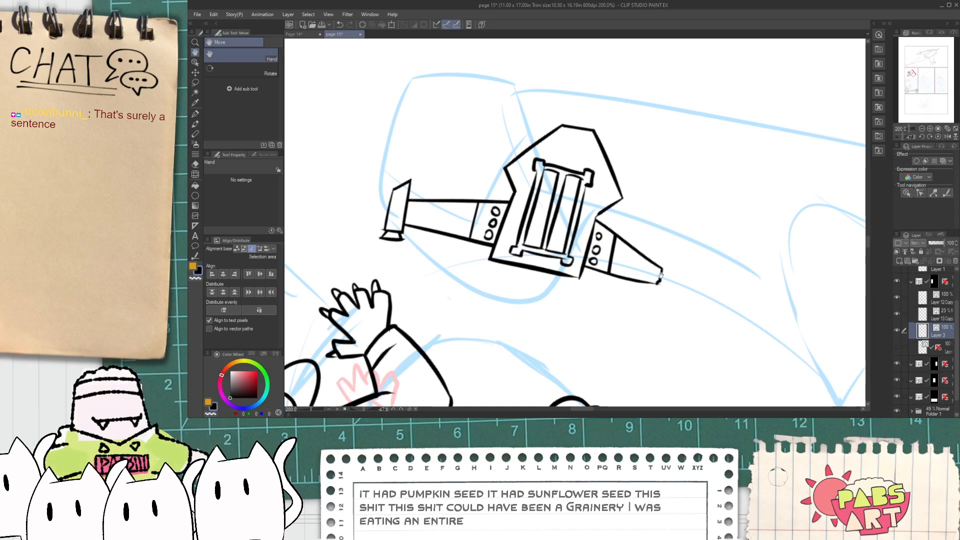
{"action": "scroll", "coordinate": [651, 273], "scroll_direction": "down", "scroll_amount": 3}
{"action": "scroll", "coordinate": [548, 270], "scroll_direction": "up", "scroll_amount": 2}
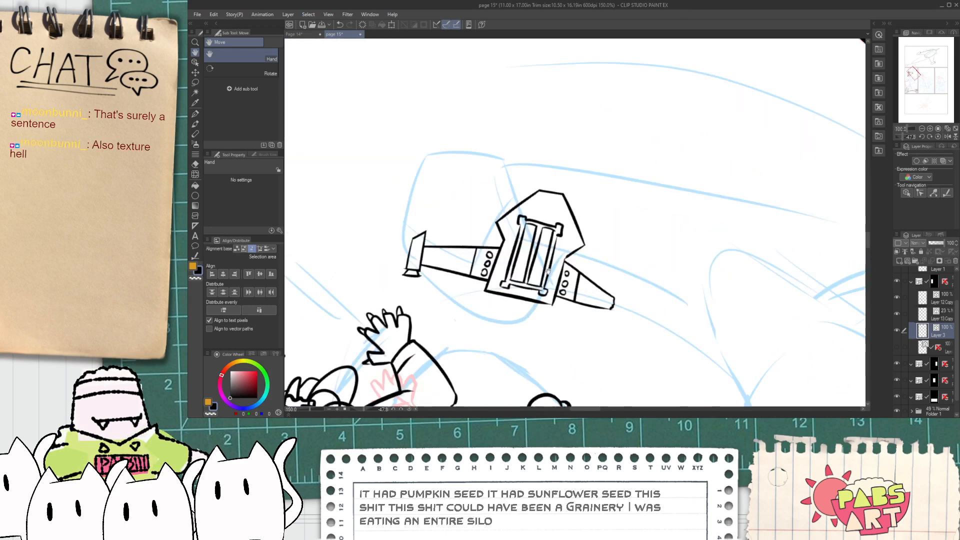
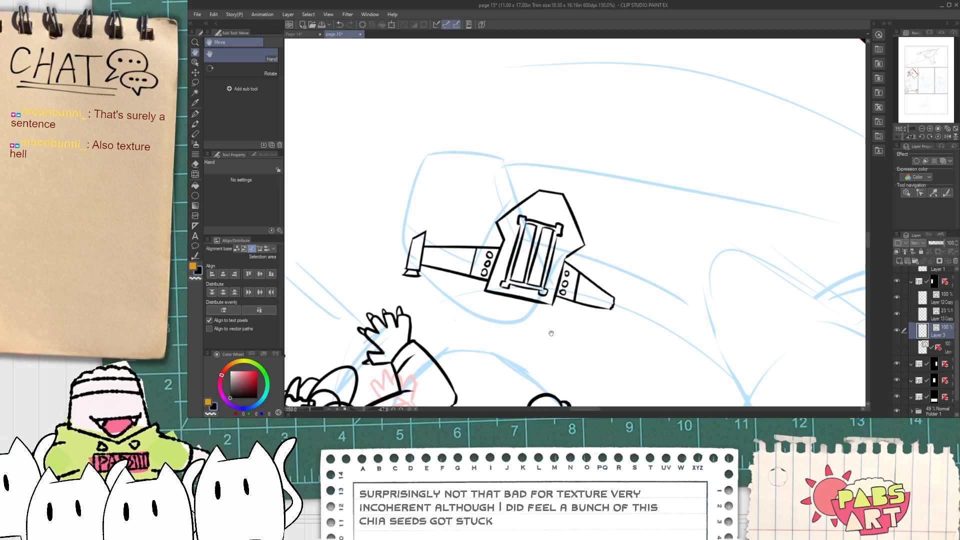
- Ink the slanted side and curved lower edge of a flared nozzle beneath the winged body, redoing the curve
{"action": "scroll", "coordinate": [551, 334], "scroll_direction": "up", "scroll_amount": 5}
{"action": "key", "text": "p"}
{"action": "left_click_drag", "start_coordinate": [461, 320], "coordinate": [516, 272]}
{"action": "left_click_drag", "start_coordinate": [472, 302], "coordinate": [583, 327]}
{"action": "key", "text": "ctrl+z"}
{"action": "mouse_move", "coordinate": [462, 303]}
{"action": "left_mouse_down"}
{"action": "mouse_move", "coordinate": [625, 350]}
{"action": "mouse_move", "coordinate": [531, 323]}
{"action": "mouse_move", "coordinate": [638, 330]}
{"action": "left_mouse_up"}
{"action": "key", "text": "ctrl+z"}
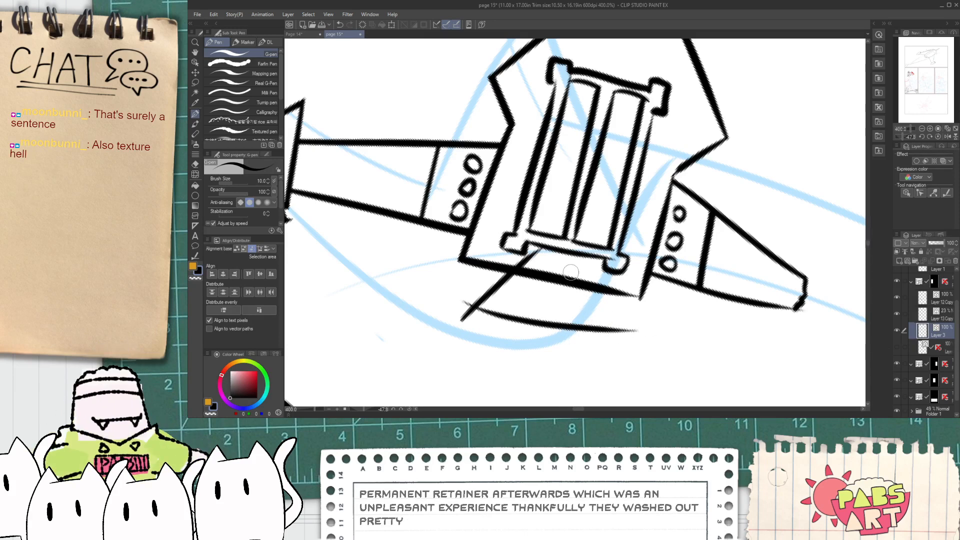
- Close the nozzle with its second side line and trim the strokes that overrun its corners and the body
{"action": "left_click_drag", "start_coordinate": [586, 266], "coordinate": [603, 364]}
{"action": "key", "text": "e"}
{"action": "left_click_drag", "start_coordinate": [633, 330], "coordinate": [594, 366]}
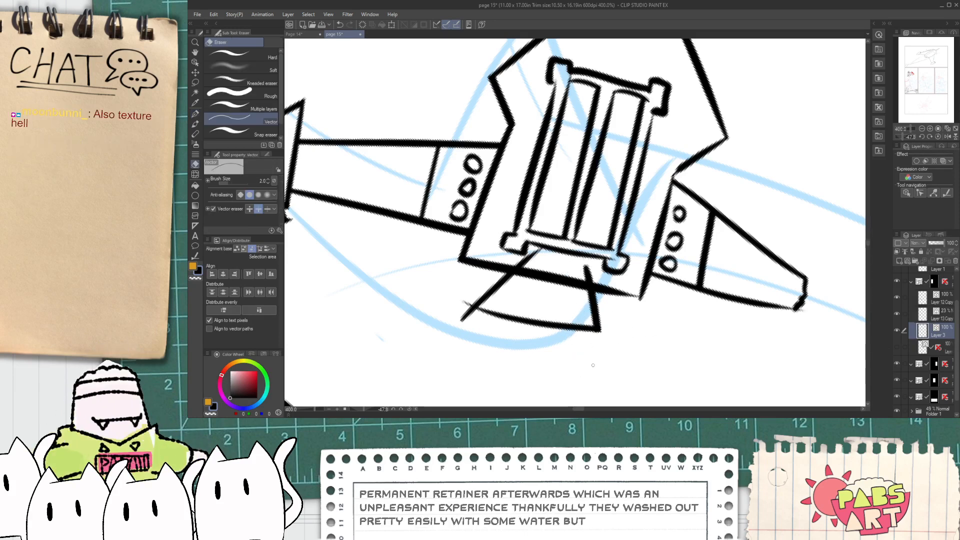
{"action": "left_click_drag", "start_coordinate": [584, 263], "coordinate": [539, 251]}
{"action": "left_click", "coordinate": [535, 260]}
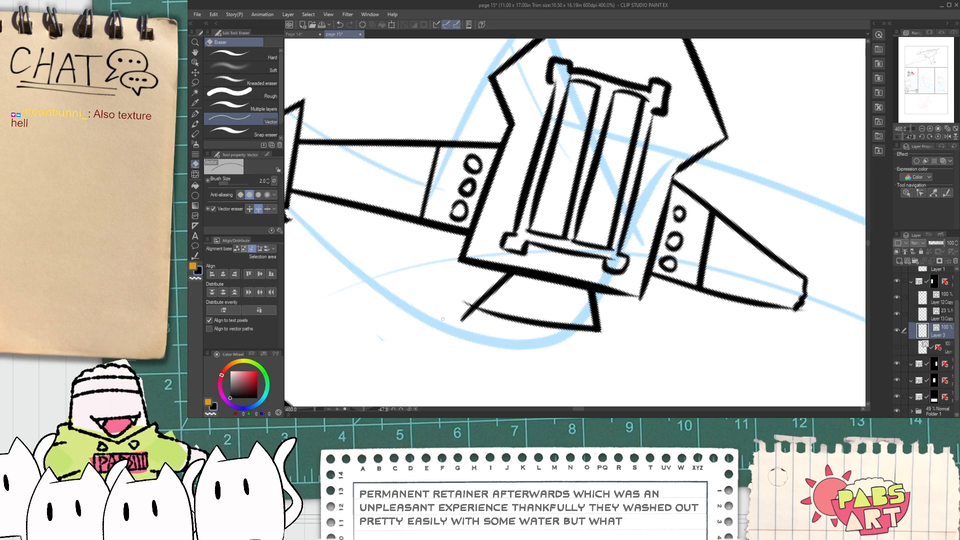
- Ink a small rivet dot in each of the four corner brackets of the slatted frame
{"action": "scroll", "coordinate": [521, 242], "scroll_direction": "up", "scroll_amount": 2}
{"action": "key", "text": "p"}
{"action": "left_click_drag", "start_coordinate": [706, 289], "coordinate": [715, 280]}
{"action": "scroll", "coordinate": [705, 290], "scroll_direction": "down", "scroll_amount": 3}
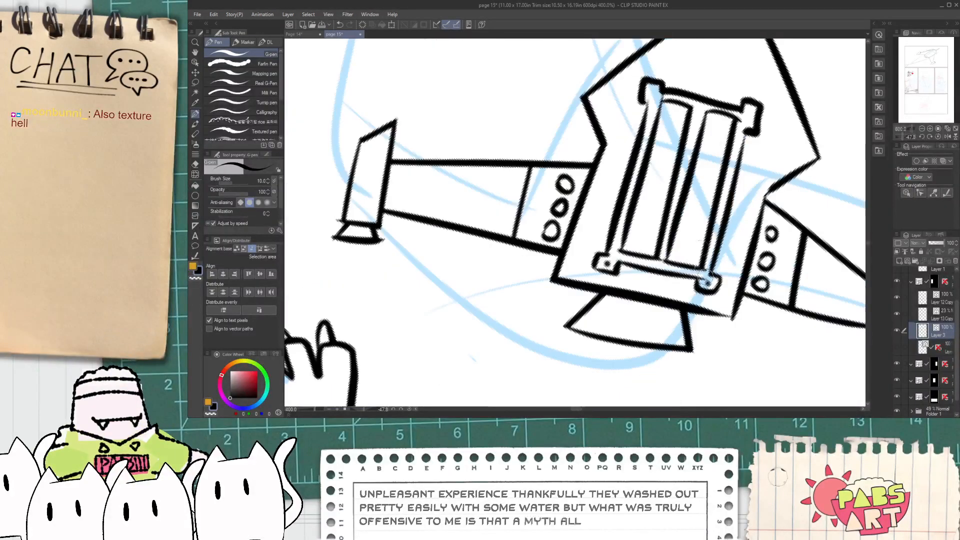
{"action": "scroll", "coordinate": [687, 224], "scroll_direction": "up", "scroll_amount": 3}
{"action": "left_click", "coordinate": [688, 224]}
{"action": "left_click", "coordinate": [492, 177]}
{"action": "scroll", "coordinate": [514, 214], "scroll_direction": "down", "scroll_amount": 2}
{"action": "scroll", "coordinate": [514, 214], "scroll_direction": "down", "scroll_amount": 2}
{"action": "left_click_drag", "start_coordinate": [528, 228], "coordinate": [530, 245]}
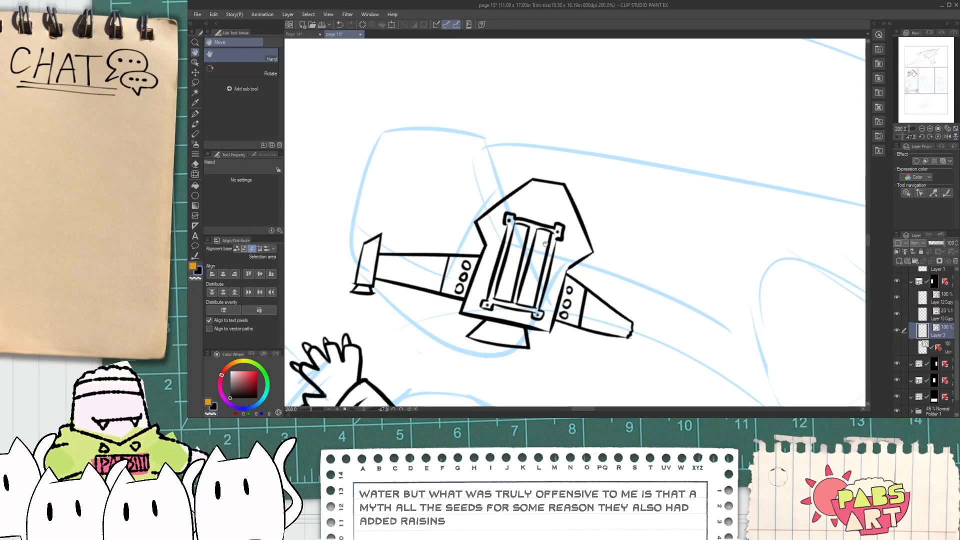
{"action": "scroll", "coordinate": [545, 244], "scroll_direction": "down", "scroll_amount": 2}
- Select all strokes of the slatted frame with its brackets and rivets, and shift it slightly up inside the body
{"action": "scroll", "coordinate": [512, 295], "scroll_direction": "up", "scroll_amount": 3}
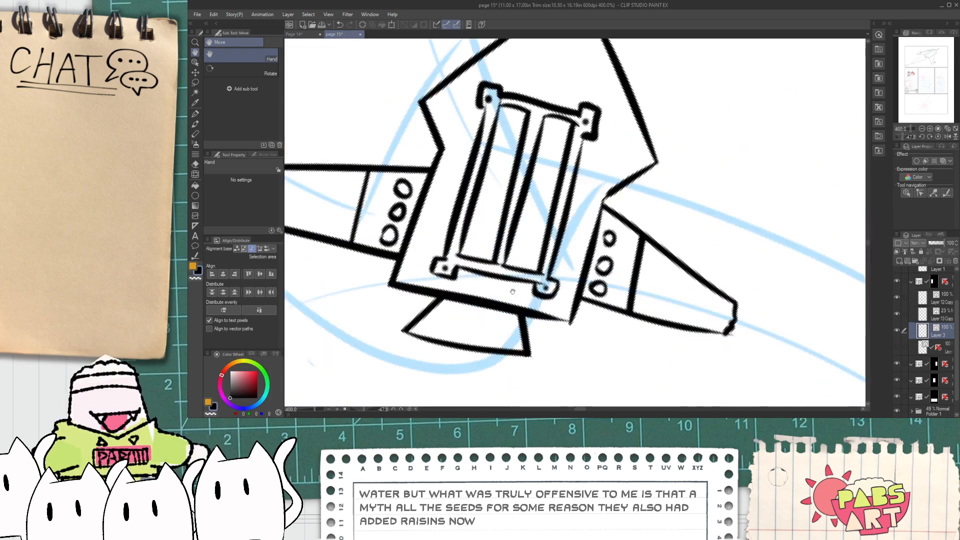
{"action": "left_click_drag", "start_coordinate": [545, 224], "coordinate": [550, 241]}
{"action": "key", "text": "o"}
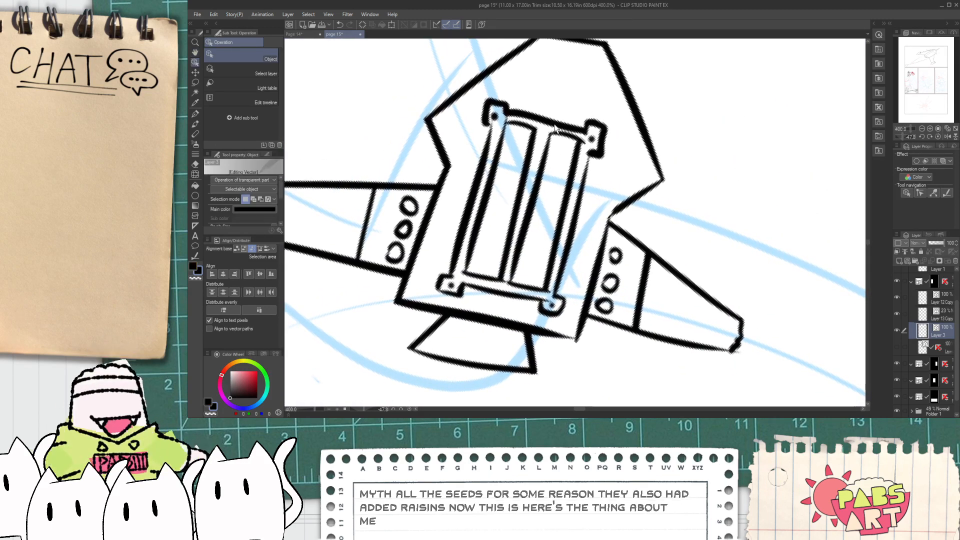
{"action": "left_click_drag", "start_coordinate": [553, 136], "coordinate": [489, 187]}
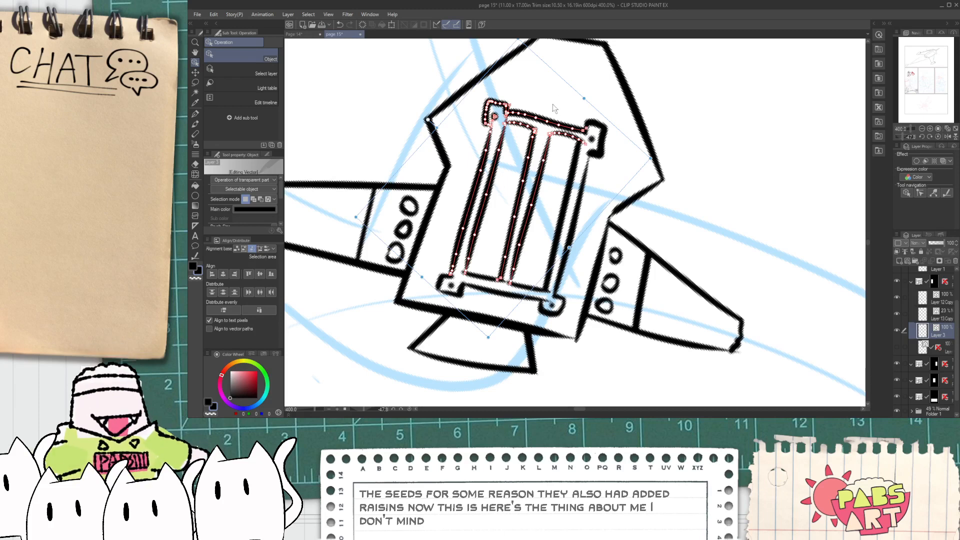
{"action": "left_click_drag", "start_coordinate": [555, 109], "coordinate": [547, 245]}
{"action": "key", "text": "ctrl+z"}
{"action": "left_click_drag", "start_coordinate": [567, 187], "coordinate": [566, 314]}
{"action": "left_click_drag", "start_coordinate": [603, 156], "coordinate": [603, 156]}
{"action": "mouse_move", "coordinate": [561, 89]}
{"action": "left_mouse_down"}
{"action": "mouse_move", "coordinate": [499, 129]}
{"action": "mouse_move", "coordinate": [481, 226]}
{"action": "mouse_move", "coordinate": [530, 160]}
{"action": "mouse_move", "coordinate": [487, 285]}
{"action": "mouse_move", "coordinate": [468, 305]}
{"action": "mouse_move", "coordinate": [482, 302]}
{"action": "left_mouse_up"}
{"action": "mouse_move", "coordinate": [535, 250]}
{"action": "left_mouse_down"}
{"action": "mouse_move", "coordinate": [468, 297]}
{"action": "mouse_move", "coordinate": [418, 306]}
{"action": "left_mouse_up"}
{"action": "left_click_drag", "start_coordinate": [557, 305], "coordinate": [569, 282]}
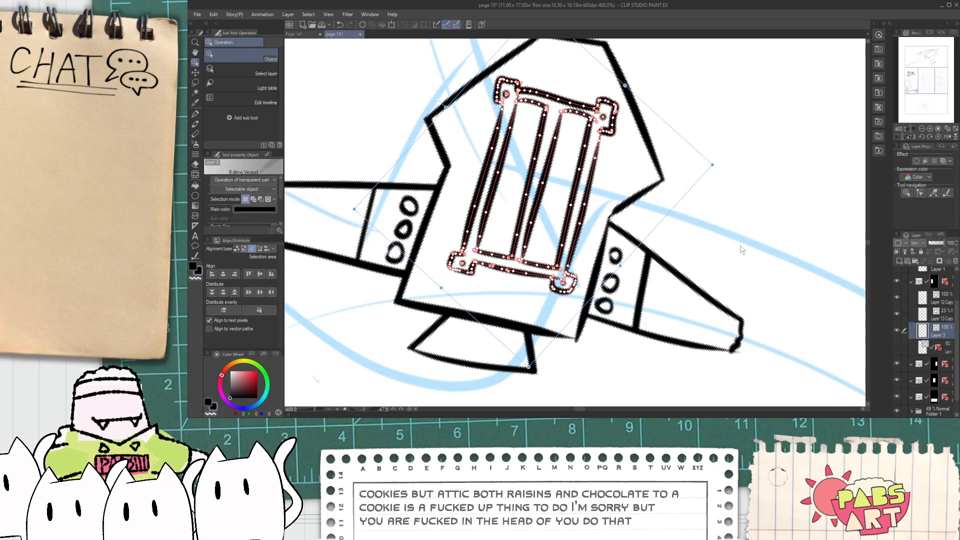
{"action": "key", "text": "Left"}
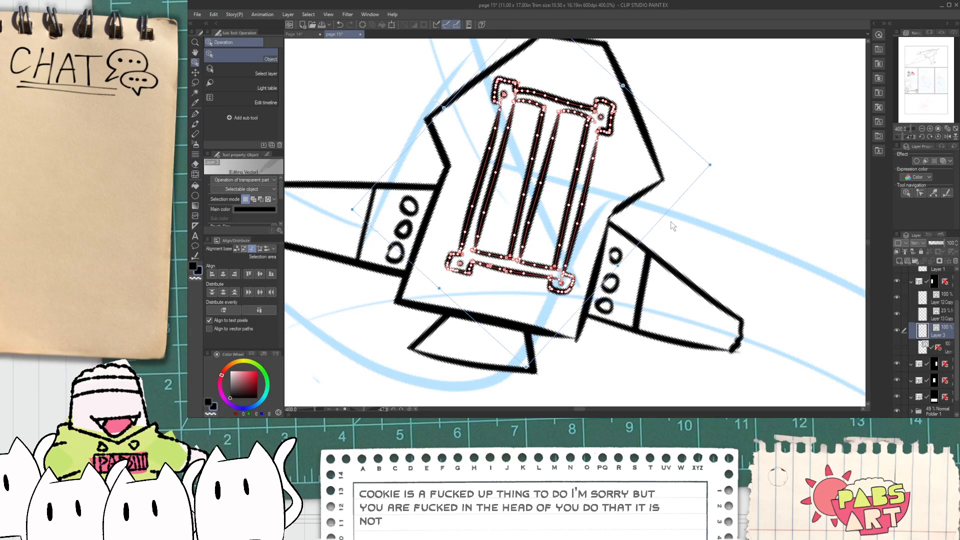
{"action": "left_click", "coordinate": [689, 263]}
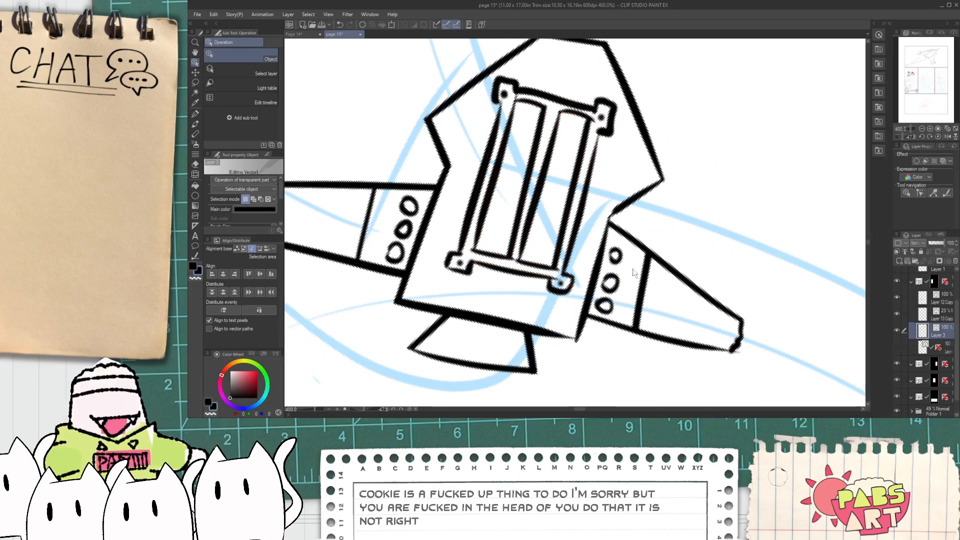
- Ink a line across the body just above and parallel to its lower edge, and tidy its ends
{"action": "key", "text": "p"}
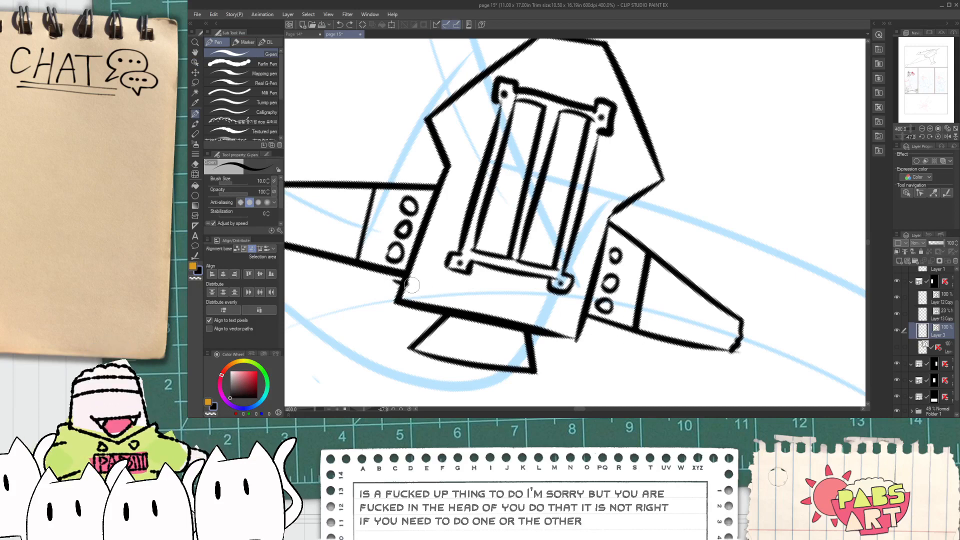
{"action": "left_click_drag", "start_coordinate": [400, 289], "coordinate": [576, 314]}
{"action": "key", "text": "e"}
{"action": "scroll", "coordinate": [402, 289], "scroll_direction": "down", "scroll_amount": 5}
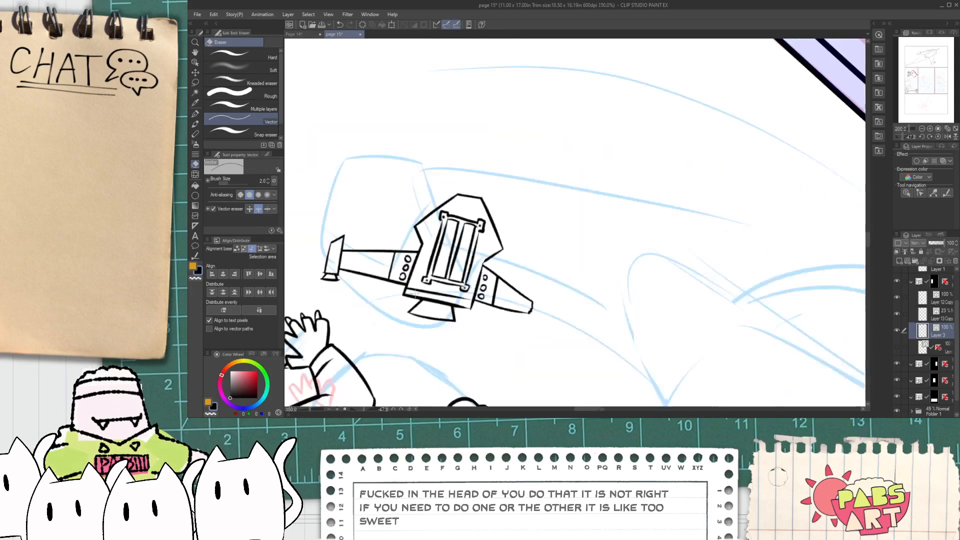
{"action": "key", "text": "space"}
{"action": "left_click_drag", "start_coordinate": [454, 308], "coordinate": [521, 269]}
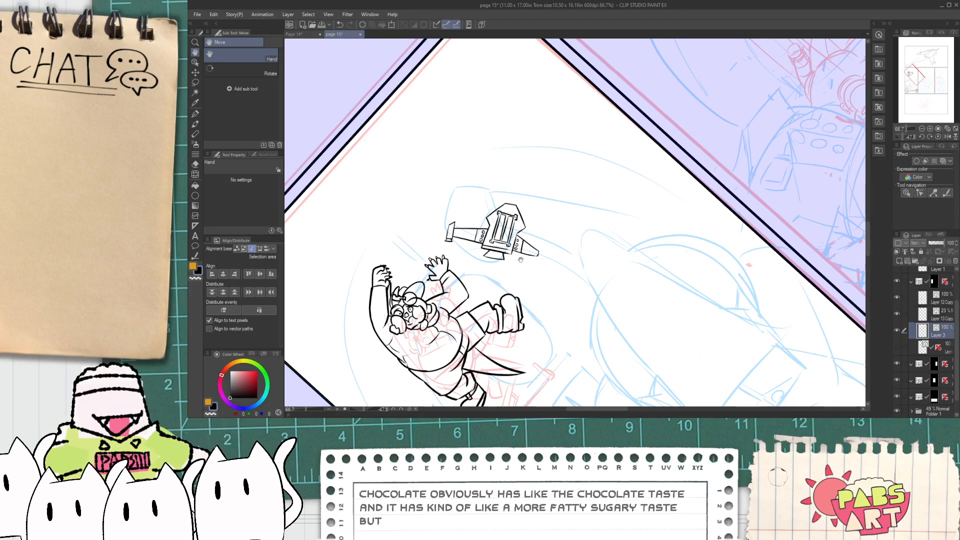
{"action": "scroll", "coordinate": [497, 240], "scroll_direction": "up", "scroll_amount": 5}
{"action": "scroll", "coordinate": [500, 243], "scroll_direction": "down", "scroll_amount": 1}
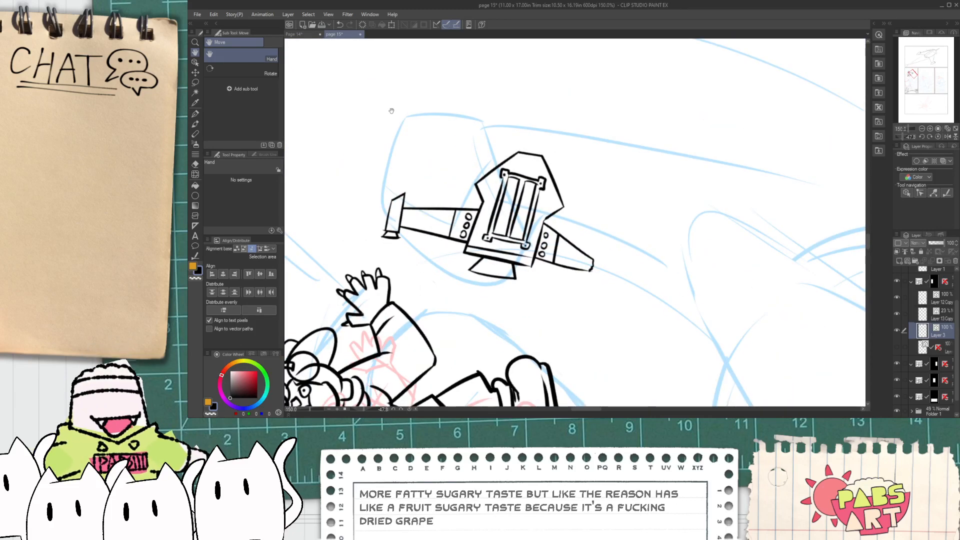
{"action": "scroll", "coordinate": [450, 190], "scroll_direction": "up", "scroll_amount": 2}
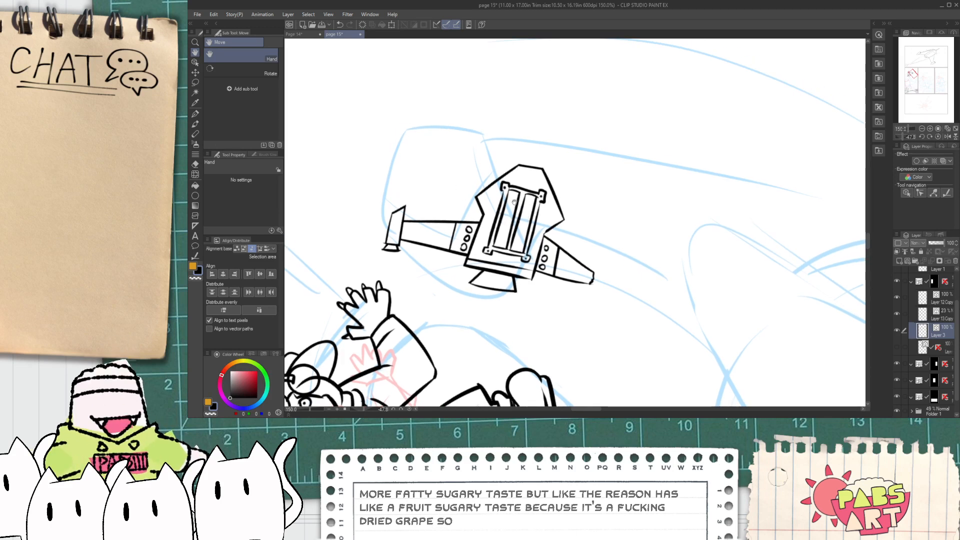
{"action": "scroll", "coordinate": [481, 248], "scroll_direction": "down", "scroll_amount": 3}
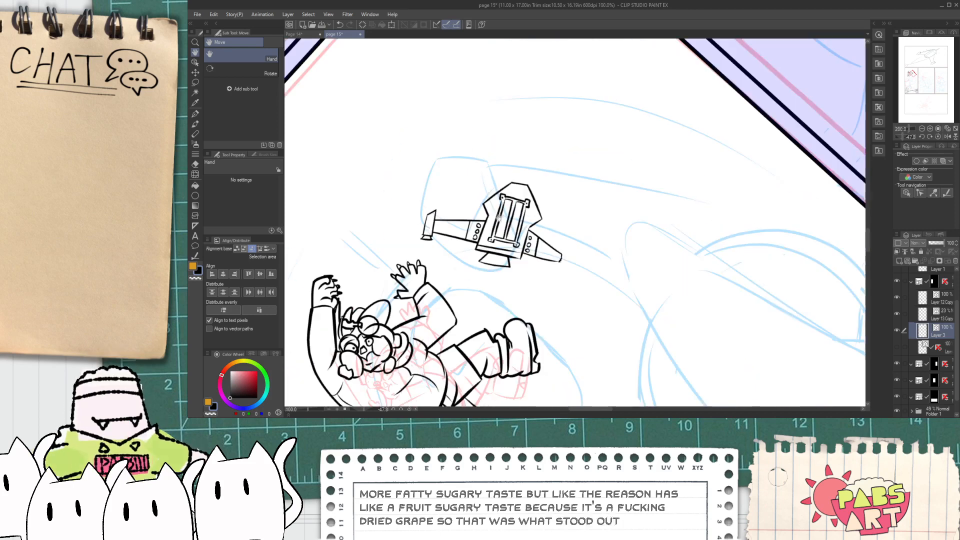
{"action": "scroll", "coordinate": [498, 210], "scroll_direction": "up", "scroll_amount": 4}
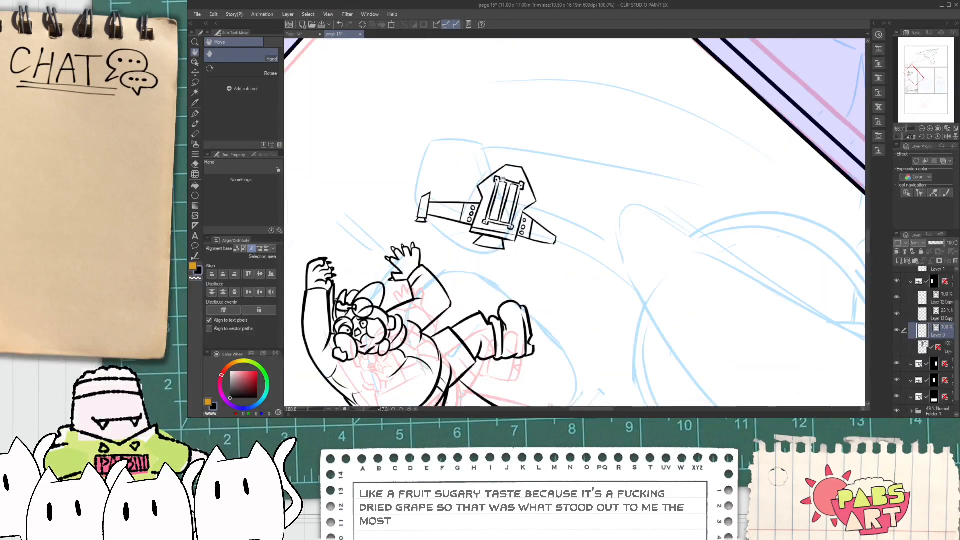
- Ink the two curved edges of a tapering strap rising from the frame's upper-left bracket past the body outline
{"action": "scroll", "coordinate": [497, 181], "scroll_direction": "up", "scroll_amount": 2}
{"action": "left_click_drag", "start_coordinate": [501, 42], "coordinate": [483, 145]}
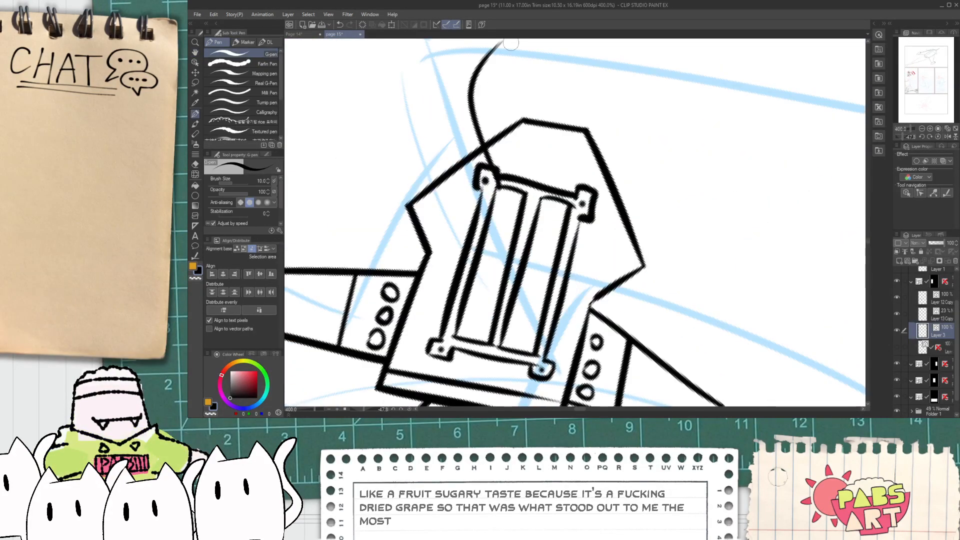
{"action": "mouse_move", "coordinate": [503, 41]}
{"action": "left_mouse_down"}
{"action": "mouse_move", "coordinate": [490, 76]}
{"action": "mouse_move", "coordinate": [520, 172]}
{"action": "left_mouse_up"}
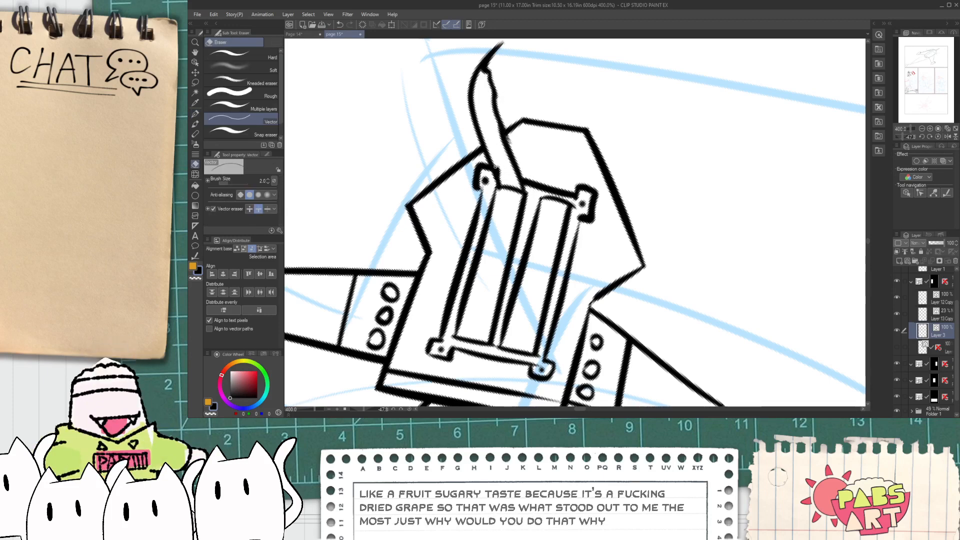
- Look at the inked artwork on page 14 for reference and return to page 15
{"action": "scroll", "coordinate": [495, 164], "scroll_direction": "down", "scroll_amount": 6}
{"action": "key", "text": "space"}
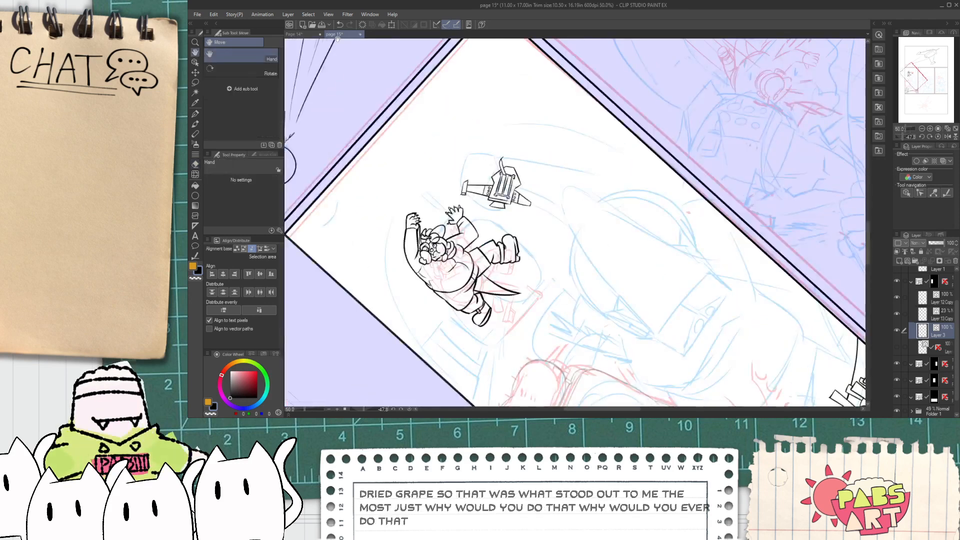
{"action": "left_click", "coordinate": [295, 34]}
{"action": "scroll", "coordinate": [328, 57], "scroll_direction": "down", "scroll_amount": 2}
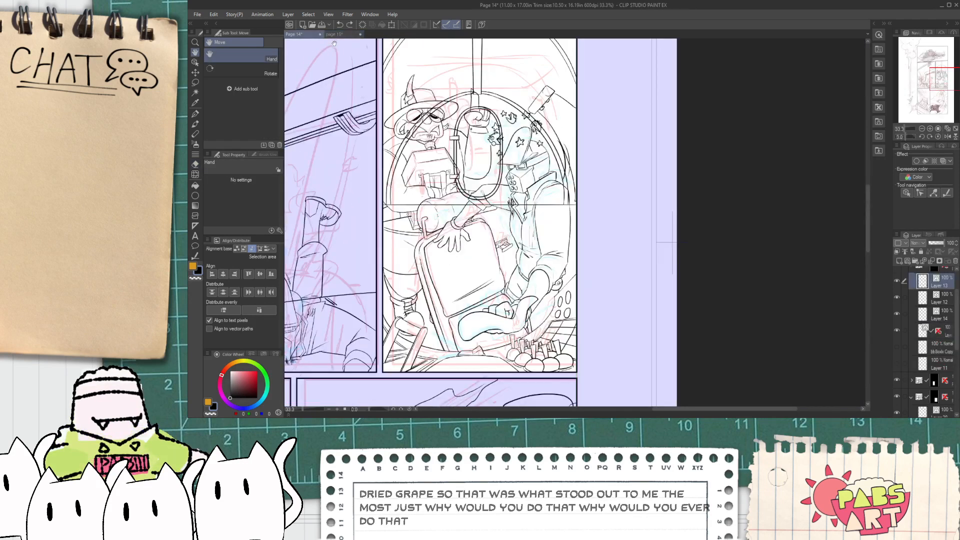
{"action": "left_click", "coordinate": [340, 35]}
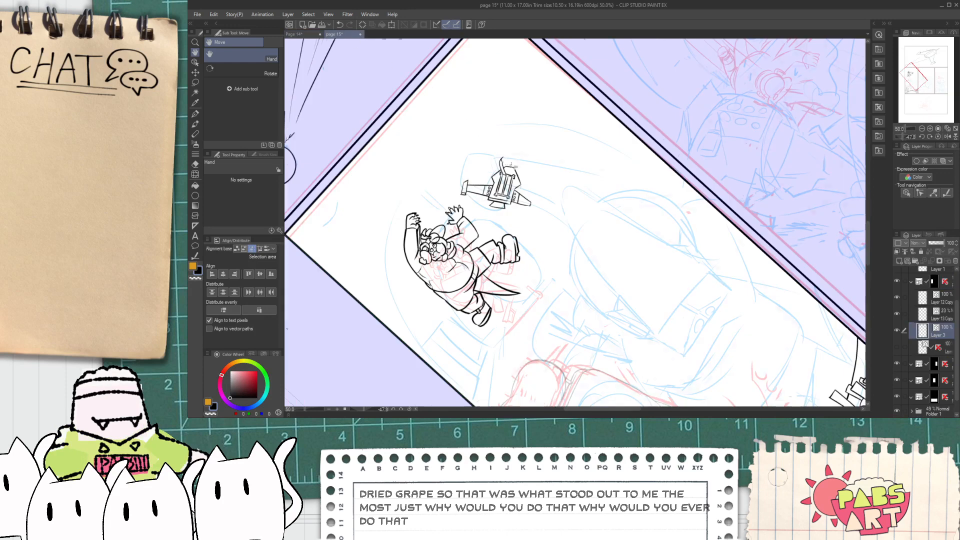
- Ink short parallel lines across the left strap where it crosses the body's upper-left edge
{"action": "key", "text": "p"}
{"action": "scroll", "coordinate": [509, 164], "scroll_direction": "up", "scroll_amount": 3}
{"action": "mouse_move", "coordinate": [506, 166]}
{"action": "left_mouse_down"}
{"action": "mouse_move", "coordinate": [546, 128]}
{"action": "mouse_move", "coordinate": [515, 145]}
{"action": "left_mouse_up"}
{"action": "key", "text": "ctrl+z"}
{"action": "scroll", "coordinate": [511, 175], "scroll_direction": "up", "scroll_amount": 3}
{"action": "scroll", "coordinate": [429, 120], "scroll_direction": "up", "scroll_amount": 2}
{"action": "left_click_drag", "start_coordinate": [423, 127], "coordinate": [498, 82]}
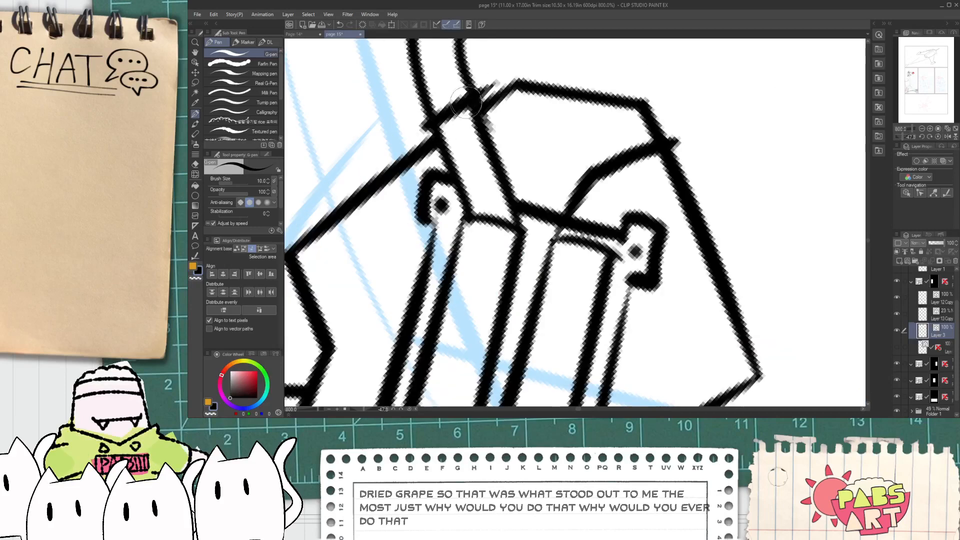
{"action": "scroll", "coordinate": [465, 110], "scroll_direction": "down", "scroll_amount": 2}
{"action": "left_click_drag", "start_coordinate": [443, 99], "coordinate": [456, 153]}
- Trim the left strap's edges between the cross lines and redo the short line closing its upper piece
{"action": "key", "text": "e"}
{"action": "scroll", "coordinate": [561, 94], "scroll_direction": "up", "scroll_amount": 2}
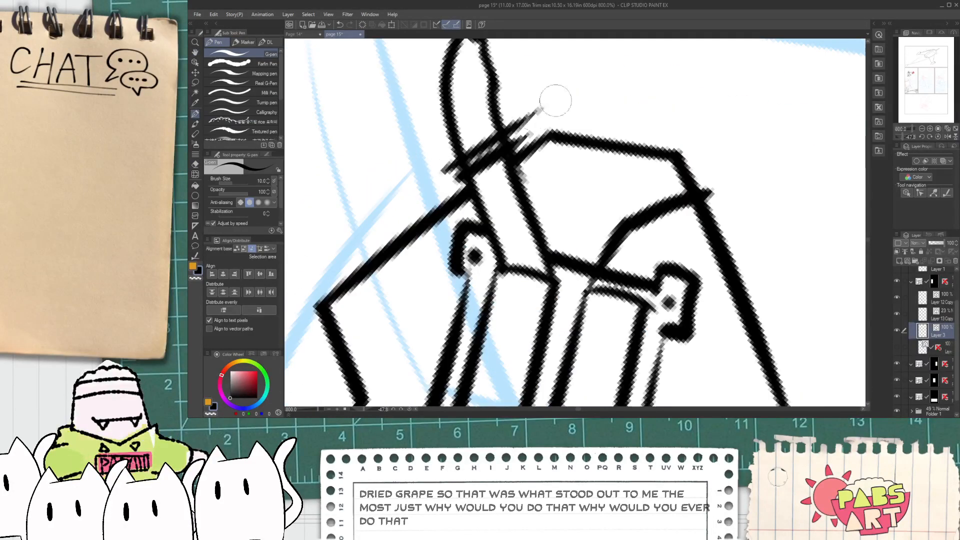
{"action": "left_click", "coordinate": [502, 140]}
{"action": "key", "text": "ctrl+z"}
{"action": "key", "text": "ctrl+y"}
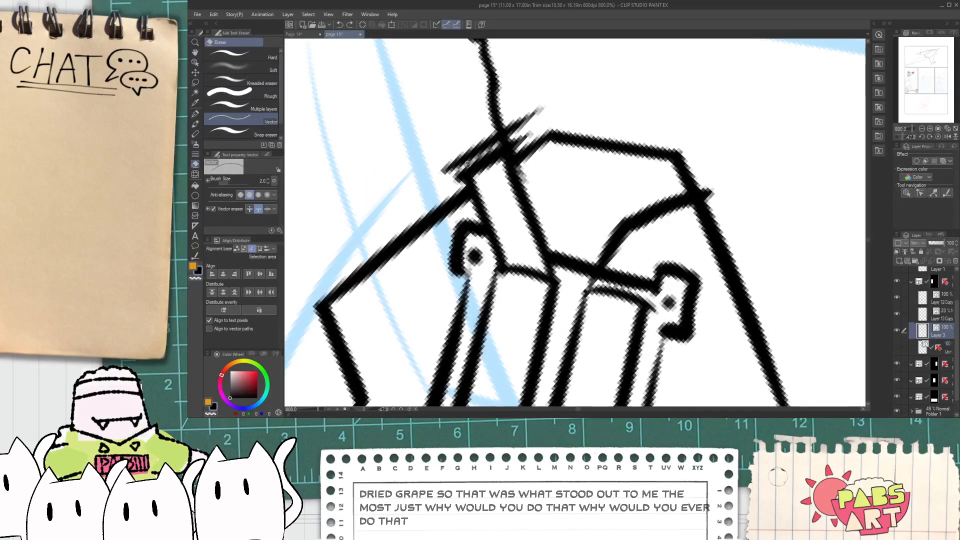
{"action": "key", "text": "ctrl+z"}
{"action": "key", "text": "p"}
{"action": "left_click_drag", "start_coordinate": [516, 129], "coordinate": [529, 117]}
{"action": "key", "text": "e"}
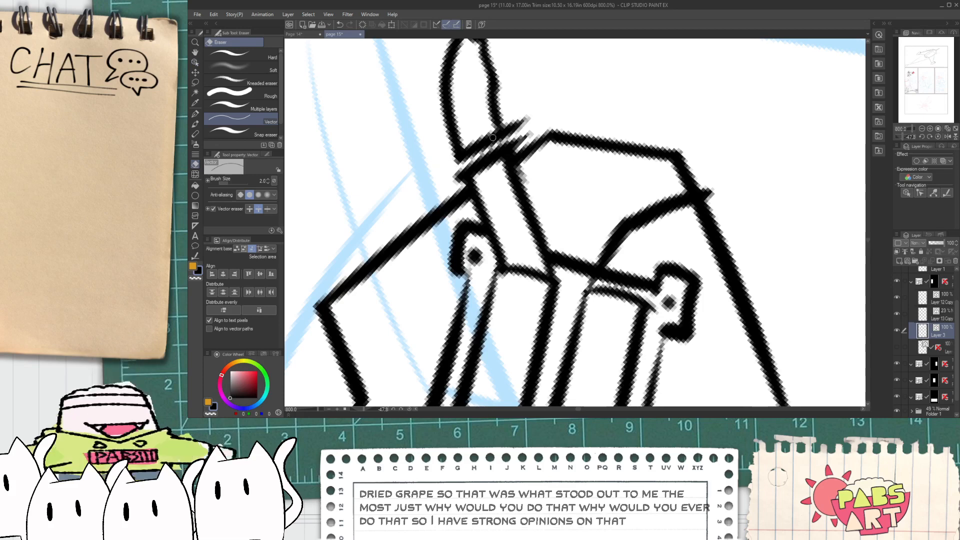
- Select the strokes of the left strap's upper piece and shift them right and down onto the band below
{"action": "left_click_drag", "start_coordinate": [485, 100], "coordinate": [485, 143]}
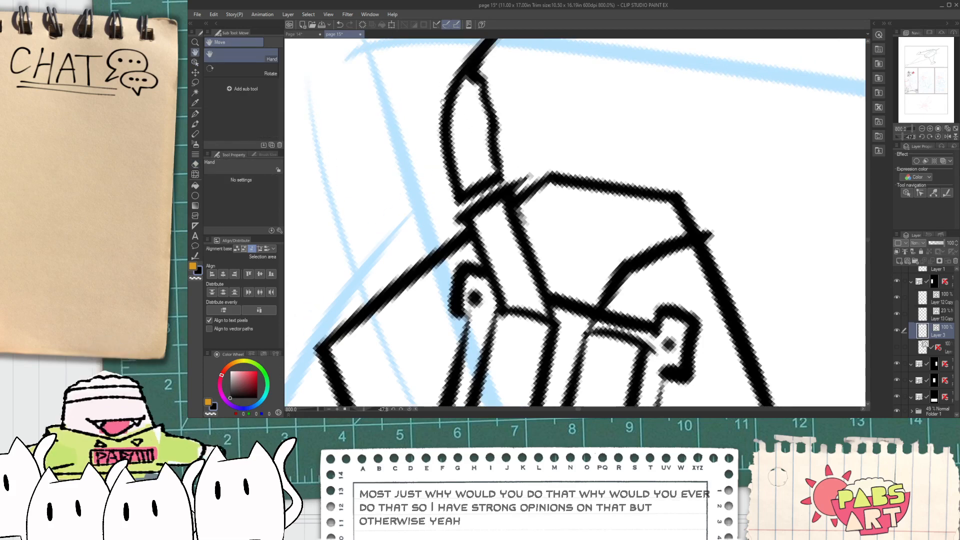
{"action": "key", "text": "o"}
{"action": "left_click_drag", "start_coordinate": [408, 57], "coordinate": [507, 175]}
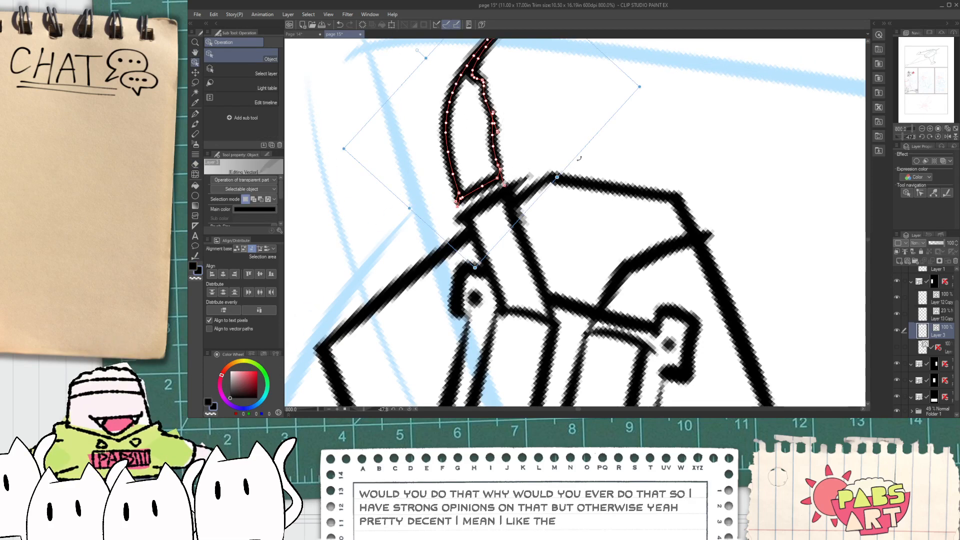
{"action": "left_click_drag", "start_coordinate": [578, 159], "coordinate": [602, 169]}
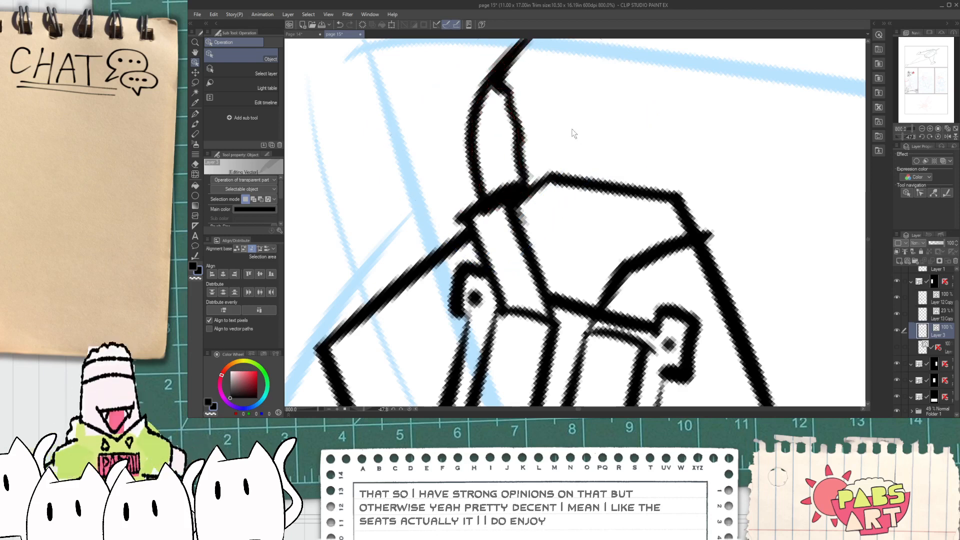
{"action": "key", "text": "e"}
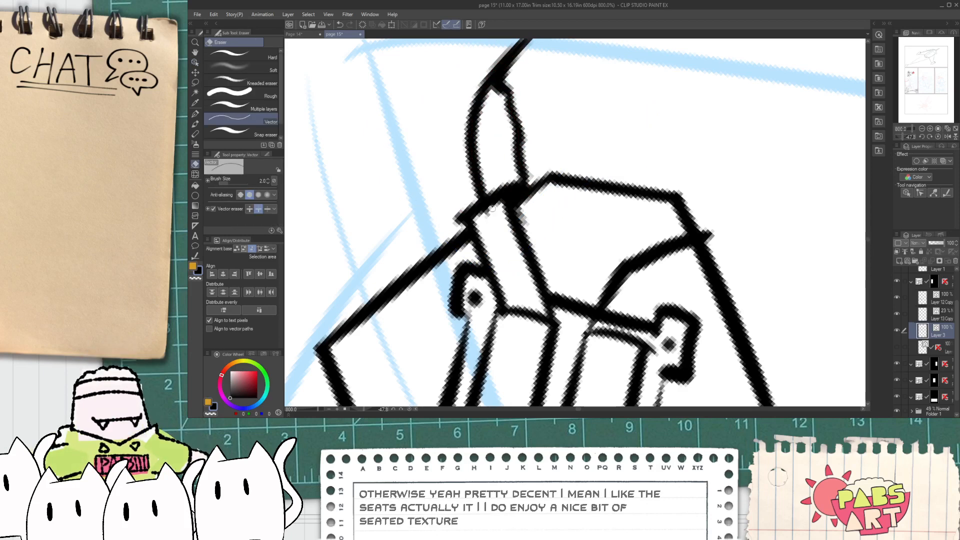
- Ink the folded band of the right strap over the body's upper-right edge and erase the overrunning strokes
{"action": "scroll", "coordinate": [484, 216], "scroll_direction": "down", "scroll_amount": 10}
{"action": "key", "text": "h"}
{"action": "scroll", "coordinate": [516, 216], "scroll_direction": "up", "scroll_amount": 1}
{"action": "scroll", "coordinate": [517, 216], "scroll_direction": "up", "scroll_amount": 7}
{"action": "key", "text": "p"}
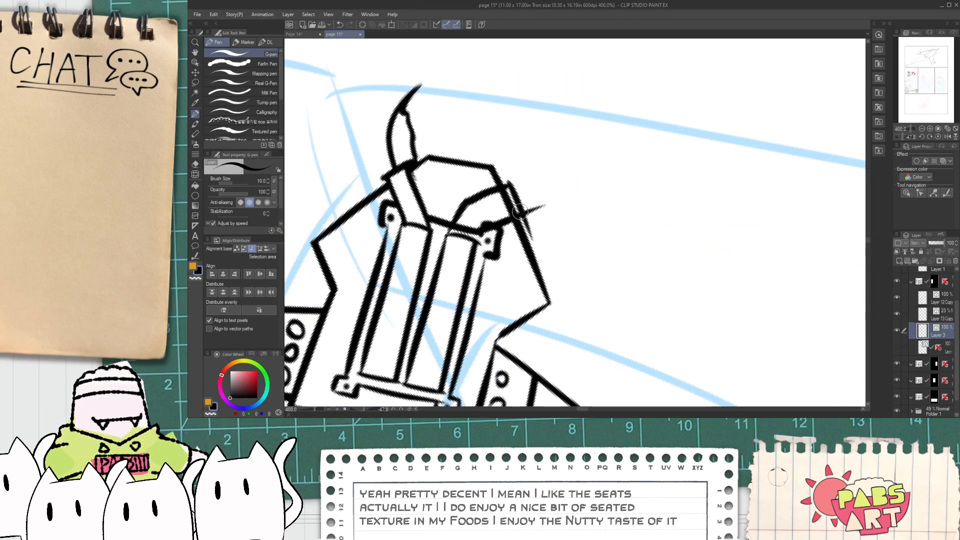
{"action": "key", "text": "e"}
{"action": "left_click", "coordinate": [520, 212]}
- Ink the two long edges of a strap extending up and right from the right band, replacing the first curve
{"action": "scroll", "coordinate": [482, 224], "scroll_direction": "up", "scroll_amount": 1}
{"action": "scroll", "coordinate": [485, 220], "scroll_direction": "down", "scroll_amount": 3}
{"action": "scroll", "coordinate": [500, 200], "scroll_direction": "up", "scroll_amount": 1}
{"action": "key", "text": "p"}
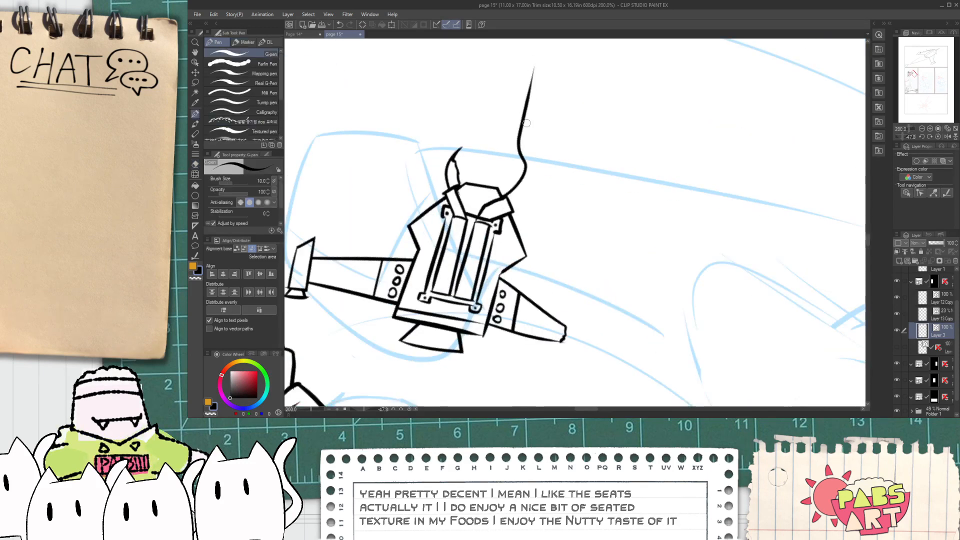
{"action": "key", "text": "ctrl+z"}
{"action": "left_click_drag", "start_coordinate": [504, 198], "coordinate": [631, 106]}
{"action": "scroll", "coordinate": [503, 199], "scroll_direction": "up", "scroll_amount": 1}
{"action": "left_click_drag", "start_coordinate": [523, 210], "coordinate": [657, 141]}
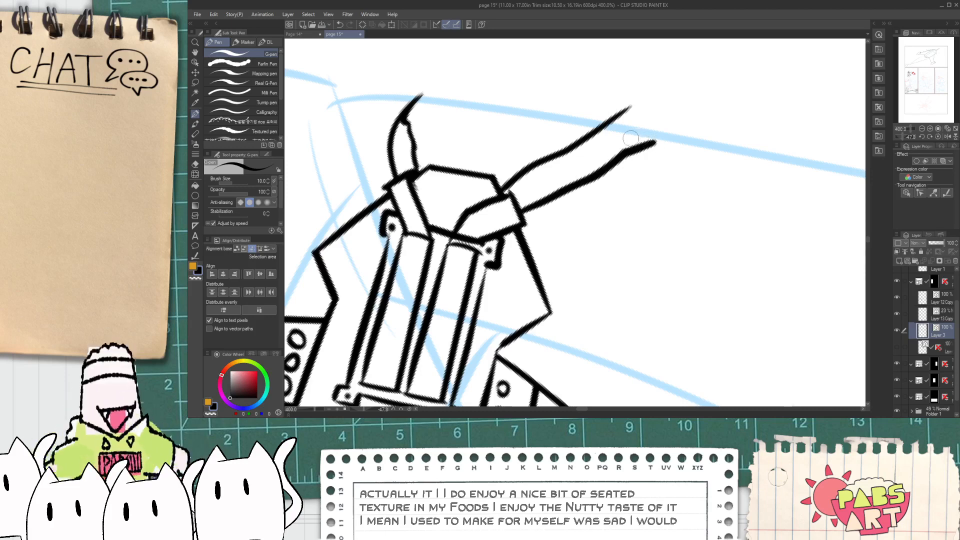
{"action": "scroll", "coordinate": [606, 215], "scroll_direction": "down", "scroll_amount": 1}
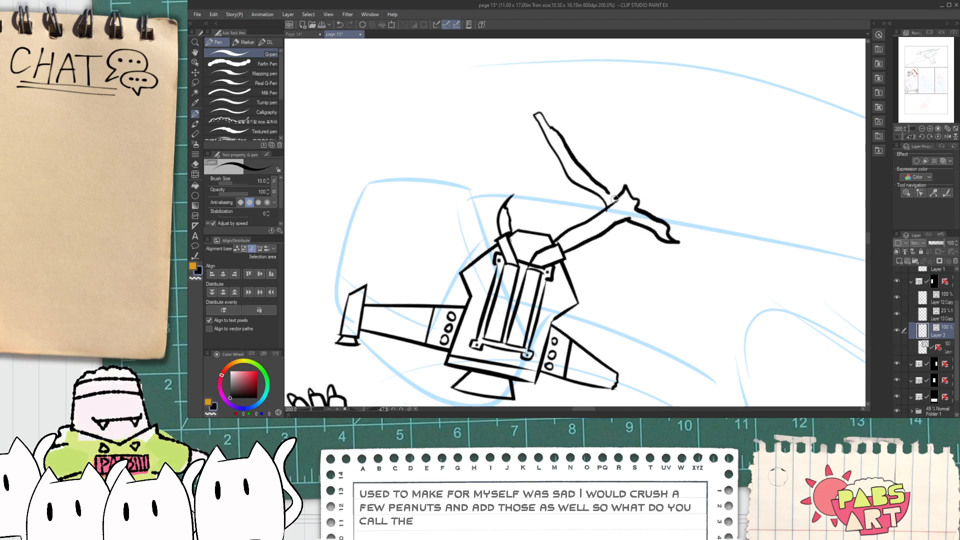
- Erase the overrunning line ends at the bend of the right strap and check its base at the band
{"action": "scroll", "coordinate": [605, 191], "scroll_direction": "up", "scroll_amount": 1}
{"action": "key", "text": "e"}
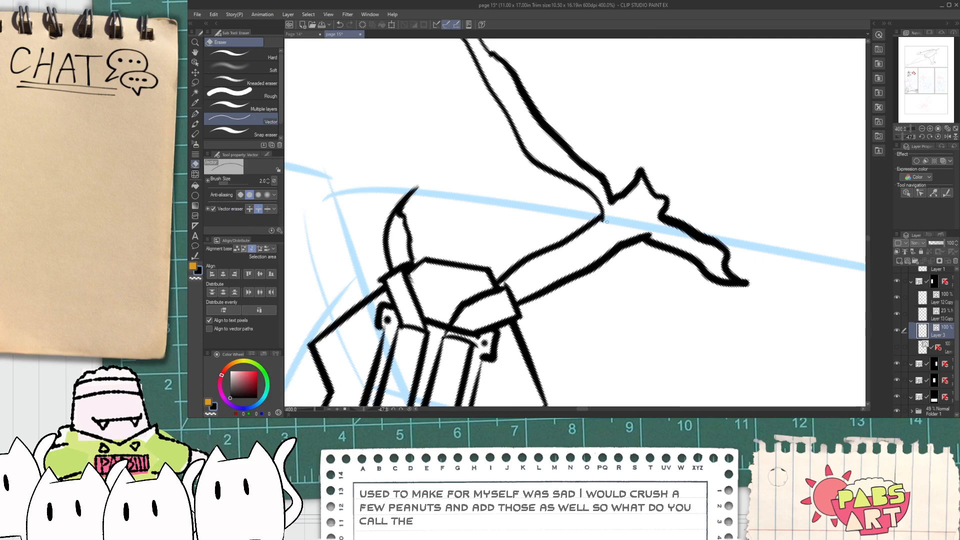
{"action": "scroll", "coordinate": [609, 223], "scroll_direction": "down", "scroll_amount": 3}
{"action": "scroll", "coordinate": [625, 219], "scroll_direction": "up", "scroll_amount": 3}
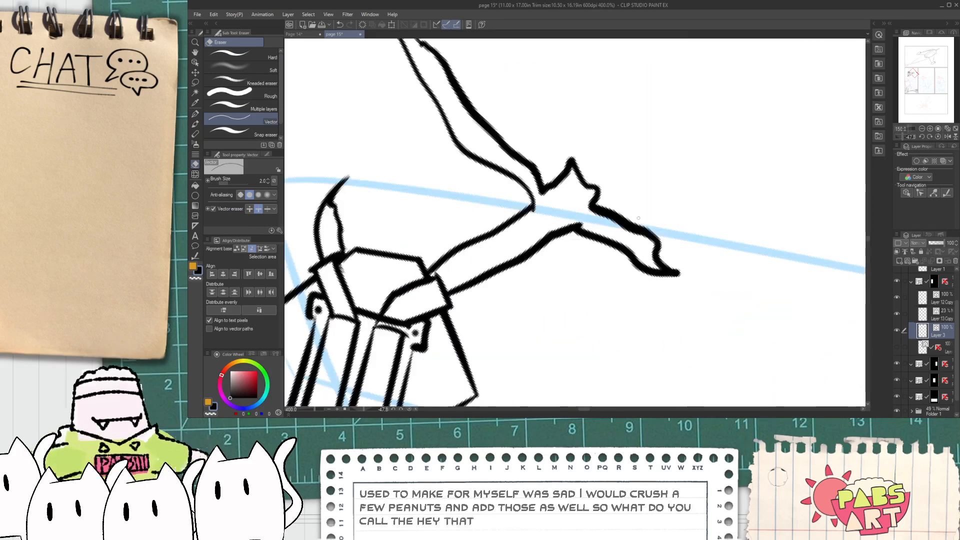
{"action": "scroll", "coordinate": [446, 273], "scroll_direction": "up", "scroll_amount": 2}
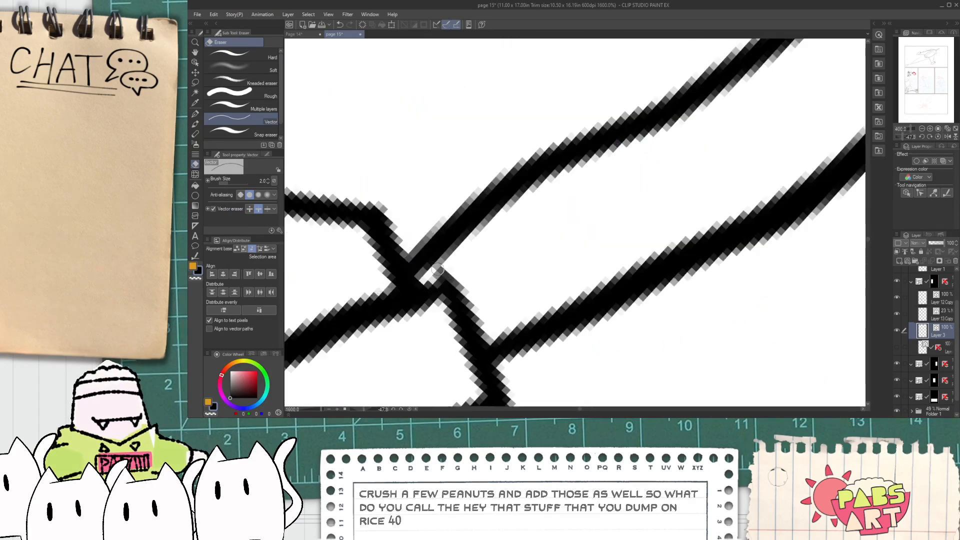
{"action": "scroll", "coordinate": [446, 273], "scroll_direction": "down", "scroll_amount": 3}
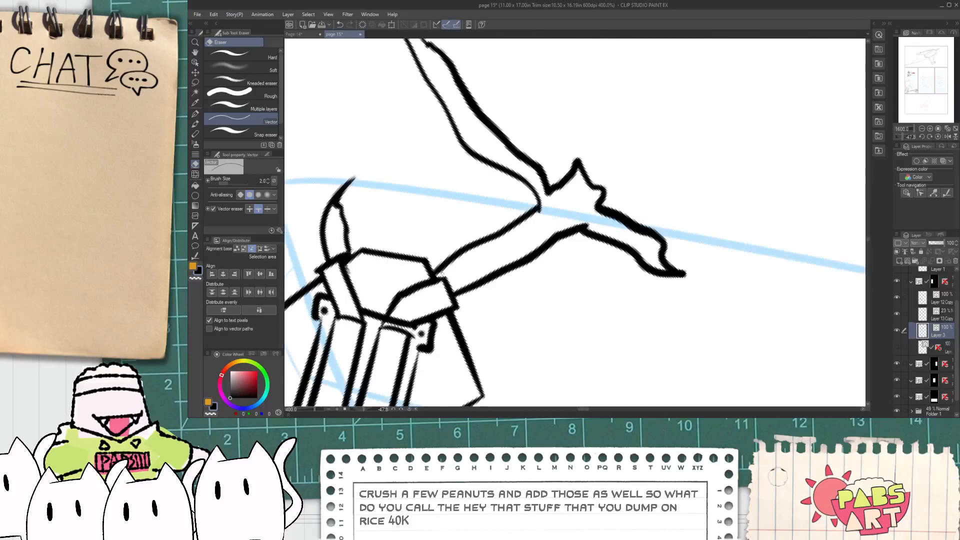
- Scale down the line width of the right strap and the two bands using Adjust line width
{"action": "left_click", "coordinate": [195, 255]}
{"action": "scroll", "coordinate": [335, 221], "scroll_direction": "up", "scroll_amount": 2}
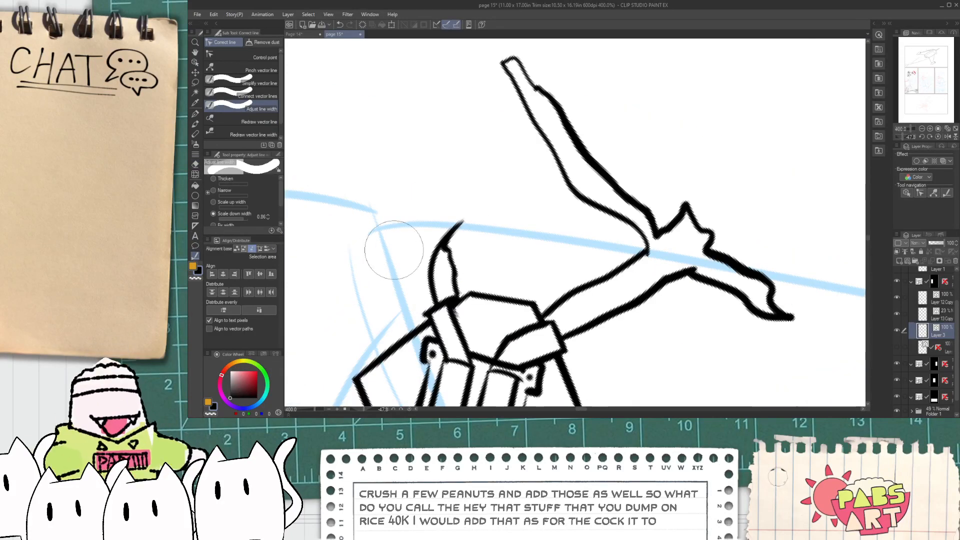
{"action": "mouse_move", "coordinate": [643, 212]}
{"action": "left_mouse_down"}
{"action": "mouse_move", "coordinate": [622, 161]}
{"action": "mouse_move", "coordinate": [609, 155]}
{"action": "mouse_move", "coordinate": [660, 195]}
{"action": "left_mouse_up"}
{"action": "mouse_move", "coordinate": [705, 300]}
{"action": "left_mouse_down"}
{"action": "mouse_move", "coordinate": [626, 325]}
{"action": "mouse_move", "coordinate": [595, 280]}
{"action": "left_mouse_up"}
{"action": "scroll", "coordinate": [594, 275], "scroll_direction": "down", "scroll_amount": 5}
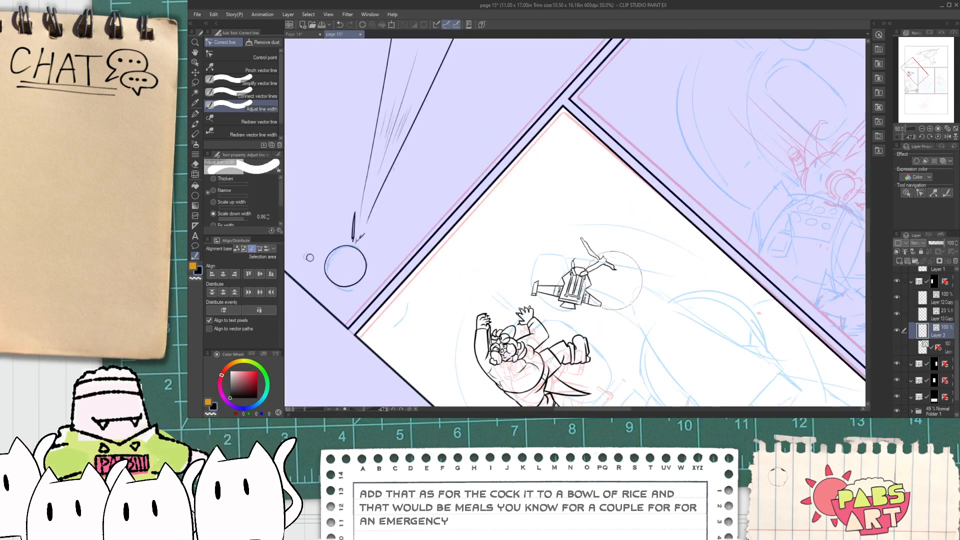
{"action": "scroll", "coordinate": [503, 244], "scroll_direction": "up", "scroll_amount": 5}
{"action": "scroll", "coordinate": [502, 244], "scroll_direction": "up", "scroll_amount": 2}
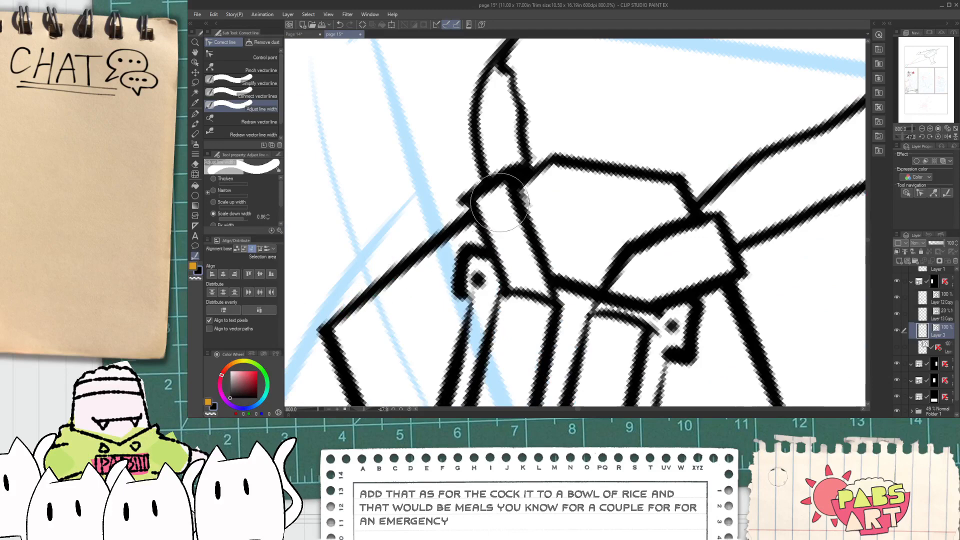
{"action": "left_click_drag", "start_coordinate": [501, 201], "coordinate": [512, 185]}
{"action": "left_click_drag", "start_coordinate": [668, 244], "coordinate": [646, 193]}
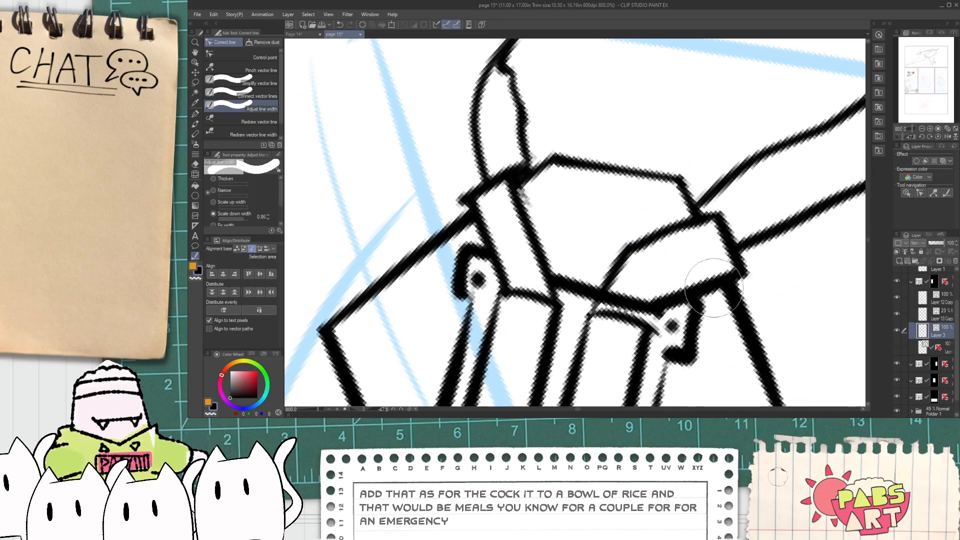
- Examine the finished pack prop up close and against the character and the whole panel
{"action": "scroll", "coordinate": [720, 318], "scroll_direction": "down", "scroll_amount": 5}
{"action": "scroll", "coordinate": [720, 318], "scroll_direction": "down", "scroll_amount": 3}
{"action": "left_click_drag", "start_coordinate": [713, 319], "coordinate": [530, 207]}
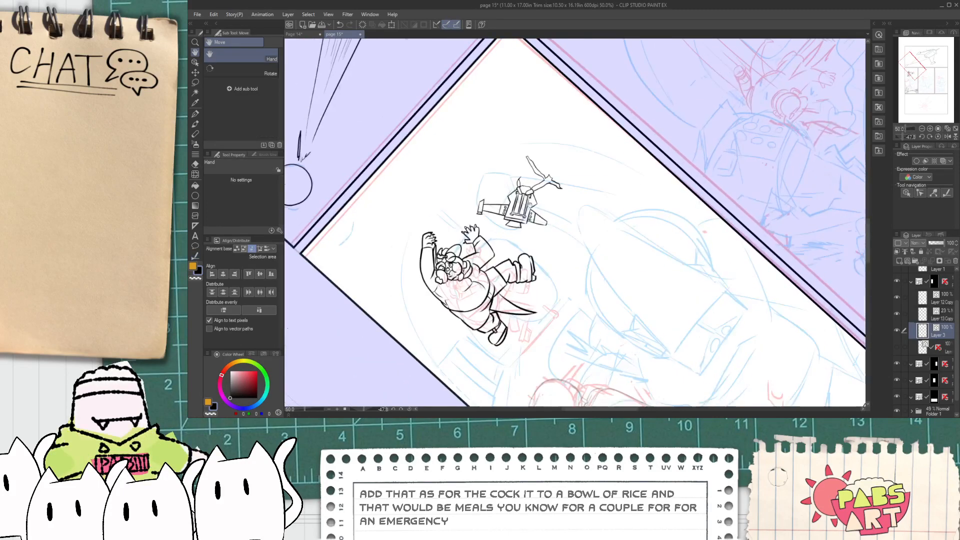
{"action": "scroll", "coordinate": [529, 209], "scroll_direction": "up", "scroll_amount": 3}
{"action": "key", "text": "p"}
{"action": "scroll", "coordinate": [484, 218], "scroll_direction": "up", "scroll_amount": 3}
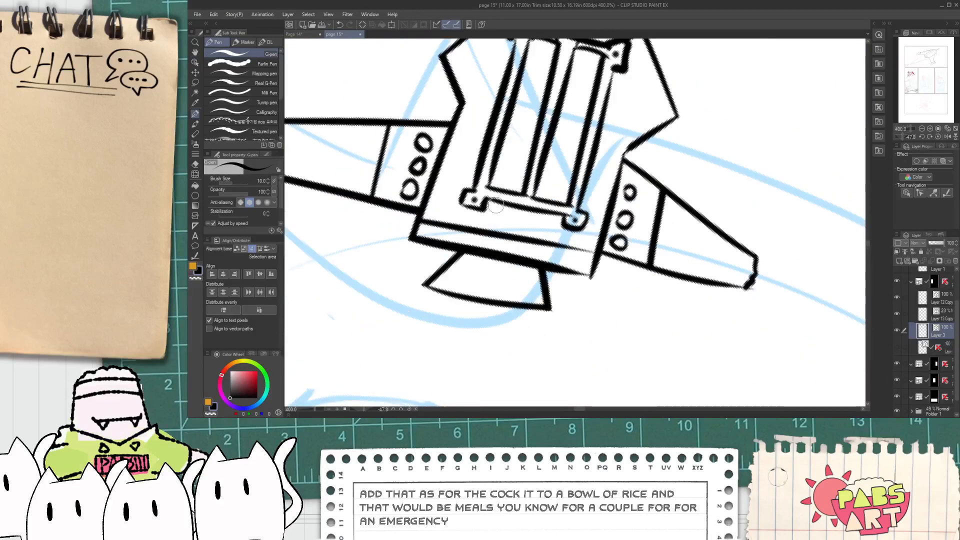
{"action": "scroll", "coordinate": [497, 204], "scroll_direction": "down", "scroll_amount": 4}
{"action": "key", "text": "h"}
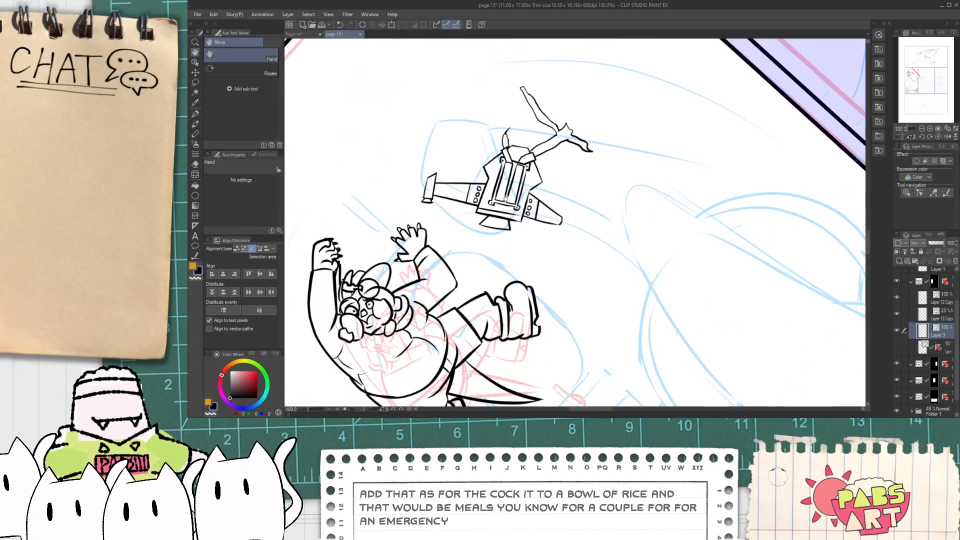
{"action": "scroll", "coordinate": [484, 163], "scroll_direction": "down", "scroll_amount": 2}
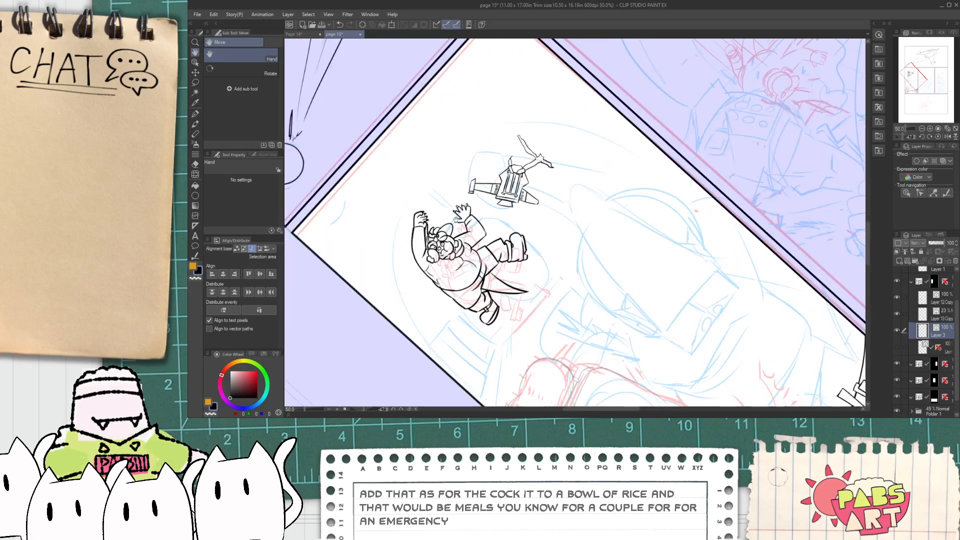
{"action": "scroll", "coordinate": [342, 238], "scroll_direction": "down", "scroll_amount": 1}
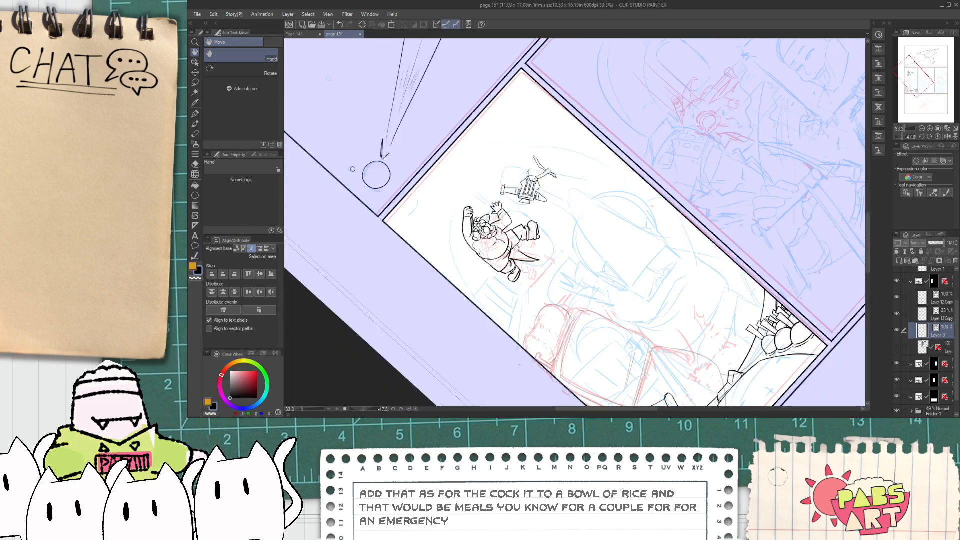
- Show the cockpit interior line art layer and rotate the pack prop's selected strokes counterclockwise above the character
{"action": "left_click", "coordinate": [897, 346]}
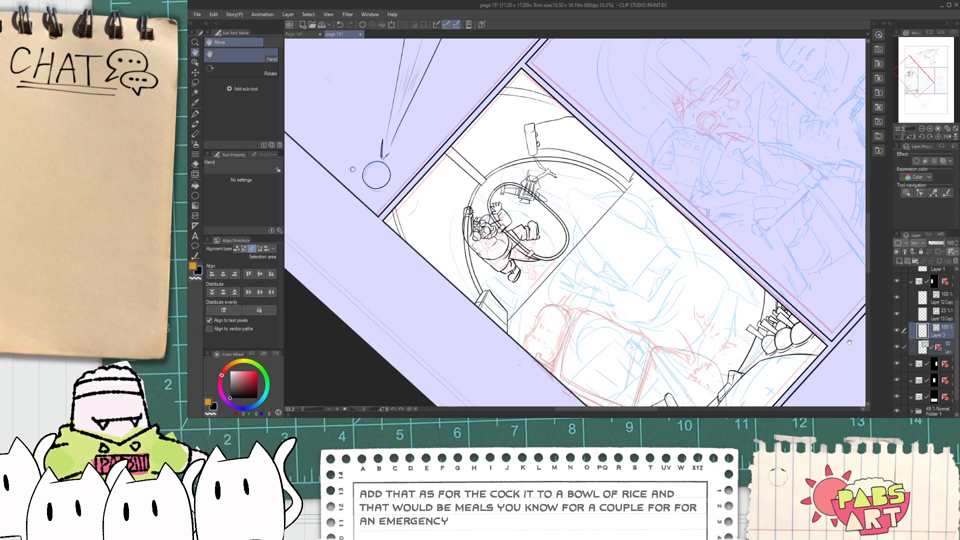
{"action": "scroll", "coordinate": [609, 218], "scroll_direction": "up", "scroll_amount": 1}
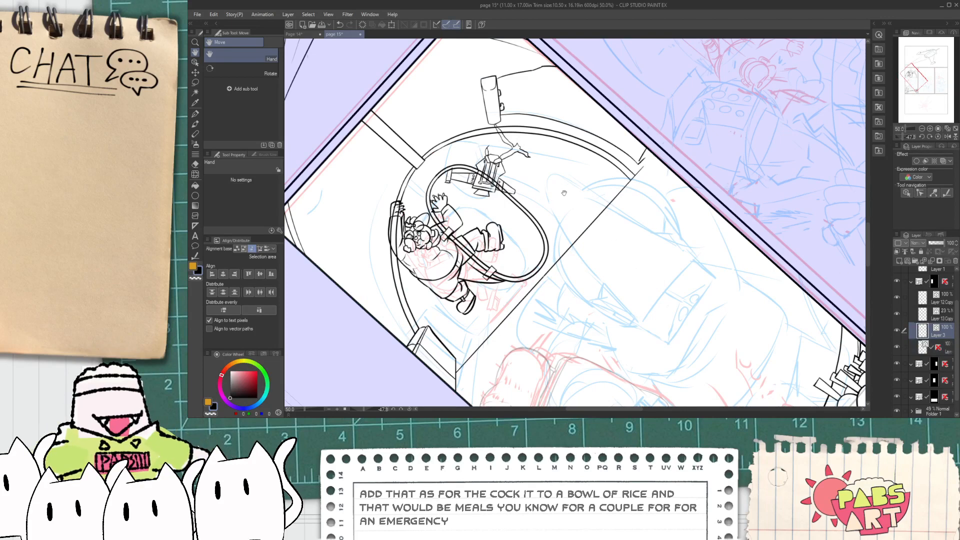
{"action": "key", "text": "o"}
{"action": "left_click_drag", "start_coordinate": [576, 205], "coordinate": [500, 131]}
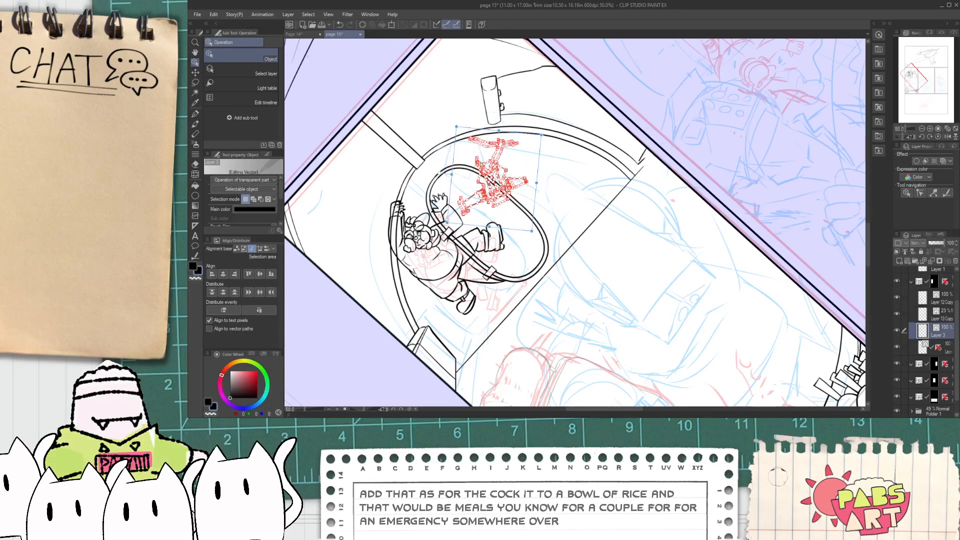
{"action": "left_click", "coordinate": [451, 84]}
- Ink two narrow, slanted plates side by side below the pack, inside the hose loop, to start a gun
{"action": "scroll", "coordinate": [545, 237], "scroll_direction": "up", "scroll_amount": 5}
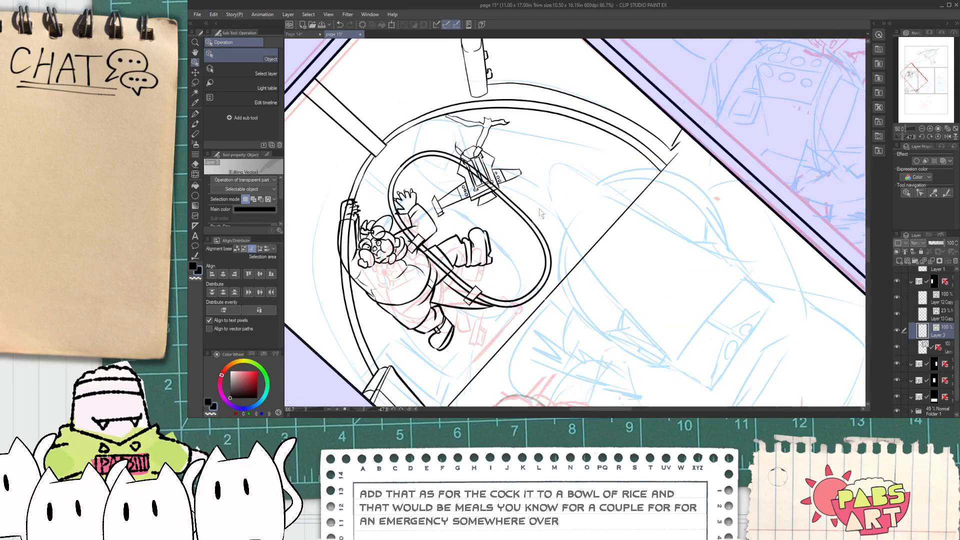
{"action": "key", "text": "p"}
{"action": "left_click_drag", "start_coordinate": [506, 186], "coordinate": [481, 260]}
{"action": "key", "text": "ctrl+z"}
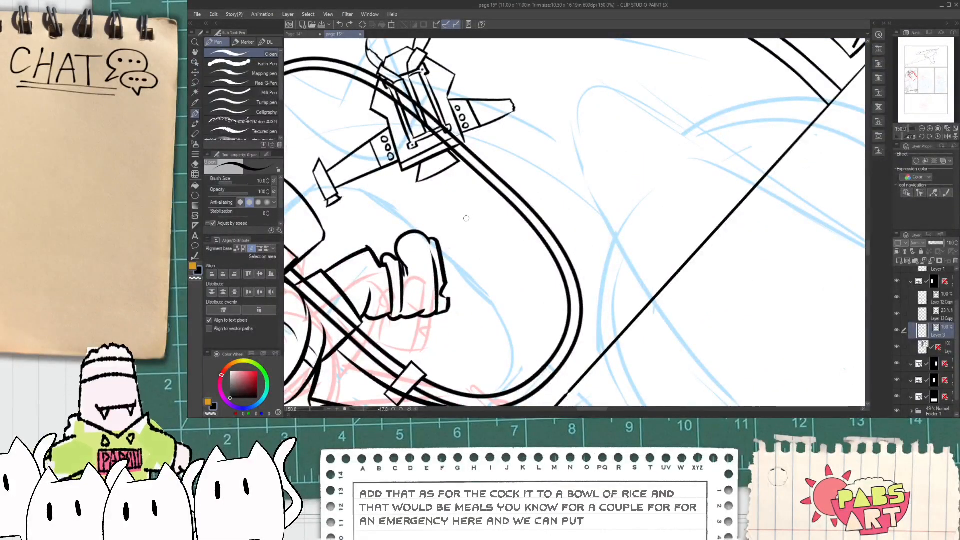
{"action": "left_click_drag", "start_coordinate": [463, 195], "coordinate": [465, 228]}
{"action": "scroll", "coordinate": [465, 230], "scroll_direction": "up", "scroll_amount": 2}
{"action": "mouse_move", "coordinate": [456, 180]}
{"action": "left_mouse_down"}
{"action": "mouse_move", "coordinate": [461, 250]}
{"action": "mouse_move", "coordinate": [468, 231]}
{"action": "left_mouse_up"}
{"action": "scroll", "coordinate": [468, 230], "scroll_direction": "up", "scroll_amount": 2}
{"action": "mouse_move", "coordinate": [453, 123]}
{"action": "left_mouse_down"}
{"action": "mouse_move", "coordinate": [459, 116]}
{"action": "mouse_move", "coordinate": [478, 232]}
{"action": "left_mouse_up"}
- Erase the line ends overrunning the corners of the gun's two plates
{"action": "key", "text": "e"}
{"action": "left_click", "coordinate": [449, 114]}
{"action": "left_click", "coordinate": [454, 266]}
{"action": "left_click", "coordinate": [458, 276]}
- Ink two short lines extending right from the gun's right plate and cap them with a narrow end piece
{"action": "key", "text": "p"}
{"action": "mouse_move", "coordinate": [499, 231]}
{"action": "left_mouse_down"}
{"action": "mouse_move", "coordinate": [528, 241]}
{"action": "mouse_move", "coordinate": [575, 210]}
{"action": "left_mouse_up"}
{"action": "key", "text": "e"}
{"action": "left_click", "coordinate": [531, 251]}
{"action": "key", "text": "p"}
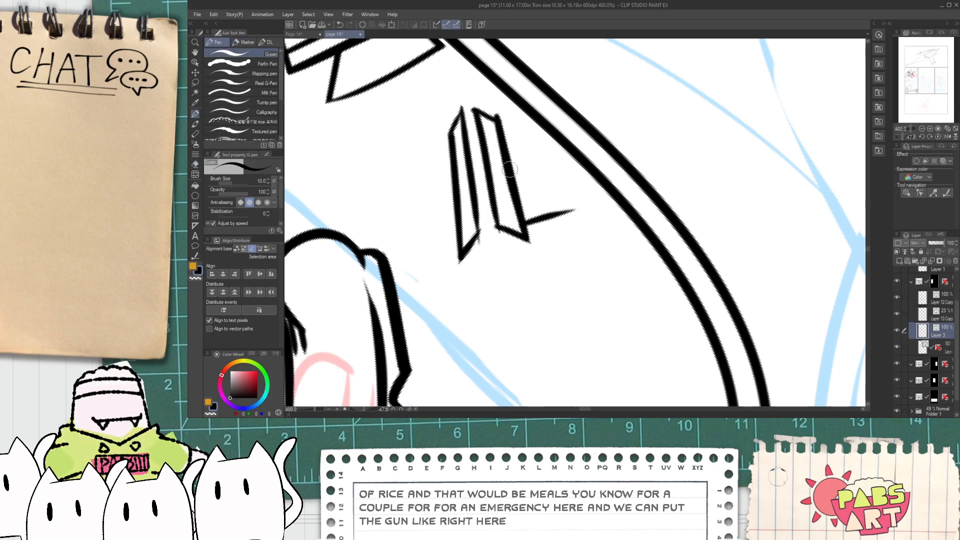
{"action": "key", "text": "ctrl+z"}
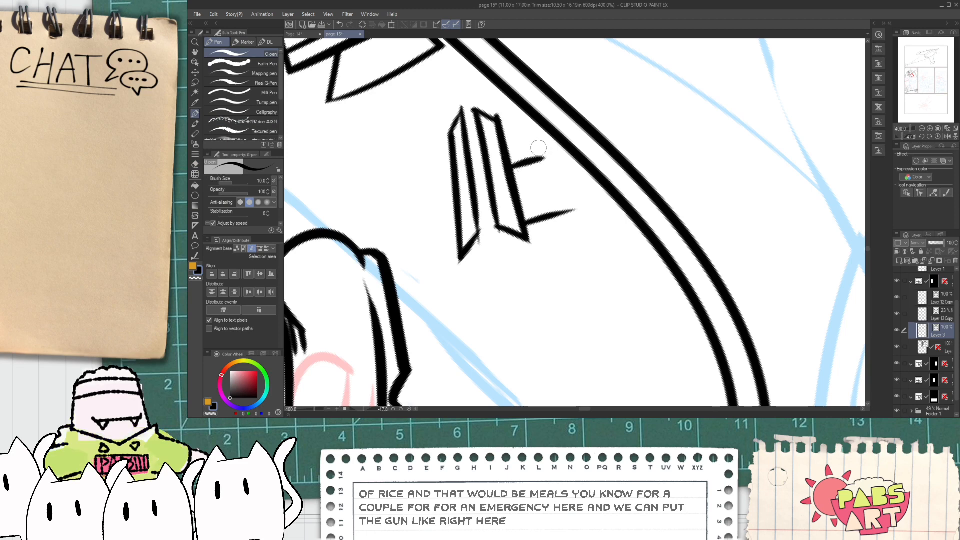
{"action": "left_click_drag", "start_coordinate": [539, 147], "coordinate": [564, 241]}
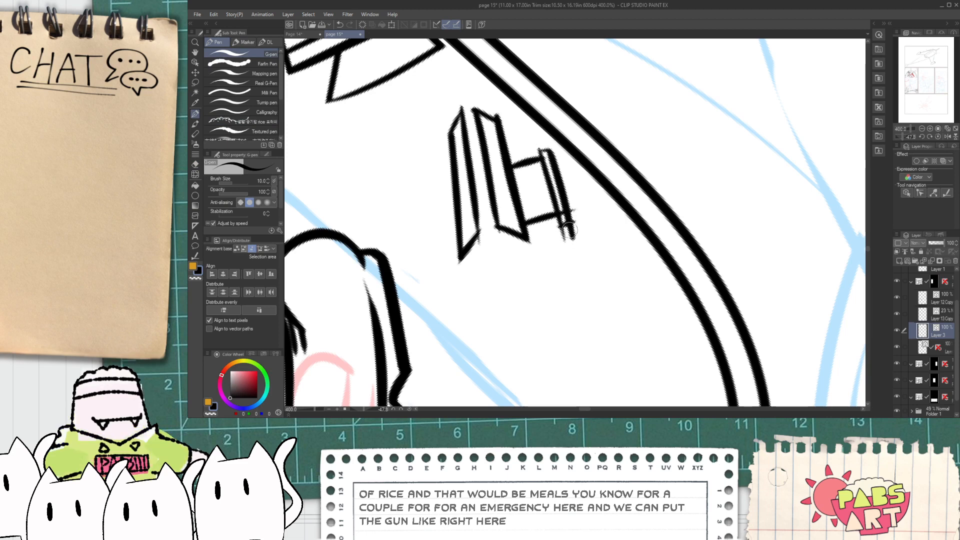
- Erase the overruns at the end piece, redraw the lower connecting line and add a parallel line just above it
{"action": "key", "text": "e"}
{"action": "left_click_drag", "start_coordinate": [564, 233], "coordinate": [556, 208]}
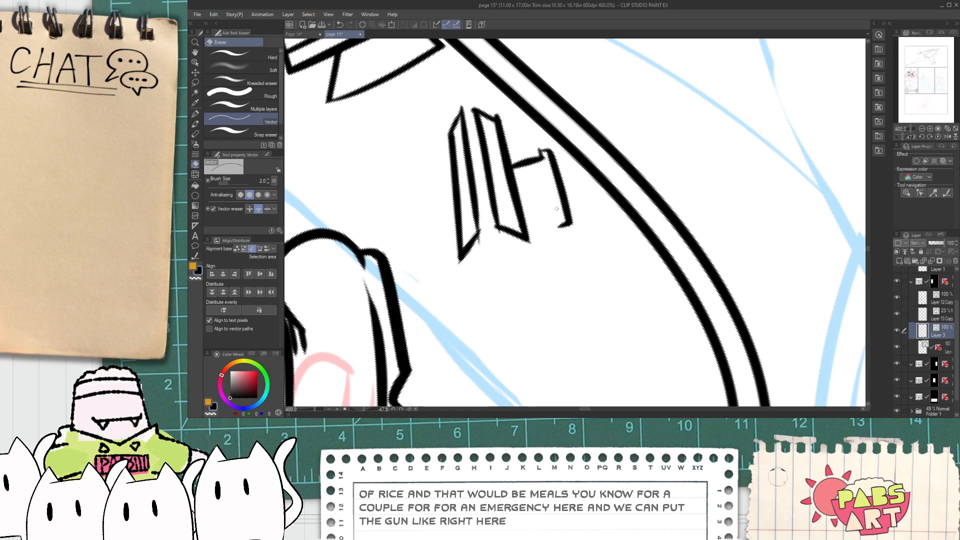
{"action": "scroll", "coordinate": [553, 205], "scroll_direction": "up", "scroll_amount": 2}
{"action": "key", "text": "p"}
{"action": "left_click_drag", "start_coordinate": [495, 208], "coordinate": [560, 192]}
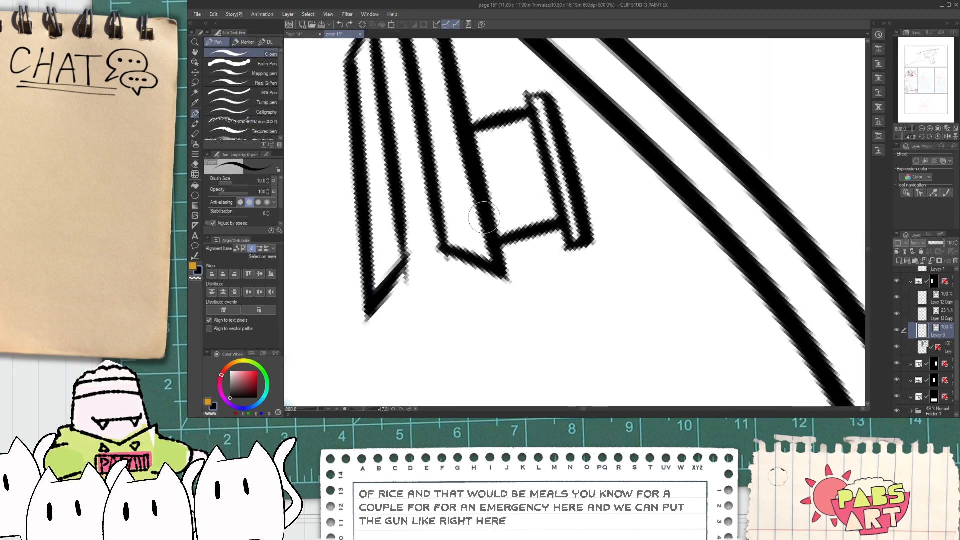
{"action": "left_click_drag", "start_coordinate": [489, 215], "coordinate": [557, 190]}
{"action": "key", "text": "e"}
{"action": "key", "text": "p"}
- Ink a row of short rungs joining the gun's two slanted plates
{"action": "left_click_drag", "start_coordinate": [405, 253], "coordinate": [435, 222]}
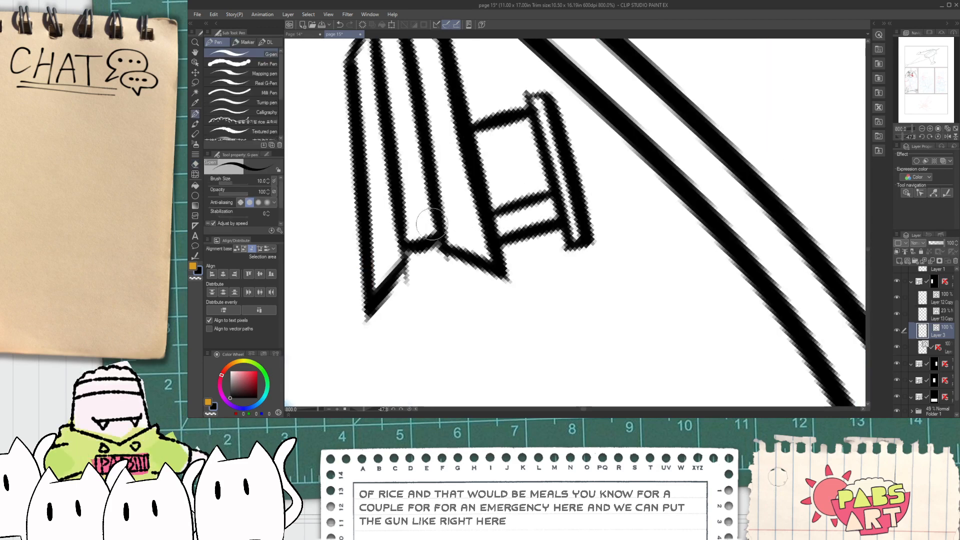
{"action": "mouse_move", "coordinate": [395, 165]}
{"action": "left_mouse_down"}
{"action": "mouse_move", "coordinate": [423, 149]}
{"action": "mouse_move", "coordinate": [443, 250]}
{"action": "mouse_move", "coordinate": [472, 222]}
{"action": "mouse_move", "coordinate": [457, 213]}
{"action": "left_mouse_up"}
{"action": "key", "text": "space"}
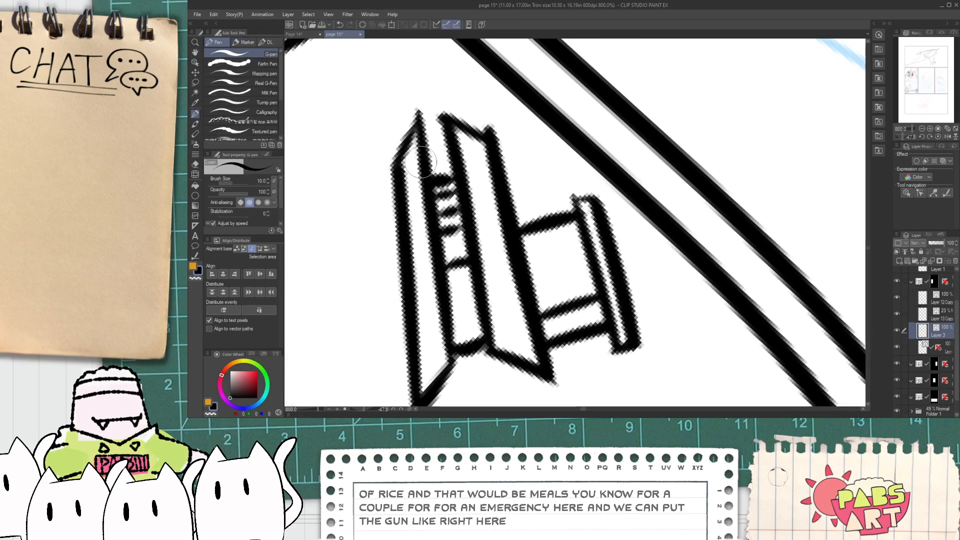
- Select the strokes of the gun's right end piece with its connecting lines and shift them slightly left
{"action": "scroll", "coordinate": [500, 218], "scroll_direction": "down", "scroll_amount": 10}
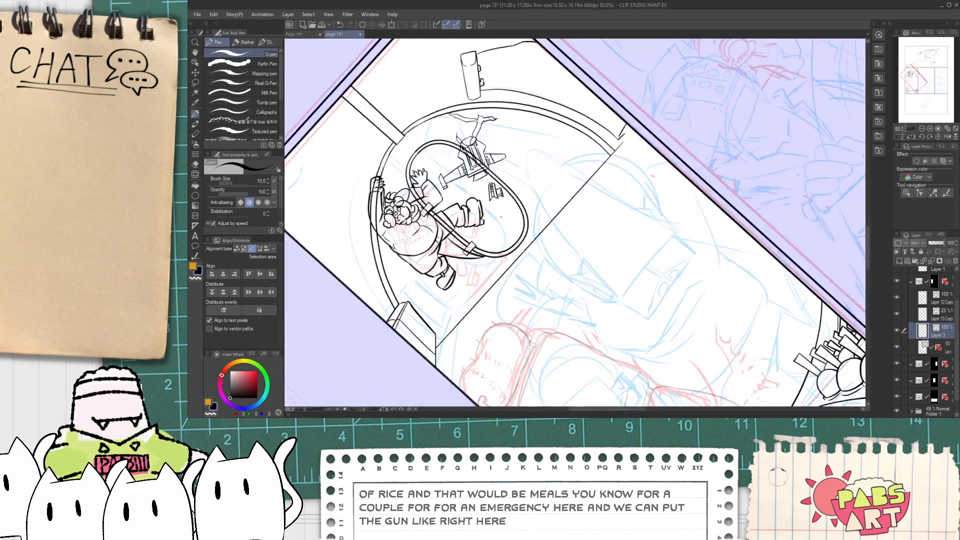
{"action": "scroll", "coordinate": [500, 218], "scroll_direction": "up", "scroll_amount": 7}
{"action": "key", "text": "o"}
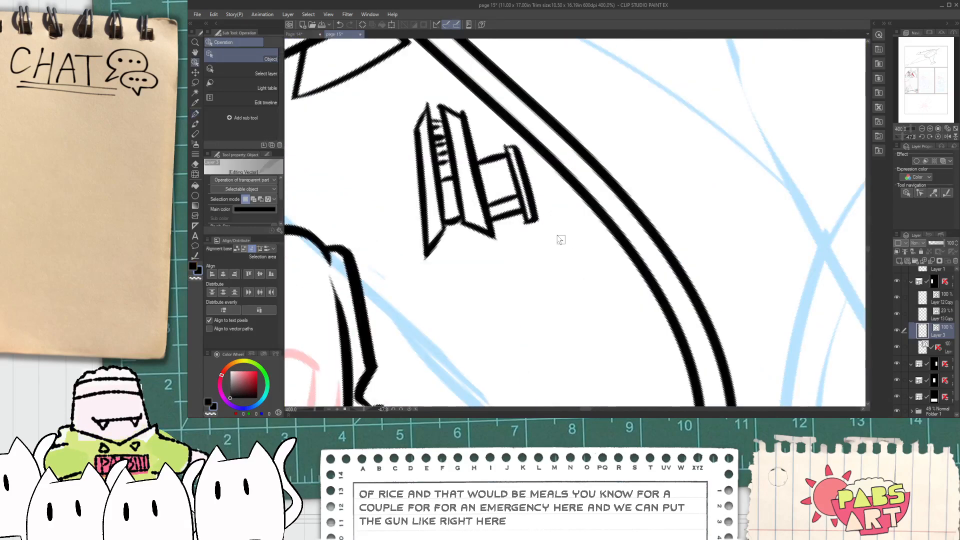
{"action": "left_click", "coordinate": [509, 153]}
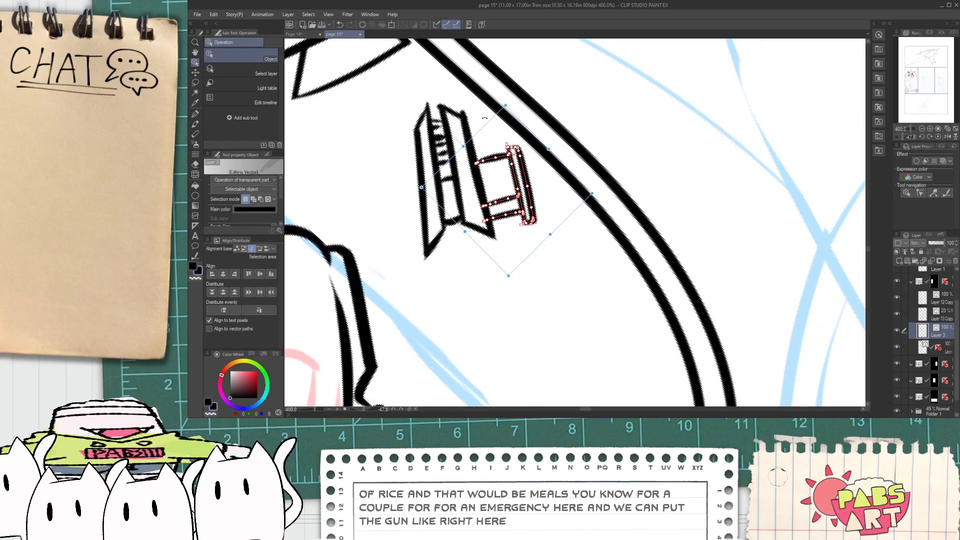
{"action": "left_click_drag", "start_coordinate": [488, 221], "coordinate": [480, 216]}
{"action": "key", "text": "ctrl+d"}
- Thin the gun's lines with Adjust line width and erase the connecting line ends overrunning the right plate
{"action": "left_click", "coordinate": [195, 256]}
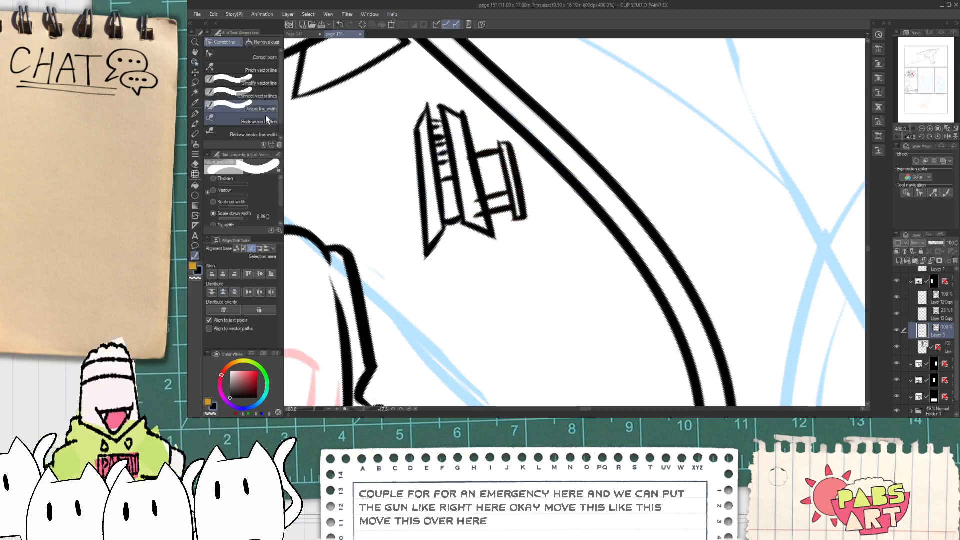
{"action": "scroll", "coordinate": [442, 156], "scroll_direction": "up", "scroll_amount": 2}
{"action": "left_click_drag", "start_coordinate": [520, 221], "coordinate": [514, 277]}
{"action": "key", "text": "e"}
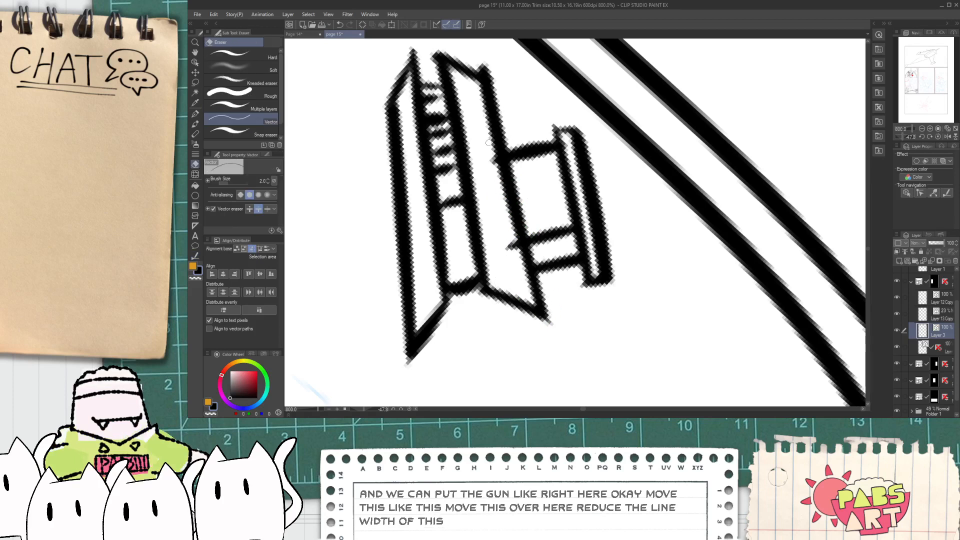
{"action": "key", "text": "ctrl+z"}
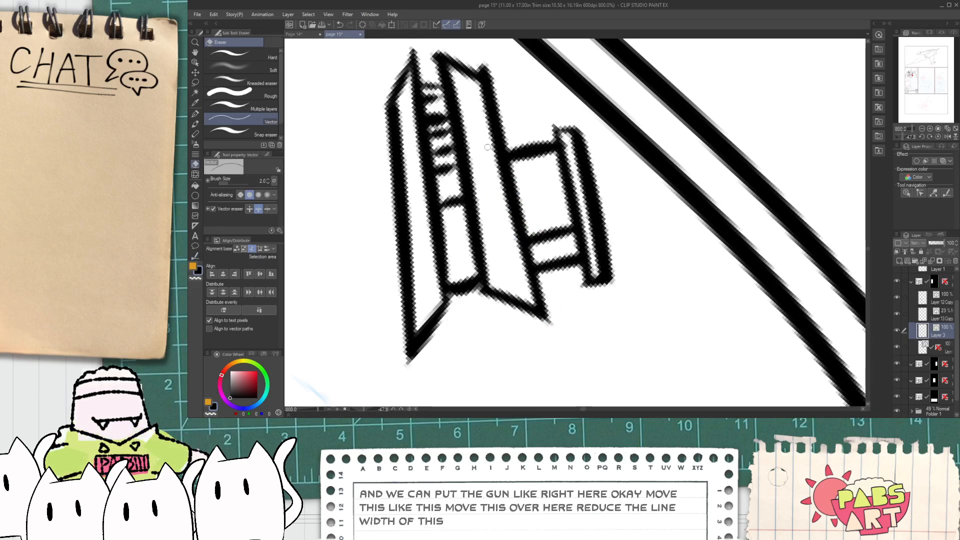
- Ink a small hook shape between the gun's connecting lines and a small bump on the left plate's outer edge
{"action": "key", "text": "p"}
{"action": "key", "text": "space"}
{"action": "left_click_drag", "start_coordinate": [443, 273], "coordinate": [496, 275]}
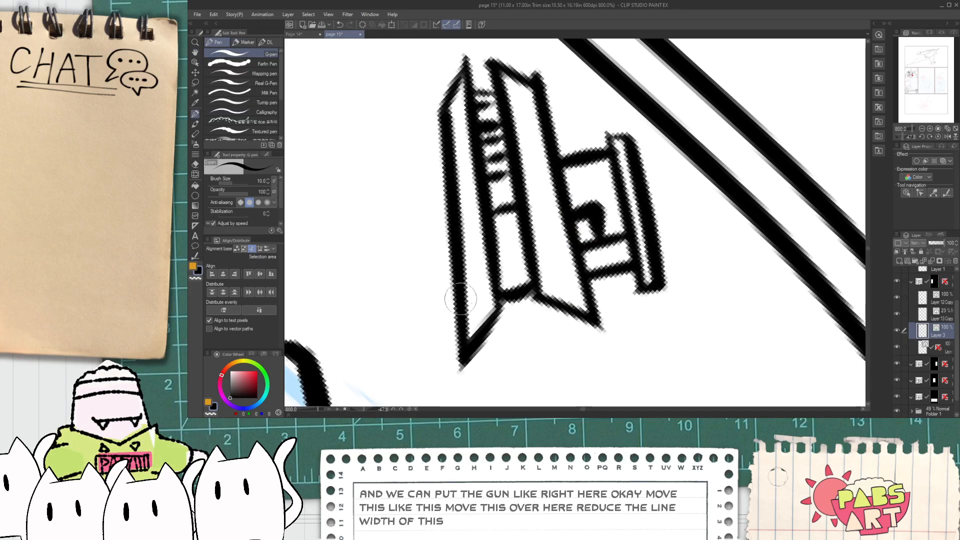
{"action": "left_click_drag", "start_coordinate": [457, 300], "coordinate": [452, 241]}
- Lasso the gun beside the character, distort it slightly with Free Transform into a smaller, skewed shape, and deselect it
{"action": "scroll", "coordinate": [450, 236], "scroll_direction": "down", "scroll_amount": 2}
{"action": "scroll", "coordinate": [451, 237], "scroll_direction": "down", "scroll_amount": 6}
{"action": "scroll", "coordinate": [450, 230], "scroll_direction": "up", "scroll_amount": 5}
{"action": "key", "text": "m"}
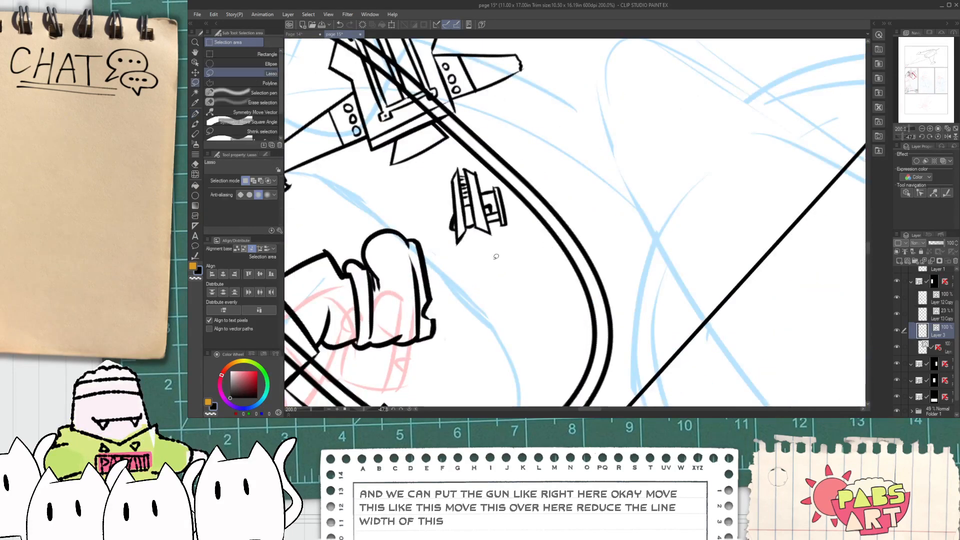
{"action": "left_click_drag", "start_coordinate": [437, 217], "coordinate": [495, 263]}
{"action": "key", "text": "ctrl+t"}
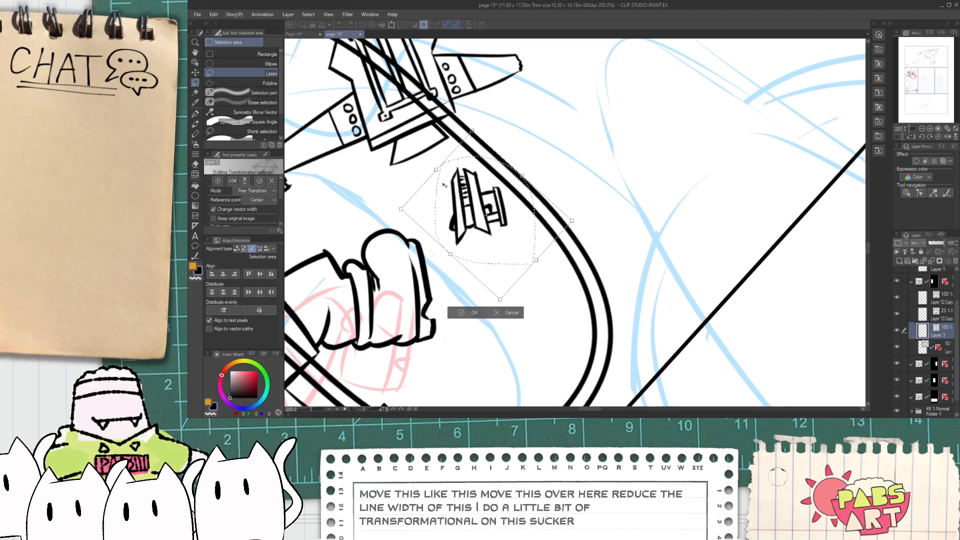
{"action": "key", "text": "Return"}
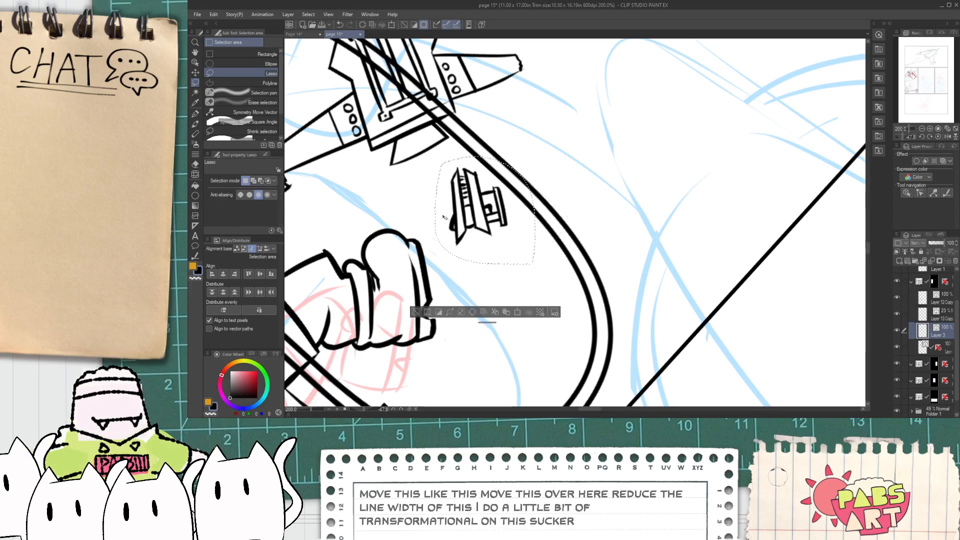
{"action": "key", "text": "ctrl+t"}
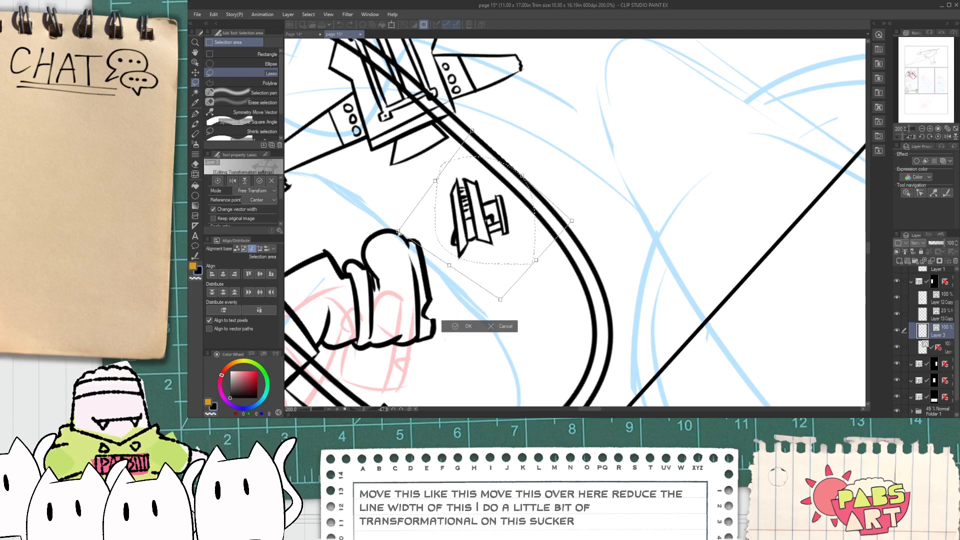
{"action": "left_click_drag", "start_coordinate": [398, 231], "coordinate": [400, 233]}
{"action": "left_click_drag", "start_coordinate": [501, 300], "coordinate": [493, 287]}
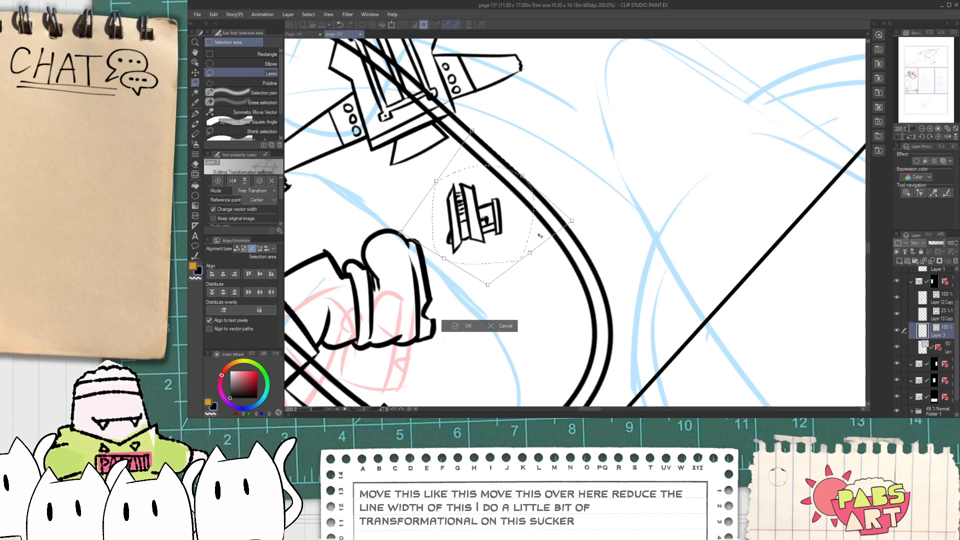
{"action": "left_click_drag", "start_coordinate": [457, 164], "coordinate": [421, 156]}
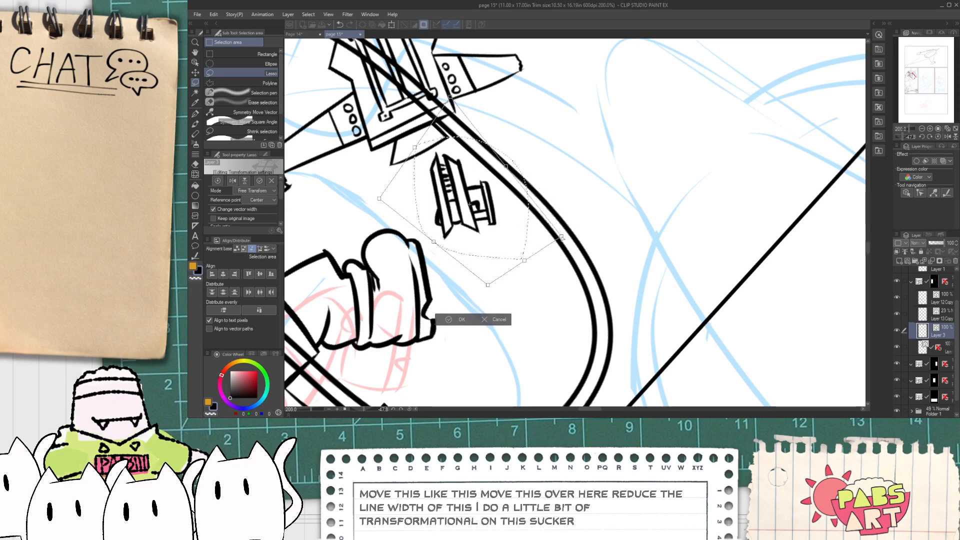
{"action": "left_click_drag", "start_coordinate": [562, 237], "coordinate": [563, 242]}
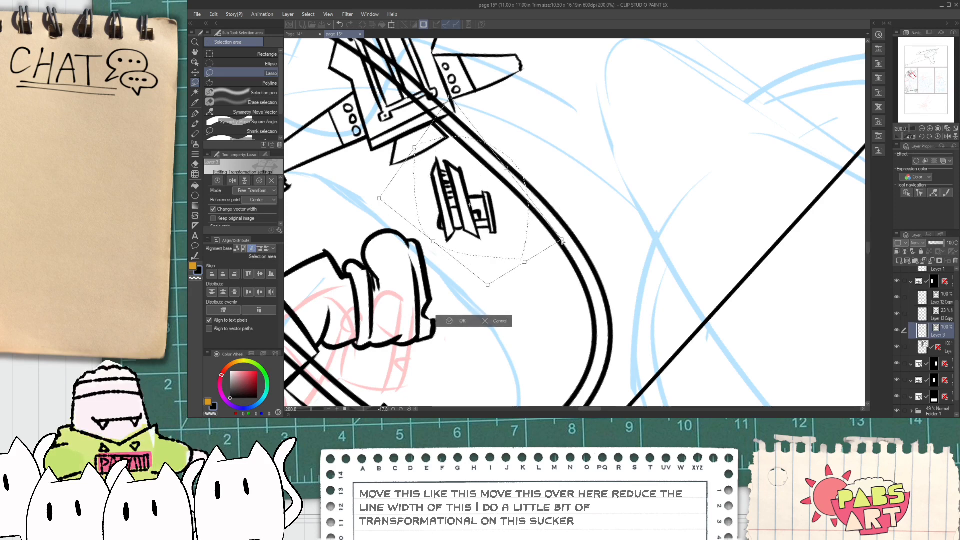
{"action": "left_click", "coordinate": [457, 319]}
{"action": "left_click", "coordinate": [401, 308]}
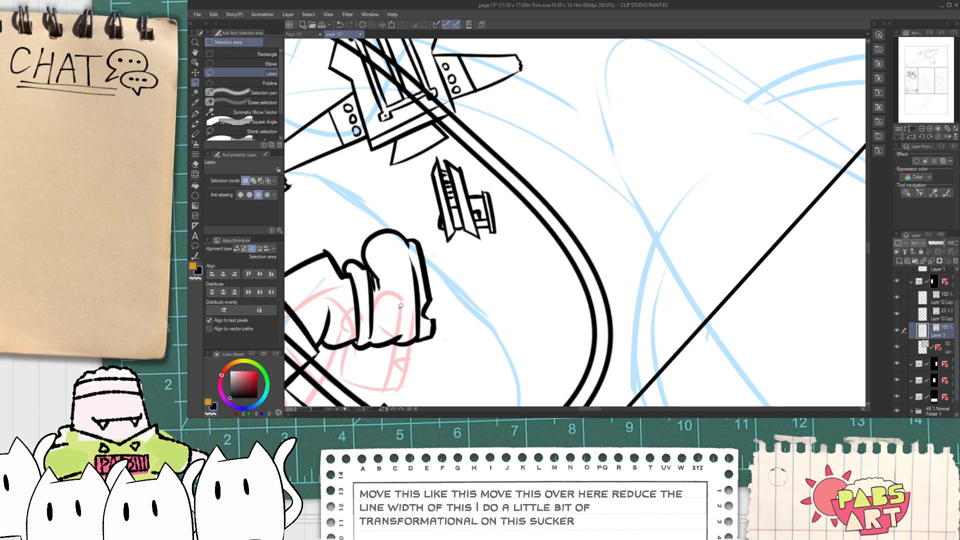
- Try to thin the character's lines around the head, arm and body using Adjust line width set to Scale down width
{"action": "scroll", "coordinate": [401, 300], "scroll_direction": "down", "scroll_amount": 5}
{"action": "left_click_drag", "start_coordinate": [313, 327], "coordinate": [355, 262]}
{"action": "scroll", "coordinate": [356, 262], "scroll_direction": "up", "scroll_amount": 1}
{"action": "scroll", "coordinate": [356, 262], "scroll_direction": "up", "scroll_amount": 2}
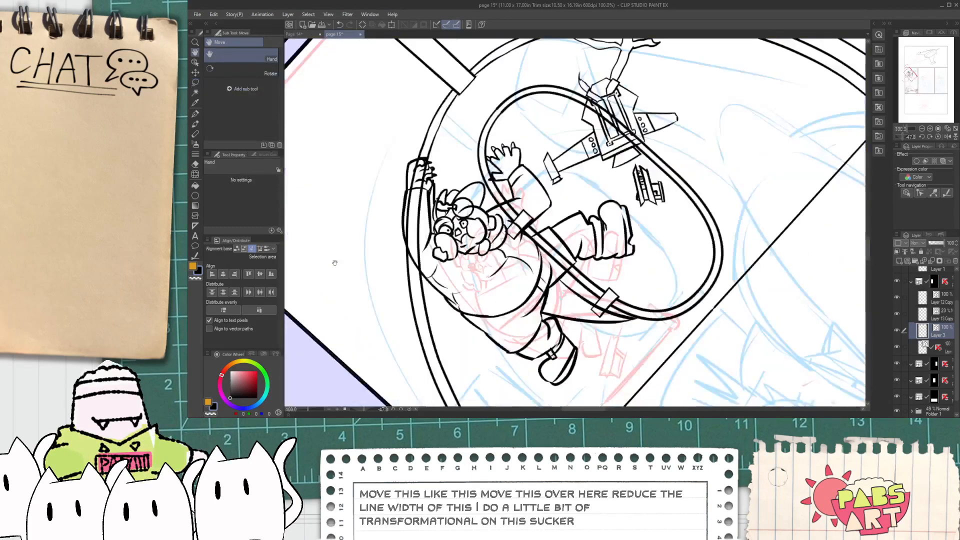
{"action": "key", "text": "y"}
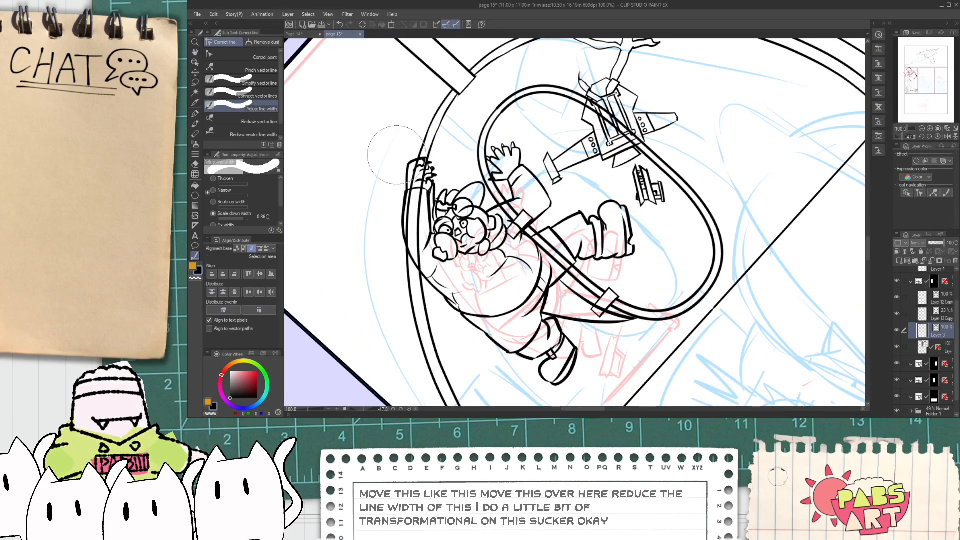
{"action": "scroll", "coordinate": [398, 156], "scroll_direction": "up", "scroll_amount": 1}
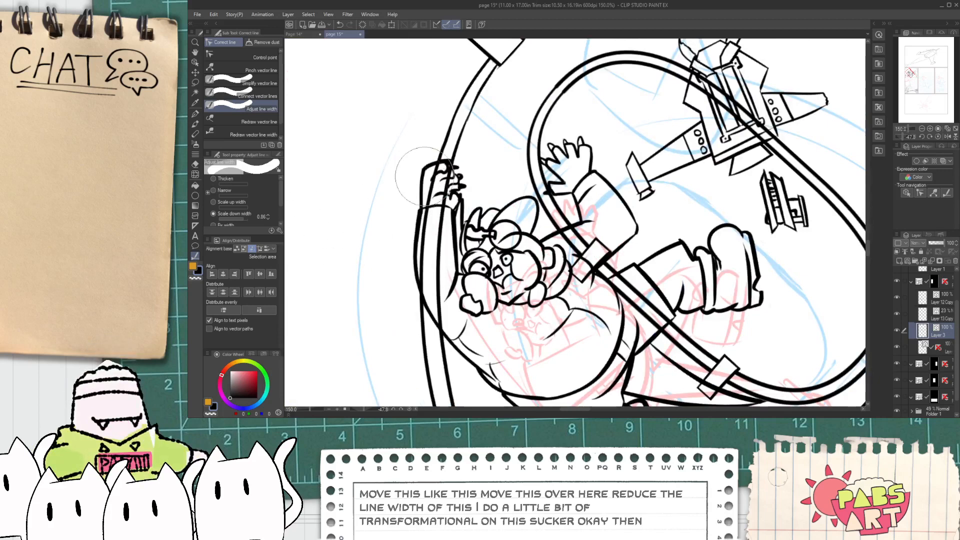
{"action": "left_click_drag", "start_coordinate": [402, 260], "coordinate": [451, 272]}
{"action": "scroll", "coordinate": [407, 265], "scroll_direction": "up", "scroll_amount": 1}
{"action": "scroll", "coordinate": [450, 273], "scroll_direction": "down", "scroll_amount": 4}
{"action": "scroll", "coordinate": [470, 285], "scroll_direction": "up", "scroll_amount": 4}
{"action": "left_click_drag", "start_coordinate": [506, 215], "coordinate": [575, 154]}
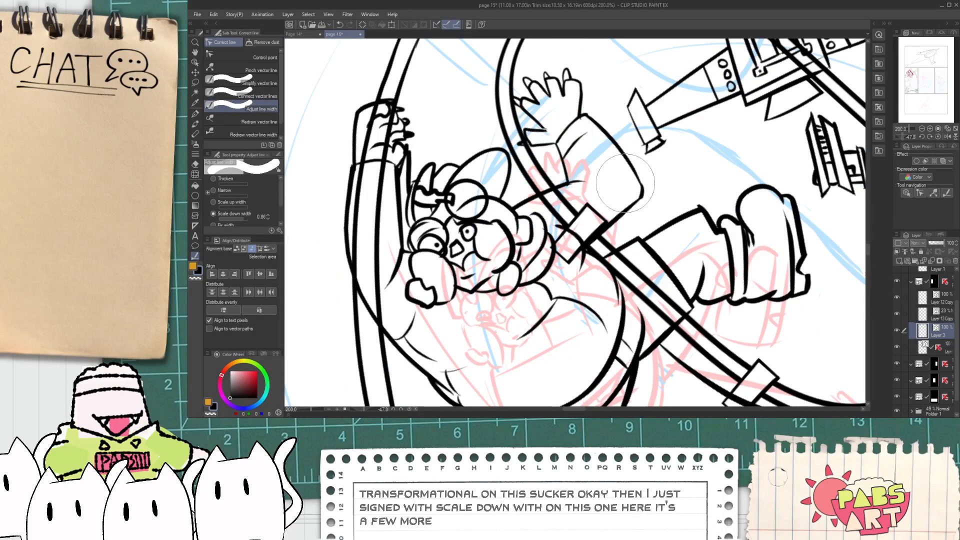
{"action": "left_click_drag", "start_coordinate": [642, 266], "coordinate": [623, 350]}
- Examine the line weight of the character against the jetpack and the surrounding cockpit panel at several zoom levels
{"action": "scroll", "coordinate": [620, 359], "scroll_direction": "down", "scroll_amount": 2}
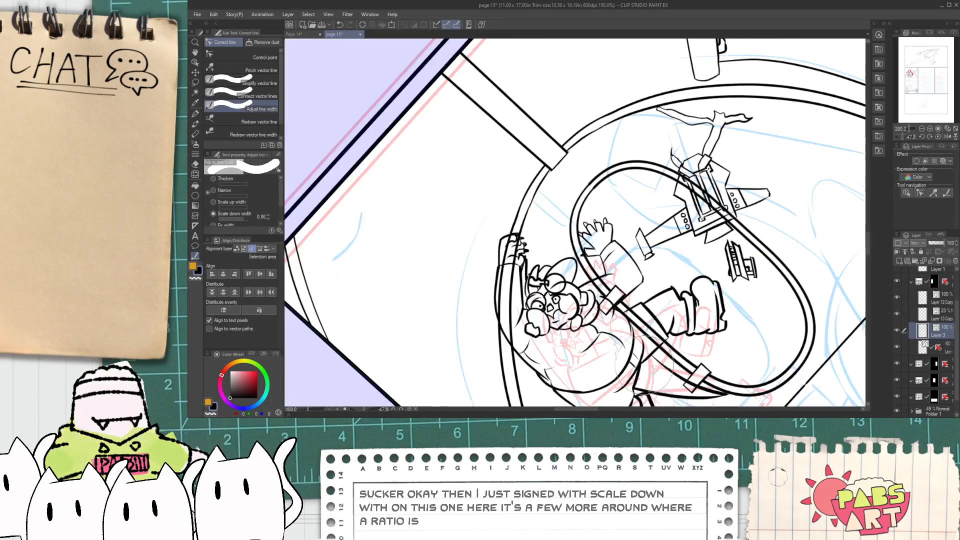
{"action": "scroll", "coordinate": [697, 320], "scroll_direction": "down", "scroll_amount": 2}
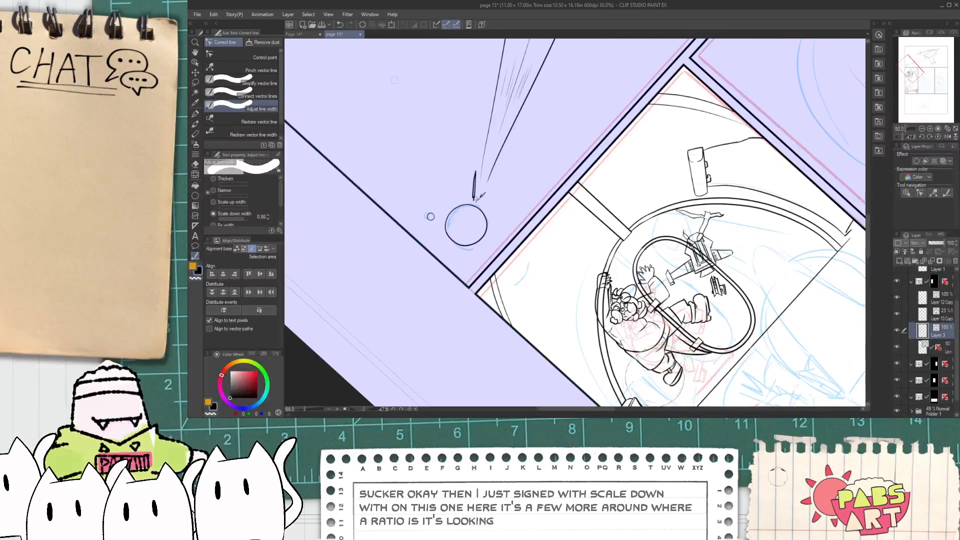
{"action": "scroll", "coordinate": [431, 216], "scroll_direction": "up", "scroll_amount": 4}
{"action": "scroll", "coordinate": [524, 354], "scroll_direction": "down", "scroll_amount": 1}
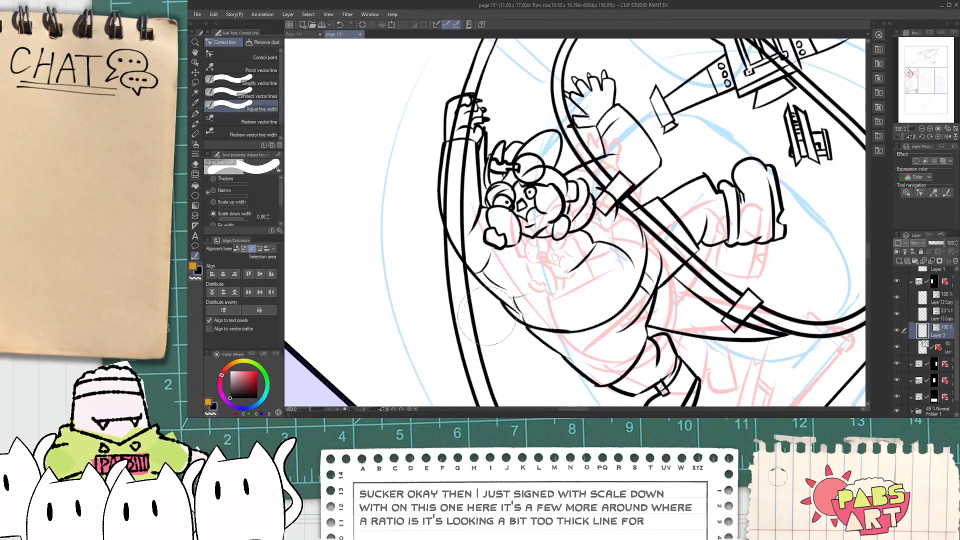
{"action": "scroll", "coordinate": [428, 181], "scroll_direction": "down", "scroll_amount": 3}
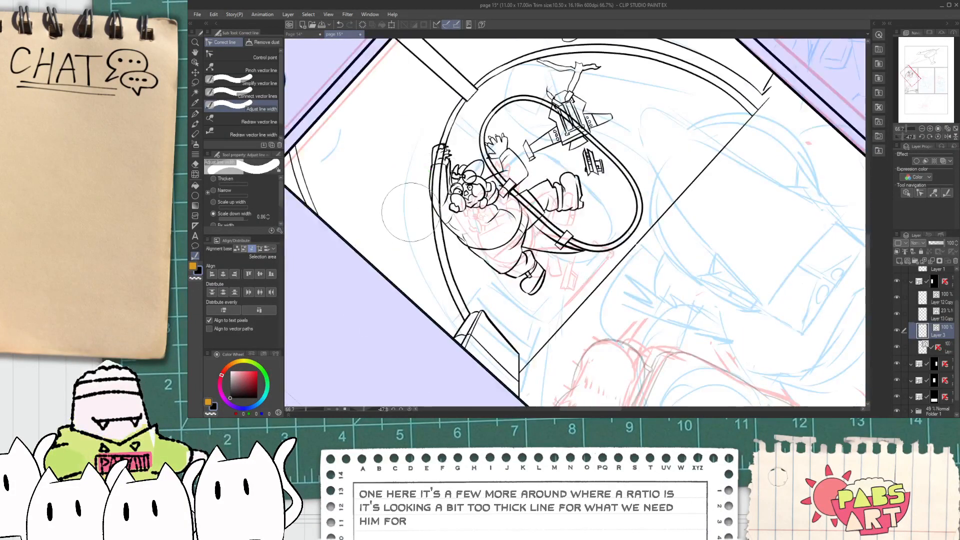
{"action": "scroll", "coordinate": [417, 123], "scroll_direction": "up", "scroll_amount": 2}
{"action": "scroll", "coordinate": [319, 138], "scroll_direction": "down", "scroll_amount": 3}
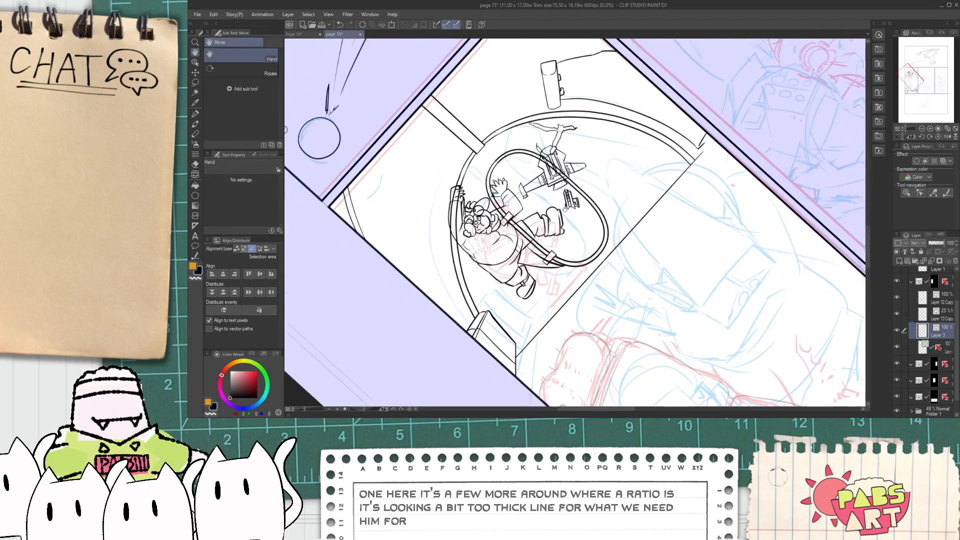
{"action": "scroll", "coordinate": [450, 220], "scroll_direction": "up", "scroll_amount": 1}
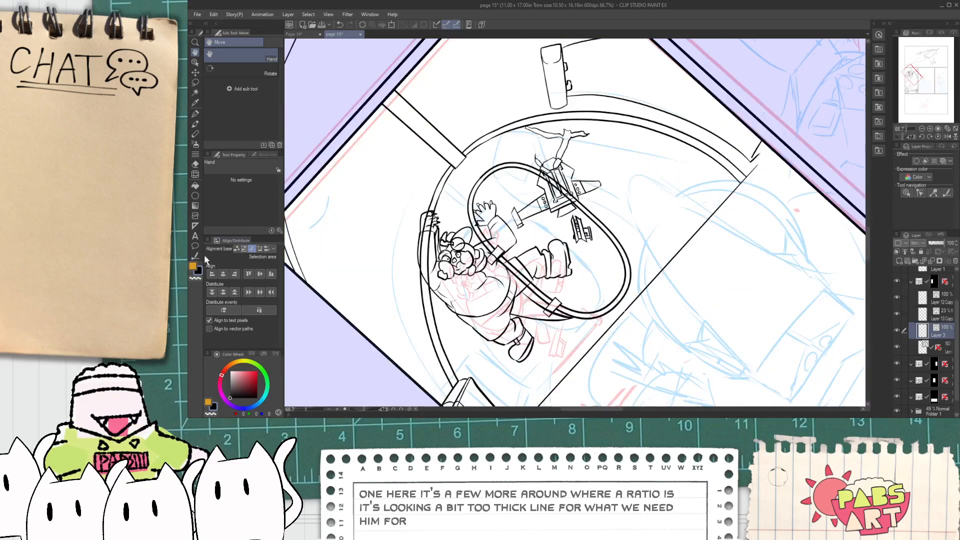
- Set Adjust line width to Scale up width at 1.10 and thicken the lines of the jetpack and the gun
{"action": "left_click", "coordinate": [195, 256]}
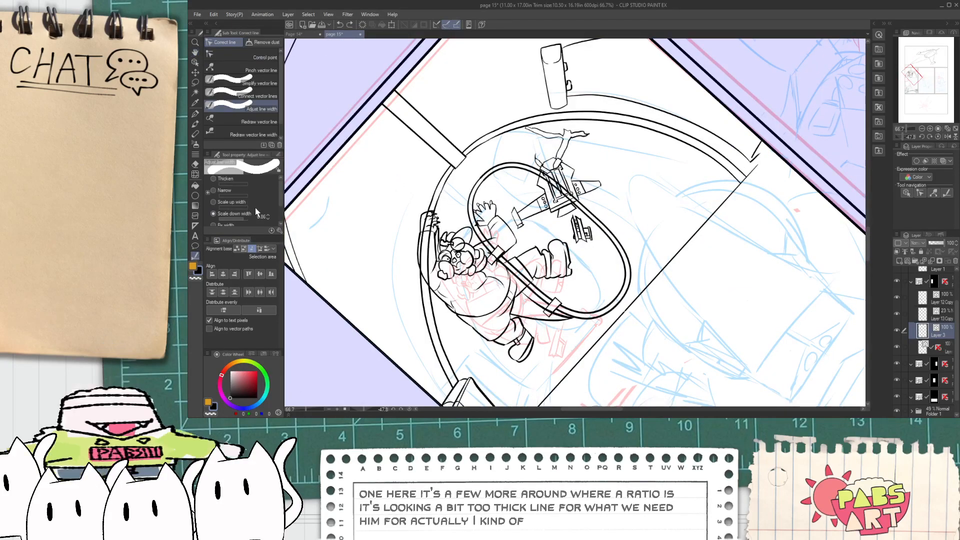
{"action": "left_click", "coordinate": [212, 214]}
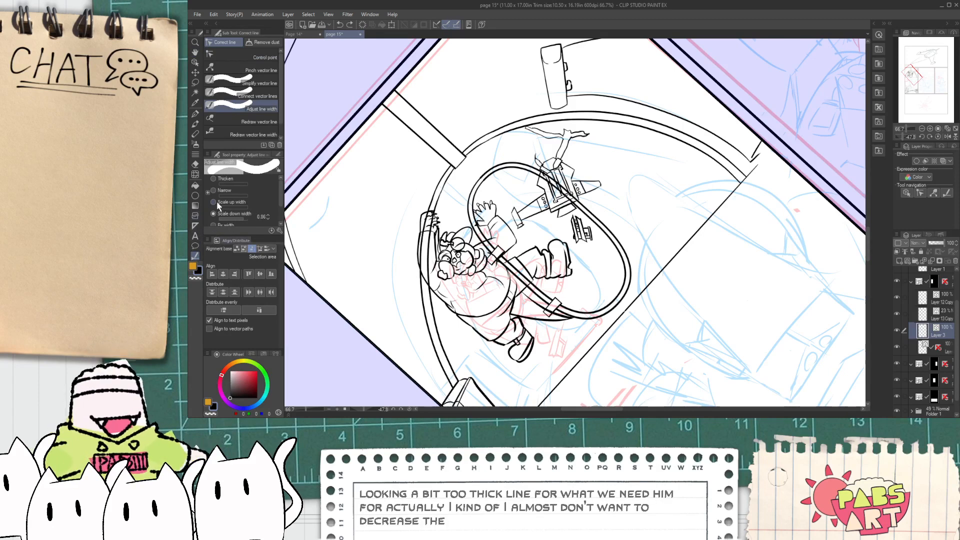
{"action": "scroll", "coordinate": [535, 247], "scroll_direction": "up", "scroll_amount": 2}
{"action": "scroll", "coordinate": [511, 199], "scroll_direction": "up", "scroll_amount": 4}
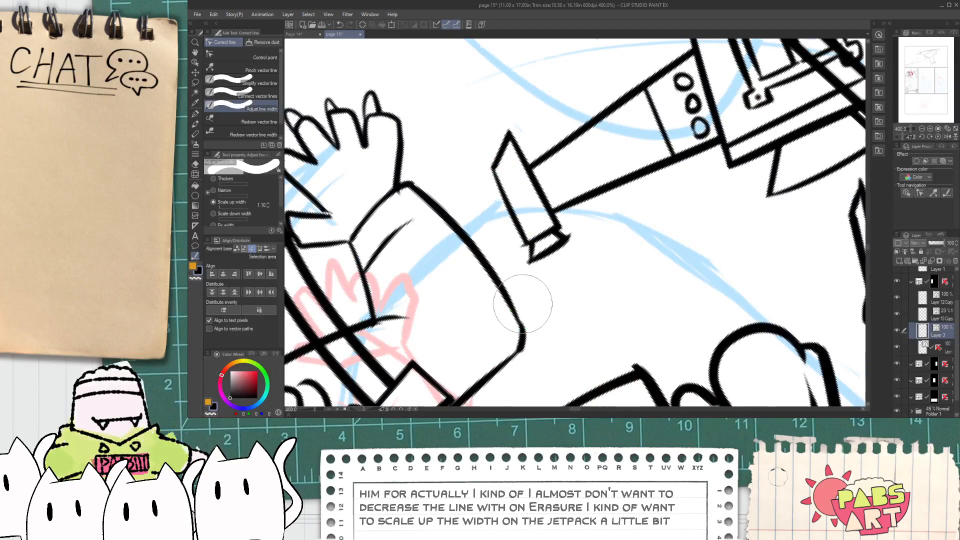
{"action": "scroll", "coordinate": [512, 259], "scroll_direction": "down", "scroll_amount": 4}
{"action": "left_click_drag", "start_coordinate": [568, 138], "coordinate": [570, 141]}
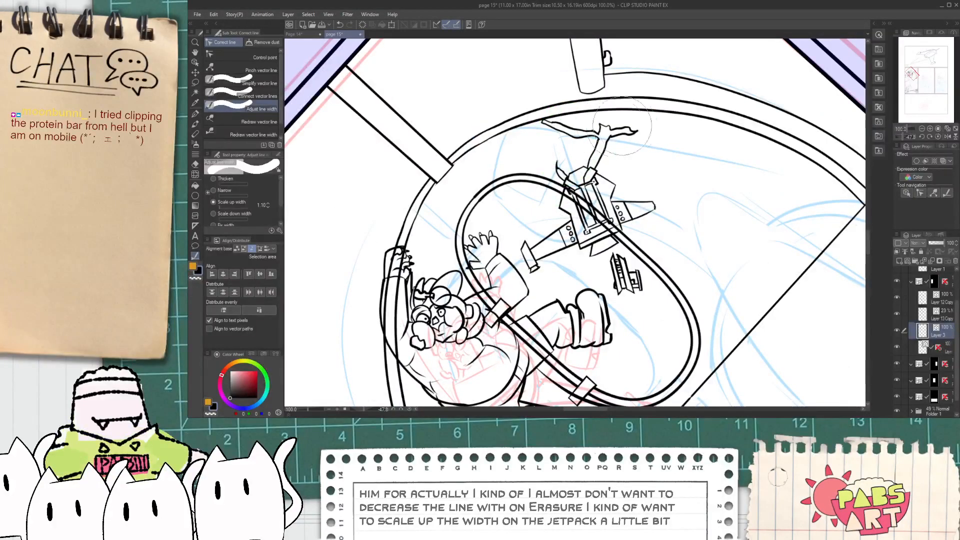
{"action": "left_click_drag", "start_coordinate": [642, 189], "coordinate": [644, 191]}
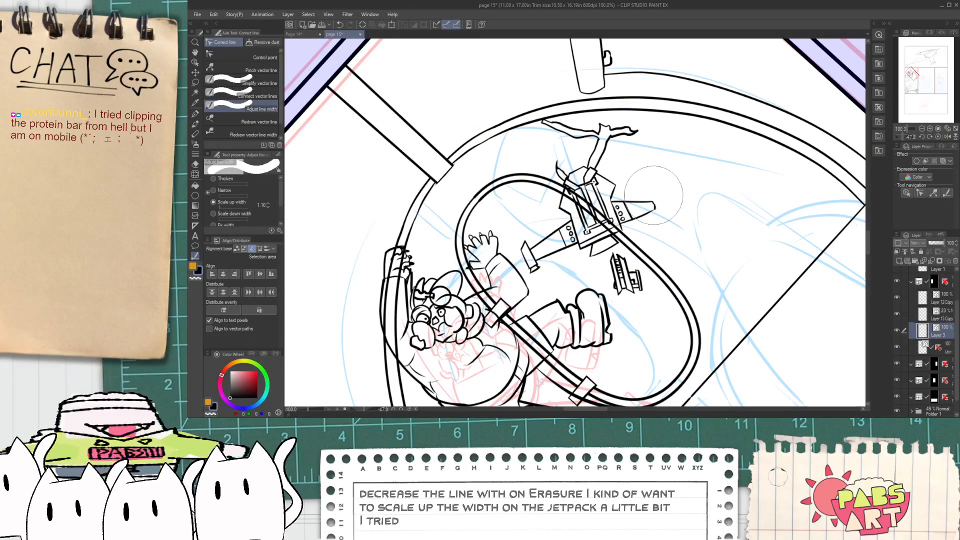
{"action": "left_click_drag", "start_coordinate": [662, 226], "coordinate": [658, 209]}
{"action": "scroll", "coordinate": [626, 252], "scroll_direction": "up", "scroll_amount": 2}
{"action": "mouse_move", "coordinate": [575, 270]}
{"action": "left_mouse_down"}
{"action": "mouse_move", "coordinate": [603, 260]}
{"action": "mouse_move", "coordinate": [640, 280]}
{"action": "left_mouse_up"}
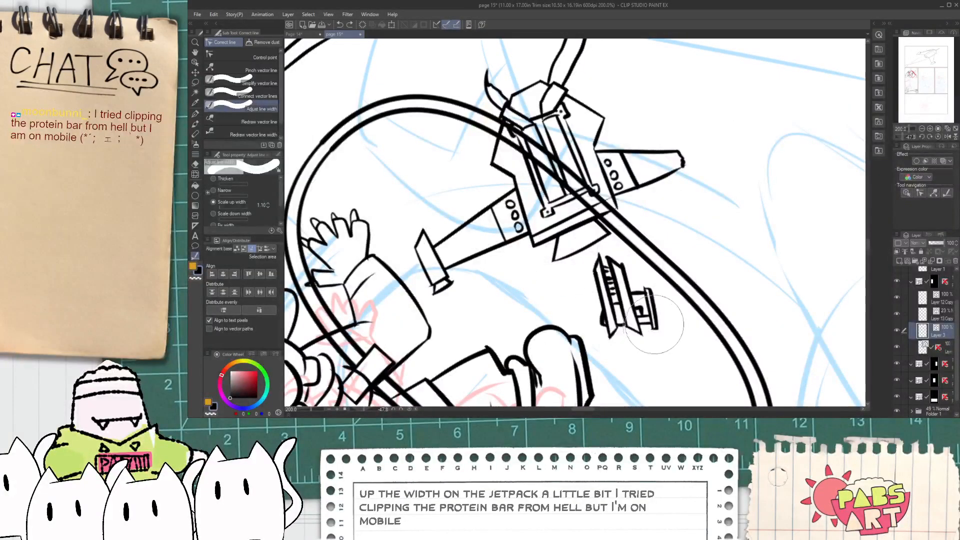
{"action": "left_click_drag", "start_coordinate": [650, 320], "coordinate": [656, 327]}
{"action": "scroll", "coordinate": [656, 327], "scroll_direction": "down", "scroll_amount": 5}
{"action": "scroll", "coordinate": [575, 223], "scroll_direction": "down", "scroll_amount": 3}
{"action": "scroll", "coordinate": [575, 223], "scroll_direction": "up", "scroll_amount": 5}
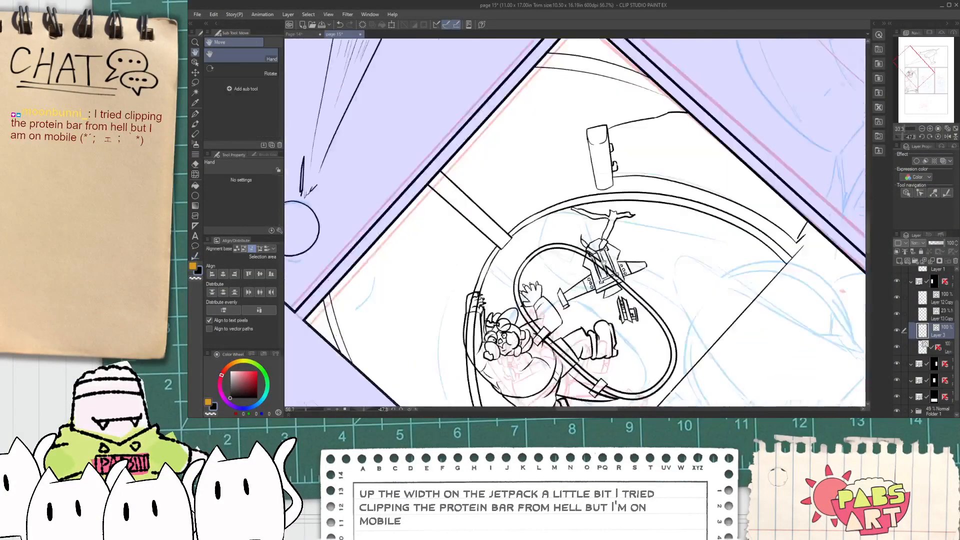
{"action": "scroll", "coordinate": [575, 223], "scroll_direction": "down", "scroll_amount": 3}
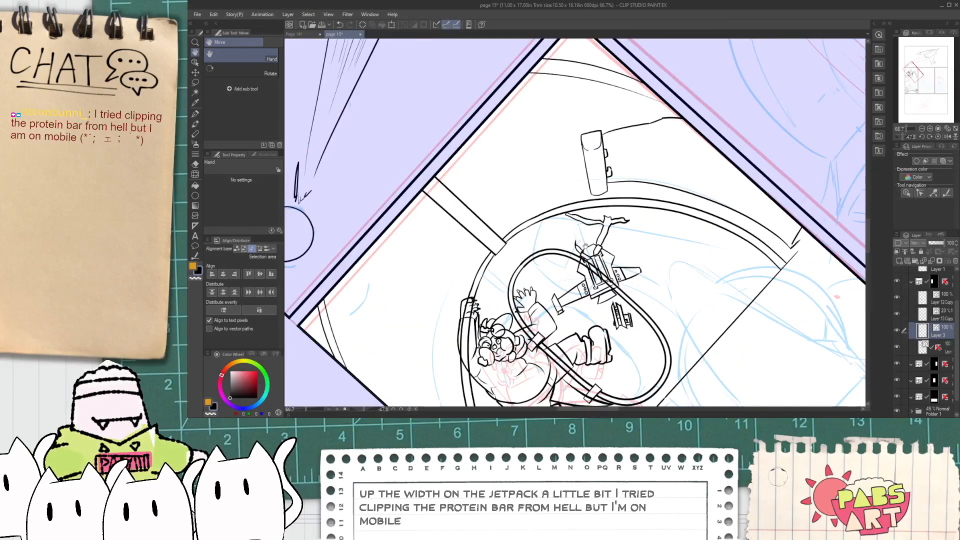
{"action": "key", "text": "p"}
{"action": "scroll", "coordinate": [568, 235], "scroll_direction": "up", "scroll_amount": 8}
{"action": "left_click_drag", "start_coordinate": [504, 231], "coordinate": [564, 254]}
{"action": "key", "text": "ctrl+z"}
{"action": "scroll", "coordinate": [563, 252], "scroll_direction": "down", "scroll_amount": 2}
{"action": "scroll", "coordinate": [565, 252], "scroll_direction": "down", "scroll_amount": 5}
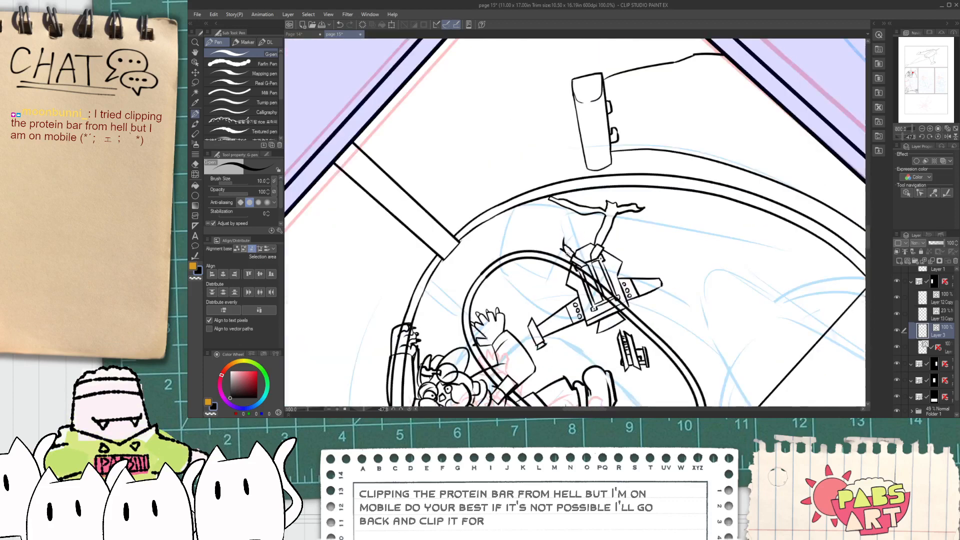
- Examine the inked jetpack's wing, the gun and the character up close and within the whole panel
{"action": "scroll", "coordinate": [600, 254], "scroll_direction": "up", "scroll_amount": 2}
{"action": "scroll", "coordinate": [602, 253], "scroll_direction": "up", "scroll_amount": 4}
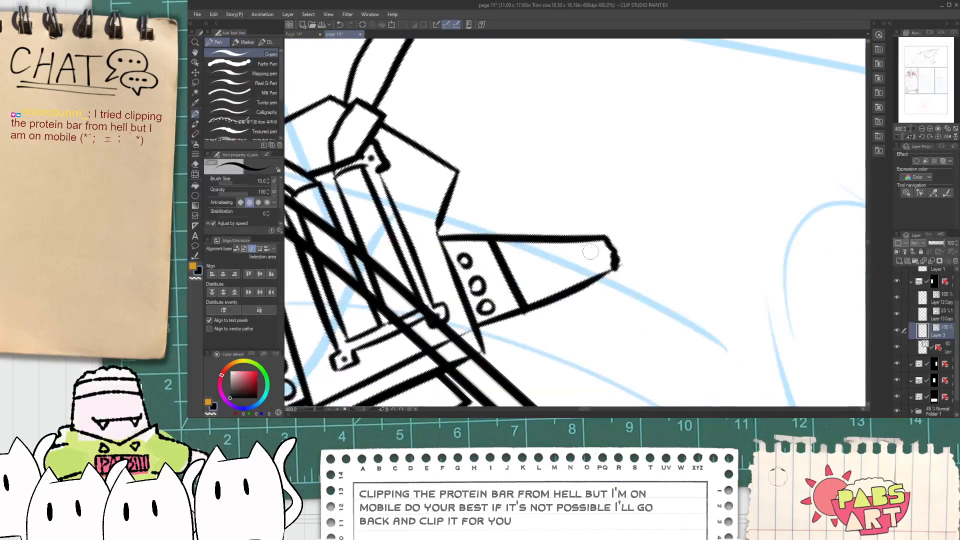
{"action": "scroll", "coordinate": [611, 268], "scroll_direction": "down", "scroll_amount": 6}
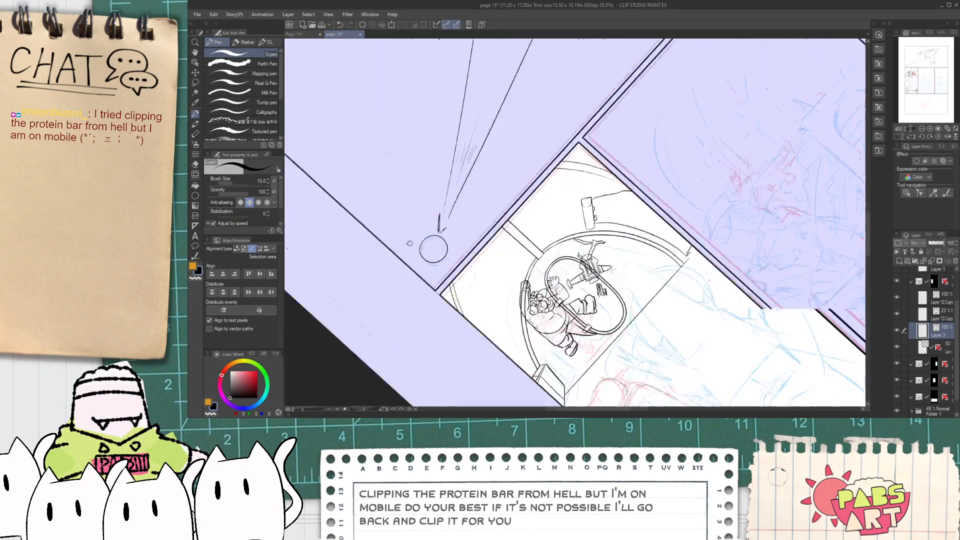
{"action": "left_click_drag", "start_coordinate": [571, 243], "coordinate": [565, 232]}
{"action": "scroll", "coordinate": [495, 215], "scroll_direction": "up", "scroll_amount": 7}
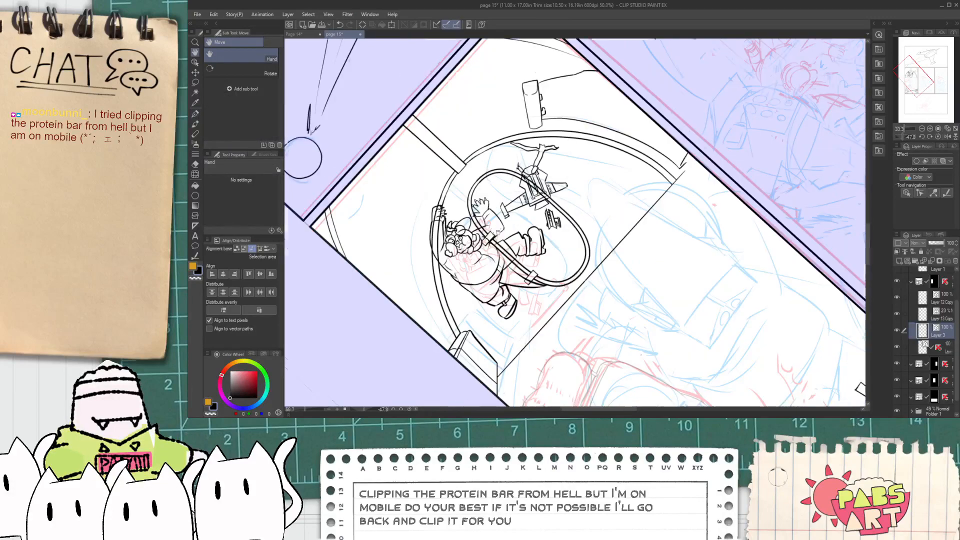
{"action": "key", "text": "e"}
{"action": "scroll", "coordinate": [463, 223], "scroll_direction": "down", "scroll_amount": 6}
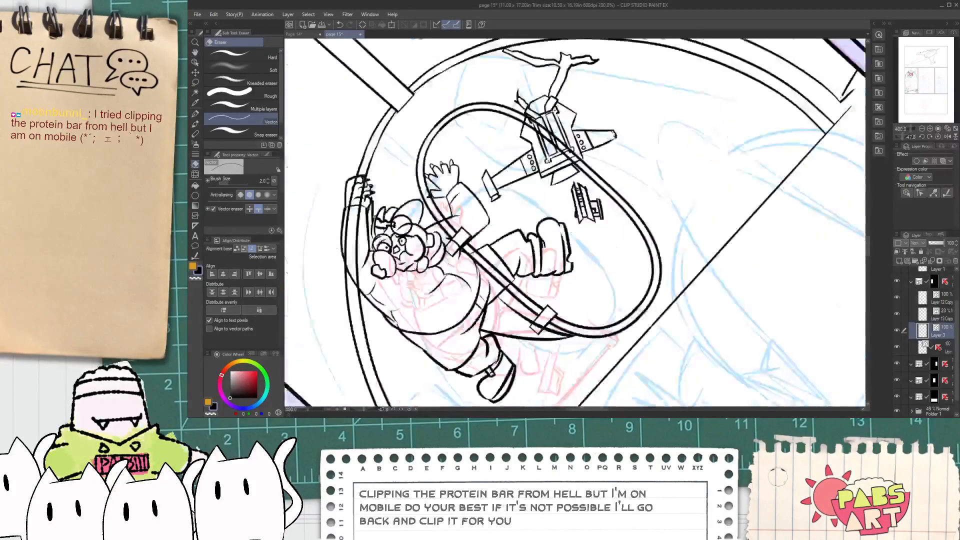
{"action": "scroll", "coordinate": [620, 324], "scroll_direction": "down", "scroll_amount": 2}
{"action": "key", "text": "h"}
{"action": "mouse_move", "coordinate": [501, 337]}
{"action": "left_mouse_down"}
{"action": "mouse_move", "coordinate": [592, 364]}
{"action": "mouse_move", "coordinate": [479, 345]}
{"action": "left_mouse_up"}
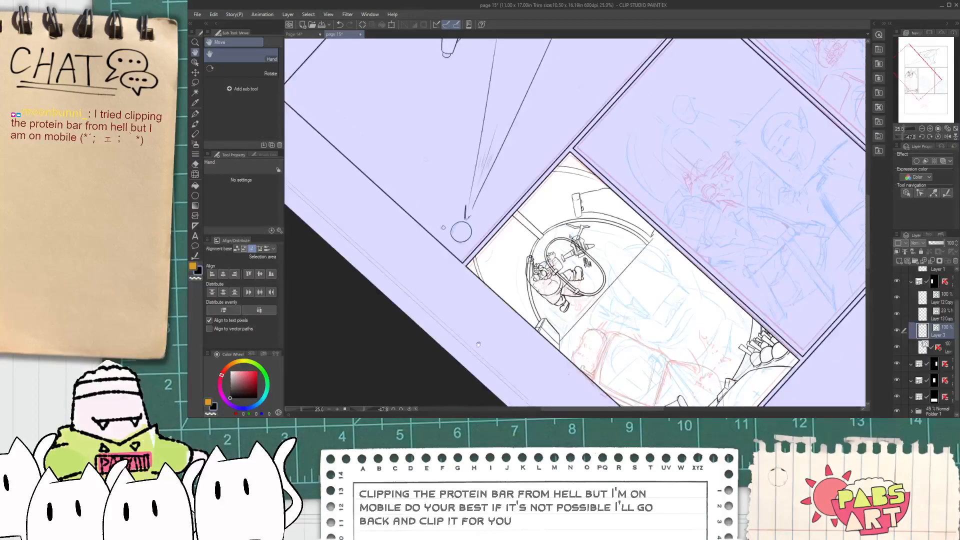
- Reset the canvas rotation to upright and check the unfinished lower part of the panel and the full page
{"action": "left_click", "coordinate": [404, 408]}
{"action": "left_click_drag", "start_coordinate": [620, 297], "coordinate": [628, 174]}
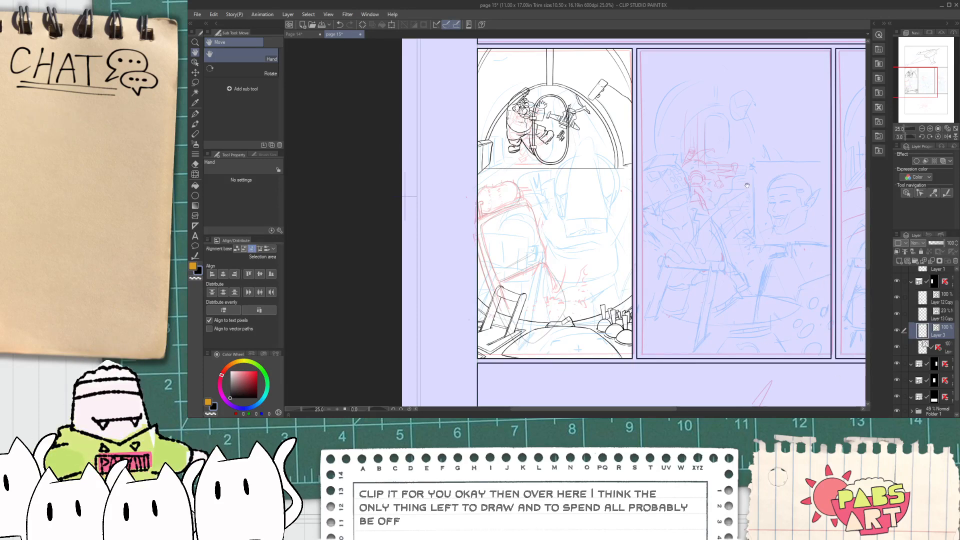
{"action": "scroll", "coordinate": [537, 324], "scroll_direction": "up", "scroll_amount": 2}
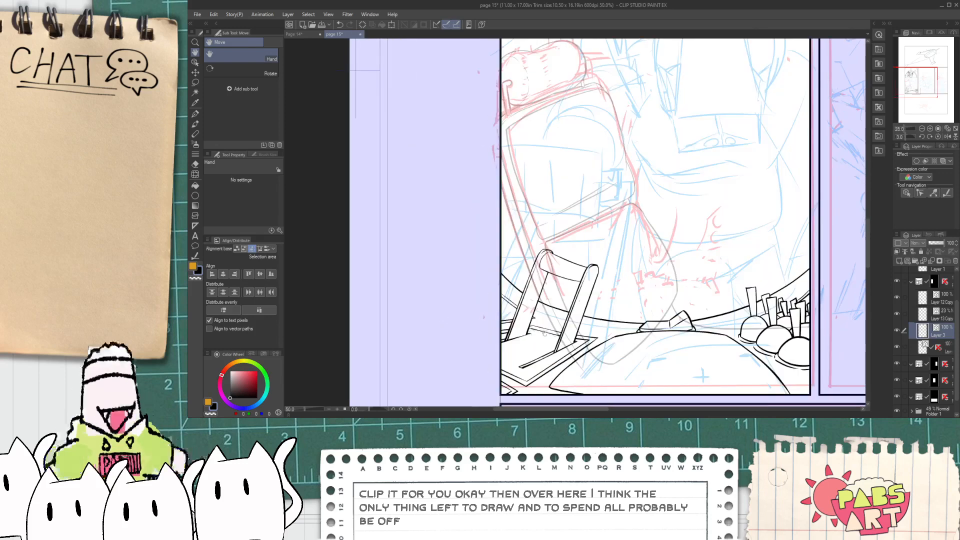
{"action": "scroll", "coordinate": [566, 306], "scroll_direction": "down", "scroll_amount": 3}
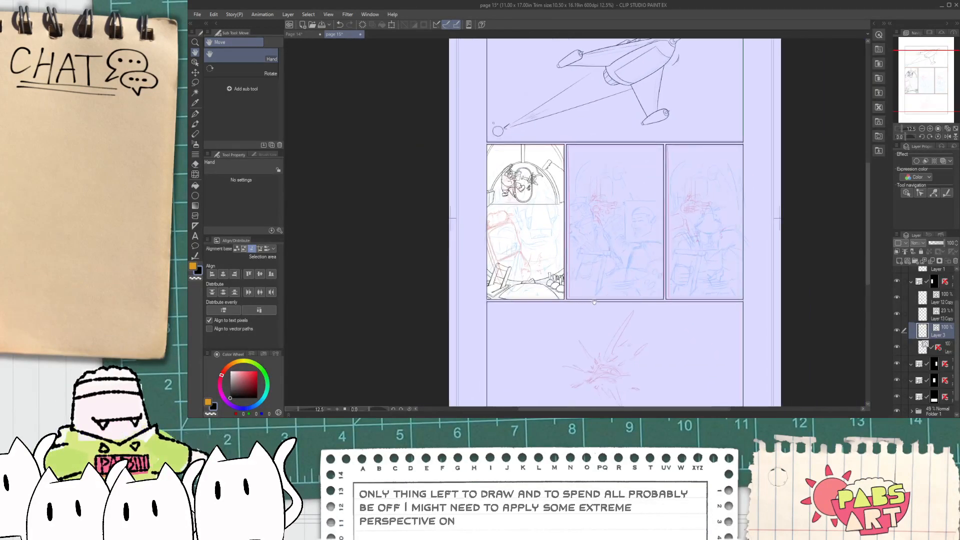
- Save the page 15 file with the inked cockpit panel
{"action": "scroll", "coordinate": [551, 285], "scroll_direction": "up", "scroll_amount": 5}
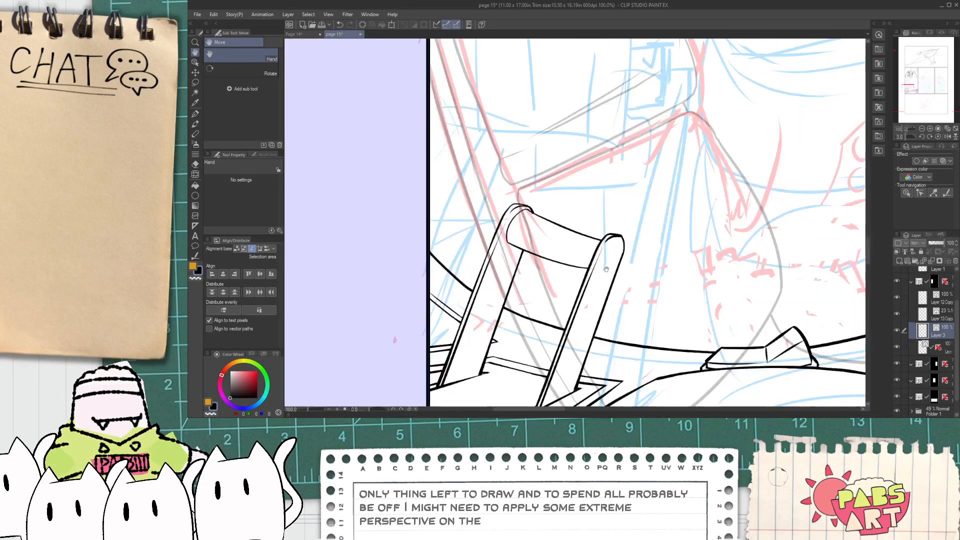
{"action": "scroll", "coordinate": [554, 288], "scroll_direction": "down", "scroll_amount": 3}
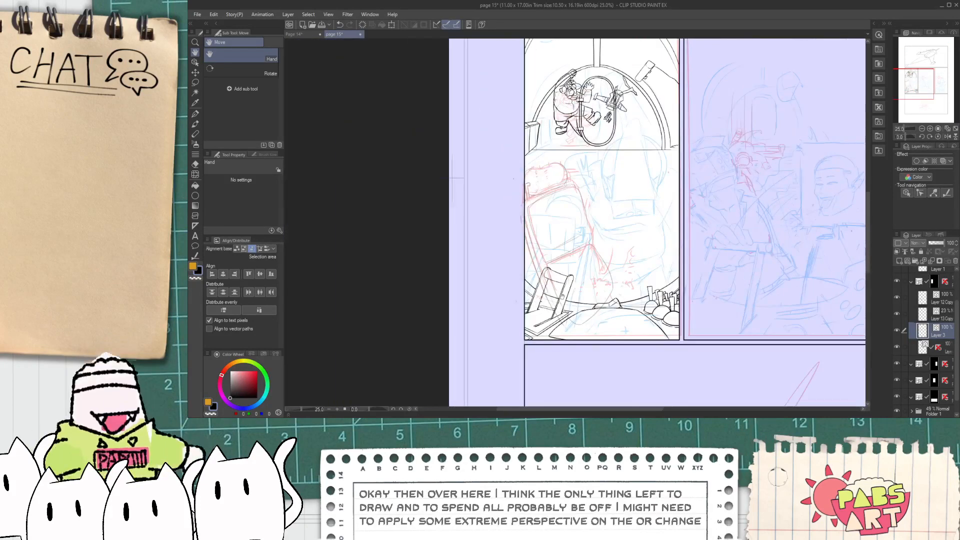
{"action": "key", "text": "ctrl+s"}
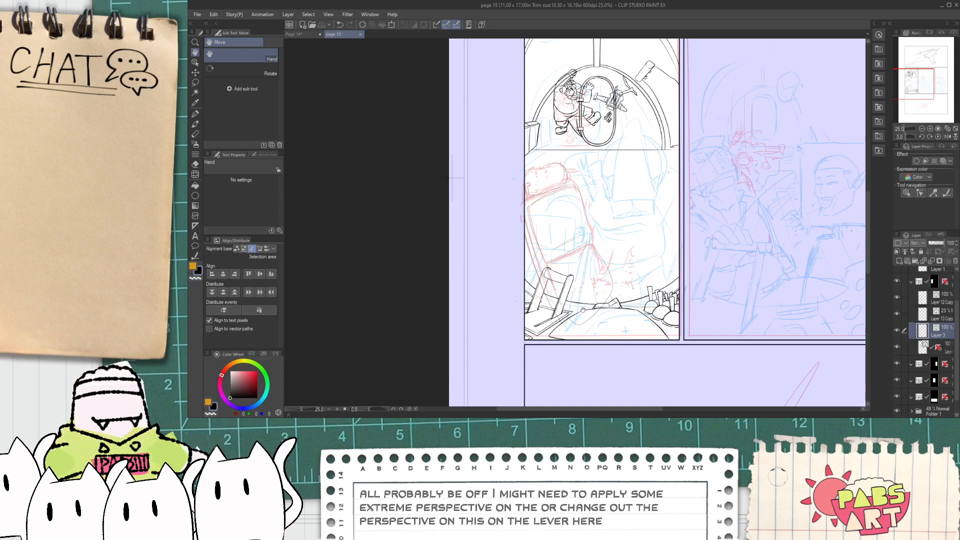
- Switch to the Page 14 document, look over its finished panels and save it
{"action": "left_click", "coordinate": [298, 35]}
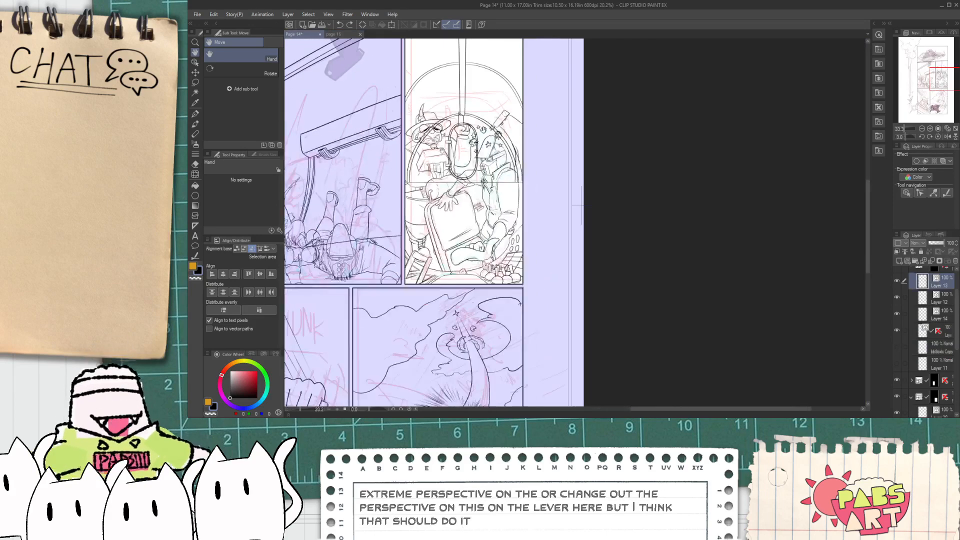
{"action": "left_click_drag", "start_coordinate": [532, 240], "coordinate": [802, 155]}
{"action": "scroll", "coordinate": [745, 154], "scroll_direction": "down", "scroll_amount": 1}
{"action": "left_click_drag", "start_coordinate": [720, 202], "coordinate": [714, 177]}
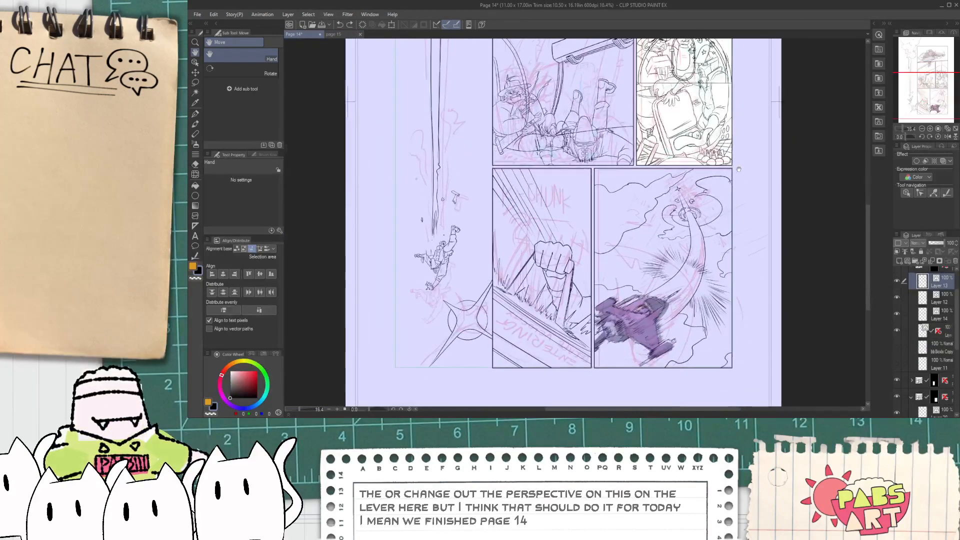
{"action": "key", "text": "ctrl+s"}
- Return to page 15 and examine the whole page, then the rough sketches in the two uninked middle-row panels up close
{"action": "left_click", "coordinate": [340, 35]}
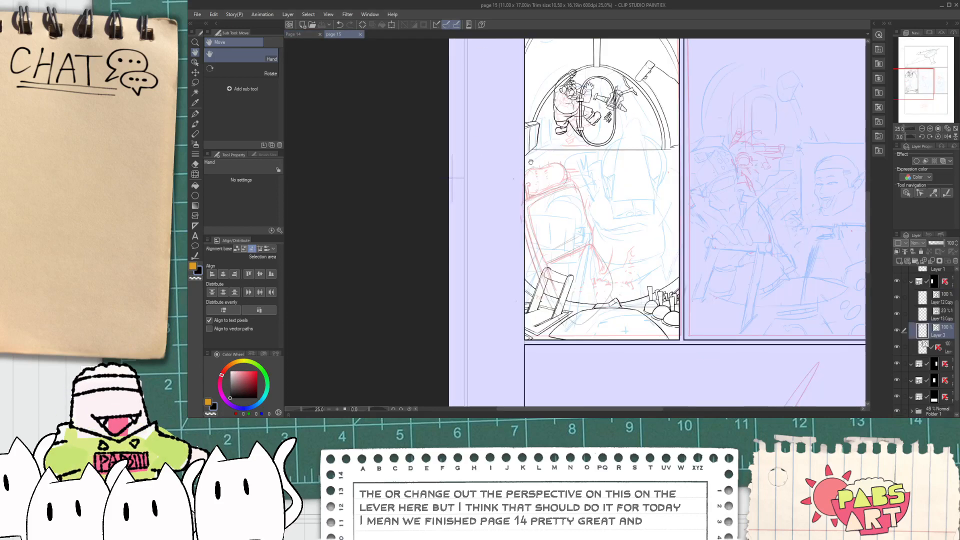
{"action": "scroll", "coordinate": [561, 175], "scroll_direction": "down", "scroll_amount": 3}
{"action": "scroll", "coordinate": [562, 175], "scroll_direction": "up", "scroll_amount": 3}
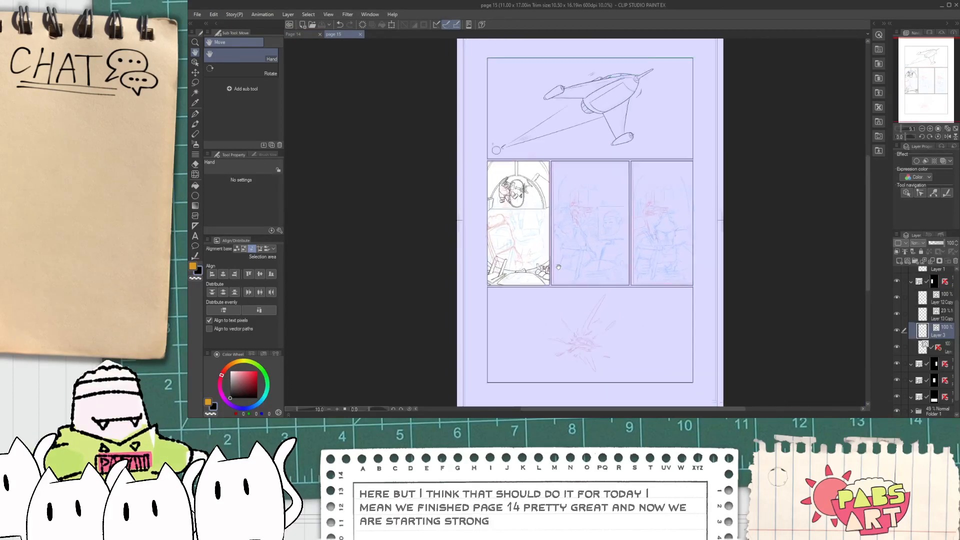
{"action": "scroll", "coordinate": [738, 162], "scroll_direction": "up", "scroll_amount": 2}
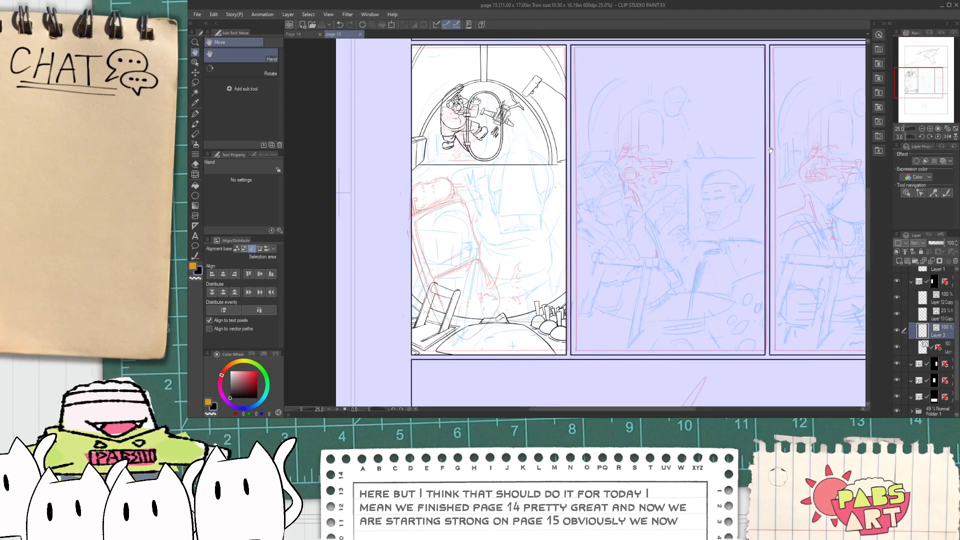
{"action": "left_click_drag", "start_coordinate": [758, 163], "coordinate": [738, 162]}
{"action": "left_click_drag", "start_coordinate": [681, 190], "coordinate": [581, 214]}
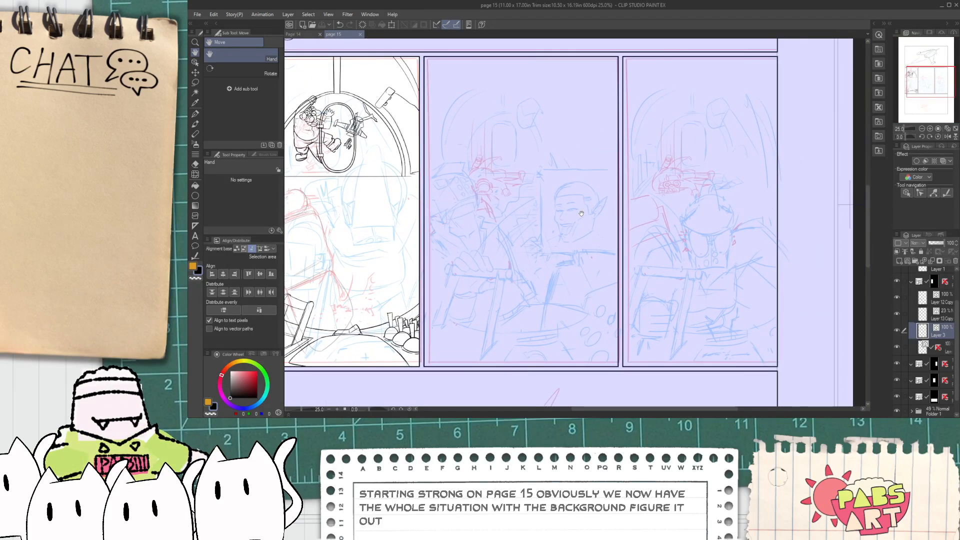
{"action": "scroll", "coordinate": [581, 214], "scroll_direction": "up", "scroll_amount": 6}
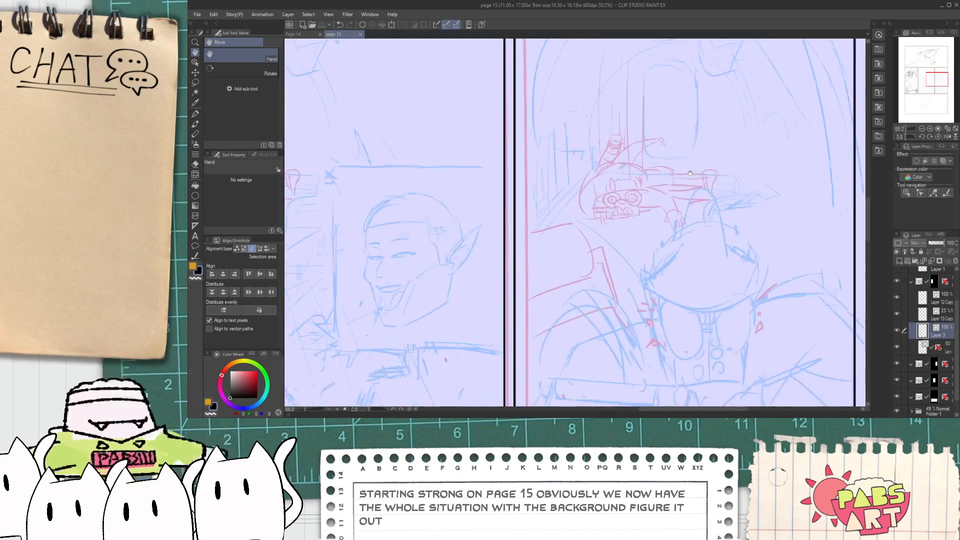
{"action": "scroll", "coordinate": [682, 179], "scroll_direction": "up", "scroll_amount": 3}
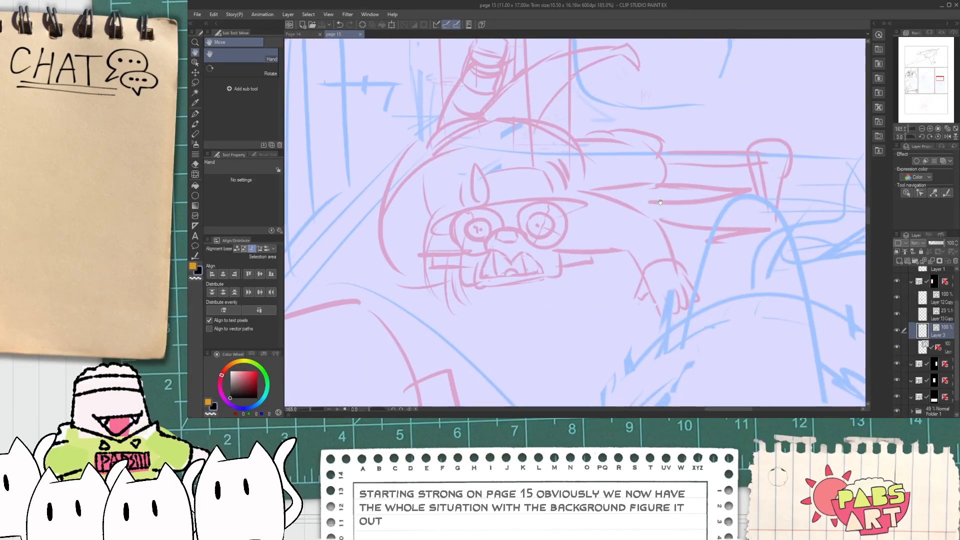
{"action": "scroll", "coordinate": [633, 235], "scroll_direction": "down", "scroll_amount": 7}
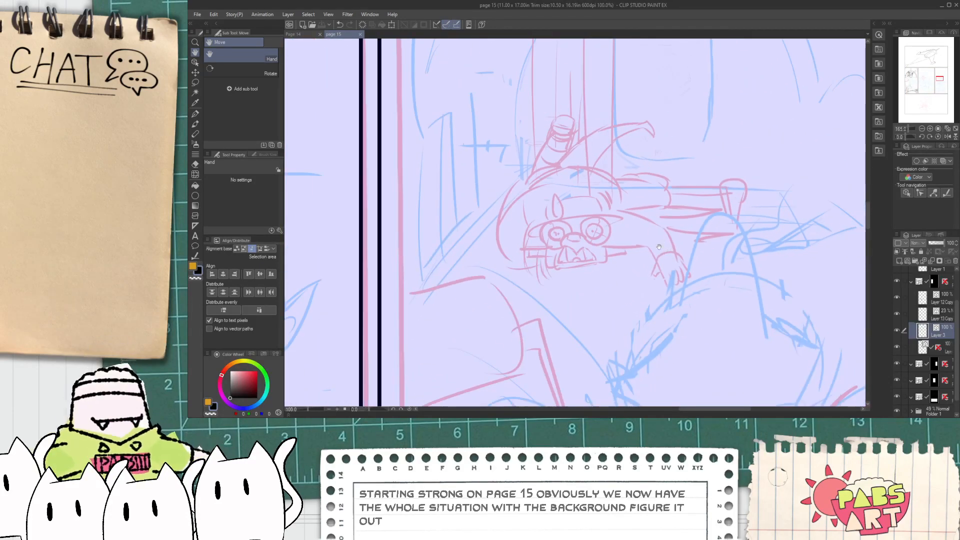